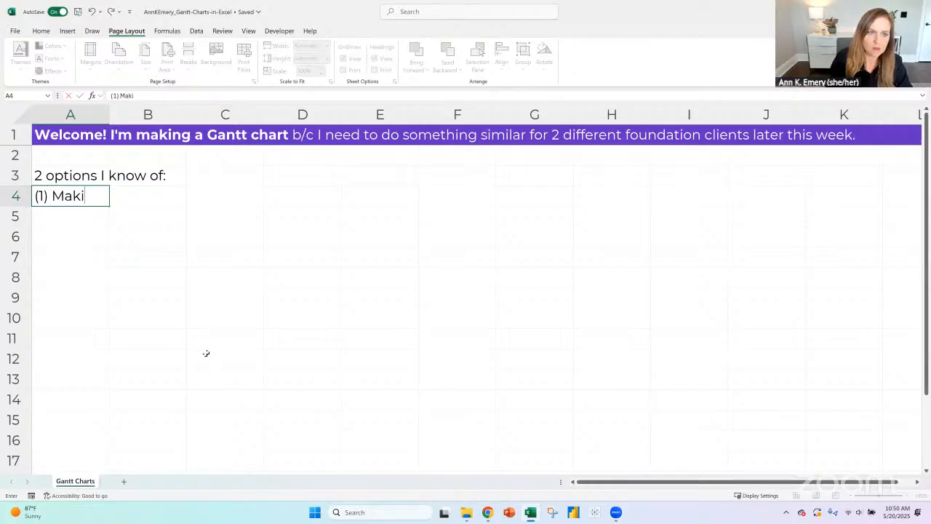
- Complete the first option in A4 as "(1) Making a stacked bar chart with invisible aka floating bars"
{"action": "type", "text": "chart with"}
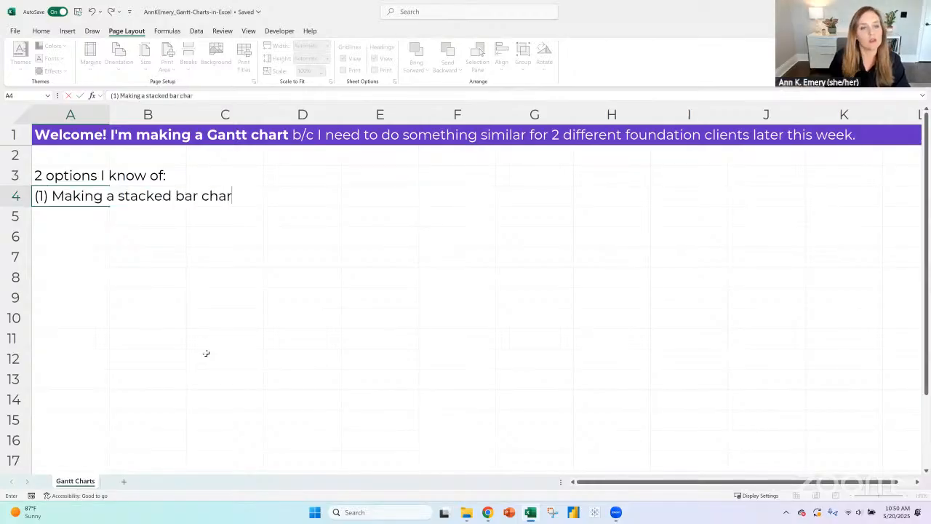
{"action": "type", "text": " invisi"}
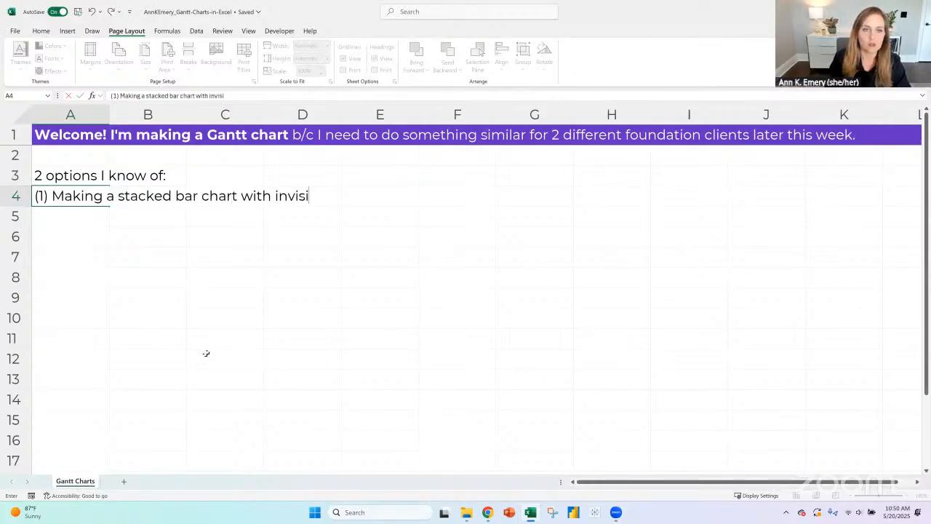
{"action": "type", "text": "ble a"}
{"action": "type", "text": "ka floating"}
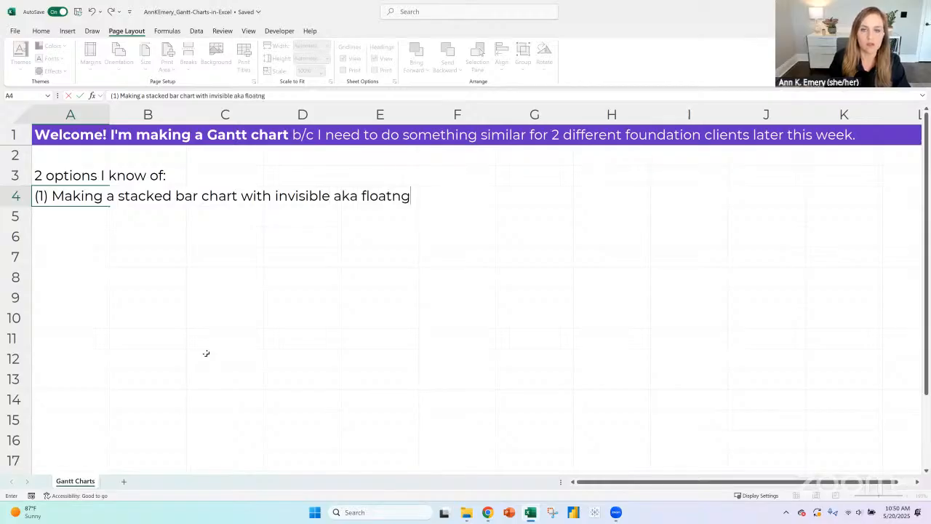
{"action": "key", "text": "BackSpace"}
{"action": "key", "text": "BackSpace"}
{"action": "type", "text": "ing bars"}
{"action": "key", "text": "ctrl+Return"}
- Enter the second option in A5: "(2) Building it directly into Excel cells (the solution I'll be working on now)"
{"action": "key", "text": "Down"}
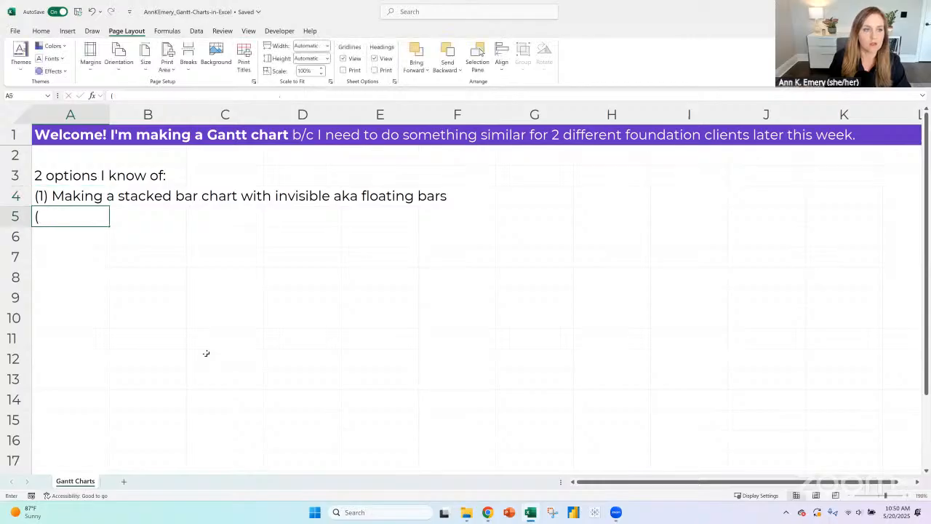
{"action": "type", "text": "(2) Building it"}
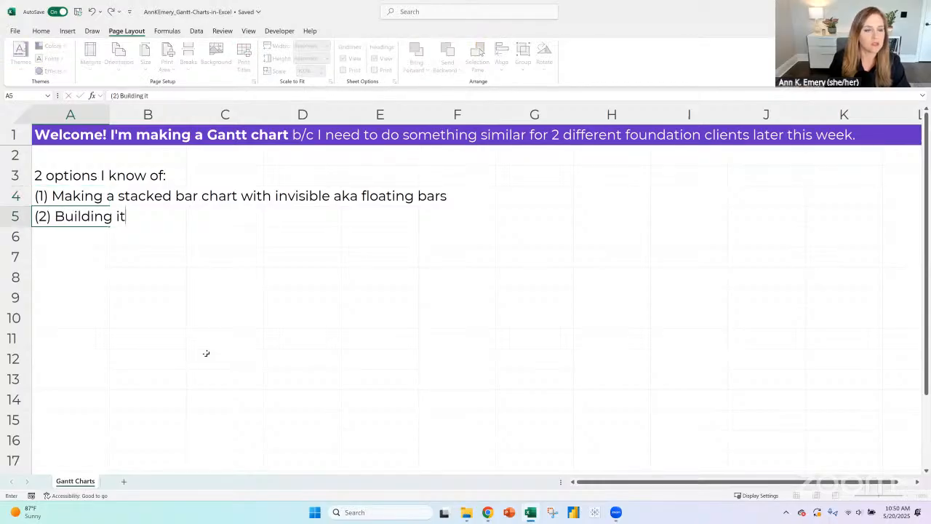
{"action": "type", "text": " directly"}
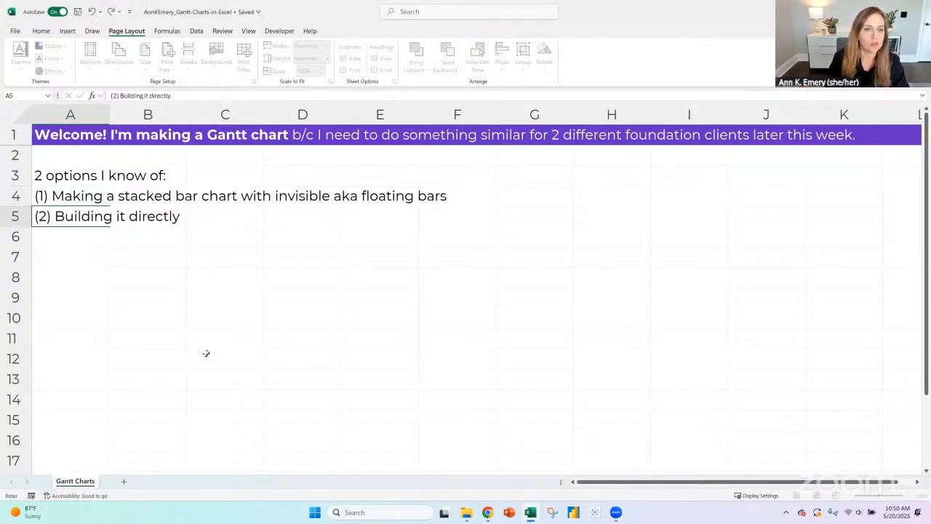
{"action": "type", "text": " into Excel cell"}
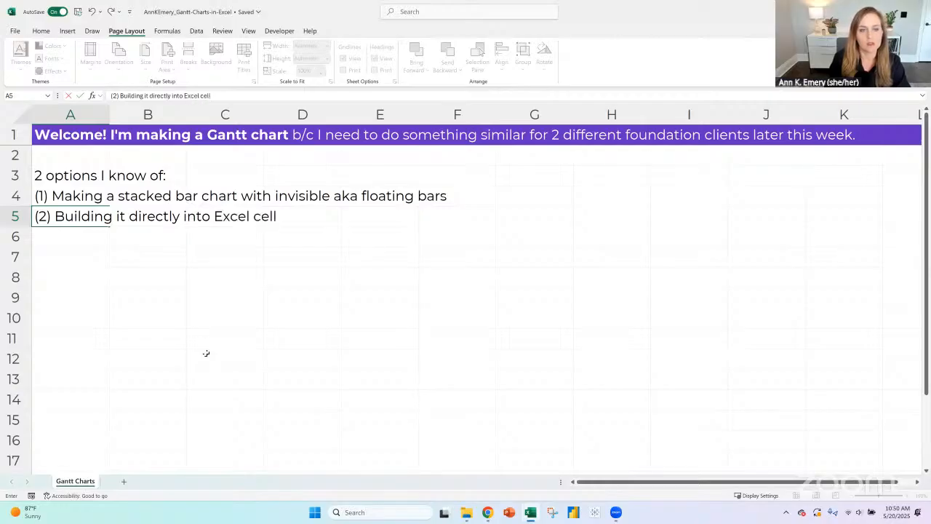
{"action": "type", "text": "s (the solu"}
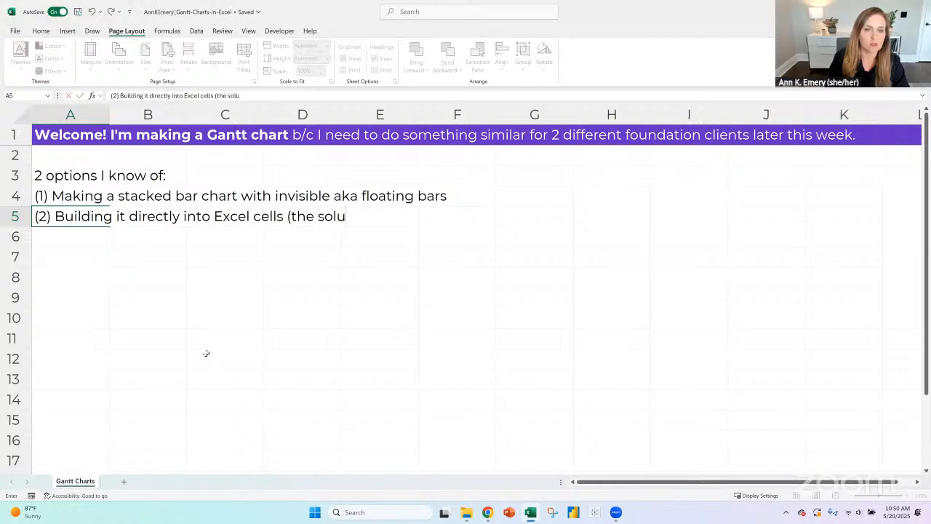
{"action": "type", "text": "tion I'll ma"}
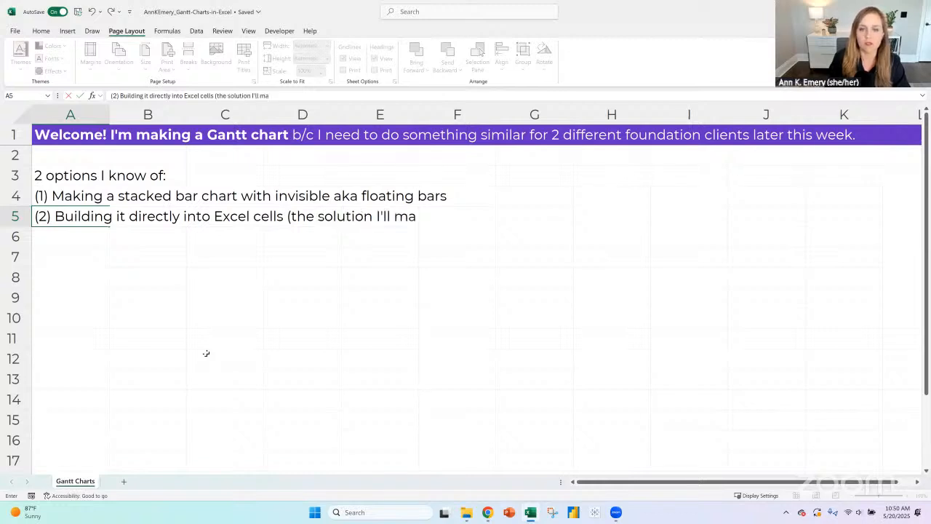
{"action": "key", "text": "BackSpace"}
{"action": "key", "text": "BackSpace"}
{"action": "type", "text": "be"}
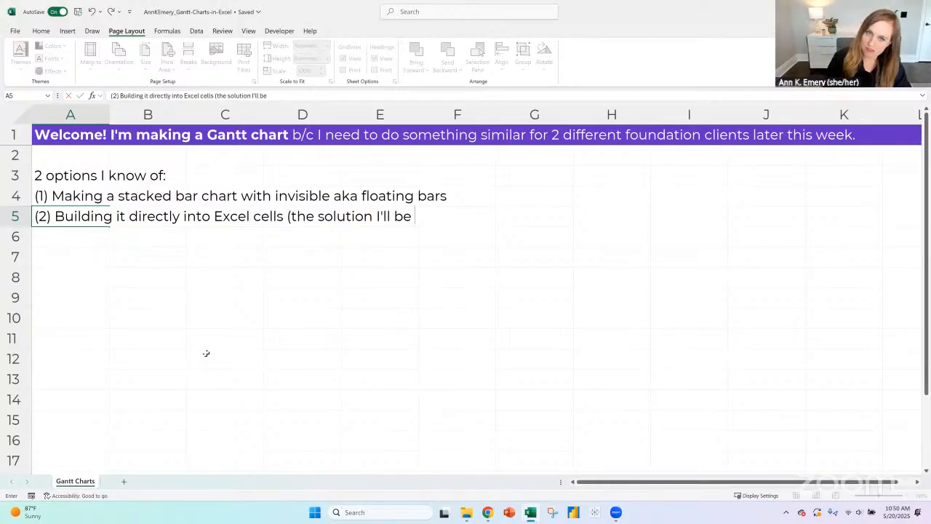
{"action": "type", "text": "workong"}
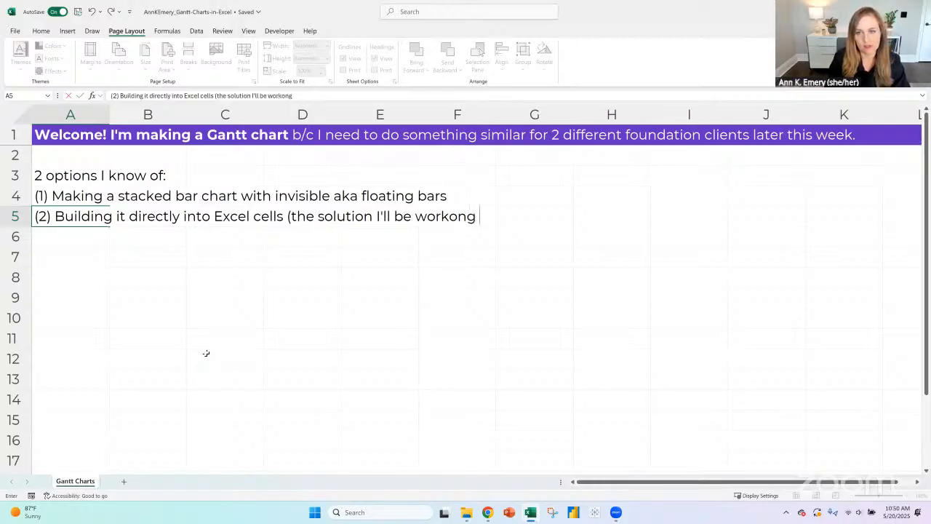
{"action": "key", "text": "BackSpace"}
{"action": "key", "text": "BackSpace"}
{"action": "key", "text": "BackSpace"}
{"action": "type", "text": "ing on now)"}
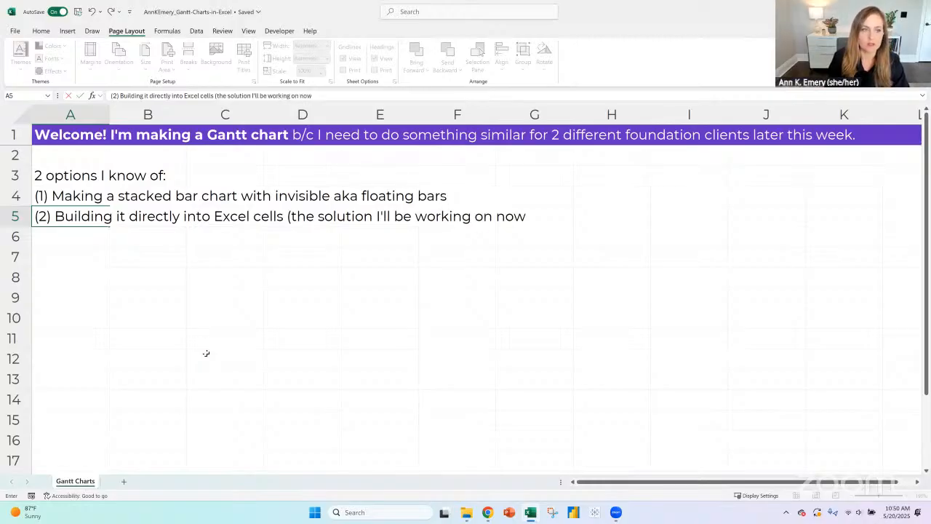
{"action": "key", "text": "Return"}
- Add the heading "Goals:" in A7, leaving one blank row below the list of options
{"action": "key", "text": "Return"}
{"action": "type", "text": "Goal"}
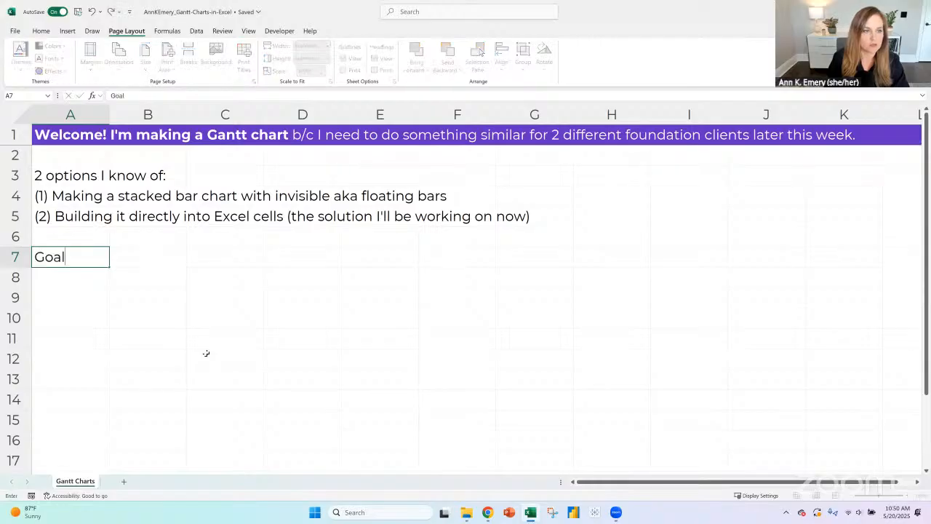
{"action": "type", "text": "s:"}
{"action": "key", "text": "Return"}
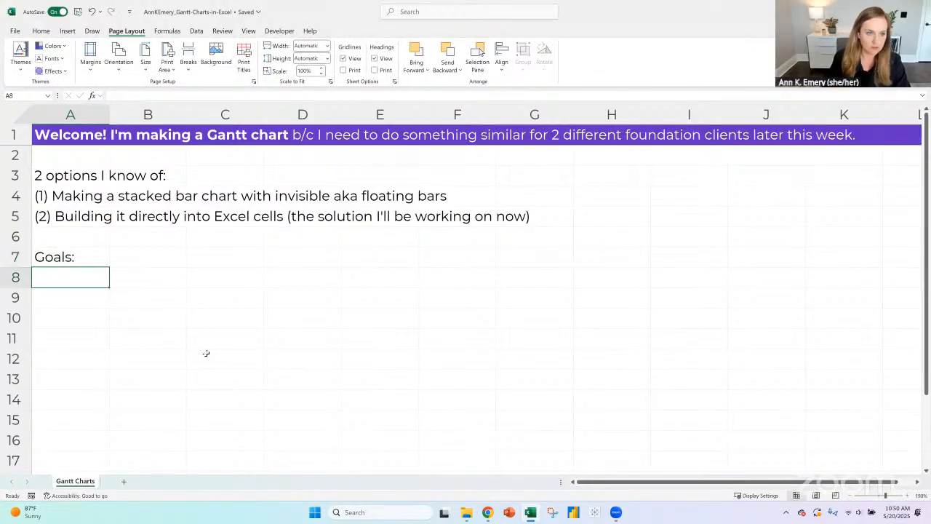
- Enter the first goal in A8: "Dataset where staff enter their data --> Automatically cleans/recodes itself in a tabulation --> Goes into Gantt"
{"action": "type", "text": "Data"}
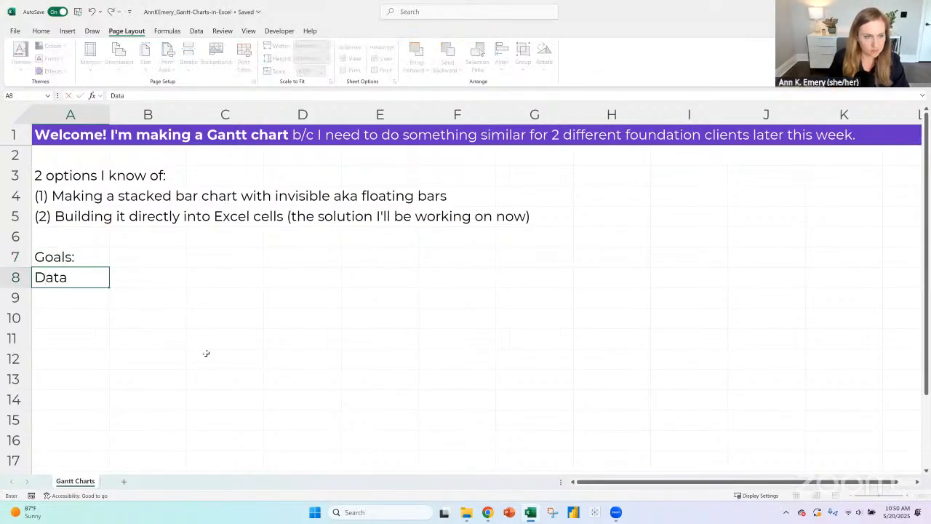
{"action": "type", "text": "set where"}
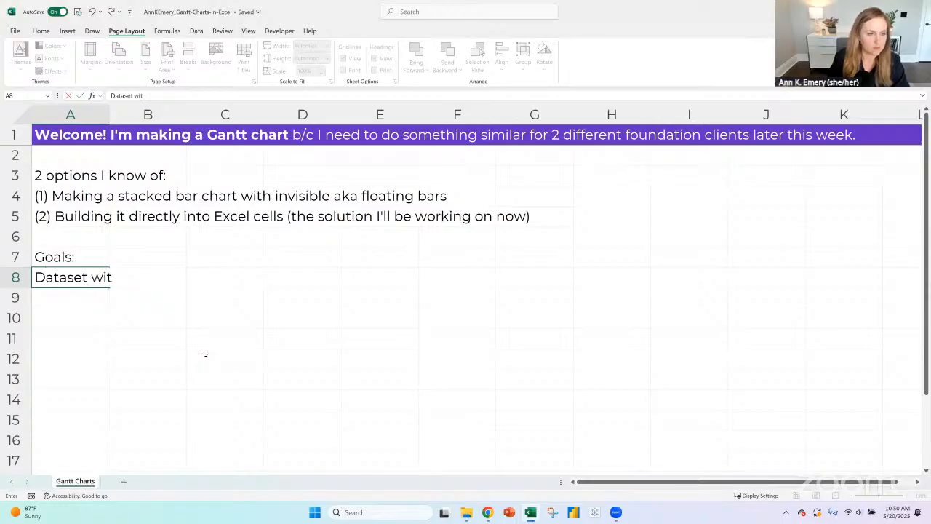
{"action": "type", "text": " staff enter tei"}
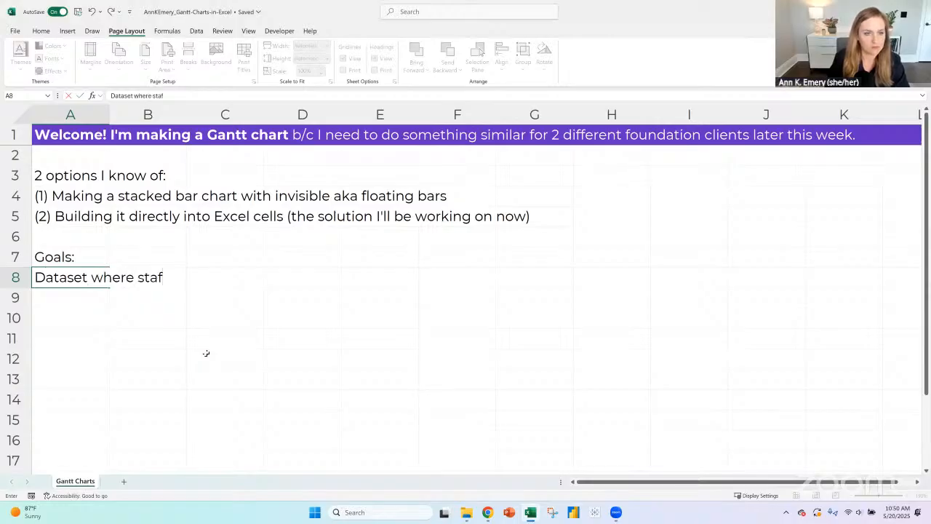
{"action": "key", "text": "BackSpace"}
{"action": "key", "text": "BackSpace"}
{"action": "type", "text": "h"}
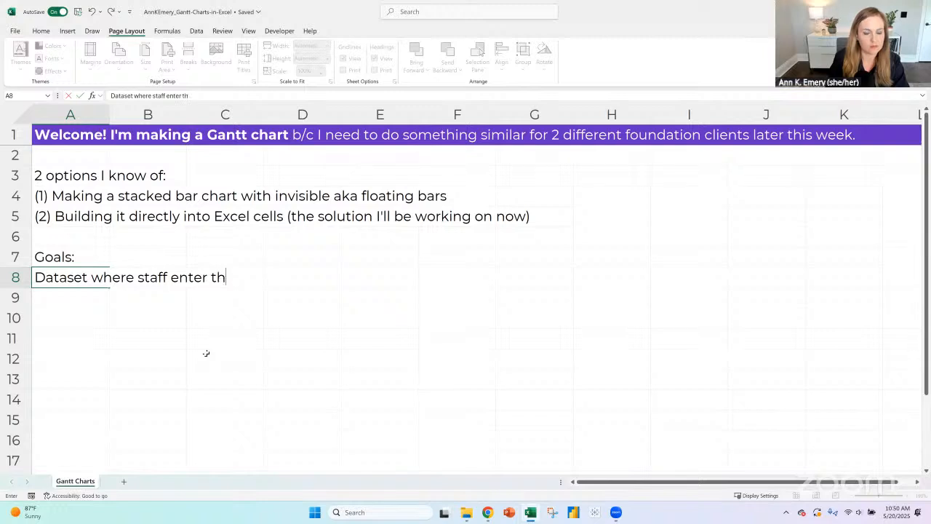
{"action": "type", "text": "eir data -->"}
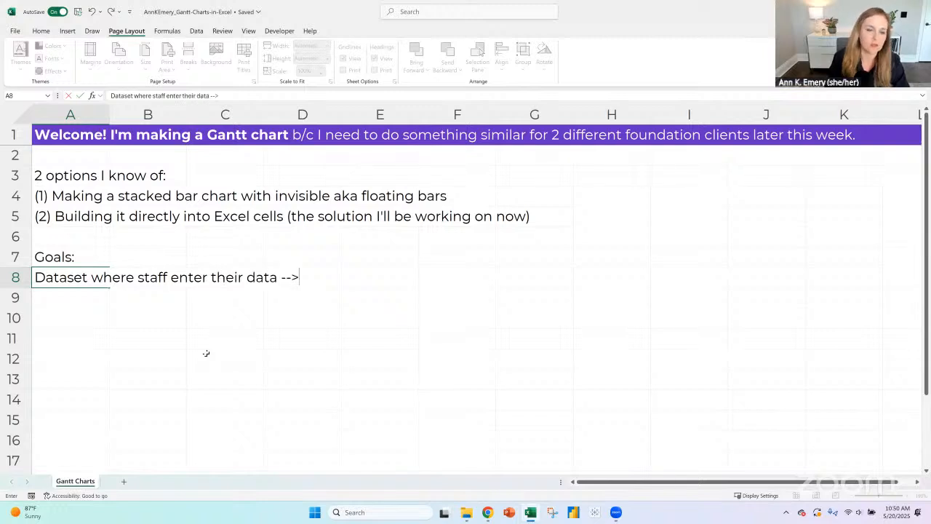
{"action": "type", "text": " Auto"}
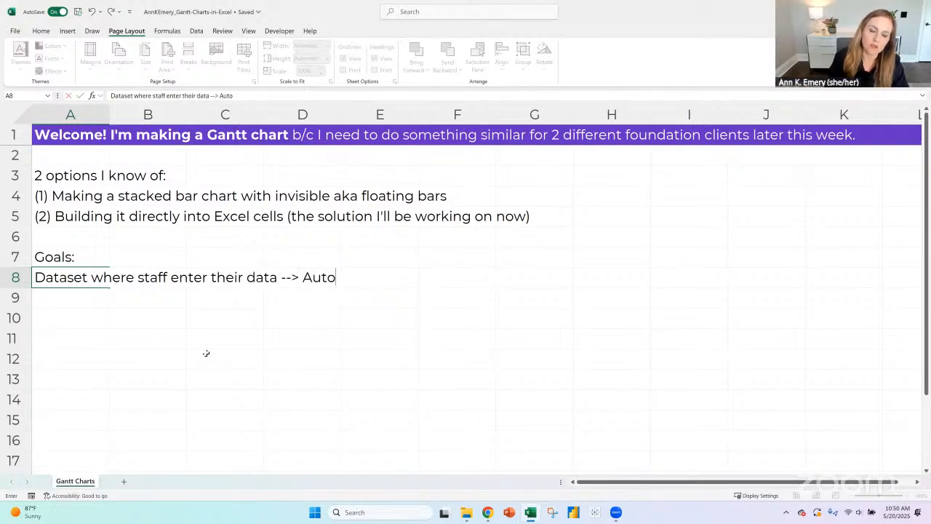
{"action": "type", "text": "matically clean"}
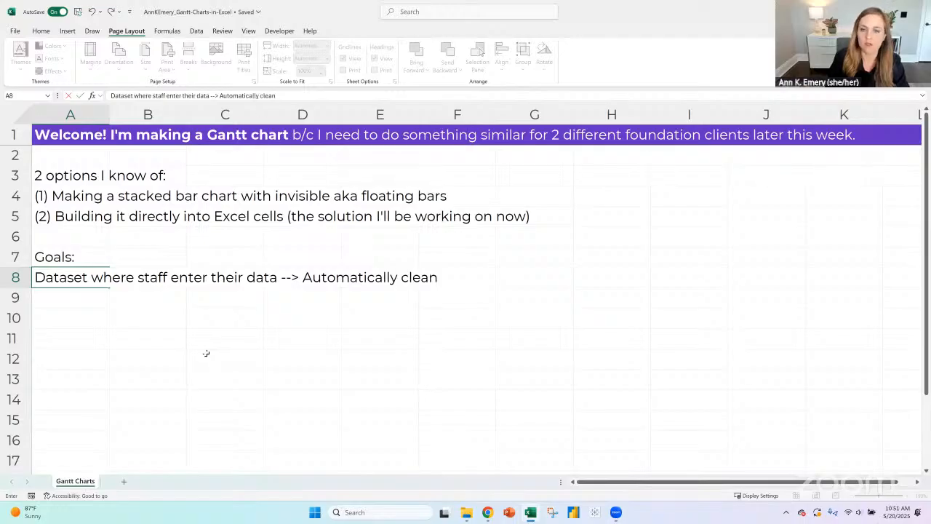
{"action": "type", "text": "s/recodes i"}
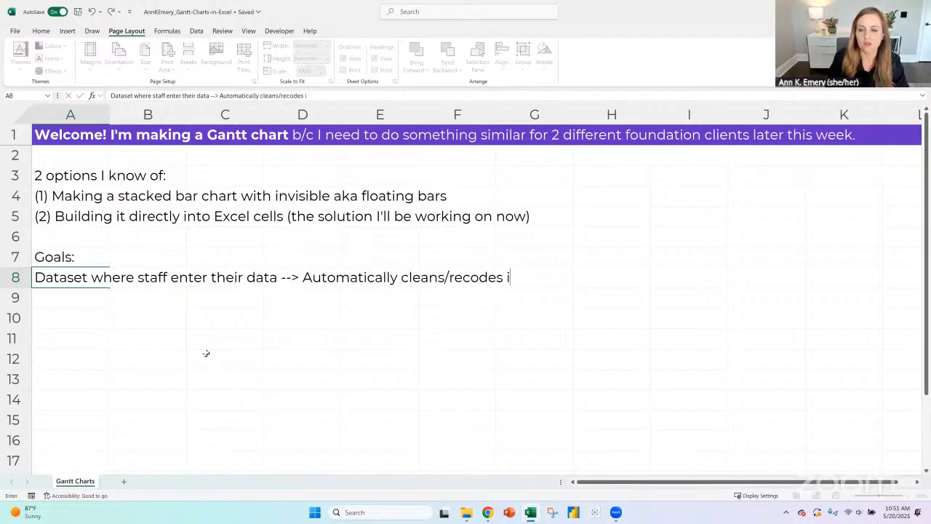
{"action": "type", "text": "tself in a tabulation --> A"}
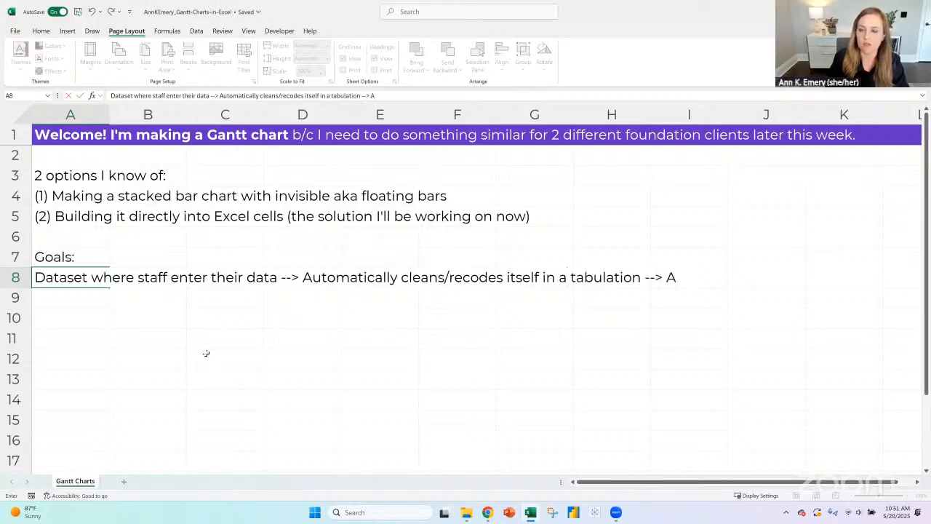
{"action": "key", "text": "BackSpace"}
{"action": "type", "text": "Goes into Gan"}
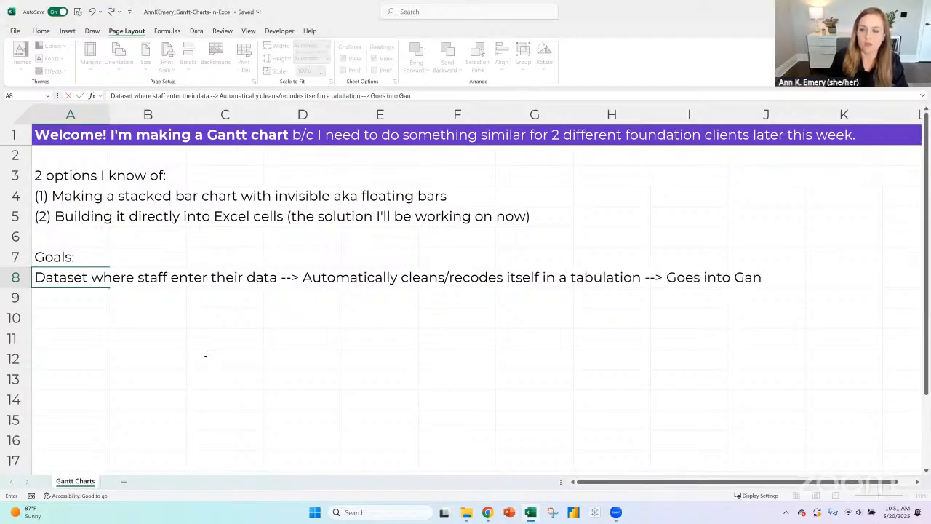
{"action": "type", "text": "tt"}
{"action": "key", "text": "Return"}
- Enter the second goal in A9: "End product: 1- or 2-page PDF to share with supervisor, 8.5 x 11 inch paper, landscape"
{"action": "type", "text": "End pro"}
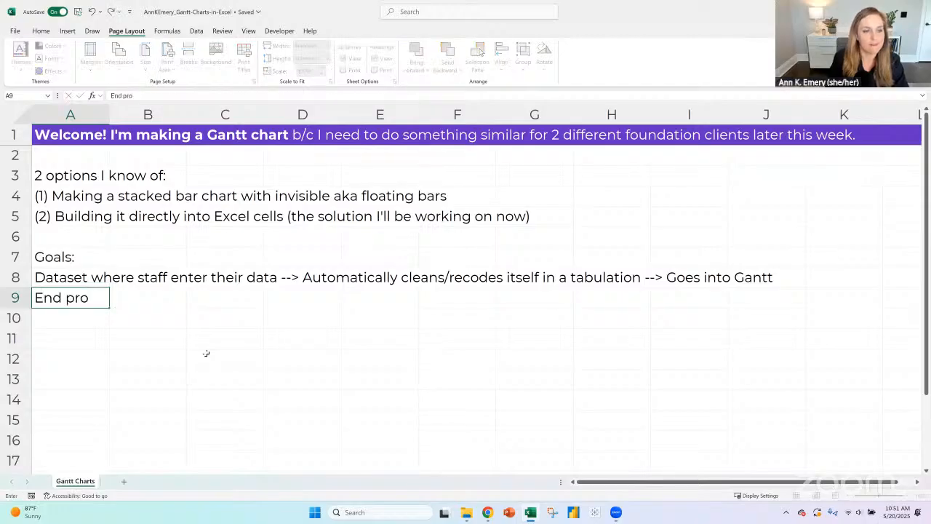
{"action": "type", "text": "duct: 1-pa"}
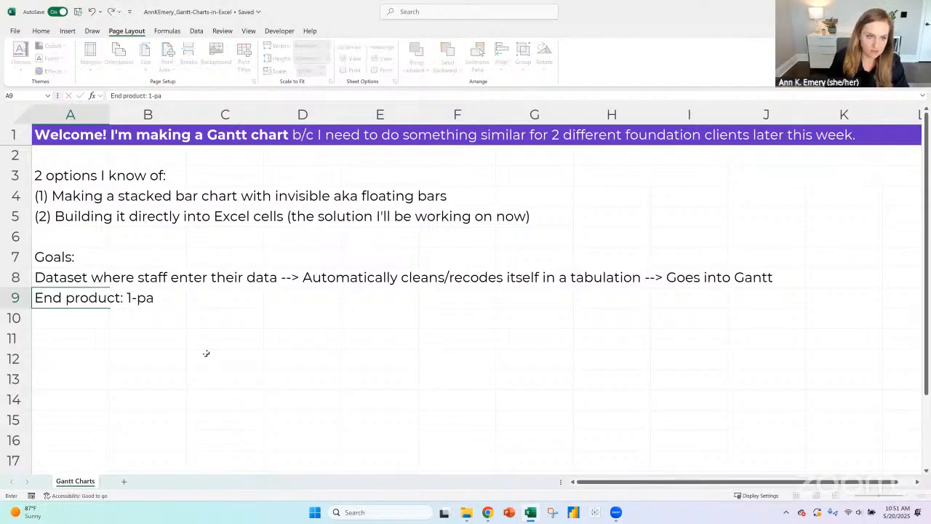
{"action": "key", "text": "BackSpace"}
{"action": "key", "text": "BackSpace"}
{"action": "key", "text": "BackSpace"}
{"action": "type", "text": "- or"}
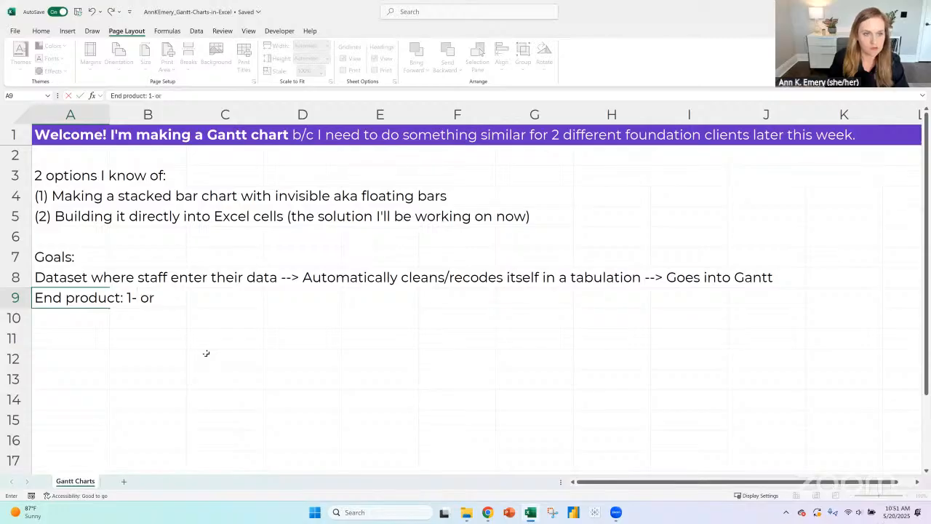
{"action": "type", "text": " 2-page PDF"}
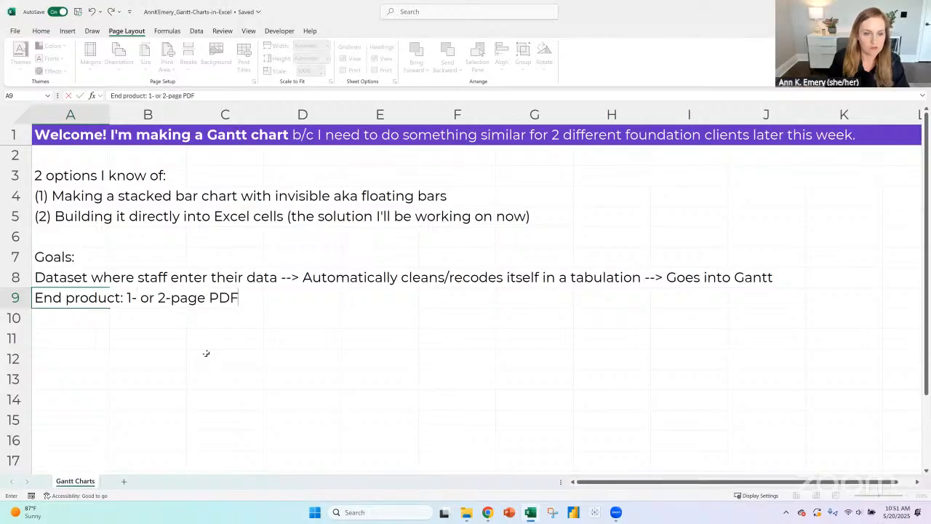
{"action": "type", "text": " to share with superviso"}
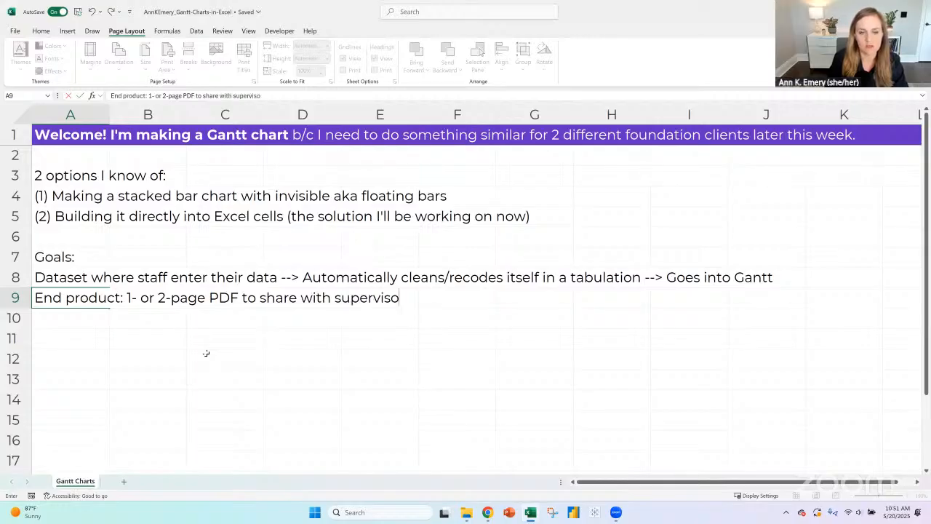
{"action": "type", "text": "r"}
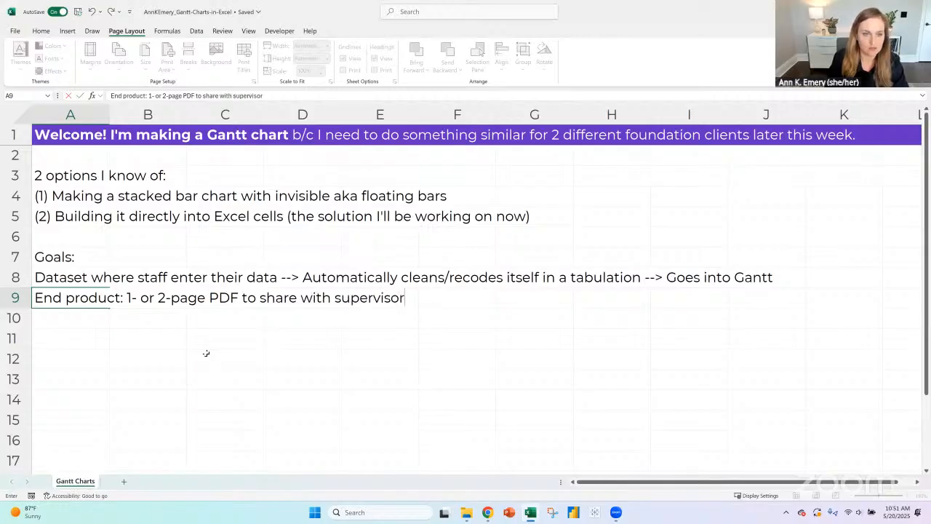
{"action": "type", "text": ","}
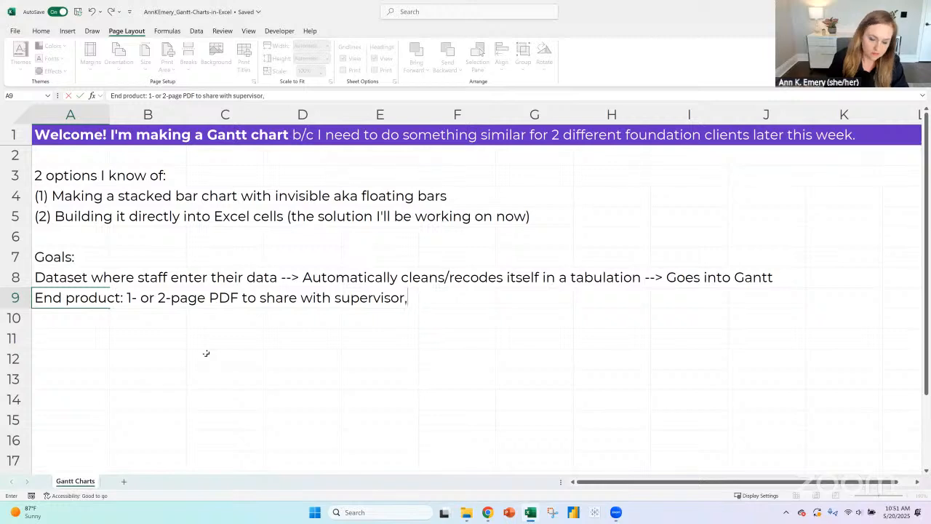
{"action": "type", "text": " 8.5 x 1"}
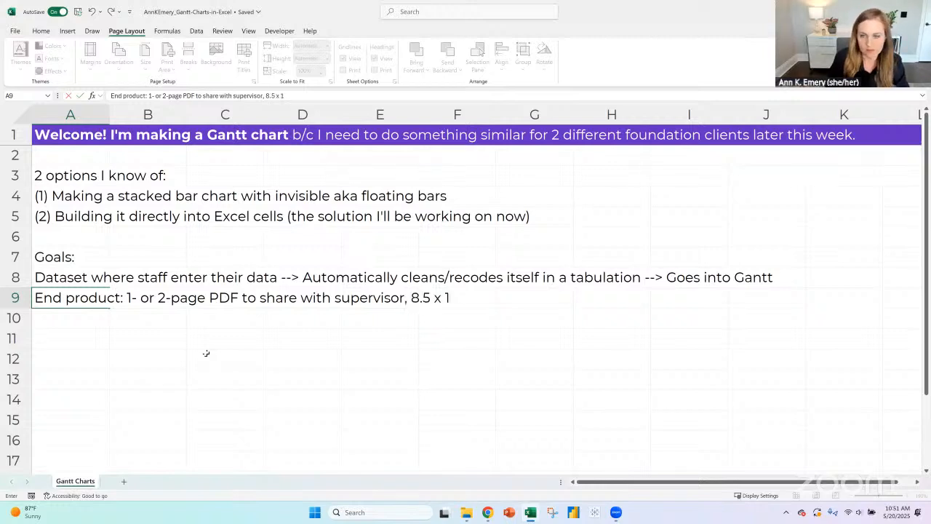
{"action": "type", "text": "1 inch paper, "}
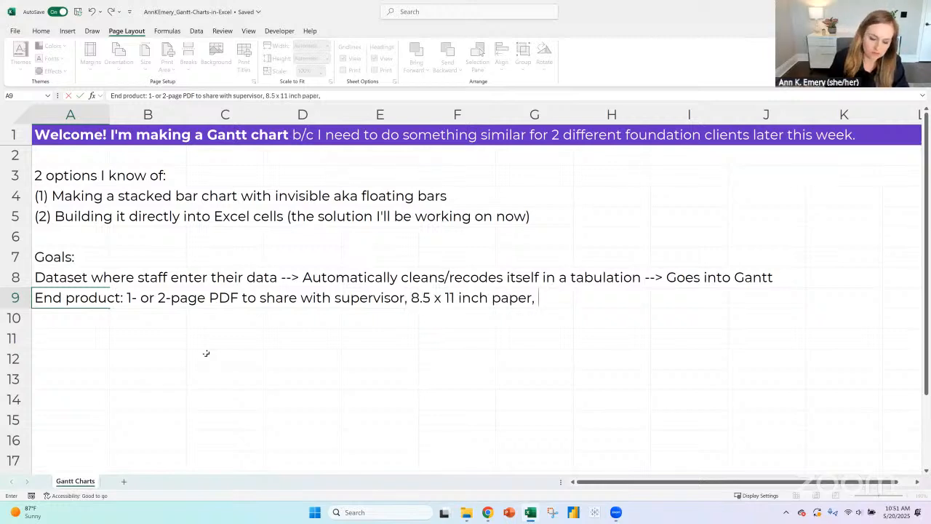
{"action": "type", "text": "landscape"}
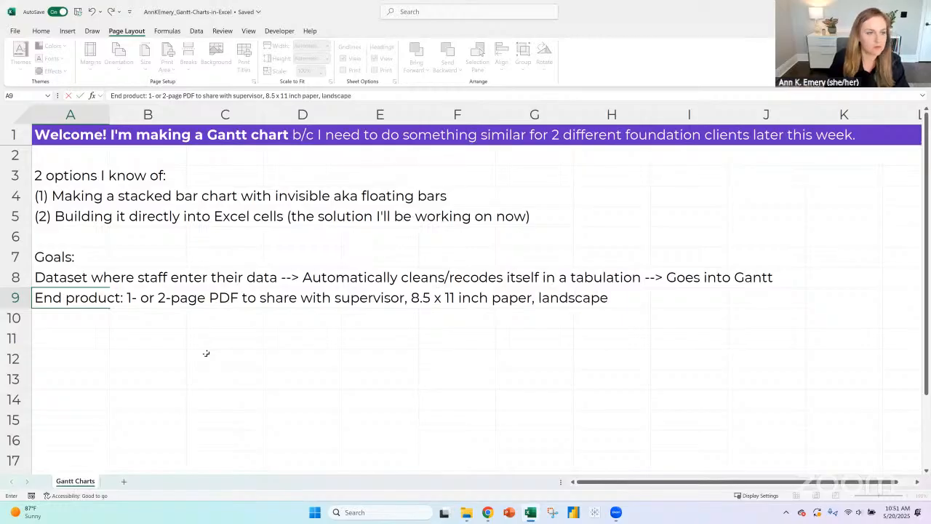
{"action": "key", "text": "Return"}
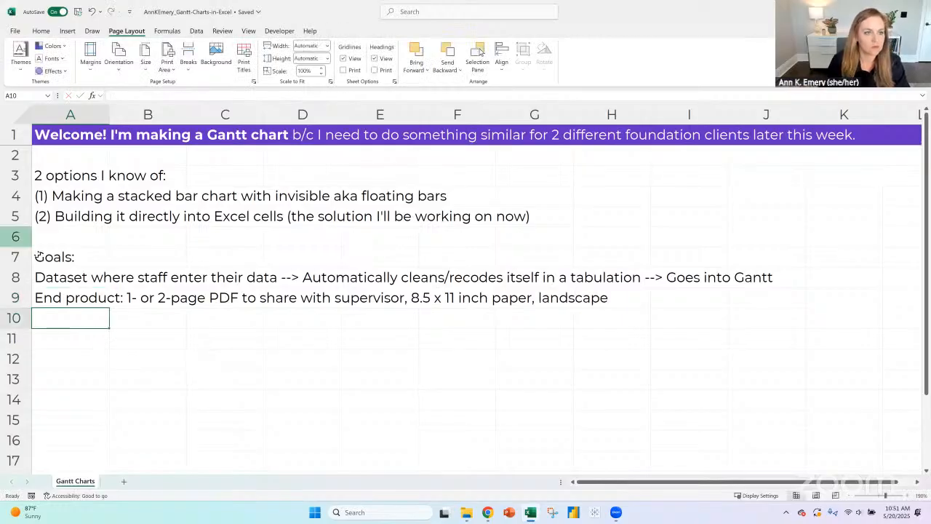
- Make the "2 options I know of:" heading in A3 and the "Goals:" heading in A7 bold
{"action": "left_click", "coordinate": [75, 175]}
{"action": "key", "text": "ctrl+b"}
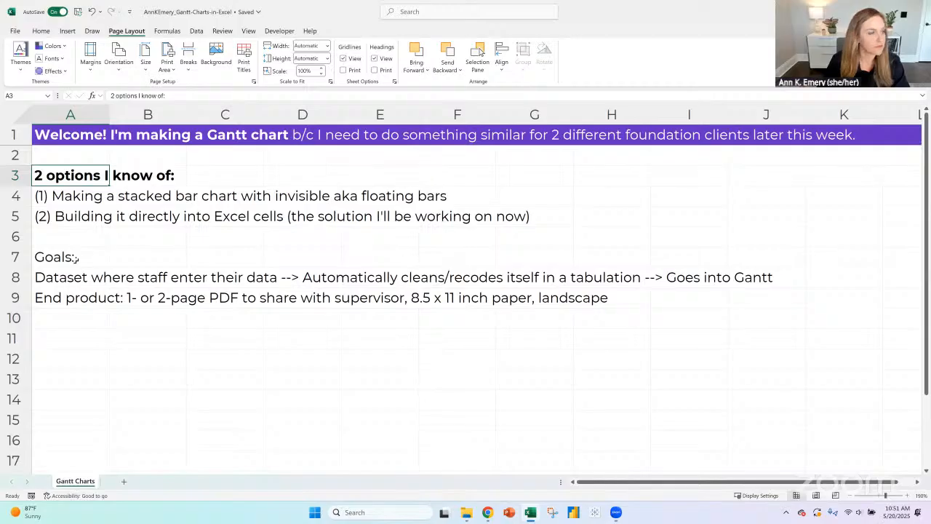
{"action": "left_click", "coordinate": [77, 258]}
{"action": "key", "text": "ctrl+b"}
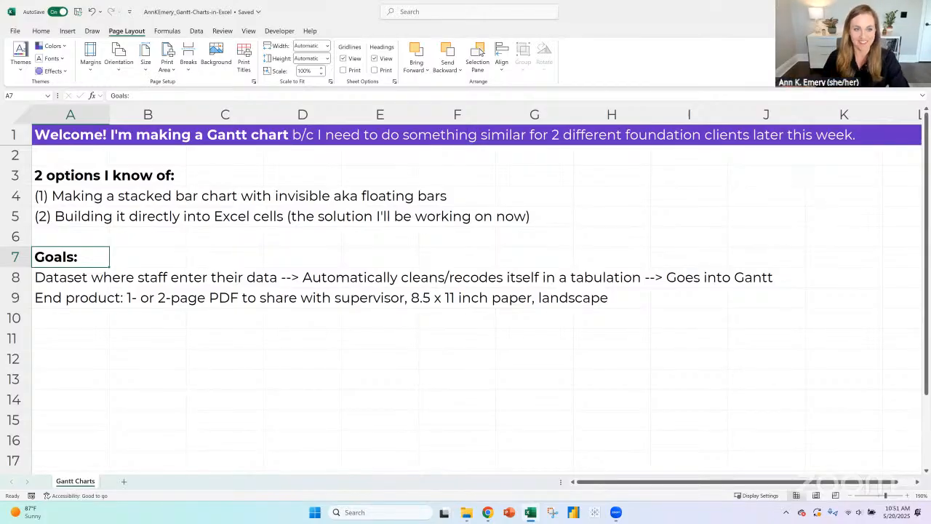
- Enter the heading "The automation:" in A11, leaving one blank row below the goals, and make it bold
{"action": "left_click", "coordinate": [89, 338]}
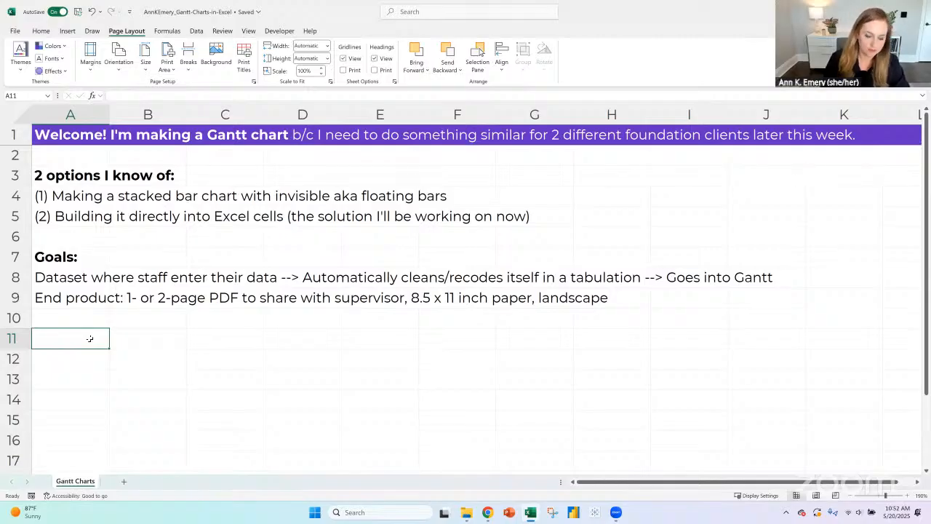
{"action": "type", "text": "The workflo"}
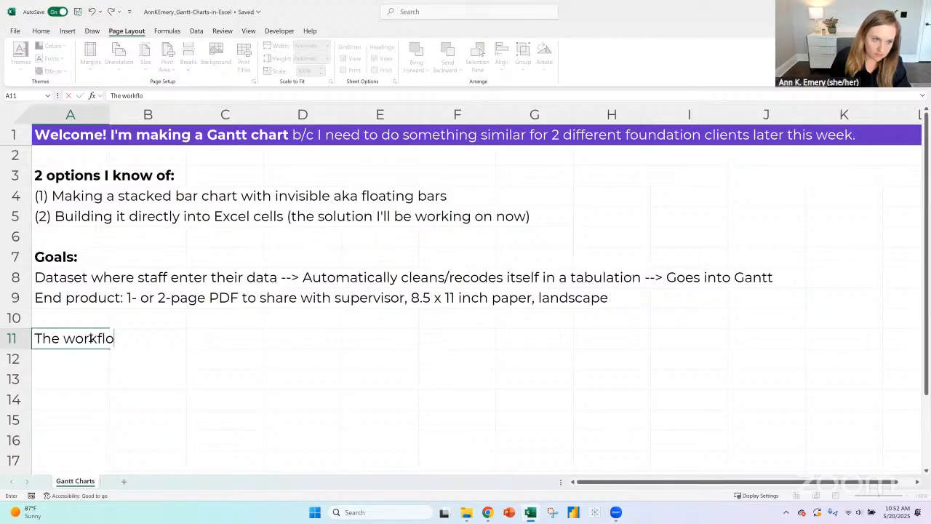
{"action": "type", "text": "w/au"}
{"action": "key", "text": "BackSpace"}
{"action": "key", "text": "BackSpace"}
{"action": "key", "text": "BackSpace"}
{"action": "key", "text": "BackSpace"}
{"action": "key", "text": "BackSpace"}
{"action": "key", "text": "BackSpace"}
{"action": "key", "text": "BackSpace"}
{"action": "key", "text": "BackSpace"}
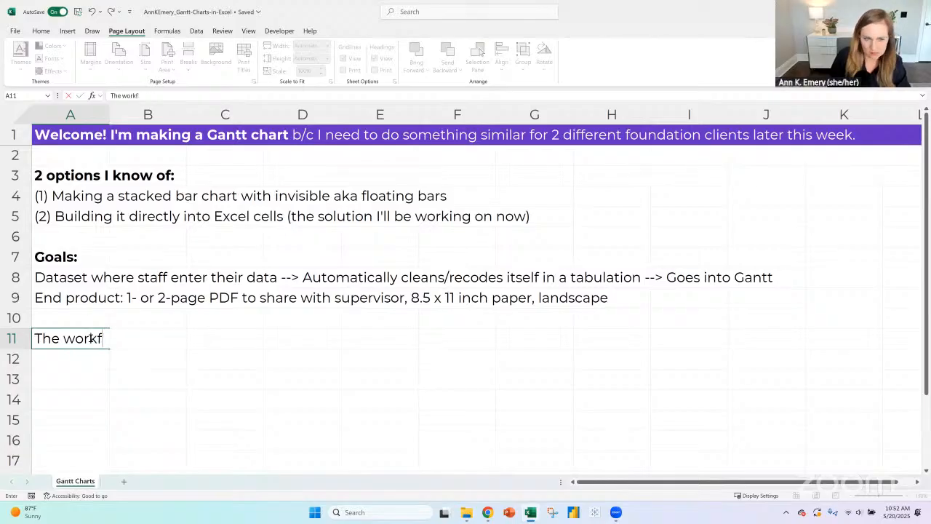
{"action": "key", "text": "BackSpace"}
{"action": "key", "text": "BackSpace"}
{"action": "key", "text": "BackSpace"}
{"action": "type", "text": "automatin"}
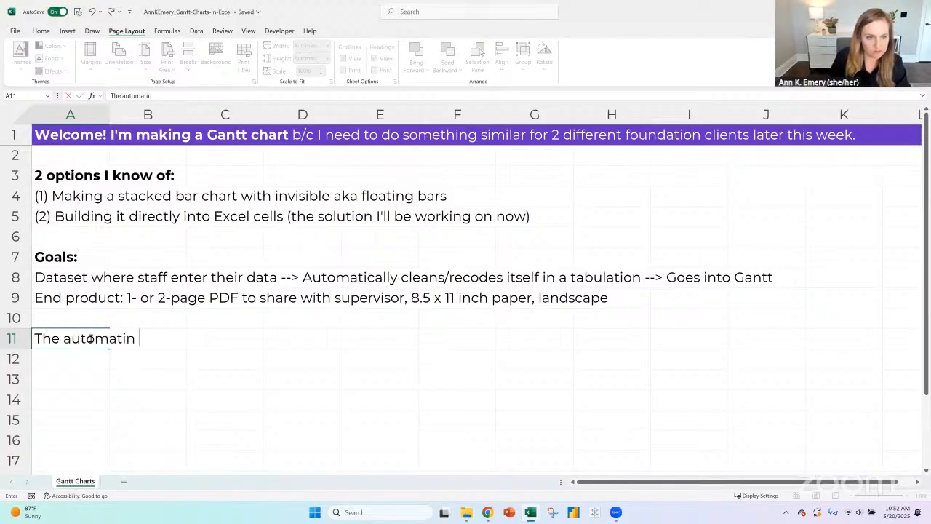
{"action": "key", "text": "BackSpace"}
{"action": "type", "text": "on:"}
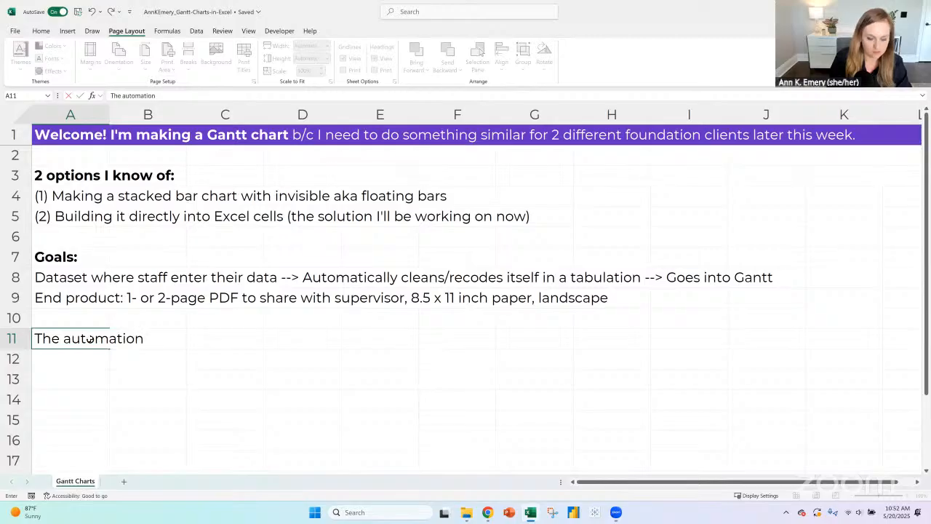
{"action": "key", "text": "Return"}
{"action": "left_click", "coordinate": [89, 338]}
{"action": "key", "text": "ctrl+b"}
{"action": "scroll", "coordinate": [89, 320], "scroll_direction": "down", "scroll_amount": 2}
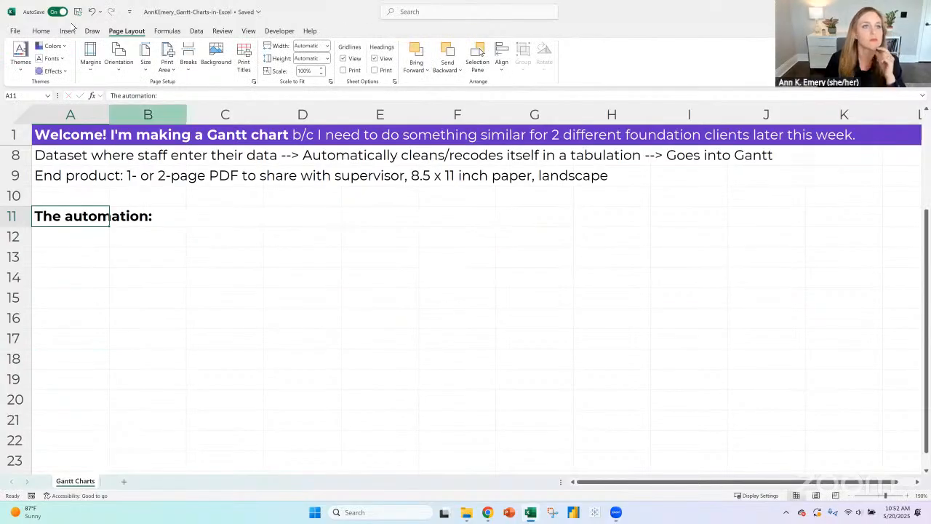
{"action": "scroll", "coordinate": [83, 335], "scroll_direction": "up", "scroll_amount": 2}
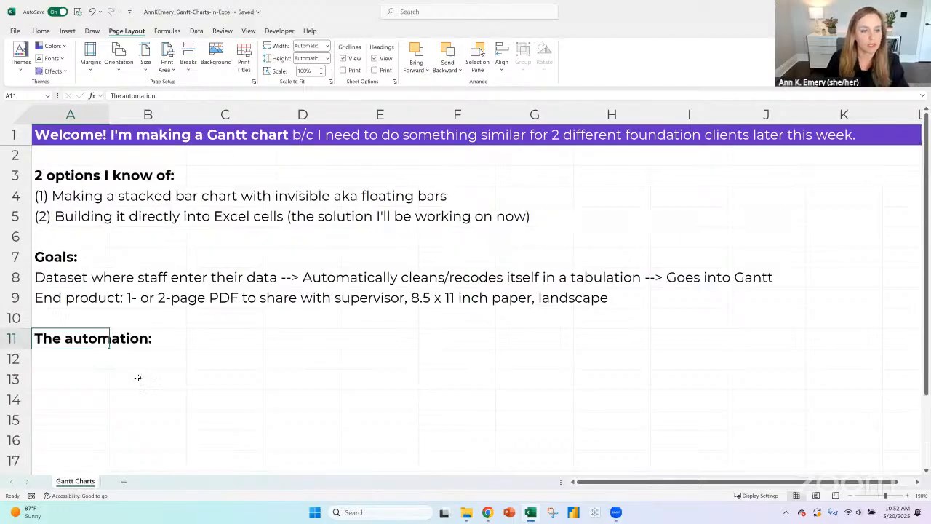
- Enter a bold "Dataset" heading in B13 with the note "1 row per grant" directly below it in B14
{"action": "left_click", "coordinate": [136, 378]}
{"action": "type", "text": "Dataset"}
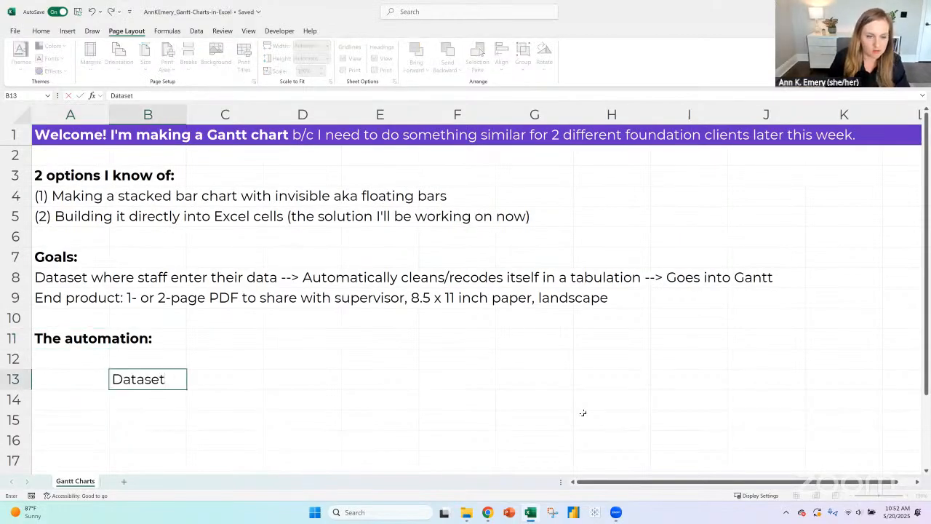
{"action": "key", "text": "Return"}
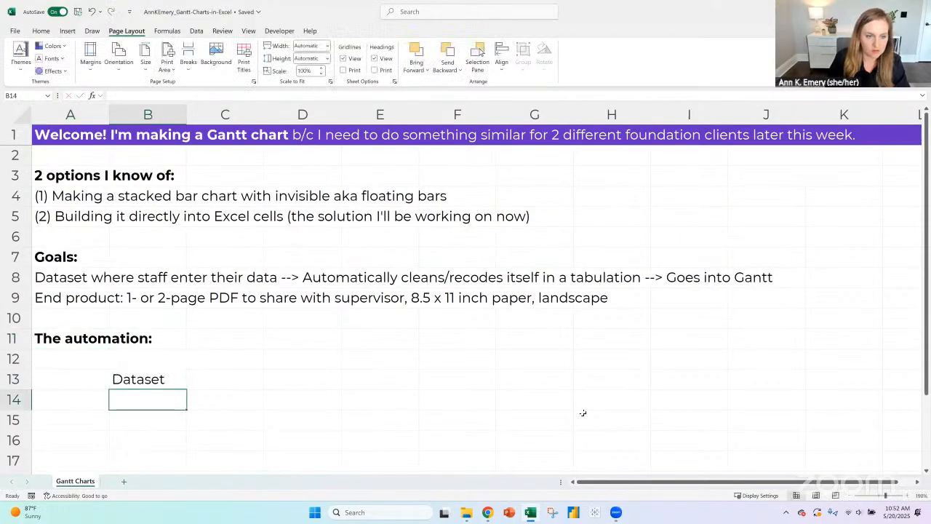
{"action": "type", "text": "1 row per"}
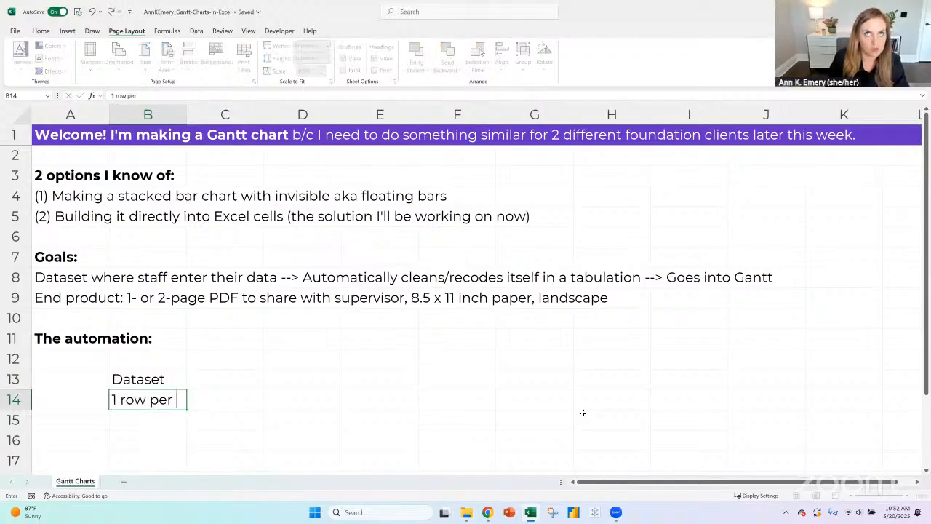
{"action": "type", "text": " grant"}
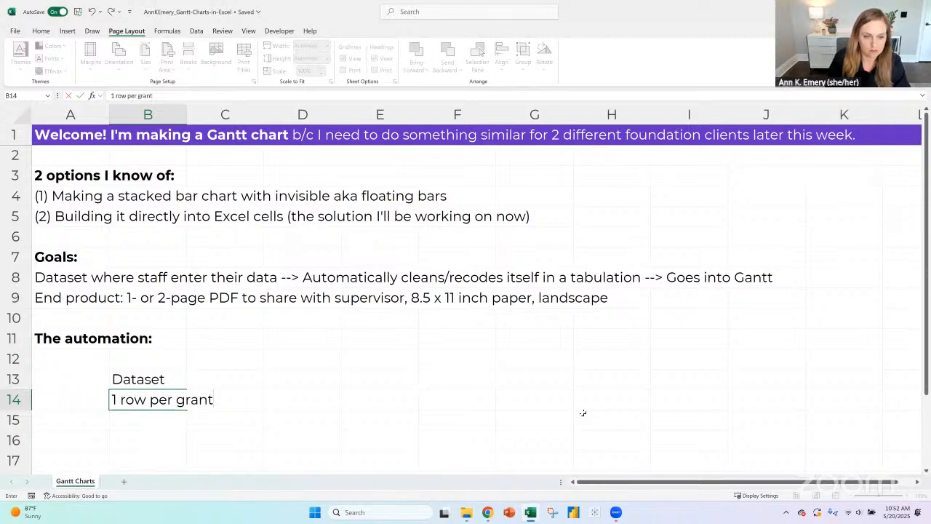
{"action": "key", "text": "Up"}
{"action": "key", "text": "ctrl+b"}
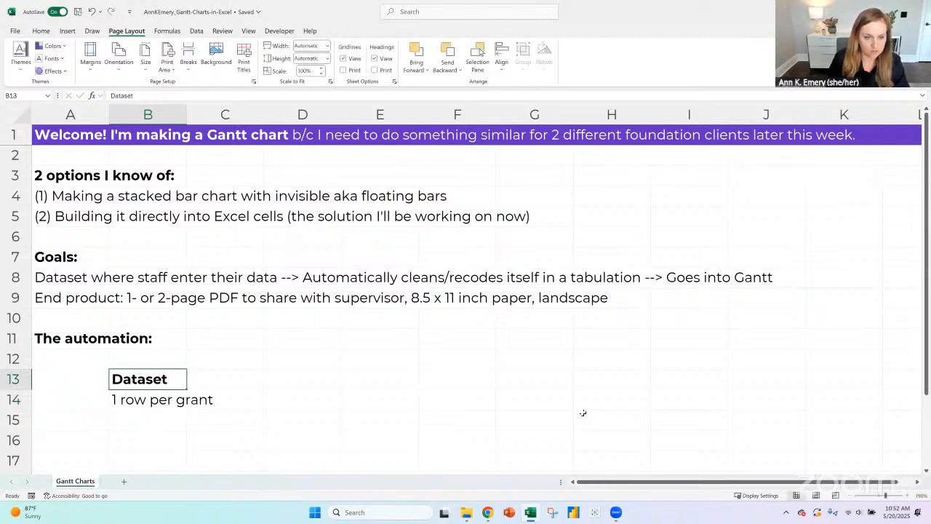
- Enter the dataset note "Start and end dates in MM-DD-YYYY format" in B15
{"action": "key", "text": "Down"}
{"action": "key", "text": "Down"}
{"action": "type", "text": "Start an"}
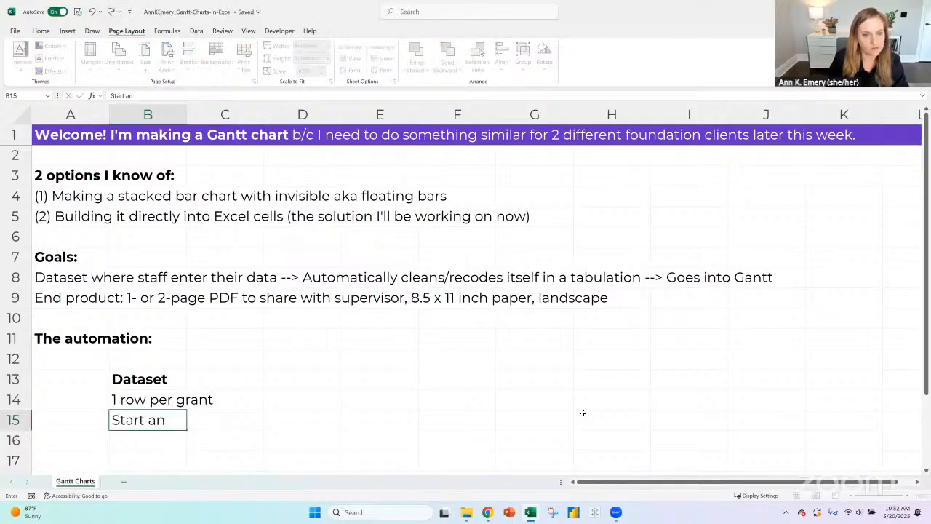
{"action": "type", "text": "d end dates i"}
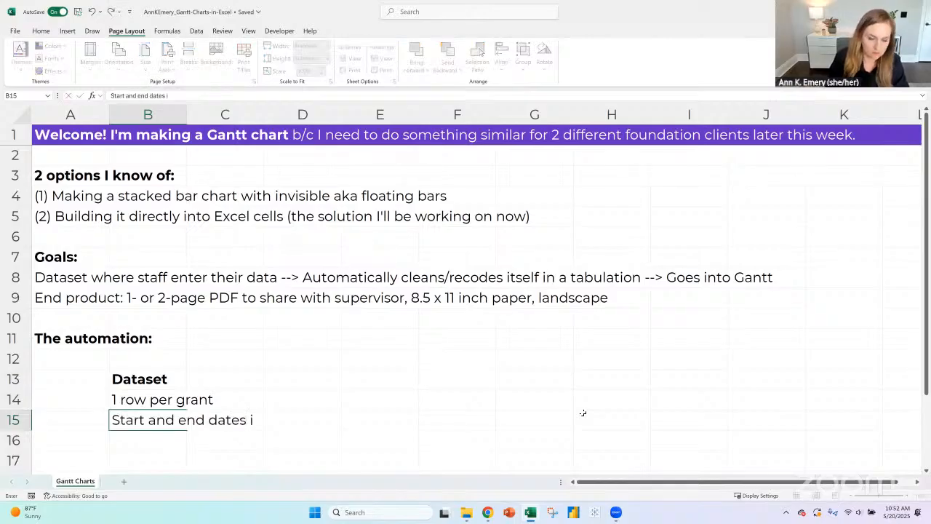
{"action": "type", "text": "n MM-DD-YYYY forma"}
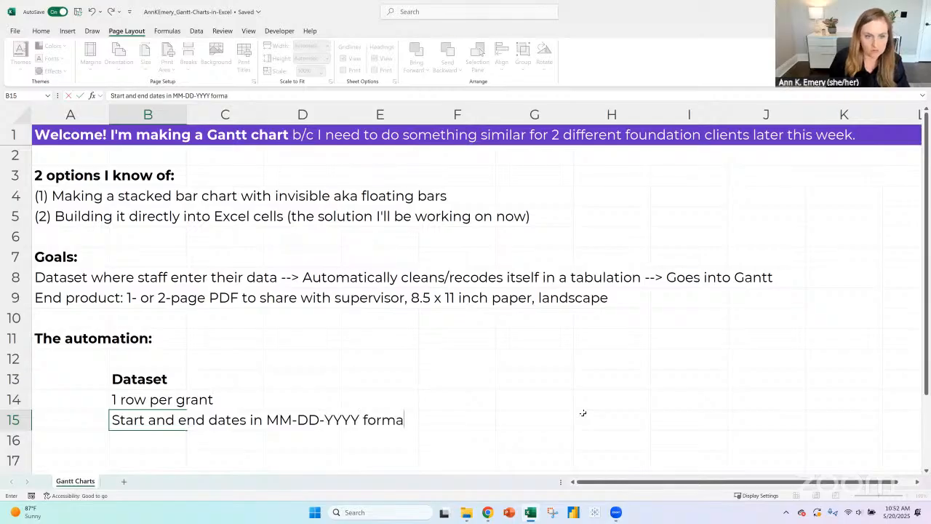
{"action": "type", "text": "t"}
- Enter the heading "Tabulation" in E13, in the same row as the Dataset heading, and make it bold
{"action": "key", "text": "Right"}
{"action": "key", "text": "Up"}
{"action": "key", "text": "Up"}
{"action": "key", "text": "Right"}
{"action": "key", "text": "Right"}
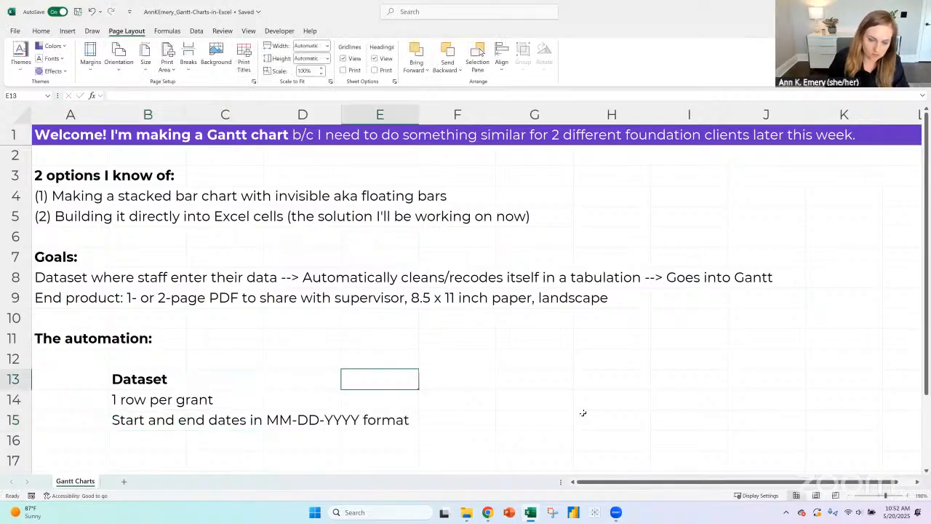
{"action": "type", "text": "Tabu"}
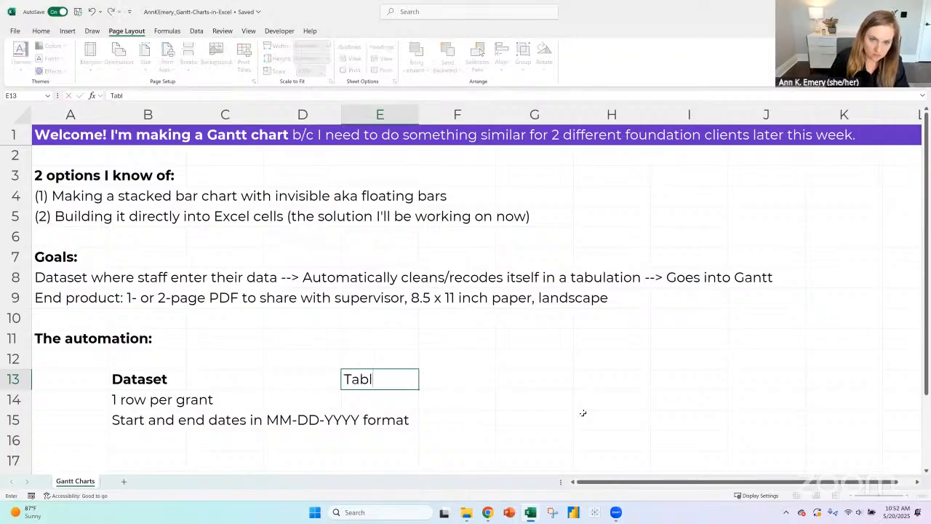
{"action": "type", "text": "lation"}
{"action": "key", "text": "Return"}
{"action": "key", "text": "Up"}
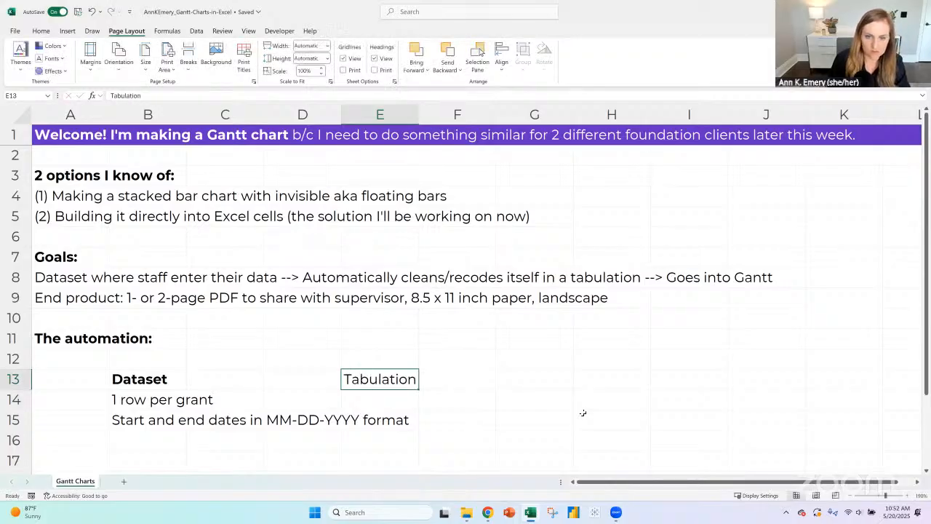
{"action": "key", "text": "ctrl+b"}
- Enter the dataset note "Probably a bunch of "cleaned" columns in red" in B16
{"action": "left_click", "coordinate": [130, 432]}
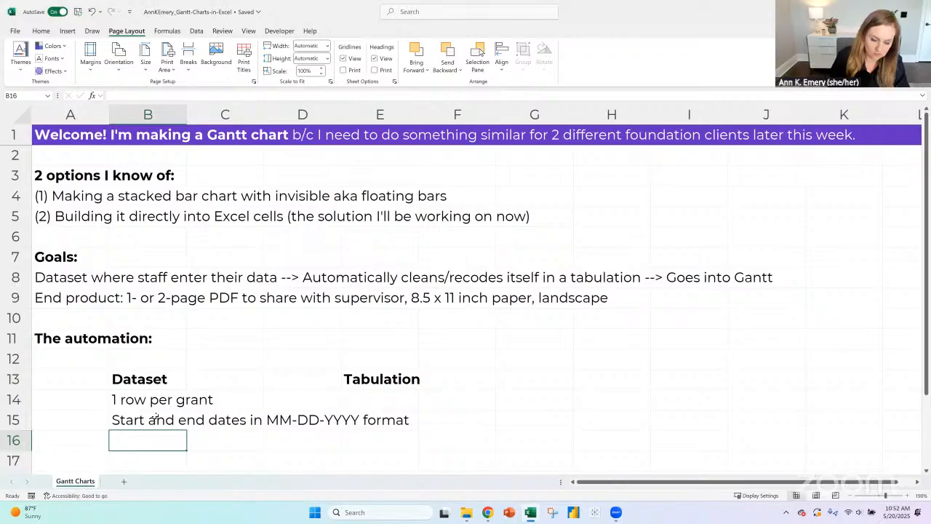
{"action": "type", "text": "Probably a bunc"}
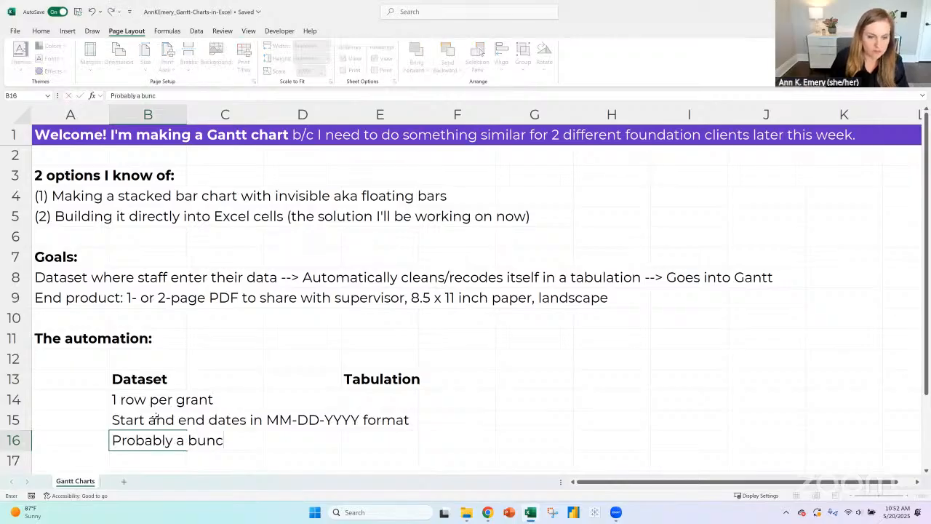
{"action": "type", "text": "h of \"clea"}
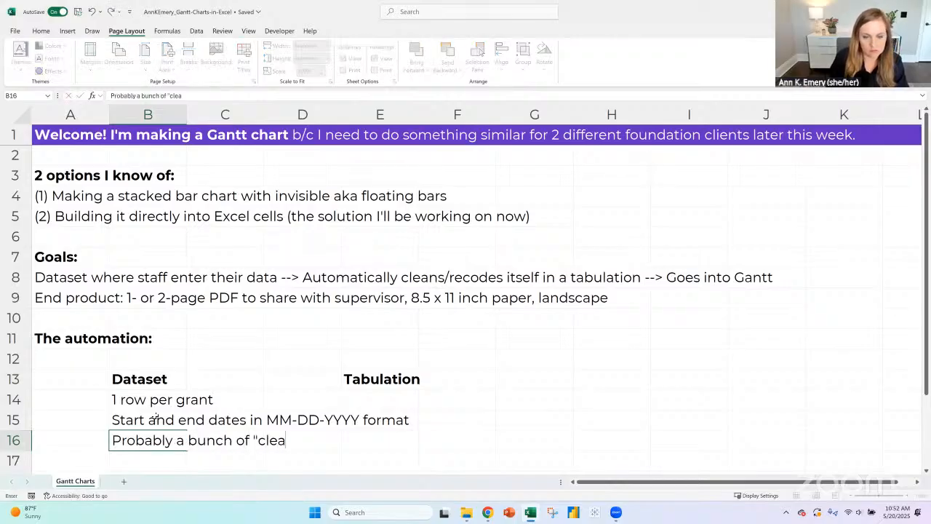
{"action": "type", "text": "ned\" columns in red"}
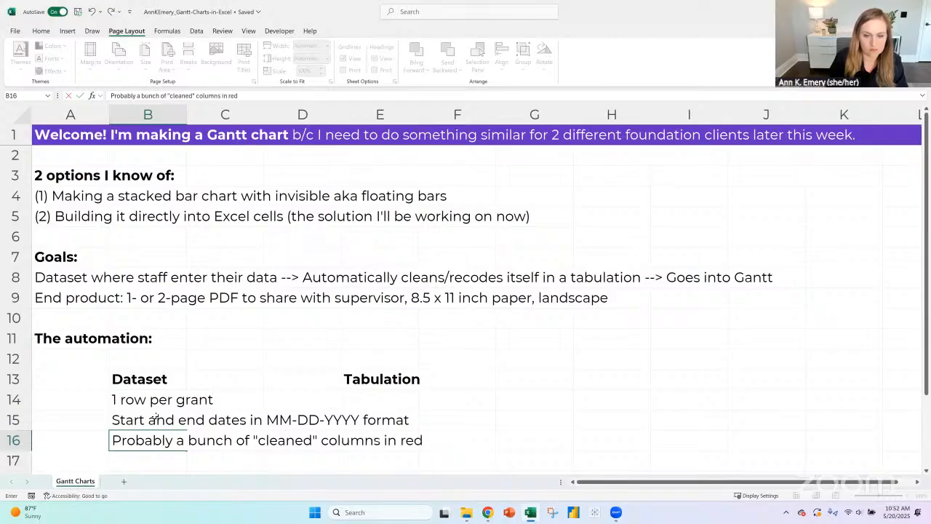
{"action": "key", "text": "Return"}
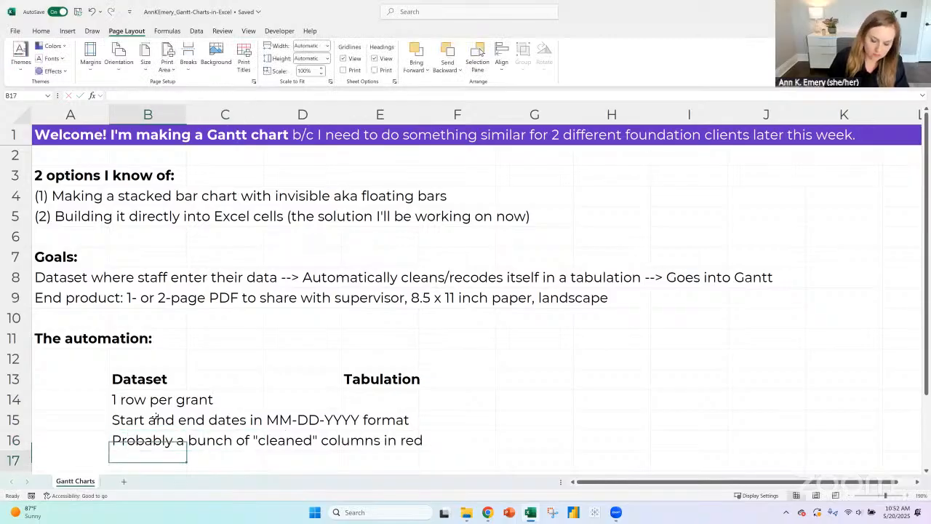
- Enter the example "e.g., to turn MM-DD-YYYY into MM-YYYY" in B17 below the cleaned-columns note
{"action": "type", "text": "e.g., to t"}
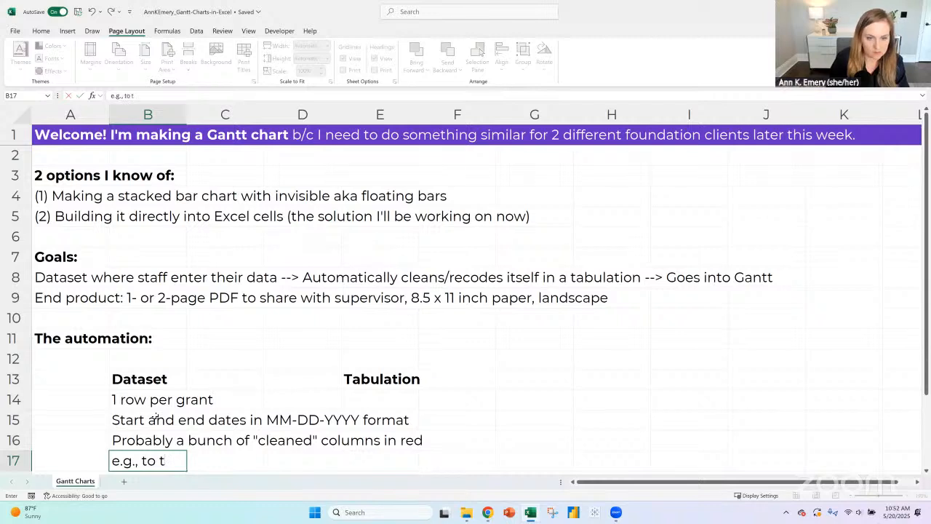
{"action": "type", "text": "urn MM-"}
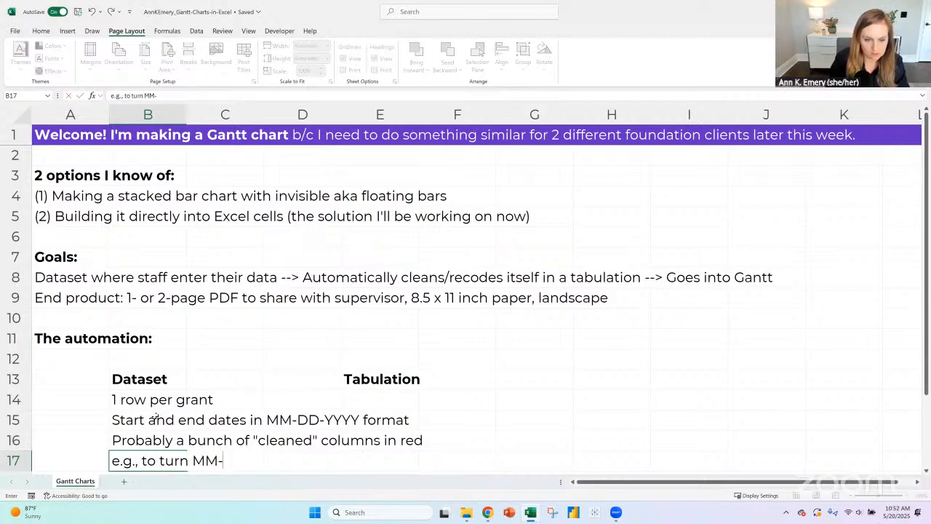
{"action": "type", "text": "DD-YYYY i"}
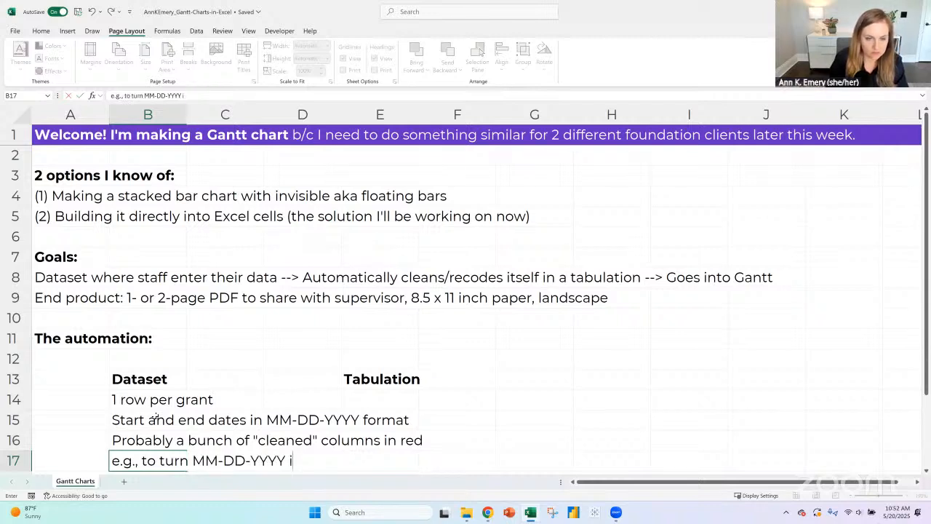
{"action": "type", "text": "nto MM-YYYY"}
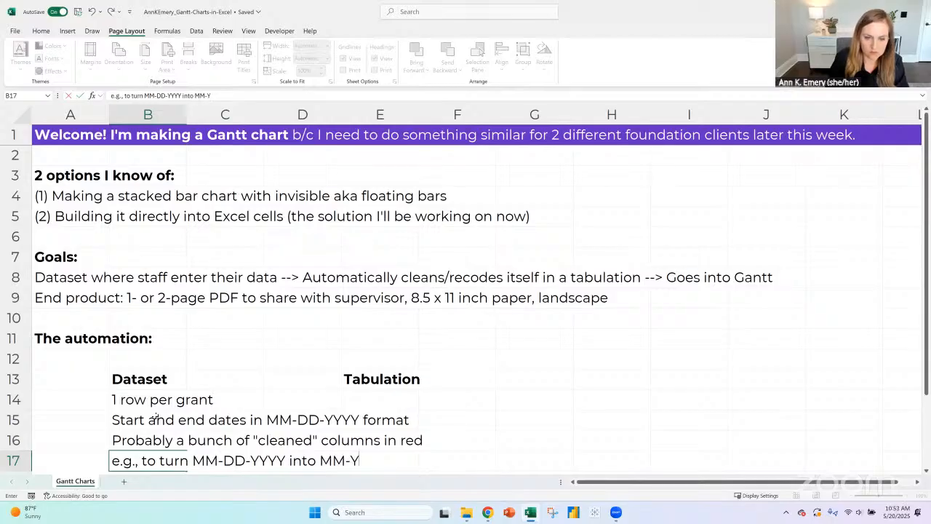
- Enter "With formulas or pivot tables, TBD" in E14 under the Tabulation heading
{"action": "left_click", "coordinate": [395, 400]}
{"action": "scroll", "coordinate": [445, 418], "scroll_direction": "down", "scroll_amount": 1}
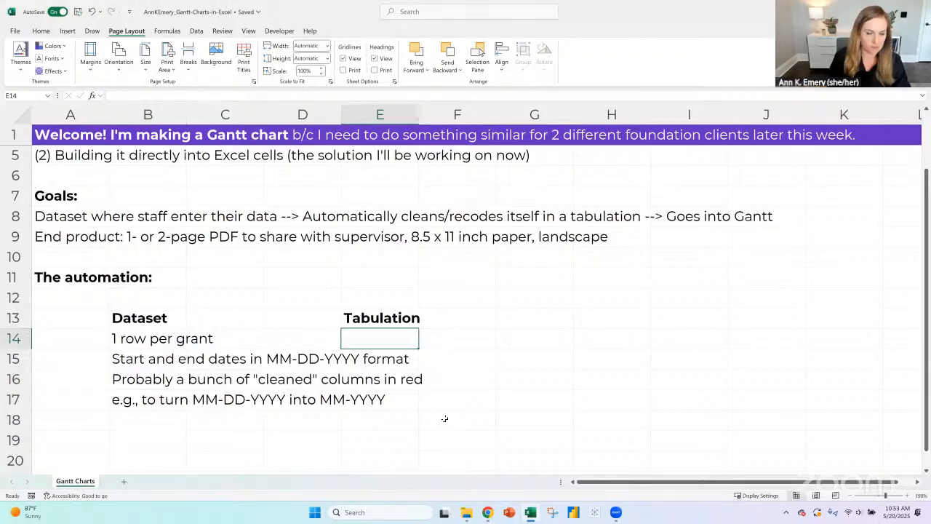
{"action": "type", "text": "With formulas or pvo"}
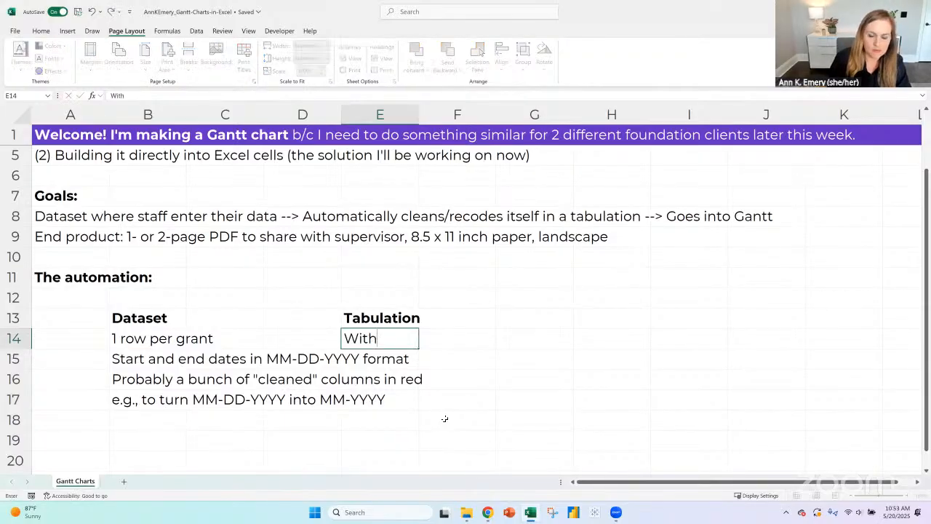
{"action": "key", "text": "BackSpace"}
{"action": "key", "text": "BackSpace"}
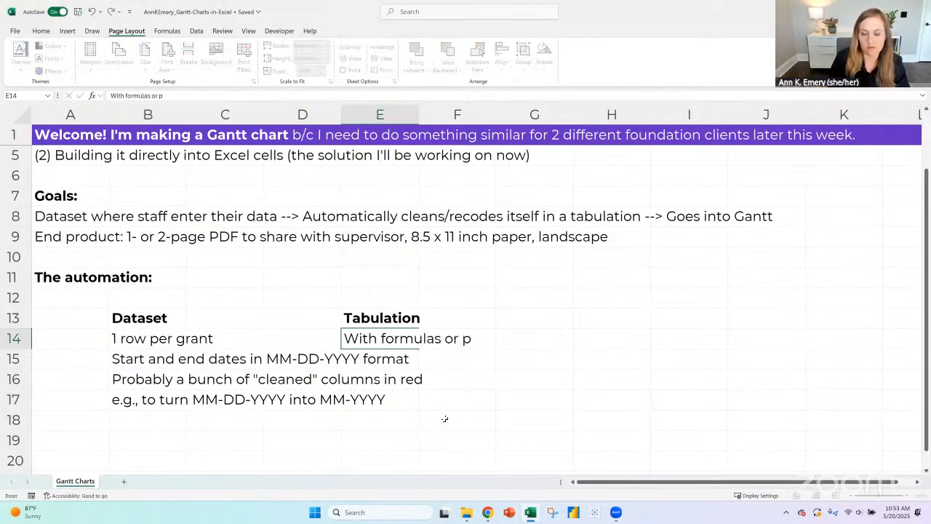
{"action": "type", "text": "ivot tables, TBD"}
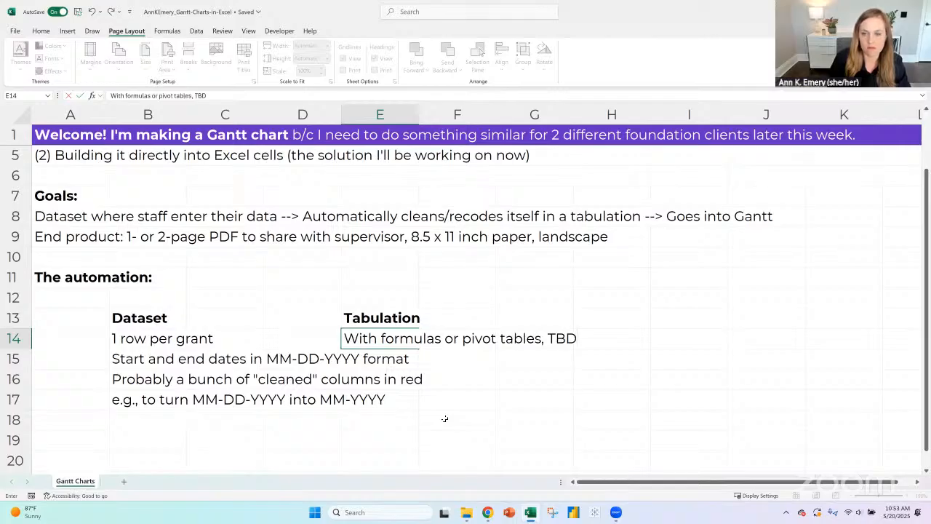
{"action": "key", "text": "Return"}
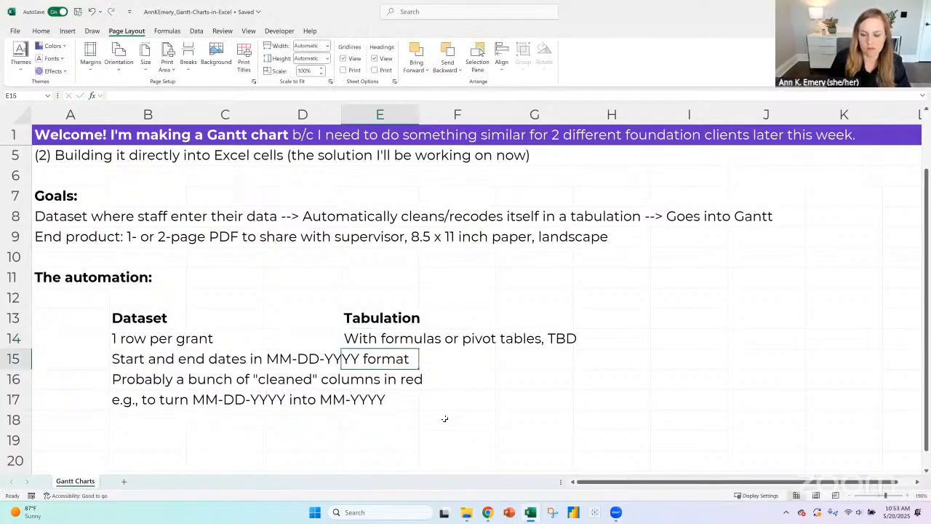
{"action": "type", "text": "Ir"}
{"action": "key", "text": "BackSpace"}
{"action": "key", "text": "BackSpace"}
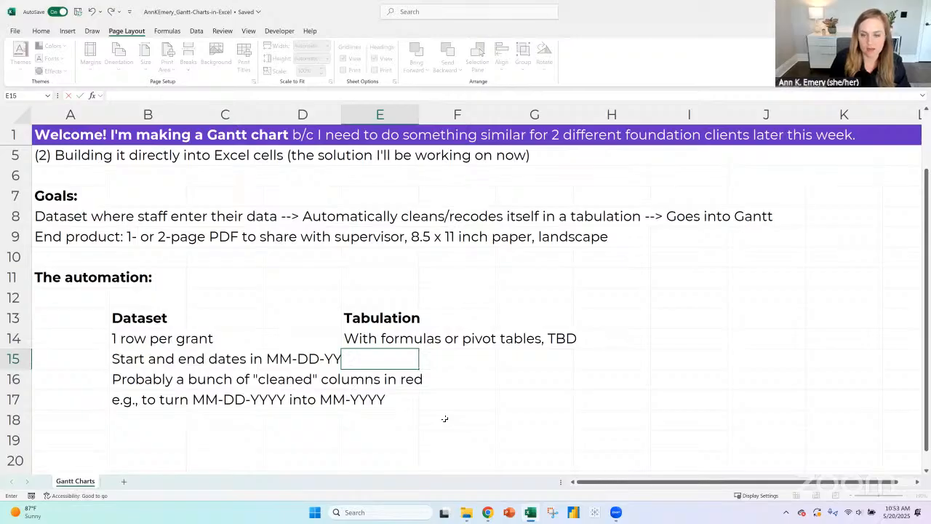
{"action": "type", "text": "W"}
{"action": "key", "text": "BackSpace"}
{"action": "key", "text": "BackSpace"}
{"action": "type", "text": "T"}
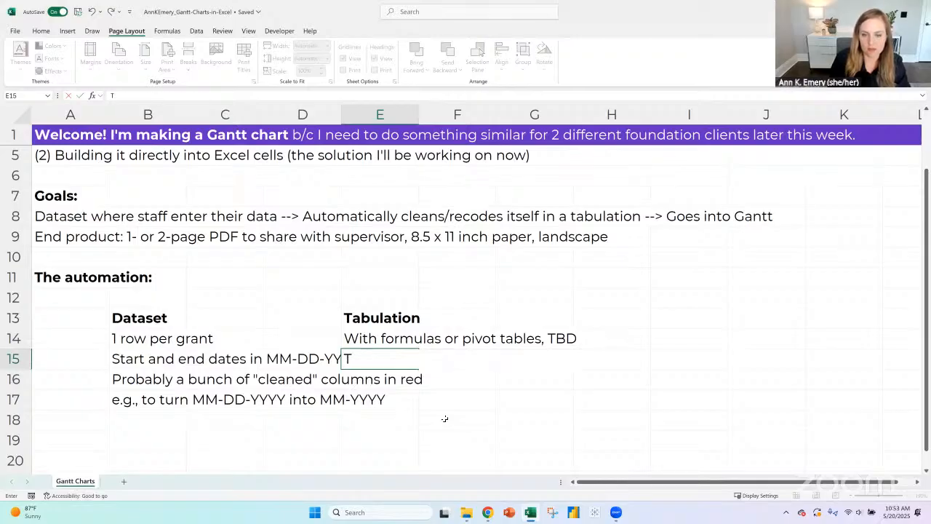
{"action": "type", "text": "allies"}
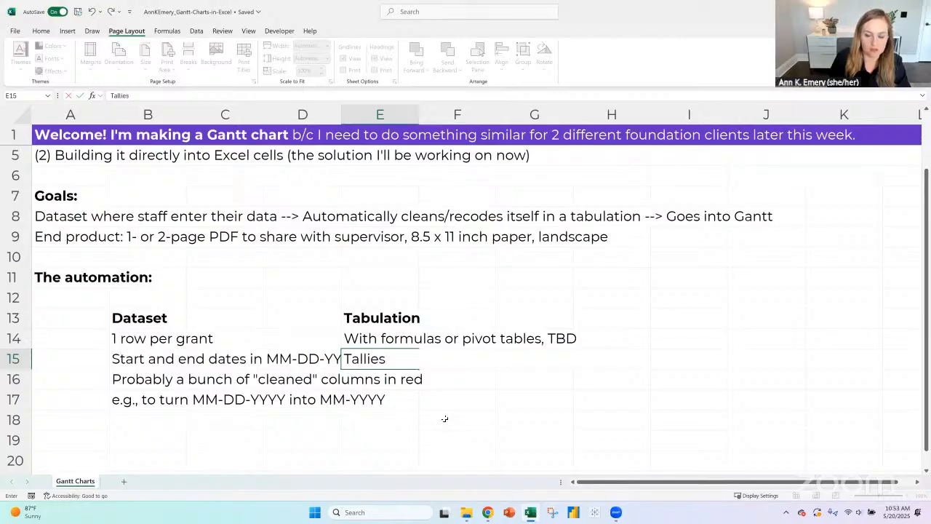
{"action": "type", "text": " up - how many g"}
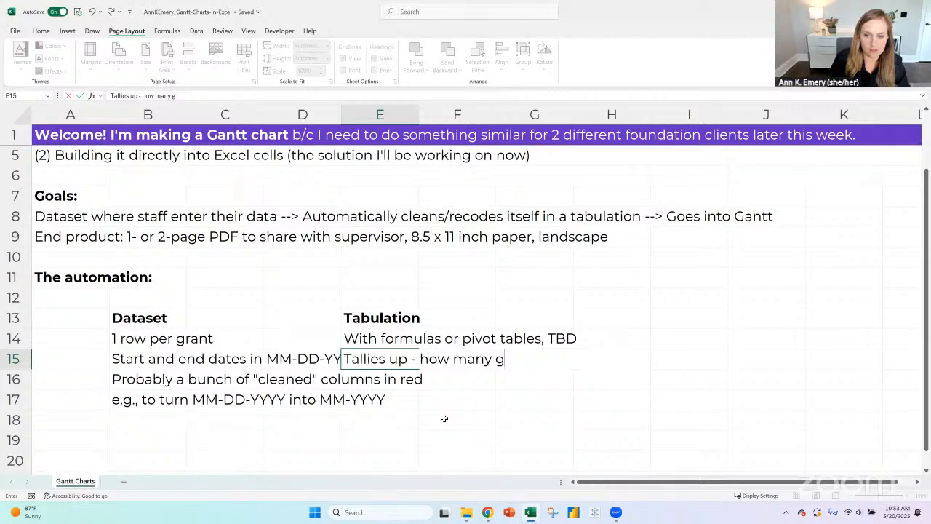
{"action": "key", "text": "BackSpace"}
{"action": "key", "text": "BackSpace"}
{"action": "key", "text": "BackSpace"}
{"action": "key", "text": "BackSpace"}
{"action": "key", "text": "BackSpace"}
{"action": "key", "text": "BackSpace"}
{"action": "key", "text": "BackSpace"}
{"action": "key", "text": "BackSpace"}
{"action": "key", "text": "BackSpace"}
{"action": "key", "text": "BackSpace"}
{"action": "key", "text": "BackSpace"}
{"action": "key", "text": "BackSpace"}
{"action": "key", "text": "BackSpace"}
{"action": "key", "text": "BackSpace"}
{"action": "key", "text": "BackSpace"}
{"action": "key", "text": "BackSpace"}
{"action": "key", "text": "BackSpace"}
{"action": "key", "text": "BackSpace"}
{"action": "key", "text": "BackSpace"}
{"action": "key", "text": "BackSpace"}
{"action": "key", "text": "BackSpace"}
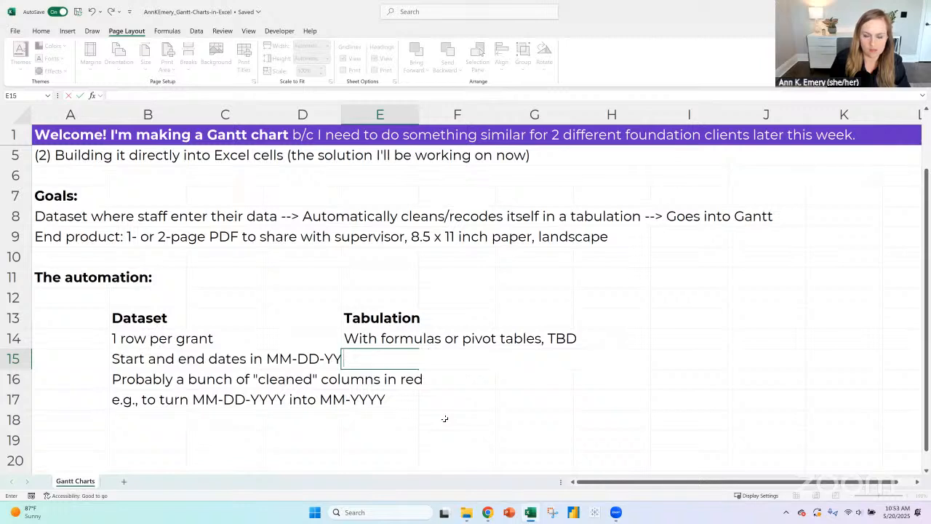
- Enter "Feeds into the graphic" in E15 under Tabulation and add the bold heading "Gantt chart" in H13
{"action": "type", "text": "Feeds into th"}
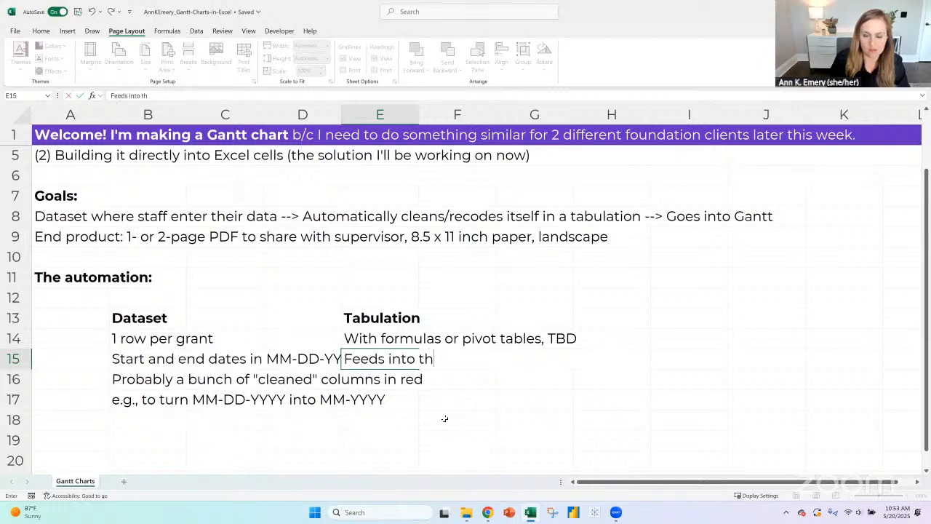
{"action": "type", "text": "e graphic"}
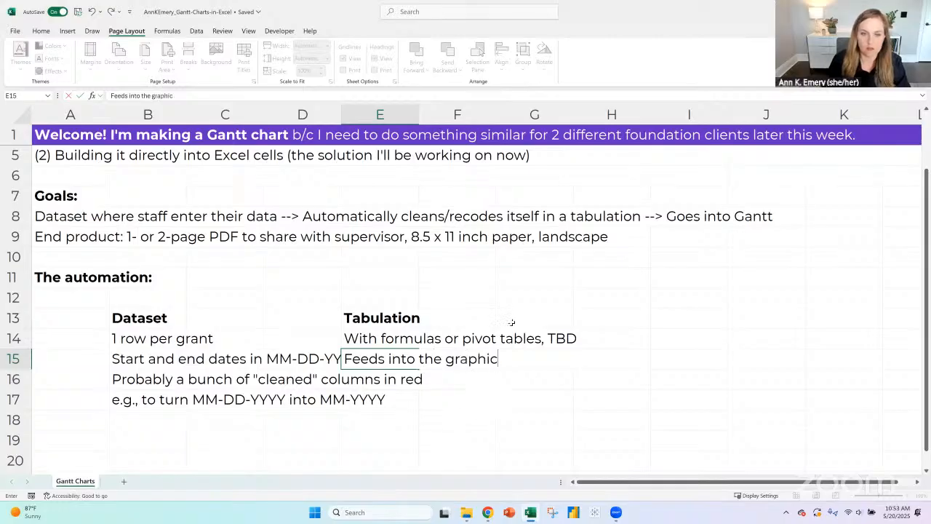
{"action": "left_click", "coordinate": [592, 318]}
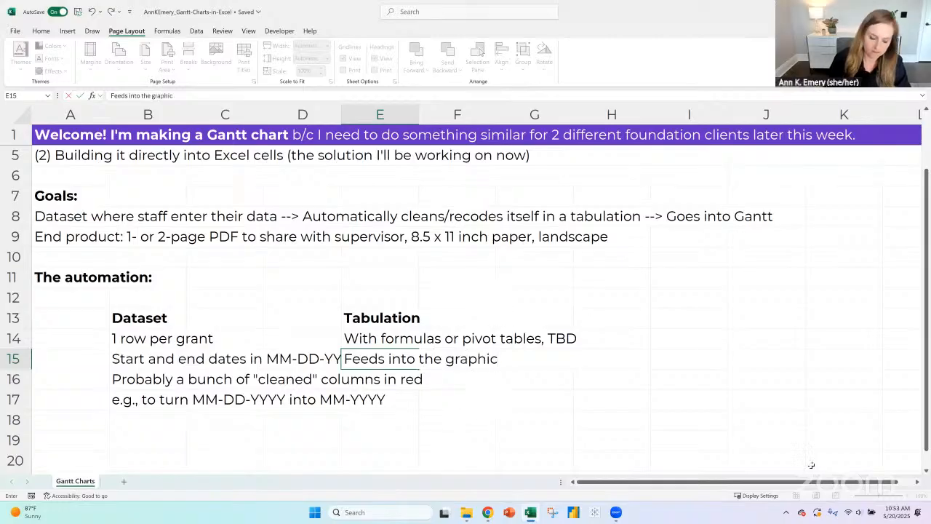
{"action": "type", "text": "Gantt chart"}
{"action": "key", "text": "Return"}
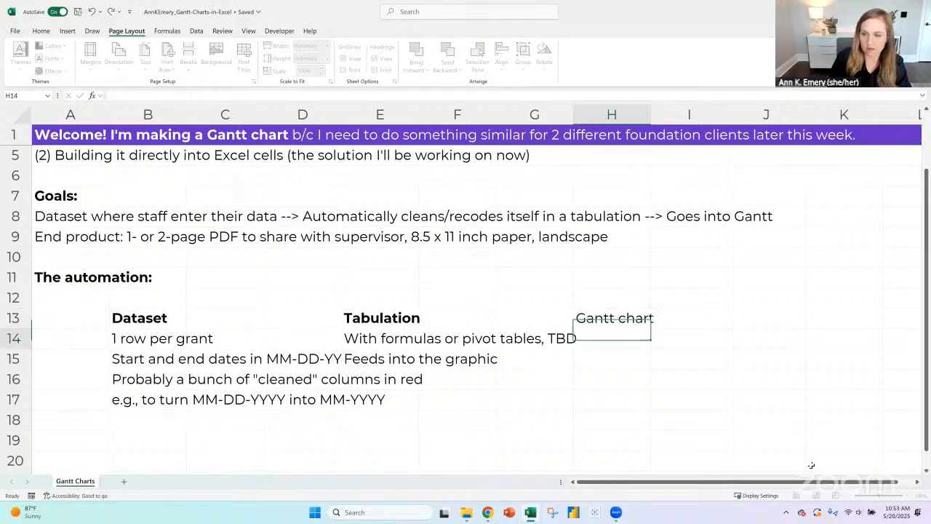
{"action": "key", "text": "Up"}
{"action": "key", "text": "ctrl+b"}
- Enter the note "with slicers somewhere for staff to filter -" in H14 under the Gantt chart heading
{"action": "key", "text": "Down"}
{"action": "type", "text": "with"}
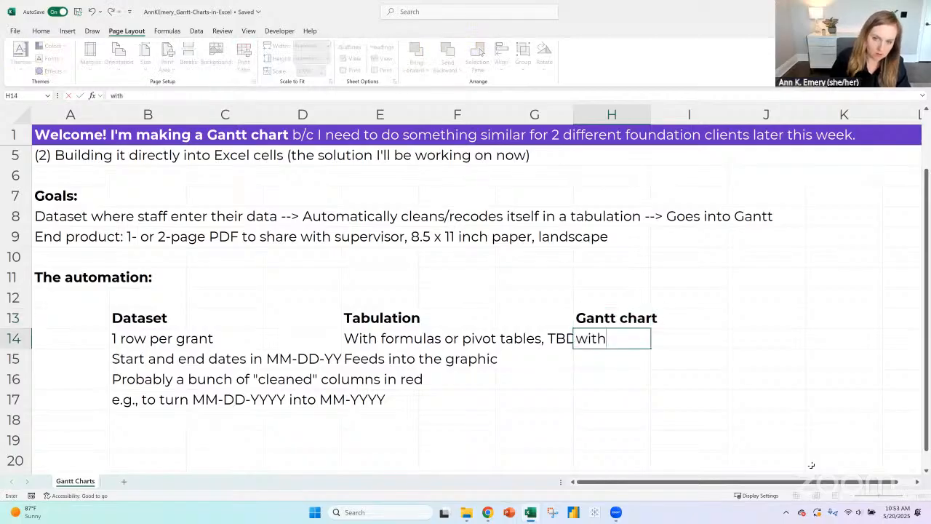
{"action": "type", "text": " slicers so"}
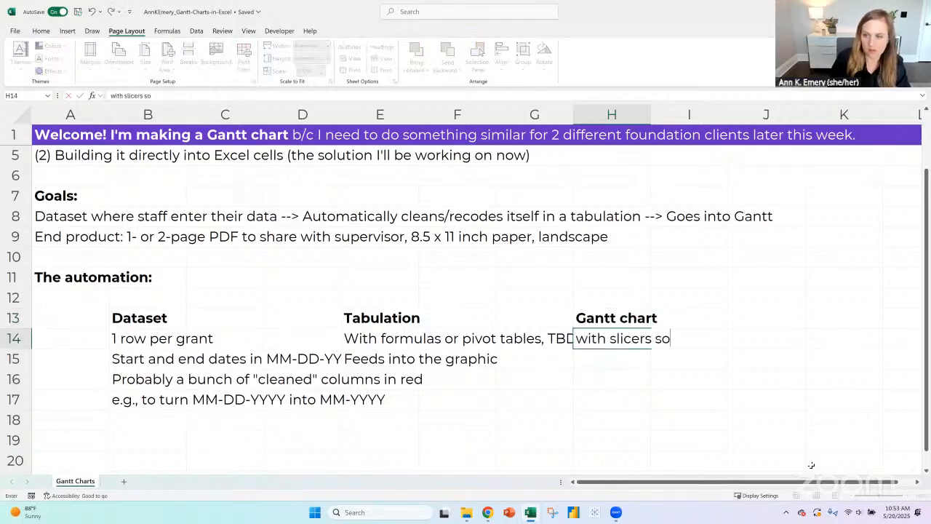
{"action": "type", "text": "mewhere "}
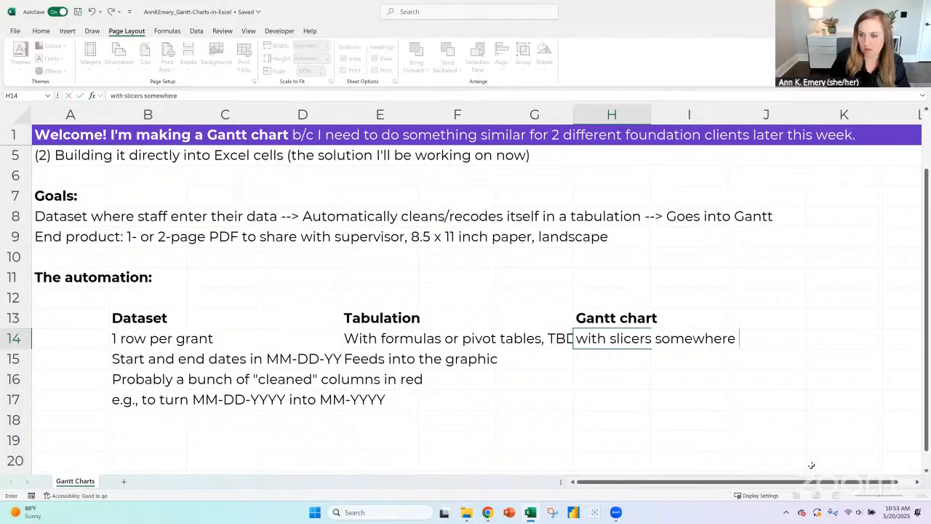
{"action": "type", "text": "for staff to filter"}
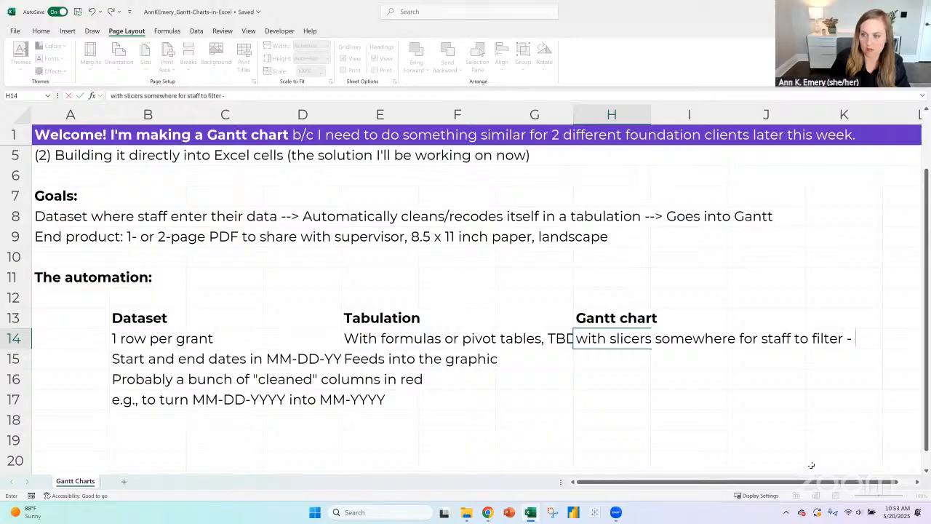
{"action": "type", "text": " -"}
{"action": "key", "text": "Return"}
- Enter "Slicers are a BIG TBD in this exercise" in H15 below the slicers note
{"action": "type", "text": "Slic"}
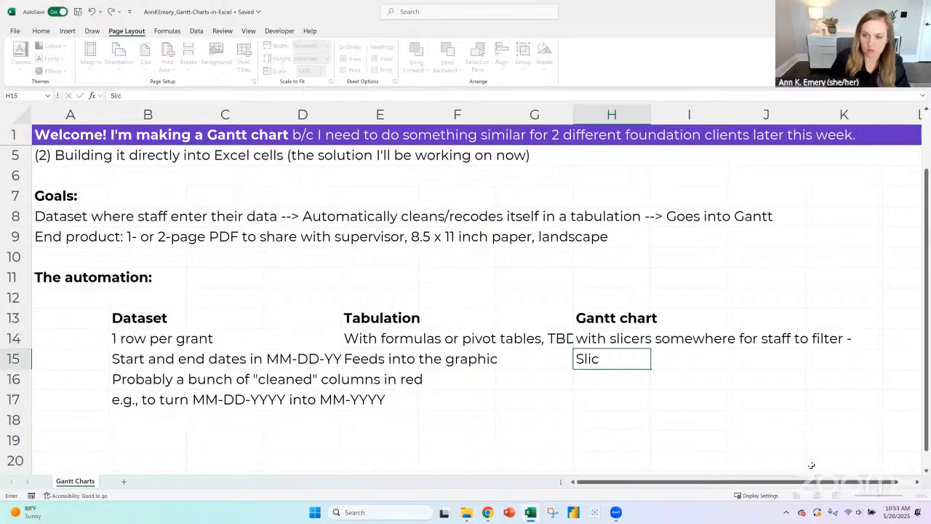
{"action": "type", "text": "ers are a BIG"}
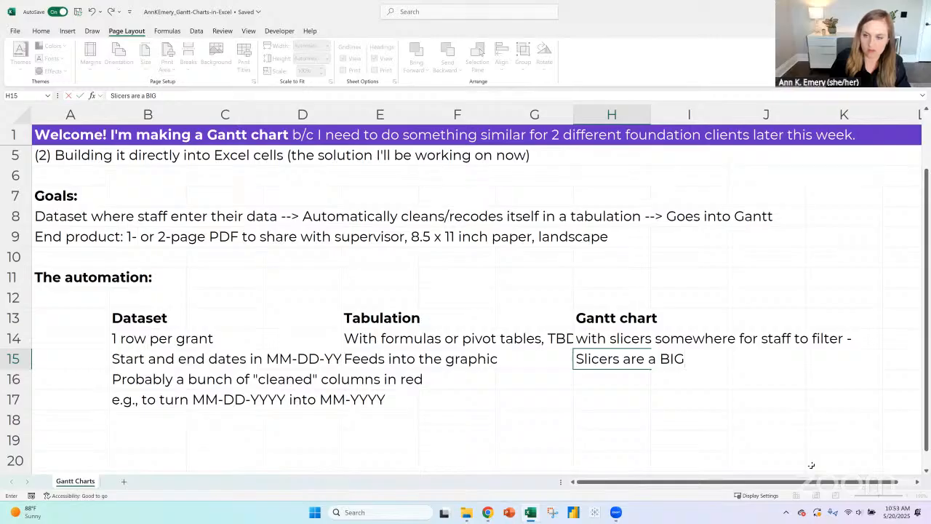
{"action": "type", "text": " my"}
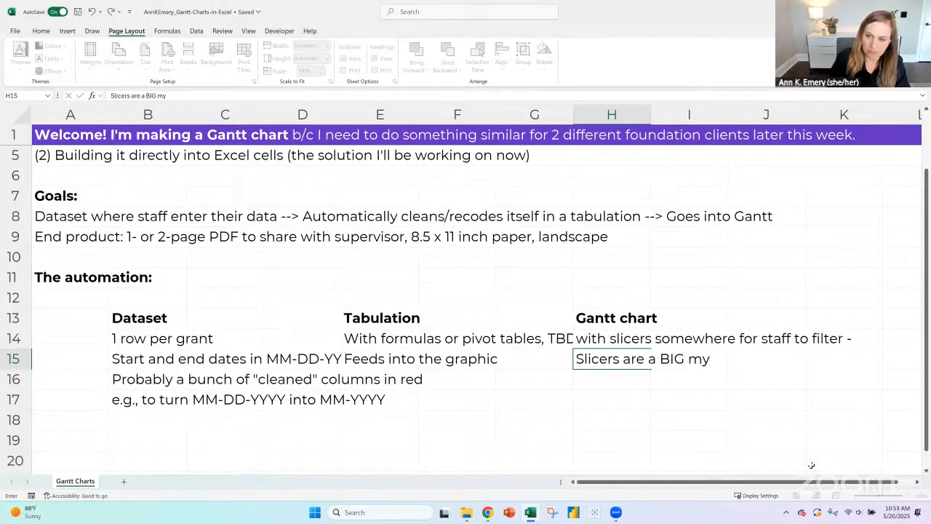
{"action": "key", "text": "BackSpace"}
{"action": "key", "text": "BackSpace"}
{"action": "type", "text": "TBD"}
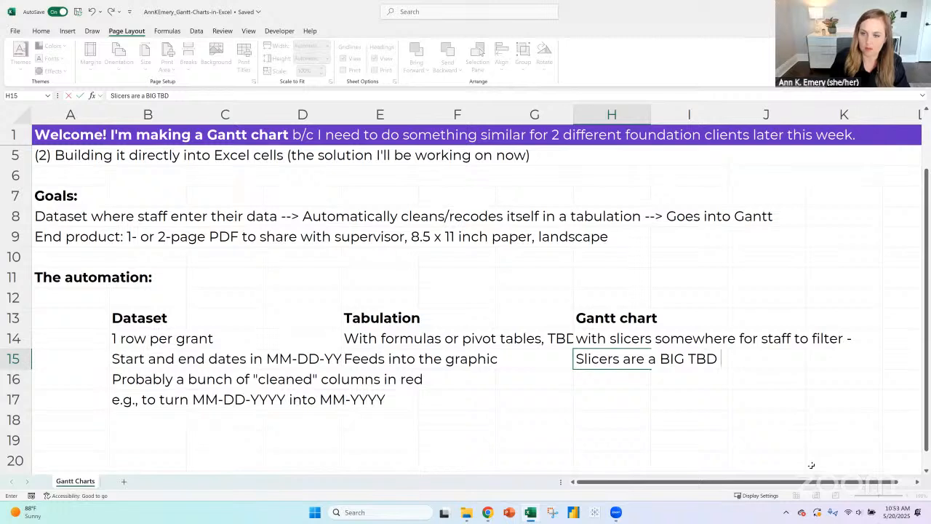
{"action": "type", "text": " in this exercise"}
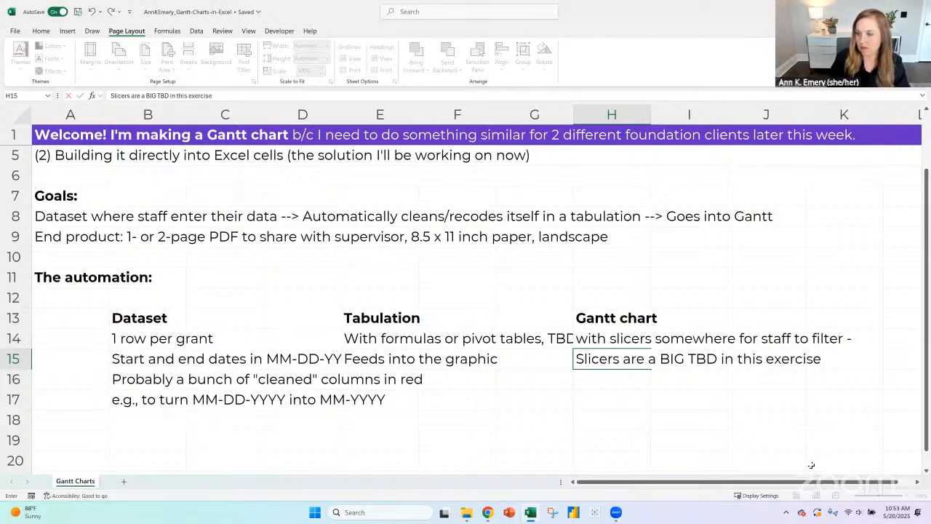
{"action": "key", "text": "Return"}
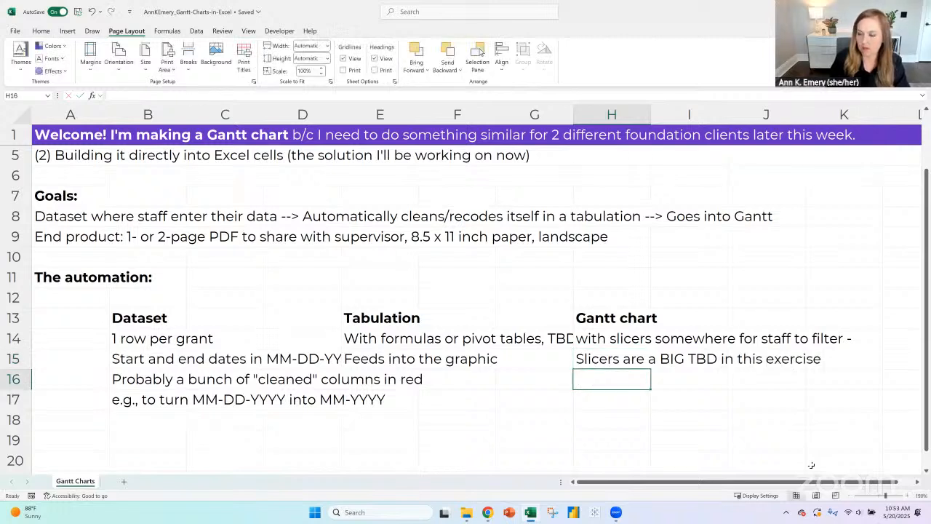
- Enter the question "(Linked to Dataset? Tabulation?)" in H16 under the slicer notes
{"action": "type", "text": "(Linked to"}
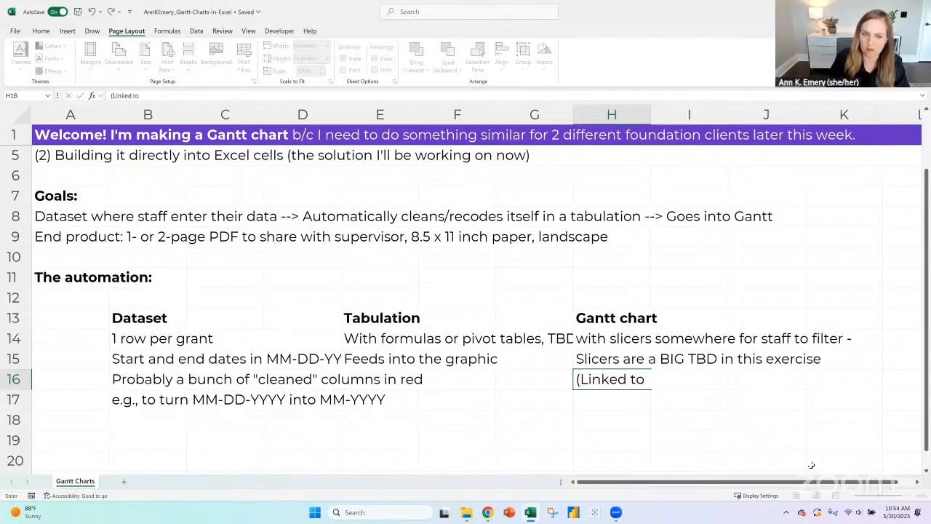
{"action": "type", "text": " Dataset?"}
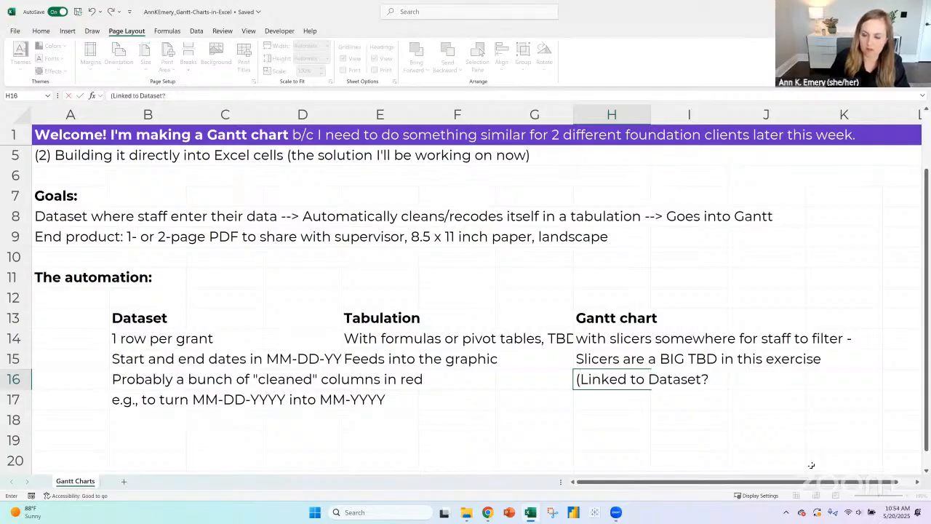
{"action": "type", "text": " Tabulation?)"}
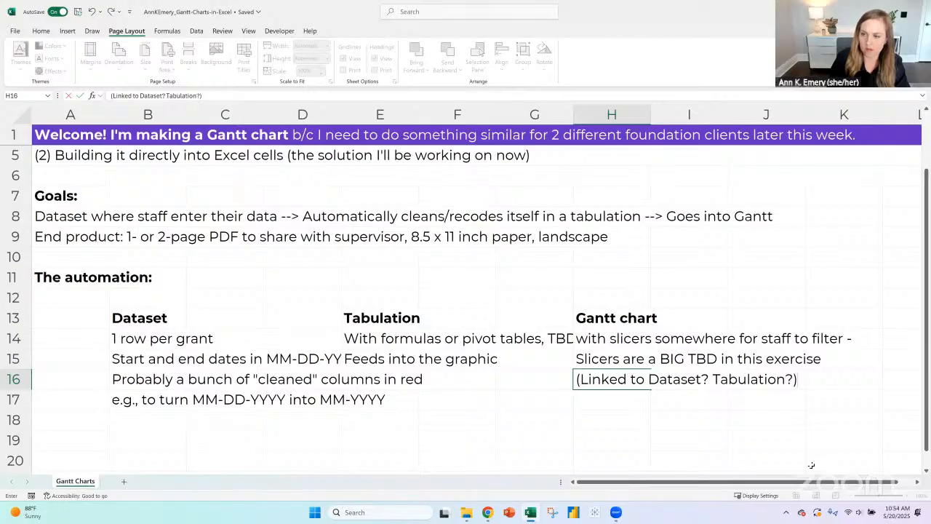
{"action": "key", "text": "Return"}
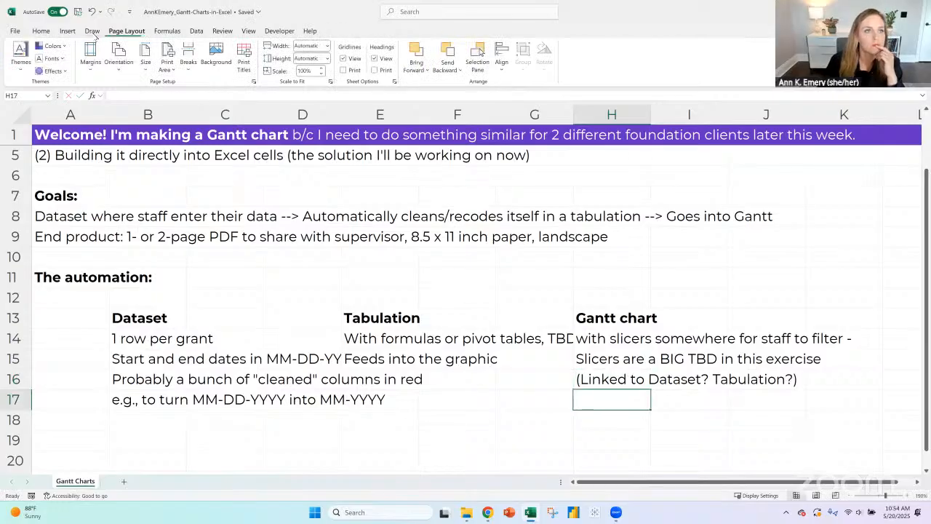
- Draw three freehand boxes with the purple pen, one each around the Dataset, Tabulation and Gantt chart notes
{"action": "left_click", "coordinate": [91, 31]}
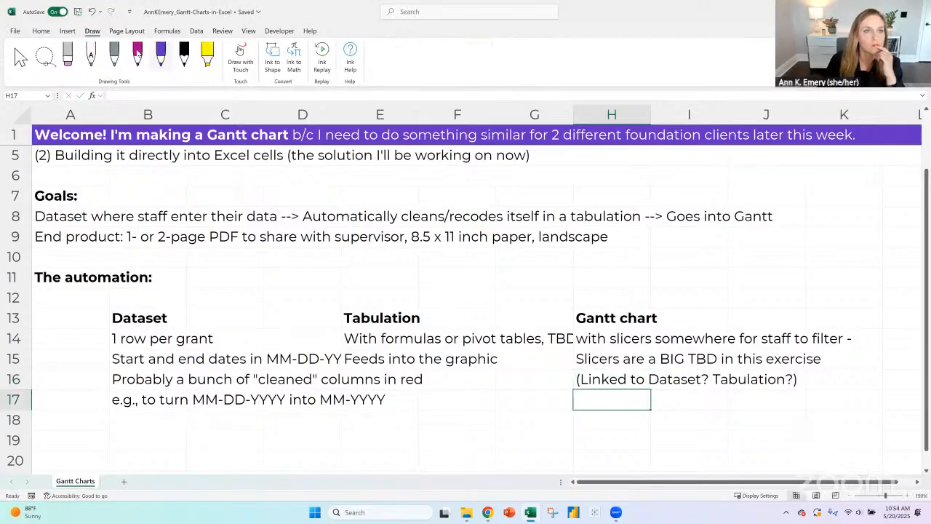
{"action": "left_click", "coordinate": [161, 54]}
{"action": "mouse_move", "coordinate": [86, 300]}
{"action": "left_mouse_down"}
{"action": "mouse_move", "coordinate": [262, 308]}
{"action": "mouse_move", "coordinate": [253, 451]}
{"action": "mouse_move", "coordinate": [99, 447]}
{"action": "left_mouse_up"}
{"action": "left_click_drag", "start_coordinate": [83, 303], "coordinate": [99, 445]}
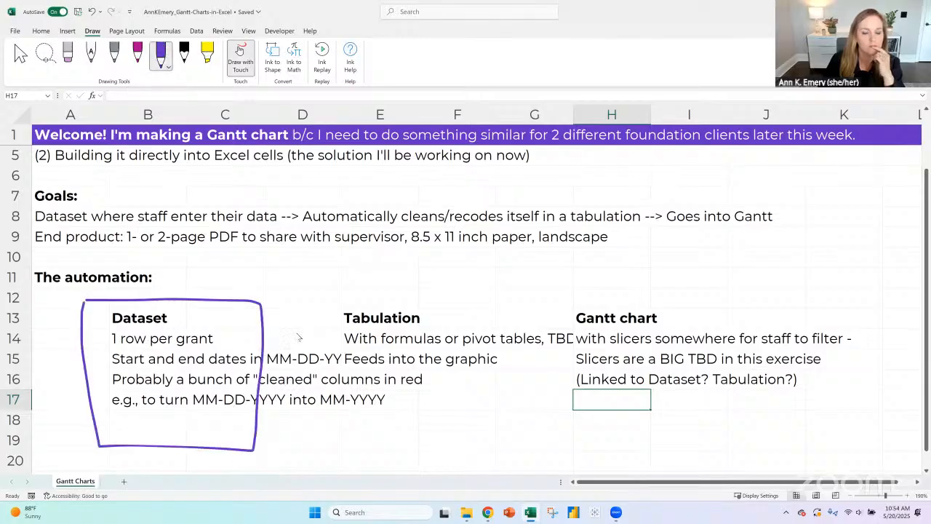
{"action": "left_click_drag", "start_coordinate": [313, 295], "coordinate": [316, 448]}
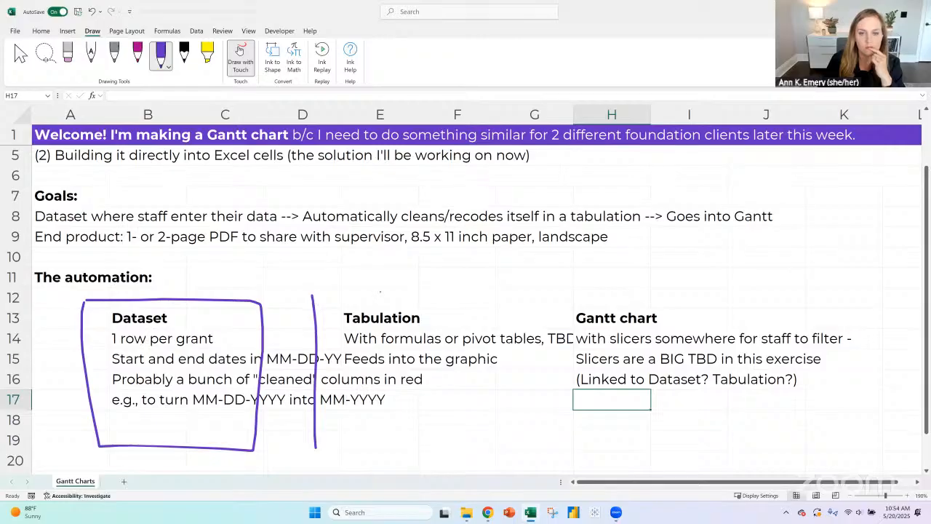
{"action": "mouse_move", "coordinate": [315, 294]}
{"action": "left_mouse_down"}
{"action": "mouse_move", "coordinate": [470, 294]}
{"action": "mouse_move", "coordinate": [486, 347]}
{"action": "mouse_move", "coordinate": [468, 448]}
{"action": "mouse_move", "coordinate": [317, 446]}
{"action": "left_mouse_up"}
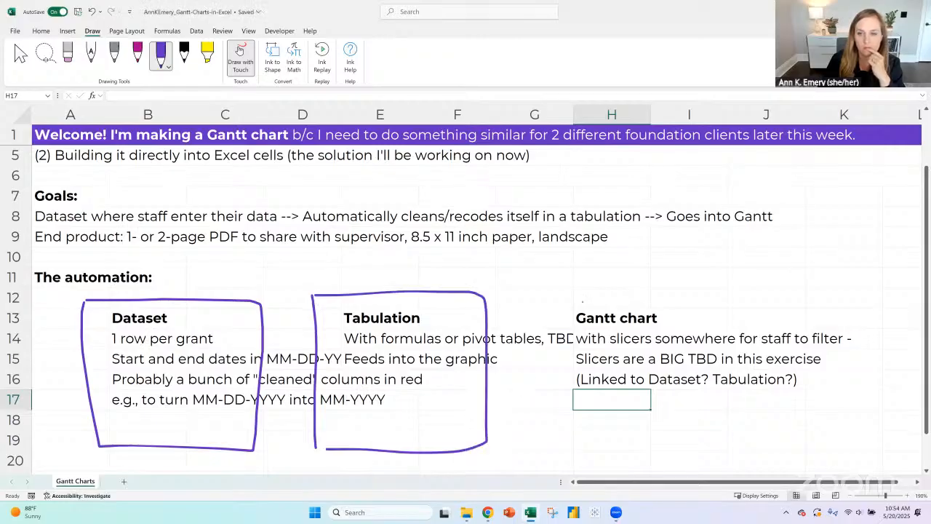
{"action": "left_click_drag", "start_coordinate": [543, 296], "coordinate": [547, 435]}
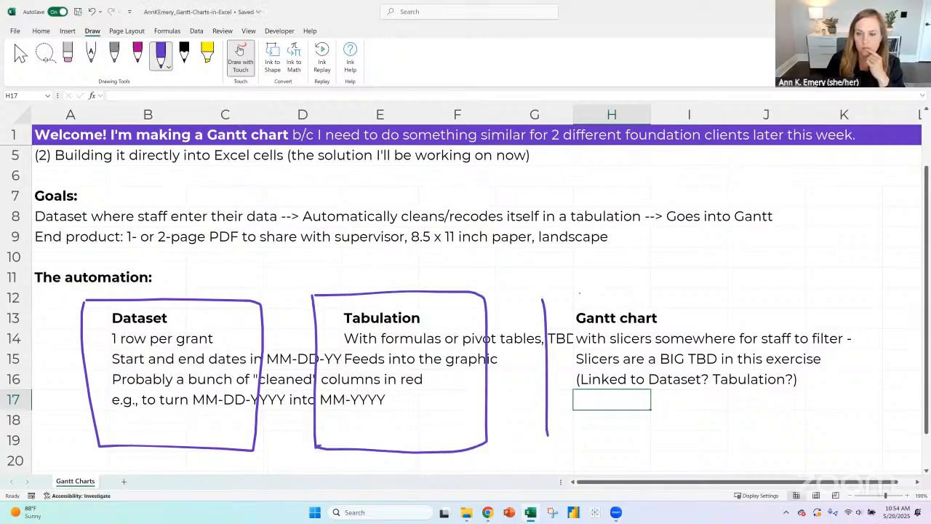
{"action": "mouse_move", "coordinate": [542, 297]}
{"action": "left_mouse_down"}
{"action": "mouse_move", "coordinate": [686, 289]}
{"action": "mouse_move", "coordinate": [742, 374]}
{"action": "mouse_move", "coordinate": [582, 434]}
{"action": "mouse_move", "coordinate": [554, 434]}
{"action": "left_mouse_up"}
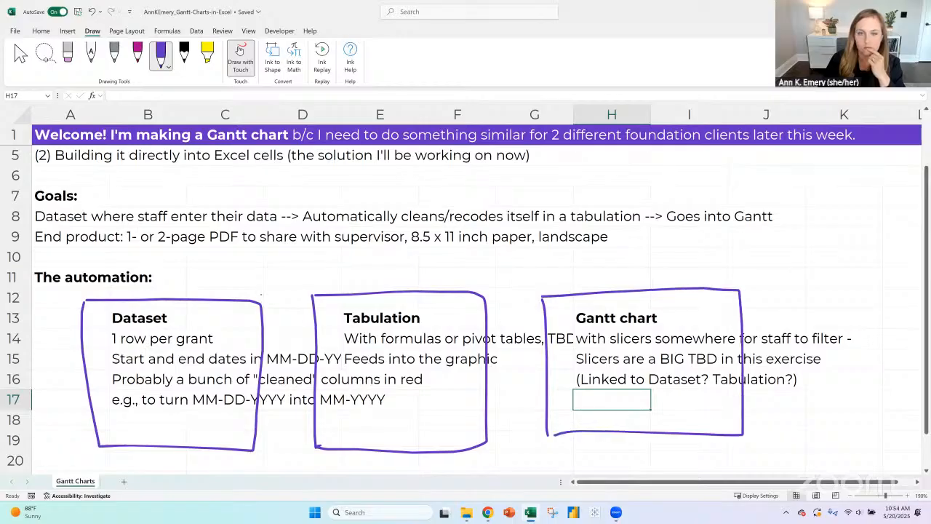
- Draw curved purple arrows from the Dataset box to the Tabulation box and from there to the Gantt chart box, then stop inking
{"action": "mouse_move", "coordinate": [256, 292]}
{"action": "left_mouse_down"}
{"action": "mouse_move", "coordinate": [283, 275]}
{"action": "mouse_move", "coordinate": [309, 291]}
{"action": "mouse_move", "coordinate": [310, 275]}
{"action": "left_mouse_up"}
{"action": "mouse_move", "coordinate": [479, 288]}
{"action": "left_mouse_down"}
{"action": "mouse_move", "coordinate": [539, 286]}
{"action": "mouse_move", "coordinate": [543, 294]}
{"action": "left_mouse_up"}
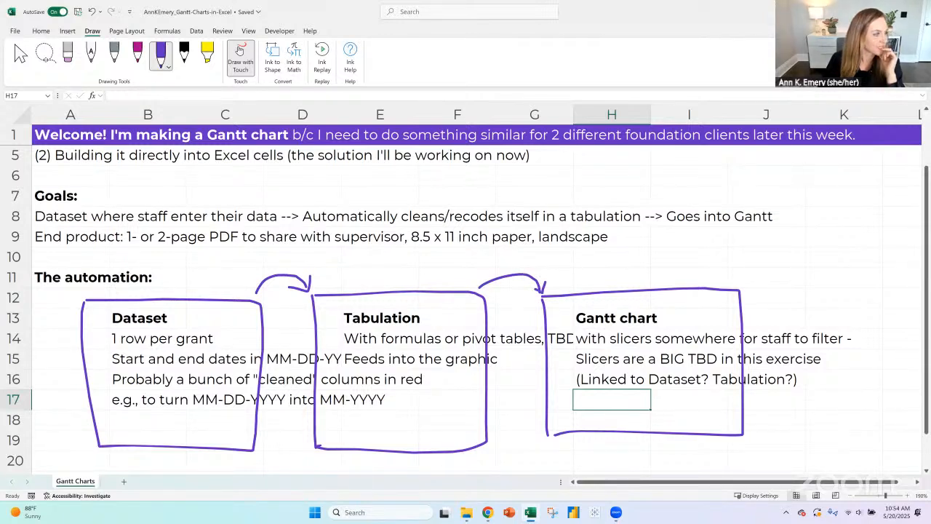
{"action": "key", "text": "alt+Tab"}
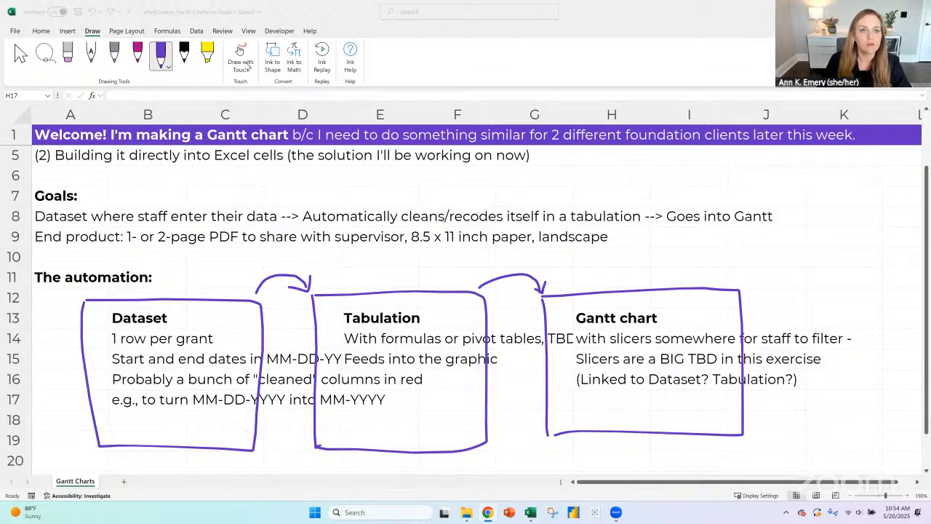
{"action": "left_click", "coordinate": [161, 57]}
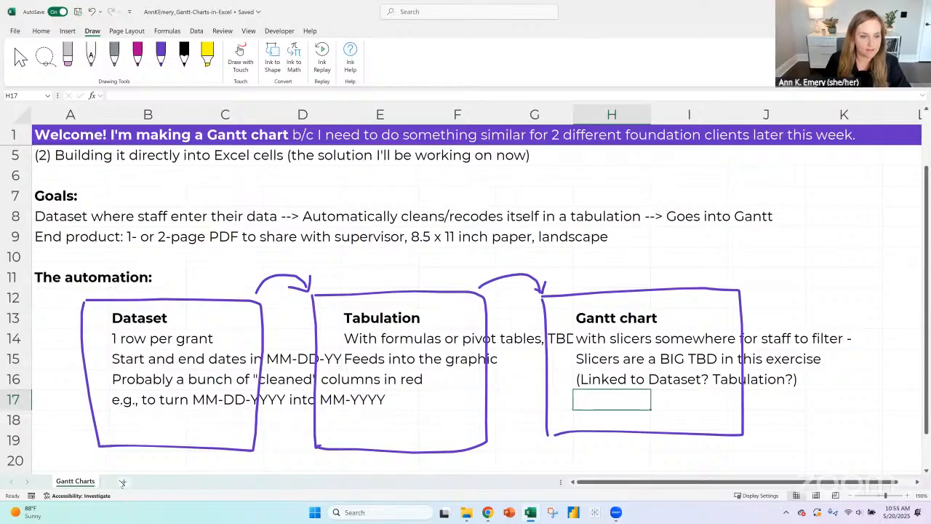
- Add a new worksheet in front of the Gantt Charts sheet and rename it "Dataset"
{"action": "left_click", "coordinate": [123, 482]}
{"action": "left_click_drag", "start_coordinate": [52, 486], "coordinate": [53, 486]}
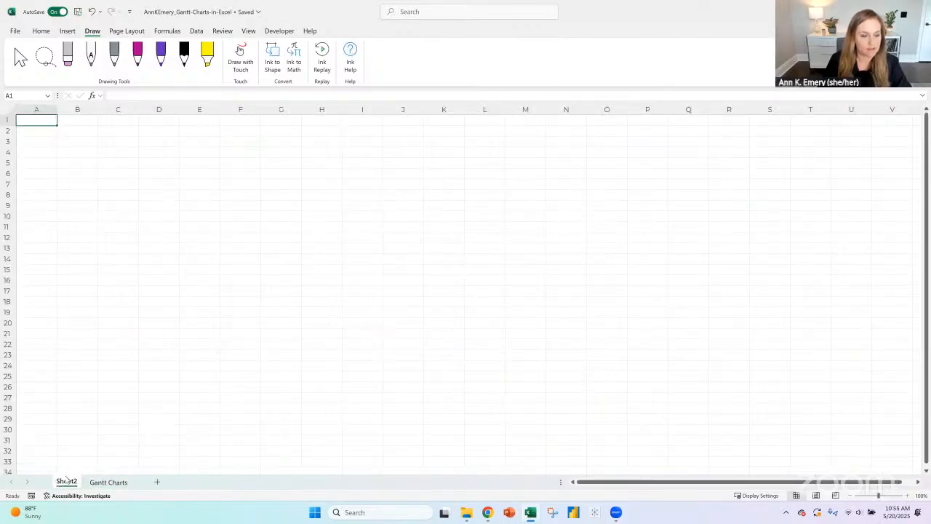
{"action": "right_click", "coordinate": [66, 482]}
{"action": "left_click", "coordinate": [100, 343]}
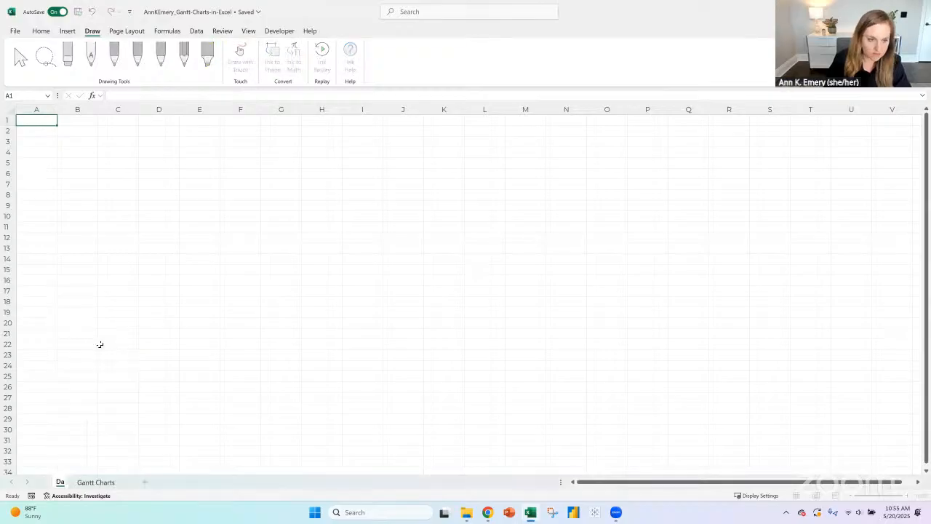
{"action": "type", "text": "Dataset"}
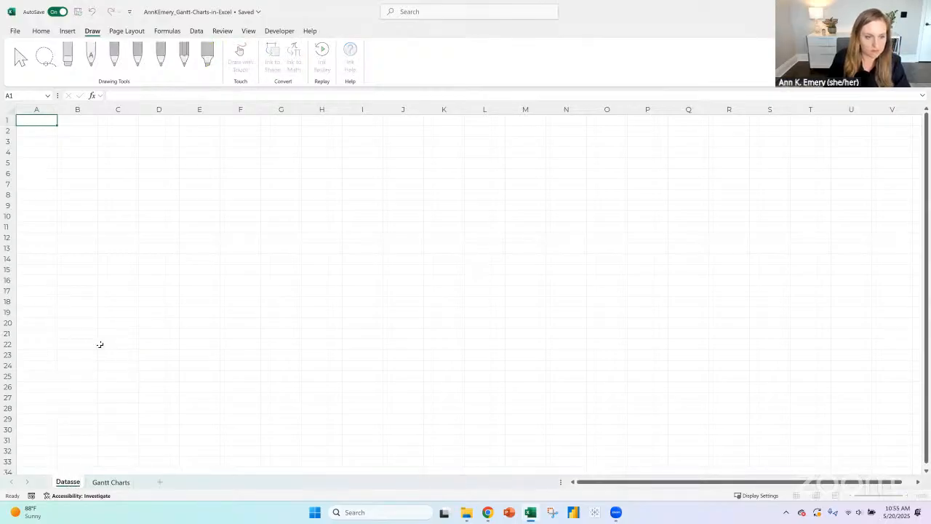
{"action": "type", "text": "t"}
{"action": "key", "text": "Return"}
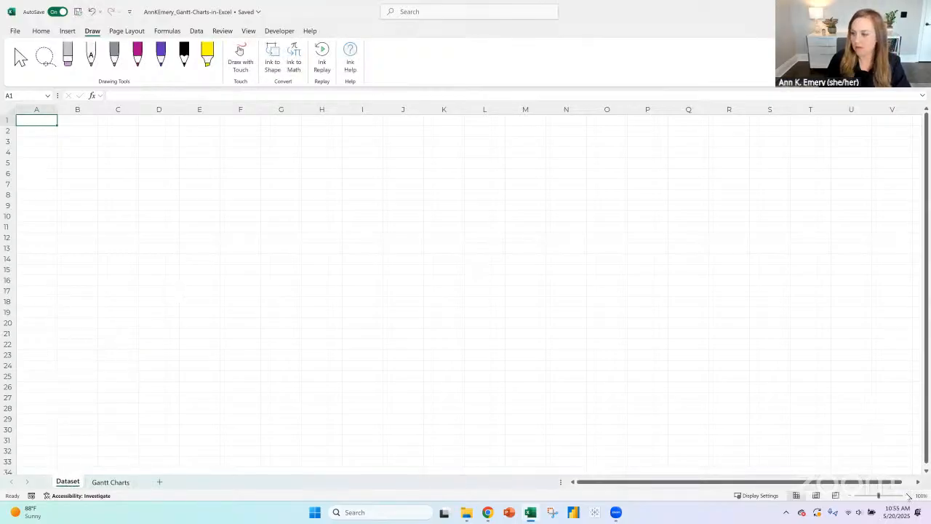
- Enter "The pretend dataset - but the same format as the foundations I'm working with:" as the title in A1
{"action": "left_click", "coordinate": [908, 496]}
{"action": "left_click", "coordinate": [908, 496]}
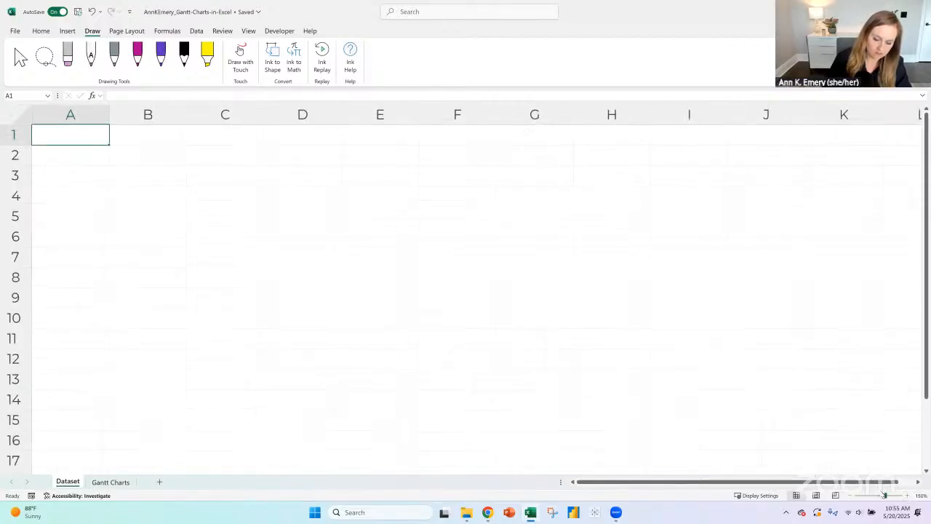
{"action": "type", "text": "The pretend da"}
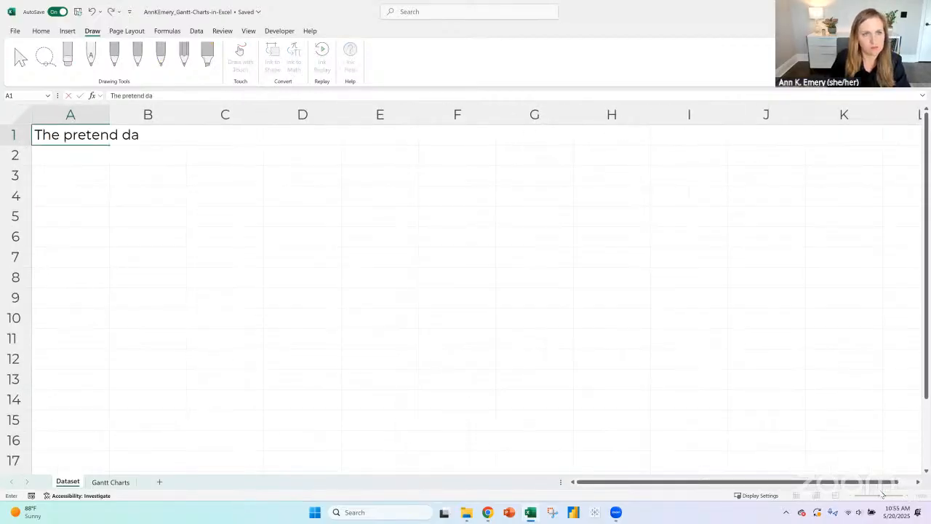
{"action": "type", "text": "taset - but the "}
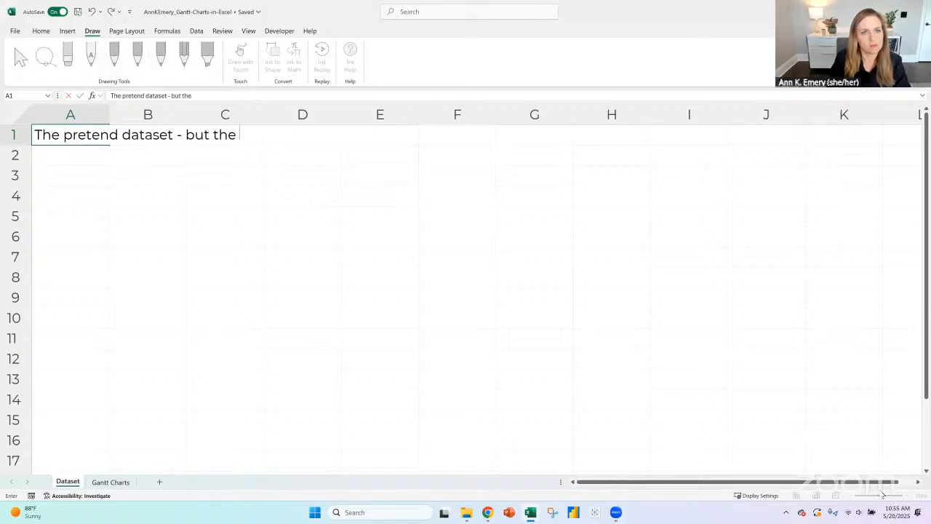
{"action": "type", "text": "same format as the fou"}
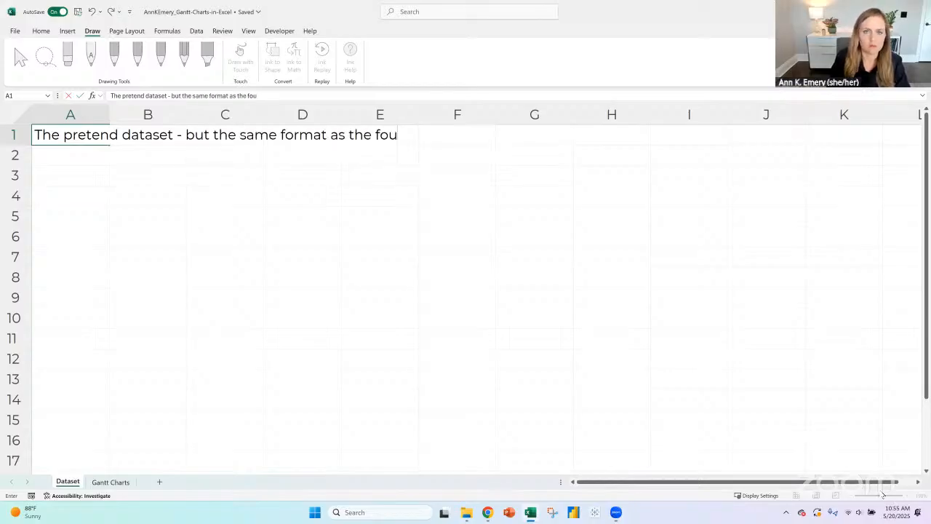
{"action": "type", "text": "ndations I'm working with:"}
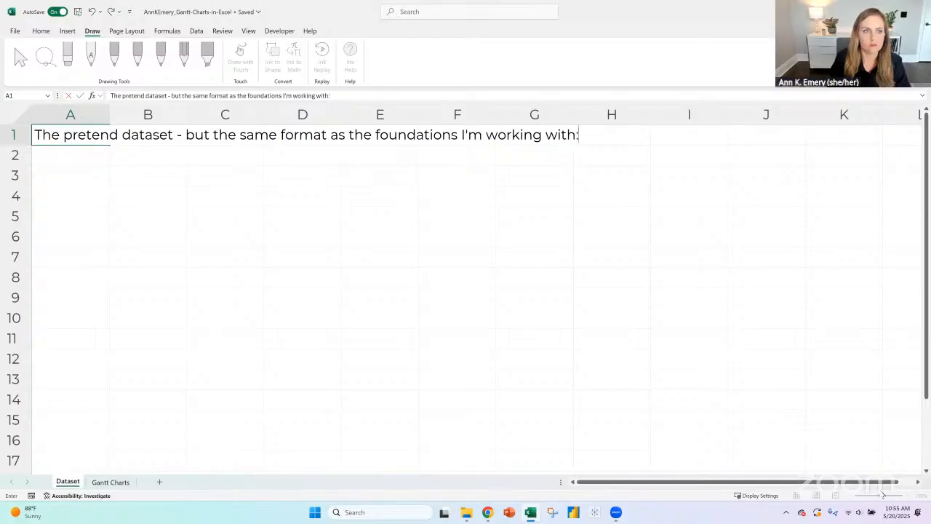
{"action": "key", "text": "Return"}
{"action": "key", "text": "Up"}
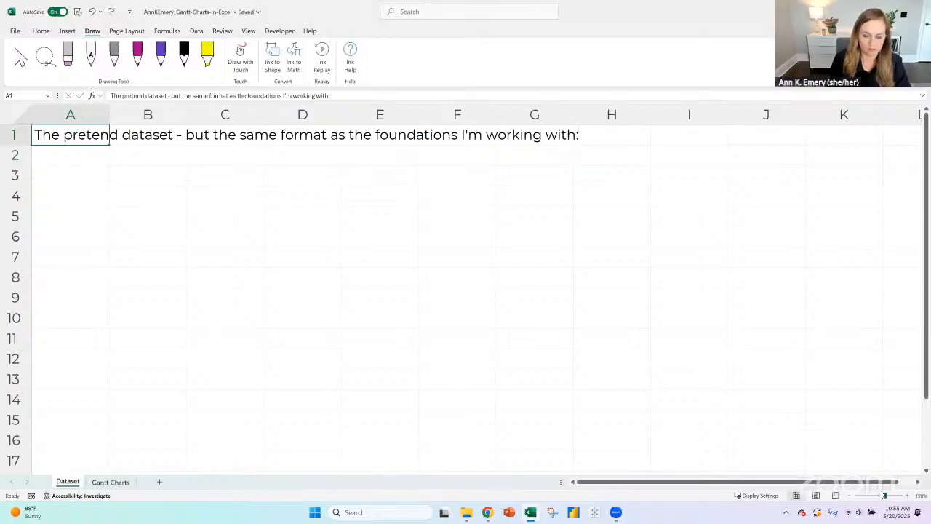
- Bold the A1 title, keeping only "The pretend dataset" bold and the rest of the line in regular weight
{"action": "key", "text": "ctrl+b"}
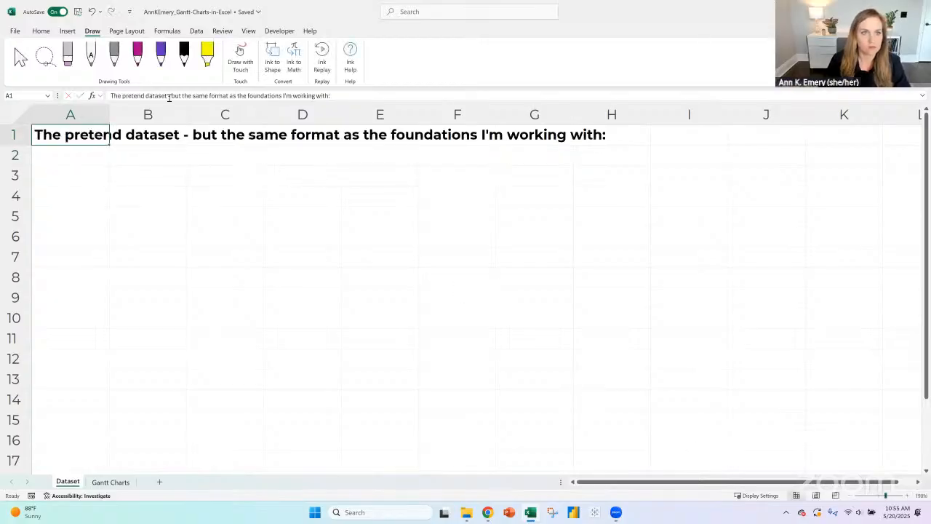
{"action": "left_click_drag", "start_coordinate": [172, 96], "coordinate": [366, 98]}
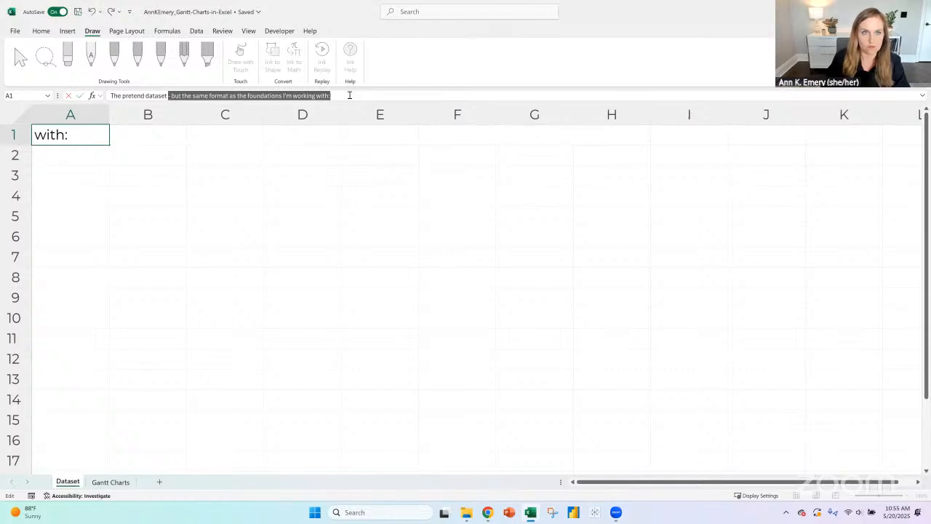
{"action": "key", "text": "Return"}
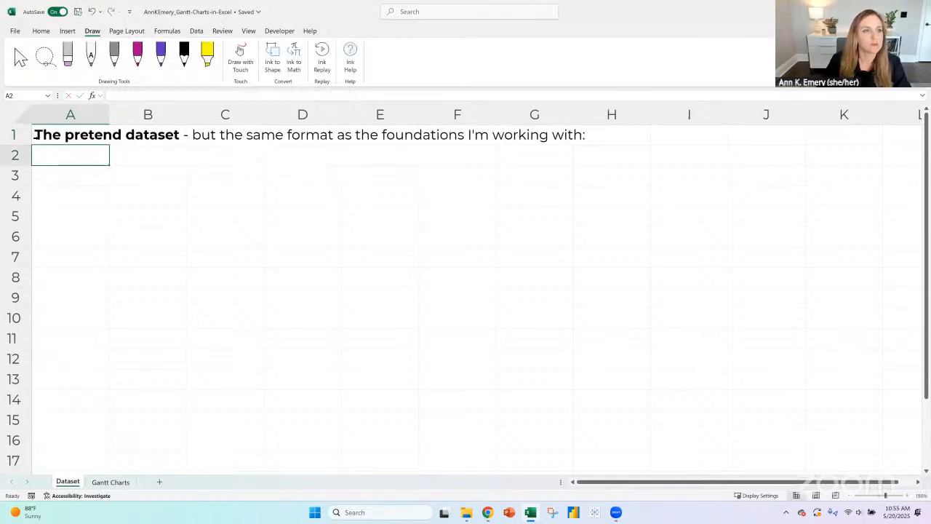
- Freeze the top row of the Dataset sheet so the title stays in view
{"action": "left_click", "coordinate": [13, 135]}
{"action": "left_click", "coordinate": [247, 31]}
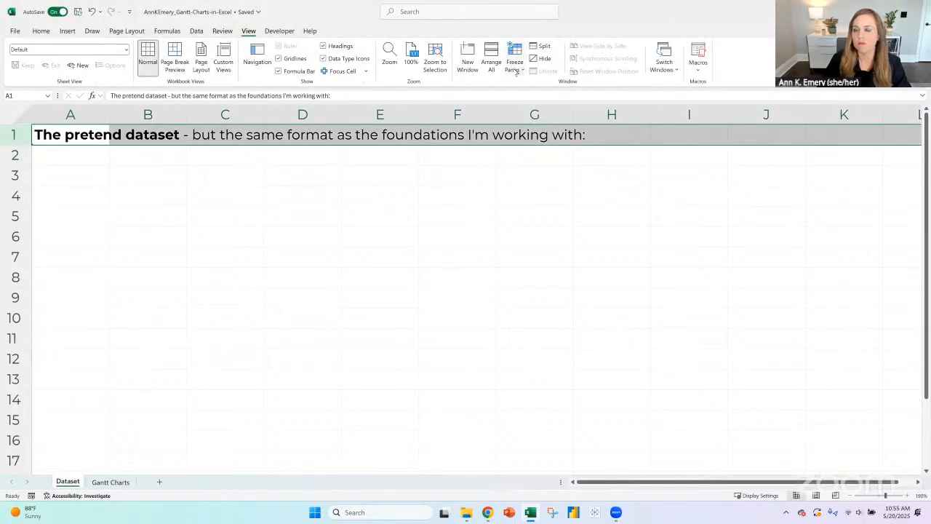
{"action": "left_click", "coordinate": [515, 64]}
{"action": "left_click", "coordinate": [555, 117]}
- Enter the column headers "Project name" in A3 and "Grantee name" in B3
{"action": "left_click", "coordinate": [77, 175]}
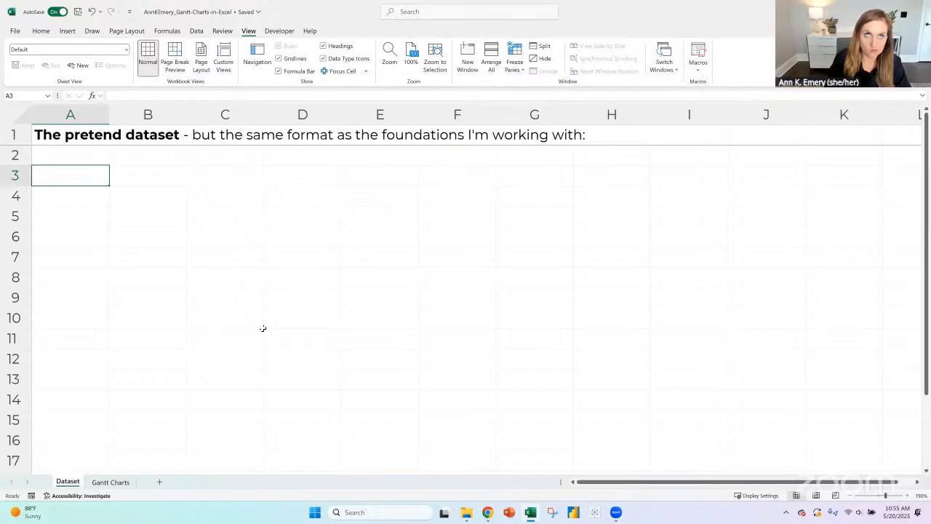
{"action": "type", "text": "P"}
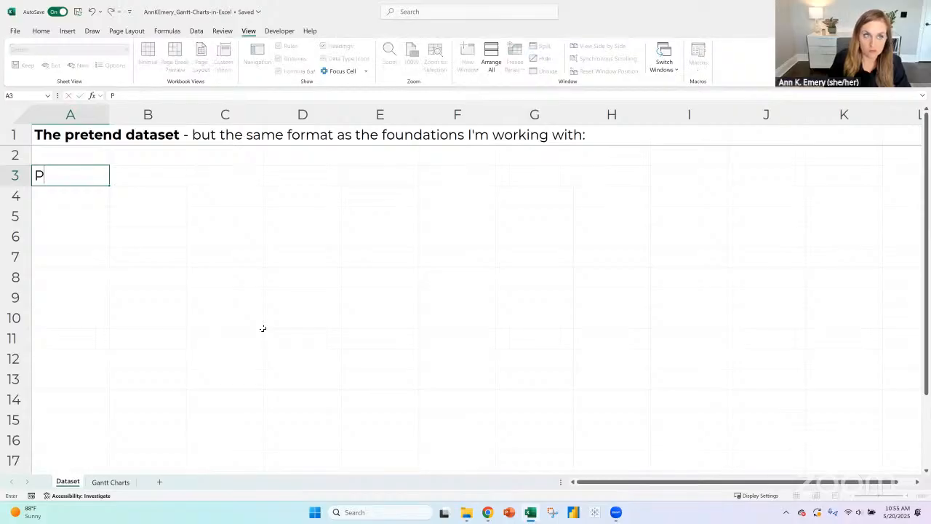
{"action": "type", "text": "roject name"}
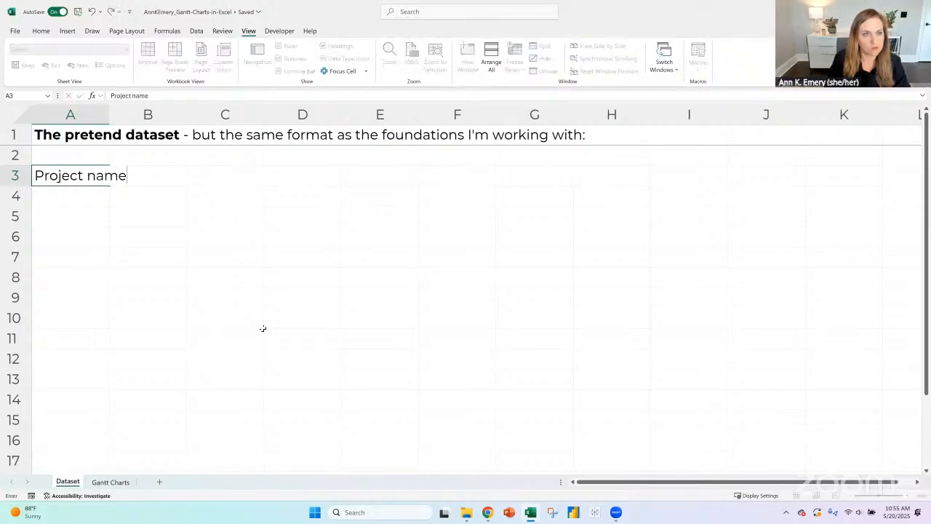
{"action": "key", "text": "Tab"}
{"action": "type", "text": "Grantee name"}
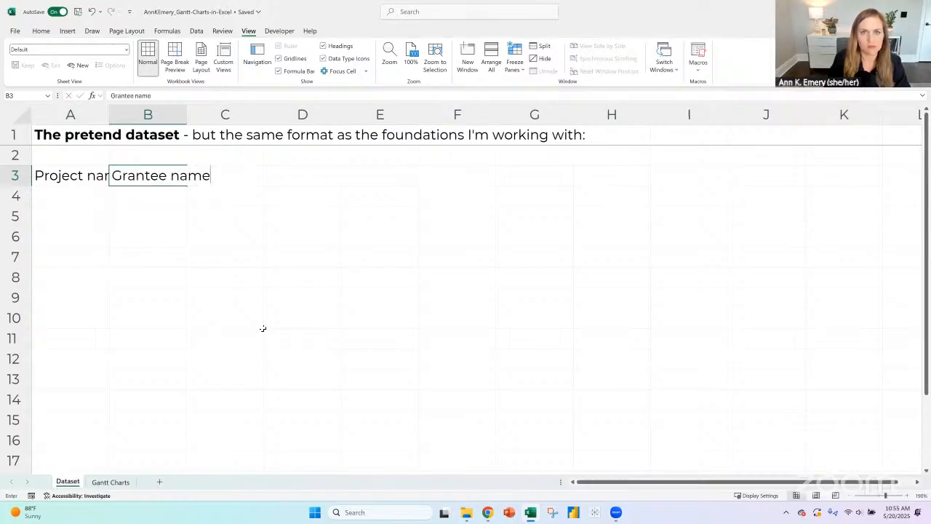
{"action": "key", "text": "Return"}
- Replace the header in A3 with "Grant name"
{"action": "key", "text": "Up"}
{"action": "type", "text": "Grant name"}
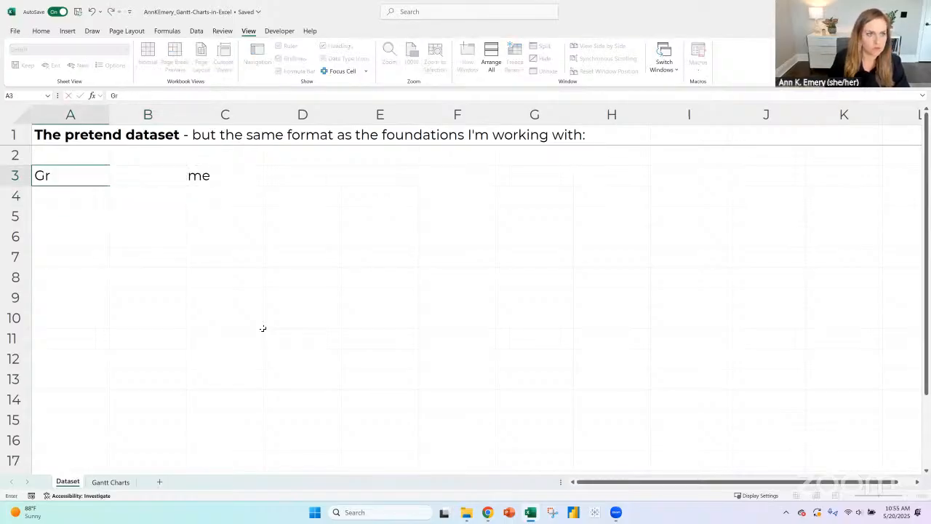
{"action": "key", "text": "Tab"}
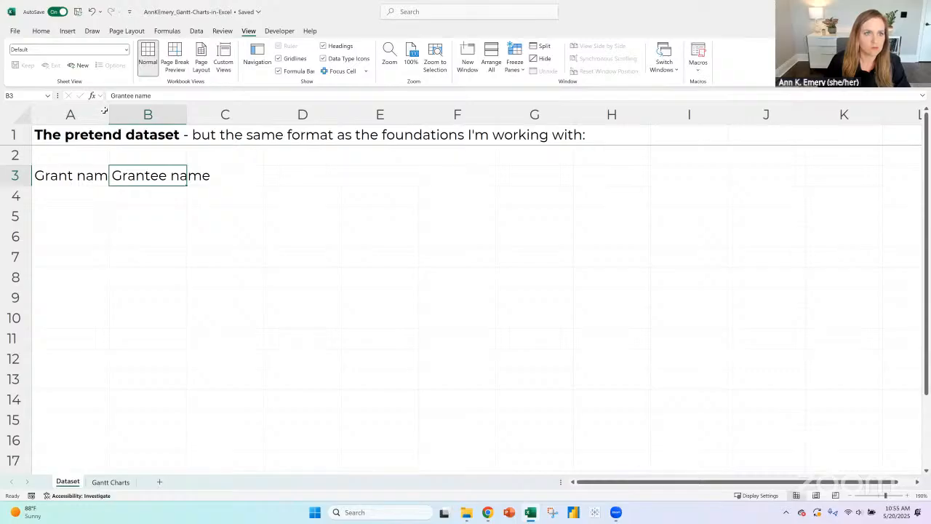
{"action": "left_click", "coordinate": [104, 114]}
{"action": "double_click", "coordinate": [108, 115]}
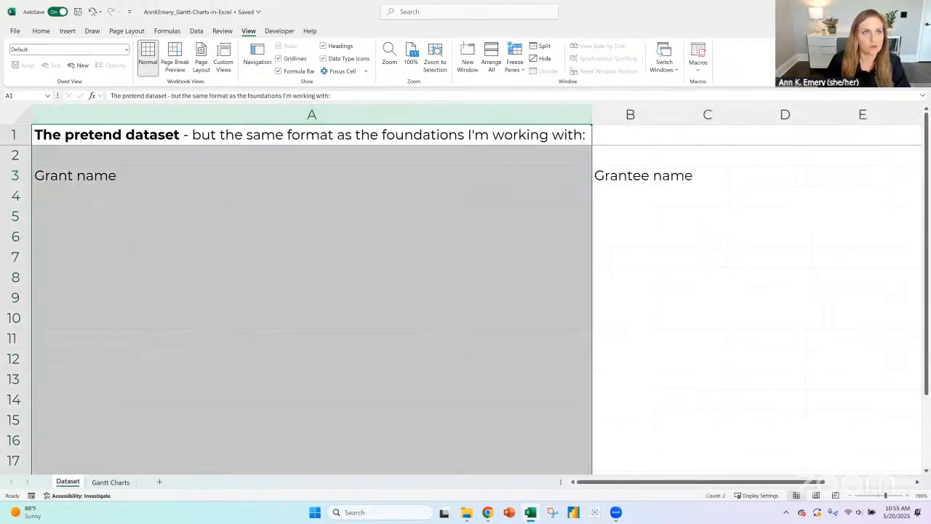
{"action": "left_click", "coordinate": [92, 11]}
- Widen all columns of the sheet equally so "Grant name" fits, and make header row 3 bold
{"action": "left_click", "coordinate": [19, 108]}
{"action": "left_click_drag", "start_coordinate": [108, 114], "coordinate": [132, 118]}
{"action": "left_click", "coordinate": [15, 176]}
{"action": "key", "text": "ctrl+b"}
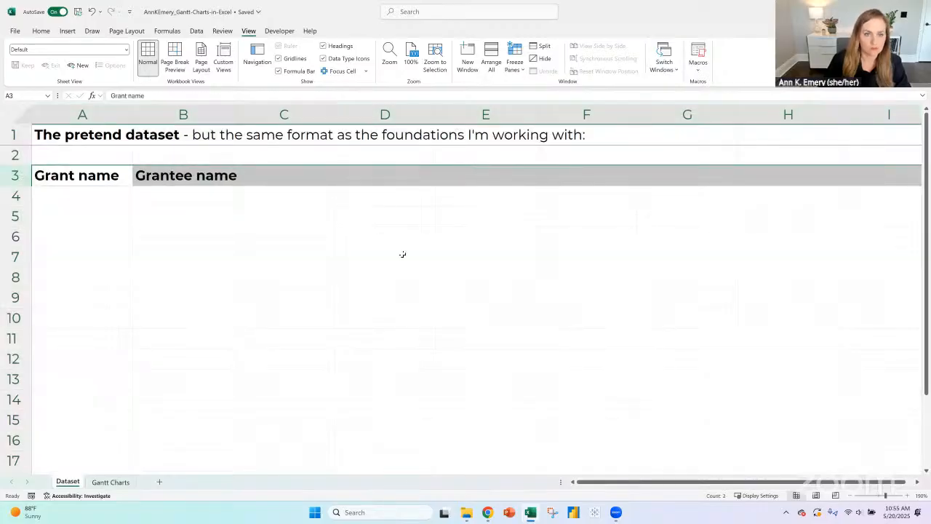
- Enter the headers "Start date" in C3 and "End date" in D3
{"action": "key", "text": "Right"}
{"action": "key", "text": "Right"}
{"action": "type", "text": "Start date"}
{"action": "key", "text": "Tab"}
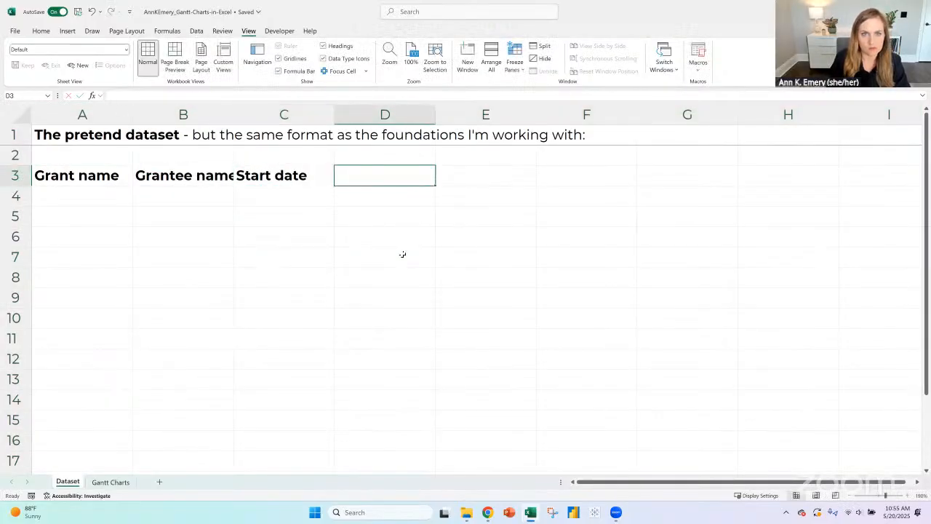
{"action": "type", "text": "End date"}
{"action": "key", "text": "Tab"}
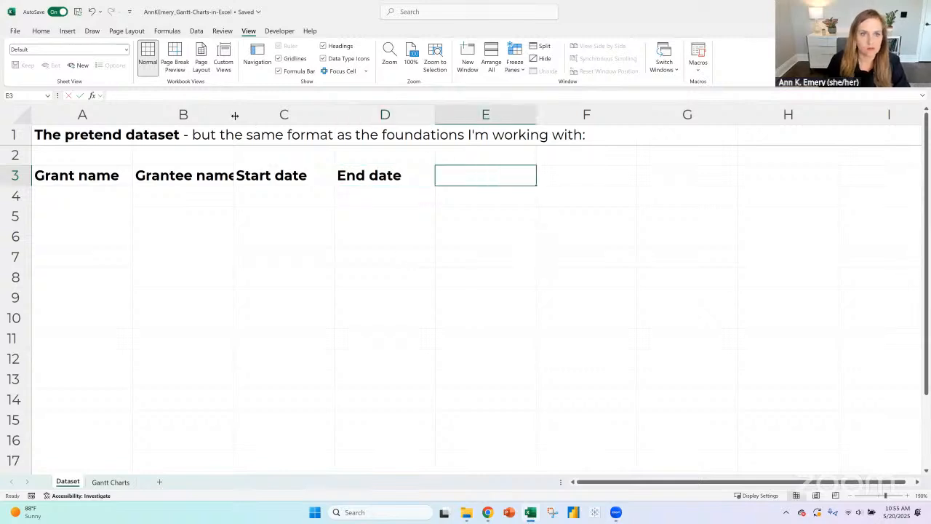
- Widen column B to fit its header and enter "Dozens of other columns that aren't relevant here :)" in E3
{"action": "left_click_drag", "start_coordinate": [233, 114], "coordinate": [264, 114]}
{"action": "type", "text": "Dozen"}
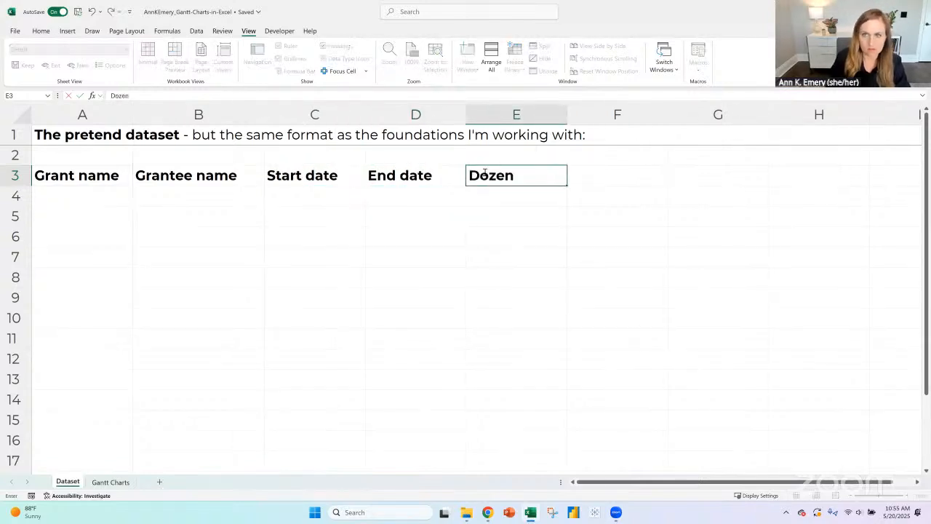
{"action": "type", "text": "s of other columns t"}
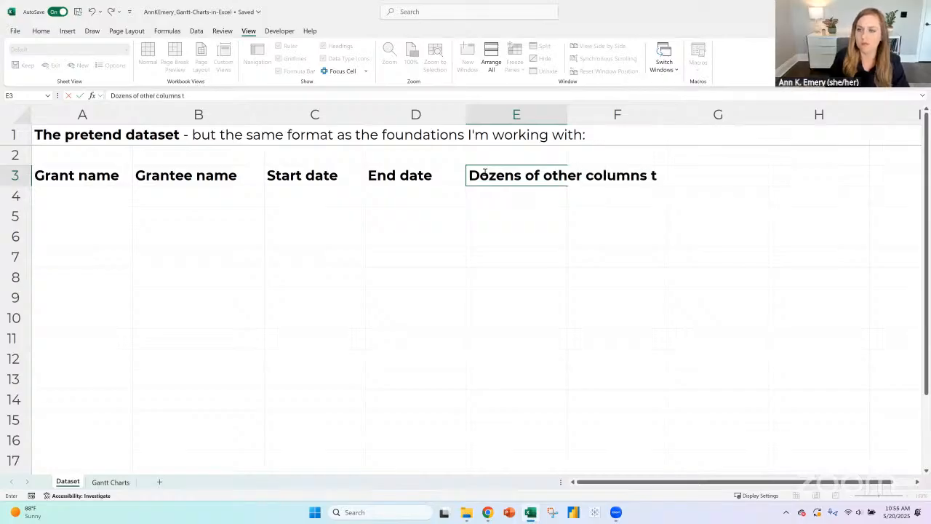
{"action": "type", "text": "hat aren't releva"}
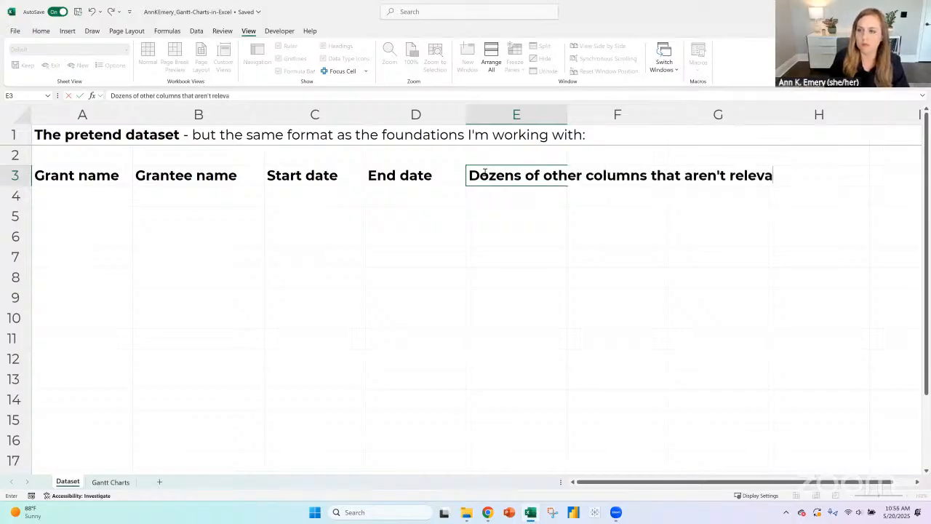
{"action": "type", "text": "nt here :)"}
{"action": "key", "text": "Return"}
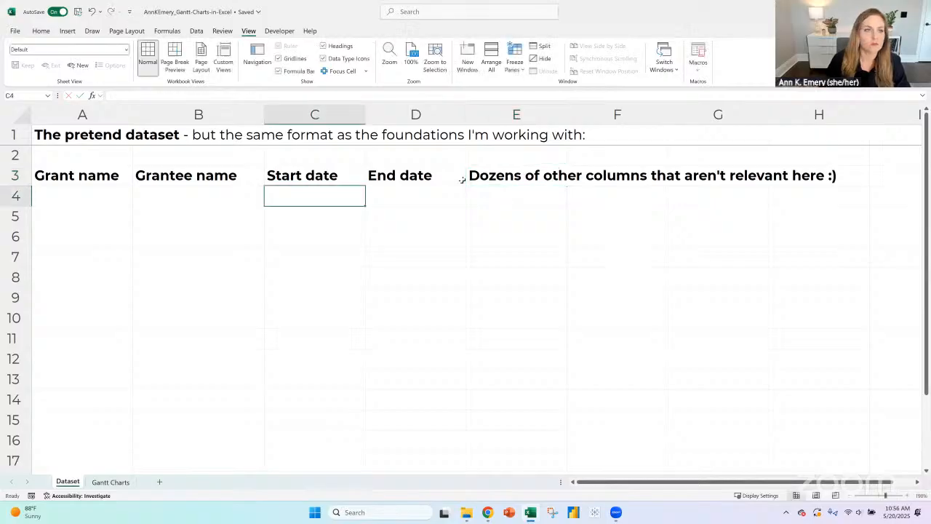
{"action": "left_click", "coordinate": [107, 197]}
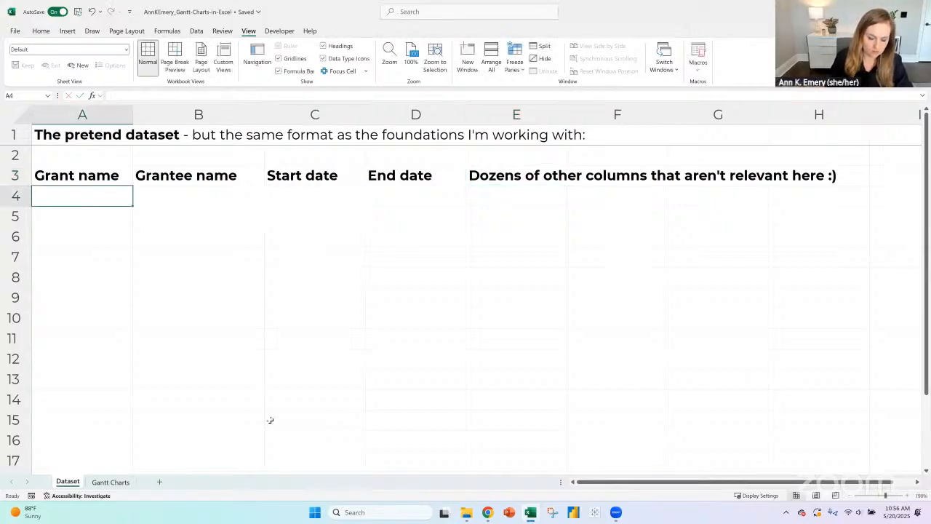
{"action": "type", "text": "G"}
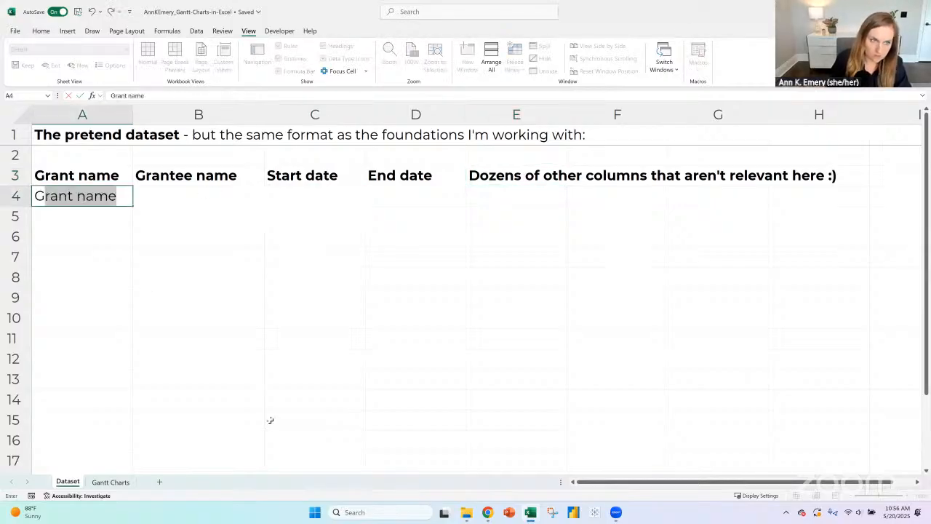
{"action": "key", "text": "BackSpace"}
{"action": "key", "text": "BackSpace"}
- Change the first column's header in A3 to "Project name"
{"action": "key", "text": "Up"}
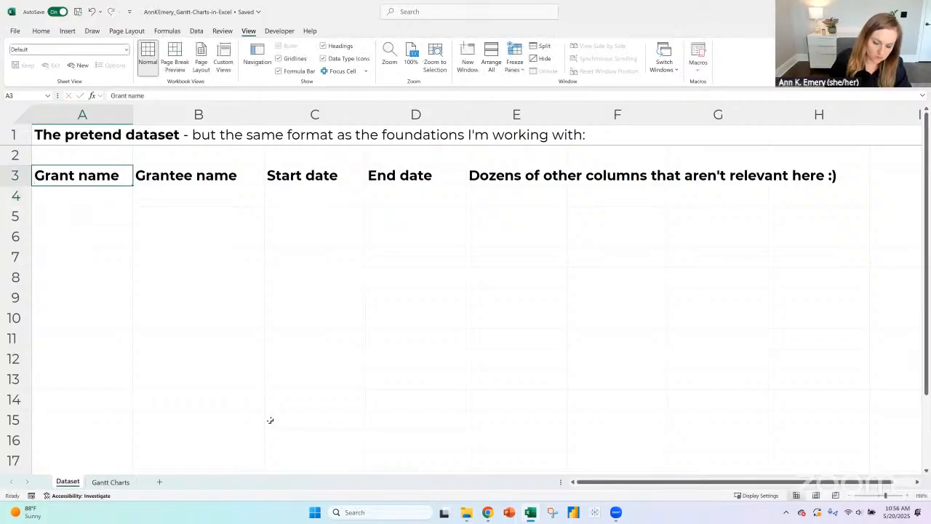
{"action": "type", "text": "Project"}
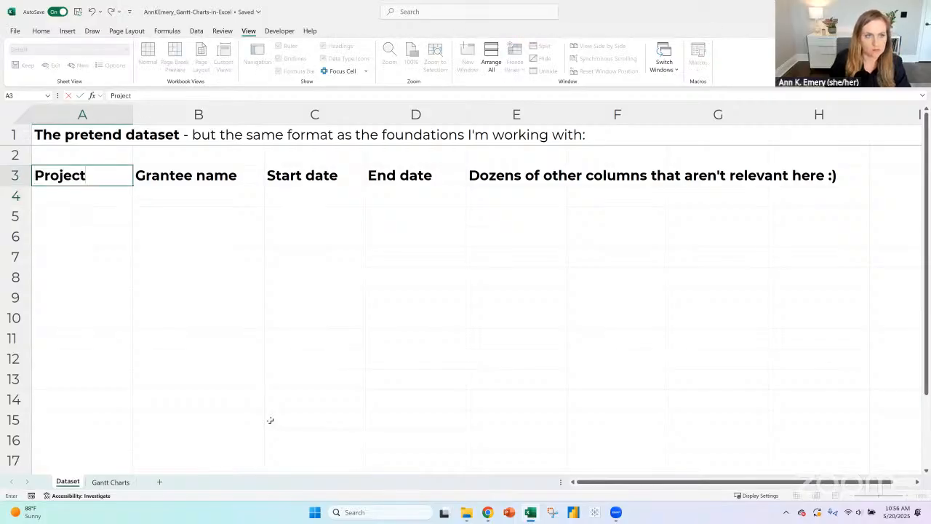
{"action": "type", "text": " anm"}
{"action": "key", "text": "BackSpace"}
{"action": "key", "text": "BackSpace"}
{"action": "key", "text": "BackSpace"}
{"action": "type", "text": "name"}
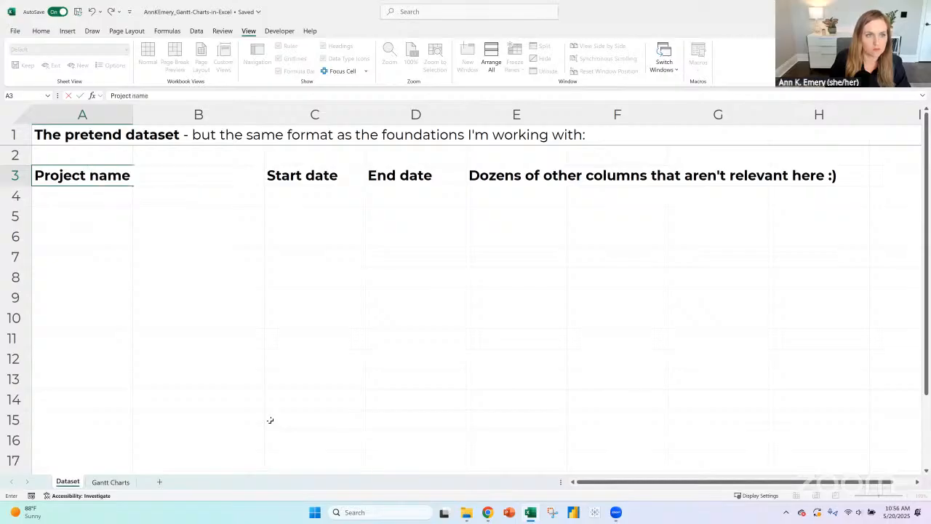
{"action": "key", "text": "Return"}
- Enter "Project 1", "Project 2" and "Project 3" in cells A4 to A6
{"action": "type", "text": "Project 1"}
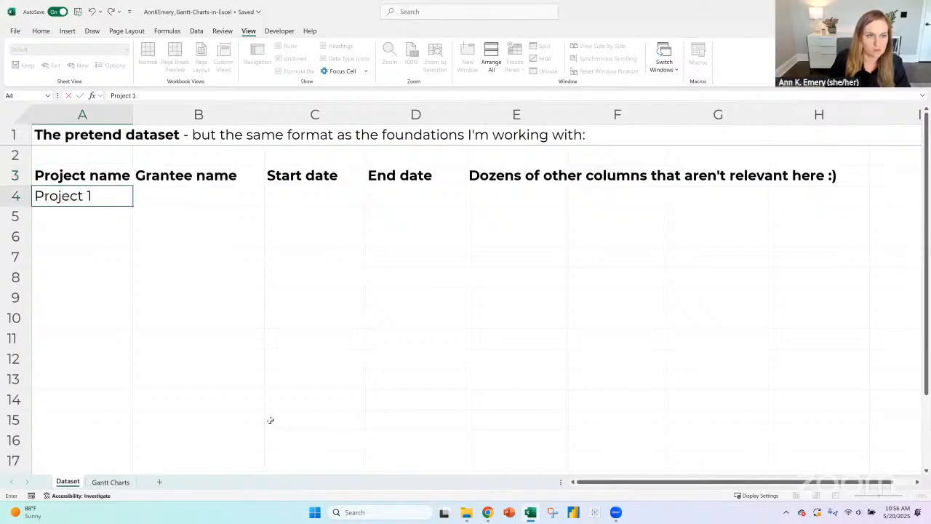
{"action": "key", "text": "Return"}
{"action": "type", "text": "Project 2"}
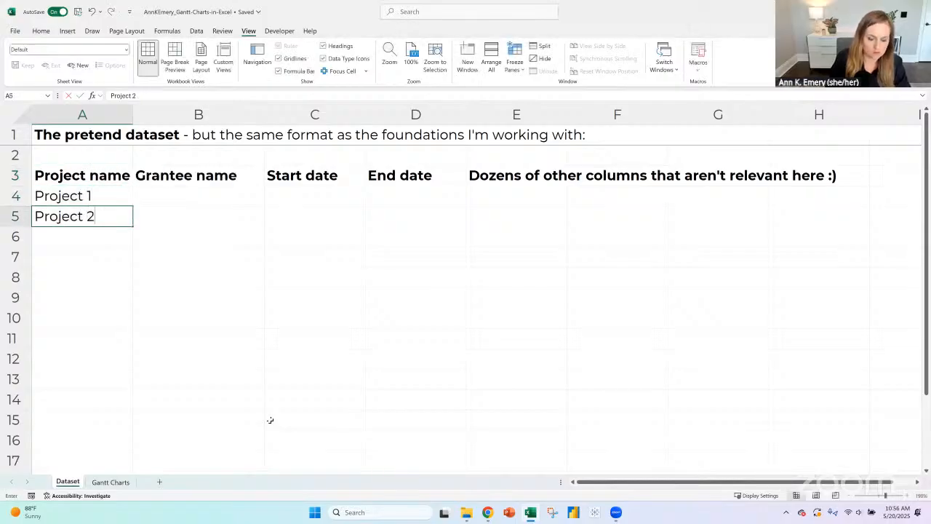
{"action": "key", "text": "Return"}
{"action": "type", "text": "Project 3"}
{"action": "key", "text": "Return"}
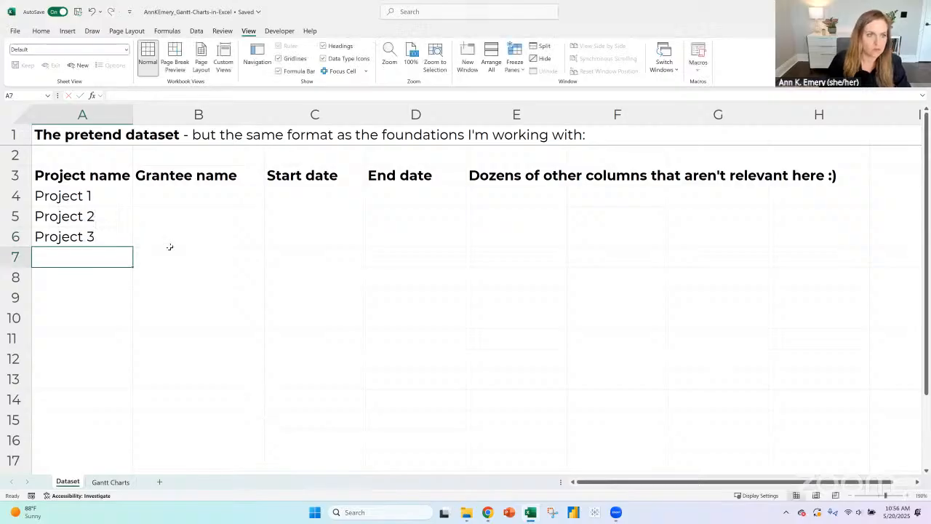
- Extend the project name series down column A through Project 143 in A146
{"action": "left_click_drag", "start_coordinate": [100, 195], "coordinate": [136, 386]}
{"action": "scroll", "coordinate": [141, 291], "scroll_direction": "down", "scroll_amount": 3}
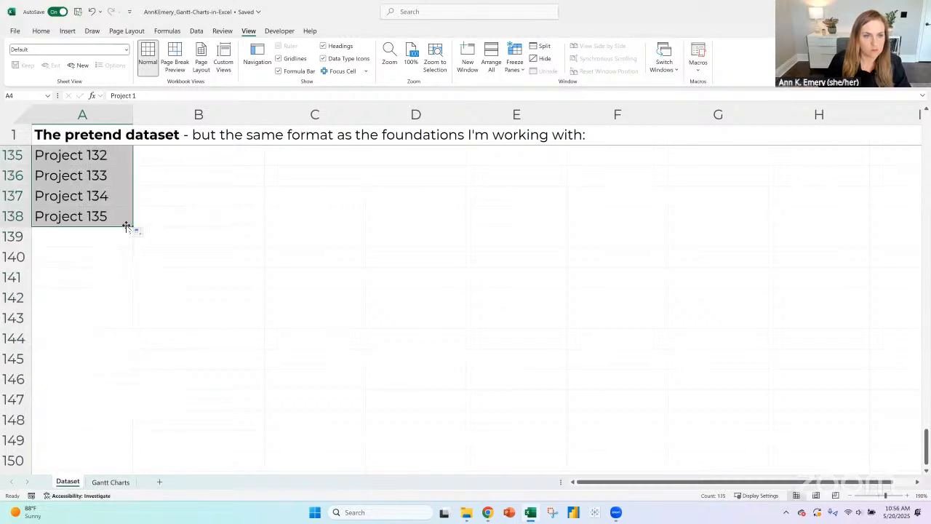
{"action": "left_click_drag", "start_coordinate": [133, 227], "coordinate": [133, 386]}
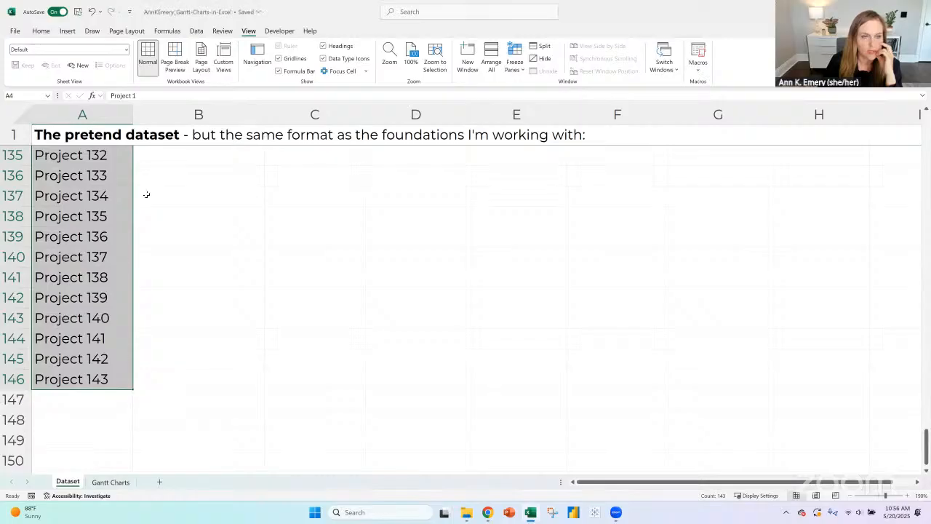
{"action": "scroll", "coordinate": [145, 204], "scroll_direction": "down", "scroll_amount": 4}
{"action": "scroll", "coordinate": [140, 240], "scroll_direction": "up", "scroll_amount": 2}
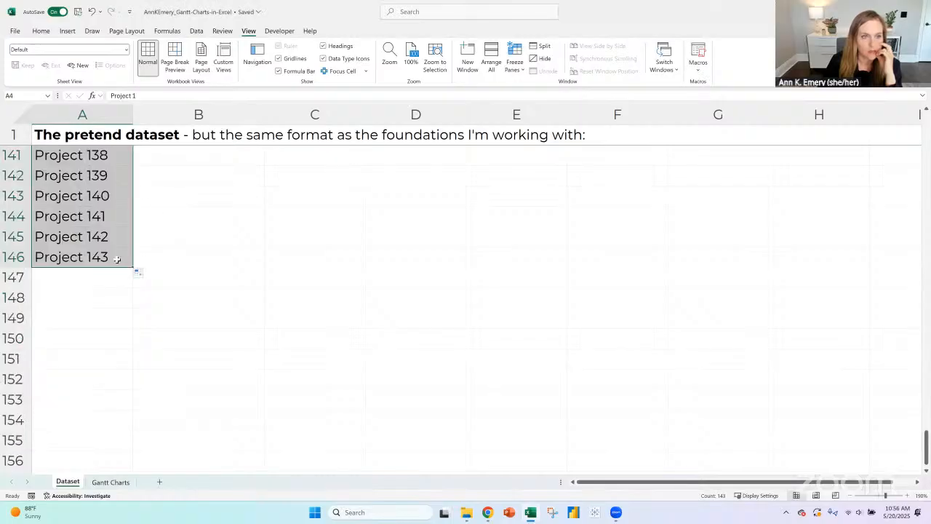
- Delete the project names Project 76 through Project 143 from cells A79 to A146
{"action": "left_click", "coordinate": [116, 259]}
{"action": "left_click_drag", "start_coordinate": [117, 259], "coordinate": [82, 420]}
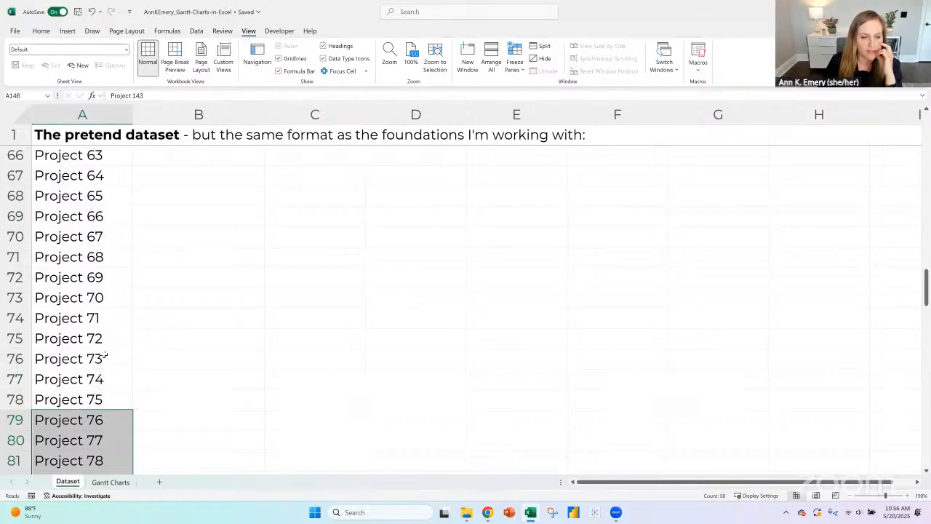
{"action": "scroll", "coordinate": [233, 357], "scroll_direction": "down", "scroll_amount": 3}
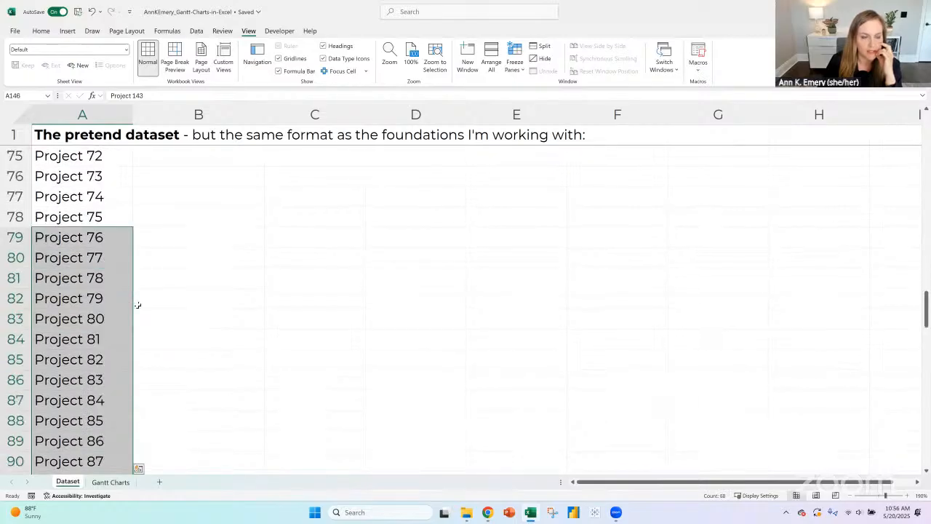
{"action": "scroll", "coordinate": [136, 298], "scroll_direction": "up", "scroll_amount": 7}
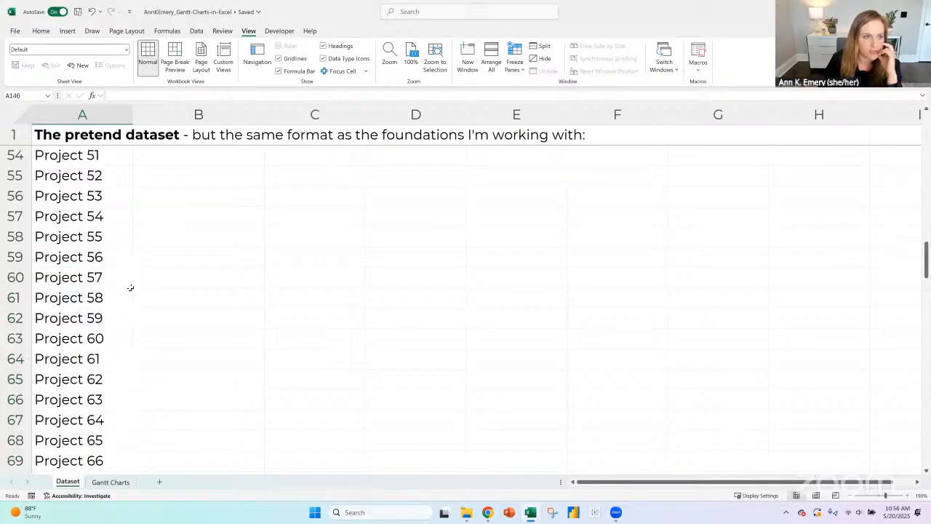
- Enter "Grantee A" in B4 and copy it down through B13
{"action": "scroll", "coordinate": [172, 193], "scroll_direction": "up", "scroll_amount": 18}
{"action": "left_click", "coordinate": [172, 194]}
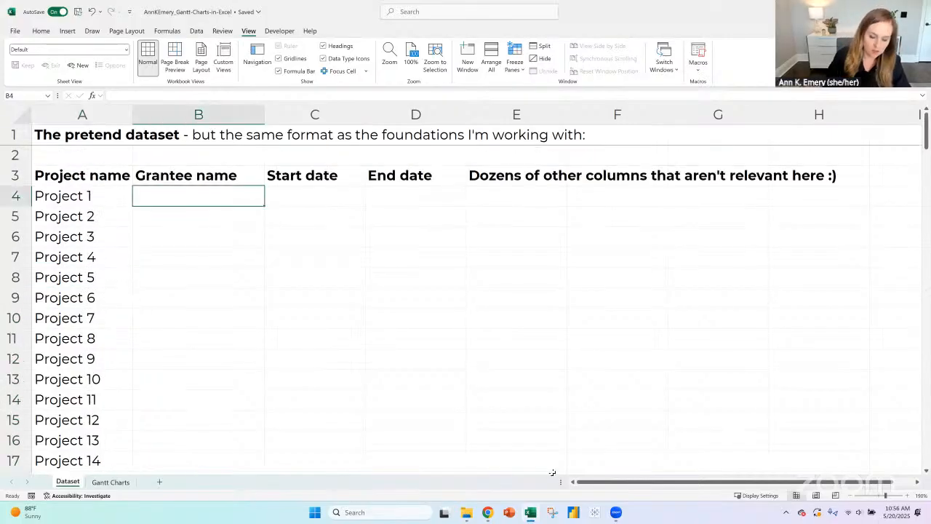
{"action": "type", "text": "Grantee A"}
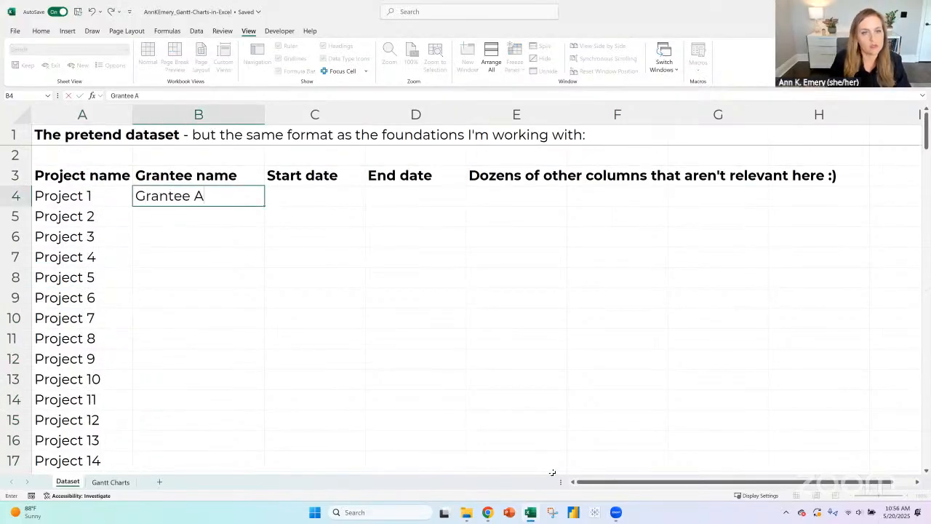
{"action": "key", "text": "Return"}
{"action": "left_click", "coordinate": [246, 203]}
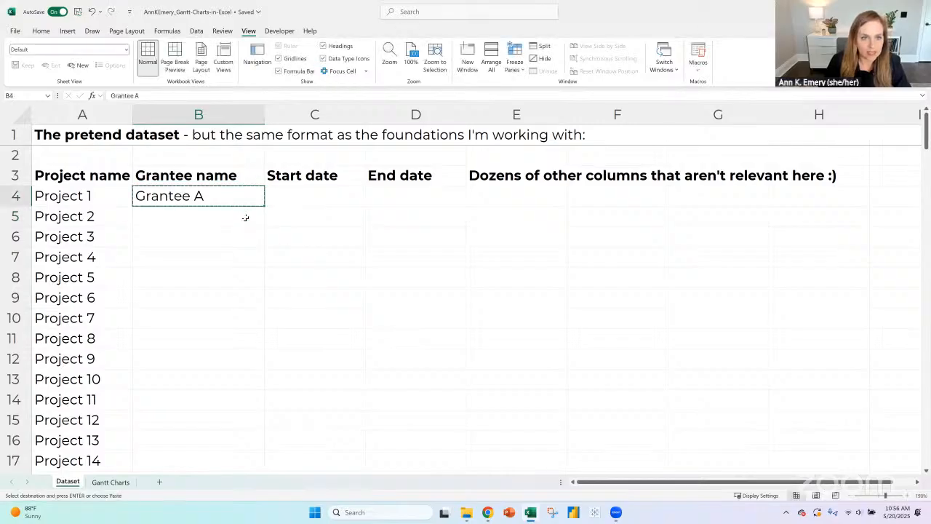
{"action": "key", "text": "ctrl+c"}
{"action": "key", "text": "Down"}
{"action": "left_click", "coordinate": [247, 371], "text": "shift"}
{"action": "key", "text": "ctrl+v"}
- Enter "Grantee B" in B14 and copy it down through B23
{"action": "scroll", "coordinate": [219, 305], "scroll_direction": "down", "scroll_amount": 2}
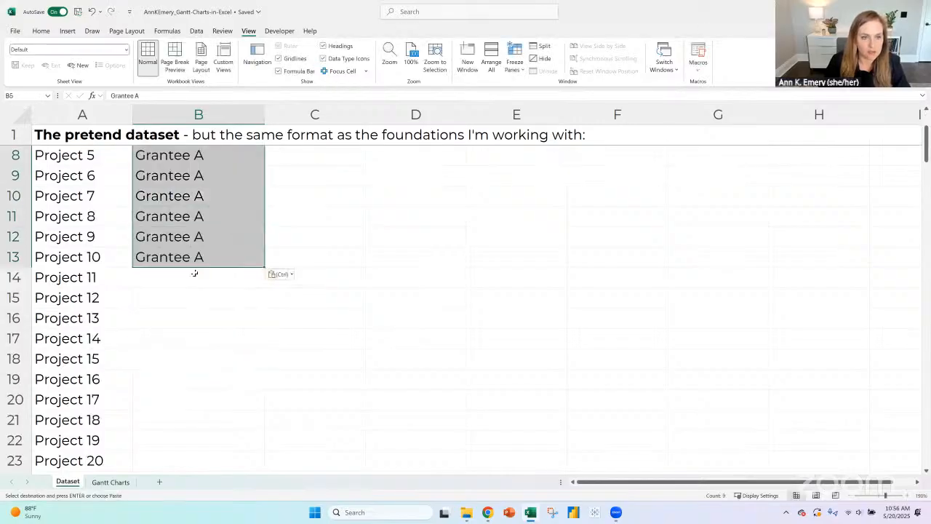
{"action": "key", "text": "ctrl+Down"}
{"action": "key", "text": "Down"}
{"action": "type", "text": "Grantee B"}
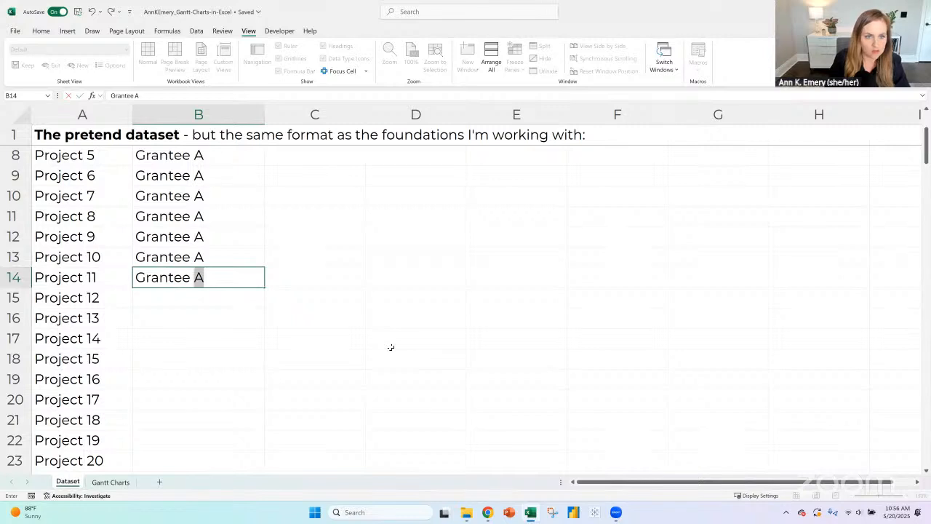
{"action": "key", "text": "Return"}
{"action": "left_click", "coordinate": [237, 281]}
{"action": "key", "text": "ctrl+c"}
{"action": "key", "text": "Down"}
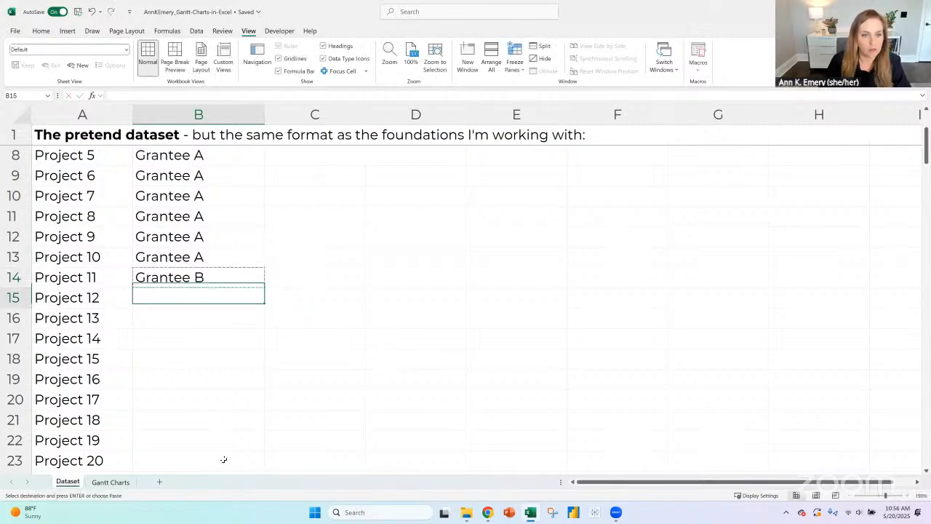
{"action": "left_click", "coordinate": [222, 459], "text": "shift"}
{"action": "key", "text": "ctrl+v"}
- Enter "Grantee C" in B24 and copy it down through B29
{"action": "scroll", "coordinate": [201, 241], "scroll_direction": "down", "scroll_amount": 4}
{"action": "left_click", "coordinate": [201, 241]}
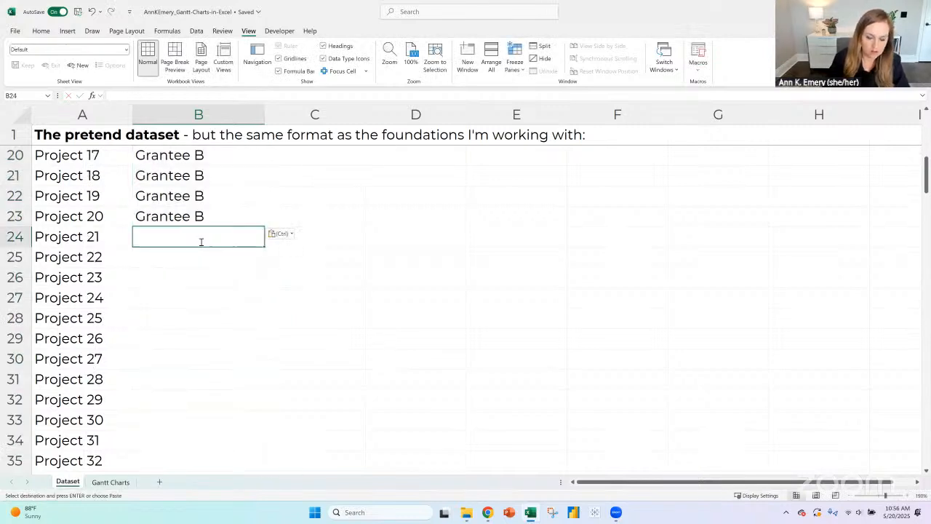
{"action": "type", "text": "Grantee C"}
{"action": "key", "text": "Return"}
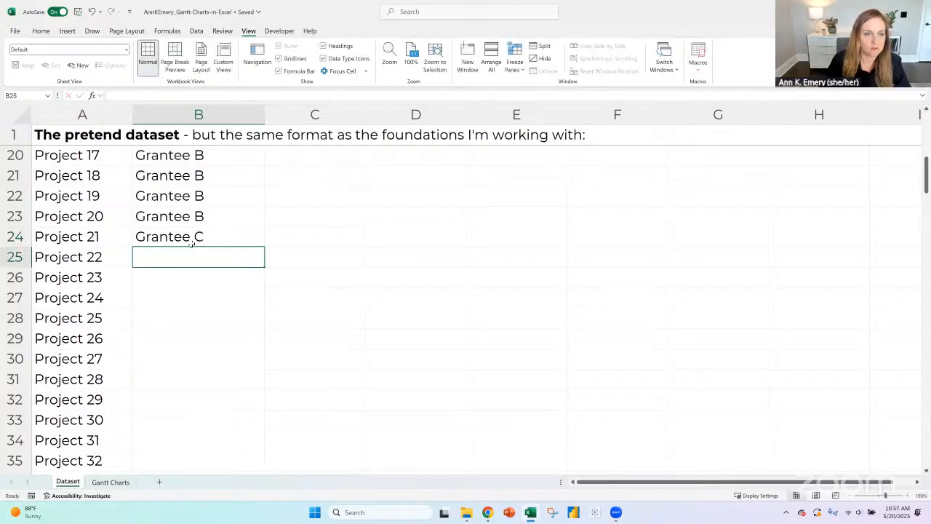
{"action": "key", "text": "Up"}
{"action": "key", "text": "ctrl+c"}
{"action": "left_click_drag", "start_coordinate": [197, 256], "coordinate": [195, 332]}
{"action": "key", "text": "ctrl+v"}
- Enter "Grantee D" in B30 and copy it down through B35
{"action": "scroll", "coordinate": [197, 291], "scroll_direction": "down", "scroll_amount": 2}
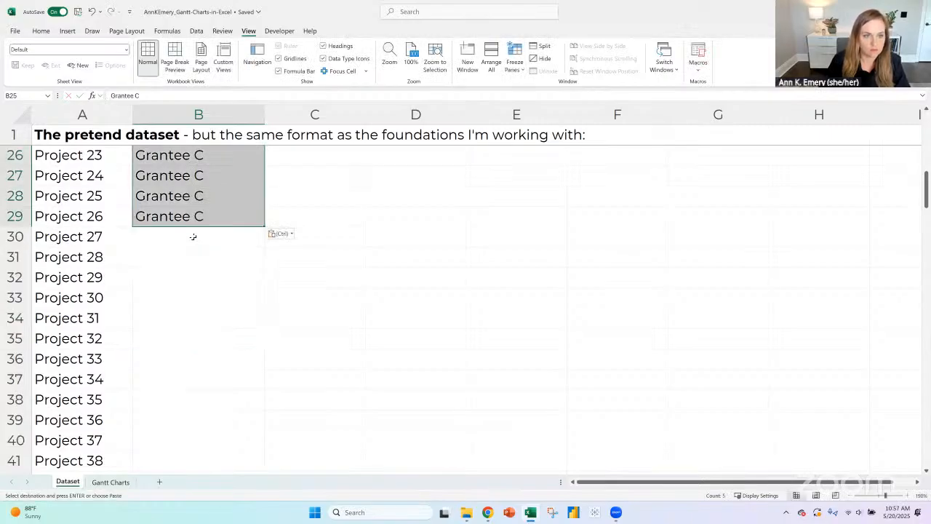
{"action": "left_click", "coordinate": [192, 236]}
{"action": "type", "text": "Grantee D"}
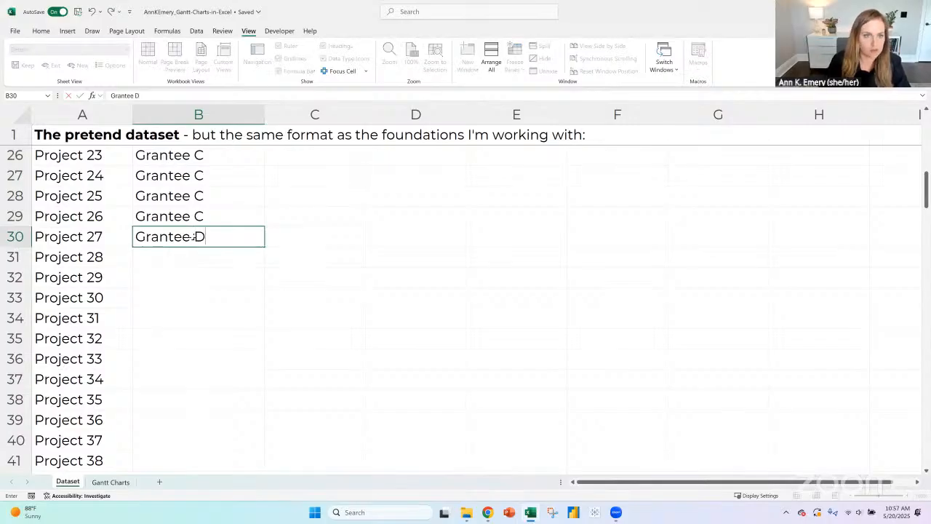
{"action": "key", "text": "ctrl+Return"}
{"action": "key", "text": "ctrl+c"}
{"action": "left_click_drag", "start_coordinate": [193, 256], "coordinate": [196, 334]}
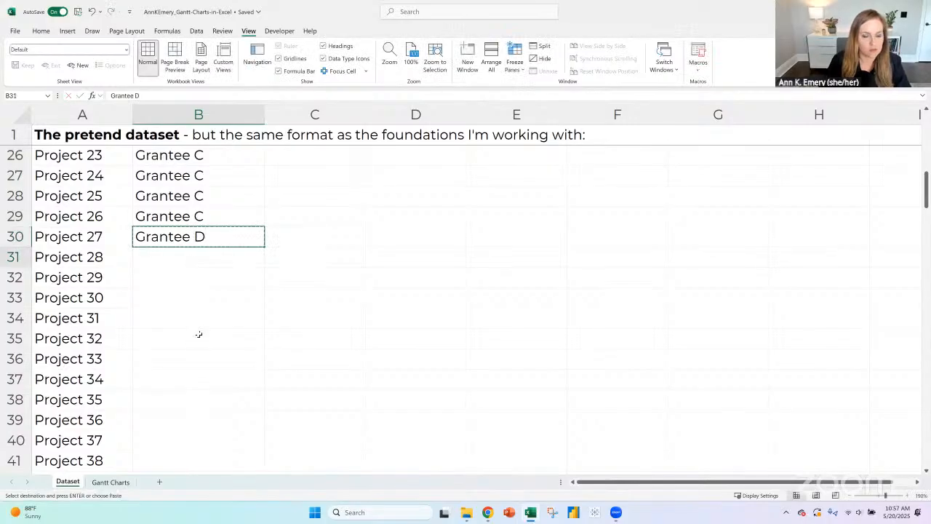
{"action": "key", "text": "ctrl+v"}
- Enter "Grantee E" in B36 and copy it into B37
{"action": "scroll", "coordinate": [179, 236], "scroll_direction": "down", "scroll_amount": 2}
{"action": "left_click", "coordinate": [178, 237]}
{"action": "type", "text": "Grantee E"}
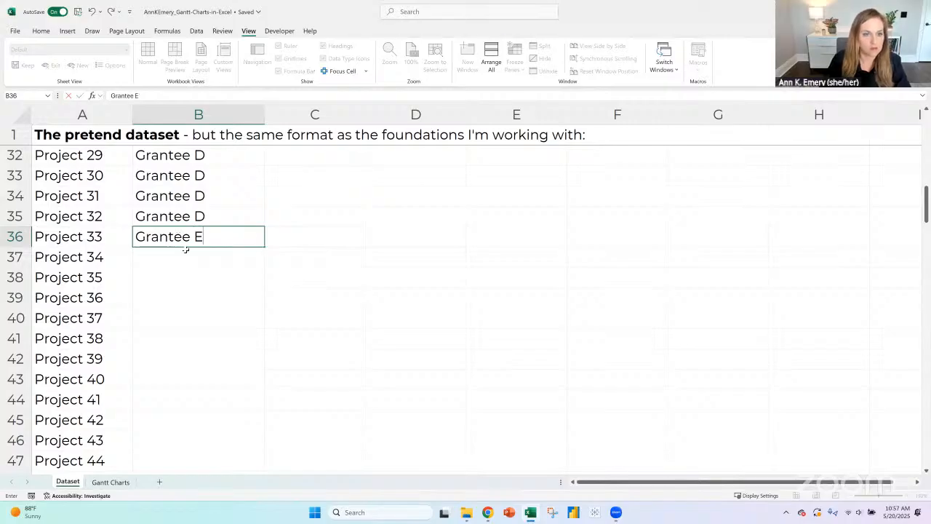
{"action": "key", "text": "ctrl+Return"}
{"action": "key", "text": "ctrl+c"}
{"action": "left_click", "coordinate": [187, 252]}
{"action": "key", "text": "ctrl+v"}
- Enter "Grantee F" in B38 and copy it down through B47
{"action": "left_click", "coordinate": [192, 281]}
{"action": "type", "text": "Grantee F"}
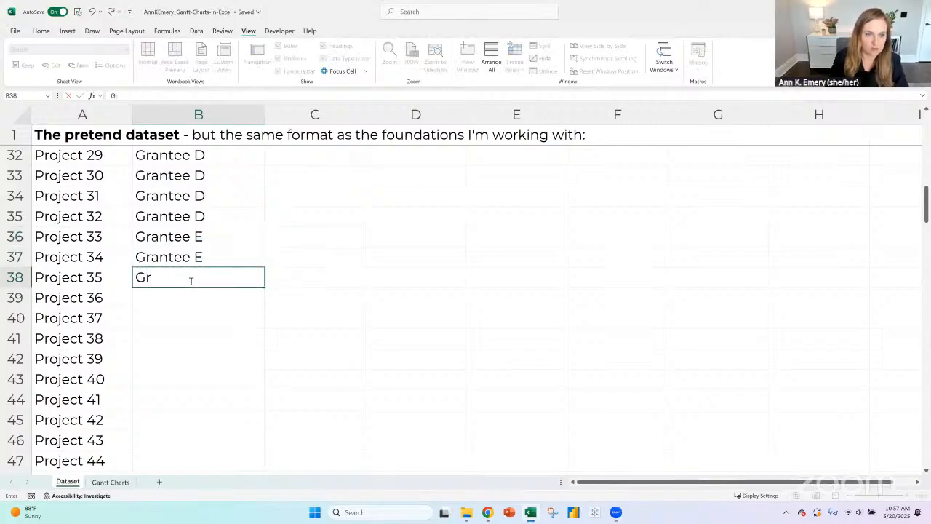
{"action": "key", "text": "Return"}
{"action": "left_click", "coordinate": [190, 280]}
{"action": "key", "text": "ctrl+c"}
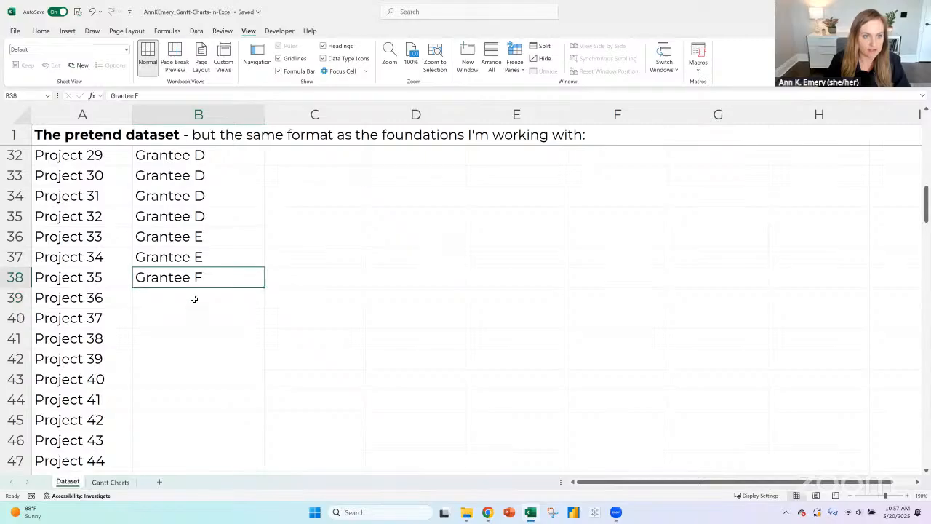
{"action": "left_click_drag", "start_coordinate": [193, 297], "coordinate": [192, 463]}
{"action": "key", "text": "ctrl+v"}
- Enter "Grantee G" in B48 and copy it down through B57
{"action": "scroll", "coordinate": [196, 299], "scroll_direction": "down", "scroll_amount": 3}
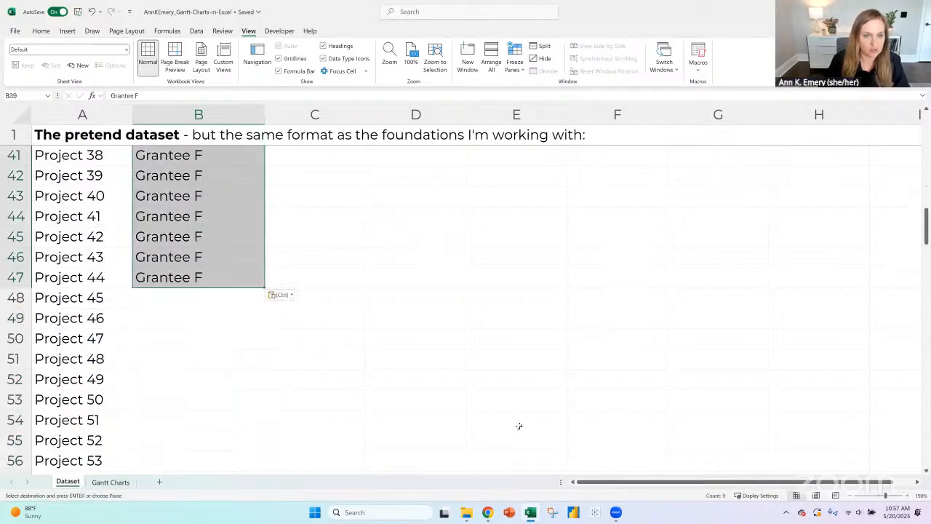
{"action": "left_click", "coordinate": [196, 299]}
{"action": "type", "text": "Grantee G"}
{"action": "key", "text": "Return"}
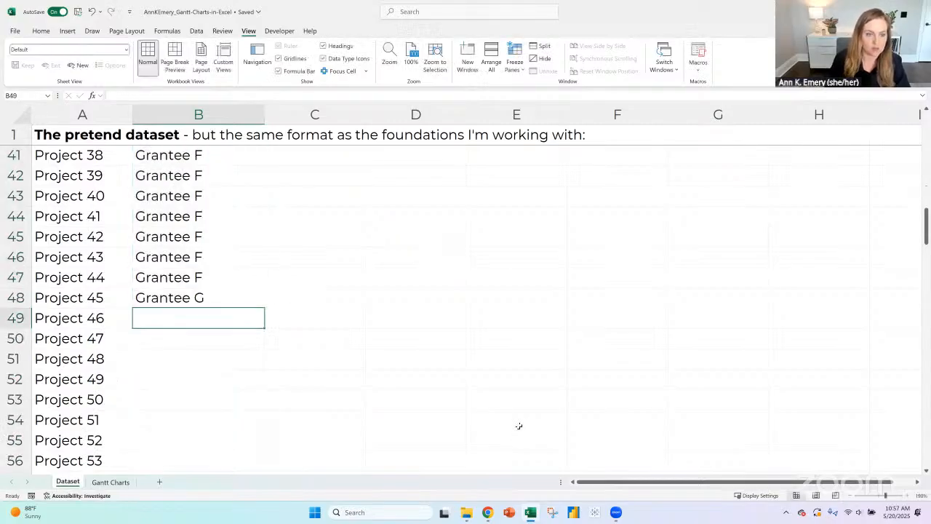
{"action": "left_click", "coordinate": [184, 293]}
{"action": "key", "text": "ctrl+c"}
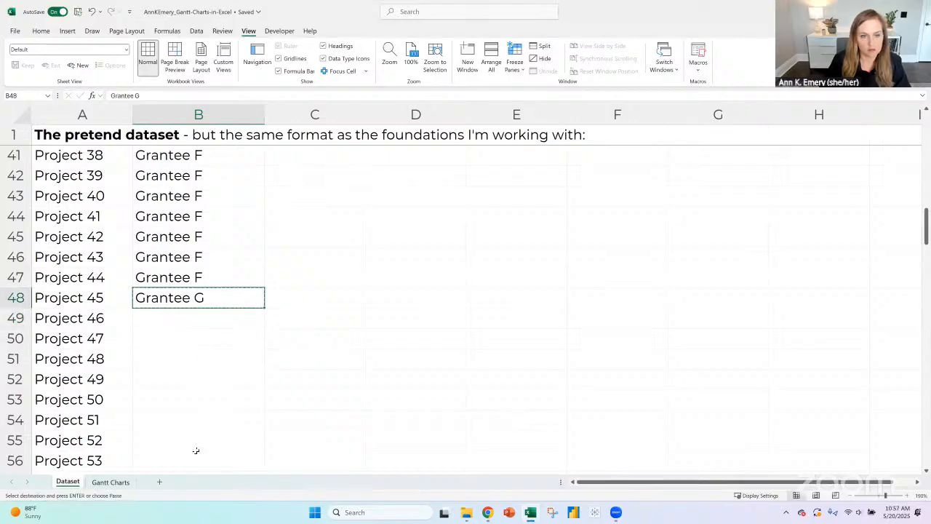
{"action": "left_click_drag", "start_coordinate": [195, 318], "coordinate": [197, 472]}
{"action": "key", "text": "ctrl+v"}
- Enter "Grantee H" in B58 and copy it down through B71
{"action": "scroll", "coordinate": [240, 269], "scroll_direction": "down", "scroll_amount": 5}
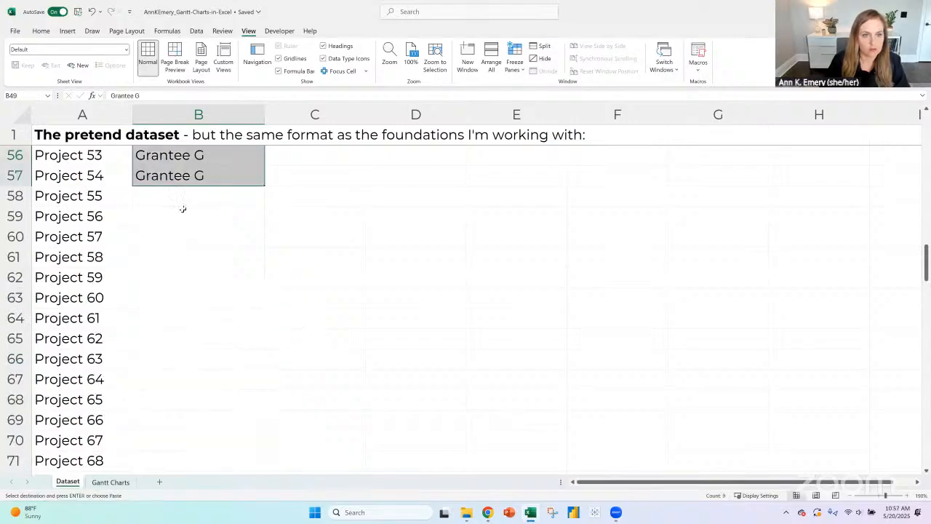
{"action": "left_click", "coordinate": [182, 199]}
{"action": "type", "text": "Grantee H"}
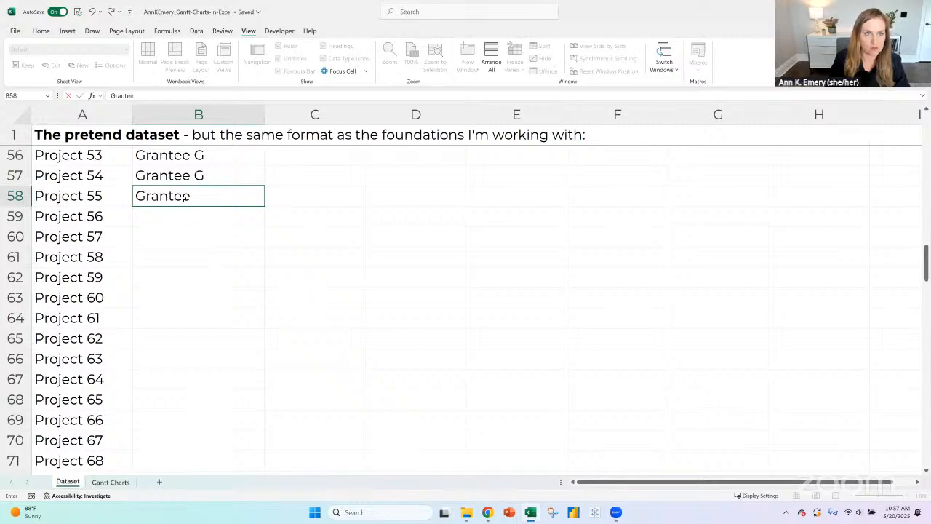
{"action": "key", "text": "Return"}
{"action": "left_click", "coordinate": [183, 194]}
{"action": "key", "text": "ctrl+c"}
{"action": "left_click", "coordinate": [179, 216]}
{"action": "left_click", "coordinate": [176, 465], "text": "shift"}
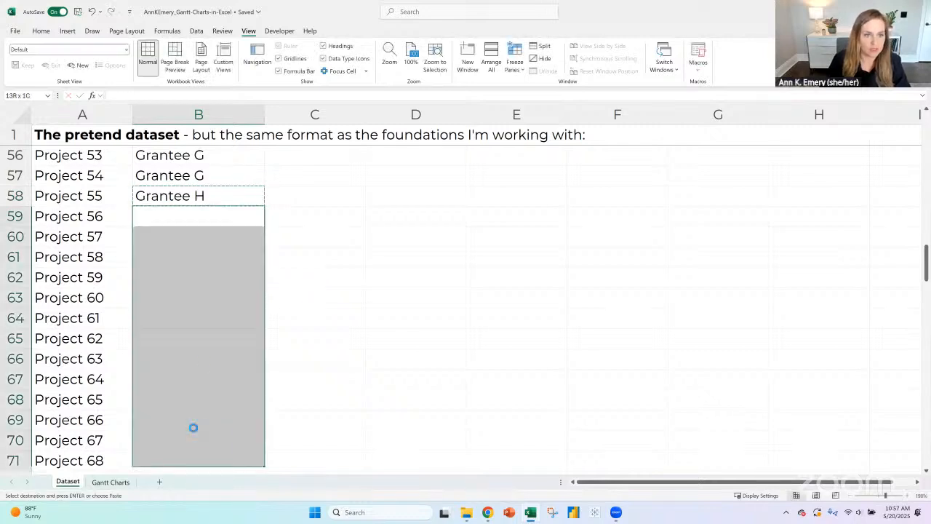
{"action": "key", "text": "ctrl+v"}
- Enter "Grantee I" in B72 and copy it down through B78, the last project row
{"action": "scroll", "coordinate": [193, 364], "scroll_direction": "down", "scroll_amount": 3}
{"action": "left_click", "coordinate": [170, 301]}
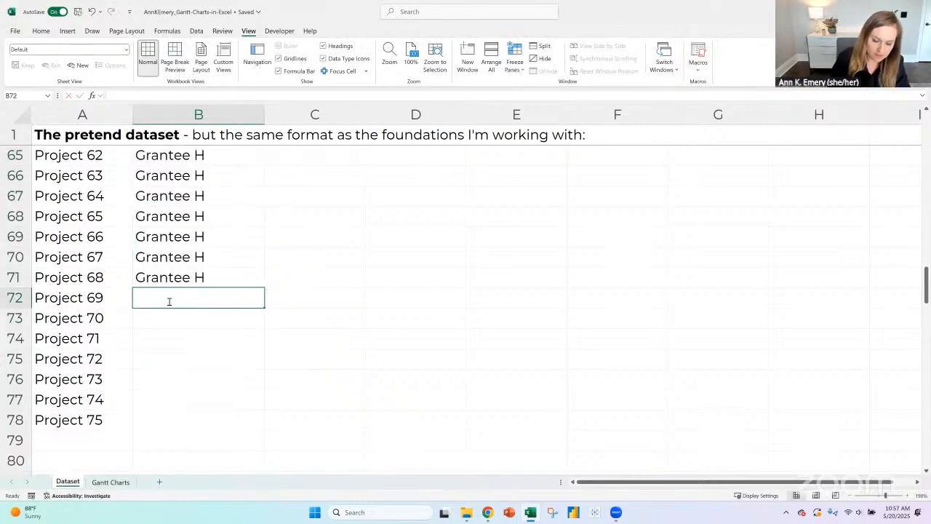
{"action": "type", "text": "Project I"}
{"action": "key", "text": "Return"}
{"action": "left_click", "coordinate": [169, 301]}
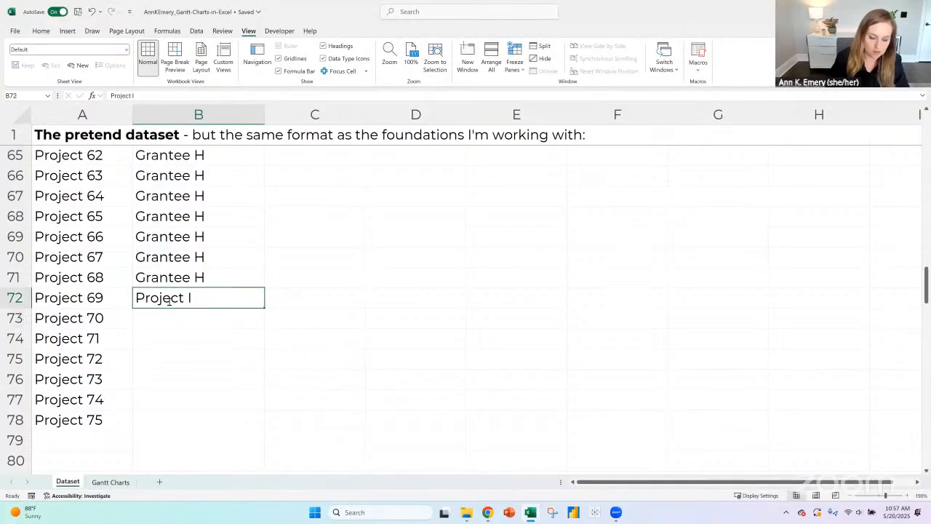
{"action": "type", "text": "Grantee I"}
{"action": "key", "text": "Return"}
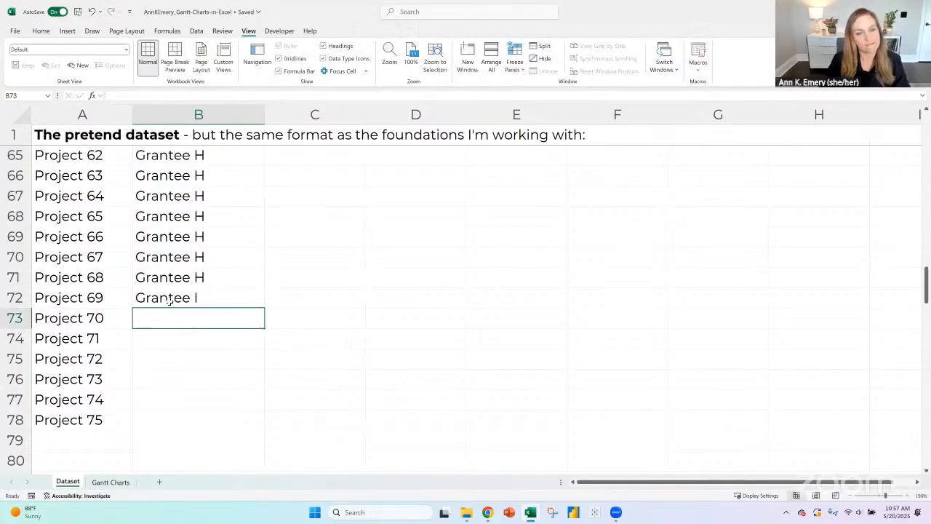
{"action": "key", "text": "Up"}
{"action": "key", "text": "ctrl+c"}
{"action": "left_click_drag", "start_coordinate": [180, 320], "coordinate": [179, 425]}
{"action": "key", "text": "ctrl+v"}
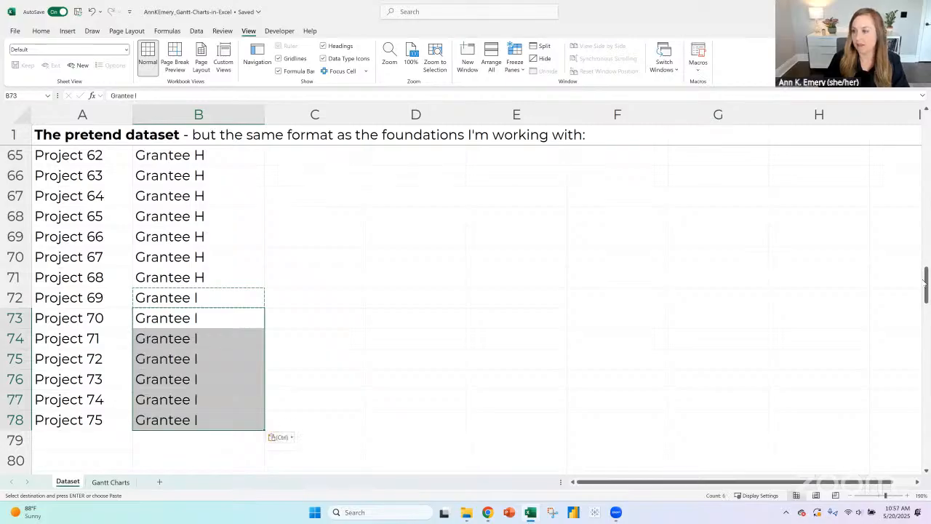
- Unfreeze the existing panes and freeze rows 1 to 3 above the first project row
{"action": "left_click", "coordinate": [927, 284]}
{"action": "left_click", "coordinate": [16, 196]}
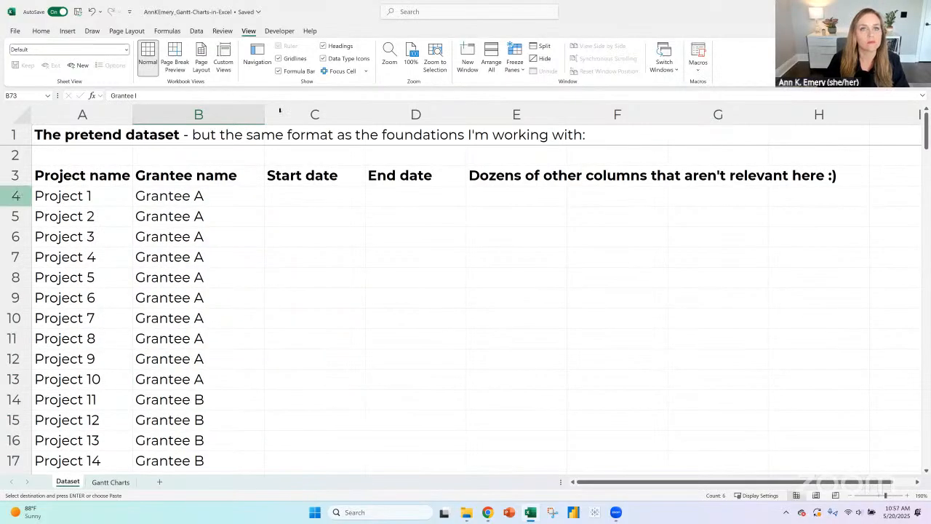
{"action": "left_click", "coordinate": [515, 70]}
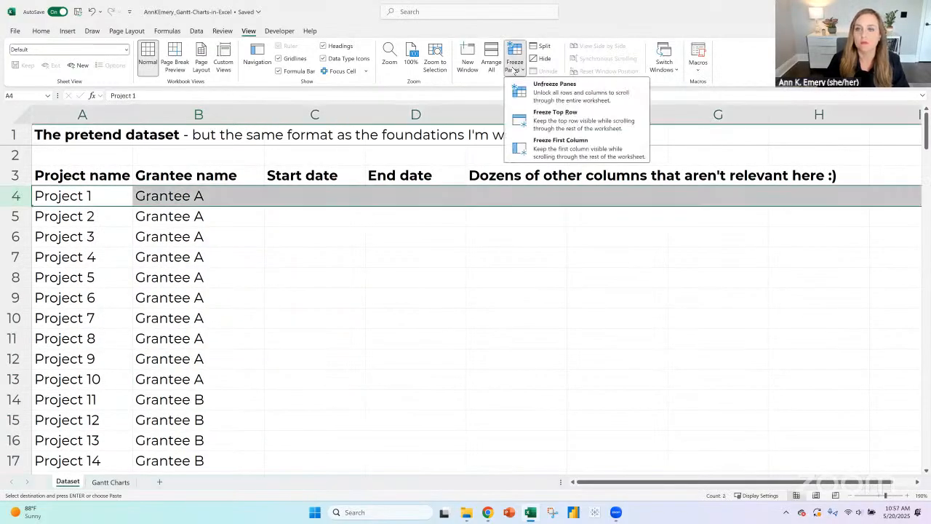
{"action": "left_click", "coordinate": [539, 91]}
{"action": "left_click", "coordinate": [523, 71]}
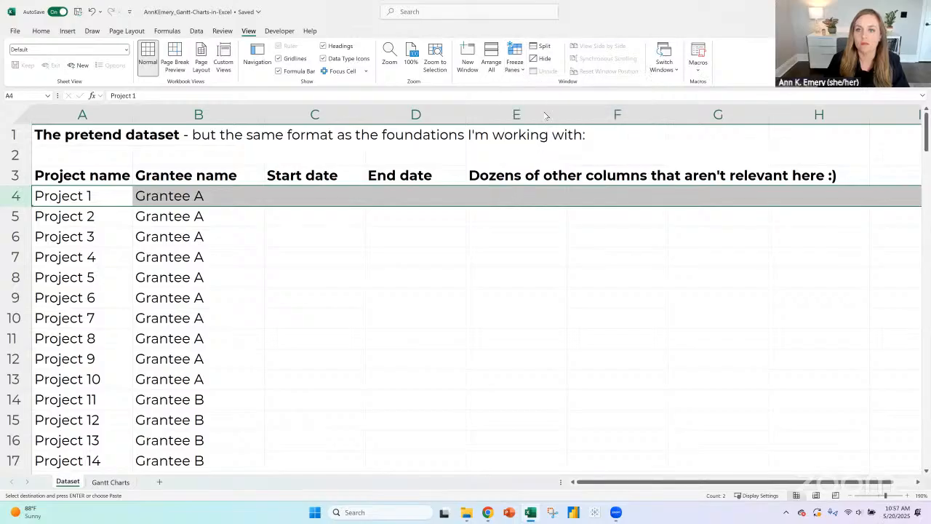
{"action": "left_click", "coordinate": [550, 94]}
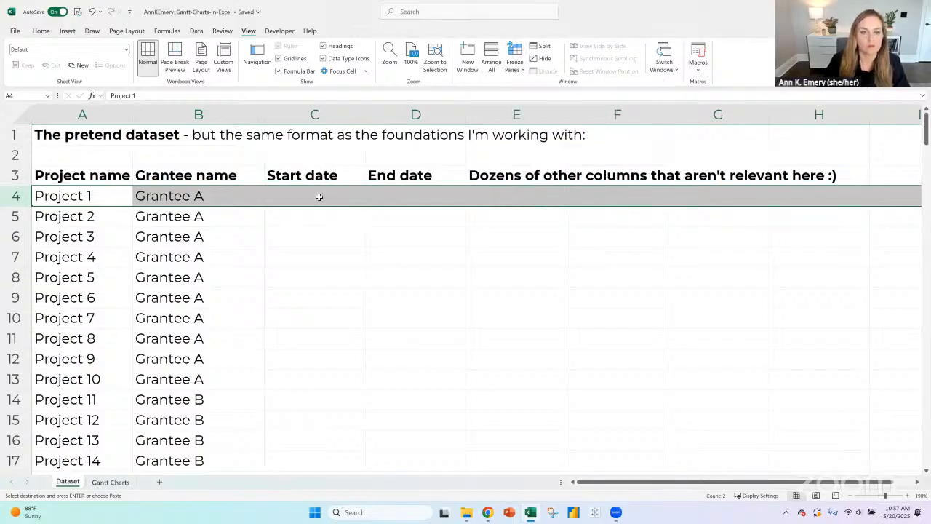
- Insert blank cells at E3:E7, shifting the existing header over to column F, and enter "Category" as the header in E3
{"action": "left_click", "coordinate": [318, 196]}
{"action": "left_click", "coordinate": [517, 176]}
{"action": "left_click", "coordinate": [516, 254], "text": "shift"}
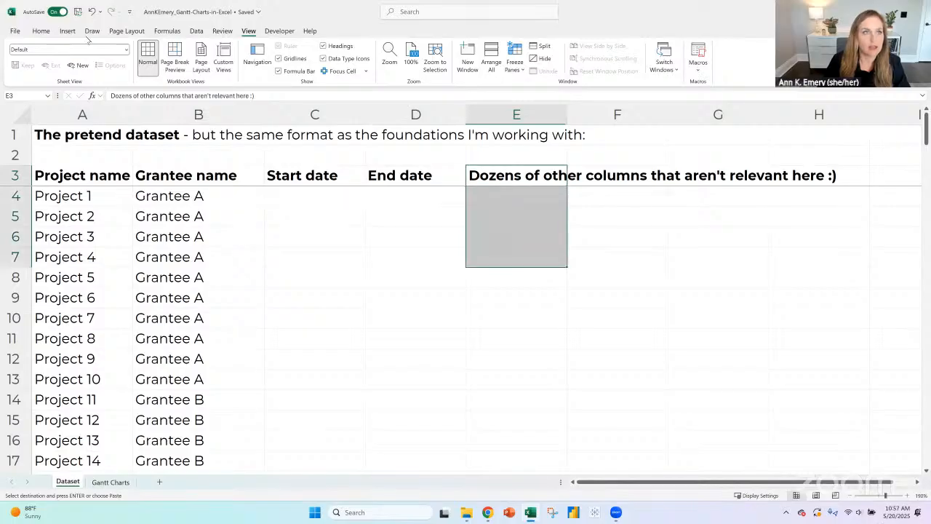
{"action": "left_click", "coordinate": [631, 51]}
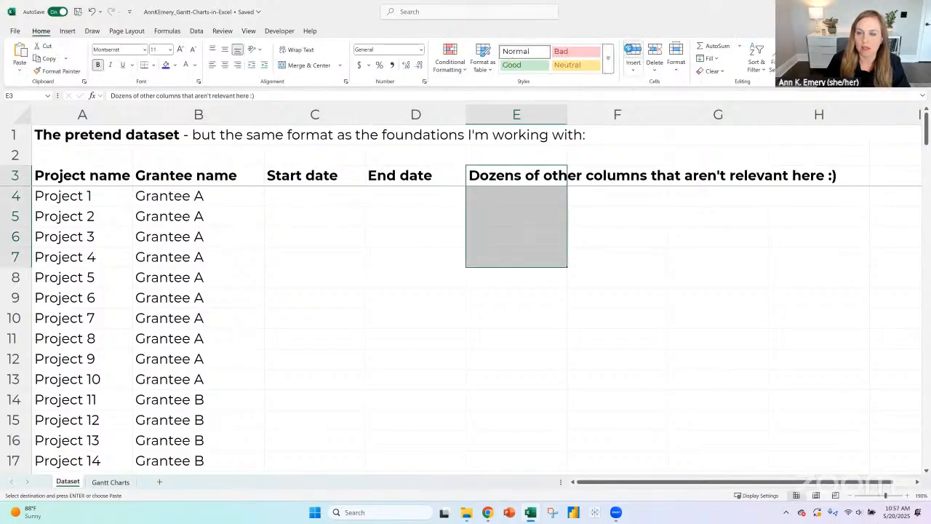
{"action": "left_click", "coordinate": [498, 178]}
{"action": "type", "text": "Category"}
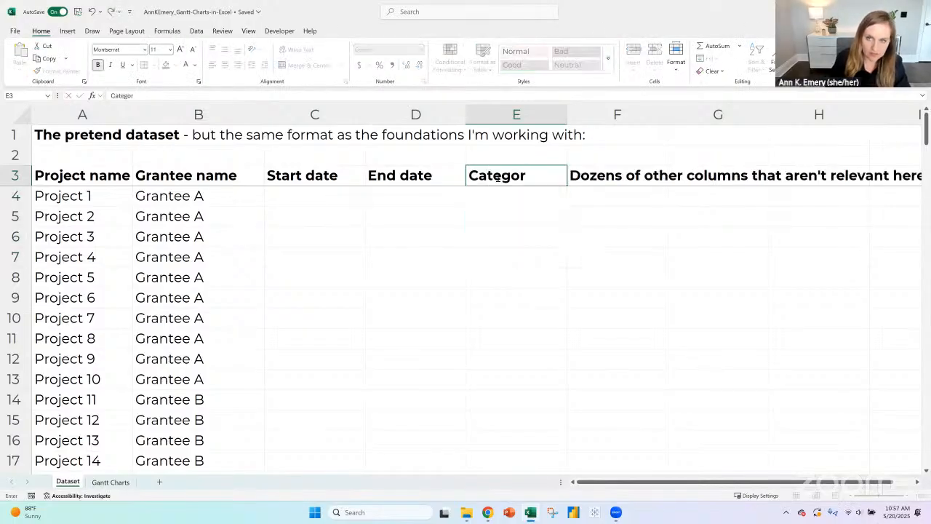
{"action": "key", "text": "Return"}
- Enter "Category A" as the category of Project 1 in E4
{"action": "type", "text": "C"}
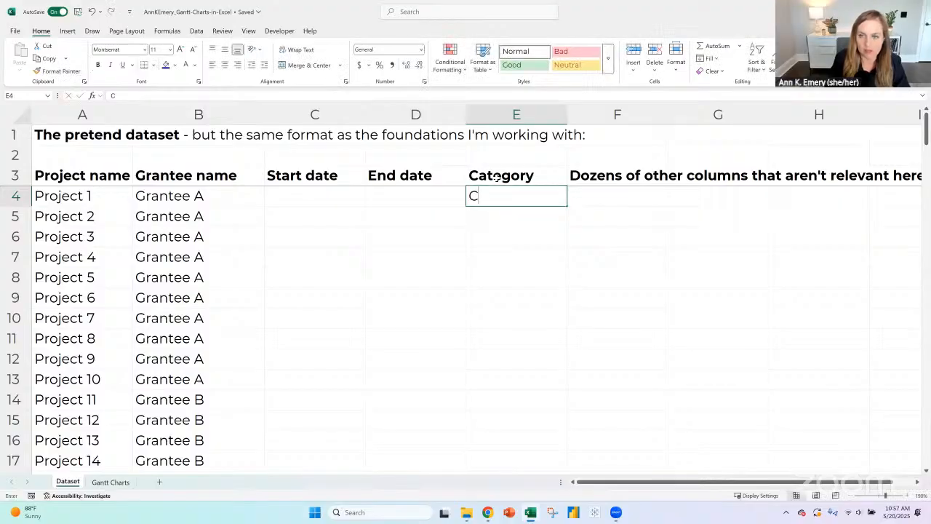
{"action": "type", "text": "ategory A"}
{"action": "key", "text": "Return"}
{"action": "left_click", "coordinate": [524, 204]}
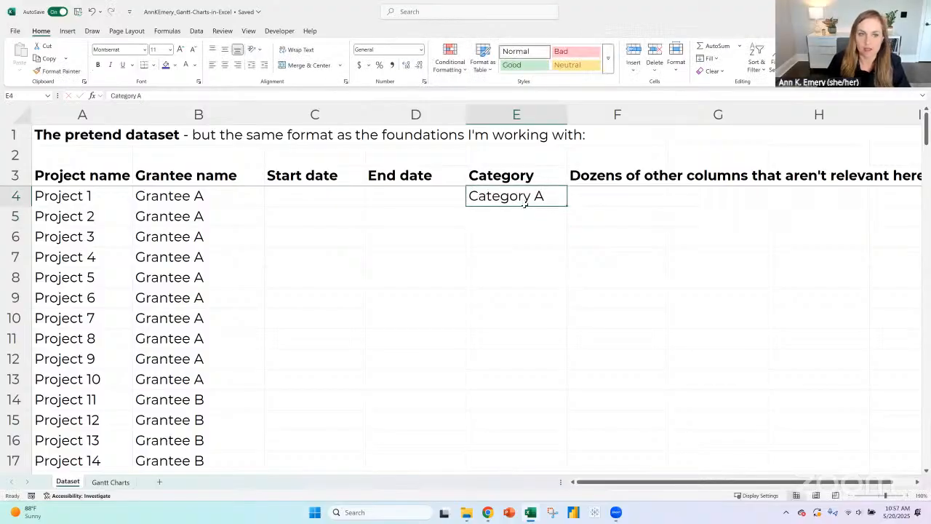
- Add filters to the header row in row 3
{"action": "left_click", "coordinate": [26, 174]}
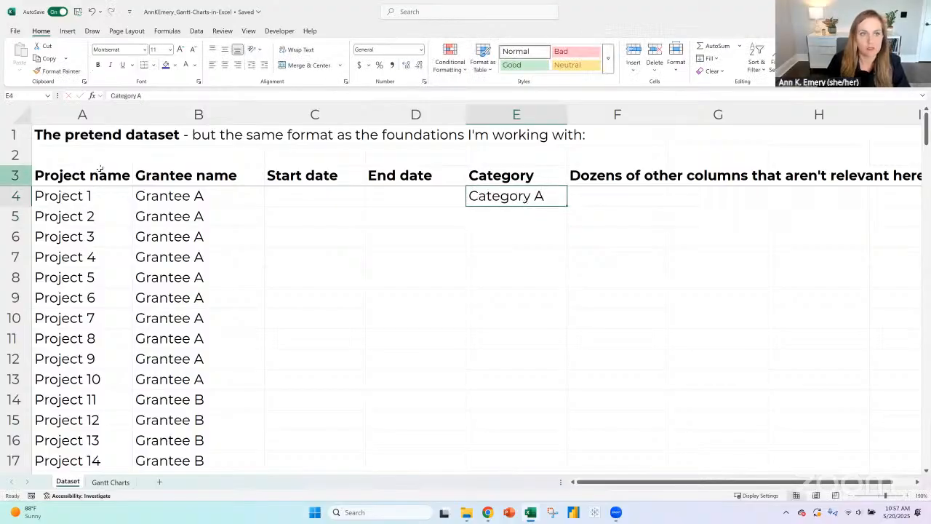
{"action": "left_click", "coordinate": [755, 71]}
{"action": "left_click", "coordinate": [773, 129]}
- Copy "Category A" from E4 into scattered blocks of the Category column: E9:E14, E23:E28, E41:E47 and E54:E59
{"action": "left_click", "coordinate": [541, 201]}
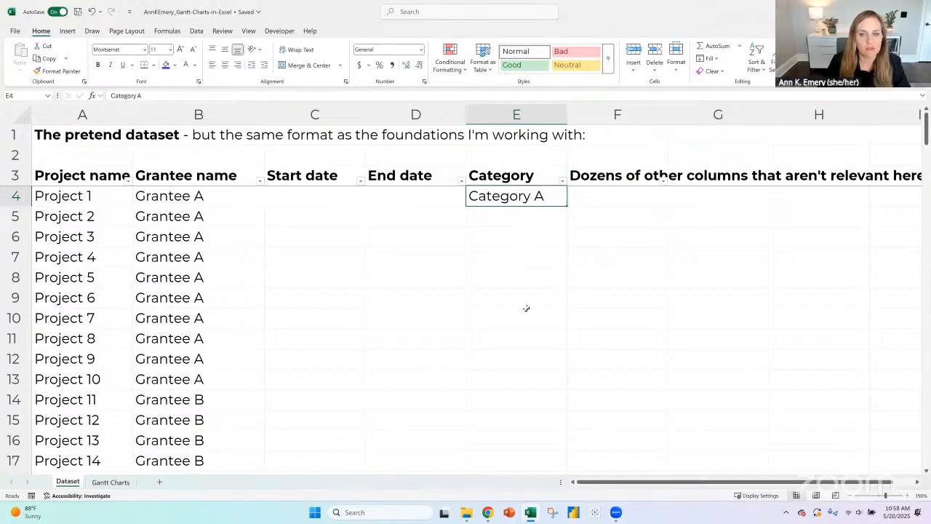
{"action": "key", "text": "ctrl+c"}
{"action": "left_click_drag", "start_coordinate": [521, 304], "coordinate": [521, 400]}
{"action": "scroll", "coordinate": [567, 298], "scroll_direction": "down", "scroll_amount": 3}
{"action": "scroll", "coordinate": [546, 277], "scroll_direction": "down", "scroll_amount": 2}
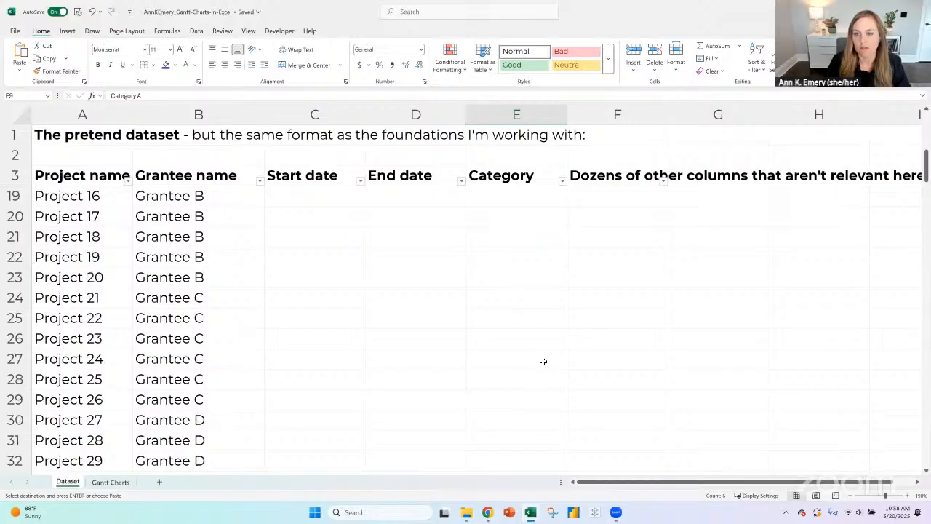
{"action": "key", "text": "ctrl+v"}
{"action": "scroll", "coordinate": [557, 293], "scroll_direction": "down", "scroll_amount": 6}
{"action": "left_click_drag", "start_coordinate": [547, 277], "coordinate": [519, 398]}
{"action": "scroll", "coordinate": [591, 351], "scroll_direction": "down", "scroll_amount": 4}
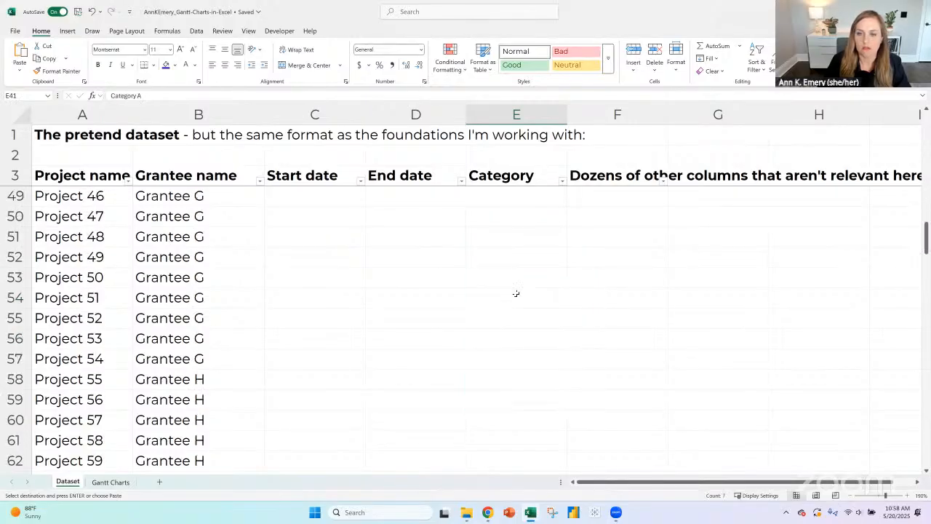
{"action": "left_click_drag", "start_coordinate": [516, 294], "coordinate": [500, 404]}
{"action": "key", "text": "ctrl+v"}
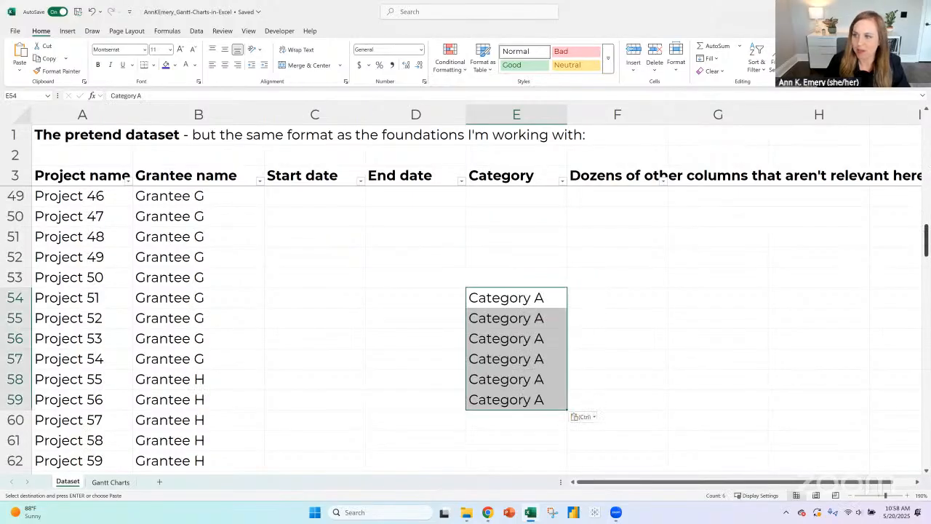
- Sort the project rows by the Category column so the Category A rows are grouped first
{"action": "scroll", "coordinate": [515, 225], "scroll_direction": "up", "scroll_amount": 15}
{"action": "left_click", "coordinate": [515, 227]}
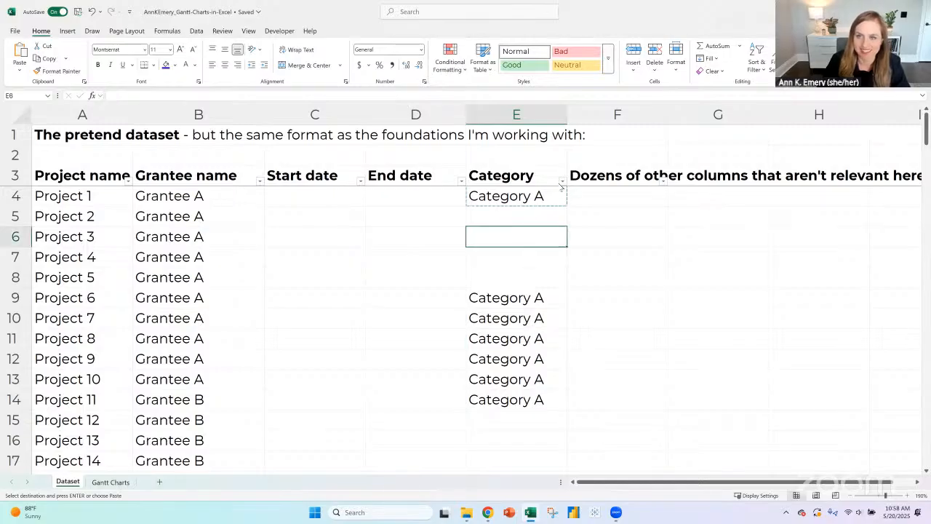
{"action": "left_click", "coordinate": [562, 182]}
{"action": "left_click", "coordinate": [549, 271]}
- Enter "Category B" in E30, the first row without a category, and copy it down through E38
{"action": "scroll", "coordinate": [537, 240], "scroll_direction": "down", "scroll_amount": 5}
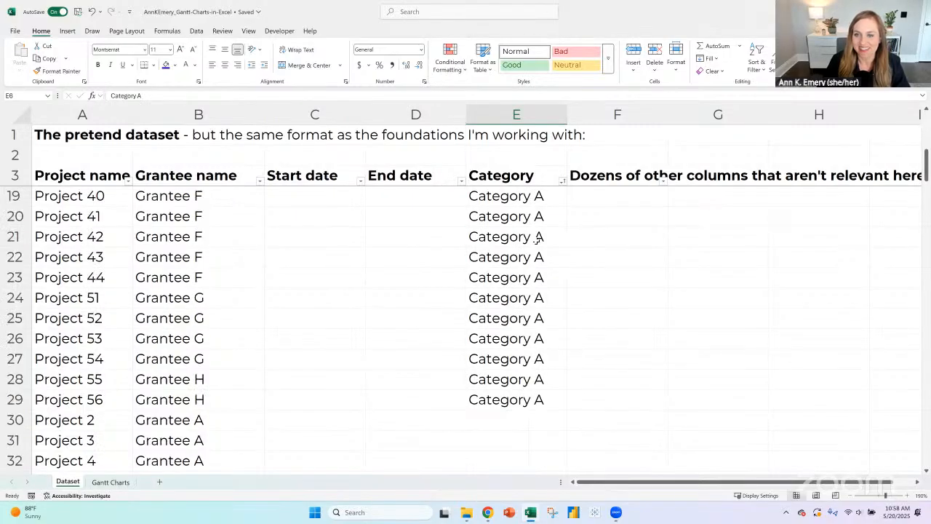
{"action": "scroll", "coordinate": [537, 240], "scroll_direction": "down", "scroll_amount": 3}
{"action": "left_click", "coordinate": [537, 239]}
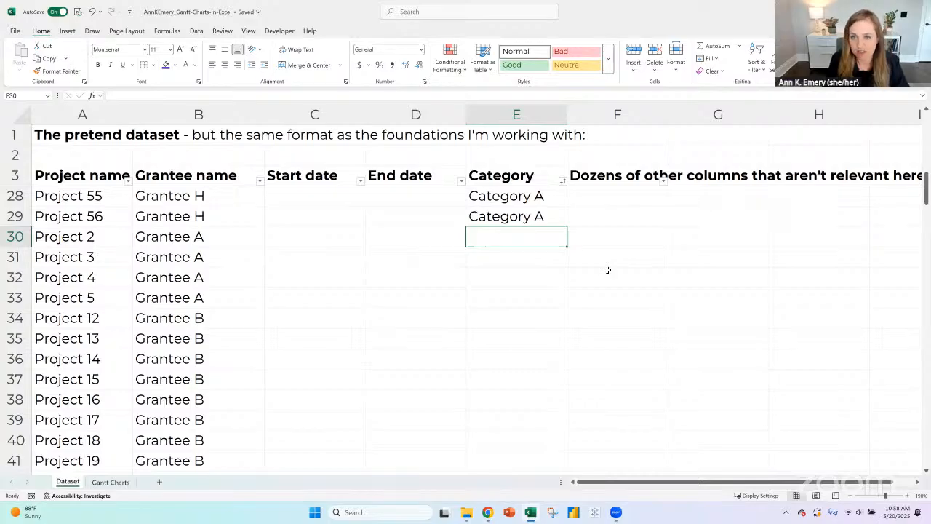
{"action": "type", "text": "Category B"}
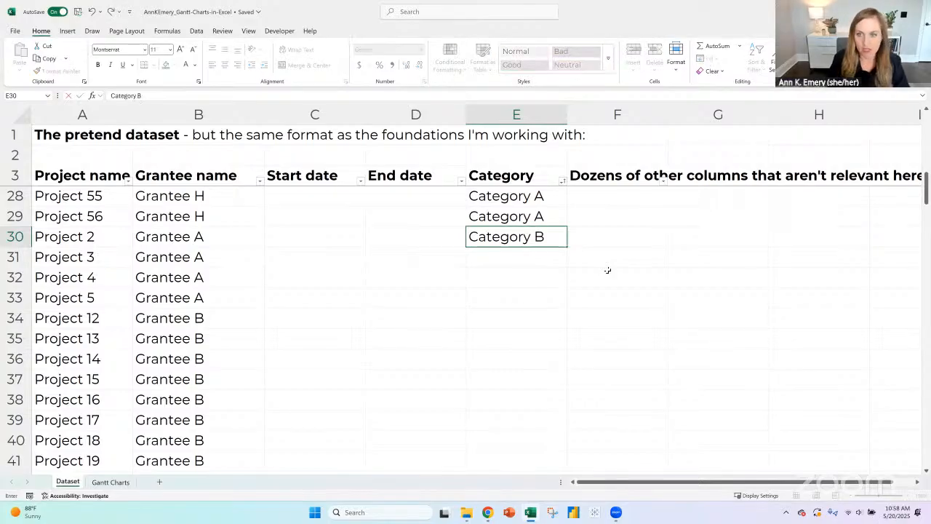
{"action": "key", "text": "Return"}
{"action": "left_click", "coordinate": [540, 236]}
{"action": "key", "text": "ctrl+c"}
{"action": "left_click_drag", "start_coordinate": [544, 257], "coordinate": [541, 393]}
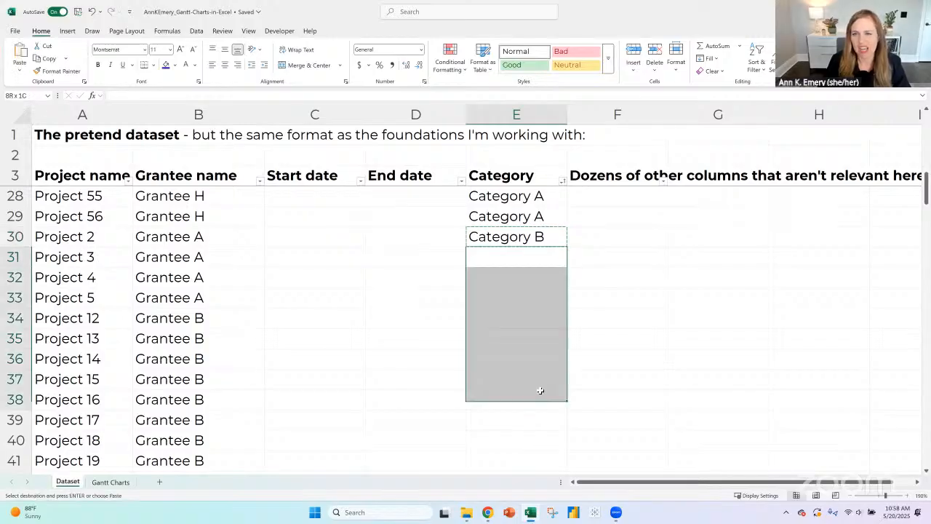
{"action": "key", "text": "ctrl+v"}
- Enter "Category C" in E39 and copy it down through E50
{"action": "scroll", "coordinate": [523, 293], "scroll_direction": "down", "scroll_amount": 3}
{"action": "left_click", "coordinate": [501, 235]}
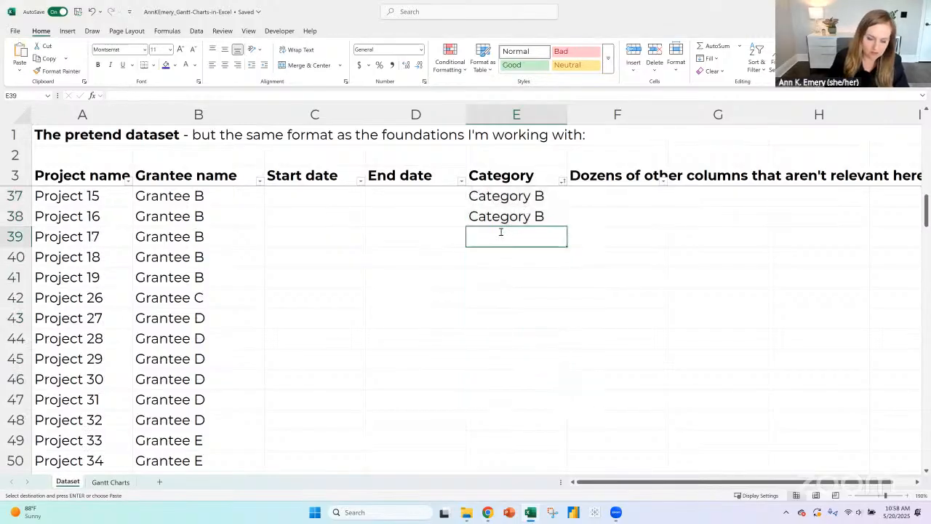
{"action": "type", "text": "Category C"}
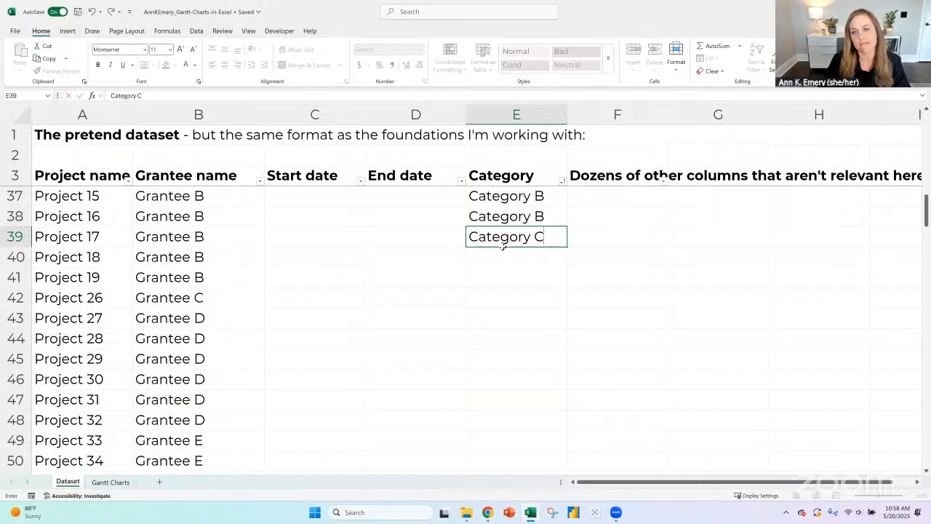
{"action": "key", "text": "Return"}
{"action": "left_click", "coordinate": [502, 243]}
{"action": "key", "text": "ctrl+c"}
{"action": "left_click_drag", "start_coordinate": [505, 258], "coordinate": [540, 270]}
{"action": "key", "text": "ctrl+v"}
- Enter "Category D" in E51 as the category of Project 35
{"action": "left_click", "coordinate": [541, 315]}
{"action": "type", "text": "Caateg"}
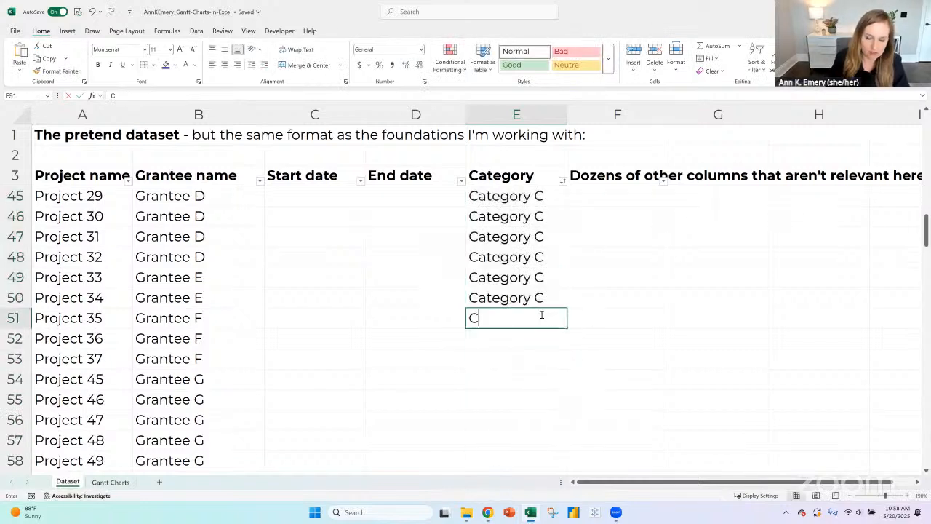
{"action": "key", "text": "BackSpace"}
{"action": "key", "text": "BackSpace"}
{"action": "key", "text": "BackSpace"}
{"action": "key", "text": "BackSpace"}
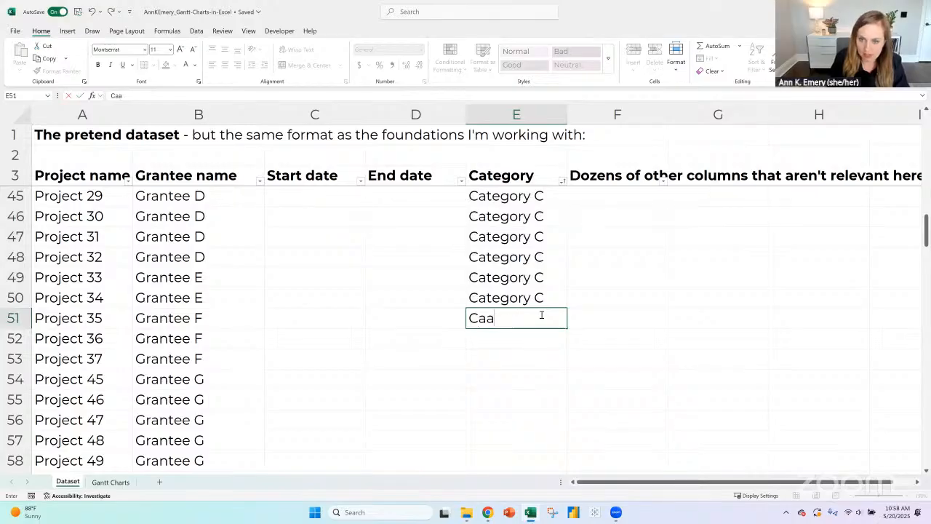
{"action": "type", "text": "tegory D"}
{"action": "key", "text": "Return"}
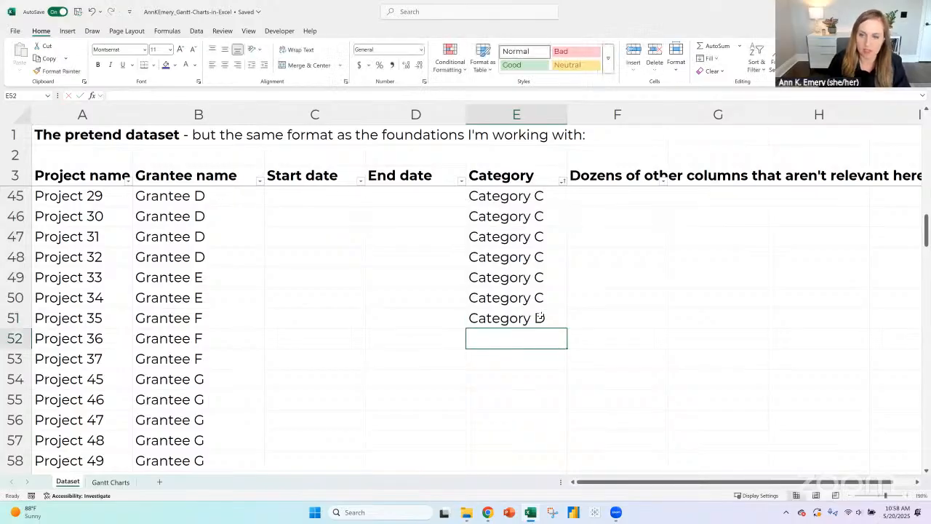
- Copy "Category D" from E51 down through E69
{"action": "left_click", "coordinate": [540, 315]}
{"action": "key", "text": "ctrl+c"}
{"action": "scroll", "coordinate": [536, 284], "scroll_direction": "down", "scroll_amount": 1}
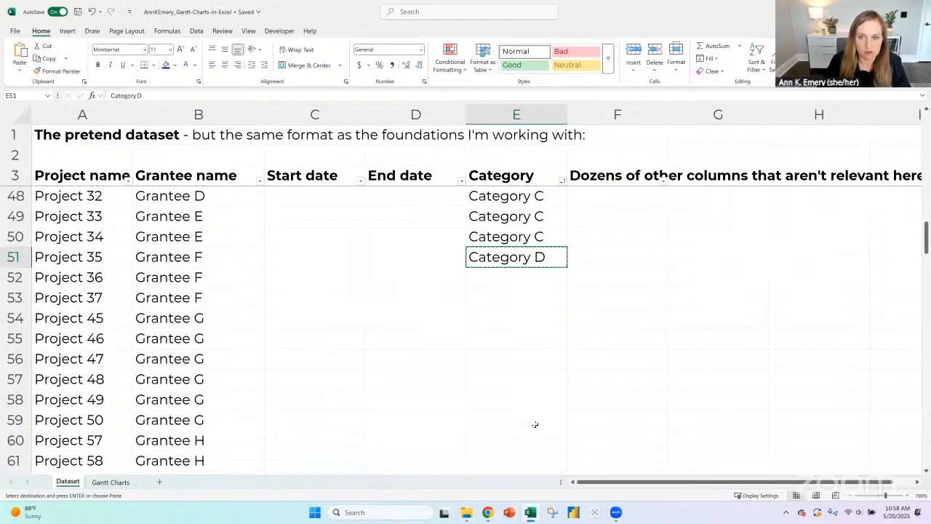
{"action": "left_click_drag", "start_coordinate": [530, 286], "coordinate": [534, 358]}
{"action": "scroll", "coordinate": [531, 364], "scroll_direction": "down", "scroll_amount": 4}
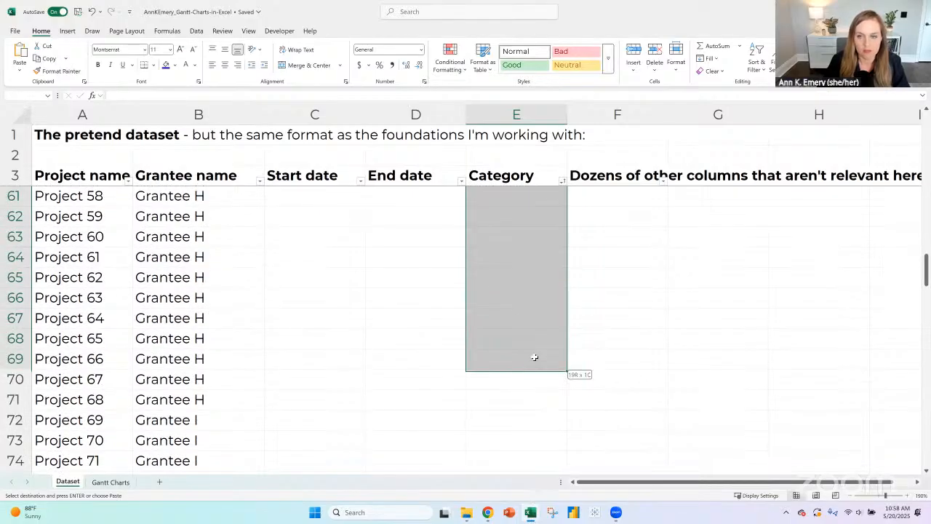
{"action": "key", "text": "ctrl+v"}
{"action": "scroll", "coordinate": [526, 320], "scroll_direction": "down", "scroll_amount": 3}
- Enter "Category E" in E70, the first empty cell below the Category D rows
{"action": "scroll", "coordinate": [568, 335], "scroll_direction": "up", "scroll_amount": 2}
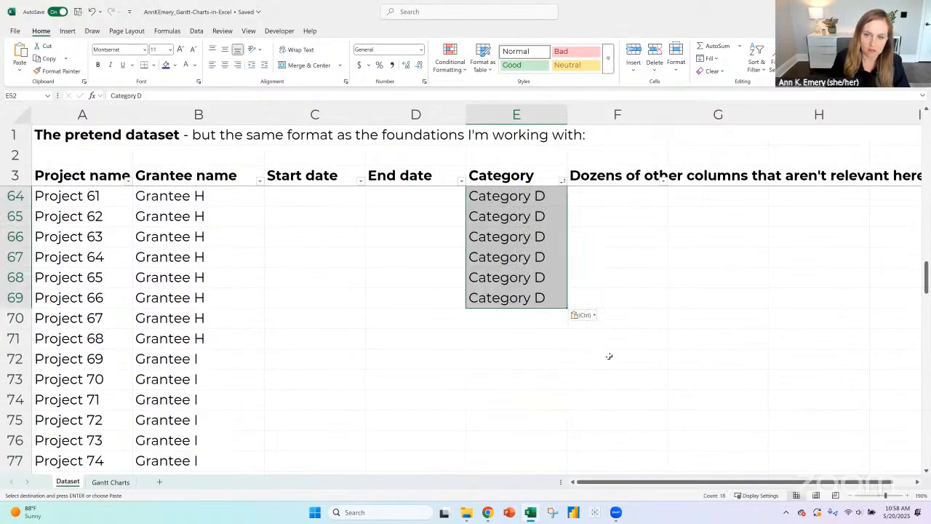
{"action": "key", "text": "ctrl+Down"}
{"action": "key", "text": "Down"}
{"action": "type", "text": "Category E"}
{"action": "key", "text": "Return"}
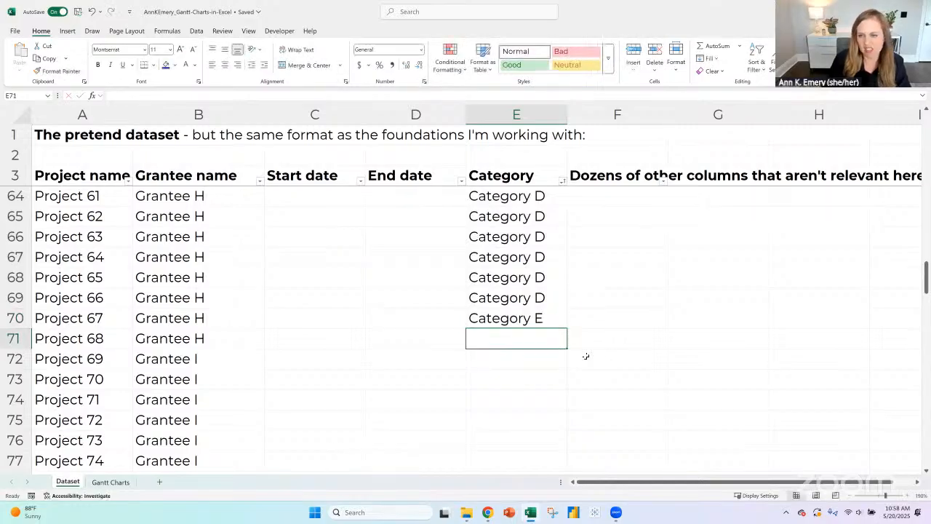
- Copy "Category E" from E70 down through E78, the last project row
{"action": "left_click", "coordinate": [549, 320]}
{"action": "key", "text": "ctrl+c"}
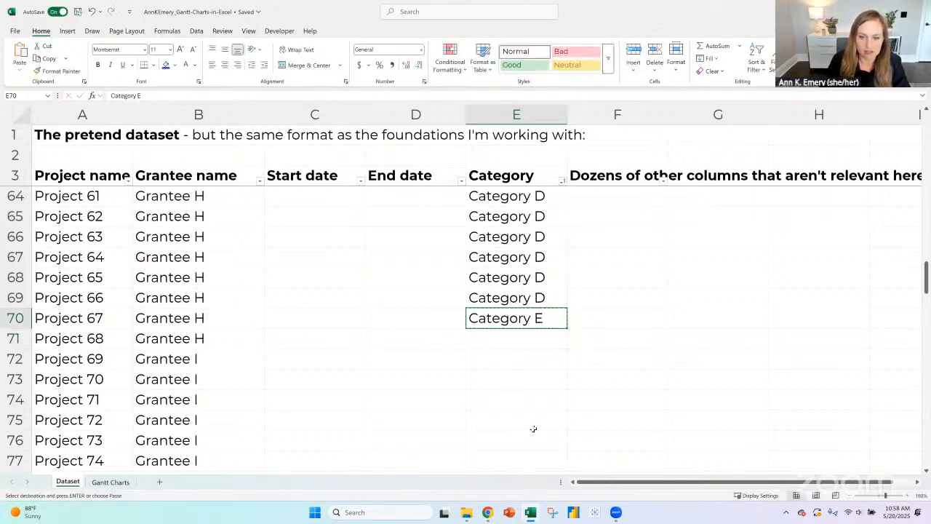
{"action": "key", "text": "Down"}
{"action": "key", "text": "shift+Down"}
{"action": "key", "text": "shift+Down"}
{"action": "key", "text": "shift+Down"}
{"action": "key", "text": "shift+Down"}
{"action": "key", "text": "shift+Down"}
{"action": "key", "text": "shift+Down"}
{"action": "key", "text": "shift+Down"}
{"action": "key", "text": "shift+Down"}
{"action": "key", "text": "shift+Up"}
{"action": "key", "text": "ctrl+v"}
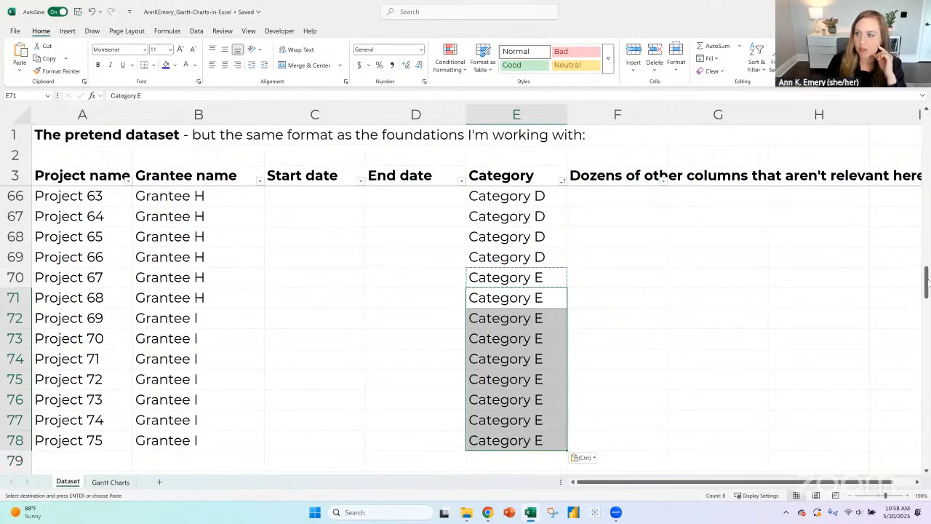
- Insert a new column F after Category and enter "Funding Amount" as its header in F3
{"action": "left_click_drag", "start_coordinate": [927, 282], "coordinate": [927, 283]}
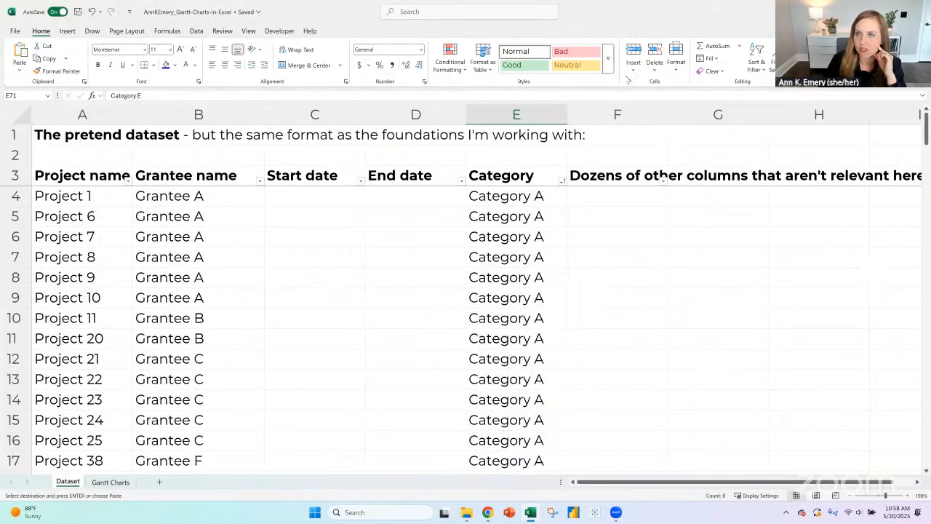
{"action": "left_click", "coordinate": [636, 117]}
{"action": "key", "text": "ctrl+shift+plus"}
{"action": "left_click", "coordinate": [583, 178]}
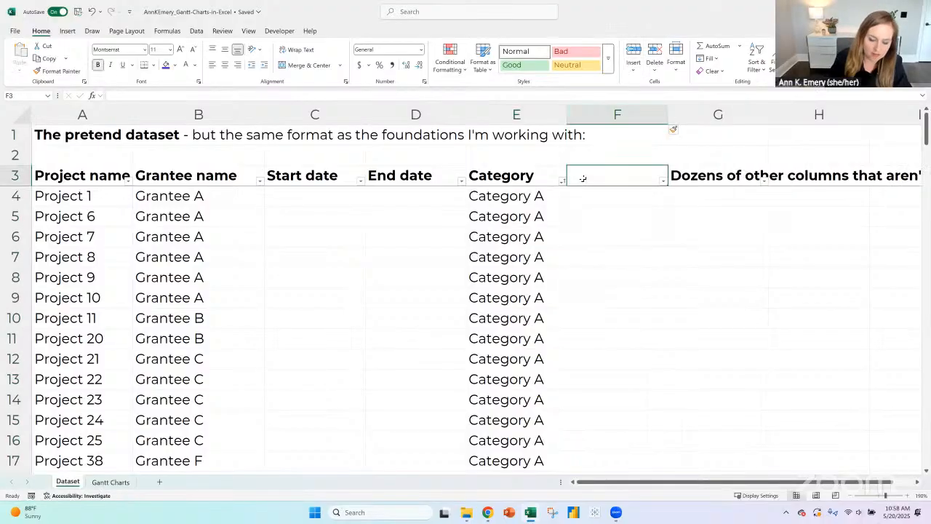
{"action": "type", "text": "Fund"}
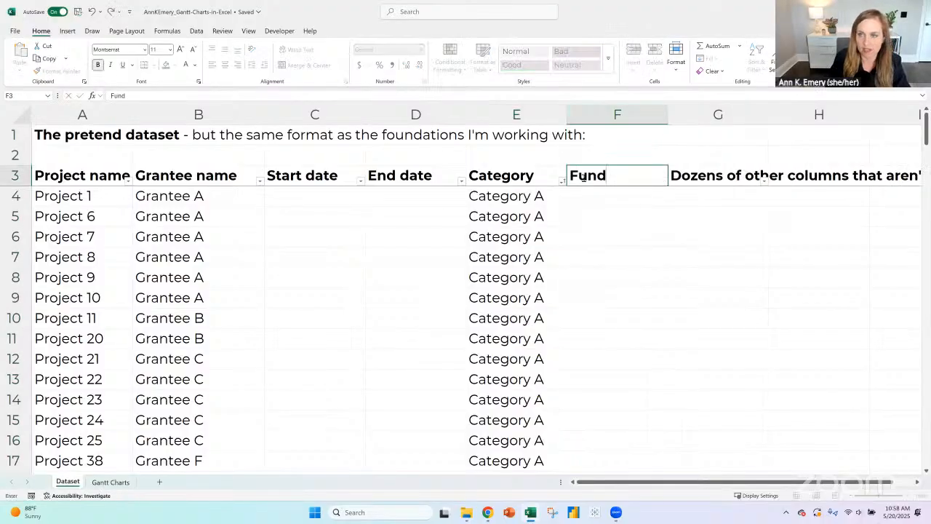
{"action": "type", "text": "ing Amount"}
{"action": "key", "text": "Return"}
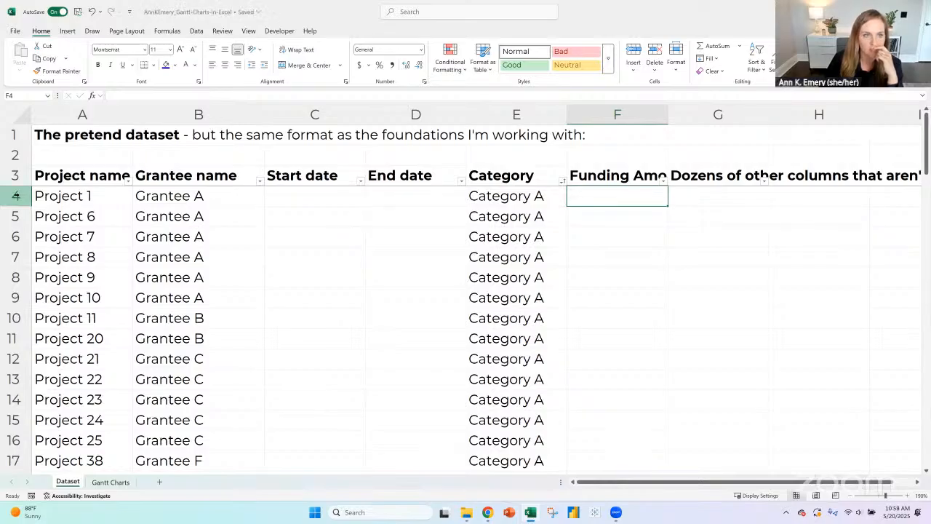
{"action": "left_click", "coordinate": [16, 195]}
{"action": "left_click", "coordinate": [14, 216]}
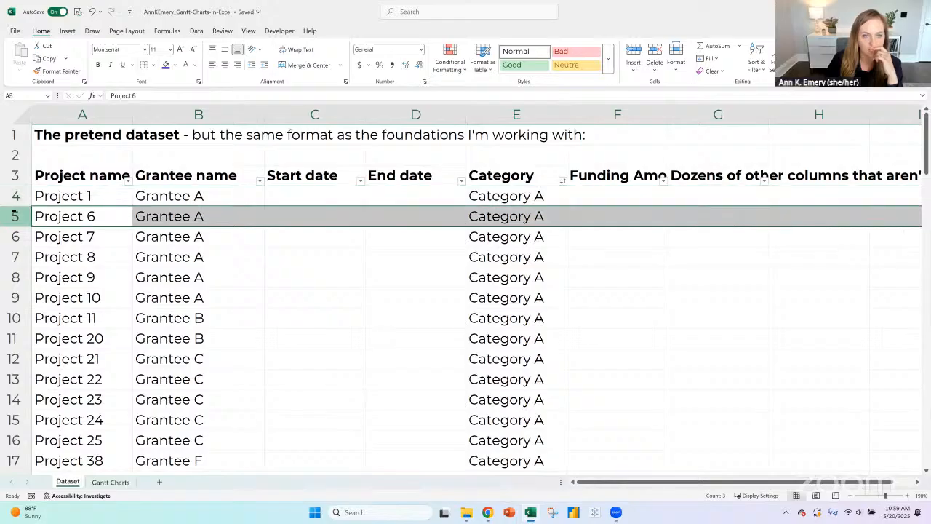
{"action": "left_click", "coordinate": [9, 195]}
{"action": "left_click", "coordinate": [13, 215]}
{"action": "left_click", "coordinate": [616, 197]}
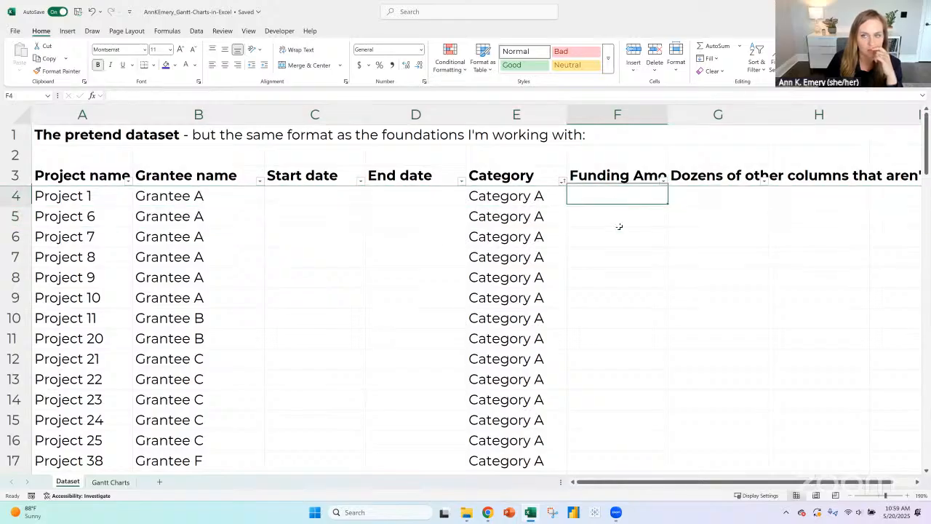
{"action": "left_click", "coordinate": [618, 220]}
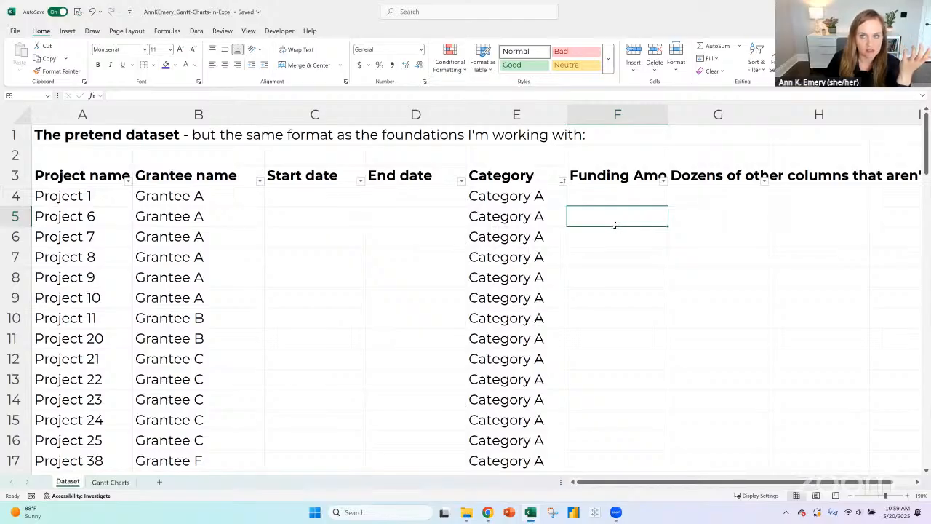
- Fit column F's width to its header and enter =RANDBETWEEN(50000,5000000) in F4, the first Funding Amount cell
{"action": "double_click", "coordinate": [669, 115]}
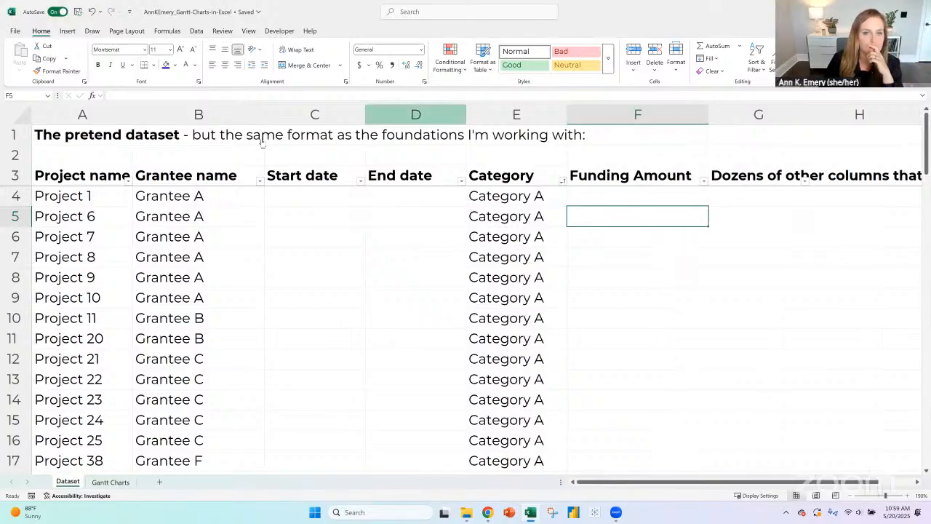
{"action": "left_click", "coordinate": [580, 195]}
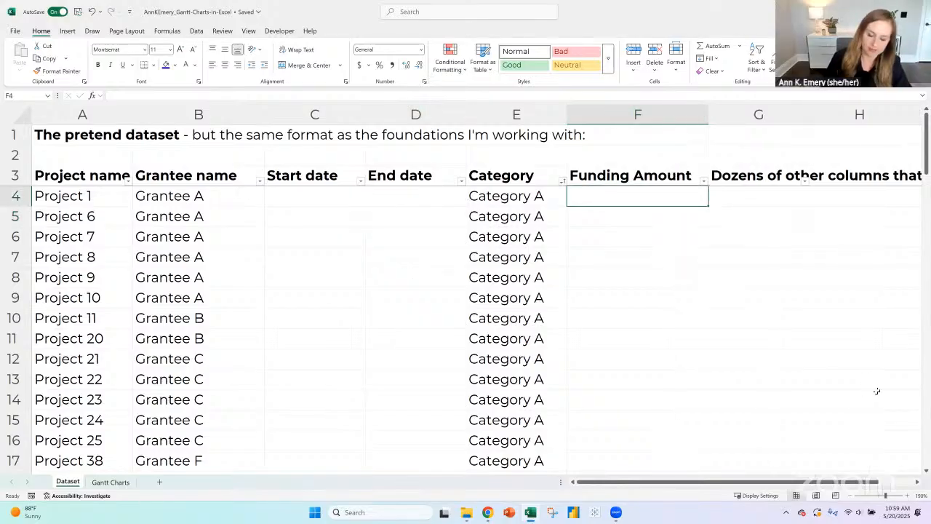
{"action": "type", "text": "=randbetween("}
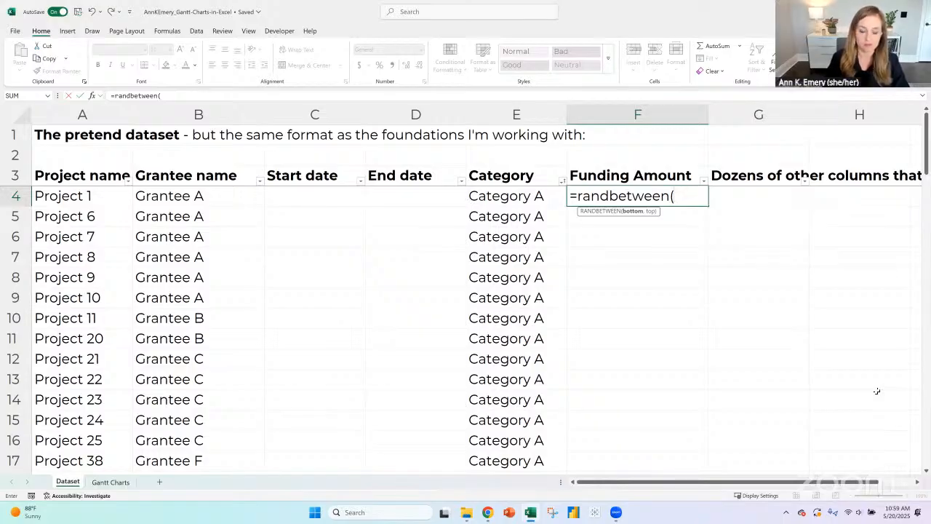
{"action": "type", "text": "500"}
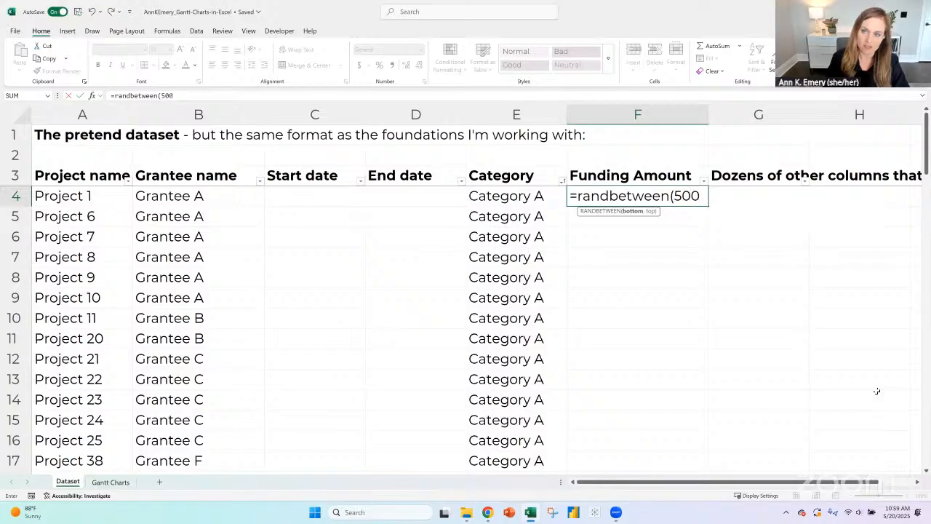
{"action": "type", "text": "00,"}
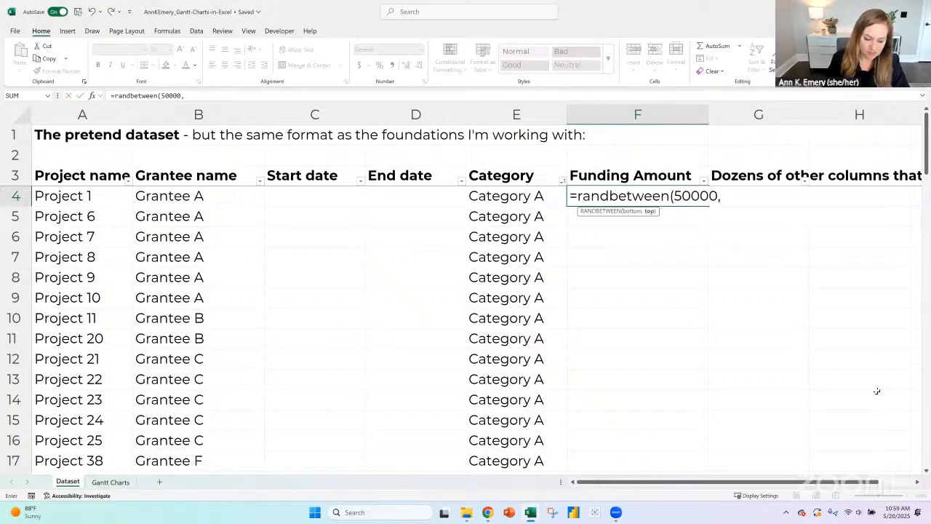
{"action": "type", "text": "5000"}
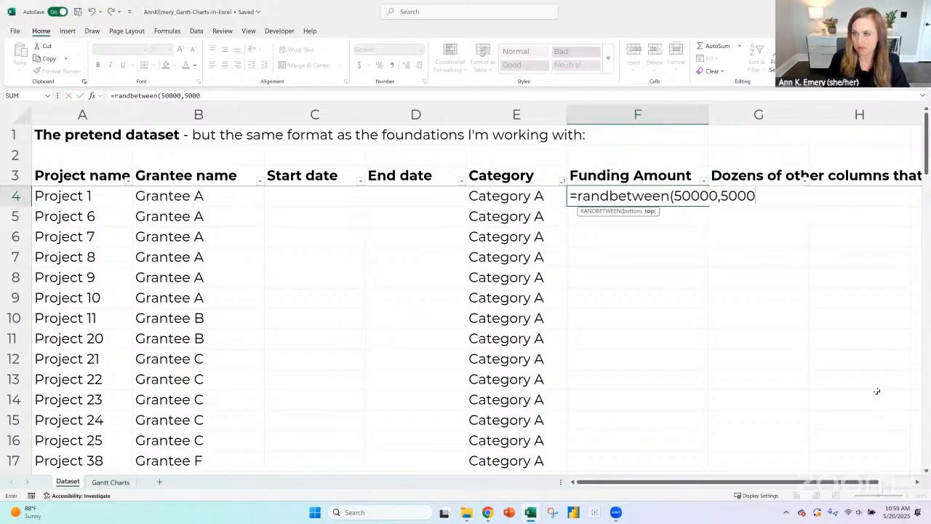
{"action": "type", "text": "000)"}
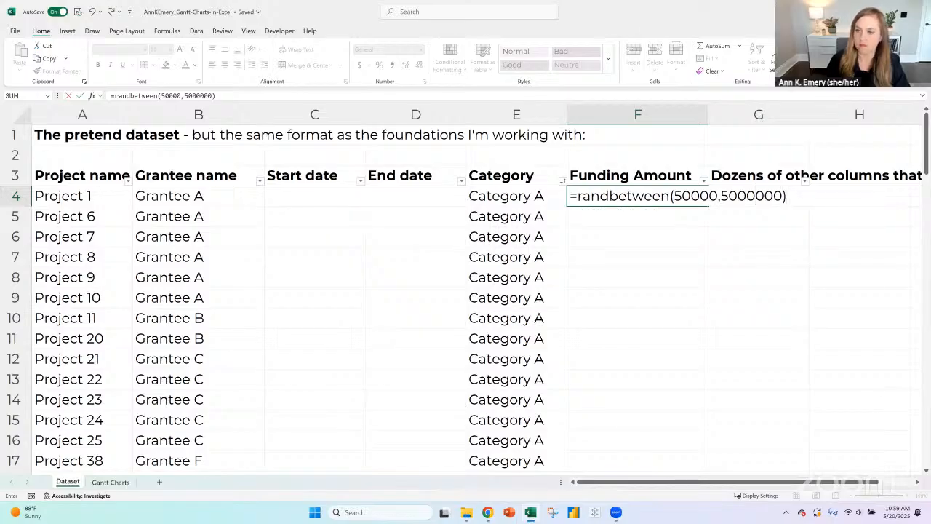
{"action": "key", "text": "Return"}
- Format F4 as Currency with no decimal places and copy its formula down through the last project row
{"action": "left_click", "coordinate": [651, 197]}
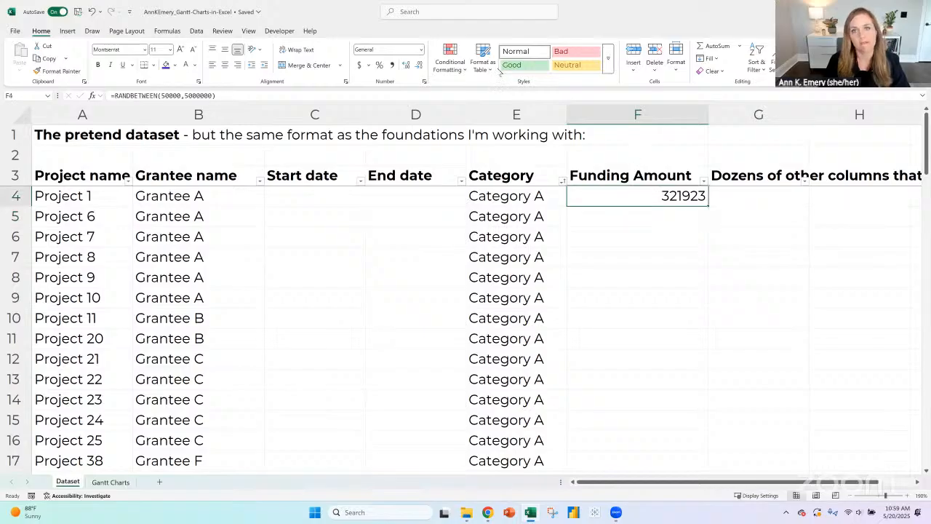
{"action": "left_click", "coordinate": [422, 50]}
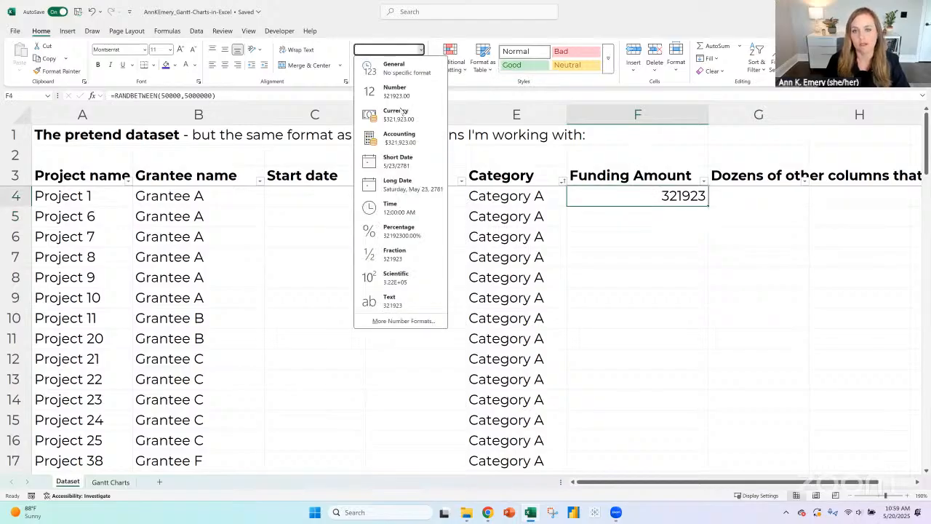
{"action": "left_click", "coordinate": [404, 113]}
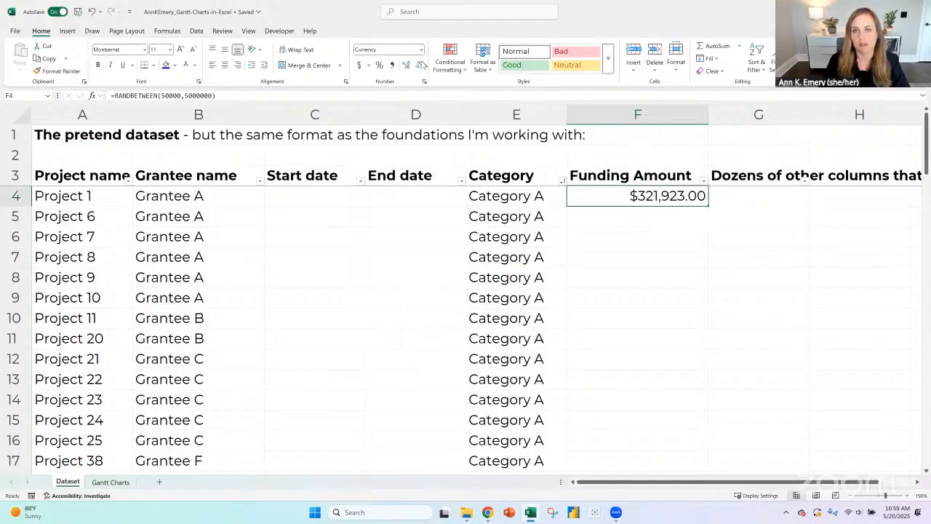
{"action": "left_click", "coordinate": [419, 64]}
{"action": "left_click", "coordinate": [420, 65]}
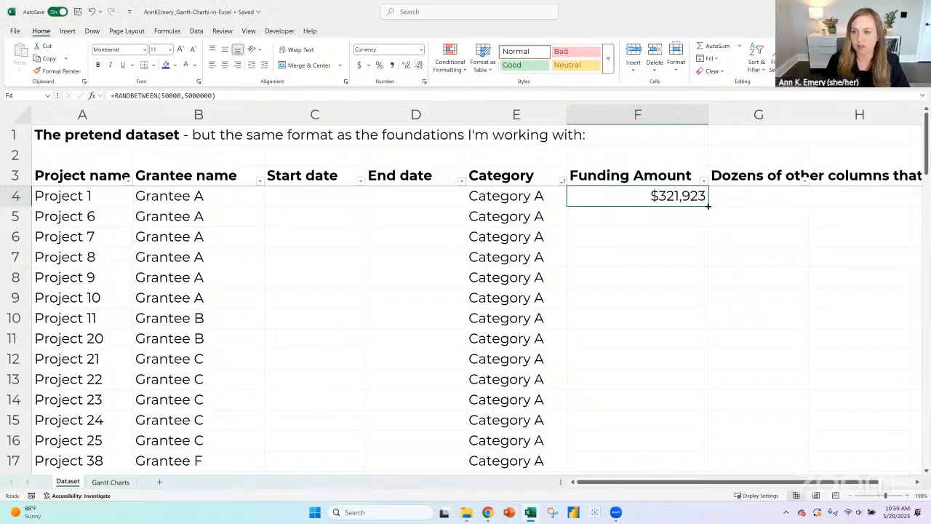
{"action": "double_click", "coordinate": [708, 206]}
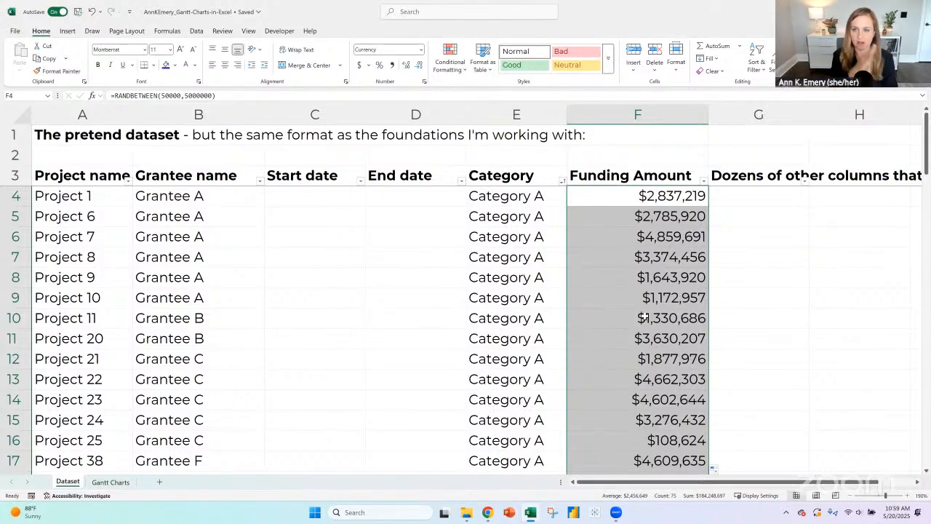
- Switch to File Explorer
{"action": "left_click", "coordinate": [466, 513]}
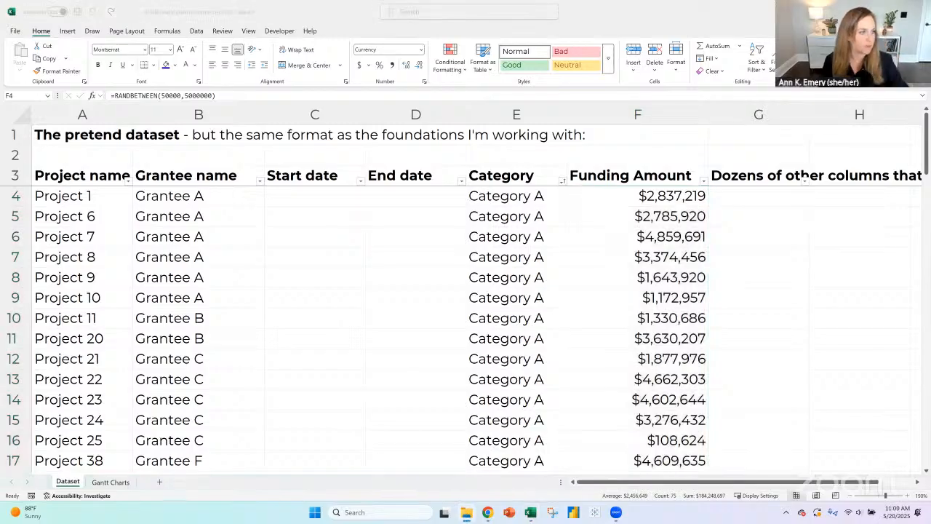
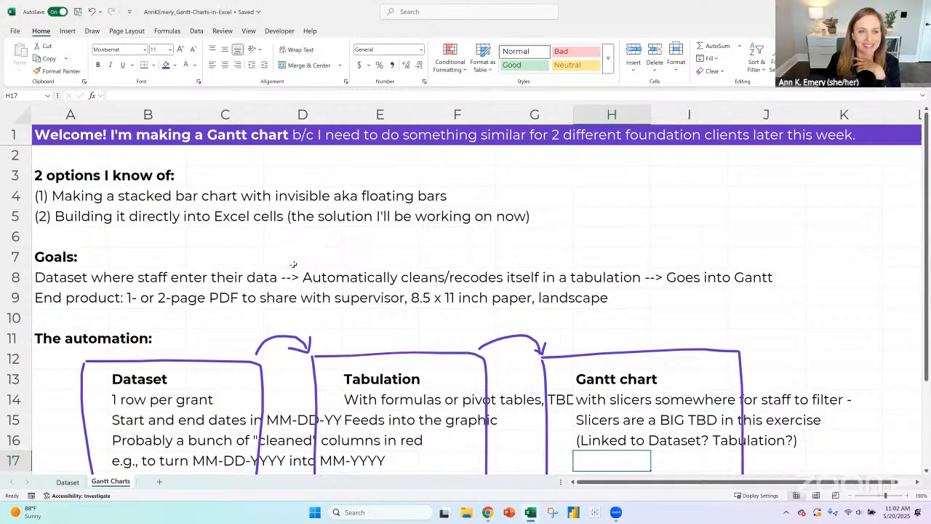
- Replace the copied Funding Amount formulas on the Dataset sheet with their static values
{"action": "left_click", "coordinate": [16, 195]}
{"action": "left_click", "coordinate": [16, 214]}
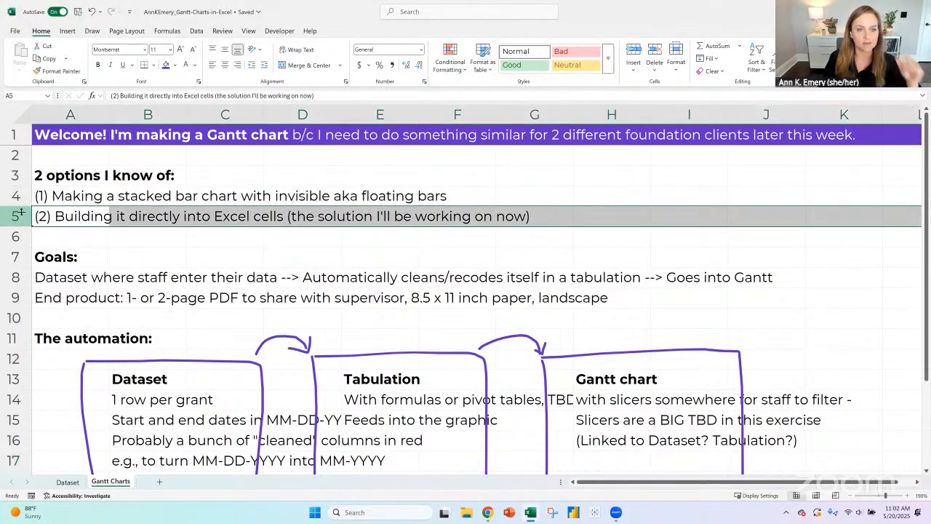
{"action": "left_click", "coordinate": [67, 481]}
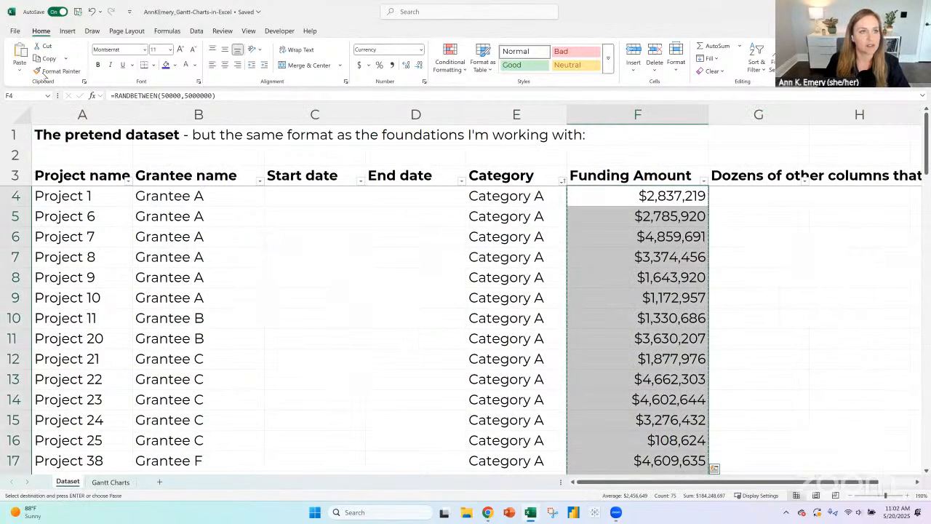
{"action": "left_click", "coordinate": [20, 69]}
{"action": "left_click", "coordinate": [16, 160]}
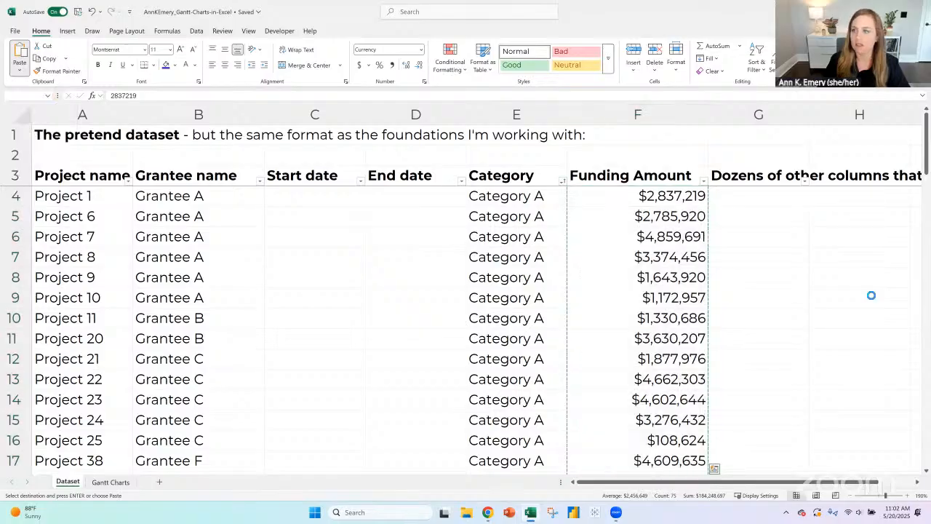
{"action": "left_click", "coordinate": [765, 203]}
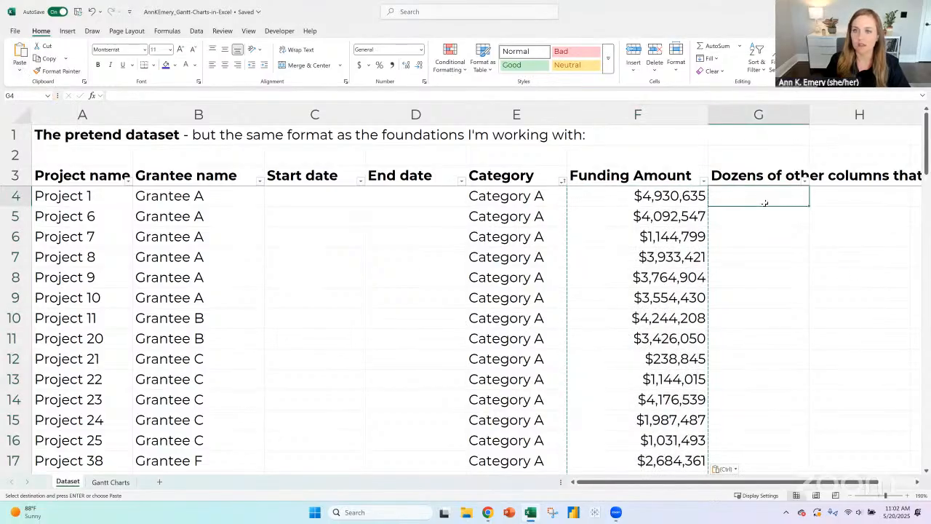
- Enter =TODAY() in C4, the first Start date cell, and format it as Number to reveal the date's serial value
{"action": "left_click", "coordinate": [334, 193]}
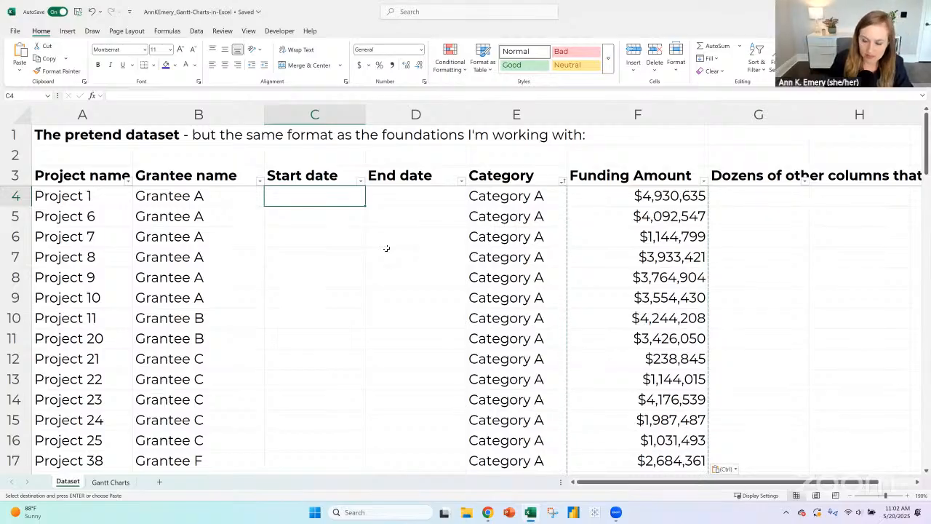
{"action": "type", "text": "today("}
{"action": "key", "text": "BackSpace"}
{"action": "key", "text": "BackSpace"}
{"action": "key", "text": "BackSpace"}
{"action": "key", "text": "BackSpace"}
{"action": "key", "text": "BackSpace"}
{"action": "key", "text": "BackSpace"}
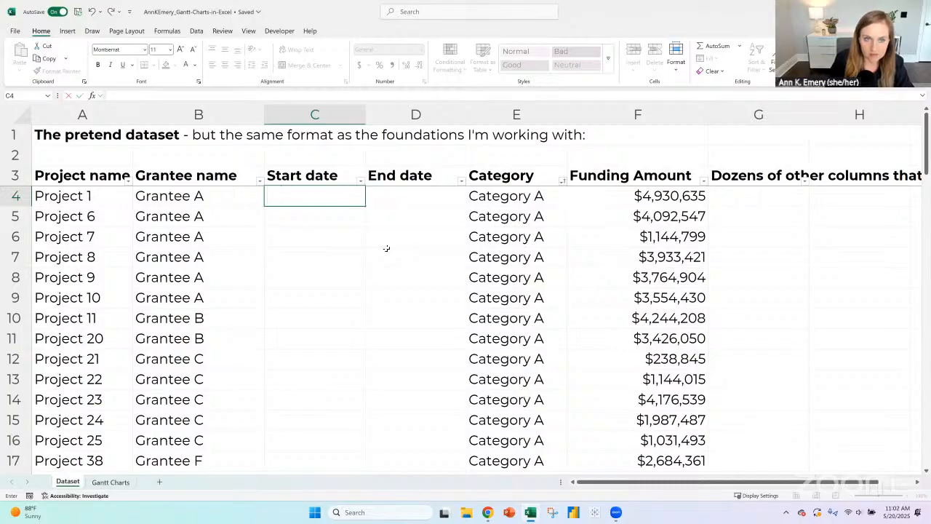
{"action": "type", "text": "=today"}
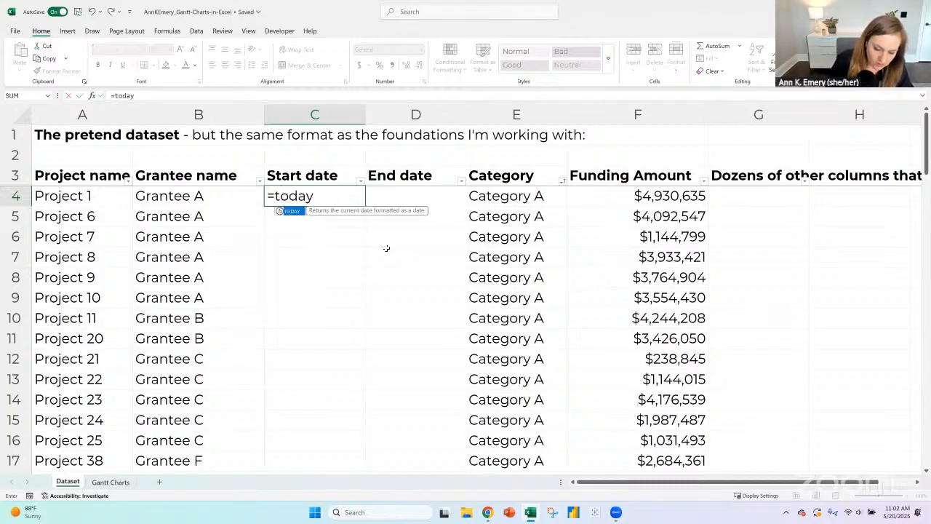
{"action": "key", "text": "Return"}
{"action": "key", "text": "Up"}
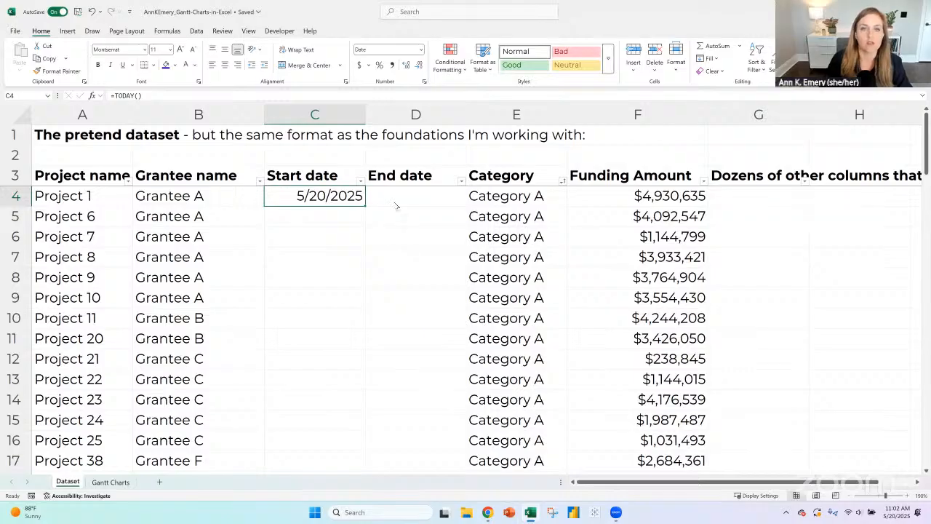
{"action": "left_click", "coordinate": [420, 49]}
{"action": "left_click", "coordinate": [391, 91]}
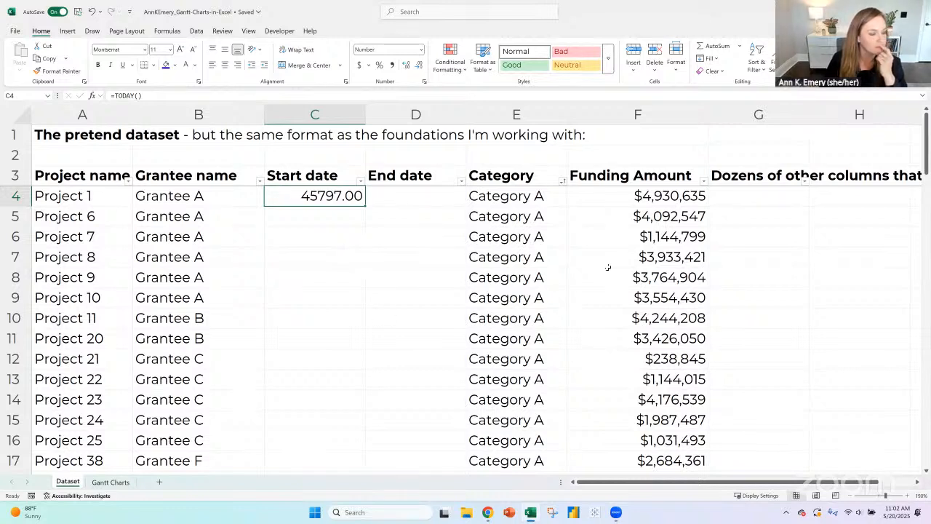
- Enter =RANDBETWEEN(40000,45000) in C5 of the Start date column and format the cell as Short Date
{"action": "left_click", "coordinate": [355, 215]}
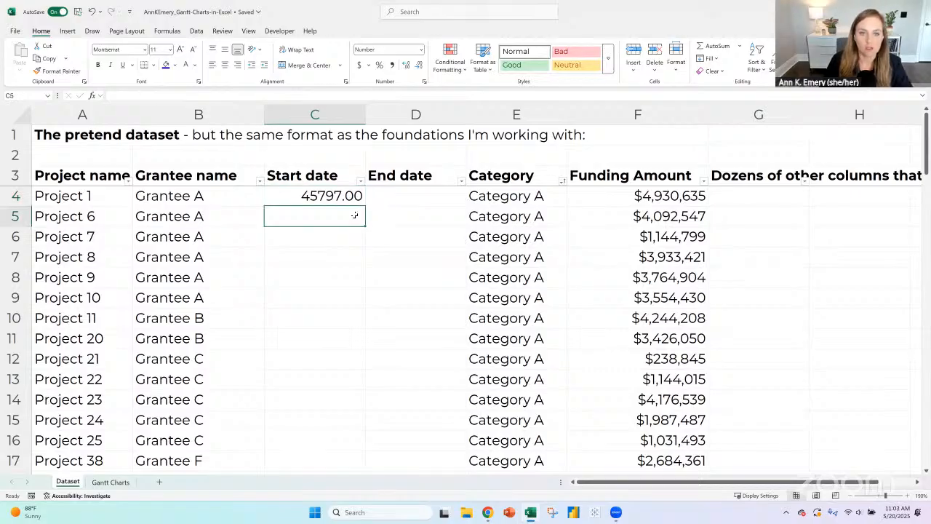
{"action": "type", "text": "="}
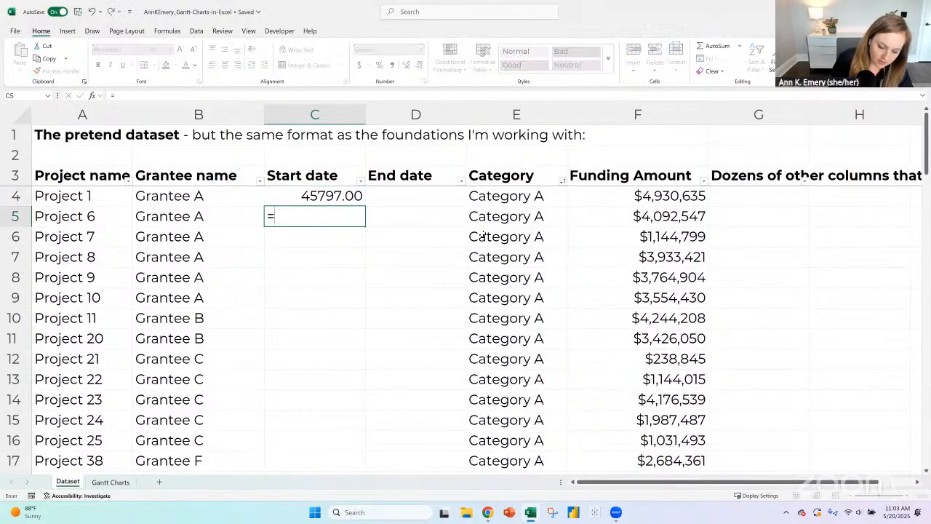
{"action": "type", "text": "randbetween("}
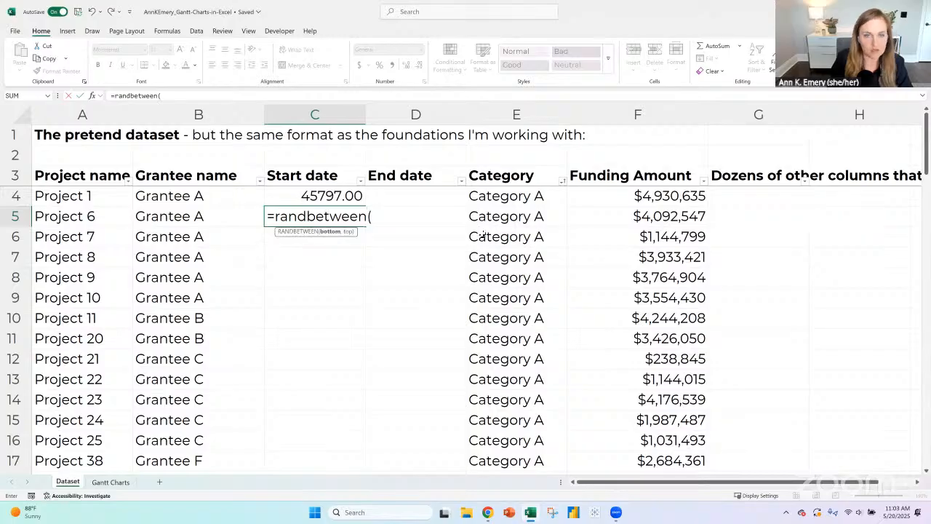
{"action": "type", "text": "40"}
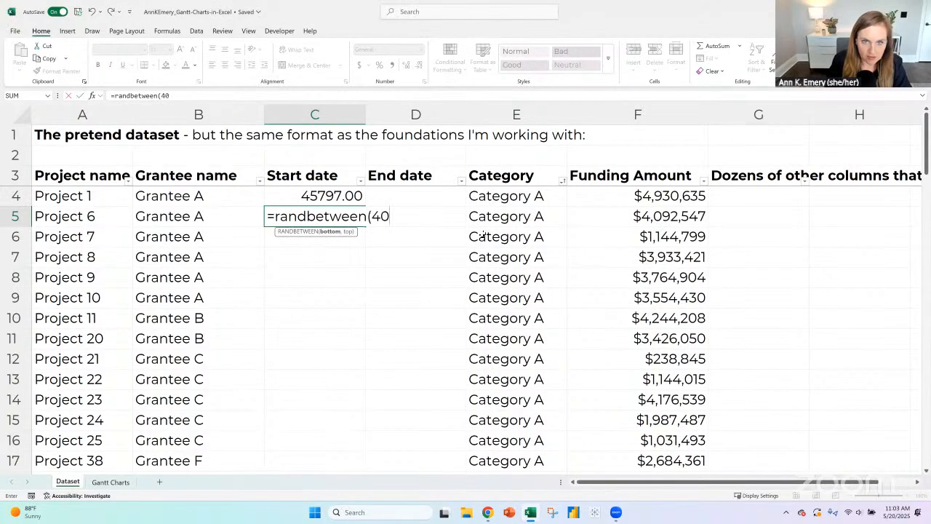
{"action": "type", "text": "000,"}
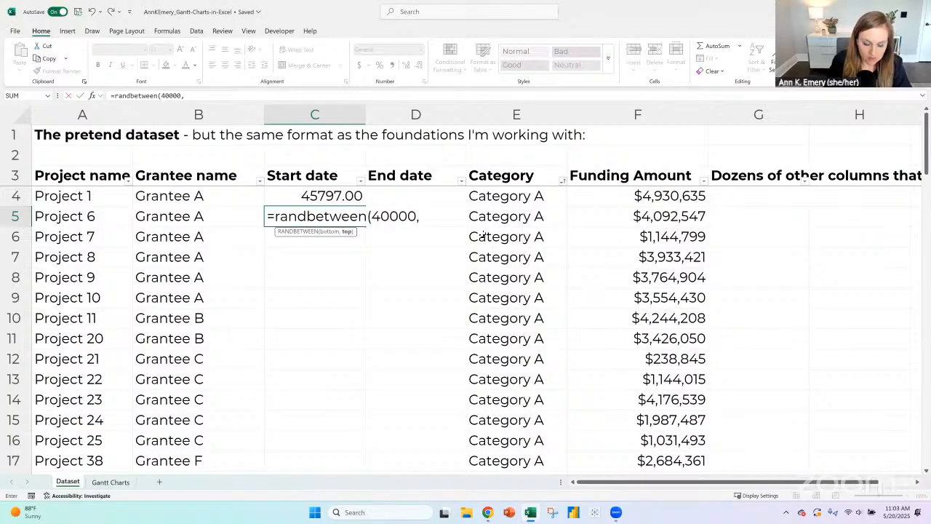
{"action": "type", "text": "45000)"}
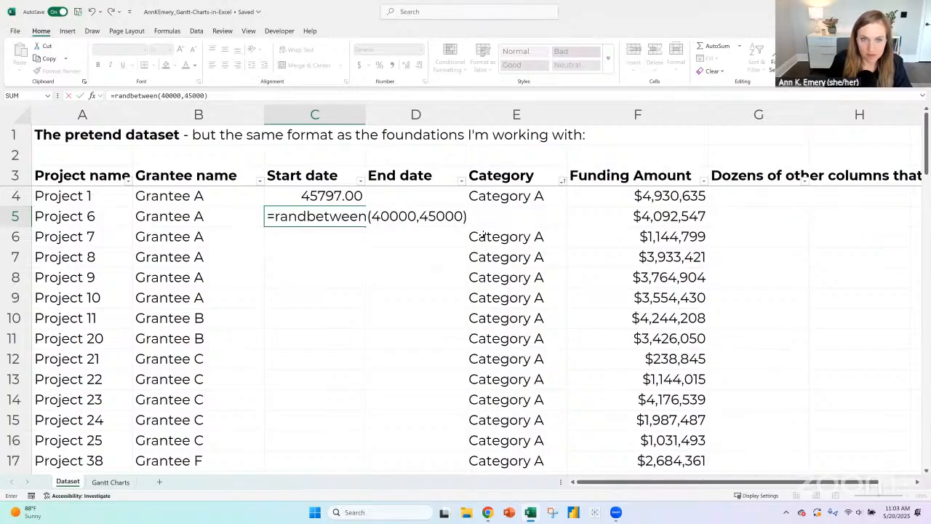
{"action": "key", "text": "Return"}
{"action": "key", "text": "Up"}
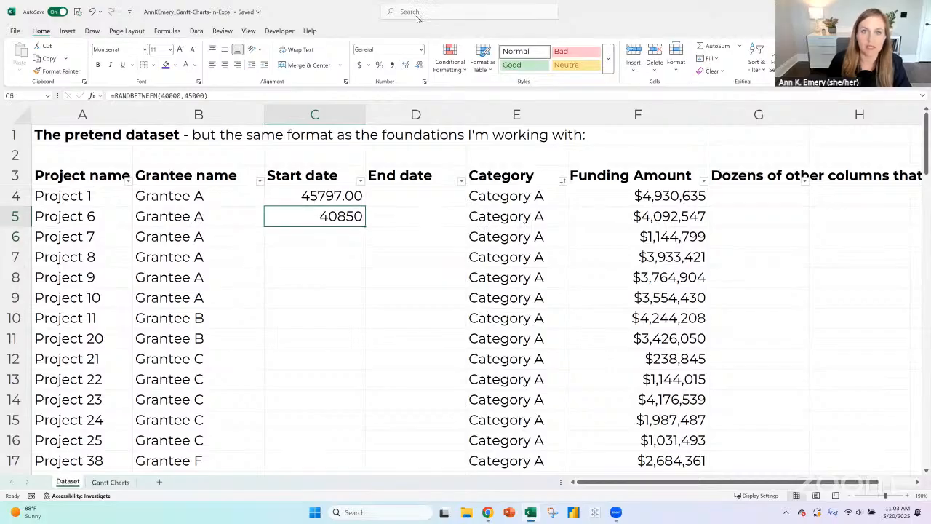
{"action": "left_click", "coordinate": [421, 49]}
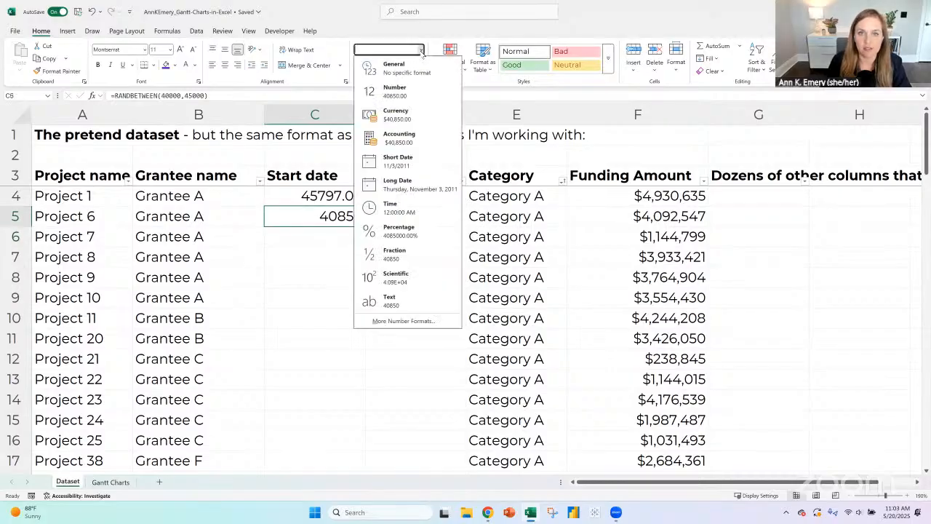
{"action": "left_click", "coordinate": [400, 163]}
- Copy the random date formula from C5 into C4 and fill it down the Start date column through the last project row
{"action": "key", "text": "ctrl+c"}
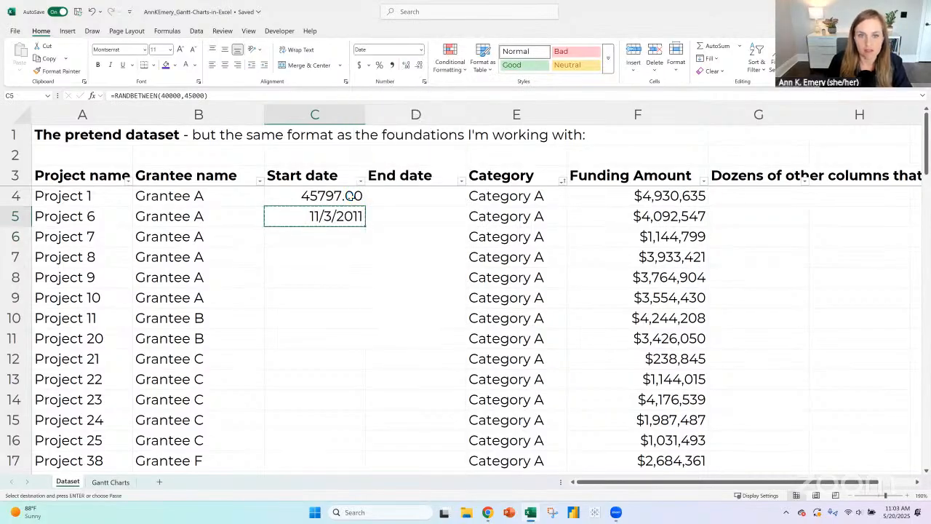
{"action": "left_click", "coordinate": [359, 195]}
{"action": "key", "text": "ctrl+v"}
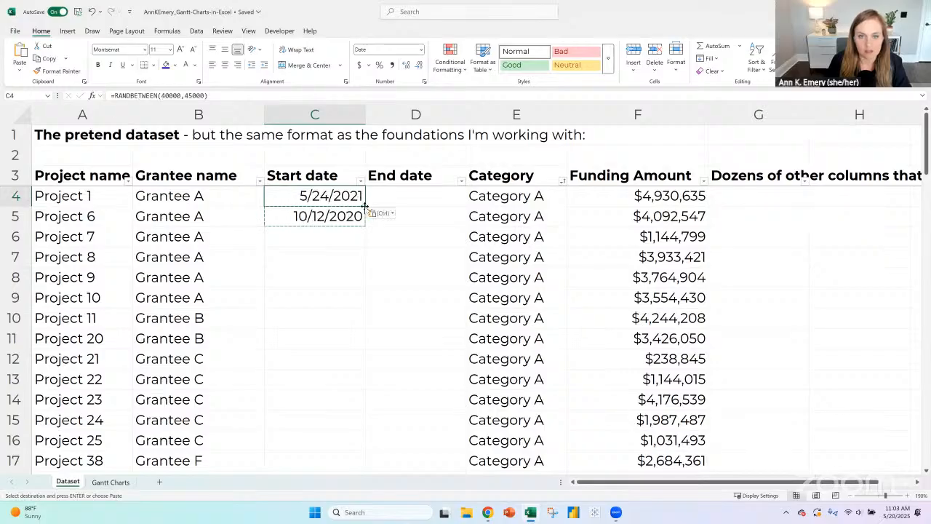
{"action": "left_click_drag", "start_coordinate": [365, 206], "coordinate": [366, 222]}
{"action": "double_click", "coordinate": [366, 227]}
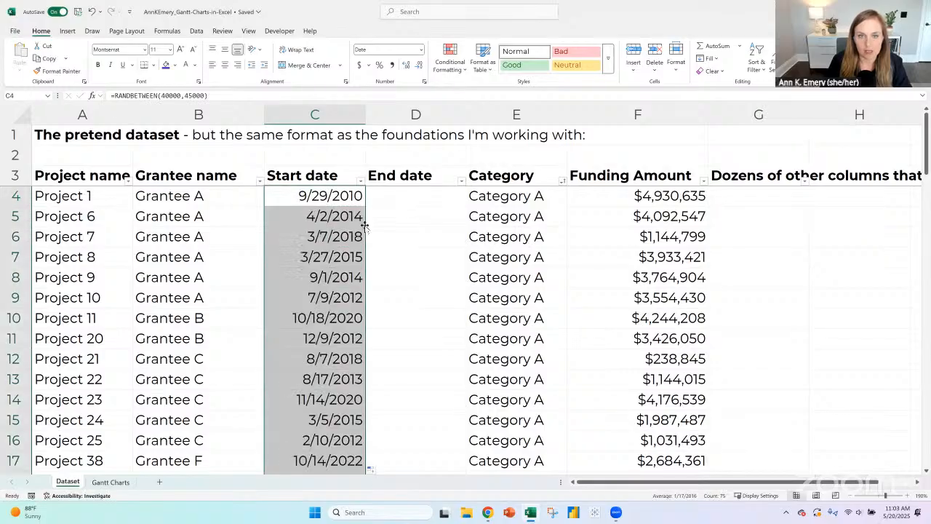
- Enter =C4+(RANDBETWEEN(365,365*5)) in D4, the first End date cell
{"action": "key", "text": "Right"}
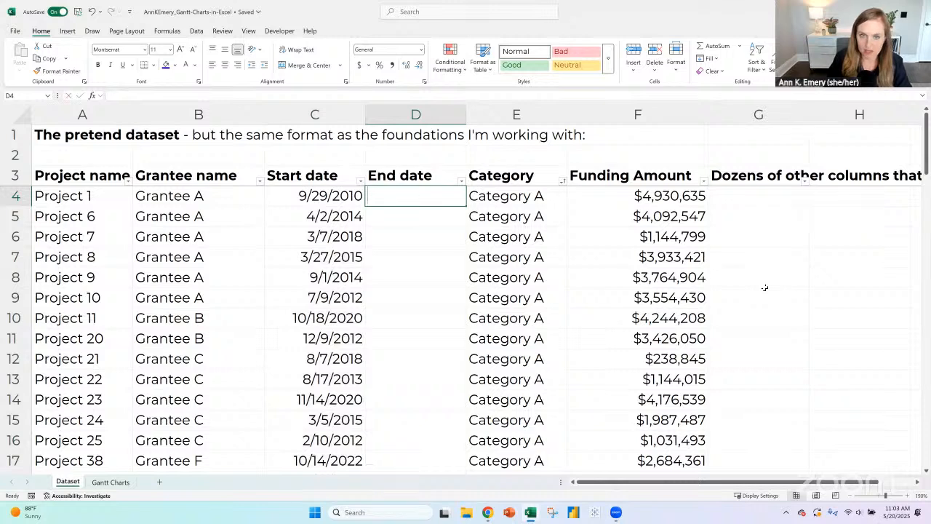
{"action": "type", "text": "="}
{"action": "key", "text": "Left"}
{"action": "type", "text": "+"}
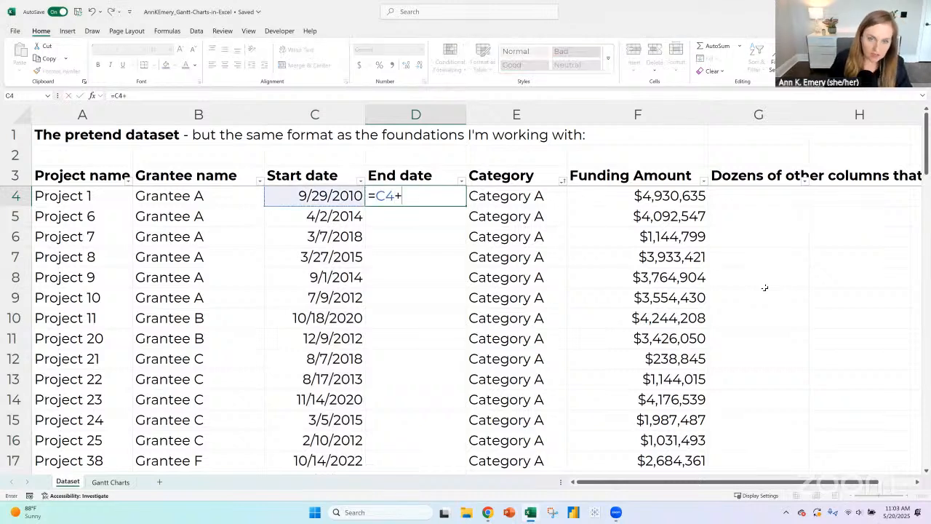
{"action": "type", "text": "("}
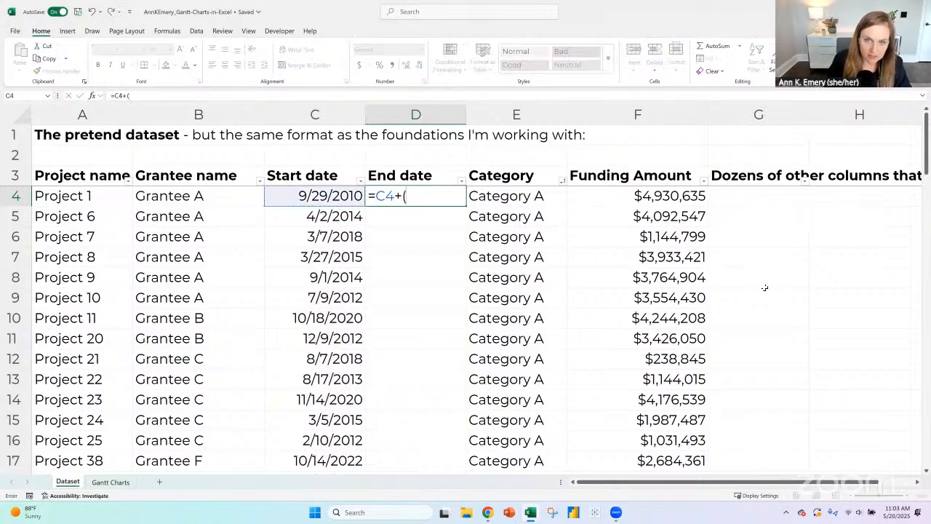
{"action": "type", "text": "ran"}
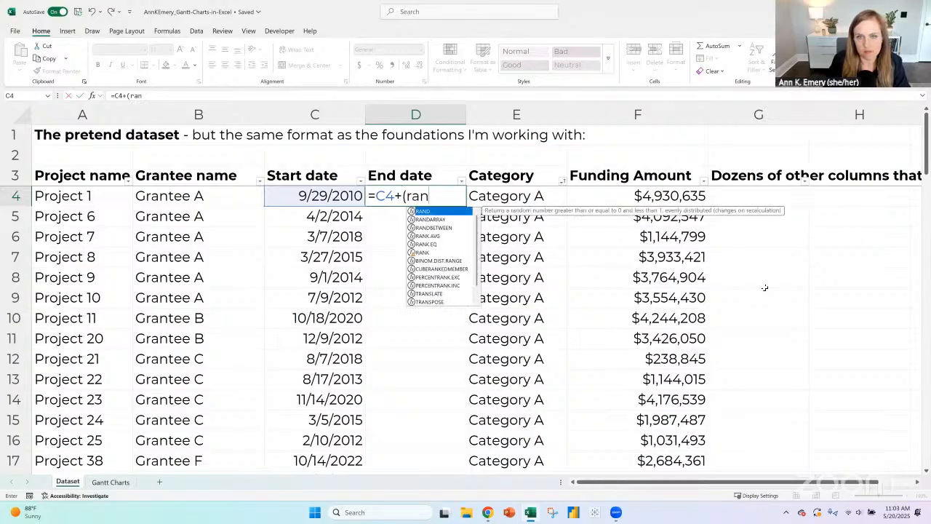
{"action": "type", "text": "between("}
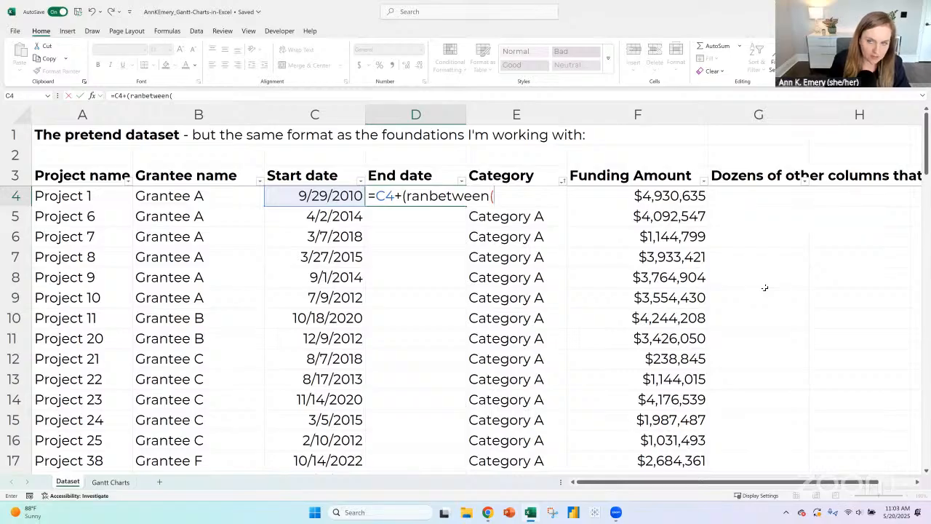
{"action": "type", "text": "365,"}
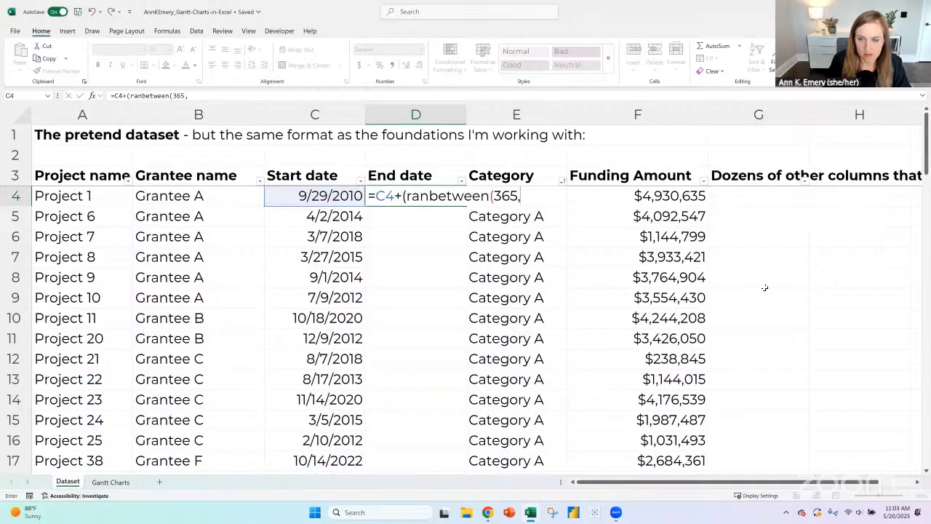
{"action": "type", "text": "365"}
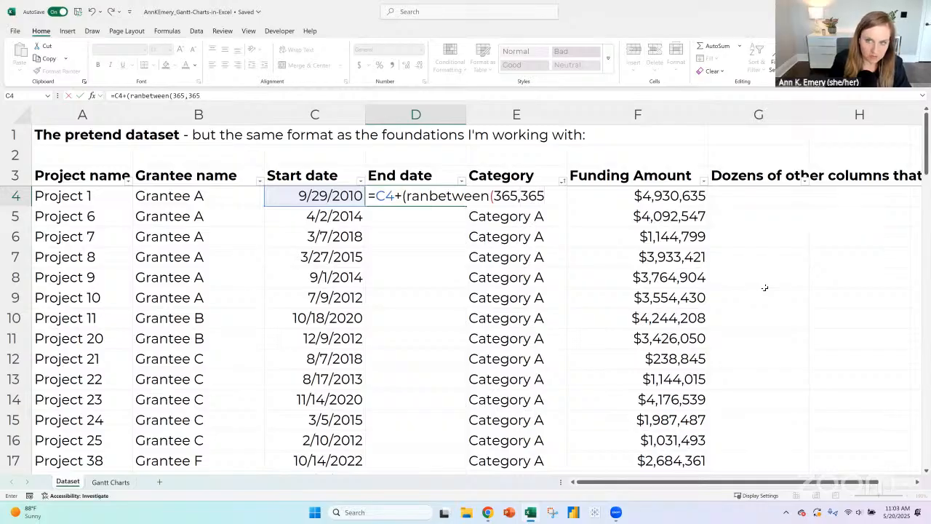
{"action": "type", "text": "*5"}
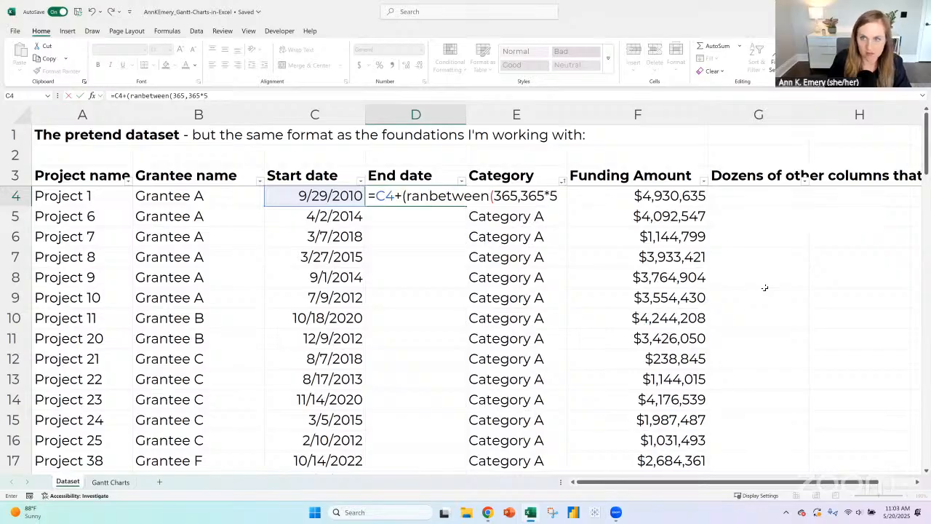
{"action": "type", "text": "))"}
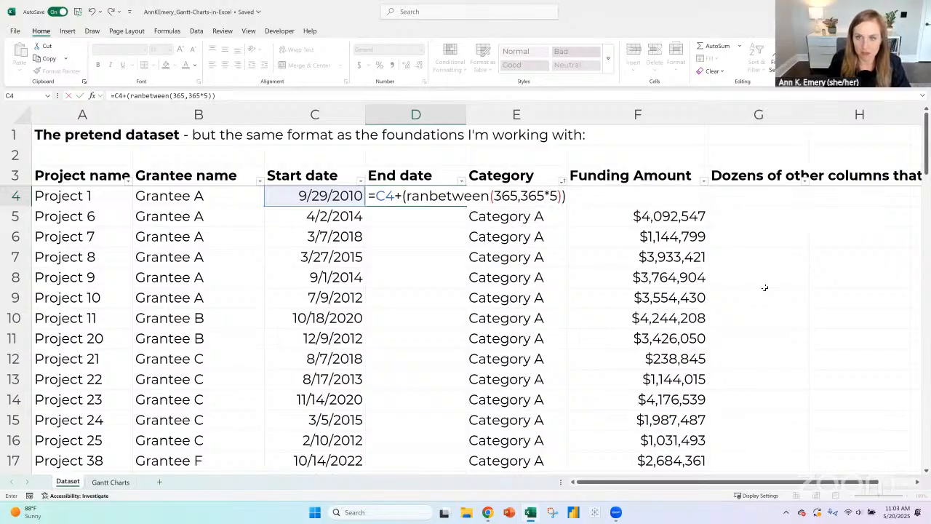
{"action": "left_click", "coordinate": [429, 196]}
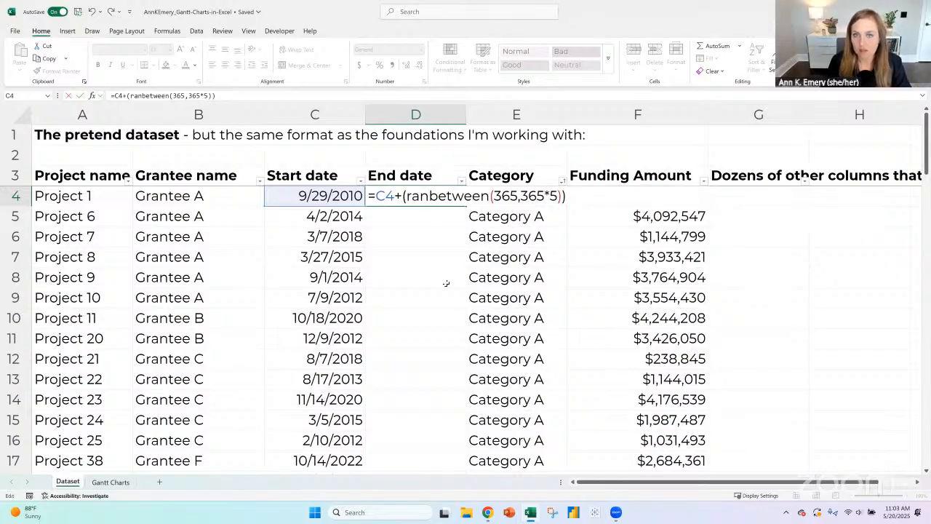
{"action": "type", "text": "d"}
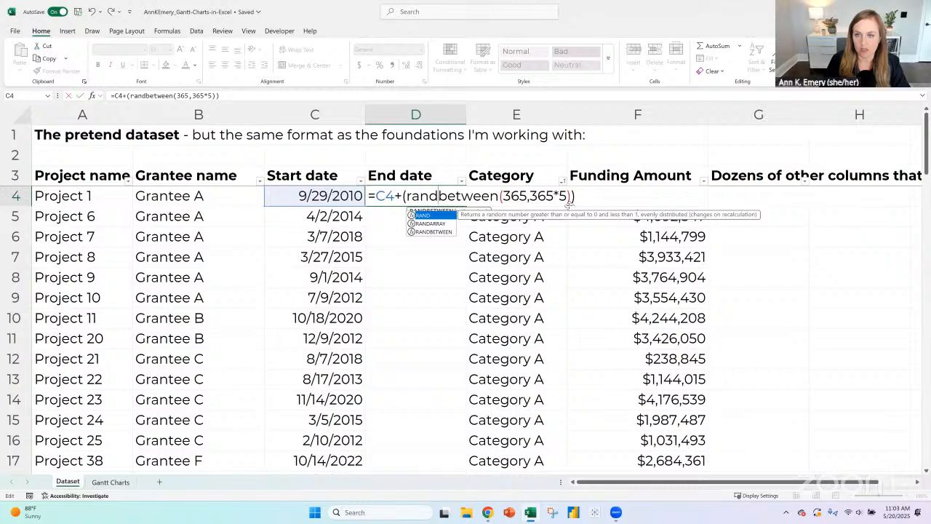
{"action": "key", "text": "Return"}
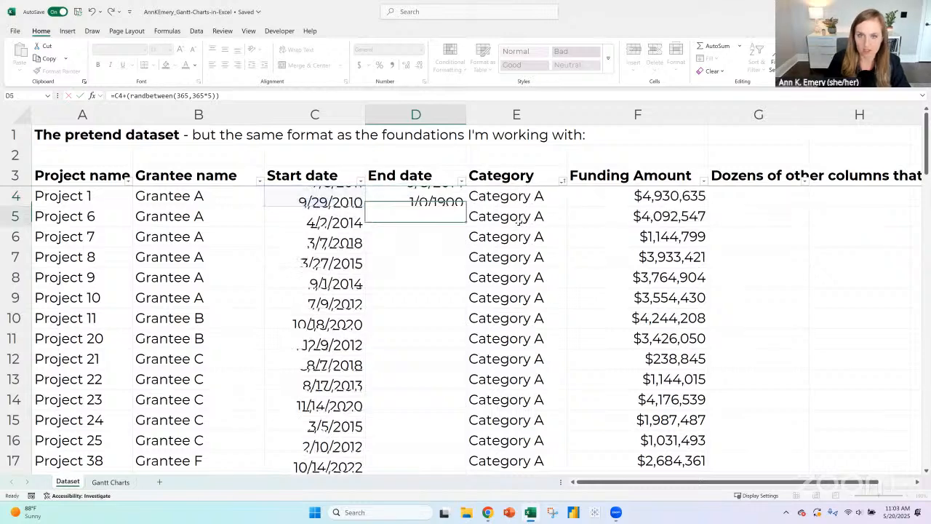
- Fill the D4 formula down the End date column through the last project row
{"action": "left_click", "coordinate": [408, 195]}
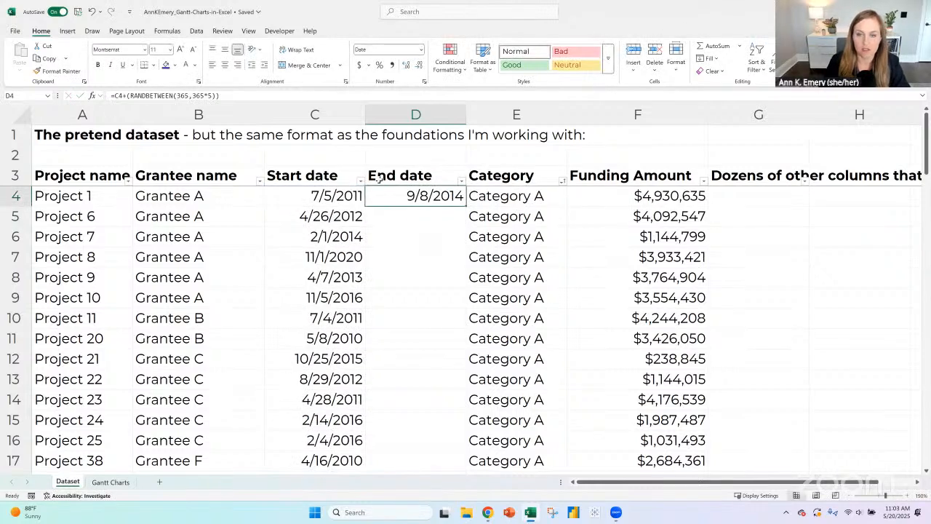
{"action": "double_click", "coordinate": [464, 207]}
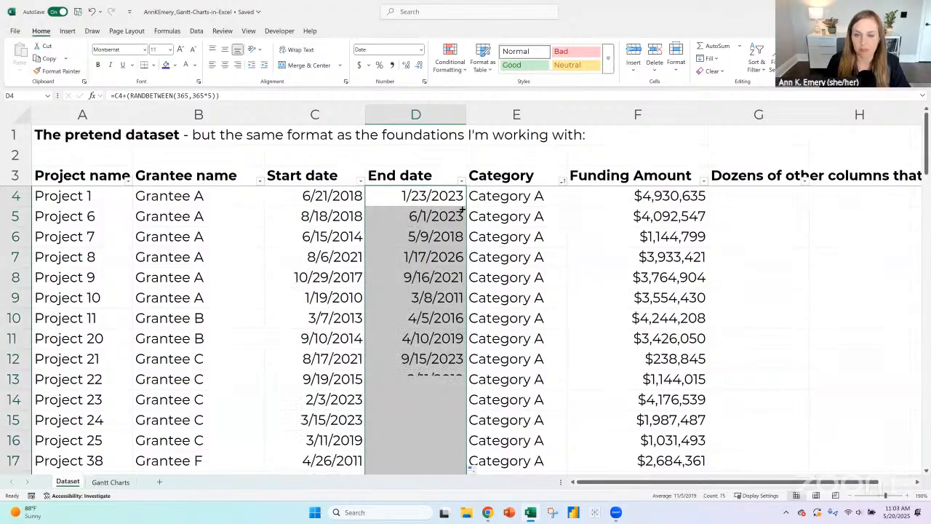
{"action": "left_click", "coordinate": [435, 257]}
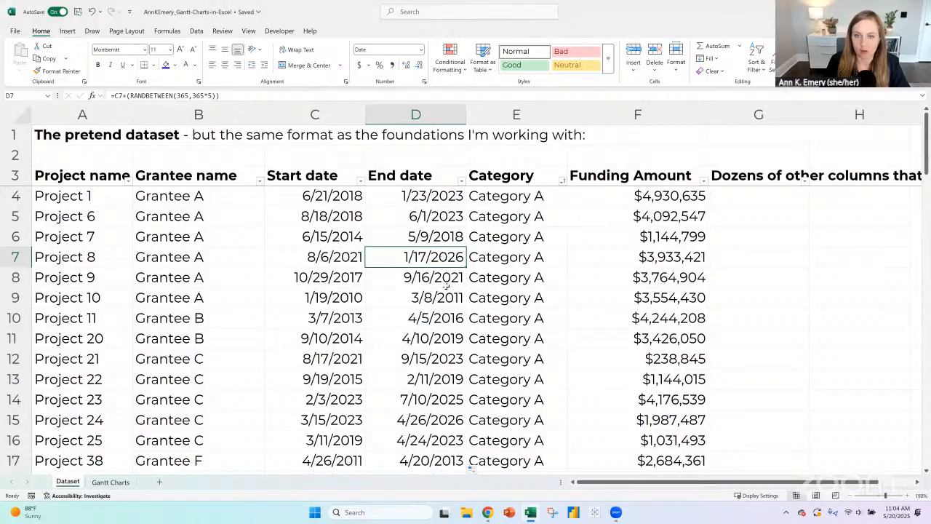
- Replace the random formulas in the Start date and End date columns with static values for all project rows
{"action": "left_click", "coordinate": [447, 283]}
{"action": "left_click", "coordinate": [447, 259]}
{"action": "left_click", "coordinate": [347, 198]}
{"action": "key", "text": "shift+Right"}
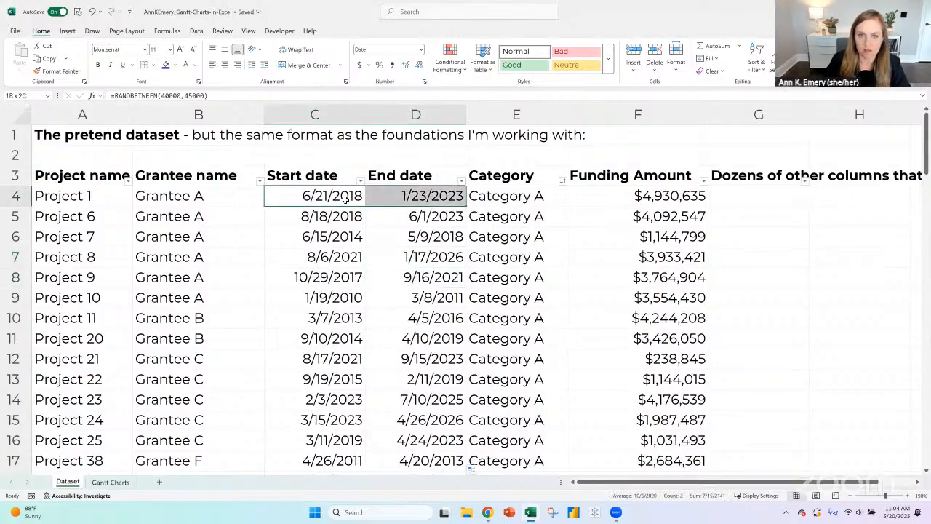
{"action": "key", "text": "ctrl+shift+Down"}
{"action": "left_click", "coordinate": [48, 58]}
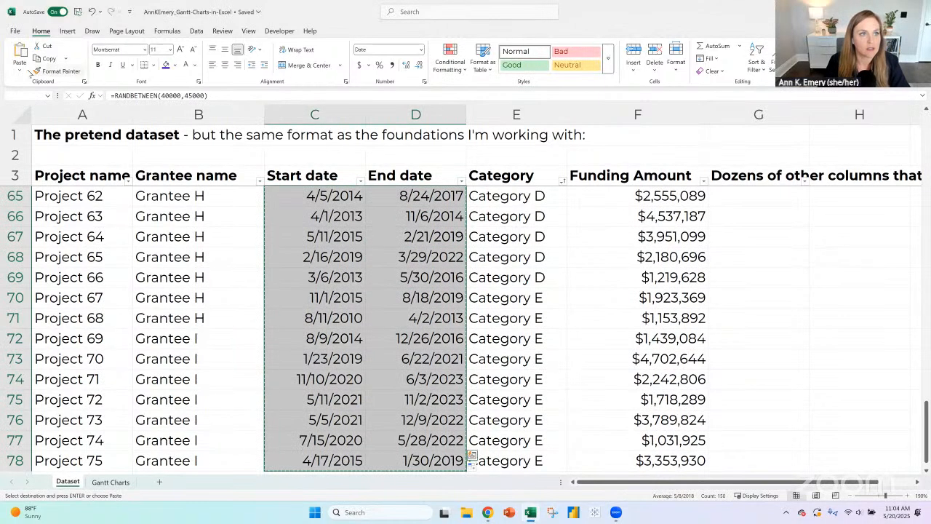
{"action": "left_click", "coordinate": [19, 66]}
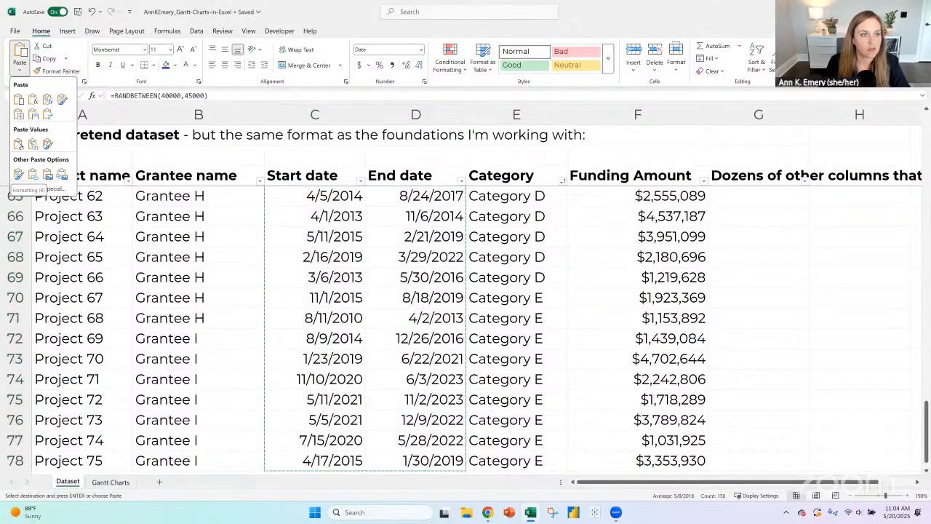
{"action": "left_click", "coordinate": [31, 152]}
{"action": "left_click", "coordinate": [14, 175]}
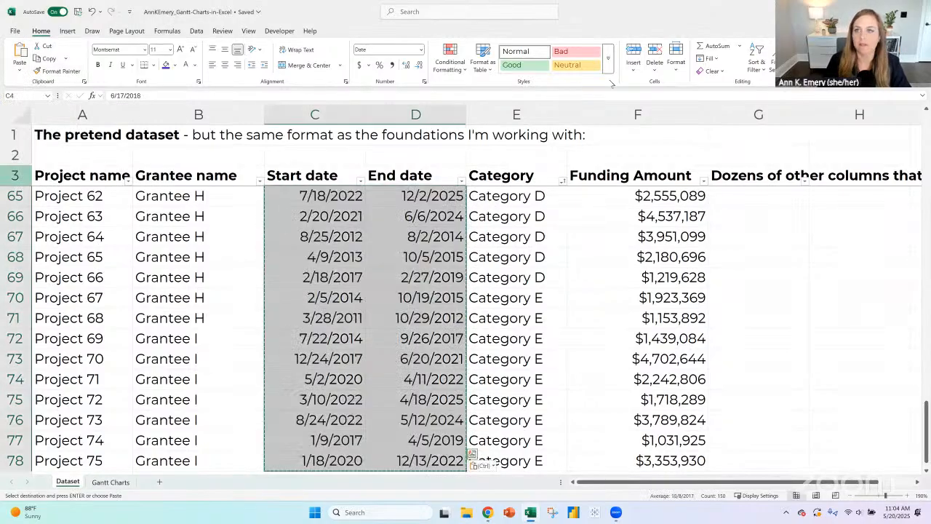
- Insert two rows above the table's header row and enter a bold "Raw data in black:" label in A3
{"action": "left_click", "coordinate": [632, 53]}
{"action": "left_click", "coordinate": [631, 53]}
{"action": "left_click", "coordinate": [80, 177]}
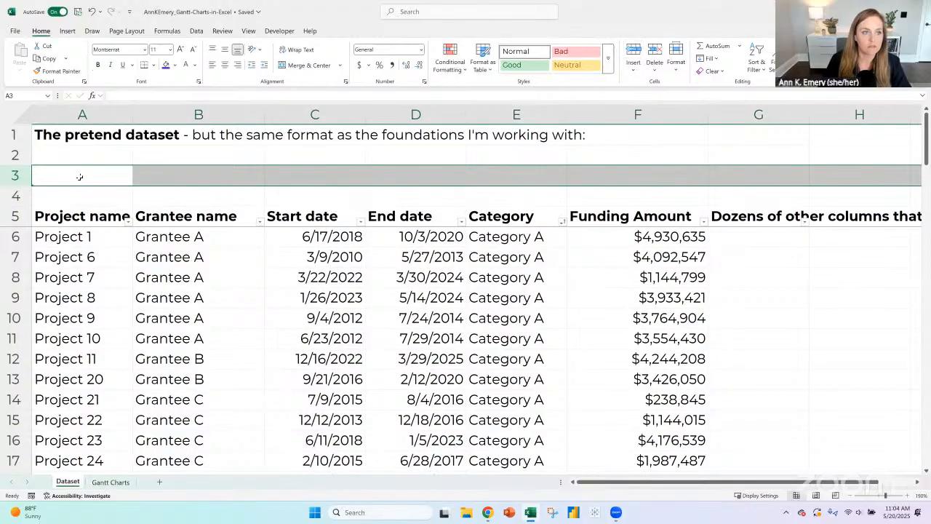
{"action": "type", "text": "Raw"}
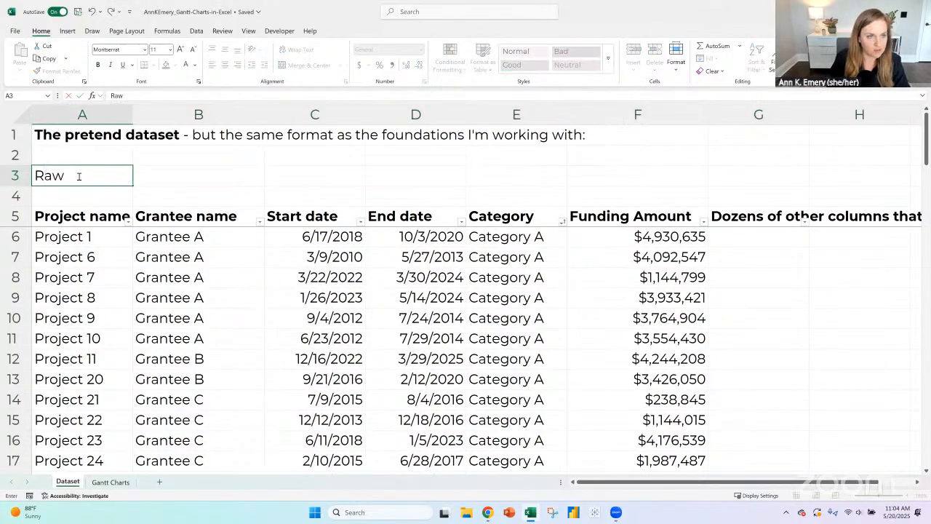
{"action": "type", "text": " data in black:"}
{"action": "key", "text": "Return"}
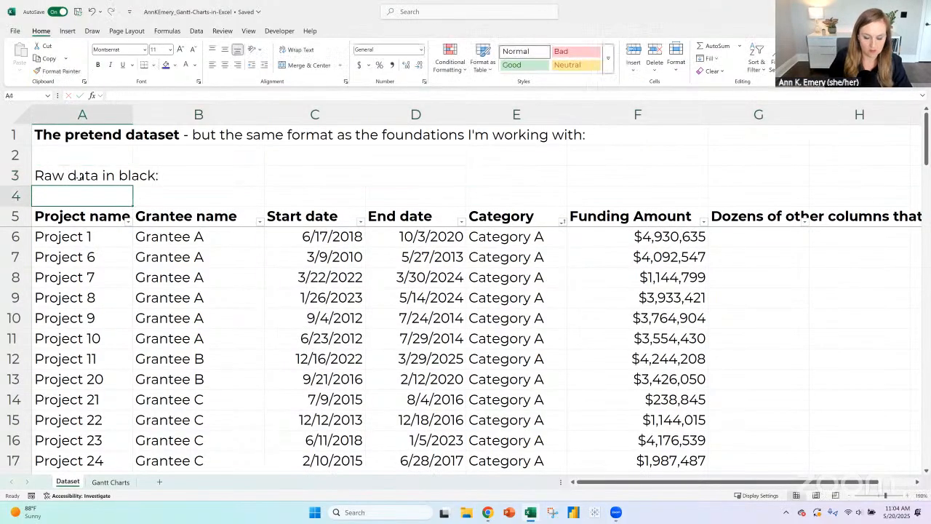
{"action": "left_click", "coordinate": [82, 177]}
{"action": "key", "text": "ctrl+b"}
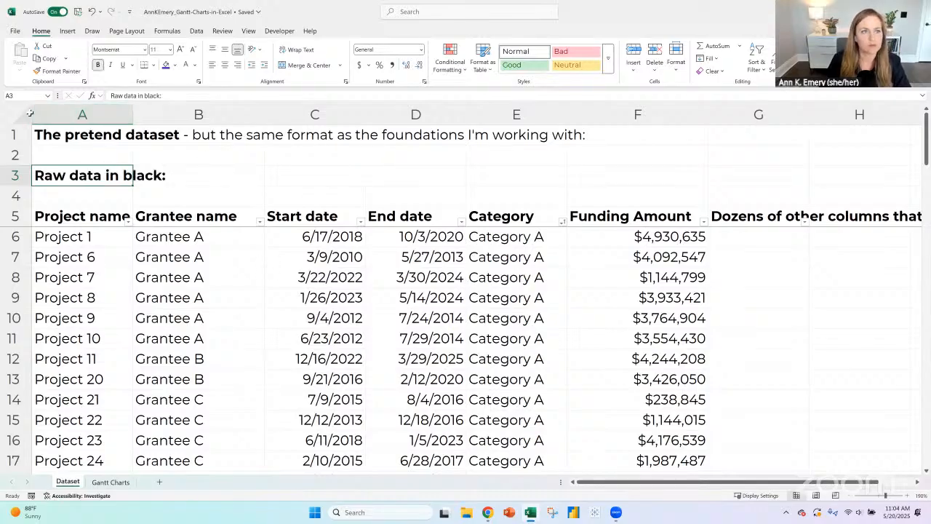
- Narrow all the sheet's columns to one equal width and clear the "Dozens of other columns" heading from G5
{"action": "key", "text": "ctrl+a"}
{"action": "left_click_drag", "start_coordinate": [131, 116], "coordinate": [119, 117]}
{"action": "left_click", "coordinate": [584, 218]}
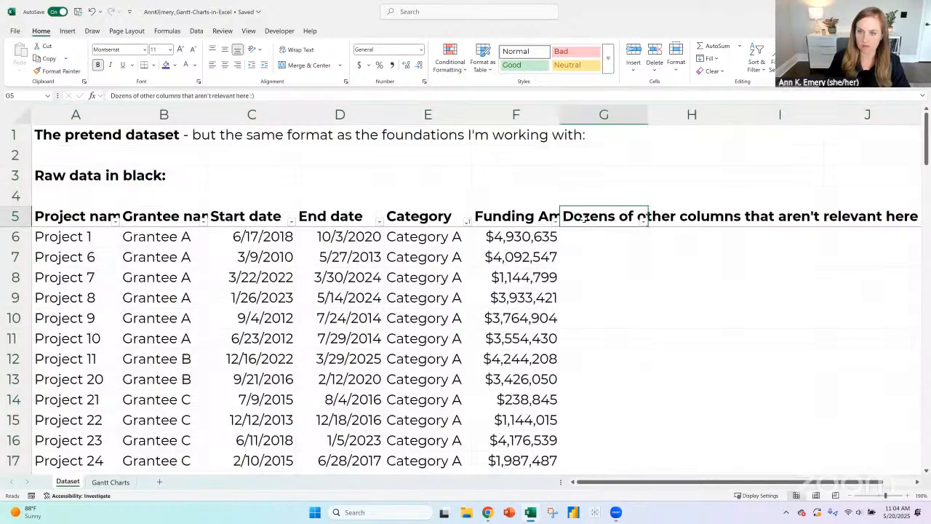
{"action": "key", "text": "Delete"}
- Enter the label "Cleaned data in red:" in G3, above the empty columns beside Funding Amount
{"action": "key", "text": "Up"}
{"action": "key", "text": "Up"}
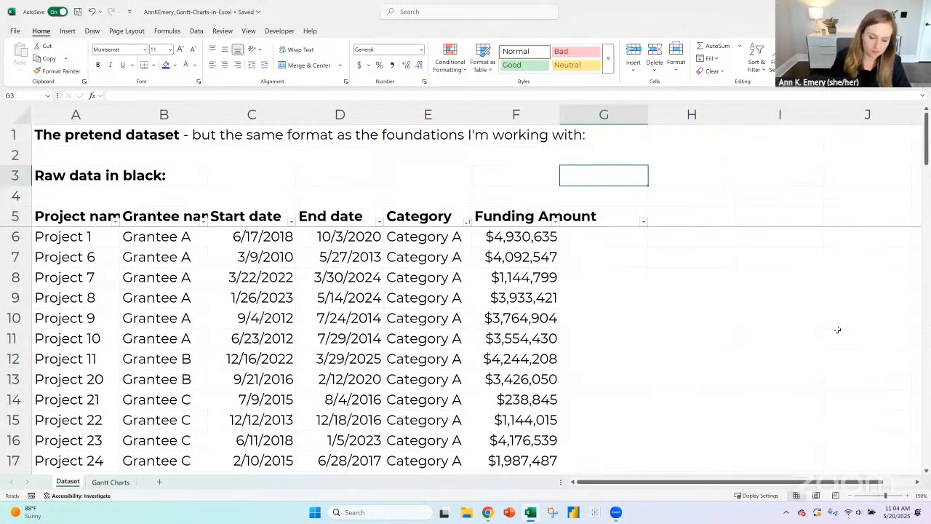
{"action": "type", "text": "Cleaned"}
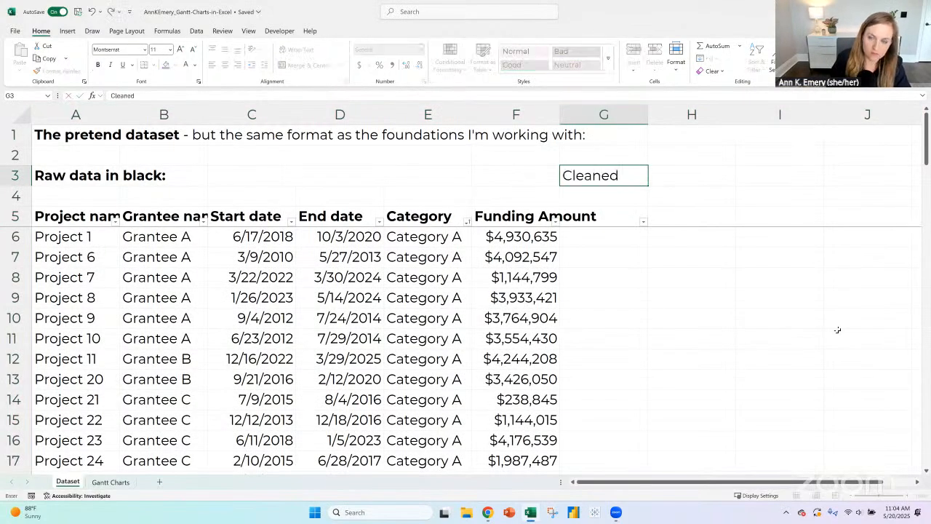
{"action": "type", "text": " data in red:"}
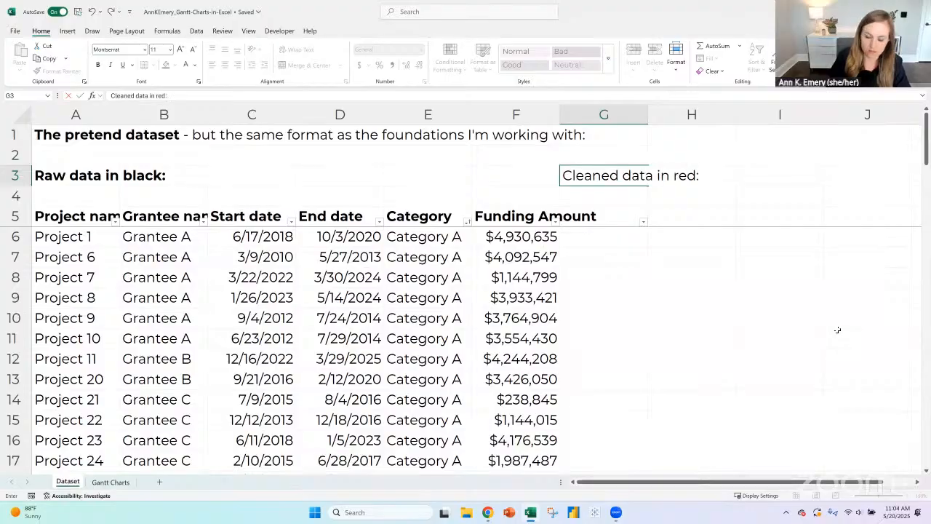
{"action": "key", "text": "Return"}
- Enter a note in G4 crediting the technique to a colleague by full name, ending with "back in 2008 :)"
{"action": "type", "text": "Techn"}
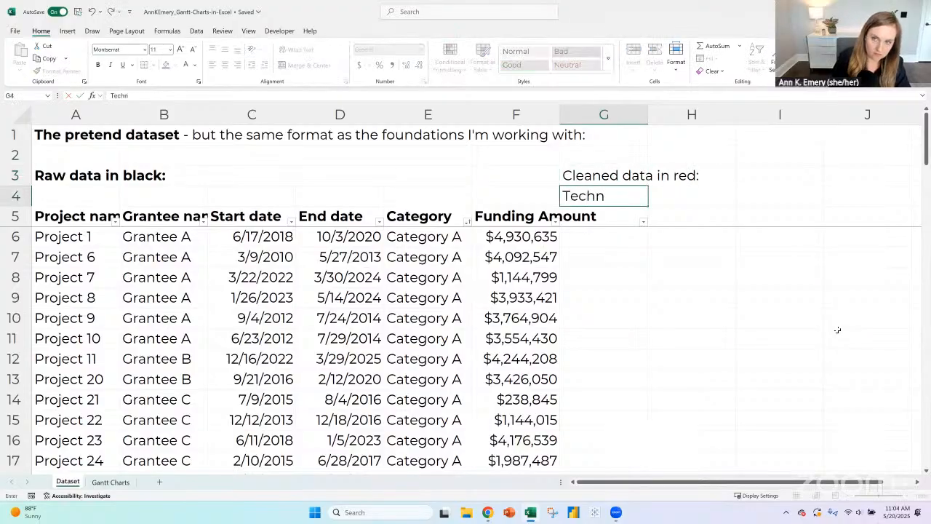
{"action": "type", "text": "ique I learned"}
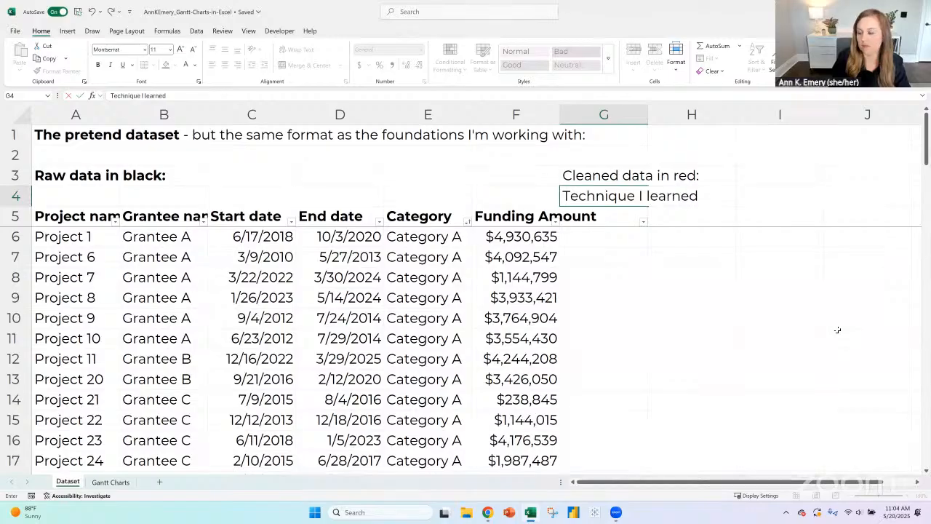
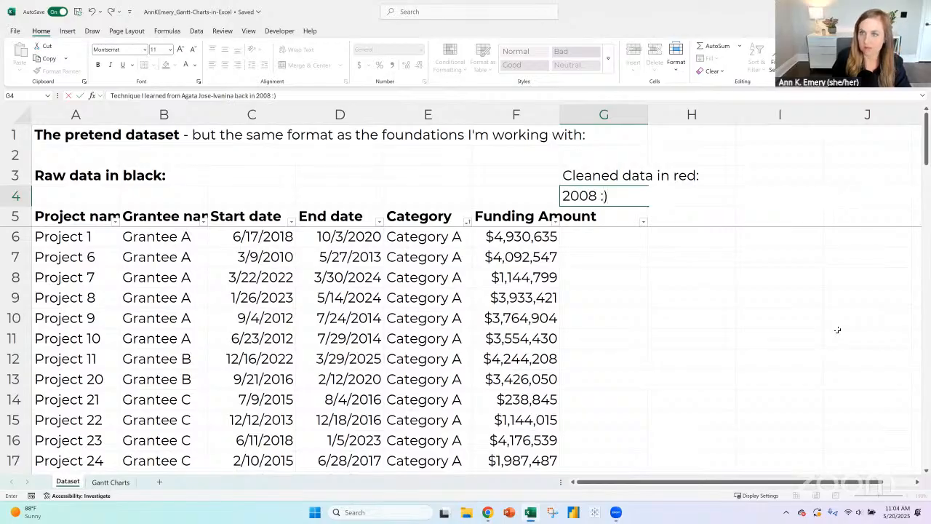
{"action": "key", "text": "Return"}
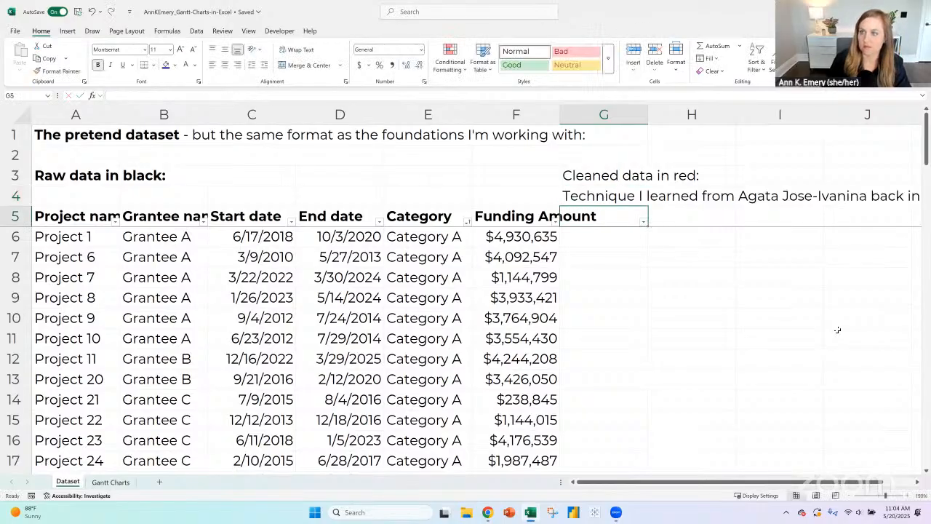
- Make the G3 label bold and color only its word "red" in red
{"action": "left_click", "coordinate": [608, 181]}
{"action": "key", "text": "ctrl+b"}
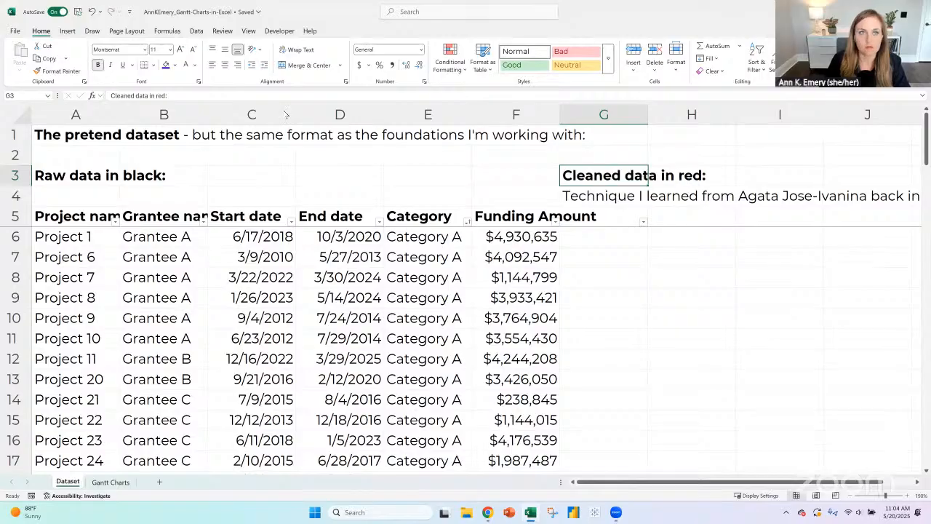
{"action": "left_click", "coordinate": [154, 95]}
{"action": "left_click_drag", "start_coordinate": [155, 95], "coordinate": [167, 95]}
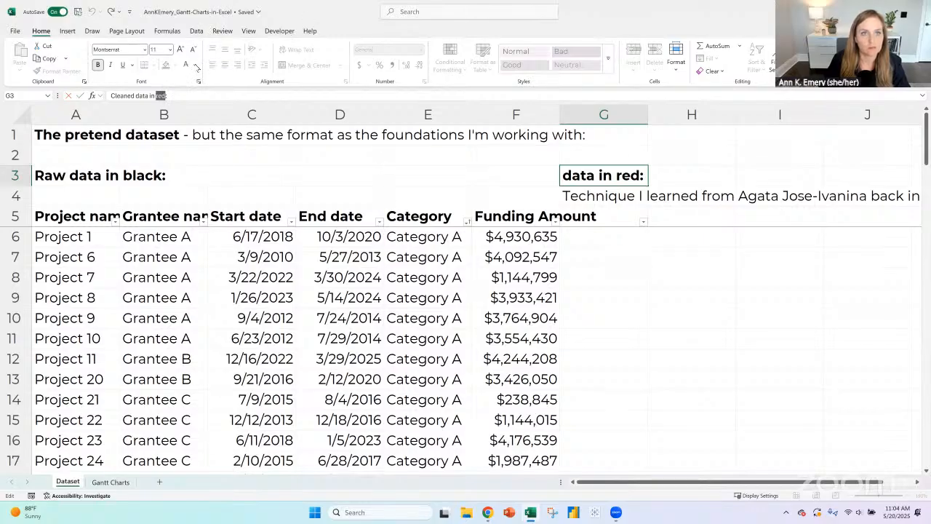
{"action": "left_click", "coordinate": [194, 65]}
{"action": "left_click", "coordinate": [298, 181]}
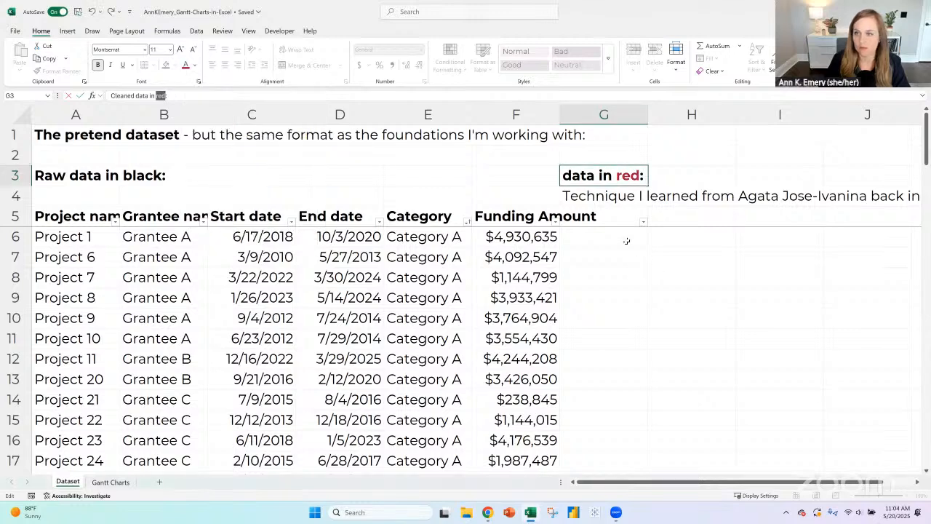
{"action": "left_click", "coordinate": [618, 216]}
- Turn on text wrapping for the whole header row, row 5
{"action": "left_click", "coordinate": [16, 216]}
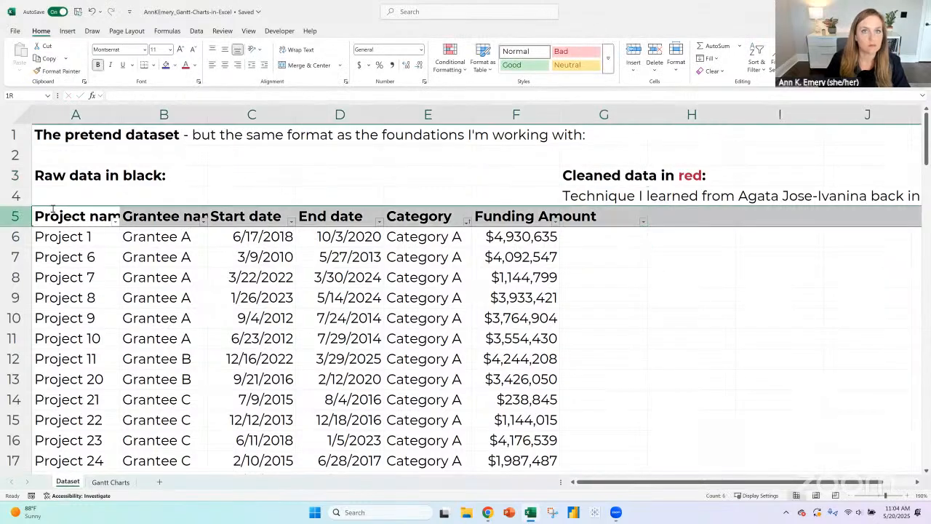
{"action": "left_click", "coordinate": [296, 50]}
{"action": "left_click", "coordinate": [614, 227]}
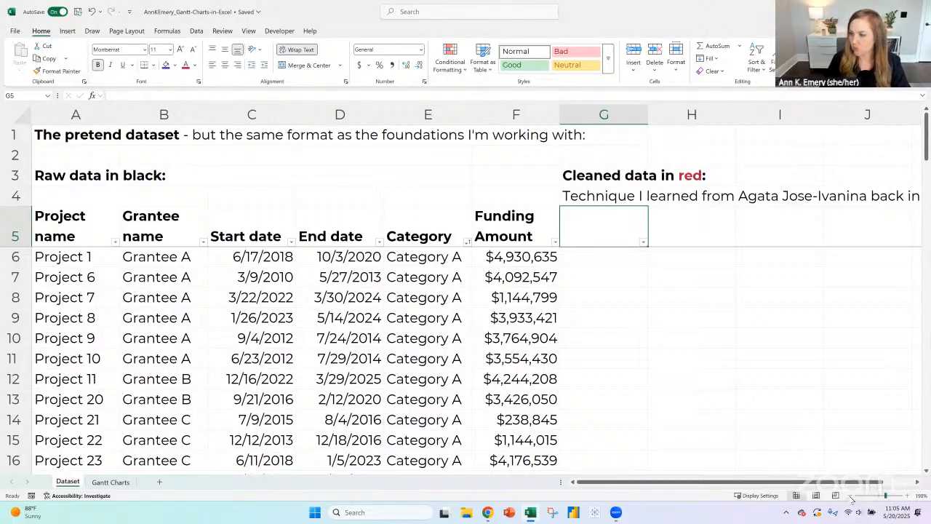
{"action": "scroll", "coordinate": [537, 246], "scroll_direction": "down", "scroll_amount": 1}
{"action": "scroll", "coordinate": [670, 348], "scroll_direction": "down", "scroll_amount": 1}
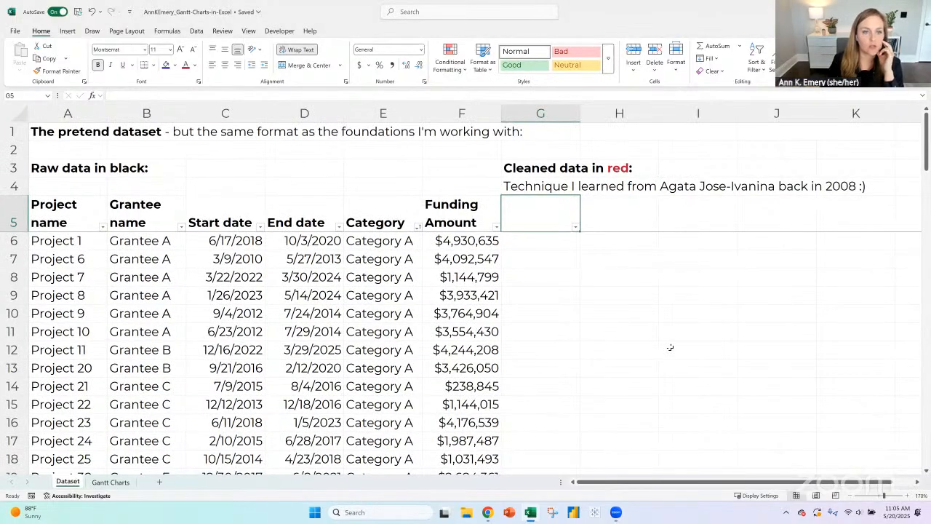
- Add the column headings "Start Month" in G5 and "Start Year" in H5
{"action": "left_click", "coordinate": [228, 242]}
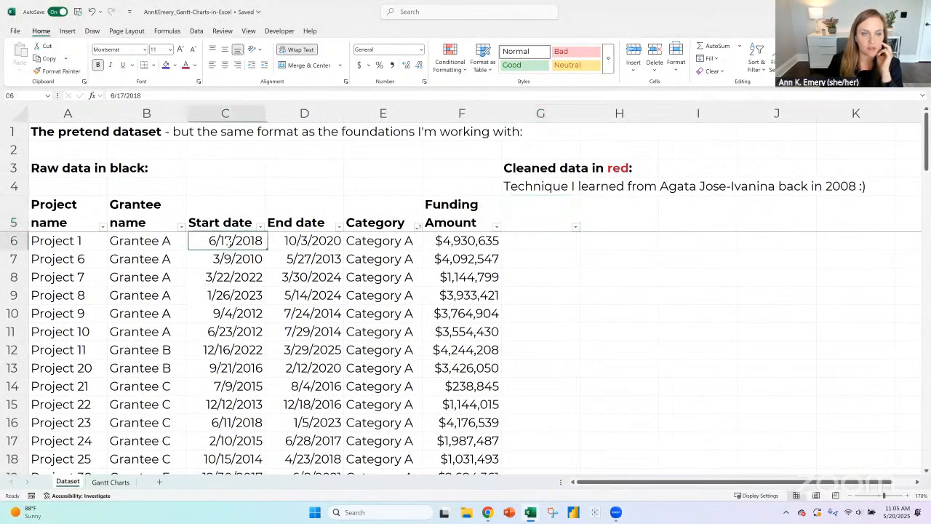
{"action": "left_click", "coordinate": [288, 242]}
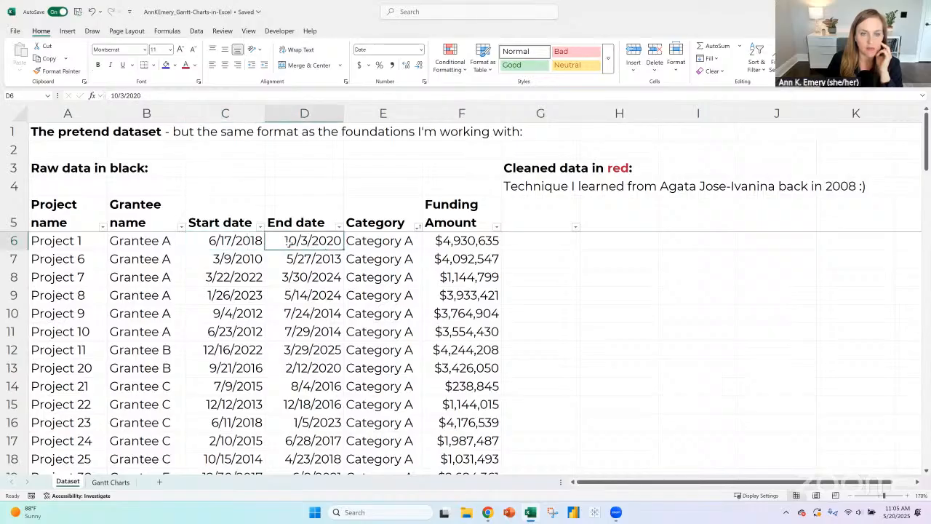
{"action": "key", "text": "Up"}
{"action": "key", "text": "Right"}
{"action": "key", "text": "Right"}
{"action": "key", "text": "Right"}
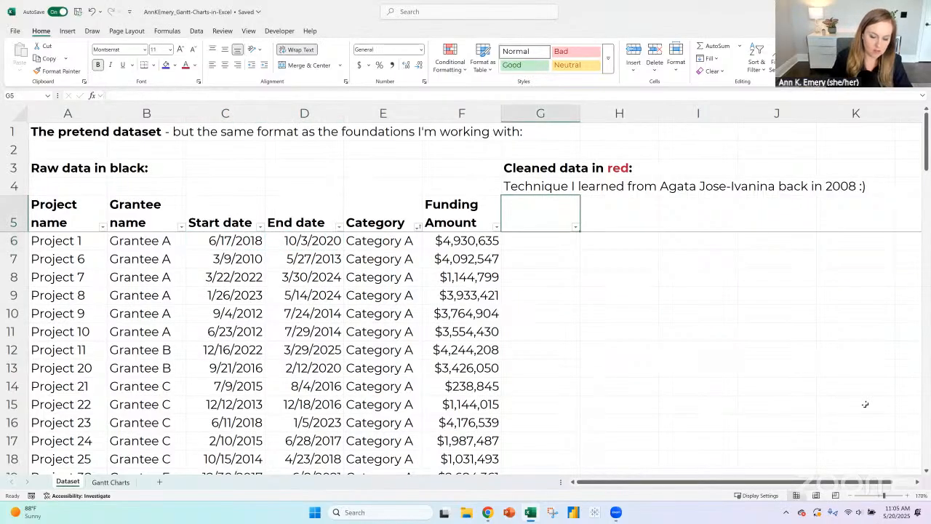
{"action": "type", "text": "Start Month"}
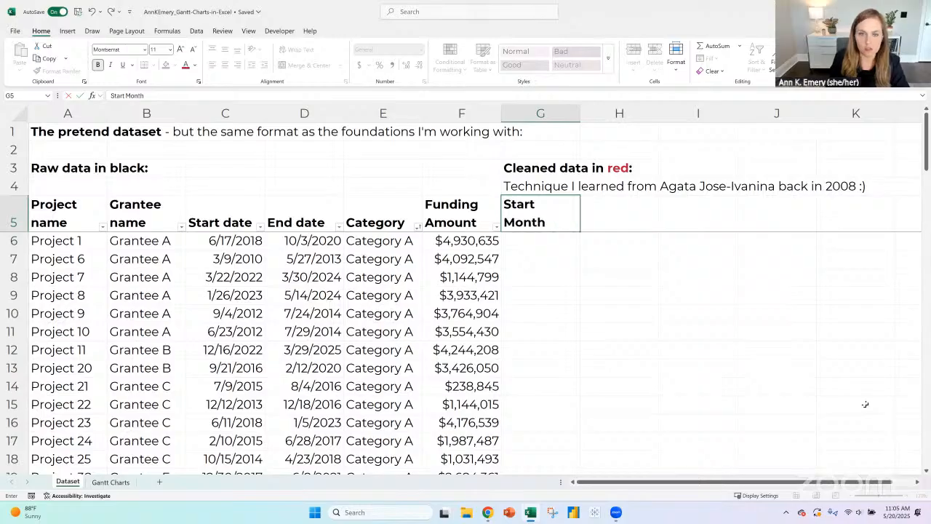
{"action": "key", "text": "Tab"}
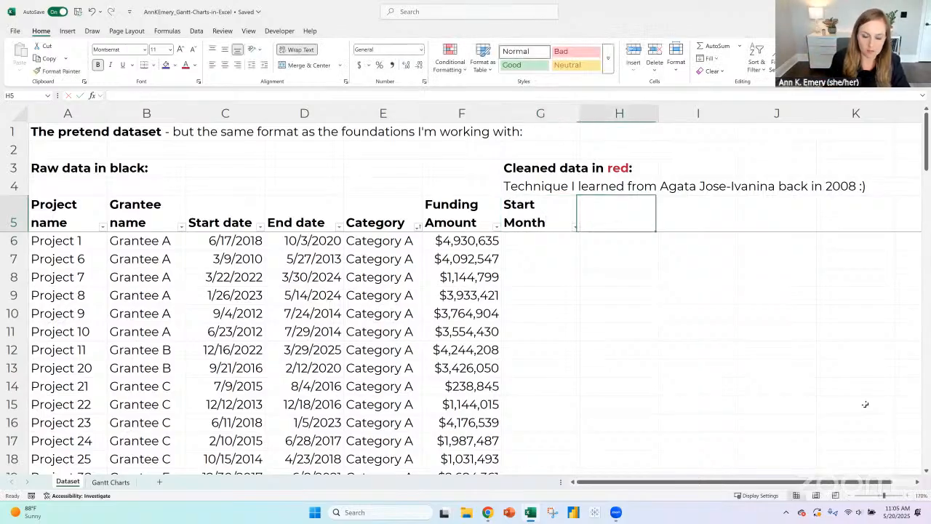
{"action": "type", "text": "Start Year"}
{"action": "key", "text": "Tab"}
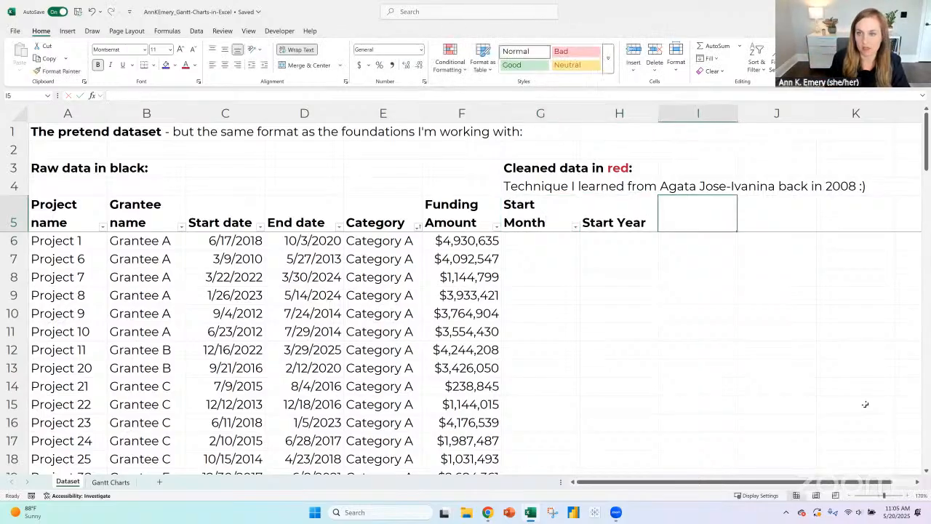
- Add the column headings "End Month" in I5 and "End Year" in J5
{"action": "type", "text": "End Month"}
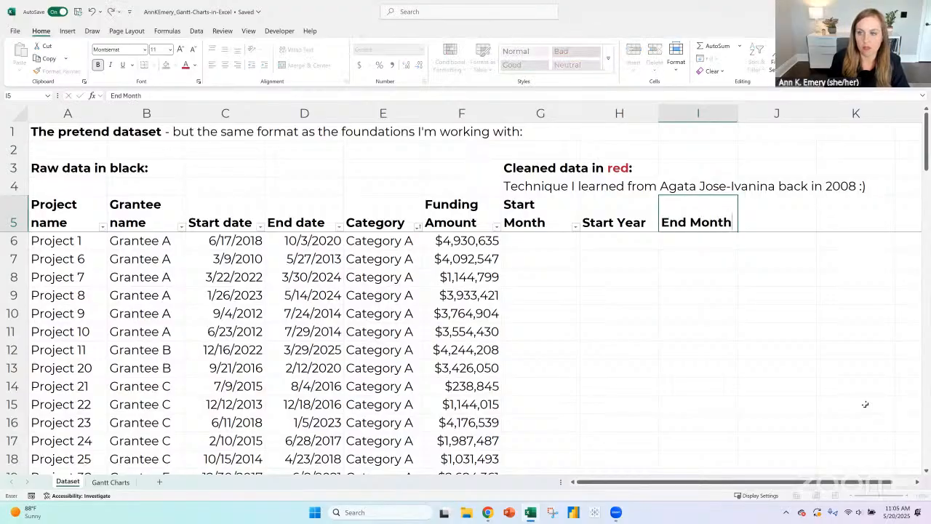
{"action": "key", "text": "Tab"}
{"action": "type", "text": "End Y"}
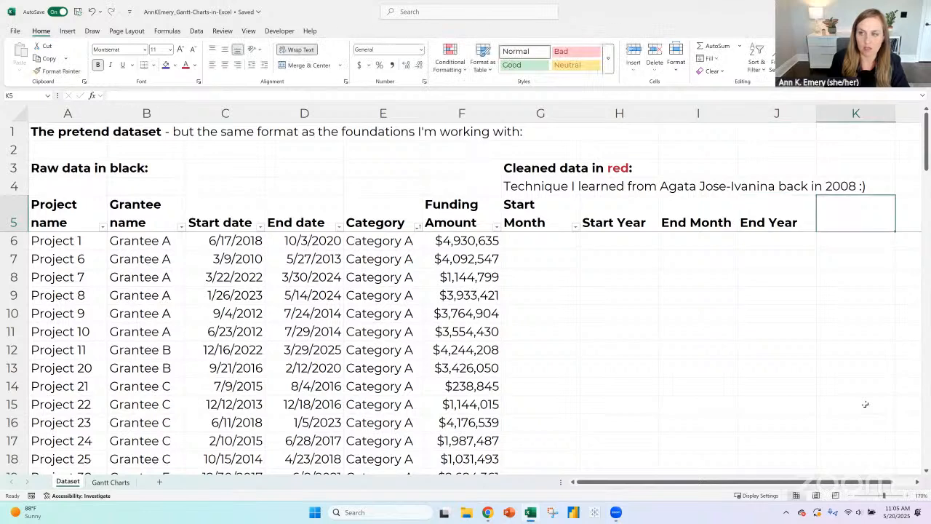
{"action": "type", "text": "Length"}
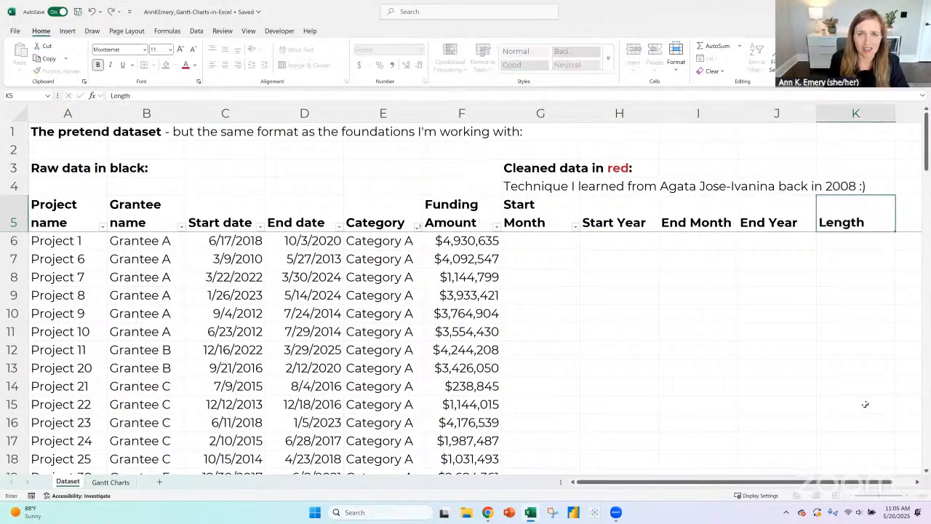
{"action": "type", "text": " (Days"}
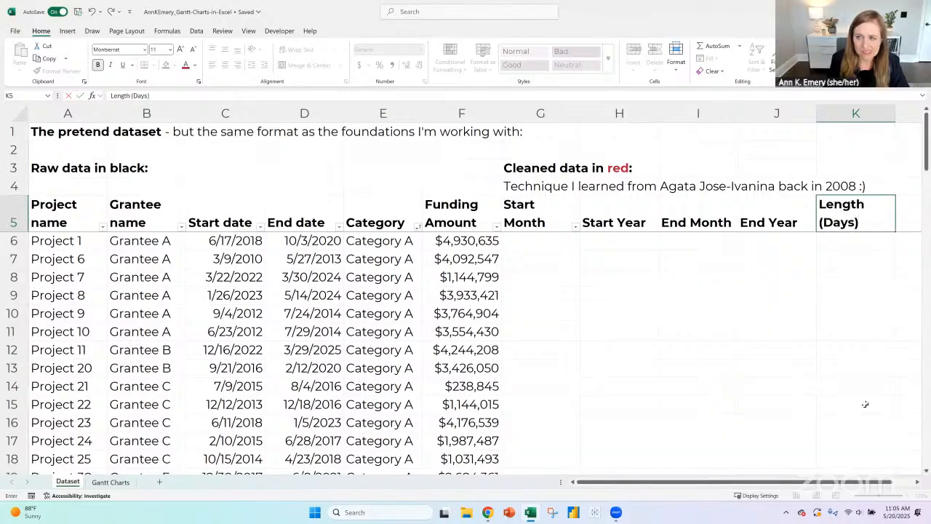
{"action": "type", "text": ")"}
{"action": "key", "text": "BackSpace"}
{"action": "key", "text": "BackSpace"}
{"action": "key", "text": "BackSpace"}
{"action": "key", "text": "BackSpace"}
{"action": "key", "text": "BackSpace"}
{"action": "key", "text": "BackSpace"}
{"action": "key", "text": "BackSpace"}
{"action": "key", "text": "BackSpace"}
{"action": "key", "text": "BackSpace"}
{"action": "key", "text": "BackSpace"}
{"action": "key", "text": "BackSpace"}
{"action": "key", "text": "BackSpace"}
{"action": "key", "text": "BackSpace"}
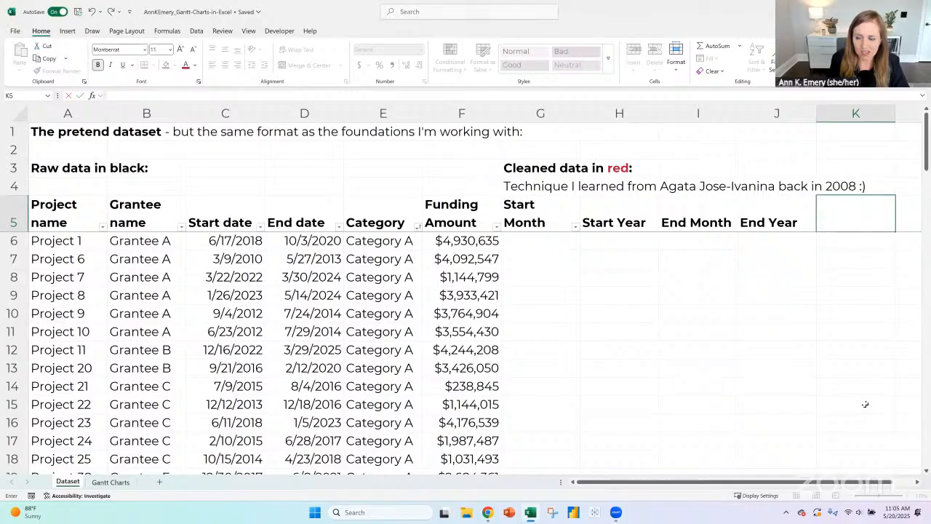
- Rename the existing "Gantt Charts" sheet as "Notes" and move it before the Dataset sheet
{"action": "key", "text": "Return"}
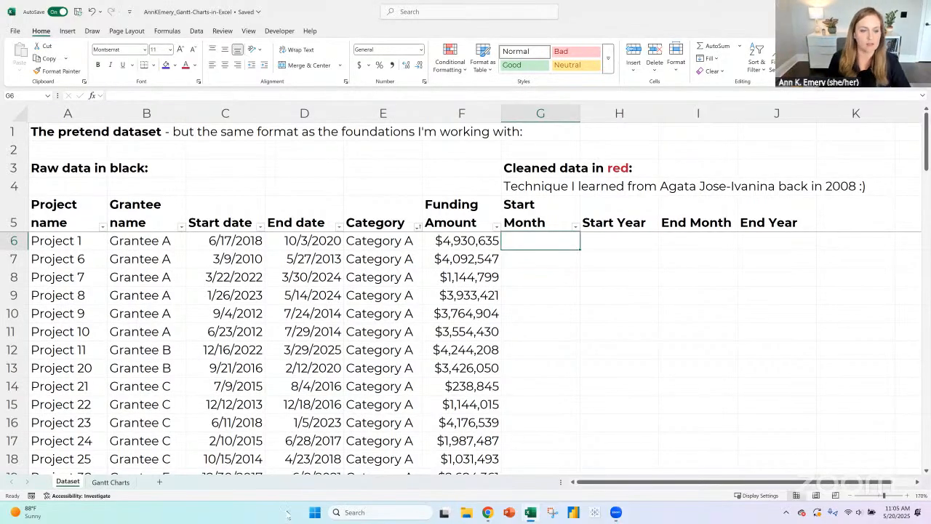
{"action": "left_click", "coordinate": [119, 484]}
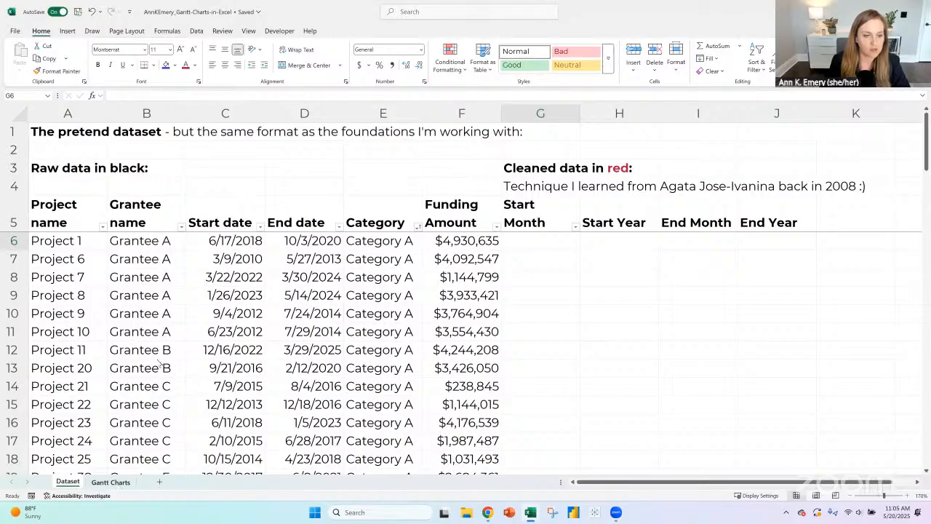
{"action": "right_click", "coordinate": [118, 485]}
{"action": "left_click", "coordinate": [159, 345]}
{"action": "type", "text": "Not"}
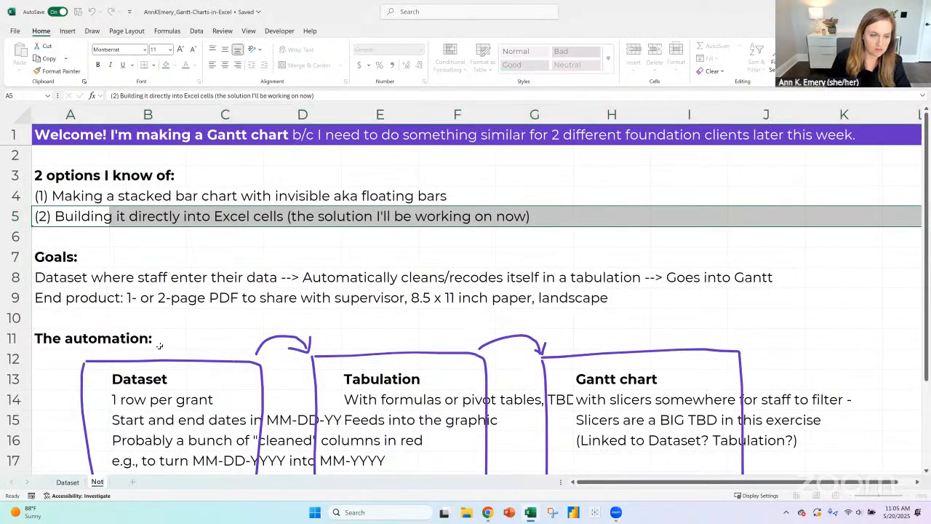
{"action": "type", "text": "es"}
{"action": "key", "text": "Return"}
{"action": "left_click_drag", "start_coordinate": [100, 485], "coordinate": [62, 484]}
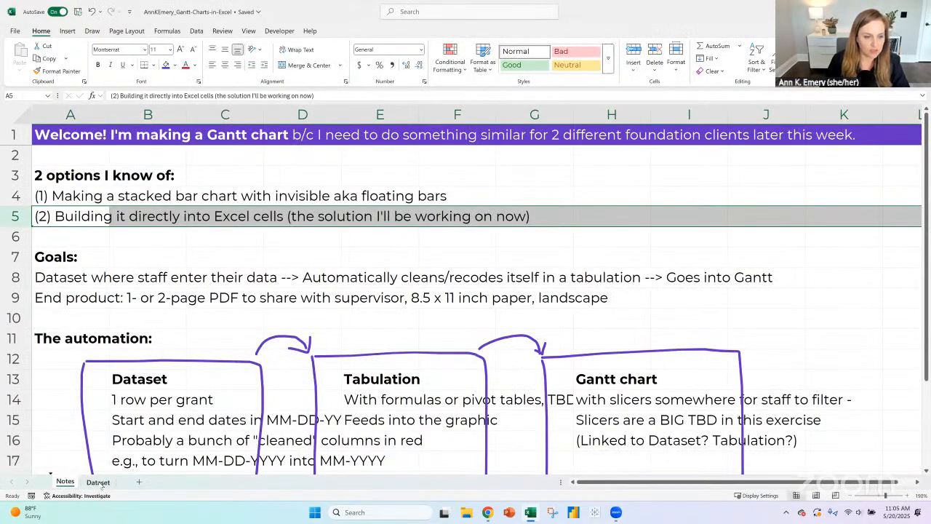
- Add a new worksheet after the Dataset sheet and name it "Gantt Charts"
{"action": "left_click", "coordinate": [139, 481]}
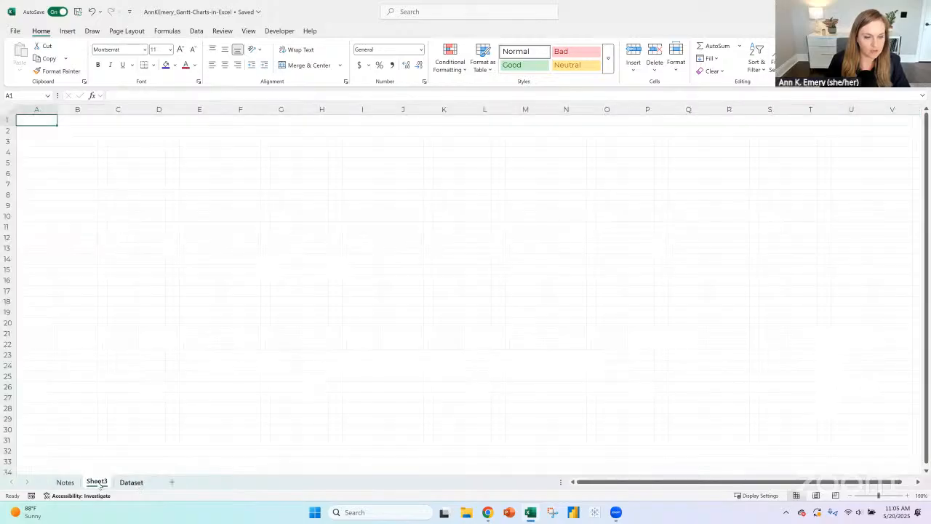
{"action": "left_click", "coordinate": [131, 481]}
{"action": "left_click_drag", "start_coordinate": [97, 481], "coordinate": [145, 483]}
{"action": "right_click", "coordinate": [131, 481]}
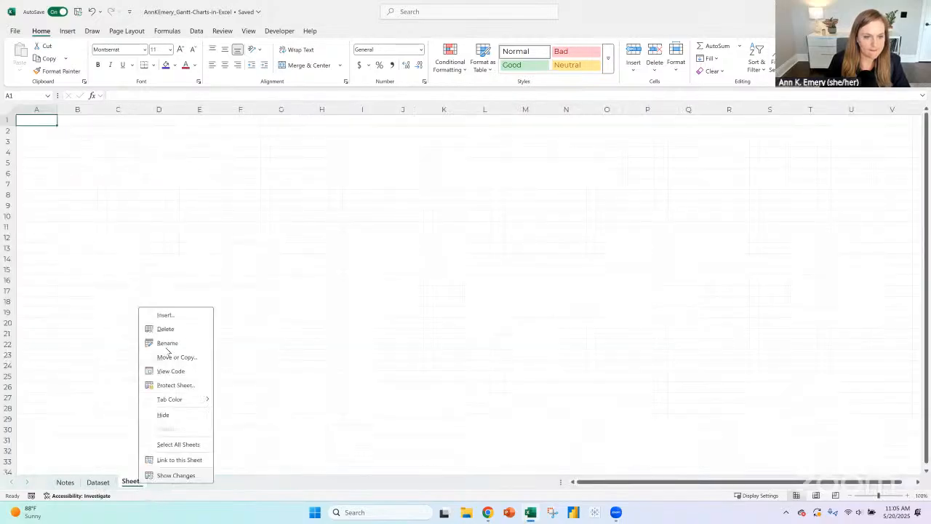
{"action": "left_click", "coordinate": [167, 343]}
{"action": "type", "text": "Gantt"}
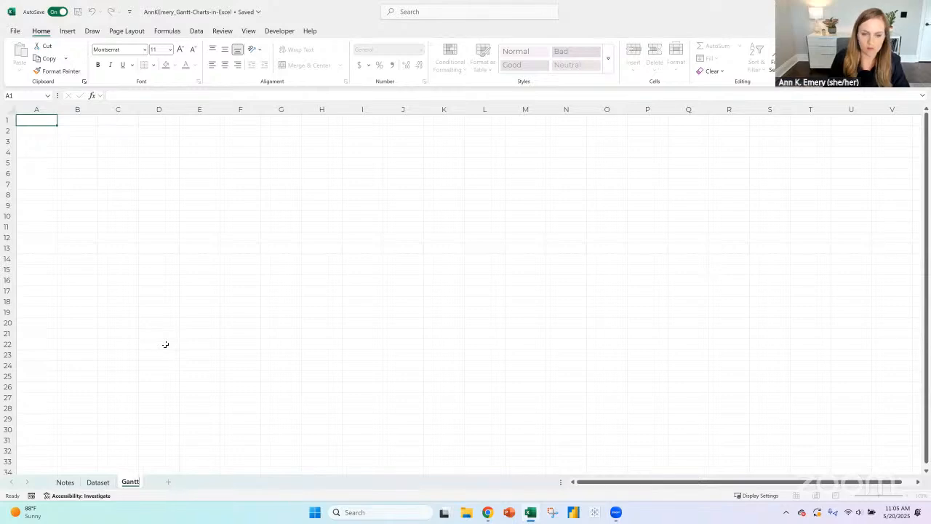
{"action": "type", "text": " Charts"}
{"action": "key", "text": "Return"}
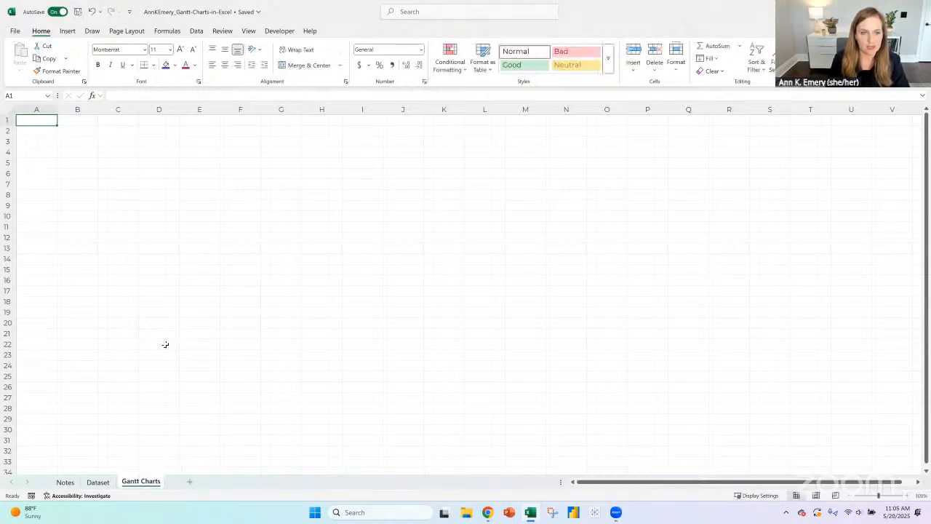
- Enter the note "What I need to automatically populate itself:" in A1 of the new Gantt Charts sheet
{"action": "left_click", "coordinate": [906, 496]}
{"action": "left_click", "coordinate": [907, 496]}
{"action": "left_click", "coordinate": [907, 496]}
{"action": "left_click", "coordinate": [906, 496]}
{"action": "left_click", "coordinate": [907, 496]}
{"action": "left_click", "coordinate": [907, 496]}
{"action": "left_click", "coordinate": [907, 496]}
{"action": "left_click", "coordinate": [907, 496]}
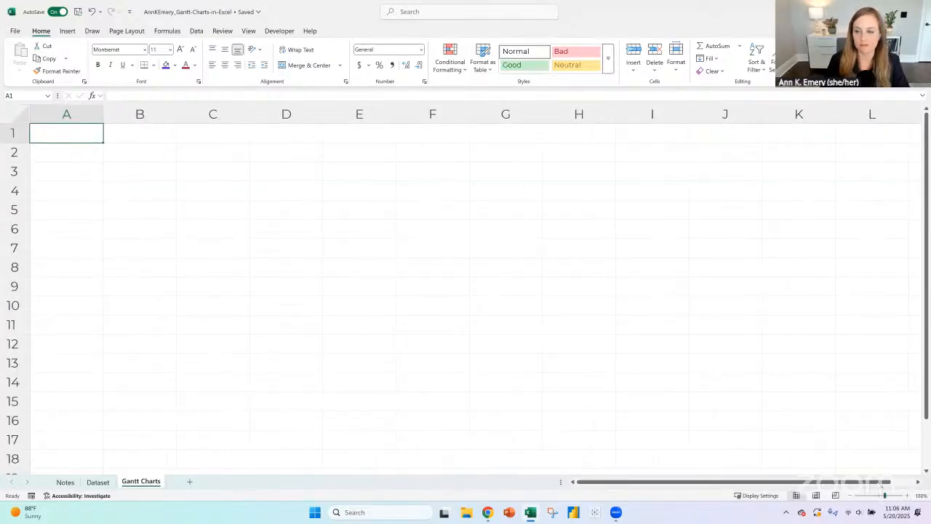
{"action": "left_click", "coordinate": [908, 496]}
{"action": "left_click", "coordinate": [908, 496]}
{"action": "left_click", "coordinate": [908, 496]}
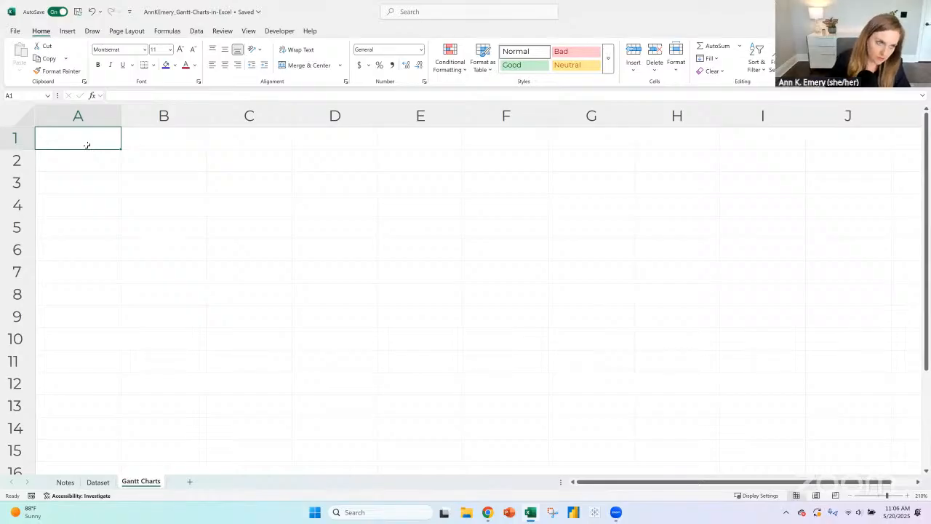
{"action": "type", "text": "What I nee"}
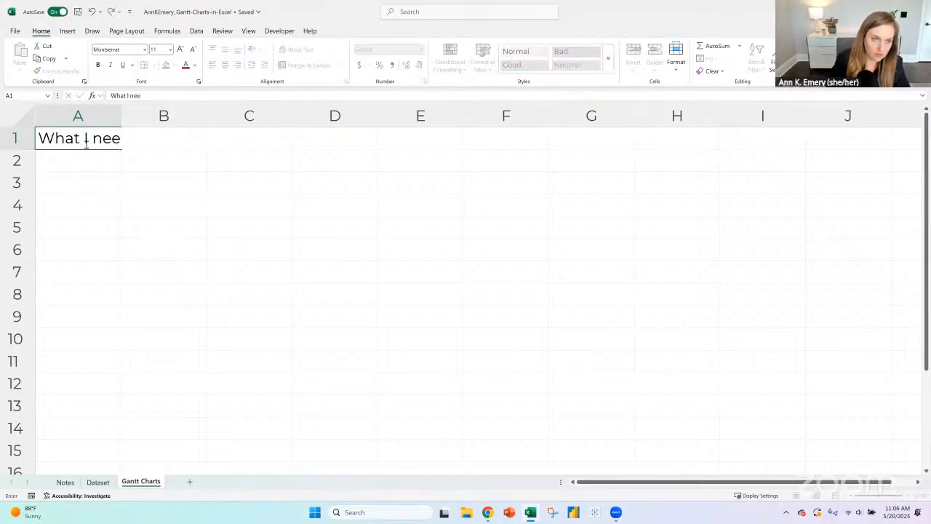
{"action": "type", "text": "d tomat"}
{"action": "key", "text": "BackSpace"}
{"action": "key", "text": "BackSpace"}
{"action": "key", "text": "BackSpace"}
{"action": "key", "text": "BackSpace"}
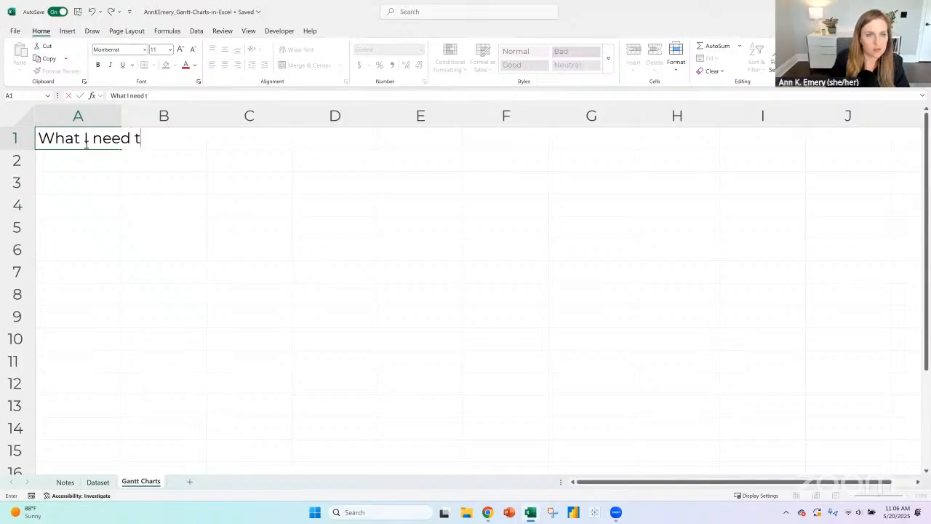
{"action": "type", "text": "o atu"}
{"action": "key", "text": "BackSpace"}
{"action": "key", "text": "BackSpace"}
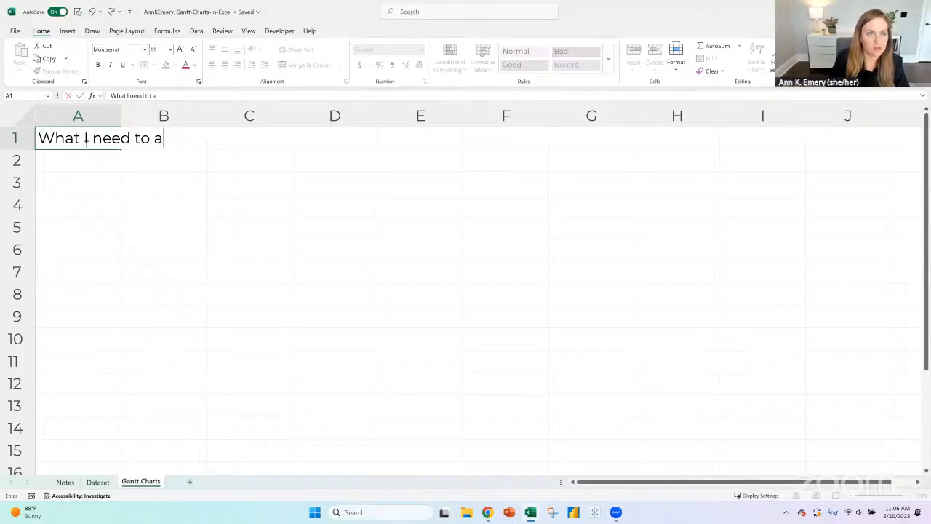
{"action": "type", "text": "utomatically populat"}
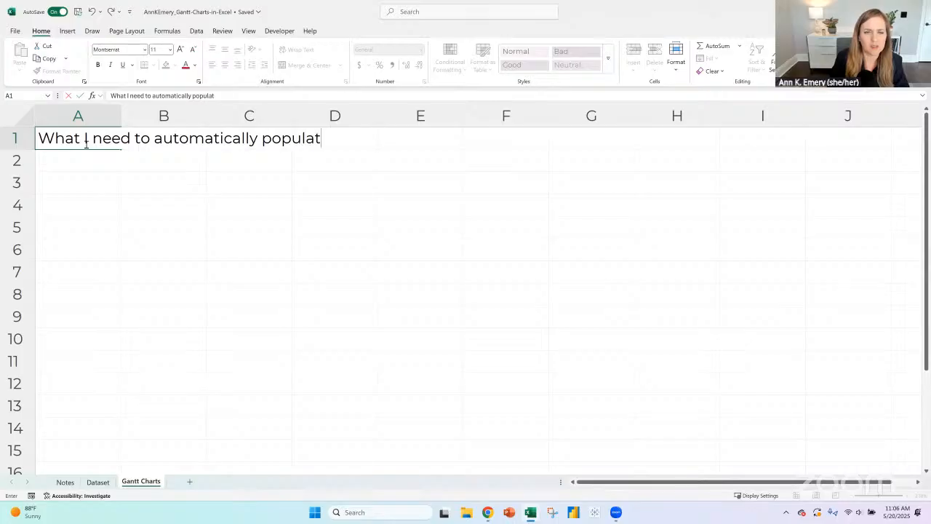
{"action": "type", "text": "e itself:"}
{"action": "key", "text": "Return"}
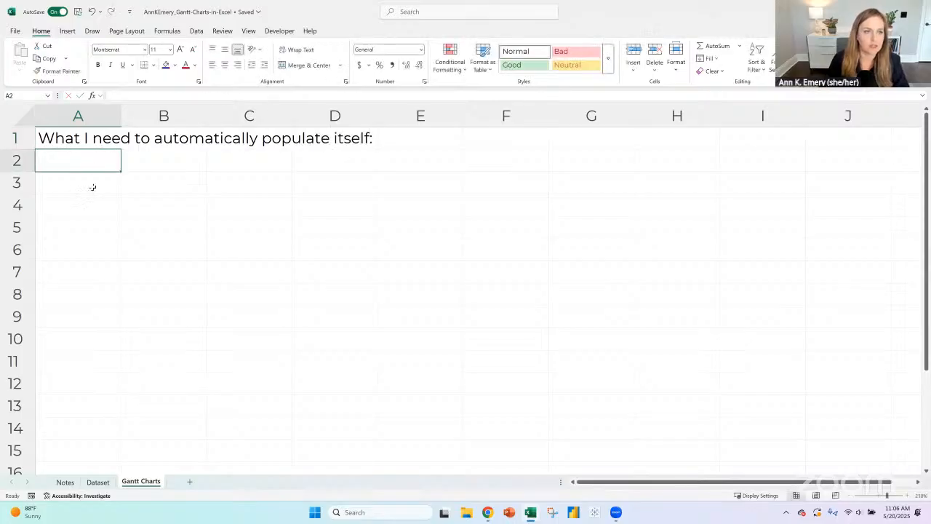
- Enter the bold heading "Project Name" in A3 and resize column A to just fit that heading
{"action": "left_click", "coordinate": [92, 182]}
{"action": "type", "text": "P"}
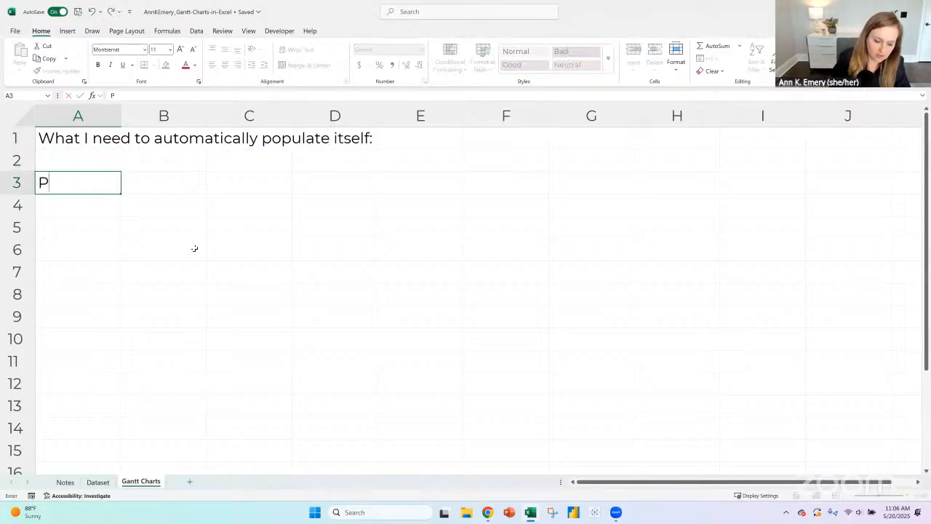
{"action": "type", "text": "roject Name"}
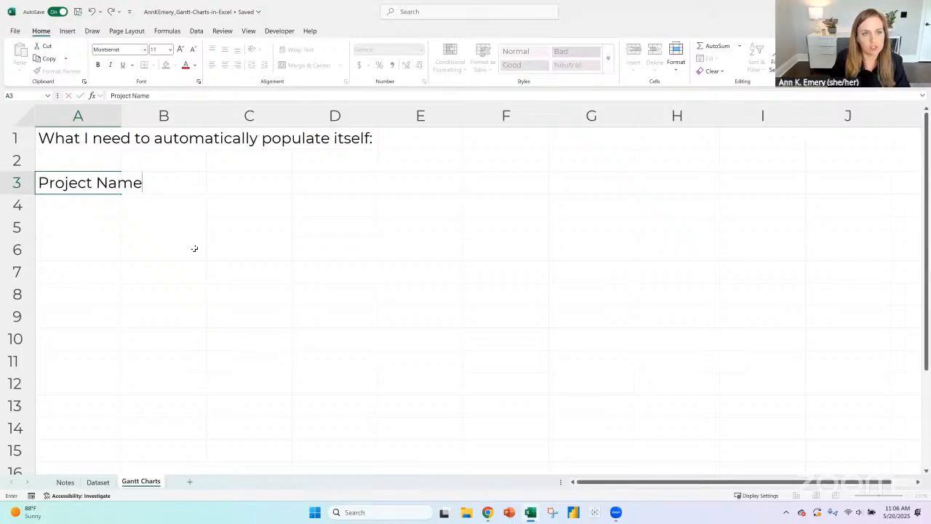
{"action": "key", "text": "Return"}
{"action": "key", "text": "Up"}
{"action": "key", "text": "ctrl+b"}
{"action": "key", "text": "Right"}
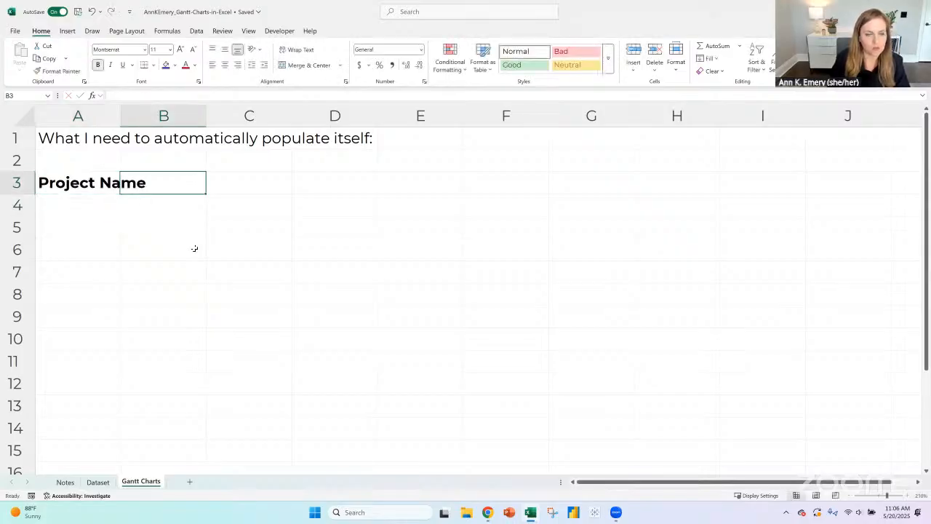
{"action": "double_click", "coordinate": [120, 116]}
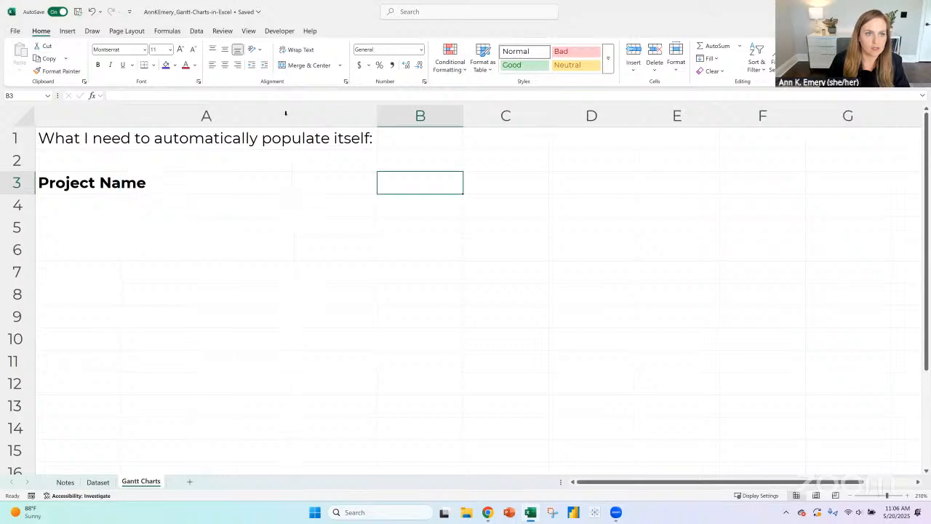
{"action": "left_click_drag", "start_coordinate": [375, 115], "coordinate": [166, 116]}
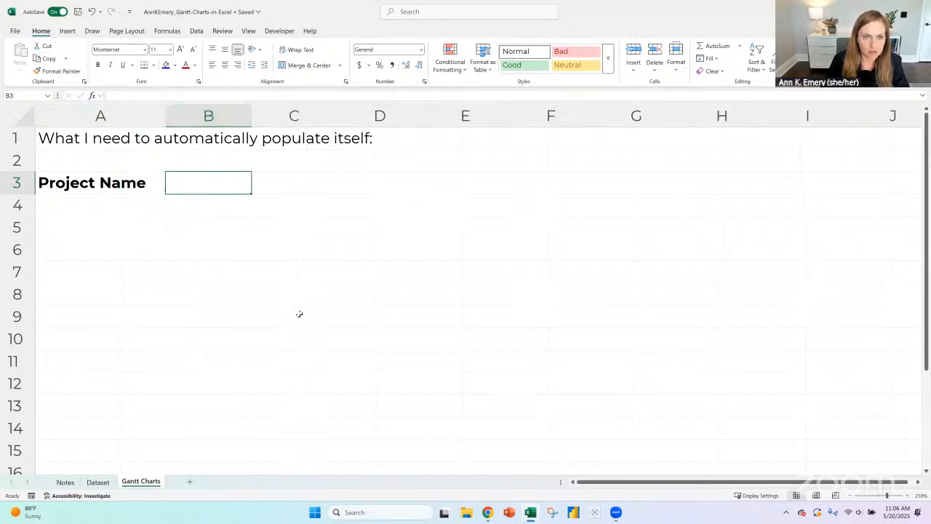
- Insert three blank rows above the Project Name heading row
{"action": "left_click", "coordinate": [19, 181]}
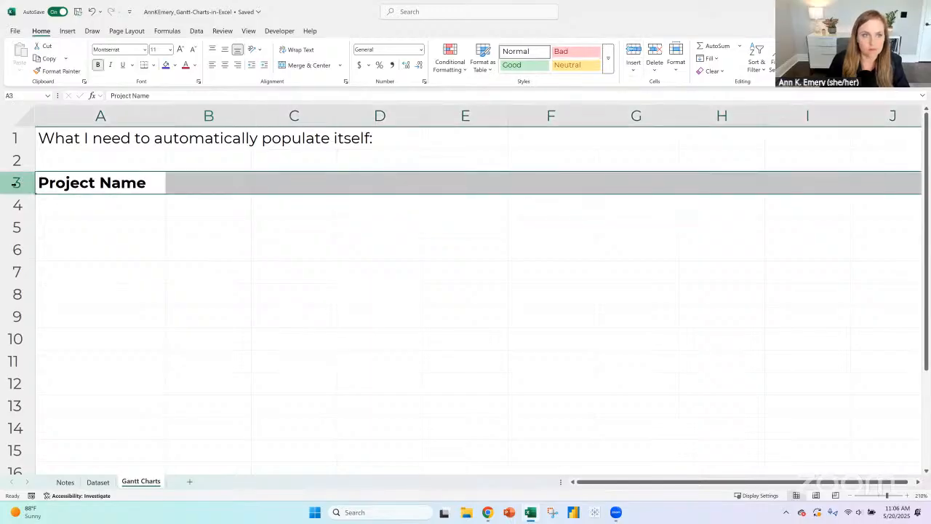
{"action": "left_click", "coordinate": [635, 50]}
{"action": "left_click", "coordinate": [636, 52]}
{"action": "left_click", "coordinate": [636, 52]}
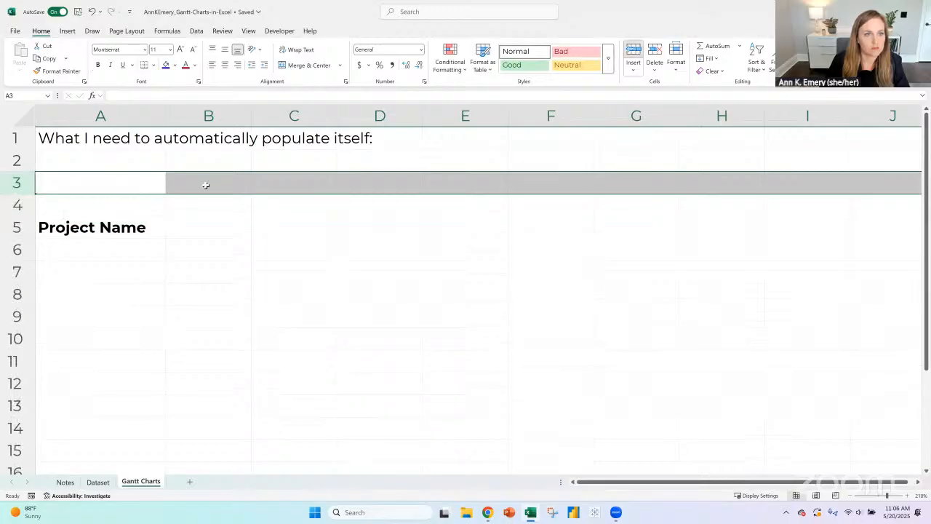
- Enter the label "Slicers:" in A3
{"action": "left_click", "coordinate": [104, 180]}
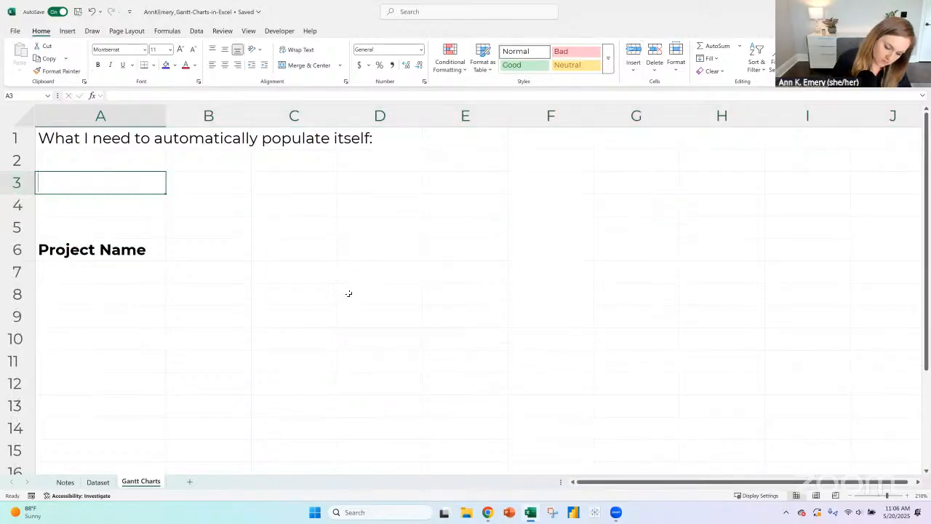
{"action": "type", "text": "Slicers"}
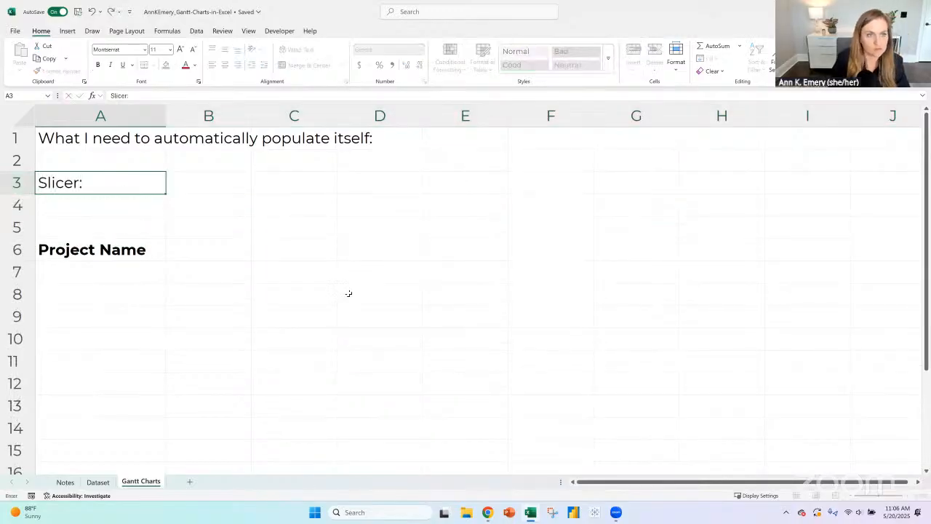
{"action": "type", "text": ":"}
{"action": "key", "text": "BackSpace"}
{"action": "type", "text": "s:"}
{"action": "key", "text": "Return"}
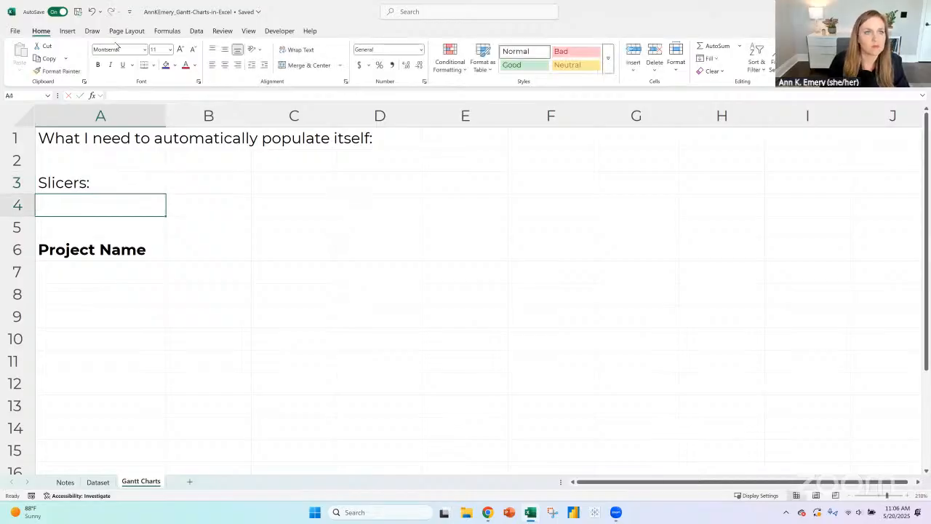
- Draw a purple ink rectangle beside the Slicers label, spanning rows 3 to 5 from column B into column D
{"action": "scroll", "coordinate": [123, 57], "scroll_direction": "down", "scroll_amount": 2}
{"action": "left_click", "coordinate": [161, 55]}
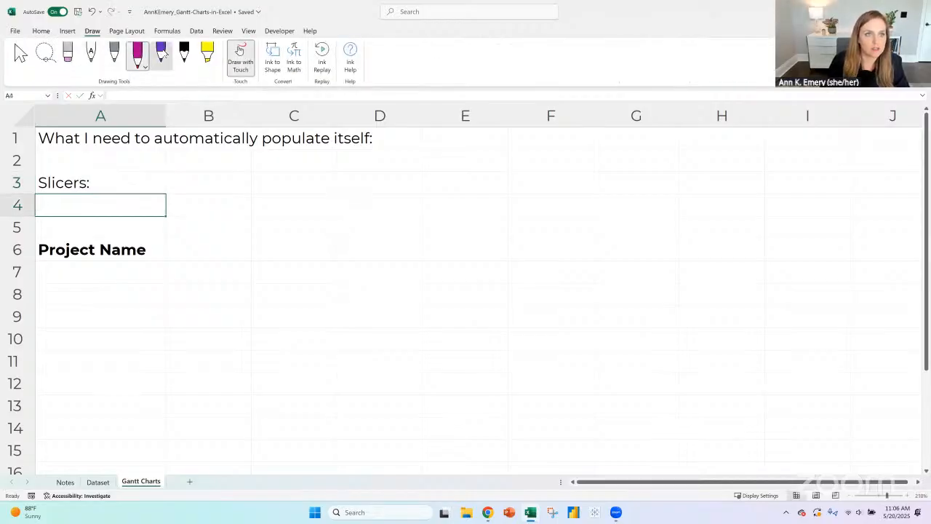
{"action": "mouse_move", "coordinate": [171, 174]}
{"action": "left_mouse_down"}
{"action": "mouse_move", "coordinate": [186, 228]}
{"action": "mouse_move", "coordinate": [329, 228]}
{"action": "mouse_move", "coordinate": [358, 190]}
{"action": "mouse_move", "coordinate": [358, 170]}
{"action": "mouse_move", "coordinate": [171, 169]}
{"action": "left_mouse_up"}
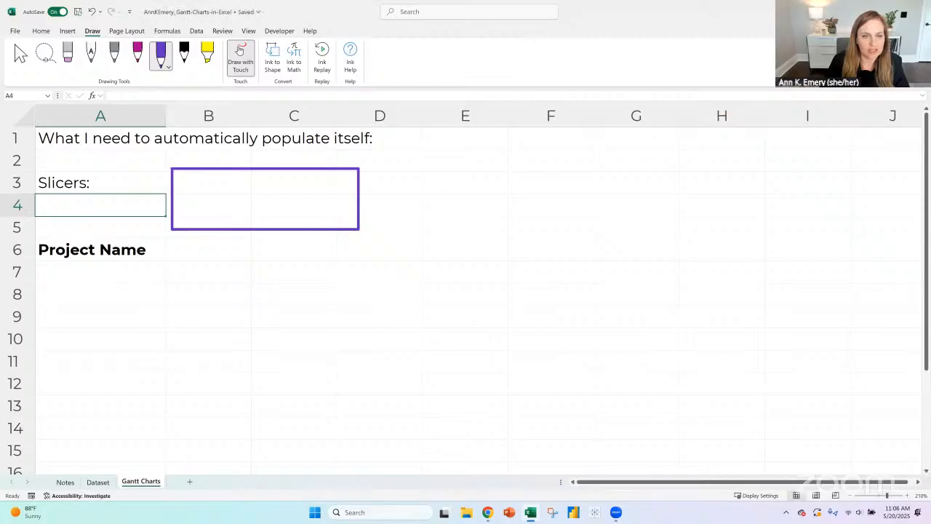
{"action": "left_click", "coordinate": [240, 58]}
- Enter the placeholder notes "Categories here" in B3 and "Maybe start year" in B4 for the slicer area
{"action": "left_click", "coordinate": [207, 187]}
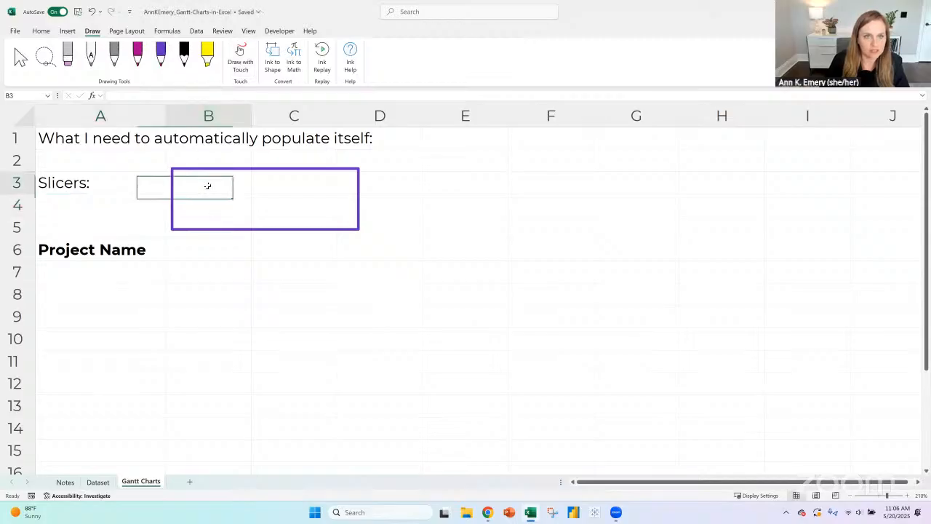
{"action": "type", "text": "Cateo"}
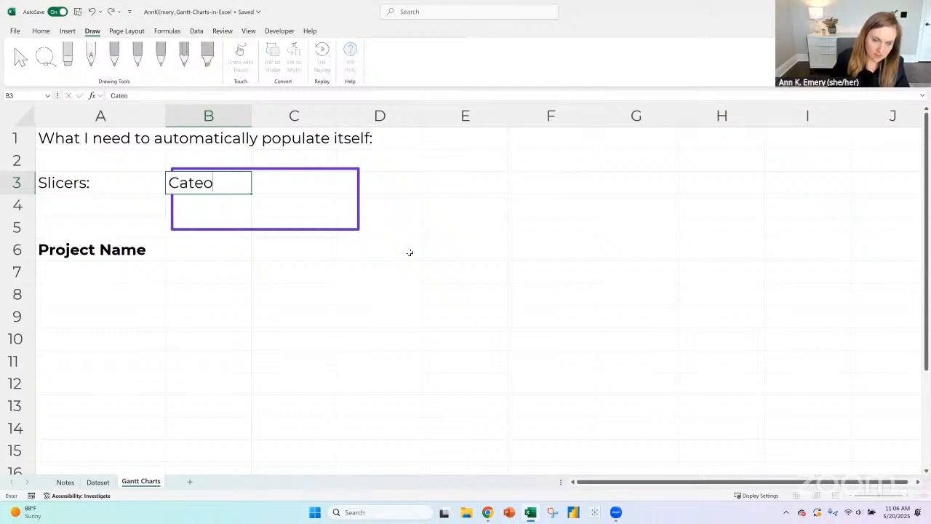
{"action": "key", "text": "BackSpace"}
{"action": "type", "text": "gories here"}
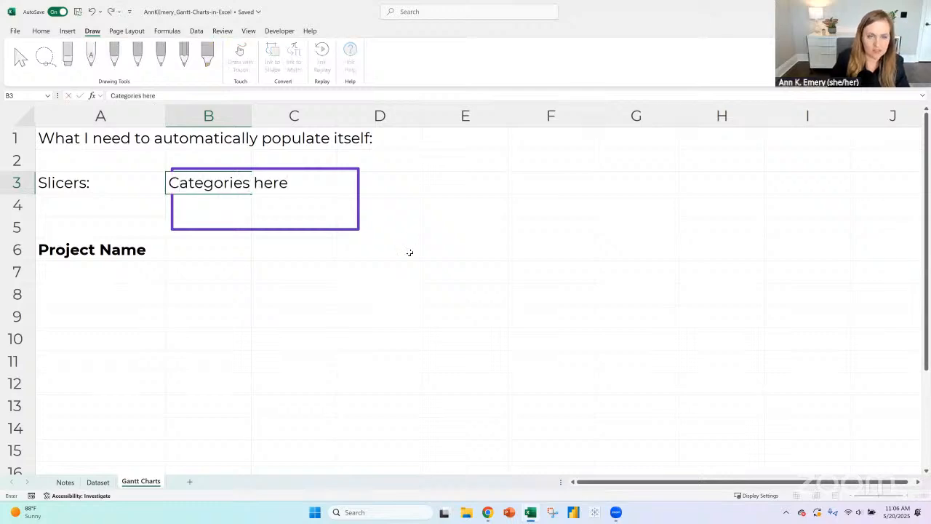
{"action": "key", "text": "Return"}
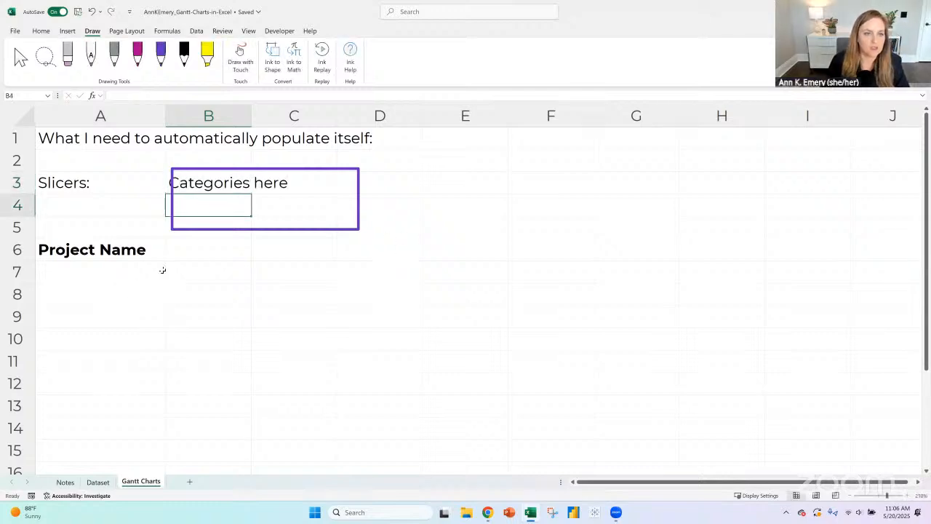
{"action": "left_click", "coordinate": [195, 252]}
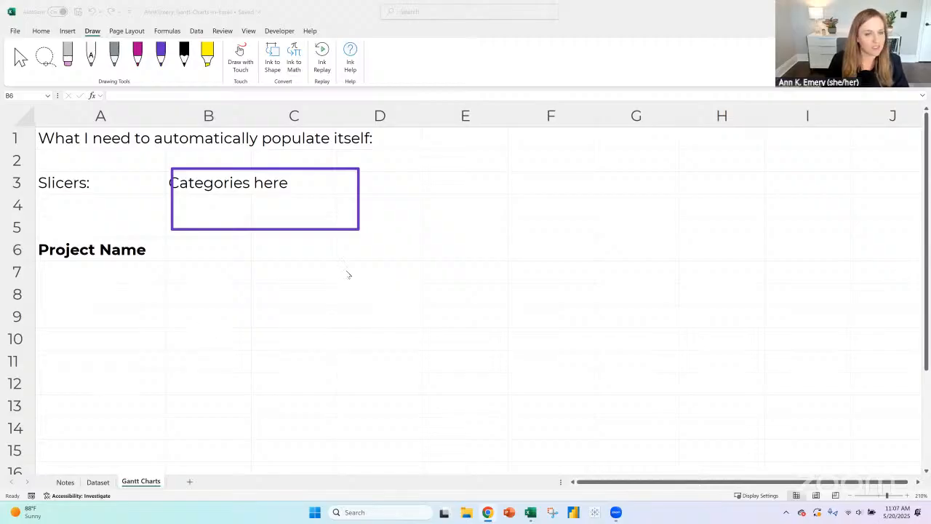
{"action": "left_click", "coordinate": [239, 259]}
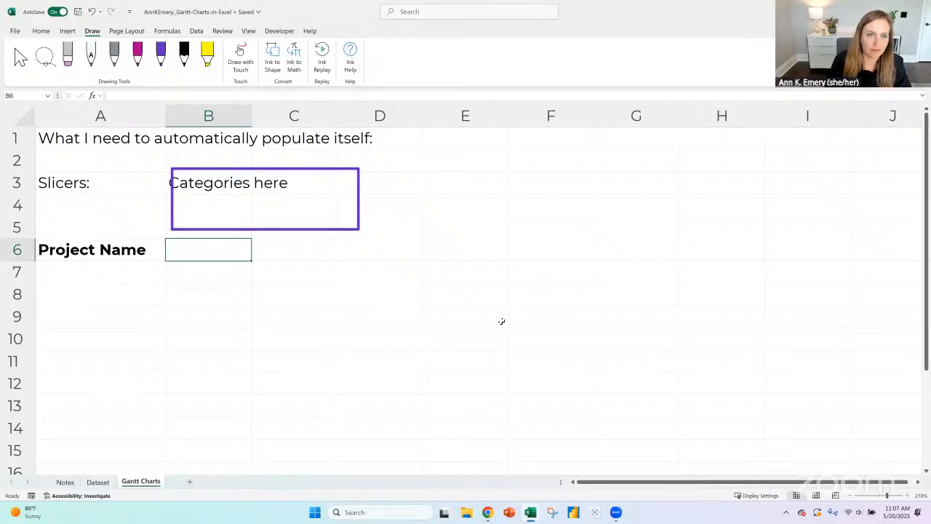
{"action": "left_click", "coordinate": [210, 205]}
{"action": "type", "text": "Maybe start year"}
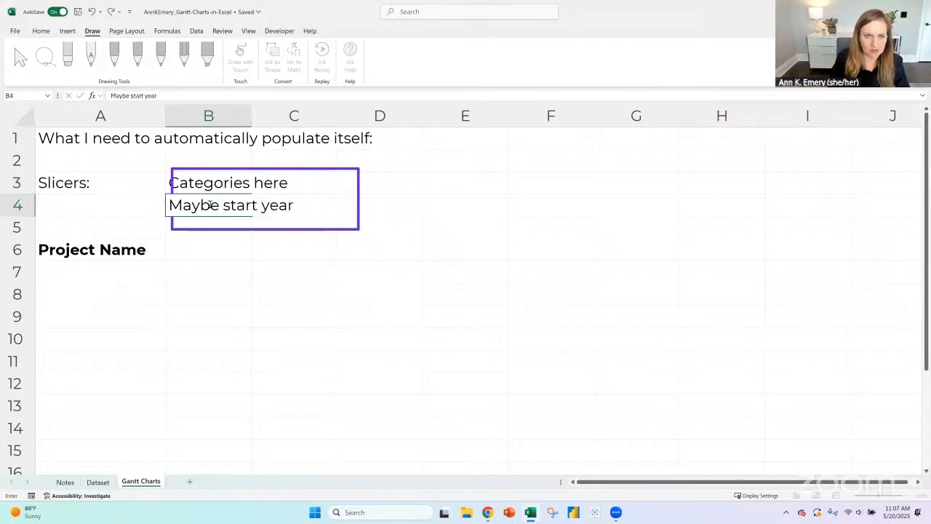
{"action": "key", "text": "Return"}
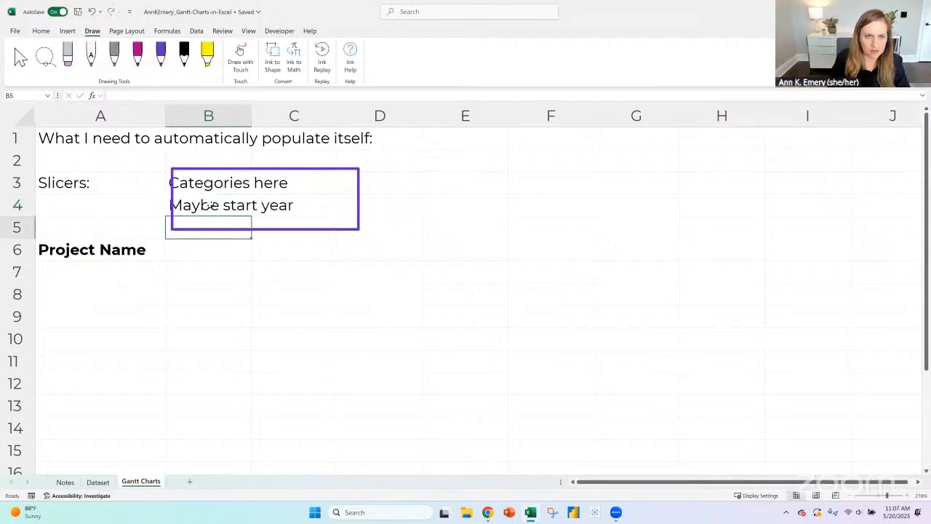
- Enter the placeholder note "Maybe amount" in B5 below the other slicer notes
{"action": "type", "text": "Maybe amount"}
{"action": "key", "text": "Return"}
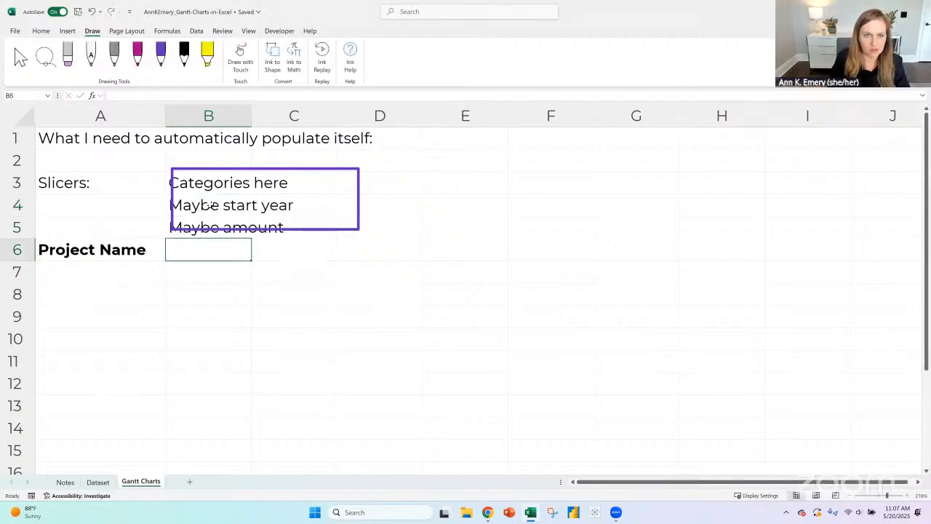
- Clear the placeholder notes from cells B4 and B5, keeping only "Categories here" in B3
{"action": "key", "text": "Up"}
{"action": "key", "text": "Up"}
{"action": "key", "text": "Delete"}
{"action": "key", "text": "Down"}
{"action": "key", "text": "Delete"}
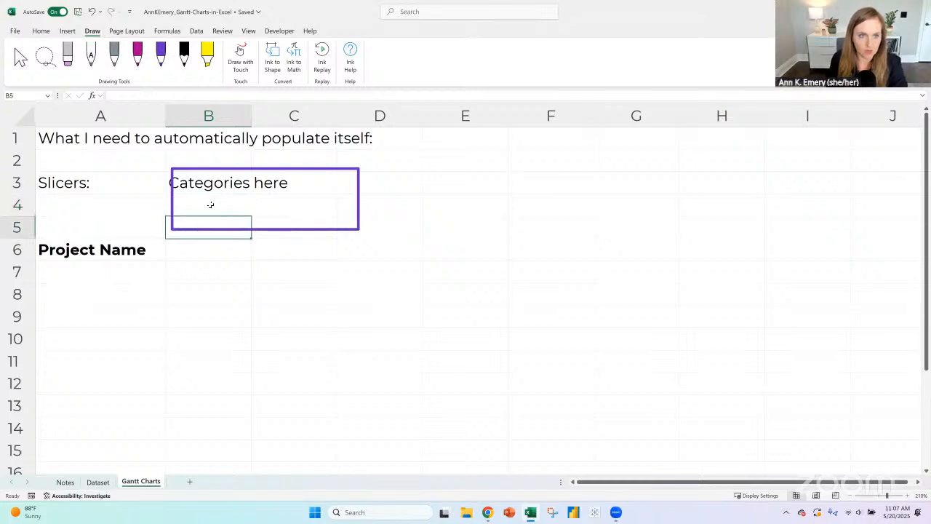
- Move the purple ink rectangle slightly up and to the left so it frames the "Categories here" note
{"action": "left_click", "coordinate": [215, 167]}
{"action": "left_click", "coordinate": [215, 169]}
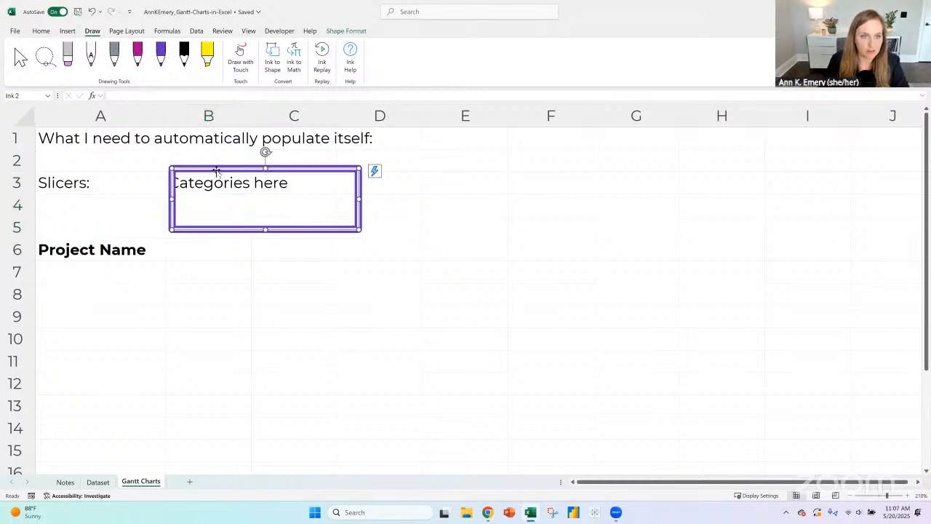
{"action": "left_click_drag", "start_coordinate": [196, 169], "coordinate": [170, 162]}
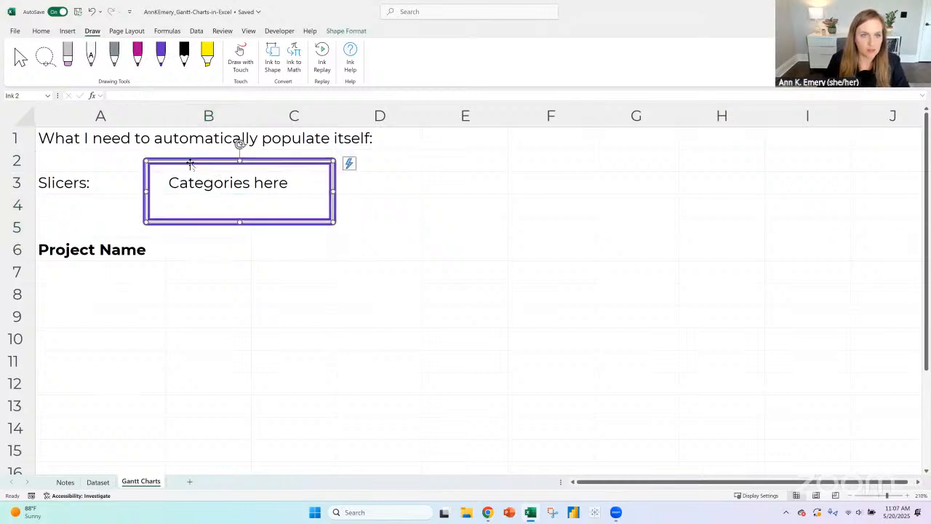
- Duplicate the purple rectangle beside the first one over columns D and E, and enter "Start year" in D3
{"action": "key", "text": "ctrl+c"}
{"action": "left_click", "coordinate": [378, 165]}
{"action": "key", "text": "ctrl+v"}
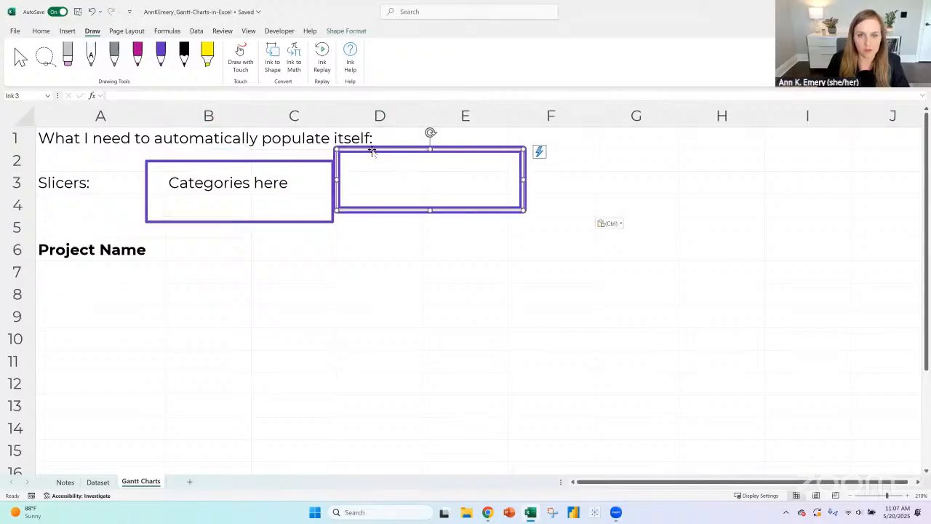
{"action": "mouse_move", "coordinate": [372, 150]}
{"action": "left_mouse_down"}
{"action": "mouse_move", "coordinate": [381, 161]}
{"action": "mouse_move", "coordinate": [374, 157]}
{"action": "left_mouse_up"}
{"action": "left_click", "coordinate": [410, 192]}
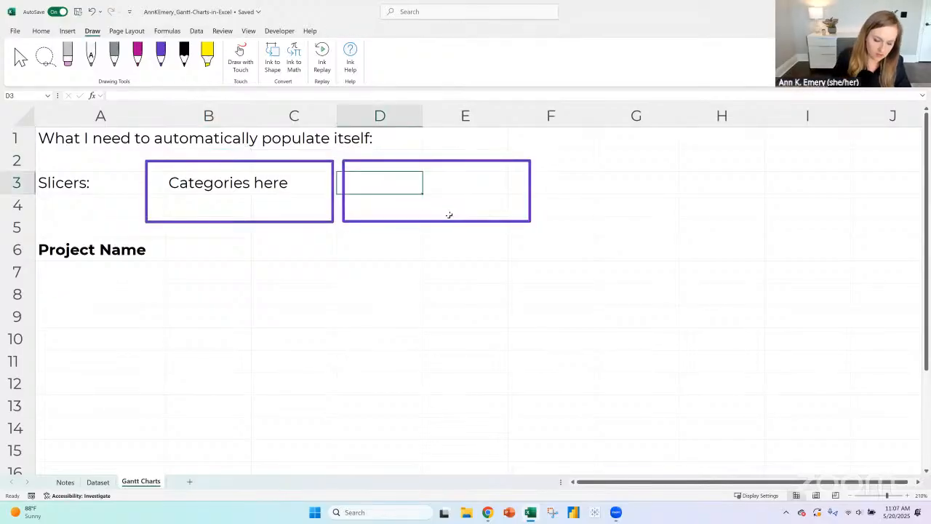
{"action": "type", "text": "Start year"}
{"action": "key", "text": "Return"}
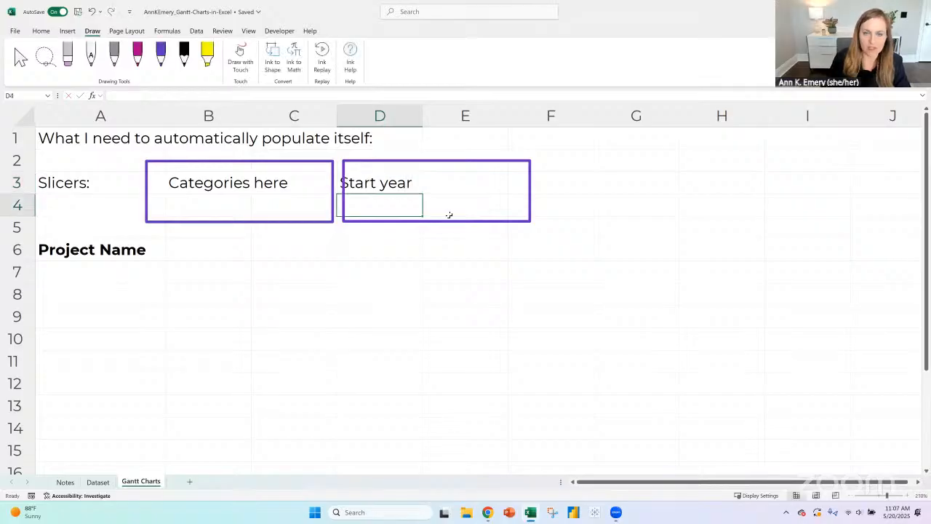
- Add a third copy of the purple rectangle over columns F to H, level with the other two
{"action": "left_click", "coordinate": [395, 159]}
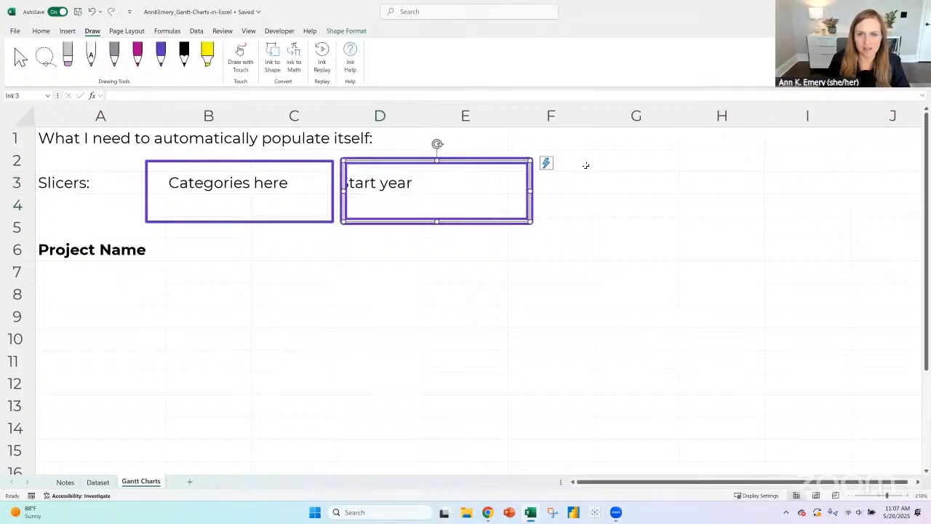
{"action": "left_click", "coordinate": [543, 152]}
{"action": "key", "text": "ctrl+v"}
{"action": "left_click_drag", "start_coordinate": [561, 154], "coordinate": [573, 158]}
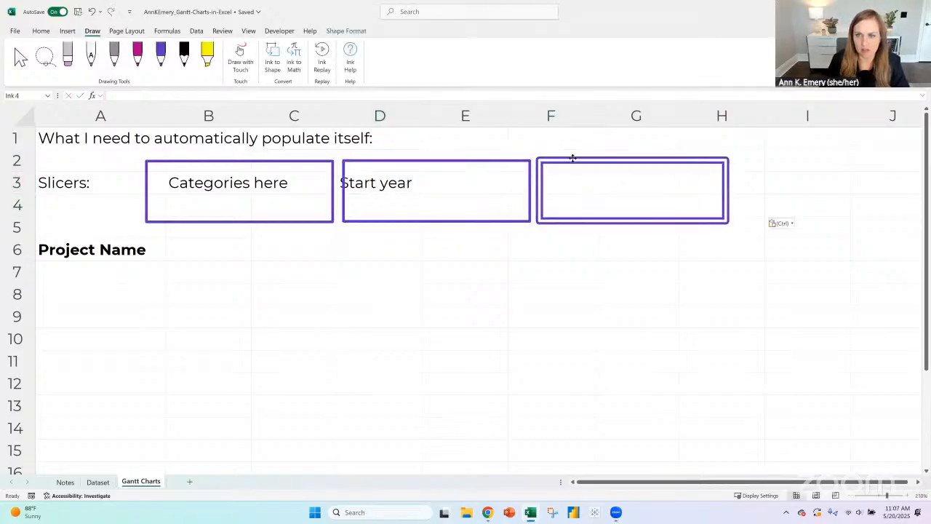
- Enter the label "Amount" in G3 inside the third rectangle
{"action": "left_click", "coordinate": [568, 181]}
{"action": "key", "text": "Right"}
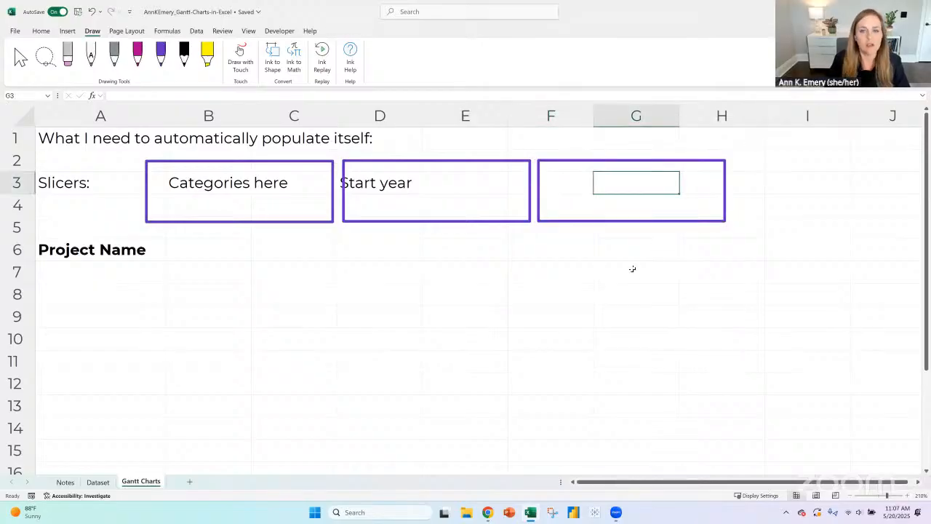
{"action": "type", "text": "Amount ("}
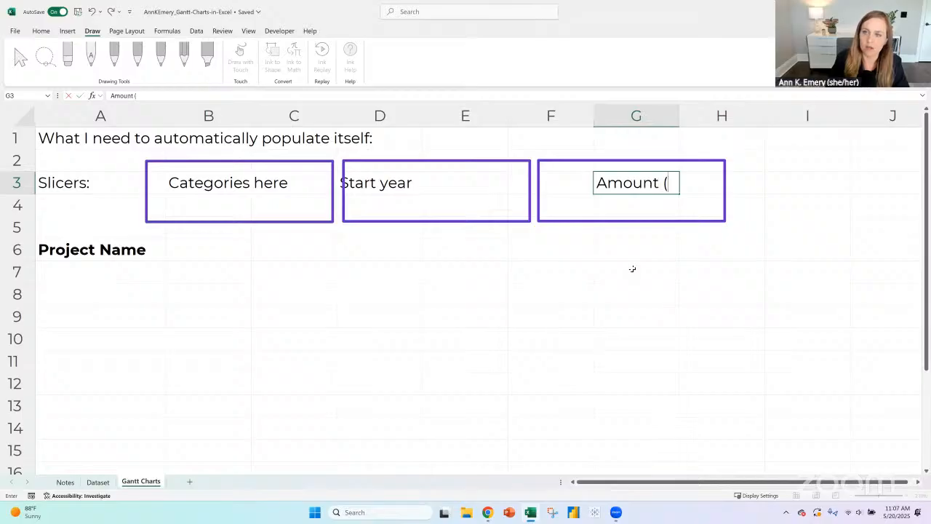
{"action": "type", "text": "big"}
{"action": "key", "text": "BackSpace"}
{"action": "key", "text": "BackSpace"}
{"action": "key", "text": "BackSpace"}
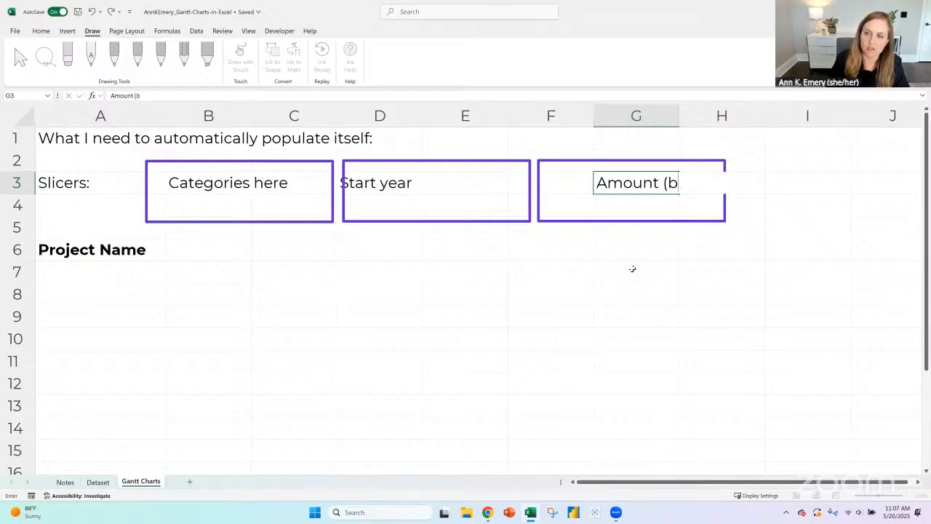
{"action": "type", "text": "small"}
{"action": "key", "text": "BackSpace"}
{"action": "key", "text": "BackSpace"}
{"action": "key", "text": "BackSpace"}
{"action": "key", "text": "BackSpace"}
{"action": "key", "text": "BackSpace"}
{"action": "key", "text": "BackSpace"}
{"action": "key", "text": "BackSpace"}
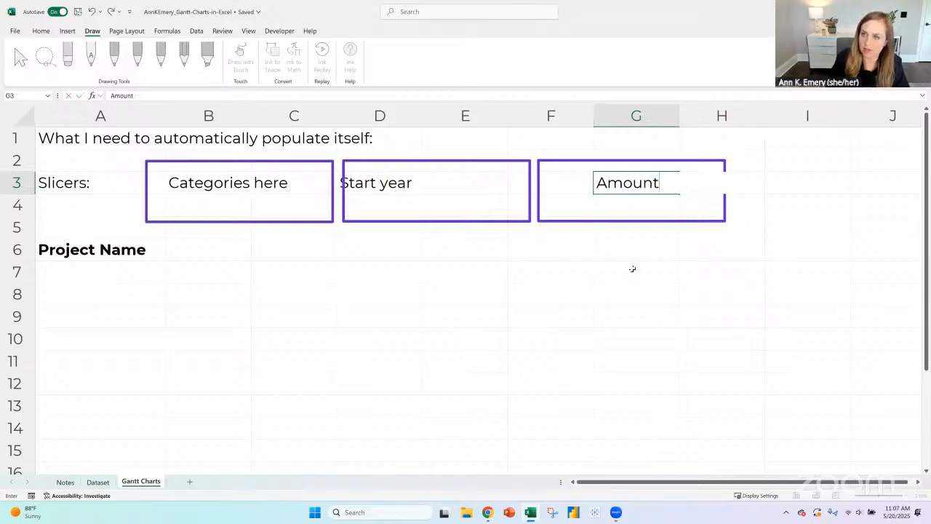
{"action": "key", "text": "Return"}
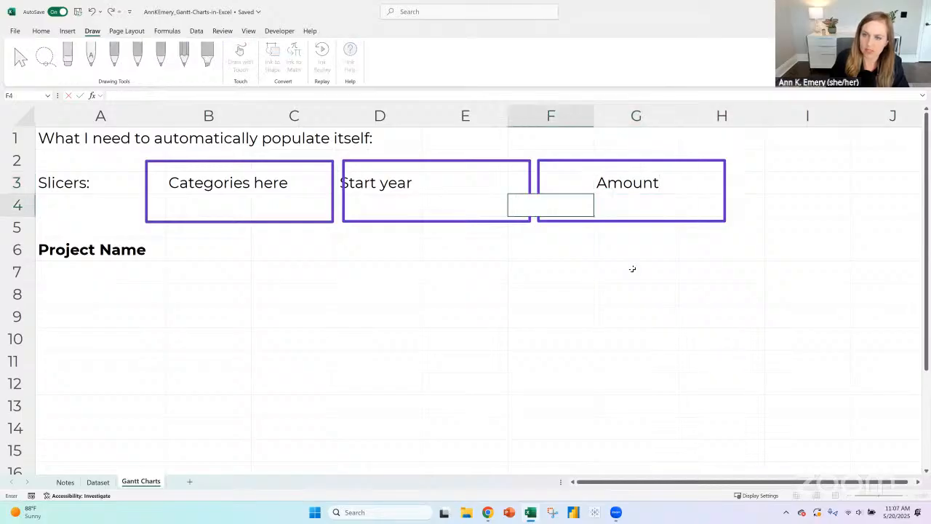
- Enter the note "(small, med, large)" in G4 below the Amount label
{"action": "key", "text": "Right"}
{"action": "type", "text": "(small"}
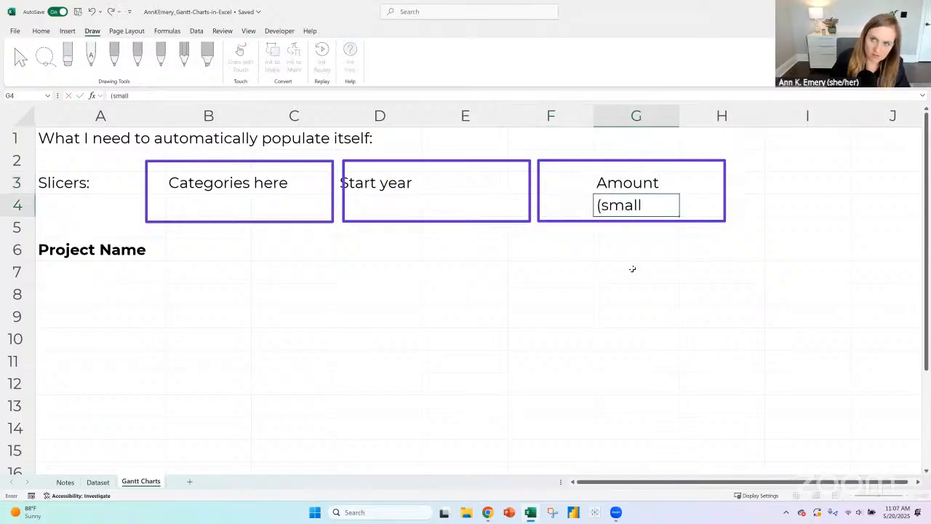
{"action": "type", "text": ", med, large)"}
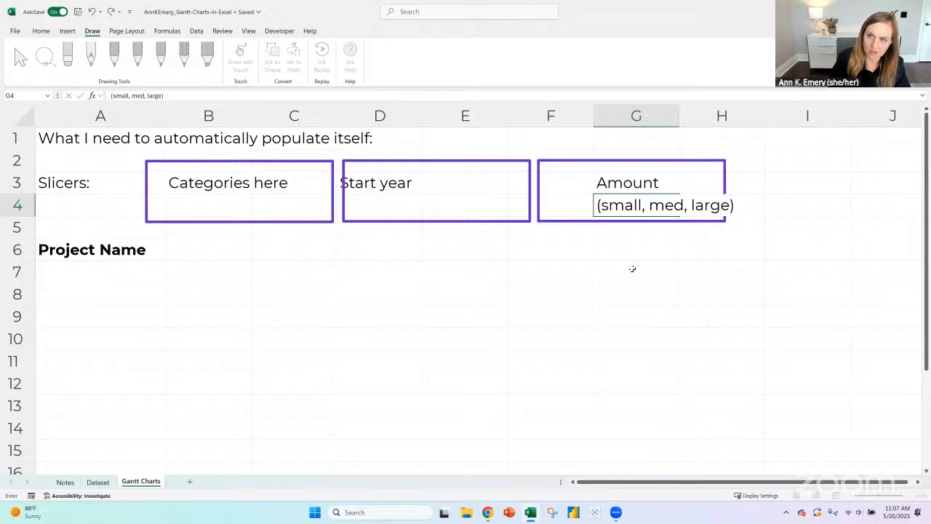
{"action": "key", "text": "Return"}
- Enter Jan 2015 in B6 and Feb 2015 in C6, and fill the monthly series along row 6 through Dec 2030
{"action": "left_click", "coordinate": [201, 248]}
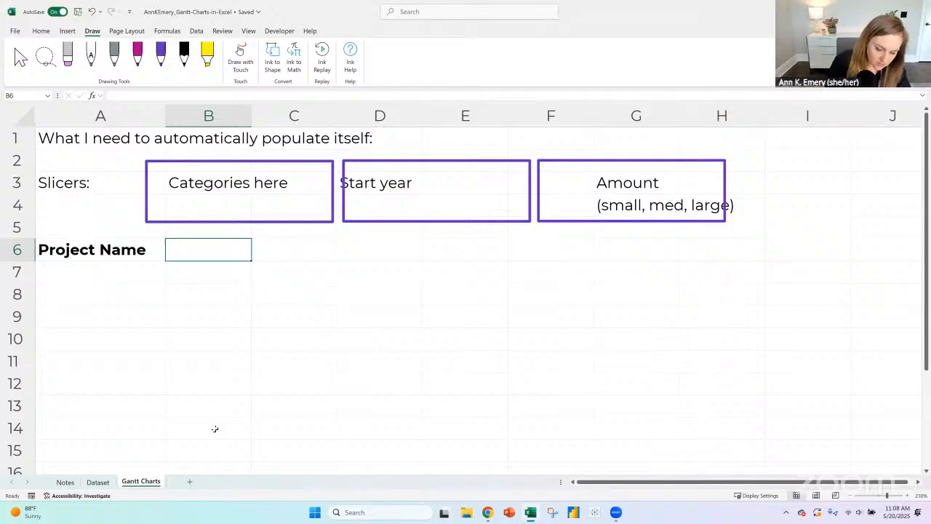
{"action": "type", "text": "J"}
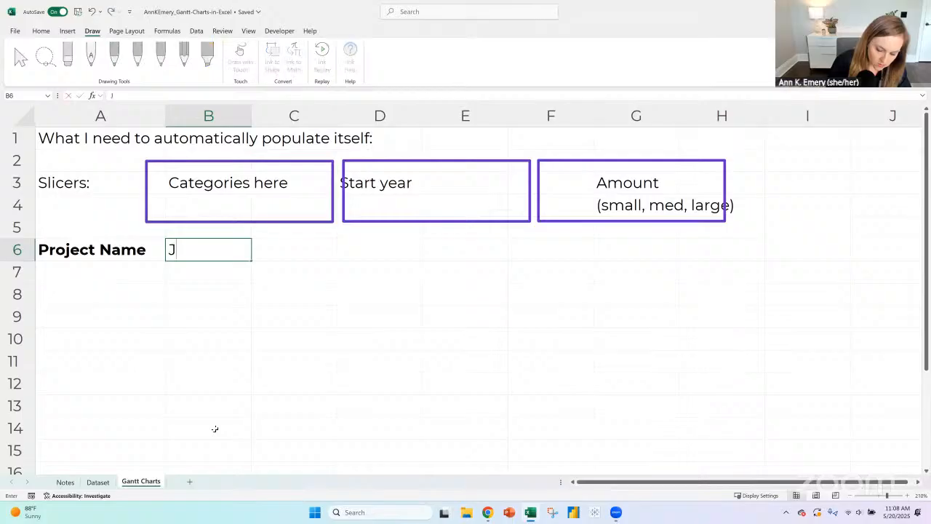
{"action": "type", "text": "an 2025"}
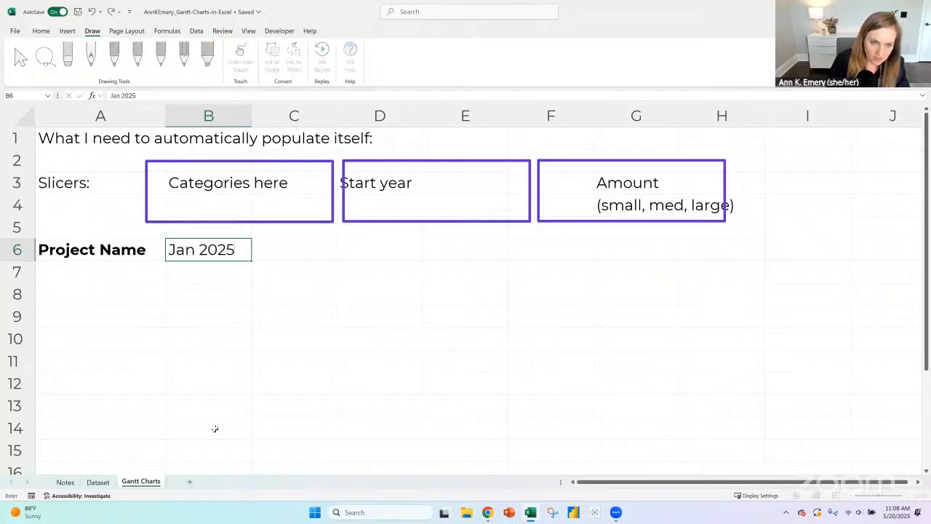
{"action": "key", "text": "BackSpace"}
{"action": "key", "text": "BackSpace"}
{"action": "type", "text": "15"}
{"action": "key", "text": "Tab"}
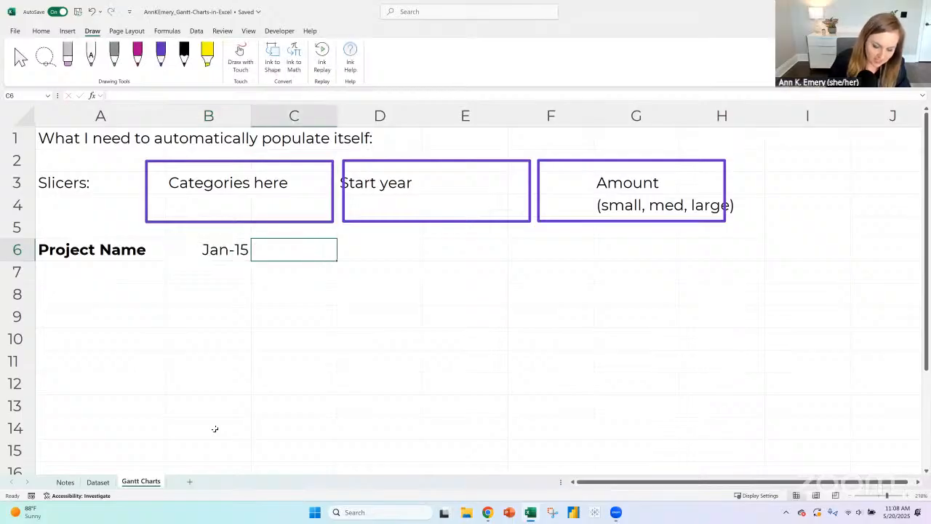
{"action": "type", "text": "Feb 2015"}
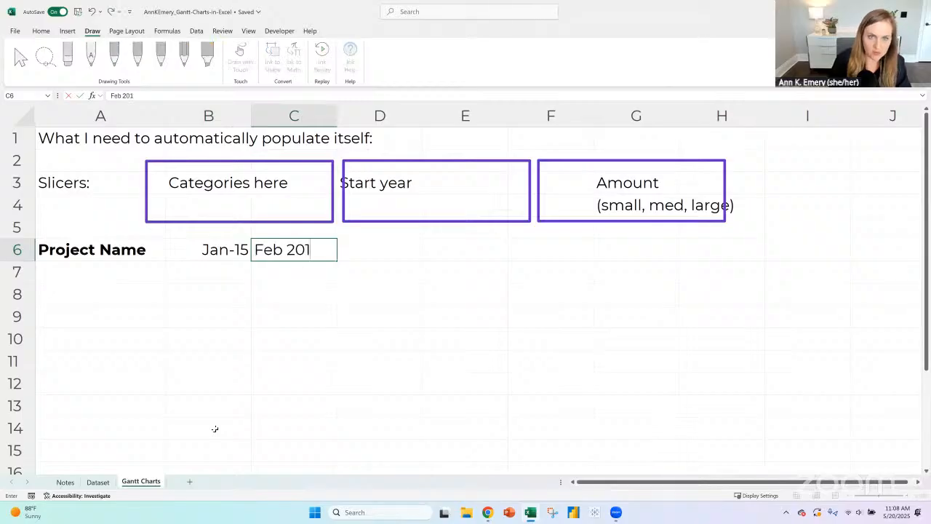
{"action": "key", "text": "Return"}
{"action": "left_click_drag", "start_coordinate": [224, 247], "coordinate": [430, 257]}
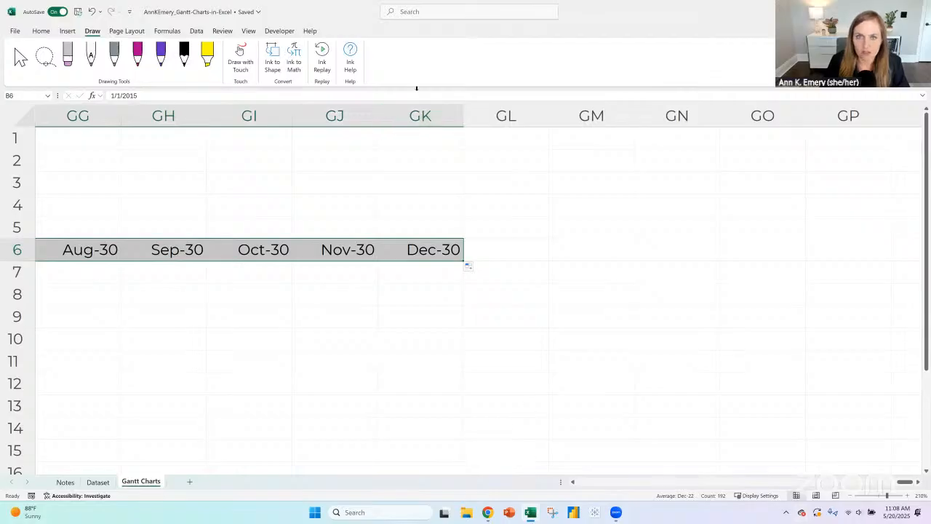
- Shrink all the sheet's columns to very narrow widths, and widen column A enough to show the project names
{"action": "left_click_drag", "start_coordinate": [906, 481], "coordinate": [472, 471]}
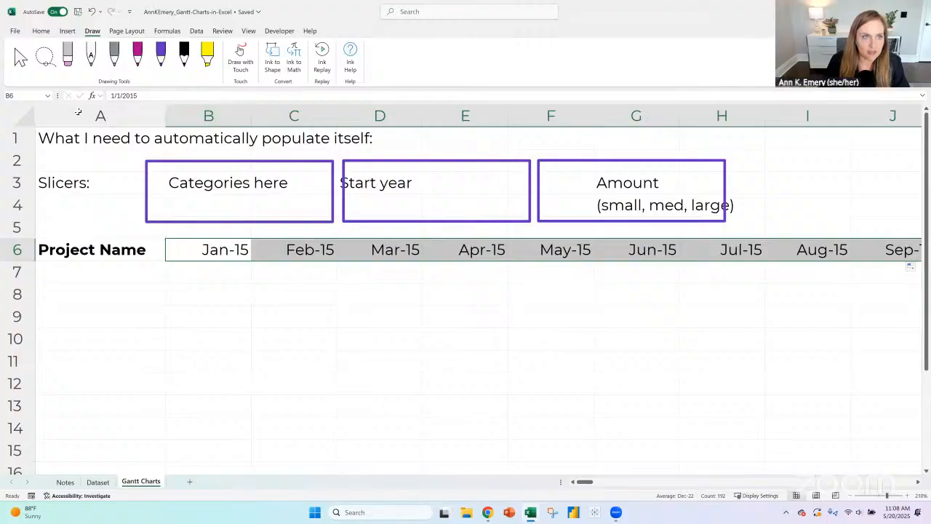
{"action": "left_click", "coordinate": [27, 114]}
{"action": "left_click_drag", "start_coordinate": [248, 111], "coordinate": [168, 112]}
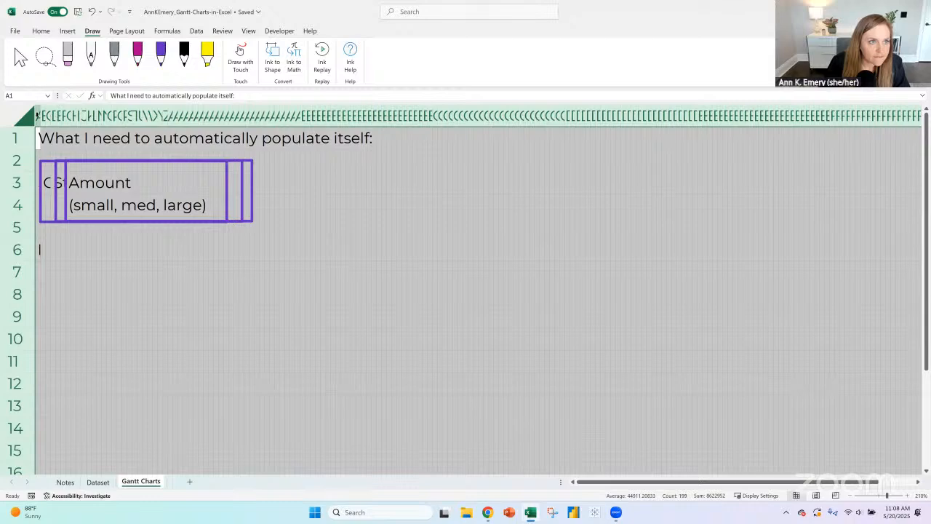
{"action": "left_click", "coordinate": [37, 117]}
{"action": "left_click_drag", "start_coordinate": [40, 117], "coordinate": [216, 119]}
- List the sample projects "Project A", "Project B" and "Project C" in A7 to A9
{"action": "left_click", "coordinate": [216, 271]}
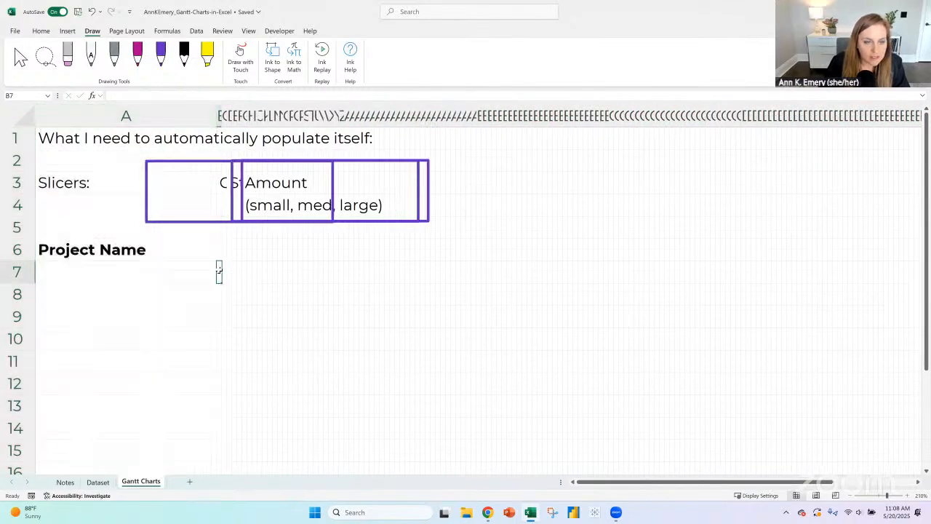
{"action": "type", "text": "Project A"}
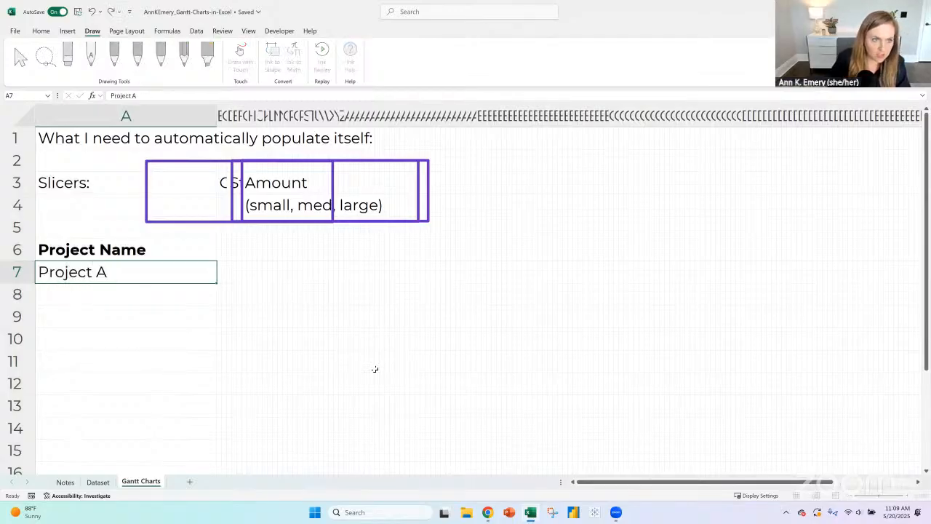
{"action": "key", "text": "Return"}
{"action": "type", "text": "Project B"}
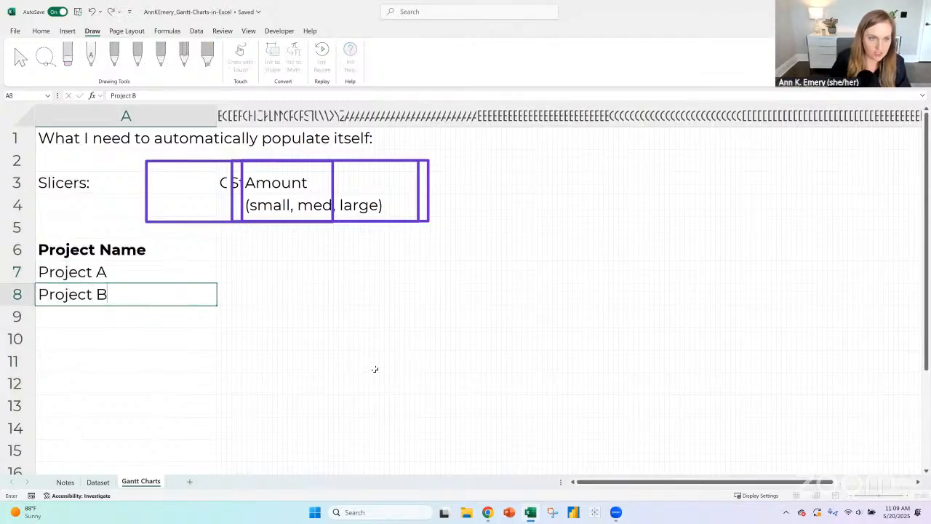
{"action": "key", "text": "Return"}
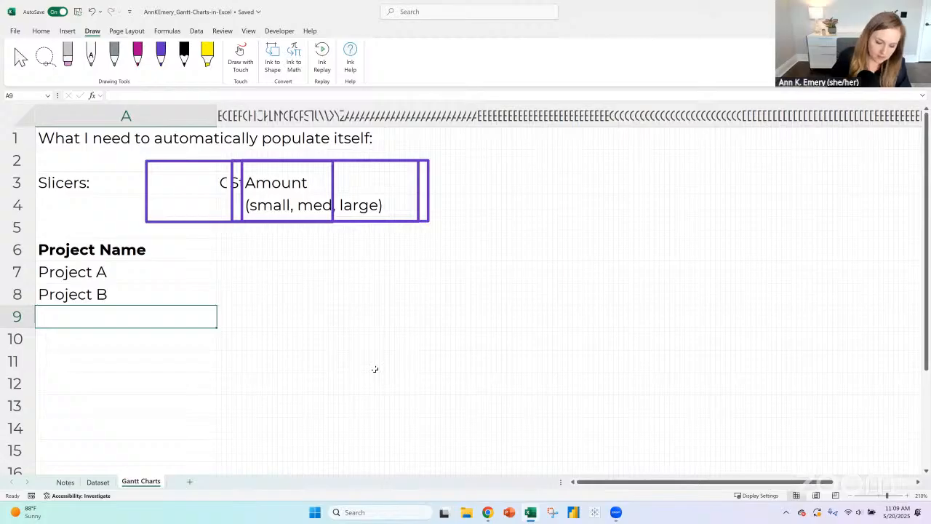
{"action": "type", "text": "Project C"}
{"action": "key", "text": "Return"}
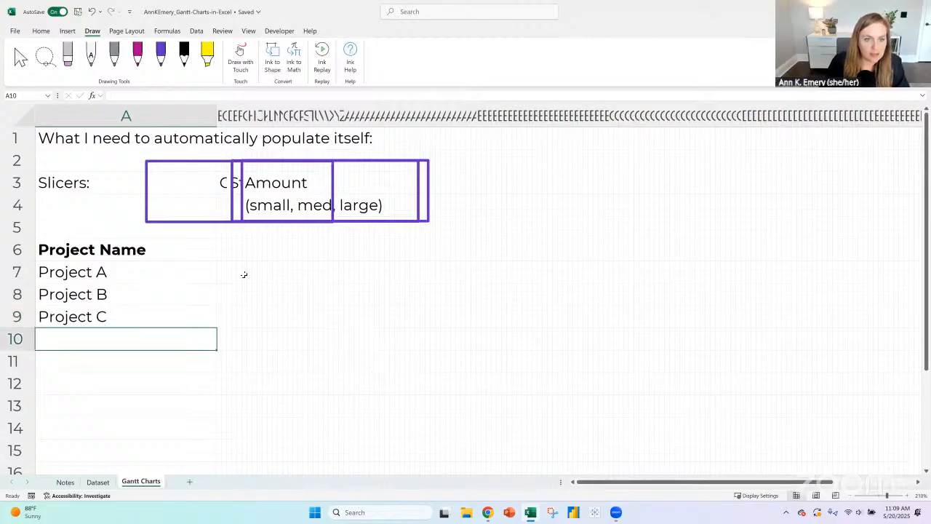
- Fill staggered cell ranges in rows 7, 8 and 9 with purple as sample Gantt bars for Projects A, B and C
{"action": "left_click_drag", "start_coordinate": [246, 275], "coordinate": [419, 272]}
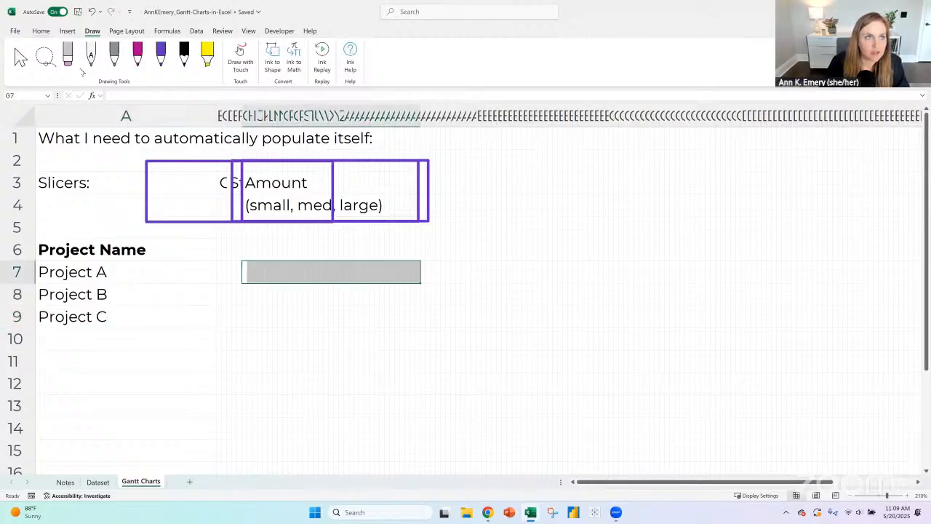
{"action": "left_click", "coordinate": [41, 31]}
{"action": "left_click", "coordinate": [166, 64]}
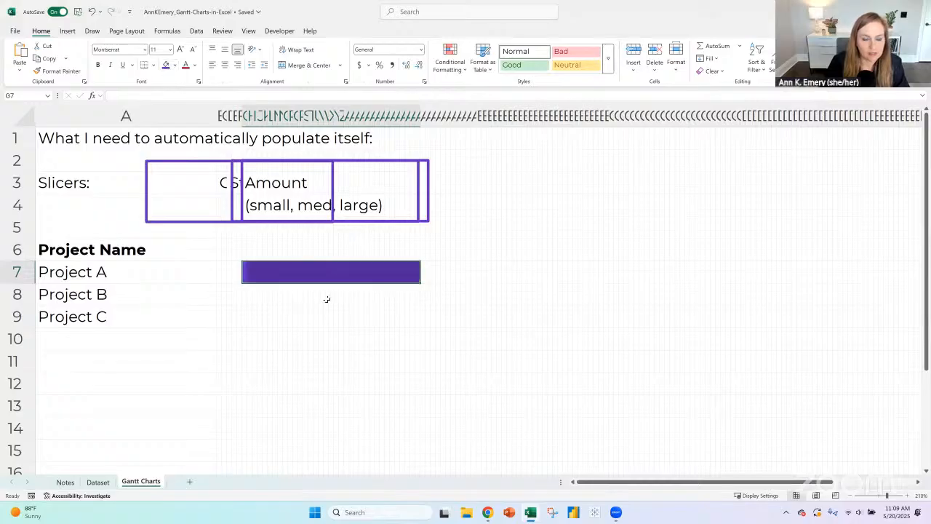
{"action": "left_click_drag", "start_coordinate": [327, 298], "coordinate": [509, 299]}
{"action": "left_click", "coordinate": [167, 64]}
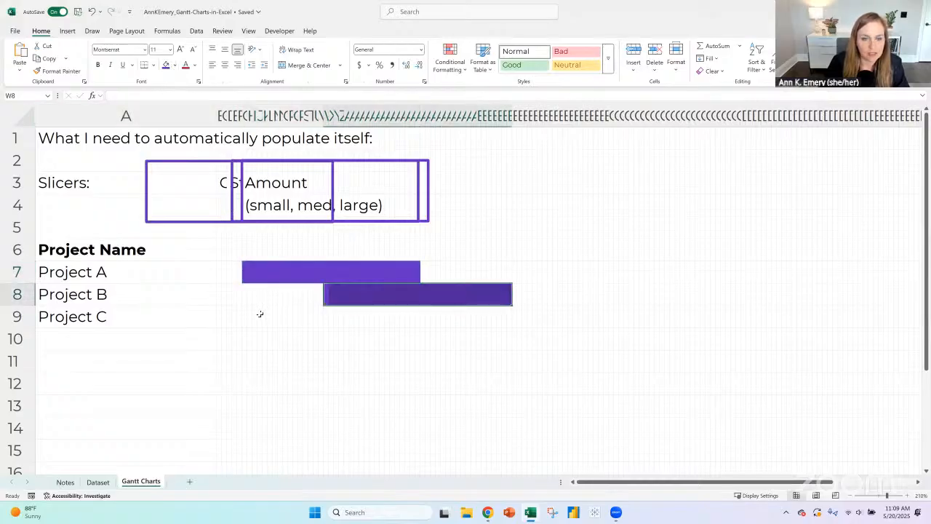
{"action": "left_click_drag", "start_coordinate": [260, 316], "coordinate": [379, 319]}
{"action": "left_click", "coordinate": [166, 65]}
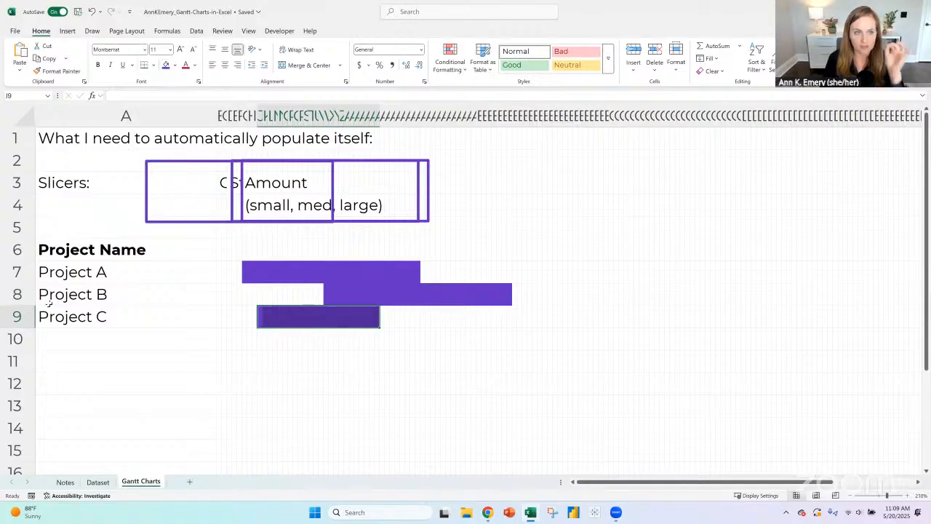
- Insert a row above Project A and enter the heading "Category" in A7
{"action": "left_click", "coordinate": [16, 271]}
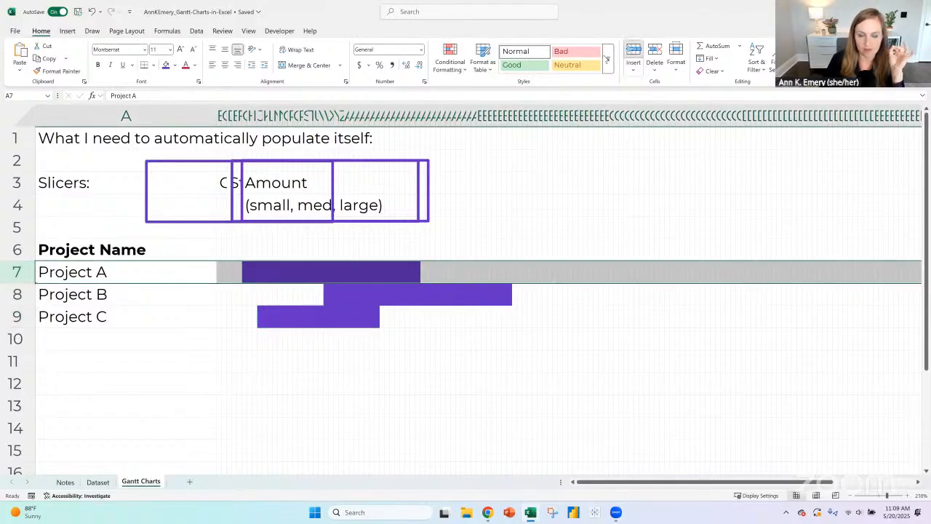
{"action": "left_click", "coordinate": [633, 51]}
{"action": "type", "text": "C"}
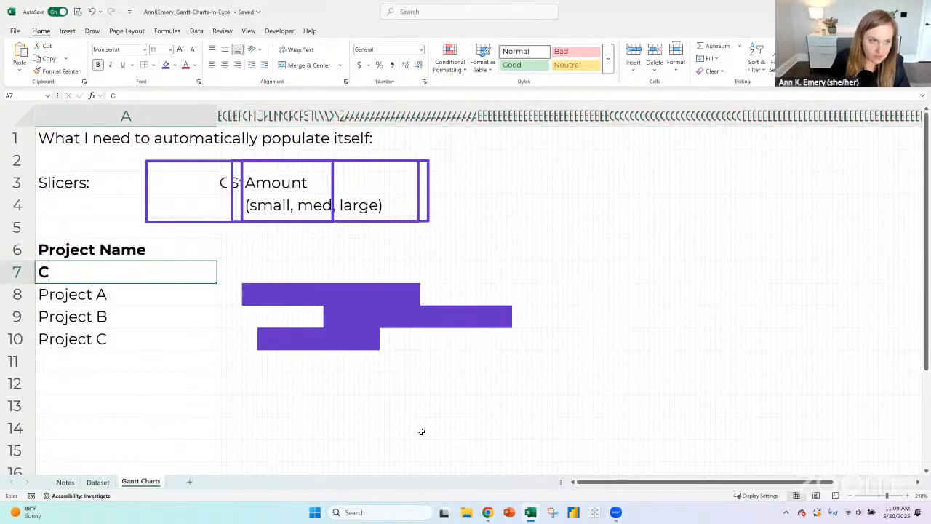
{"action": "type", "text": "ategory"}
{"action": "key", "text": "Return"}
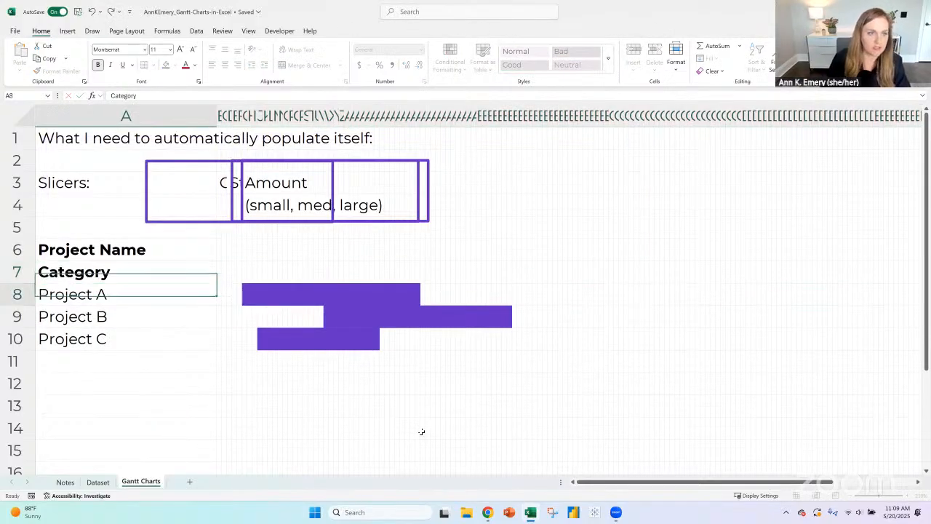
- Insert a blank row above the category heading and rename the heading in A8 as "Category A"
{"action": "left_click", "coordinate": [16, 271]}
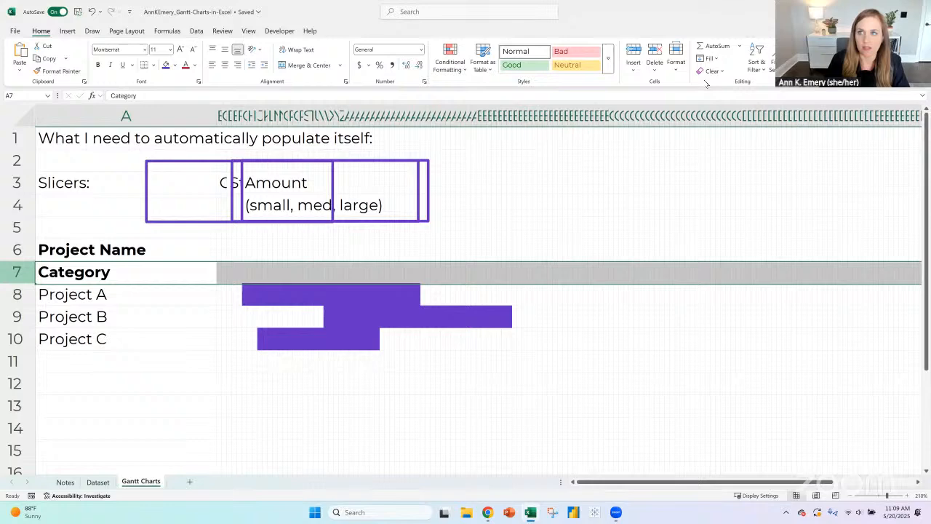
{"action": "left_click", "coordinate": [634, 51]}
{"action": "left_click", "coordinate": [137, 291]}
{"action": "type", "text": "Categ"}
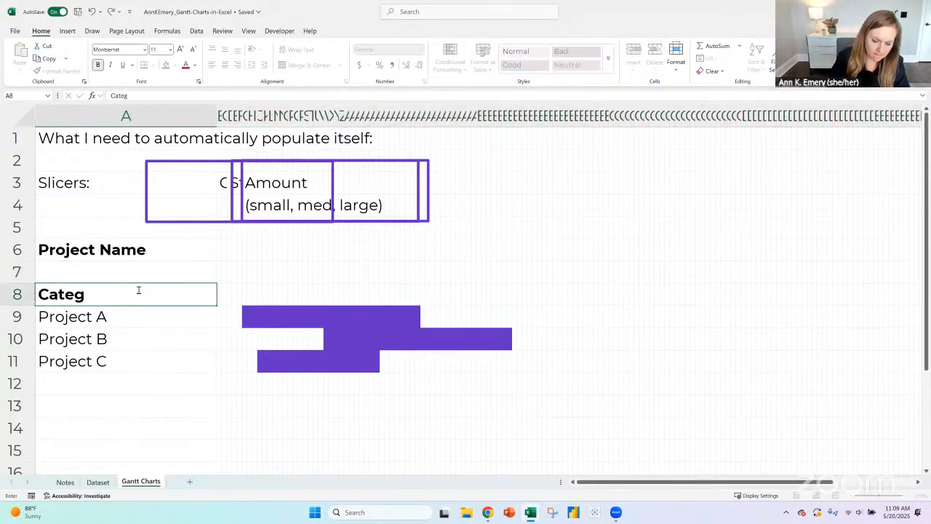
{"action": "type", "text": "ory A"}
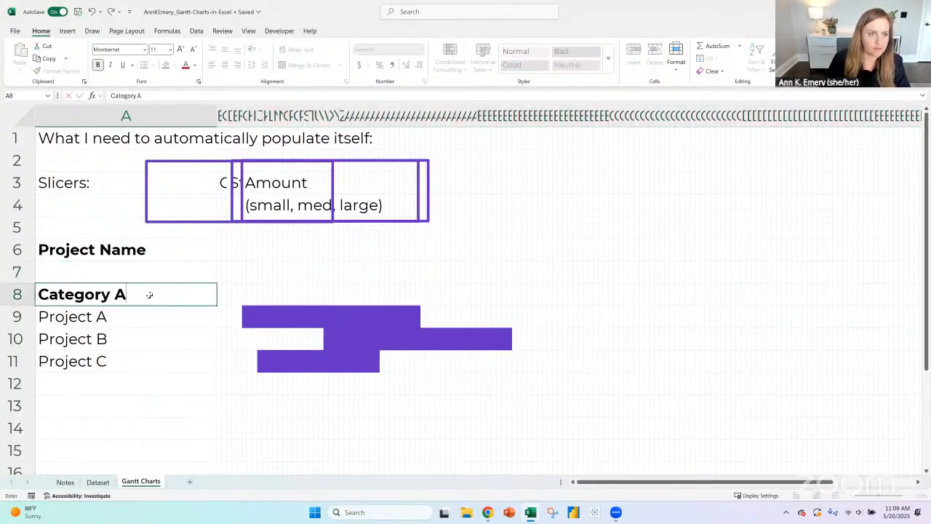
{"action": "key", "text": "Return"}
- Copy the Category A heading and its three project names from A8:A11 to A13
{"action": "left_click_drag", "start_coordinate": [149, 294], "coordinate": [139, 361]}
{"action": "key", "text": "ctrl+c"}
{"action": "left_click", "coordinate": [148, 406]}
{"action": "key", "text": "ctrl+v"}
{"action": "scroll", "coordinate": [134, 308], "scroll_direction": "down", "scroll_amount": 2}
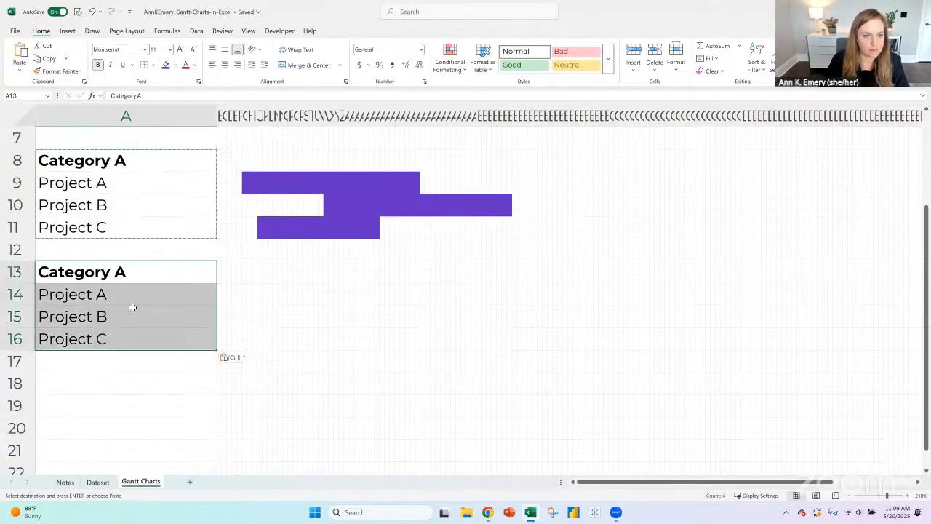
- Rename the copied heading in A13 as "Category C"
{"action": "left_click", "coordinate": [133, 272]}
{"action": "type", "text": "Category"}
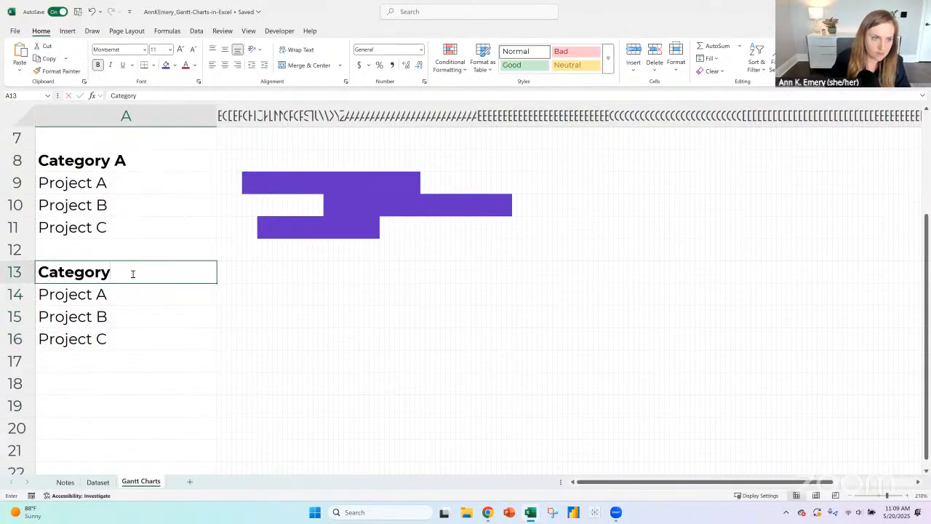
{"action": "type", "text": " C"}
{"action": "key", "text": "Return"}
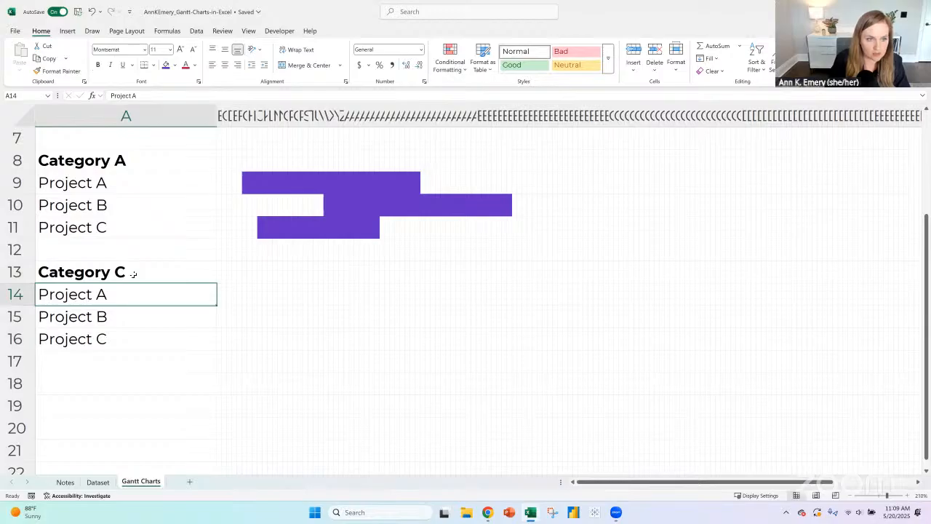
- Rename the copied projects in A14 to A16 as "Project D", "Project E" and "Project F"
{"action": "type", "text": "Project D"}
{"action": "key", "text": "Return"}
{"action": "type", "text": "Pro"}
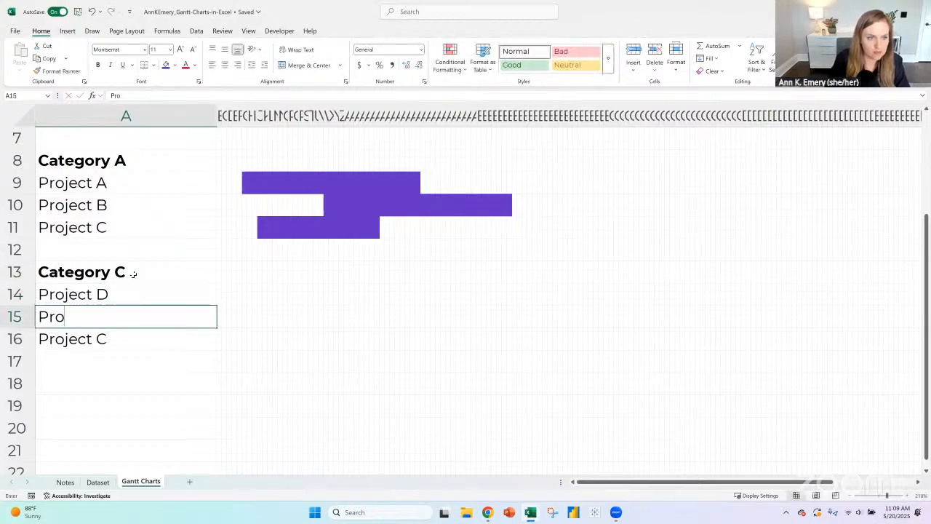
{"action": "type", "text": "ject E"}
{"action": "key", "text": "Return"}
{"action": "type", "text": "Pr"}
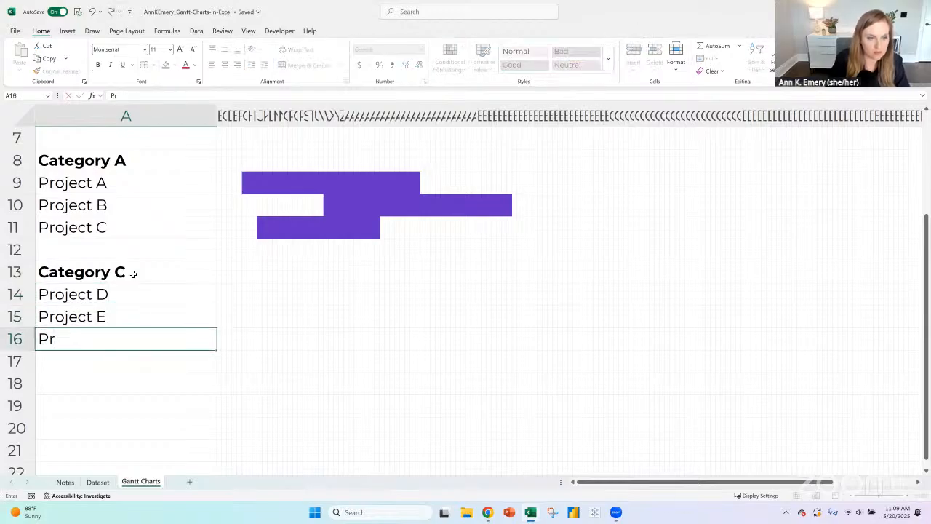
{"action": "type", "text": "oject F"}
{"action": "key", "text": "Return"}
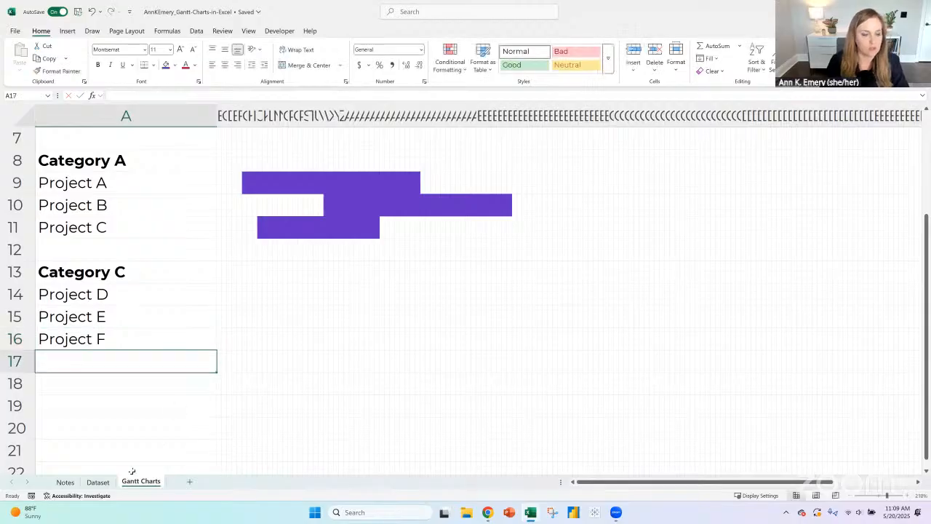
- Check the categories on the Dataset sheet, and change the heading in A13 of Gantt Charts to "Category B"
{"action": "left_click", "coordinate": [99, 482]}
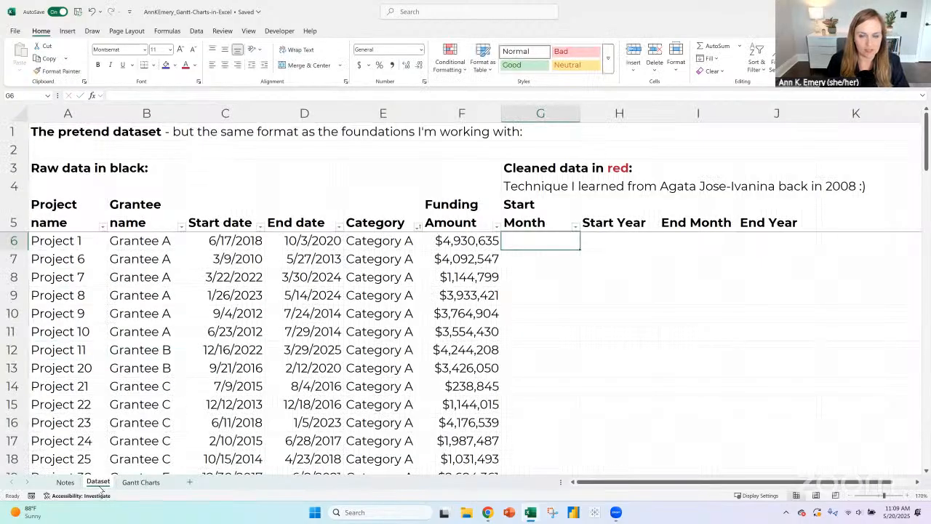
{"action": "left_click", "coordinate": [142, 482]}
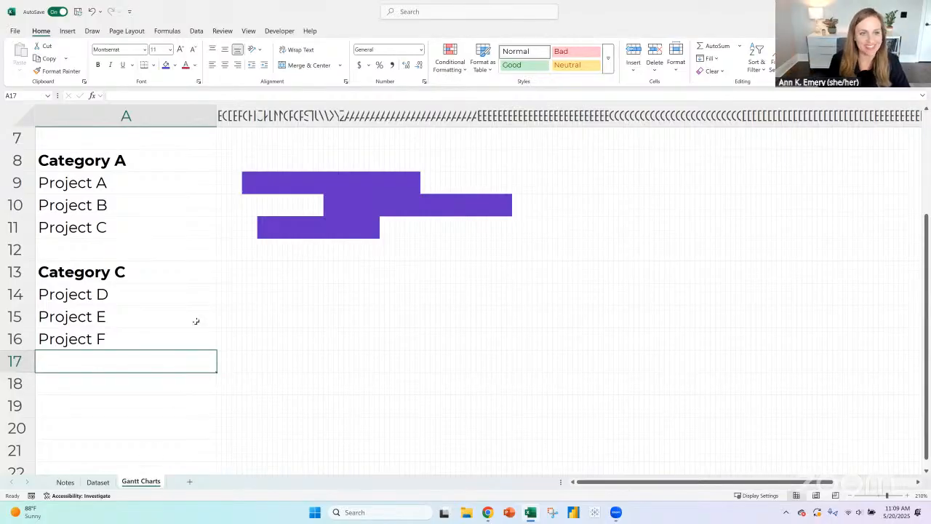
{"action": "scroll", "coordinate": [166, 301], "scroll_direction": "up", "scroll_amount": 2}
{"action": "double_click", "coordinate": [146, 404]}
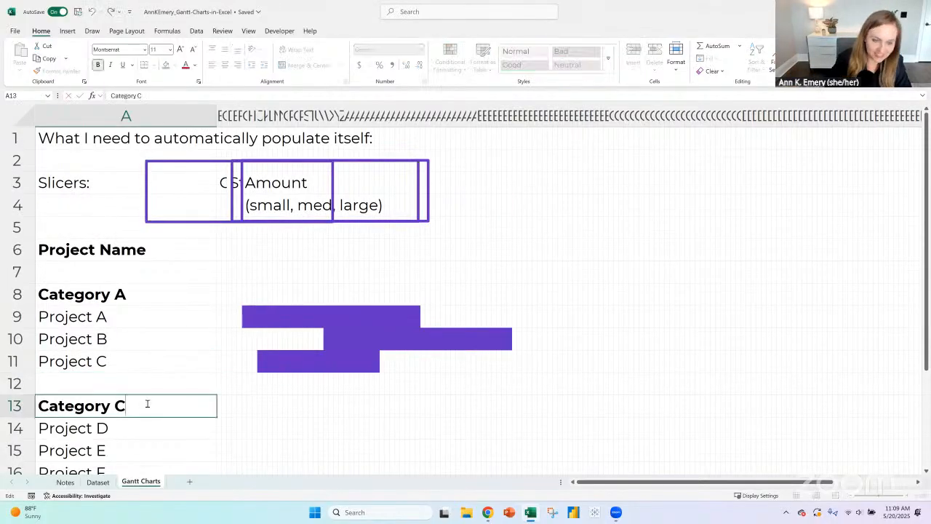
{"action": "key", "text": "BackSpace"}
{"action": "type", "text": "B"}
{"action": "key", "text": "Return"}
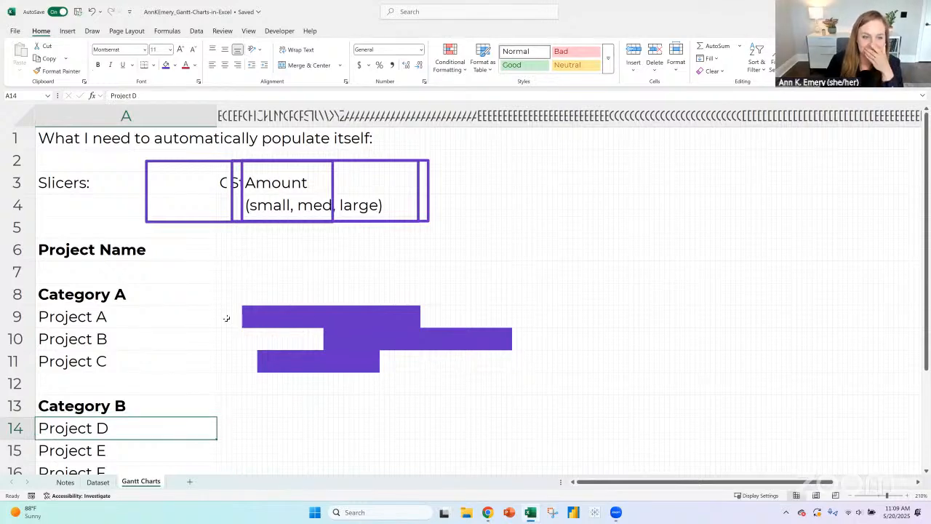
- Fill staggered cell ranges in rows 13 to 16 with blue as sample Gantt bars for Category B
{"action": "scroll", "coordinate": [245, 320], "scroll_direction": "down", "scroll_amount": 1}
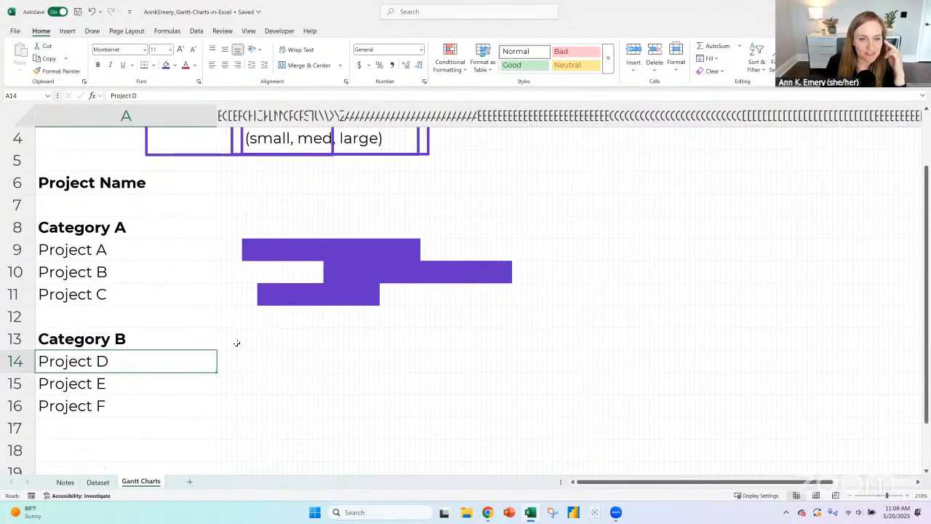
{"action": "left_click_drag", "start_coordinate": [236, 342], "coordinate": [317, 342]}
{"action": "left_click", "coordinate": [175, 65]}
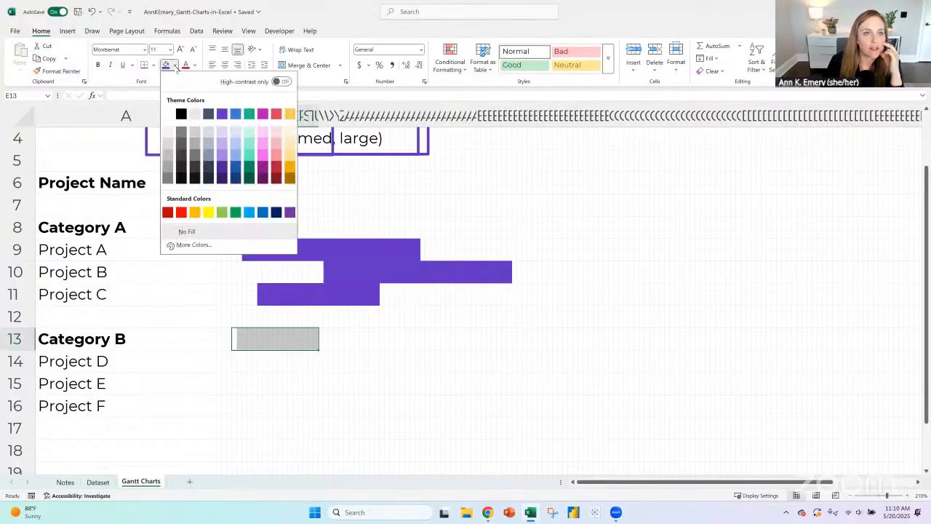
{"action": "left_click", "coordinate": [235, 115]}
{"action": "left_click_drag", "start_coordinate": [305, 364], "coordinate": [362, 362]}
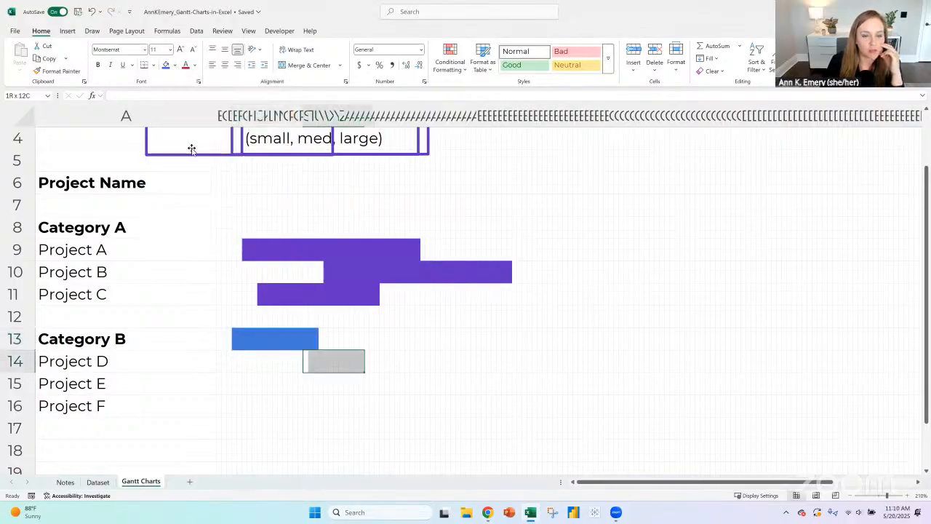
{"action": "left_click", "coordinate": [166, 65]}
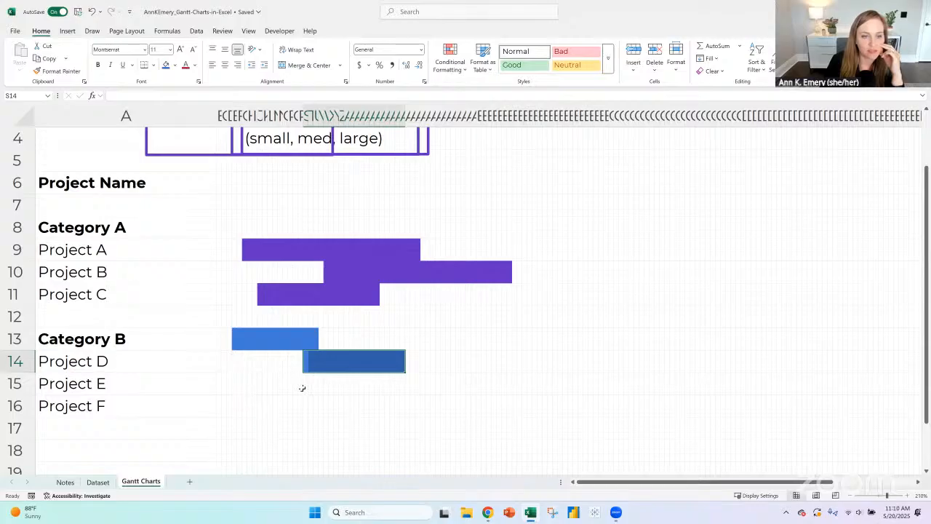
{"action": "left_click_drag", "start_coordinate": [256, 383], "coordinate": [340, 407]}
{"action": "left_click", "coordinate": [166, 65]}
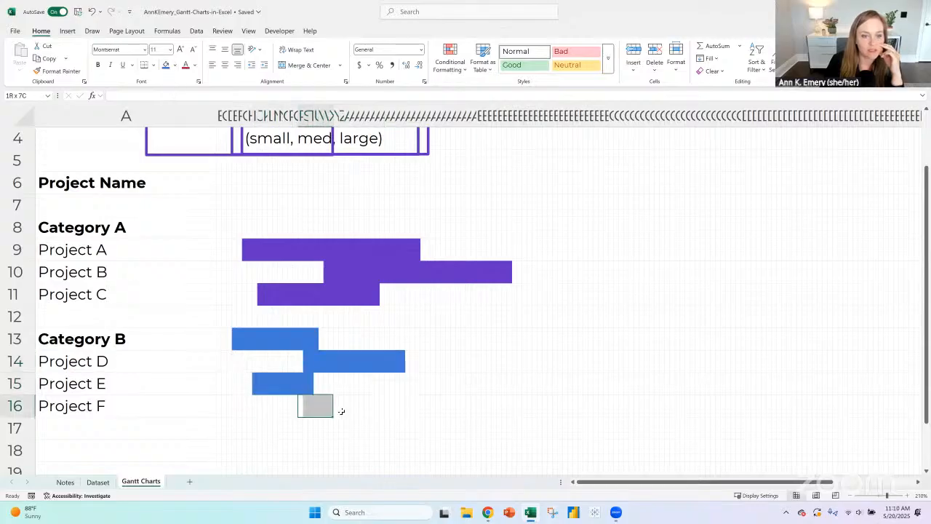
{"action": "left_click", "coordinate": [167, 65]}
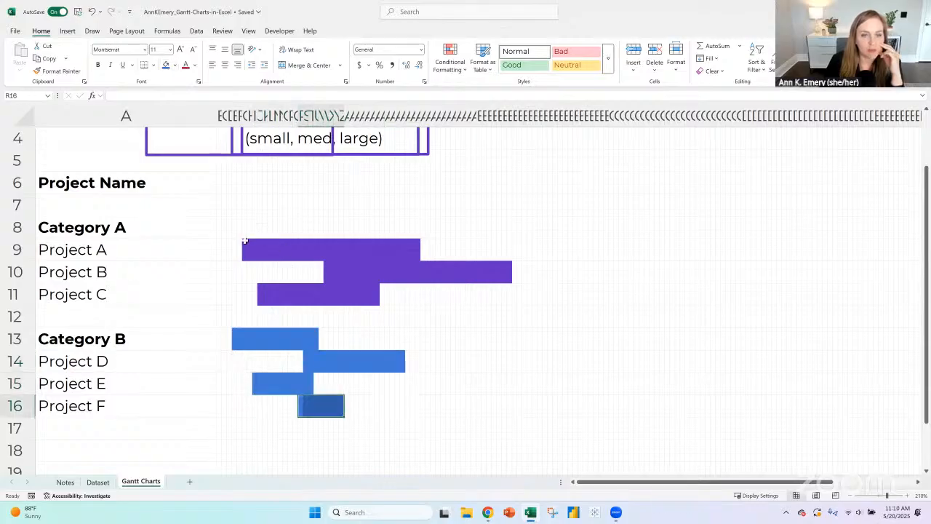
- Apply thick white inside horizontal borders to rows 8 through 16 to separate the Gantt bars
{"action": "left_click_drag", "start_coordinate": [17, 227], "coordinate": [15, 406]}
{"action": "left_click", "coordinate": [155, 65]}
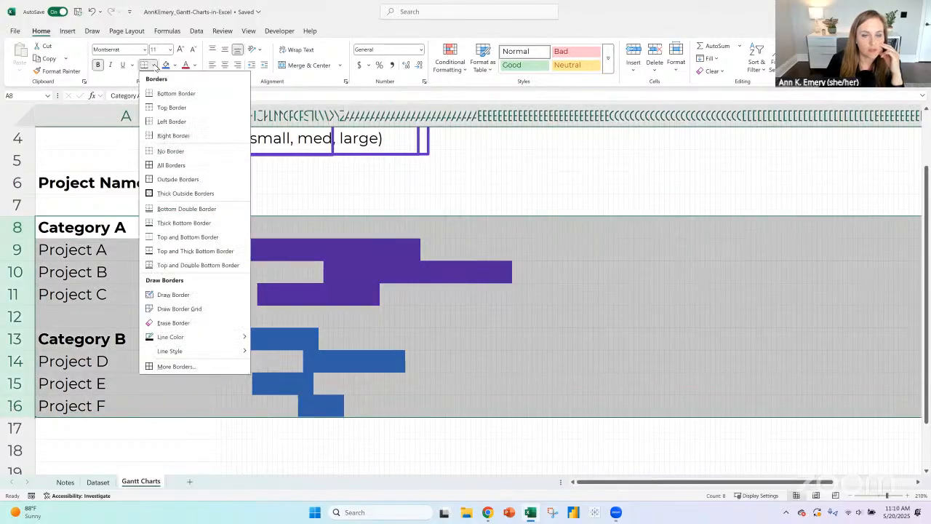
{"action": "left_click", "coordinate": [176, 367]}
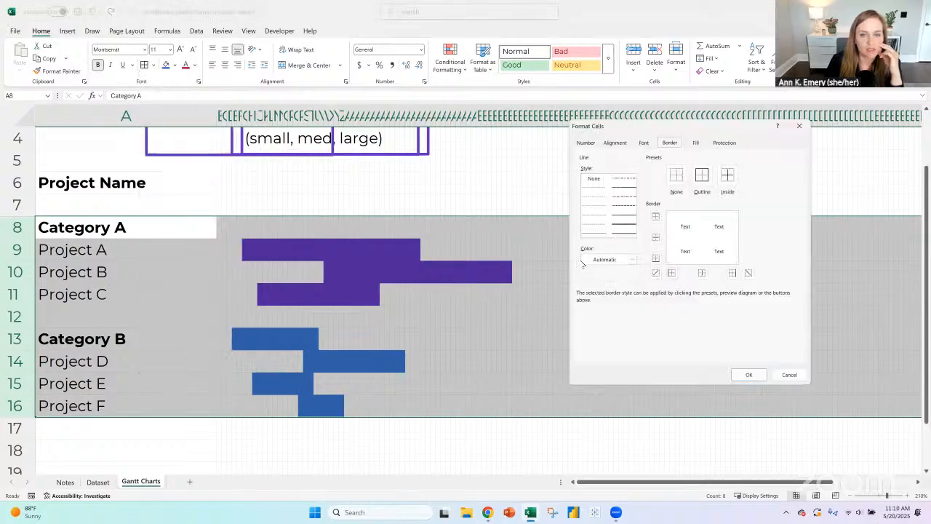
{"action": "left_click", "coordinate": [620, 226]}
{"action": "left_click", "coordinate": [631, 259]}
{"action": "left_click", "coordinate": [589, 302]}
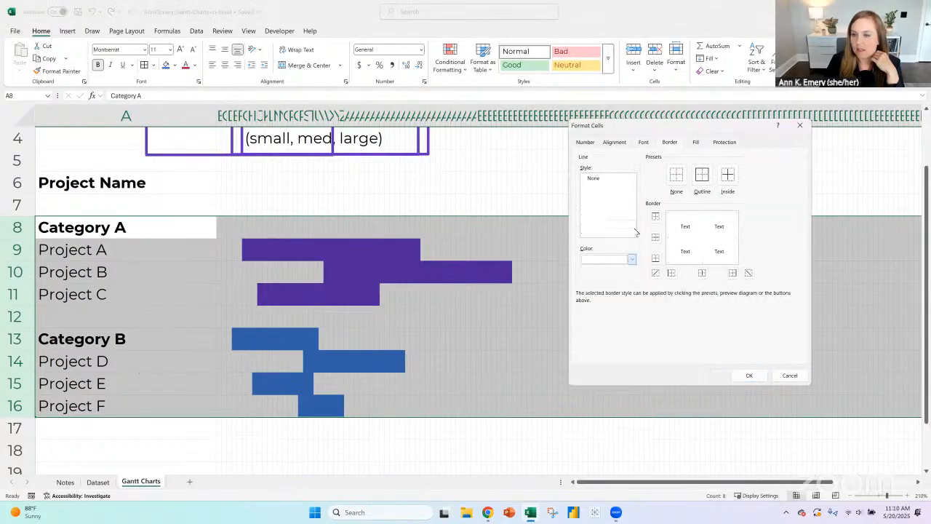
{"action": "left_click", "coordinate": [654, 239]}
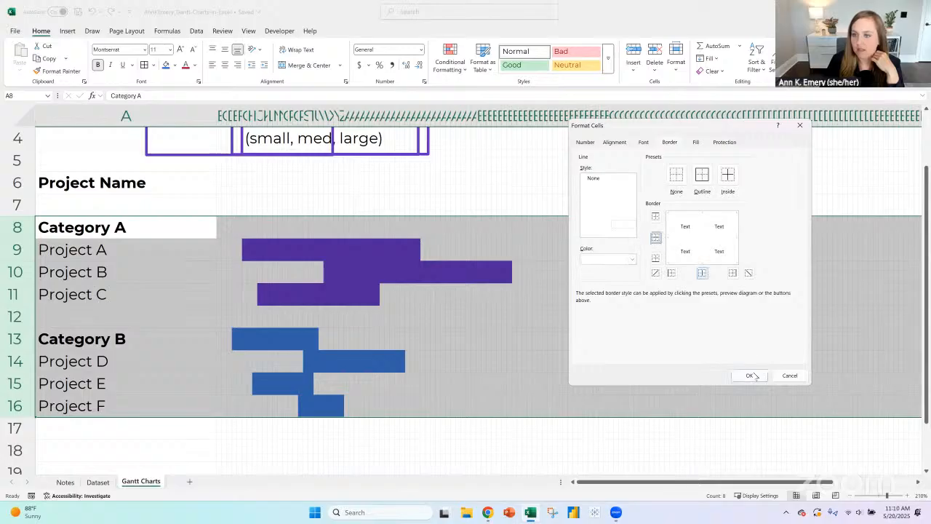
{"action": "left_click", "coordinate": [706, 414]}
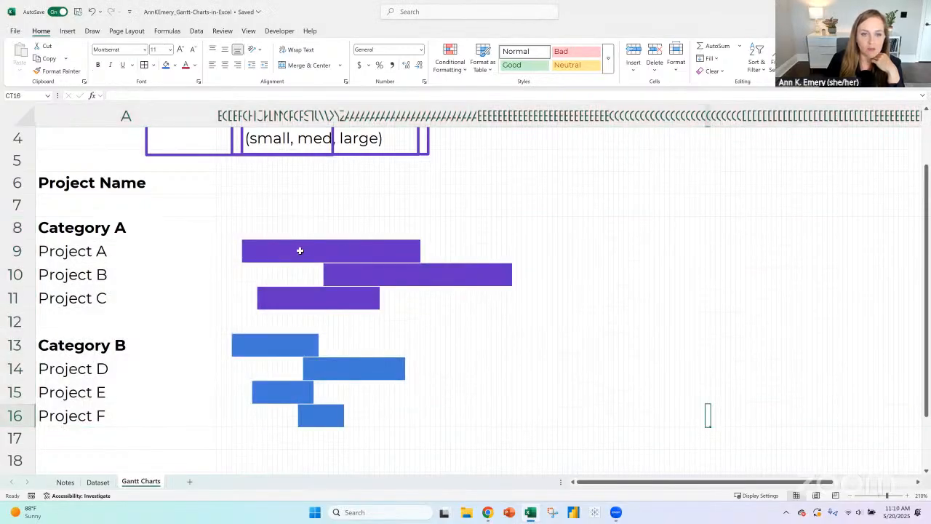
- Examine the start, middle and end cells of the purple Category A bars in rows 9 to 11
{"action": "left_click_drag", "start_coordinate": [300, 251], "coordinate": [371, 252]}
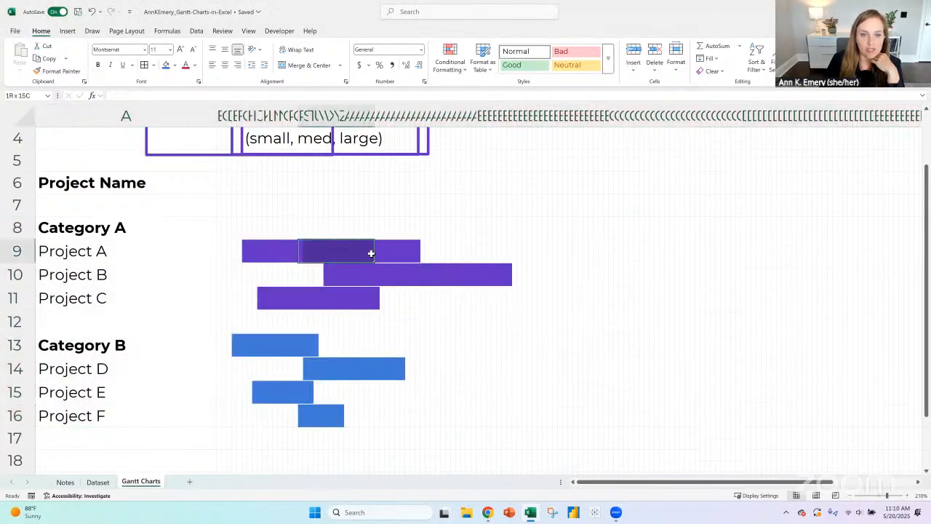
{"action": "left_click", "coordinate": [301, 245]}
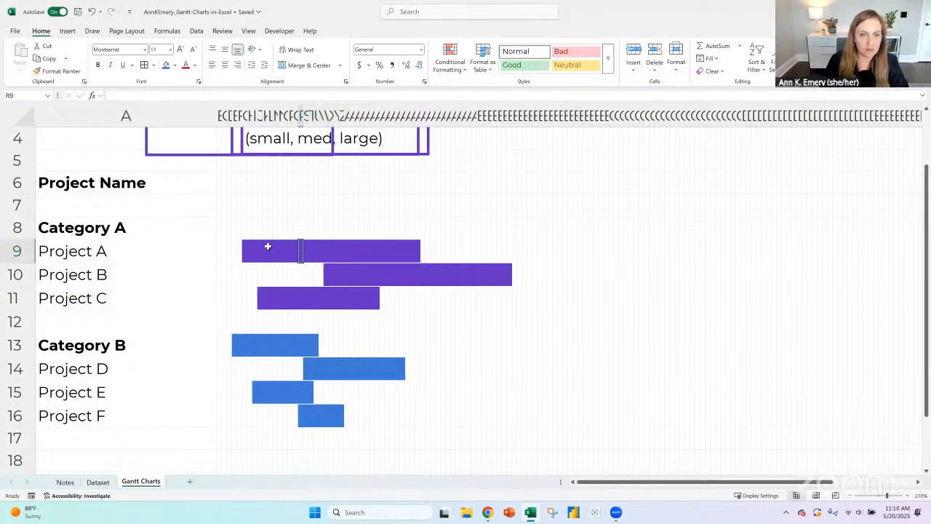
{"action": "left_click", "coordinate": [245, 250]}
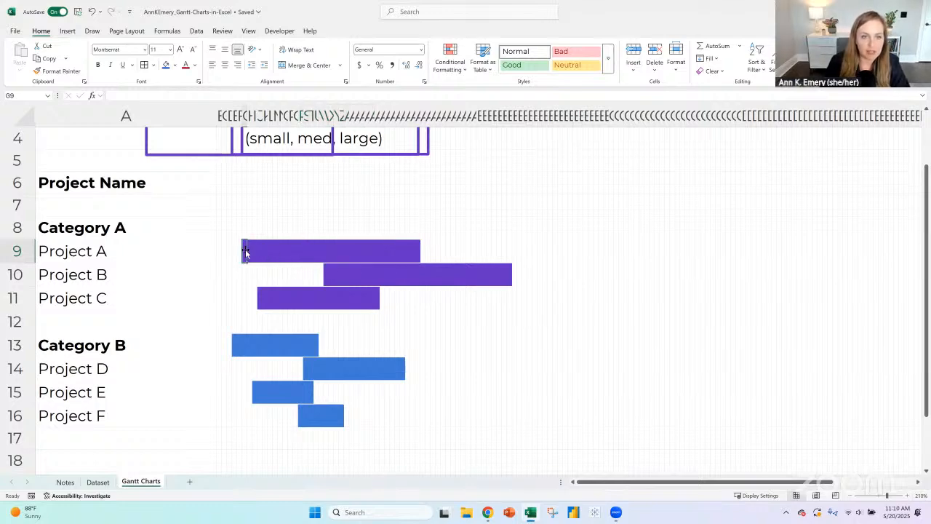
{"action": "left_click", "coordinate": [324, 272]}
{"action": "left_click", "coordinate": [260, 298]}
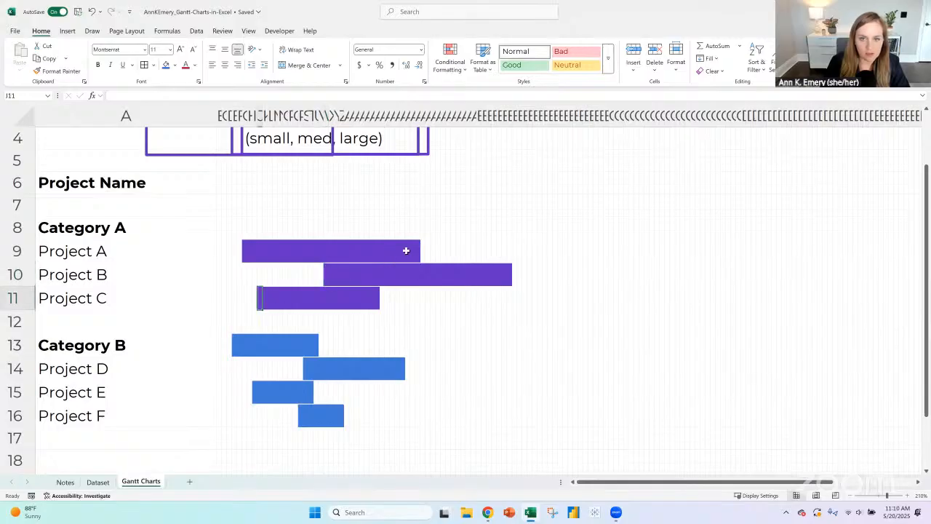
{"action": "left_click", "coordinate": [416, 251]}
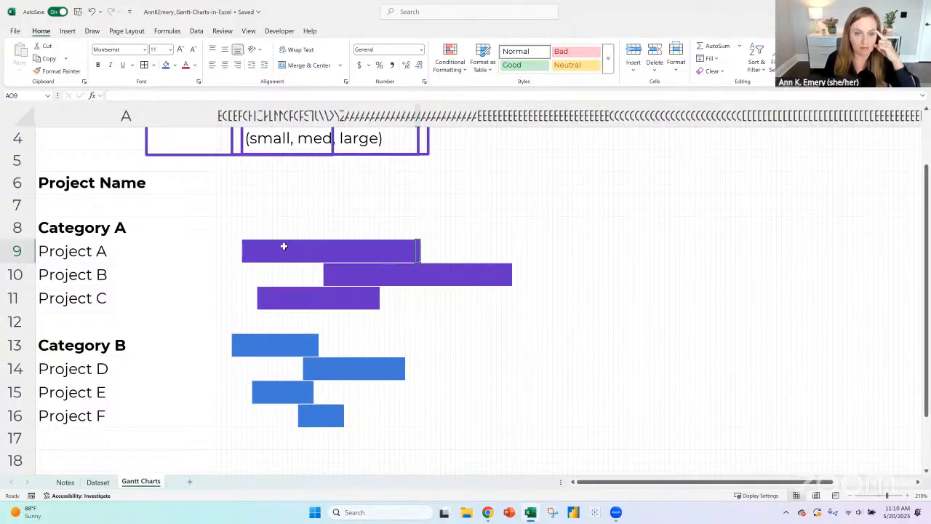
{"action": "left_click", "coordinate": [320, 251]}
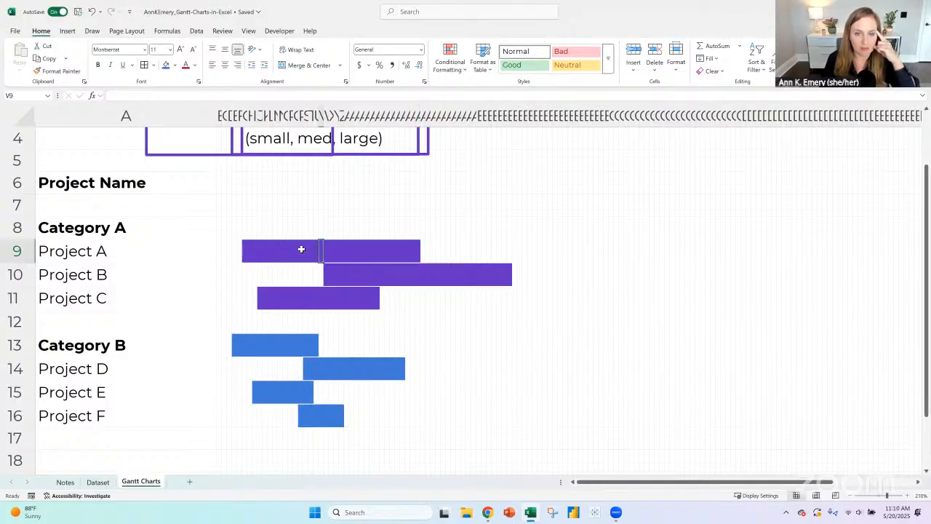
{"action": "left_click_drag", "start_coordinate": [302, 250], "coordinate": [345, 251]}
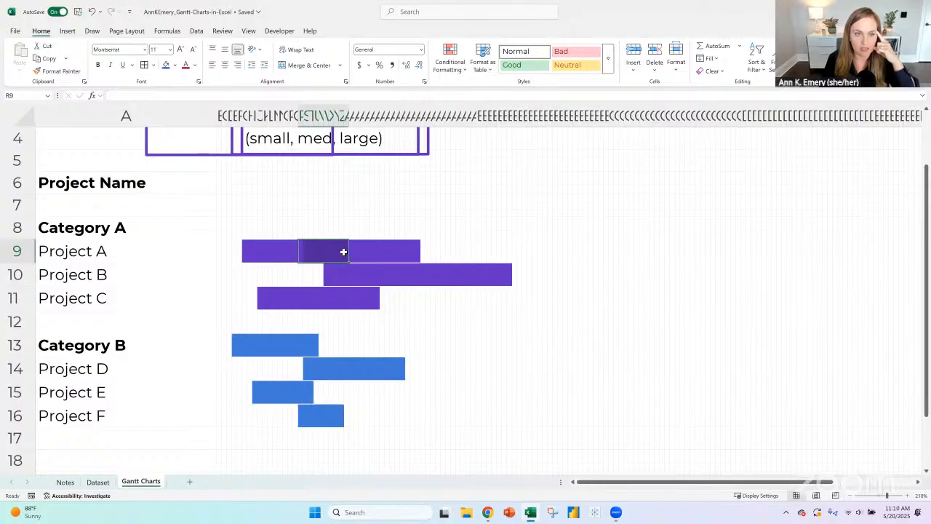
{"action": "left_click", "coordinate": [244, 250]}
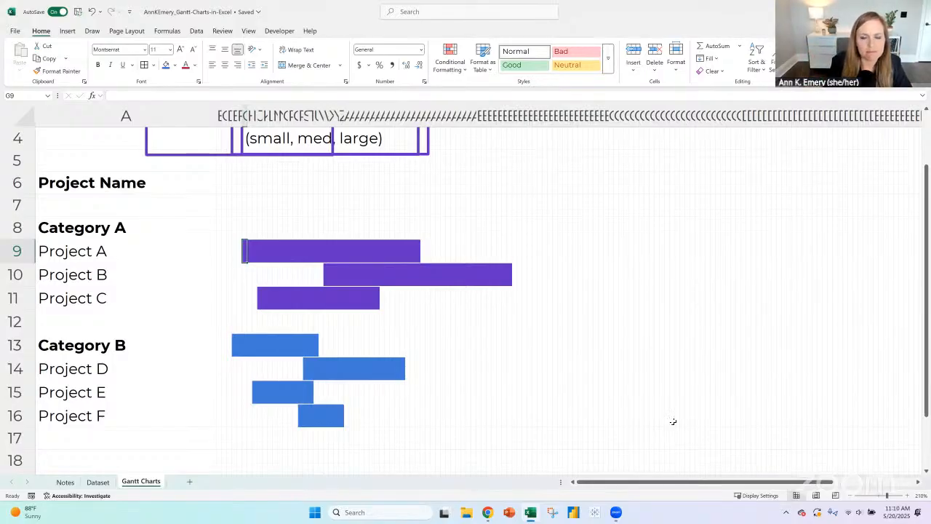
{"action": "left_click", "coordinate": [218, 251]}
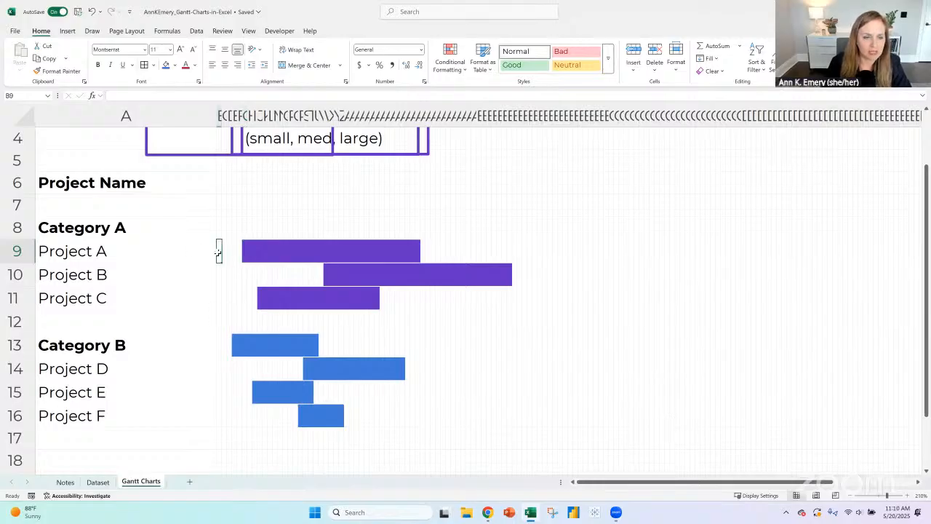
{"action": "left_click", "coordinate": [218, 341]}
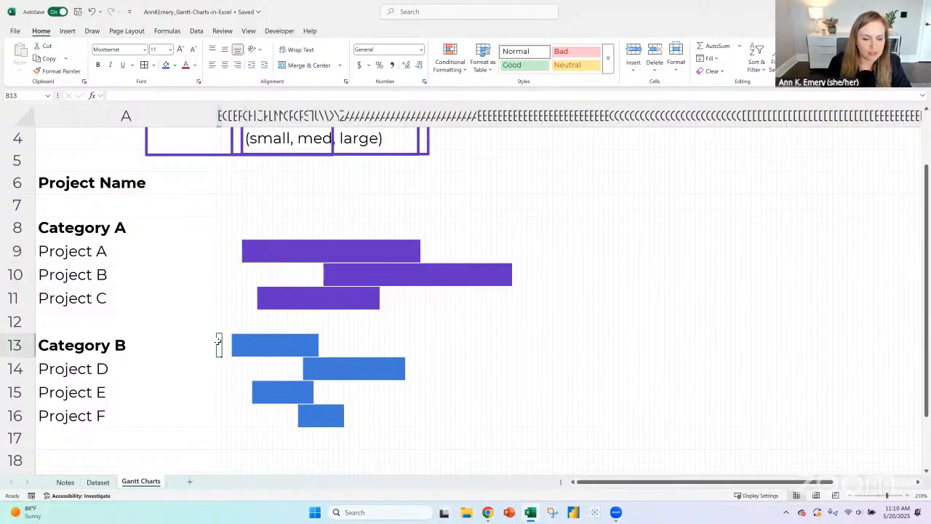
{"action": "left_click", "coordinate": [244, 251]}
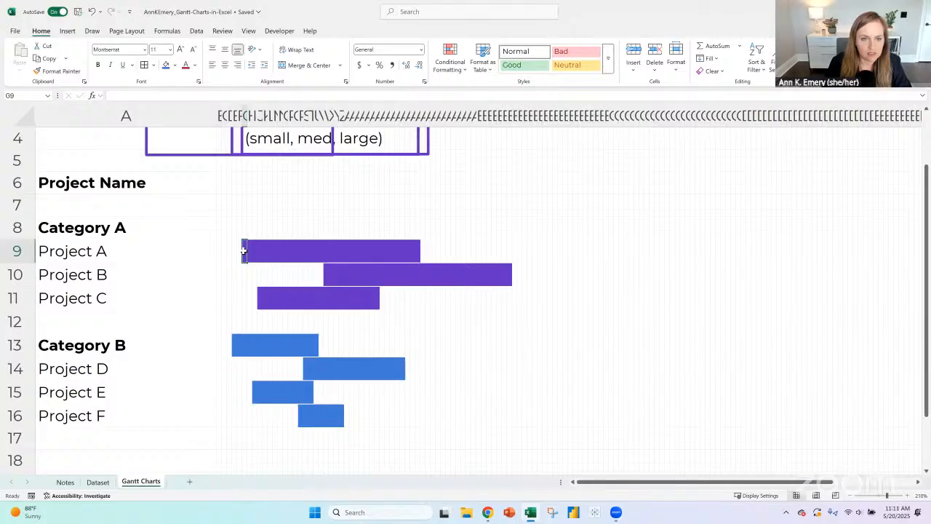
{"action": "left_click_drag", "start_coordinate": [244, 251], "coordinate": [342, 250]}
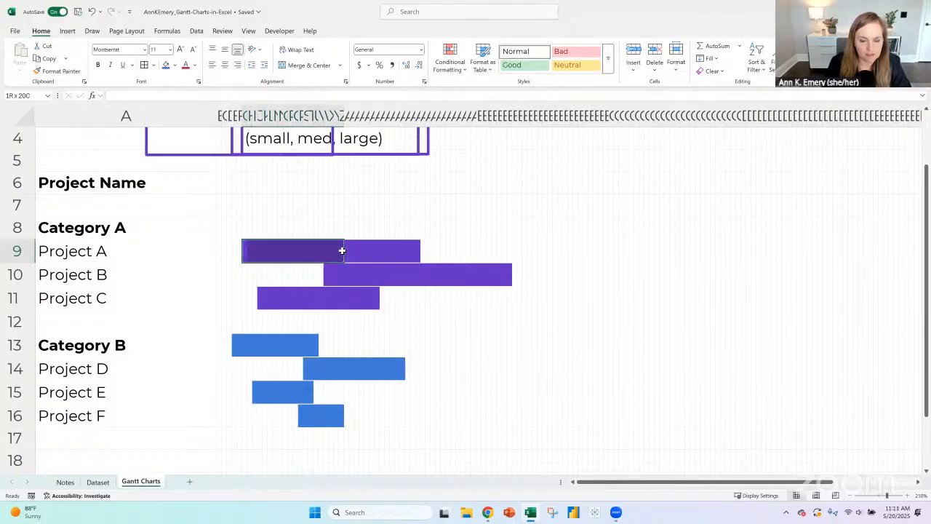
{"action": "left_click_drag", "start_coordinate": [244, 250], "coordinate": [356, 246]}
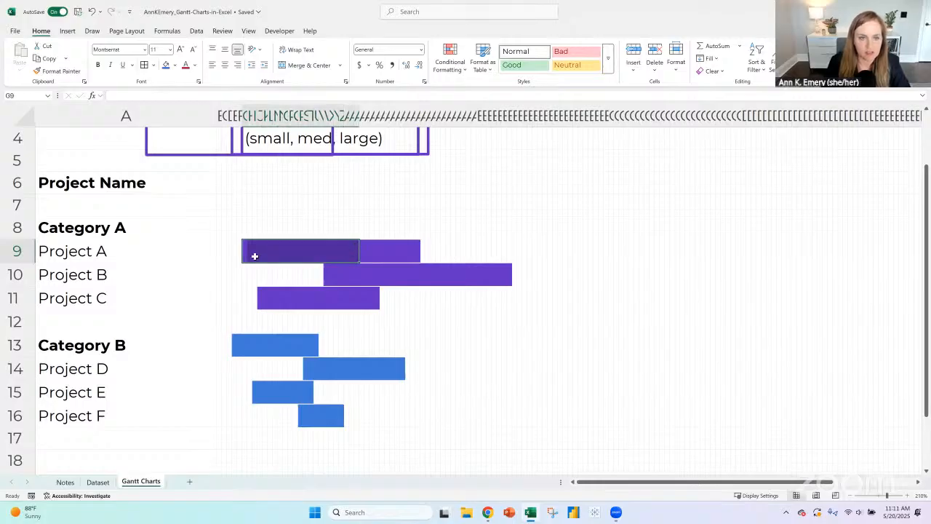
- Insert a new column B before the monthly columns and enter the heading "Amount" in B6
{"action": "left_click", "coordinate": [216, 250]}
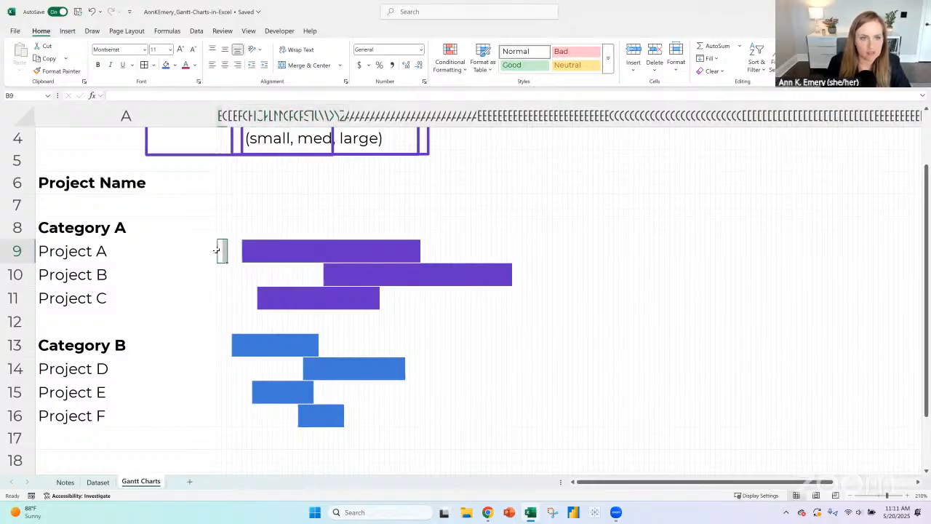
{"action": "left_click", "coordinate": [220, 116]}
{"action": "left_click", "coordinate": [632, 53]}
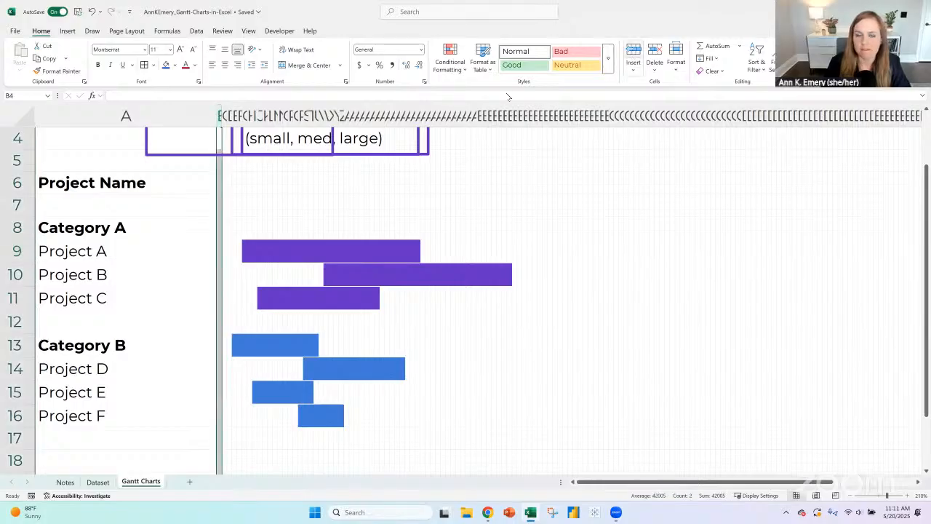
{"action": "left_click", "coordinate": [229, 184]}
{"action": "type", "text": "Amount"}
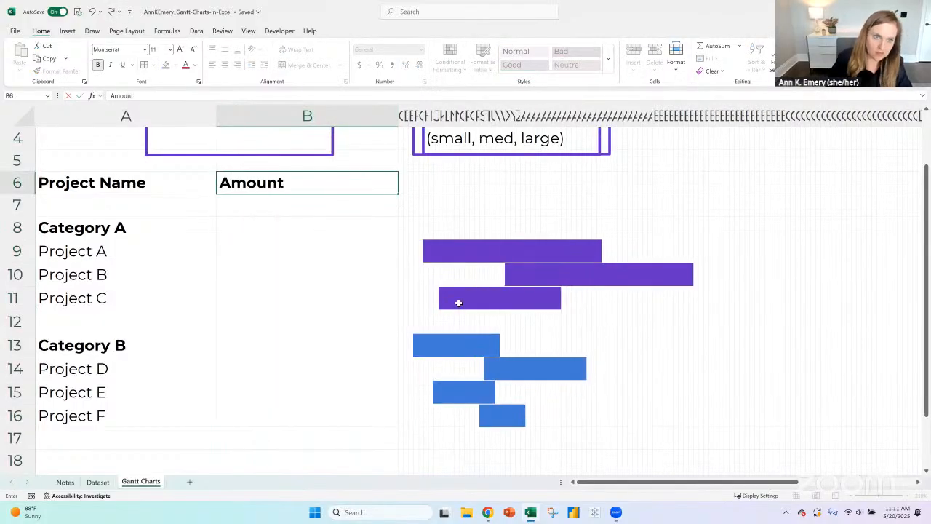
{"action": "key", "text": "Return"}
- Enter sample amounts of $1, $2 and $3 for Projects A, B and C in B9 to B11
{"action": "left_click", "coordinate": [236, 252]}
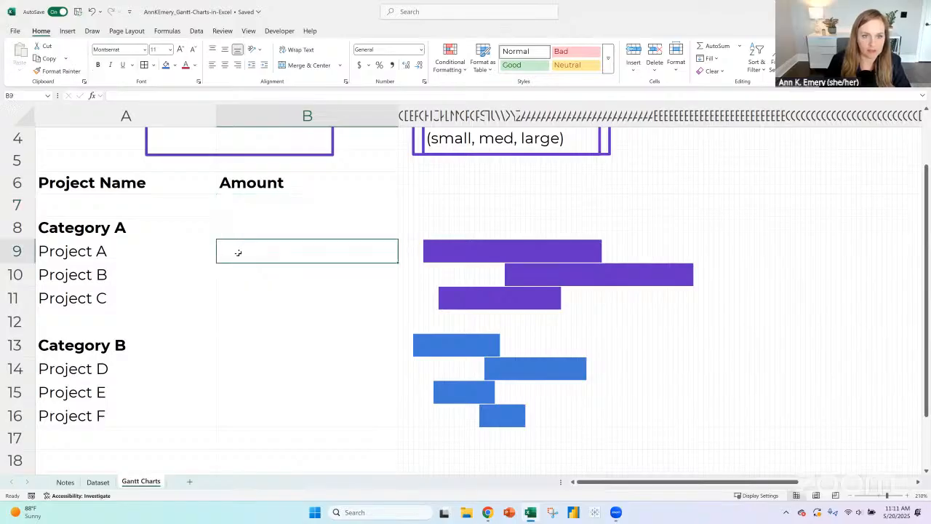
{"action": "type", "text": "$"}
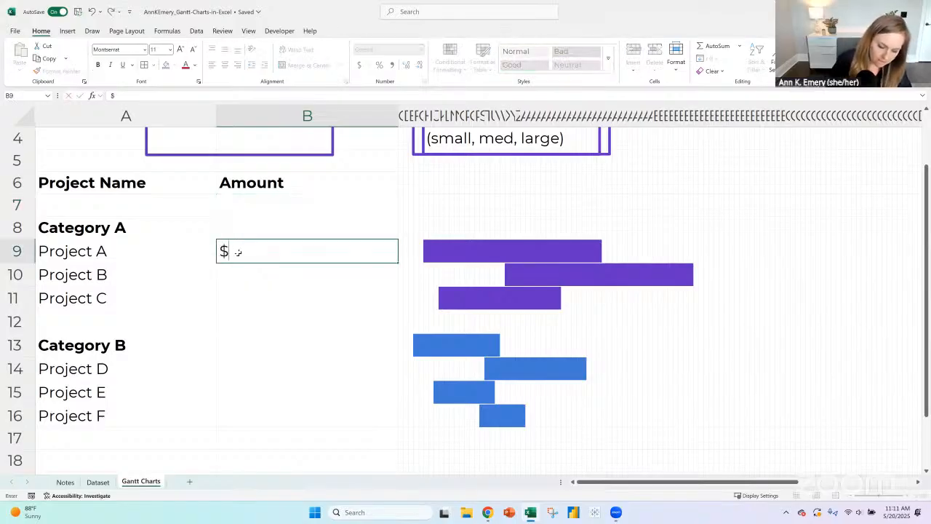
{"action": "type", "text": "1"}
{"action": "key", "text": "Return"}
{"action": "type", "text": "$2"}
{"action": "key", "text": "Return"}
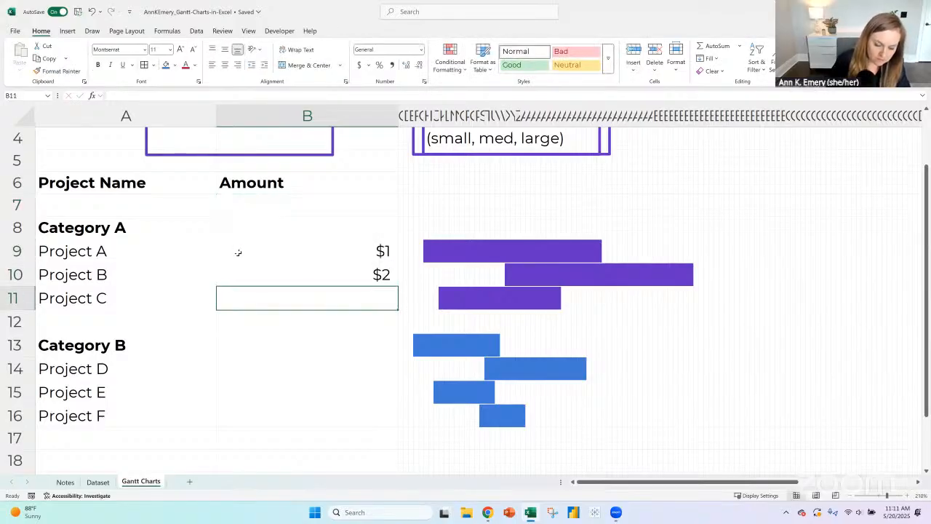
{"action": "type", "text": "$3"}
{"action": "key", "text": "Return"}
- Enter sample amounts of $4, $5 and $6 for Projects D, E and F in B14 to B16
{"action": "key", "text": "Return"}
{"action": "key", "text": "Return"}
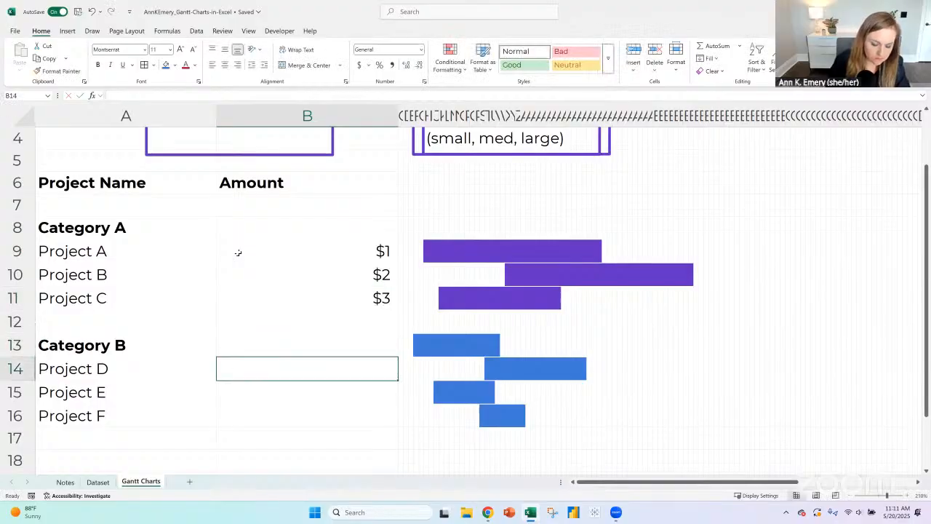
{"action": "type", "text": "$4"}
{"action": "key", "text": "Return"}
{"action": "type", "text": "$"}
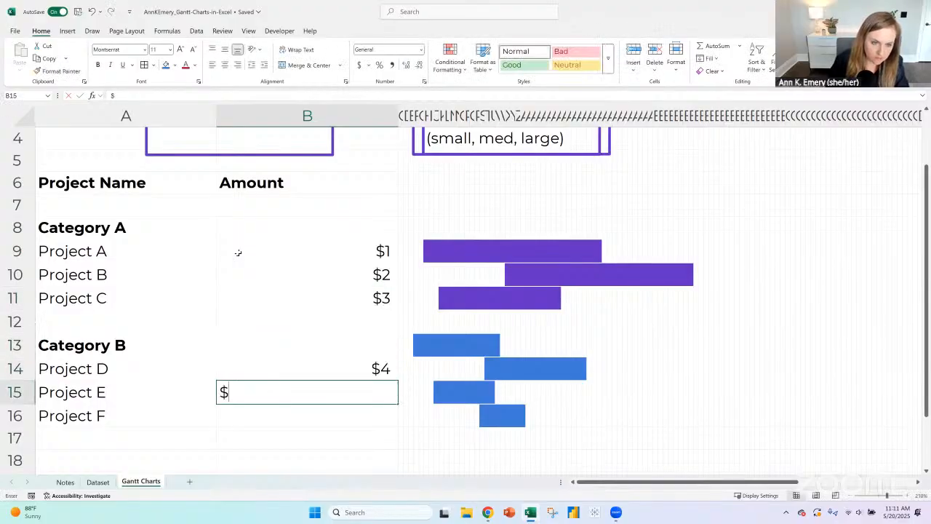
{"action": "type", "text": "5"}
{"action": "key", "text": "Return"}
{"action": "type", "text": "$6"}
{"action": "key", "text": "Return"}
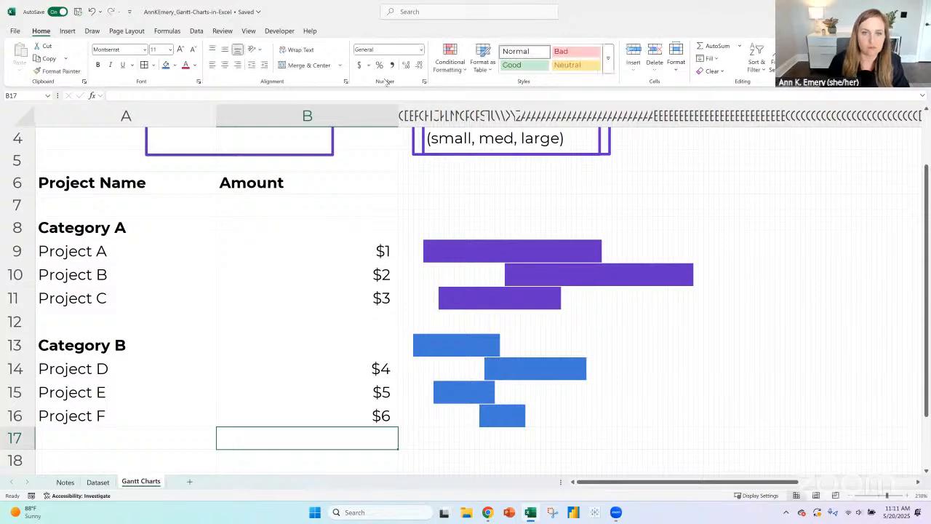
- Narrow the Amount column closer to its dollar values and check the amounts in B9 to B16
{"action": "left_click_drag", "start_coordinate": [390, 112], "coordinate": [250, 418]}
{"action": "left_click", "coordinate": [252, 240]}
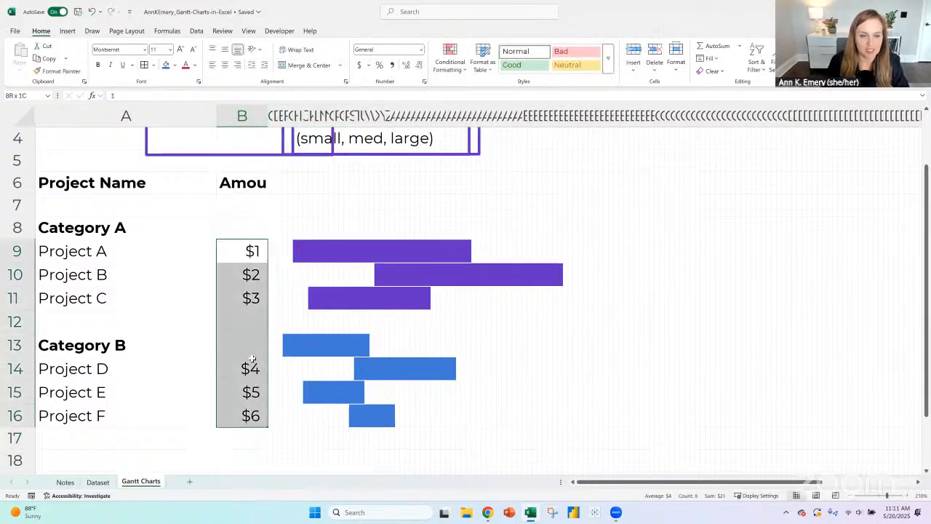
{"action": "left_click", "coordinate": [251, 253]}
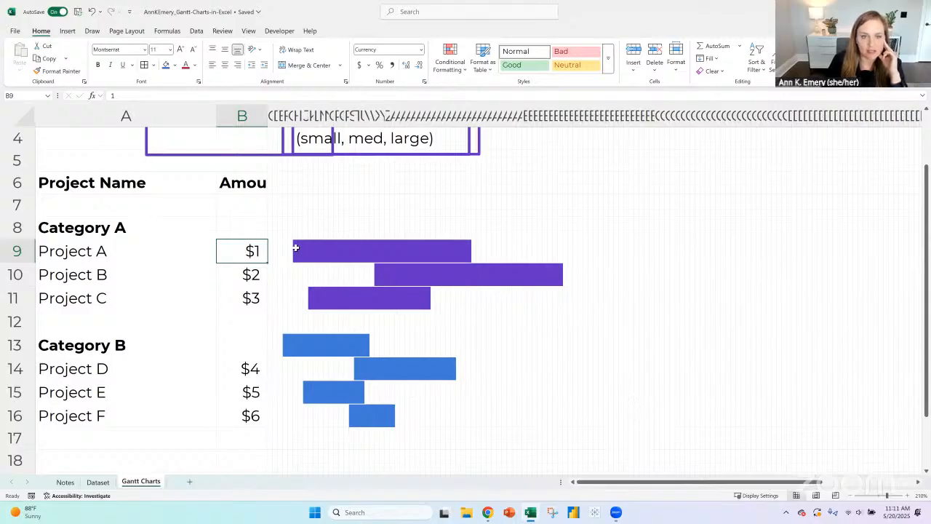
- Check the cells at the beginning of the Project A bar and view the conditional formatting options for H9
{"action": "left_click", "coordinate": [296, 249]}
{"action": "left_click", "coordinate": [299, 251]}
{"action": "left_click", "coordinate": [306, 251]}
{"action": "left_click", "coordinate": [320, 251]}
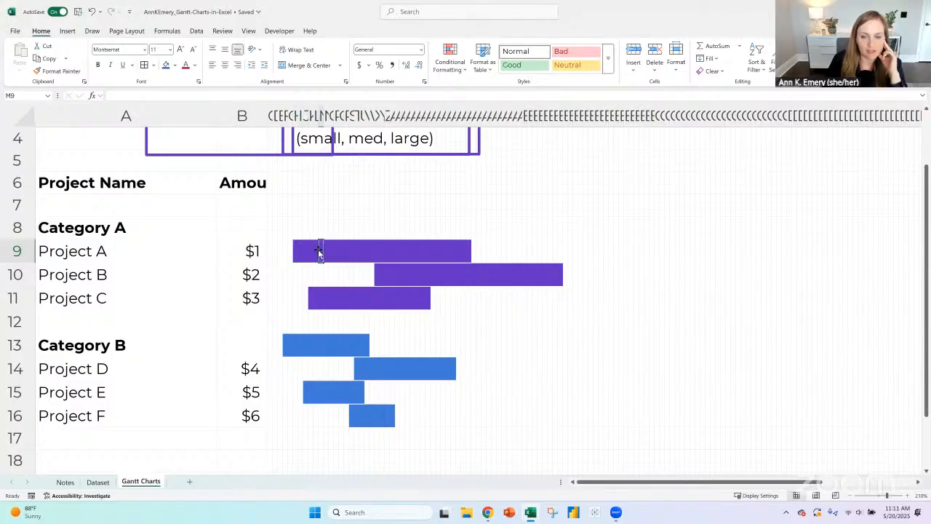
{"action": "left_click", "coordinate": [295, 250]}
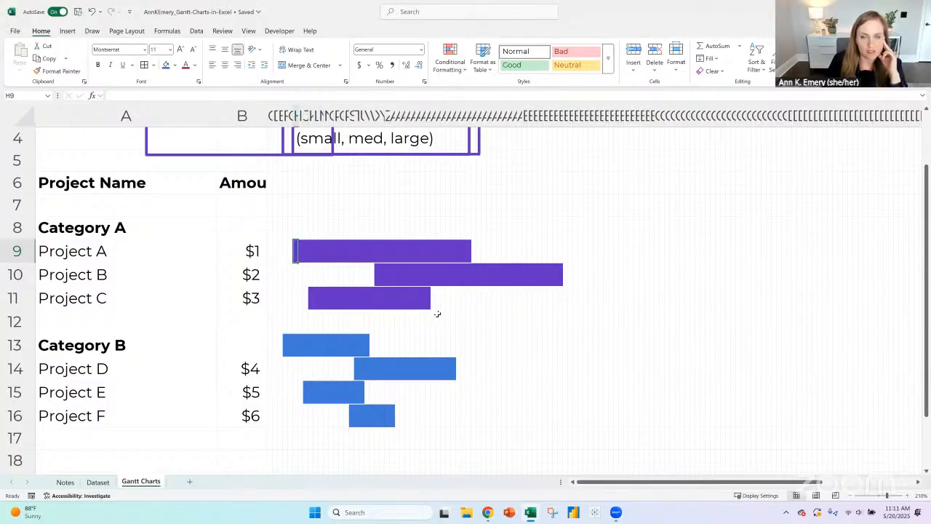
{"action": "left_click", "coordinate": [457, 68]}
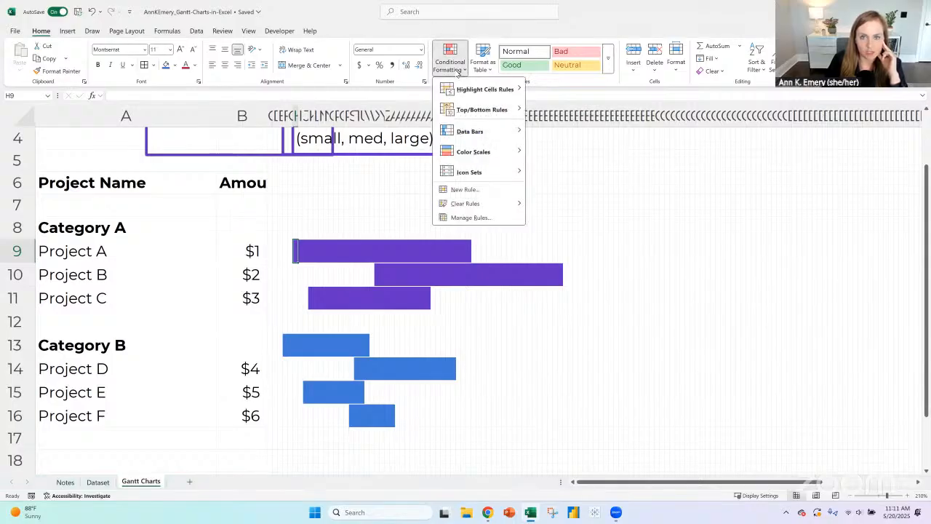
{"action": "left_click", "coordinate": [908, 496]}
{"action": "left_click", "coordinate": [908, 496]}
{"action": "left_click", "coordinate": [908, 496]}
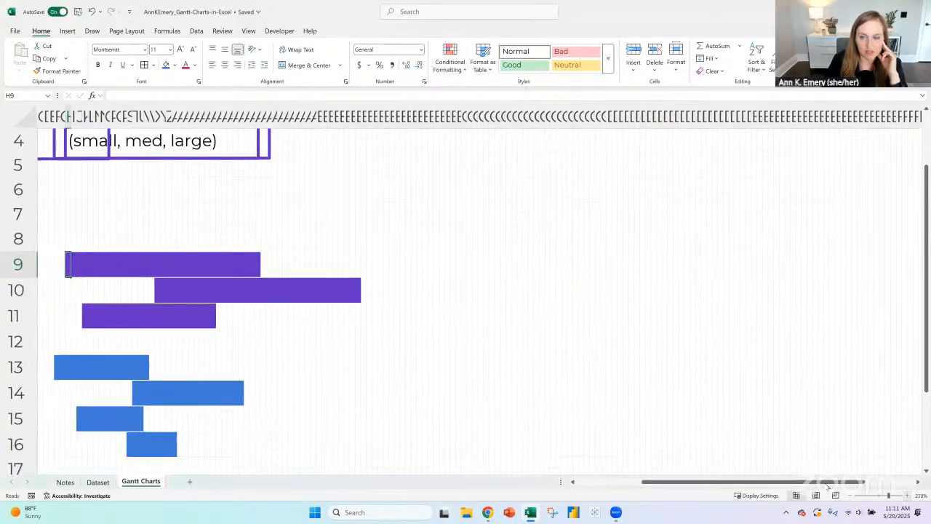
{"action": "left_click_drag", "start_coordinate": [790, 482], "coordinate": [670, 476]}
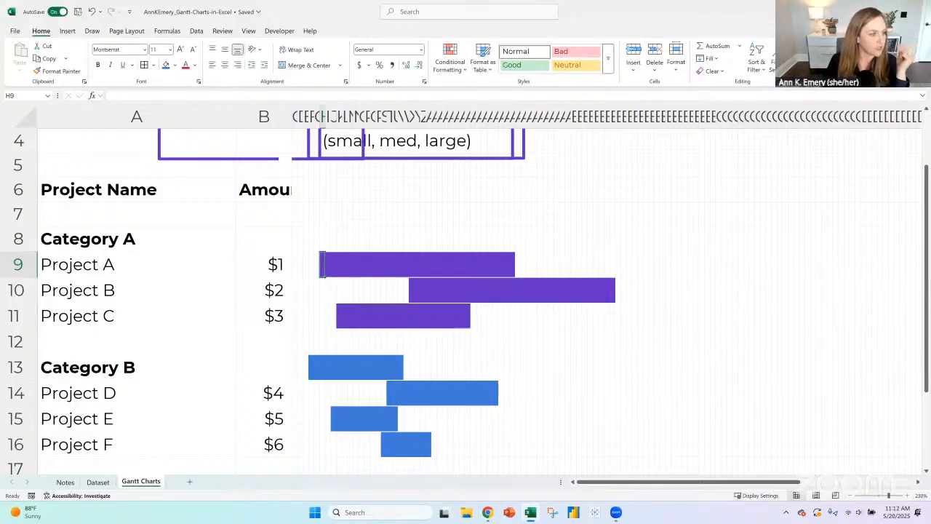
{"action": "key", "text": "alt+Tab"}
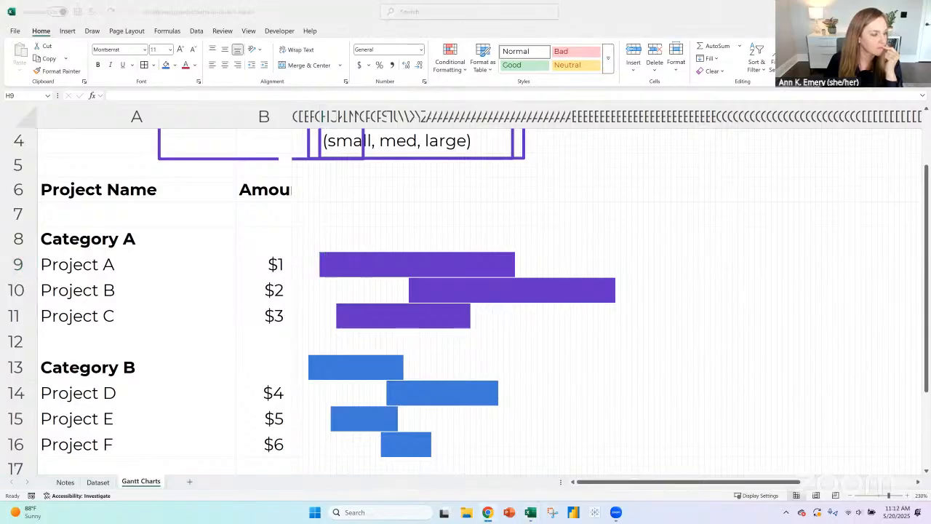
{"action": "key", "text": "alt+Tab"}
{"action": "left_click", "coordinate": [320, 256]}
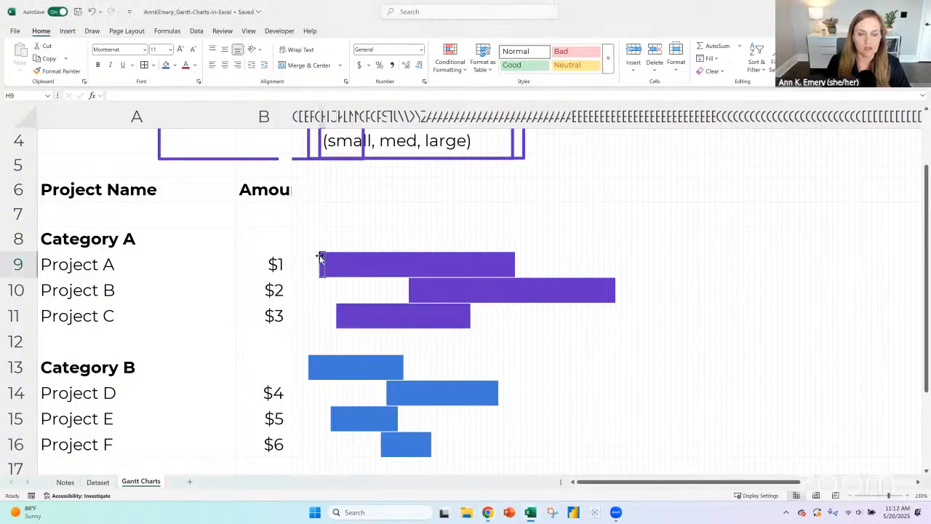
- Give every column on the sheet one uniform width, making the narrow timeline columns wider
{"action": "left_click", "coordinate": [906, 496]}
{"action": "left_click", "coordinate": [906, 496]}
{"action": "left_click", "coordinate": [906, 496]}
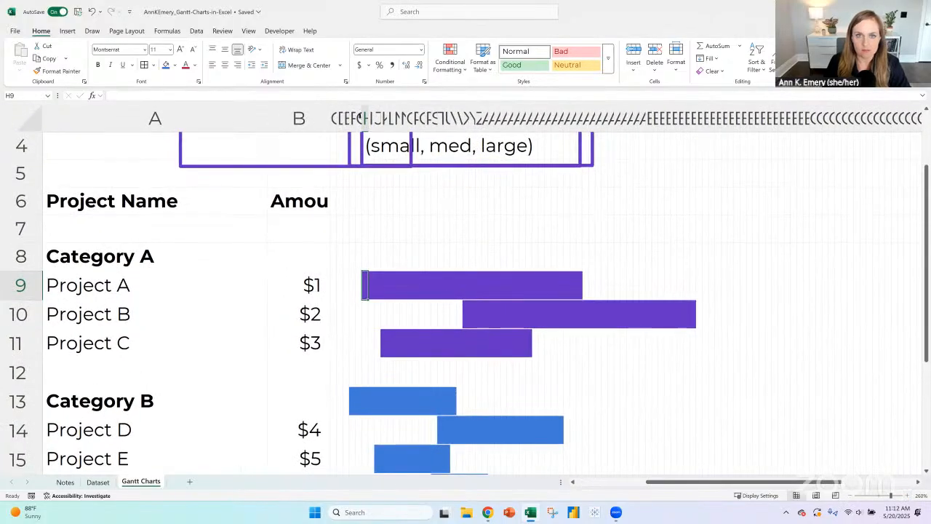
{"action": "left_click_drag", "start_coordinate": [332, 117], "coordinate": [331, 117]}
{"action": "left_click", "coordinate": [332, 117]}
{"action": "left_click", "coordinate": [33, 117]}
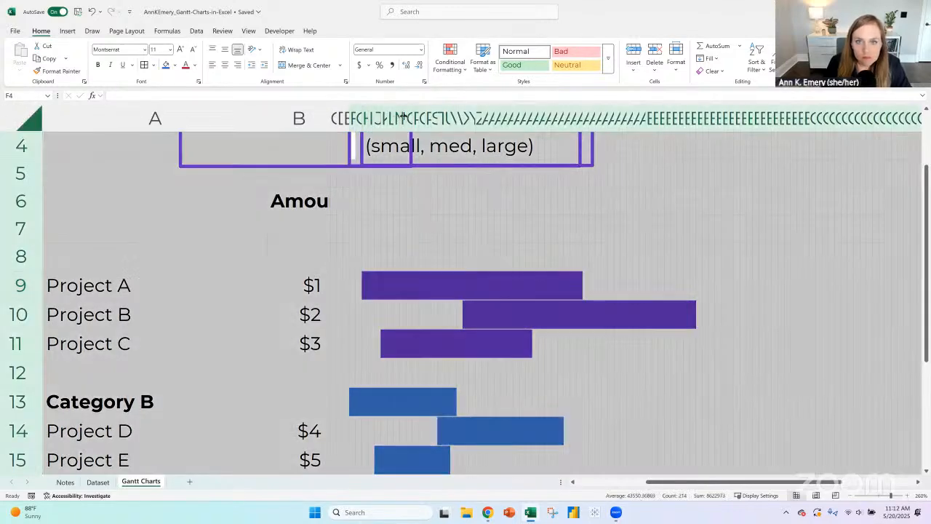
{"action": "left_click_drag", "start_coordinate": [402, 116], "coordinate": [409, 114]}
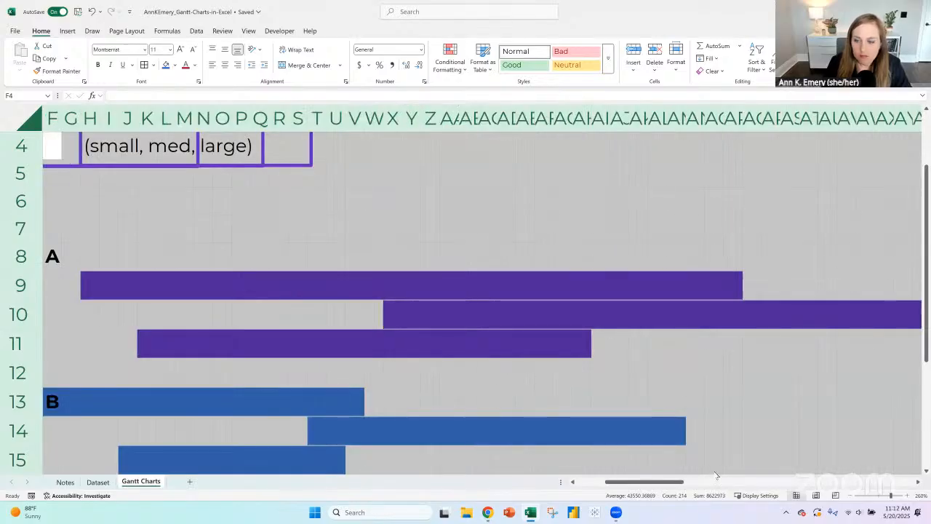
{"action": "left_click_drag", "start_coordinate": [644, 484], "coordinate": [560, 483]}
{"action": "left_click", "coordinate": [121, 267]}
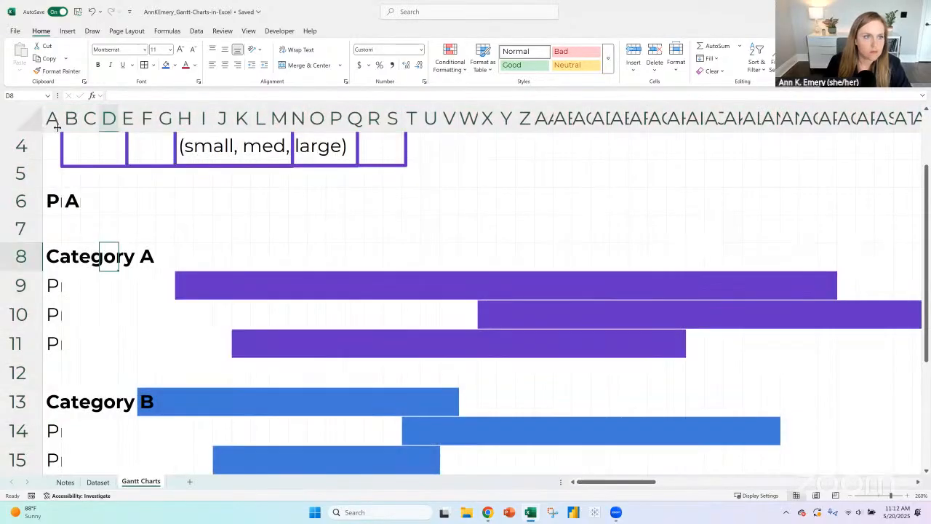
- Widen column A to about 9 for the project names, and widen column B for the dollar amounts
{"action": "left_click", "coordinate": [52, 118]}
{"action": "left_click_drag", "start_coordinate": [121, 122], "coordinate": [158, 120]}
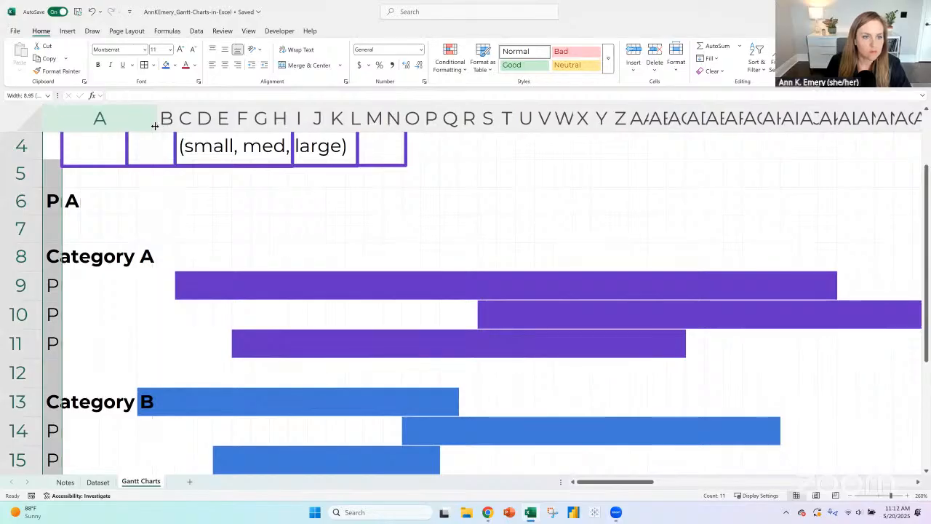
{"action": "left_click", "coordinate": [166, 118]}
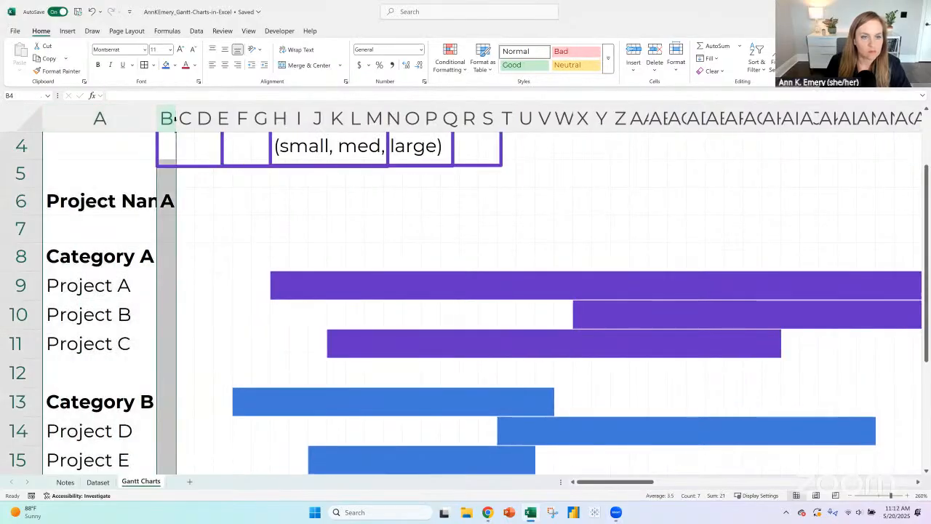
{"action": "left_click_drag", "start_coordinate": [175, 118], "coordinate": [243, 118]}
{"action": "scroll", "coordinate": [374, 260], "scroll_direction": "up", "scroll_amount": 1}
{"action": "scroll", "coordinate": [388, 262], "scroll_direction": "down", "scroll_amount": 2}
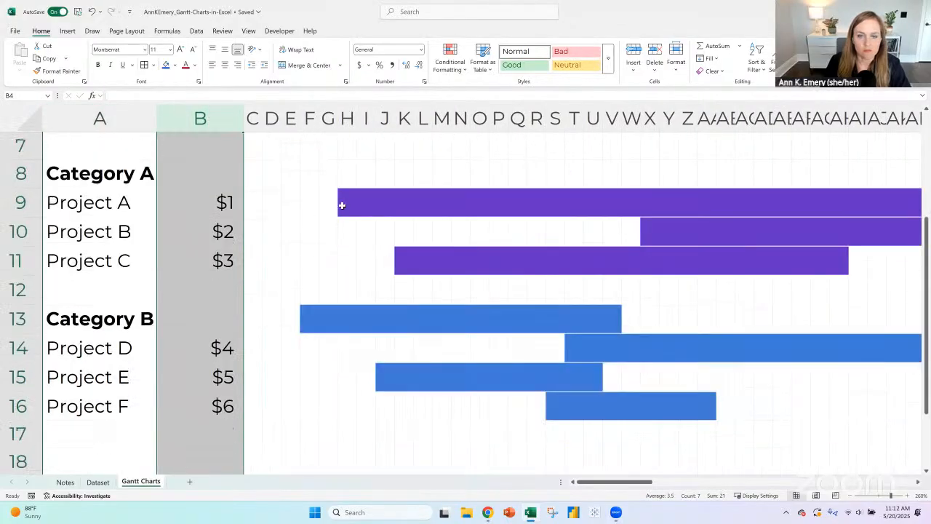
- Enter "x" in each cell from C9 to H9 in Project A's row, including the bar's first cell
{"action": "left_click", "coordinate": [344, 206]}
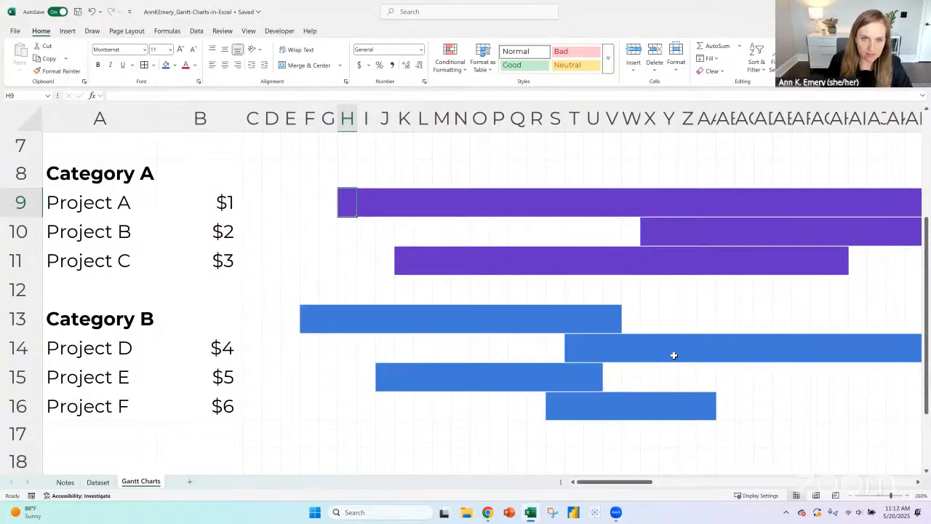
{"action": "type", "text": "x"}
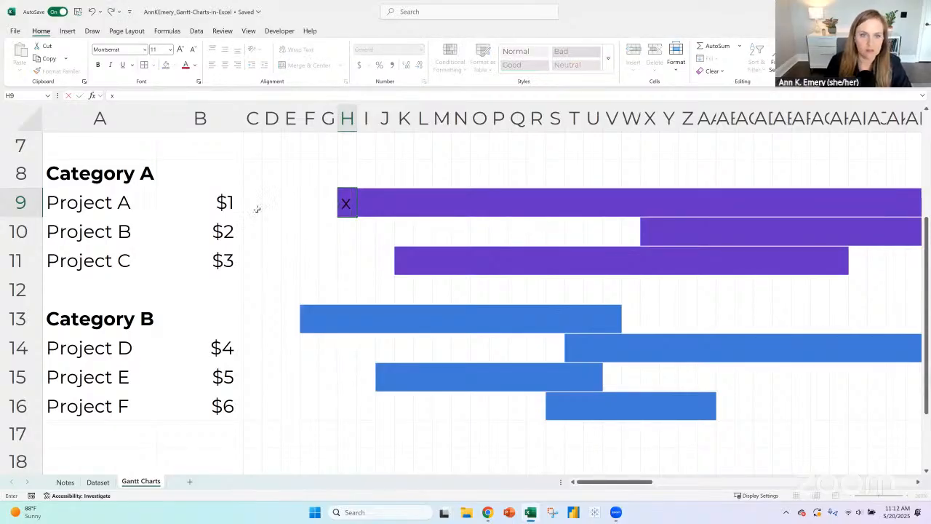
{"action": "left_click", "coordinate": [256, 209]}
{"action": "type", "text": "x"}
{"action": "key", "text": "Tab"}
{"action": "type", "text": "x"}
{"action": "key", "text": "Tab"}
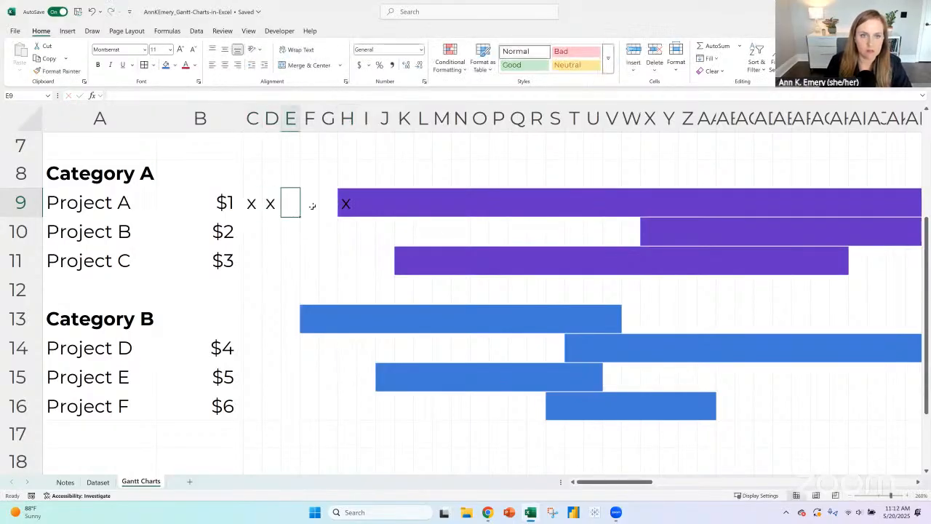
{"action": "type", "text": "x"}
{"action": "key", "text": "Tab"}
{"action": "type", "text": "x"}
{"action": "key", "text": "Tab"}
{"action": "type", "text": "x"}
{"action": "left_click", "coordinate": [350, 210]}
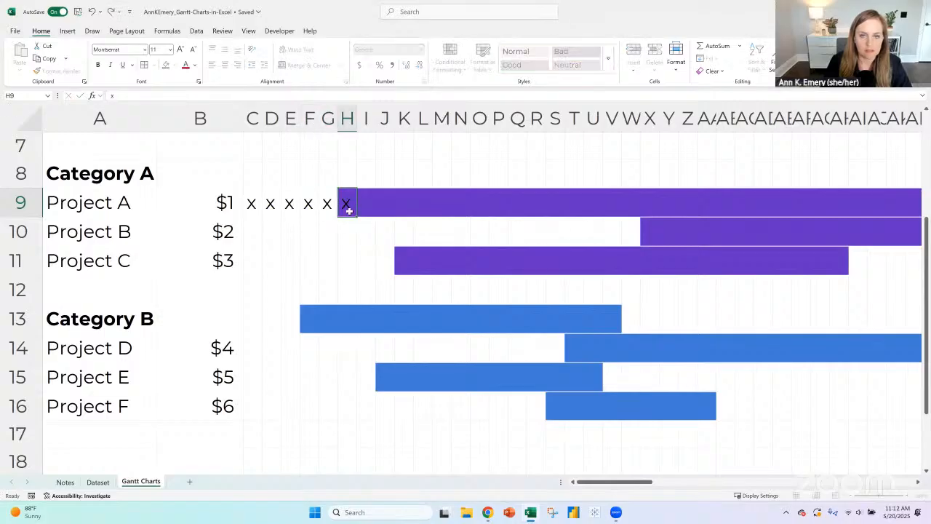
- Replace the "x" entries in C9 to G9 of Project A's row with "o", leaving the bar's first cell alone
{"action": "left_click_drag", "start_coordinate": [257, 204], "coordinate": [326, 203]}
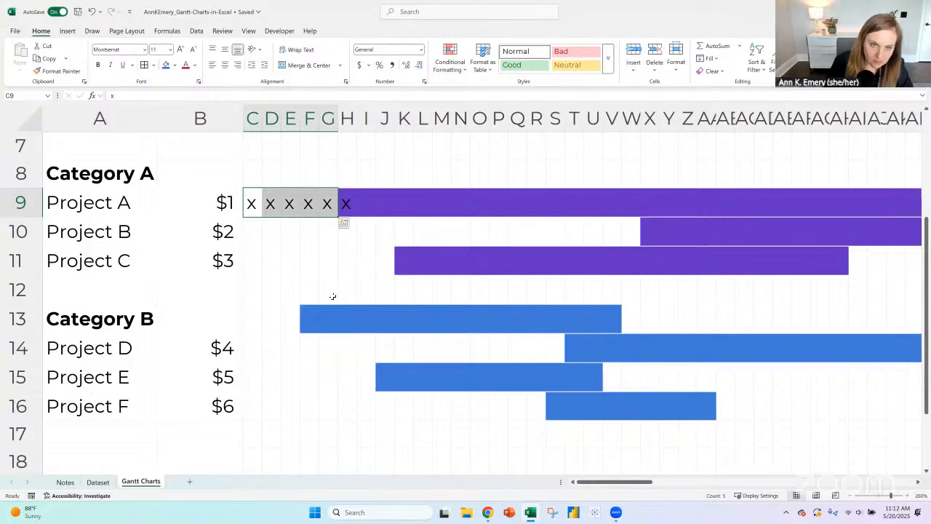
{"action": "type", "text": "o"}
{"action": "key", "text": "Tab"}
{"action": "type", "text": "o"}
{"action": "key", "text": "Tab"}
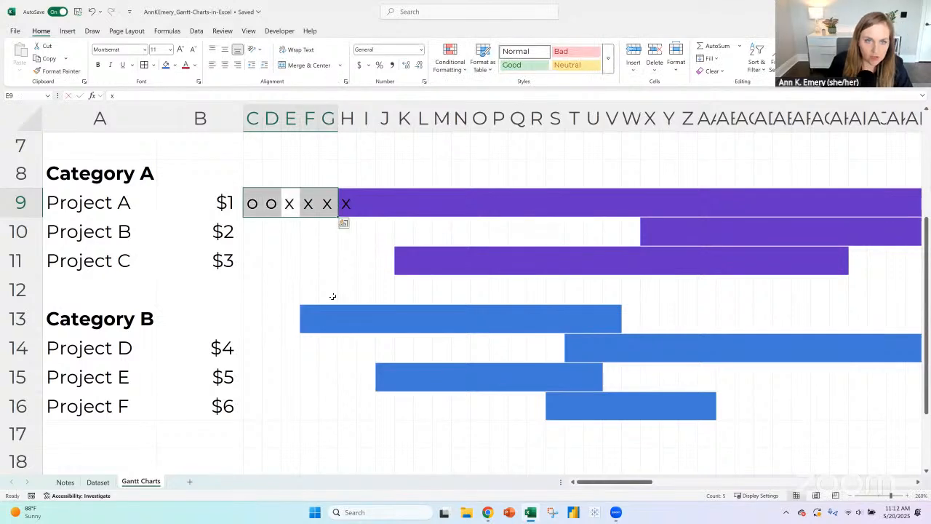
{"action": "type", "text": "o"}
{"action": "key", "text": "Tab"}
{"action": "type", "text": "o"}
{"action": "key", "text": "Tab"}
{"action": "type", "text": "o"}
{"action": "key", "text": "Tab"}
{"action": "key", "text": "Tab"}
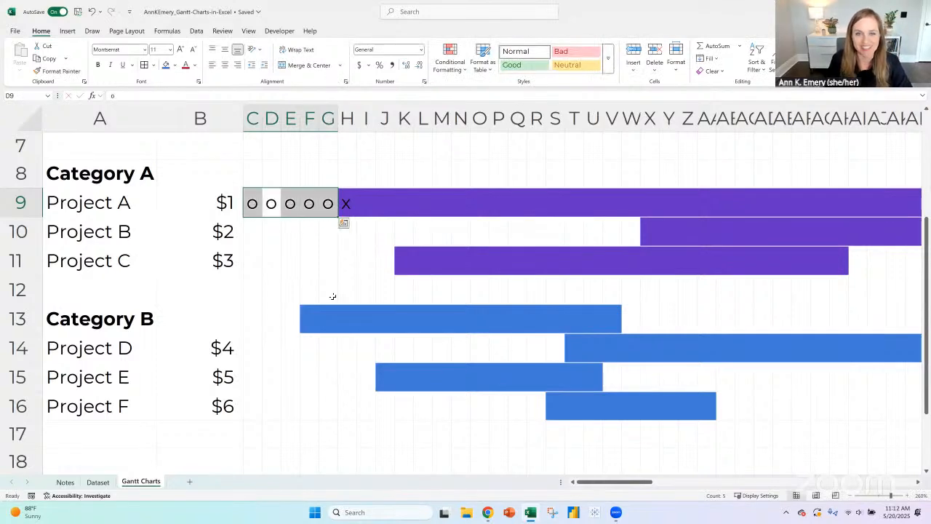
{"action": "key", "text": "Tab"}
- Set the font color of the "o" entries in C9:G9 to white so they blend into the background
{"action": "left_click_drag", "start_coordinate": [253, 203], "coordinate": [327, 203]}
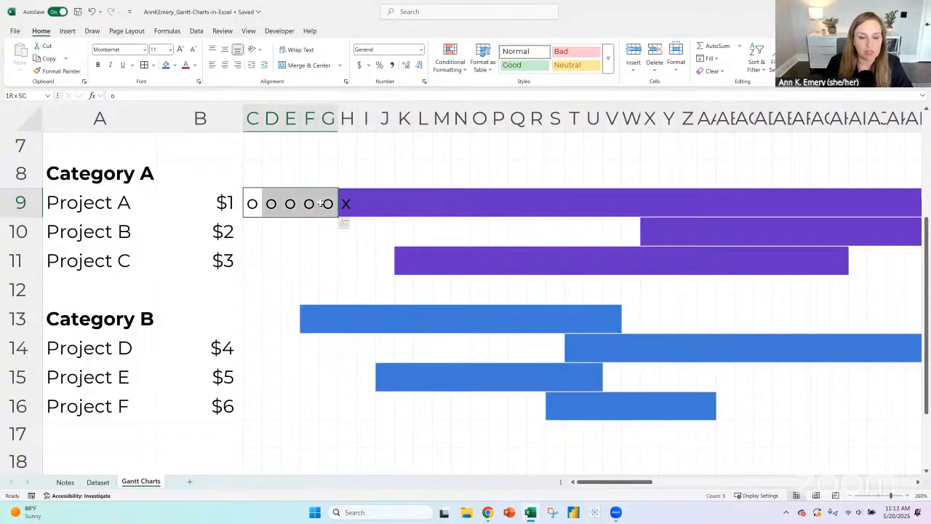
{"action": "left_click", "coordinate": [194, 65]}
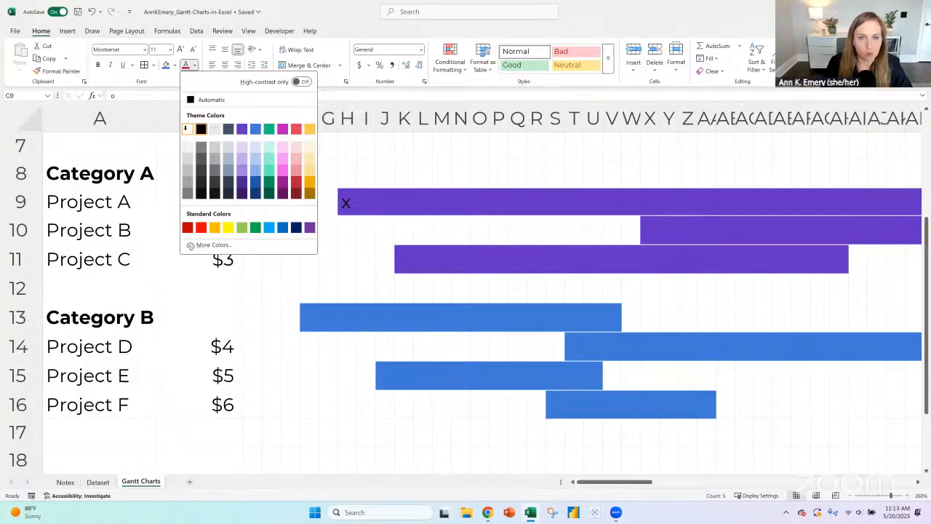
{"action": "left_click", "coordinate": [187, 129]}
{"action": "left_click", "coordinate": [345, 206]}
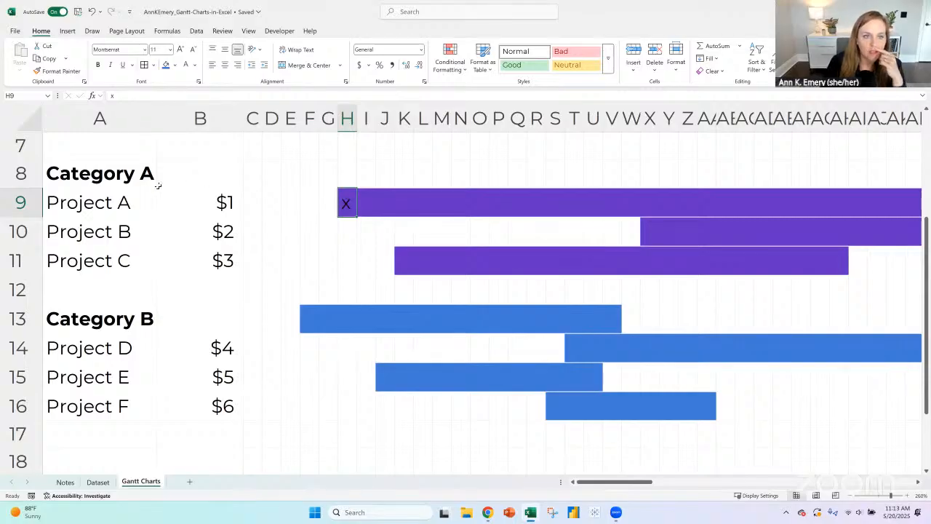
{"action": "left_click", "coordinate": [119, 181]}
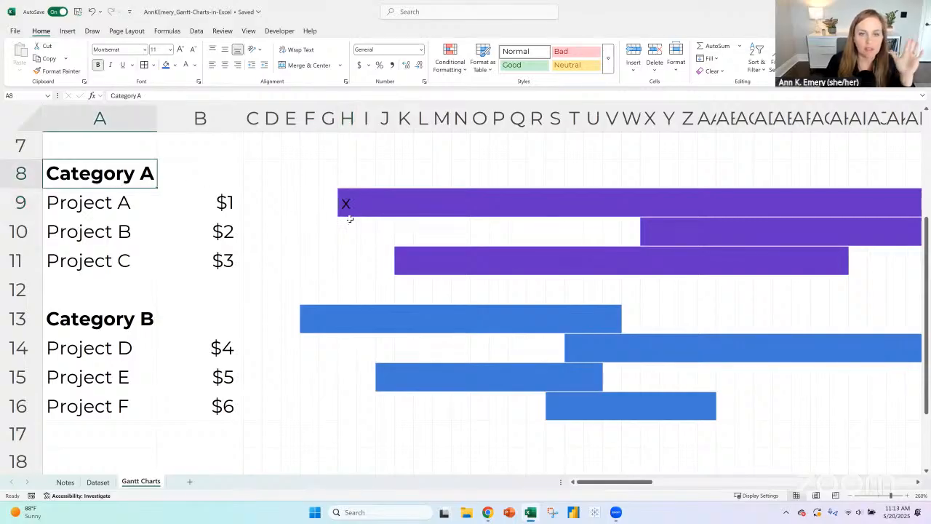
{"action": "left_click", "coordinate": [343, 209]}
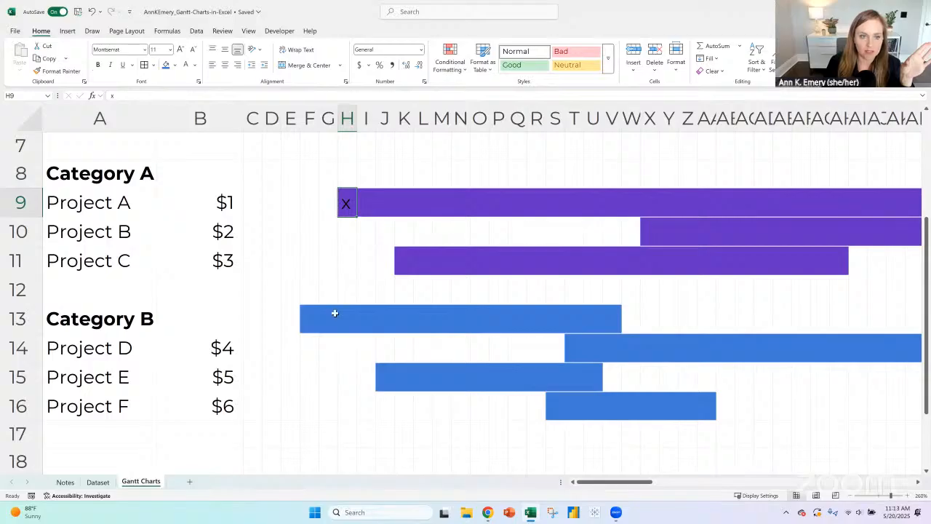
- Spread out the hand-drawn slicer boxes in rows 2 to 4, moving the second and third boxes further right
{"action": "left_click", "coordinate": [335, 305]}
{"action": "scroll", "coordinate": [235, 194], "scroll_direction": "up", "scroll_amount": 2}
{"action": "left_click", "coordinate": [235, 195]}
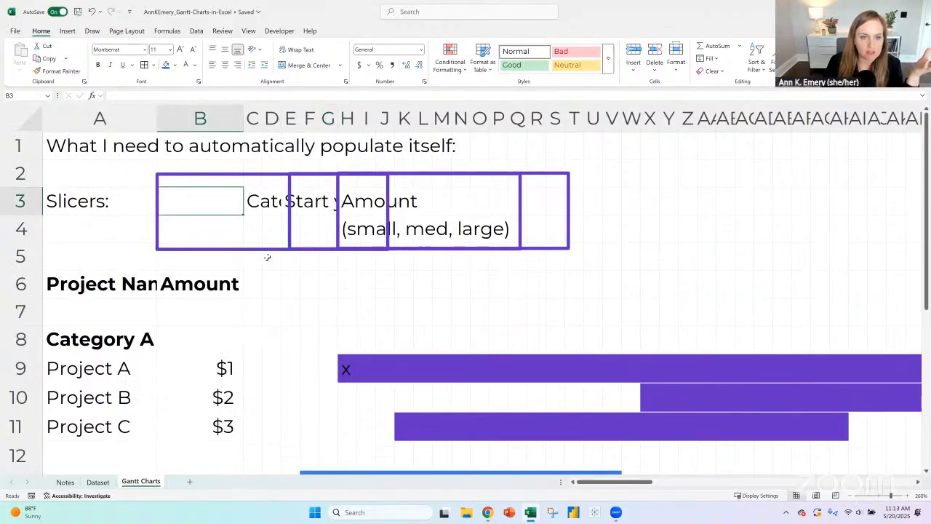
{"action": "left_click", "coordinate": [268, 250]}
{"action": "left_click_drag", "start_coordinate": [448, 180], "coordinate": [725, 171]}
{"action": "left_click_drag", "start_coordinate": [477, 175], "coordinate": [563, 172]}
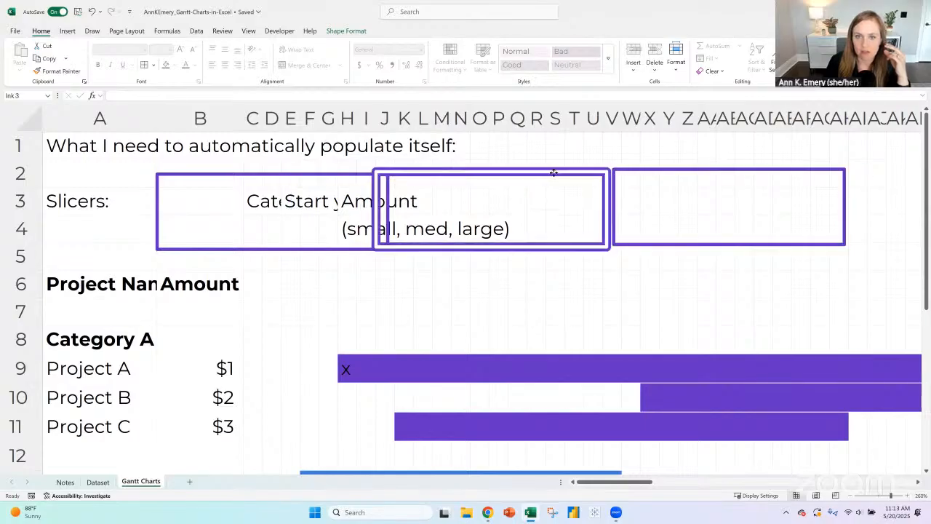
{"action": "left_click", "coordinate": [407, 211]}
- Move the "Amount (small, med, large)" label from H3:H4 into the third slicer box, starting at X3
{"action": "left_click", "coordinate": [349, 202]}
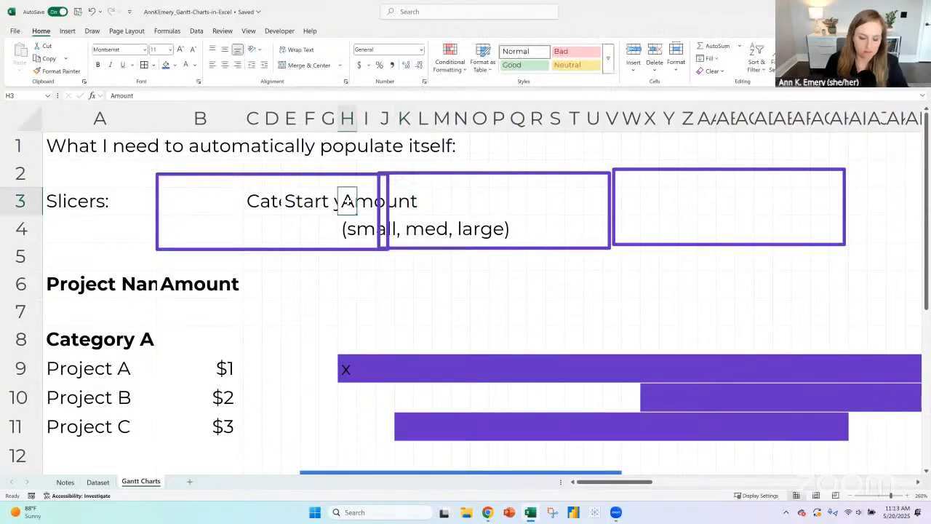
{"action": "left_click_drag", "start_coordinate": [354, 211], "coordinate": [348, 227]}
{"action": "key", "text": "ctrl+c"}
{"action": "left_click", "coordinate": [658, 201]}
{"action": "key", "text": "ctrl+v"}
{"action": "key", "text": "Delete"}
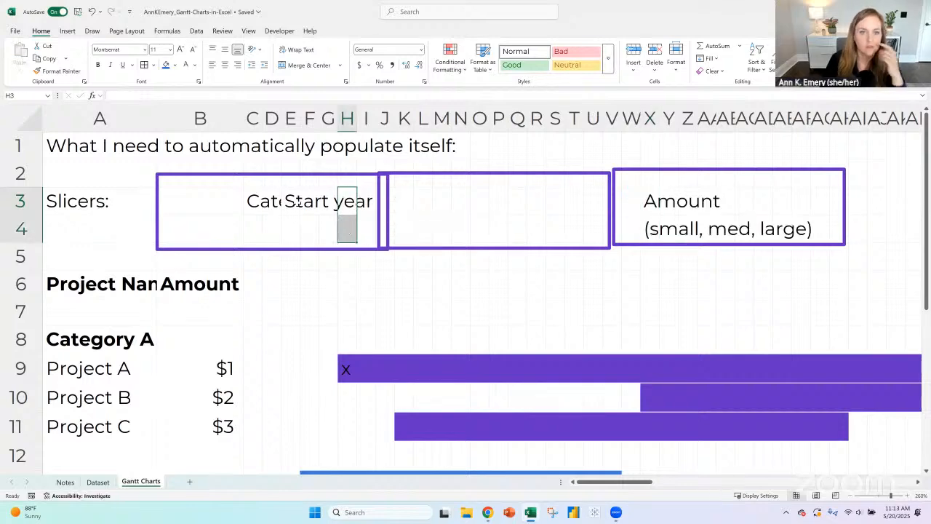
- Move the "Start year" label from E3 to M3, inside the second slicer box
{"action": "left_click", "coordinate": [290, 203]}
{"action": "key", "text": "ctrl+c"}
{"action": "left_click", "coordinate": [444, 207]}
{"action": "key", "text": "ctrl+v"}
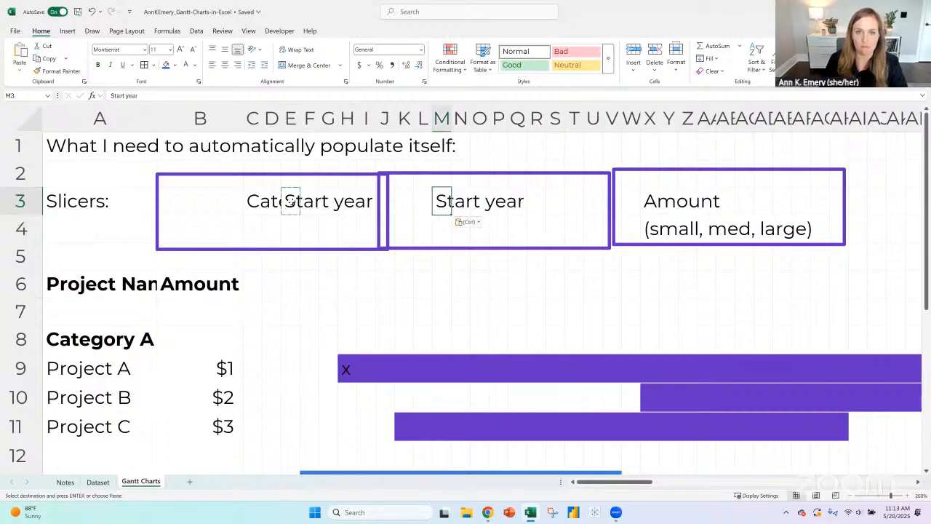
{"action": "left_click", "coordinate": [292, 203]}
{"action": "key", "text": "Delete"}
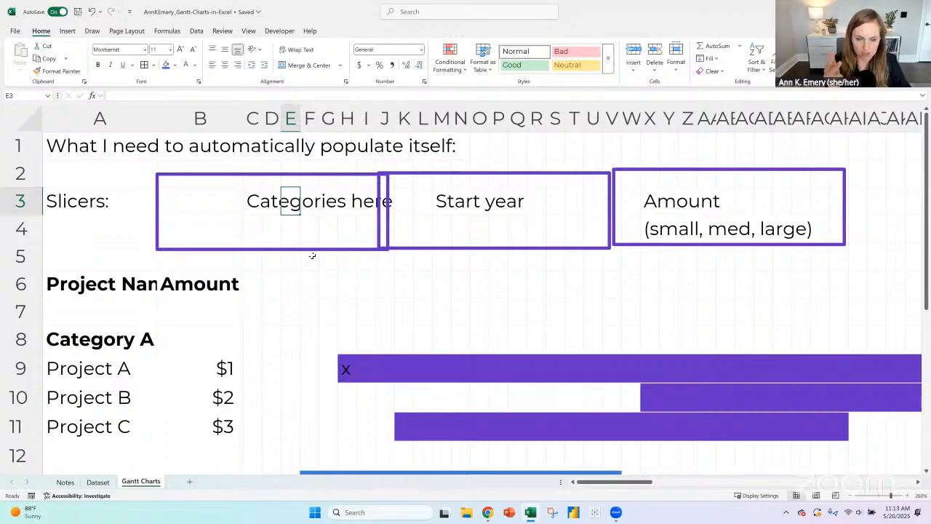
- Glance at the Dataset sheet, return to Gantt Charts, and set the font color of C9:G9 to black
{"action": "left_click", "coordinate": [98, 483]}
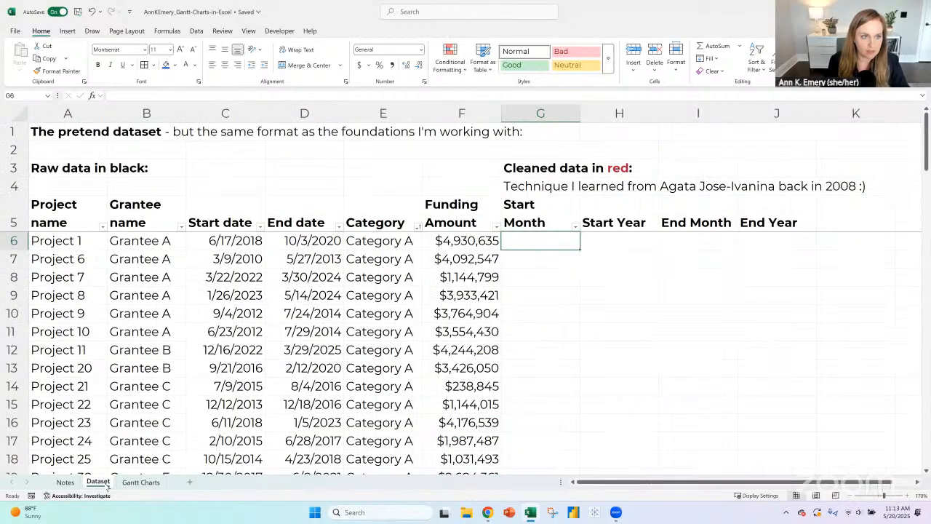
{"action": "left_click", "coordinate": [143, 487]}
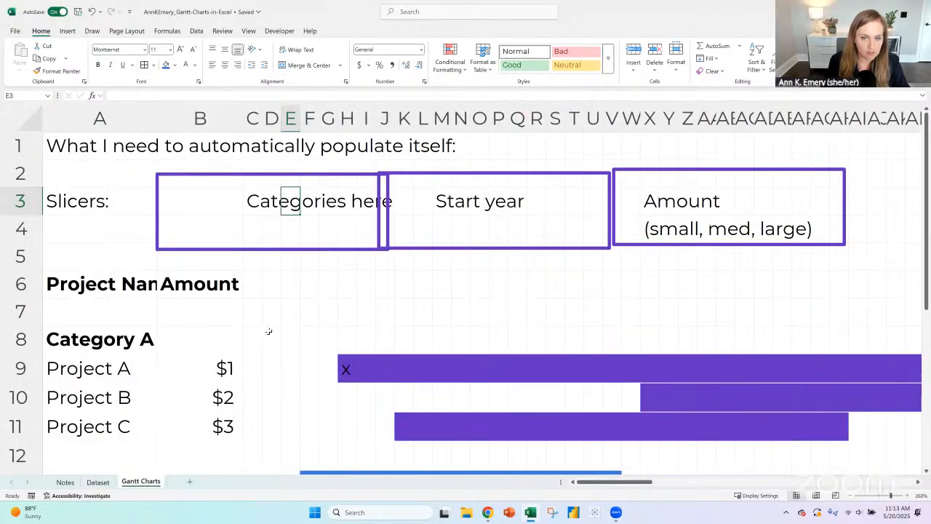
{"action": "scroll", "coordinate": [269, 333], "scroll_direction": "down", "scroll_amount": 3}
{"action": "scroll", "coordinate": [268, 330], "scroll_direction": "up", "scroll_amount": 2}
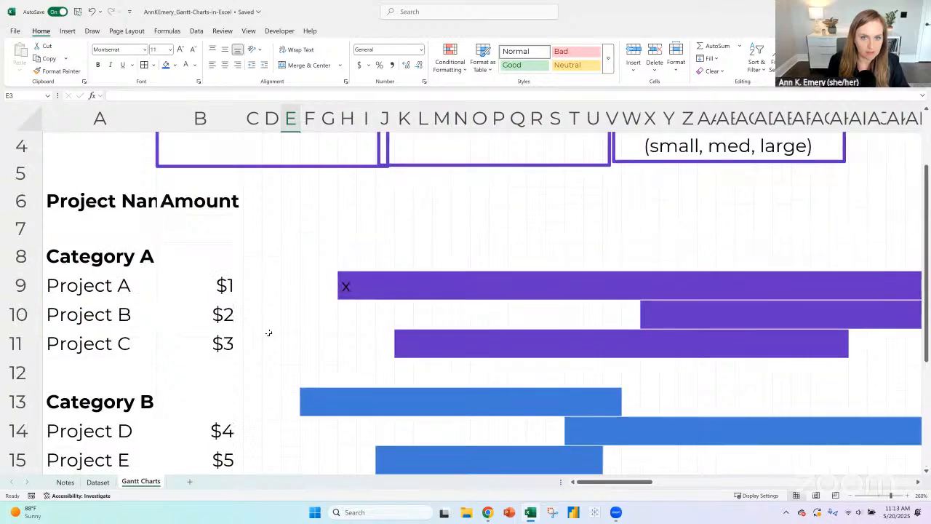
{"action": "left_click_drag", "start_coordinate": [251, 285], "coordinate": [331, 285]}
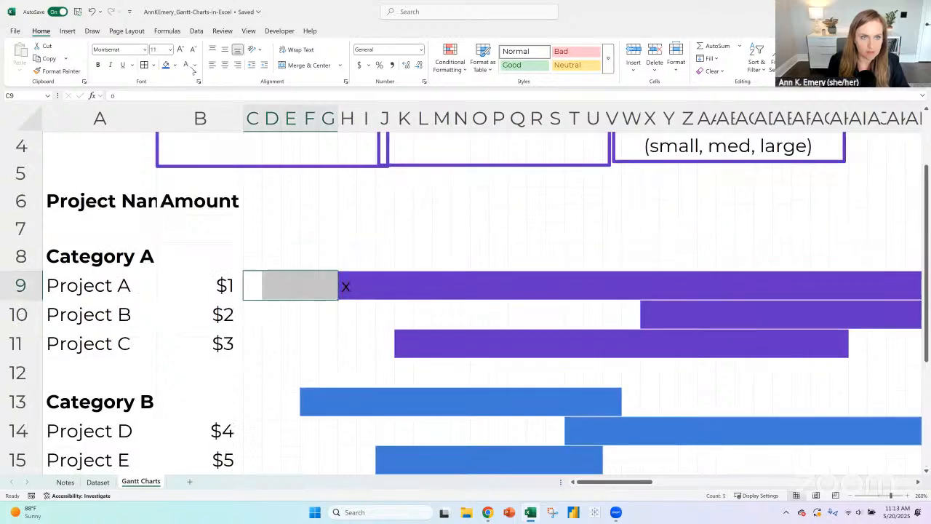
{"action": "left_click", "coordinate": [195, 68]}
{"action": "left_click", "coordinate": [203, 131]}
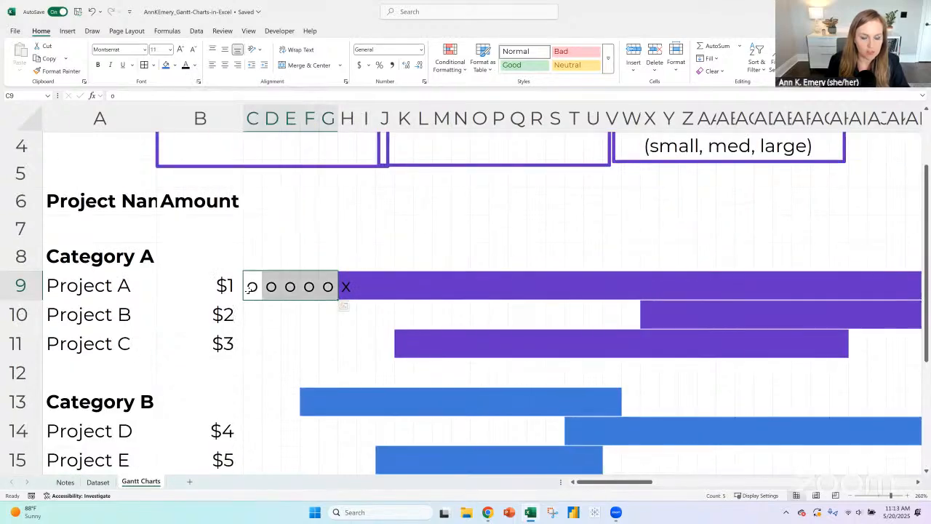
{"action": "left_click", "coordinate": [251, 289]}
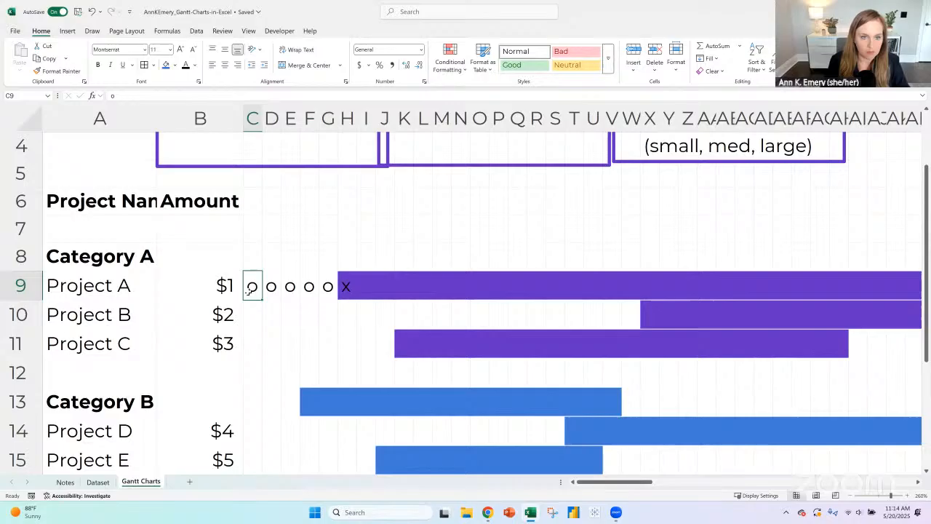
- Widen the timeline columns from C onward, making columns C to E wide enough to display their row 6 month headers
{"action": "left_click", "coordinate": [251, 204]}
{"action": "left_click_drag", "start_coordinate": [252, 121], "coordinate": [808, 118]}
{"action": "left_click_drag", "start_coordinate": [263, 116], "coordinate": [364, 118]}
{"action": "left_click", "coordinate": [264, 204]}
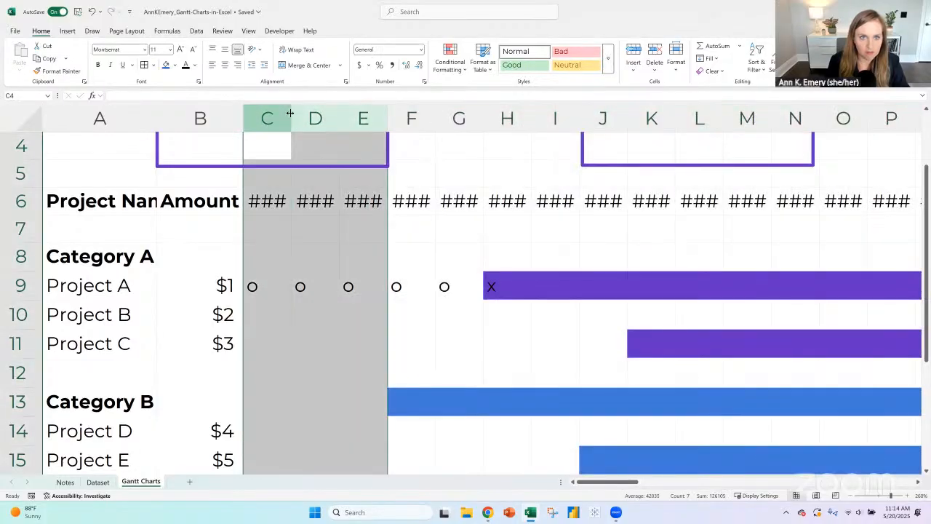
{"action": "left_click_drag", "start_coordinate": [291, 111], "coordinate": [335, 117]}
{"action": "left_click", "coordinate": [285, 193]}
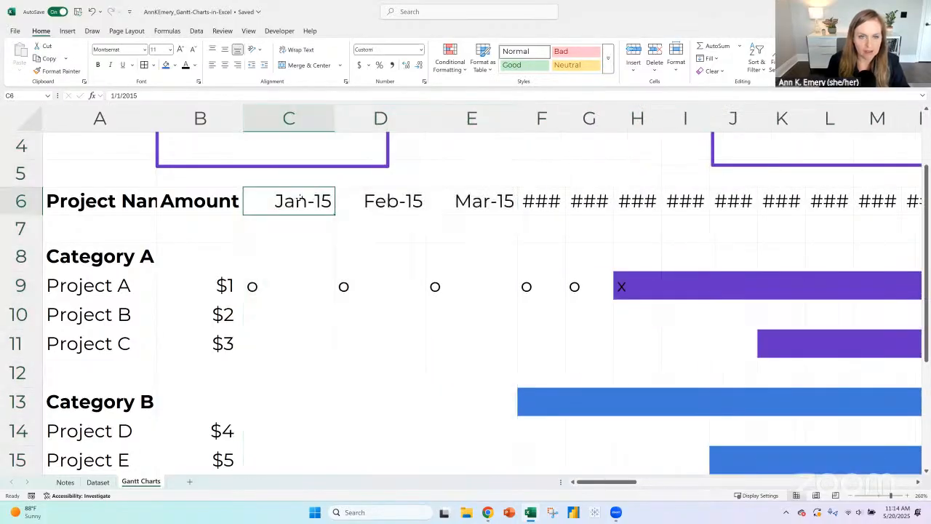
- Examine Project A's "o" and "x" entries from C9 to H9 against the month headers in row 6
{"action": "left_click", "coordinate": [317, 293]}
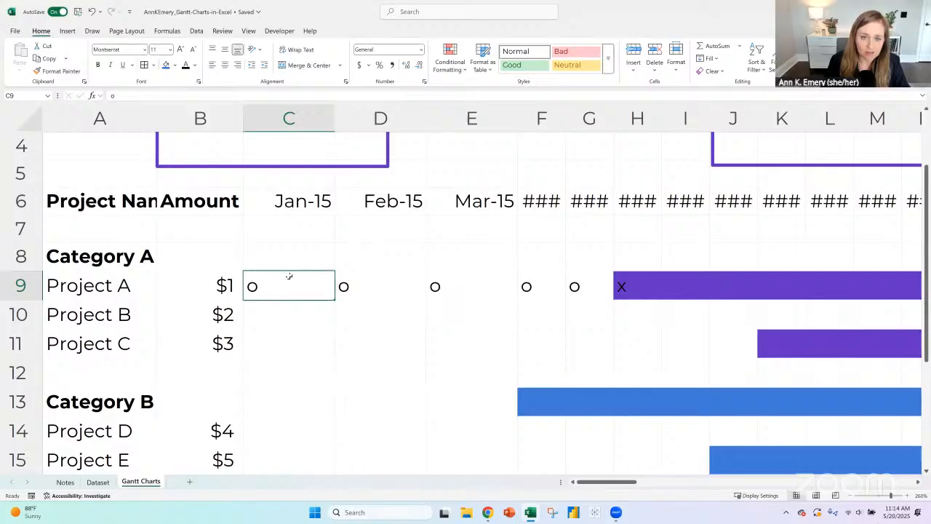
{"action": "left_click", "coordinate": [421, 285]}
{"action": "left_click", "coordinate": [439, 284]}
{"action": "left_click", "coordinate": [521, 284]}
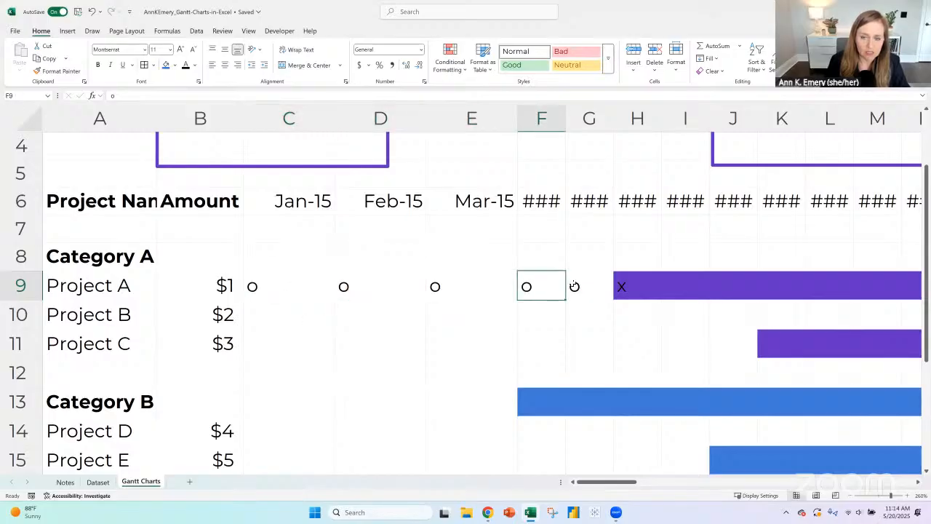
{"action": "left_click", "coordinate": [586, 283]}
{"action": "left_click", "coordinate": [631, 283]}
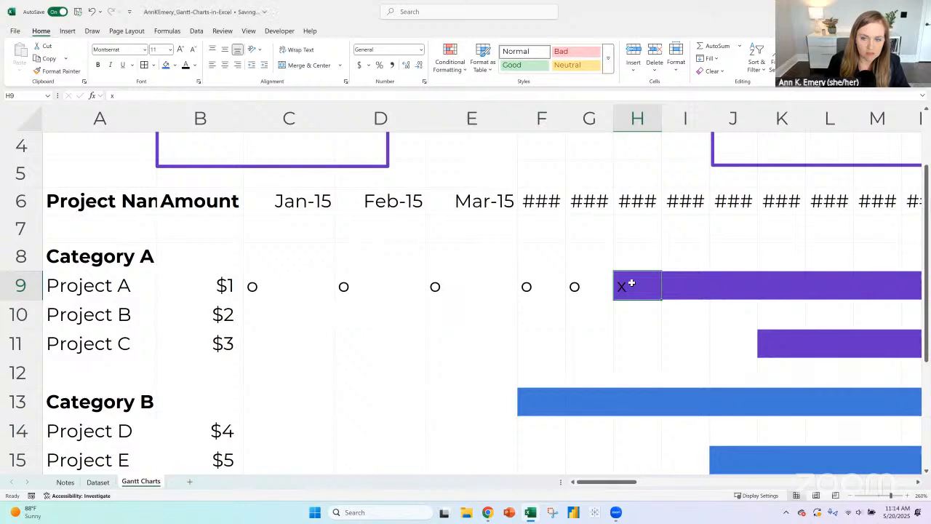
{"action": "left_click", "coordinate": [261, 296]}
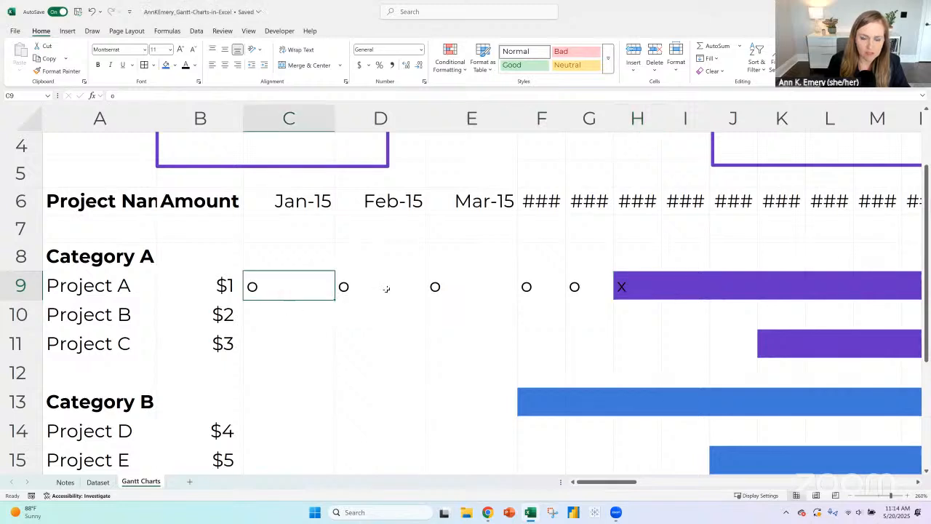
{"action": "left_click", "coordinate": [409, 288]}
{"action": "left_click", "coordinate": [466, 285]}
{"action": "left_click", "coordinate": [582, 290]}
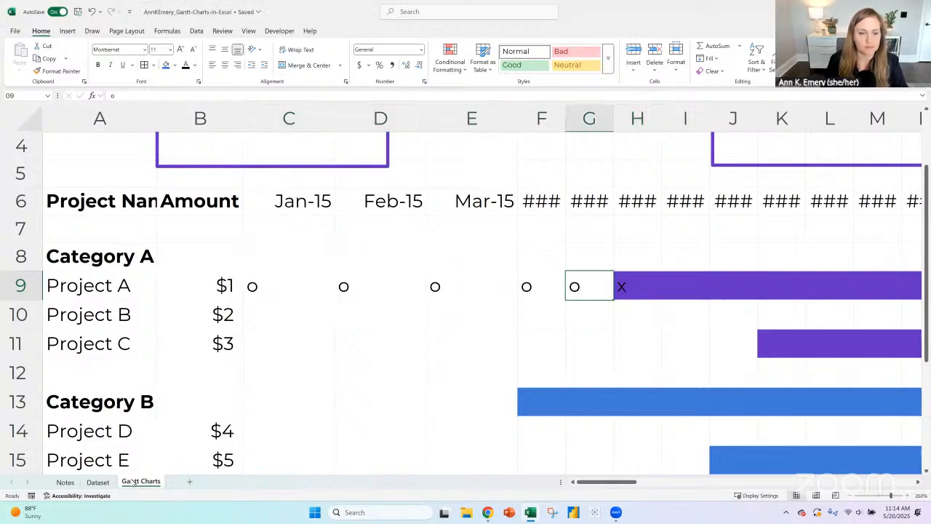
- Review the automation plan on the Notes sheet, from Dataset through Tabulation to Gantt chart
{"action": "left_click", "coordinate": [99, 483]}
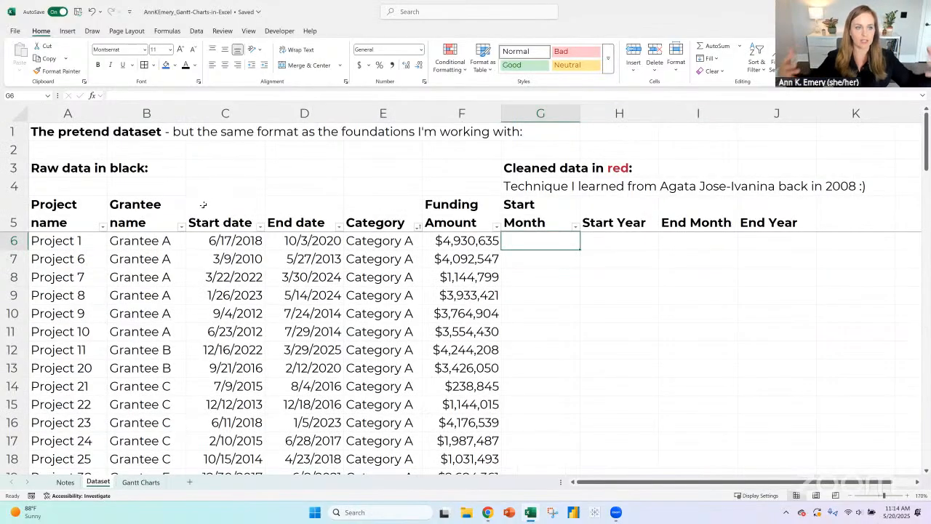
{"action": "left_click", "coordinate": [66, 482]}
{"action": "scroll", "coordinate": [214, 292], "scroll_direction": "down", "scroll_amount": 1}
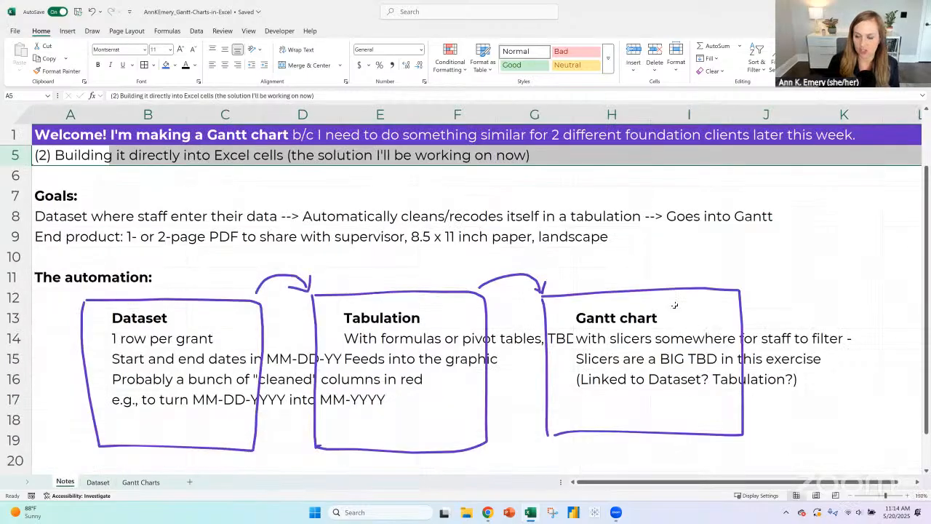
{"action": "left_click", "coordinate": [598, 295]}
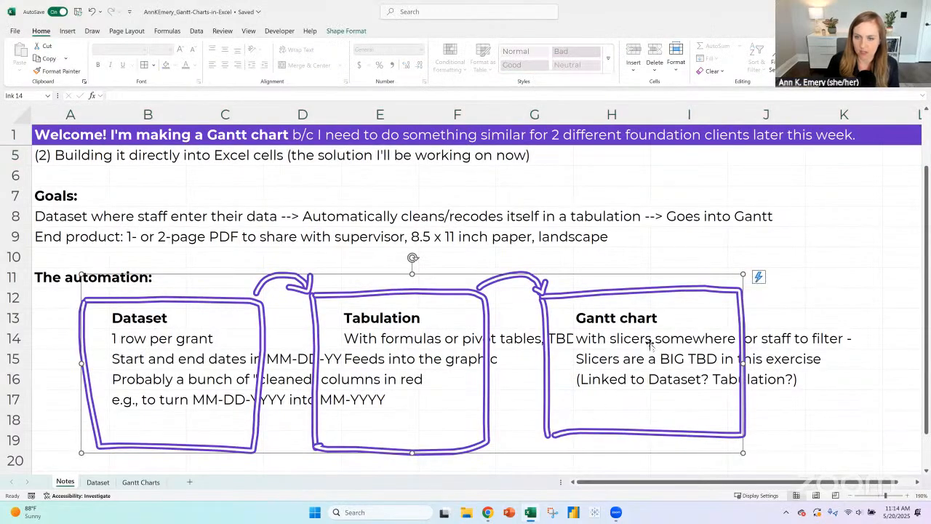
{"action": "left_click", "coordinate": [388, 307]}
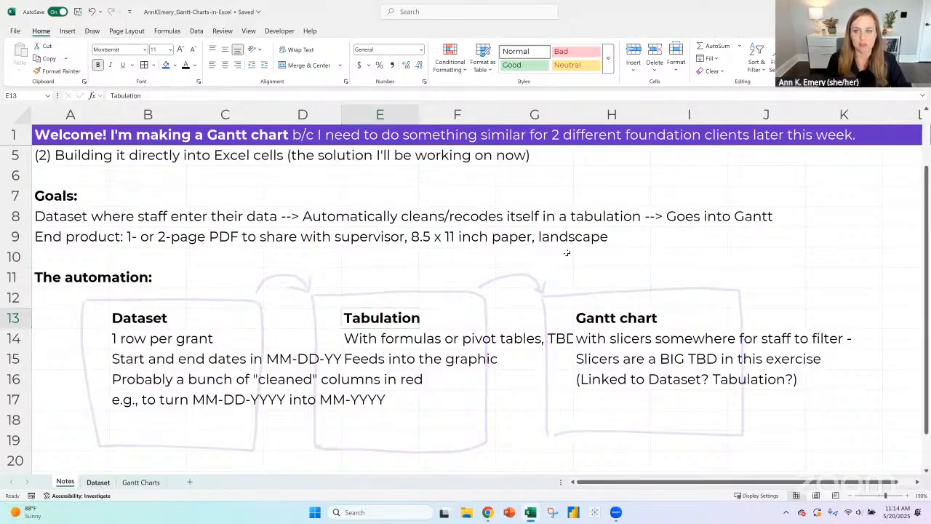
- Fill the first Start Month cell, G6 on the Dataset sheet, with the formula =month(C6)
{"action": "key", "text": "ctrl+Page_Down"}
{"action": "type", "text": "="}
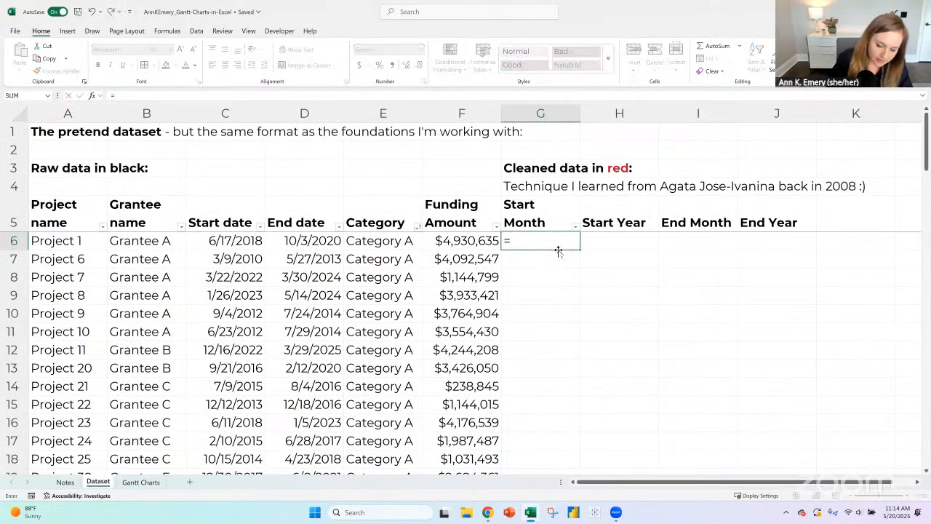
{"action": "type", "text": "month("}
{"action": "key", "text": "Left"}
{"action": "key", "text": "Left"}
{"action": "key", "text": "Left"}
{"action": "key", "text": "Left"}
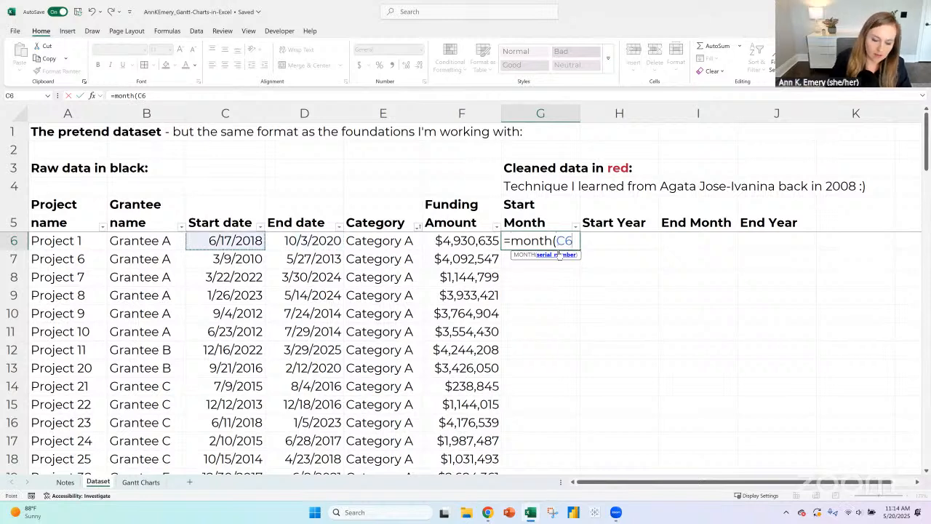
{"action": "type", "text": ")"}
{"action": "key", "text": "Return"}
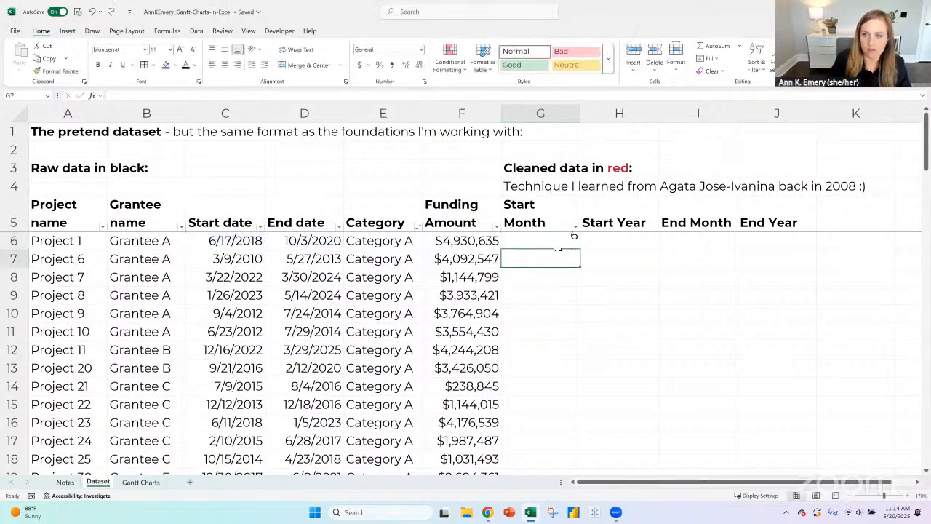
- Fill the first Start Year cell, H6, with the formula =year(C6)
{"action": "key", "text": "Up"}
{"action": "key", "text": "Right"}
{"action": "type", "text": "=year("}
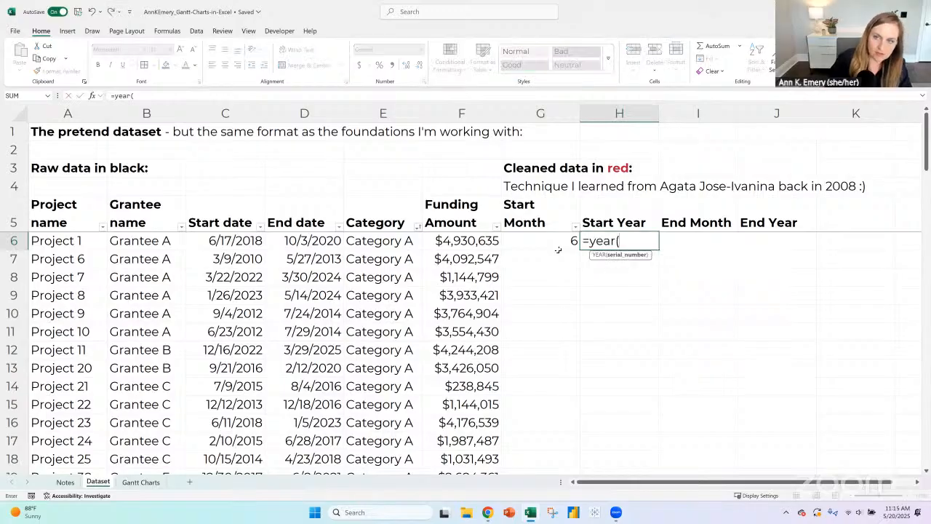
{"action": "key", "text": "Left"}
{"action": "key", "text": "Left"}
{"action": "key", "text": "Left"}
{"action": "key", "text": "Left"}
{"action": "key", "text": "Left"}
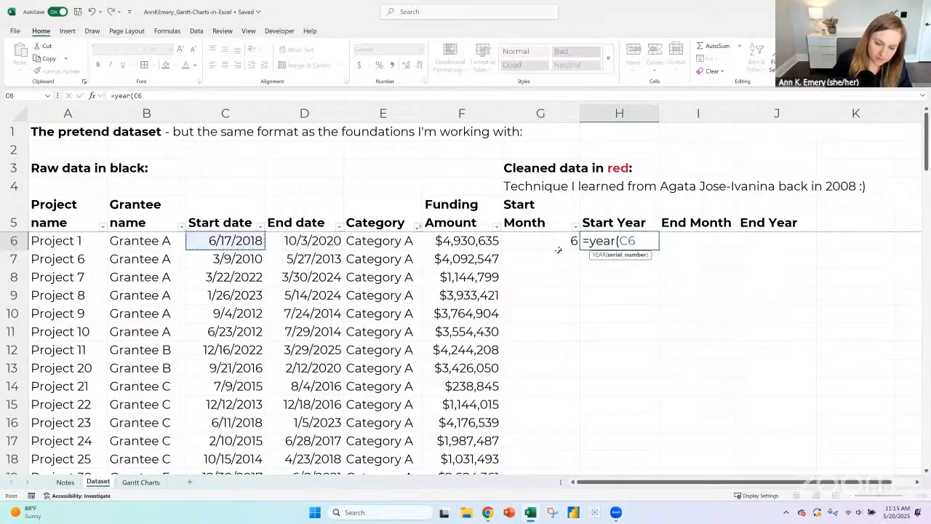
{"action": "type", "text": ")"}
{"action": "key", "text": "Return"}
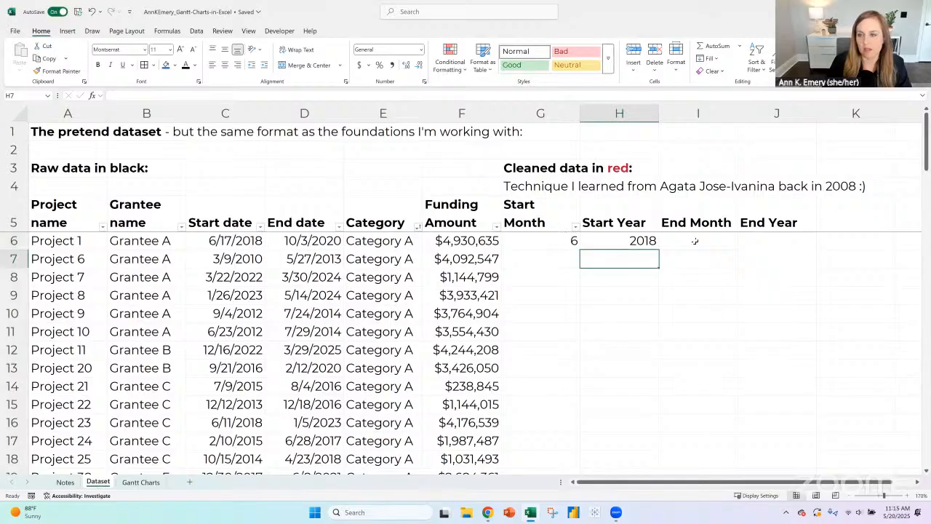
- Fill the first End Month cell, I6, with the formula =month(D6)
{"action": "left_click", "coordinate": [668, 240]}
{"action": "type", "text": "="}
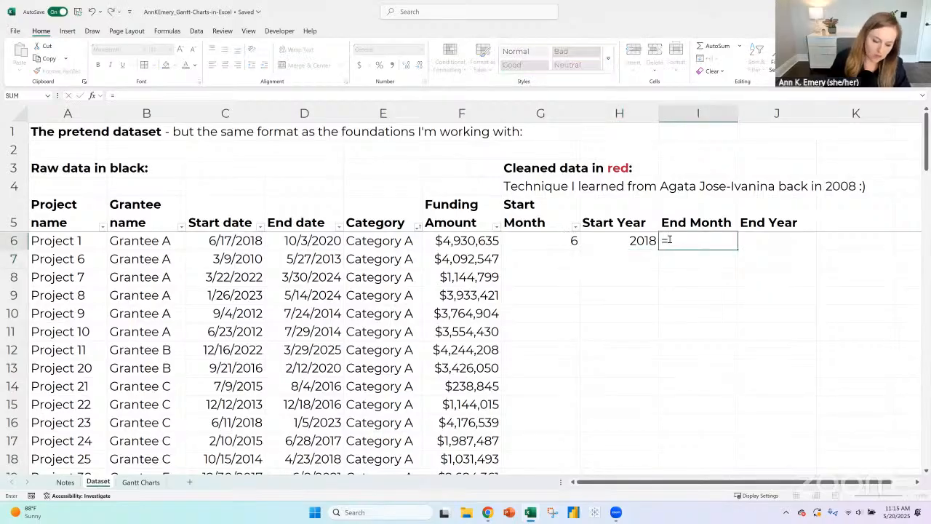
{"action": "type", "text": "month("}
{"action": "key", "text": "Left"}
{"action": "key", "text": "Left"}
{"action": "key", "text": "Left"}
{"action": "key", "text": "Left"}
{"action": "key", "text": "Left"}
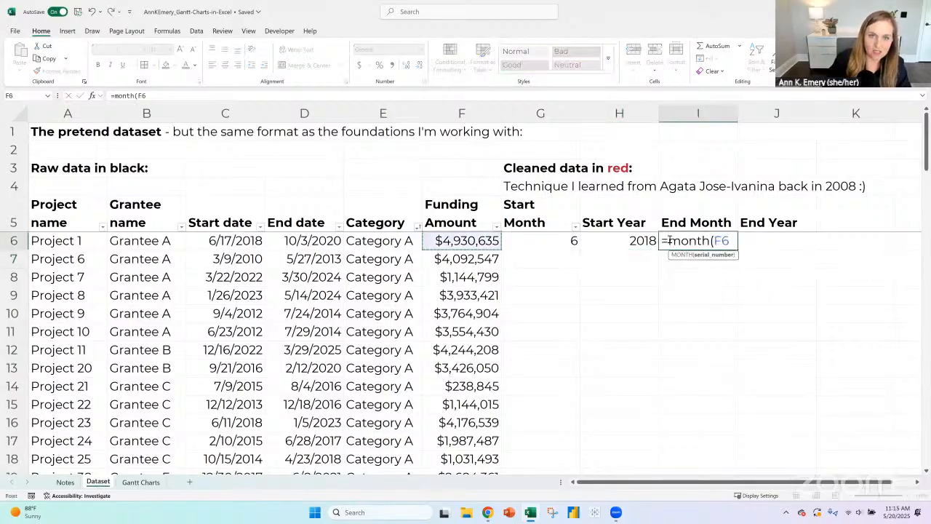
{"action": "type", "text": ")"}
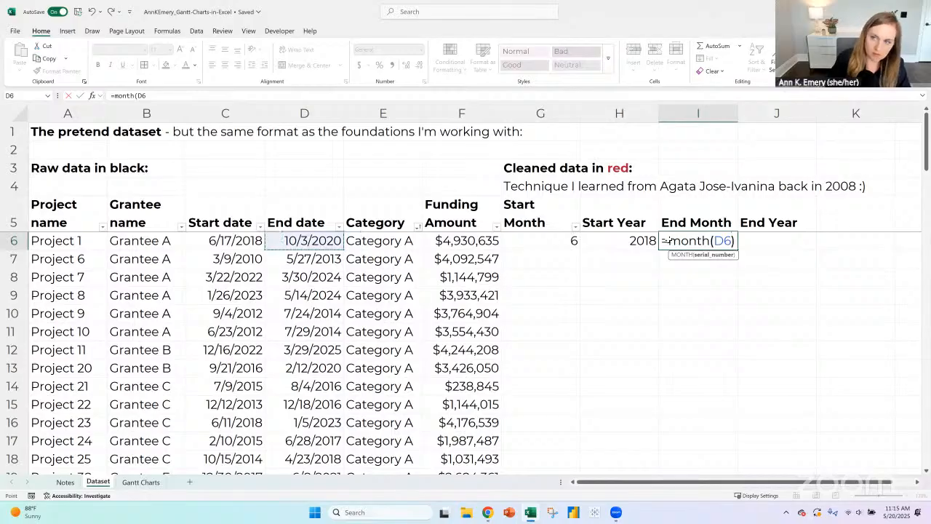
{"action": "key", "text": "Tab"}
- Fill the first End Year cell, J6, with the formula =year(D6)
{"action": "type", "text": "="}
{"action": "key", "text": "BackSpace"}
{"action": "type", "text": "="}
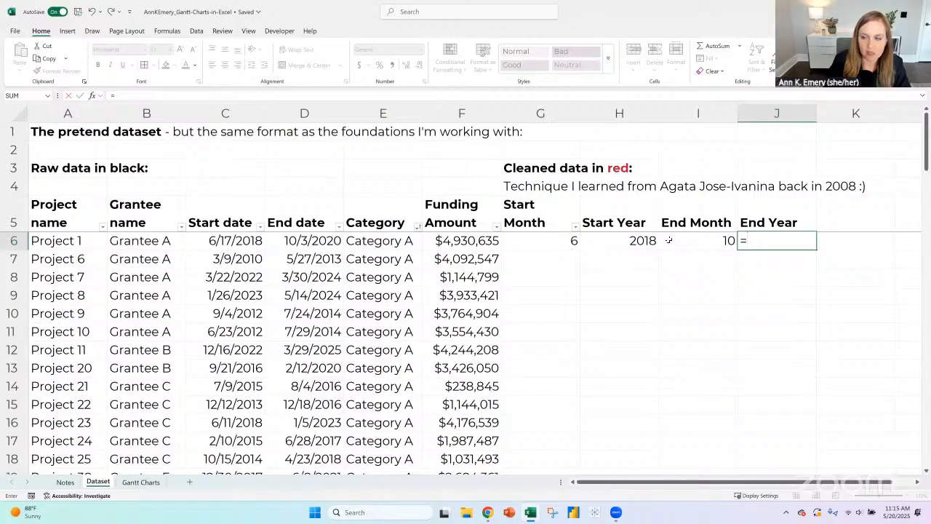
{"action": "type", "text": "year("}
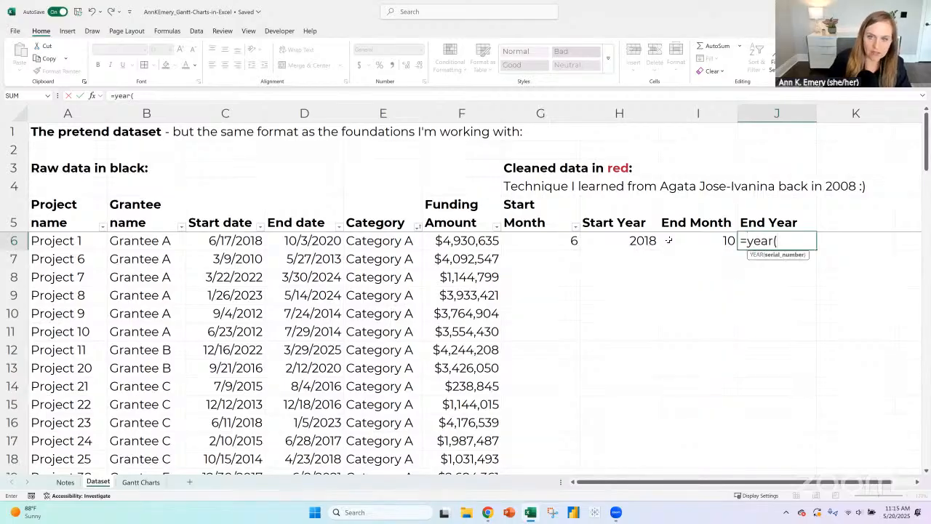
{"action": "key", "text": "Left"}
{"action": "key", "text": "Left"}
{"action": "key", "text": "Left"}
{"action": "key", "text": "Left"}
{"action": "key", "text": "Left"}
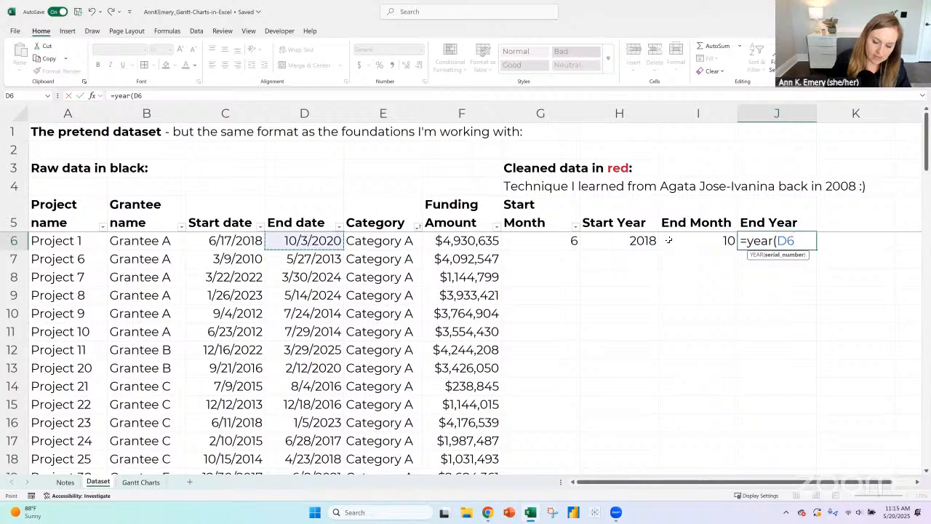
{"action": "type", "text": ")"}
{"action": "key", "text": "Return"}
- Copy the month and year formulas in G6:J6 down through all the project rows of the dataset
{"action": "left_click", "coordinate": [558, 242]}
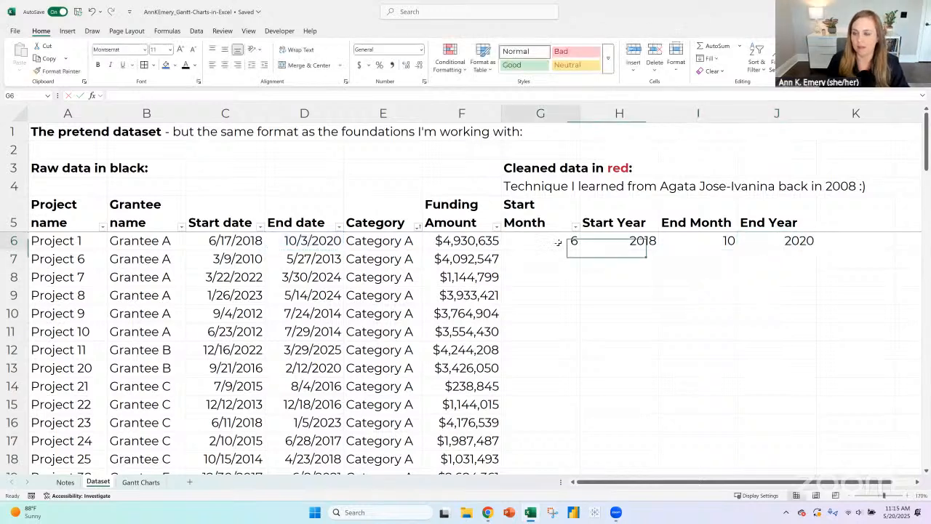
{"action": "left_click_drag", "start_coordinate": [558, 242], "coordinate": [827, 240]}
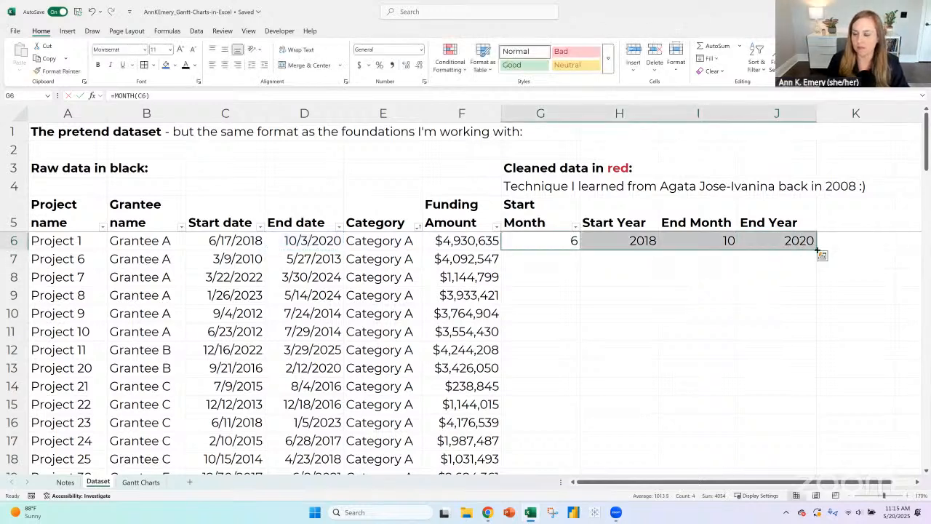
{"action": "double_click", "coordinate": [818, 250]}
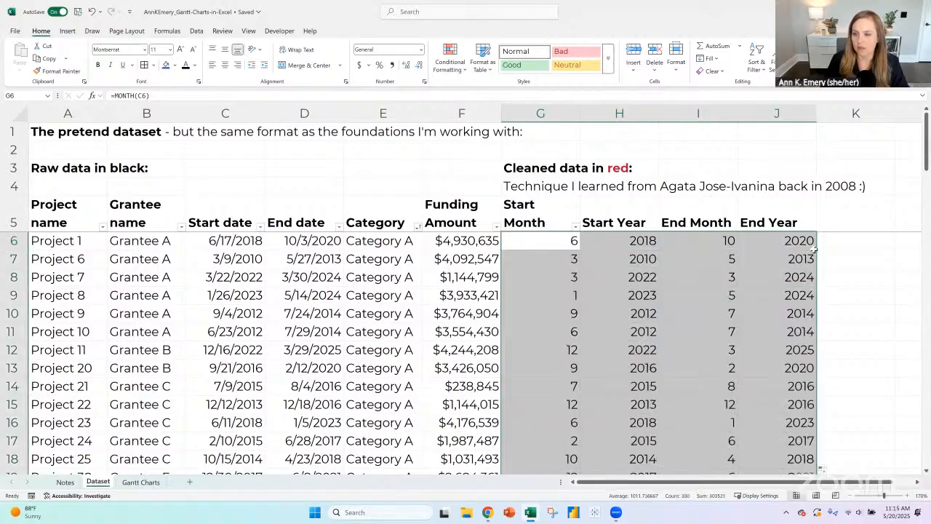
{"action": "left_click", "coordinate": [846, 225]}
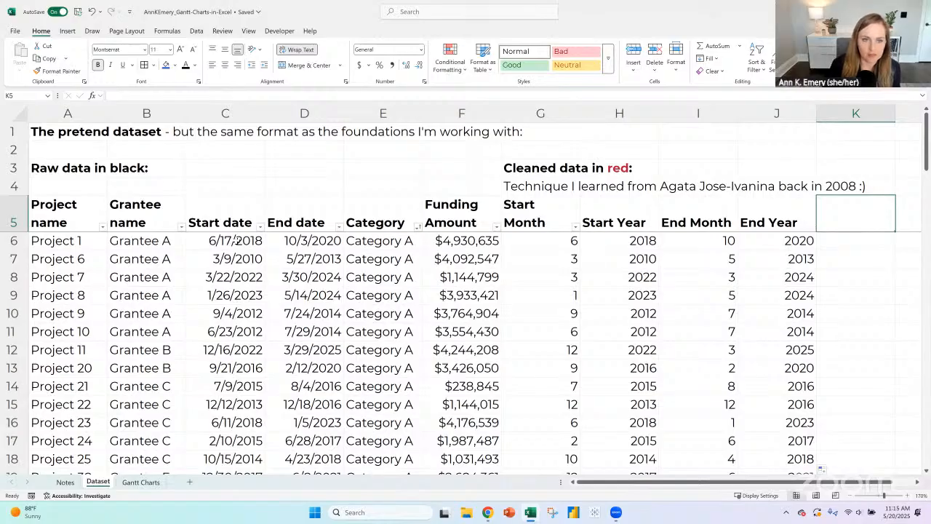
{"action": "left_click", "coordinate": [236, 241]}
{"action": "left_click", "coordinate": [289, 243]}
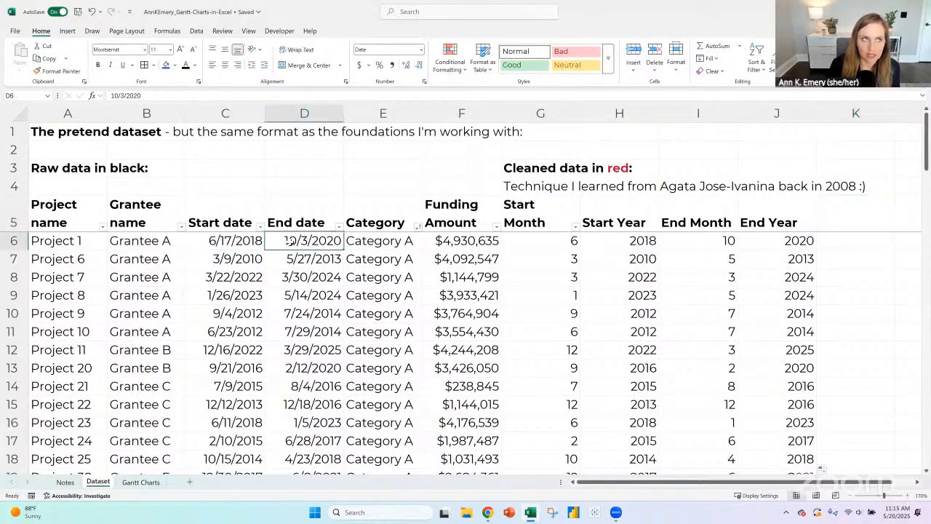
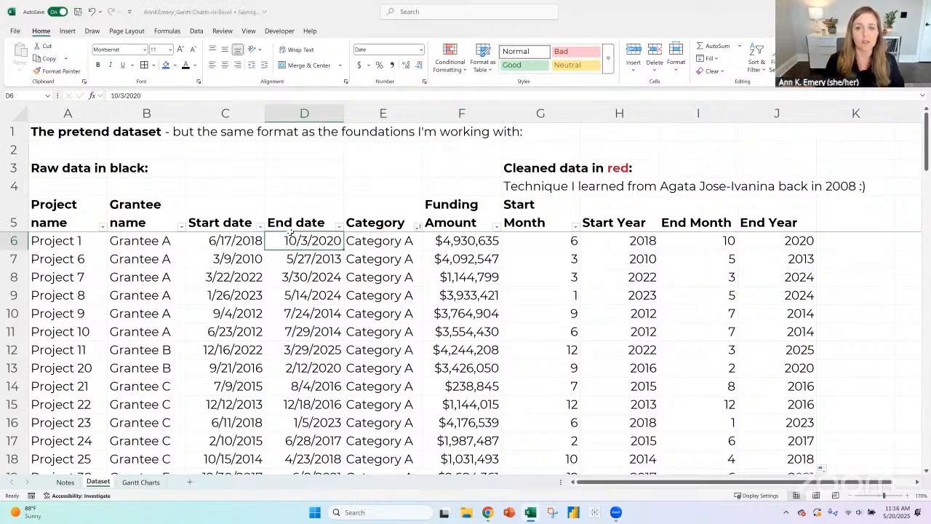
{"action": "left_click_drag", "start_coordinate": [527, 223], "coordinate": [757, 224]}
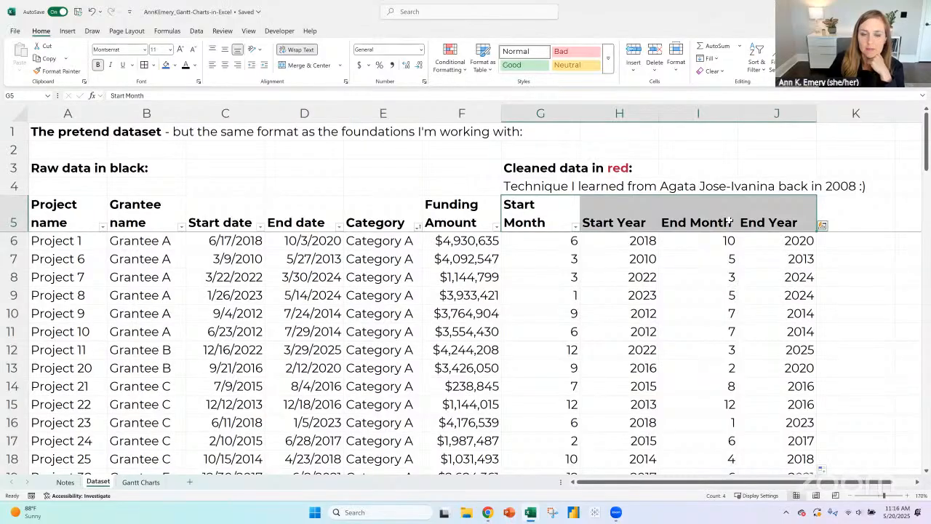
{"action": "left_click_drag", "start_coordinate": [221, 217], "coordinate": [299, 223]}
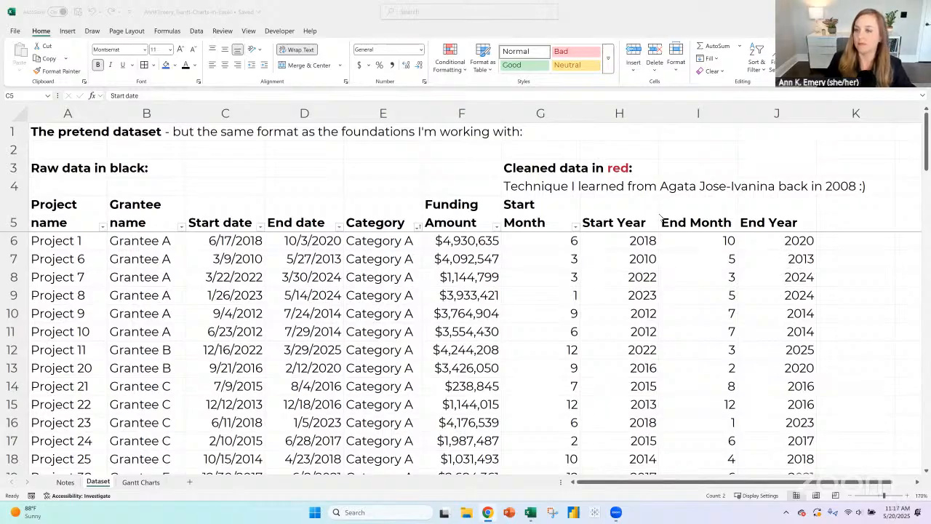
{"action": "left_click", "coordinate": [863, 214]}
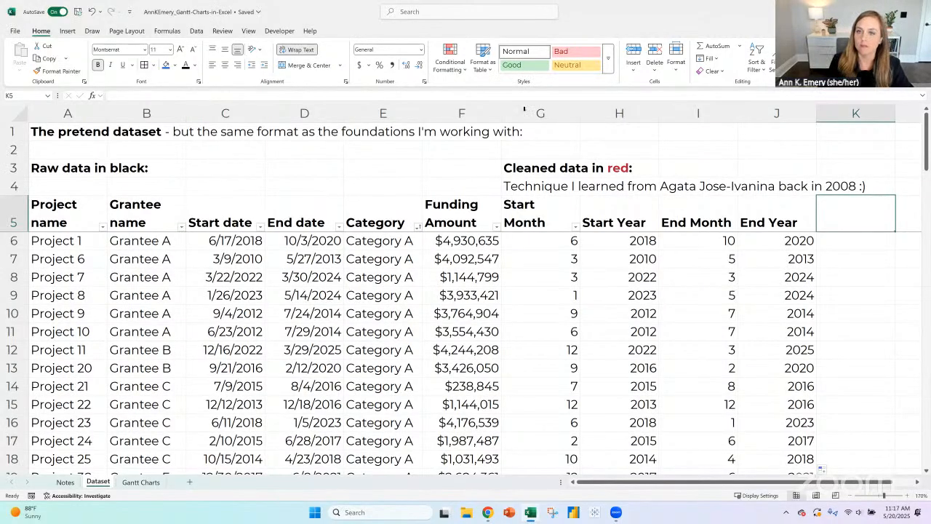
- Change the font color of the cleaned-data columns G to J to dark red
{"action": "mouse_move", "coordinate": [533, 113]}
{"action": "left_mouse_down"}
{"action": "mouse_move", "coordinate": [840, 103]}
{"action": "mouse_move", "coordinate": [797, 107]}
{"action": "left_mouse_up"}
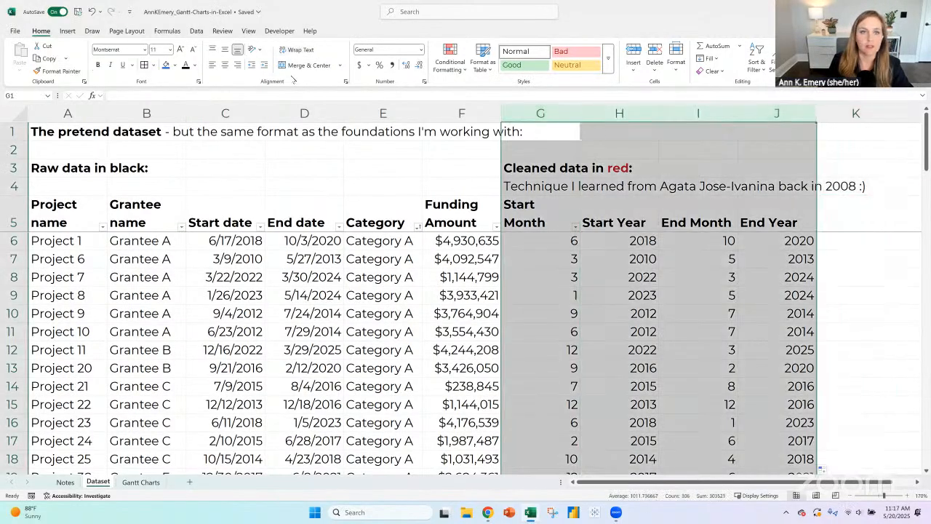
{"action": "left_click", "coordinate": [195, 65]}
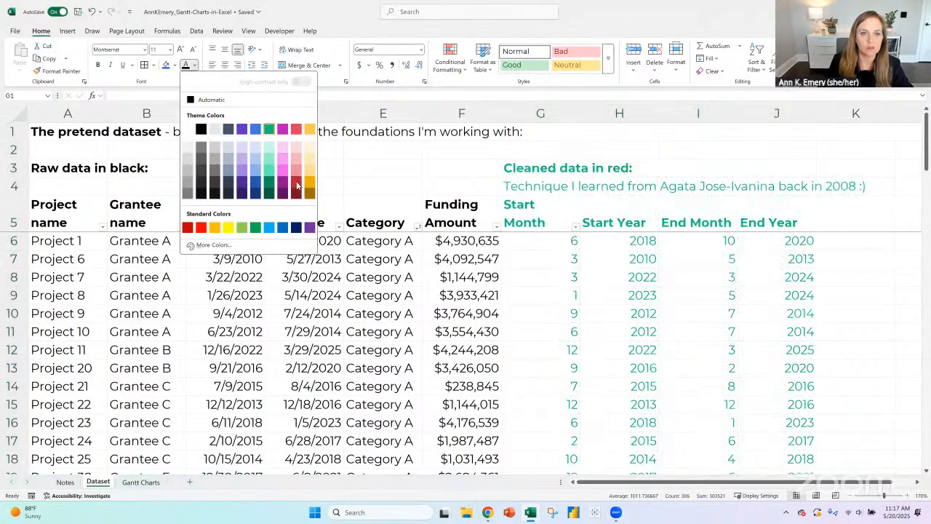
{"action": "left_click", "coordinate": [46, 224]}
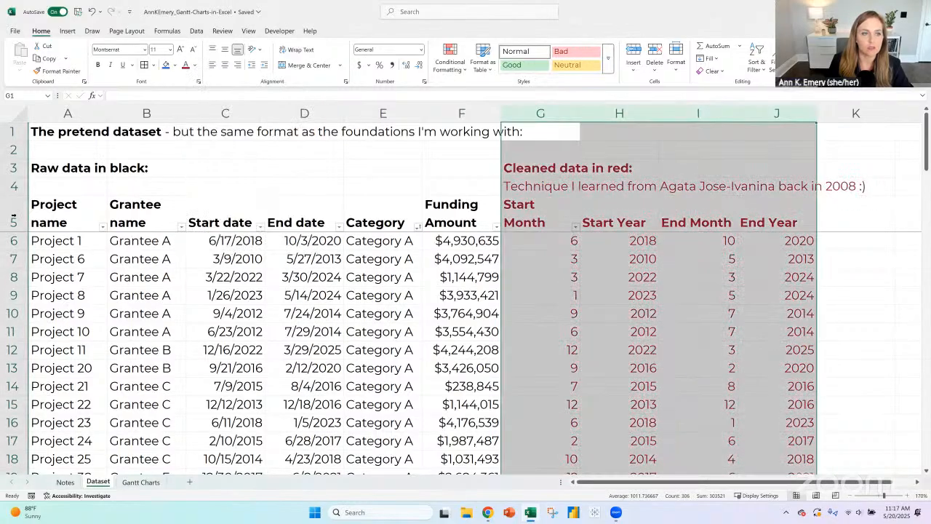
- Convert the dataset range A5:J80 with its header row into a table and name it Dataset
{"action": "left_click", "coordinate": [52, 220]}
{"action": "left_click", "coordinate": [73, 31]}
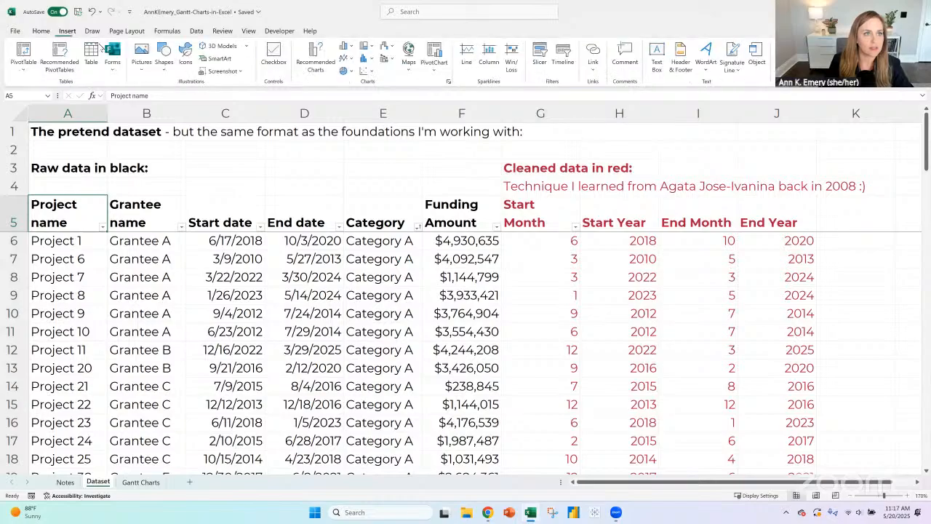
{"action": "left_click", "coordinate": [100, 47]}
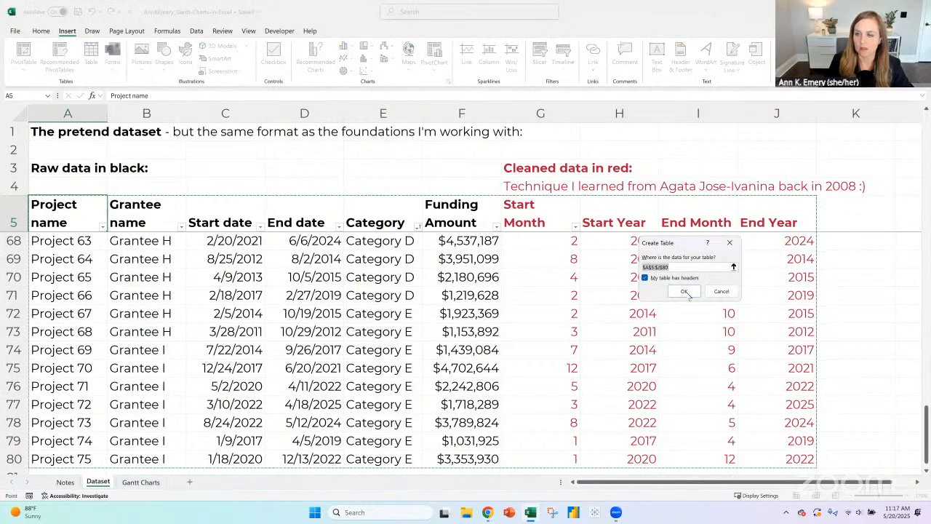
{"action": "left_click", "coordinate": [686, 291]}
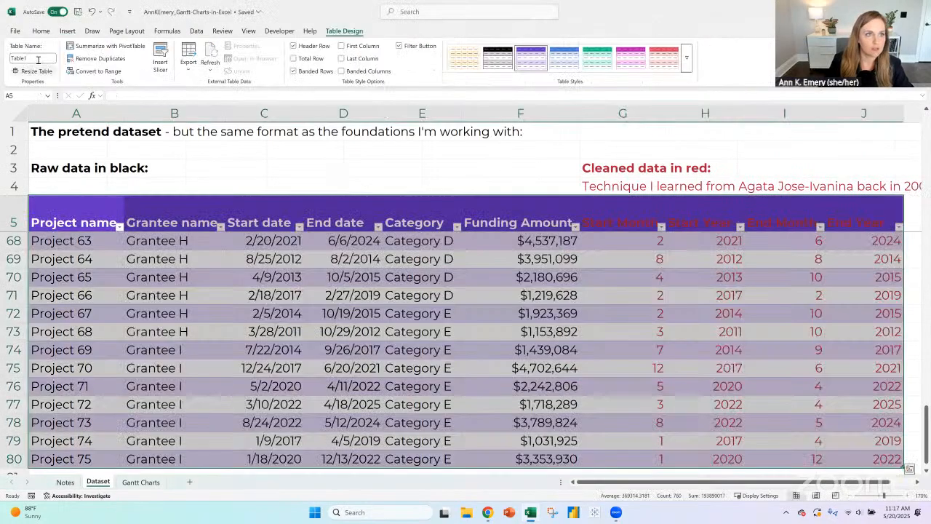
{"action": "type", "text": "Dataset"}
{"action": "key", "text": "Return"}
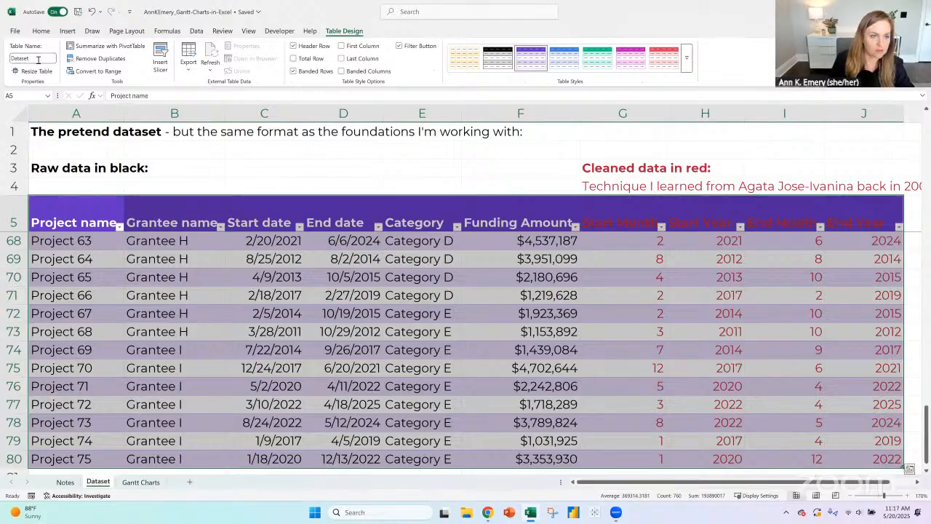
- Apply the plain, uncolored Light table style to the Dataset table
{"action": "left_click", "coordinate": [100, 211]}
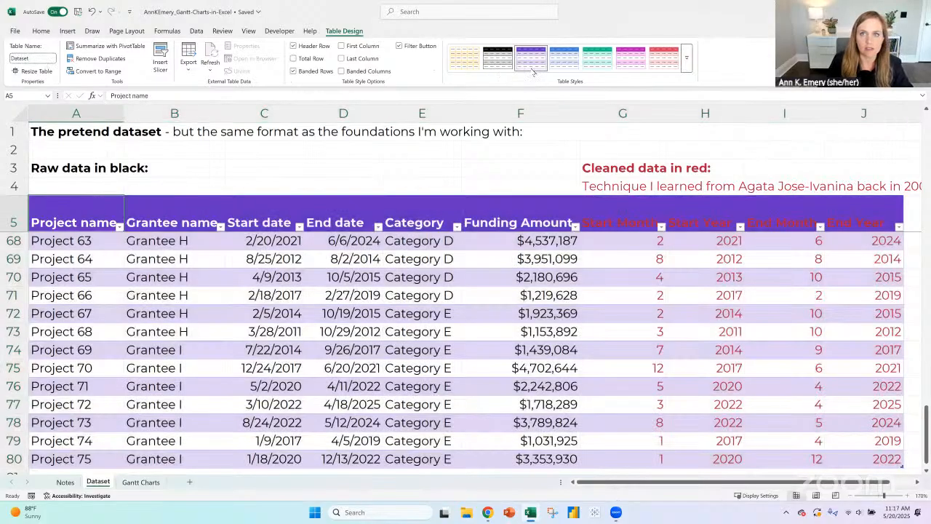
{"action": "left_click", "coordinate": [686, 64]}
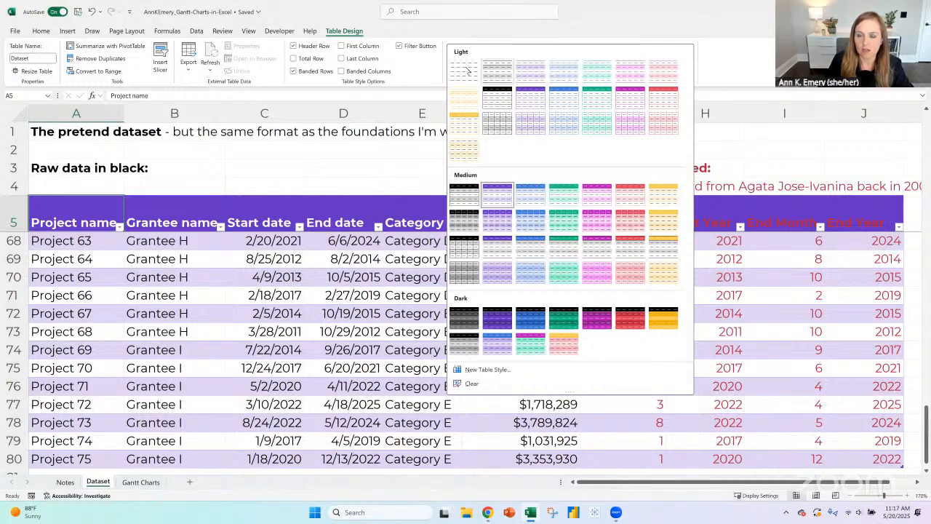
{"action": "left_click", "coordinate": [468, 69]}
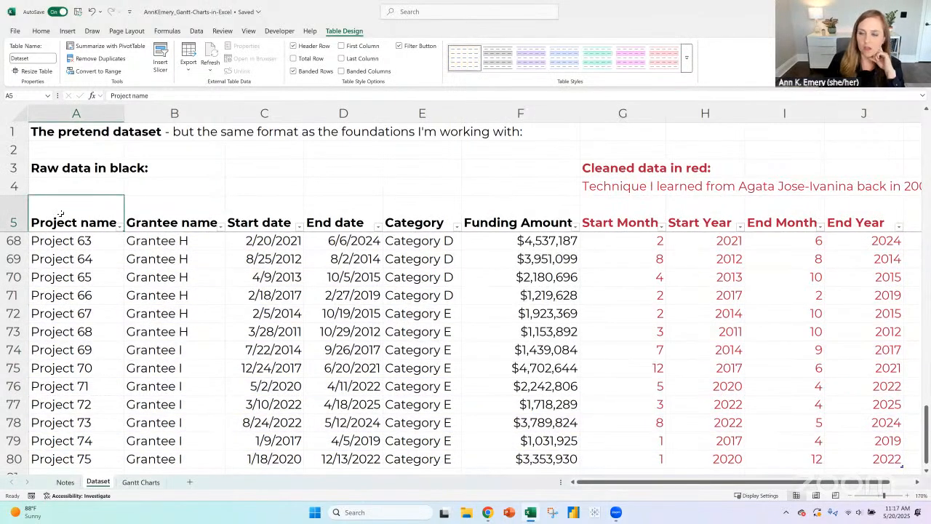
- Add a new table column after End Year, with the header Funding Amount - Categories in K5
{"action": "left_click", "coordinate": [919, 482]}
{"action": "left_click", "coordinate": [918, 483]}
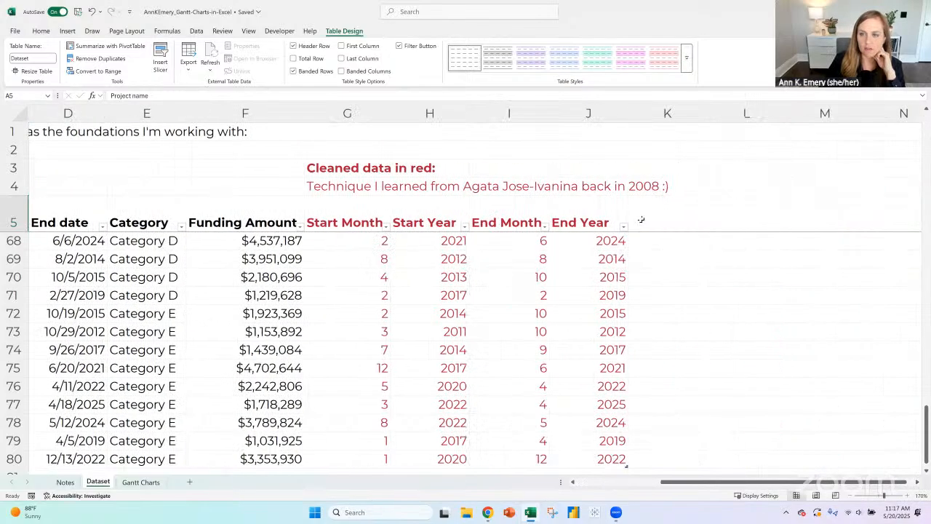
{"action": "key", "text": "ctrl+Right"}
{"action": "key", "text": "Right"}
{"action": "type", "text": "F"}
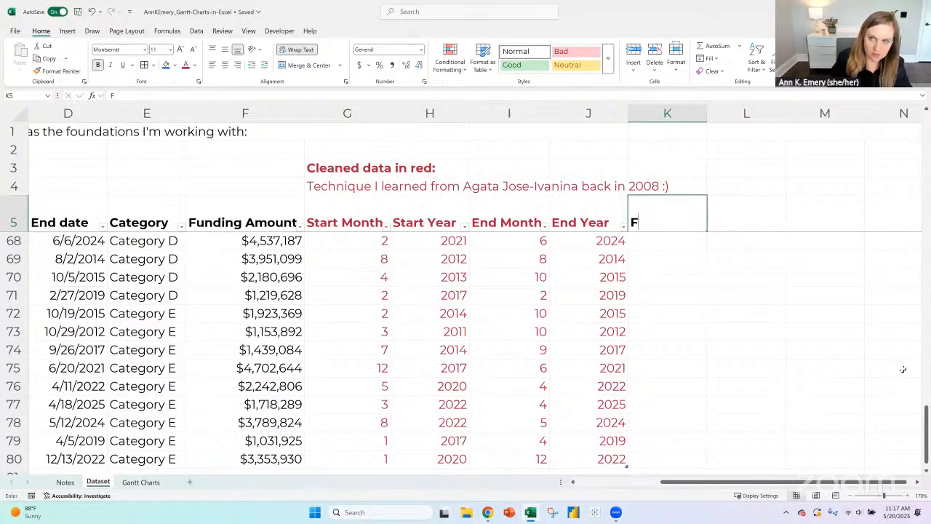
{"action": "type", "text": "unding Amount - Ca"}
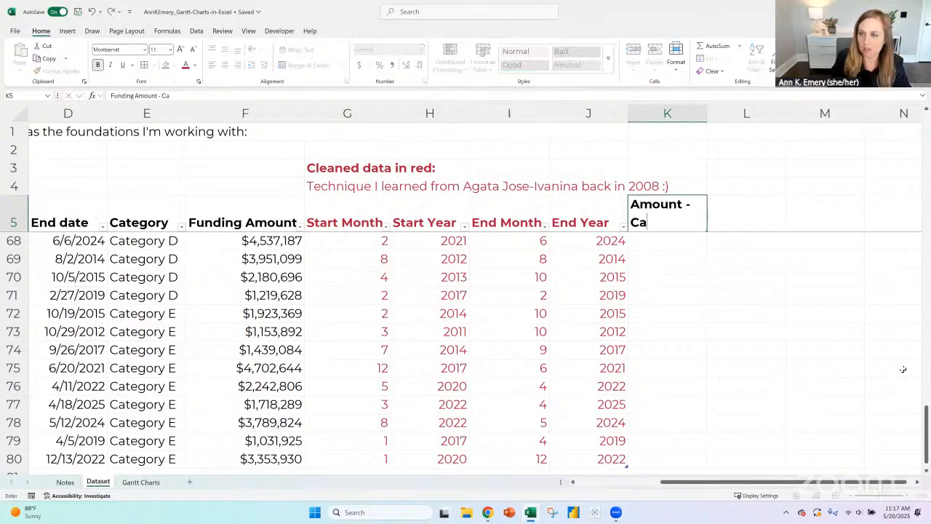
{"action": "type", "text": "tegories"}
{"action": "key", "text": "Return"}
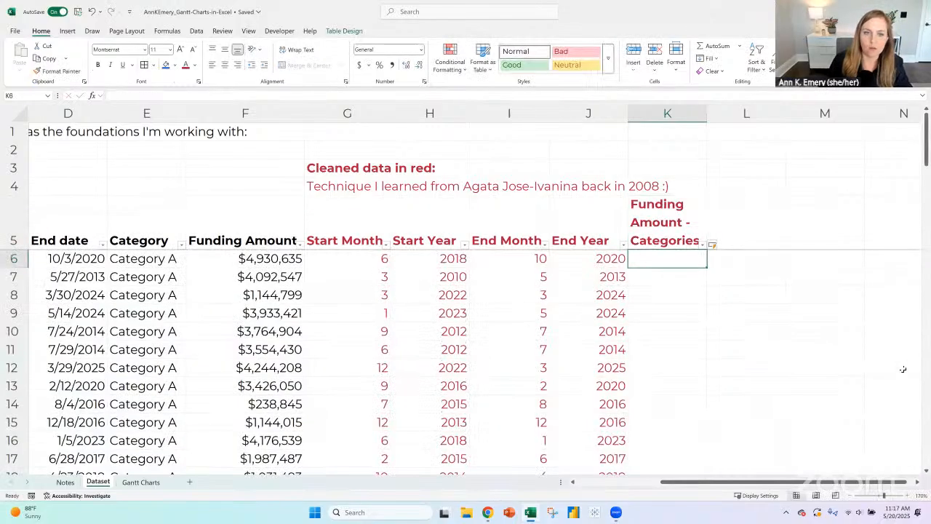
- Sort the table by Funding Amount from smallest to largest
{"action": "left_click", "coordinate": [299, 245]}
{"action": "left_click", "coordinate": [260, 239]}
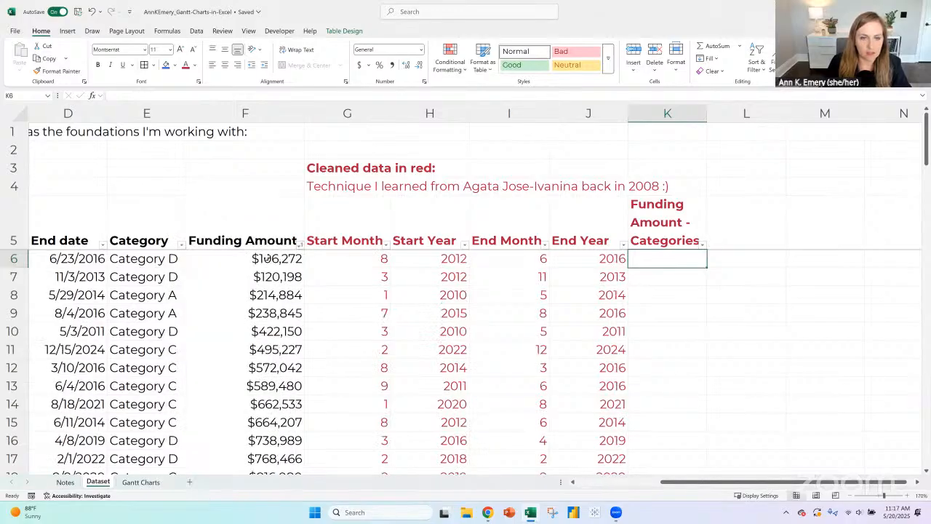
- Examine the sorted Funding Amount column from its smallest to its largest value to judge suitable category ranges
{"action": "left_click", "coordinate": [267, 258]}
{"action": "scroll", "coordinate": [278, 331], "scroll_direction": "down", "scroll_amount": 17}
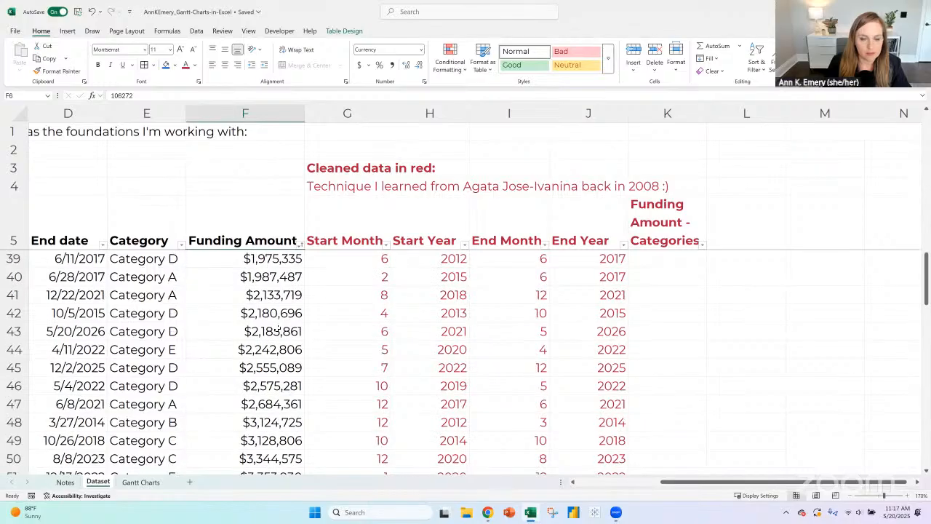
{"action": "scroll", "coordinate": [277, 331], "scroll_direction": "down", "scroll_amount": 7}
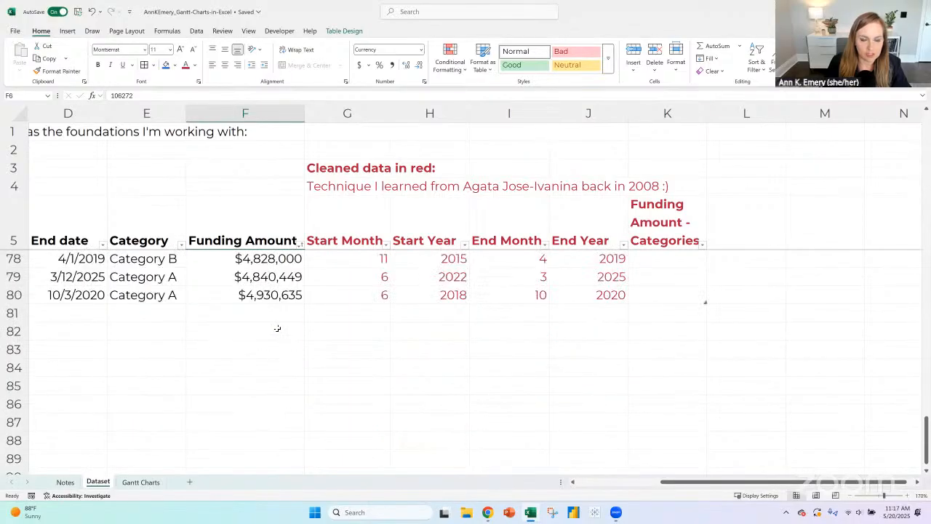
{"action": "scroll", "coordinate": [278, 329], "scroll_direction": "up", "scroll_amount": 20}
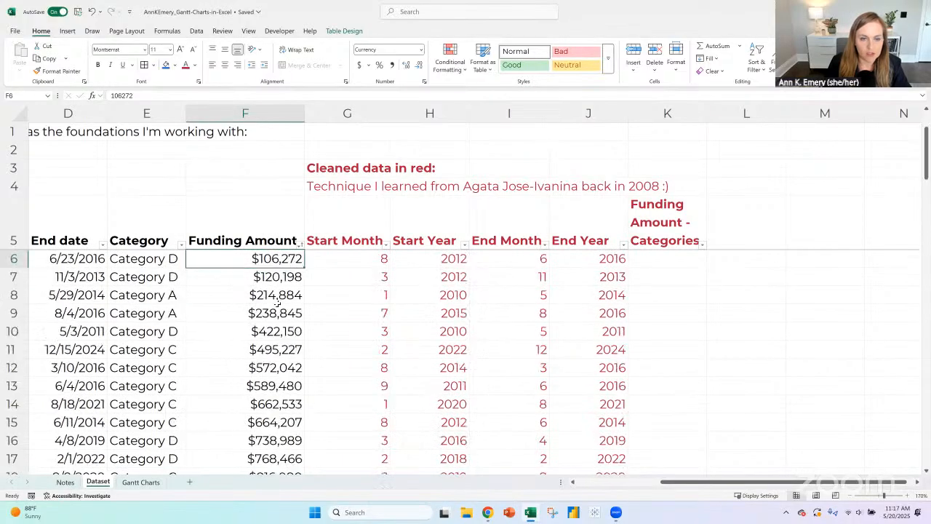
{"action": "scroll", "coordinate": [281, 328], "scroll_direction": "down", "scroll_amount": 5}
{"action": "scroll", "coordinate": [284, 333], "scroll_direction": "down", "scroll_amount": 15}
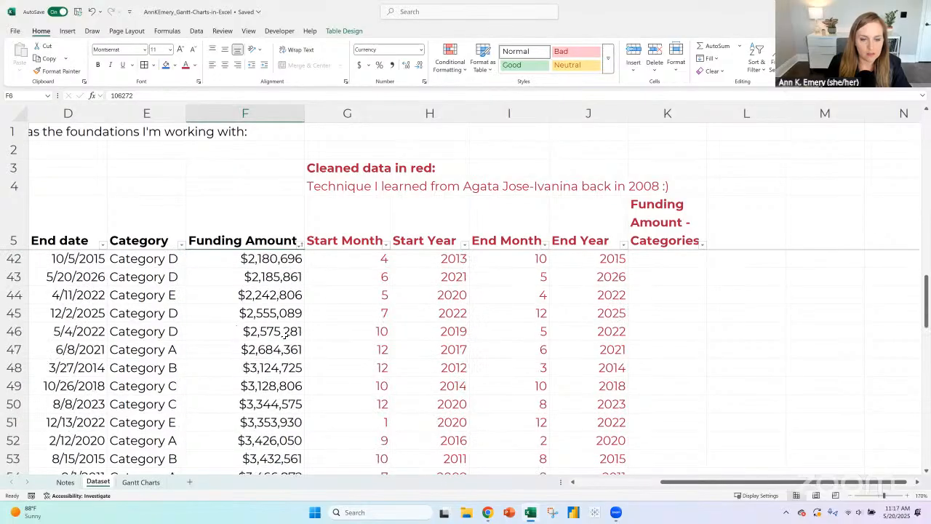
{"action": "scroll", "coordinate": [283, 333], "scroll_direction": "down", "scroll_amount": 1}
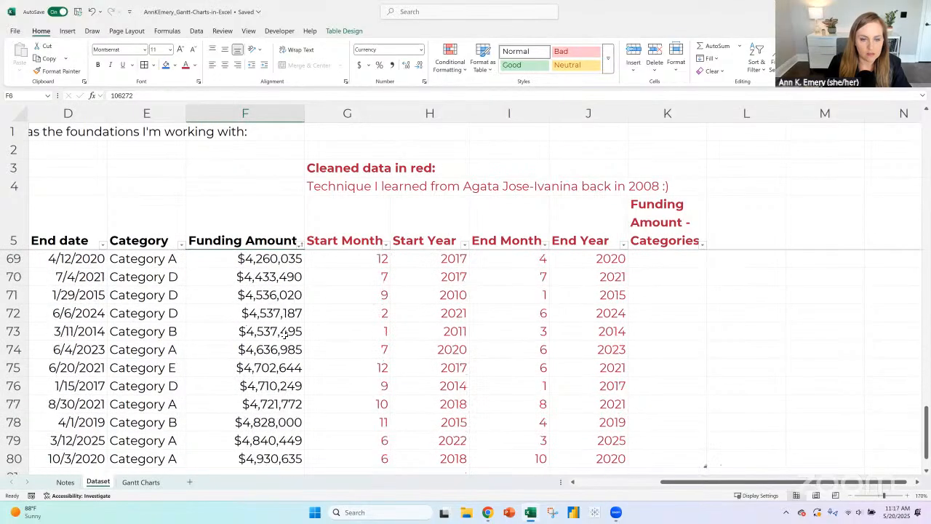
{"action": "left_click", "coordinate": [267, 458]}
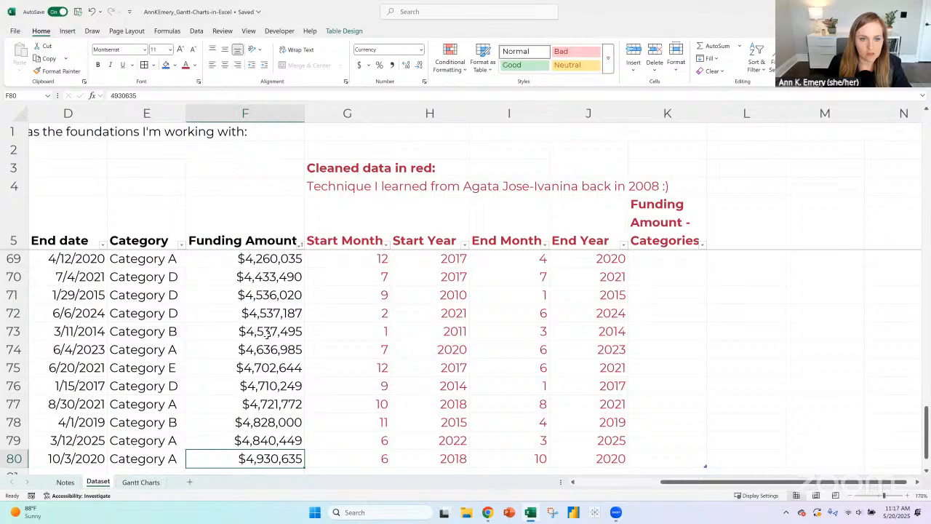
{"action": "scroll", "coordinate": [268, 335], "scroll_direction": "up", "scroll_amount": 20}
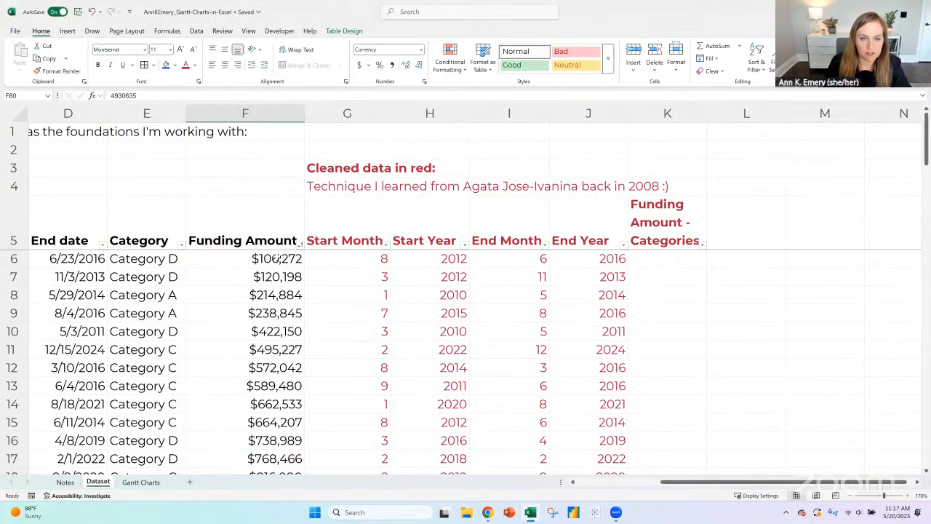
{"action": "left_click_drag", "start_coordinate": [276, 259], "coordinate": [275, 404]}
{"action": "scroll", "coordinate": [276, 386], "scroll_direction": "down", "scroll_amount": 3}
{"action": "scroll", "coordinate": [276, 386], "scroll_direction": "down", "scroll_amount": 4}
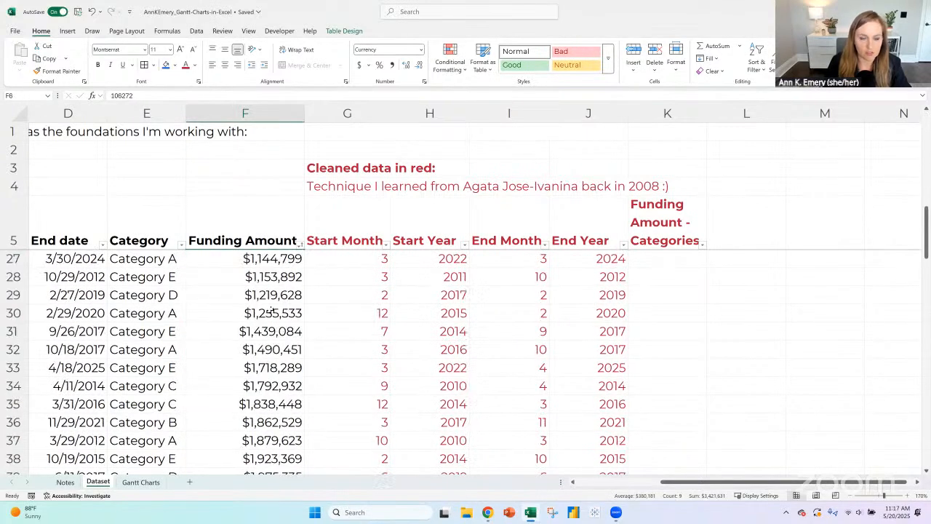
{"action": "scroll", "coordinate": [279, 345], "scroll_direction": "down", "scroll_amount": 6}
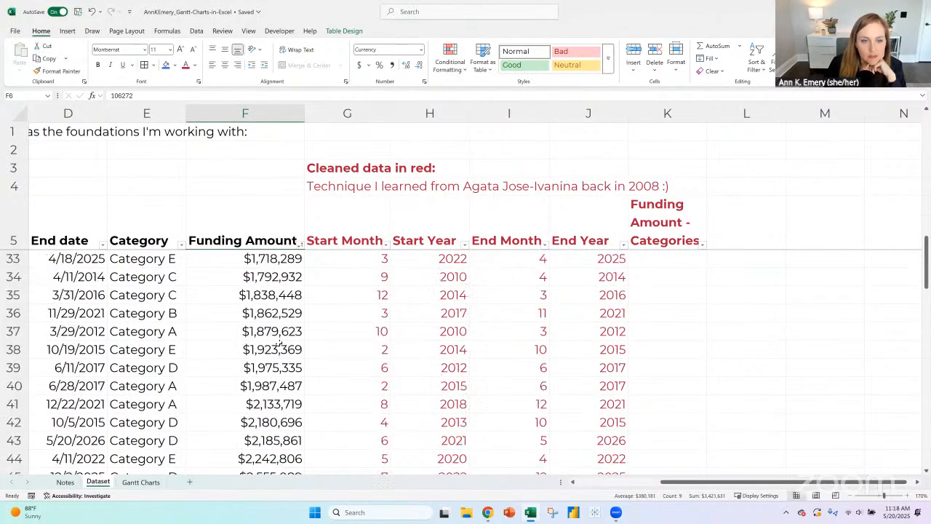
{"action": "scroll", "coordinate": [279, 345], "scroll_direction": "down", "scroll_amount": 5}
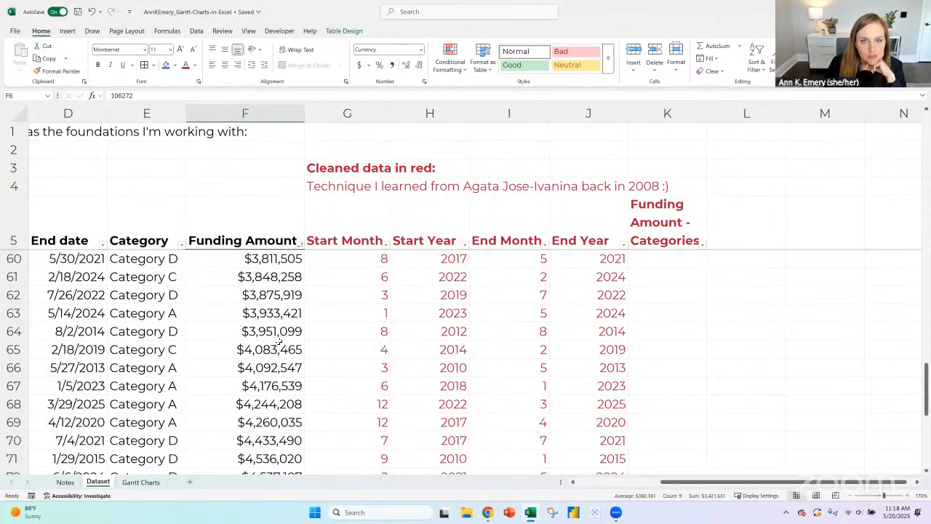
{"action": "scroll", "coordinate": [283, 338], "scroll_direction": "up", "scroll_amount": 18}
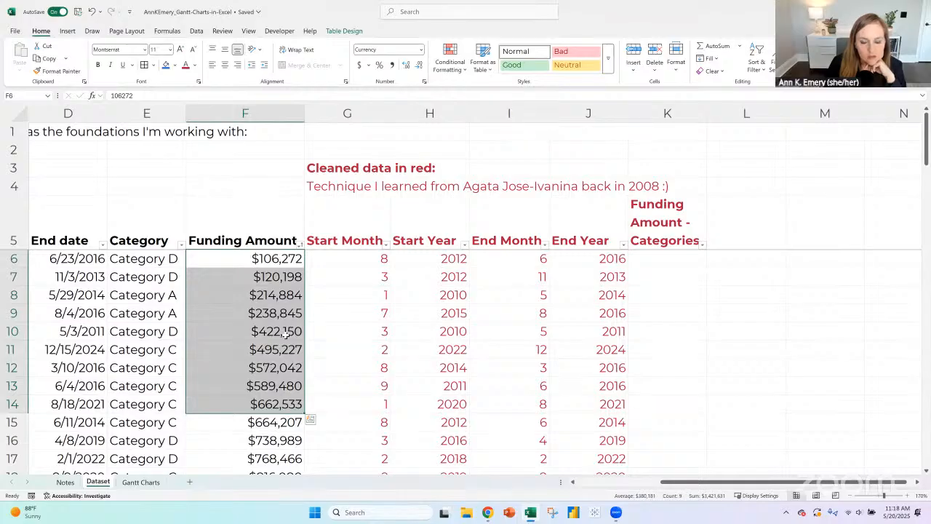
{"action": "left_click", "coordinate": [281, 257]}
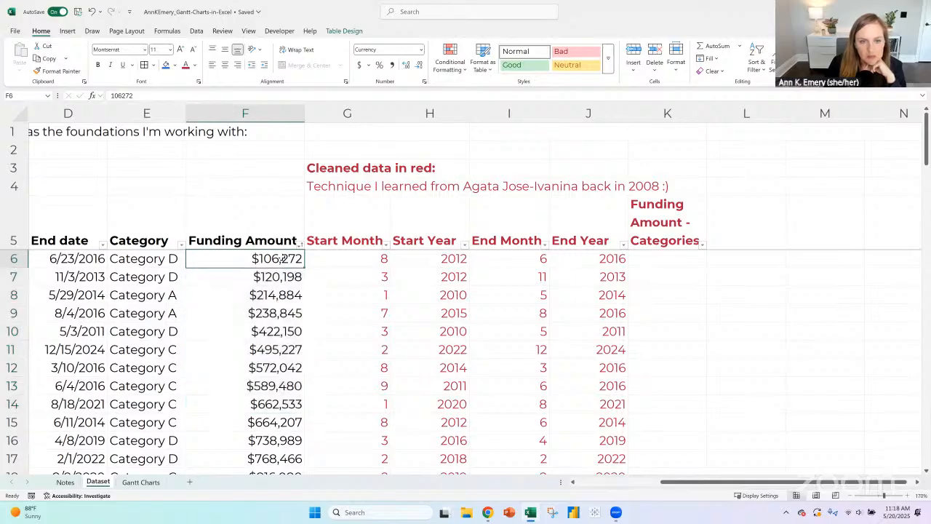
{"action": "left_click", "coordinate": [657, 256]}
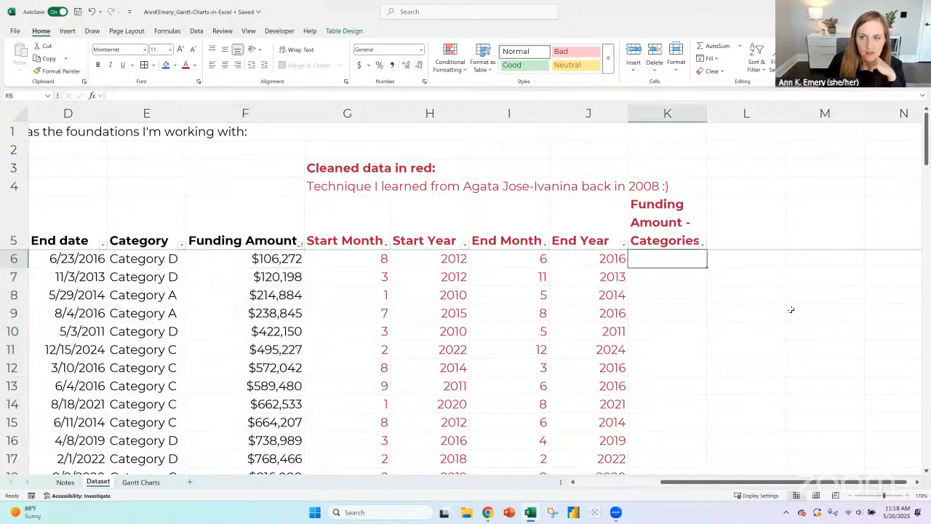
- Enter the heading Nested if categories in cell L2 and make it bold
{"action": "left_click", "coordinate": [743, 151]}
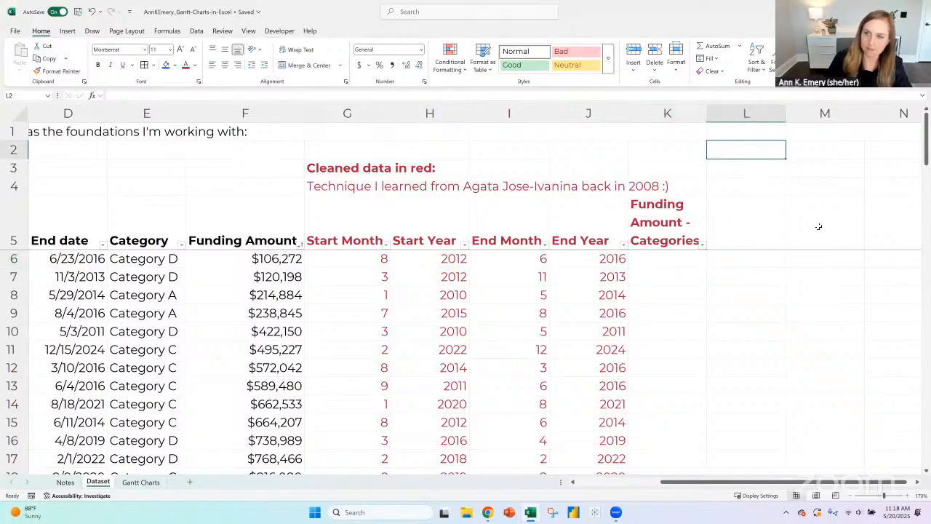
{"action": "type", "text": "Nes"}
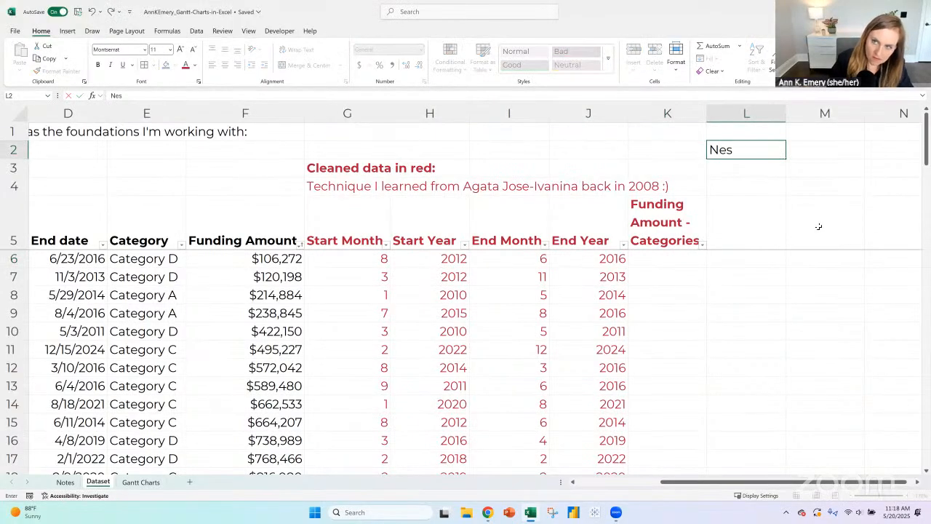
{"action": "type", "text": "ted if categories"}
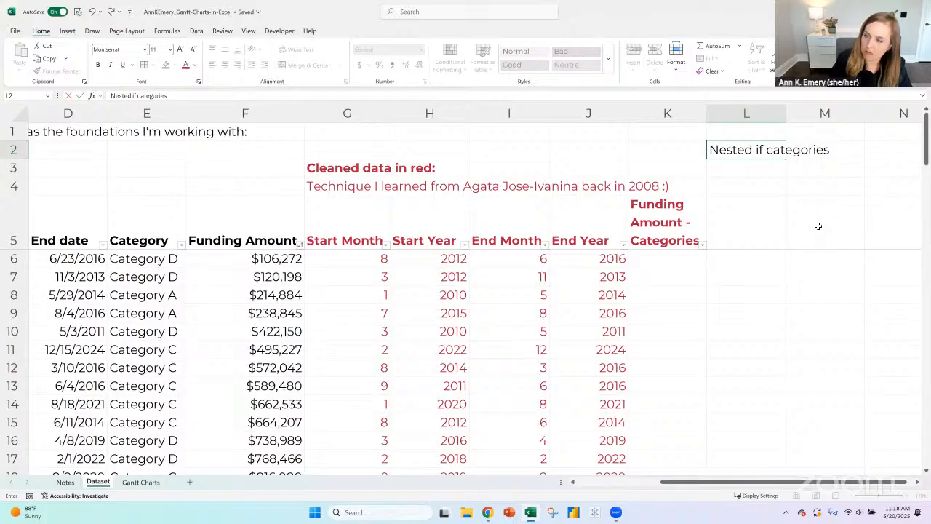
{"action": "key", "text": "Return"}
{"action": "key", "text": "Up"}
{"action": "key", "text": "ctrl+b"}
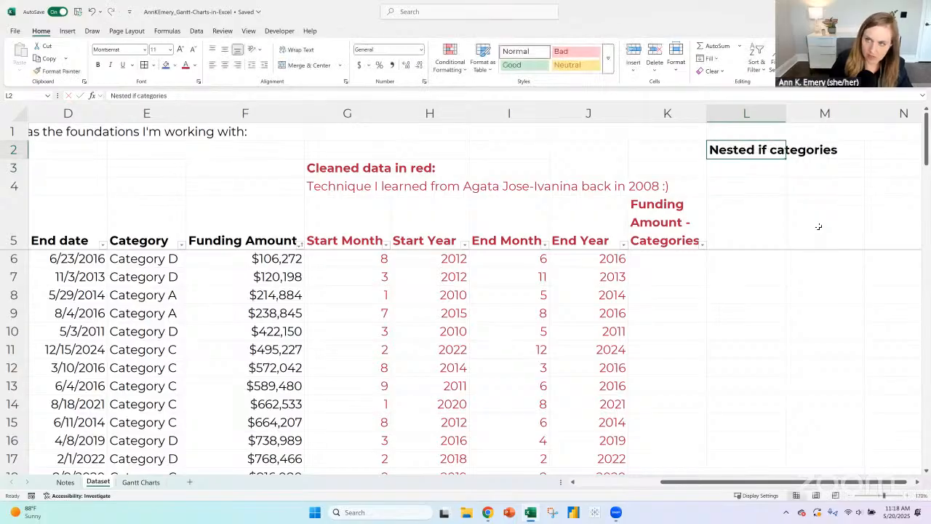
- Move the bold heading Nested if categories from cell L2 up to L1, leaving L2 empty
{"action": "key", "text": "Down"}
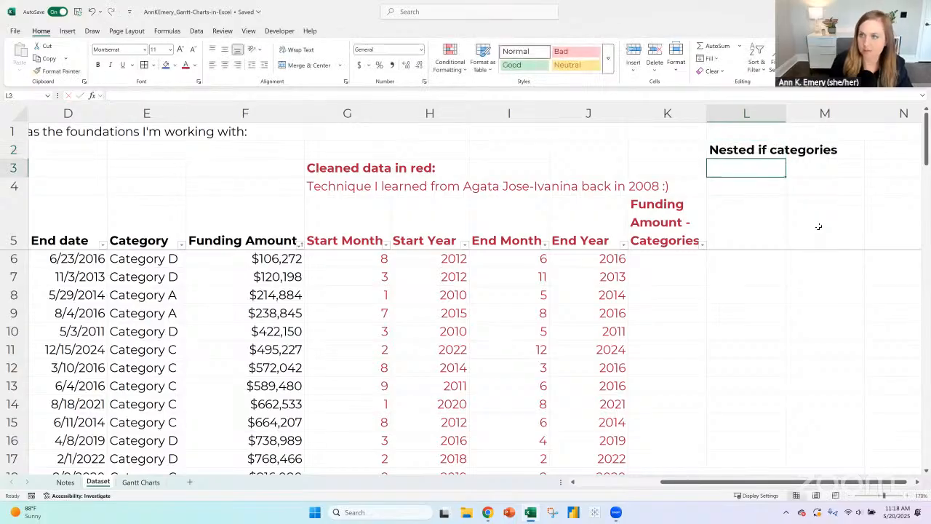
{"action": "left_click", "coordinate": [770, 150]}
{"action": "key", "text": "ctrl+c"}
{"action": "key", "text": "Up"}
{"action": "key", "text": "ctrl+v"}
{"action": "left_click", "coordinate": [761, 149]}
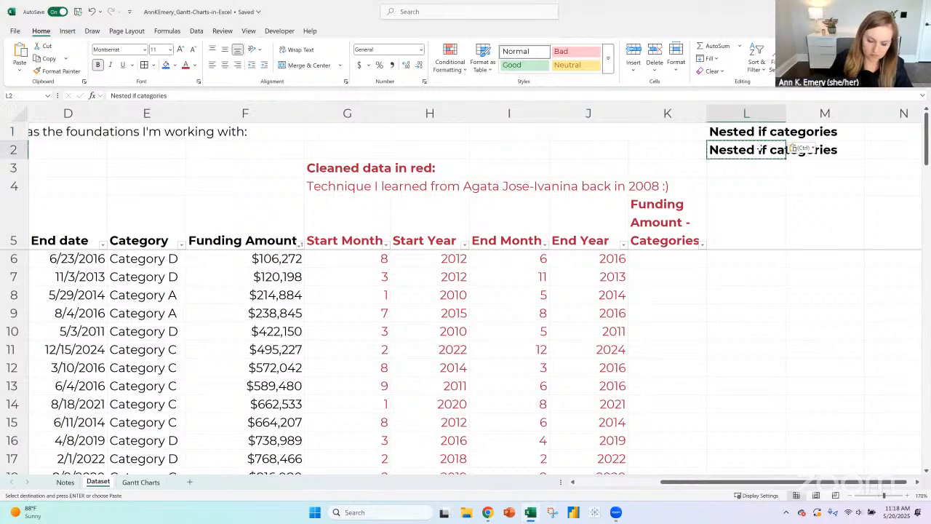
{"action": "key", "text": "Delete"}
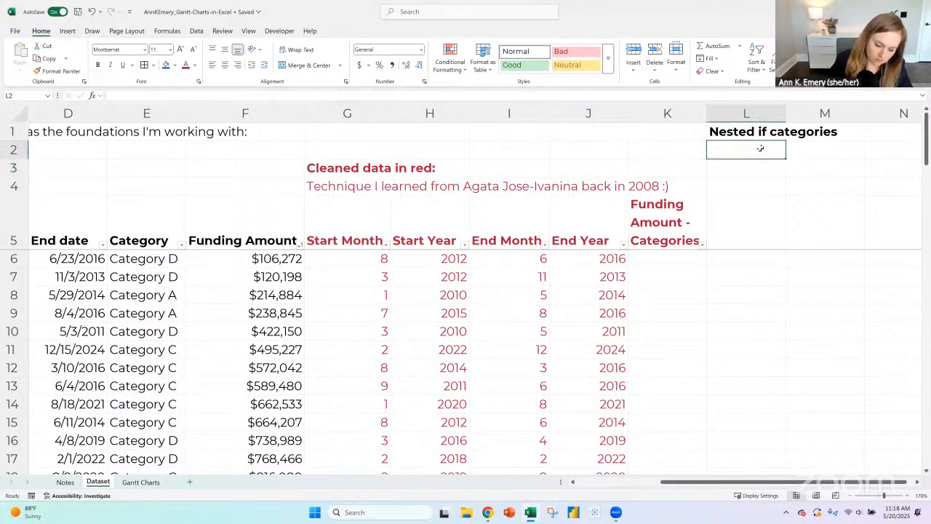
- Enter the first category range, Small: $0 - $999,999, in cell L2
{"action": "type", "text": "Small:"}
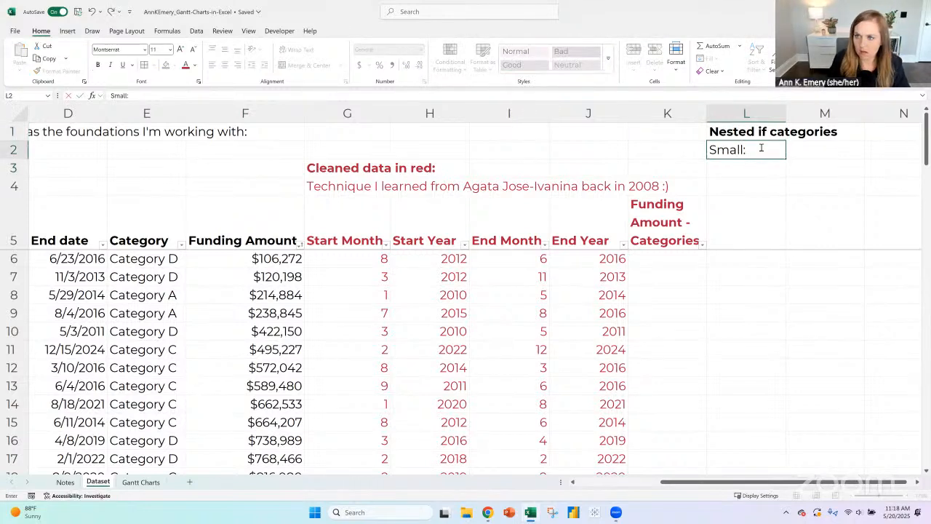
{"action": "type", "text": " $0"}
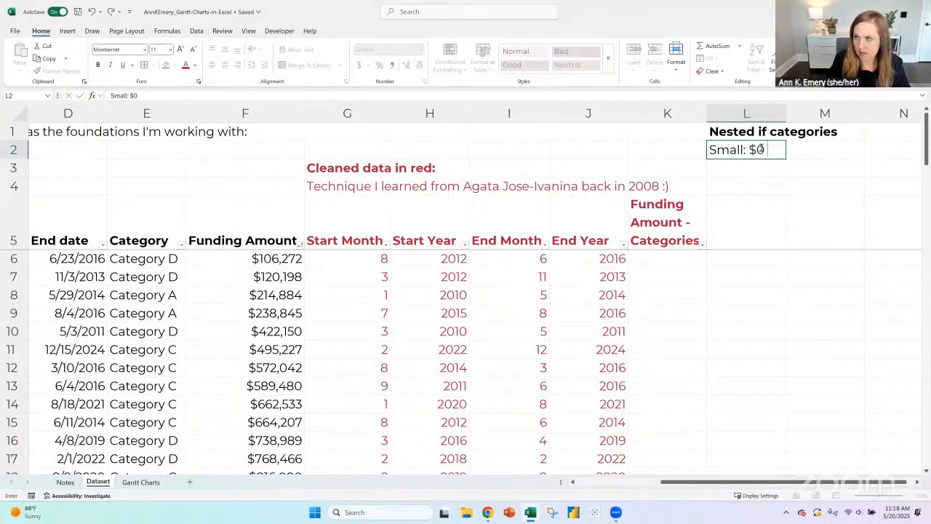
{"action": "type", "text": " - $"}
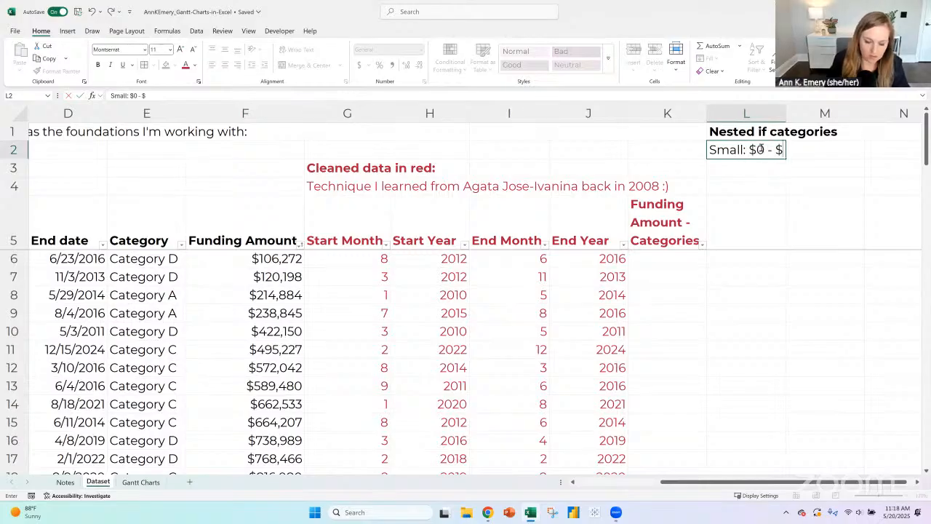
{"action": "type", "text": "499,"}
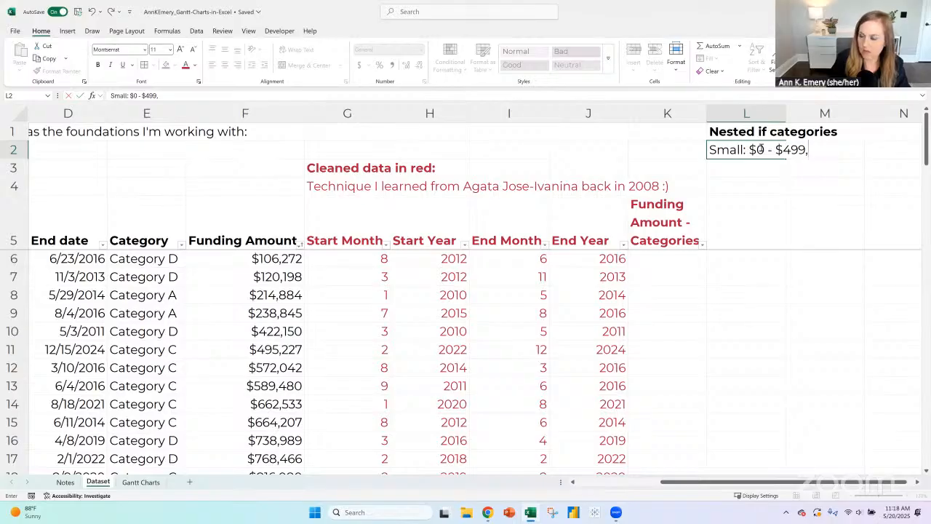
{"action": "key", "text": "BackSpace"}
{"action": "key", "text": "BackSpace"}
{"action": "key", "text": "BackSpace"}
{"action": "key", "text": "BackSpace"}
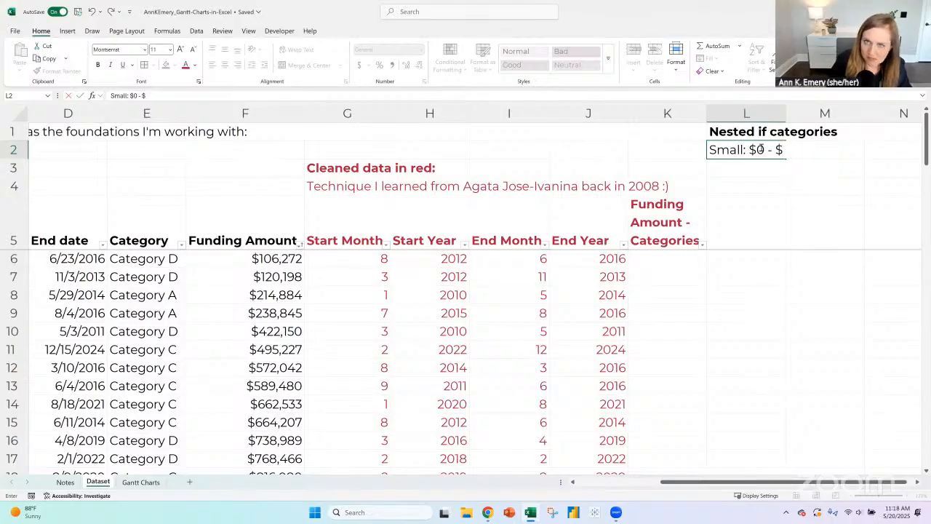
{"action": "type", "text": "999,99"}
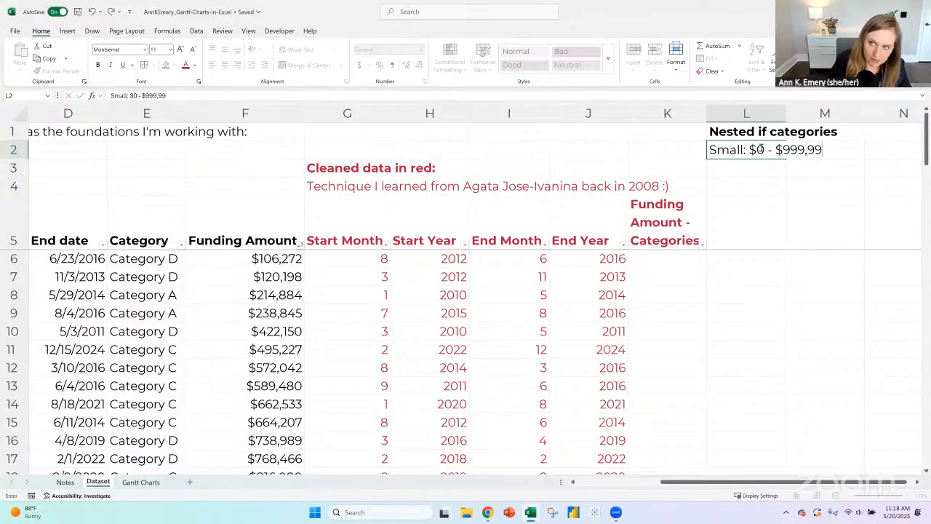
{"action": "type", "text": "9"}
{"action": "key", "text": "Return"}
- Enter the second category range, Medium: $1,000,000 - $399,999,999, in cell L3
{"action": "type", "text": "Medium"}
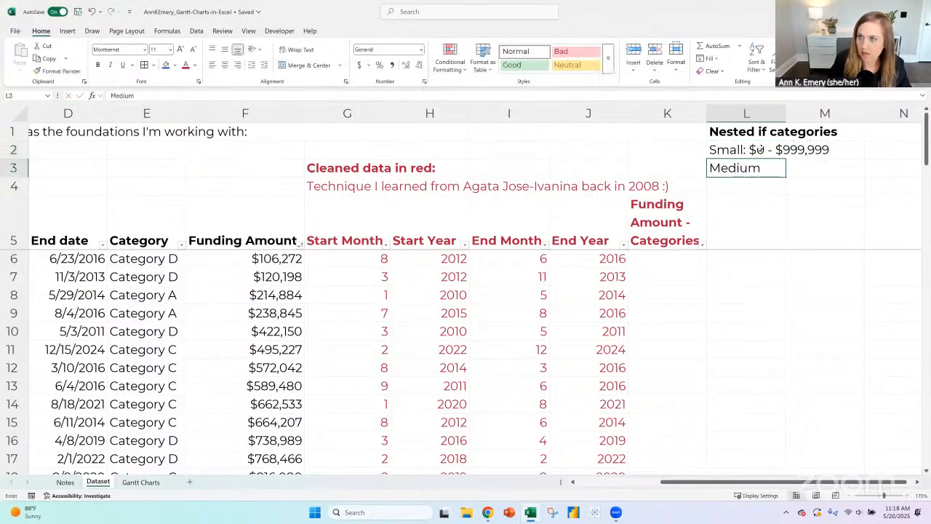
{"action": "type", "text": ":"}
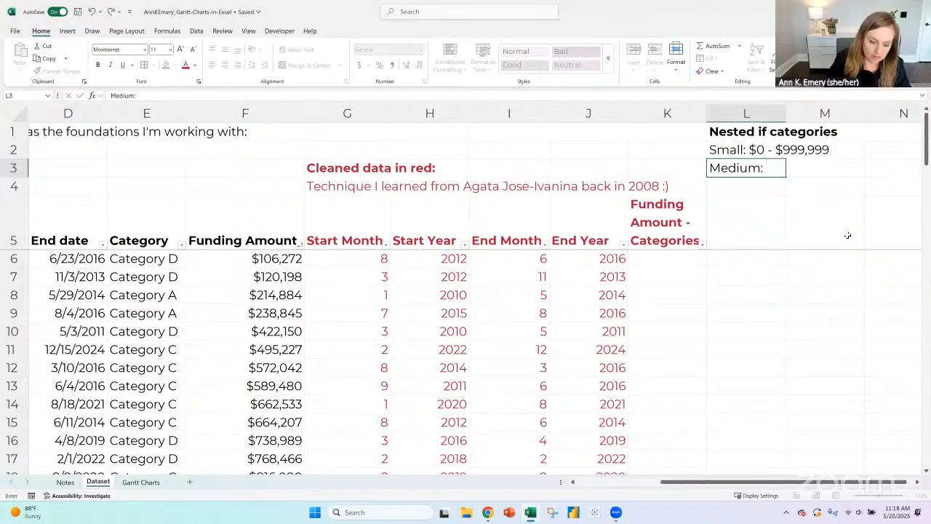
{"action": "type", "text": "$1,"}
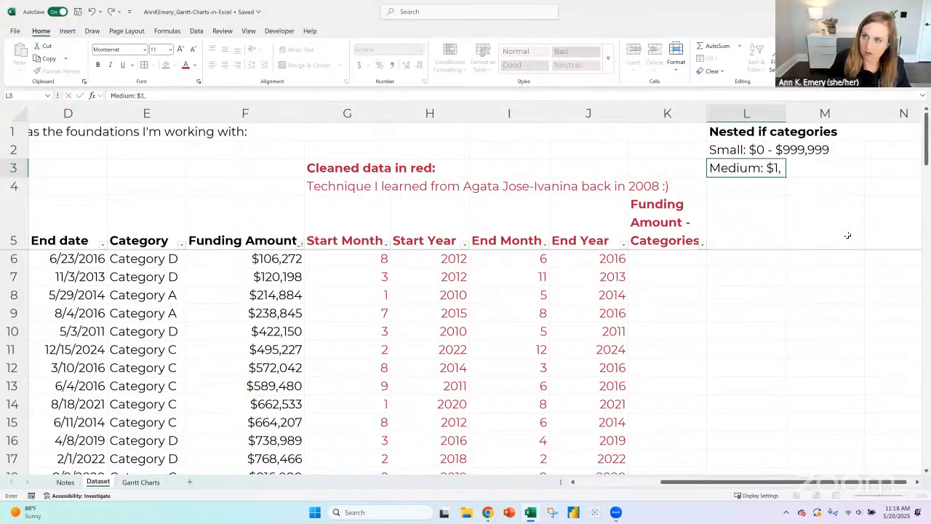
{"action": "type", "text": "000,0"}
{"action": "key", "text": "BackSpace"}
{"action": "type", "text": ",000"}
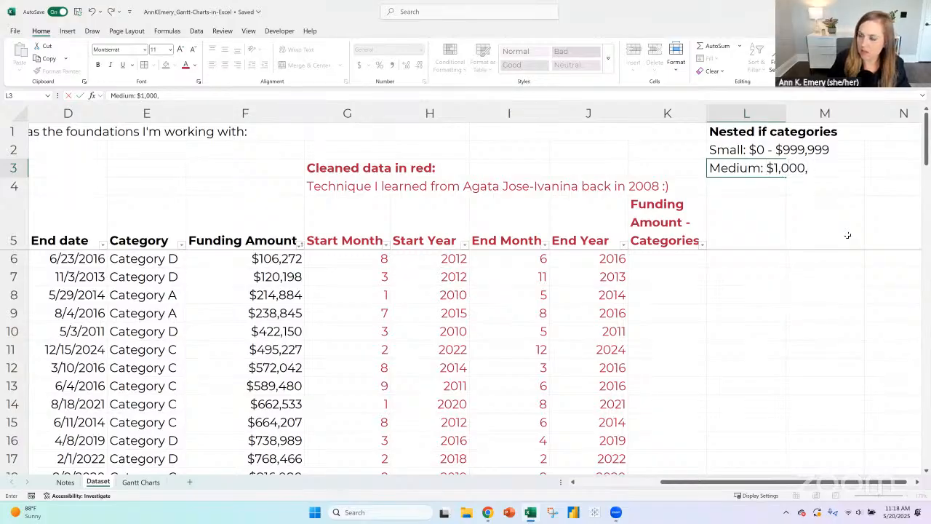
{"action": "type", "text": " - $"}
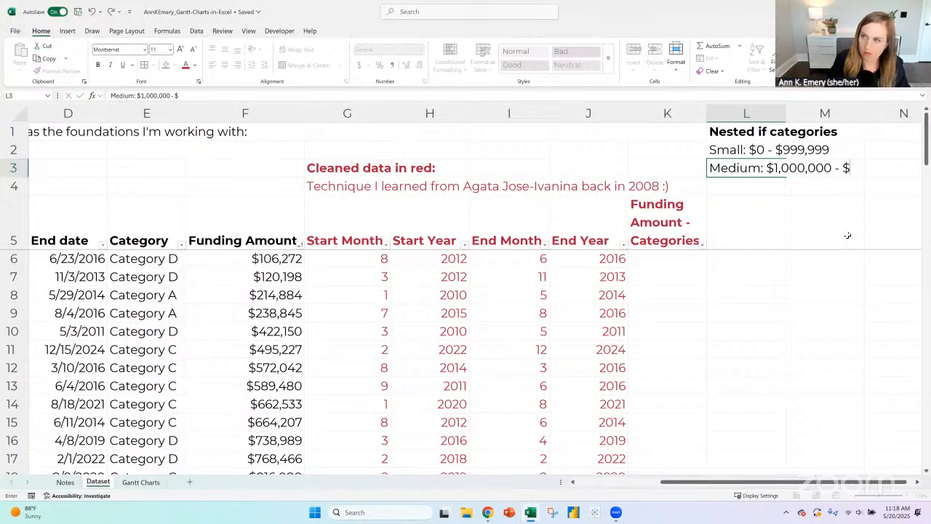
{"action": "type", "text": "399,999,"}
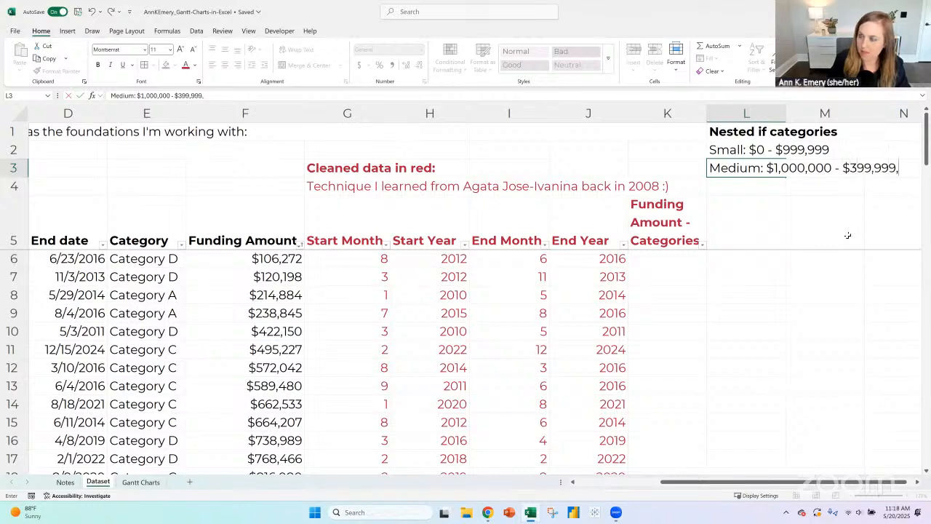
{"action": "type", "text": "999"}
{"action": "key", "text": "Return"}
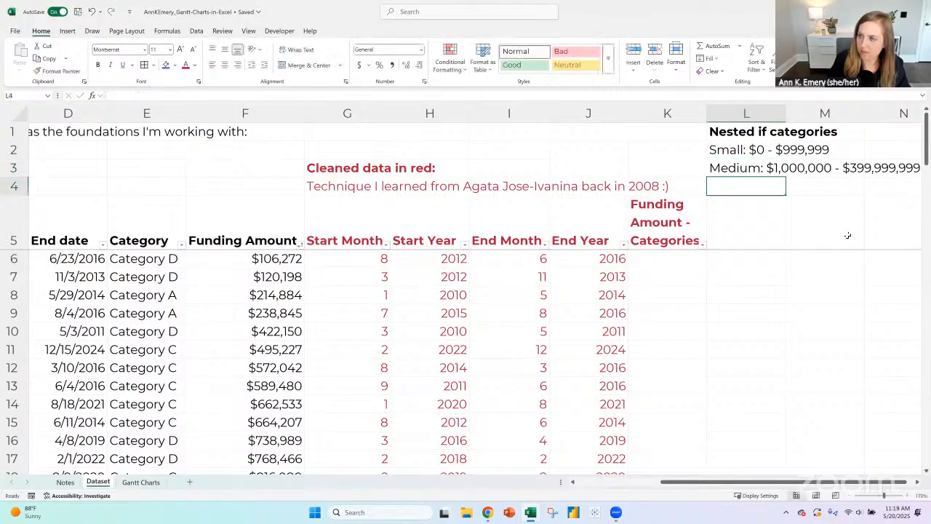
{"action": "key", "text": "Up"}
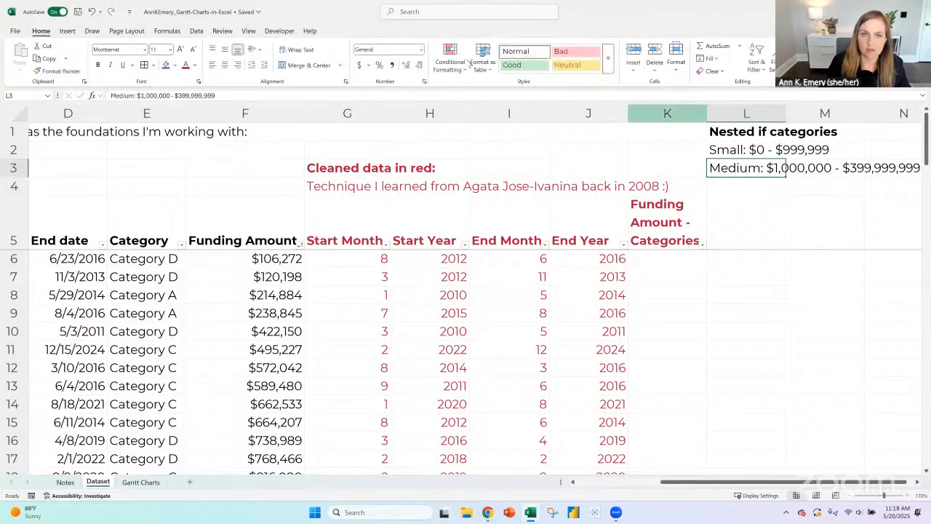
{"action": "type", "text": "9"}
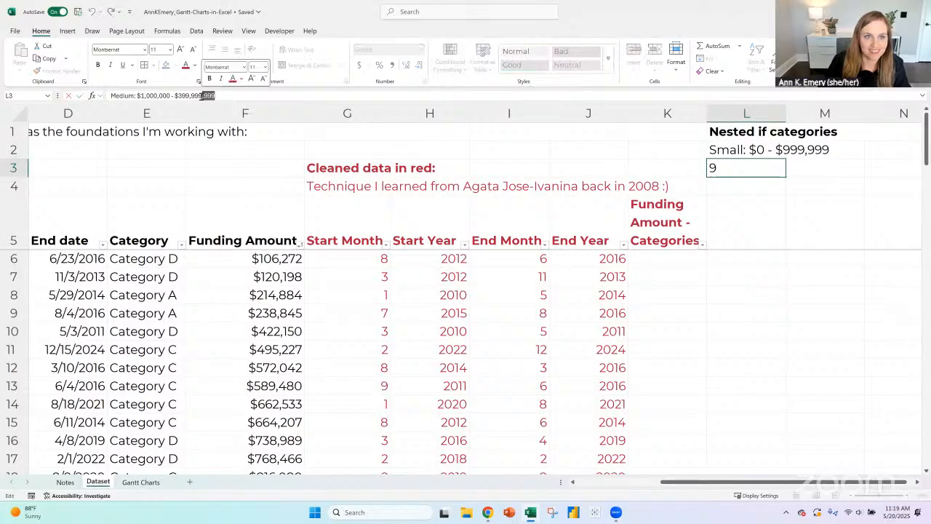
{"action": "key", "text": "Escape"}
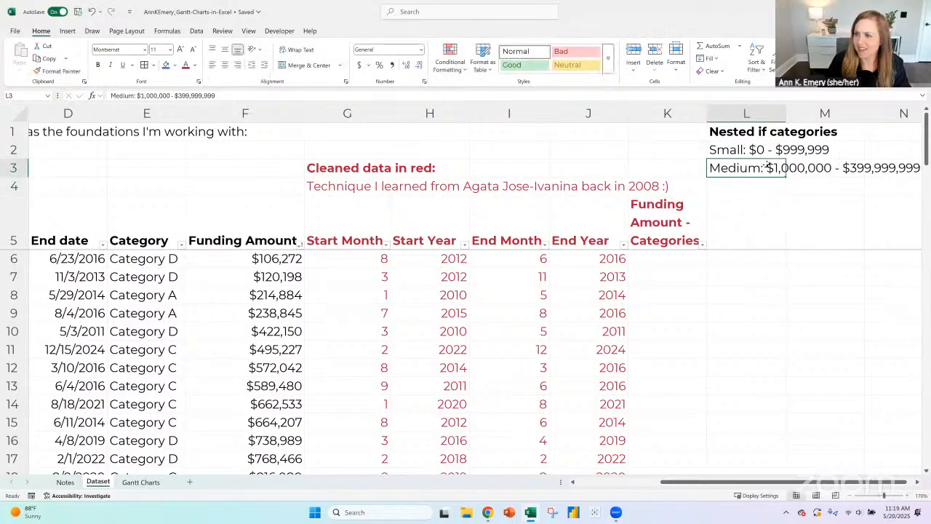
{"action": "left_click", "coordinate": [758, 184]}
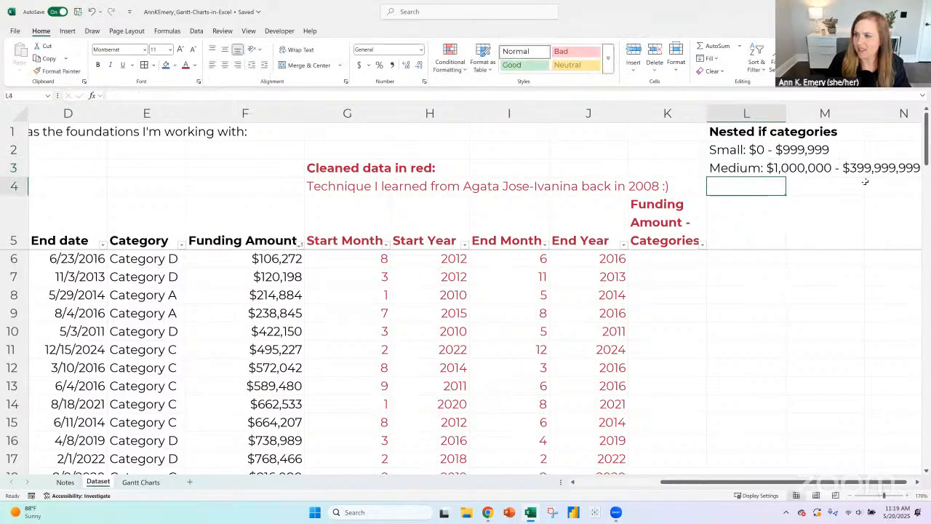
- Correct the upper limit of the Medium range in cell L3 to $3,999,999
{"action": "left_click", "coordinate": [750, 170]}
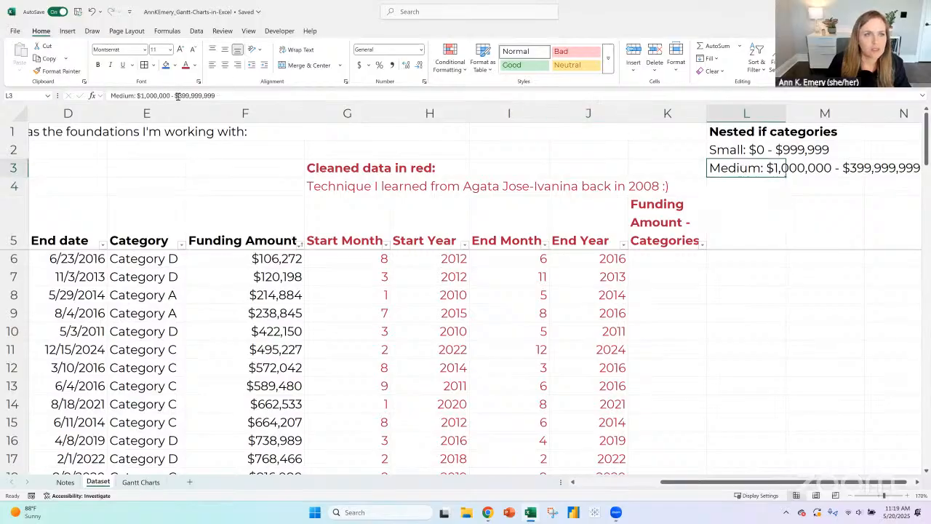
{"action": "left_click", "coordinate": [188, 97]}
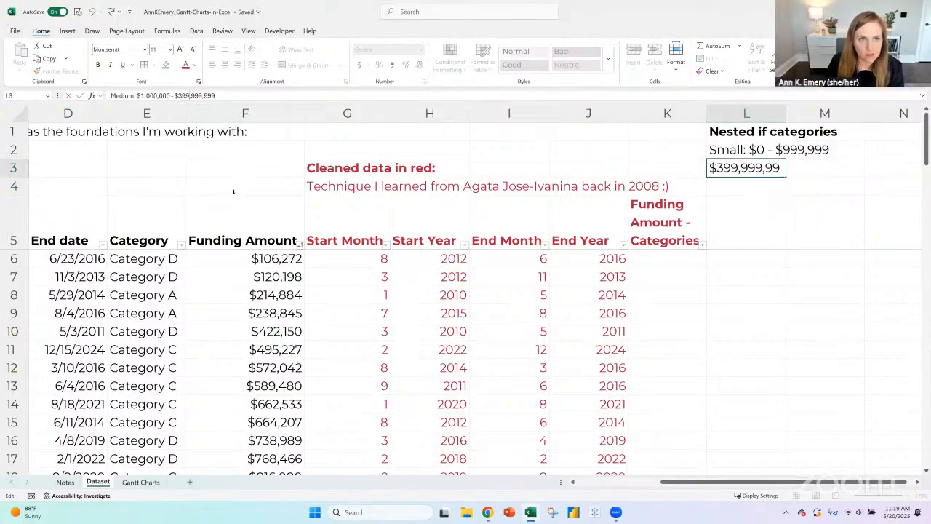
{"action": "key", "text": "BackSpace"}
{"action": "key", "text": "BackSpace"}
{"action": "key", "text": "Return"}
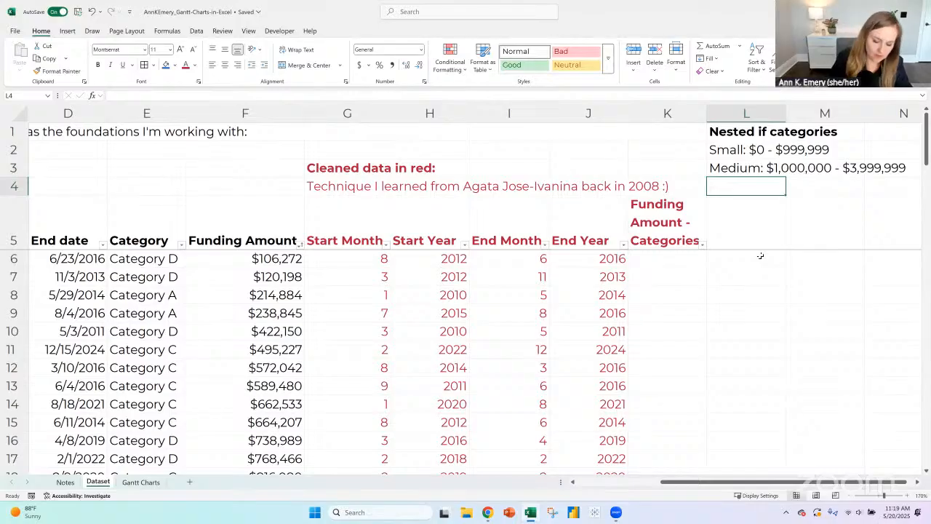
- Enter the third category range, Large: $4,000,000+, in cell L4
{"action": "type", "text": "Large:"}
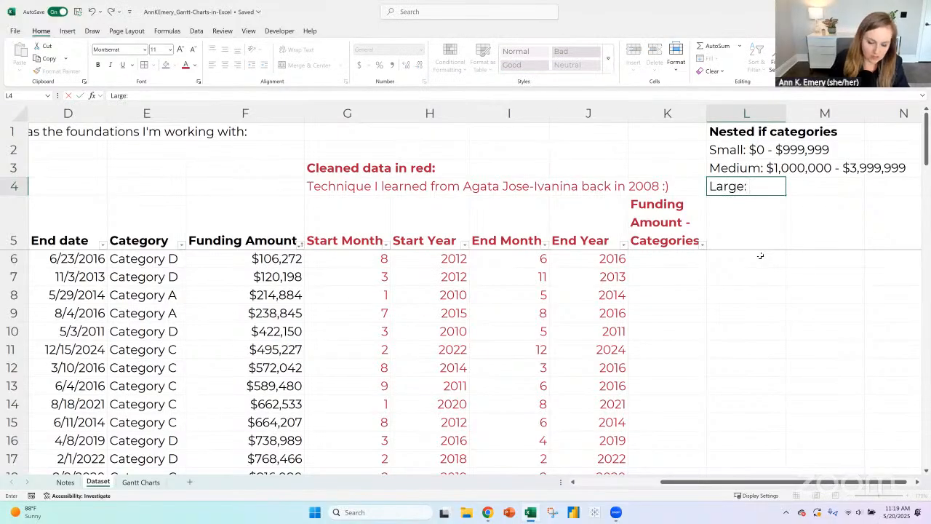
{"action": "type", "text": " $4,000"}
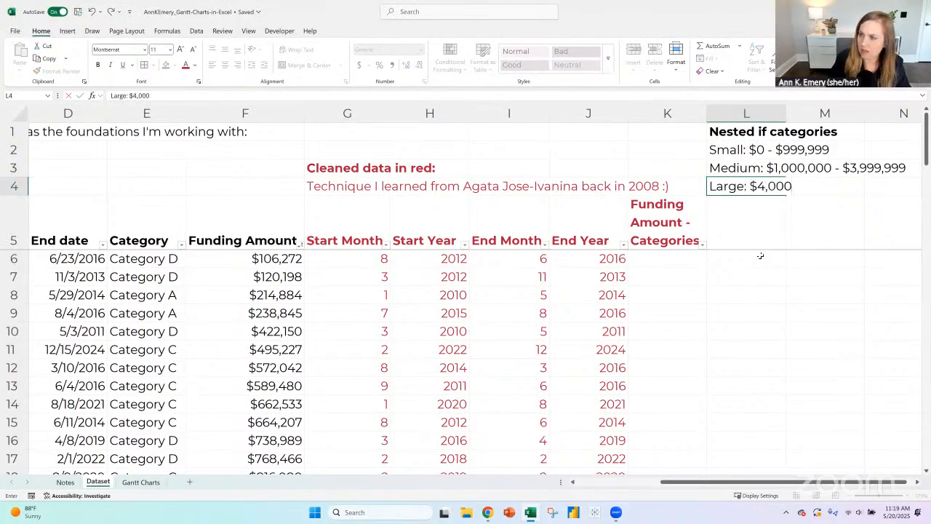
{"action": "type", "text": ",000"}
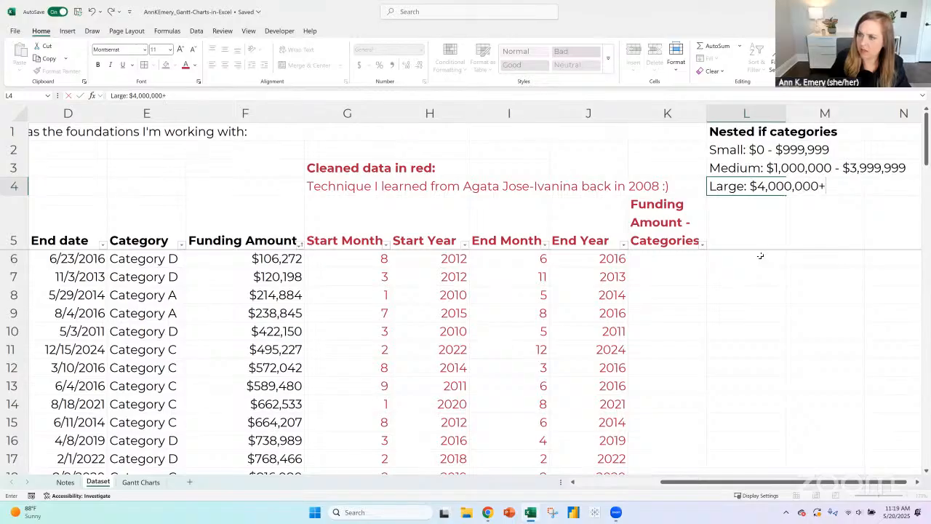
{"action": "key", "text": "Return"}
- Begin an IF formula in K6 that tests whether the row's Funding Amount is >1000000 and returns "Small" if true
{"action": "left_click", "coordinate": [687, 262]}
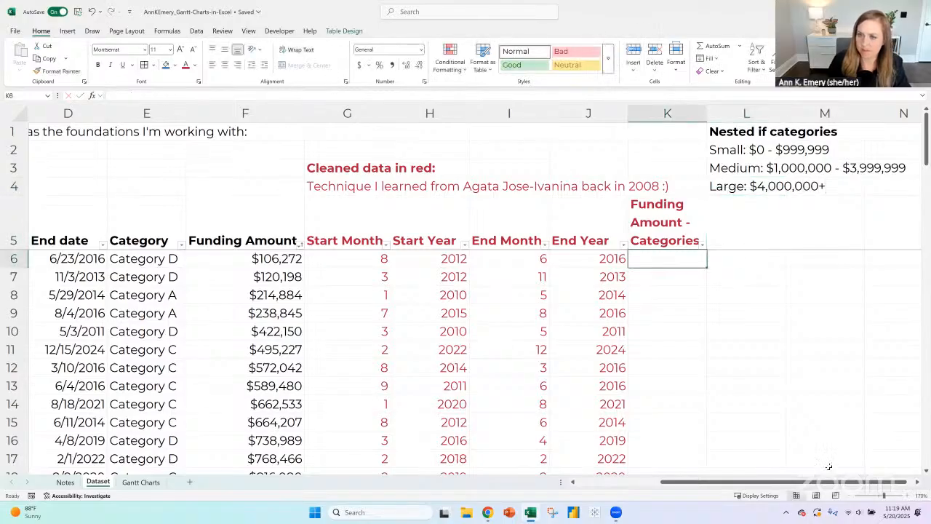
{"action": "type", "text": "=if("}
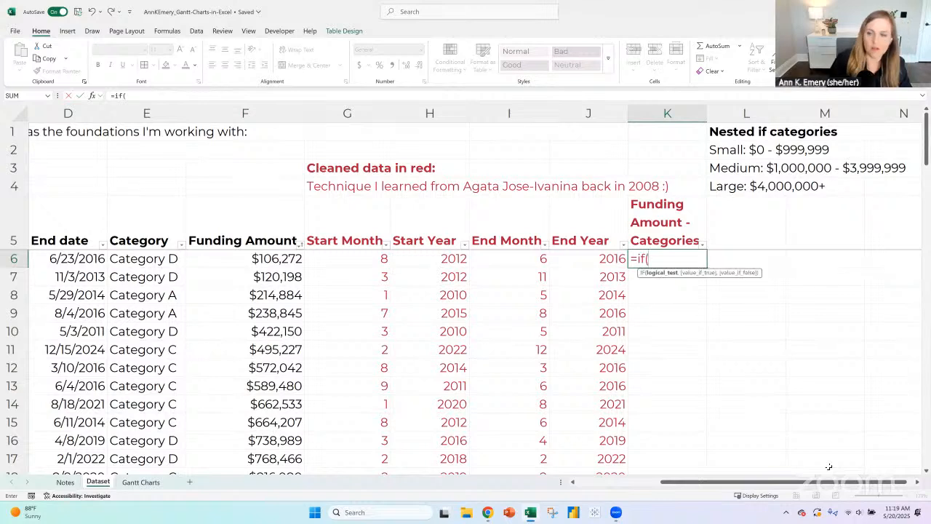
{"action": "key", "text": "Left"}
{"action": "key", "text": "Left"}
{"action": "key", "text": "Left"}
{"action": "key", "text": "Left"}
{"action": "key", "text": "Left"}
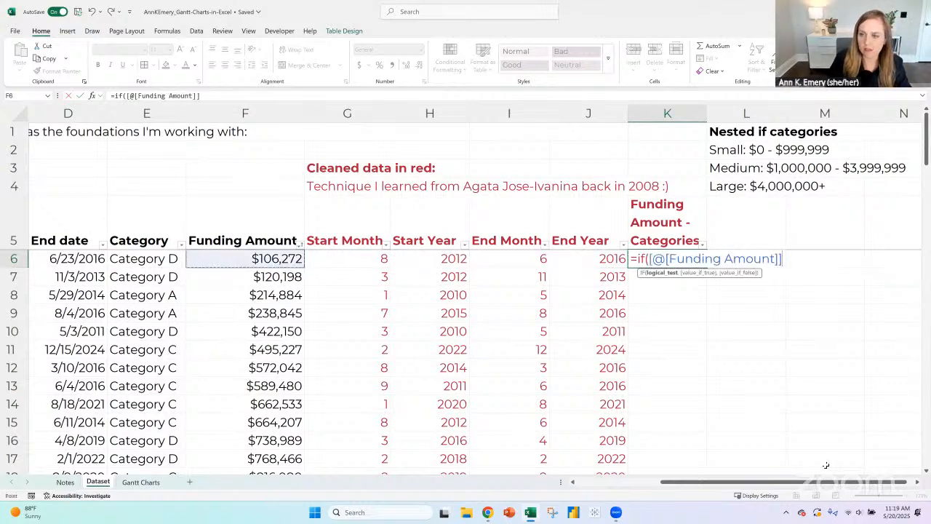
{"action": "type", "text": ">"}
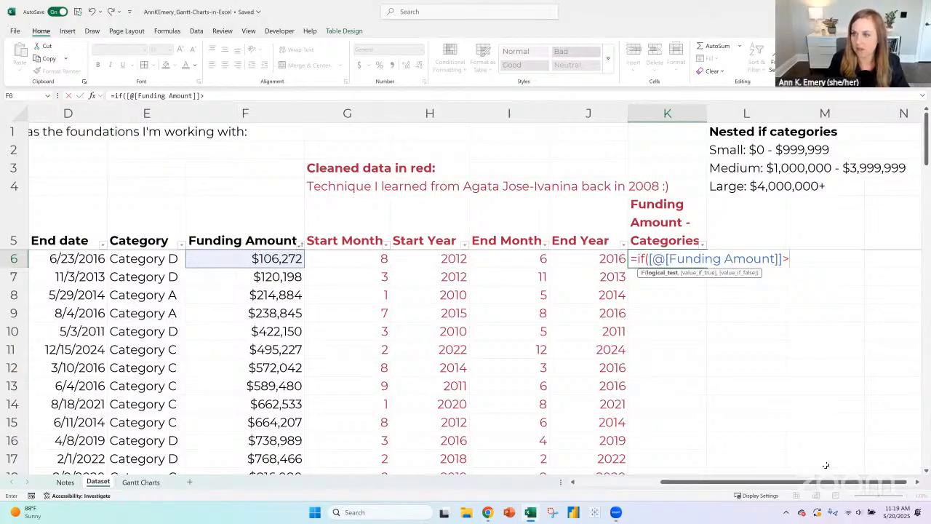
{"action": "type", "text": "100"}
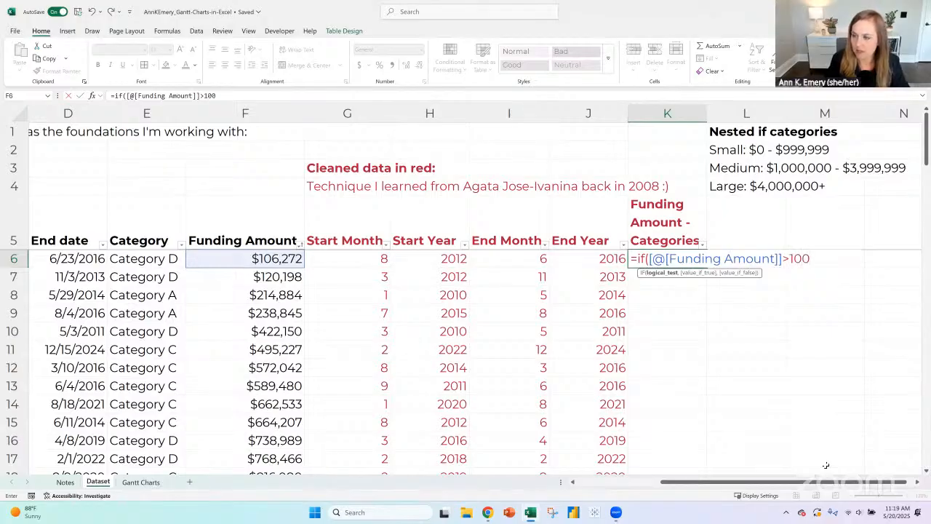
{"action": "type", "text": "0000,"}
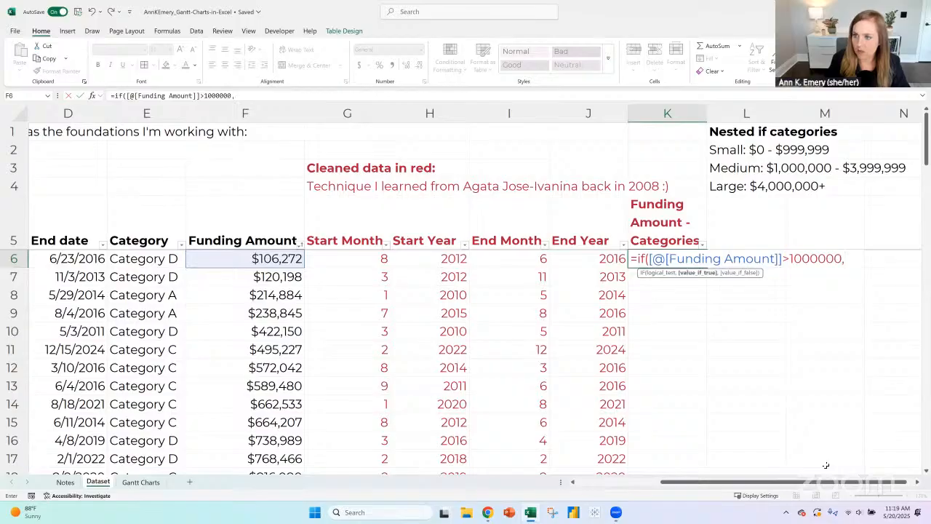
{"action": "type", "text": "\"Small\",if("}
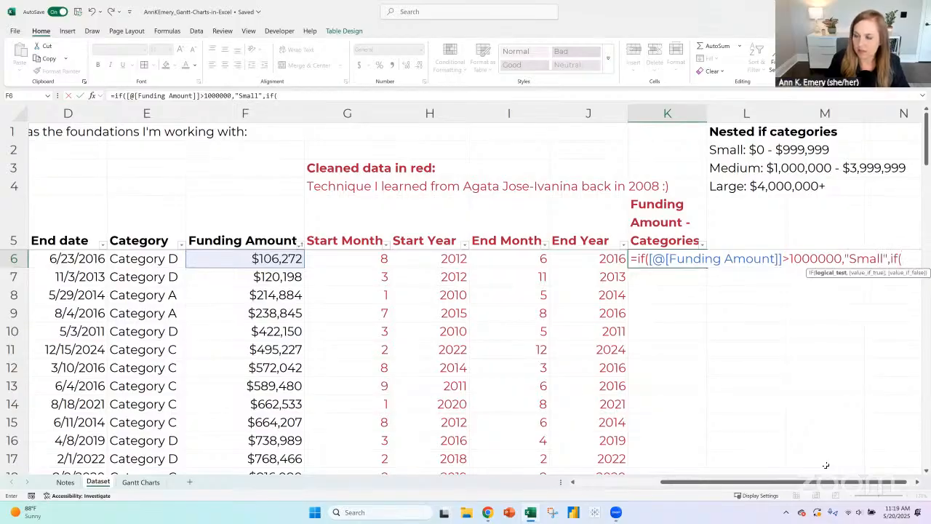
- Nest a second IF in the K6 formula that returns "Medium" if Funding Amount is >4000000 and otherwise "Large"
{"action": "left_click", "coordinate": [267, 257]}
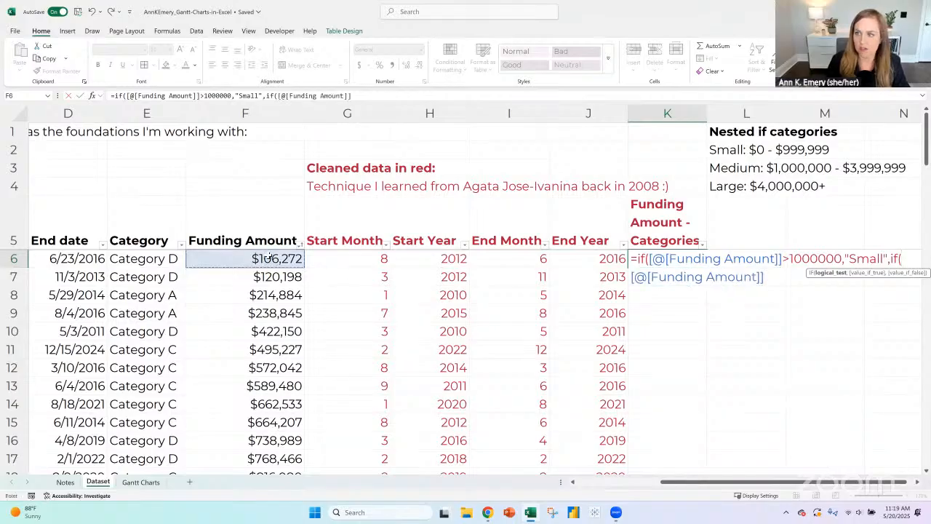
{"action": "type", "text": ">"}
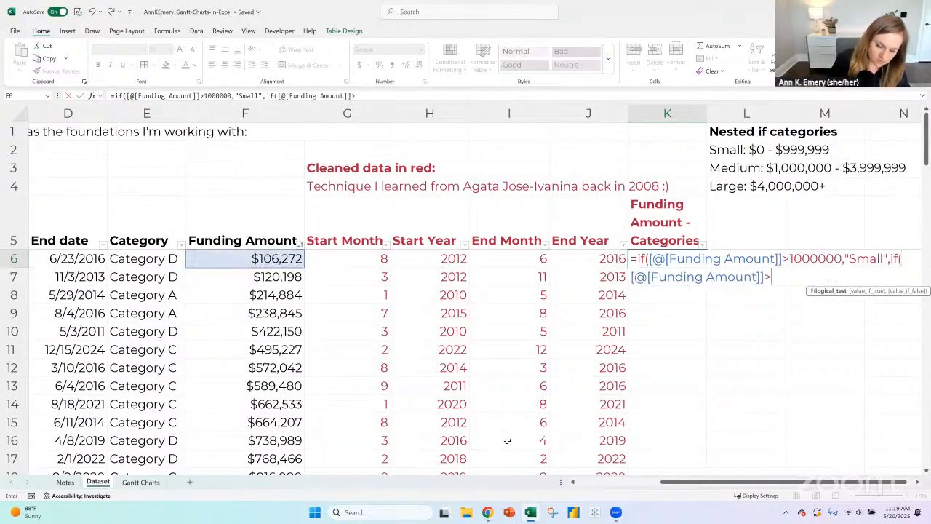
{"action": "type", "text": "4000"}
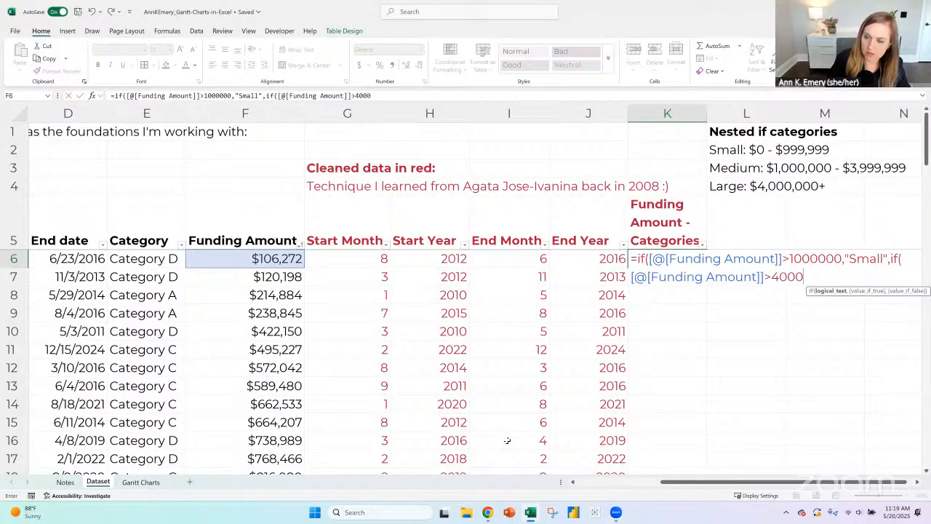
{"action": "type", "text": "000,\"M"}
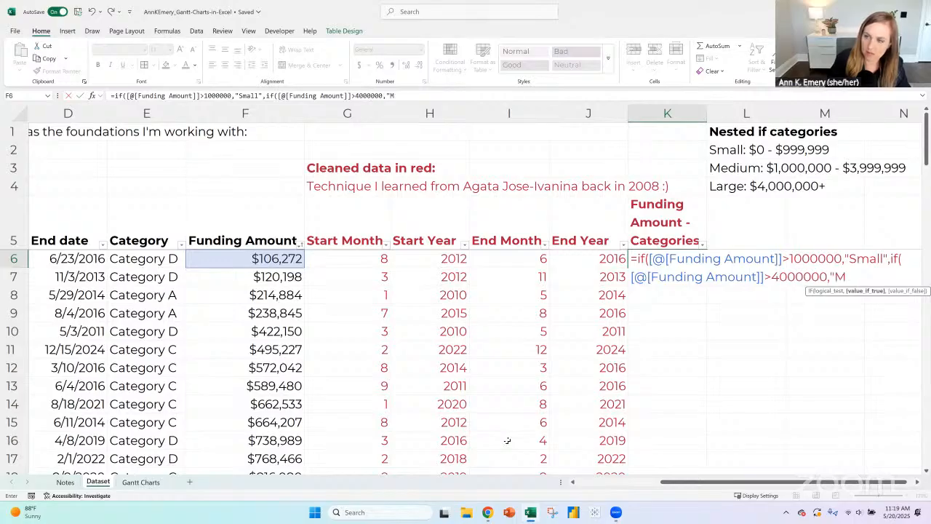
{"action": "type", "text": "edium\","}
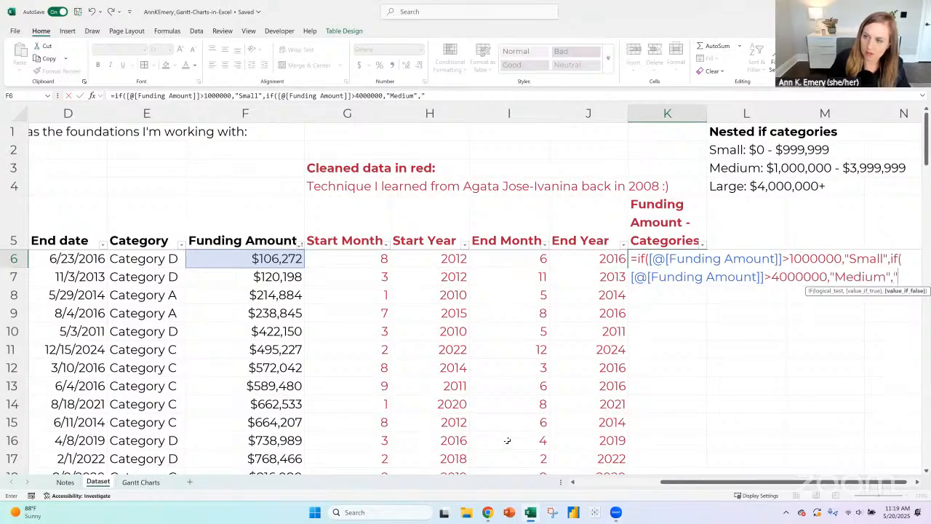
{"action": "type", "text": "\"Large\")"}
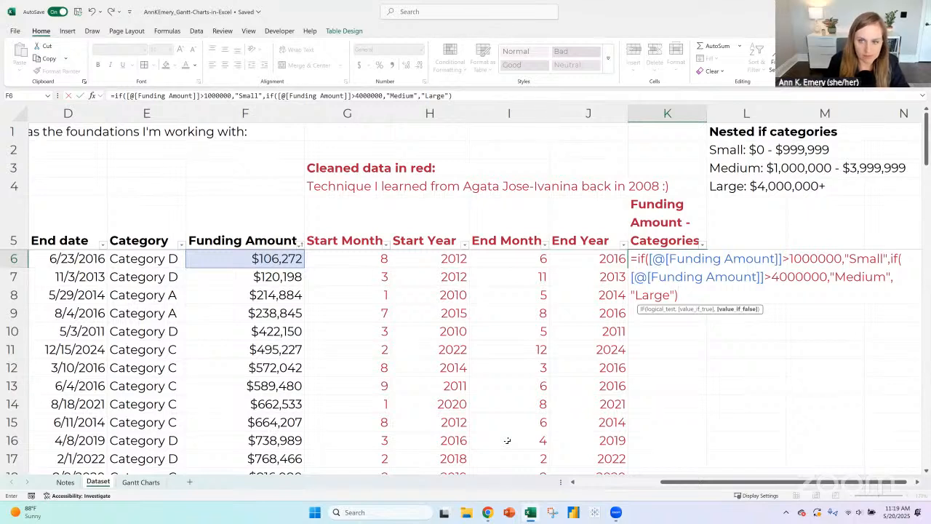
{"action": "key", "text": "Return"}
{"action": "key", "text": "Return"}
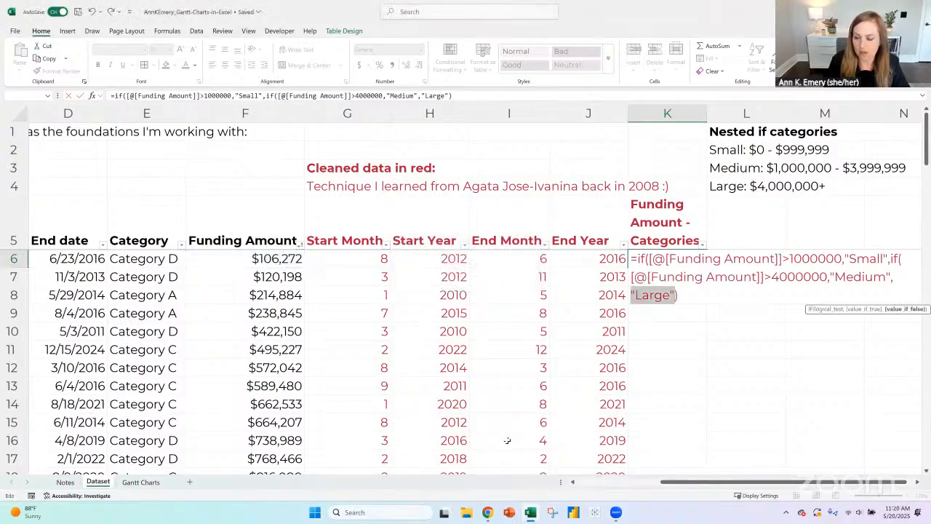
- Add two closing parentheses at the end of the K6 formula and try to enter it
{"action": "key", "text": "Right"}
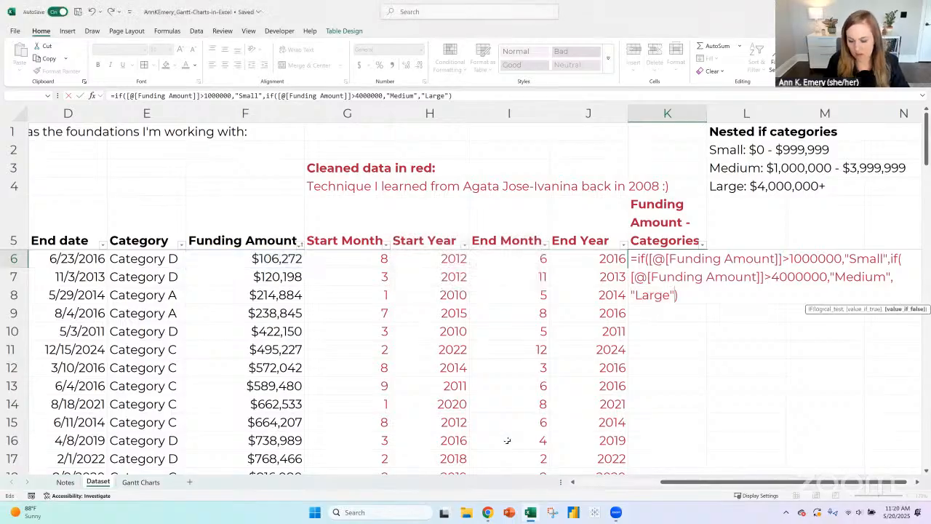
{"action": "type", "text": ")"}
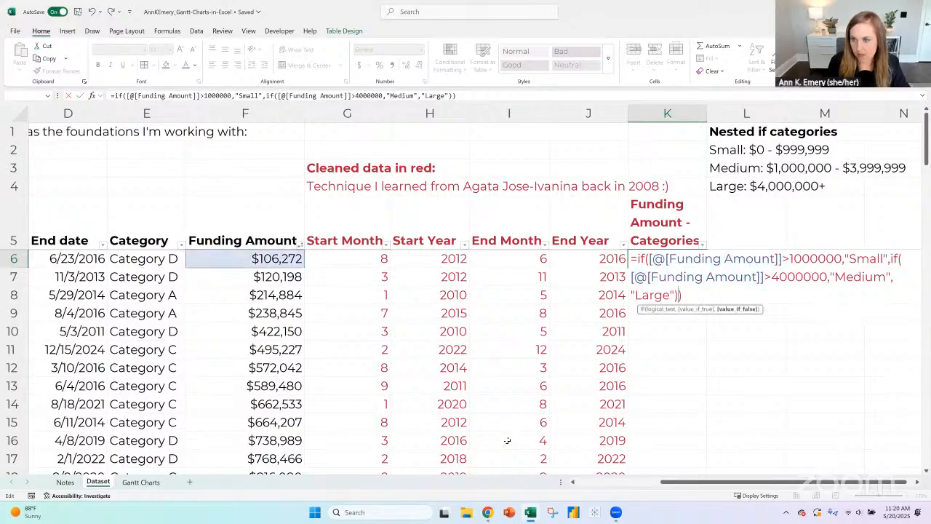
{"action": "type", "text": ")"}
{"action": "key", "text": "Return"}
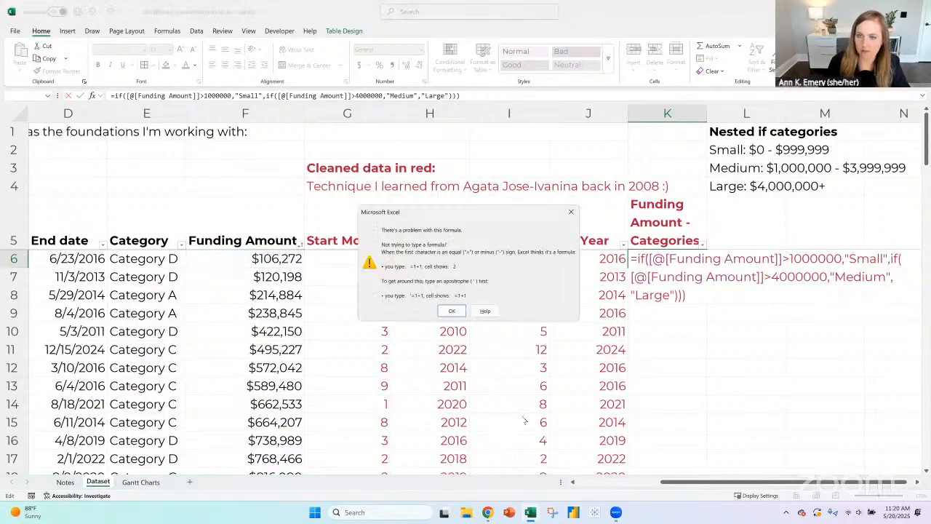
{"action": "left_click", "coordinate": [452, 312]}
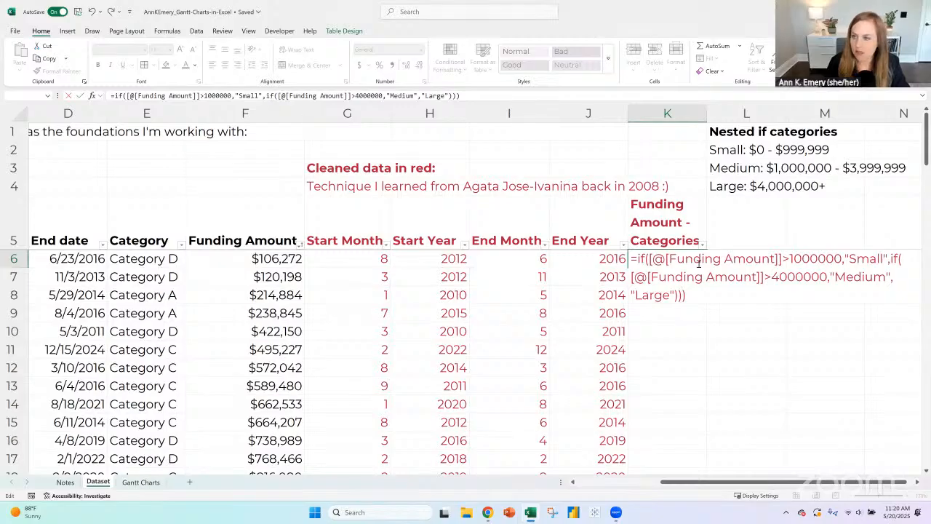
- Check the thresholds and the Small and Medium arguments in the K6 formula and try to enter it again
{"action": "left_click_drag", "start_coordinate": [791, 259], "coordinate": [890, 259]}
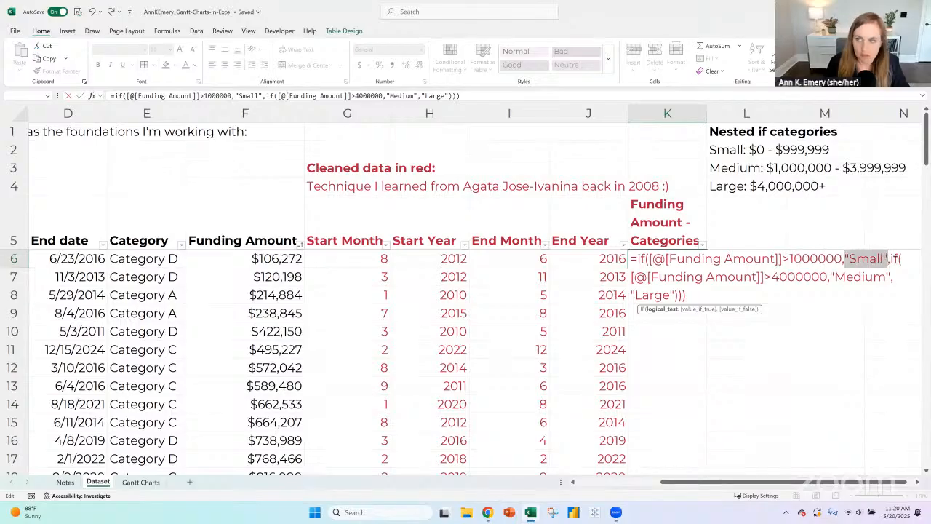
{"action": "left_click", "coordinate": [773, 277]}
{"action": "left_click_drag", "start_coordinate": [780, 277], "coordinate": [878, 278]}
{"action": "left_click", "coordinate": [722, 300]}
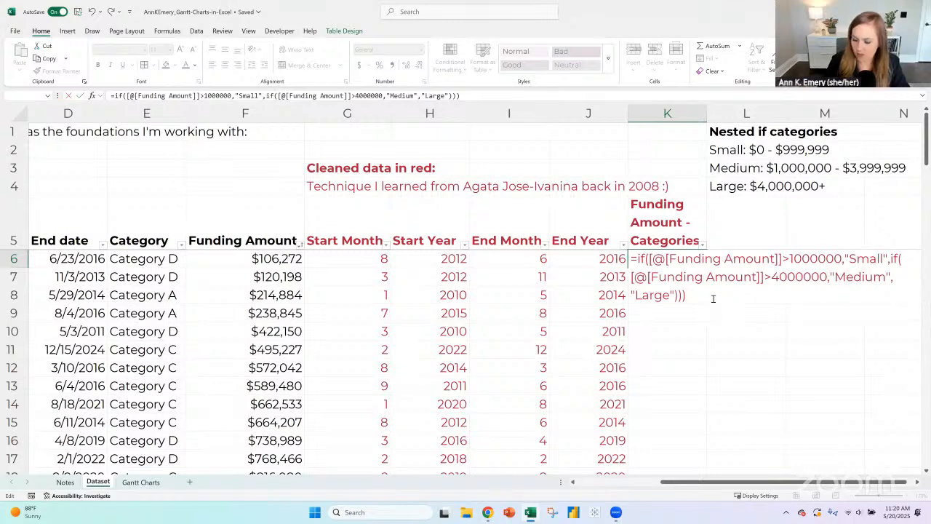
{"action": "key", "text": "Return"}
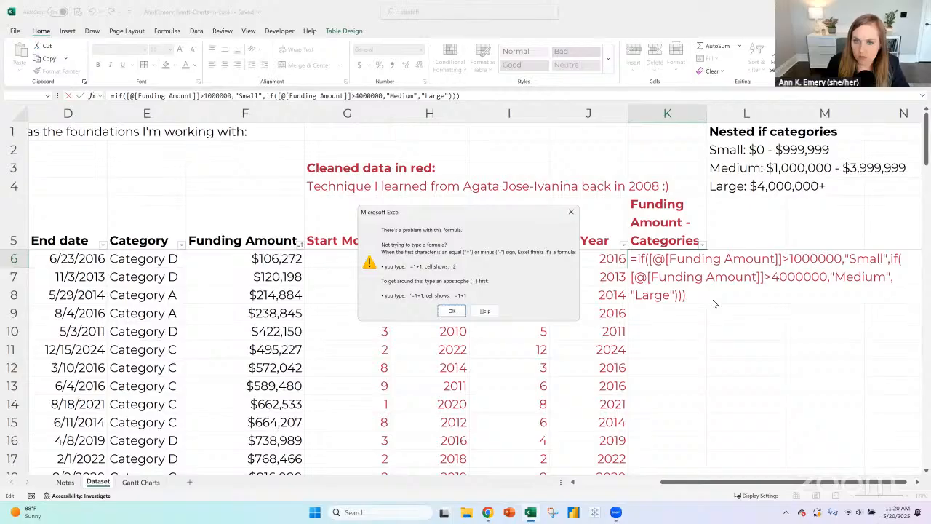
{"action": "key", "text": "Return"}
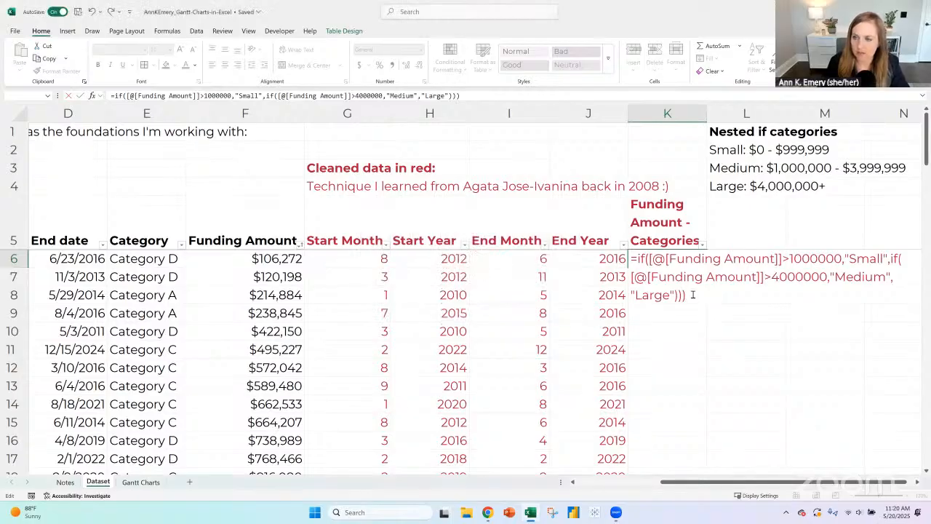
- Remove the surplus closing parenthesis from the K6 formula, enter it and fill it down the Funding Amount - Categories column
{"action": "left_click", "coordinate": [789, 258]}
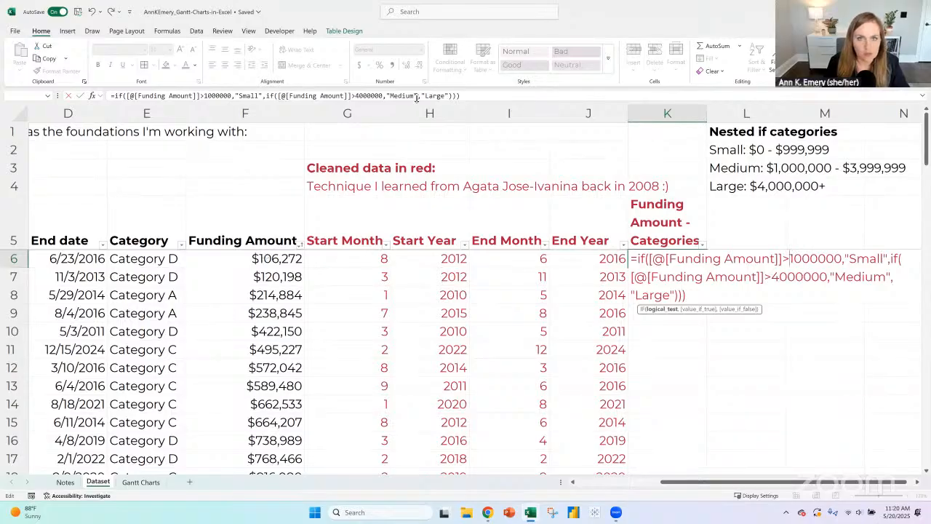
{"action": "left_click", "coordinate": [467, 94]}
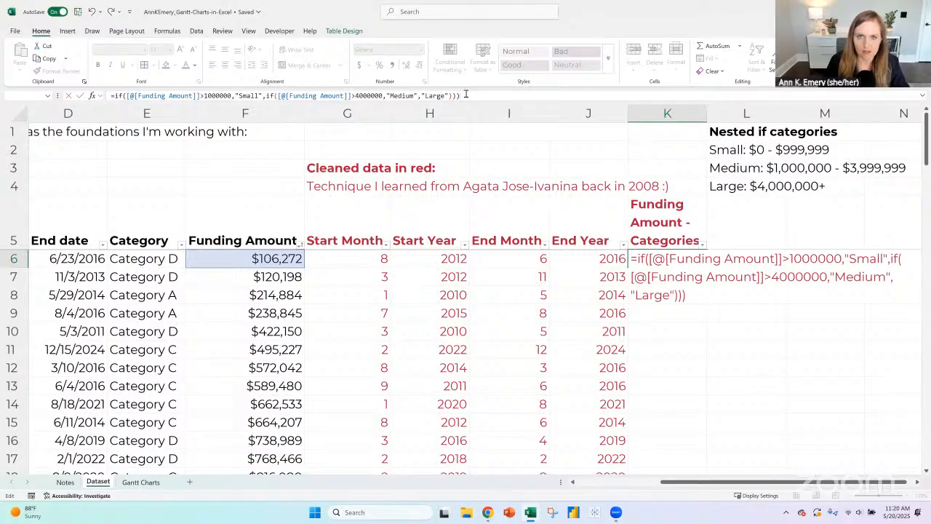
{"action": "key", "text": "BackSpace"}
{"action": "key", "text": "Return"}
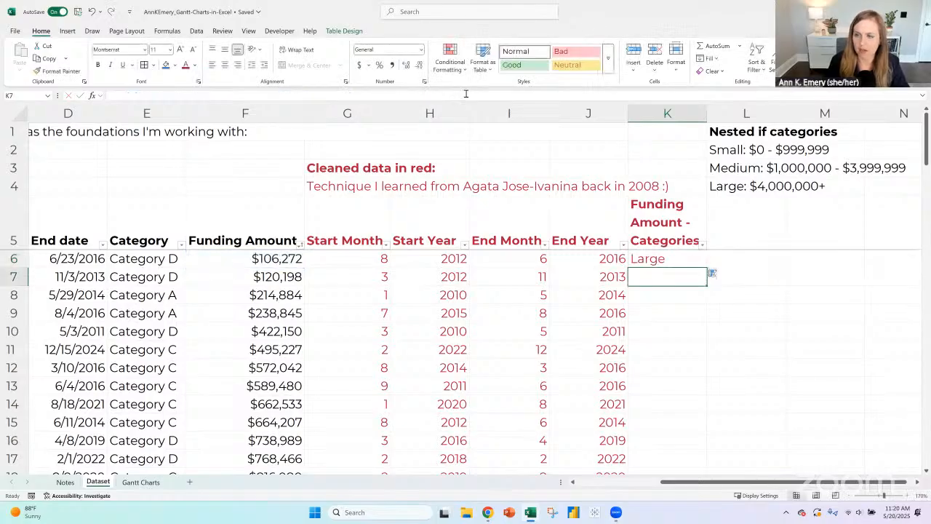
{"action": "left_click", "coordinate": [665, 259]}
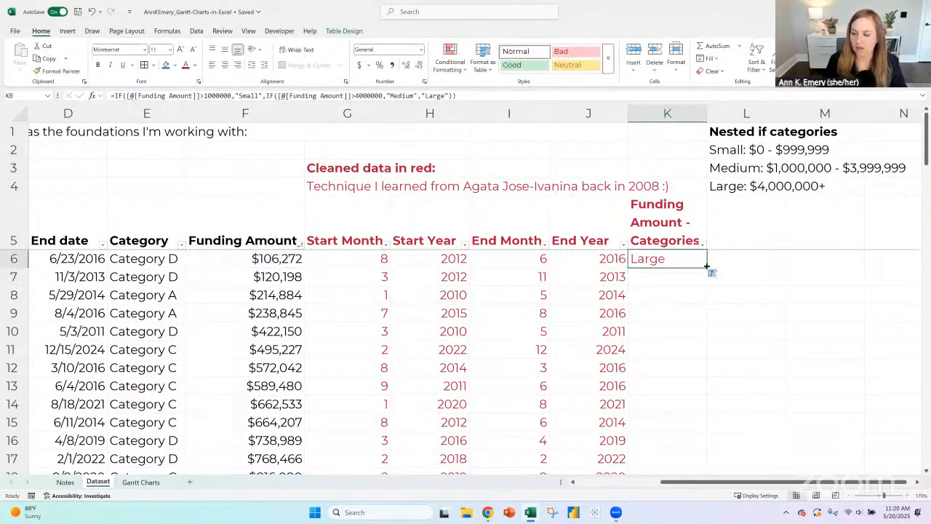
{"action": "double_click", "coordinate": [707, 266]}
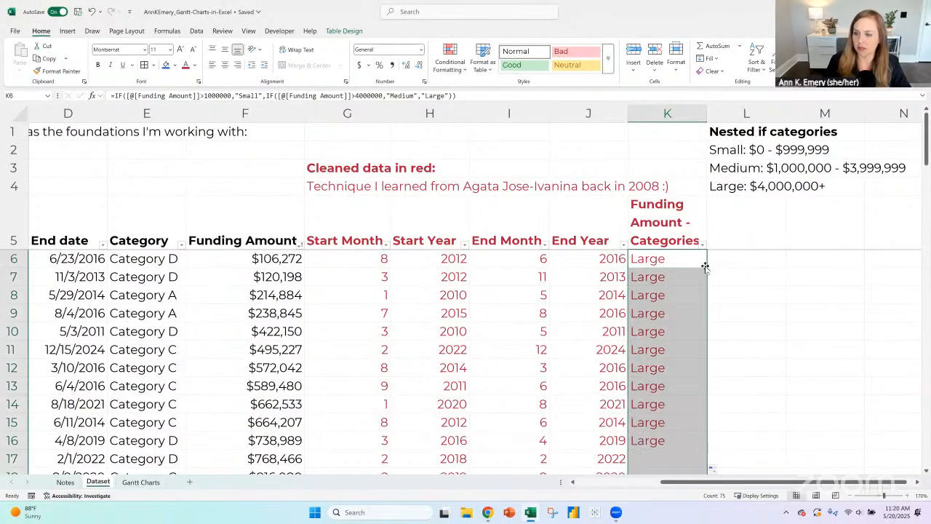
- Change both comparison operators in the K6 formula to < and fill the corrected formula down the column
{"action": "left_click", "coordinate": [663, 261]}
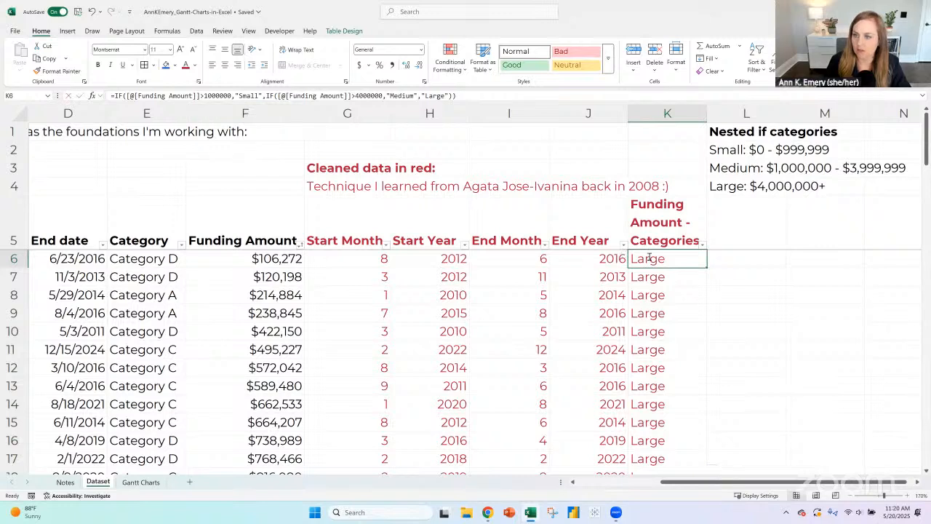
{"action": "double_click", "coordinate": [650, 259]}
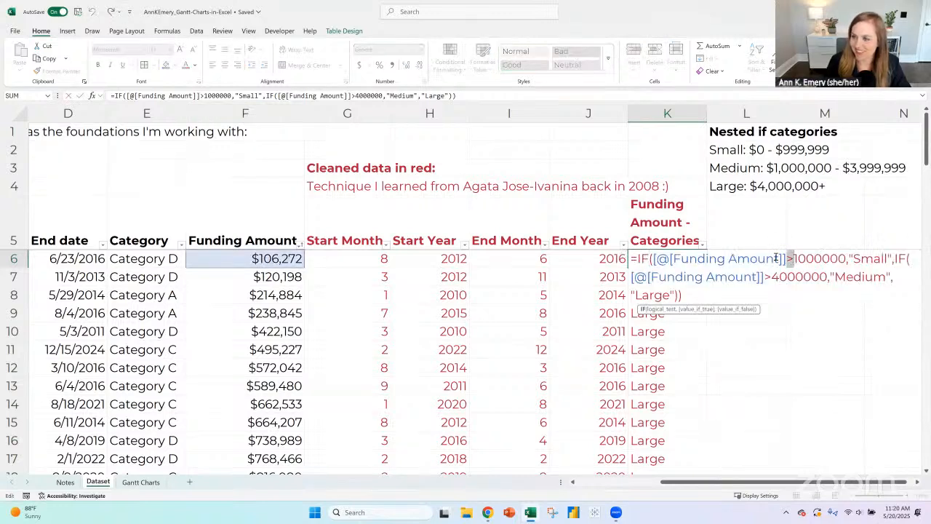
{"action": "type", "text": "<"}
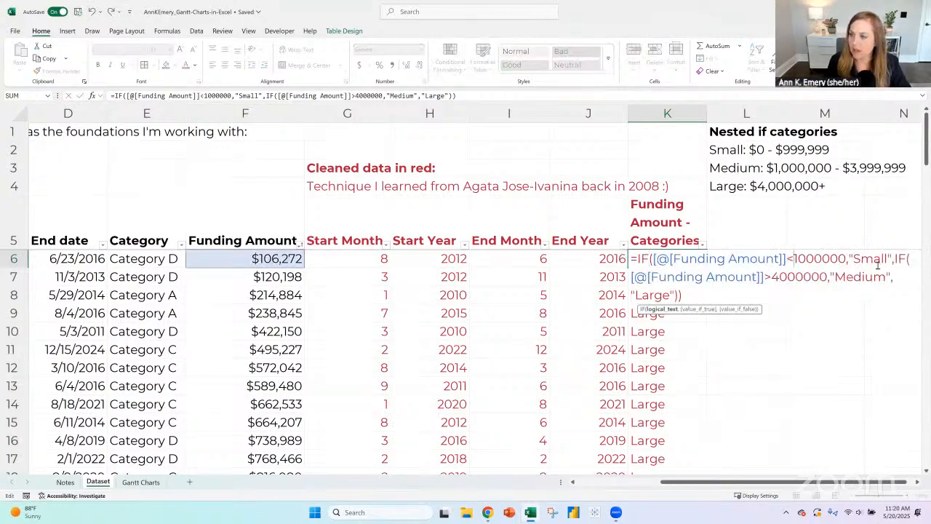
{"action": "left_click_drag", "start_coordinate": [763, 277], "coordinate": [772, 277]}
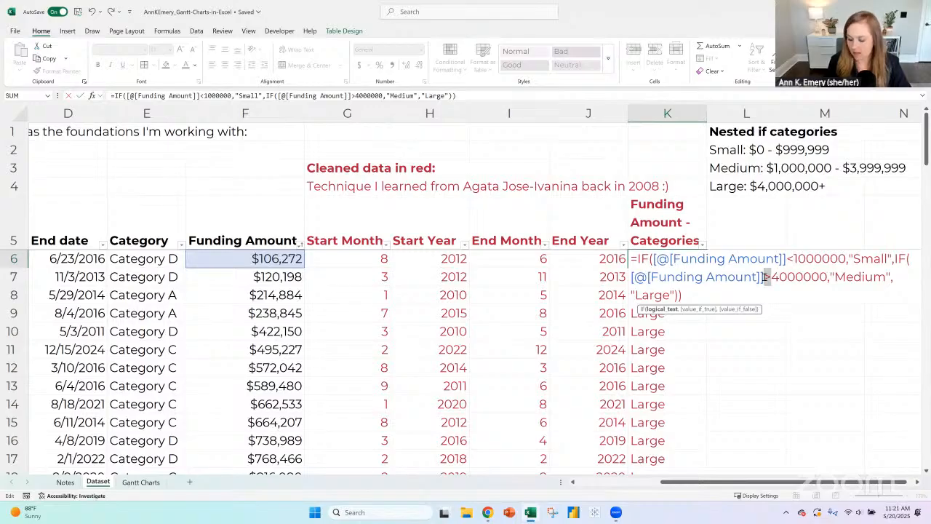
{"action": "type", "text": "<"}
{"action": "key", "text": "Return"}
{"action": "key", "text": "Up"}
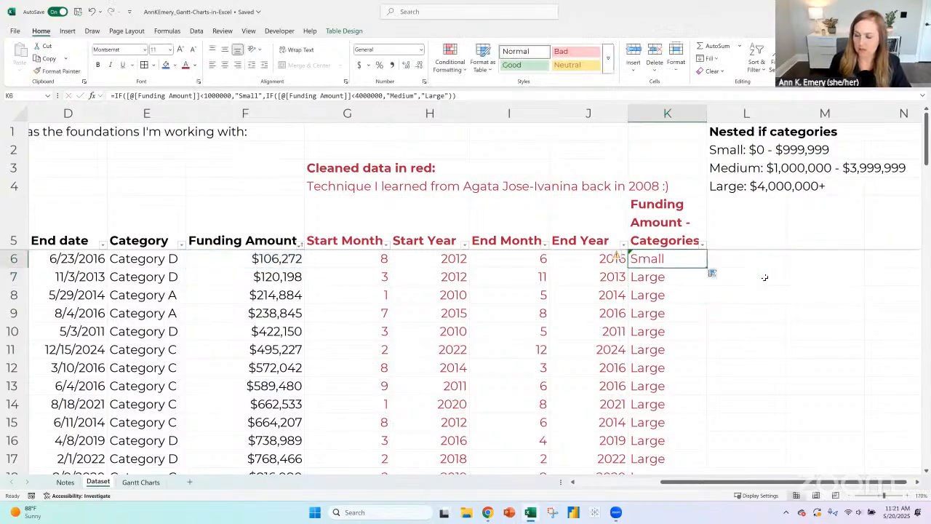
{"action": "double_click", "coordinate": [706, 267]}
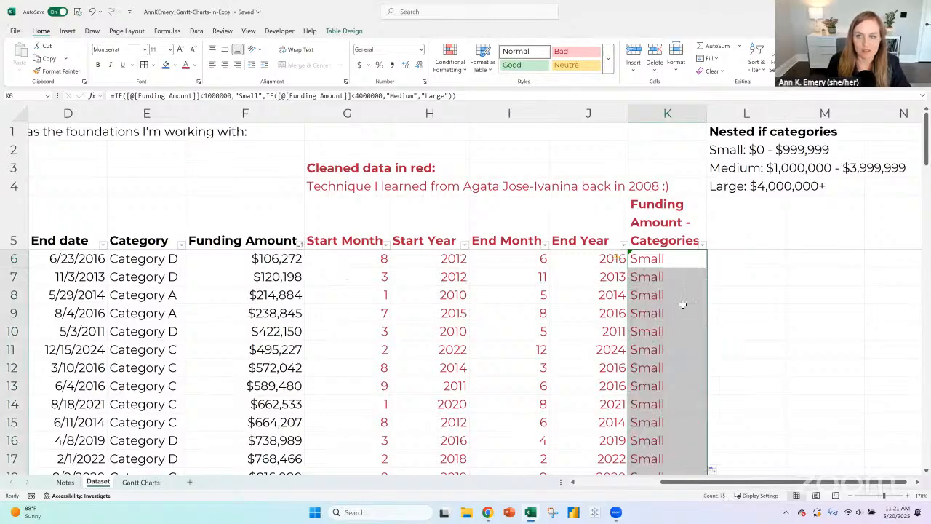
- Check the filled categories against the Funding Amount values and the category ranges, down to the last table row
{"action": "scroll", "coordinate": [683, 304], "scroll_direction": "down", "scroll_amount": 2}
{"action": "scroll", "coordinate": [683, 304], "scroll_direction": "down", "scroll_amount": 10}
{"action": "scroll", "coordinate": [683, 304], "scroll_direction": "up", "scroll_amount": 8}
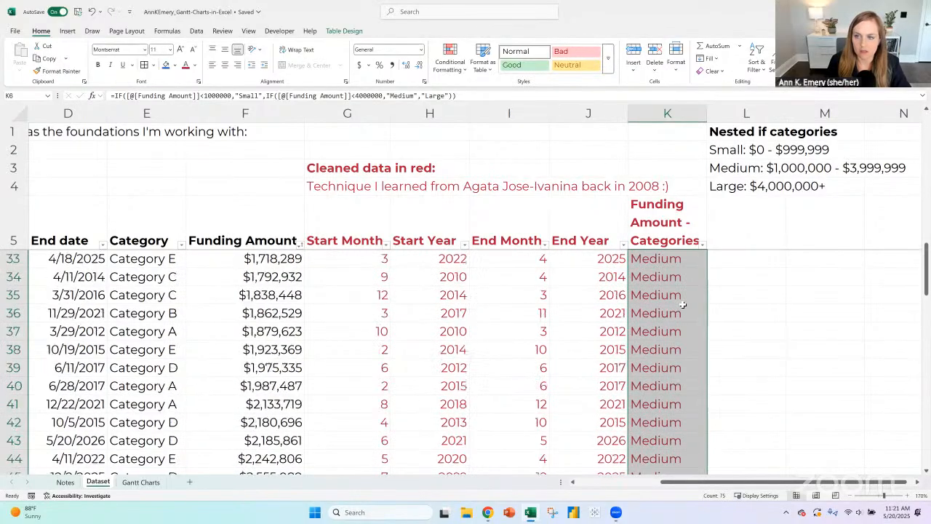
{"action": "scroll", "coordinate": [683, 304], "scroll_direction": "up", "scroll_amount": 3}
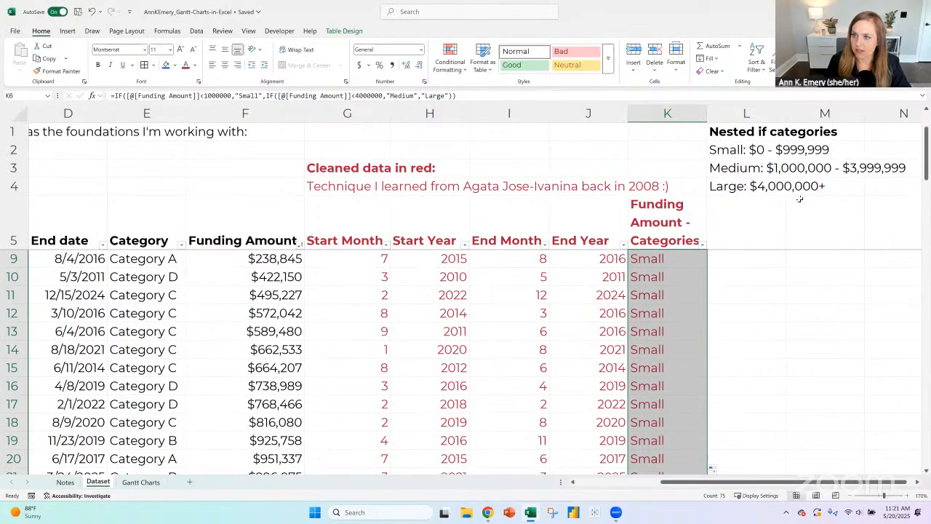
{"action": "scroll", "coordinate": [298, 367], "scroll_direction": "down", "scroll_amount": 2}
{"action": "left_click_drag", "start_coordinate": [272, 386], "coordinate": [655, 387]}
{"action": "scroll", "coordinate": [673, 352], "scroll_direction": "down", "scroll_amount": 9}
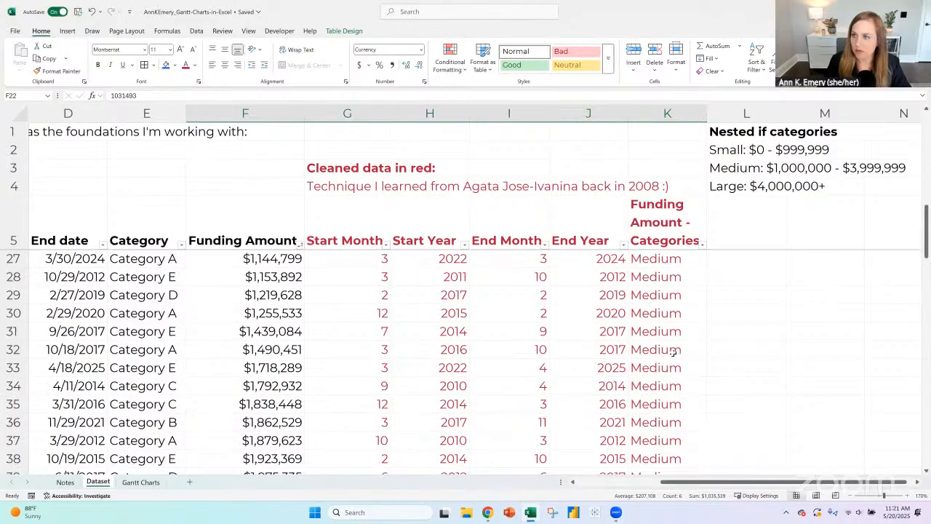
{"action": "scroll", "coordinate": [673, 352], "scroll_direction": "down", "scroll_amount": 11}
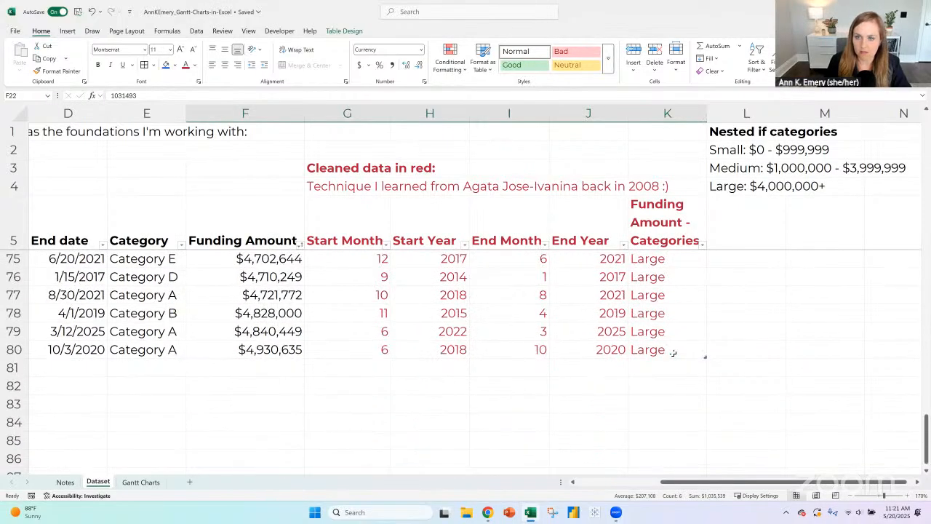
{"action": "scroll", "coordinate": [673, 352], "scroll_direction": "up", "scroll_amount": 1}
{"action": "left_click_drag", "start_coordinate": [669, 406], "coordinate": [260, 313]}
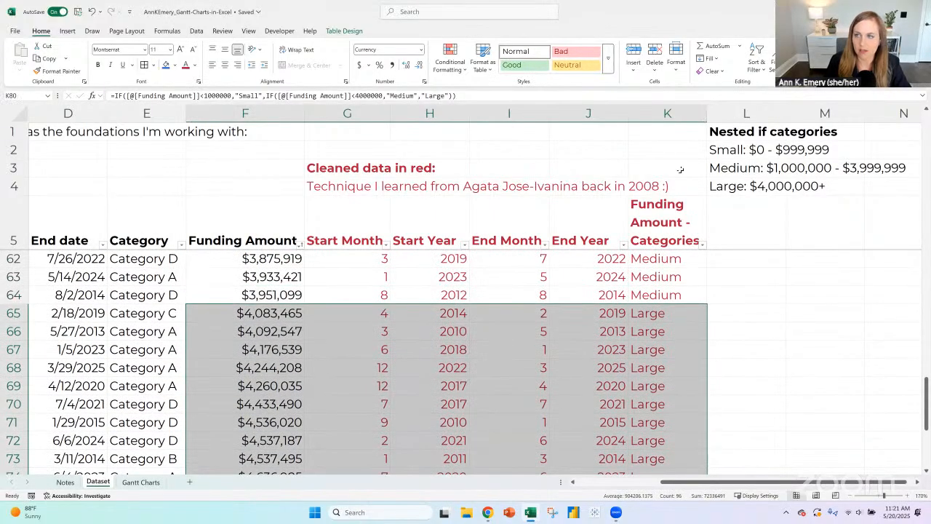
{"action": "left_click", "coordinate": [656, 220]}
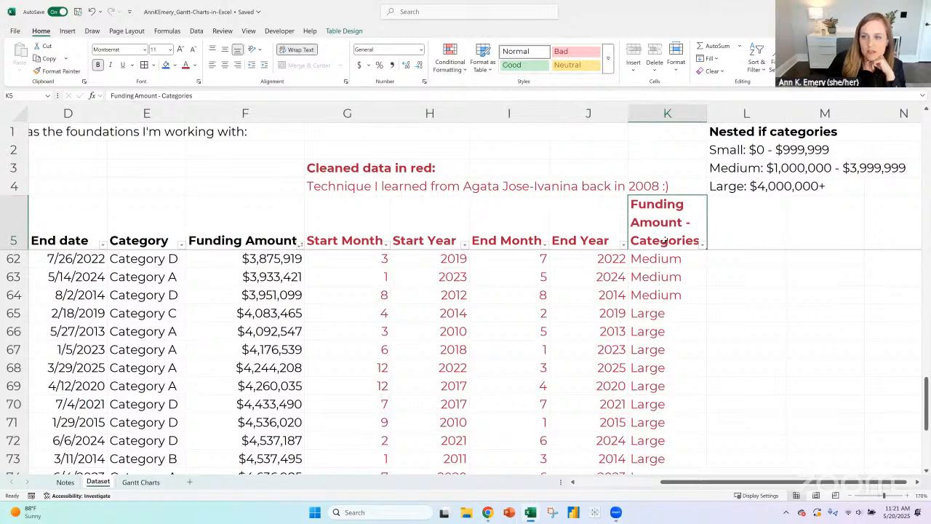
{"action": "left_click", "coordinate": [360, 231]}
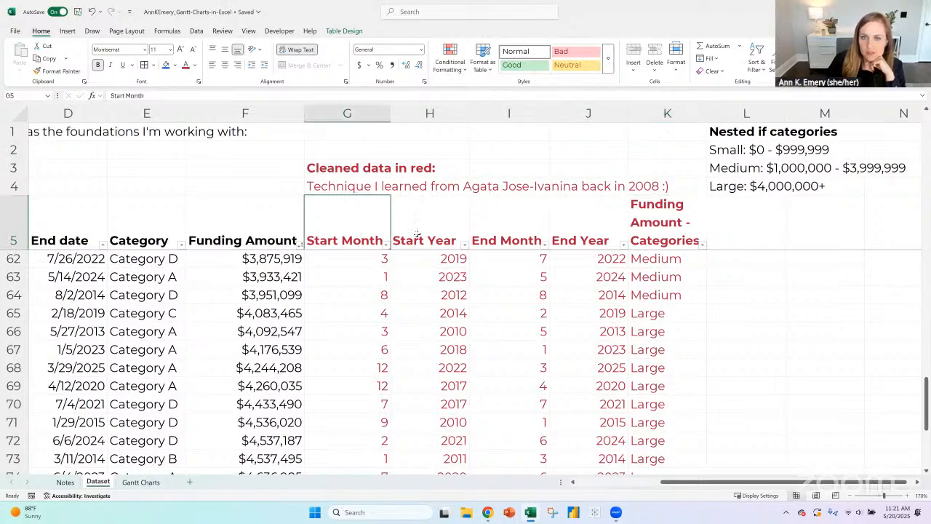
{"action": "left_click", "coordinate": [446, 233]}
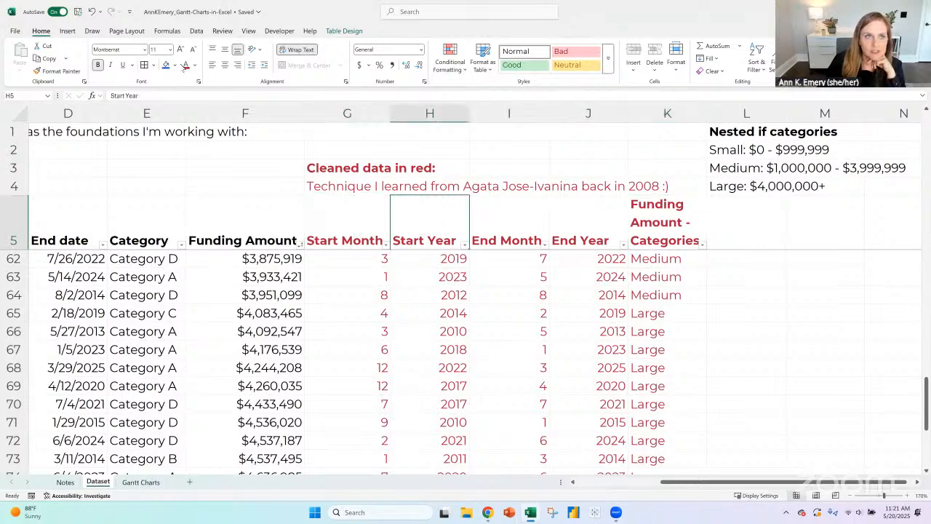
- Fill the Start Year, Funding Amount - Categories and Category header cells with yellow
{"action": "left_click", "coordinate": [174, 64]}
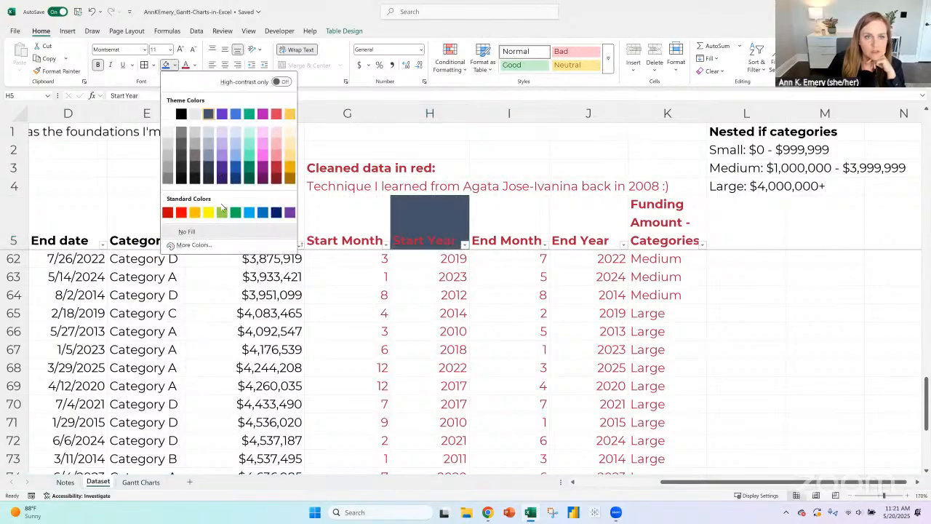
{"action": "left_click", "coordinate": [207, 211]}
{"action": "key", "text": "Right"}
{"action": "key", "text": "Right"}
{"action": "key", "text": "Right"}
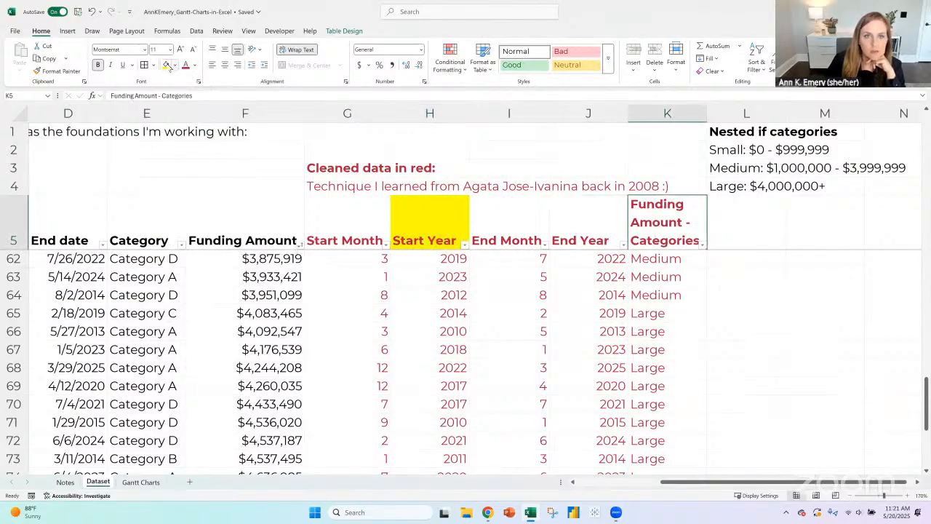
{"action": "left_click", "coordinate": [166, 65]}
{"action": "left_click", "coordinate": [146, 221]}
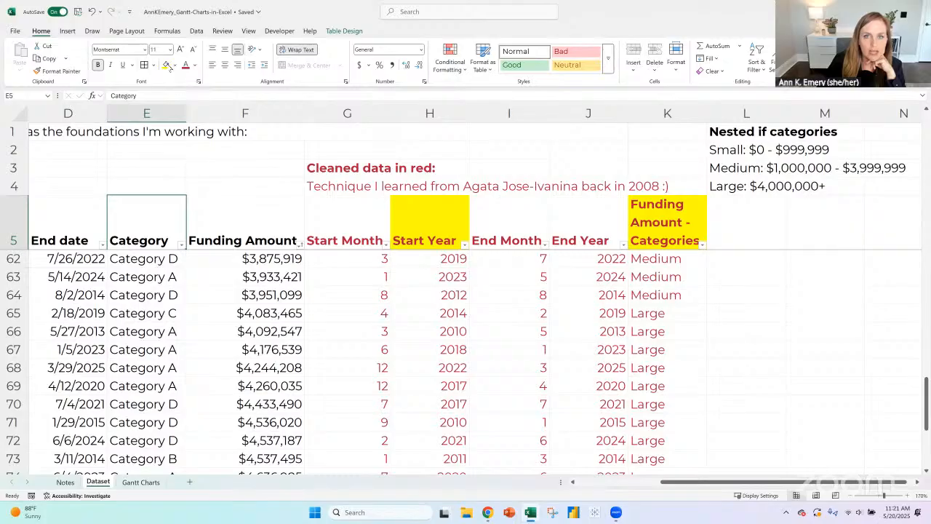
{"action": "left_click", "coordinate": [166, 64]}
- Delete the nested if categories notes from cells L1:L4
{"action": "left_click_drag", "start_coordinate": [726, 135], "coordinate": [710, 179]}
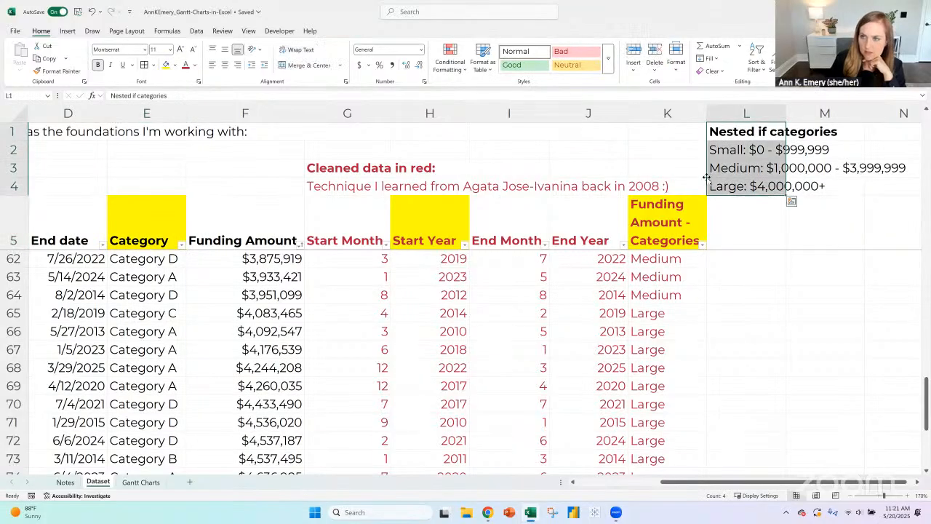
{"action": "key", "text": "Delete"}
{"action": "left_click", "coordinate": [682, 233]}
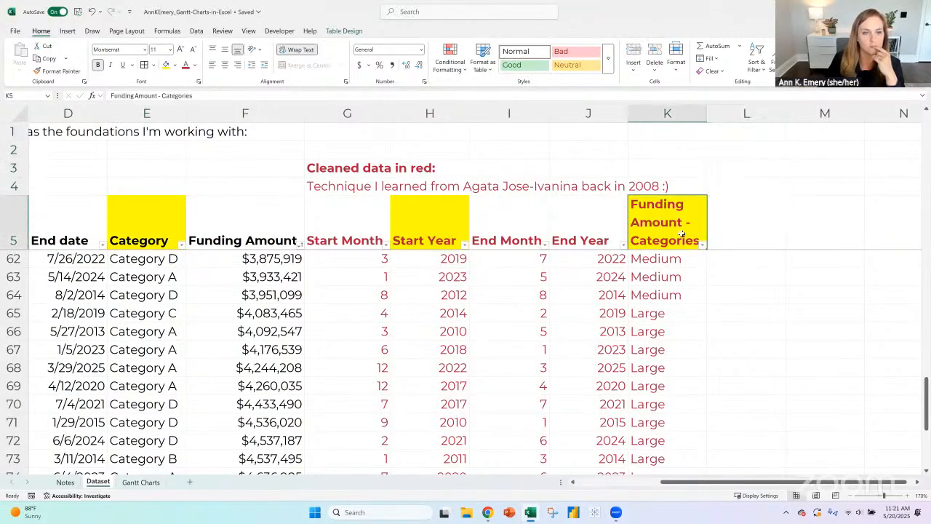
- Insert slicers for Category, Start Year and Funding Amount - Categories from the dataset table
{"action": "left_click_drag", "start_coordinate": [741, 484], "coordinate": [617, 484]}
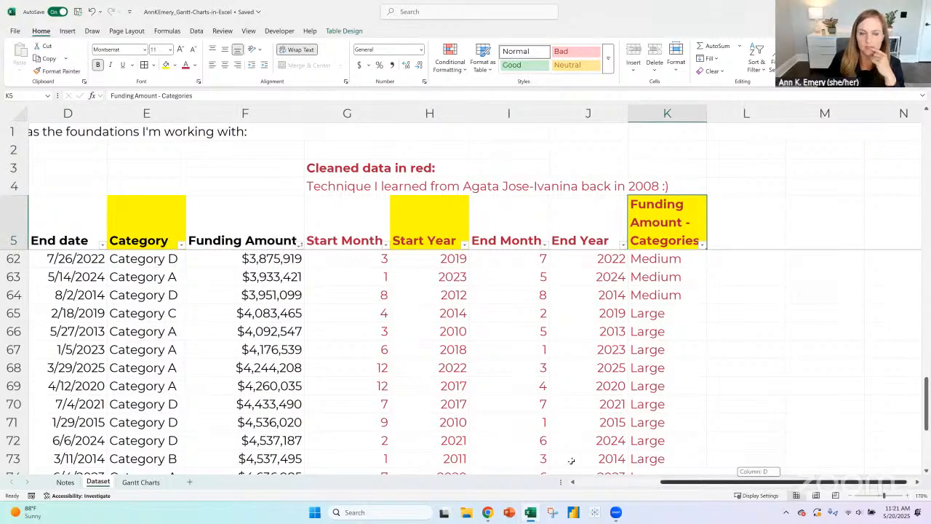
{"action": "left_click", "coordinate": [63, 221]}
{"action": "left_click", "coordinate": [66, 30]}
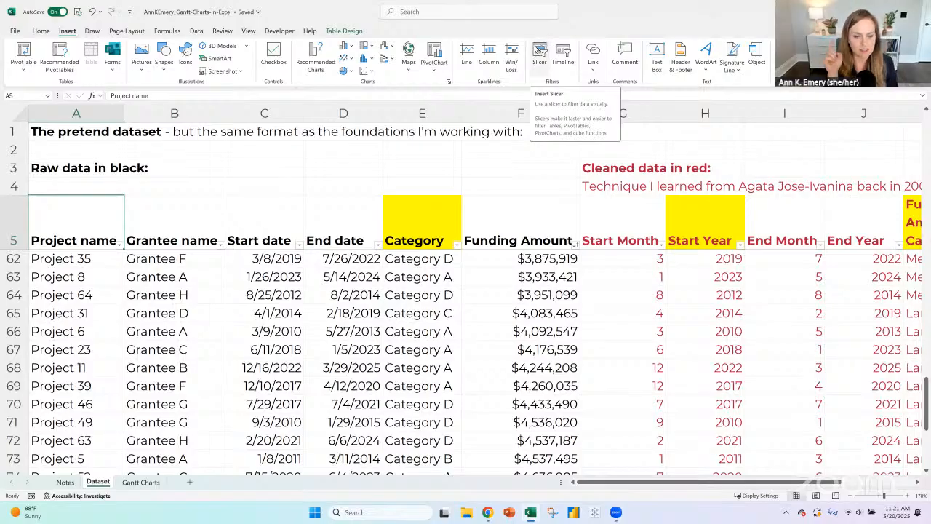
{"action": "left_click", "coordinate": [539, 54]}
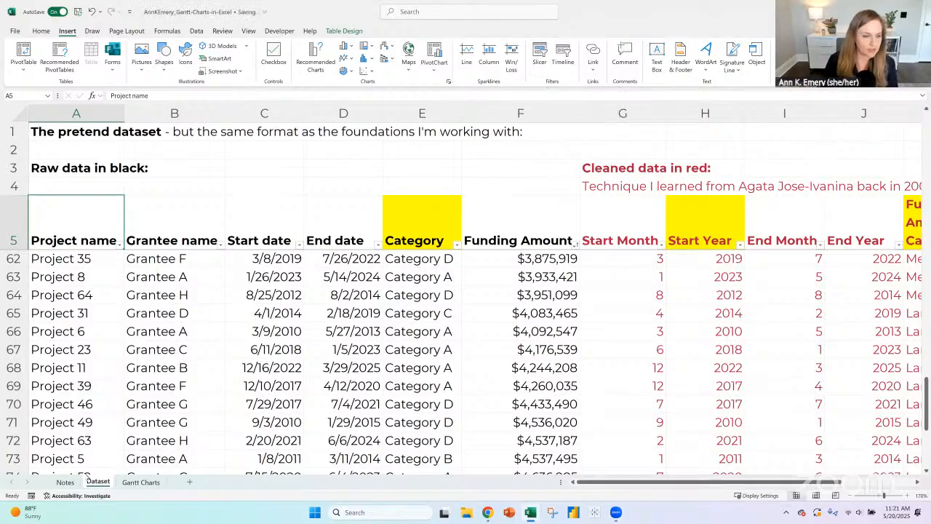
{"action": "key", "text": "ctrl+Page_Up"}
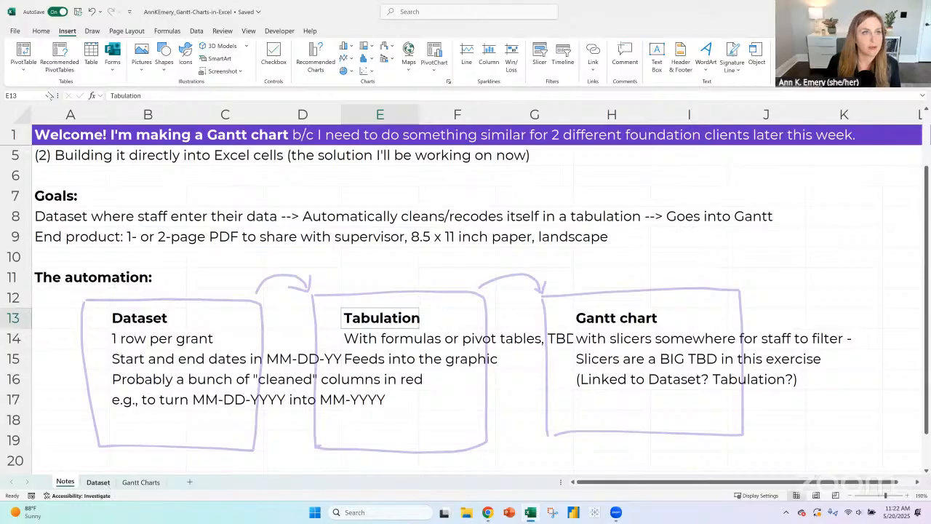
{"action": "left_click", "coordinate": [106, 484]}
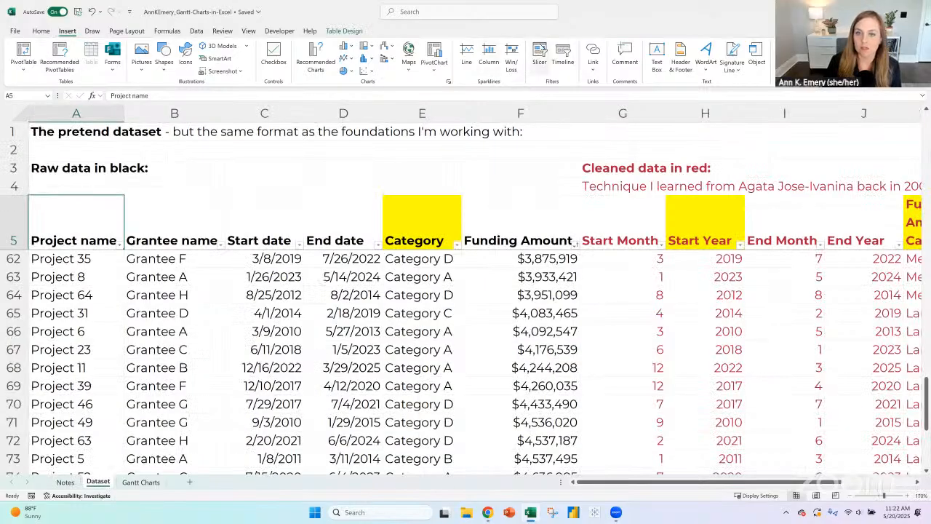
{"action": "left_click", "coordinate": [539, 56]}
{"action": "left_click", "coordinate": [643, 232]}
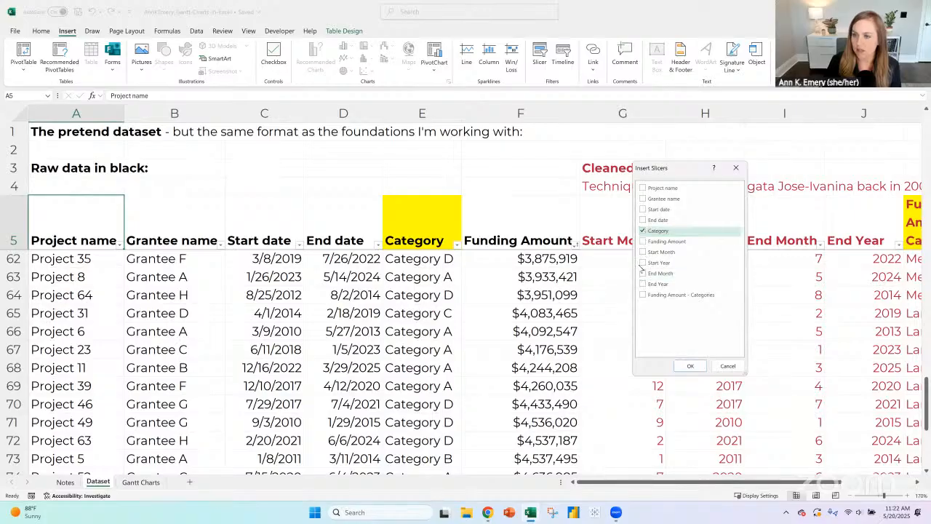
{"action": "left_click", "coordinate": [643, 263]}
{"action": "left_click", "coordinate": [643, 295]}
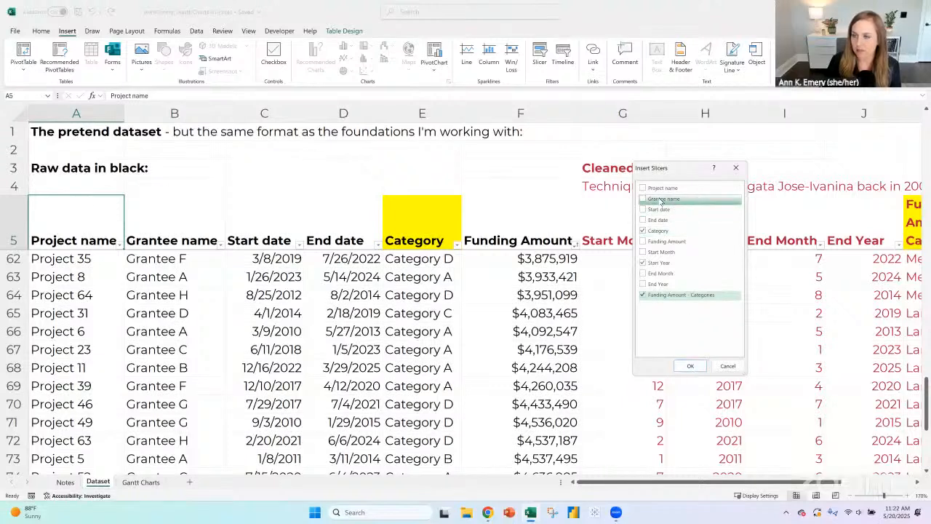
{"action": "left_click", "coordinate": [691, 366]}
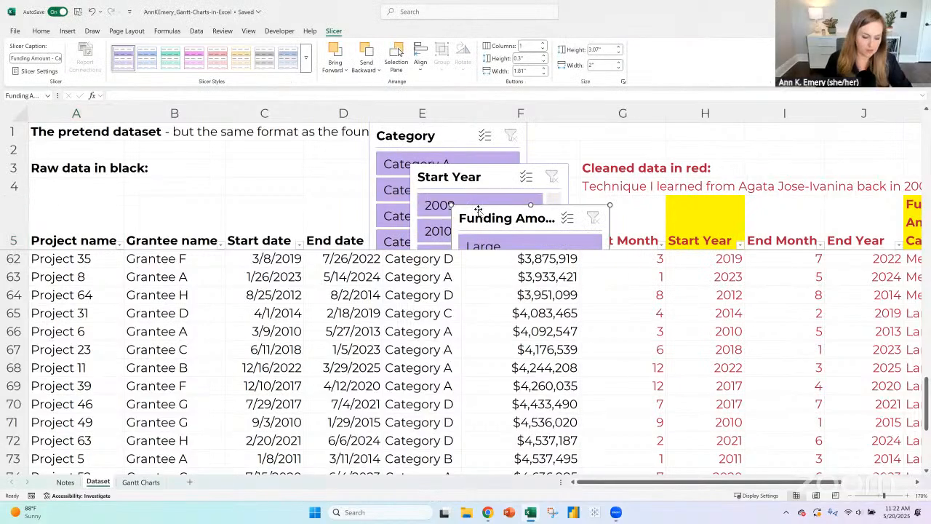
- Select all three slicers on the Dataset sheet together and cut them
{"action": "left_click", "coordinate": [451, 179], "text": "ctrl"}
{"action": "left_click", "coordinate": [432, 129], "text": "ctrl"}
{"action": "right_click", "coordinate": [435, 130]}
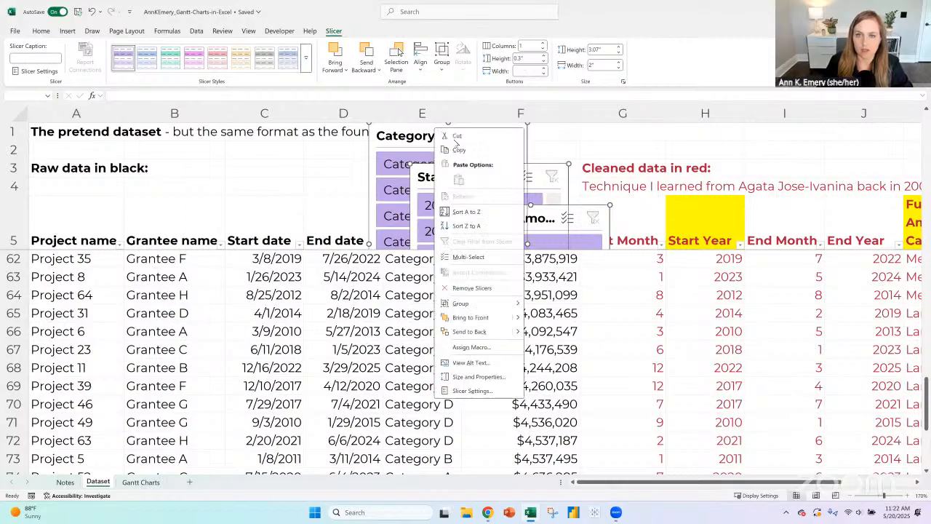
{"action": "left_click", "coordinate": [452, 136]}
- On the Gantt Charts sheet, delete the Categories and Start year placeholder boxes and the placeholder labels in row 3
{"action": "left_click", "coordinate": [141, 482]}
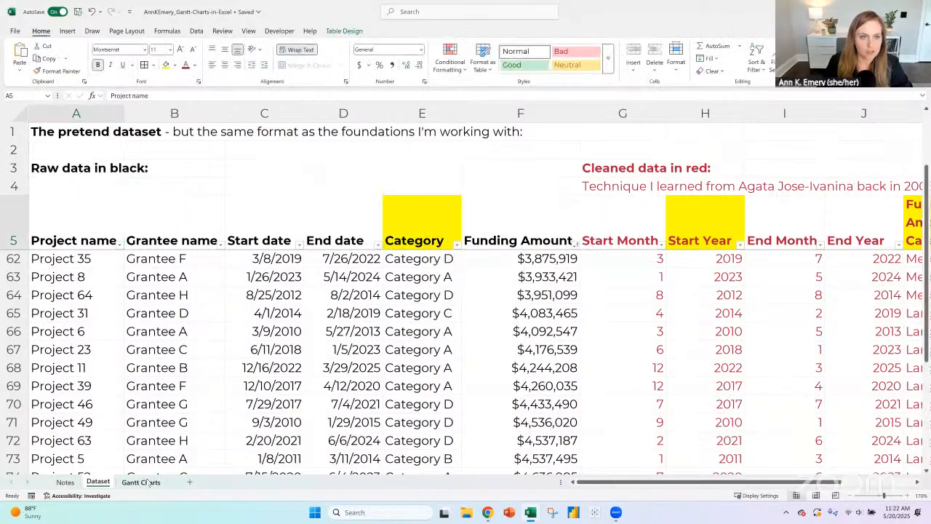
{"action": "scroll", "coordinate": [279, 265], "scroll_direction": "up", "scroll_amount": 1}
{"action": "left_click", "coordinate": [266, 178]}
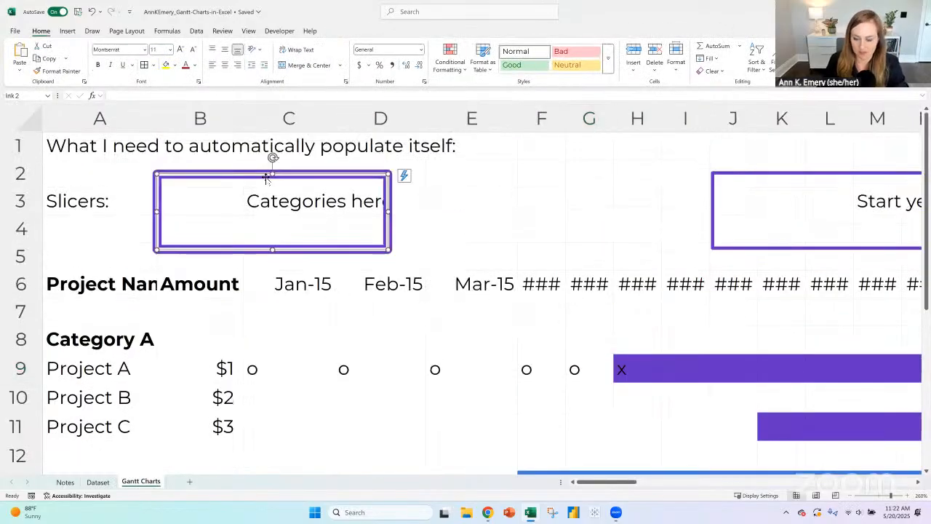
{"action": "key", "text": "Delete"}
{"action": "left_click_drag", "start_coordinate": [256, 204], "coordinate": [873, 200]}
{"action": "key", "text": "Delete"}
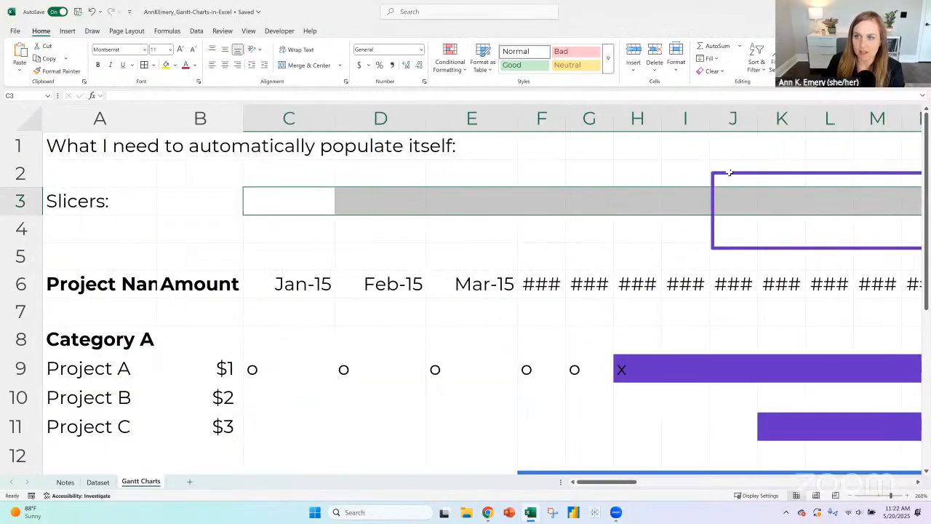
{"action": "left_click", "coordinate": [730, 173]}
{"action": "key", "text": "Delete"}
- Delete the "(small, med, large)" label in X4 and the placeholder box around it
{"action": "left_click_drag", "start_coordinate": [614, 481], "coordinate": [698, 482]}
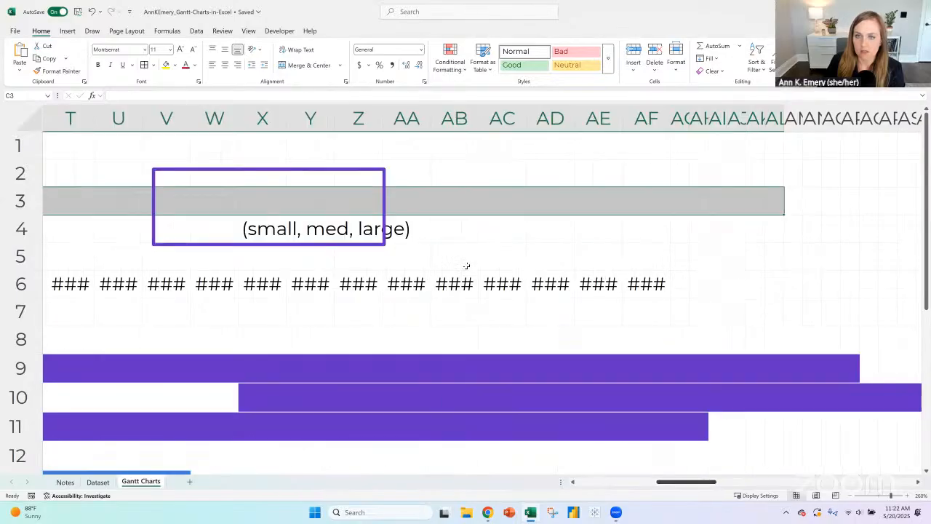
{"action": "left_click", "coordinate": [290, 229]}
{"action": "left_click", "coordinate": [253, 229]}
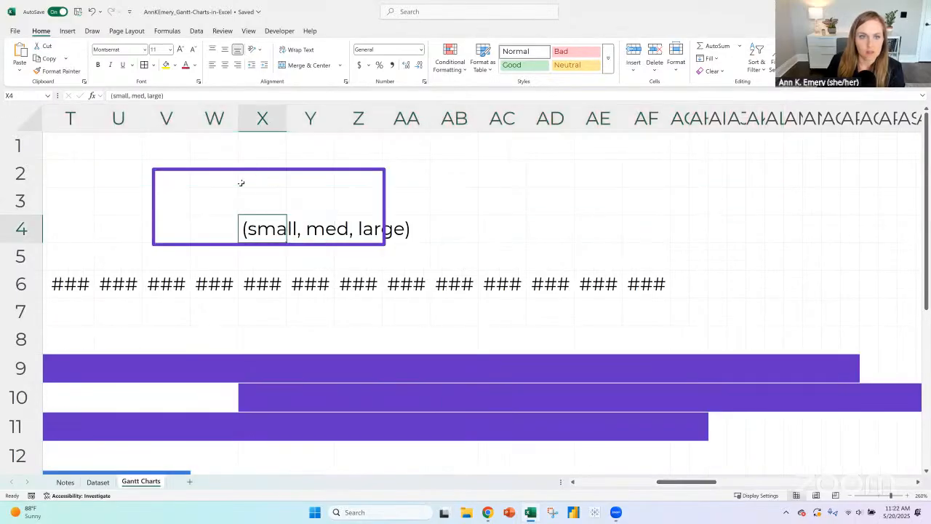
{"action": "key", "text": "Delete"}
{"action": "left_click", "coordinate": [245, 175]}
{"action": "key", "text": "Delete"}
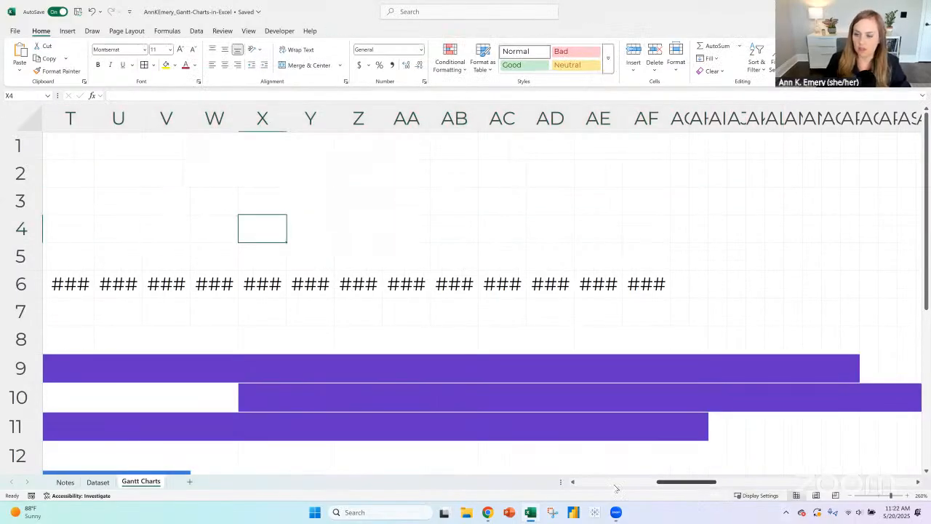
- Paste the three slicers at cell B3 of the Gantt Charts sheet and reduce the zoom to 170%
{"action": "scroll", "coordinate": [223, 233], "scroll_direction": "left", "scroll_amount": 10}
{"action": "left_click", "coordinate": [177, 201]}
{"action": "key", "text": "ctrl+v"}
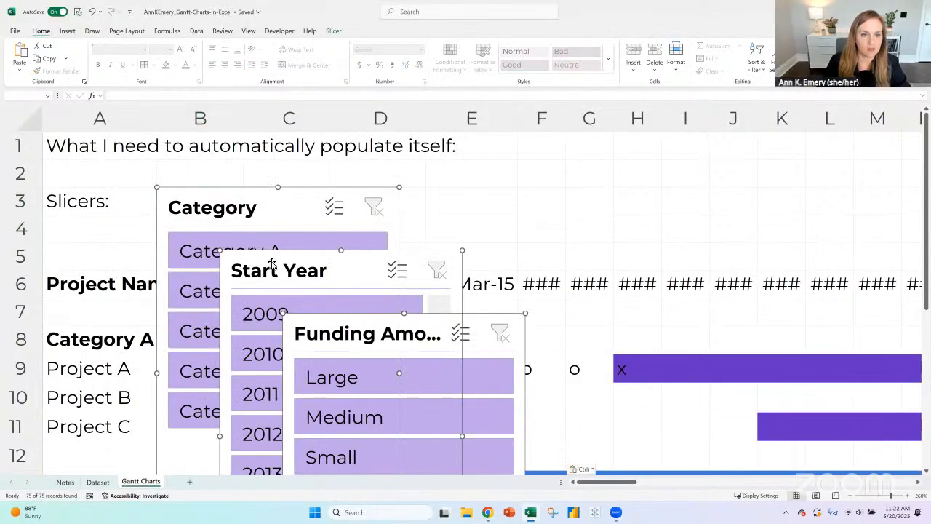
{"action": "left_click", "coordinate": [853, 497]}
{"action": "left_click", "coordinate": [852, 497]}
{"action": "left_click", "coordinate": [852, 497]}
{"action": "left_click", "coordinate": [852, 497]}
{"action": "left_click", "coordinate": [852, 496]}
{"action": "left_click", "coordinate": [852, 497]}
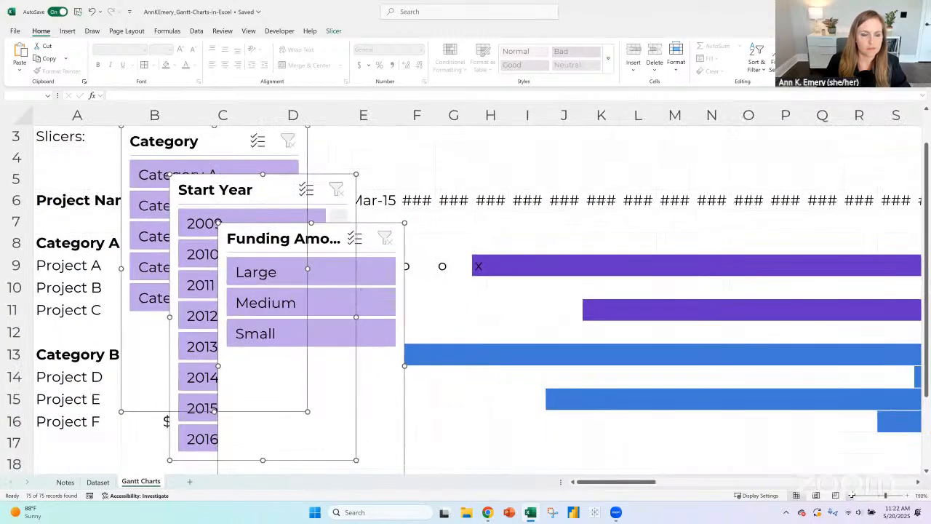
{"action": "left_click", "coordinate": [852, 497]}
{"action": "double_click", "coordinate": [852, 497]}
{"action": "scroll", "coordinate": [198, 222], "scroll_direction": "up", "scroll_amount": 1}
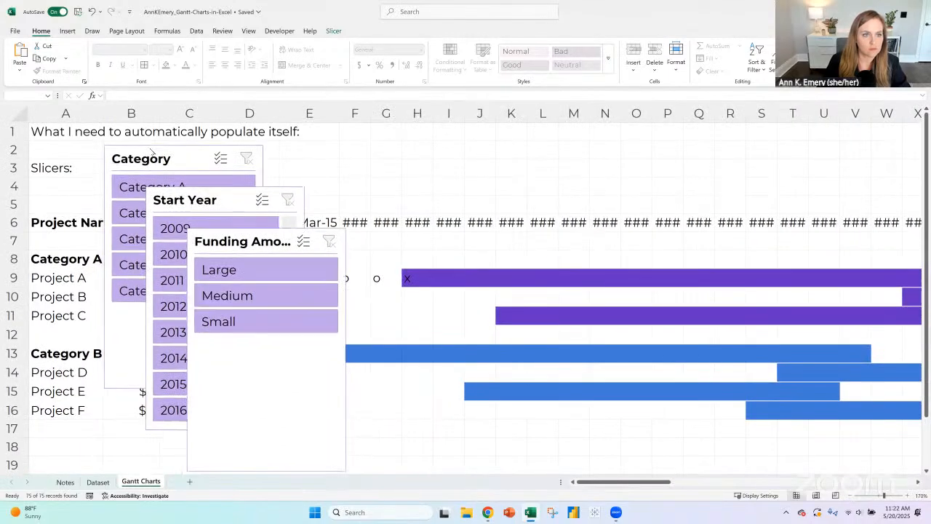
- Arrange the Start Year and Funding Amount slicers side by side next to the Category slicer above the chart
{"action": "left_click_drag", "start_coordinate": [193, 200], "coordinate": [354, 161]}
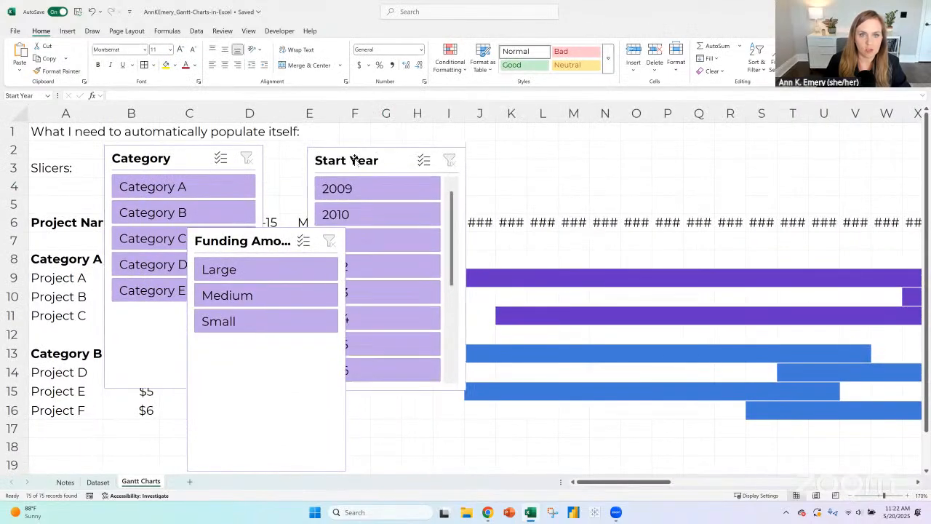
{"action": "left_click_drag", "start_coordinate": [255, 246], "coordinate": [561, 162]}
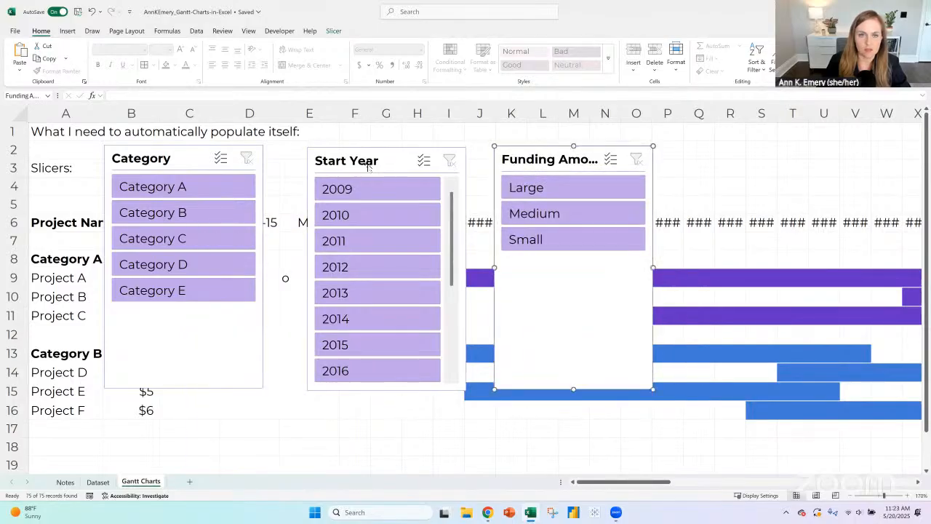
{"action": "left_click_drag", "start_coordinate": [363, 161], "coordinate": [363, 154]}
- Shorten the Category, Start Year and Funding Amount slicers so they end above the row 6 headers
{"action": "left_click", "coordinate": [195, 154]}
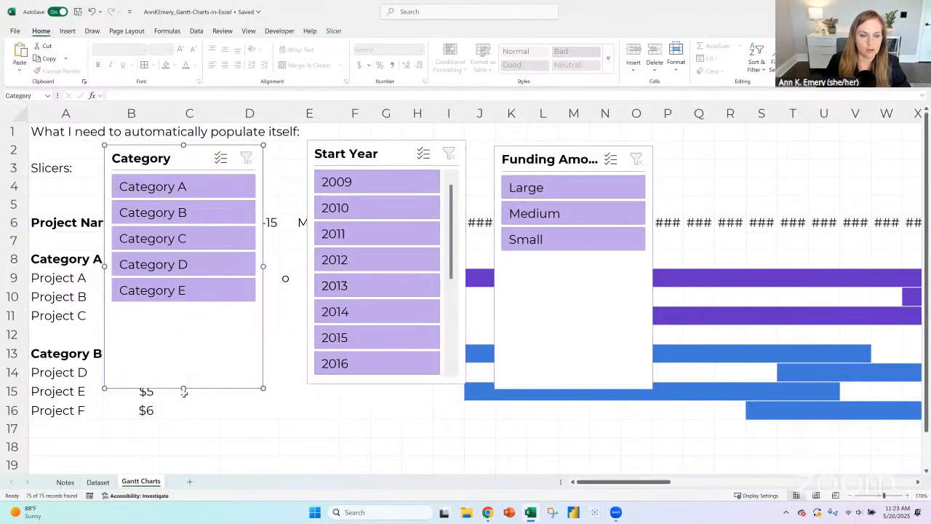
{"action": "left_click_drag", "start_coordinate": [183, 386], "coordinate": [182, 212]}
{"action": "left_click", "coordinate": [370, 382]}
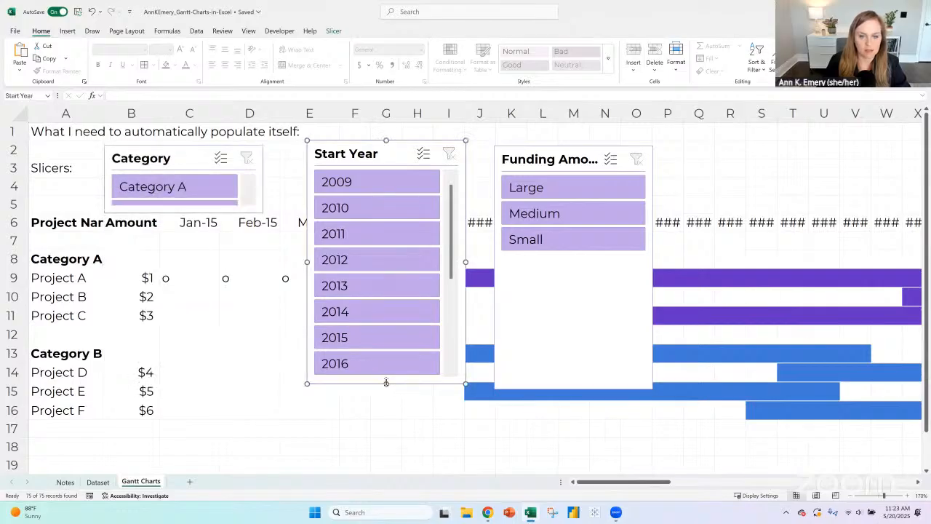
{"action": "mouse_move", "coordinate": [385, 201]}
{"action": "left_mouse_down"}
{"action": "mouse_move", "coordinate": [385, 187]}
{"action": "mouse_move", "coordinate": [386, 204]}
{"action": "left_mouse_up"}
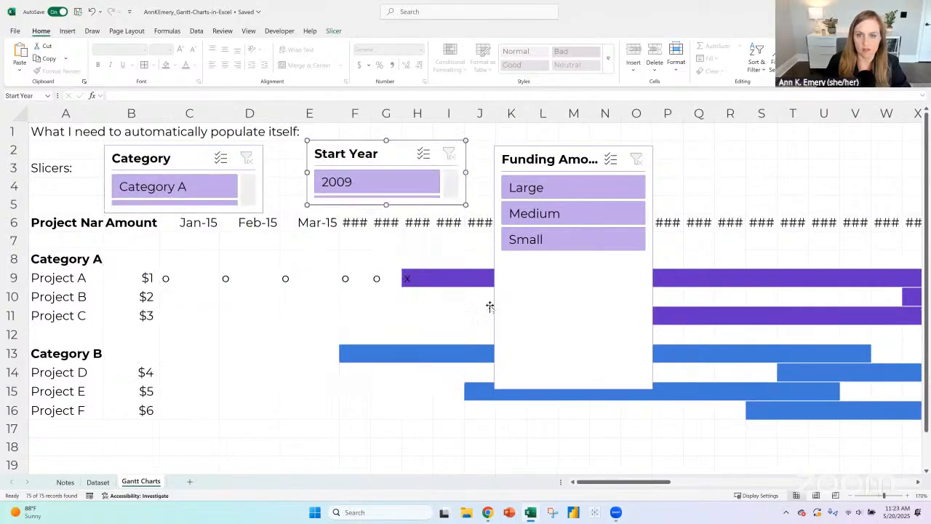
{"action": "left_click", "coordinate": [564, 275]}
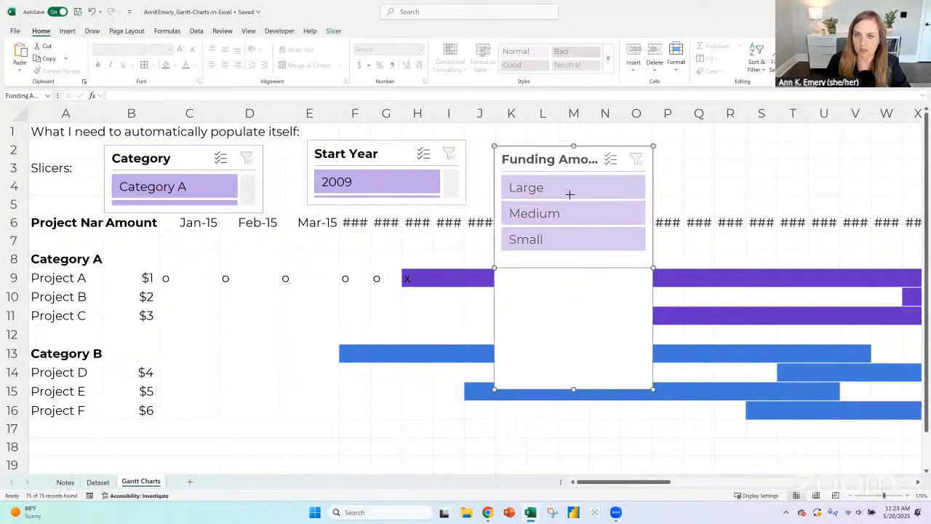
{"action": "left_click_drag", "start_coordinate": [570, 204], "coordinate": [571, 203]}
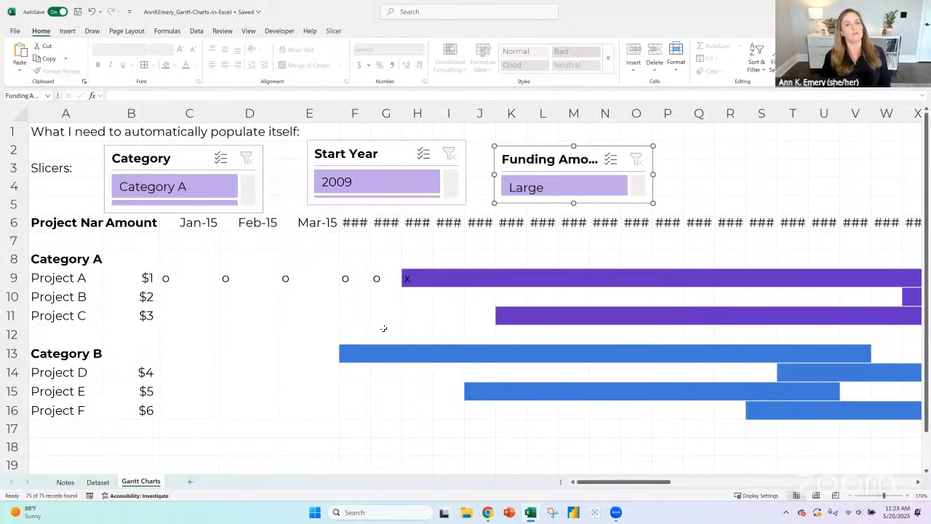
{"action": "left_click", "coordinate": [192, 290]}
{"action": "left_click", "coordinate": [191, 275]}
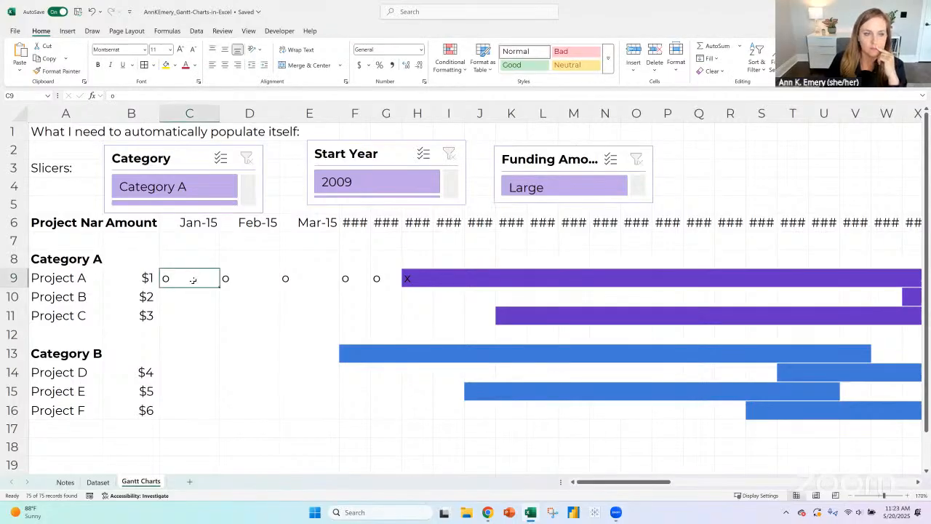
- Add a new sheet, place it between Dataset and Gantt Charts, and name it Tabulation
{"action": "left_click", "coordinate": [189, 481]}
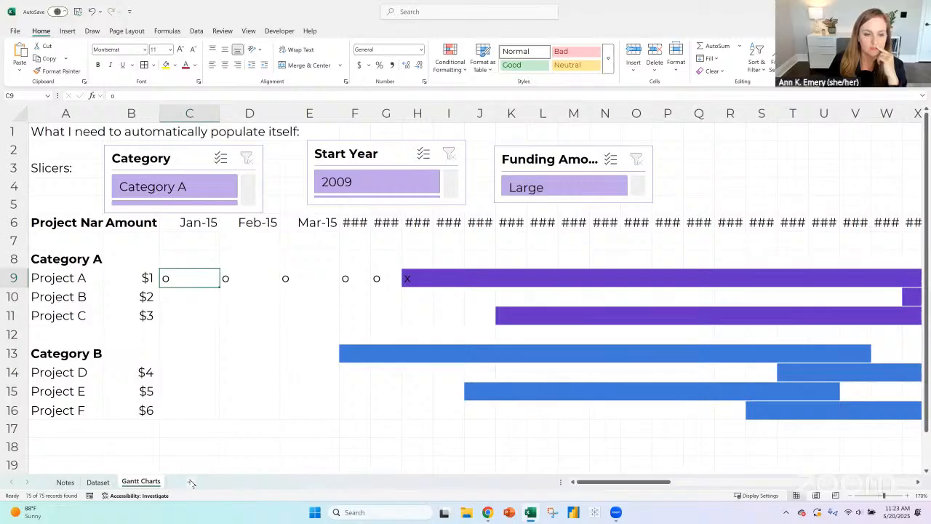
{"action": "left_click_drag", "start_coordinate": [136, 482], "coordinate": [125, 482]}
{"action": "right_click", "coordinate": [132, 481]}
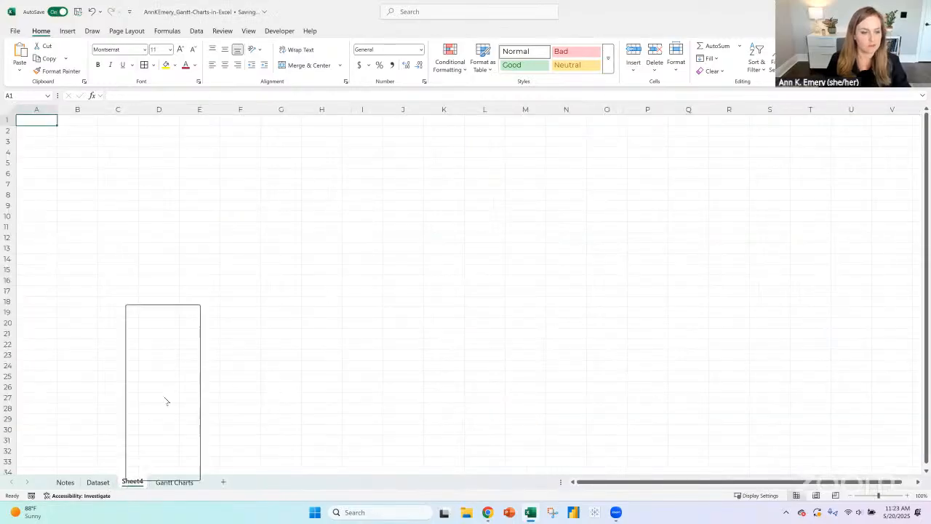
{"action": "left_click", "coordinate": [154, 340]}
{"action": "type", "text": "Tab"}
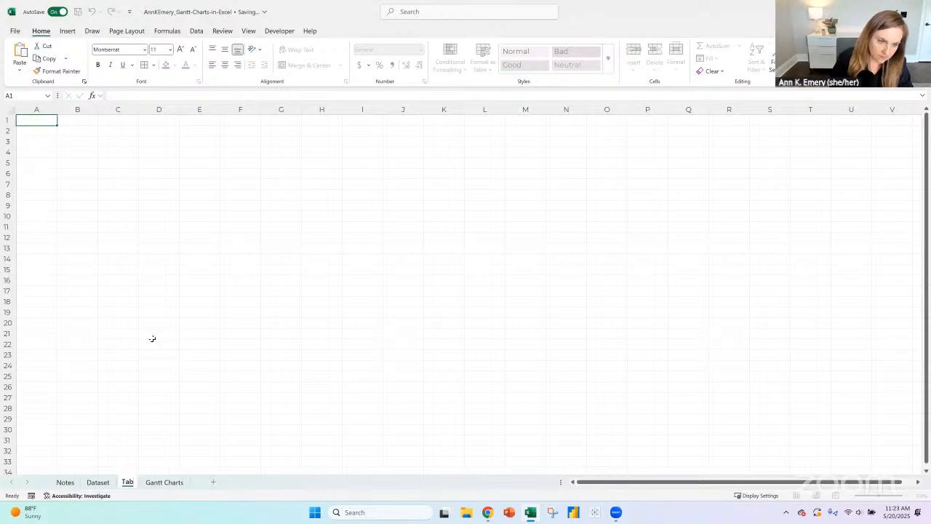
{"action": "type", "text": "ulation"}
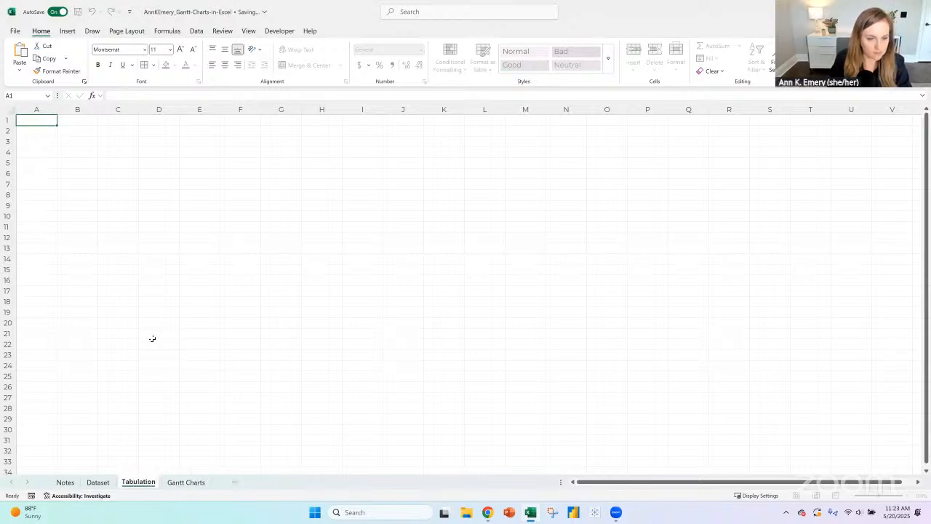
{"action": "type", "text": " TBD"}
- Complete the new sheet's name as Tabulation TBD and select its blank range A1:O26
{"action": "key", "text": "Return"}
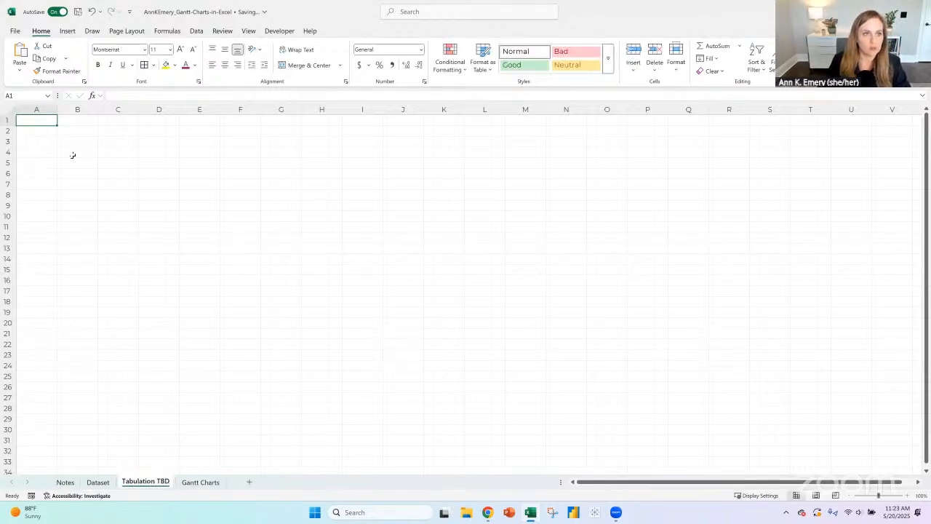
{"action": "left_click_drag", "start_coordinate": [41, 121], "coordinate": [626, 389]}
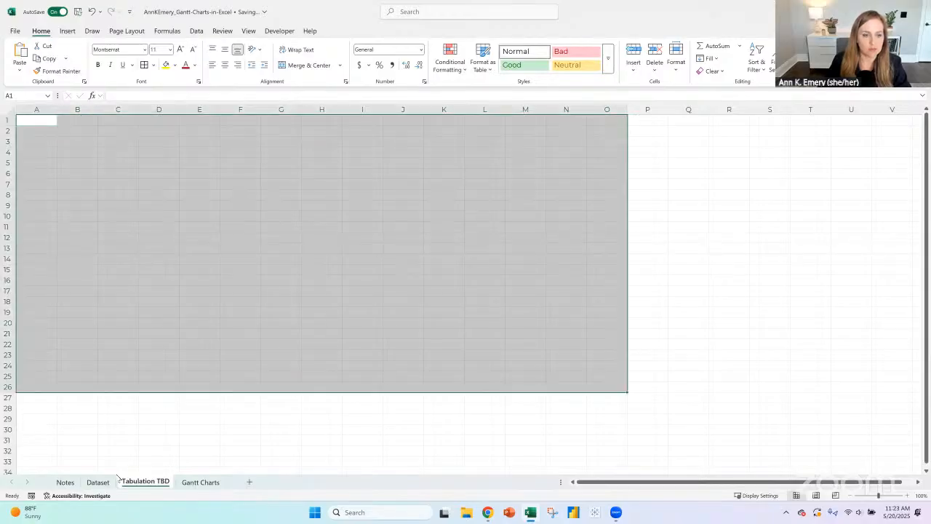
- Compare the Dataset sheet with the Category A heading and its project rows on the Gantt Charts sheet
{"action": "left_click", "coordinate": [105, 486]}
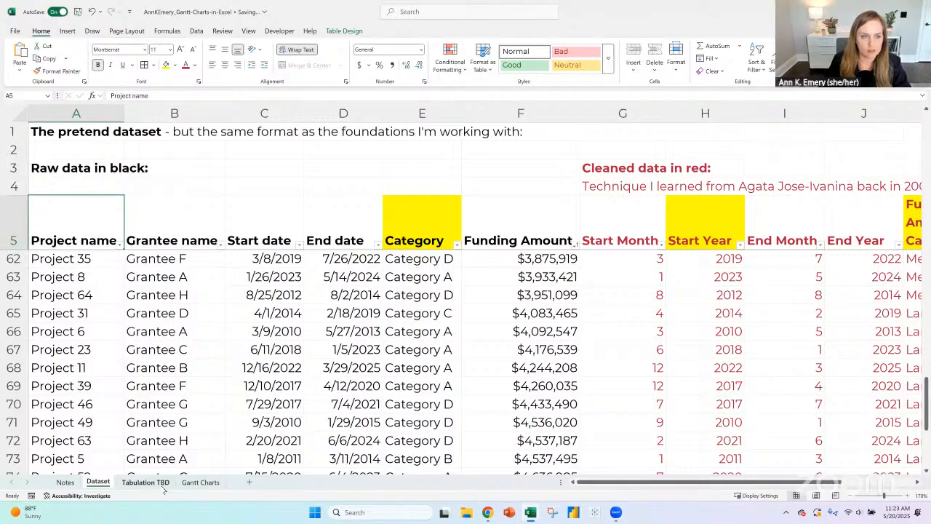
{"action": "left_click", "coordinate": [200, 483]}
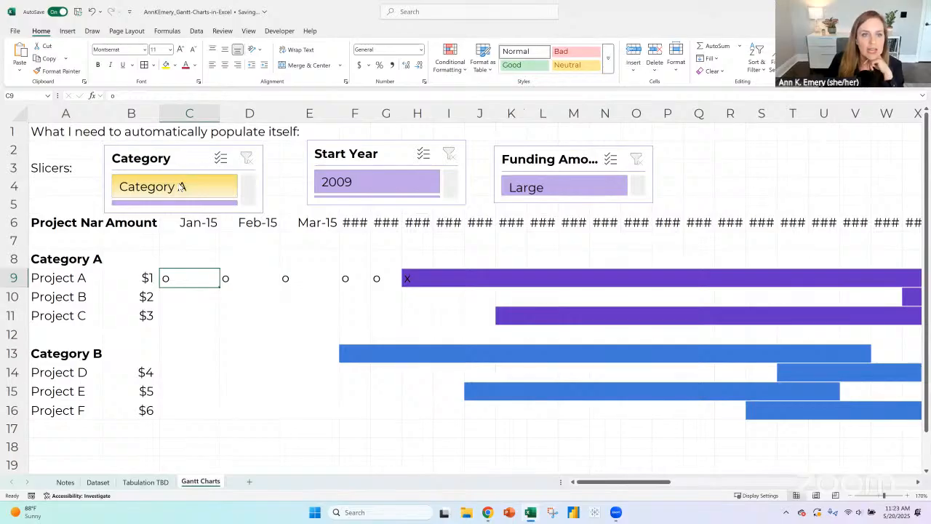
{"action": "left_click", "coordinate": [75, 260]}
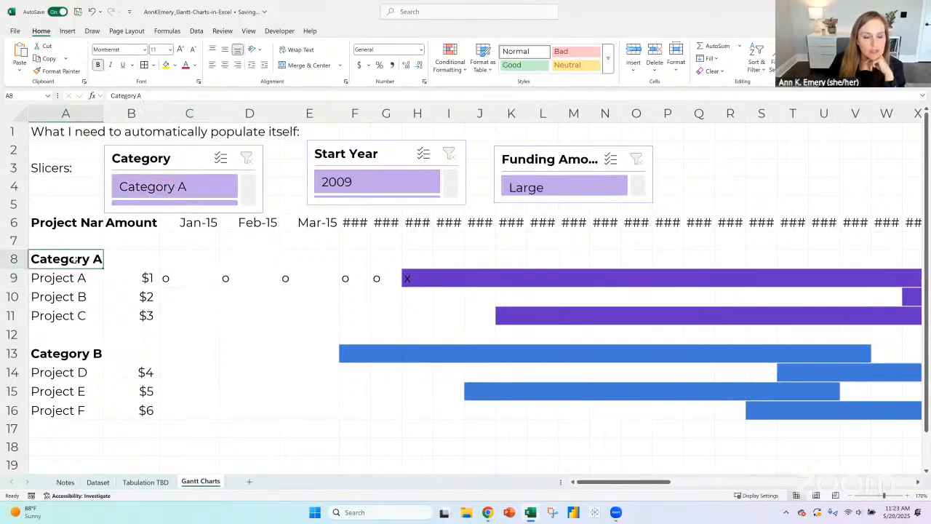
{"action": "left_click_drag", "start_coordinate": [79, 279], "coordinate": [82, 319]}
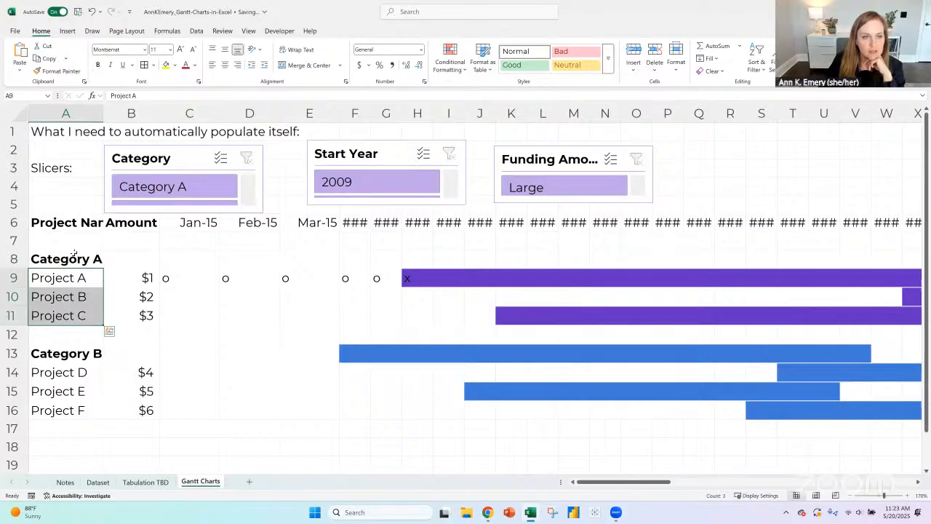
{"action": "left_click", "coordinate": [77, 259]}
{"action": "left_click", "coordinate": [80, 278]}
{"action": "left_click", "coordinate": [80, 297]}
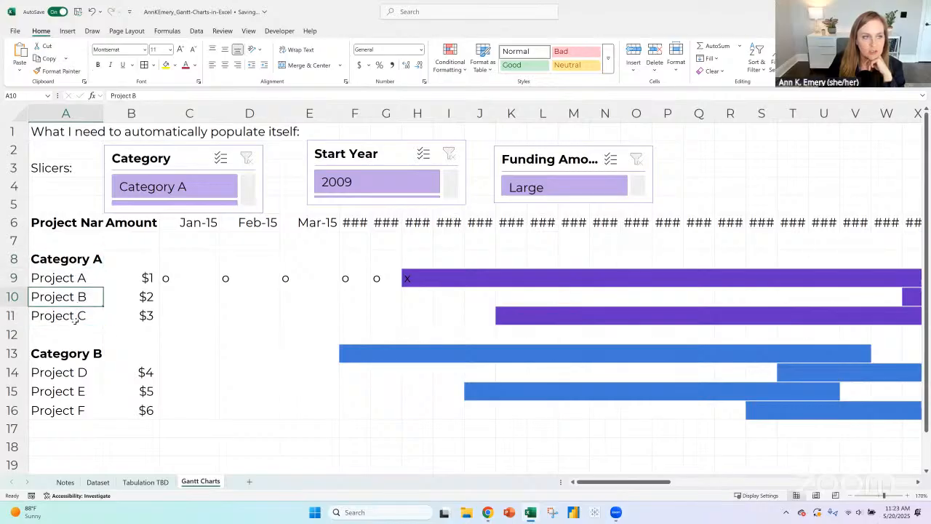
{"action": "left_click", "coordinate": [79, 315]}
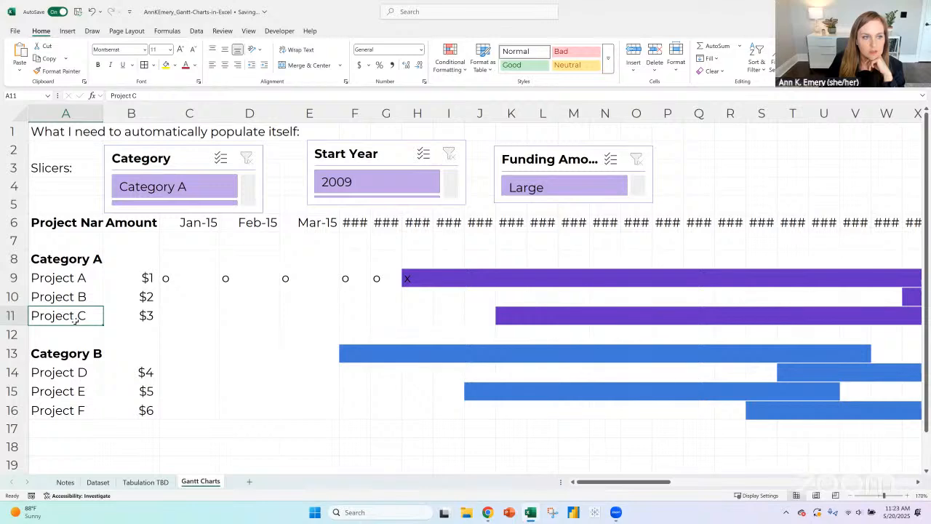
{"action": "left_click", "coordinate": [74, 259]}
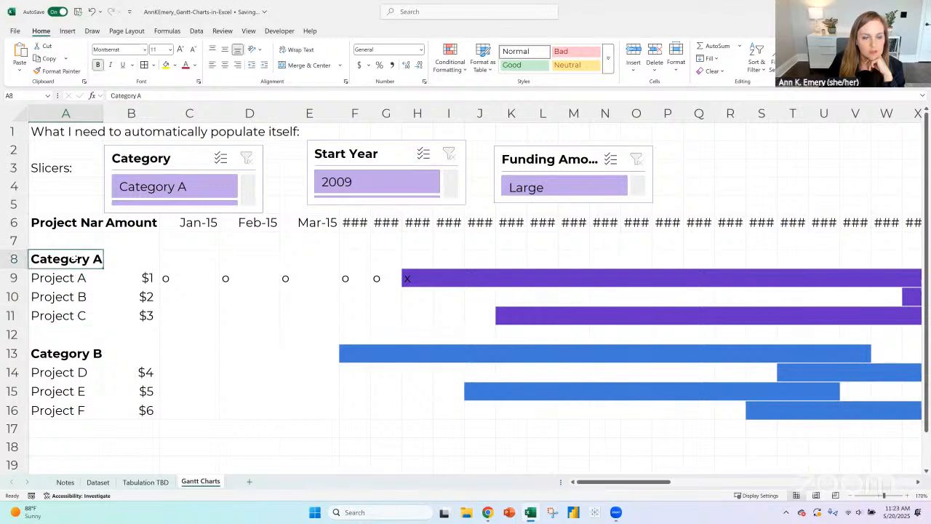
{"action": "left_click", "coordinate": [83, 315], "text": "shift"}
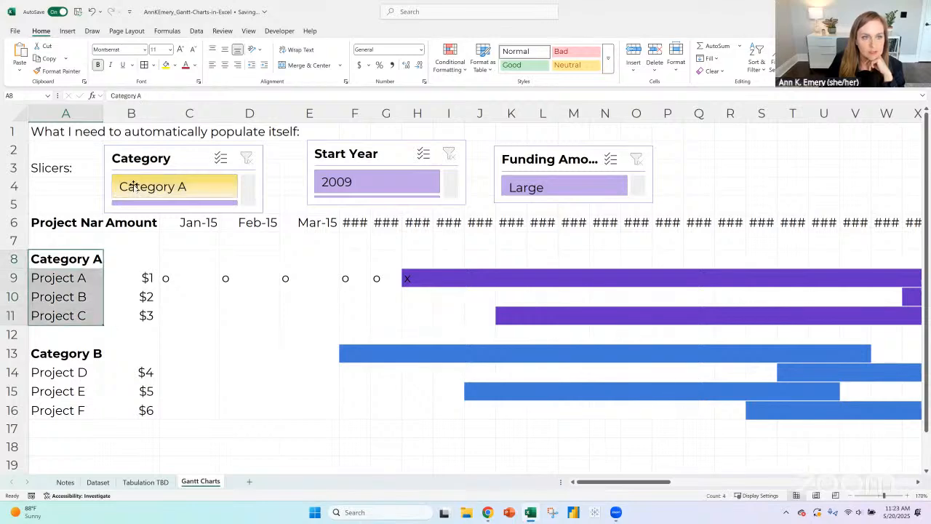
{"action": "left_click", "coordinate": [77, 254]}
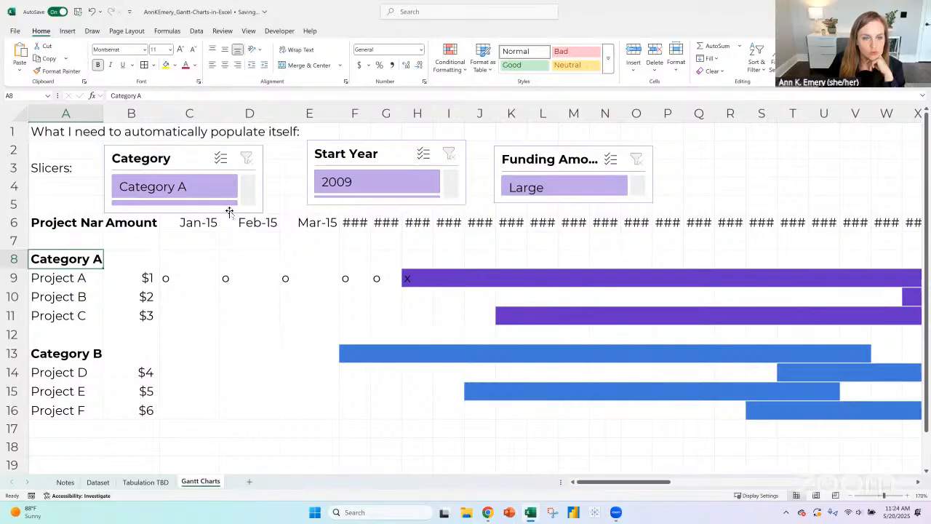
- Make the Category slicer taller to show more of its options and filter it to Category A
{"action": "left_click_drag", "start_coordinate": [229, 212], "coordinate": [177, 242]}
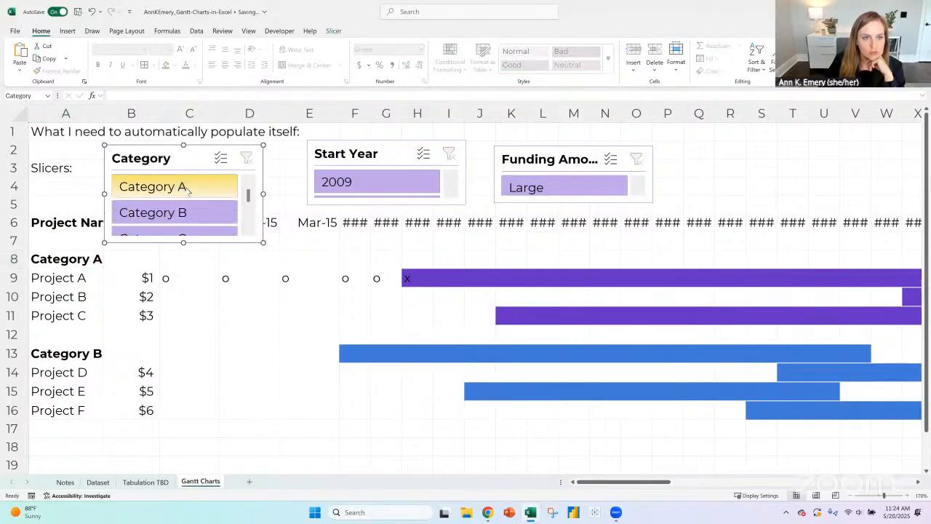
{"action": "left_click", "coordinate": [187, 188]}
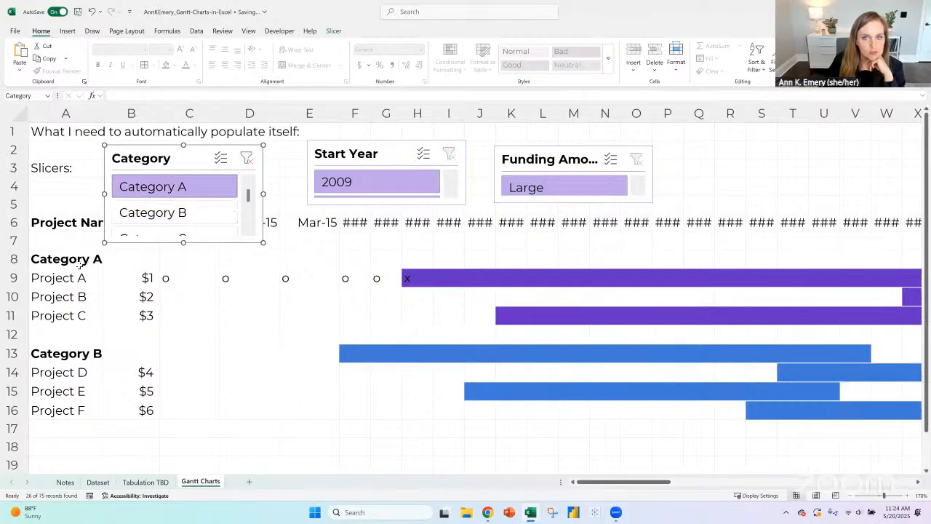
{"action": "left_click", "coordinate": [80, 263]}
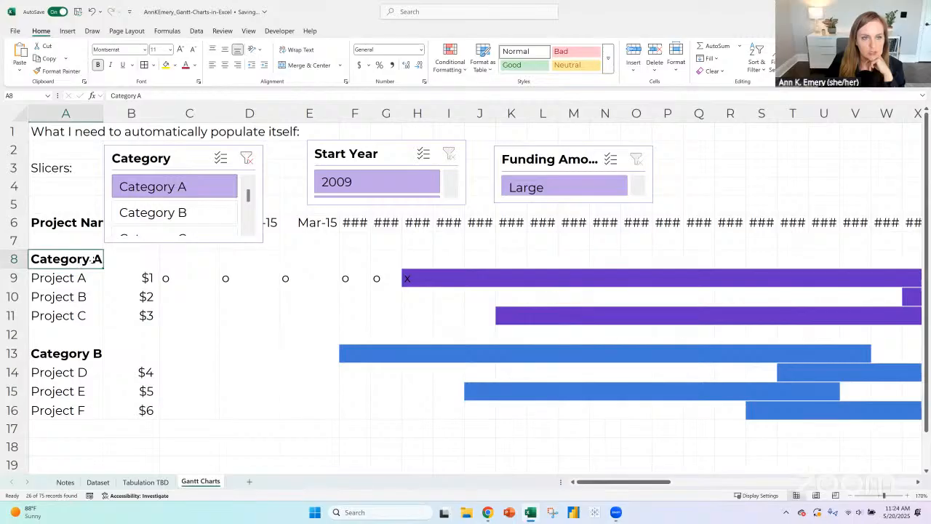
- Check across the sheets how the Category A filter applies, examining the remaining grantee, category and funding amount rows in Dataset
{"action": "left_click", "coordinate": [146, 483]}
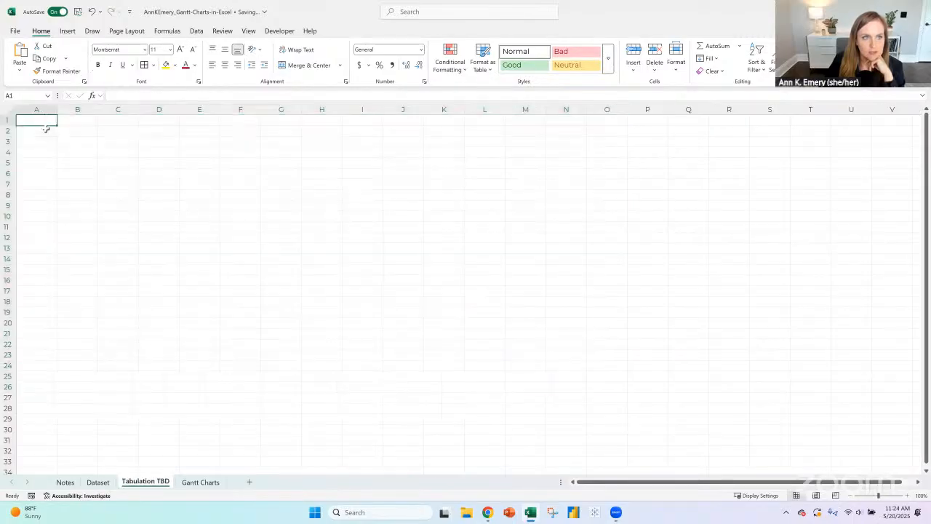
{"action": "left_click", "coordinate": [75, 121]}
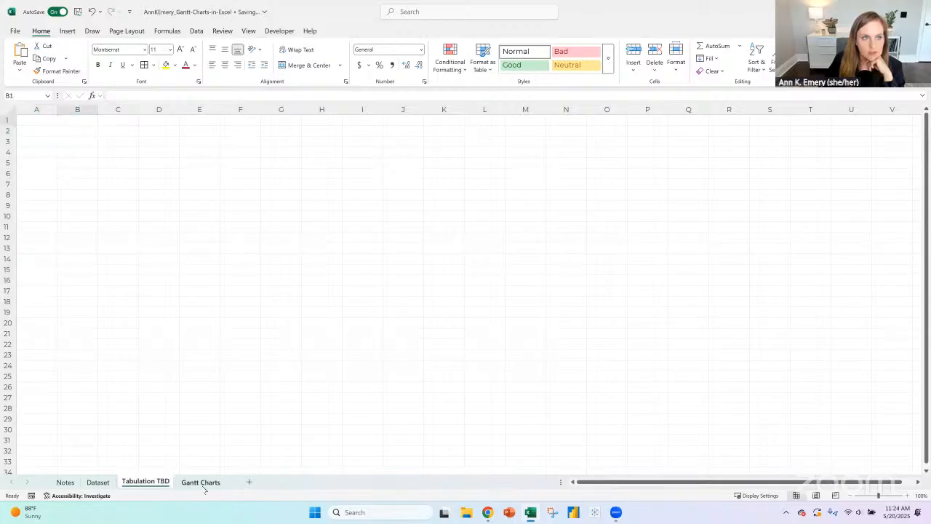
{"action": "left_click", "coordinate": [203, 483]}
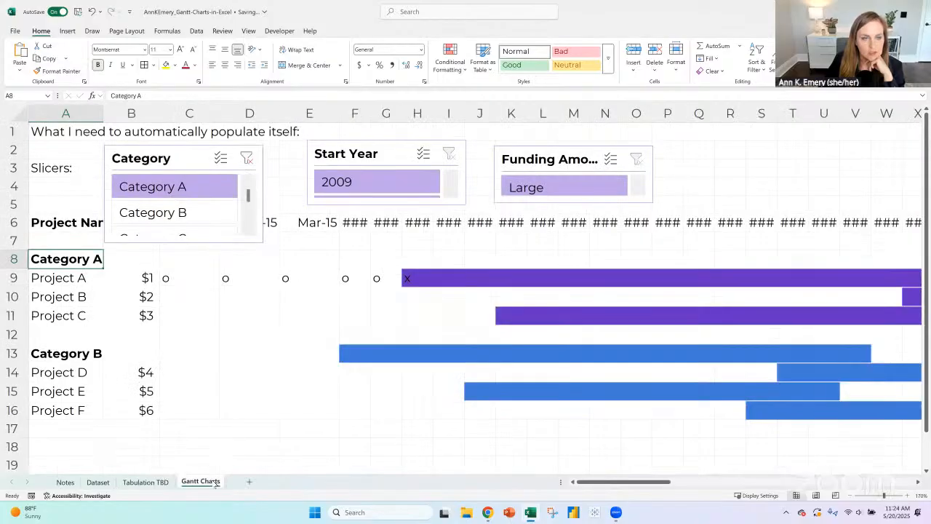
{"action": "left_click", "coordinate": [147, 482]}
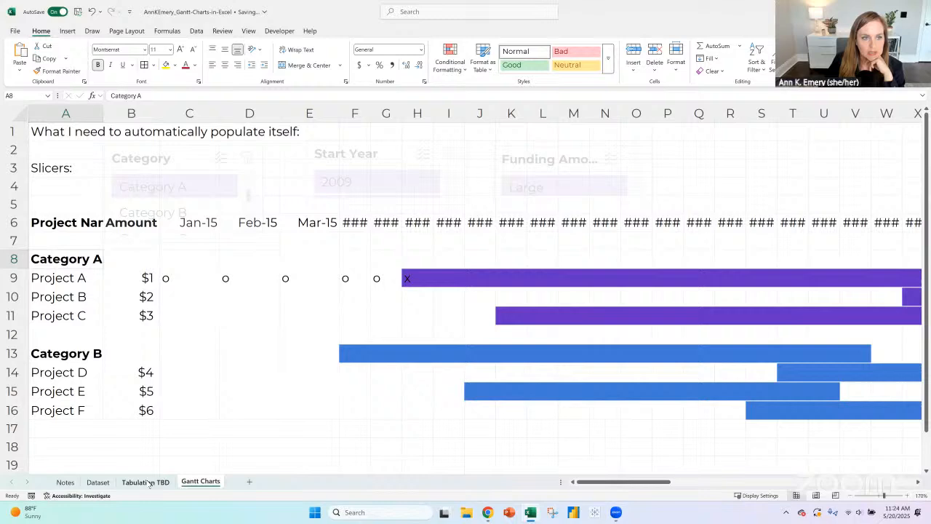
{"action": "left_click", "coordinate": [102, 482]}
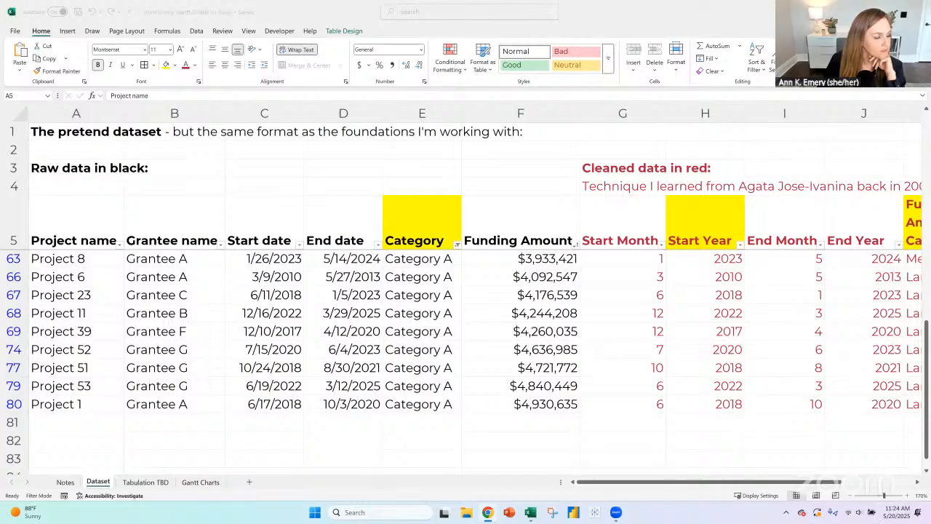
{"action": "scroll", "coordinate": [368, 330], "scroll_direction": "up", "scroll_amount": 10}
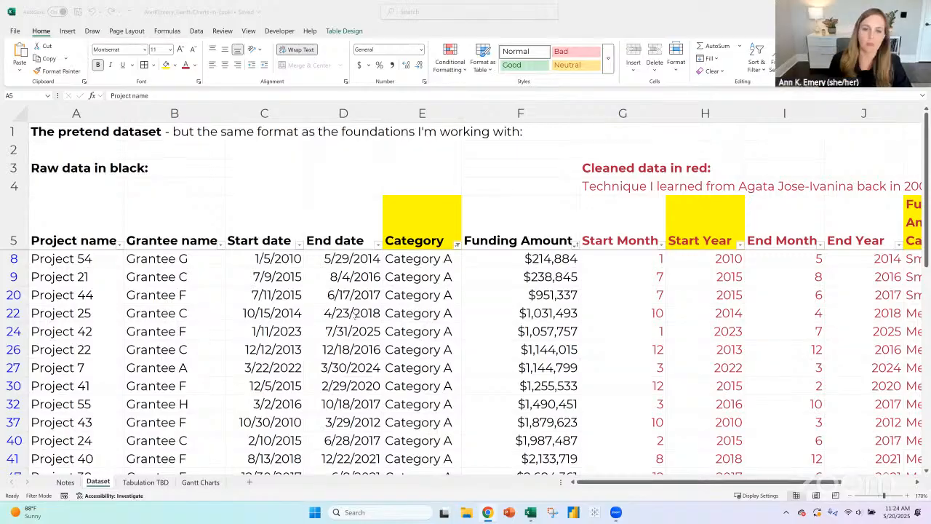
{"action": "left_click", "coordinate": [16, 213]}
{"action": "key", "text": "shift+space"}
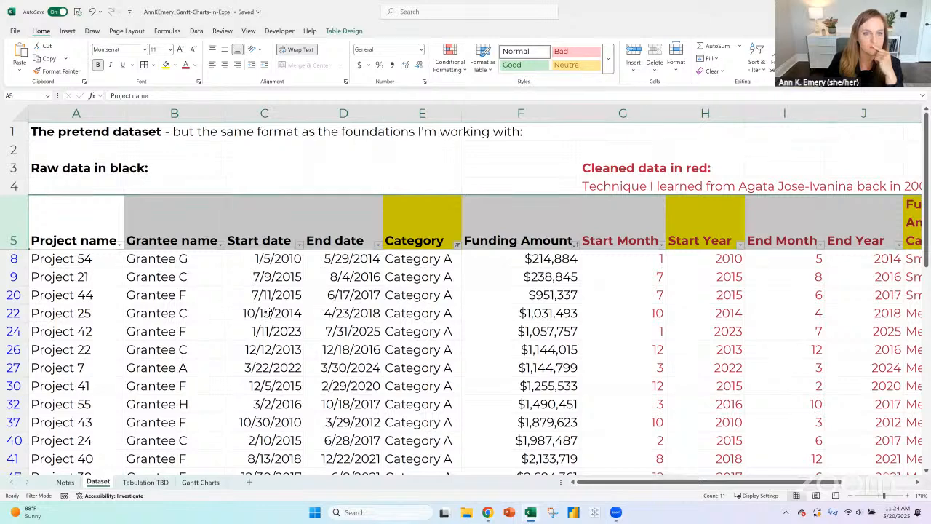
{"action": "scroll", "coordinate": [268, 313], "scroll_direction": "down", "scroll_amount": 3}
{"action": "scroll", "coordinate": [268, 312], "scroll_direction": "down", "scroll_amount": 4}
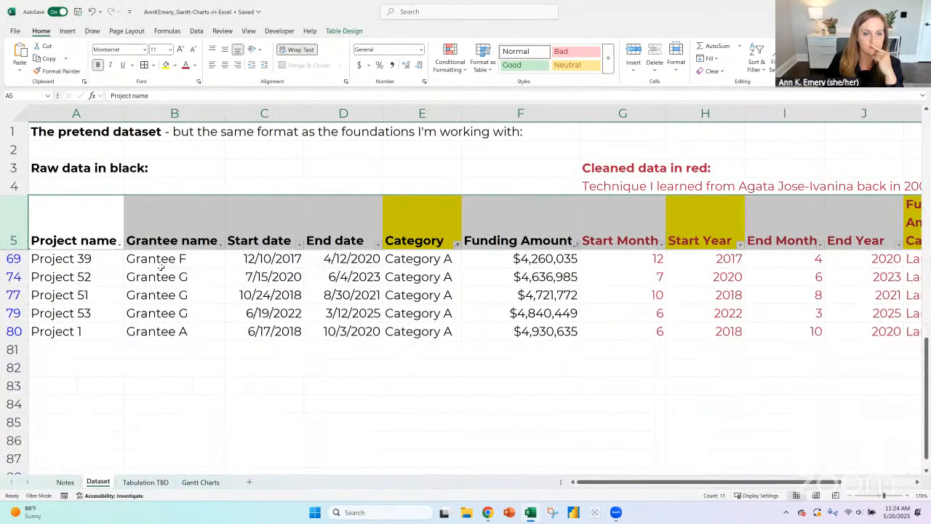
{"action": "left_click_drag", "start_coordinate": [156, 286], "coordinate": [156, 334]}
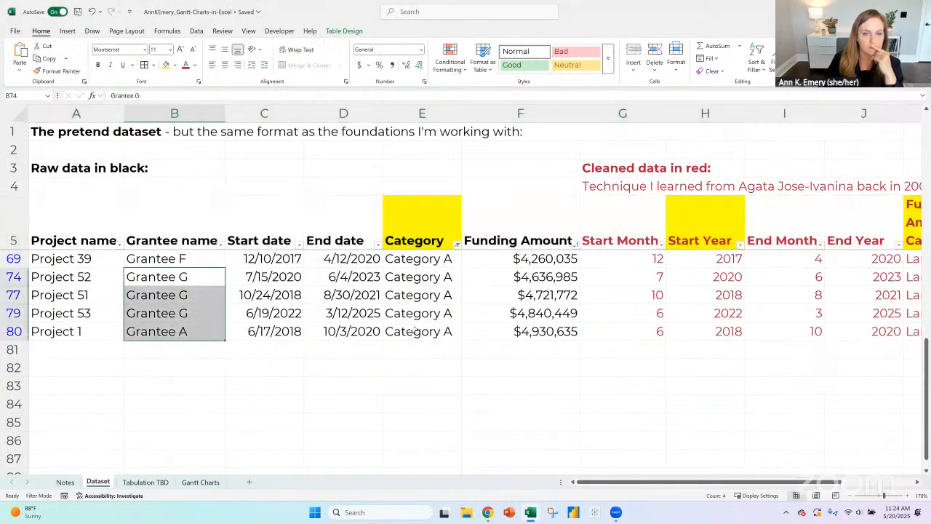
{"action": "left_click_drag", "start_coordinate": [412, 295], "coordinate": [414, 314]}
{"action": "left_click_drag", "start_coordinate": [547, 295], "coordinate": [546, 332]}
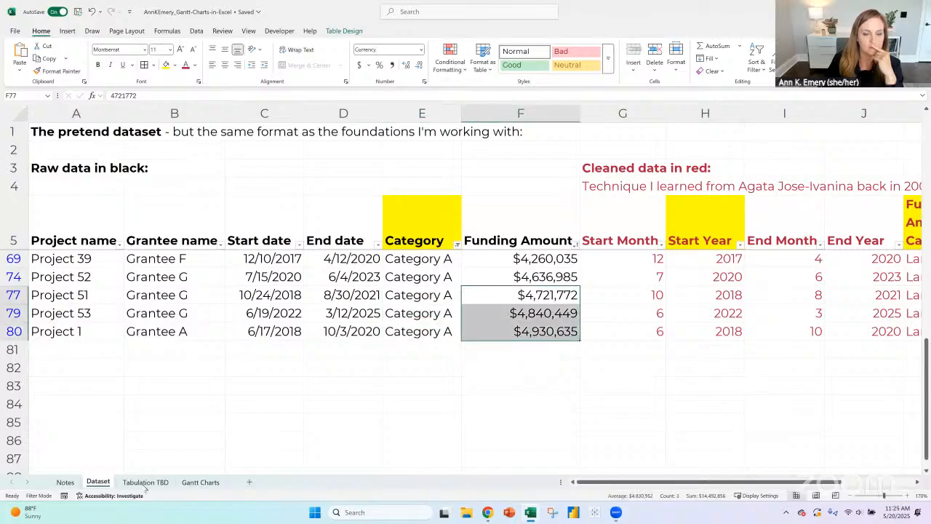
- Review the Category A and Category B project groups on Gantt Charts against the blank Tabulation TBD sheet
{"action": "left_click", "coordinate": [145, 483]}
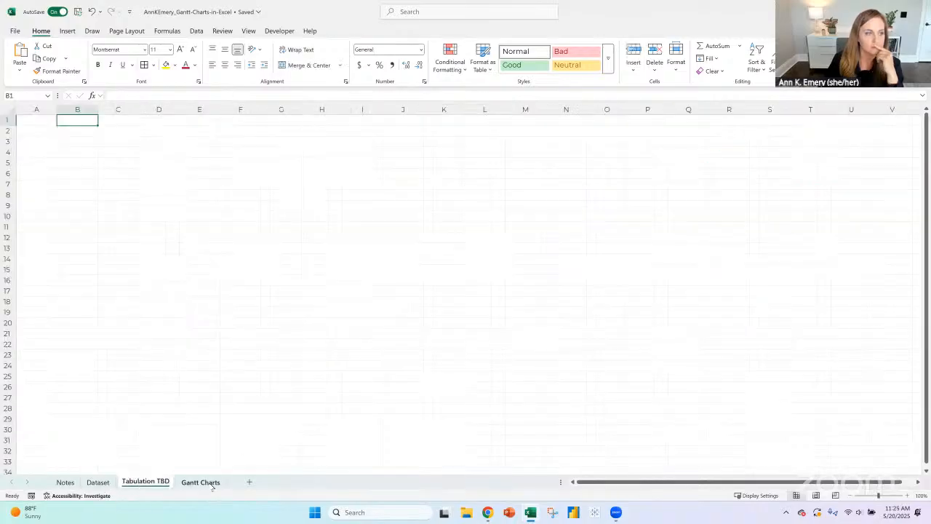
{"action": "left_click", "coordinate": [200, 482]}
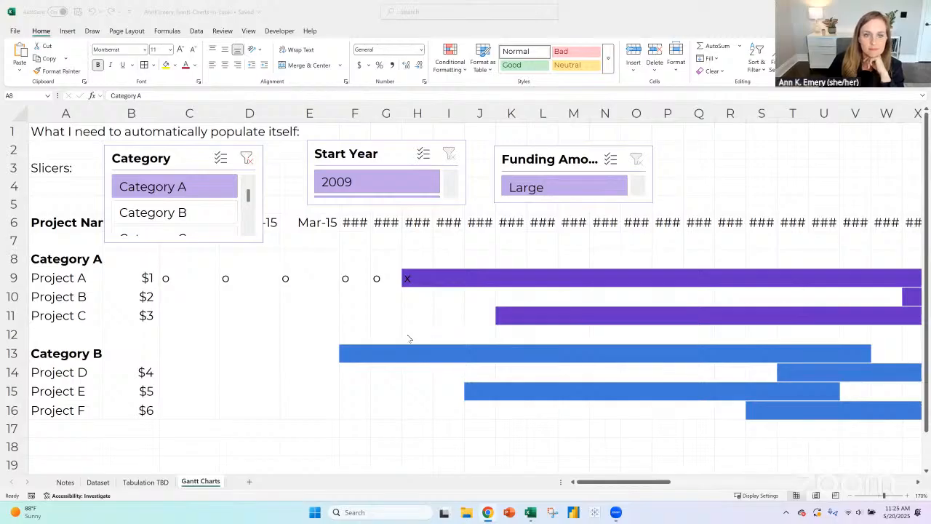
{"action": "left_click", "coordinate": [178, 279]}
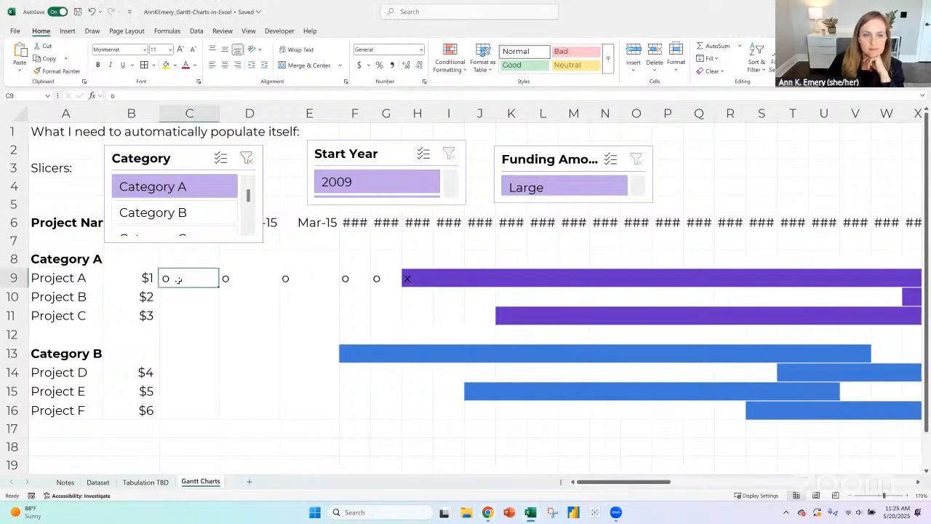
{"action": "left_click_drag", "start_coordinate": [75, 258], "coordinate": [81, 320]}
{"action": "left_click_drag", "start_coordinate": [78, 358], "coordinate": [77, 411]}
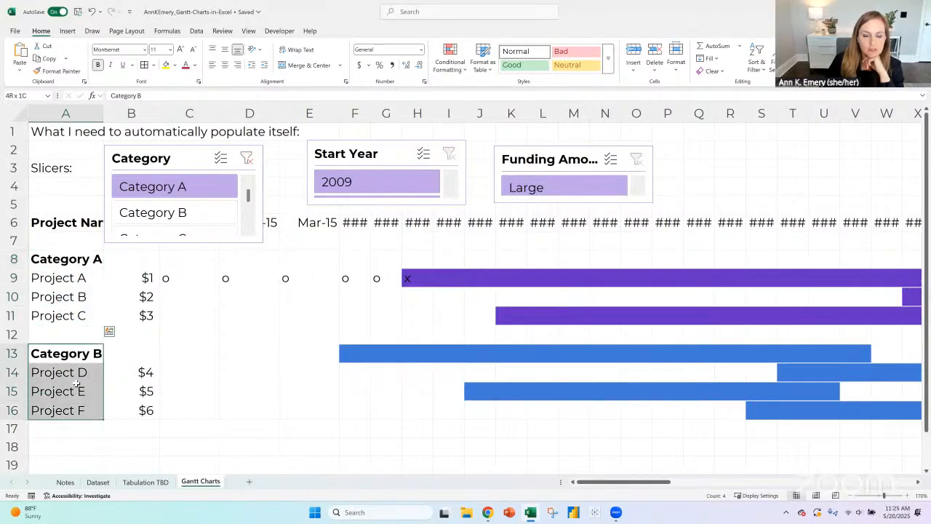
{"action": "left_click", "coordinate": [76, 271]}
{"action": "left_click", "coordinate": [78, 257]}
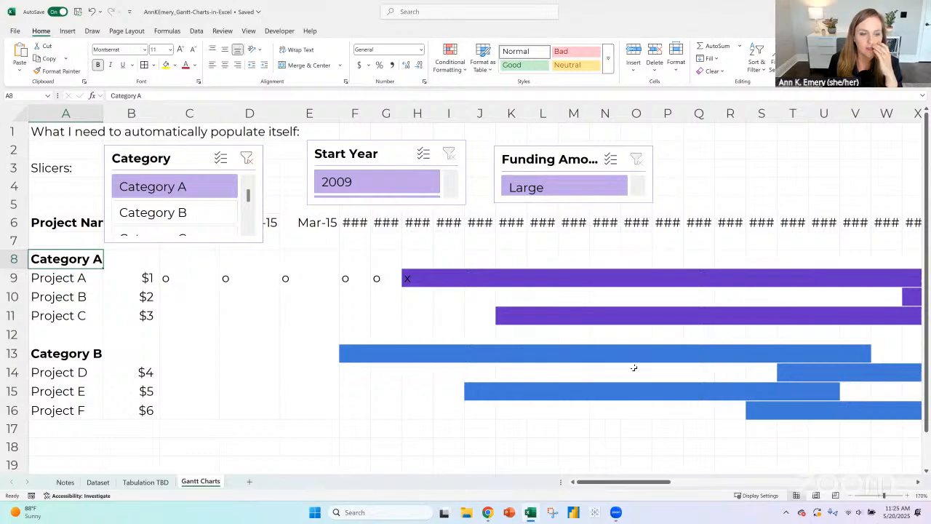
{"action": "left_click", "coordinate": [142, 483]}
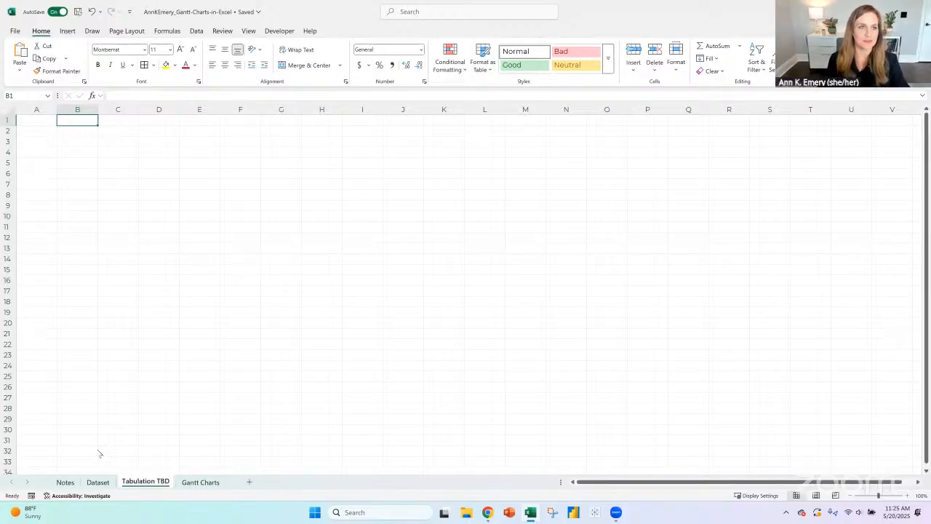
{"action": "left_click", "coordinate": [40, 125]}
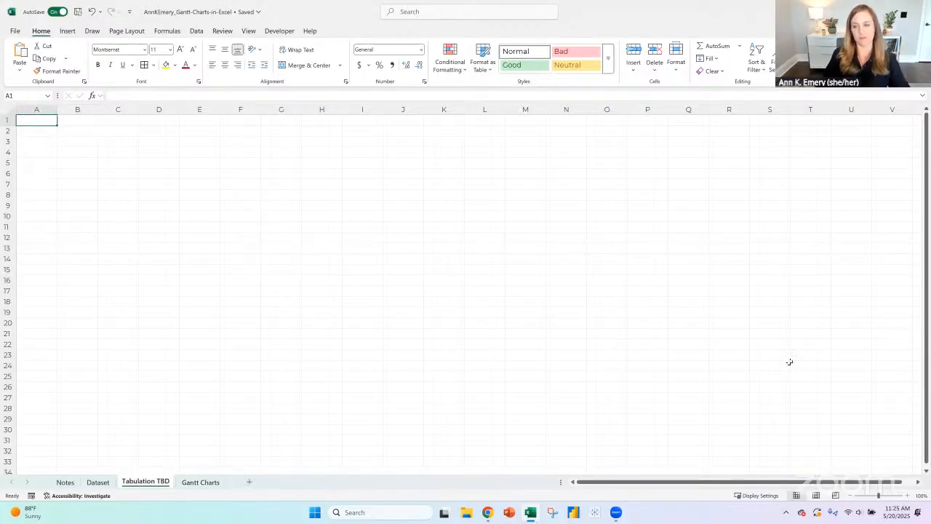
- Create a PivotTable from the Dataset table and place it at cell A5 of the existing Tabulation TBD sheet
{"action": "left_click", "coordinate": [96, 483]}
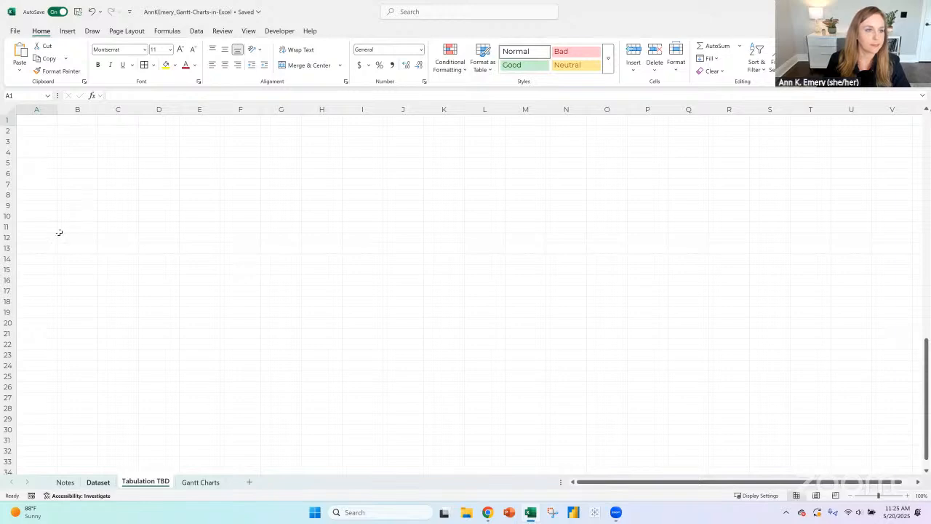
{"action": "left_click", "coordinate": [67, 31]}
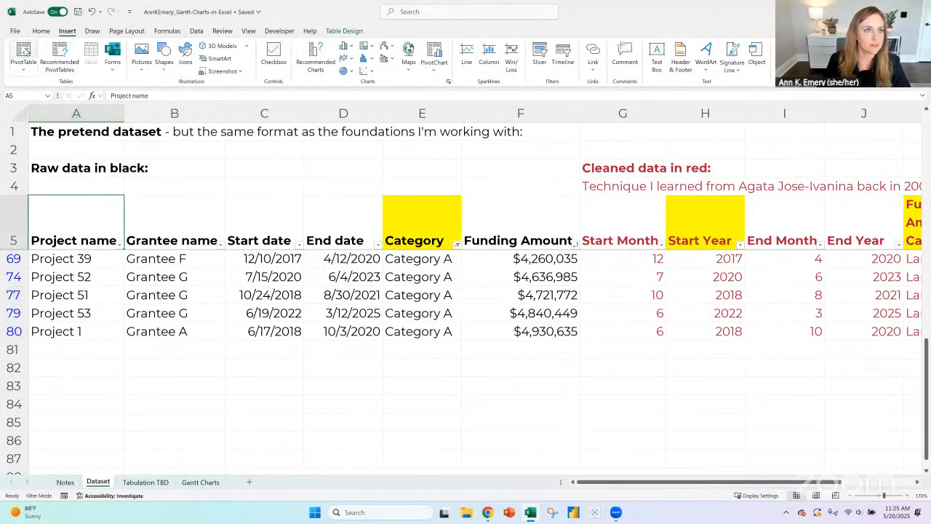
{"action": "left_click", "coordinate": [24, 51]}
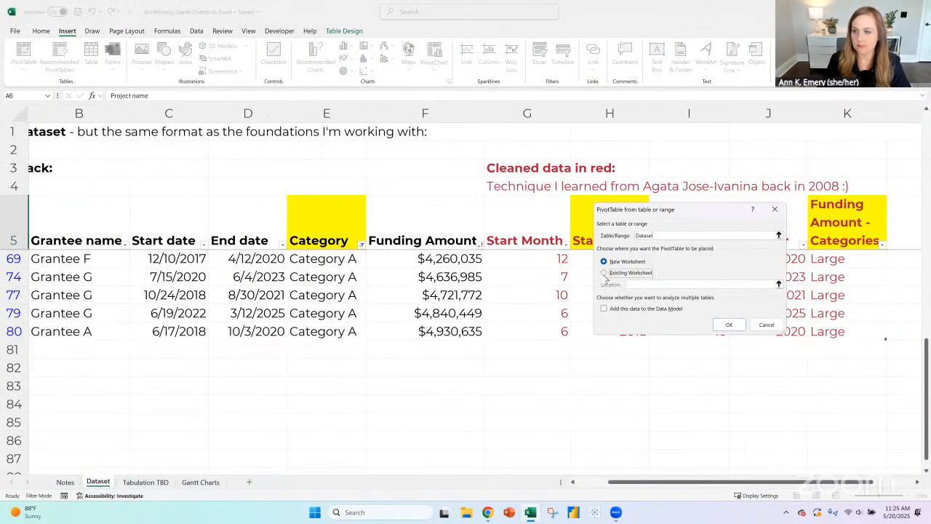
{"action": "left_click", "coordinate": [604, 272]}
{"action": "left_click", "coordinate": [146, 482]}
{"action": "left_click", "coordinate": [36, 163]}
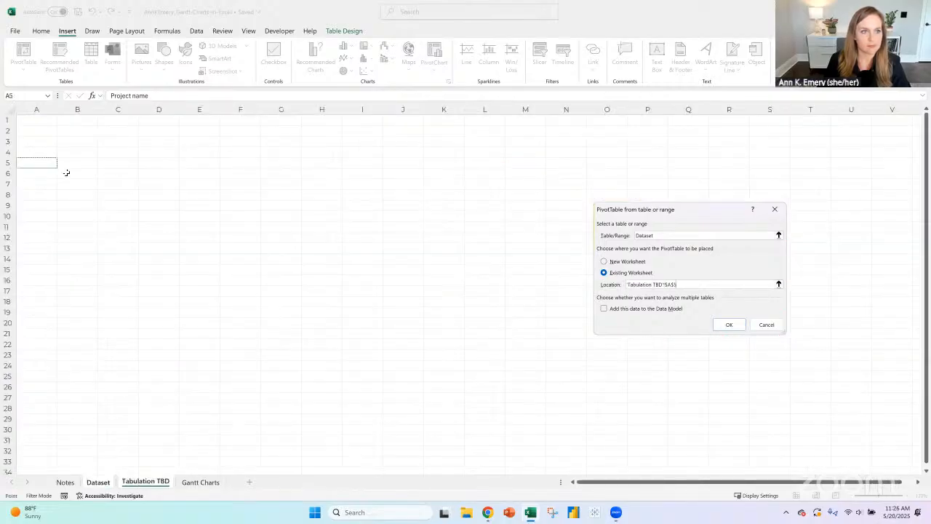
{"action": "left_click", "coordinate": [728, 324]}
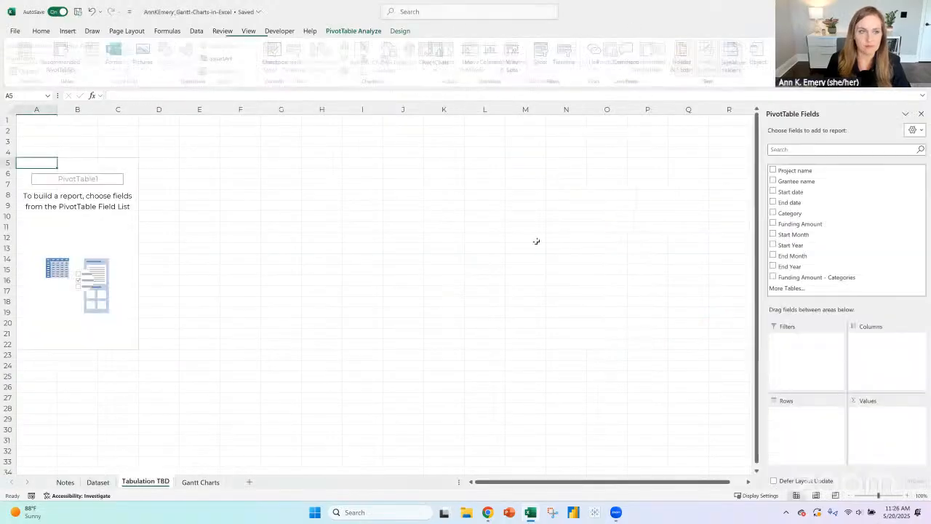
- Enter the heading "Pivot Tables" in cell A1 and "Helper Tables TBD" in cell I1 of Tabulation TBD
{"action": "left_click", "coordinate": [49, 121]}
{"action": "type", "text": "P"}
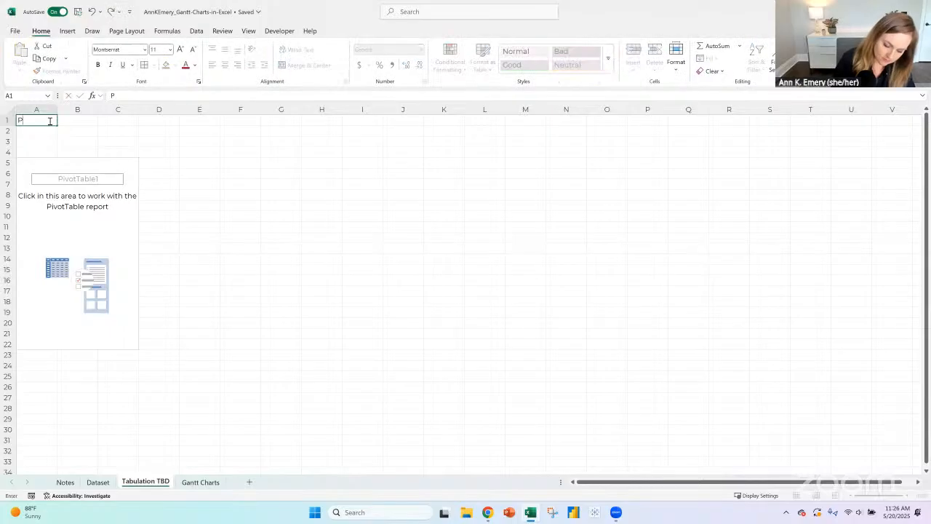
{"action": "type", "text": "ivot Tables"}
{"action": "key", "text": "Right"}
{"action": "key", "text": "Right"}
{"action": "key", "text": "Right"}
{"action": "key", "text": "Right"}
{"action": "key", "text": "Right"}
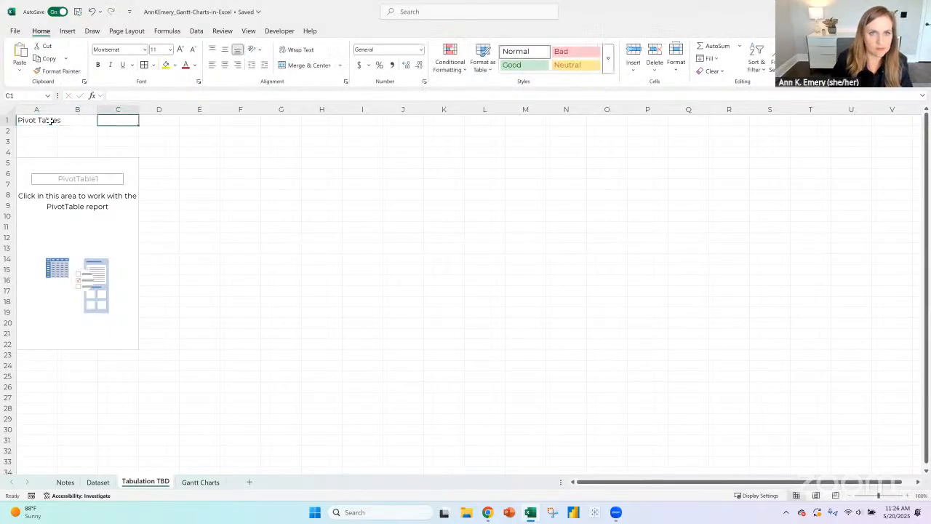
{"action": "key", "text": "Right"}
{"action": "key", "text": "Right"}
{"action": "key", "text": "Right"}
{"action": "type", "text": "Hel"}
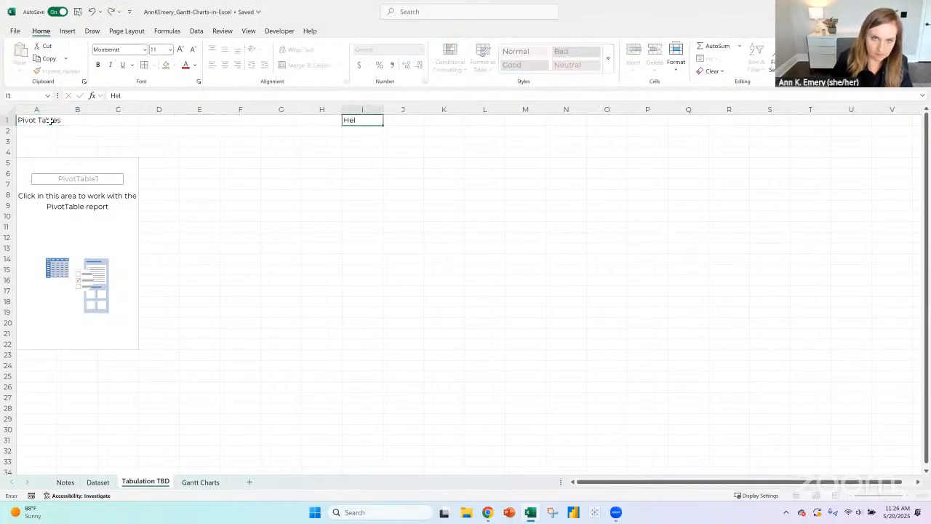
{"action": "type", "text": "per Tables TBD"}
{"action": "key", "text": "Return"}
{"action": "key", "text": "Home"}
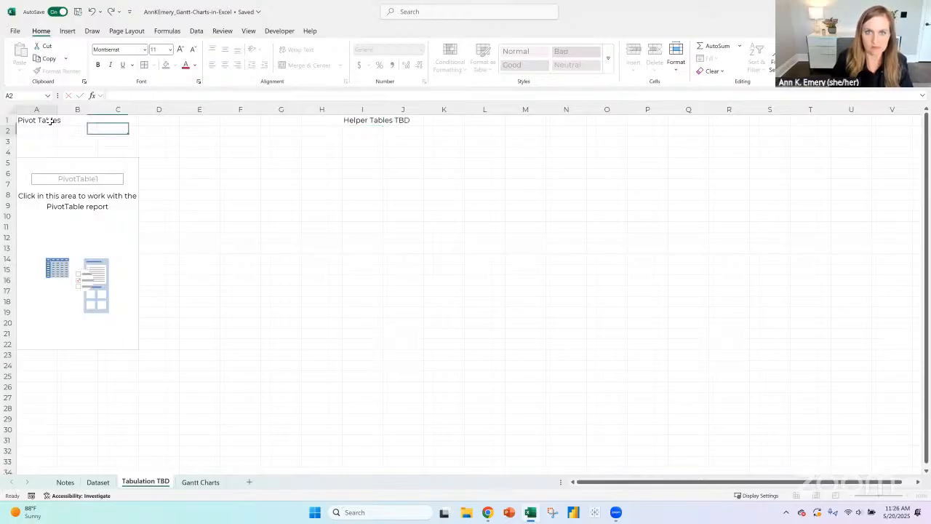
- Make row 1 of the Tabulation TBD sheet bold and freeze the top row
{"action": "left_click", "coordinate": [7, 120]}
{"action": "key", "text": "ctrl+b"}
{"action": "left_click", "coordinate": [7, 131]}
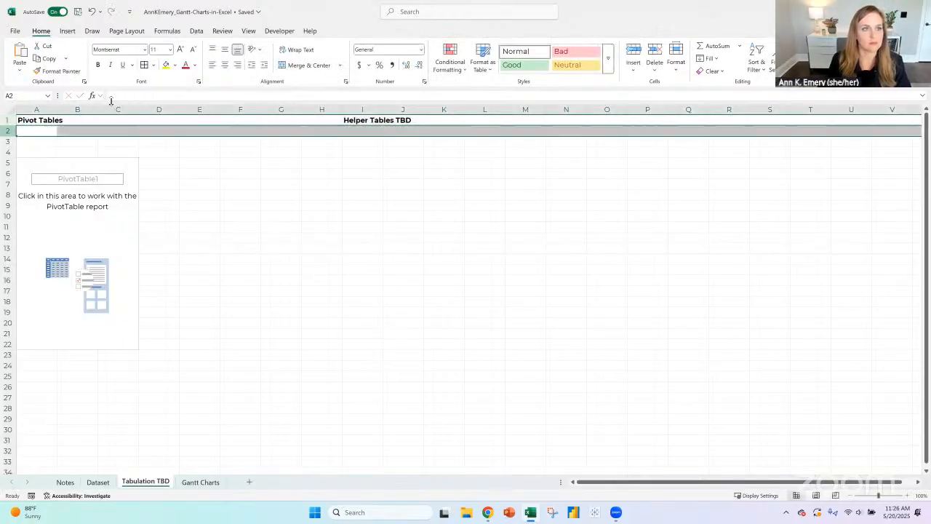
{"action": "left_click", "coordinate": [251, 32]}
{"action": "left_click", "coordinate": [515, 59]}
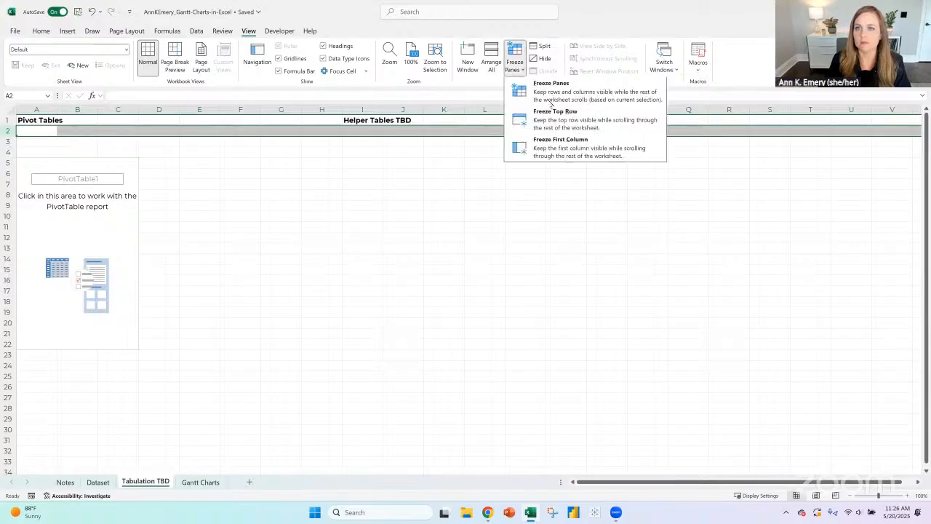
{"action": "left_click", "coordinate": [555, 115]}
- Build the PivotTable with Category and then Project name as rows and the sum of Funding Amount as values
{"action": "left_click", "coordinate": [80, 164]}
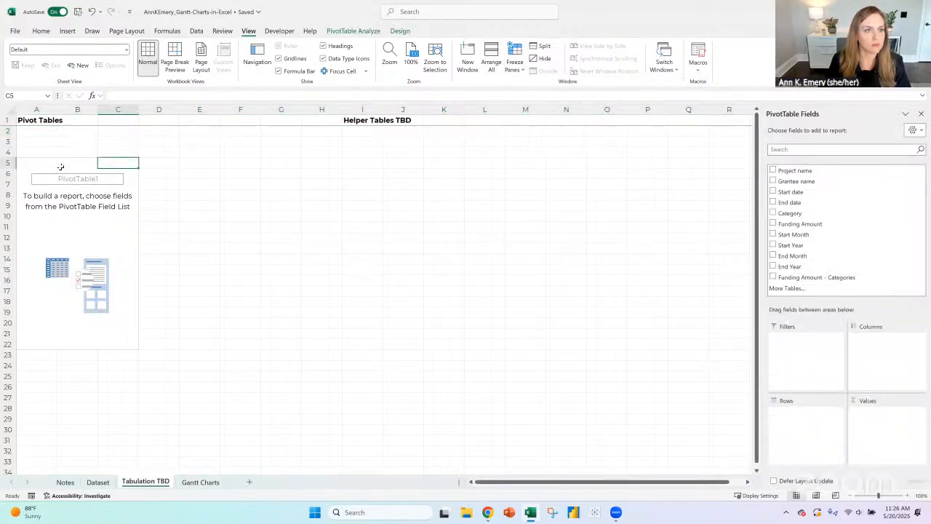
{"action": "left_click", "coordinate": [34, 164]}
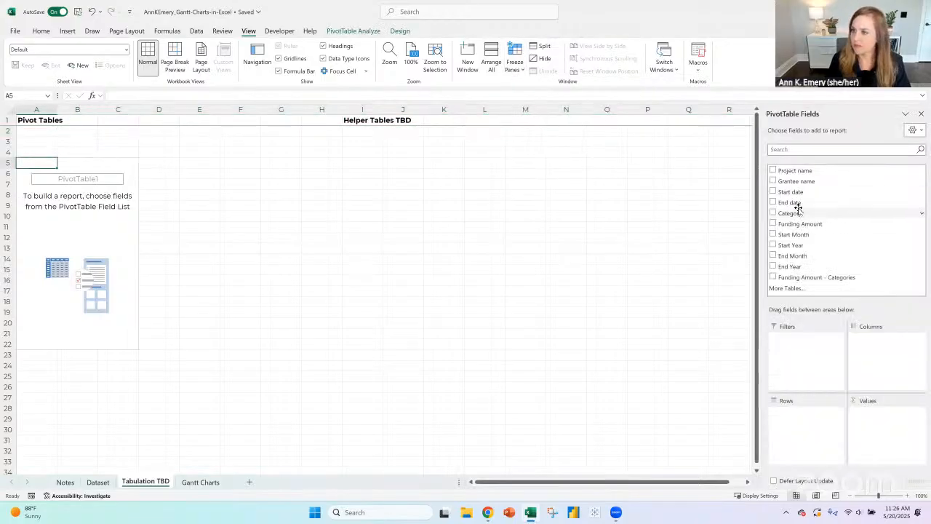
{"action": "left_click_drag", "start_coordinate": [800, 224], "coordinate": [882, 413]}
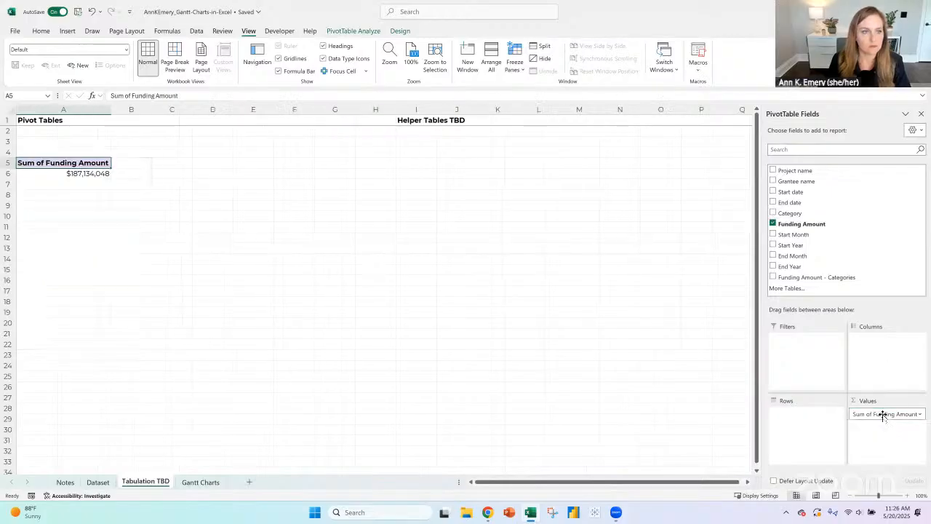
{"action": "left_click", "coordinate": [909, 496]}
{"action": "left_click", "coordinate": [909, 495]}
{"action": "left_click", "coordinate": [910, 495]}
{"action": "left_click_drag", "start_coordinate": [793, 213], "coordinate": [814, 424]}
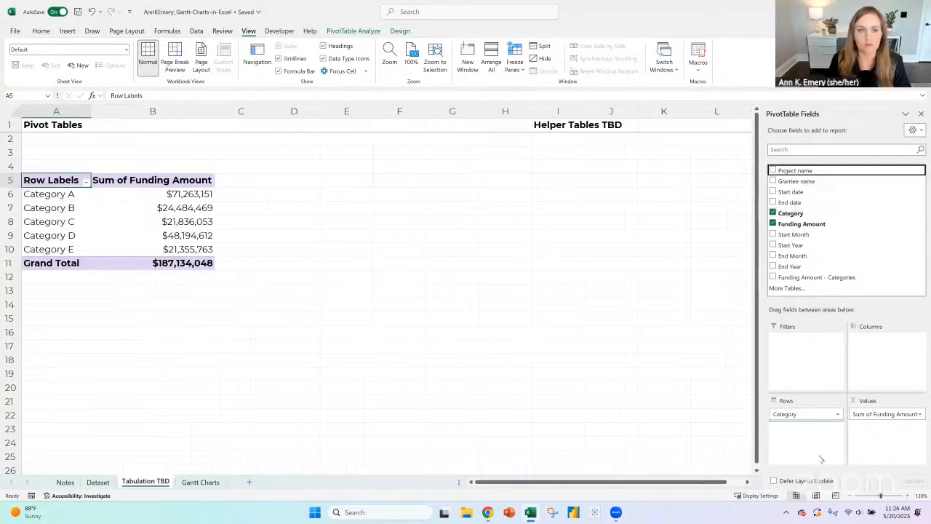
{"action": "left_click_drag", "start_coordinate": [821, 459], "coordinate": [821, 458]}
- Examine the PivotTable's project rows, category subtotals and grand total, including the Category A subtotal
{"action": "scroll", "coordinate": [145, 240], "scroll_direction": "down", "scroll_amount": 16}
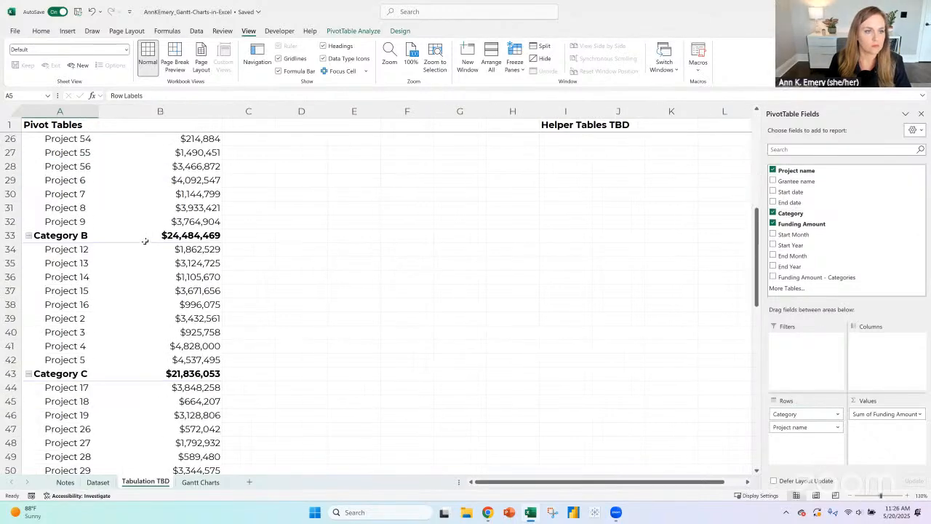
{"action": "scroll", "coordinate": [145, 240], "scroll_direction": "down", "scroll_amount": 9}
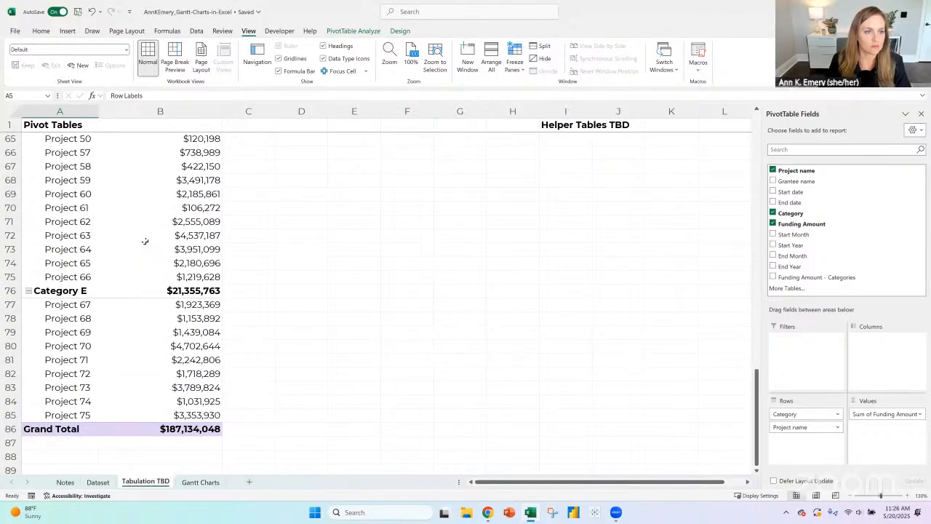
{"action": "scroll", "coordinate": [145, 238], "scroll_direction": "up", "scroll_amount": 19}
{"action": "scroll", "coordinate": [145, 238], "scroll_direction": "up", "scroll_amount": 5}
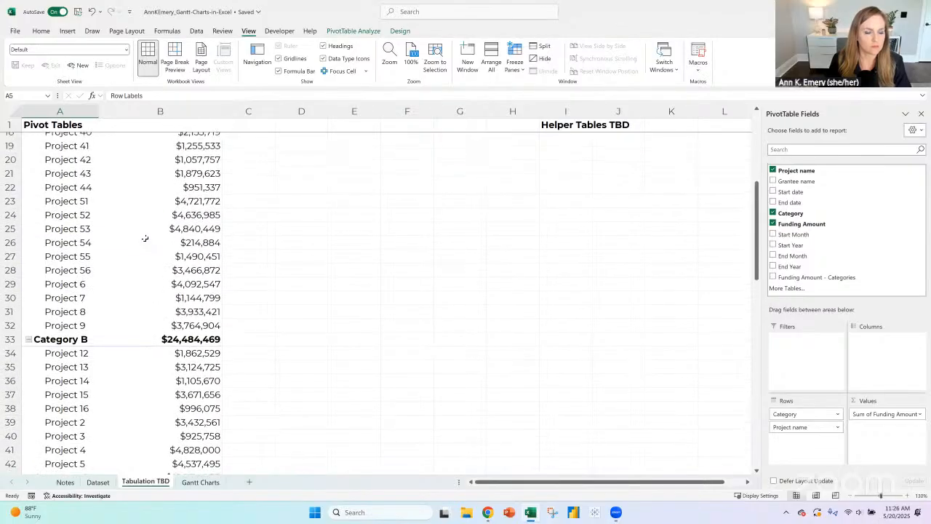
{"action": "scroll", "coordinate": [334, 231], "scroll_direction": "up", "scroll_amount": 1}
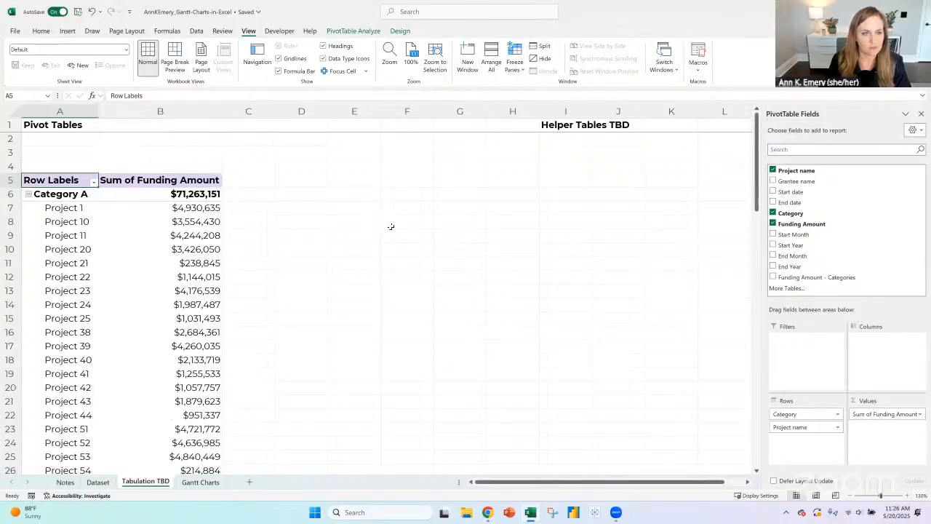
{"action": "left_click", "coordinate": [76, 194]}
{"action": "left_click", "coordinate": [191, 195]}
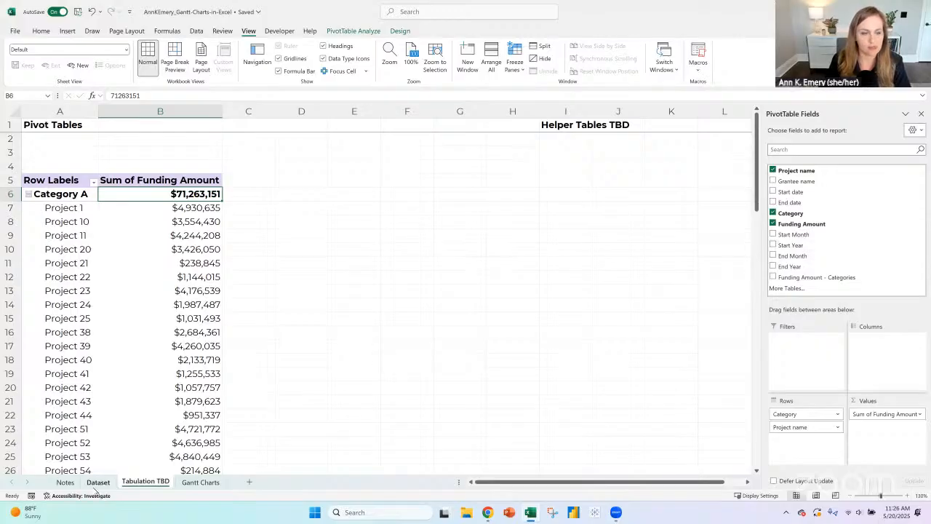
- Insert a blank column before End Month in the cleaned data on the Dataset sheet
{"action": "key", "text": "ctrl+Page_Up"}
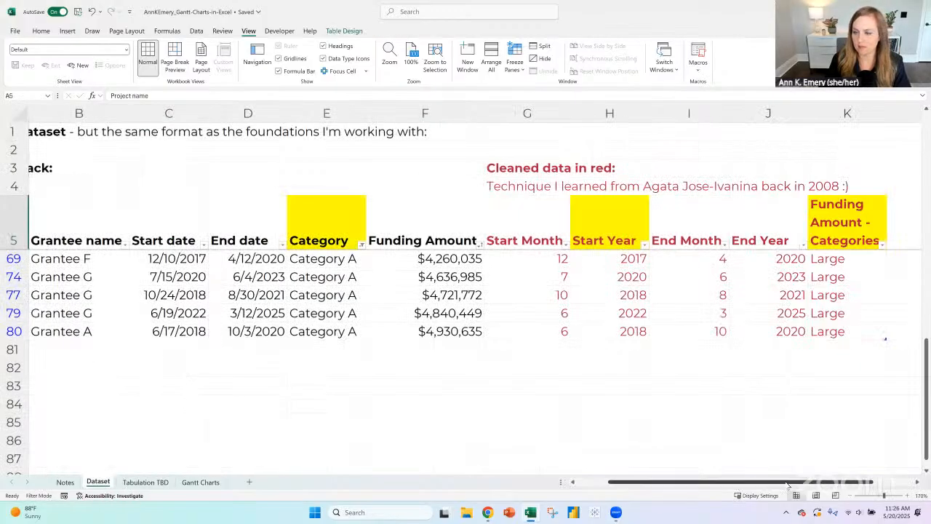
{"action": "scroll", "coordinate": [578, 342], "scroll_direction": "right", "scroll_amount": 2}
{"action": "left_click_drag", "start_coordinate": [578, 343], "coordinate": [578, 342]}
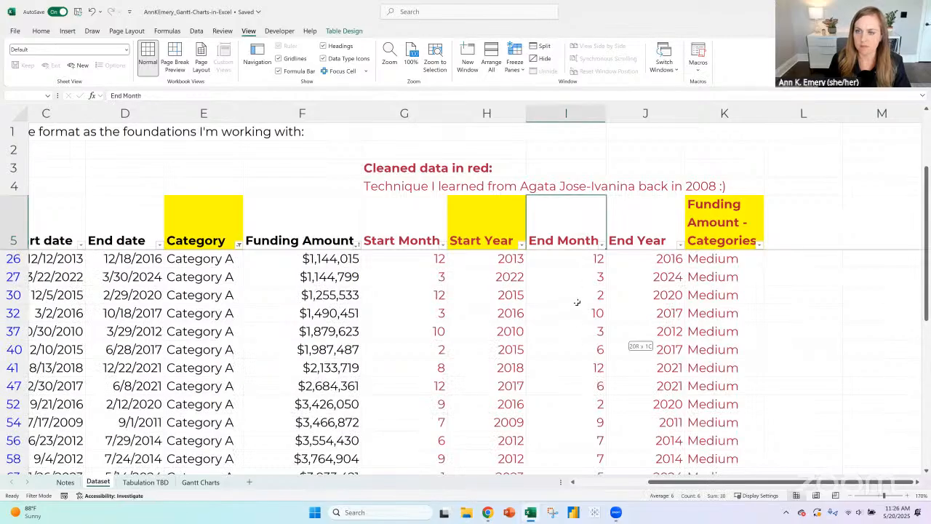
{"action": "left_click_drag", "start_coordinate": [577, 302], "coordinate": [582, 130]}
{"action": "left_click", "coordinate": [578, 118]}
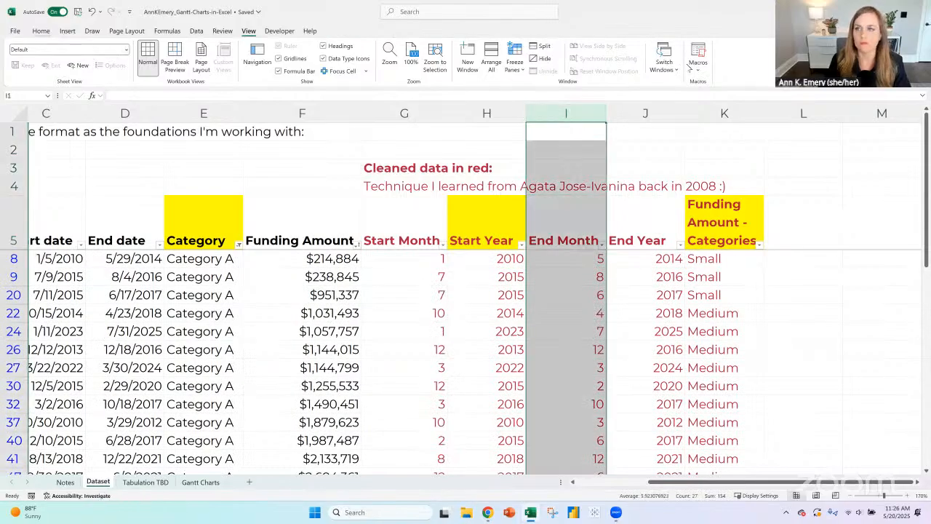
{"action": "scroll", "coordinate": [691, 68], "scroll_direction": "up", "scroll_amount": 7}
{"action": "left_click", "coordinate": [635, 52]}
- Name the new column in header cell I5 "Start Month-Year"
{"action": "left_click", "coordinate": [564, 219]}
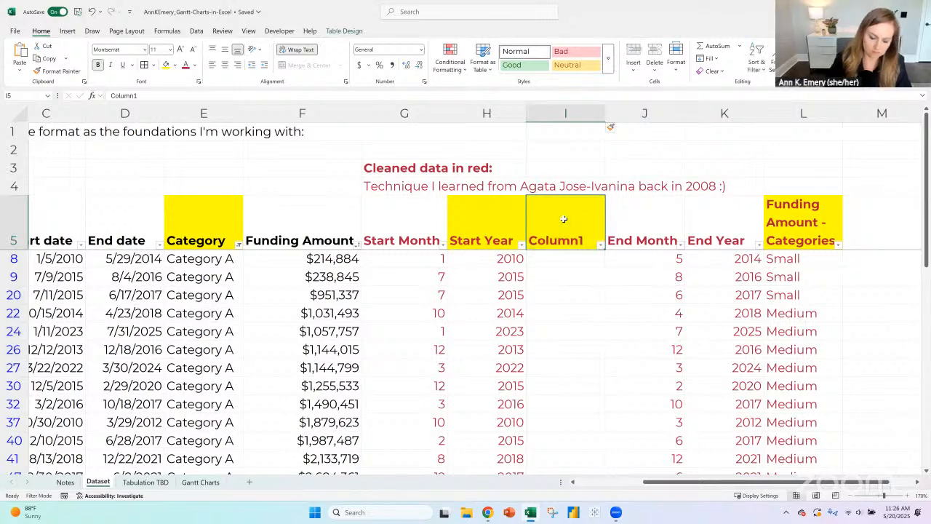
{"action": "type", "text": "Start"}
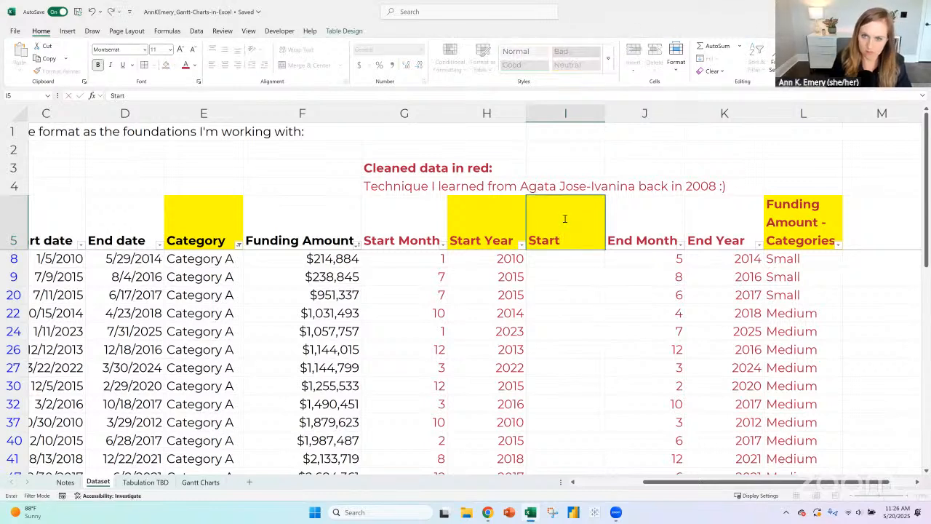
{"action": "type", "text": " Mo"}
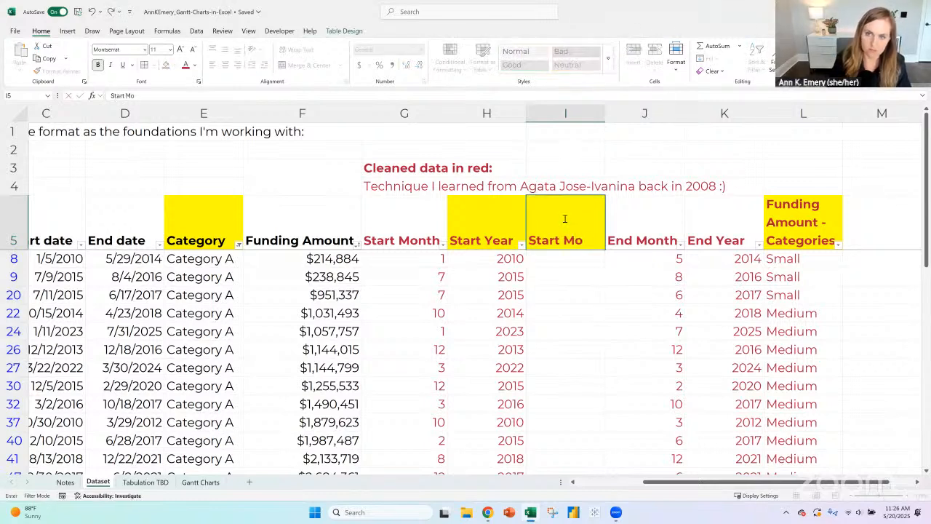
{"action": "type", "text": "nth-Year"}
{"action": "key", "text": "Return"}
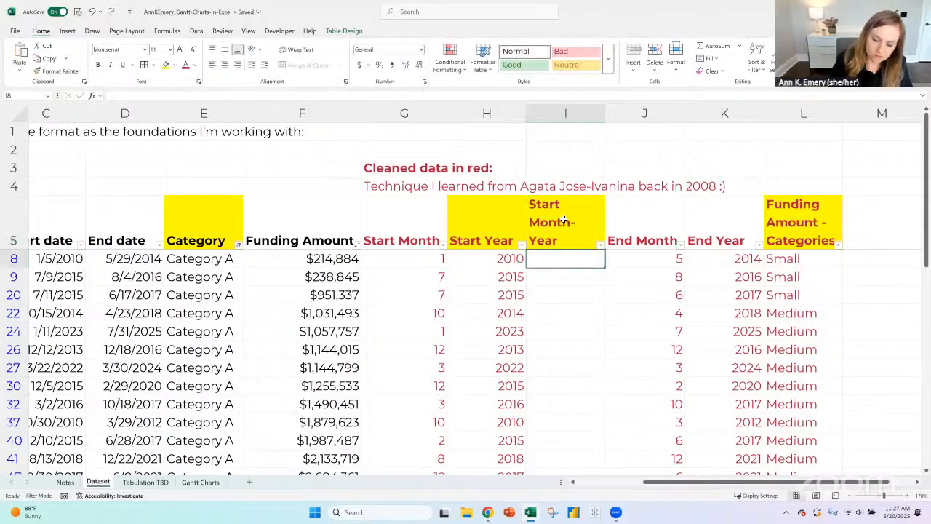
- Enter the formula =[@[Start Month]]&"-"&[@[Start Year]] in cell I8, the first visible row of Start Month-Year
{"action": "type", "text": "="}
{"action": "key", "text": "Left"}
{"action": "key", "text": "Left"}
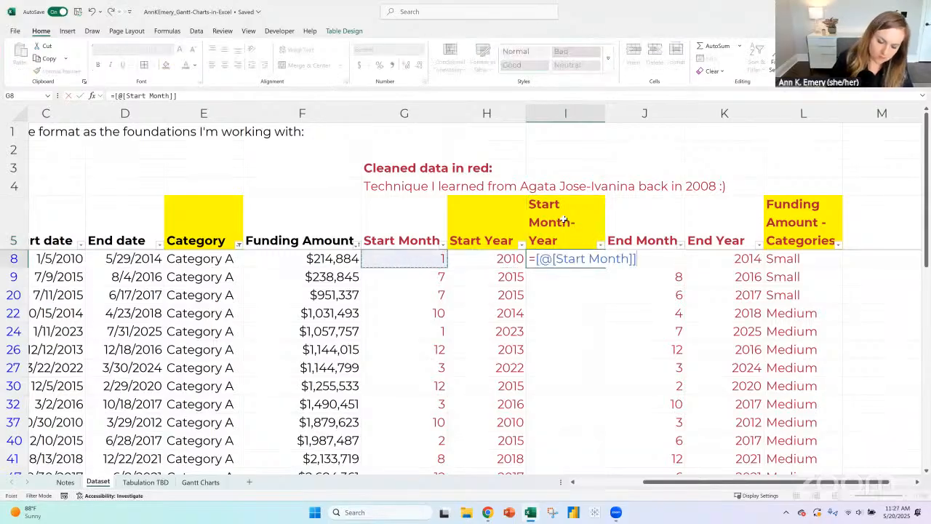
{"action": "type", "text": "&"}
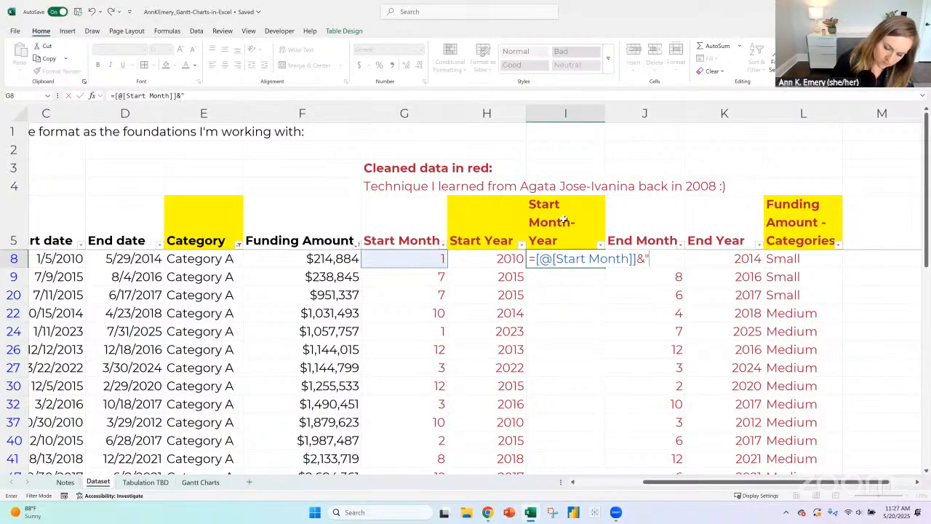
{"action": "type", "text": "\"-\"&"}
{"action": "key", "text": "Left"}
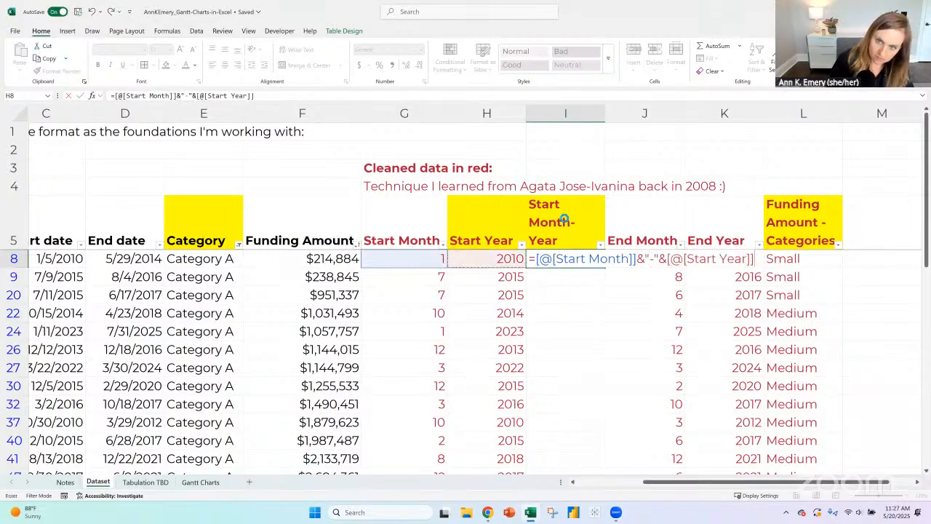
{"action": "key", "text": "Return"}
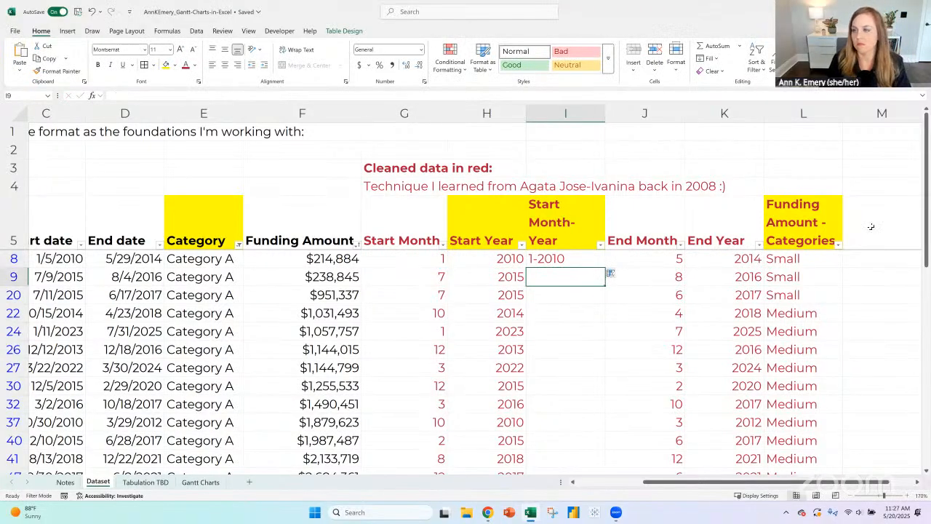
- Insert a column before Funding Amount - Categories and give it the header "End Month-Year"
{"action": "left_click", "coordinate": [778, 121]}
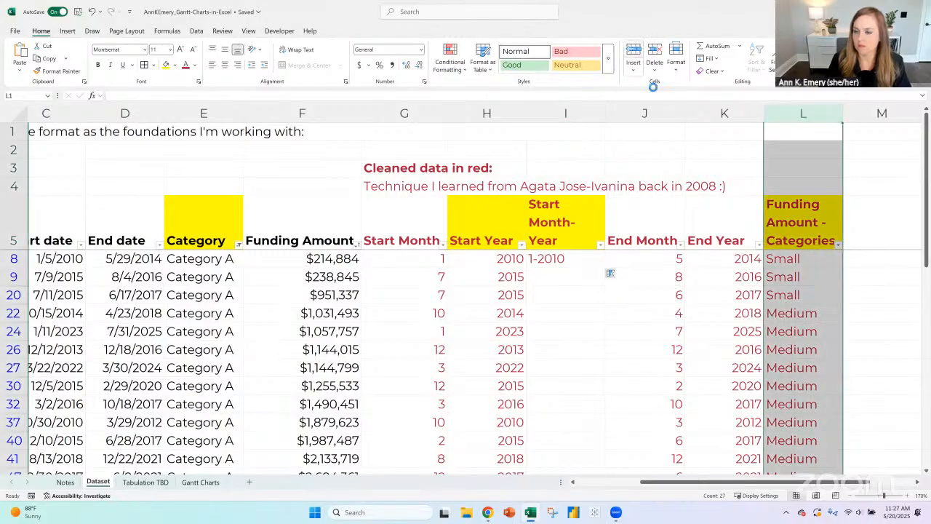
{"action": "key", "text": "ctrl+shift+plus"}
{"action": "type", "text": "End"}
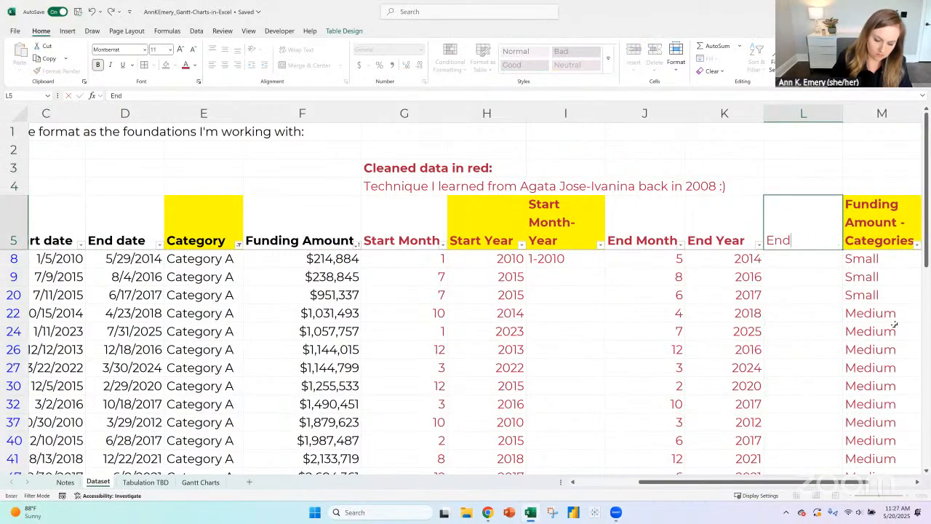
{"action": "type", "text": " Month-Year"}
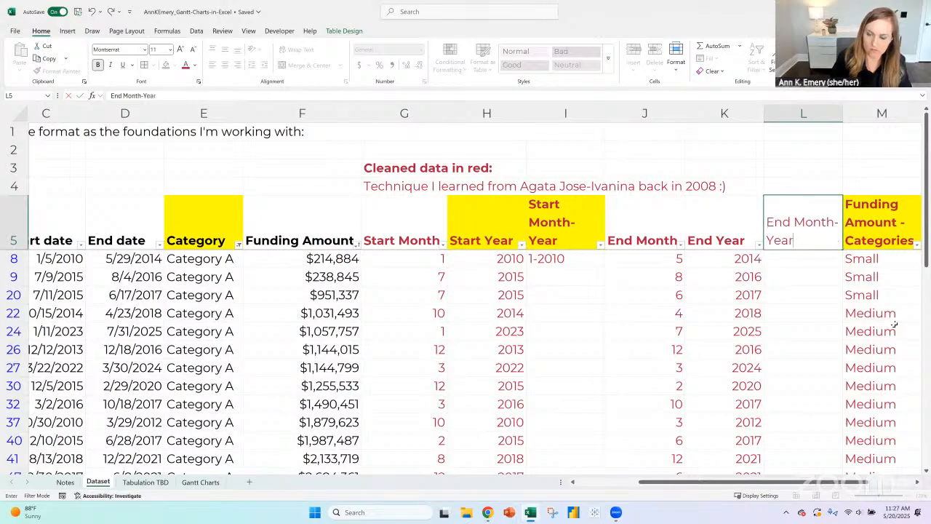
{"action": "key", "text": "Return"}
{"action": "key", "text": "Left"}
{"action": "key", "text": "Left"}
{"action": "key", "text": "Left"}
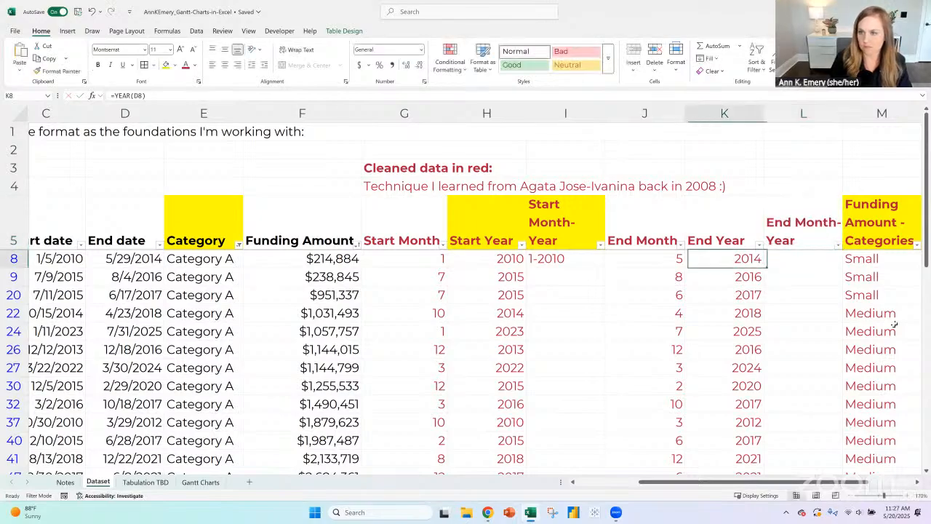
- Copy the Start Month-Year formula from cell I8 into L8, the first visible cell of End Month-Year
{"action": "key", "text": "ctrl+c"}
{"action": "key", "text": "Right"}
{"action": "key", "text": "Right"}
{"action": "key", "text": "Right"}
{"action": "key", "text": "ctrl+v"}
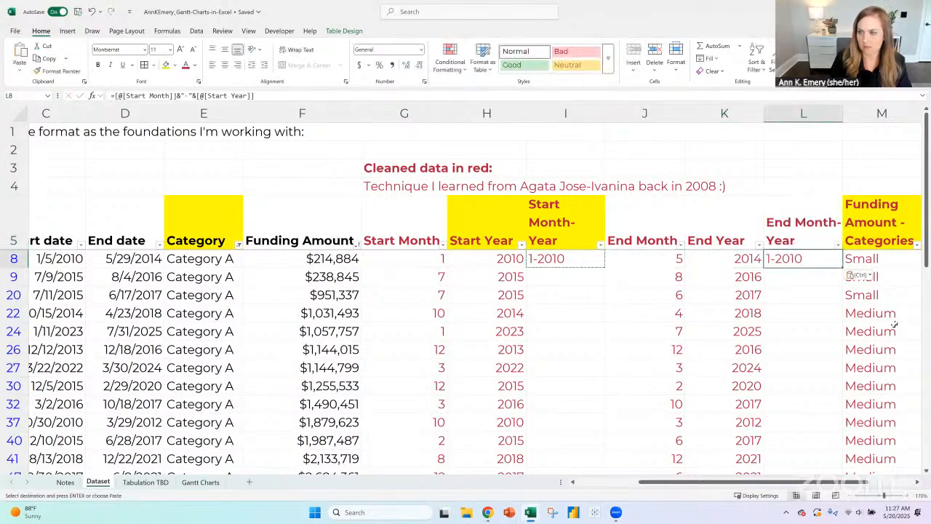
{"action": "key", "text": "Left"}
{"action": "key", "text": "Right"}
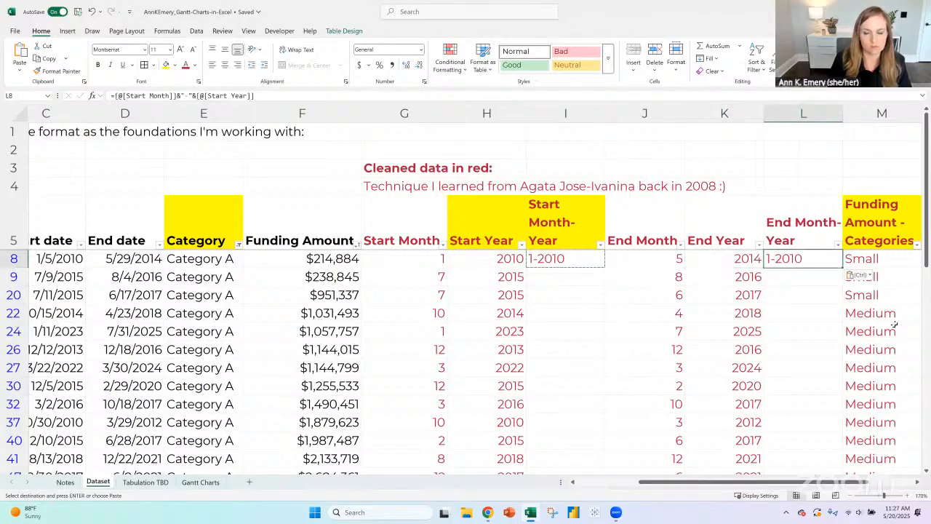
- Enter the formula =[@[End Month]]&"-"&[@[End Year]] in cell L8 of End Month-Year
{"action": "type", "text": "="}
{"action": "key", "text": "Left"}
{"action": "key", "text": "Left"}
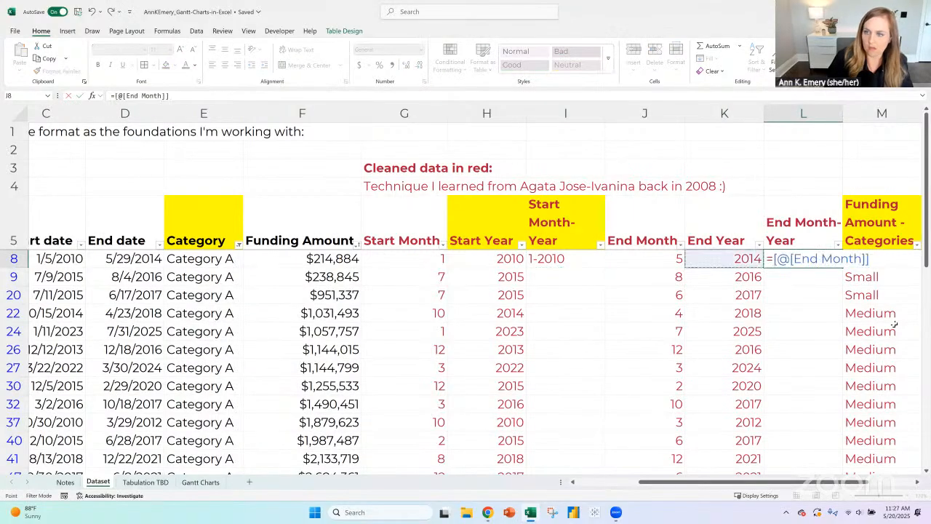
{"action": "type", "text": "&\""}
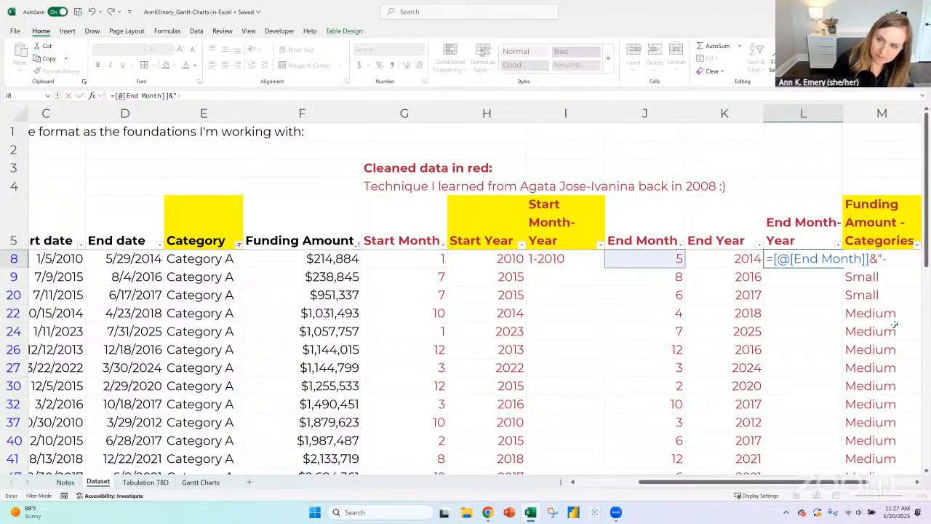
{"action": "type", "text": "-\"&"}
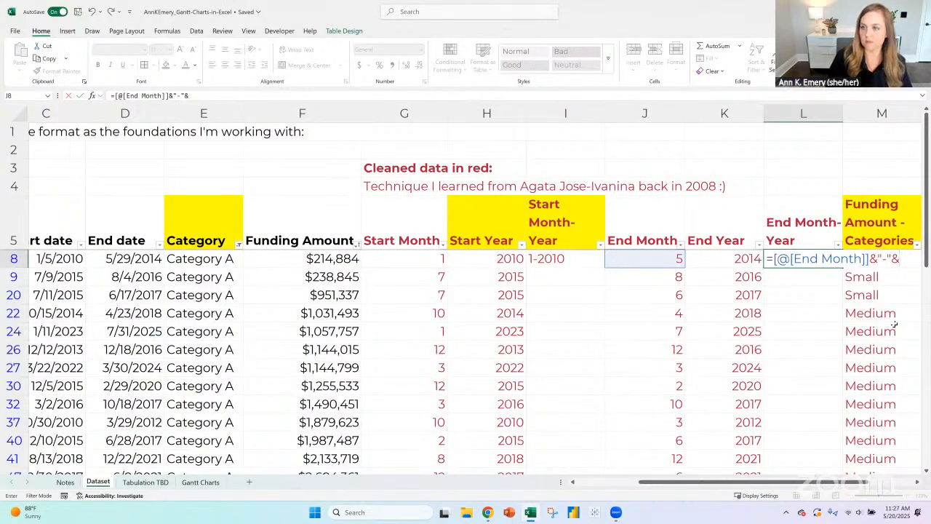
{"action": "key", "text": "Left"}
{"action": "key", "text": "Return"}
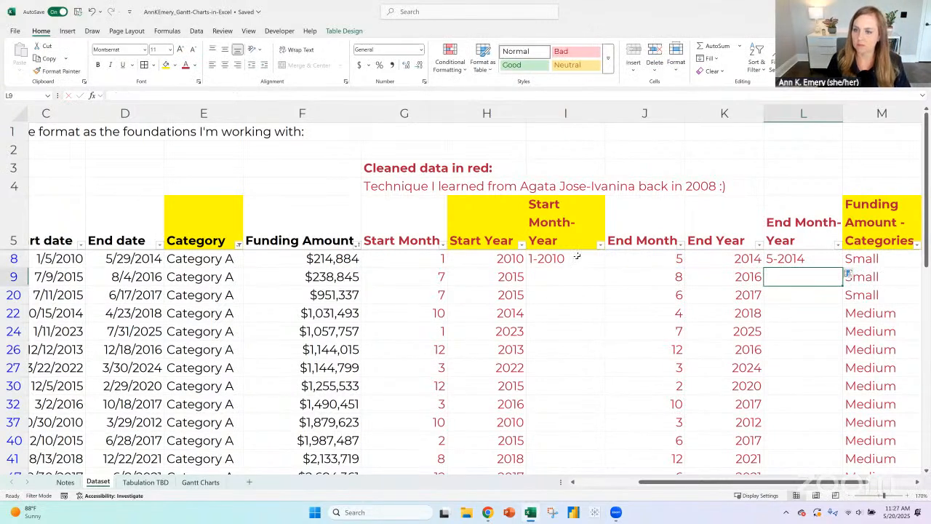
- Fill the formulas in I8 and L8 down the visible rows of Start Month-Year and End Month-Year
{"action": "left_click", "coordinate": [577, 256]}
{"action": "double_click", "coordinate": [604, 268]}
{"action": "left_click", "coordinate": [829, 260]}
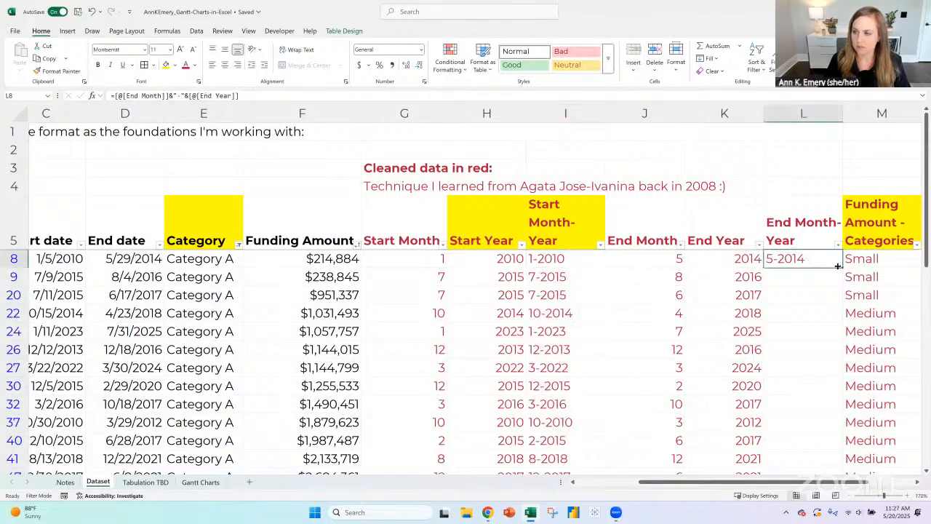
{"action": "double_click", "coordinate": [842, 267]}
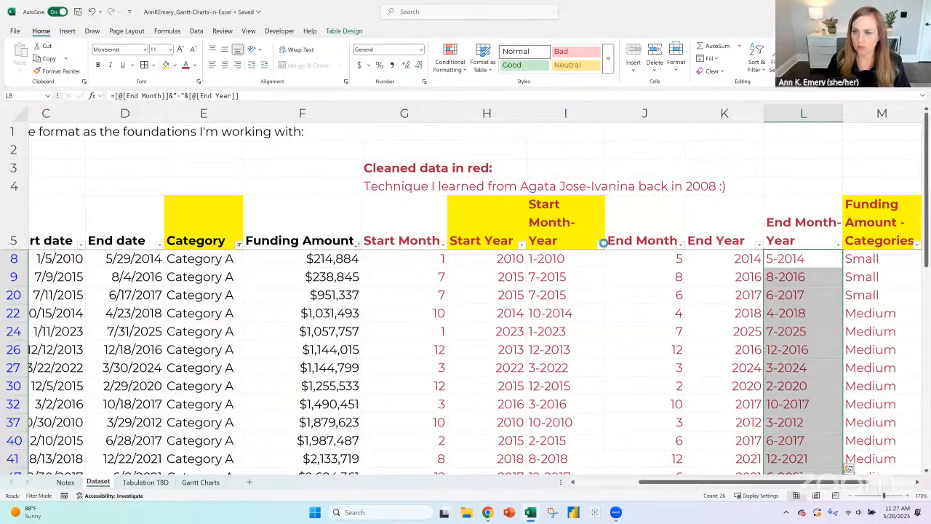
- Sort the dataset table by Start Month-Year in ascending order and select its first three values
{"action": "left_click", "coordinate": [601, 245]}
{"action": "left_click", "coordinate": [498, 239]}
{"action": "left_click_drag", "start_coordinate": [567, 258], "coordinate": [575, 297]}
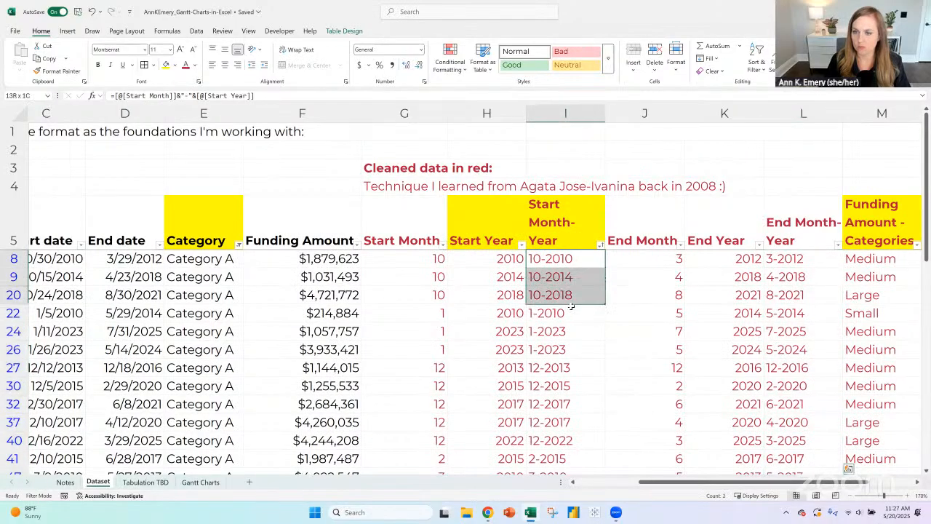
- Replace the formula in I8 of Start Month-Year with =[@[Start Year]]&"-"&[@[Start Month]]
{"action": "left_click", "coordinate": [580, 259]}
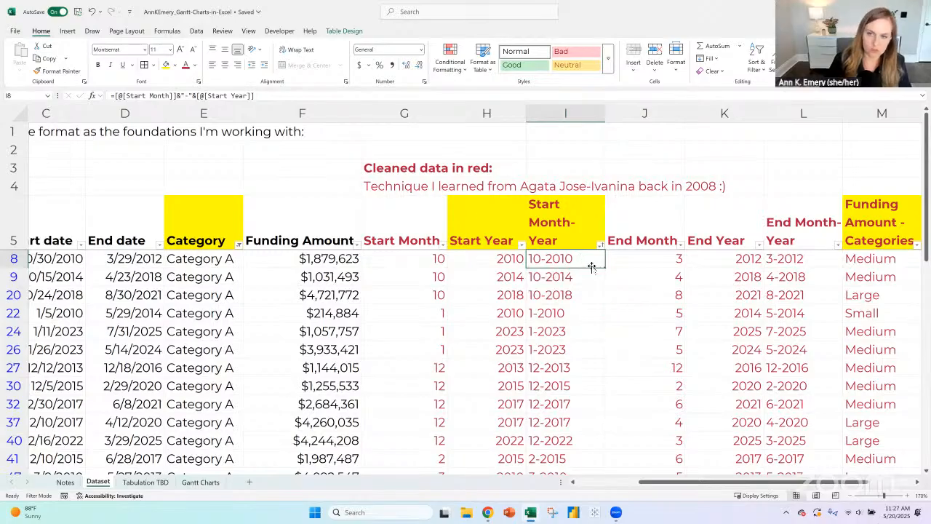
{"action": "type", "text": "="}
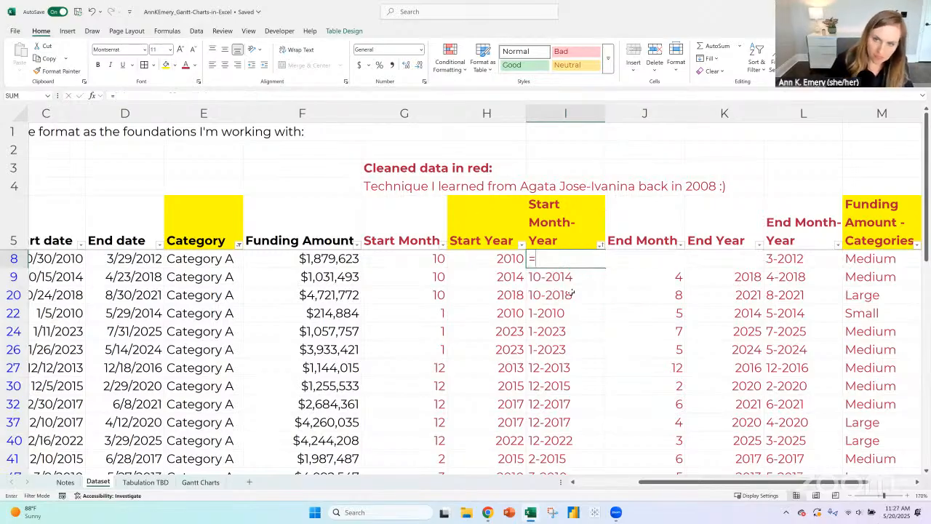
{"action": "key", "text": "Left"}
{"action": "type", "text": "&"}
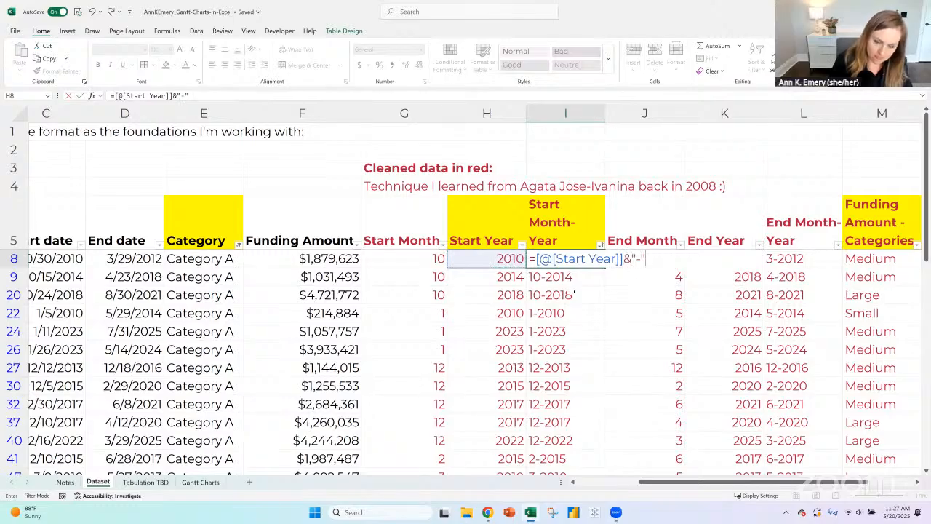
{"action": "type", "text": "\"-\"&"}
{"action": "key", "text": "Left"}
{"action": "key", "text": "Left"}
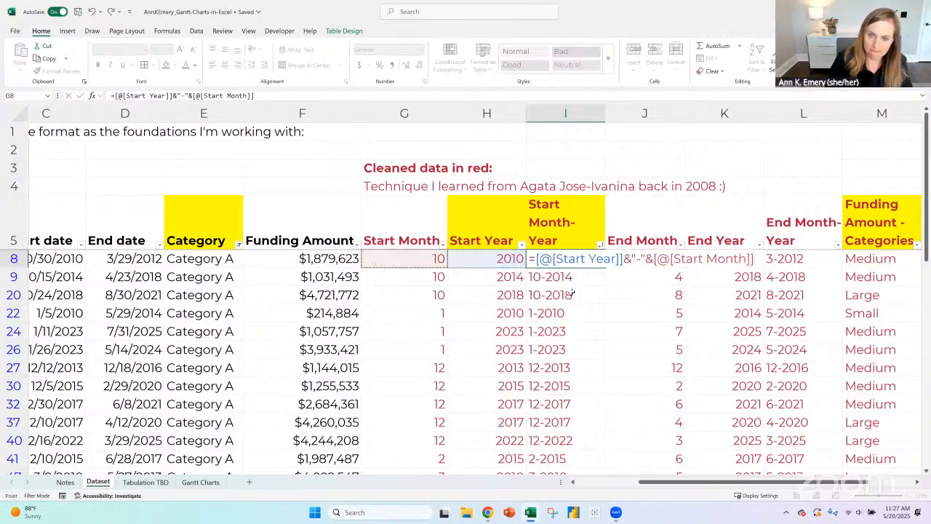
{"action": "key", "text": "Return"}
{"action": "key", "text": "Up"}
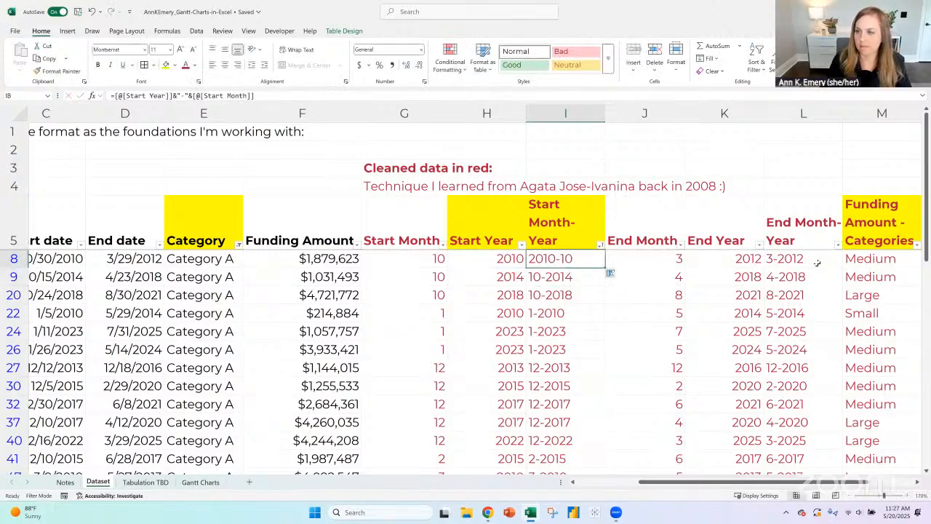
- Replace the formula in L8 of End Month-Year with =[@[End Year]]&"-"&[@[End Month]]
{"action": "double_click", "coordinate": [816, 262]}
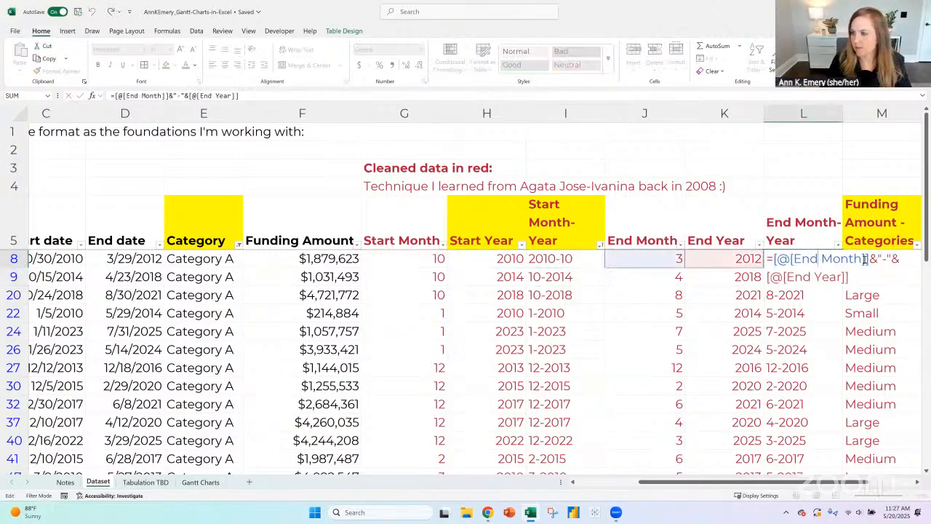
{"action": "left_click_drag", "start_coordinate": [850, 277], "coordinate": [745, 260]}
{"action": "type", "text": "="}
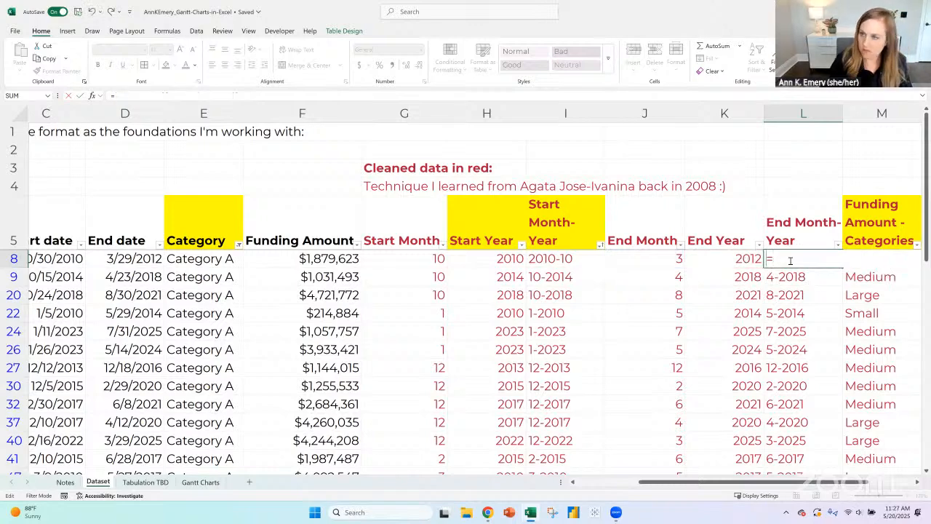
{"action": "left_click", "coordinate": [734, 259]}
{"action": "type", "text": "&"}
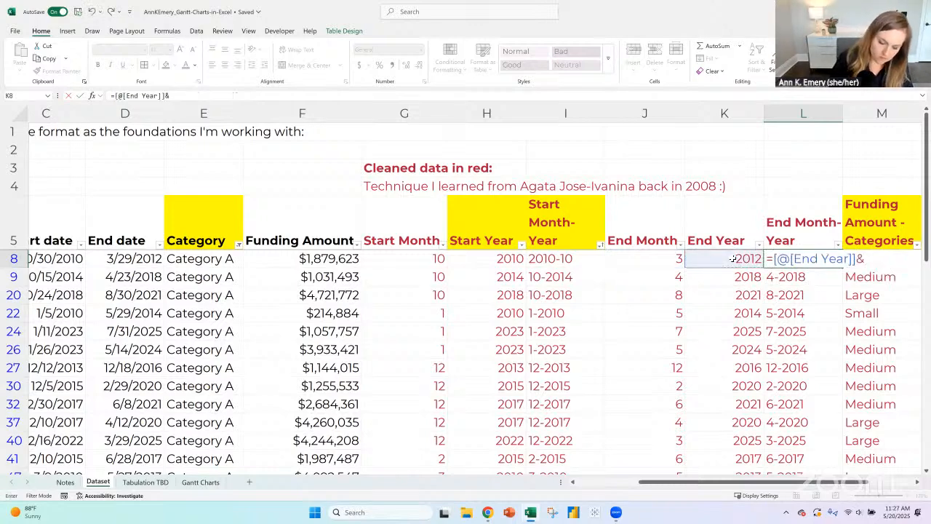
{"action": "type", "text": "\"-\"&[@[End Year"}
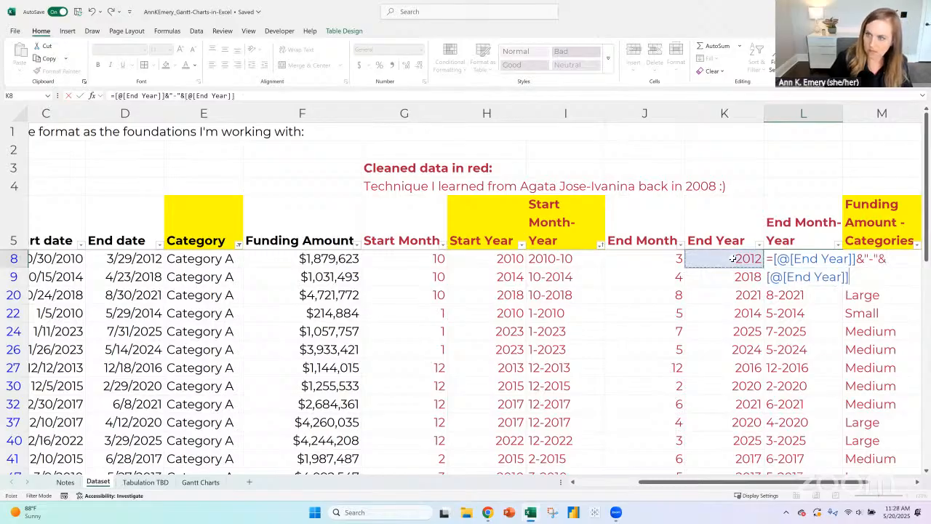
{"action": "key", "text": "Left"}
{"action": "key", "text": "Return"}
- Copy the year-first Start Month-Year formula from I8 into the next visible row, I9
{"action": "left_click", "coordinate": [575, 260]}
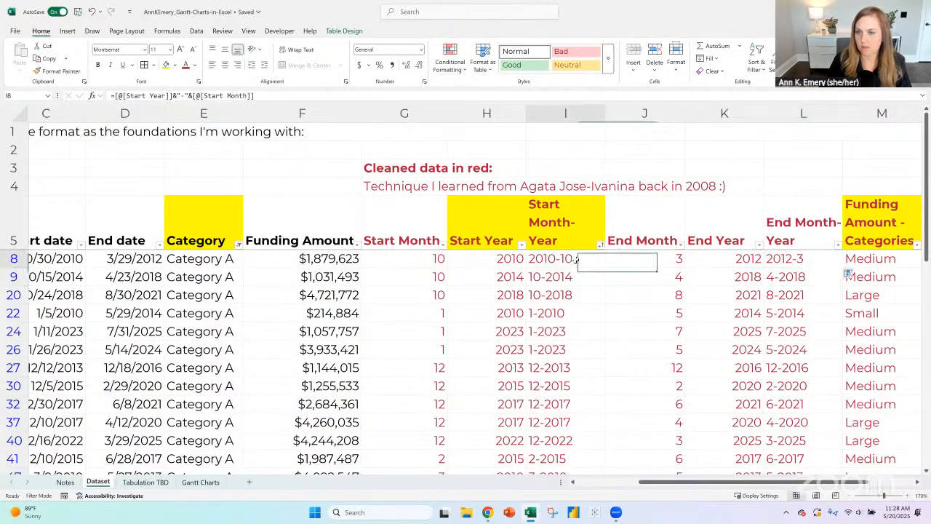
{"action": "left_click_drag", "start_coordinate": [601, 268], "coordinate": [606, 286]}
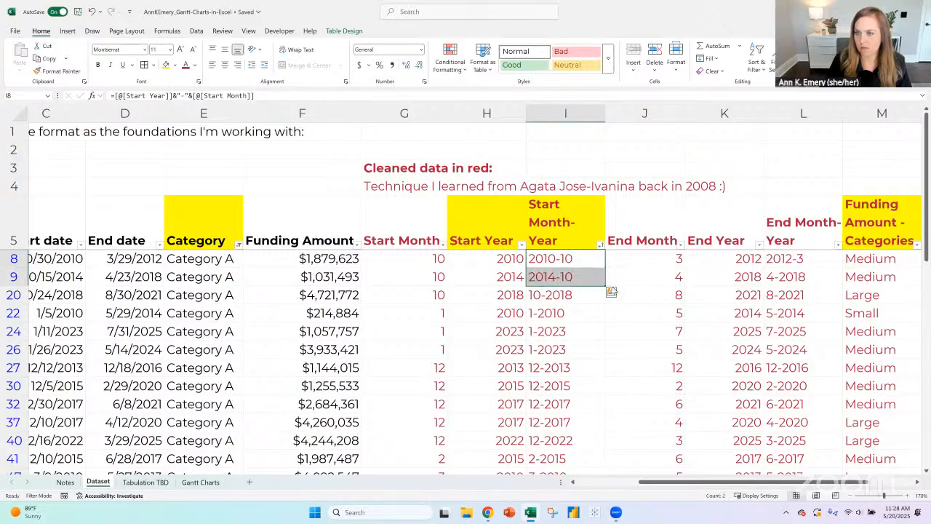
{"action": "key", "text": "F2"}
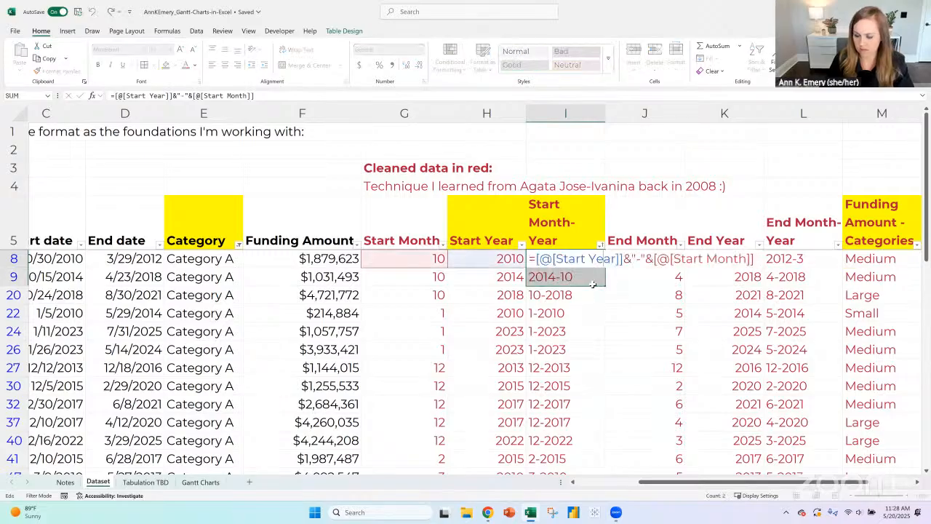
{"action": "key", "text": "Return"}
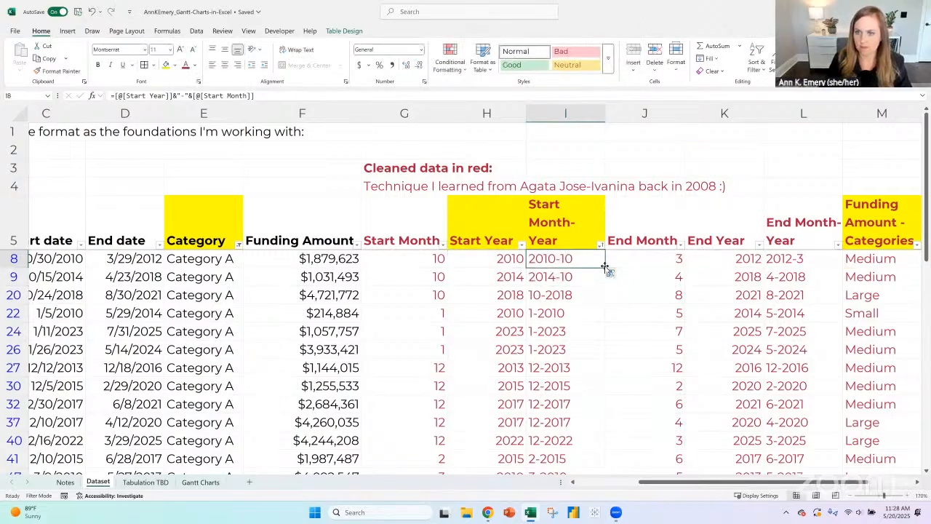
{"action": "key", "text": "Return"}
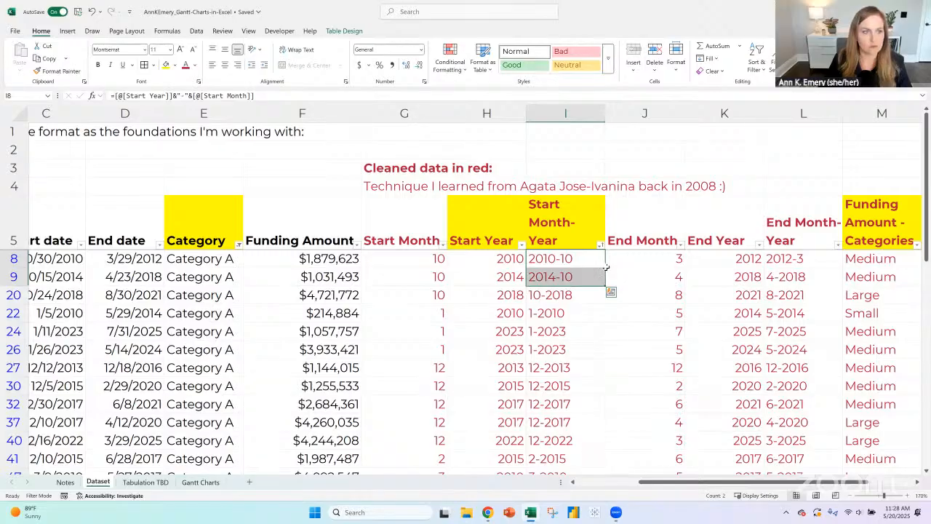
- Clear the Category slicer's filter on the Gantt Charts sheet and return to the Dataset sheet
{"action": "left_click", "coordinate": [203, 482]}
{"action": "left_click", "coordinate": [248, 155]}
{"action": "left_click", "coordinate": [98, 483]}
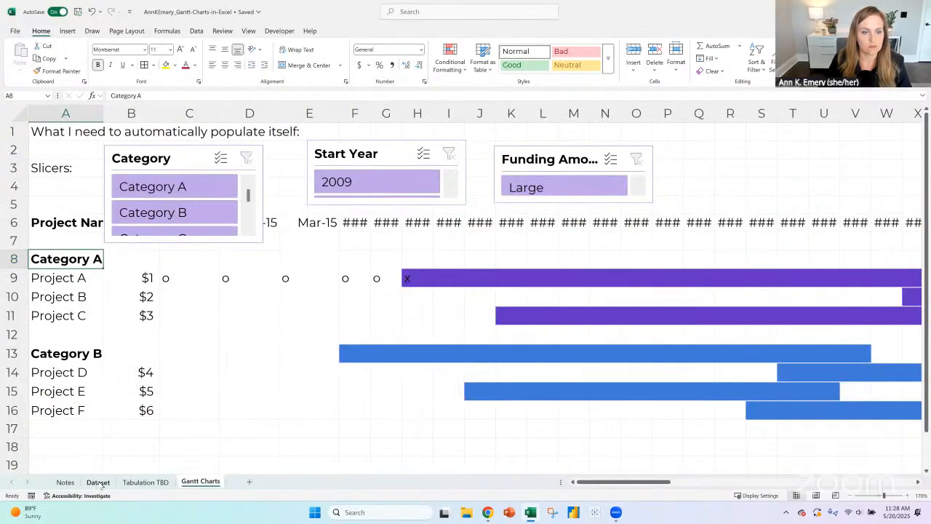
- Fill the year-first formulas in I8 and L8 down through row 19 of Start Month-Year and End Month-Year
{"action": "left_click", "coordinate": [600, 260]}
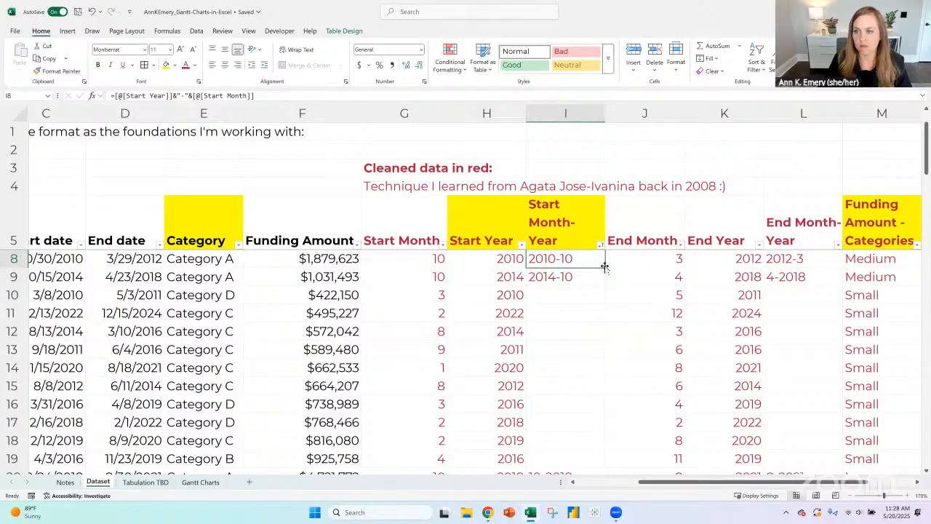
{"action": "left_click_drag", "start_coordinate": [605, 267], "coordinate": [596, 282]}
{"action": "double_click", "coordinate": [603, 285]}
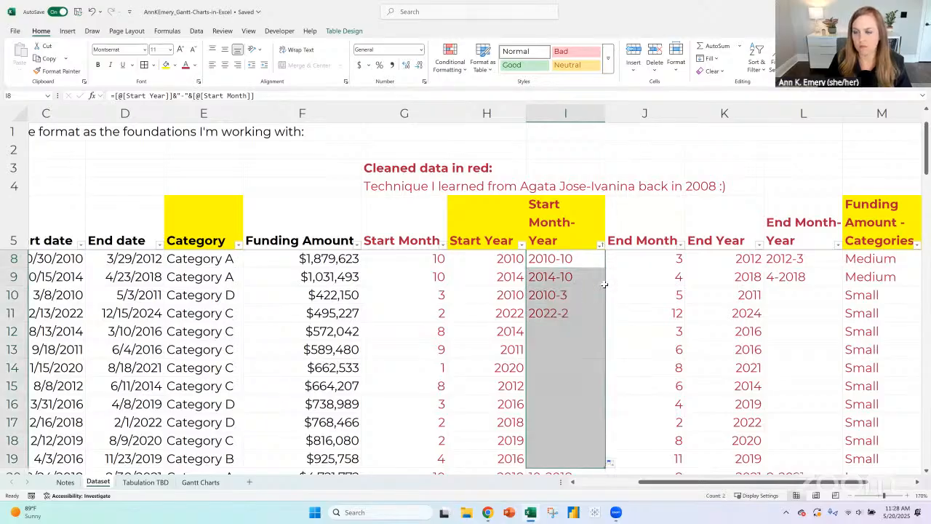
{"action": "left_click", "coordinate": [841, 267]}
{"action": "left_click_drag", "start_coordinate": [842, 268], "coordinate": [841, 284]}
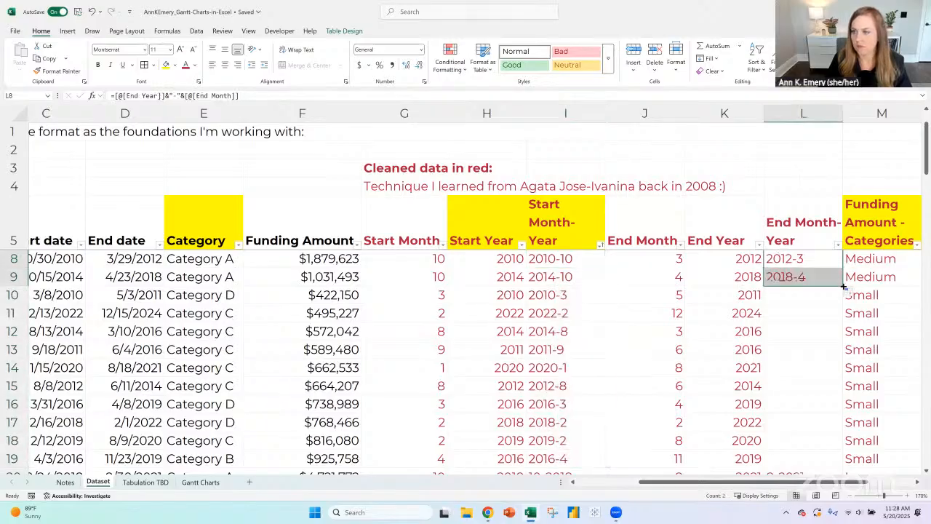
{"action": "double_click", "coordinate": [841, 284]}
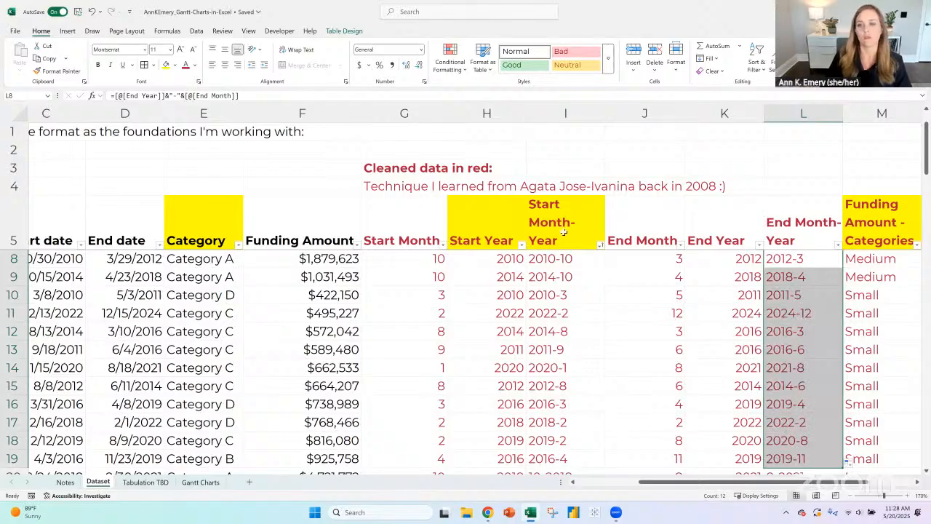
- Copy the formatting of the End Month header onto the Start Month-Year header to remove its yellow fill
{"action": "left_click", "coordinate": [542, 223]}
{"action": "left_click", "coordinate": [617, 223]}
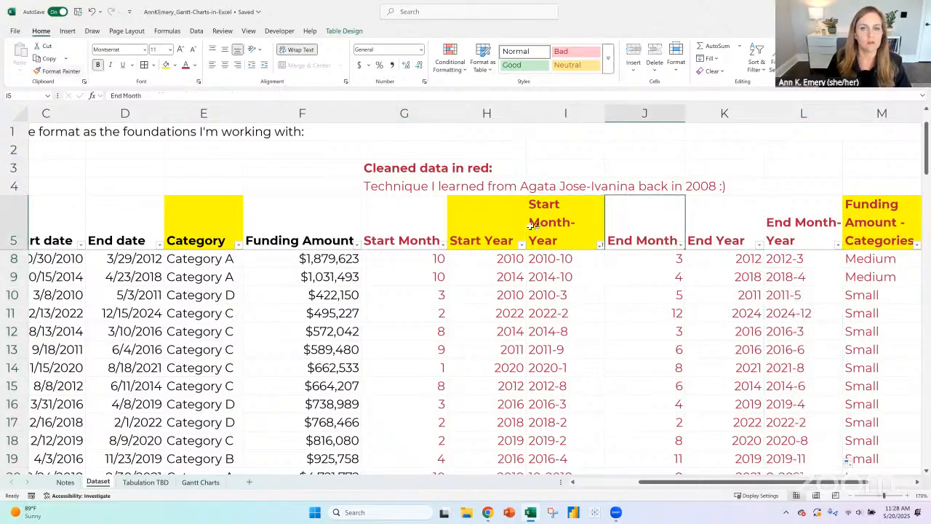
{"action": "left_click", "coordinate": [66, 72]}
{"action": "left_click", "coordinate": [571, 225]}
{"action": "left_click", "coordinate": [575, 259]}
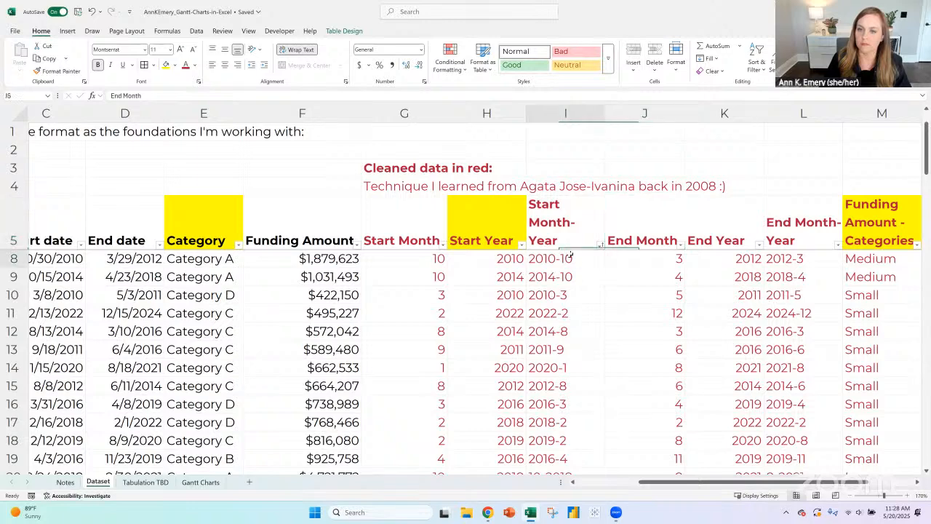
- Refresh the PivotTable on Tabulation TBD, add Start Month-Year as its column field, and return to the Dataset sheet
{"action": "key", "text": "ctrl+Page_Down"}
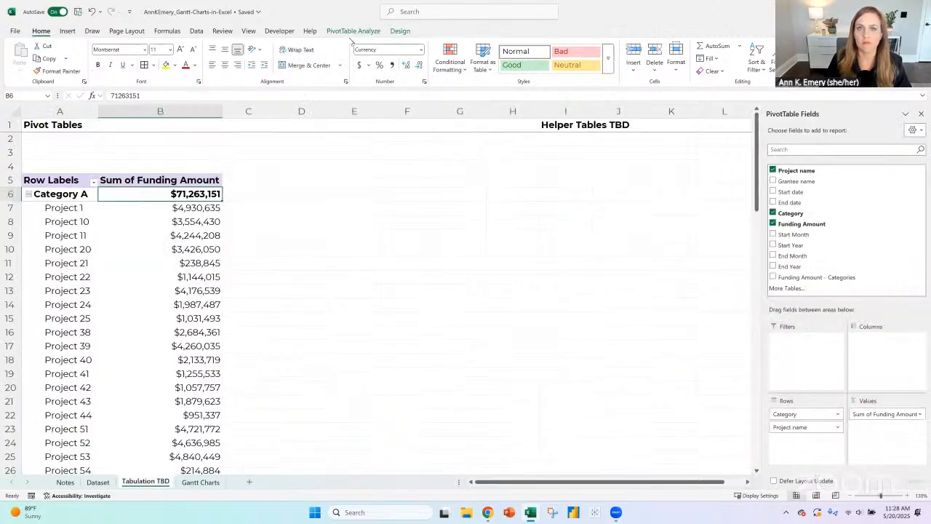
{"action": "left_click", "coordinate": [352, 32]}
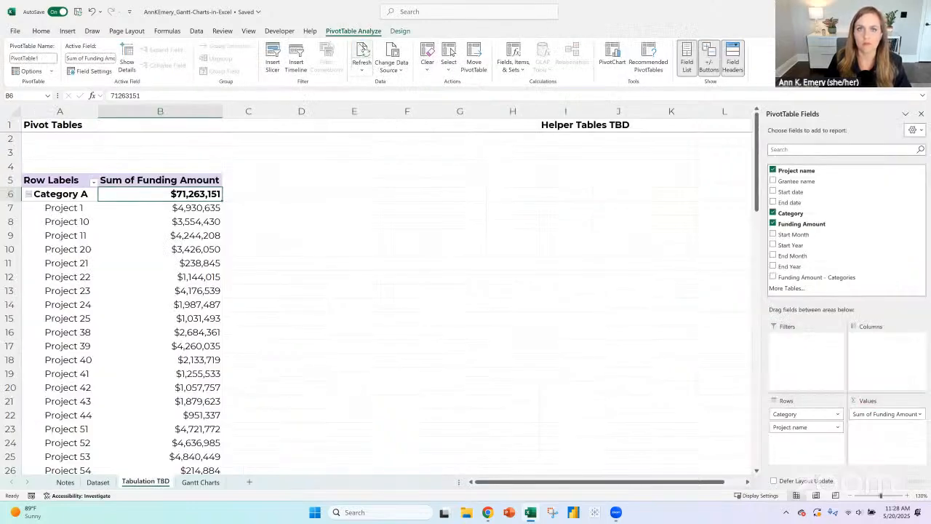
{"action": "left_click", "coordinate": [362, 64]}
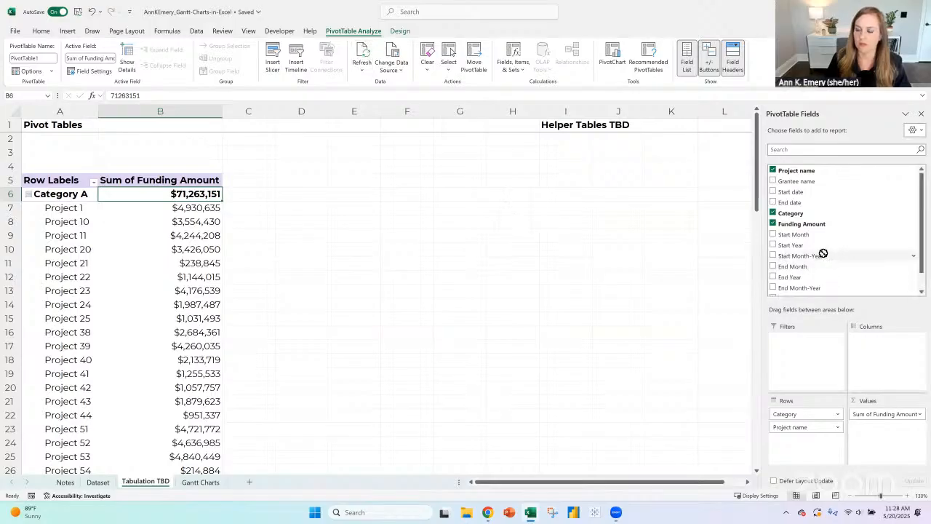
{"action": "left_click_drag", "start_coordinate": [823, 255], "coordinate": [860, 327]}
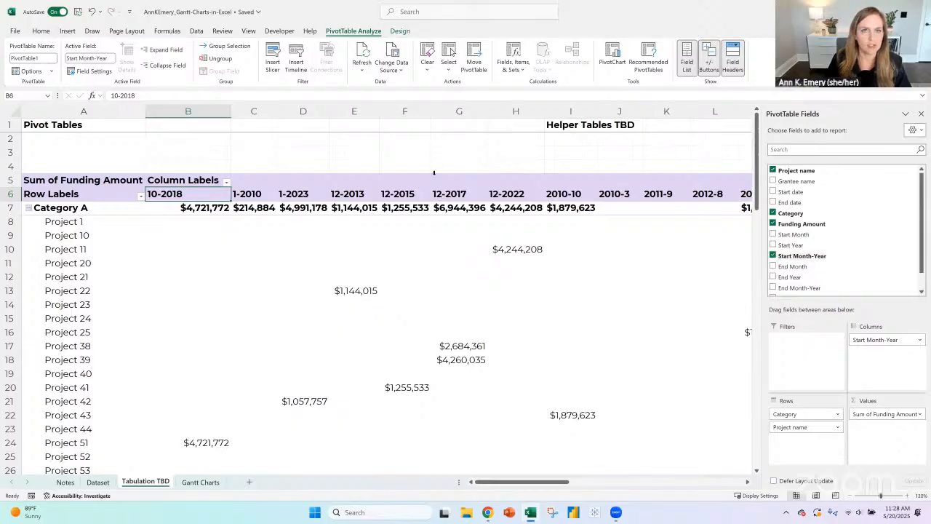
{"action": "left_click", "coordinate": [98, 481]}
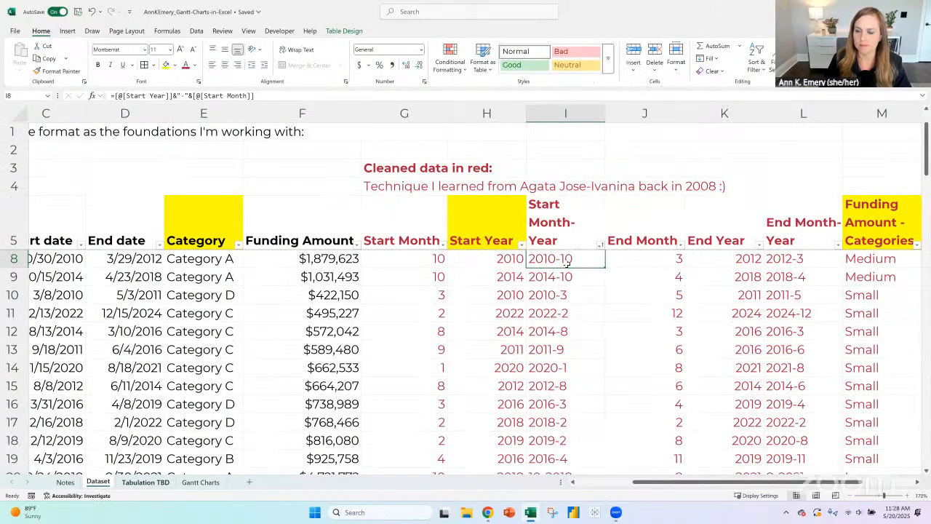
- Rename the table headers in I5 and L5 as Start Year-Month and End Year-Month
{"action": "left_click", "coordinate": [566, 229]}
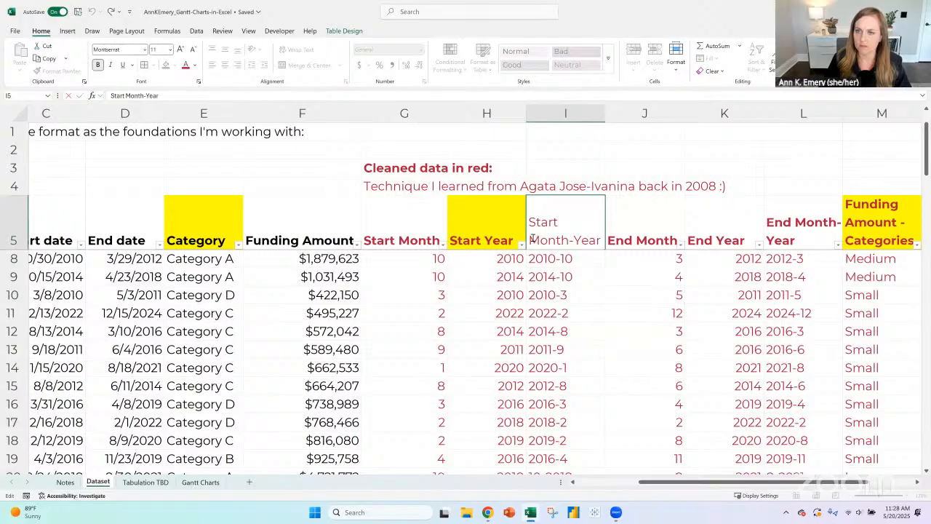
{"action": "double_click", "coordinate": [575, 235]}
{"action": "type", "text": "Year-Month"}
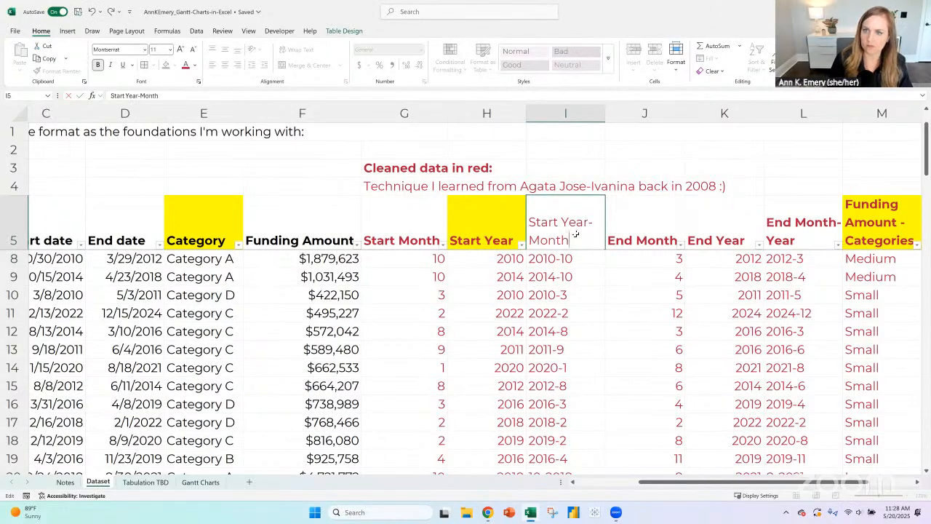
{"action": "key", "text": "Tab"}
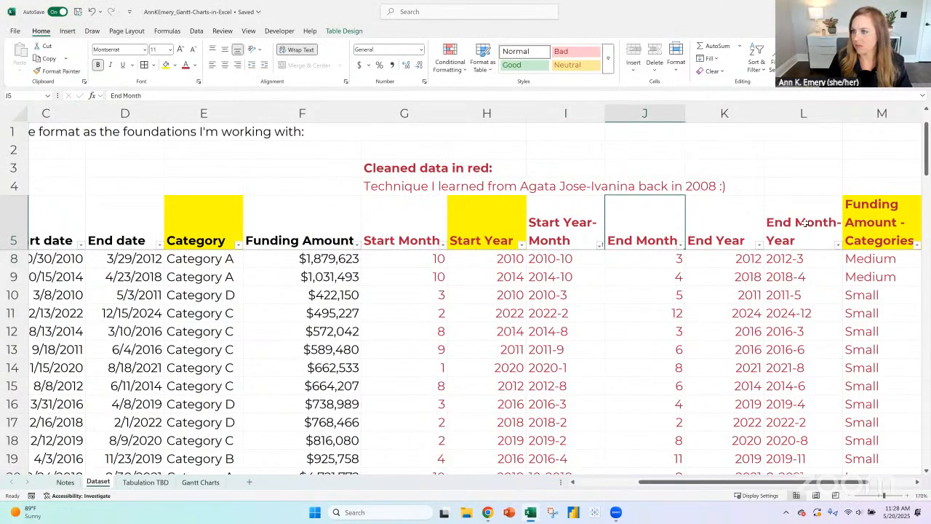
{"action": "left_click", "coordinate": [801, 223]}
{"action": "double_click", "coordinate": [799, 222]}
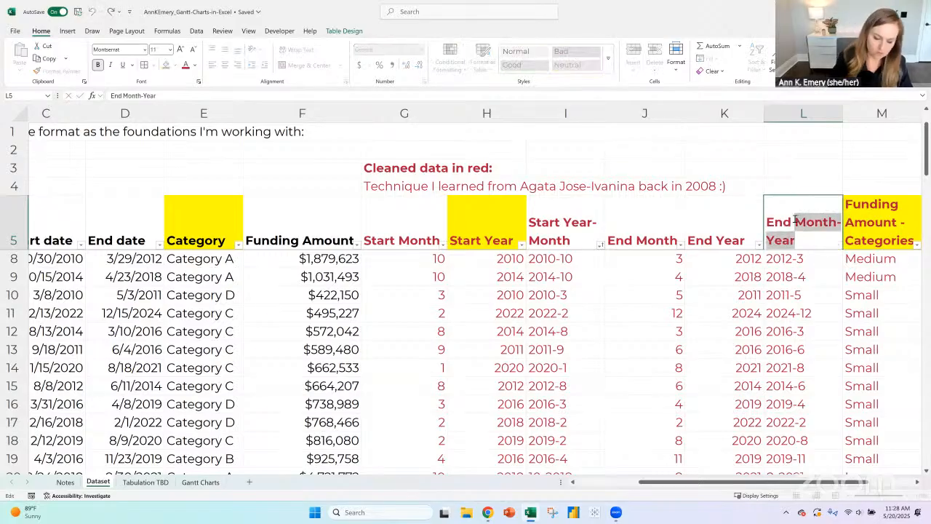
{"action": "type", "text": "Year-Month"}
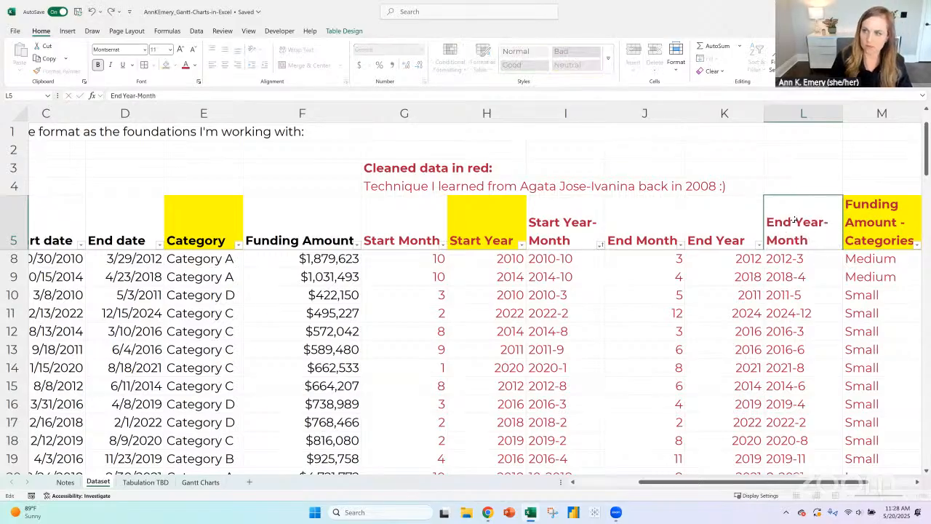
{"action": "key", "text": "Return"}
- Copy row 8's year-first formulas into rows 6 and 7 of Start Year-Month and End Year-Month, and fill them down through row 20
{"action": "left_click", "coordinate": [577, 294]}
{"action": "key", "text": "ctrl+c"}
{"action": "left_click_drag", "start_coordinate": [575, 258], "coordinate": [575, 275]}
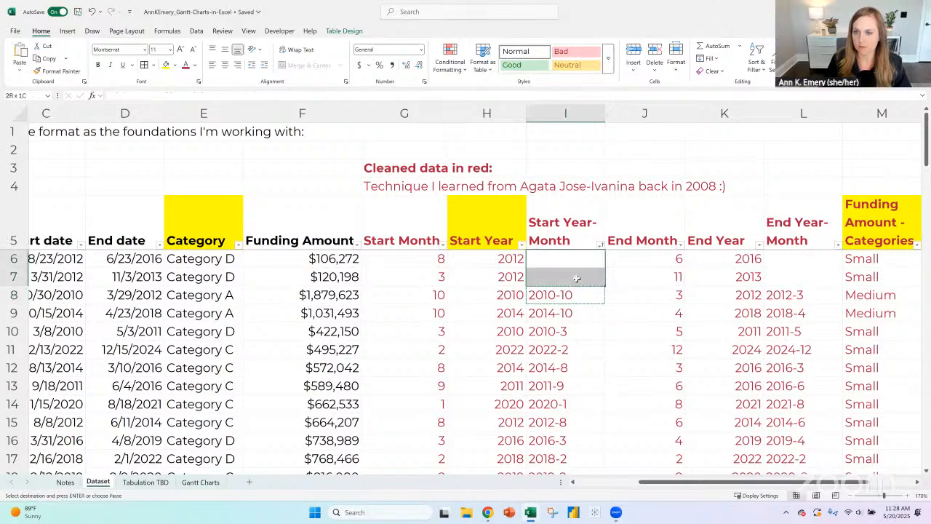
{"action": "key", "text": "ctrl+v"}
{"action": "key", "text": "ctrl+c"}
{"action": "left_click_drag", "start_coordinate": [803, 258], "coordinate": [803, 276]}
{"action": "key", "text": "ctrl+v"}
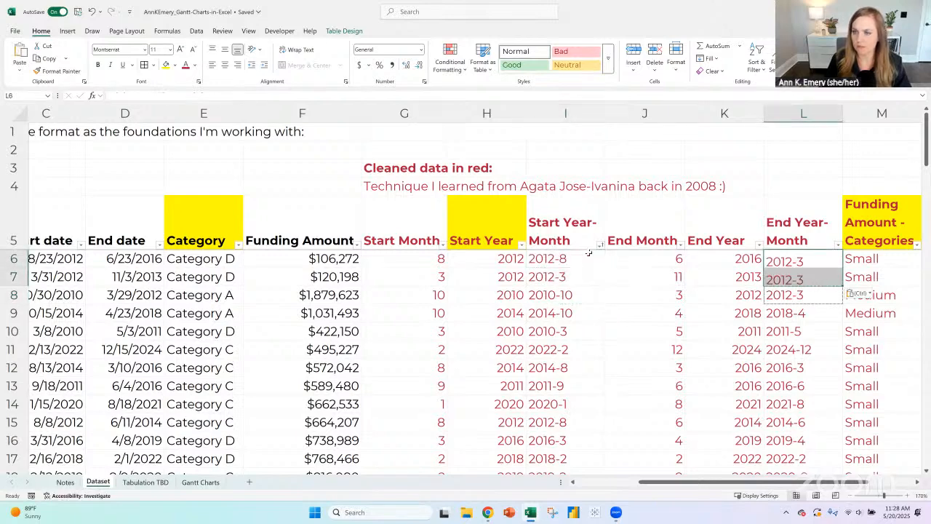
{"action": "left_click", "coordinate": [602, 261]}
{"action": "double_click", "coordinate": [604, 267]}
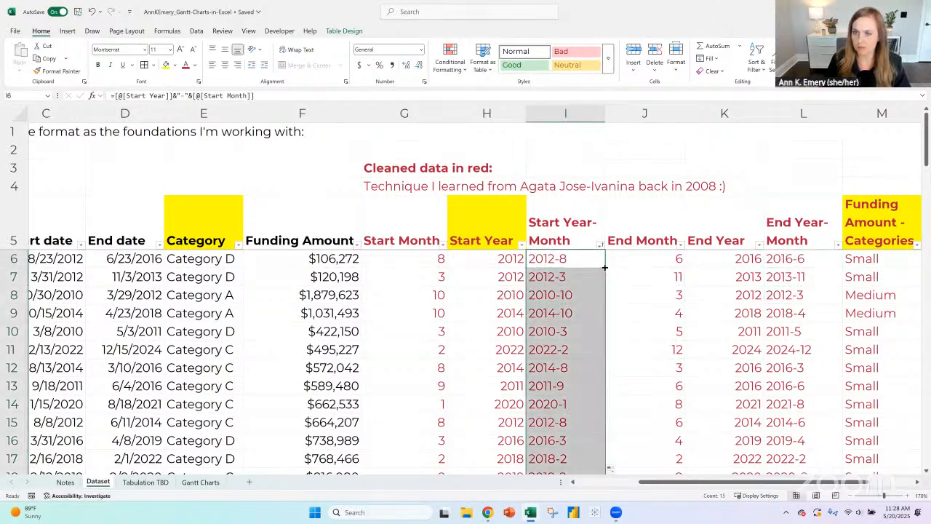
{"action": "left_click", "coordinate": [803, 260]}
{"action": "double_click", "coordinate": [843, 266]}
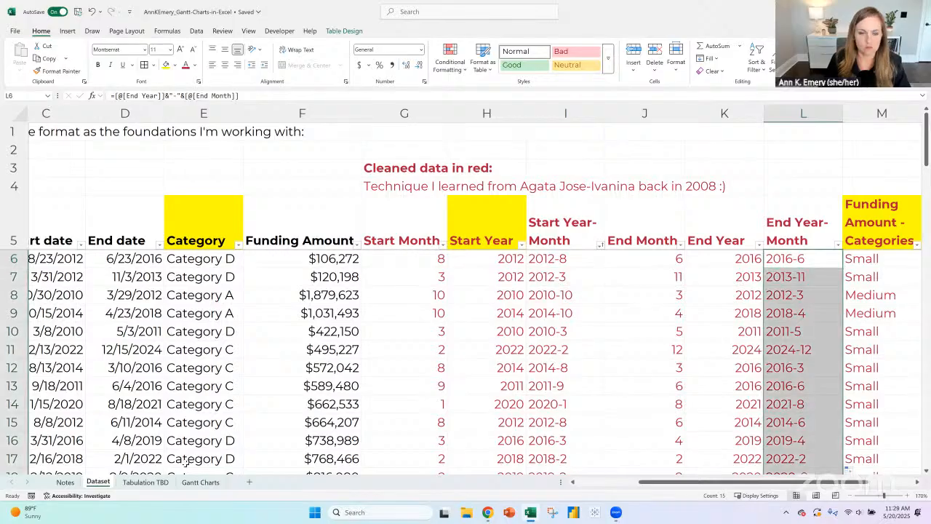
- Refresh the PivotTable on Tabulation TBD, add Start Year-Month as its column field, and check its column headers
{"action": "left_click", "coordinate": [142, 482]}
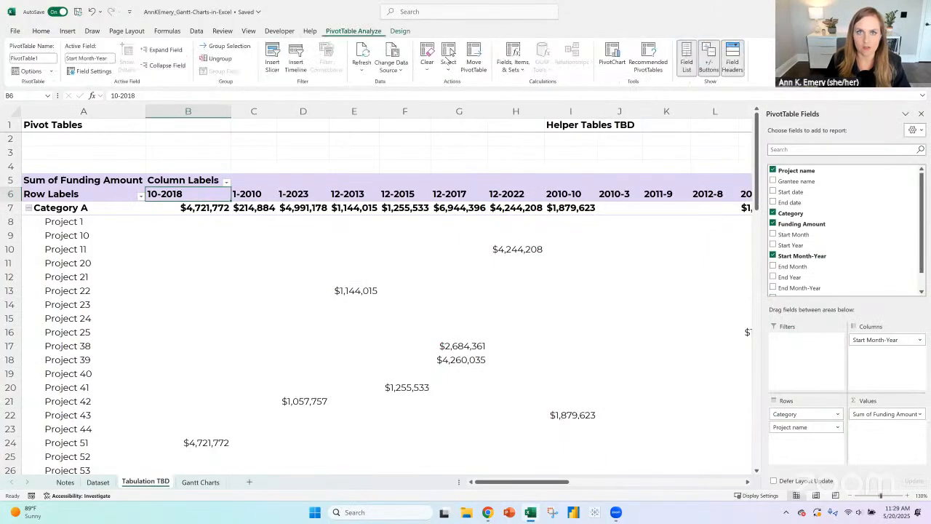
{"action": "left_click", "coordinate": [361, 57]}
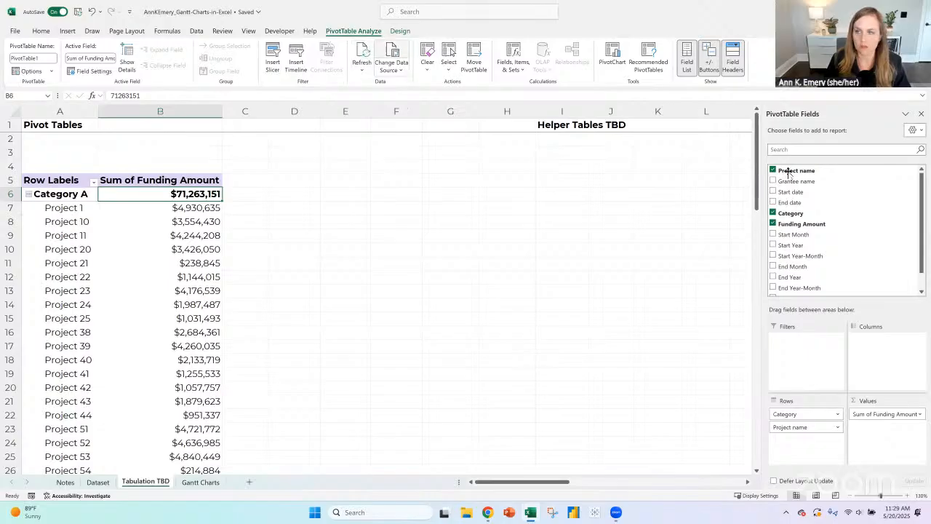
{"action": "left_click_drag", "start_coordinate": [804, 255], "coordinate": [885, 366]}
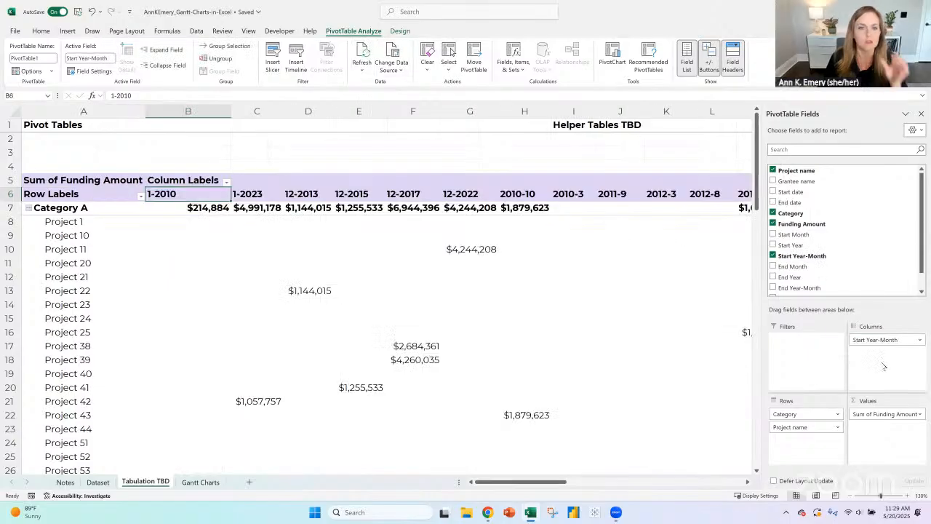
{"action": "left_click", "coordinate": [853, 495]}
{"action": "left_click", "coordinate": [853, 496]}
{"action": "left_click", "coordinate": [852, 495]}
{"action": "left_click", "coordinate": [853, 495]}
{"action": "left_click", "coordinate": [853, 496]}
{"action": "left_click", "coordinate": [852, 496]}
{"action": "left_click", "coordinate": [853, 495]}
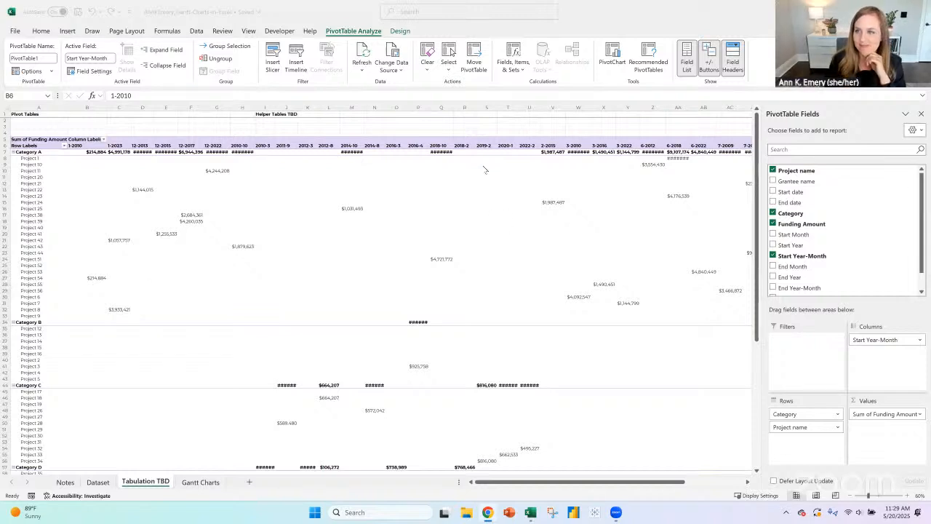
{"action": "left_click", "coordinate": [102, 153]}
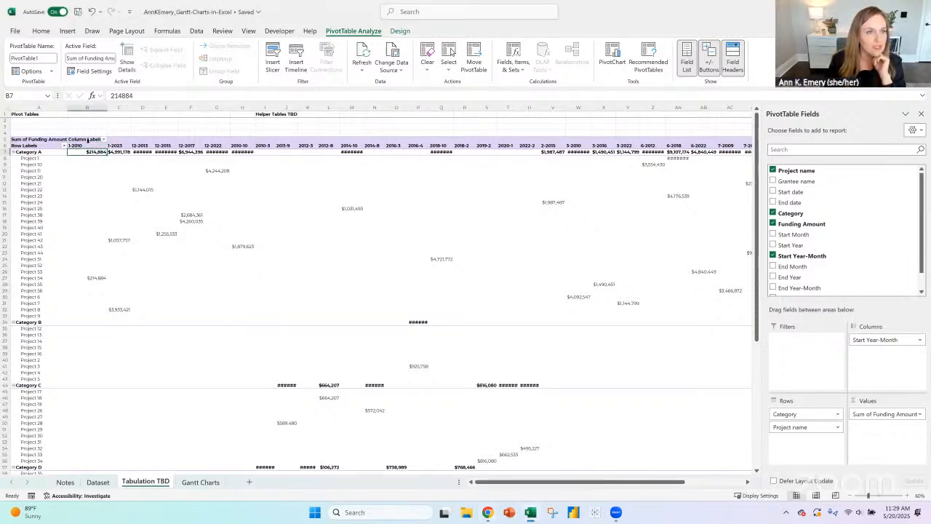
{"action": "left_click", "coordinate": [87, 146]}
{"action": "left_click", "coordinate": [87, 146]}
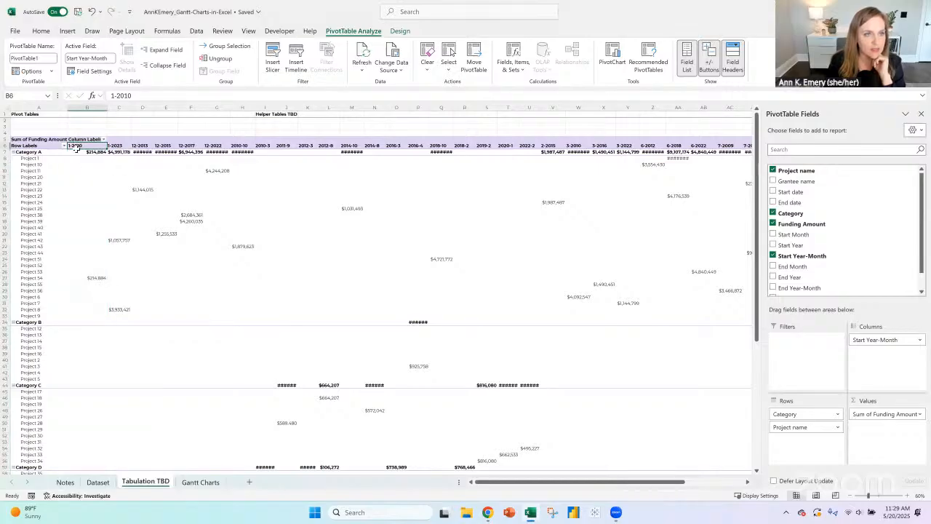
- Return to the Dataset sheet and check the Start Year-Month formulas in I6 and I7
{"action": "left_click", "coordinate": [98, 482]}
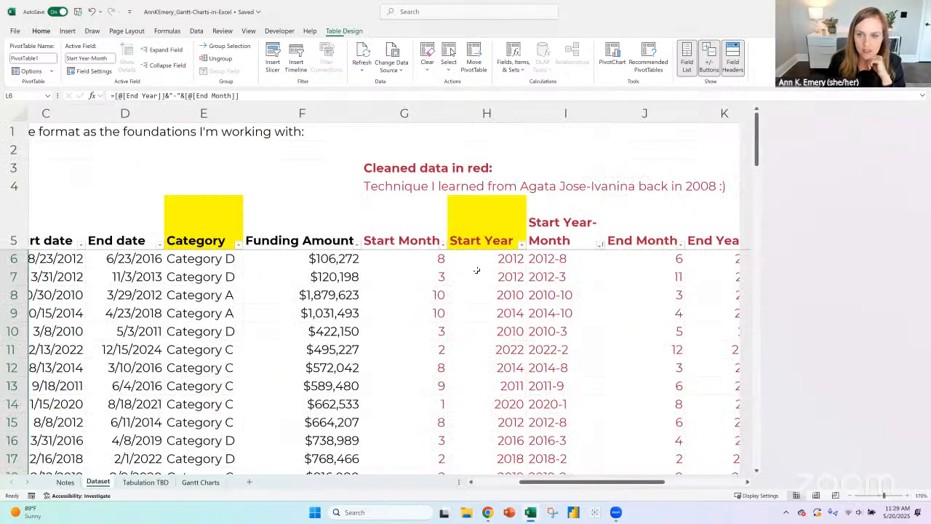
{"action": "left_click", "coordinate": [551, 258]}
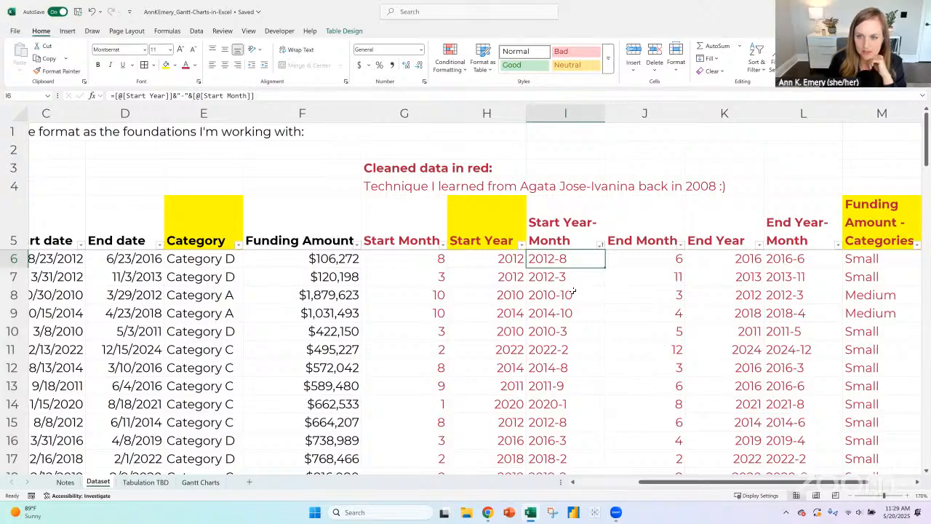
{"action": "key", "text": "Down"}
{"action": "scroll", "coordinate": [574, 291], "scroll_direction": "down", "scroll_amount": 6}
{"action": "scroll", "coordinate": [572, 295], "scroll_direction": "up", "scroll_amount": 6}
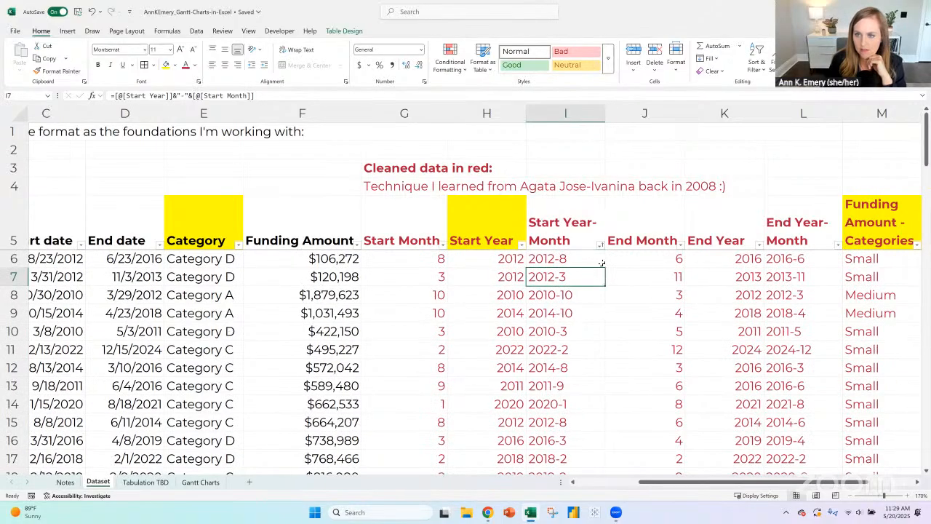
{"action": "left_click", "coordinate": [604, 265]}
{"action": "left_click", "coordinate": [608, 269]}
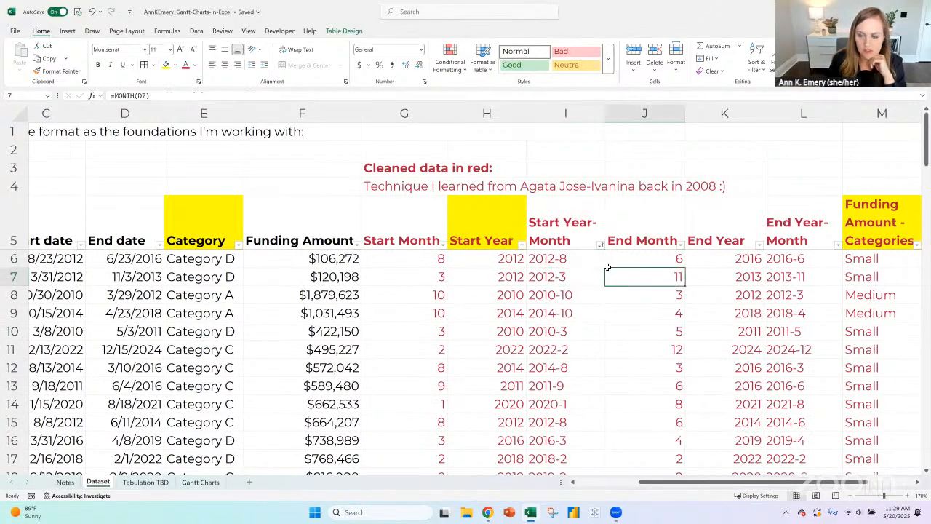
{"action": "left_click", "coordinate": [595, 259]}
{"action": "key", "text": "ctrl+c"}
{"action": "key", "text": "Down"}
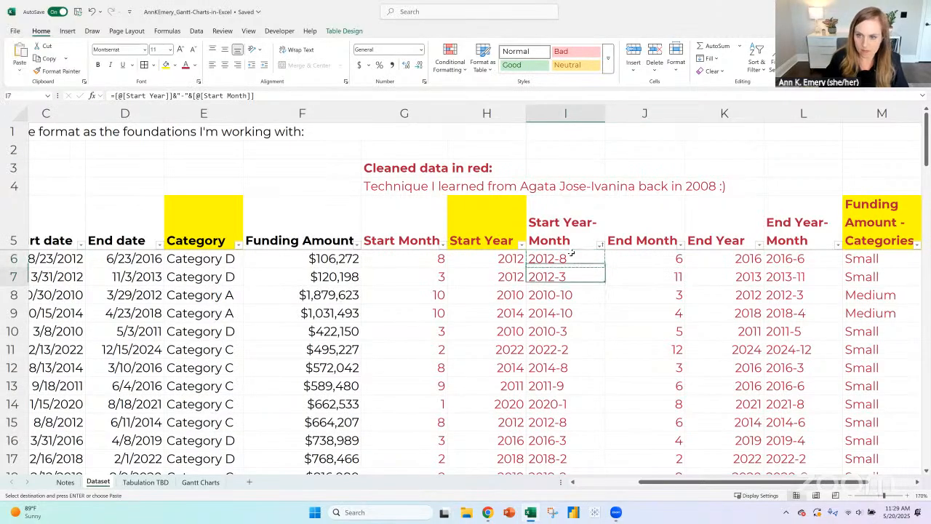
{"action": "key", "text": "ctrl+shift+Down"}
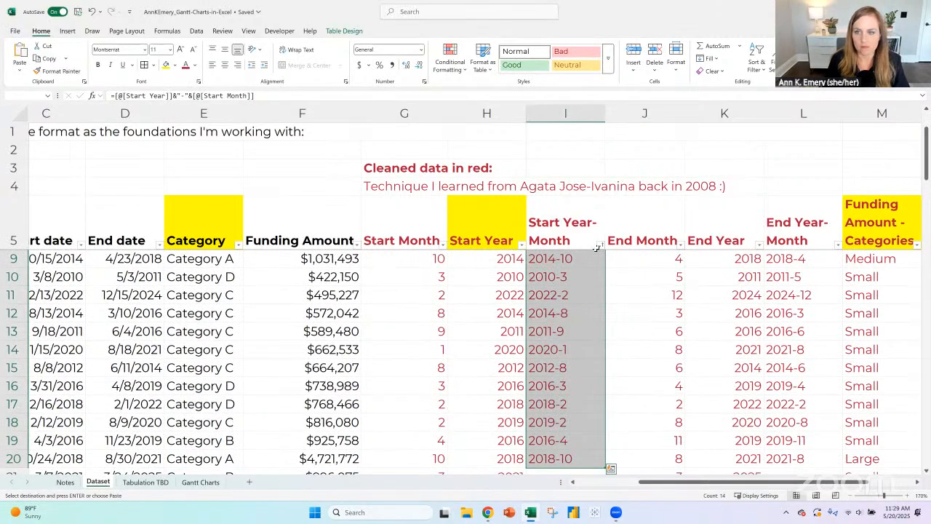
- Fill the year-first formulas in I6 and L6 down through row 80 of Start Year-Month and End Year-Month
{"action": "scroll", "coordinate": [597, 249], "scroll_direction": "up", "scroll_amount": 1}
{"action": "left_click", "coordinate": [597, 262]}
{"action": "left_click_drag", "start_coordinate": [604, 267], "coordinate": [602, 454]}
{"action": "left_click_drag", "start_coordinate": [691, 483], "coordinate": [723, 482]}
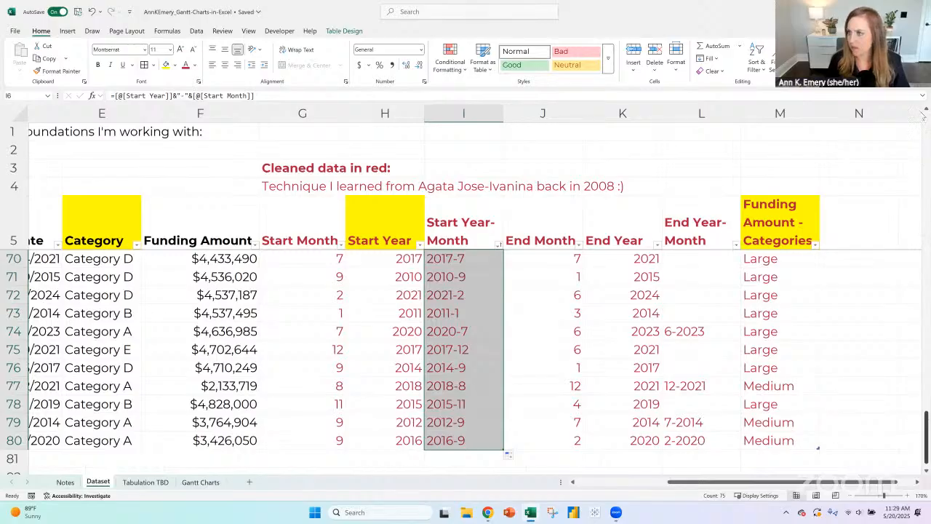
{"action": "left_click_drag", "start_coordinate": [926, 437], "coordinate": [925, 116]}
{"action": "left_click", "coordinate": [719, 259]}
{"action": "left_click_drag", "start_coordinate": [741, 267], "coordinate": [728, 441]}
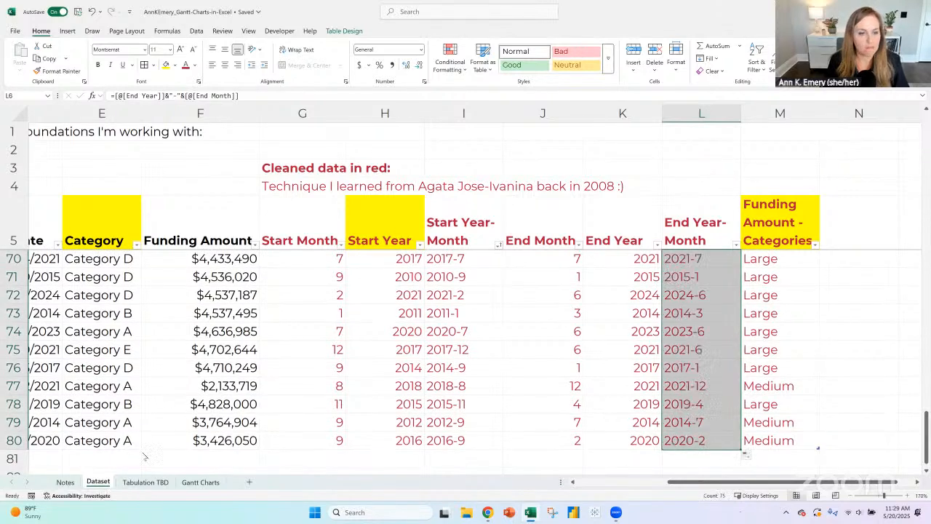
- Refresh the PivotTable on Tabulation TBD and check the order of its Start Year-Month column headers
{"action": "left_click", "coordinate": [145, 481]}
{"action": "left_click", "coordinate": [353, 31]}
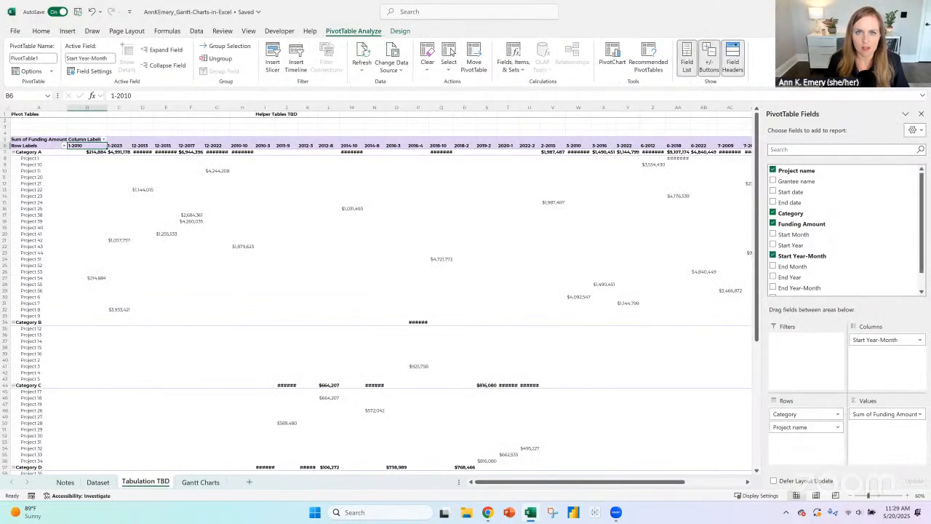
{"action": "left_click", "coordinate": [363, 58]}
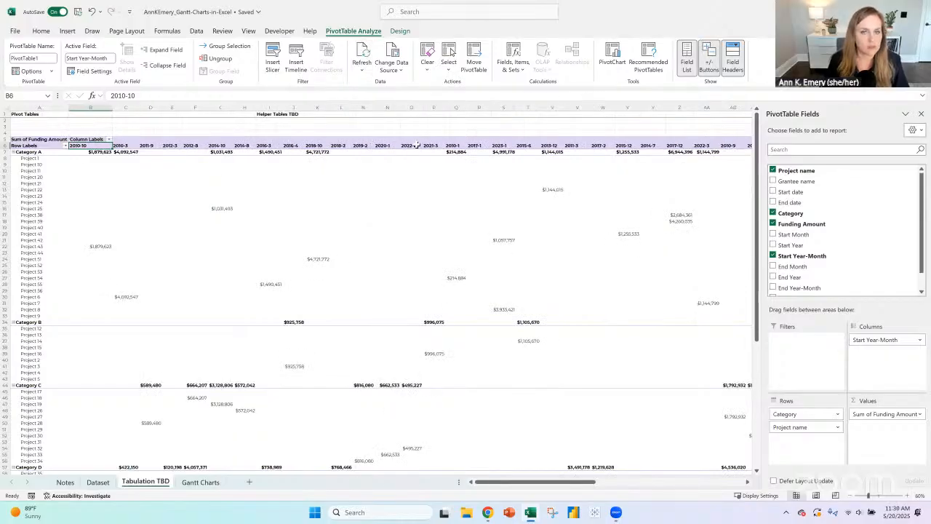
{"action": "left_click", "coordinate": [120, 147]}
{"action": "left_click", "coordinate": [145, 146]}
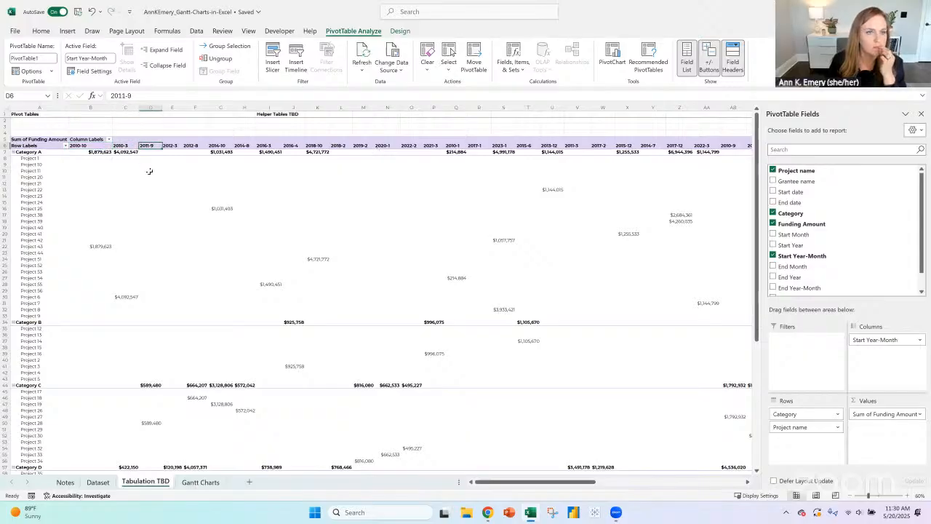
{"action": "left_click", "coordinate": [173, 143]}
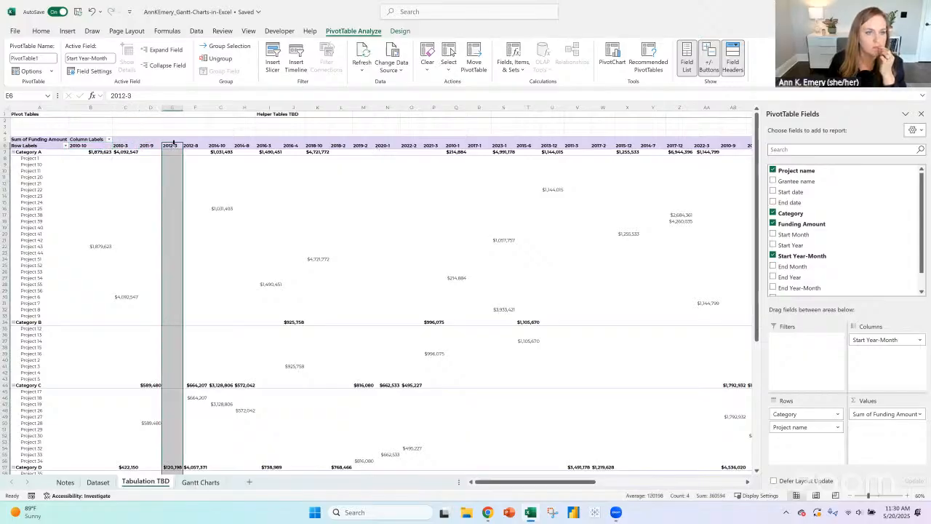
{"action": "left_click", "coordinate": [173, 146]}
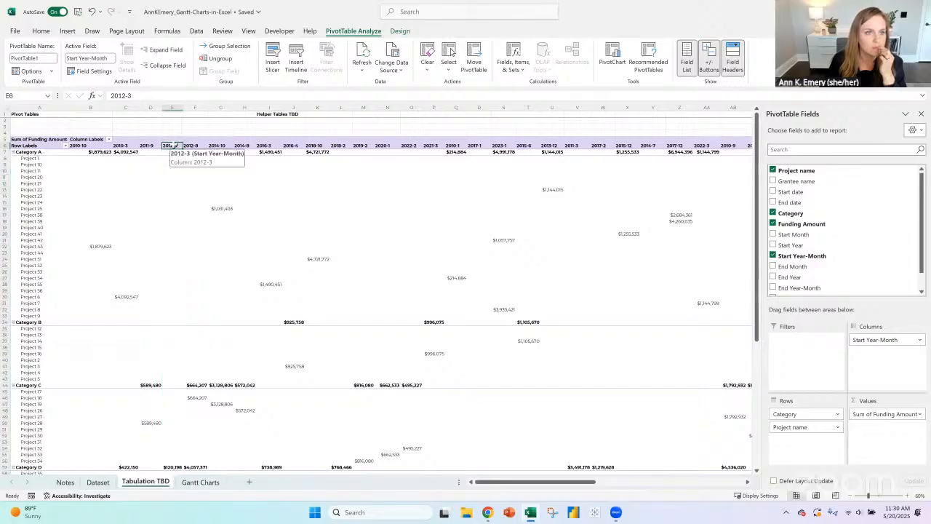
- Compare with the Gantt Charts sheet, and replace the PivotTable's Start Year-Month column field with the Years and Months groupings of Start date
{"action": "left_click", "coordinate": [198, 482]}
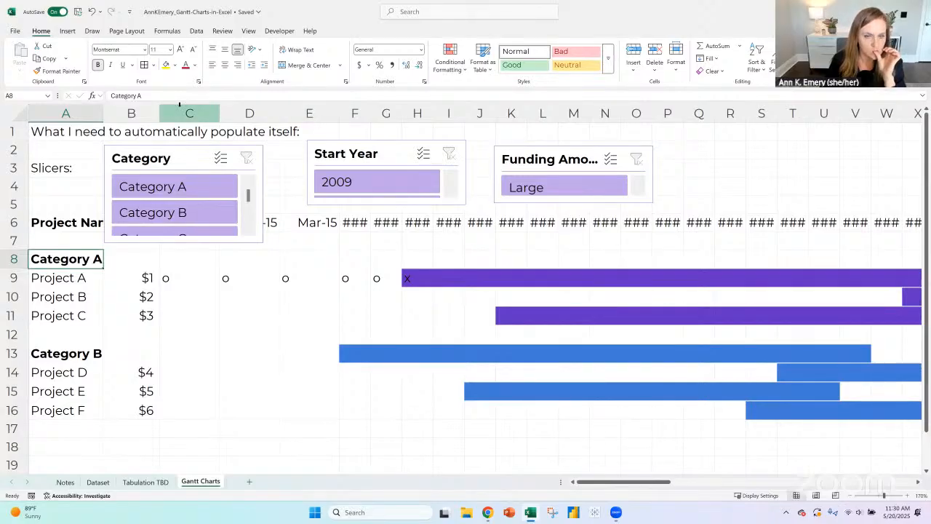
{"action": "left_click", "coordinate": [146, 483]}
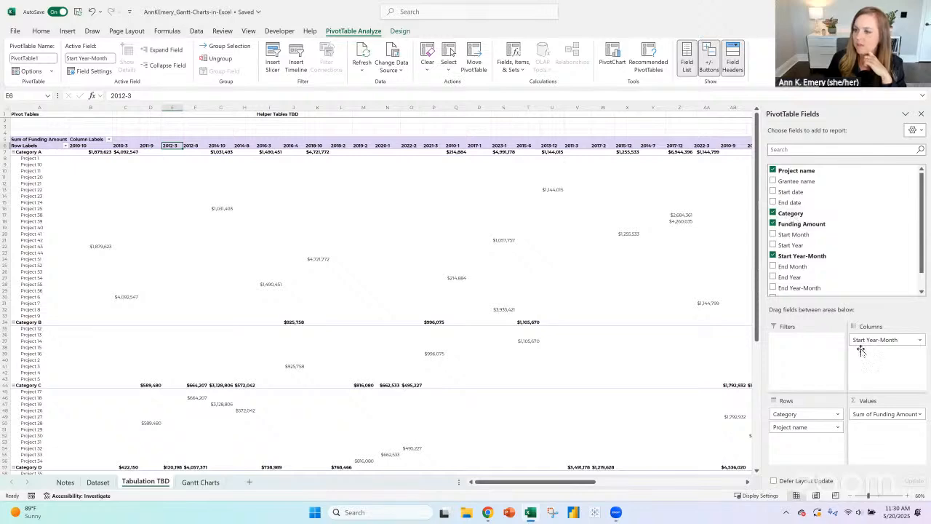
{"action": "left_click_drag", "start_coordinate": [861, 351], "coordinate": [861, 247]}
{"action": "left_click_drag", "start_coordinate": [881, 352], "coordinate": [871, 247]}
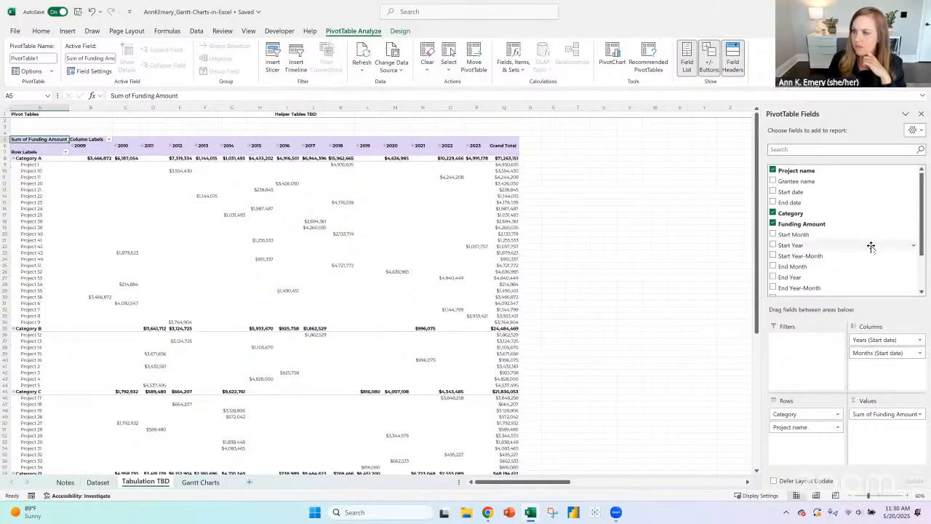
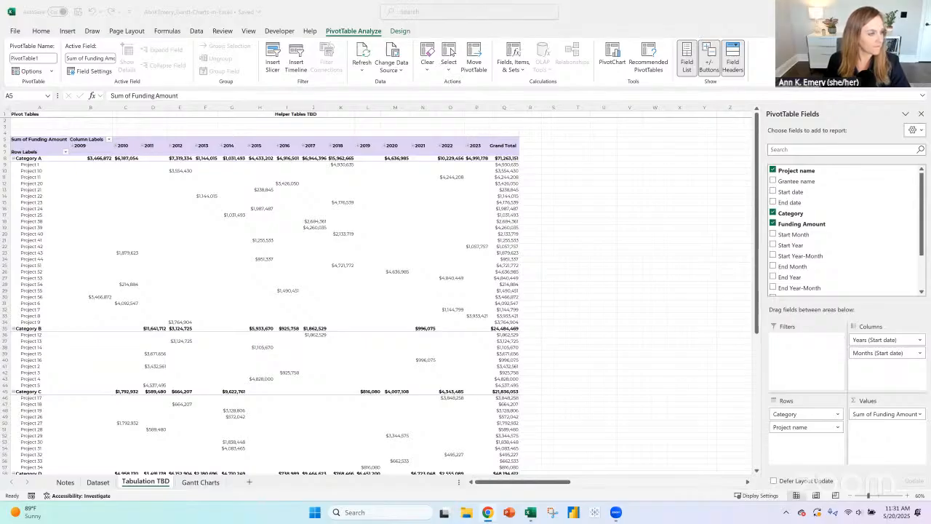
- Insert slicers for Category, Start Year and Funding Amount - Categories connected to the PivotTable
{"action": "left_click", "coordinate": [88, 158]}
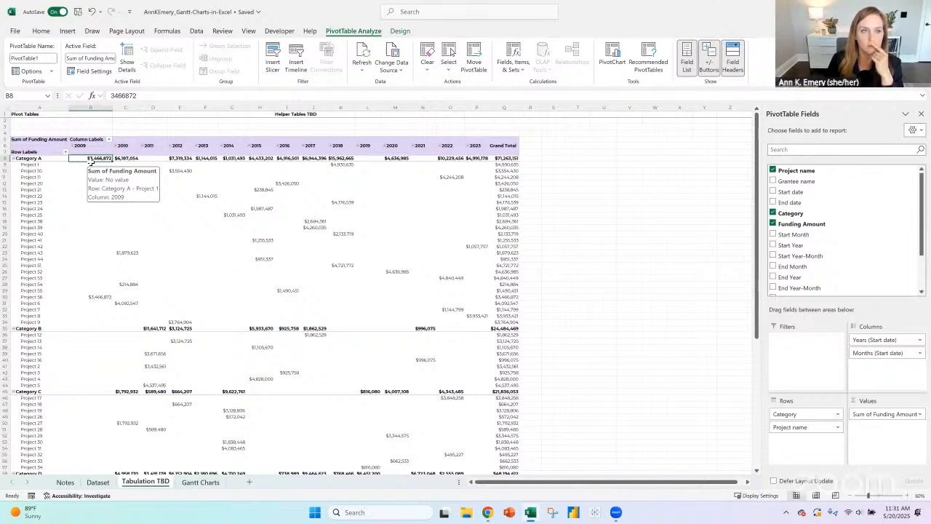
{"action": "left_click", "coordinate": [39, 159]}
{"action": "left_click", "coordinate": [68, 31]}
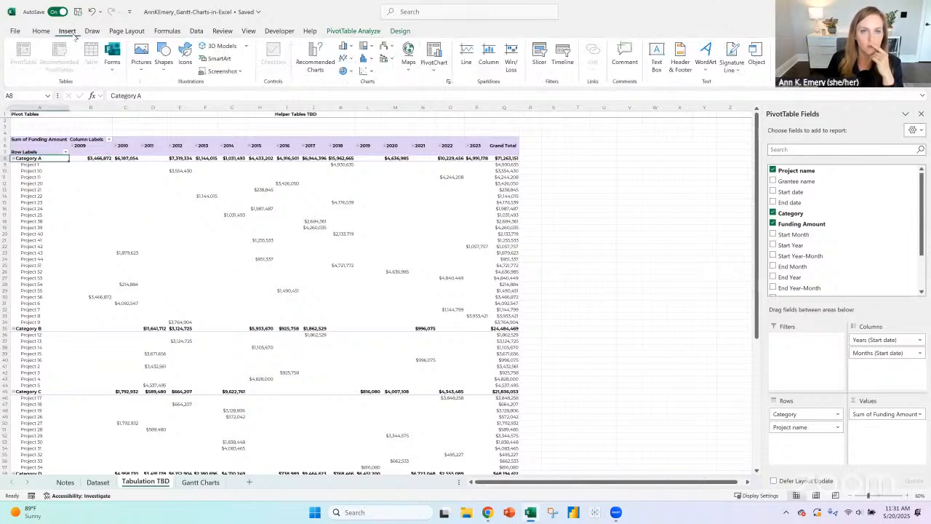
{"action": "left_click", "coordinate": [543, 53]}
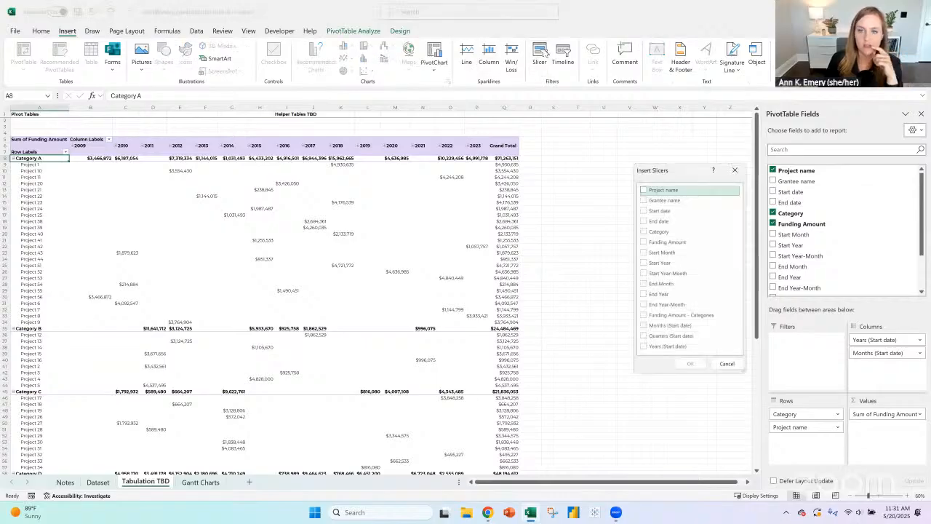
{"action": "left_click", "coordinate": [644, 262]}
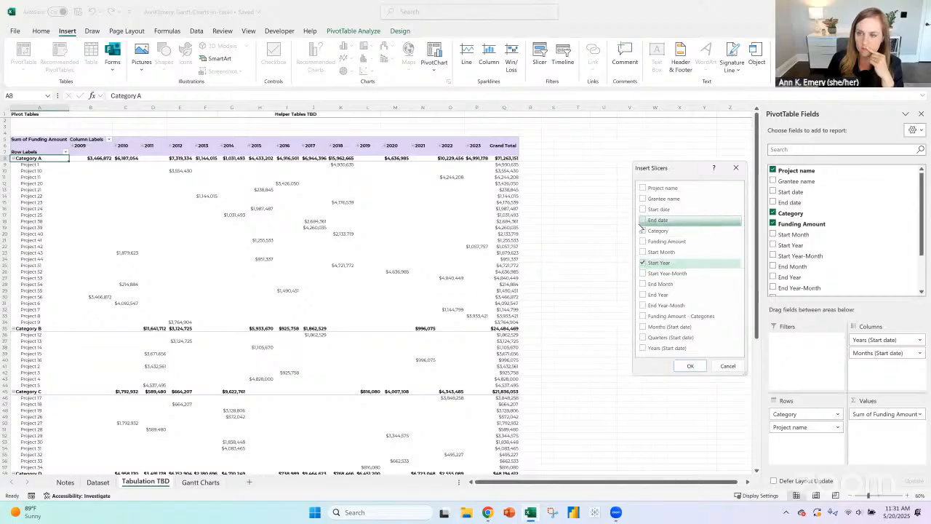
{"action": "left_click", "coordinate": [643, 231]}
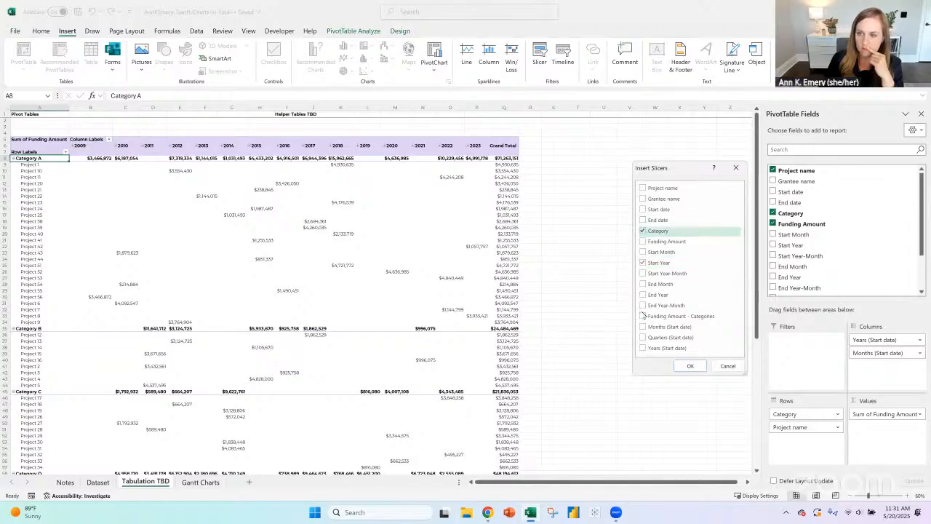
{"action": "left_click", "coordinate": [693, 367]}
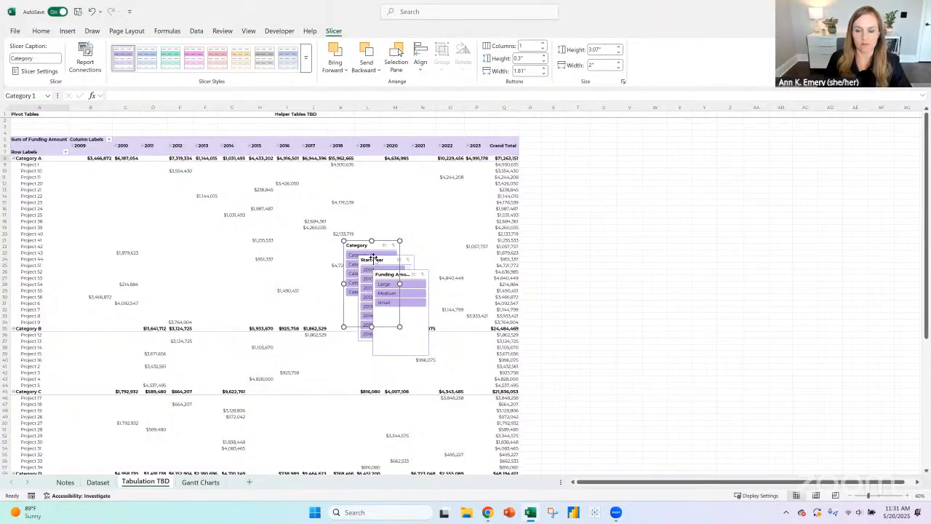
- Move the three slicers together into the empty cells beside the PivotTable and arrange them side by side
{"action": "left_click", "coordinate": [373, 259], "text": "ctrl"}
{"action": "left_click", "coordinate": [406, 276], "text": "ctrl"}
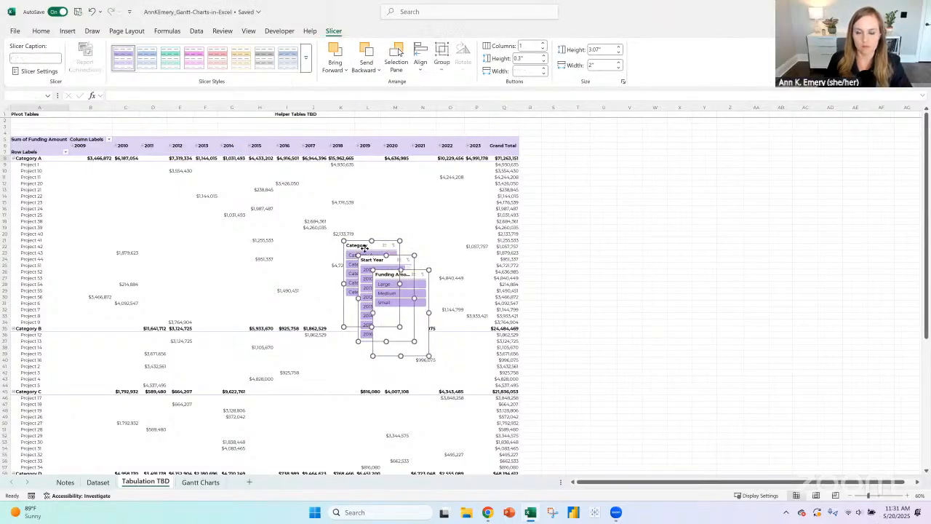
{"action": "left_click_drag", "start_coordinate": [363, 247], "coordinate": [595, 139]}
{"action": "left_click", "coordinate": [696, 197]}
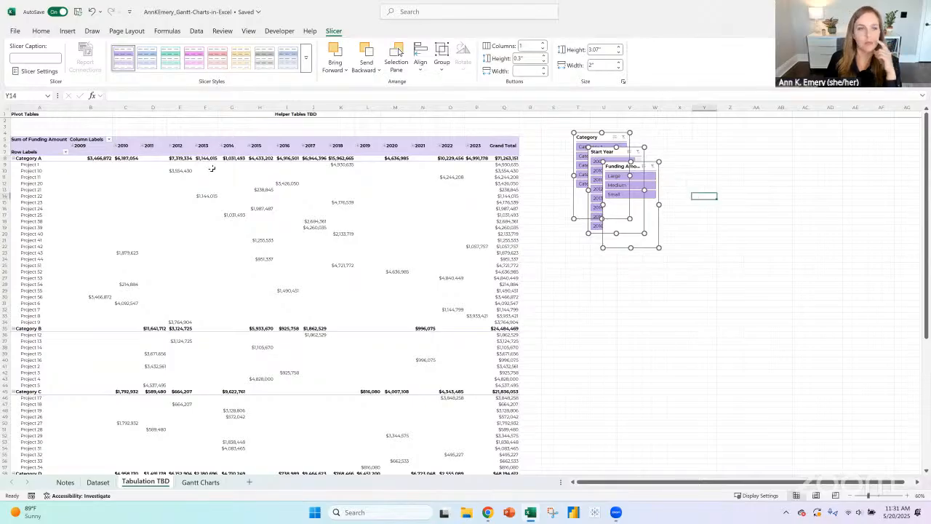
{"action": "left_click", "coordinate": [93, 158]}
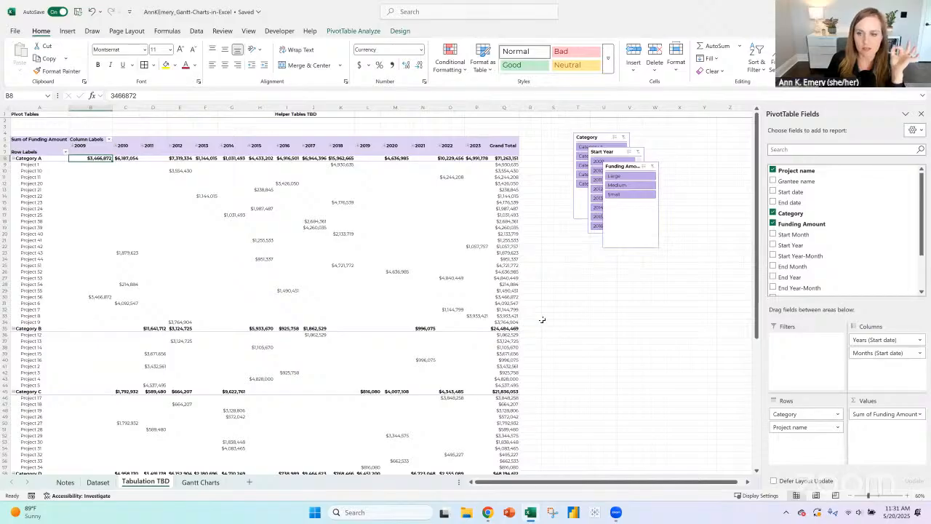
{"action": "left_click", "coordinate": [564, 322]}
{"action": "left_click_drag", "start_coordinate": [564, 322], "coordinate": [788, 323]}
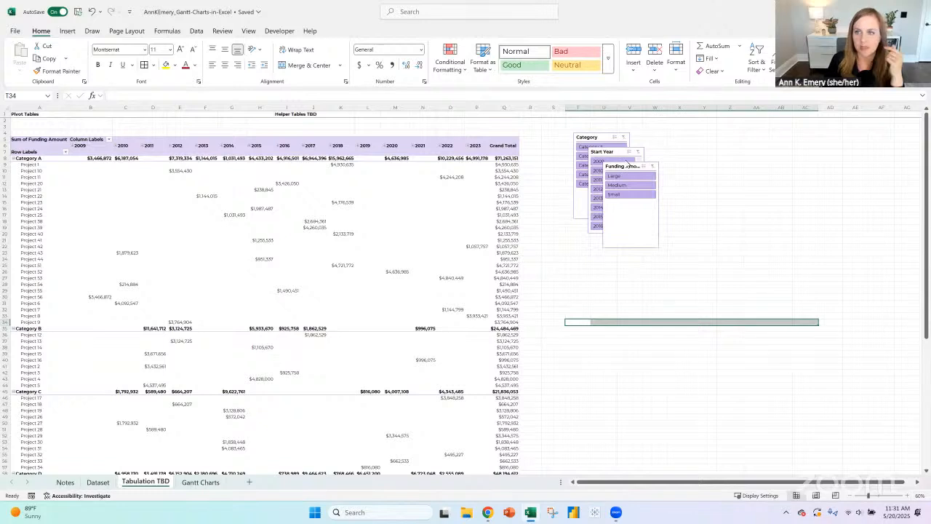
{"action": "left_click_drag", "start_coordinate": [591, 151], "coordinate": [737, 121]}
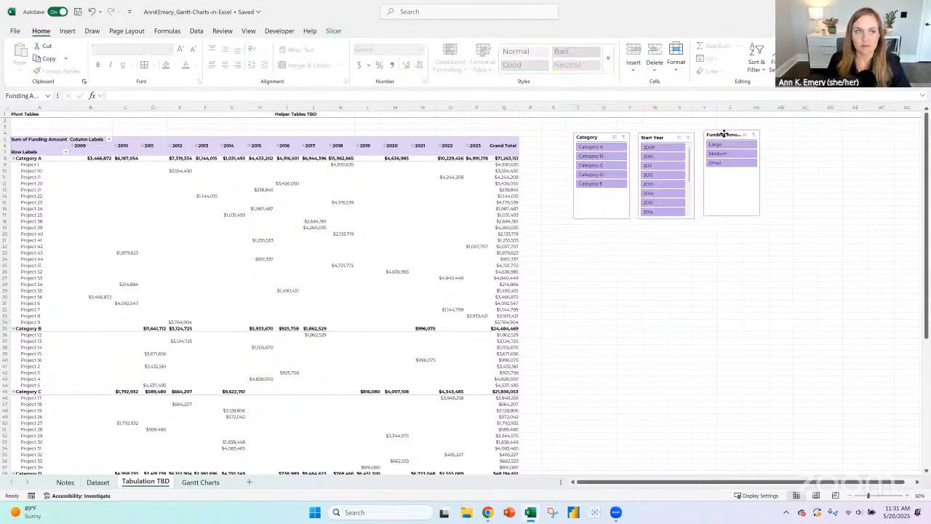
- Insert blank rows at row 3 above the PivotTable so that it starts at row 17
{"action": "left_click", "coordinate": [6, 127]}
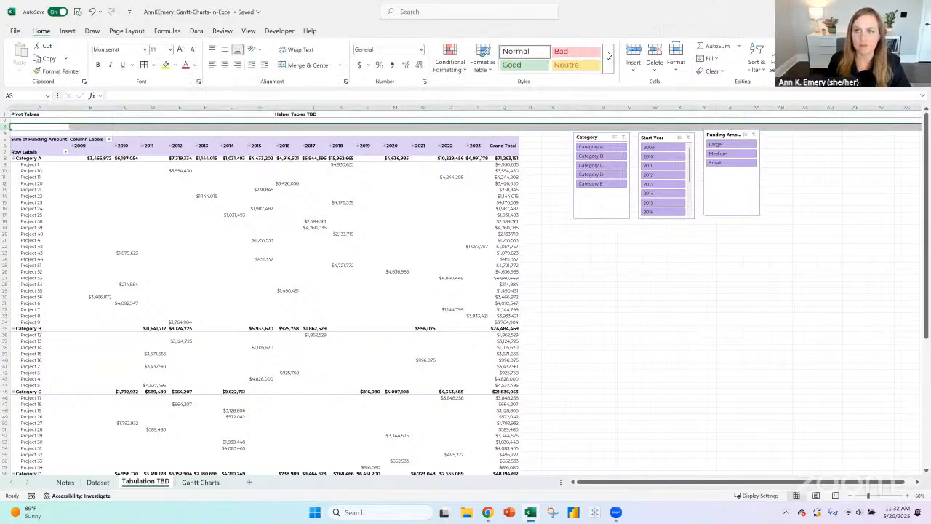
{"action": "left_click", "coordinate": [639, 52]}
{"action": "left_click", "coordinate": [638, 52]}
{"action": "left_click", "coordinate": [639, 52]}
{"action": "left_click", "coordinate": [639, 52]}
{"action": "left_click", "coordinate": [638, 52]}
{"action": "left_click", "coordinate": [639, 52]}
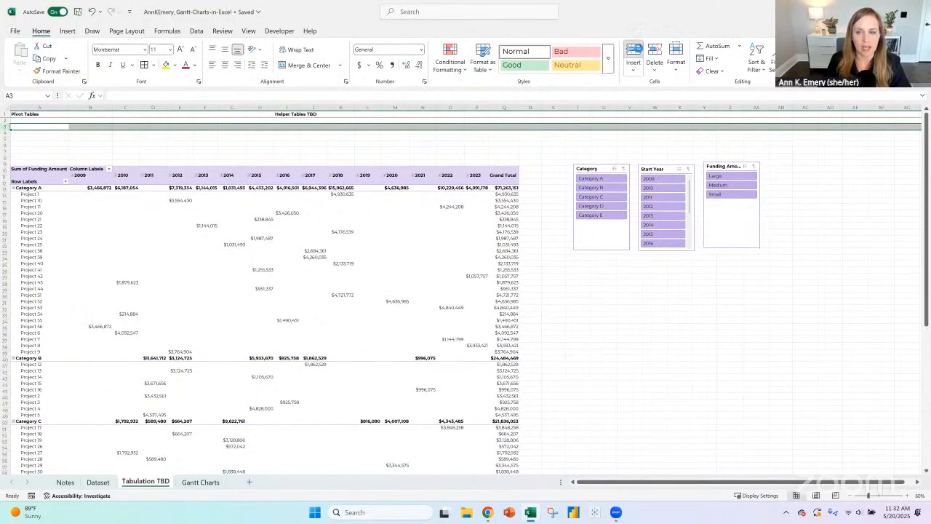
{"action": "left_click", "coordinate": [639, 53]}
{"action": "left_click", "coordinate": [639, 52]}
{"action": "left_click", "coordinate": [639, 52]}
{"action": "left_click", "coordinate": [638, 52]}
{"action": "left_click", "coordinate": [639, 52]}
{"action": "left_click", "coordinate": [639, 52]}
- Move the three slicers into the blank rows above the PivotTable, widen them and space them in one row
{"action": "left_click", "coordinate": [596, 213]}
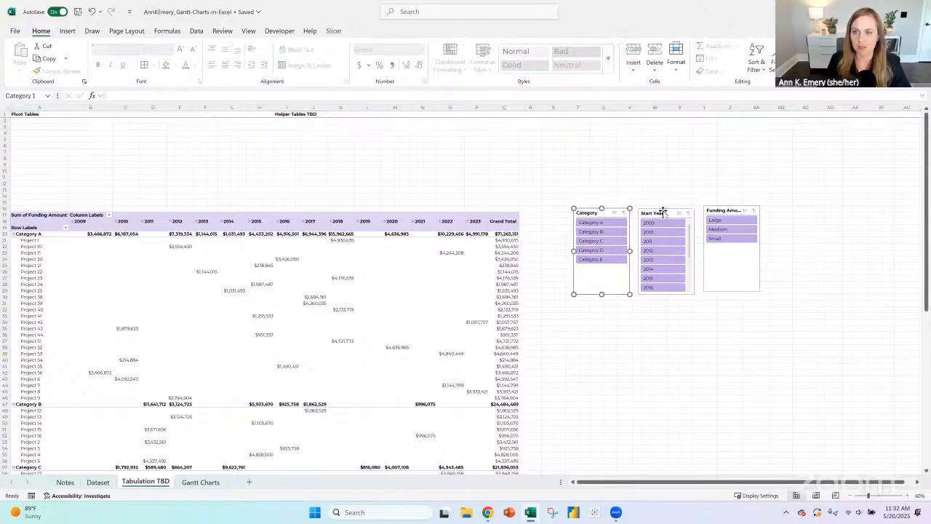
{"action": "left_click", "coordinate": [661, 213], "text": "ctrl"}
{"action": "left_click", "coordinate": [721, 211], "text": "ctrl"}
{"action": "left_click_drag", "start_coordinate": [681, 212], "coordinate": [118, 126]}
{"action": "left_click_drag", "start_coordinate": [195, 160], "coordinate": [252, 165]}
{"action": "key", "text": "Escape"}
{"action": "left_click_drag", "start_coordinate": [120, 125], "coordinate": [317, 124]}
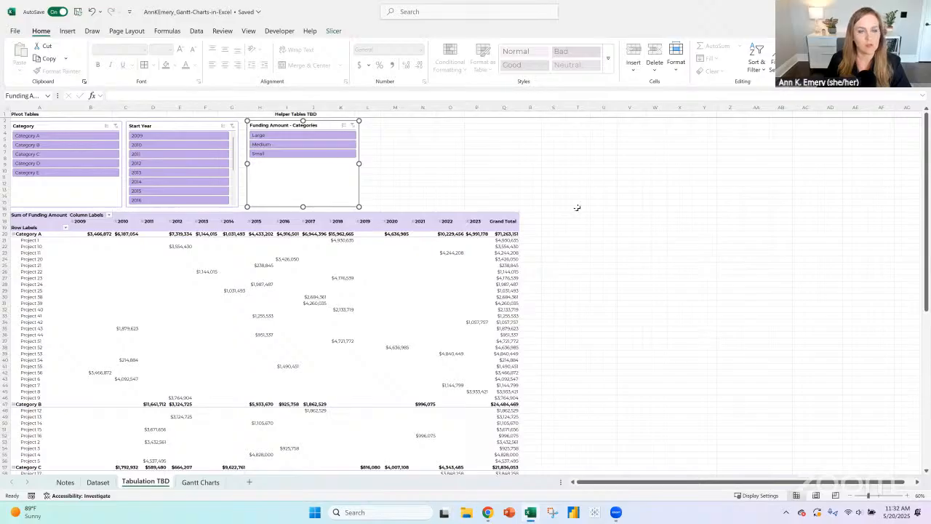
- Test the slicers with Category C, and clear the Category and Start Year filters
{"action": "left_click", "coordinate": [679, 228]}
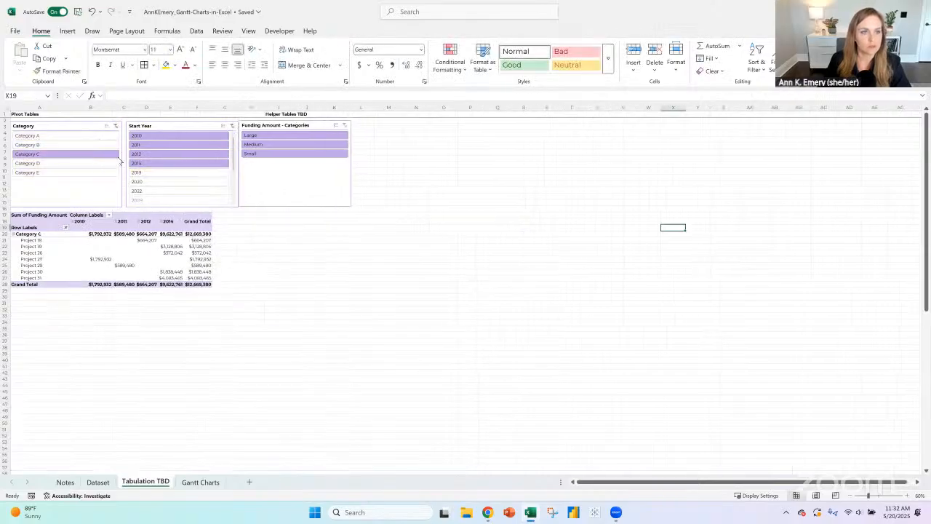
{"action": "left_click", "coordinate": [115, 126]}
{"action": "left_click", "coordinate": [233, 126]}
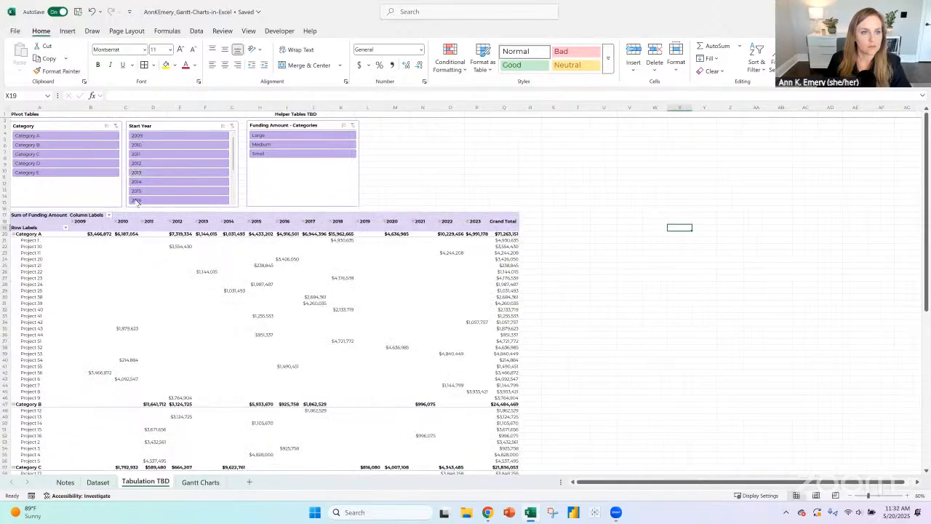
- Select the Category, Start Year and Funding Amount - Categories slicers and shorten them together to end around row 12
{"action": "left_click", "coordinate": [113, 198]}
{"action": "left_click", "coordinate": [240, 189], "text": "shift"}
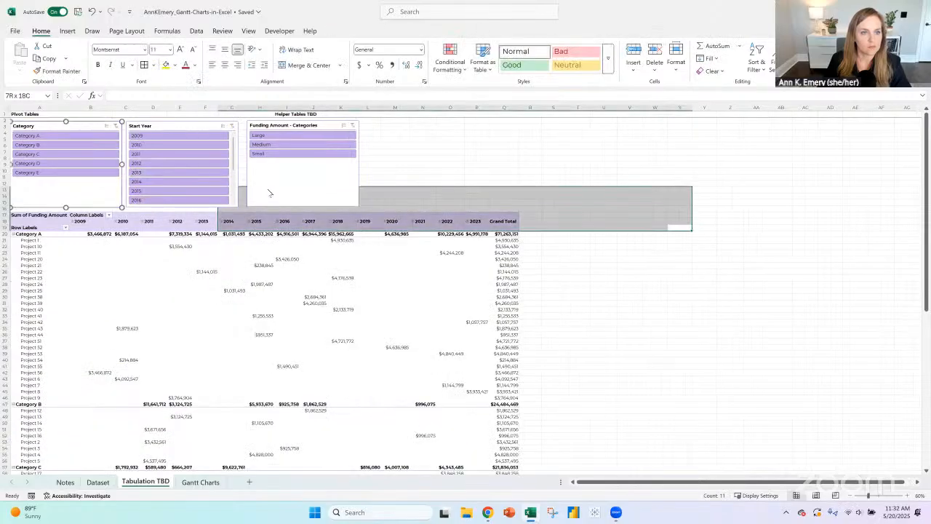
{"action": "left_click", "coordinate": [83, 124]}
{"action": "left_click", "coordinate": [157, 129], "text": "ctrl"}
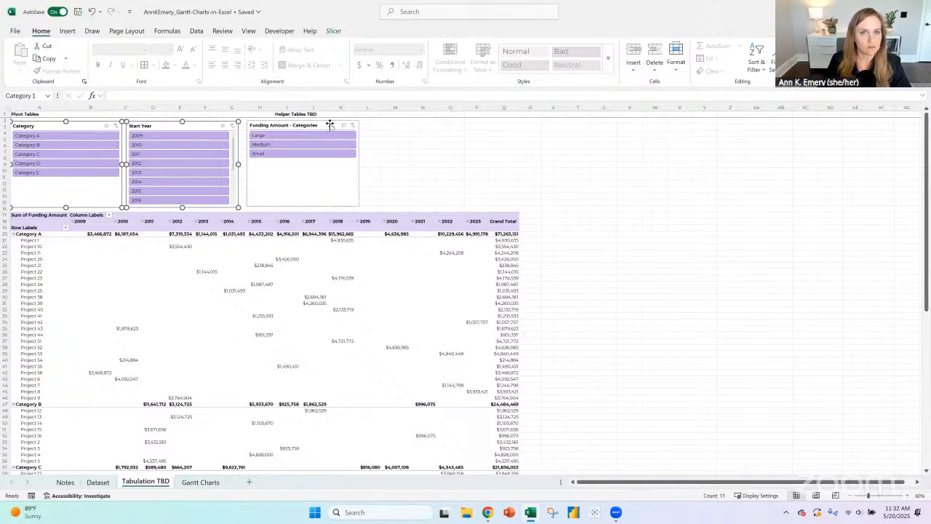
{"action": "left_click", "coordinate": [330, 125], "text": "ctrl"}
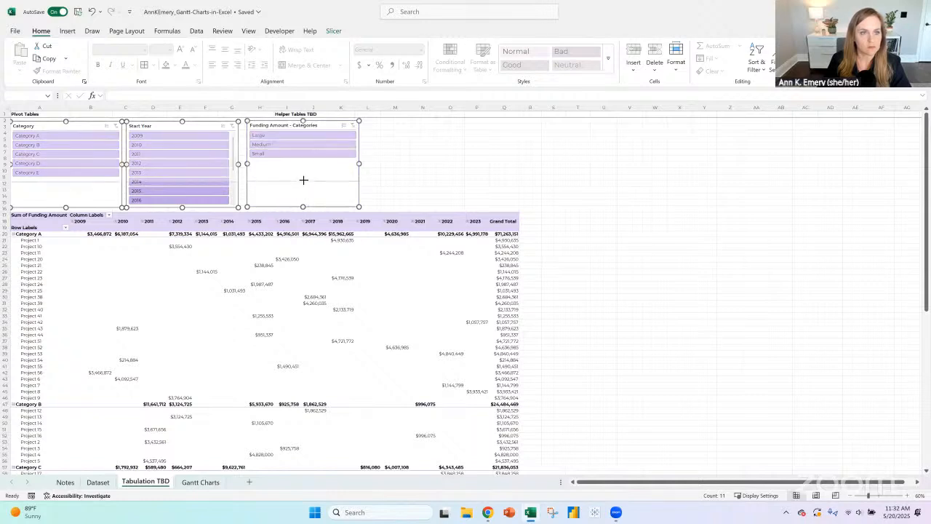
{"action": "left_click_drag", "start_coordinate": [303, 207], "coordinate": [304, 181]}
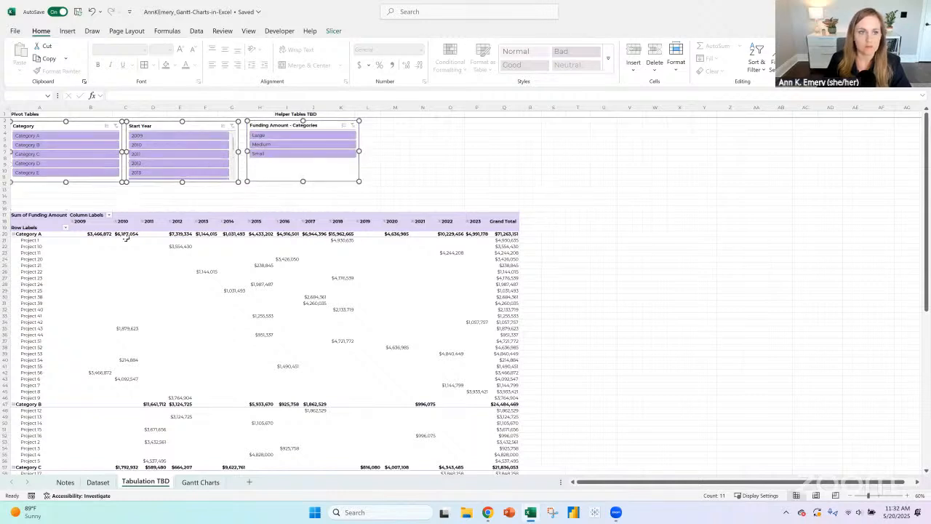
- Filter the PivotTable by Category A, B and C in turn with the slicer, ending on Category A
{"action": "left_click", "coordinate": [98, 233]}
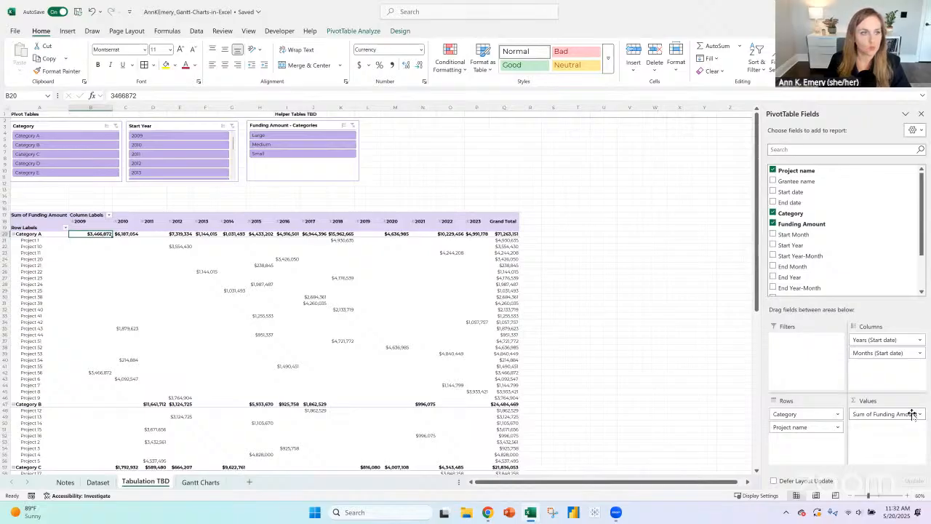
{"action": "left_click", "coordinate": [67, 137]}
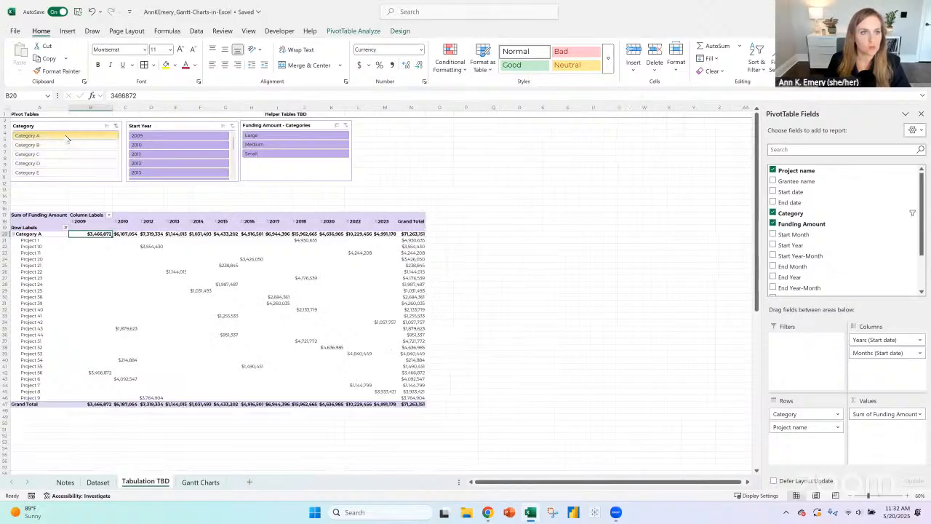
{"action": "left_click", "coordinate": [64, 144]}
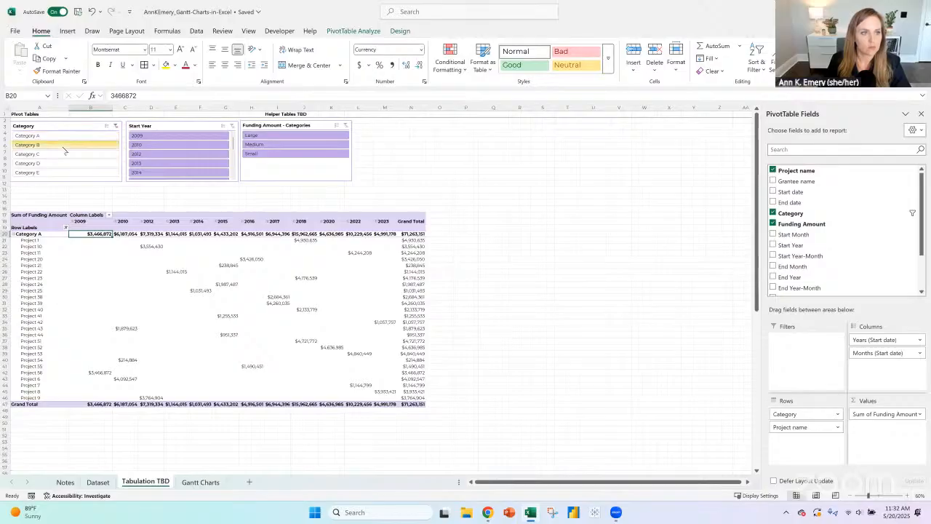
{"action": "left_click", "coordinate": [64, 154]}
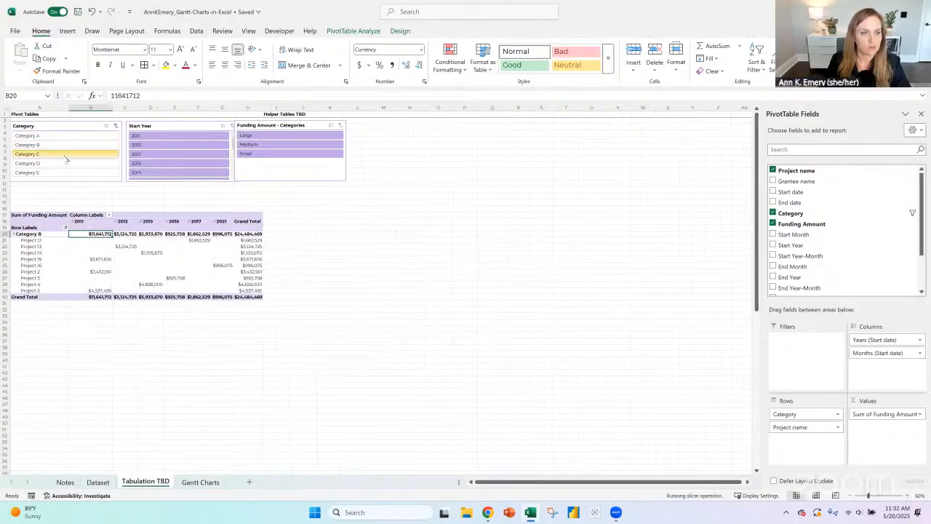
{"action": "left_click", "coordinate": [86, 137]}
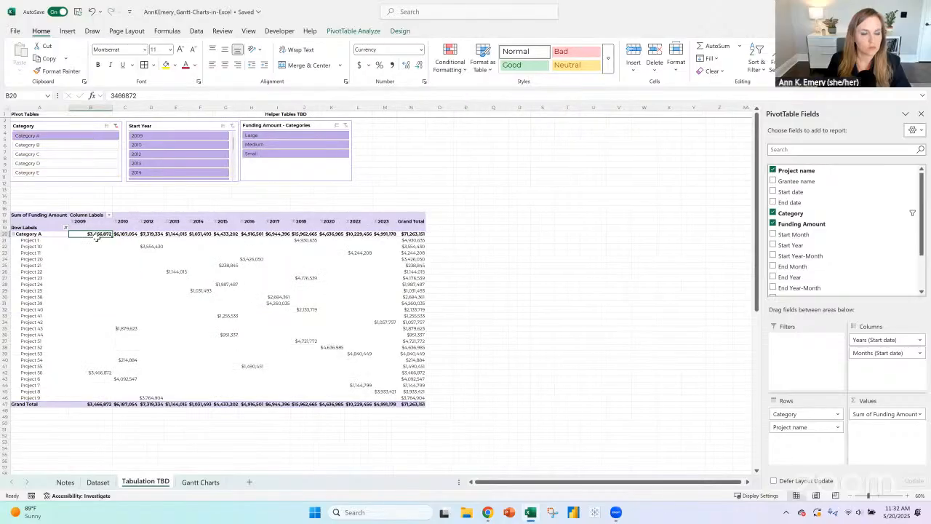
- Review the yearly funding values of the Category A projects, and clear the Category slicer filter
{"action": "left_click_drag", "start_coordinate": [92, 237], "coordinate": [379, 394]}
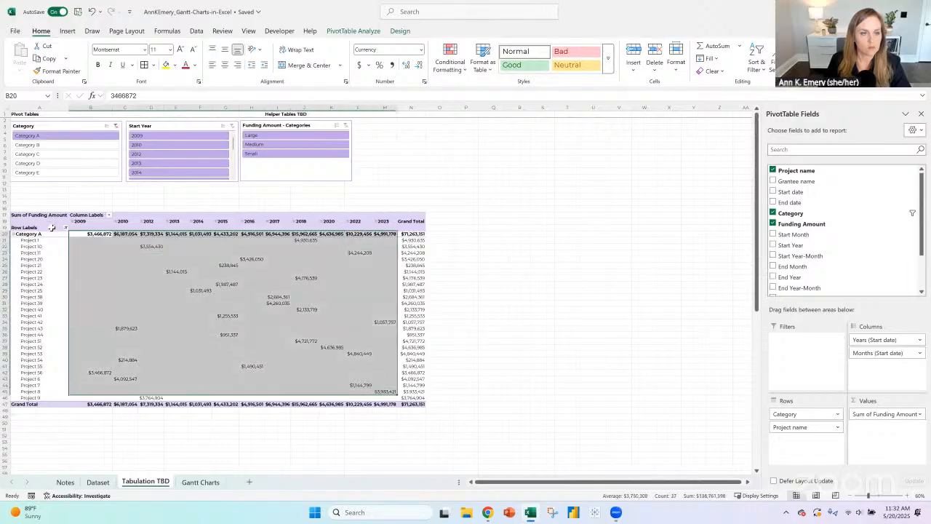
{"action": "left_click", "coordinate": [51, 228]}
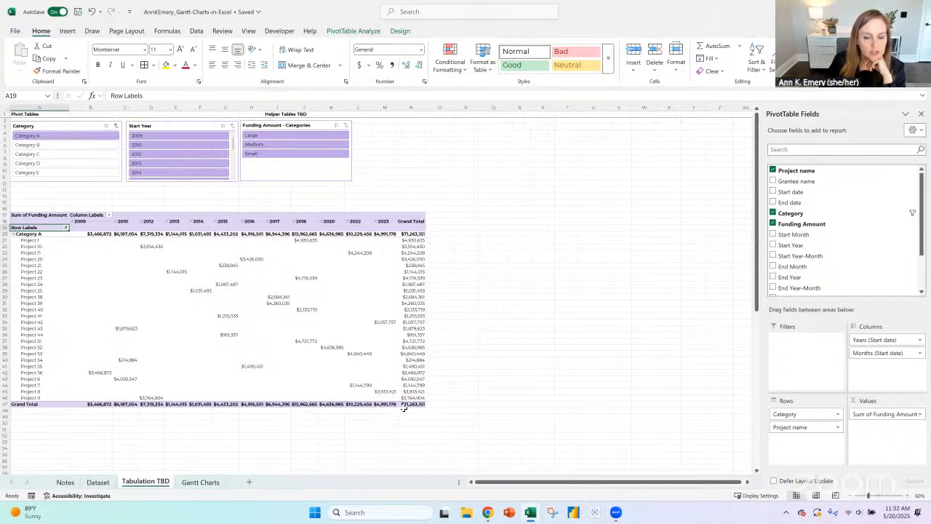
{"action": "left_click", "coordinate": [95, 234]}
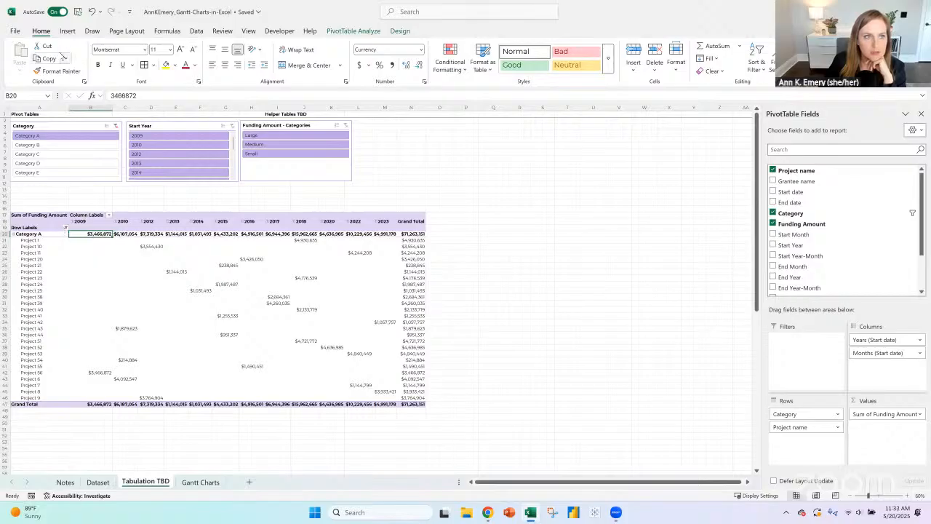
{"action": "left_click", "coordinate": [339, 31]}
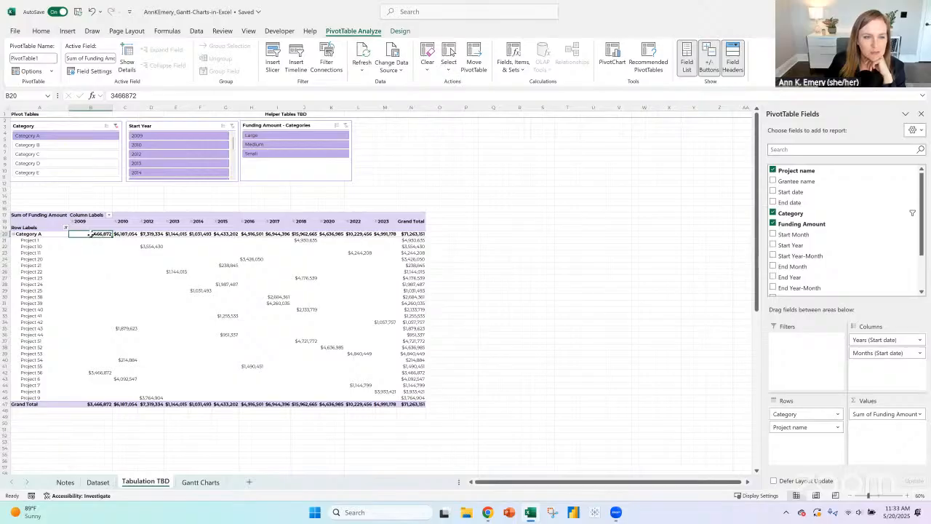
{"action": "left_click", "coordinate": [116, 126]}
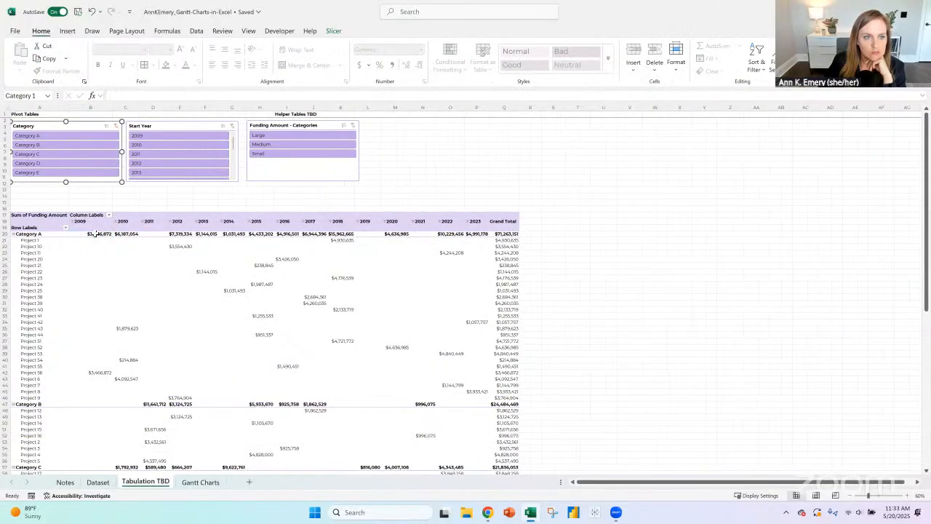
- Set up a Greater Than highlight rule with threshold 0 on the PivotTable's 2009 to 2023 funding values, leaving out the Grand Total column
{"action": "left_click_drag", "start_coordinate": [102, 235], "coordinate": [480, 455]}
{"action": "scroll", "coordinate": [416, 331], "scroll_direction": "up", "scroll_amount": 13}
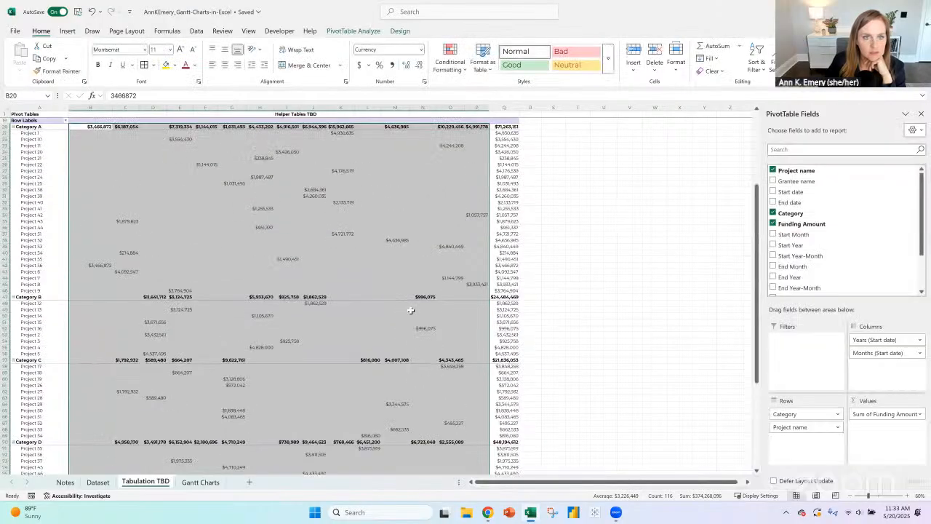
{"action": "left_click", "coordinate": [450, 59]}
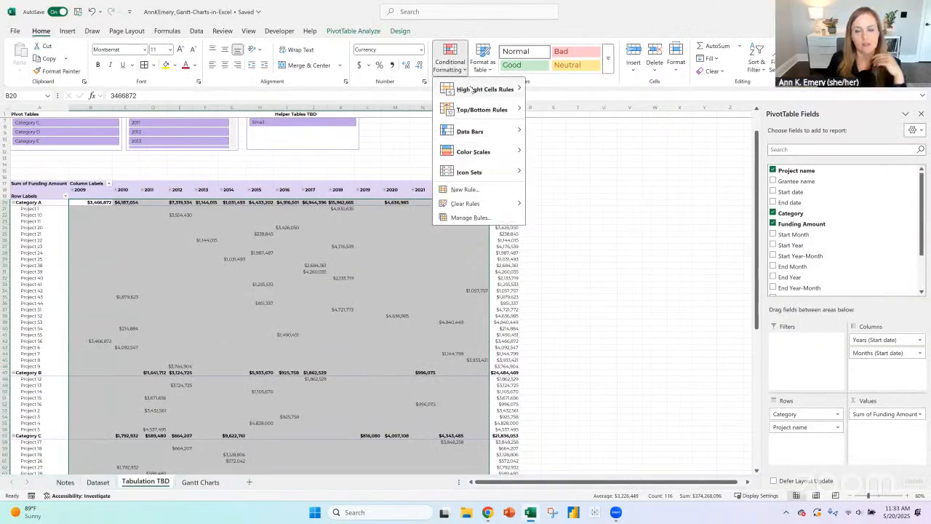
{"action": "mouse_move", "coordinate": [452, 88]}
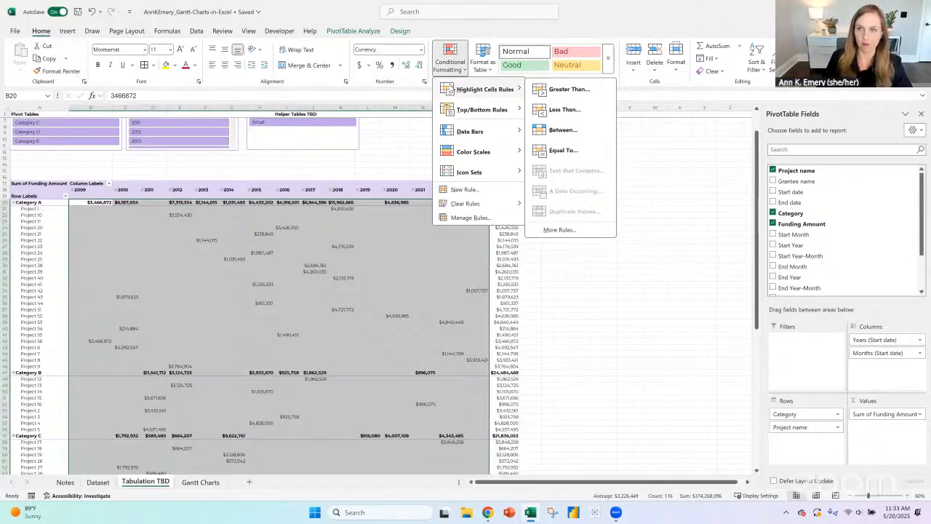
{"action": "mouse_move", "coordinate": [461, 110]}
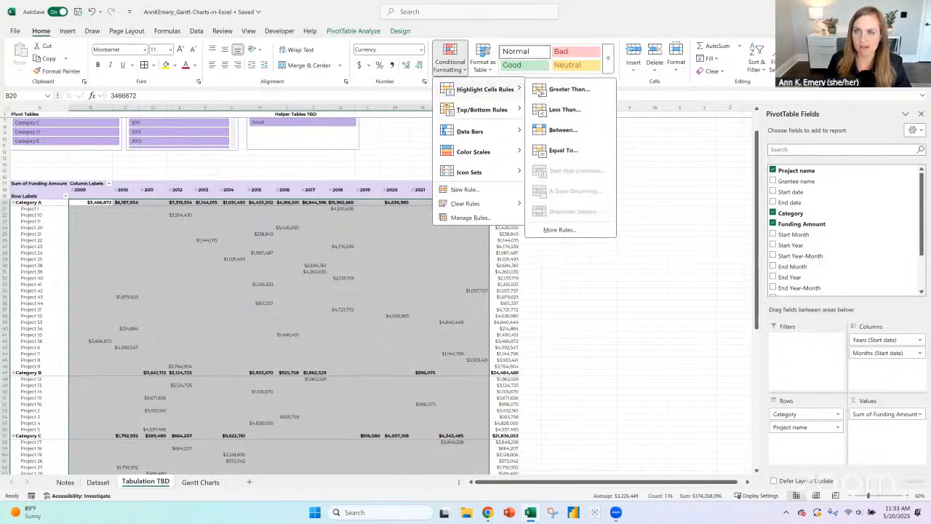
{"action": "left_click", "coordinate": [542, 90]}
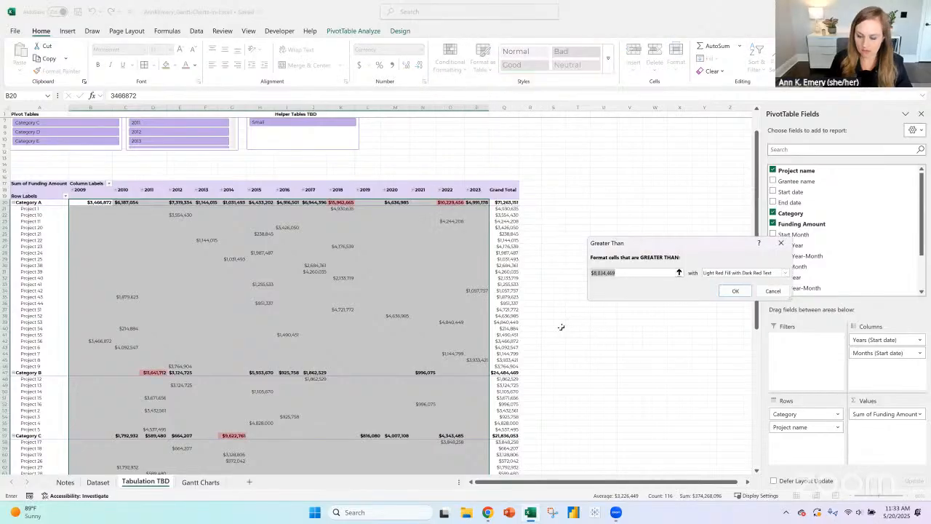
{"action": "type", "text": "0"}
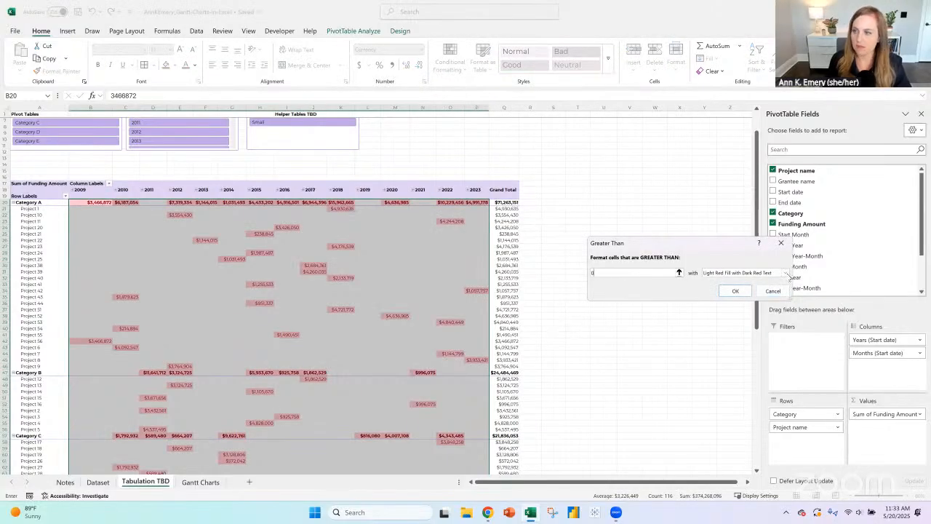
- Give the Greater Than rule a custom format with a dark purple background fill, apply it, and deselect the PivotTable values
{"action": "left_click", "coordinate": [784, 273]}
{"action": "left_click", "coordinate": [727, 323]}
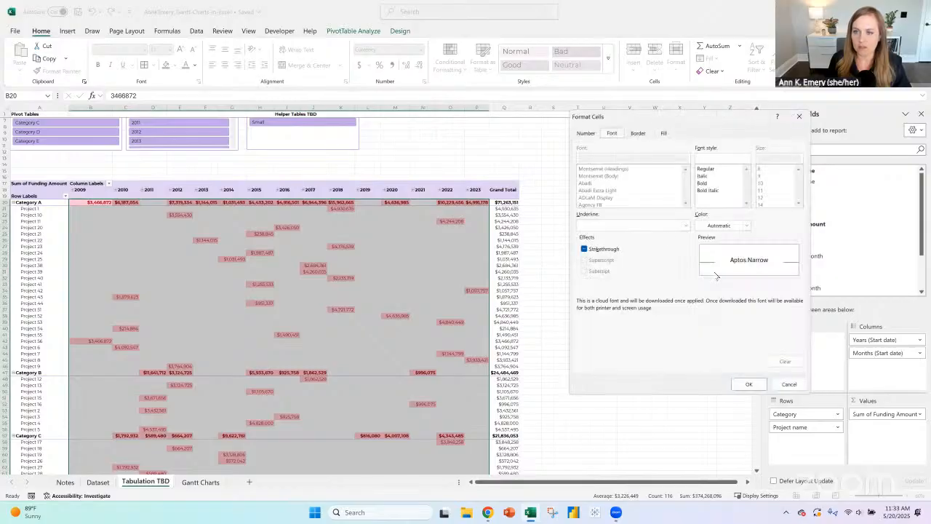
{"action": "left_click", "coordinate": [664, 132]}
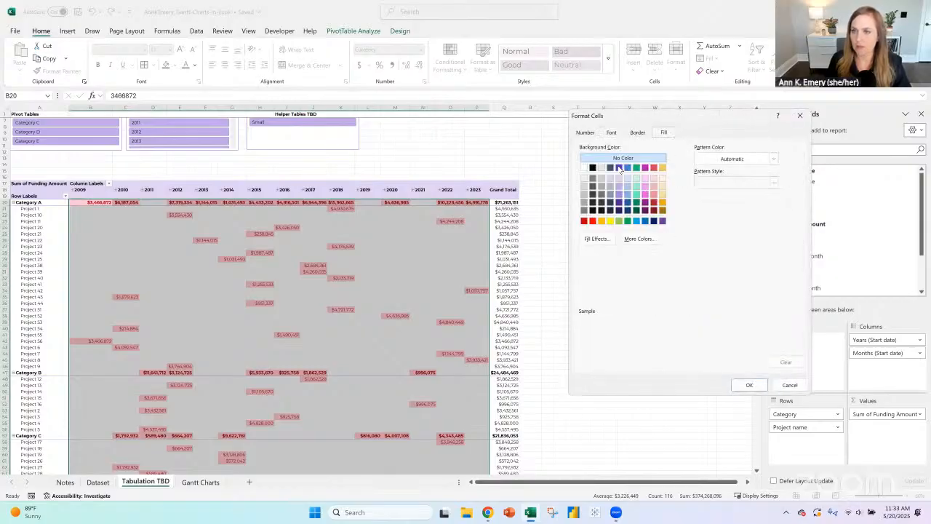
{"action": "left_click", "coordinate": [619, 168]}
{"action": "left_click", "coordinate": [618, 134]}
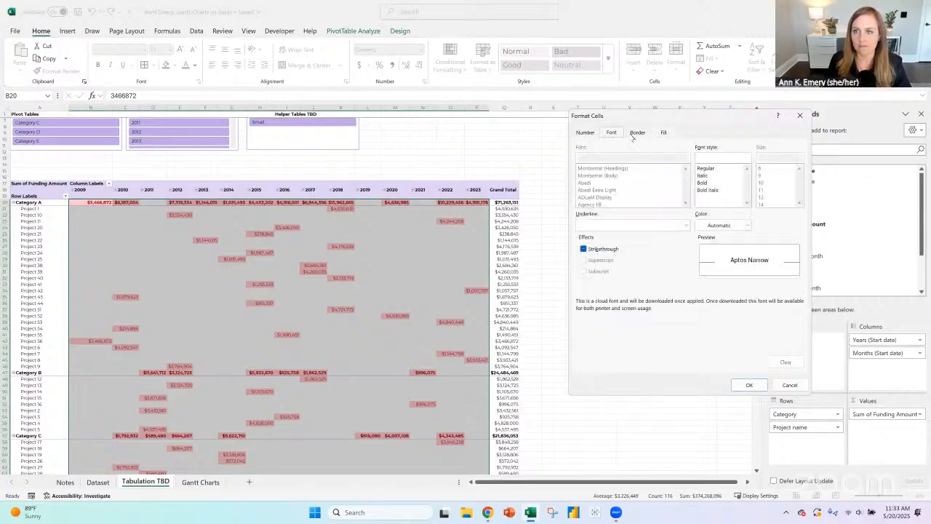
{"action": "left_click", "coordinate": [748, 384]}
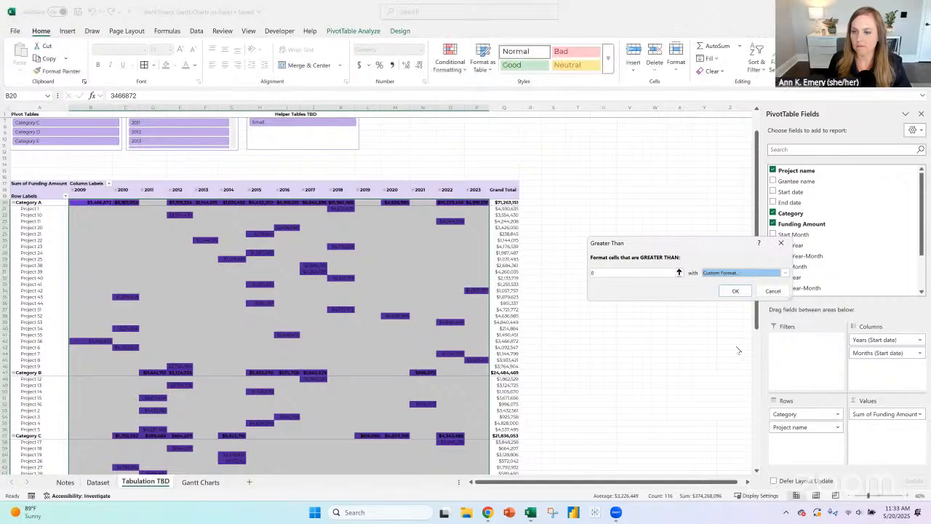
{"action": "left_click", "coordinate": [734, 291]}
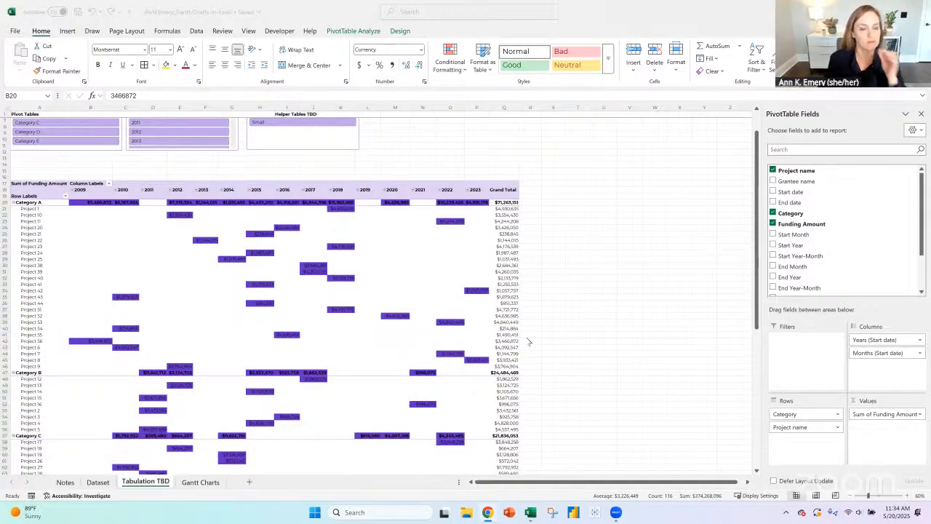
{"action": "left_click", "coordinate": [908, 497]}
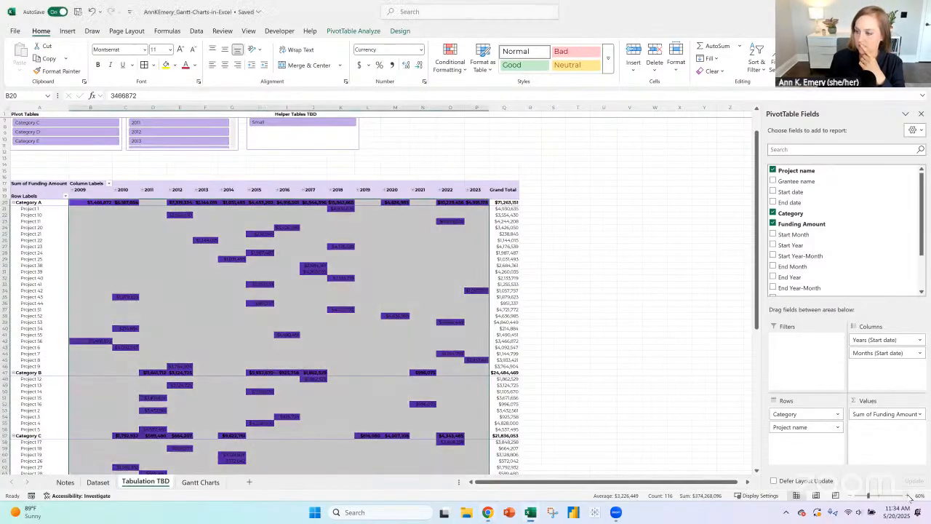
{"action": "left_click", "coordinate": [907, 496]}
{"action": "left_click", "coordinate": [908, 496]}
{"action": "scroll", "coordinate": [524, 327], "scroll_direction": "up", "scroll_amount": 6}
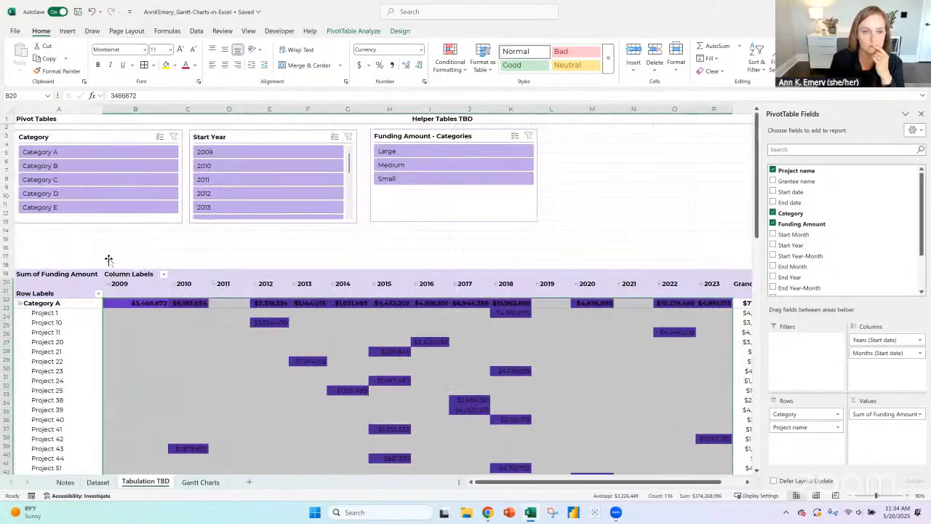
{"action": "left_click", "coordinate": [109, 258]}
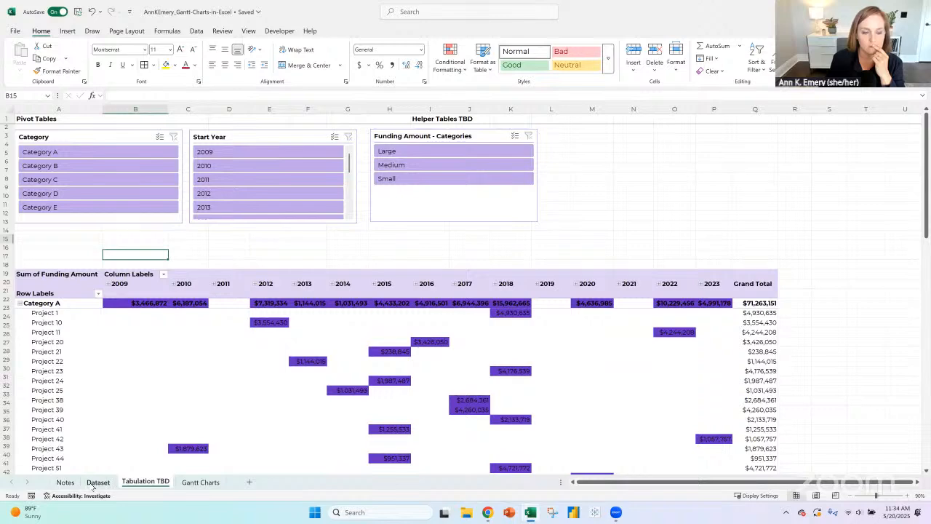
- On the Notes sheet, enter a row of question marks in cell E16 beneath "Feeds into the graphic" in the Tabulation box
{"action": "left_click", "coordinate": [64, 481]}
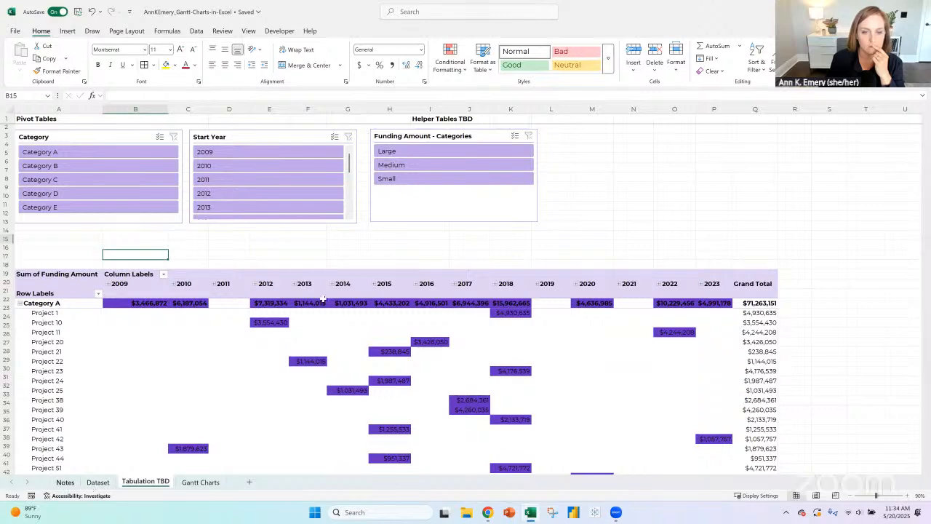
{"action": "left_click", "coordinate": [385, 401]}
{"action": "left_click", "coordinate": [385, 399]}
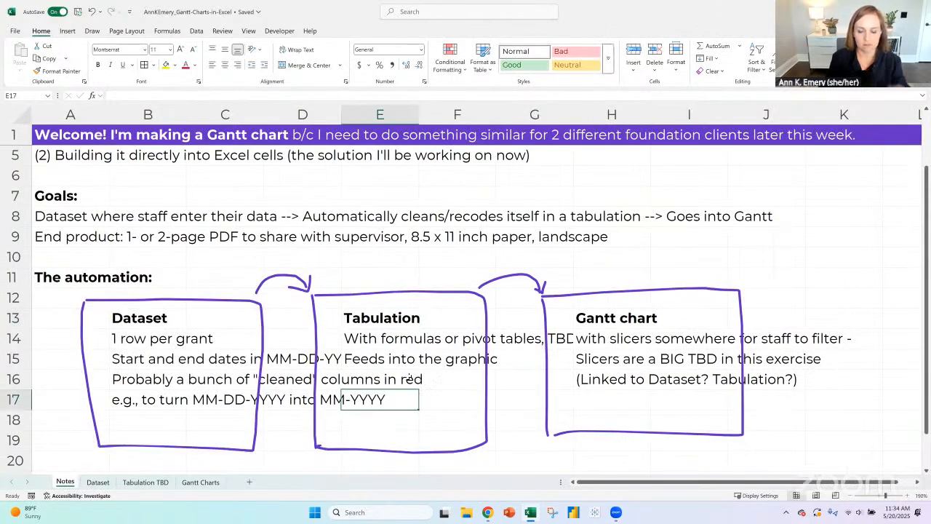
{"action": "left_click", "coordinate": [400, 375]}
{"action": "type", "text": "?????????????????????????????"}
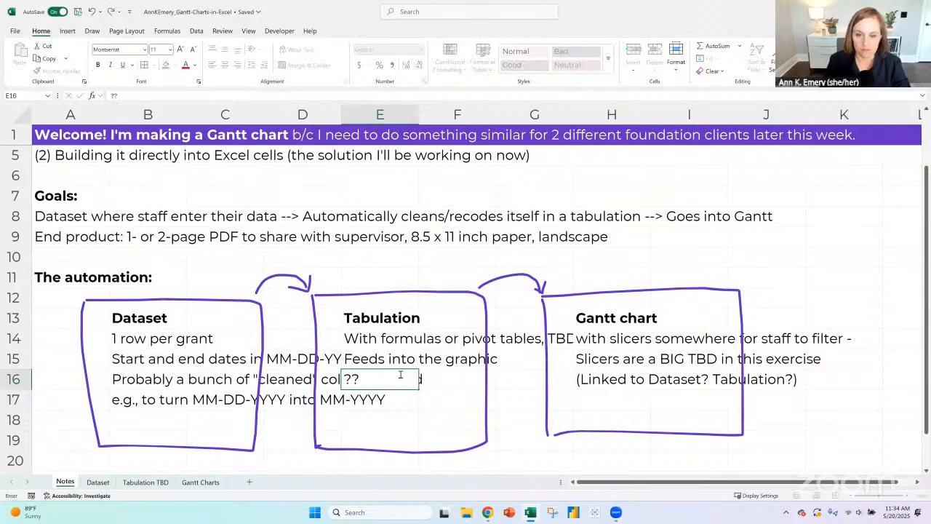
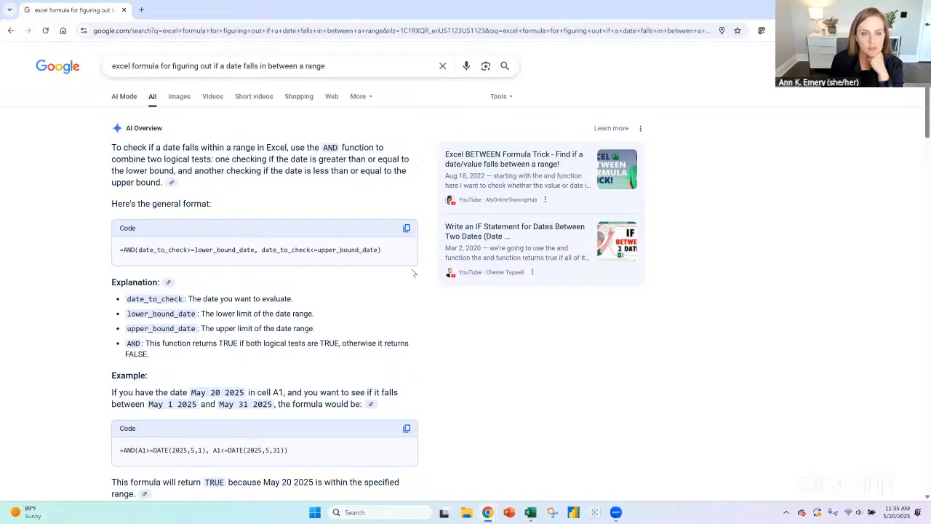
- Examine the general AND formula and the worked example for checking whether a date falls between a lower and an upper bound date
{"action": "left_click_drag", "start_coordinate": [393, 251], "coordinate": [92, 255]}
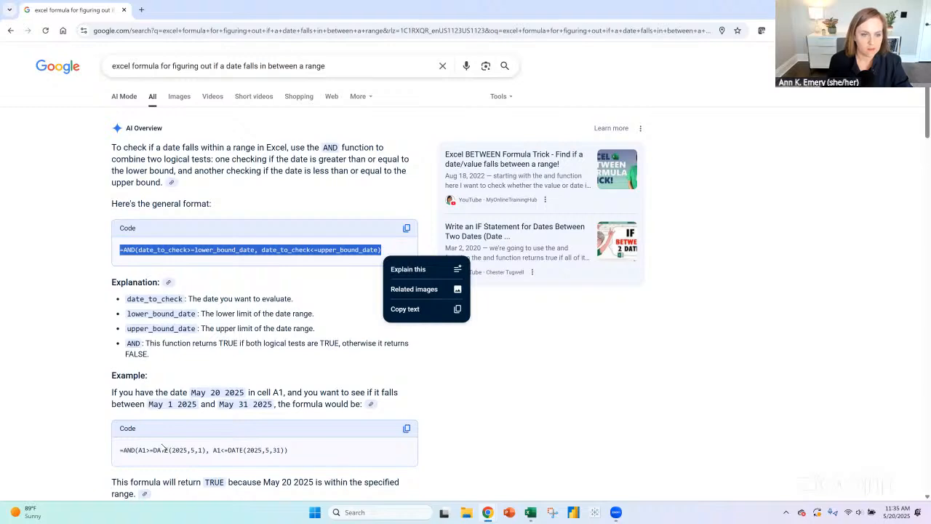
{"action": "left_click", "coordinate": [511, 388]}
{"action": "scroll", "coordinate": [510, 384], "scroll_direction": "down", "scroll_amount": 1}
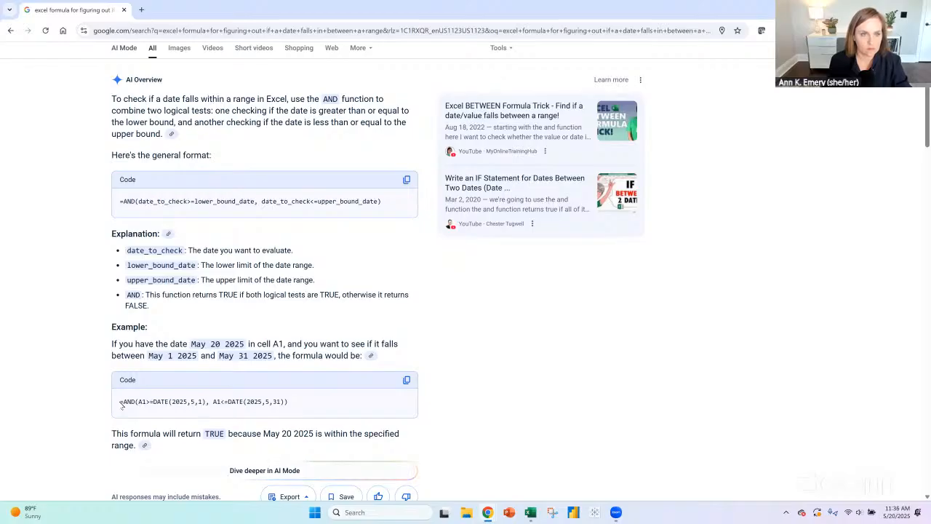
{"action": "left_click_drag", "start_coordinate": [381, 202], "coordinate": [134, 220]}
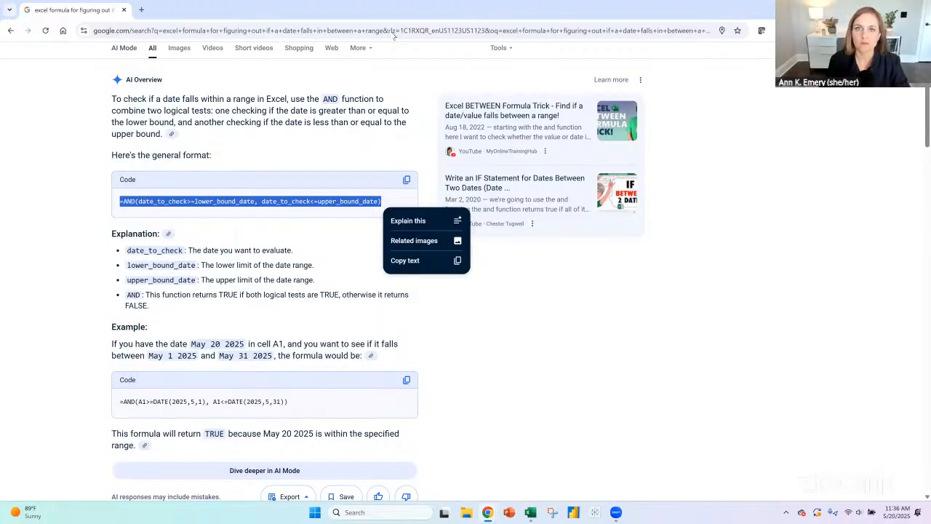
- Arrange the browser and Excel windows side by side so the AND formula example stays readable beside the workbook
{"action": "left_click_drag", "start_coordinate": [393, 10], "coordinate": [233, 22]}
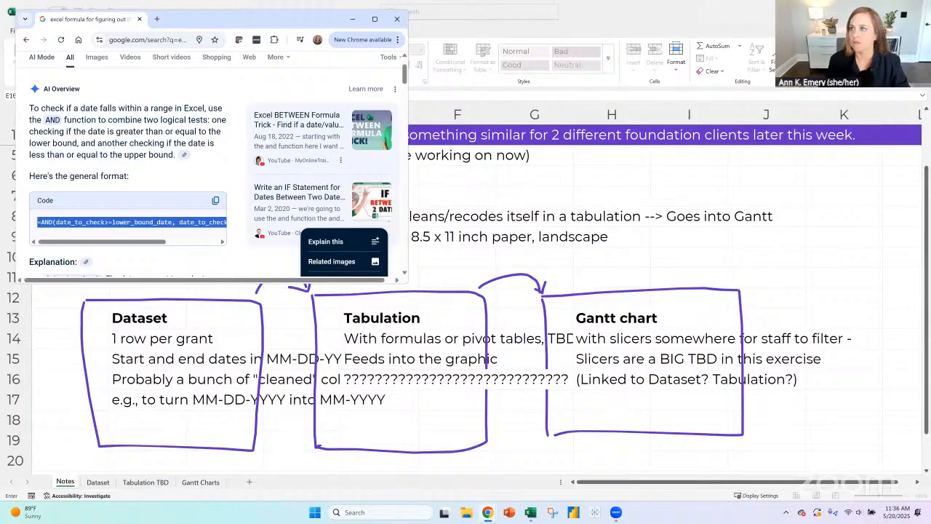
{"action": "left_click_drag", "start_coordinate": [494, 12], "coordinate": [567, 111]}
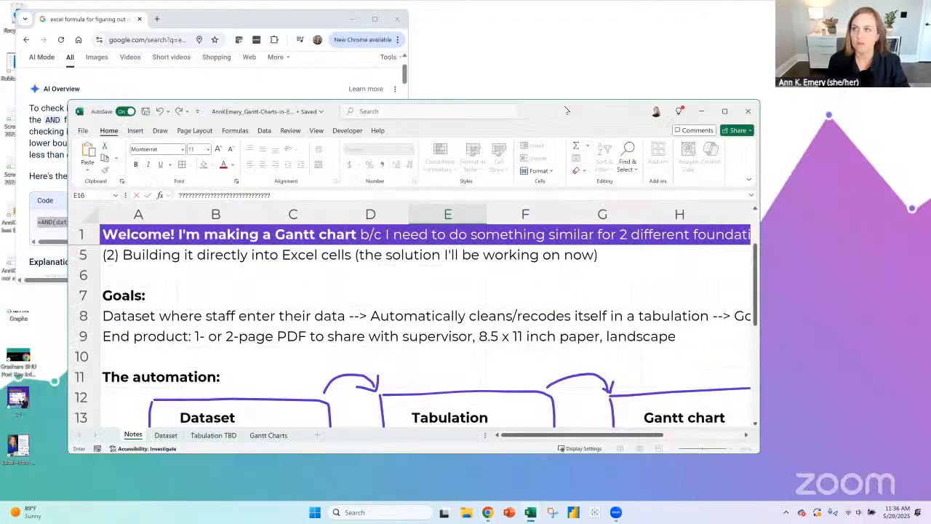
{"action": "left_click_drag", "start_coordinate": [500, 103], "coordinate": [671, 11]}
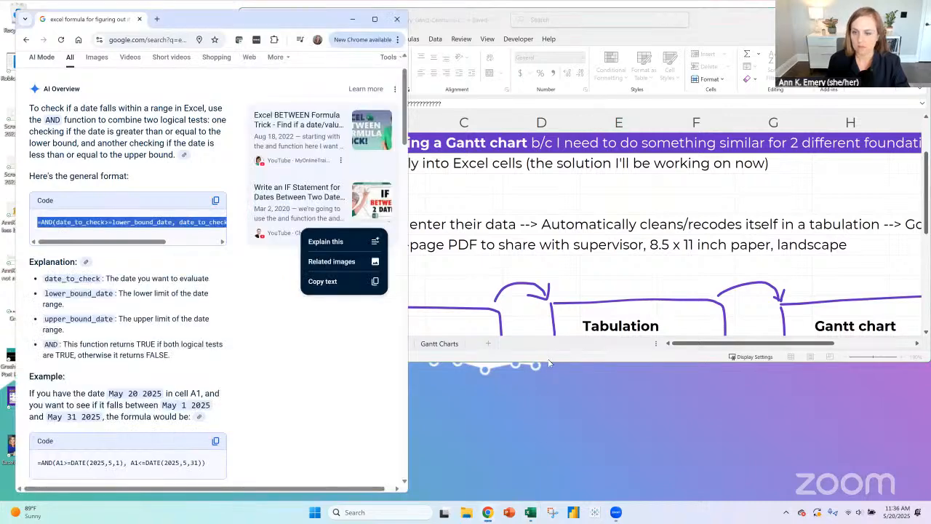
{"action": "left_click_drag", "start_coordinate": [548, 361], "coordinate": [548, 362]}
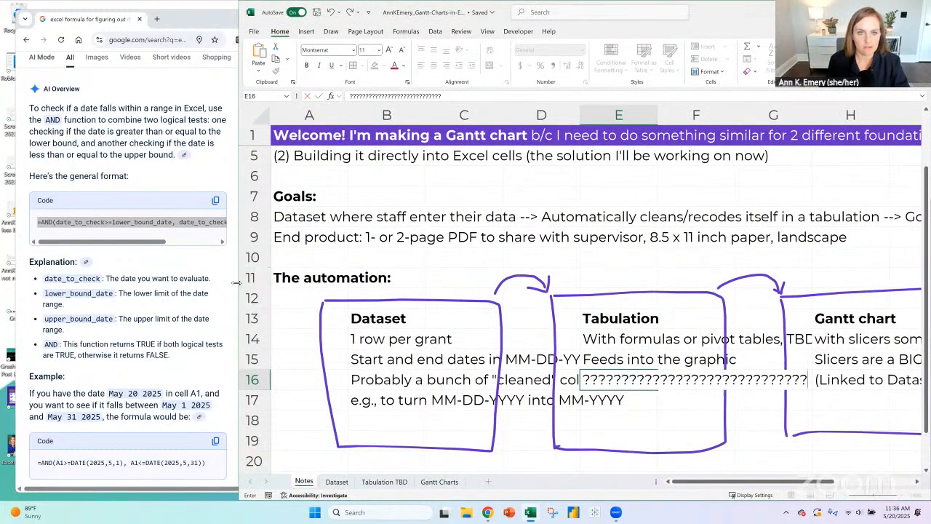
{"action": "left_click_drag", "start_coordinate": [237, 283], "coordinate": [280, 284]}
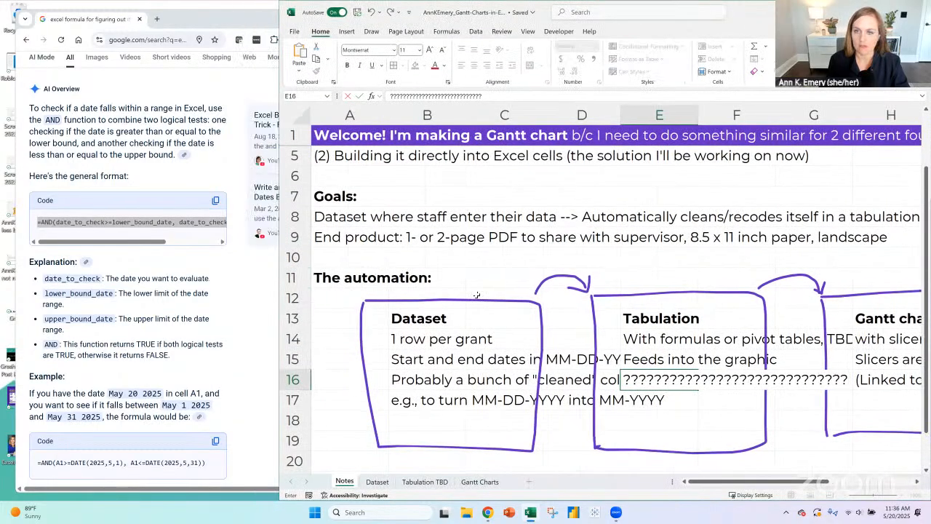
- On the Gantt Charts sheet, insert a widened column before the project names and enter the heading "Start Date" in A8
{"action": "left_click", "coordinate": [481, 482]}
{"action": "left_click", "coordinate": [470, 283]}
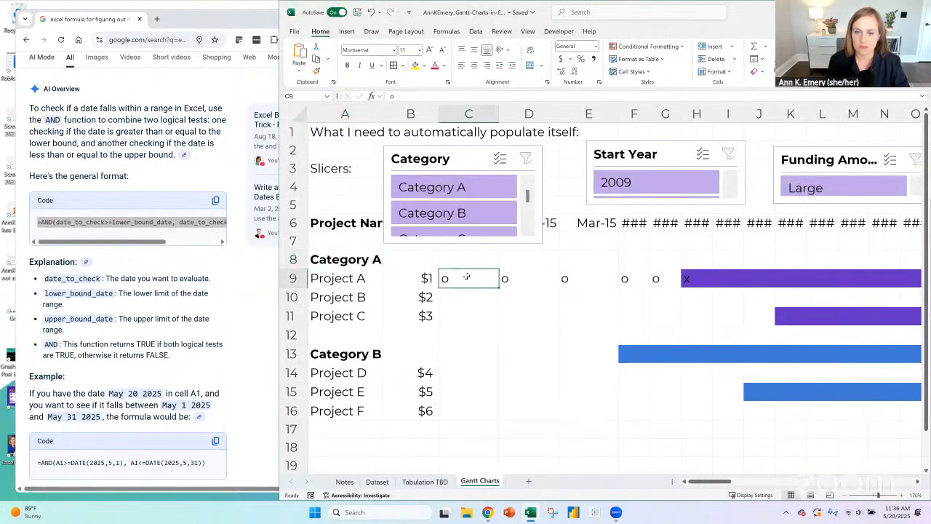
{"action": "left_click", "coordinate": [422, 280]}
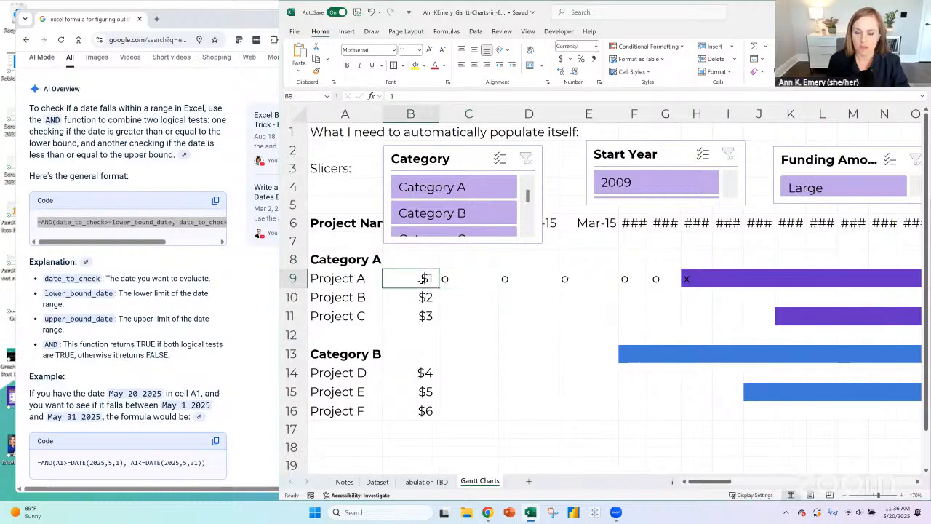
{"action": "left_click", "coordinate": [470, 280]}
{"action": "left_click", "coordinate": [415, 279]}
{"action": "left_click", "coordinate": [345, 114]}
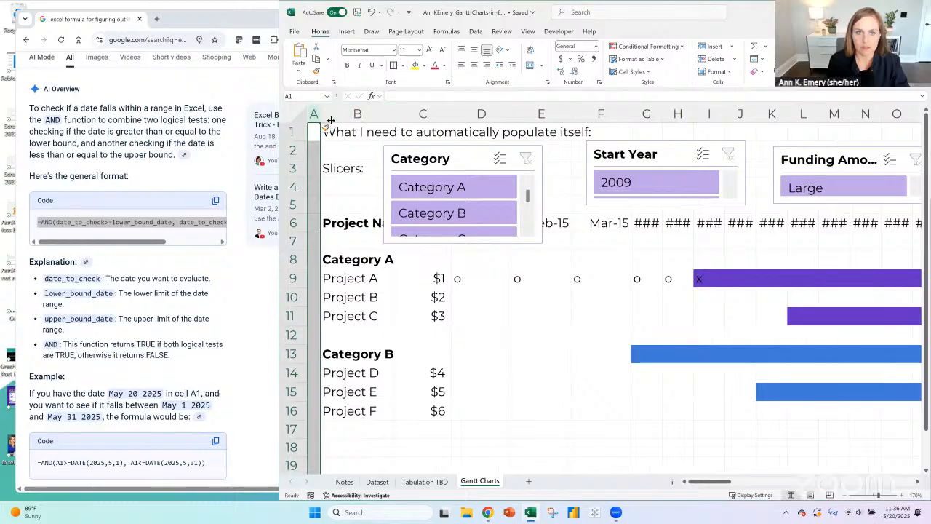
{"action": "left_click_drag", "start_coordinate": [320, 114], "coordinate": [376, 114]}
{"action": "left_click", "coordinate": [348, 260]}
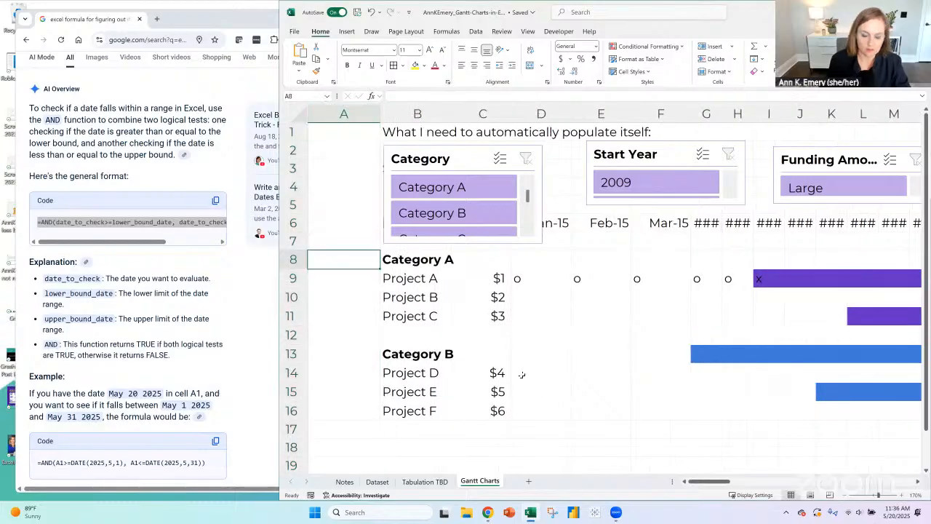
{"action": "type", "text": "Start Date"}
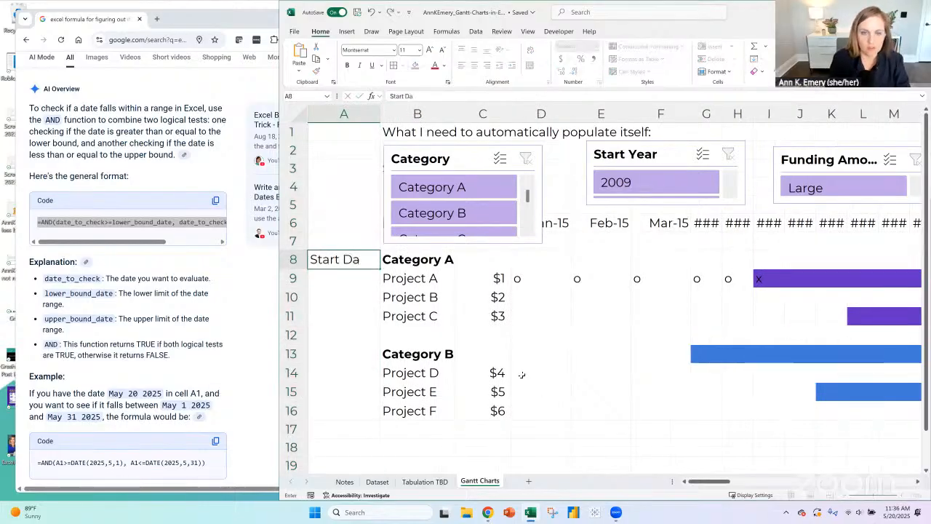
{"action": "key", "text": "Return"}
- In A9, enter =XLOOKUP(B9,Dataset[Project name],Dataset[Start date]) to look up the first project's start date
{"action": "type", "text": "="}
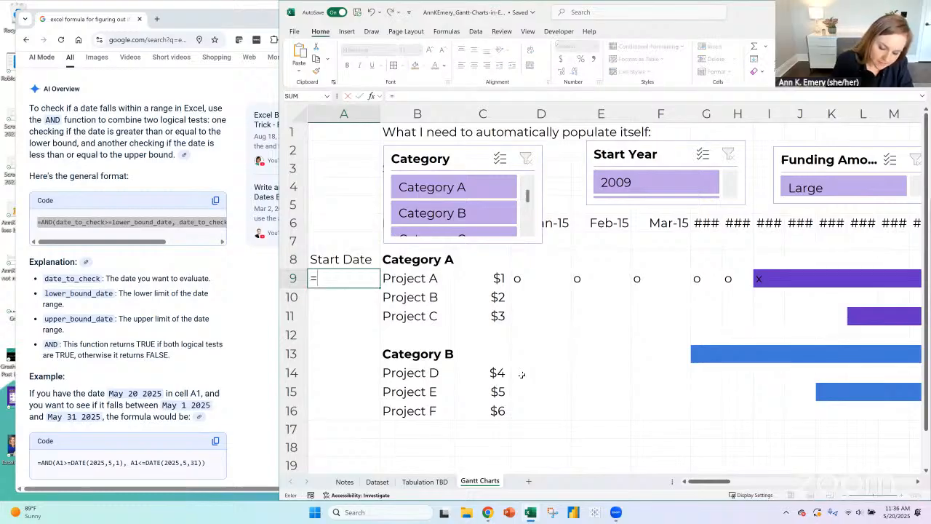
{"action": "type", "text": "xlookup("}
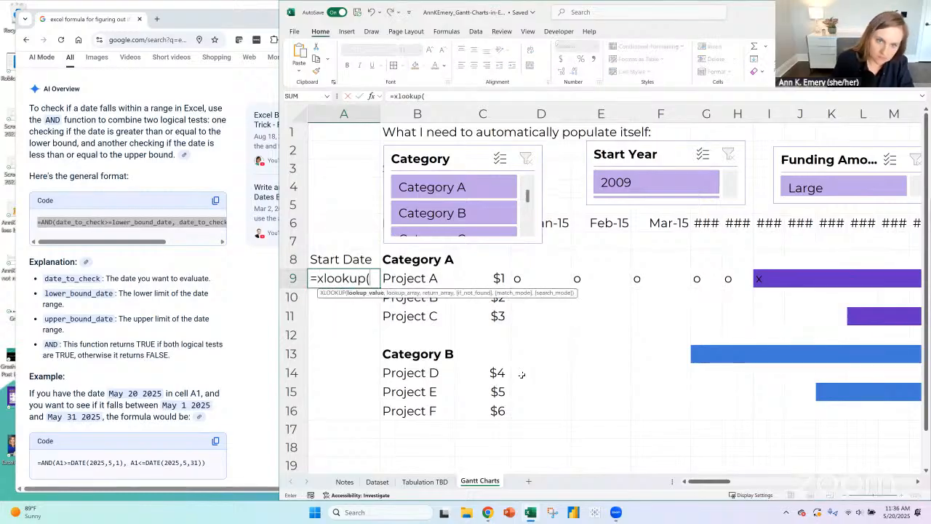
{"action": "type", "text": "B9,"}
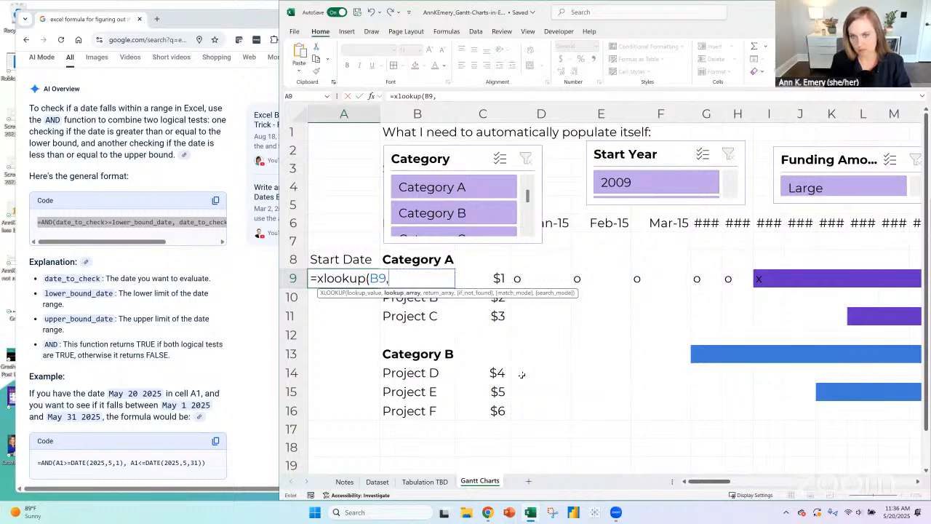
{"action": "left_click", "coordinate": [378, 482]}
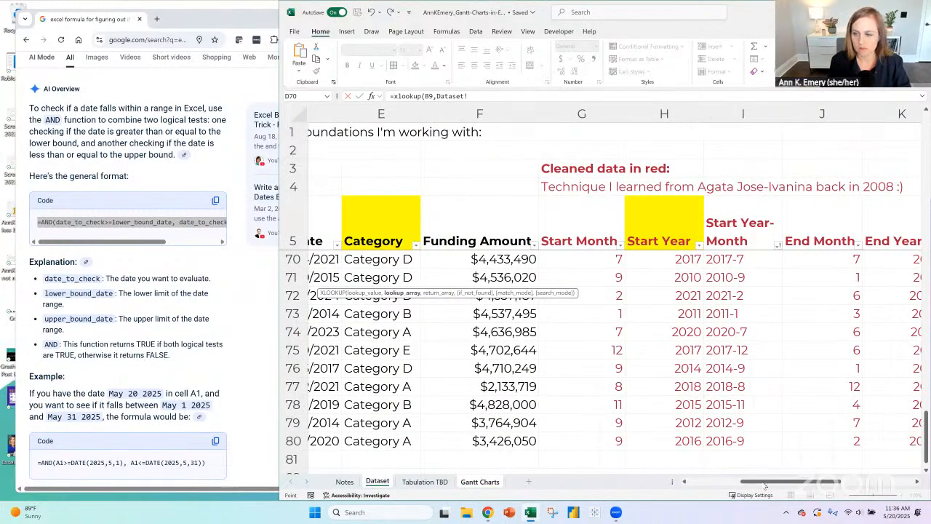
{"action": "left_click_drag", "start_coordinate": [764, 485], "coordinate": [578, 486]}
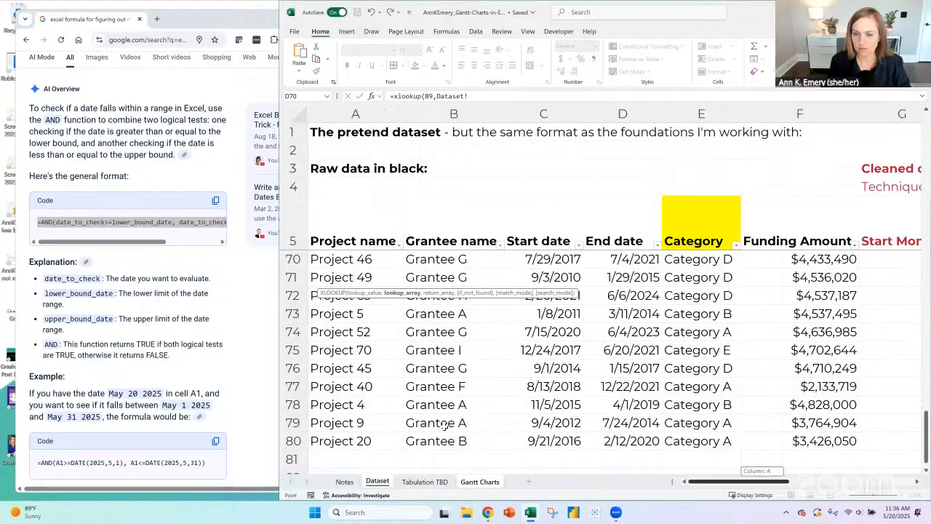
{"action": "left_click", "coordinate": [377, 439]}
{"action": "key", "text": "ctrl+shift+Up"}
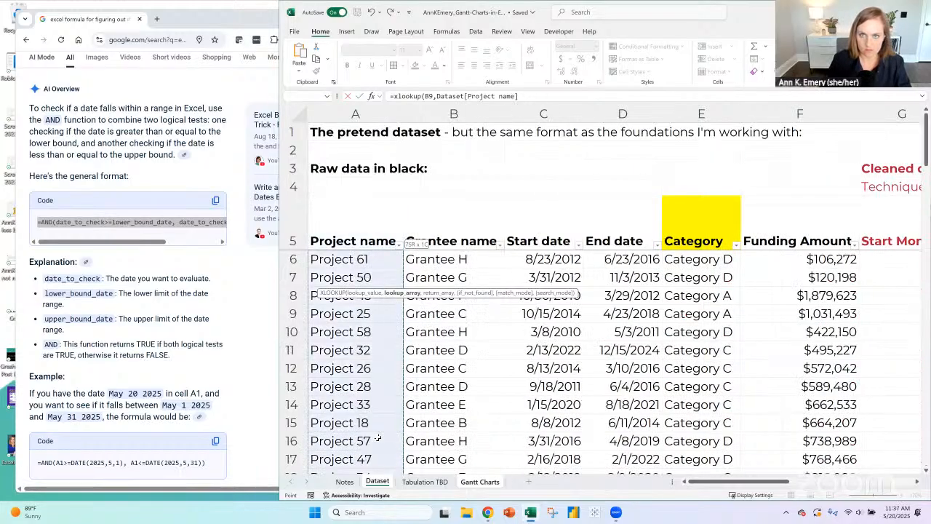
{"action": "type", "text": ","}
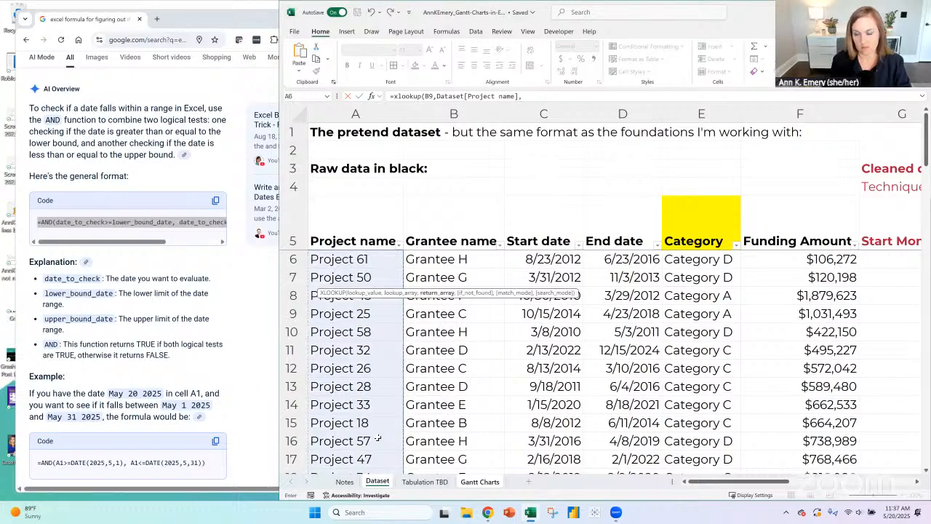
{"action": "left_click", "coordinate": [559, 259]}
{"action": "key", "text": "ctrl+shift+Down"}
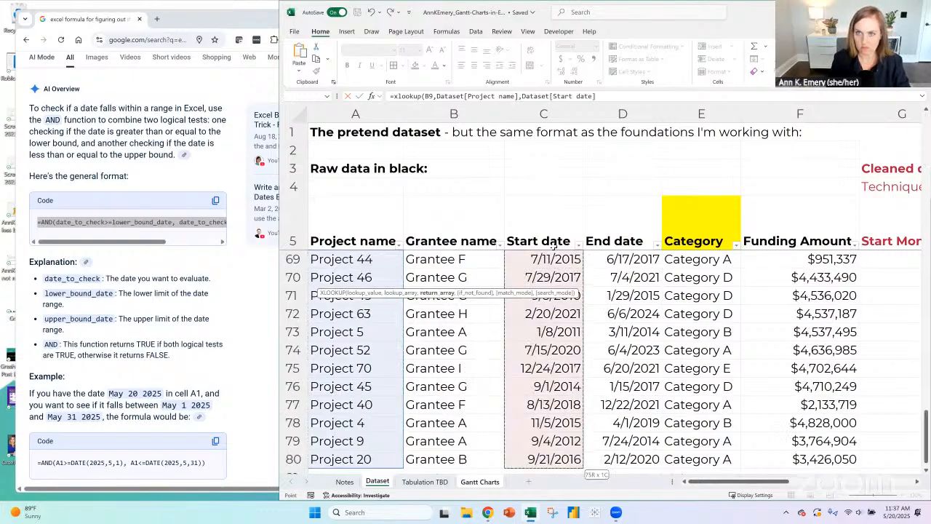
{"action": "type", "text": ")"}
{"action": "key", "text": "Return"}
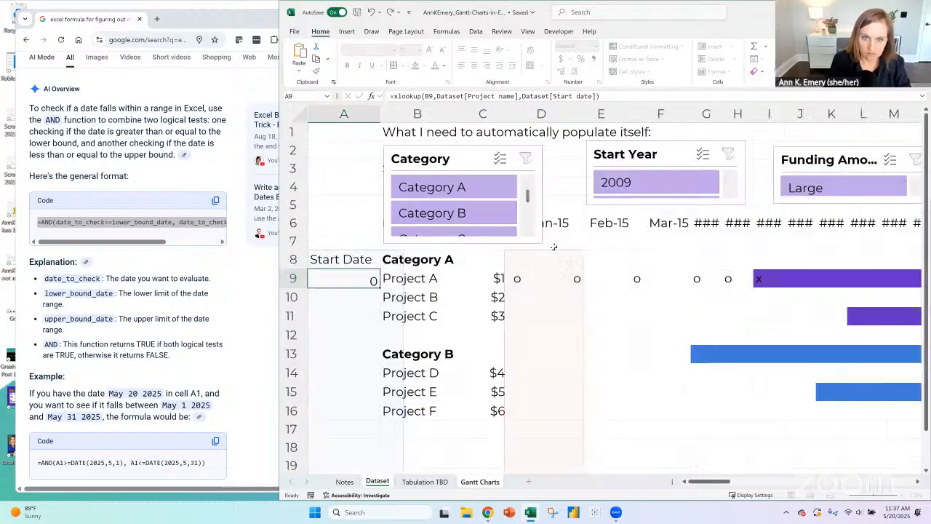
- Check the XLOOKUP formula in A9 and compare its lookup value in B9 with the project names on the Dataset sheet
{"action": "left_click", "coordinate": [329, 276]}
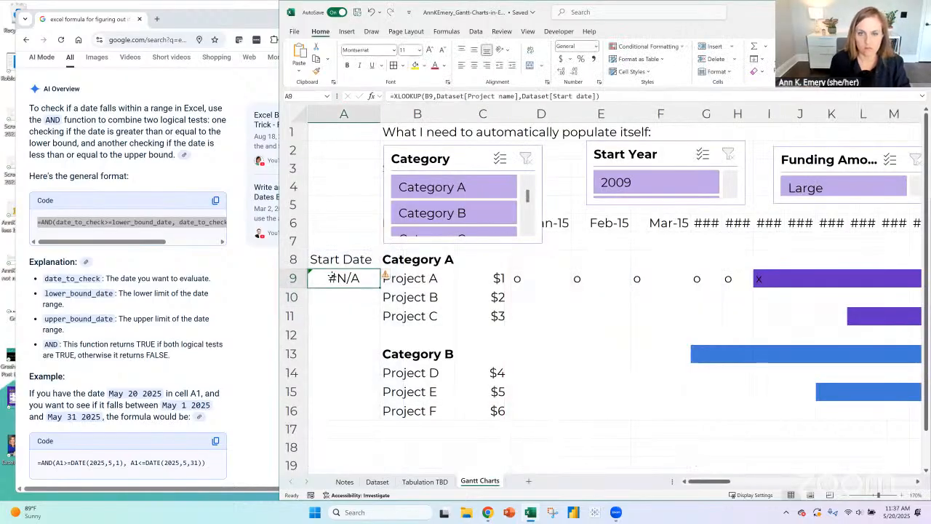
{"action": "left_click", "coordinate": [422, 278]}
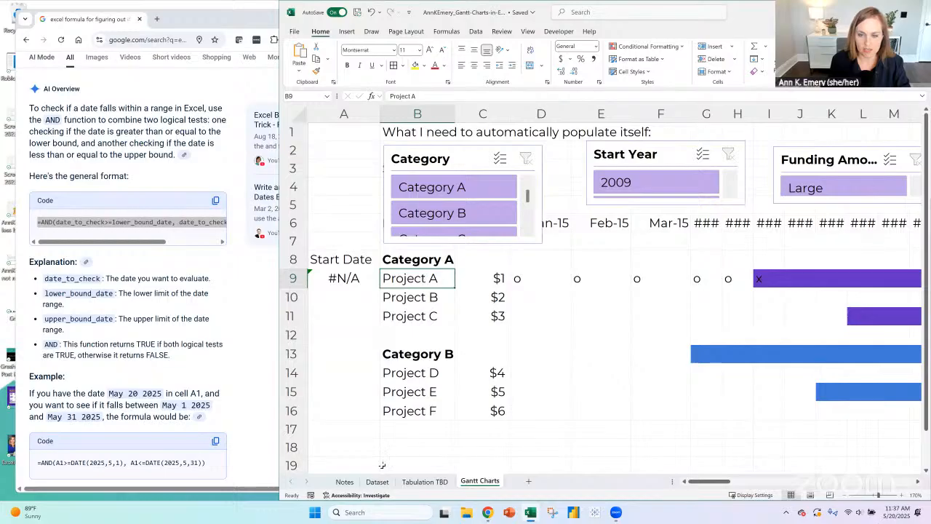
{"action": "left_click", "coordinate": [343, 284]}
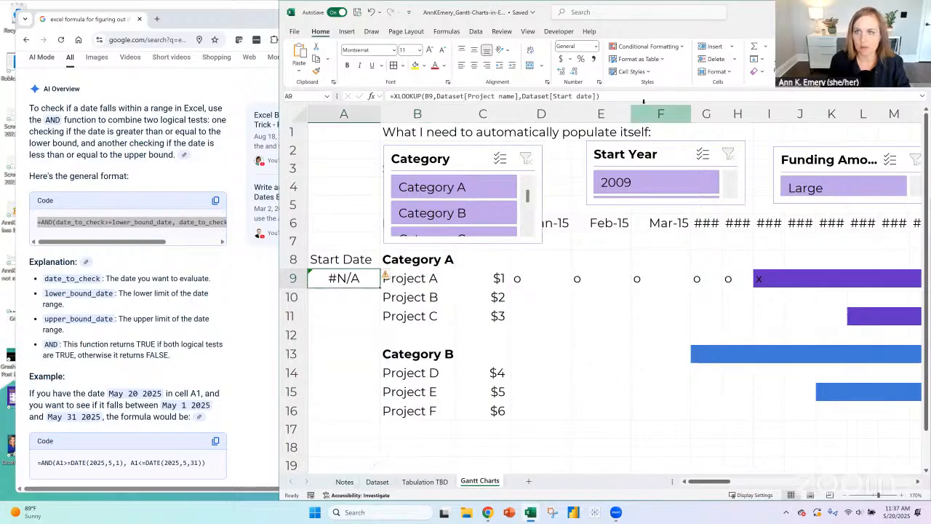
{"action": "key", "text": "F2"}
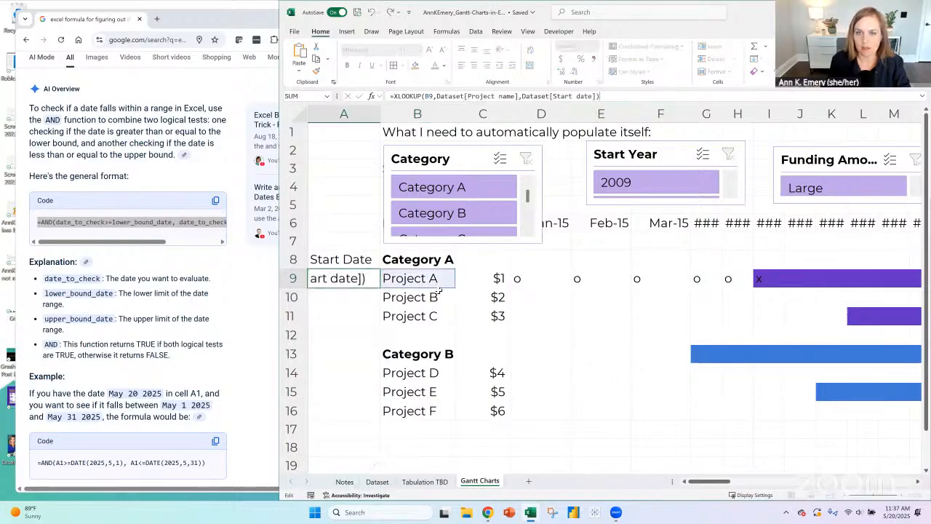
{"action": "left_click", "coordinate": [380, 483]}
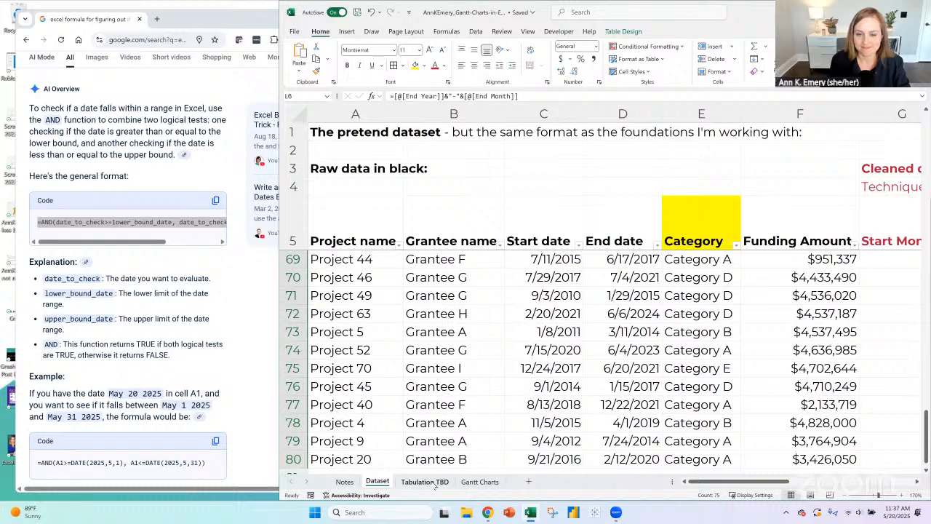
{"action": "key", "text": "ctrl+Page_Down"}
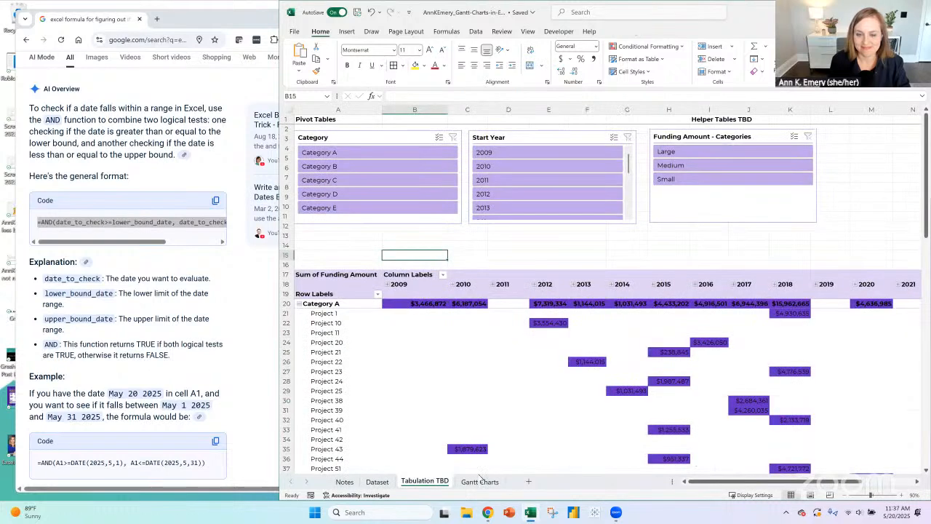
{"action": "key", "text": "ctrl+Page_Down"}
- Rename the three Category A projects in B9:B11 of the Gantt Charts sheet as Project 1, Project 2 and Project 3
{"action": "left_click", "coordinate": [432, 278]}
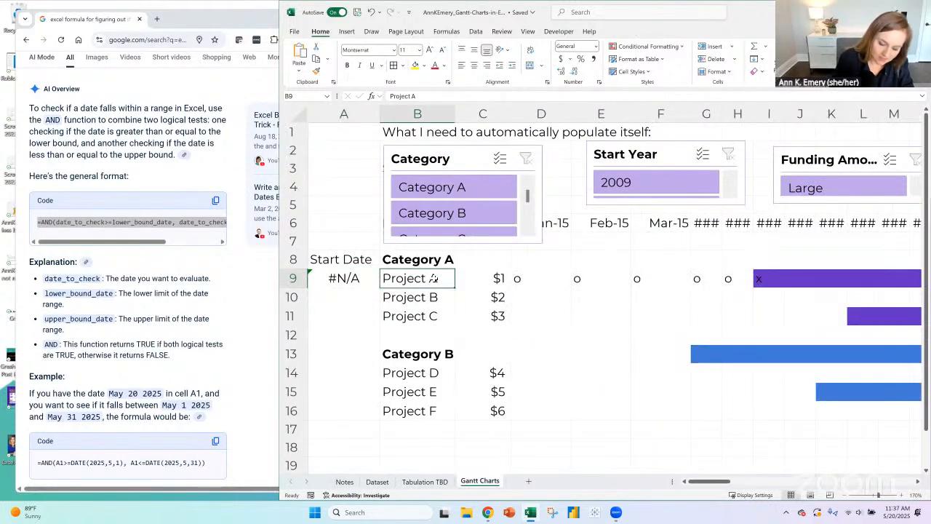
{"action": "type", "text": "Project 1"}
{"action": "key", "text": "Return"}
{"action": "type", "text": "Project 2"}
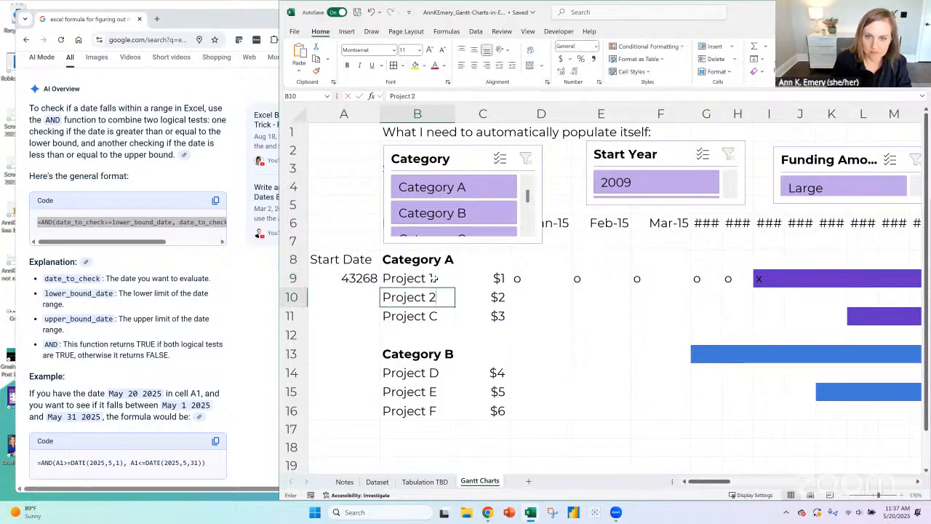
{"action": "key", "text": "Return"}
{"action": "type", "text": "Proj"}
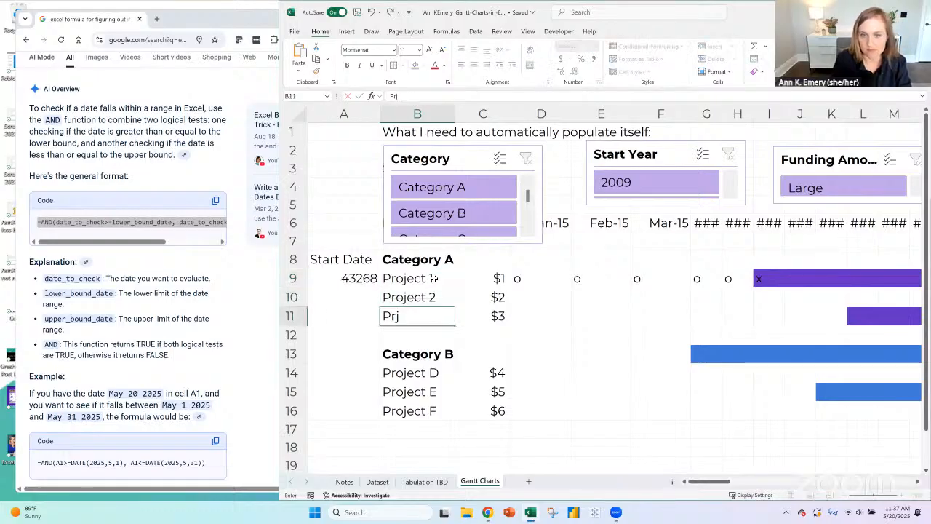
{"action": "type", "text": "ect 2"}
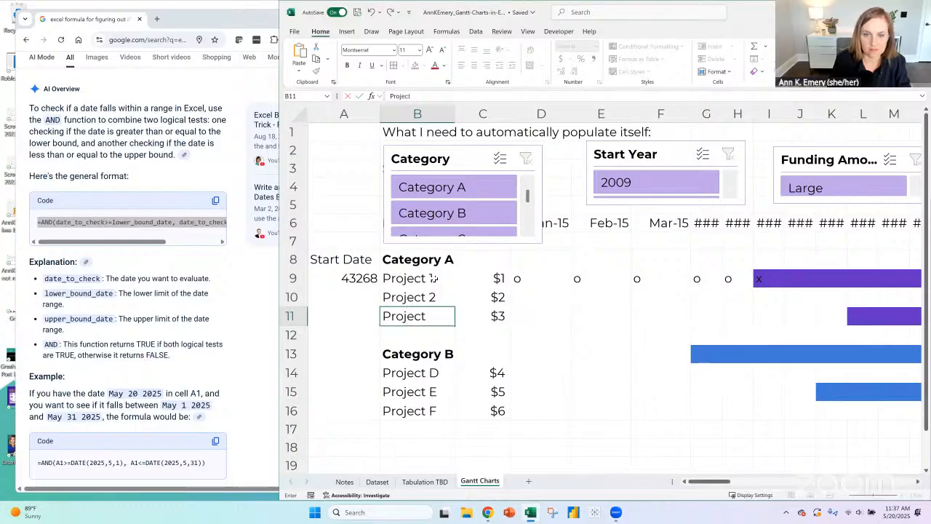
{"action": "key", "text": "Return"}
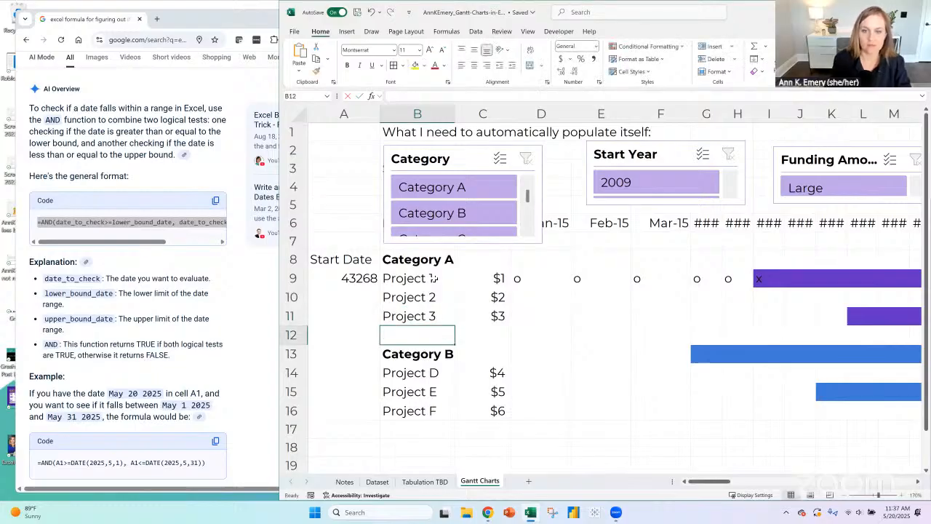
- Format the start date in A9 as a Short Date and italicize the Start Date cells A8:A16
{"action": "left_click", "coordinate": [368, 280]}
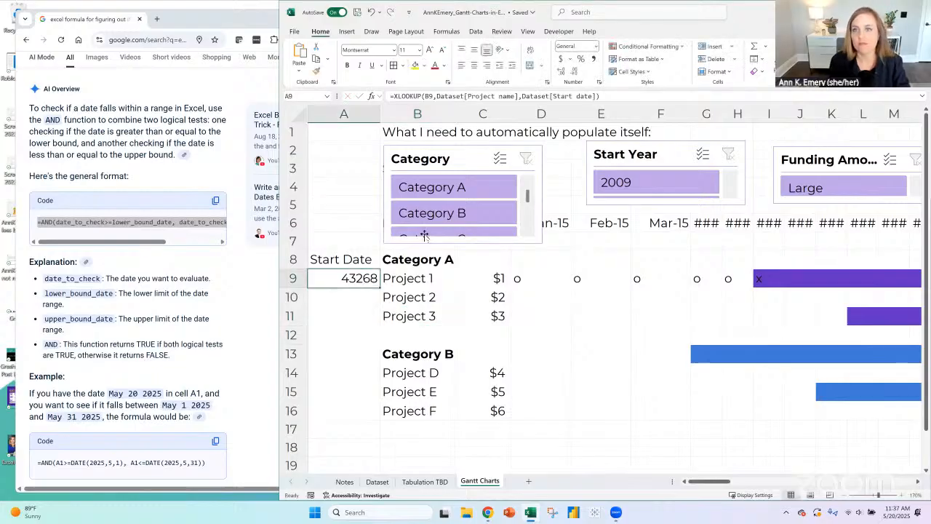
{"action": "left_click", "coordinate": [597, 46]}
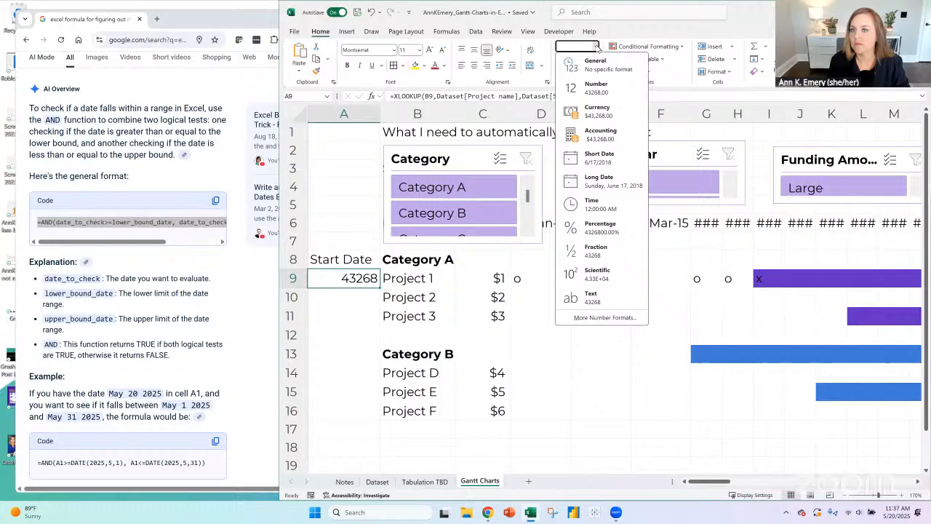
{"action": "left_click", "coordinate": [600, 157]}
{"action": "left_click_drag", "start_coordinate": [357, 259], "coordinate": [363, 411]}
{"action": "key", "text": "ctrl+i"}
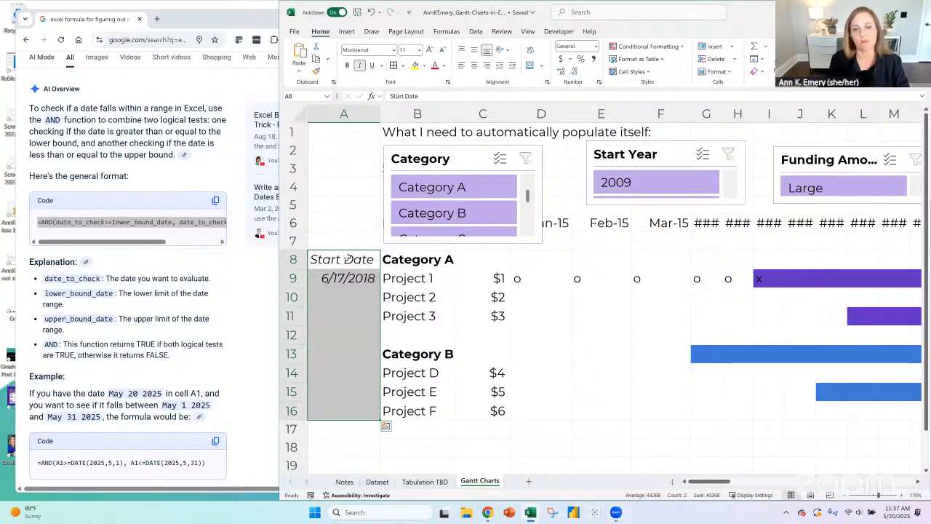
- Fill the start date lookup from A9 down to A11 and copy it into A14:A16 for the Category B projects
{"action": "left_click", "coordinate": [374, 284]}
{"action": "left_click_drag", "start_coordinate": [379, 288], "coordinate": [374, 317]}
{"action": "left_click", "coordinate": [366, 373]}
{"action": "key", "text": "ctrl+v"}
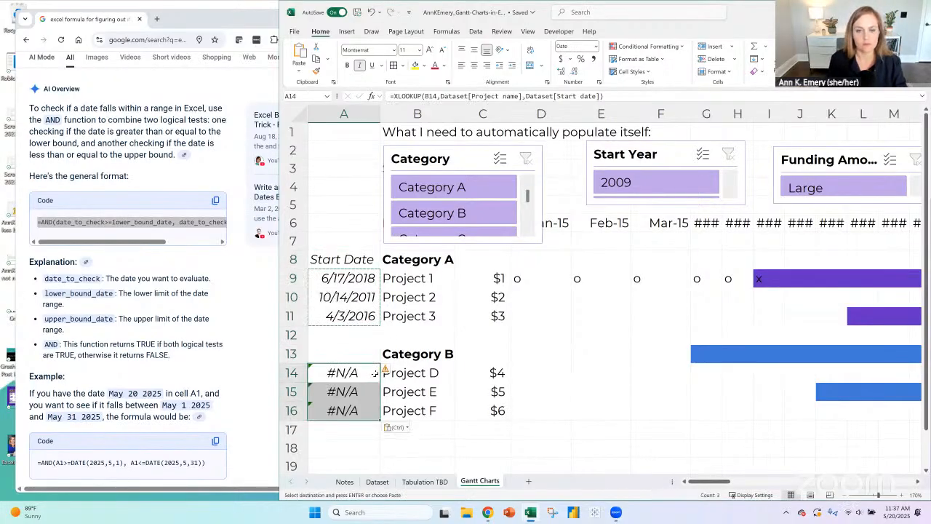
- Rename the three Category B projects in B14:B16 as Project 4, Project 5 and Project 6
{"action": "left_click", "coordinate": [428, 371]}
{"action": "double_click", "coordinate": [442, 371]}
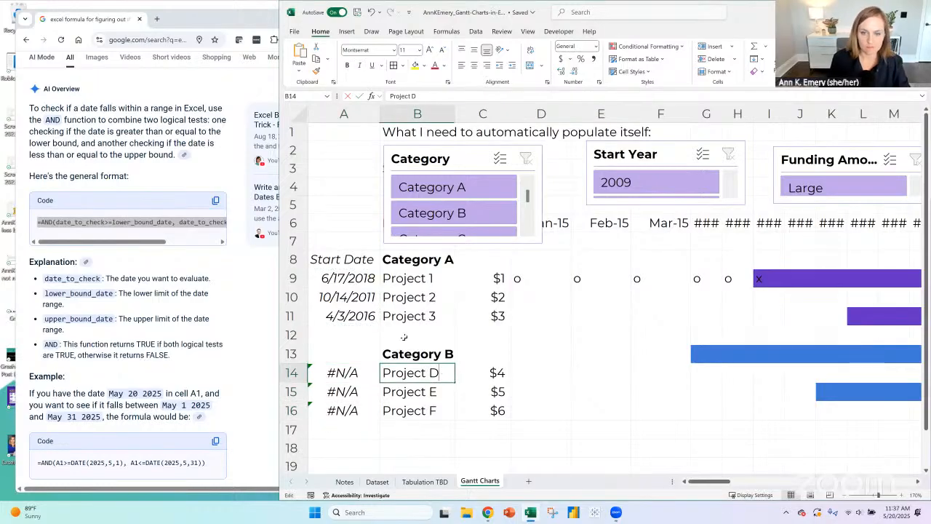
{"action": "key", "text": "BackSpace"}
{"action": "type", "text": "4"}
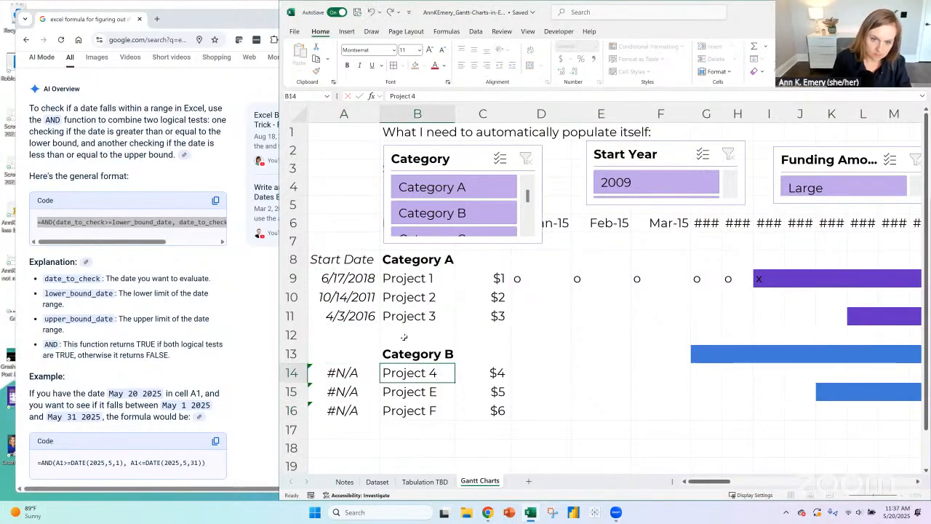
{"action": "key", "text": "Return"}
{"action": "key", "text": "F2"}
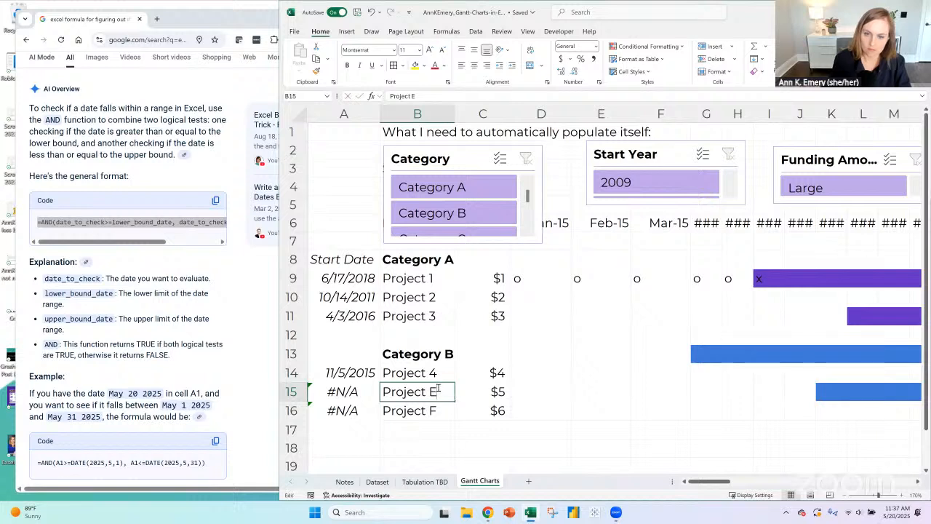
{"action": "key", "text": "BackSpace"}
{"action": "type", "text": "5"}
{"action": "key", "text": "Return"}
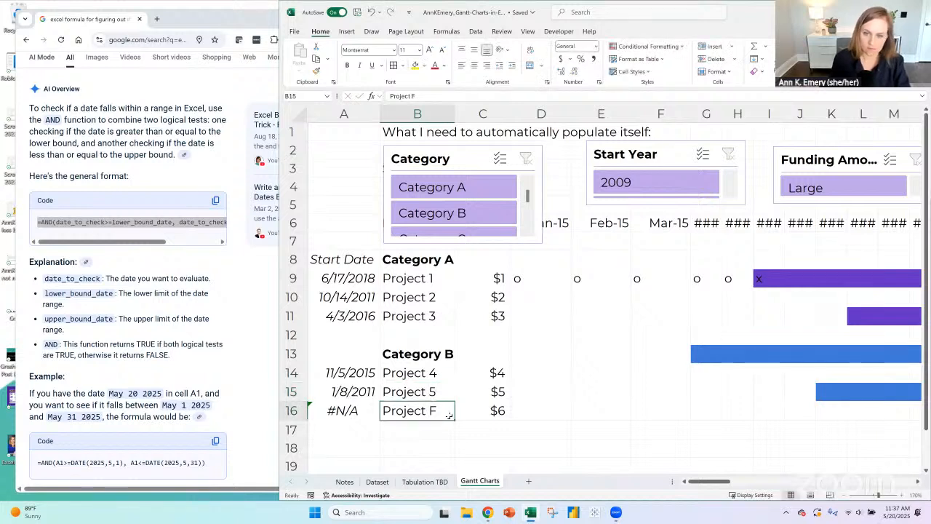
{"action": "key", "text": "F2"}
{"action": "key", "text": "BackSpace"}
{"action": "type", "text": "6"}
{"action": "key", "text": "Return"}
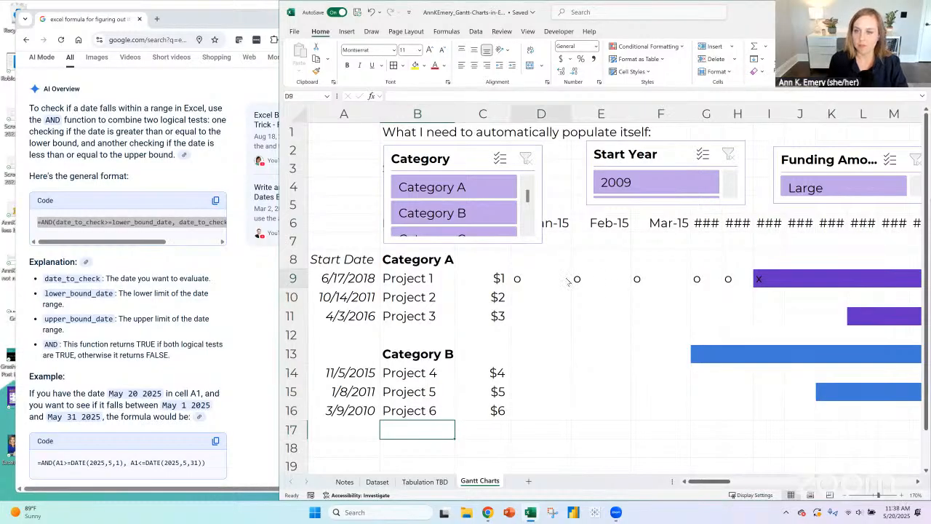
- Move the Category slicer clear of the Jan-15 heading in row 6 and check the date stored in D6
{"action": "left_click_drag", "start_coordinate": [442, 150], "coordinate": [380, 128]}
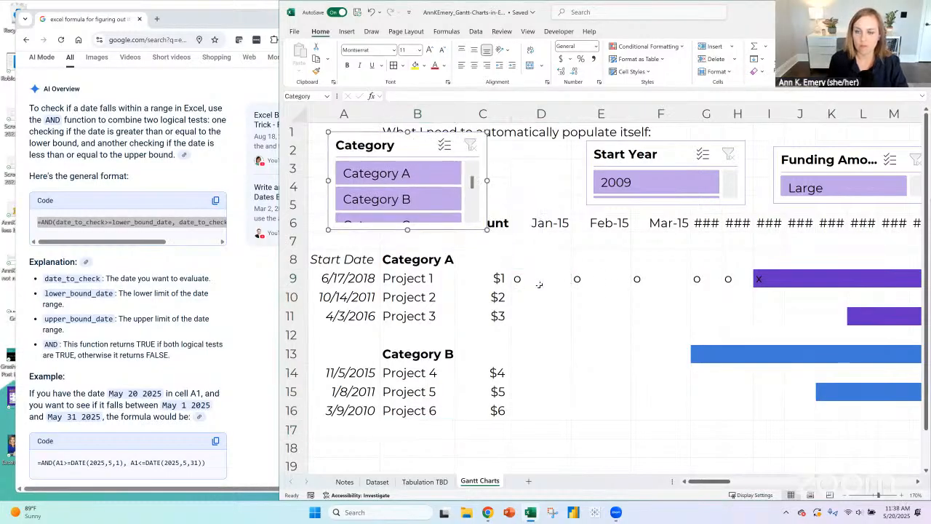
{"action": "left_click", "coordinate": [536, 278]}
{"action": "left_click", "coordinate": [413, 280]}
{"action": "left_click", "coordinate": [518, 278]}
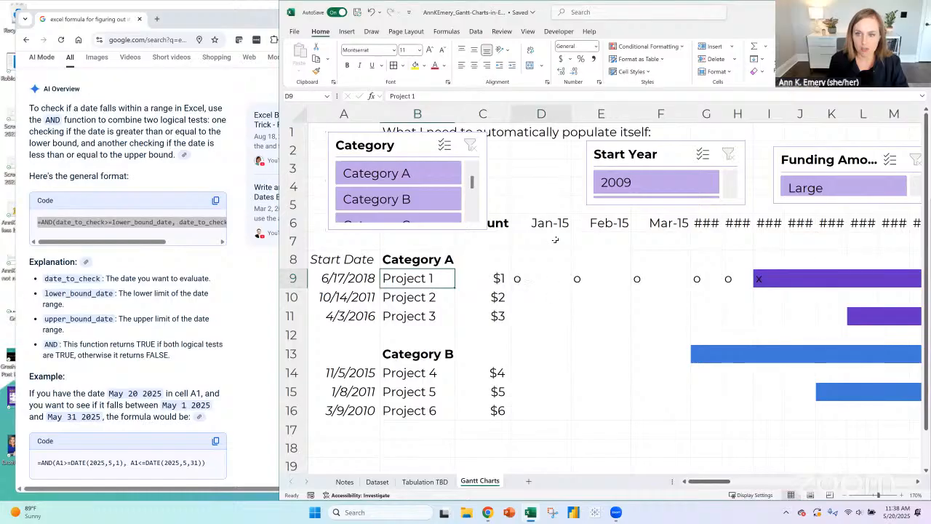
{"action": "left_click", "coordinate": [551, 224]}
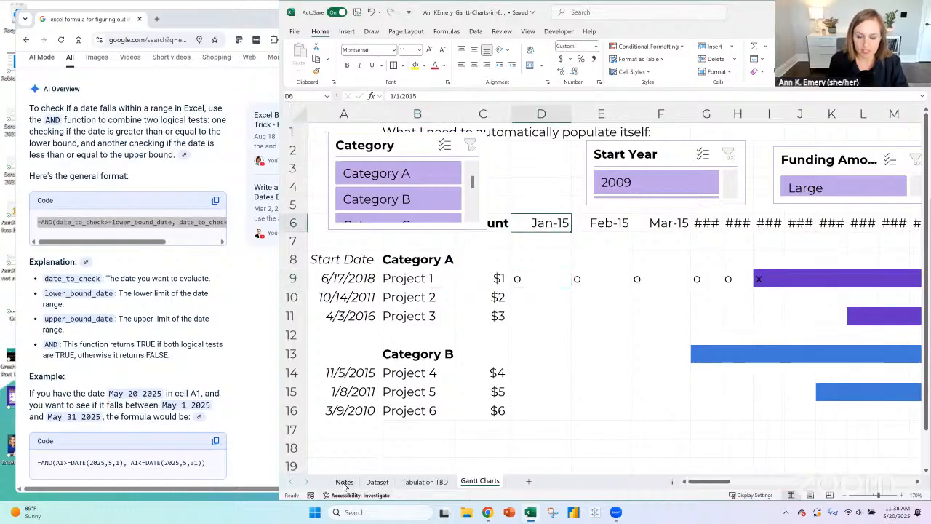
- On the Dataset sheet, sort the table by Project name in ascending order
{"action": "left_click", "coordinate": [377, 482]}
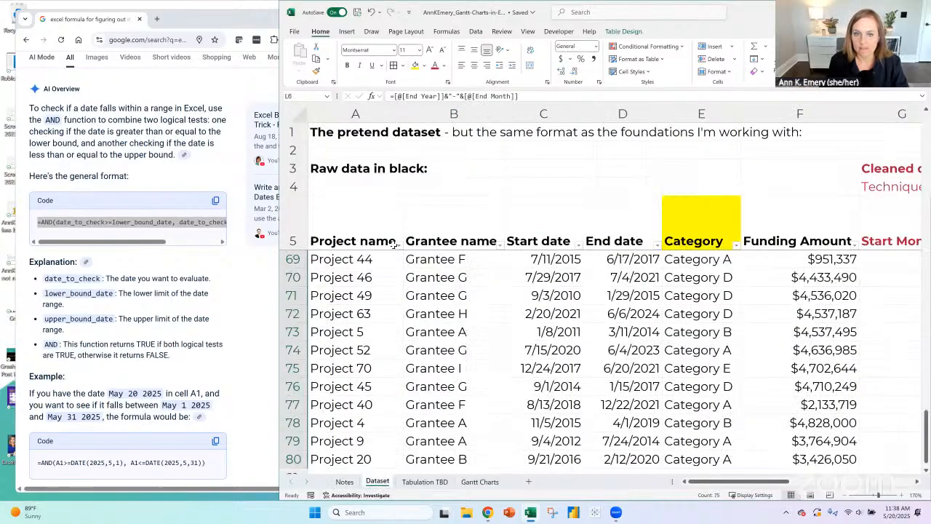
{"action": "left_click", "coordinate": [398, 244]}
{"action": "left_click", "coordinate": [360, 249]}
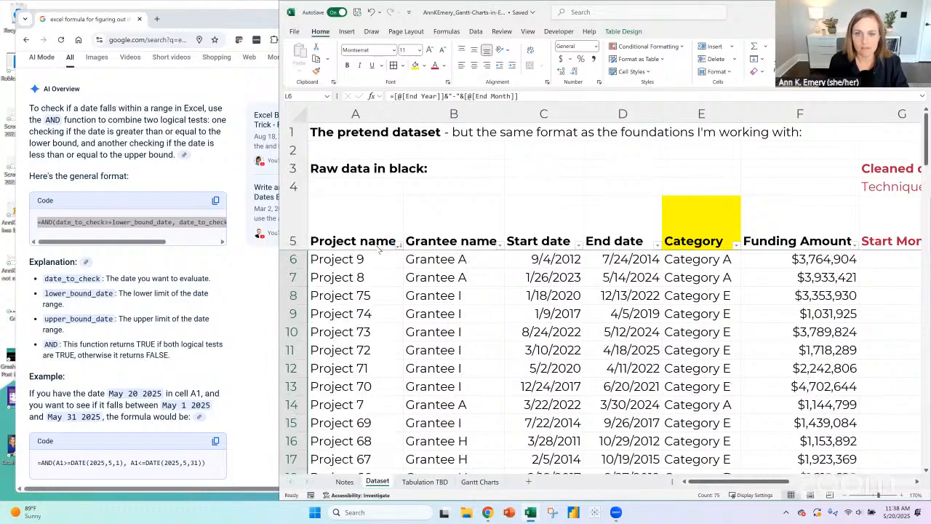
{"action": "left_click", "coordinate": [398, 244]}
{"action": "left_click", "coordinate": [310, 183]}
- Set Project 1's start date in C6 to 1/1/2025 and check the looked-up date on the Gantt Charts sheet
{"action": "left_click", "coordinate": [530, 259]}
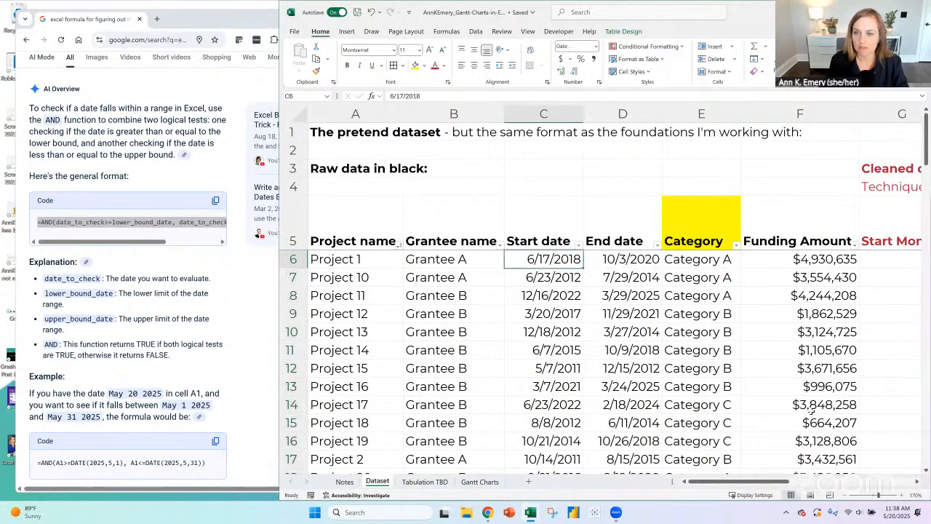
{"action": "type", "text": "1"}
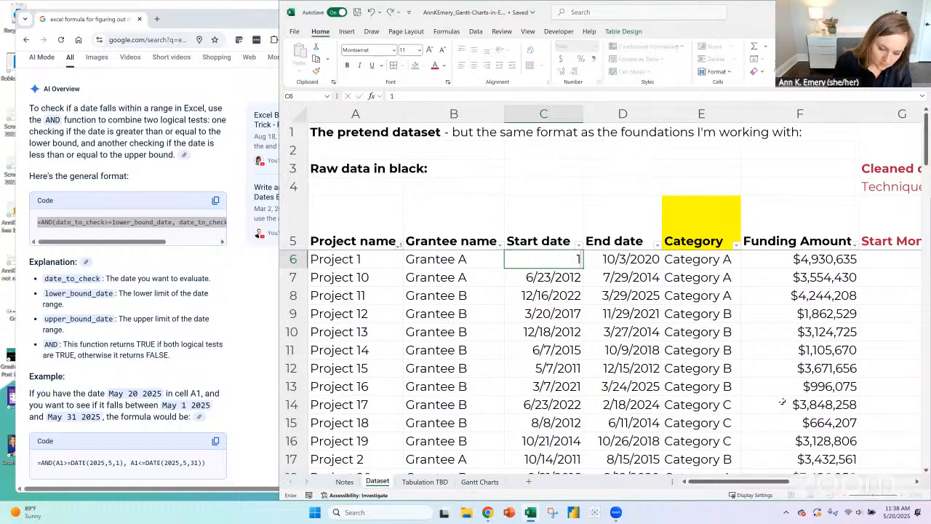
{"action": "type", "text": "/1/2025"}
{"action": "key", "text": "Return"}
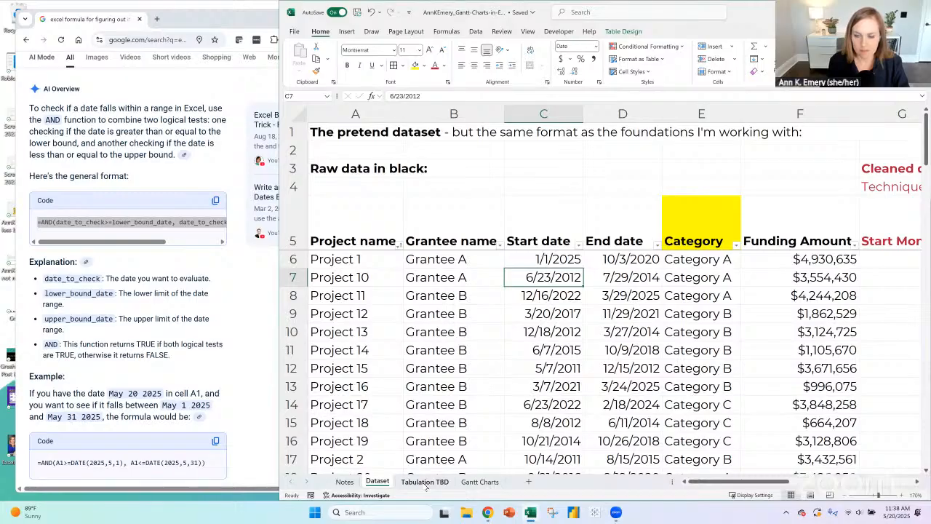
{"action": "left_click", "coordinate": [479, 482]}
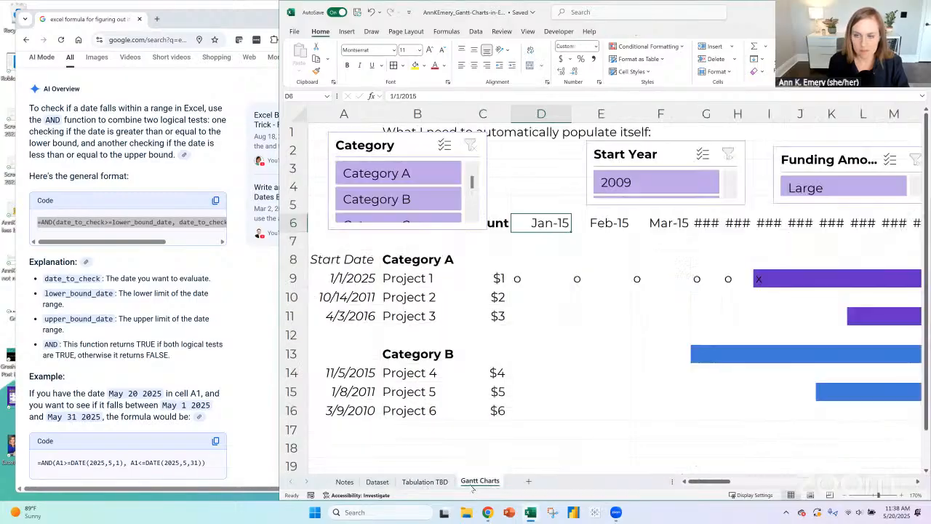
- On the Dataset sheet, set Project 1's start date in C6 to 1/1/2015
{"action": "left_click", "coordinate": [376, 481]}
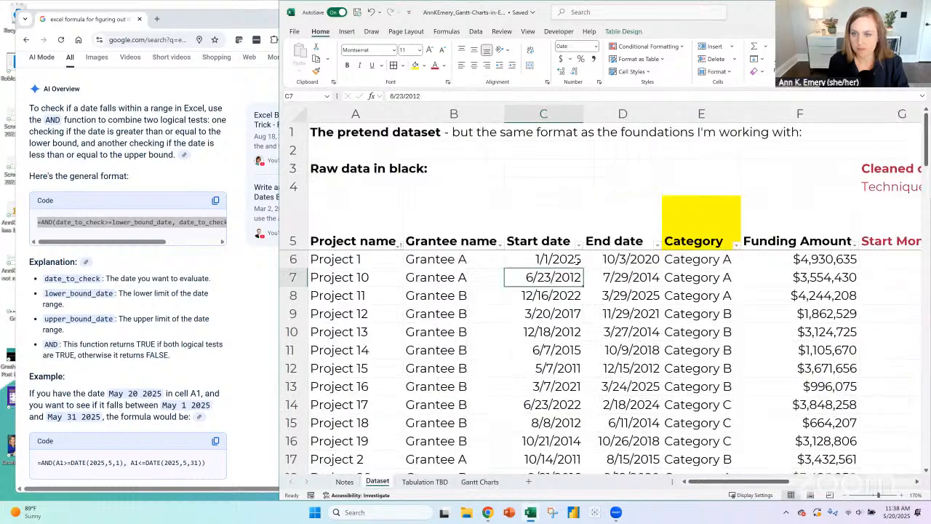
{"action": "double_click", "coordinate": [579, 260]}
{"action": "left_click_drag", "start_coordinate": [580, 259], "coordinate": [568, 255]}
{"action": "type", "text": "1"}
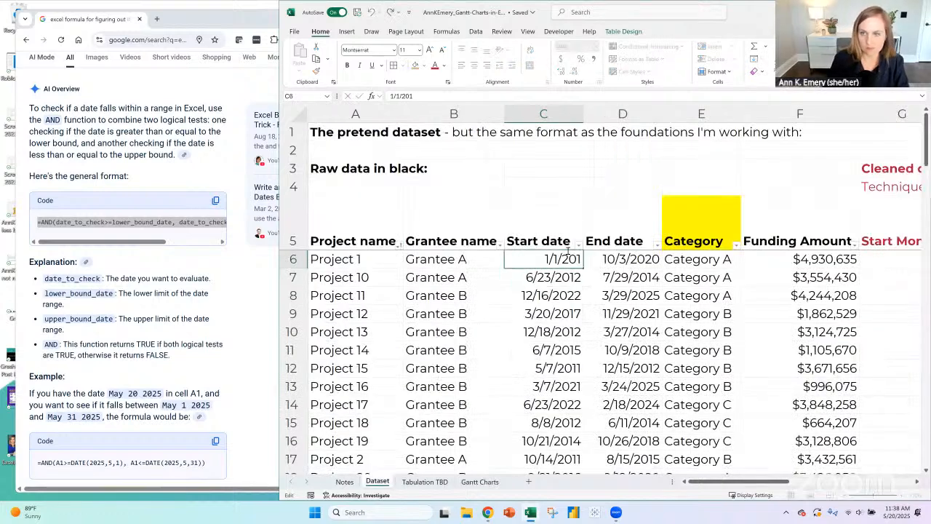
{"action": "type", "text": "5"}
{"action": "key", "text": "Return"}
{"action": "left_click", "coordinate": [558, 260]}
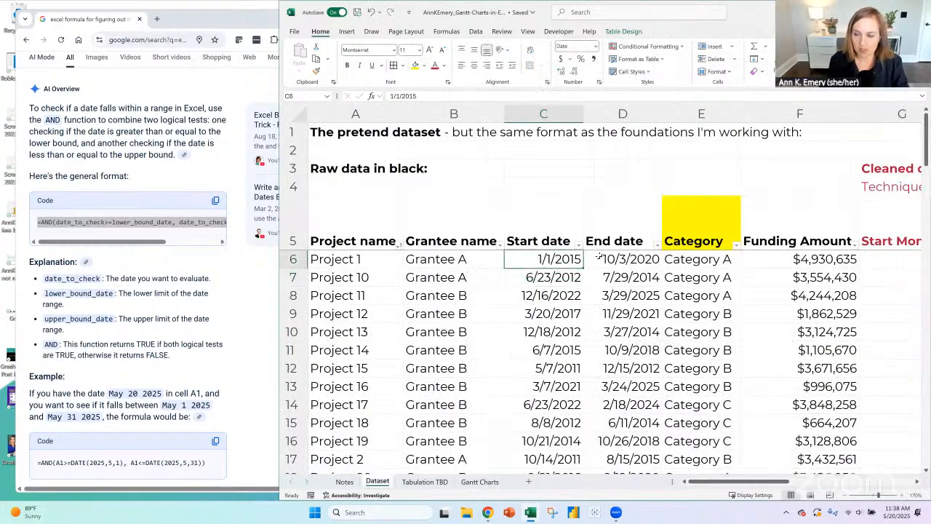
- Set Project 1's end date in D6 to 12/31/2020 and check its start and end dates together
{"action": "left_click", "coordinate": [598, 256]}
{"action": "type", "text": "1"}
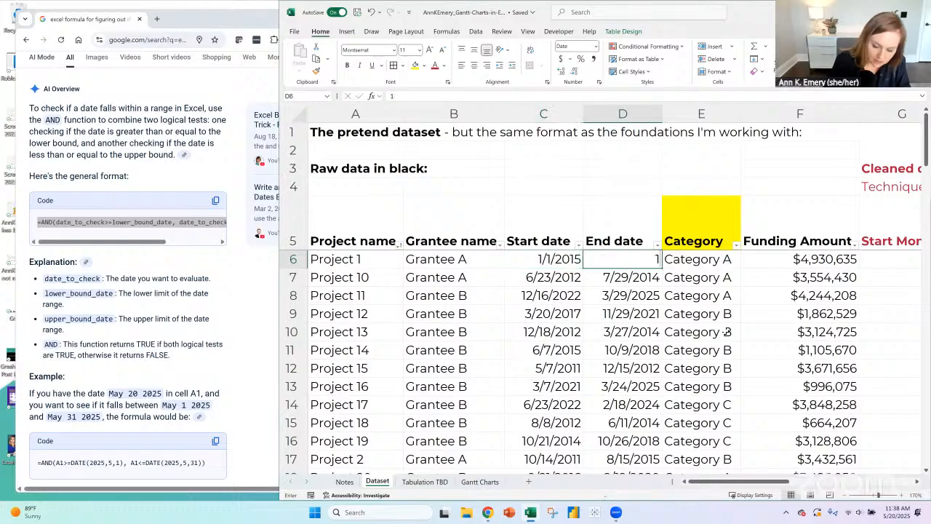
{"action": "type", "text": "2/31/2"}
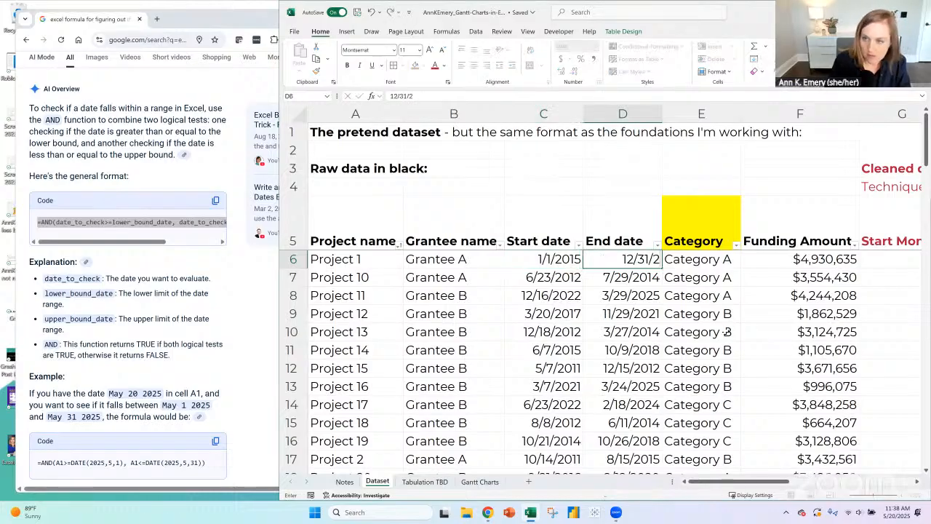
{"action": "type", "text": "020"}
{"action": "key", "text": "Return"}
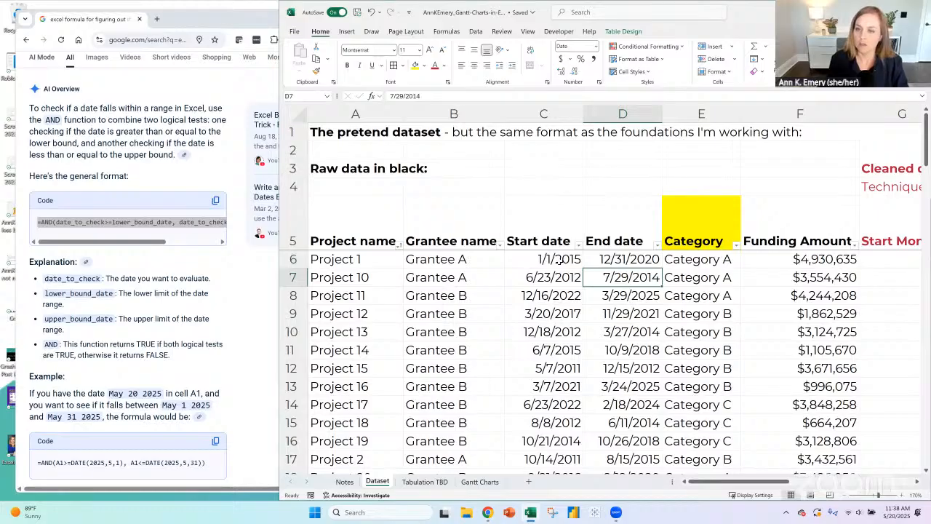
{"action": "left_click_drag", "start_coordinate": [562, 260], "coordinate": [538, 261]}
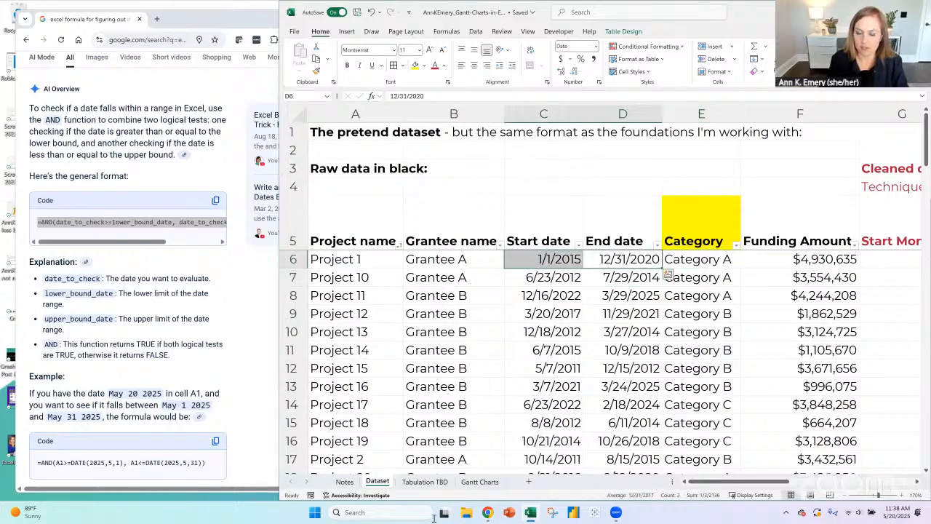
- On the Gantt Charts sheet, enter =and(A9>=2015,1,1) in D9 to test Project 1's start date
{"action": "left_click", "coordinate": [481, 483]}
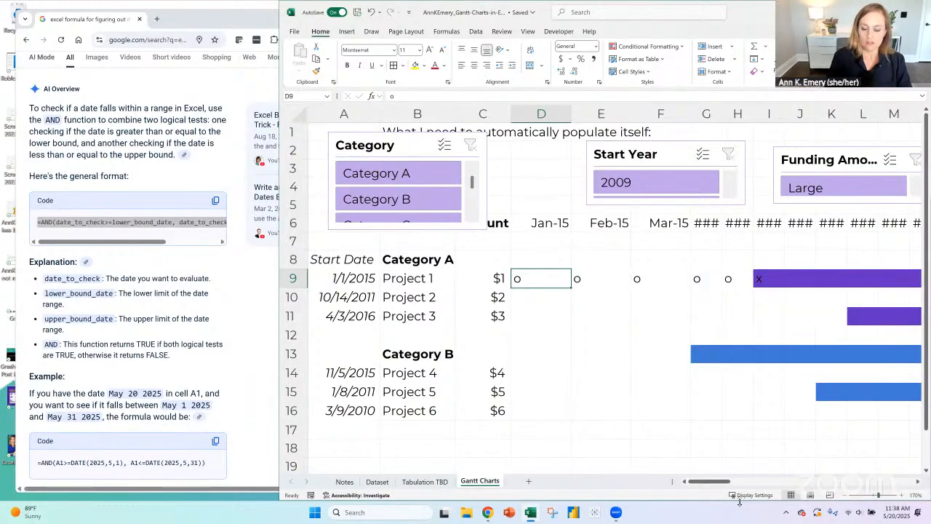
{"action": "type", "text": "="}
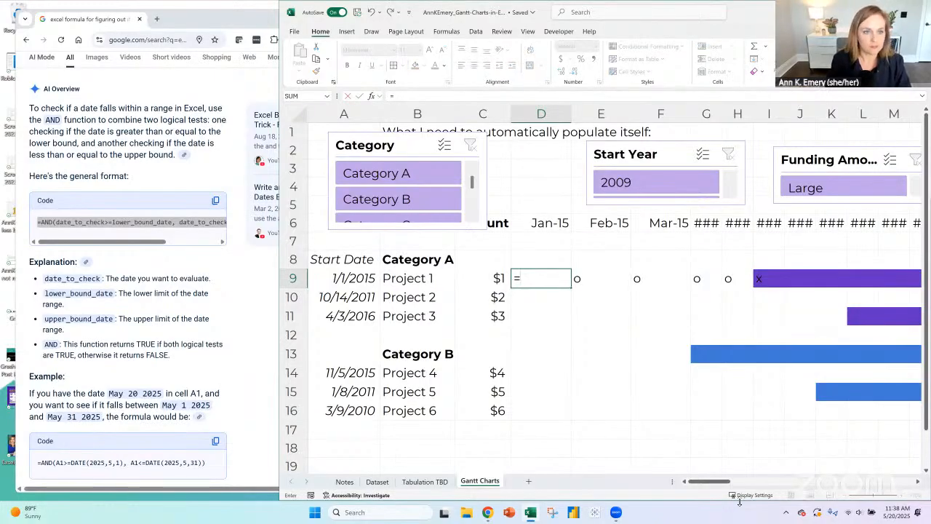
{"action": "type", "text": "and("}
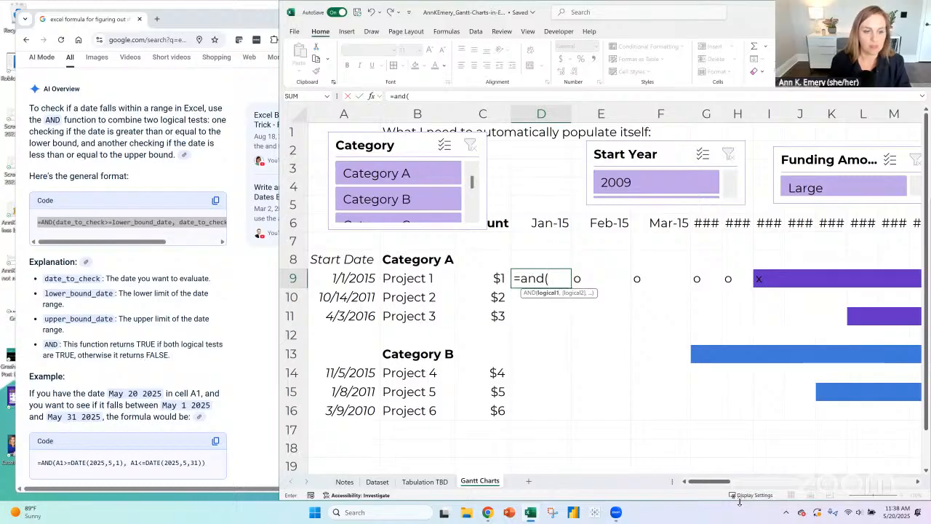
{"action": "left_click", "coordinate": [349, 279]}
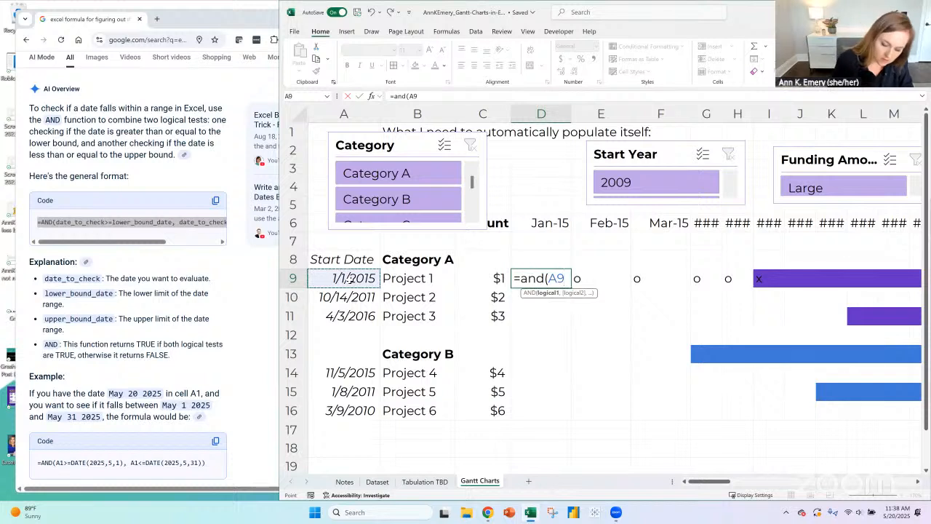
{"action": "type", "text": ">"}
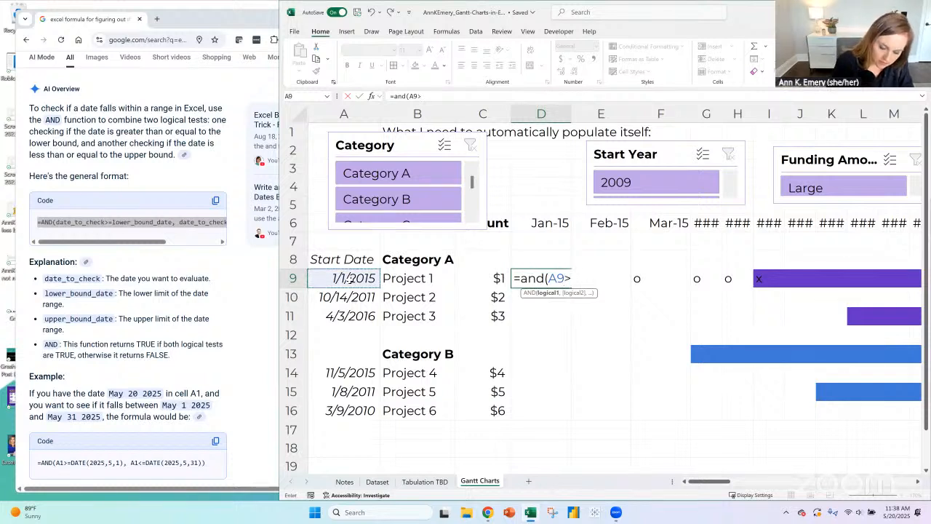
{"action": "type", "text": "="}
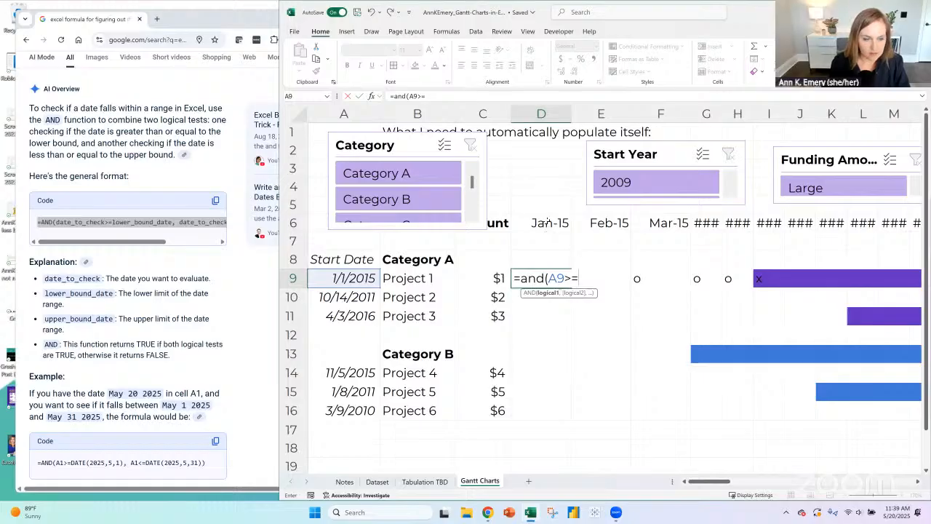
{"action": "type", "text": "2"}
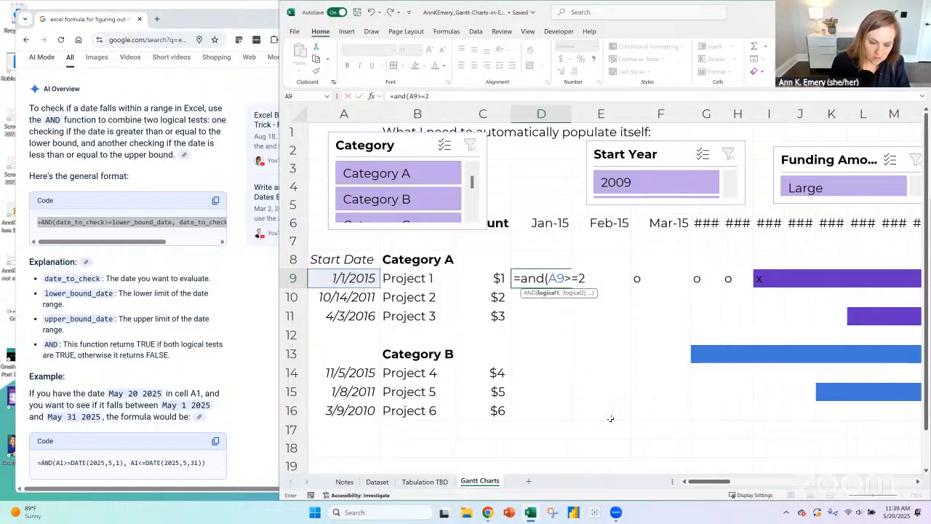
{"action": "type", "text": "015,"}
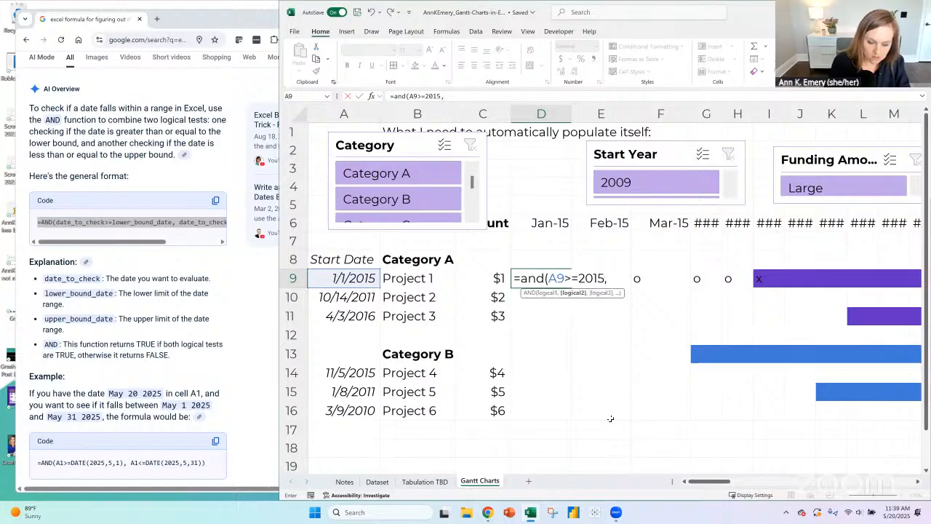
{"action": "type", "text": "1,1)"}
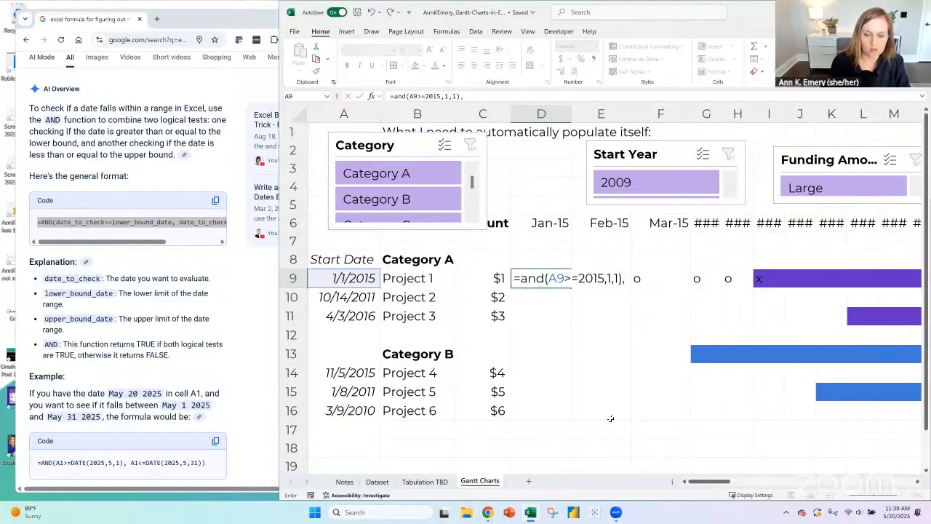
{"action": "type", "text": ","}
{"action": "left_click", "coordinate": [344, 279]}
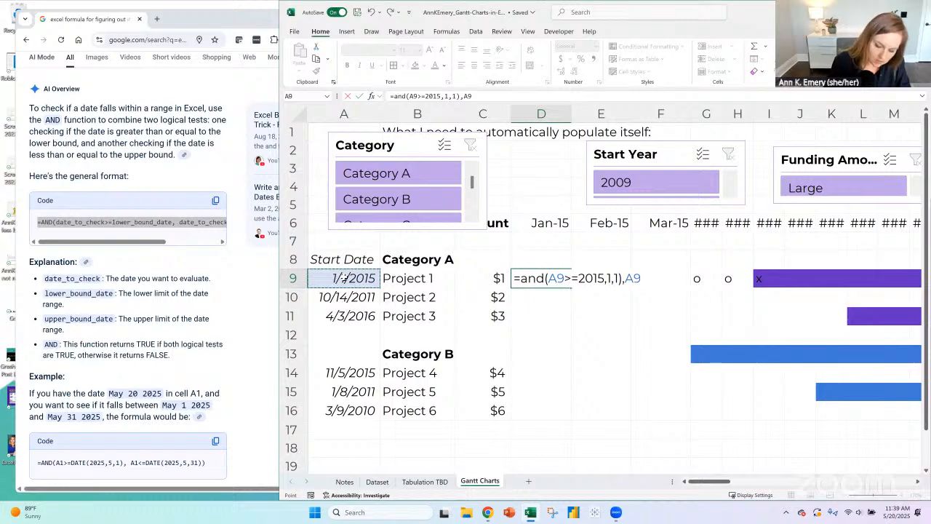
{"action": "type", "text": "<="}
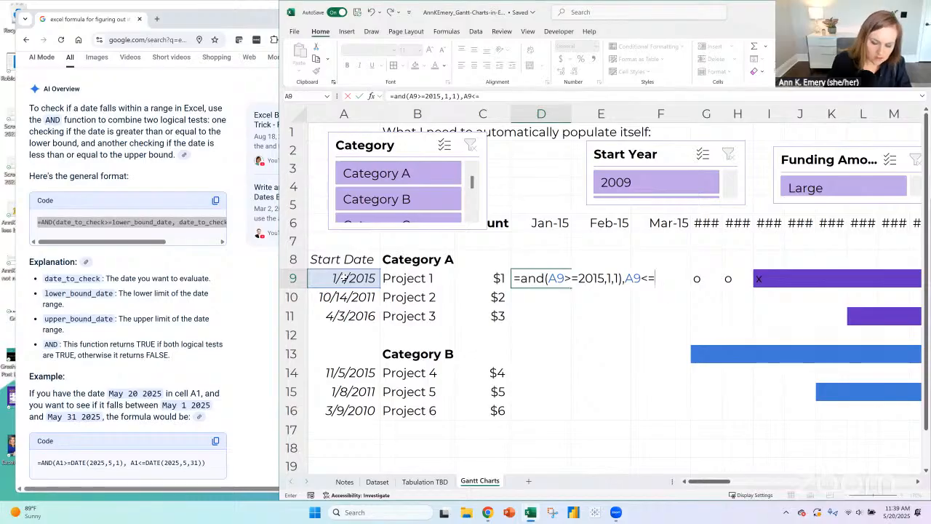
{"action": "type", "text": "(20"}
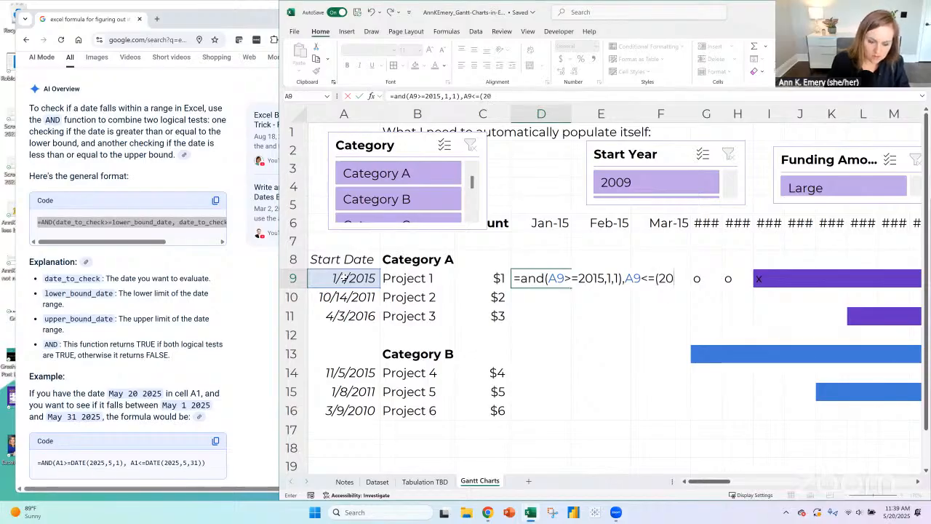
{"action": "type", "text": "20,"}
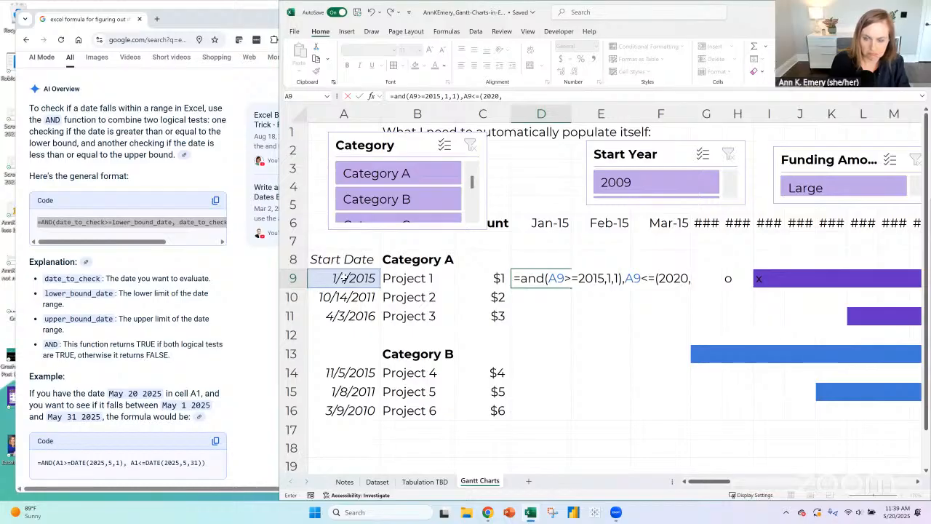
{"action": "key", "text": "BackSpace"}
{"action": "key", "text": "BackSpace"}
{"action": "key", "text": "BackSpace"}
{"action": "key", "text": "BackSpace"}
{"action": "key", "text": "BackSpace"}
{"action": "key", "text": "BackSpace"}
{"action": "key", "text": "BackSpace"}
{"action": "key", "text": "BackSpace"}
{"action": "key", "text": "BackSpace"}
{"action": "key", "text": "BackSpace"}
{"action": "key", "text": "BackSpace"}
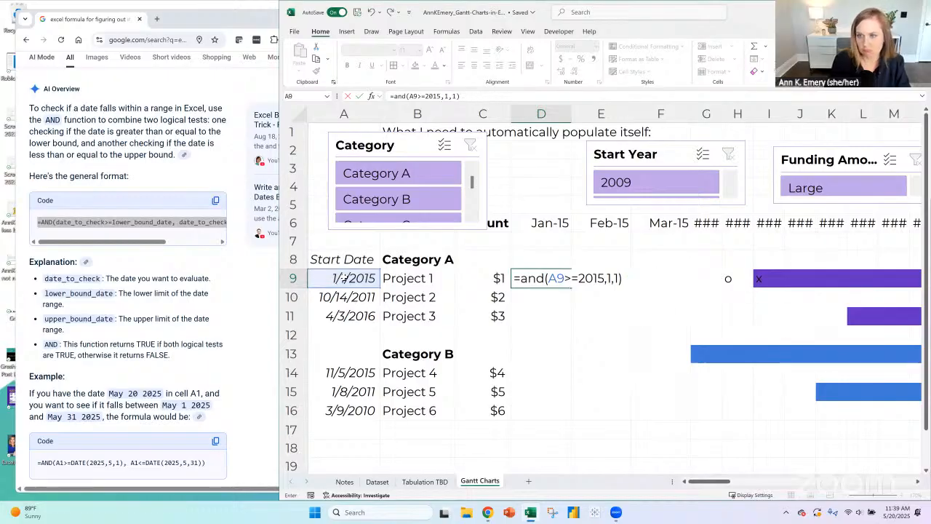
- Replace the AND function in D9 with IF and commit the formula =IF(A9>=2015,1,1)
{"action": "left_click", "coordinate": [546, 279]}
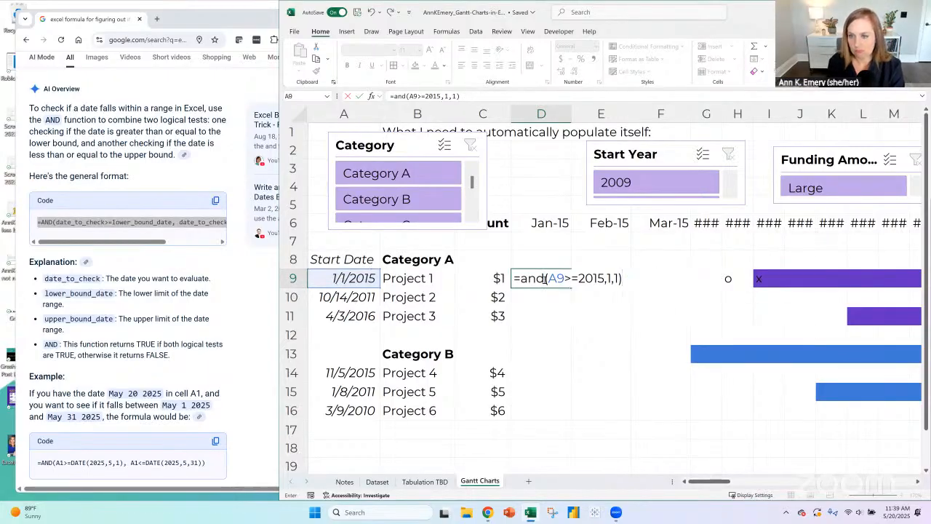
{"action": "double_click", "coordinate": [546, 279]}
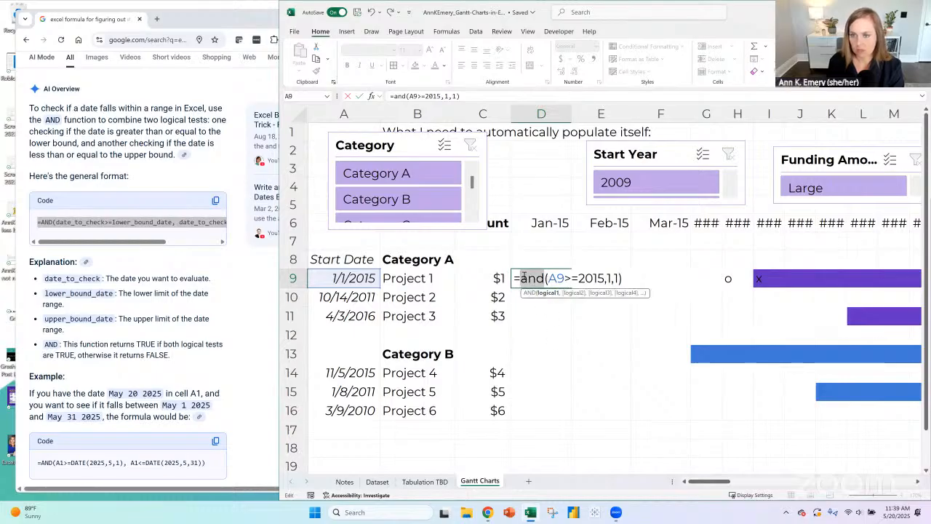
{"action": "type", "text": "if"}
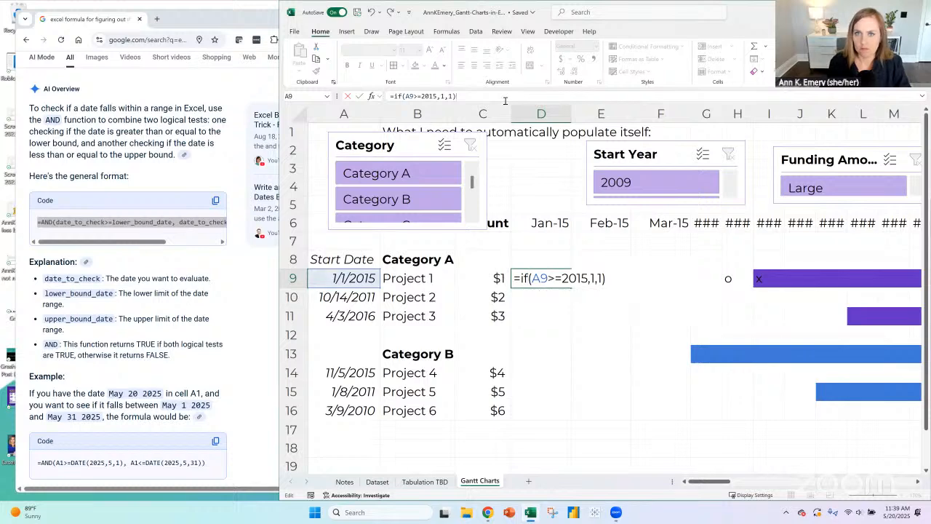
{"action": "left_click", "coordinate": [505, 99]}
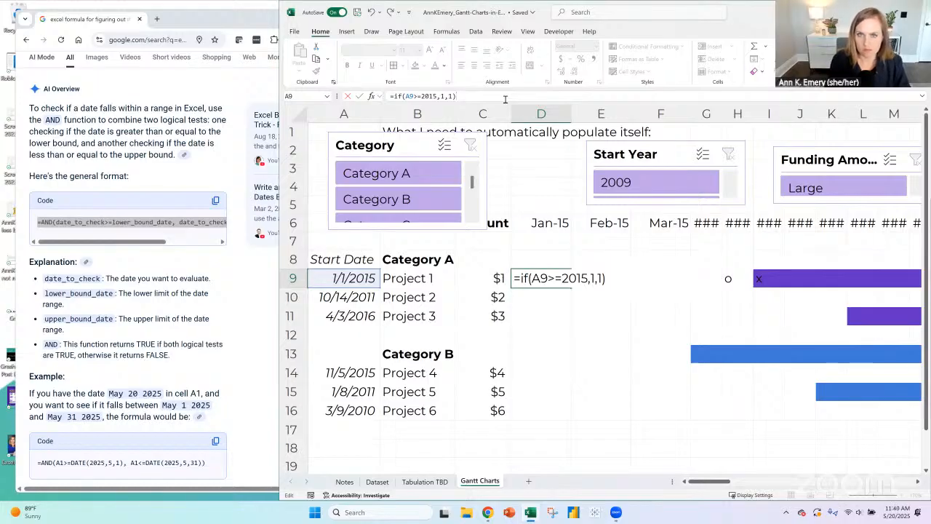
{"action": "key", "text": "Return"}
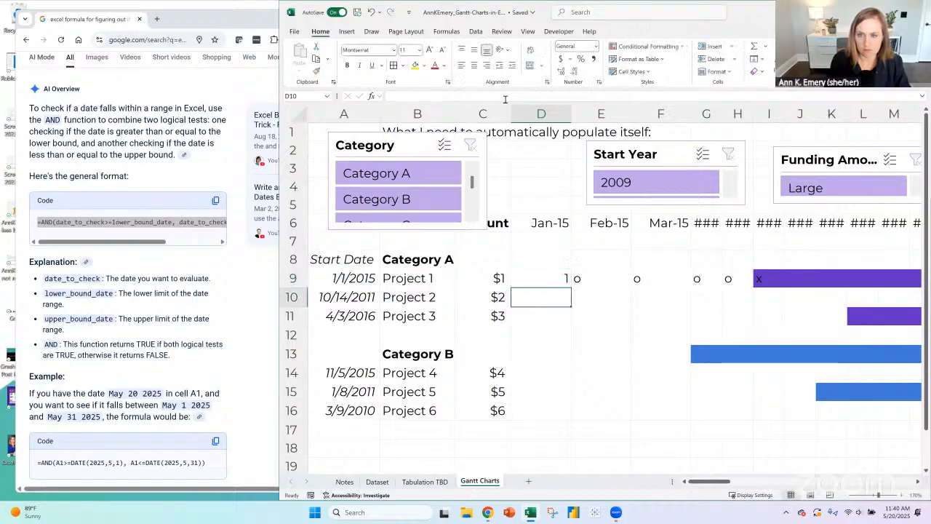
{"action": "key", "text": "Up"}
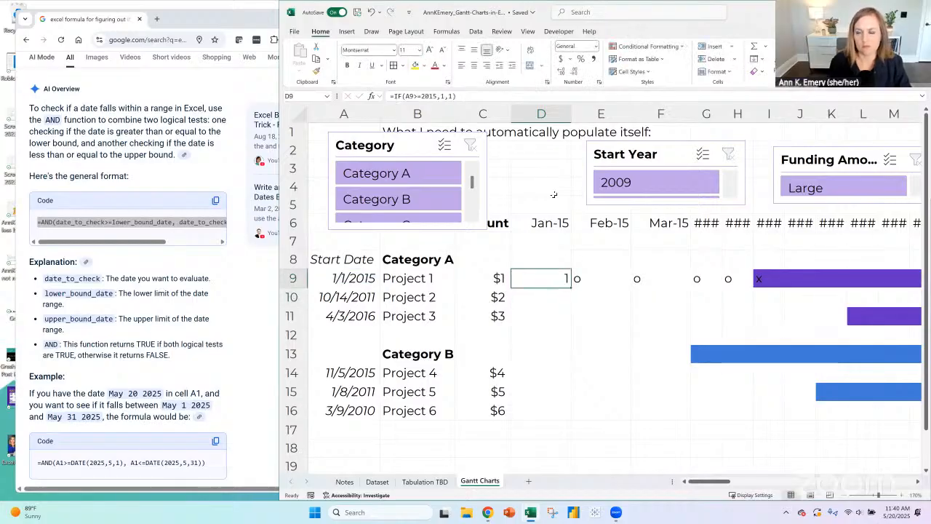
- Check the date behind the Jan-15 header in D6 and copy the D9 formula into E9
{"action": "left_click", "coordinate": [559, 222]}
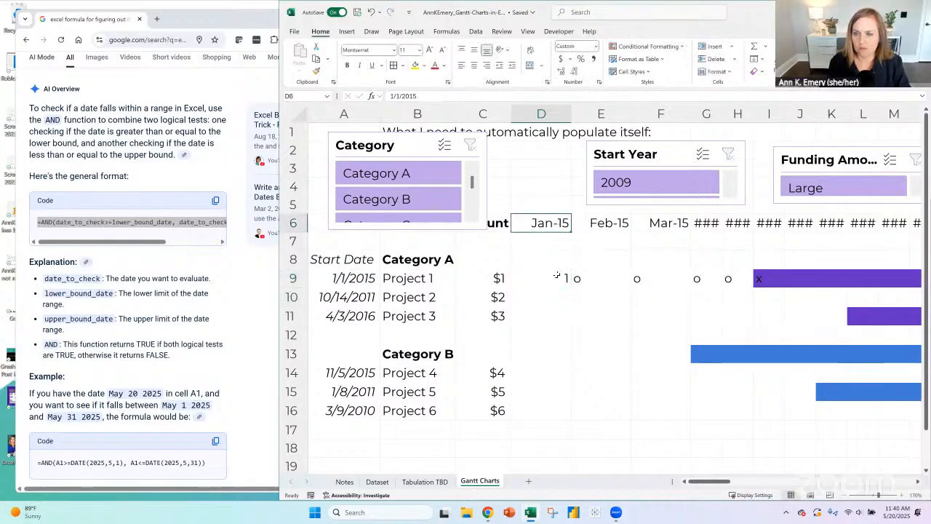
{"action": "left_click", "coordinate": [557, 275]}
{"action": "key", "text": "ctrl+c"}
{"action": "left_click", "coordinate": [602, 277]}
{"action": "key", "text": "ctrl+v"}
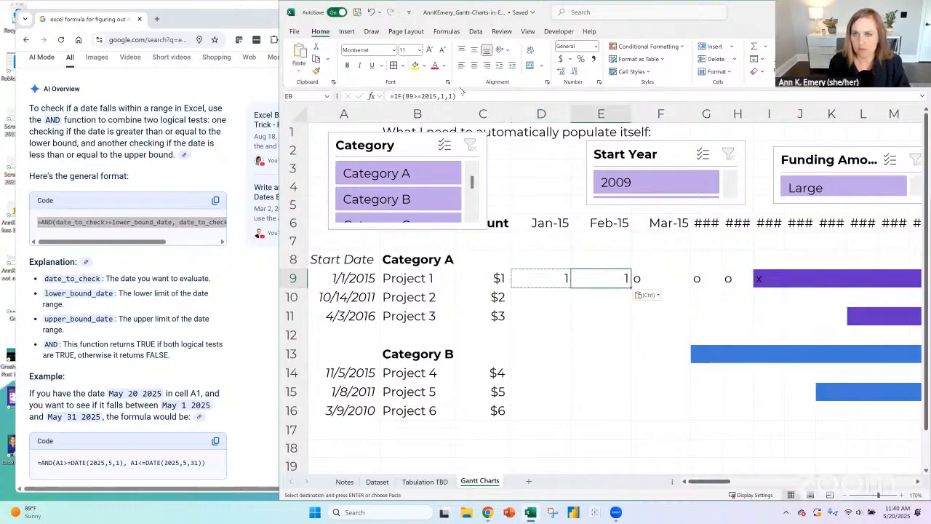
- Set the value-if-true in E9's IF formula to 2 and compare E9 with D9
{"action": "left_click", "coordinate": [443, 95]}
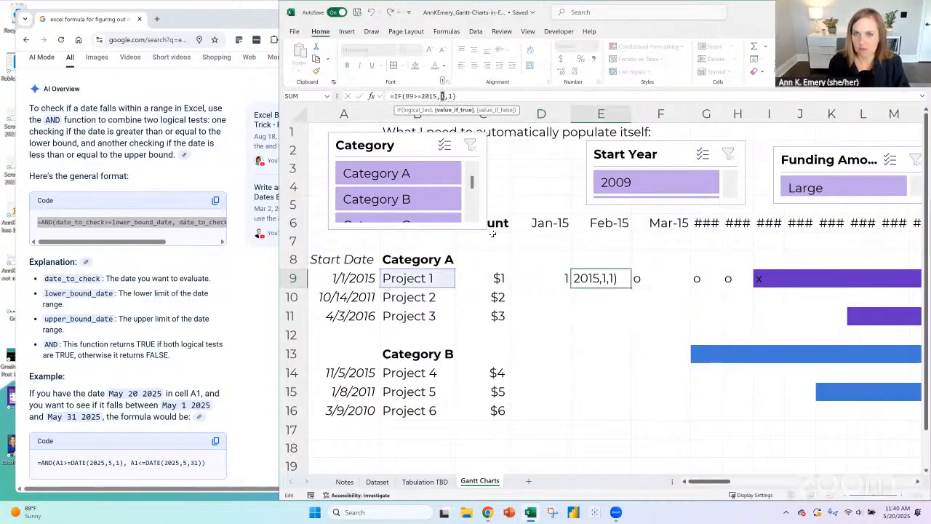
{"action": "key", "text": "BackSpace"}
{"action": "type", "text": "2"}
{"action": "key", "text": "Return"}
{"action": "key", "text": "Up"}
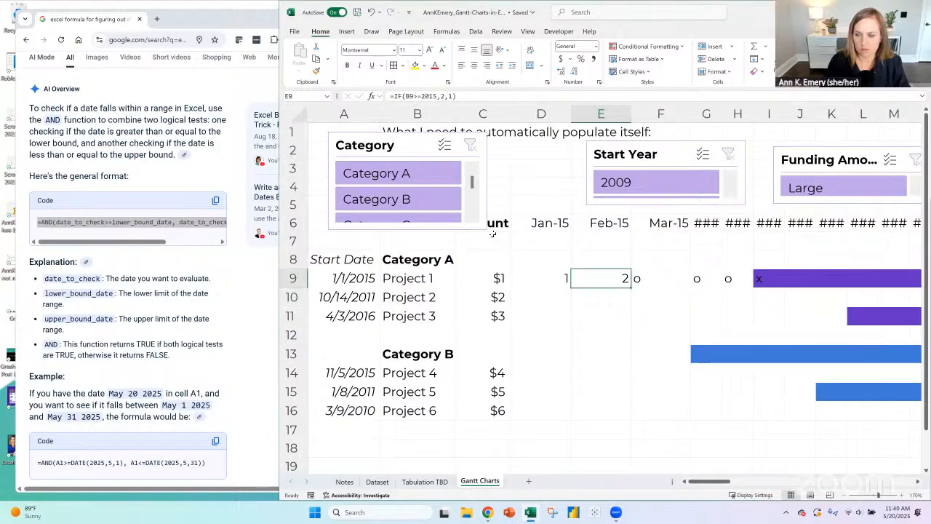
{"action": "key", "text": "Left"}
{"action": "key", "text": "Right"}
{"action": "key", "text": "Left"}
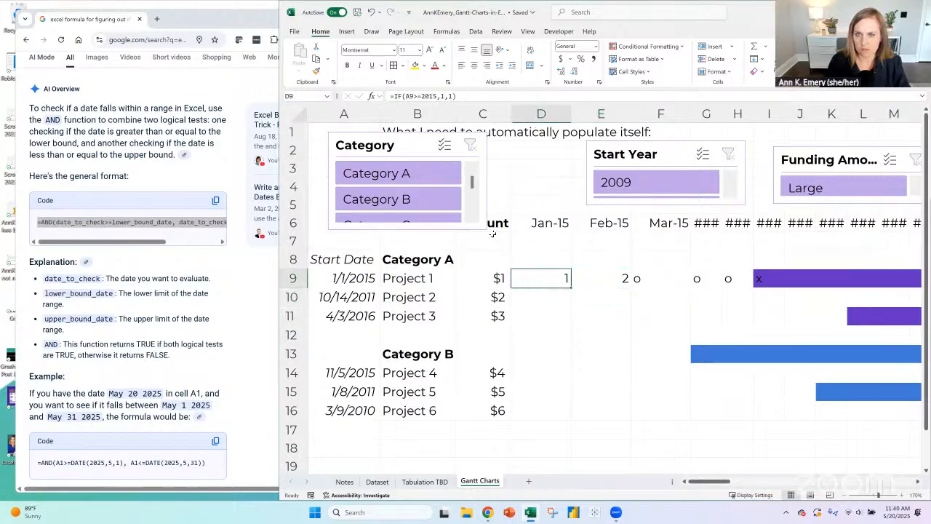
{"action": "key", "text": "Right"}
{"action": "key", "text": "Left"}
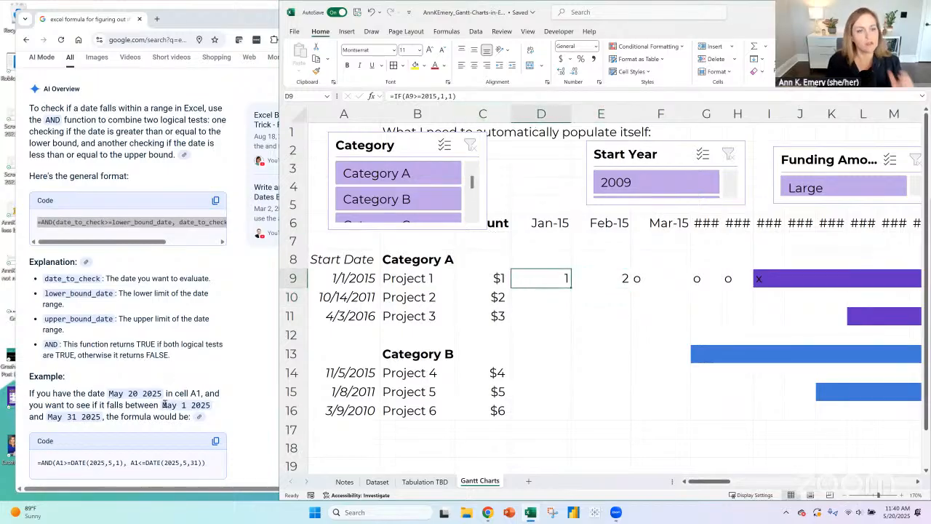
- Examine the second date condition of the AND example in the browser, and check it against D6 and D9 in Excel
{"action": "left_click_drag", "start_coordinate": [89, 462], "coordinate": [131, 463]}
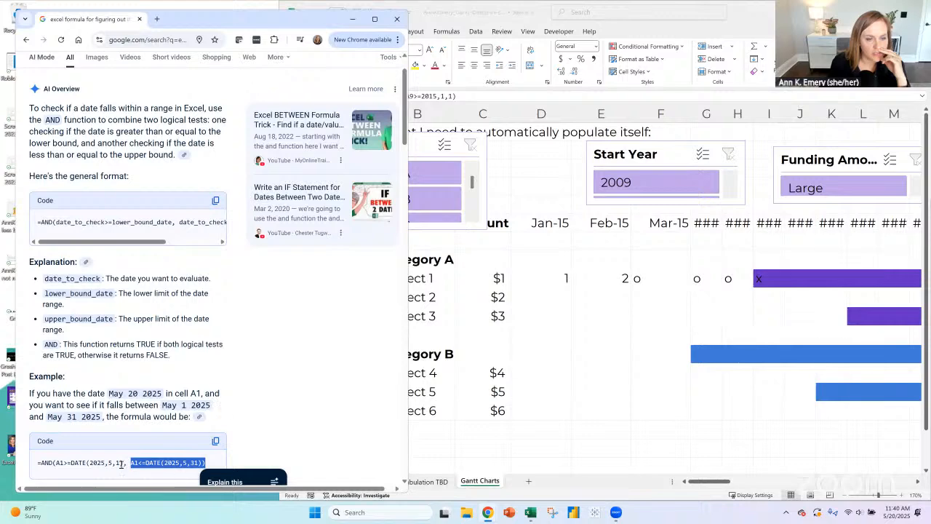
{"action": "left_click", "coordinate": [174, 464]}
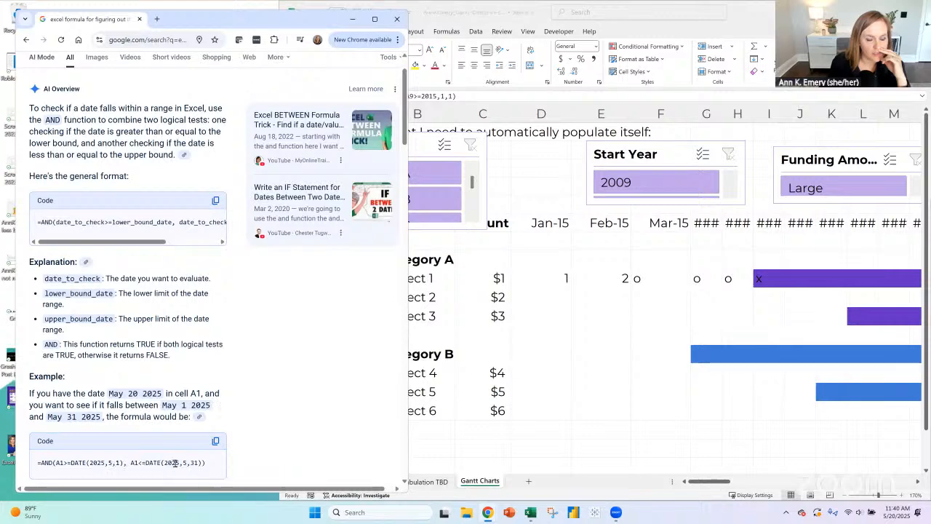
{"action": "left_click", "coordinate": [548, 274]}
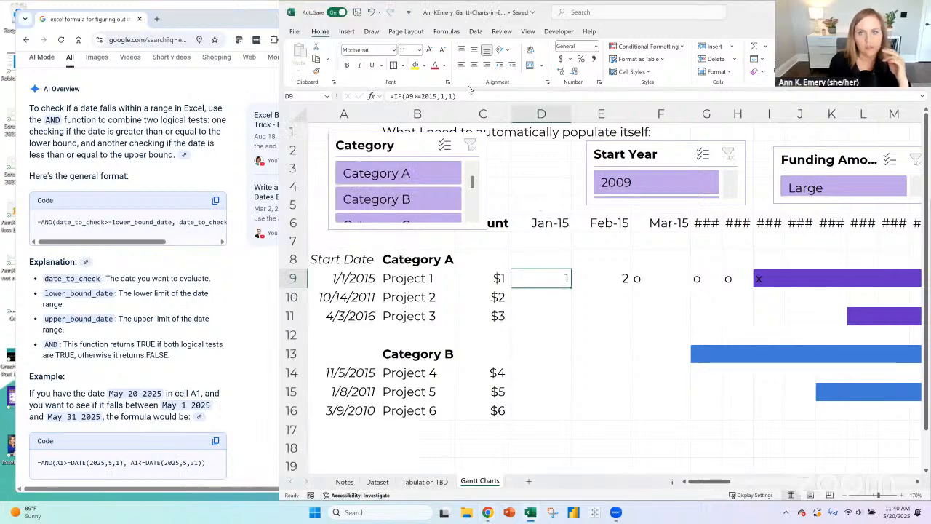
{"action": "left_click", "coordinate": [549, 222]}
{"action": "left_click", "coordinate": [563, 274]}
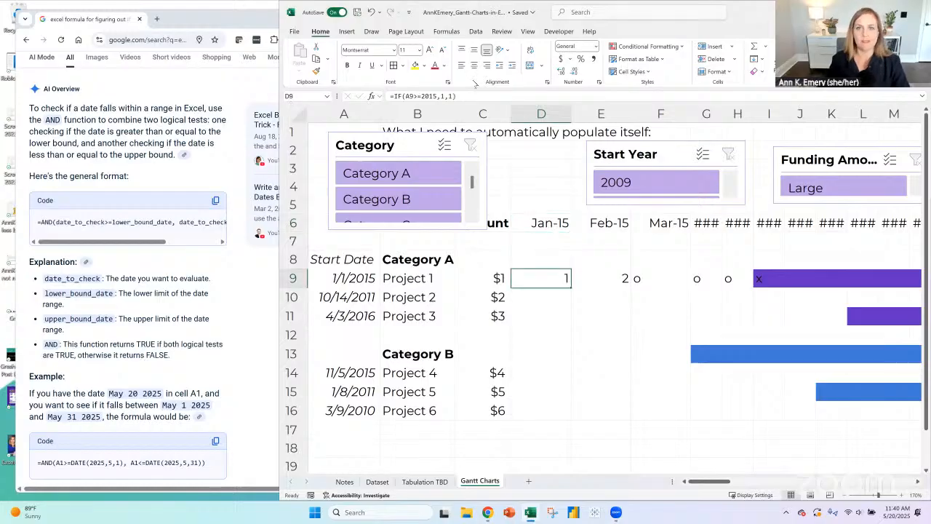
- Change the IF function in D9 to AND and add a comma after the first condition
{"action": "left_click", "coordinate": [397, 96]}
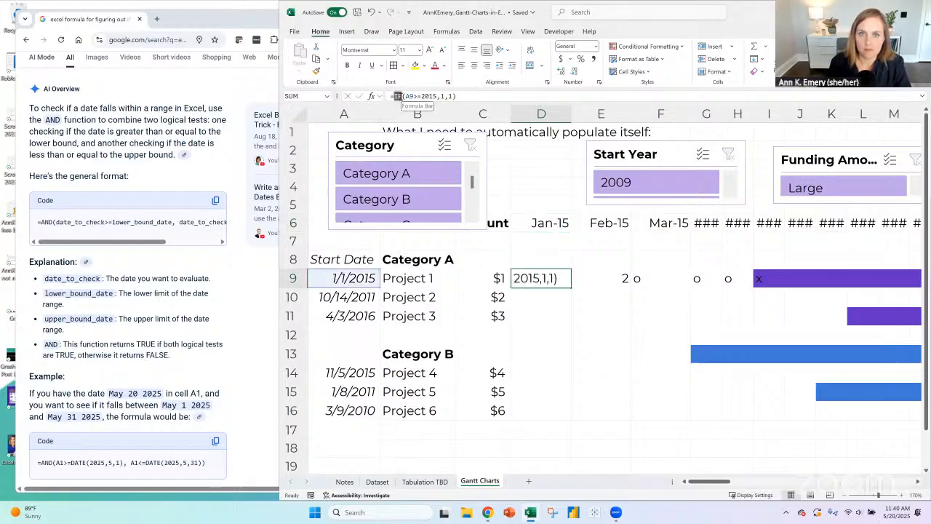
{"action": "type", "text": "AND"}
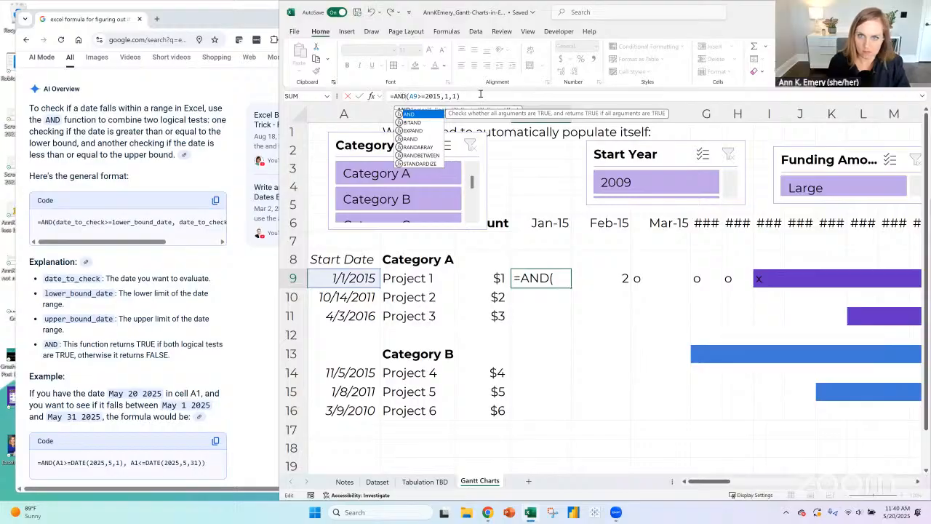
{"action": "left_click", "coordinate": [480, 95]}
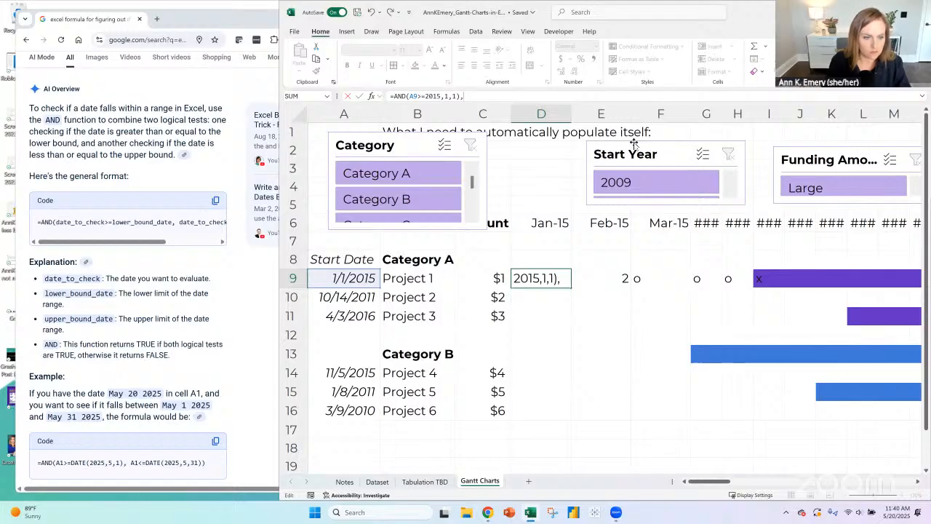
{"action": "left_click", "coordinate": [379, 276]}
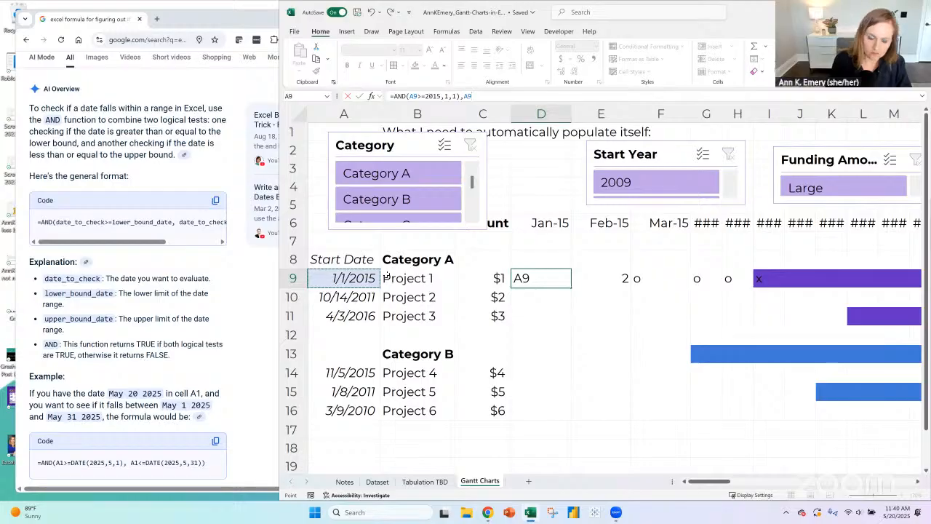
{"action": "type", "text": "("}
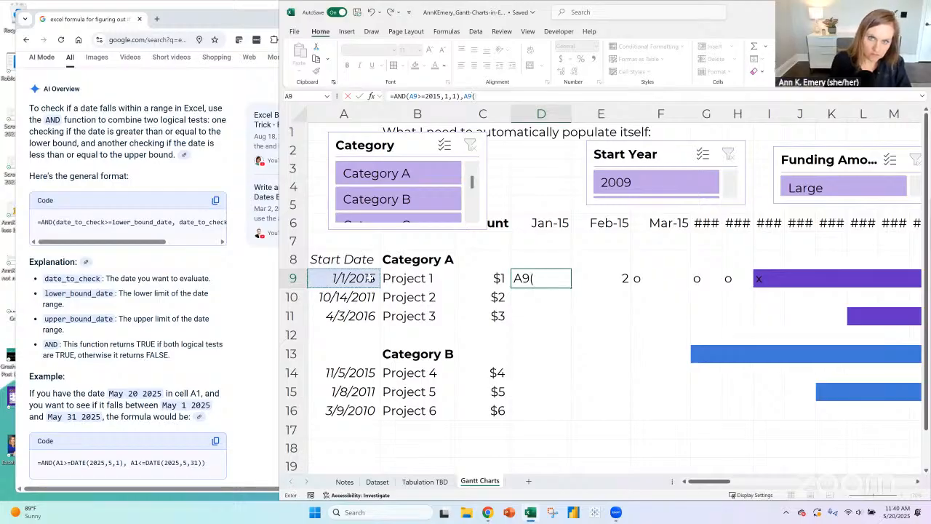
{"action": "key", "text": "BackSpace"}
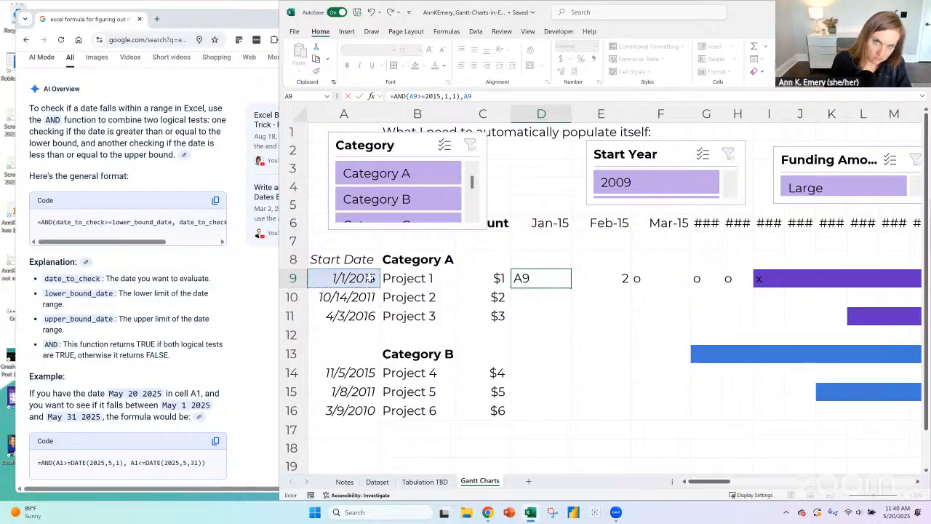
{"action": "key", "text": "BackSpace"}
{"action": "key", "text": "BackSpace"}
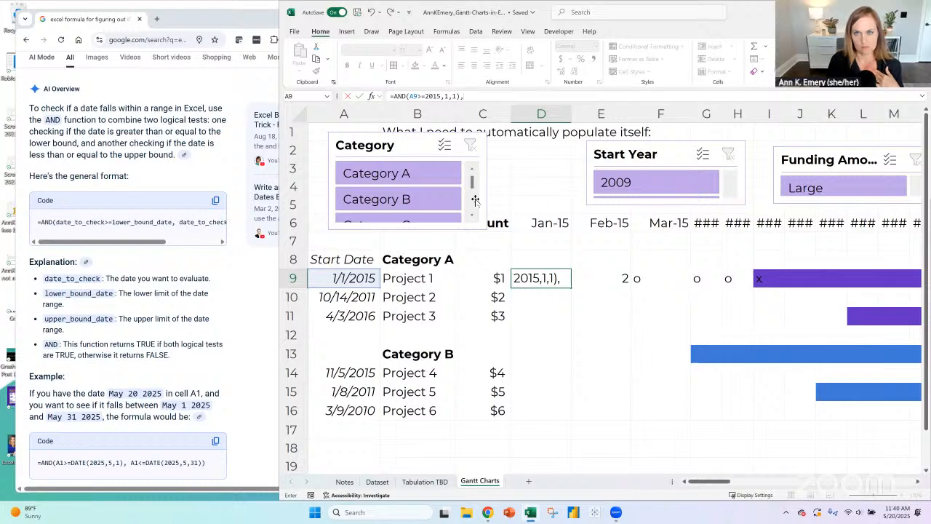
- Add the second condition A9<=2015,1,31) to D9's AND formula and try to commit it
{"action": "left_click", "coordinate": [350, 278]}
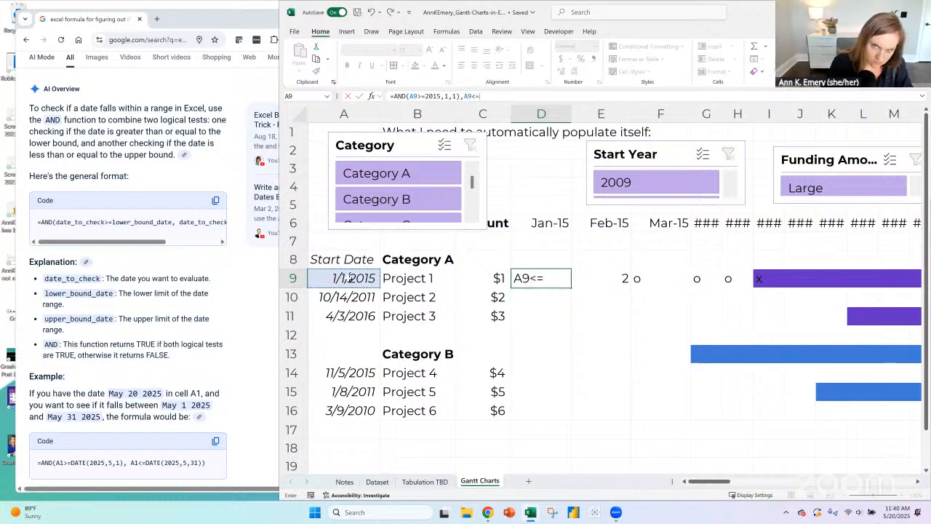
{"action": "type", "text": "<=1"}
{"action": "key", "text": "BackSpace"}
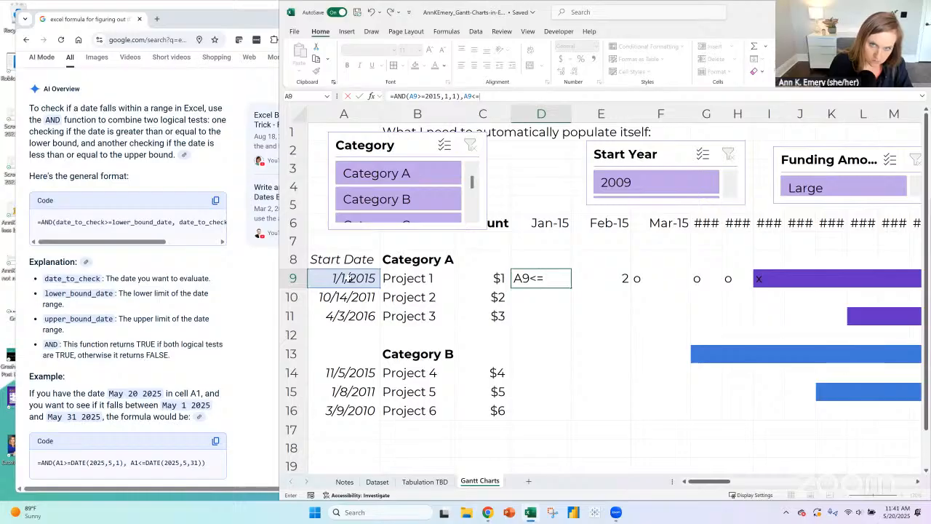
{"action": "type", "text": "2015,"}
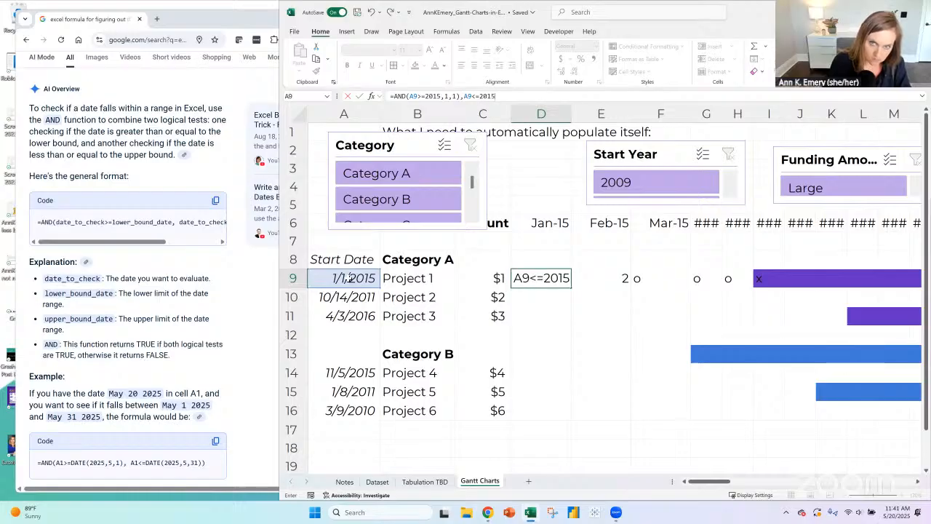
{"action": "type", "text": "1,31)"}
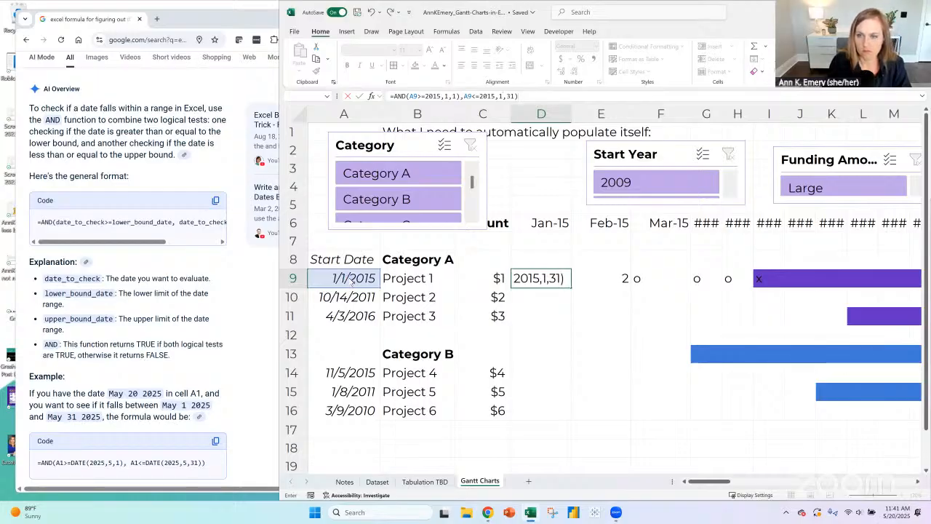
{"action": "key", "text": "Return"}
{"action": "key", "text": "Return"}
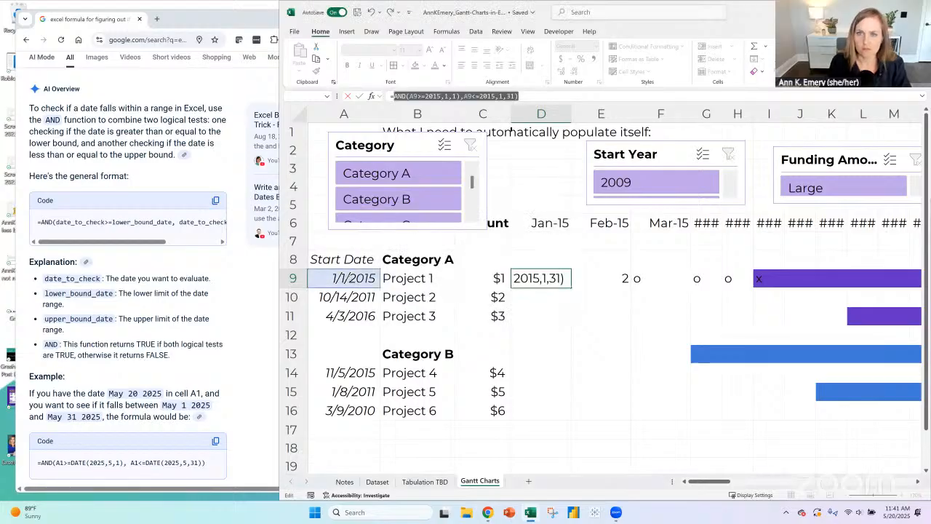
- Try an opening parenthesis before the second condition's A9 in D9's formula, then remove it
{"action": "left_click", "coordinate": [470, 96]}
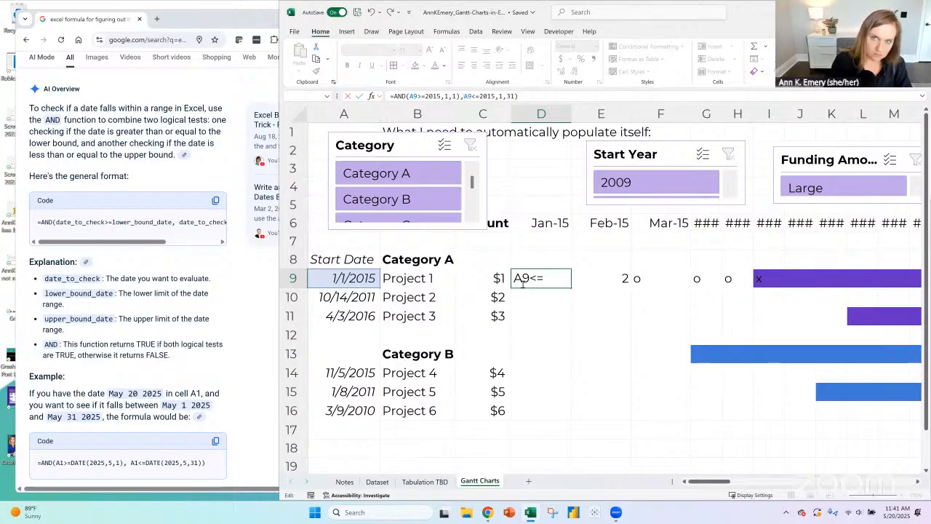
{"action": "type", "text": "("}
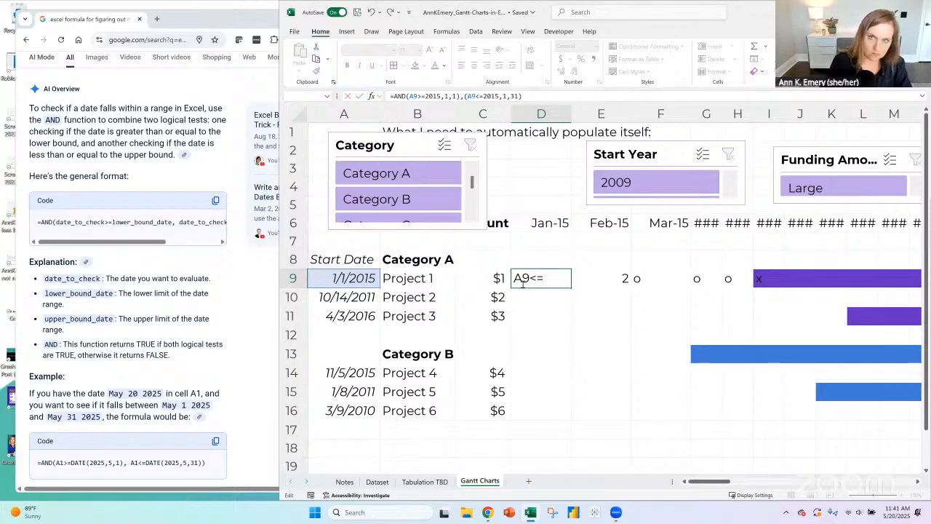
{"action": "left_click", "coordinate": [535, 95]}
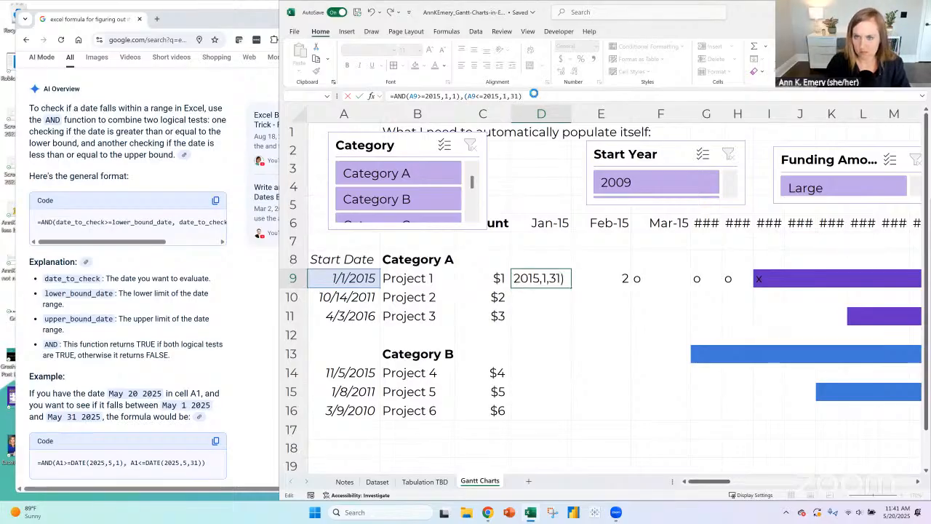
{"action": "key", "text": "Return"}
{"action": "key", "text": "Return"}
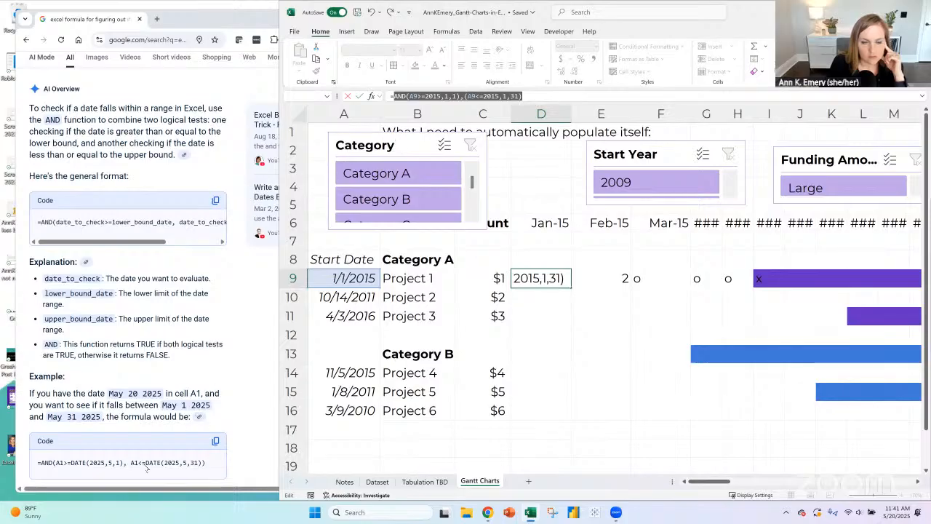
{"action": "left_click", "coordinate": [473, 96]}
{"action": "key", "text": "BackSpace"}
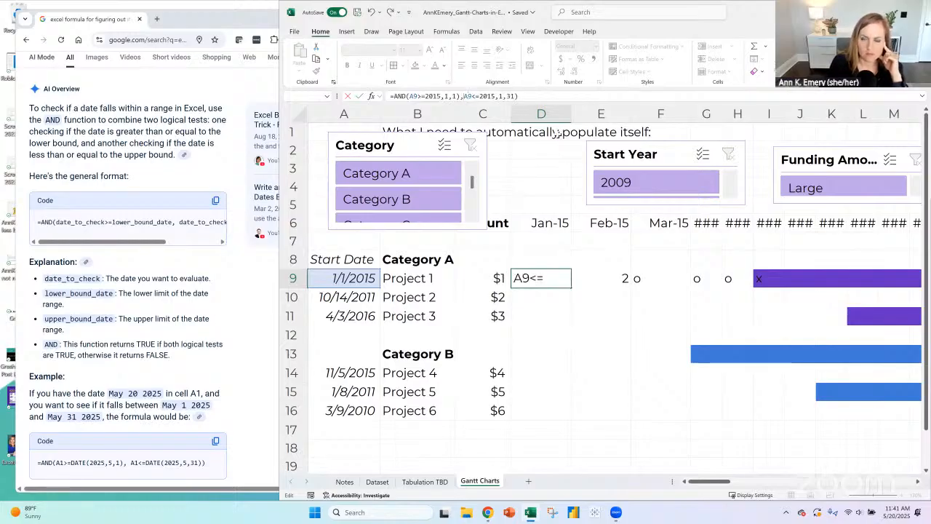
- Add a second closing parenthesis to the end of D9's AND formula and try to commit it
{"action": "left_click", "coordinate": [532, 96]}
{"action": "type", "text": ")"}
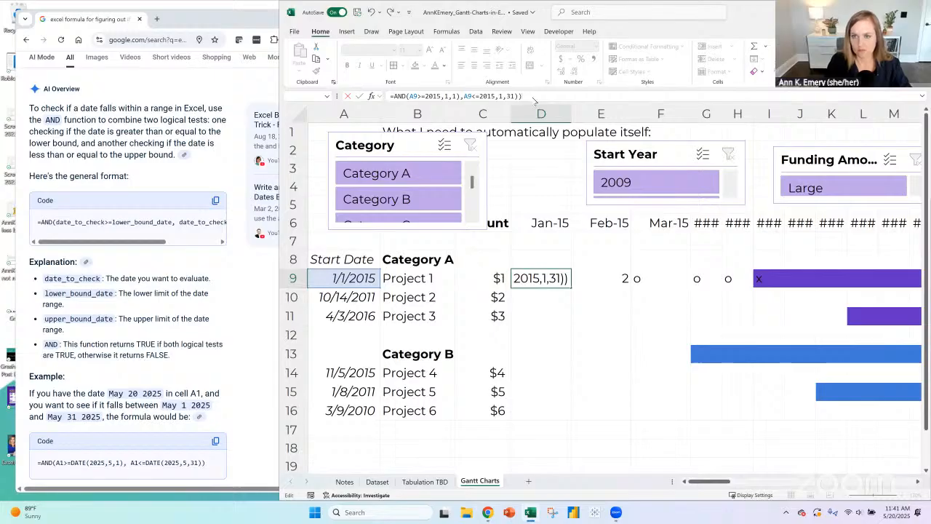
{"action": "key", "text": "Return"}
{"action": "key", "text": "Return"}
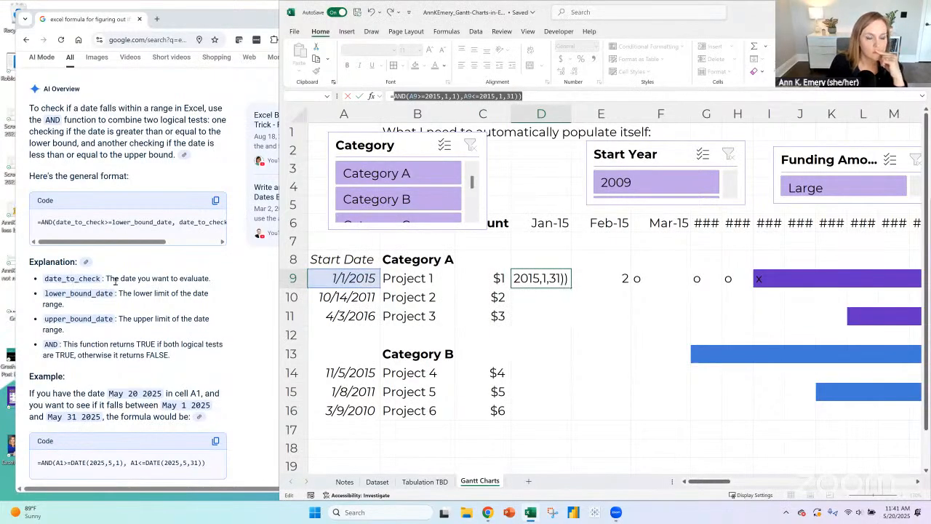
- Widen the browser window and examine the AI Overview's explanation and AND example for checking a date range
{"action": "left_click", "coordinate": [234, 19]}
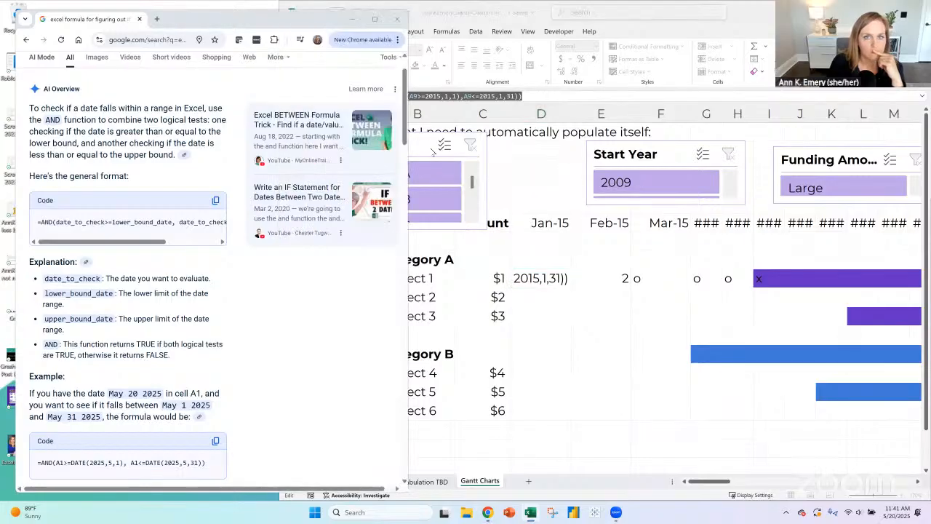
{"action": "left_click_drag", "start_coordinate": [407, 146], "coordinate": [524, 149]}
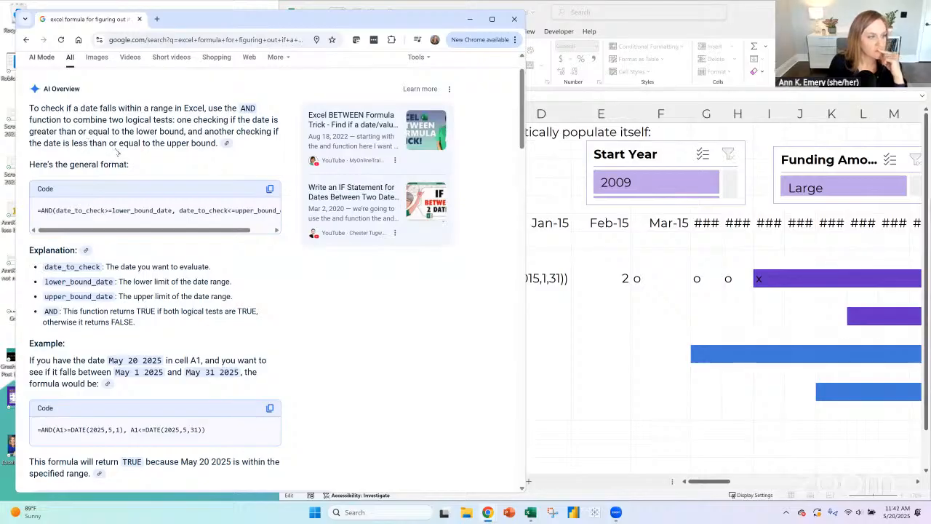
{"action": "scroll", "coordinate": [178, 155], "scroll_direction": "down", "scroll_amount": 2}
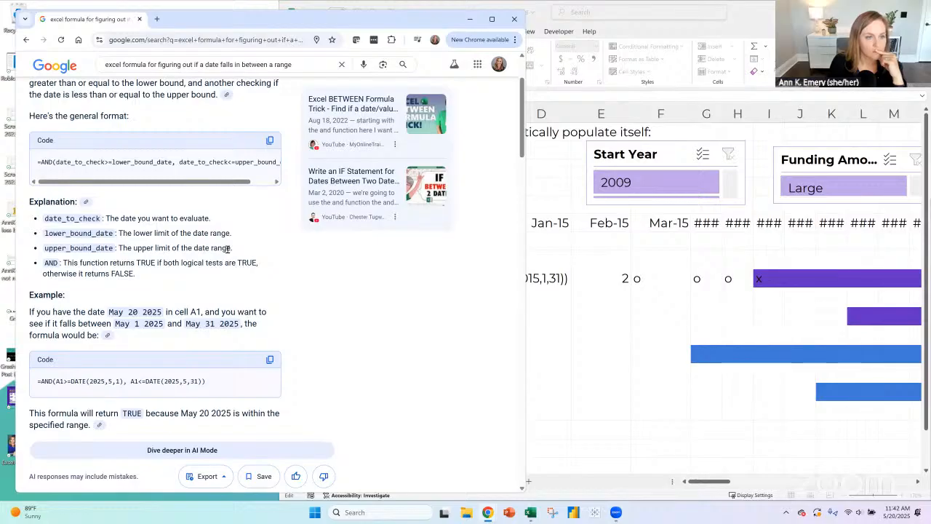
{"action": "scroll", "coordinate": [222, 228], "scroll_direction": "down", "scroll_amount": 1}
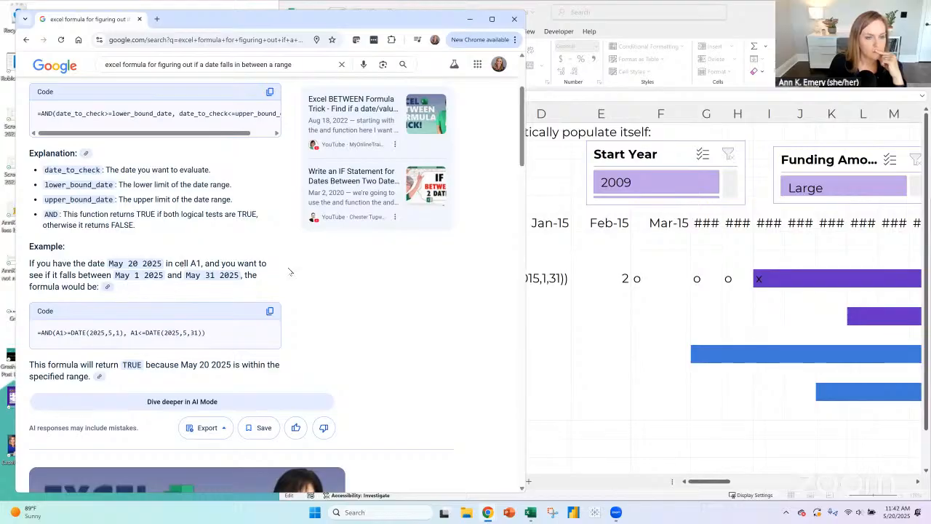
{"action": "scroll", "coordinate": [294, 248], "scroll_direction": "down", "scroll_amount": 1}
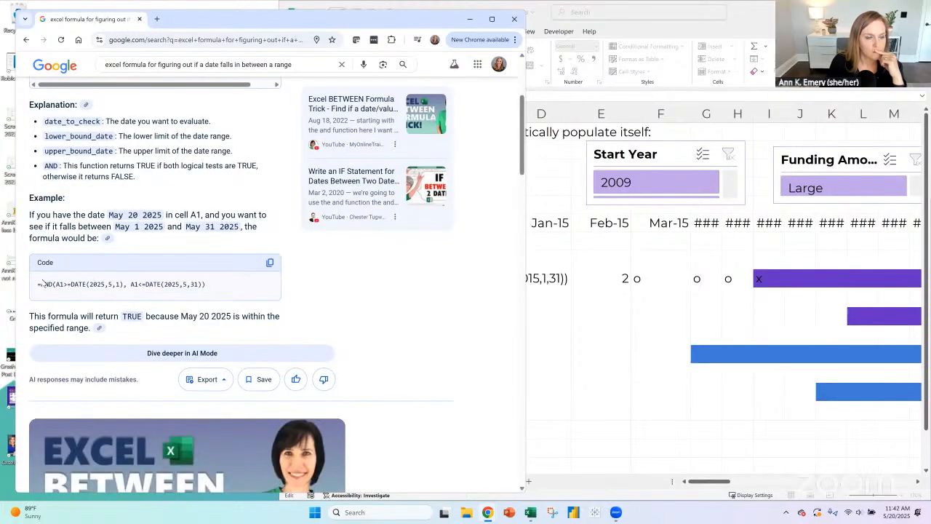
{"action": "scroll", "coordinate": [276, 254], "scroll_direction": "down", "scroll_amount": 1}
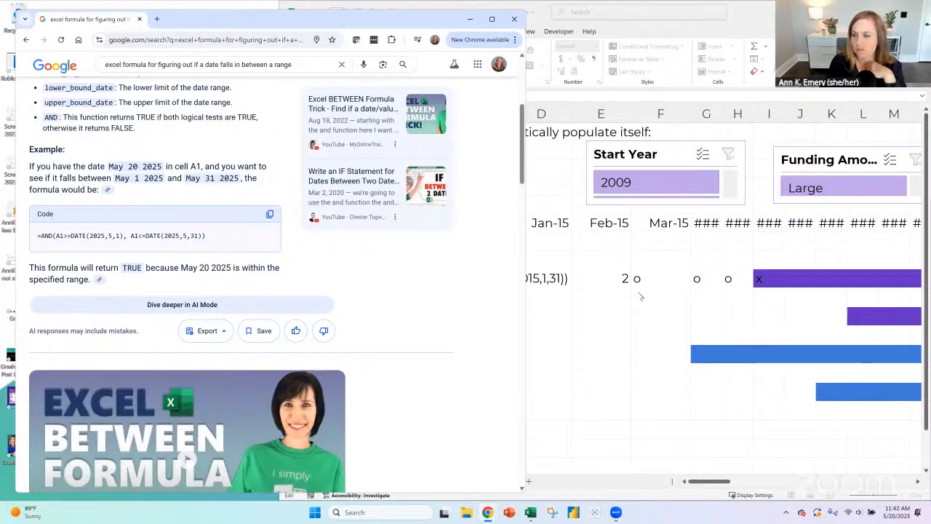
- Return to D9's formula in Excel and make the first condition's date DATE(2015,1,1)
{"action": "left_click", "coordinate": [553, 279]}
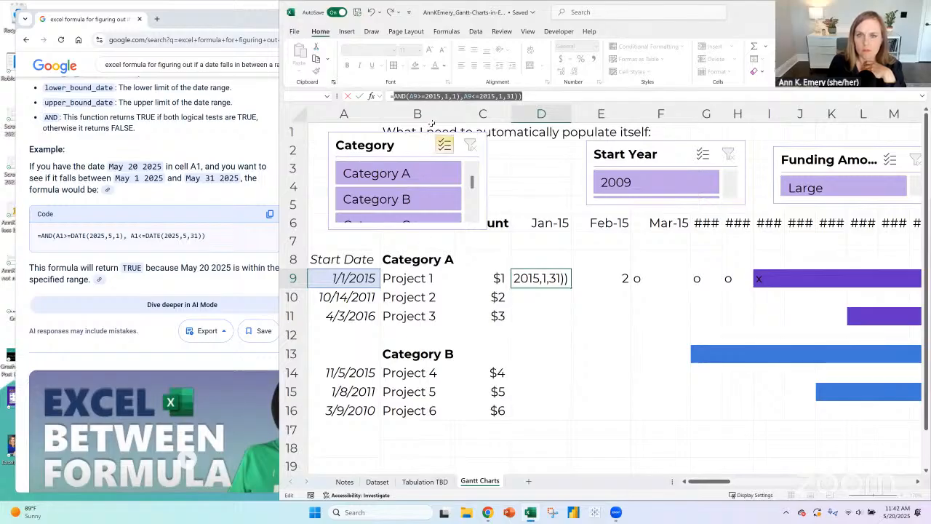
{"action": "left_click", "coordinate": [428, 96]}
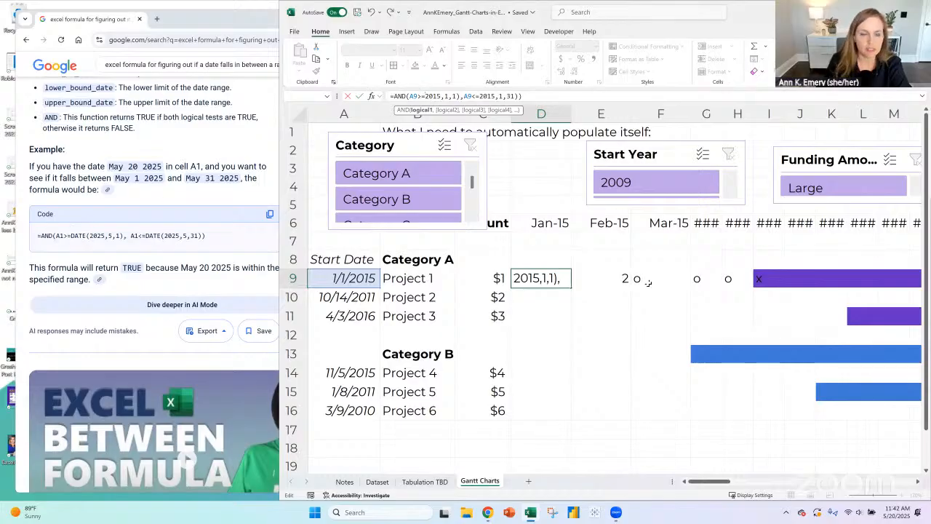
{"action": "type", "text": "DATE("}
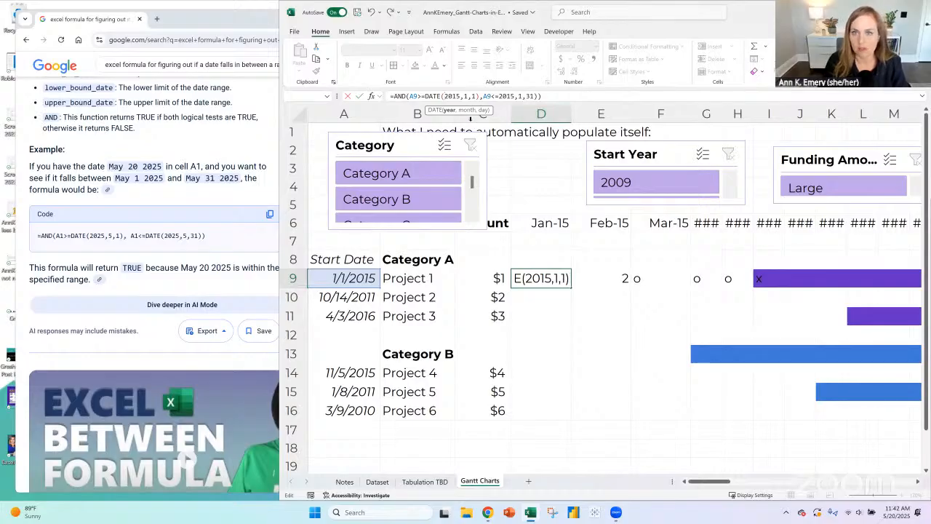
- Insert the DATE function in the second condition of D9's formula so it reads A9<=DATE(2015,1,31)
{"action": "left_click", "coordinate": [490, 95]}
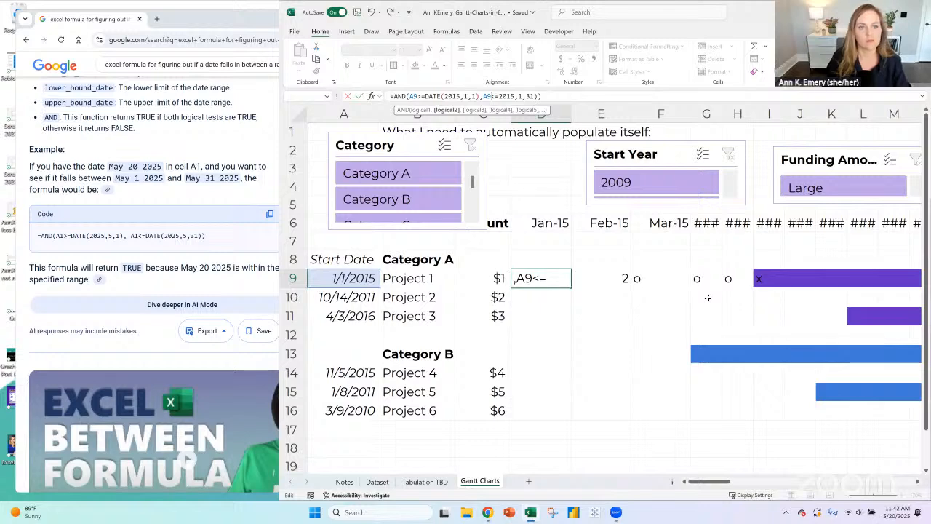
{"action": "type", "text": "DAT"}
{"action": "key", "text": "BackSpace"}
{"action": "key", "text": "BackSpace"}
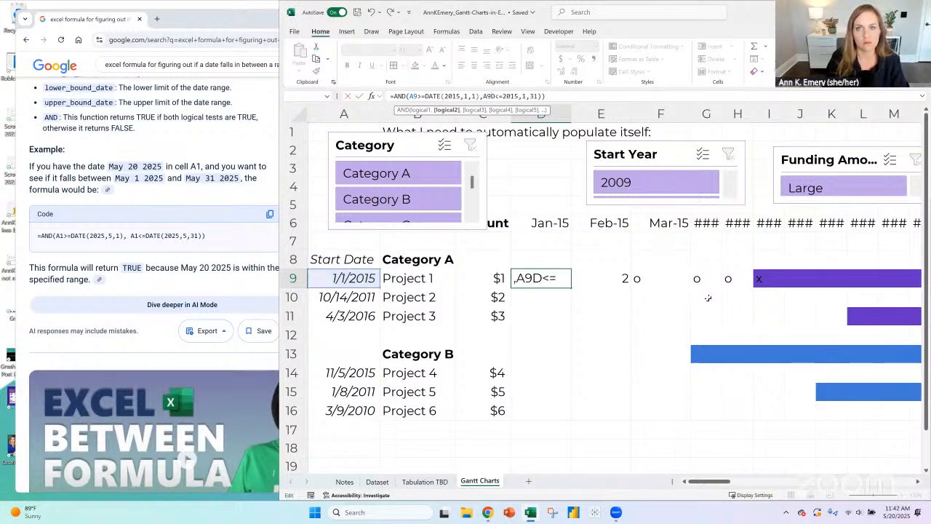
{"action": "key", "text": "BackSpace"}
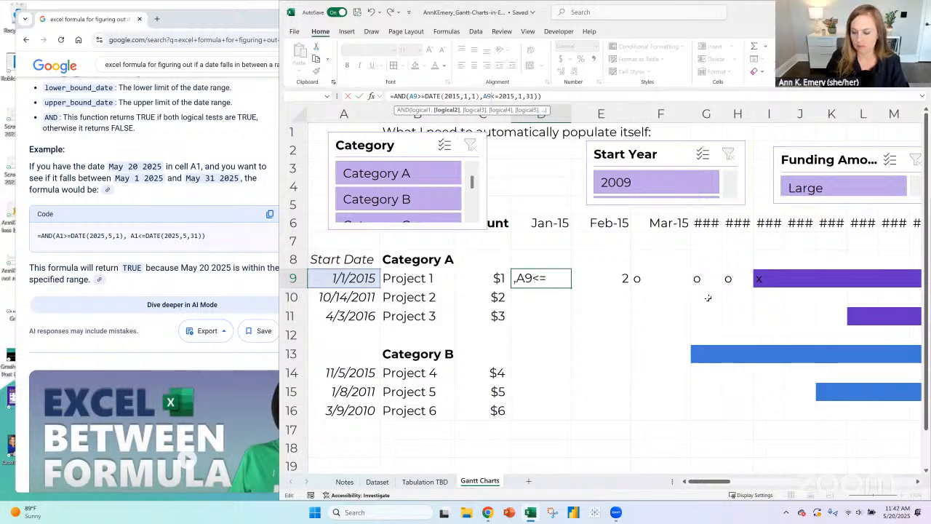
{"action": "type", "text": "DA"}
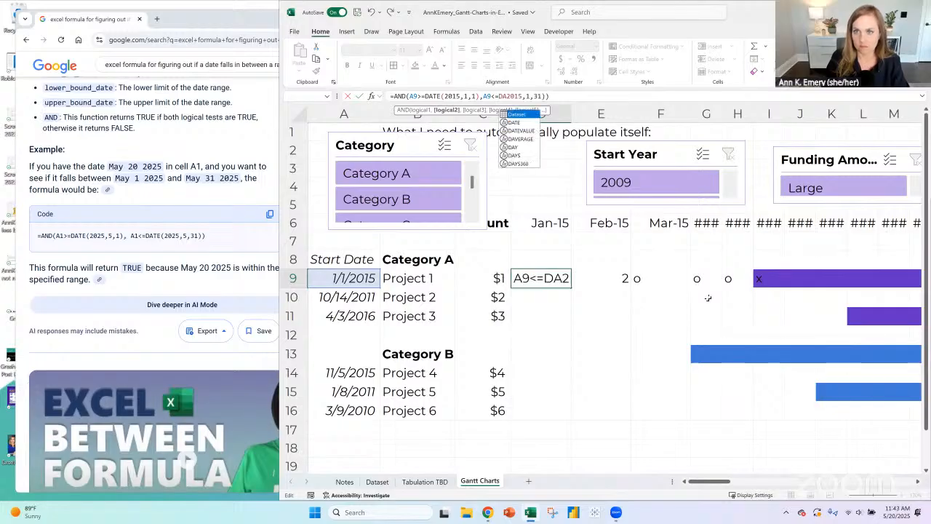
{"action": "key", "text": "Tab"}
{"action": "key", "text": "BackSpace"}
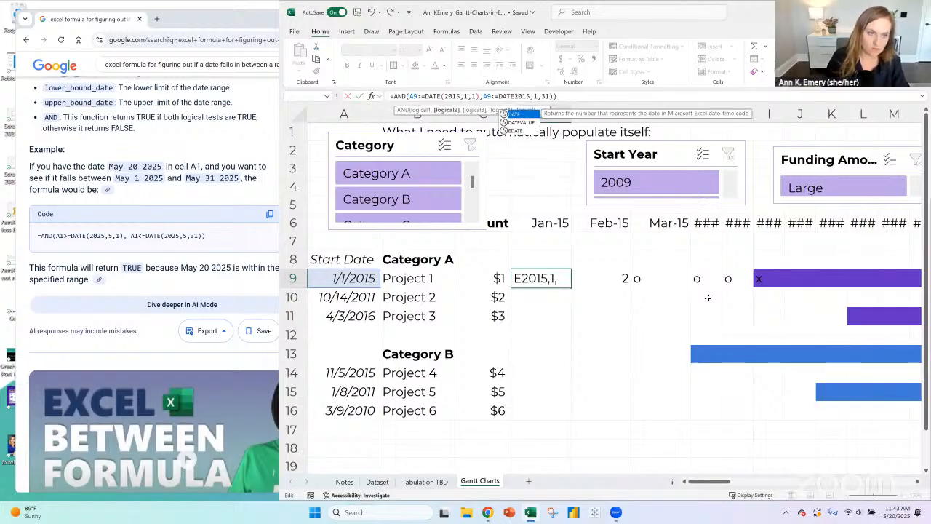
{"action": "type", "text": "("}
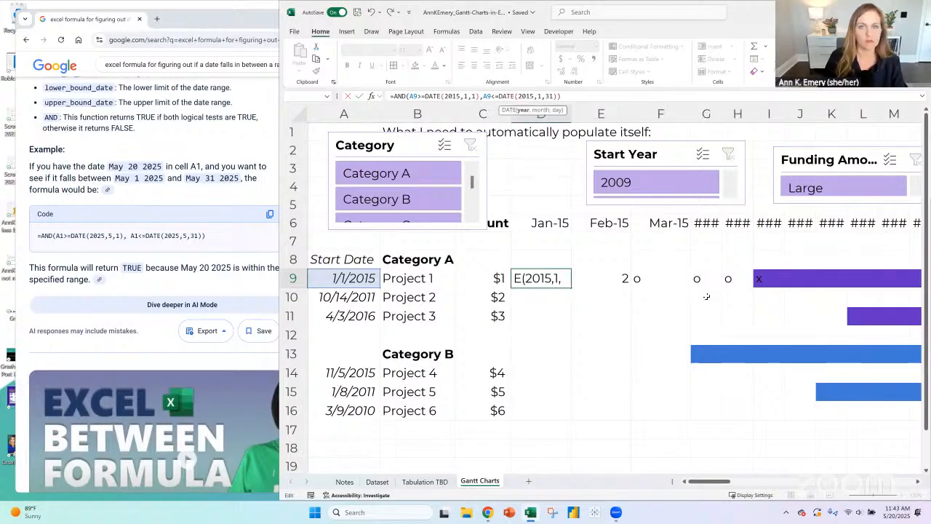
{"action": "left_click", "coordinate": [578, 95]}
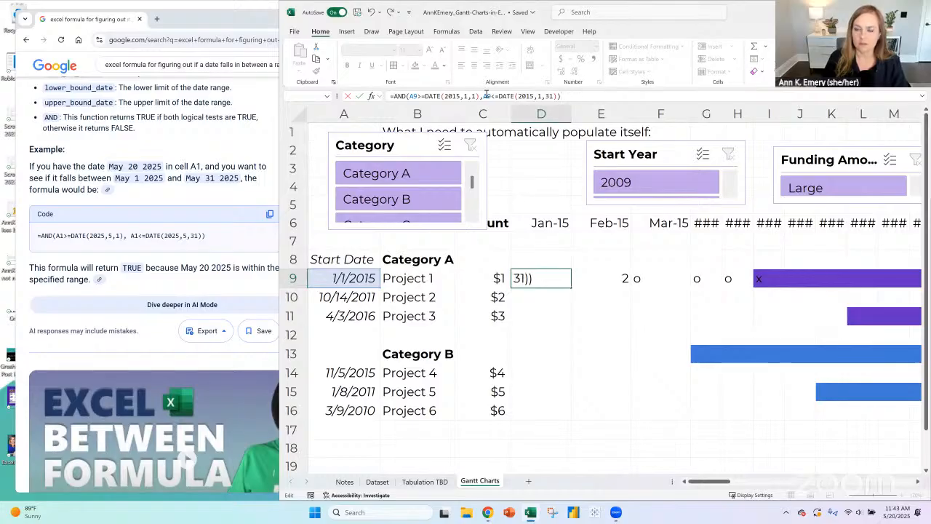
- Review the DATE(2015,1,1) condition in D9's AND formula and commit the formula
{"action": "left_click", "coordinate": [428, 96]}
{"action": "left_click_drag", "start_coordinate": [428, 96], "coordinate": [479, 96]}
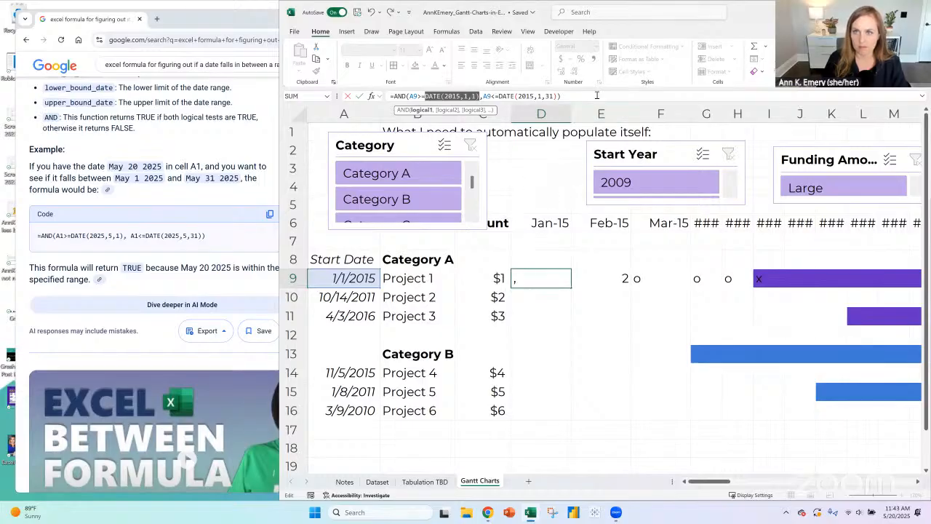
{"action": "left_click", "coordinate": [596, 95]}
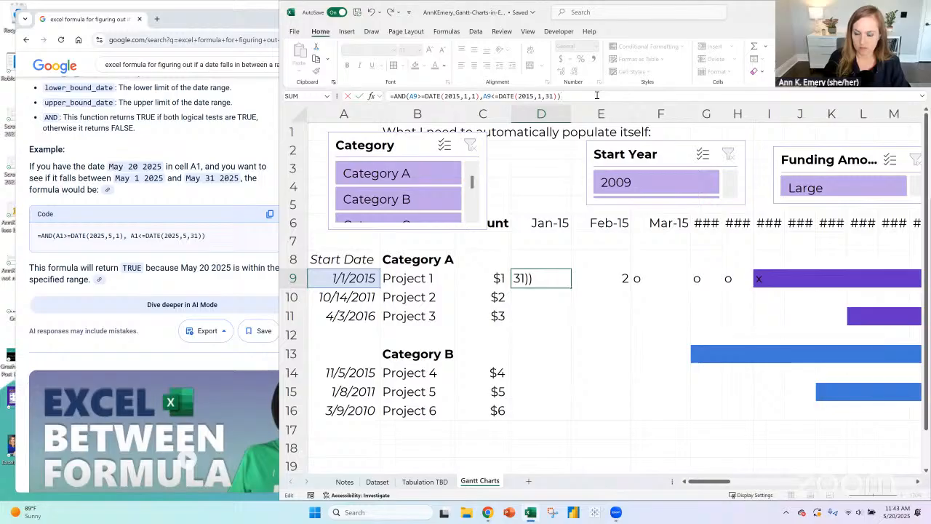
{"action": "key", "text": "Return"}
{"action": "key", "text": "Up"}
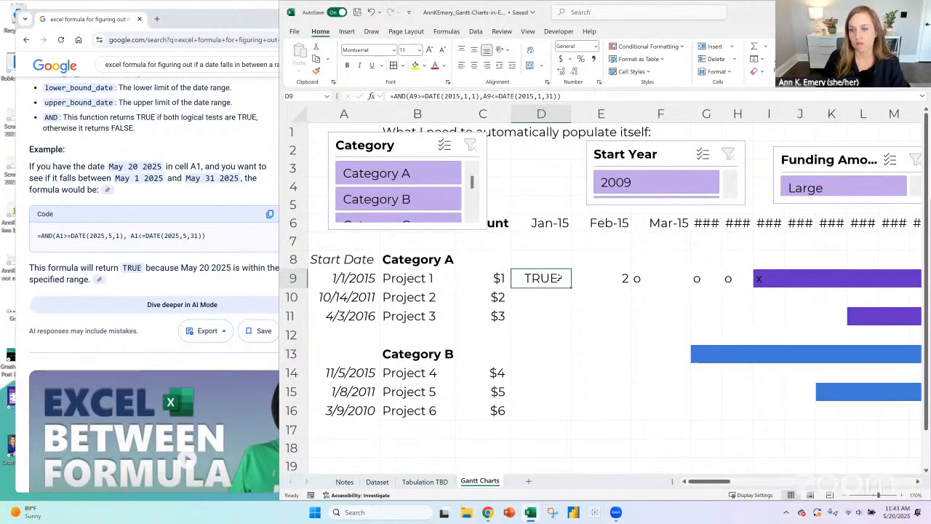
- Compare D9's result with the Jan-15 header date and browse the search results on testing dates between two dates
{"action": "left_click", "coordinate": [542, 172]}
{"action": "key", "text": "Down"}
{"action": "key", "text": "Down"}
{"action": "key", "text": "Down"}
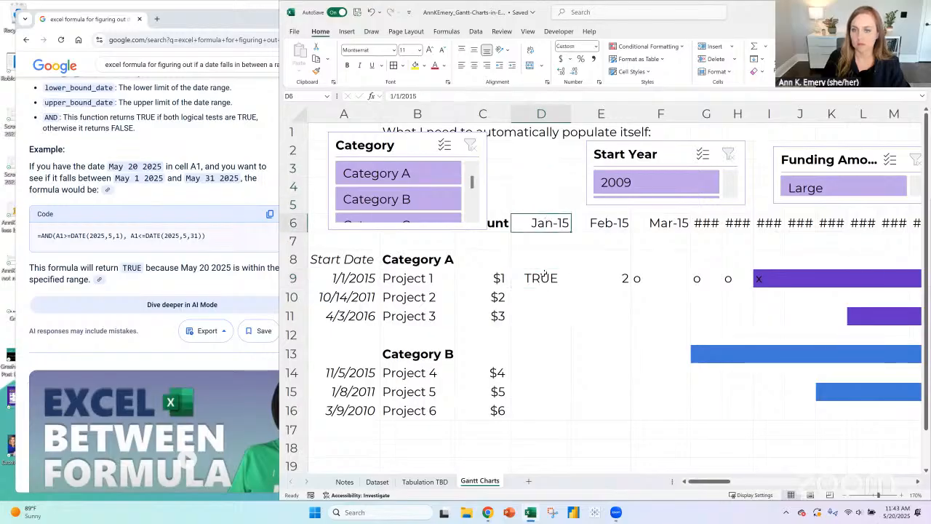
{"action": "left_click", "coordinate": [548, 279]}
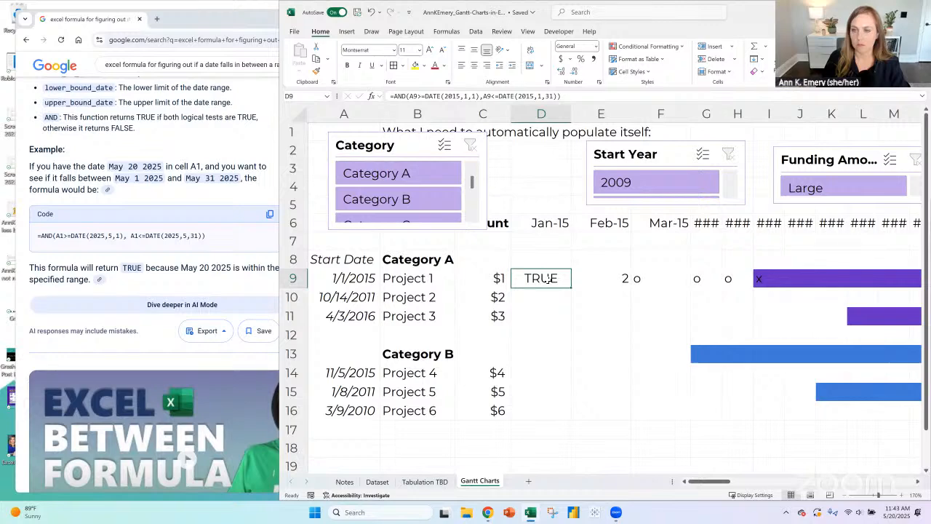
{"action": "scroll", "coordinate": [139, 300], "scroll_direction": "down", "scroll_amount": 5}
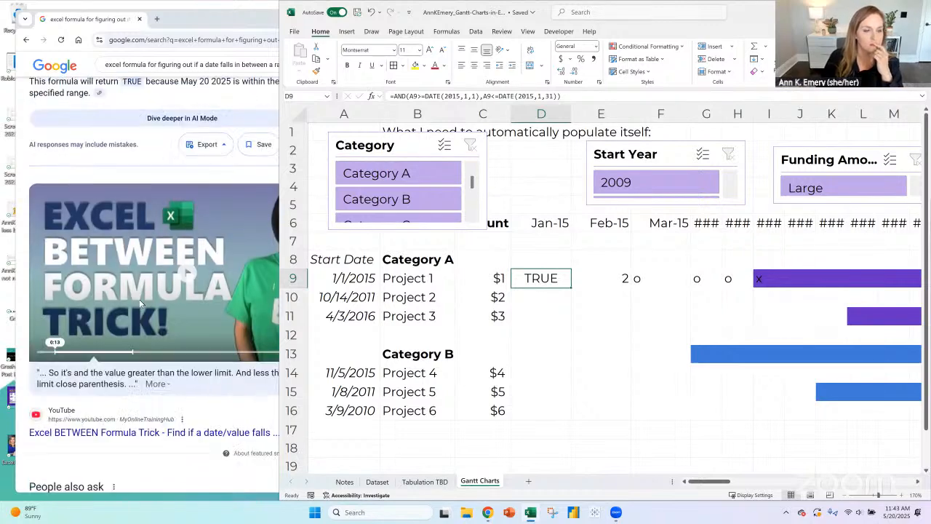
{"action": "scroll", "coordinate": [140, 294], "scroll_direction": "down", "scroll_amount": 1}
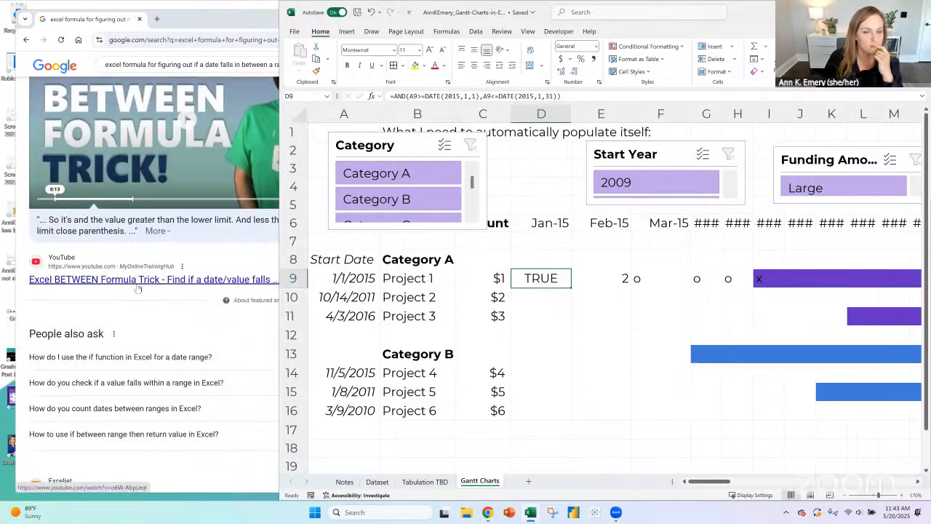
{"action": "scroll", "coordinate": [146, 288], "scroll_direction": "down", "scroll_amount": 3}
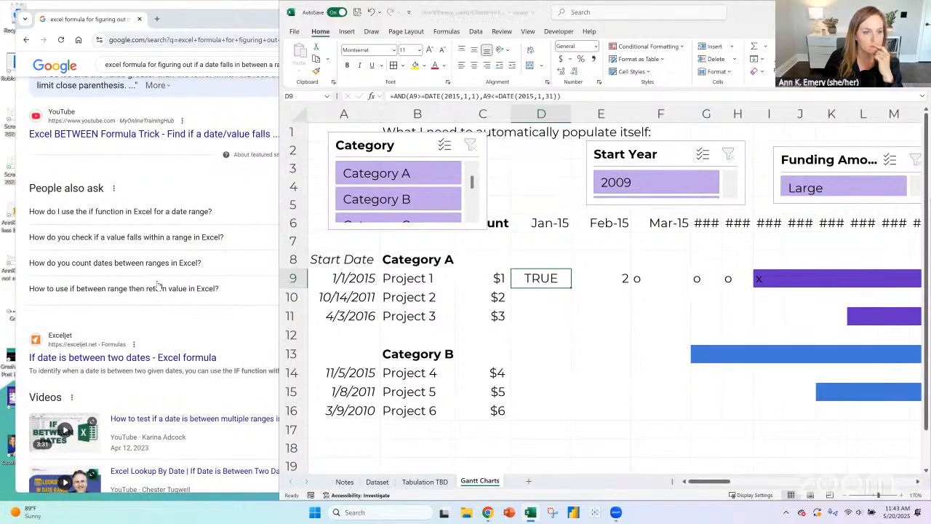
{"action": "scroll", "coordinate": [158, 285], "scroll_direction": "down", "scroll_amount": 2}
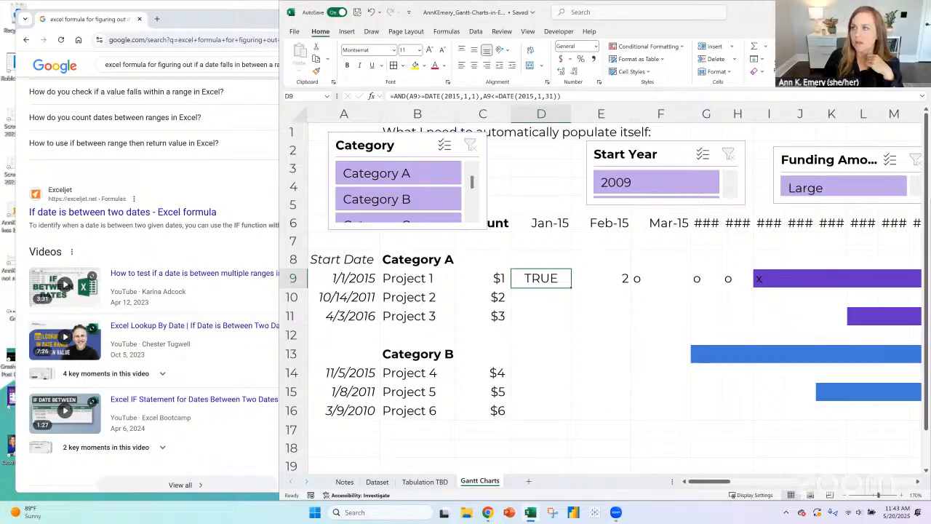
- Maximize the Excel window and insert five blank rows above the month header row
{"action": "key", "text": "super+Up"}
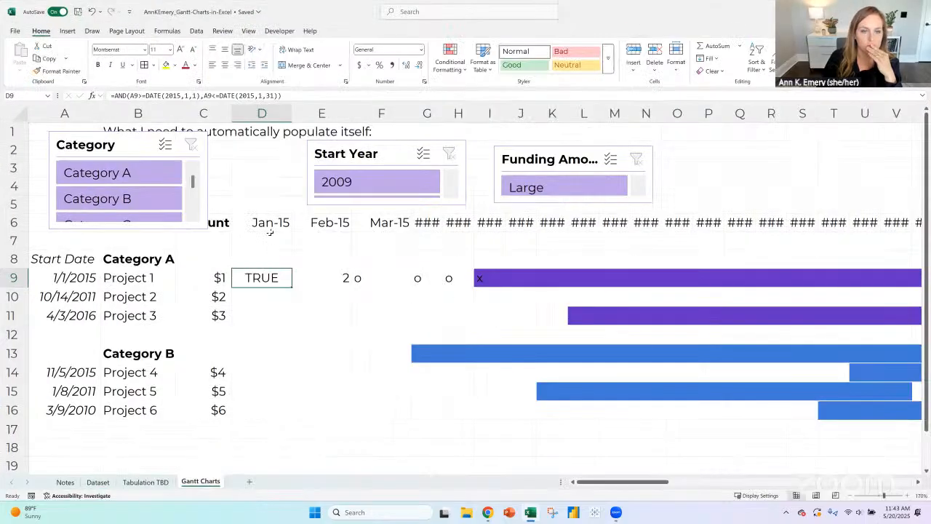
{"action": "left_click", "coordinate": [269, 222]}
{"action": "left_click", "coordinate": [260, 180]}
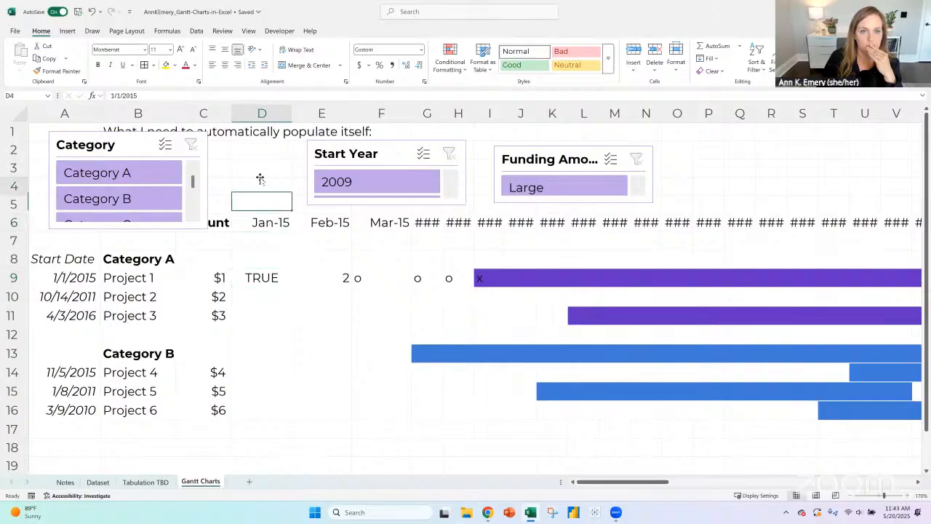
{"action": "left_click", "coordinate": [19, 223]}
{"action": "left_click", "coordinate": [634, 49]}
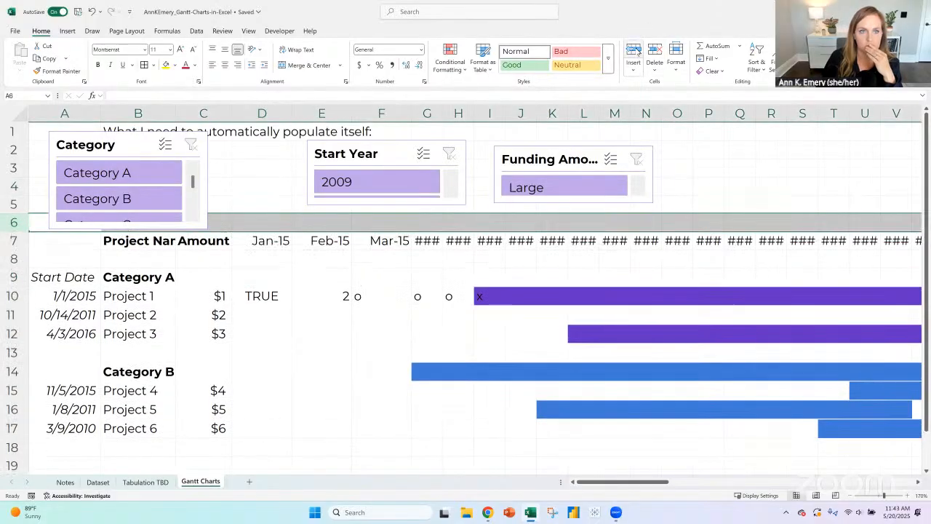
{"action": "left_click", "coordinate": [635, 51]}
{"action": "left_click", "coordinate": [636, 50]}
{"action": "left_click", "coordinate": [636, 50]}
{"action": "left_click", "coordinate": [636, 50]}
- Align the Category, Start Year and Funding Amount slicers in a row, and make the Start Year and Funding Amount slicers taller
{"action": "left_click_drag", "start_coordinate": [150, 145], "coordinate": [185, 163]}
{"action": "left_click_drag", "start_coordinate": [348, 154], "coordinate": [338, 165]}
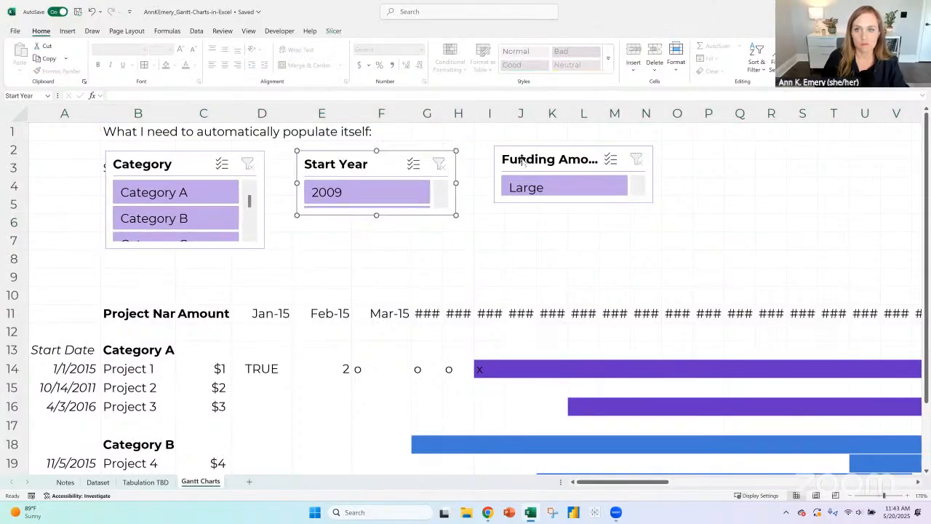
{"action": "left_click_drag", "start_coordinate": [513, 160], "coordinate": [493, 167]}
{"action": "left_click_drag", "start_coordinate": [554, 208], "coordinate": [553, 250]}
{"action": "left_click", "coordinate": [384, 216]}
{"action": "left_click_drag", "start_coordinate": [377, 213], "coordinate": [378, 252]}
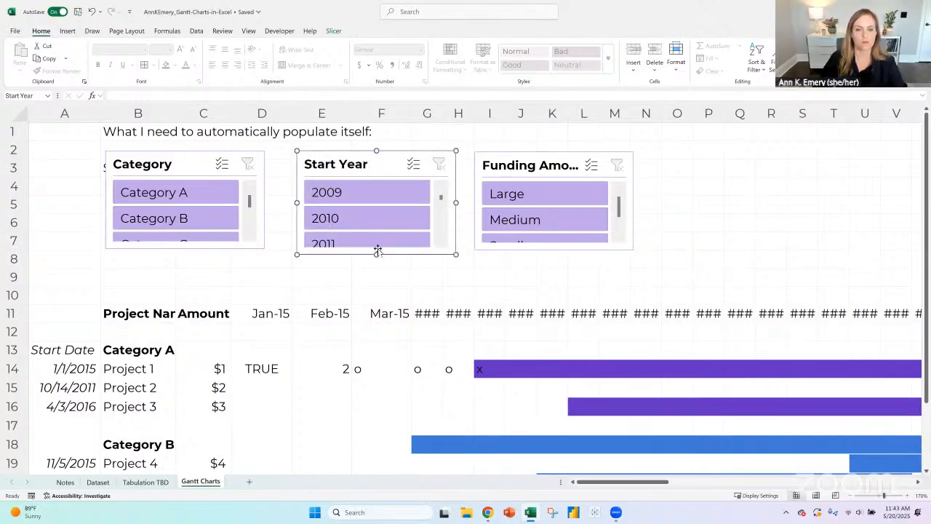
- Insert one more blank row at row 10, between the slicers and the month headers
{"action": "left_click", "coordinate": [260, 355]}
{"action": "left_click", "coordinate": [268, 372]}
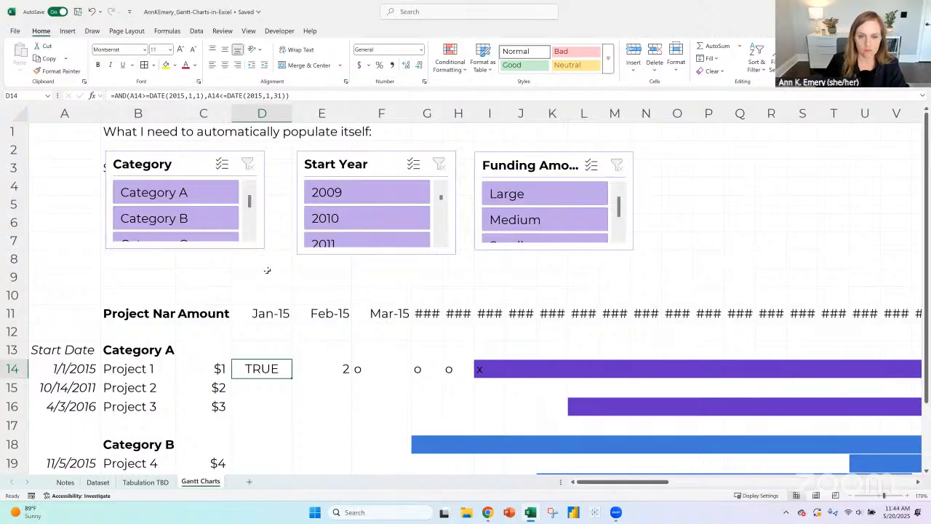
{"action": "left_click", "coordinate": [12, 295]}
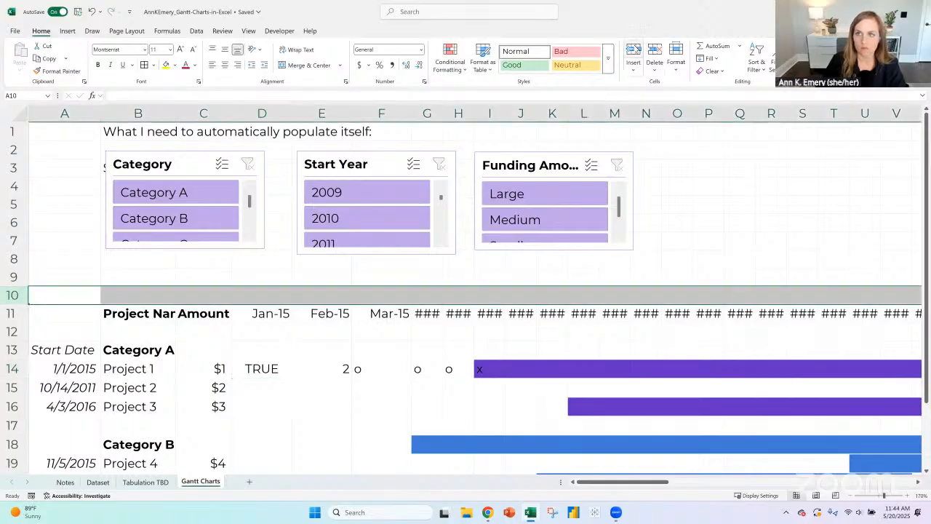
{"action": "key", "text": "ctrl+shift+plus"}
{"action": "left_click", "coordinate": [268, 275]}
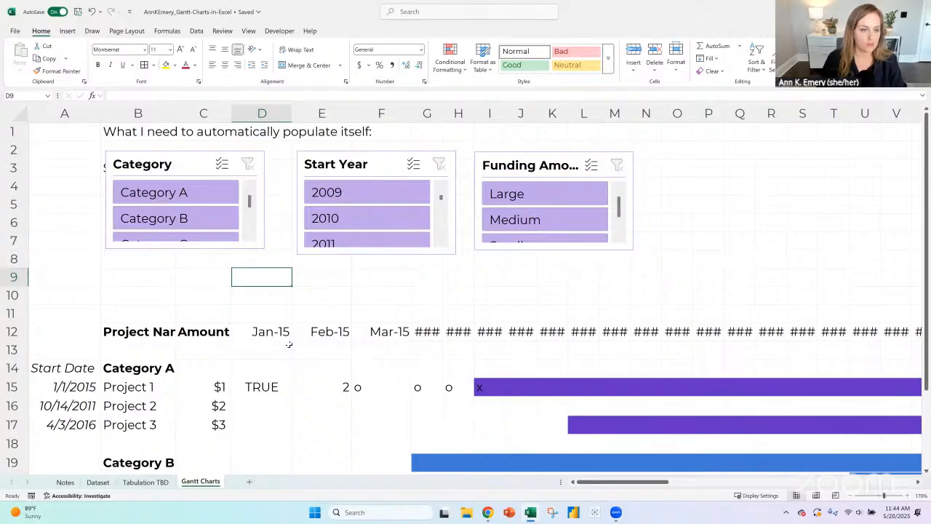
- Insert a blank column between the start dates and the project names
{"action": "left_click_drag", "start_coordinate": [145, 331], "coordinate": [680, 332]}
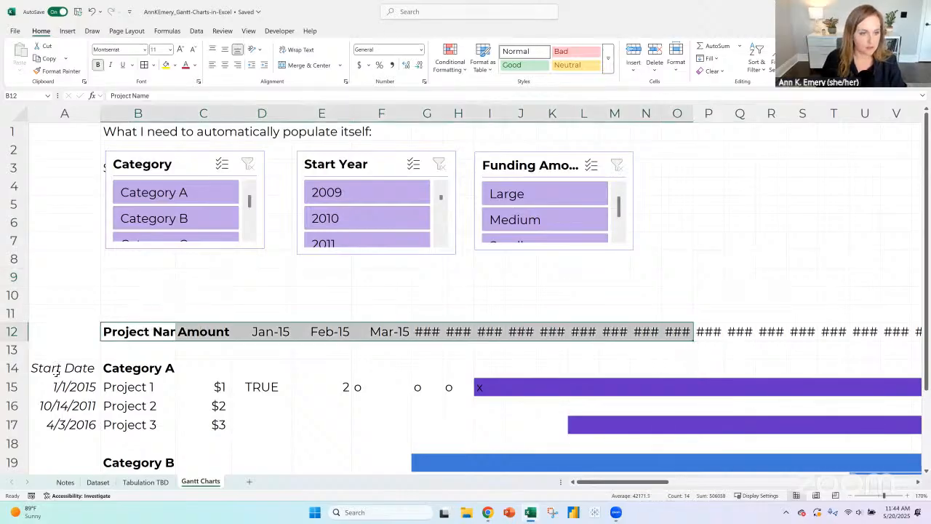
{"action": "left_click_drag", "start_coordinate": [56, 374], "coordinate": [55, 453]}
{"action": "scroll", "coordinate": [46, 258], "scroll_direction": "down", "scroll_amount": 2}
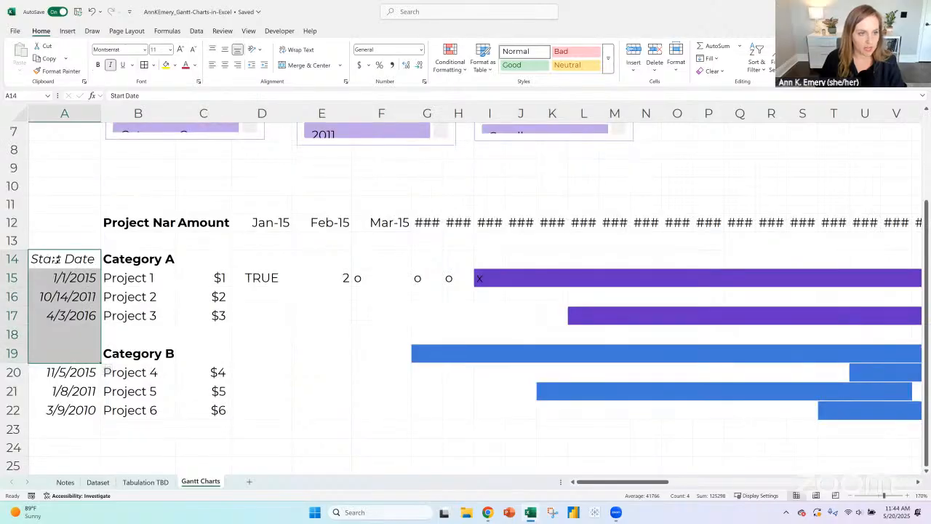
{"action": "left_click_drag", "start_coordinate": [46, 259], "coordinate": [64, 410]}
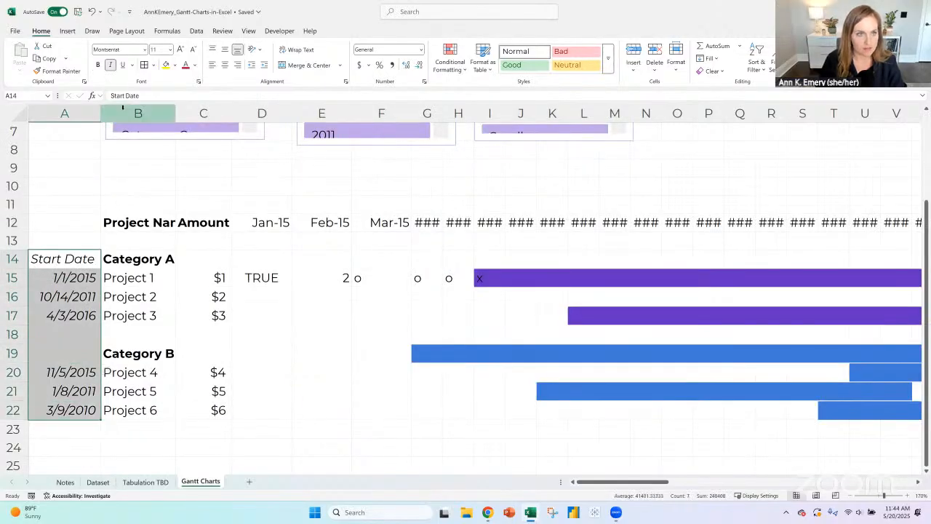
{"action": "left_click", "coordinate": [138, 112]}
{"action": "left_click", "coordinate": [633, 52]}
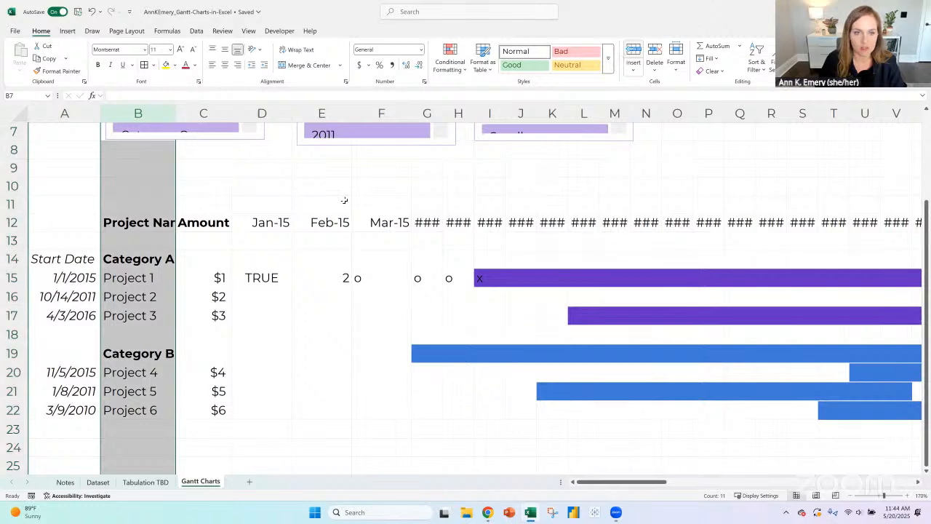
{"action": "left_click", "coordinate": [354, 210]}
{"action": "left_click", "coordinate": [350, 218]}
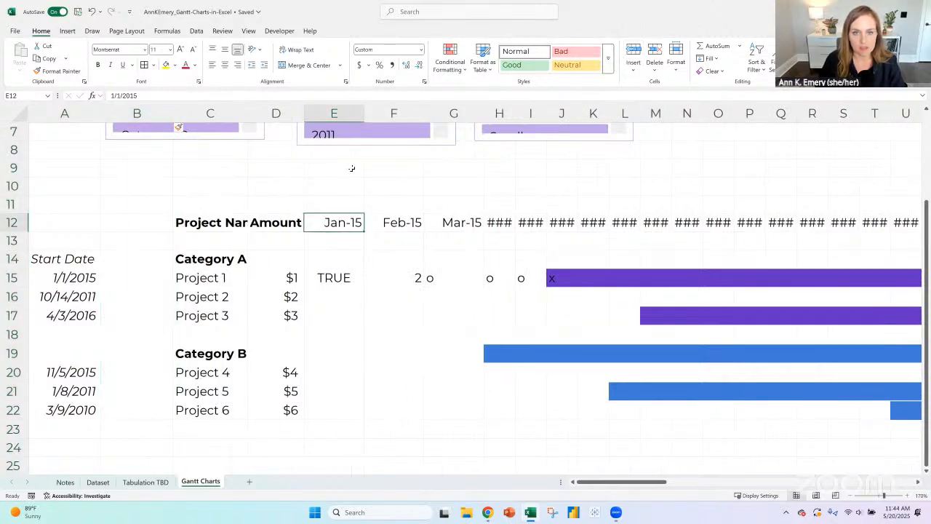
- Insert two more blank rows at row 11, above the month header row
{"action": "left_click_drag", "start_coordinate": [350, 168], "coordinate": [354, 183]}
{"action": "left_click", "coordinate": [11, 204]}
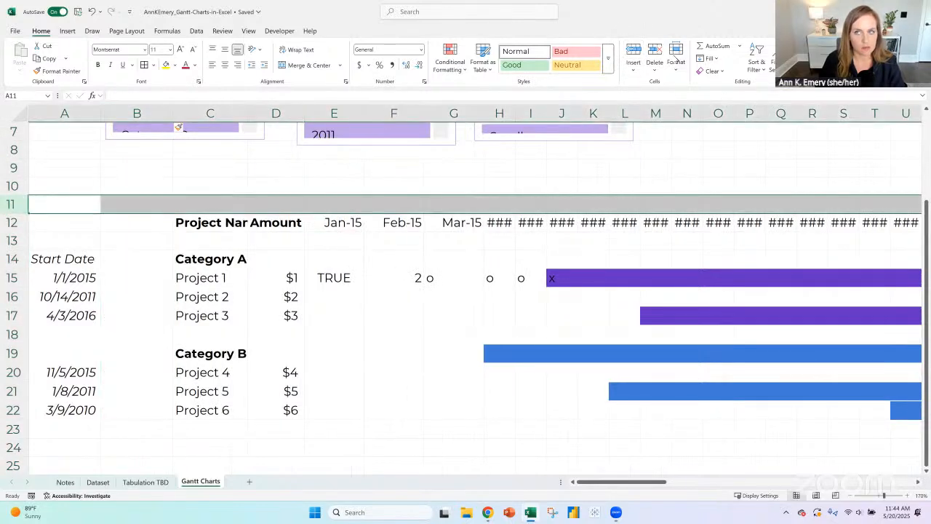
{"action": "left_click", "coordinate": [633, 52]}
{"action": "left_click", "coordinate": [635, 51]}
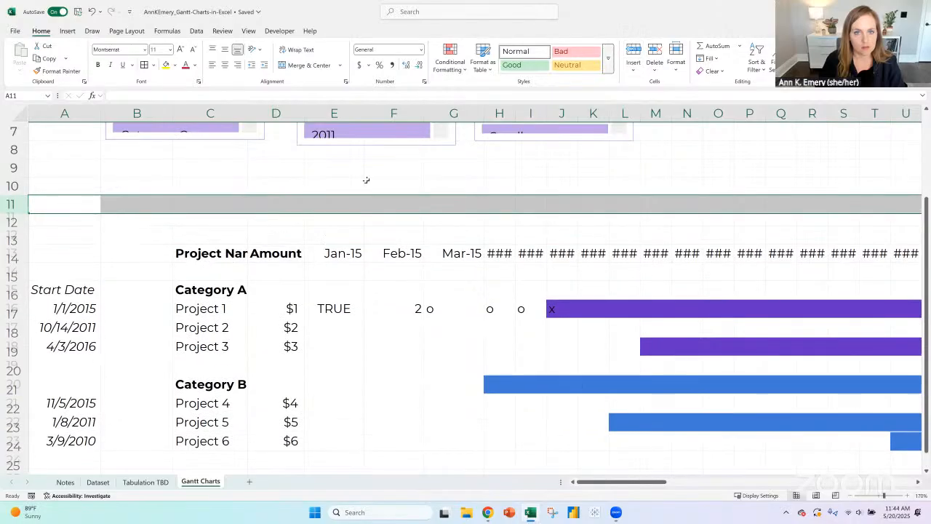
{"action": "left_click", "coordinate": [307, 190]}
{"action": "left_click", "coordinate": [76, 187]}
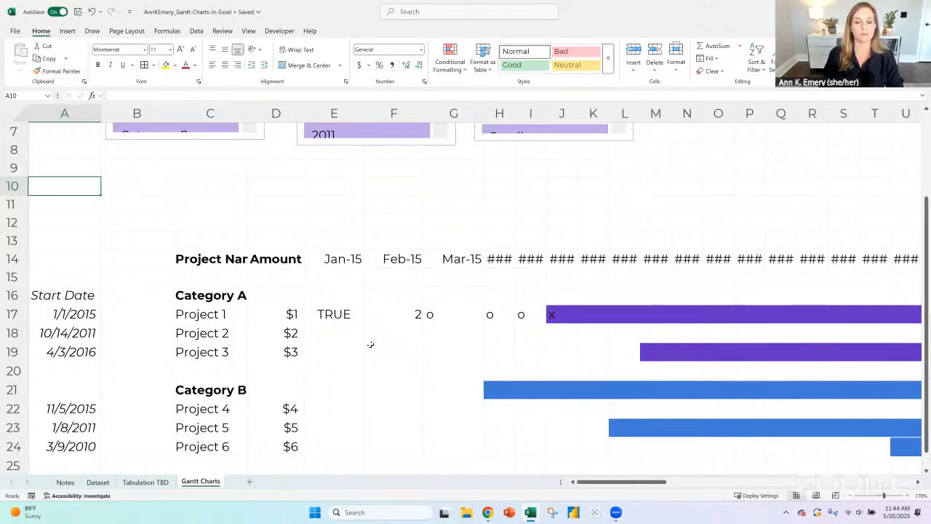
- Examine E17's AND formula and compare the underlying dates of the Jan-15 and Feb-15 headers
{"action": "left_click", "coordinate": [354, 314]}
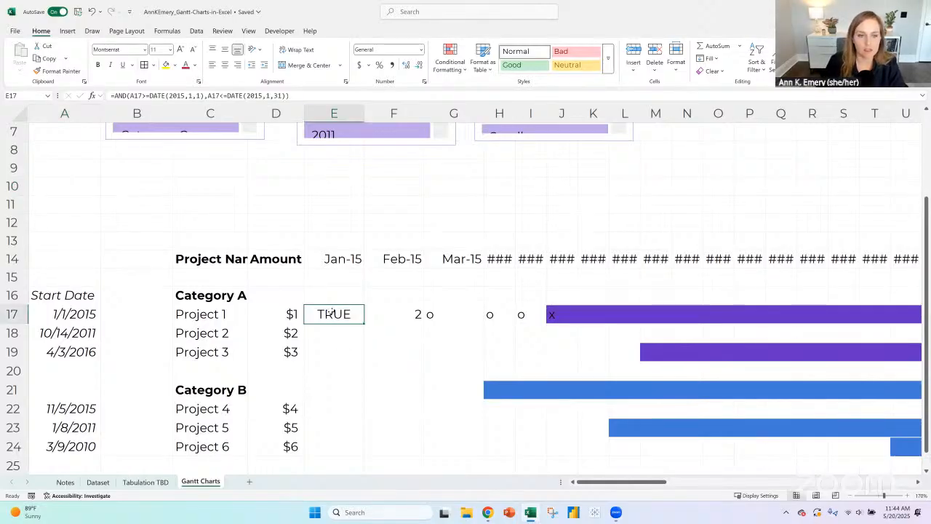
{"action": "left_click", "coordinate": [345, 259]}
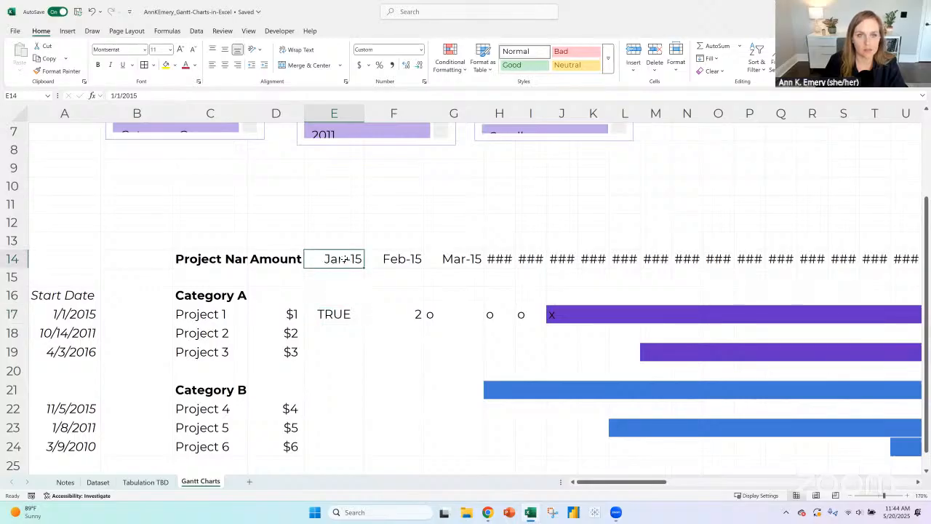
{"action": "left_click", "coordinate": [390, 259]}
{"action": "left_click", "coordinate": [350, 260]}
{"action": "left_click", "coordinate": [395, 259]}
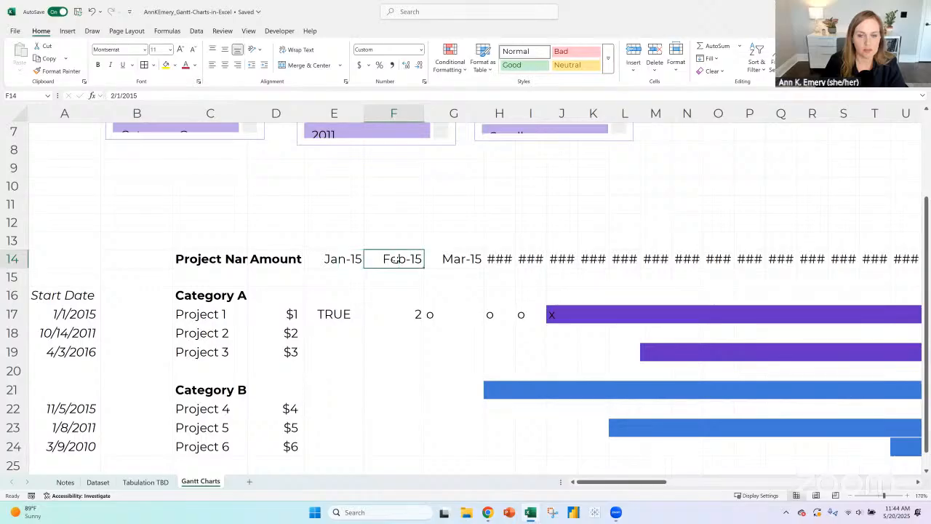
{"action": "left_click", "coordinate": [350, 260]}
{"action": "left_click", "coordinate": [376, 260]}
{"action": "left_click", "coordinate": [339, 259]}
{"action": "left_click", "coordinate": [387, 260]}
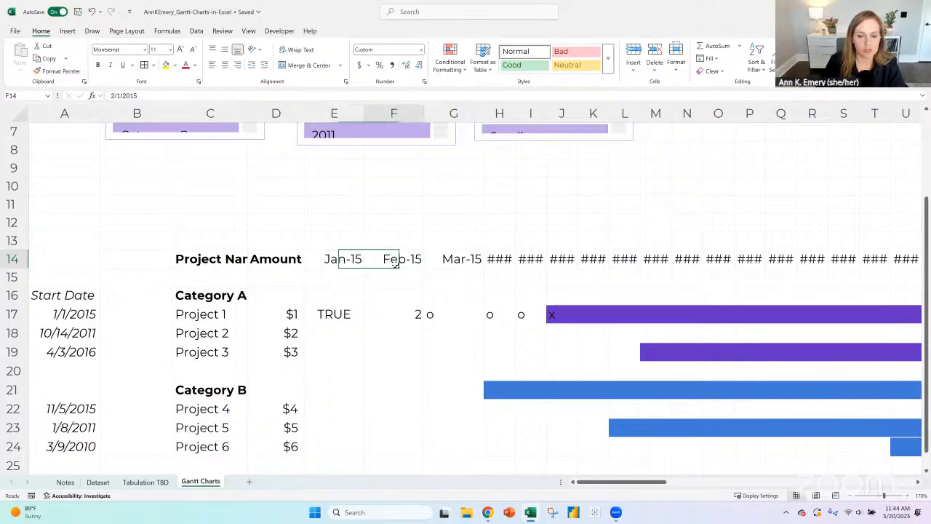
{"action": "left_click", "coordinate": [355, 309]}
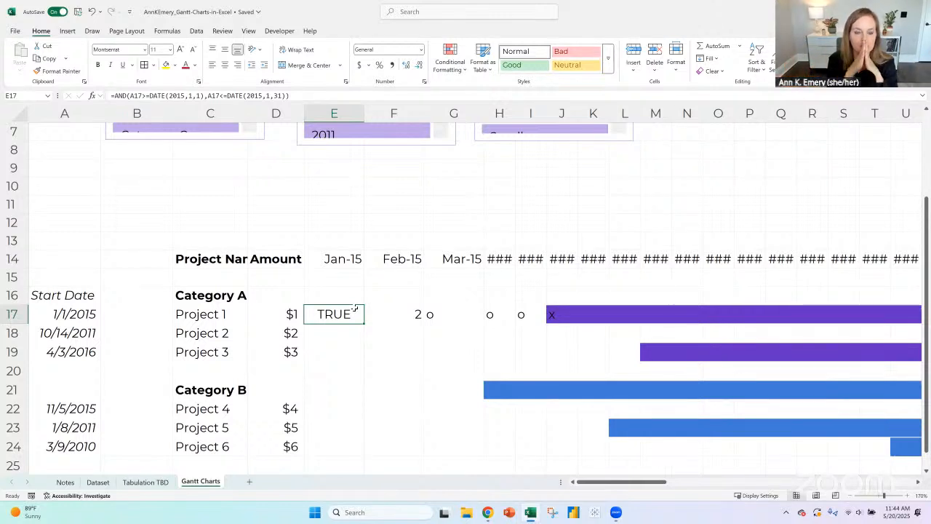
- Switch to Chrome and search Google for "excel gantt charts fill in cells based on formulas"
{"action": "left_click", "coordinate": [898, 12]}
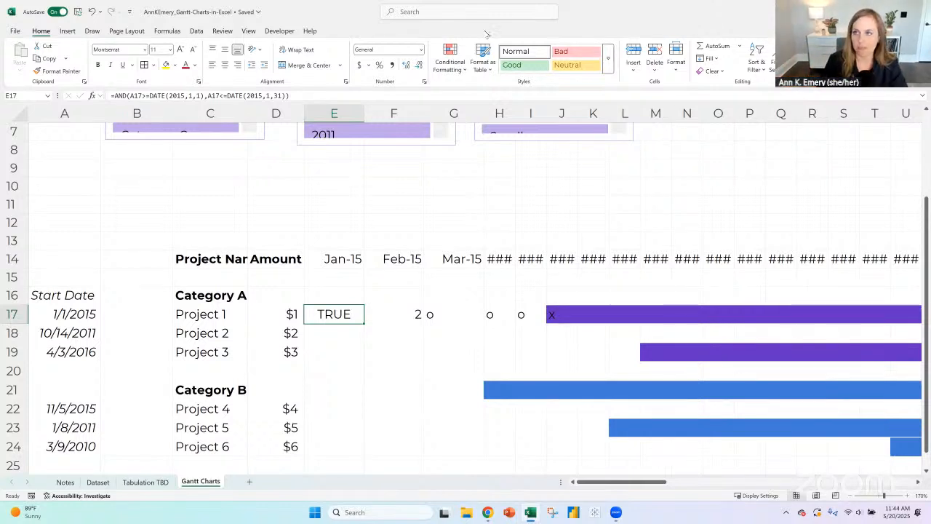
{"action": "scroll", "coordinate": [240, 71], "scroll_direction": "up", "scroll_amount": 10}
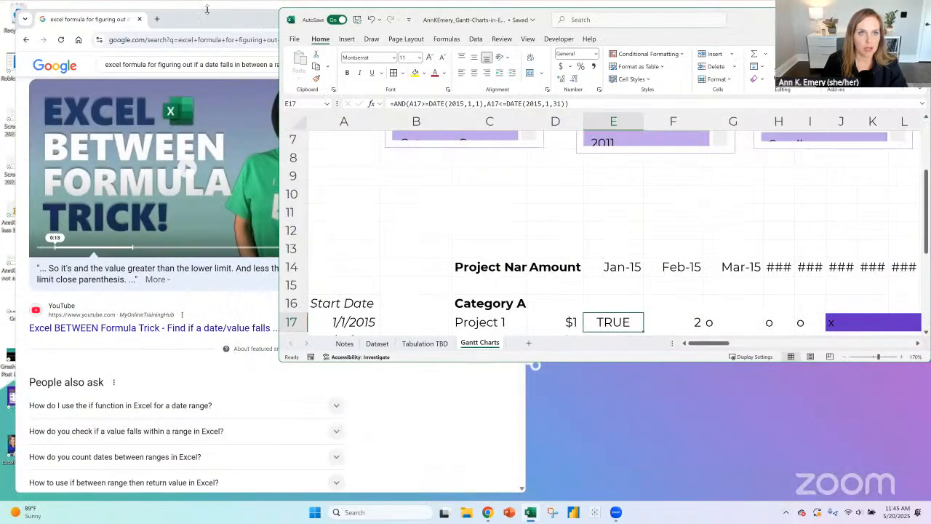
{"action": "left_click", "coordinate": [192, 40]}
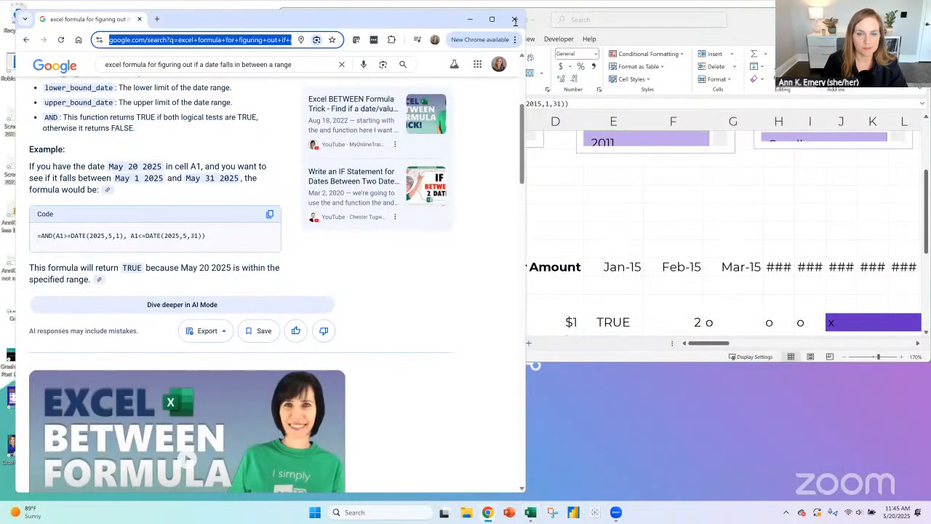
{"action": "left_click", "coordinate": [171, 64]}
{"action": "key", "text": "ctrl+a"}
{"action": "type", "text": "ex"}
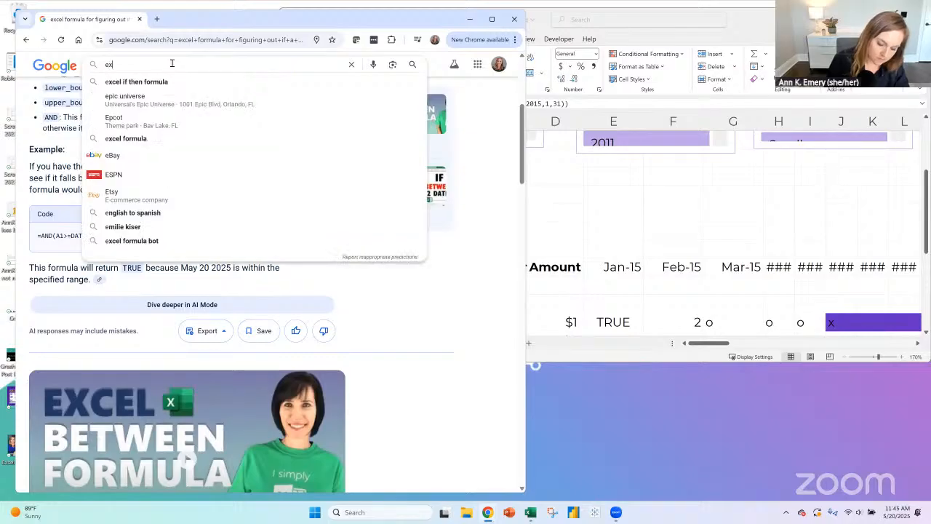
{"action": "type", "text": "cel gantt c"}
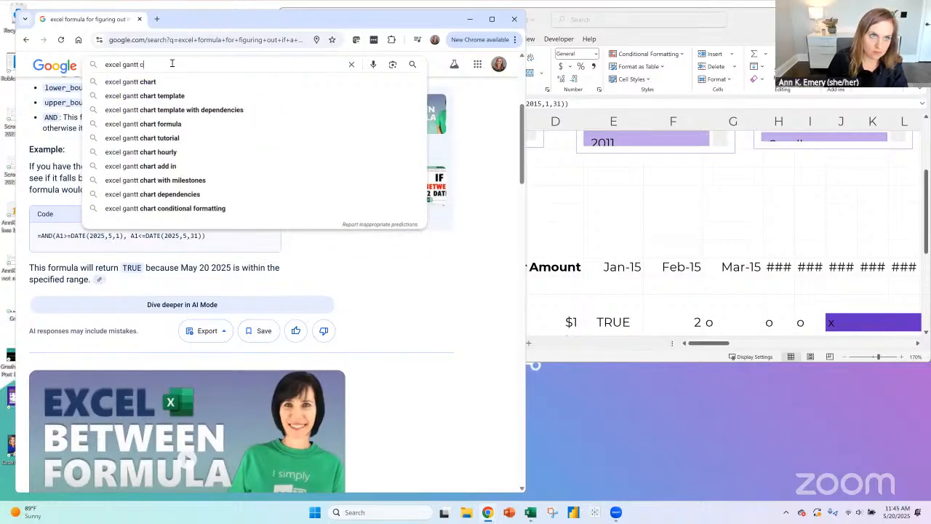
{"action": "type", "text": "harts fill in ce"}
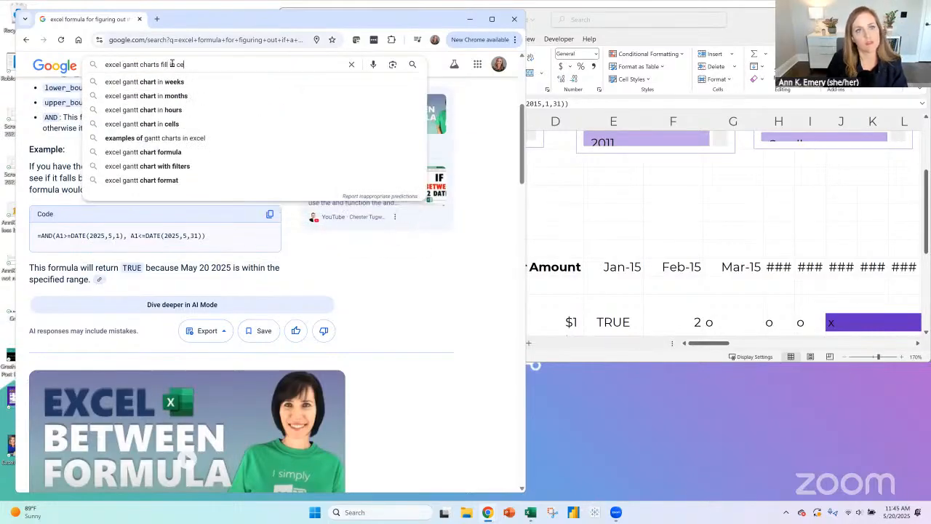
{"action": "type", "text": "lls based on form"}
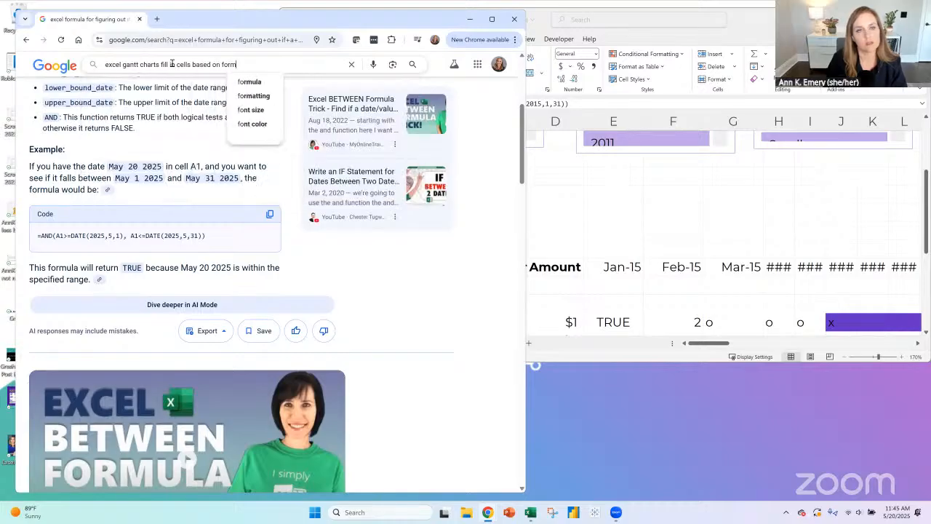
{"action": "type", "text": "ulas"}
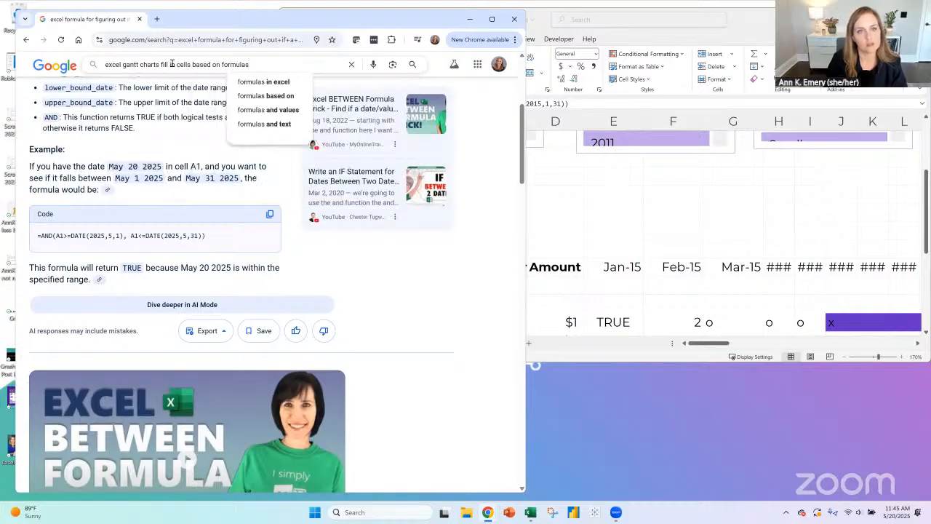
{"action": "key", "text": "Return"}
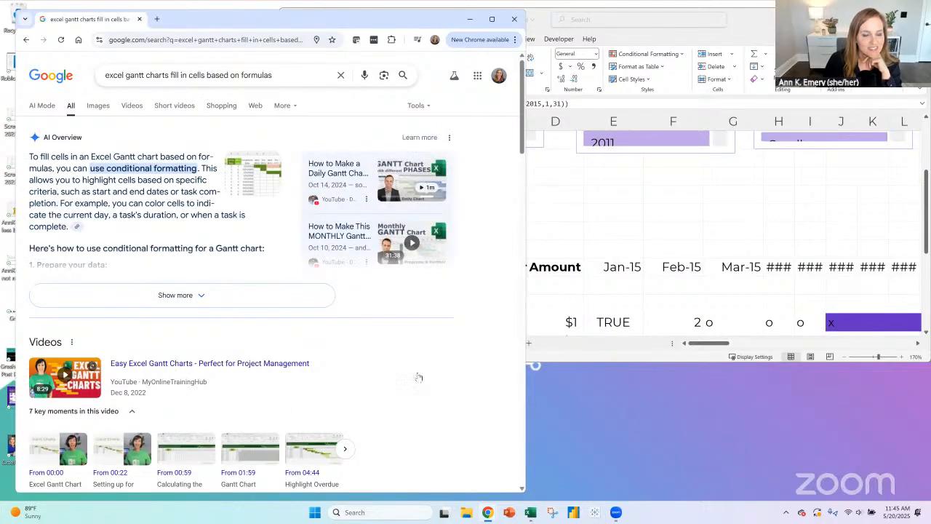
- Examine the AI overview on conditional formatting, the My Online Training Hub example and the image results of Excel Gantt charts
{"action": "left_click", "coordinate": [157, 168]}
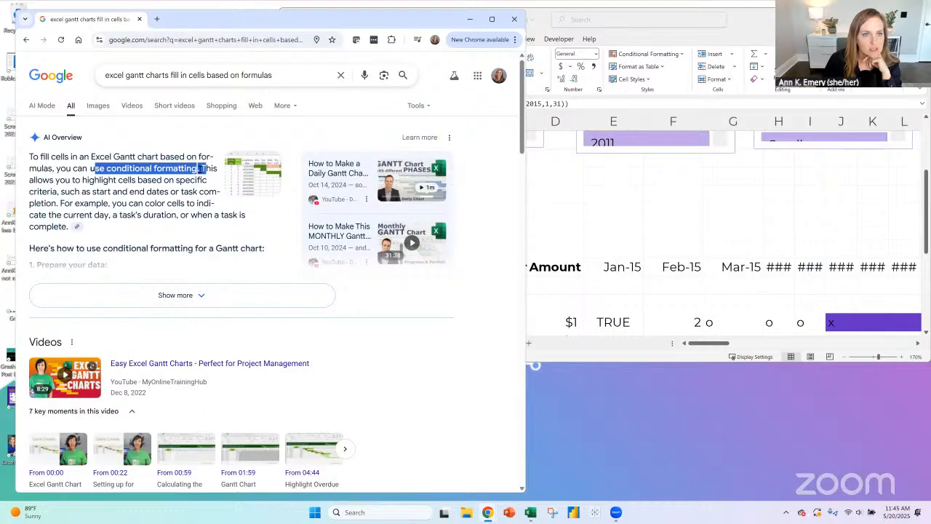
{"action": "left_click", "coordinate": [492, 19]}
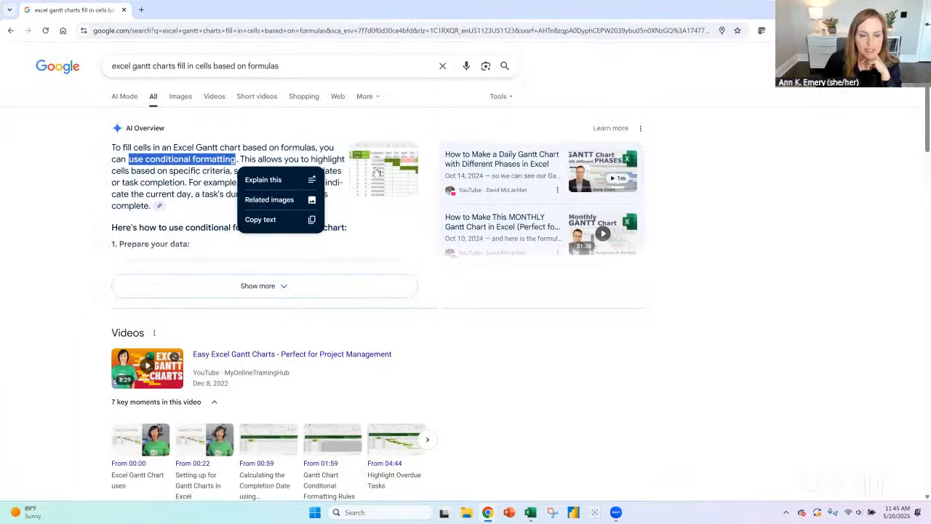
{"action": "left_click", "coordinate": [379, 179]}
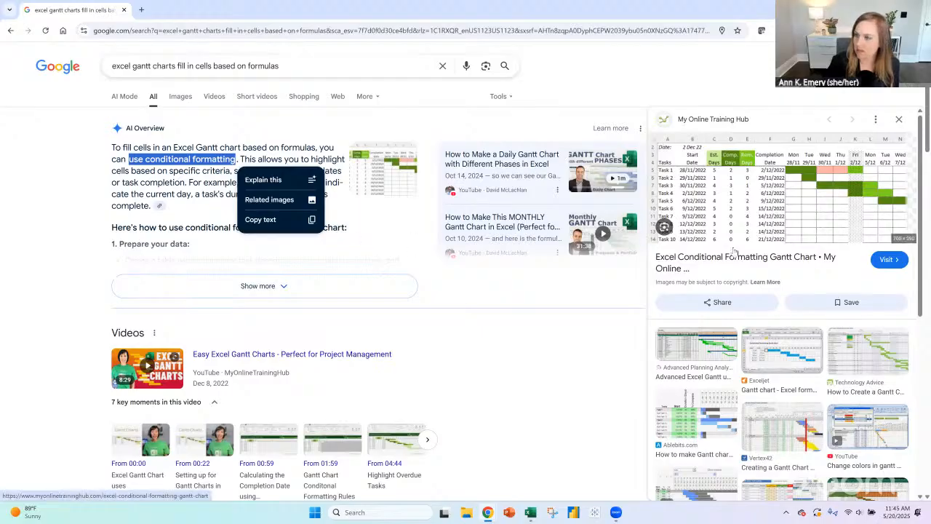
{"action": "scroll", "coordinate": [428, 291], "scroll_direction": "down", "scroll_amount": 4}
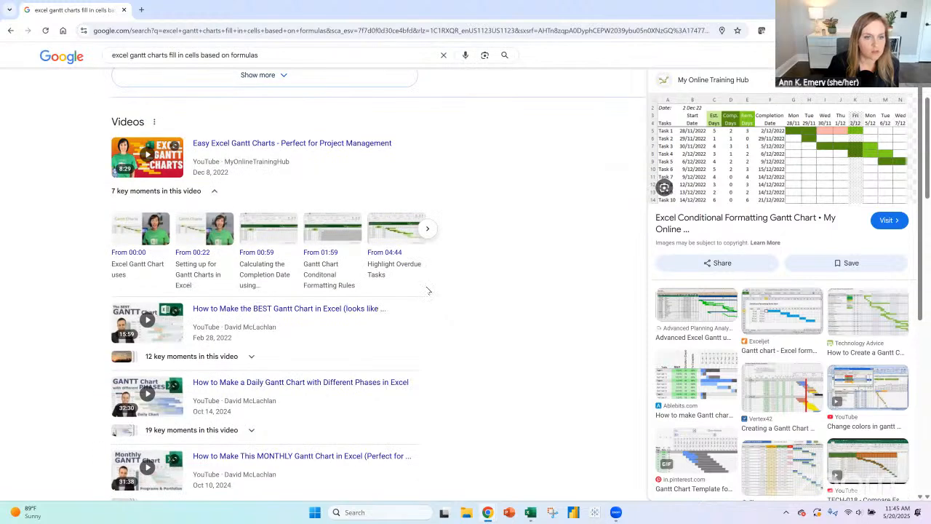
{"action": "scroll", "coordinate": [801, 171], "scroll_direction": "up", "scroll_amount": 4}
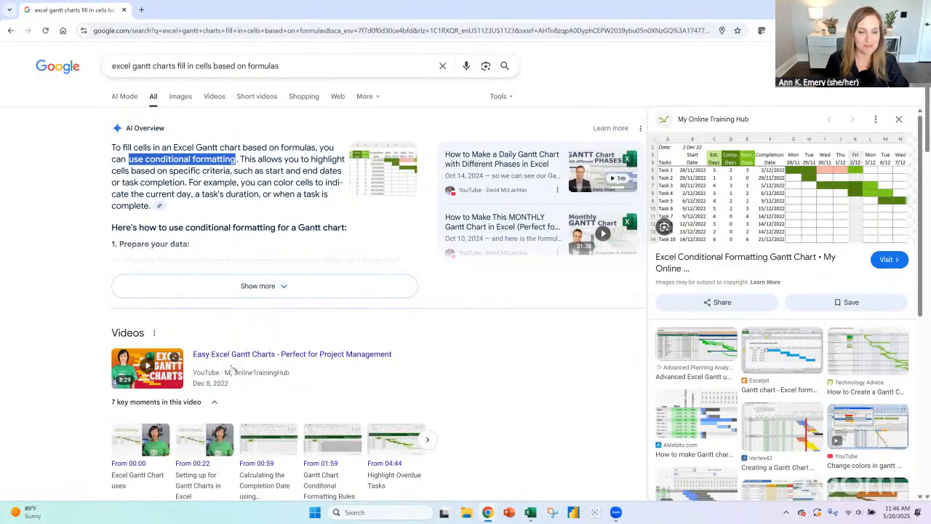
{"action": "scroll", "coordinate": [408, 338], "scroll_direction": "down", "scroll_amount": 3}
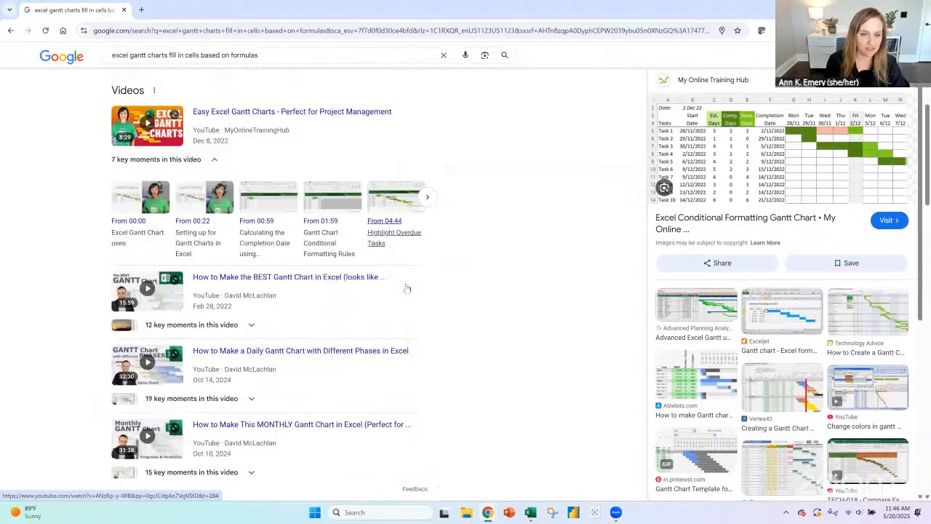
{"action": "scroll", "coordinate": [408, 289], "scroll_direction": "up", "scroll_amount": 3}
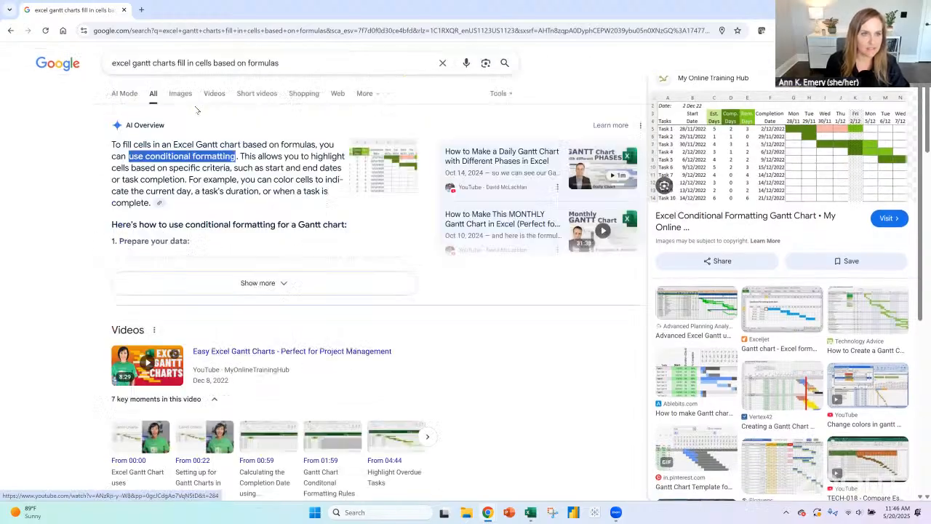
{"action": "left_click", "coordinate": [180, 97]}
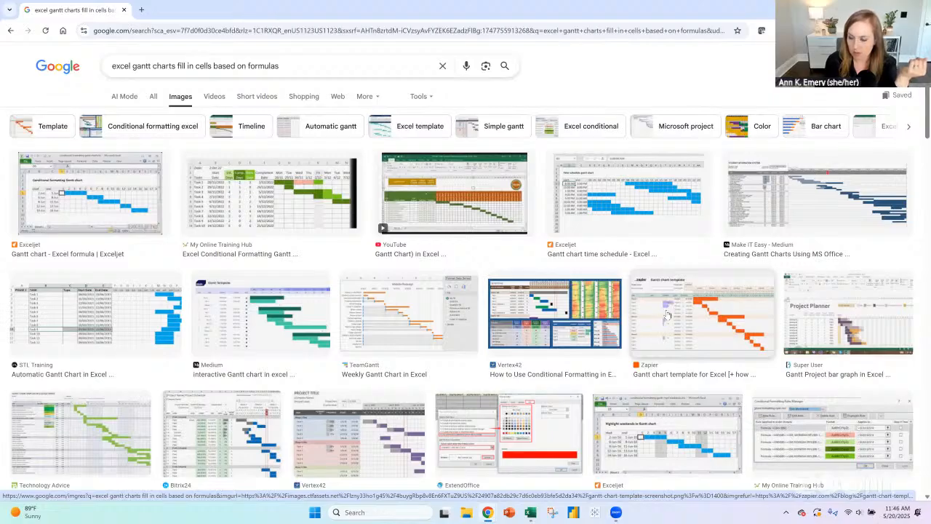
{"action": "scroll", "coordinate": [670, 312], "scroll_direction": "down", "scroll_amount": 3}
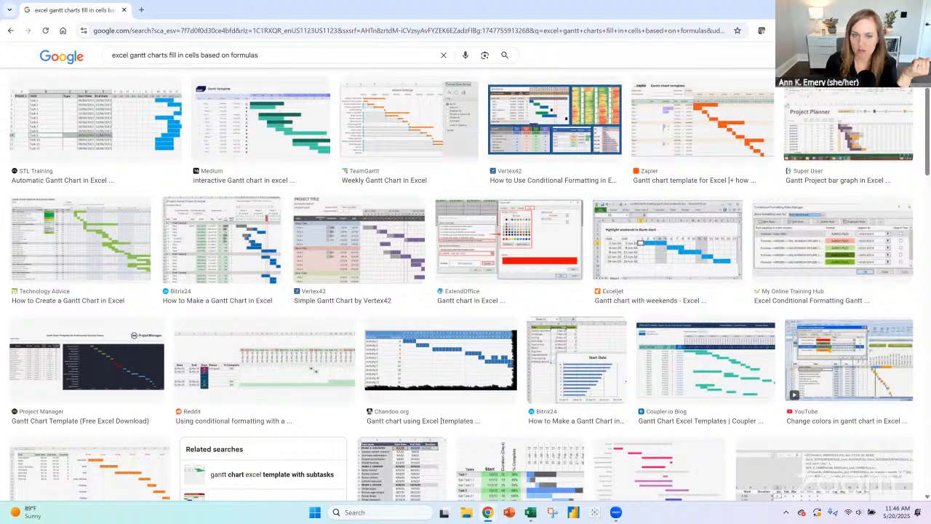
- Switch back to Excel and remove Funding Amount and the start date columns from the pivot table on the Tabulation TBD sheet
{"action": "left_click", "coordinate": [875, 9]}
{"action": "key", "text": "super+Up"}
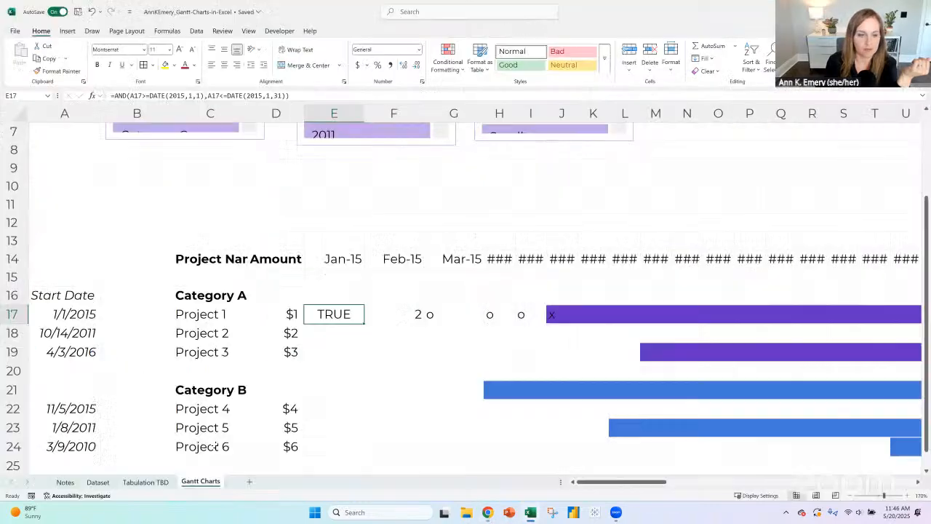
{"action": "left_click", "coordinate": [145, 481]}
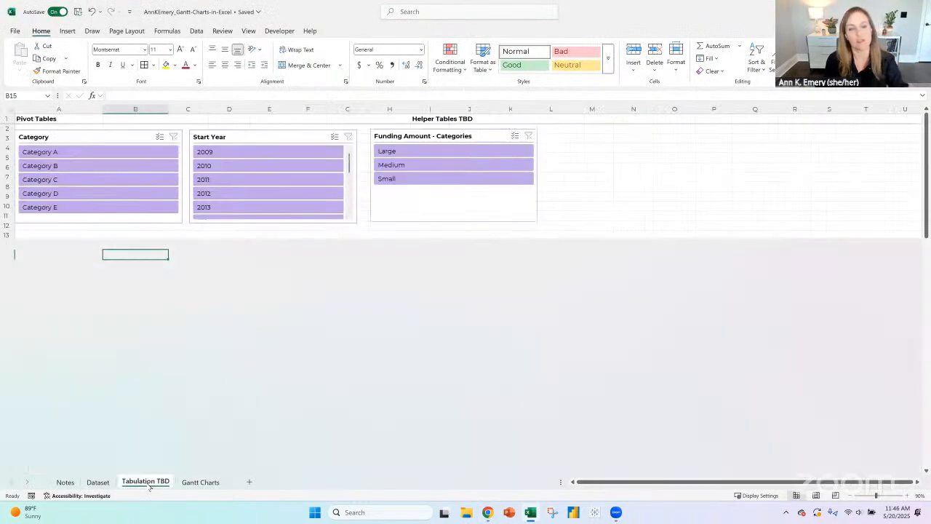
{"action": "left_click", "coordinate": [134, 322]}
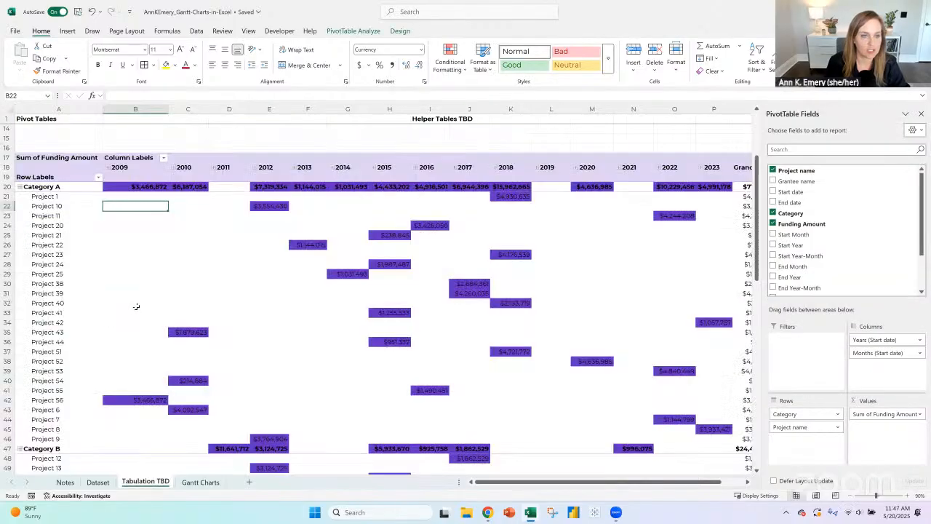
{"action": "left_click", "coordinate": [54, 293]}
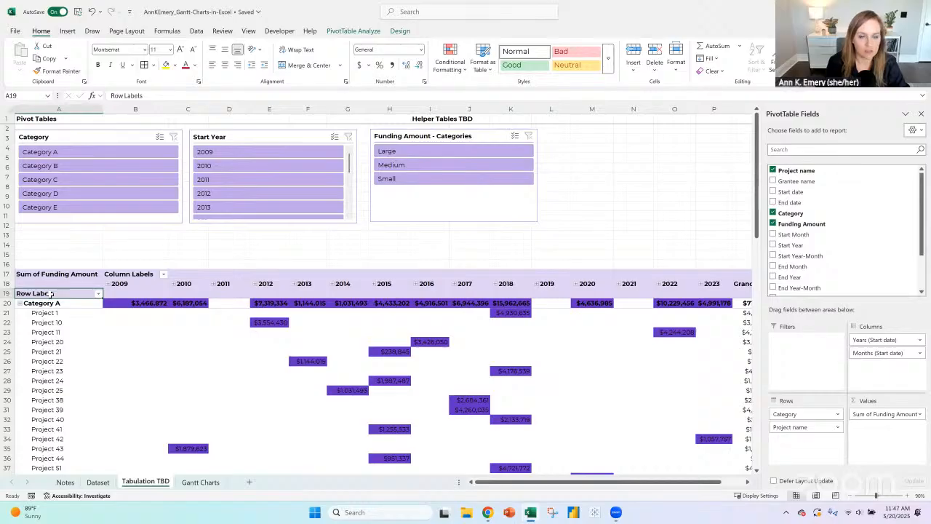
{"action": "left_click", "coordinate": [773, 224]}
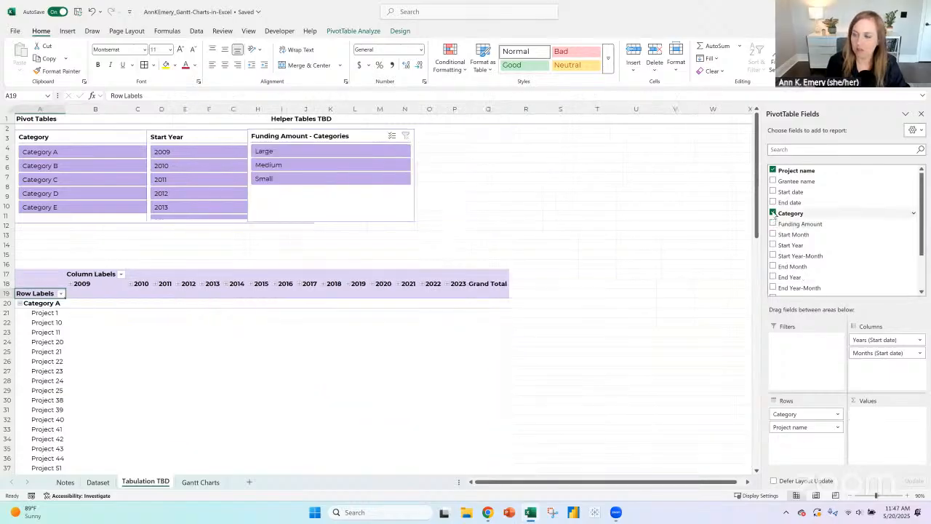
{"action": "left_click_drag", "start_coordinate": [863, 340], "coordinate": [858, 234]}
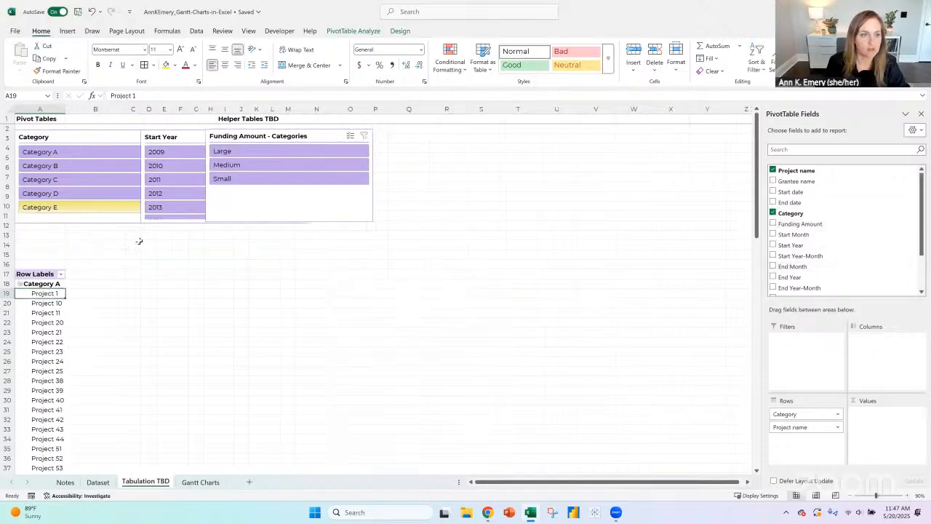
- Spread the overlapping Category, Start Year and Funding Amount - Categories slicers side by side above the pivot table
{"action": "left_click_drag", "start_coordinate": [99, 138], "coordinate": [99, 147]}
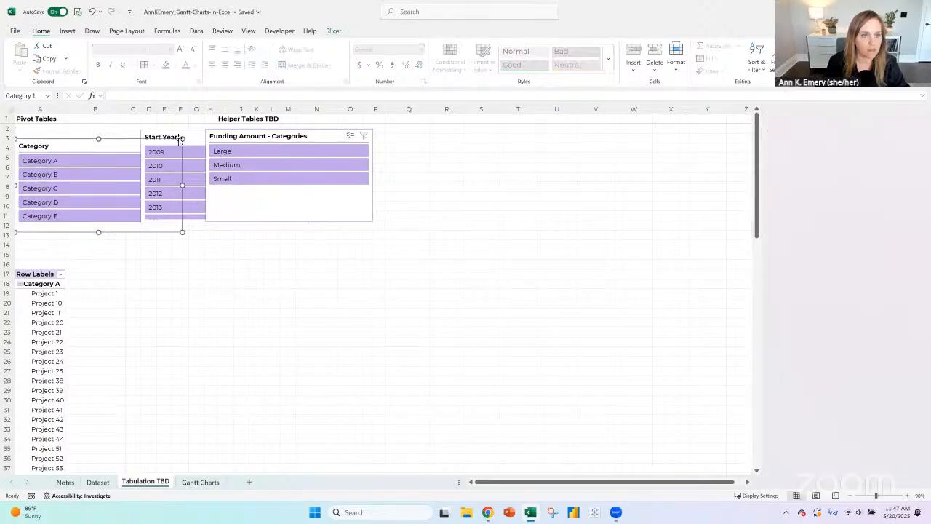
{"action": "left_click", "coordinate": [194, 140]}
{"action": "left_click_drag", "start_coordinate": [194, 140], "coordinate": [243, 149]}
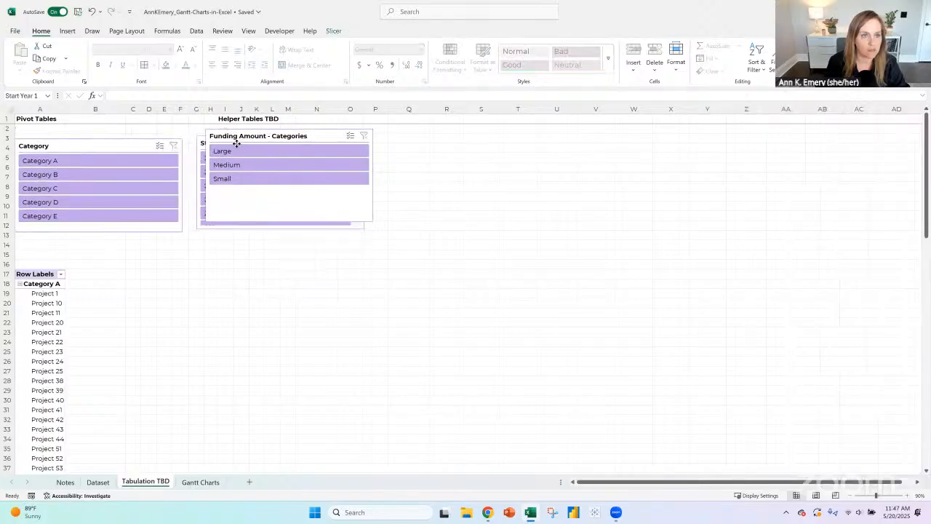
{"action": "left_click", "coordinate": [275, 134]}
{"action": "left_click_drag", "start_coordinate": [432, 139], "coordinate": [448, 141]}
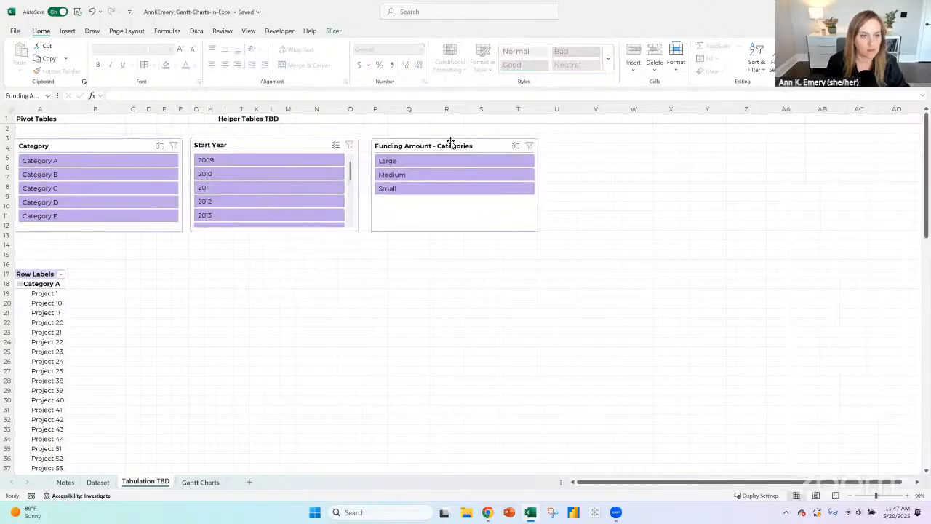
- Delete the Category, Start Year and Funding Amount - Categories slicers from the Tabulation TBD sheet
{"action": "left_click", "coordinate": [146, 146]}
{"action": "left_click", "coordinate": [247, 146], "text": "ctrl"}
{"action": "left_click", "coordinate": [433, 140], "text": "ctrl"}
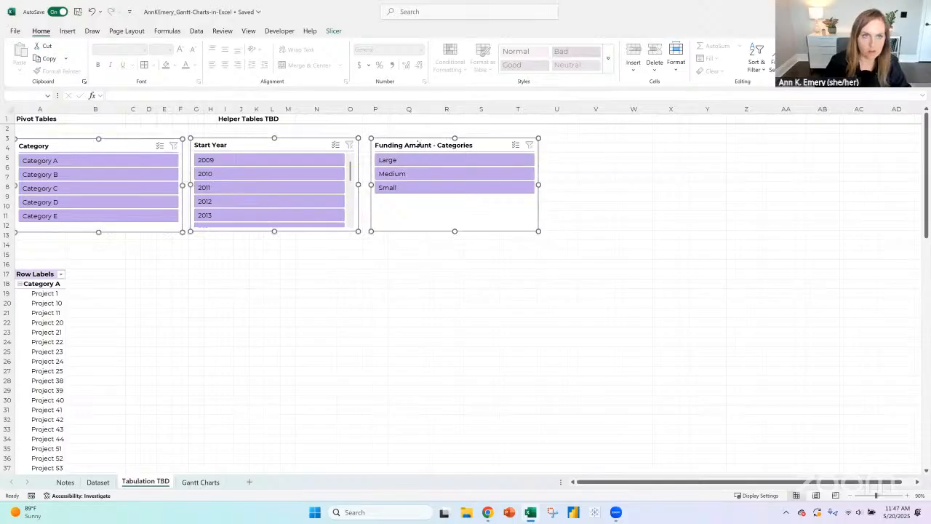
{"action": "key", "text": "Delete"}
- Turn off the pivot table's grand totals for both rows and columns
{"action": "scroll", "coordinate": [211, 218], "scroll_direction": "down", "scroll_amount": 1}
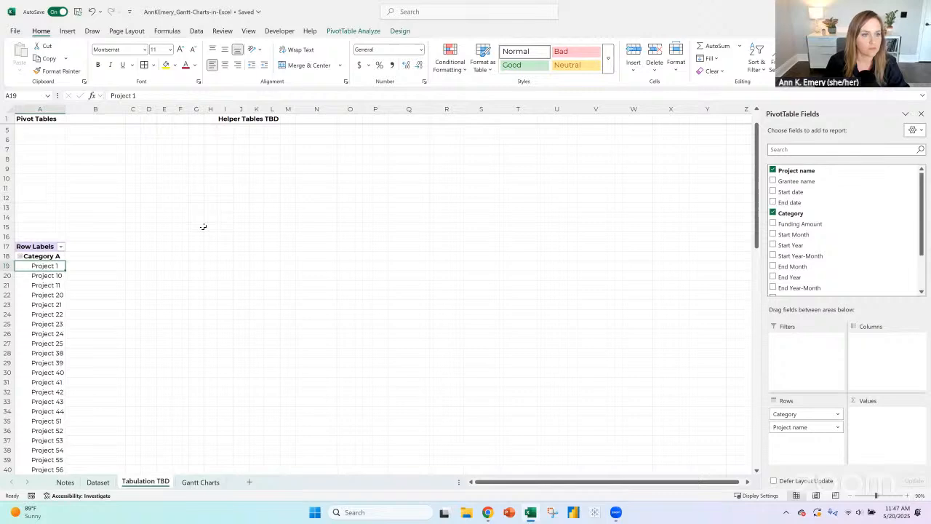
{"action": "left_click", "coordinate": [57, 255]}
{"action": "scroll", "coordinate": [70, 291], "scroll_direction": "down", "scroll_amount": 20}
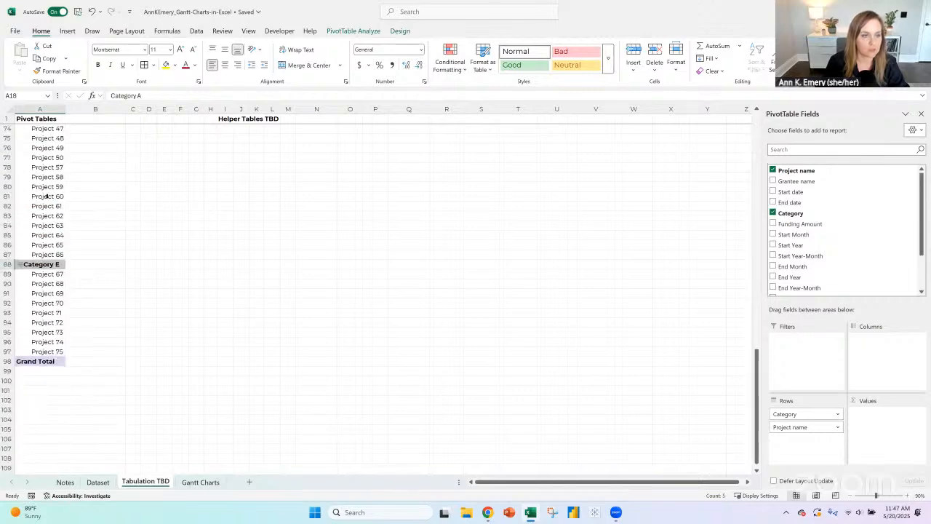
{"action": "left_click", "coordinate": [40, 362]}
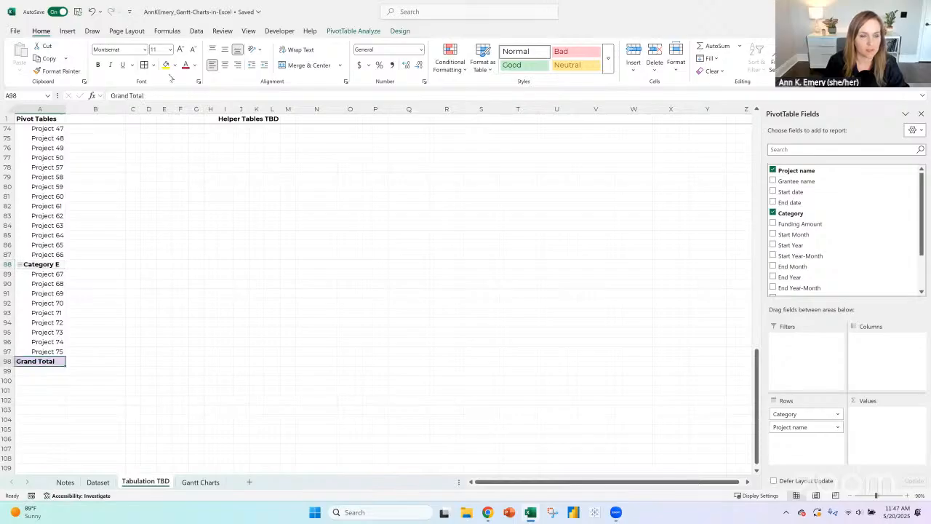
{"action": "left_click", "coordinate": [353, 31]}
{"action": "left_click", "coordinate": [31, 72]}
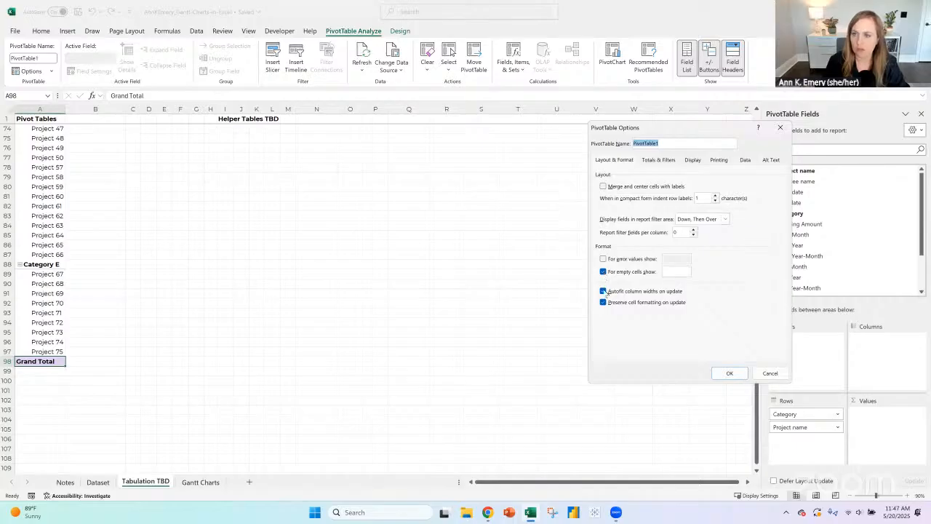
{"action": "left_click", "coordinate": [654, 160]}
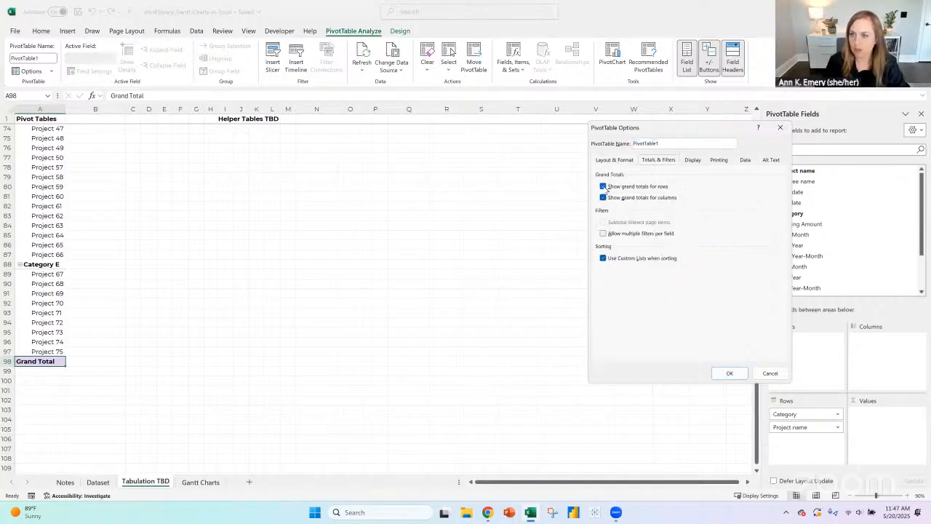
{"action": "left_click", "coordinate": [603, 186]}
{"action": "left_click", "coordinate": [603, 197]}
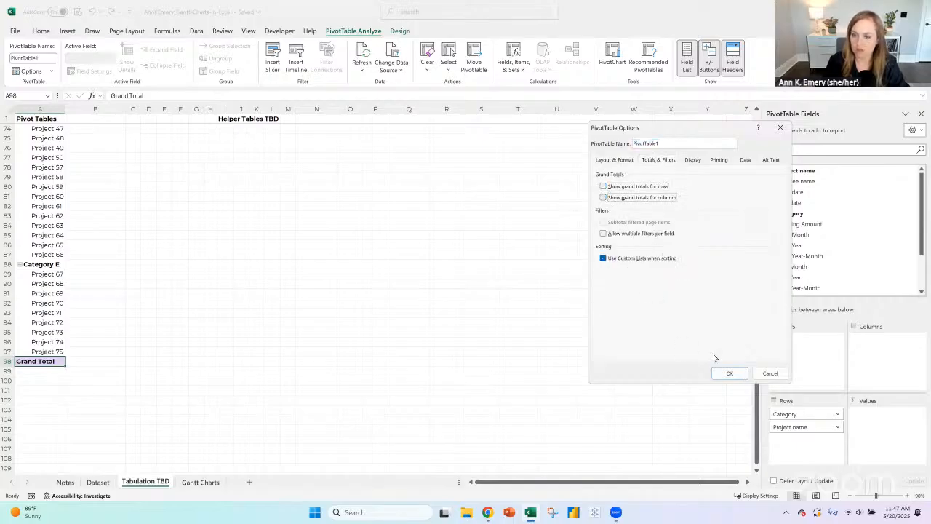
{"action": "key", "text": "Return"}
{"action": "scroll", "coordinate": [75, 243], "scroll_direction": "up", "scroll_amount": 20}
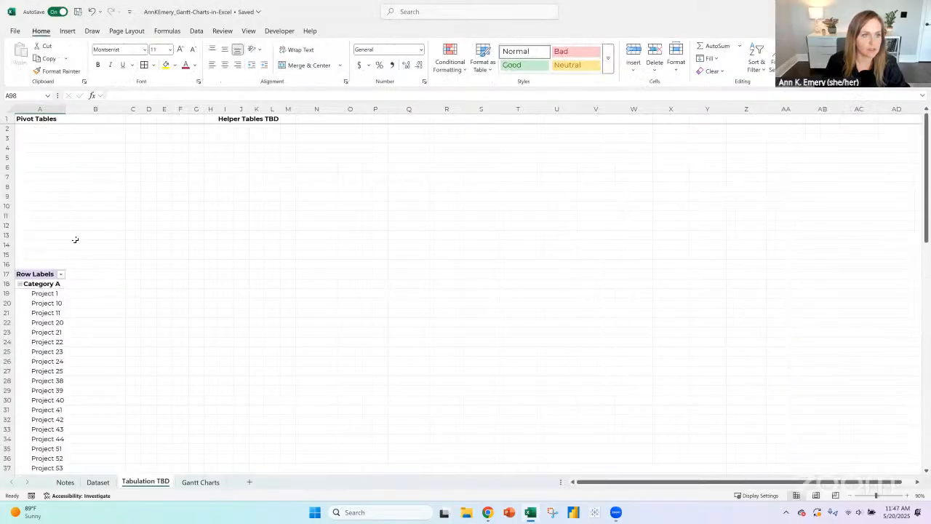
- Rename the pivot table on the Tabulation TBD sheet as Categories-Projects
{"action": "left_click", "coordinate": [35, 275]}
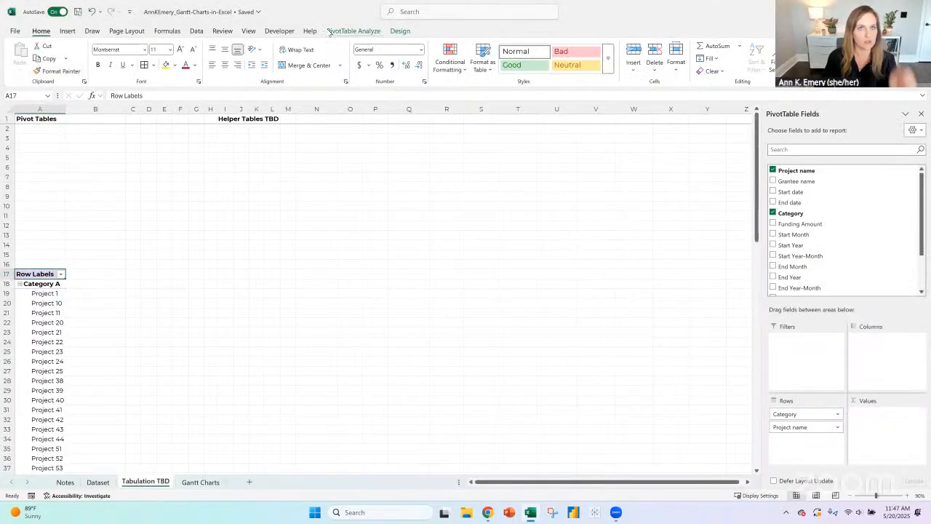
{"action": "double_click", "coordinate": [39, 58]}
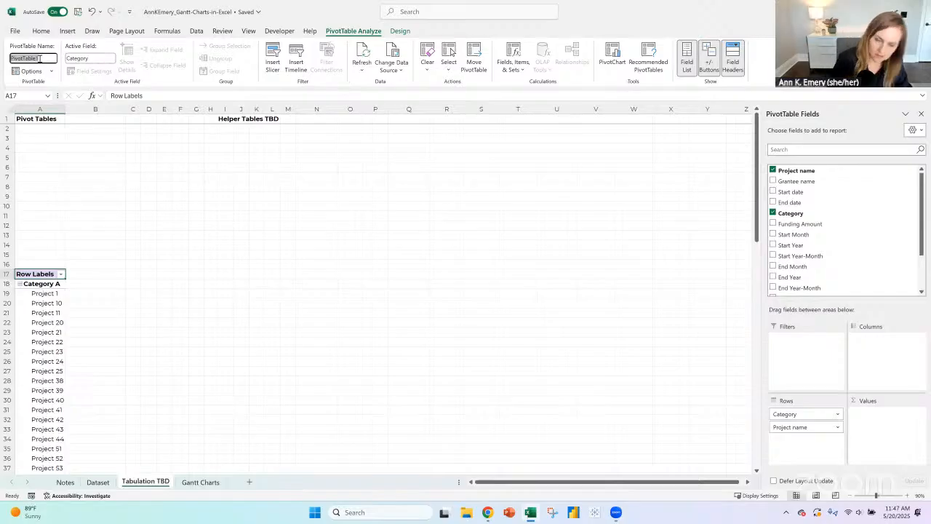
{"action": "type", "text": "Categories-Pro"}
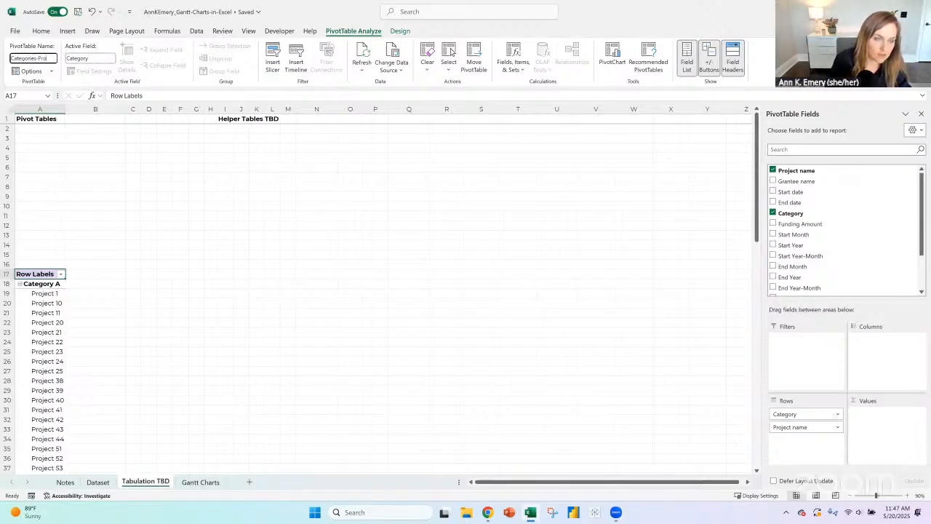
{"action": "type", "text": "jects"}
{"action": "key", "text": "Return"}
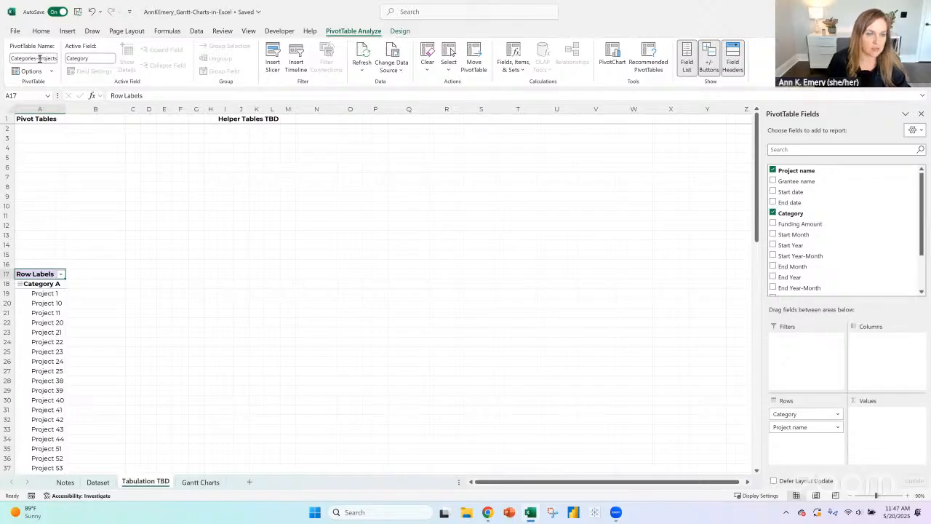
- Enter the title "List of all the categories and projects" in cell A13 above the pivot table
{"action": "left_click", "coordinate": [54, 236]}
{"action": "type", "text": "List o"}
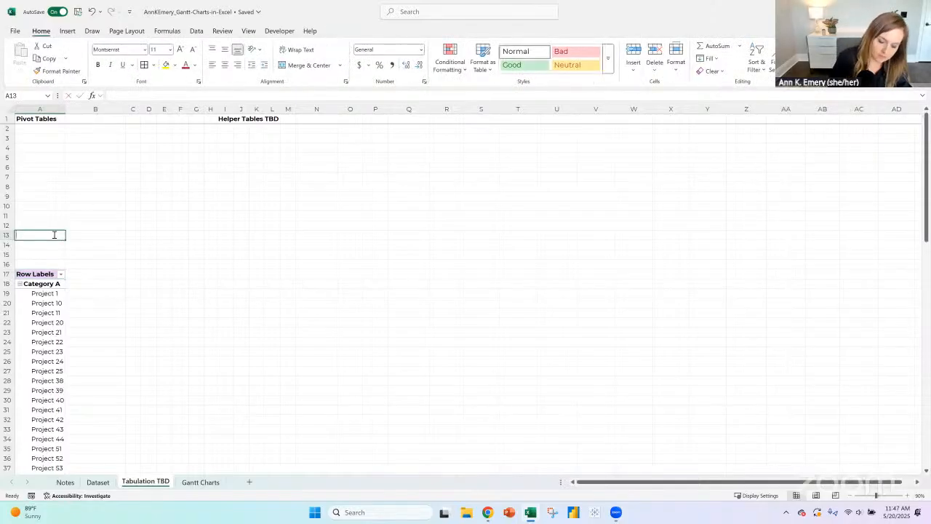
{"action": "type", "text": "f all the categor"}
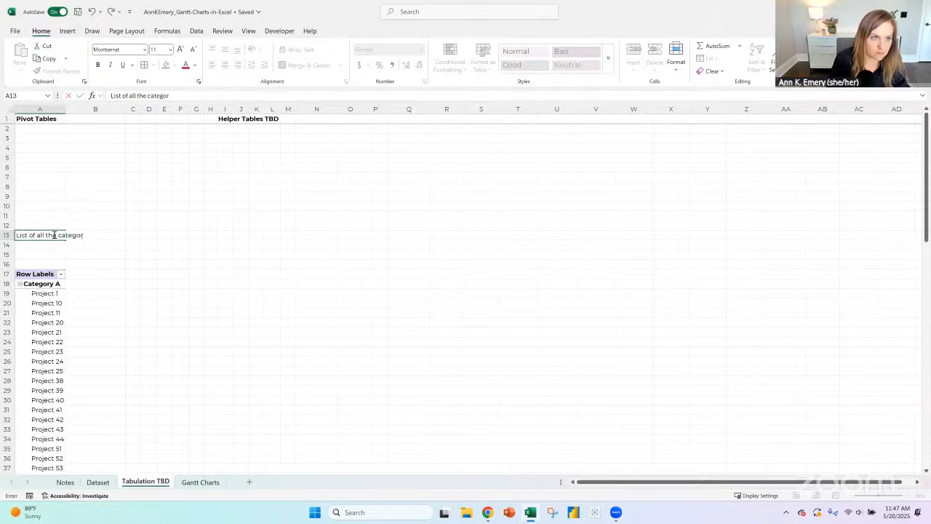
{"action": "type", "text": "ies and pro"}
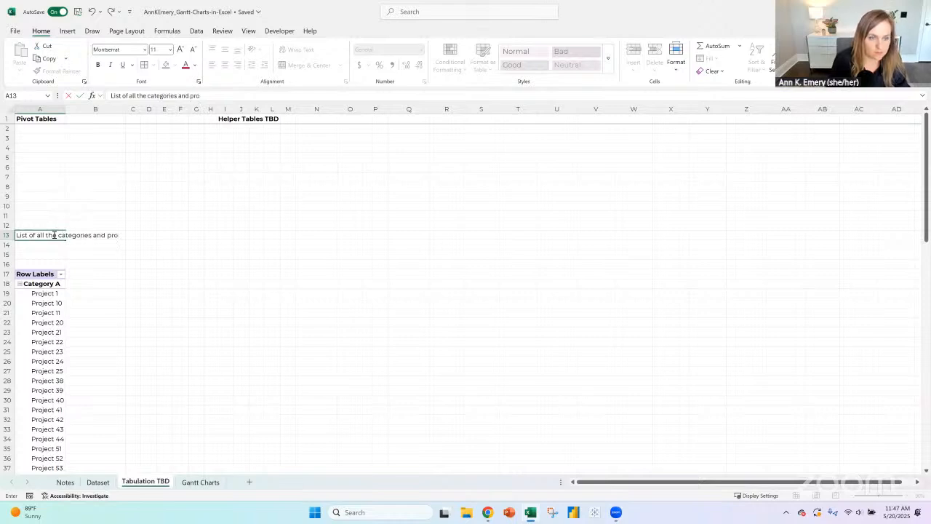
{"action": "type", "text": "jects"}
{"action": "key", "text": "Return"}
- Enter the note "To appear in the Gantt (or not) based on the slicer" in cell A14
{"action": "type", "text": "Linke"}
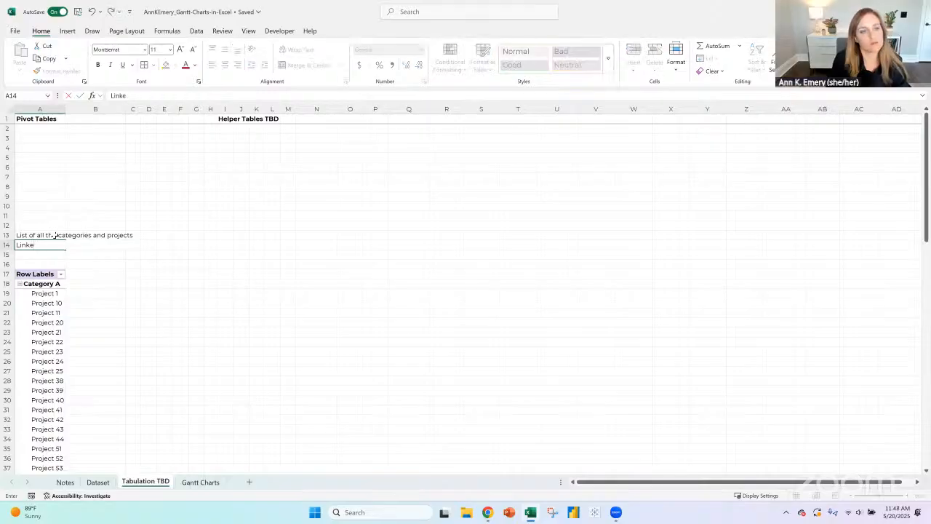
{"action": "key", "text": "BackSpace"}
{"action": "key", "text": "BackSpace"}
{"action": "key", "text": "BackSpace"}
{"action": "key", "text": "BackSpace"}
{"action": "type", "text": "To"}
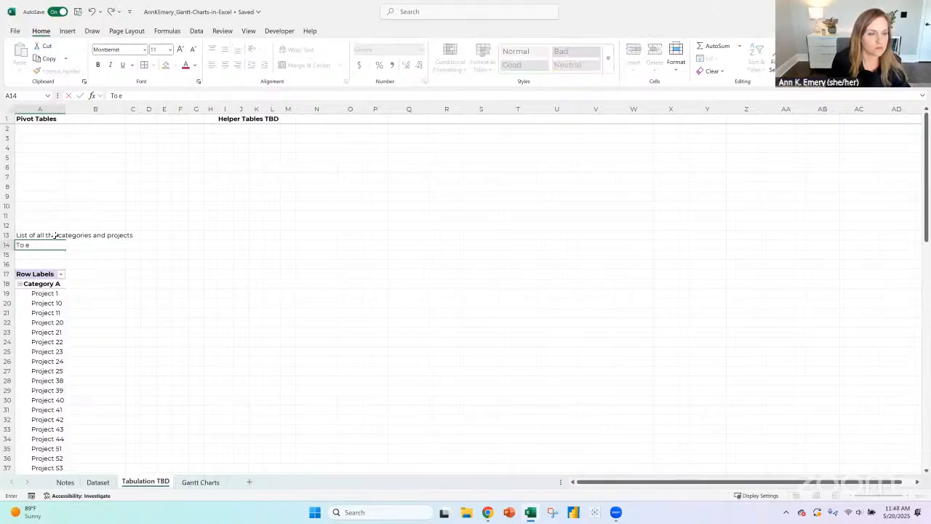
{"action": "type", "text": " appear"}
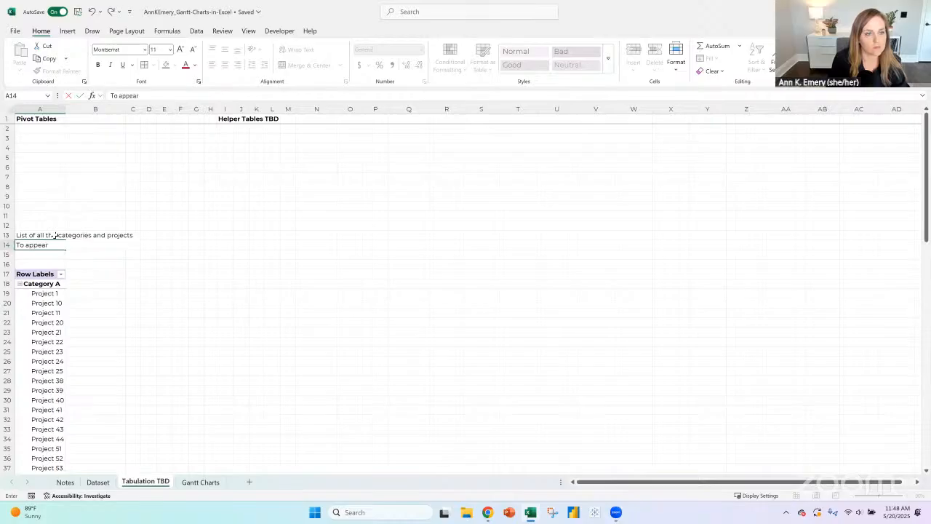
{"action": "type", "text": " in the Gantt (or"}
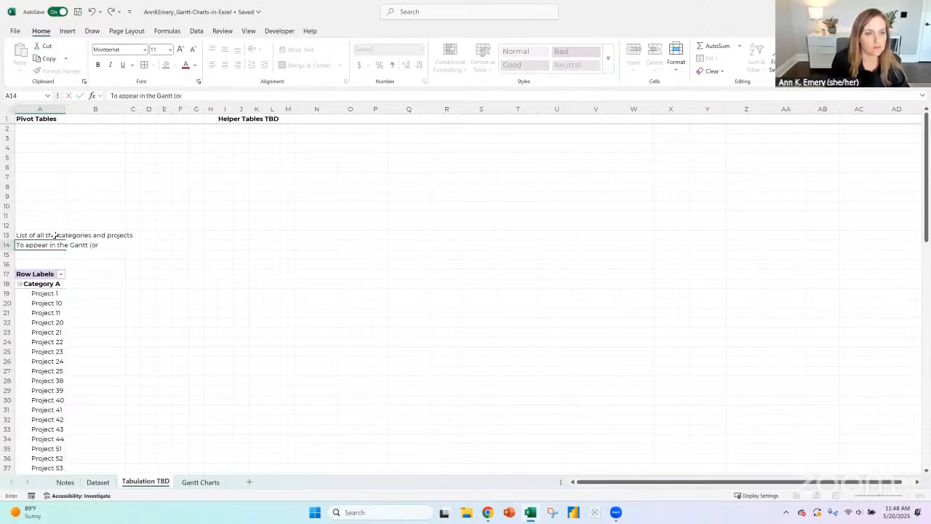
{"action": "type", "text": " not) based on the slicer"}
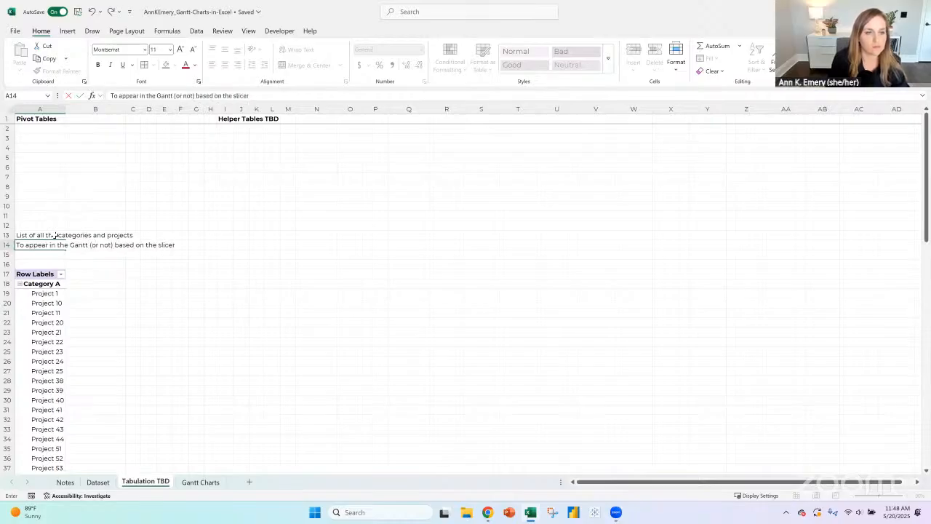
- Apply the Heading 1 cell style to the title in A13
{"action": "left_click", "coordinate": [55, 235]}
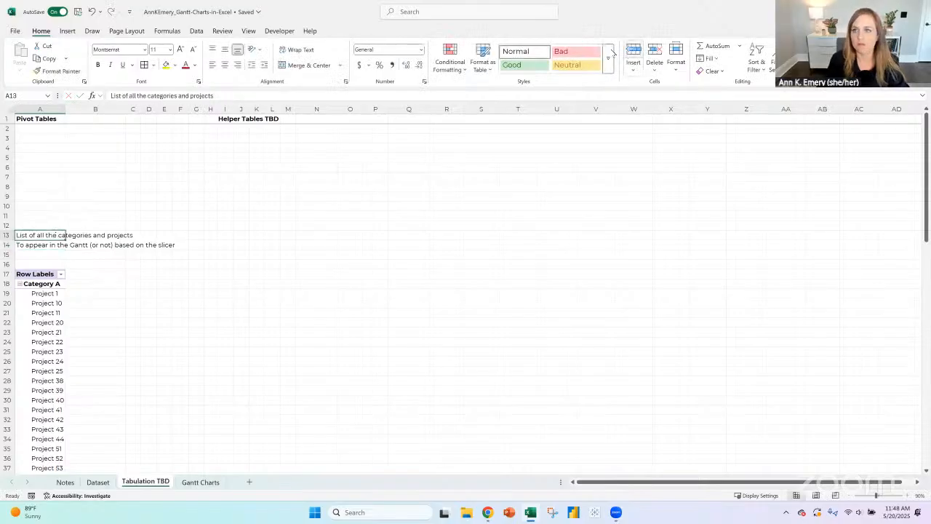
{"action": "left_click", "coordinate": [610, 57]}
{"action": "left_click", "coordinate": [524, 146]}
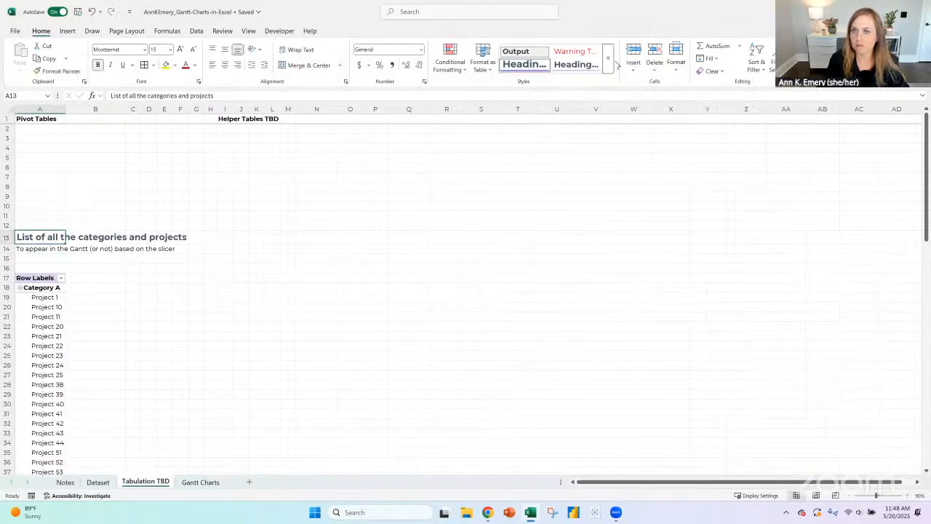
- Modify the Heading 1 cell style to have no borders and a black font colour
{"action": "right_click", "coordinate": [541, 66]}
{"action": "left_click", "coordinate": [553, 88]}
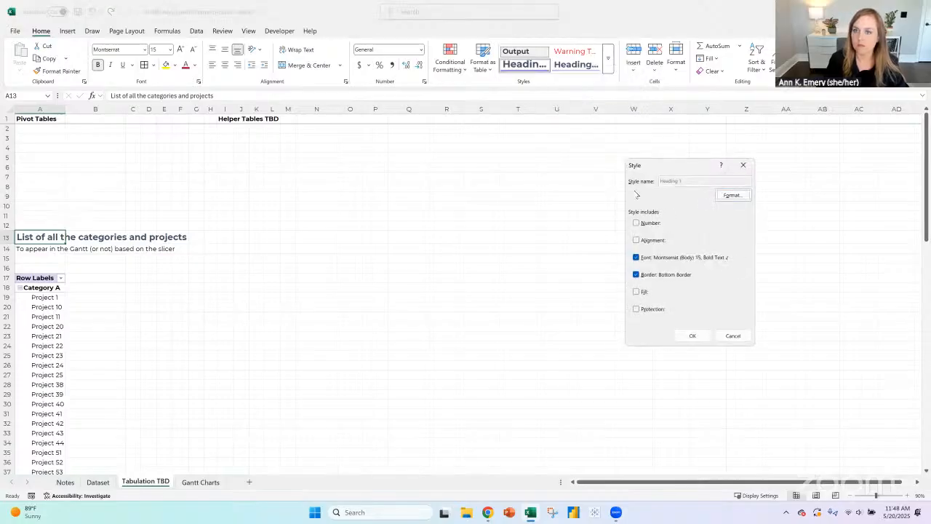
{"action": "left_click", "coordinate": [731, 194]}
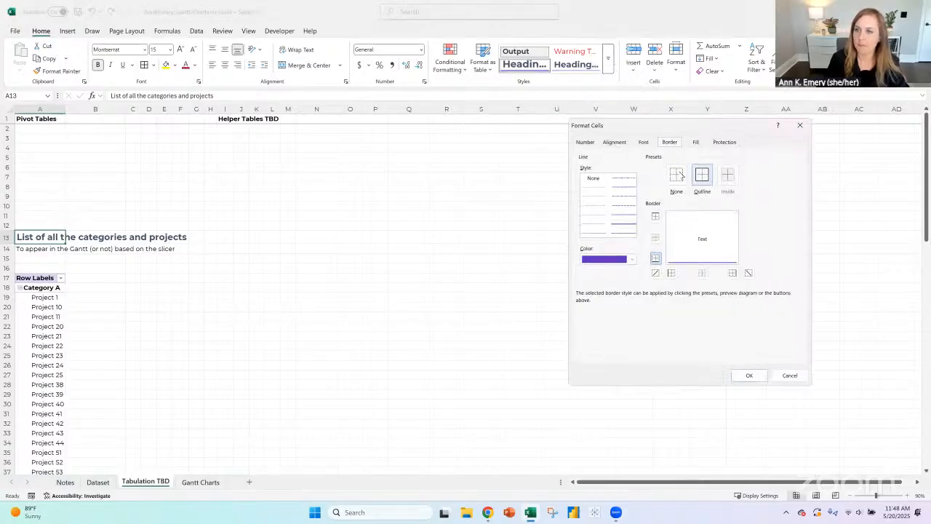
{"action": "left_click", "coordinate": [677, 175]}
{"action": "left_click", "coordinate": [643, 142]}
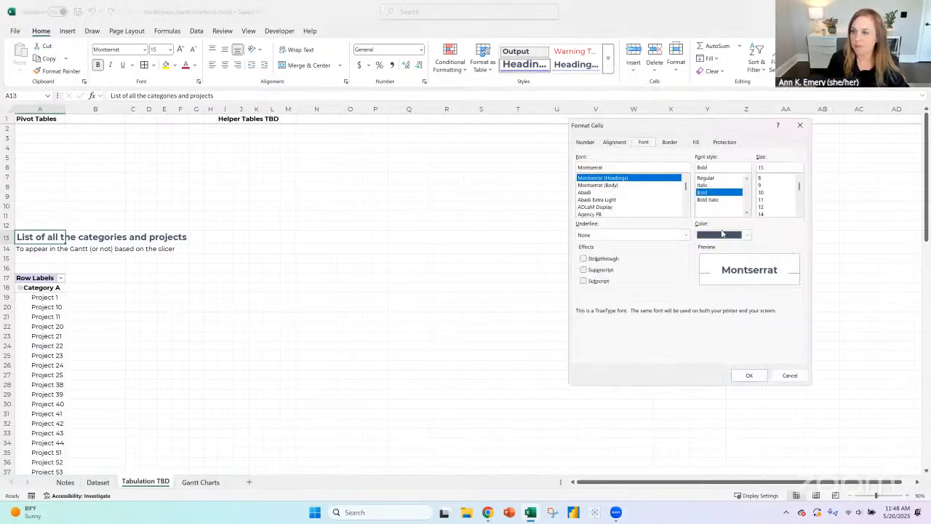
{"action": "left_click", "coordinate": [722, 233]}
{"action": "left_click", "coordinate": [724, 253]}
{"action": "left_click", "coordinate": [748, 376]}
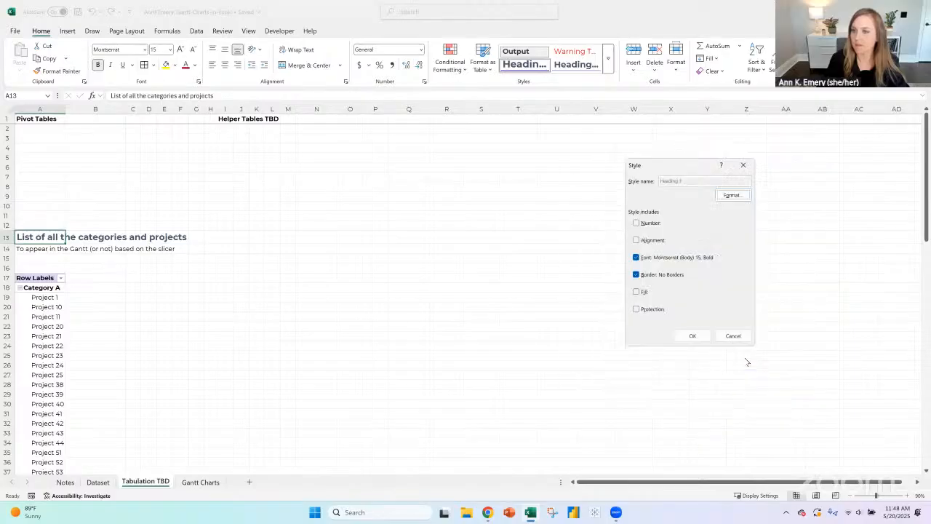
{"action": "left_click", "coordinate": [700, 336]}
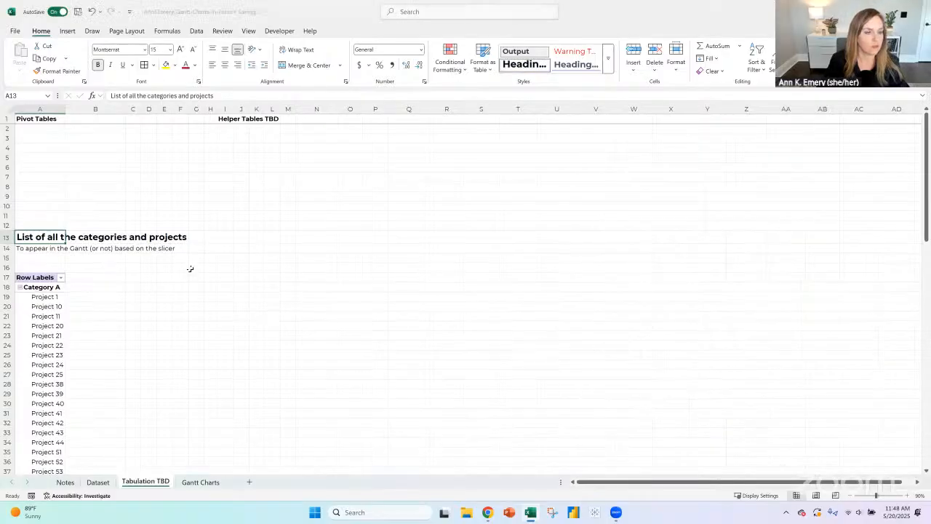
- Compare the pivot table's category and project list with the project column on the Gantt Charts sheet
{"action": "scroll", "coordinate": [189, 267], "scroll_direction": "down", "scroll_amount": 1}
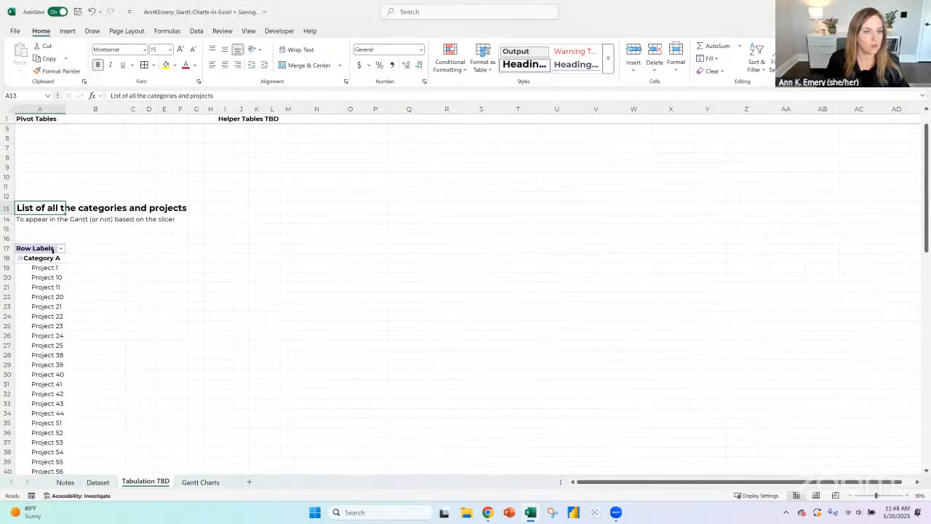
{"action": "left_click", "coordinate": [202, 482]}
{"action": "left_click", "coordinate": [197, 298]}
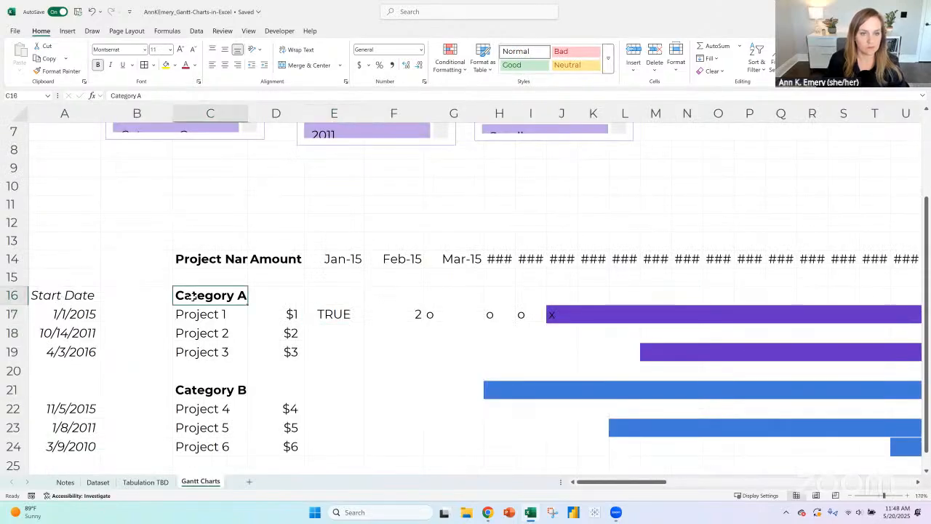
{"action": "left_click", "coordinate": [147, 482]}
{"action": "scroll", "coordinate": [44, 260], "scroll_direction": "down", "scroll_amount": 8}
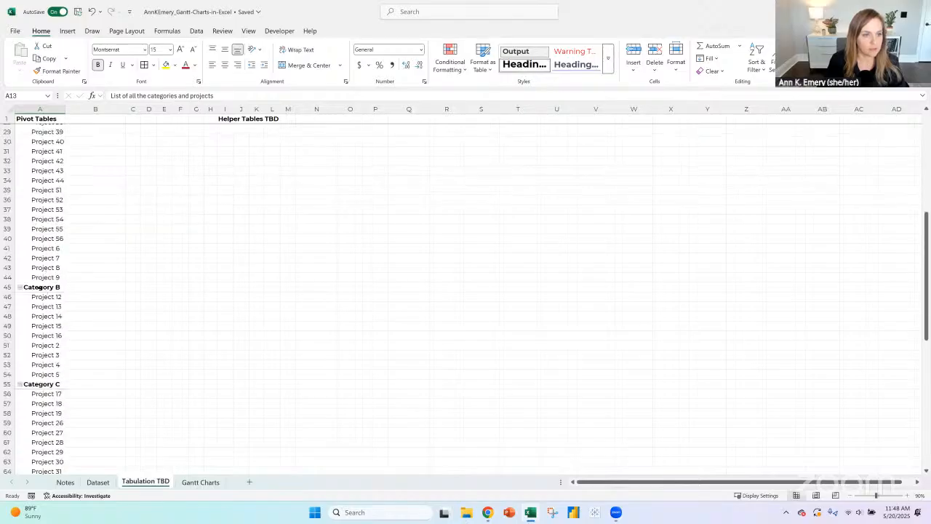
{"action": "left_click", "coordinate": [40, 288]}
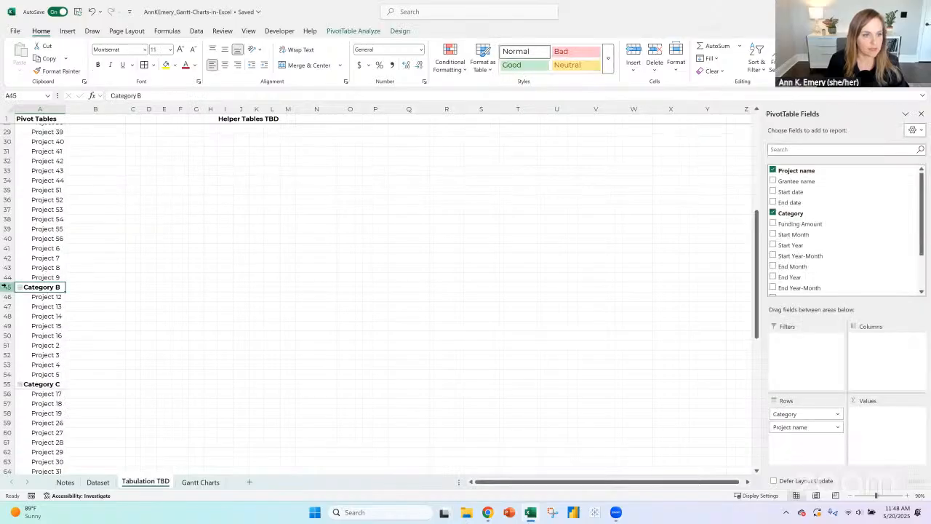
- Clear the manually entered category and project names from C16:C25 on the Gantt Charts sheet
{"action": "left_click", "coordinate": [213, 488]}
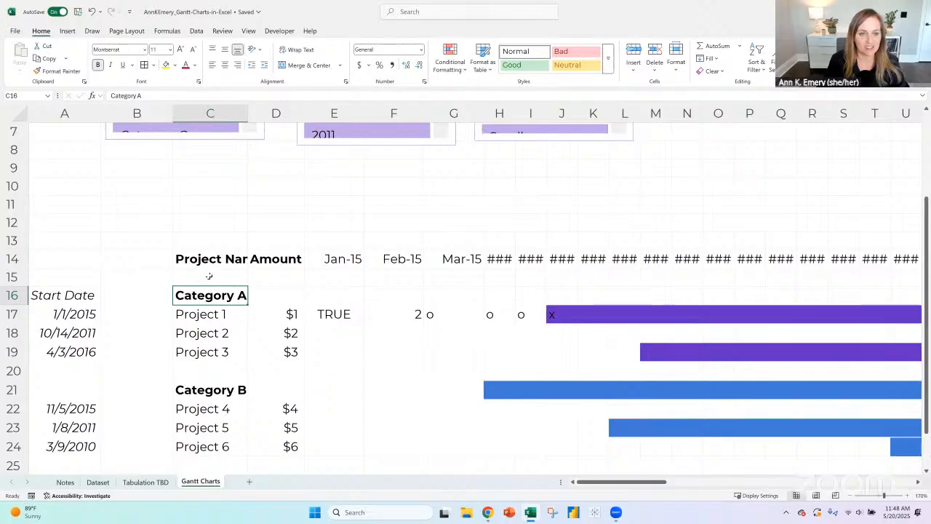
{"action": "scroll", "coordinate": [211, 280], "scroll_direction": "down", "scroll_amount": 2}
{"action": "left_click", "coordinate": [214, 356], "text": "shift"}
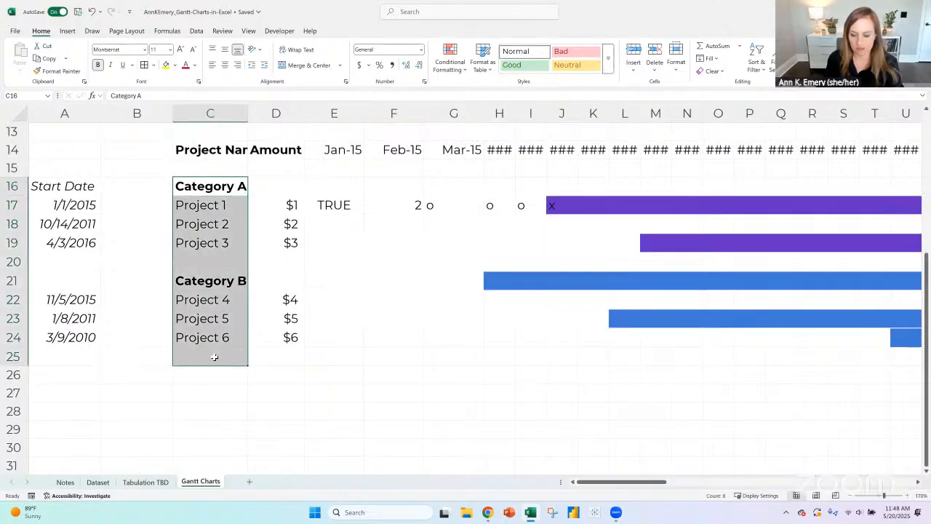
{"action": "key", "text": "Delete"}
- Wrap the Start Date XLOOKUP in A17 in IFNA with "" as the fallback and fill it down to A29
{"action": "left_click", "coordinate": [84, 206]}
{"action": "left_click_drag", "start_coordinate": [101, 214], "coordinate": [95, 437]}
{"action": "left_click", "coordinate": [70, 205]}
{"action": "left_click", "coordinate": [112, 96]}
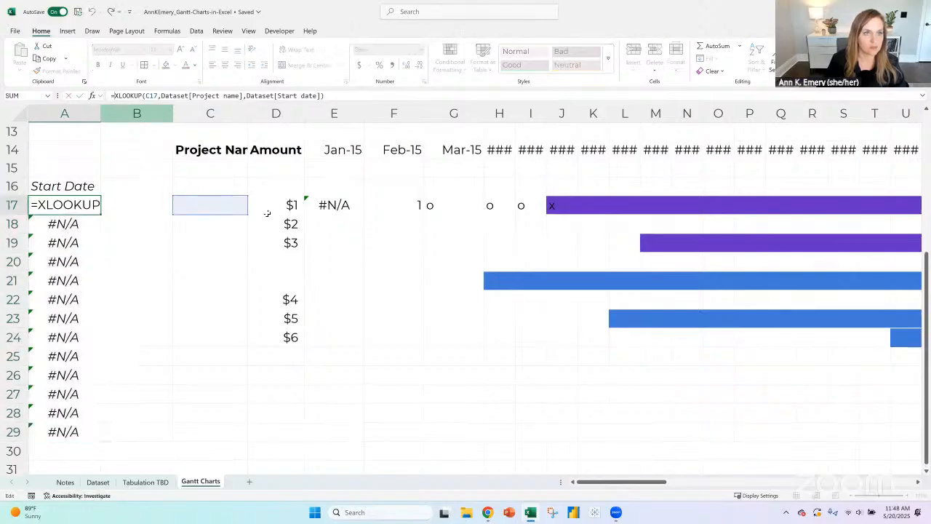
{"action": "type", "text": "ifna("}
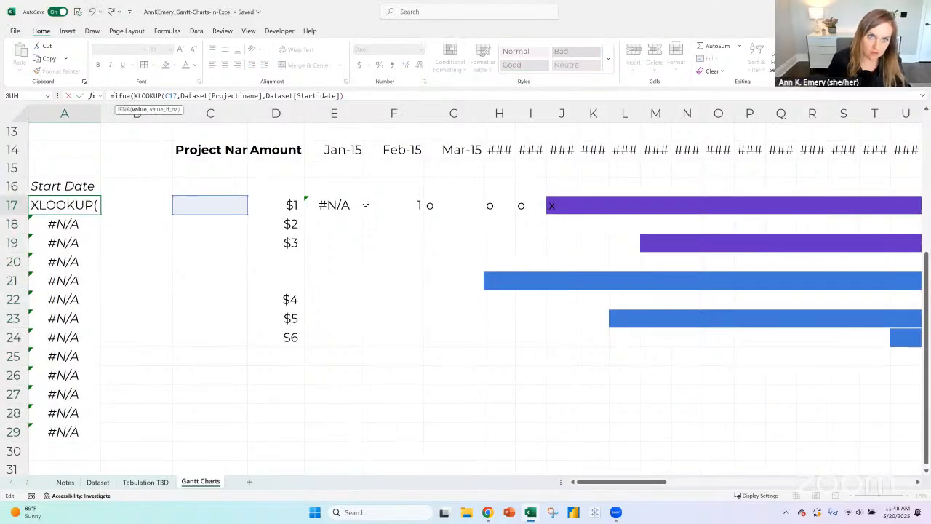
{"action": "left_click", "coordinate": [350, 85]}
{"action": "type", "text": ","}
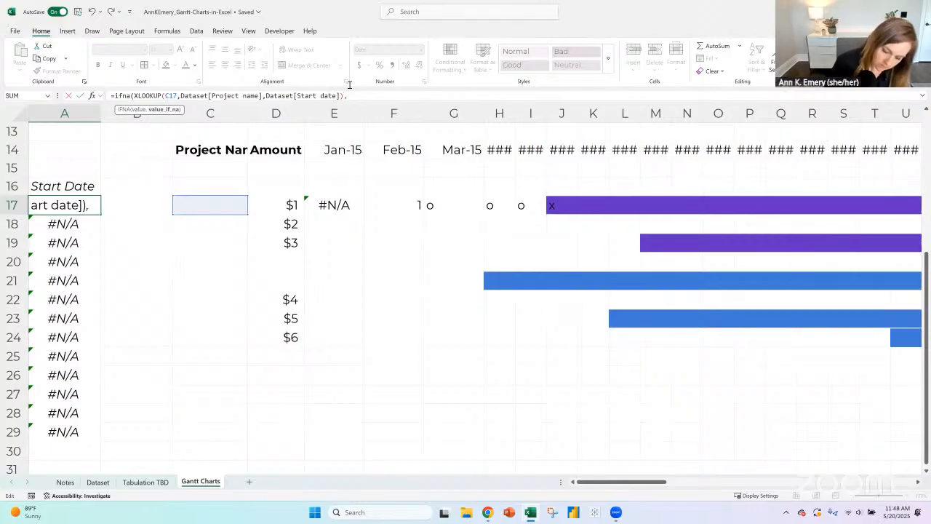
{"action": "type", "text": "\"\")"}
{"action": "key", "text": "Return"}
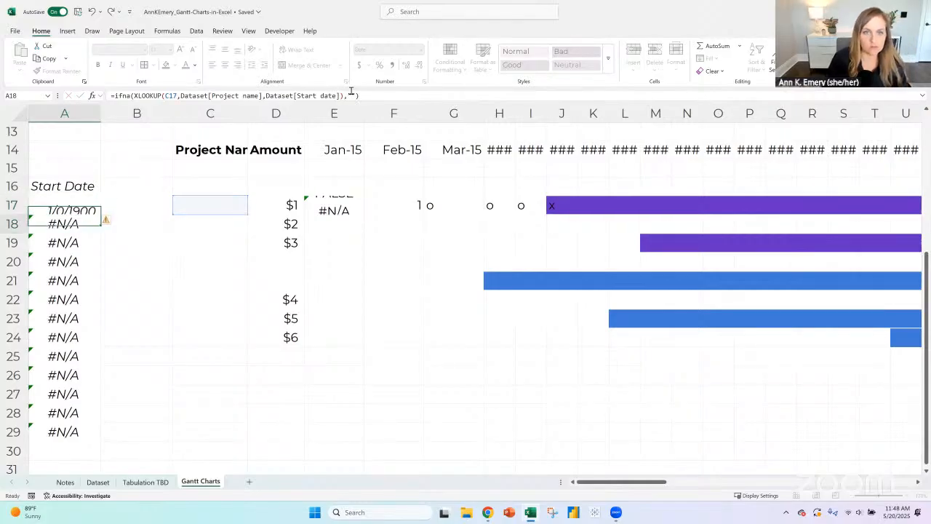
{"action": "key", "text": "Up"}
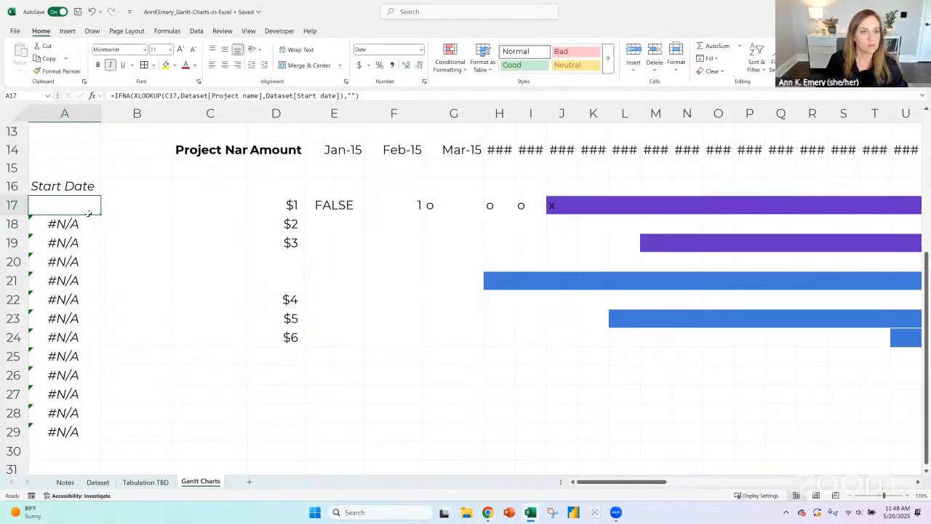
{"action": "left_click_drag", "start_coordinate": [101, 213], "coordinate": [77, 442]}
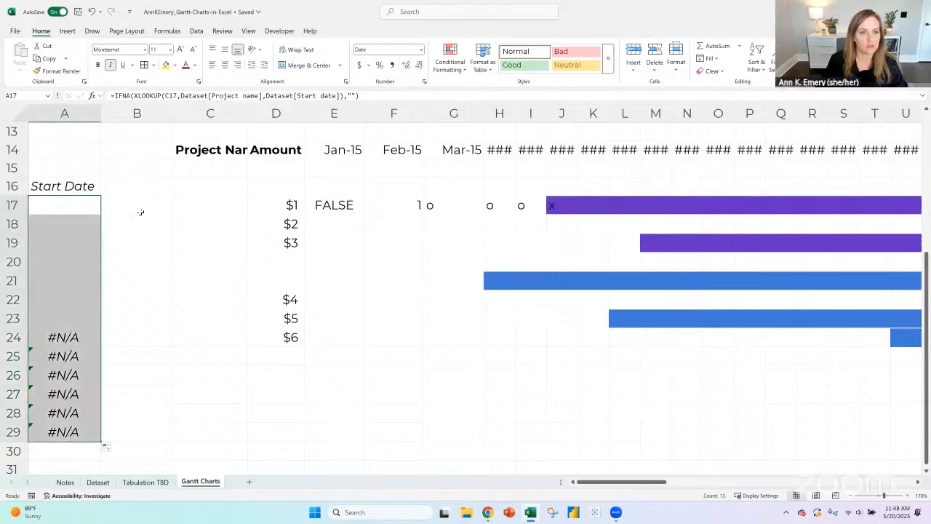
- Enter the heading Project in cell C16, leaving B16 empty
{"action": "left_click", "coordinate": [126, 184]}
{"action": "type", "text": "Proje"}
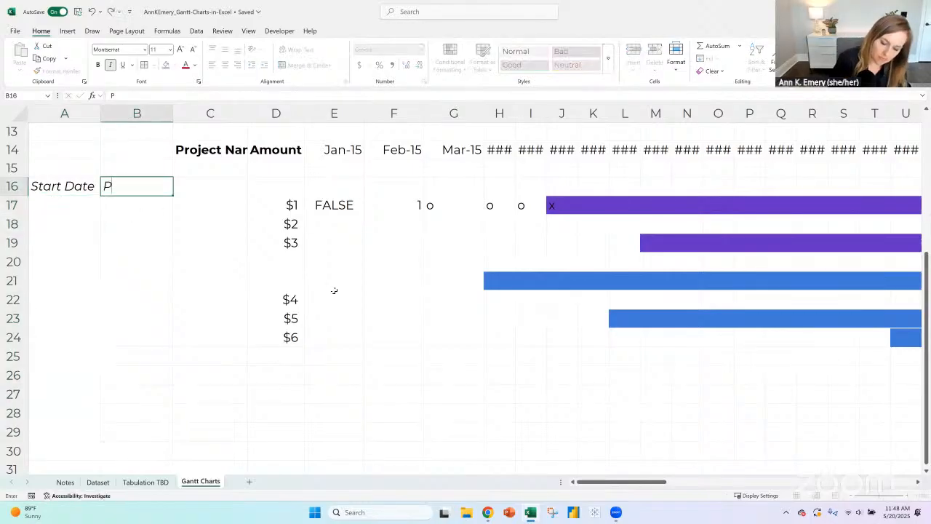
{"action": "key", "text": "BackSpace"}
{"action": "key", "text": "BackSpace"}
{"action": "key", "text": "BackSpace"}
{"action": "key", "text": "BackSpace"}
{"action": "key", "text": "BackSpace"}
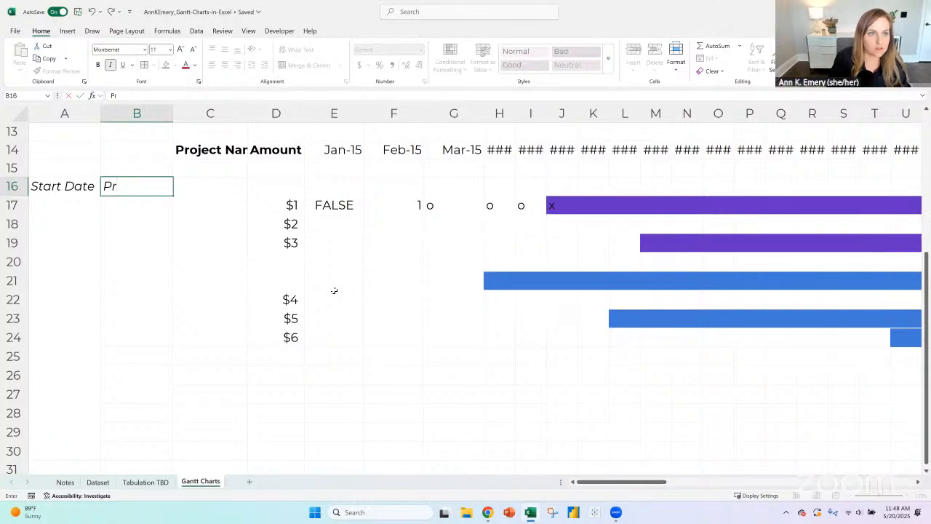
{"action": "key", "text": "Tab"}
{"action": "type", "text": "Project"}
{"action": "key", "text": "Left"}
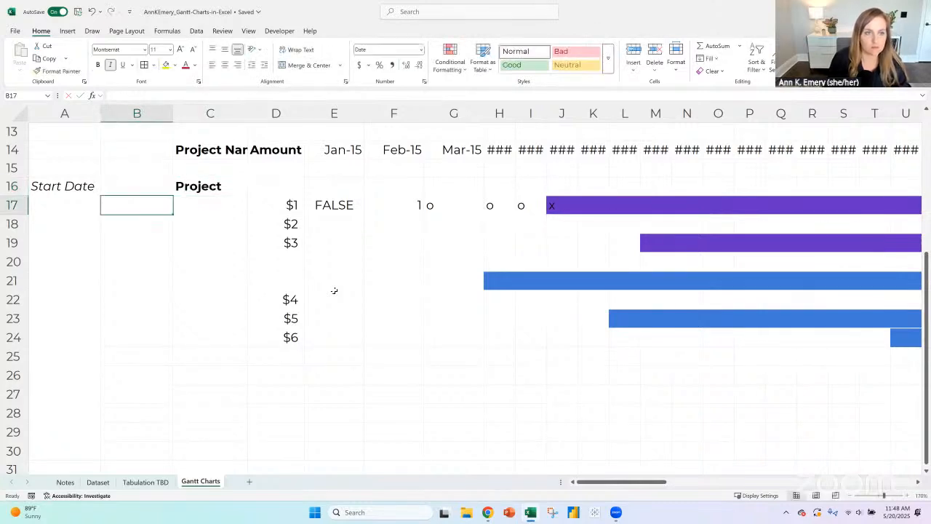
- Copy the Start Date heading from A16 into B16
{"action": "key", "text": "Left"}
{"action": "key", "text": "ctrl+c"}
{"action": "key", "text": "Right"}
{"action": "key", "text": "ctrl+v"}
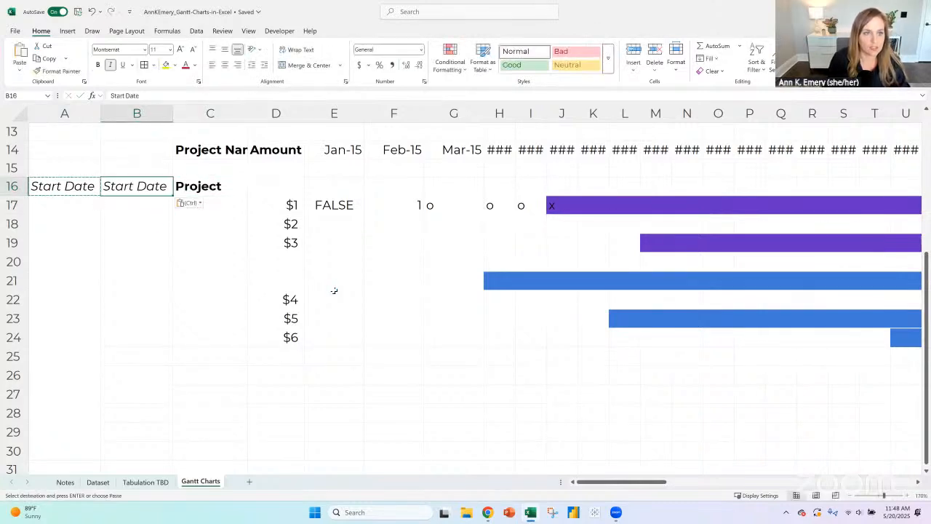
- Replace the copied heading in cell B16 with End Date
{"action": "type", "text": "Emd"}
{"action": "key", "text": "BackSpace"}
{"action": "key", "text": "BackSpace"}
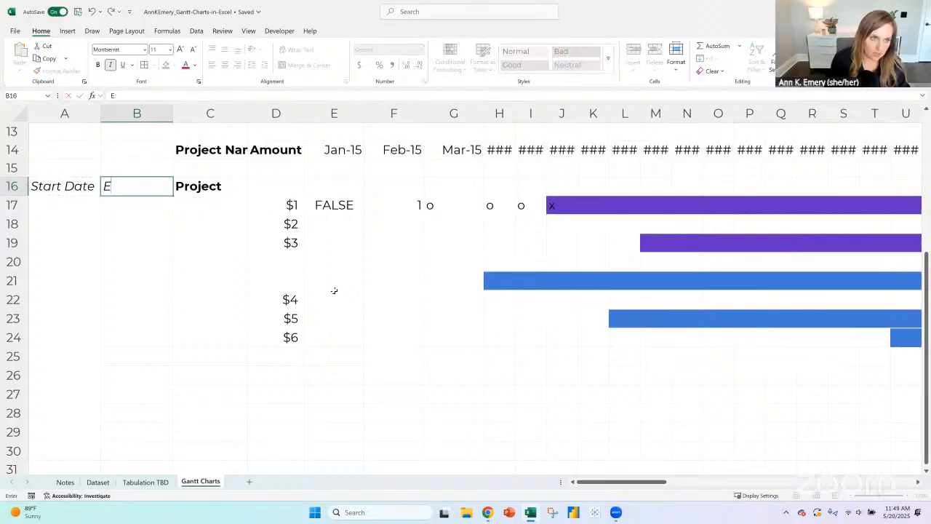
{"action": "type", "text": "nd Date"}
{"action": "key", "text": "Return"}
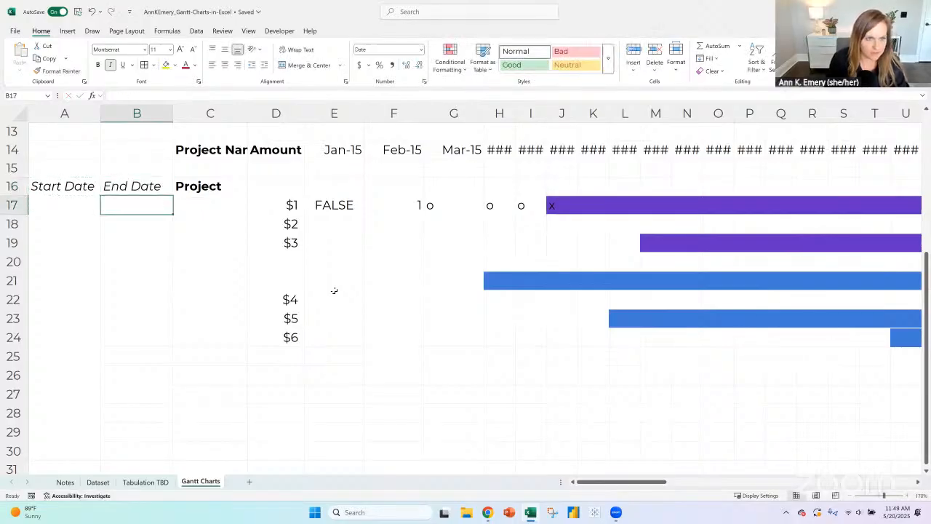
- Copy the Start Date lookup formula from A17 into B17, with D17 as the lookup value
{"action": "key", "text": "Left"}
{"action": "key", "text": "ctrl+c"}
{"action": "key", "text": "Right"}
{"action": "key", "text": "ctrl+v"}
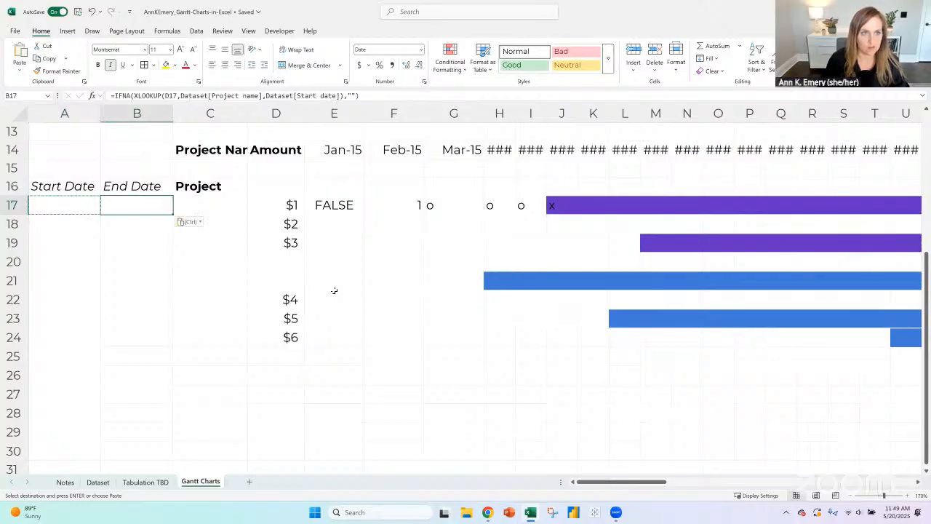
{"action": "left_click", "coordinate": [180, 93]}
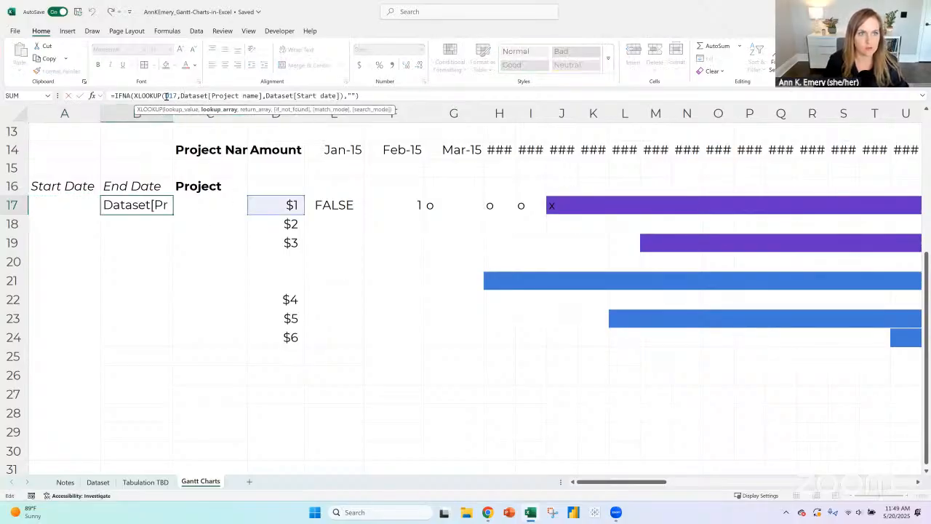
{"action": "left_click_drag", "start_coordinate": [166, 95], "coordinate": [170, 95]}
{"action": "type", "text": "d"}
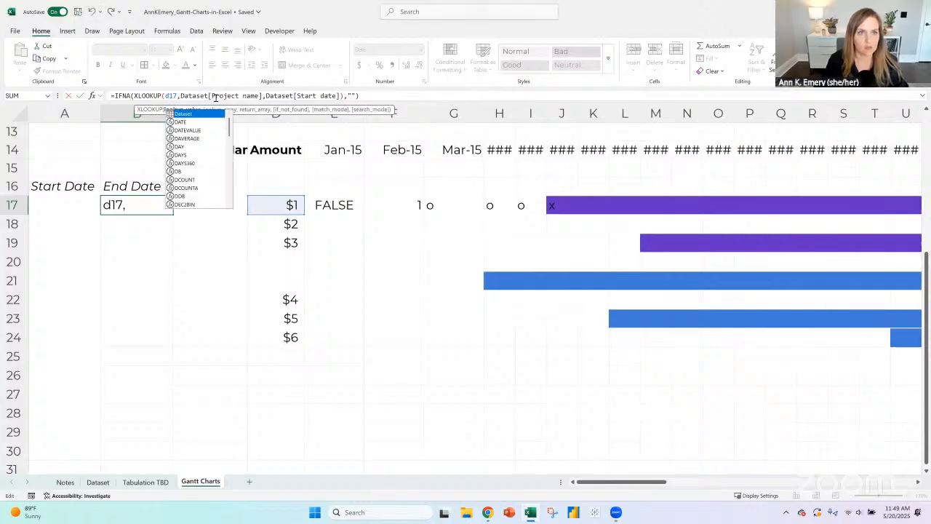
- Change the return array of the XLOOKUP in B17 from the start dates to Dataset[End date]
{"action": "double_click", "coordinate": [309, 95]}
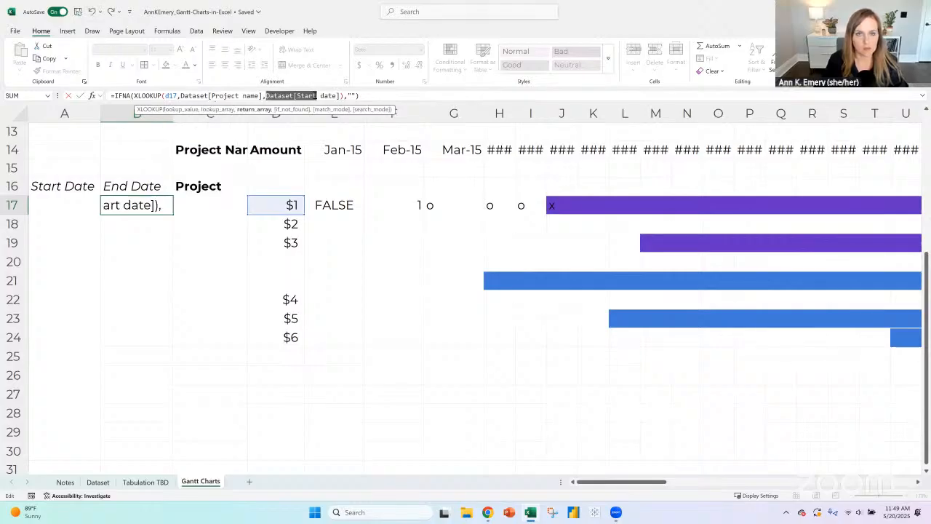
{"action": "left_click", "coordinate": [341, 96]}
{"action": "left_click_drag", "start_coordinate": [303, 97], "coordinate": [266, 98]}
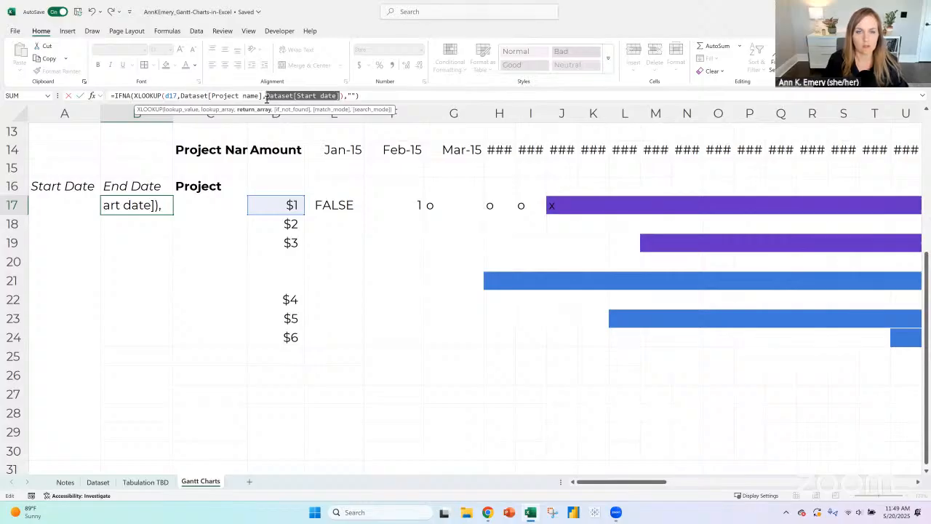
{"action": "left_click", "coordinate": [291, 95]}
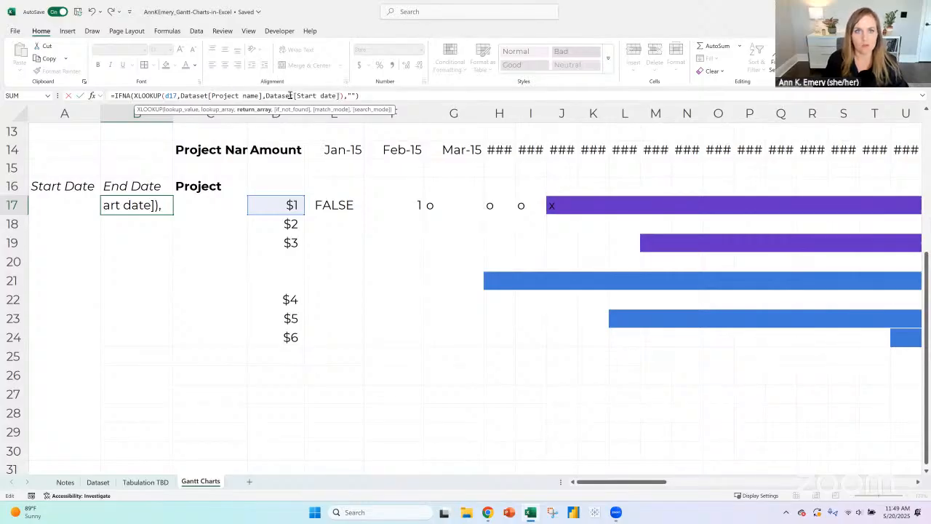
{"action": "left_click_drag", "start_coordinate": [297, 96], "coordinate": [338, 95]}
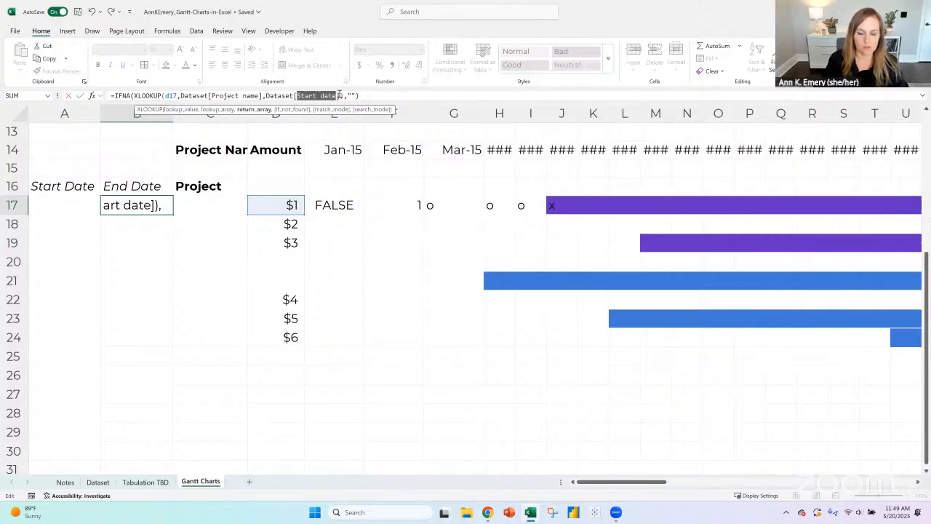
{"action": "type", "text": "End"}
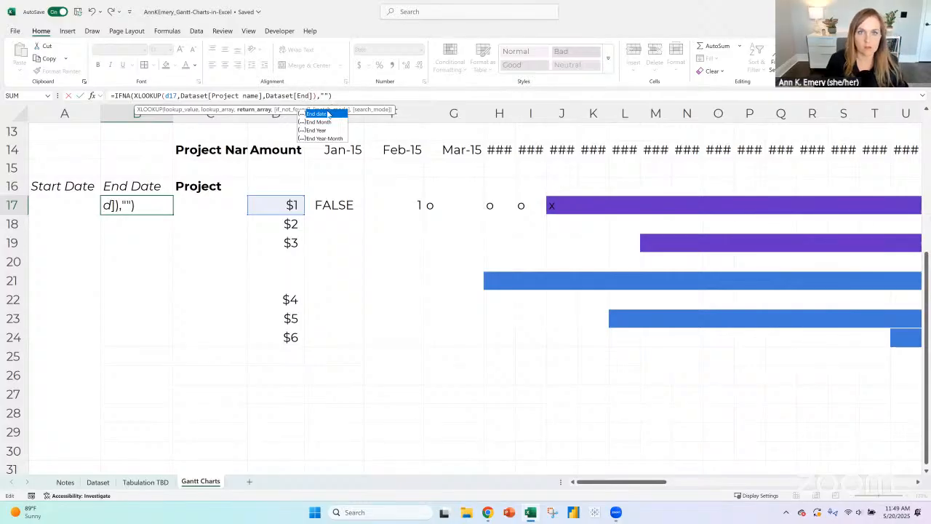
{"action": "double_click", "coordinate": [327, 115]}
{"action": "key", "text": "Return"}
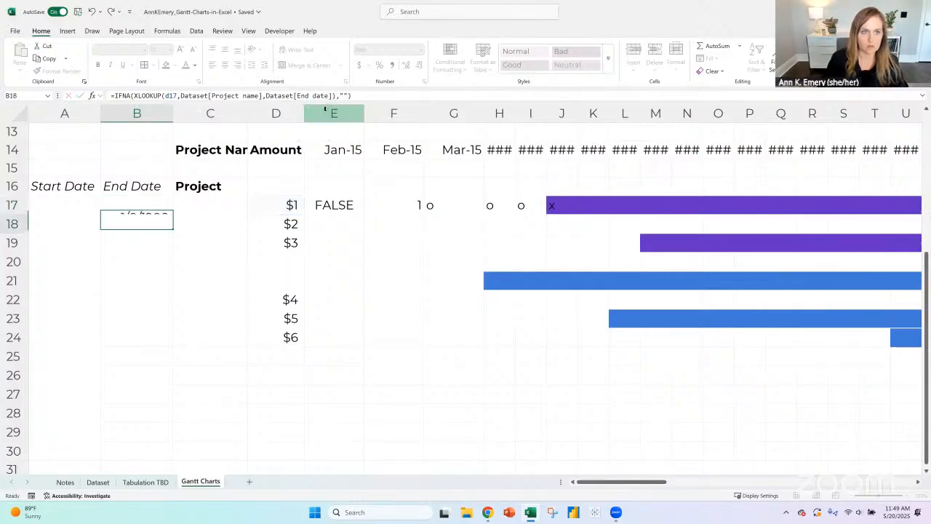
- Fill the End Date lookup formula from B17 down to B34
{"action": "key", "text": "Up"}
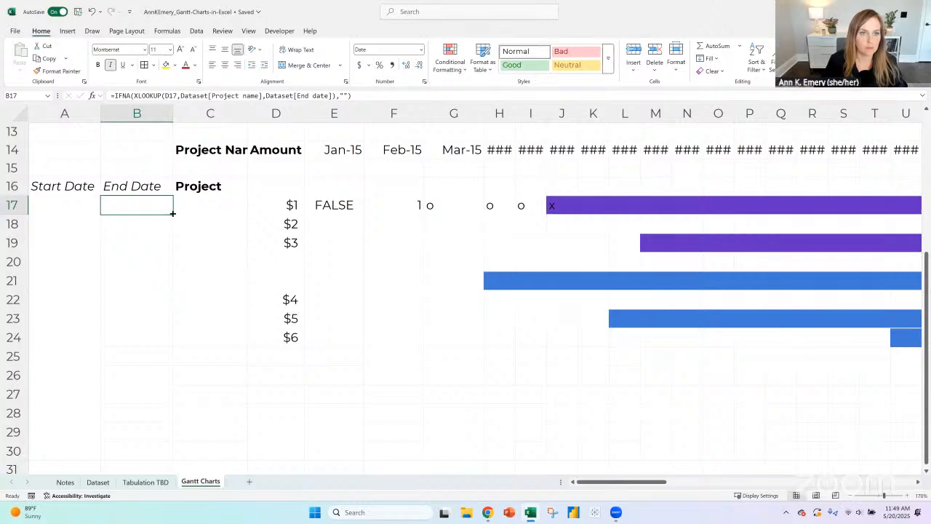
{"action": "left_click_drag", "start_coordinate": [172, 213], "coordinate": [175, 459]}
{"action": "scroll", "coordinate": [144, 260], "scroll_direction": "up", "scroll_amount": 2}
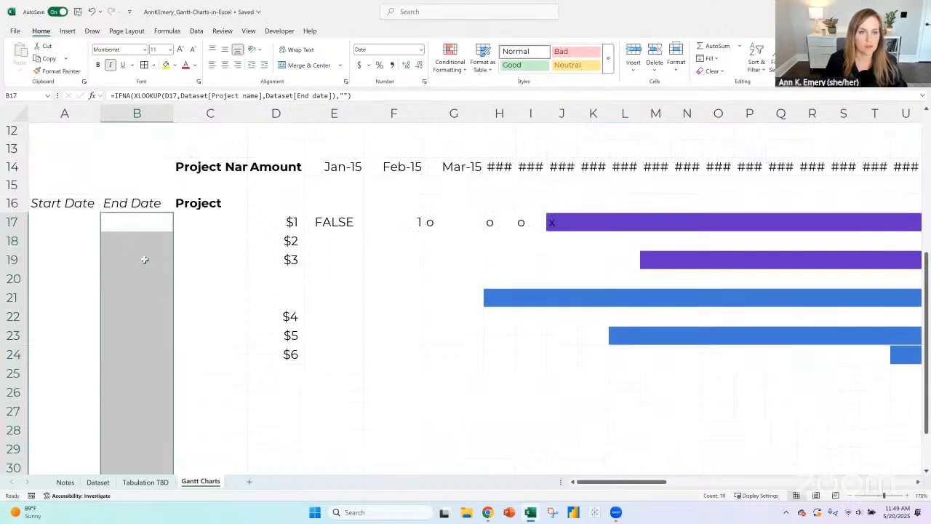
{"action": "scroll", "coordinate": [144, 260], "scroll_direction": "up", "scroll_amount": 4}
{"action": "scroll", "coordinate": [170, 262], "scroll_direction": "down", "scroll_amount": 4}
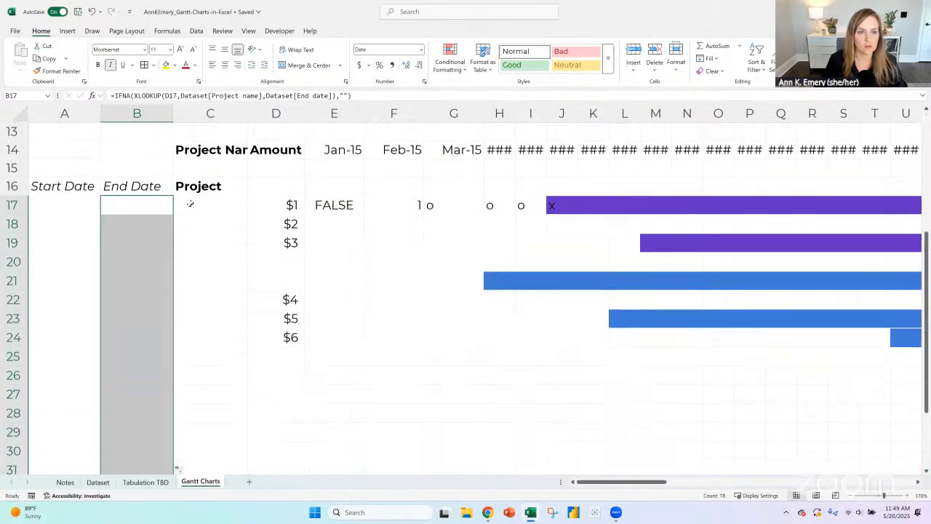
- Link cell C17 on the Gantt Charts sheet to the first category in the pivot list, 'Tabulation TBD'!A18
{"action": "left_click", "coordinate": [190, 203]}
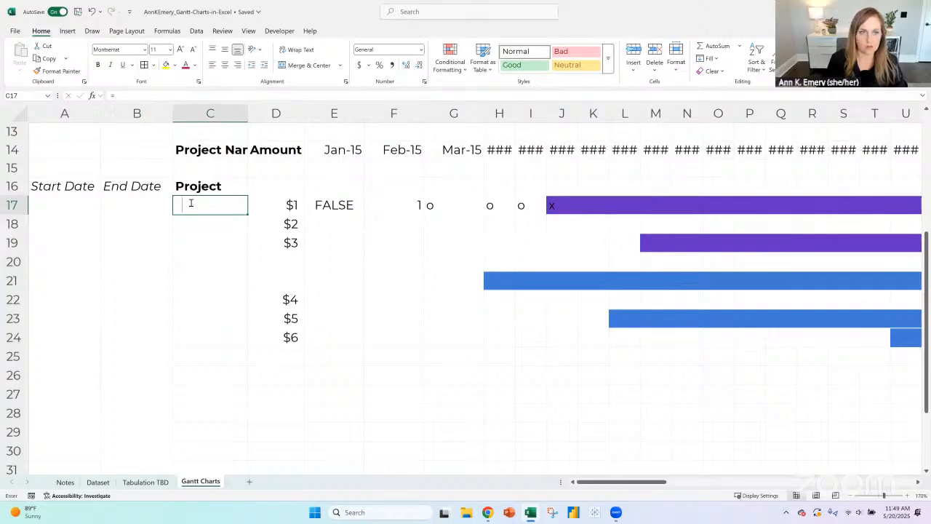
{"action": "type", "text": "="}
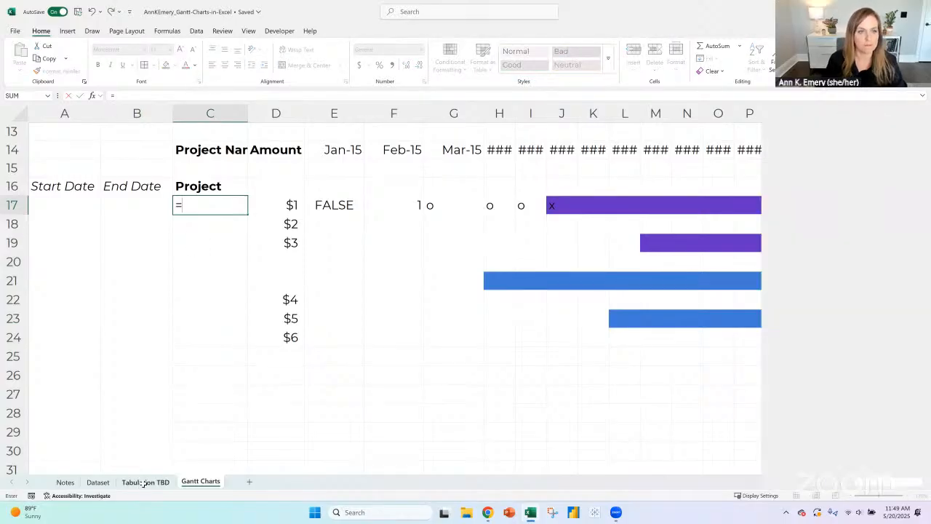
{"action": "left_click", "coordinate": [145, 482]}
{"action": "left_click", "coordinate": [62, 177]}
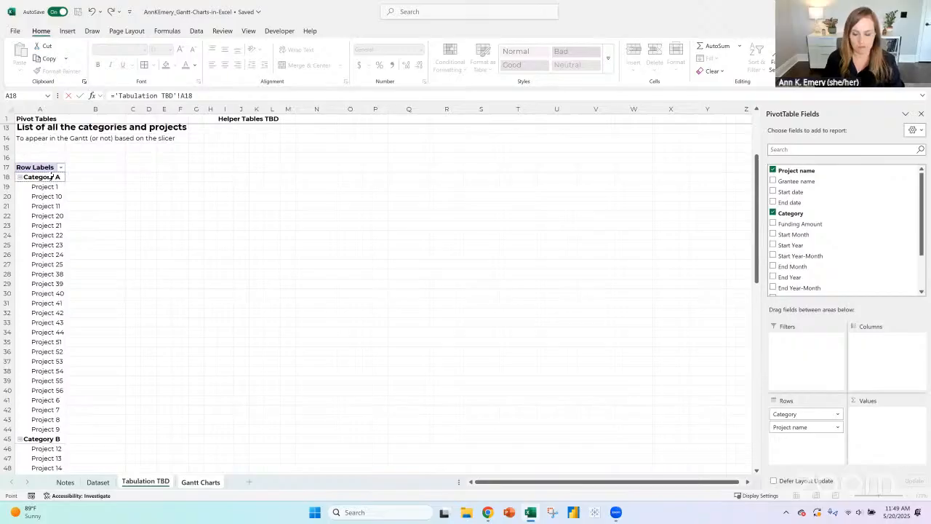
{"action": "key", "text": "Return"}
- Fill the pivot list link from C17 down column C to row 348
{"action": "left_click", "coordinate": [207, 207]}
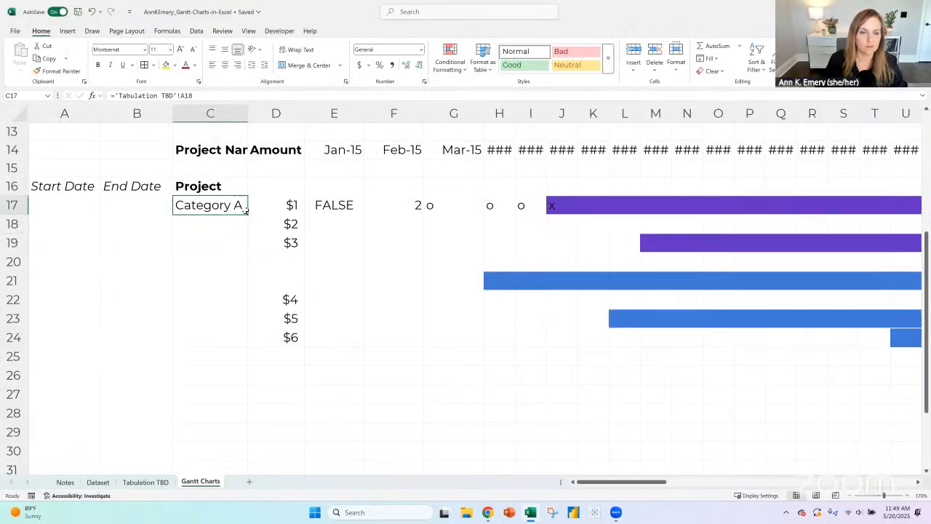
{"action": "left_click_drag", "start_coordinate": [247, 215], "coordinate": [260, 409]}
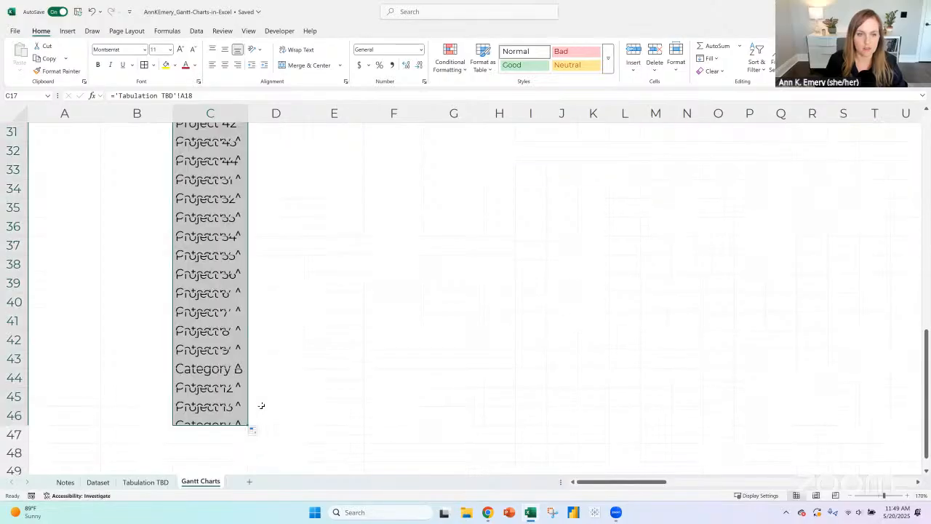
{"action": "scroll", "coordinate": [274, 357], "scroll_direction": "up", "scroll_amount": 1}
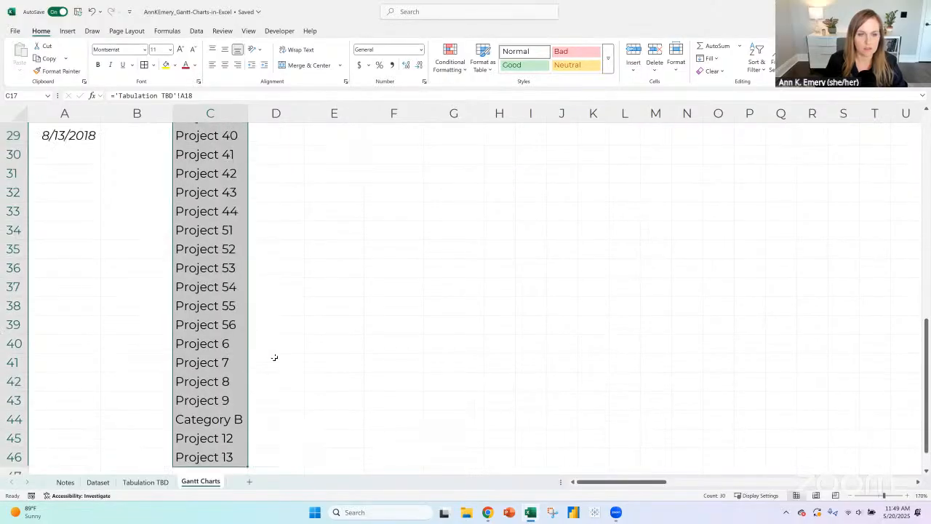
{"action": "left_click", "coordinate": [851, 496]}
{"action": "left_click", "coordinate": [850, 497]}
{"action": "left_click", "coordinate": [851, 496]}
{"action": "left_click", "coordinate": [851, 496]}
{"action": "left_click", "coordinate": [850, 496]}
{"action": "scroll", "coordinate": [232, 264], "scroll_direction": "up", "scroll_amount": 3}
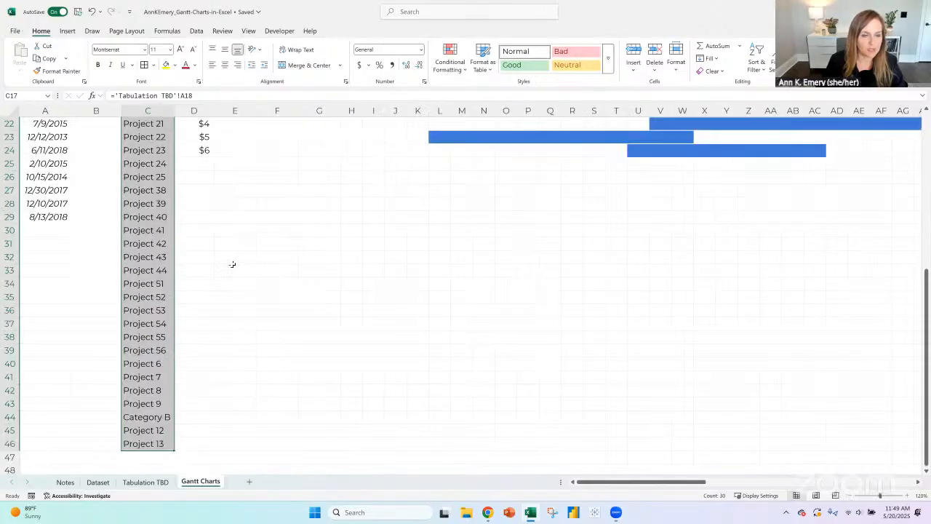
{"action": "scroll", "coordinate": [232, 264], "scroll_direction": "down", "scroll_amount": 5}
{"action": "left_click_drag", "start_coordinate": [173, 259], "coordinate": [168, 414]}
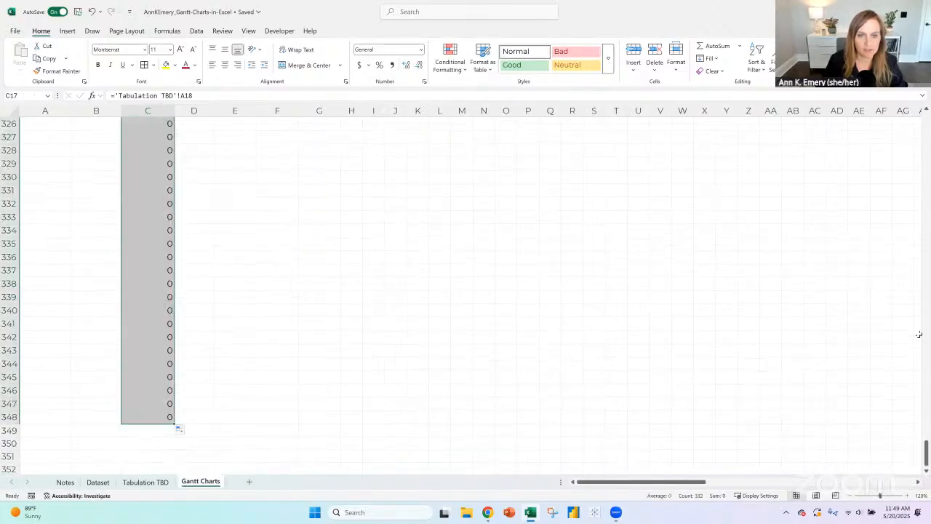
{"action": "left_click_drag", "start_coordinate": [926, 459], "coordinate": [918, 139]}
- Begin an IF around the C17 link that tests 'Tabulation TBD'!A18="" and returns "" when true
{"action": "left_click", "coordinate": [157, 227]}
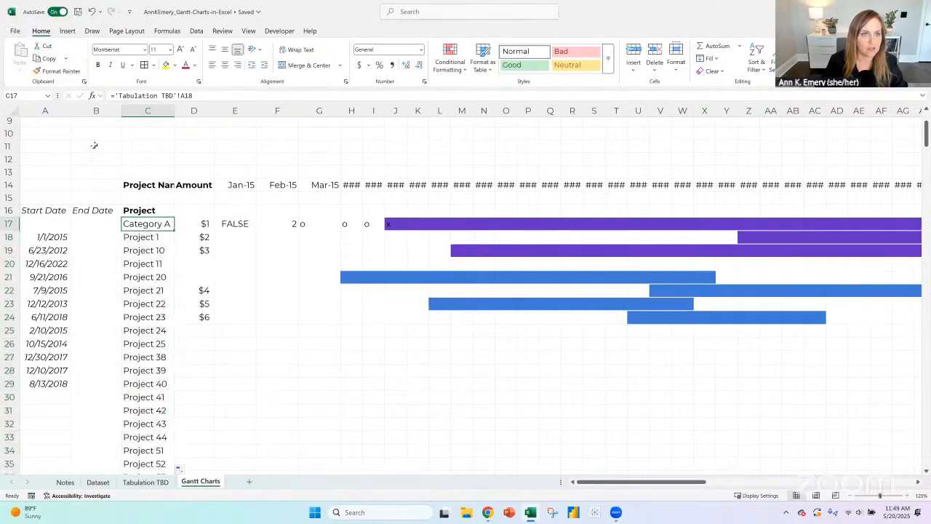
{"action": "left_click", "coordinate": [113, 97]}
{"action": "type", "text": "if("}
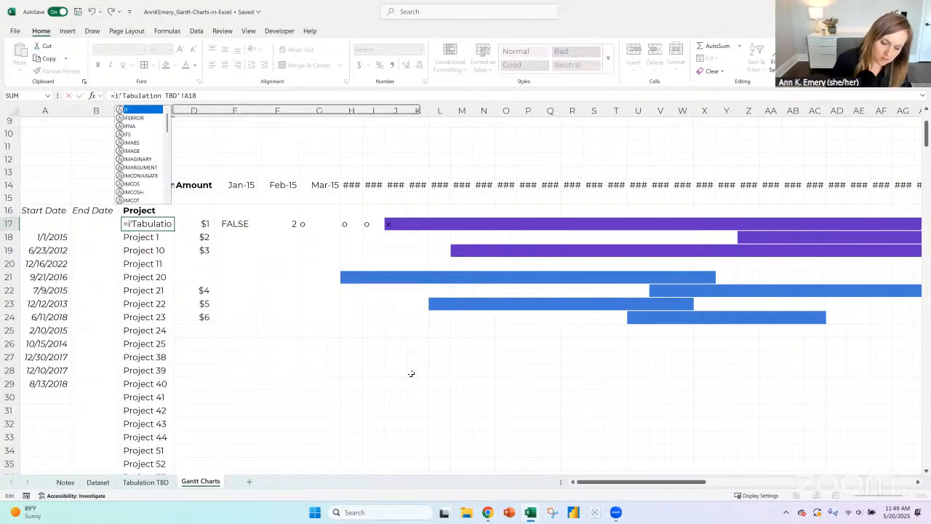
{"action": "left_click", "coordinate": [264, 94]}
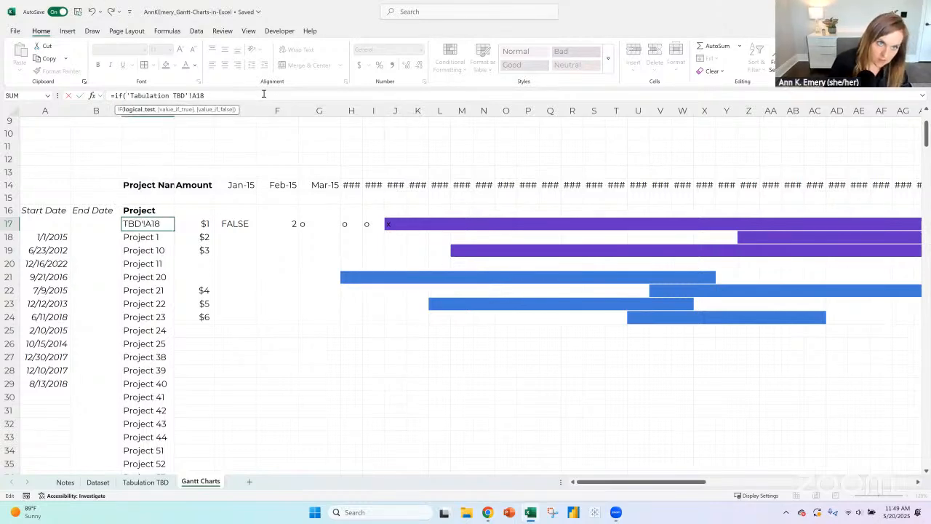
{"action": "type", "text": "=\""}
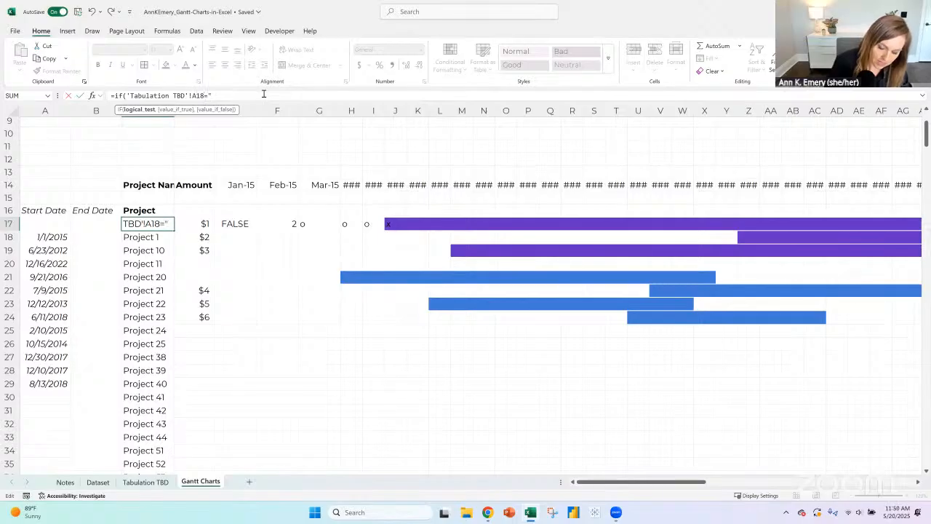
{"action": "type", "text": "\",\"\","}
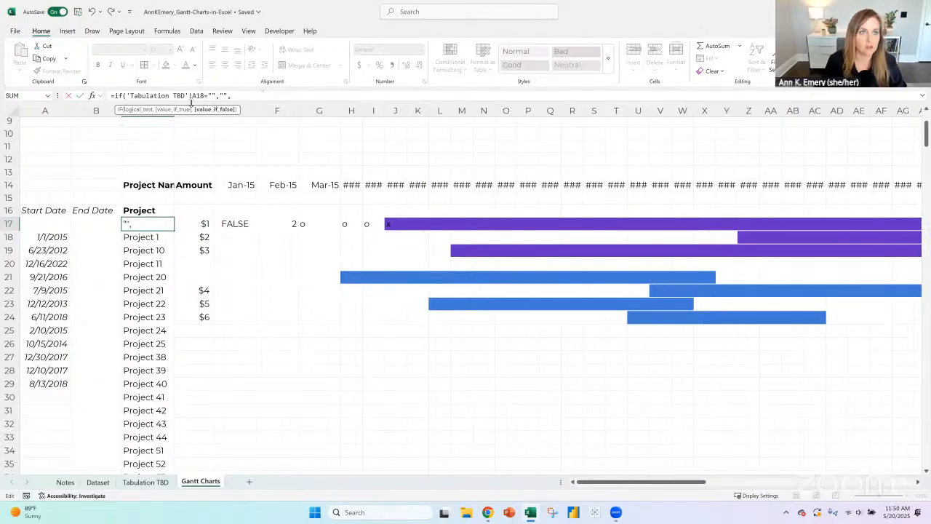
- Complete the IF formula in C17 with 'Tabulation TBD'!A18 as the value if false
{"action": "left_click_drag", "start_coordinate": [126, 96], "coordinate": [210, 96]}
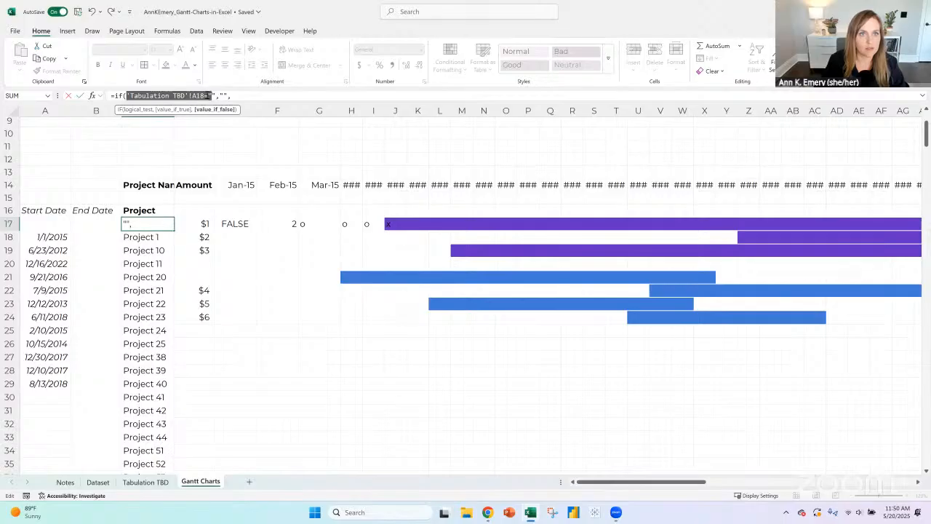
{"action": "key", "text": "ctrl+c"}
{"action": "key", "text": "End"}
{"action": "key", "text": "ctrl+v"}
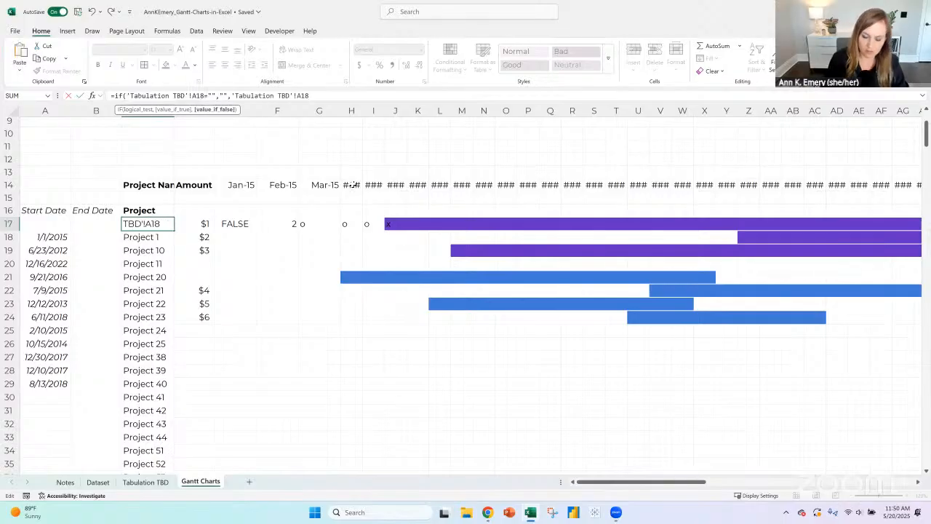
{"action": "type", "text": ")"}
{"action": "key", "text": "Return"}
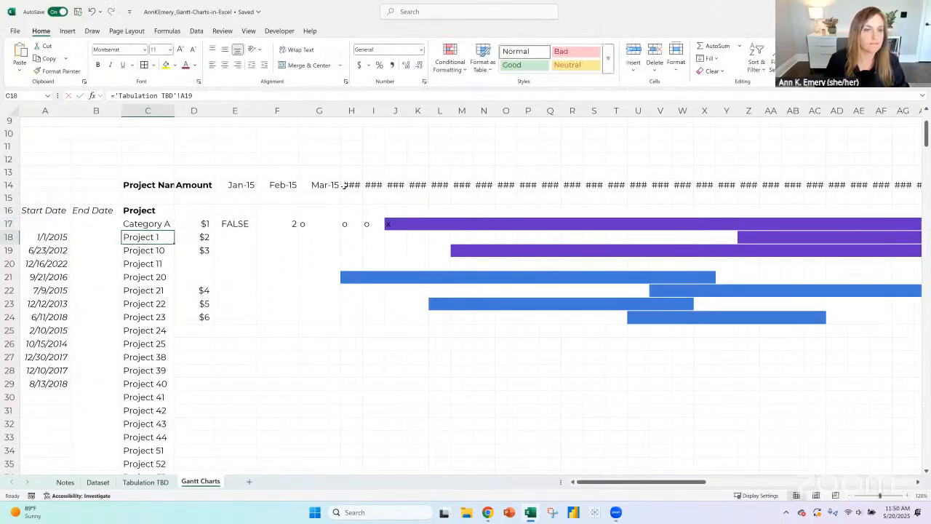
- Fill the IF formula from C17 down column C to row 173
{"action": "left_click", "coordinate": [160, 225]}
{"action": "left_click_drag", "start_coordinate": [174, 230], "coordinate": [187, 341]}
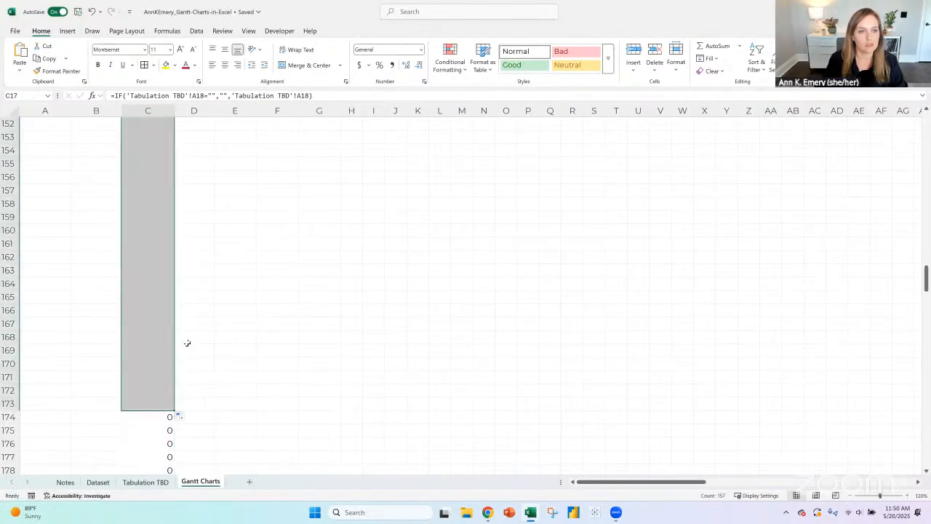
{"action": "scroll", "coordinate": [187, 338], "scroll_direction": "up", "scroll_amount": 17}
{"action": "scroll", "coordinate": [187, 338], "scroll_direction": "down", "scroll_amount": 3}
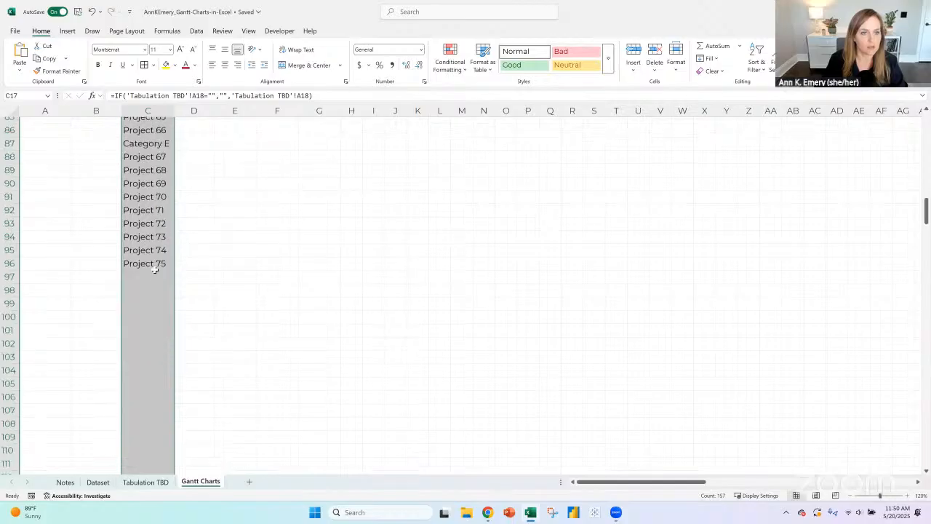
- Examine the column C cells below Project 75, from row 97 to row 111
{"action": "left_click", "coordinate": [157, 277]}
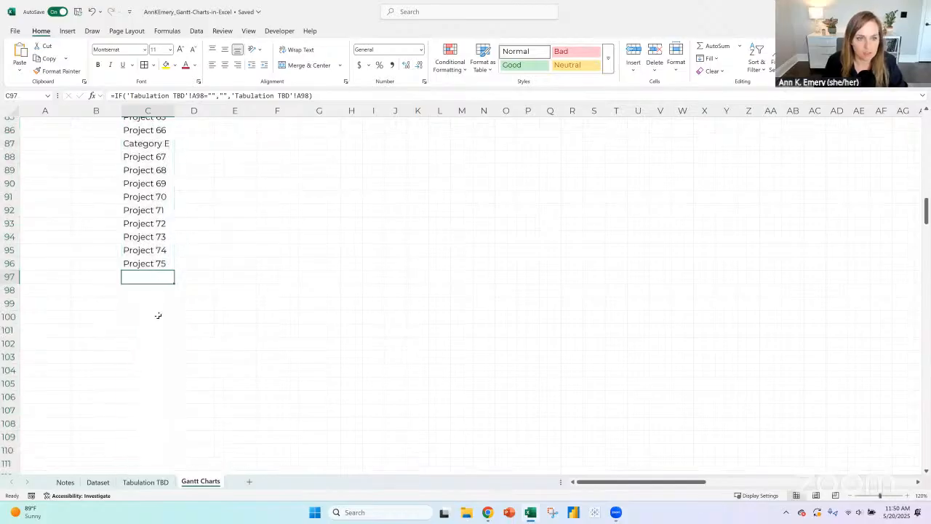
{"action": "left_click_drag", "start_coordinate": [157, 315], "coordinate": [163, 369]}
{"action": "left_click_drag", "start_coordinate": [157, 279], "coordinate": [160, 388]}
{"action": "scroll", "coordinate": [167, 342], "scroll_direction": "down", "scroll_amount": 2}
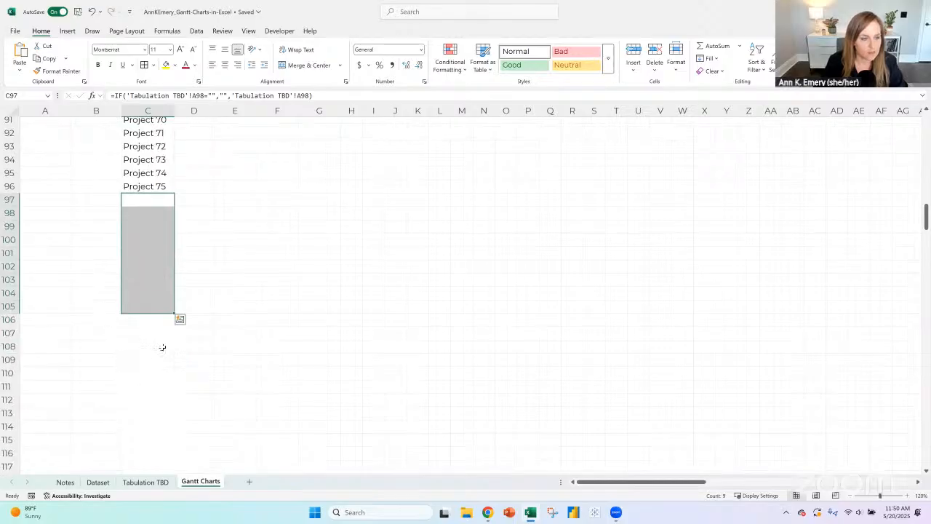
{"action": "scroll", "coordinate": [149, 334], "scroll_direction": "down", "scroll_amount": 1}
{"action": "left_click", "coordinate": [153, 346]}
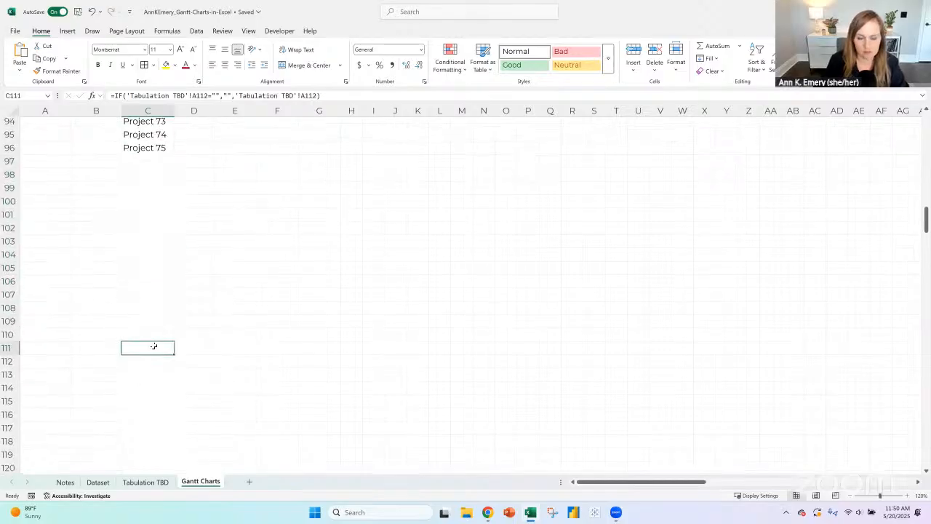
- Clear the surplus column C cells from C111 down to C348
{"action": "key", "text": "ctrl+shift+Down"}
{"action": "key", "text": "Delete"}
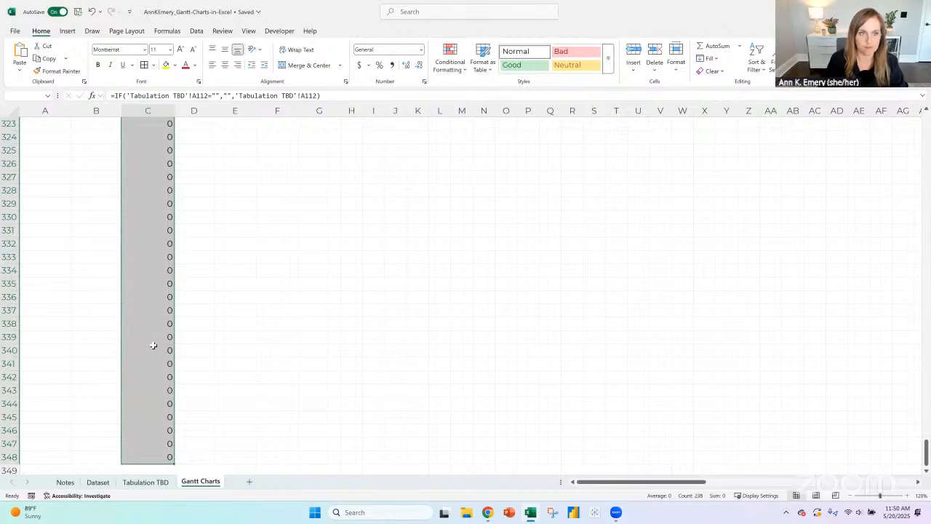
- Start a Text That Contains conditional formatting rule on C17:C110 for cells containing "Category"
{"action": "scroll", "coordinate": [154, 330], "scroll_direction": "up", "scroll_amount": 20}
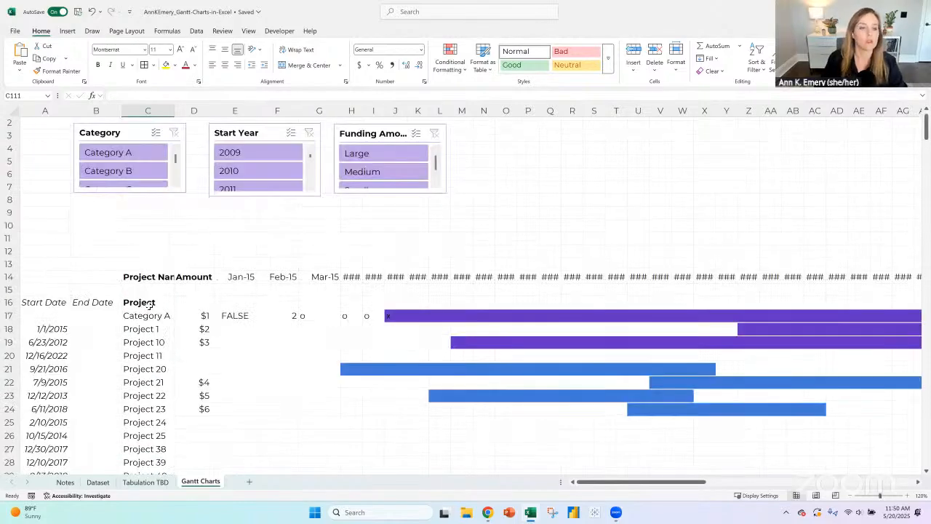
{"action": "scroll", "coordinate": [167, 329], "scroll_direction": "down", "scroll_amount": 2}
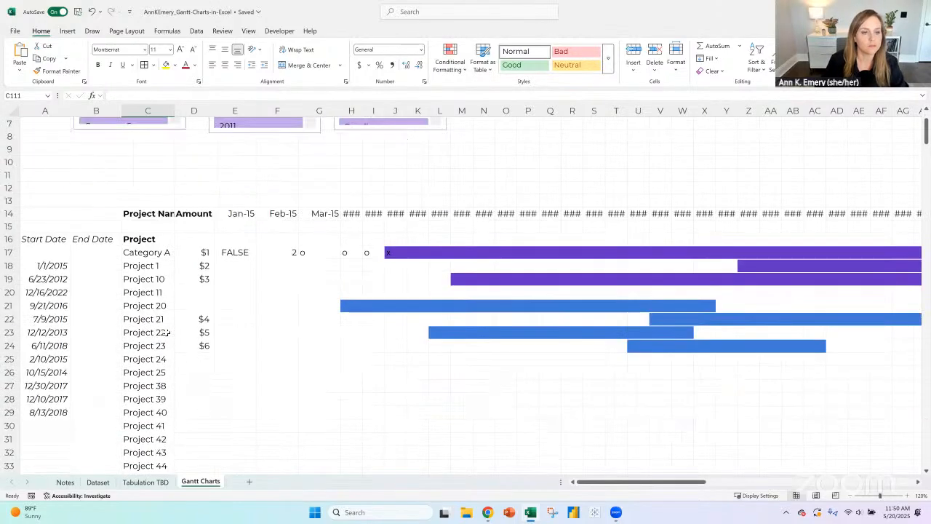
{"action": "left_click", "coordinate": [146, 256]}
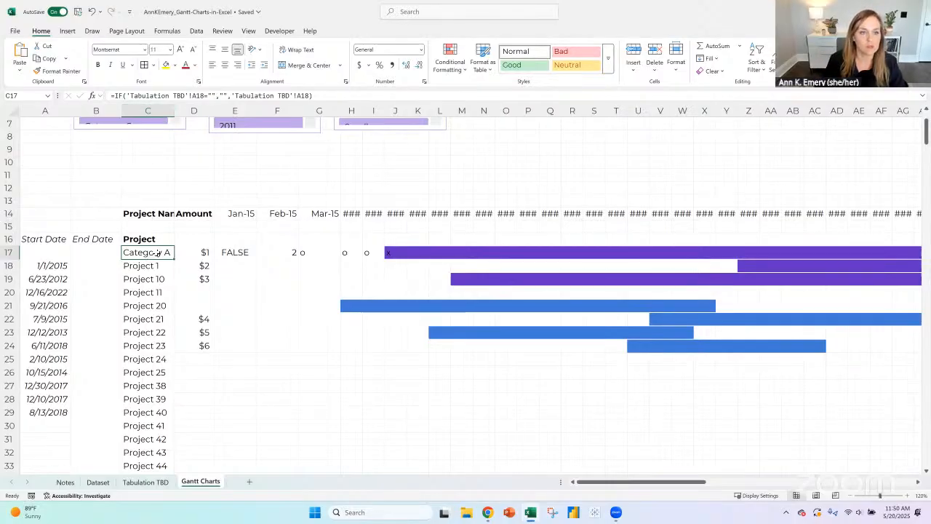
{"action": "key", "text": "ctrl+shift+Down"}
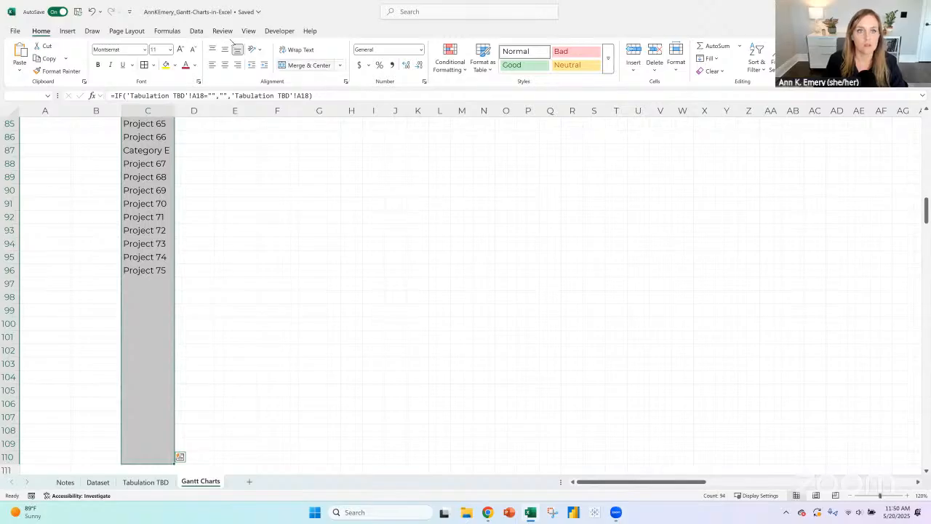
{"action": "left_click", "coordinate": [449, 58]}
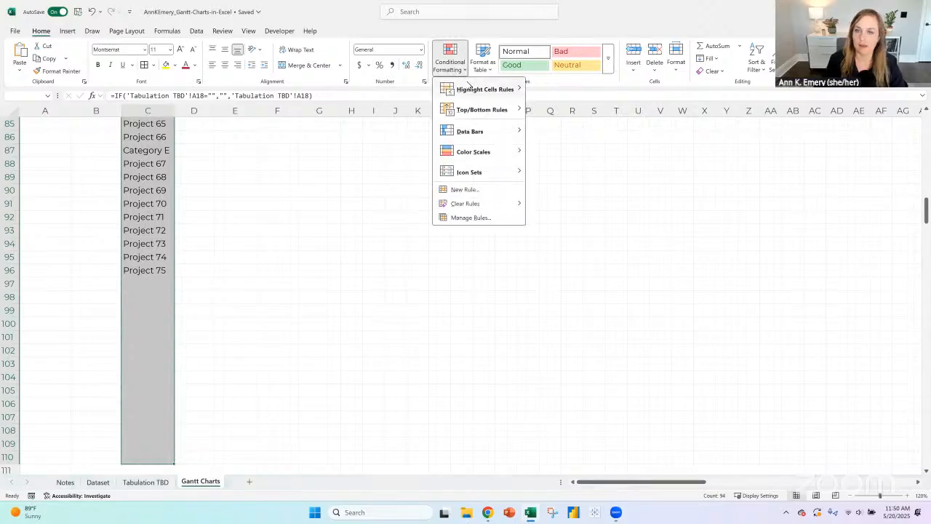
{"action": "mouse_move", "coordinate": [470, 85]}
{"action": "left_click", "coordinate": [572, 170]}
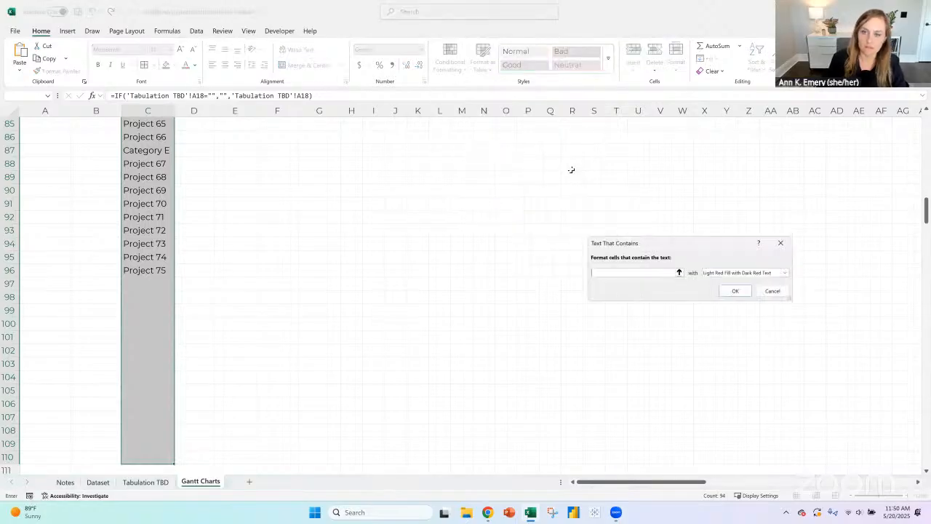
{"action": "type", "text": "Project"}
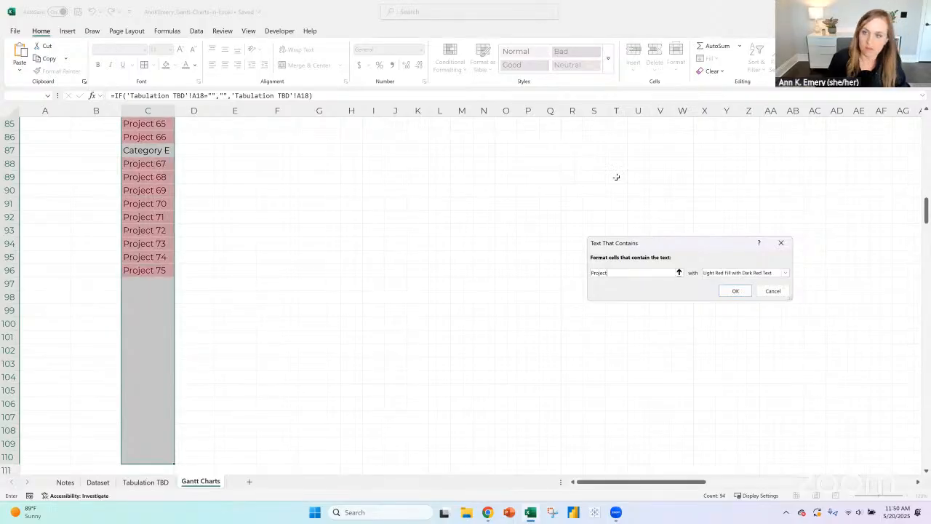
{"action": "left_click", "coordinate": [786, 273]}
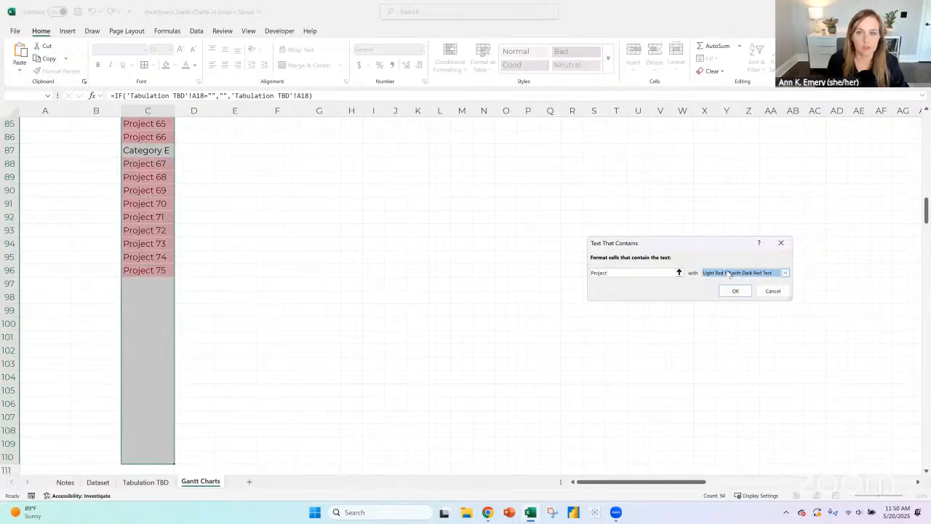
{"action": "double_click", "coordinate": [587, 273]}
{"action": "type", "text": "Cat"}
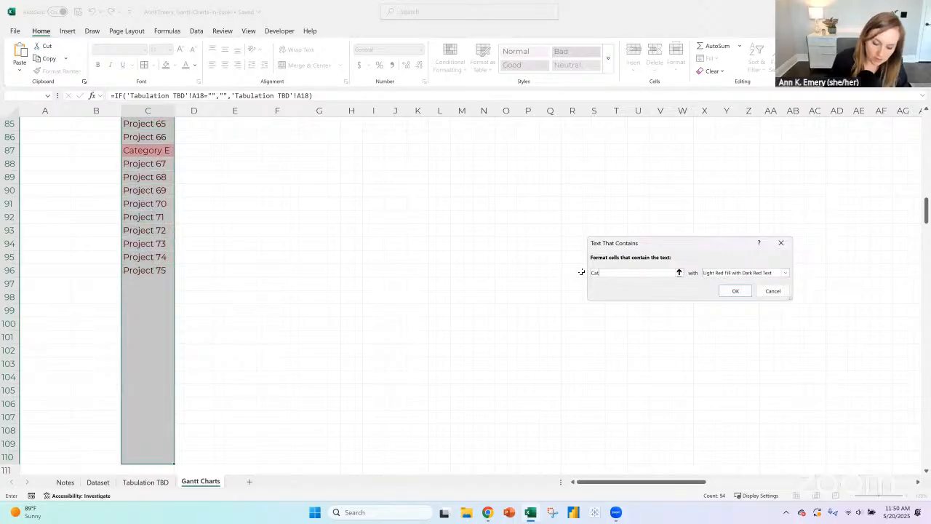
{"action": "type", "text": "egory"}
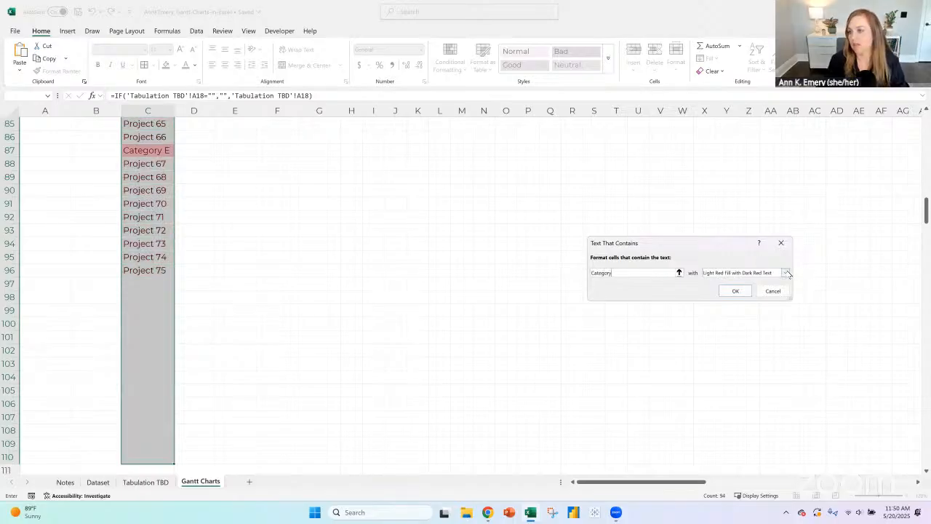
- Give the "Category" rule a custom format with black, bold font
{"action": "left_click", "coordinate": [785, 273]}
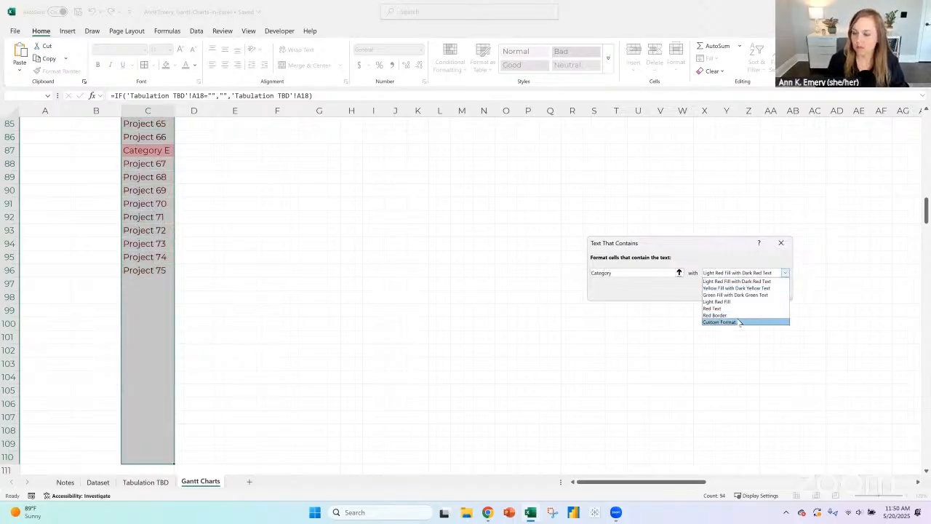
{"action": "left_click", "coordinate": [739, 322]}
{"action": "left_click", "coordinate": [733, 228]}
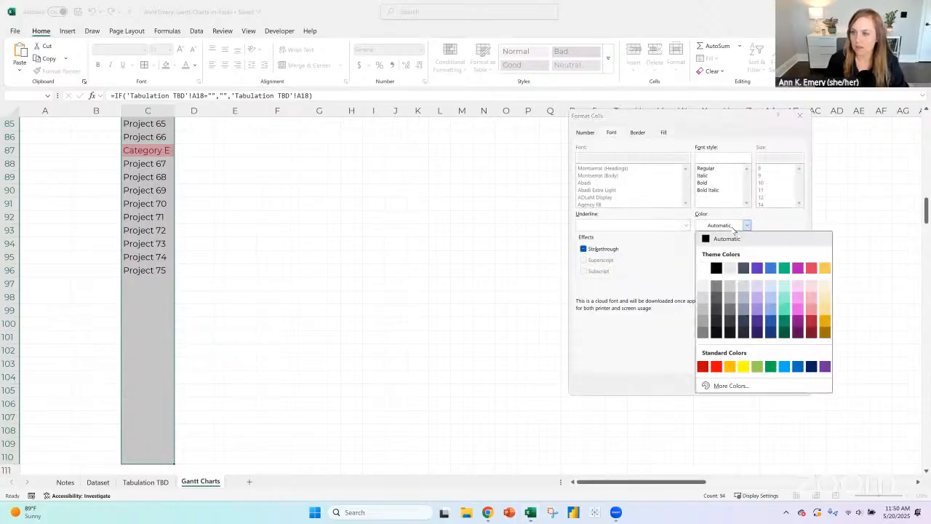
{"action": "left_click", "coordinate": [716, 269]}
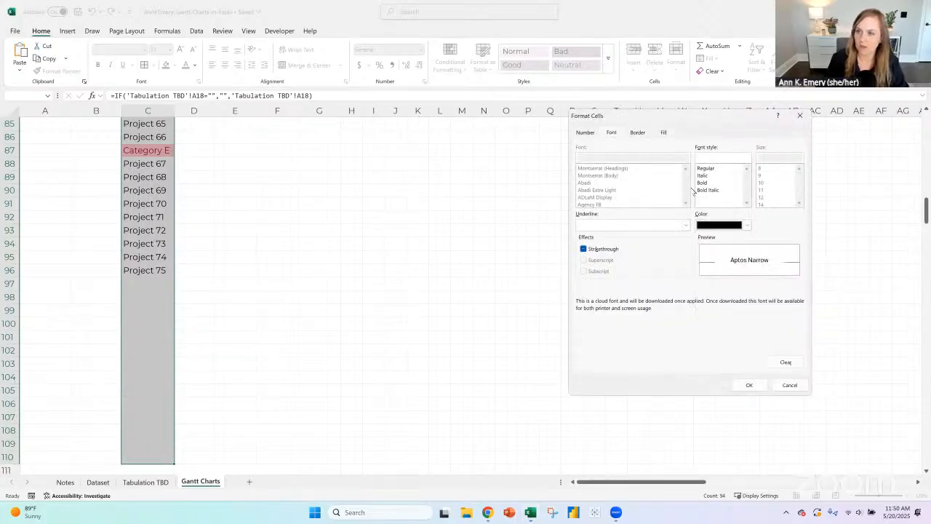
{"action": "left_click", "coordinate": [710, 182]}
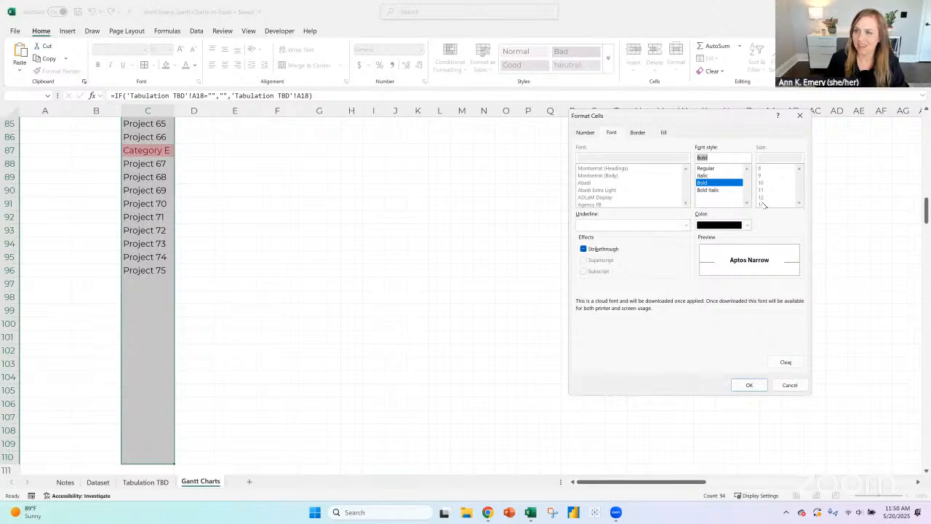
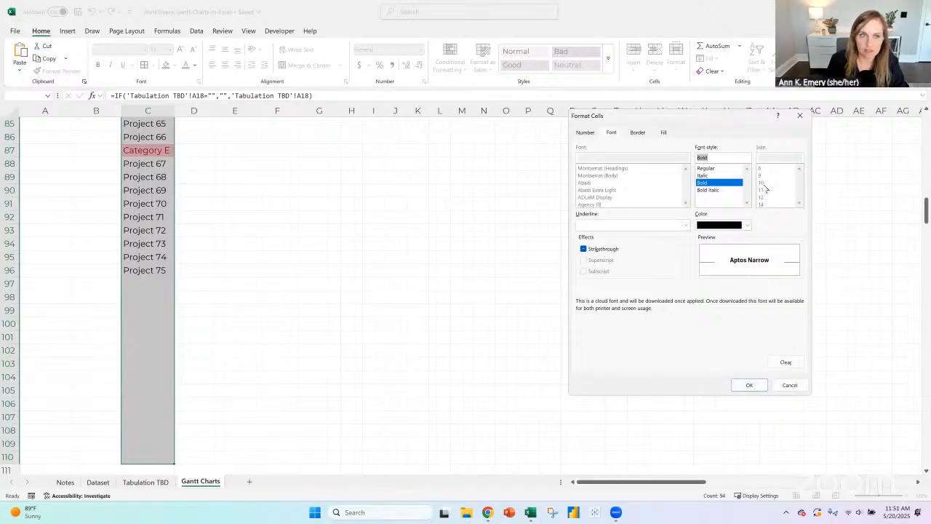
- Apply a custom bold font style to the cells in C17:C110 that contain the text Category
{"action": "left_click", "coordinate": [747, 386]}
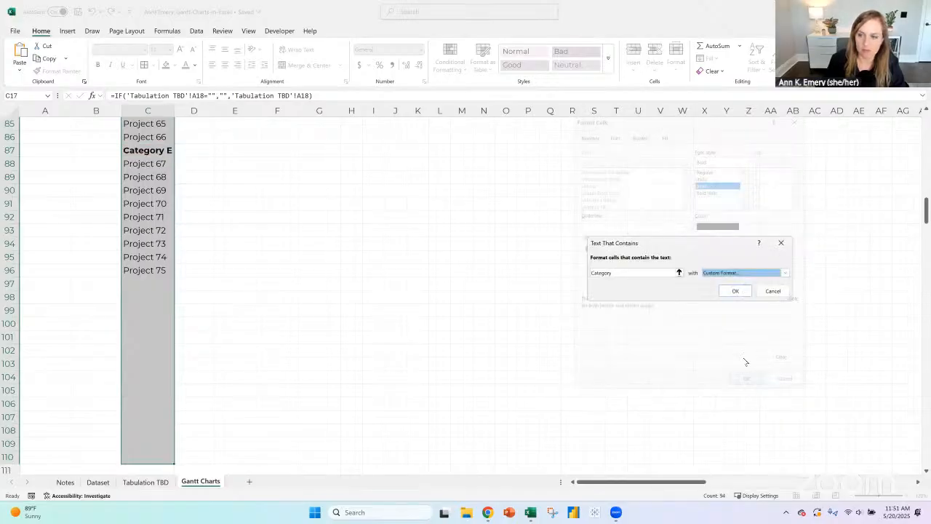
{"action": "left_click", "coordinate": [735, 292]}
{"action": "scroll", "coordinate": [201, 256], "scroll_direction": "up", "scroll_amount": 17}
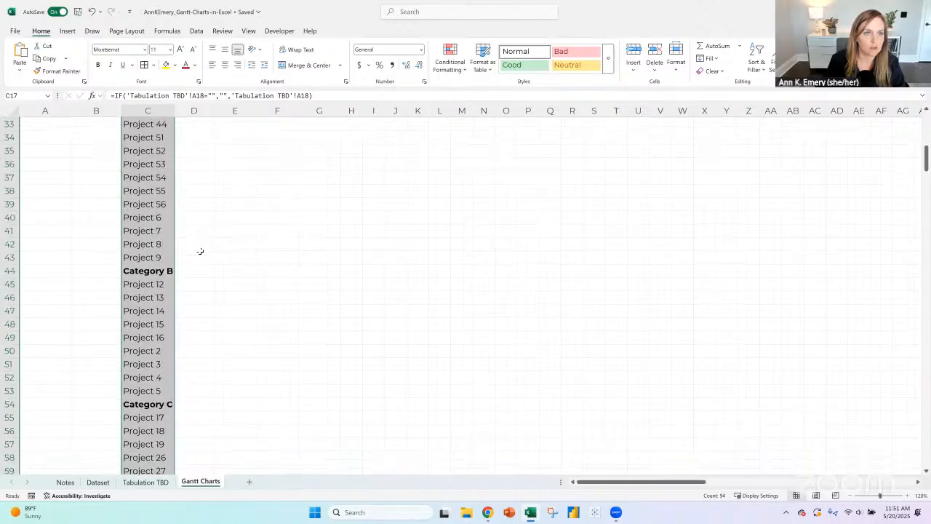
{"action": "scroll", "coordinate": [200, 251], "scroll_direction": "up", "scroll_amount": 10}
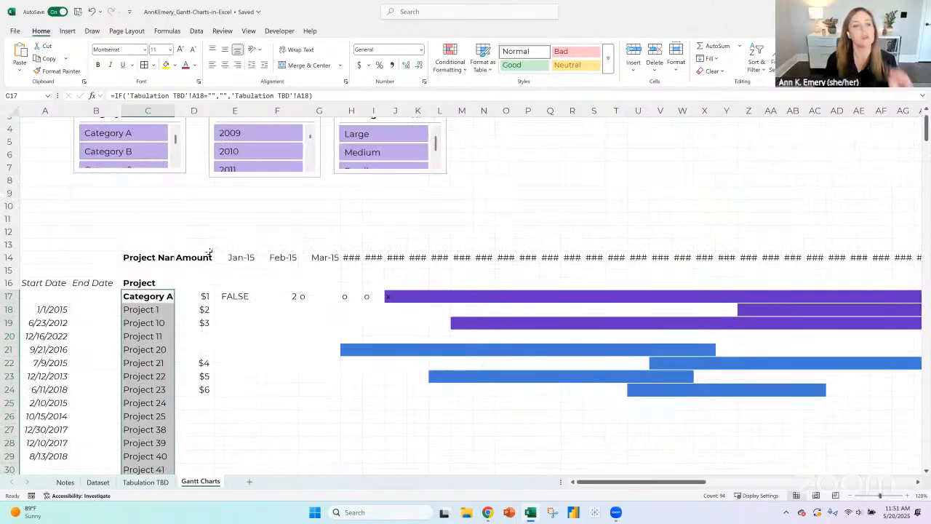
{"action": "scroll", "coordinate": [208, 252], "scroll_direction": "down", "scroll_amount": 2}
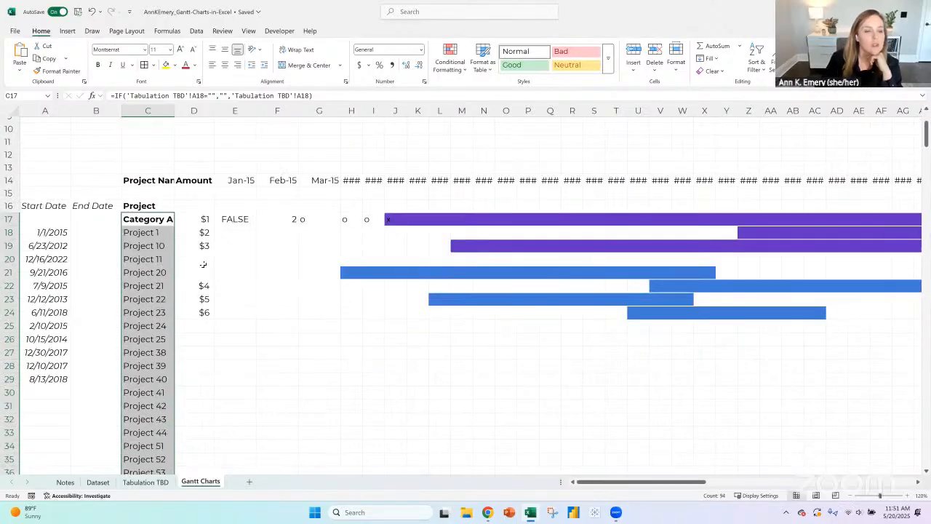
{"action": "left_click", "coordinate": [157, 233]}
{"action": "left_click", "coordinate": [182, 232]}
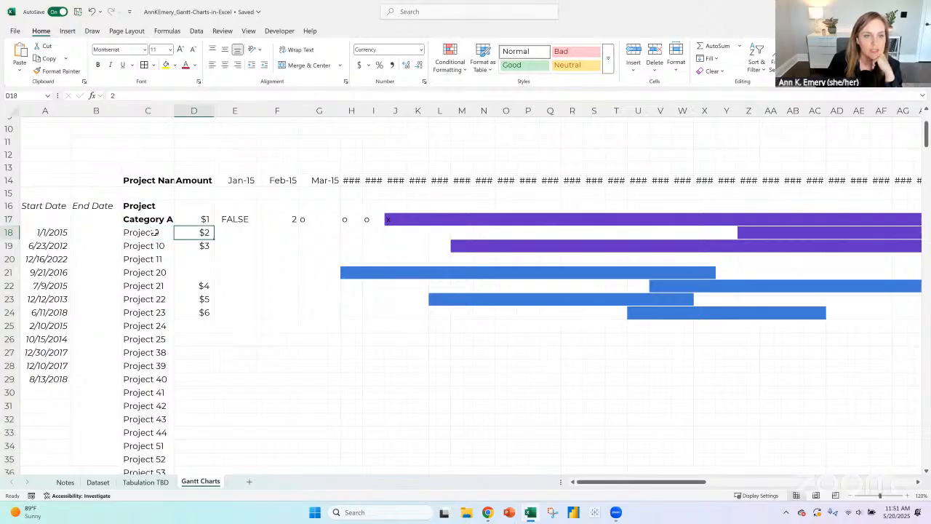
{"action": "left_click", "coordinate": [154, 232]}
{"action": "left_click", "coordinate": [180, 232]}
{"action": "scroll", "coordinate": [178, 226], "scroll_direction": "down", "scroll_amount": 4}
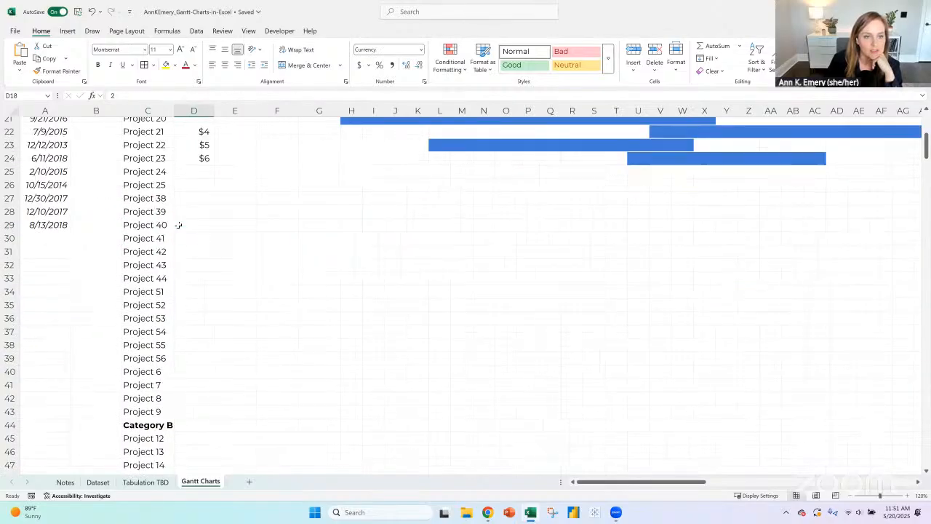
{"action": "scroll", "coordinate": [178, 247], "scroll_direction": "up", "scroll_amount": 6}
{"action": "scroll", "coordinate": [179, 267], "scroll_direction": "down", "scroll_amount": 3}
{"action": "scroll", "coordinate": [180, 266], "scroll_direction": "up", "scroll_amount": 3}
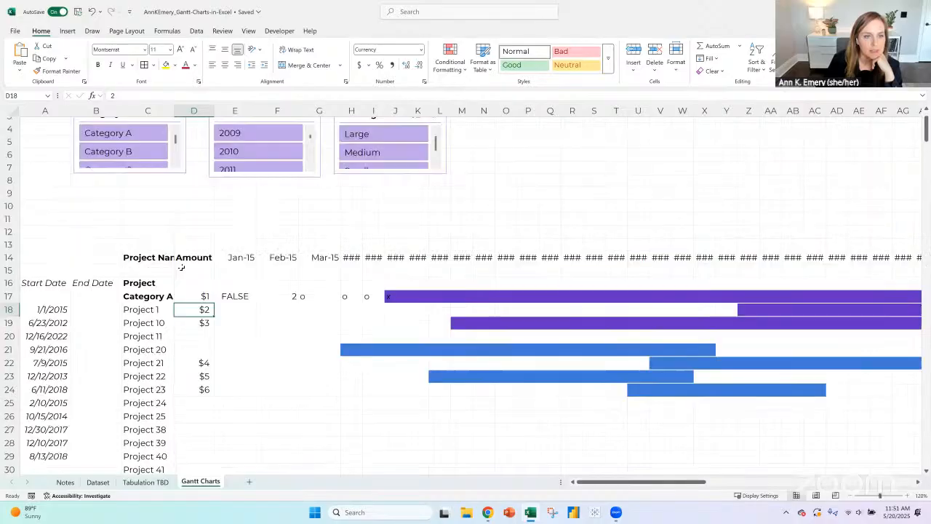
{"action": "scroll", "coordinate": [200, 251], "scroll_direction": "down", "scroll_amount": 3}
- Insert a cell at D16 so the amounts shift down, and enter the header Amount in D16
{"action": "left_click", "coordinate": [187, 179]}
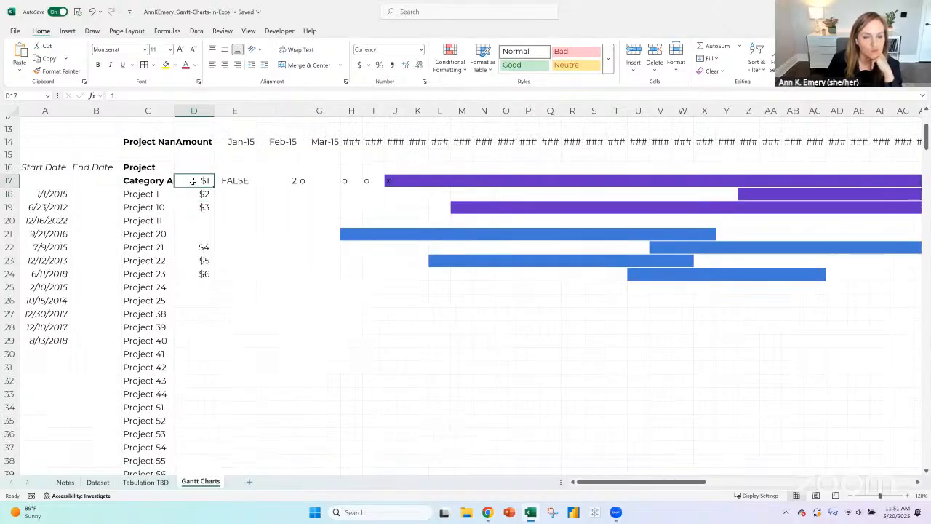
{"action": "left_click", "coordinate": [193, 167]}
{"action": "left_click", "coordinate": [633, 49]}
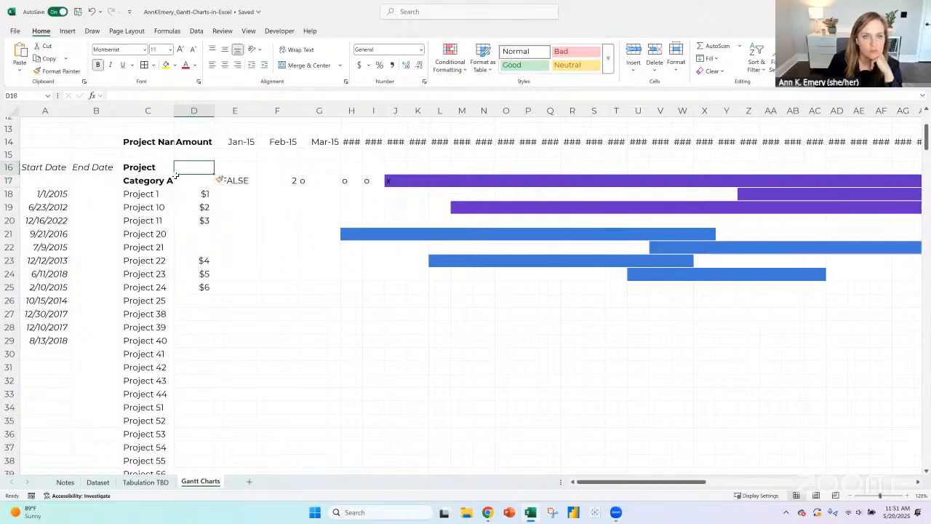
{"action": "type", "text": "Amount"}
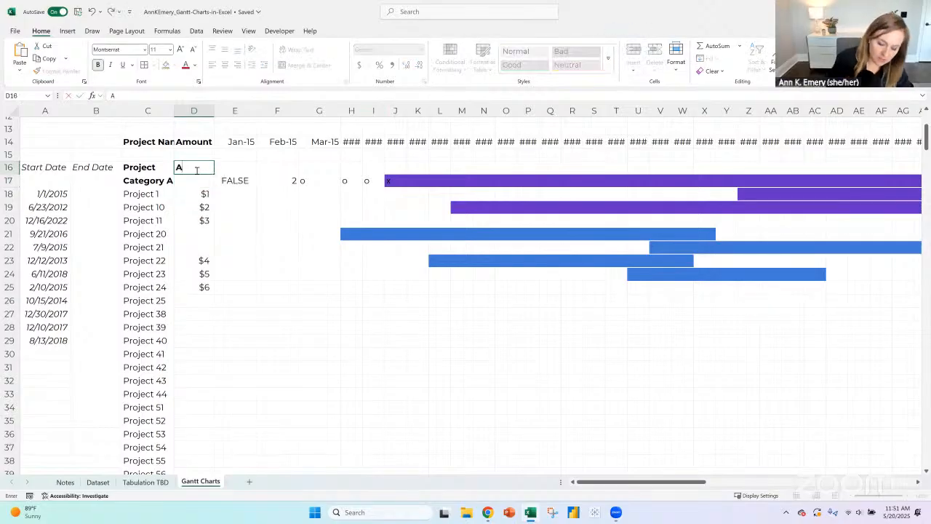
{"action": "key", "text": "Return"}
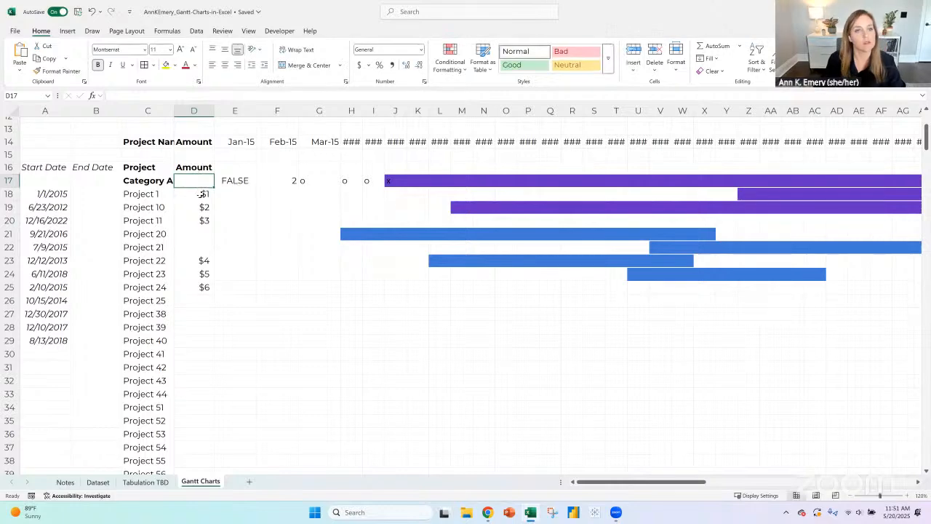
- Enter an XLOOKUP formula in D18 that finds C18 in Dataset[Project name] and returns Dataset[Funding Amount]
{"action": "key", "text": "Down"}
{"action": "type", "text": "="}
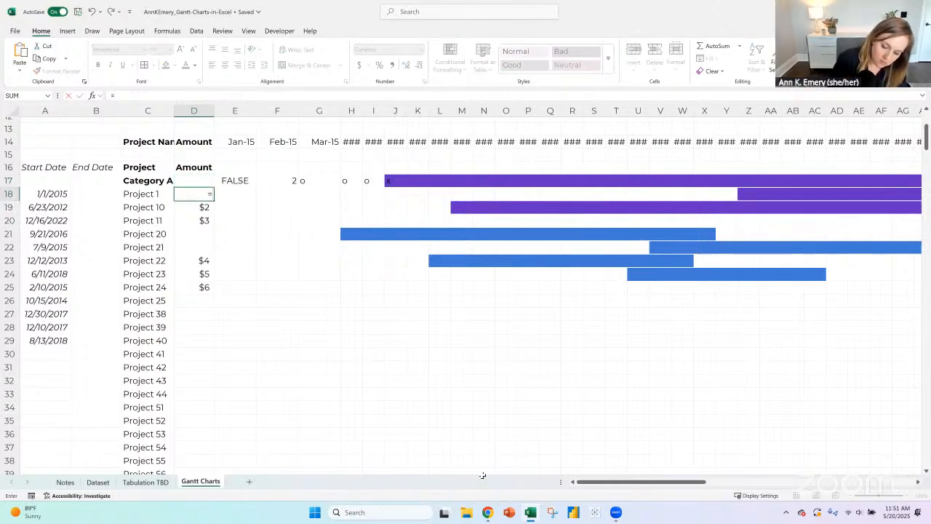
{"action": "type", "text": "xlookup("}
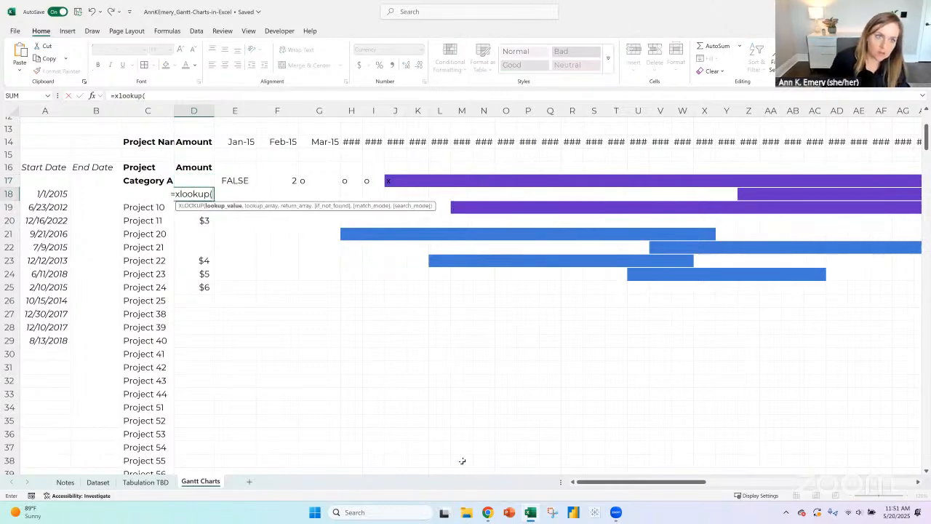
{"action": "key", "text": "Left"}
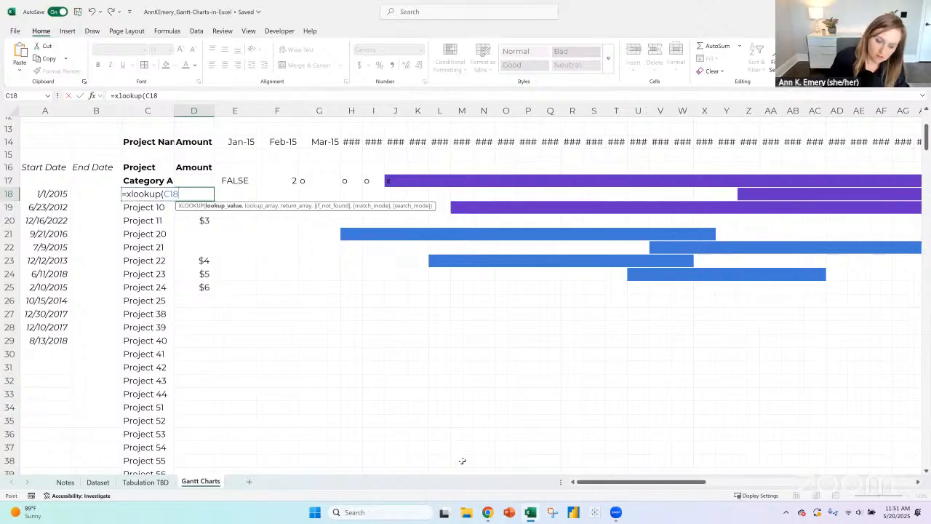
{"action": "type", "text": ","}
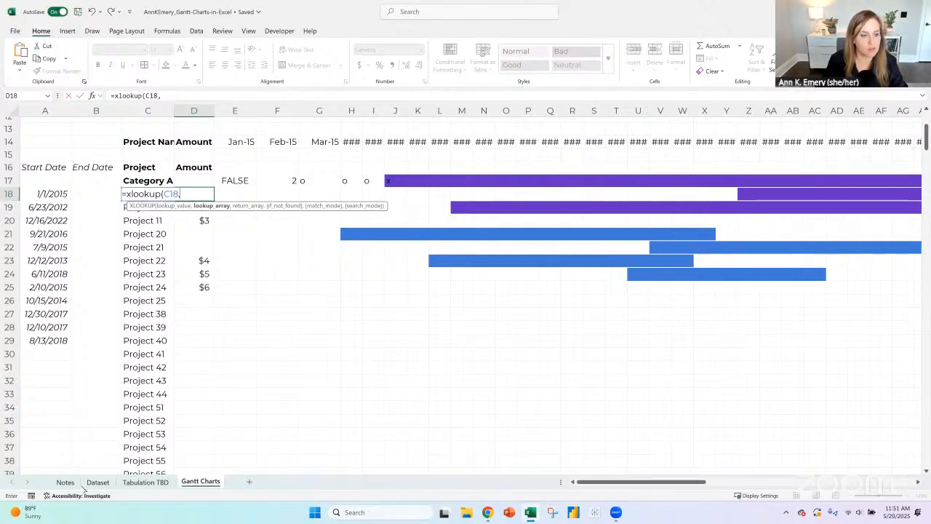
{"action": "left_click", "coordinate": [93, 486]}
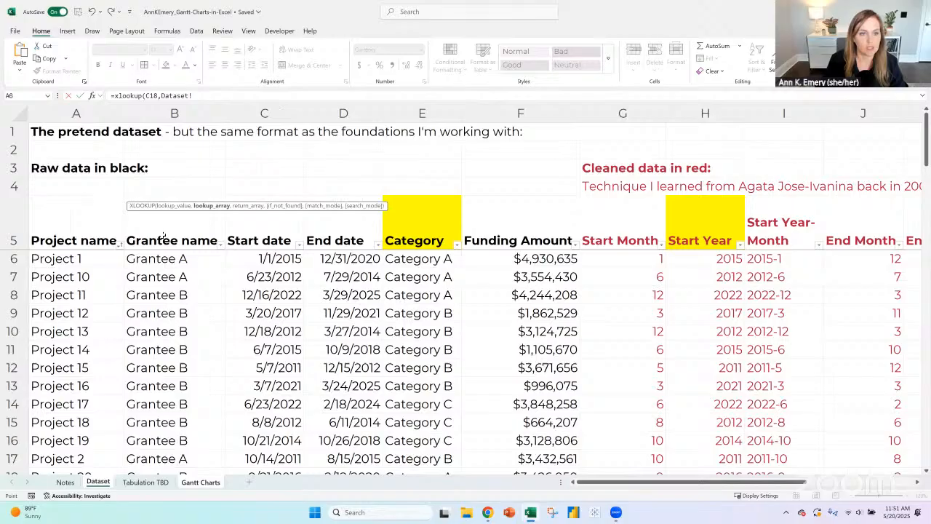
{"action": "left_click", "coordinate": [80, 260]}
{"action": "key", "text": "ctrl+shift+Down"}
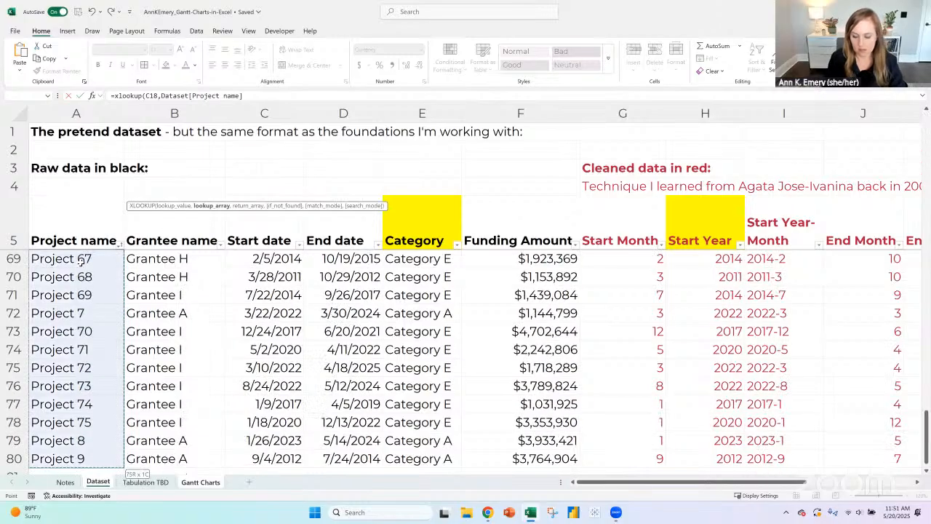
{"action": "type", "text": ","}
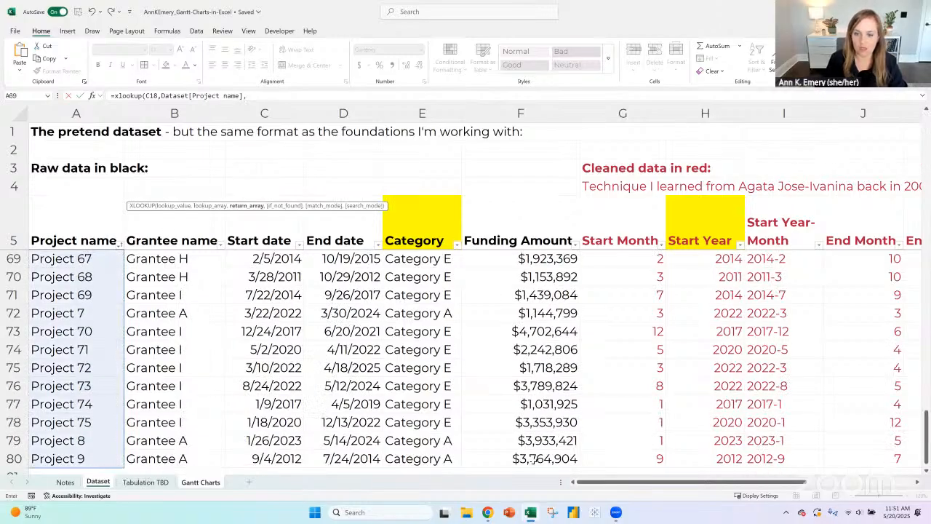
{"action": "left_click", "coordinate": [513, 455]}
{"action": "key", "text": "ctrl+shift+Up"}
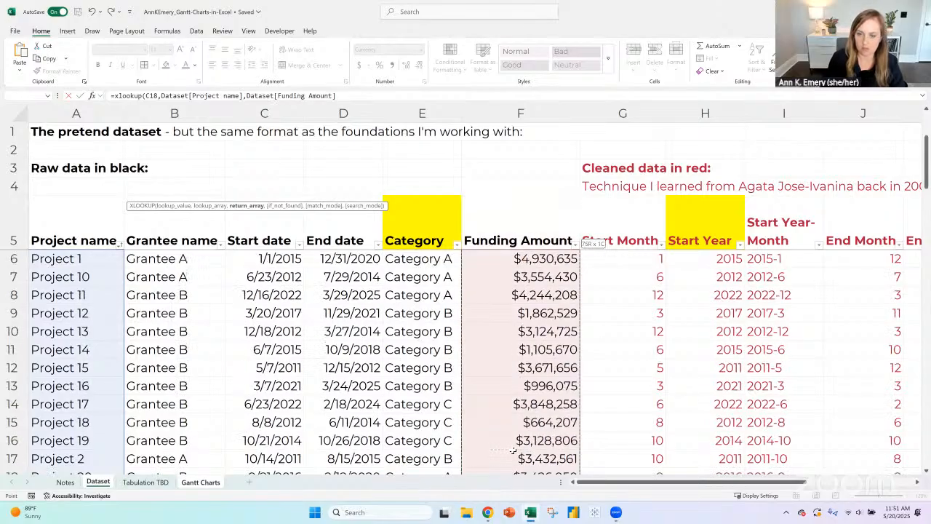
{"action": "type", "text": ")"}
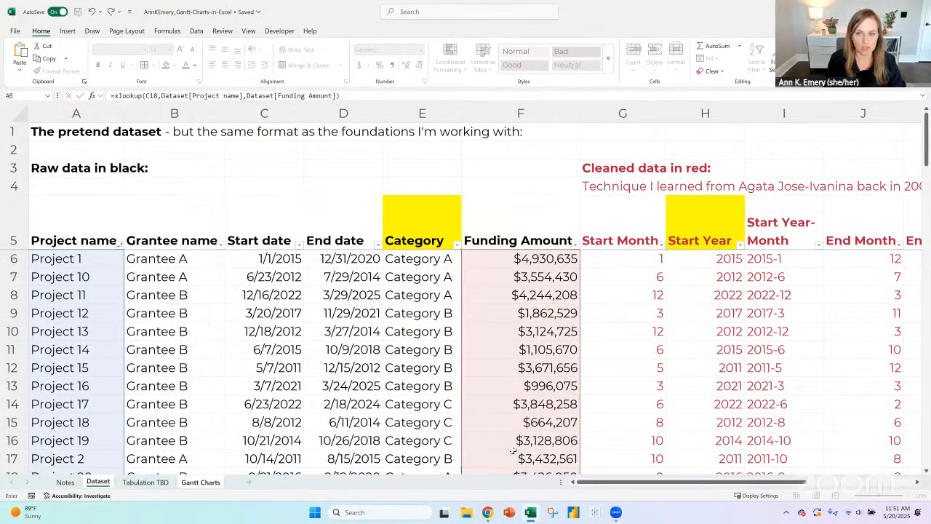
{"action": "key", "text": "Return"}
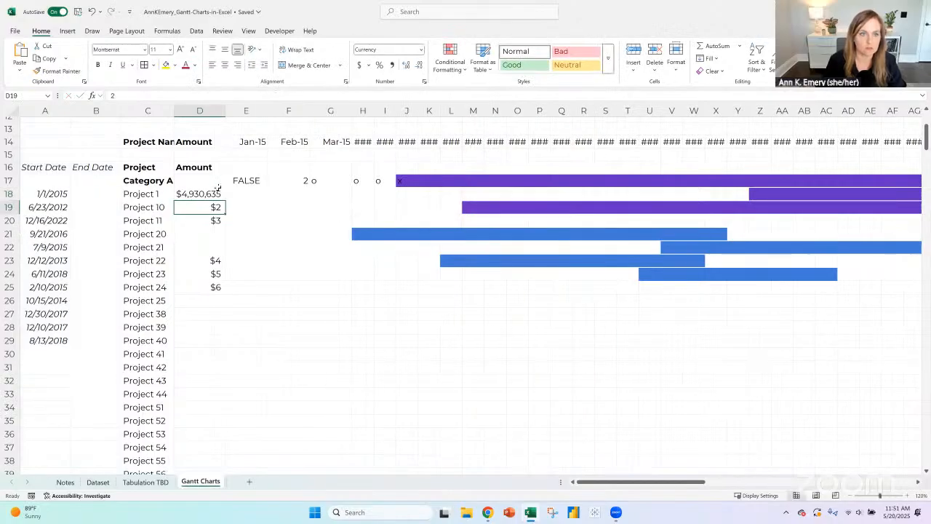
- Try copying the funding lookup formula from D18 to the Category A row in D17, and clear that cell again
{"action": "left_click", "coordinate": [202, 194]}
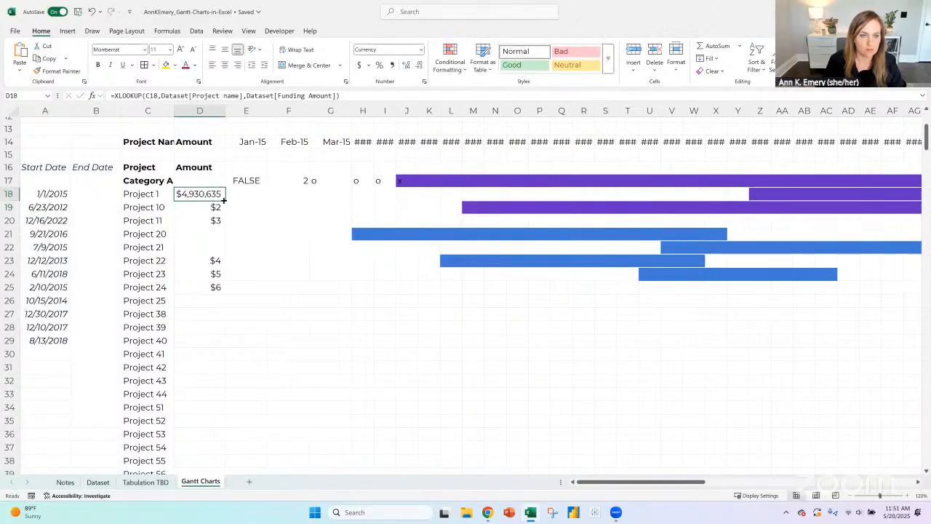
{"action": "left_click", "coordinate": [160, 180]}
{"action": "left_click", "coordinate": [205, 180]}
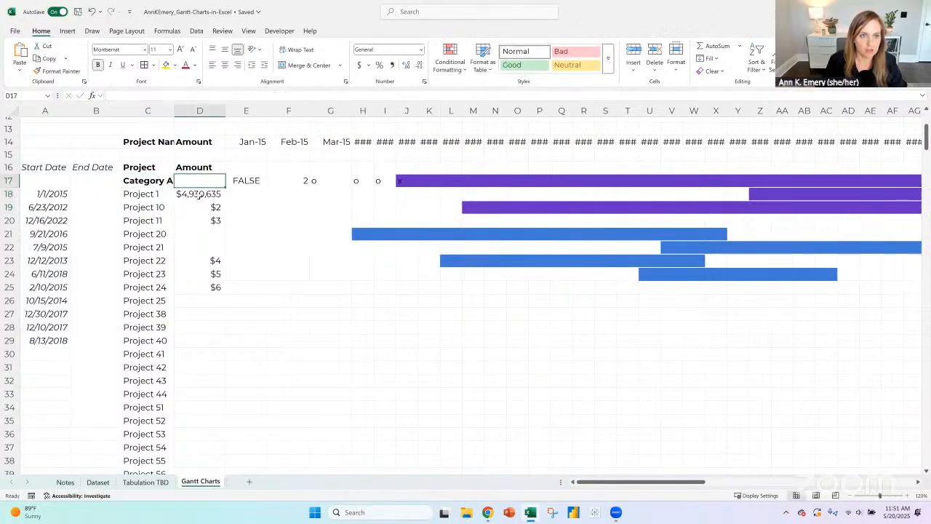
{"action": "left_click", "coordinate": [200, 194]}
{"action": "key", "text": "ctrl+c"}
{"action": "left_click", "coordinate": [200, 181]}
{"action": "key", "text": "ctrl+v"}
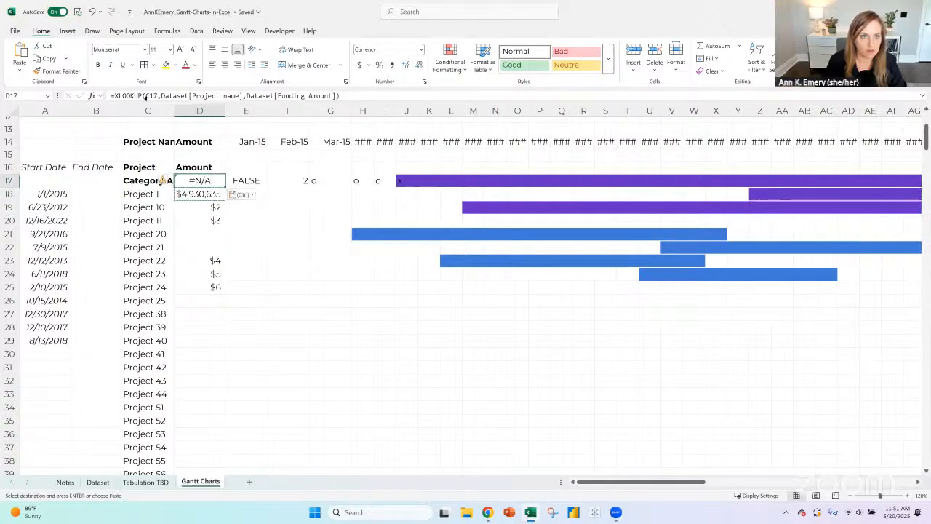
{"action": "left_click", "coordinate": [140, 180]}
{"action": "left_click", "coordinate": [200, 180]}
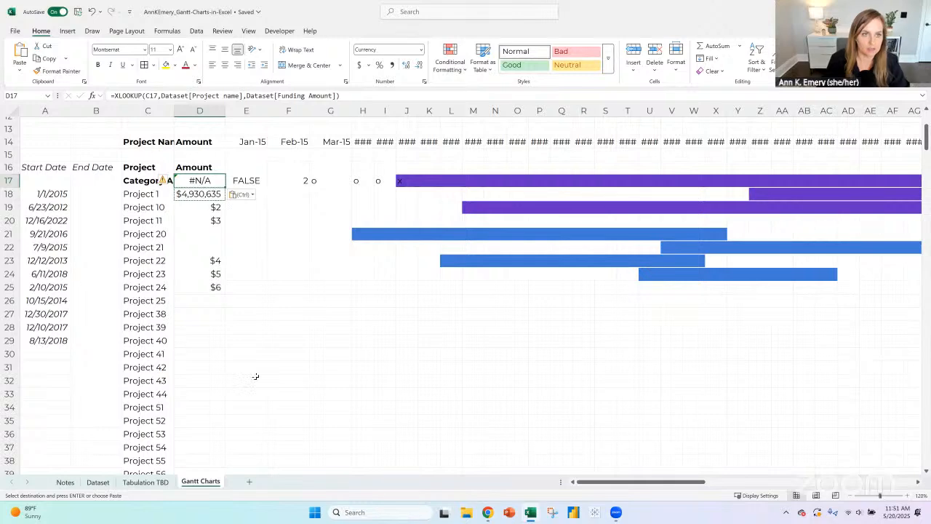
{"action": "key", "text": "Delete"}
- Try a SUMIFS formula in D17 totalling Dataset[Funding Amount] where Dataset[Category] matches C17, and clear the cell again
{"action": "type", "text": "=sumifs("}
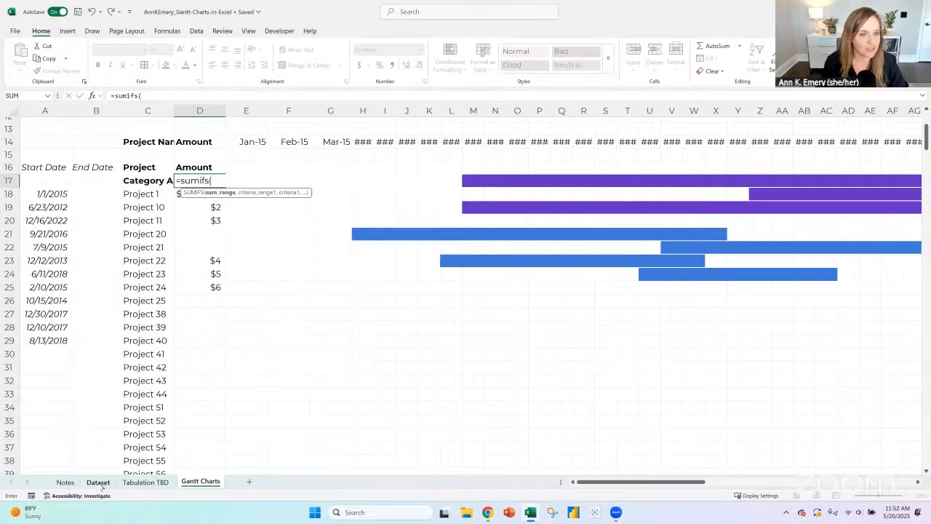
{"action": "key", "text": "ctrl+Page_Up"}
{"action": "key", "text": "ctrl+Page_Up"}
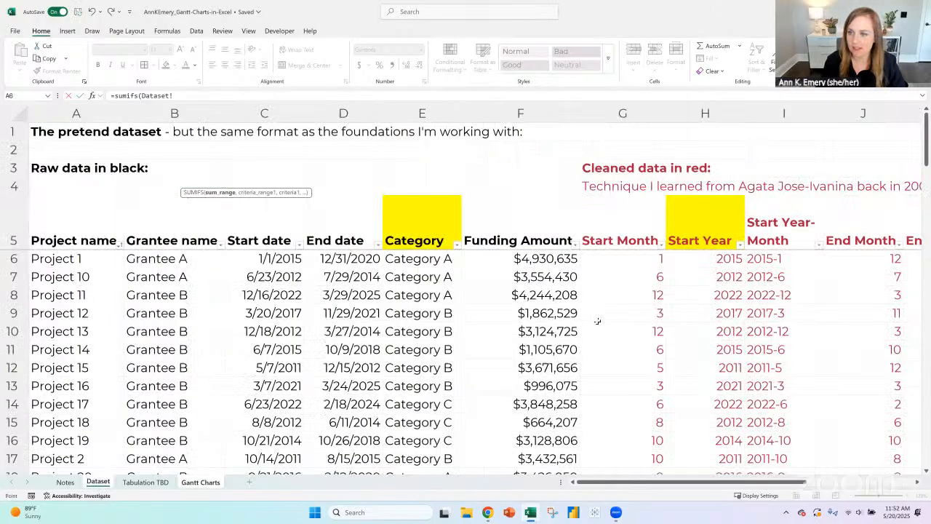
{"action": "left_click", "coordinate": [544, 259]}
{"action": "key", "text": "ctrl+shift+Down"}
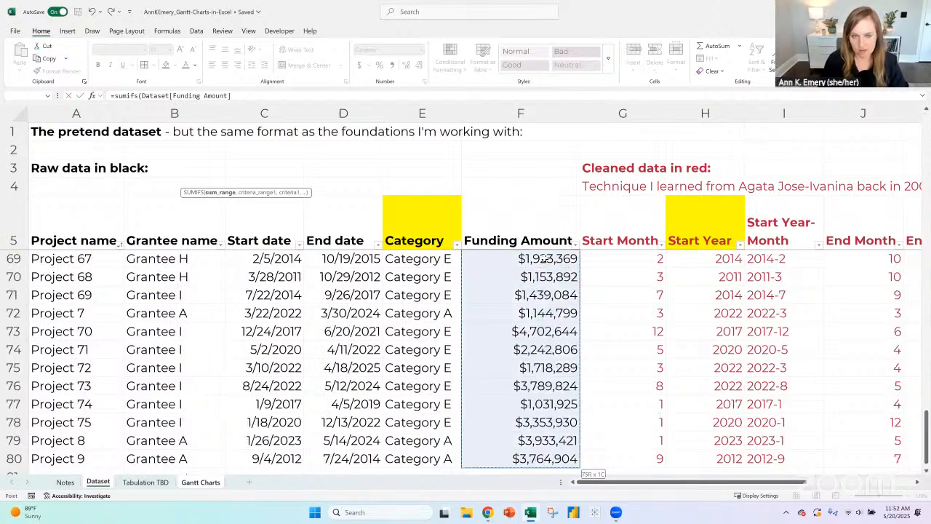
{"action": "type", "text": ","}
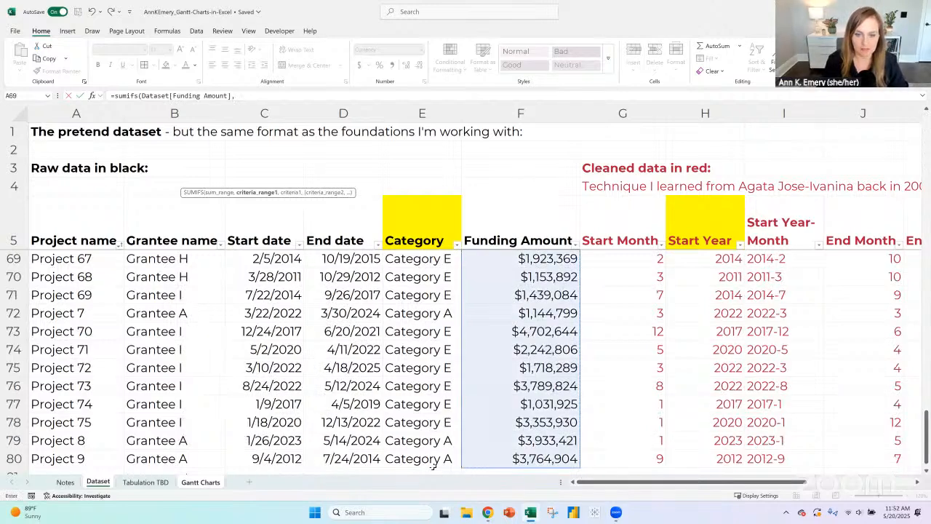
{"action": "left_click", "coordinate": [425, 456]}
{"action": "key", "text": "ctrl+space"}
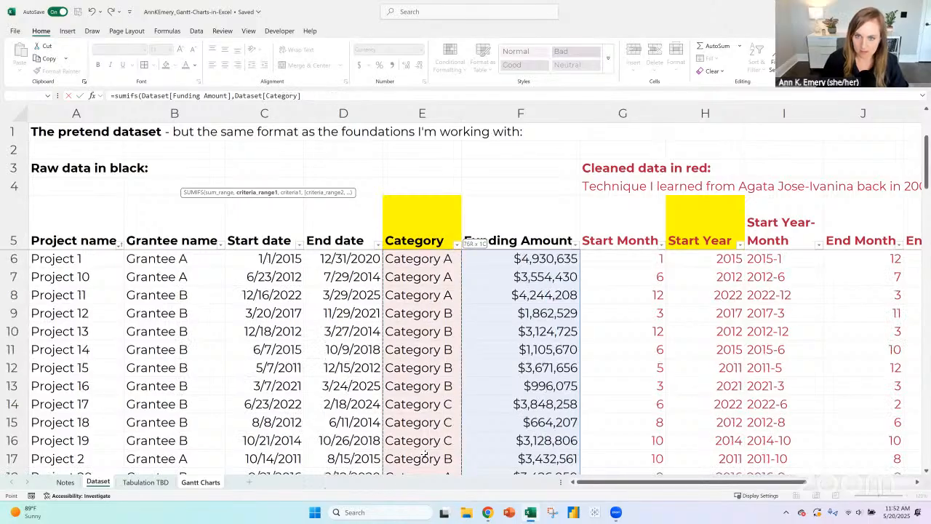
{"action": "type", "text": ","}
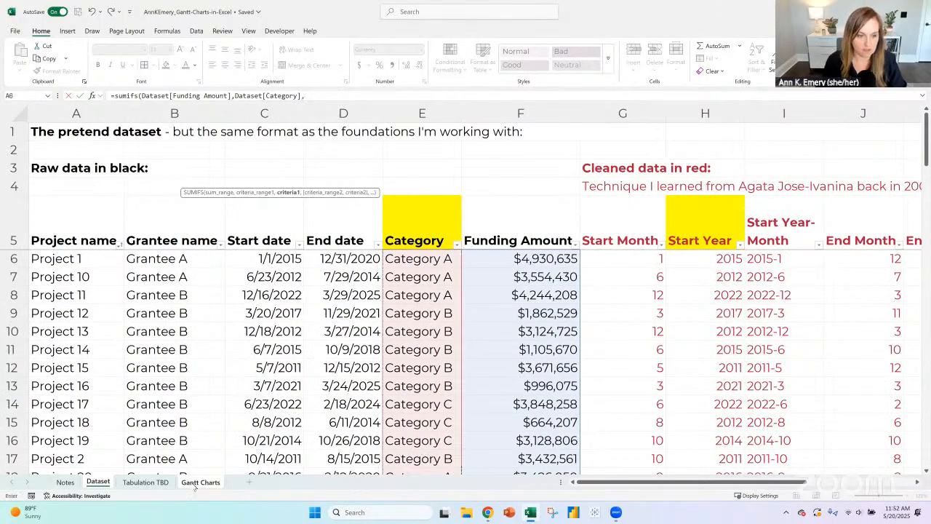
{"action": "left_click", "coordinate": [200, 483]}
{"action": "left_click", "coordinate": [146, 182]}
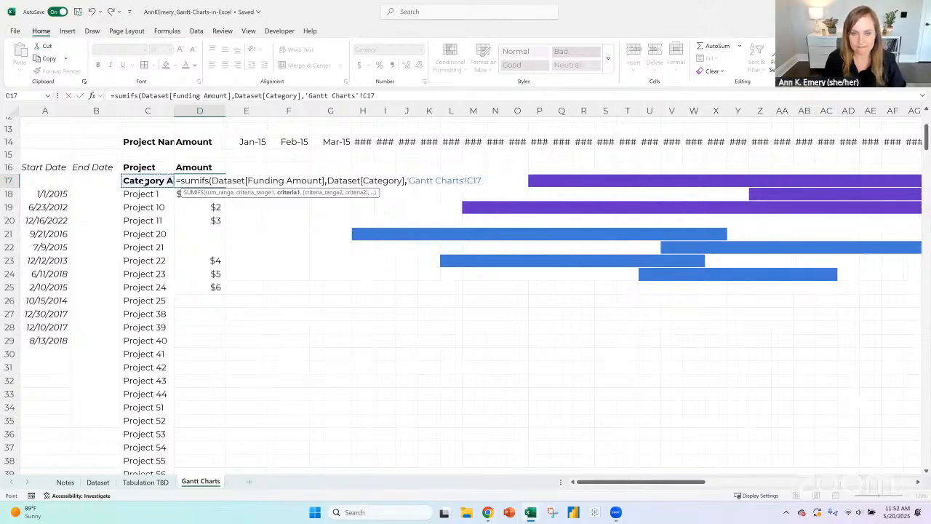
{"action": "type", "text": ")"}
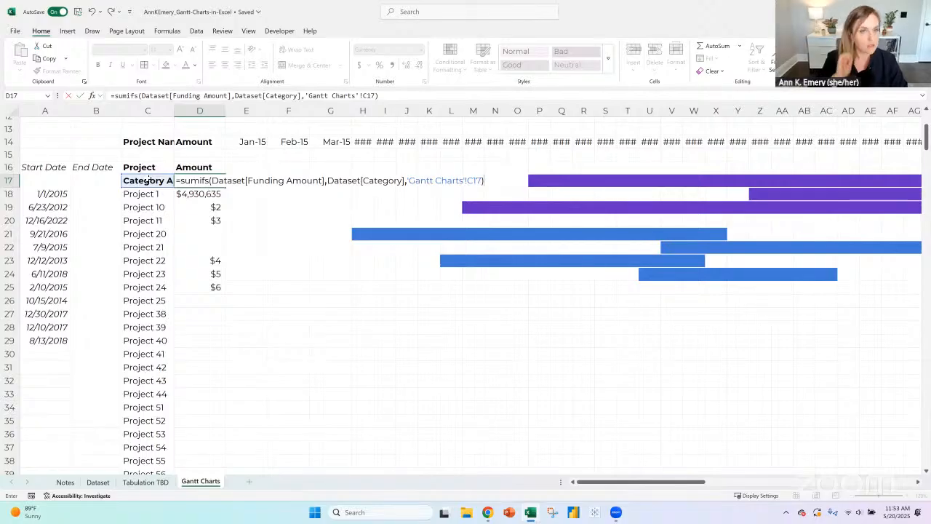
{"action": "key", "text": "ctrl+Return"}
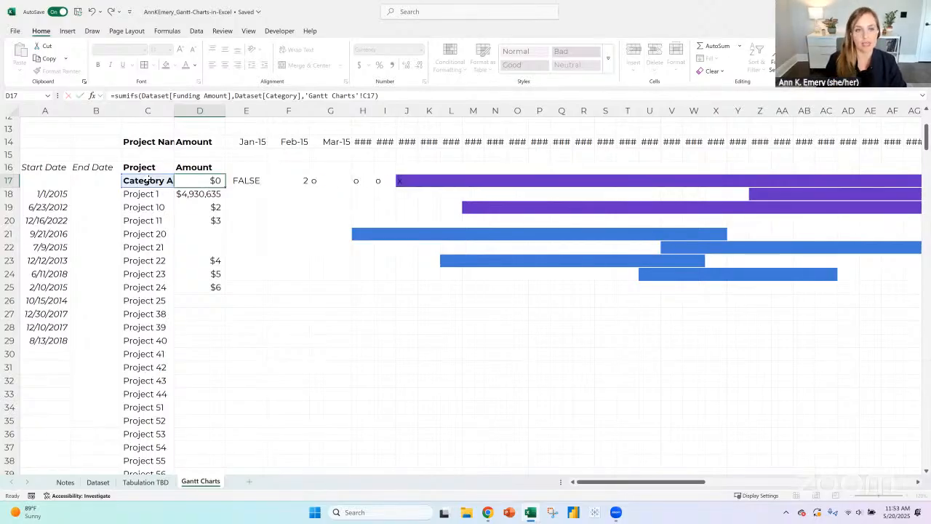
{"action": "key", "text": "Delete"}
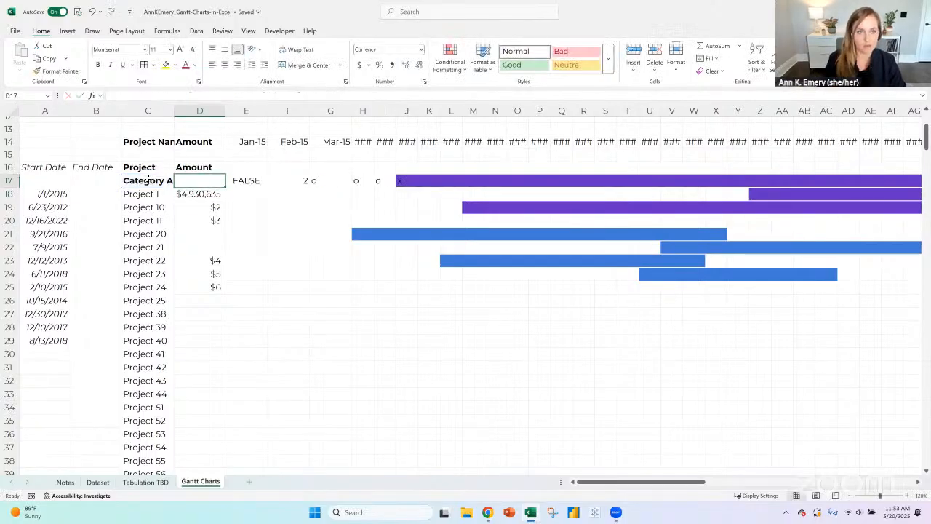
- Copy the funding lookup formula from D18 to D17 and wrap it in IFNA with "" as the fallback value
{"action": "key", "text": "Down"}
{"action": "key", "text": "ctrl+c"}
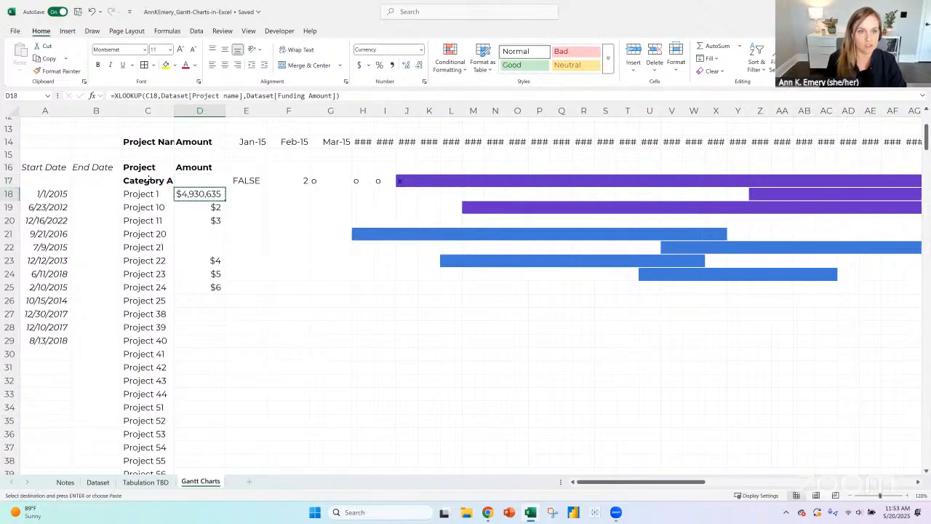
{"action": "key", "text": "Up"}
{"action": "key", "text": "ctrl+v"}
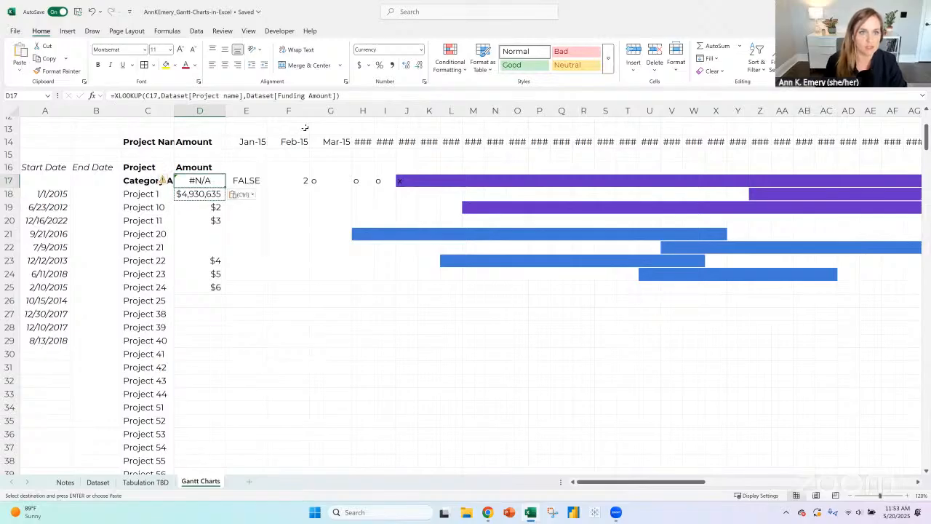
{"action": "left_click", "coordinate": [114, 95]}
{"action": "type", "text": "ifna("}
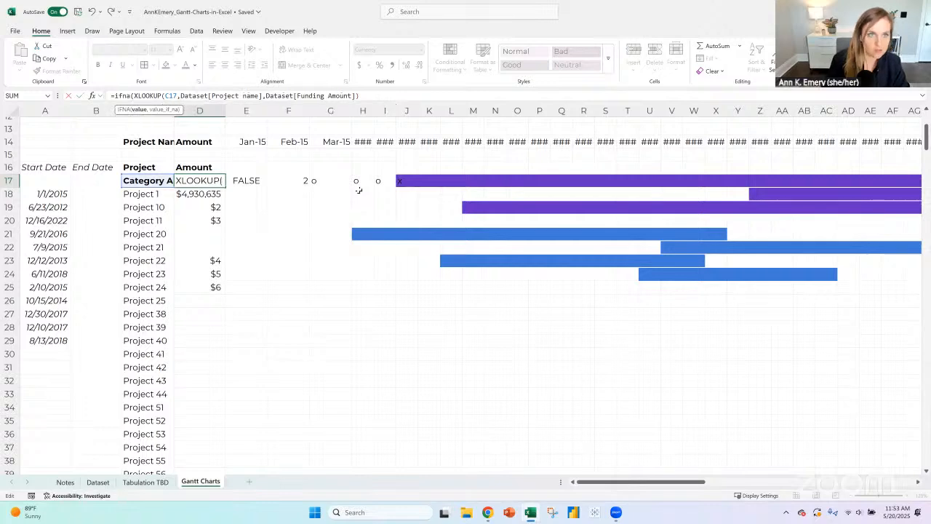
{"action": "left_click", "coordinate": [371, 97]}
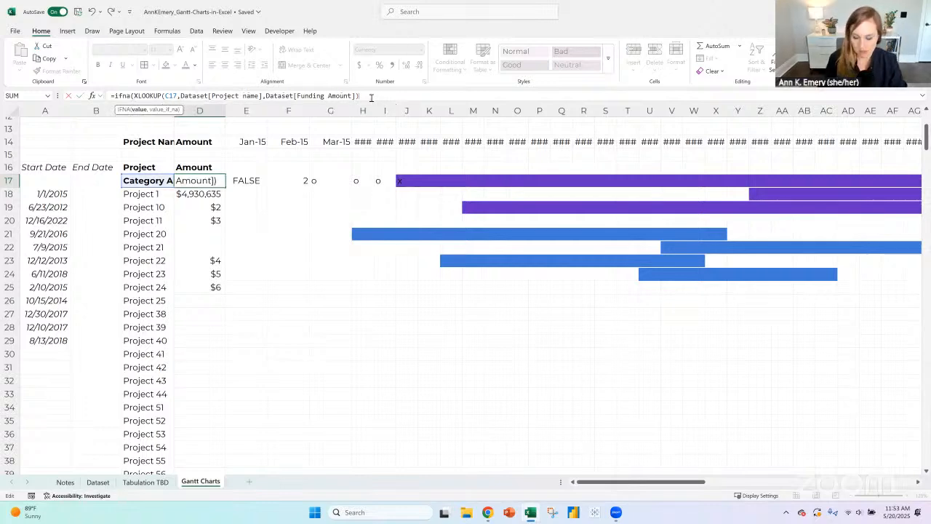
{"action": "type", "text": ",\"\")"}
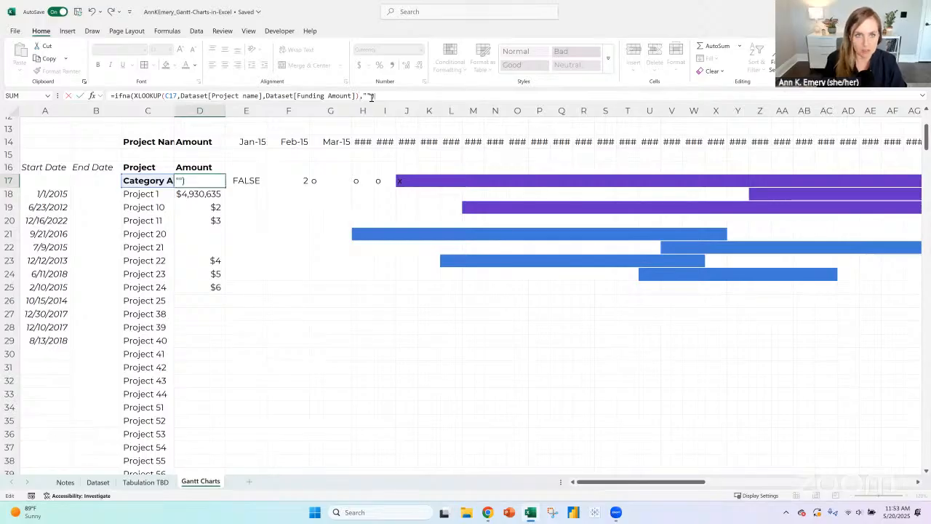
{"action": "key", "text": "Return"}
{"action": "key", "text": "Up"}
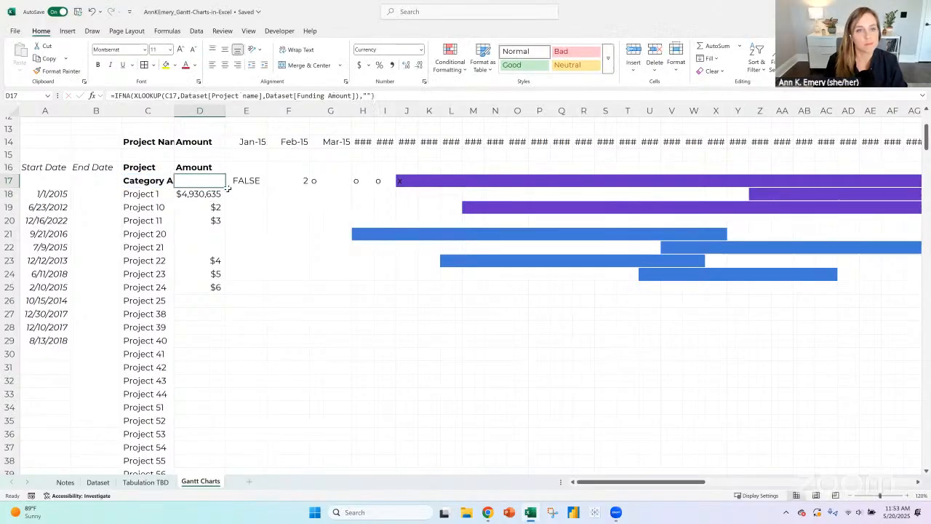
- Fill the IFNA funding formula from D17 down the whole project list and autofit the width of column D
{"action": "left_click_drag", "start_coordinate": [225, 185], "coordinate": [225, 296]}
{"action": "double_click", "coordinate": [225, 296]}
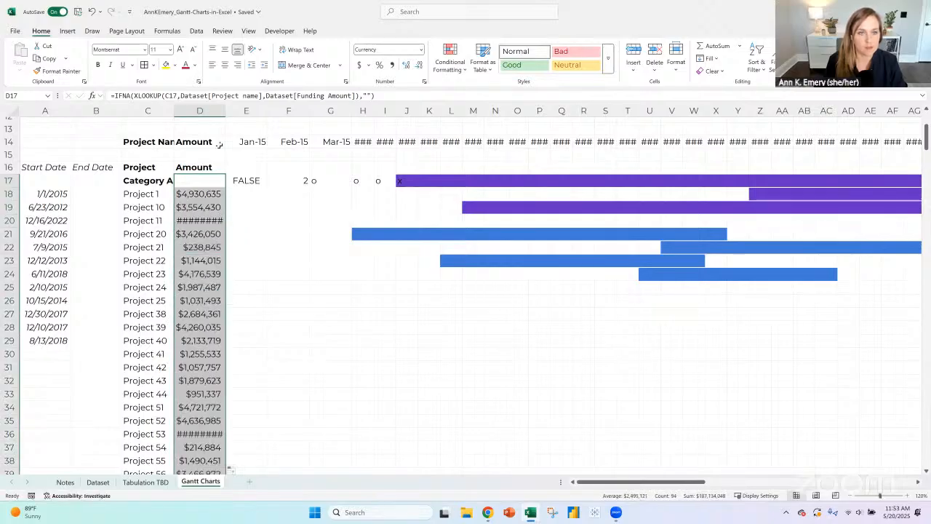
{"action": "double_click", "coordinate": [226, 112]}
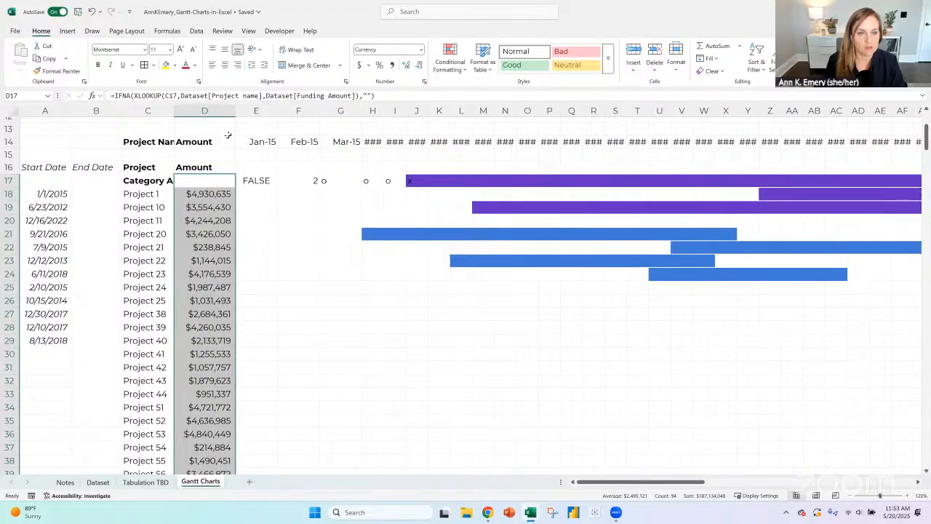
{"action": "left_click", "coordinate": [211, 195]}
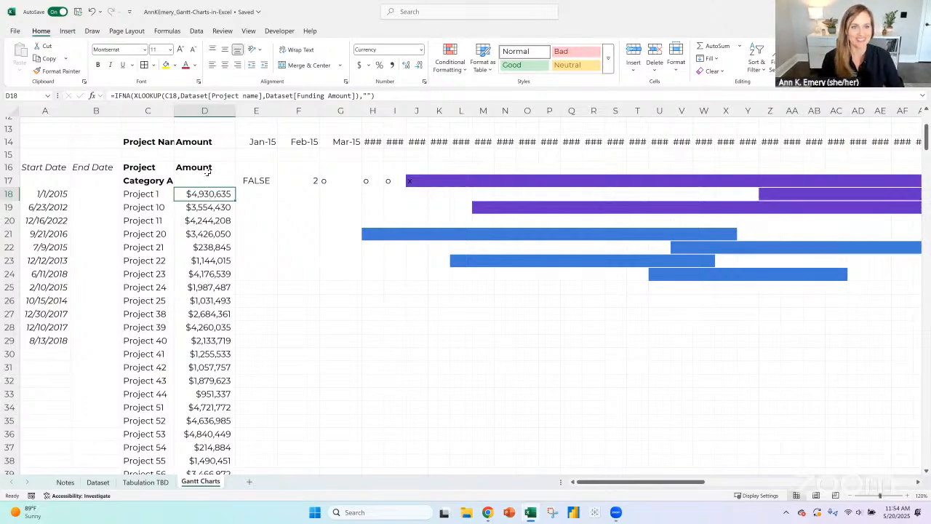
- Insert a blank row between the Project and Amount headers and the Category A row
{"action": "left_click", "coordinate": [210, 167]}
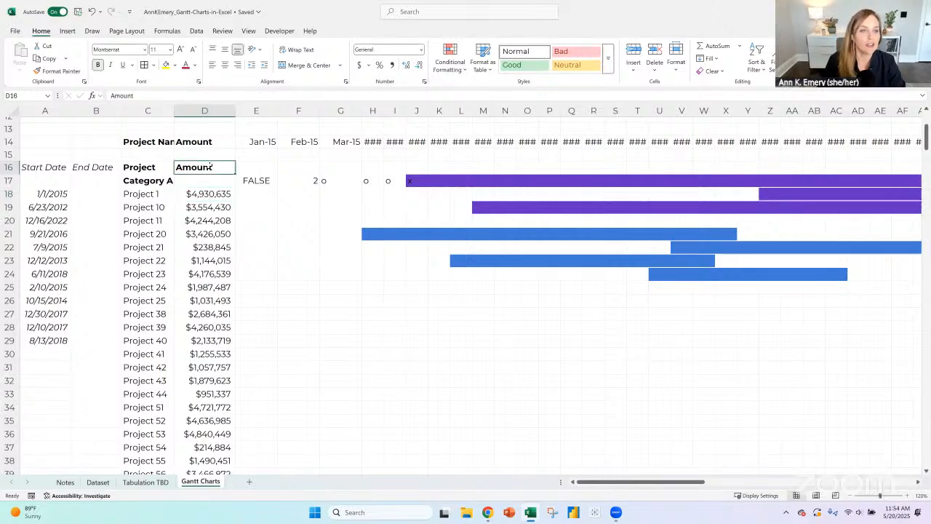
{"action": "left_click", "coordinate": [6, 180]}
{"action": "left_click", "coordinate": [633, 51]}
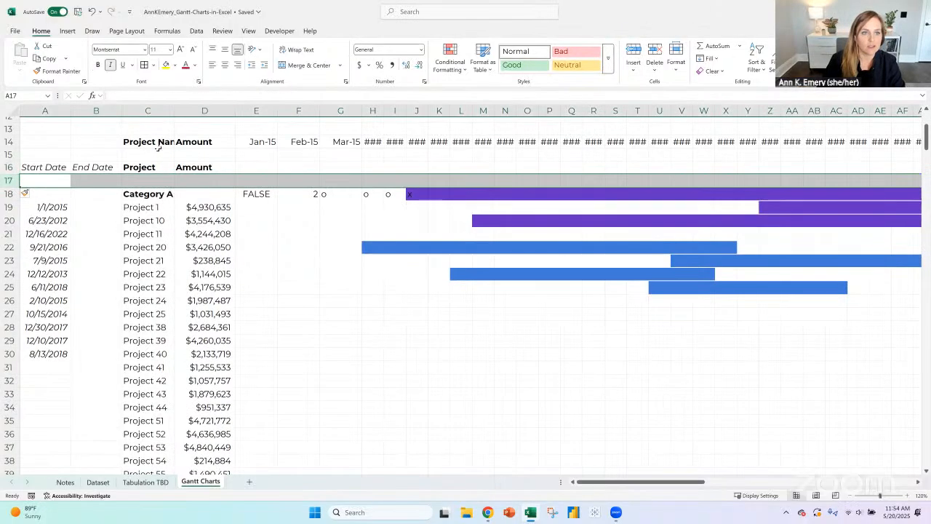
{"action": "left_click", "coordinate": [207, 167]}
- Fill the January 2015 date test formula from E18 down alongside all listed projects, and select the whole of column E
{"action": "left_click", "coordinate": [258, 191]}
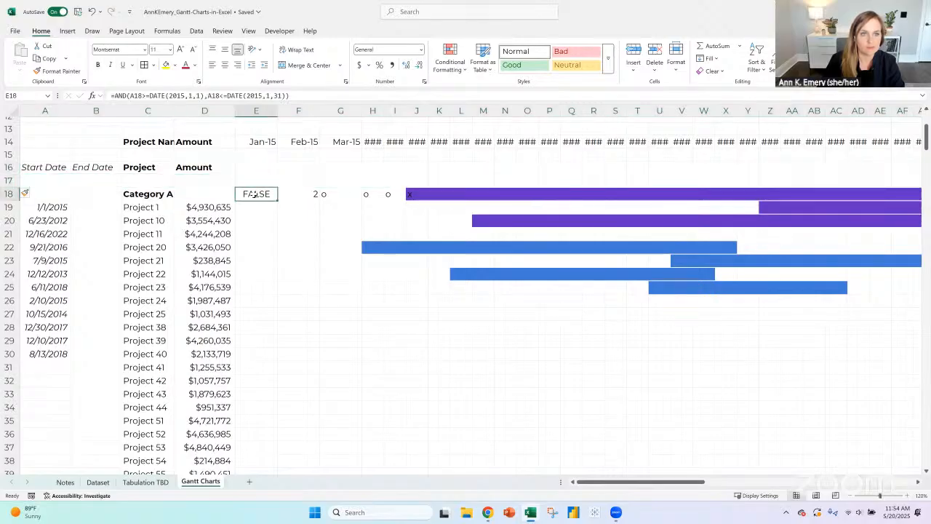
{"action": "left_click", "coordinate": [308, 98]}
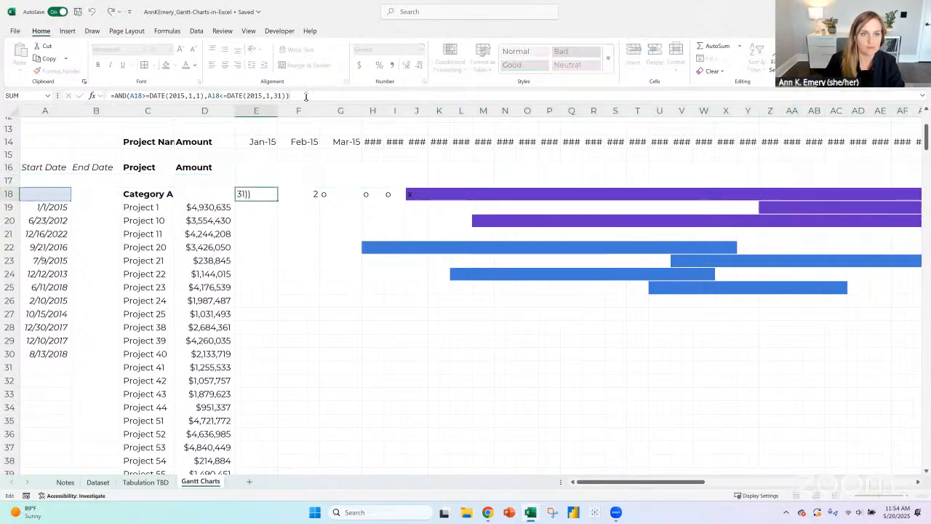
{"action": "key", "text": "Return"}
{"action": "left_click", "coordinate": [252, 193]}
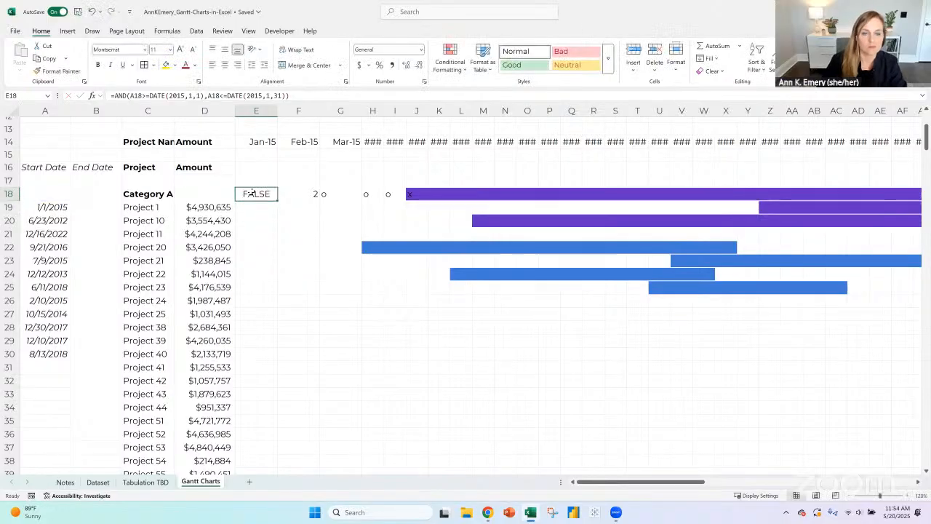
{"action": "left_click_drag", "start_coordinate": [277, 198], "coordinate": [277, 198]}
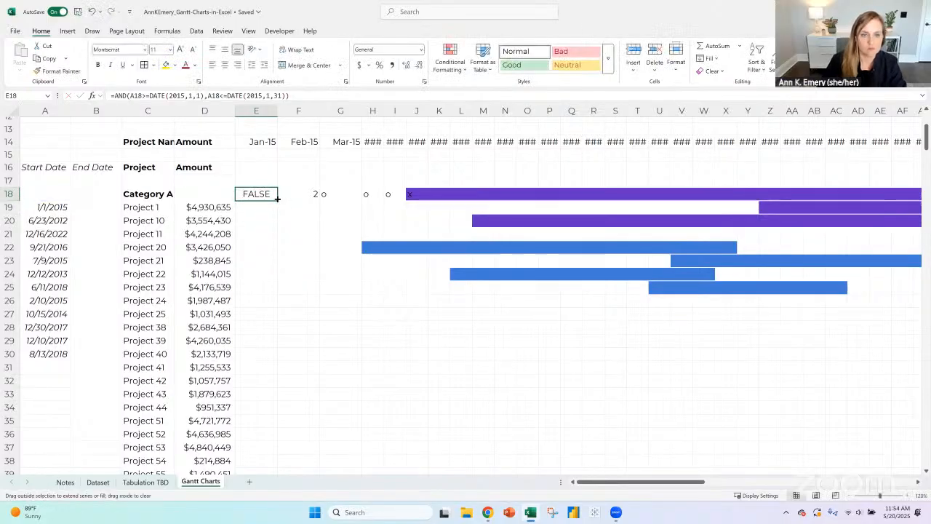
{"action": "double_click", "coordinate": [277, 198]}
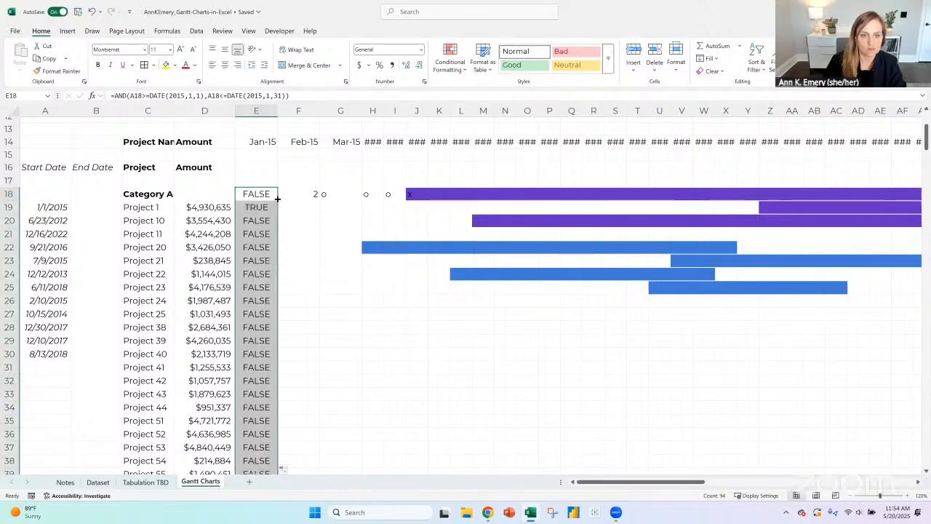
{"action": "left_click", "coordinate": [262, 205]}
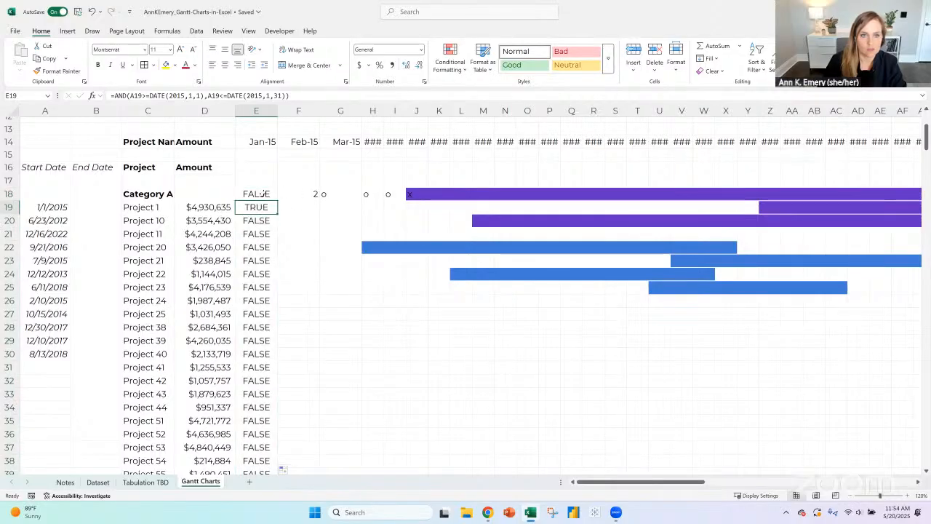
{"action": "left_click", "coordinate": [262, 194]}
{"action": "left_click", "coordinate": [257, 111]}
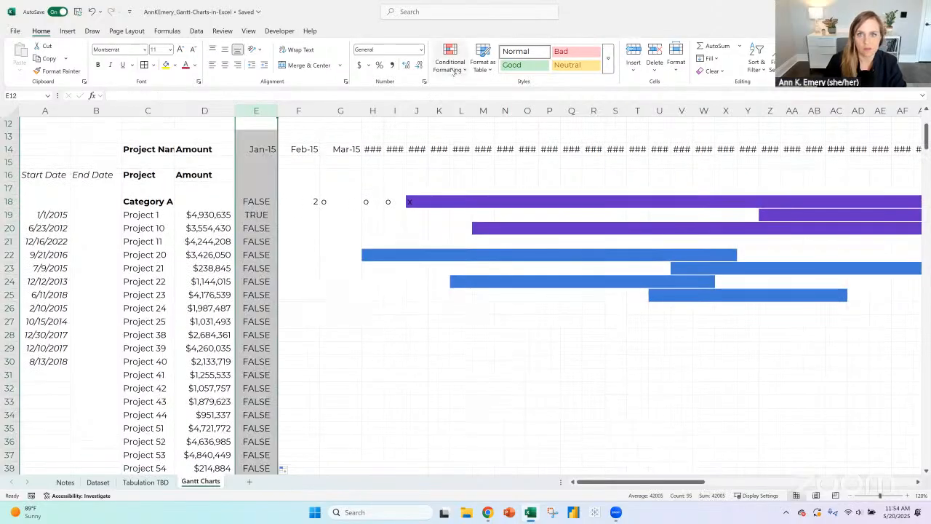
{"action": "left_click", "coordinate": [453, 71]}
{"action": "left_click", "coordinate": [486, 217]}
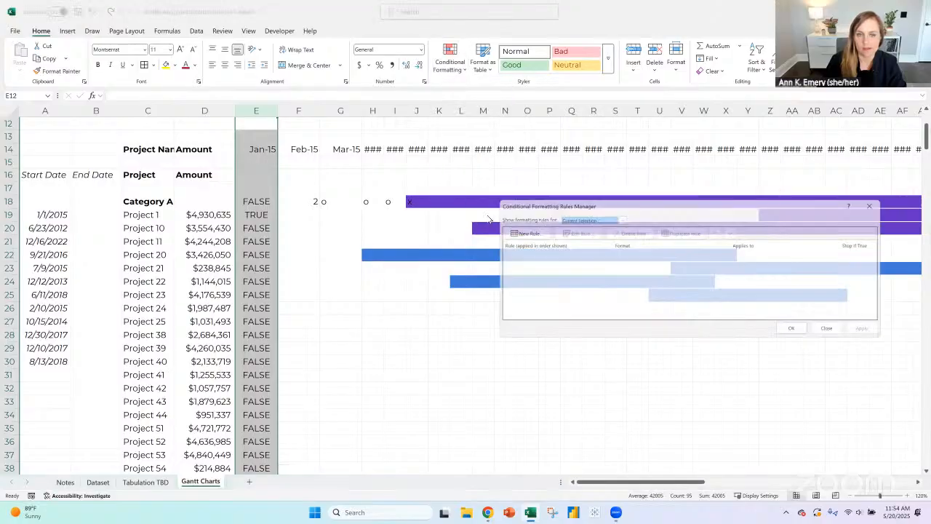
{"action": "left_click", "coordinate": [518, 231]}
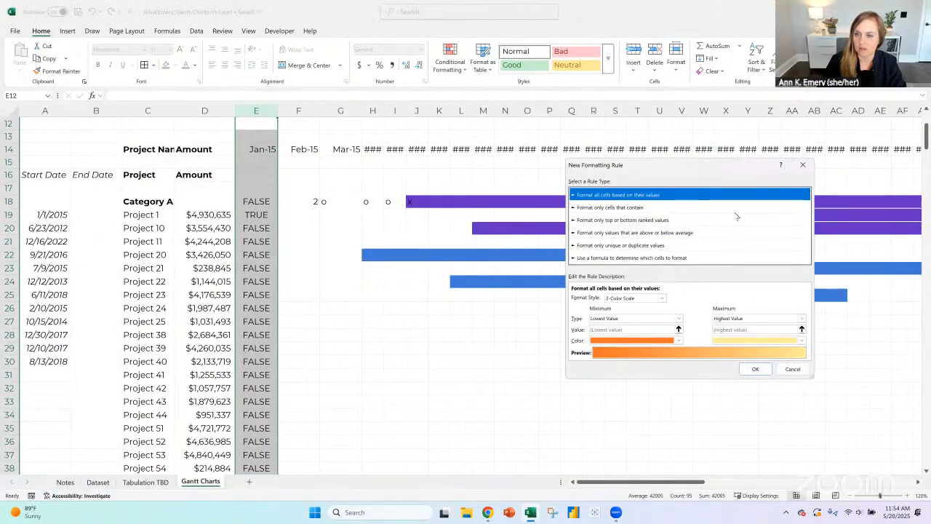
{"action": "left_click", "coordinate": [804, 165]}
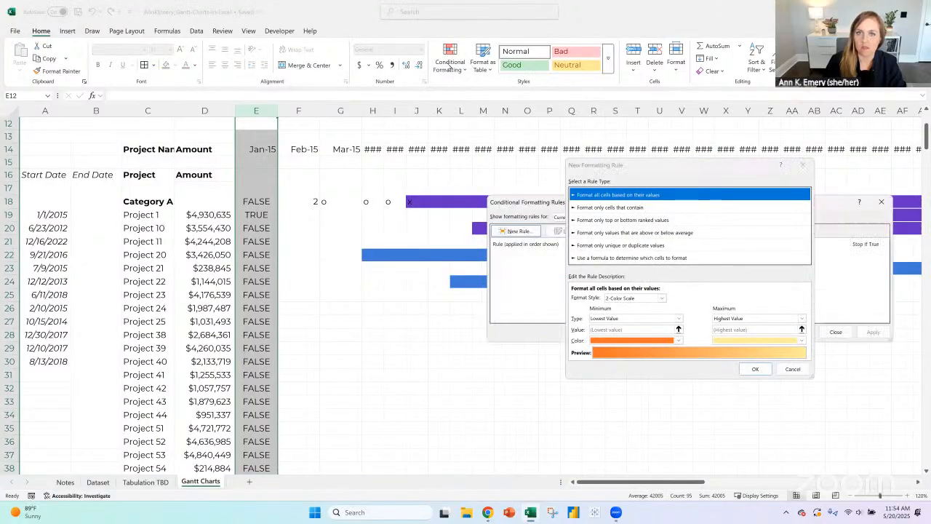
{"action": "left_click", "coordinate": [880, 201]}
- Add a Text That Contains conditional formatting rule to column E that gives cells containing false a white font
{"action": "left_click", "coordinate": [449, 60]}
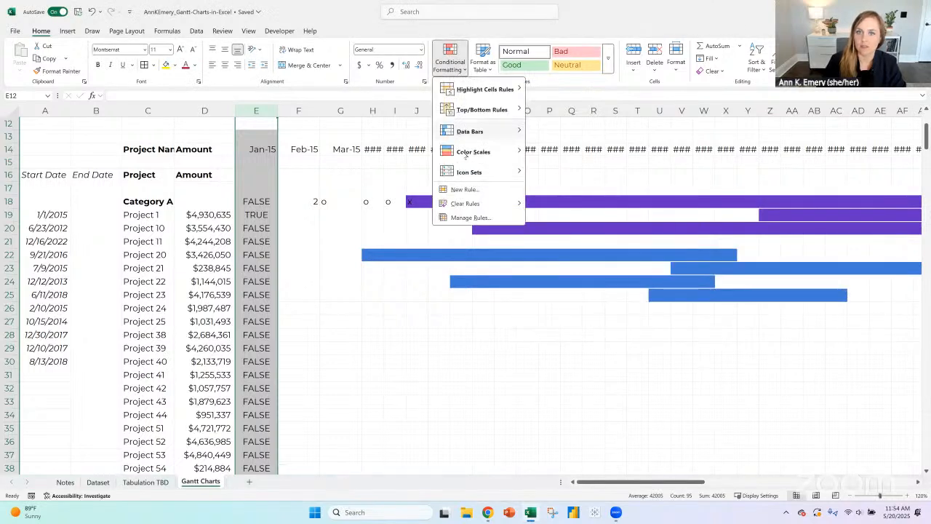
{"action": "mouse_move", "coordinate": [470, 90]}
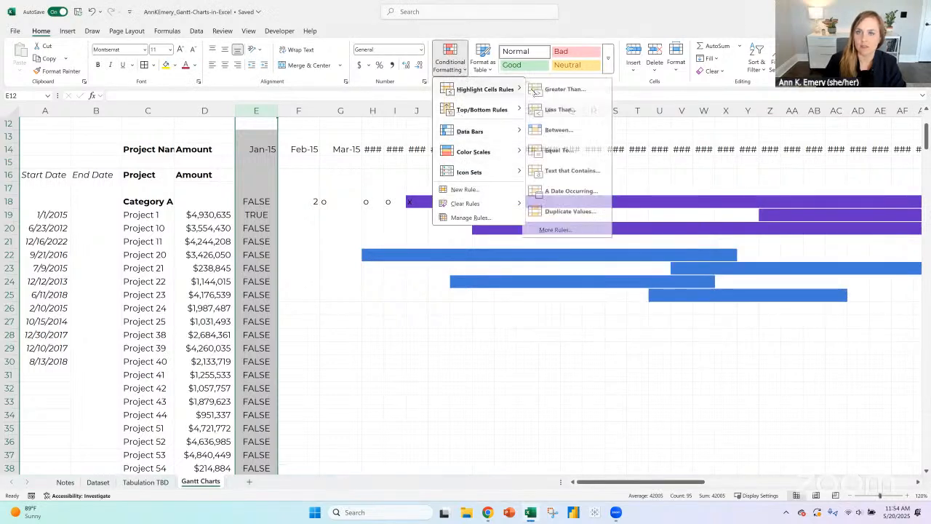
{"action": "left_click", "coordinate": [578, 173]}
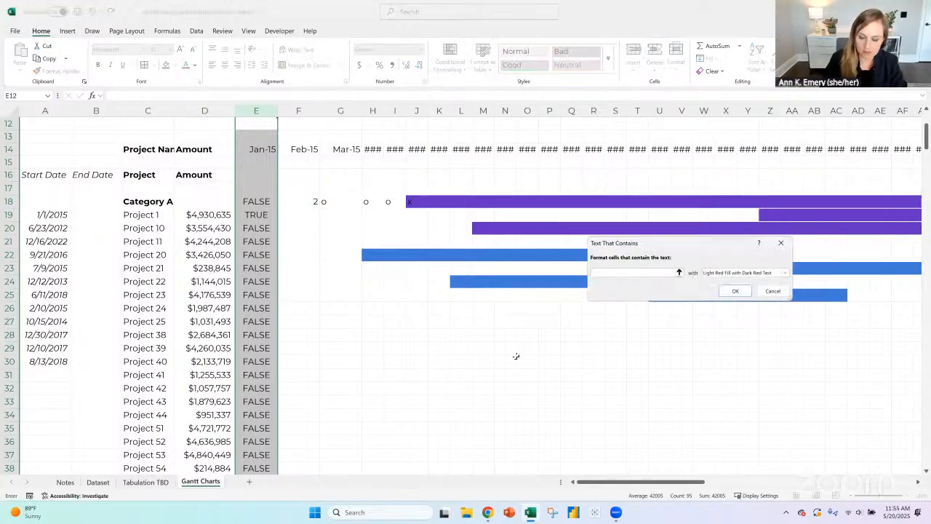
{"action": "type", "text": "F"}
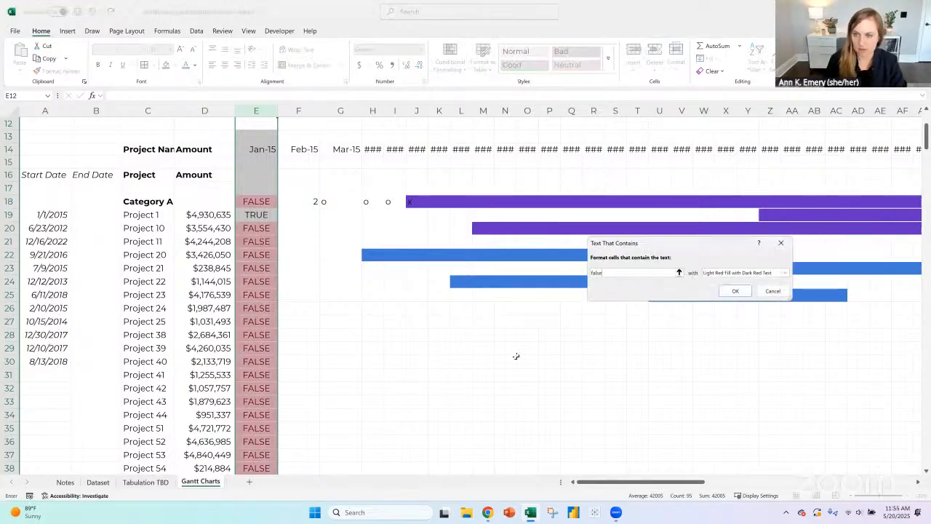
{"action": "left_click", "coordinate": [786, 272]}
{"action": "left_click", "coordinate": [747, 322]}
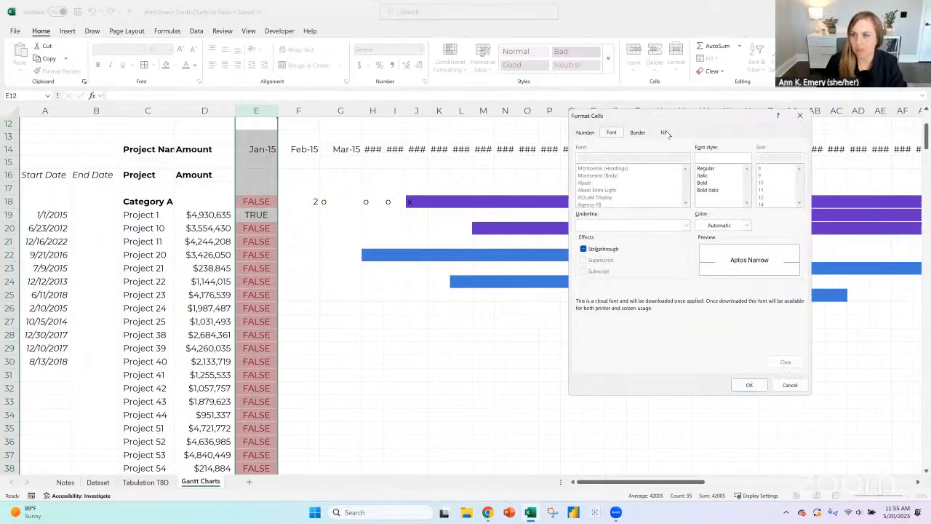
{"action": "left_click", "coordinate": [637, 133]}
{"action": "left_click", "coordinate": [612, 133]}
{"action": "left_click", "coordinate": [747, 225]}
{"action": "left_click", "coordinate": [703, 269]}
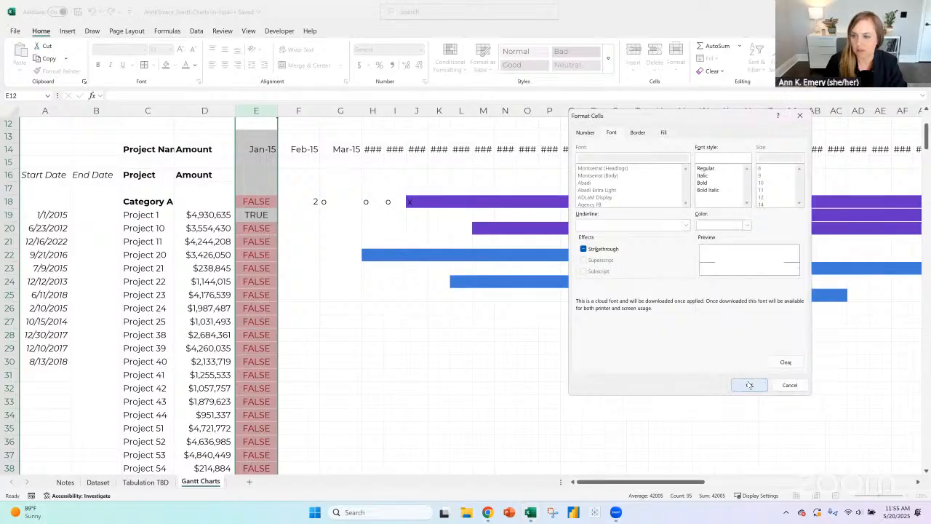
{"action": "left_click", "coordinate": [749, 384]}
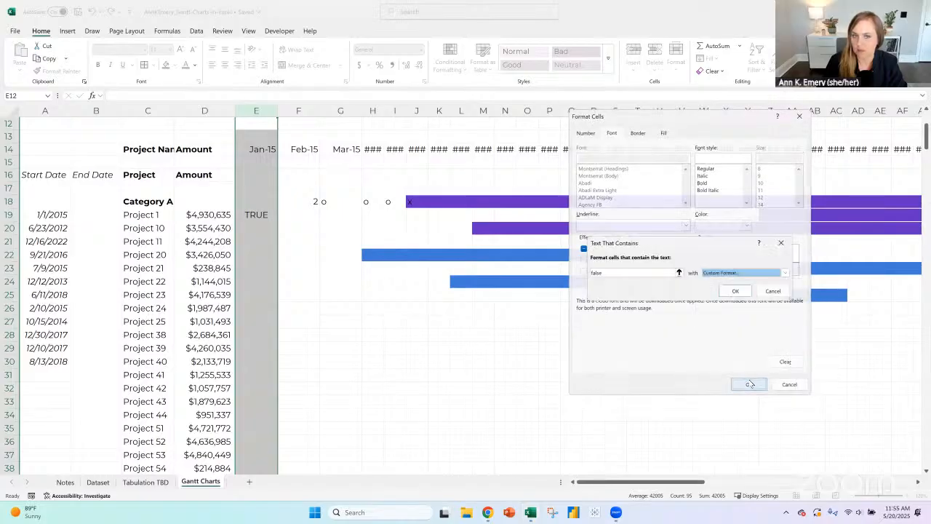
{"action": "left_click", "coordinate": [736, 291]}
{"action": "left_click", "coordinate": [449, 61]}
{"action": "mouse_move", "coordinate": [486, 90]}
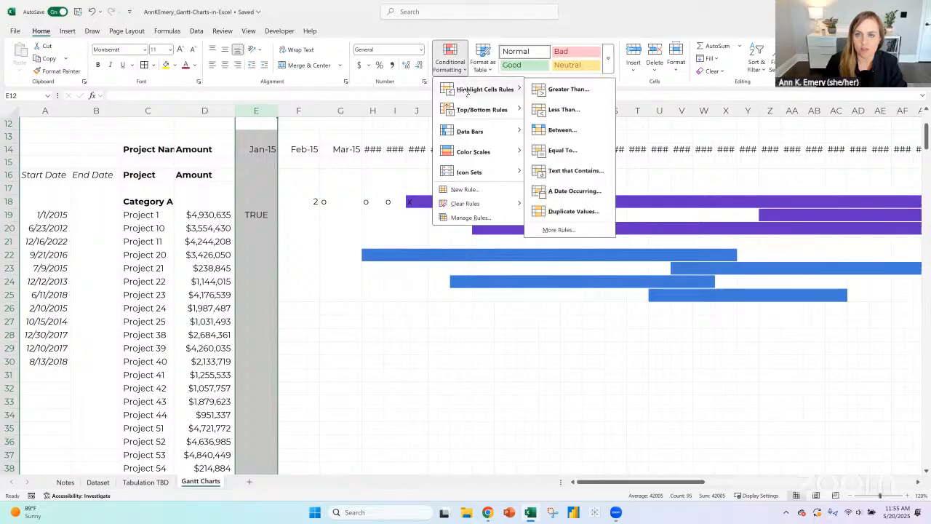
{"action": "left_click", "coordinate": [559, 230]}
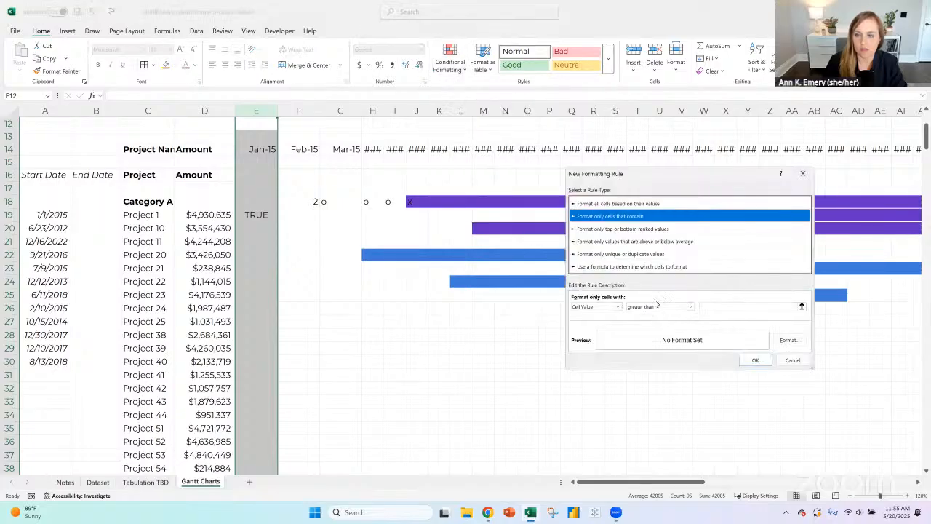
{"action": "left_click", "coordinate": [802, 174]}
- Add a Text That Contains conditional formatting rule to column E that gives cells containing true a purple fill
{"action": "left_click", "coordinate": [452, 66]}
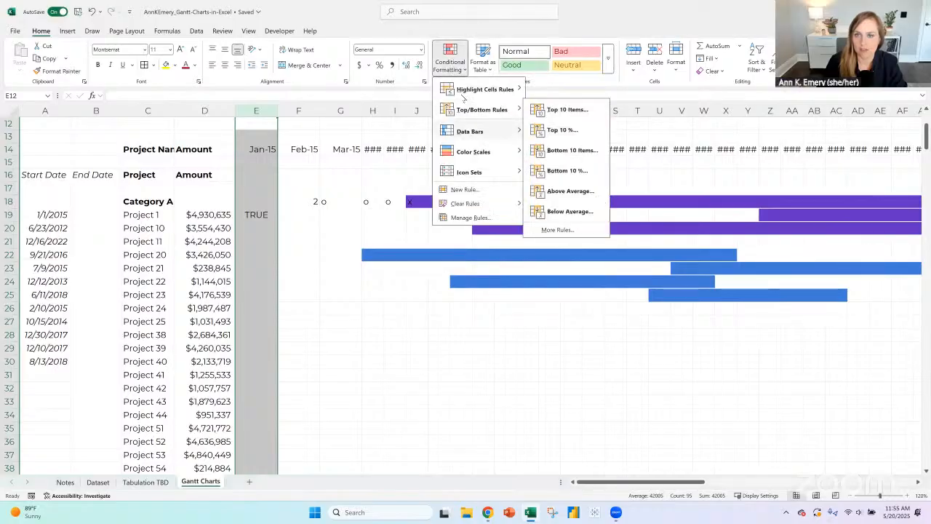
{"action": "mouse_move", "coordinate": [509, 93]}
{"action": "left_click", "coordinate": [561, 171]}
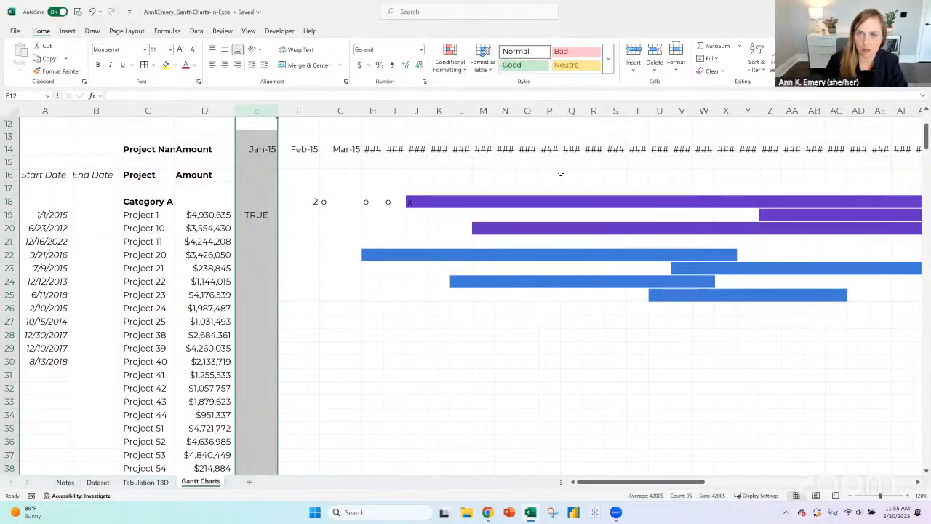
{"action": "type", "text": "true"}
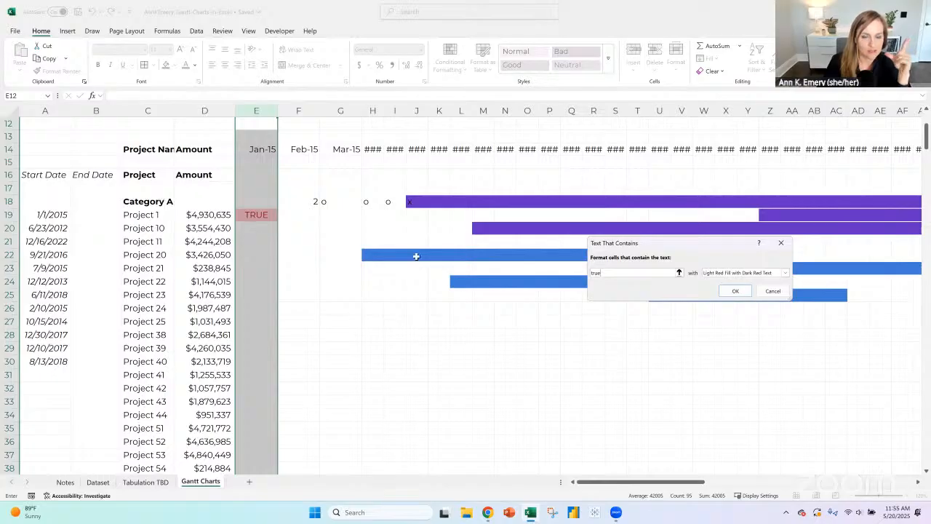
{"action": "left_click", "coordinate": [746, 275]}
{"action": "left_click", "coordinate": [730, 322]}
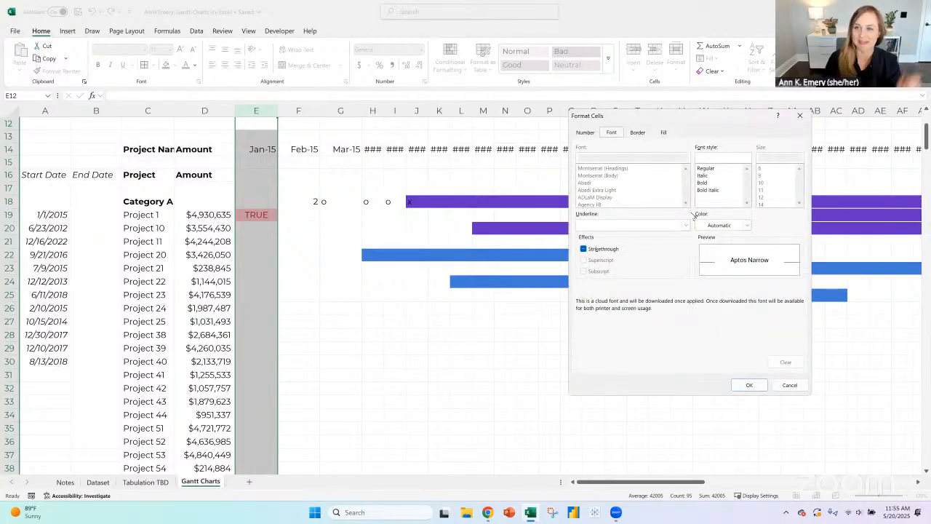
{"action": "left_click", "coordinate": [637, 132]}
{"action": "left_click", "coordinate": [663, 132]}
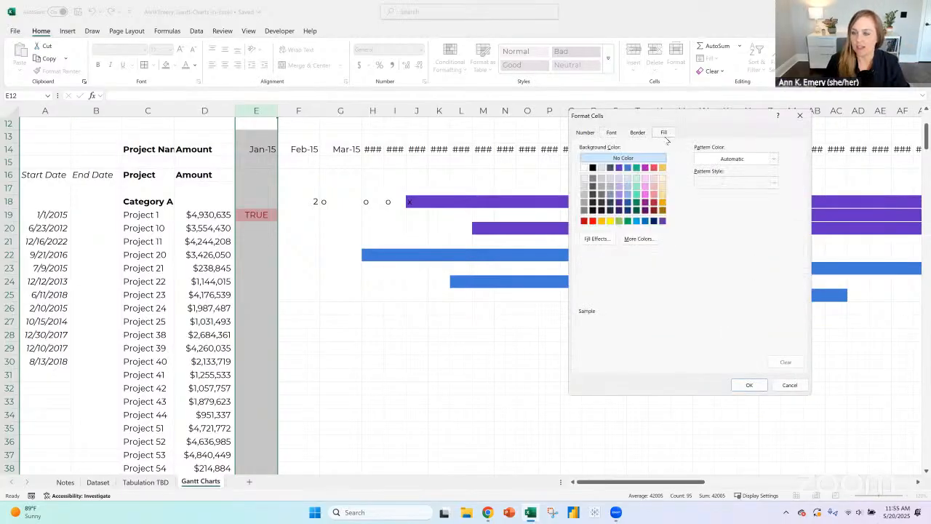
{"action": "left_click", "coordinate": [619, 167]}
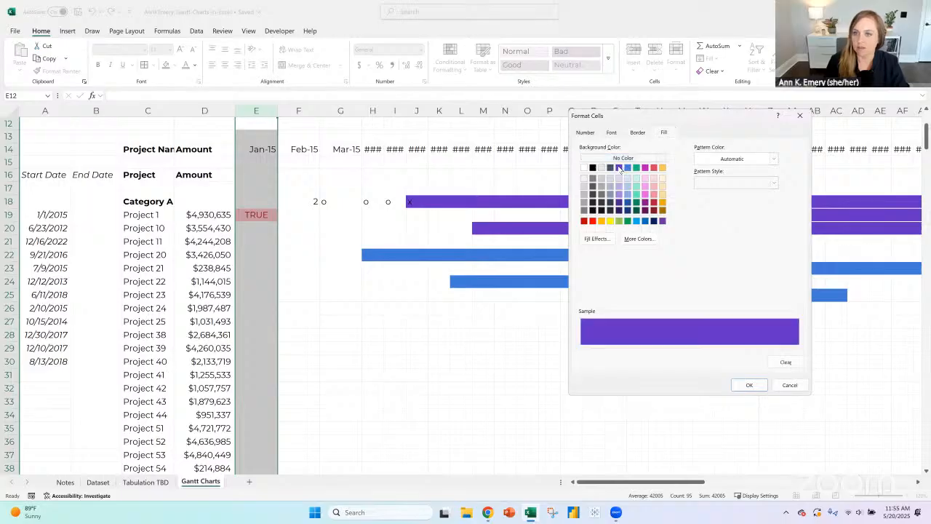
{"action": "left_click", "coordinate": [750, 385]}
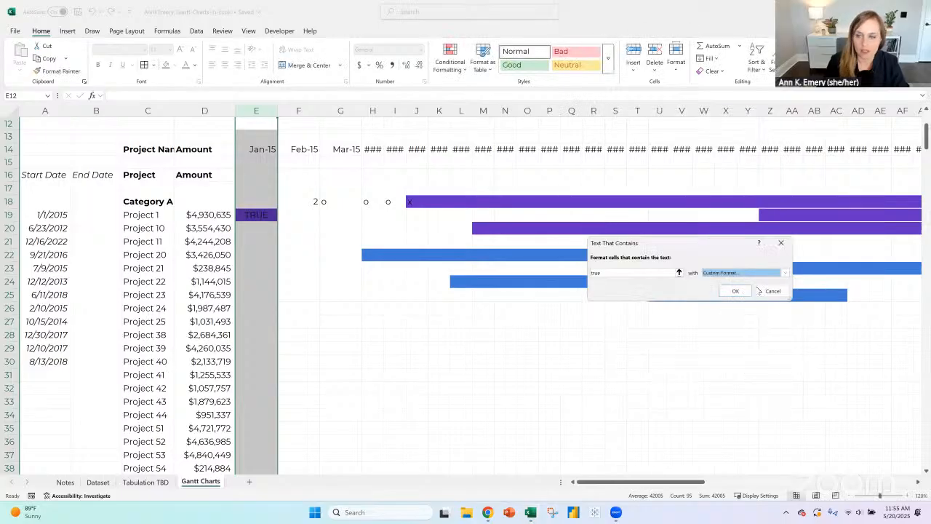
- Set the true rule's font colour to the same purple as its fill and apply the rule to column E
{"action": "left_click", "coordinate": [785, 272]}
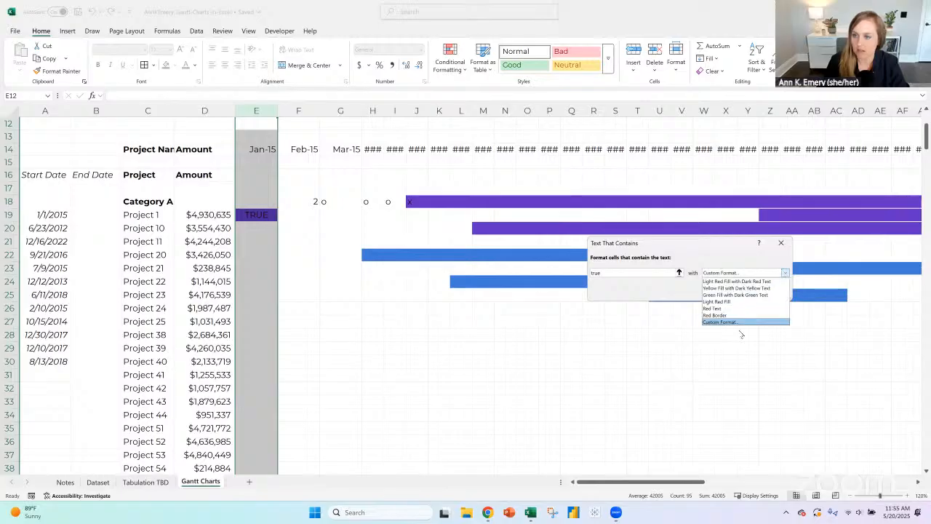
{"action": "left_click", "coordinate": [739, 322]}
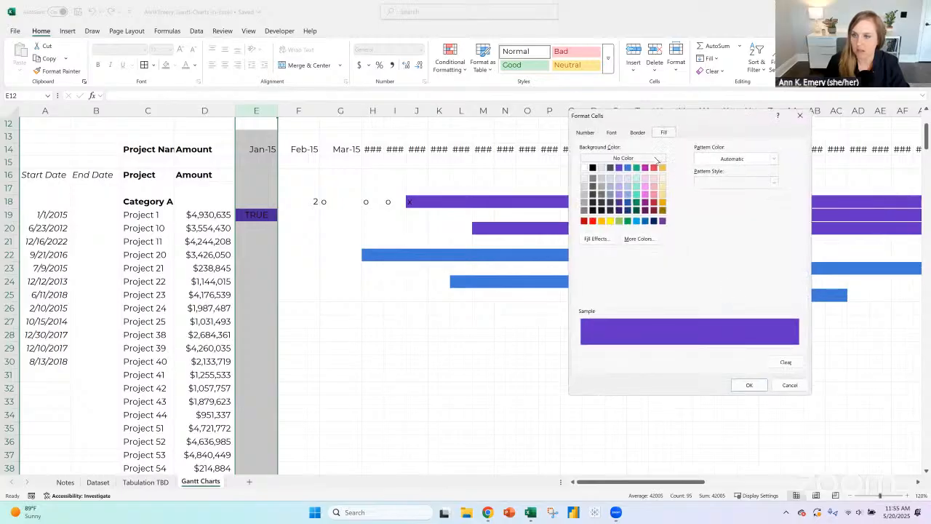
{"action": "left_click", "coordinate": [611, 131]}
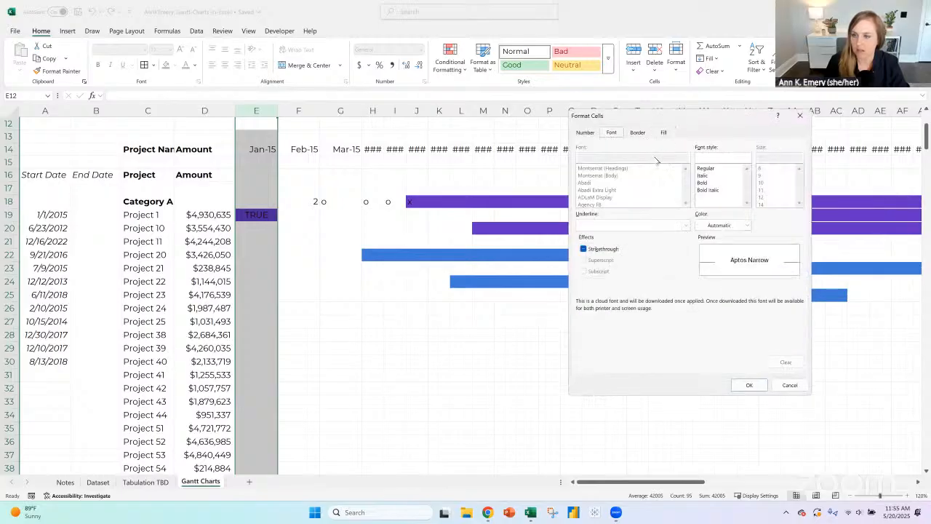
{"action": "left_click", "coordinate": [727, 225]}
{"action": "left_click", "coordinate": [757, 267]}
{"action": "left_click", "coordinate": [757, 387]}
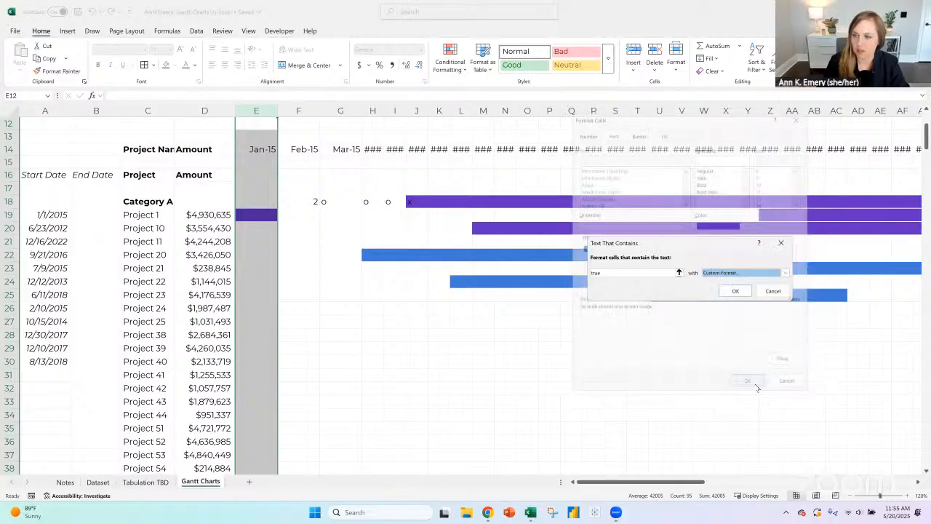
{"action": "left_click", "coordinate": [735, 291]}
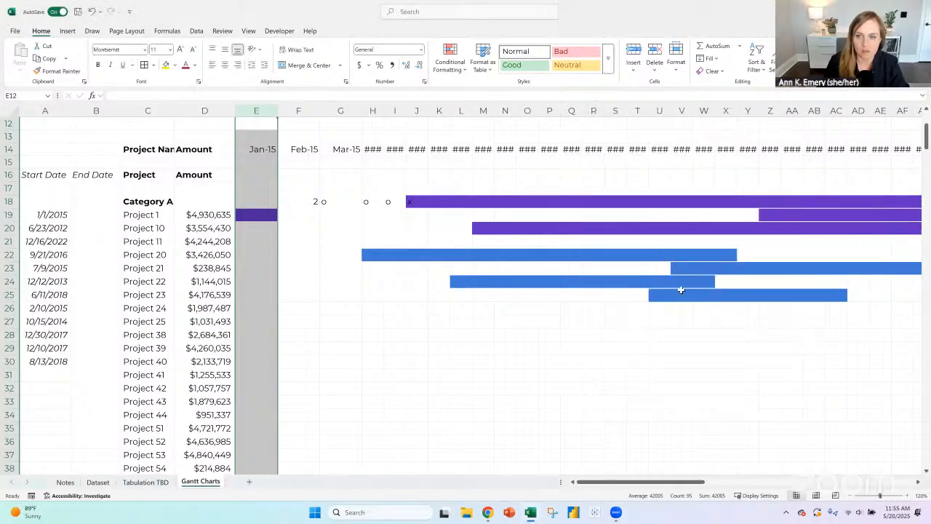
- Delete the leftover placeholder entries in F18:I18 of the Category A row
{"action": "left_click_drag", "start_coordinate": [309, 203], "coordinate": [390, 204]}
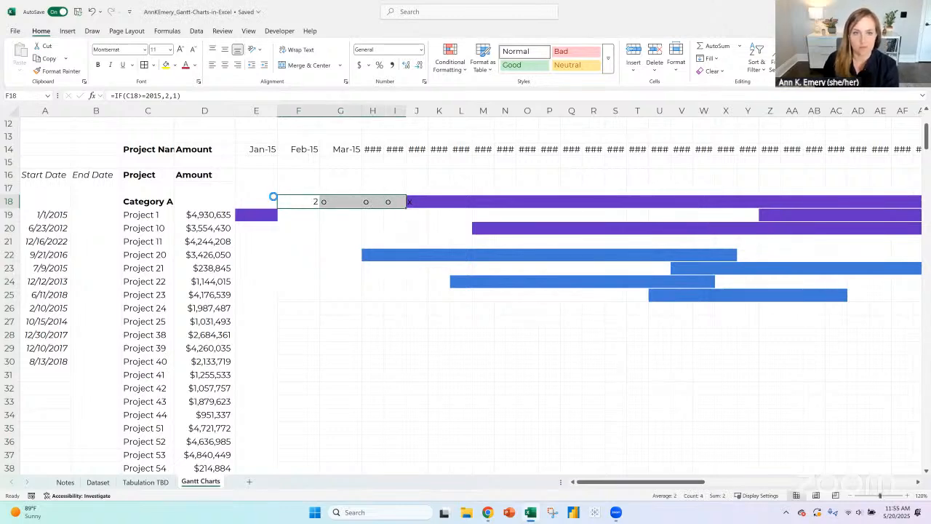
{"action": "key", "text": "Delete"}
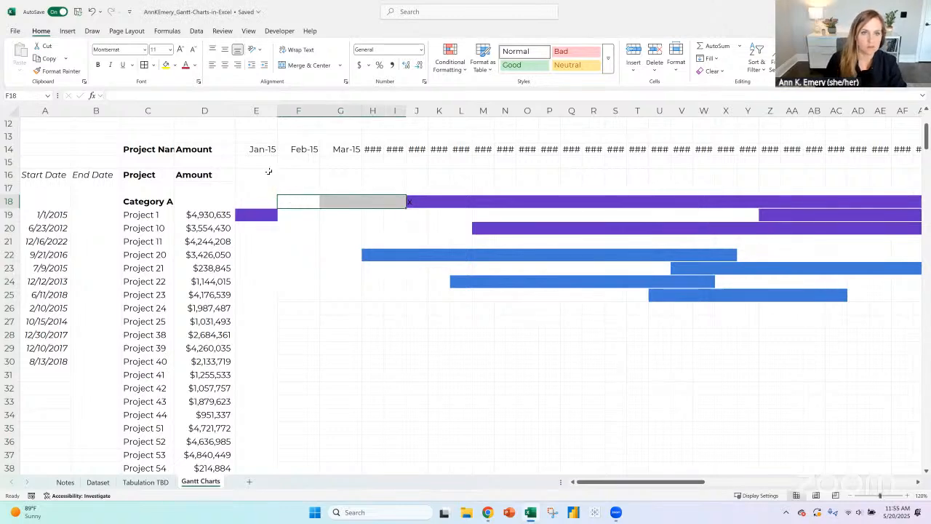
{"action": "left_click", "coordinate": [260, 213]}
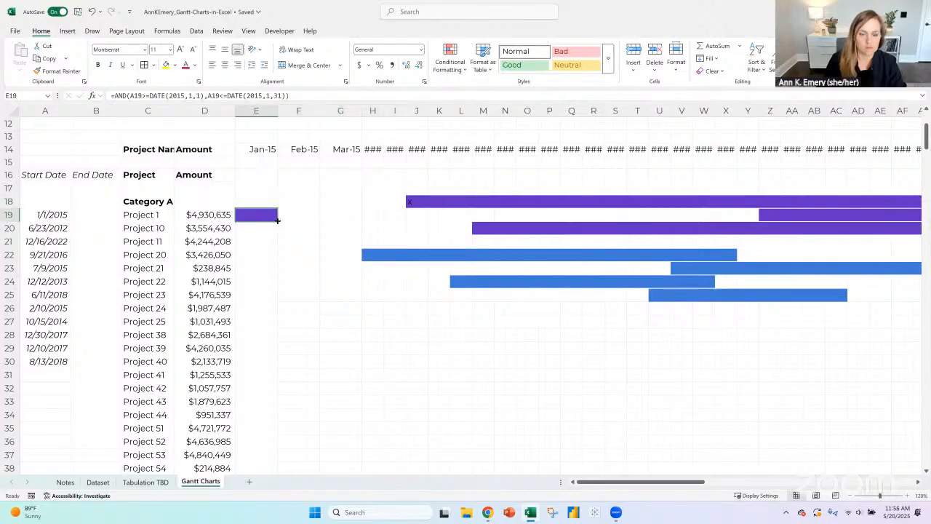
- Remove the fill colour from the mock-up bars in the whole block from G17 across and down to row 36
{"action": "left_click", "coordinate": [353, 187]}
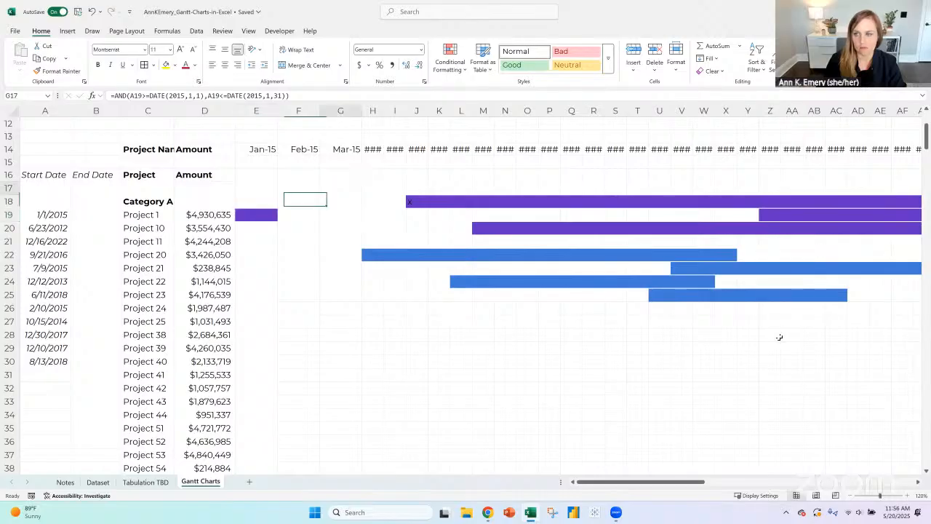
{"action": "left_click_drag", "start_coordinate": [779, 337], "coordinate": [820, 440]}
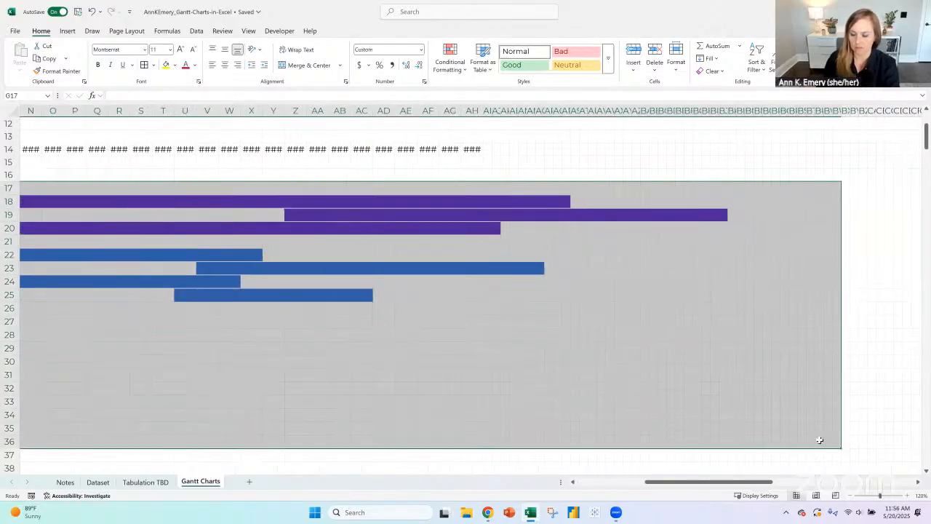
{"action": "left_click_drag", "start_coordinate": [763, 482], "coordinate": [647, 418]}
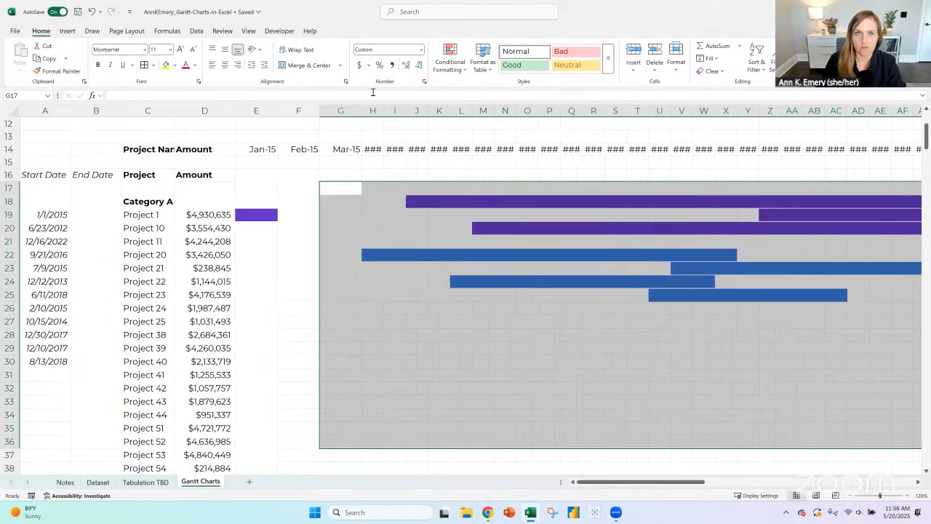
{"action": "left_click", "coordinate": [175, 66]}
{"action": "left_click", "coordinate": [208, 232]}
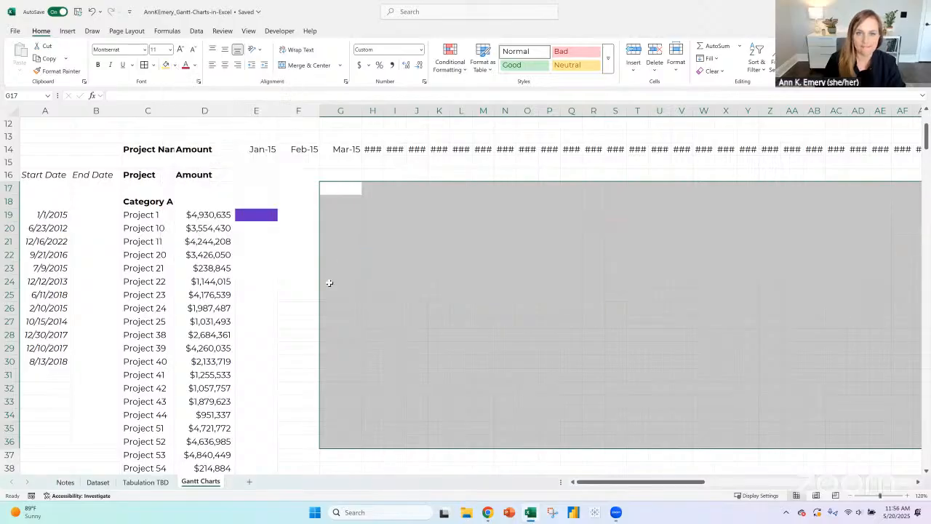
- Examine the January 2015 date test formula in E19 and the start date cell it references
{"action": "left_click", "coordinate": [249, 212]}
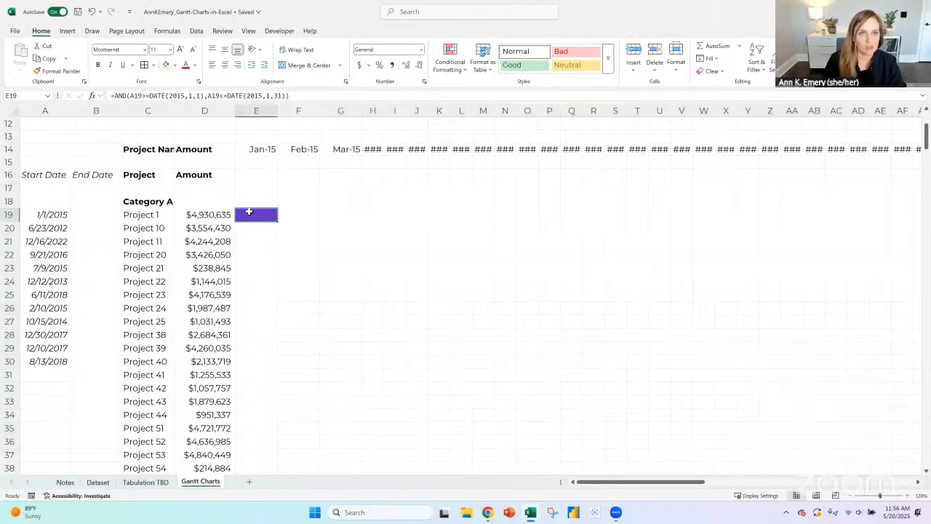
{"action": "left_click", "coordinate": [297, 97]}
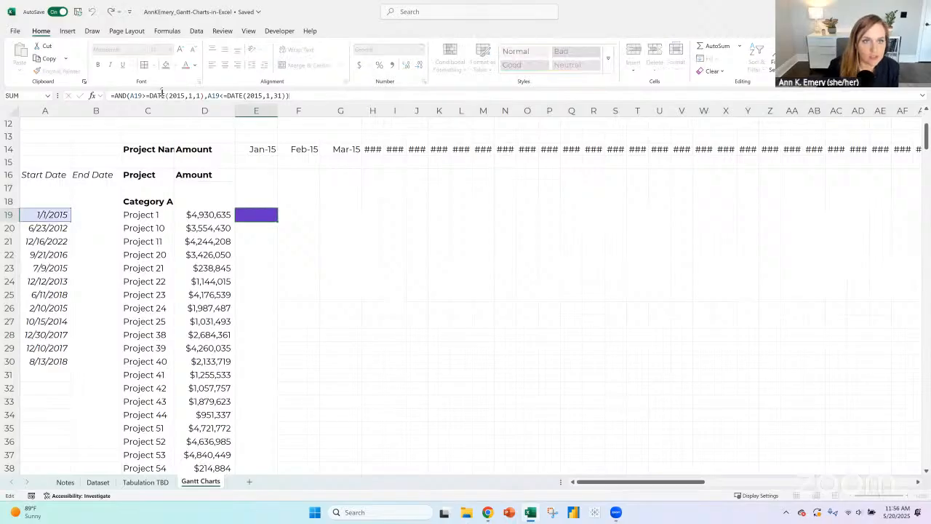
{"action": "left_click", "coordinate": [64, 217]}
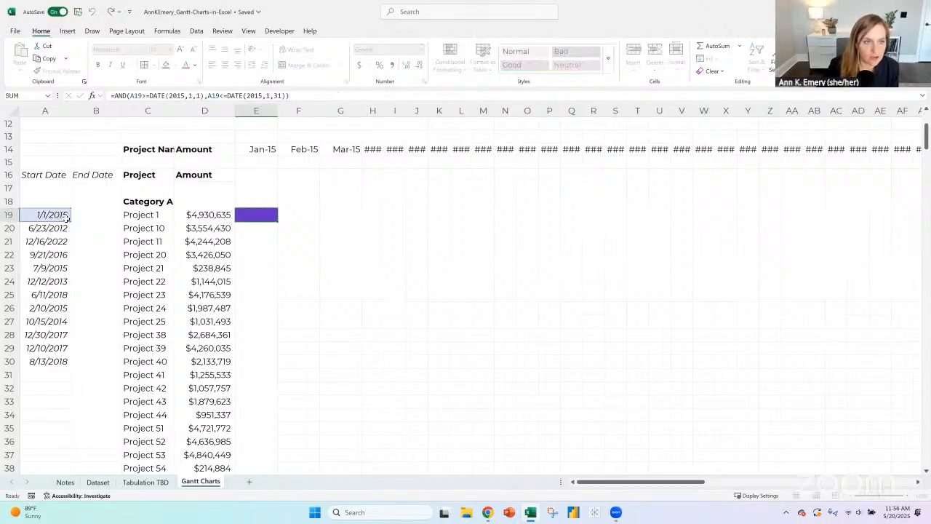
- Refill the Start Date lookup from A19 down its column and copy the A19 formula into B19 under End Date
{"action": "double_click", "coordinate": [68, 218]}
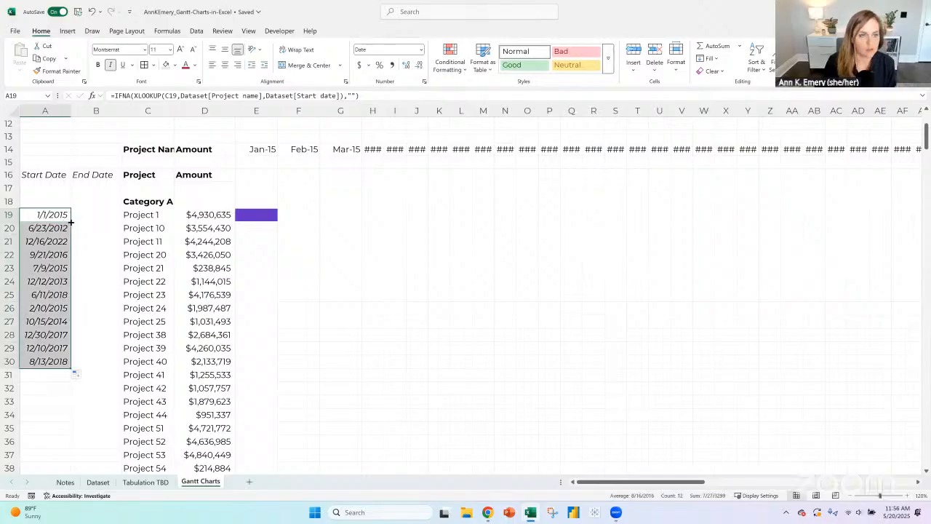
{"action": "left_click", "coordinate": [72, 216]}
{"action": "key", "text": "ctrl+c"}
{"action": "left_click", "coordinate": [92, 218]}
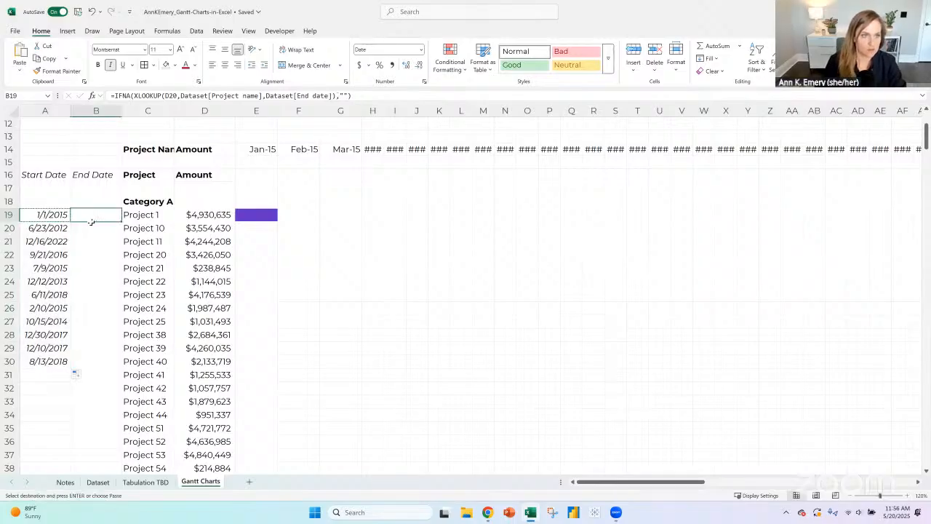
{"action": "key", "text": "ctrl+v"}
{"action": "left_click", "coordinate": [59, 215]}
{"action": "left_click", "coordinate": [98, 214]}
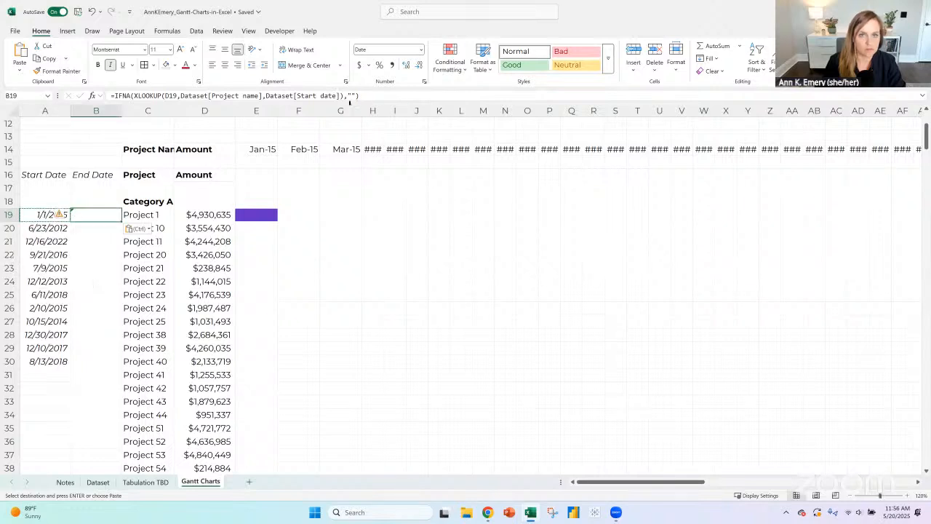
- Edit the B19 formula to look up the project in C19 and return Dataset[End date]
{"action": "left_click", "coordinate": [387, 96]}
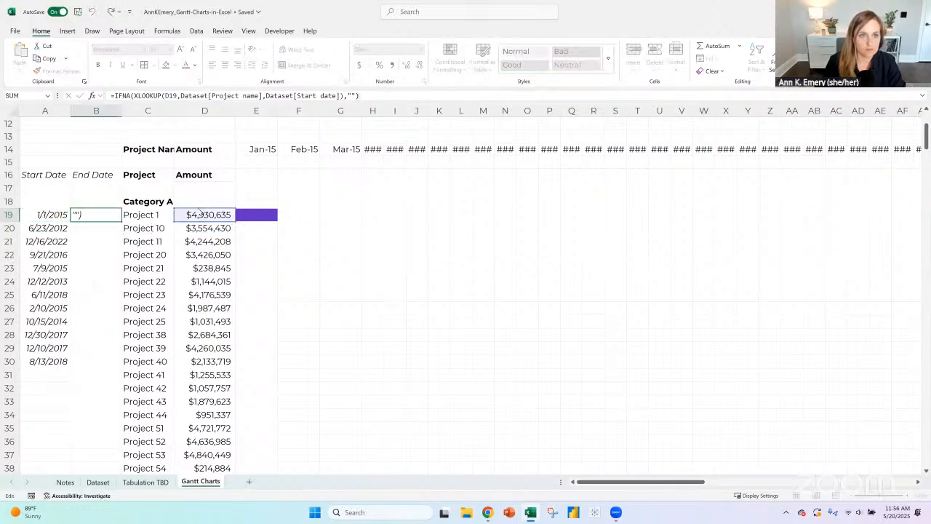
{"action": "left_click", "coordinate": [159, 215]}
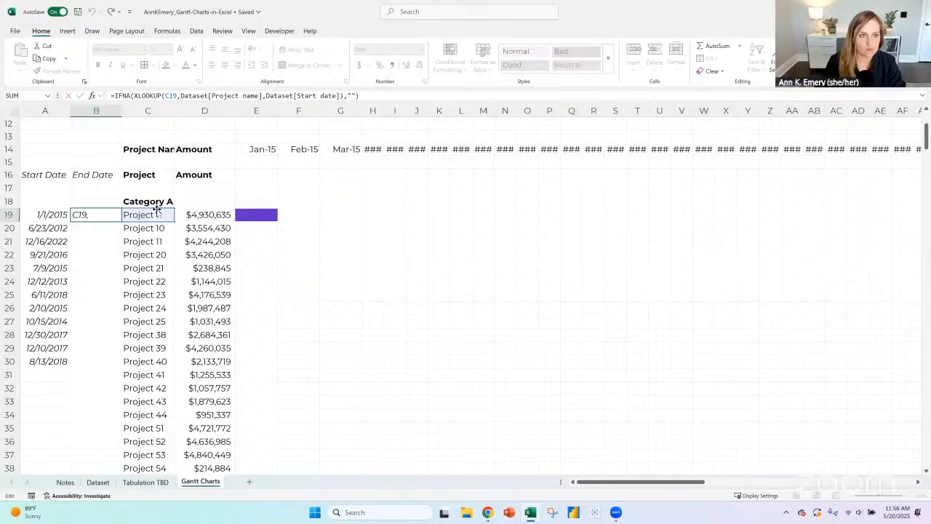
{"action": "left_click", "coordinate": [297, 96]}
{"action": "left_click_drag", "start_coordinate": [297, 95], "coordinate": [338, 95]}
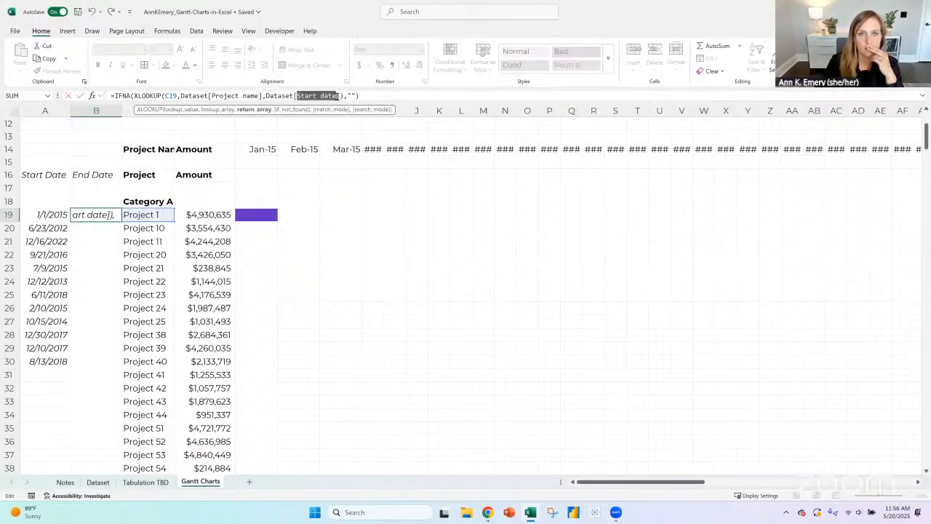
{"action": "type", "text": "End"}
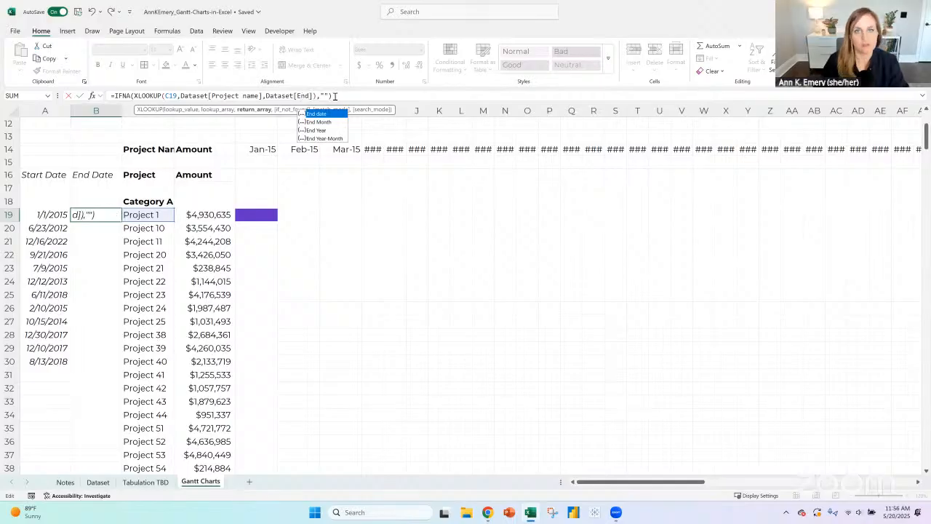
{"action": "double_click", "coordinate": [340, 112]}
{"action": "key", "text": "ctrl+Return"}
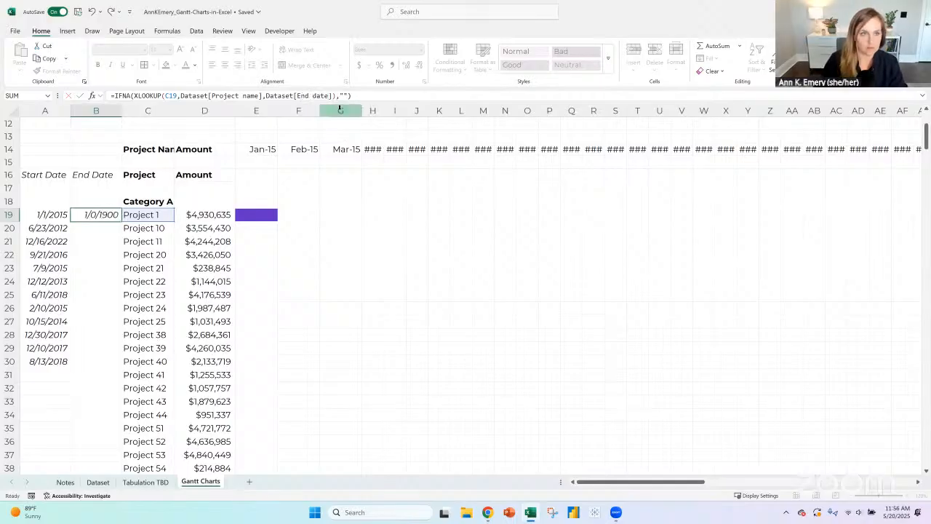
- Fill the End Date lookup formula from B18 down column B to row 35
{"action": "left_click", "coordinate": [103, 203]}
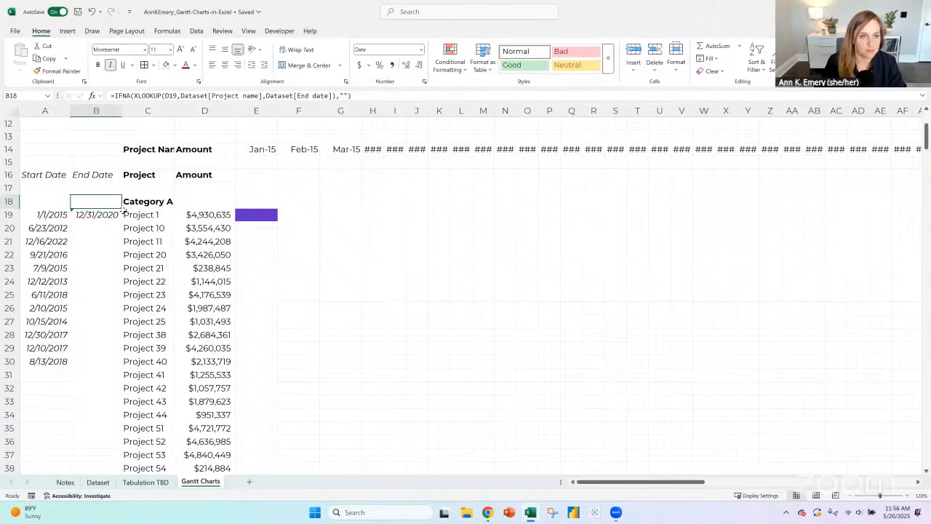
{"action": "double_click", "coordinate": [122, 210]}
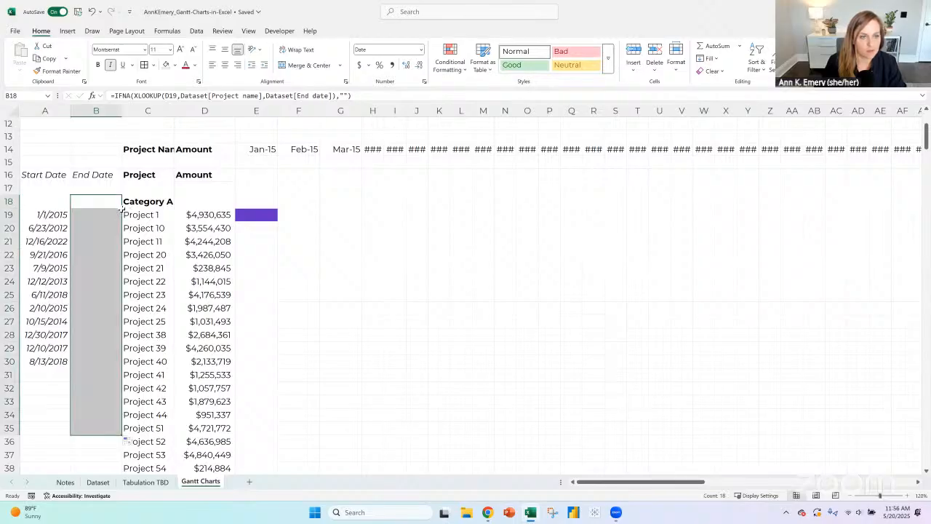
{"action": "left_click", "coordinate": [88, 215]}
- Correct the End Date lookup formula in B19 to look up the project name in C19
{"action": "left_click", "coordinate": [44, 215]}
{"action": "key", "text": "Right"}
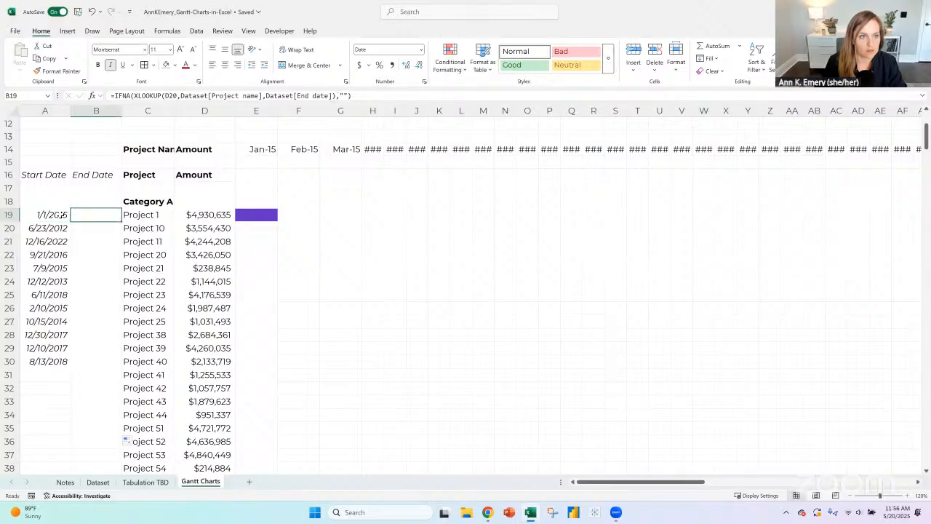
{"action": "left_click", "coordinate": [372, 97]}
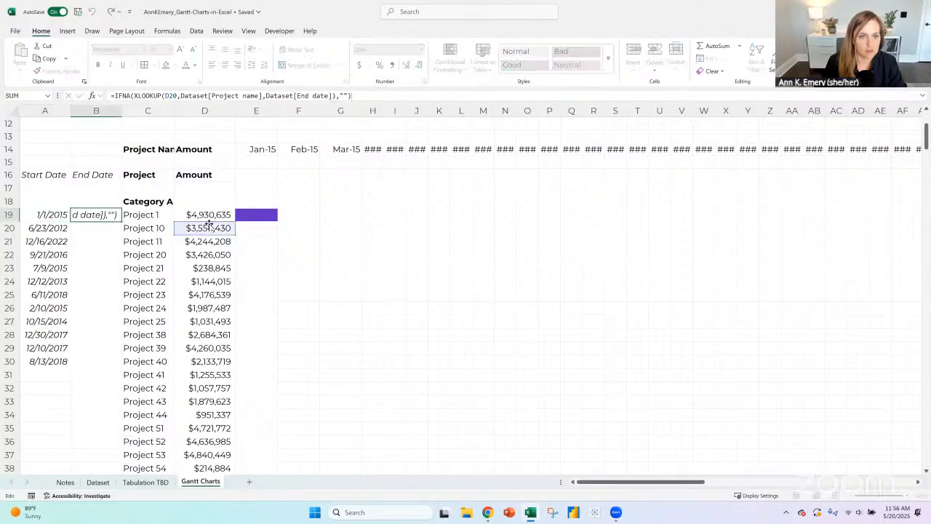
{"action": "left_click", "coordinate": [169, 216]}
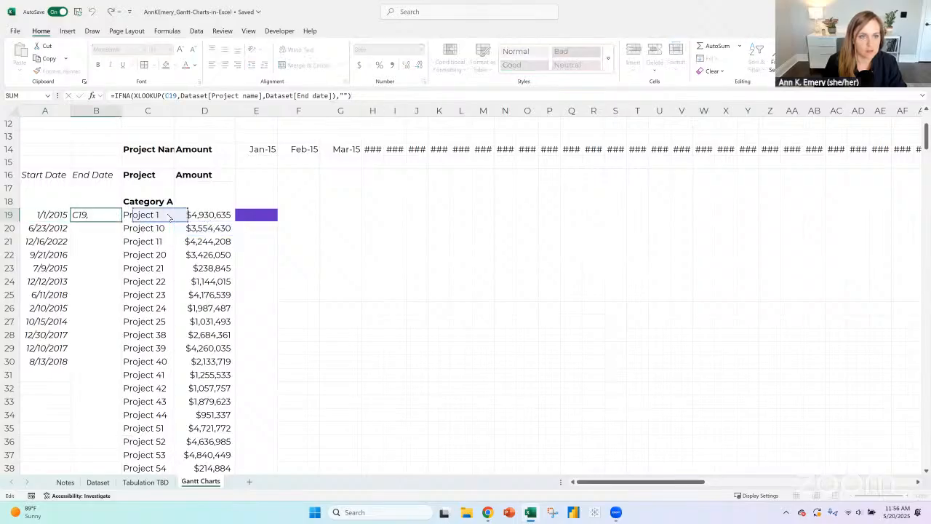
{"action": "key", "text": "Return"}
- Lock the project reference as $C19 in the A19 and B19 lookup formulas and fill both down to row 30
{"action": "left_click", "coordinate": [49, 215]}
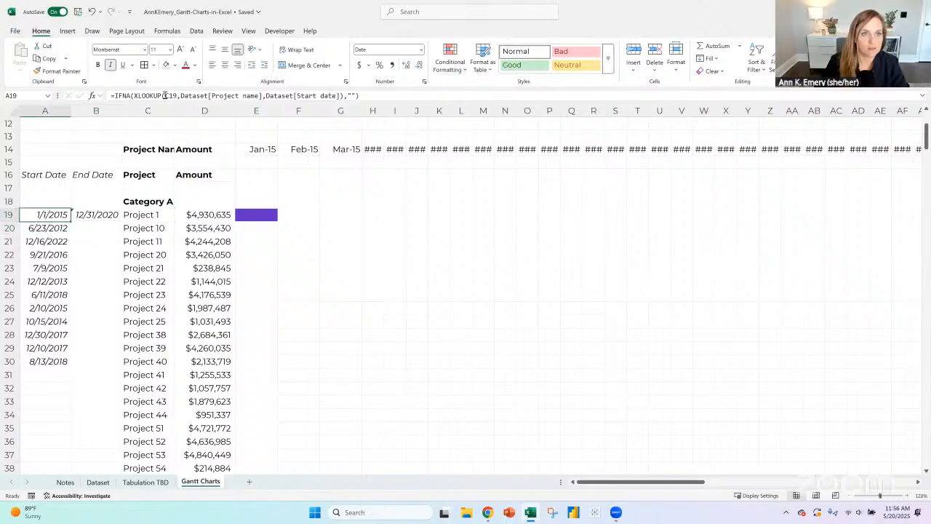
{"action": "left_click", "coordinate": [165, 95]}
{"action": "type", "text": "$"}
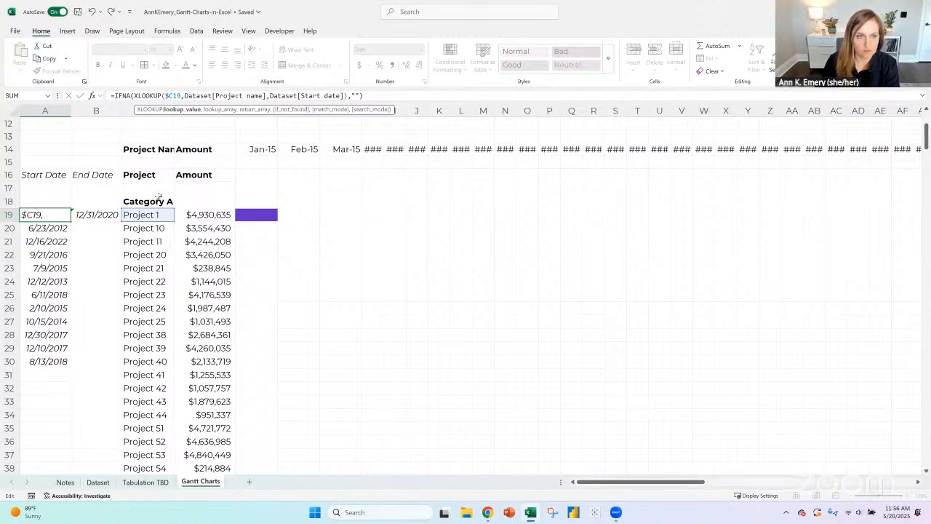
{"action": "key", "text": "Return"}
{"action": "left_click", "coordinate": [107, 213]}
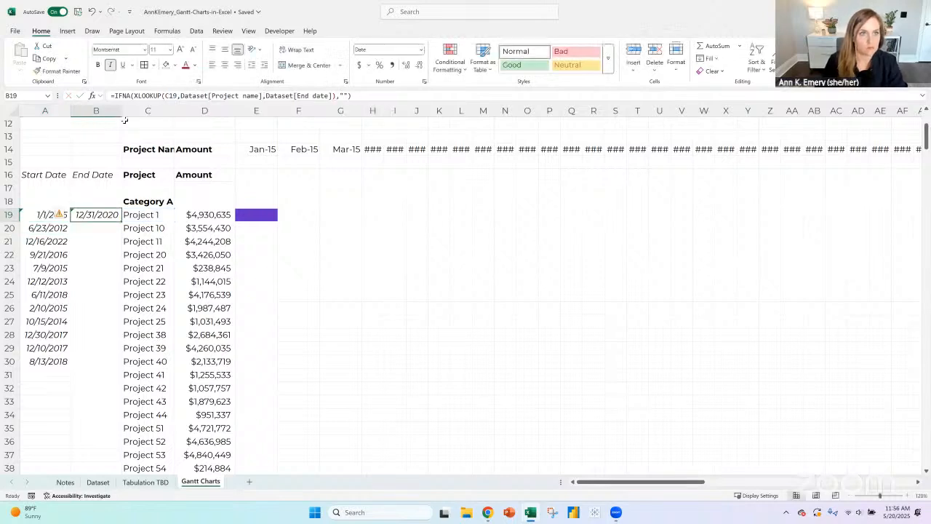
{"action": "left_click", "coordinate": [166, 96]}
{"action": "type", "text": "$"}
{"action": "key", "text": "Return"}
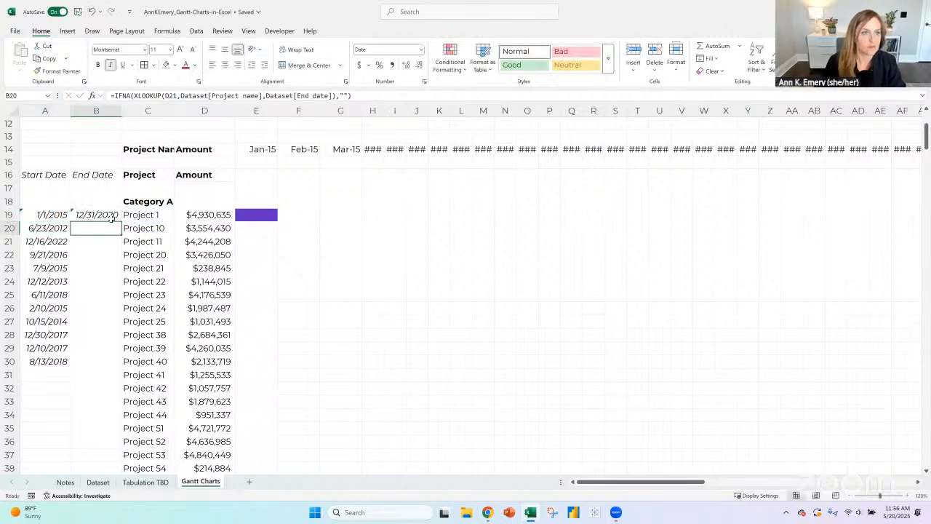
{"action": "left_click_drag", "start_coordinate": [47, 216], "coordinate": [122, 367]}
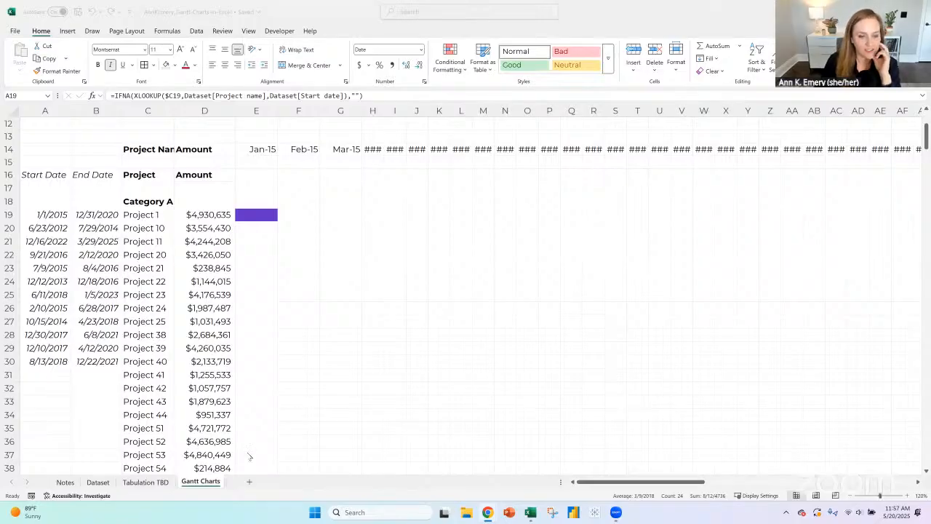
- Review the goals and the three-part automation diagram on the Notes sheet
{"action": "left_click", "coordinate": [65, 482]}
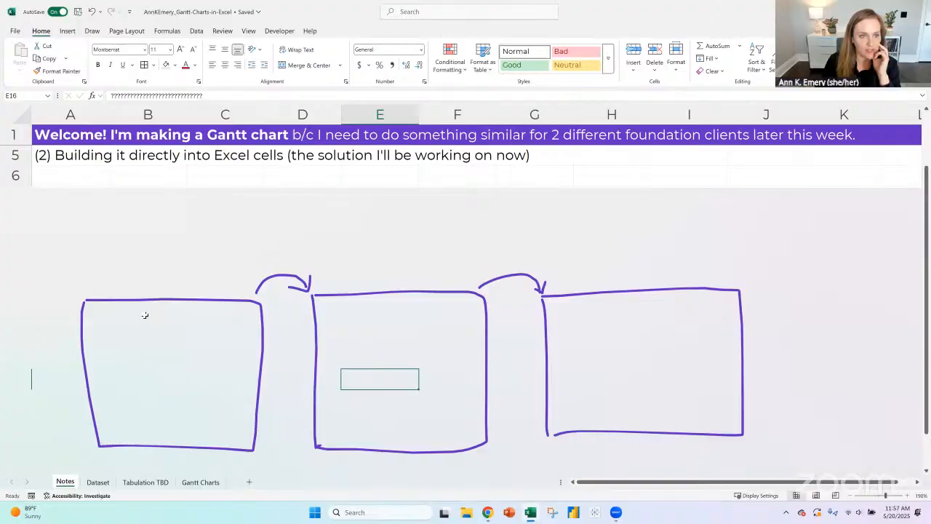
{"action": "scroll", "coordinate": [144, 314], "scroll_direction": "down", "scroll_amount": 5}
{"action": "scroll", "coordinate": [148, 306], "scroll_direction": "up", "scroll_amount": 5}
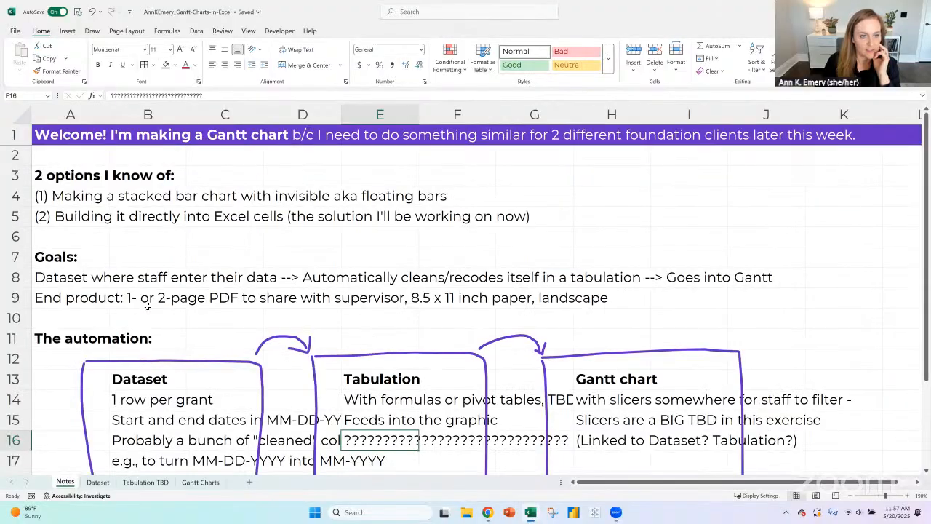
{"action": "scroll", "coordinate": [163, 349], "scroll_direction": "down", "scroll_amount": 1}
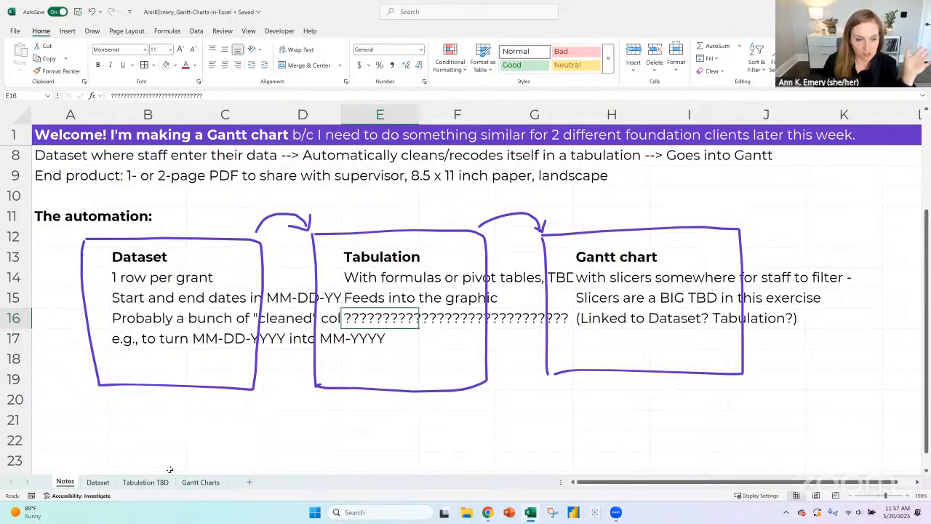
- Examine the Dataset sheet's project rows, including the date, category, funding and cleaned month and year columns
{"action": "left_click", "coordinate": [99, 484]}
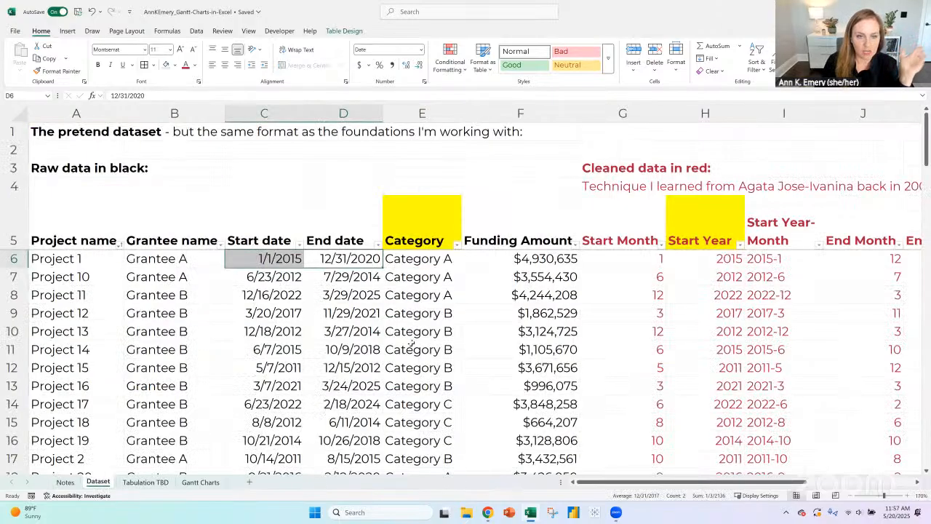
{"action": "left_click", "coordinate": [13, 259]}
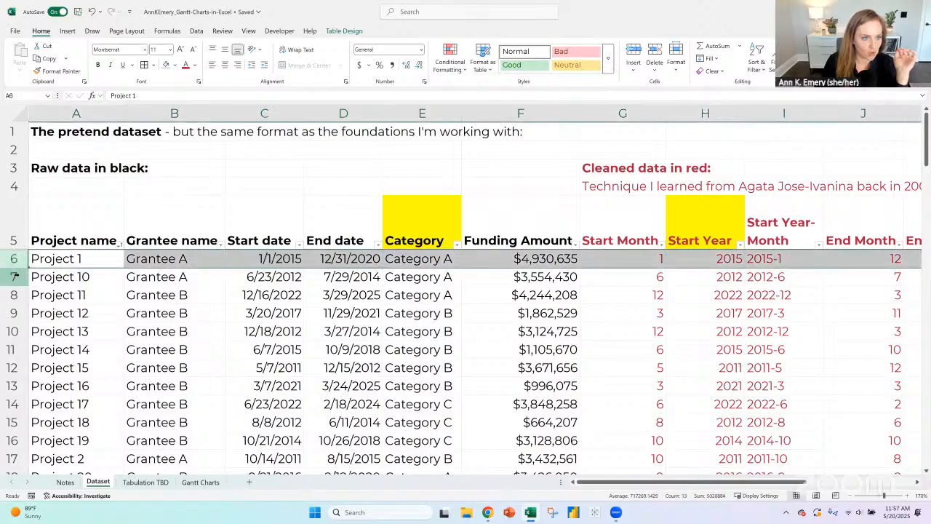
{"action": "left_click", "coordinate": [13, 276]}
{"action": "left_click", "coordinate": [13, 294]}
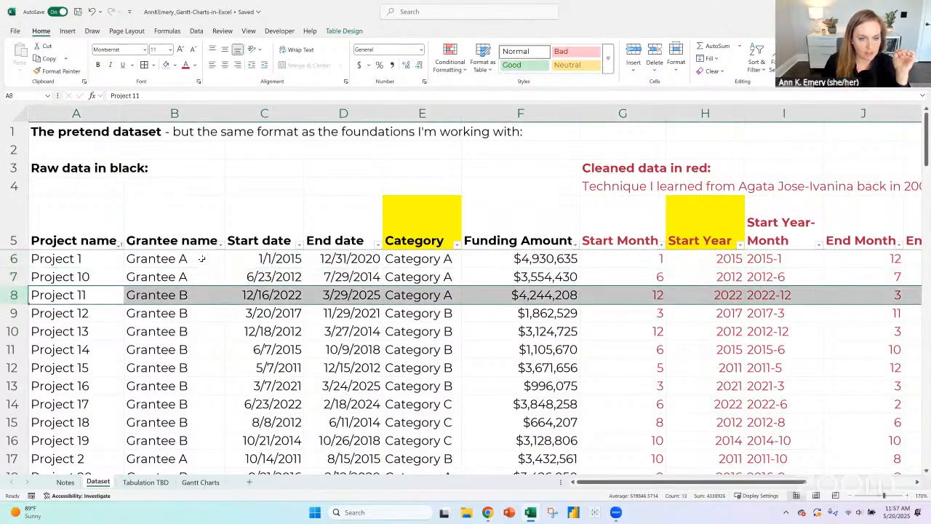
{"action": "left_click_drag", "start_coordinate": [204, 260], "coordinate": [204, 280]}
{"action": "left_click_drag", "start_coordinate": [82, 260], "coordinate": [83, 276]}
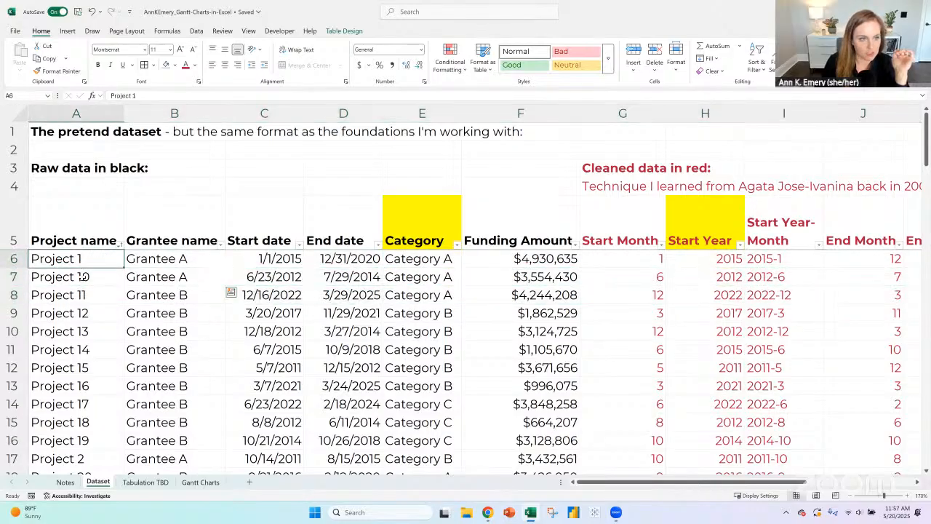
{"action": "left_click_drag", "start_coordinate": [280, 259], "coordinate": [308, 260]}
{"action": "left_click", "coordinate": [307, 261]}
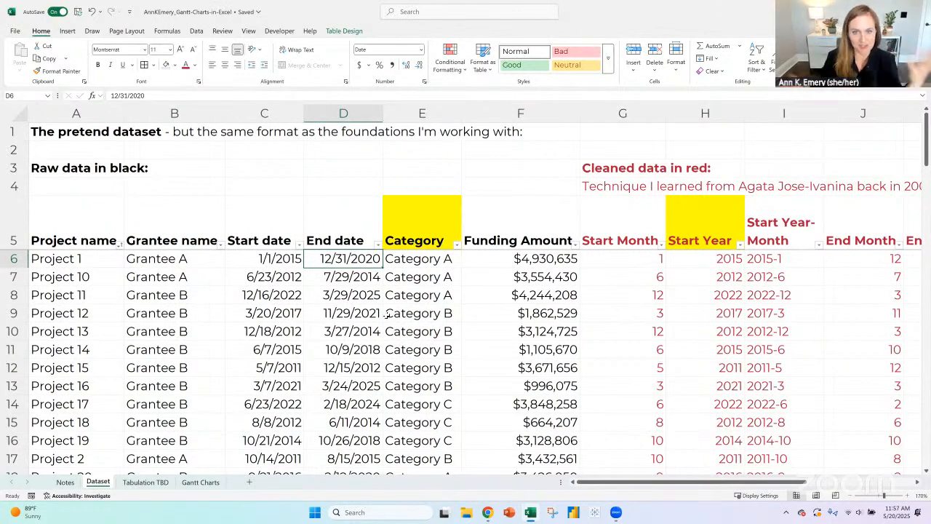
{"action": "left_click", "coordinate": [422, 258]}
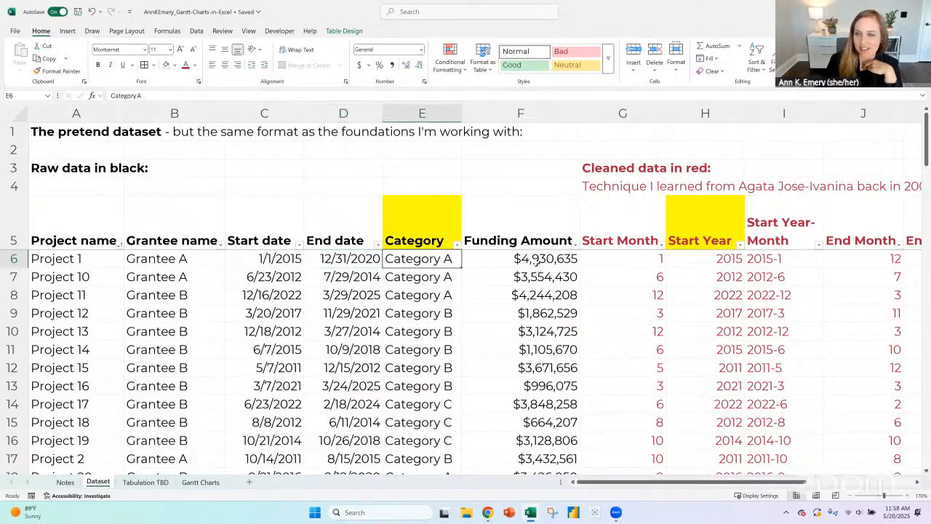
{"action": "left_click", "coordinate": [536, 262]}
{"action": "left_click_drag", "start_coordinate": [651, 117], "coordinate": [863, 114]}
{"action": "left_click", "coordinate": [101, 354]}
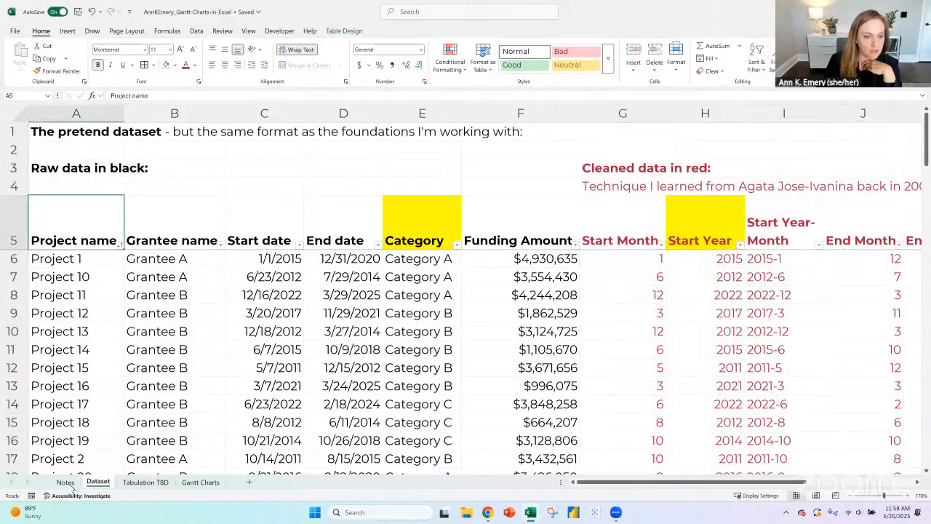
- Check the end product goal in row 9 of the Notes sheet against the automation diagram
{"action": "left_click", "coordinate": [65, 481]}
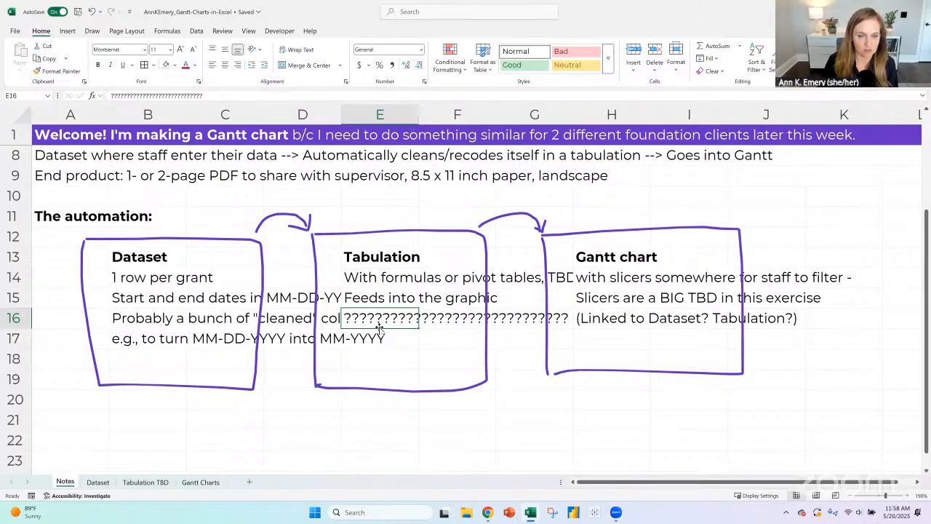
{"action": "scroll", "coordinate": [379, 327], "scroll_direction": "up", "scroll_amount": 2}
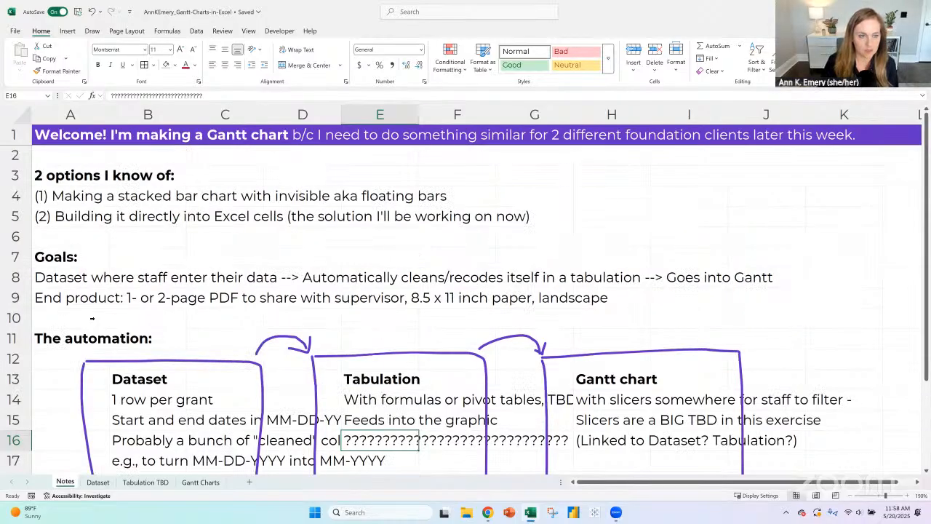
{"action": "left_click", "coordinate": [15, 297]}
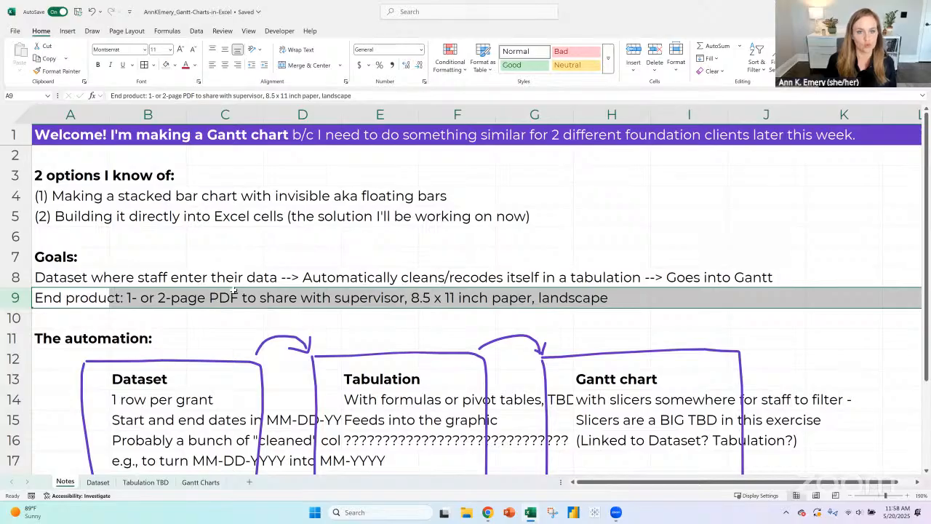
{"action": "scroll", "coordinate": [230, 281], "scroll_direction": "down", "scroll_amount": 1}
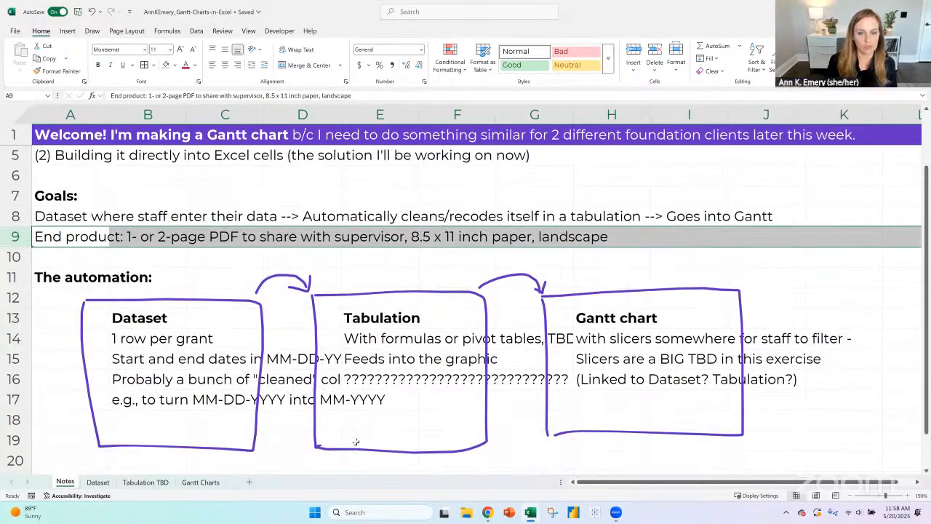
- Insert a blank column before the Project column on the Gantt Charts sheet
{"action": "left_click", "coordinate": [206, 482]}
{"action": "left_click", "coordinate": [253, 215]}
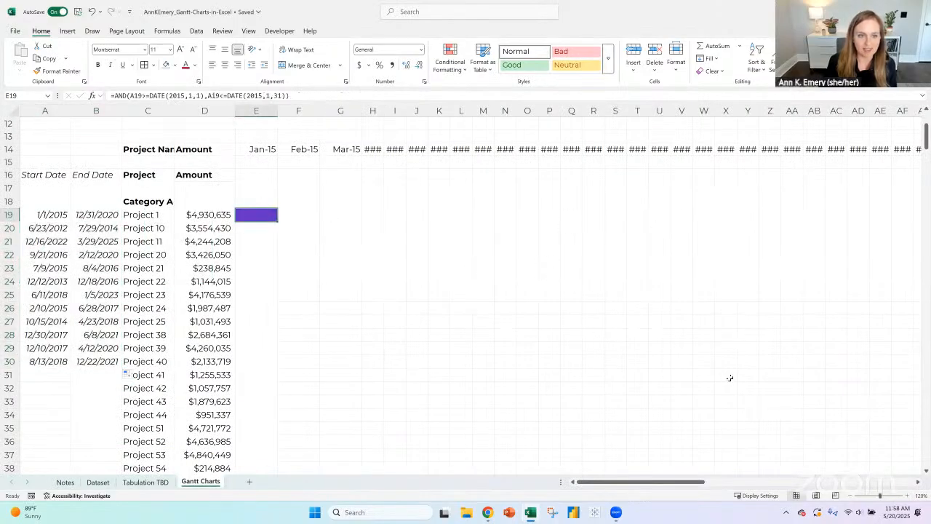
{"action": "left_click", "coordinate": [162, 110]}
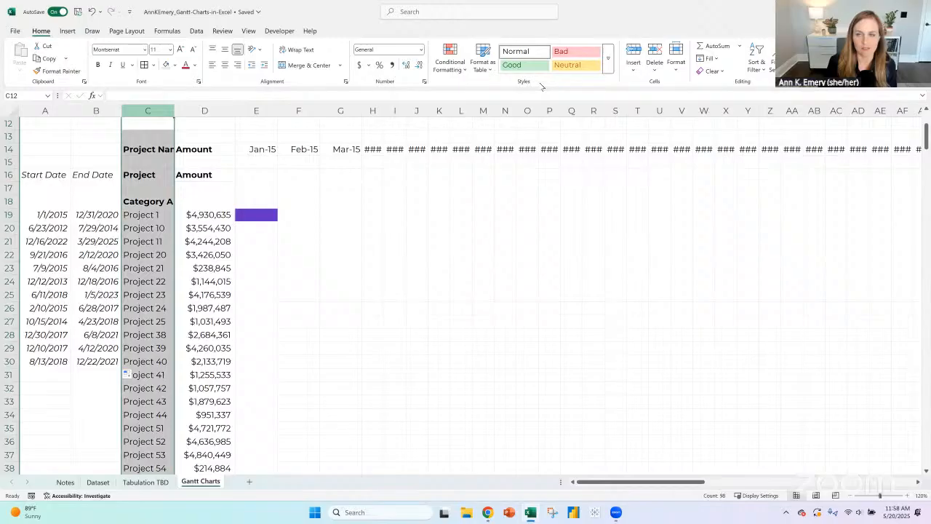
{"action": "left_click", "coordinate": [633, 55]}
{"action": "left_click", "coordinate": [308, 214]}
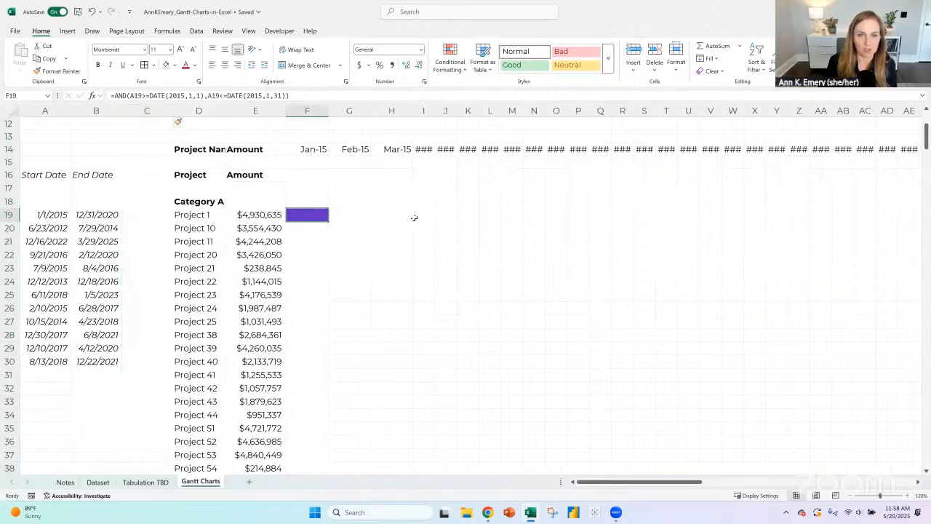
{"action": "left_click", "coordinate": [334, 250]}
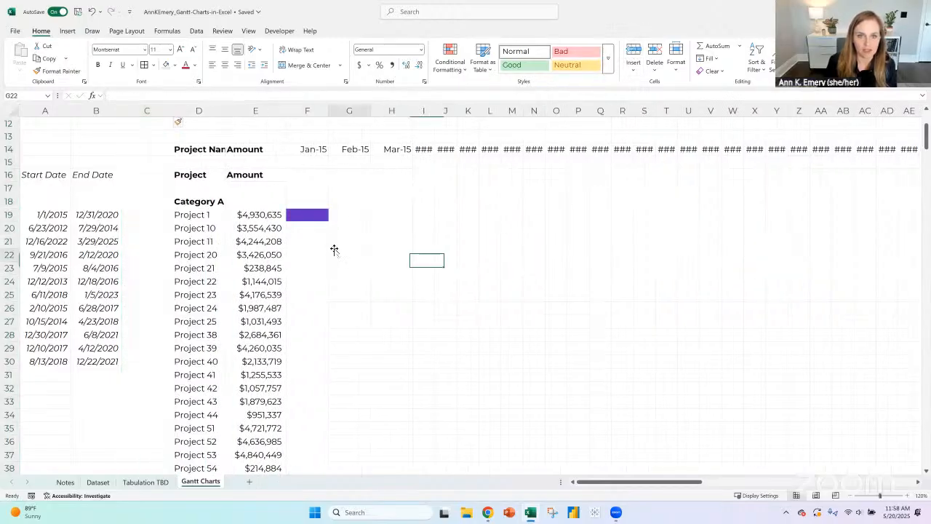
- Inspect the pivot table listing all categories and projects on the Tabulation TBD sheet
{"action": "left_click", "coordinate": [146, 482]}
{"action": "scroll", "coordinate": [60, 208], "scroll_direction": "up", "scroll_amount": 2}
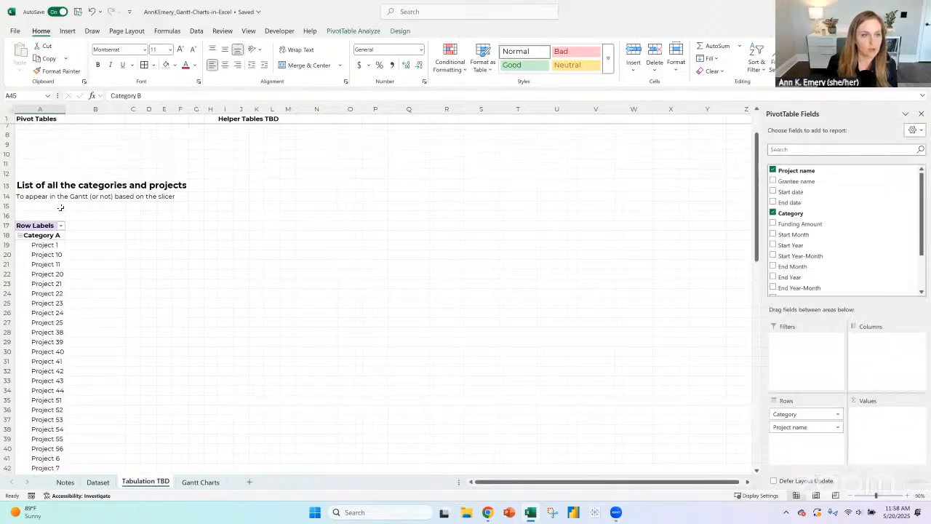
{"action": "left_click", "coordinate": [32, 238]}
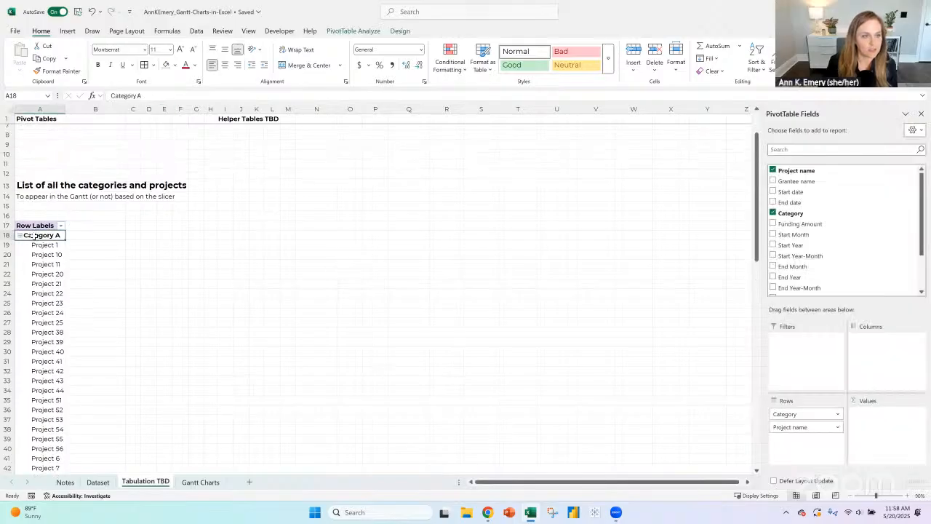
- Filter the Category slicer on the Gantt Charts sheet to Category A and check the project list below
{"action": "left_click", "coordinate": [201, 482]}
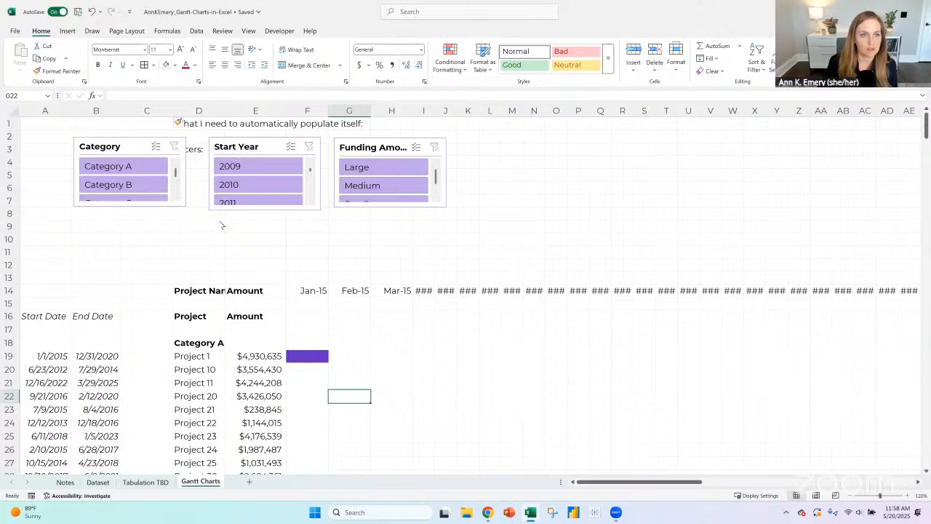
{"action": "left_click", "coordinate": [146, 170]}
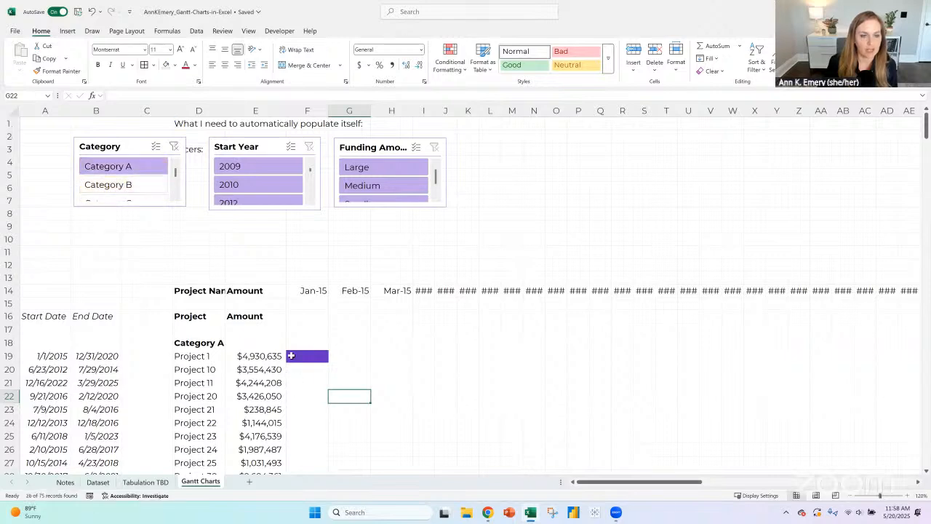
{"action": "scroll", "coordinate": [292, 356], "scroll_direction": "down", "scroll_amount": 9}
{"action": "scroll", "coordinate": [292, 356], "scroll_direction": "down", "scroll_amount": 3}
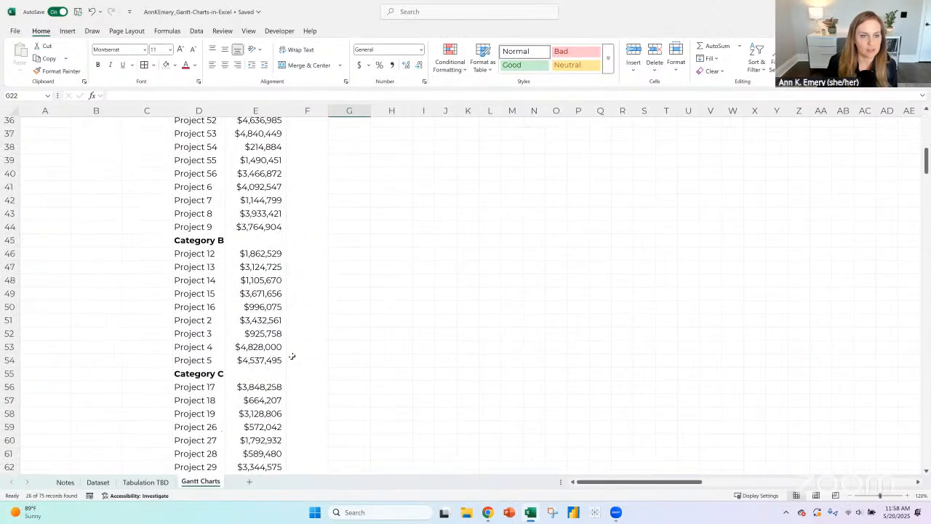
{"action": "scroll", "coordinate": [228, 208], "scroll_direction": "up", "scroll_amount": 12}
- Delete the Category, Start Year and Funding Amount slicers from the Gantt Charts sheet
{"action": "left_click", "coordinate": [119, 136]}
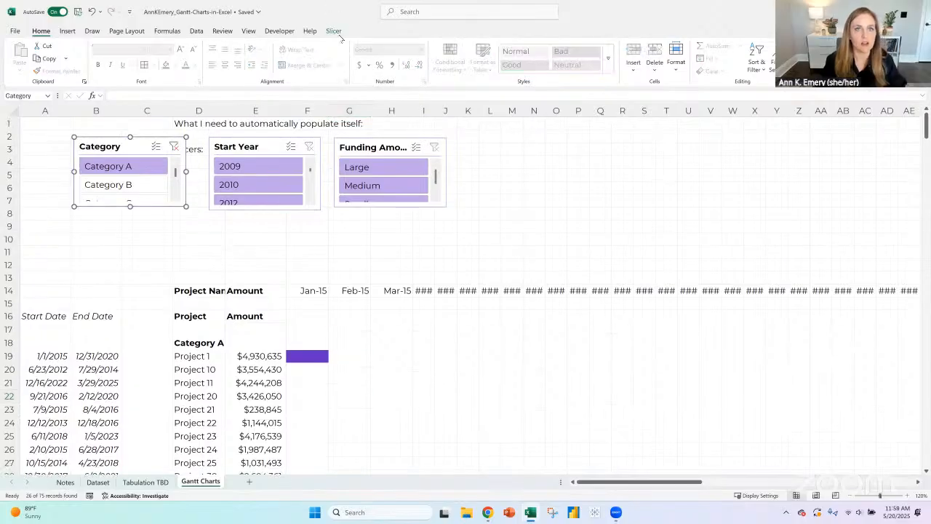
{"action": "left_click", "coordinate": [333, 30]}
{"action": "left_click", "coordinate": [117, 135]}
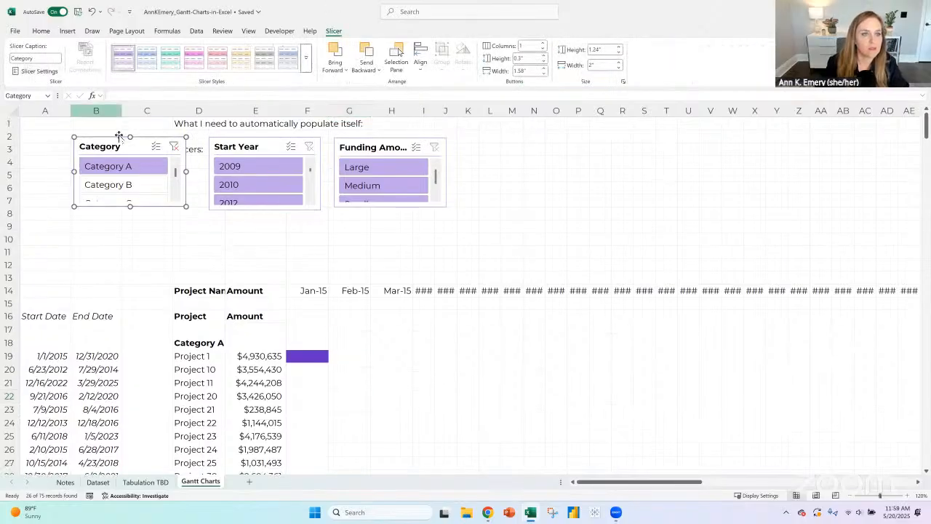
{"action": "left_click", "coordinate": [121, 136]}
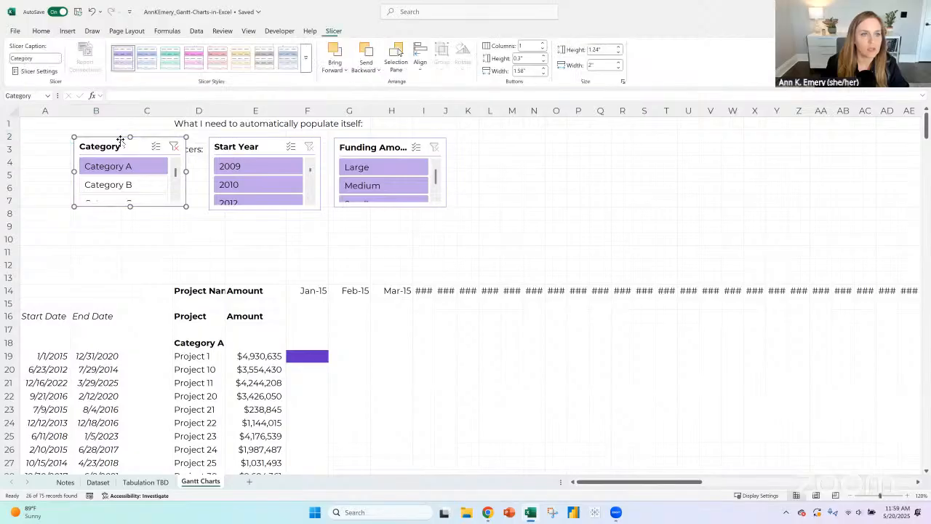
{"action": "left_click", "coordinate": [243, 146], "text": "ctrl"}
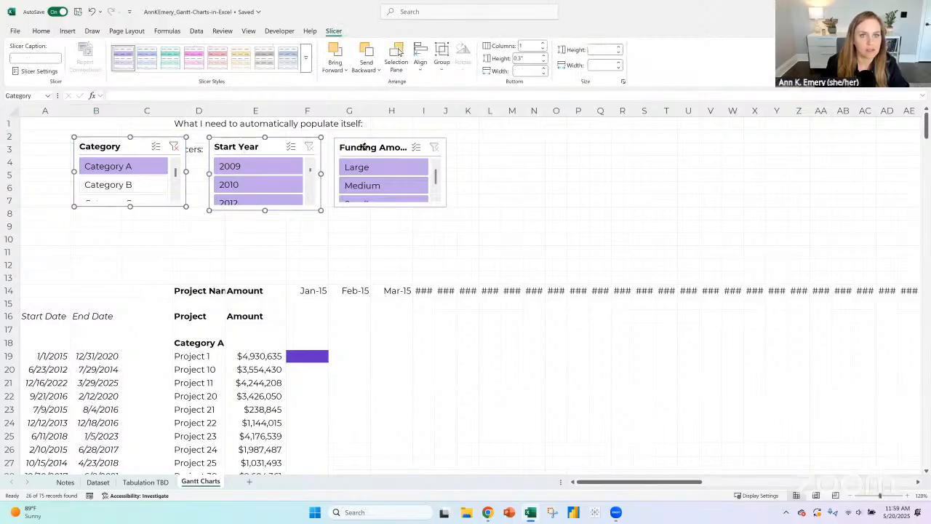
{"action": "left_click", "coordinate": [363, 147], "text": "ctrl"}
{"action": "key", "text": "Delete"}
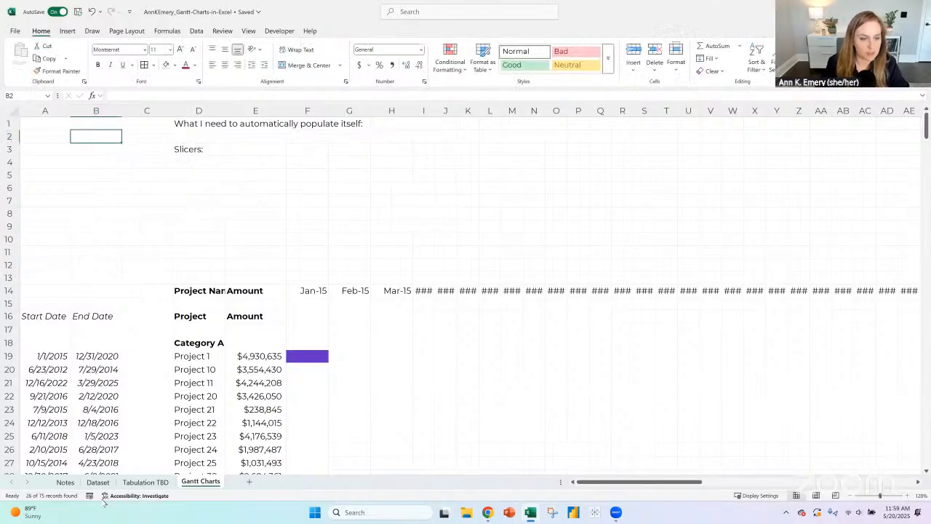
- Insert Category, Start Year and Funding Amount - Categories slicers for the categories and projects pivot table on the Tabulation TBD sheet
{"action": "left_click", "coordinate": [142, 484]}
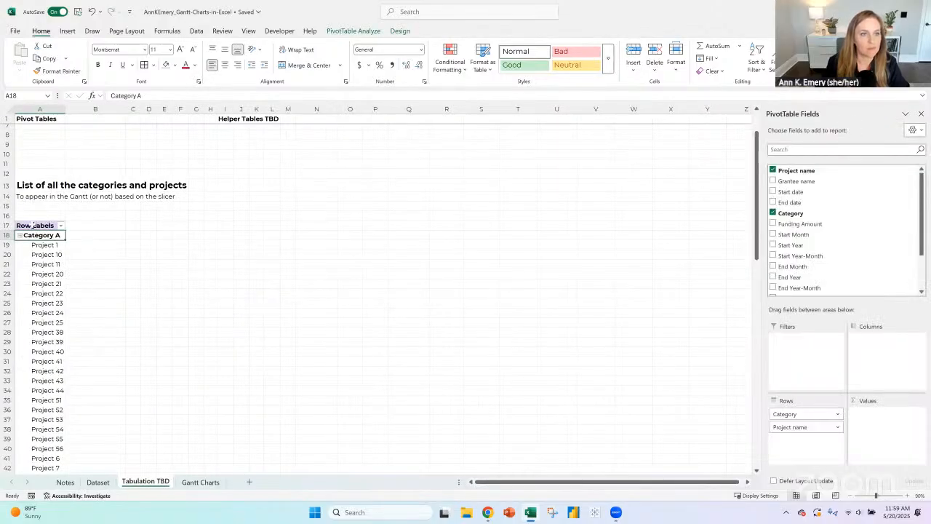
{"action": "left_click", "coordinate": [66, 31]}
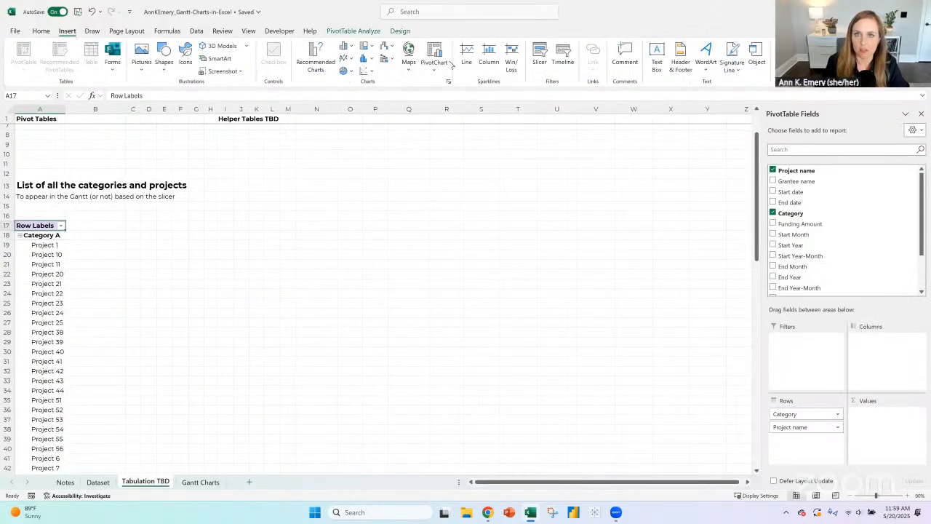
{"action": "left_click", "coordinate": [539, 67]}
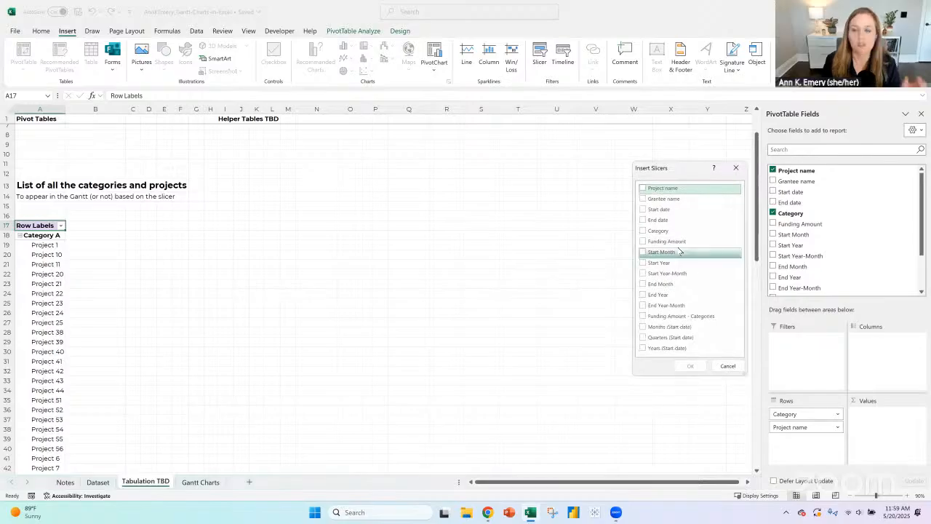
{"action": "left_click", "coordinate": [643, 230]}
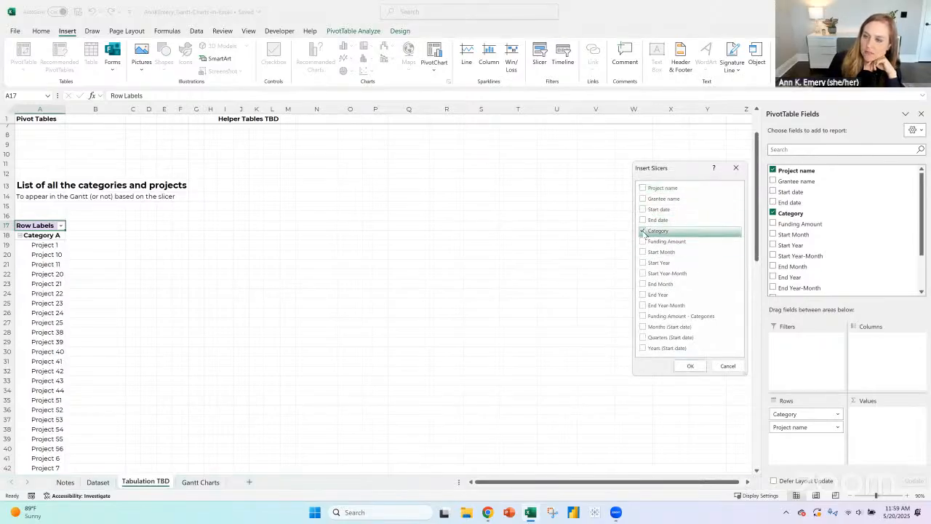
{"action": "left_click", "coordinate": [643, 263]}
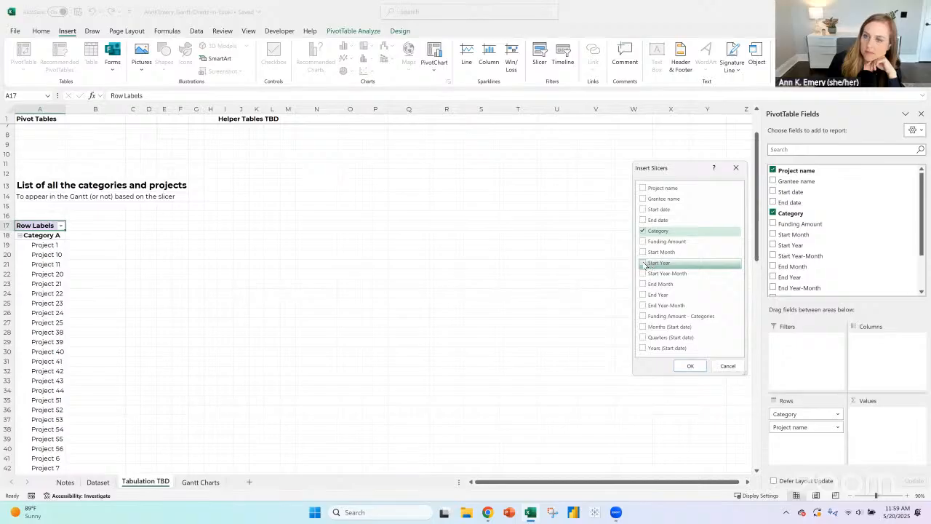
{"action": "left_click", "coordinate": [643, 315]}
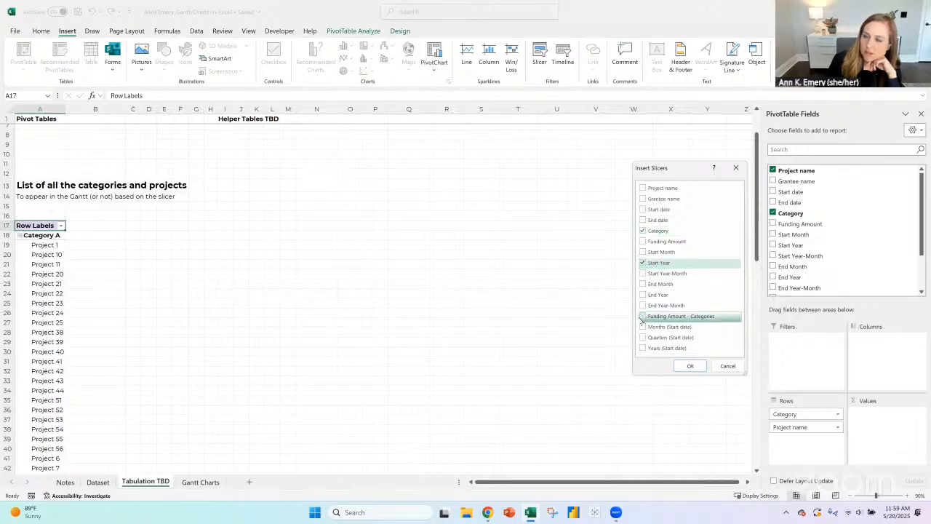
{"action": "left_click", "coordinate": [691, 367]}
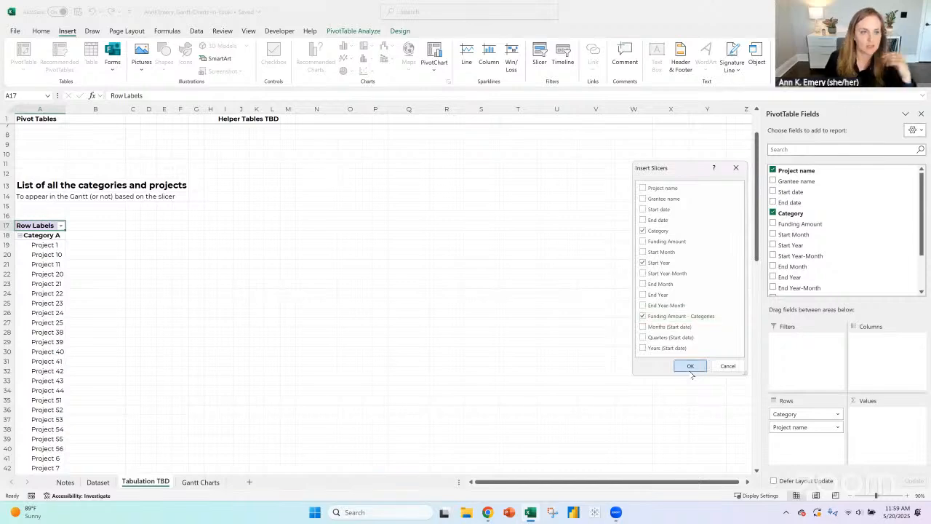
- Move the three new slicers from the Tabulation TBD sheet to below the Slicers label on the Gantt Charts sheet
{"action": "left_click", "coordinate": [394, 243], "text": "ctrl"}
{"action": "left_click", "coordinate": [368, 217], "text": "ctrl"}
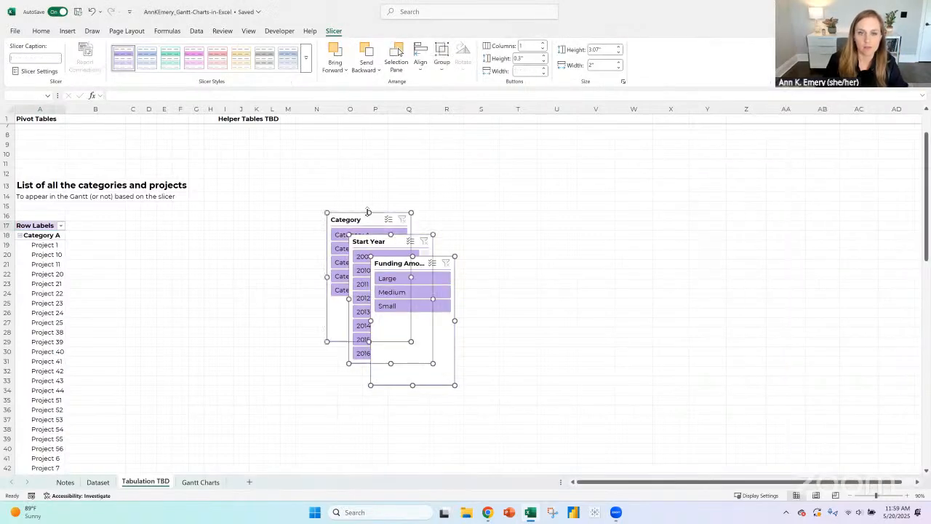
{"action": "right_click", "coordinate": [364, 216]}
{"action": "key", "text": "ctrl+x"}
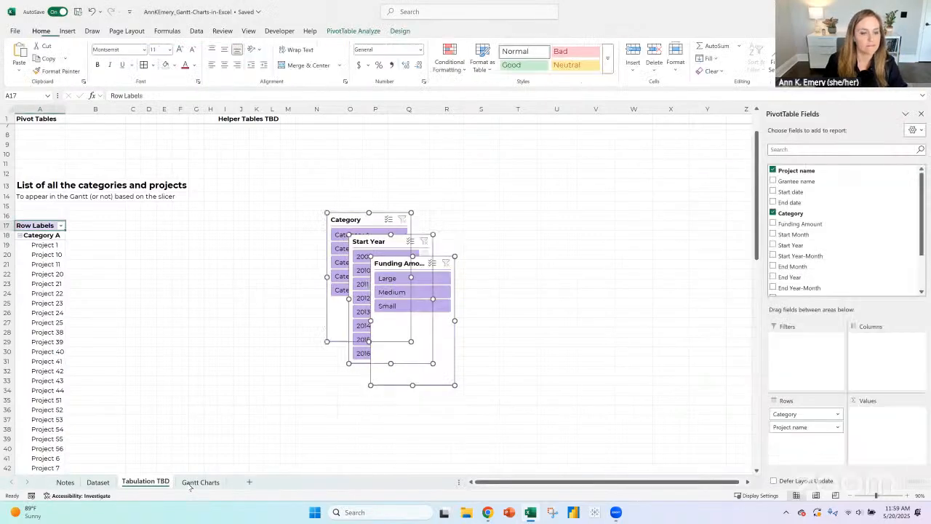
{"action": "left_click", "coordinate": [200, 481]}
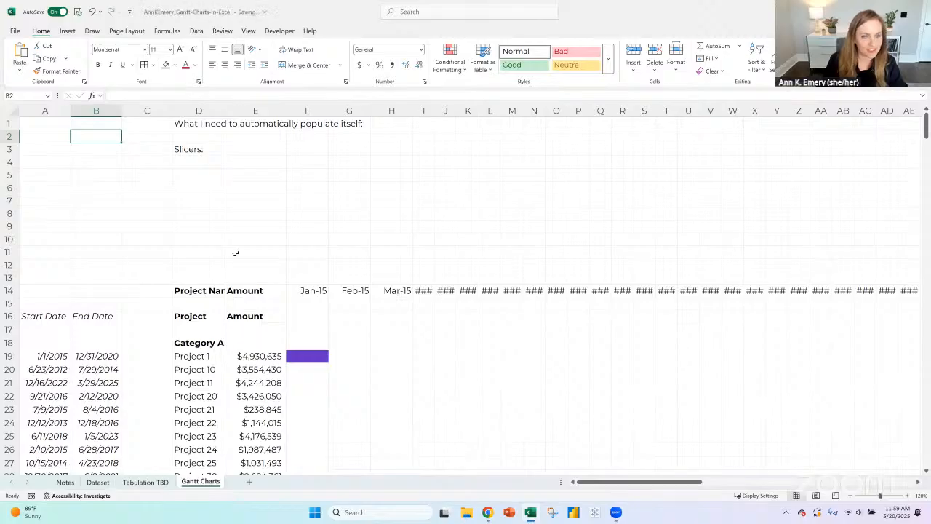
{"action": "left_click", "coordinate": [216, 162]}
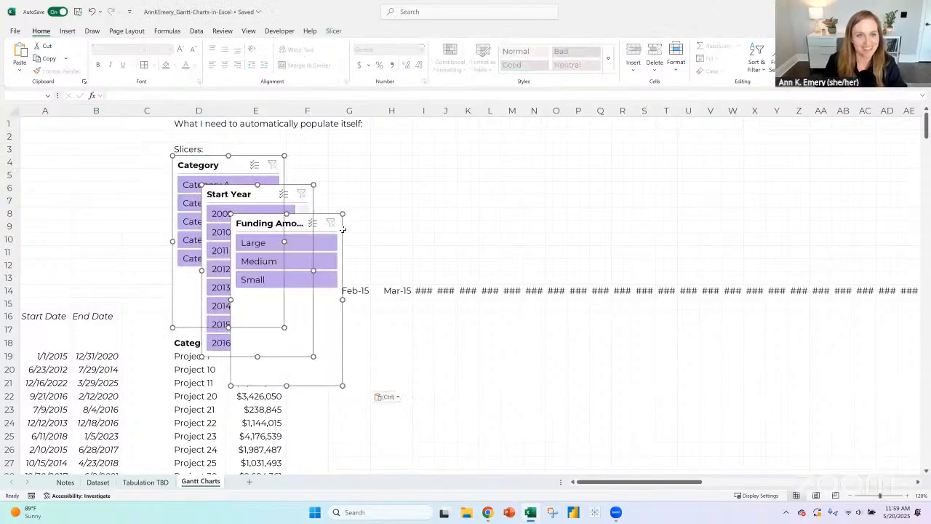
{"action": "key", "text": "ctrl+v"}
- Arrange the Category, Start Year and Funding Amount slicers side by side and shorten all three to end around row 11
{"action": "left_click_drag", "start_coordinate": [371, 180], "coordinate": [352, 162]}
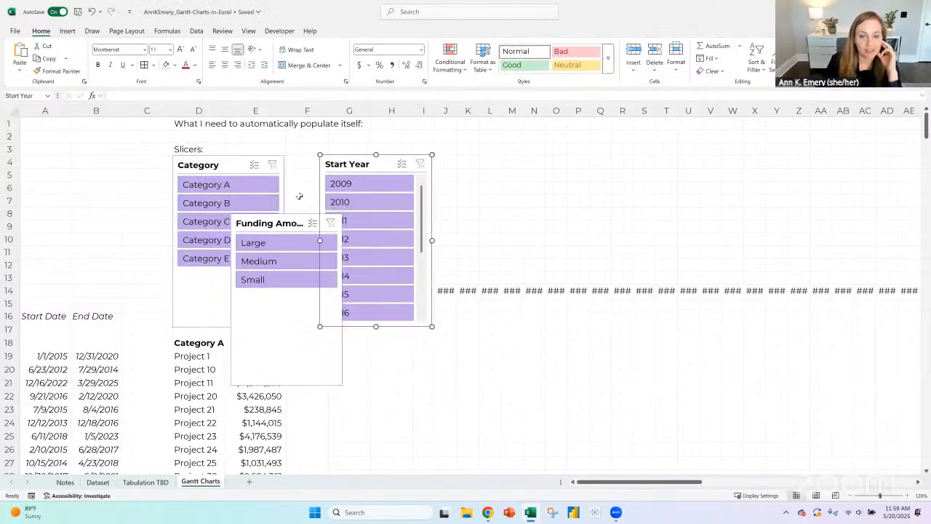
{"action": "left_click_drag", "start_coordinate": [273, 218], "coordinate": [537, 169]}
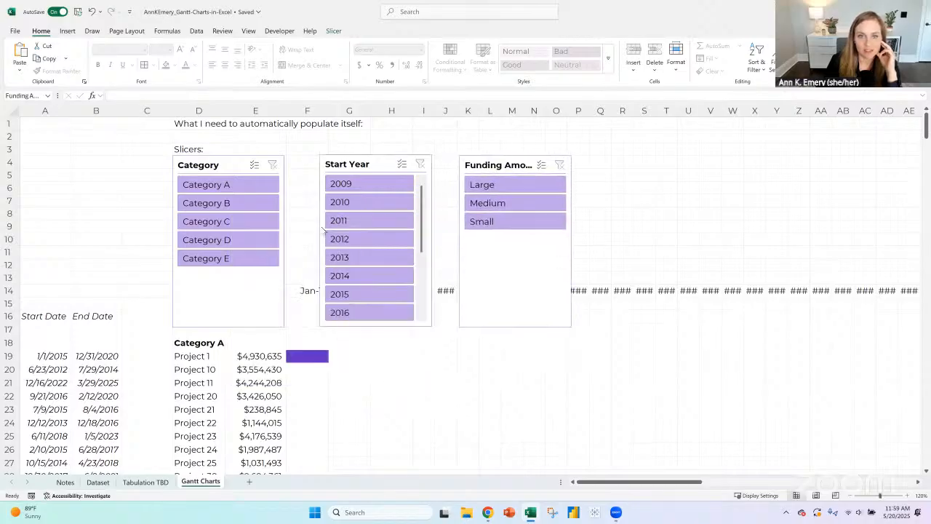
{"action": "left_click", "coordinate": [239, 297]}
{"action": "scroll", "coordinate": [423, 282], "scroll_direction": "down", "scroll_amount": 3}
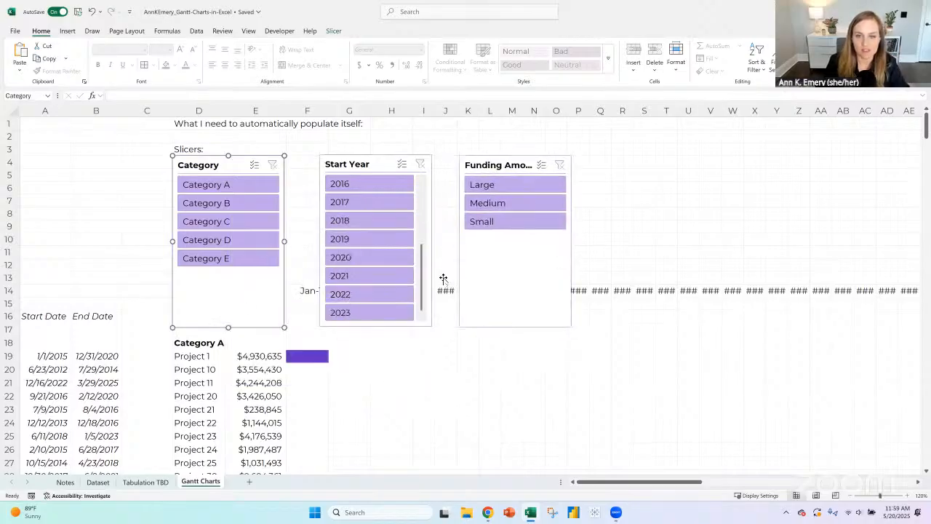
{"action": "left_click", "coordinate": [353, 162]}
{"action": "left_click", "coordinate": [232, 158], "text": "ctrl"}
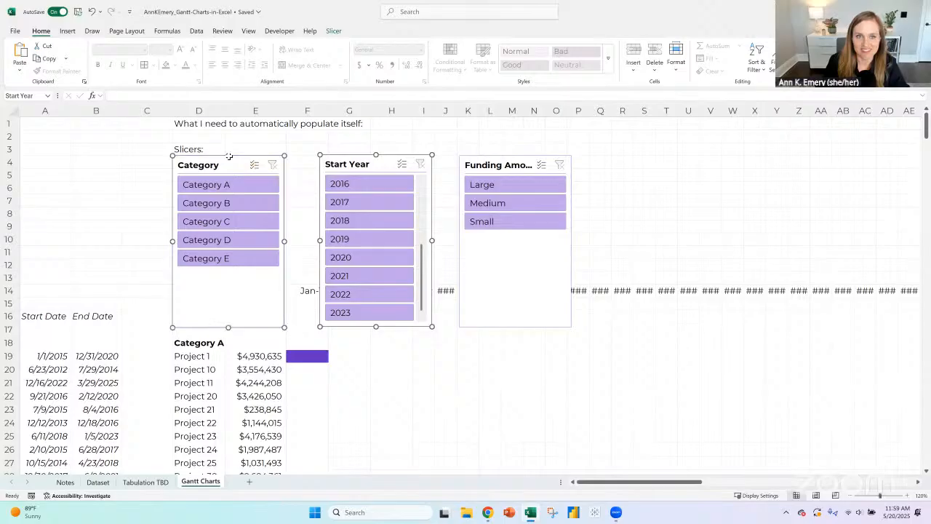
{"action": "left_click", "coordinate": [495, 161], "text": "ctrl"}
{"action": "left_click_drag", "start_coordinate": [512, 327], "coordinate": [517, 251]}
{"action": "left_click", "coordinate": [503, 345]}
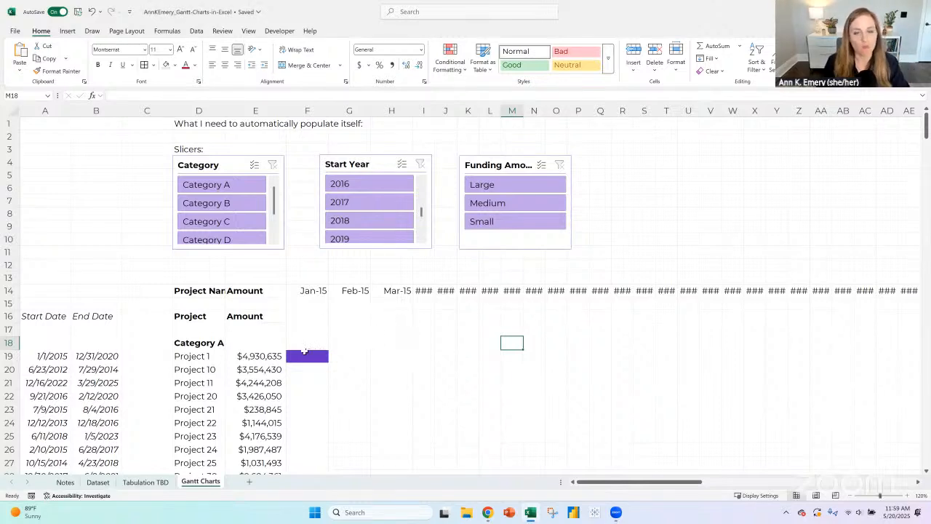
- Filter the Category slicer to Category A and compare the pivot table with the project list on the Gantt Charts sheet
{"action": "left_click", "coordinate": [224, 187]}
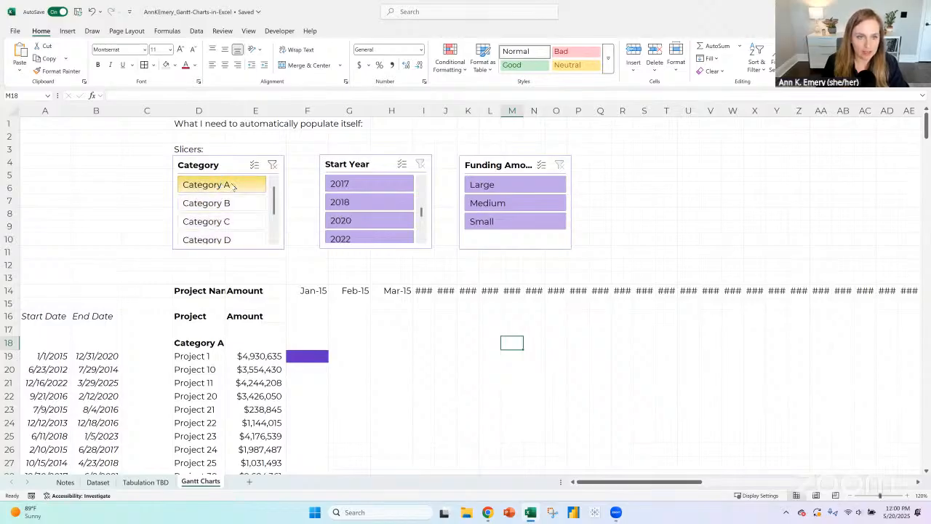
{"action": "left_click", "coordinate": [167, 483]}
{"action": "scroll", "coordinate": [51, 259], "scroll_direction": "down", "scroll_amount": 7}
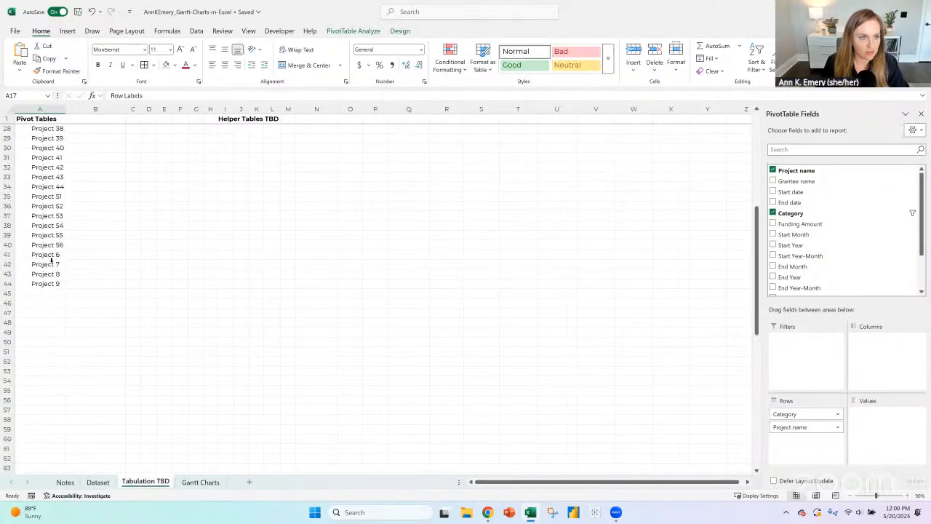
{"action": "scroll", "coordinate": [51, 258], "scroll_direction": "up", "scroll_amount": 6}
{"action": "key", "text": "ctrl+Page_Down"}
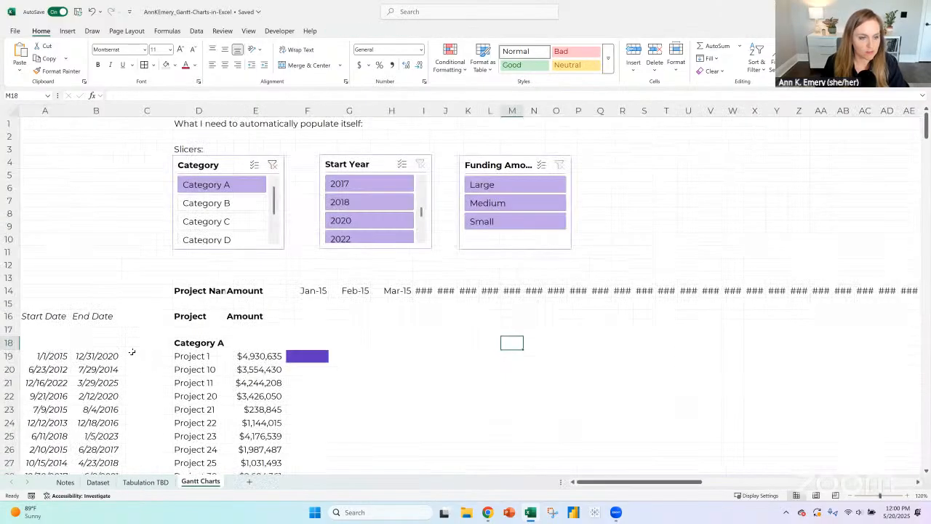
{"action": "scroll", "coordinate": [211, 254], "scroll_direction": "down", "scroll_amount": 3}
{"action": "scroll", "coordinate": [214, 254], "scroll_direction": "down", "scroll_amount": 9}
{"action": "scroll", "coordinate": [213, 254], "scroll_direction": "up", "scroll_amount": 12}
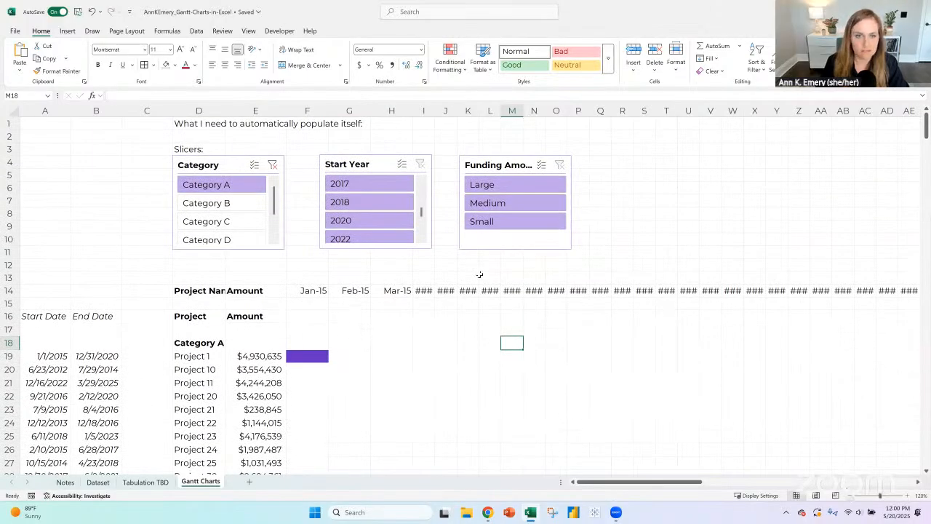
- Clear the Category filter, filter the Start Year slicer to 2016 and check the project list in column D
{"action": "left_click", "coordinate": [273, 165]}
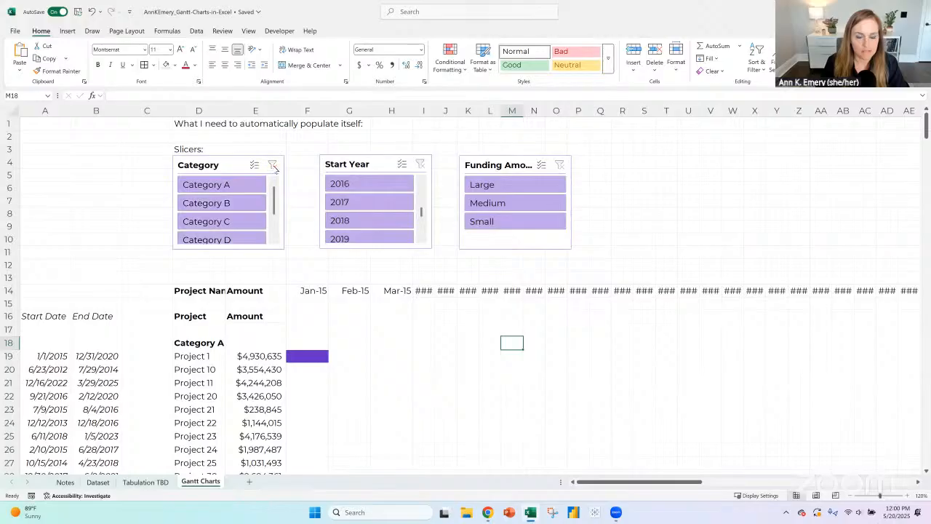
{"action": "left_click", "coordinate": [349, 188]}
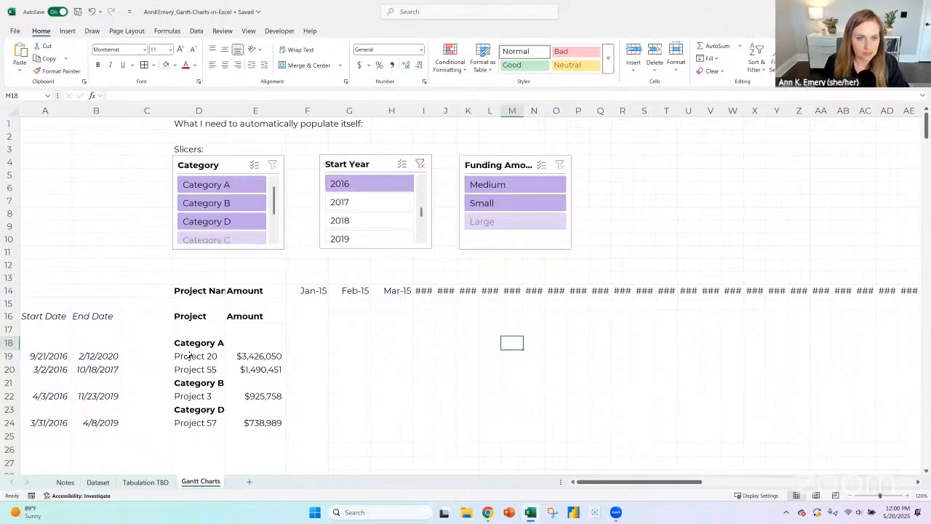
{"action": "left_click_drag", "start_coordinate": [207, 349], "coordinate": [195, 358]}
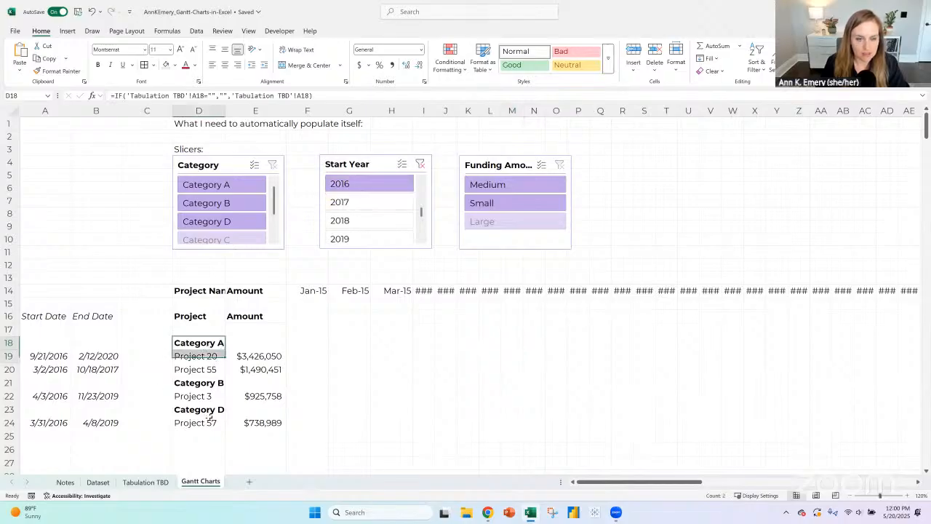
{"action": "mouse_move", "coordinate": [211, 417]}
{"action": "left_mouse_down"}
{"action": "mouse_move", "coordinate": [209, 437]}
{"action": "mouse_move", "coordinate": [211, 422]}
{"action": "left_mouse_up"}
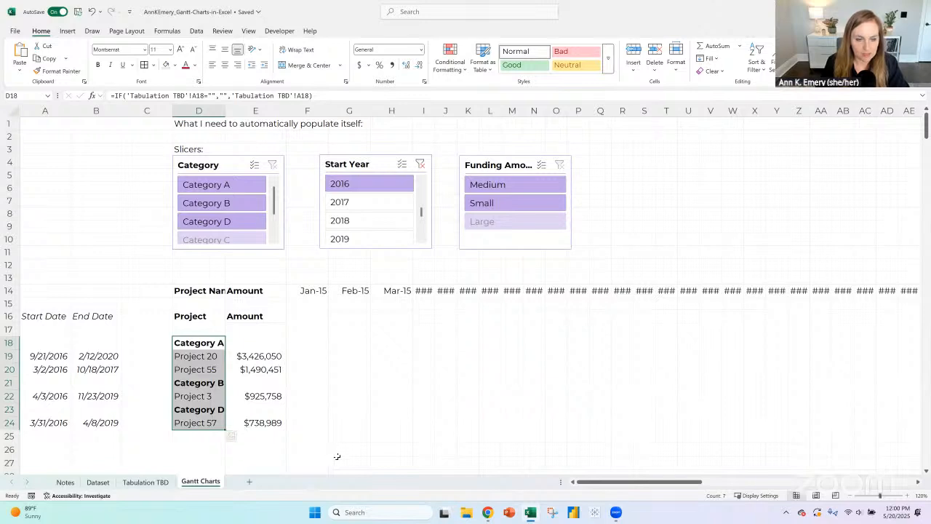
- Check the amount lookups in column E against the filtered projects, and clear the Start Year filter
{"action": "left_click", "coordinate": [204, 360]}
{"action": "left_click", "coordinate": [246, 357]}
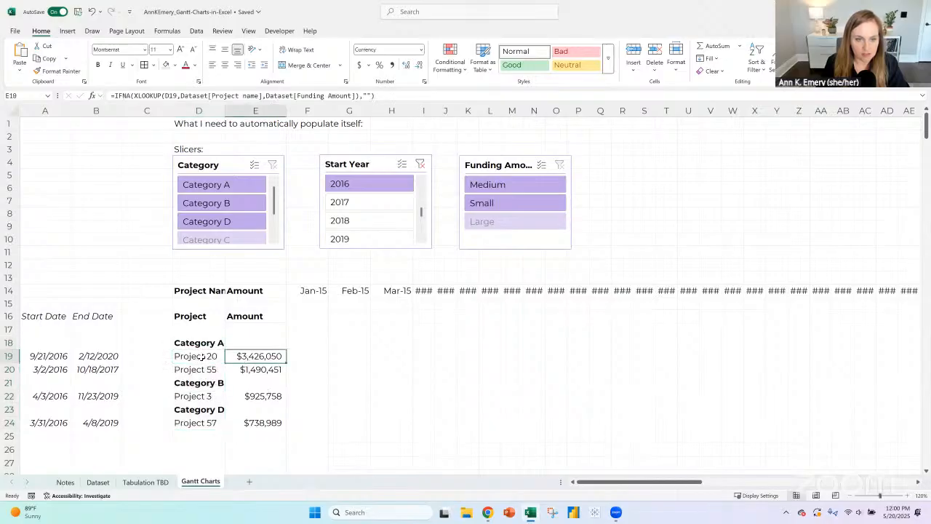
{"action": "left_click", "coordinate": [203, 356]}
{"action": "left_click", "coordinate": [248, 357]}
{"action": "left_click_drag", "start_coordinate": [263, 358], "coordinate": [265, 370]}
{"action": "left_click", "coordinate": [255, 345]}
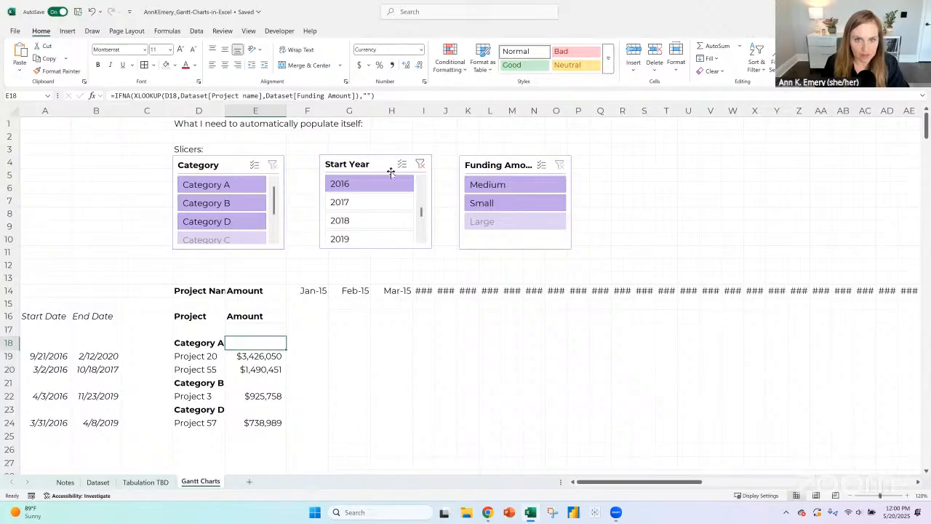
{"action": "left_click", "coordinate": [422, 164]}
- Insert a blank column before the Amount column on the Gantt Charts sheet
{"action": "scroll", "coordinate": [278, 108], "scroll_direction": "down", "scroll_amount": 1}
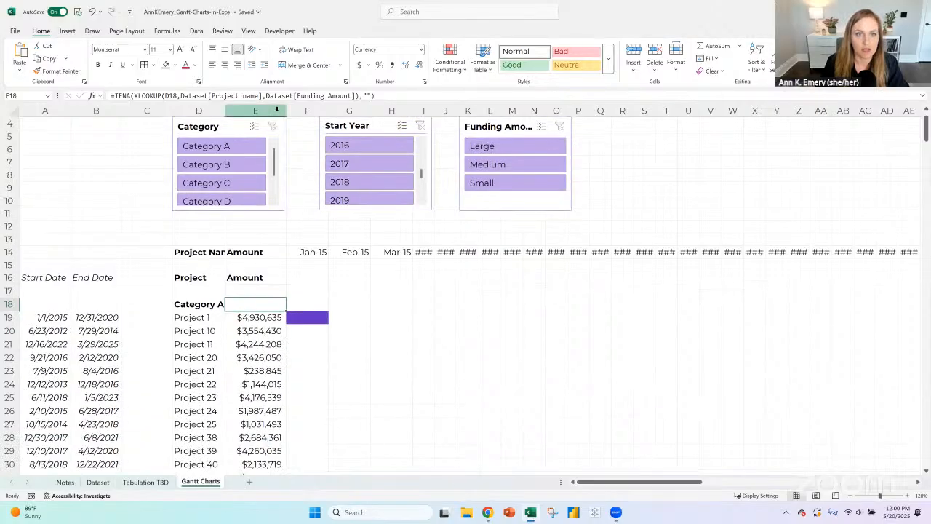
{"action": "left_click", "coordinate": [278, 110]}
{"action": "left_click", "coordinate": [634, 52]}
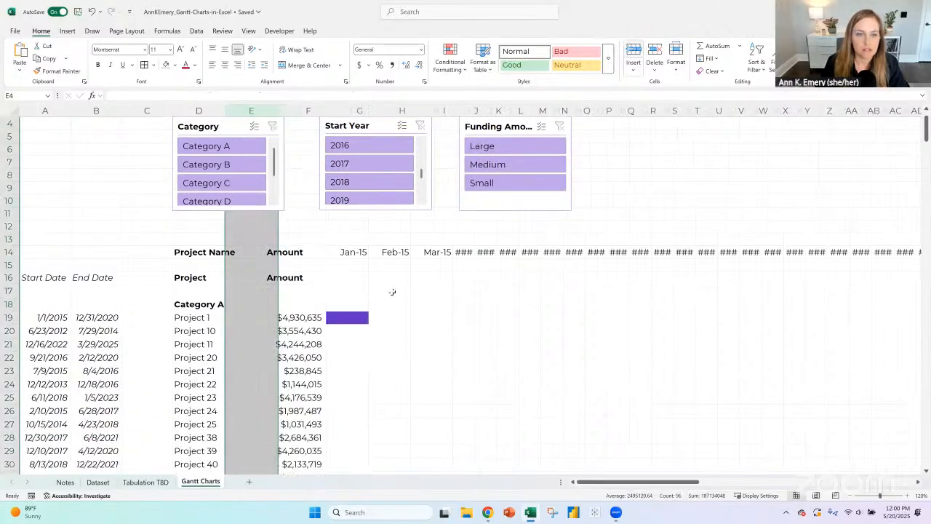
- Replace the Project header in cell D16 with "Categry"
{"action": "left_click", "coordinate": [201, 277]}
{"action": "type", "text": "Categr"}
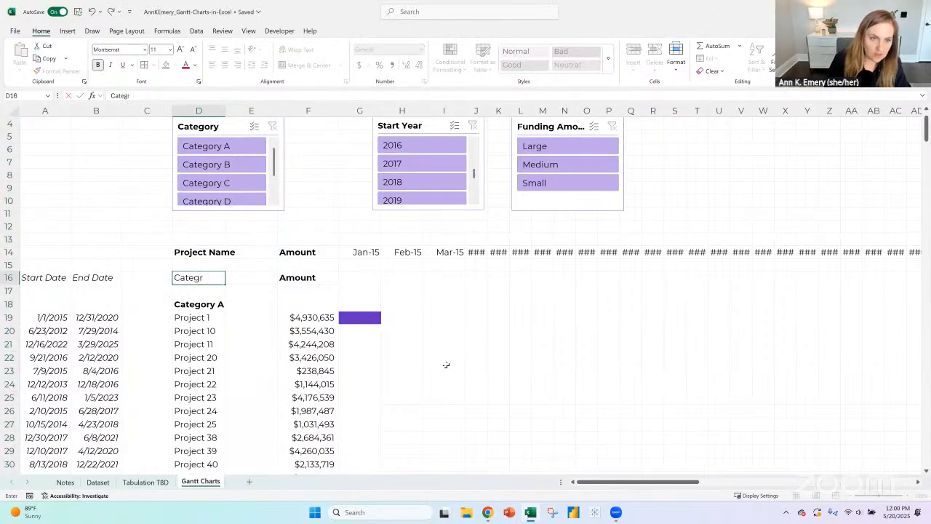
{"action": "left_click", "coordinate": [195, 251]}
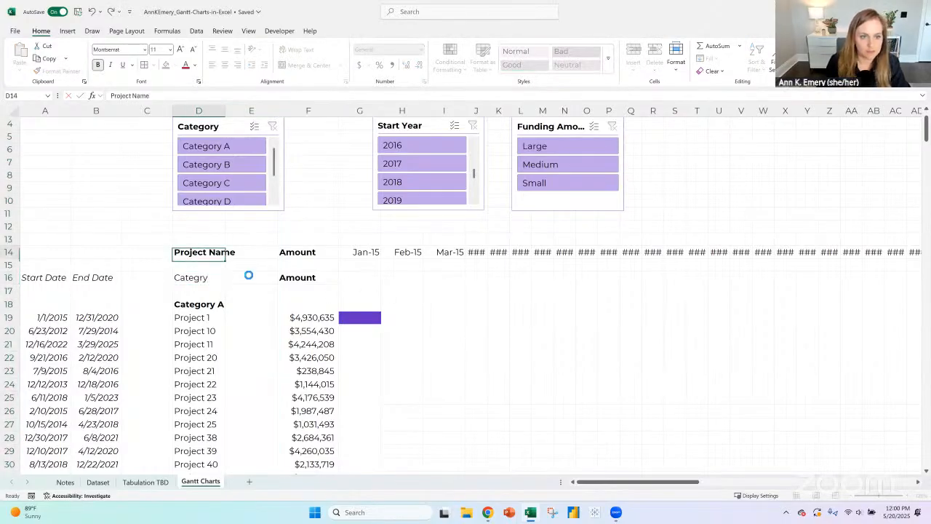
{"action": "key", "text": "ctrl+c"}
{"action": "left_click", "coordinate": [249, 276]}
{"action": "key", "text": "ctrl+v"}
{"action": "left_click", "coordinate": [202, 277]}
{"action": "type", "text": "Categ"}
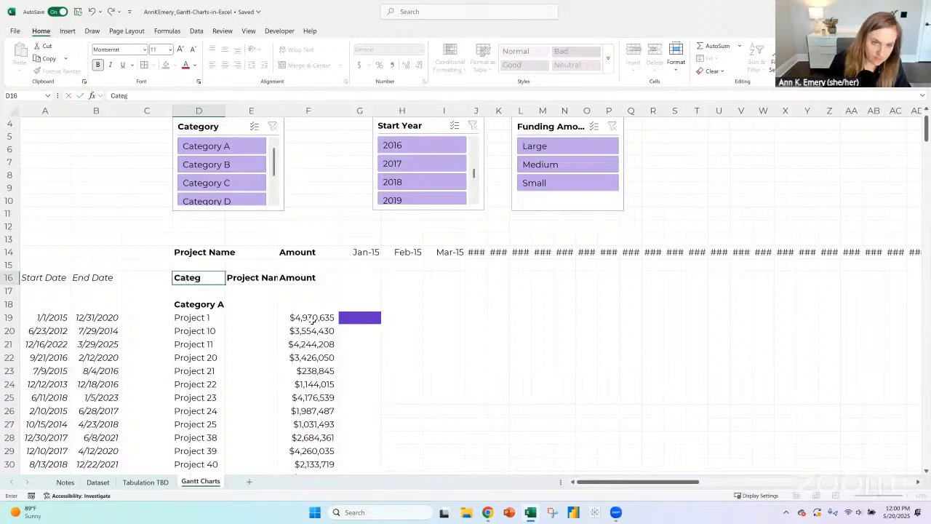
{"action": "key", "text": "BackSpace"}
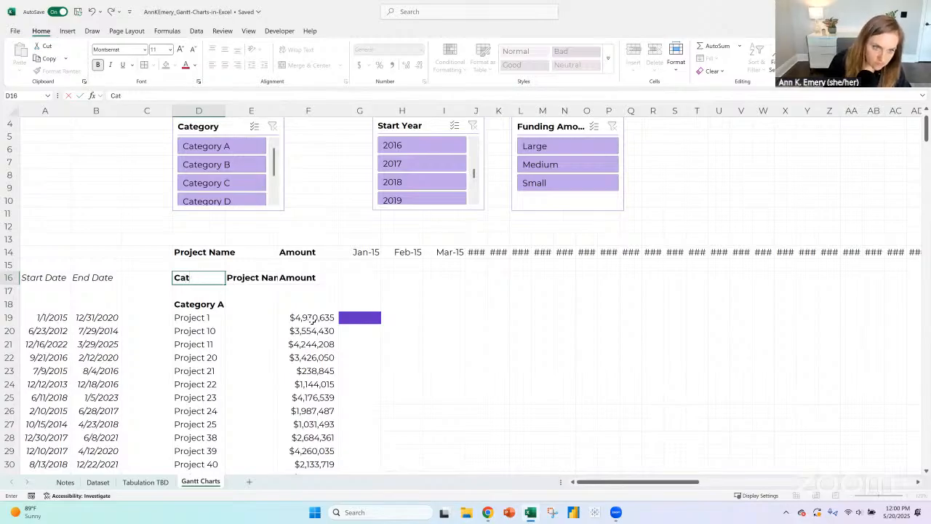
{"action": "key", "text": "BackSpace"}
{"action": "key", "text": "BackSpace"}
{"action": "key", "text": "BackSpace"}
{"action": "key", "text": "Return"}
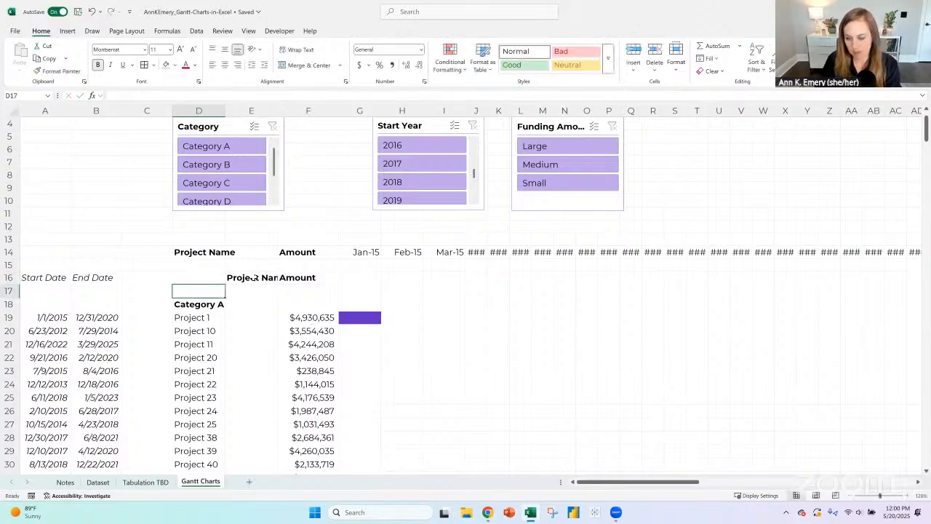
{"action": "left_click", "coordinate": [254, 277]}
{"action": "key", "text": "Delete"}
- Copy the Project Name header from D14 into D16 and clear D14
{"action": "left_click", "coordinate": [214, 252]}
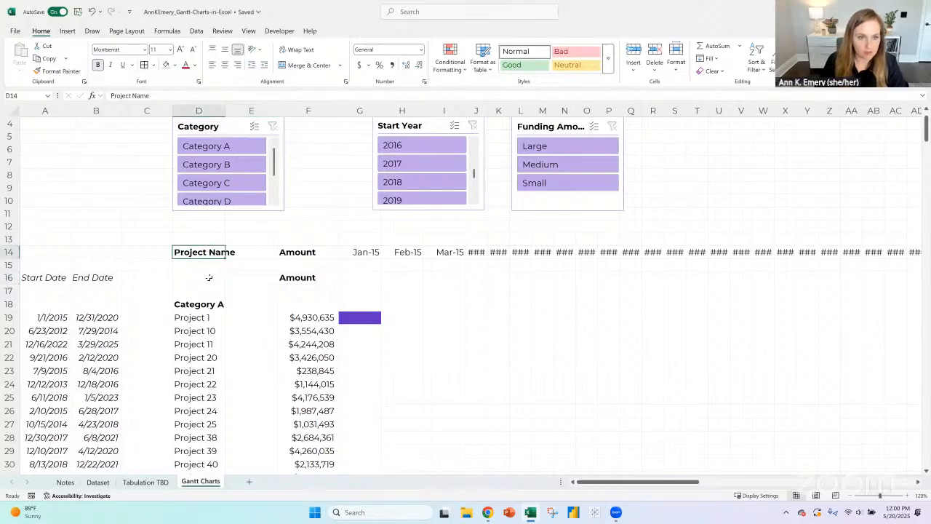
{"action": "left_click", "coordinate": [209, 277]}
{"action": "key", "text": "Up"}
{"action": "key", "text": "Up"}
{"action": "key", "text": "ctrl+c"}
{"action": "left_click", "coordinate": [204, 277]}
{"action": "key", "text": "ctrl+v"}
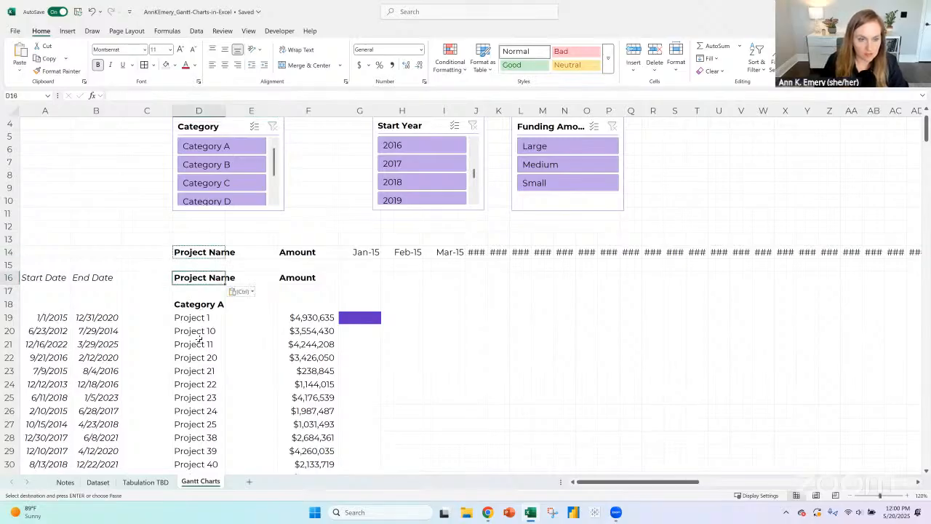
{"action": "left_click", "coordinate": [193, 250]}
{"action": "key", "text": "Delete"}
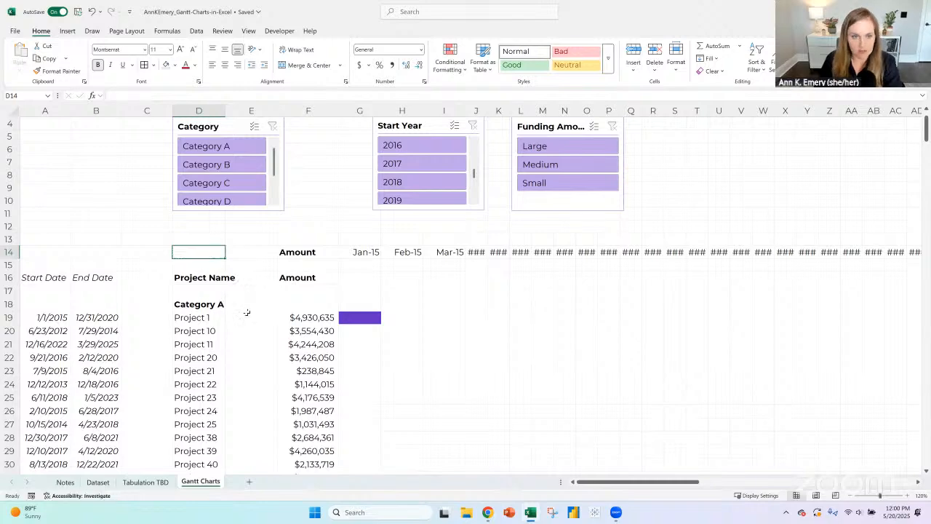
- Compare the category and project list in column D with the pivot table on the Tabulation TBD sheet, and inspect the D18 formula
{"action": "scroll", "coordinate": [246, 312], "scroll_direction": "down", "scroll_amount": 2}
{"action": "left_click", "coordinate": [186, 229]}
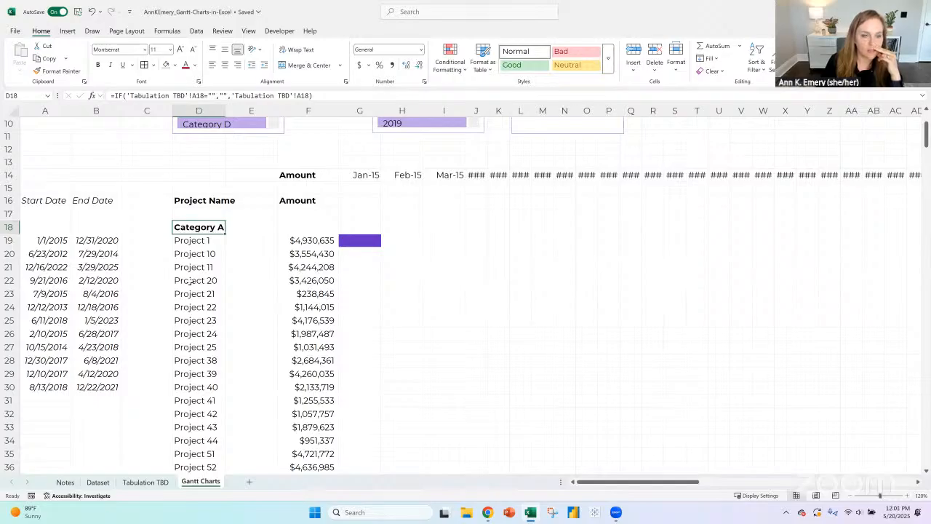
{"action": "left_click", "coordinate": [146, 482]}
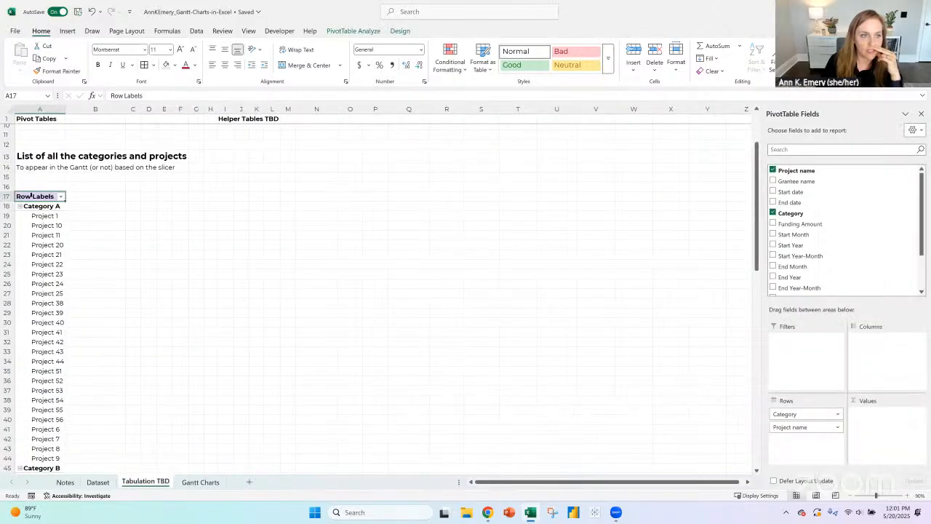
{"action": "left_click_drag", "start_coordinate": [38, 206], "coordinate": [45, 469]}
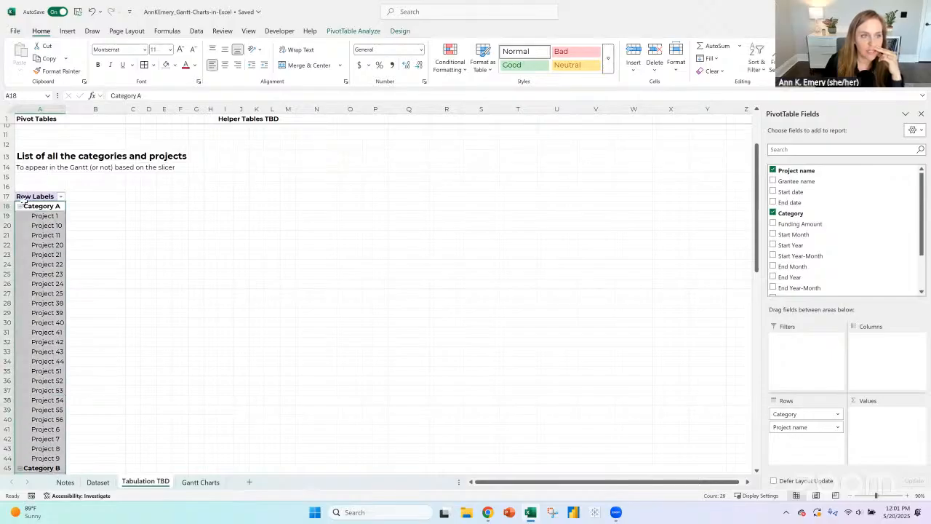
{"action": "left_click", "coordinate": [92, 216]}
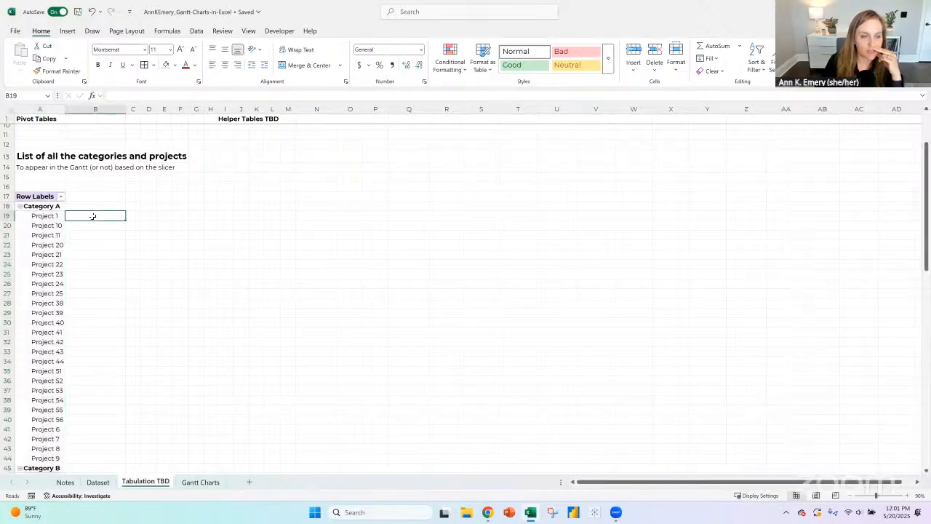
{"action": "left_click", "coordinate": [200, 483]}
{"action": "left_click", "coordinate": [242, 238]}
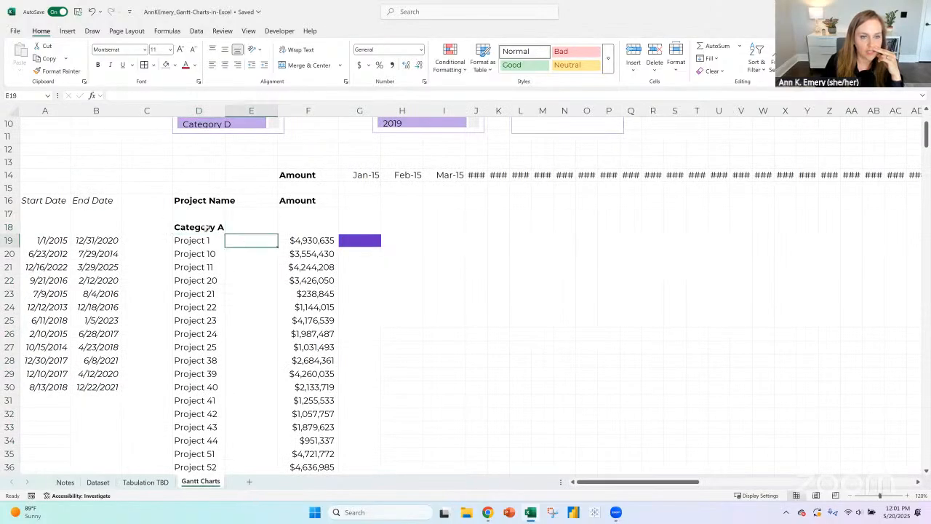
{"action": "left_click", "coordinate": [204, 227]}
{"action": "left_click", "coordinate": [335, 92]}
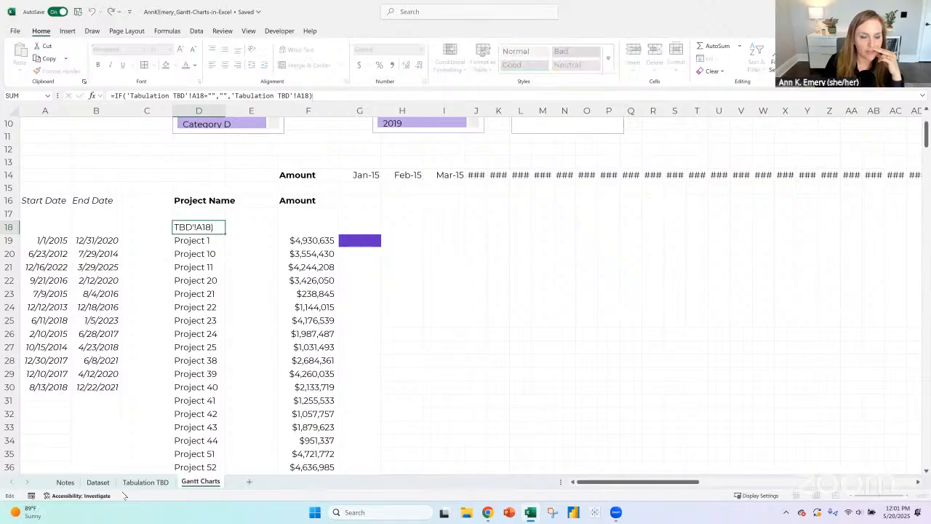
- Examine how category and project rows are mixed in column A of the pivot table on the Tabulation TBD sheet
{"action": "left_click", "coordinate": [146, 481]}
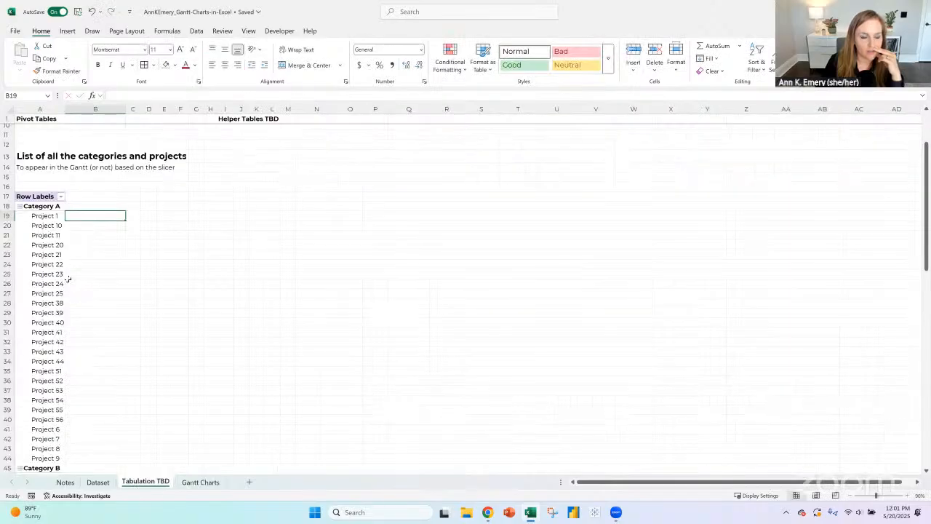
{"action": "scroll", "coordinate": [68, 279], "scroll_direction": "down", "scroll_amount": 4}
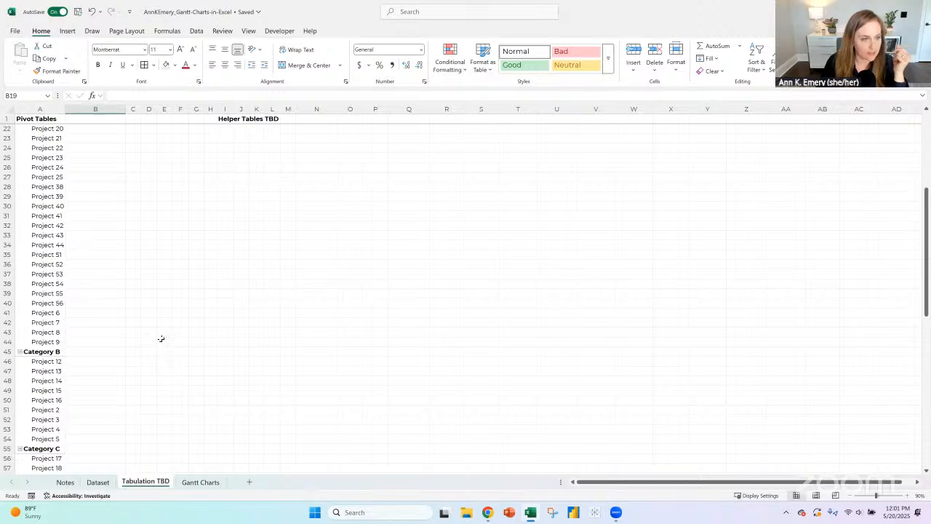
{"action": "scroll", "coordinate": [156, 336], "scroll_direction": "up", "scroll_amount": 6}
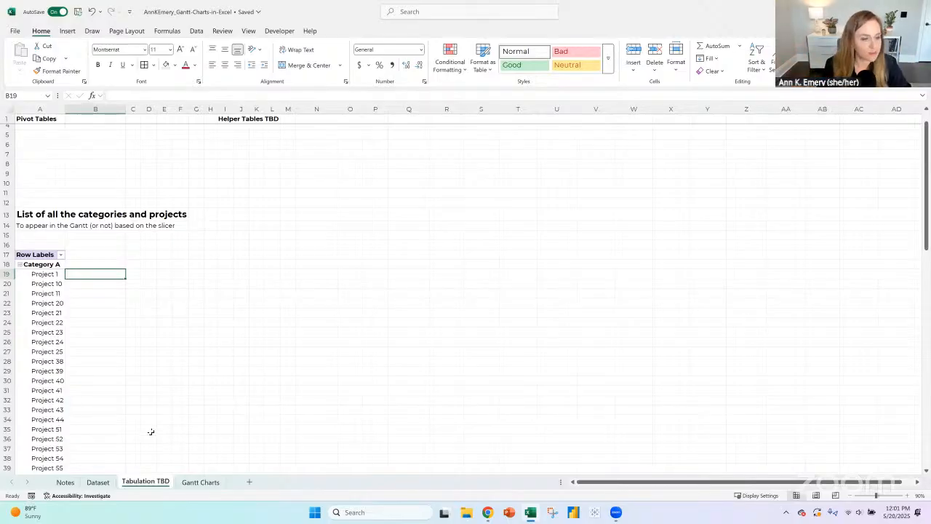
{"action": "scroll", "coordinate": [145, 245], "scroll_direction": "down", "scroll_amount": 2}
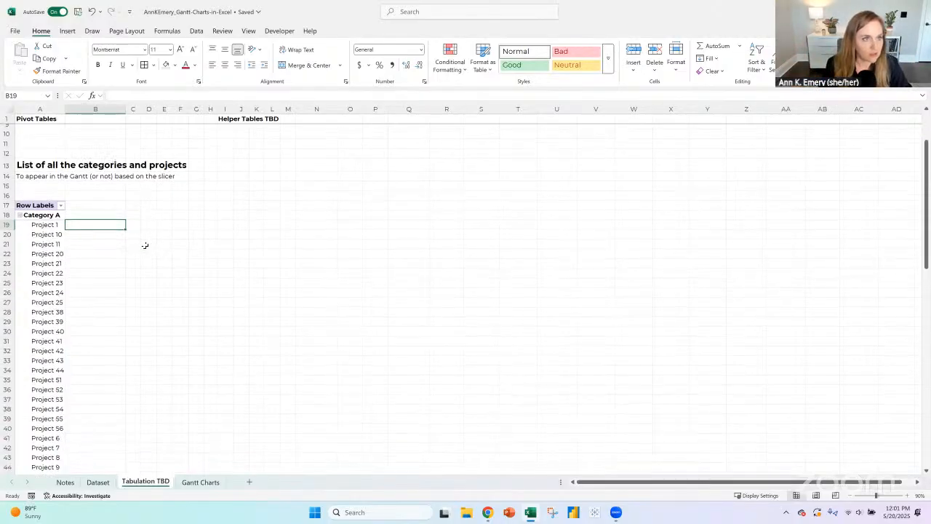
{"action": "scroll", "coordinate": [145, 245], "scroll_direction": "down", "scroll_amount": 1}
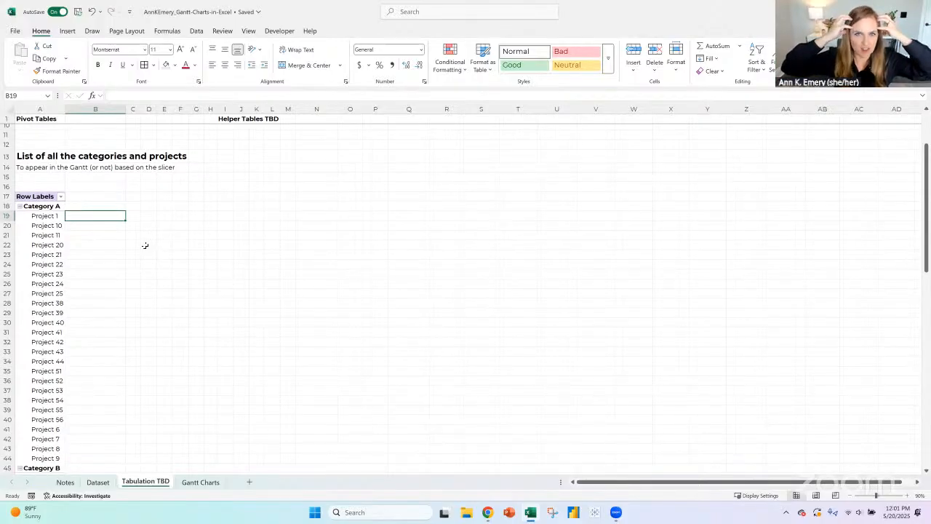
{"action": "left_click", "coordinate": [43, 208]}
{"action": "left_click", "coordinate": [89, 208]}
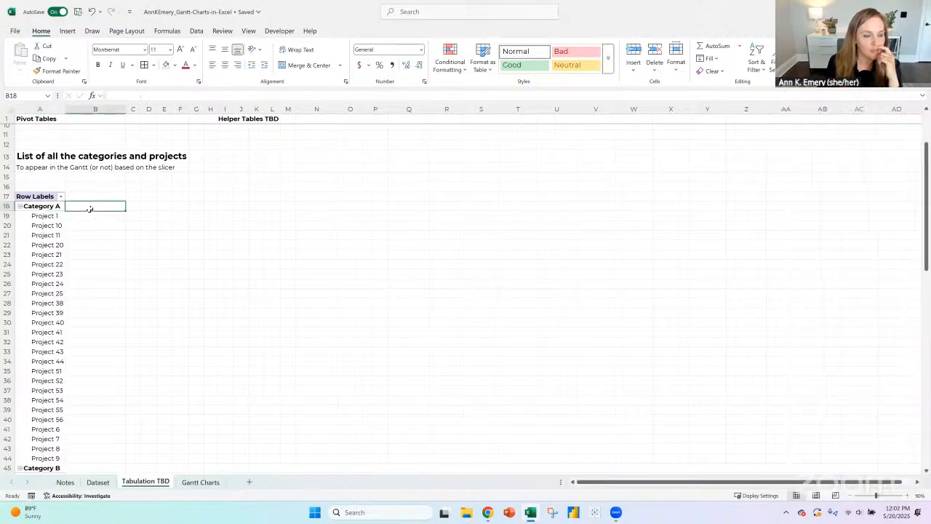
- Check the formulas for Category A and Project 1 on the Gantt Charts sheet against their source rows in the pivot table
{"action": "left_click", "coordinate": [200, 481]}
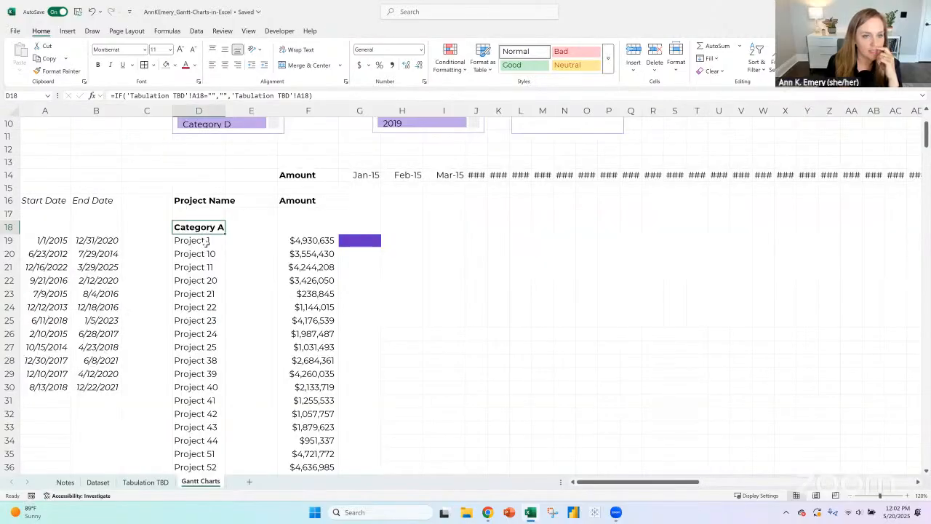
{"action": "left_click", "coordinate": [206, 241]}
{"action": "left_click", "coordinate": [246, 242]}
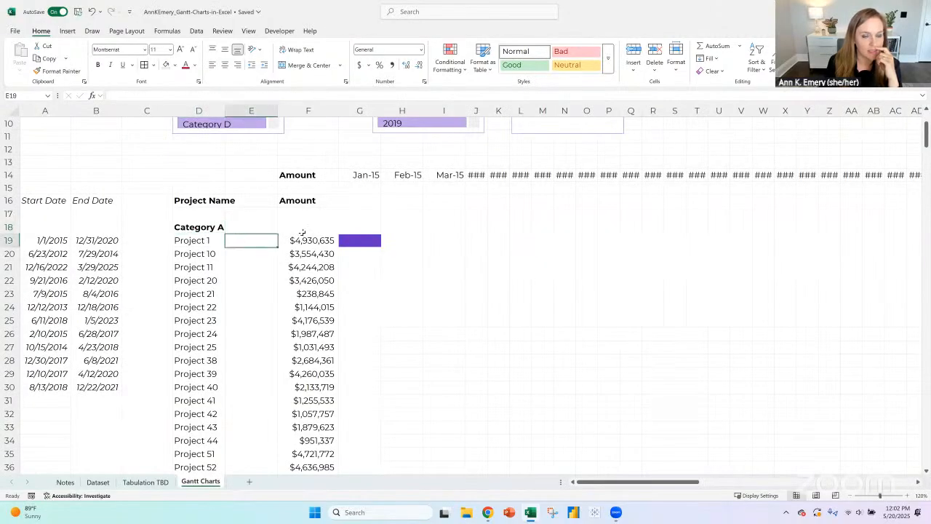
{"action": "left_click", "coordinate": [202, 241]}
{"action": "left_click", "coordinate": [201, 228]}
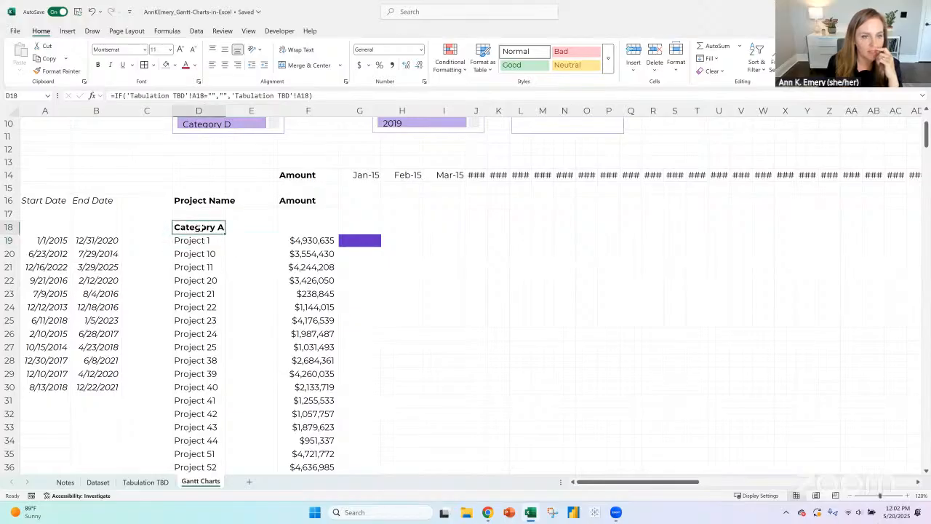
{"action": "left_click", "coordinate": [164, 485]}
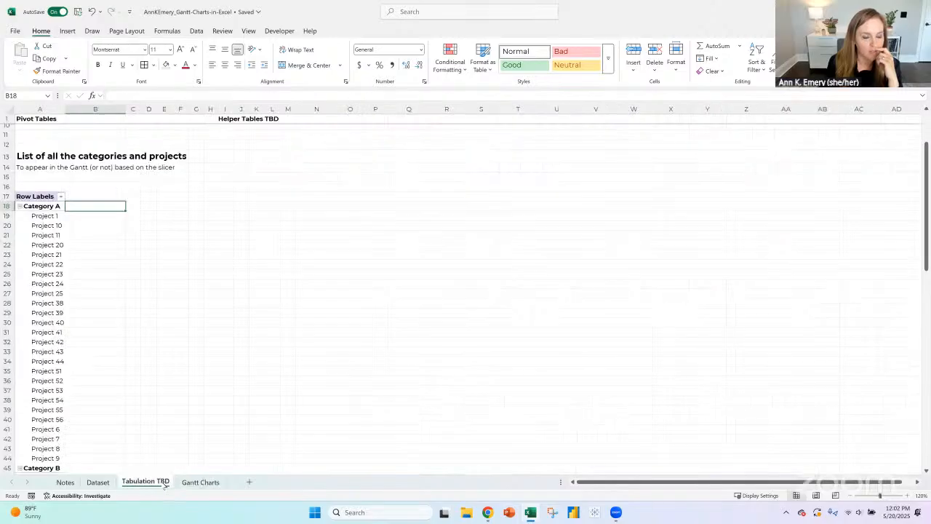
{"action": "left_click", "coordinate": [42, 208]}
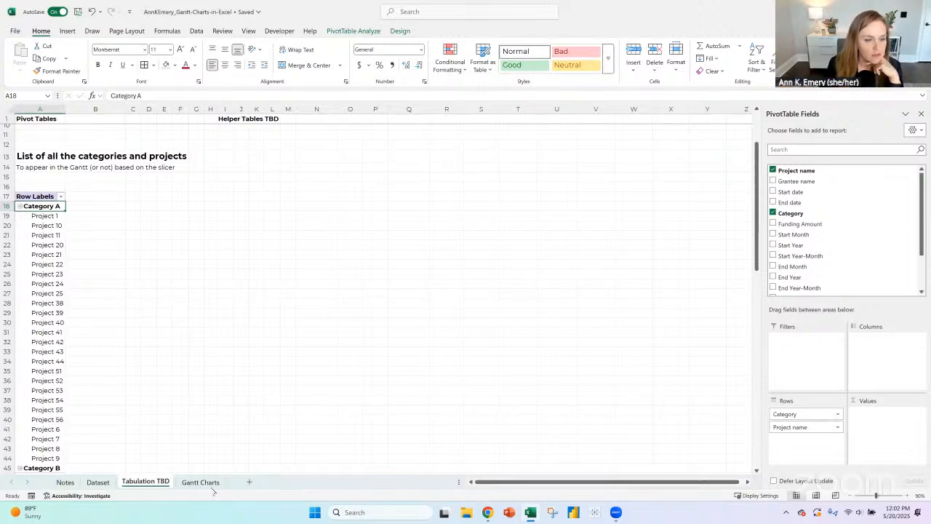
{"action": "left_click_drag", "start_coordinate": [58, 275], "coordinate": [59, 373]}
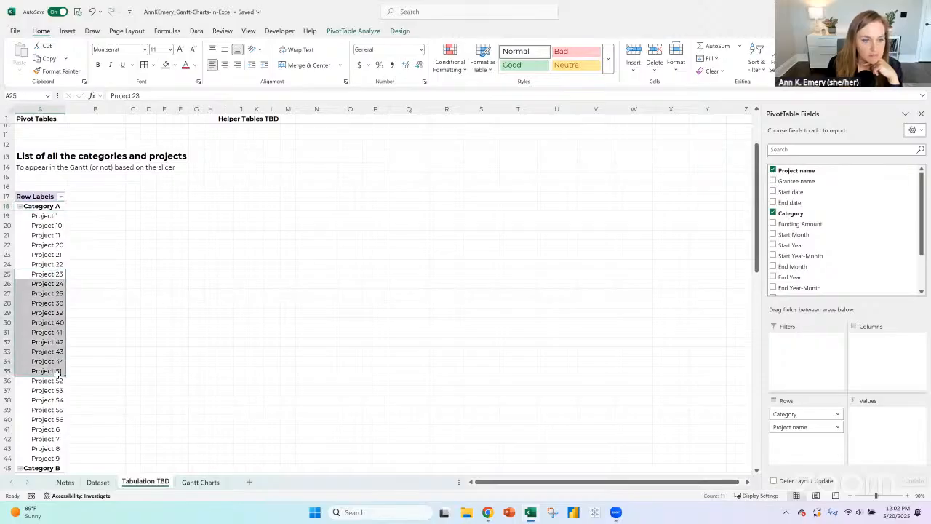
- Delete the blank column E before the Amount column on the Gantt Charts sheet
{"action": "left_click", "coordinate": [204, 484]}
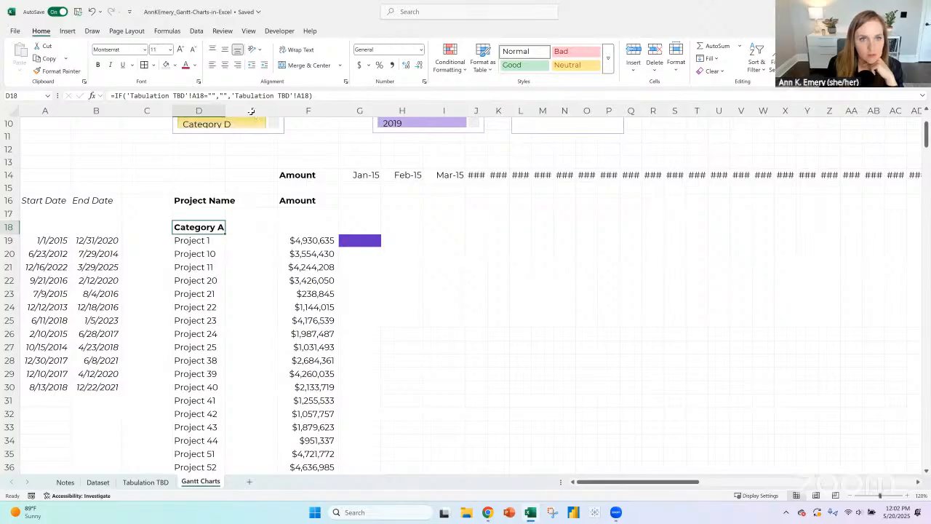
{"action": "left_click", "coordinate": [251, 111]}
{"action": "left_click", "coordinate": [655, 54]}
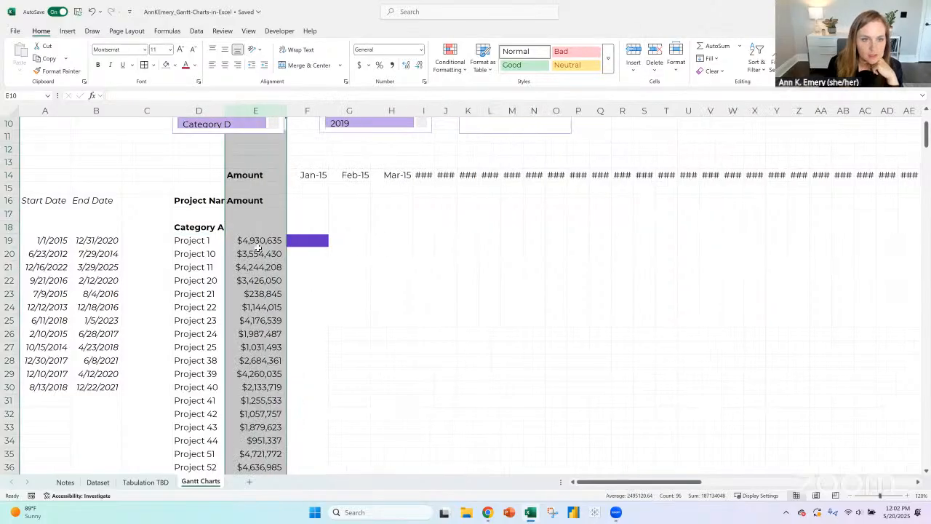
- Inspect the AND date-test formula in F19 for Project 1 under Jan-15, leaving it unchanged
{"action": "left_click", "coordinate": [260, 244]}
{"action": "key", "text": "Right"}
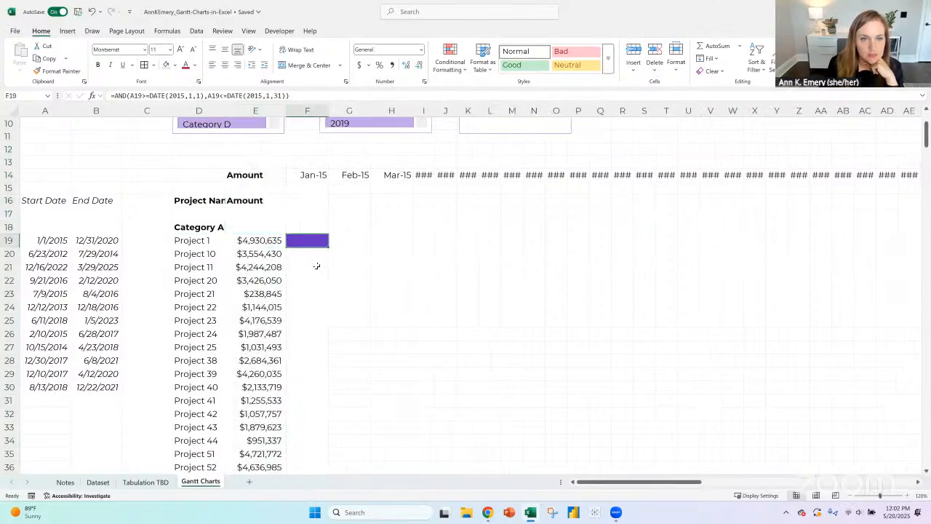
{"action": "scroll", "coordinate": [411, 302], "scroll_direction": "up", "scroll_amount": 2}
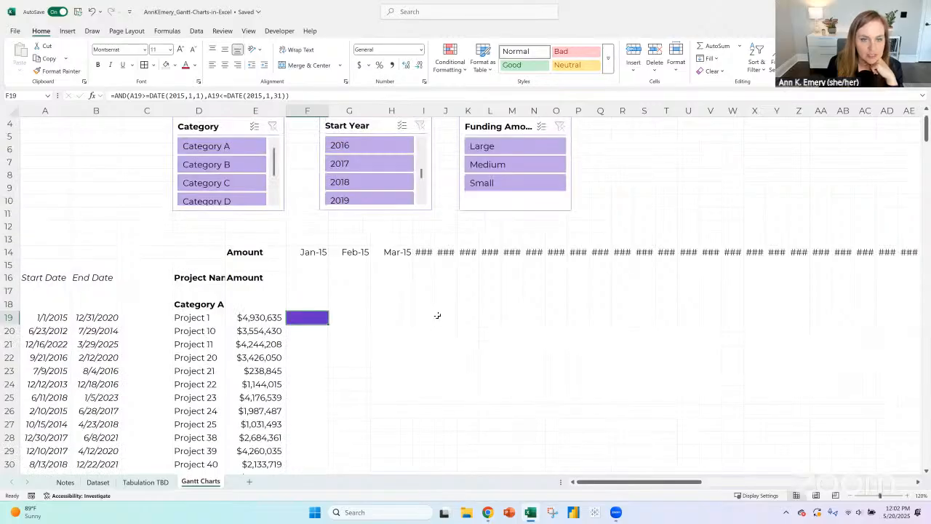
{"action": "scroll", "coordinate": [438, 315], "scroll_direction": "down", "scroll_amount": 2}
{"action": "scroll", "coordinate": [440, 315], "scroll_direction": "up", "scroll_amount": 2}
{"action": "scroll", "coordinate": [376, 326], "scroll_direction": "up", "scroll_amount": 1}
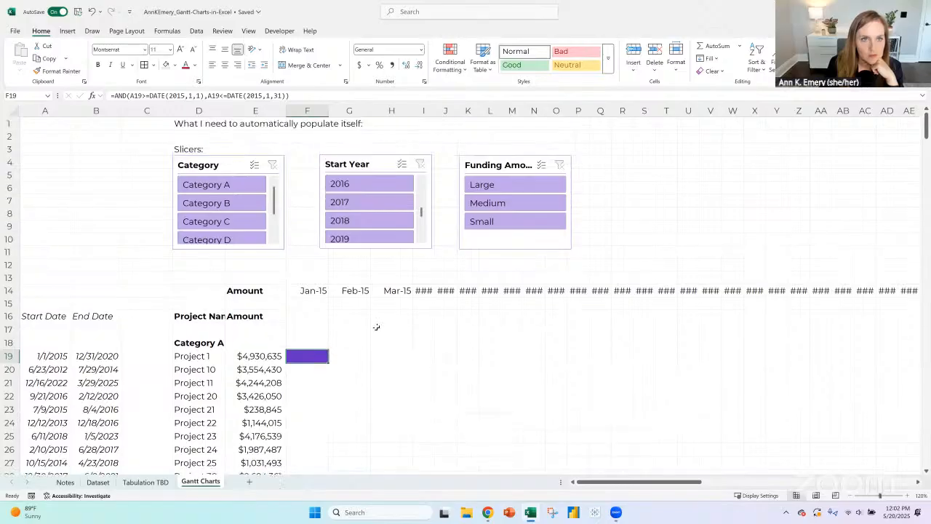
{"action": "left_click", "coordinate": [117, 95]}
{"action": "double_click", "coordinate": [120, 95]}
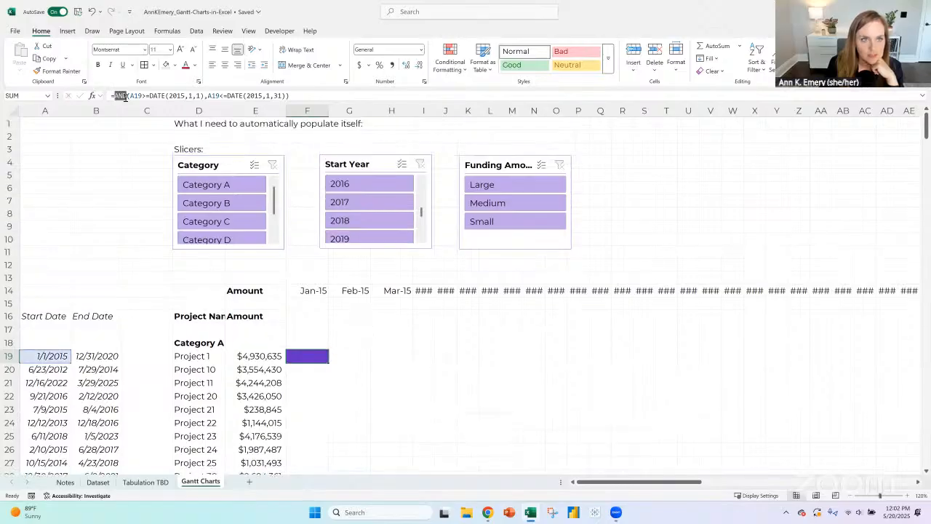
{"action": "key", "text": "Return"}
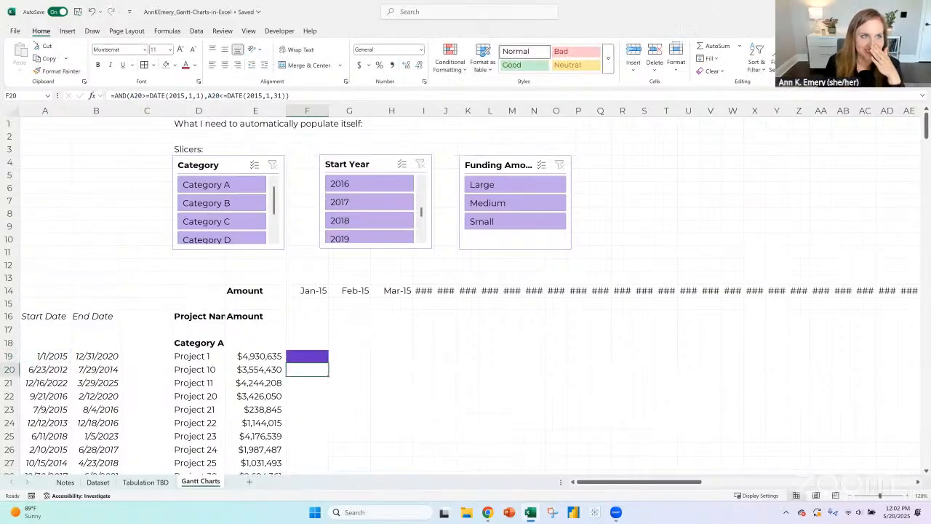
- View the default font size choices for new workbooks in Excel Options, cancel the dialog and reselect cell F19
{"action": "left_click", "coordinate": [14, 30]}
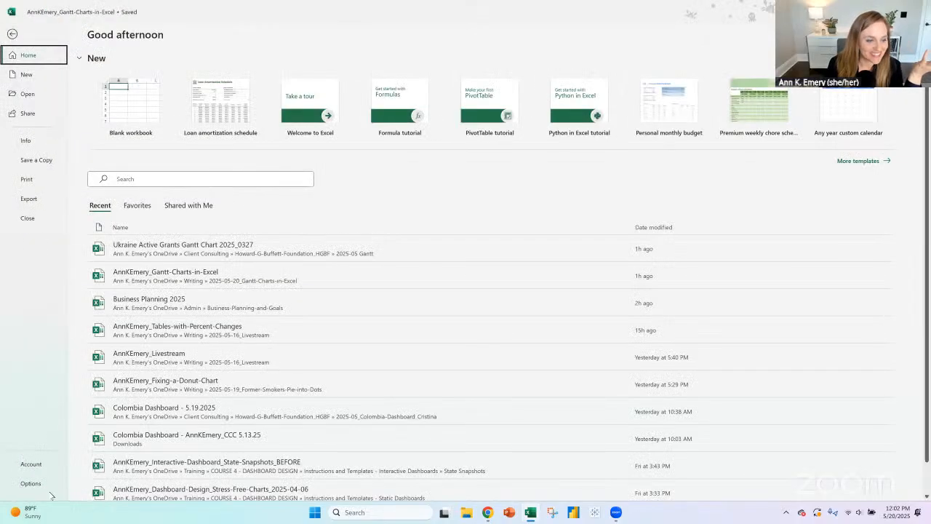
{"action": "left_click", "coordinate": [43, 485]}
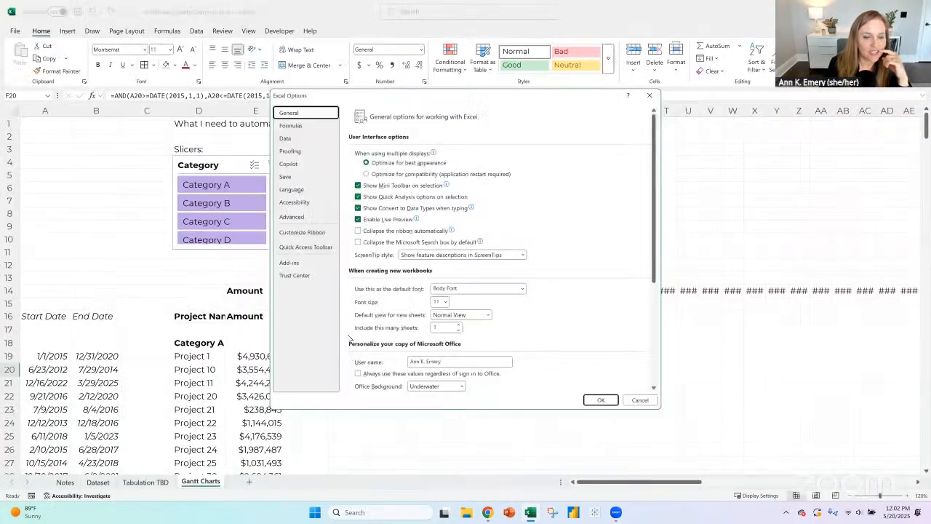
{"action": "left_click", "coordinate": [444, 302]}
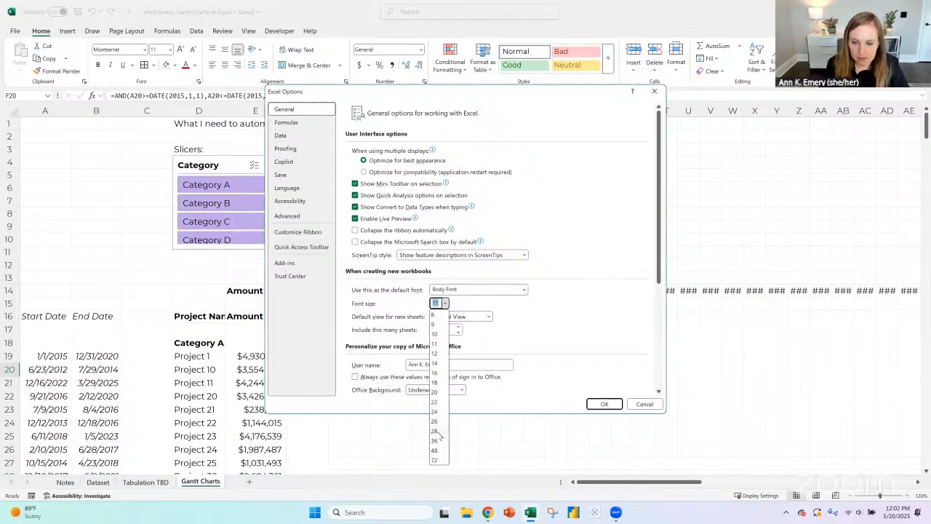
{"action": "left_click", "coordinate": [641, 404]}
{"action": "left_click", "coordinate": [309, 354]}
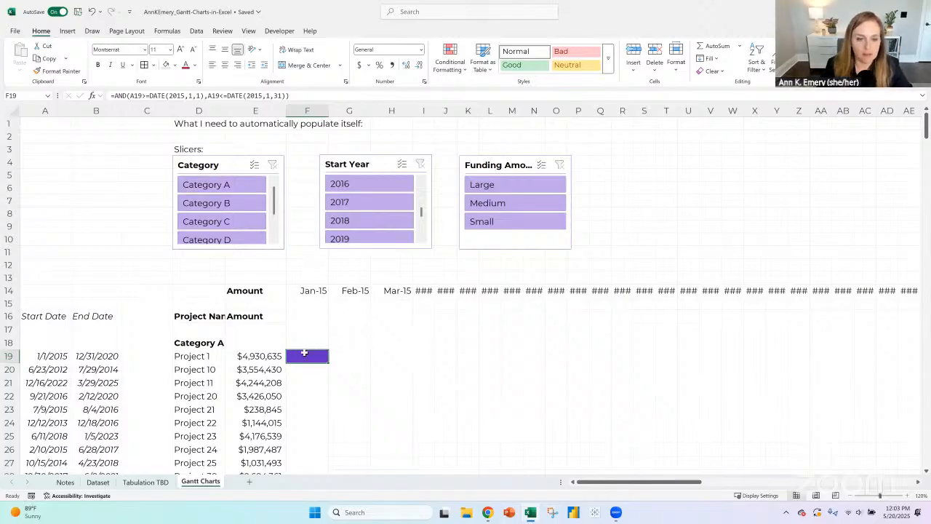
- Try to replace the fixed date inside F19's AND date-test formula with a cell reference
{"action": "left_click_drag", "start_coordinate": [169, 96], "coordinate": [304, 107]}
{"action": "left_click", "coordinate": [357, 357]}
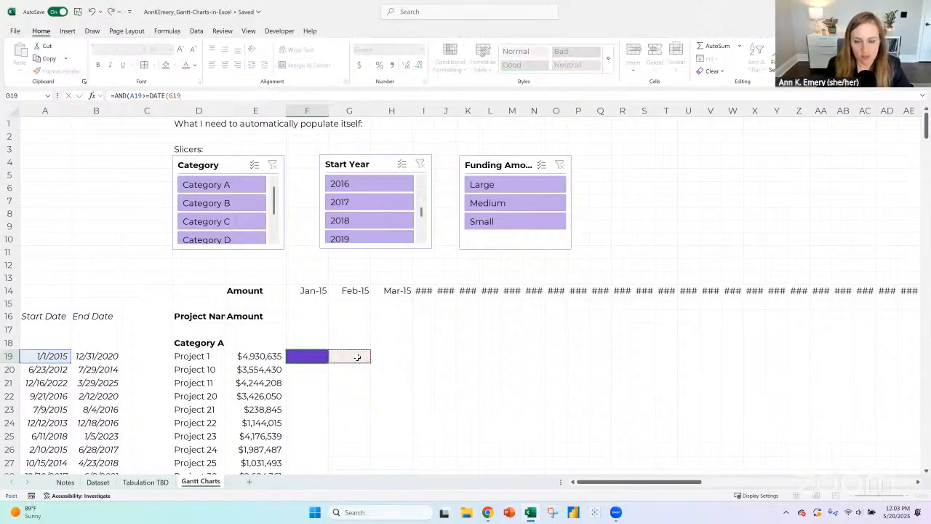
{"action": "left_click_drag", "start_coordinate": [190, 95], "coordinate": [48, 96]}
{"action": "key", "text": "Escape"}
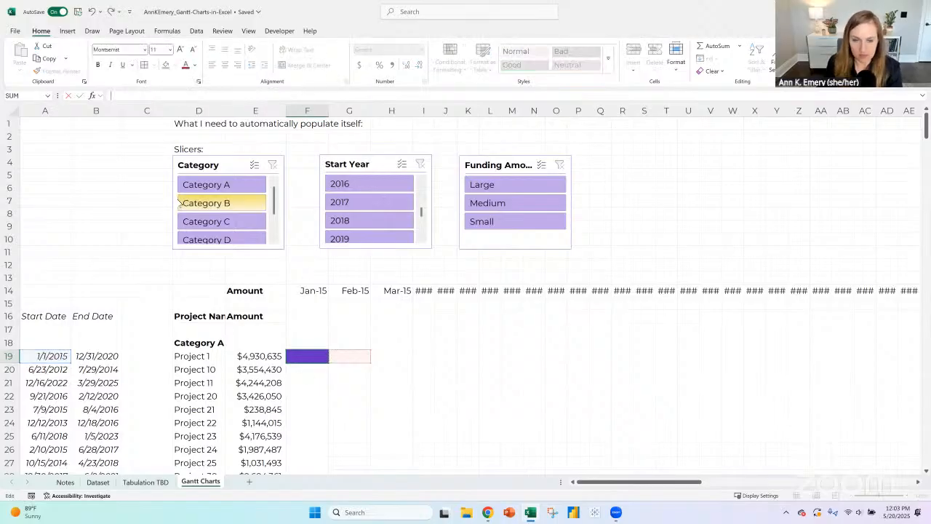
{"action": "key", "text": "Return"}
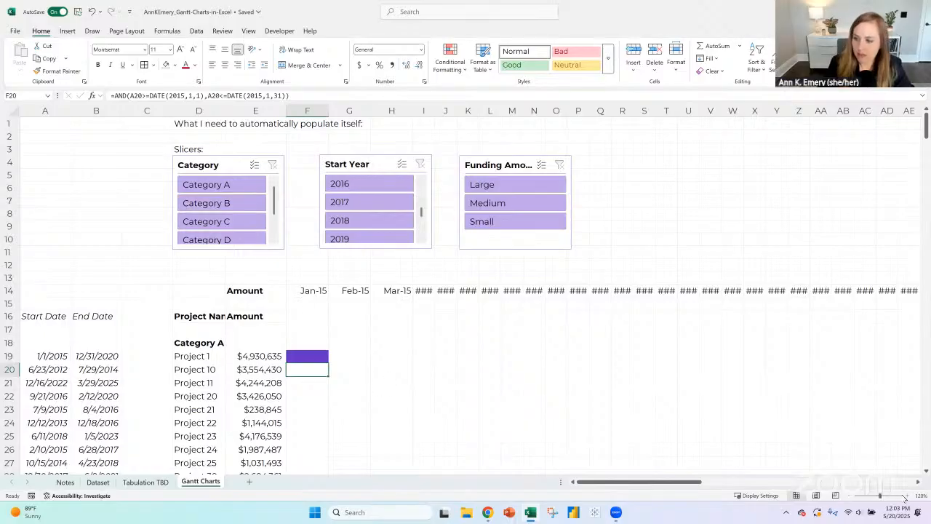
- Undo the last edits to restore the date-test formula in F19 for Project 1
{"action": "left_click", "coordinate": [908, 495]}
{"action": "left_click", "coordinate": [908, 496]}
{"action": "left_click", "coordinate": [908, 496]}
{"action": "scroll", "coordinate": [234, 364], "scroll_direction": "down", "scroll_amount": 1}
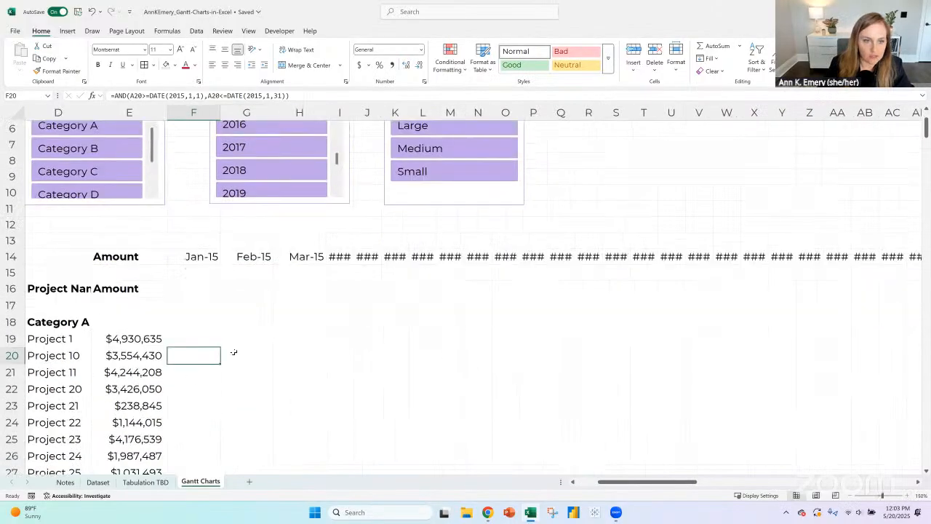
{"action": "left_click", "coordinate": [213, 343]}
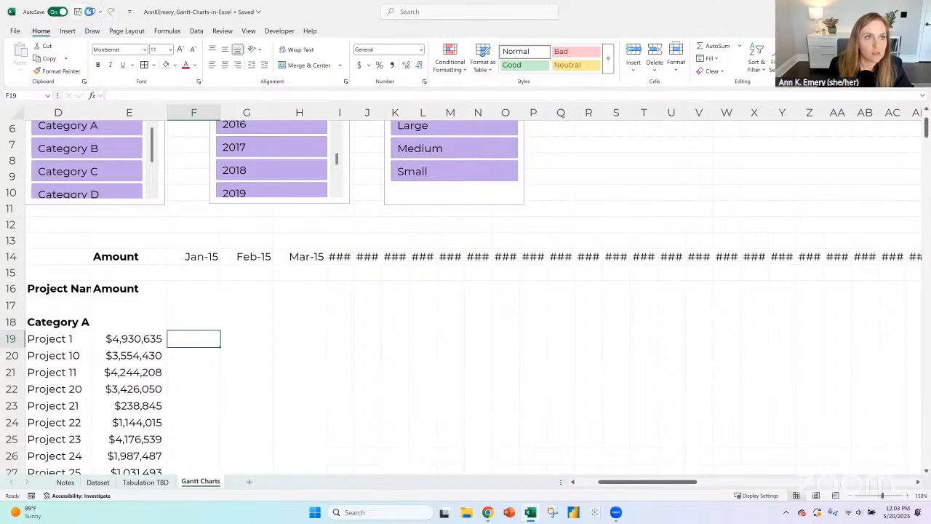
{"action": "left_click", "coordinate": [91, 14]}
{"action": "left_click", "coordinate": [90, 12]}
{"action": "left_click", "coordinate": [91, 12]}
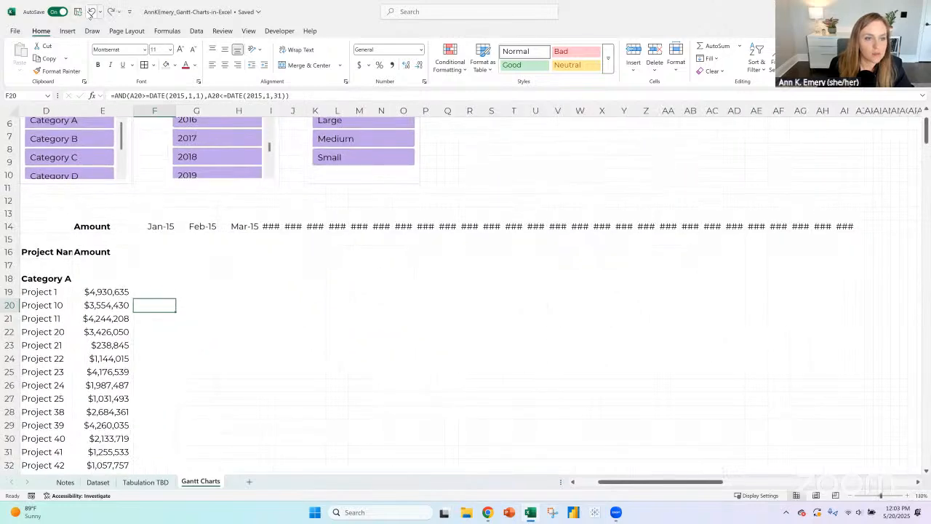
{"action": "left_click", "coordinate": [91, 13]}
- Examine the dates behind the Feb-15 and Mar-15 headers in row 14 to work out Project 1's February test
{"action": "left_click", "coordinate": [204, 283]}
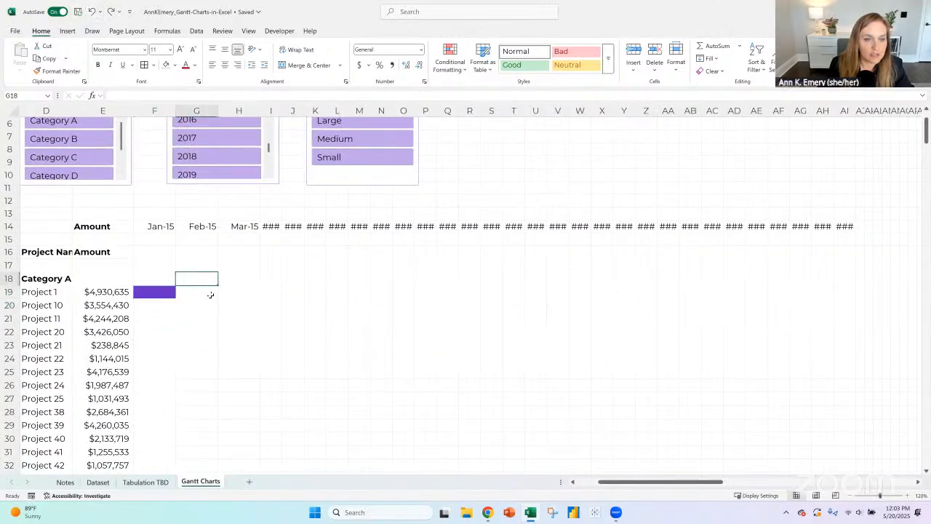
{"action": "left_click", "coordinate": [210, 295]}
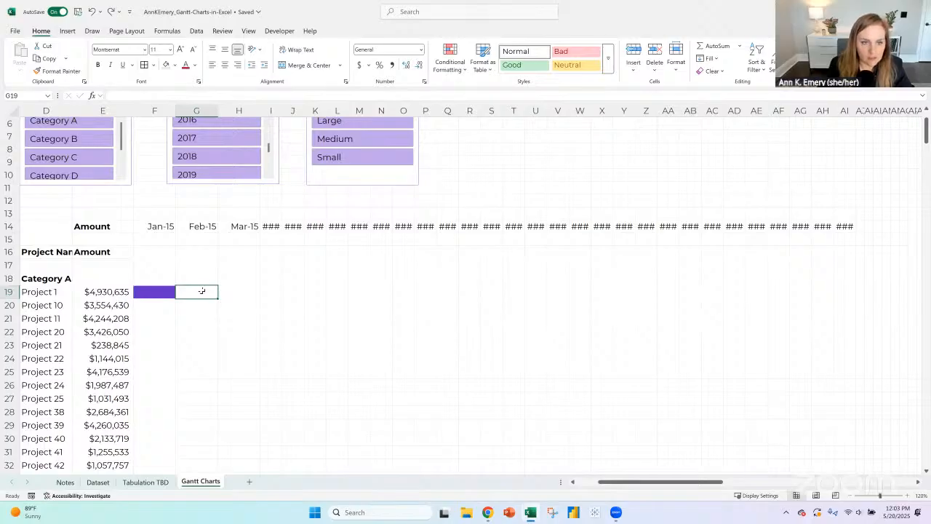
{"action": "left_click", "coordinate": [200, 228]}
{"action": "left_click", "coordinate": [232, 225]}
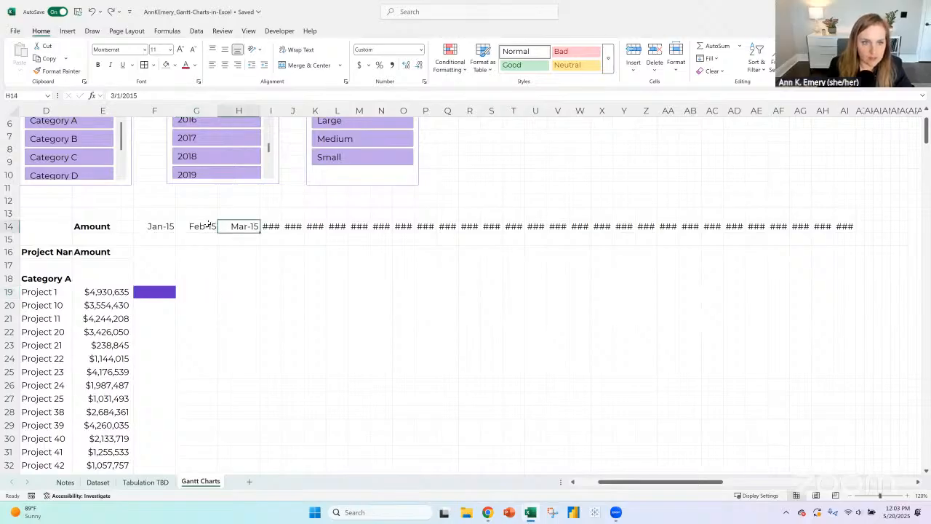
{"action": "left_click", "coordinate": [207, 225]}
{"action": "left_click", "coordinate": [230, 227]}
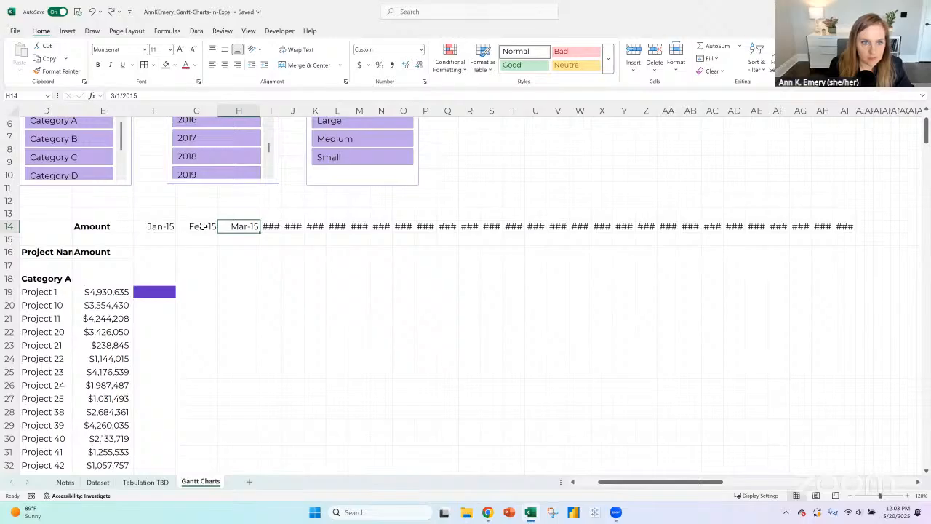
{"action": "left_click", "coordinate": [202, 226]}
{"action": "left_click", "coordinate": [239, 226]}
{"action": "left_click", "coordinate": [203, 227]}
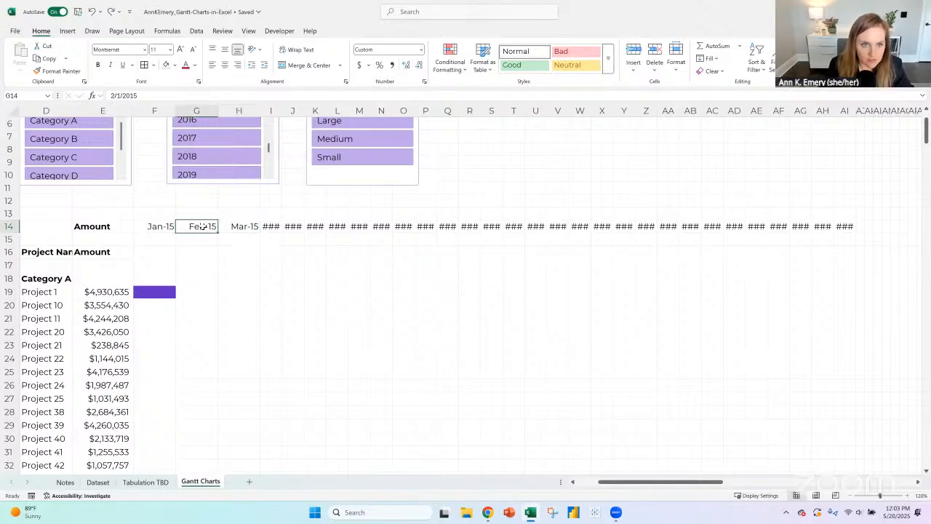
{"action": "left_click", "coordinate": [238, 226]}
{"action": "left_click", "coordinate": [194, 291]}
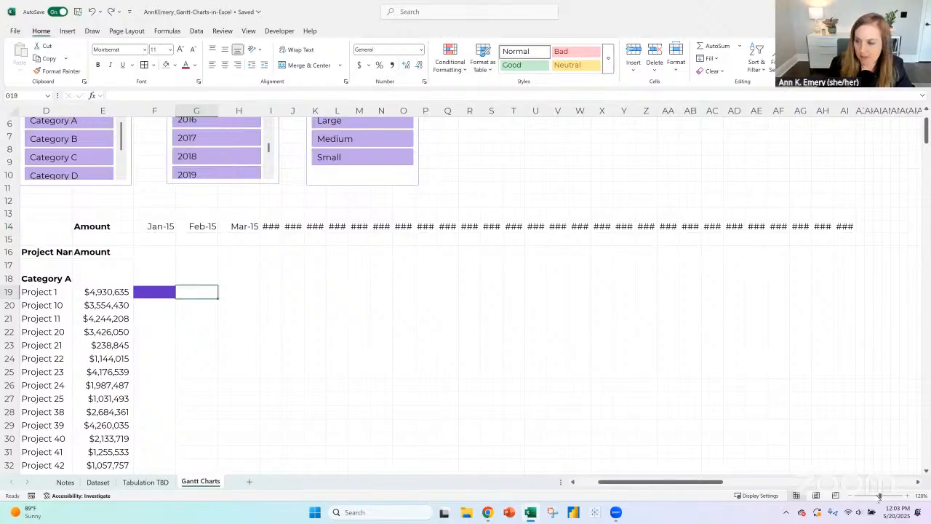
- Compare Project 1's January date-test formula in F19 with the empty February cell and the Feb-15 and Mar-15 headers
{"action": "left_click", "coordinate": [907, 495]}
{"action": "left_click", "coordinate": [907, 495]}
{"action": "left_click", "coordinate": [907, 496]}
{"action": "left_click", "coordinate": [908, 496]}
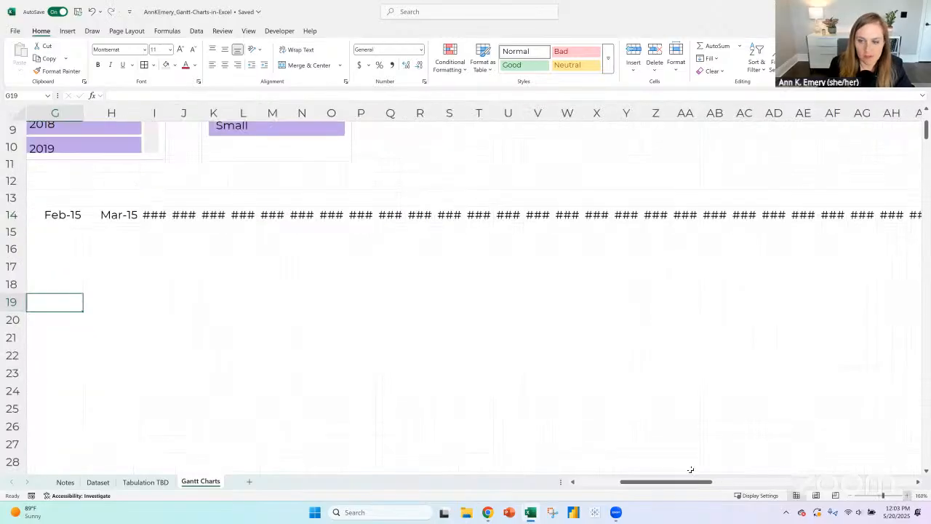
{"action": "left_click_drag", "start_coordinate": [686, 484], "coordinate": [648, 485]}
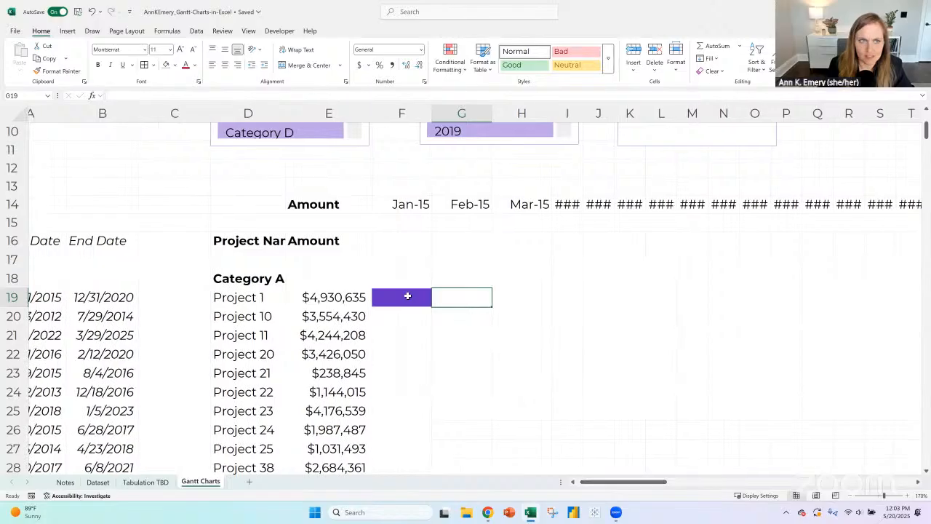
{"action": "left_click", "coordinate": [415, 297]}
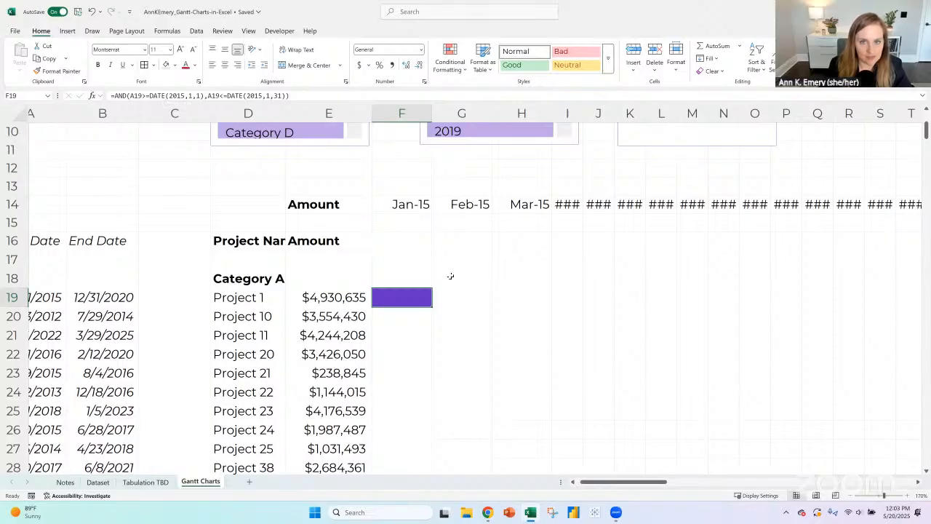
{"action": "left_click", "coordinate": [462, 297]}
{"action": "left_click", "coordinate": [488, 208]}
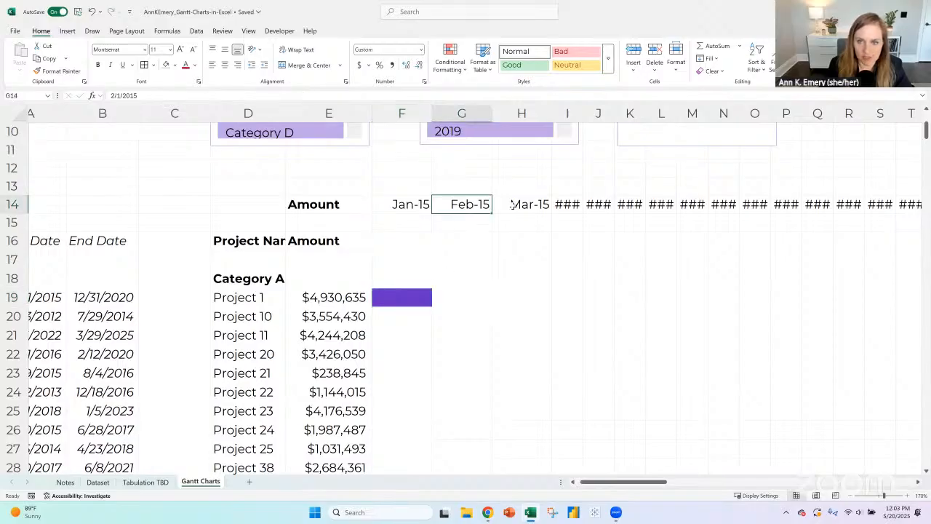
{"action": "left_click", "coordinate": [512, 206]}
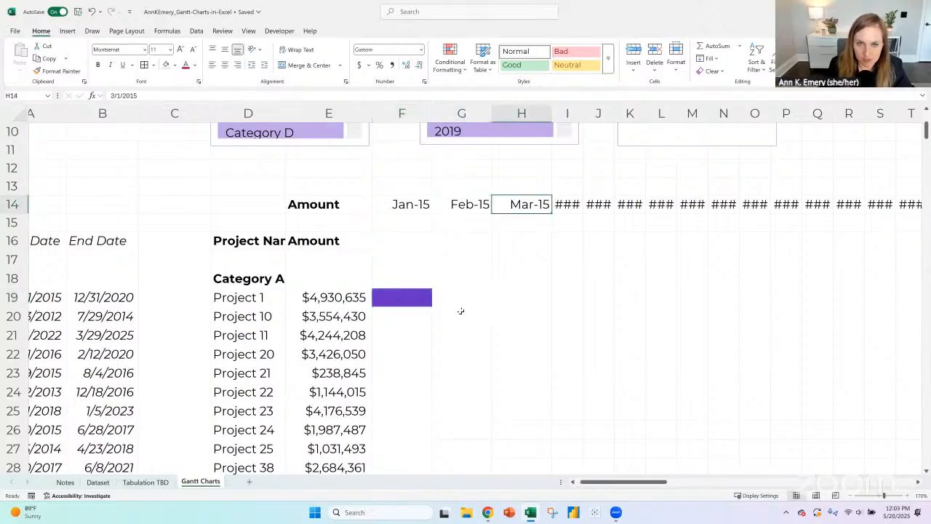
- Italicise row 14 and replace the label in E14 with a non-bold "Months:"
{"action": "left_click", "coordinate": [22, 200]}
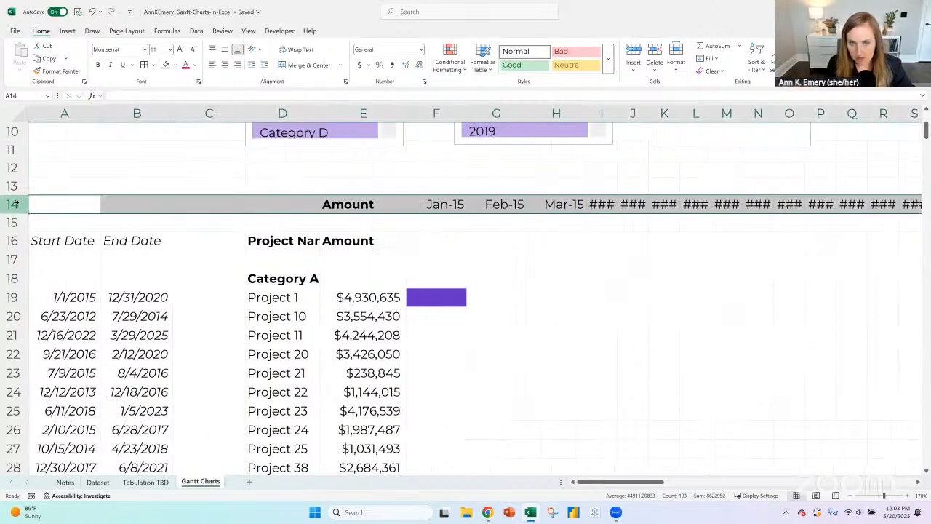
{"action": "key", "text": "ctrl+i"}
{"action": "left_click", "coordinate": [375, 203]}
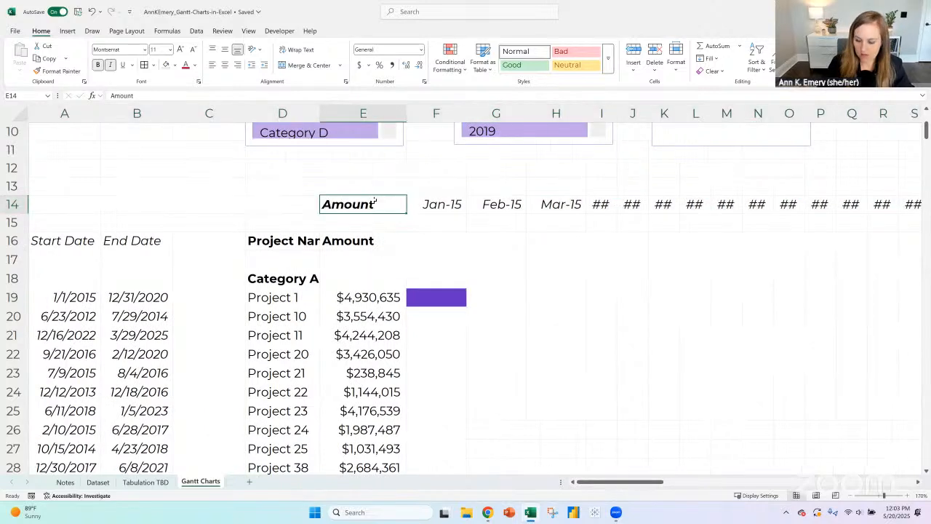
{"action": "key", "text": "Delete"}
{"action": "type", "text": "D"}
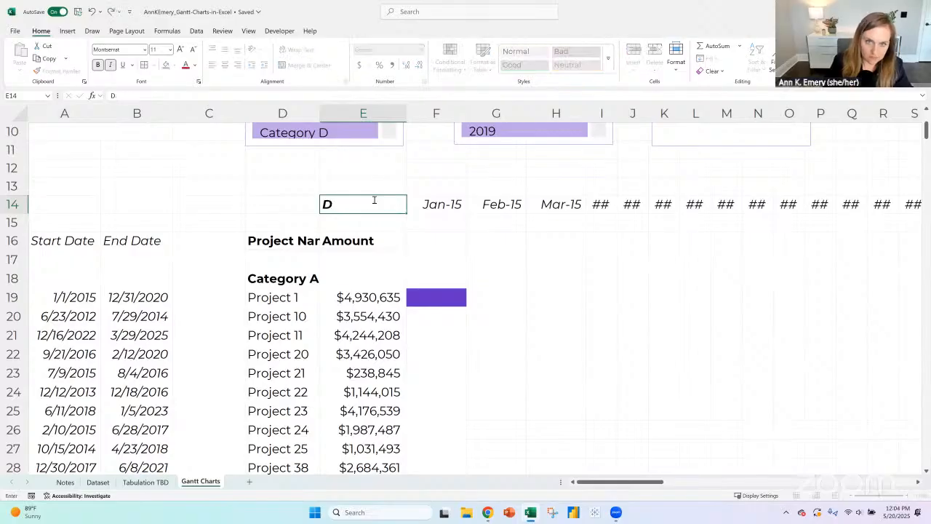
{"action": "key", "text": "BackSpace"}
{"action": "type", "text": "Months:"}
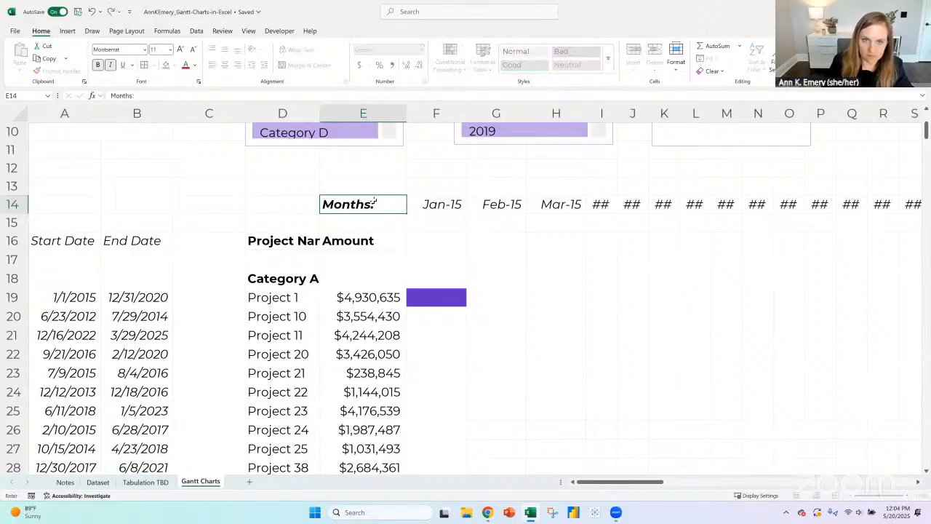
{"action": "key", "text": "Return"}
{"action": "left_click", "coordinate": [374, 203]}
{"action": "key", "text": "ctrl+b"}
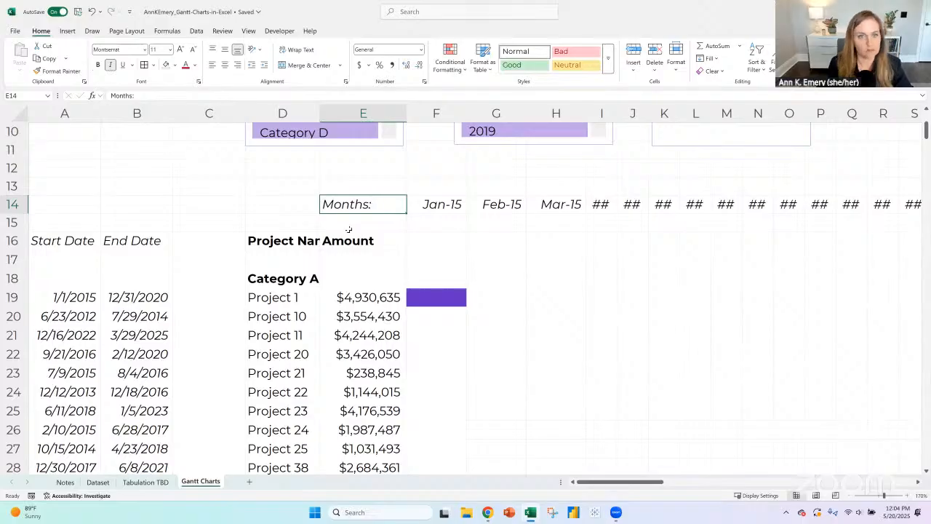
{"action": "left_click", "coordinate": [438, 245]}
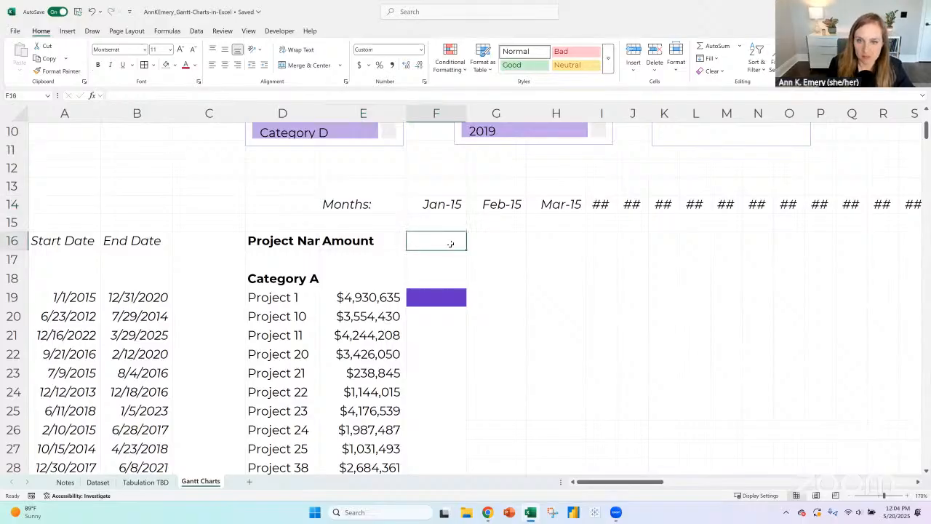
{"action": "left_click", "coordinate": [611, 262]}
{"action": "scroll", "coordinate": [601, 257], "scroll_direction": "up", "scroll_amount": 3}
{"action": "left_click", "coordinate": [536, 191]}
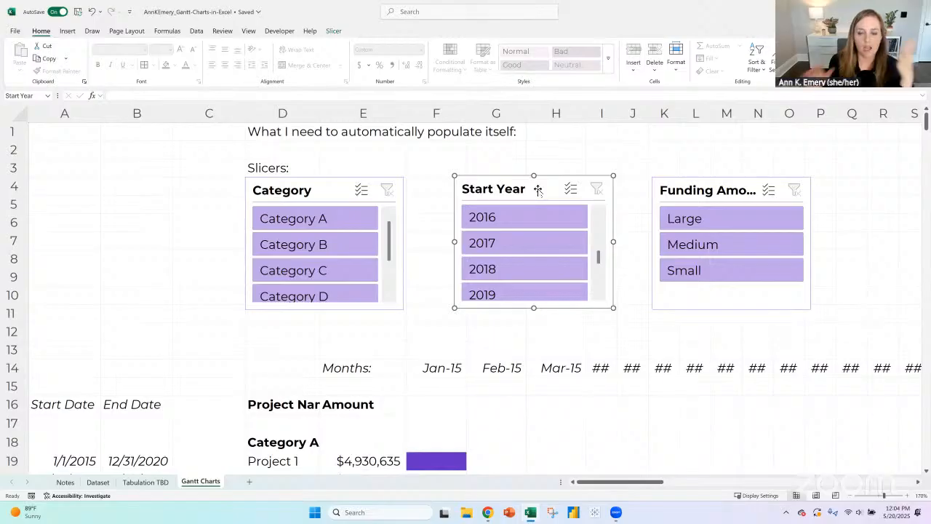
- Examine the full pivot list of categories and projects on the Tabulation TBD sheet
{"action": "left_click", "coordinate": [152, 483]}
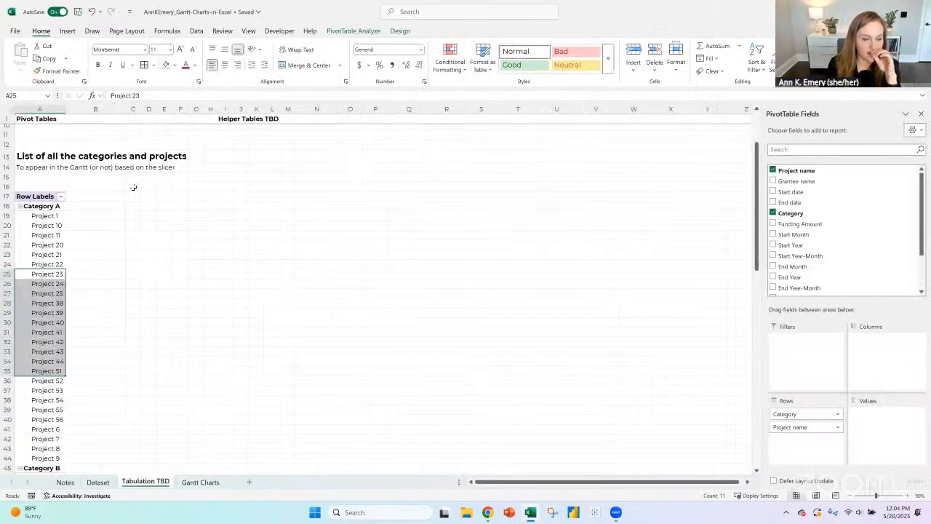
{"action": "left_click", "coordinate": [45, 196]}
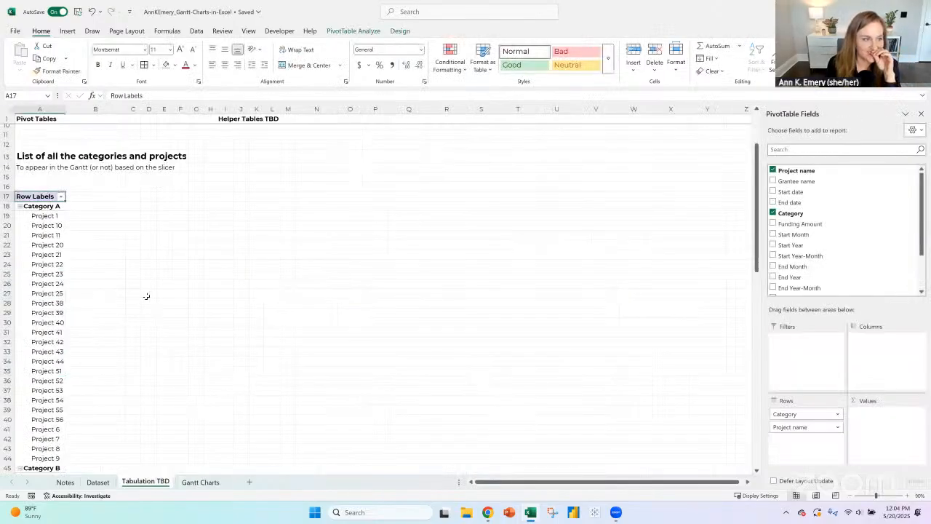
{"action": "left_click", "coordinate": [30, 157]}
{"action": "scroll", "coordinate": [83, 264], "scroll_direction": "down", "scroll_amount": 20}
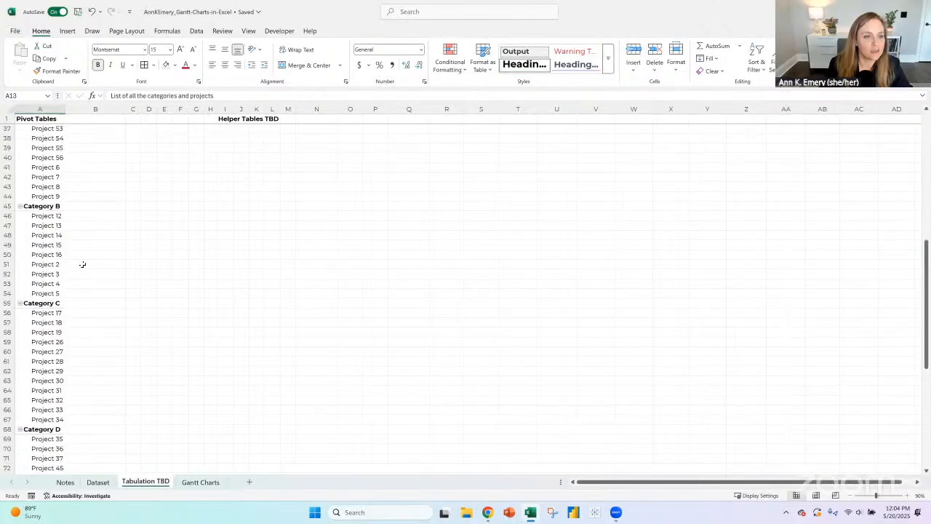
{"action": "left_click", "coordinate": [45, 342]}
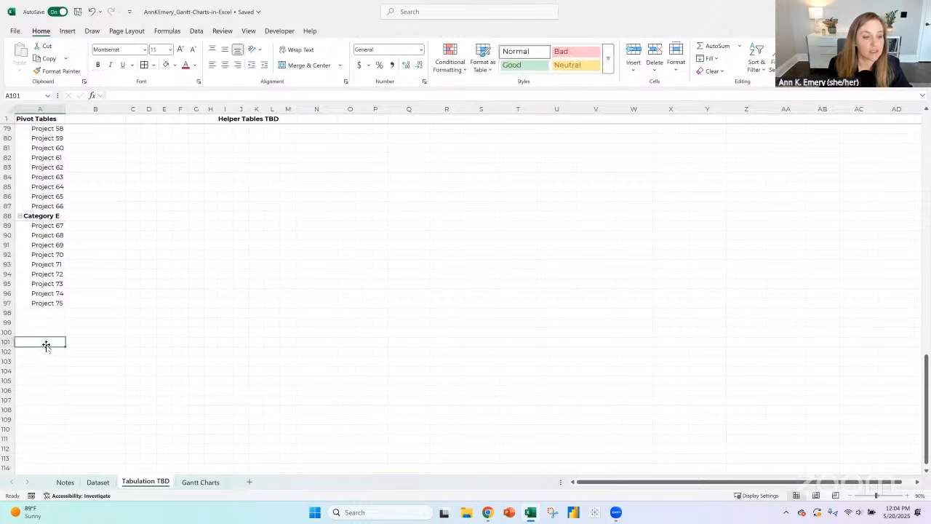
{"action": "scroll", "coordinate": [54, 331], "scroll_direction": "up", "scroll_amount": 16}
{"action": "scroll", "coordinate": [54, 293], "scroll_direction": "up", "scroll_amount": 10}
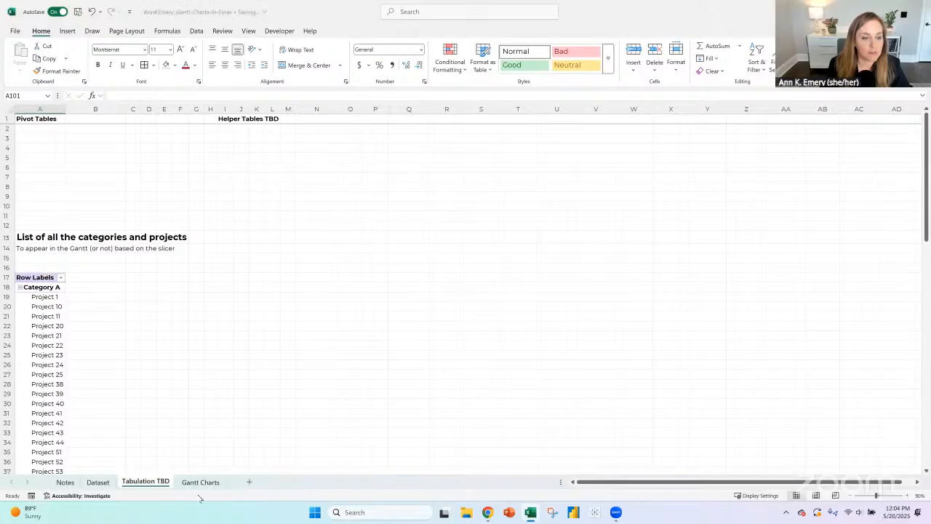
- Duplicate the categories-and-projects pivot table by copying rows 17 to 97 and pasting them at A118
{"action": "left_click_drag", "start_coordinate": [42, 242], "coordinate": [43, 306]}
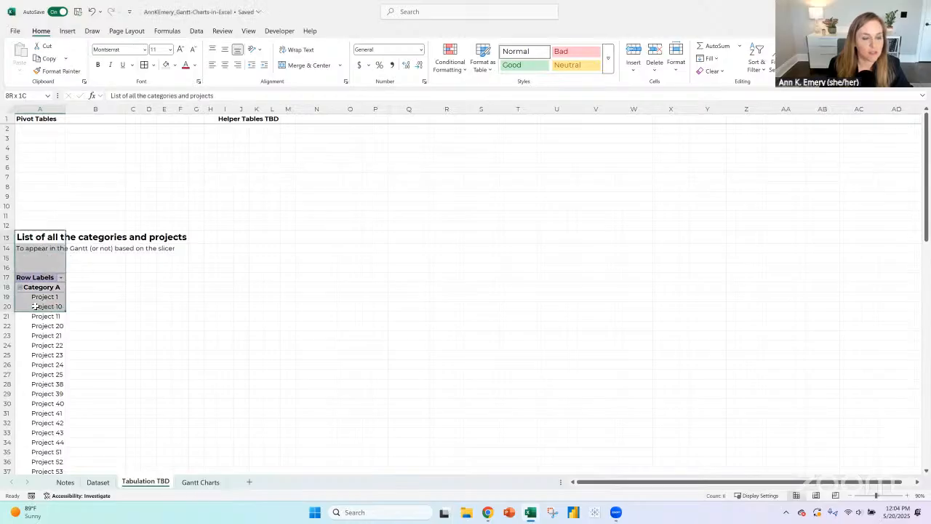
{"action": "left_click_drag", "start_coordinate": [6, 236], "coordinate": [10, 136]}
{"action": "key", "text": "ctrl+c"}
{"action": "scroll", "coordinate": [90, 211], "scroll_direction": "down", "scroll_amount": 20}
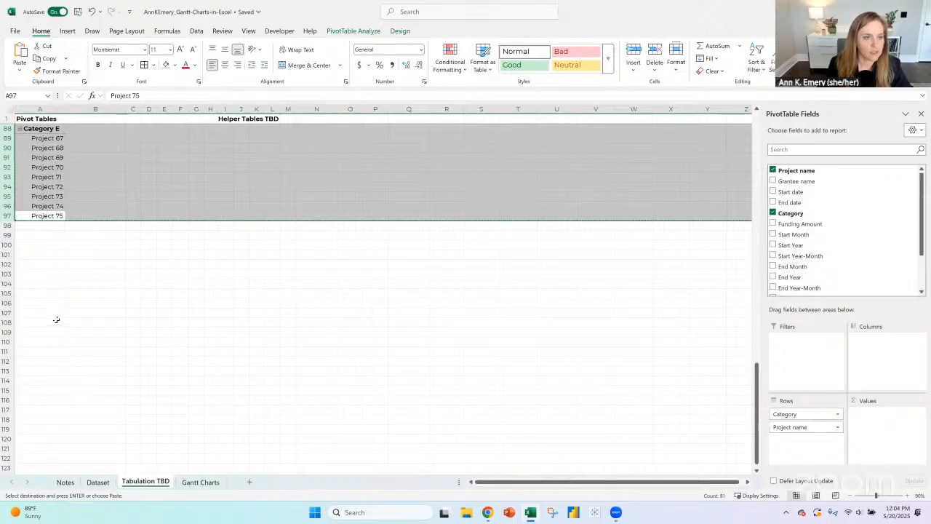
{"action": "scroll", "coordinate": [56, 318], "scroll_direction": "down", "scroll_amount": 4}
{"action": "left_click", "coordinate": [51, 302]}
{"action": "key", "text": "ctrl+v"}
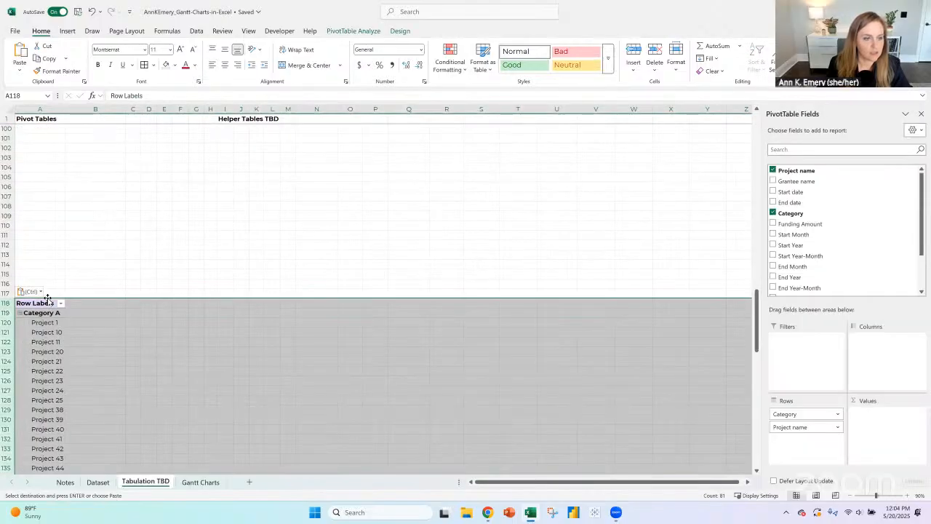
- Copy the heading and description in A13:A14 above the duplicated pivot table, pasting them at A113
{"action": "scroll", "coordinate": [47, 218], "scroll_direction": "down", "scroll_amount": 2}
{"action": "left_click", "coordinate": [64, 206]}
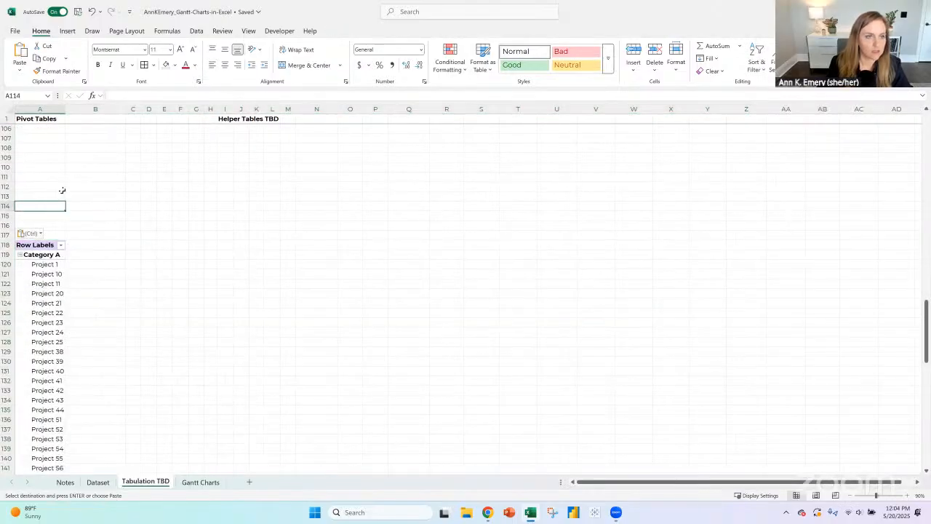
{"action": "scroll", "coordinate": [60, 186], "scroll_direction": "up", "scroll_amount": 20}
{"action": "left_click_drag", "start_coordinate": [51, 238], "coordinate": [64, 248]}
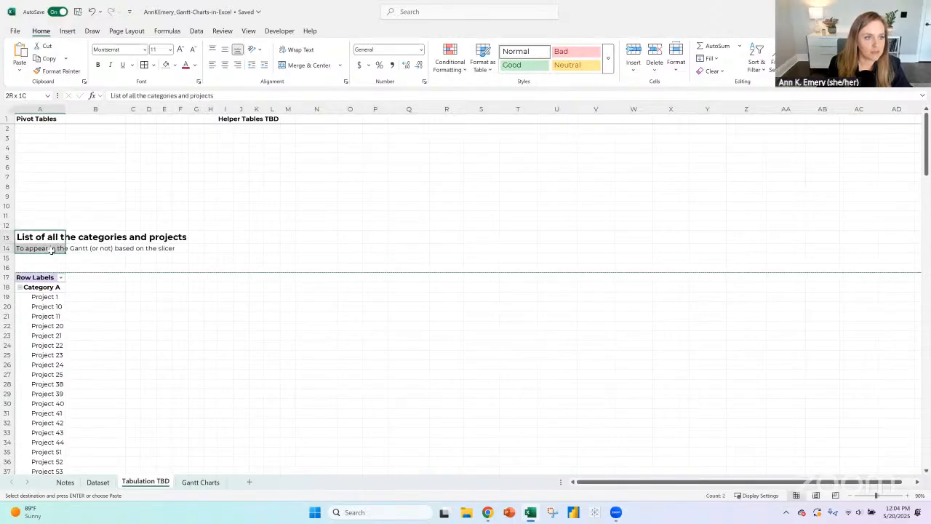
{"action": "scroll", "coordinate": [81, 246], "scroll_direction": "down", "scroll_amount": 20}
{"action": "scroll", "coordinate": [81, 246], "scroll_direction": "down", "scroll_amount": 10}
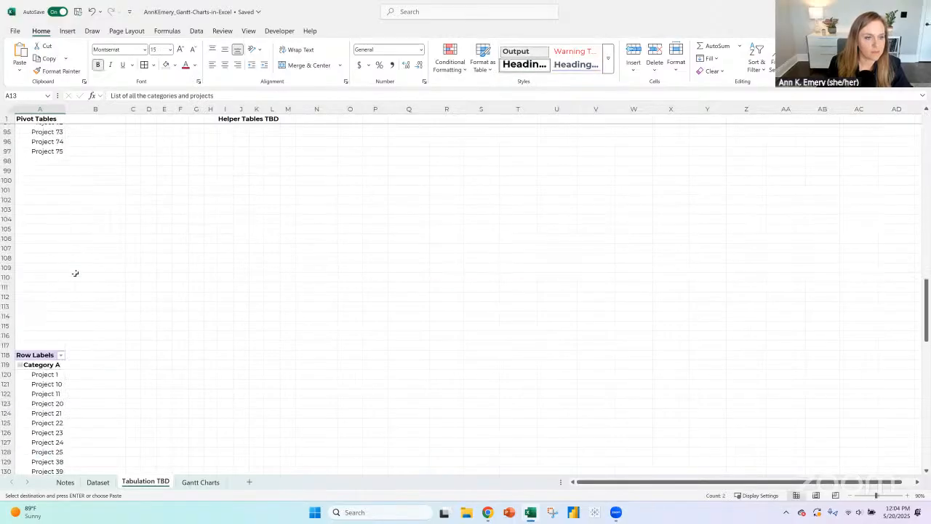
{"action": "left_click", "coordinate": [54, 307]}
{"action": "key", "text": "ctrl+v"}
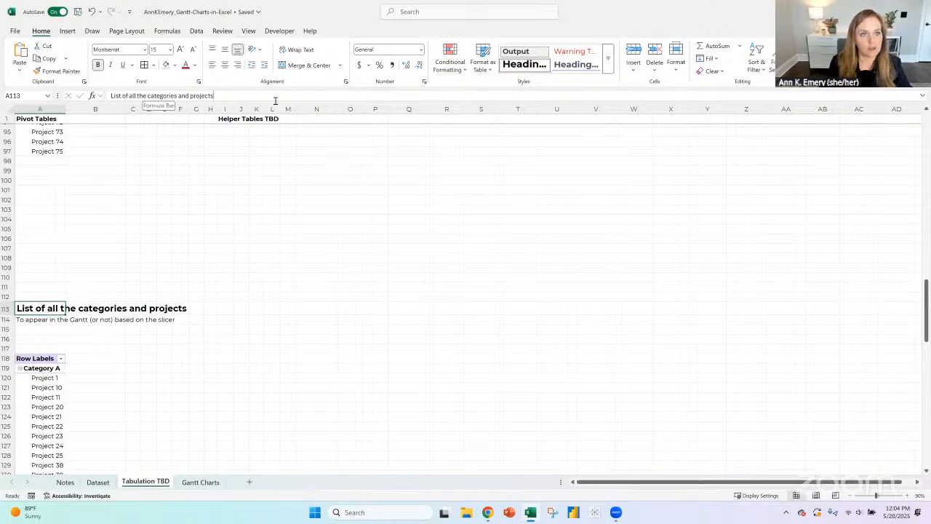
- Change the heading in A113 to "List of all the months"
{"action": "left_click_drag", "start_coordinate": [148, 98], "coordinate": [312, 97]}
{"action": "type", "text": "months"}
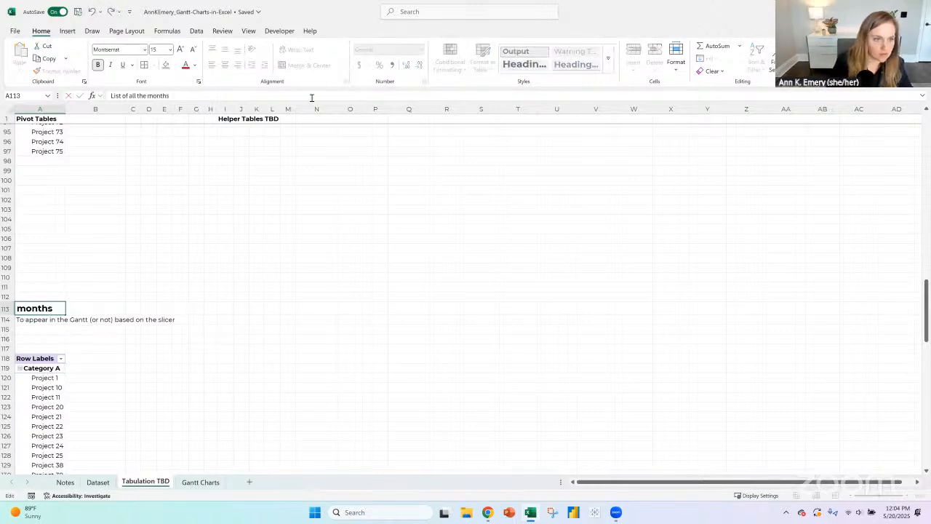
{"action": "key", "text": "Return"}
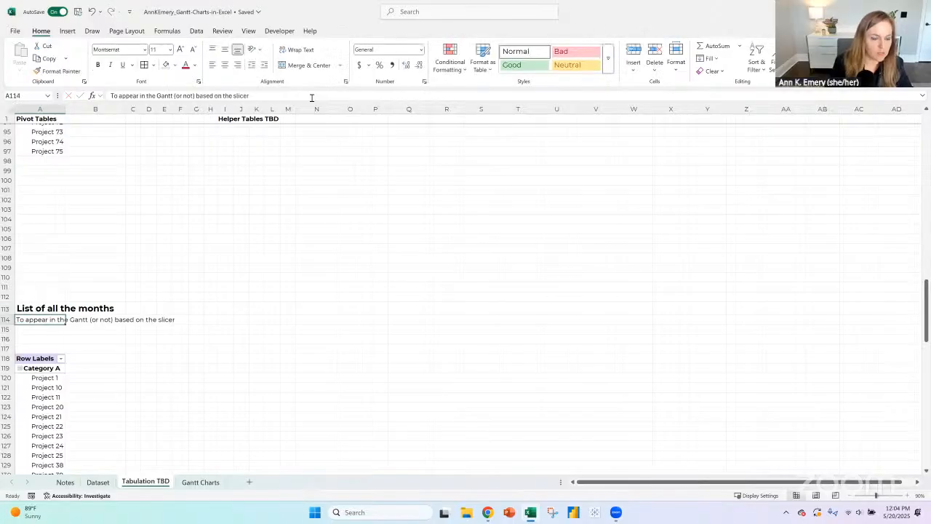
- In the duplicated pivot table, replace Category and Project name with Start date as columns, and remove the Quarters grouping
{"action": "left_click", "coordinate": [40, 358]}
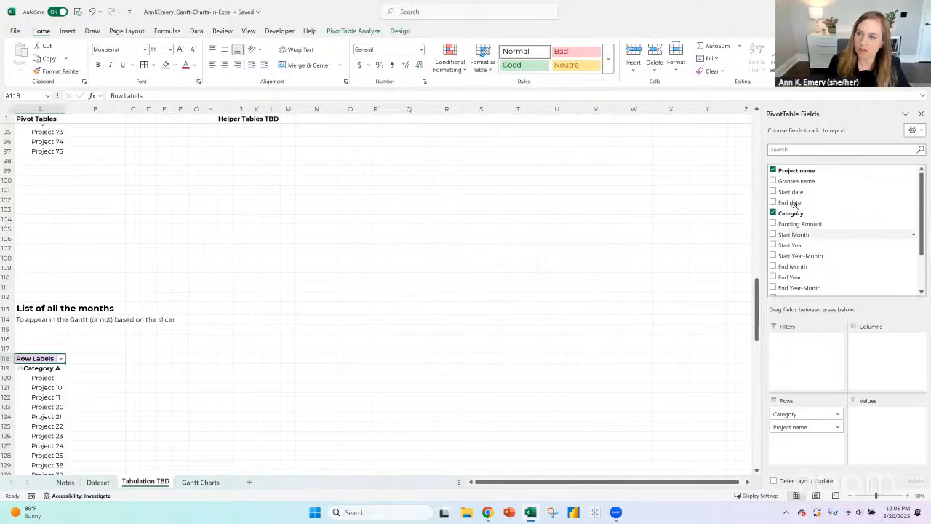
{"action": "left_click_drag", "start_coordinate": [790, 192], "coordinate": [879, 349]}
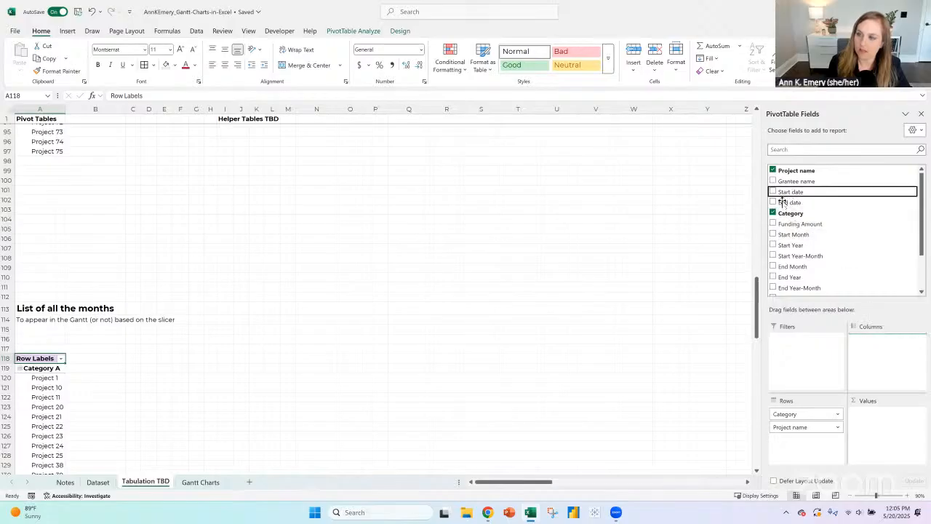
{"action": "left_click", "coordinate": [772, 170]}
{"action": "left_click", "coordinate": [773, 213]}
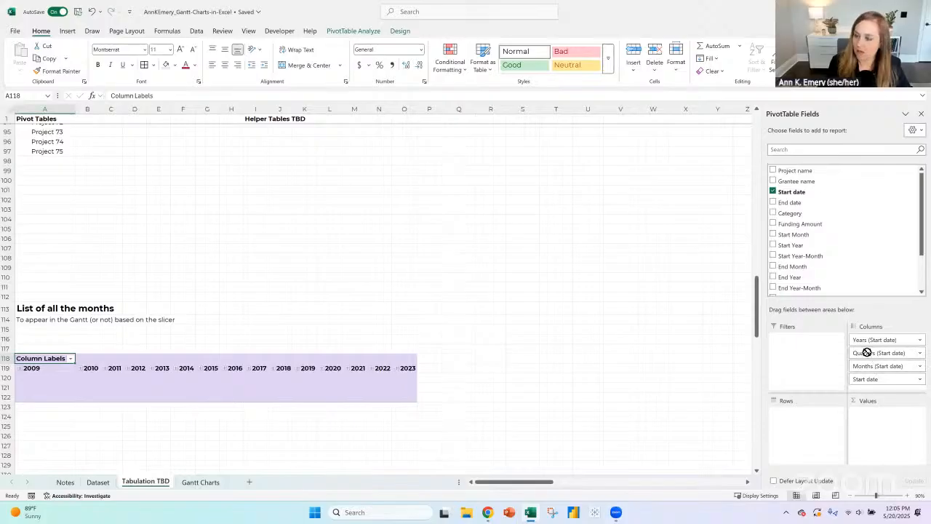
{"action": "scroll", "coordinate": [844, 281], "scroll_direction": "down", "scroll_amount": 1}
{"action": "left_click_drag", "start_coordinate": [879, 353], "coordinate": [845, 280]}
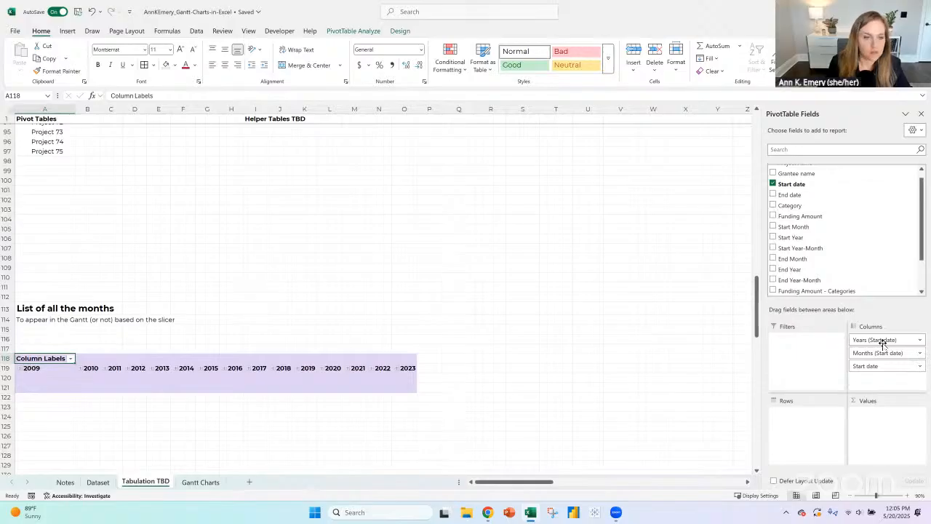
- Expand the years 2010 through 2013 into months in the new pivot table and check January 2010's individual dates
{"action": "left_click", "coordinate": [80, 368]}
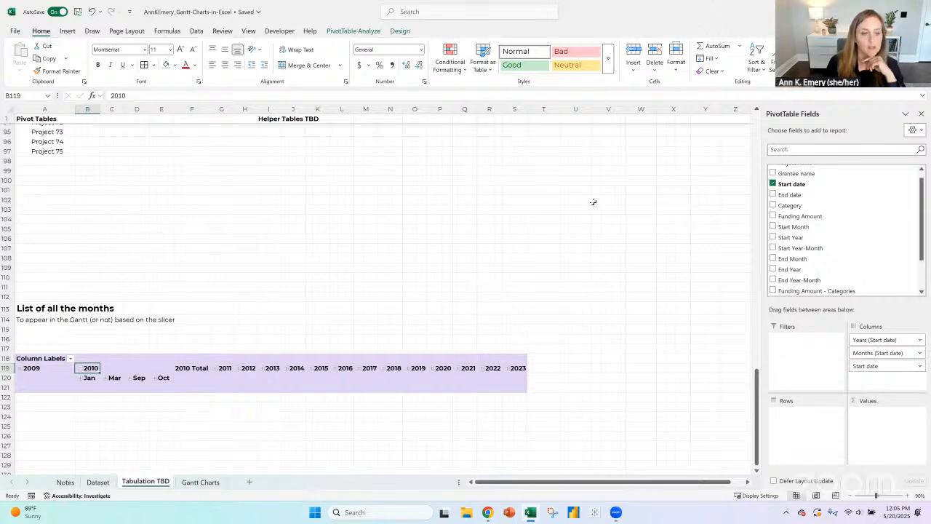
{"action": "left_click", "coordinate": [89, 377]}
{"action": "left_click", "coordinate": [113, 378]}
{"action": "left_click", "coordinate": [89, 377]}
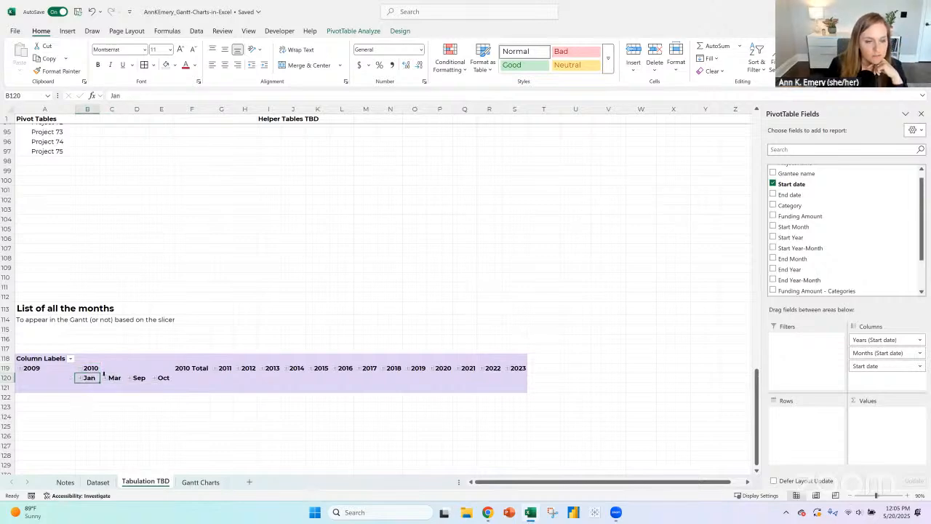
{"action": "left_click", "coordinate": [114, 377]}
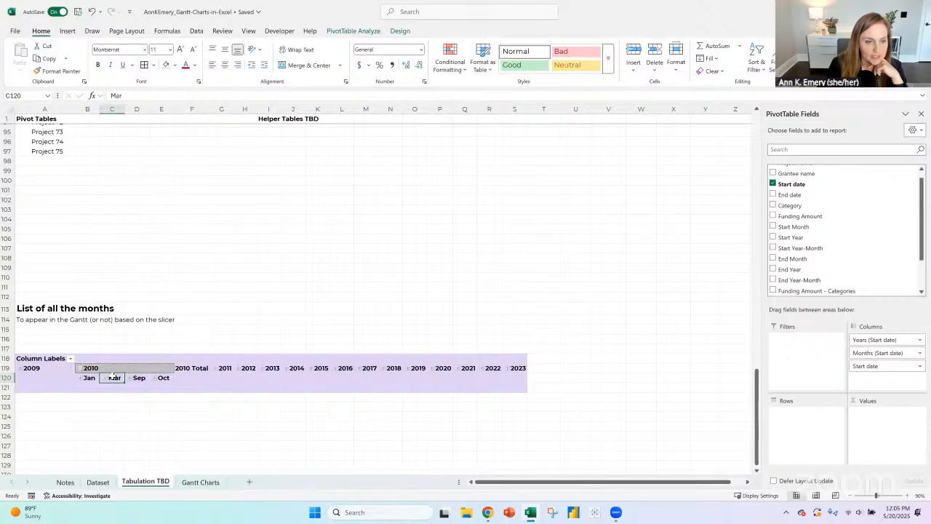
{"action": "left_click", "coordinate": [216, 370]}
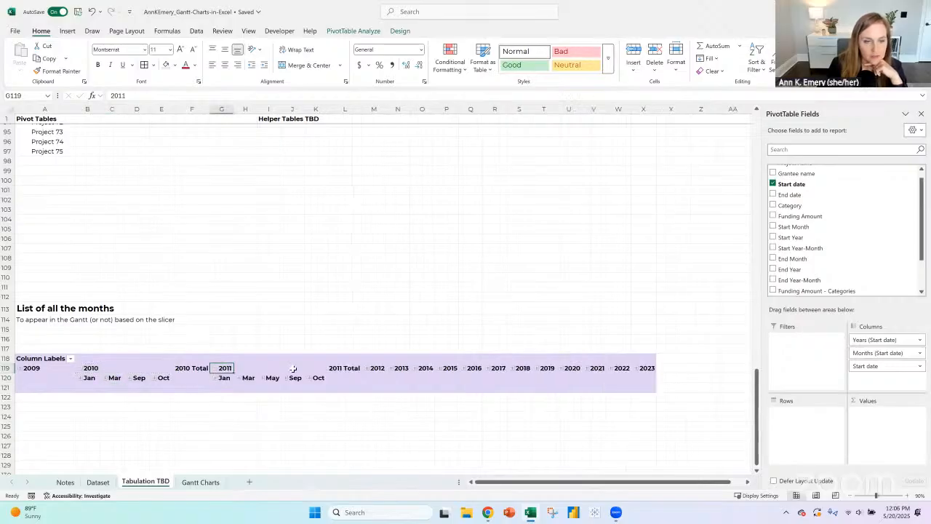
{"action": "left_click", "coordinate": [368, 369]}
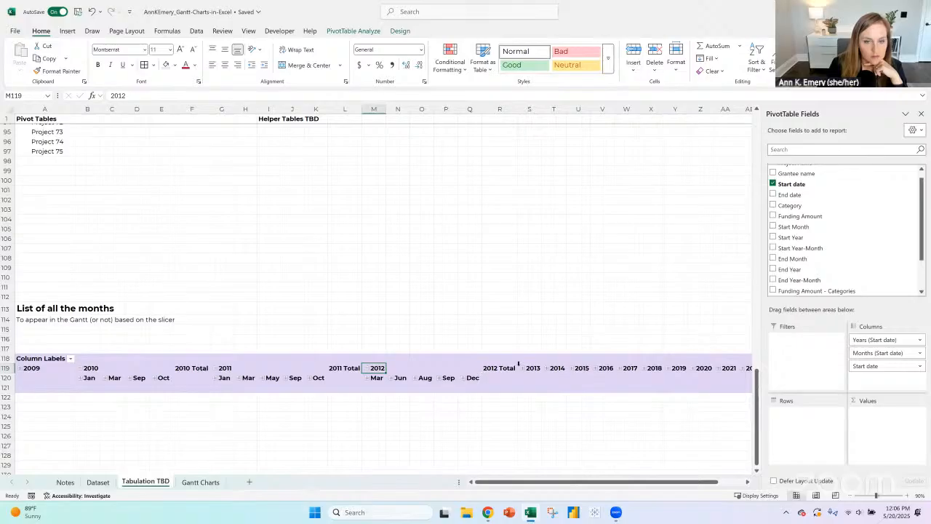
{"action": "left_click", "coordinate": [523, 369]}
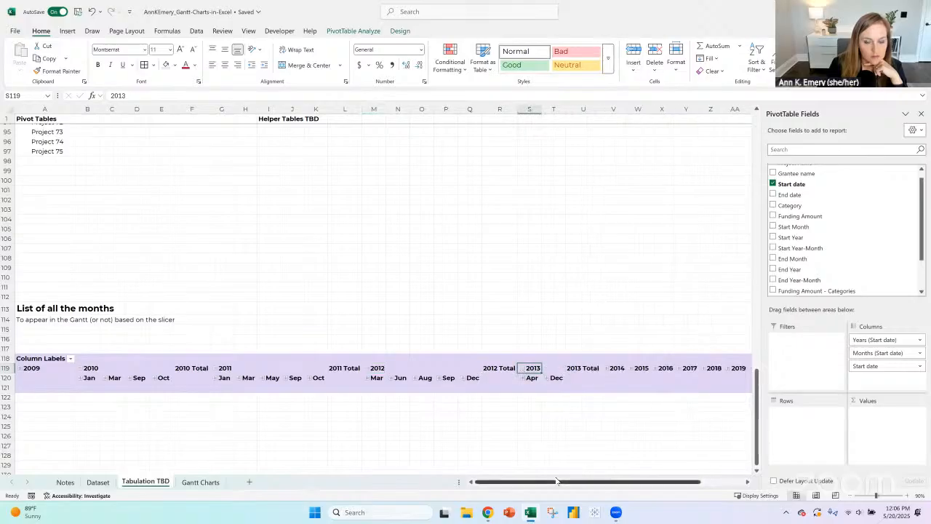
{"action": "left_click", "coordinate": [81, 379]}
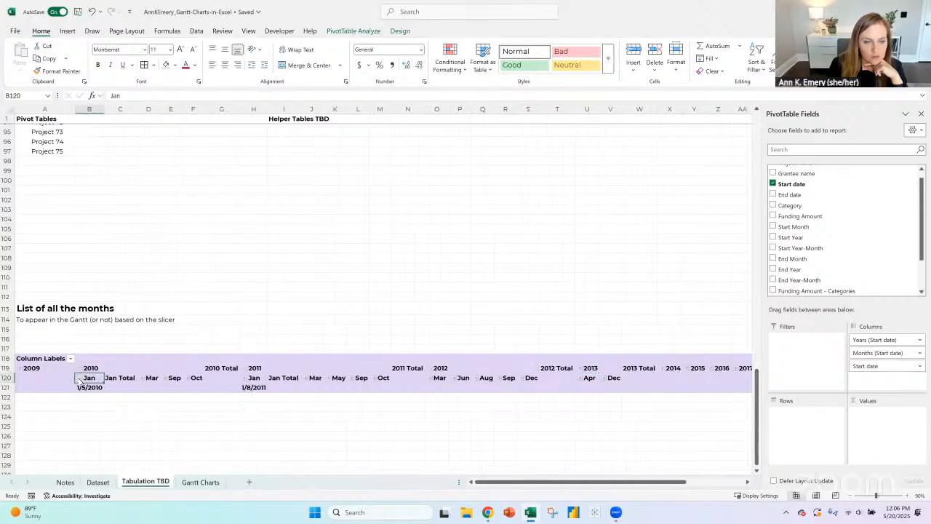
{"action": "left_click", "coordinate": [81, 379]}
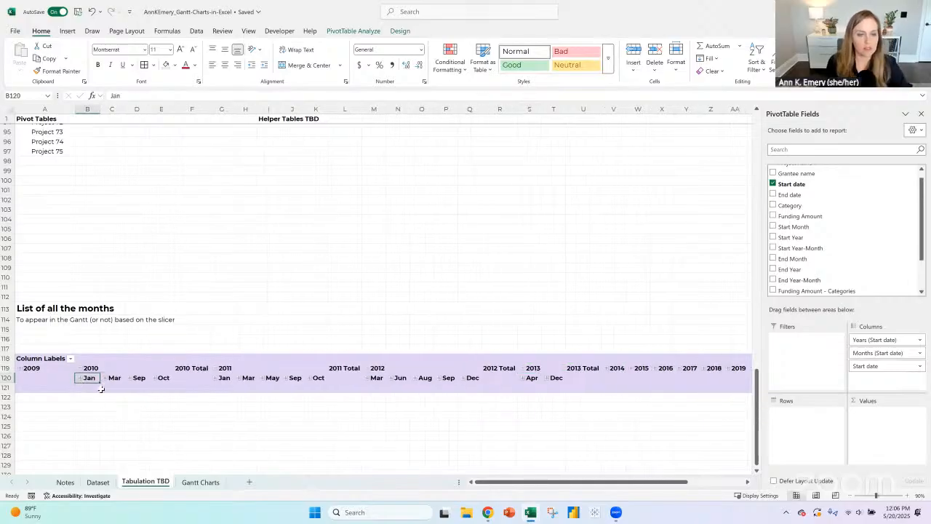
- On the Gantt Charts sheet, insert a blank row above the Project Name and Amount header row
{"action": "left_click", "coordinate": [203, 484]}
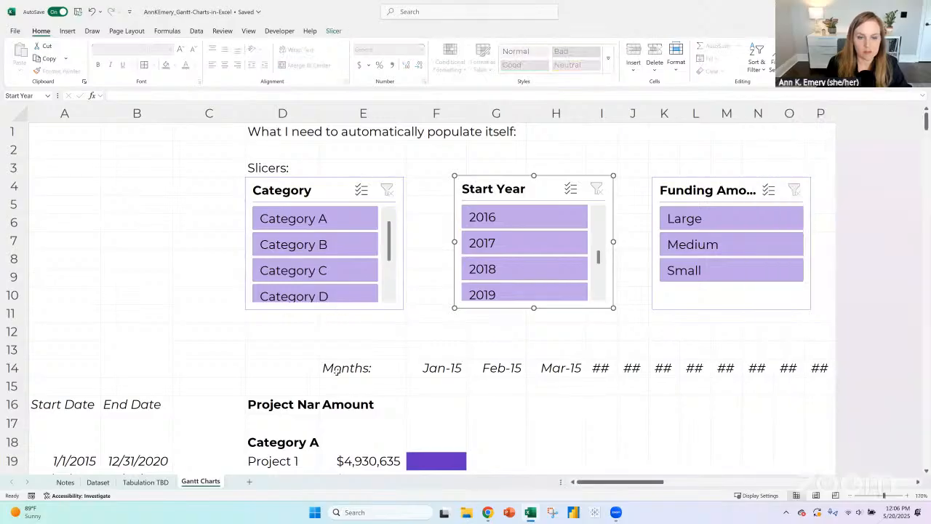
{"action": "left_click", "coordinate": [400, 399]}
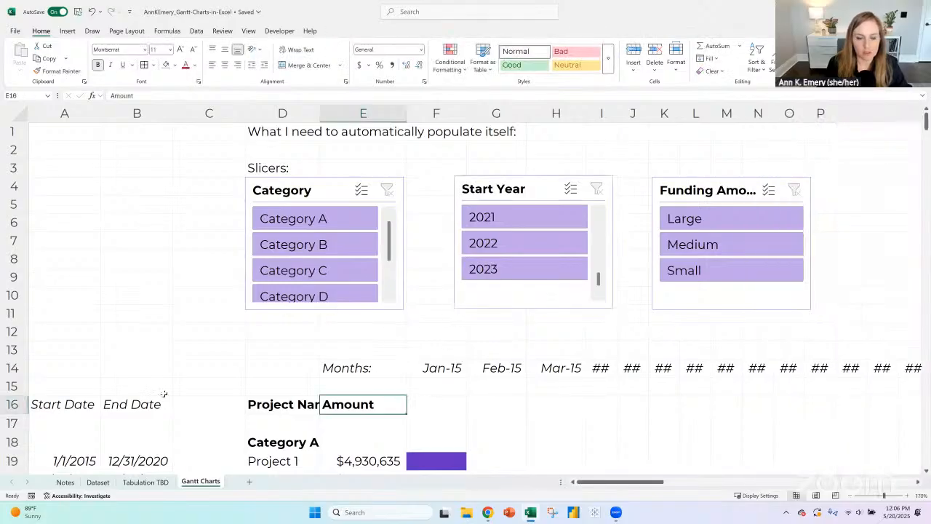
{"action": "left_click", "coordinate": [12, 404]}
{"action": "left_click", "coordinate": [634, 53]}
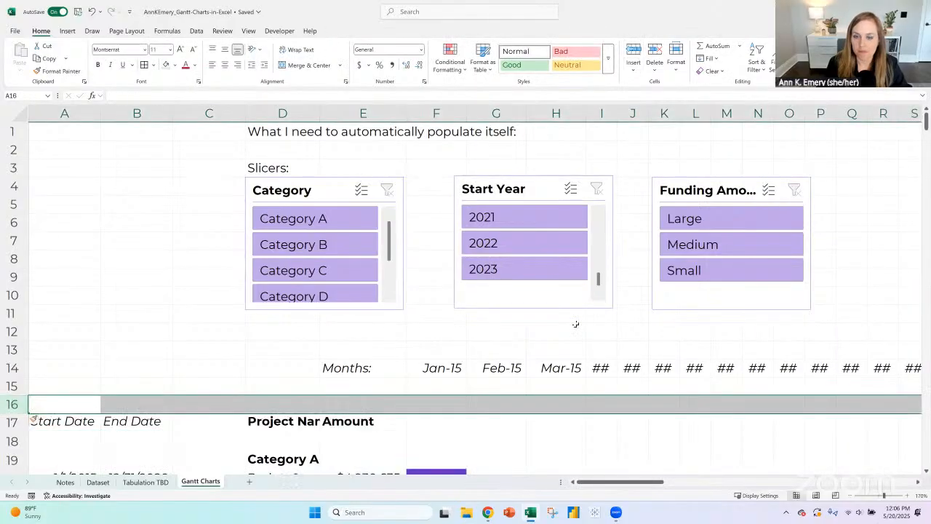
- Set the print area to start at the Project Name header in D17, spanning through column S and down past all projects
{"action": "scroll", "coordinate": [575, 322], "scroll_direction": "down", "scroll_amount": 4}
{"action": "left_click", "coordinate": [283, 204]}
{"action": "left_click_drag", "start_coordinate": [877, 213], "coordinate": [873, 418]}
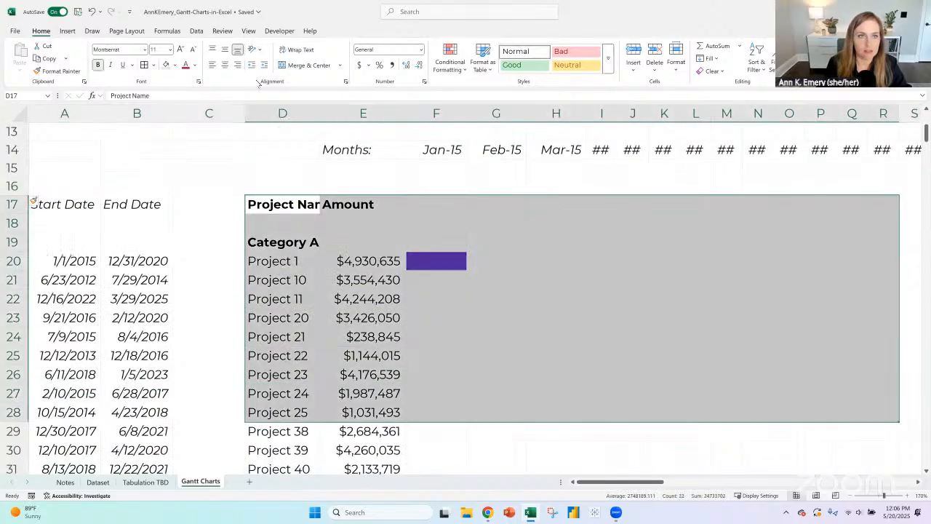
{"action": "left_click", "coordinate": [272, 202]}
{"action": "left_click_drag", "start_coordinate": [272, 202], "coordinate": [861, 216]}
{"action": "scroll", "coordinate": [844, 172], "scroll_direction": "up", "scroll_amount": 20}
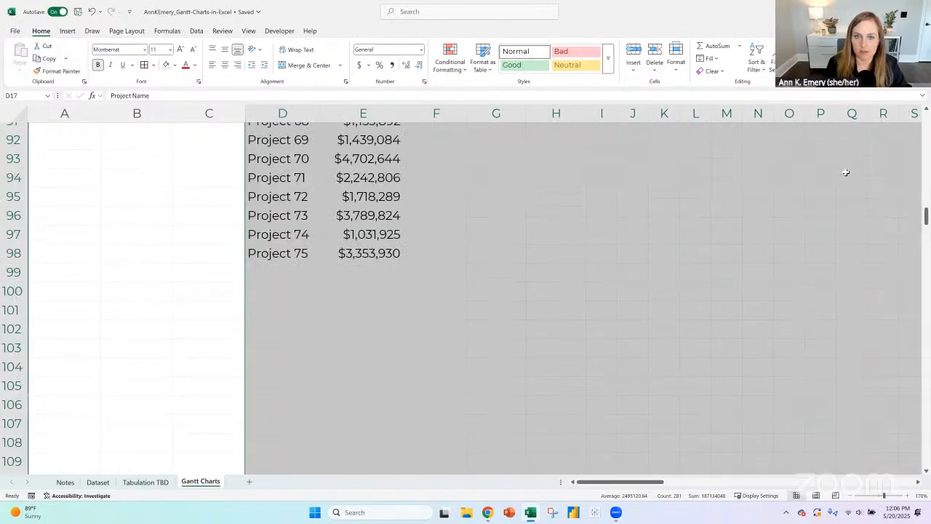
{"action": "scroll", "coordinate": [234, 199], "scroll_direction": "up", "scroll_amount": 3}
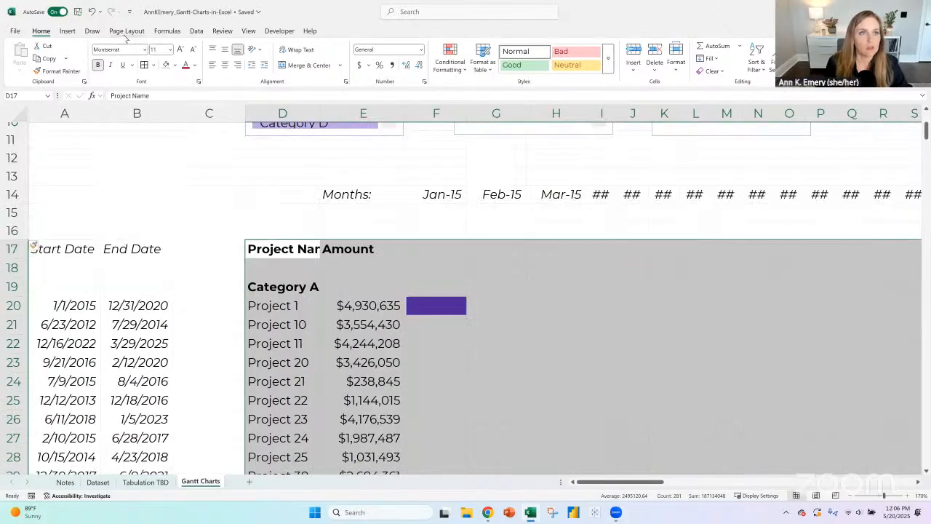
{"action": "left_click", "coordinate": [126, 31]}
{"action": "left_click", "coordinate": [166, 64]}
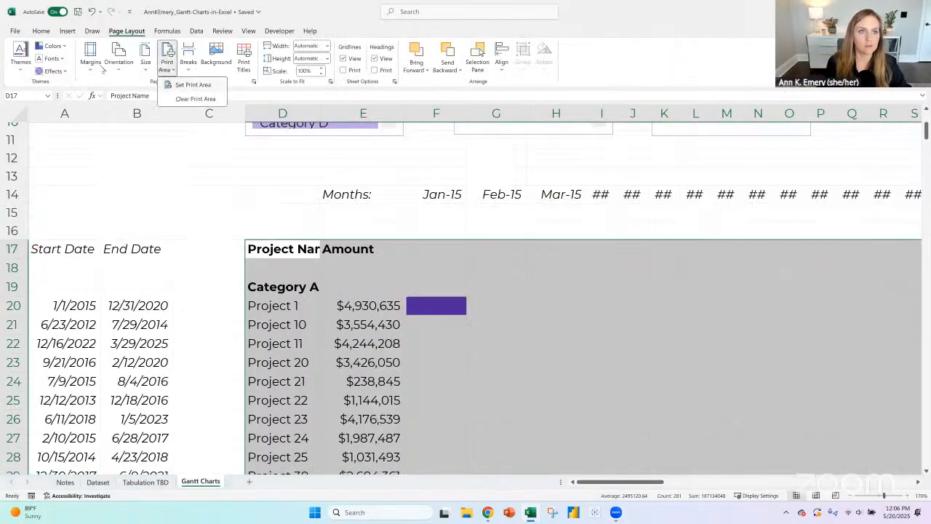
{"action": "left_click", "coordinate": [175, 85]}
- Set the page orientation to landscape and apply the last custom margins of 0.5" on all sides
{"action": "left_click", "coordinate": [117, 69]}
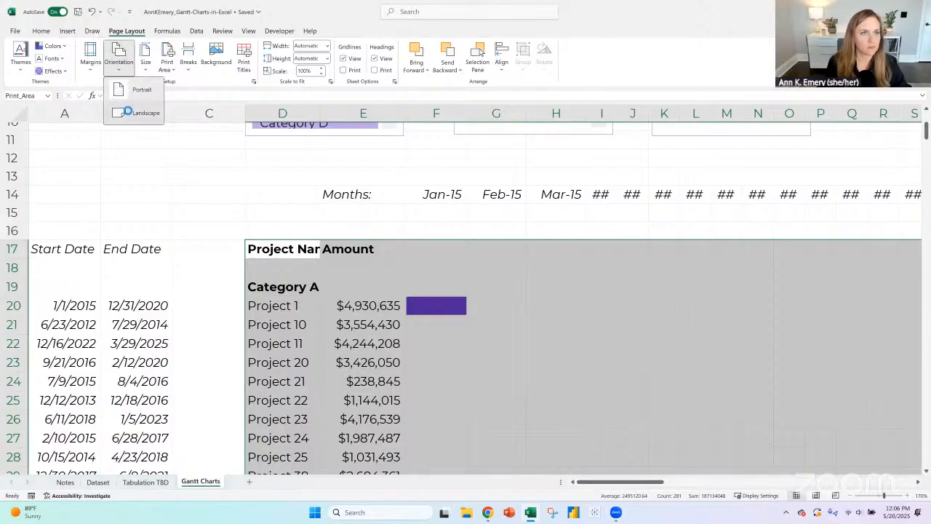
{"action": "left_click", "coordinate": [128, 112]}
{"action": "left_click", "coordinate": [90, 70]}
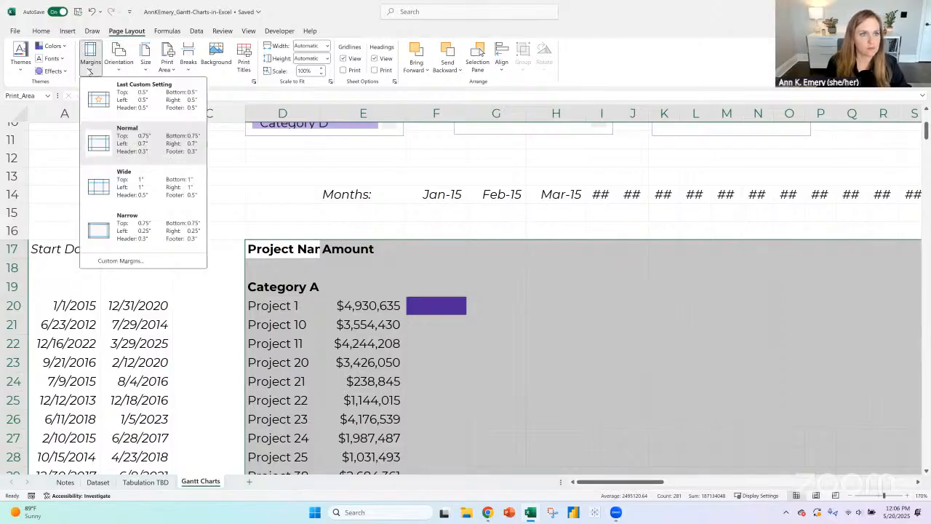
{"action": "left_click", "coordinate": [137, 109]}
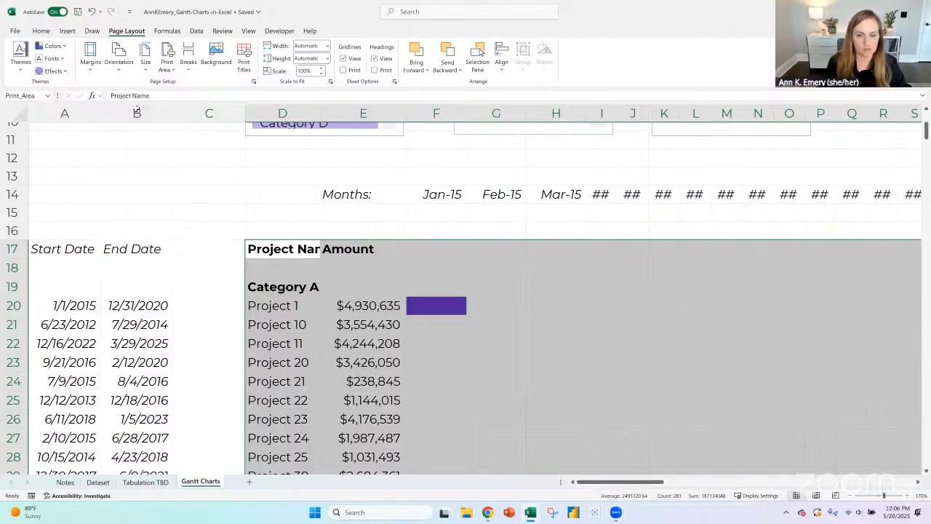
- Show the Gantt Charts sheet in Page Break Preview at 80% zoom
{"action": "left_click", "coordinate": [597, 289]}
{"action": "left_click", "coordinate": [248, 30]}
{"action": "left_click", "coordinate": [175, 58]}
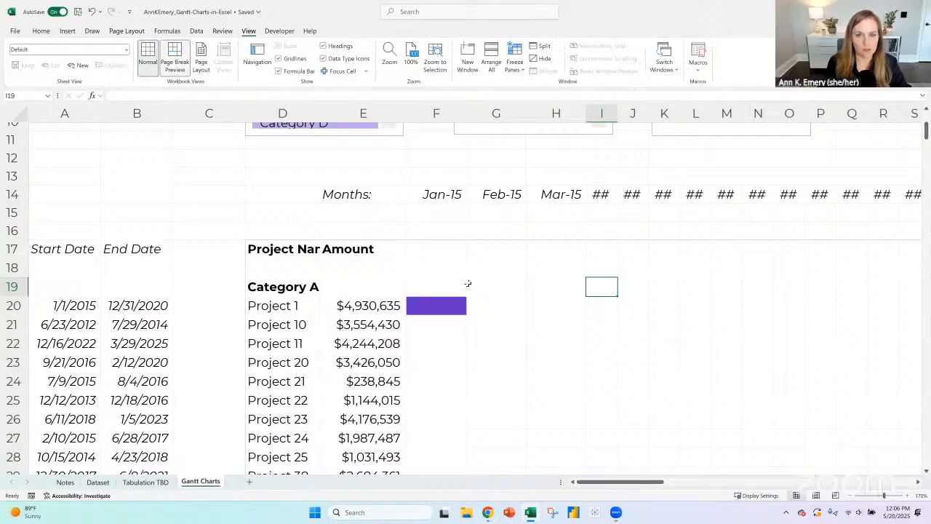
{"action": "left_click", "coordinate": [907, 496]}
{"action": "left_click", "coordinate": [907, 495]}
{"action": "left_click_drag", "start_coordinate": [698, 482], "coordinate": [635, 492]}
{"action": "scroll", "coordinate": [210, 232], "scroll_direction": "up", "scroll_amount": 4}
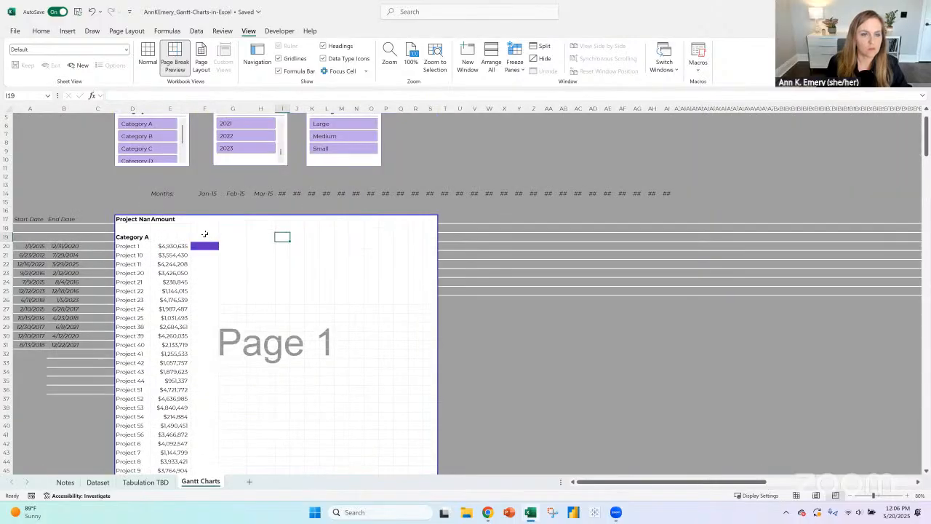
{"action": "left_click", "coordinate": [205, 234]}
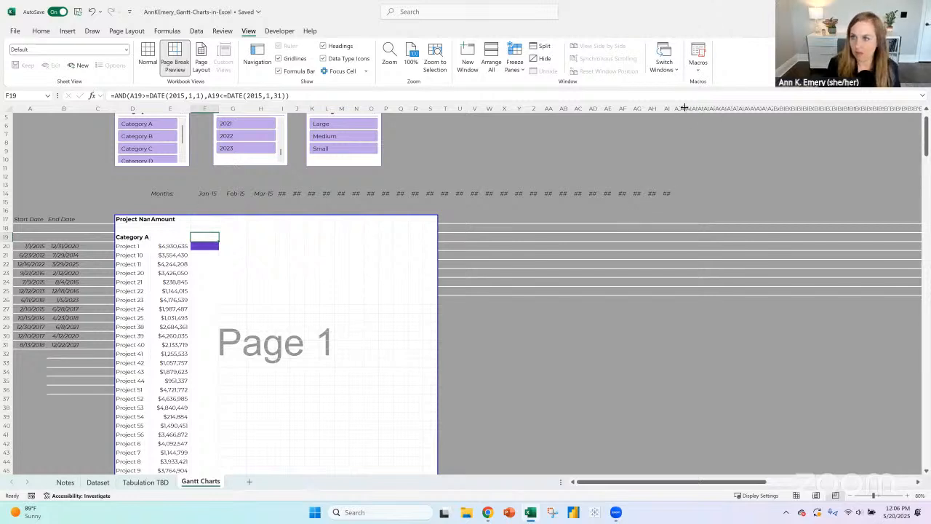
{"action": "mouse_move", "coordinate": [720, 482]}
{"action": "left_mouse_down"}
{"action": "mouse_move", "coordinate": [868, 482]}
{"action": "mouse_move", "coordinate": [703, 481]}
{"action": "left_mouse_up"}
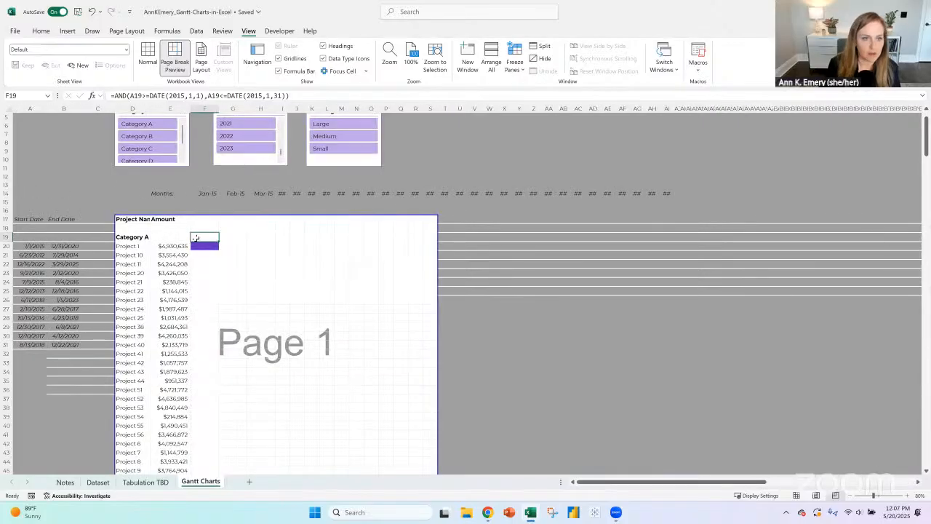
{"action": "left_click", "coordinate": [200, 246]}
{"action": "left_click", "coordinate": [202, 237]}
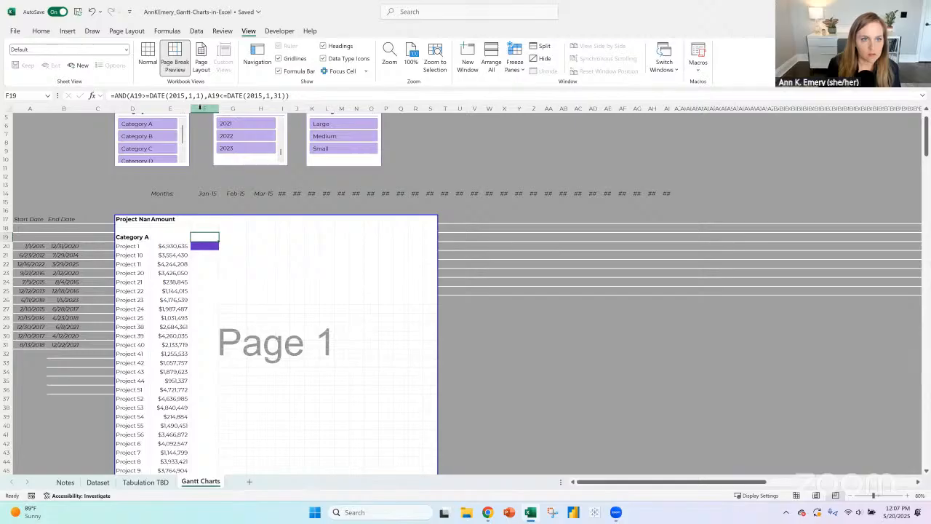
- Enter 2015 as a text year label in F17, in the header row beside Amount
{"action": "left_click", "coordinate": [200, 219]}
{"action": "type", "text": "2015"}
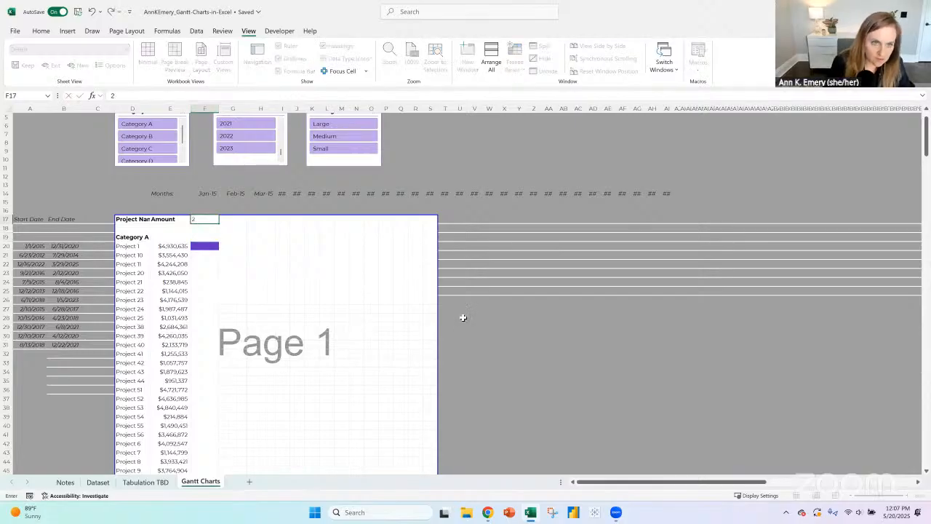
{"action": "key", "text": "Tab"}
{"action": "key", "text": "Tab"}
{"action": "key", "text": "Left"}
{"action": "key", "text": "Left"}
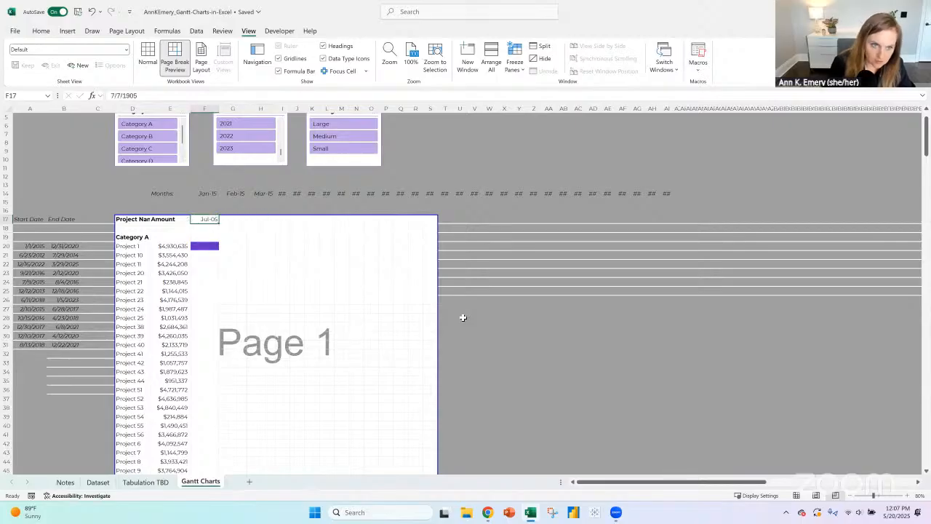
{"action": "type", "text": "'2015"}
{"action": "key", "text": "Tab"}
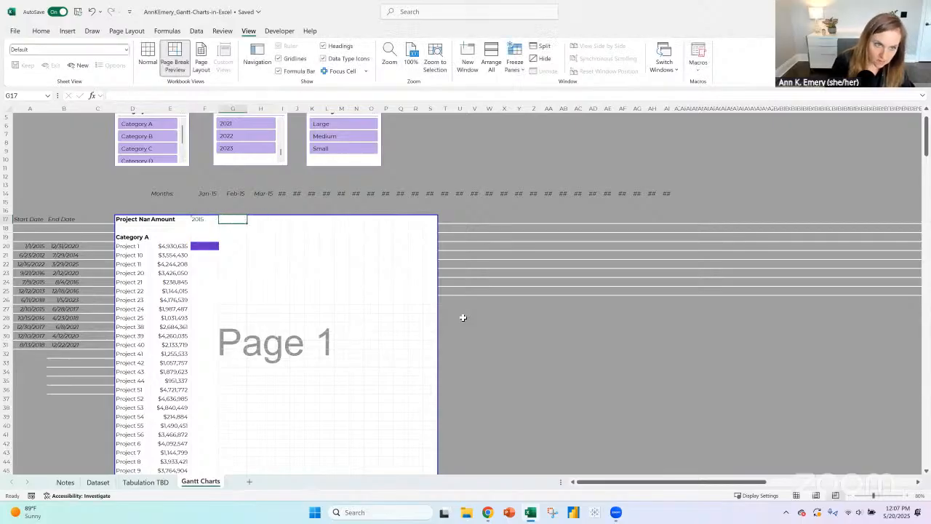
- Create a text year label 2016 in G17 and relocate it to Q17, leaving G17 empty
{"action": "type", "text": "'20"}
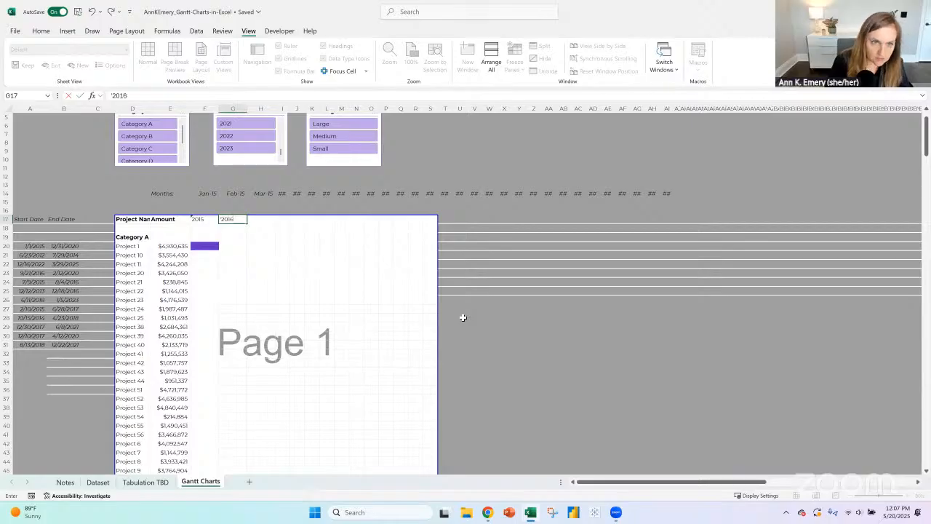
{"action": "type", "text": "16"}
{"action": "key", "text": "Tab"}
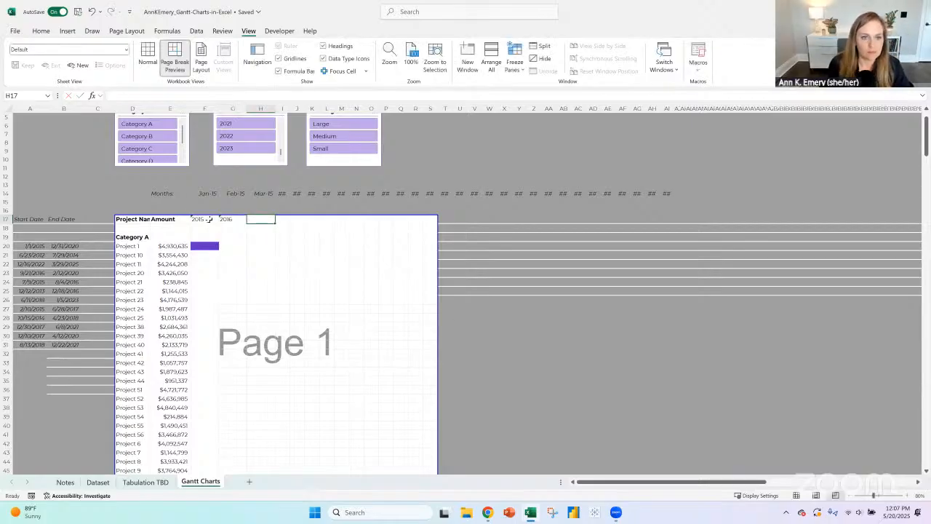
{"action": "left_click", "coordinate": [223, 219]}
{"action": "key", "text": "ctrl+c"}
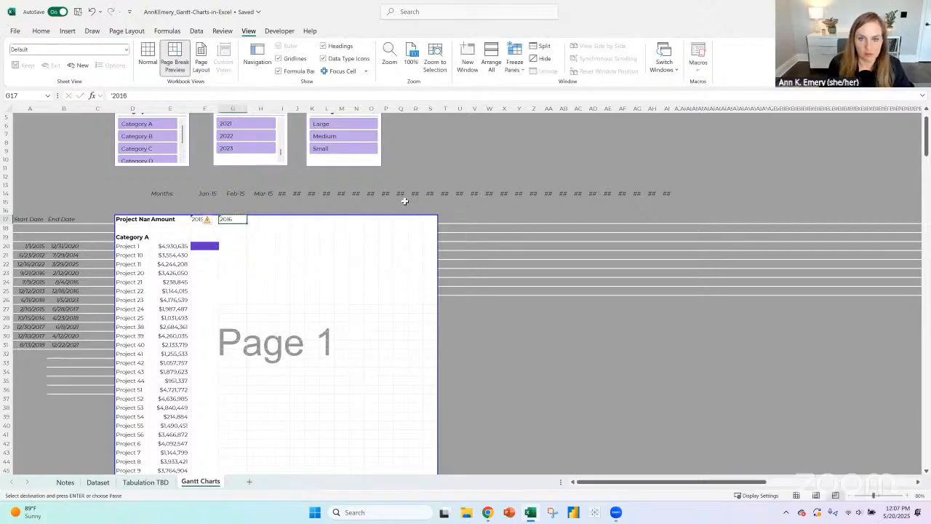
{"action": "left_click", "coordinate": [400, 219]}
{"action": "key", "text": "ctrl+v"}
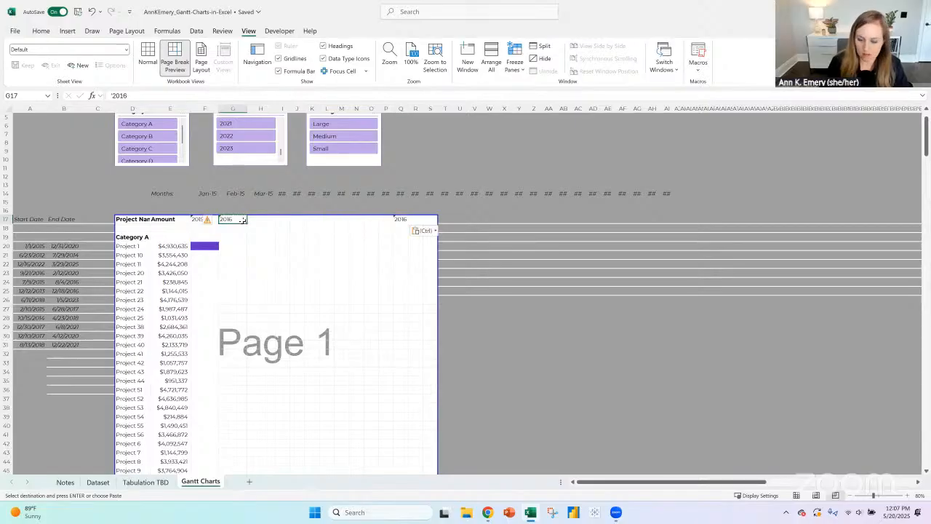
{"action": "key", "text": "Escape"}
- Return the Gantt Charts sheet to Normal view and select Project 1's first month cell, F20
{"action": "left_click", "coordinate": [204, 247]}
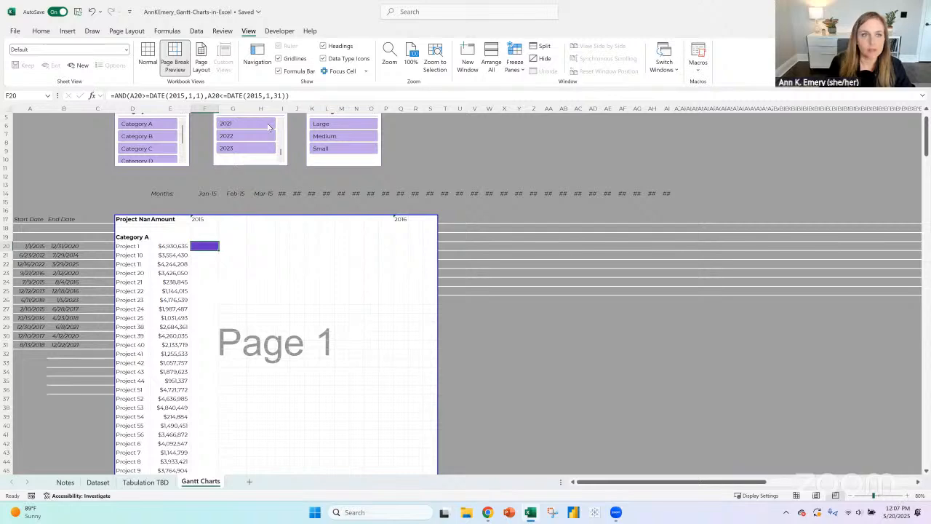
{"action": "left_click", "coordinate": [156, 60]}
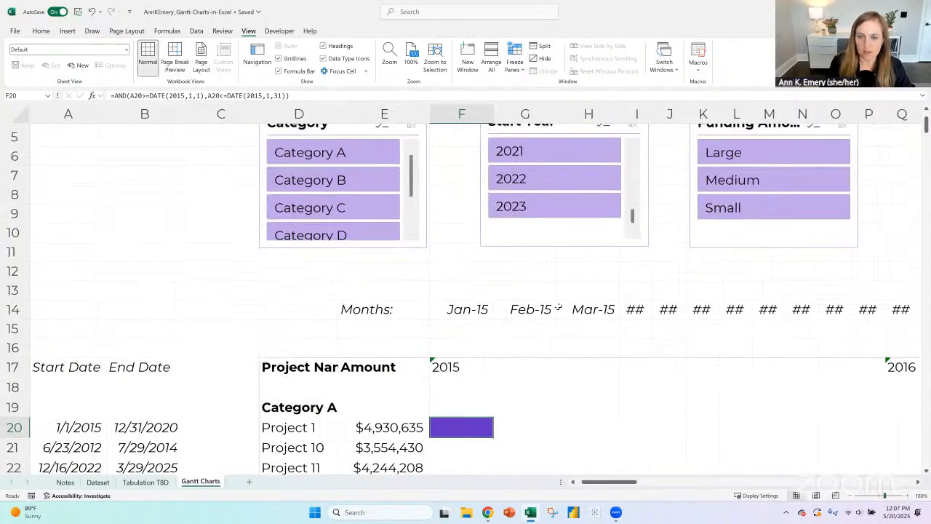
{"action": "scroll", "coordinate": [558, 306], "scroll_direction": "up", "scroll_amount": 1, "text": "ctrl"}
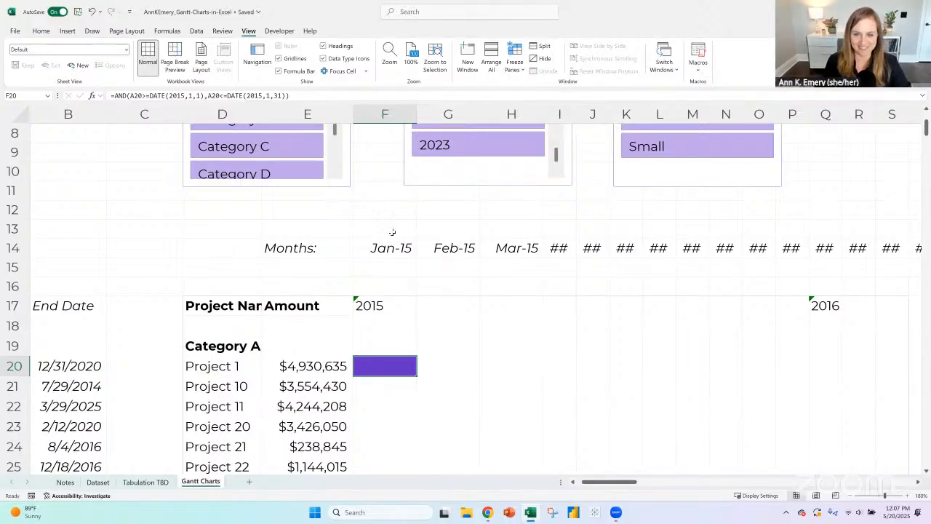
{"action": "left_click", "coordinate": [441, 367]}
{"action": "left_click", "coordinate": [407, 365]}
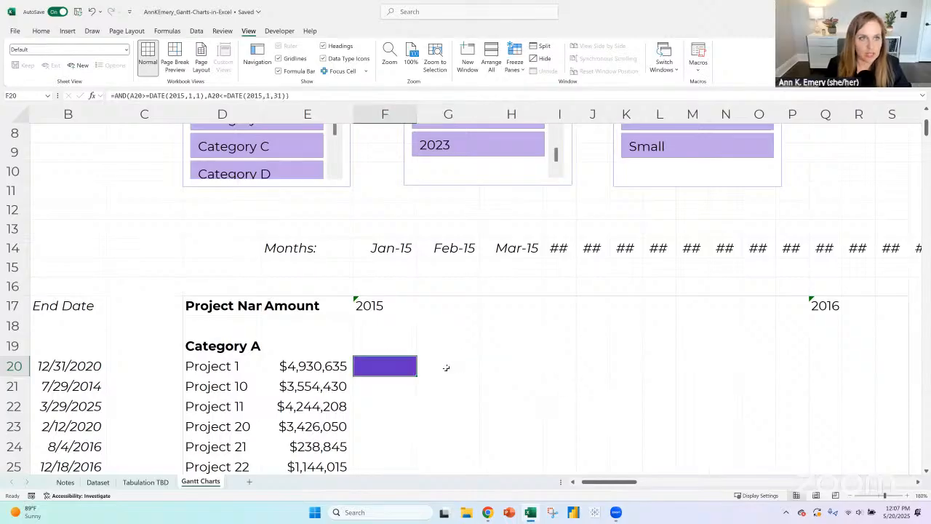
{"action": "left_click", "coordinate": [324, 96]}
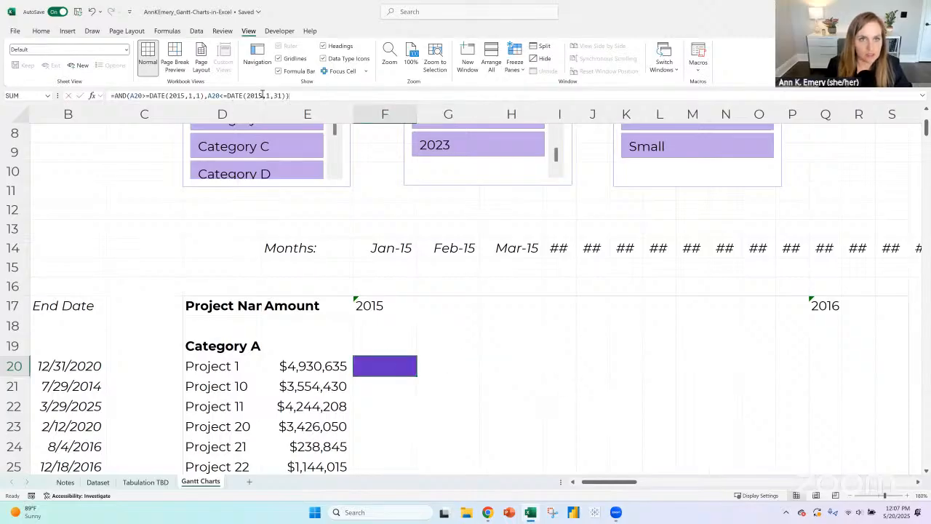
{"action": "left_click_drag", "start_coordinate": [325, 95], "coordinate": [192, 95]}
{"action": "left_click_drag", "start_coordinate": [87, 91], "coordinate": [104, 99]}
{"action": "left_click", "coordinate": [434, 360]}
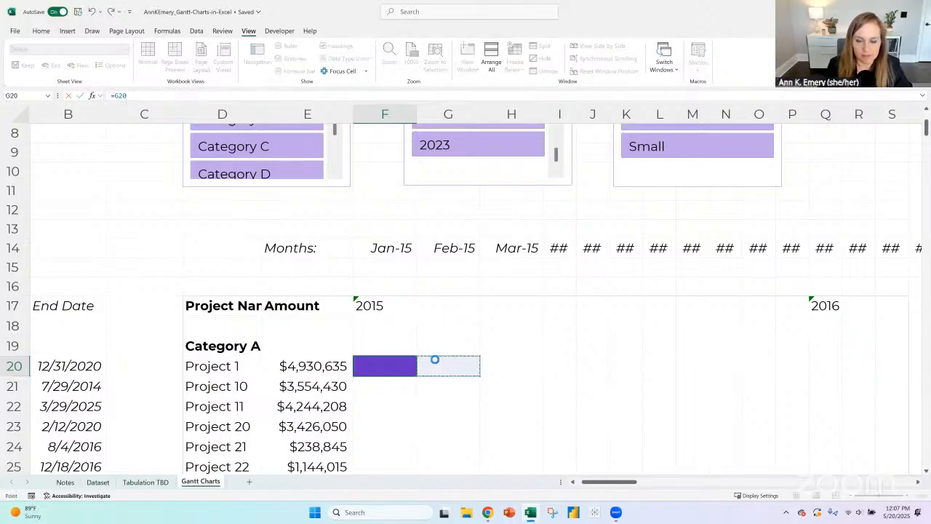
{"action": "key", "text": "ctrl+v"}
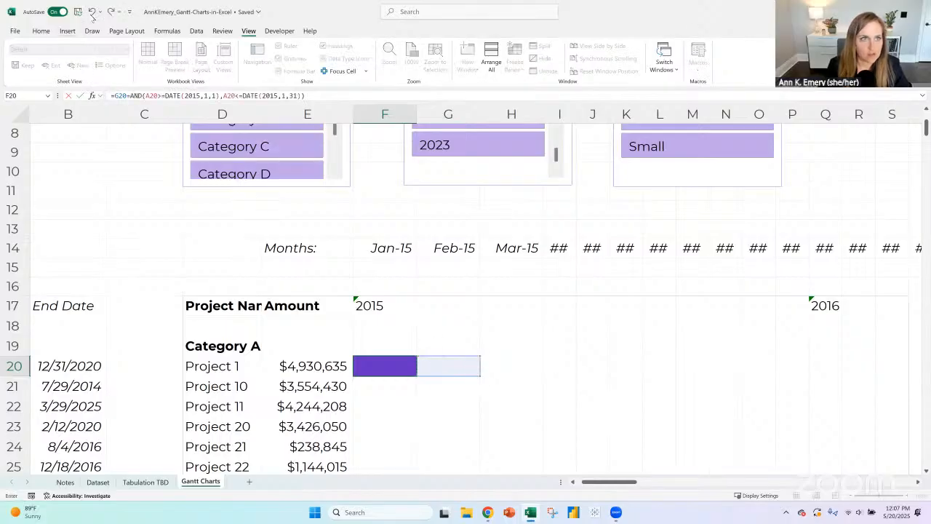
{"action": "left_click", "coordinate": [92, 13]}
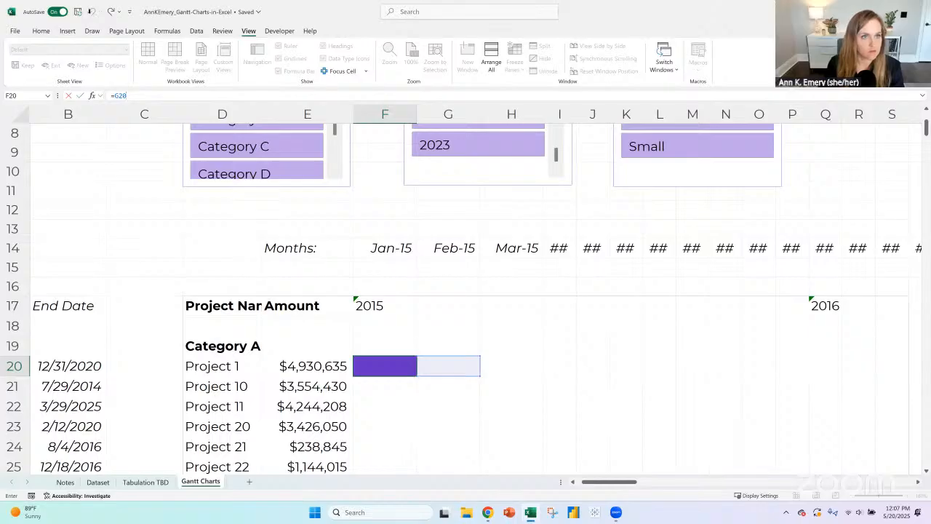
{"action": "key", "text": "Return"}
{"action": "left_click", "coordinate": [94, 11]}
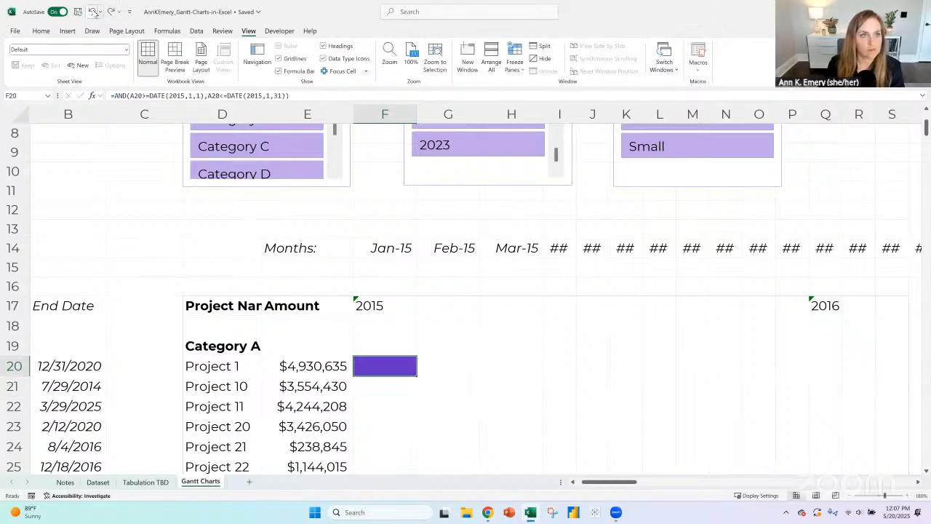
- Copy the formula text from F20 into G20 so that it reads =AND(A20>=DATE(2015,1,1),A20<=DATE(2015,1,31))
{"action": "left_click_drag", "start_coordinate": [294, 95], "coordinate": [114, 95]}
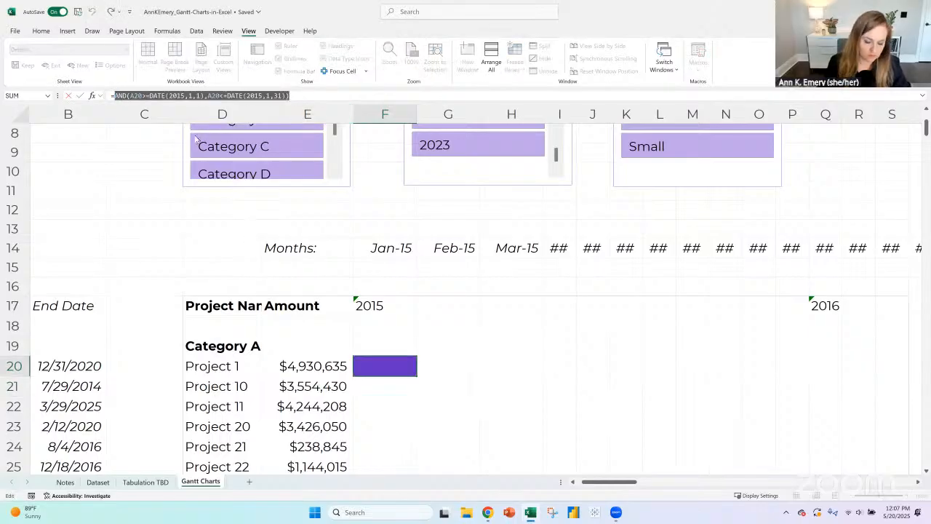
{"action": "key", "text": "Return"}
{"action": "left_click", "coordinate": [436, 366]}
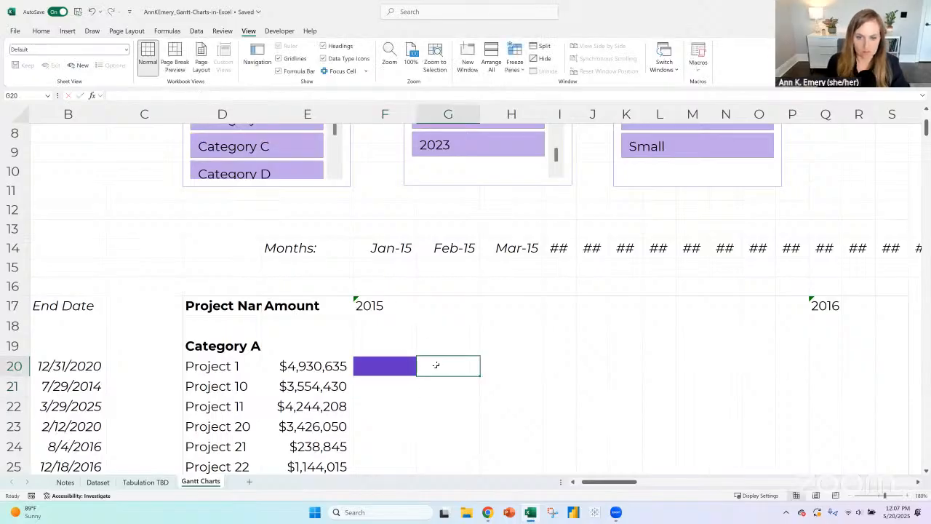
{"action": "key", "text": "ctrl+v"}
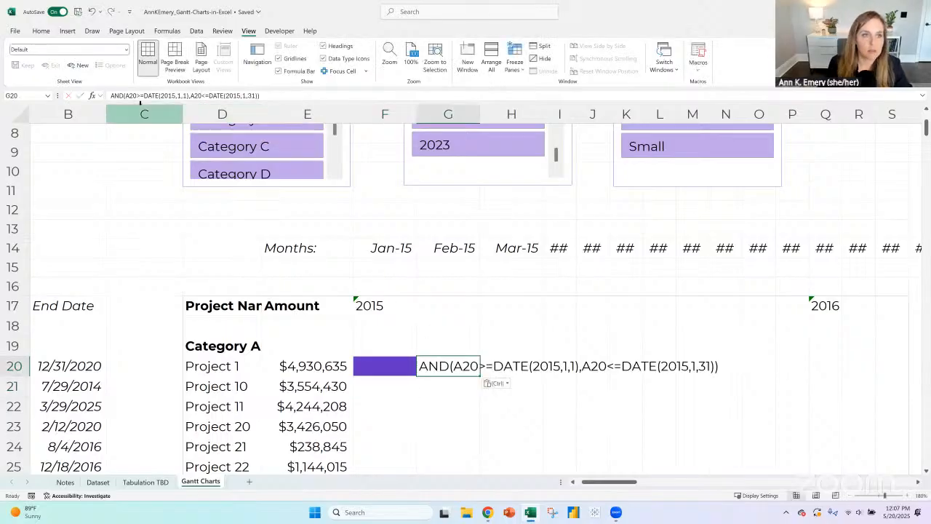
{"action": "left_click", "coordinate": [109, 95]}
{"action": "type", "text": "="}
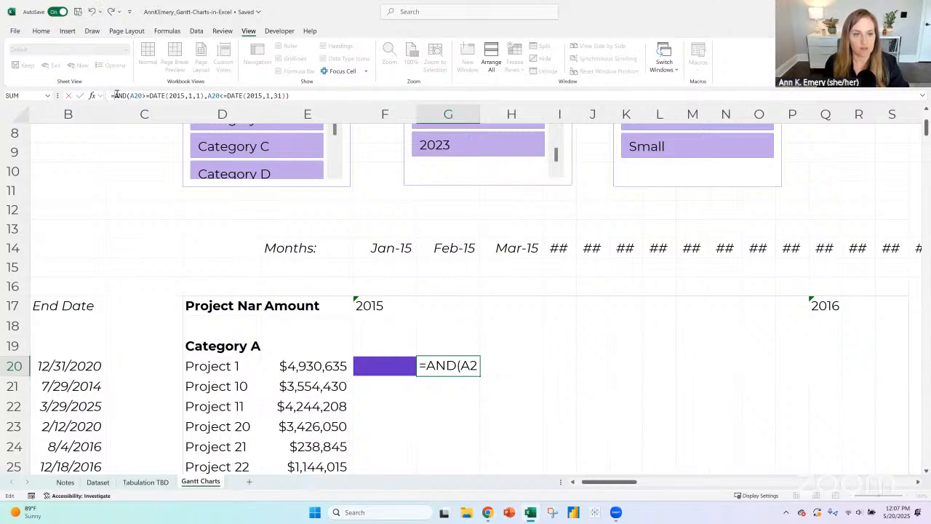
- In G20's formula, lock the column of the first start date reference as $A20
{"action": "left_click_drag", "start_coordinate": [598, 483], "coordinate": [561, 480]}
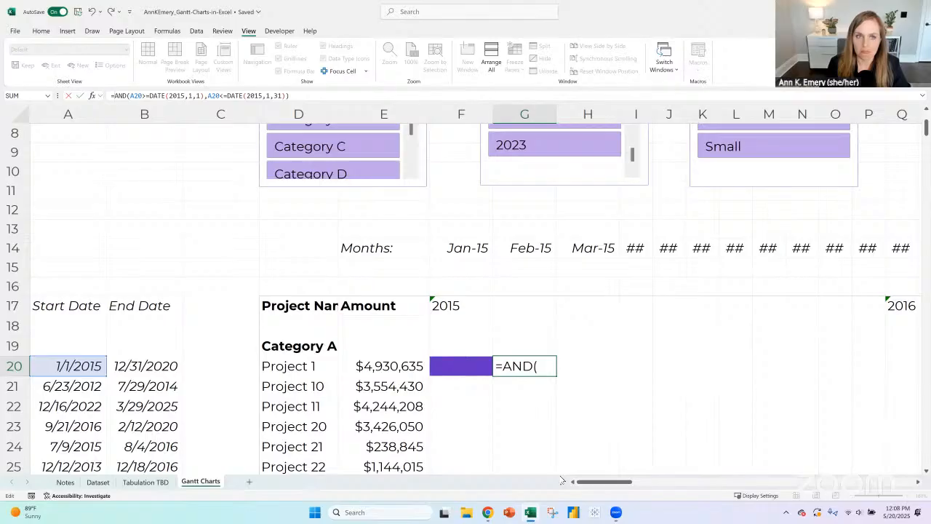
{"action": "left_click", "coordinate": [305, 93]}
{"action": "left_click", "coordinate": [131, 95]}
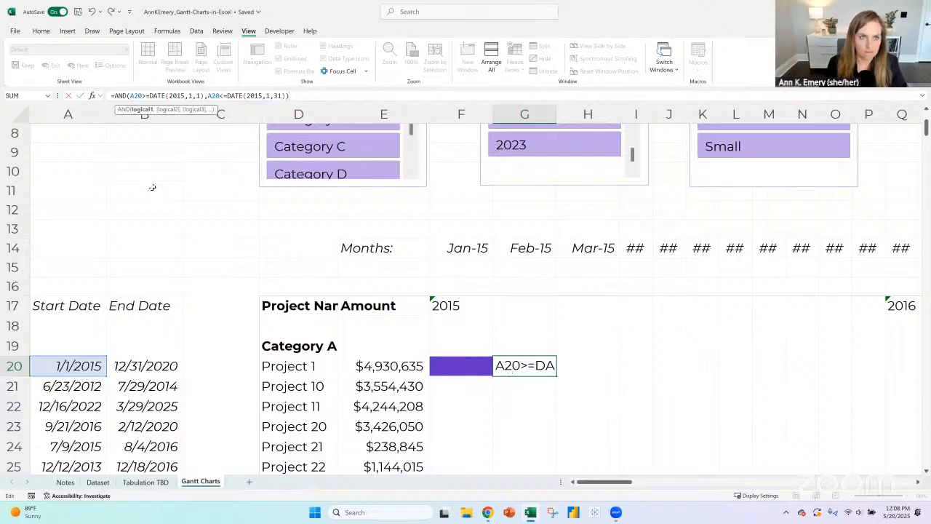
{"action": "type", "text": "$"}
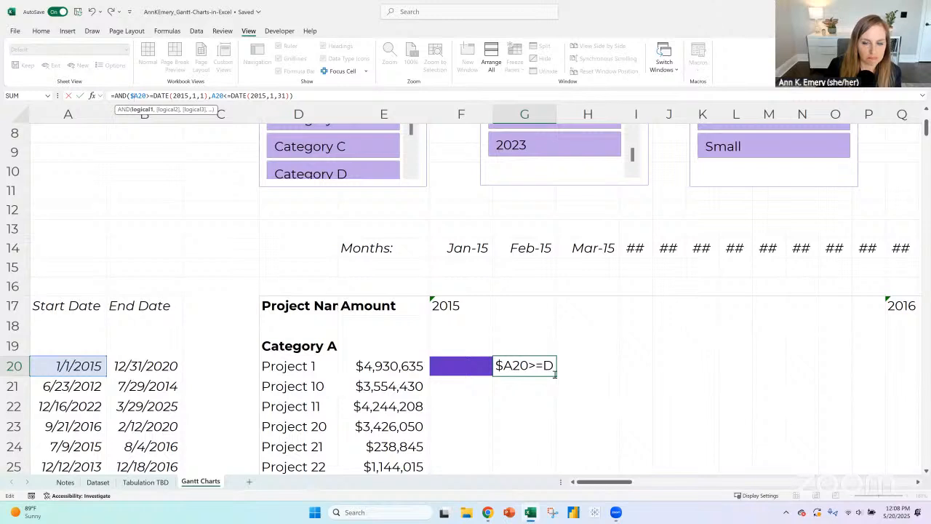
{"action": "left_click", "coordinate": [304, 96]}
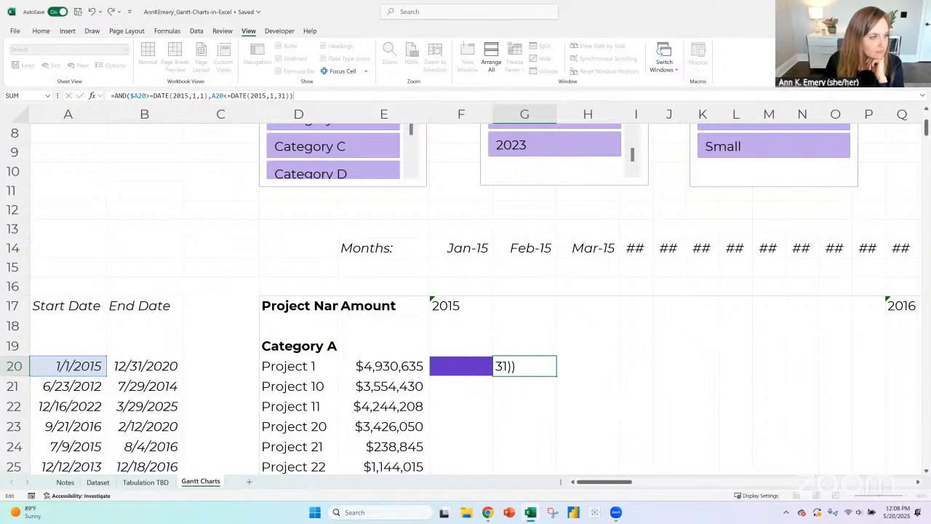
{"action": "key", "text": "alt+Tab"}
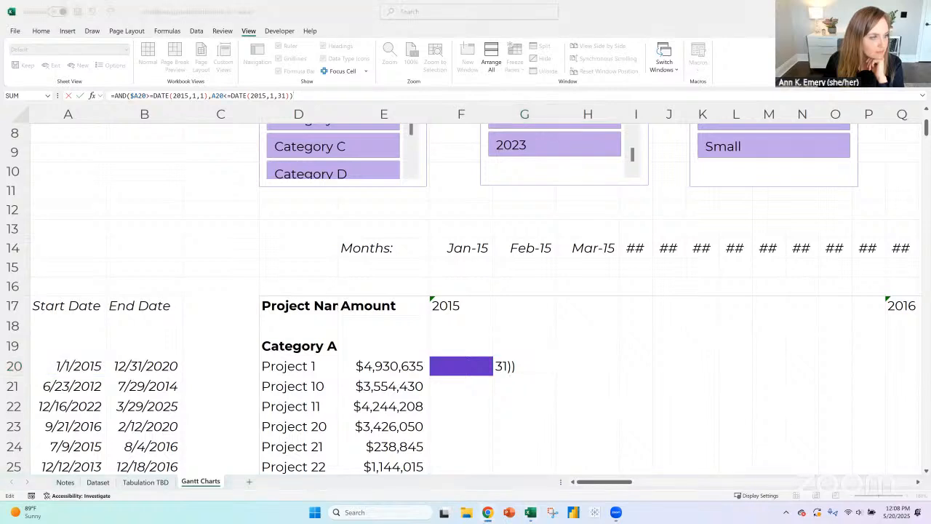
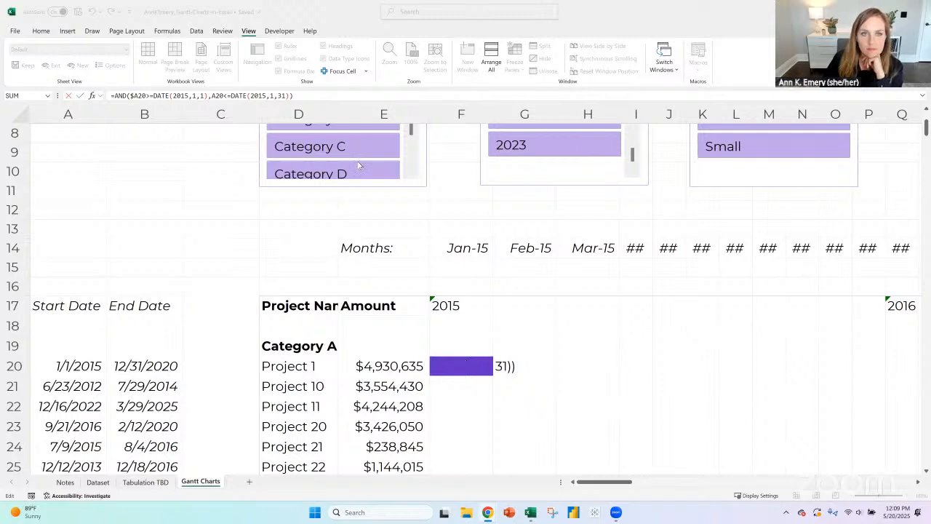
- In G20's formula, lock the column of the second start date reference as $A20
{"action": "left_click", "coordinate": [319, 96]}
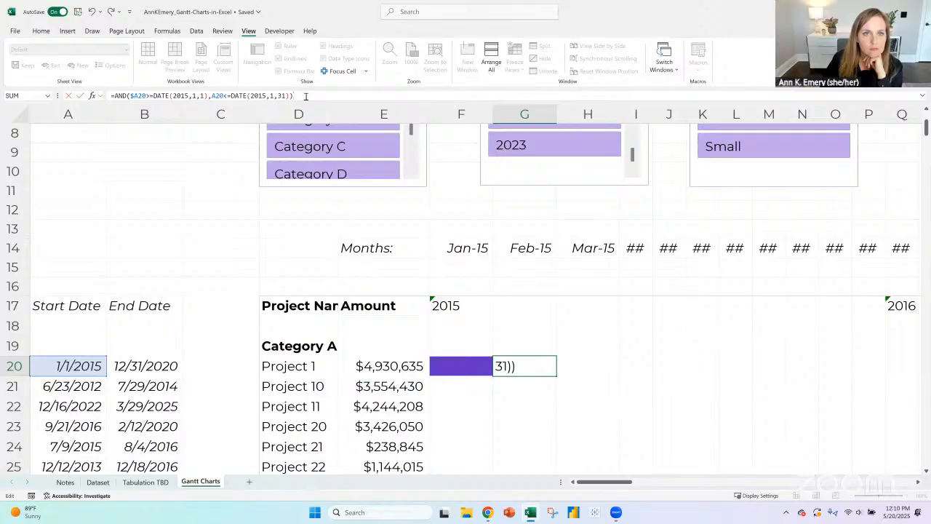
{"action": "left_click", "coordinate": [213, 95]}
{"action": "type", "text": "$"}
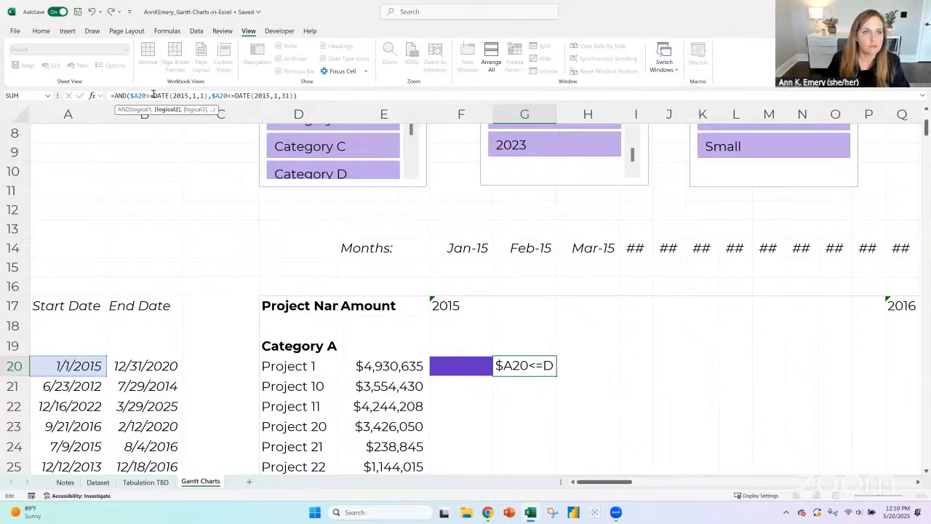
- In G20's formula, replace DATE(2015,1,1) with the January month header reference, row-locked as F$14
{"action": "left_click_drag", "start_coordinate": [153, 96], "coordinate": [210, 95]}
{"action": "key", "text": "BackSpace"}
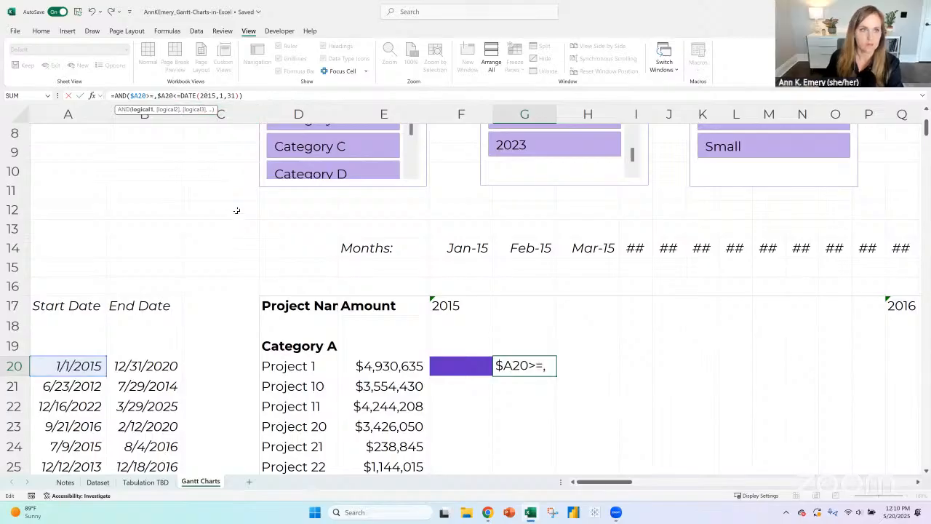
{"action": "left_click", "coordinate": [464, 248]}
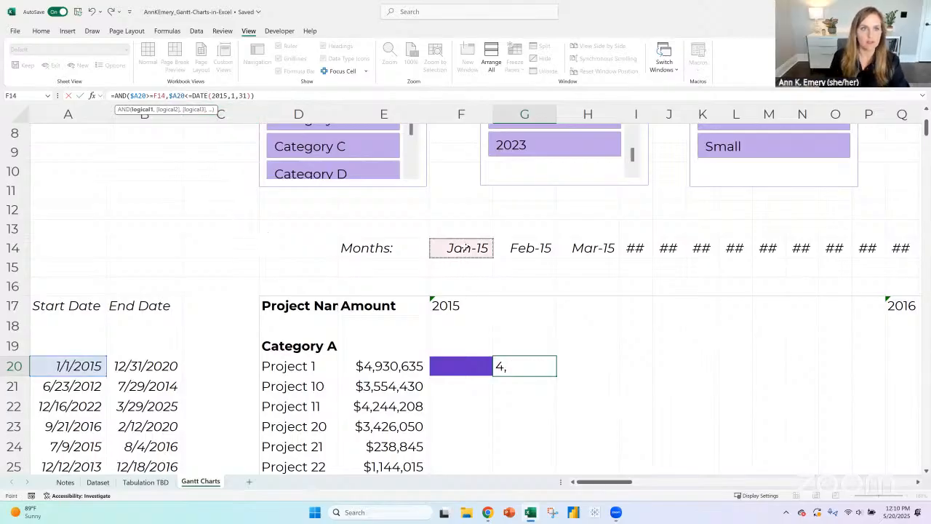
{"action": "left_click", "coordinate": [157, 95]}
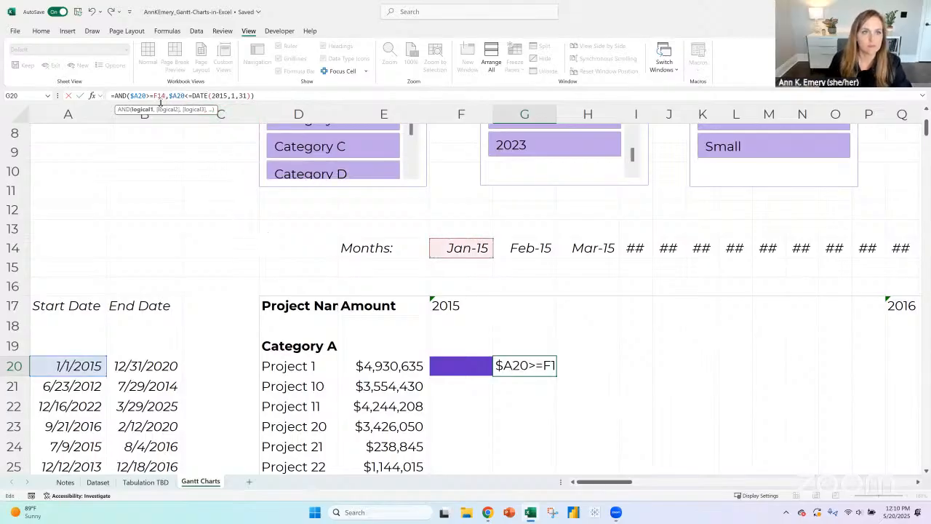
{"action": "type", "text": "$"}
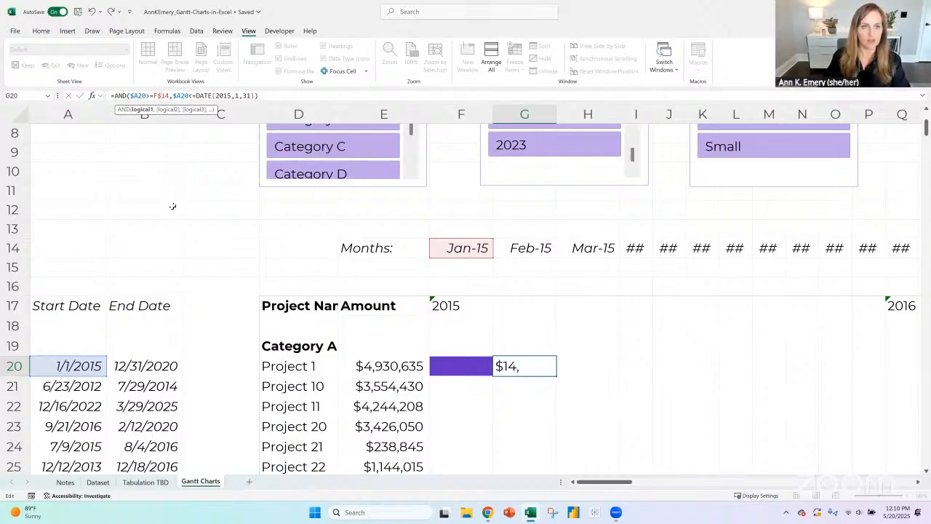
- In G20's formula, replace DATE(2015,1,31) with a reference to the February month header, G14
{"action": "left_click_drag", "start_coordinate": [261, 95], "coordinate": [195, 95]}
{"action": "left_click", "coordinate": [255, 95]}
{"action": "type", "text": "="}
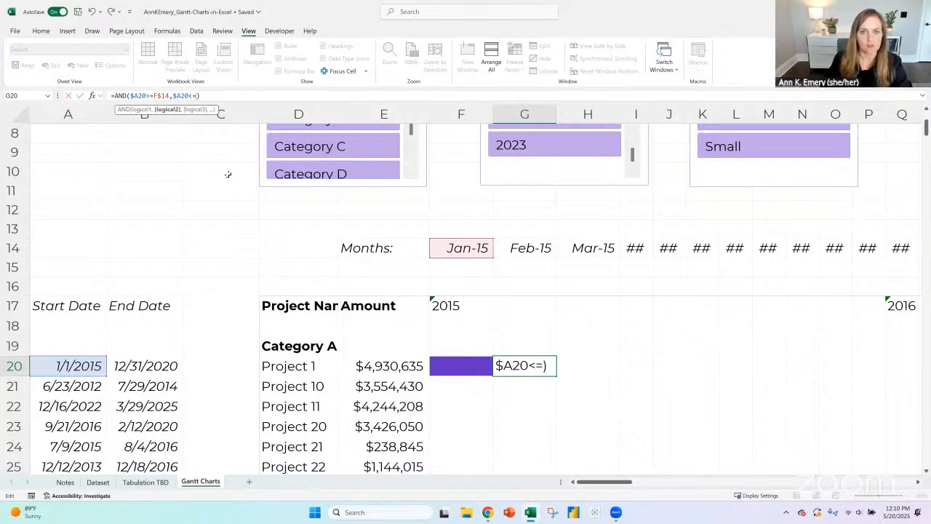
{"action": "left_click", "coordinate": [518, 247]}
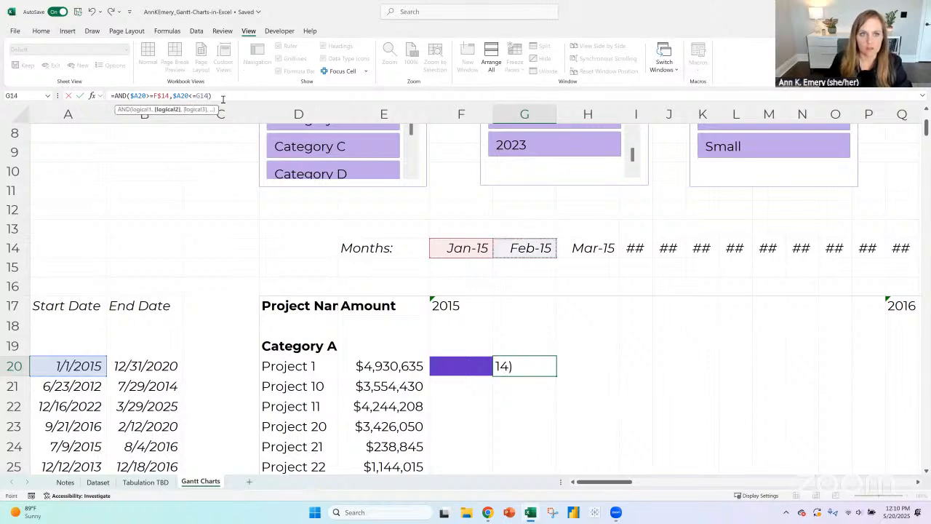
- Change G20's second comparison to strictly less than and lock the header row, so it reads =AND($A20>=F$14,$A20<G$14)
{"action": "left_click", "coordinate": [147, 95]}
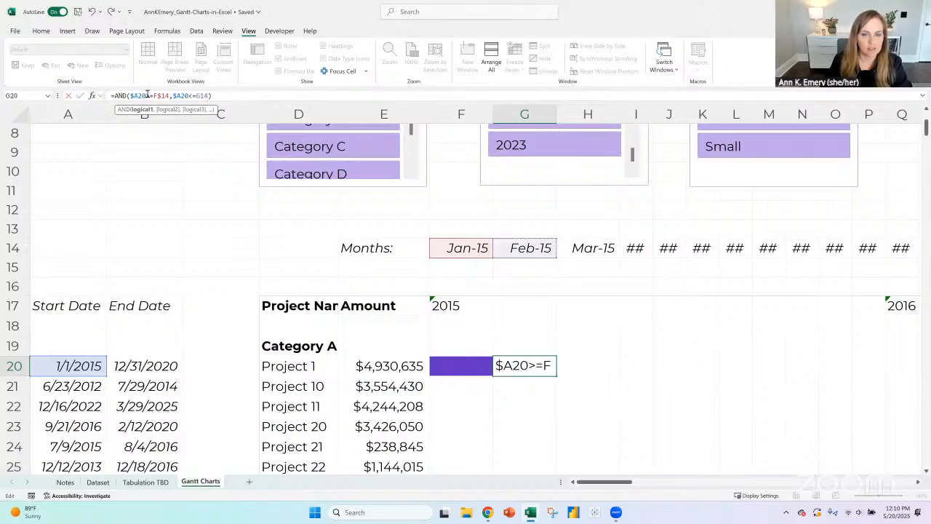
{"action": "left_click", "coordinate": [197, 95]}
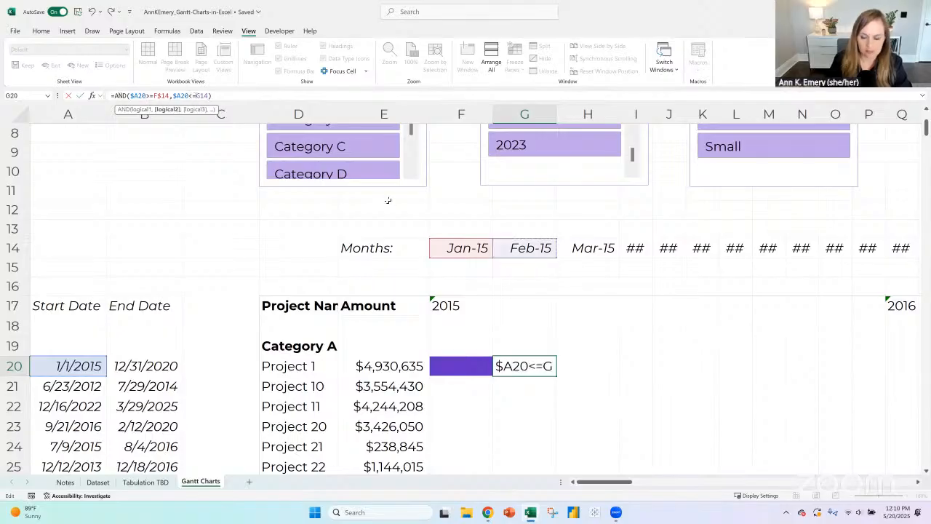
{"action": "key", "text": "BackSpace"}
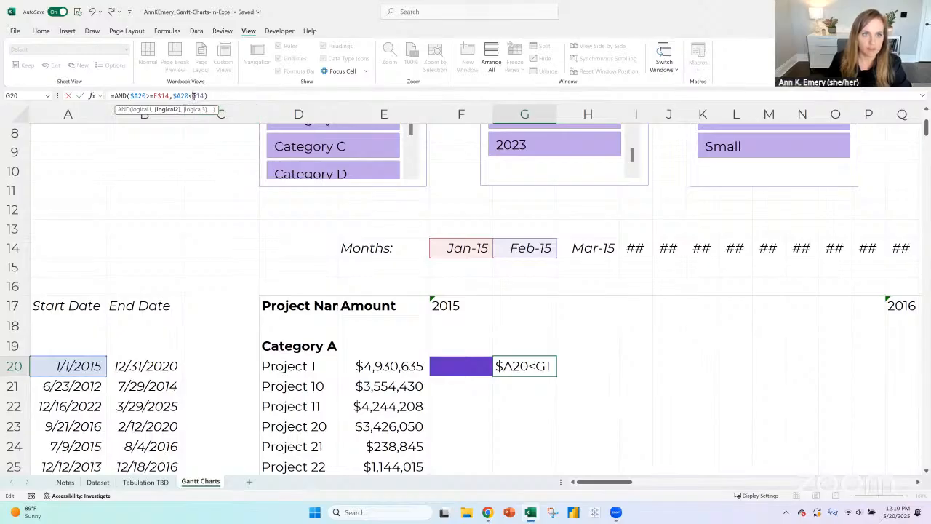
{"action": "key", "text": "F4"}
{"action": "key", "text": "F4"}
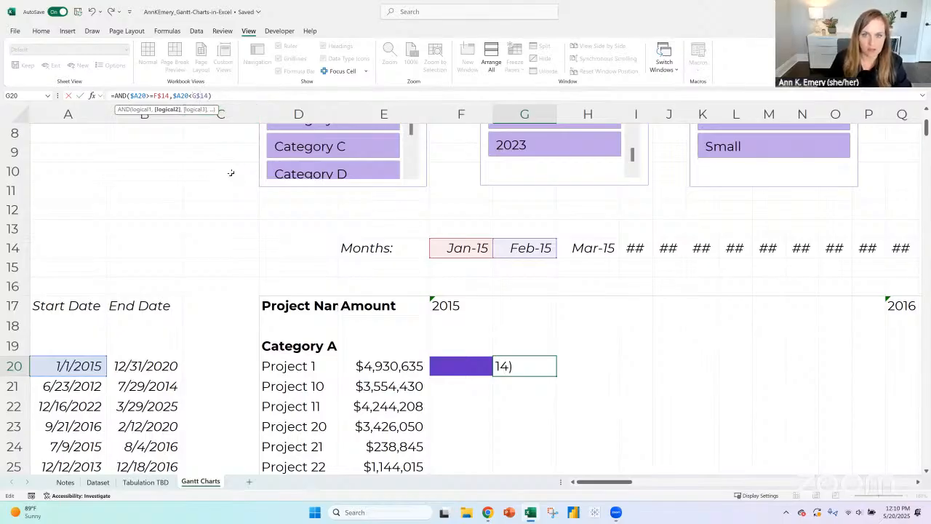
{"action": "key", "text": "ctrl+Return"}
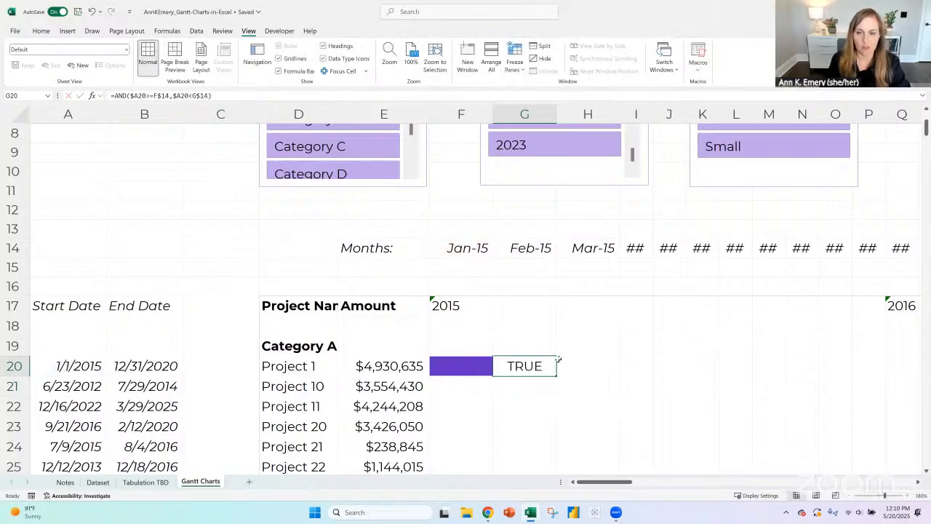
- Apply F20's conditional bar formatting to G20 with Format Painter
{"action": "left_click", "coordinate": [480, 365]}
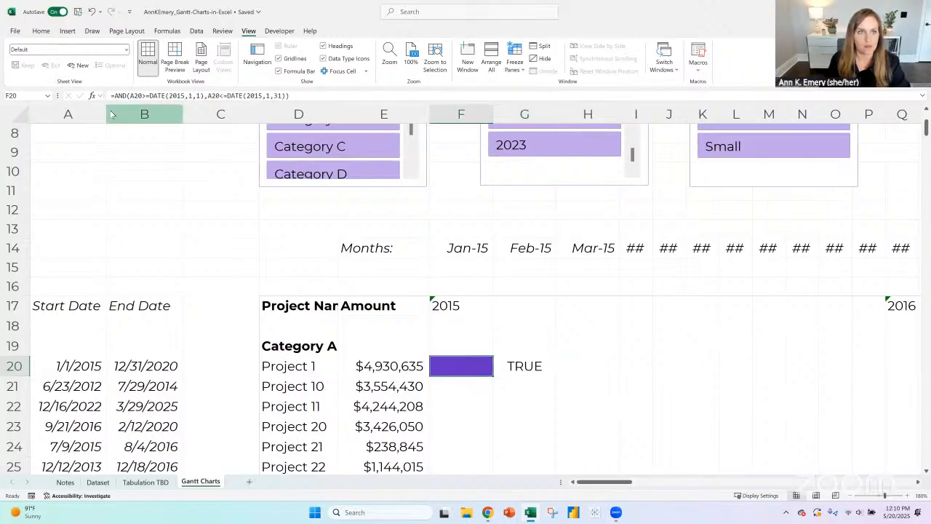
{"action": "left_click", "coordinate": [41, 31]}
{"action": "left_click", "coordinate": [56, 71]}
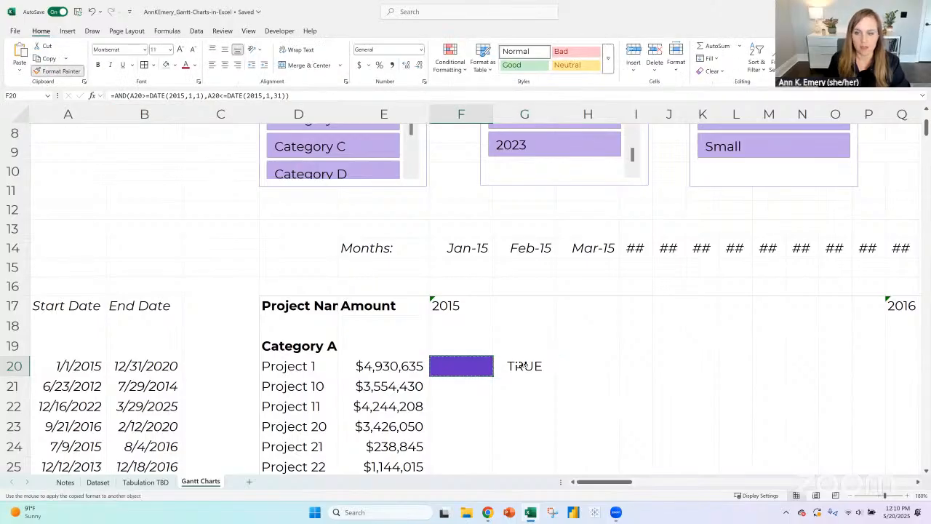
{"action": "left_click", "coordinate": [520, 365]}
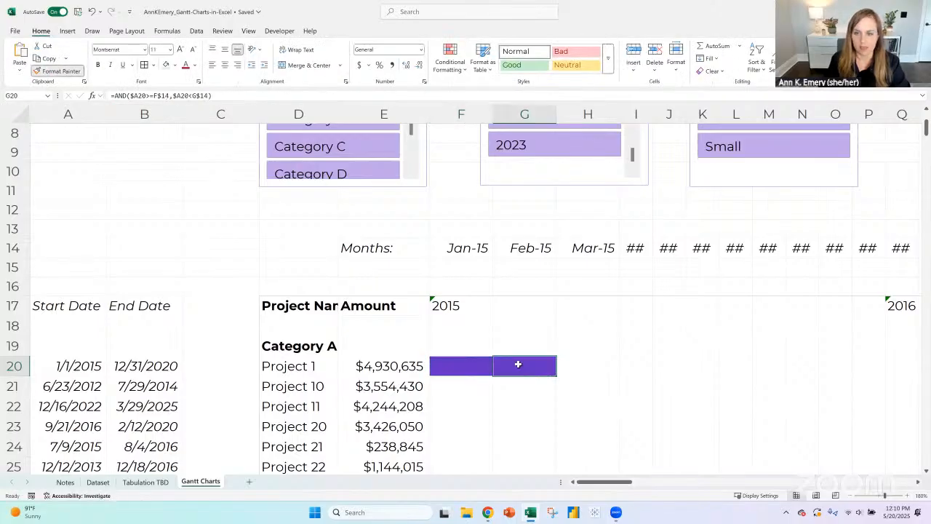
- Copy G20's formula and formatting over Project 1's first month cell, F20, and clear G20
{"action": "left_click", "coordinate": [849, 495]}
{"action": "left_click", "coordinate": [850, 495]}
{"action": "left_click", "coordinate": [850, 495]}
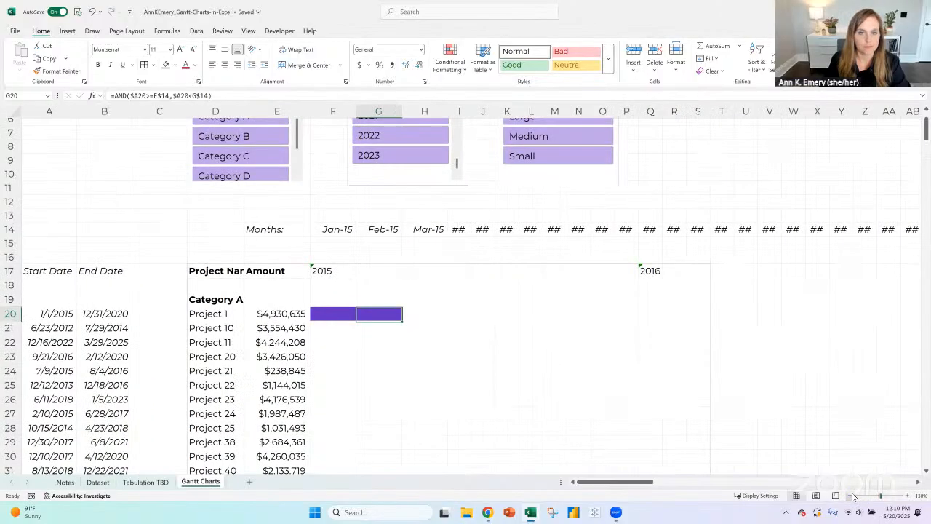
{"action": "left_click", "coordinate": [849, 495]}
{"action": "left_click", "coordinate": [850, 496]}
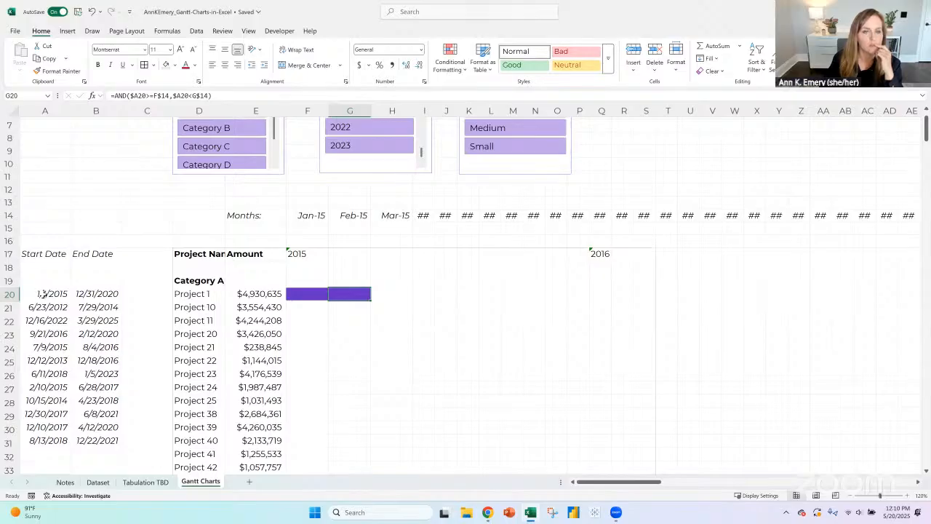
{"action": "left_click", "coordinate": [43, 254]}
{"action": "left_click", "coordinate": [302, 254]}
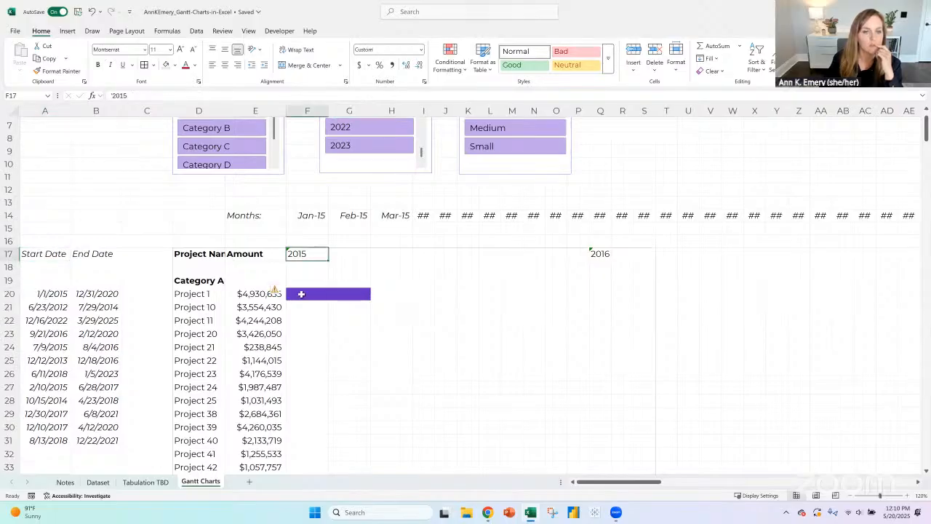
{"action": "key", "text": "Down"}
{"action": "key", "text": "Down"}
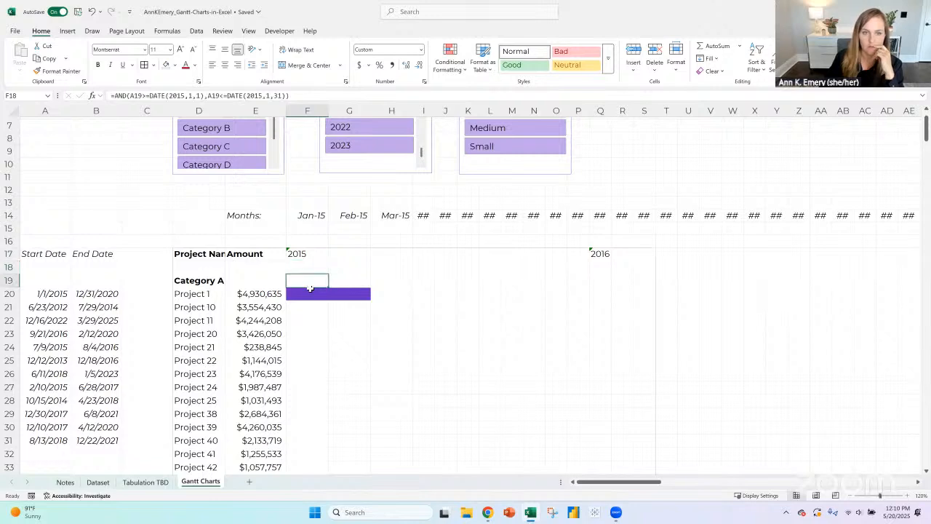
{"action": "key", "text": "Down"}
{"action": "key", "text": "Right"}
{"action": "key", "text": "ctrl+c"}
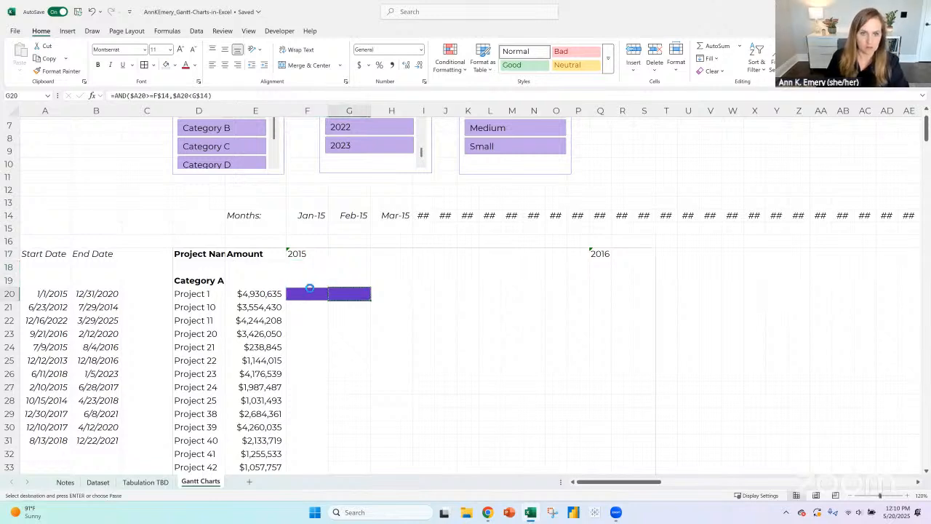
{"action": "key", "text": "Left"}
{"action": "key", "text": "ctrl+v"}
{"action": "key", "text": "Right"}
{"action": "key", "text": "Delete"}
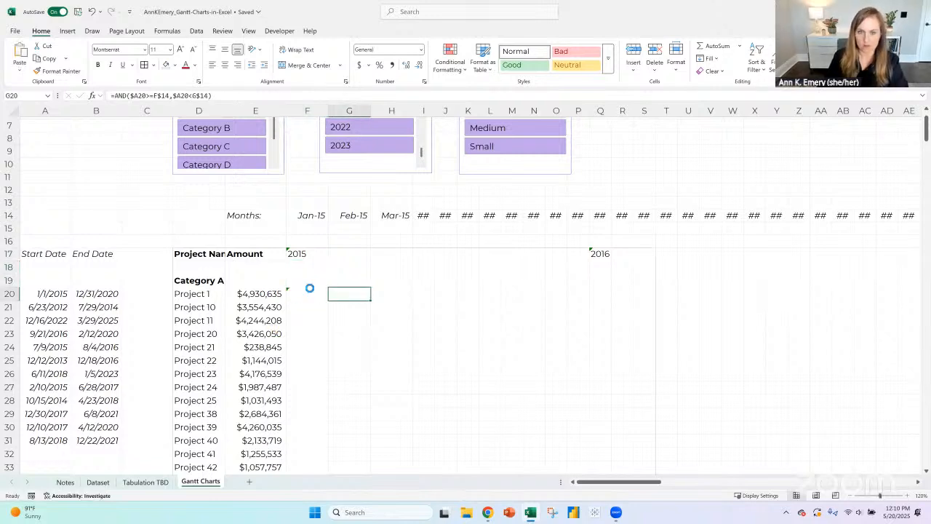
{"action": "key", "text": "Left"}
{"action": "left_click", "coordinate": [265, 98]}
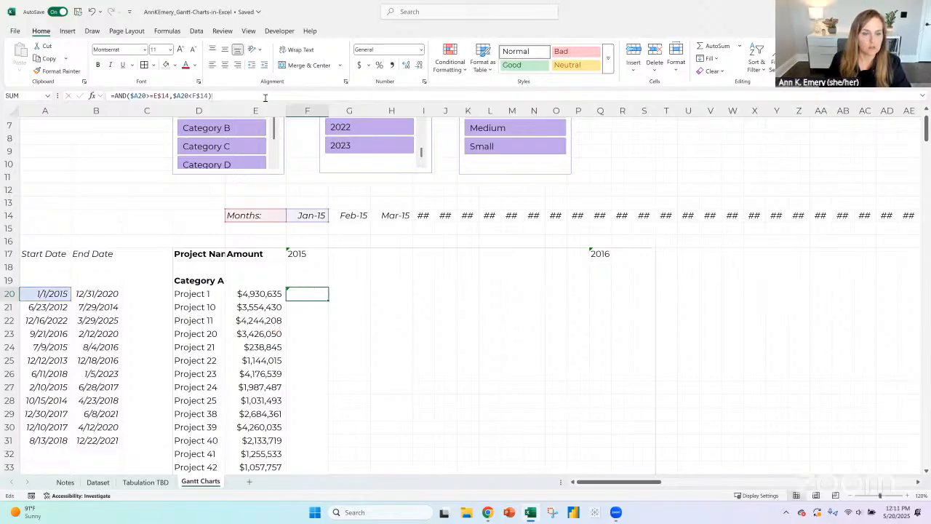
{"action": "key", "text": "Escape"}
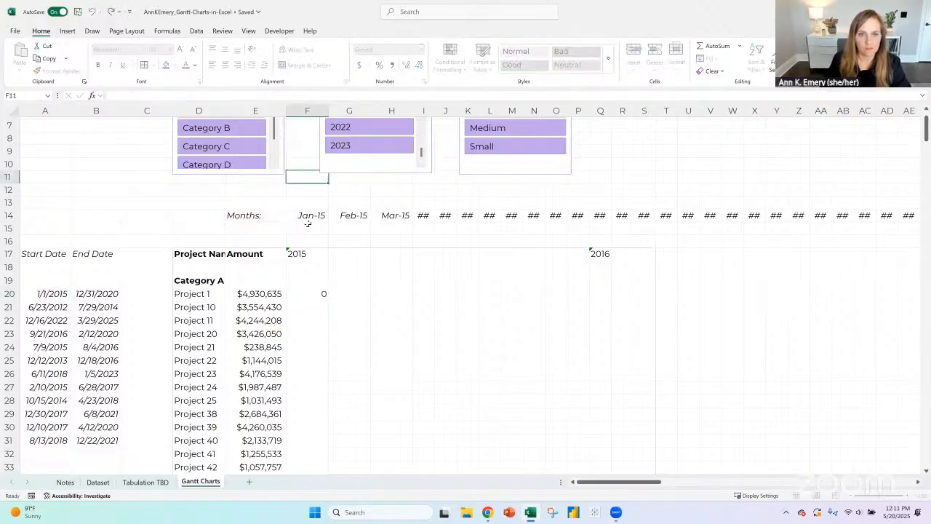
{"action": "key", "text": "Up"}
{"action": "key", "text": "Up"}
{"action": "key", "text": "Up"}
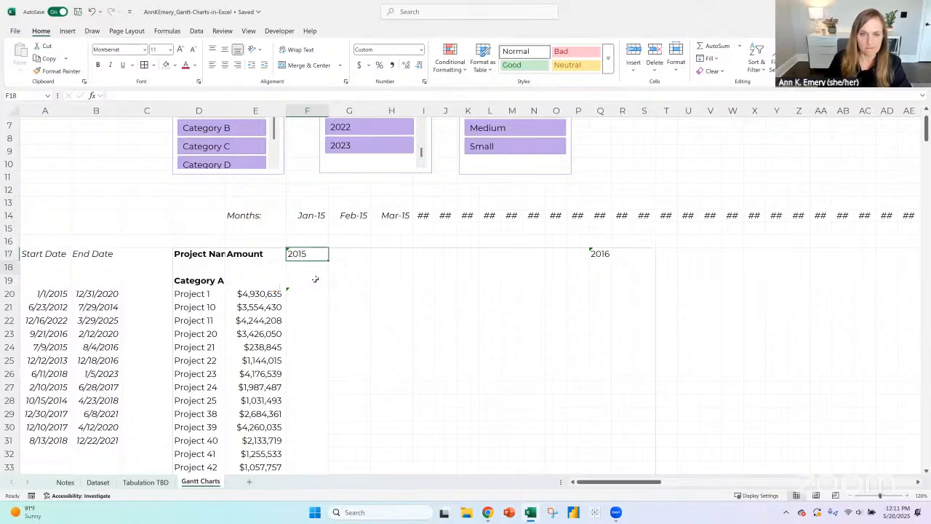
{"action": "key", "text": "Down"}
{"action": "key", "text": "Down"}
{"action": "key", "text": "Down"}
{"action": "left_click", "coordinate": [237, 96]}
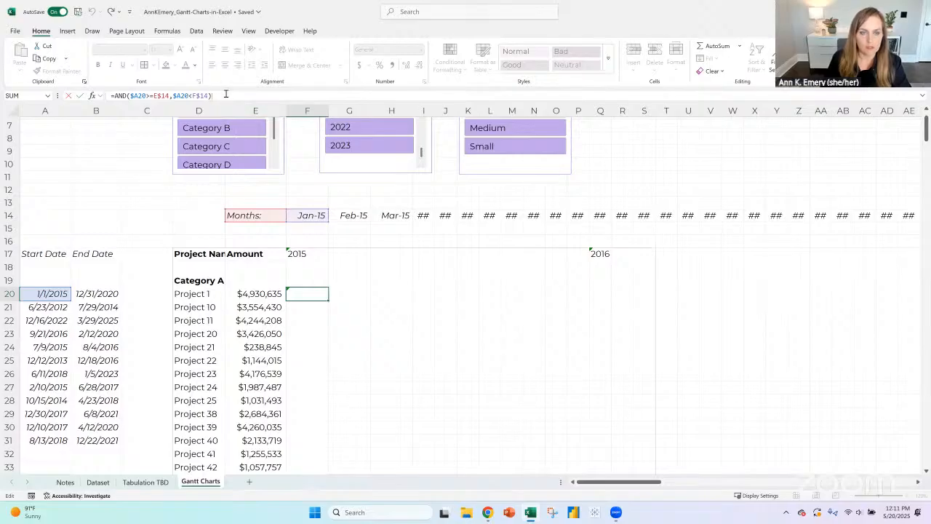
{"action": "left_click", "coordinate": [295, 190]}
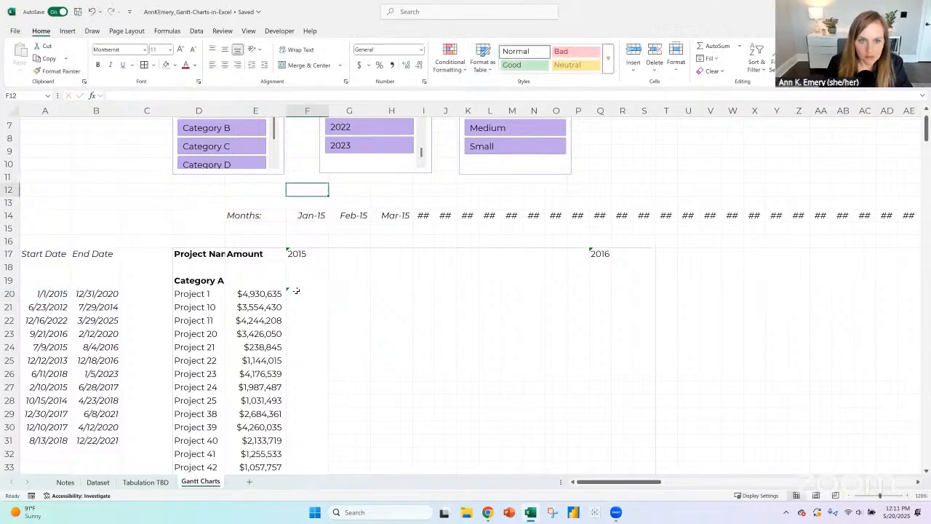
- Correct F20's month references to F$14 and G$14 so it reads =AND($A20>=F$14,$A20<G$14)
{"action": "key", "text": "Down"}
{"action": "key", "text": "Down"}
{"action": "key", "text": "Down"}
{"action": "key", "text": "Down"}
{"action": "key", "text": "Down"}
{"action": "key", "text": "Down"}
{"action": "key", "text": "Down"}
{"action": "key", "text": "Down"}
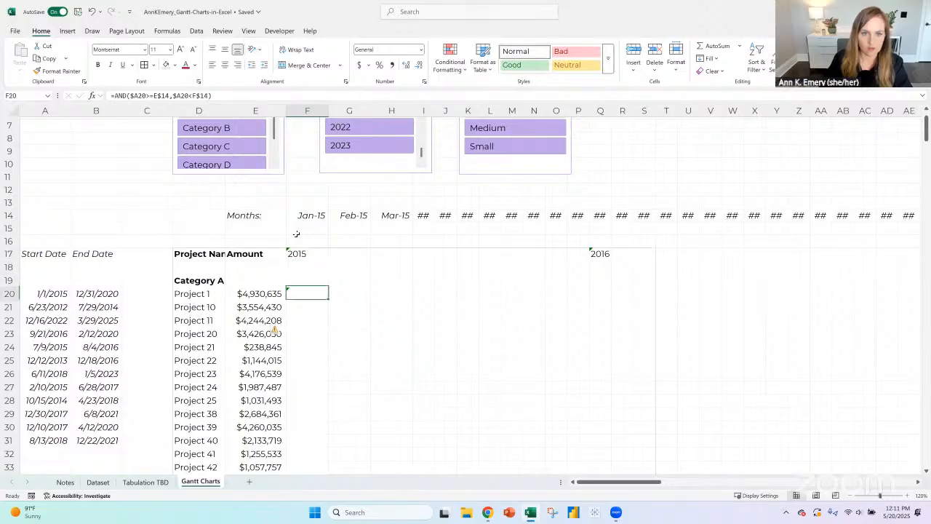
{"action": "left_click", "coordinate": [157, 95]}
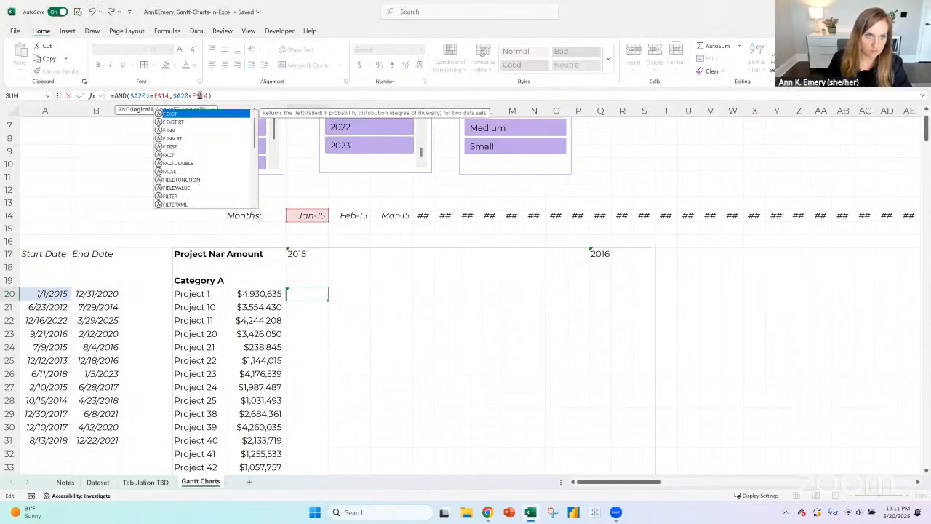
{"action": "key", "text": "BackSpace"}
{"action": "type", "text": "G"}
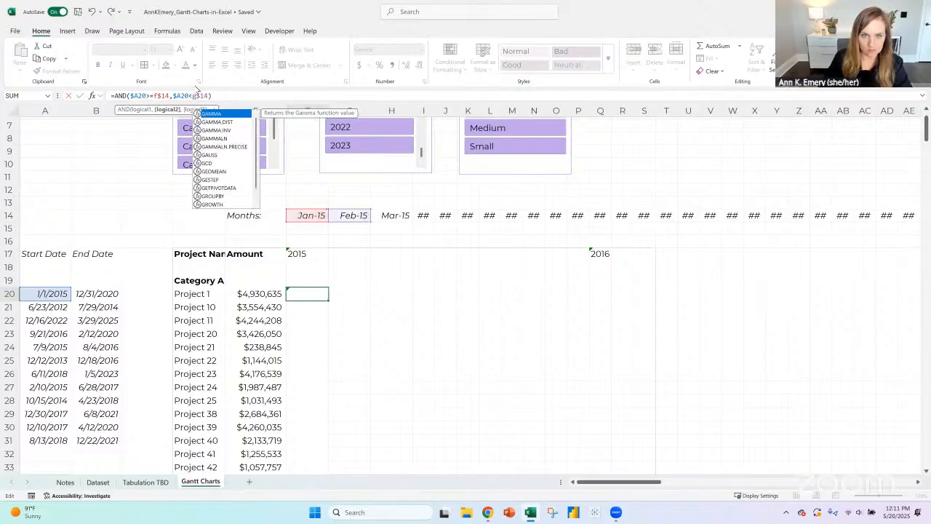
{"action": "key", "text": "Return"}
{"action": "key", "text": "Up"}
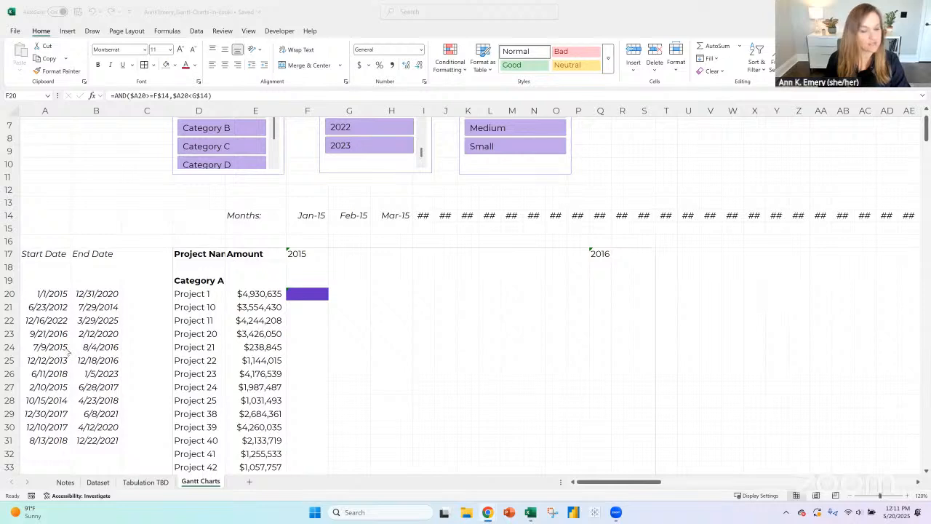
- Copy Project 1's January formula from F20 into the next three month cells, G20, H20 and I20
{"action": "left_click", "coordinate": [314, 293]}
{"action": "key", "text": "Up"}
{"action": "key", "text": "Up"}
{"action": "key", "text": "Up"}
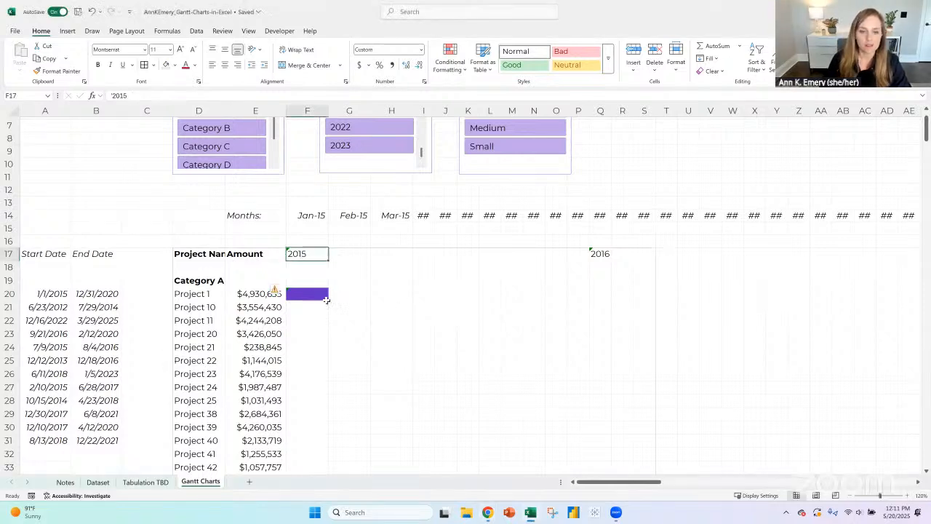
{"action": "key", "text": "Down"}
{"action": "key", "text": "Down"}
{"action": "key", "text": "Down"}
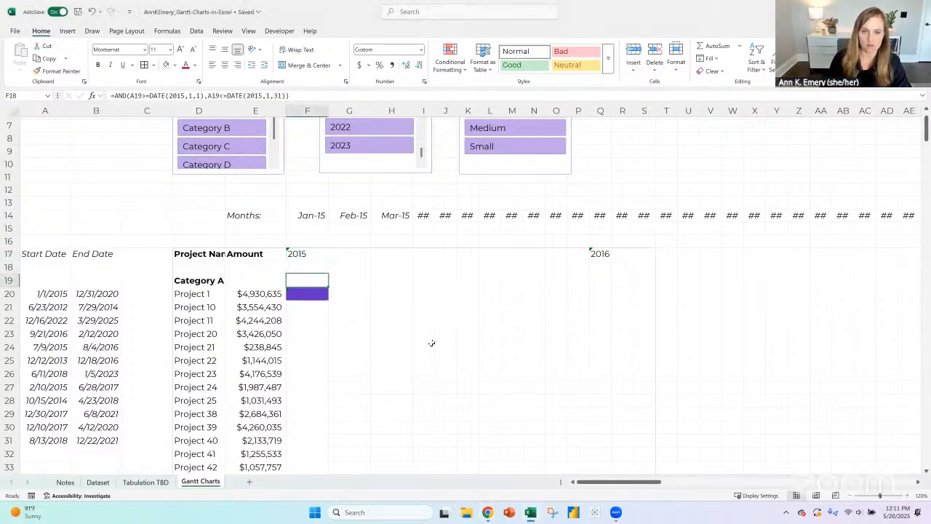
{"action": "key", "text": "ctrl+c"}
{"action": "key", "text": "Right"}
{"action": "key", "text": "ctrl+v"}
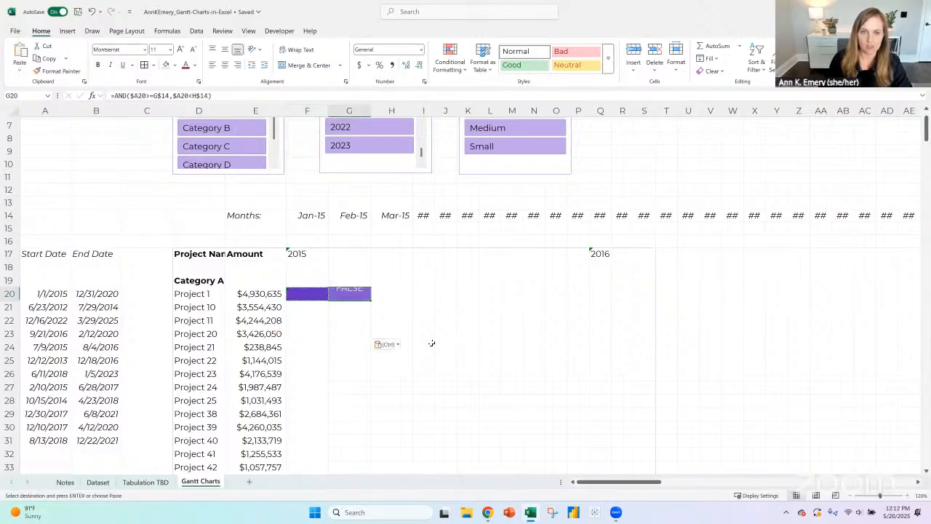
{"action": "key", "text": "Right"}
{"action": "key", "text": "ctrl+v"}
{"action": "key", "text": "Right"}
{"action": "key", "text": "ctrl+v"}
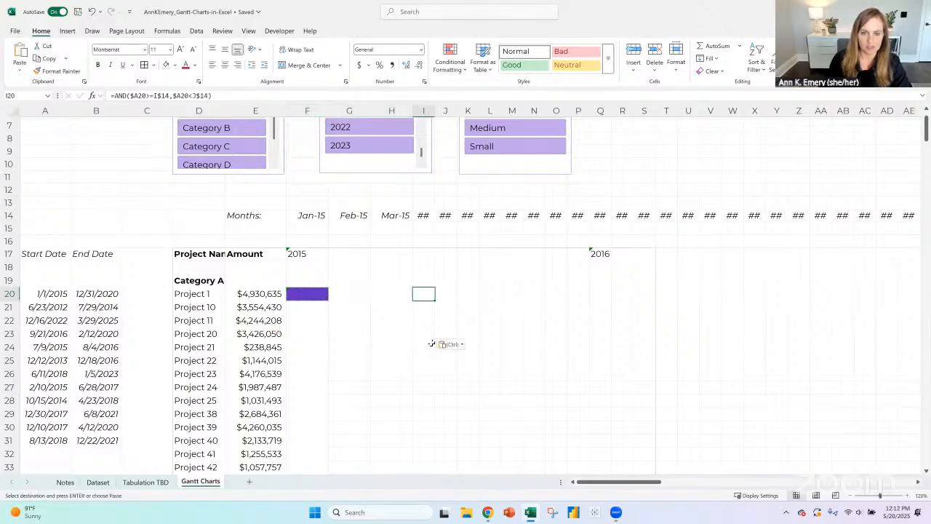
- Copy Project 1's January test formula from F20 into F21 for Project 10
{"action": "key", "text": "Left"}
{"action": "key", "text": "Left"}
{"action": "key", "text": "Left"}
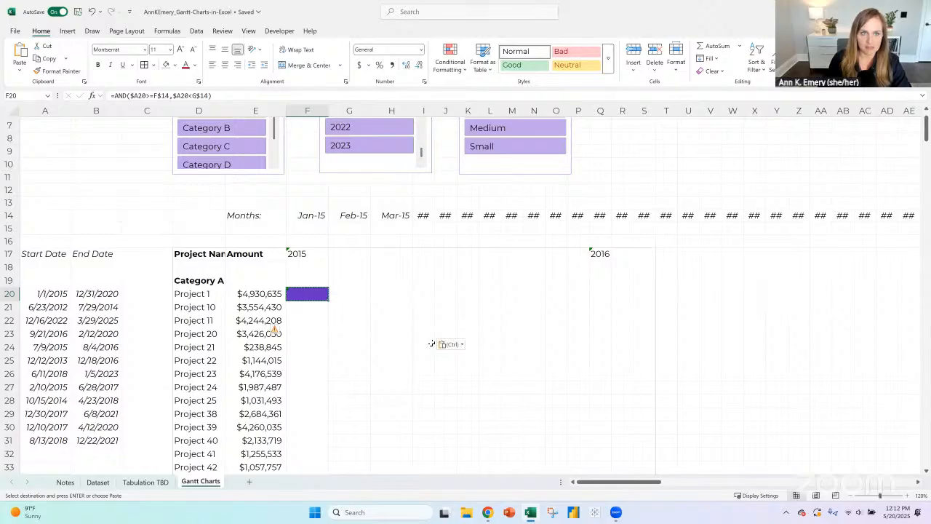
{"action": "key", "text": "Down"}
{"action": "key", "text": "Up"}
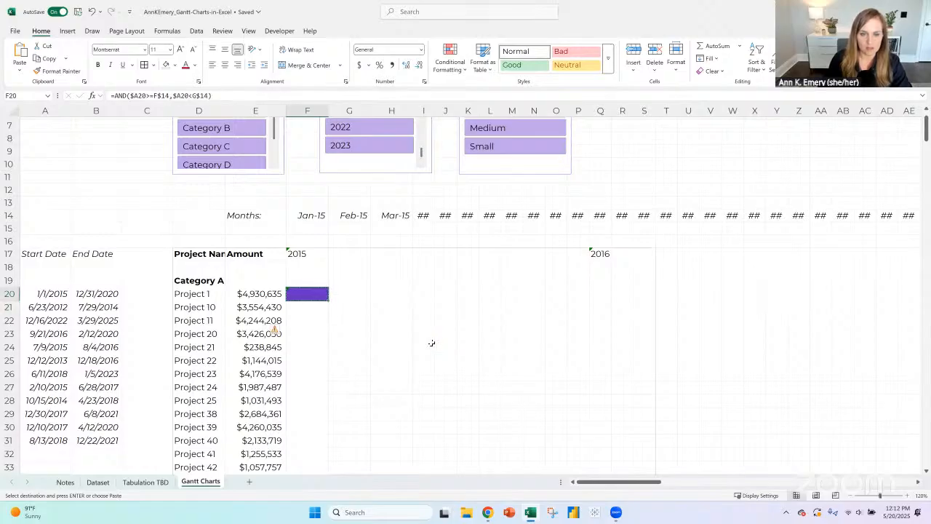
{"action": "key", "text": "Down"}
{"action": "key", "text": "ctrl+v"}
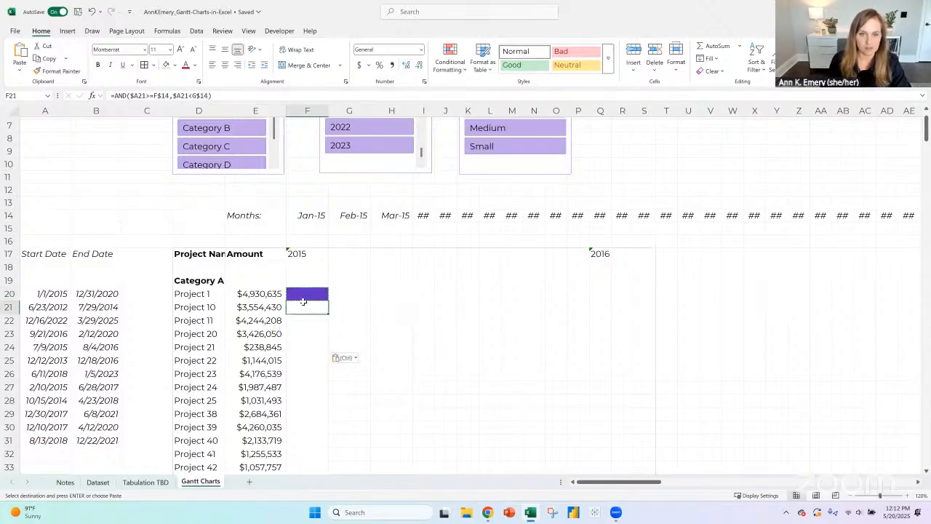
{"action": "key", "text": "Up"}
{"action": "key", "text": "Up"}
{"action": "key", "text": "Up"}
{"action": "key", "text": "Up"}
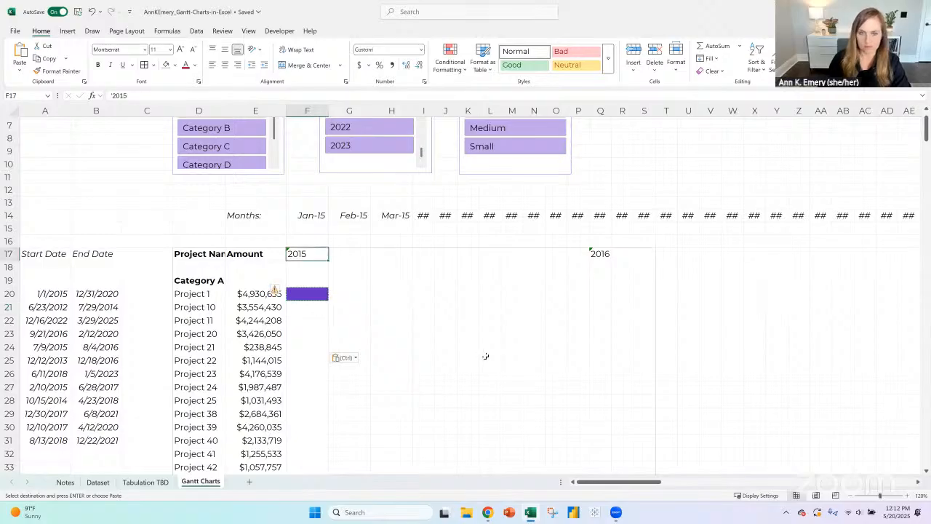
{"action": "key", "text": "Down"}
{"action": "key", "text": "Down"}
{"action": "key", "text": "Down"}
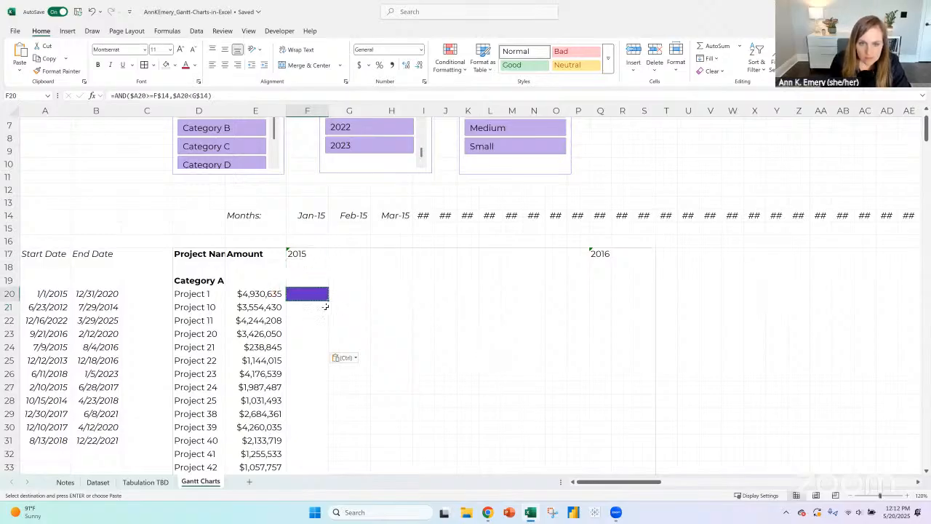
{"action": "key", "text": "Up"}
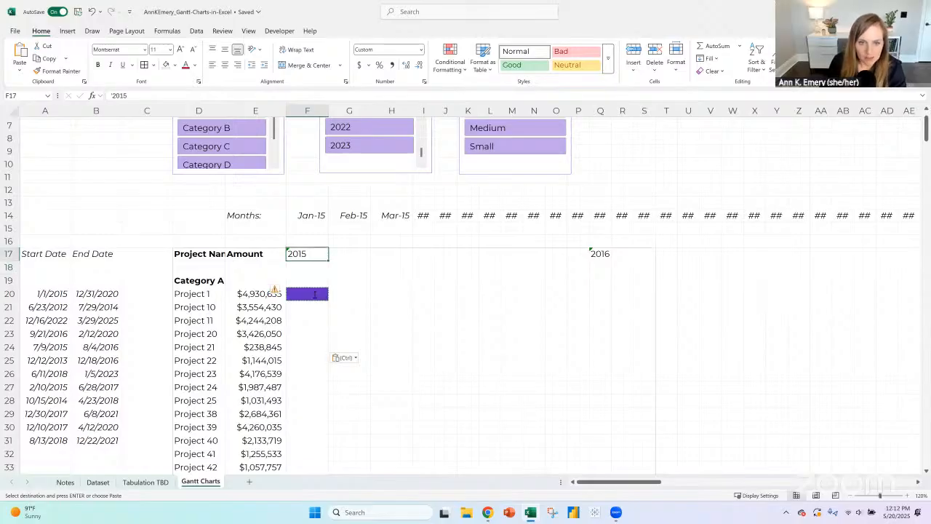
{"action": "key", "text": "Return"}
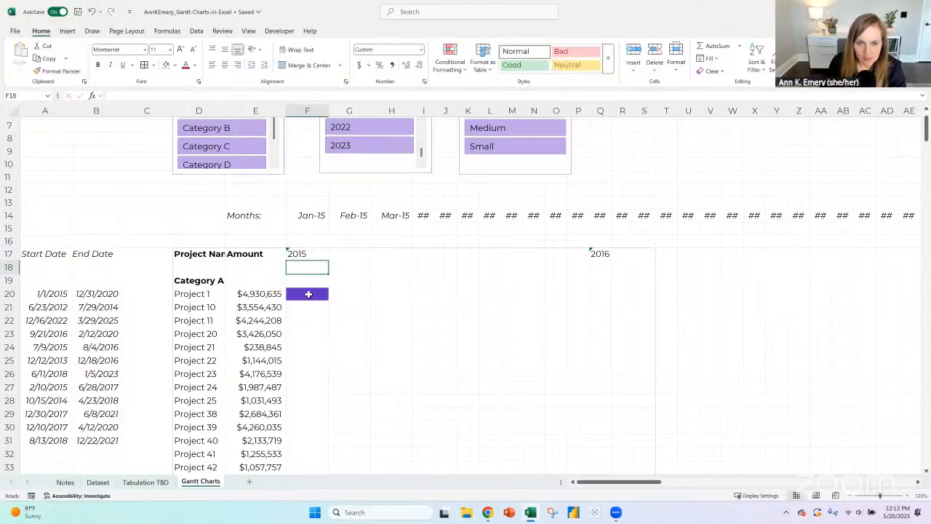
{"action": "key", "text": "Up"}
- Copy Project 1's January formula and bar formatting from F20 down through F33
{"action": "key", "text": "Down"}
{"action": "key", "text": "Down"}
{"action": "key", "text": "Down"}
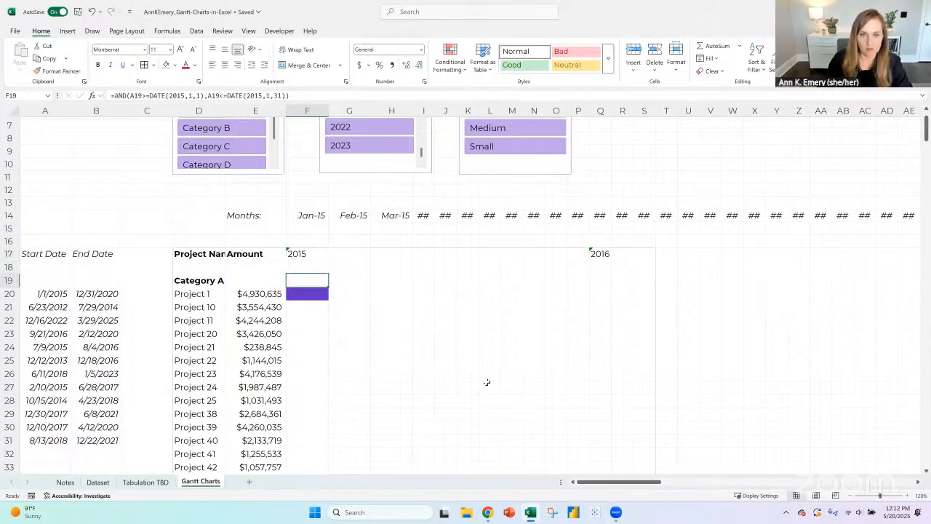
{"action": "key", "text": "ctrl+c"}
{"action": "key", "text": "shift+Down"}
{"action": "key", "text": "shift+Down"}
{"action": "key", "text": "shift+Down"}
{"action": "key", "text": "shift+Down"}
{"action": "key", "text": "shift+Down"}
{"action": "key", "text": "shift+Down"}
{"action": "key", "text": "shift+Down"}
{"action": "key", "text": "shift+Down"}
{"action": "key", "text": "shift+Down"}
{"action": "key", "text": "shift+Down"}
{"action": "key", "text": "shift+Down"}
{"action": "key", "text": "shift+Down"}
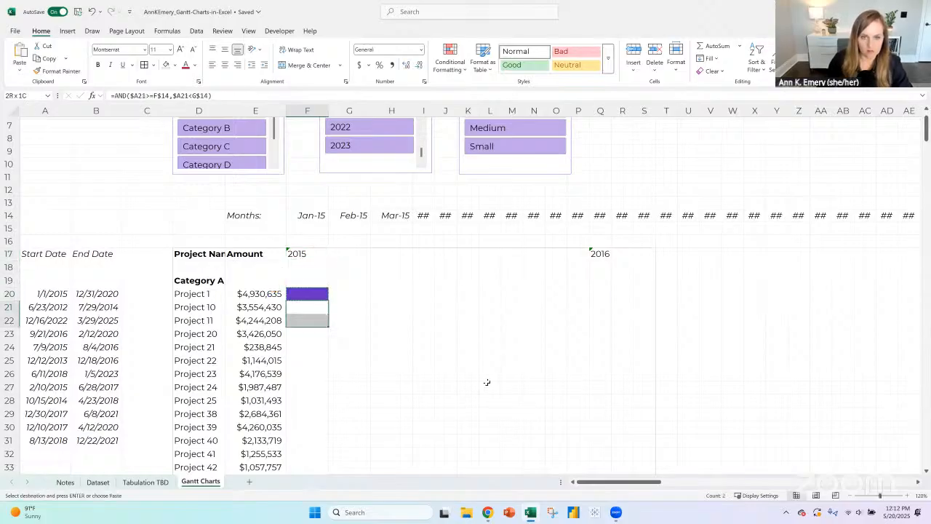
{"action": "key", "text": "ctrl+v"}
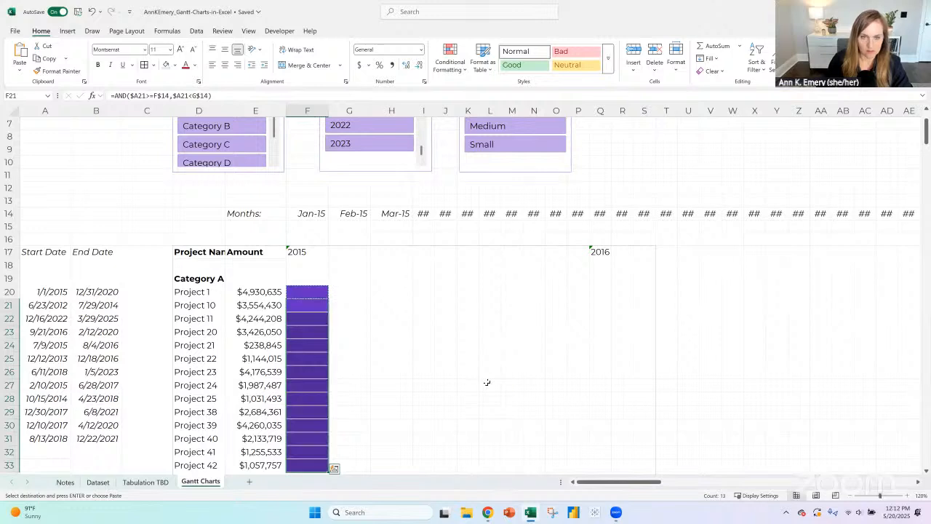
- Examine the start dates and lookup formulas of the first Category A projects in column A
{"action": "left_click", "coordinate": [41, 305]}
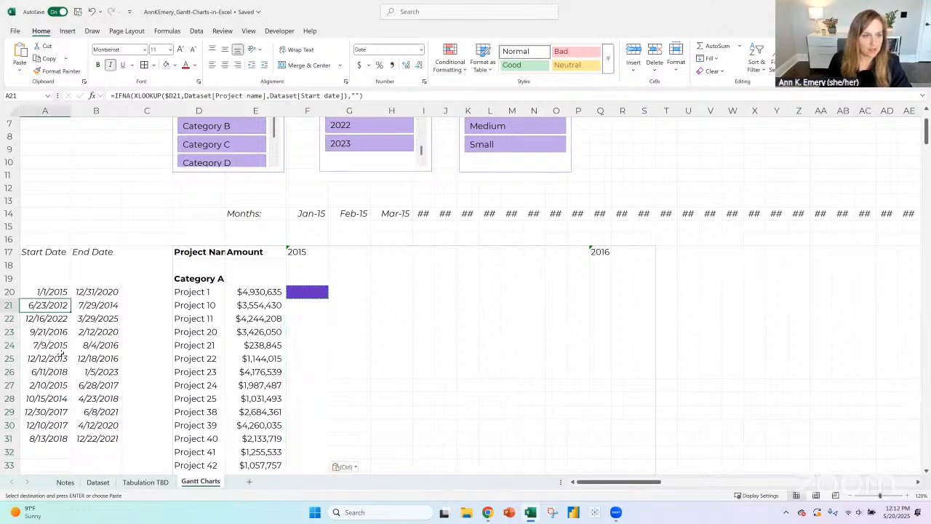
{"action": "left_click", "coordinate": [58, 292]}
{"action": "left_click", "coordinate": [62, 305]}
{"action": "left_click", "coordinate": [55, 282]}
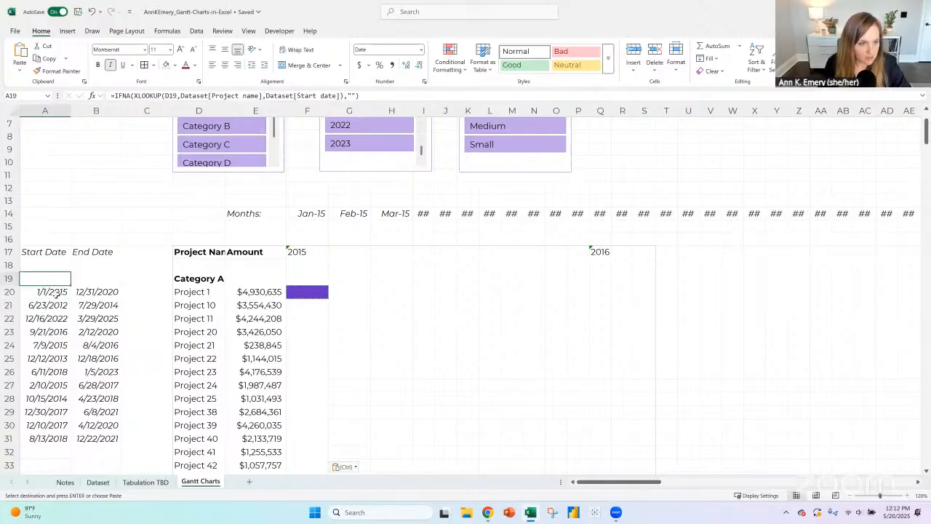
{"action": "left_click", "coordinate": [56, 291]}
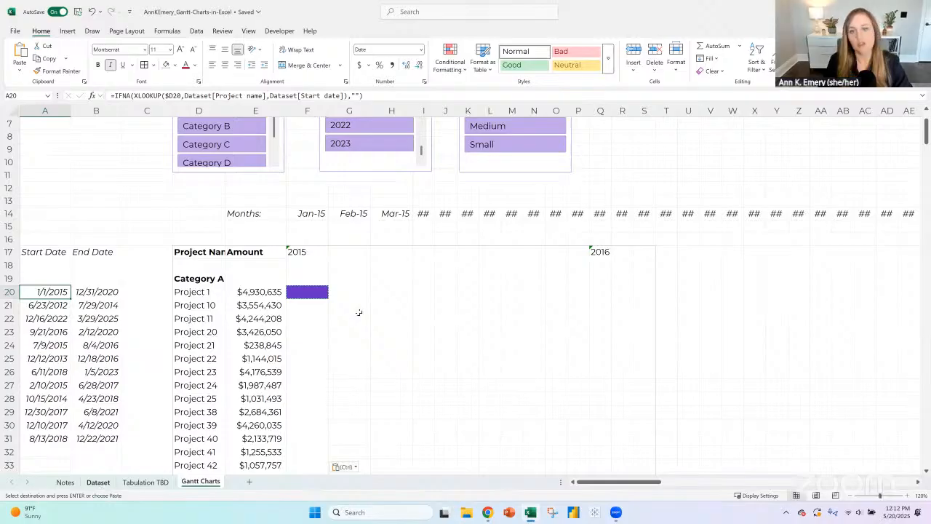
- Sort the Dataset sheet's project table by End date from oldest to newest
{"action": "key", "text": "ctrl+Page_Up"}
{"action": "key", "text": "ctrl+Page_Up"}
{"action": "left_click", "coordinate": [376, 245]}
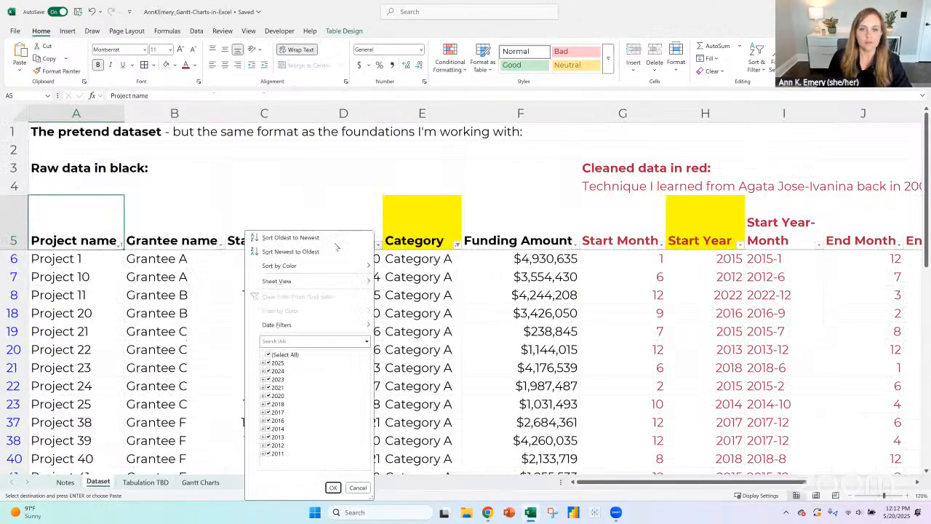
{"action": "left_click", "coordinate": [334, 238]}
{"action": "left_click", "coordinate": [344, 258]}
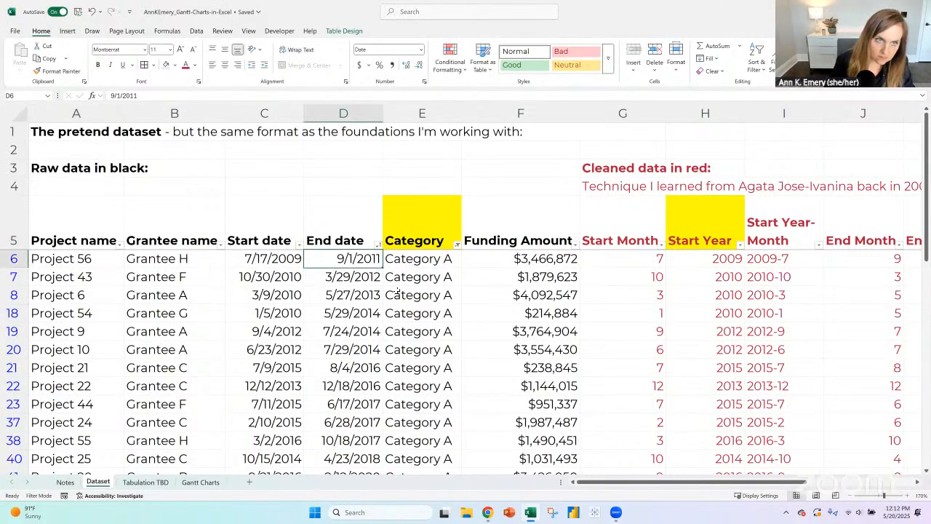
- Try an End date of 1/1/2015 for Project 56 and the next five visible projects, and undo these changes
{"action": "type", "text": "1/1"}
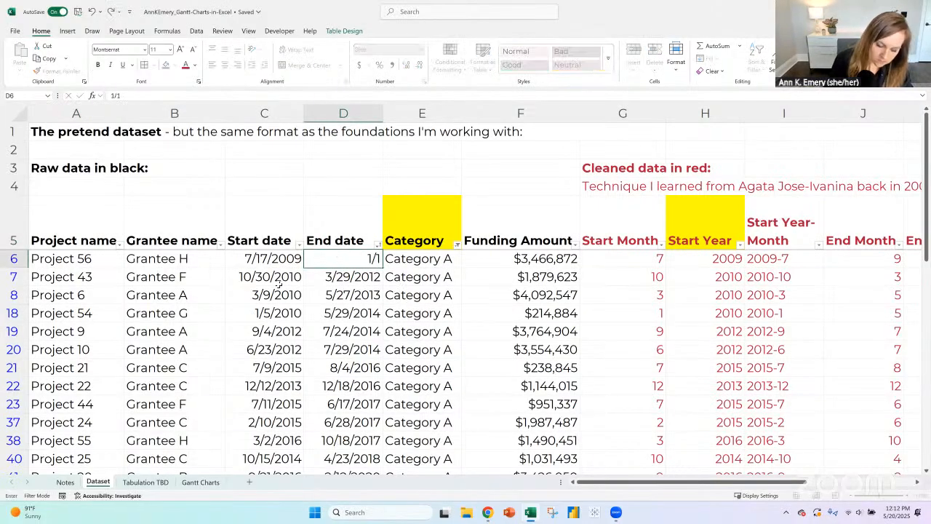
{"action": "type", "text": "/2015"}
{"action": "key", "text": "ctrl+Return"}
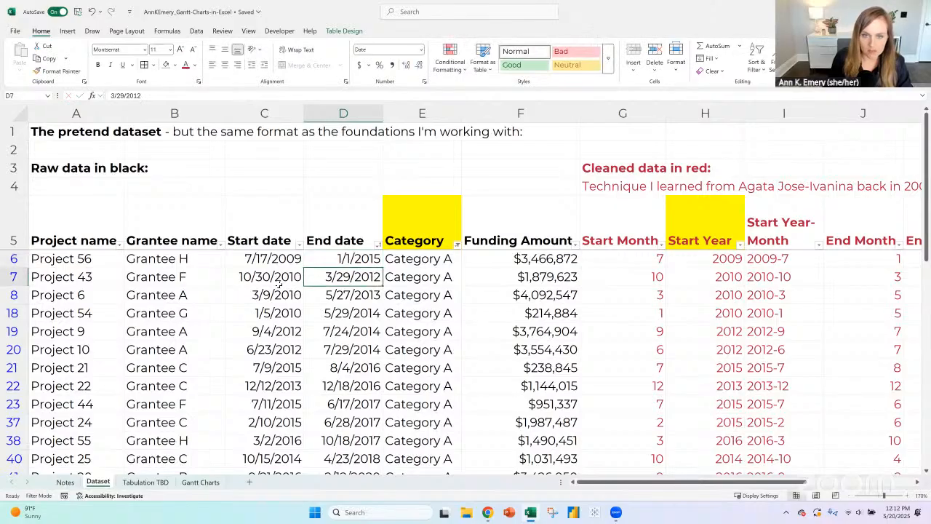
{"action": "key", "text": "ctrl+c"}
{"action": "left_click_drag", "start_coordinate": [364, 277], "coordinate": [364, 351]}
{"action": "key", "text": "ctrl+v"}
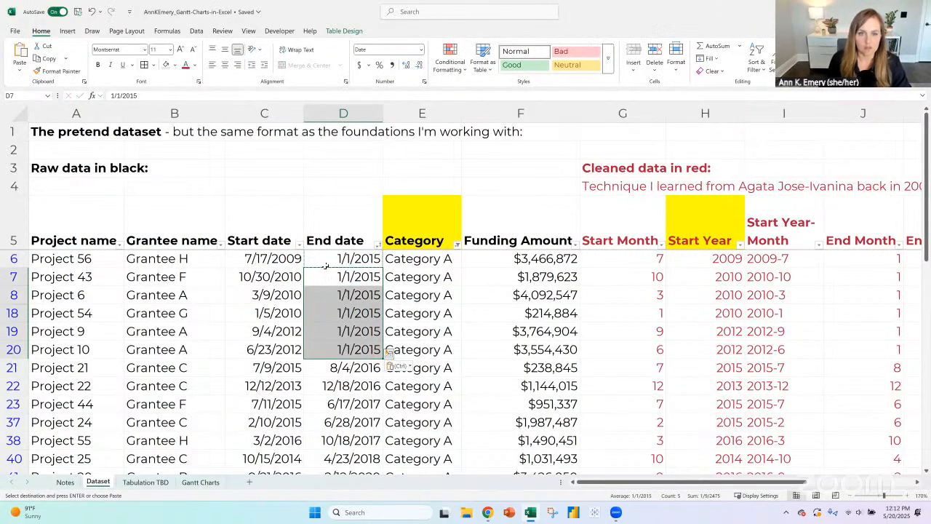
{"action": "left_click", "coordinate": [92, 11]}
{"action": "left_click", "coordinate": [92, 12]}
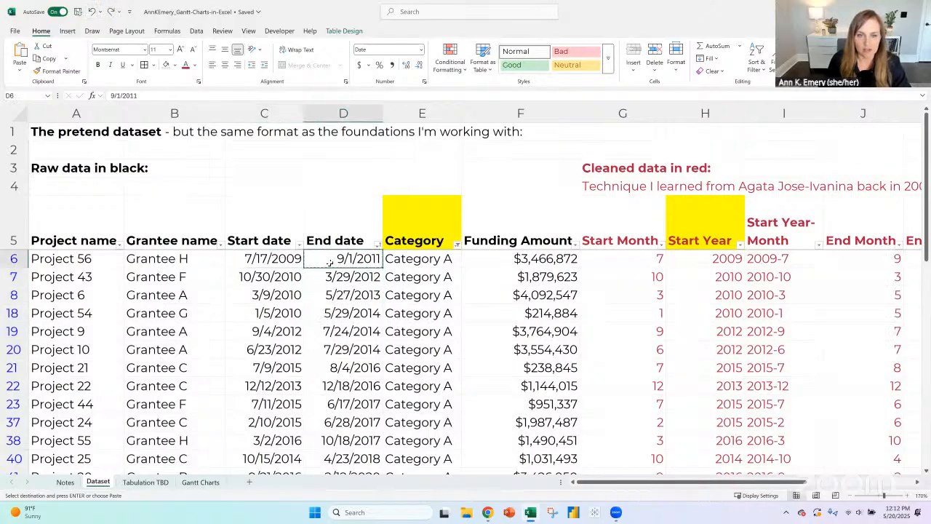
- Set Project 56's Start date to 1/1/2015 and copy it to the next five visible projects, through Project 10
{"action": "left_click", "coordinate": [342, 277]}
{"action": "left_click", "coordinate": [270, 266]}
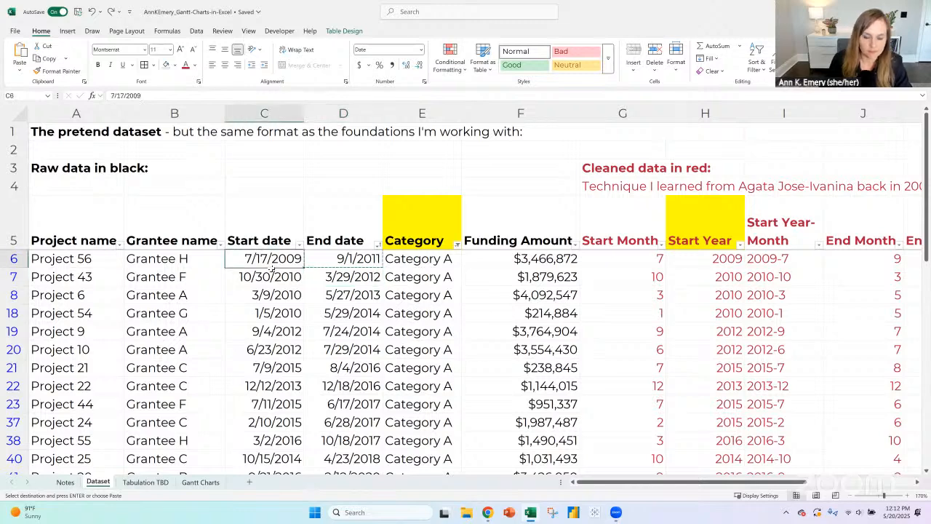
{"action": "type", "text": "1/1/2015"}
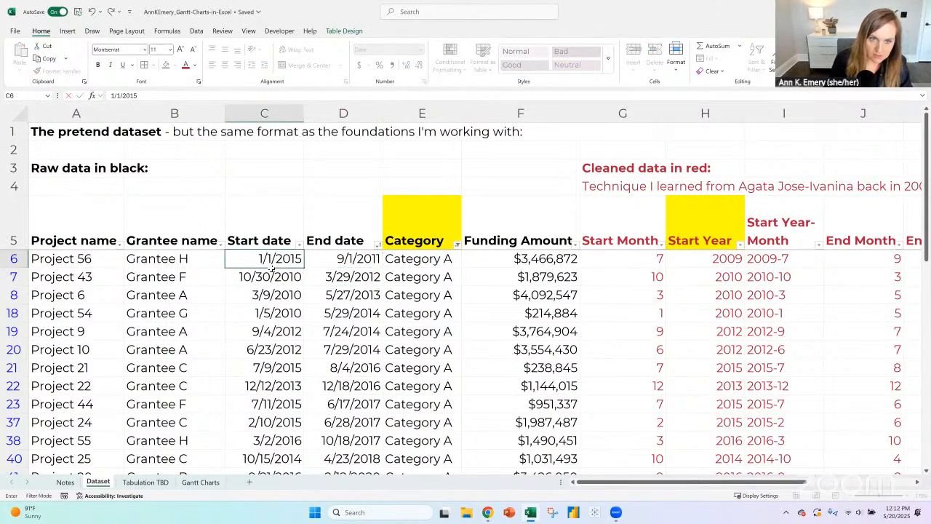
{"action": "key", "text": "Return"}
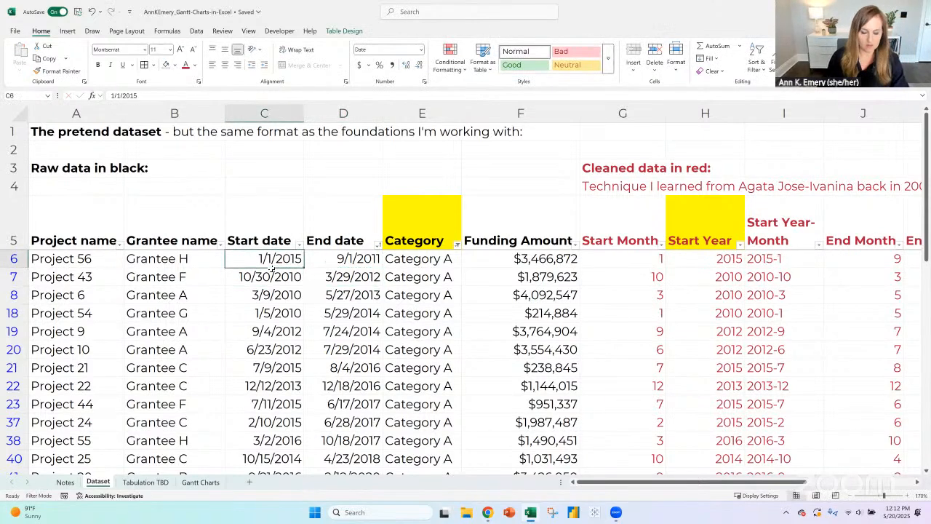
{"action": "key", "text": "ctrl+c"}
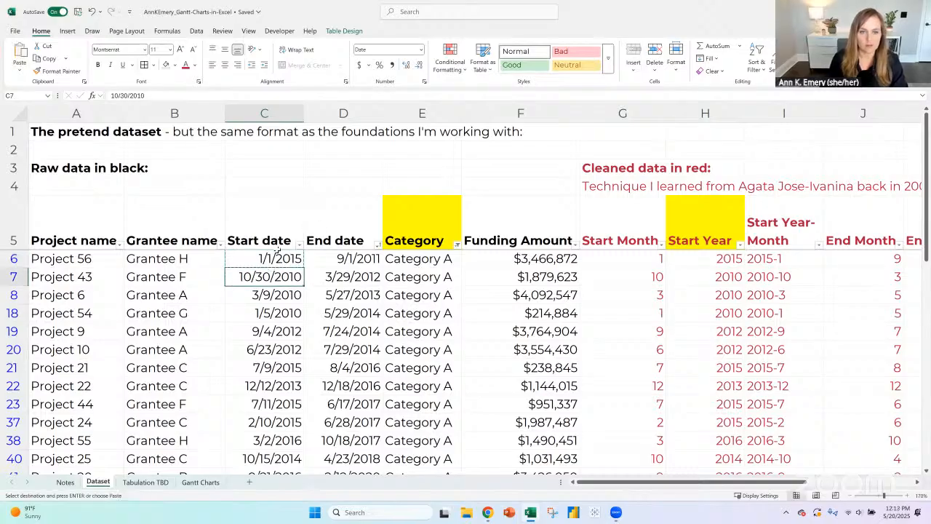
{"action": "left_click", "coordinate": [278, 256]}
{"action": "left_click", "coordinate": [287, 347], "text": "shift"}
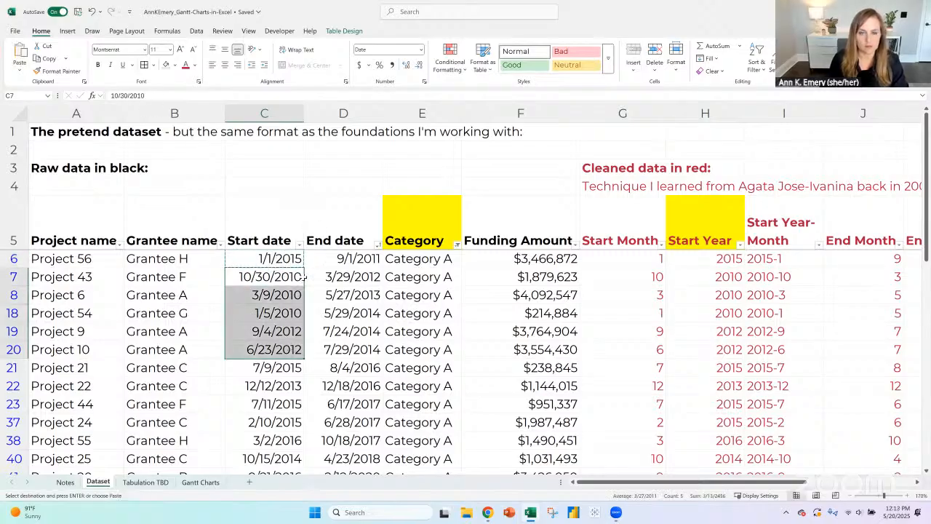
{"action": "key", "text": "ctrl+v"}
- Sort the table by Start date from oldest to newest and paste 1/1/2015 as the Start date of Projects 22 and 25
{"action": "left_click", "coordinate": [299, 243]}
{"action": "left_click", "coordinate": [261, 238]}
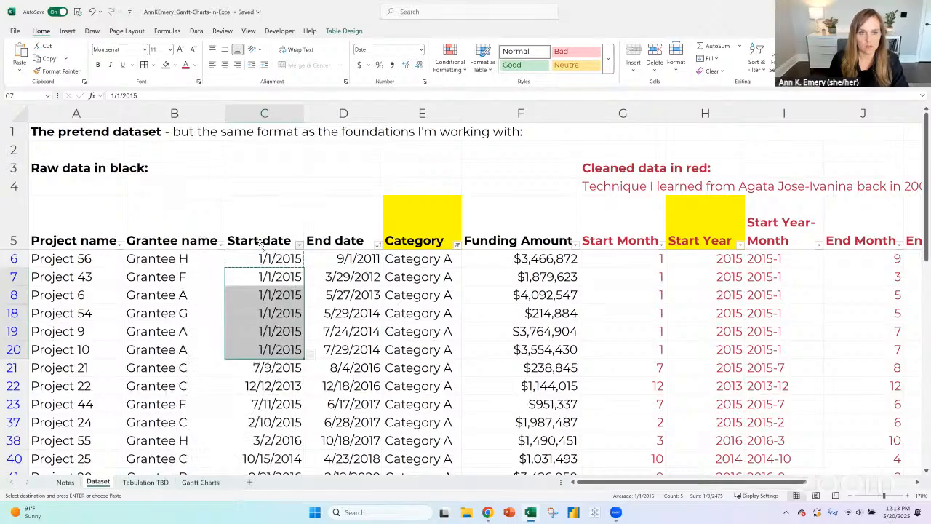
{"action": "left_click", "coordinate": [279, 277]}
{"action": "key", "text": "ctrl+v"}
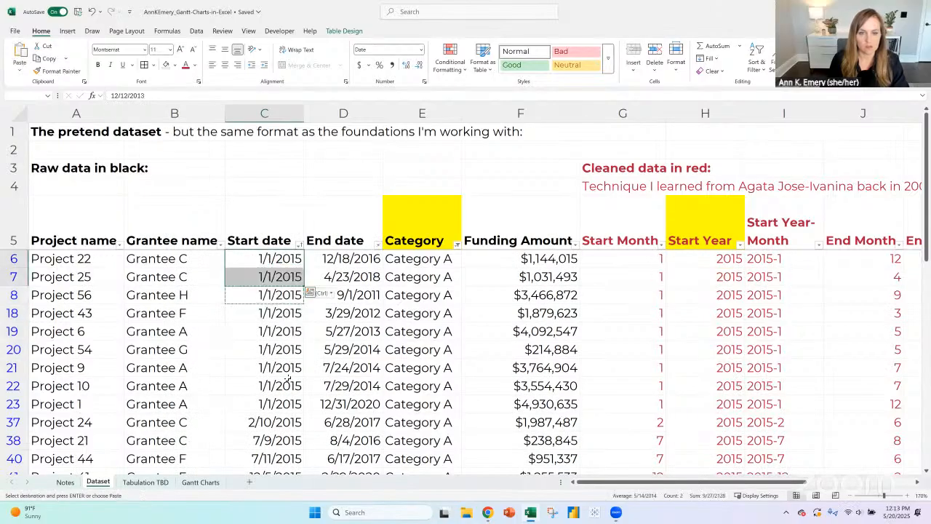
{"action": "left_click", "coordinate": [287, 422]}
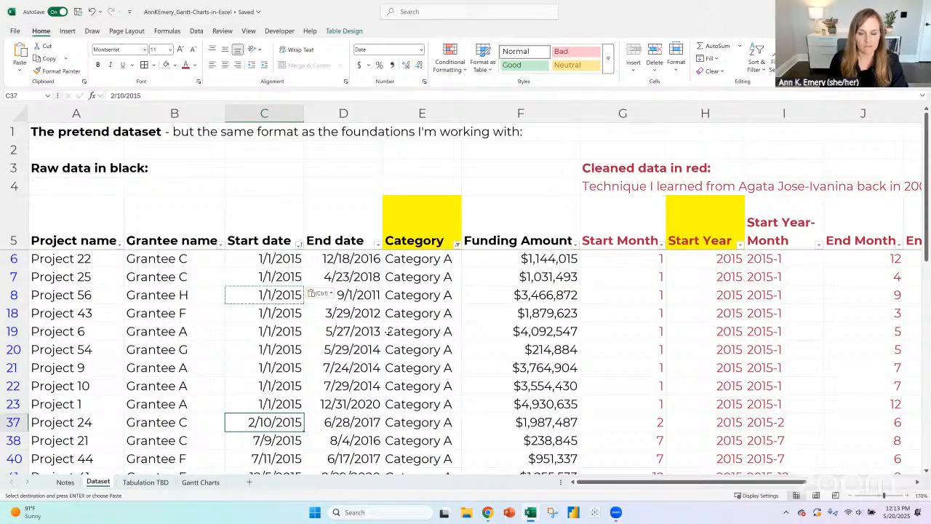
- Enter =[@[Start date]]+(365*2) as Project 22's End date and fill it down the visible rows through Project 44 in row 40
{"action": "left_click", "coordinate": [364, 261]}
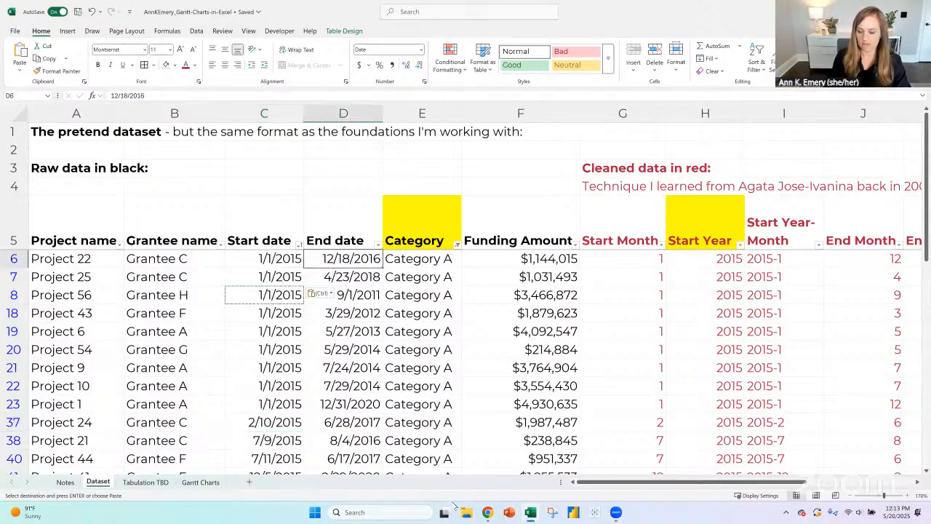
{"action": "type", "text": "="}
{"action": "key", "text": "Left"}
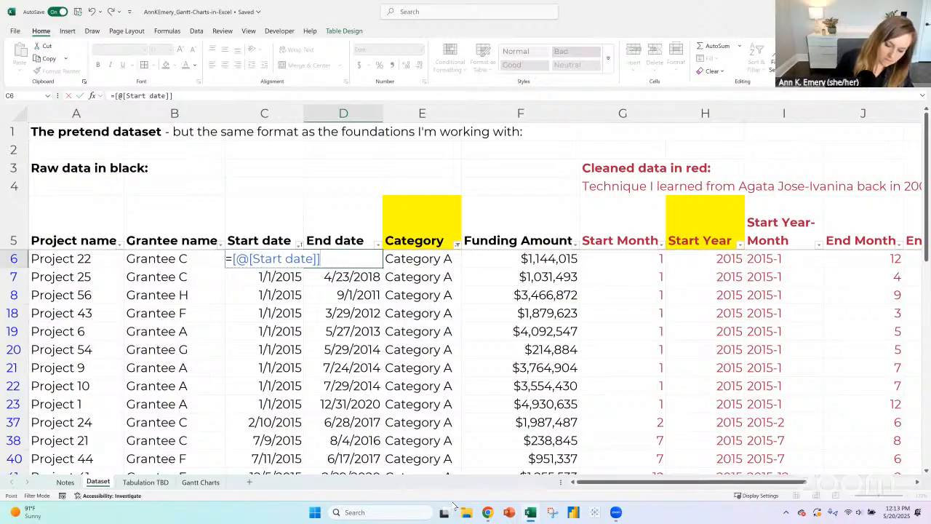
{"action": "type", "text": "+(365"}
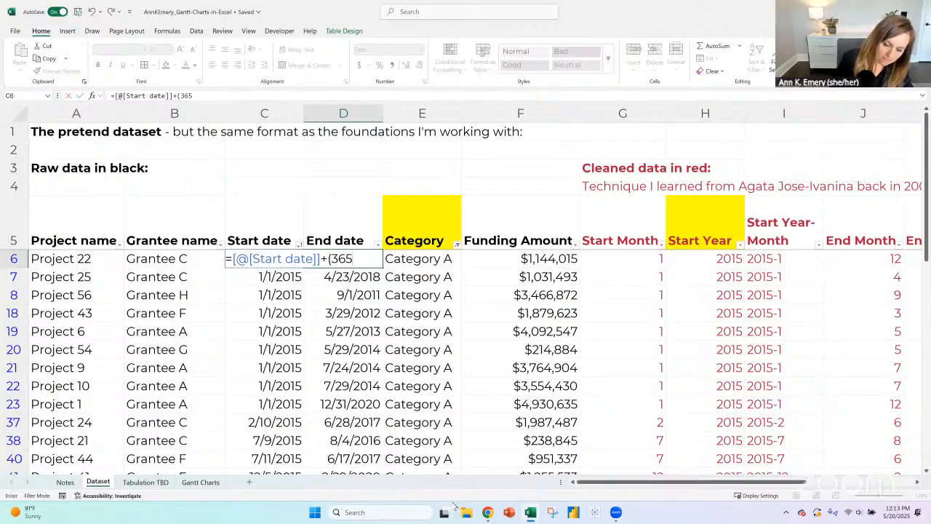
{"action": "type", "text": "*2)"}
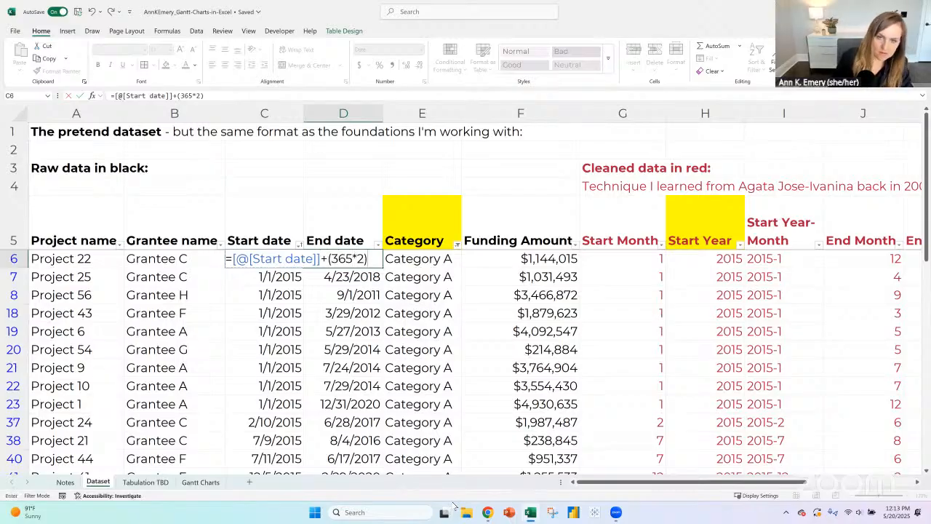
{"action": "key", "text": "Return"}
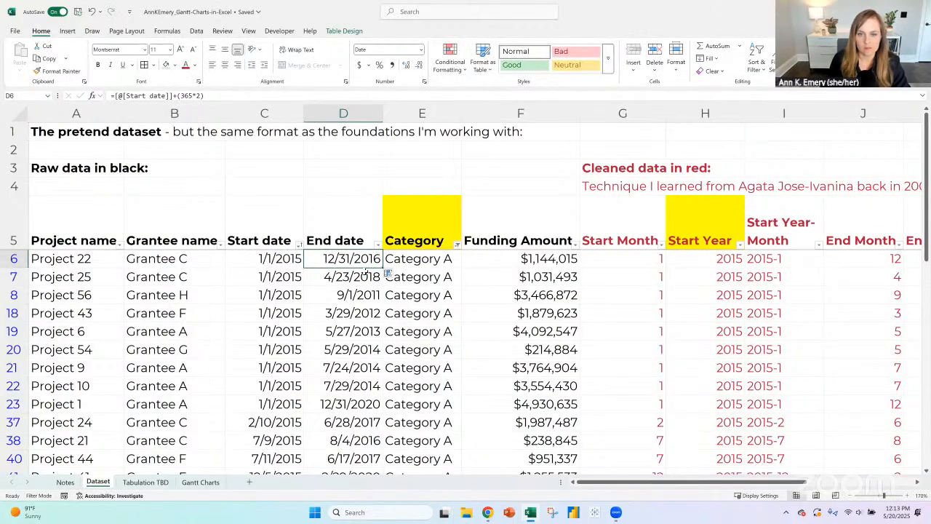
{"action": "left_click_drag", "start_coordinate": [382, 268], "coordinate": [388, 467]}
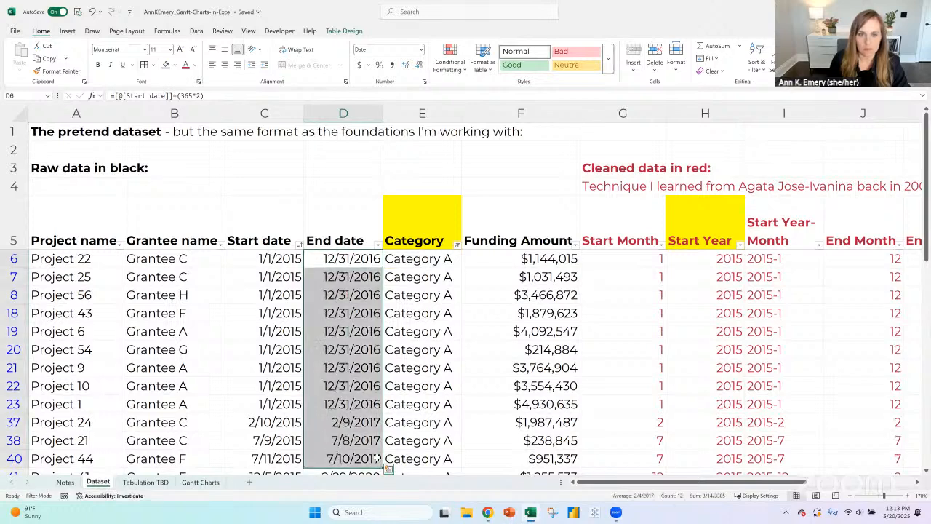
- On the Gantt Charts sheet, fill F20's January formula down through Project 40 in F31
{"action": "left_click", "coordinate": [201, 483]}
{"action": "left_click", "coordinate": [325, 295]}
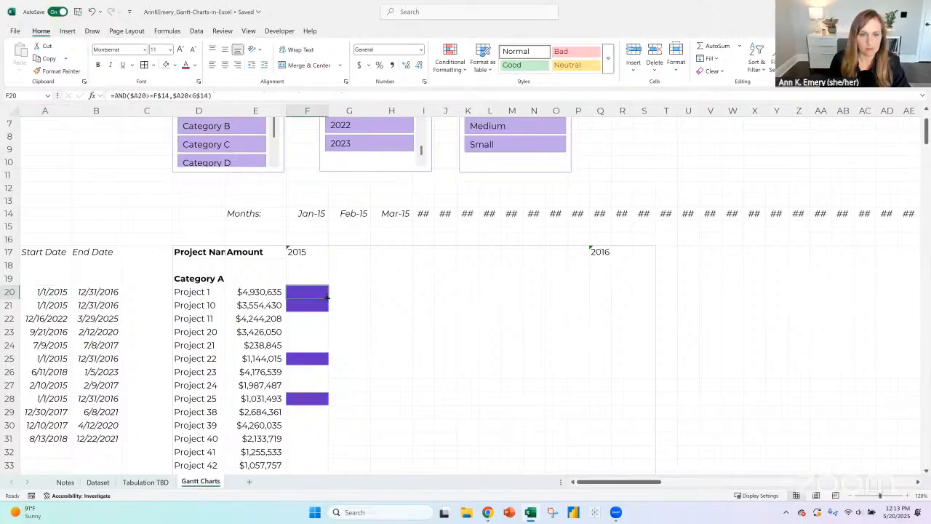
{"action": "left_click_drag", "start_coordinate": [327, 296], "coordinate": [328, 444]}
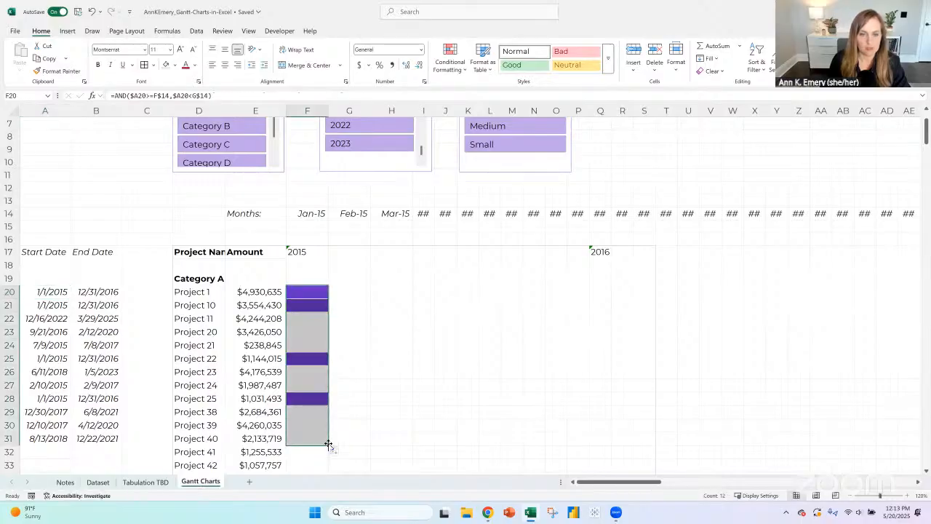
- Test the Funding Amount slicer by filtering the Gantt chart to Small, Medium and Large in turn, repeating Medium and Small
{"action": "scroll", "coordinate": [511, 267], "scroll_direction": "up", "scroll_amount": 2}
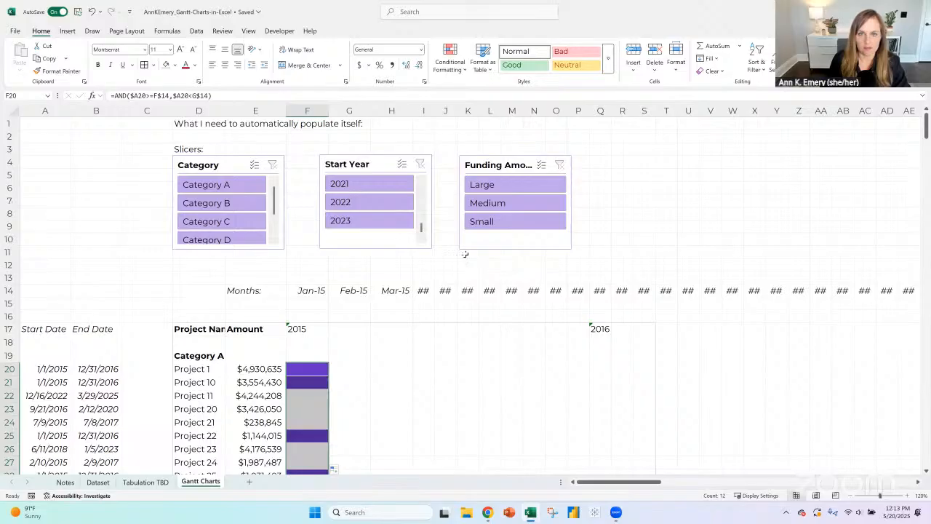
{"action": "left_click", "coordinate": [508, 222]}
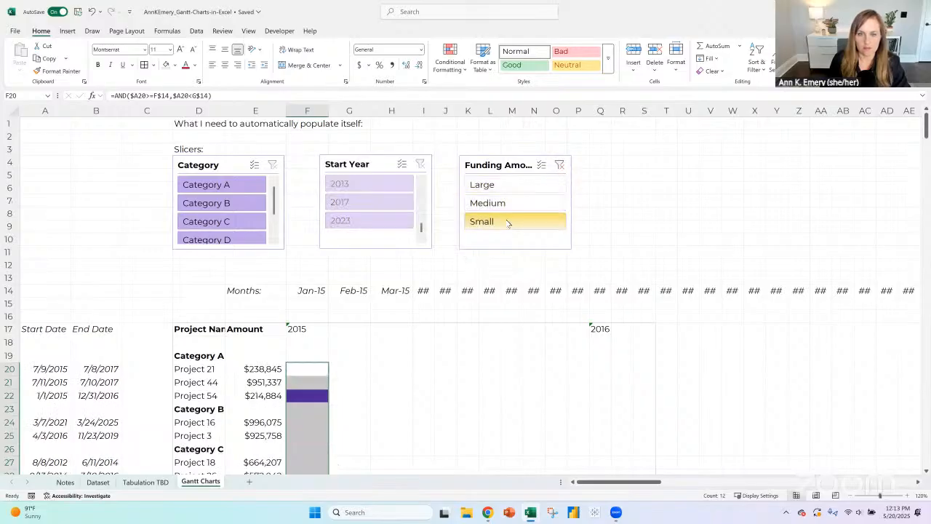
{"action": "scroll", "coordinate": [475, 383], "scroll_direction": "down", "scroll_amount": 2}
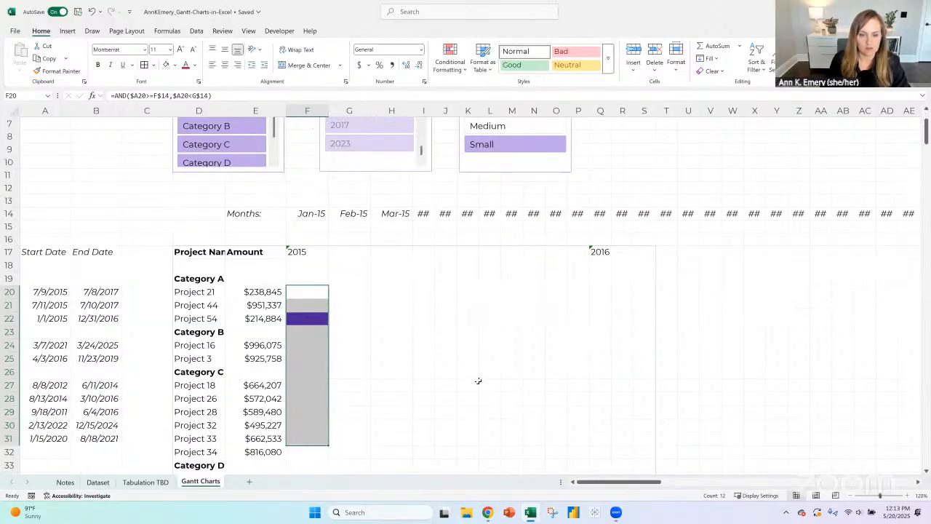
{"action": "scroll", "coordinate": [478, 380], "scroll_direction": "up", "scroll_amount": 2}
{"action": "left_click", "coordinate": [509, 206]}
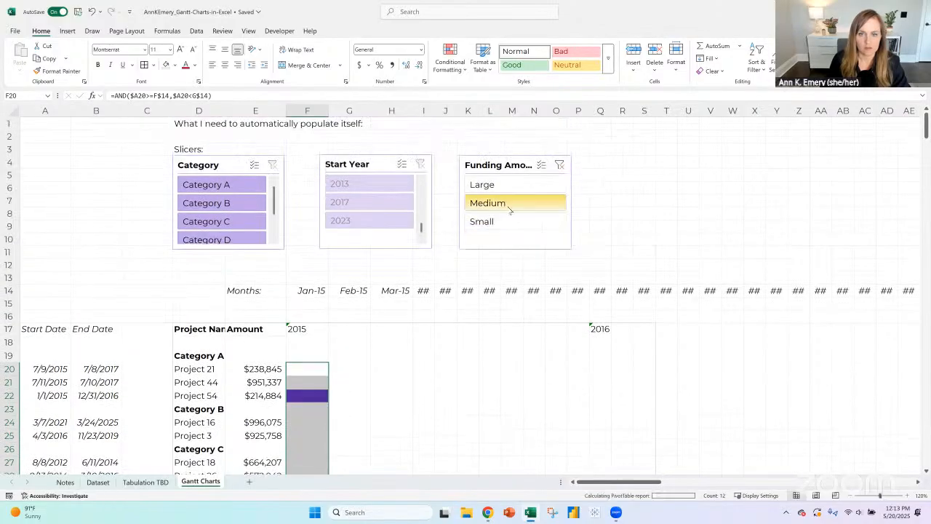
{"action": "left_click", "coordinate": [506, 187]}
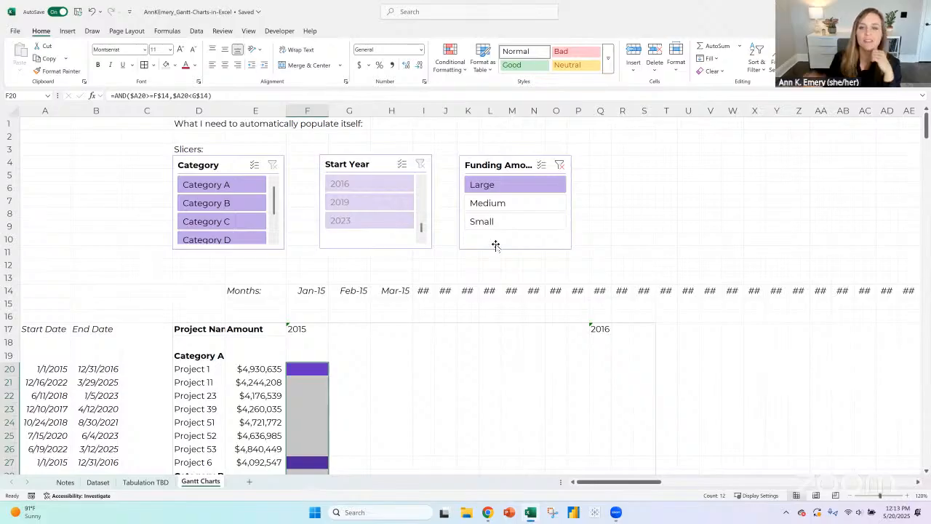
{"action": "left_click", "coordinate": [477, 206]}
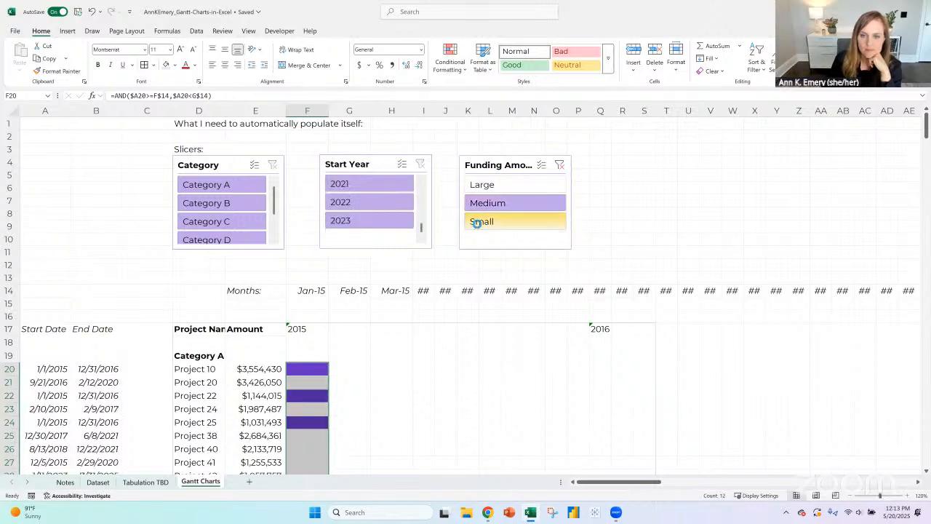
{"action": "left_click", "coordinate": [481, 222]}
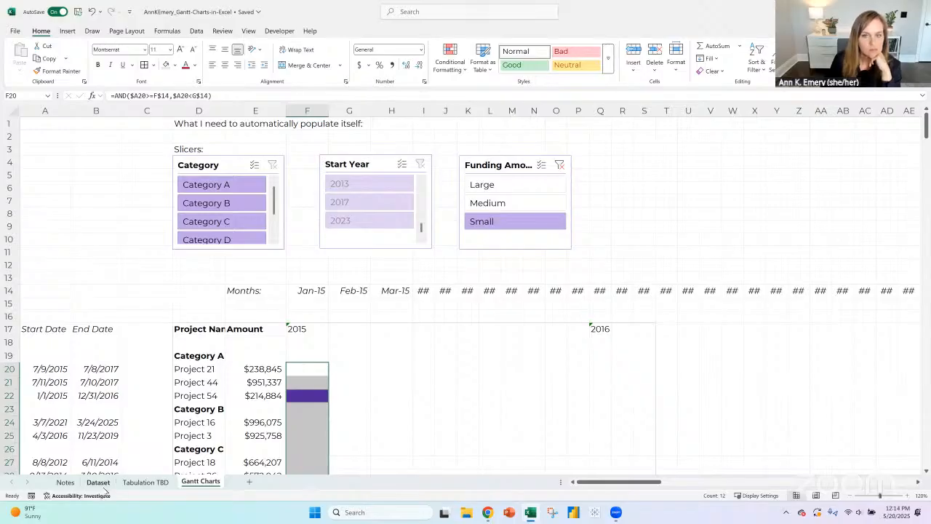
- Set the Funding Amount slicer's item sorting to Descending (Z to A)
{"action": "left_click", "coordinate": [478, 163]}
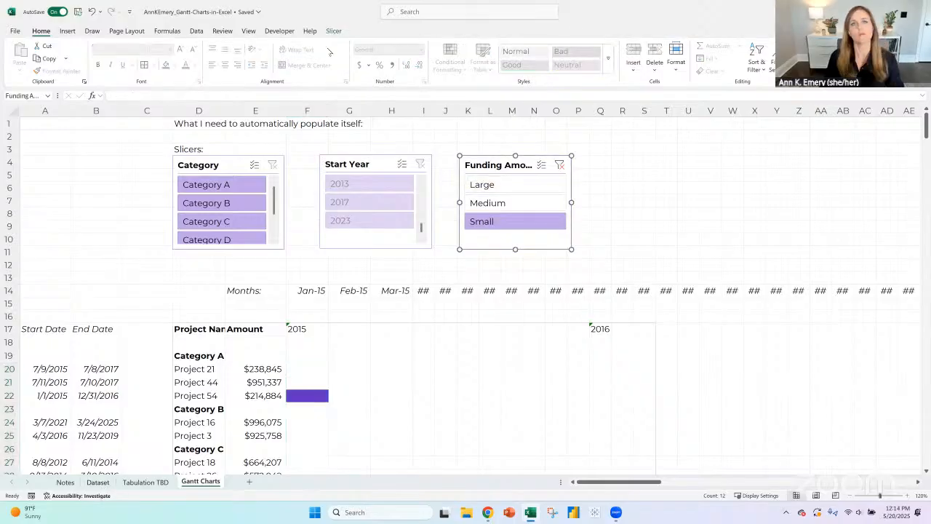
{"action": "left_click", "coordinate": [338, 31]}
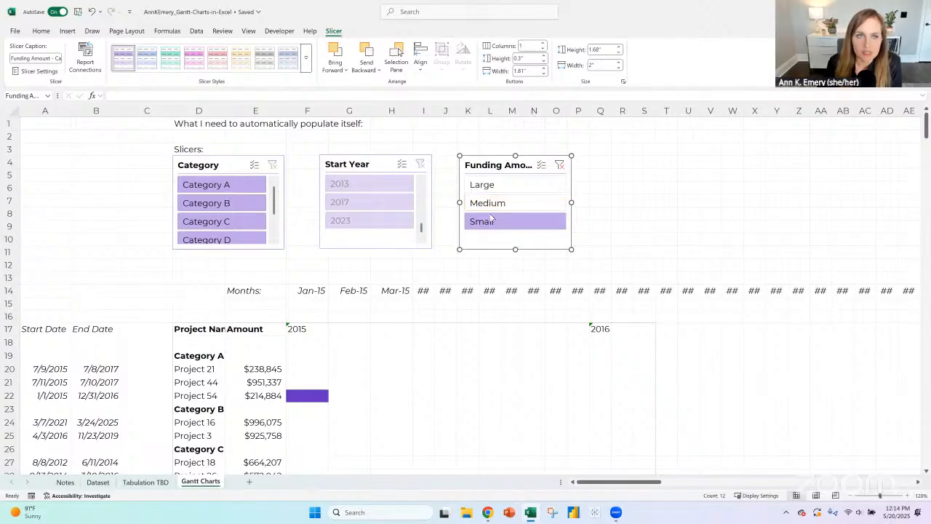
{"action": "left_click", "coordinate": [32, 72]}
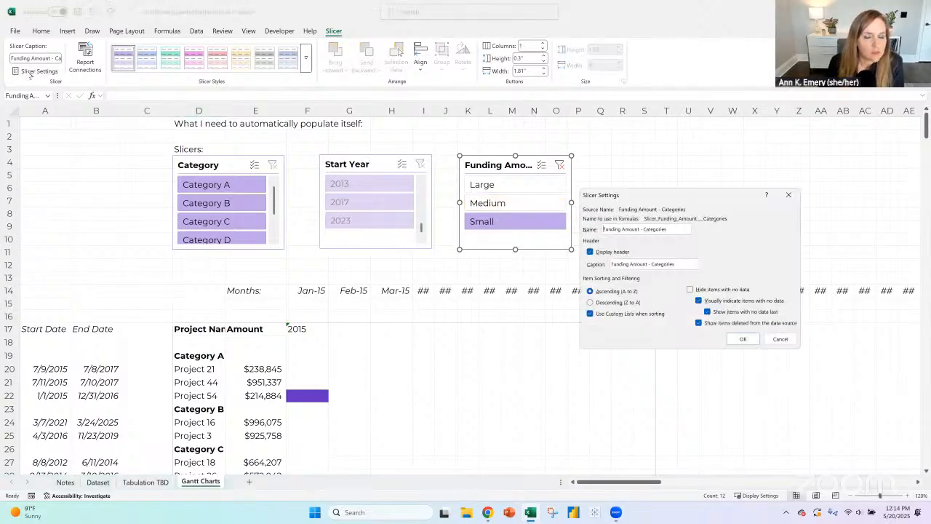
{"action": "left_click", "coordinate": [606, 303]}
{"action": "left_click", "coordinate": [737, 340]}
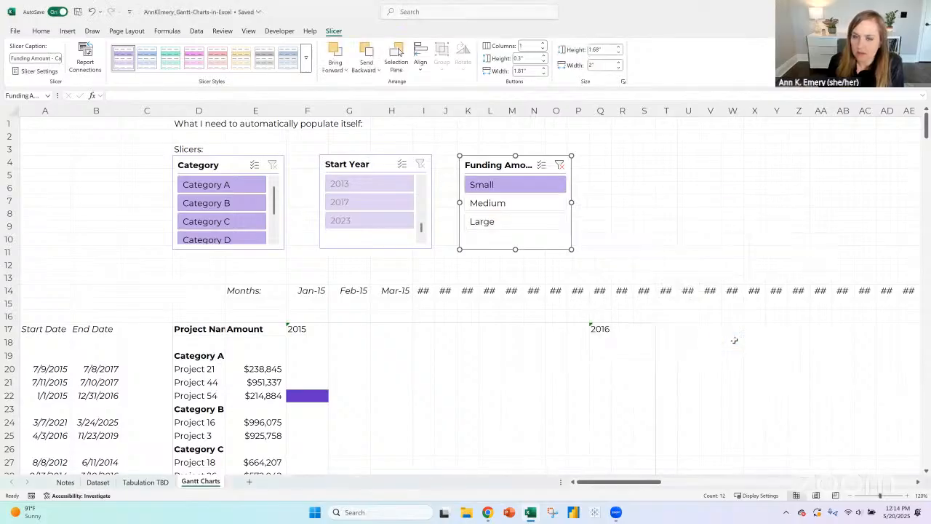
- Check the reordered Funding Amount slicer by filtering to Medium, Large and Small one after another
{"action": "left_click", "coordinate": [526, 206]}
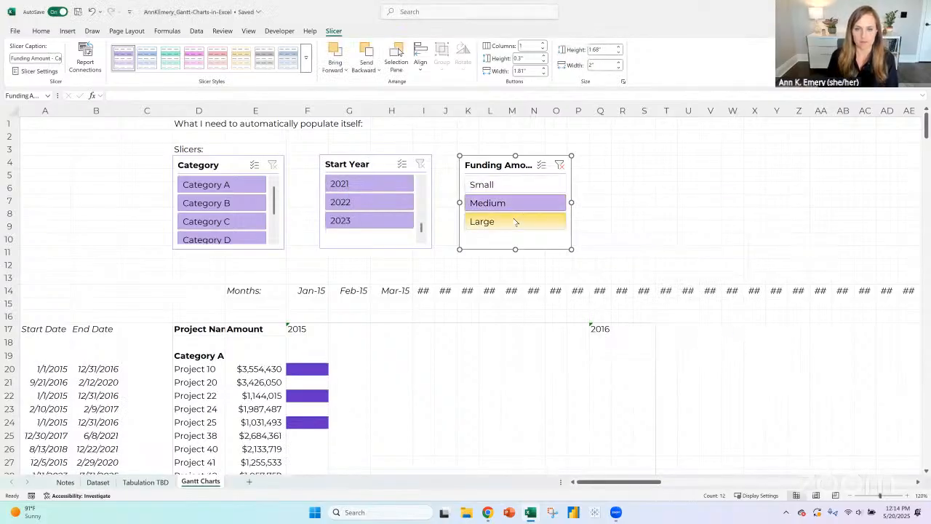
{"action": "left_click", "coordinate": [514, 221]}
{"action": "left_click", "coordinate": [506, 187]}
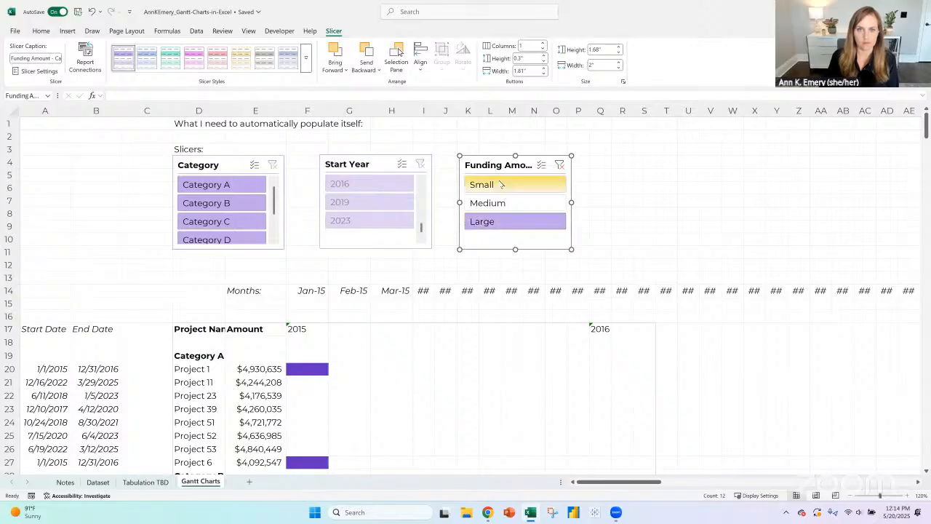
- Filter the Gantt chart to Category B and clear the Funding Amount filter
{"action": "left_click", "coordinate": [211, 206]}
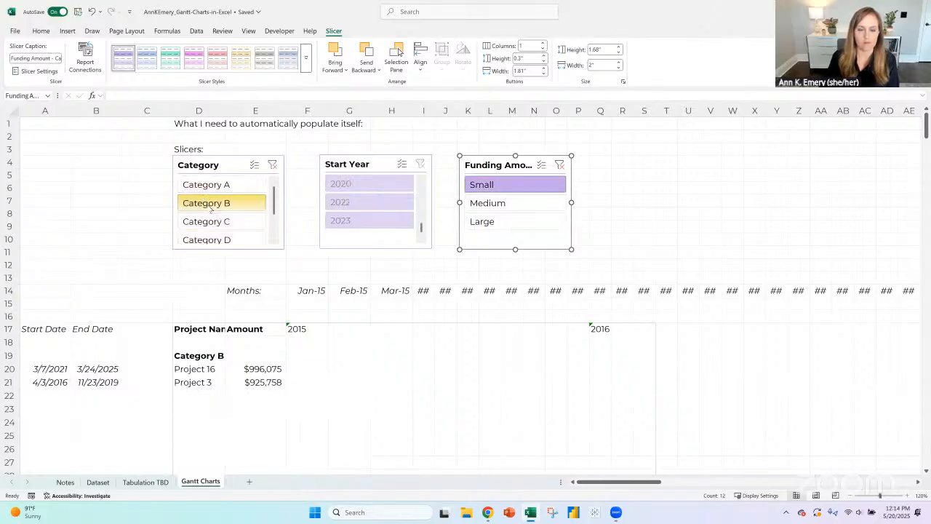
{"action": "left_click", "coordinate": [559, 164]}
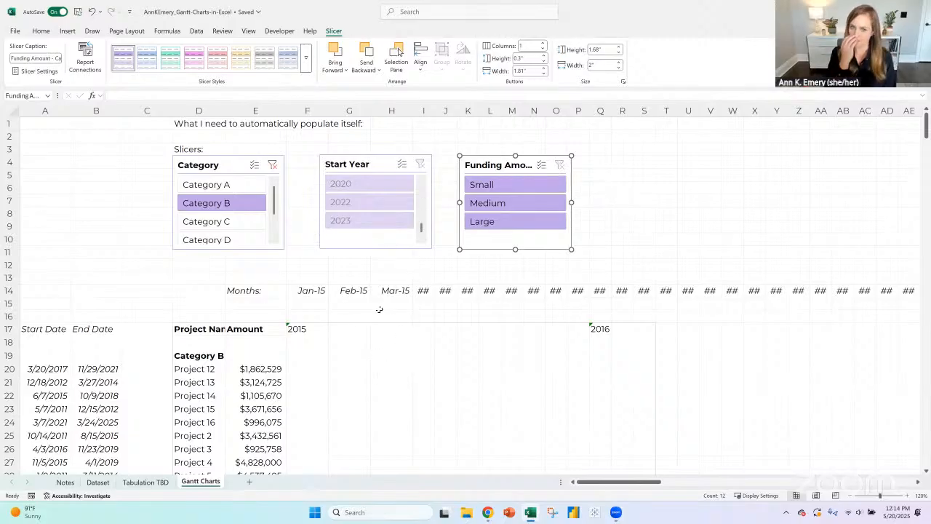
{"action": "left_click", "coordinate": [321, 328]}
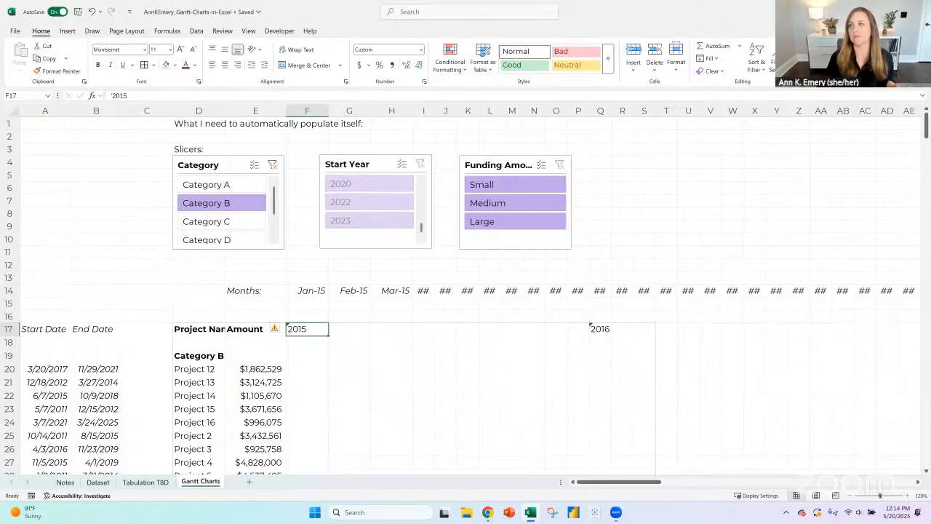
- Minimize and restore the Excel workbook, and show its Notes sheet with the project goals
{"action": "left_click", "coordinate": [875, 10]}
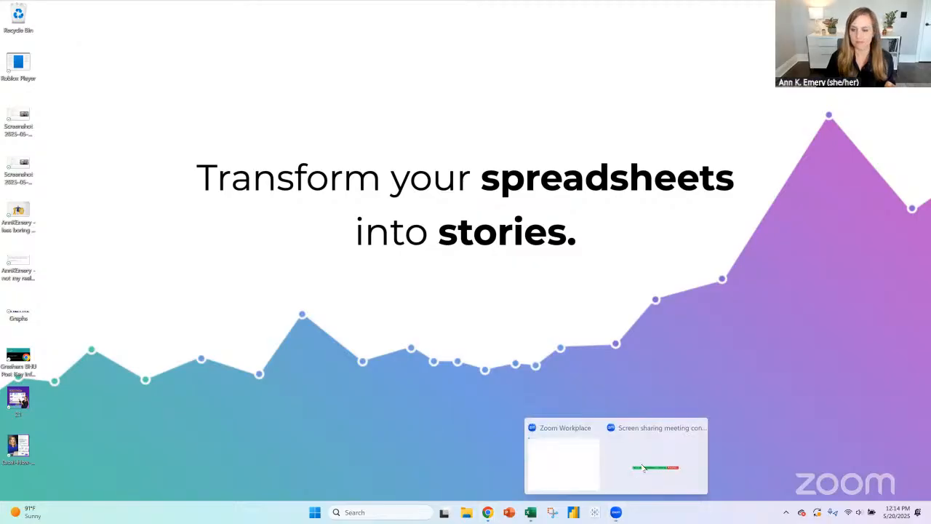
{"action": "left_click", "coordinate": [532, 513]}
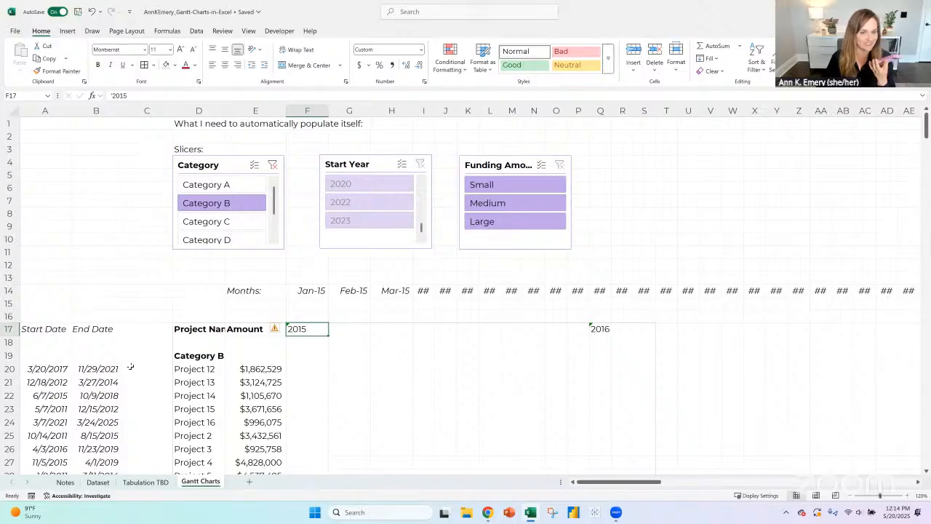
{"action": "left_click", "coordinate": [65, 483]}
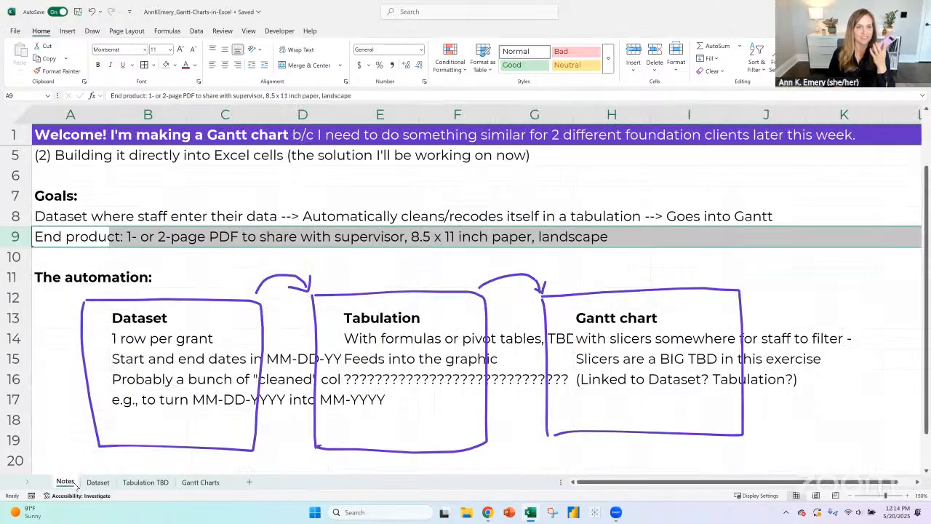
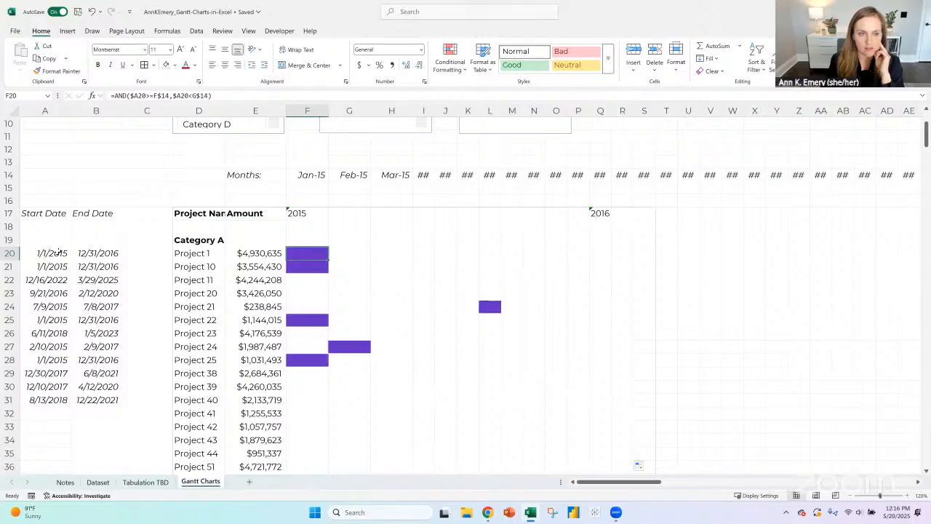
- Examine the looked-up dates, the date-test formula and the monthly bars of the first Category A projects
{"action": "left_click_drag", "start_coordinate": [58, 252], "coordinate": [83, 253]}
{"action": "left_click", "coordinate": [315, 253]}
{"action": "scroll", "coordinate": [335, 244], "scroll_direction": "up", "scroll_amount": 2}
{"action": "scroll", "coordinate": [529, 273], "scroll_direction": "down", "scroll_amount": 1}
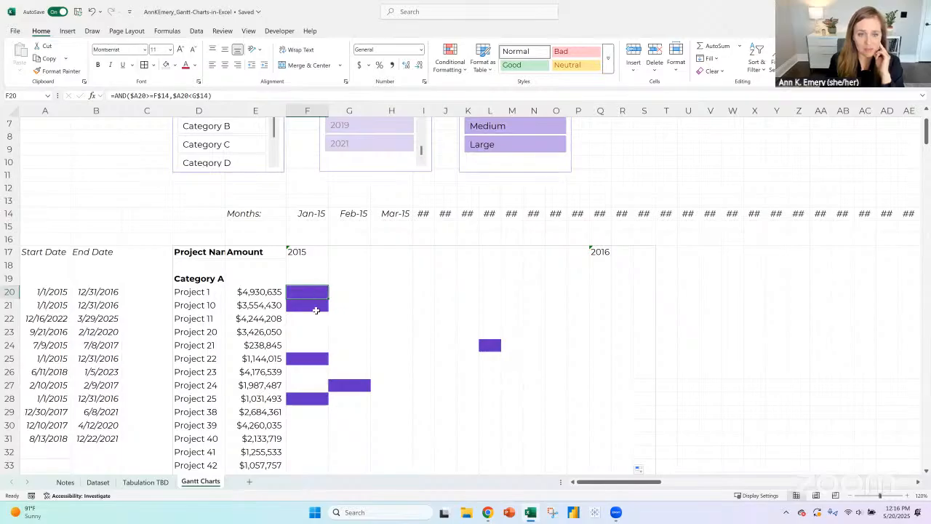
{"action": "scroll", "coordinate": [318, 305], "scroll_direction": "down", "scroll_amount": 2}
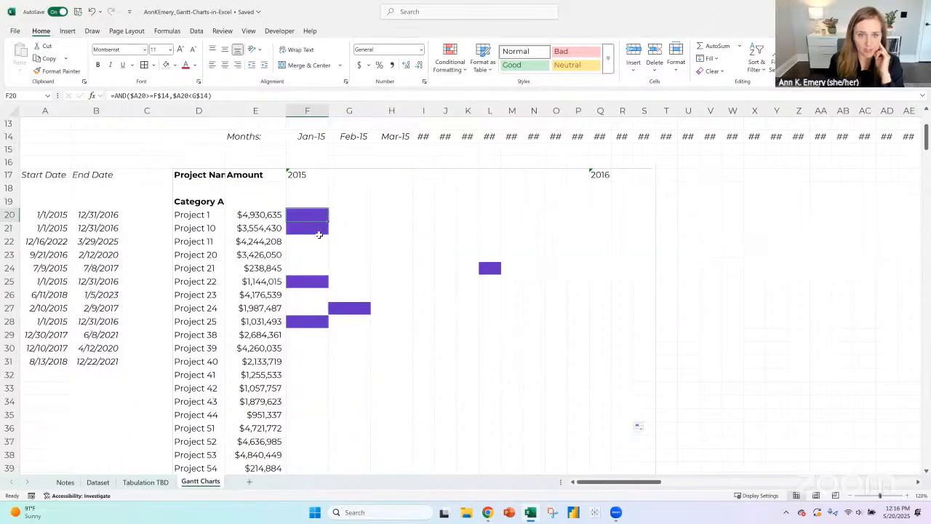
{"action": "left_click_drag", "start_coordinate": [319, 234], "coordinate": [321, 321]}
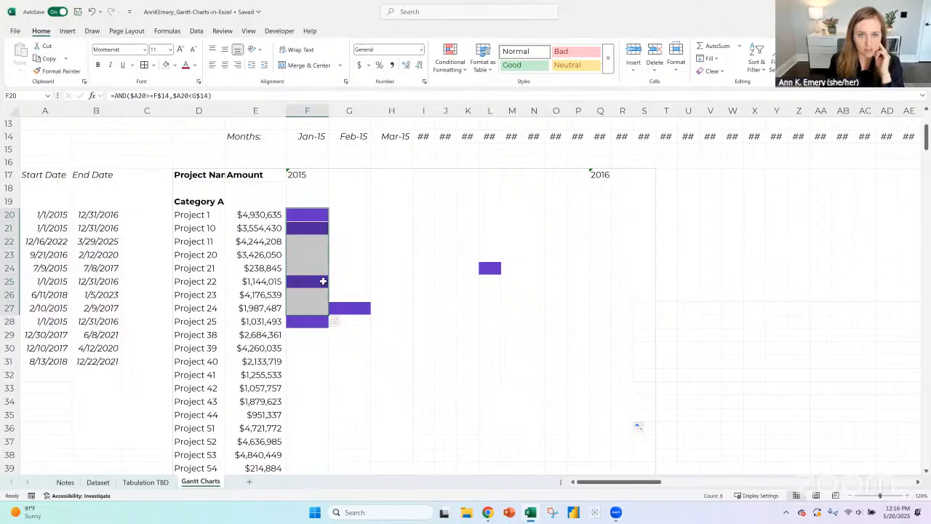
{"action": "left_click", "coordinate": [218, 204]}
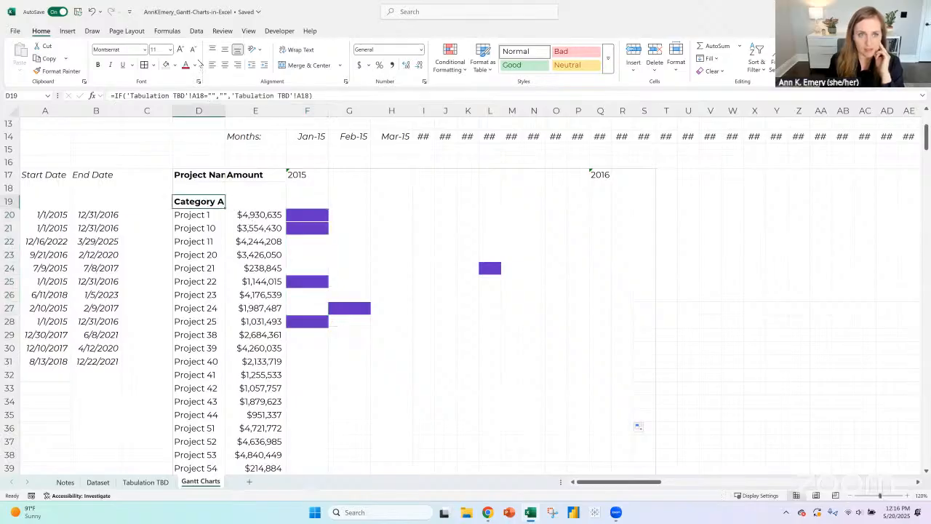
- Add Category B to the Category slicer selection and check the project rows listed for both categories
{"action": "scroll", "coordinate": [233, 337], "scroll_direction": "down", "scroll_amount": 6}
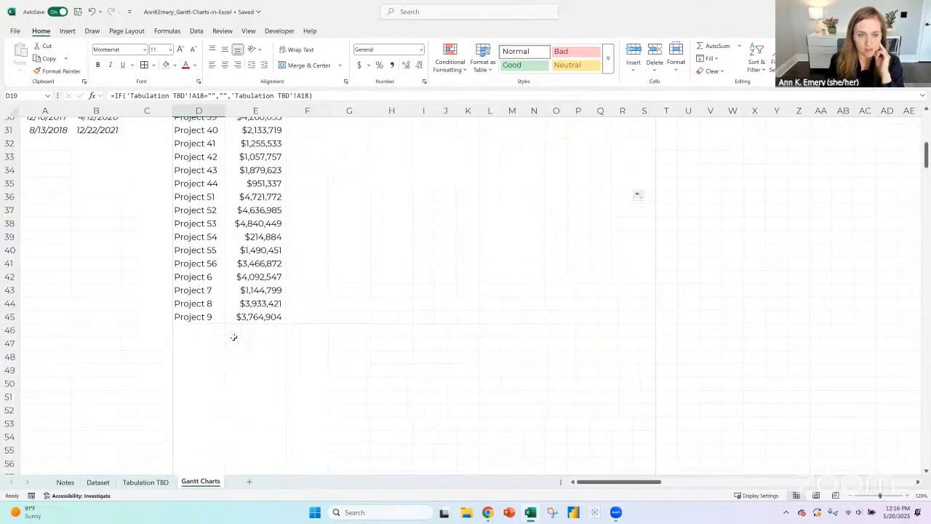
{"action": "scroll", "coordinate": [265, 187], "scroll_direction": "up", "scroll_amount": 1}
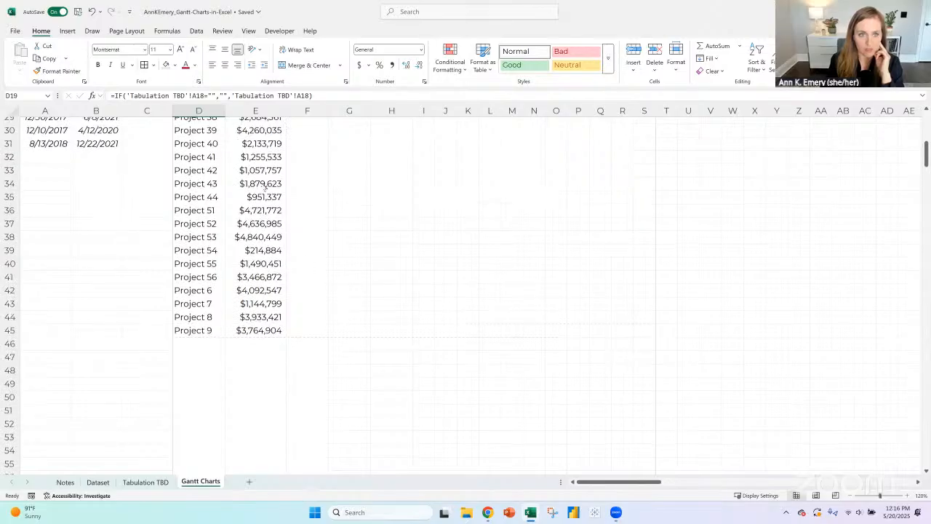
{"action": "scroll", "coordinate": [265, 187], "scroll_direction": "up", "scroll_amount": 10}
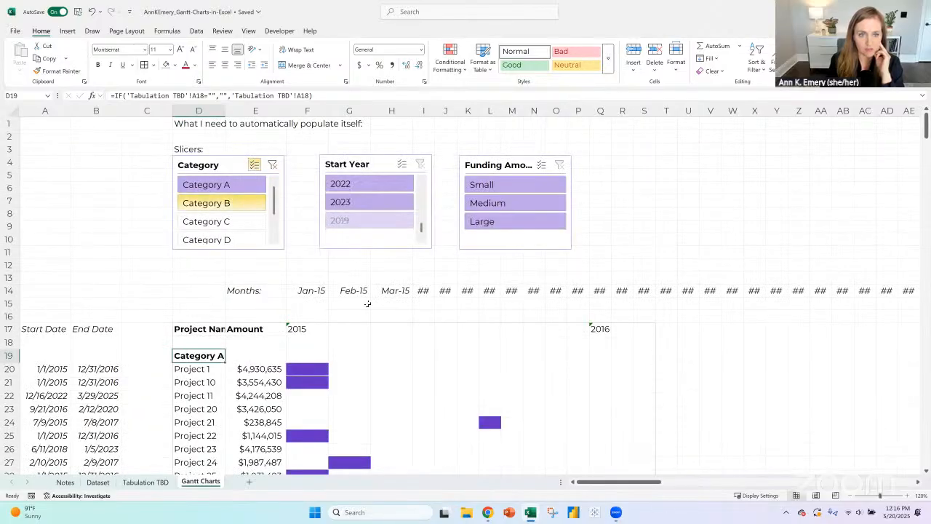
{"action": "scroll", "coordinate": [397, 327], "scroll_direction": "down", "scroll_amount": 12}
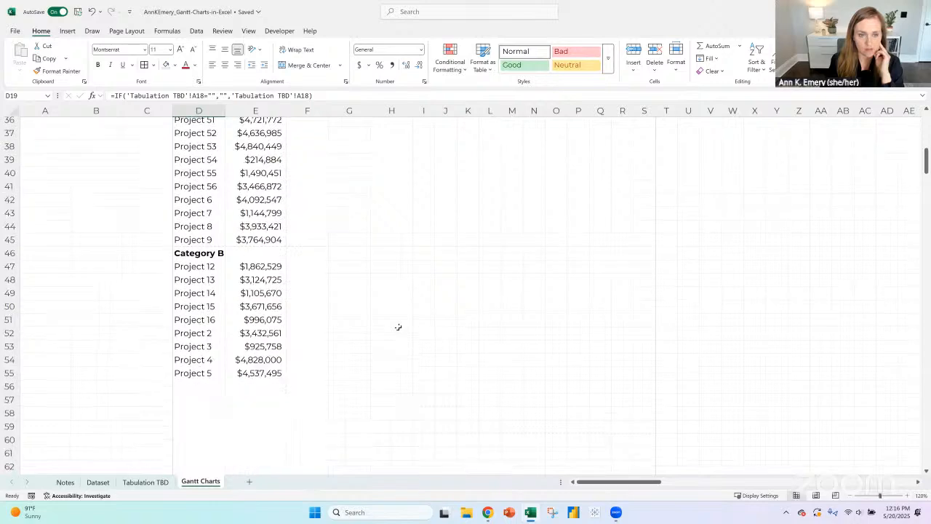
{"action": "scroll", "coordinate": [398, 327], "scroll_direction": "up", "scroll_amount": 8}
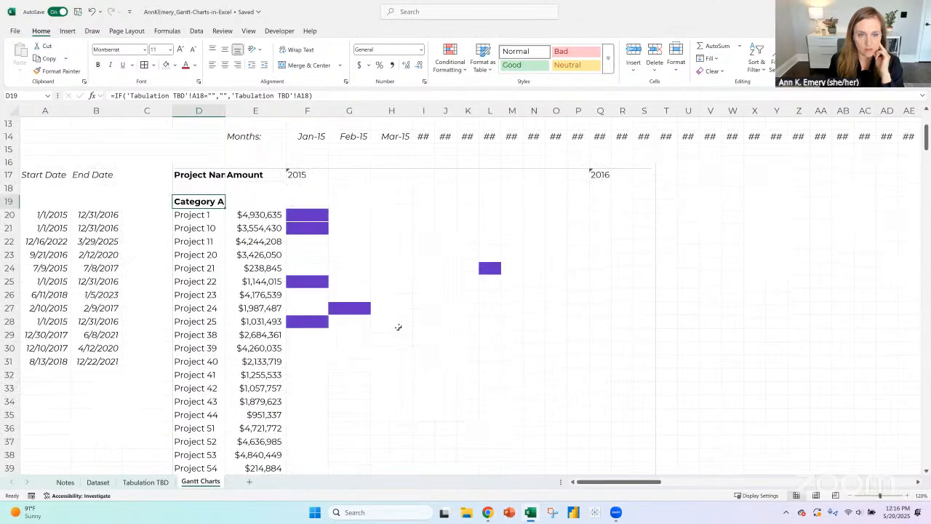
{"action": "left_click", "coordinate": [308, 215]}
{"action": "left_click", "coordinate": [314, 226]}
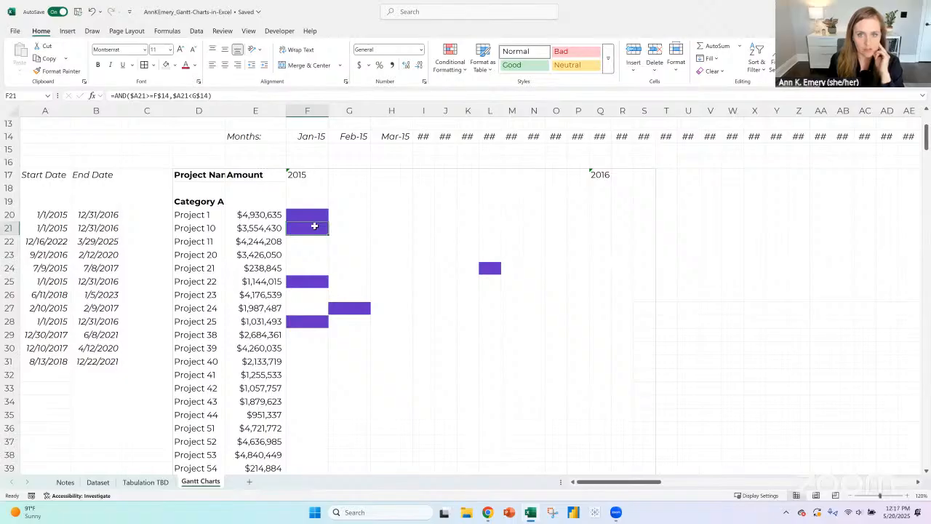
- Widen month columns F to U equally so their month headings fit
{"action": "left_click_drag", "start_coordinate": [309, 109], "coordinate": [693, 107]}
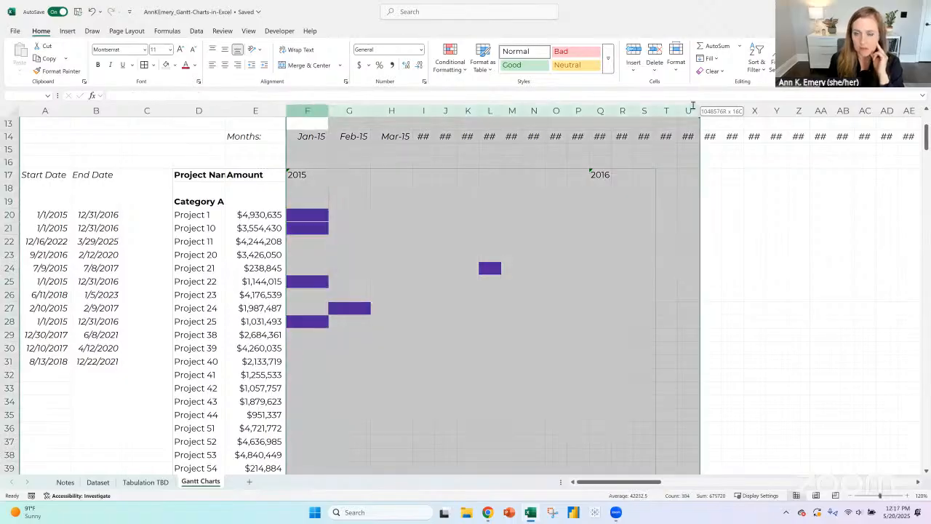
{"action": "left_click_drag", "start_coordinate": [328, 110], "coordinate": [331, 110]}
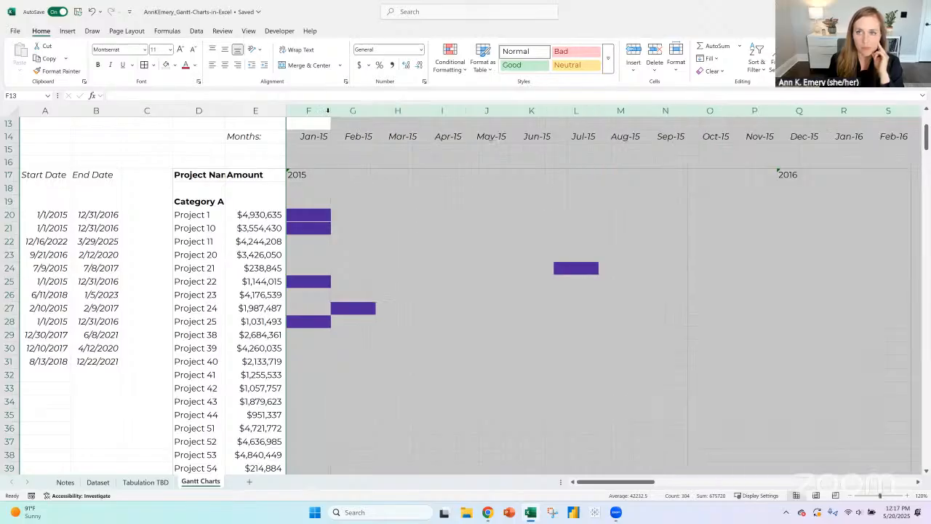
{"action": "left_click", "coordinate": [851, 496]}
{"action": "left_click", "coordinate": [851, 496]}
{"action": "left_click", "coordinate": [850, 496]}
{"action": "scroll", "coordinate": [603, 267], "scroll_direction": "up", "scroll_amount": 5}
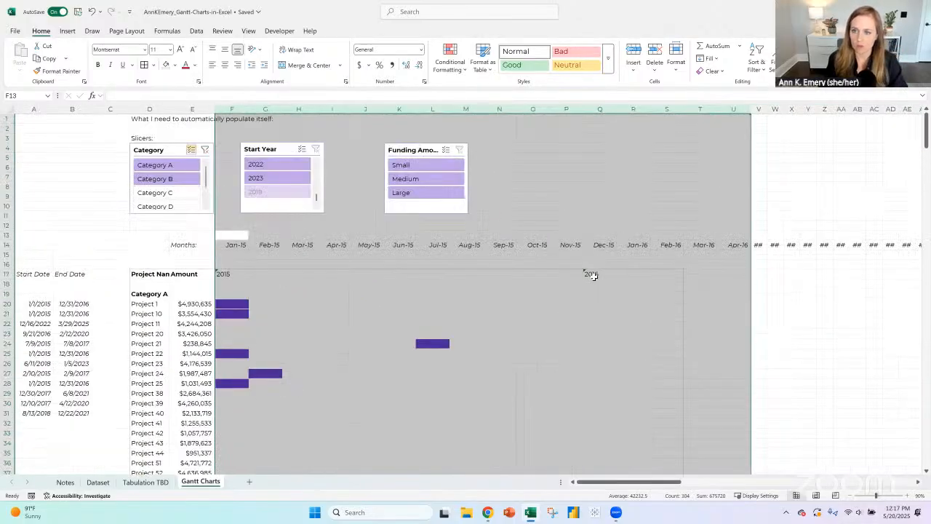
- Move the 2016 year label from Q17 to R17 so it sits under the Jan-16 month
{"action": "left_click", "coordinate": [594, 275]}
{"action": "key", "text": "ctrl+c"}
{"action": "left_click", "coordinate": [633, 275]}
{"action": "key", "text": "ctrl+v"}
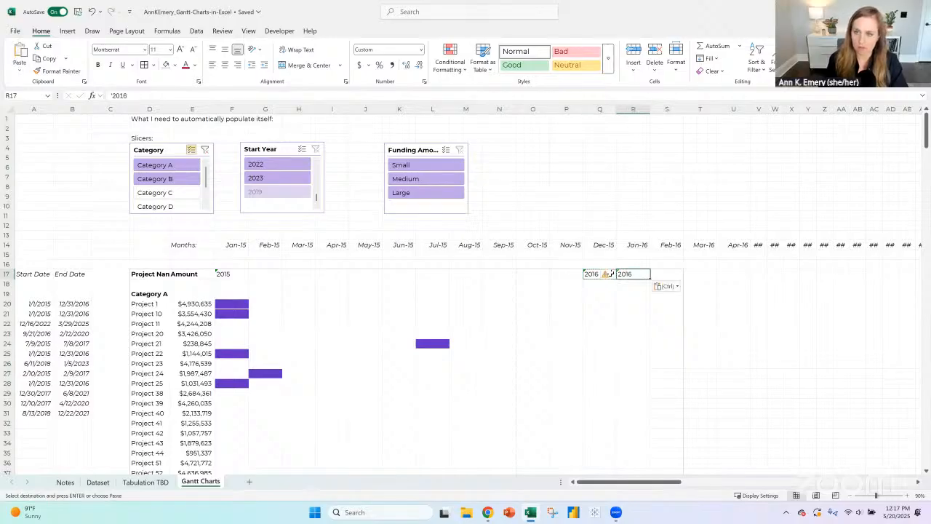
{"action": "left_click", "coordinate": [609, 273]}
{"action": "key", "text": "Delete"}
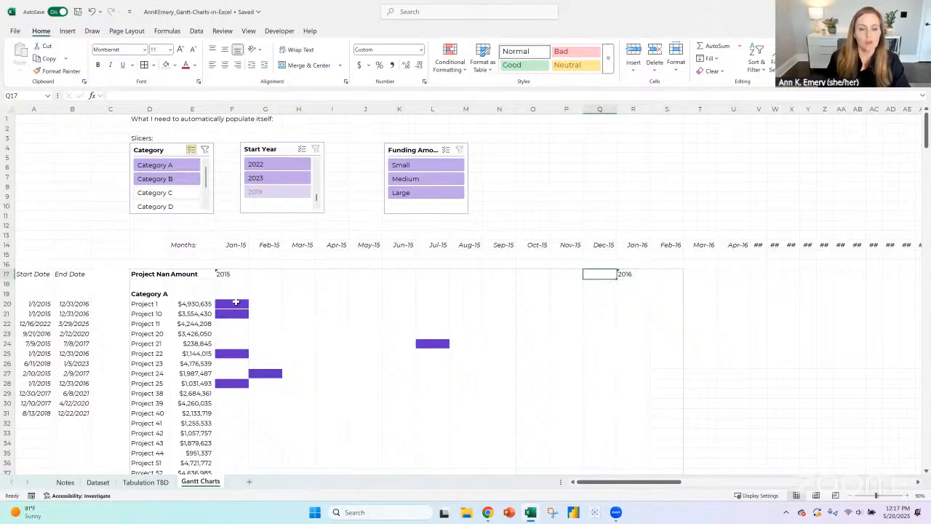
- Fill the date-test formula from F20 across the Gantt grid F20:S111
{"action": "left_click", "coordinate": [237, 303]}
{"action": "left_click_drag", "start_coordinate": [248, 308], "coordinate": [691, 451]}
{"action": "scroll", "coordinate": [562, 260], "scroll_direction": "up", "scroll_amount": 20}
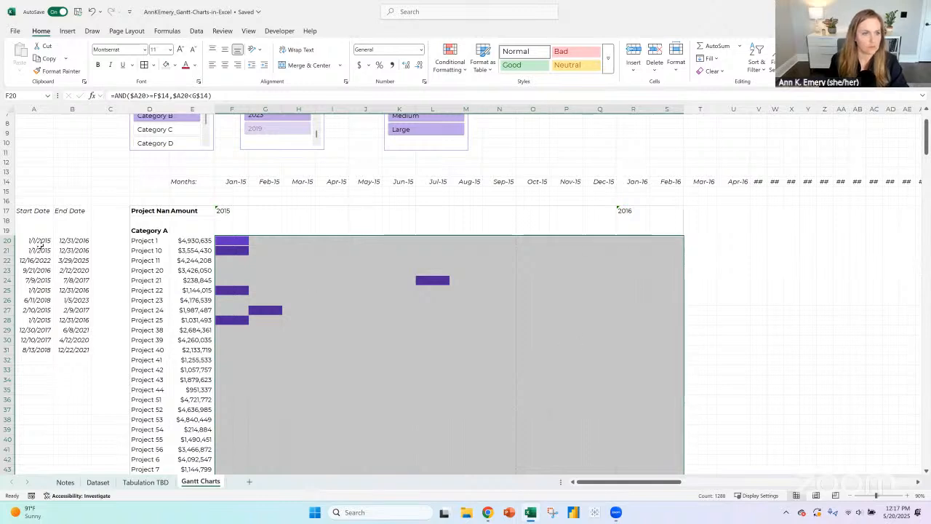
- On the Dataset sheet, set the start date of Project 25 to 2/1/2015 and Project 56 to 3/1/2025
{"action": "left_click", "coordinate": [40, 270]}
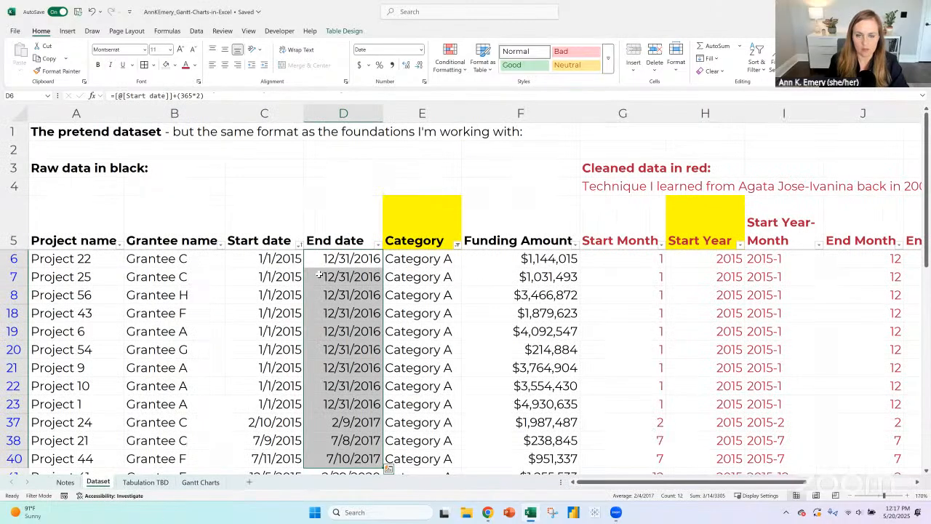
{"action": "left_click", "coordinate": [298, 245]}
{"action": "left_click", "coordinate": [278, 278]}
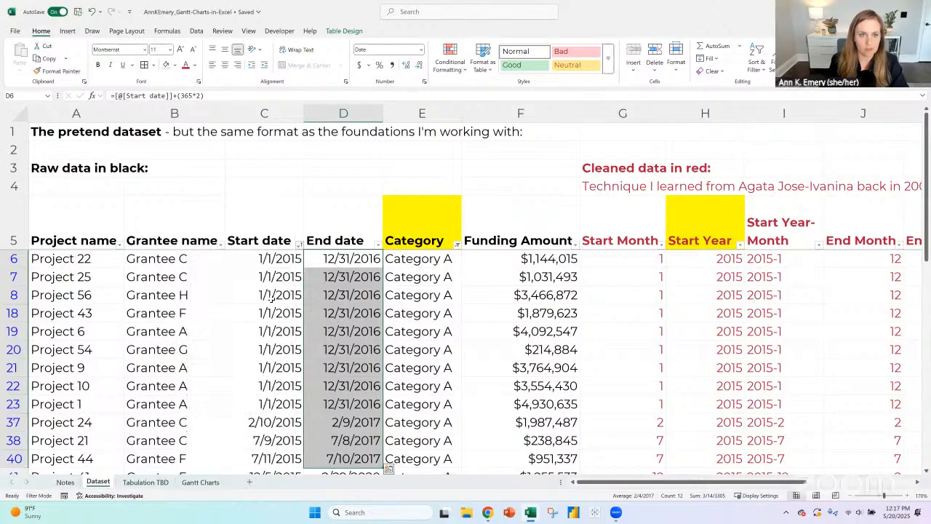
{"action": "type", "text": "2/1"}
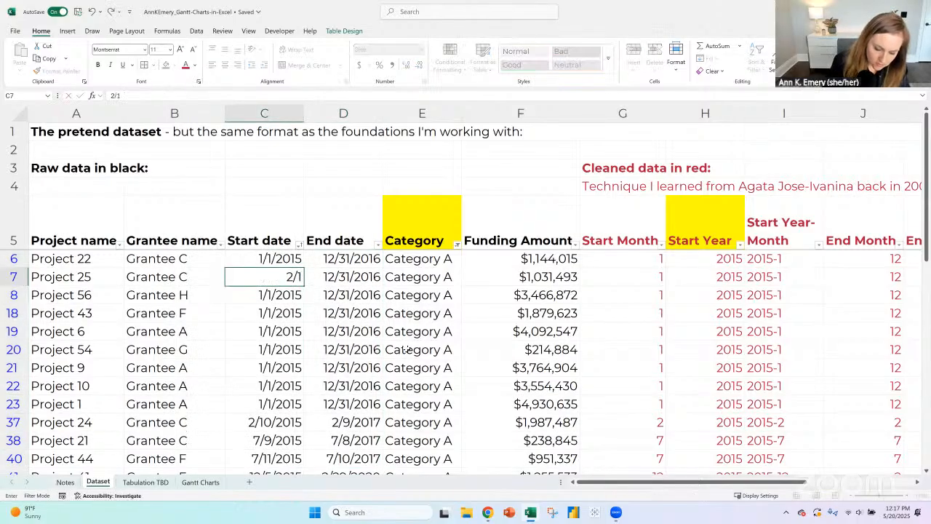
{"action": "type", "text": "/2015"}
{"action": "key", "text": "Return"}
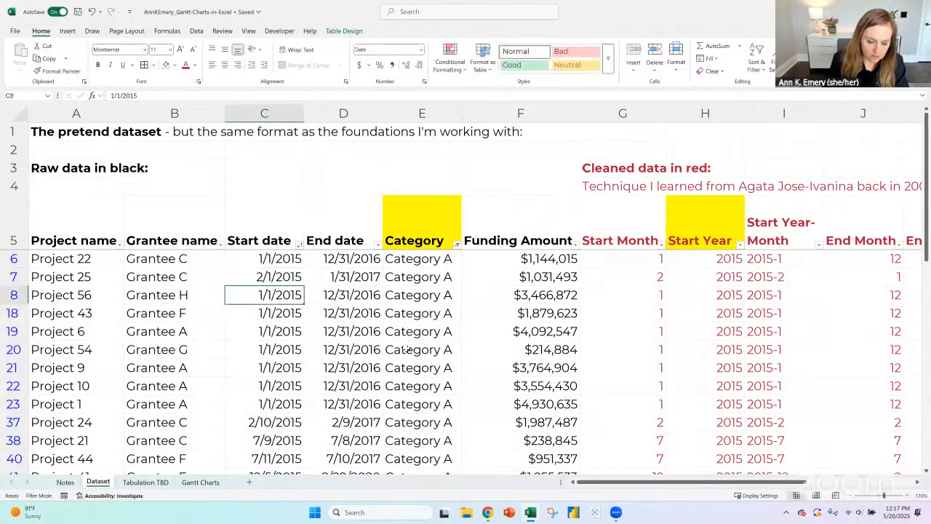
{"action": "type", "text": "3/1/2025"}
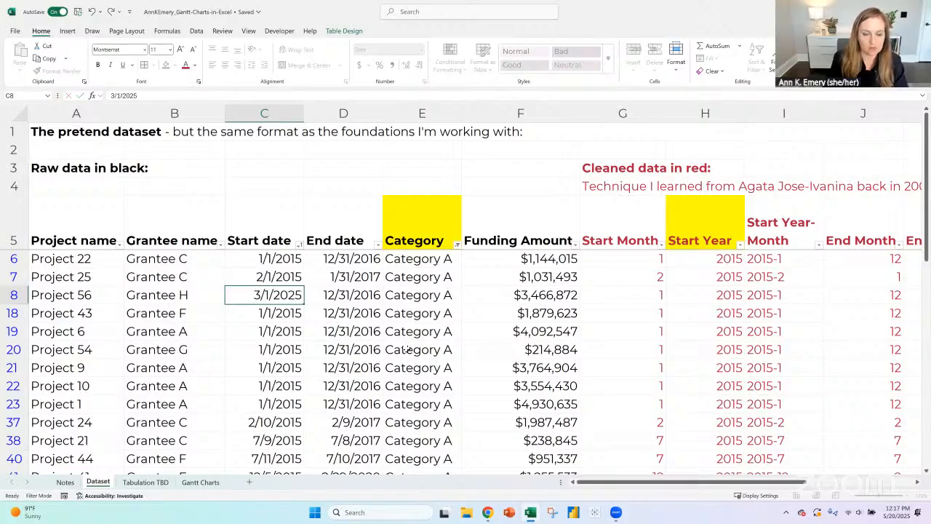
{"action": "key", "text": "Return"}
- Set the start date of Project 43 to 4/1/2015 and Project 6 to 5/5/2015
{"action": "type", "text": "4/1/"}
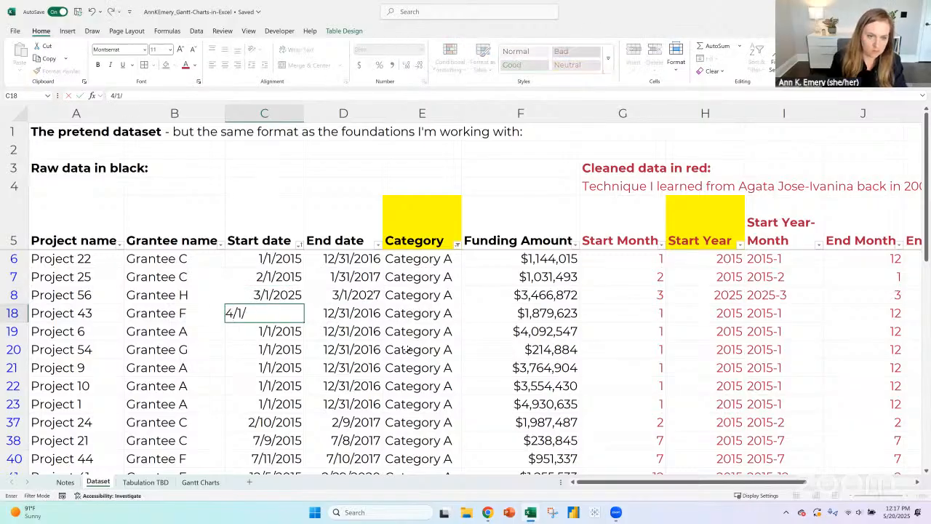
{"action": "type", "text": "2015"}
{"action": "key", "text": "Return"}
{"action": "type", "text": "5/5/2015"}
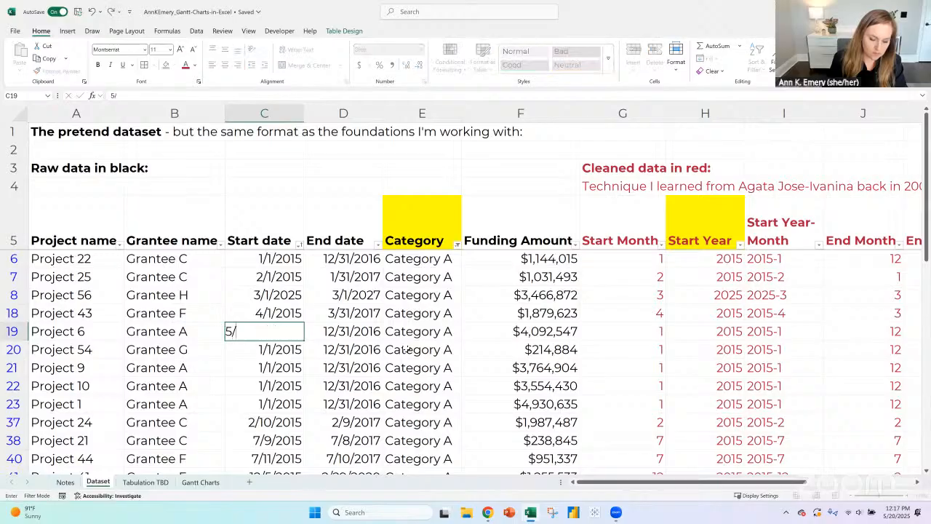
{"action": "key", "text": "Return"}
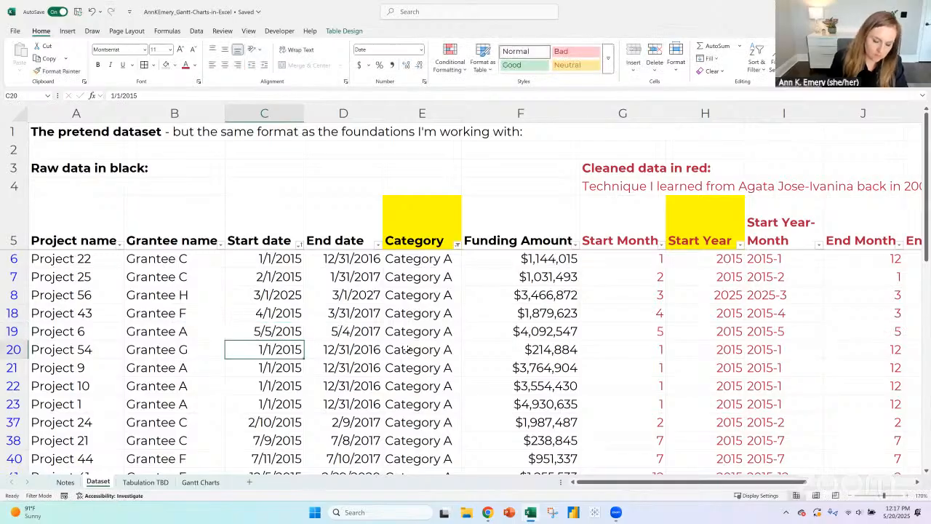
- Set the start date of Project 54 to 8/5/2015 and Project 9 to 2/4/2016
{"action": "type", "text": "8/"}
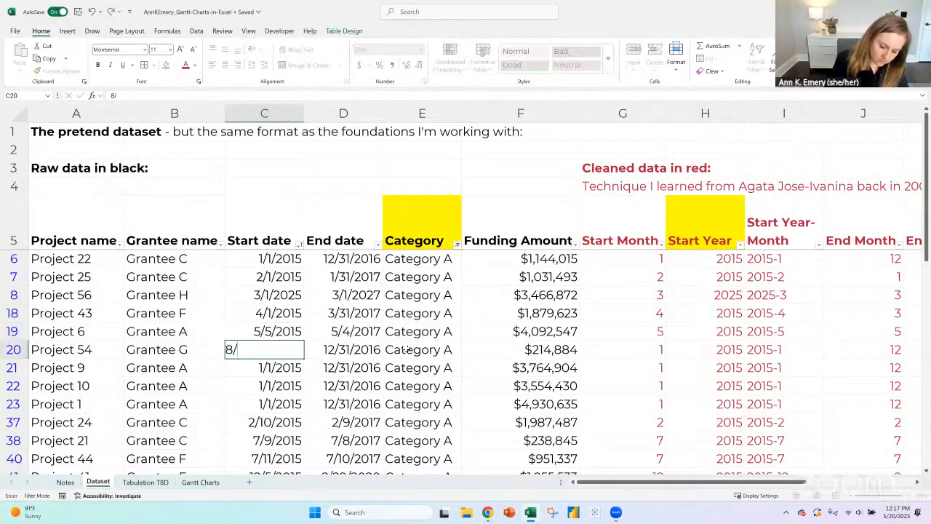
{"action": "type", "text": "5/1015"}
{"action": "key", "text": "Return"}
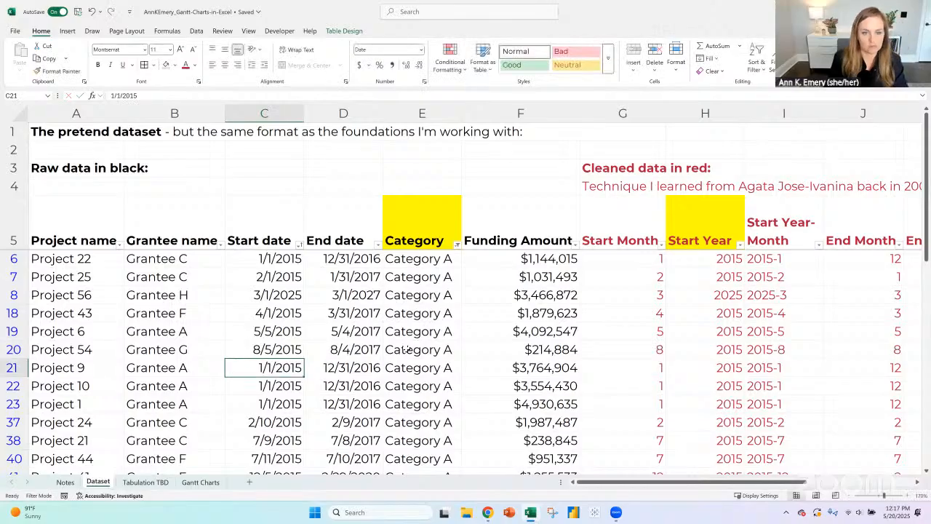
{"action": "type", "text": "2"}
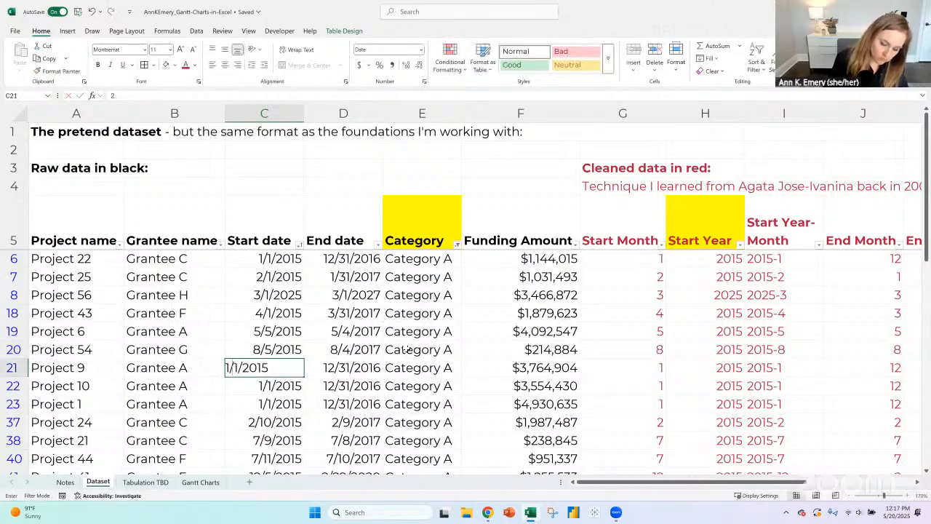
{"action": "type", "text": "/4/16"}
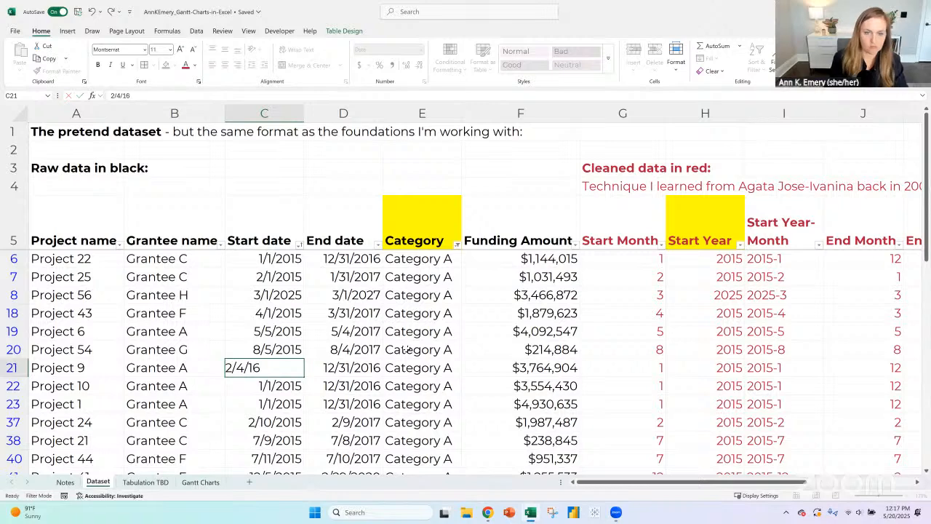
{"action": "key", "text": "Return"}
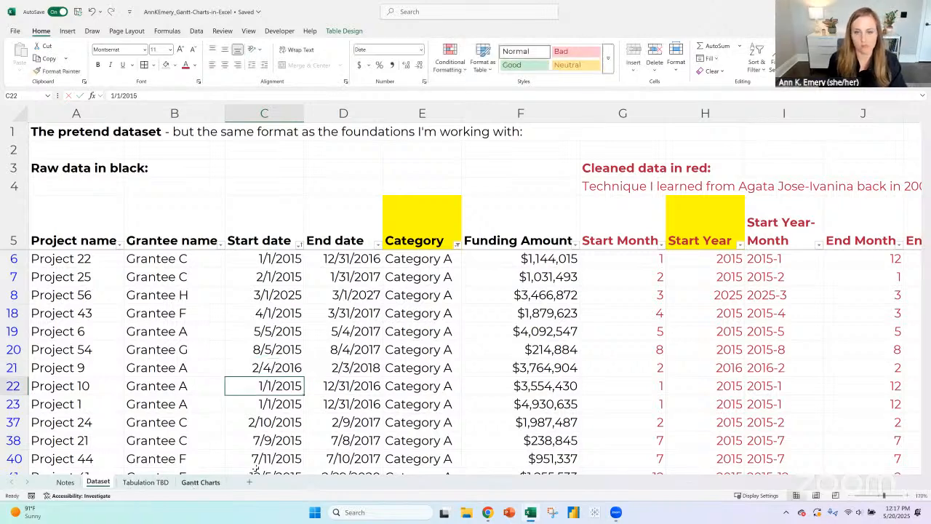
- On the Gantt Charts sheet, refill the date-test formula from F20 across F20:S111
{"action": "left_click", "coordinate": [200, 482]}
{"action": "left_click", "coordinate": [244, 242]}
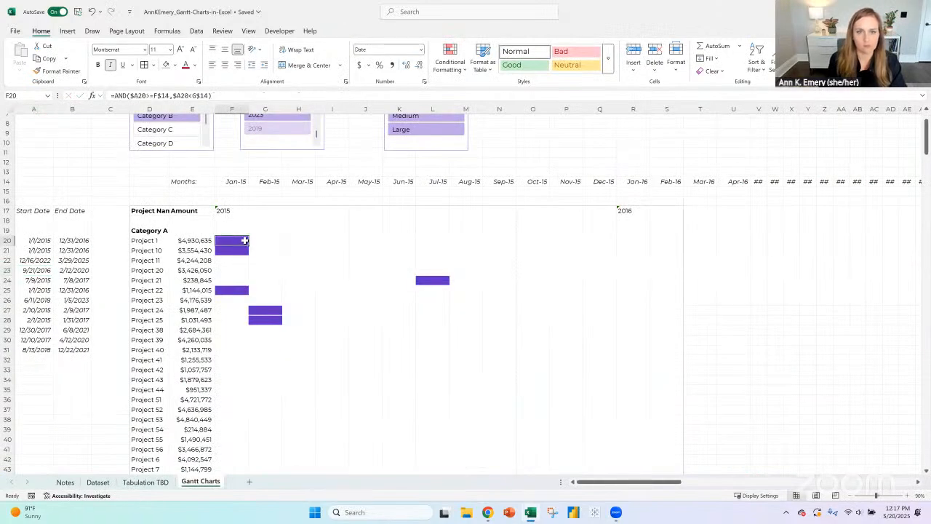
{"action": "left_click_drag", "start_coordinate": [248, 244], "coordinate": [665, 455]}
{"action": "scroll", "coordinate": [252, 311], "scroll_direction": "up", "scroll_amount": 7}
{"action": "scroll", "coordinate": [252, 311], "scroll_direction": "up", "scroll_amount": 18}
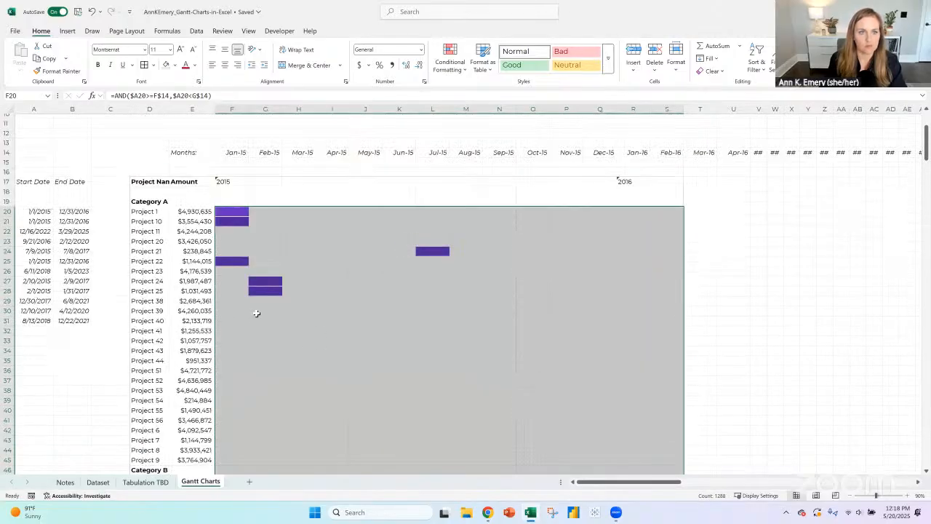
- Clear the Category slicer filter so the Gantt chart lists every category
{"action": "left_click", "coordinate": [206, 151]}
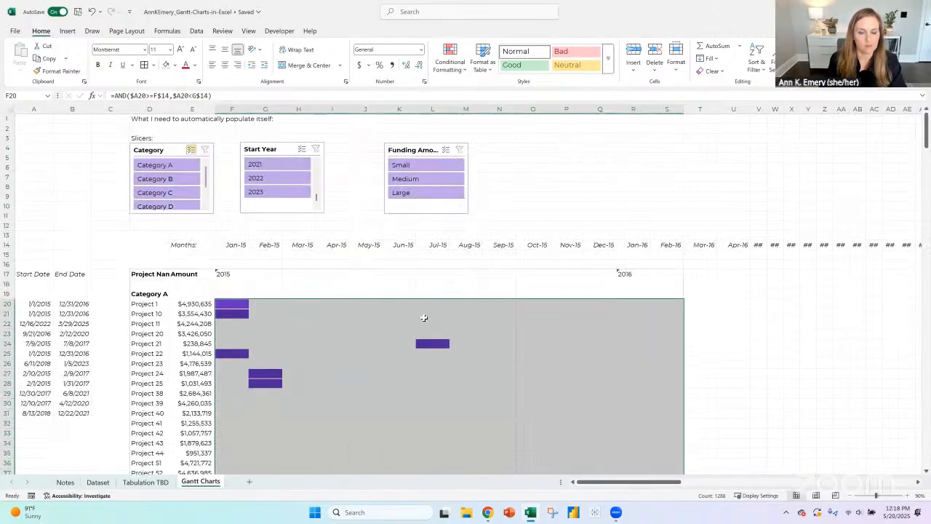
{"action": "scroll", "coordinate": [424, 316], "scroll_direction": "down", "scroll_amount": 3}
- Fill the start and end date lookup formulas from A20:B20 down to row 111
{"action": "left_click", "coordinate": [250, 233]}
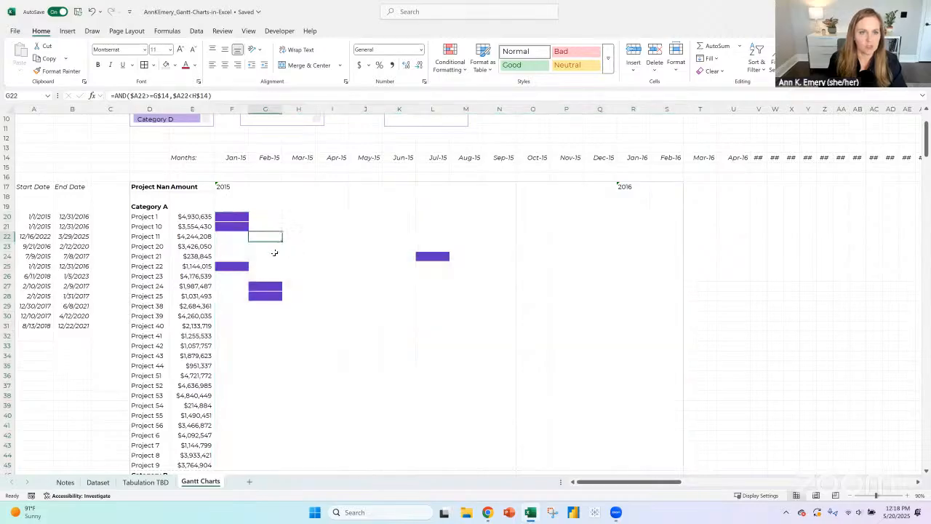
{"action": "left_click", "coordinate": [232, 267]}
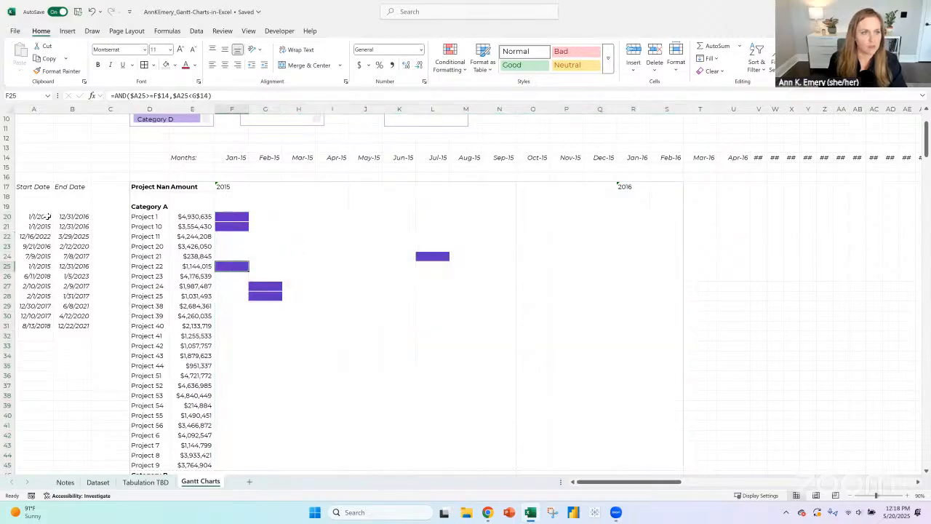
{"action": "left_click_drag", "start_coordinate": [45, 217], "coordinate": [86, 298]}
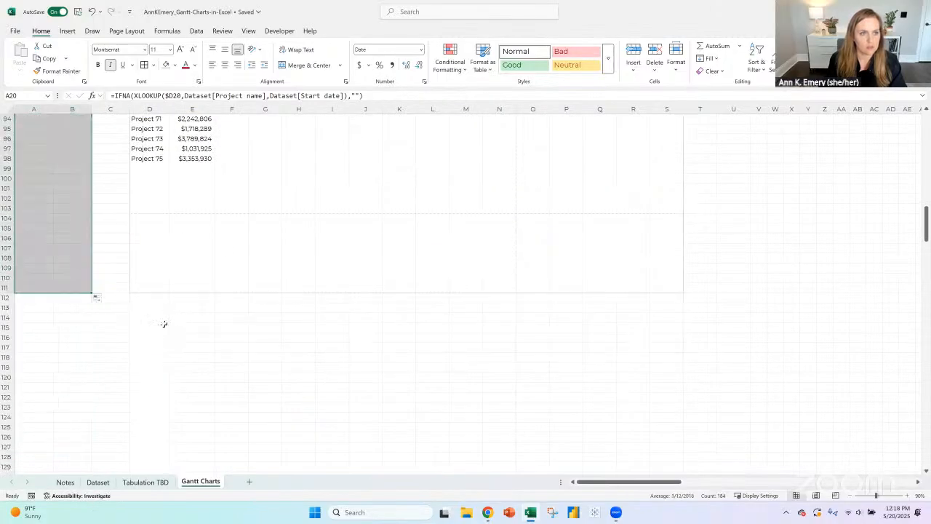
- Examine the monthly date-test bars across F20:S111 and the date-test formula in F20
{"action": "scroll", "coordinate": [163, 323], "scroll_direction": "up", "scroll_amount": 6}
{"action": "scroll", "coordinate": [223, 318], "scroll_direction": "up", "scroll_amount": 20}
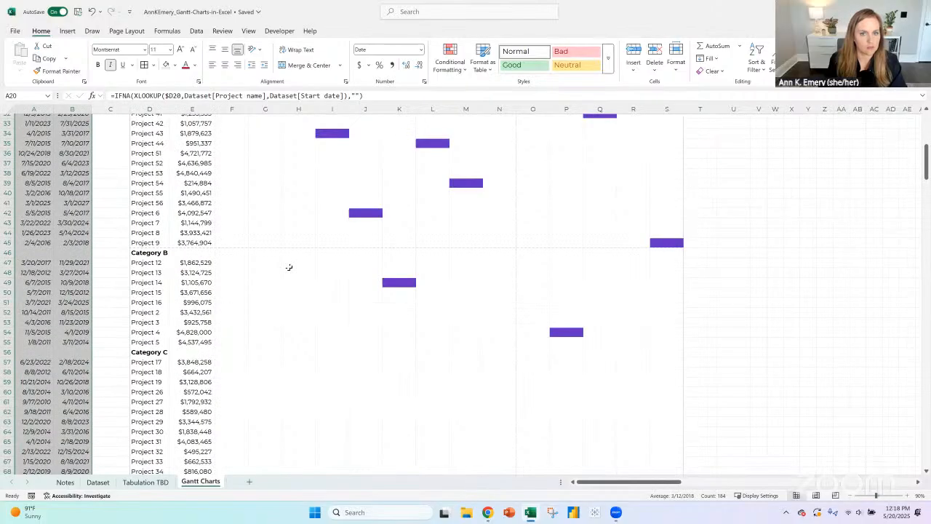
{"action": "scroll", "coordinate": [254, 215], "scroll_direction": "up", "scroll_amount": 5}
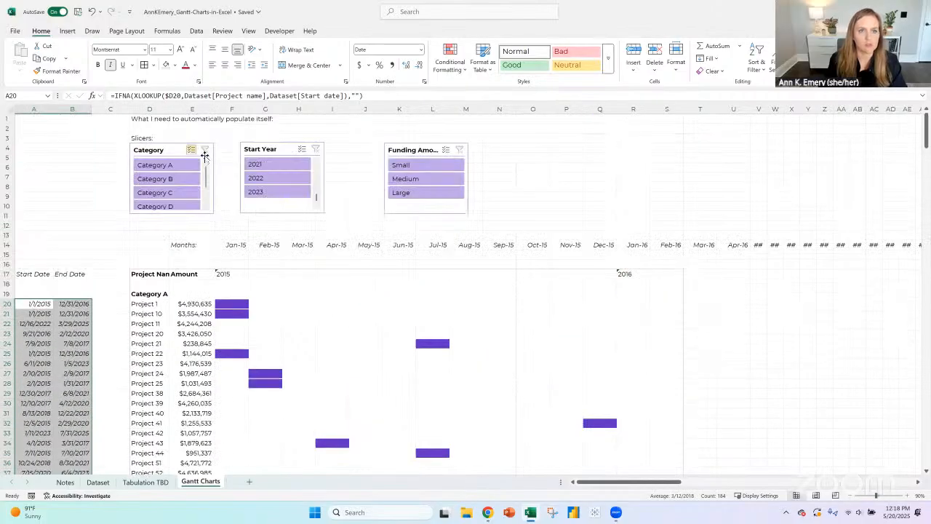
{"action": "left_click_drag", "start_coordinate": [240, 303], "coordinate": [567, 334]}
{"action": "scroll", "coordinate": [567, 334], "scroll_direction": "up", "scroll_amount": 20}
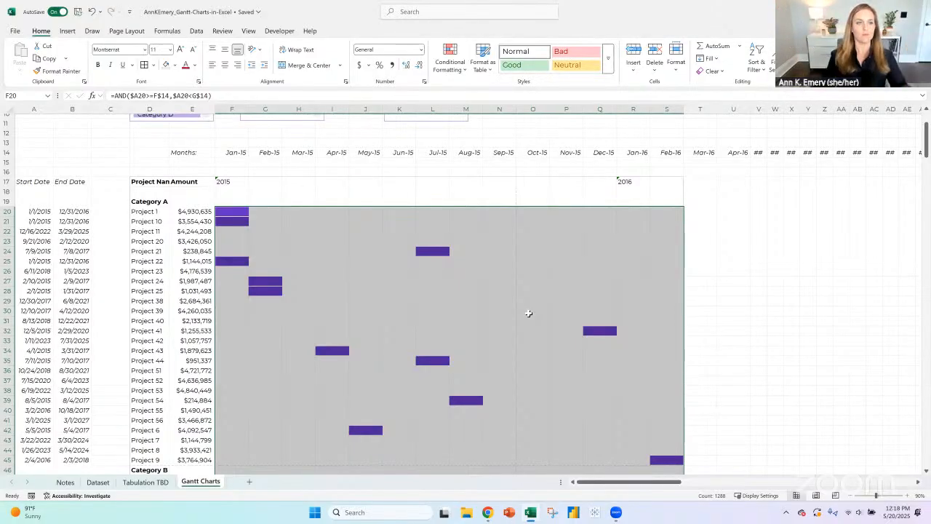
{"action": "left_click", "coordinate": [234, 212]}
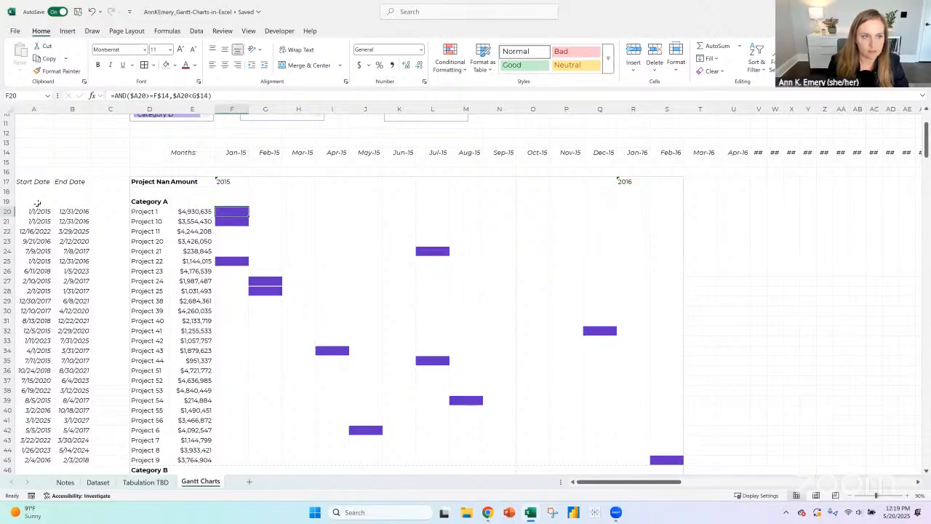
{"action": "scroll", "coordinate": [65, 228], "scroll_direction": "up", "scroll_amount": 3}
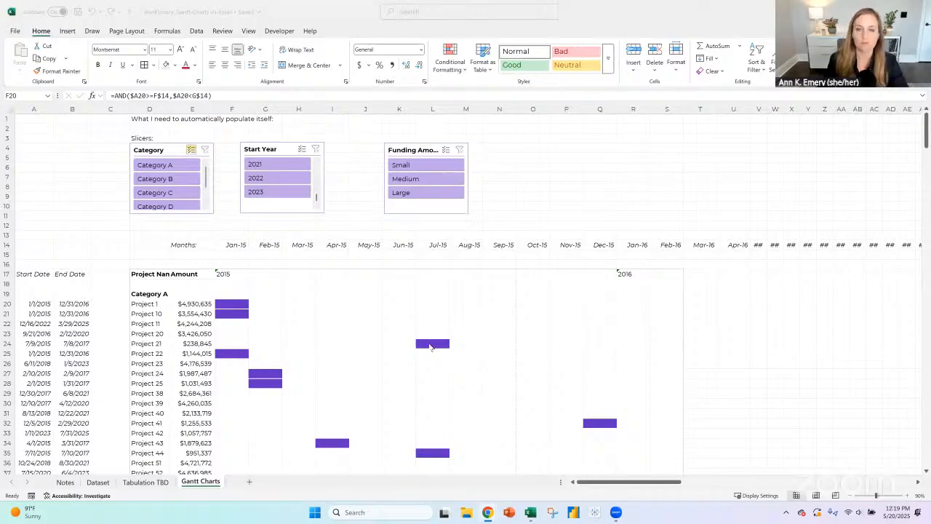
{"action": "scroll", "coordinate": [422, 338], "scroll_direction": "down", "scroll_amount": 1}
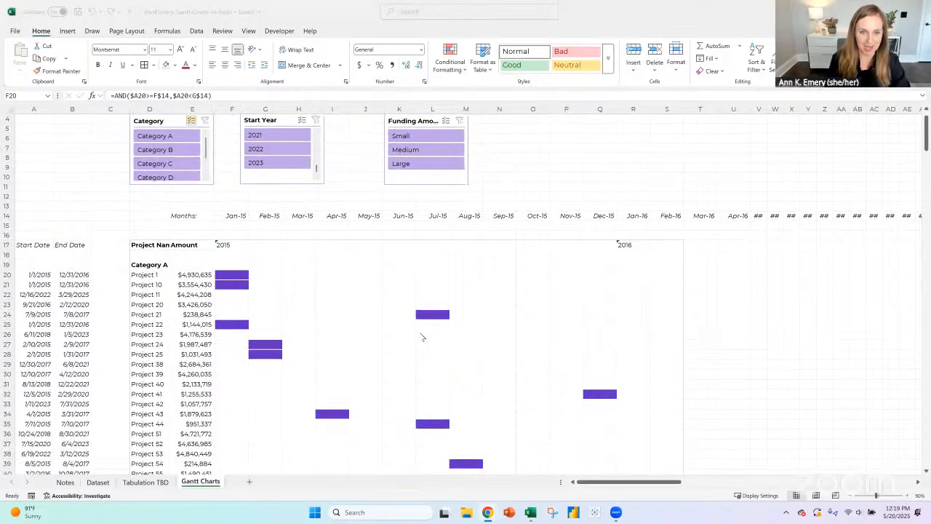
{"action": "left_click", "coordinate": [239, 272]}
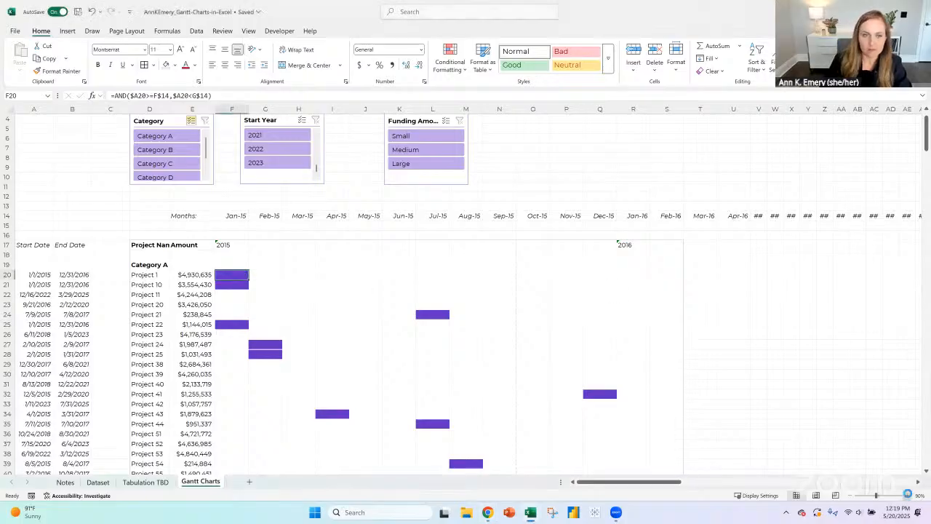
- Shorten the project name column header in D17 to Project
{"action": "left_click", "coordinate": [907, 496]}
{"action": "left_click", "coordinate": [908, 496]}
{"action": "left_click", "coordinate": [907, 495]}
{"action": "left_click", "coordinate": [908, 496]}
{"action": "left_click", "coordinate": [907, 496]}
{"action": "left_click_drag", "start_coordinate": [630, 483], "coordinate": [534, 483]}
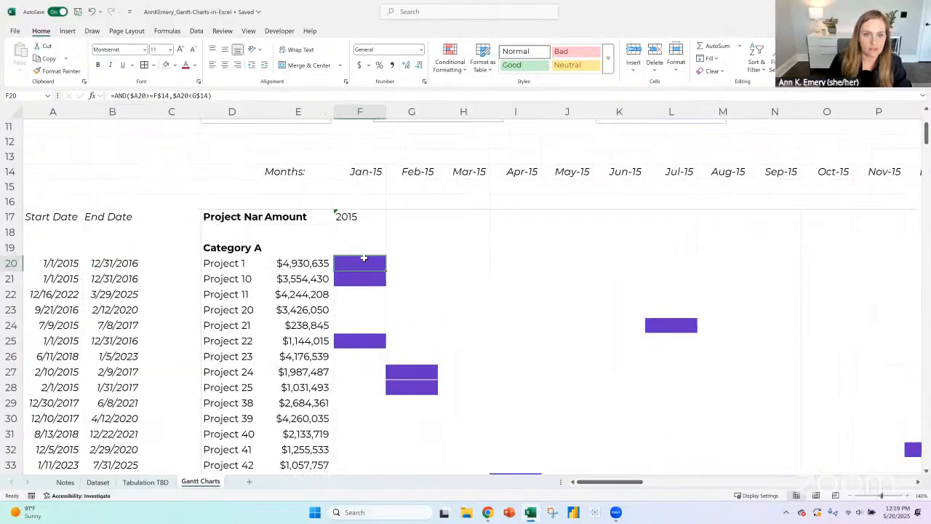
{"action": "left_click", "coordinate": [233, 216]}
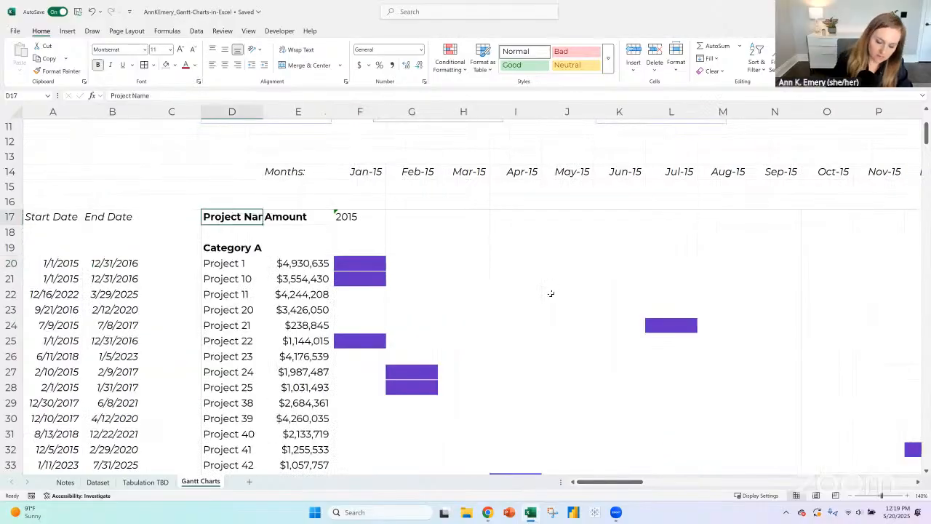
{"action": "type", "text": "Project"}
{"action": "key", "text": "Return"}
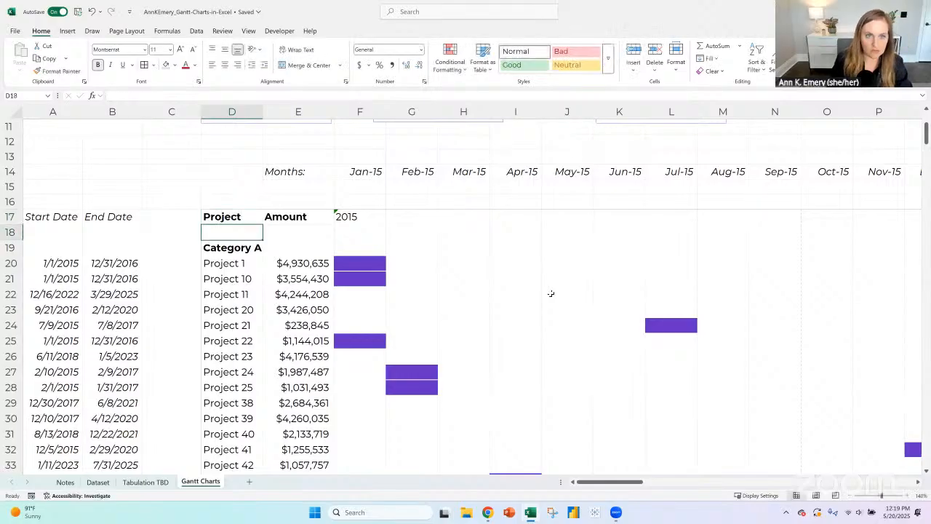
{"action": "left_click", "coordinate": [358, 262]}
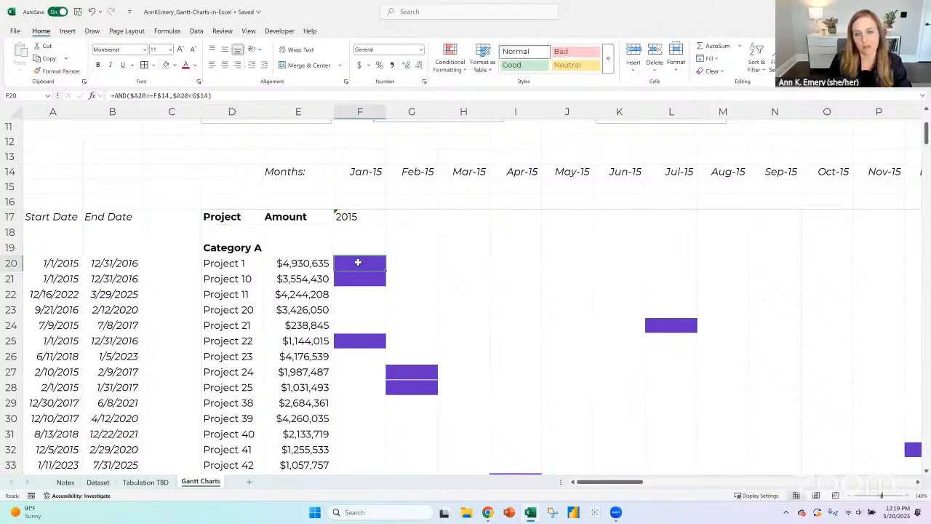
- On the Notes sheet, add the bold heading "Remaining to-do's:" in A22 below the automation sketch
{"action": "left_click", "coordinate": [65, 482]}
{"action": "scroll", "coordinate": [71, 308], "scroll_direction": "up", "scroll_amount": 1}
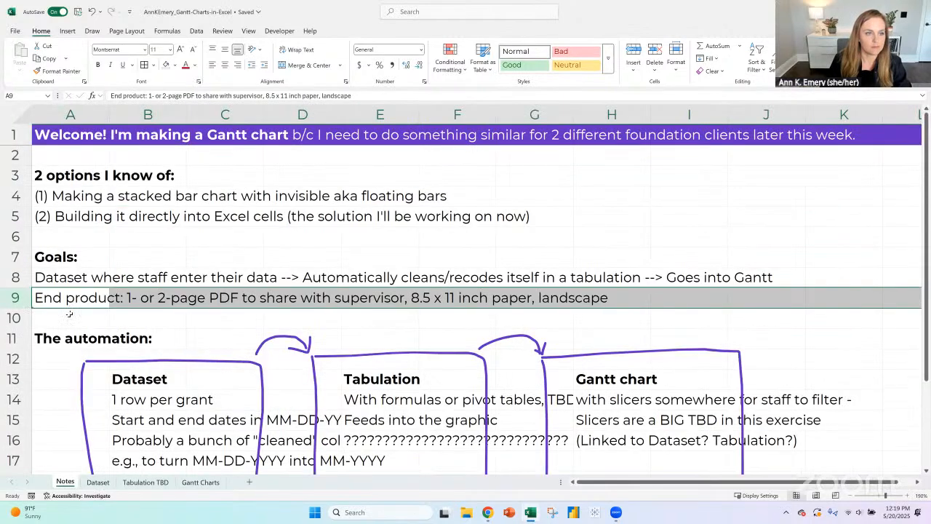
{"action": "scroll", "coordinate": [70, 316], "scroll_direction": "down", "scroll_amount": 5}
{"action": "left_click", "coordinate": [59, 263]}
{"action": "type", "text": "Remaing"}
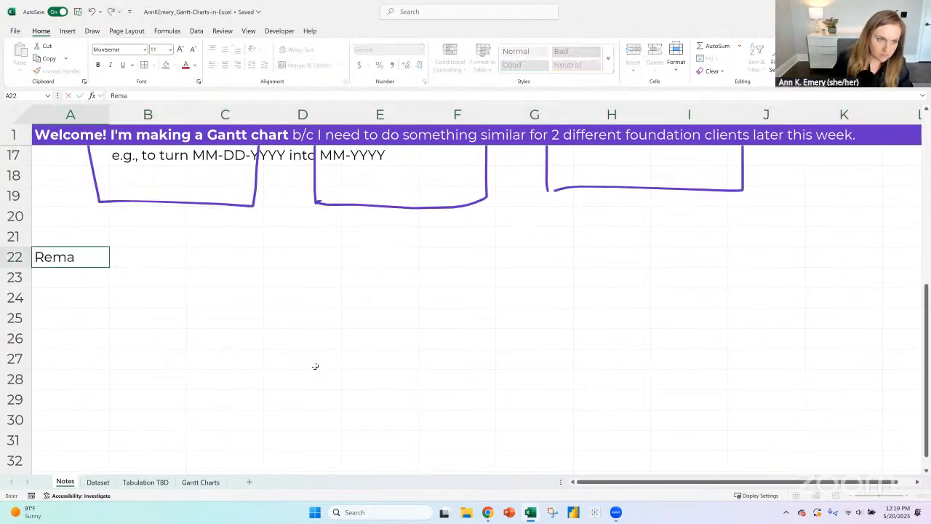
{"action": "key", "text": "BackSpace"}
{"action": "type", "text": "in"}
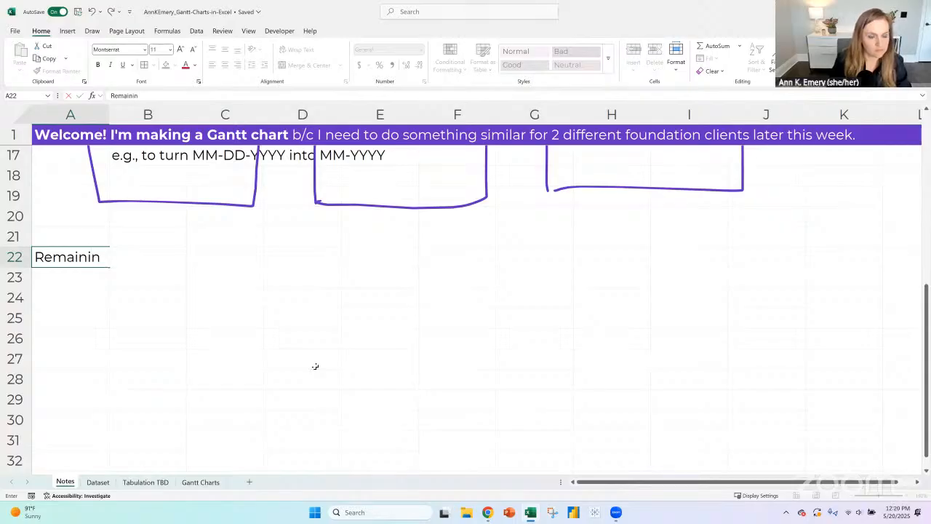
{"action": "type", "text": "g to-dos"}
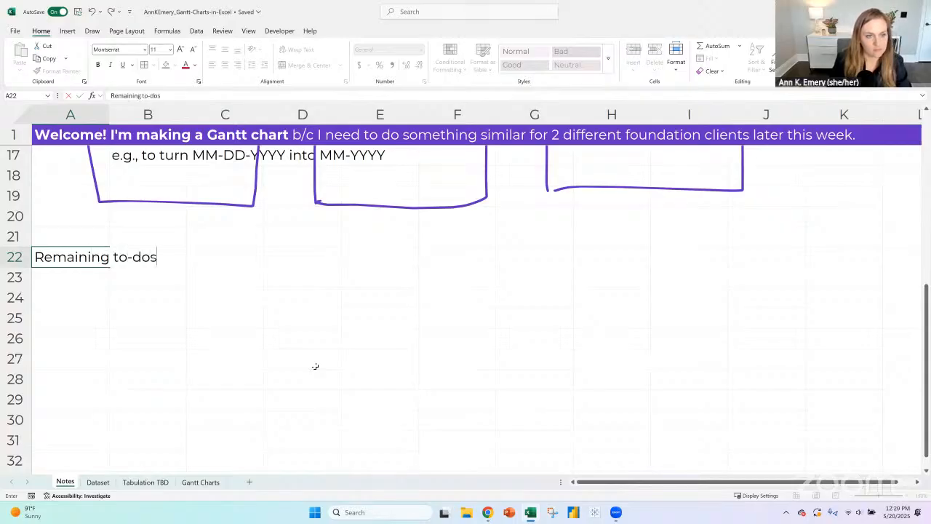
{"action": "key", "text": "BackSpace"}
{"action": "type", "text": "'s\""}
{"action": "key", "text": "BackSpace"}
{"action": "type", "text": ":"}
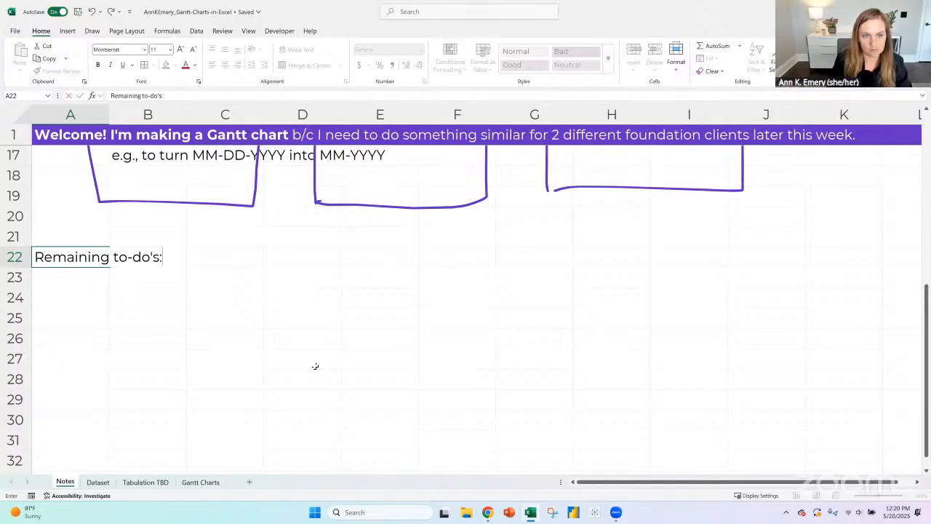
{"action": "key", "text": "Return"}
{"action": "key", "text": "Up"}
{"action": "key", "text": "ctrl+b"}
{"action": "key", "text": "Down"}
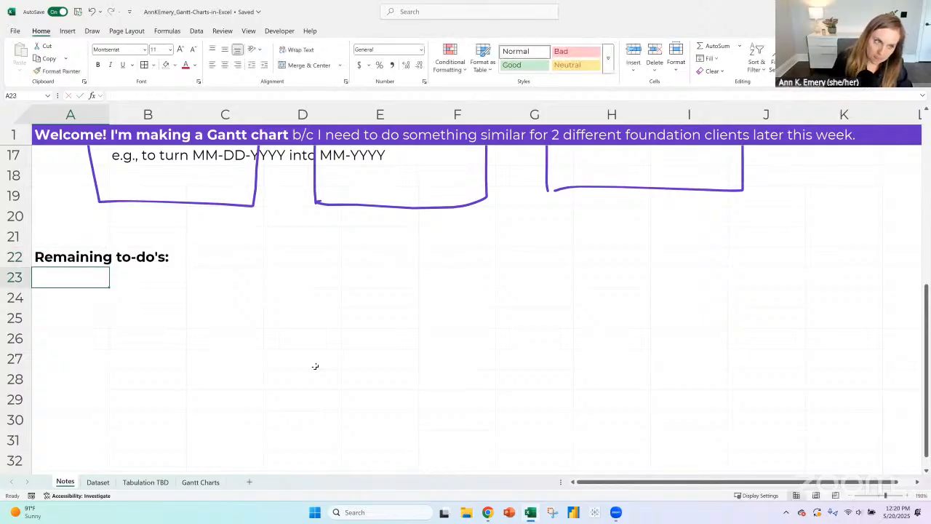
- List "Subtotals by category" and "Color-coding by category" in A23 and A24 under the to-do heading
{"action": "type", "text": "Subtotals"}
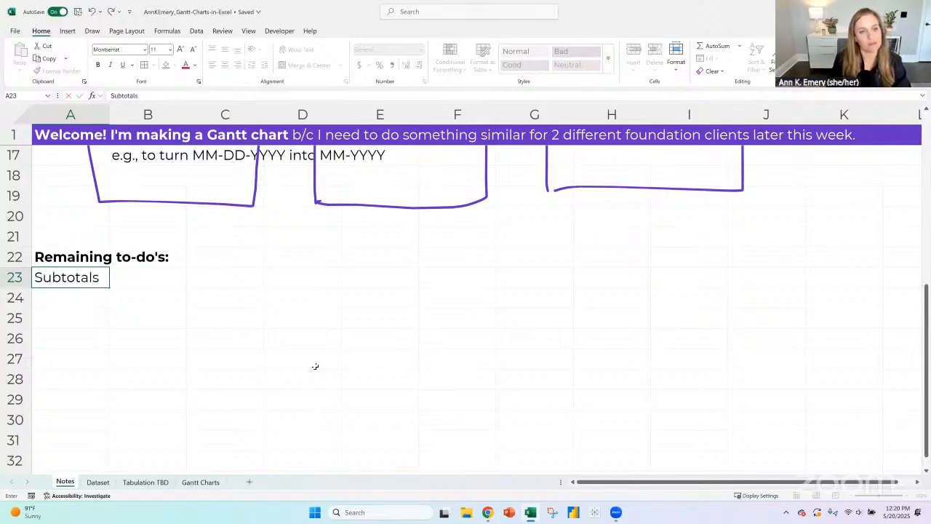
{"action": "type", "text": " by category"}
{"action": "key", "text": "Return"}
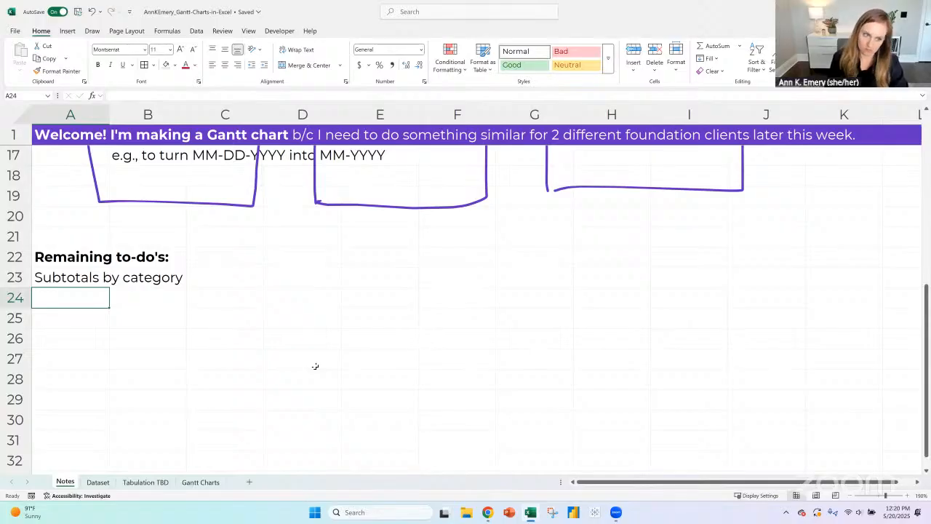
{"action": "type", "text": "Color-coding "}
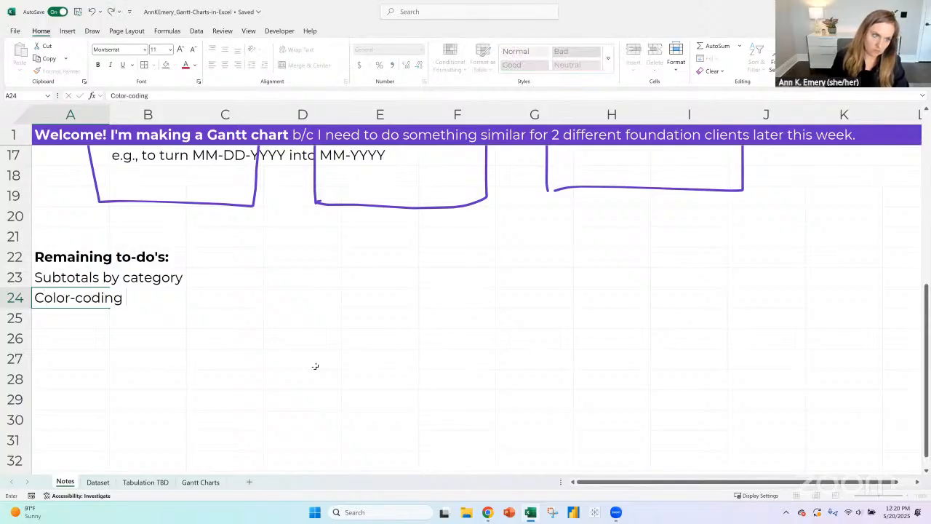
{"action": "type", "text": "by category"}
{"action": "key", "text": "Return"}
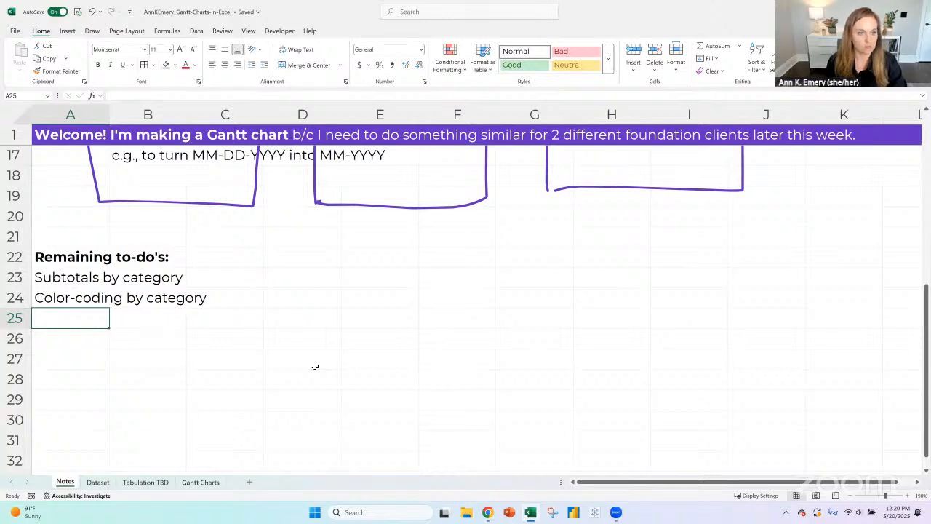
- On the Gantt Charts sheet, insert a new column C after the end dates and head it Category in C17
{"action": "left_click", "coordinate": [207, 484]}
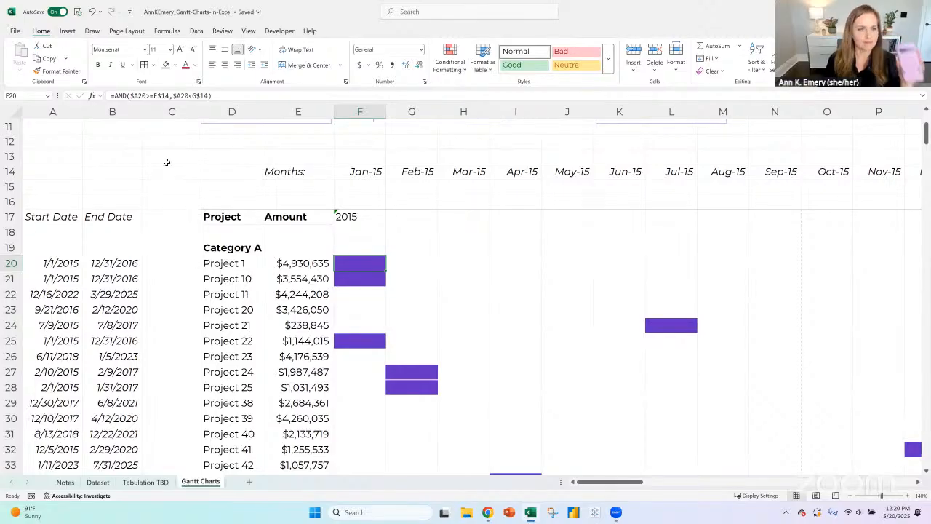
{"action": "left_click", "coordinate": [161, 111]}
{"action": "left_click", "coordinate": [634, 55]}
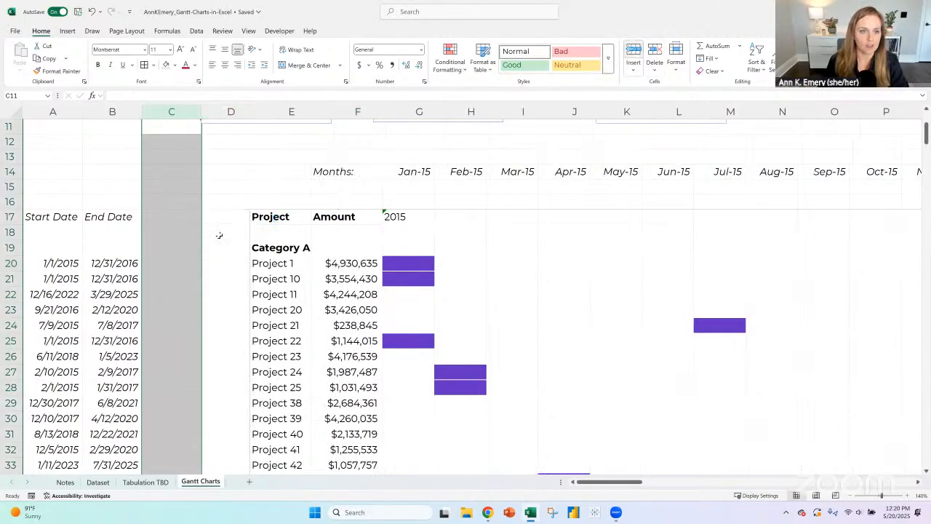
{"action": "left_click", "coordinate": [164, 216]}
{"action": "type", "text": "Categor"}
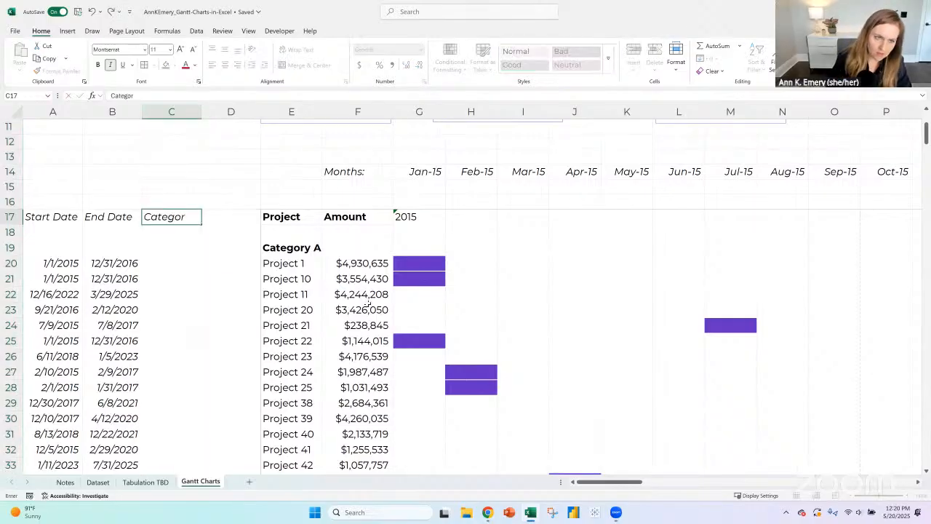
{"action": "key", "text": "Return"}
{"action": "key", "text": "Return"}
{"action": "key", "text": "Return"}
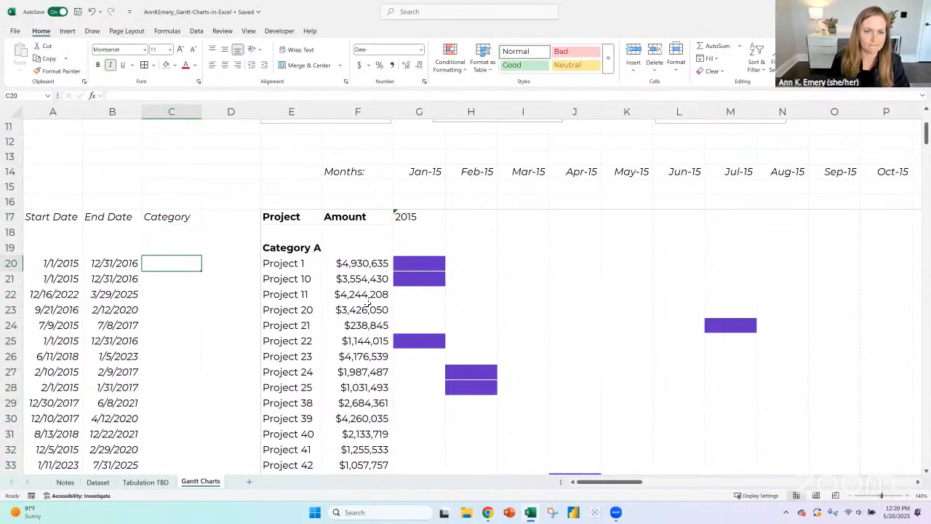
- Begin an XLOOKUP in C20 using E20 and the Dataset sheet, then park it as plain text without its equals sign
{"action": "type", "text": "=x"}
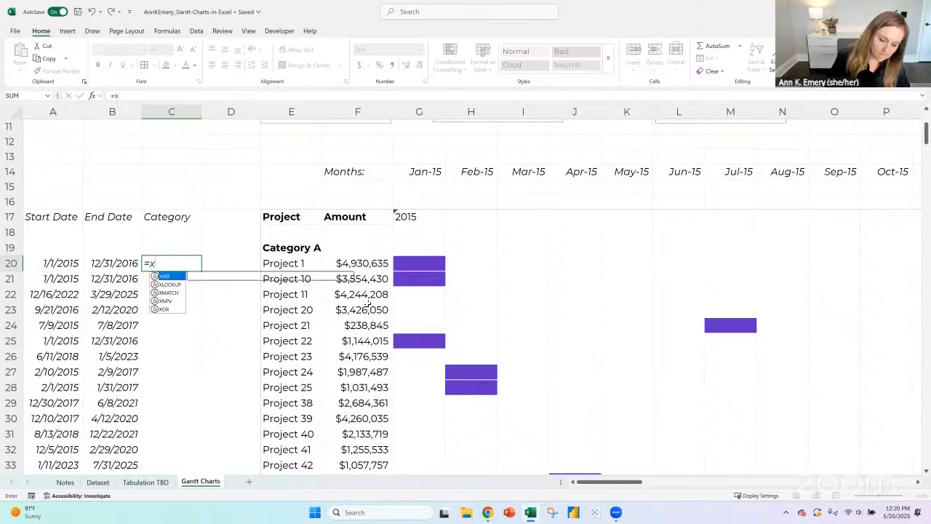
{"action": "type", "text": "lookup("}
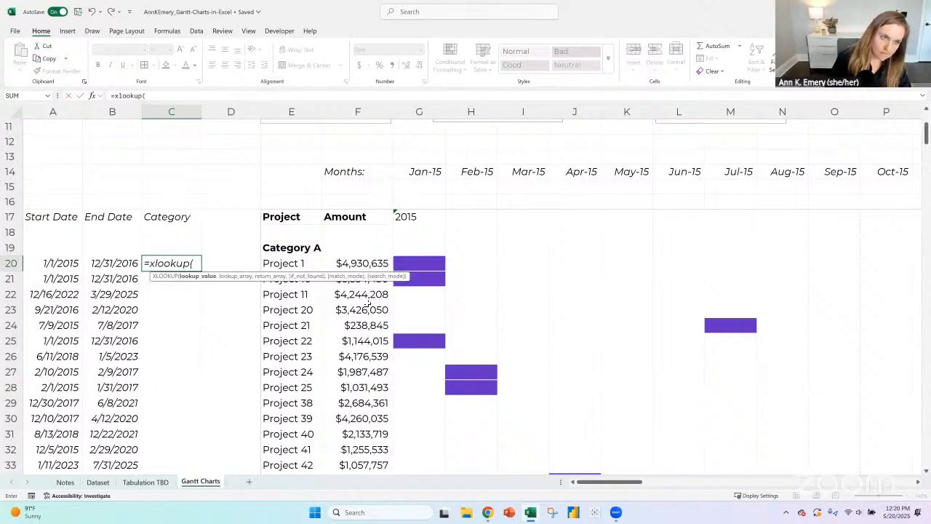
{"action": "key", "text": "Right"}
{"action": "key", "text": "Right"}
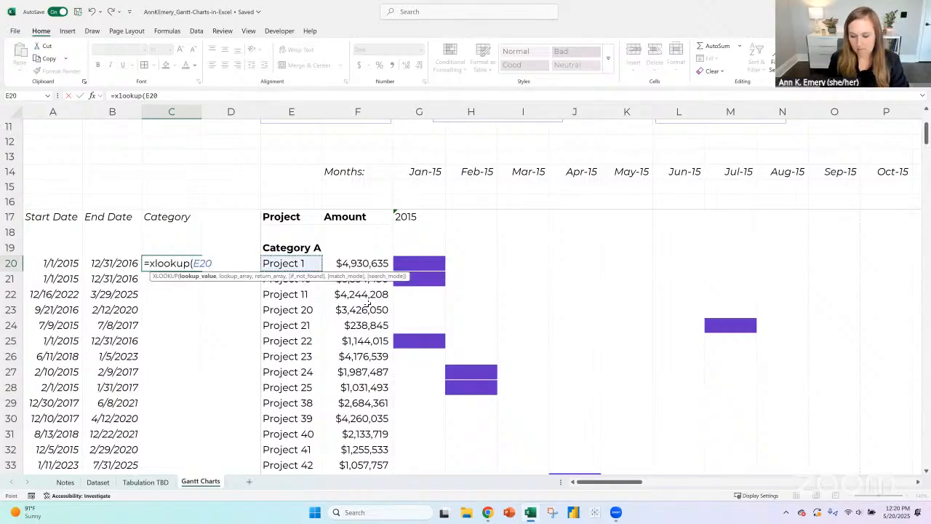
{"action": "type", "text": ","}
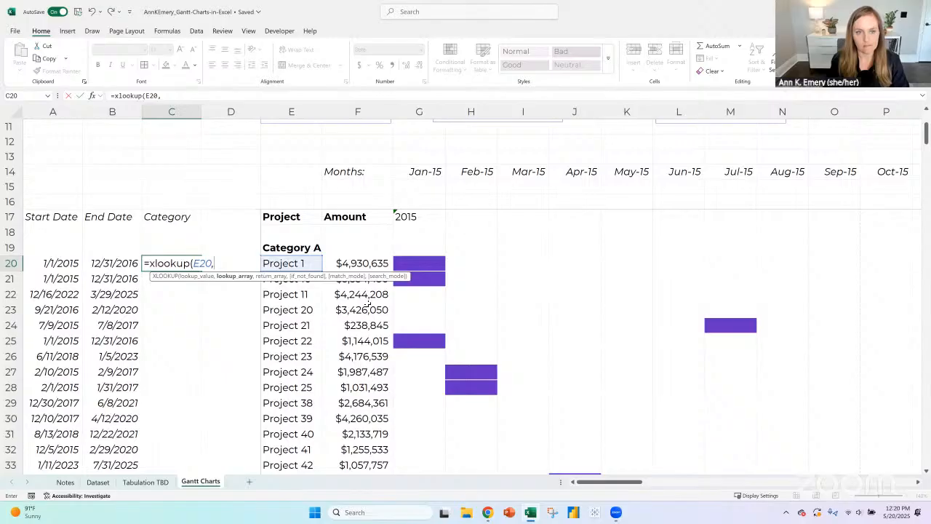
{"action": "left_click", "coordinate": [98, 482]}
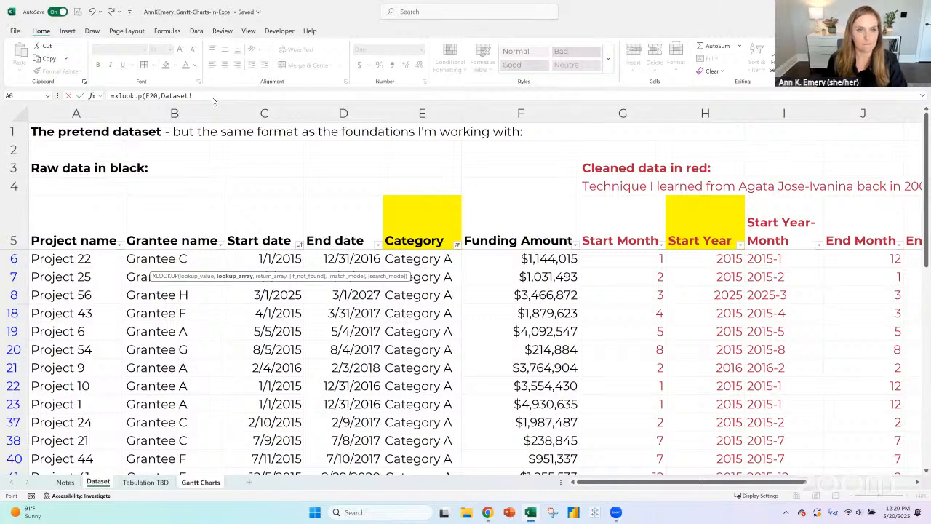
{"action": "left_click", "coordinate": [113, 96]}
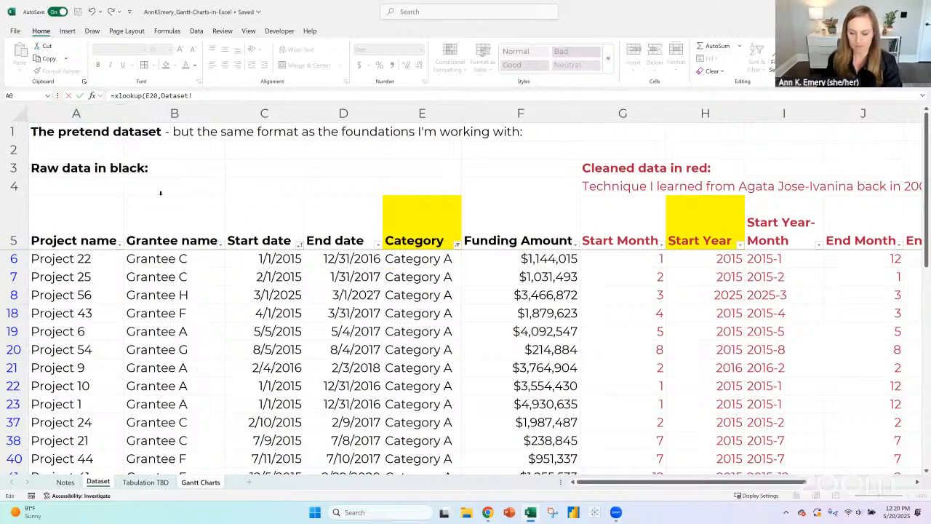
{"action": "key", "text": "Delete"}
{"action": "key", "text": "Return"}
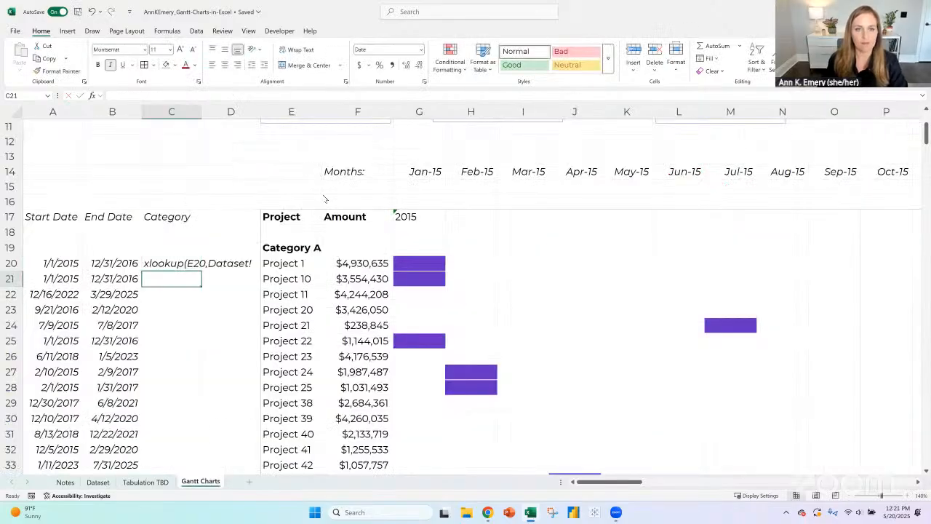
- On the Dataset sheet, set the Category column filter to include all categories
{"action": "scroll", "coordinate": [324, 198], "scroll_direction": "up", "scroll_amount": 4}
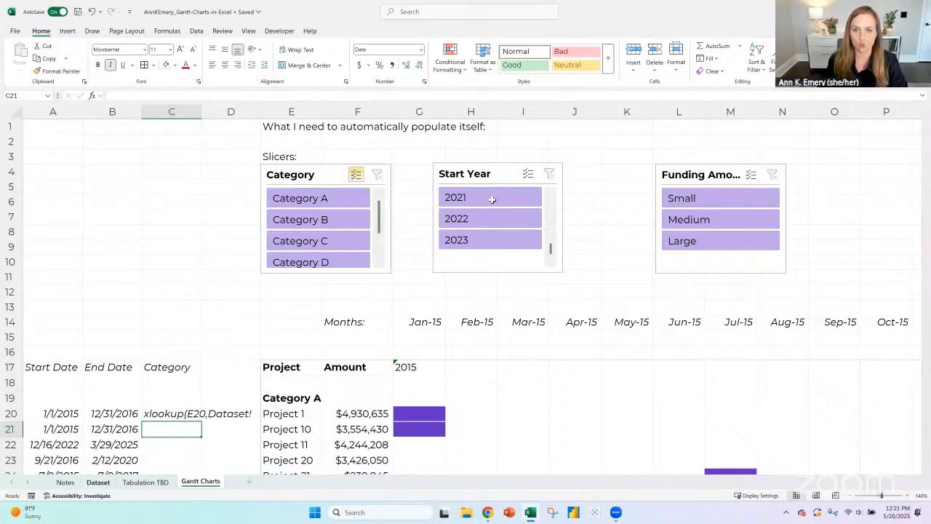
{"action": "key", "text": "ctrl+Page_Up"}
{"action": "key", "text": "ctrl+Page_Up"}
{"action": "left_click", "coordinate": [456, 243]}
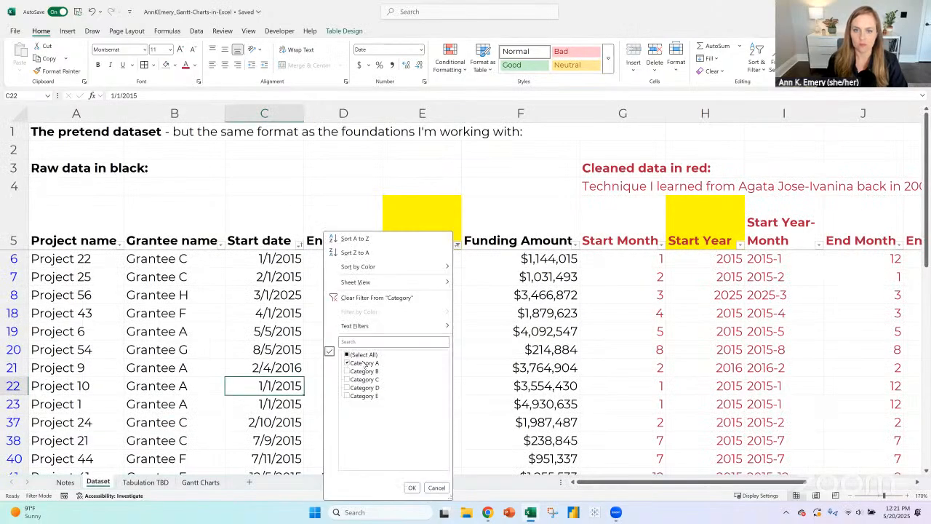
{"action": "left_click", "coordinate": [411, 487]}
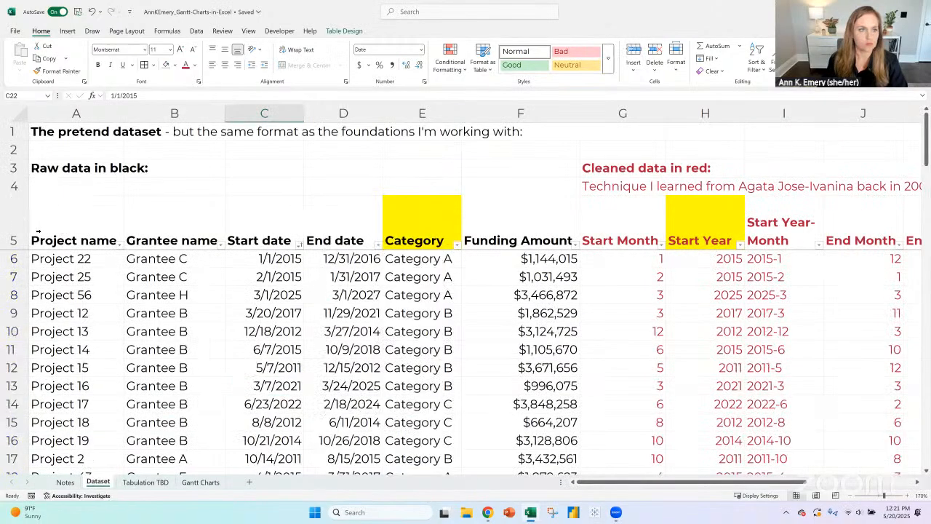
{"action": "left_click", "coordinate": [14, 223]}
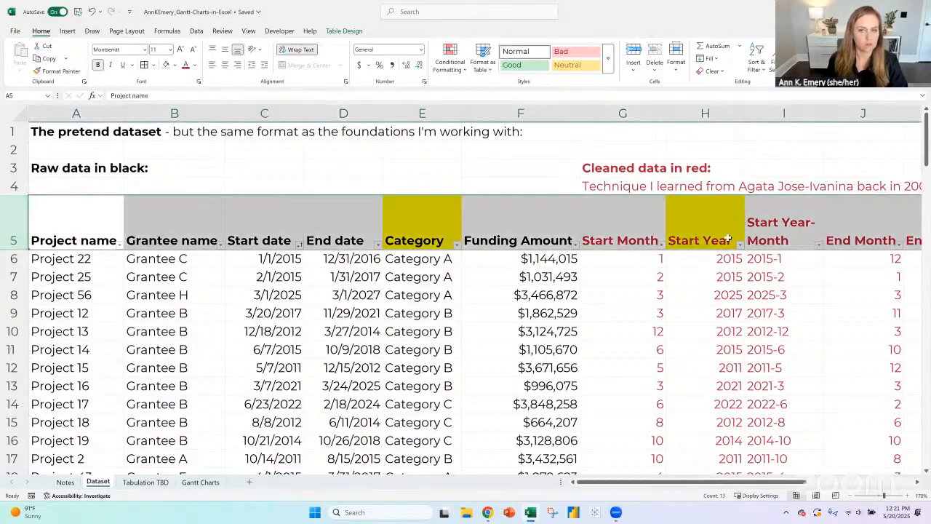
{"action": "left_click_drag", "start_coordinate": [620, 109], "coordinate": [846, 110]}
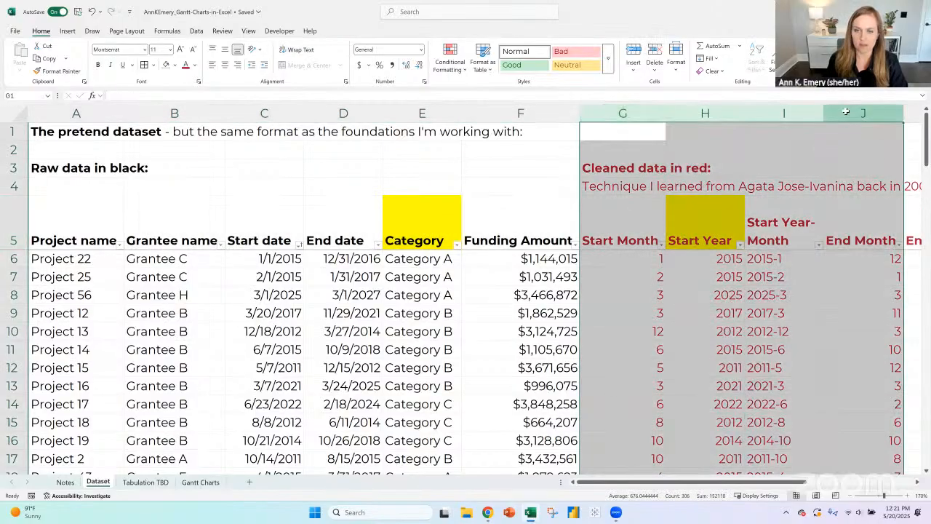
{"action": "left_click", "coordinate": [69, 213]}
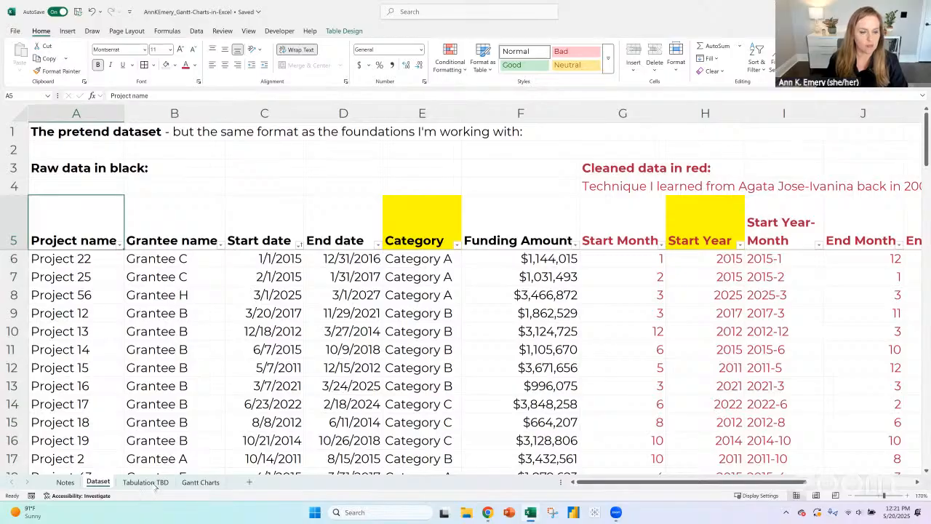
- On the Gantt Charts sheet, turn C20 back into an XLOOKUP formula with lookup value $E20 and remove its unfinished Dataset reference
{"action": "left_click", "coordinate": [198, 482]}
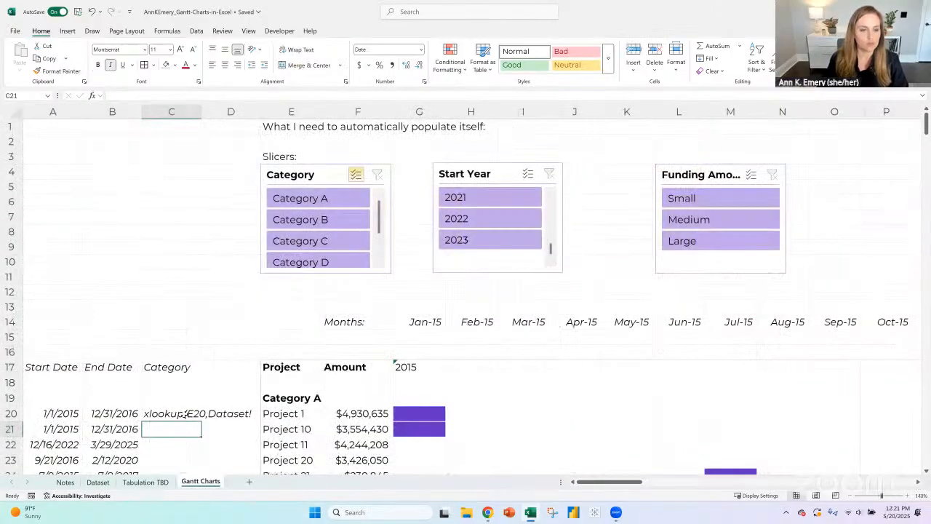
{"action": "left_click", "coordinate": [109, 97]}
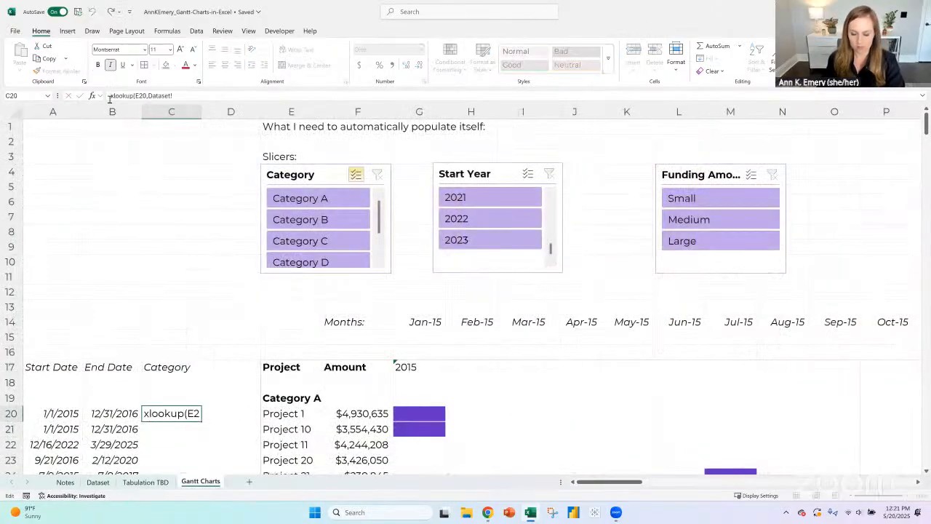
{"action": "type", "text": "="}
{"action": "left_click", "coordinate": [146, 96]}
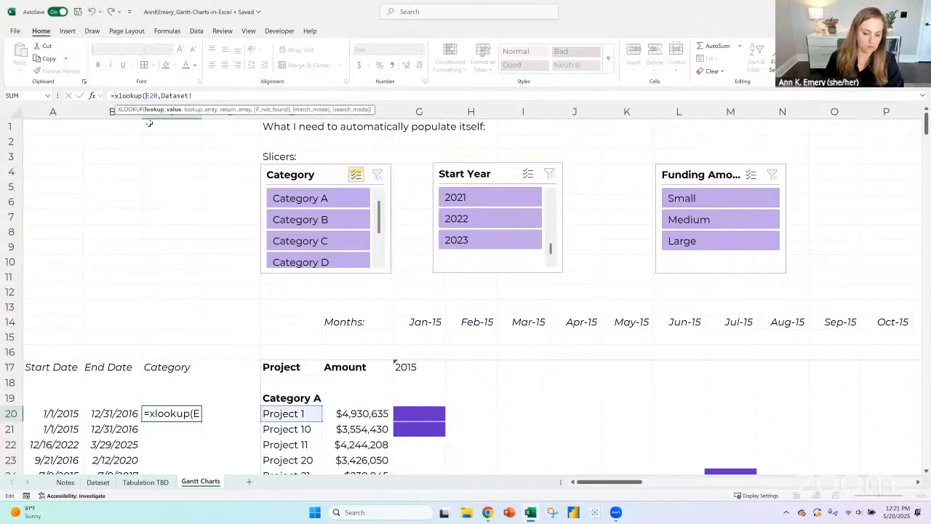
{"action": "type", "text": "$"}
{"action": "left_click_drag", "start_coordinate": [208, 95], "coordinate": [165, 93]}
{"action": "key", "text": "BackSpace"}
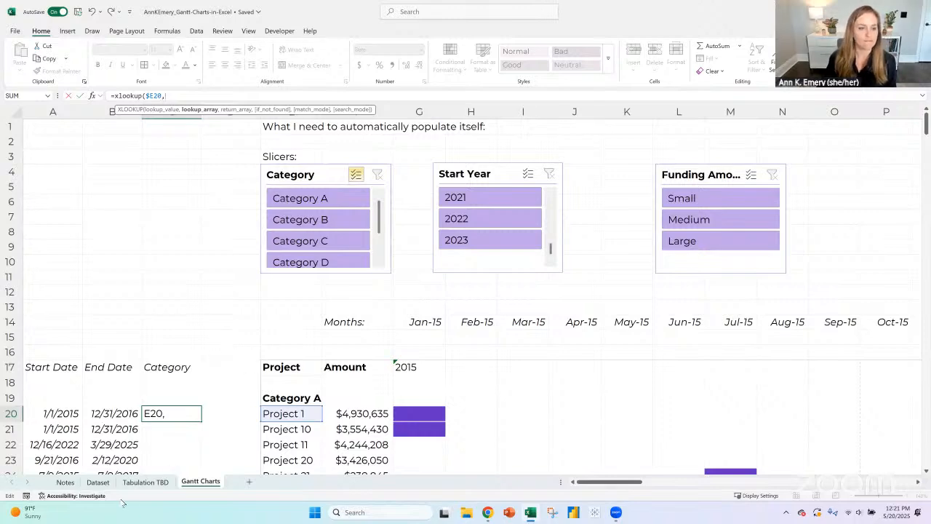
- Set the formula's lookup array to the Project name column of the Dataset table
{"action": "left_click", "coordinate": [98, 483]}
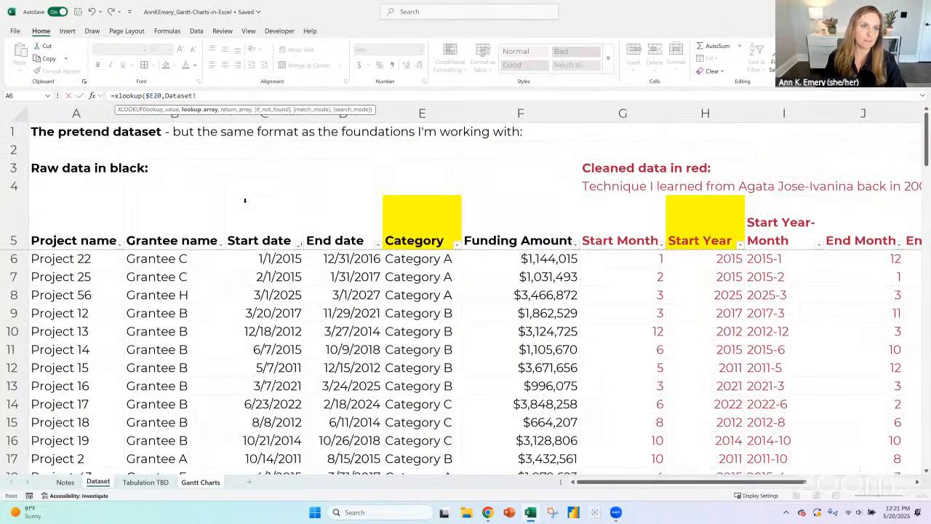
{"action": "left_click", "coordinate": [110, 255]}
{"action": "key", "text": "ctrl+shift+Down"}
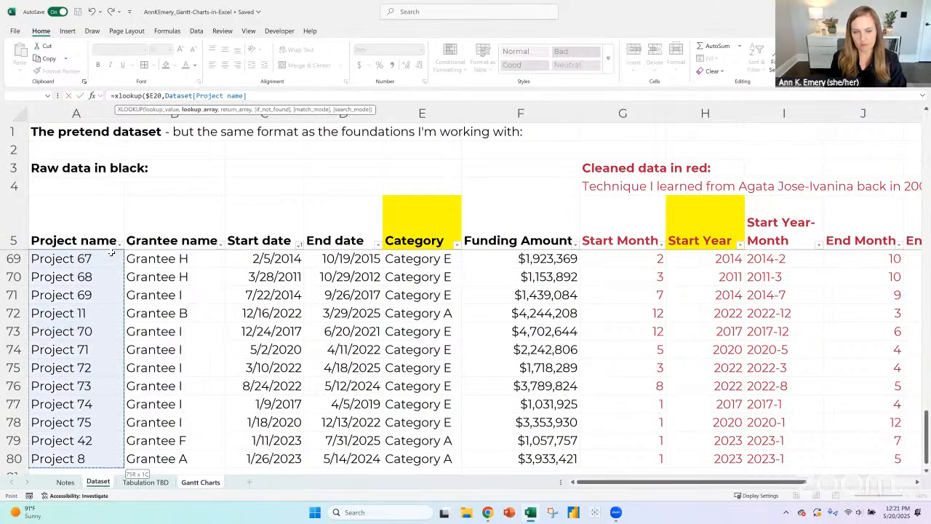
{"action": "type", "text": ","}
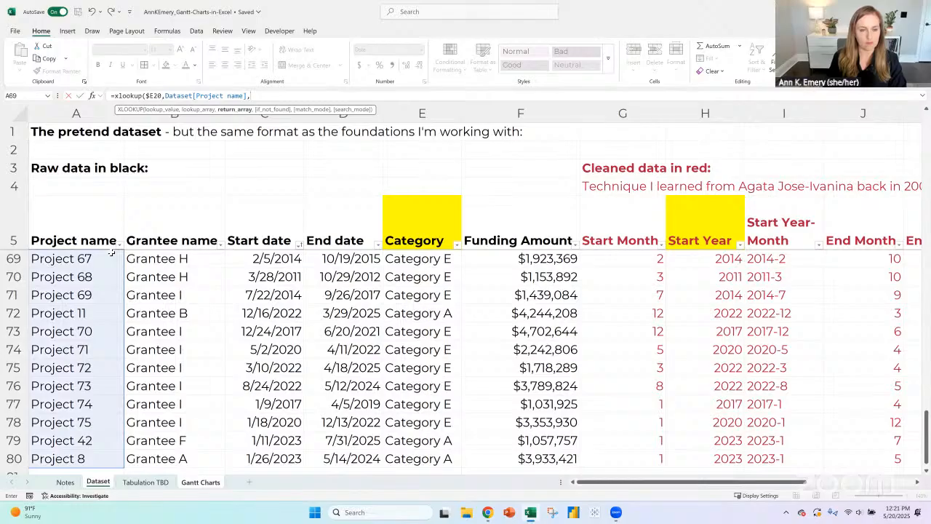
- Complete the XLOOKUP with the Dataset table's Category column as return array and fill it down column C from C20
{"action": "left_click", "coordinate": [341, 259]}
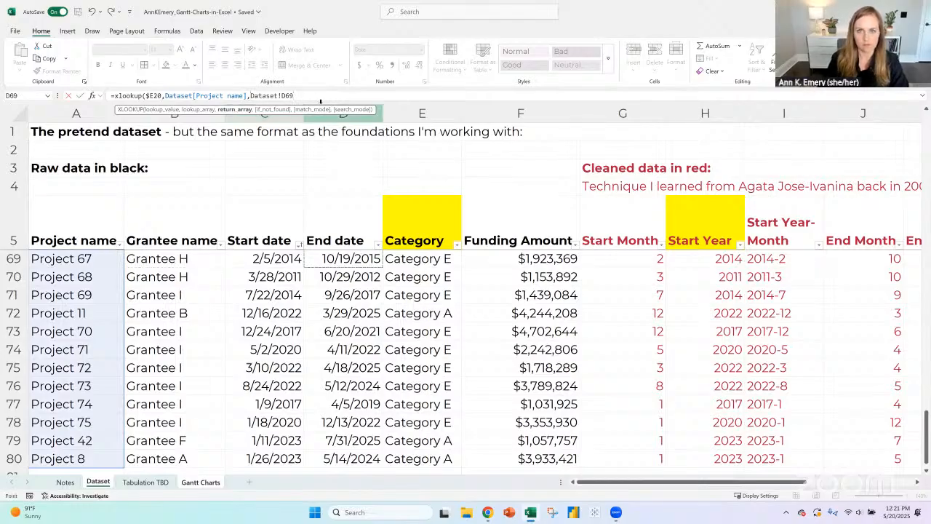
{"action": "key", "text": "Right"}
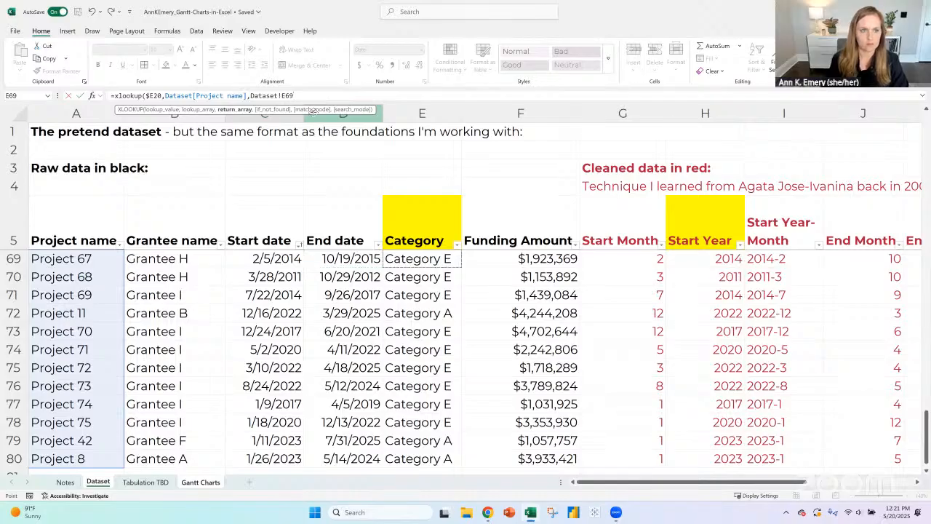
{"action": "left_click", "coordinate": [447, 458]}
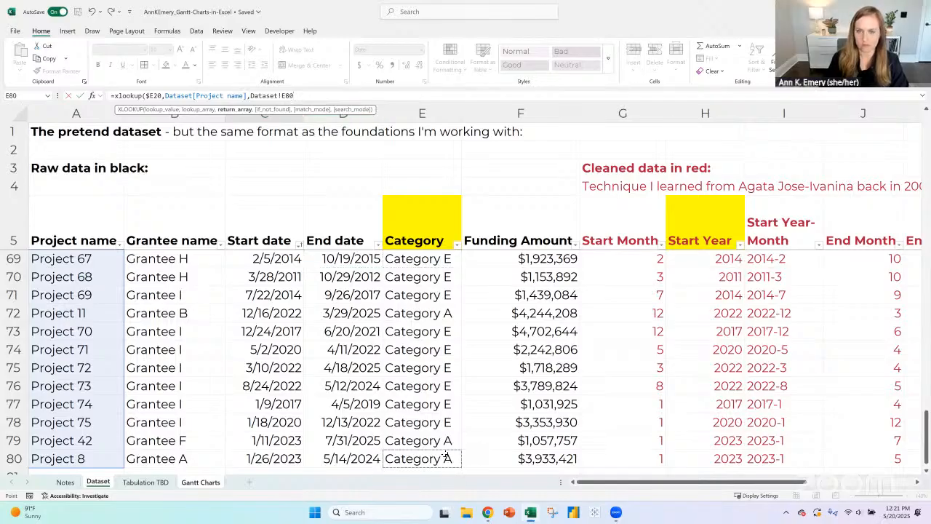
{"action": "key", "text": "ctrl+space"}
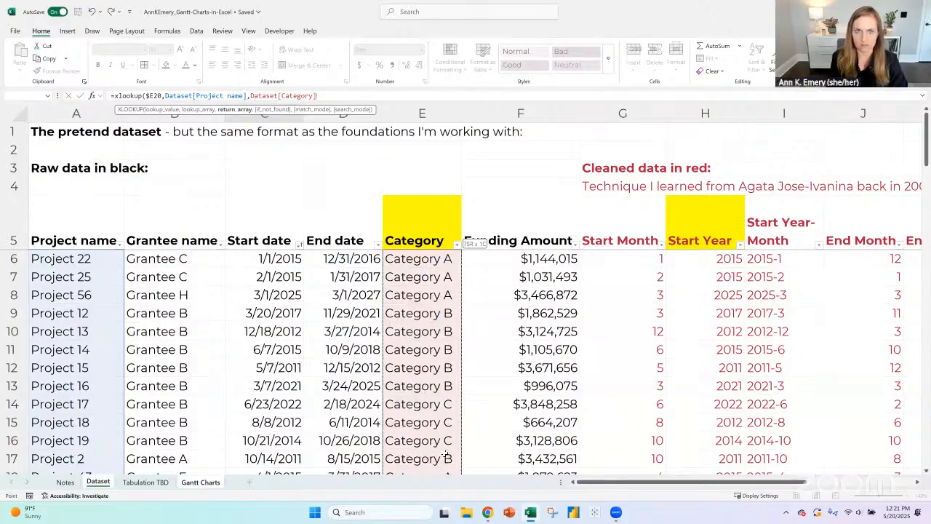
{"action": "type", "text": ")"}
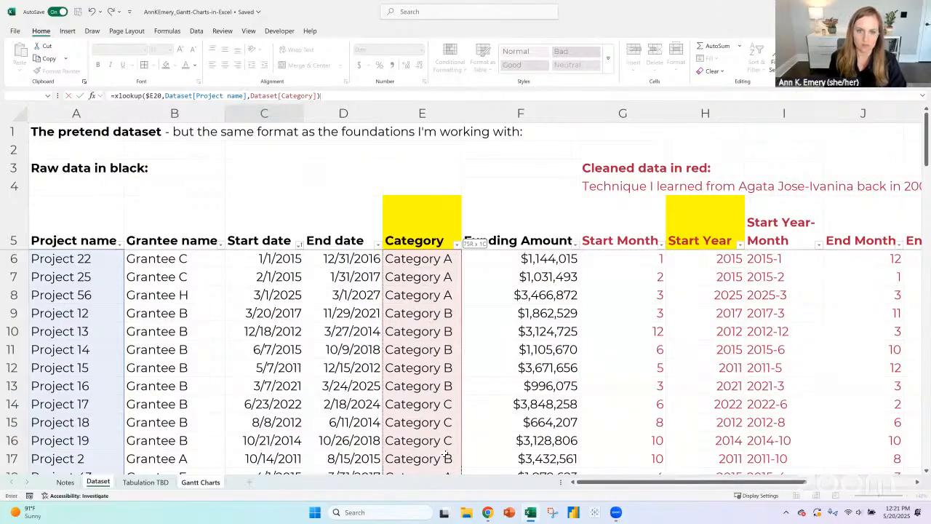
{"action": "key", "text": "Return"}
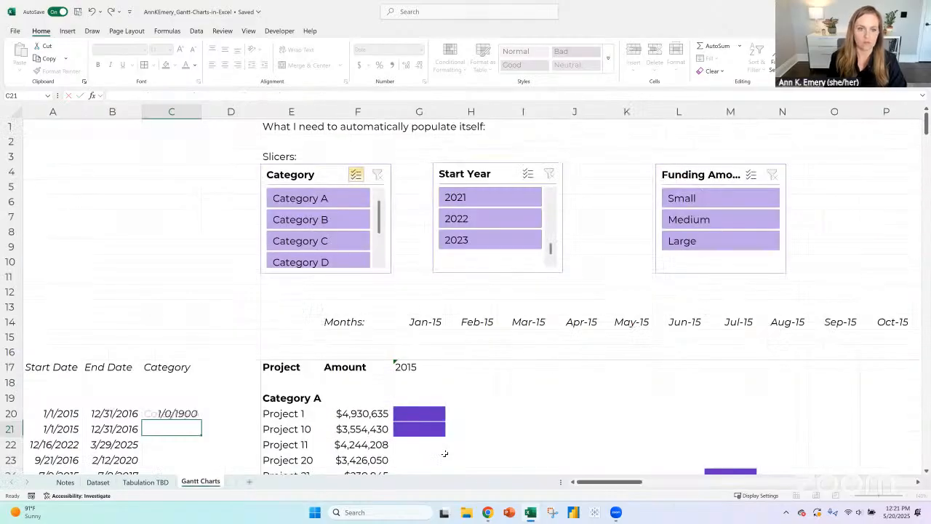
{"action": "scroll", "coordinate": [216, 328], "scroll_direction": "down", "scroll_amount": 3}
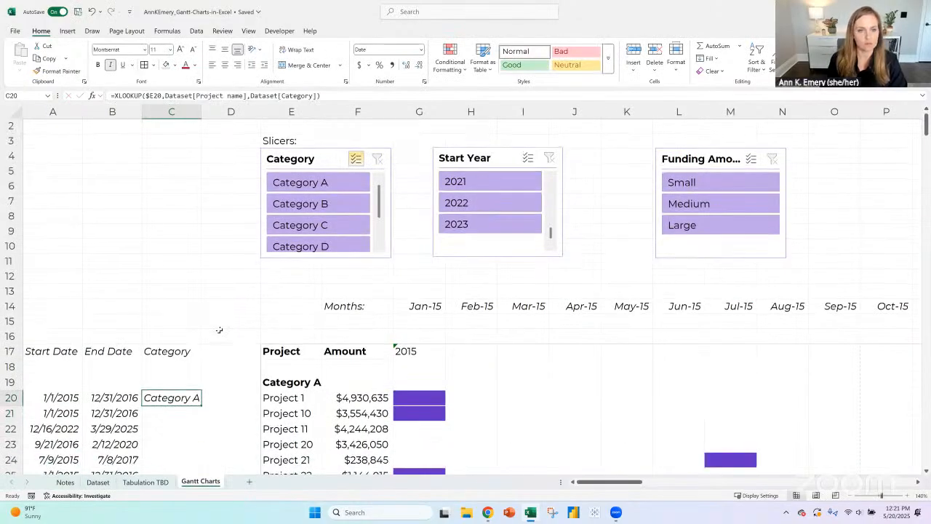
{"action": "double_click", "coordinate": [202, 285]}
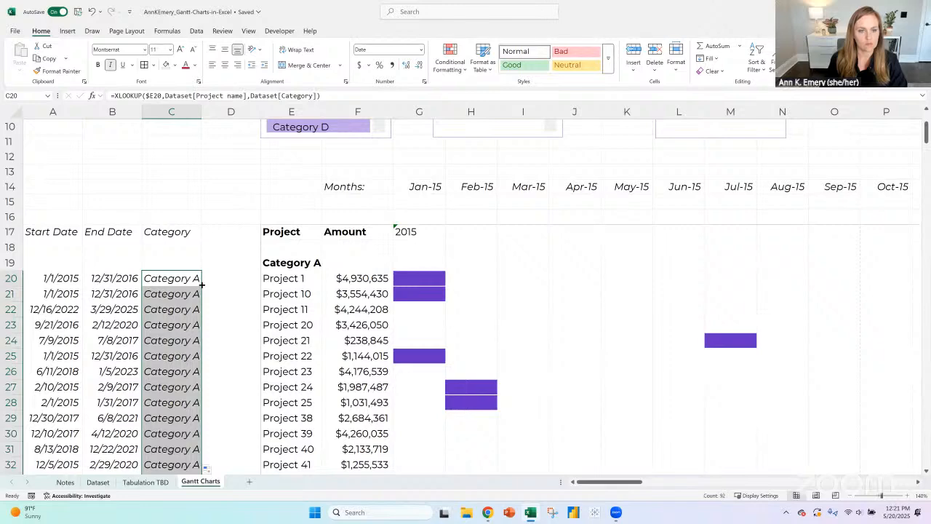
- On the Notes sheet, list Category A, Category B and Category C in B25:B27 under the color-coding to-do
{"action": "left_click", "coordinate": [65, 481]}
{"action": "scroll", "coordinate": [109, 313], "scroll_direction": "down", "scroll_amount": 1}
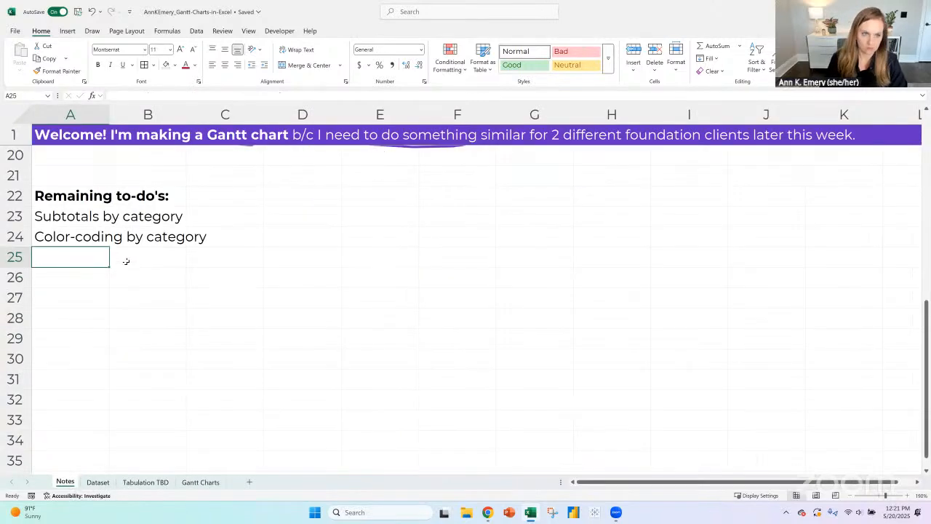
{"action": "left_click", "coordinate": [126, 261]}
{"action": "type", "text": "Category A"}
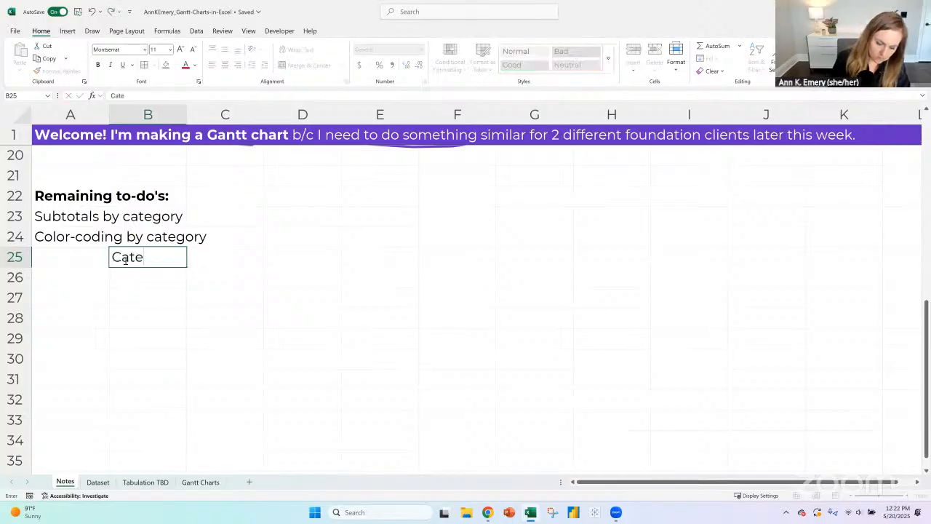
{"action": "key", "text": "Return"}
{"action": "type", "text": "Category B"}
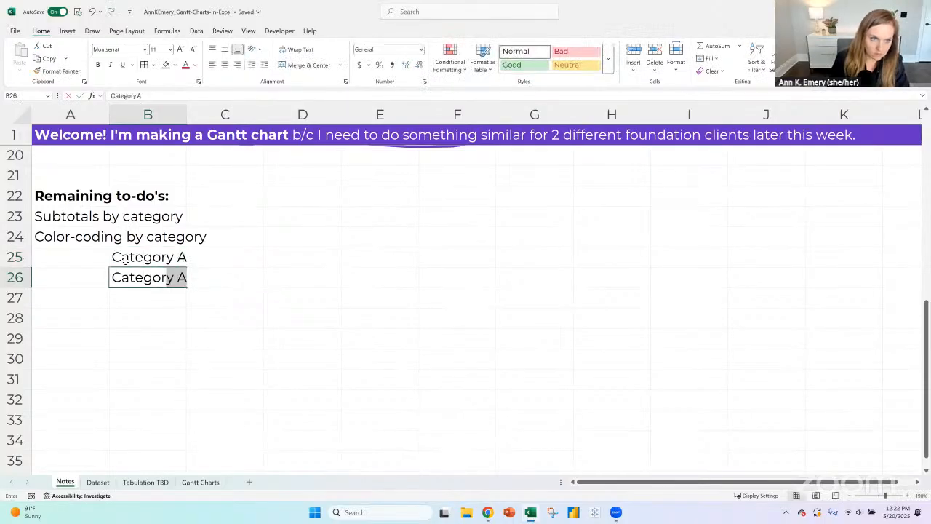
{"action": "key", "text": "Return"}
{"action": "type", "text": "Cateogy"}
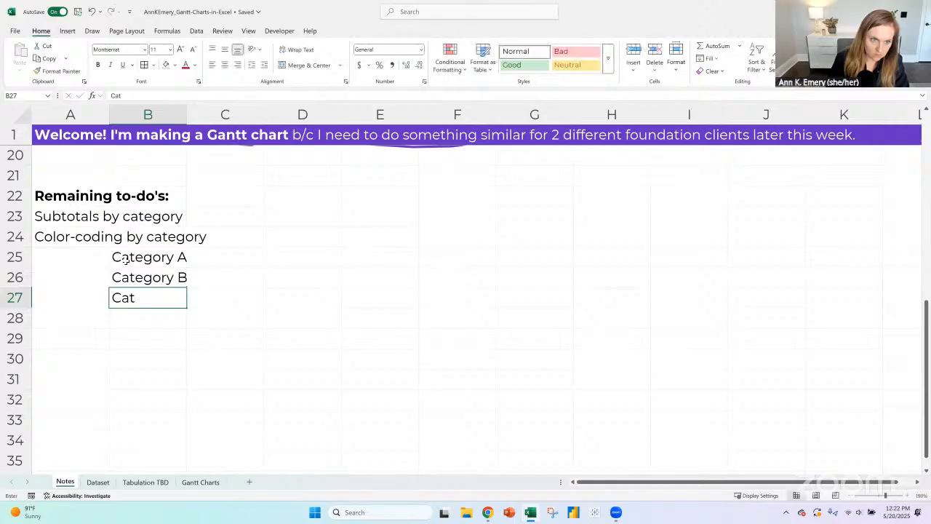
{"action": "key", "text": "BackSpace"}
{"action": "key", "text": "BackSpace"}
{"action": "key", "text": "BackSpace"}
{"action": "type", "text": "gory "}
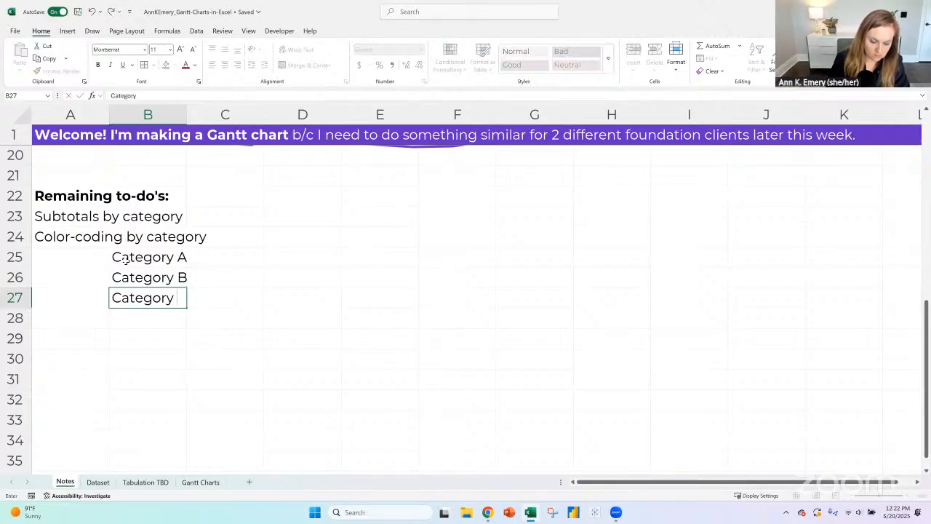
{"action": "type", "text": "C"}
{"action": "key", "text": "Return"}
- Add Category D in B28 and Category E in B29 to the category list
{"action": "type", "text": "Category G"}
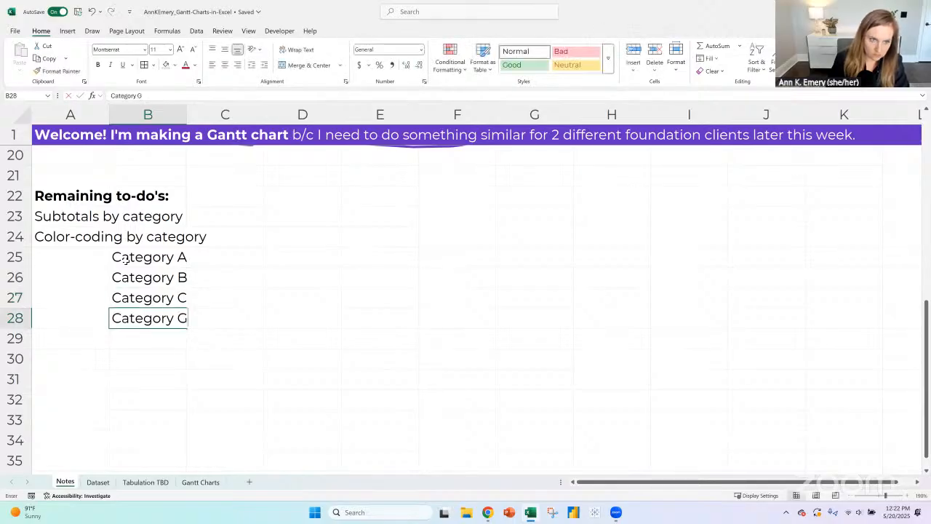
{"action": "key", "text": "BackSpace"}
{"action": "type", "text": "D"}
{"action": "key", "text": "Return"}
{"action": "type", "text": "Cageo"}
{"action": "key", "text": "BackSpace"}
{"action": "key", "text": "BackSpace"}
{"action": "key", "text": "BackSpace"}
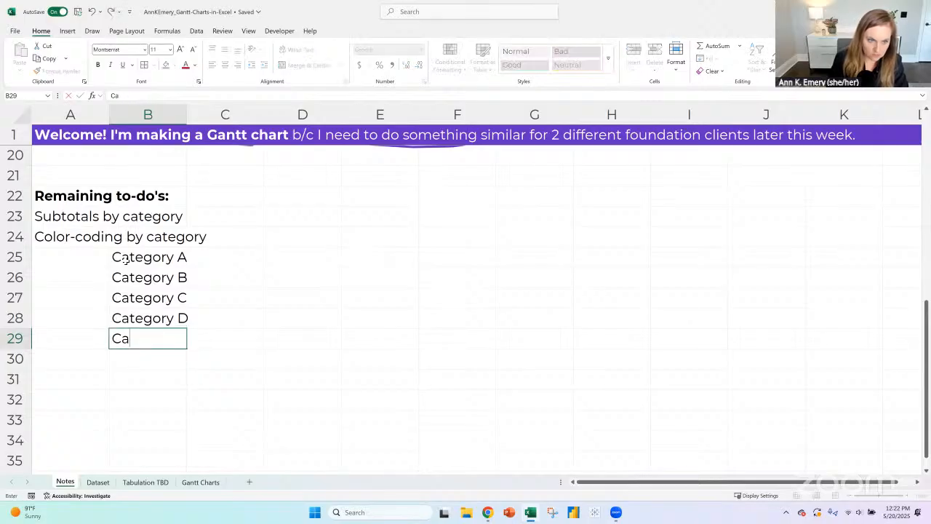
{"action": "type", "text": "tegory E"}
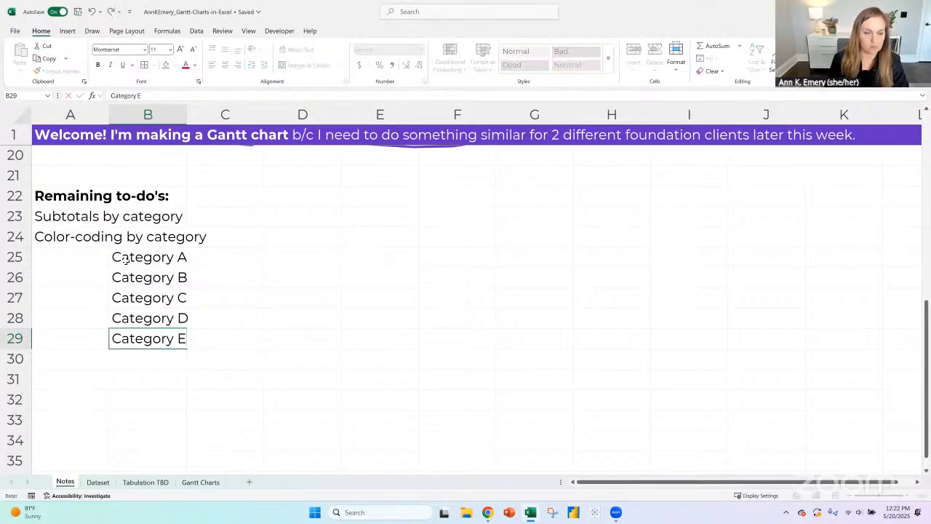
{"action": "key", "text": "Return"}
- Fill the Category A cell with theme purple, Category B with theme blue and Category C with theme green
{"action": "left_click", "coordinate": [168, 265]}
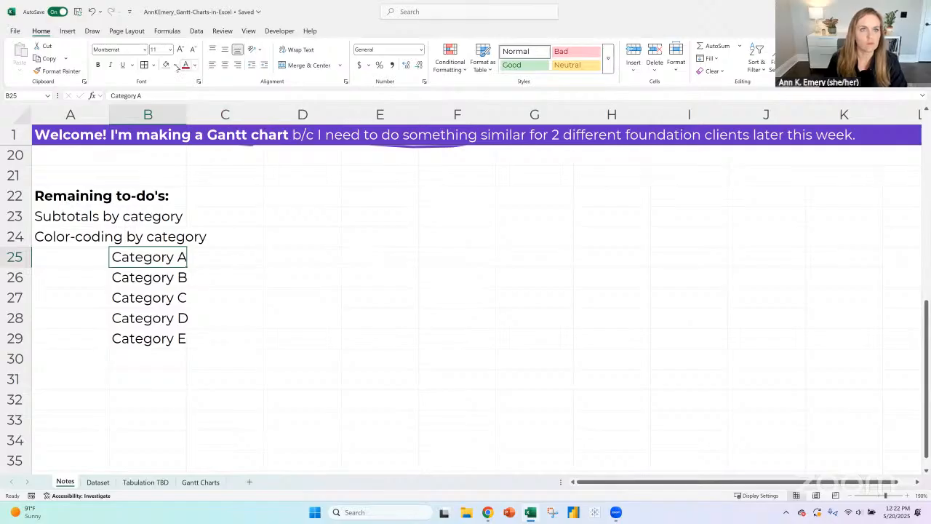
{"action": "left_click", "coordinate": [175, 66]}
{"action": "left_click", "coordinate": [222, 114]}
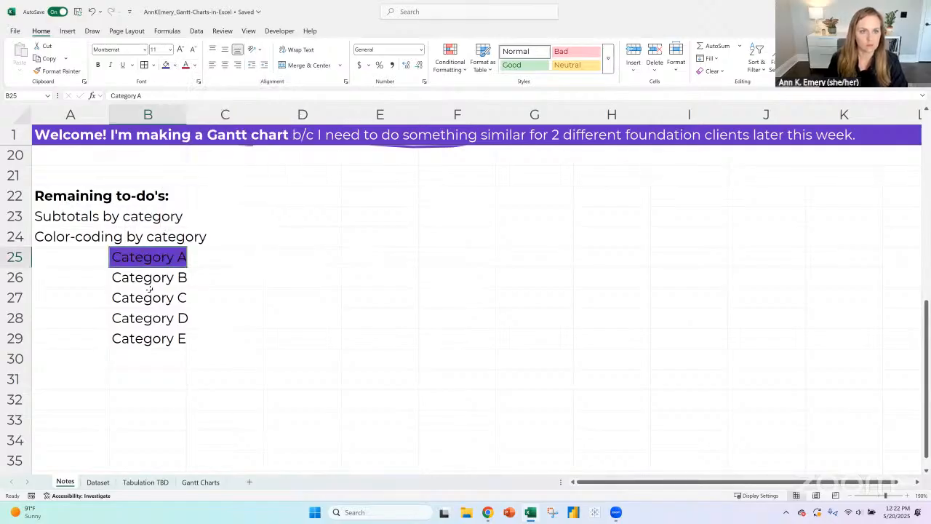
{"action": "left_click", "coordinate": [149, 282]}
{"action": "left_click", "coordinate": [175, 66]}
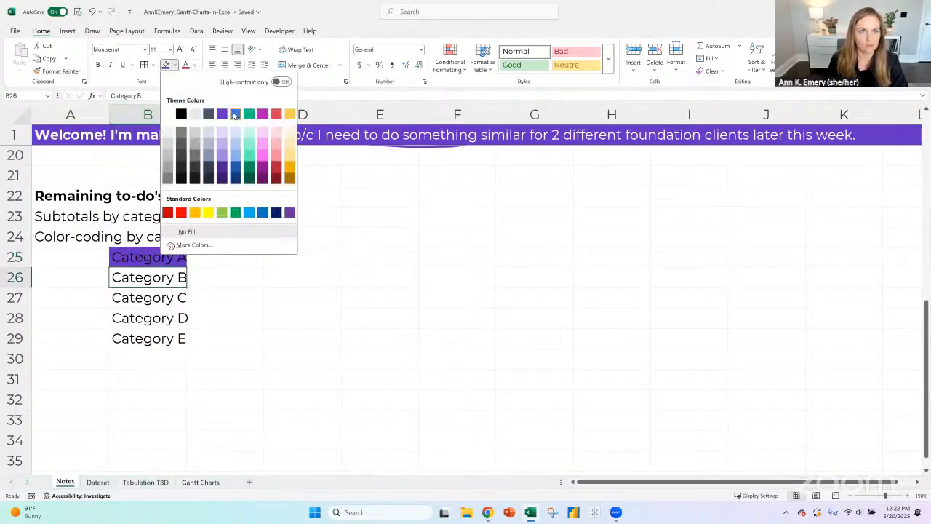
{"action": "left_click", "coordinate": [235, 115]}
{"action": "left_click", "coordinate": [145, 299]}
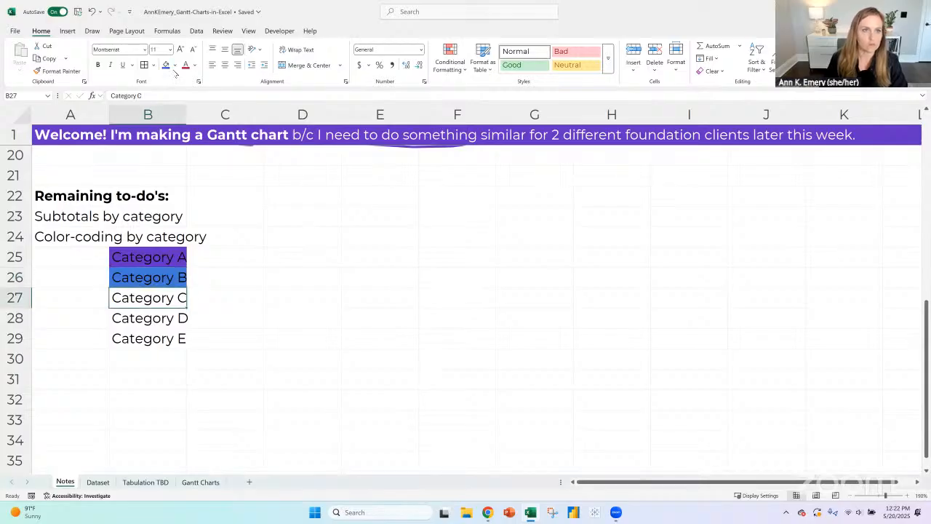
{"action": "left_click", "coordinate": [175, 66]}
{"action": "left_click", "coordinate": [249, 114]}
- Fill the Category D cell with theme magenta and the Category E cell with theme red
{"action": "left_click", "coordinate": [131, 318]}
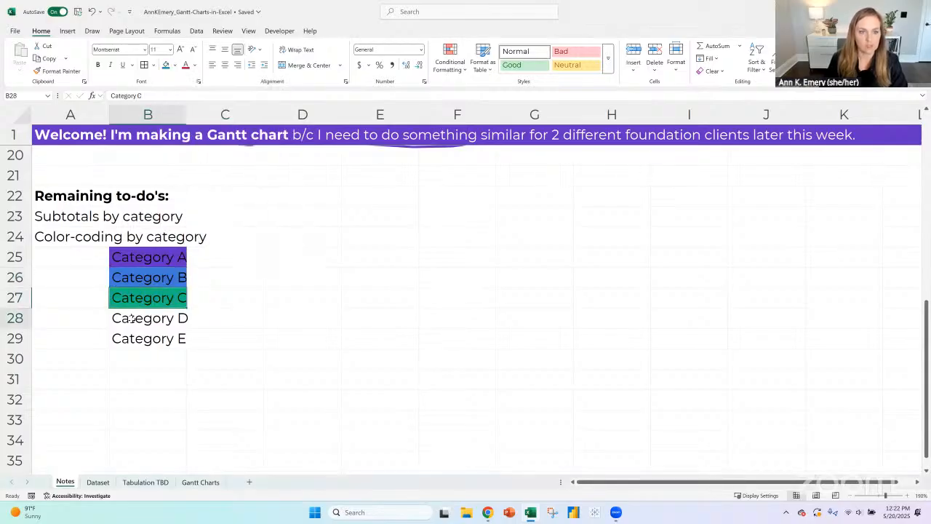
{"action": "left_click", "coordinate": [176, 66]}
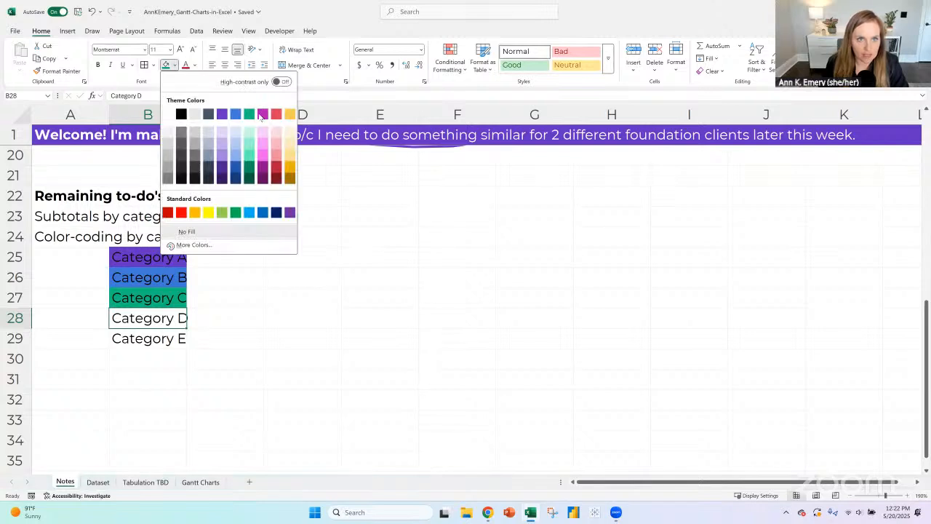
{"action": "left_click", "coordinate": [262, 116]}
{"action": "left_click", "coordinate": [148, 333]}
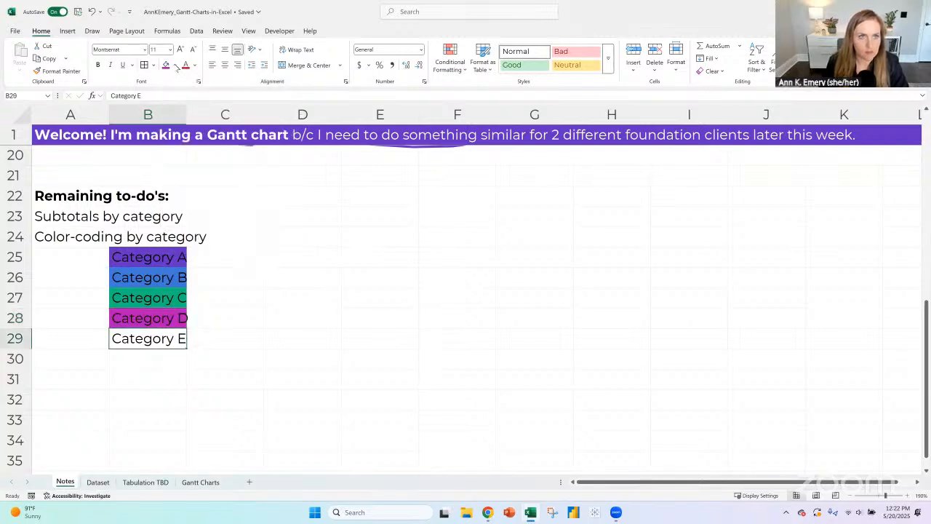
{"action": "left_click", "coordinate": [175, 66]}
{"action": "left_click", "coordinate": [275, 115]}
- Make the Category A to Category E text in B25:B29 white and bold, and widen column B to fit the labels
{"action": "left_click_drag", "start_coordinate": [172, 248], "coordinate": [150, 339]}
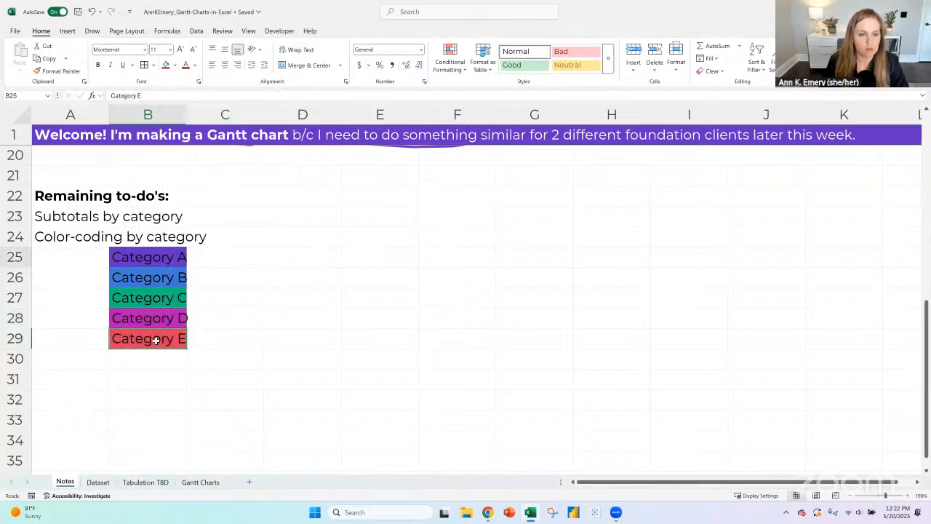
{"action": "left_click", "coordinate": [195, 65]}
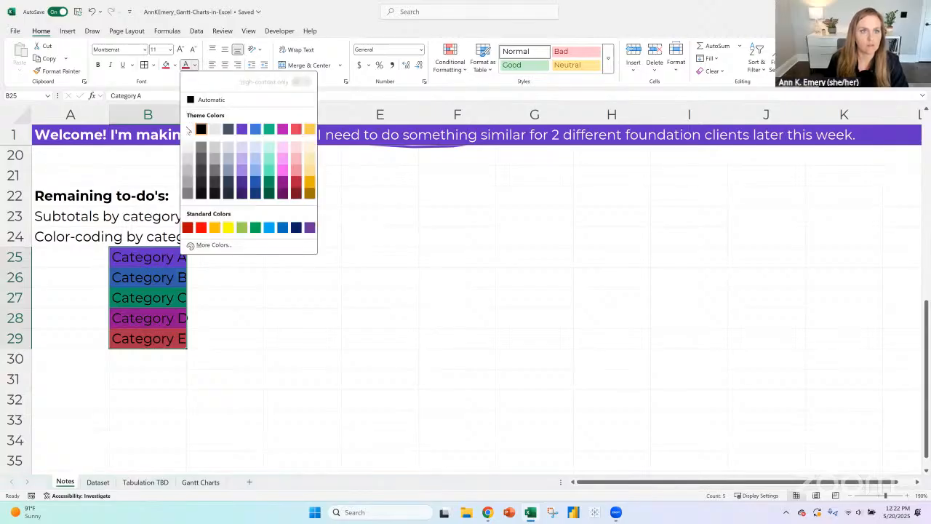
{"action": "left_click", "coordinate": [191, 130]}
{"action": "left_click", "coordinate": [97, 65]}
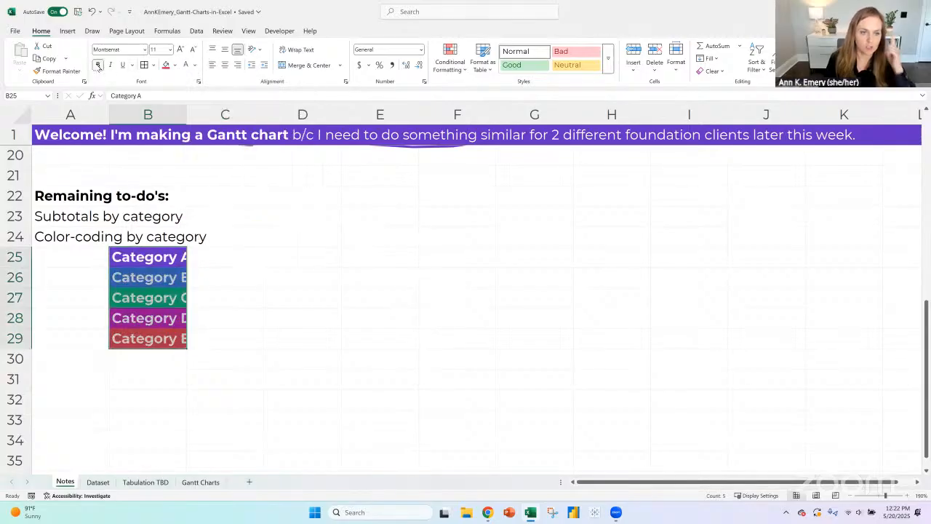
{"action": "left_click_drag", "start_coordinate": [186, 114], "coordinate": [213, 114]}
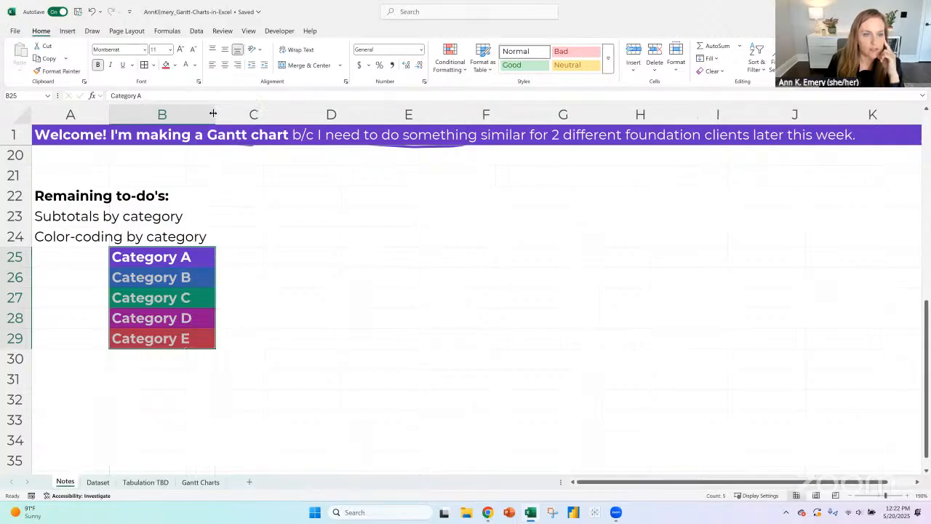
- Add white horizontal borders between the colored category cells in B25:B29
{"action": "left_click", "coordinate": [153, 65]}
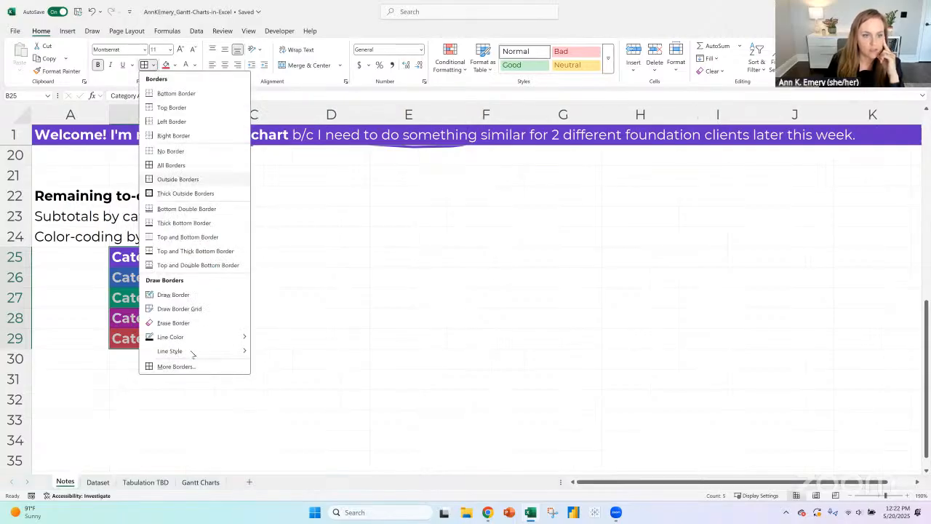
{"action": "left_click", "coordinate": [175, 365]}
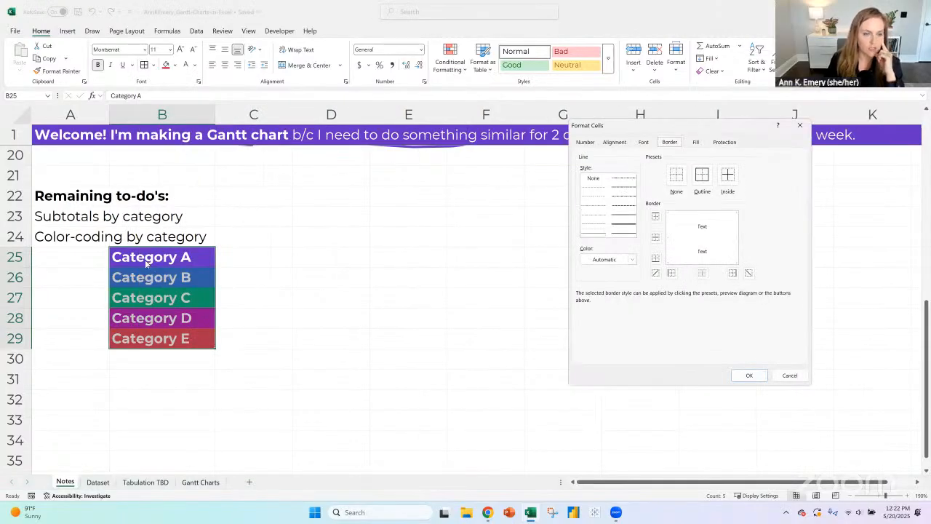
{"action": "left_click", "coordinate": [617, 260]}
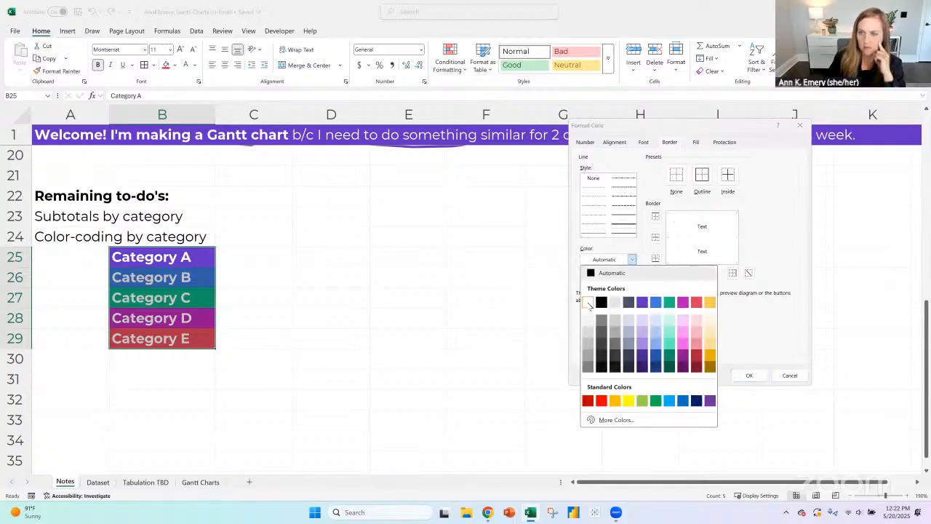
{"action": "left_click", "coordinate": [617, 259]}
{"action": "left_click", "coordinate": [750, 376]}
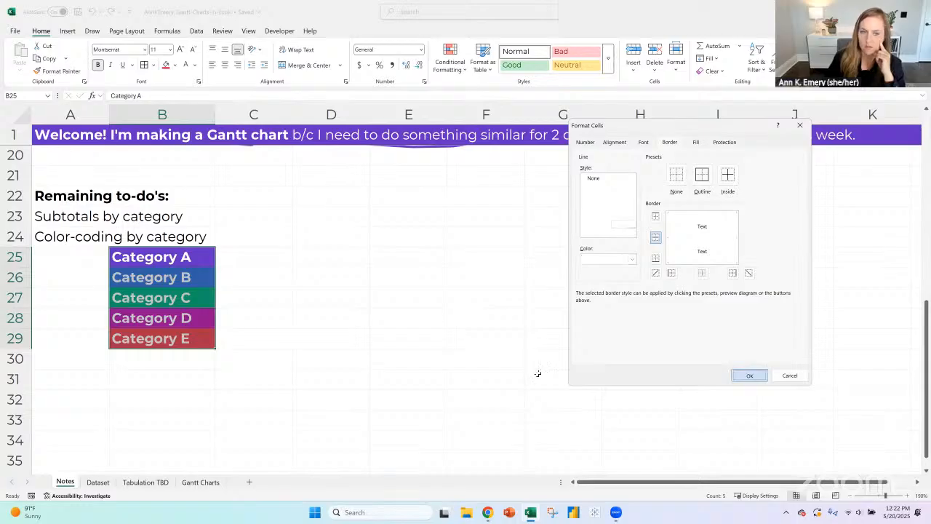
{"action": "left_click", "coordinate": [385, 370]}
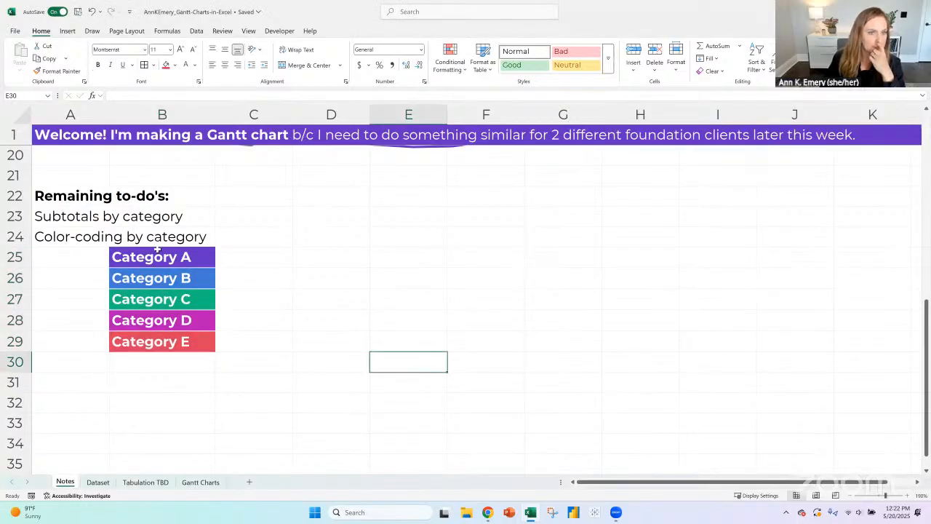
{"action": "left_click_drag", "start_coordinate": [154, 248], "coordinate": [165, 342]}
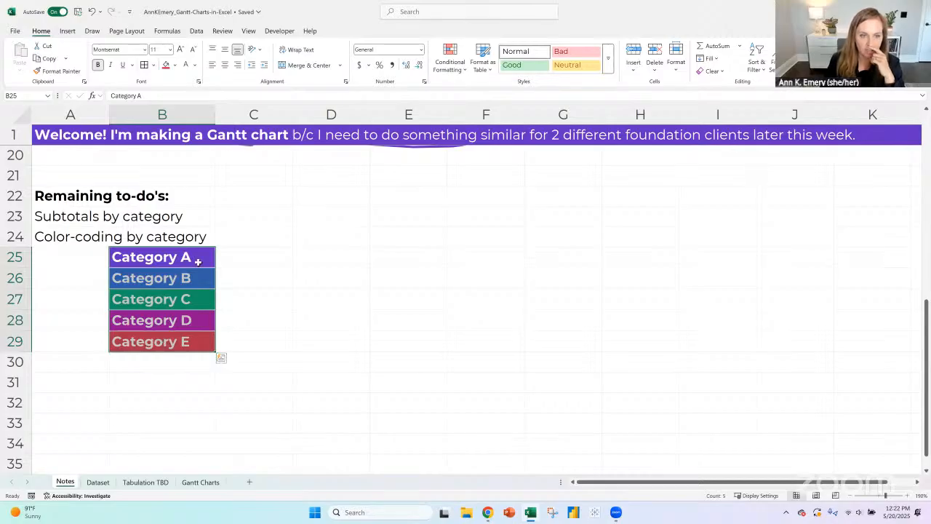
{"action": "left_click_drag", "start_coordinate": [195, 258], "coordinate": [188, 318]}
{"action": "left_click_drag", "start_coordinate": [193, 259], "coordinate": [187, 341]}
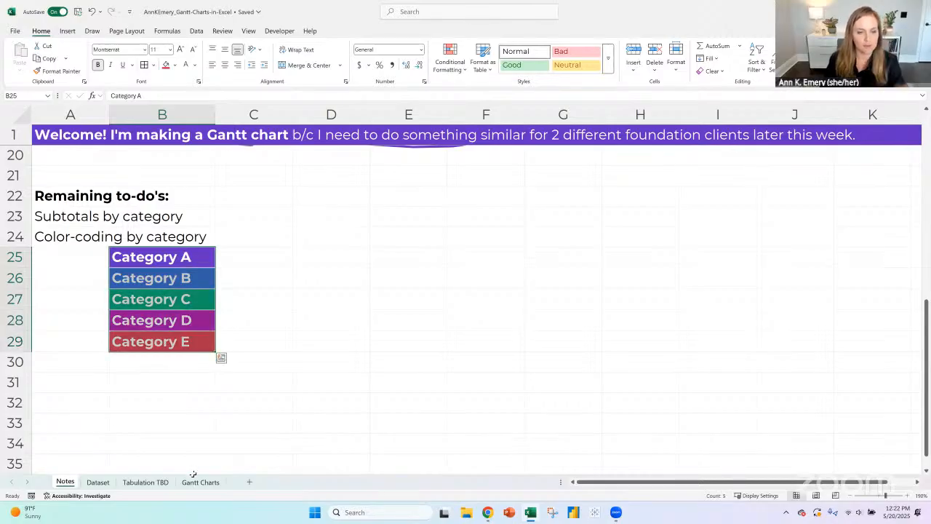
- Try the custom CDC theme colors on the workbook and undo the color change
{"action": "left_click", "coordinate": [260, 298]}
{"action": "left_click", "coordinate": [141, 32]}
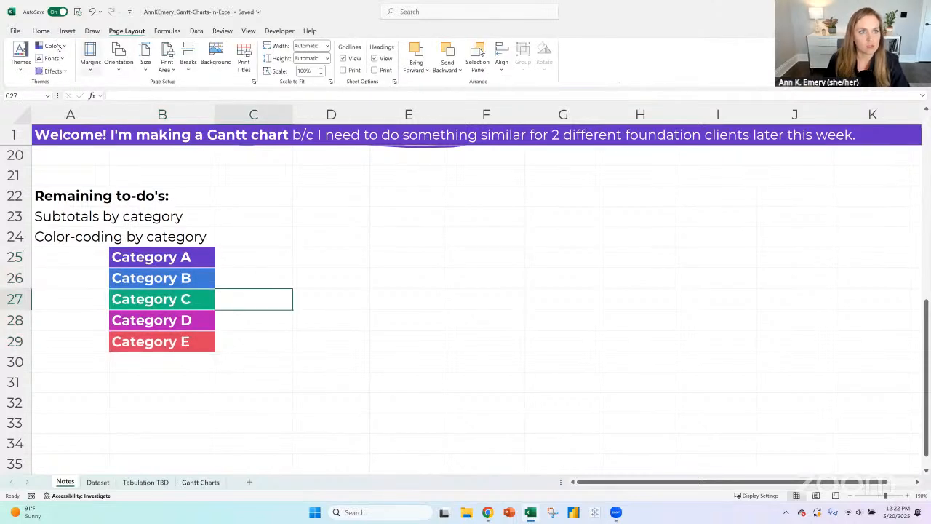
{"action": "left_click", "coordinate": [60, 46]}
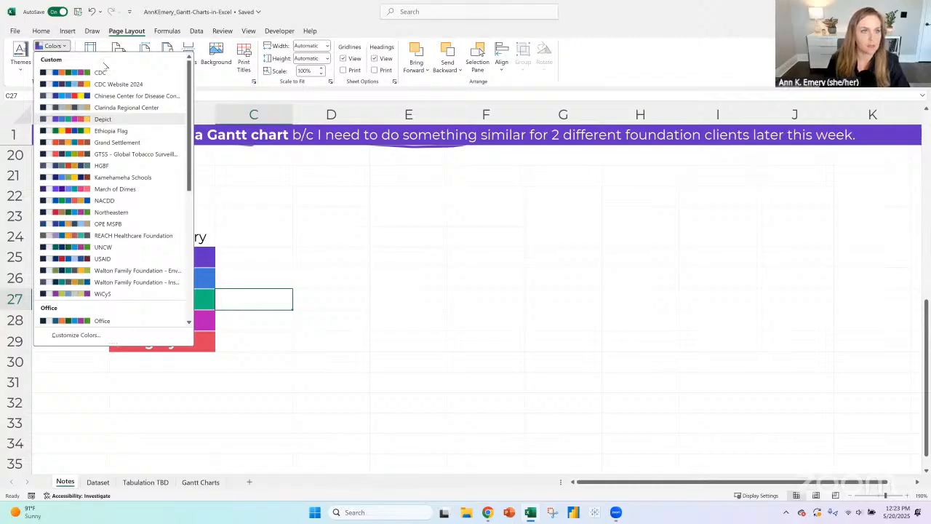
{"action": "left_click", "coordinate": [102, 72]}
{"action": "left_click", "coordinate": [197, 261]}
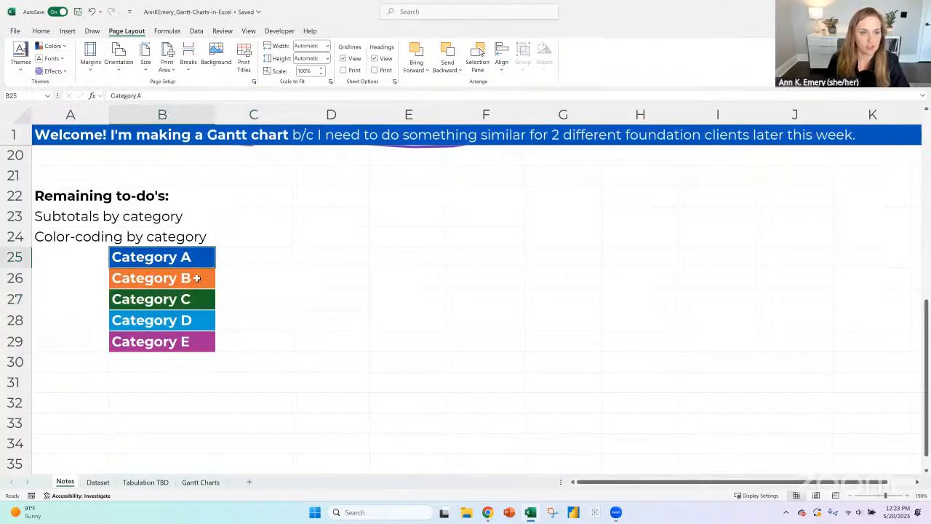
{"action": "left_click", "coordinate": [199, 341]}
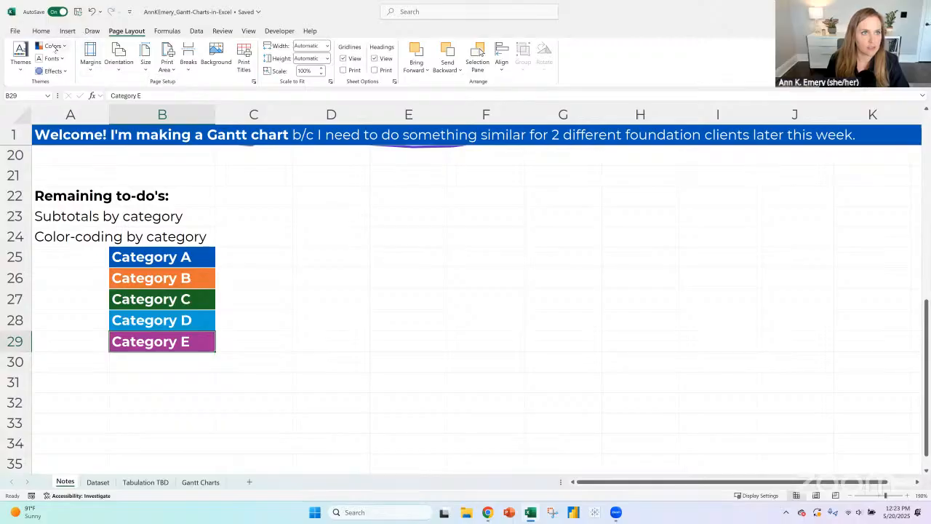
{"action": "left_click", "coordinate": [92, 11]}
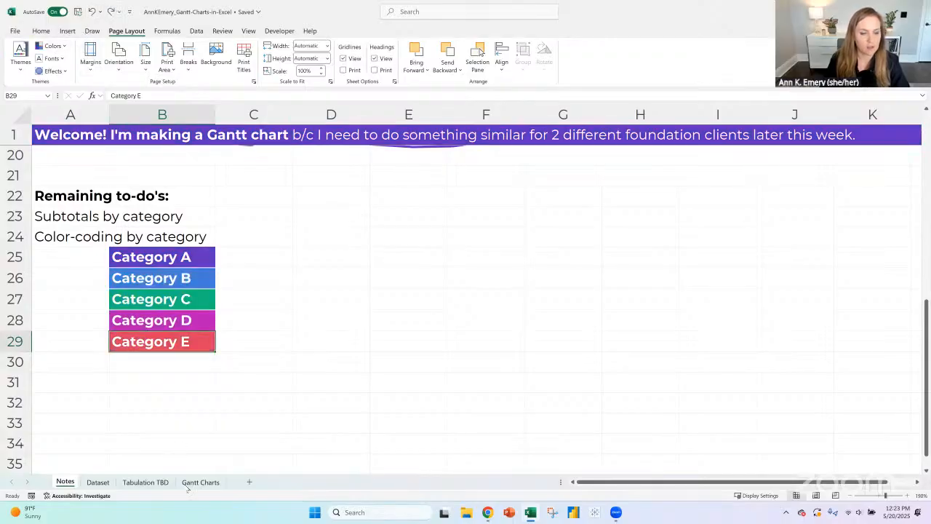
- On the Gantt Charts sheet, examine the conditional formatting rule for cells containing "true" that applies to G20, leaving it unedited
{"action": "left_click", "coordinate": [210, 485]}
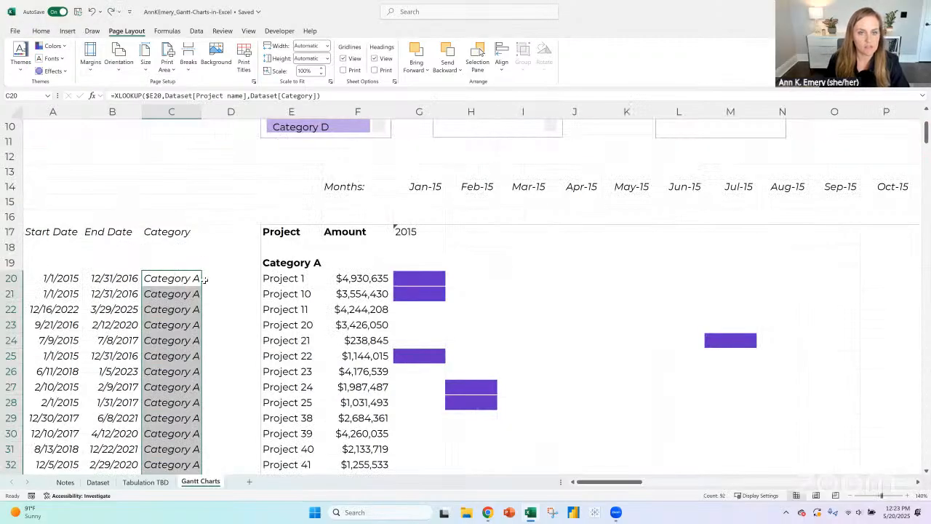
{"action": "left_click", "coordinate": [431, 284]}
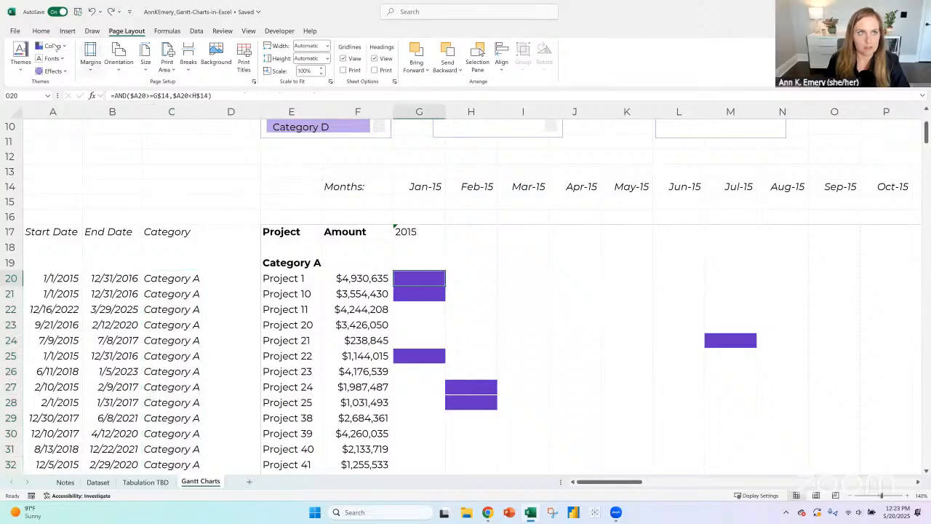
{"action": "left_click", "coordinate": [42, 30]}
{"action": "left_click", "coordinate": [455, 67]}
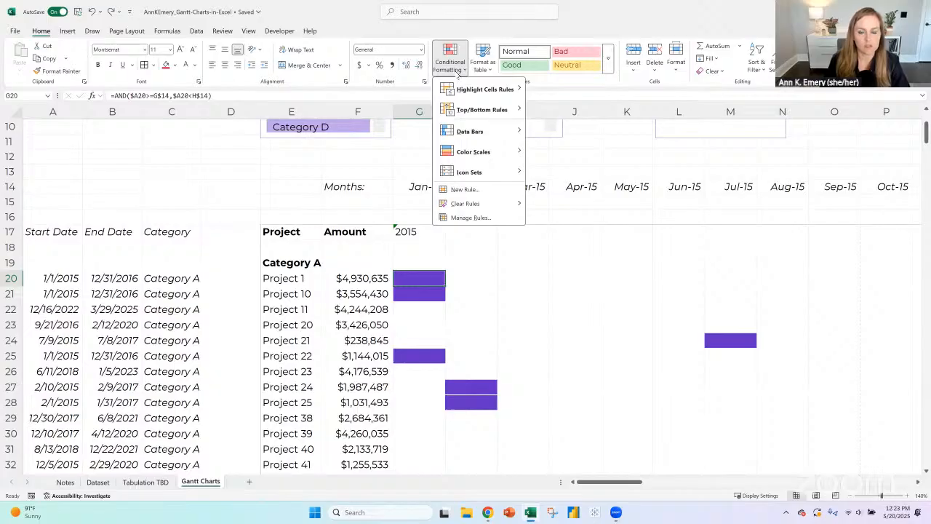
{"action": "left_click", "coordinate": [470, 218]}
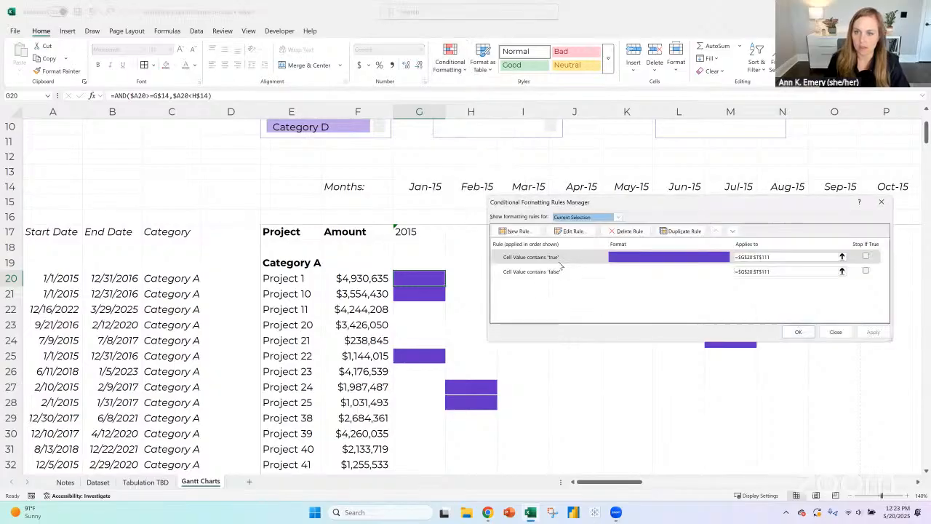
{"action": "left_click", "coordinate": [559, 258]}
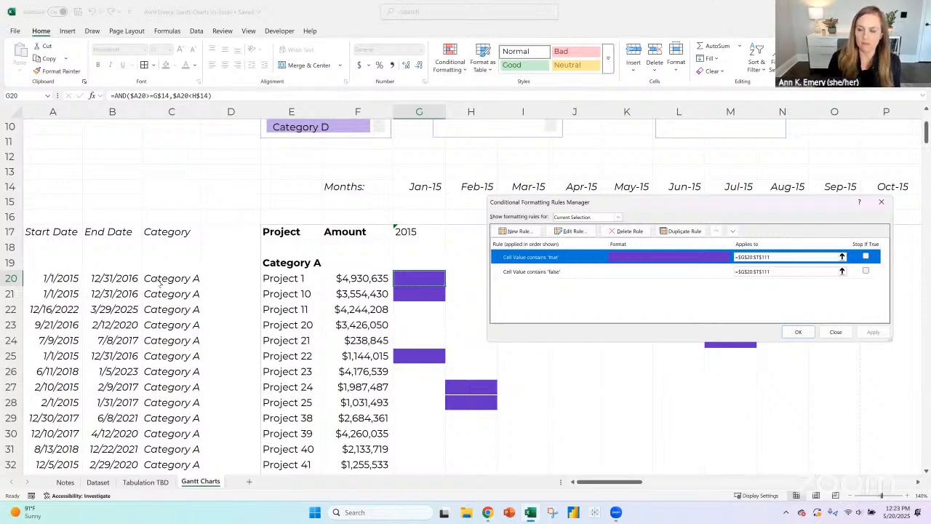
{"action": "left_click", "coordinate": [569, 232]}
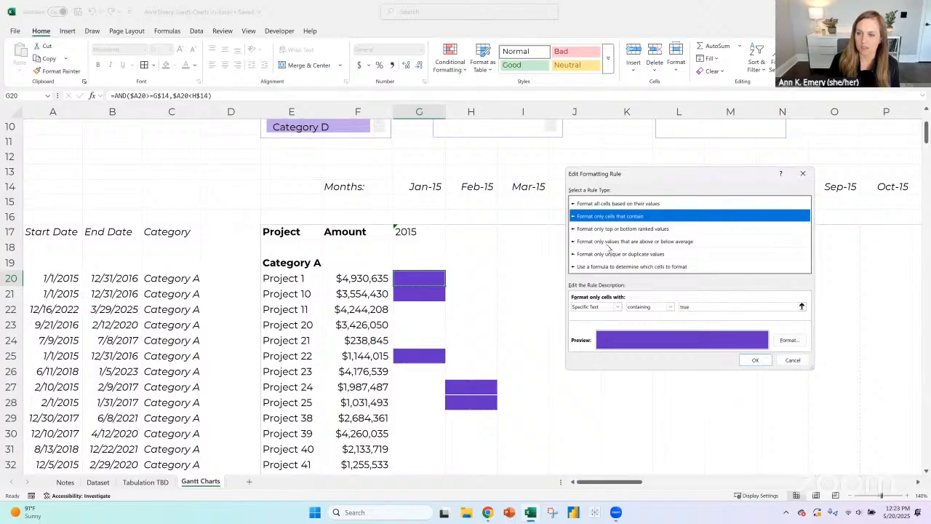
{"action": "left_click", "coordinate": [614, 307]}
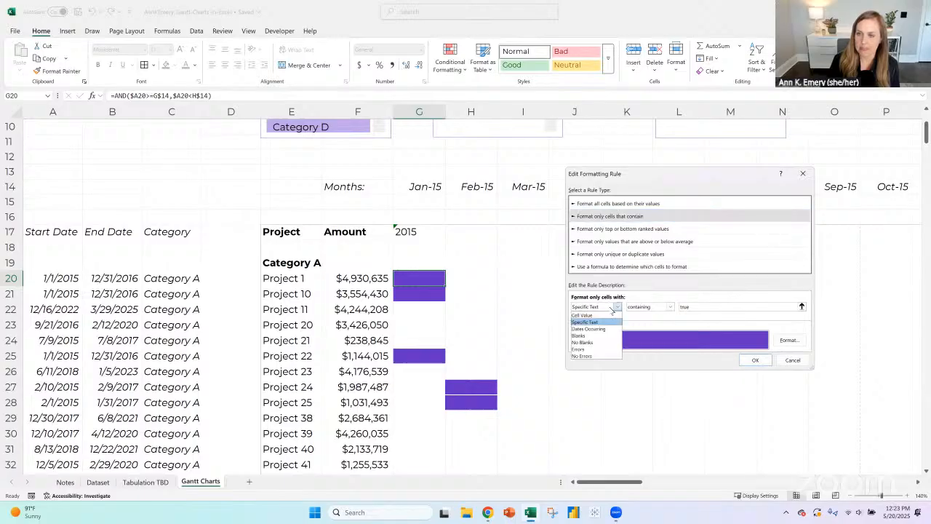
{"action": "left_click", "coordinate": [614, 268]}
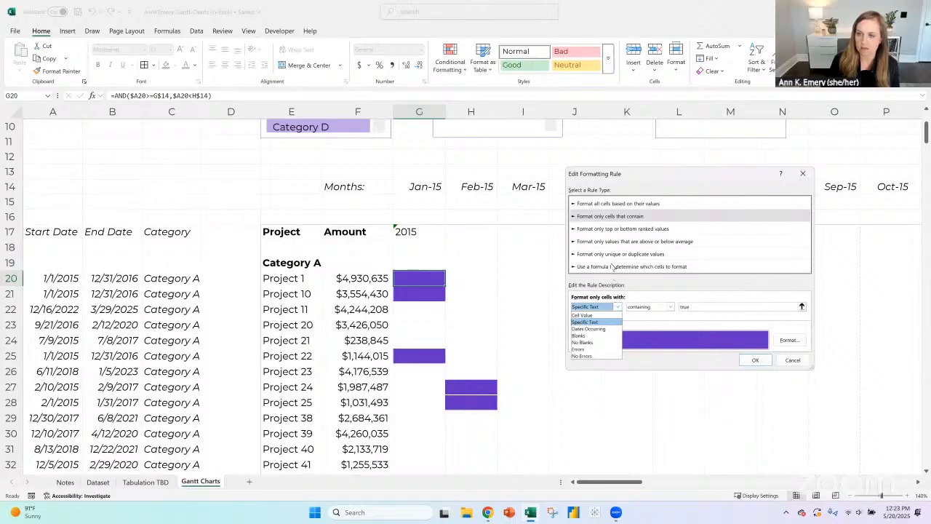
{"action": "left_click", "coordinate": [803, 173]}
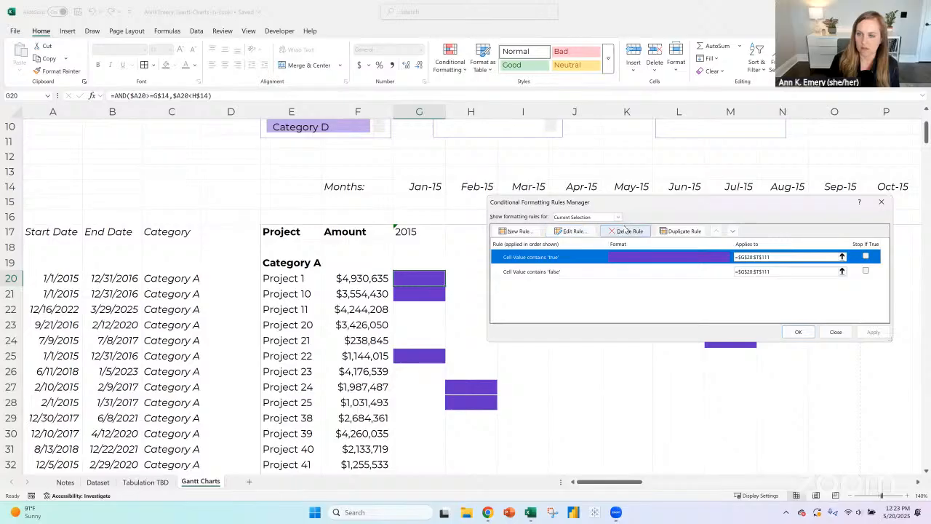
{"action": "left_click", "coordinate": [835, 331]}
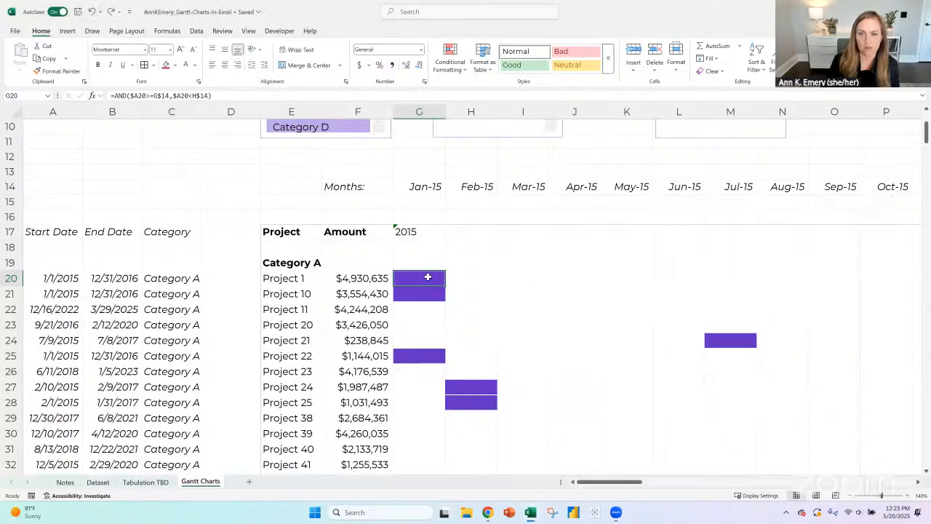
- Start a new formula-based conditional formatting rule for G20 with the condition =$C20="Category A"
{"action": "left_click", "coordinate": [418, 249]}
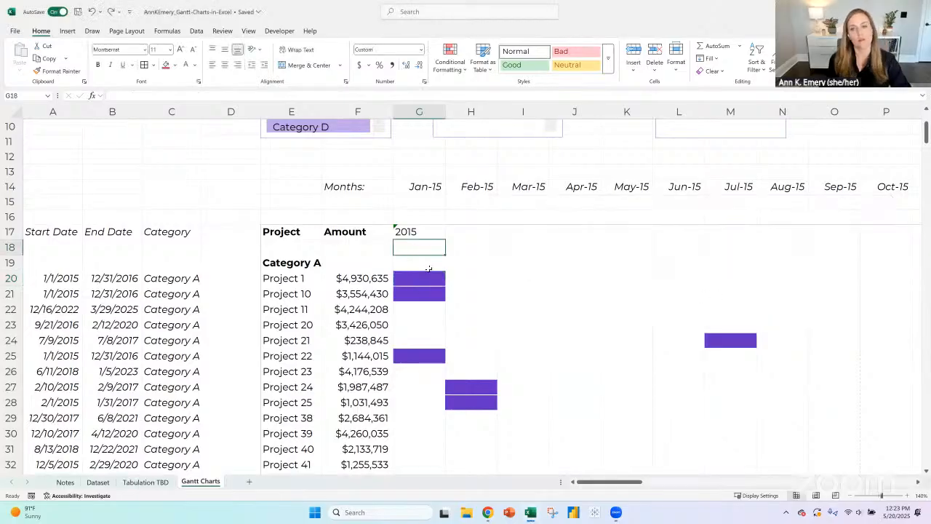
{"action": "left_click", "coordinate": [427, 277]}
{"action": "left_click", "coordinate": [449, 60]}
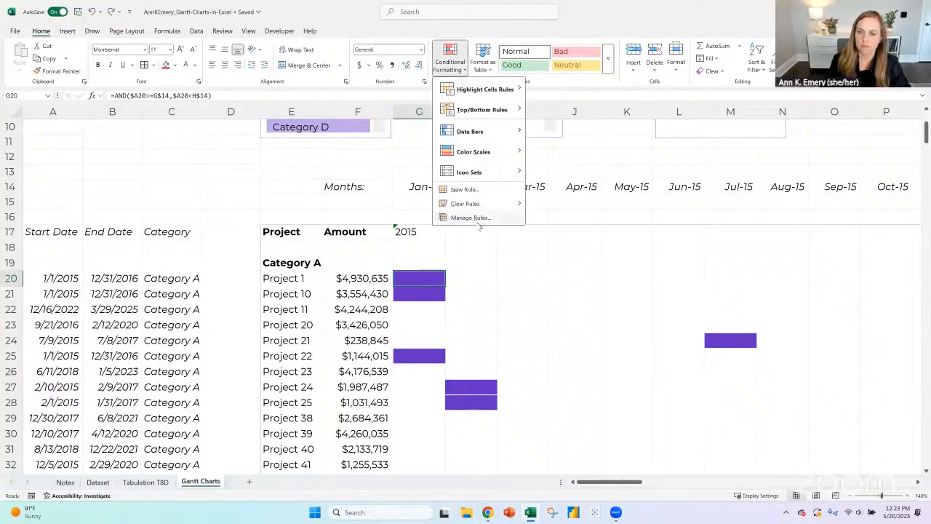
{"action": "left_click", "coordinate": [473, 191]}
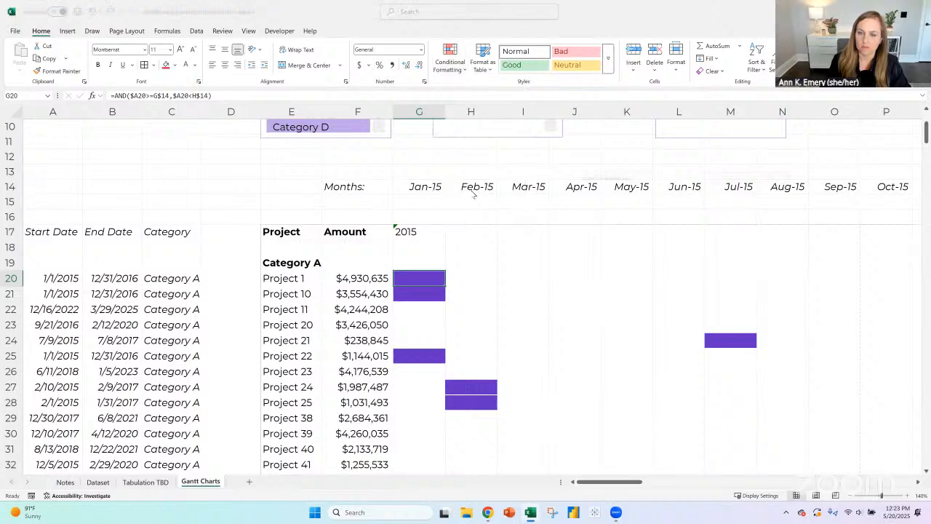
{"action": "left_click", "coordinate": [596, 258]}
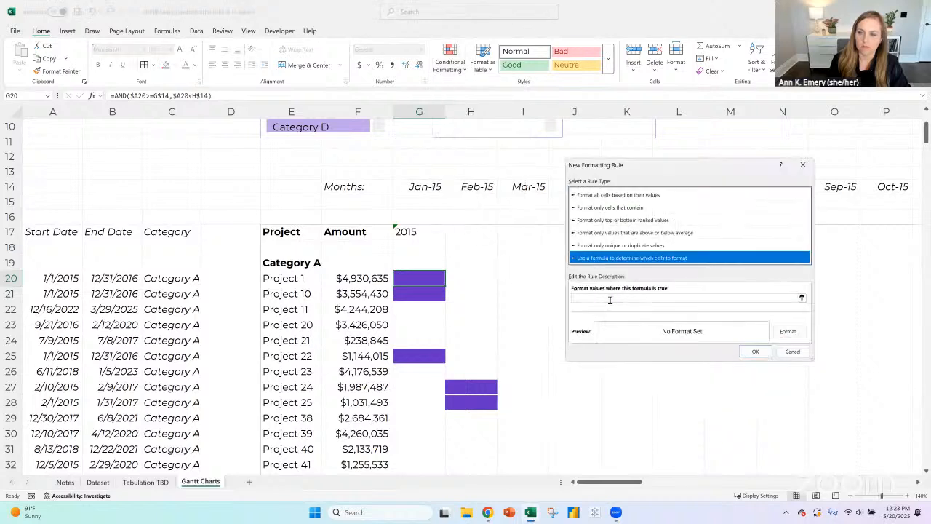
{"action": "left_click", "coordinate": [610, 298]}
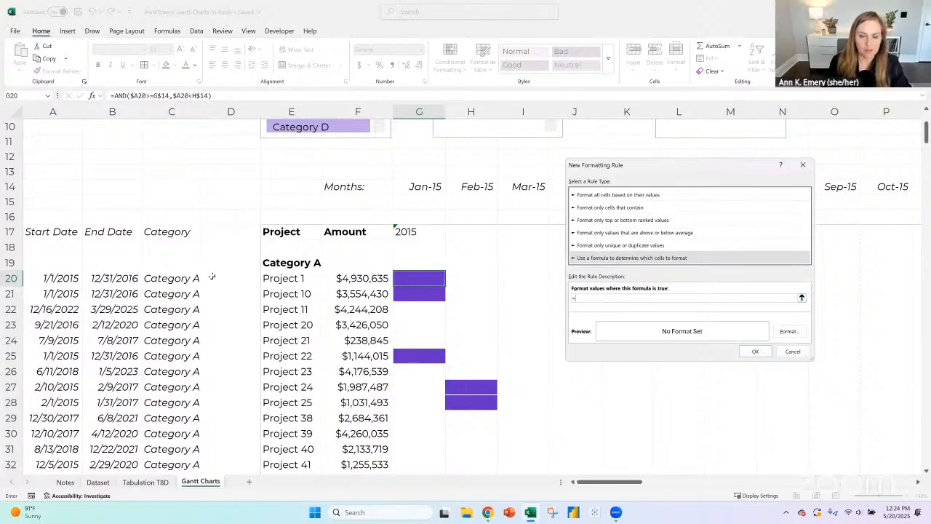
{"action": "left_click", "coordinate": [178, 280]}
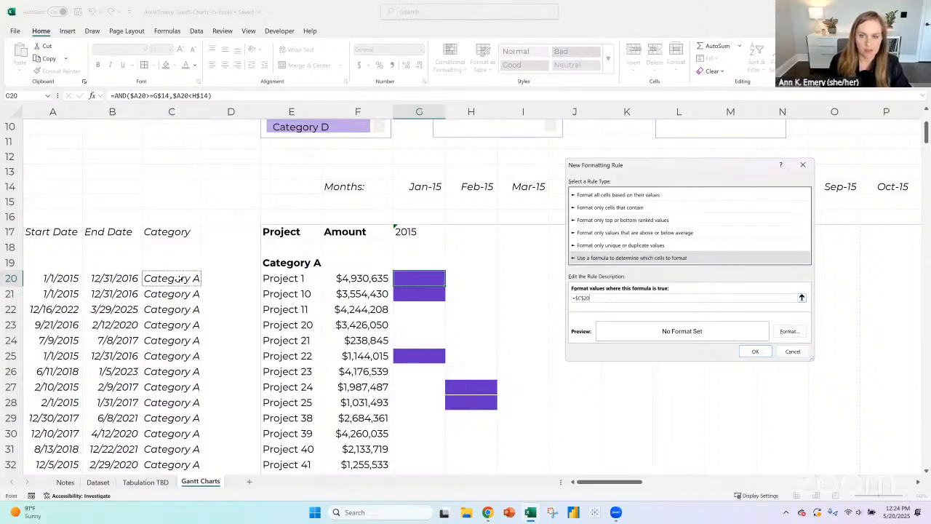
{"action": "left_click", "coordinate": [586, 298]}
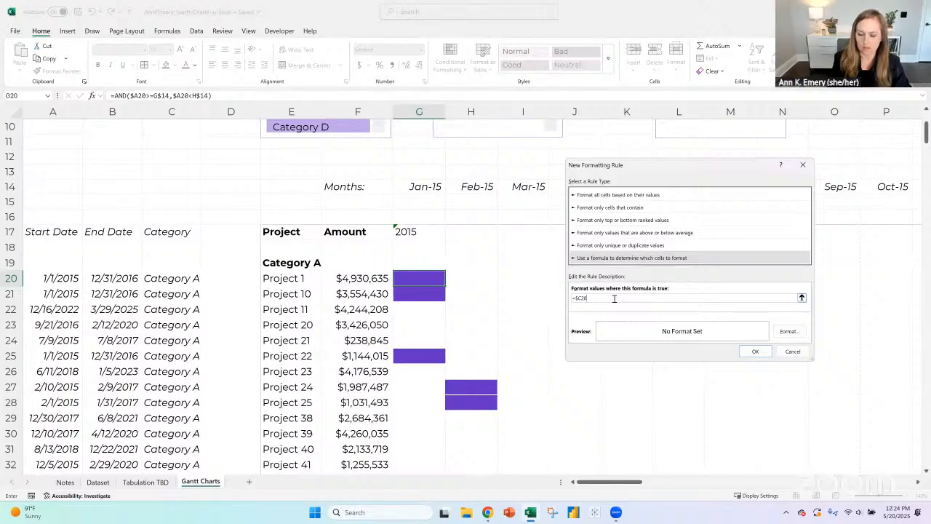
{"action": "type", "text": "=\"Cate"}
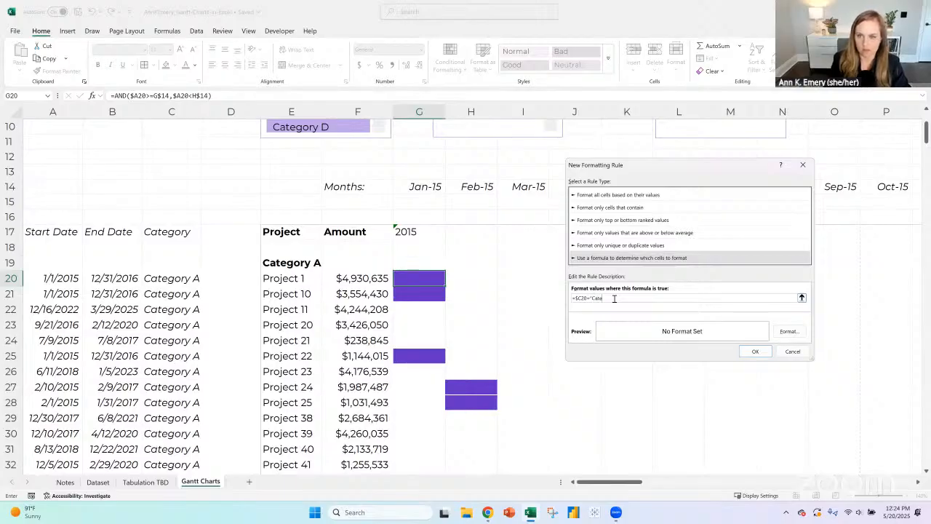
{"action": "type", "text": "gory A\""}
- Give the Category A rule the theme purple as both fill and font color, and save the rule
{"action": "left_click", "coordinate": [789, 331]}
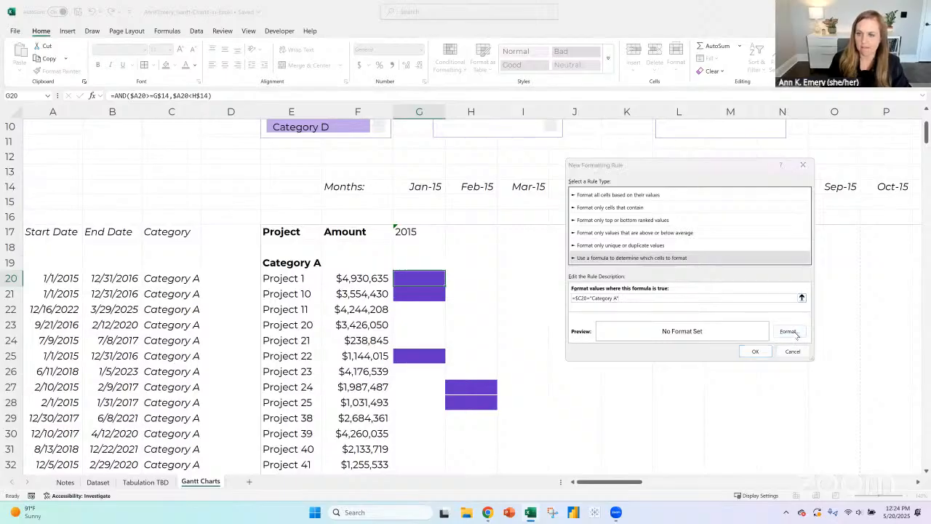
{"action": "left_click", "coordinate": [662, 132]}
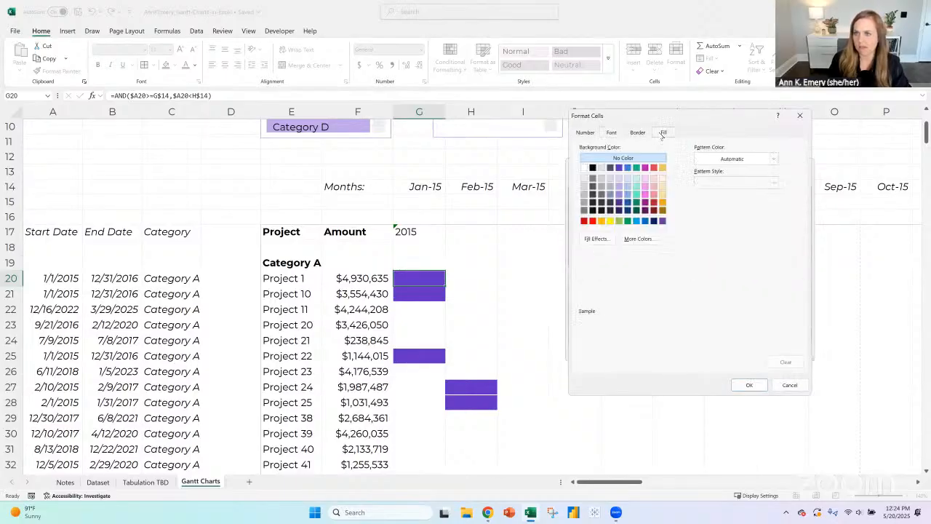
{"action": "left_click", "coordinate": [619, 168]}
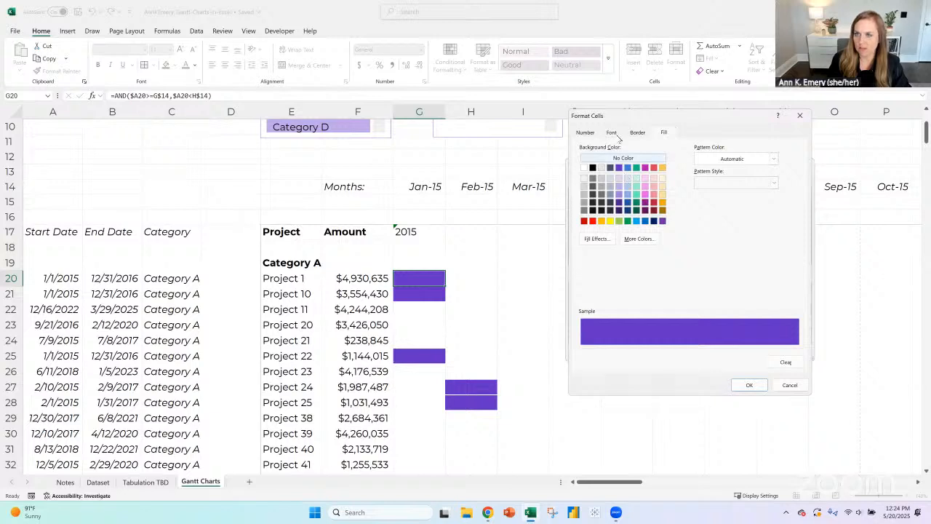
{"action": "left_click", "coordinate": [618, 135]}
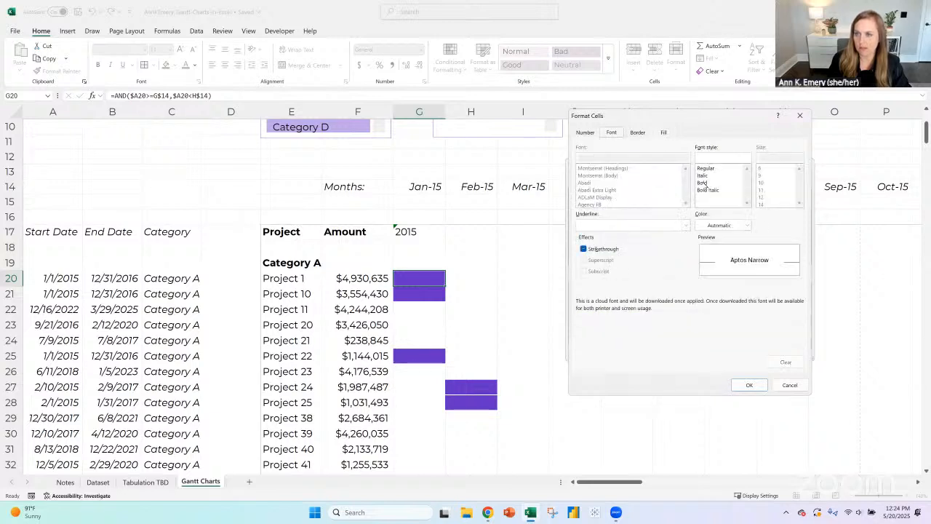
{"action": "left_click", "coordinate": [746, 225]}
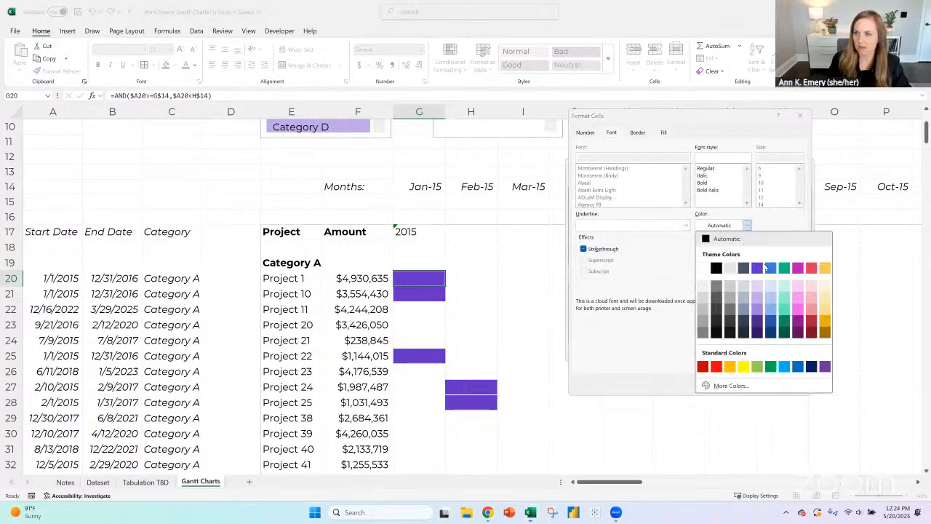
{"action": "left_click", "coordinate": [760, 269]}
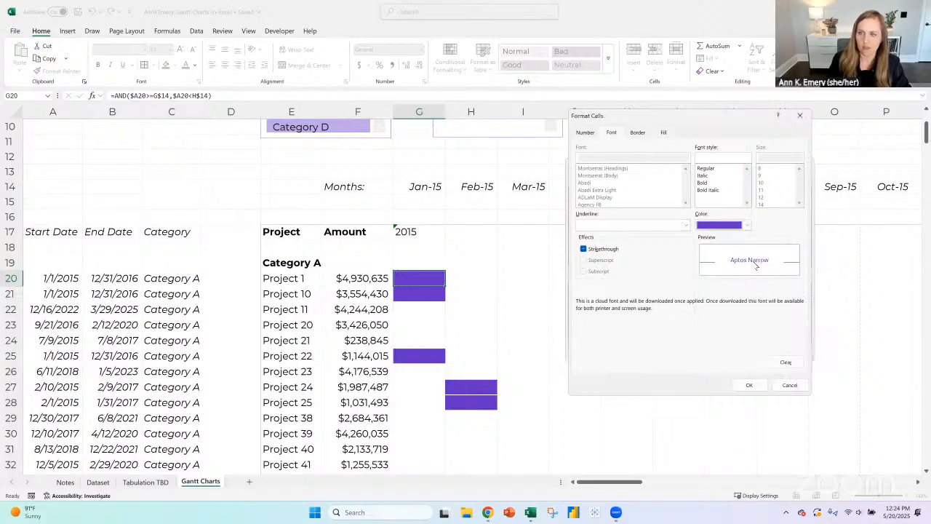
{"action": "left_click", "coordinate": [751, 386]}
{"action": "left_click", "coordinate": [755, 353]}
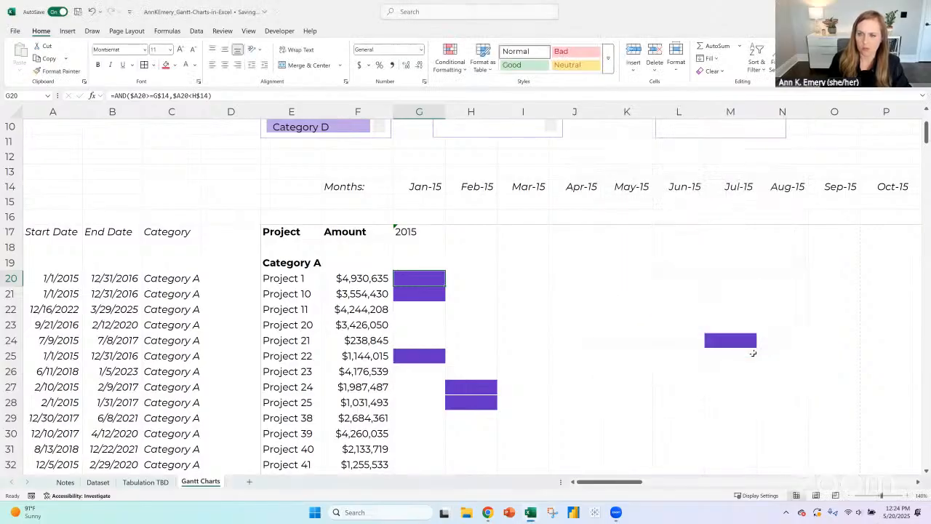
- Delete the "true" and "false" cell value rules from the chart cells, keeping only the Category A formula rule
{"action": "left_click_drag", "start_coordinate": [414, 272], "coordinate": [480, 358]}
{"action": "left_click_drag", "start_coordinate": [463, 399], "coordinate": [425, 422]}
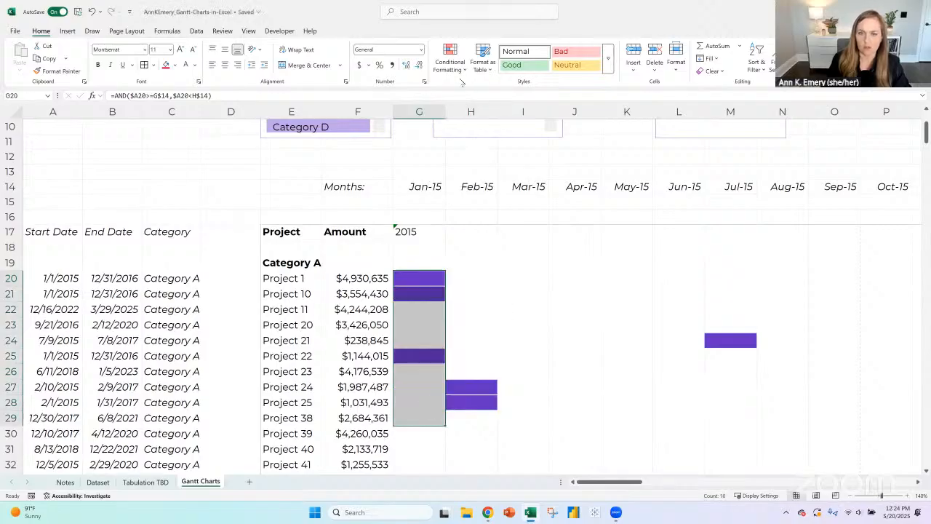
{"action": "left_click", "coordinate": [460, 71]}
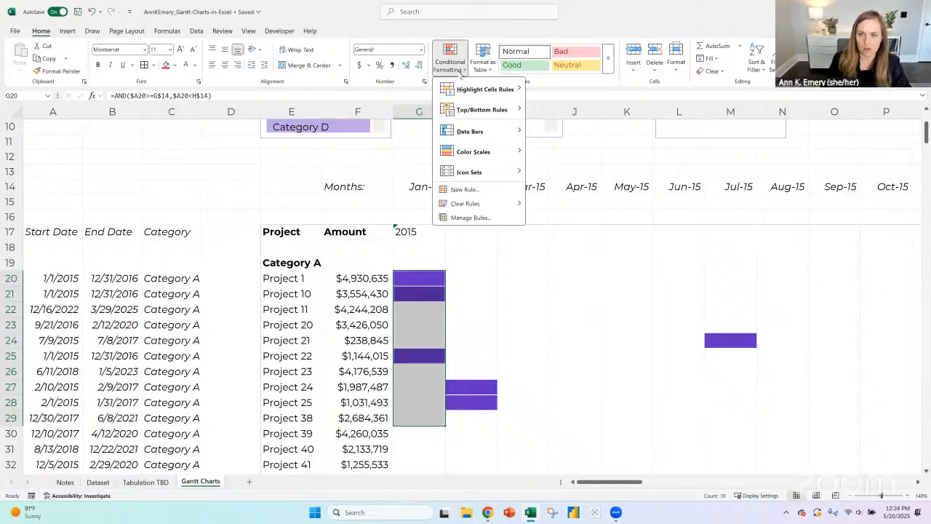
{"action": "left_click", "coordinate": [475, 218]}
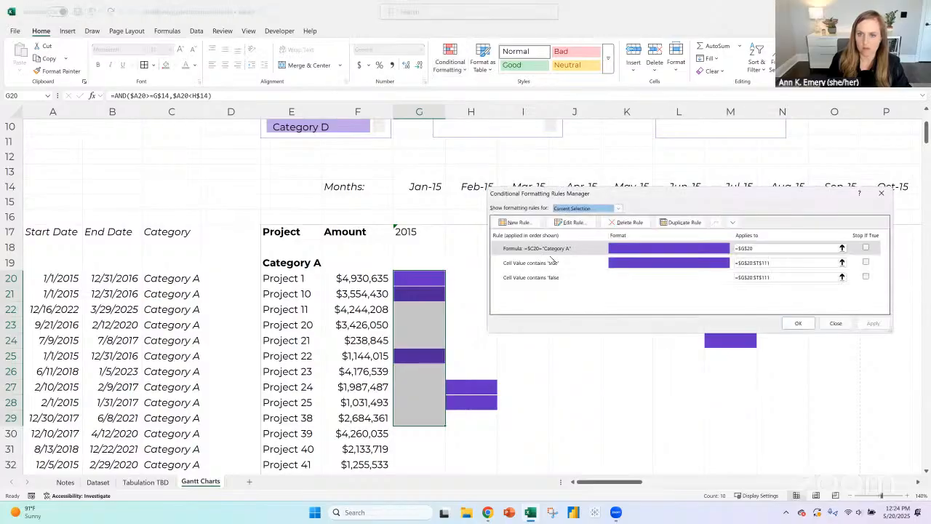
{"action": "left_click", "coordinate": [552, 263]}
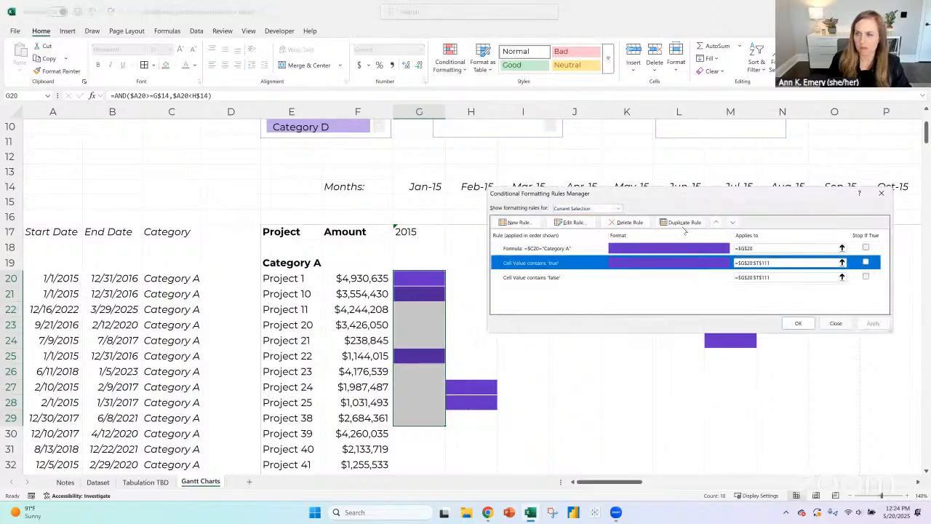
{"action": "left_click", "coordinate": [632, 222]}
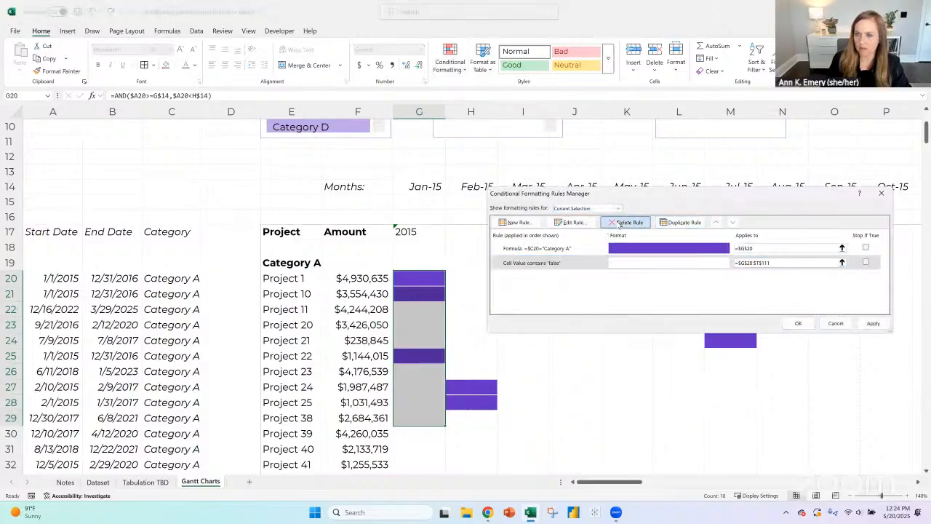
{"action": "left_click", "coordinate": [625, 222]}
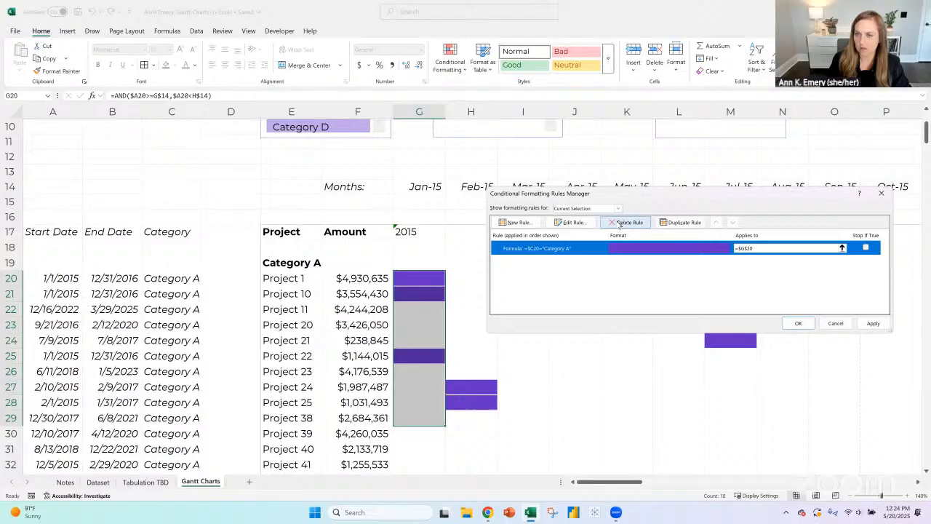
{"action": "left_click", "coordinate": [799, 323]}
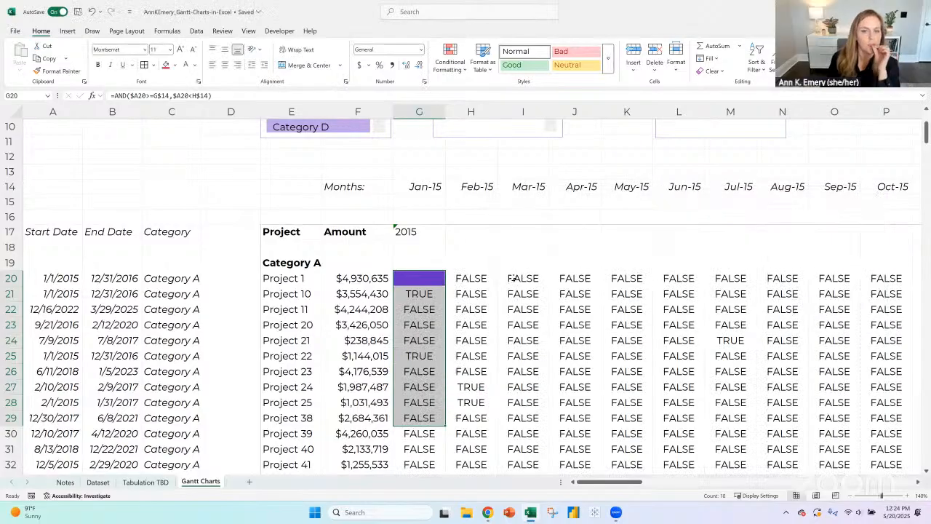
- Fill G20 with its conditional formatting down to row 28 and across to column J
{"action": "left_click", "coordinate": [428, 278]}
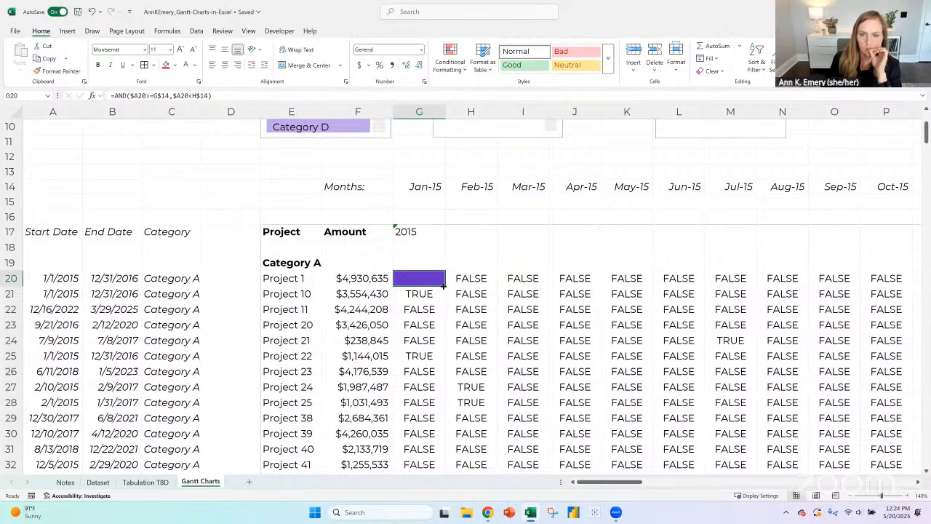
{"action": "left_click_drag", "start_coordinate": [443, 286], "coordinate": [447, 411]}
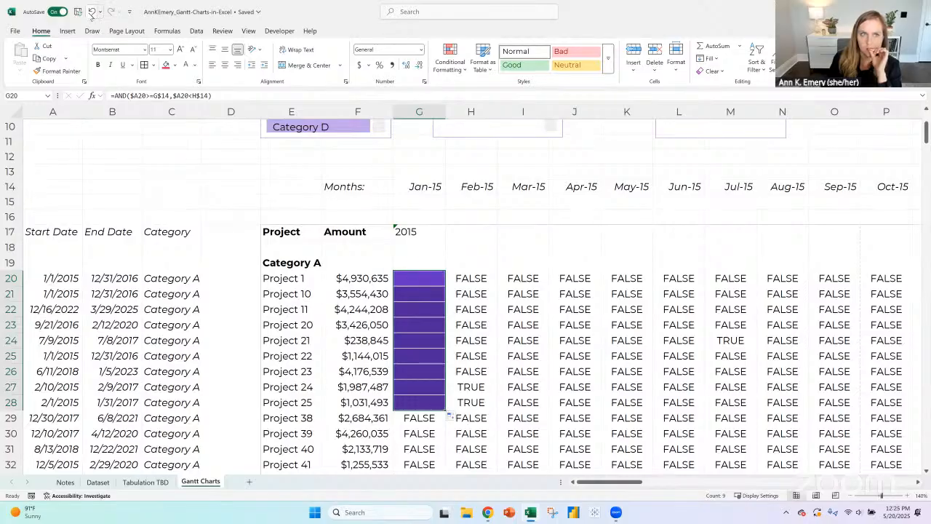
{"action": "left_click_drag", "start_coordinate": [446, 411], "coordinate": [617, 410]}
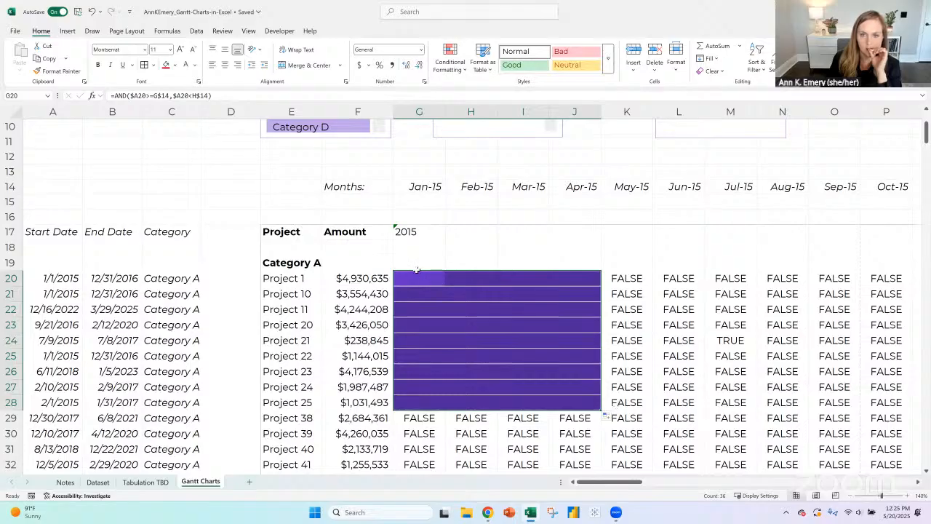
{"action": "key", "text": "Left"}
{"action": "key", "text": "Left"}
{"action": "key", "text": "Left"}
{"action": "key", "text": "Left"}
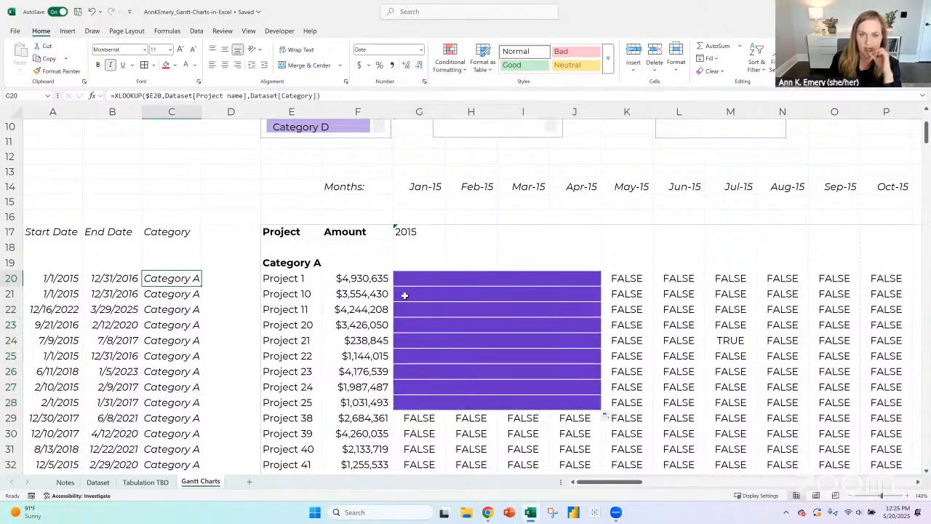
- Fill G20 with its conditional formatting down column G through row 74, past the Category A projects
{"action": "scroll", "coordinate": [429, 229], "scroll_direction": "down", "scroll_amount": 2}
{"action": "left_click", "coordinate": [419, 189]}
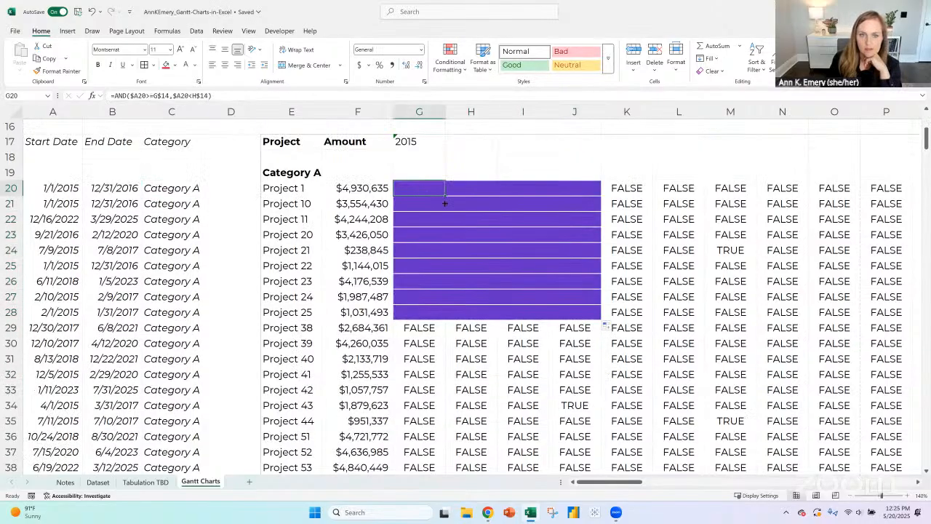
{"action": "left_click_drag", "start_coordinate": [445, 196], "coordinate": [445, 322]}
{"action": "scroll", "coordinate": [465, 359], "scroll_direction": "up", "scroll_amount": 9}
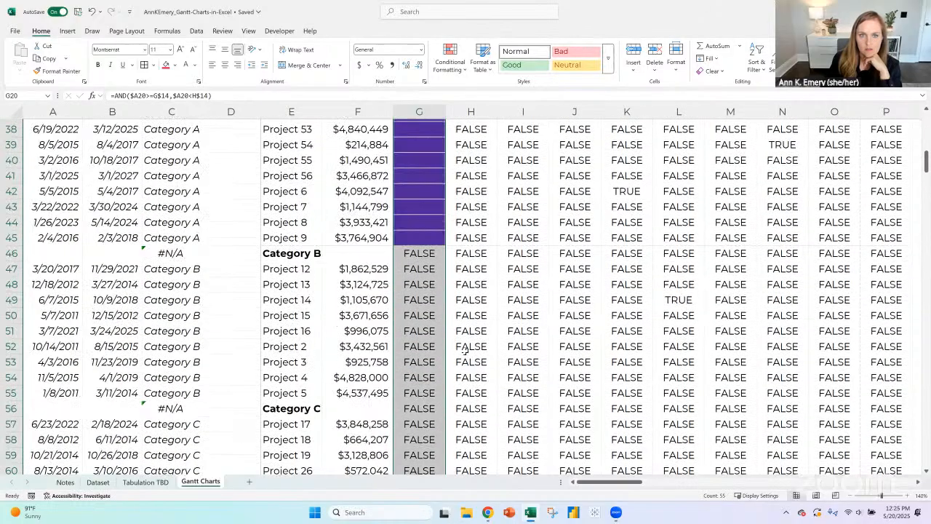
{"action": "scroll", "coordinate": [466, 347], "scroll_direction": "up", "scroll_amount": 8}
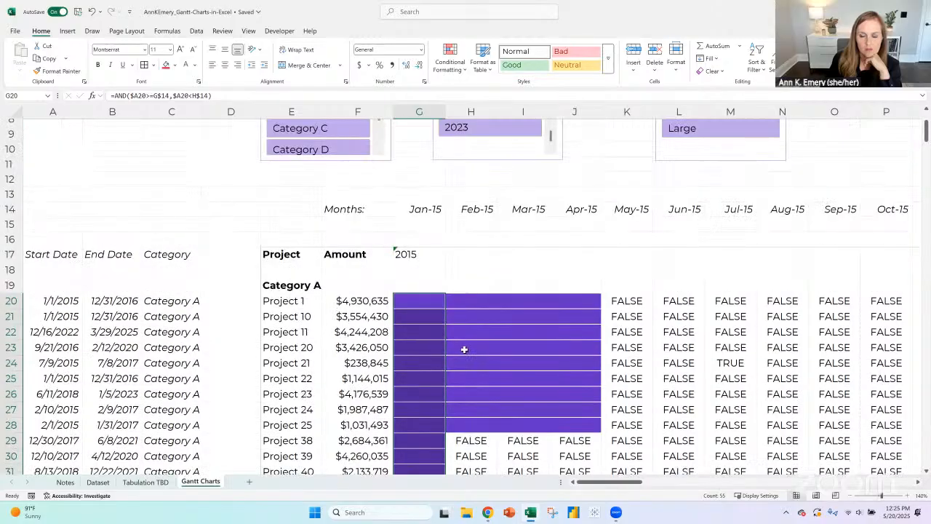
- Open the Category A formula rule applied to G20 for editing
{"action": "left_click", "coordinate": [418, 210]}
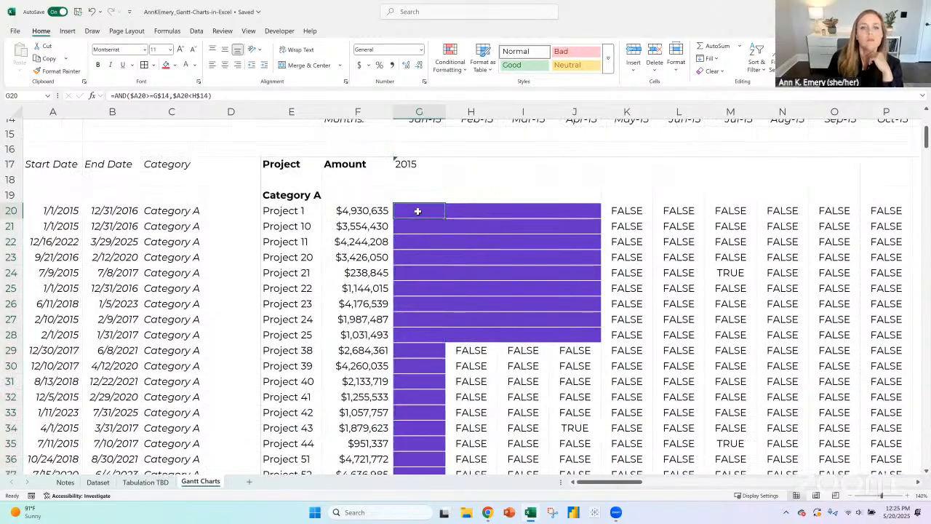
{"action": "left_click", "coordinate": [449, 58]}
{"action": "left_click", "coordinate": [476, 218]}
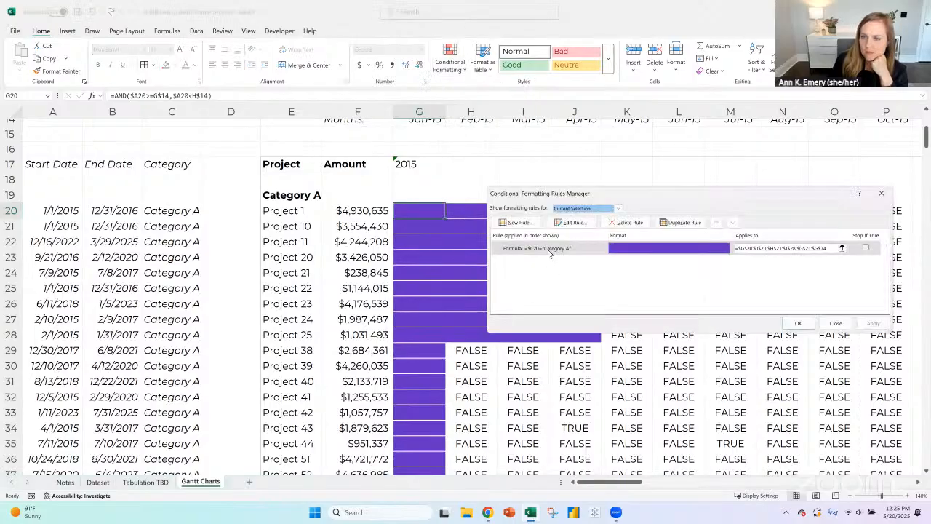
{"action": "double_click", "coordinate": [551, 250]}
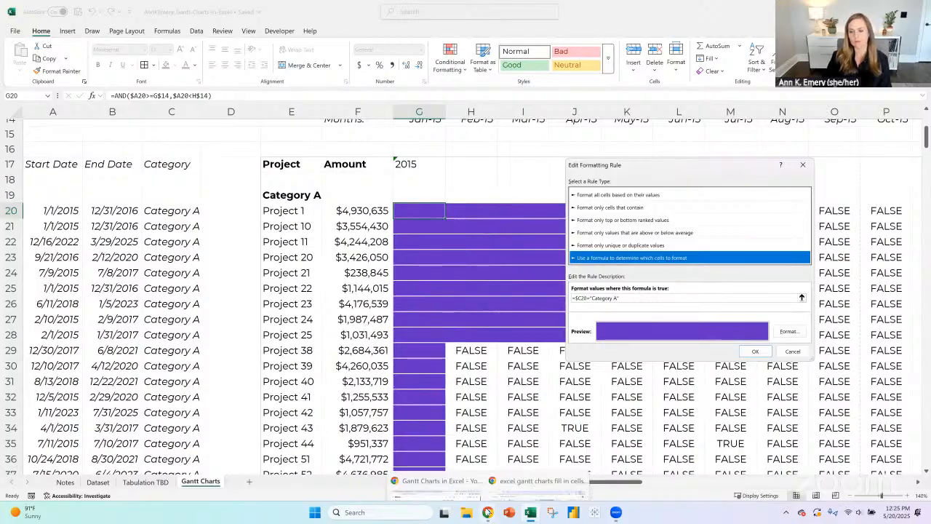
- Switch to Chrome and search Google for "excel conditional formatting based on 2 different links or 2 different cell values"
{"action": "mouse_move", "coordinate": [488, 513]}
{"action": "left_click", "coordinate": [539, 462]}
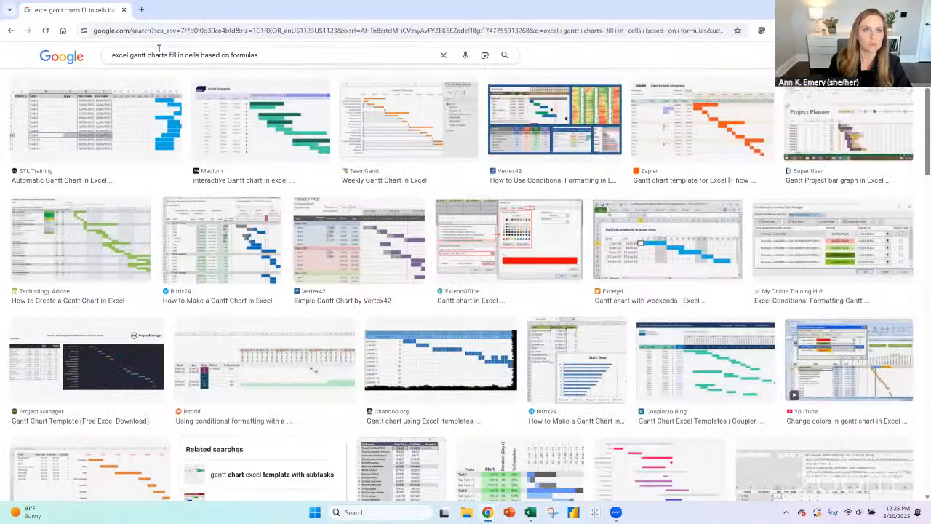
{"action": "triple_click", "coordinate": [158, 49]}
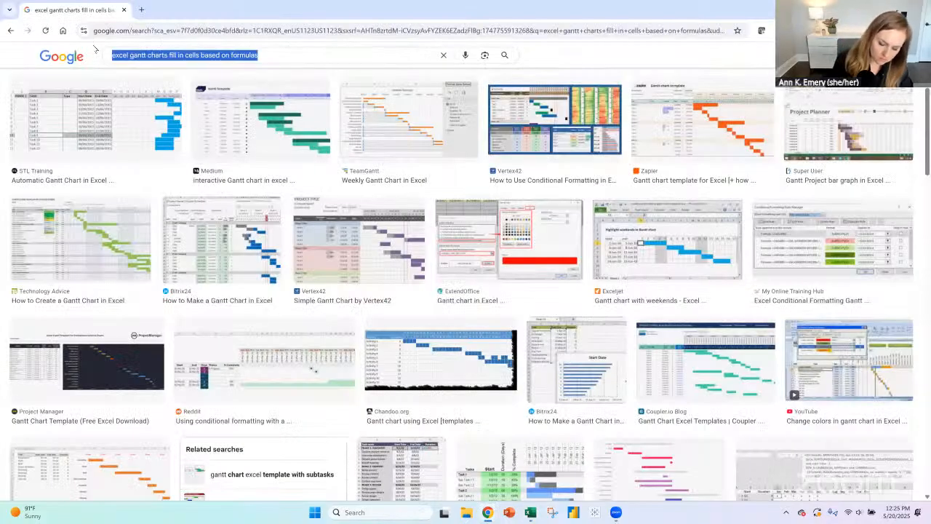
{"action": "type", "text": "excel co"}
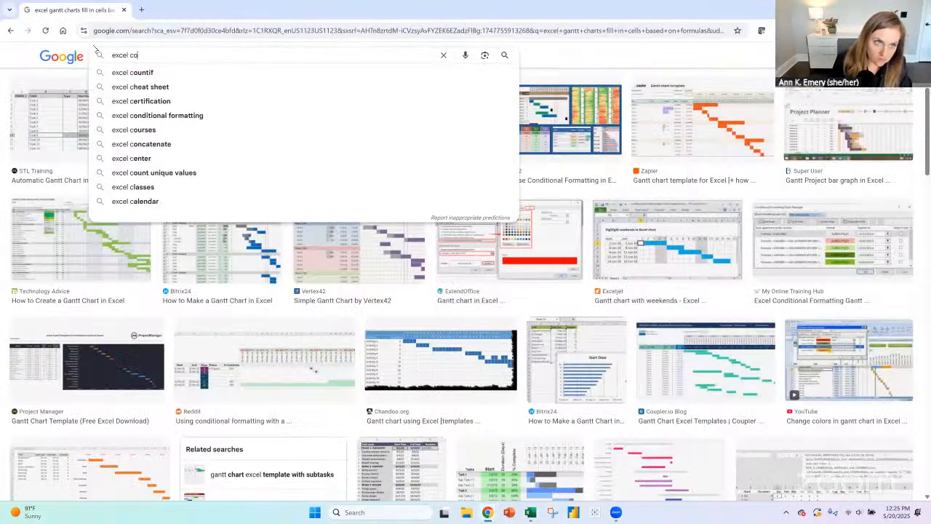
{"action": "type", "text": "nditional formatting"}
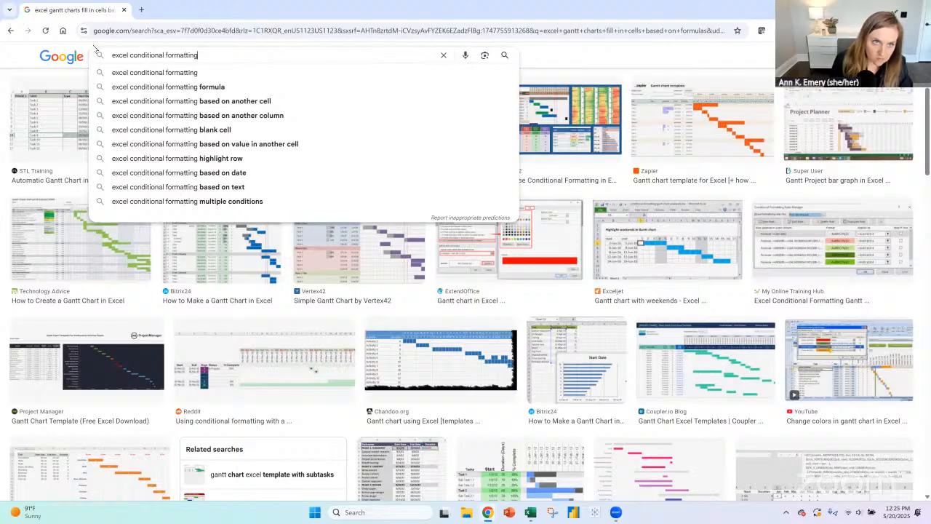
{"action": "type", "text": " based on 2"}
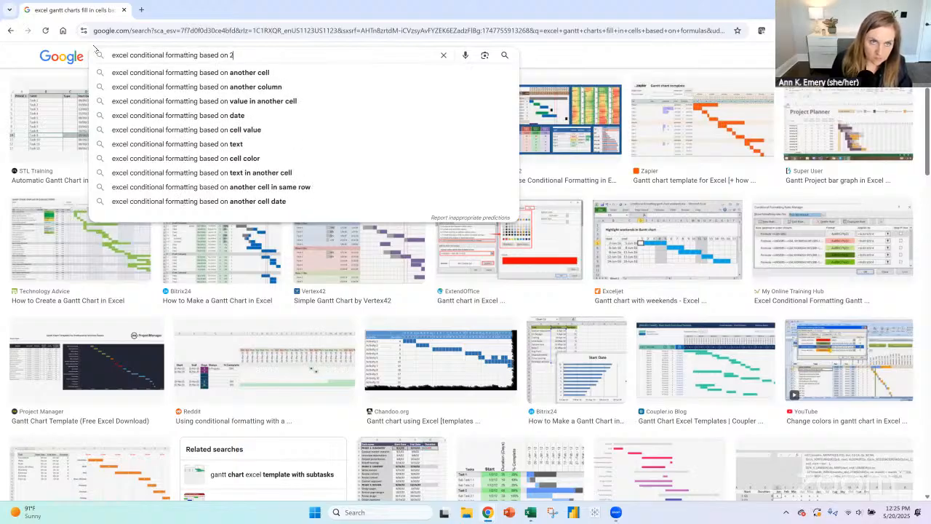
{"action": "type", "text": " different li"}
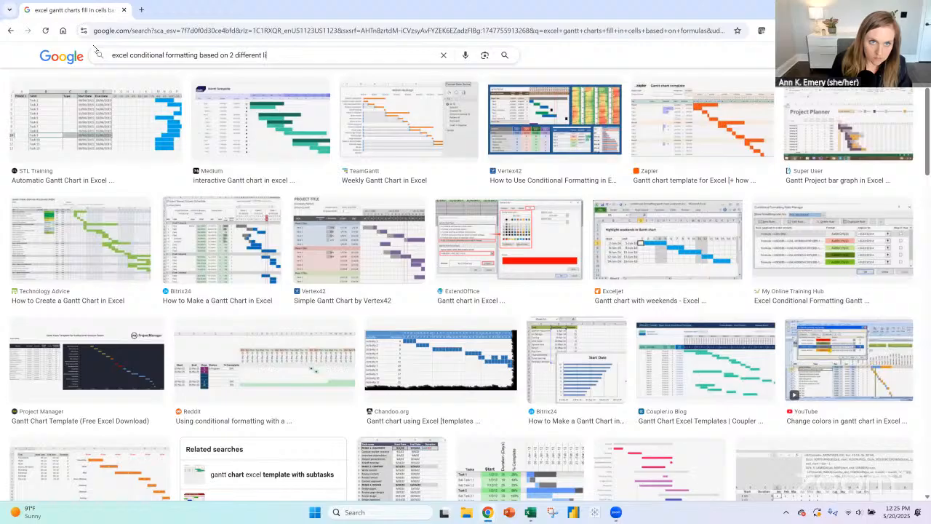
{"action": "type", "text": "nks or 2 different cell"}
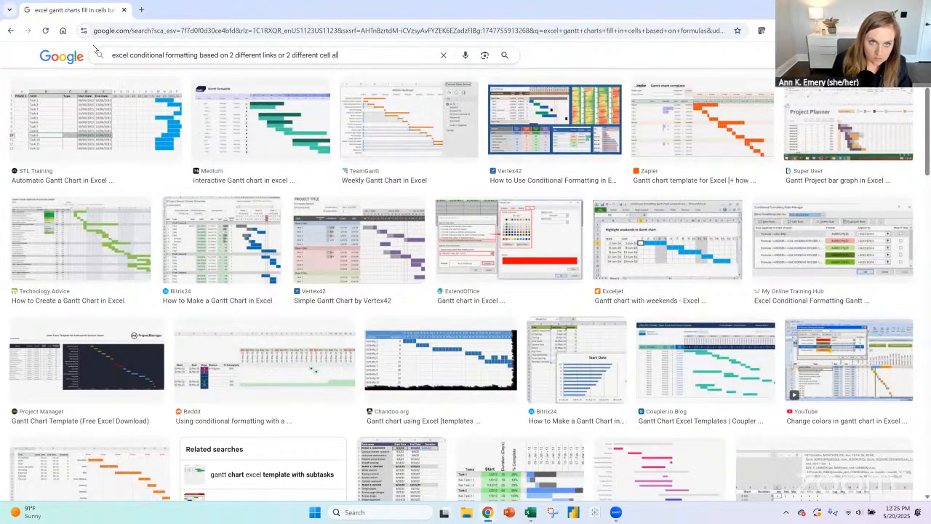
{"action": "type", "text": " val"}
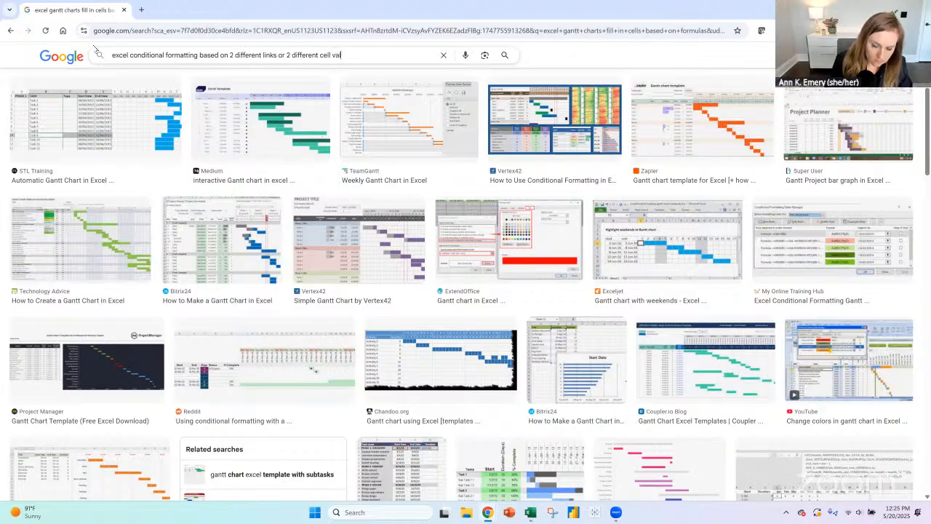
{"action": "type", "text": "ues"}
{"action": "key", "text": "Return"}
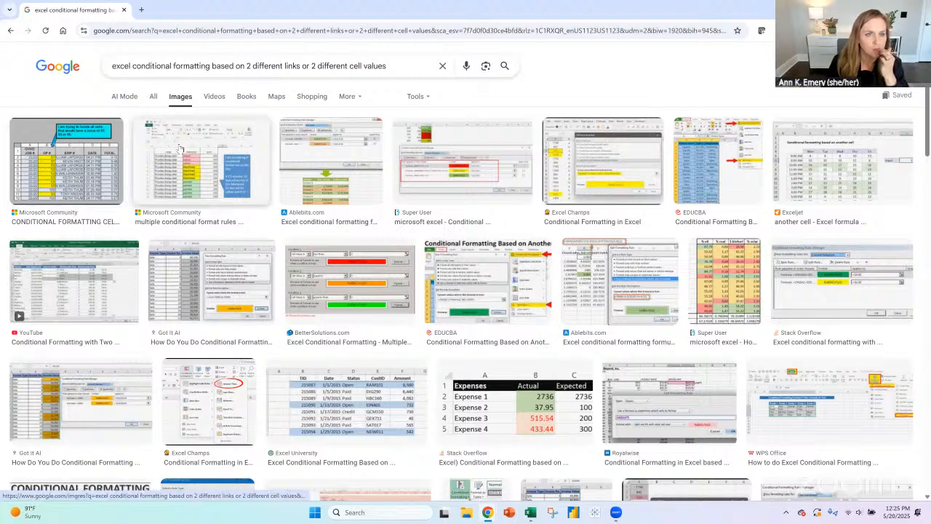
- Show all result types, expand the AI Overview to examine its AND formula for two cell values, and return to Excel
{"action": "left_click", "coordinate": [152, 99]}
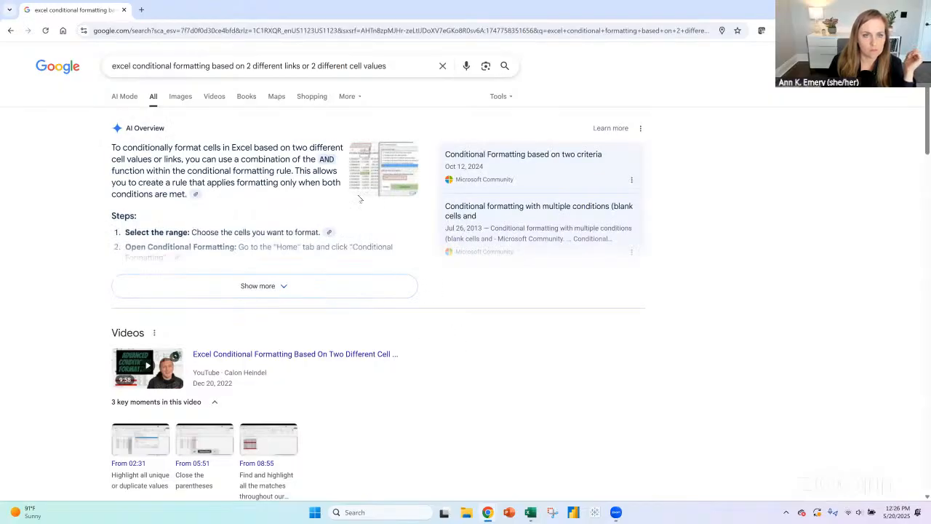
{"action": "left_click_drag", "start_coordinate": [318, 159], "coordinate": [336, 161]}
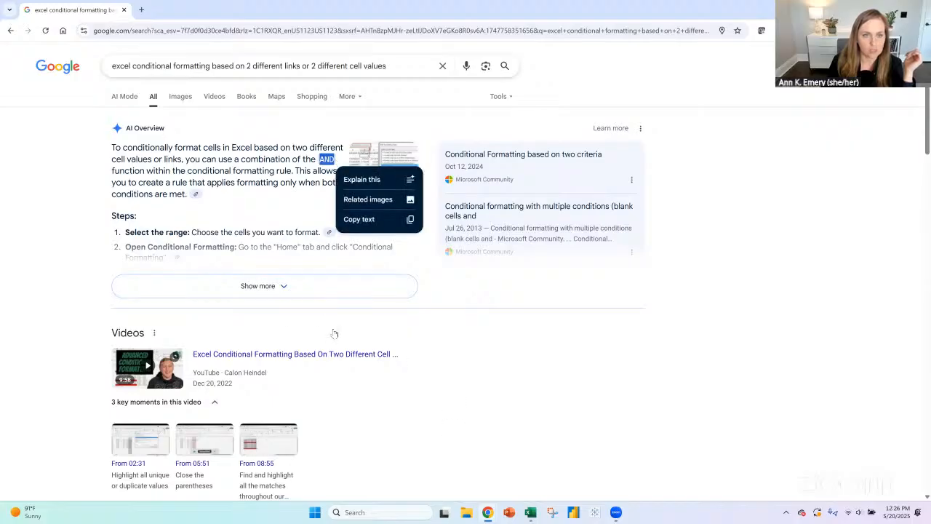
{"action": "left_click", "coordinate": [264, 287]}
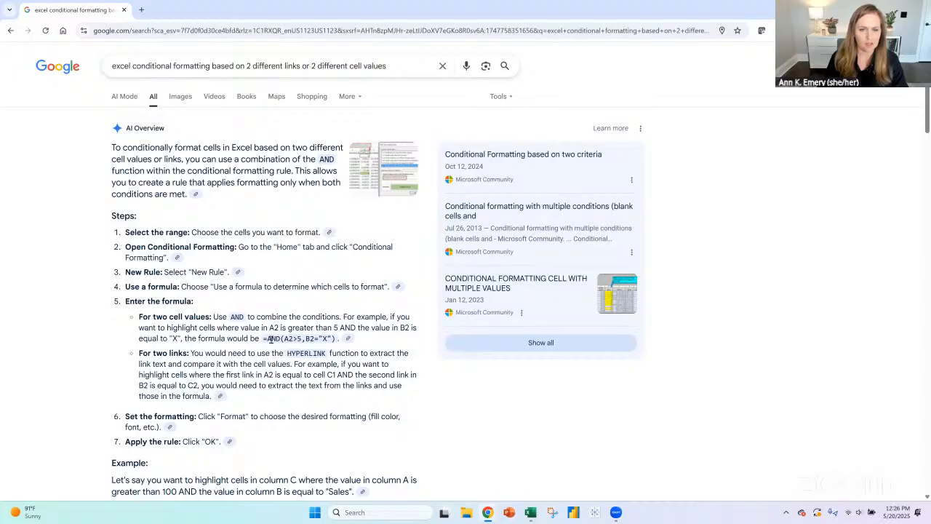
{"action": "left_click_drag", "start_coordinate": [267, 338], "coordinate": [336, 339]}
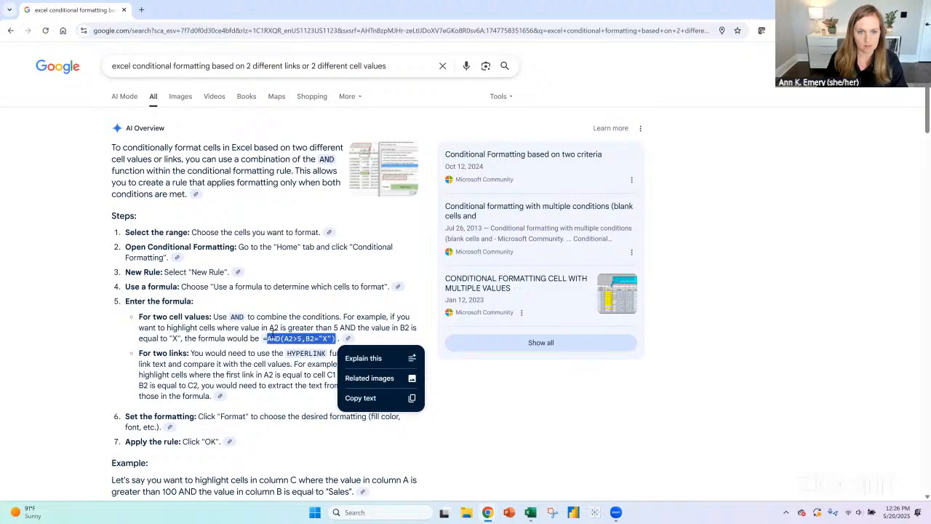
{"action": "key", "text": "alt+Tab"}
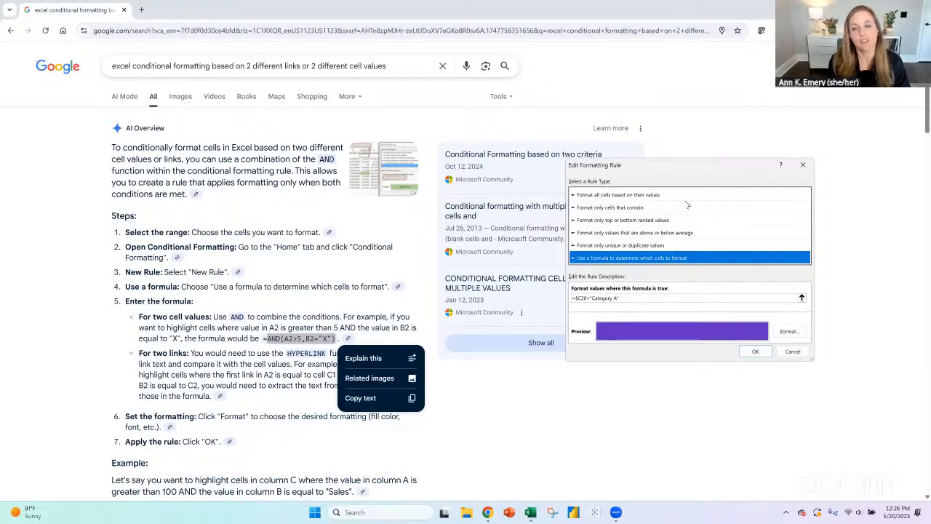
{"action": "key", "text": "alt+Tab"}
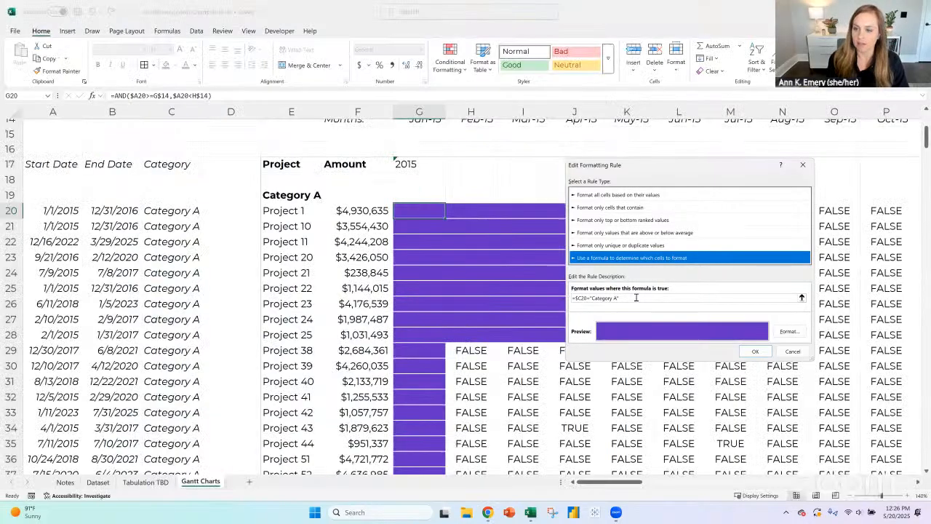
- Append a comma and a relative reference to g20 after the Category A condition in the rule formula
{"action": "left_click", "coordinate": [578, 298]}
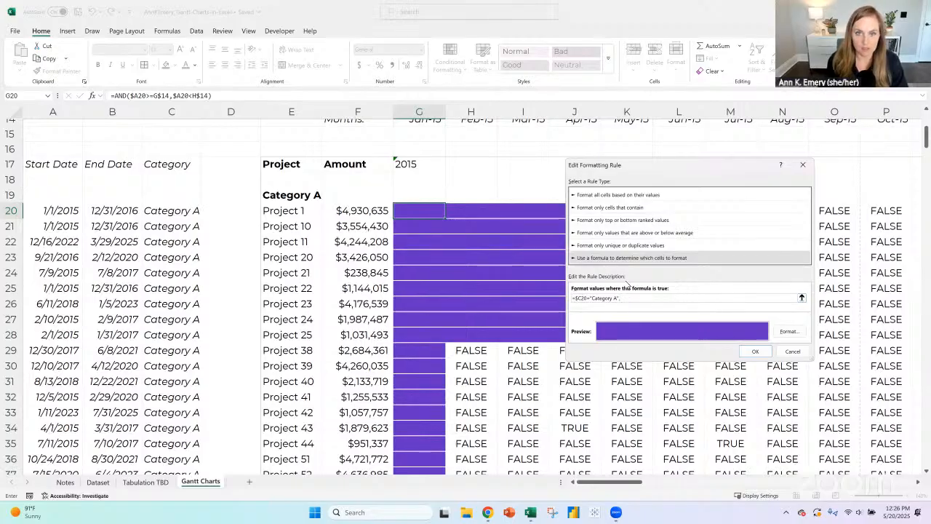
{"action": "type", "text": ","}
{"action": "left_click", "coordinate": [417, 212]}
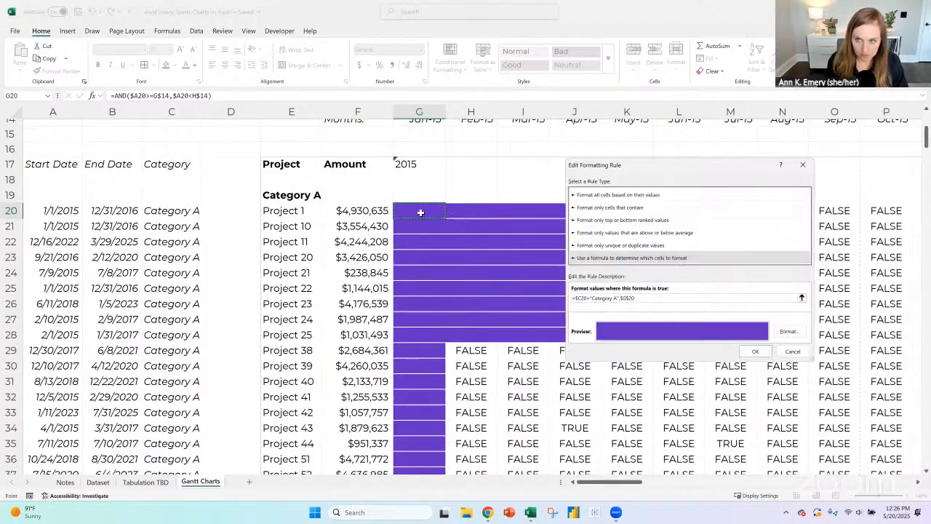
{"action": "left_click", "coordinate": [628, 303]}
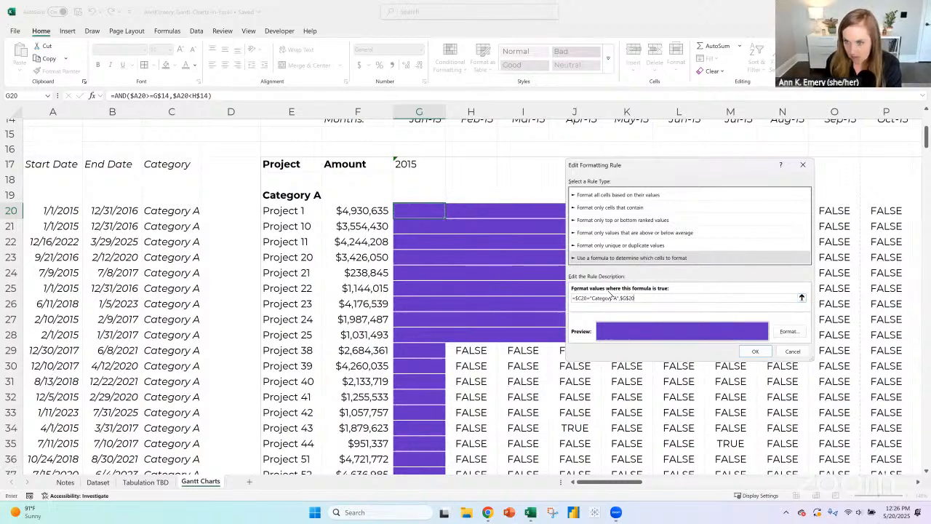
{"action": "key", "text": "BackSpace"}
{"action": "key", "text": "BackSpace"}
{"action": "key", "text": "BackSpace"}
{"action": "key", "text": "BackSpace"}
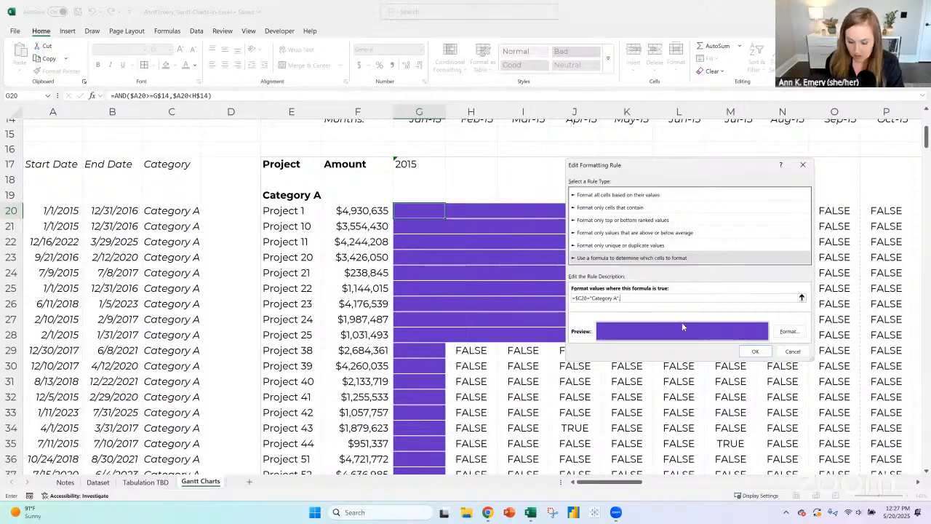
{"action": "type", "text": "g20"}
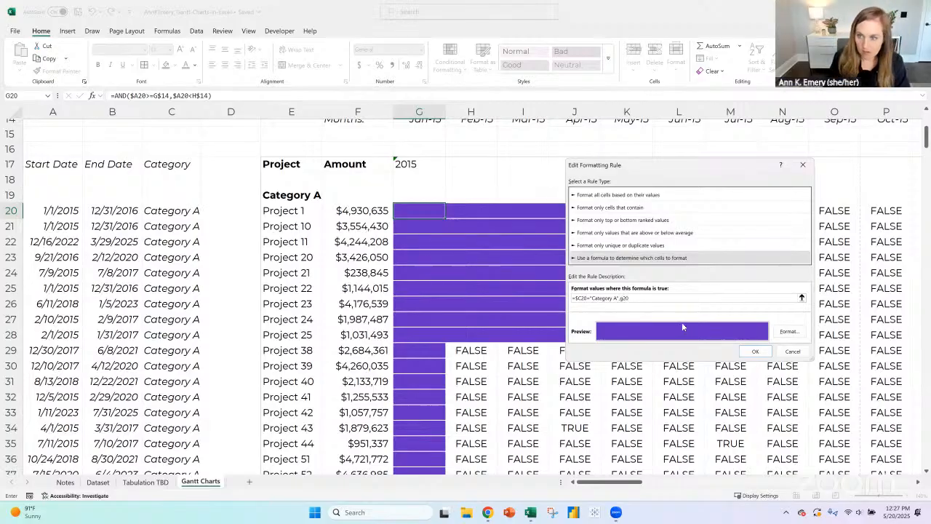
{"action": "type", "text": "="}
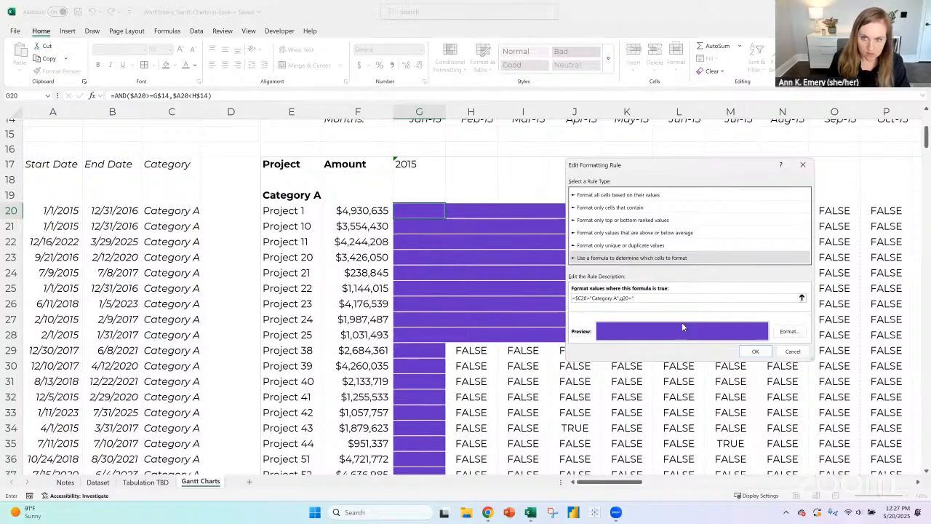
{"action": "type", "text": "\"TUUE"}
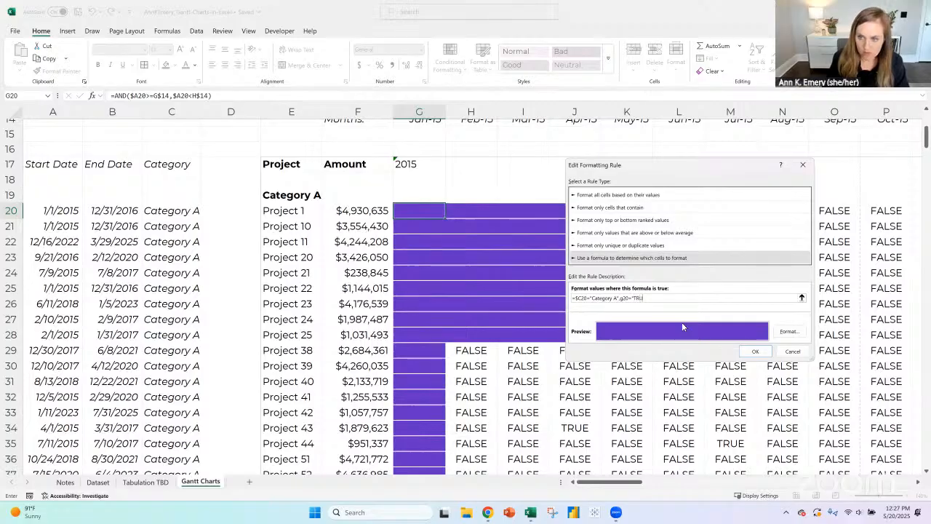
- Try to apply the rule with the formula =$C20="Category A",g20=true, using true without quotation marks
{"action": "key", "text": "BackSpace"}
{"action": "key", "text": "BackSpace"}
{"action": "key", "text": "BackSpace"}
{"action": "key", "text": "BackSpace"}
{"action": "key", "text": "BackSpace"}
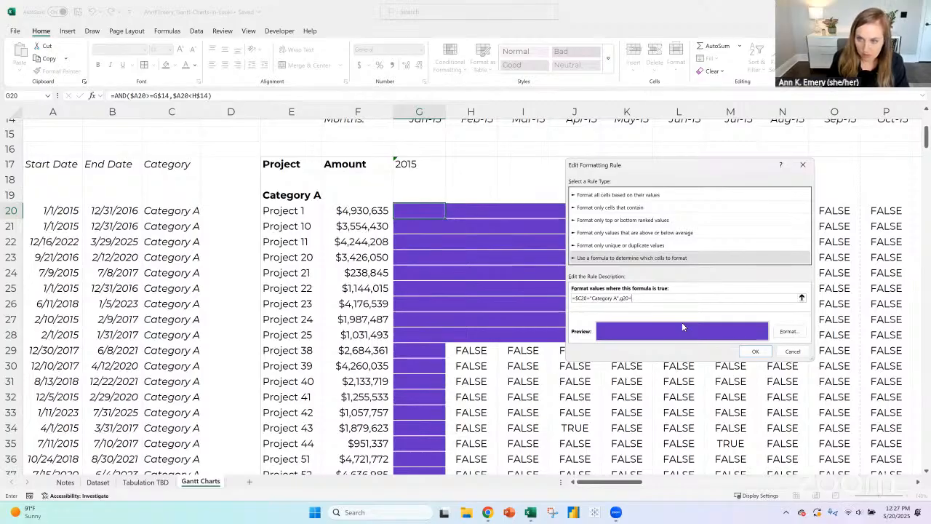
{"action": "type", "text": "true"}
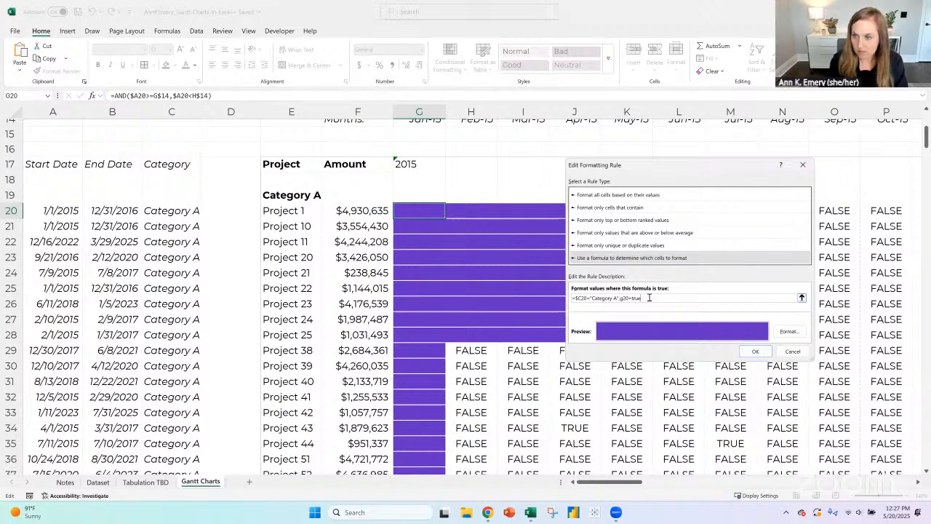
{"action": "left_click", "coordinate": [756, 351]}
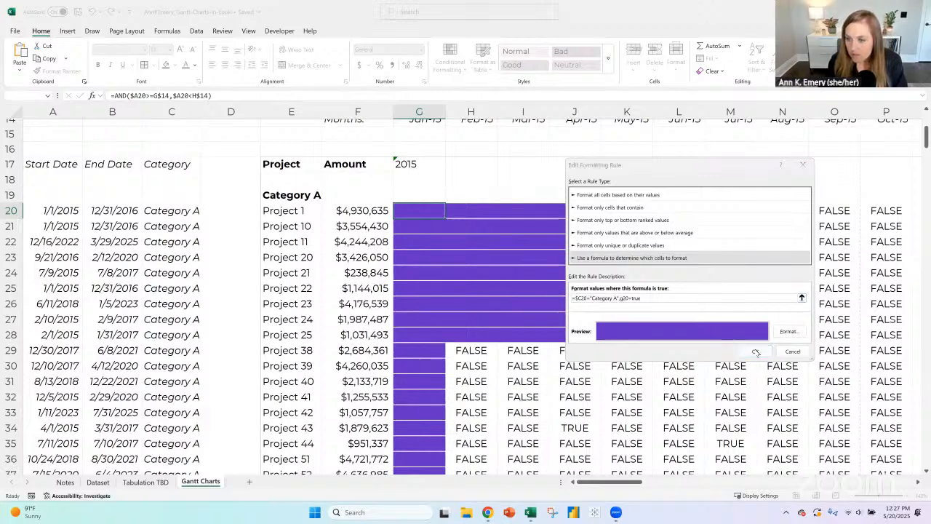
{"action": "key", "text": "Return"}
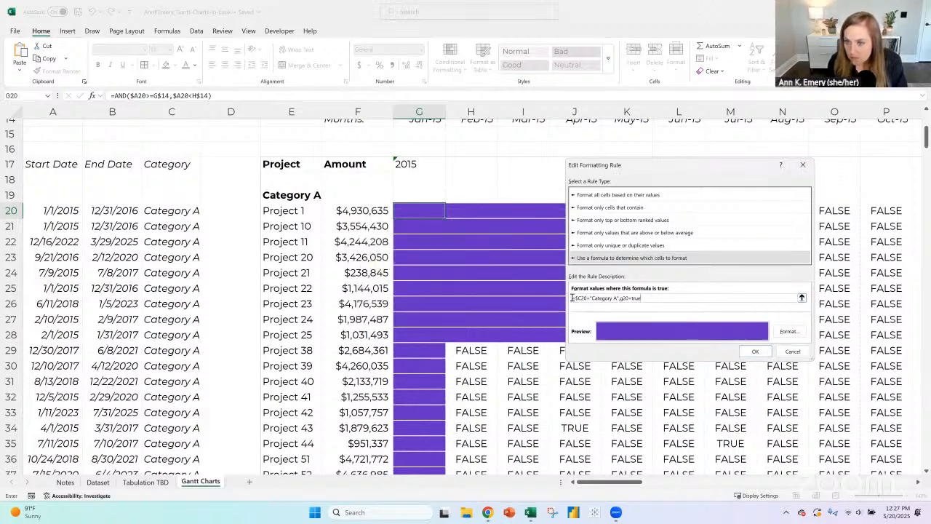
- Replace the whole rule formula with =AND($c20="Category A",G20=TRUE)
{"action": "left_click_drag", "start_coordinate": [668, 301], "coordinate": [541, 292]}
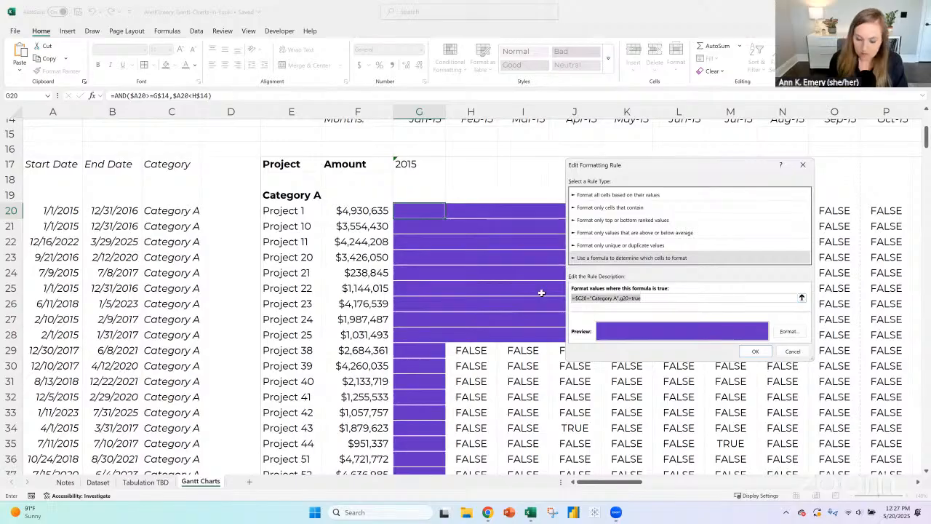
{"action": "type", "text": "="}
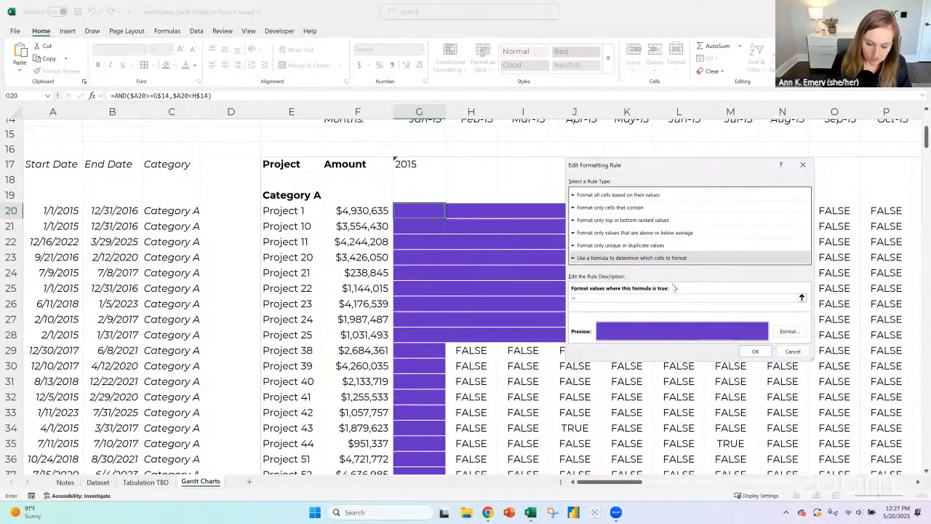
{"action": "type", "text": "AND"}
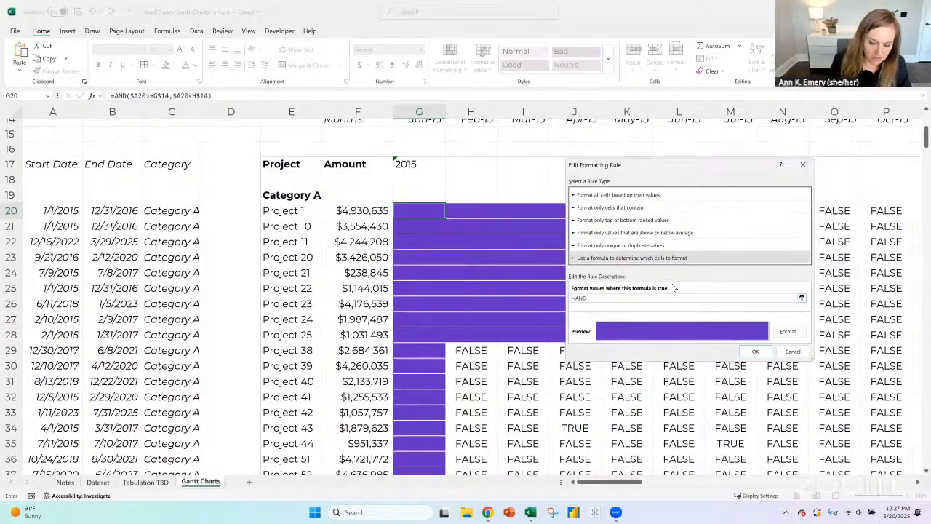
{"action": "type", "text": "("}
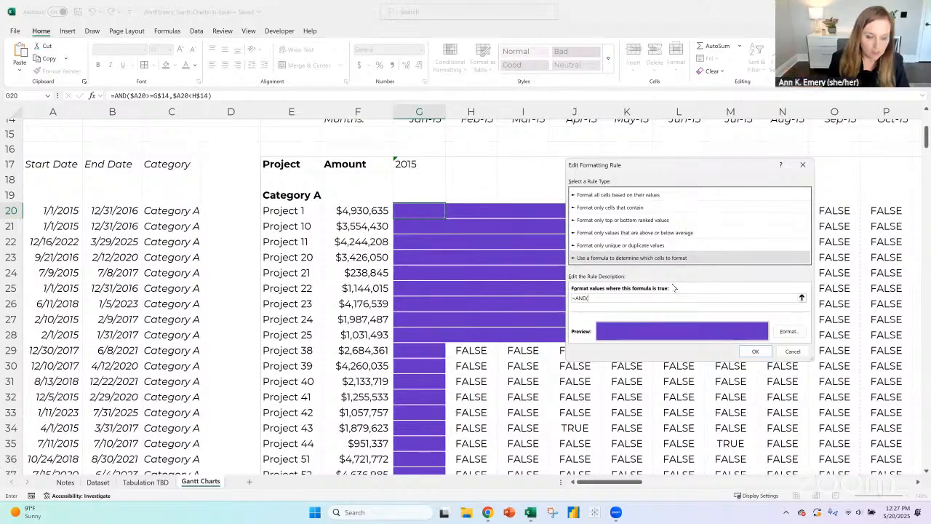
{"action": "type", "text": "$c20="}
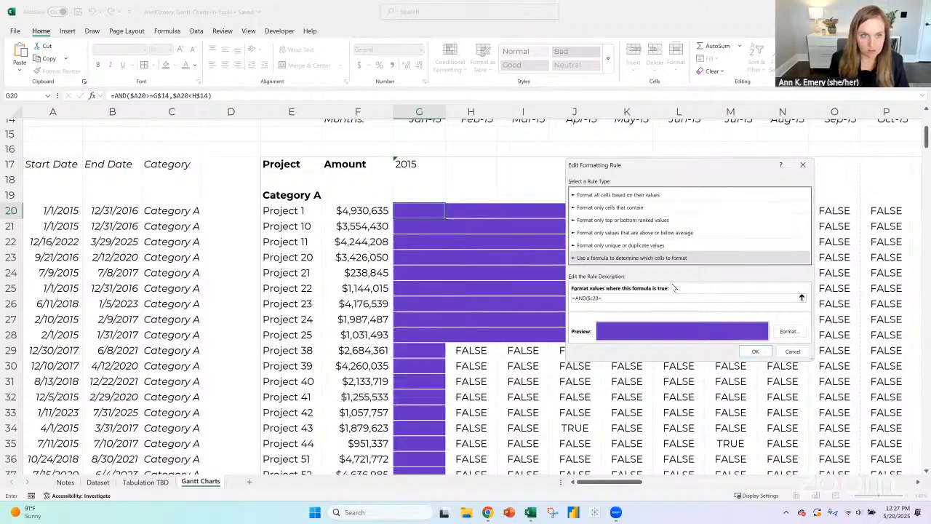
{"action": "type", "text": "\"Category"}
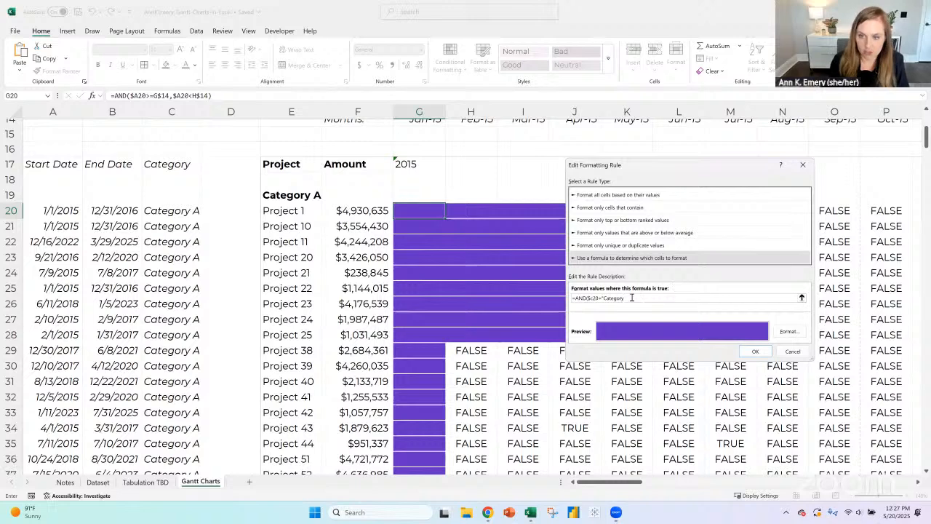
{"action": "type", "text": " A"}
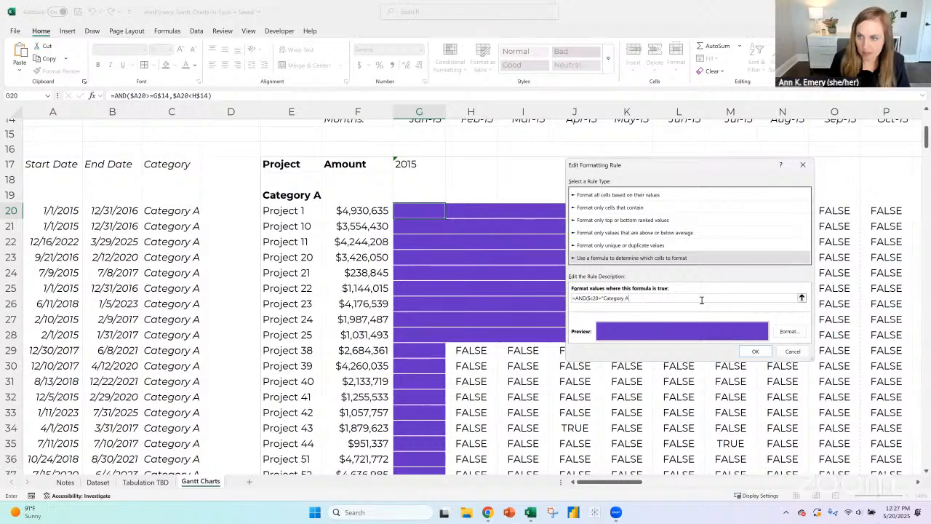
{"action": "type", "text": "\",G20="}
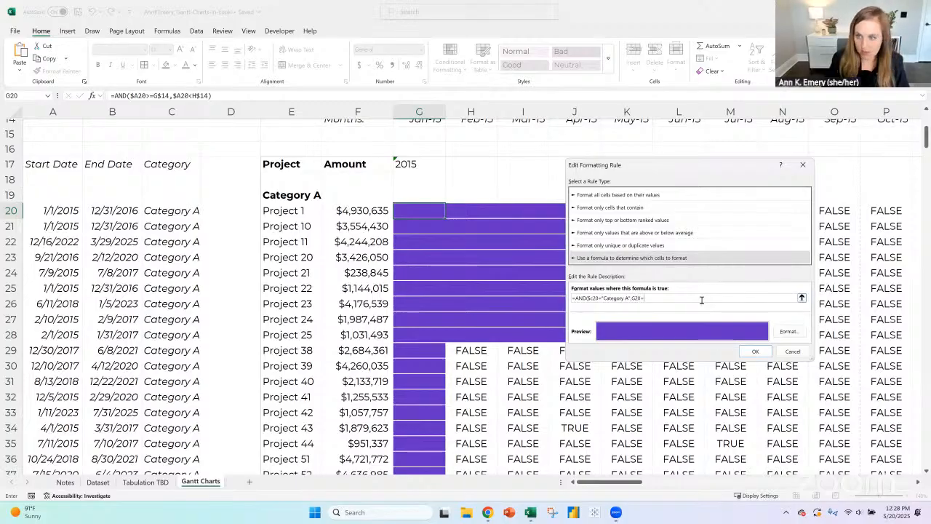
{"action": "type", "text": "TRUE)"}
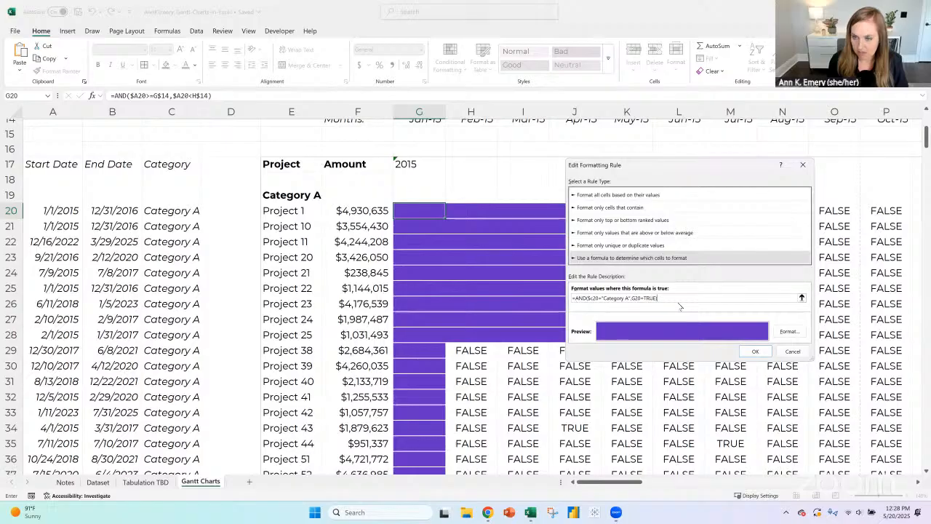
- Apply the edited Category A and TRUE formatting rule, and fill cell G20 across the range G20:L31
{"action": "left_click", "coordinate": [755, 352]}
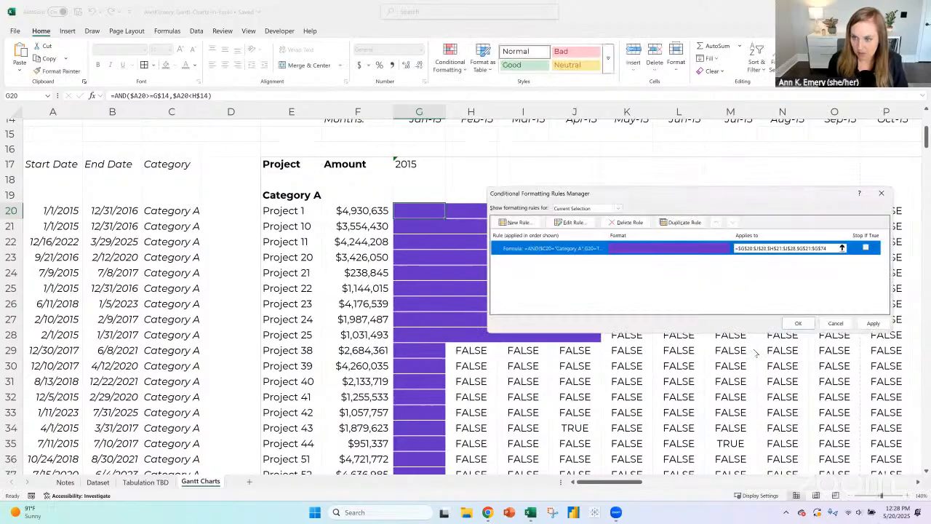
{"action": "left_click", "coordinate": [796, 323]}
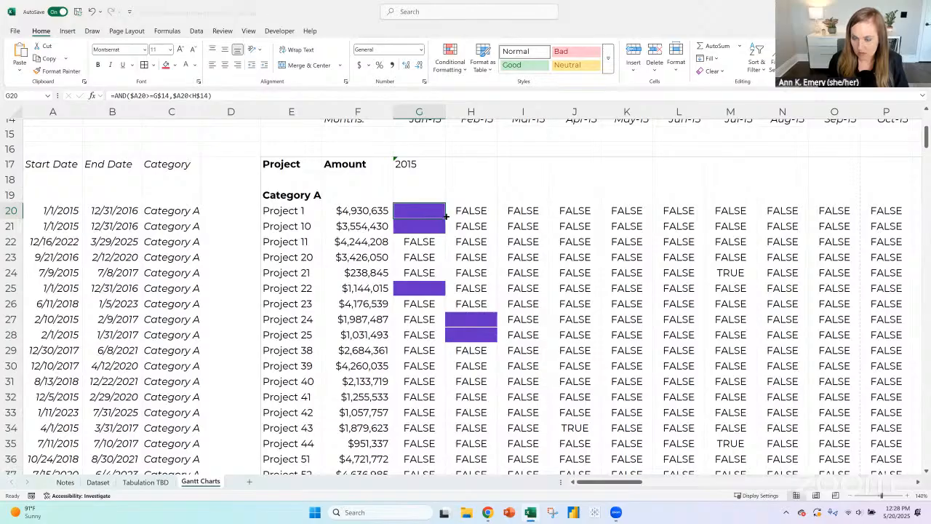
{"action": "left_click_drag", "start_coordinate": [447, 216], "coordinate": [688, 388]}
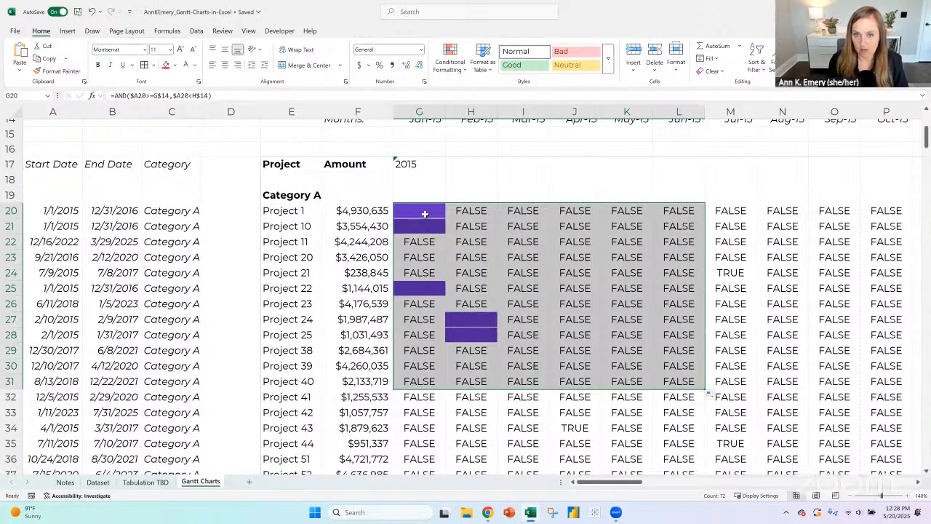
- Add a text-contains conditional format for "false" with a custom white font to the cells from G20 through T112
{"action": "left_click", "coordinate": [425, 215]}
{"action": "key", "text": "ctrl+shift+End"}
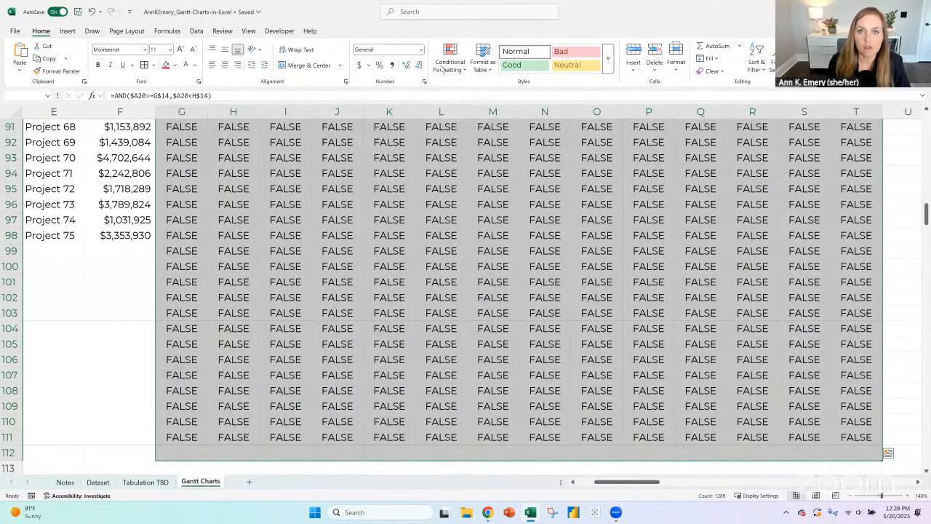
{"action": "left_click", "coordinate": [445, 64]}
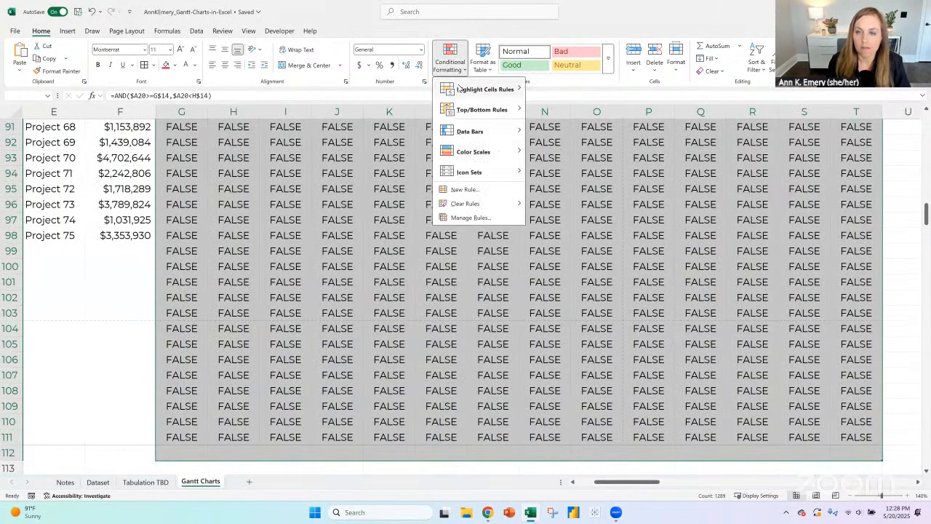
{"action": "mouse_move", "coordinate": [463, 88]}
{"action": "left_click", "coordinate": [559, 168]}
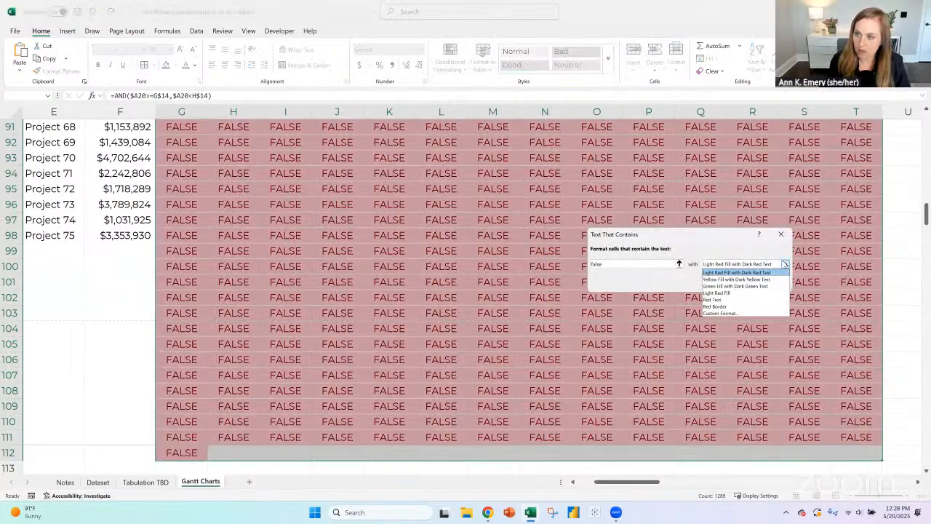
{"action": "left_click", "coordinate": [785, 264]}
{"action": "left_click", "coordinate": [736, 313]}
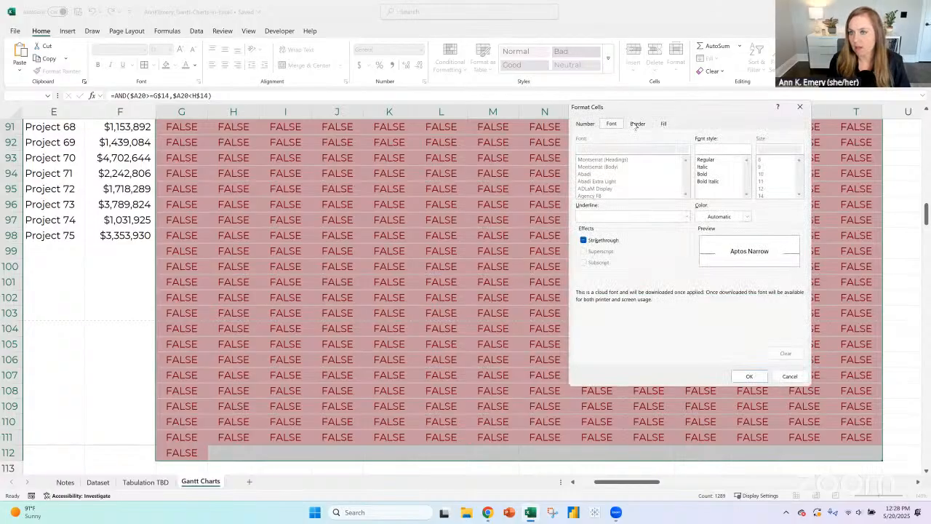
{"action": "left_click", "coordinate": [716, 217]}
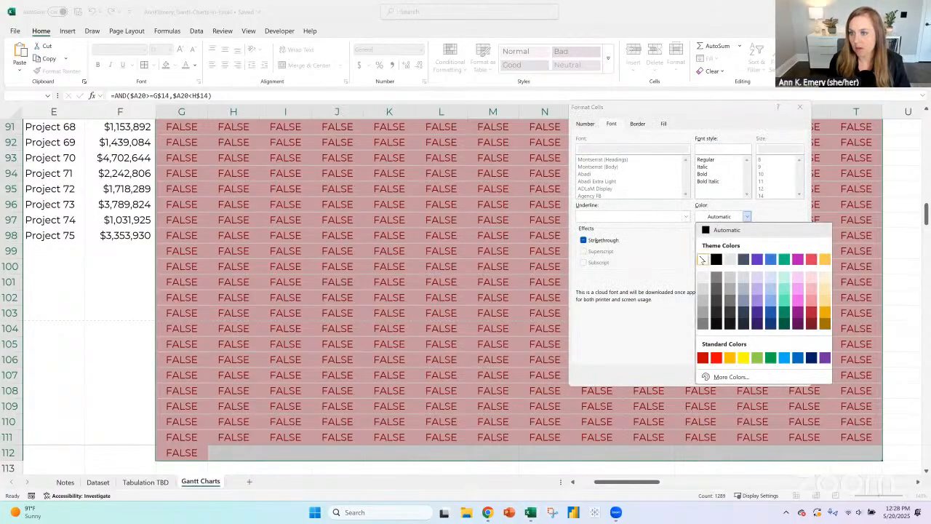
{"action": "left_click", "coordinate": [703, 259]}
{"action": "left_click", "coordinate": [750, 376]}
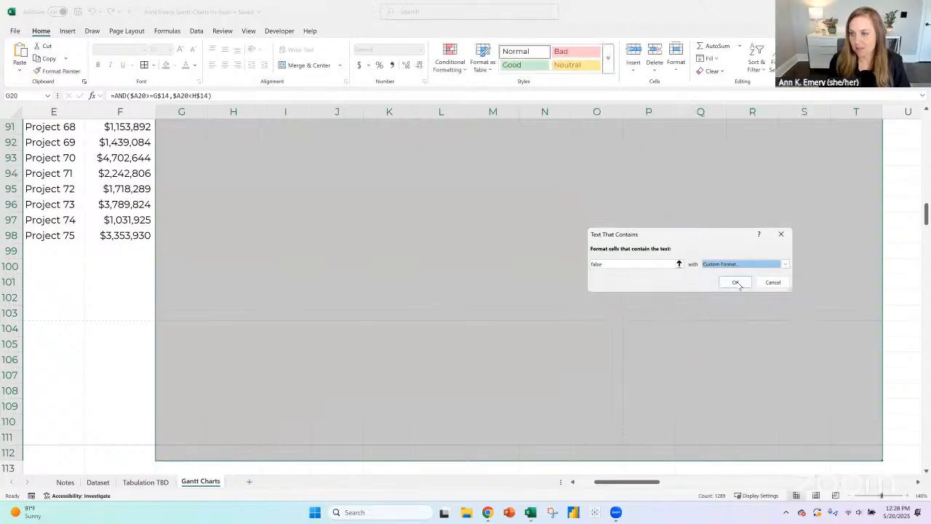
{"action": "key", "text": "Return"}
- Fill the formula and formatting of cell G20 across to column O and down to row 98
{"action": "left_click_drag", "start_coordinate": [635, 486], "coordinate": [617, 486]}
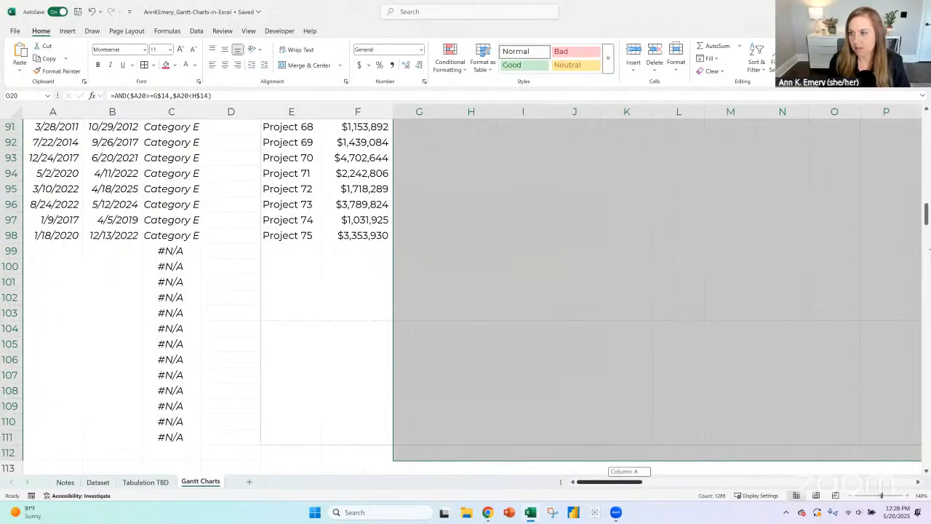
{"action": "left_click_drag", "start_coordinate": [927, 157], "coordinate": [923, 139]}
{"action": "left_click", "coordinate": [422, 165]}
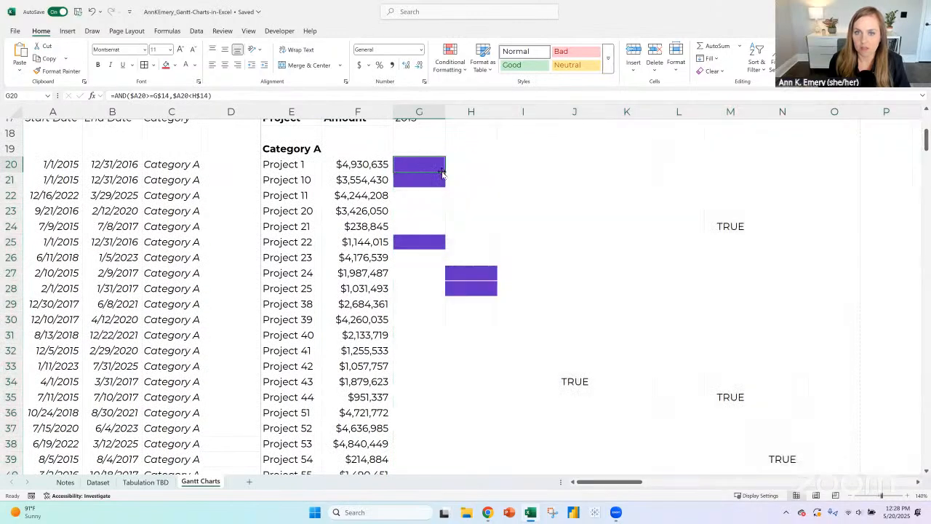
{"action": "left_click_drag", "start_coordinate": [446, 172], "coordinate": [861, 435]}
{"action": "left_click_drag", "start_coordinate": [863, 510], "coordinate": [861, 376]}
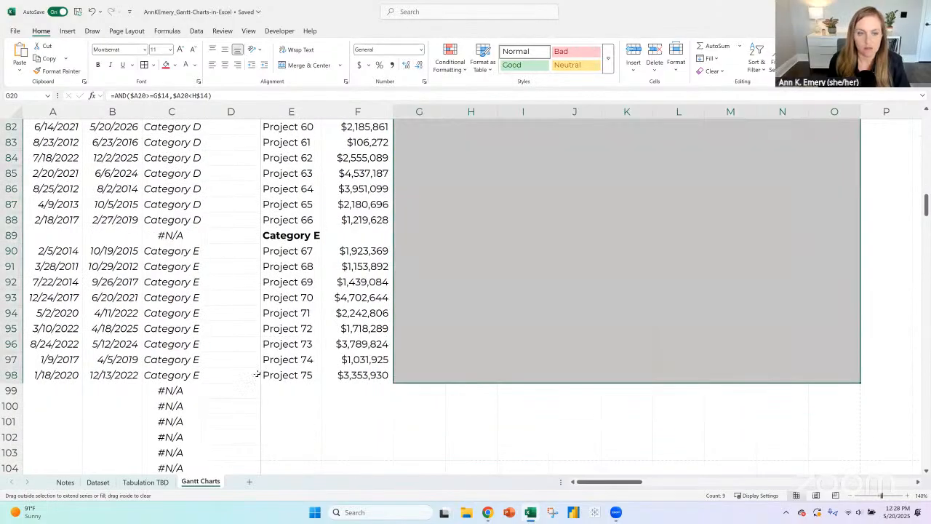
- Wrap the category XLOOKUP formula in C20 in IFNA with an empty string as the fallback value
{"action": "scroll", "coordinate": [255, 361], "scroll_direction": "down", "scroll_amount": 3}
{"action": "left_click", "coordinate": [169, 255]}
{"action": "scroll", "coordinate": [171, 260], "scroll_direction": "up", "scroll_amount": 16}
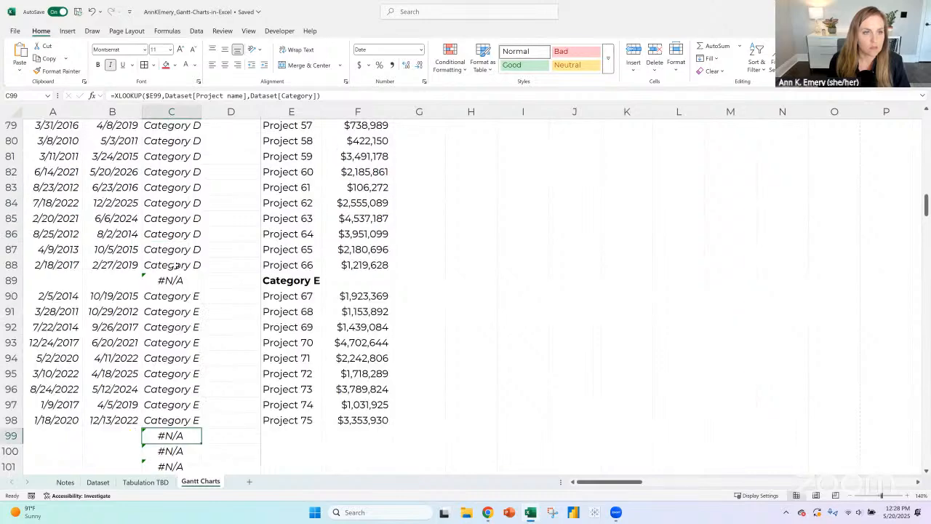
{"action": "scroll", "coordinate": [172, 264], "scroll_direction": "up", "scroll_amount": 12}
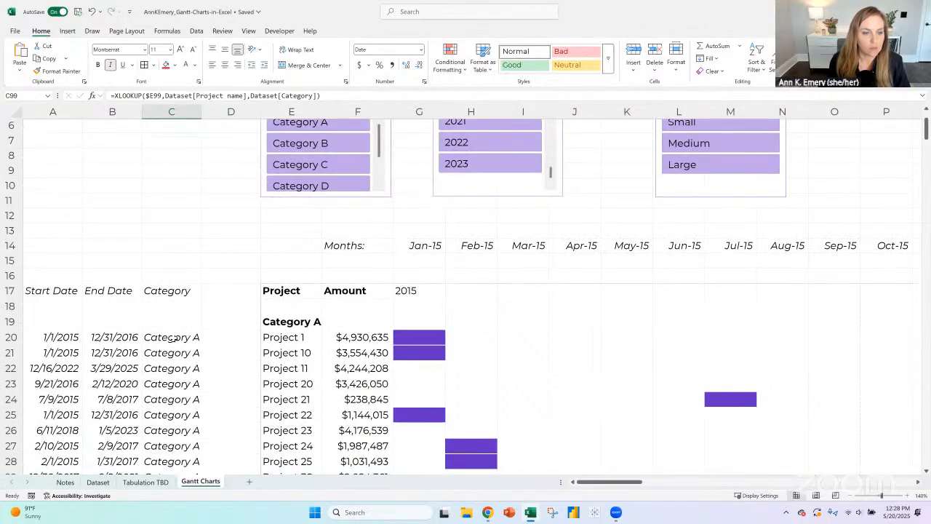
{"action": "left_click", "coordinate": [173, 338]}
{"action": "left_click", "coordinate": [114, 95]}
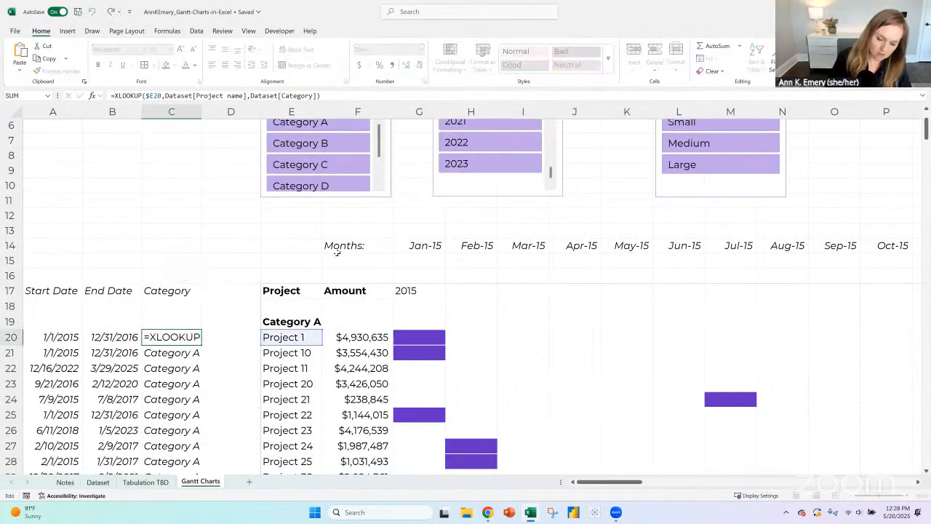
{"action": "type", "text": "ifna("}
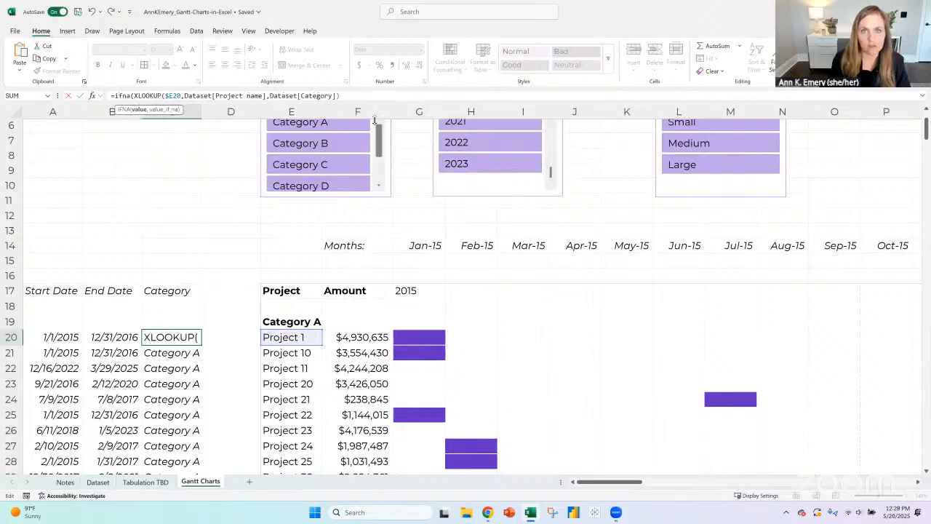
{"action": "key", "text": "End"}
{"action": "type", "text": ",\"\")"}
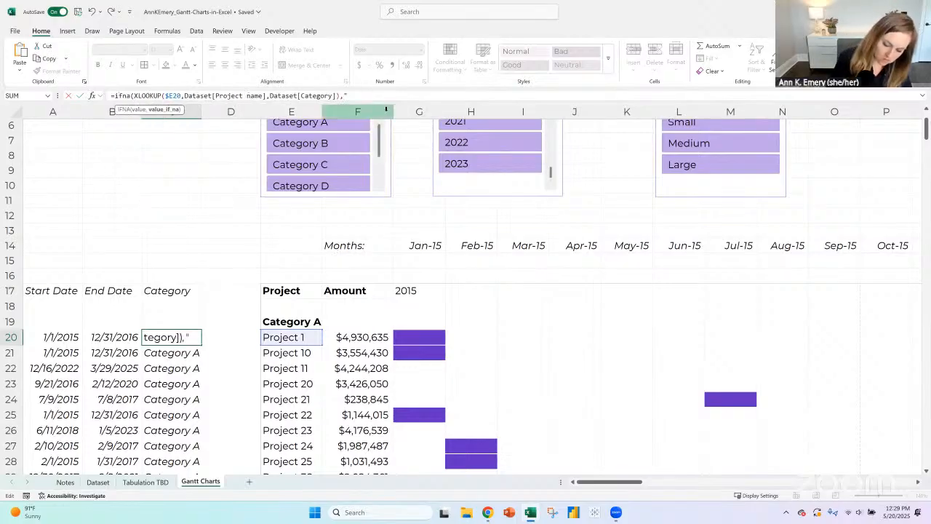
{"action": "key", "text": "Return"}
- Fill the IFNA category formula from C20 down the Category helper column and check the rows beyond the last project
{"action": "key", "text": "Up"}
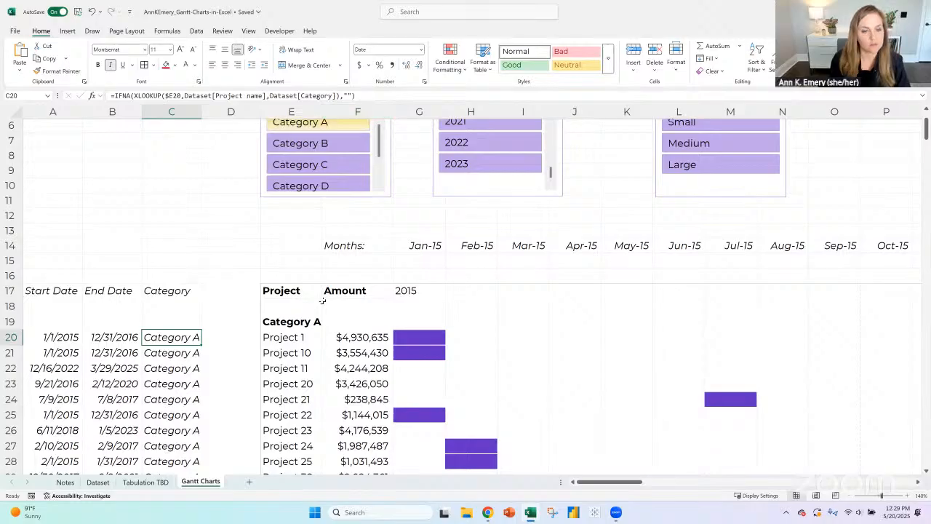
{"action": "double_click", "coordinate": [201, 343]}
{"action": "scroll", "coordinate": [196, 329], "scroll_direction": "down", "scroll_amount": 19}
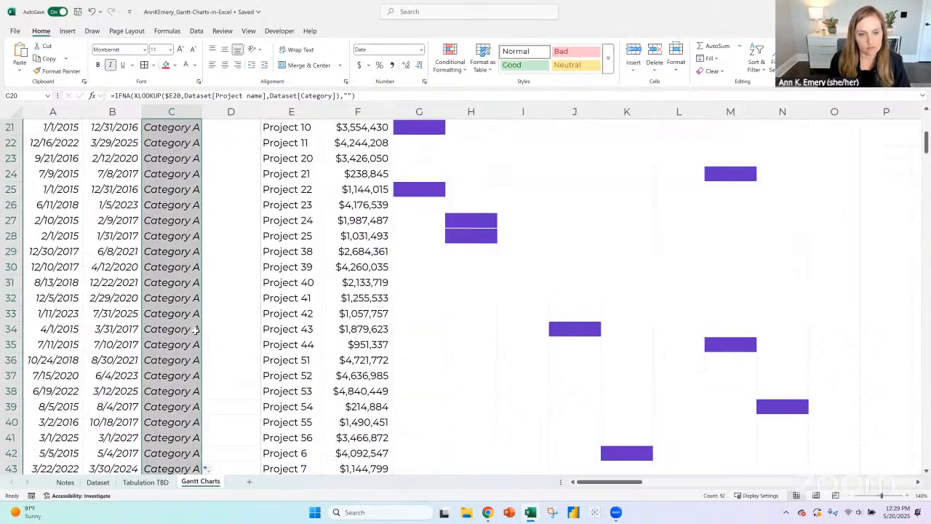
{"action": "scroll", "coordinate": [196, 328], "scroll_direction": "down", "scroll_amount": 9}
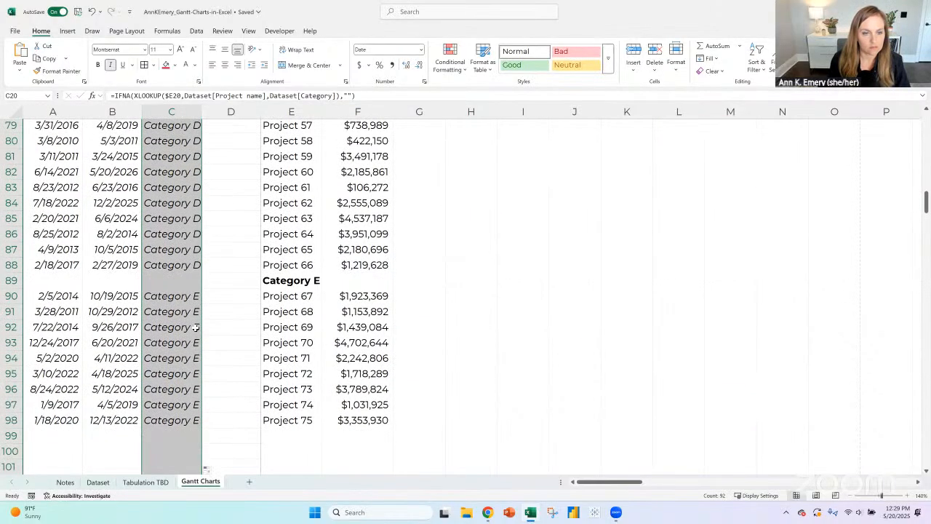
{"action": "scroll", "coordinate": [196, 323], "scroll_direction": "up", "scroll_amount": 12}
{"action": "scroll", "coordinate": [196, 323], "scroll_direction": "up", "scroll_amount": 18}
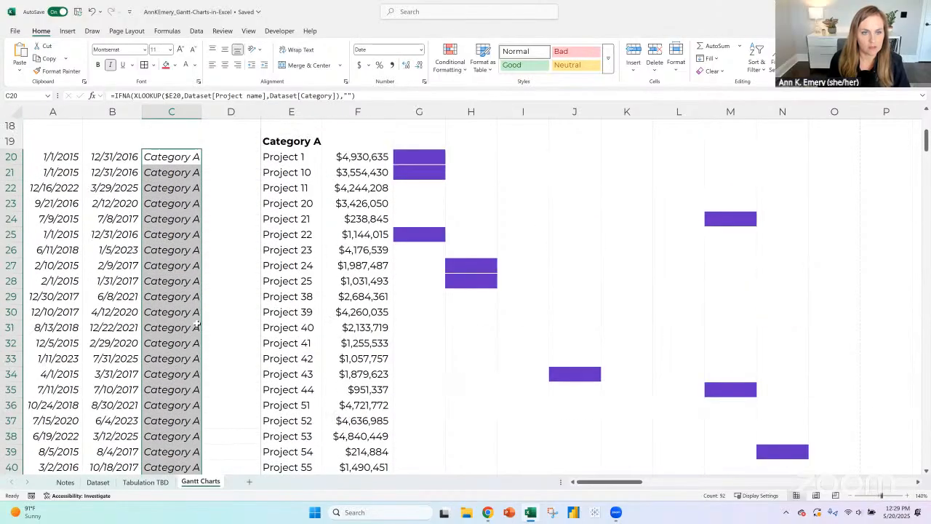
- Enter the note "Helpers in italics that don't get printed later" in cell A14
{"action": "scroll", "coordinate": [160, 288], "scroll_direction": "down", "scroll_amount": 2}
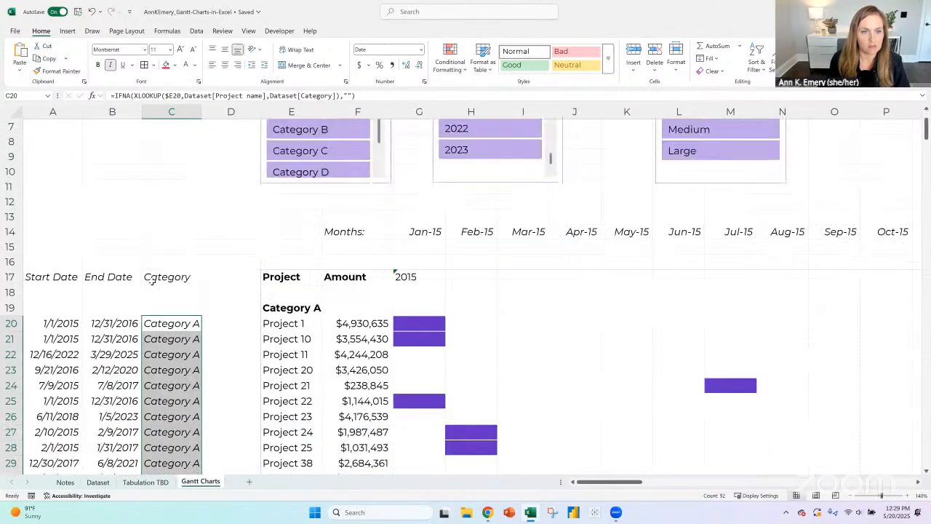
{"action": "left_click", "coordinate": [50, 230]}
{"action": "type", "text": "Hek"}
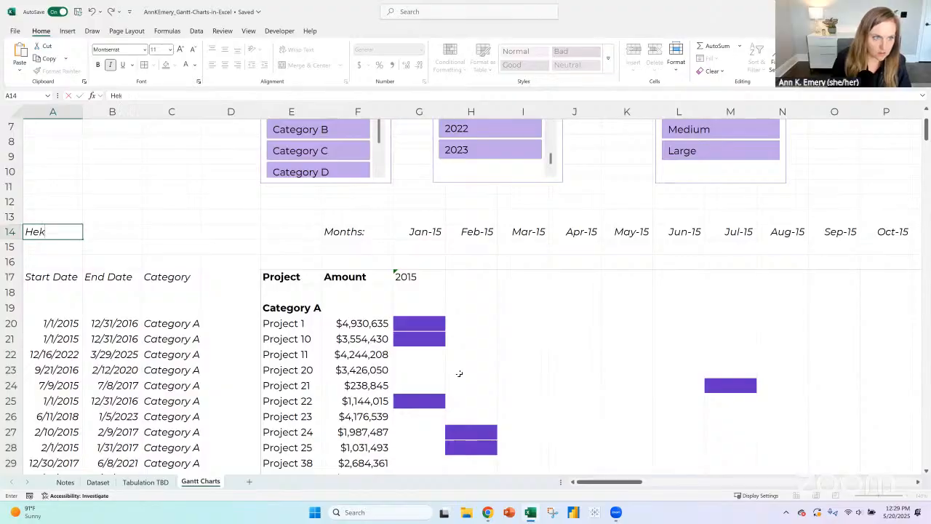
{"action": "type", "text": "oer"}
{"action": "key", "text": "BackSpace"}
{"action": "key", "text": "BackSpace"}
{"action": "key", "text": "BackSpace"}
{"action": "key", "text": "BackSpace"}
{"action": "type", "text": "lpers"}
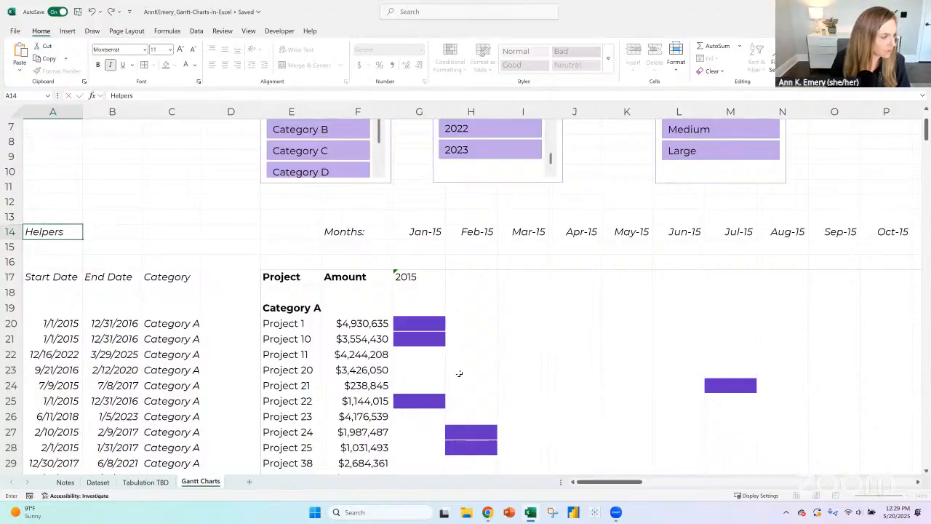
{"action": "type", "text": " in italics that do"}
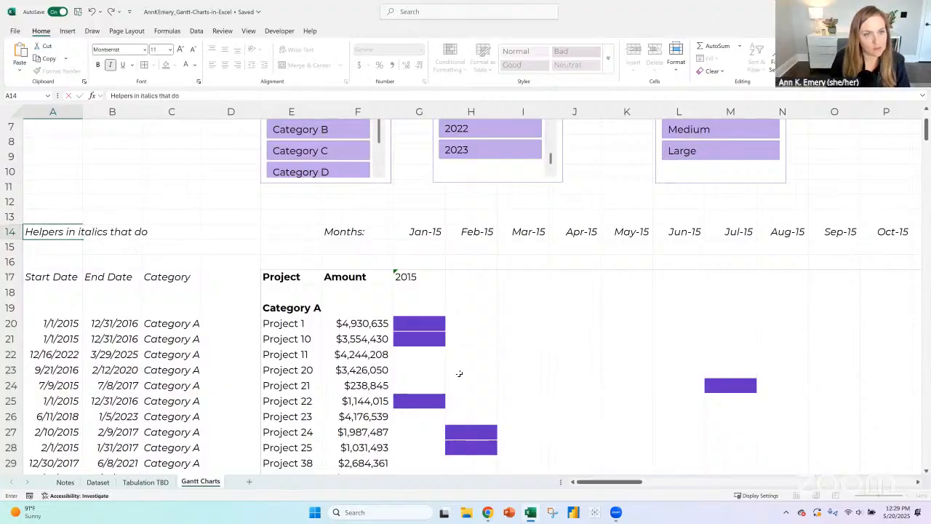
{"action": "type", "text": "n't g"}
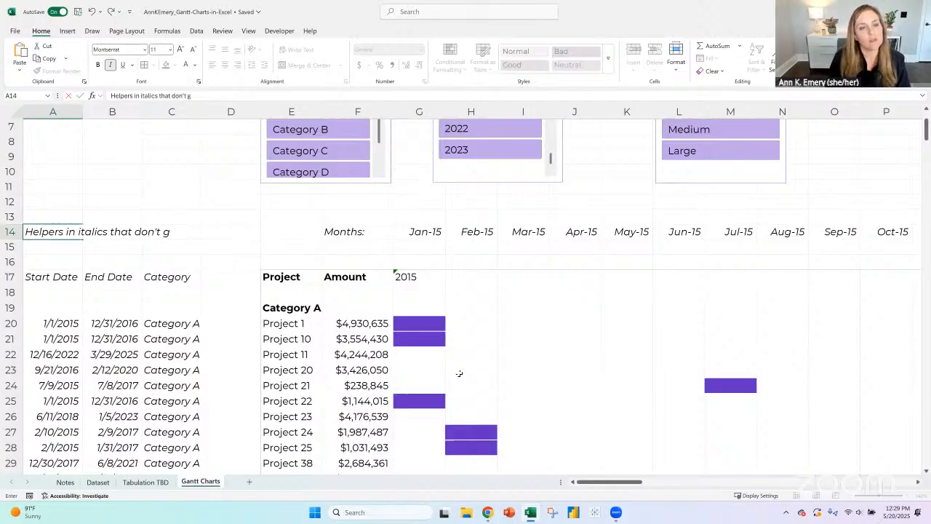
{"action": "type", "text": "et printed later"}
{"action": "key", "text": "Return"}
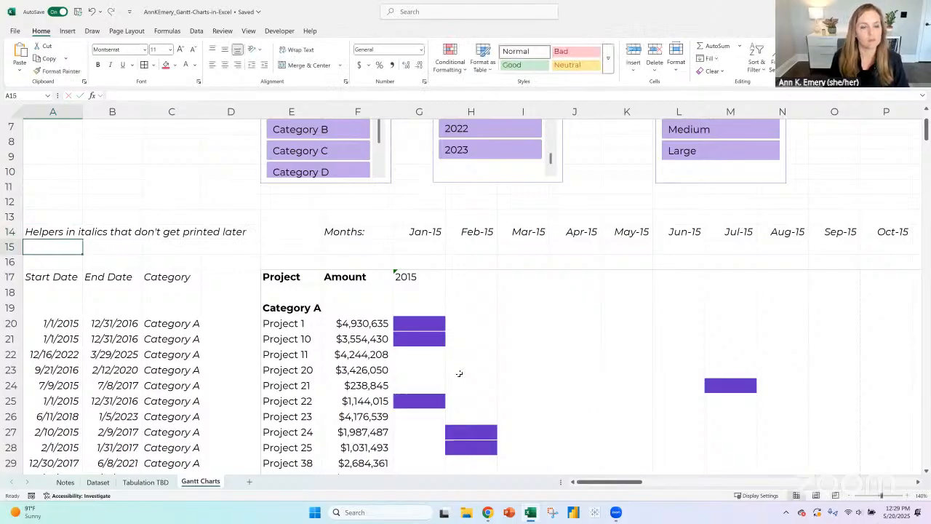
{"action": "key", "text": "Up"}
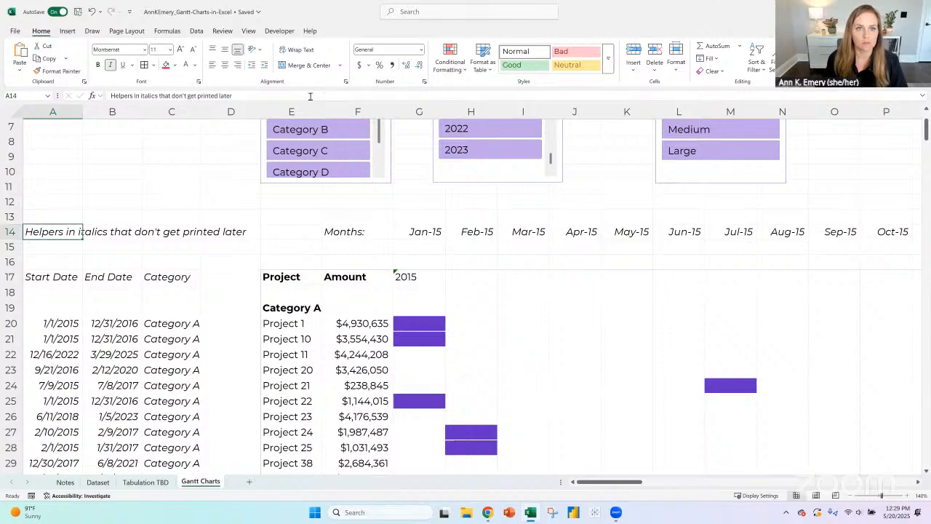
{"action": "key", "text": "F2"}
{"action": "key", "text": "ctrl+semicolon"}
{"action": "key", "text": "Return"}
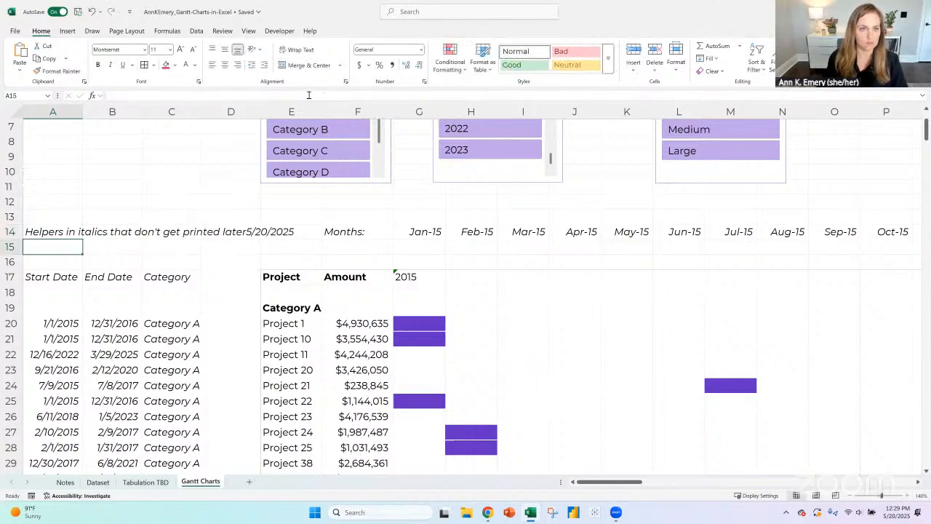
{"action": "key", "text": "Up"}
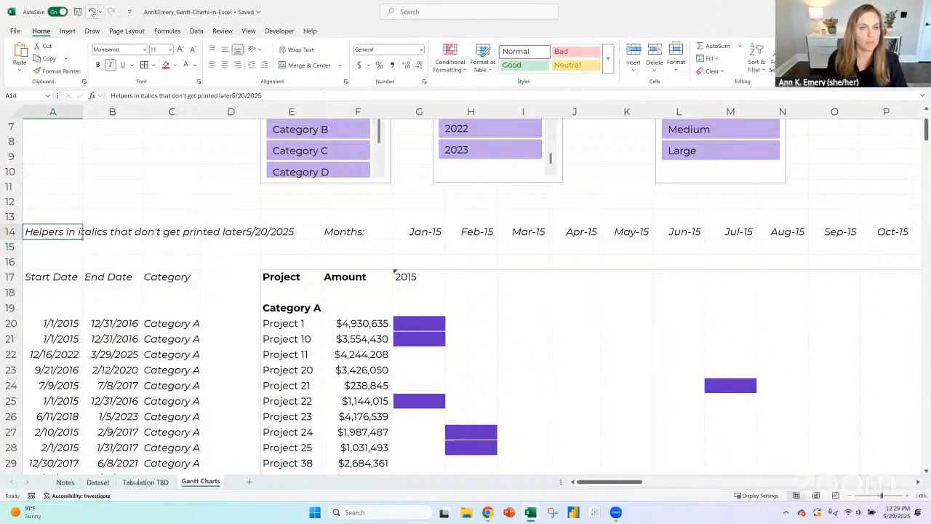
{"action": "left_click", "coordinate": [93, 11]}
- Append a colon to the end of the helper note in cell A14
{"action": "key", "text": "F2"}
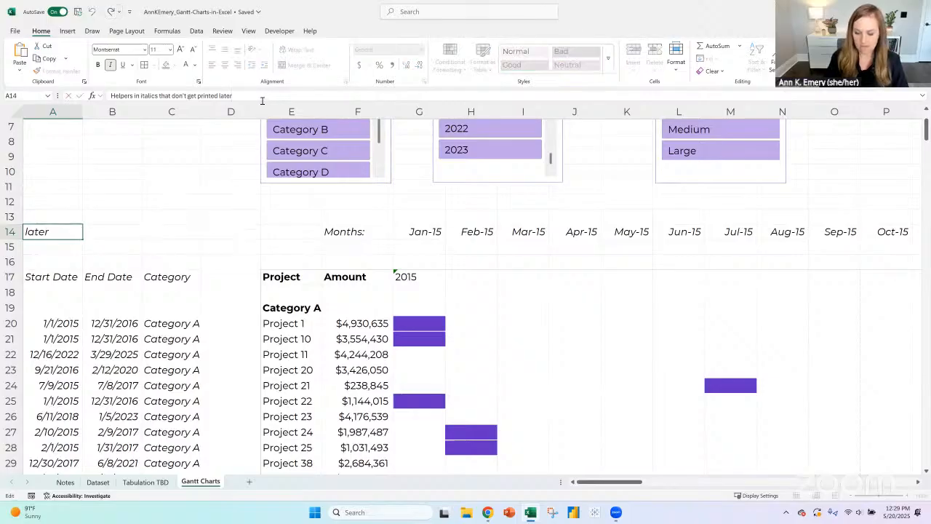
{"action": "key", "text": "Return"}
{"action": "scroll", "coordinate": [547, 250], "scroll_direction": "down", "scroll_amount": 2}
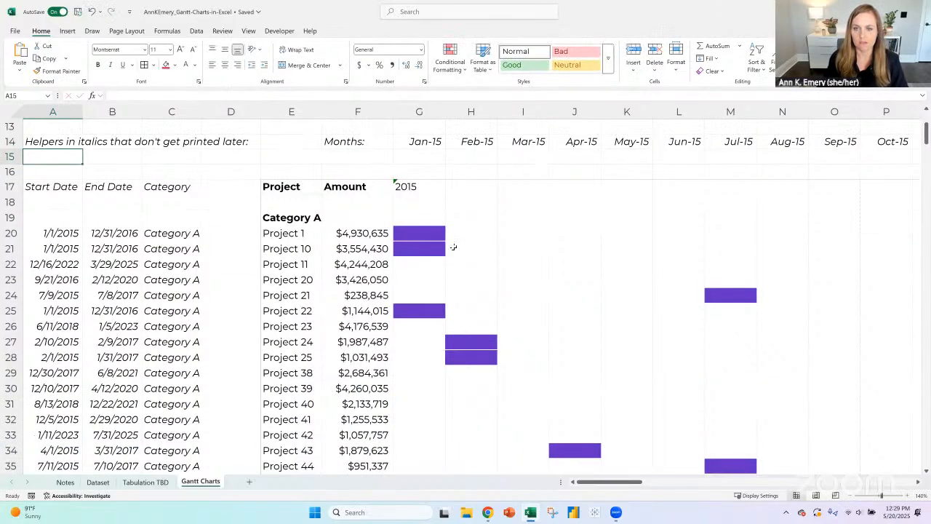
- Compare the formatting of the Category A bars from G20 with the Category B cell L49
{"action": "left_click", "coordinate": [437, 233]}
{"action": "scroll", "coordinate": [490, 272], "scroll_direction": "down", "scroll_amount": 7}
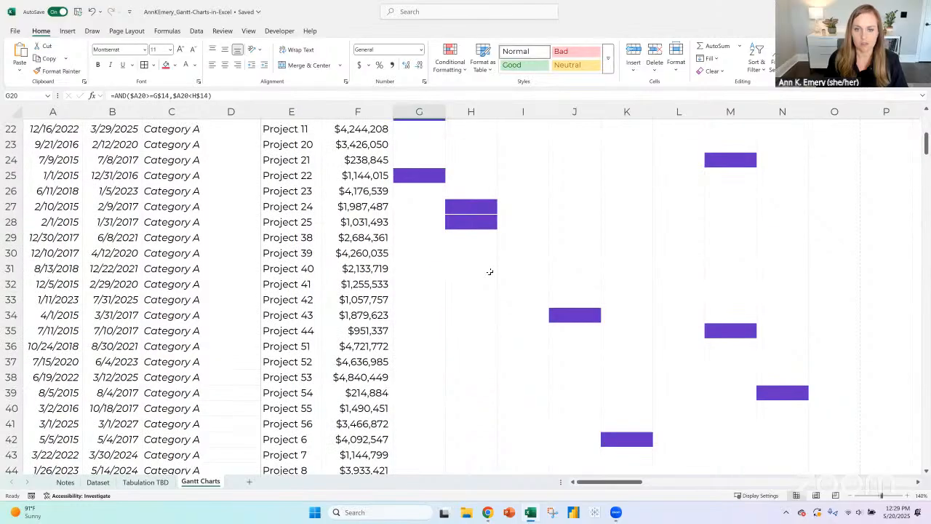
{"action": "left_click", "coordinate": [677, 368]}
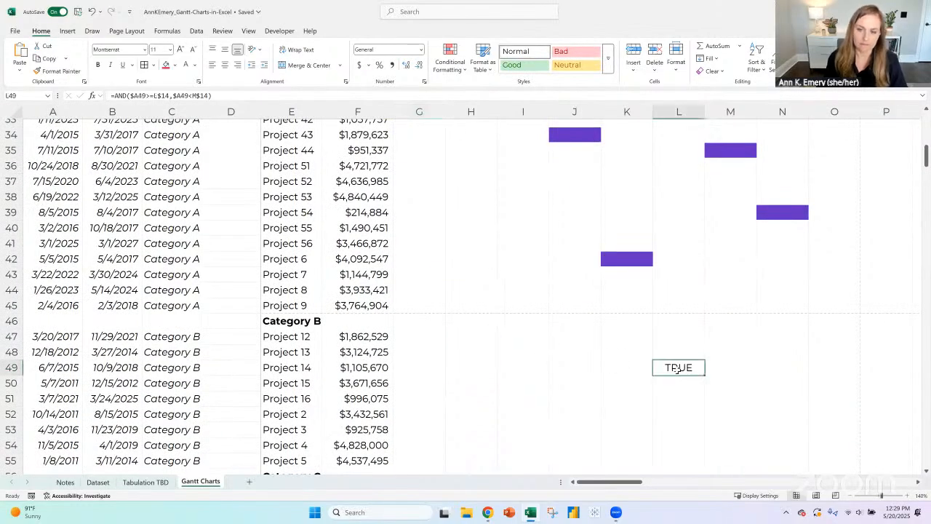
{"action": "scroll", "coordinate": [435, 160], "scroll_direction": "up", "scroll_amount": 5}
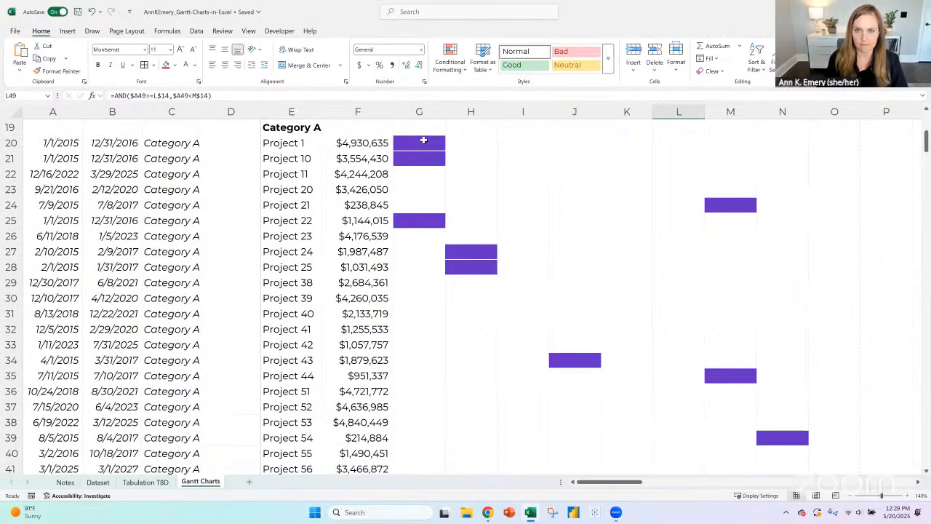
- Duplicate the conditional formatting rule for Category A that applies to cell G20
{"action": "left_click", "coordinate": [422, 143]}
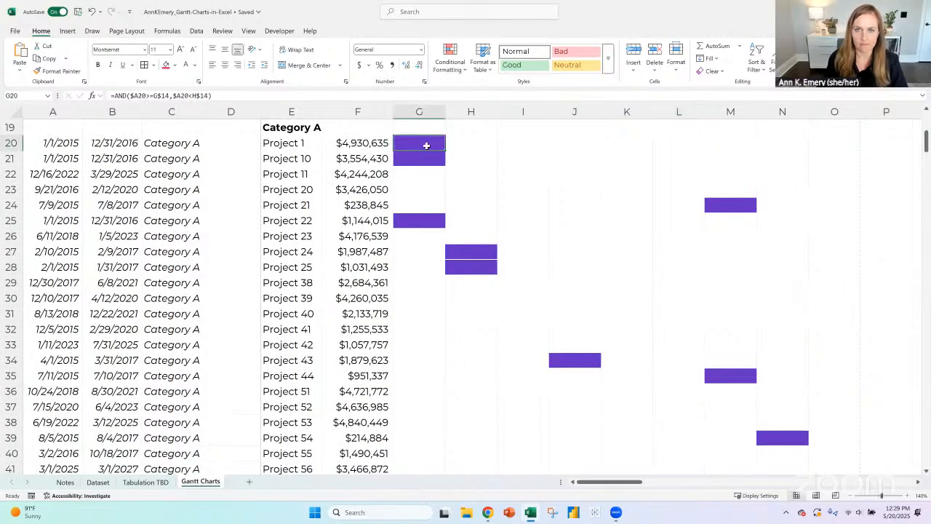
{"action": "left_click", "coordinate": [457, 73]}
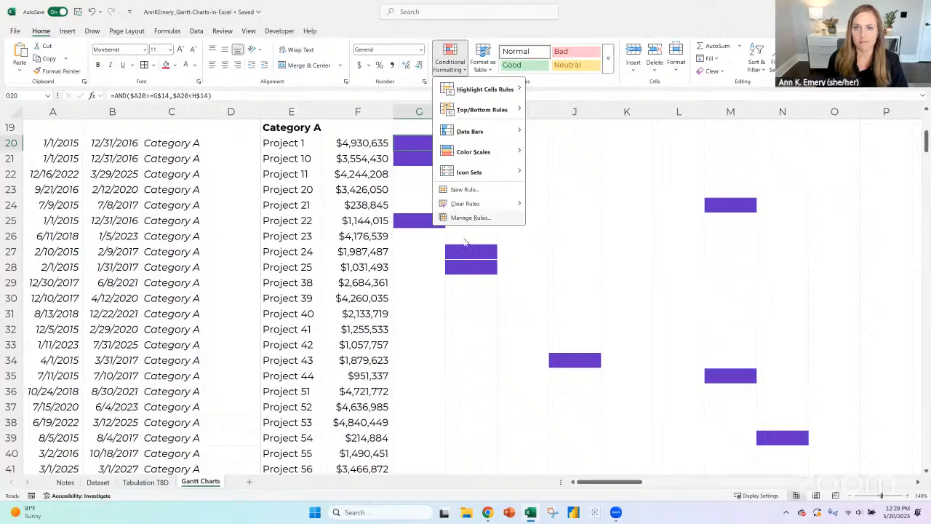
{"action": "left_click", "coordinate": [470, 218]}
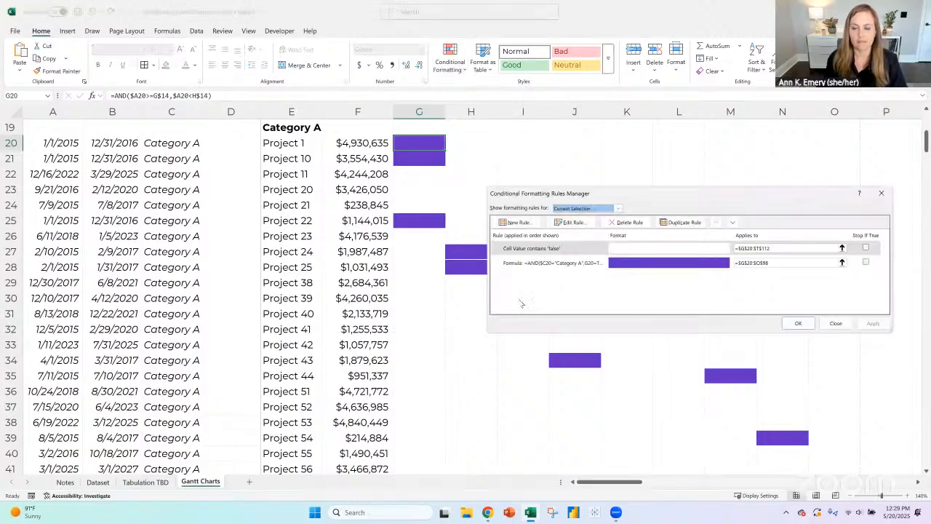
{"action": "left_click", "coordinate": [533, 264]}
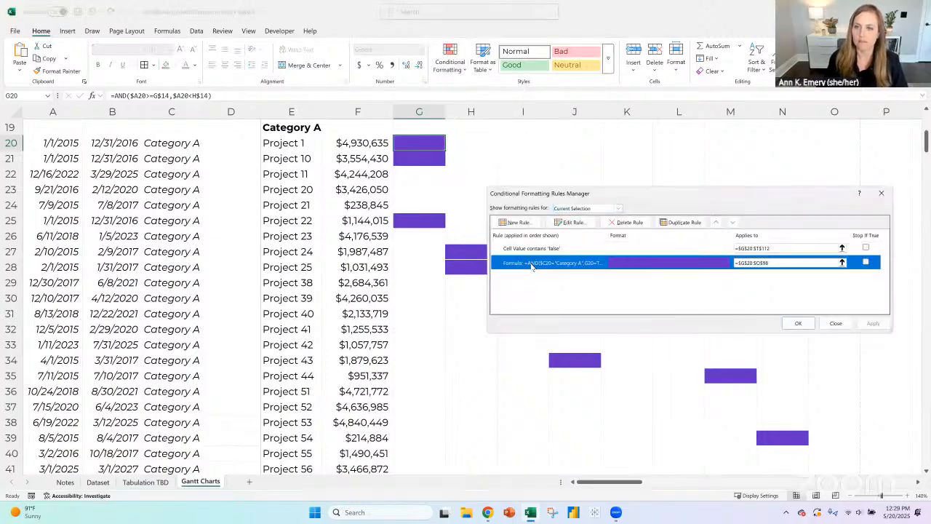
{"action": "left_click", "coordinate": [681, 221]}
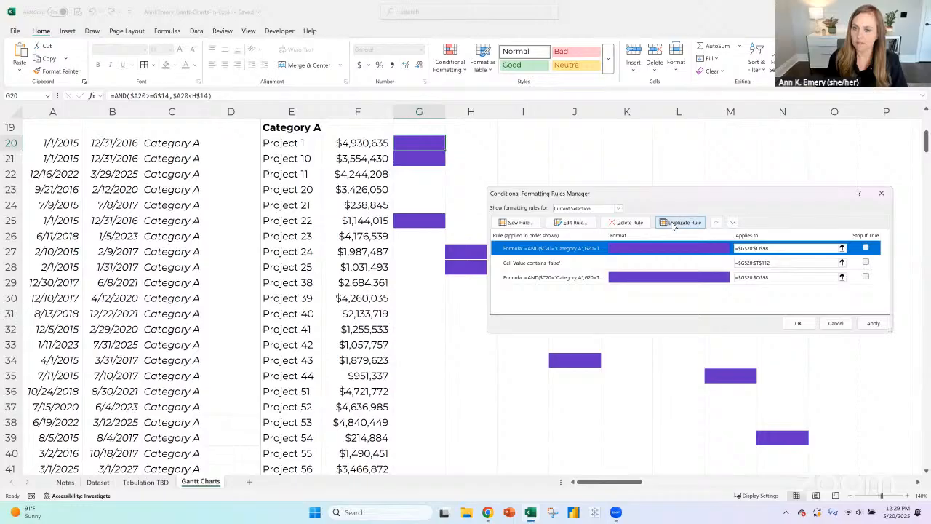
- Change the duplicated rule's formula to =AND($C20="Category B",G20=TRUE)
{"action": "left_click", "coordinate": [574, 222]}
{"action": "left_click", "coordinate": [628, 298]}
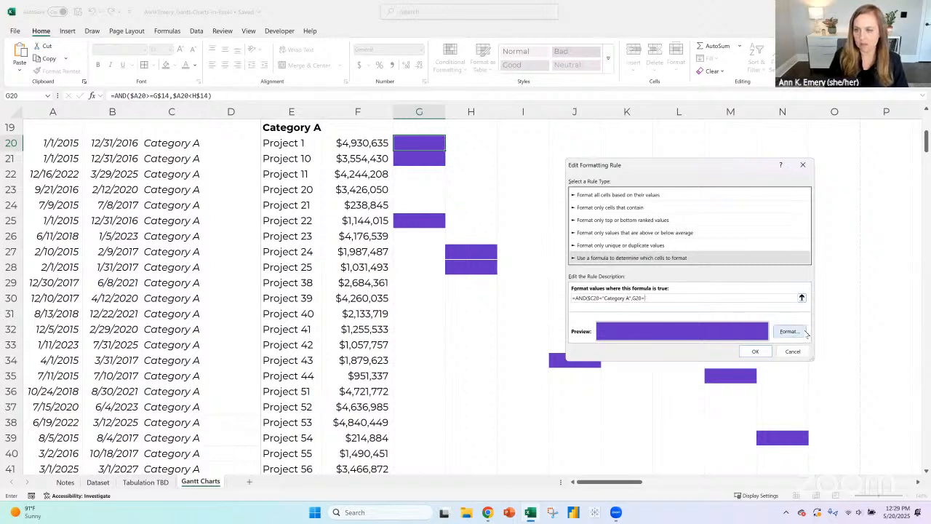
{"action": "key", "text": "BackSpace"}
{"action": "key", "text": "BackSpace"}
{"action": "key", "text": "BackSpace"}
{"action": "key", "text": "BackSpace"}
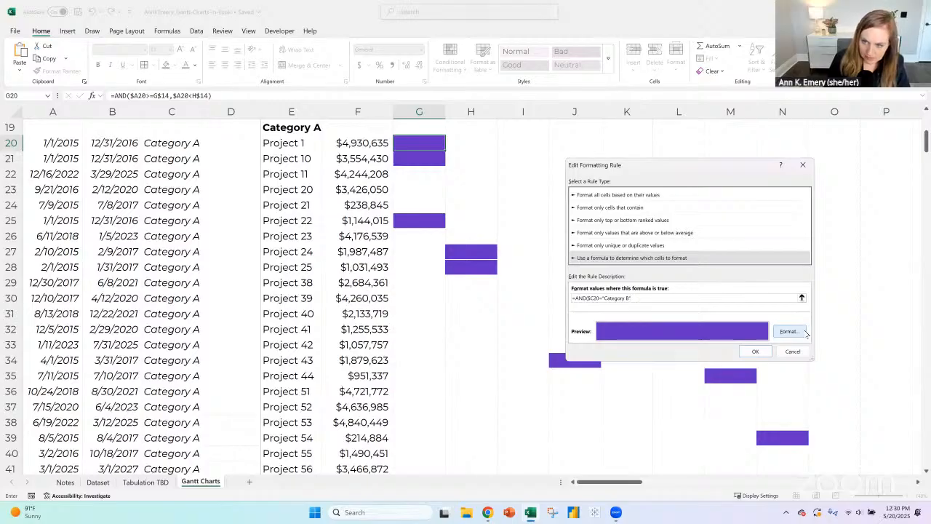
{"action": "type", "text": "B\","}
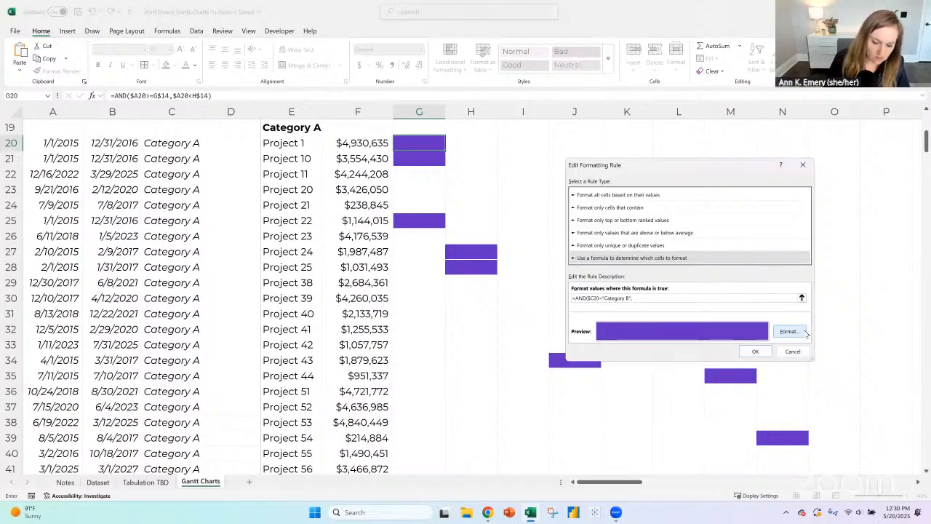
{"action": "type", "text": "g20=true"}
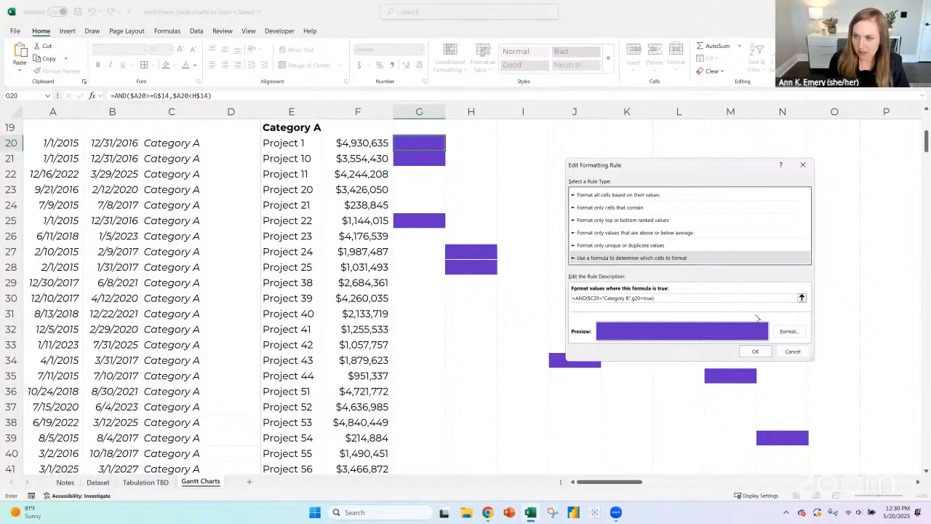
- Give the Category B rule a matching blue font and blue fill, and apply the rules to the sheet
{"action": "left_click", "coordinate": [788, 331]}
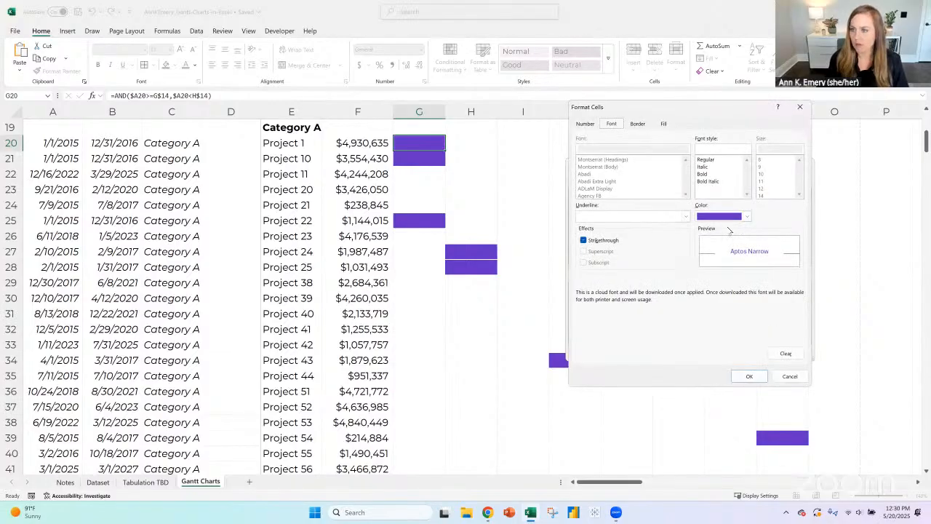
{"action": "left_click", "coordinate": [747, 216]}
{"action": "left_click", "coordinate": [771, 264]}
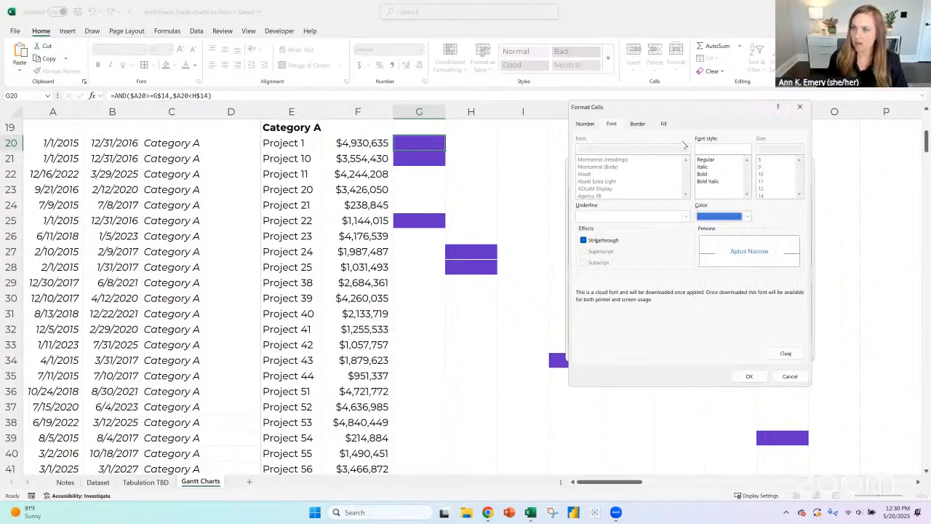
{"action": "left_click", "coordinate": [663, 123]}
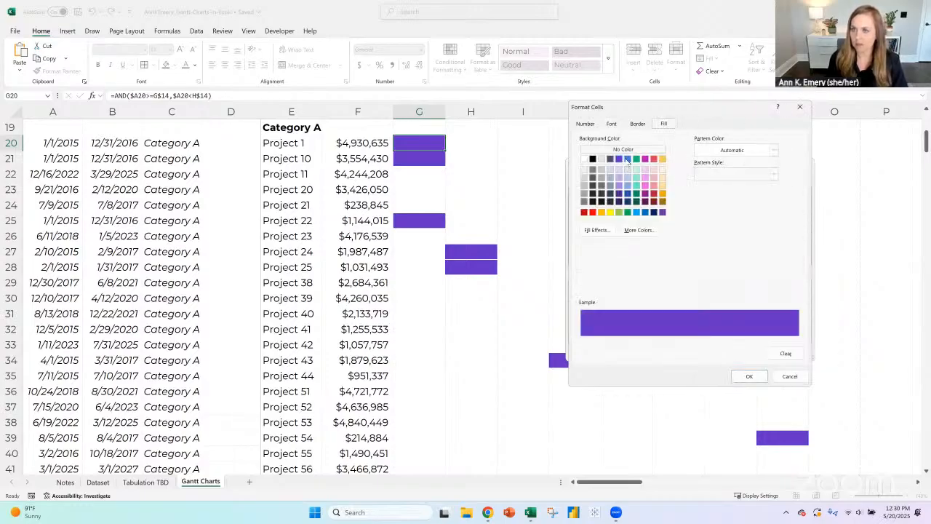
{"action": "left_click", "coordinate": [627, 159]}
{"action": "left_click", "coordinate": [749, 376]}
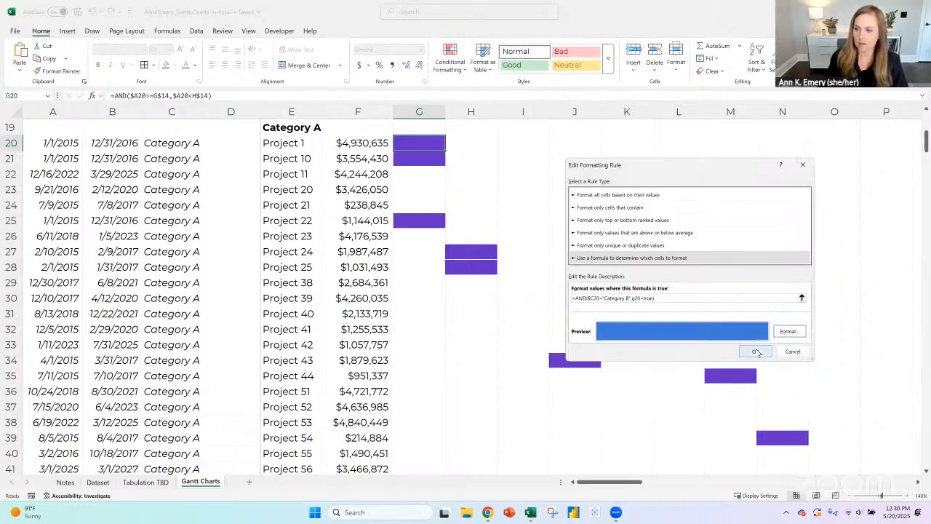
{"action": "left_click", "coordinate": [758, 352]}
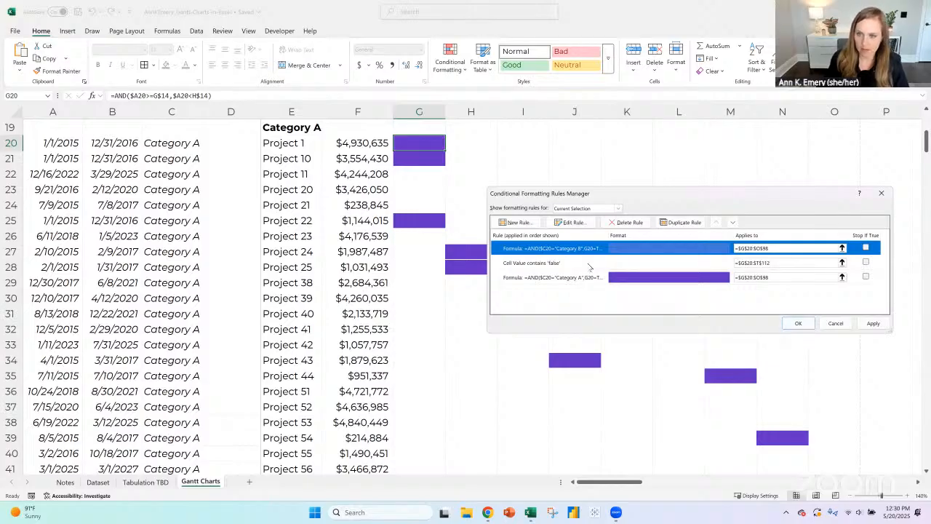
{"action": "left_click", "coordinate": [798, 323]}
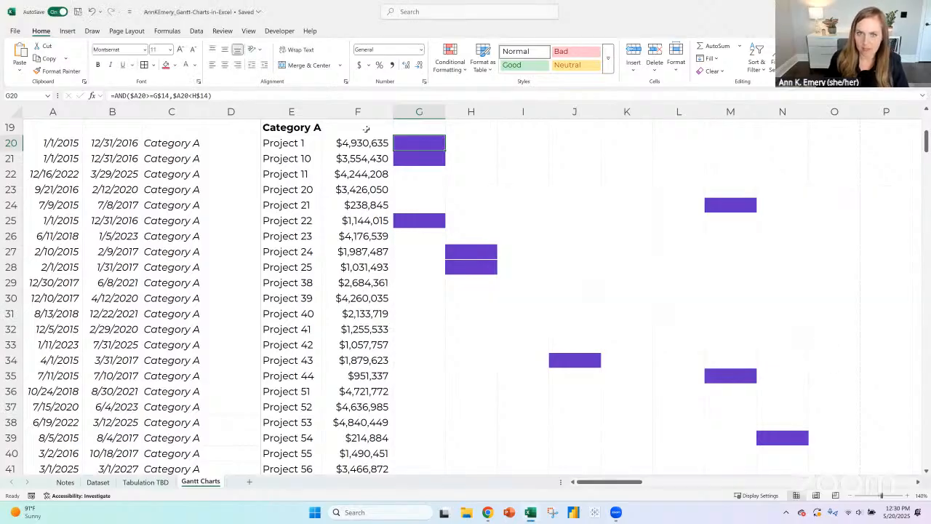
- Check the formatting of the Category B cell L49 against the Category A bars starting at G20
{"action": "left_click_drag", "start_coordinate": [444, 150], "coordinate": [827, 353]}
{"action": "scroll", "coordinate": [766, 328], "scroll_direction": "up", "scroll_amount": 2}
{"action": "left_click", "coordinate": [673, 324]}
{"action": "scroll", "coordinate": [434, 176], "scroll_direction": "up", "scroll_amount": 5}
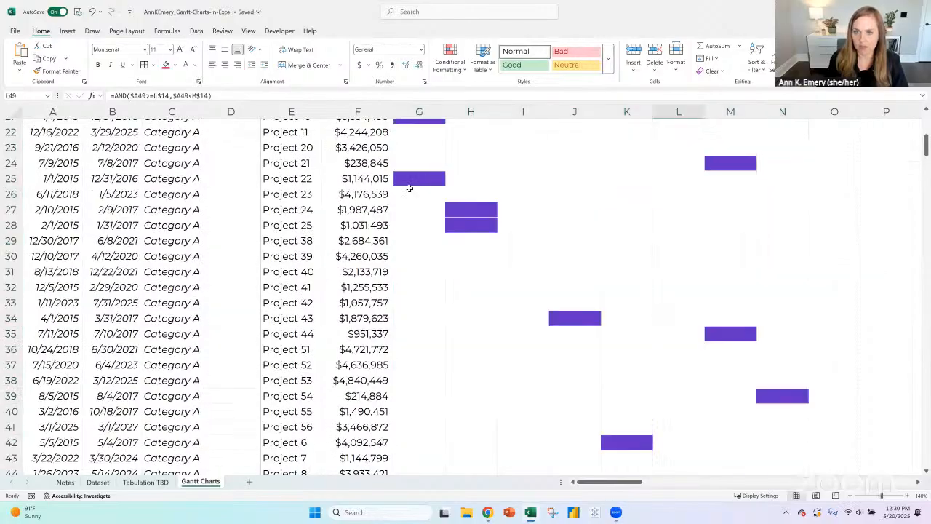
{"action": "scroll", "coordinate": [429, 236], "scroll_direction": "up", "scroll_amount": 3}
{"action": "left_click", "coordinate": [425, 234]}
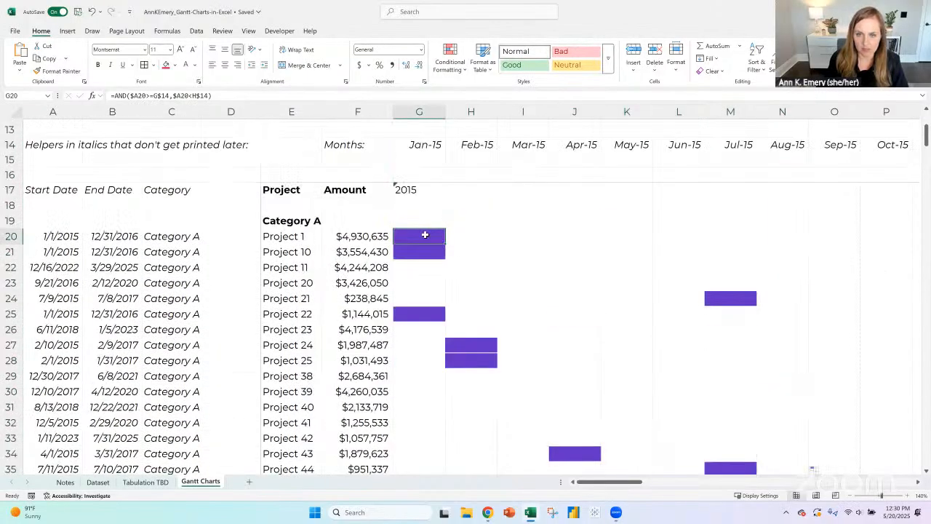
- Fill the formula and formatting of G20 across to column U and down to row 111
{"action": "left_click", "coordinate": [850, 495]}
{"action": "left_click", "coordinate": [850, 495]}
{"action": "left_click", "coordinate": [851, 496]}
{"action": "left_click", "coordinate": [851, 495]}
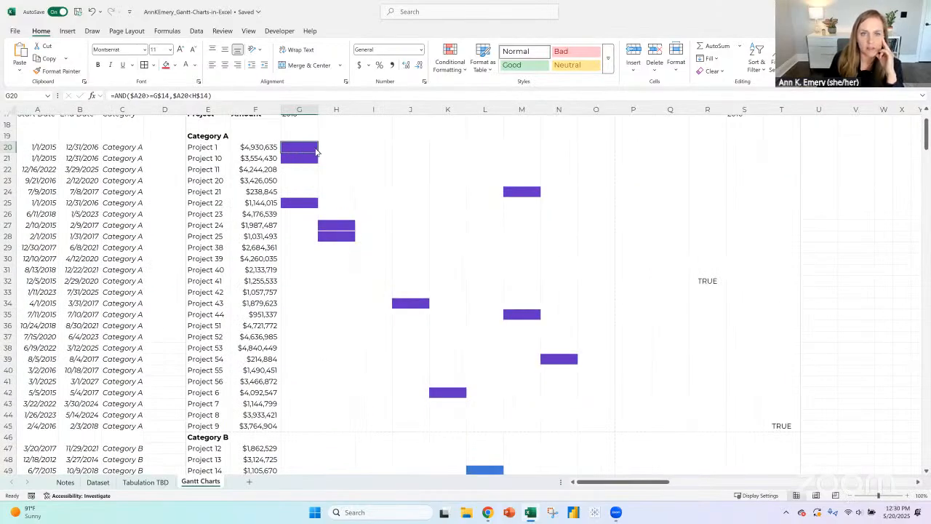
{"action": "left_click", "coordinate": [329, 181]}
{"action": "left_click", "coordinate": [313, 150]}
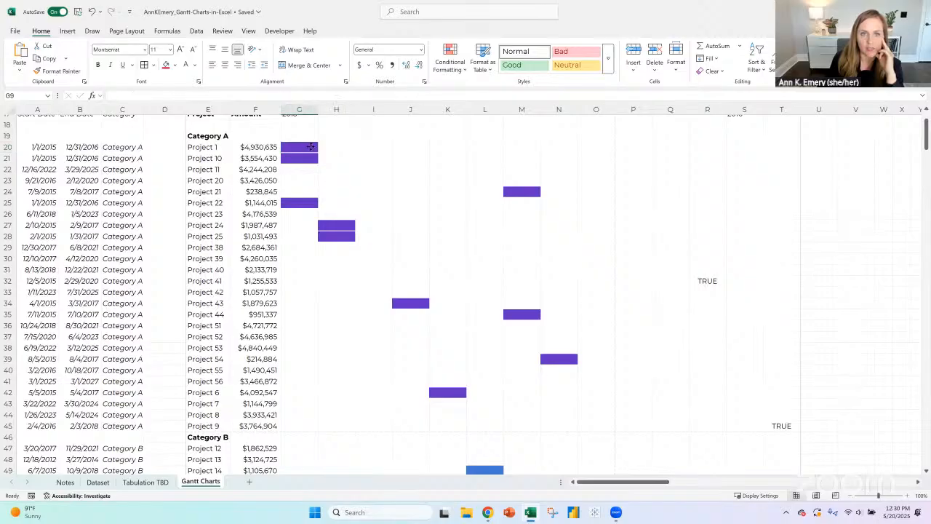
{"action": "left_click", "coordinate": [310, 147]}
{"action": "key", "text": "Escape"}
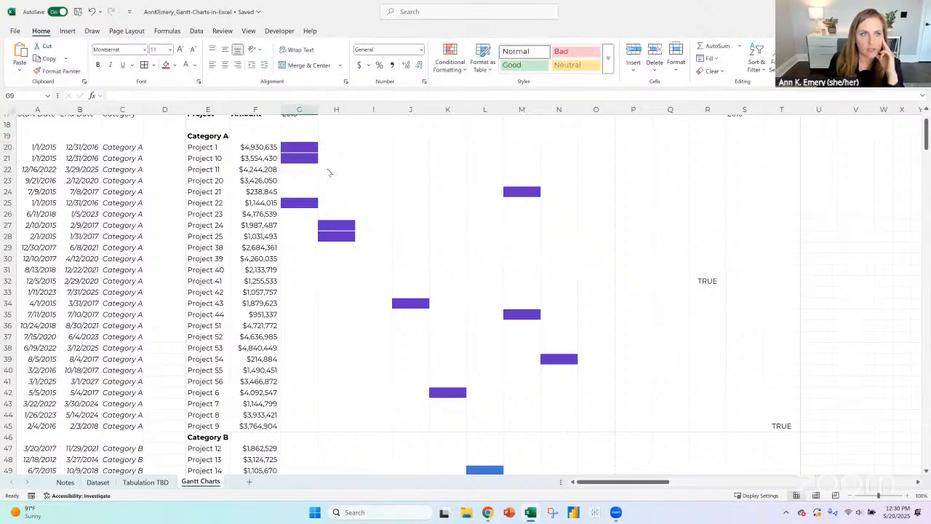
{"action": "scroll", "coordinate": [342, 182], "scroll_direction": "up", "scroll_amount": 5}
{"action": "left_click", "coordinate": [300, 325]}
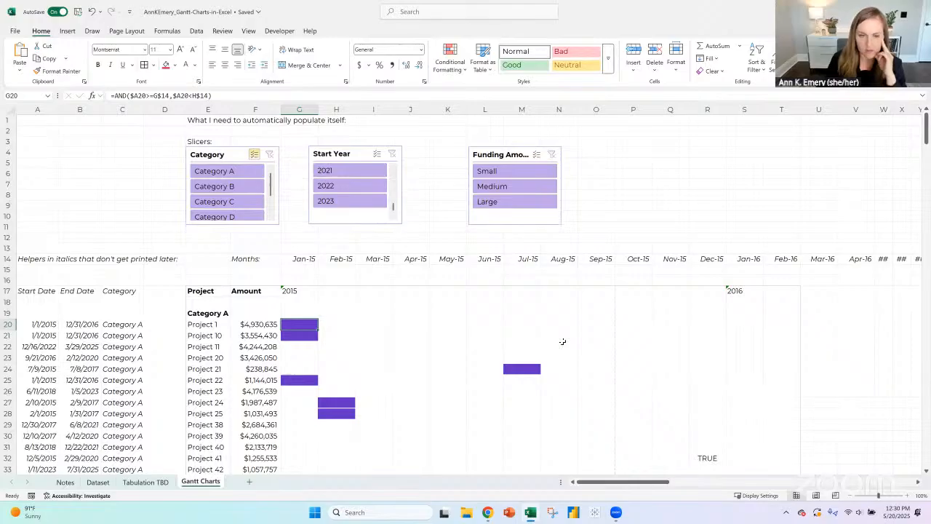
{"action": "key", "text": "Up"}
{"action": "key", "text": "Down"}
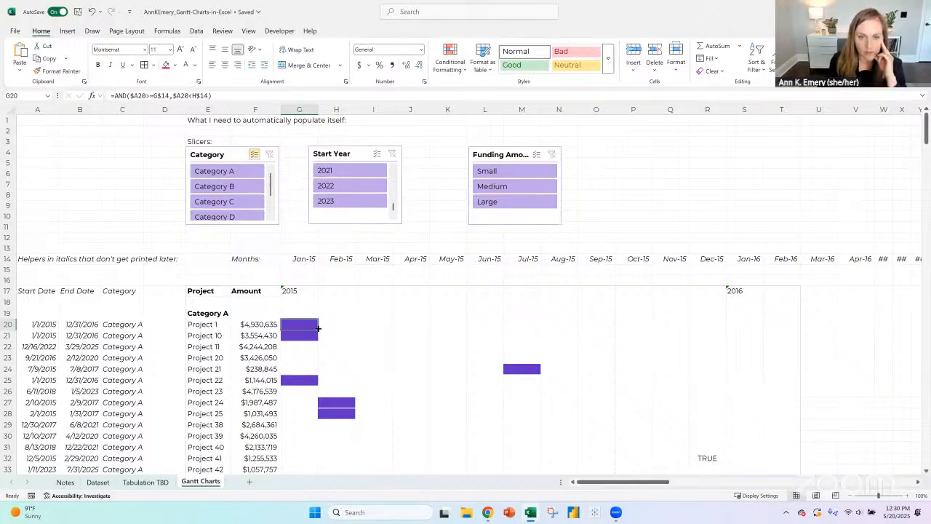
{"action": "left_click_drag", "start_coordinate": [317, 330], "coordinate": [633, 325]}
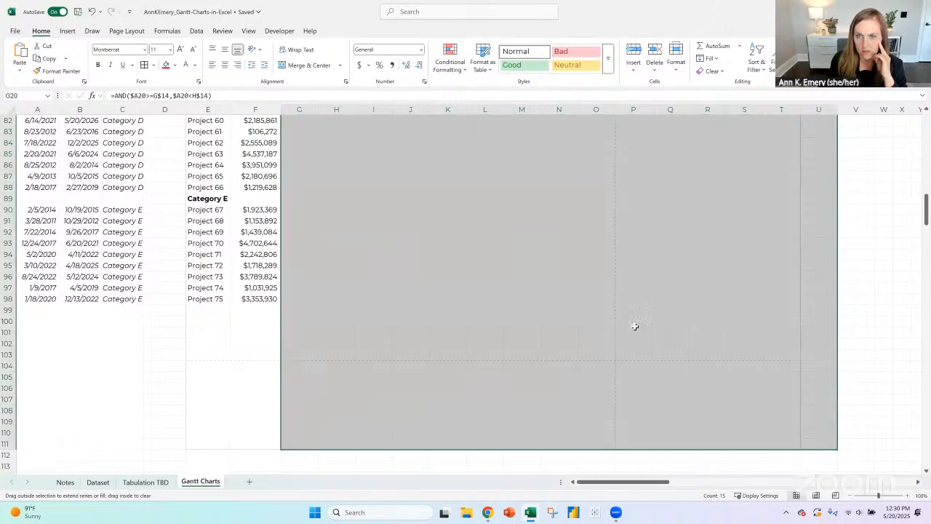
{"action": "scroll", "coordinate": [635, 325], "scroll_direction": "up", "scroll_amount": 15}
{"action": "scroll", "coordinate": [635, 326], "scroll_direction": "up", "scroll_amount": 8}
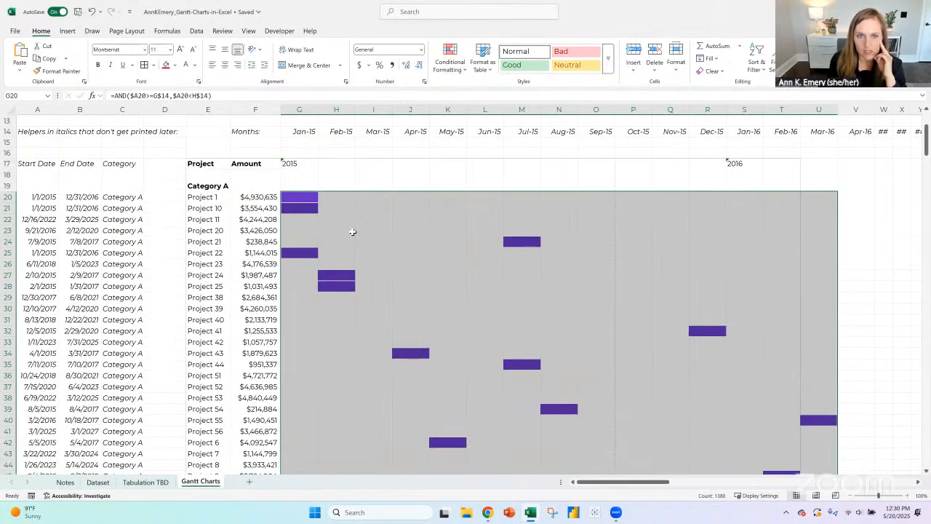
{"action": "left_click", "coordinate": [307, 199]}
{"action": "left_click_drag", "start_coordinate": [307, 198], "coordinate": [461, 197]}
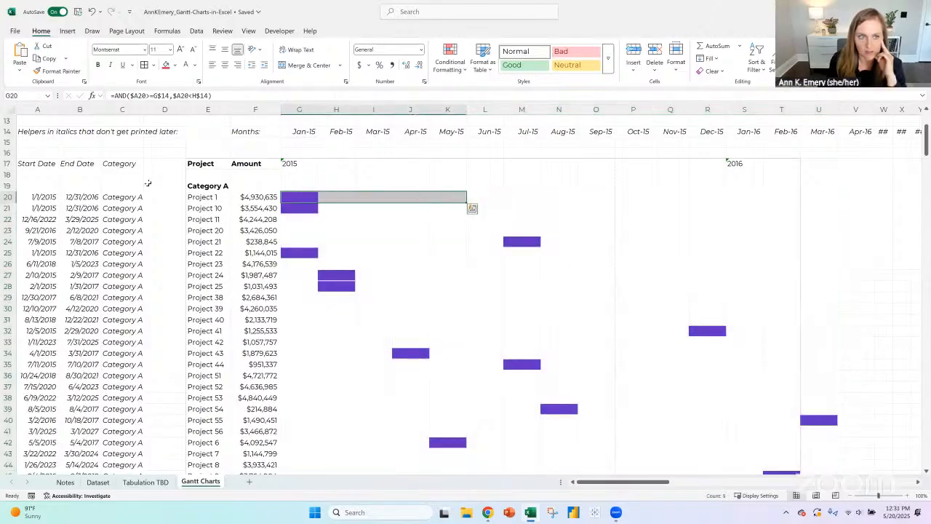
{"action": "left_click", "coordinate": [299, 196]}
{"action": "left_click", "coordinate": [226, 96]}
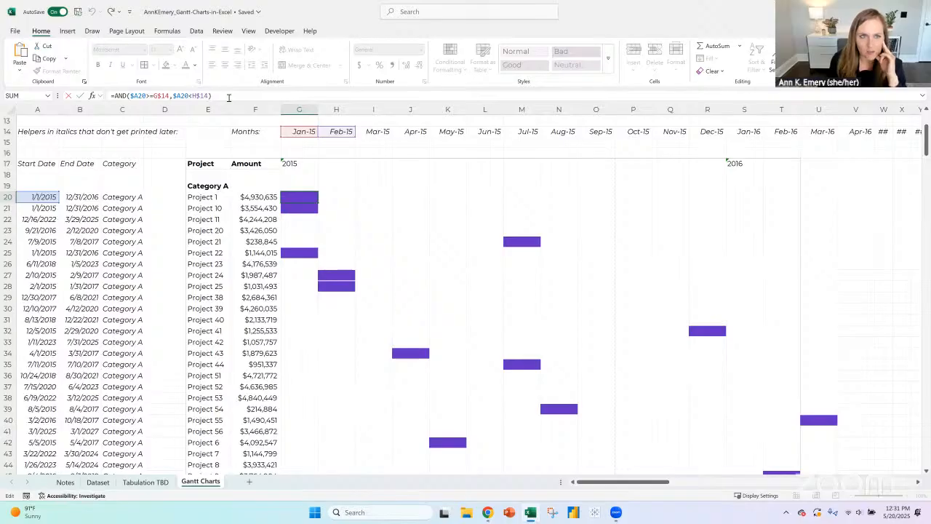
{"action": "key", "text": "BackSpace"}
{"action": "type", "text": ","}
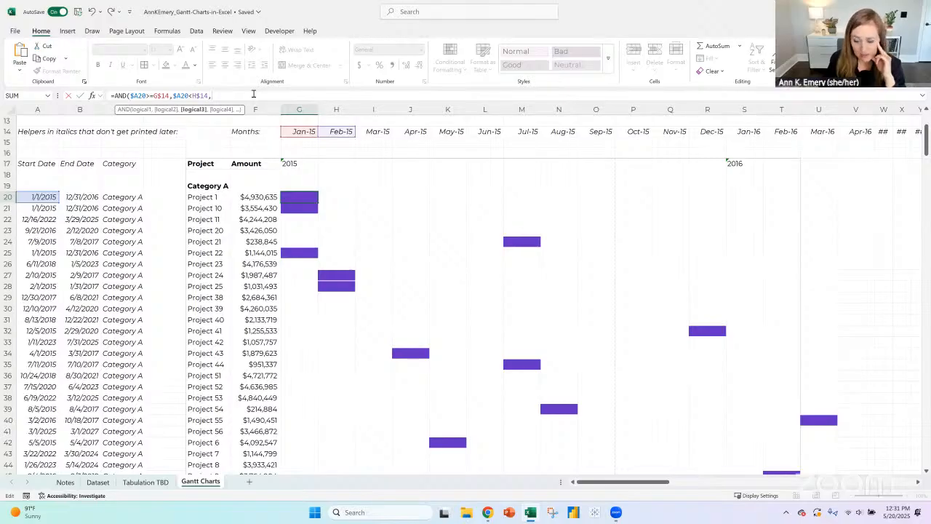
{"action": "key", "text": "BackSpace"}
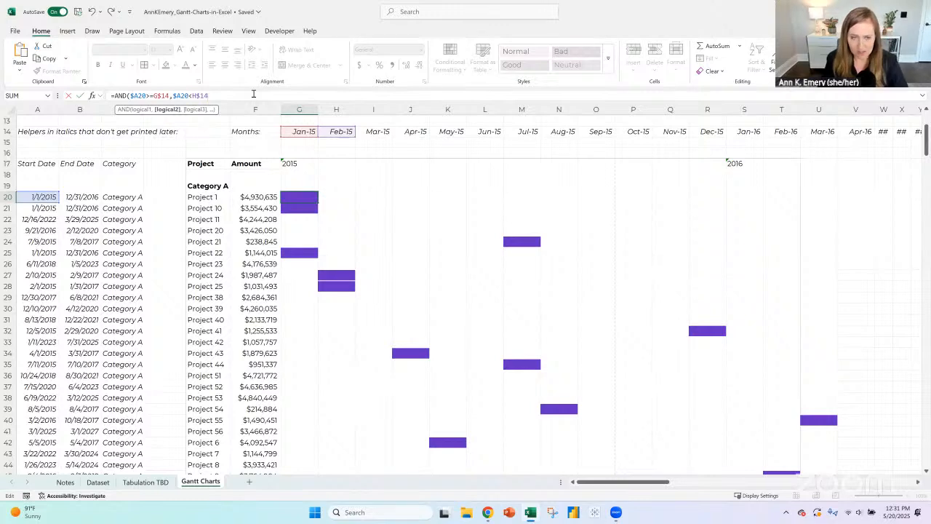
{"action": "type", "text": ")"}
{"action": "key", "text": "Return"}
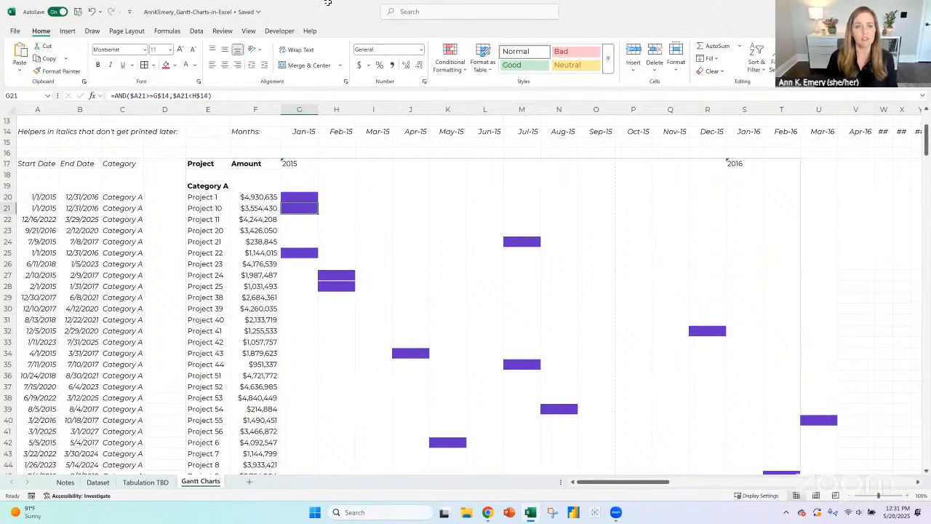
- Test the chart by filtering the Category slicer to Category A, B, C and D one at a time, and clear the filter
{"action": "scroll", "coordinate": [322, 208], "scroll_direction": "up", "scroll_amount": 4}
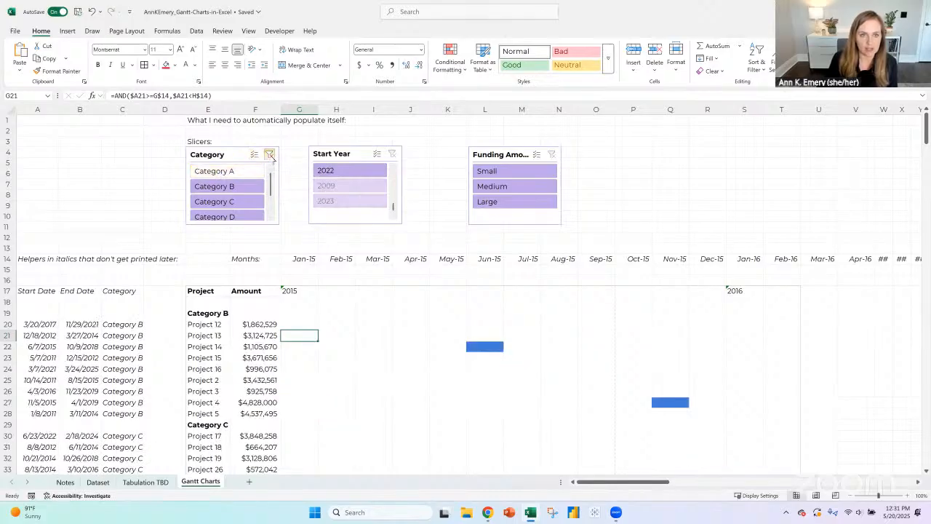
{"action": "left_click", "coordinate": [243, 171]}
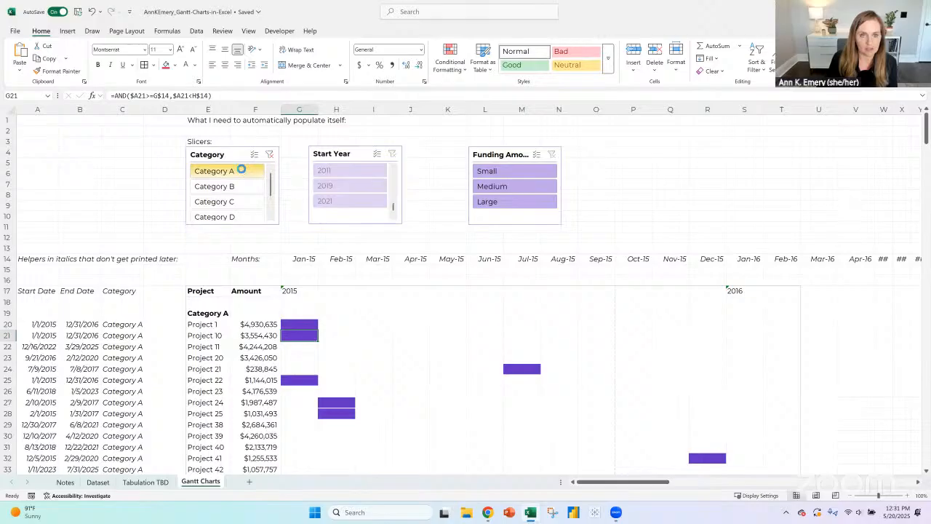
{"action": "scroll", "coordinate": [313, 258], "scroll_direction": "down", "scroll_amount": 3}
{"action": "scroll", "coordinate": [313, 259], "scroll_direction": "down", "scroll_amount": 3}
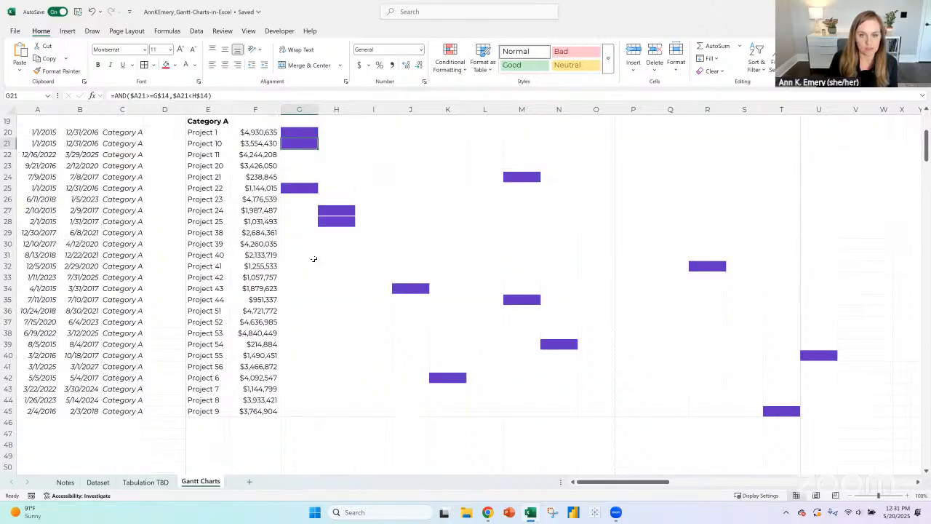
{"action": "scroll", "coordinate": [313, 258], "scroll_direction": "up", "scroll_amount": 6}
{"action": "left_click", "coordinate": [248, 187]}
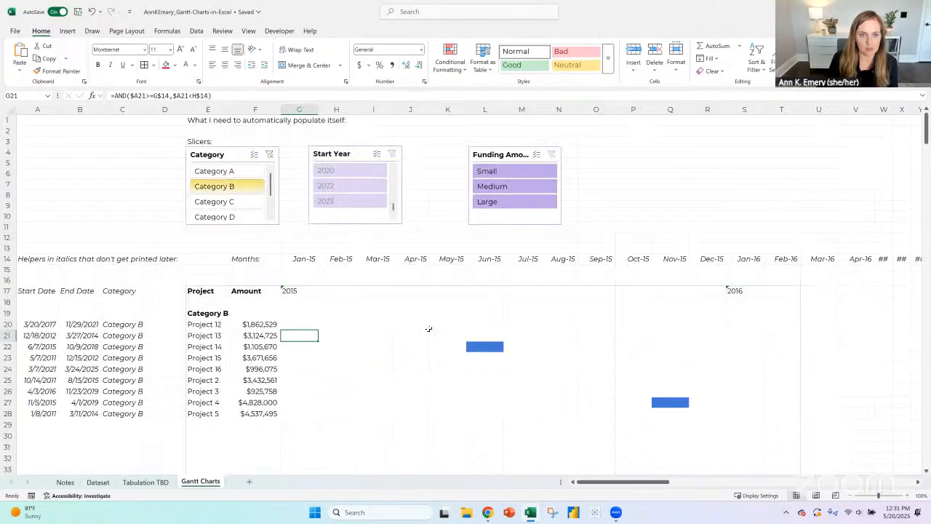
{"action": "left_click", "coordinate": [244, 203]}
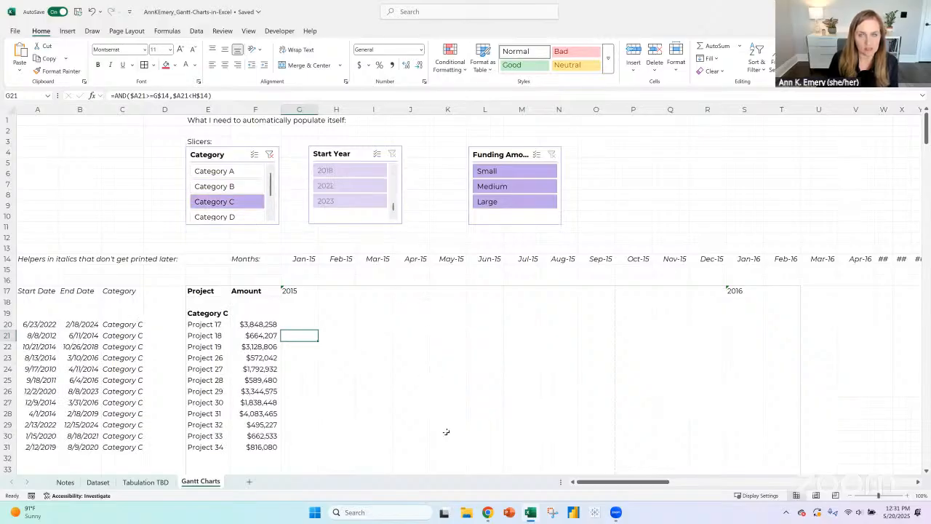
{"action": "left_click", "coordinate": [236, 220]}
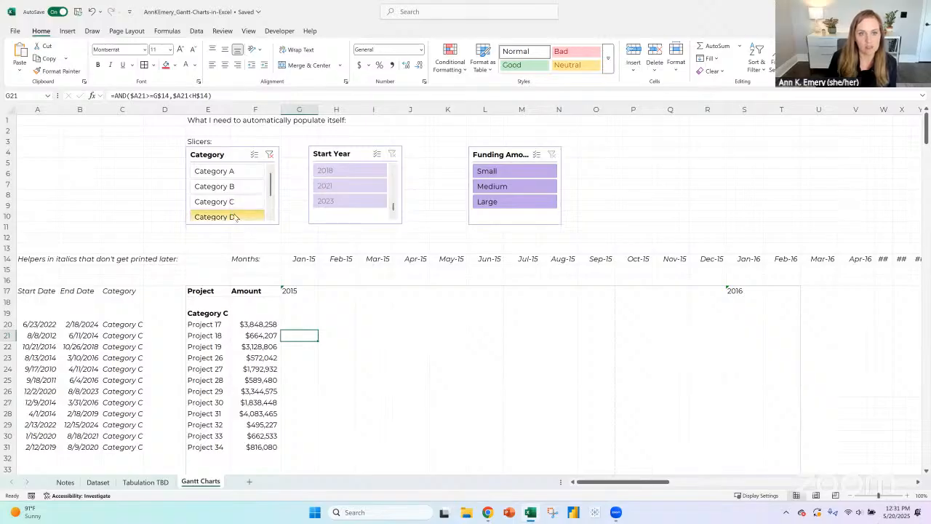
{"action": "left_click", "coordinate": [269, 155]}
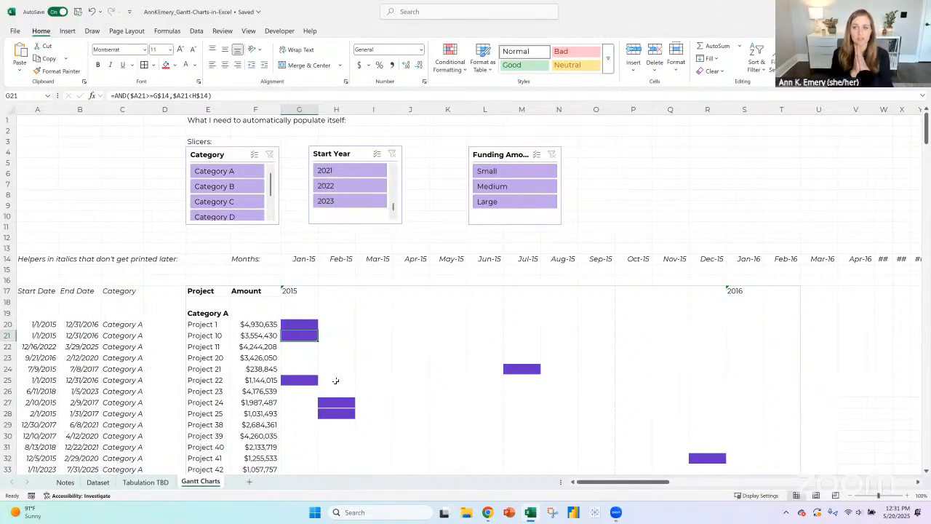
- Enlarge the Start Year slicer in width and height so that four years fit in it
{"action": "left_click", "coordinate": [299, 291]}
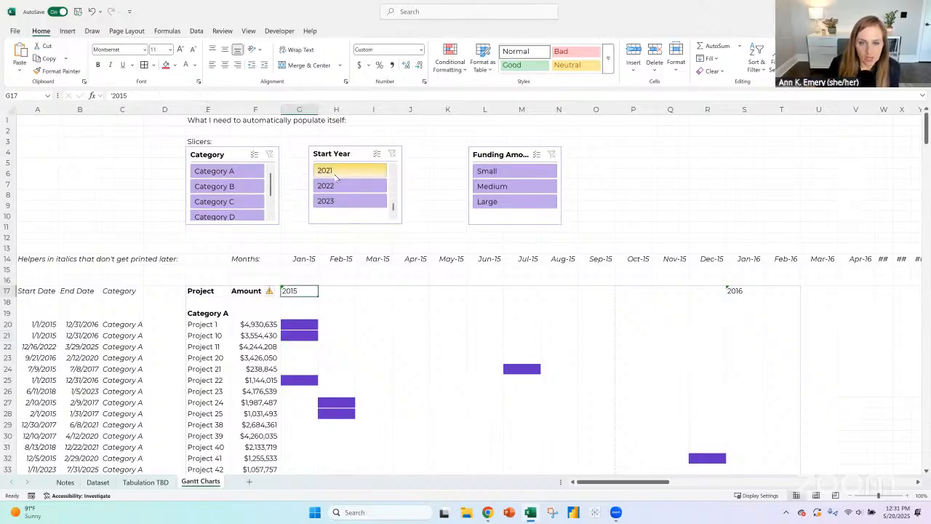
{"action": "left_click", "coordinate": [356, 217]}
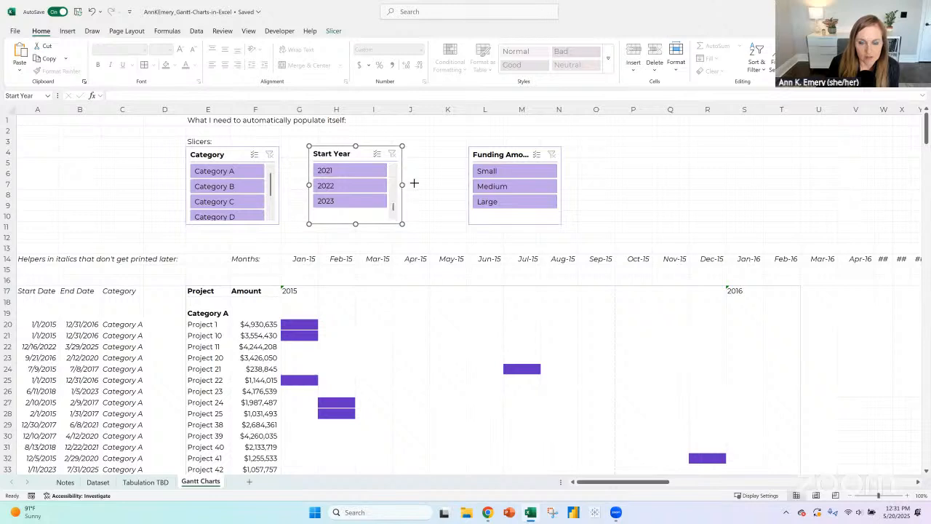
{"action": "left_click_drag", "start_coordinate": [402, 185], "coordinate": [436, 184]}
{"action": "left_click_drag", "start_coordinate": [373, 223], "coordinate": [337, 250]}
- Inspect the first month heading in G14 and open the list of all months on the Tabulation TBD sheet
{"action": "left_click", "coordinate": [294, 260]}
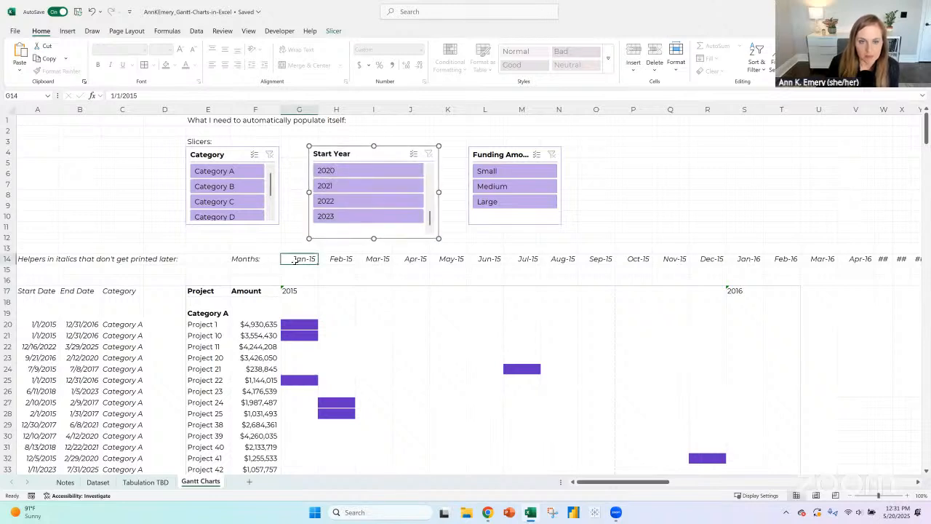
{"action": "left_click", "coordinate": [145, 482]}
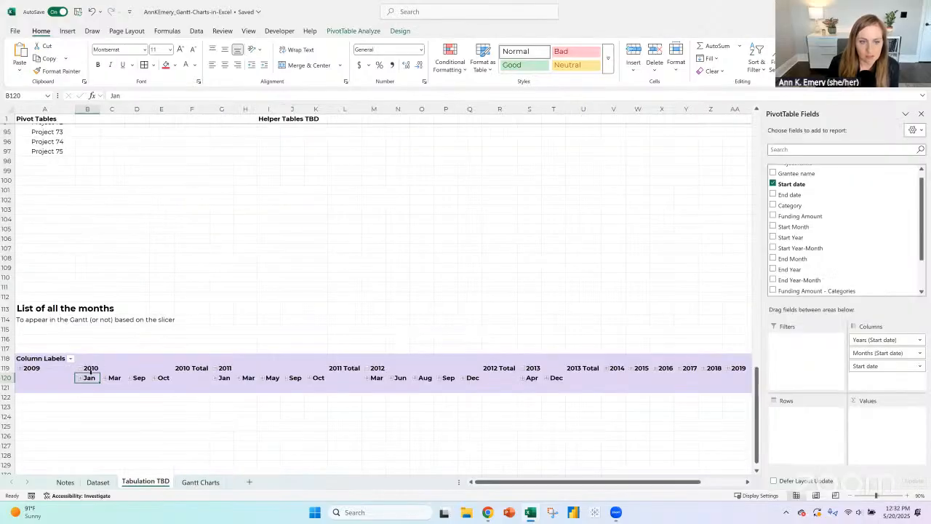
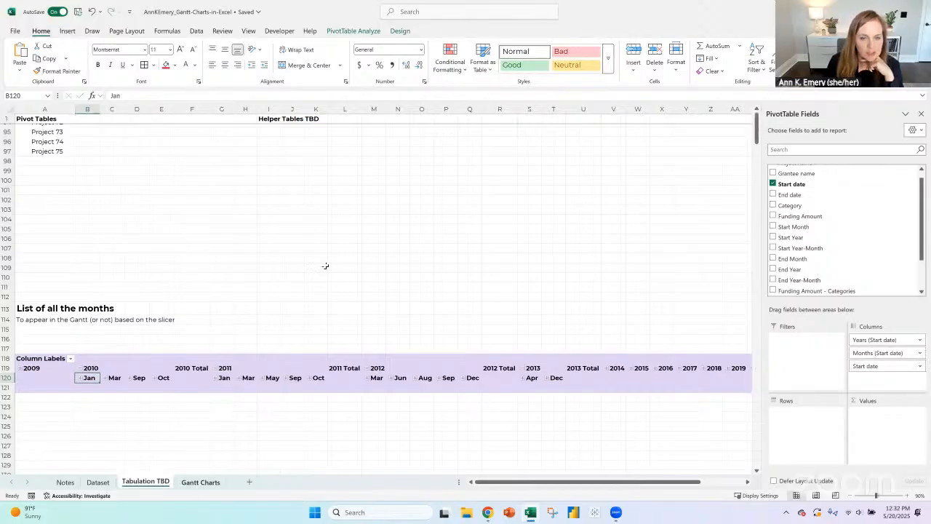
- Test the Gantt Charts sheet by filtering the Funding Amount slicer to Small, Medium and Large, leave it on Medium, and check the Amount column
{"action": "key", "text": "ctrl+Page_Down"}
{"action": "left_click", "coordinate": [510, 172]}
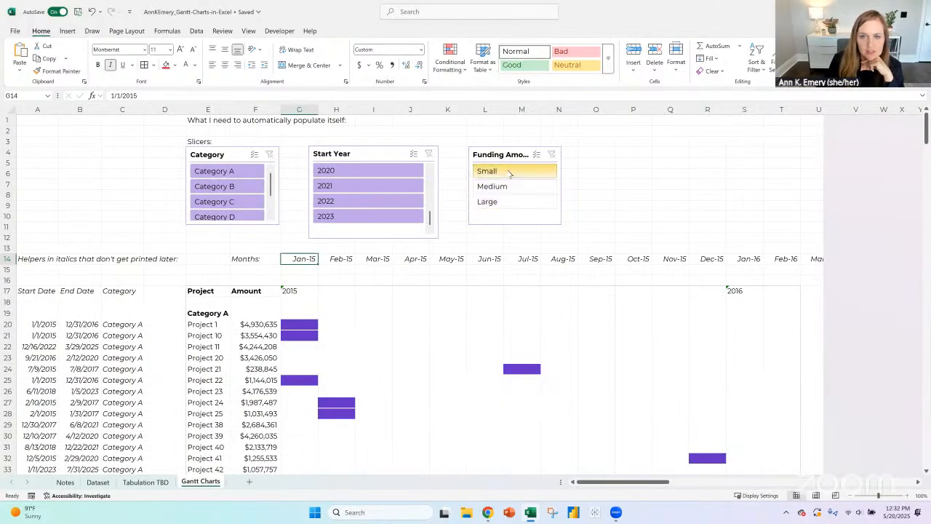
{"action": "left_click", "coordinate": [510, 188]}
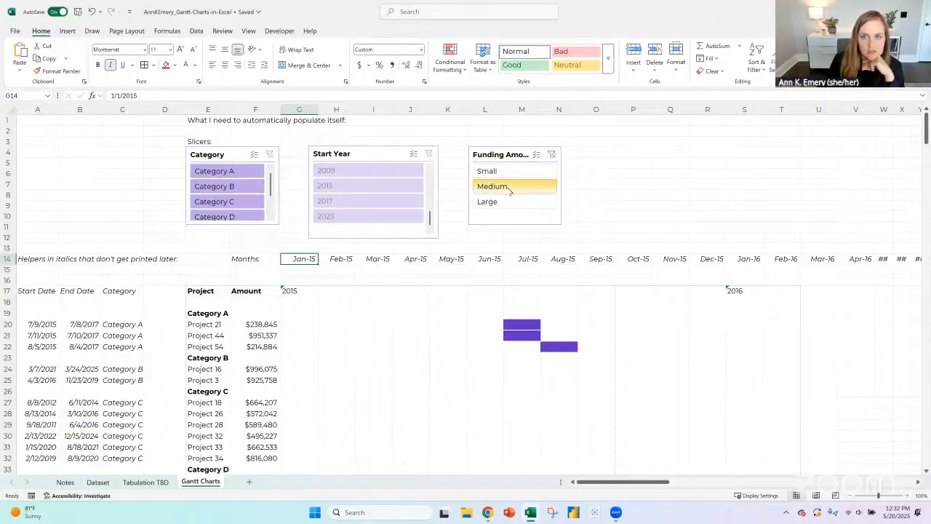
{"action": "left_click", "coordinate": [511, 203]}
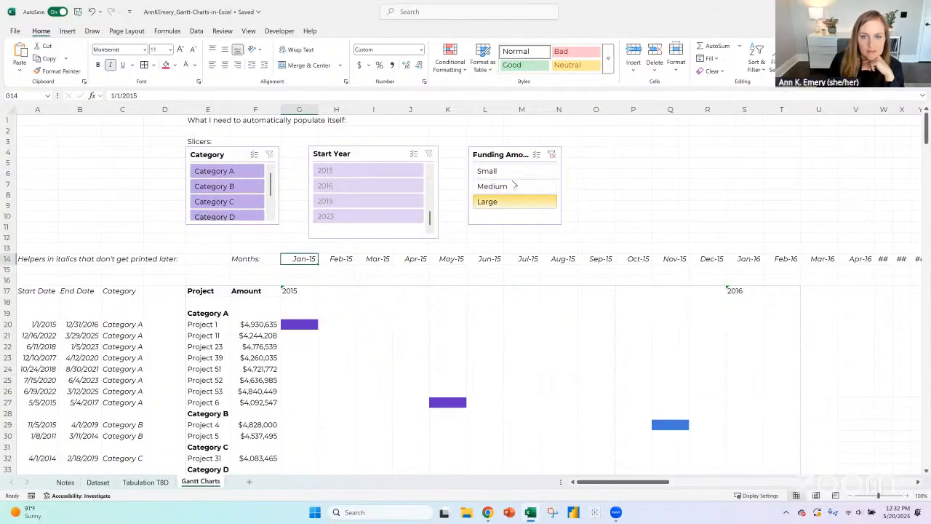
{"action": "left_click", "coordinate": [512, 172]}
{"action": "left_click", "coordinate": [512, 187]}
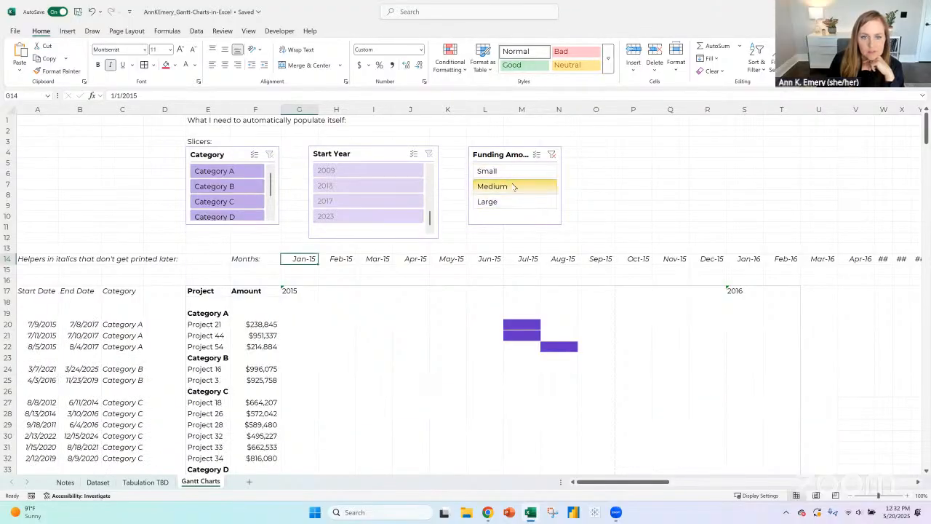
{"action": "left_click_drag", "start_coordinate": [260, 324], "coordinate": [260, 442]}
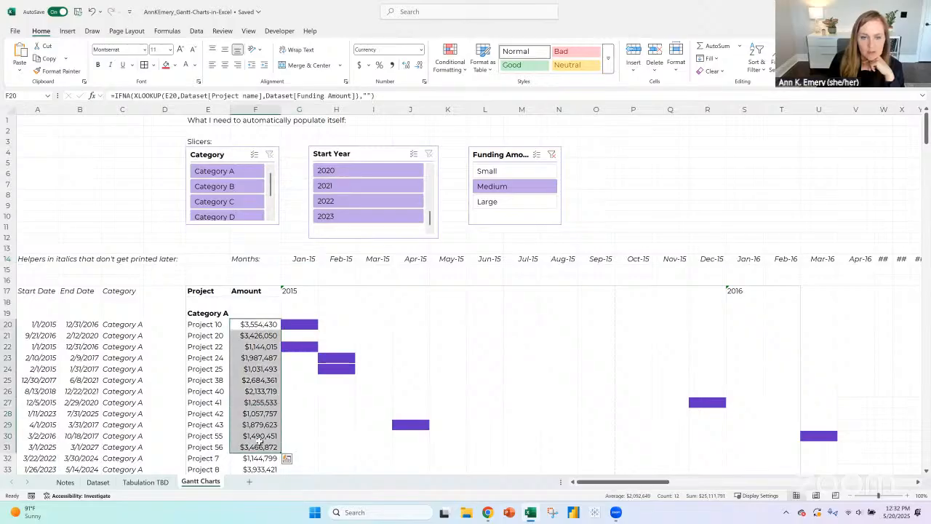
{"action": "scroll", "coordinate": [262, 291], "scroll_direction": "down", "scroll_amount": 2}
{"action": "left_click_drag", "start_coordinate": [262, 260], "coordinate": [261, 426]}
- Insert a blank column between the Amount column and the first month column
{"action": "left_click", "coordinate": [299, 109]}
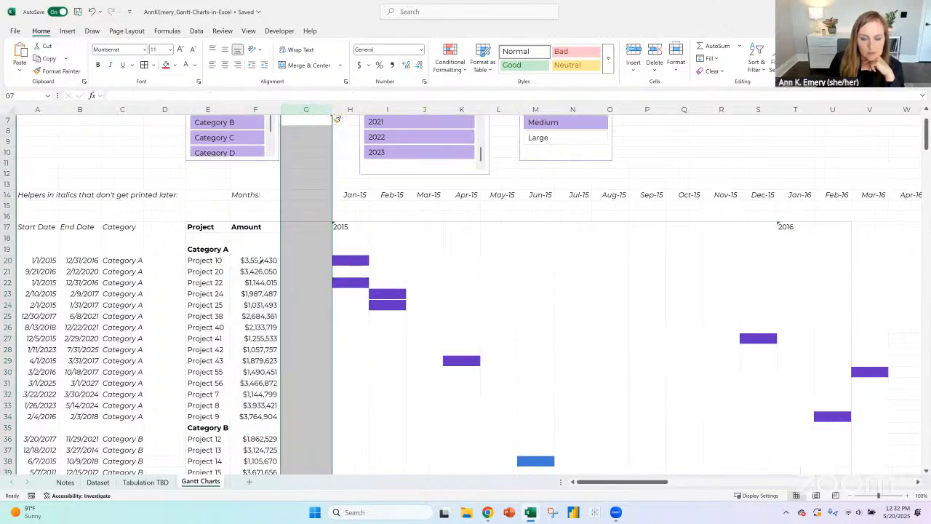
{"action": "left_click", "coordinate": [260, 259]}
{"action": "left_click", "coordinate": [342, 259]}
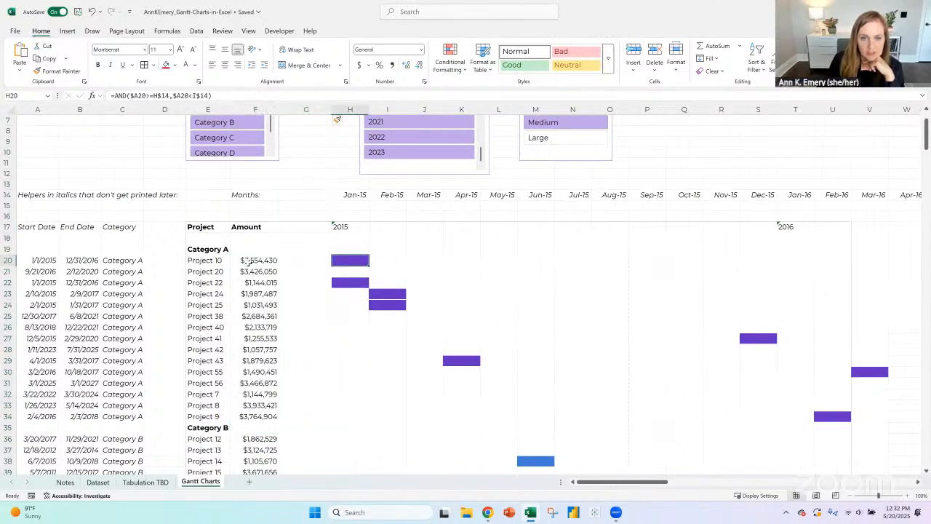
{"action": "left_click", "coordinate": [249, 262]}
- Enter =F20 in G20 to repeat the funding amount and fill the formula down to row 112
{"action": "left_click", "coordinate": [291, 261]}
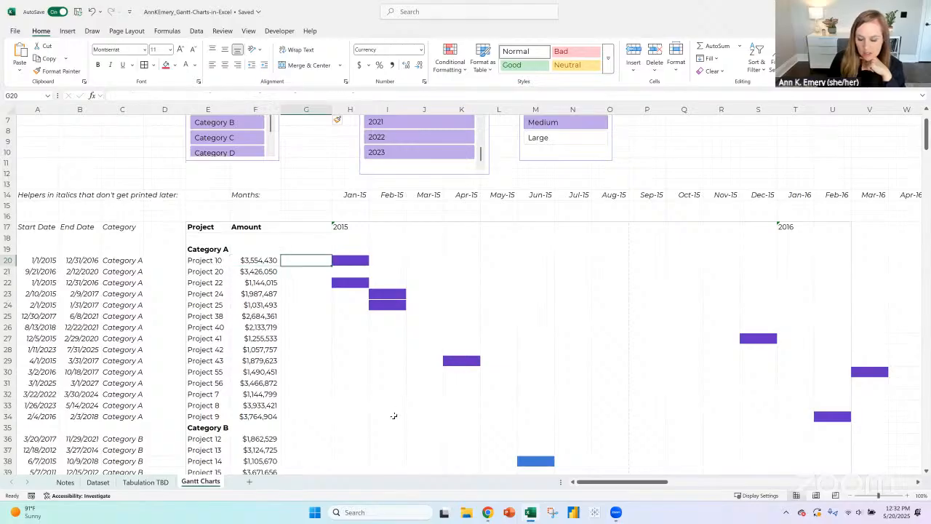
{"action": "type", "text": "="}
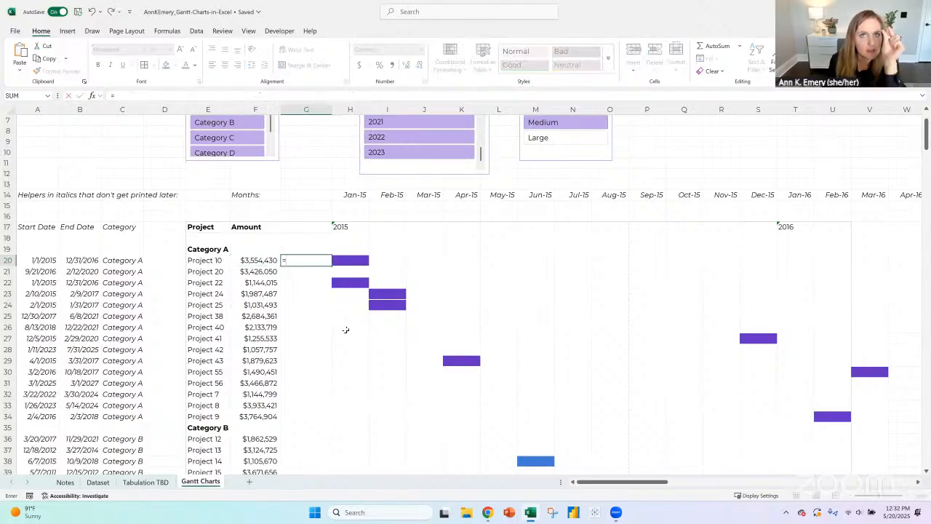
{"action": "left_click", "coordinate": [260, 259]}
{"action": "key", "text": "ctrl+Return"}
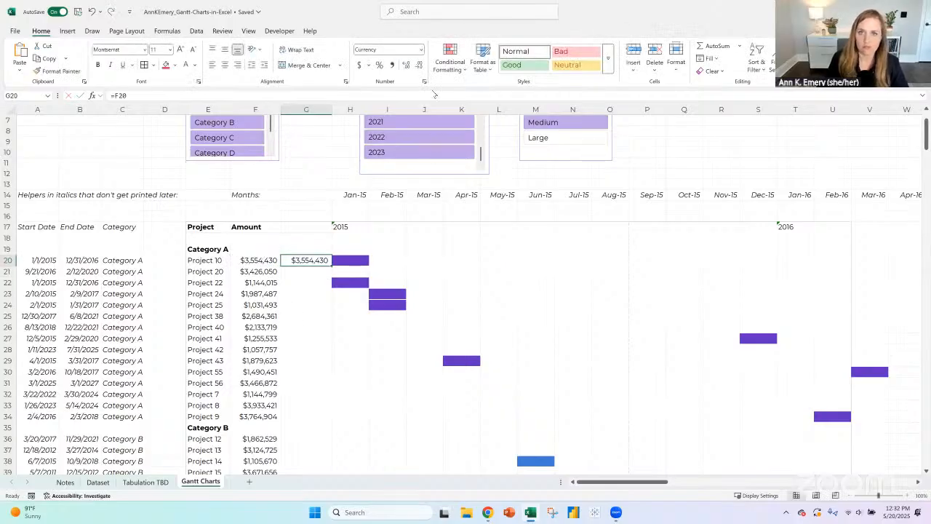
{"action": "double_click", "coordinate": [331, 265]}
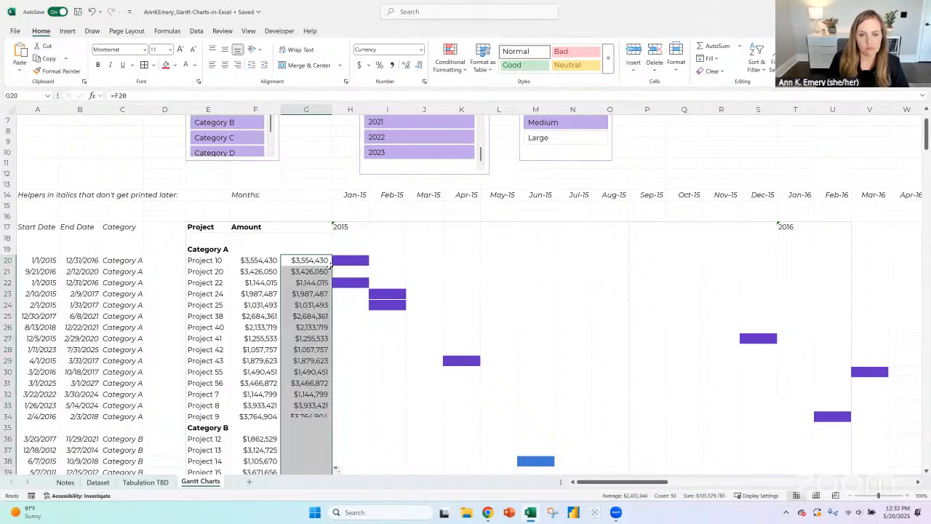
- Apply blue solid-fill data bars to the repeated amounts in G20:G112
{"action": "left_click", "coordinate": [451, 62]}
{"action": "mouse_move", "coordinate": [463, 134]}
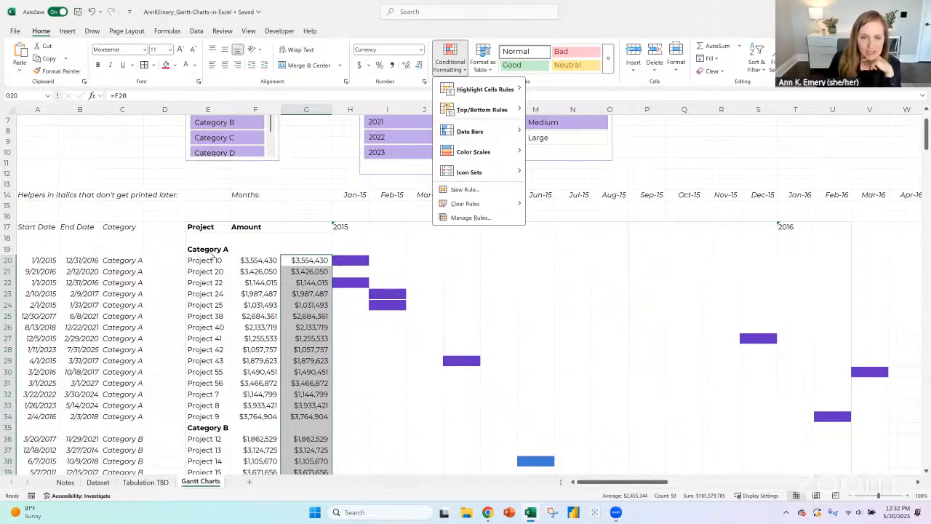
{"action": "mouse_move", "coordinate": [501, 133]}
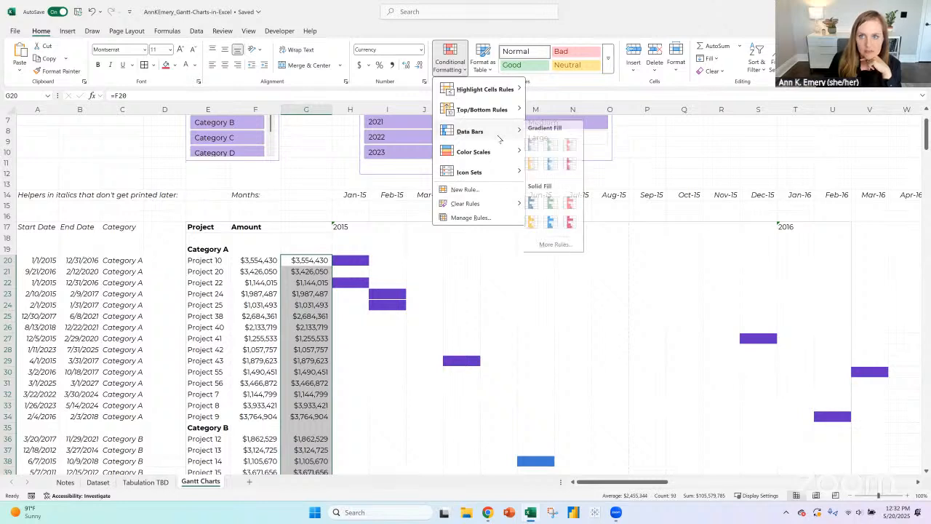
{"action": "left_click", "coordinate": [536, 203]}
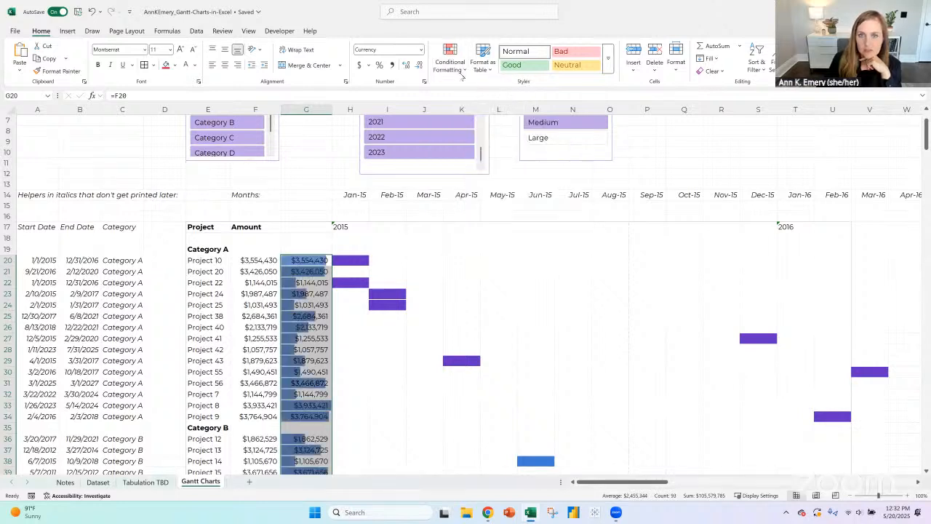
- Edit the data bar rule for G20:G112 so that the bars are filled in purple
{"action": "left_click", "coordinate": [450, 58]}
{"action": "left_click", "coordinate": [469, 217]}
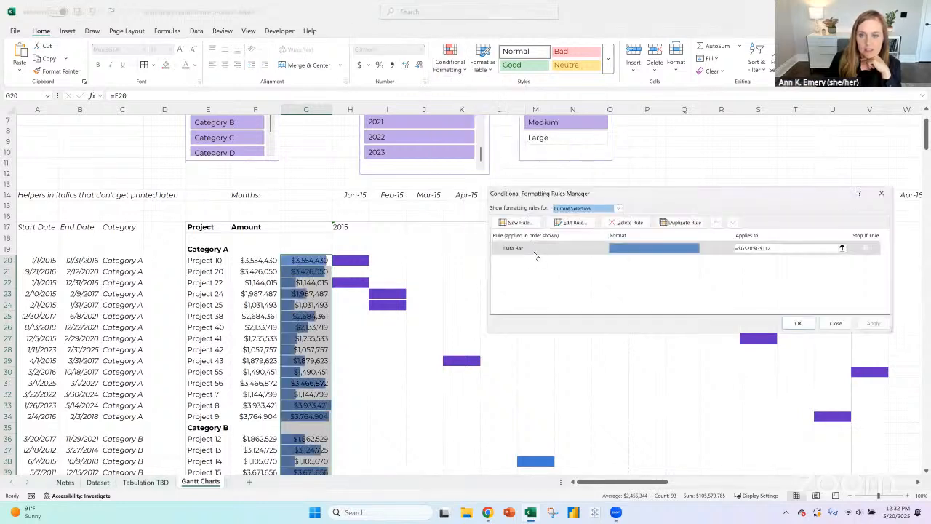
{"action": "left_click", "coordinate": [536, 249]}
{"action": "left_click", "coordinate": [560, 226]}
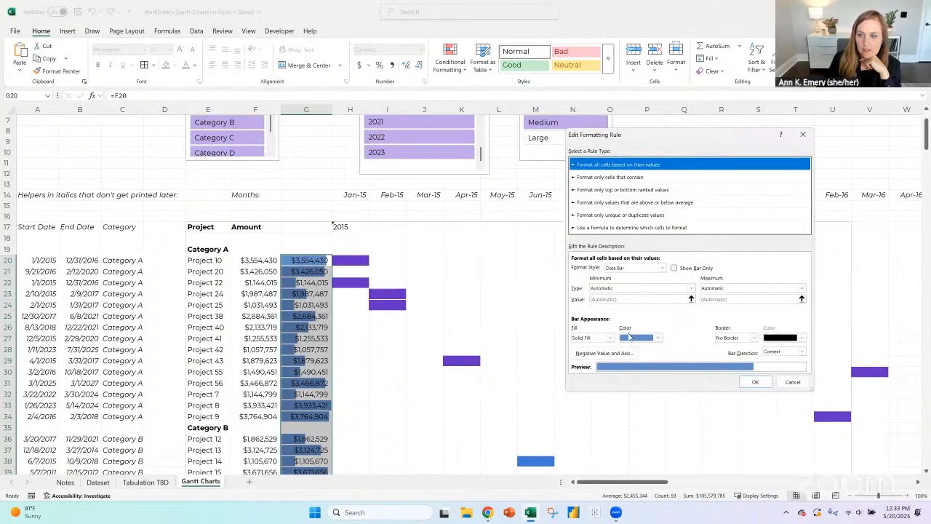
{"action": "left_click", "coordinate": [658, 337]}
{"action": "left_click", "coordinate": [681, 365]}
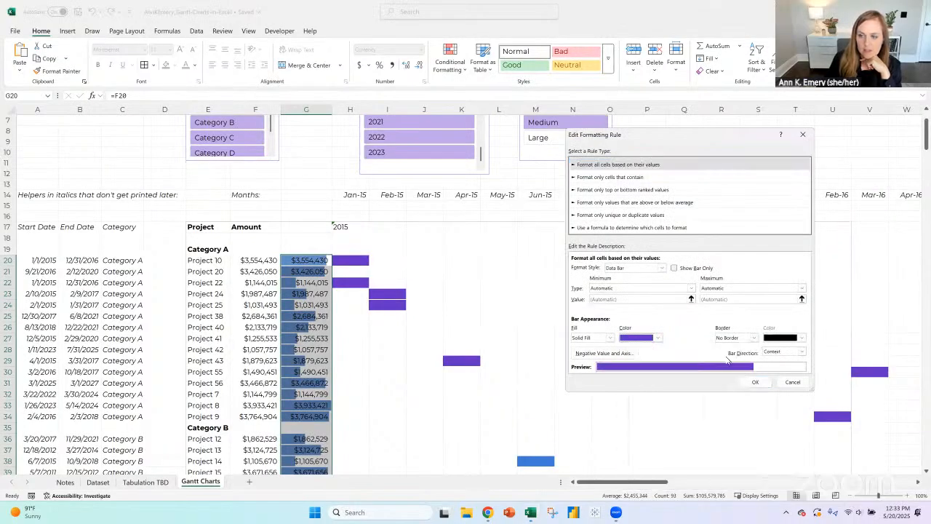
{"action": "left_click", "coordinate": [755, 382]}
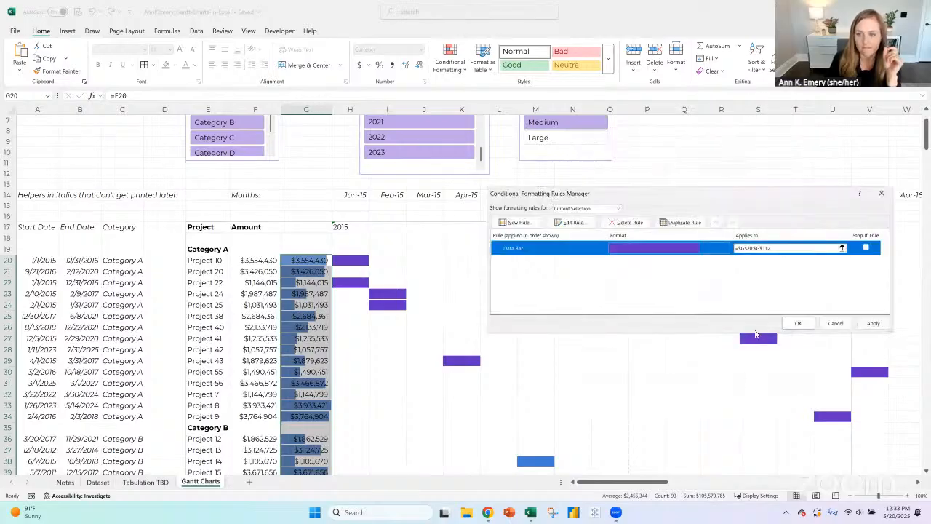
{"action": "left_click", "coordinate": [793, 323]}
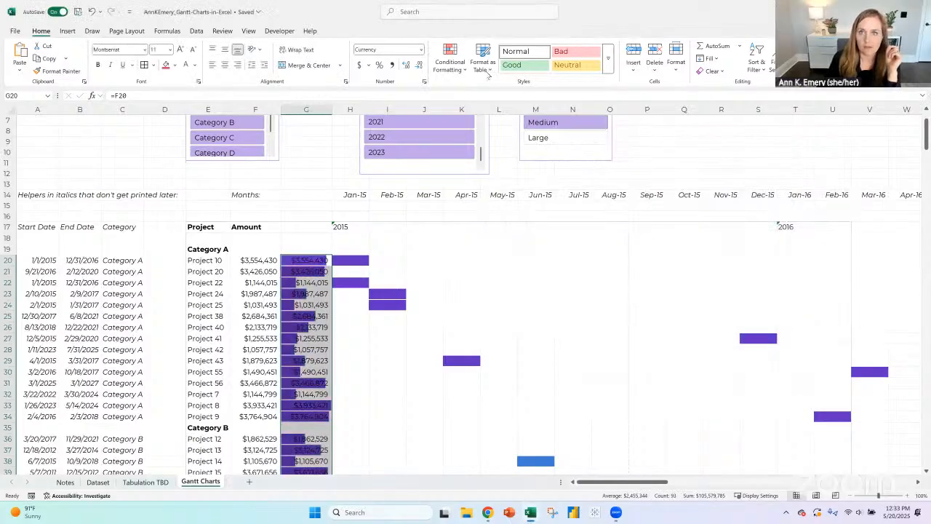
- Set the data bar rule for column G to show only the bars, without the amounts
{"action": "left_click", "coordinate": [450, 61]}
{"action": "left_click", "coordinate": [473, 218]}
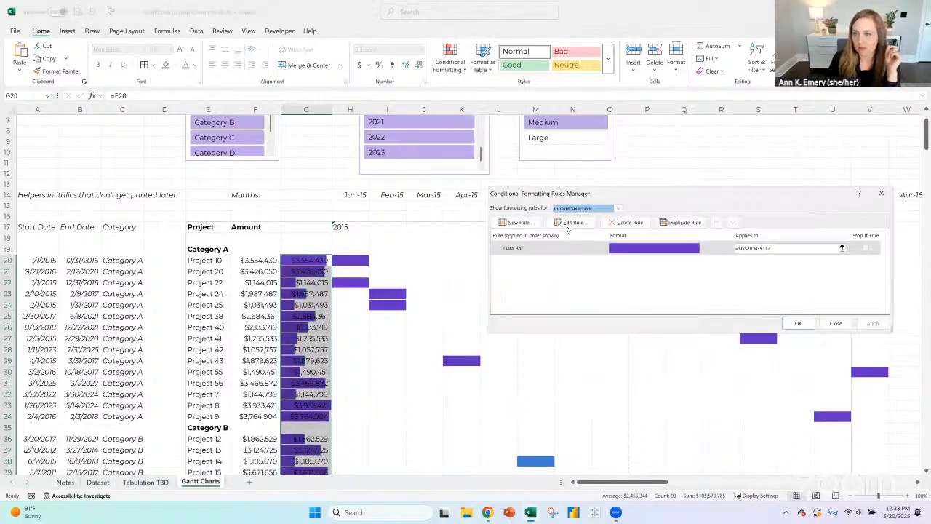
{"action": "left_click", "coordinate": [570, 222]}
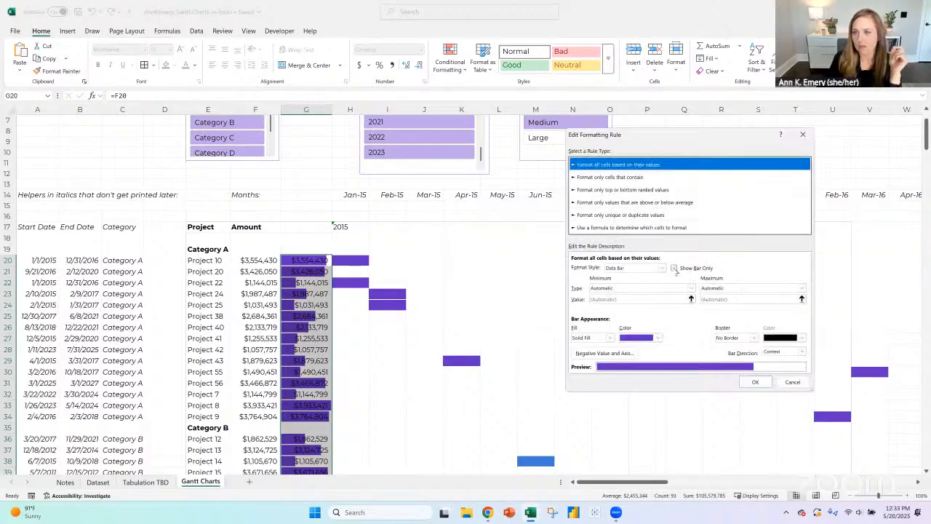
{"action": "left_click", "coordinate": [674, 268]}
{"action": "left_click", "coordinate": [755, 383]}
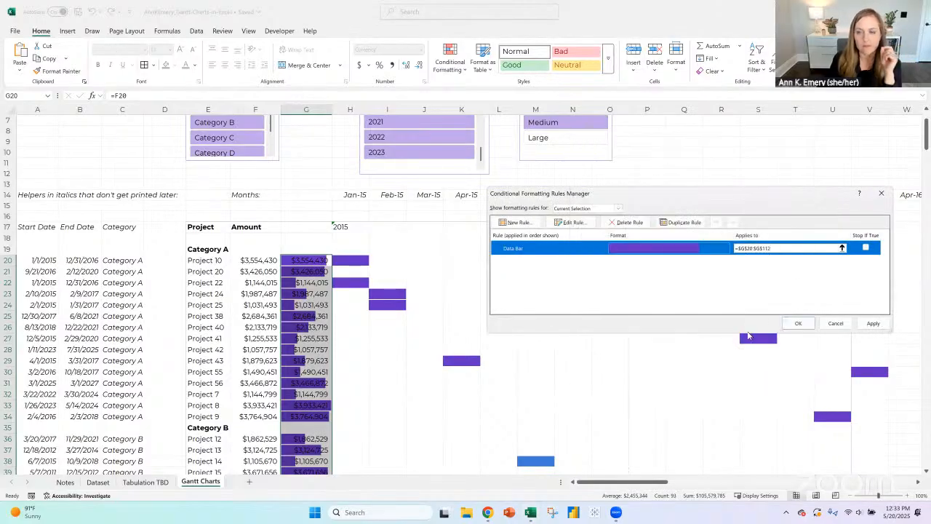
{"action": "left_click", "coordinate": [798, 323]}
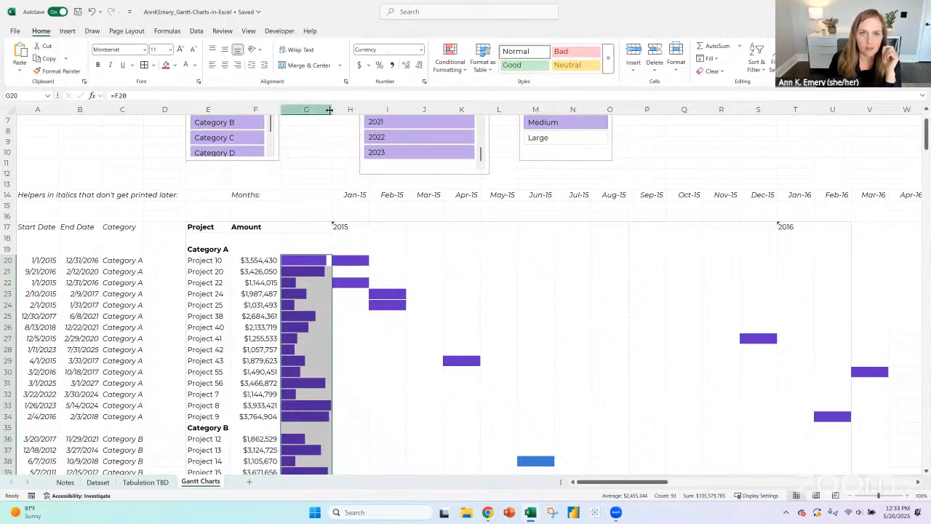
- Narrow column G to about a third of its width and review the data bars down to Project 75
{"action": "left_click_drag", "start_coordinate": [333, 105], "coordinate": [295, 104]}
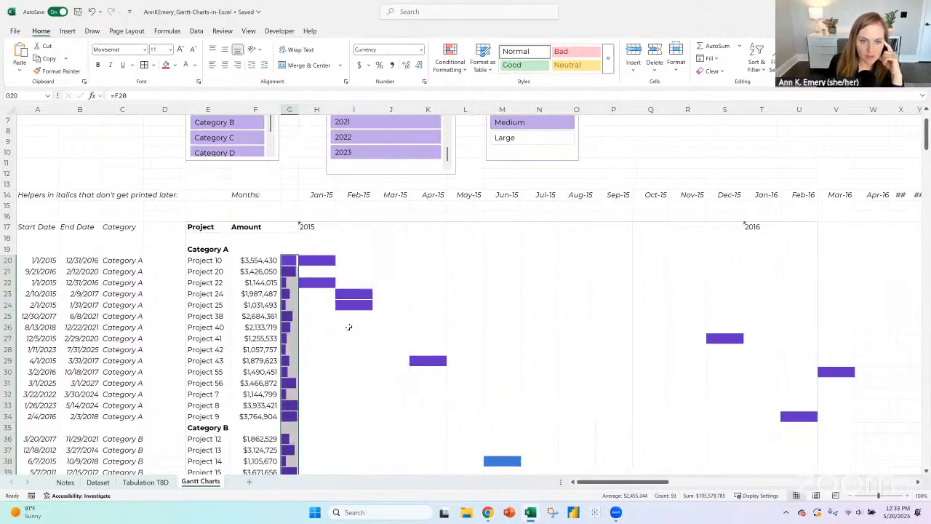
{"action": "scroll", "coordinate": [349, 327], "scroll_direction": "down", "scroll_amount": 7}
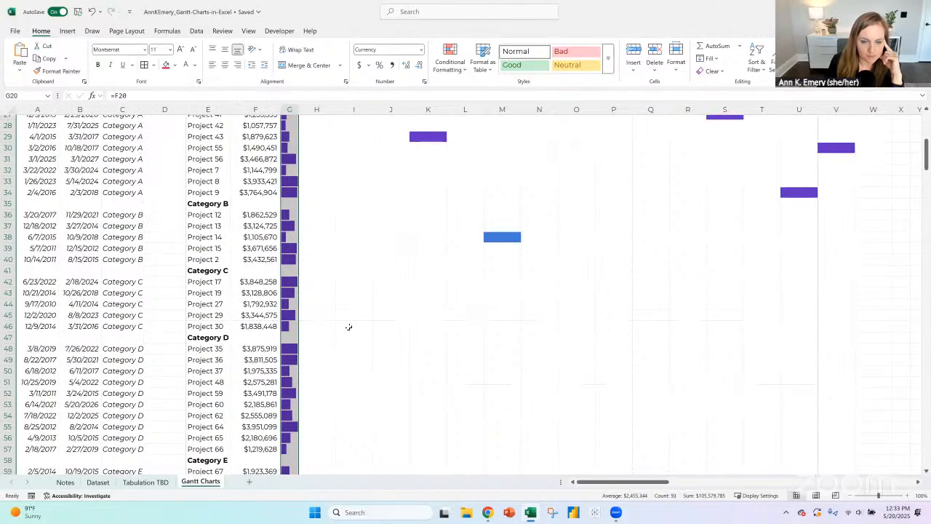
{"action": "scroll", "coordinate": [348, 327], "scroll_direction": "down", "scroll_amount": 4}
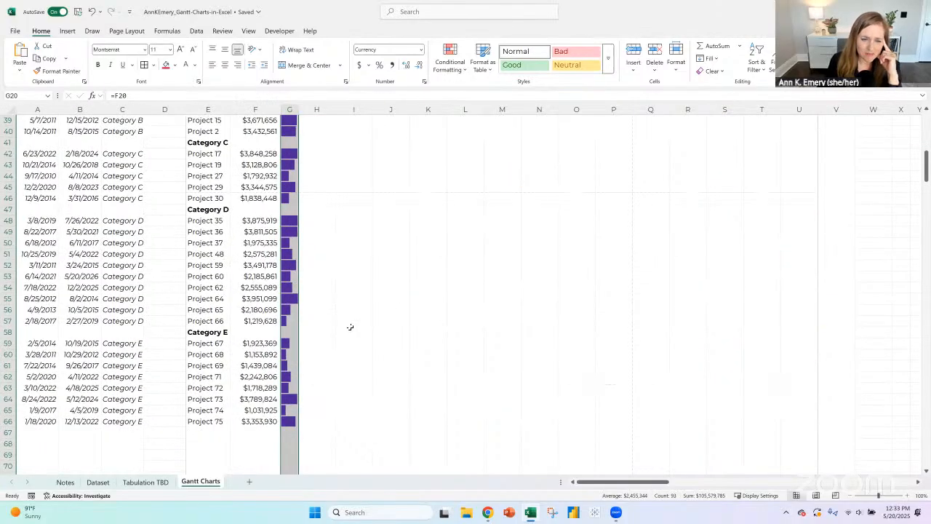
{"action": "scroll", "coordinate": [350, 327], "scroll_direction": "up", "scroll_amount": 12}
{"action": "scroll", "coordinate": [347, 312], "scroll_direction": "down", "scroll_amount": 3}
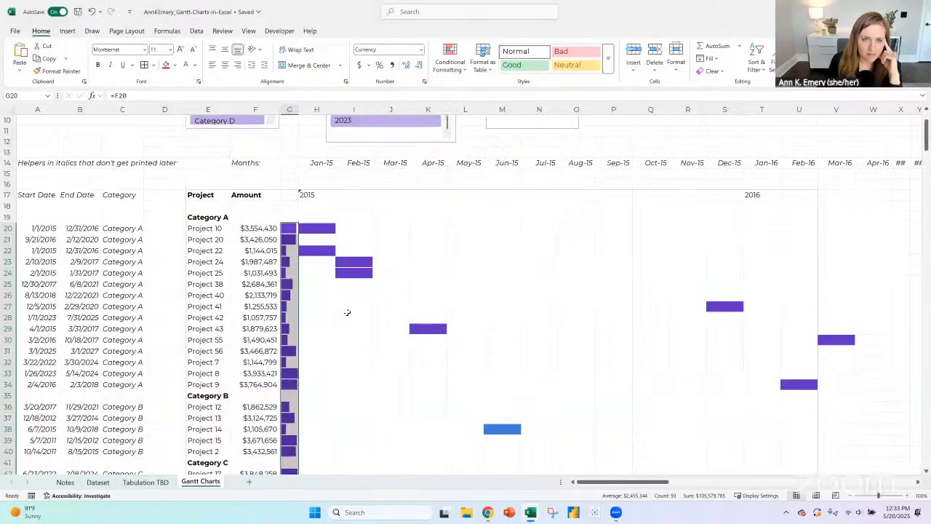
{"action": "scroll", "coordinate": [347, 313], "scroll_direction": "down", "scroll_amount": 10}
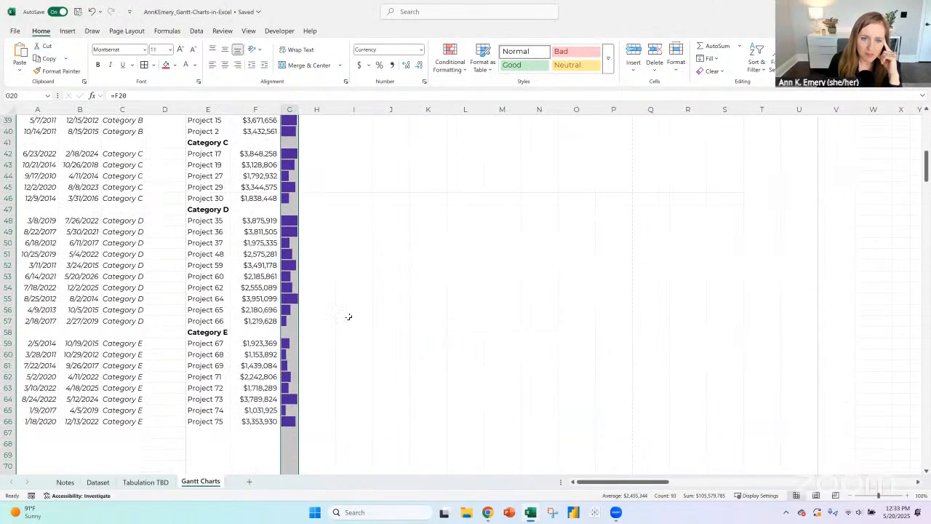
{"action": "scroll", "coordinate": [349, 317], "scroll_direction": "up", "scroll_amount": 11}
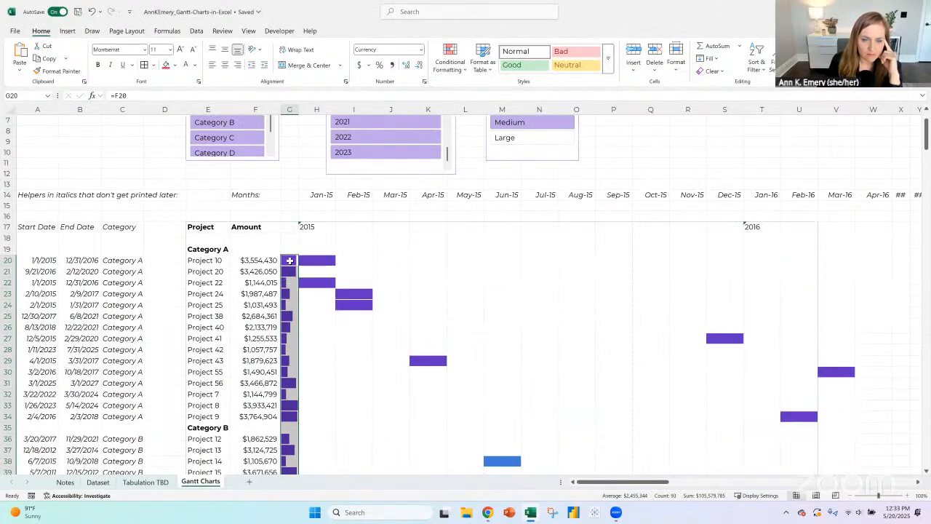
- Test the data bars by filtering the Category slicer to Category B, C and D, and leave it on Category A
{"action": "left_click", "coordinate": [290, 260]}
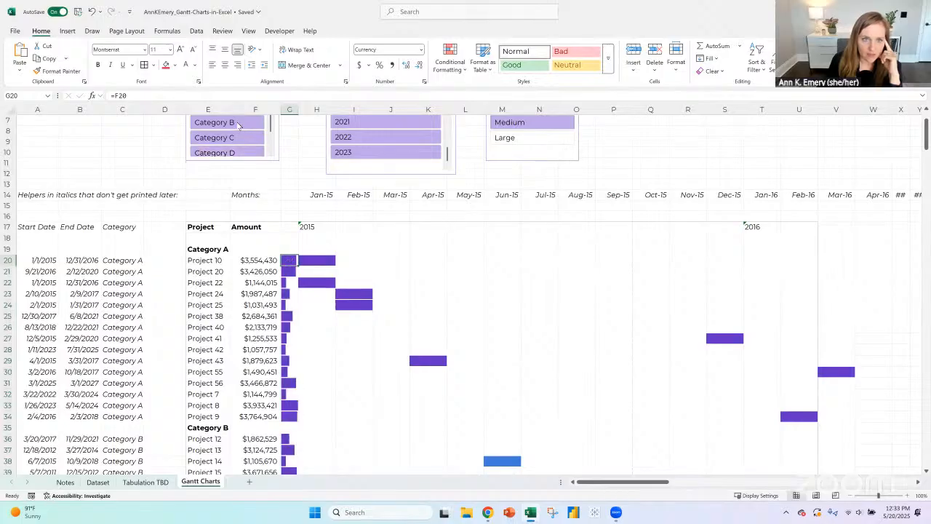
{"action": "left_click", "coordinate": [214, 122]}
{"action": "left_click", "coordinate": [240, 138]}
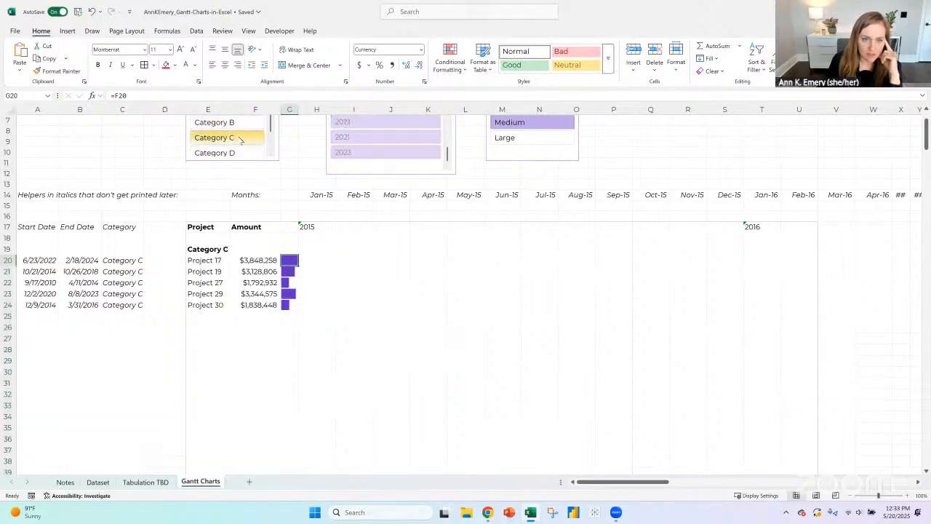
{"action": "left_click", "coordinate": [240, 153]}
{"action": "scroll", "coordinate": [240, 155], "scroll_direction": "up", "scroll_amount": 2}
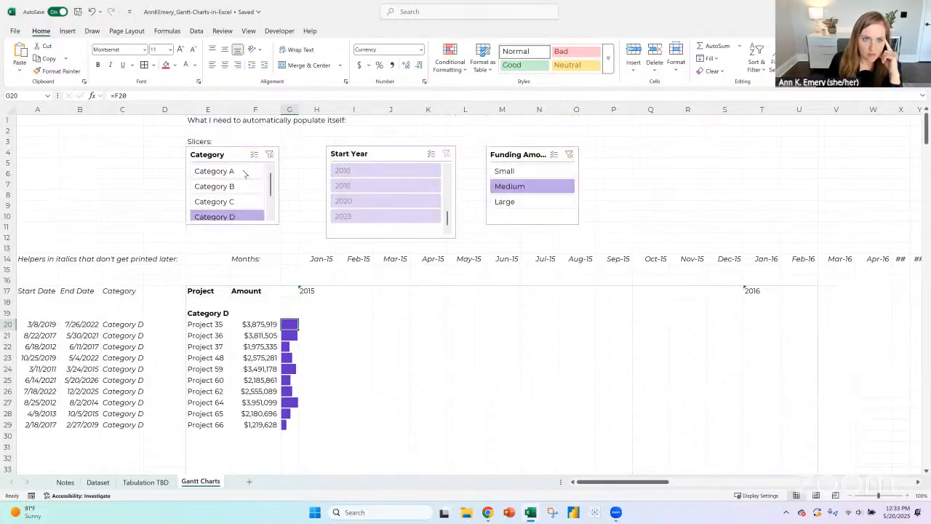
{"action": "left_click", "coordinate": [243, 172]}
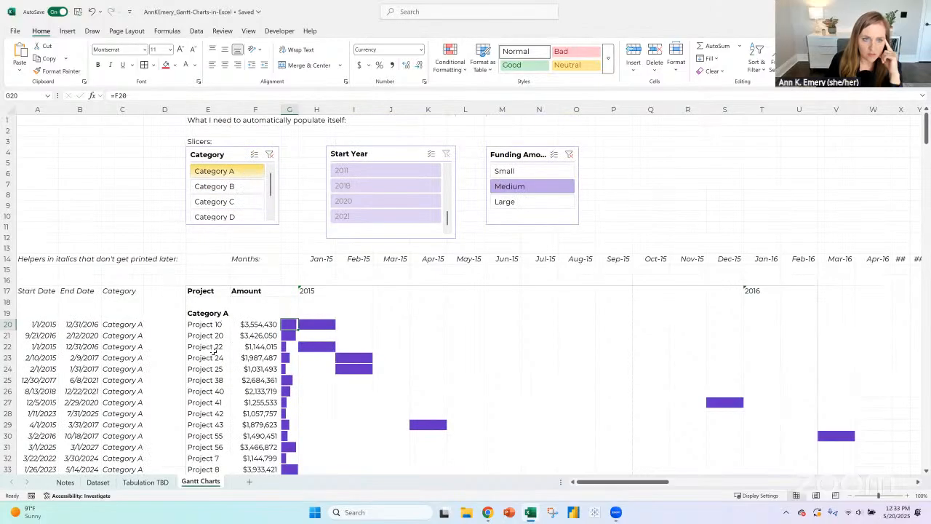
- Set up an Equal To highlight rule on column E for cells equal to "Category A"
{"action": "left_click", "coordinate": [206, 109]}
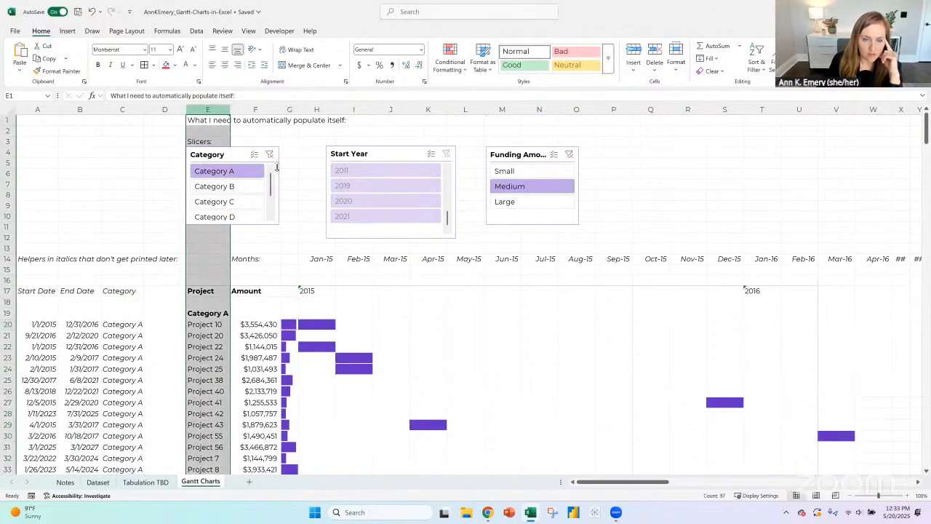
{"action": "left_click", "coordinate": [463, 69]}
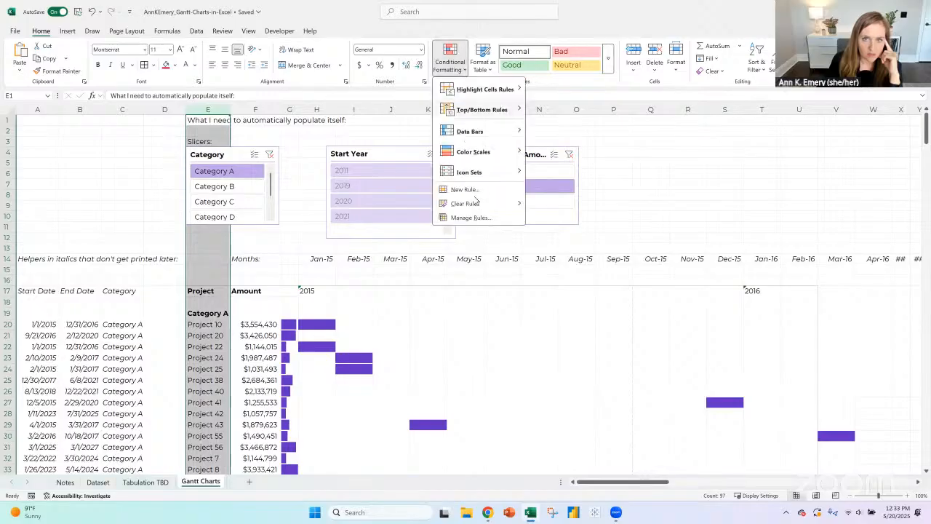
{"action": "mouse_move", "coordinate": [484, 88]}
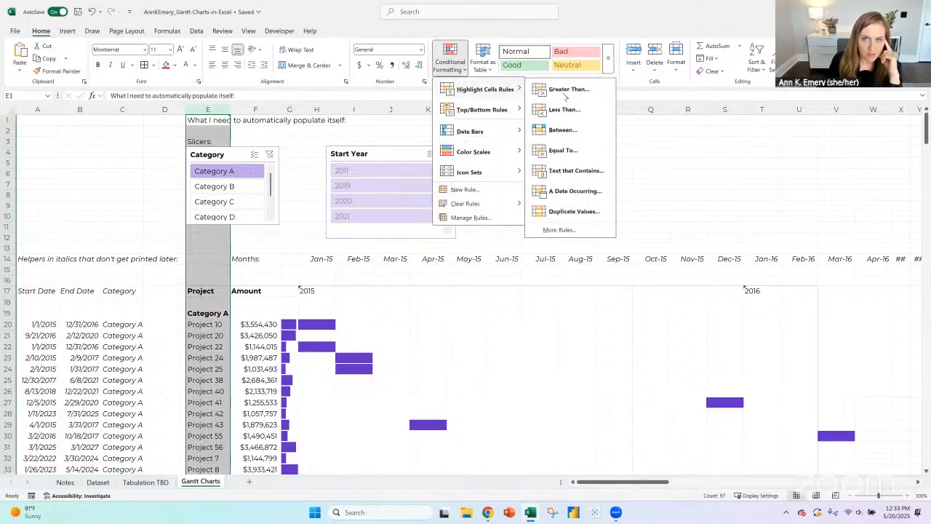
{"action": "left_click", "coordinate": [563, 152]}
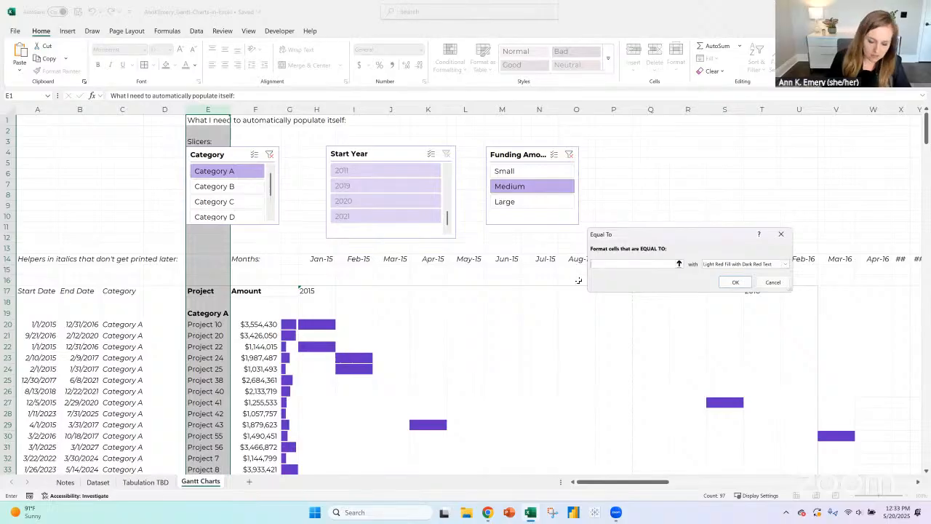
{"action": "type", "text": "Cat"}
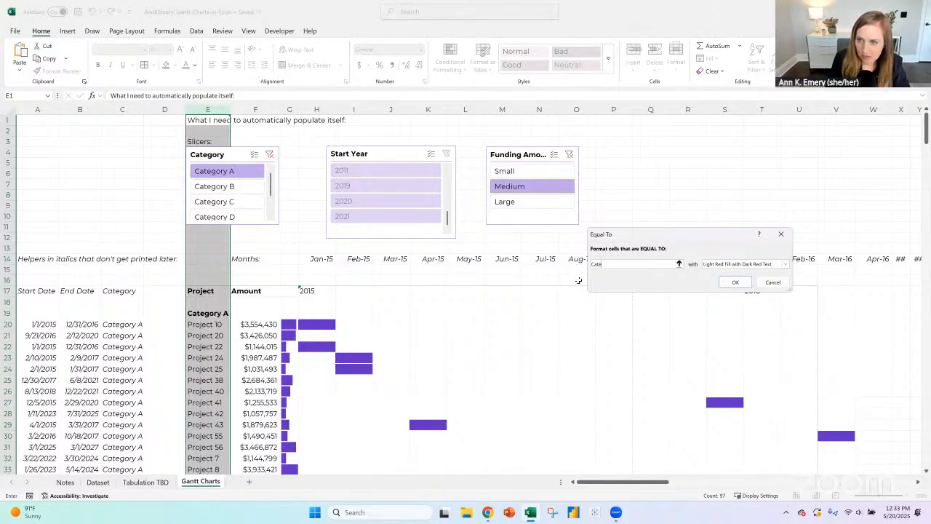
{"action": "type", "text": "egory A"}
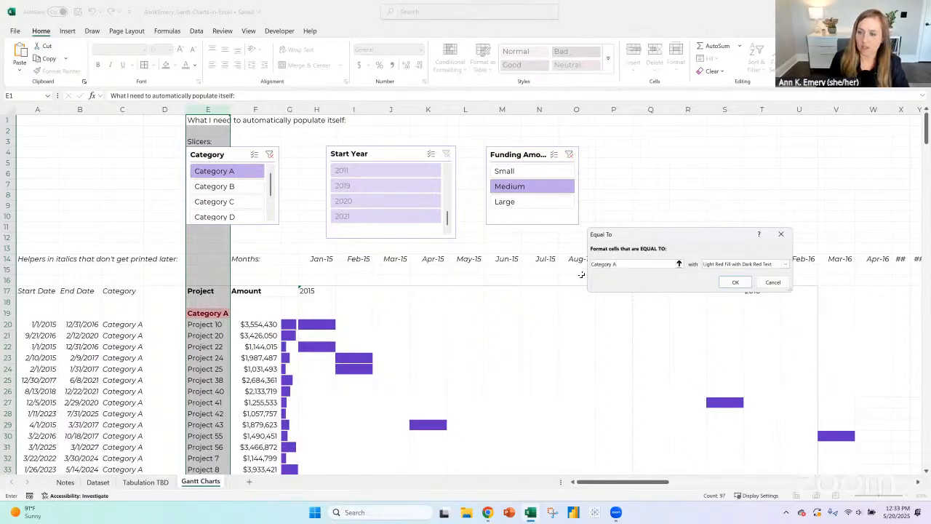
- Give the Category A rule a custom format with bold purple text and no fill, and apply it
{"action": "left_click", "coordinate": [785, 264]}
{"action": "left_click", "coordinate": [731, 313]}
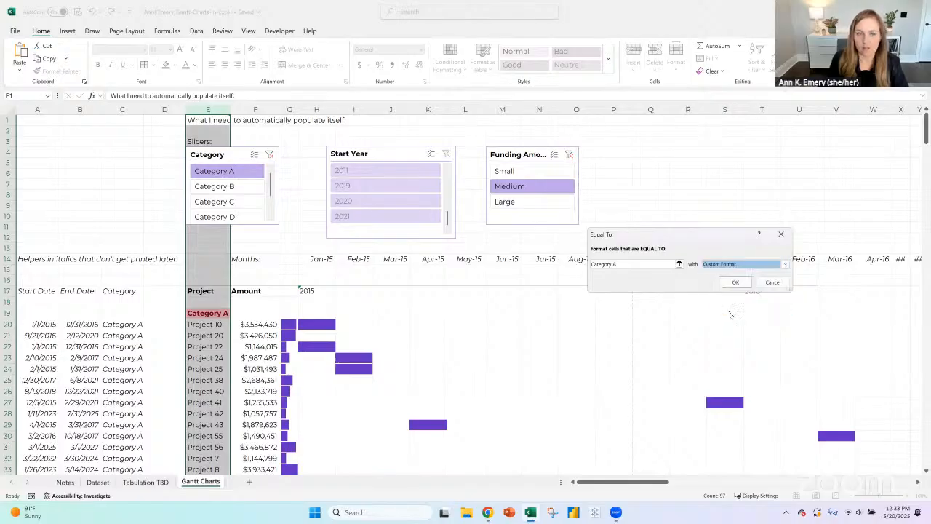
{"action": "left_click", "coordinate": [612, 125]}
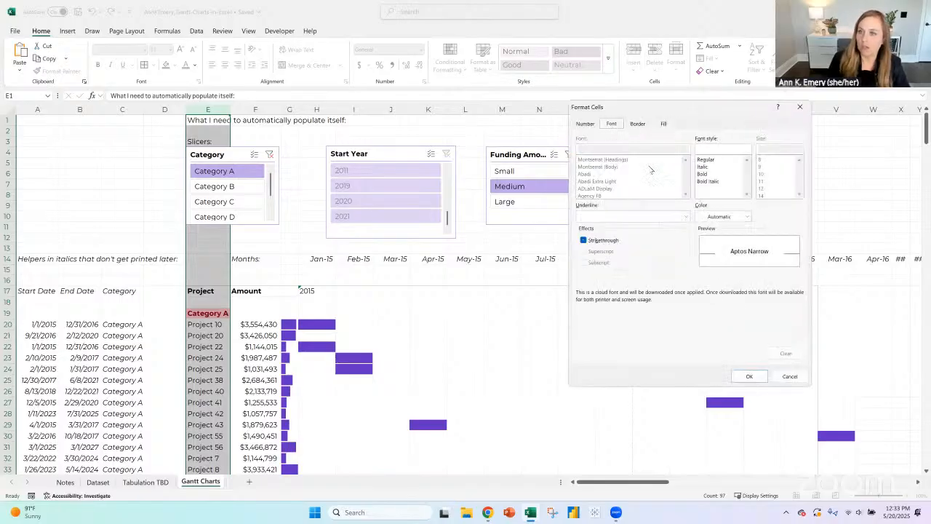
{"action": "left_click", "coordinate": [703, 174]}
{"action": "left_click", "coordinate": [735, 216]}
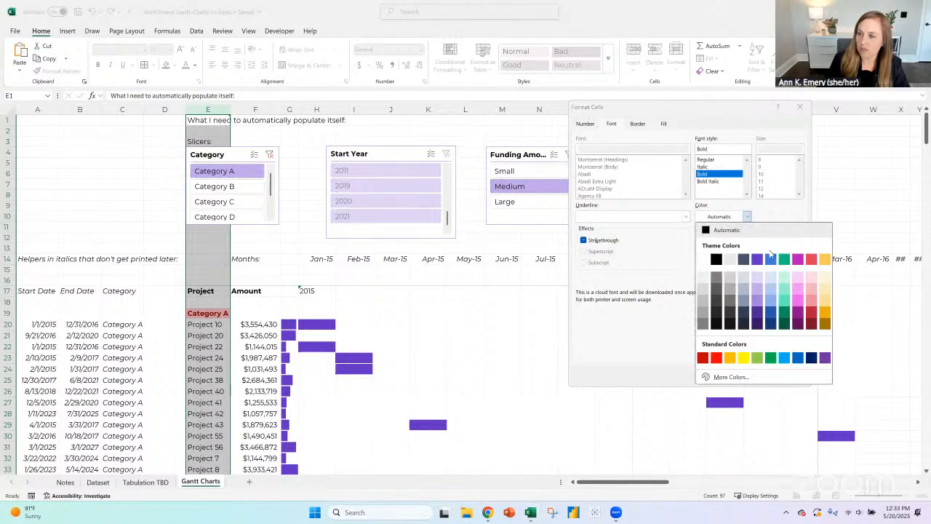
{"action": "left_click", "coordinate": [758, 259]}
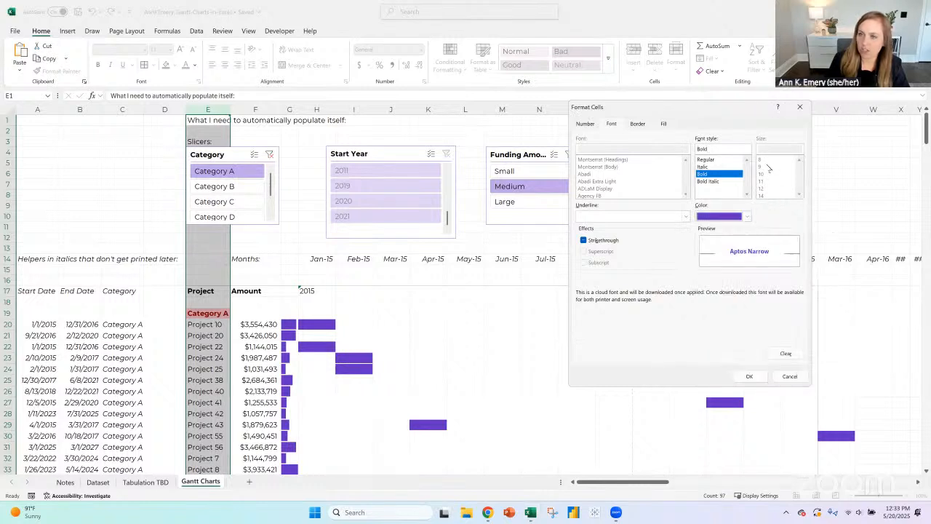
{"action": "left_click", "coordinate": [638, 125]}
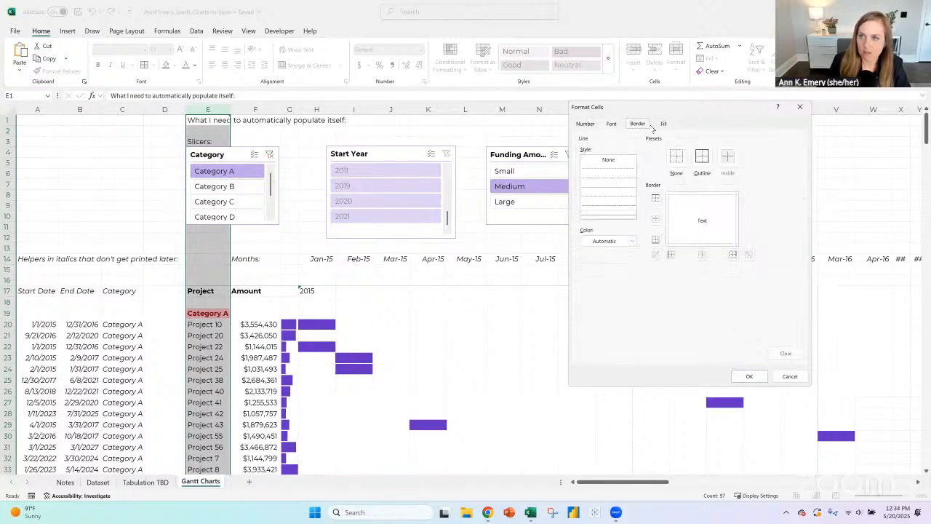
{"action": "left_click", "coordinate": [663, 124]}
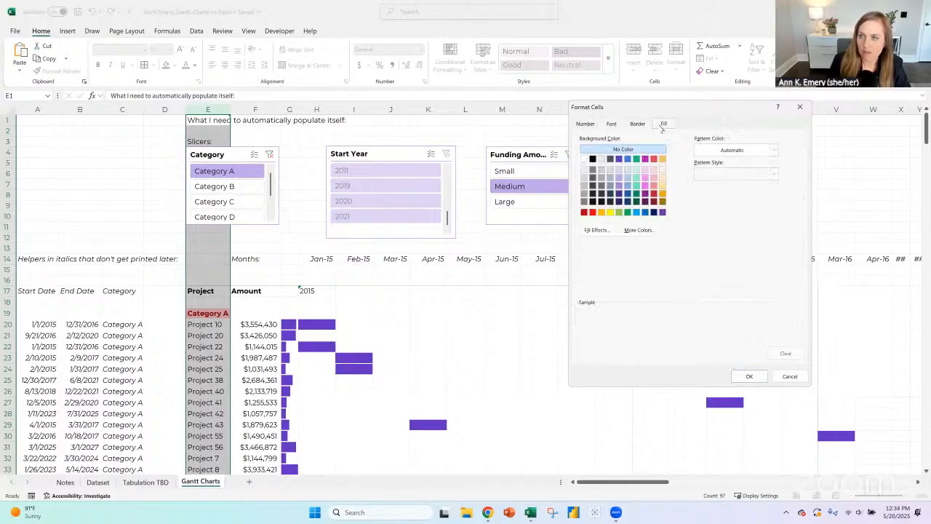
{"action": "left_click", "coordinate": [748, 377]}
{"action": "left_click", "coordinate": [738, 282]}
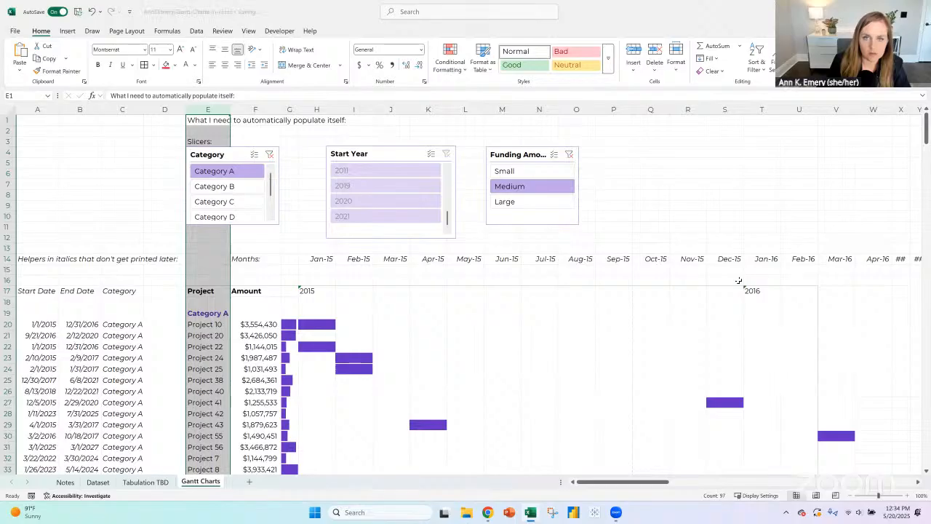
- Add a Text that Contains rule to column E that formats "Category B" in bold blue text
{"action": "left_click", "coordinate": [456, 69]}
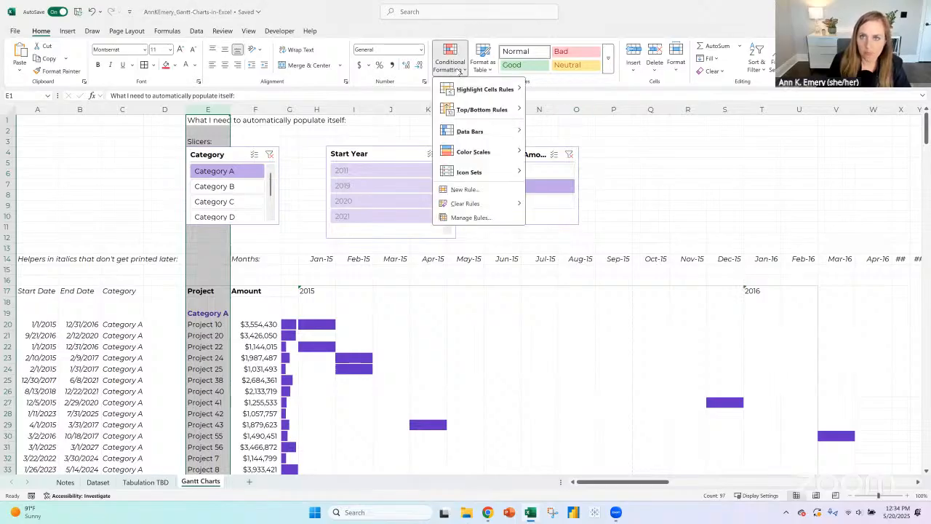
{"action": "mouse_move", "coordinate": [502, 89]}
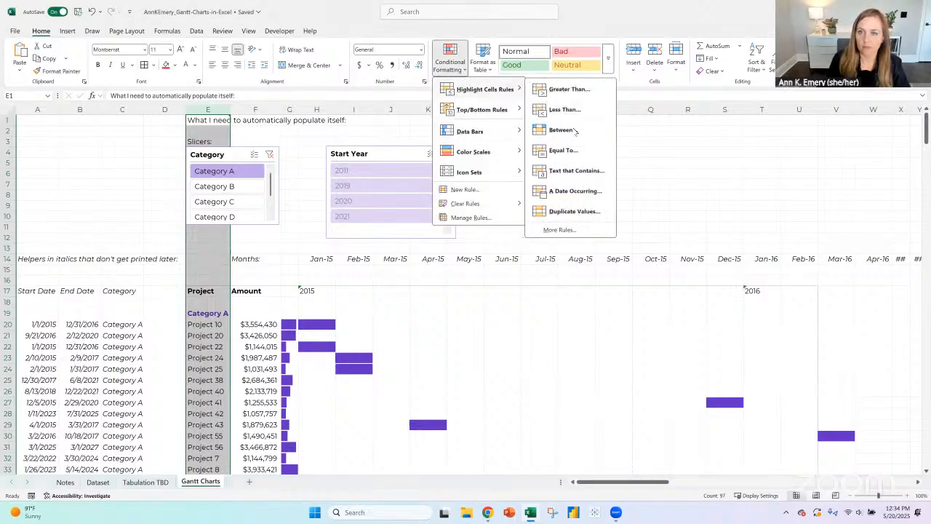
{"action": "left_click", "coordinate": [571, 171]}
{"action": "type", "text": "Category B"}
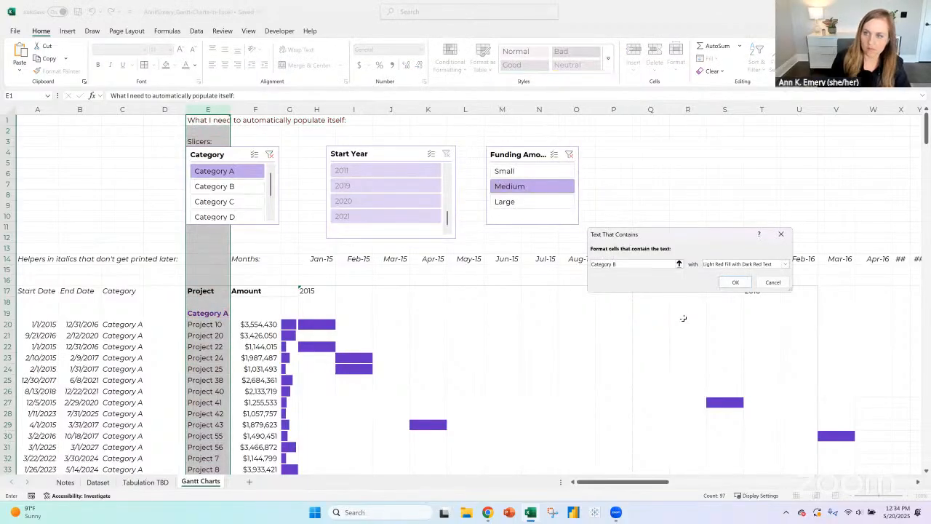
{"action": "left_click", "coordinate": [785, 264]}
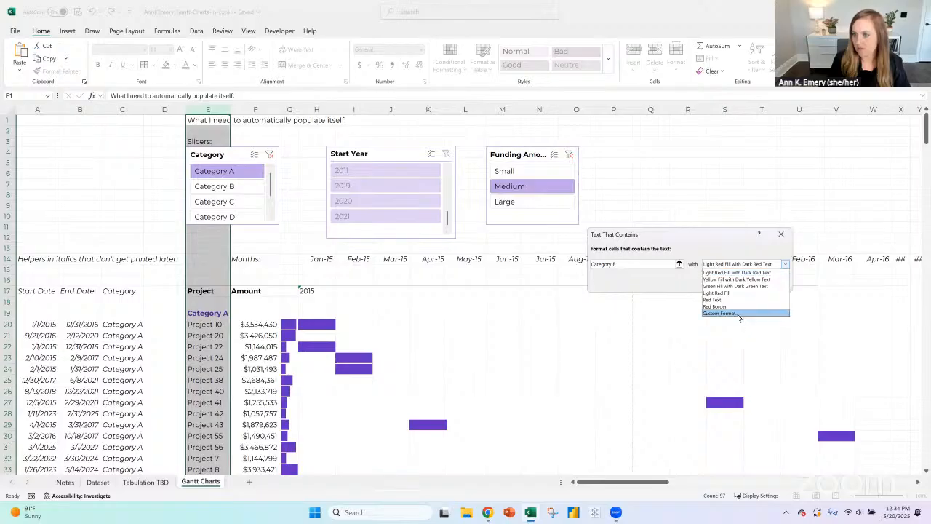
{"action": "left_click", "coordinate": [721, 313]}
{"action": "left_click", "coordinate": [613, 125]}
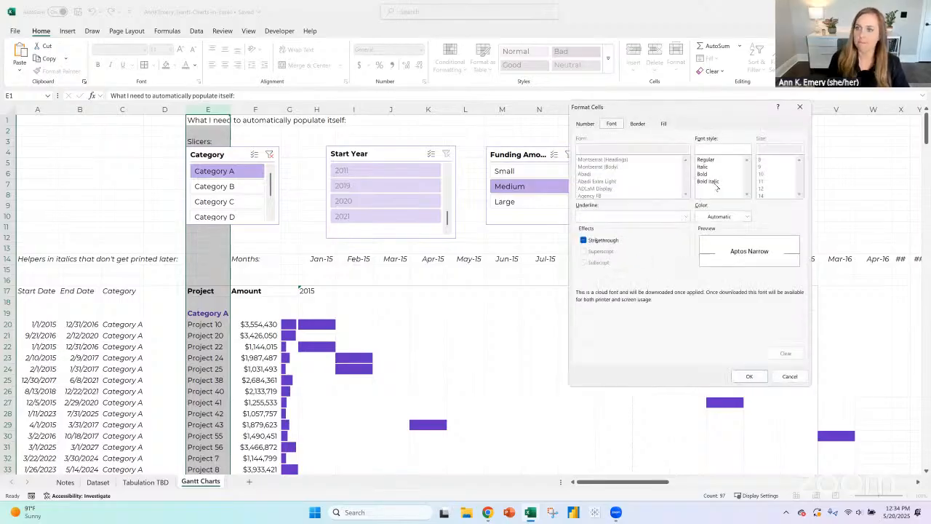
{"action": "left_click", "coordinate": [713, 174]}
{"action": "left_click", "coordinate": [725, 216]}
{"action": "left_click", "coordinate": [774, 259]}
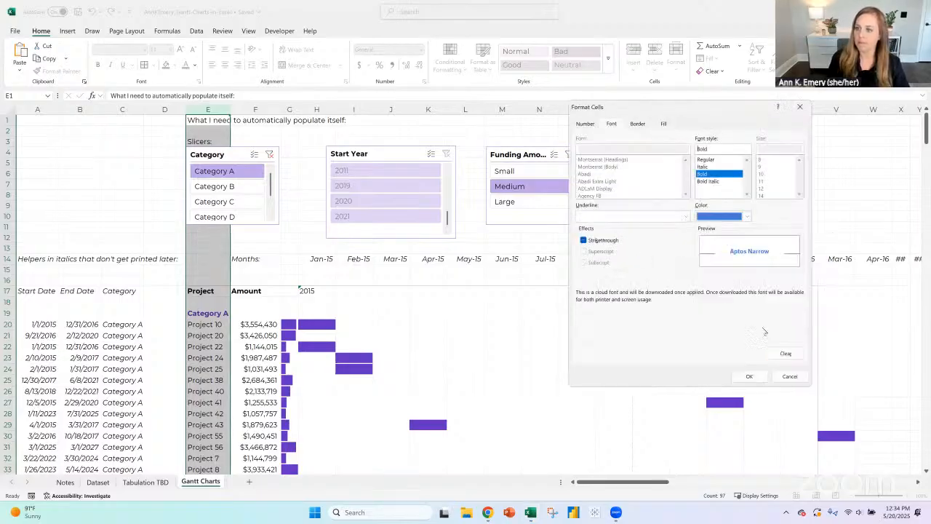
{"action": "left_click", "coordinate": [749, 376]}
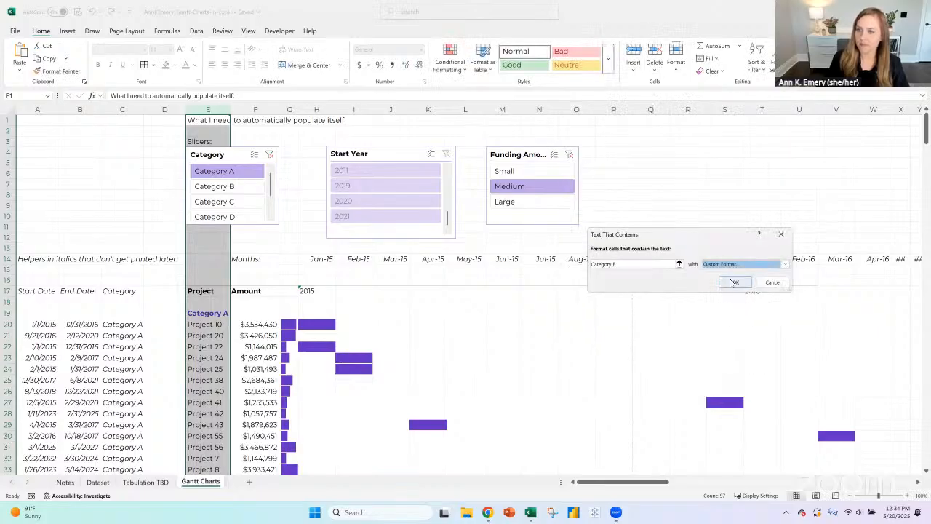
{"action": "left_click", "coordinate": [734, 282]}
- Add a Text that Contains rule to column E that formats "Category C" in bold green text
{"action": "left_click", "coordinate": [452, 64]}
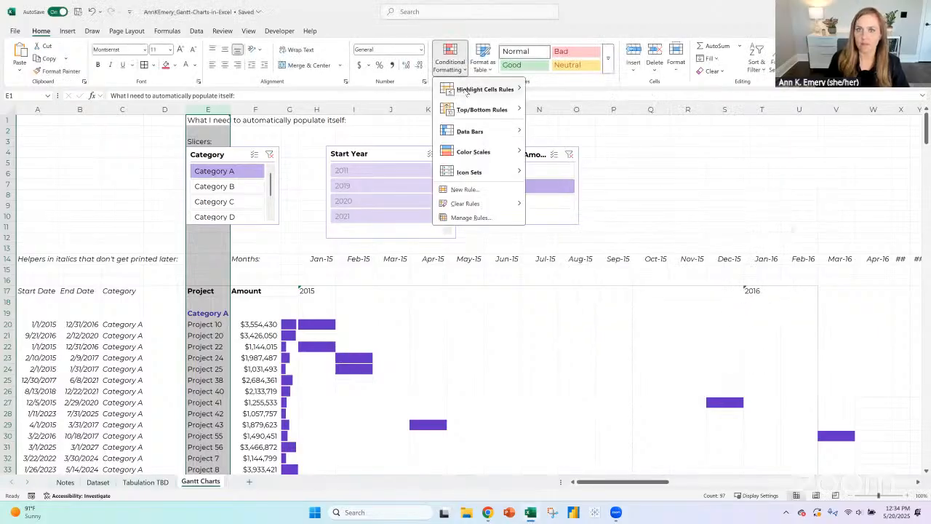
{"action": "mouse_move", "coordinate": [502, 89]}
{"action": "left_click", "coordinate": [581, 173]}
{"action": "type", "text": "Ca"}
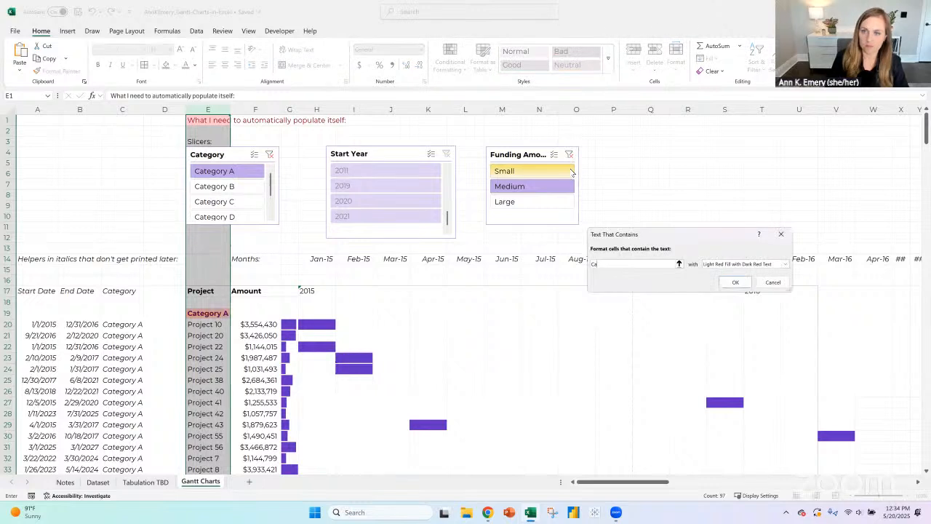
{"action": "type", "text": "tegory C"}
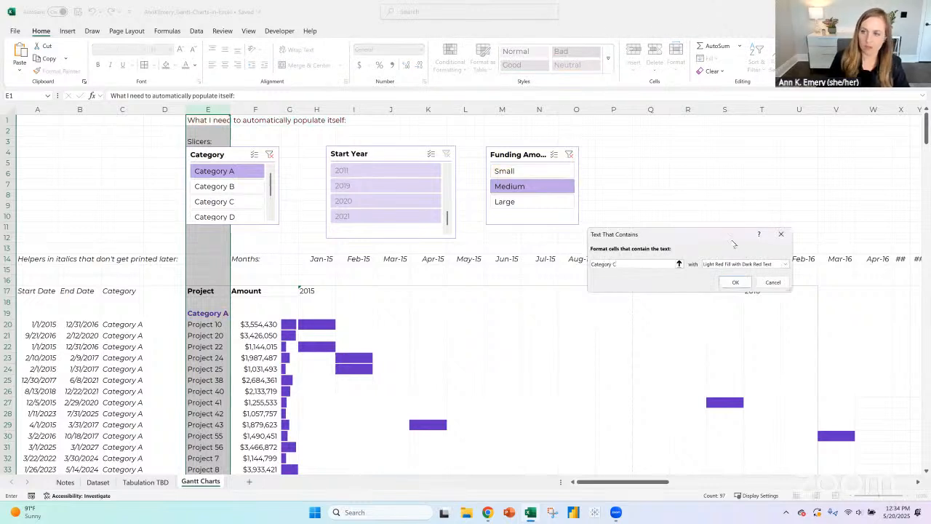
{"action": "left_click", "coordinate": [749, 266]}
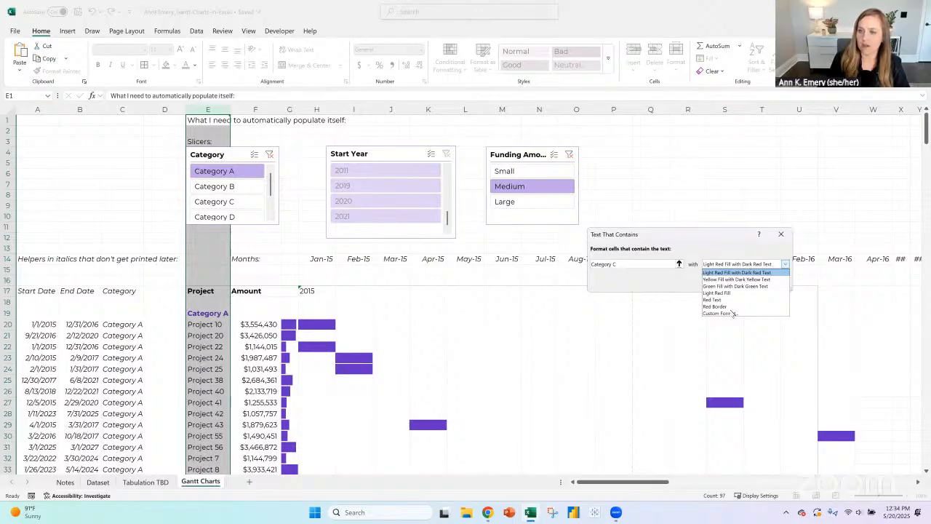
{"action": "left_click", "coordinate": [734, 314]}
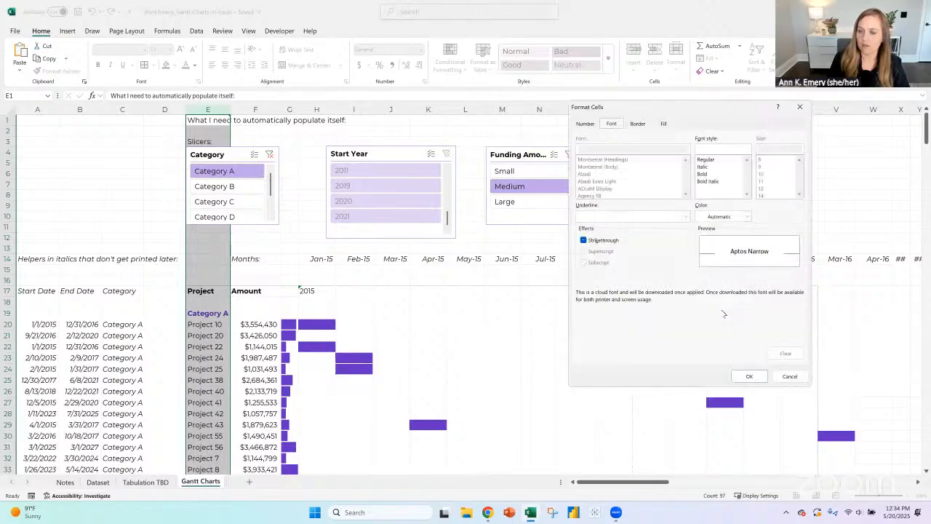
{"action": "left_click", "coordinate": [705, 174]}
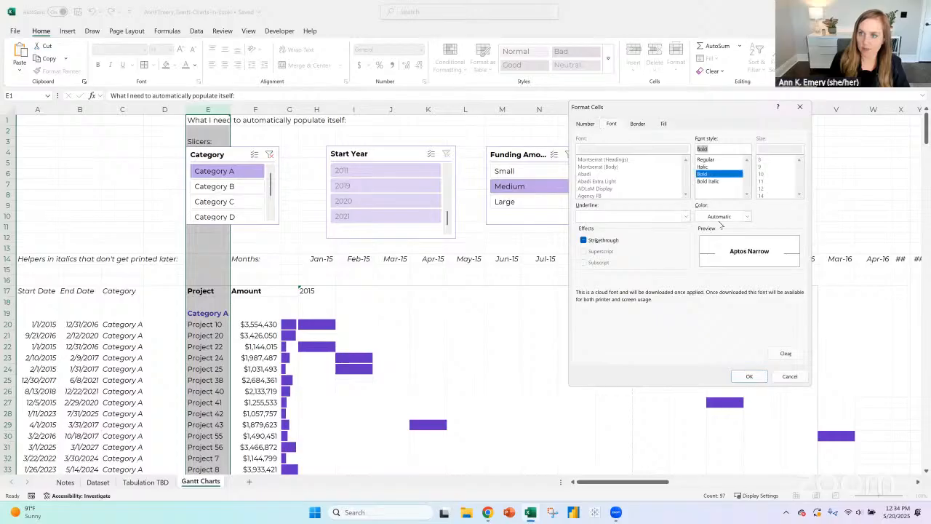
{"action": "left_click", "coordinate": [721, 222]}
{"action": "left_click", "coordinate": [764, 350]}
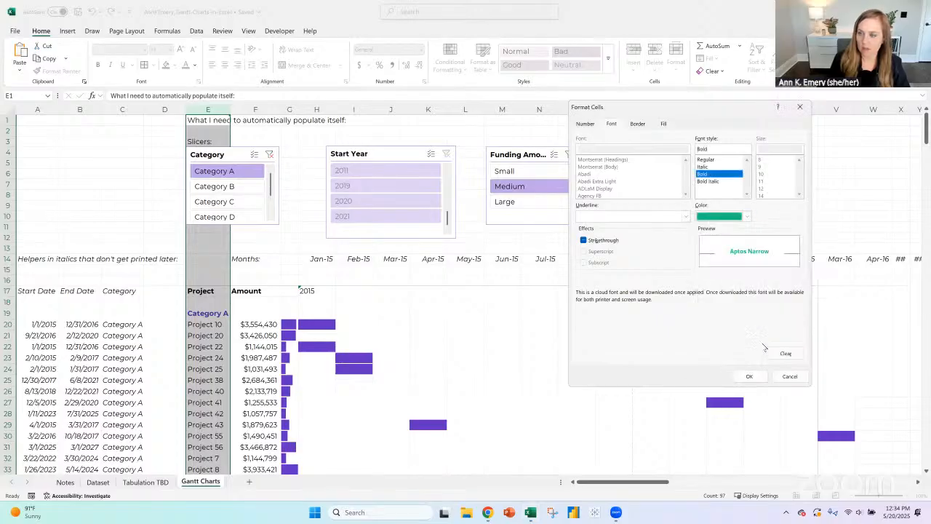
{"action": "left_click", "coordinate": [750, 377]}
{"action": "left_click", "coordinate": [734, 283]}
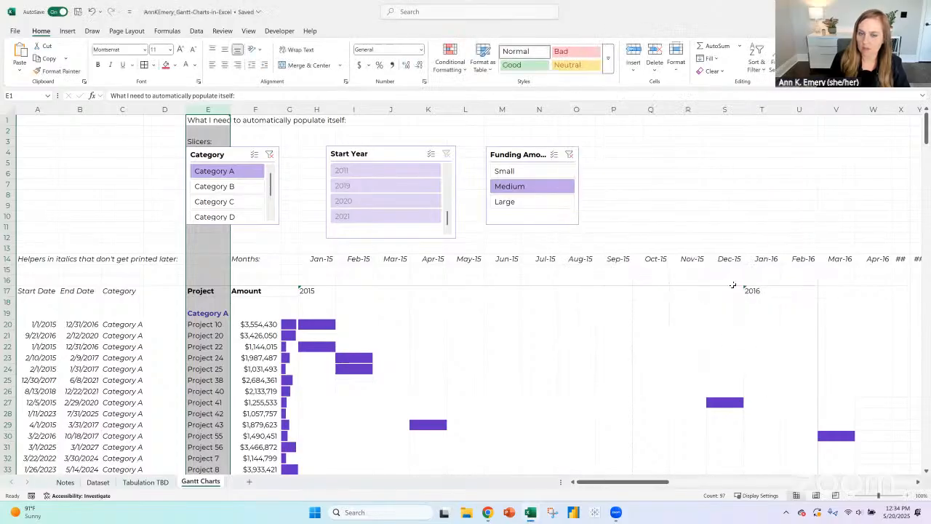
- Add a Text that Contains rule to column E that formats "Category D" in bold magenta text
{"action": "left_click", "coordinate": [458, 65]}
{"action": "mouse_move", "coordinate": [477, 89]}
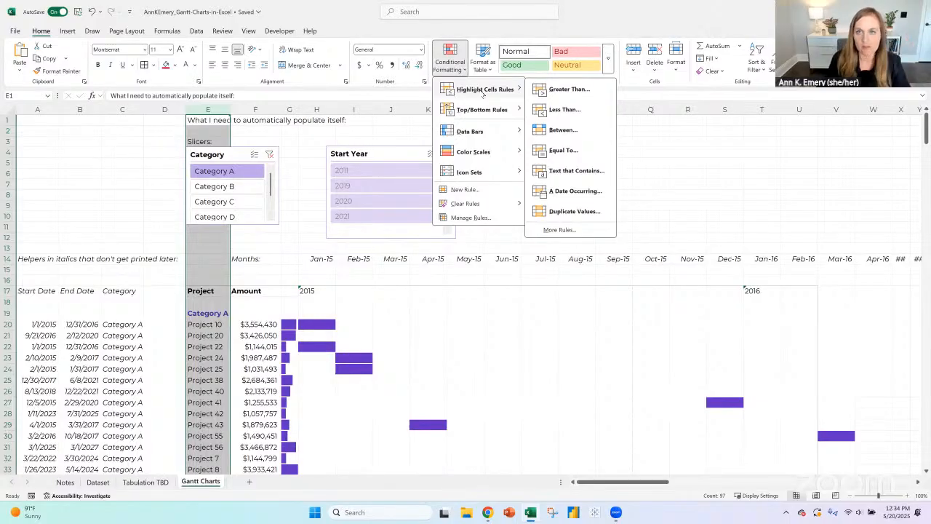
{"action": "left_click", "coordinate": [578, 169]}
{"action": "type", "text": "Ca"}
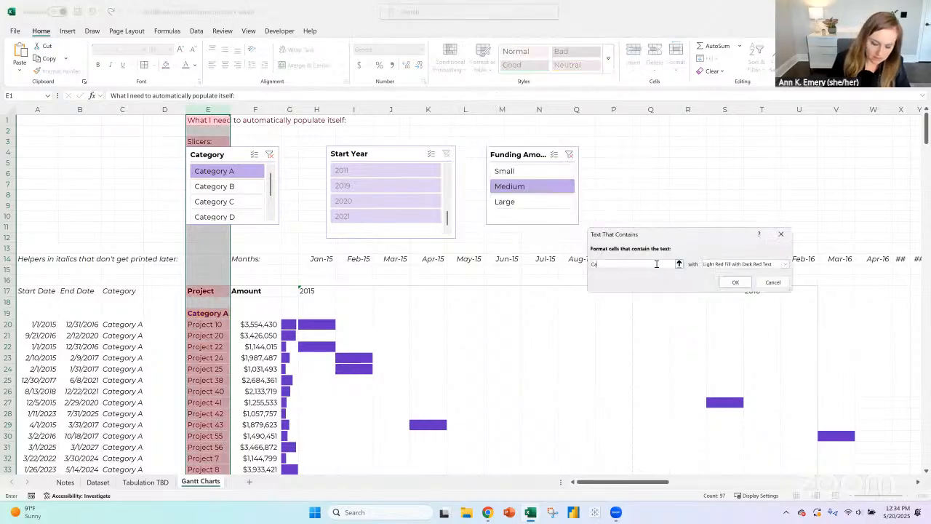
{"action": "type", "text": "tegory D"}
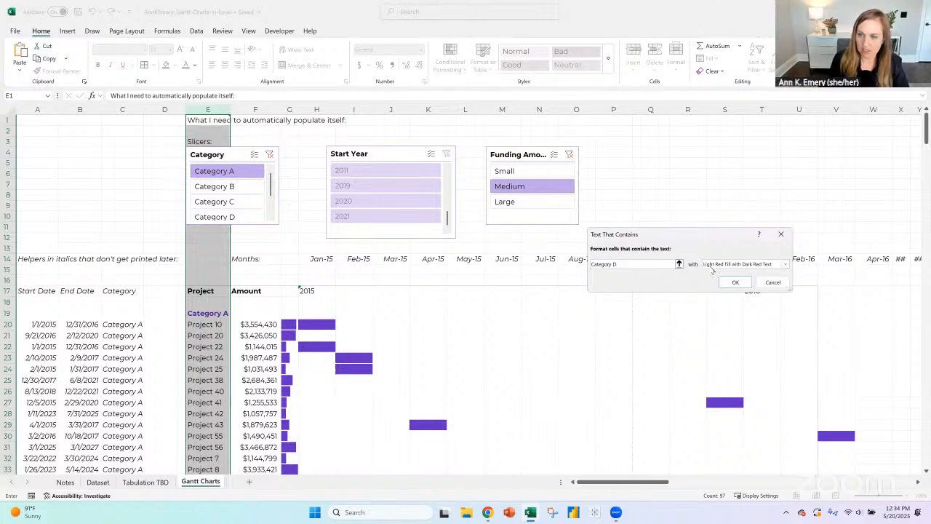
{"action": "left_click", "coordinate": [735, 267]}
{"action": "left_click", "coordinate": [736, 314]}
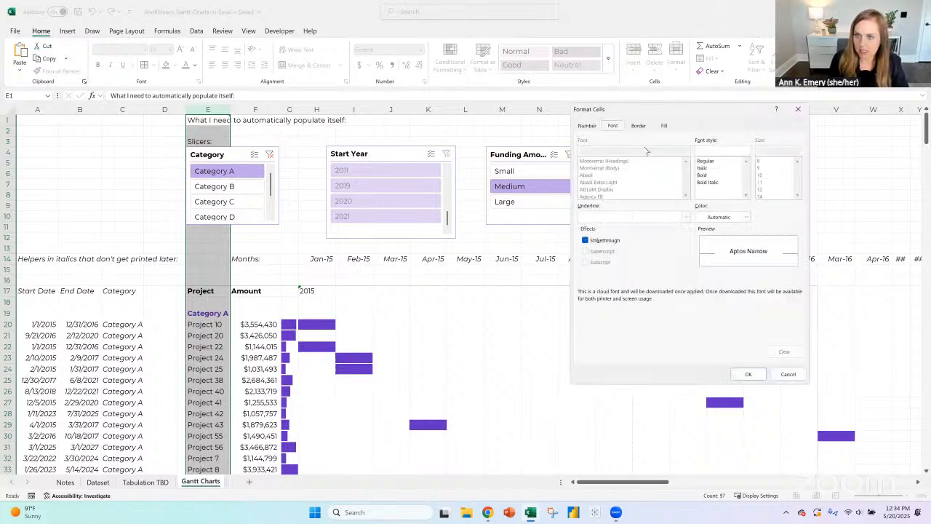
{"action": "left_click", "coordinate": [747, 217]}
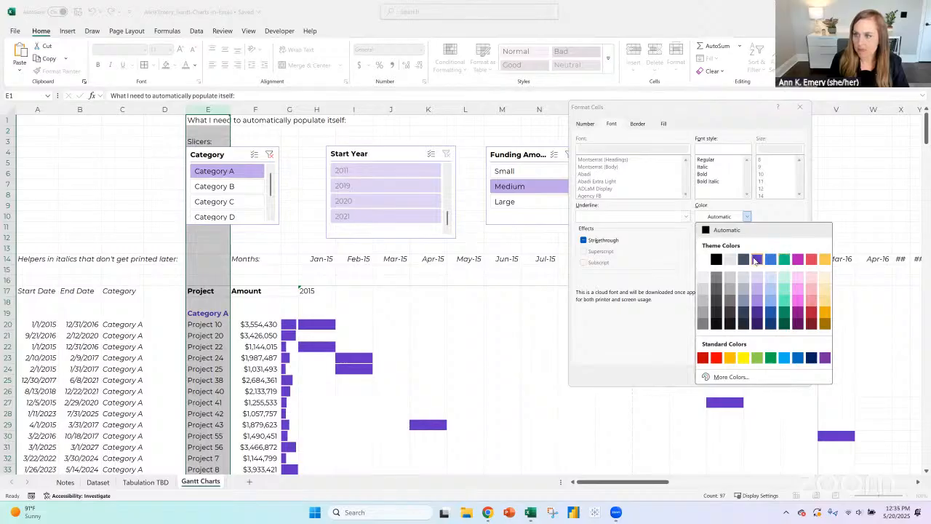
{"action": "left_click", "coordinate": [798, 259]}
{"action": "left_click", "coordinate": [703, 174]}
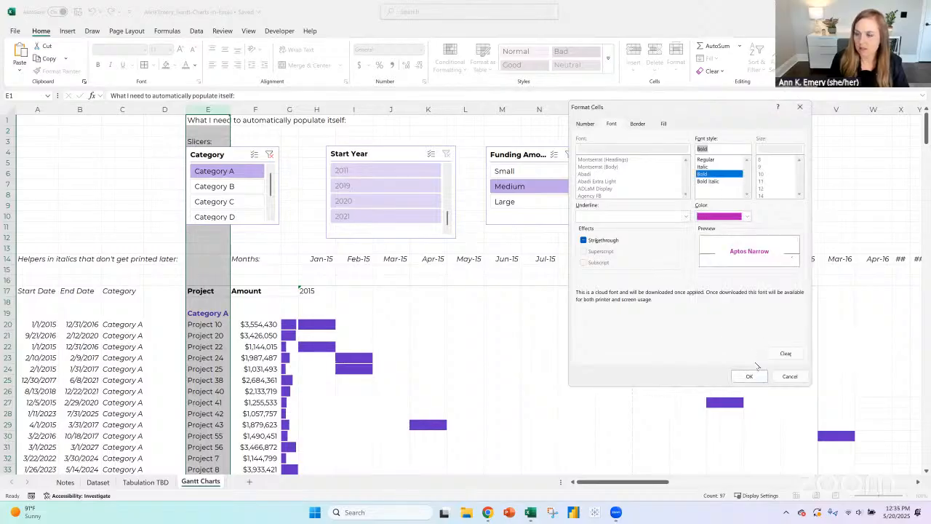
{"action": "left_click", "coordinate": [750, 376]}
{"action": "left_click", "coordinate": [731, 281]}
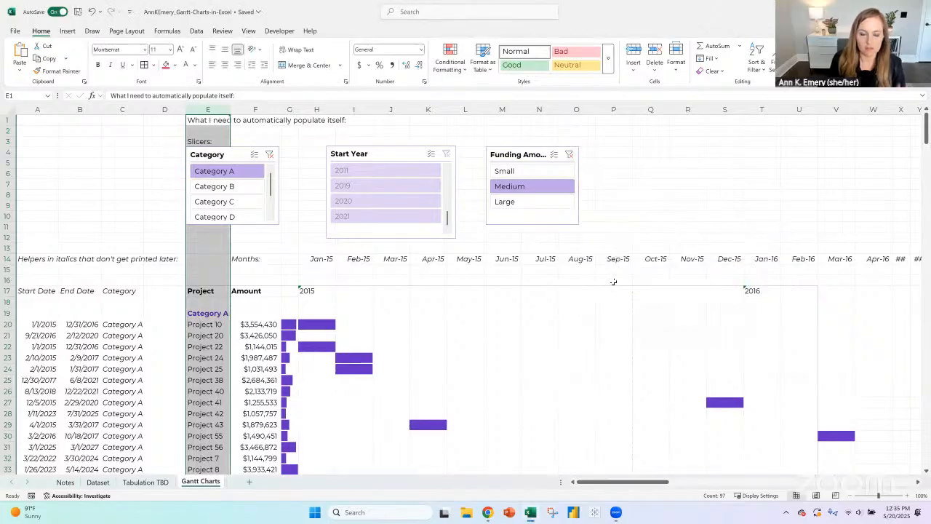
- Add an Equal To highlight rule to column E that formats "Category E" in bold red text
{"action": "left_click", "coordinate": [450, 58]}
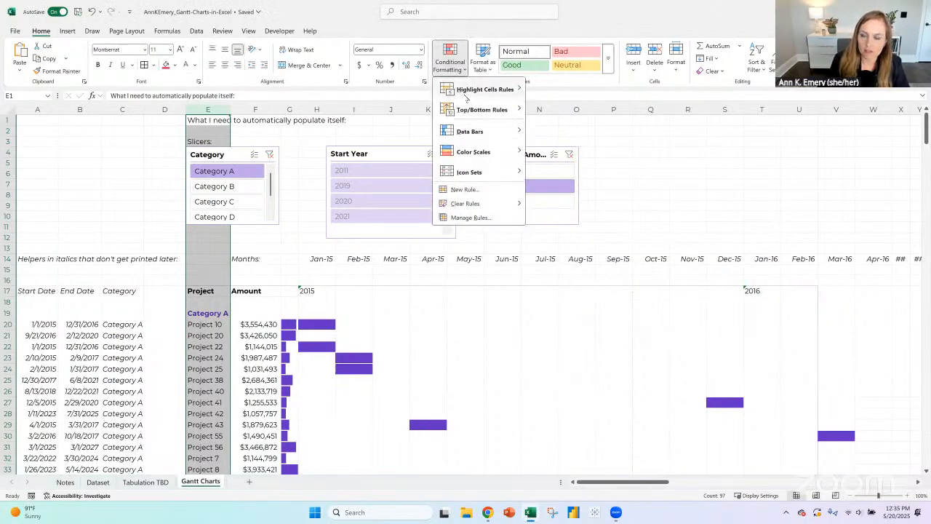
{"action": "mouse_move", "coordinate": [466, 94]}
{"action": "left_click", "coordinate": [589, 155]}
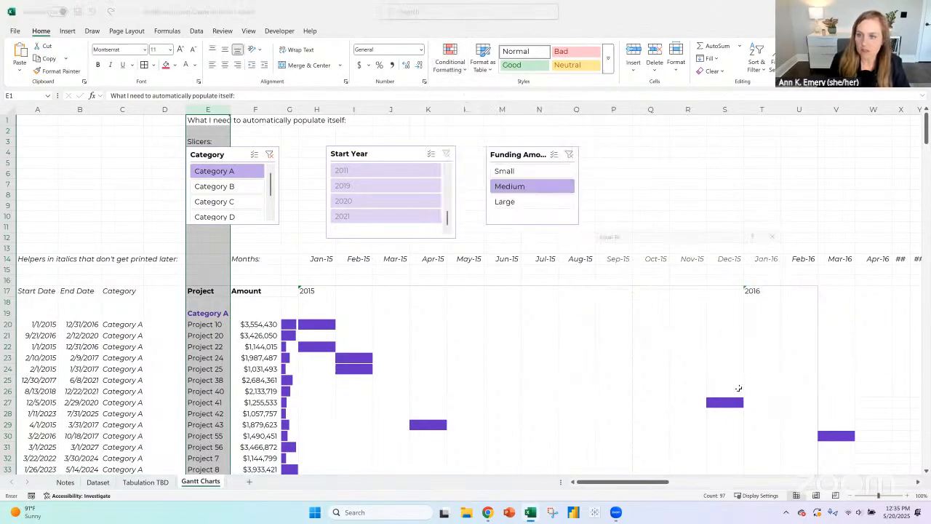
{"action": "type", "text": "Category E"}
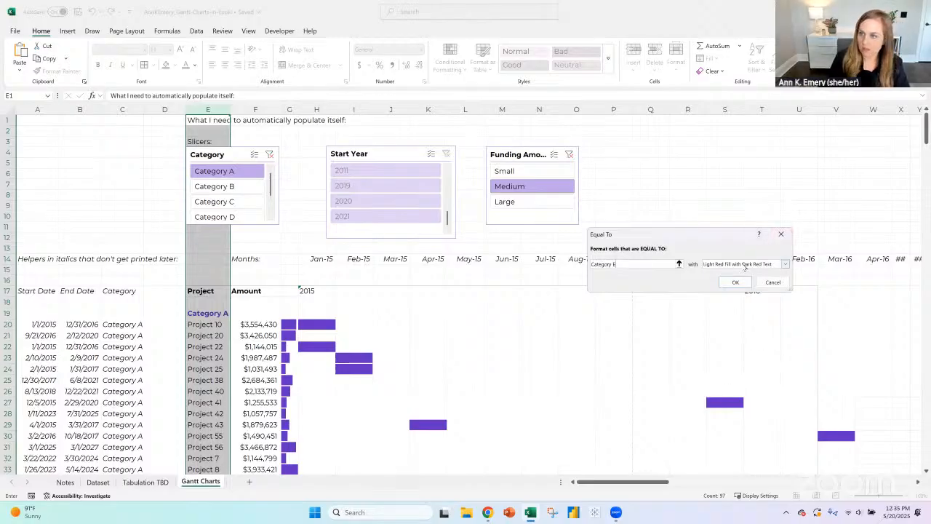
{"action": "left_click", "coordinate": [785, 264]}
{"action": "left_click", "coordinate": [740, 315]}
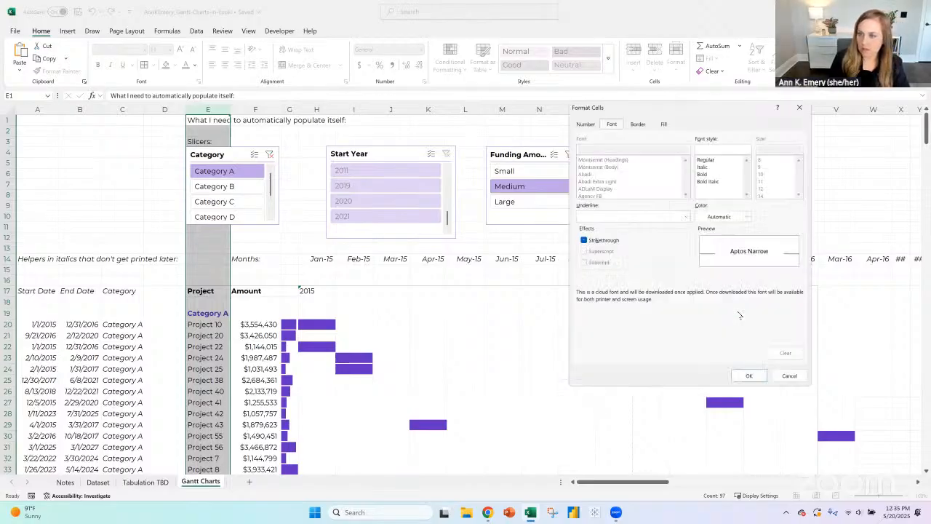
{"action": "left_click", "coordinate": [705, 174]}
{"action": "left_click", "coordinate": [745, 216]}
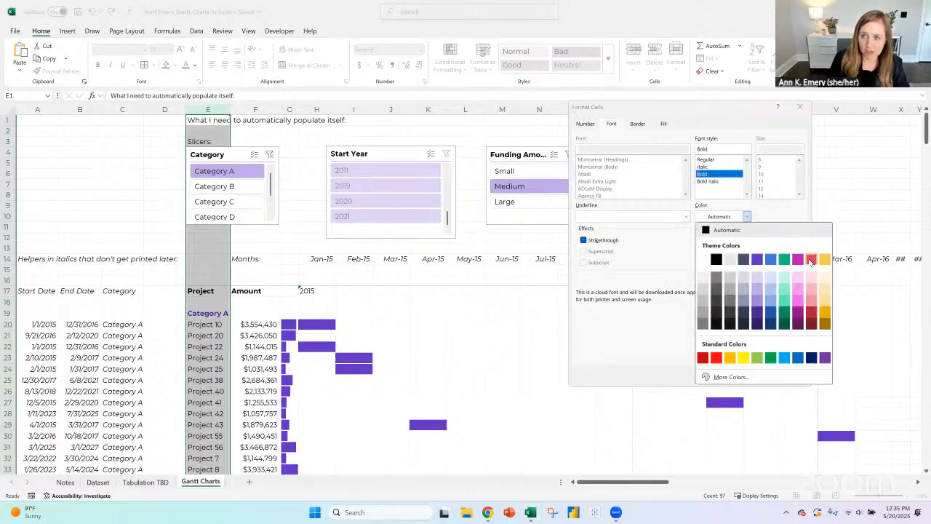
{"action": "left_click", "coordinate": [811, 261]}
{"action": "left_click", "coordinate": [749, 377]}
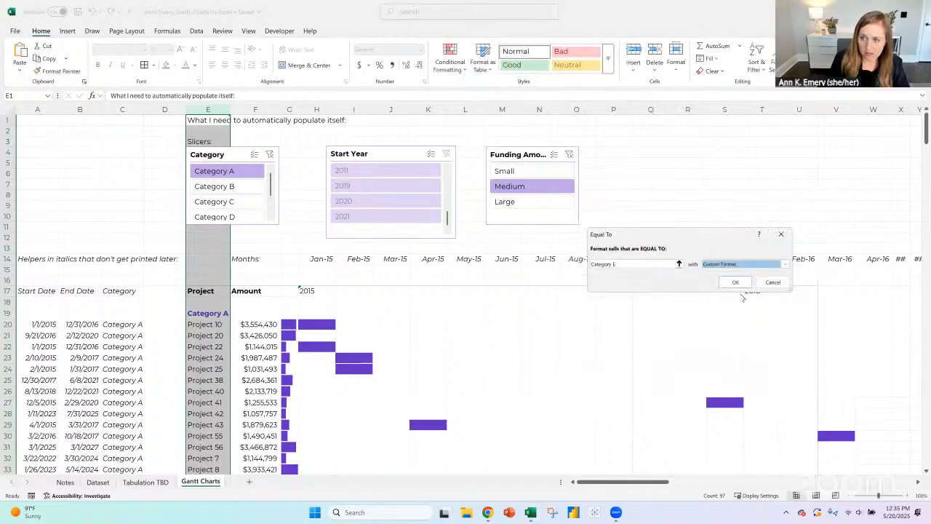
{"action": "left_click", "coordinate": [738, 285]}
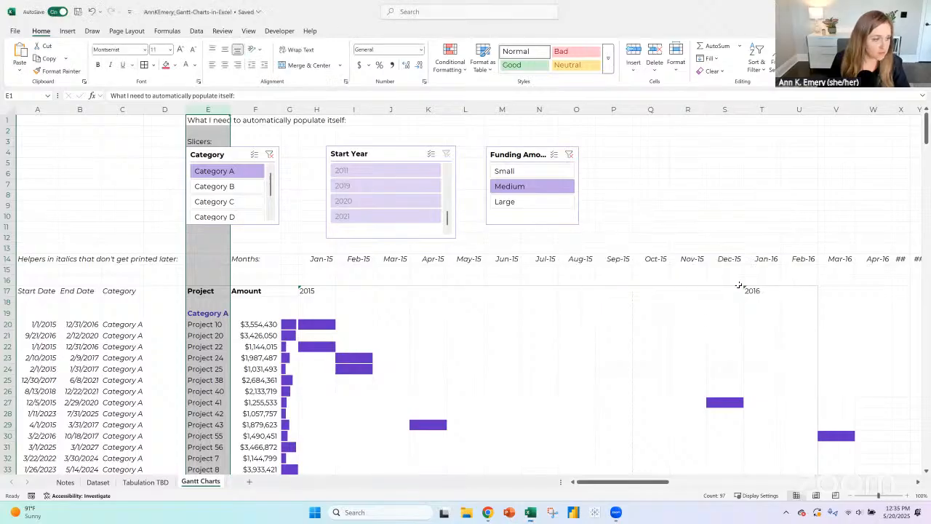
- Filter the Category slicer to Category B, Category C and Category D in turn to check the heading colors
{"action": "left_click", "coordinate": [214, 314]}
{"action": "scroll", "coordinate": [219, 312], "scroll_direction": "down", "scroll_amount": 4}
{"action": "scroll", "coordinate": [221, 311], "scroll_direction": "up", "scroll_amount": 4}
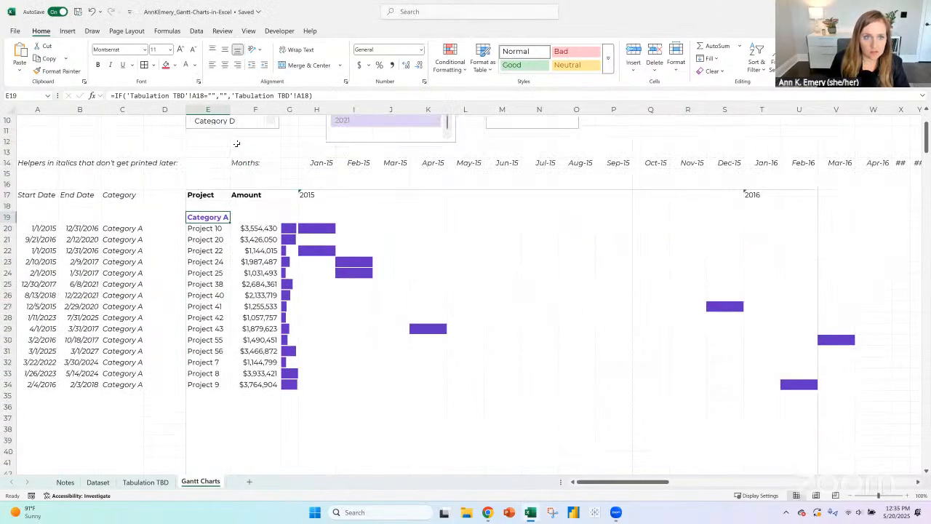
{"action": "left_click", "coordinate": [233, 155]}
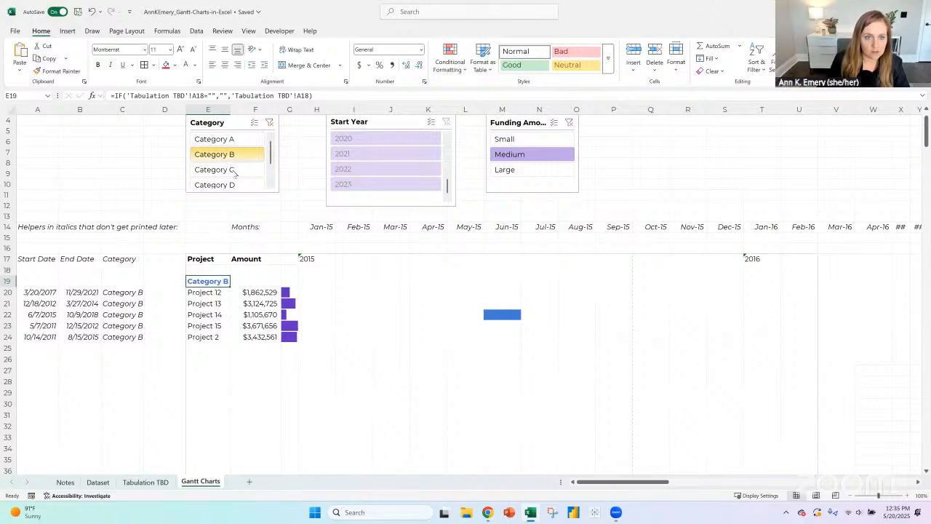
{"action": "left_click", "coordinate": [234, 169]}
{"action": "left_click", "coordinate": [233, 185]}
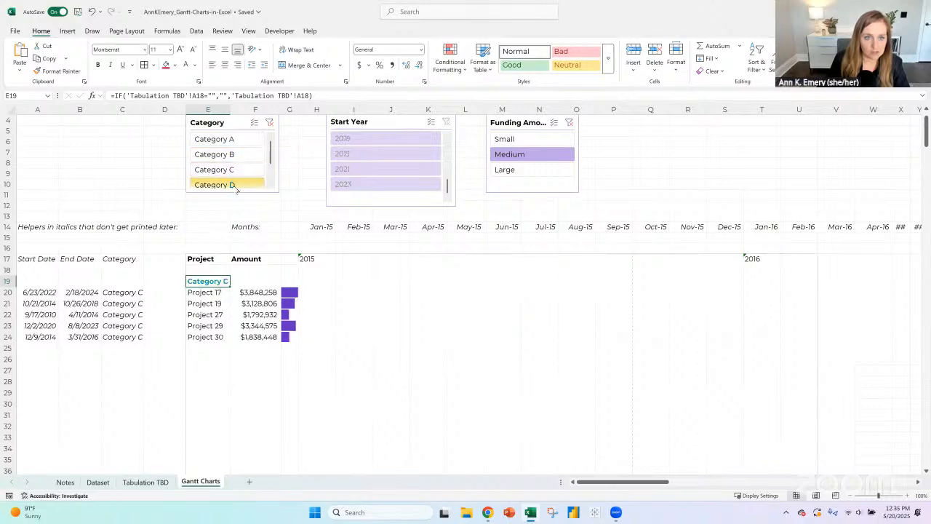
- Clear the Category slicer filter and review the heading colors of all categories down the sheet
{"action": "left_click", "coordinate": [270, 122]}
{"action": "scroll", "coordinate": [263, 293], "scroll_direction": "down", "scroll_amount": 5}
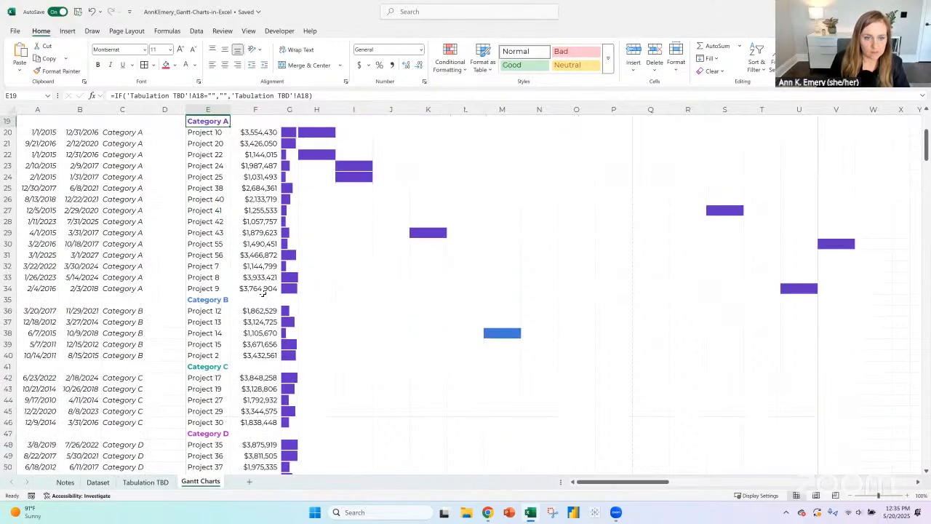
{"action": "scroll", "coordinate": [263, 293], "scroll_direction": "down", "scroll_amount": 9}
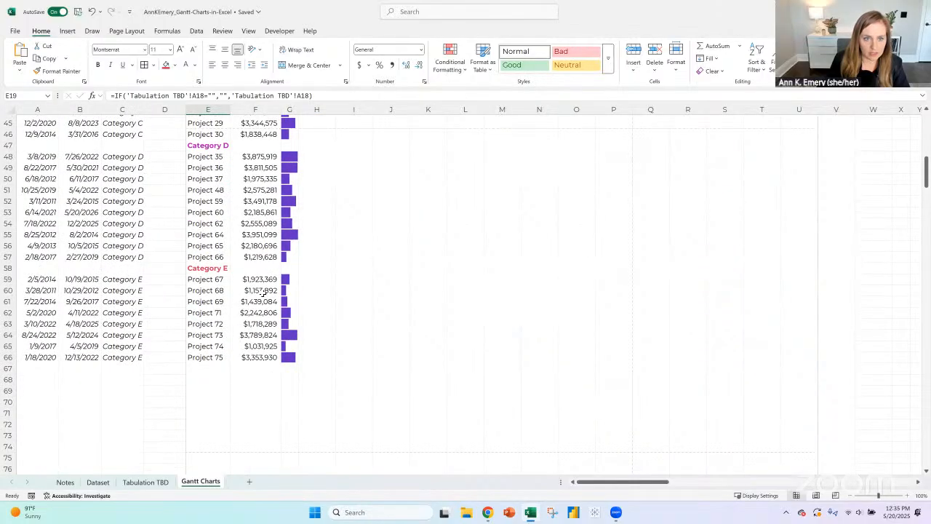
{"action": "scroll", "coordinate": [263, 293], "scroll_direction": "up", "scroll_amount": 9}
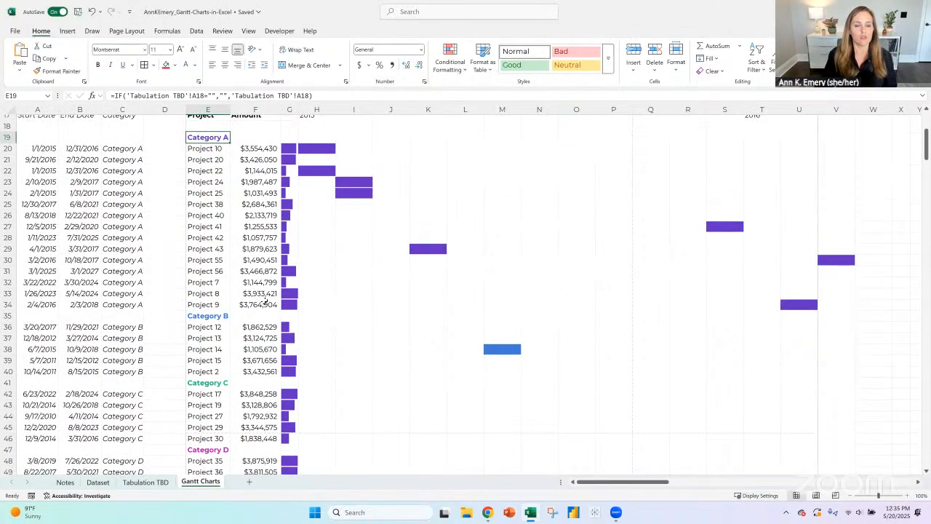
{"action": "scroll", "coordinate": [265, 300], "scroll_direction": "up", "scroll_amount": 2}
- Examine the settings of the Data Bar conditional formatting rule on the amount bars in column G, starting from cell G20
{"action": "left_click", "coordinate": [289, 228]}
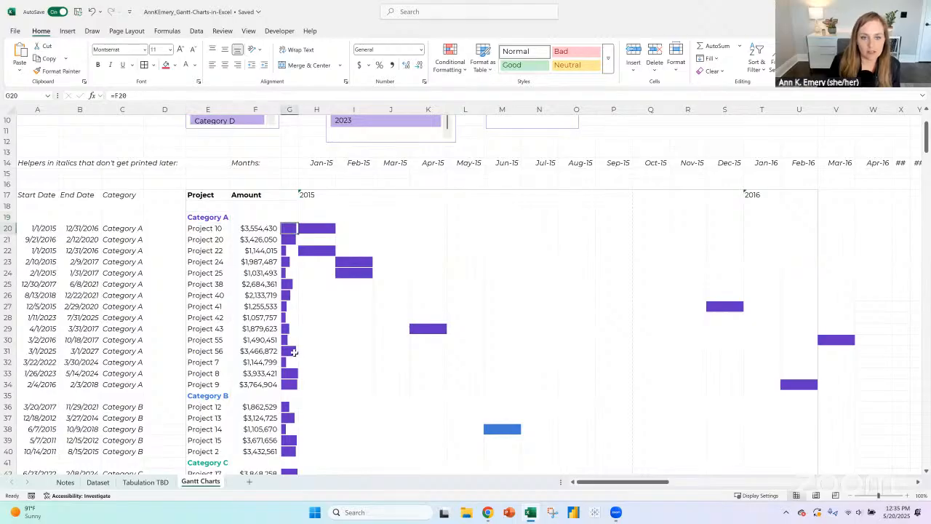
{"action": "left_click_drag", "start_coordinate": [294, 353], "coordinate": [299, 385]}
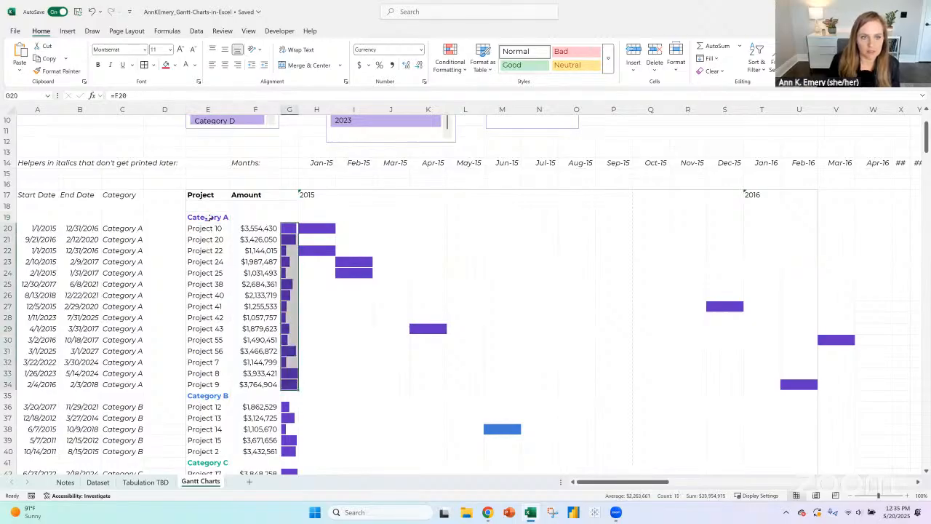
{"action": "left_click", "coordinate": [119, 229]}
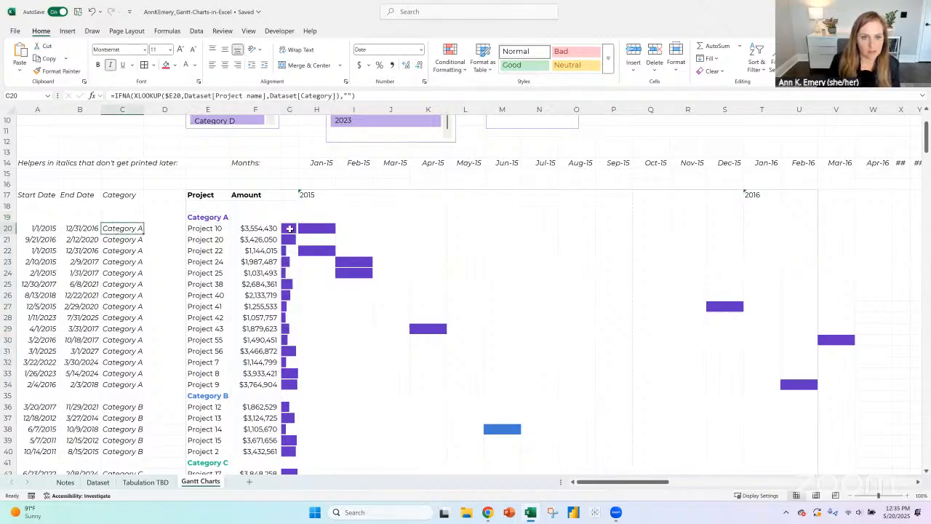
{"action": "left_click", "coordinate": [289, 229]}
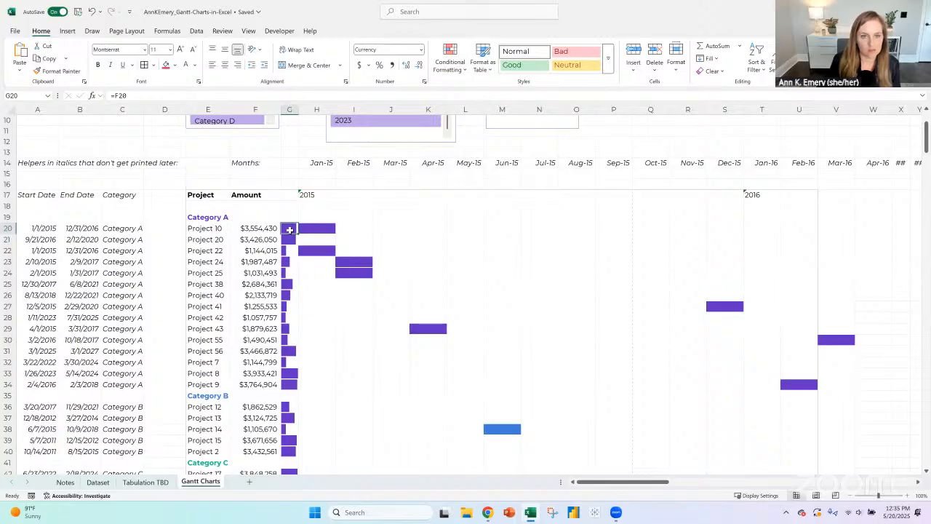
{"action": "left_click", "coordinate": [444, 62]}
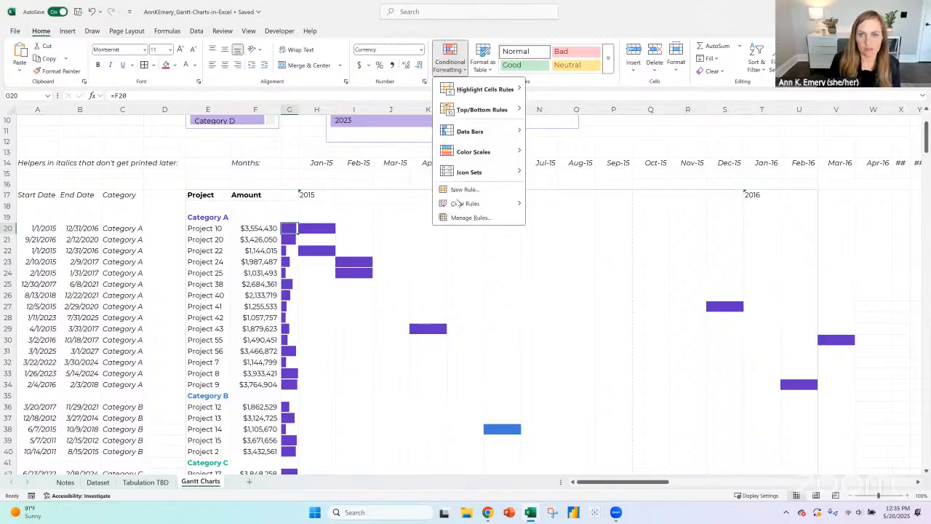
{"action": "left_click", "coordinate": [462, 223]}
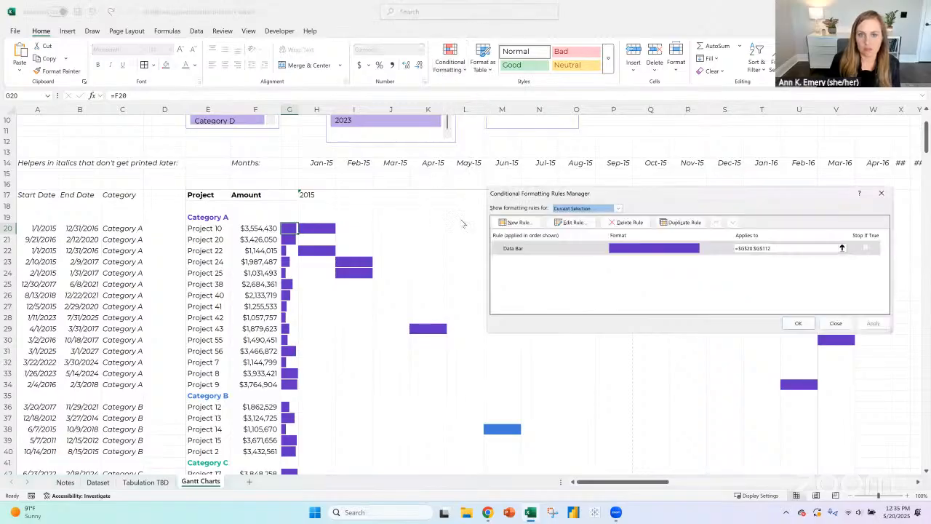
{"action": "left_click", "coordinate": [532, 251]}
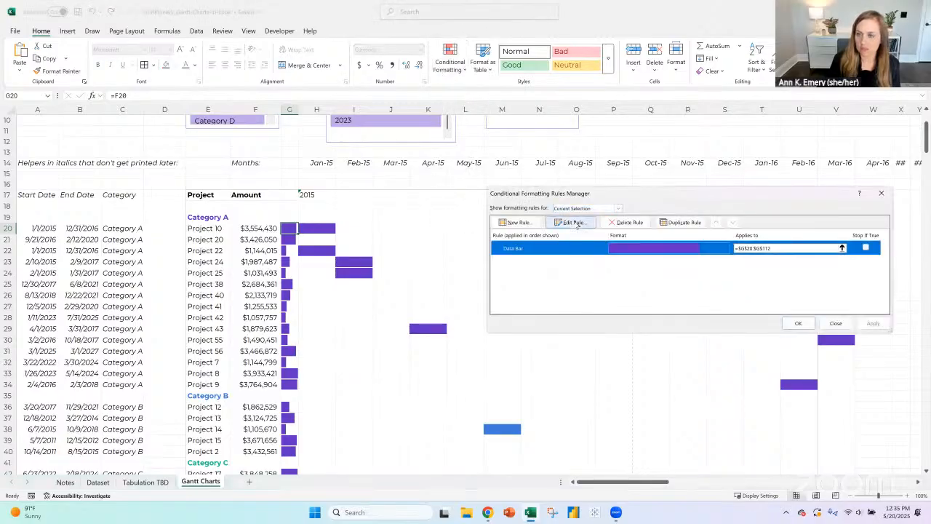
{"action": "left_click", "coordinate": [574, 223]}
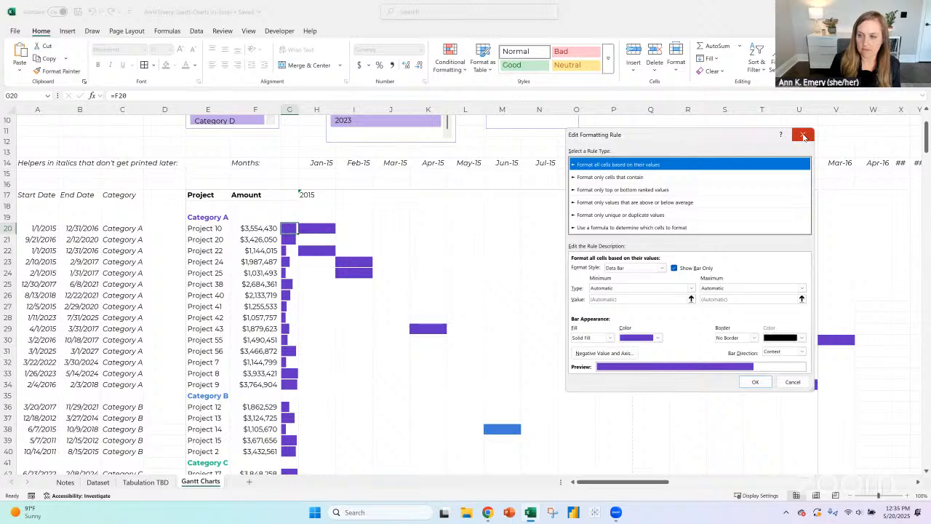
{"action": "left_click", "coordinate": [803, 136]}
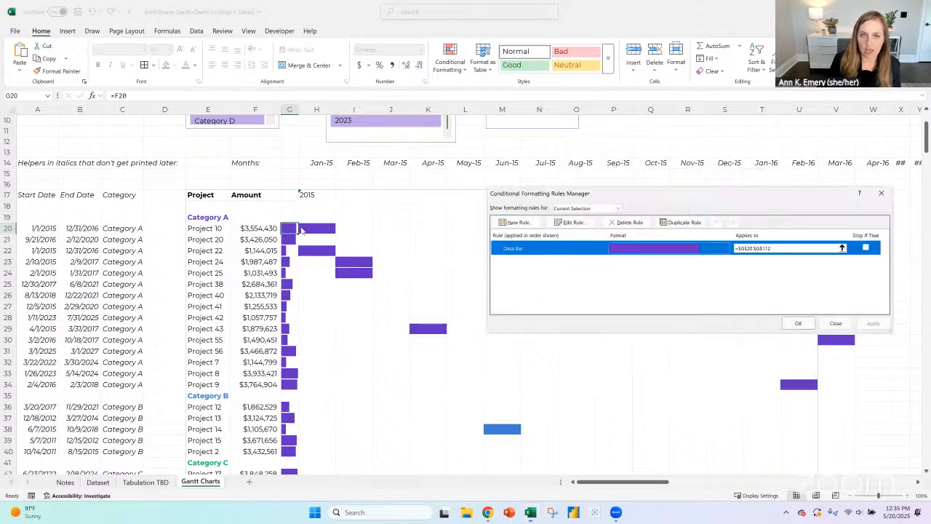
{"action": "left_click", "coordinate": [797, 323]}
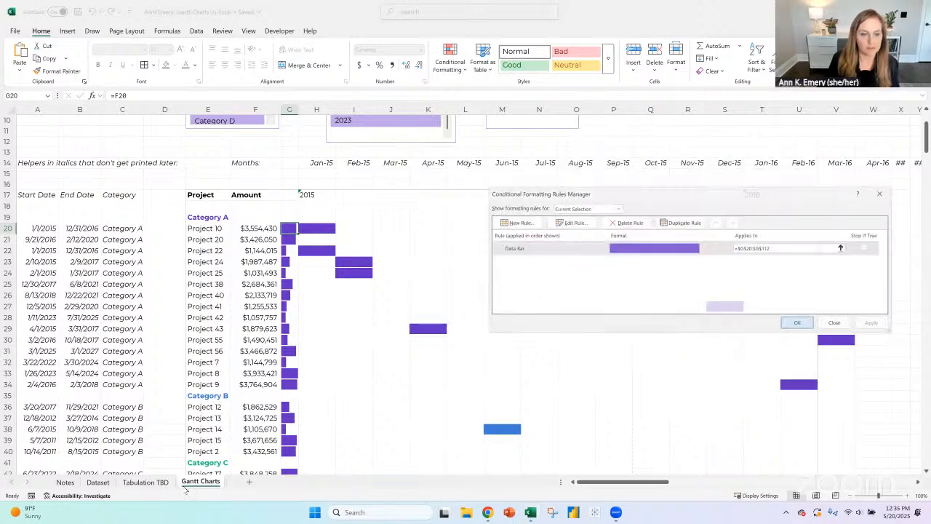
- Add the to-do "Color-code the data bars based on the category color" in cell A30 of the Notes sheet
{"action": "left_click", "coordinate": [64, 482]}
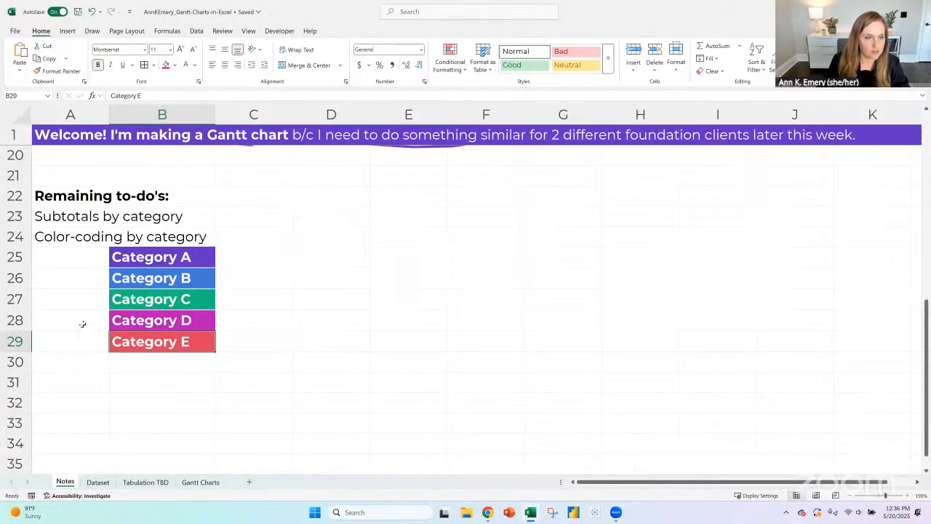
{"action": "left_click", "coordinate": [79, 368]}
{"action": "type", "text": "Color-co"}
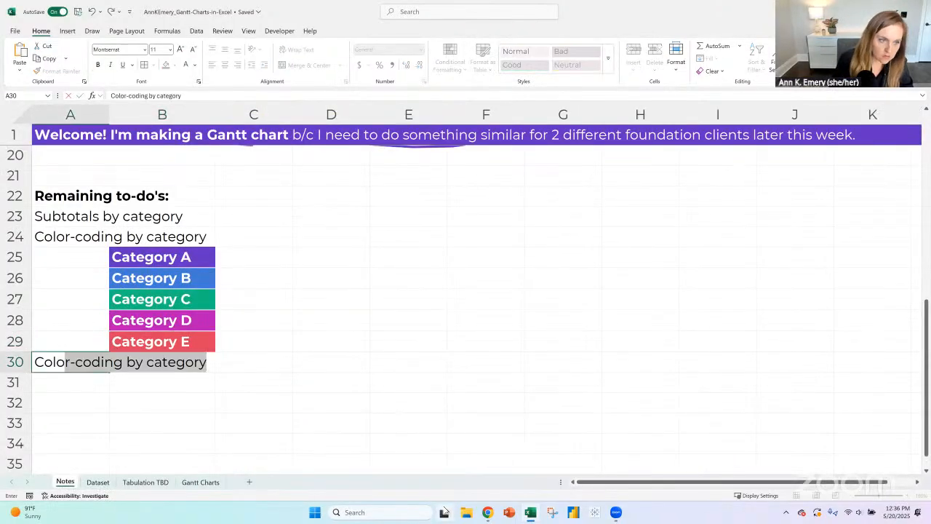
{"action": "type", "text": "de the data ba"}
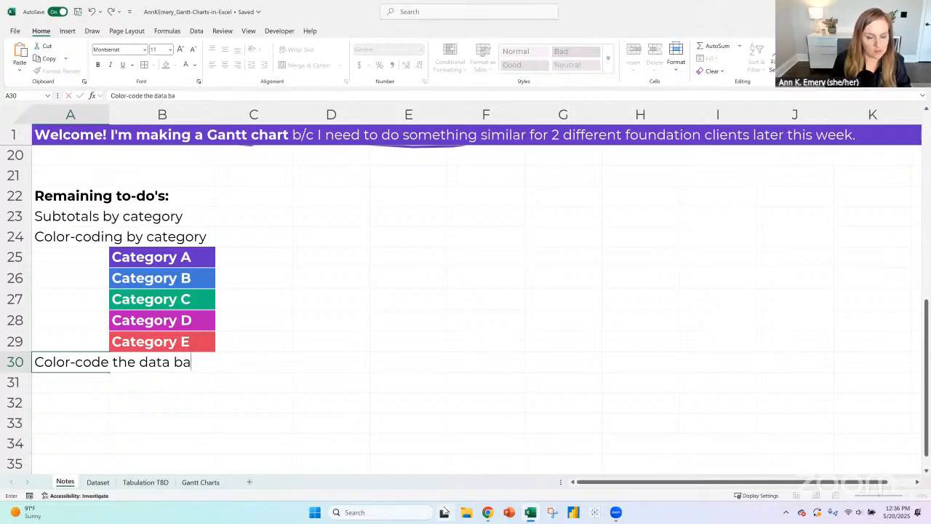
{"action": "type", "text": "rs based on the cate"}
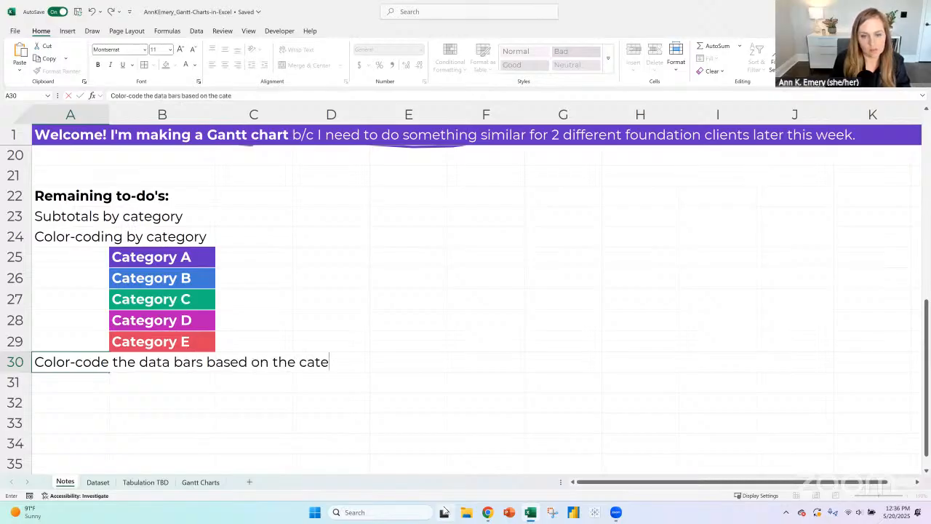
{"action": "type", "text": "gory color"}
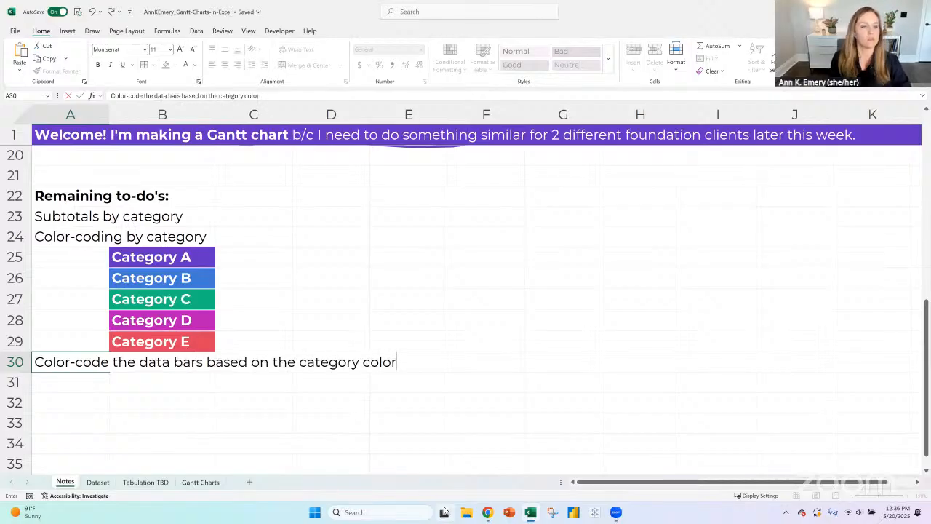
{"action": "key", "text": "Return"}
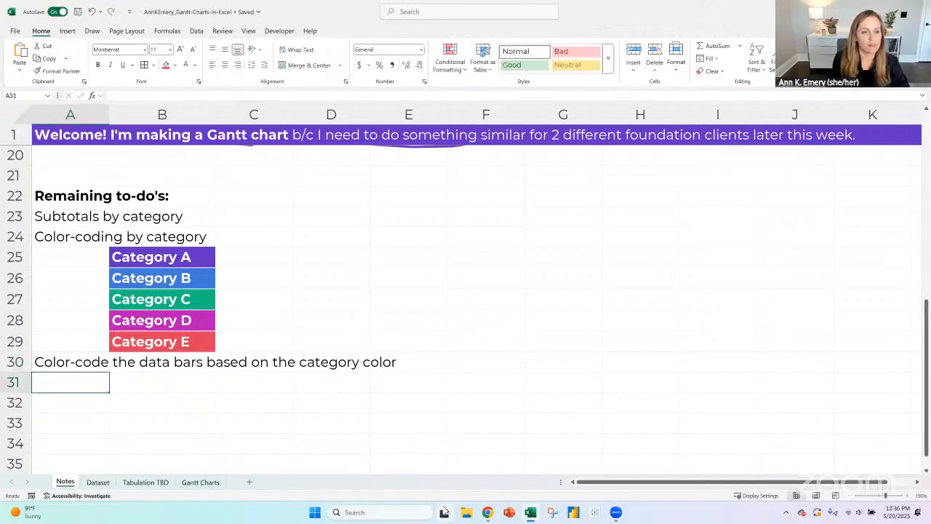
- Insert a row above row 30 and enter the note "With helpers/linked, not hard-coded like it is now" in cell A30
{"action": "left_click", "coordinate": [16, 361]}
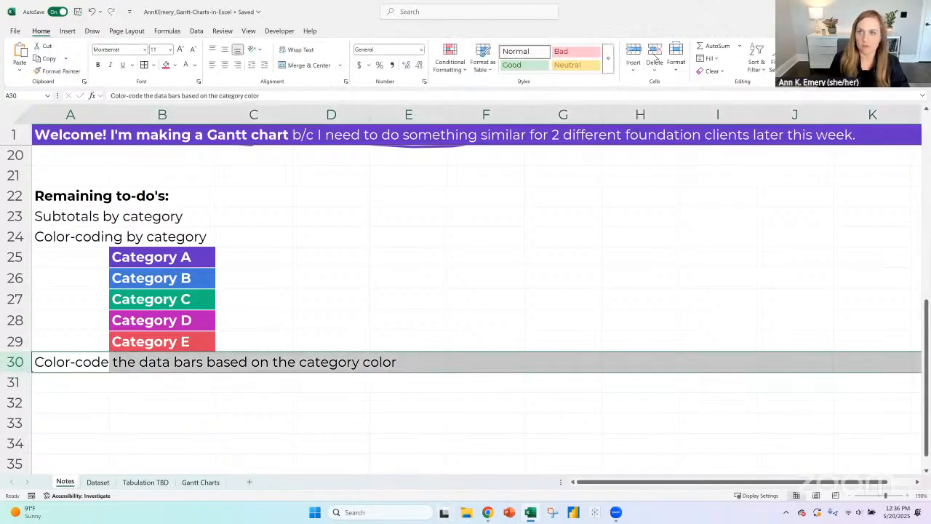
{"action": "left_click", "coordinate": [633, 50]}
{"action": "left_click", "coordinate": [73, 358]}
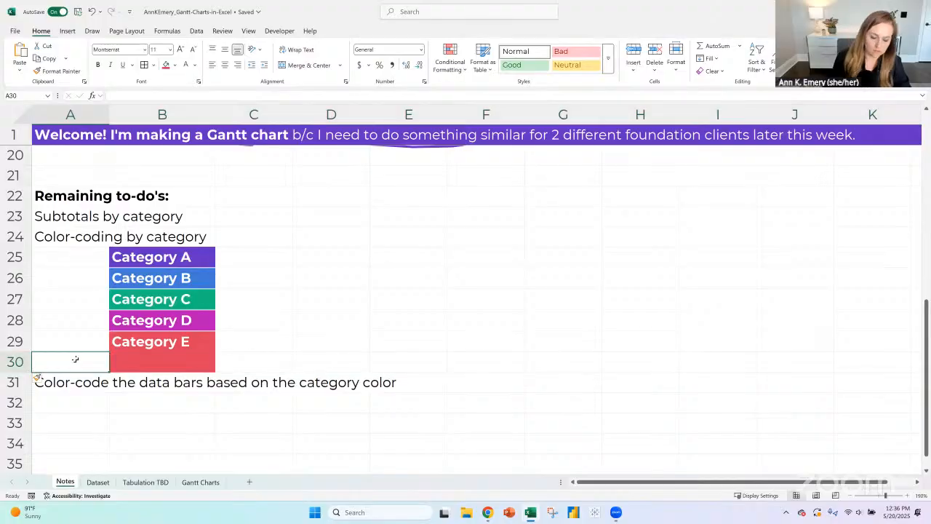
{"action": "type", "text": "With h"}
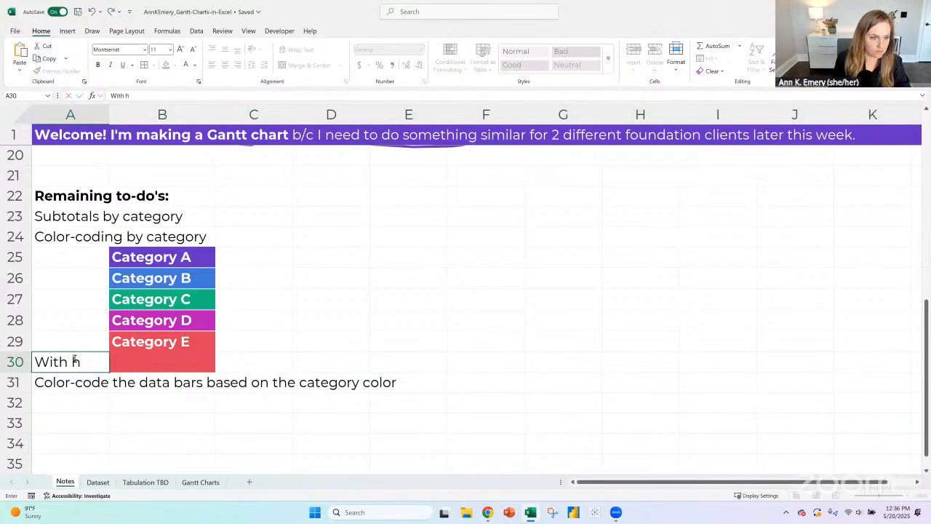
{"action": "type", "text": "elpers"}
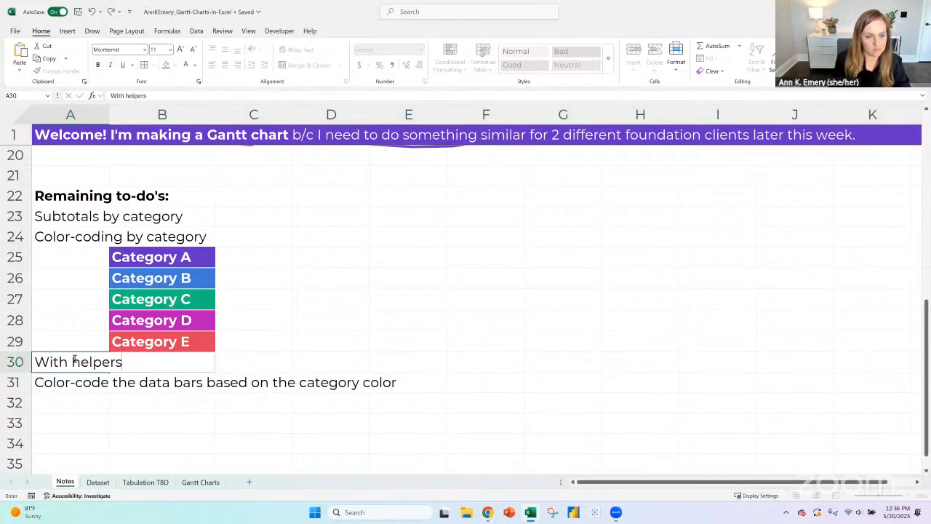
{"action": "type", "text": "/linked"}
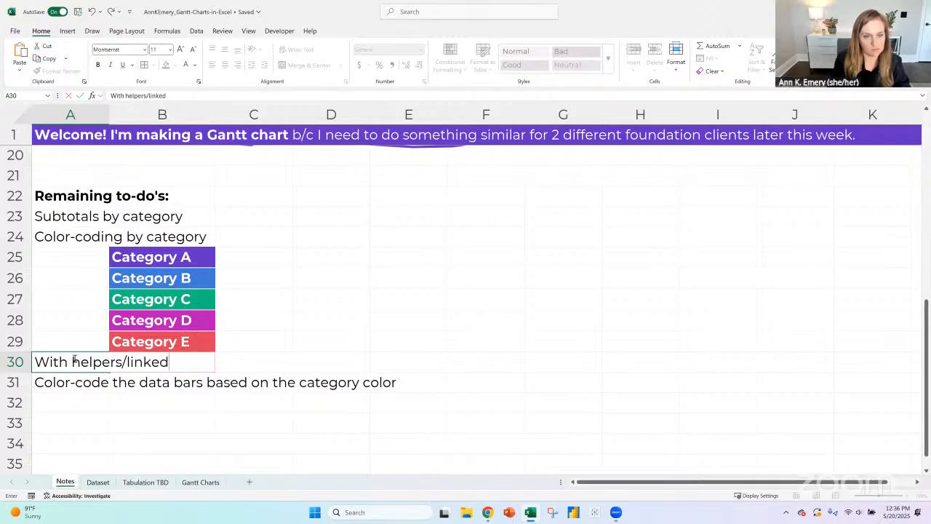
{"action": "type", "text": ", not hard-co"}
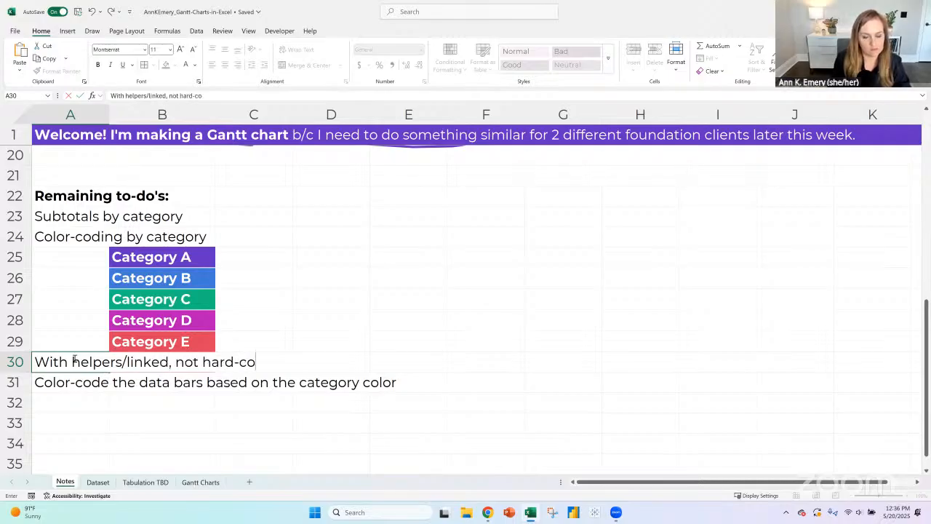
{"action": "type", "text": "ded like it is now"}
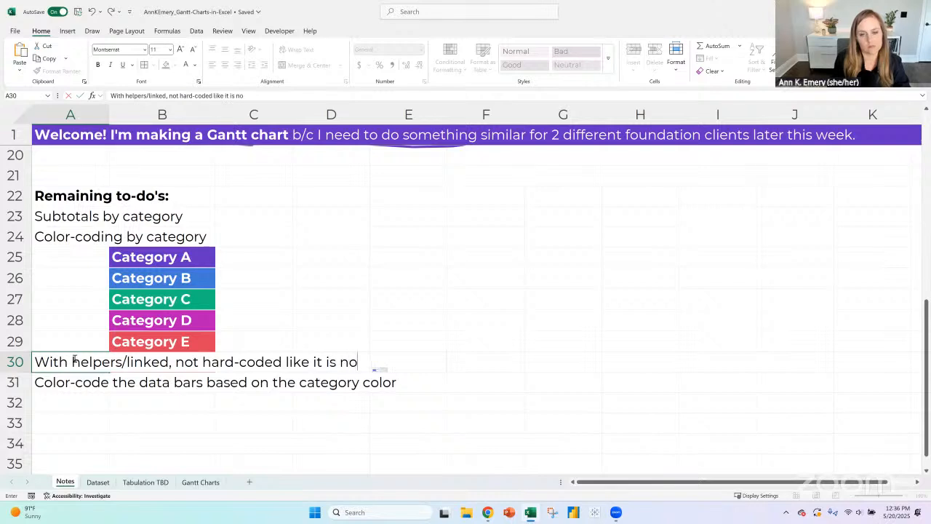
{"action": "key", "text": "Return"}
- Indent the note in A30 and clear the red fill from B30 by copying the blank cell C29 over it
{"action": "left_click", "coordinate": [75, 358]}
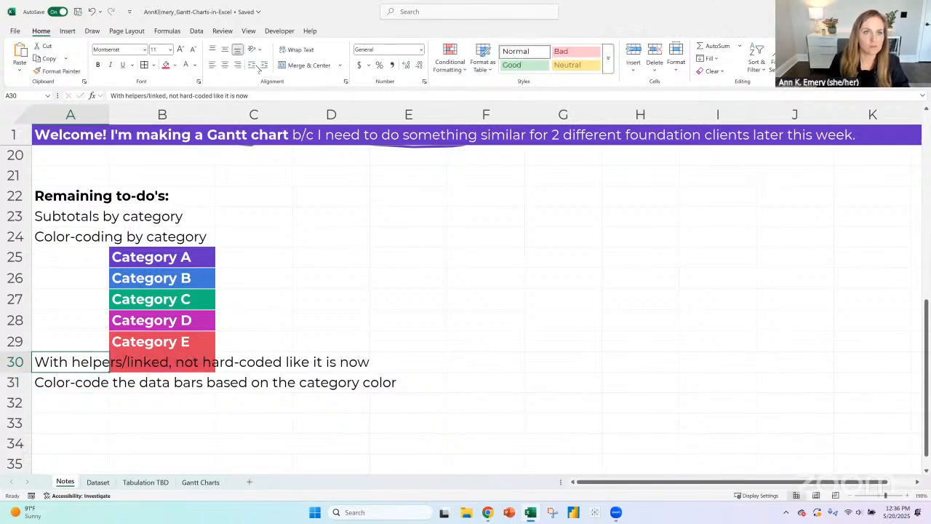
{"action": "left_click", "coordinate": [263, 66]}
{"action": "left_click", "coordinate": [251, 345]}
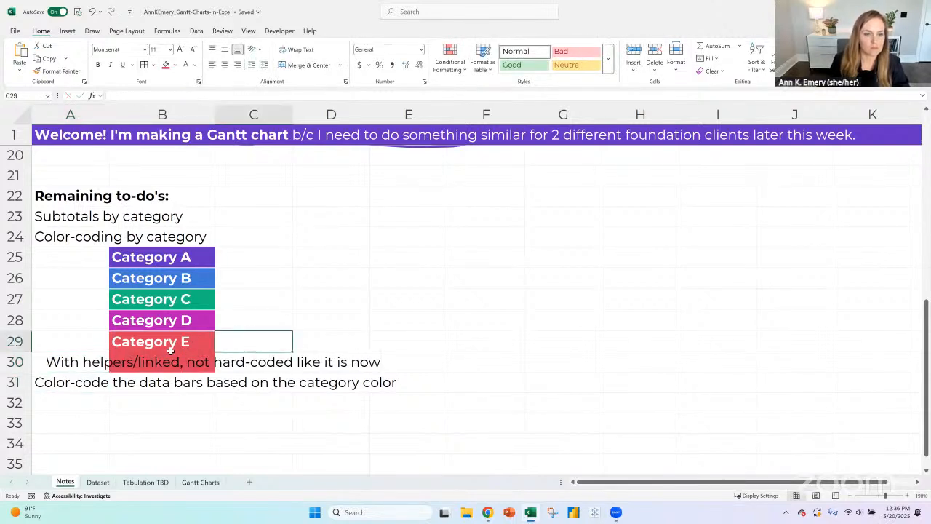
{"action": "key", "text": "ctrl+c"}
{"action": "left_click", "coordinate": [171, 359]}
{"action": "key", "text": "ctrl+v"}
{"action": "left_click", "coordinate": [215, 403]}
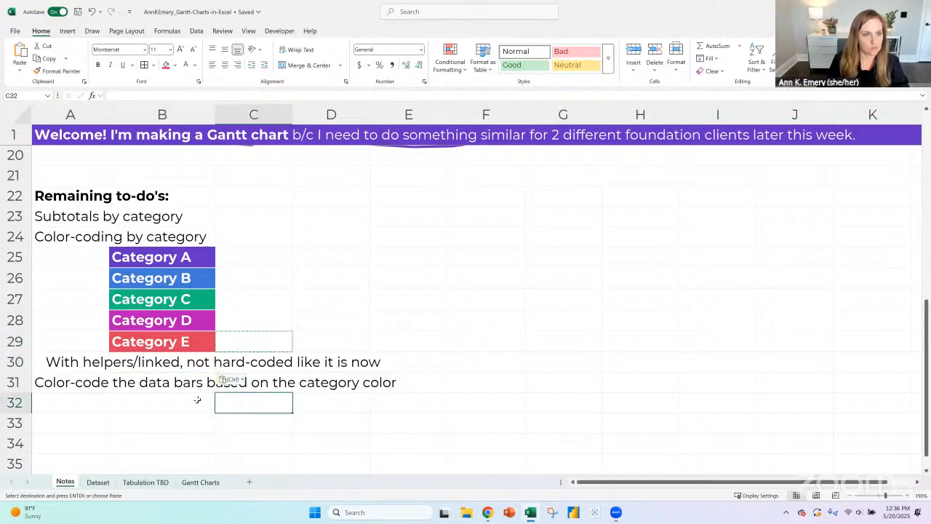
- Add the to-do "***Make the Gantt fill in based on the BETWEEN dates, not just the START DATE" in cell A32
{"action": "left_click", "coordinate": [107, 399]}
{"action": "left_click", "coordinate": [163, 422]}
{"action": "left_click", "coordinate": [74, 381]}
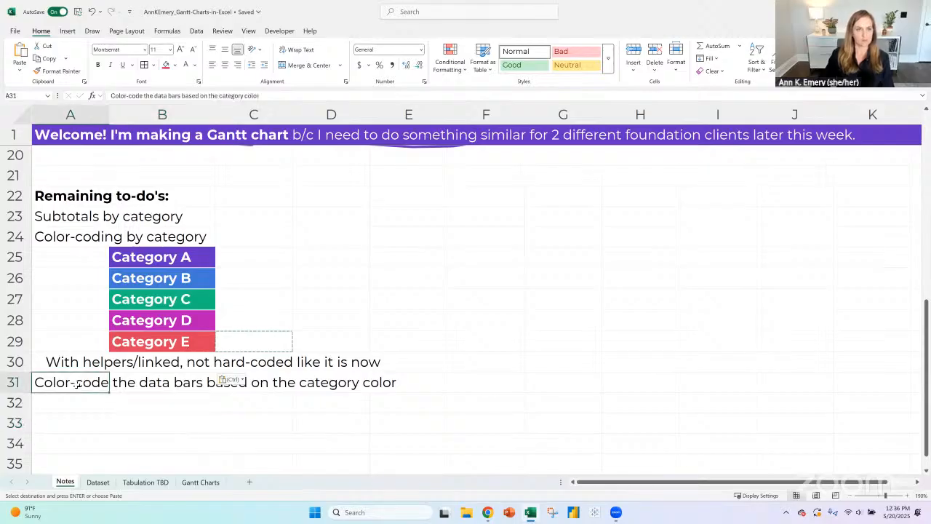
{"action": "key", "text": "Down"}
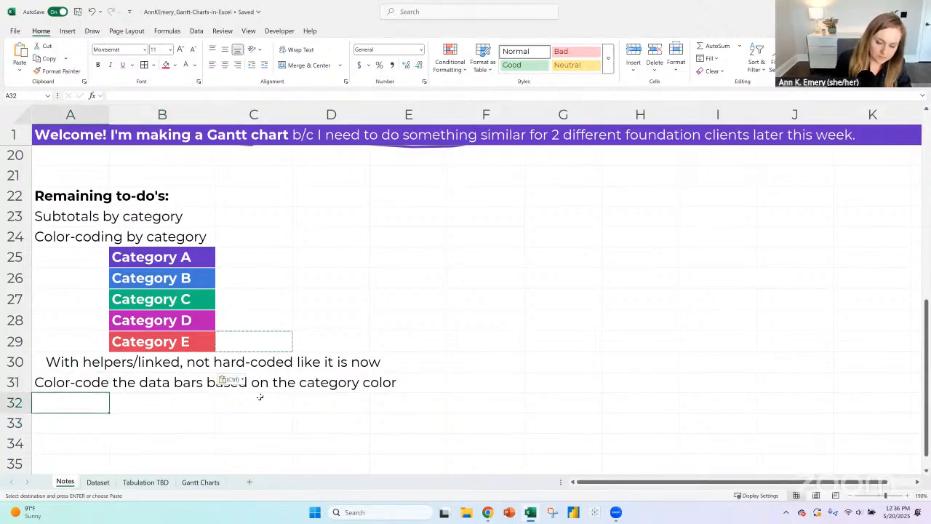
{"action": "type", "text": "***Ma"}
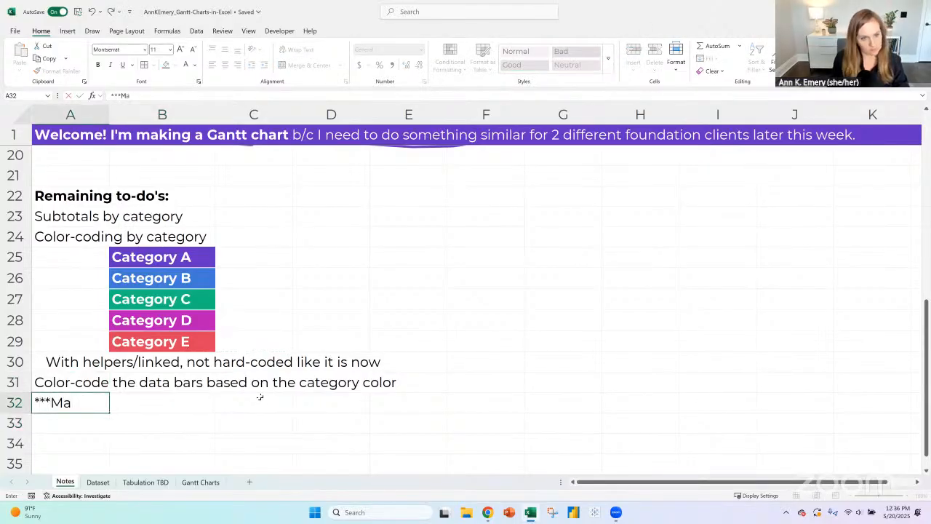
{"action": "type", "text": "ke the Gantt f"}
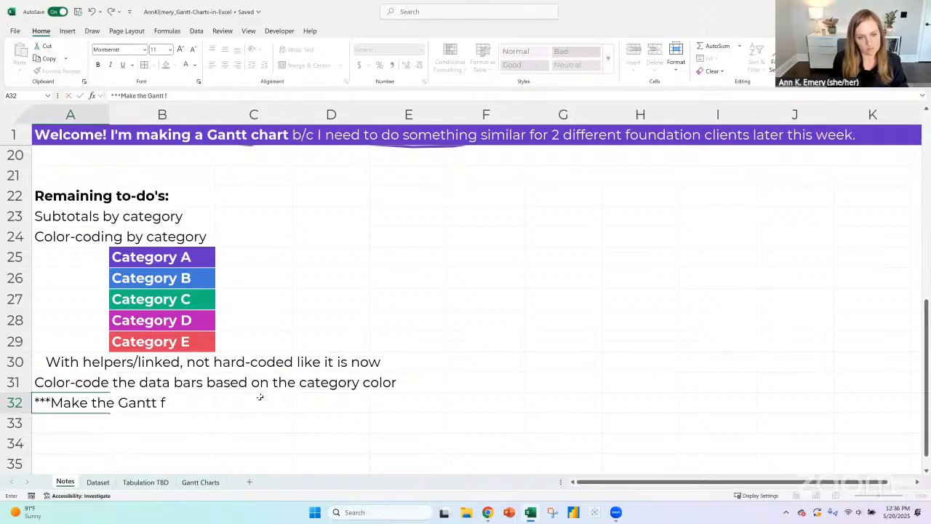
{"action": "type", "text": "ill in based o"}
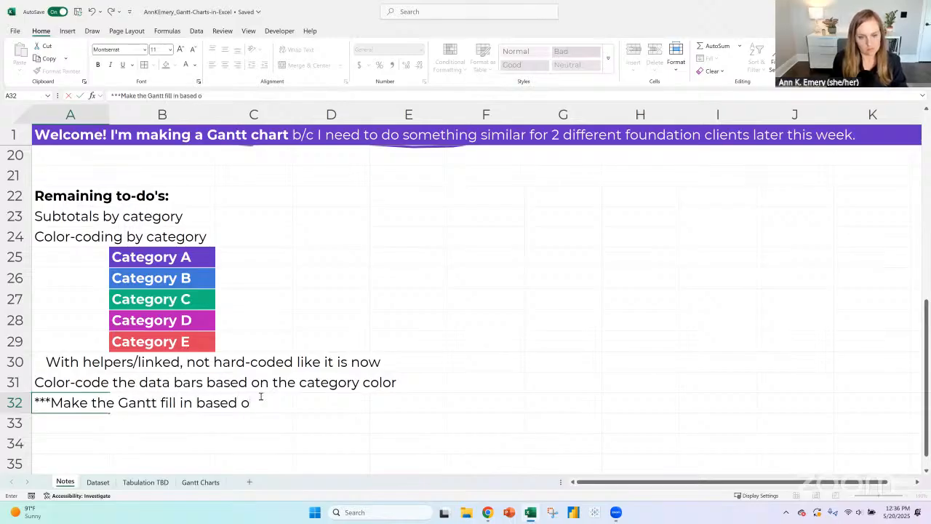
{"action": "type", "text": "n the BETWEEN dates, not"}
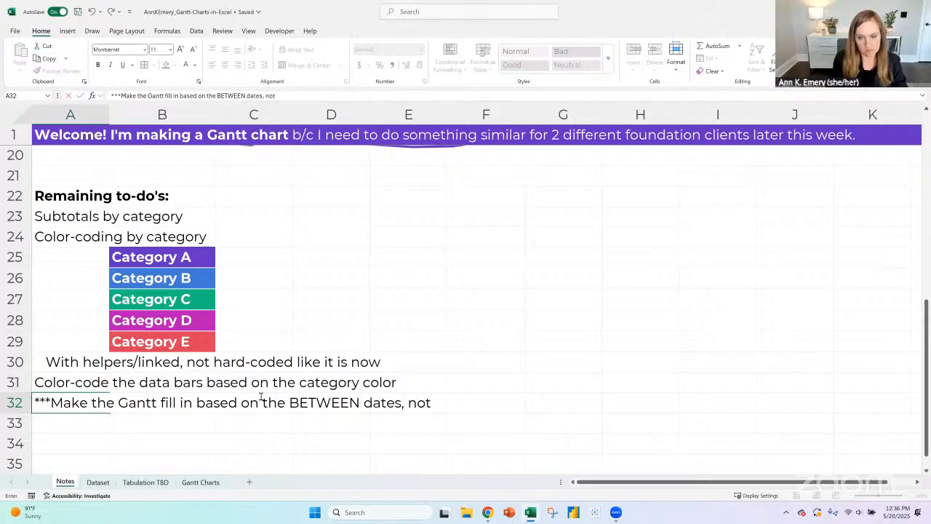
{"action": "type", "text": " just the START D"}
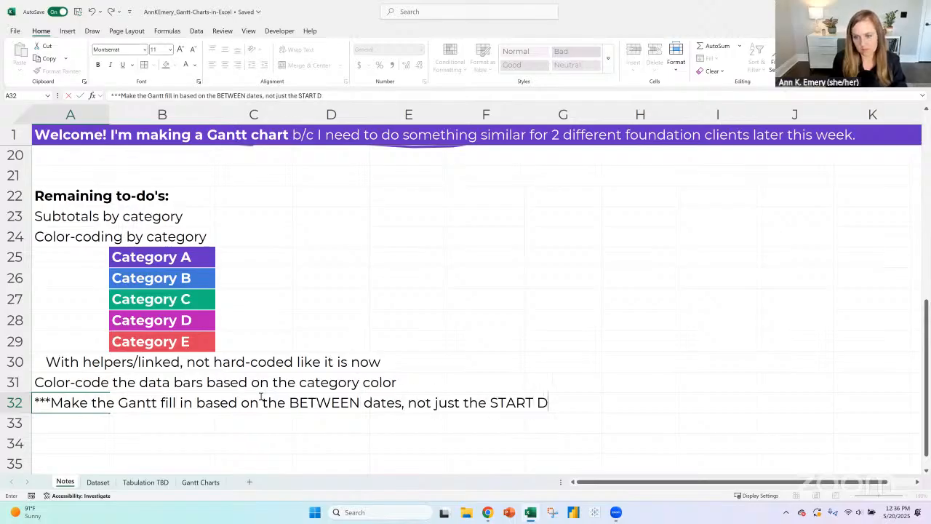
{"action": "type", "text": "ATE"}
{"action": "key", "text": "Return"}
- Highlight the whole of row 32 with the standard yellow fill
{"action": "key", "text": "Up"}
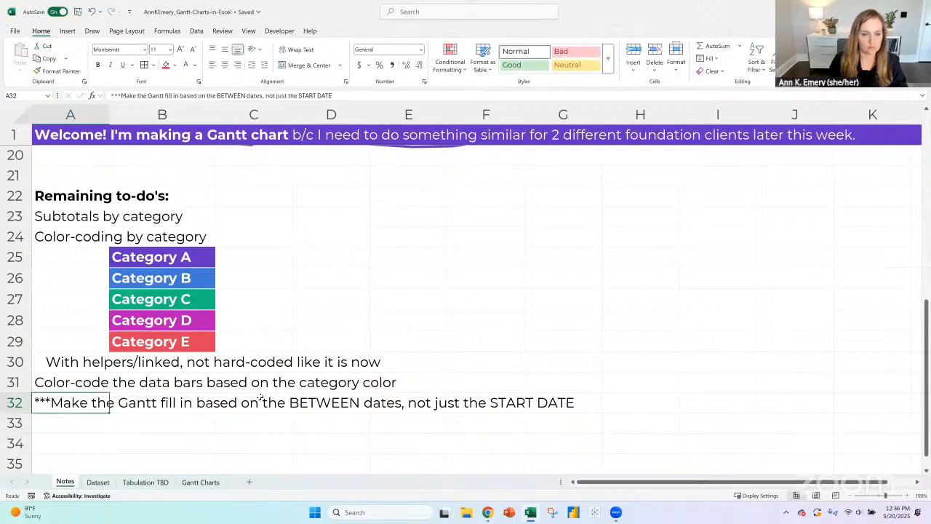
{"action": "left_click", "coordinate": [19, 402]}
{"action": "left_click", "coordinate": [175, 64]}
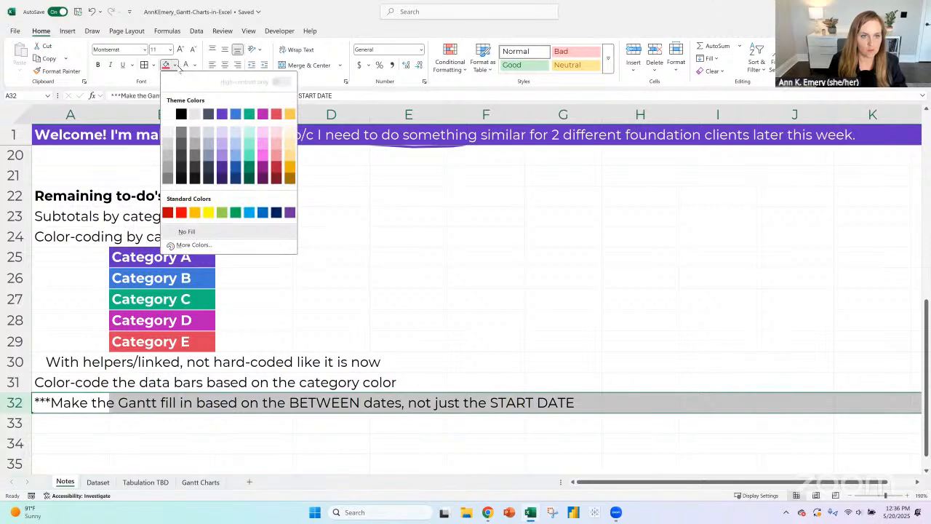
{"action": "left_click", "coordinate": [208, 212]}
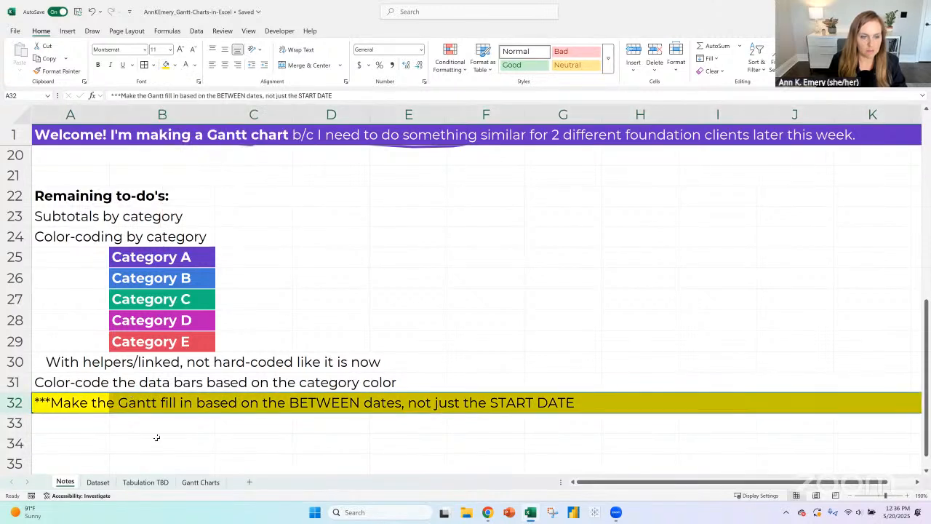
{"action": "left_click", "coordinate": [85, 401]}
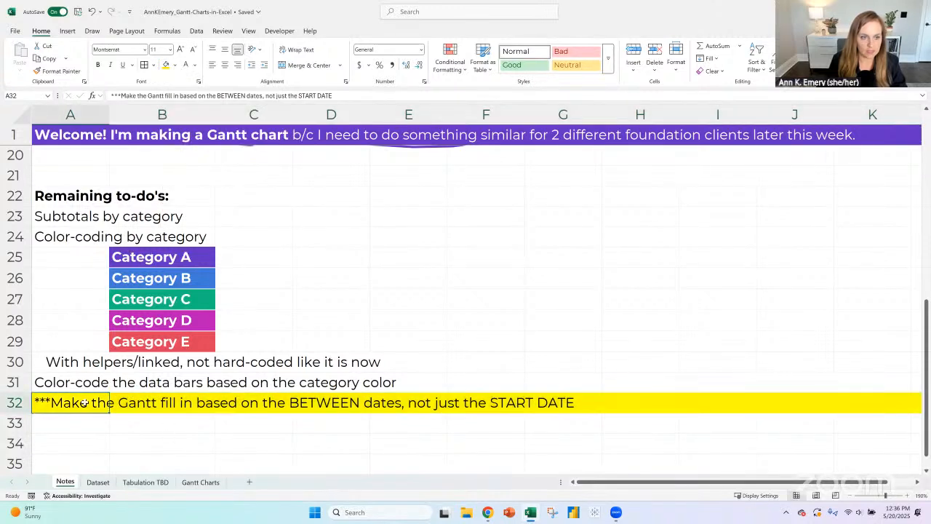
{"action": "left_click", "coordinate": [151, 403]}
- Enter "Make the dates appear along the top based on the slicer (link to pivot table as helper table?)" in cell A33
{"action": "left_click", "coordinate": [88, 421]}
{"action": "type", "text": "M"}
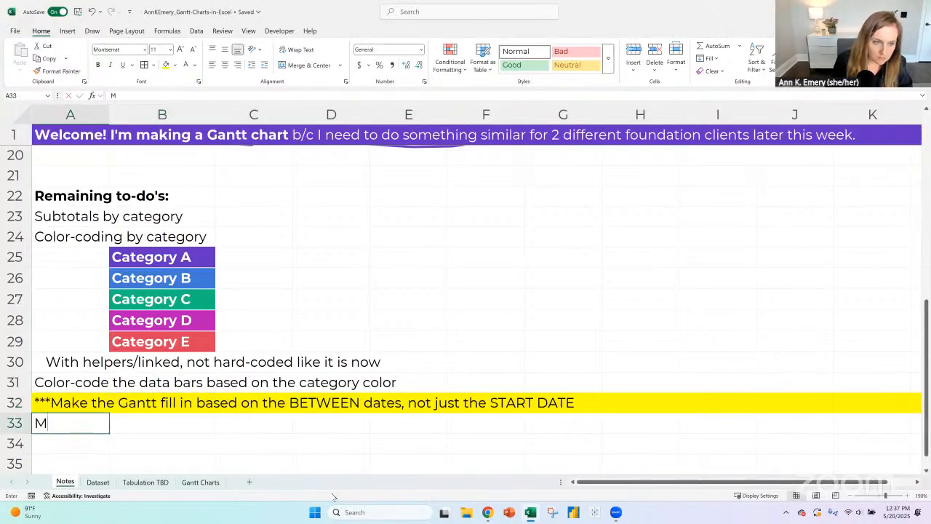
{"action": "type", "text": "ake the dates appear"}
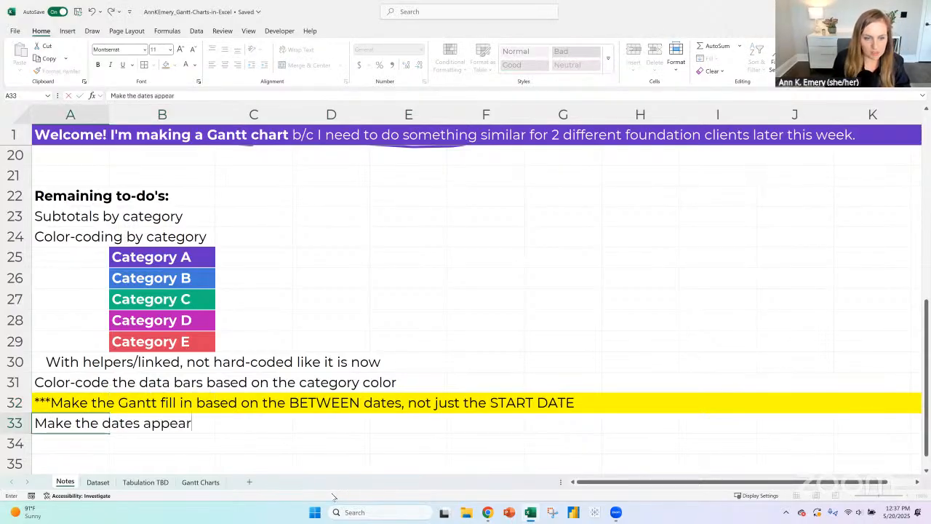
{"action": "type", "text": " alo"}
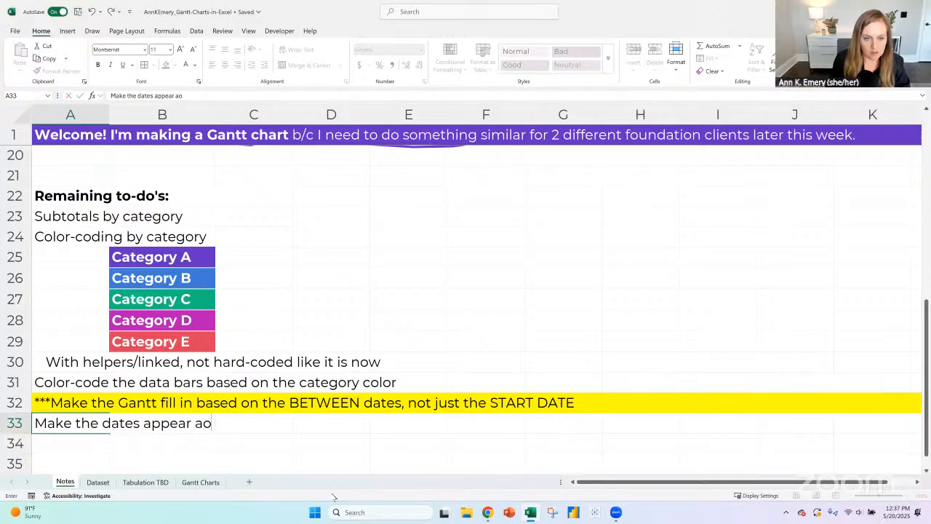
{"action": "key", "text": "BackSpace"}
{"action": "type", "text": "long the top b"}
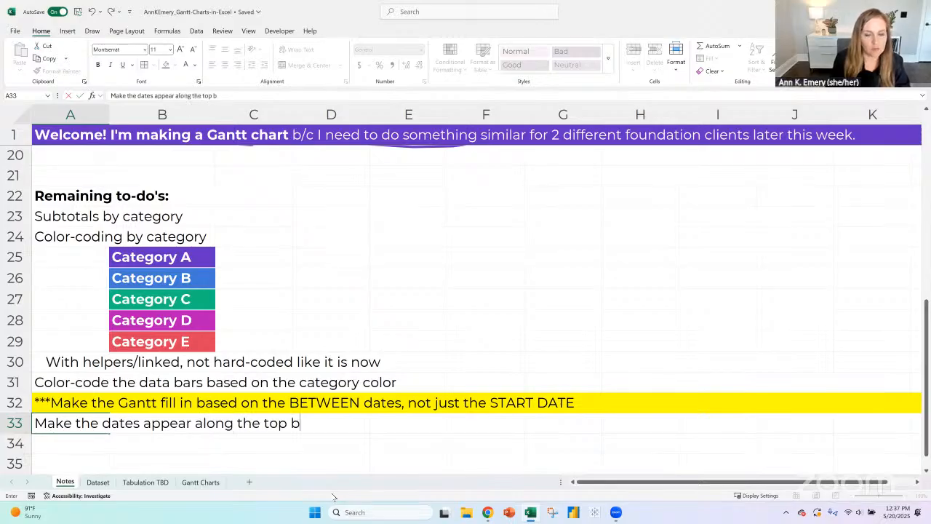
{"action": "type", "text": "ased on the slic"}
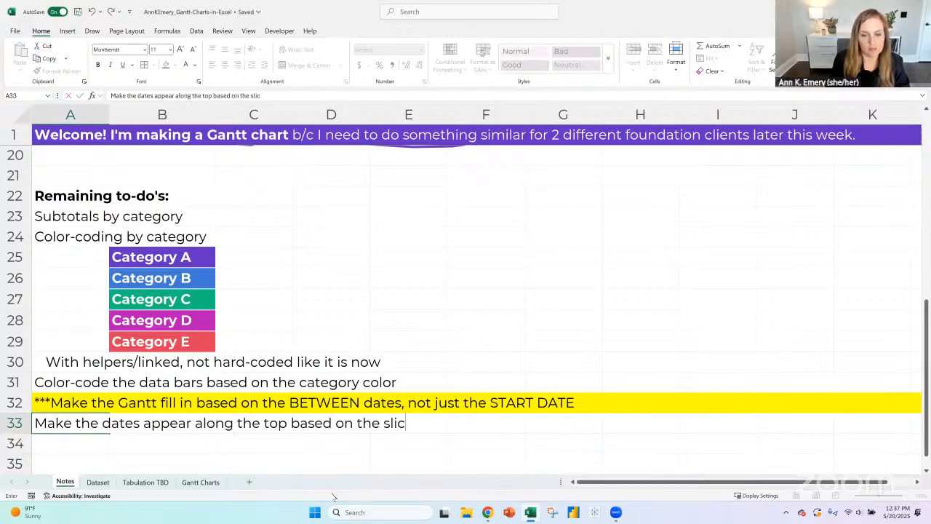
{"action": "type", "text": "er (l"}
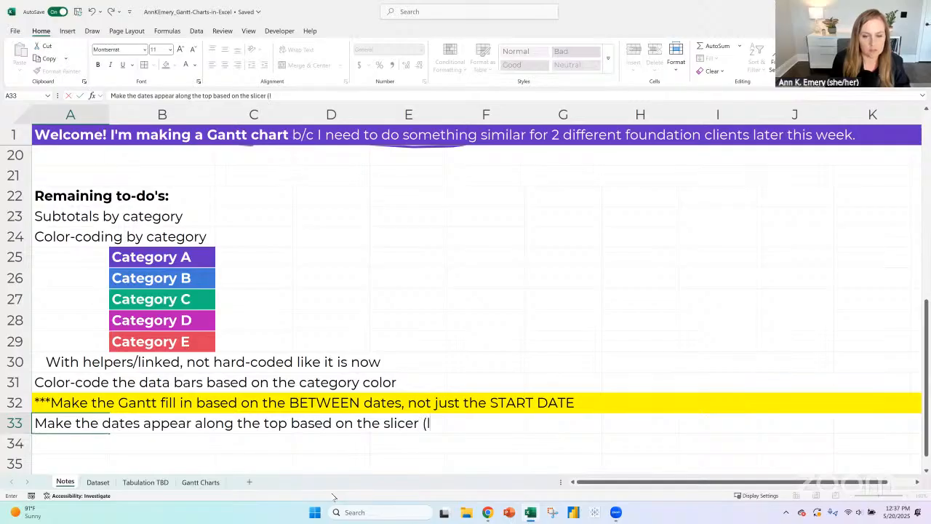
{"action": "type", "text": "ink to pivot table "}
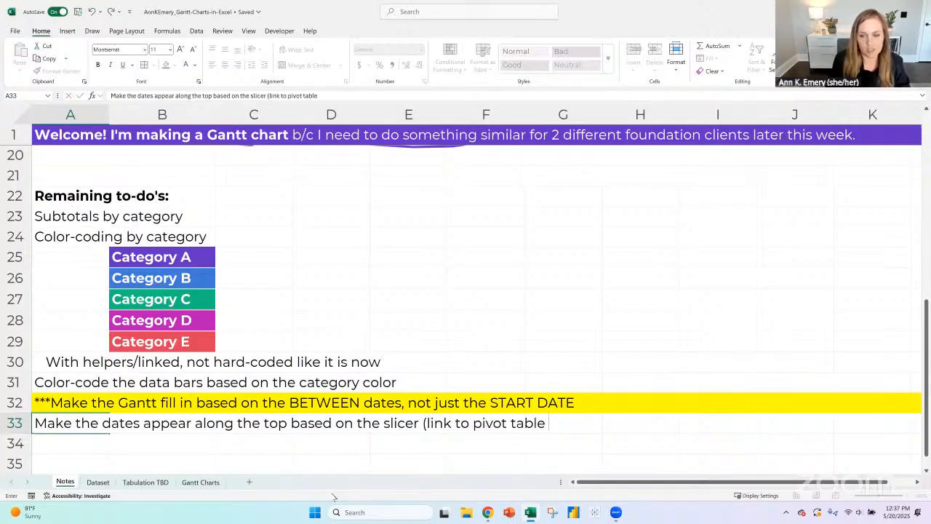
{"action": "type", "text": "as helper table?)"}
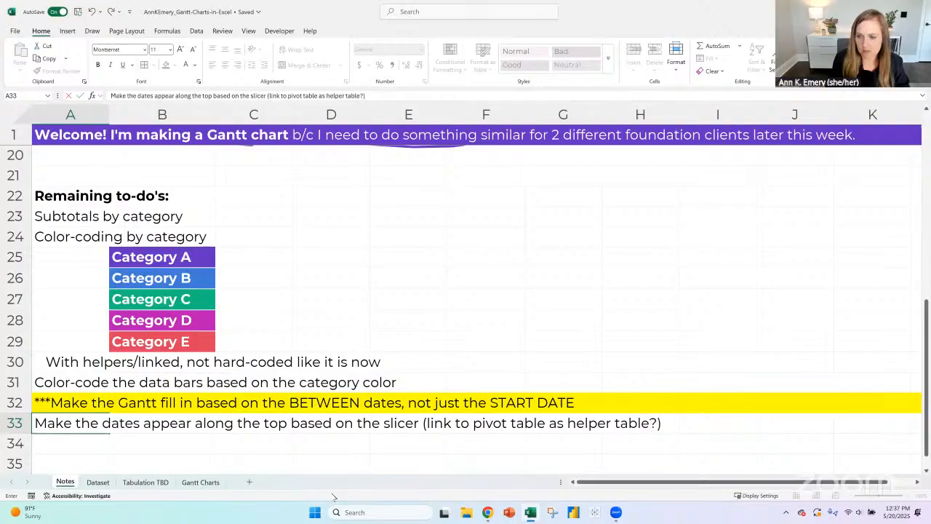
{"action": "key", "text": "Return"}
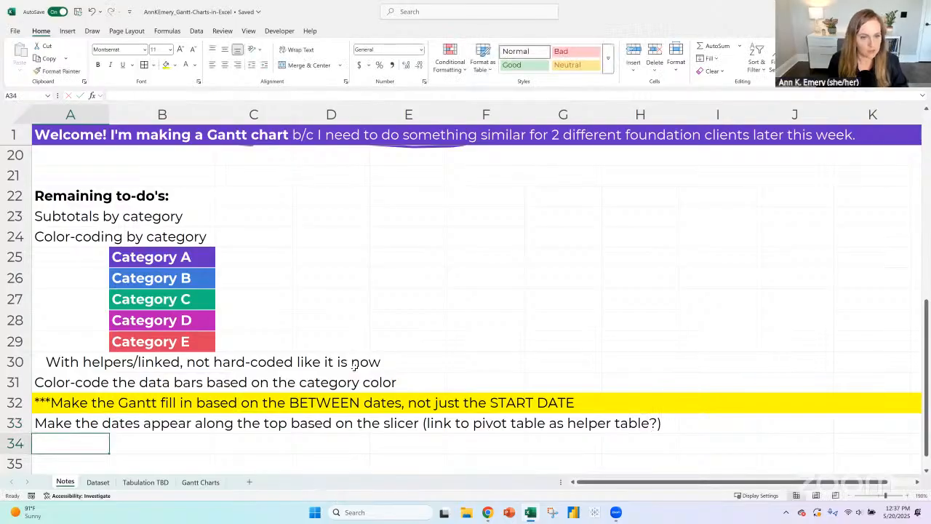
- Switch to Chrome and replace the Google query with a search for "excel and formula"
{"action": "left_click", "coordinate": [16, 402]}
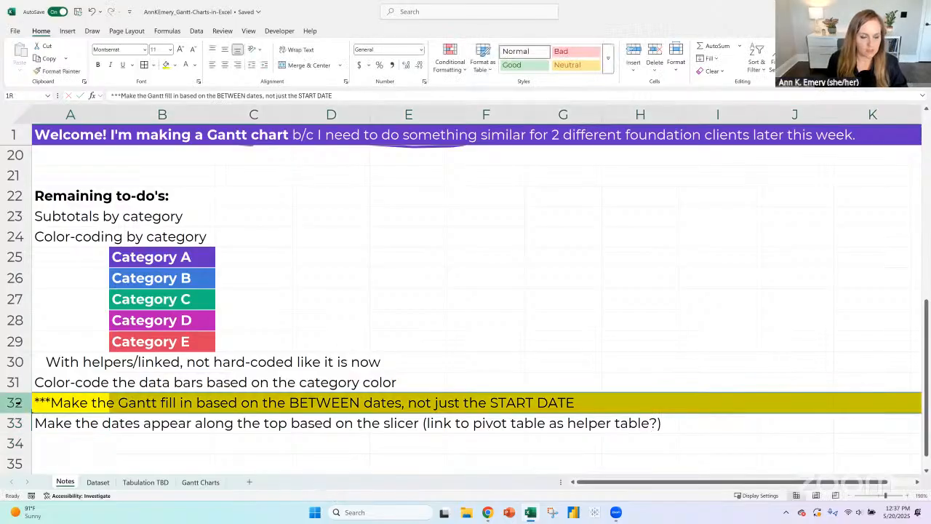
{"action": "left_click", "coordinate": [487, 512]}
{"action": "left_click", "coordinate": [537, 463]}
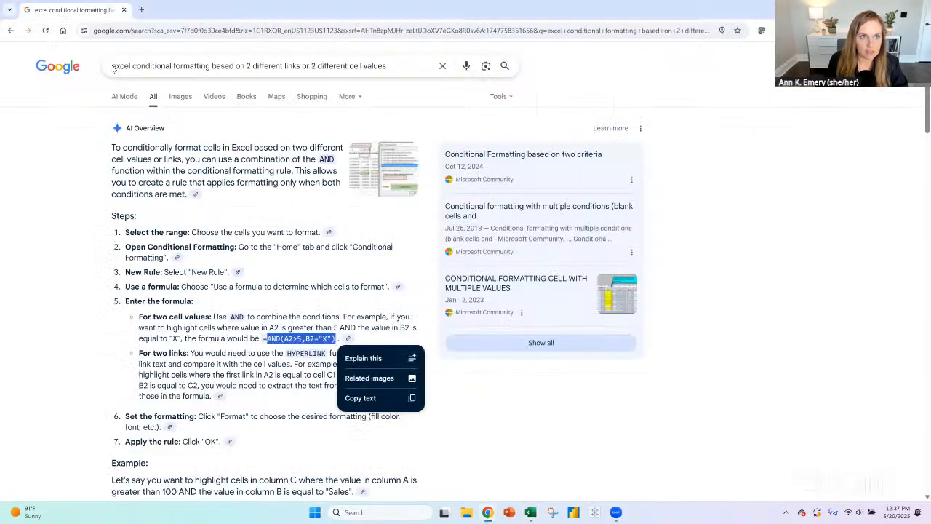
{"action": "left_click_drag", "start_coordinate": [115, 66], "coordinate": [411, 62]}
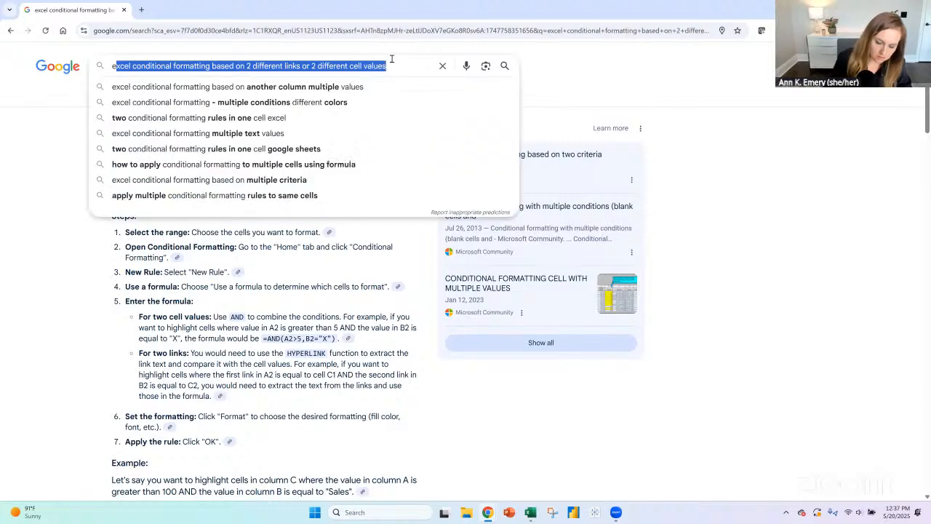
{"action": "type", "text": "xcel and formula"}
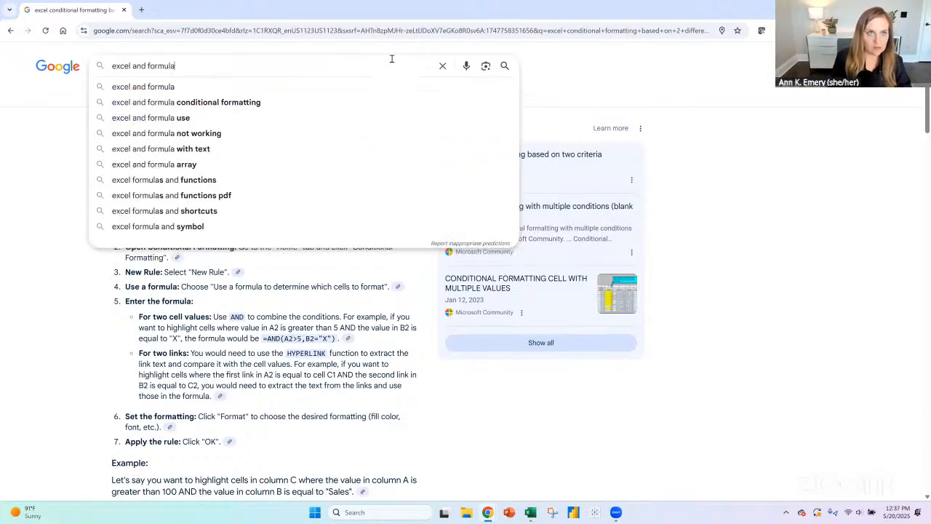
{"action": "key", "text": "Return"}
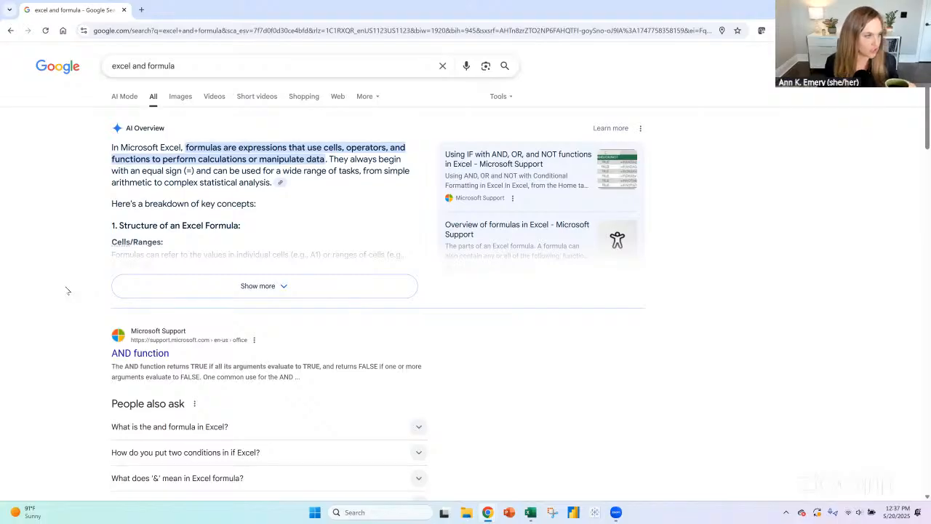
- Expand the AI Overview, then shorten the Google query to "excel and" and run the search
{"action": "left_click", "coordinate": [266, 291]}
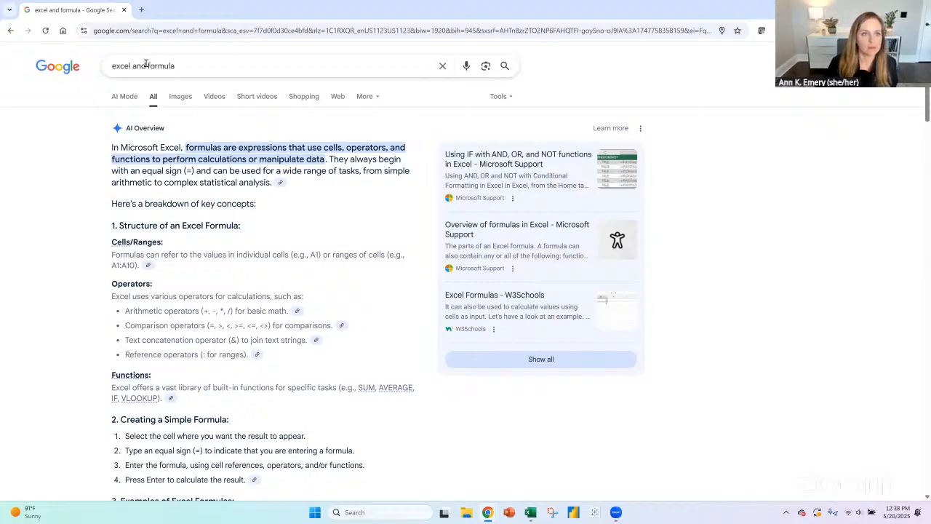
{"action": "left_click_drag", "start_coordinate": [146, 65], "coordinate": [289, 65]}
{"action": "key", "text": "BackSpace"}
{"action": "key", "text": "Return"}
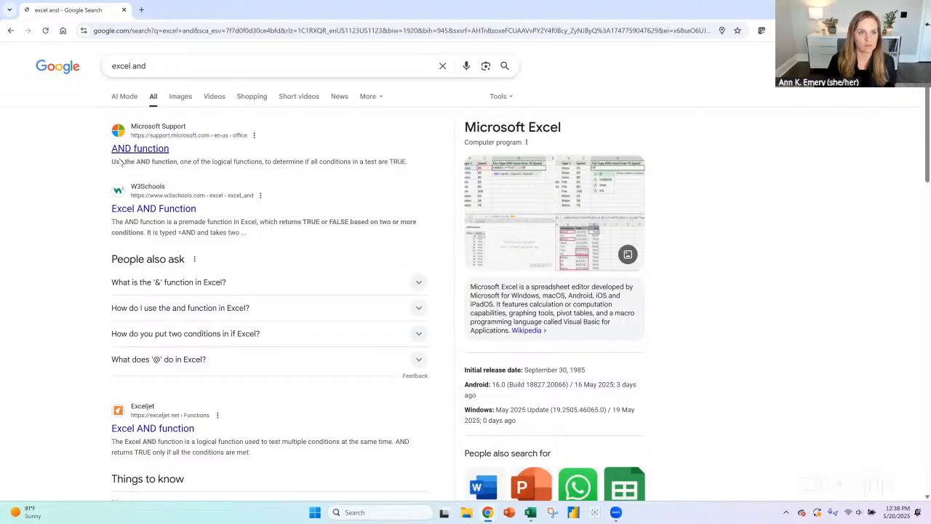
- Open the Microsoft Support article on the AND function and examine its example formulas
{"action": "left_click", "coordinate": [121, 159]}
{"action": "scroll", "coordinate": [518, 288], "scroll_direction": "down", "scroll_amount": 2}
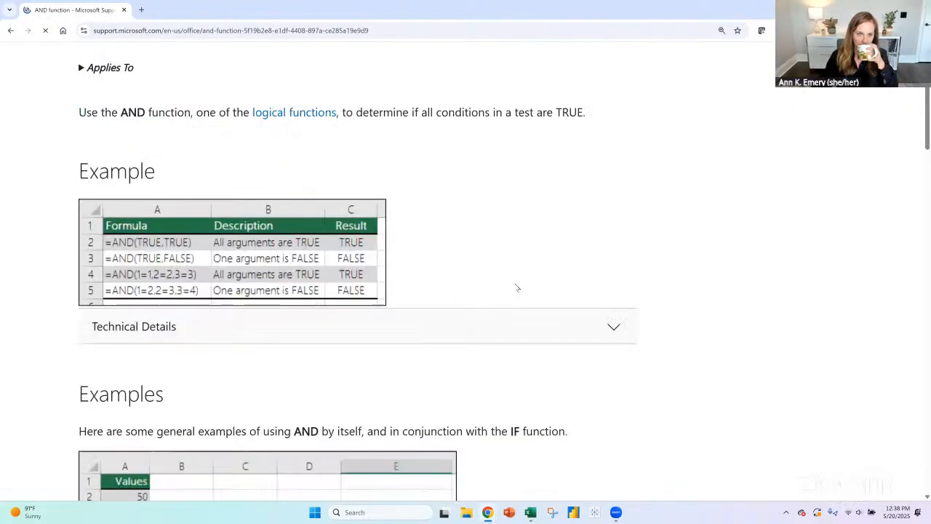
{"action": "scroll", "coordinate": [518, 289], "scroll_direction": "down", "scroll_amount": 1}
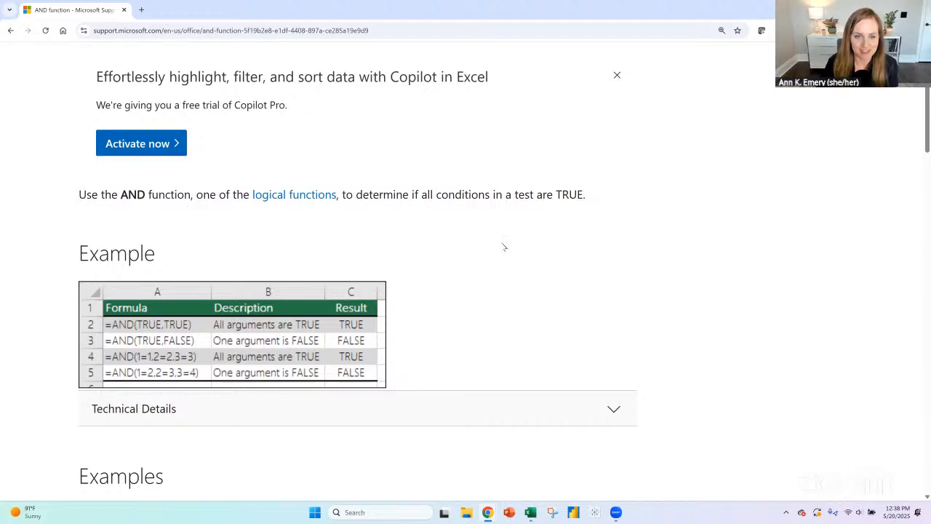
{"action": "scroll", "coordinate": [546, 309], "scroll_direction": "down", "scroll_amount": 1}
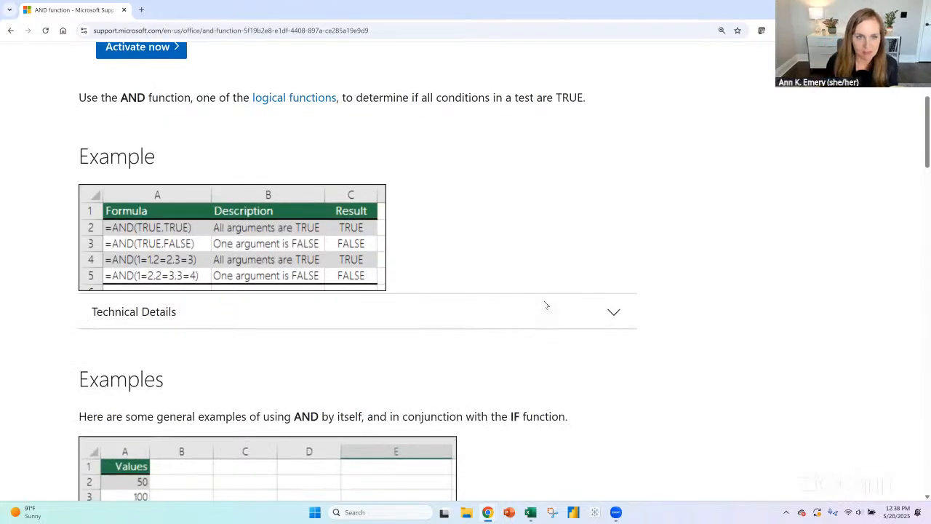
{"action": "scroll", "coordinate": [557, 243], "scroll_direction": "down", "scroll_amount": 1}
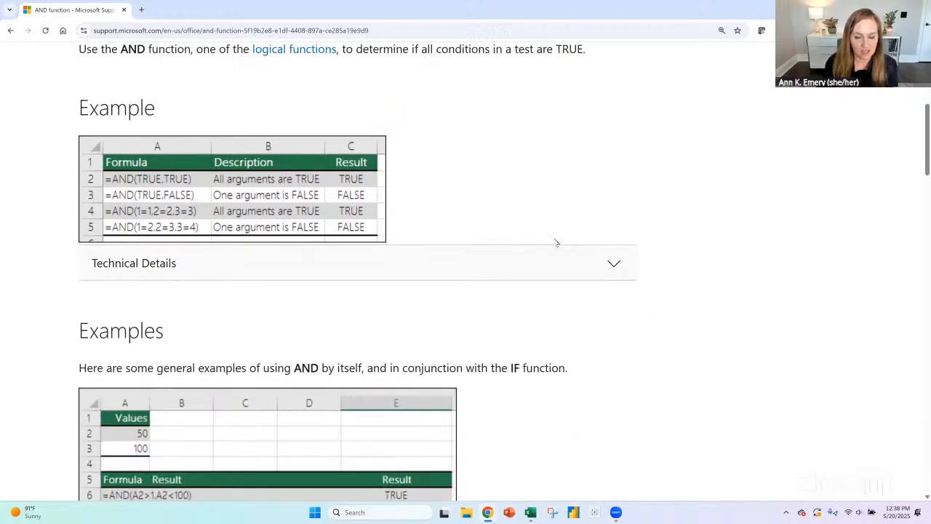
{"action": "scroll", "coordinate": [557, 243], "scroll_direction": "down", "scroll_amount": 1}
{"action": "scroll", "coordinate": [556, 243], "scroll_direction": "up", "scroll_amount": 3}
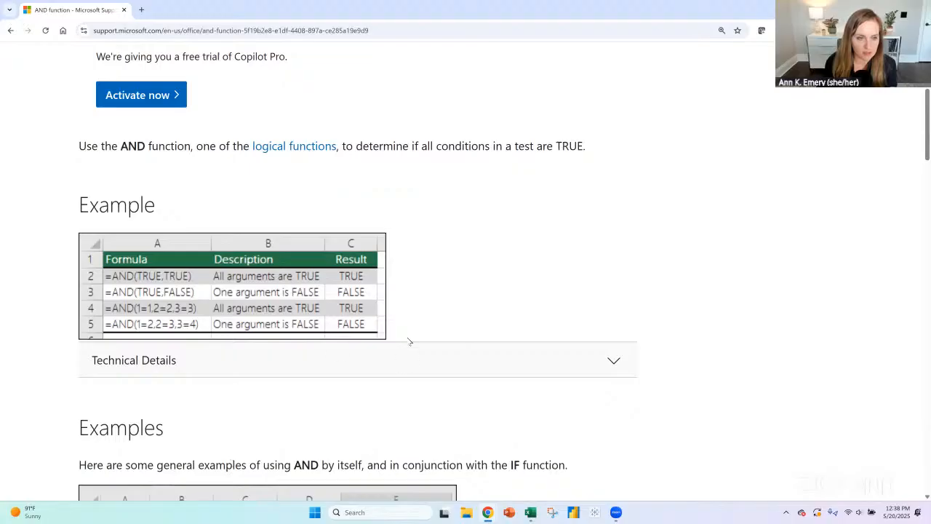
{"action": "scroll", "coordinate": [798, 291], "scroll_direction": "down", "scroll_amount": 2}
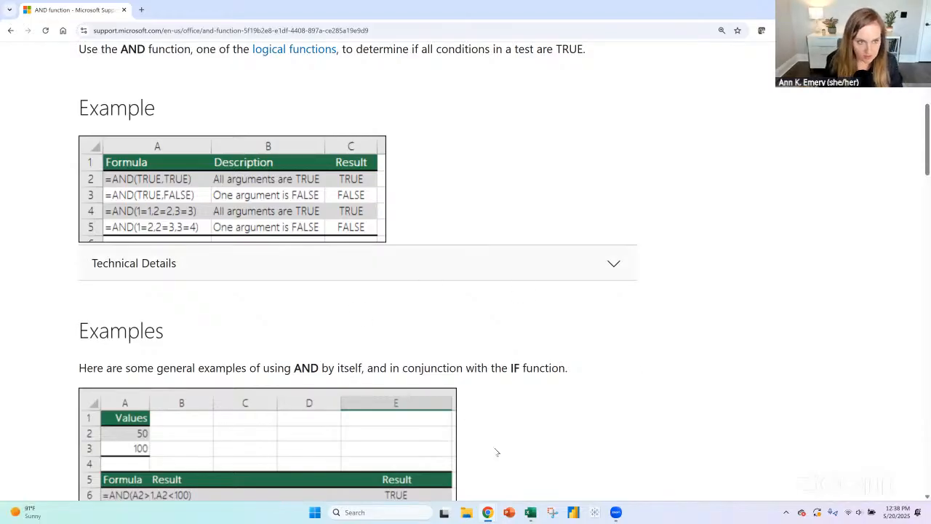
- Enlarge the page to 250% and draw arcs linking AND to its arguments in the first three example formulas
{"action": "key", "text": "ctrl+plus"}
{"action": "key", "text": "ctrl+plus"}
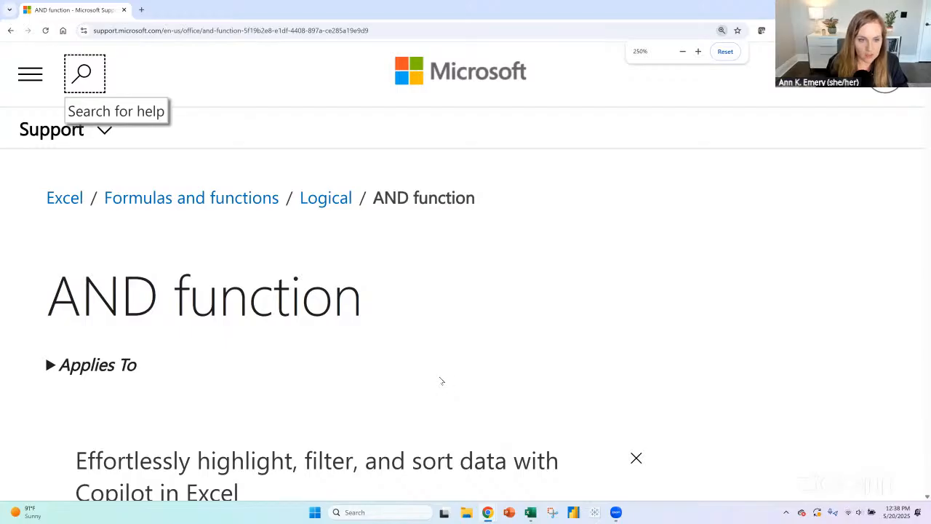
{"action": "scroll", "coordinate": [440, 380], "scroll_direction": "down", "scroll_amount": 10}
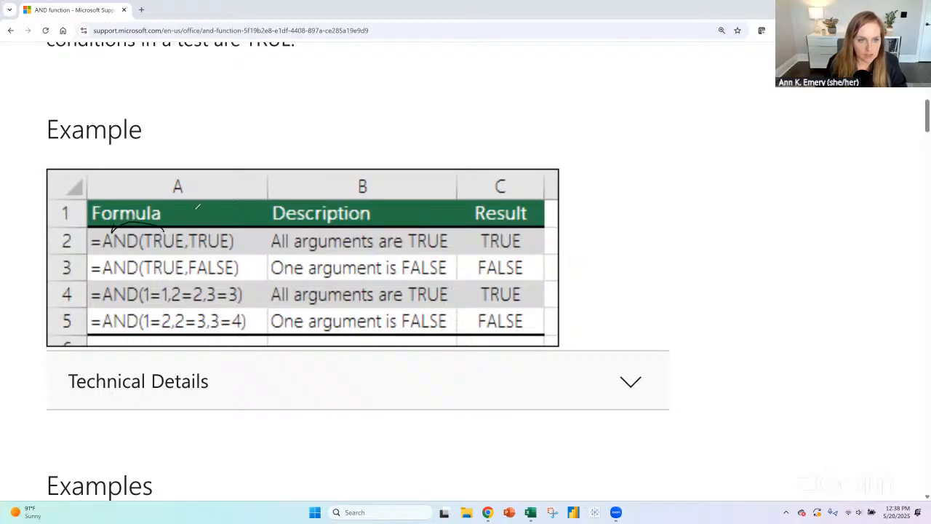
{"action": "mouse_move", "coordinate": [111, 227]}
{"action": "left_mouse_down"}
{"action": "mouse_move", "coordinate": [189, 207]}
{"action": "mouse_move", "coordinate": [211, 232]}
{"action": "left_mouse_up"}
{"action": "left_click_drag", "start_coordinate": [120, 260], "coordinate": [214, 250]}
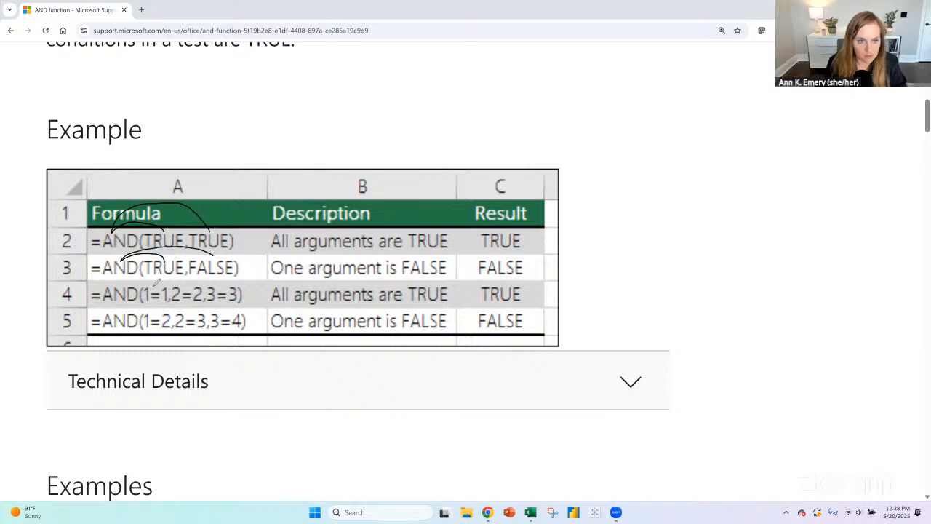
{"action": "left_click_drag", "start_coordinate": [122, 290], "coordinate": [193, 282]}
{"action": "mouse_move", "coordinate": [111, 288]}
{"action": "left_mouse_down"}
{"action": "mouse_move", "coordinate": [132, 277]}
{"action": "mouse_move", "coordinate": [231, 288]}
{"action": "left_mouse_up"}
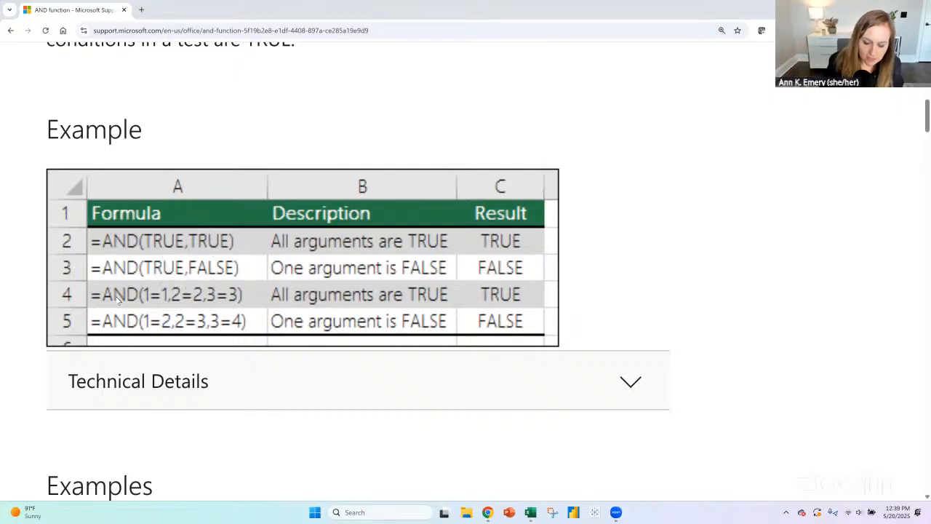
- Expand the Technical Details section of the AND article and set the page zoom to 150% for reading
{"action": "left_click", "coordinate": [252, 387]}
{"action": "key", "text": "ctrl+minus"}
{"action": "key", "text": "ctrl+minus"}
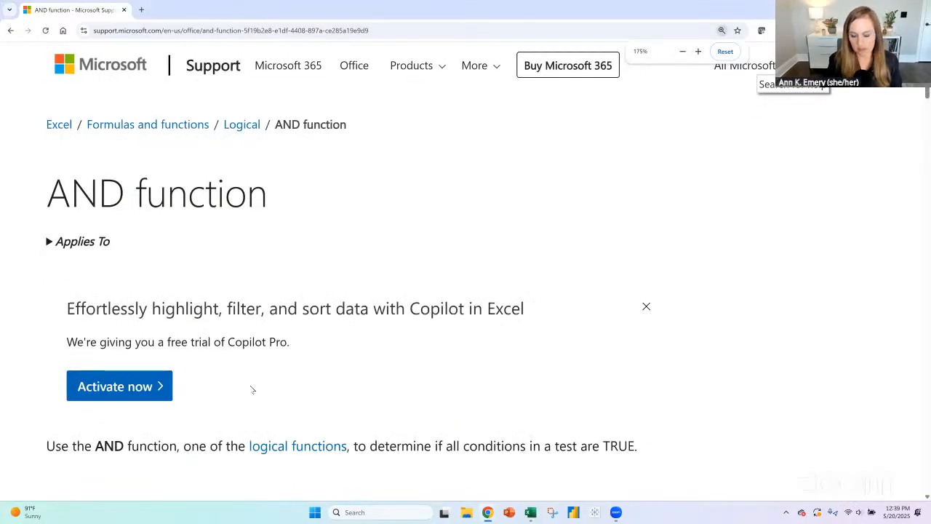
{"action": "key", "text": "ctrl+minus"}
{"action": "key", "text": "ctrl+minus"}
{"action": "scroll", "coordinate": [333, 233], "scroll_direction": "down", "scroll_amount": 4}
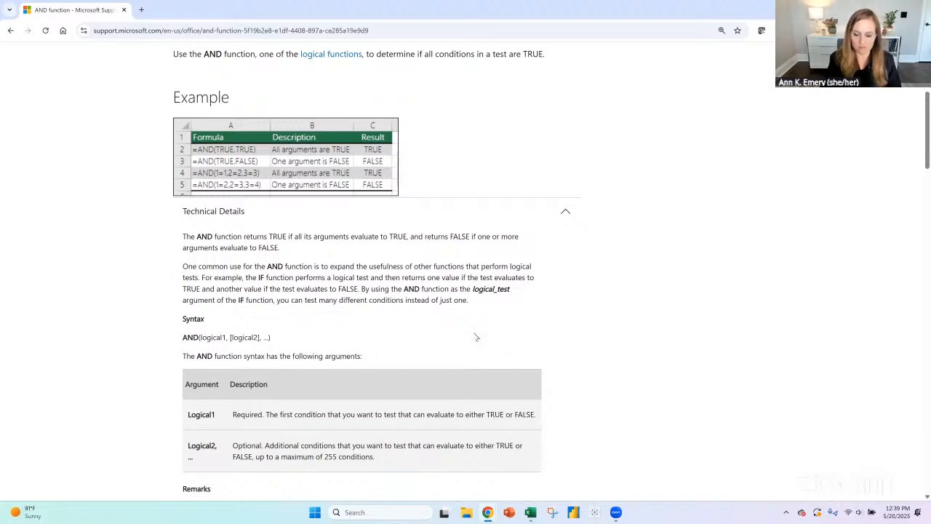
{"action": "key", "text": "ctrl+plus"}
{"action": "key", "text": "ctrl+plus"}
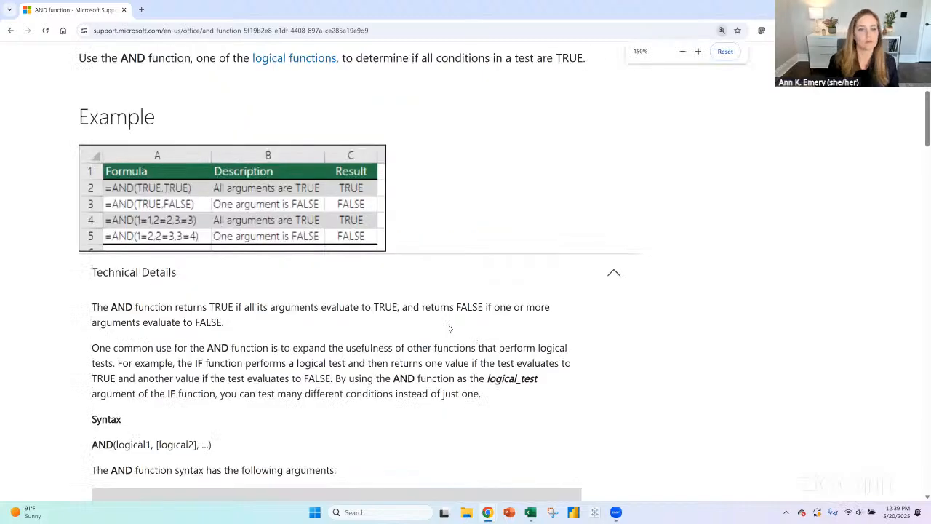
{"action": "scroll", "coordinate": [444, 320], "scroll_direction": "down", "scroll_amount": 1}
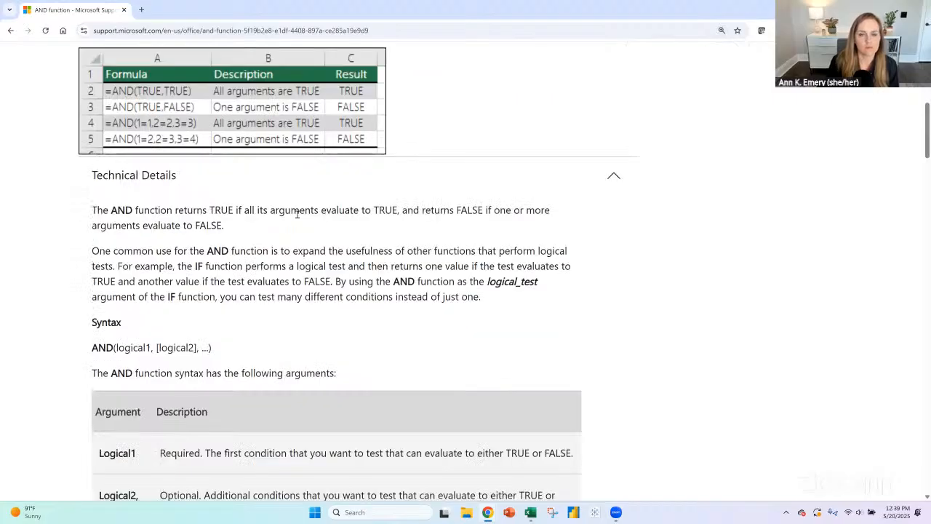
- Highlight the passage on when AND returns FALSE and read the paragraph on combining it with the IF function
{"action": "left_click_drag", "start_coordinate": [297, 213], "coordinate": [512, 211]}
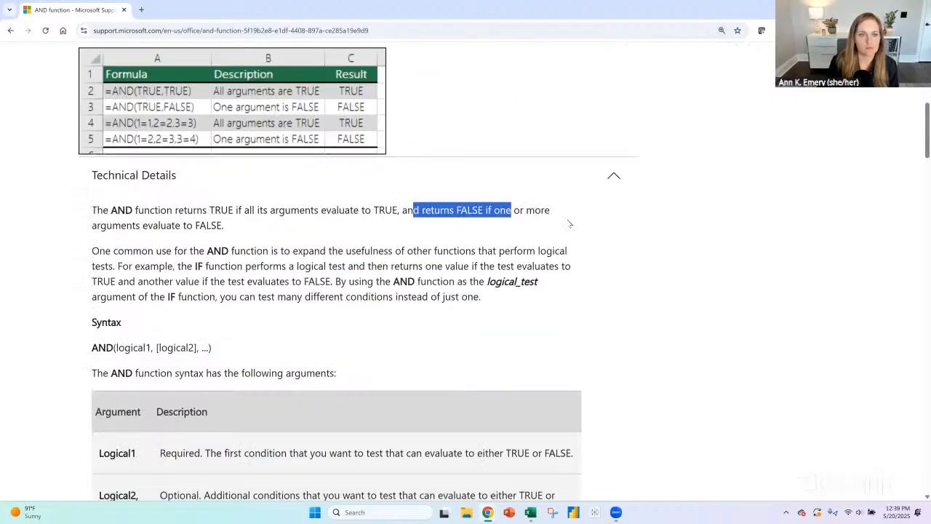
{"action": "left_click_drag", "start_coordinate": [569, 223], "coordinate": [527, 227]}
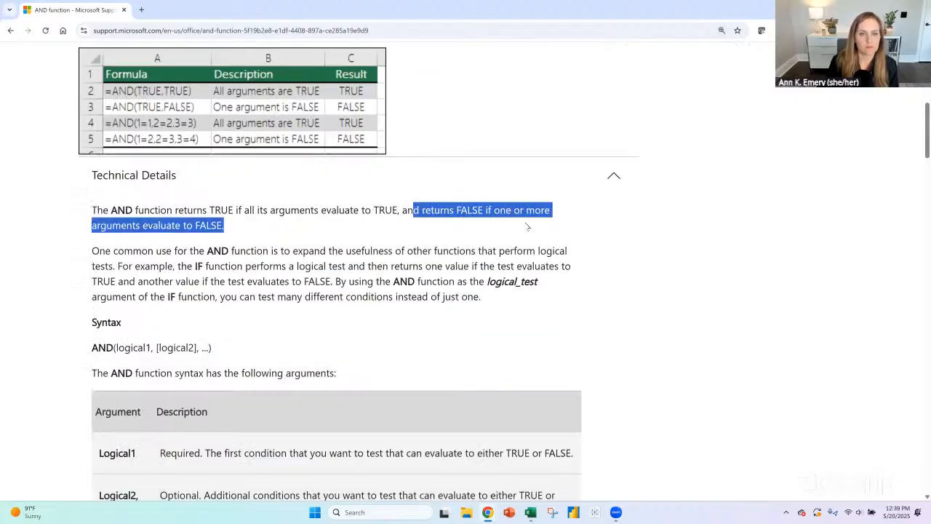
{"action": "left_click_drag", "start_coordinate": [227, 252], "coordinate": [205, 251]}
{"action": "left_click", "coordinate": [199, 265]}
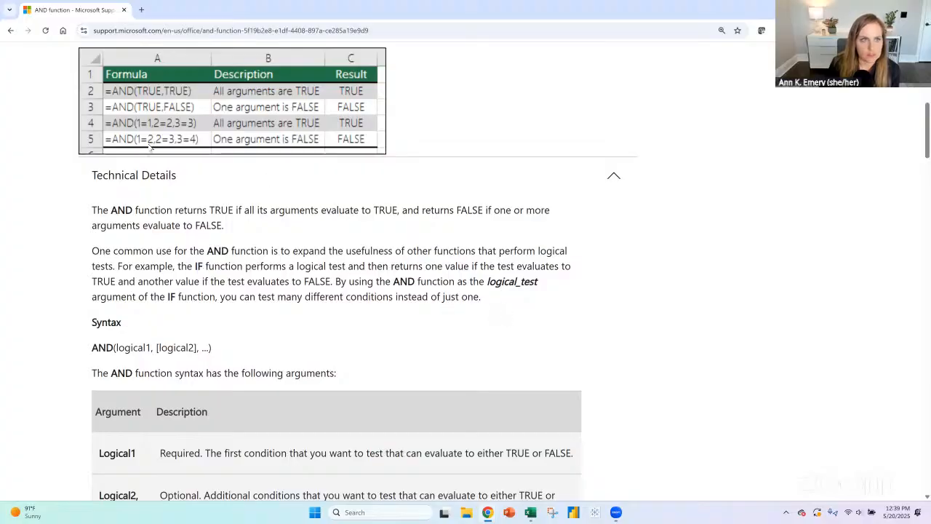
{"action": "scroll", "coordinate": [149, 146], "scroll_direction": "up", "scroll_amount": 1}
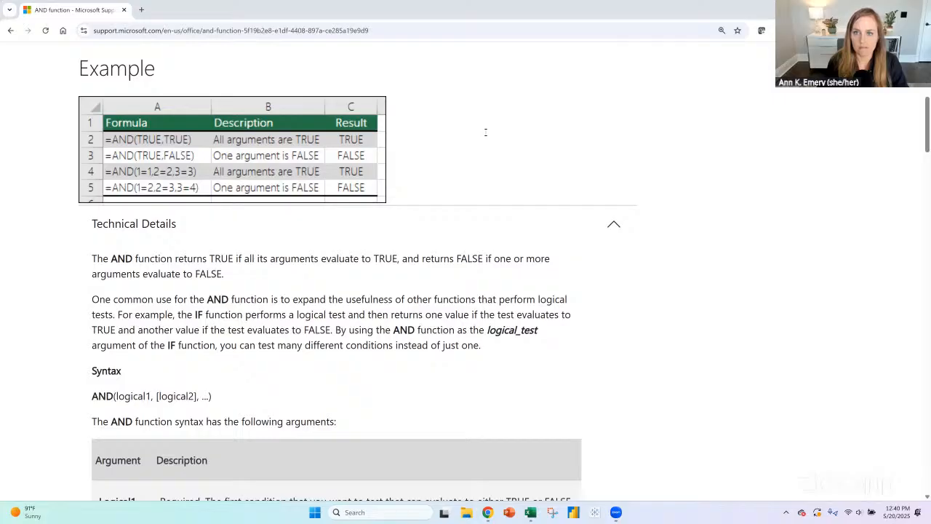
- Add a narrow text annotation reading "IF Top date" beside the example table
{"action": "left_click", "coordinate": [514, 152]}
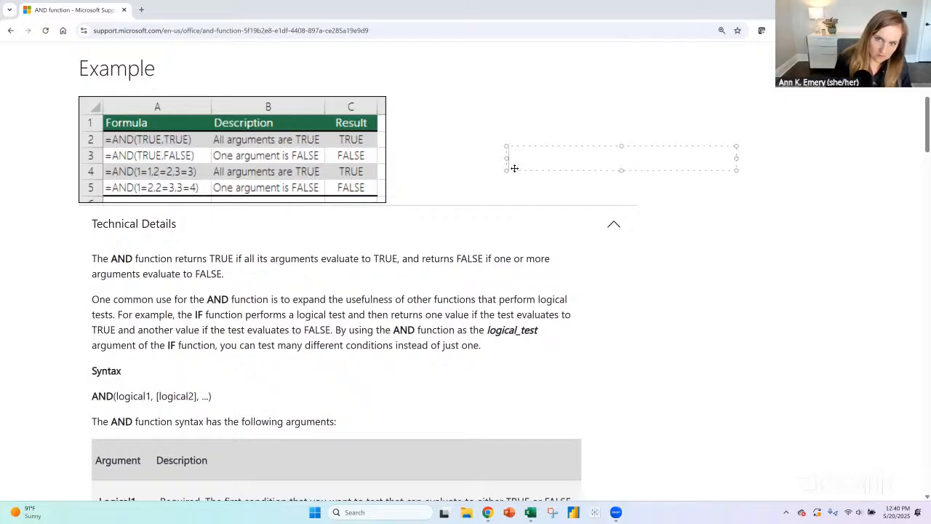
{"action": "type", "text": "IF"}
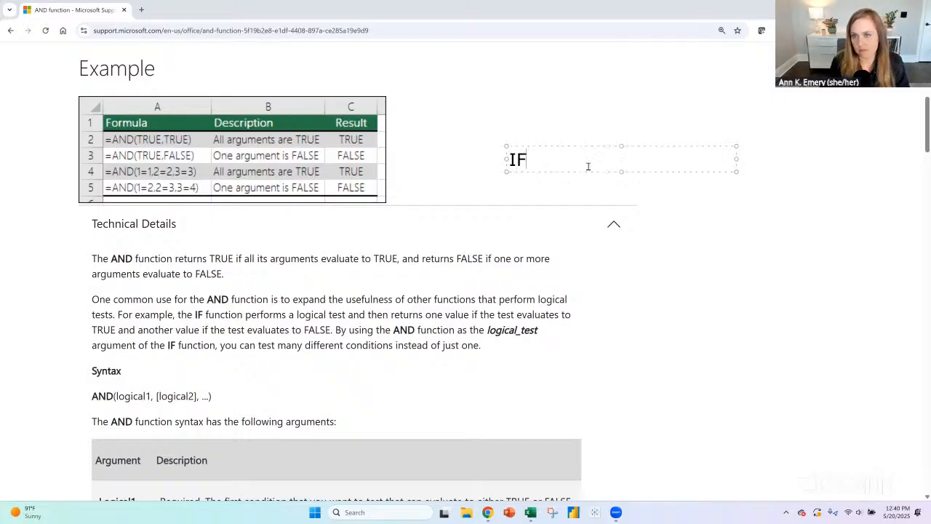
{"action": "mouse_move", "coordinate": [737, 159]}
{"action": "left_mouse_down"}
{"action": "mouse_move", "coordinate": [582, 166]}
{"action": "mouse_move", "coordinate": [617, 141]}
{"action": "left_mouse_up"}
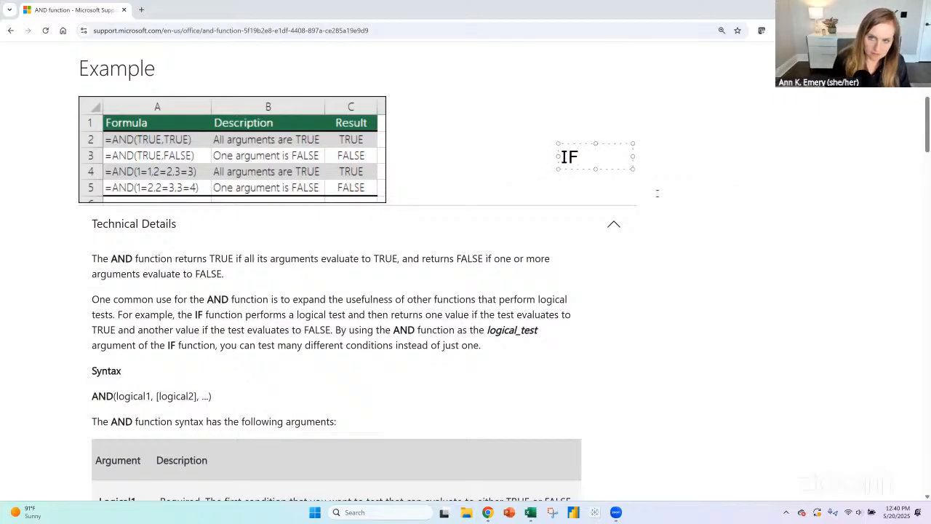
{"action": "key", "text": "Return"}
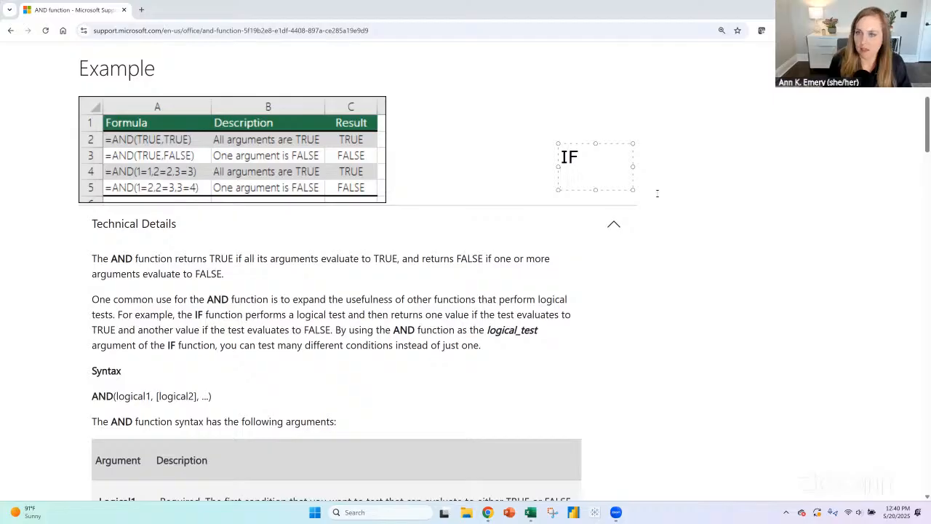
{"action": "type", "text": "Top date"}
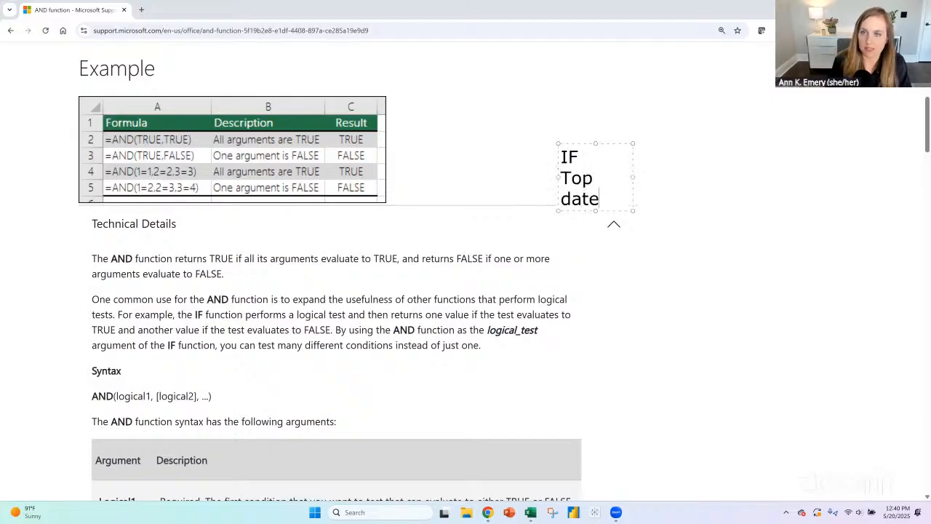
{"action": "left_click", "coordinate": [631, 178]}
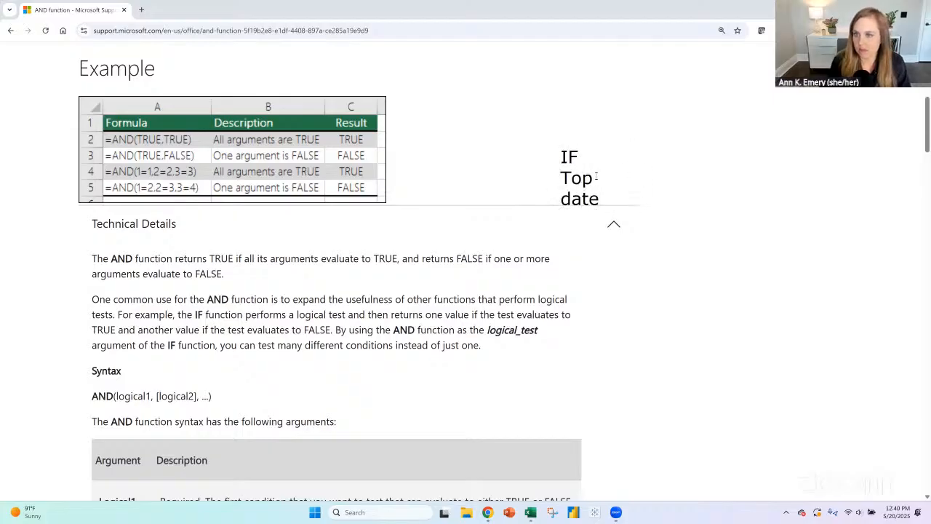
- Add a second text annotation reading "IF Left date" to the right of the "IF Top date" note
{"action": "left_click", "coordinate": [598, 194]}
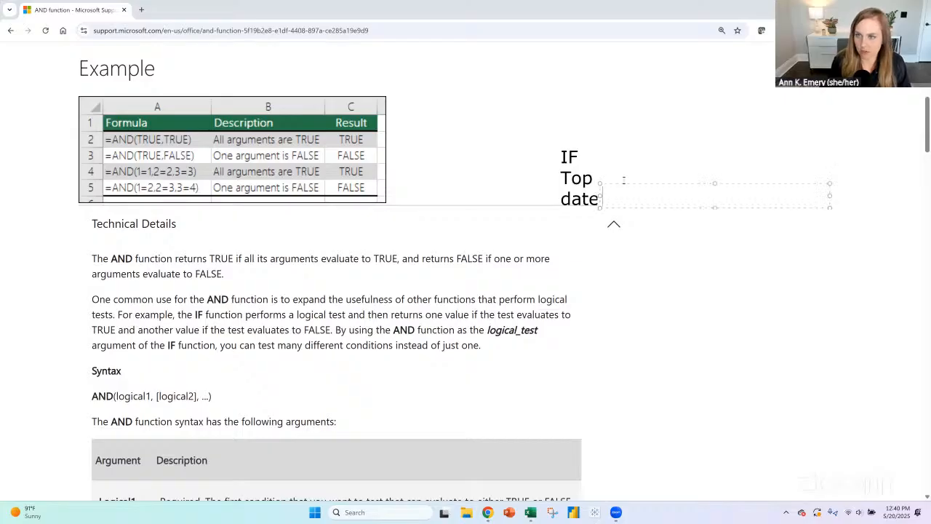
{"action": "left_click_drag", "start_coordinate": [629, 182], "coordinate": [667, 149]}
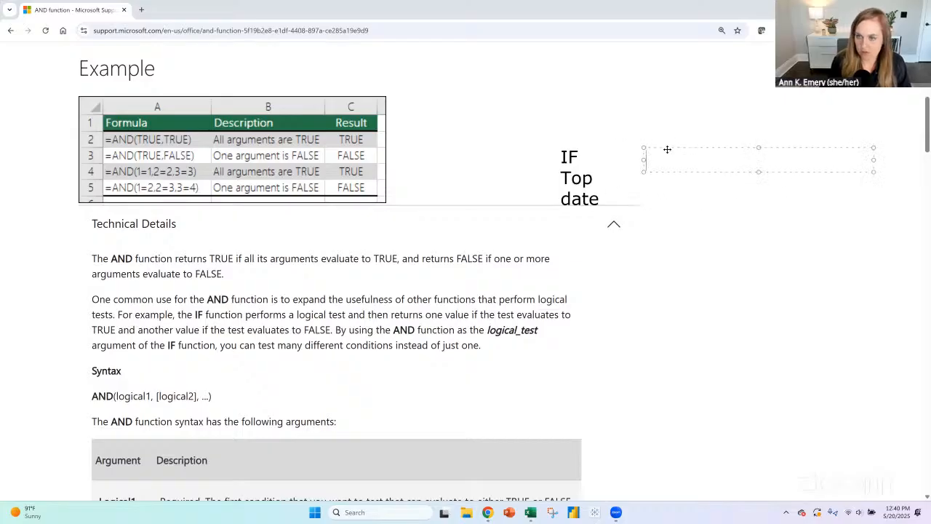
{"action": "type", "text": "IF"}
{"action": "key", "text": "Return"}
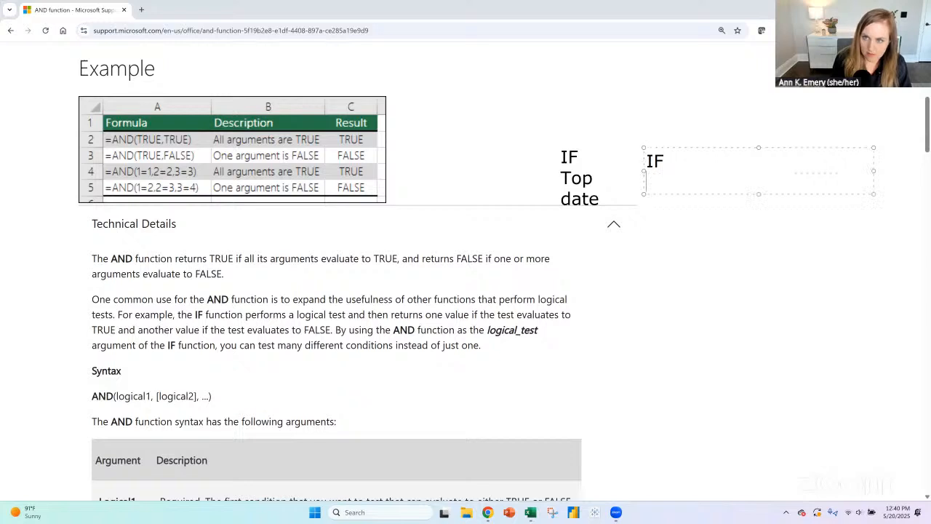
{"action": "type", "text": "Left date"}
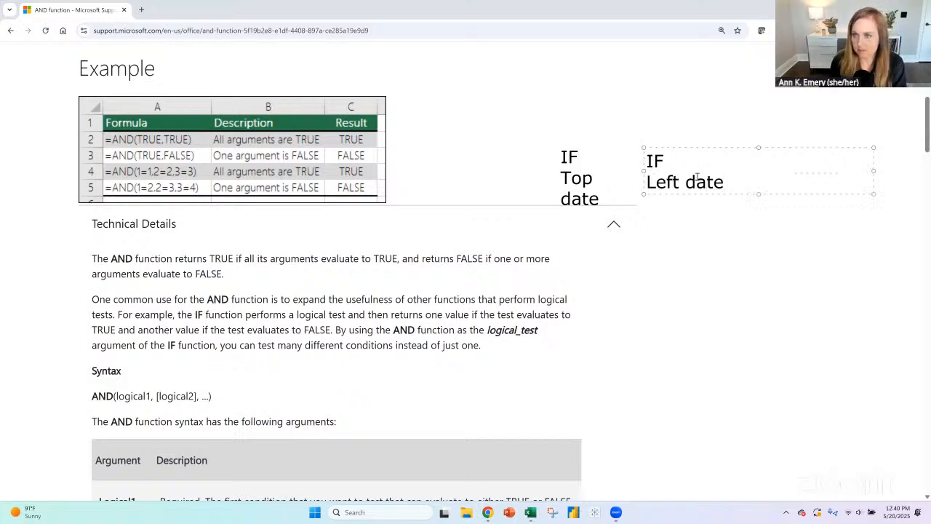
{"action": "left_click", "coordinate": [687, 138]}
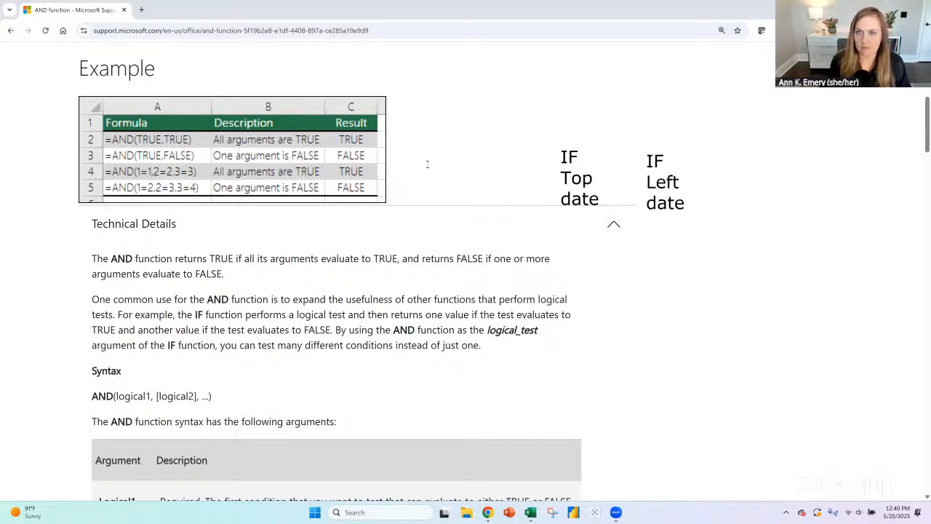
- Add the annotation "AND" before the two IF notes, and draw enclosing parentheses with a comma between the notes
{"action": "left_click", "coordinate": [472, 168]}
{"action": "type", "text": "AND"}
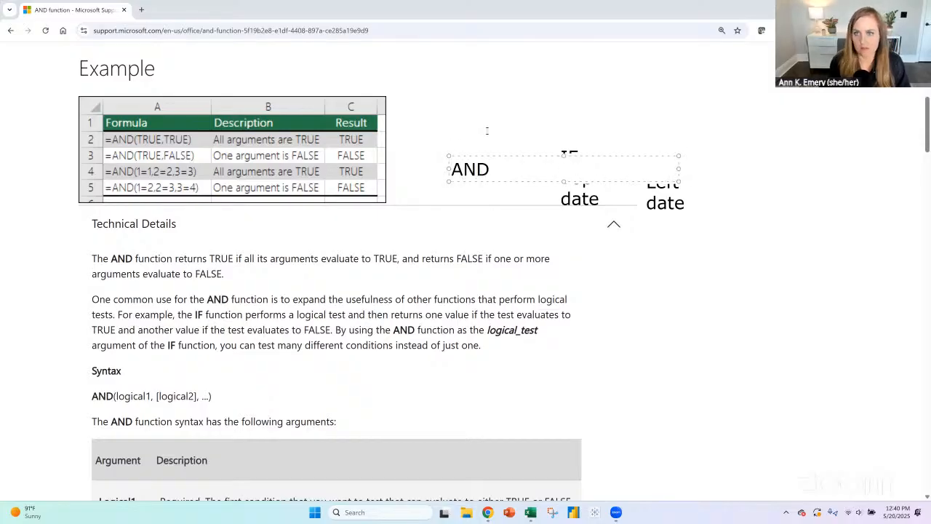
{"action": "left_click", "coordinate": [454, 150]}
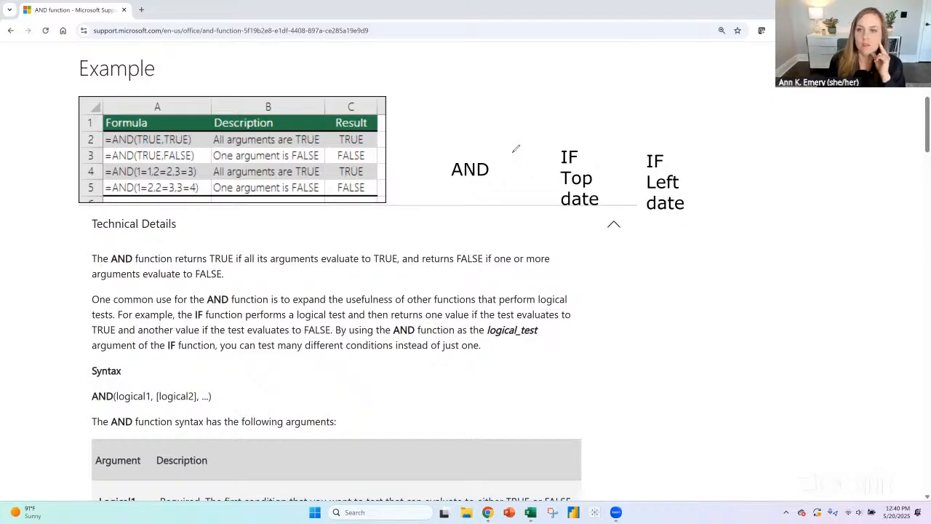
{"action": "left_click_drag", "start_coordinate": [512, 143], "coordinate": [500, 207]}
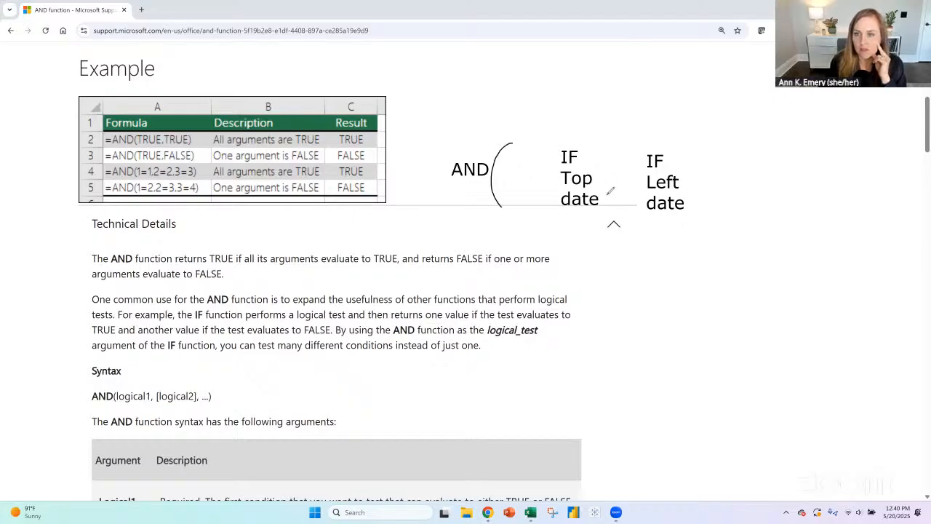
{"action": "left_click_drag", "start_coordinate": [609, 196], "coordinate": [610, 206]}
{"action": "left_click_drag", "start_coordinate": [699, 139], "coordinate": [722, 202]}
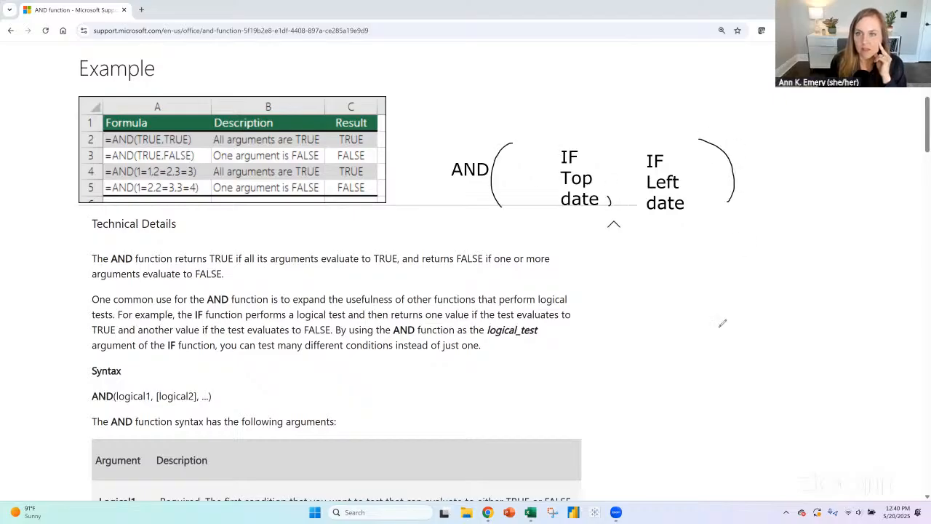
- Draw an equals sign before the AND annotation and arcs from AND toward the two IF notes
{"action": "left_click_drag", "start_coordinate": [417, 163], "coordinate": [430, 163]}
{"action": "left_click_drag", "start_coordinate": [417, 169], "coordinate": [431, 168]}
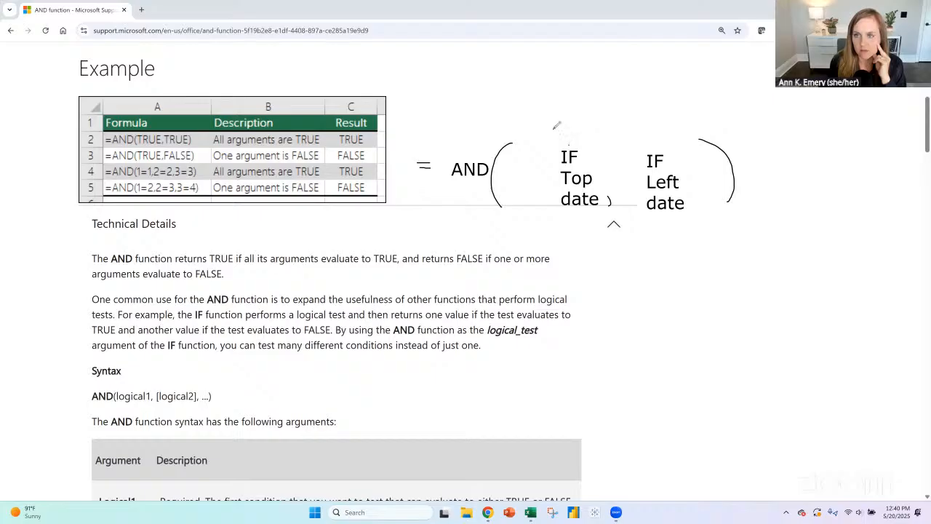
{"action": "mouse_move", "coordinate": [466, 152]}
{"action": "left_mouse_down"}
{"action": "mouse_move", "coordinate": [569, 142]}
{"action": "mouse_move", "coordinate": [510, 118]}
{"action": "left_mouse_up"}
{"action": "left_click_drag", "start_coordinate": [614, 139], "coordinate": [616, 143]}
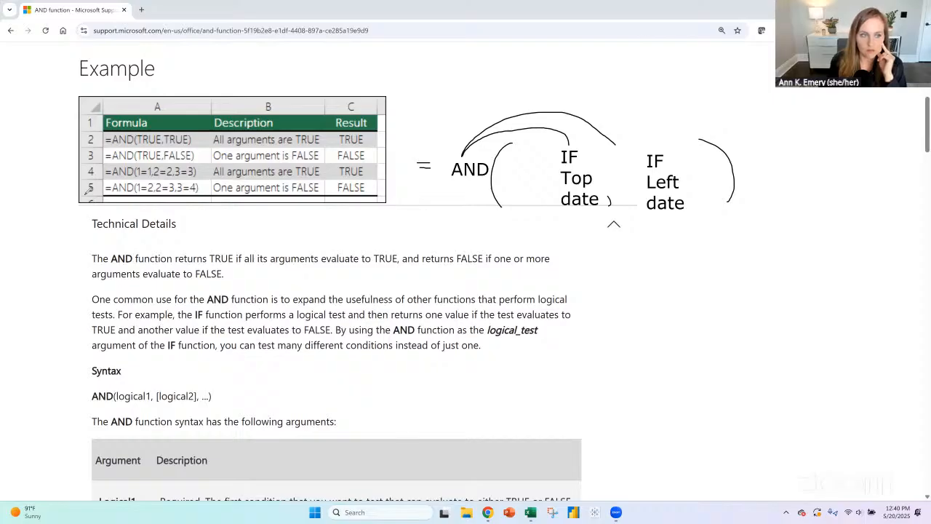
- Clear all the drawn annotations from the help page and switch to the Excel Gantt chart workbook
{"action": "left_click", "coordinate": [63, 319]}
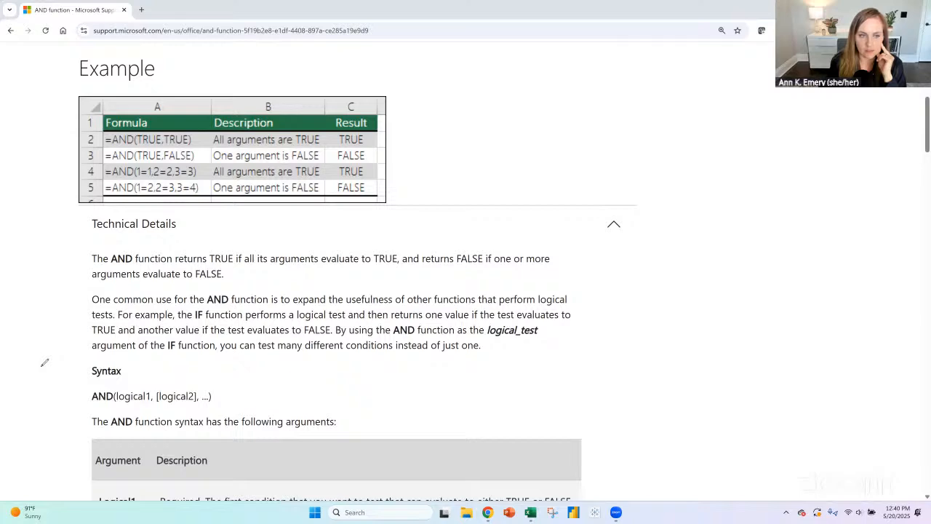
{"action": "key", "text": "alt+Tab"}
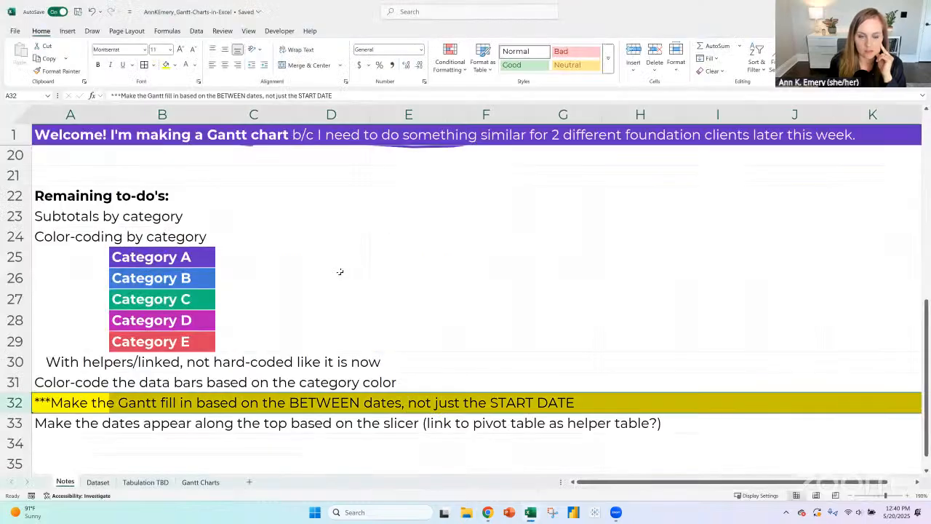
{"action": "scroll", "coordinate": [340, 268], "scroll_direction": "down", "scroll_amount": 1}
{"action": "left_click", "coordinate": [84, 406]}
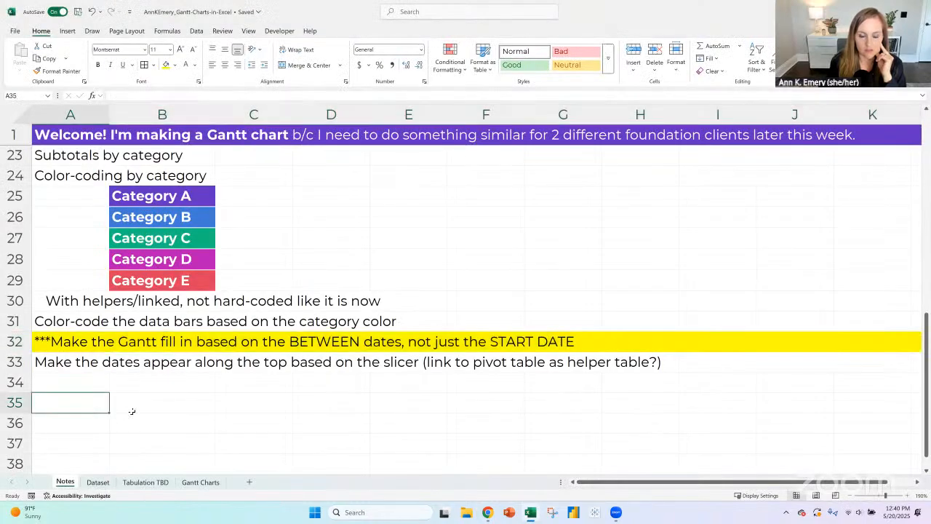
{"action": "type", "text": "'"}
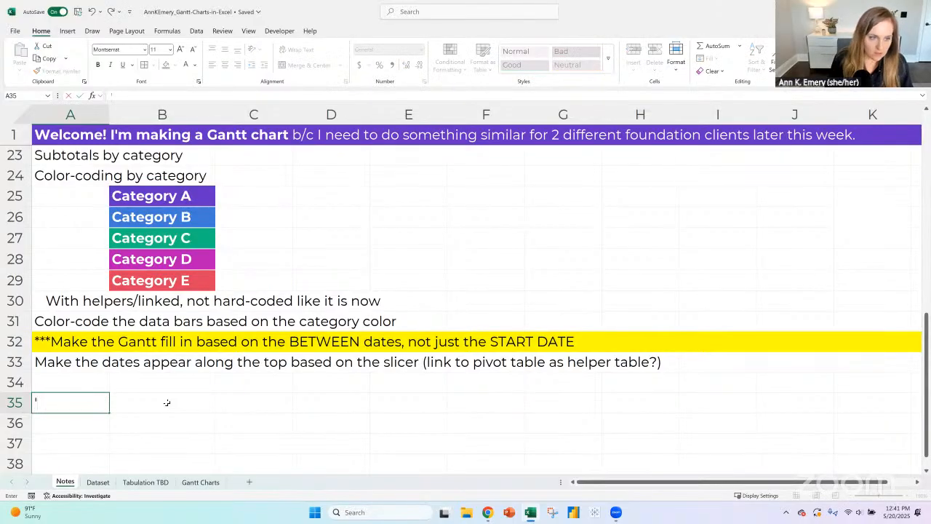
{"action": "key", "text": "BackSpace"}
{"action": "key", "text": "Return"}
- Insert two blank rows above the to-do about dates appearing along the top, and remove the new rows' yellow fill
{"action": "left_click", "coordinate": [26, 361]}
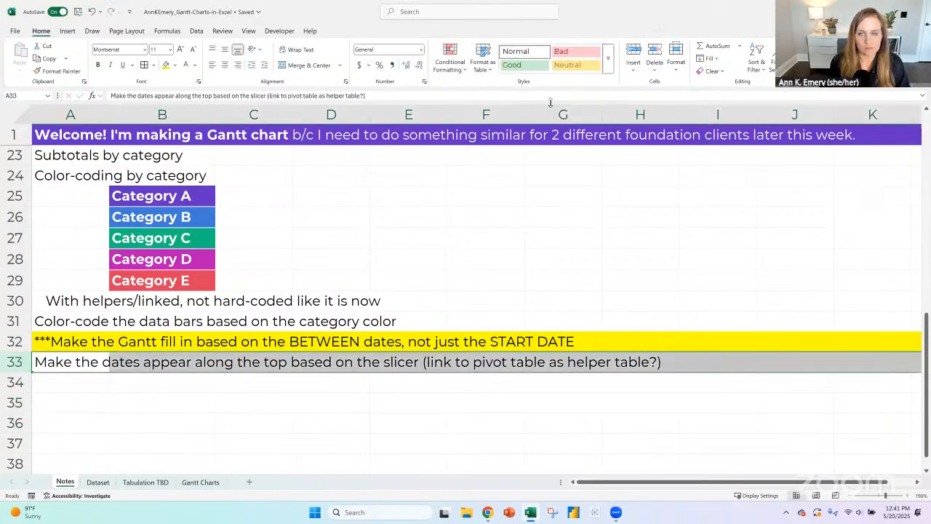
{"action": "left_click", "coordinate": [634, 49]}
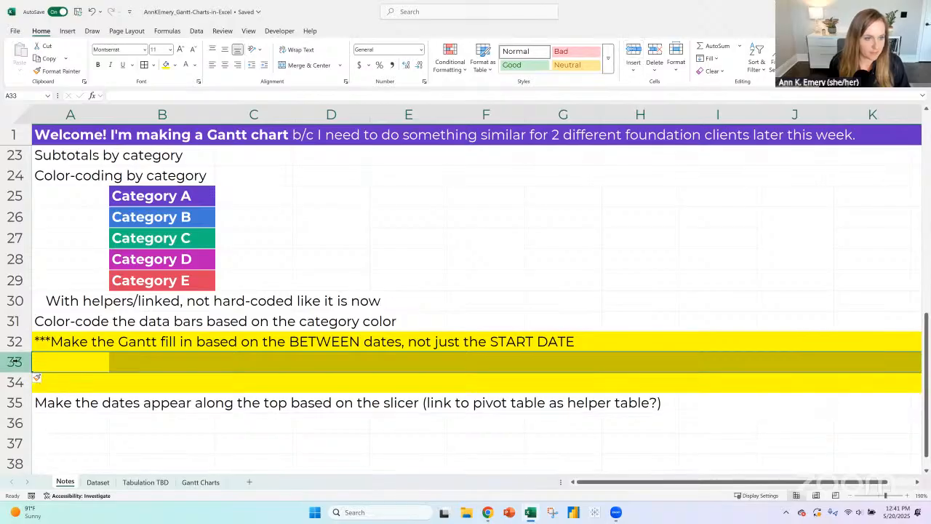
{"action": "left_click_drag", "start_coordinate": [18, 363], "coordinate": [16, 382]}
{"action": "left_click", "coordinate": [176, 67]}
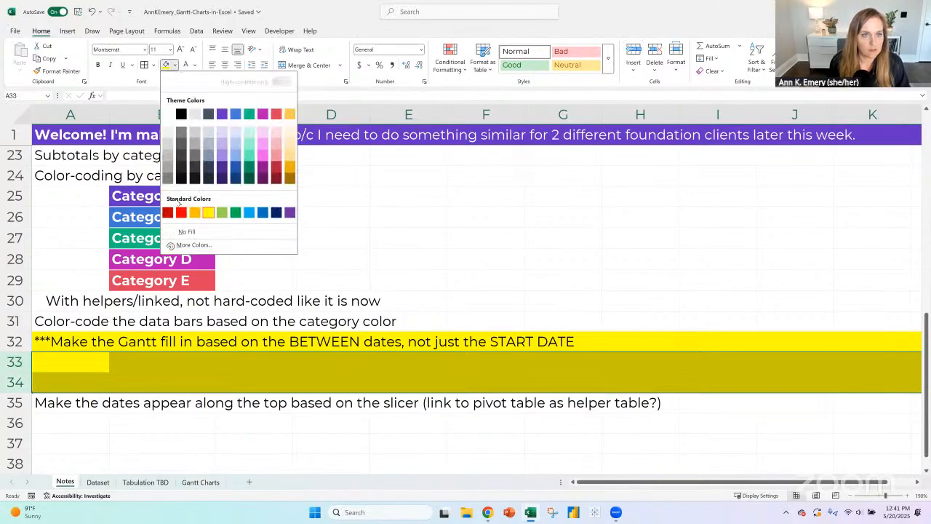
{"action": "left_click", "coordinate": [182, 233]}
- Enter "AND(IF based on top date range), (IF based on left date range)" as text in A33 and indent row 33
{"action": "left_click", "coordinate": [83, 358]}
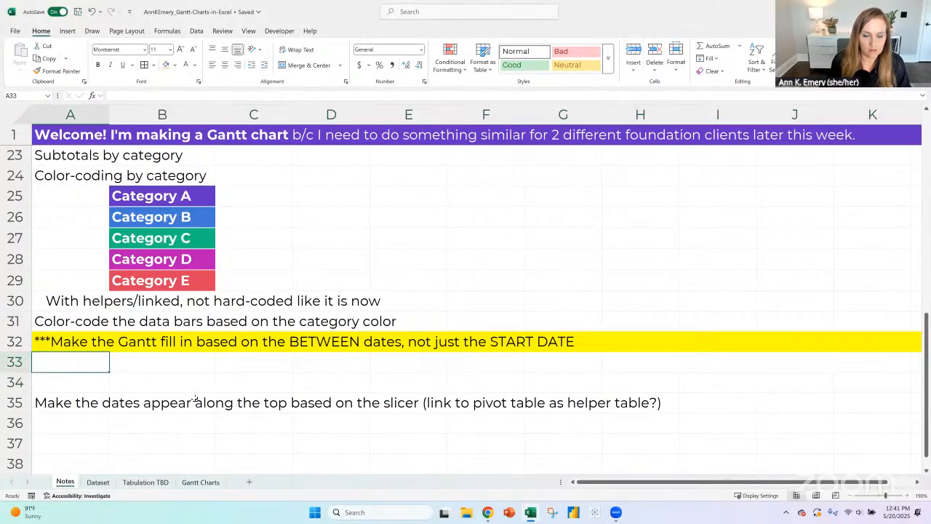
{"action": "type", "text": "'AND"}
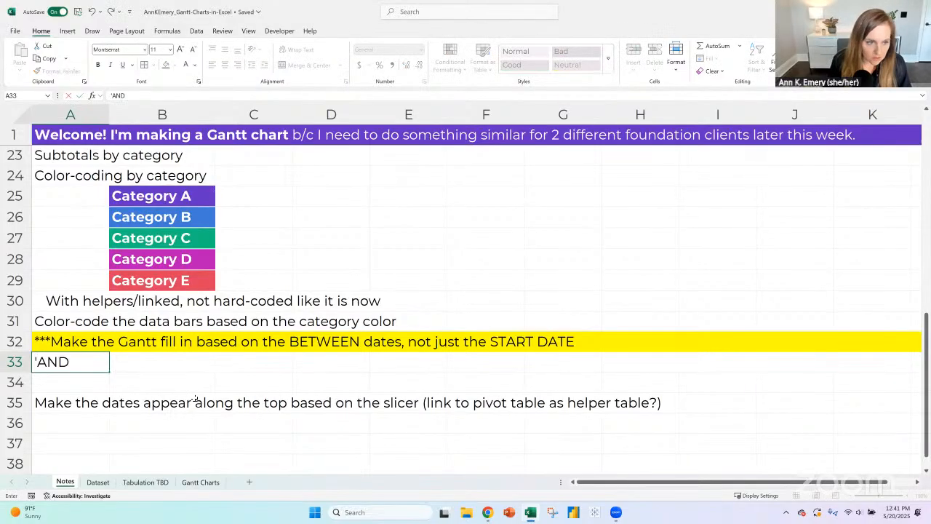
{"action": "type", "text": "(IF based on"}
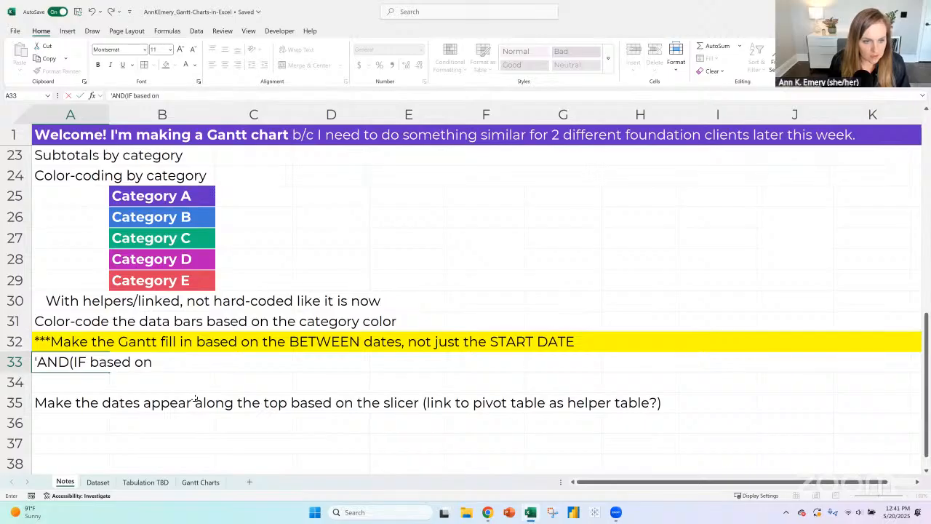
{"action": "type", "text": " top dat"}
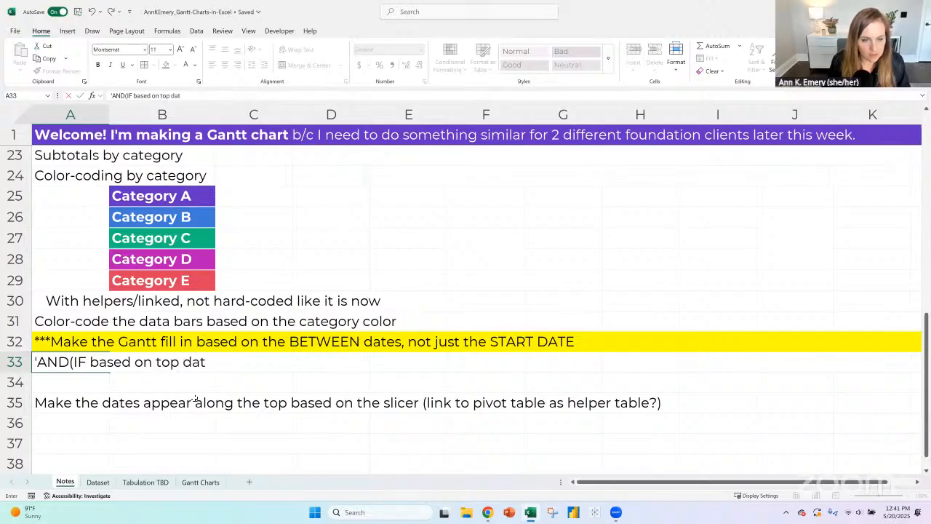
{"action": "type", "text": "e range),"}
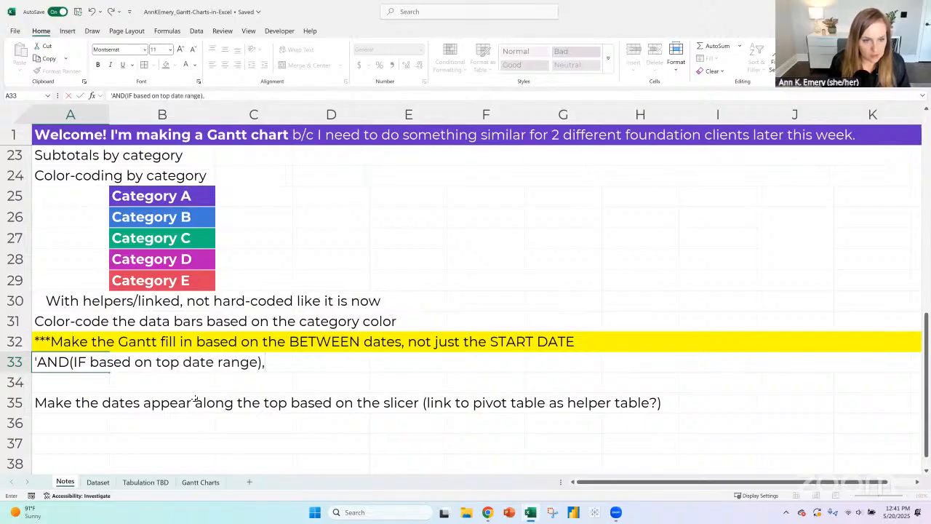
{"action": "type", "text": " (IF based on"}
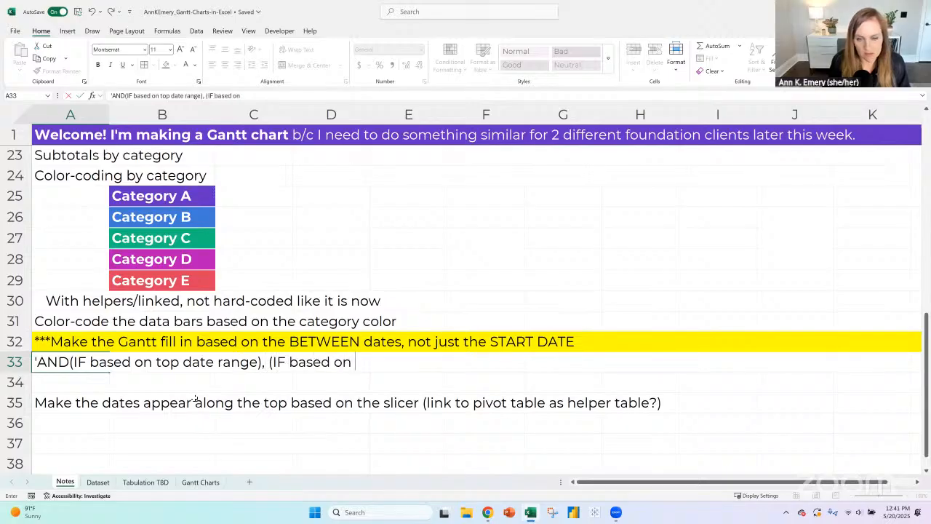
{"action": "type", "text": " left date r"}
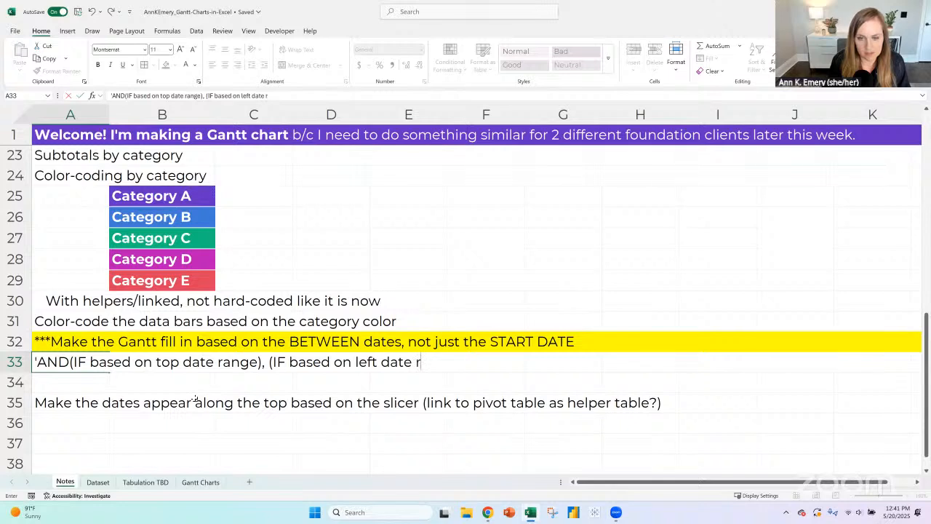
{"action": "type", "text": "ange)"}
{"action": "key", "text": "Return"}
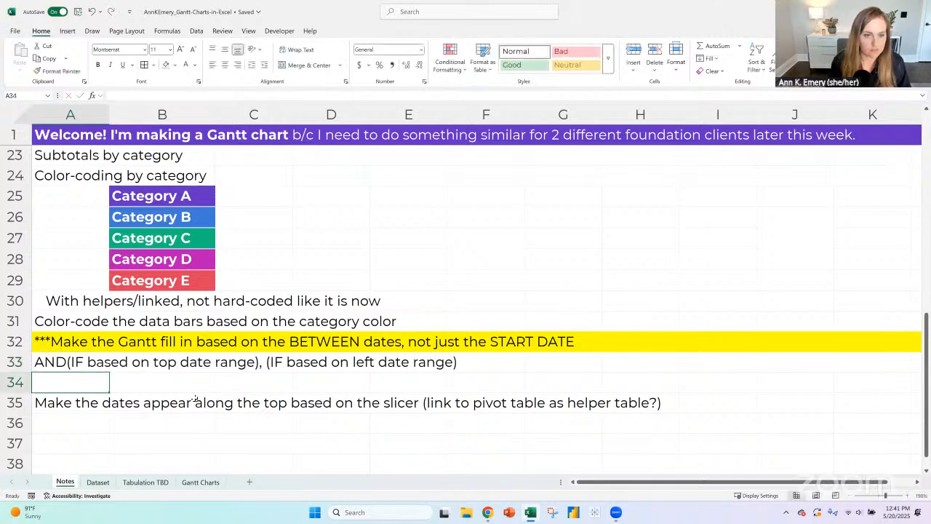
{"action": "left_click", "coordinate": [9, 368]}
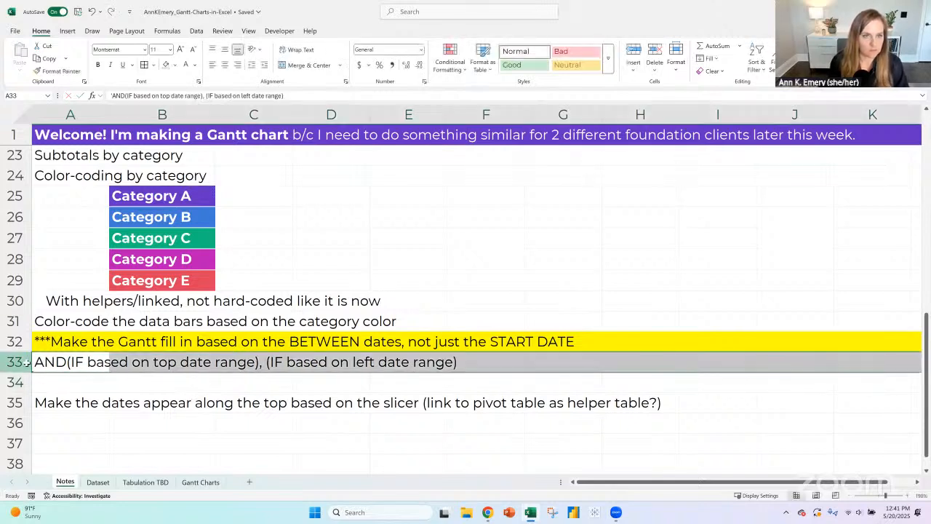
{"action": "left_click", "coordinate": [266, 65]}
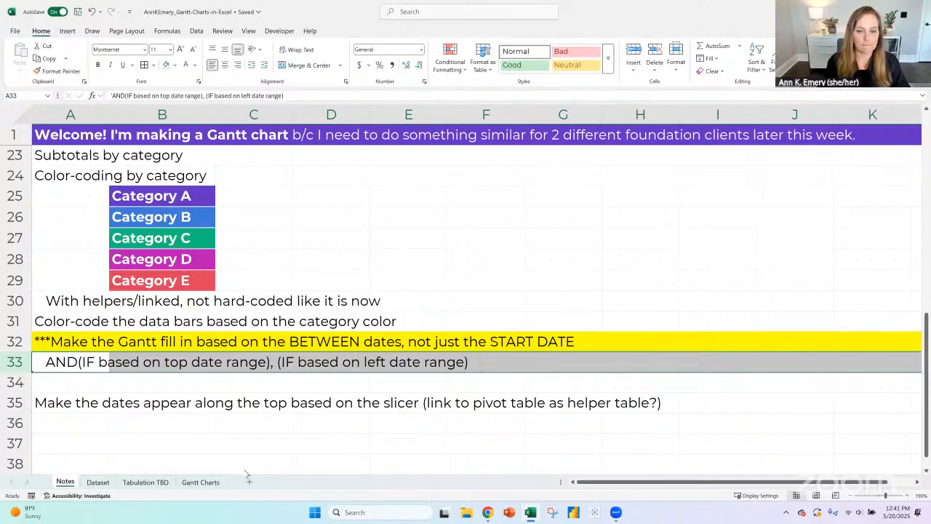
- On the Gantt Charts sheet, examine the AND formula in H20 and the start date and month cells it references
{"action": "left_click", "coordinate": [202, 483]}
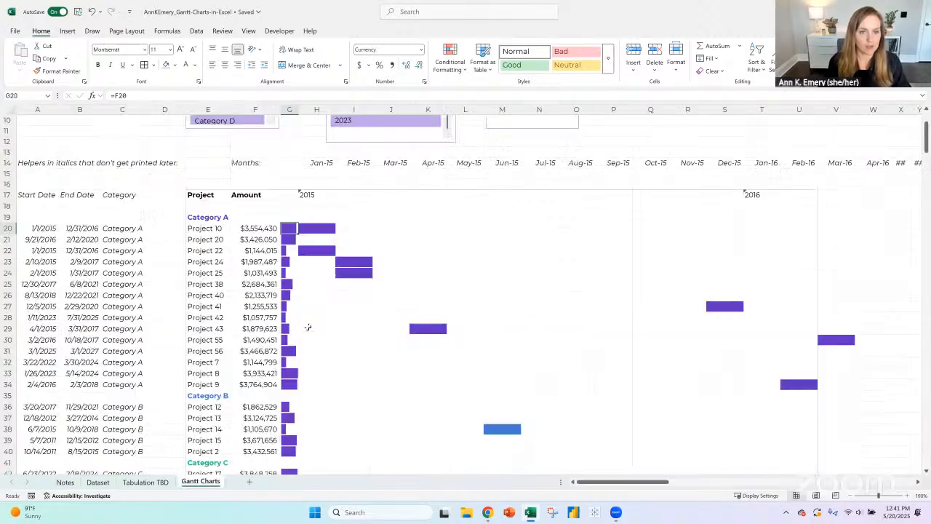
{"action": "key", "text": "Right"}
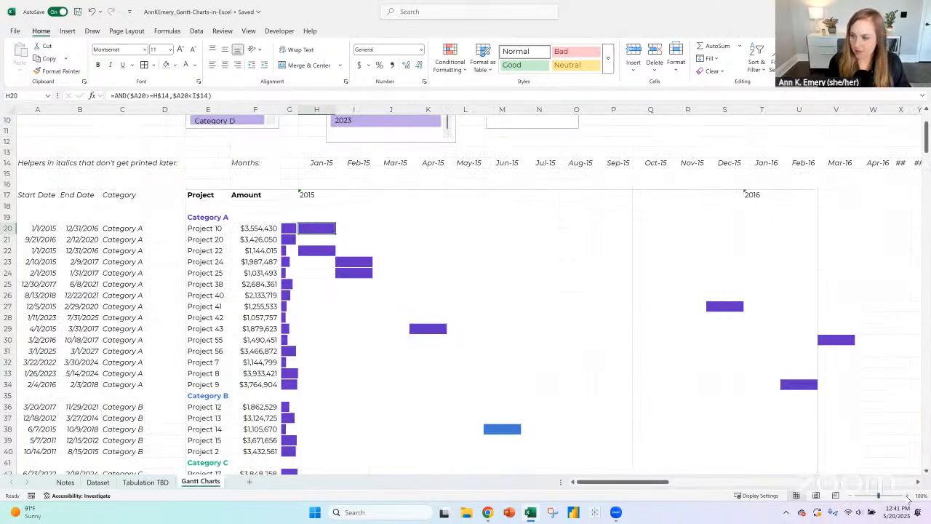
{"action": "left_click", "coordinate": [907, 495]}
{"action": "left_click", "coordinate": [907, 495]}
{"action": "left_click", "coordinate": [907, 496]}
{"action": "left_click", "coordinate": [907, 496]}
{"action": "left_click", "coordinate": [907, 495]}
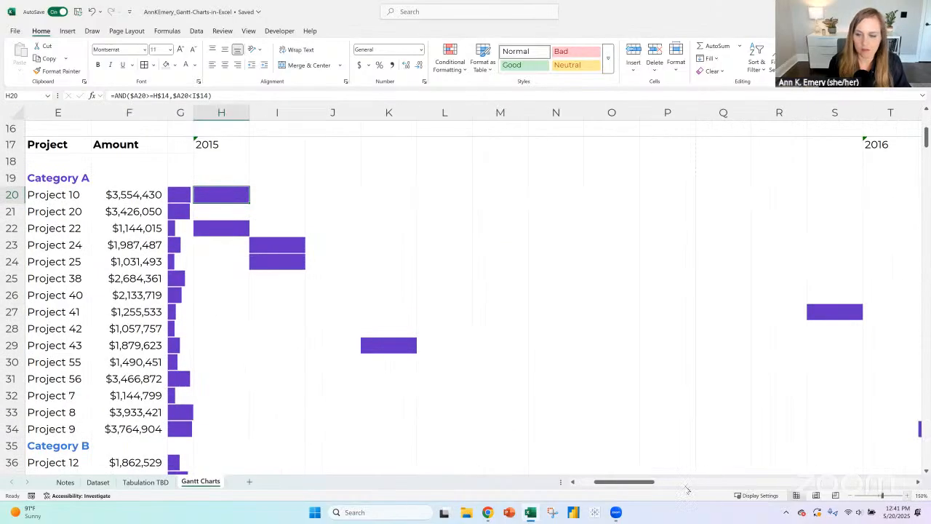
{"action": "left_click_drag", "start_coordinate": [626, 486], "coordinate": [607, 483]}
{"action": "scroll", "coordinate": [509, 350], "scroll_direction": "up", "scroll_amount": 3}
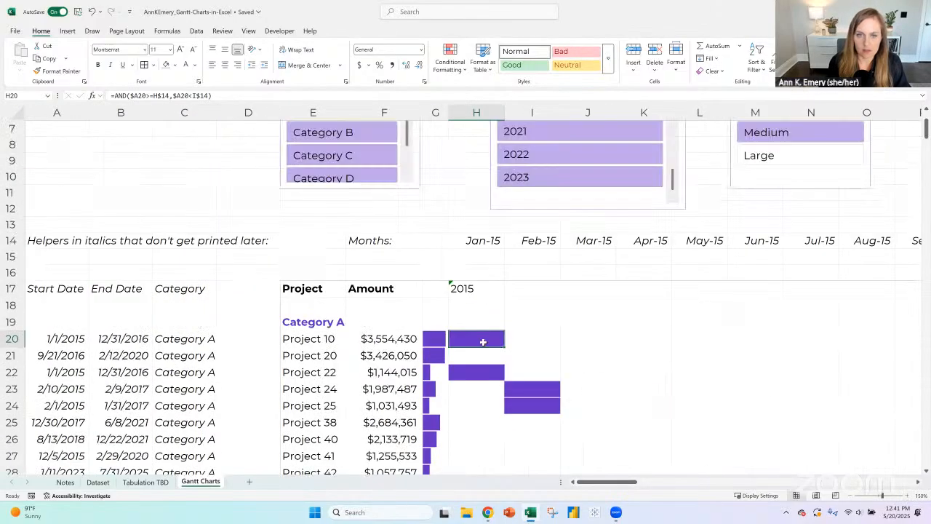
{"action": "left_click", "coordinate": [128, 96]}
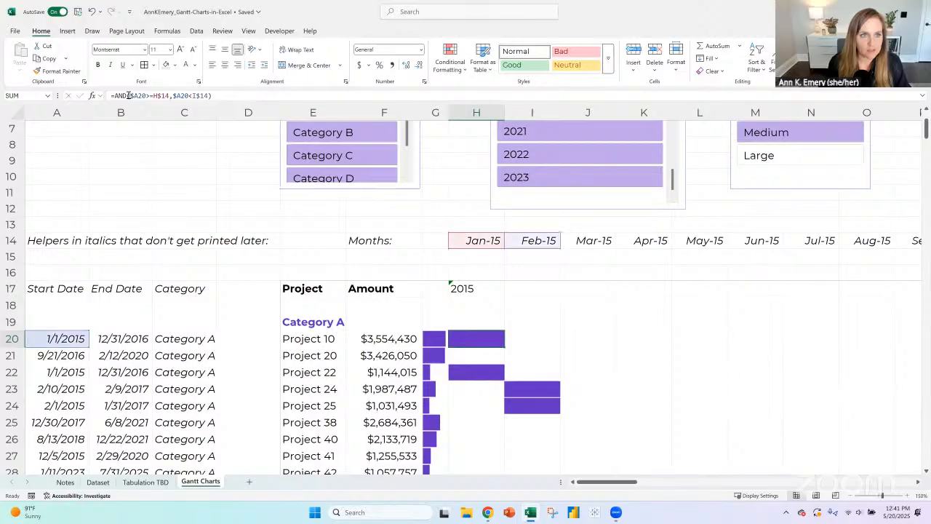
{"action": "key", "text": "shift+End"}
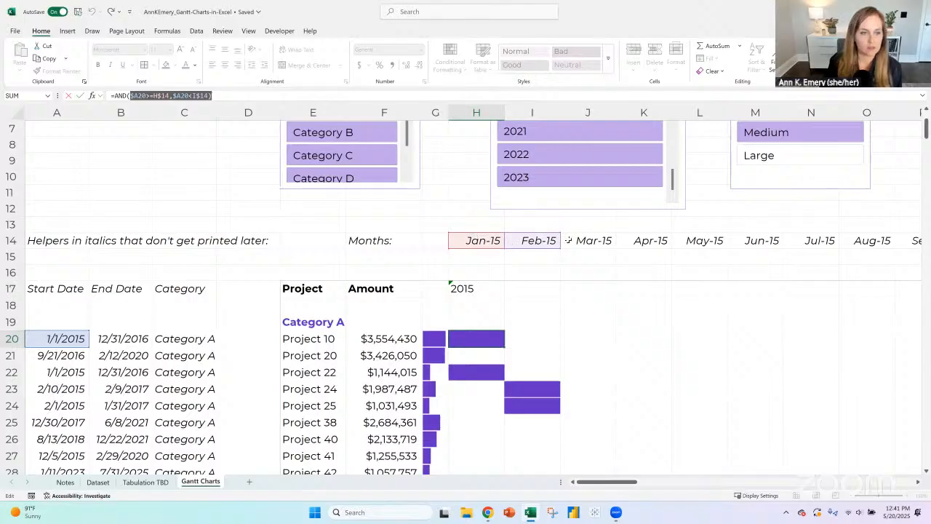
{"action": "left_click", "coordinate": [169, 96]}
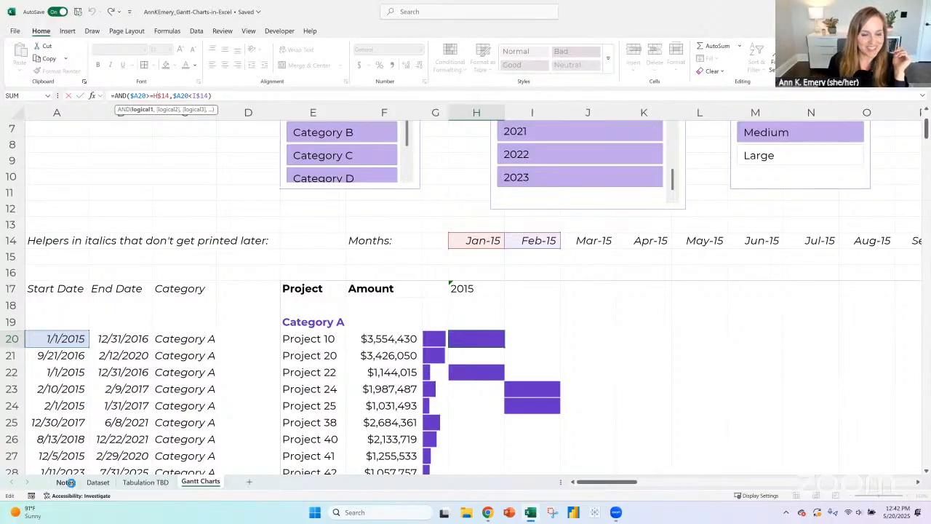
{"action": "key", "text": "ctrl+Return"}
- Return to the Notes sheet and review the Dataset part of the automation diagram, selecting its heading in B13
{"action": "key", "text": "ctrl+Page_Up"}
{"action": "key", "text": "ctrl+Page_Up"}
{"action": "key", "text": "ctrl+Page_Up"}
{"action": "scroll", "coordinate": [356, 311], "scroll_direction": "down", "scroll_amount": 1}
{"action": "scroll", "coordinate": [357, 310], "scroll_direction": "up", "scroll_amount": 7}
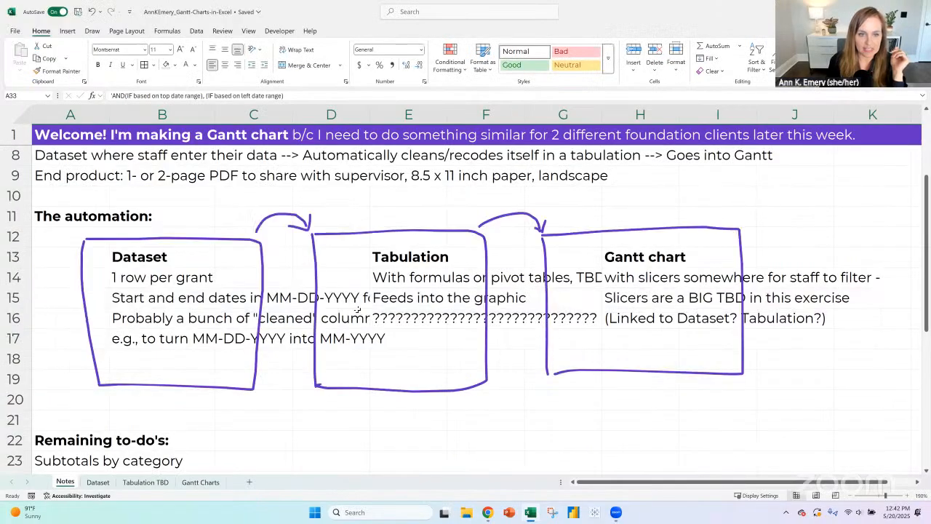
{"action": "left_click", "coordinate": [136, 315]}
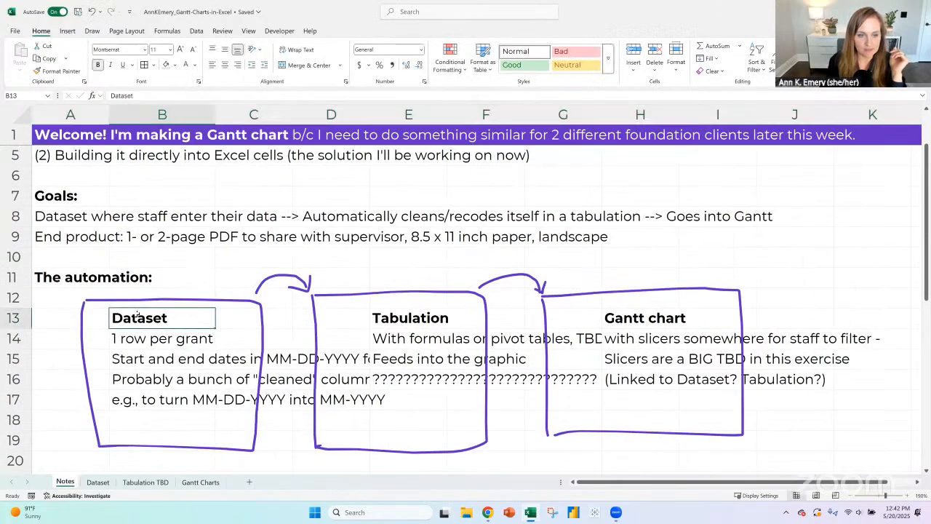
- On the Dataset sheet, examine the project names, grantee names, start dates and categories in the first few rows
{"action": "left_click", "coordinate": [98, 483]}
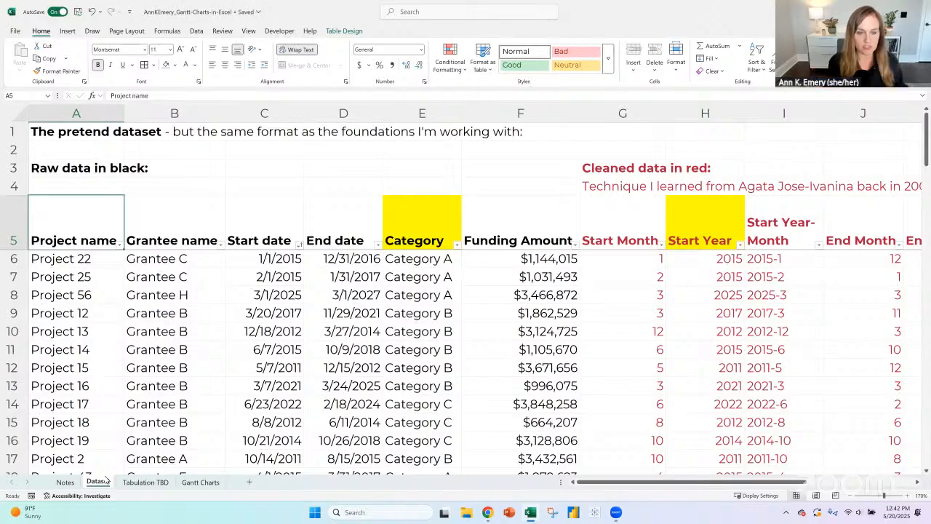
{"action": "left_click", "coordinate": [74, 265]}
{"action": "left_click", "coordinate": [81, 300]}
{"action": "left_click", "coordinate": [180, 280]}
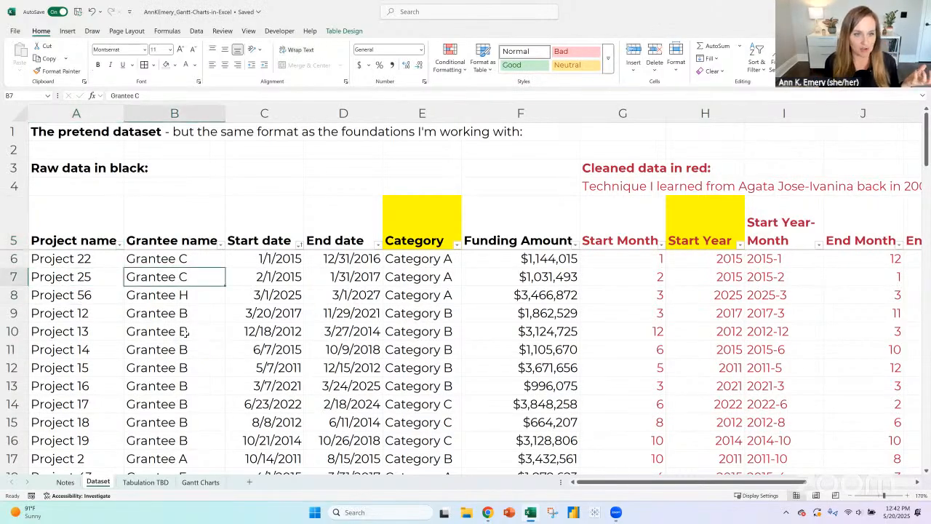
{"action": "left_click", "coordinate": [186, 332]}
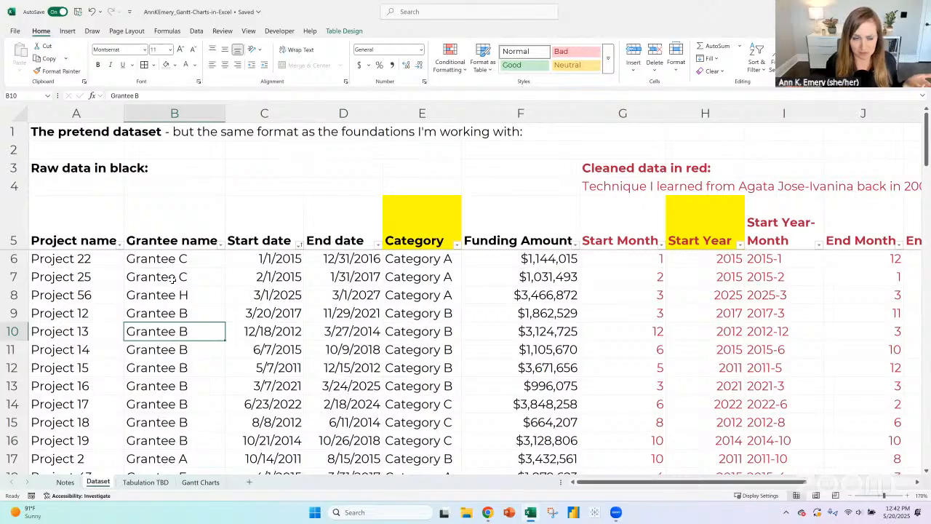
{"action": "left_click", "coordinate": [22, 259]}
{"action": "left_click", "coordinate": [17, 278]}
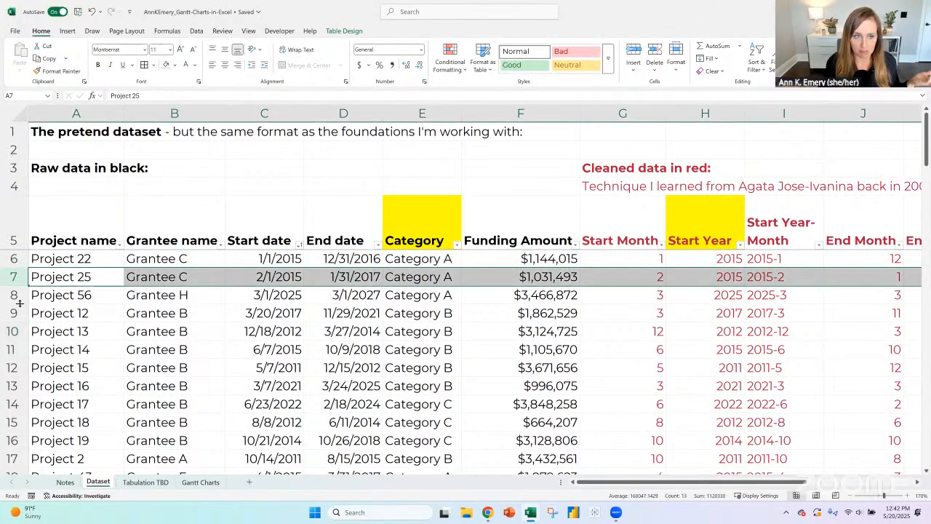
{"action": "left_click", "coordinate": [284, 278]}
{"action": "left_click", "coordinate": [419, 277]}
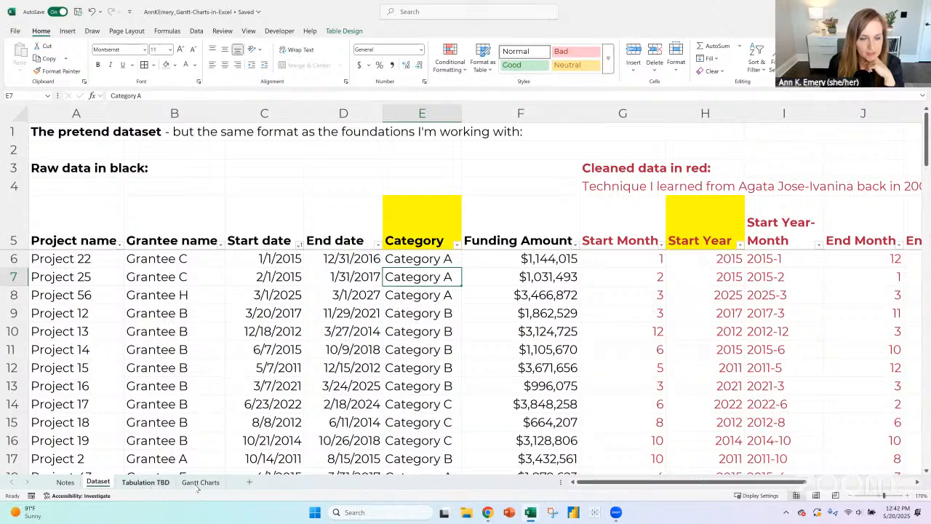
- On the Notes sheet, replace the Tabulation heading in E13 with "Helpers everywhere"
{"action": "key", "text": "ctrl+Page_Up"}
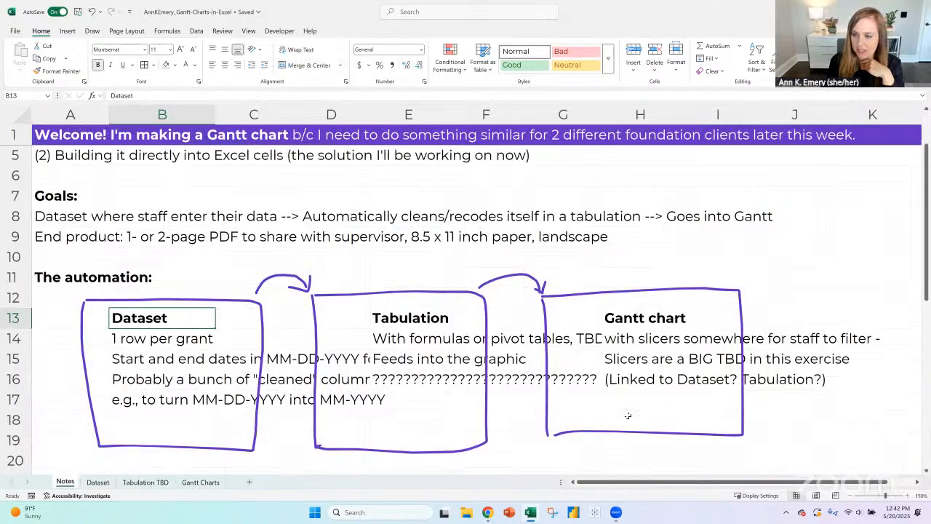
{"action": "left_click", "coordinate": [653, 316]}
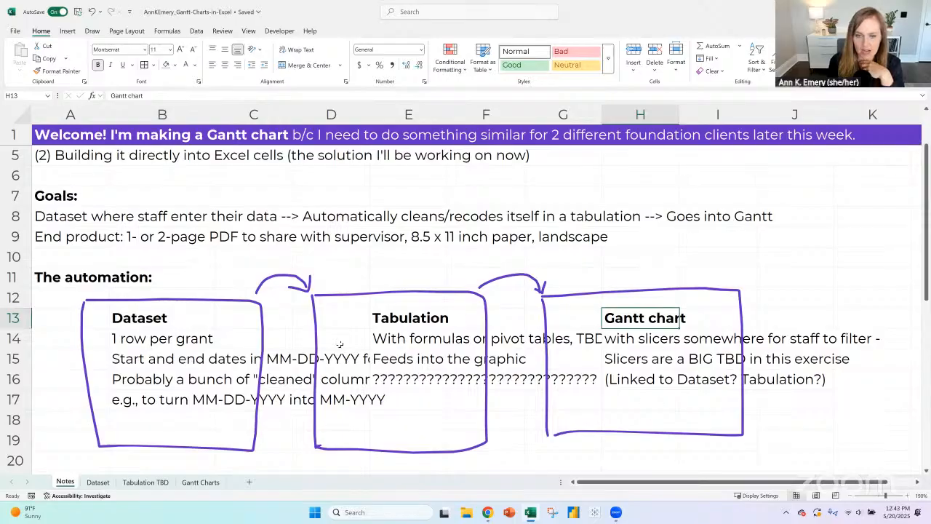
{"action": "left_click", "coordinate": [398, 318]}
{"action": "type", "text": "He"}
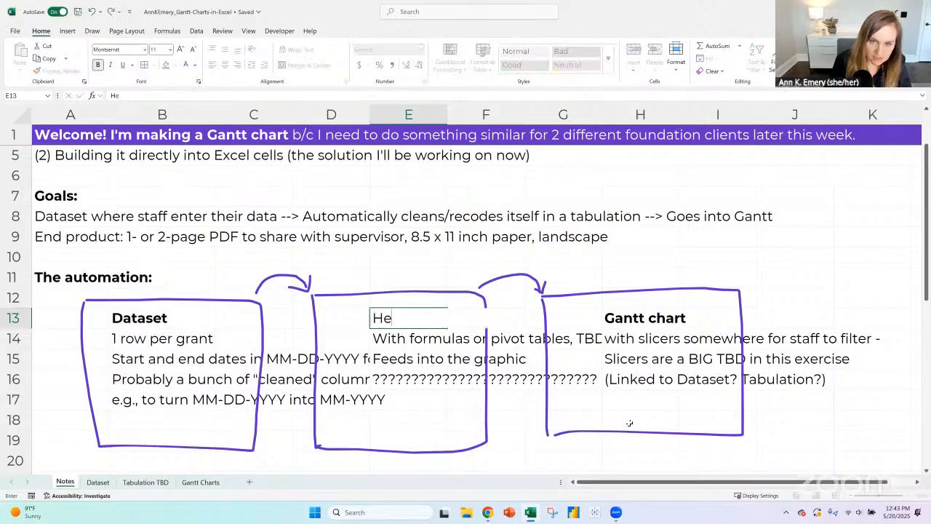
{"action": "type", "text": "lpers evy"}
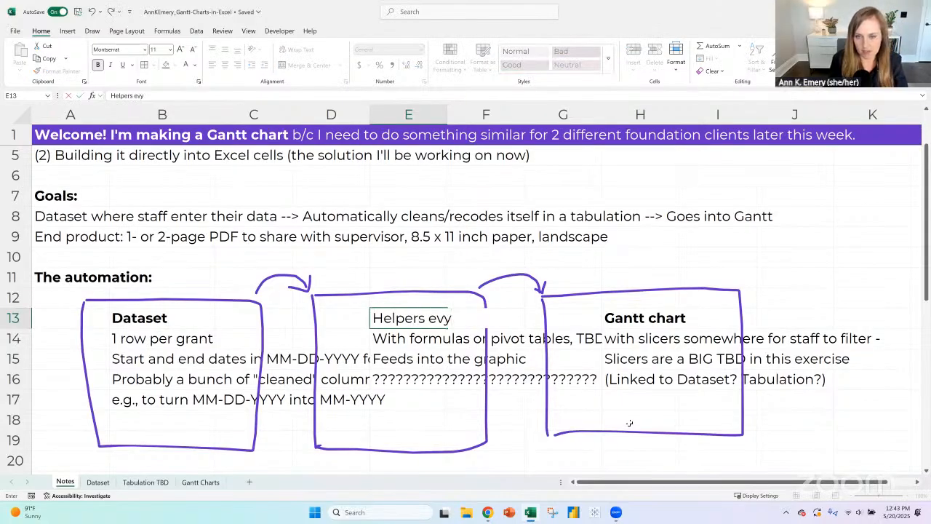
{"action": "key", "text": "BackSpace"}
{"action": "type", "text": "erywhere"}
{"action": "key", "text": "Return"}
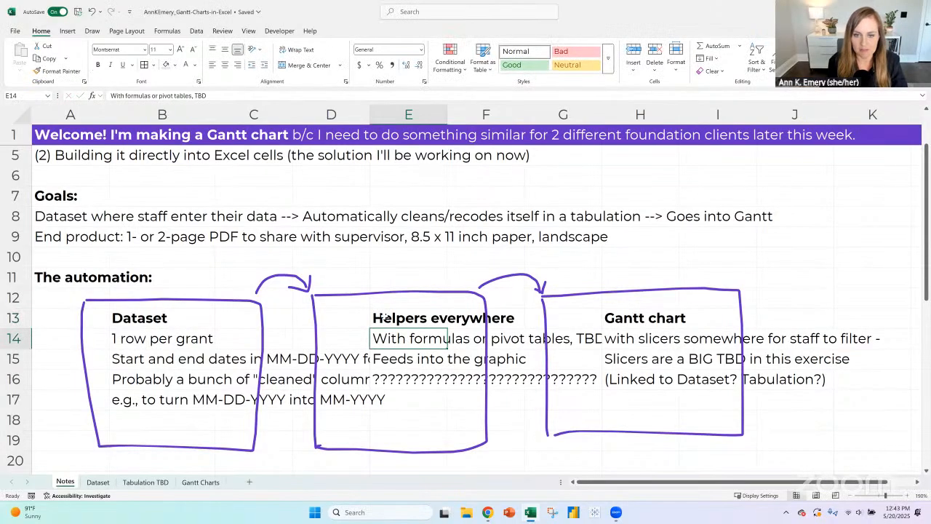
{"action": "key", "text": "Up"}
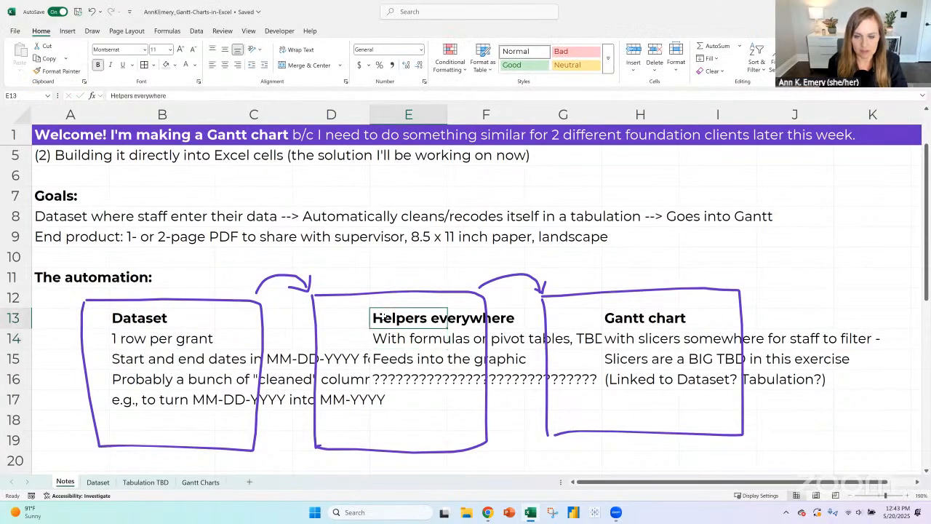
- Review the pivot tables on the Tabulation TBD sheet and the italic month, date and category helpers on the Gantt Charts sheet
{"action": "left_click", "coordinate": [201, 482]}
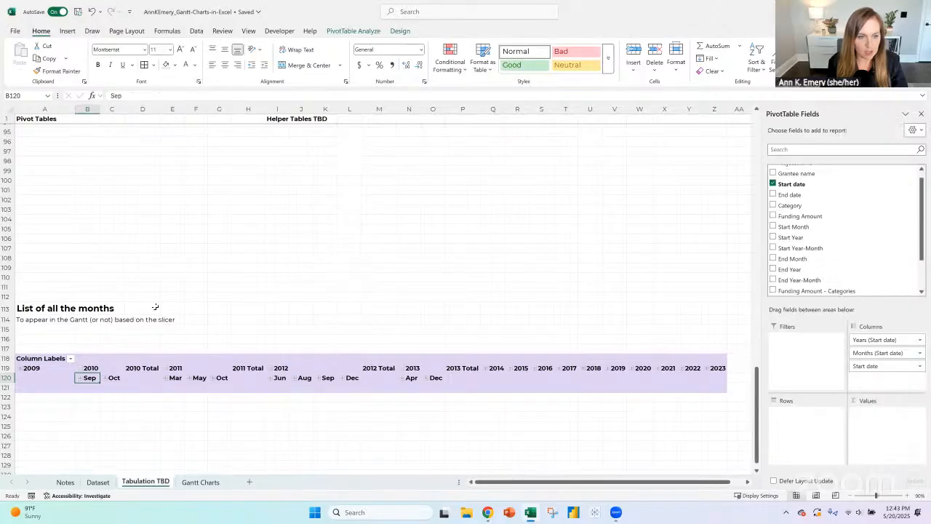
{"action": "scroll", "coordinate": [156, 309], "scroll_direction": "up", "scroll_amount": 20}
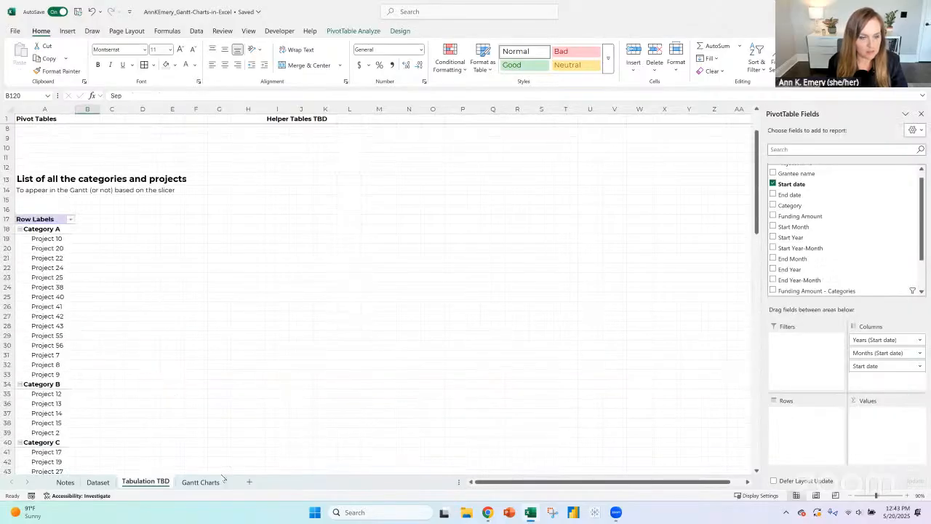
{"action": "left_click", "coordinate": [200, 482]}
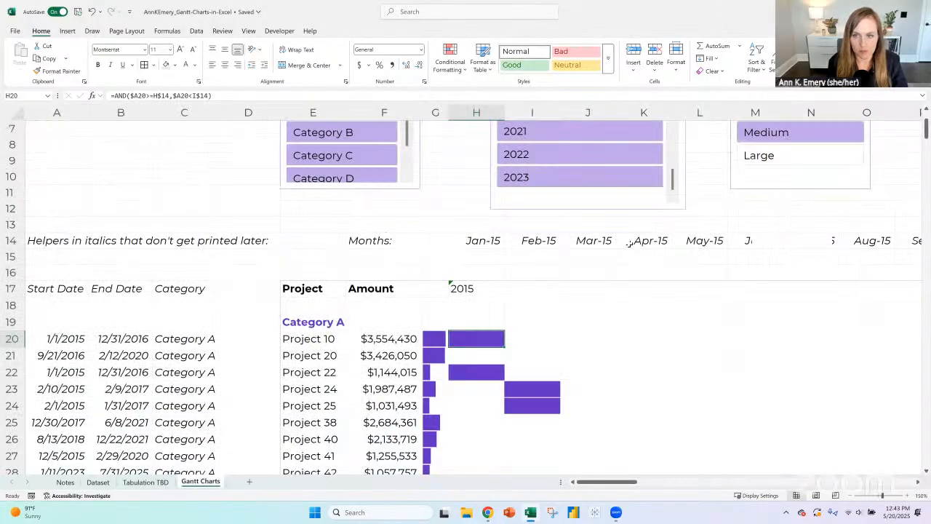
{"action": "left_click_drag", "start_coordinate": [386, 240], "coordinate": [673, 242]}
{"action": "left_click_drag", "start_coordinate": [62, 242], "coordinate": [190, 455]}
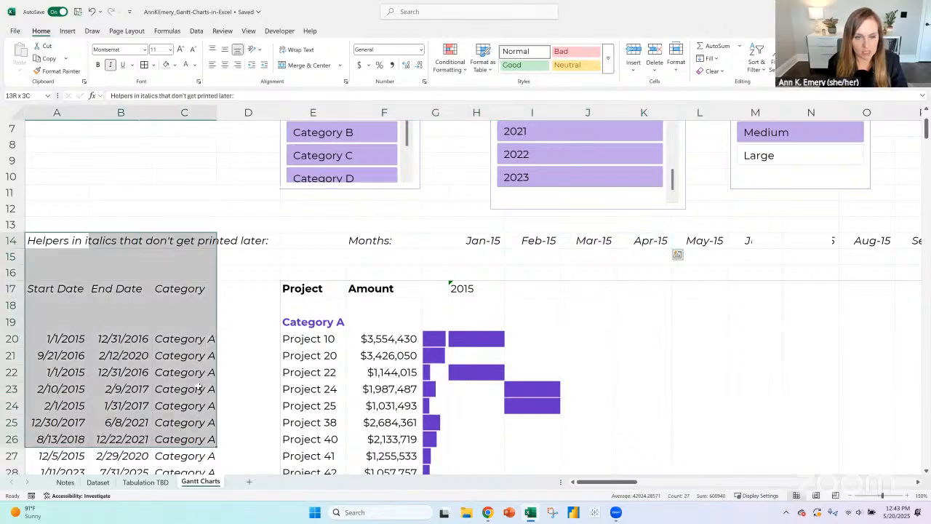
{"action": "left_click", "coordinate": [256, 309]}
{"action": "scroll", "coordinate": [256, 321], "scroll_direction": "down", "scroll_amount": 1}
{"action": "scroll", "coordinate": [256, 321], "scroll_direction": "down", "scroll_amount": 1}
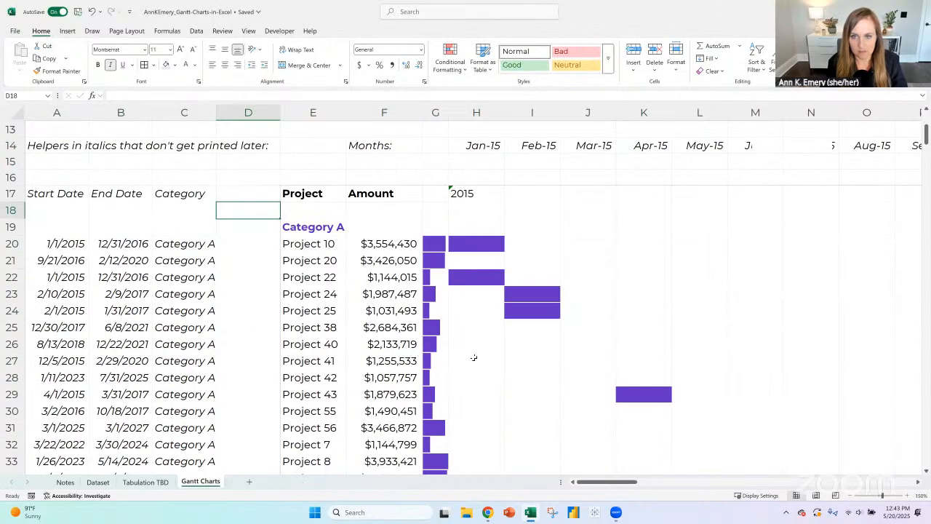
- Examine the AND formula in H20 against the Jan-15 month helper and Project 10's start and end dates in A20 and B20
{"action": "left_click", "coordinate": [484, 242]}
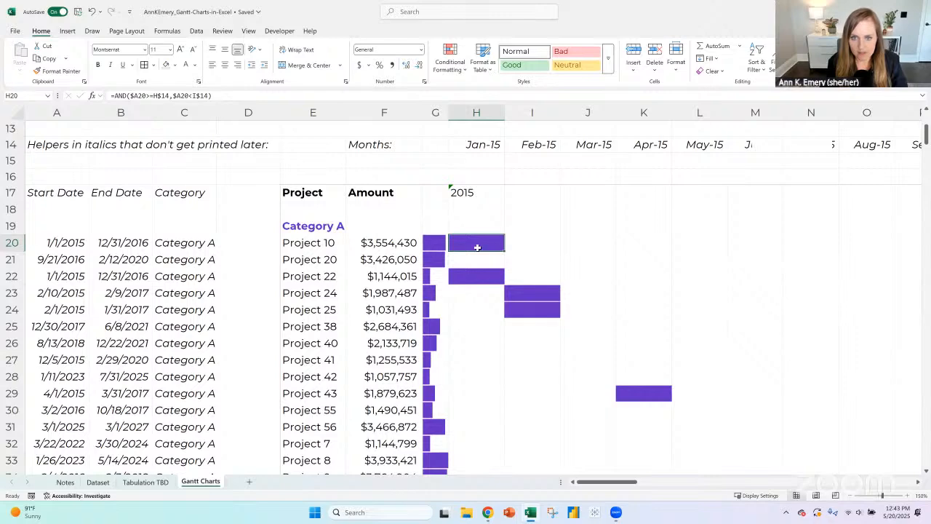
{"action": "scroll", "coordinate": [481, 251], "scroll_direction": "up", "scroll_amount": 2}
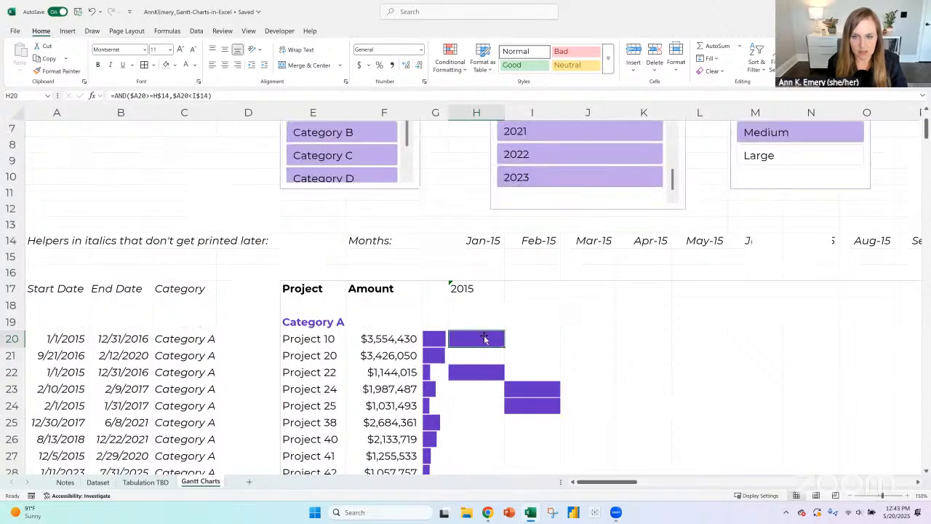
{"action": "left_click", "coordinate": [487, 251]}
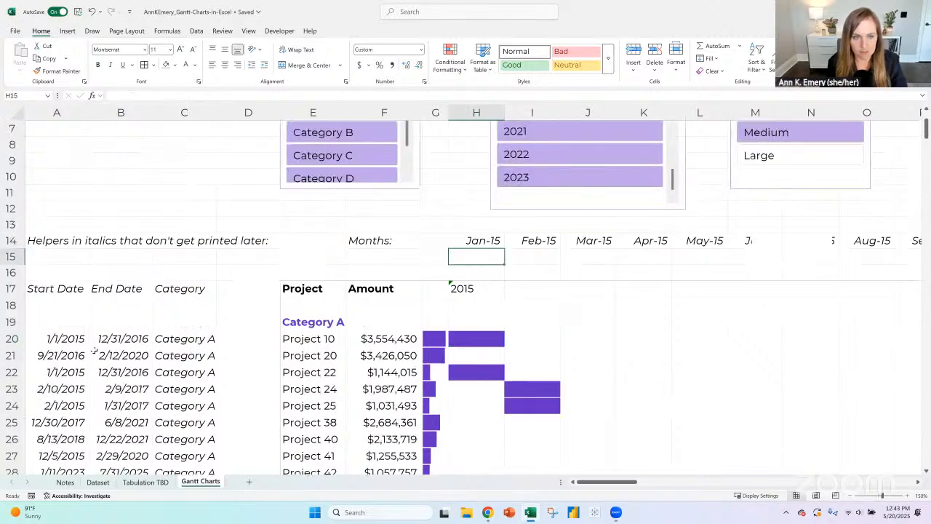
{"action": "left_click", "coordinate": [64, 339]}
{"action": "left_click", "coordinate": [106, 339]}
{"action": "left_click", "coordinate": [62, 338]}
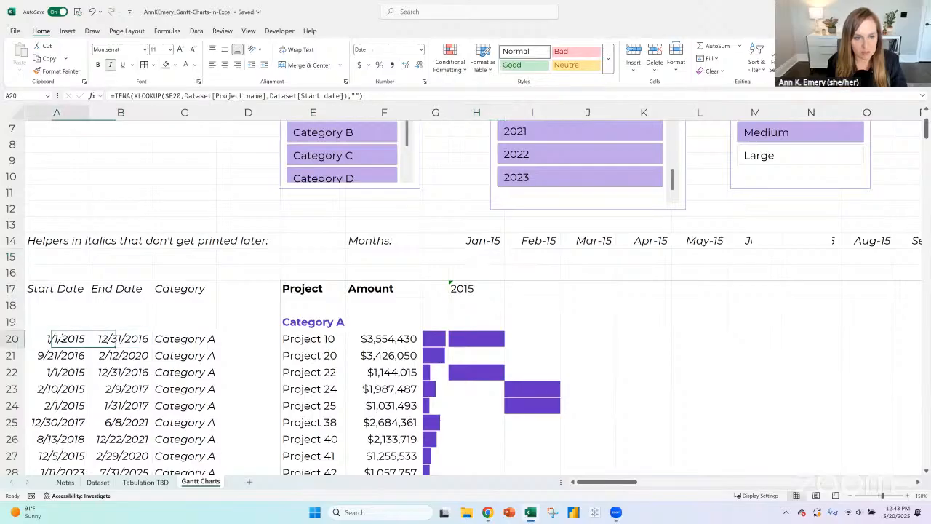
{"action": "left_click", "coordinate": [105, 339]}
- Clear the AND formula from Project 10's January 2015 cell, H20
{"action": "left_click", "coordinate": [485, 337]}
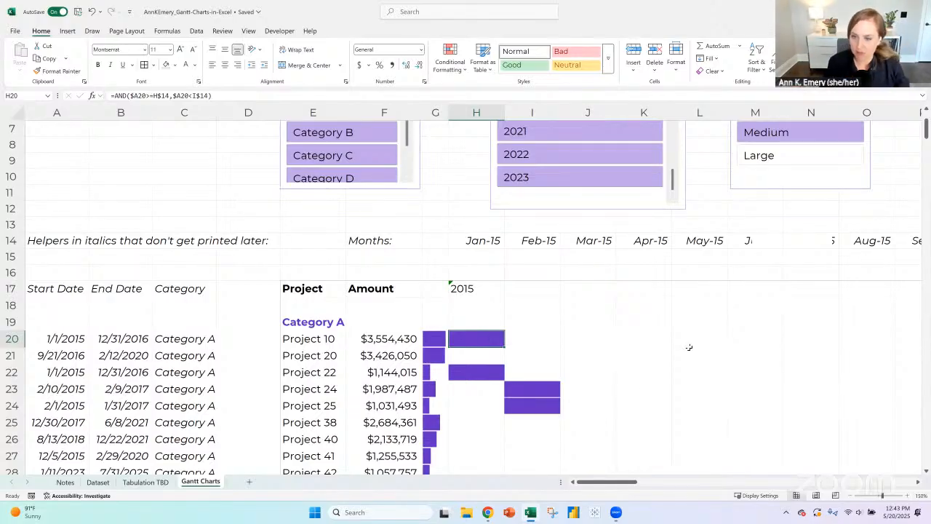
{"action": "scroll", "coordinate": [689, 347], "scroll_direction": "down", "scroll_amount": 2}
{"action": "scroll", "coordinate": [653, 313], "scroll_direction": "up", "scroll_amount": 1, "text": "ctrl"}
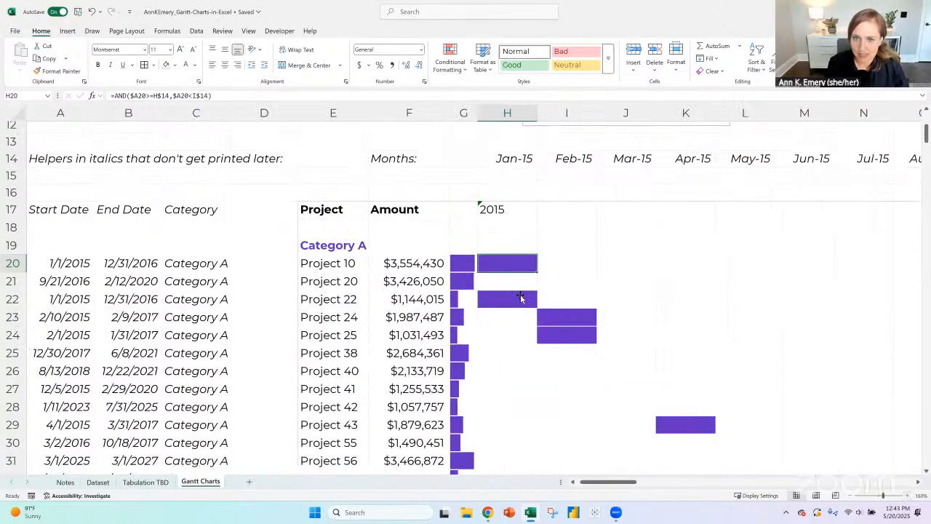
{"action": "scroll", "coordinate": [521, 298], "scroll_direction": "up", "scroll_amount": 2, "text": "ctrl"}
{"action": "key", "text": "Delete"}
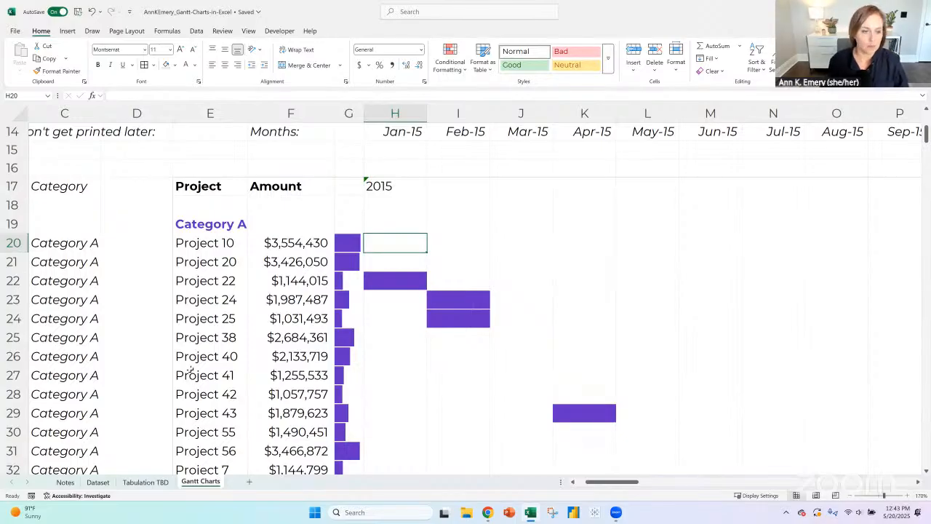
{"action": "key", "text": "Down"}
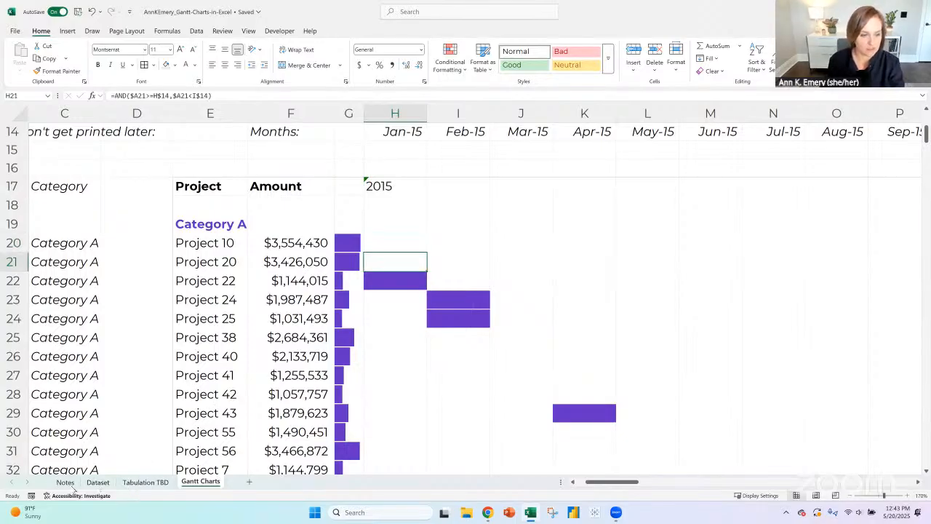
- On the Notes sheet, enter "except both Ifs are nested :( :( :(" in A34 below the AND/IF note
{"action": "left_click", "coordinate": [67, 483]}
{"action": "scroll", "coordinate": [82, 354], "scroll_direction": "down", "scroll_amount": 8}
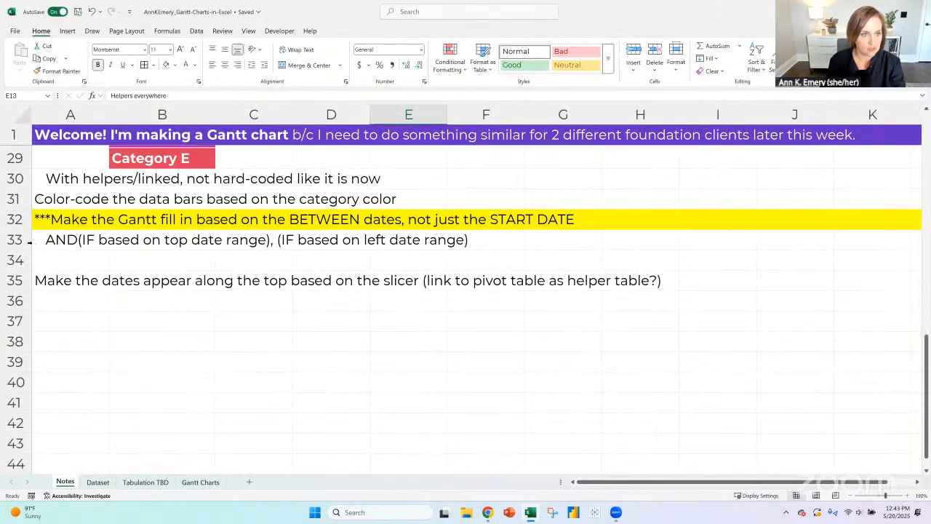
{"action": "left_click", "coordinate": [14, 239]}
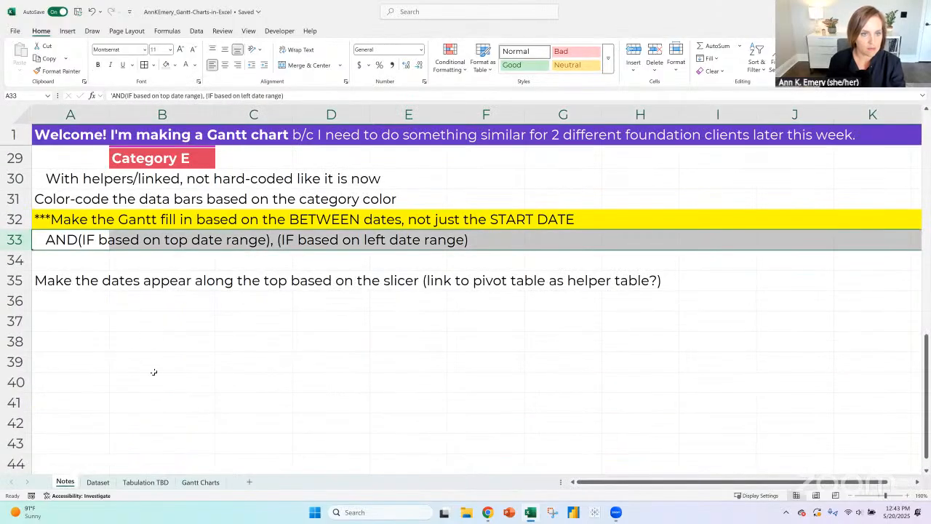
{"action": "left_click", "coordinate": [123, 242]}
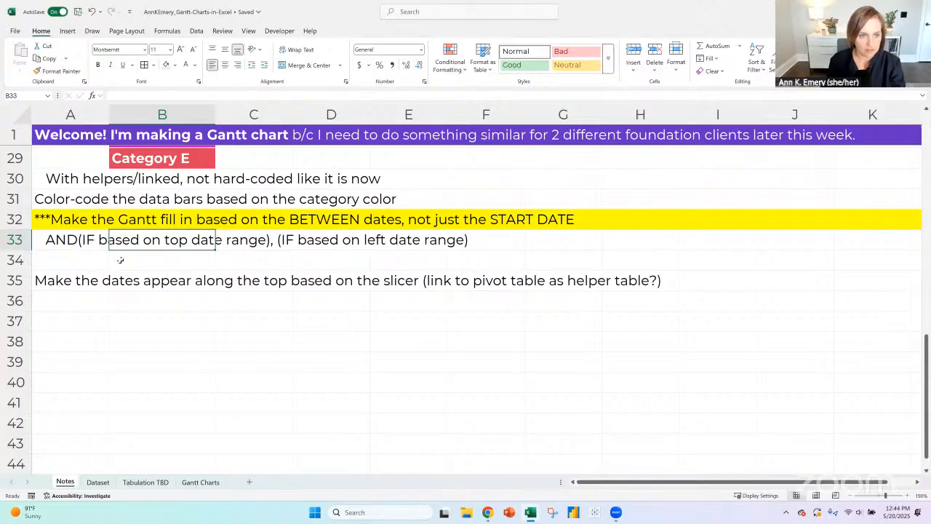
{"action": "left_click", "coordinate": [94, 261]}
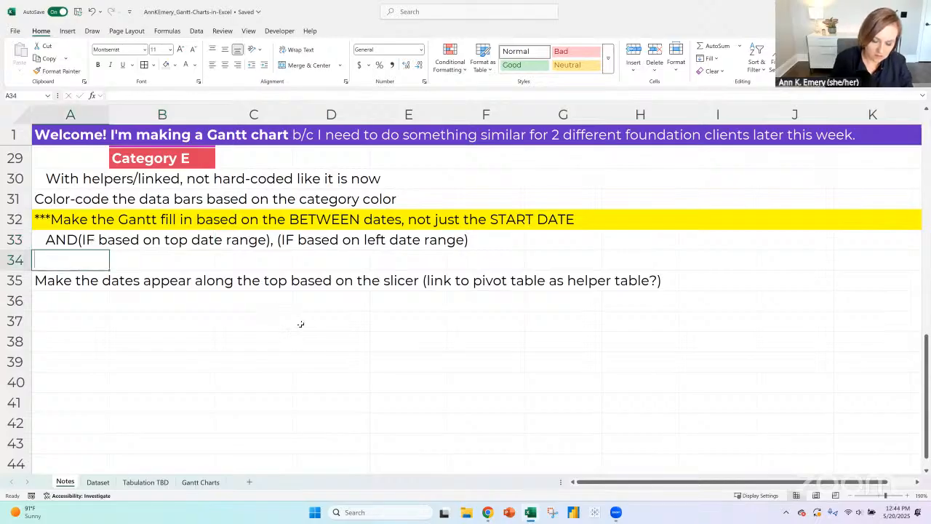
{"action": "type", "text": "except both IF"}
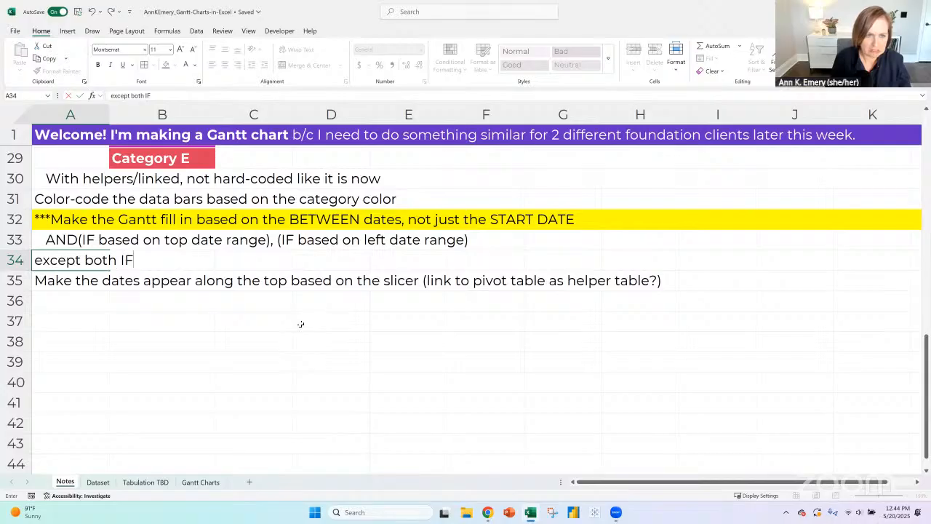
{"action": "type", "text": "s are nested"}
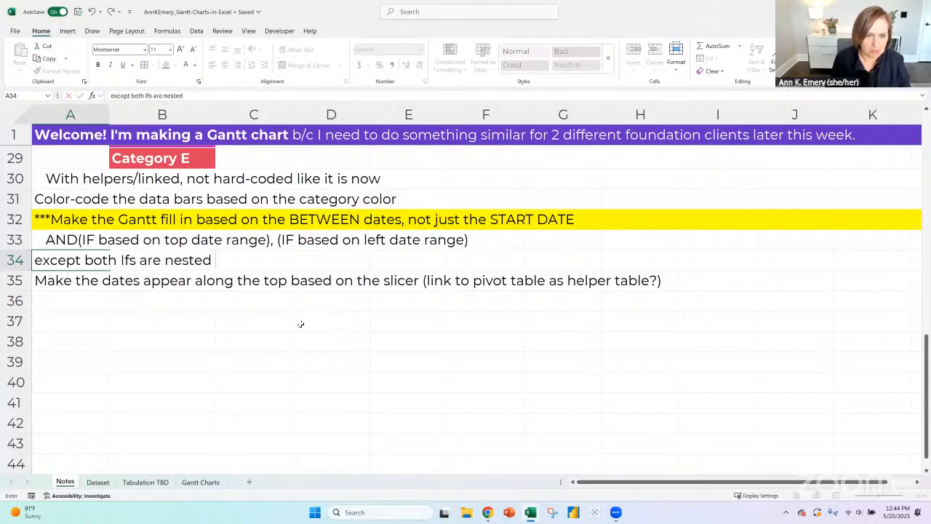
{"action": "type", "text": " :( :( :("}
{"action": "key", "text": "Return"}
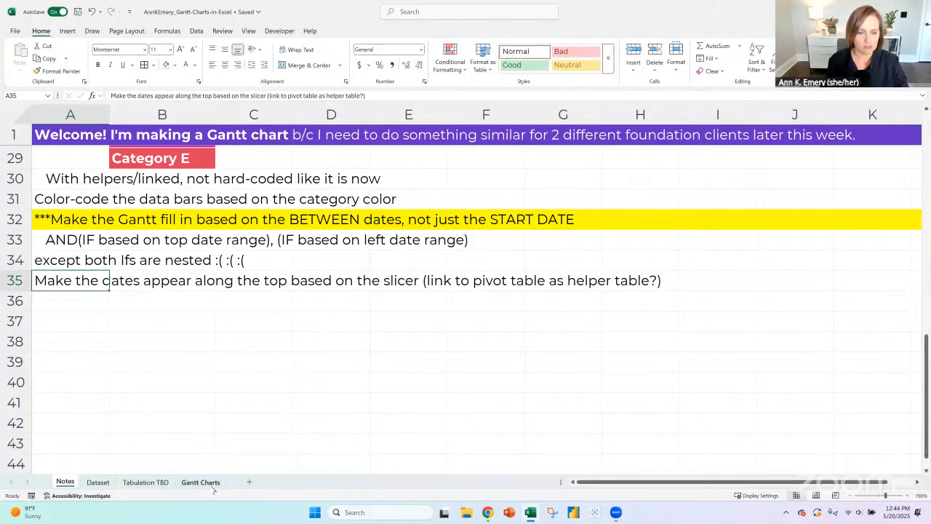
- Change "are" to "might be" in the A34 note and indent the cell one level
{"action": "key", "text": "Up"}
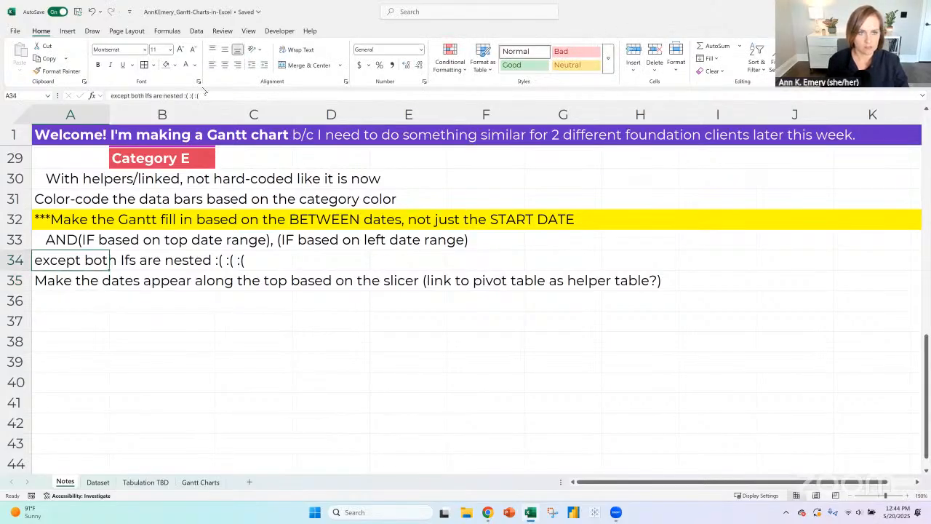
{"action": "double_click", "coordinate": [158, 95]}
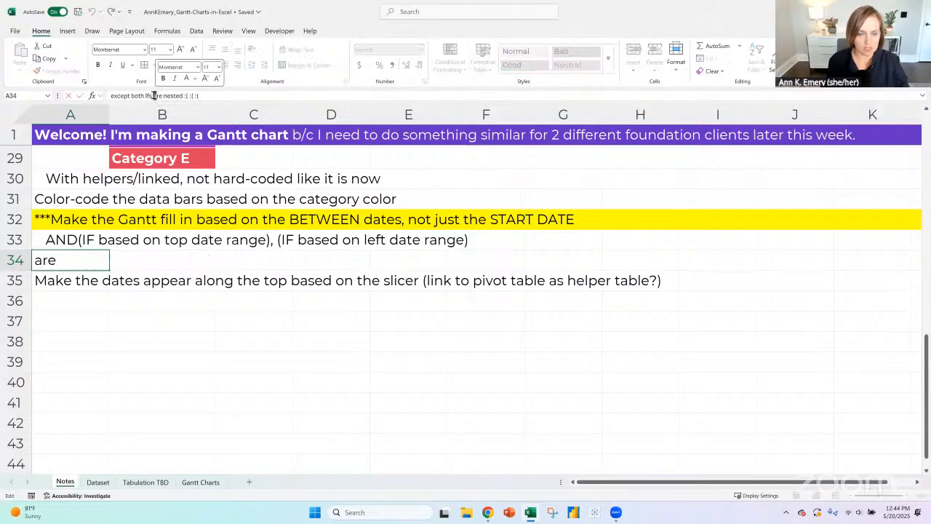
{"action": "left_click_drag", "start_coordinate": [162, 96], "coordinate": [149, 94]}
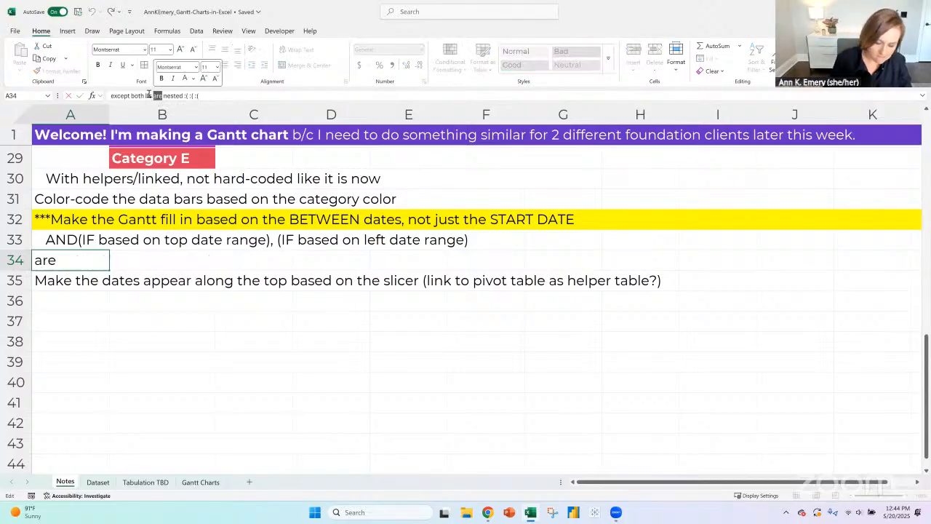
{"action": "type", "text": "might be"}
{"action": "key", "text": "Return"}
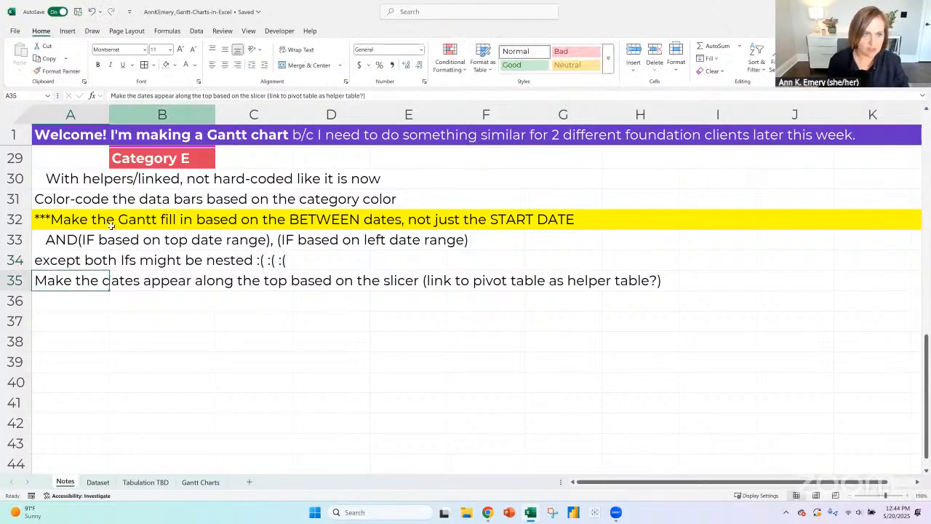
{"action": "left_click", "coordinate": [89, 262]}
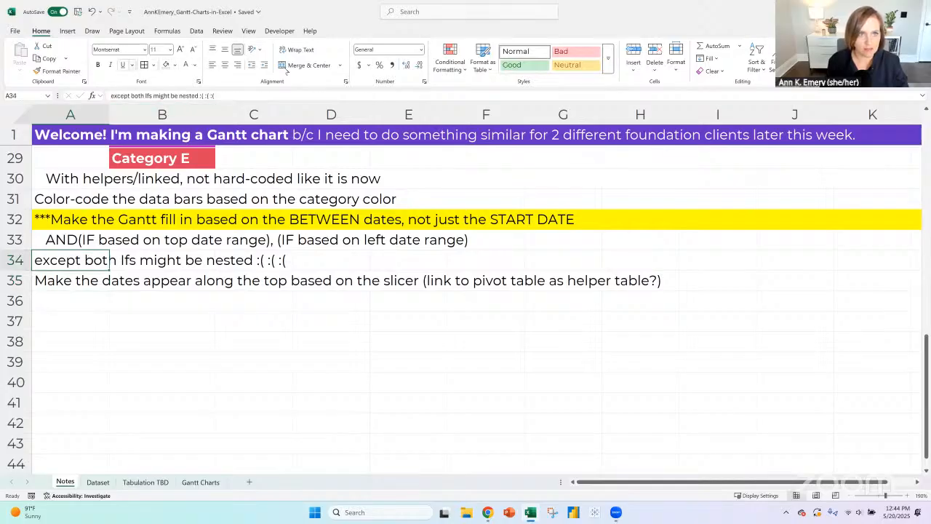
{"action": "left_click", "coordinate": [264, 65]}
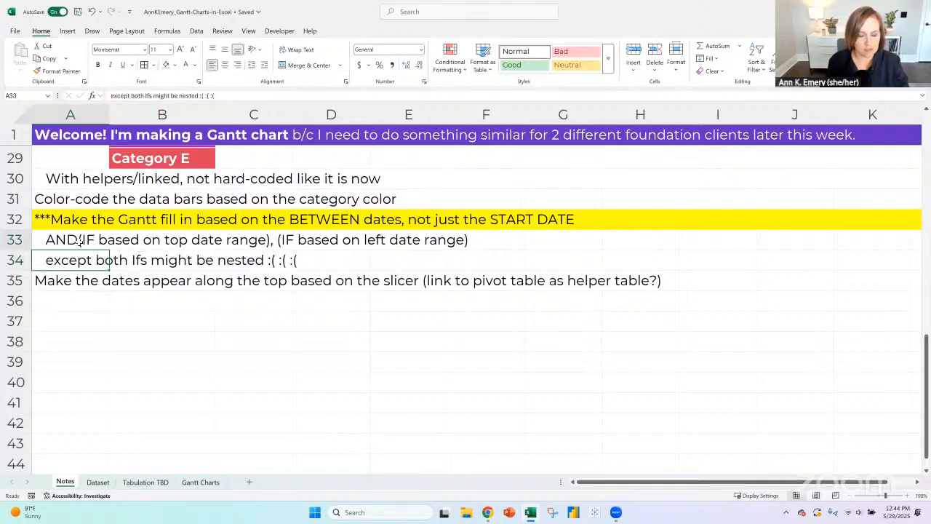
{"action": "left_click", "coordinate": [100, 240]}
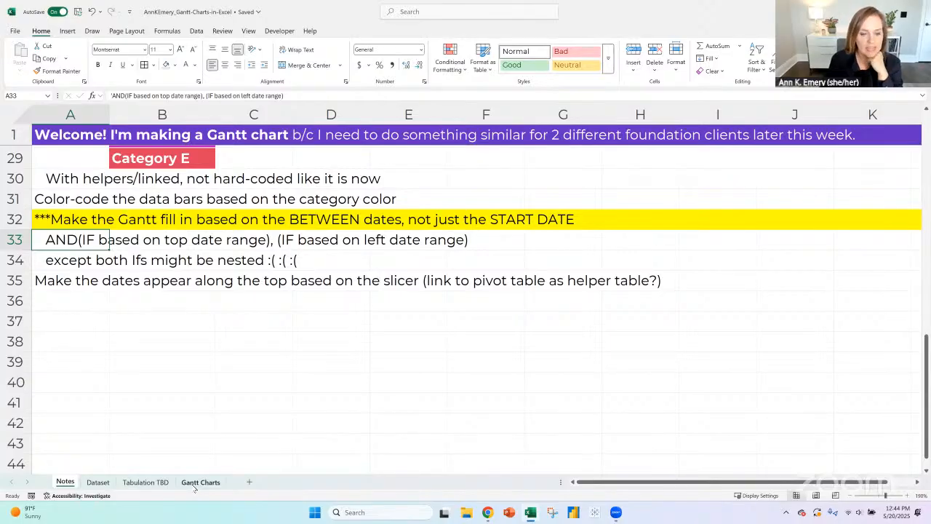
{"action": "left_click", "coordinate": [95, 484]}
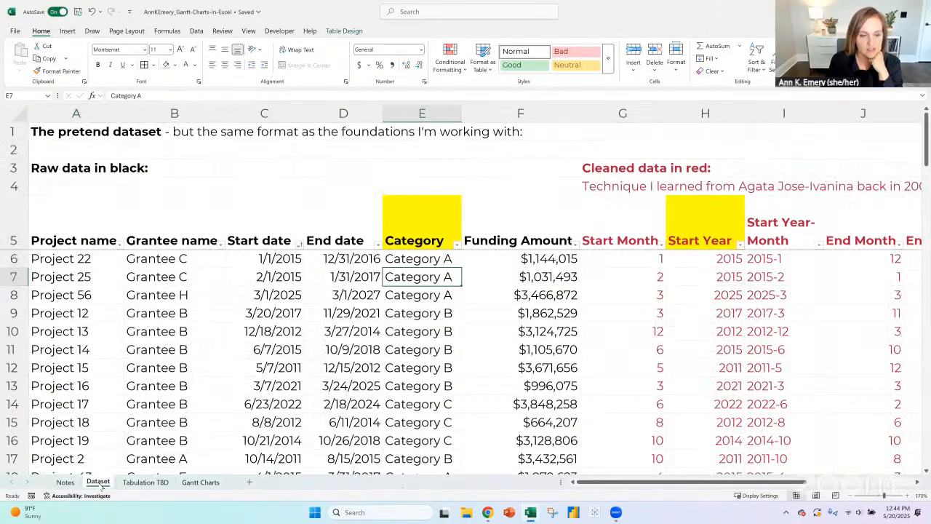
{"action": "left_click", "coordinate": [145, 482]}
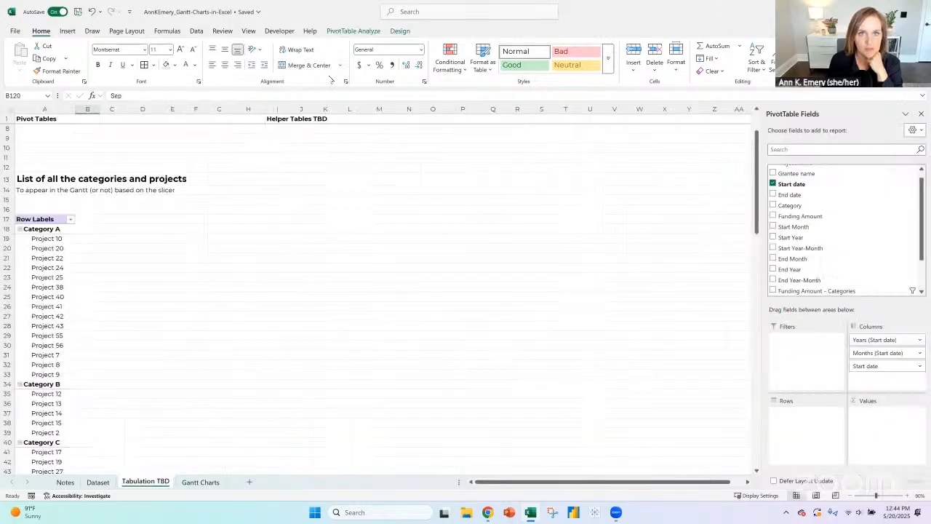
{"action": "left_click", "coordinate": [344, 33]}
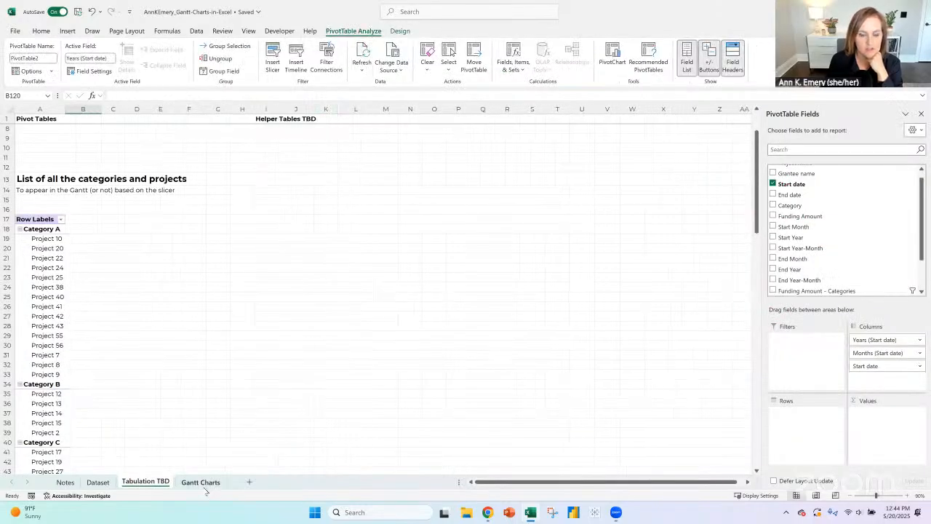
- On the Gantt Charts sheet, clear the Funding Amount slicer's filter to include Small, Medium and Large projects
{"action": "key", "text": "ctrl+Page_Down"}
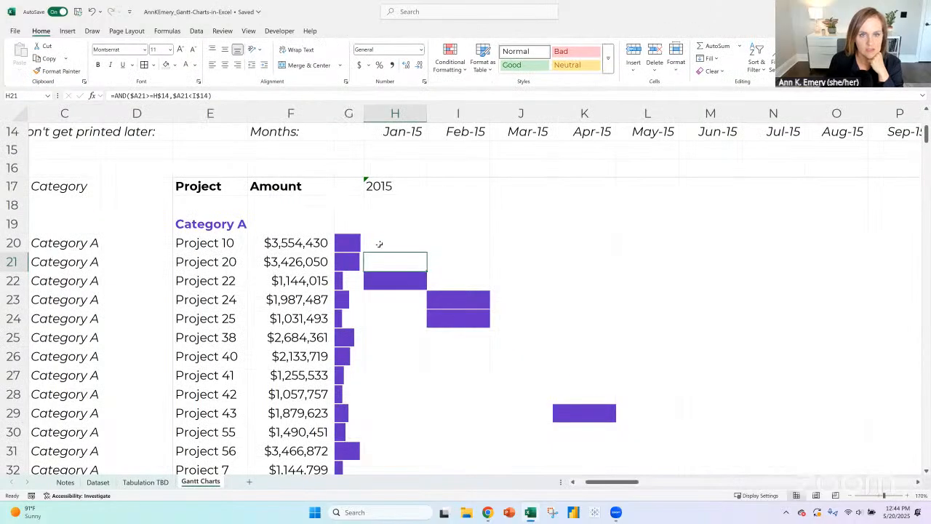
{"action": "scroll", "coordinate": [377, 242], "scroll_direction": "up", "scroll_amount": 5}
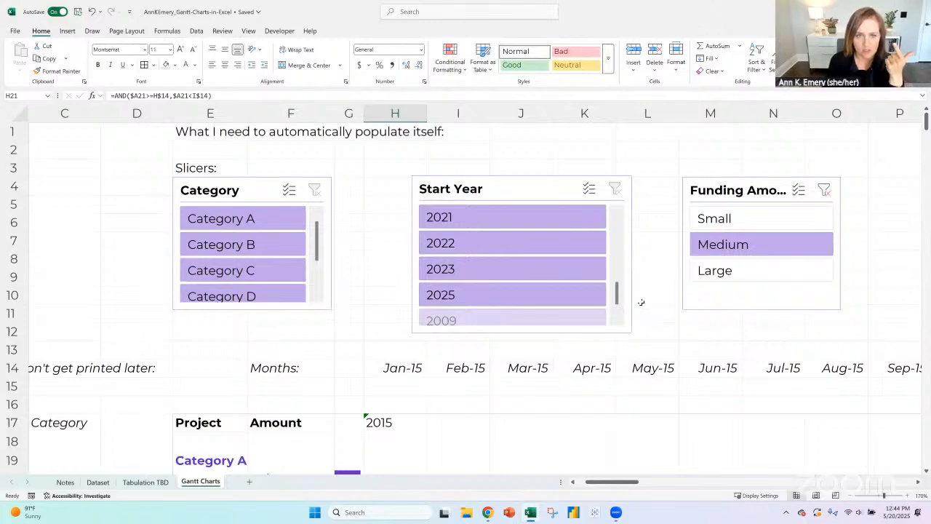
{"action": "scroll", "coordinate": [623, 289], "scroll_direction": "down", "scroll_amount": 2}
{"action": "scroll", "coordinate": [619, 289], "scroll_direction": "up", "scroll_amount": 2}
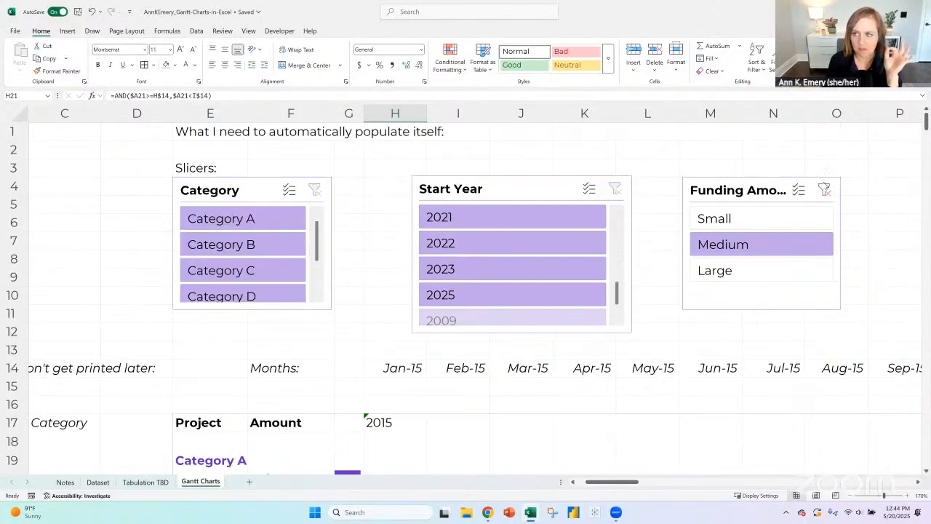
{"action": "left_click", "coordinate": [824, 189]}
{"action": "scroll", "coordinate": [646, 252], "scroll_direction": "down", "scroll_amount": 1}
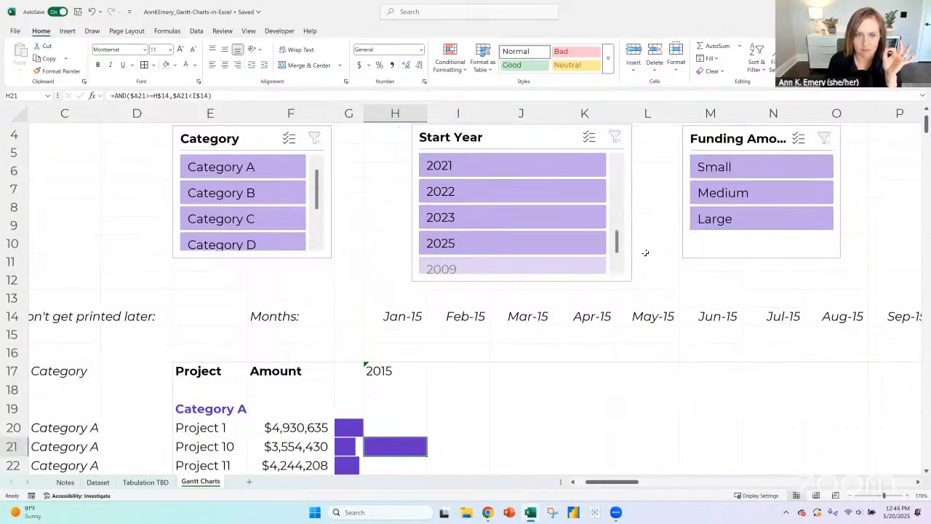
{"action": "scroll", "coordinate": [644, 252], "scroll_direction": "down", "scroll_amount": 4}
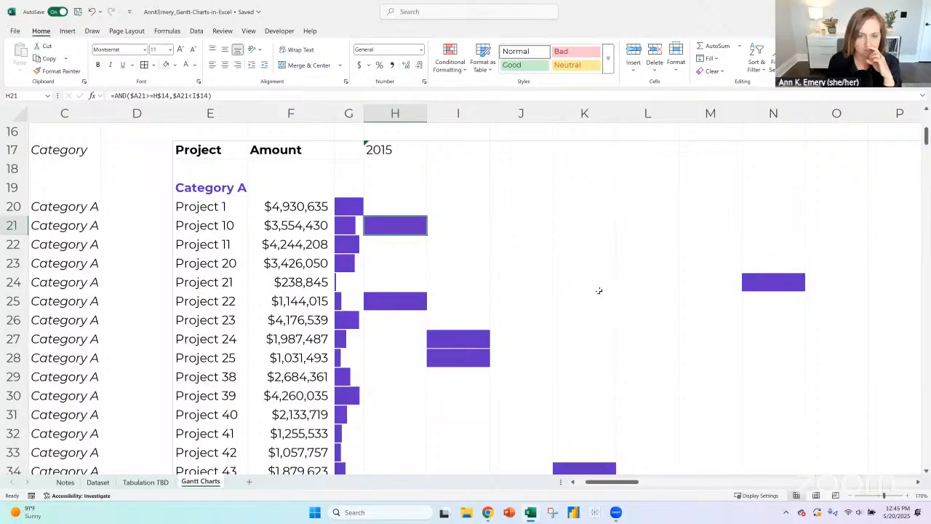
{"action": "left_click", "coordinate": [382, 208]}
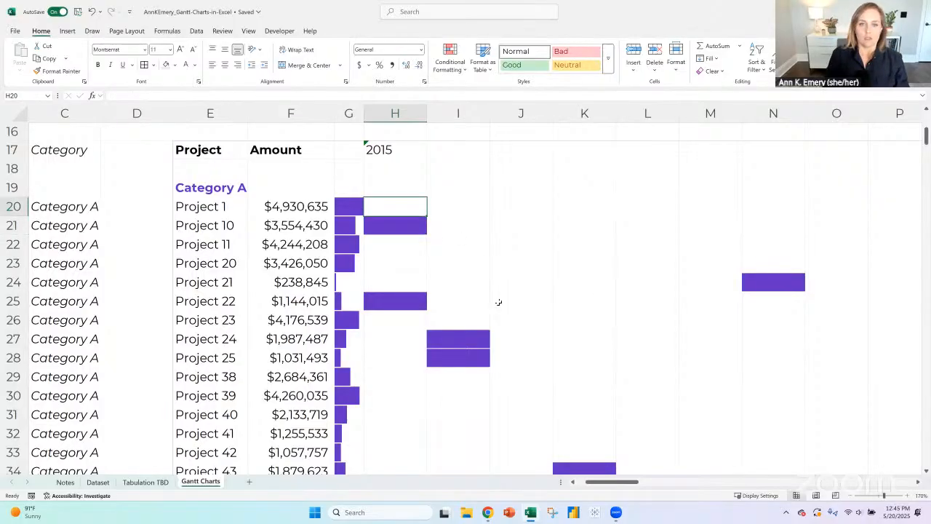
{"action": "scroll", "coordinate": [499, 302], "scroll_direction": "up", "scroll_amount": 1}
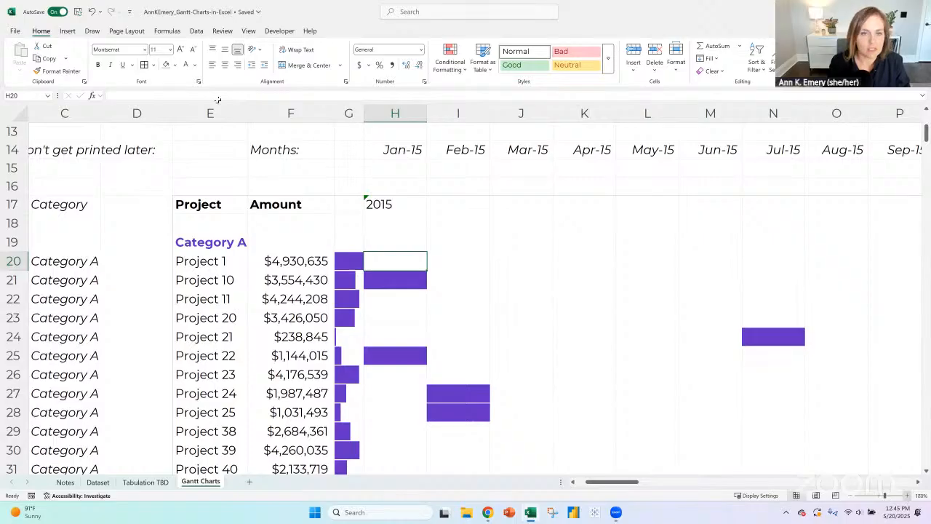
{"action": "left_click", "coordinate": [906, 495]}
{"action": "type", "text": "=if("}
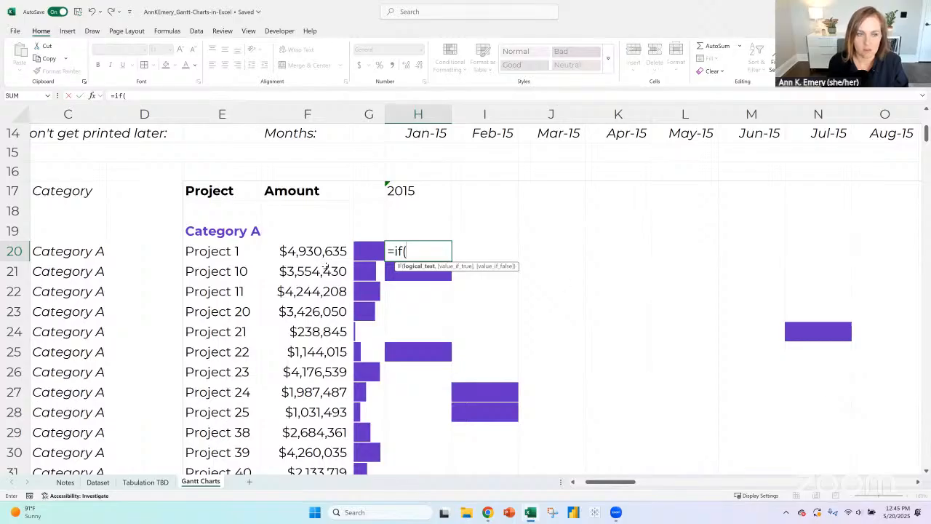
{"action": "left_click", "coordinate": [571, 481]}
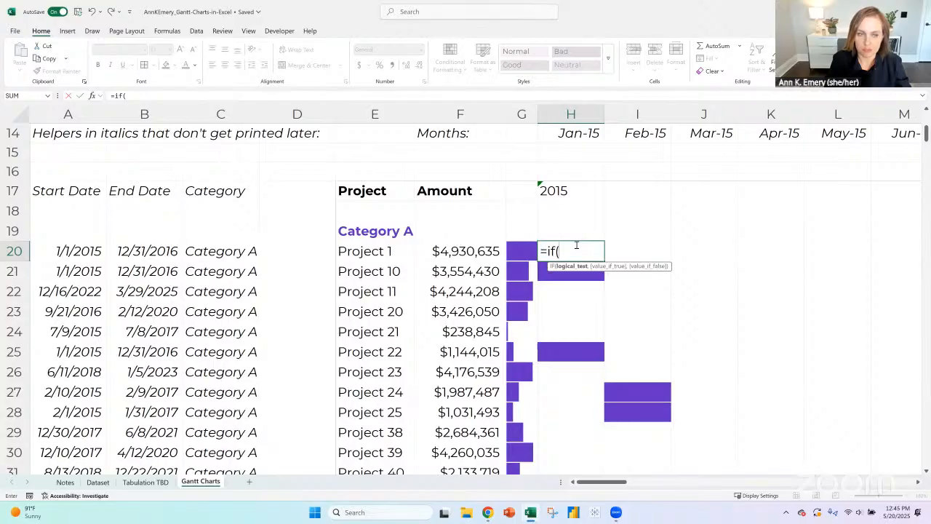
{"action": "key", "text": "BackSpace"}
{"action": "key", "text": "BackSpace"}
{"action": "key", "text": "BackSpace"}
{"action": "key", "text": "BackSpace"}
{"action": "key", "text": "Return"}
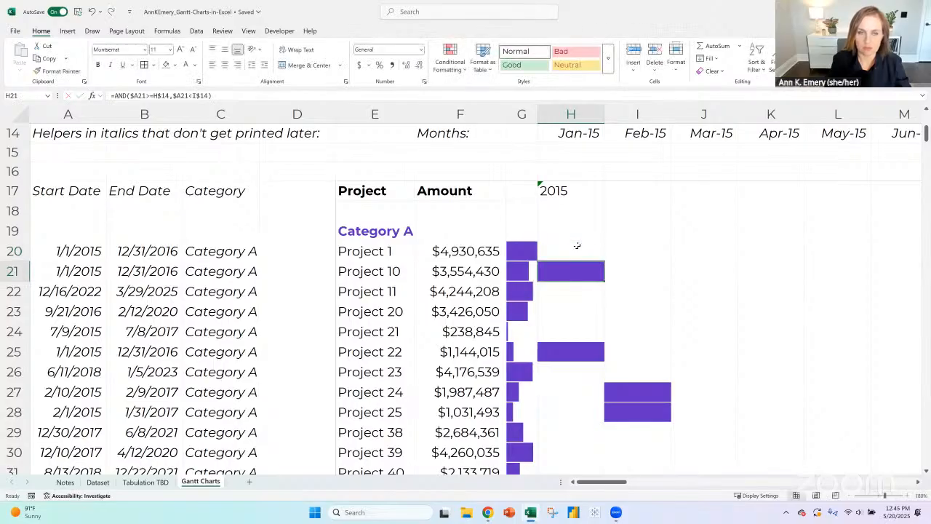
- Examine which cells the AND formula in Project 10's January 2015 cell, H21, refers to
{"action": "left_click", "coordinate": [356, 96]}
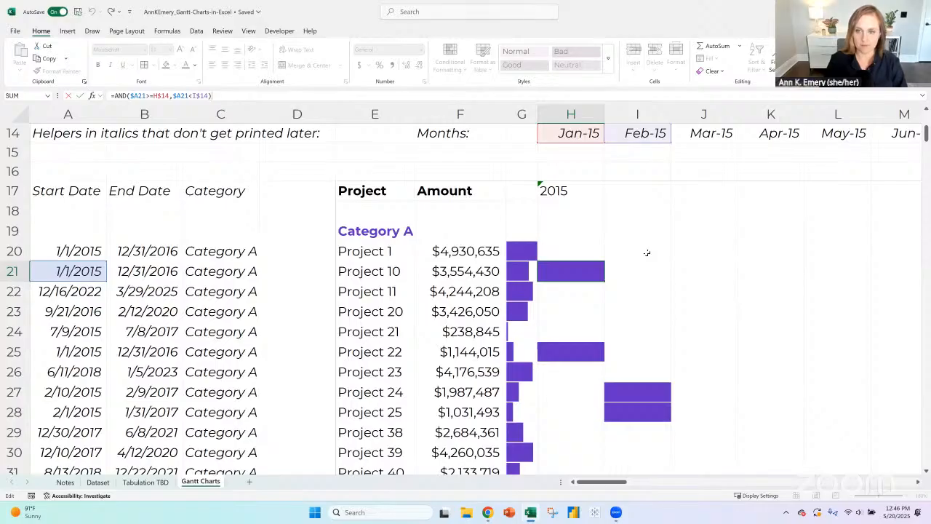
{"action": "key", "text": "Return"}
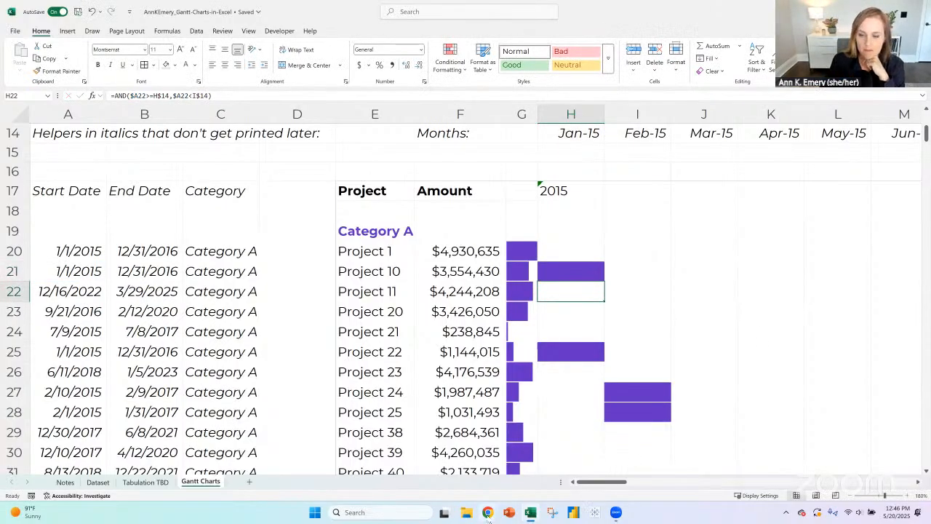
- Switch to Chrome and search Google for "gantt charts excel conditional formatting exact dates into date ranges"
{"action": "mouse_move", "coordinate": [489, 517]}
{"action": "left_click", "coordinate": [457, 473]}
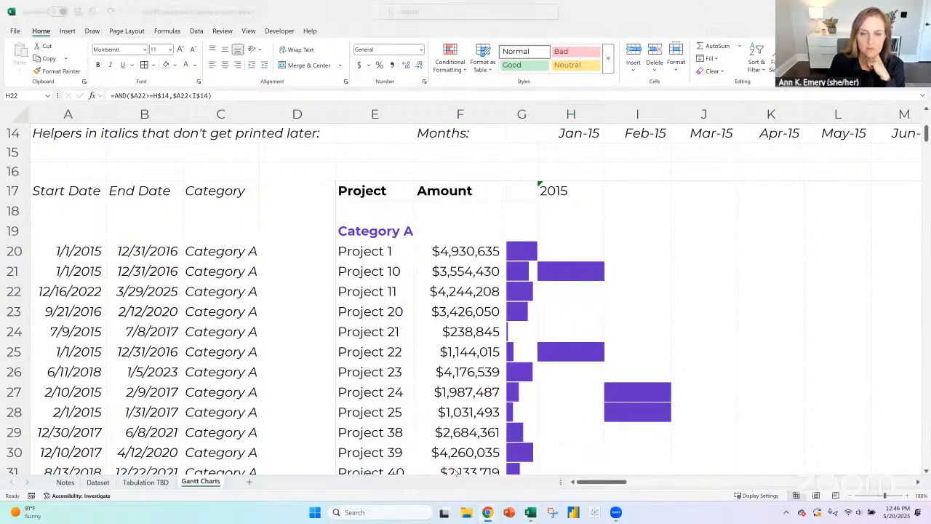
{"action": "mouse_move", "coordinate": [487, 512]}
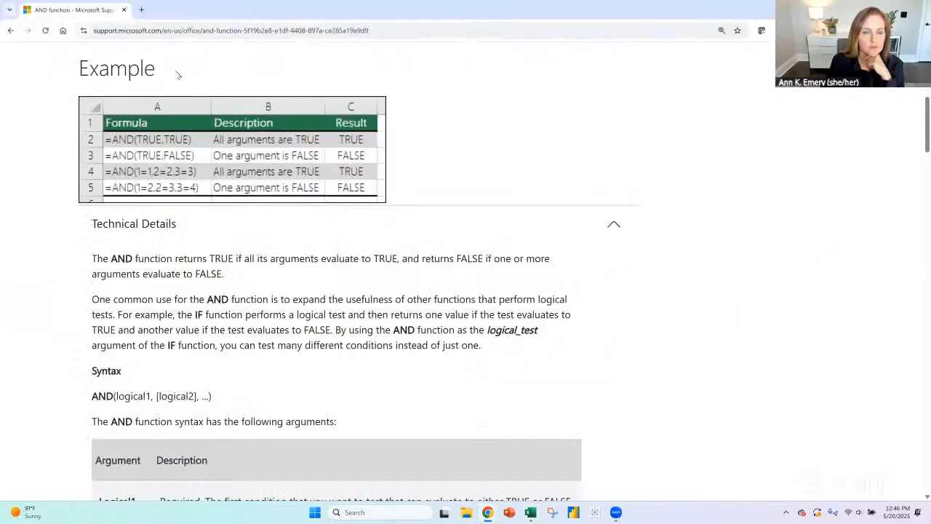
{"action": "scroll", "coordinate": [180, 75], "scroll_direction": "up", "scroll_amount": 5}
{"action": "left_click", "coordinate": [385, 32]}
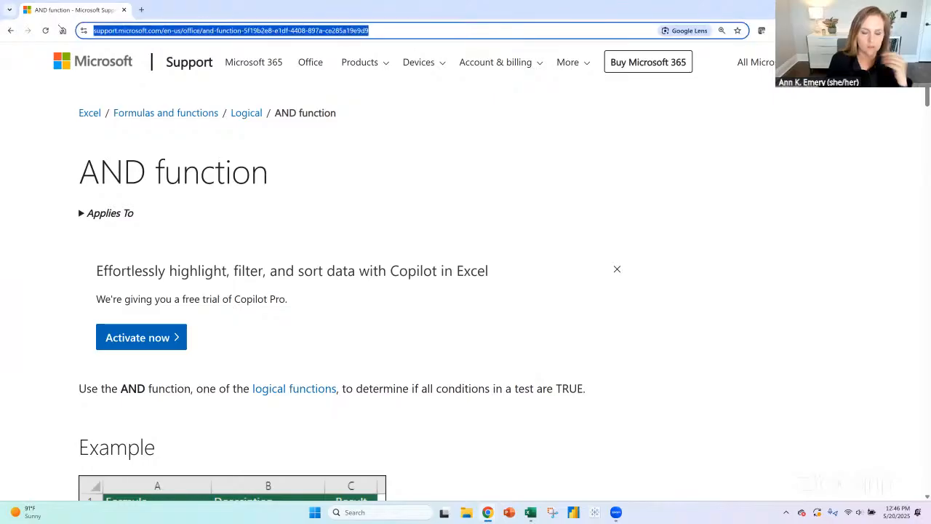
{"action": "type", "text": "gantt char"}
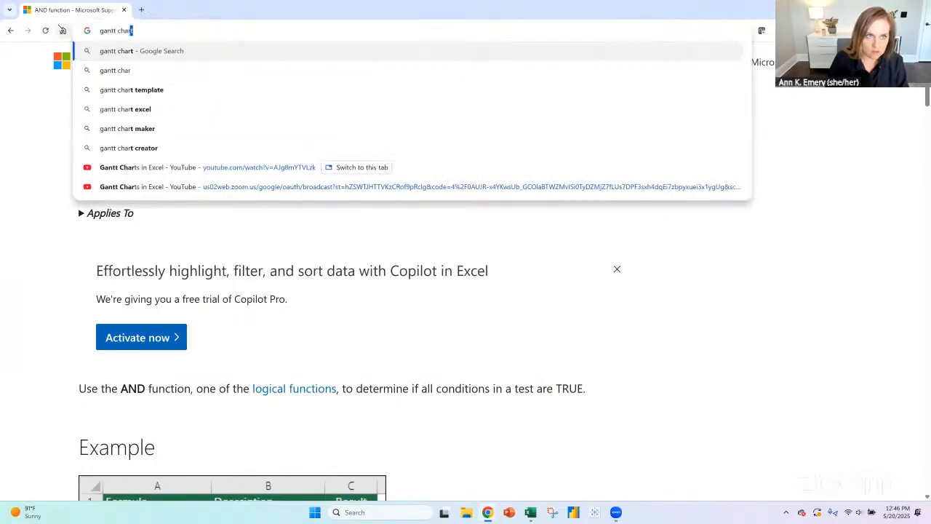
{"action": "type", "text": "ts excel color in"}
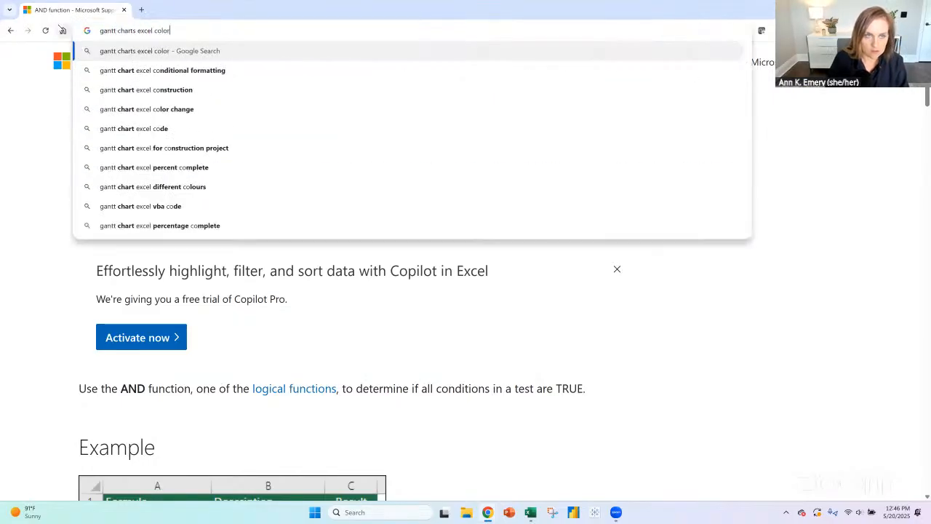
{"action": "key", "text": "BackSpace"}
{"action": "key", "text": "BackSpace"}
{"action": "key", "text": "BackSpace"}
{"action": "key", "text": "BackSpace"}
{"action": "key", "text": "BackSpace"}
{"action": "key", "text": "BackSpace"}
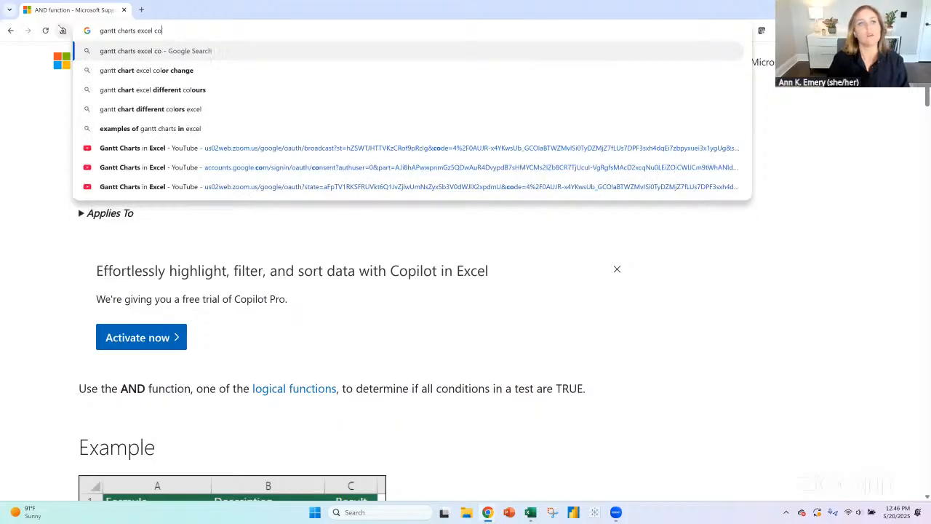
{"action": "type", "text": "nditional format"}
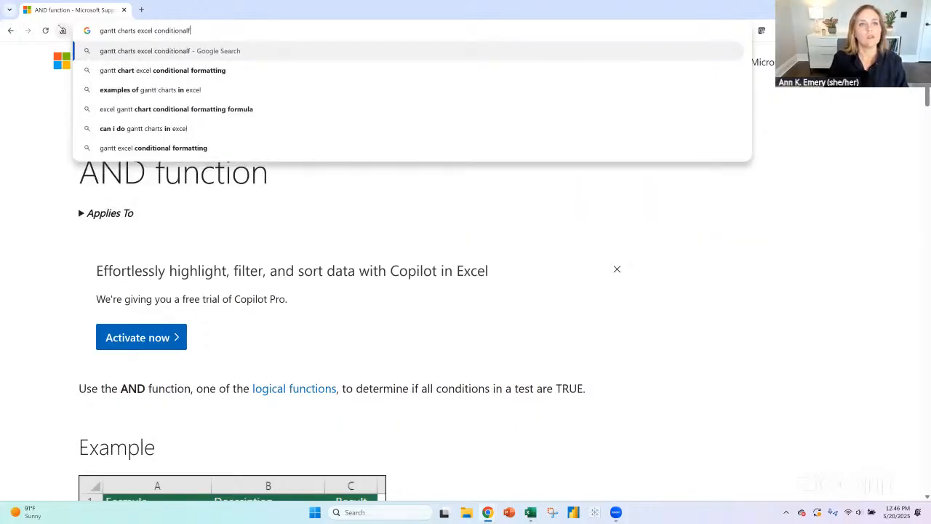
{"action": "type", "text": "ting exa"}
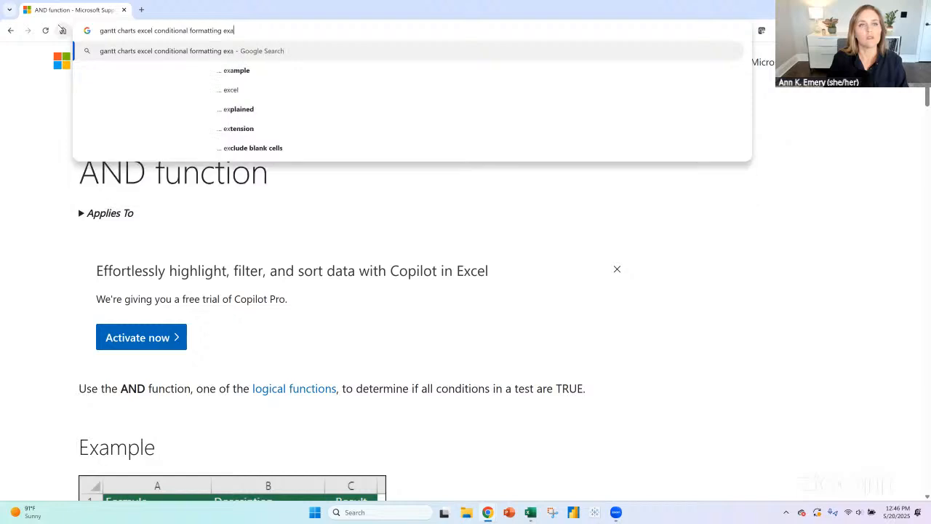
{"action": "type", "text": "ct dates into dat"}
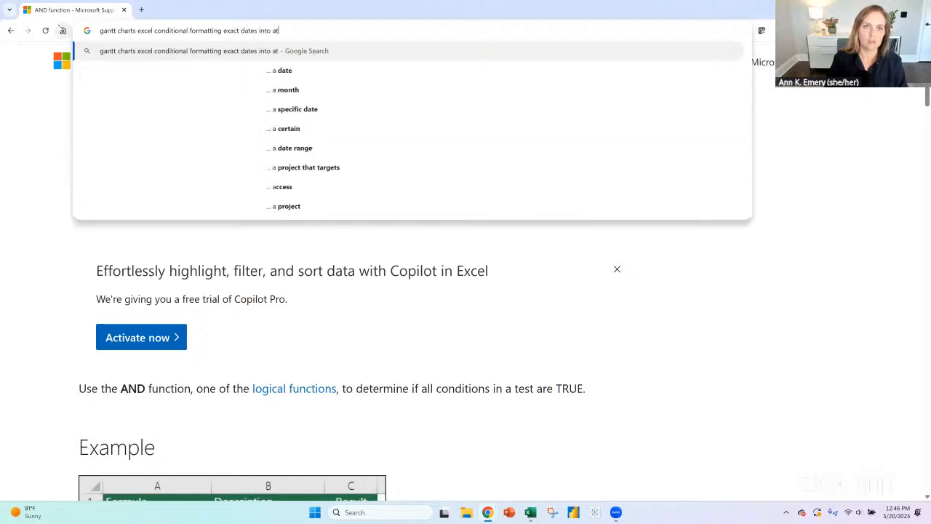
{"action": "type", "text": "e ranges"}
{"action": "key", "text": "Return"}
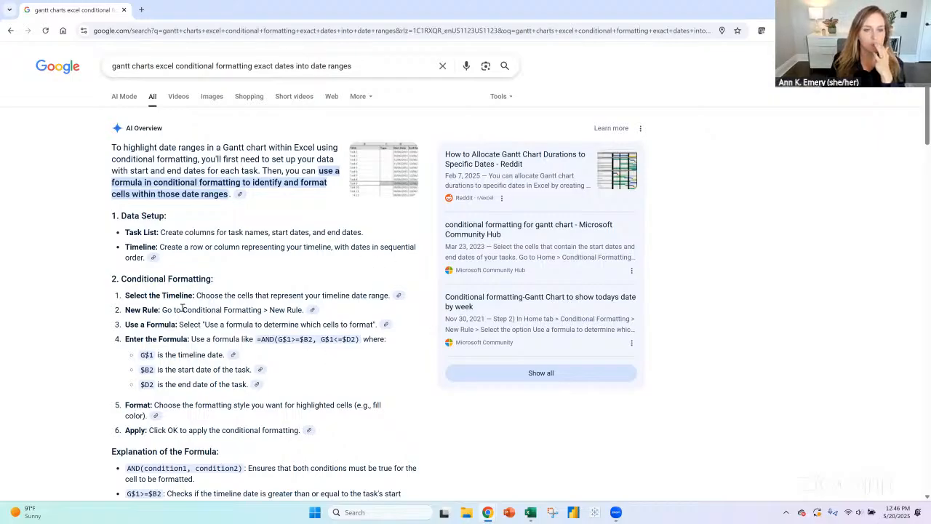
- Read the AI Overview's conditional formatting steps and its explanation of the AND formula for timeline, start and end dates
{"action": "left_click_drag", "start_coordinate": [125, 295], "coordinate": [391, 299]}
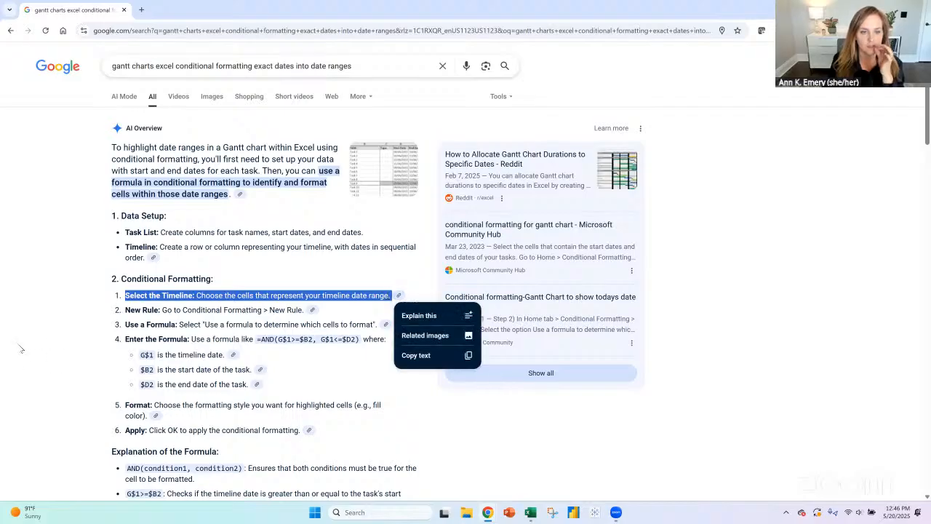
{"action": "left_click", "coordinate": [88, 338]}
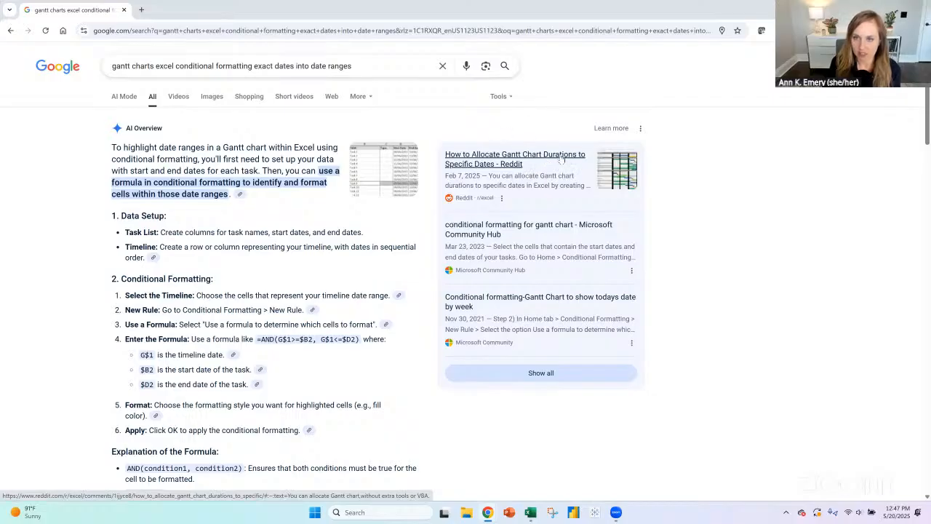
{"action": "scroll", "coordinate": [114, 320], "scroll_direction": "down", "scroll_amount": 3}
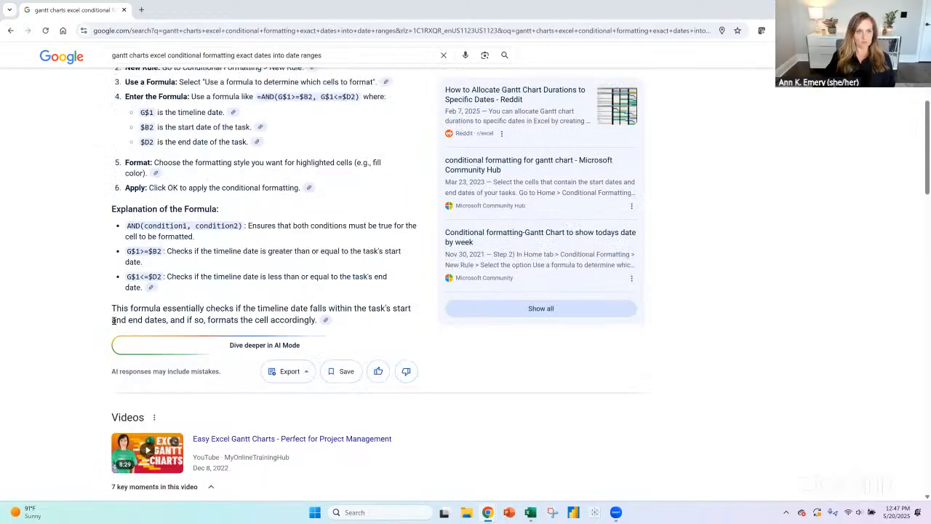
{"action": "left_click_drag", "start_coordinate": [136, 225], "coordinate": [248, 225]}
{"action": "left_click", "coordinate": [279, 296]}
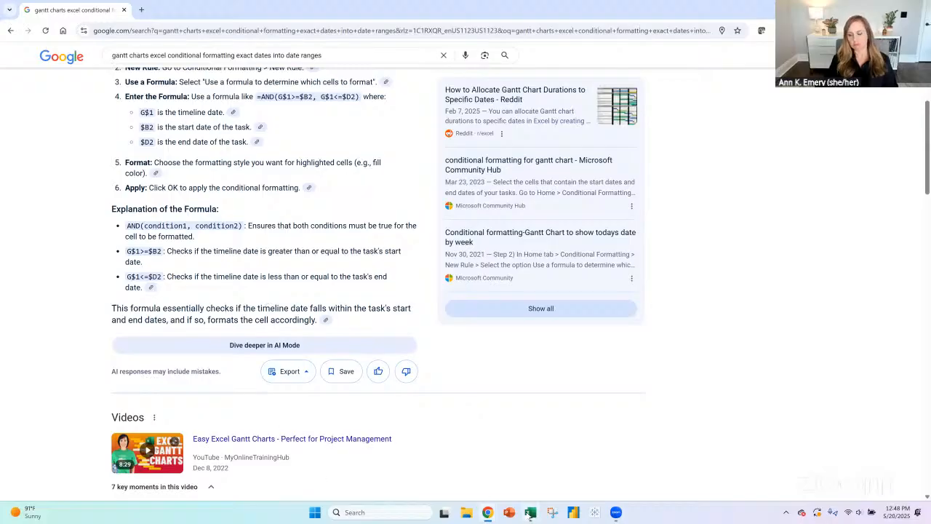
- Switch back to Excel and insert two blank rows above the "except both Ifs might be nested" note on the Notes sheet
{"action": "mouse_move", "coordinate": [530, 513]}
{"action": "left_click", "coordinate": [530, 483]}
{"action": "left_click", "coordinate": [67, 483]}
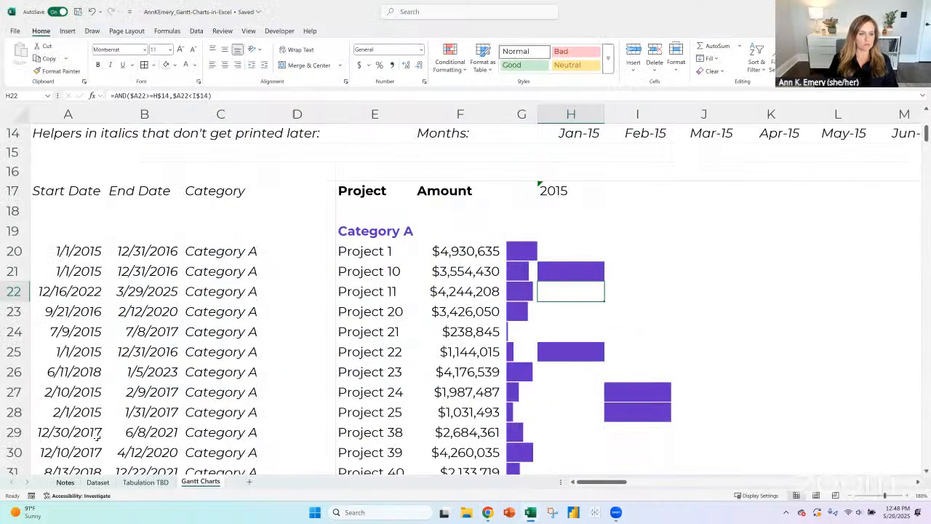
{"action": "left_click", "coordinate": [15, 259]}
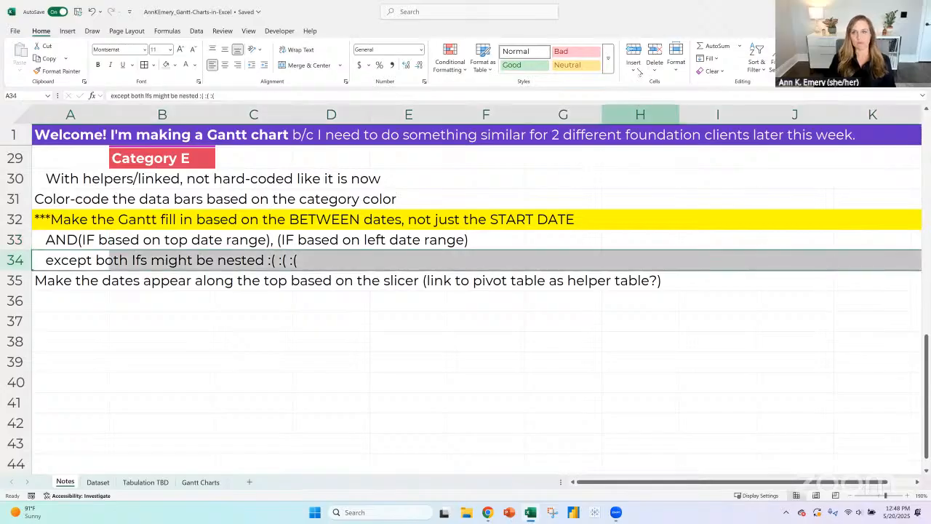
{"action": "left_click", "coordinate": [634, 51]}
{"action": "left_click", "coordinate": [634, 51]}
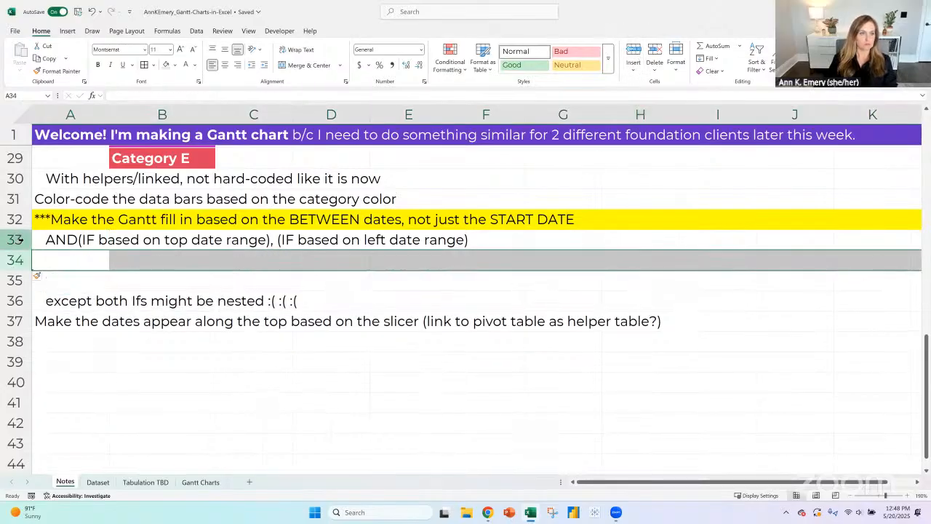
- Strike through the row 33 note "AND(IF based on top date range), (IF based on left date range)"
{"action": "left_click", "coordinate": [16, 239]}
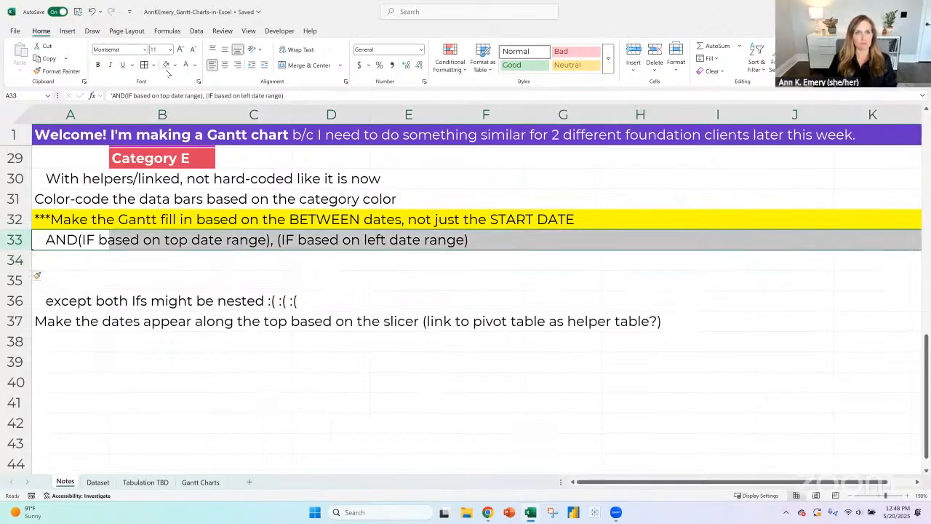
{"action": "left_click", "coordinate": [198, 81]}
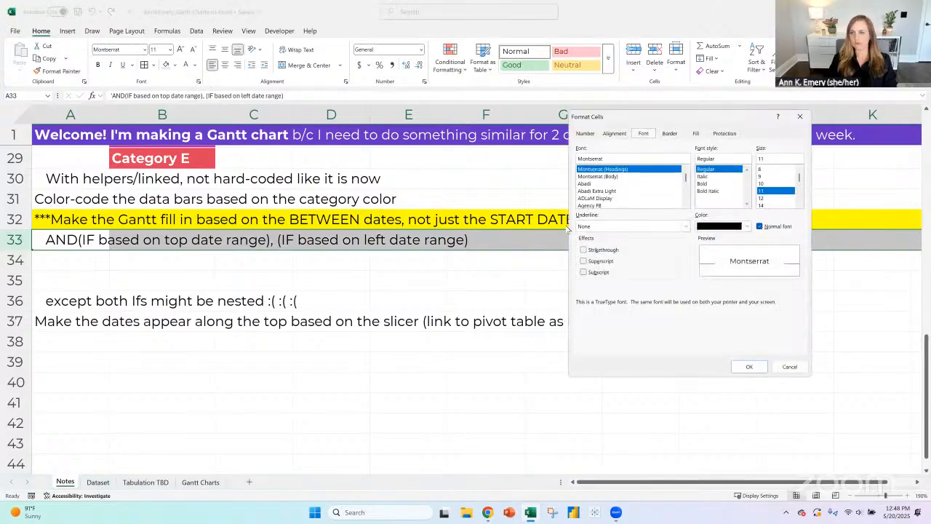
{"action": "left_click", "coordinate": [583, 249]}
{"action": "left_click", "coordinate": [748, 366]}
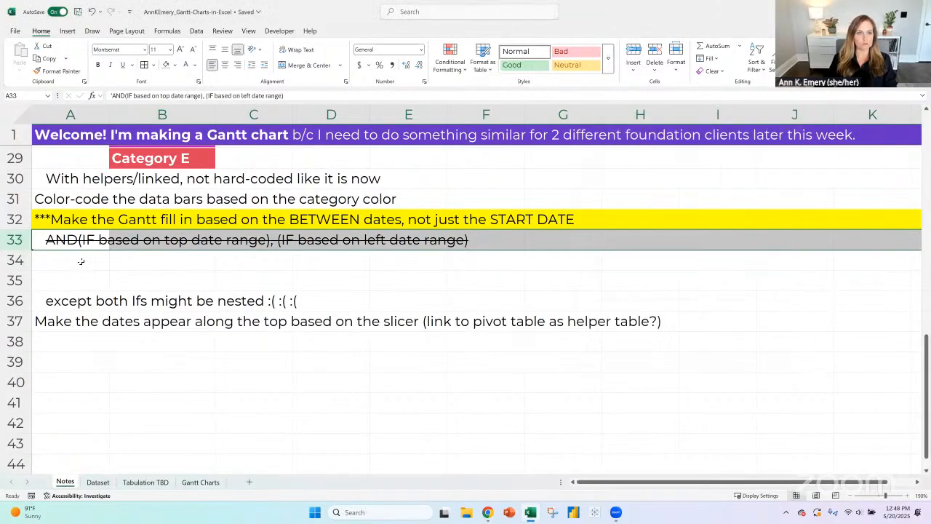
- Begin a replacement note in A34, below the struck-through one, with the text "AND (IF top month"
{"action": "left_click", "coordinate": [81, 261]}
{"action": "type", "text": "A"}
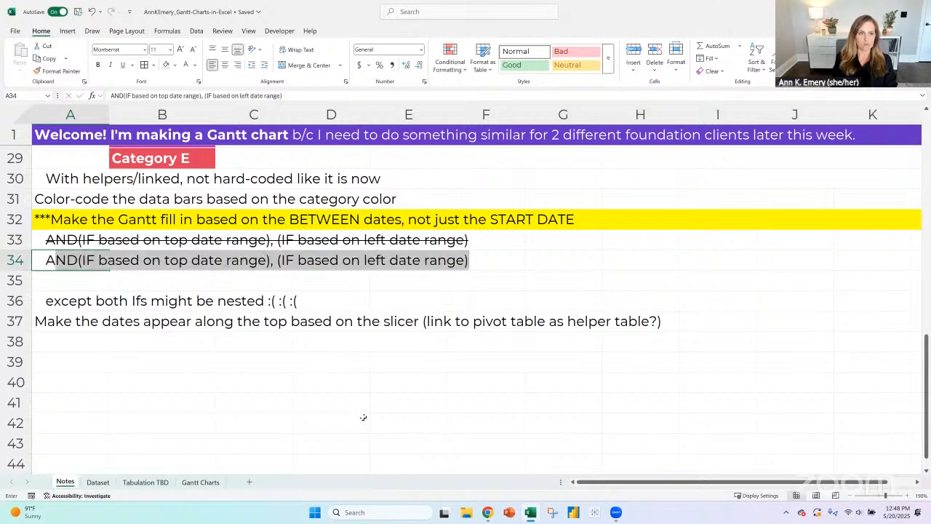
{"action": "type", "text": "ND ("}
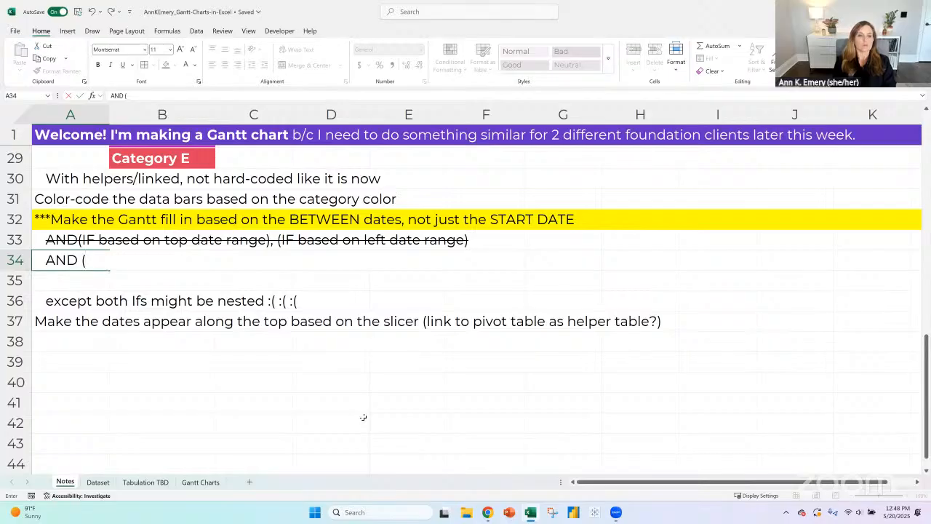
{"action": "type", "text": "IF"}
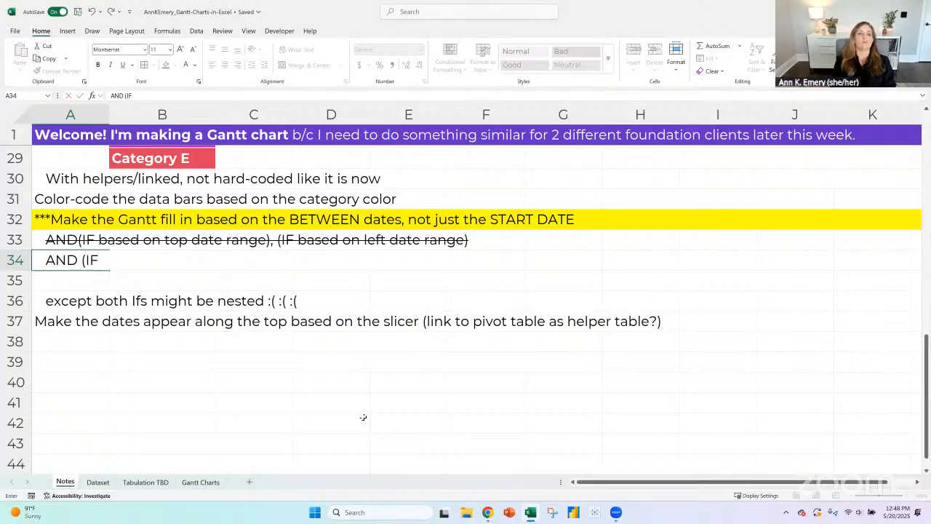
{"action": "type", "text": " top month"}
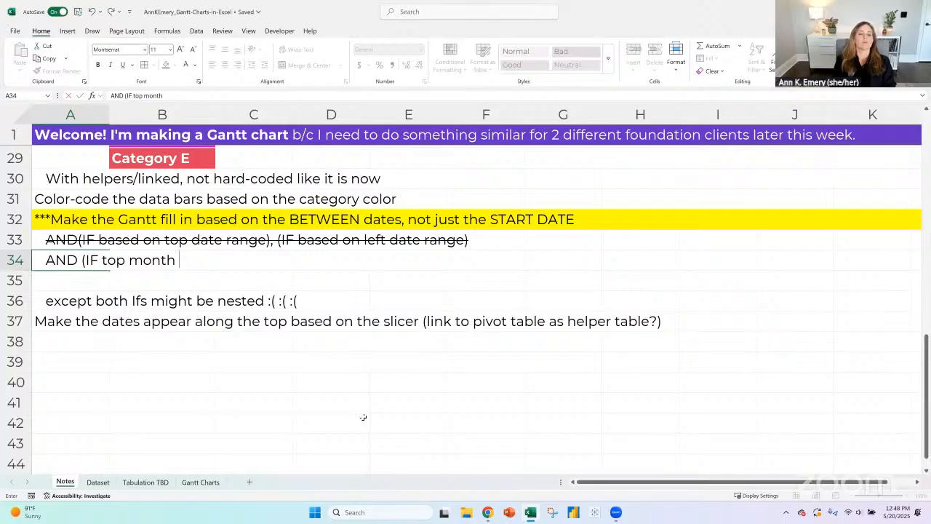
{"action": "type", "text": " = exact"}
{"action": "key", "text": "BackSpace"}
{"action": "key", "text": "BackSpace"}
{"action": "key", "text": "BackSpace"}
{"action": "key", "text": "BackSpace"}
{"action": "key", "text": "BackSpace"}
{"action": "key", "text": "BackSpace"}
{"action": "key", "text": "BackSpace"}
{"action": "type", "text": "("}
{"action": "key", "text": "BackSpace"}
{"action": "type", "text": ") ,"}
{"action": "type", "text": " IF"}
{"action": "type", "text": "("}
- Continue the A34 note after "AND (IF top month" with "is between left date range)"
{"action": "key", "text": "BackSpace"}
{"action": "key", "text": "BackSpace"}
{"action": "key", "text": "BackSpace"}
{"action": "key", "text": "BackSpace"}
{"action": "key", "text": "BackSpace"}
{"action": "key", "text": "BackSpace"}
{"action": "key", "text": "BackSpace"}
{"action": "type", "text": "is e"}
{"action": "key", "text": "BackSpace"}
{"action": "type", "text": "between "}
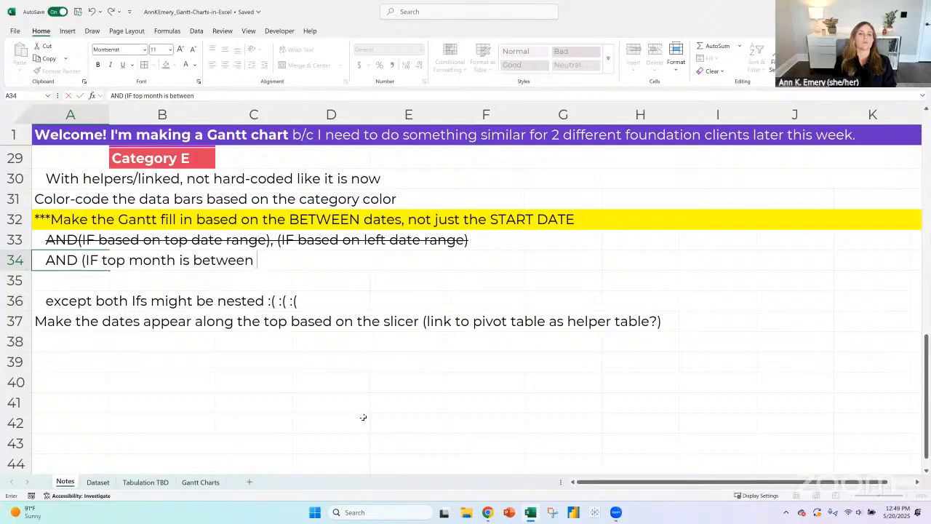
{"action": "type", "text": "left date range) then show me true, otherwise show me false"}
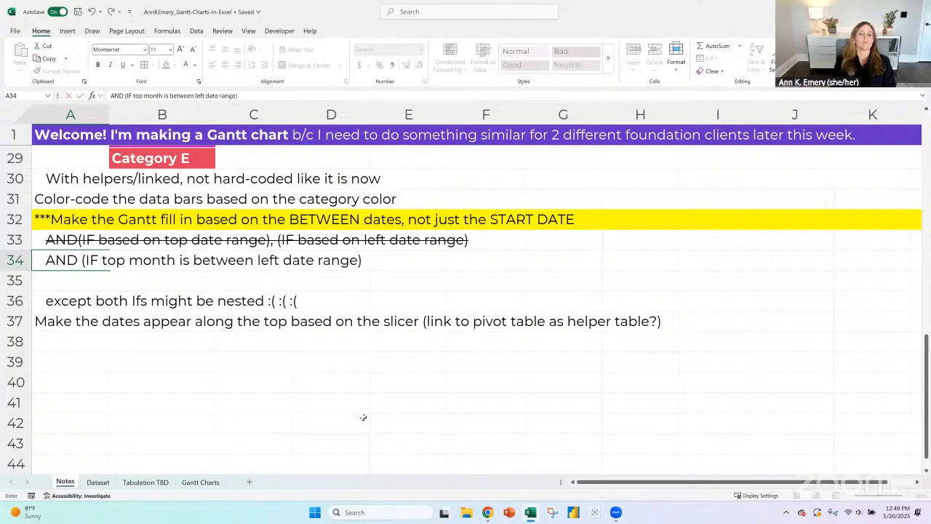
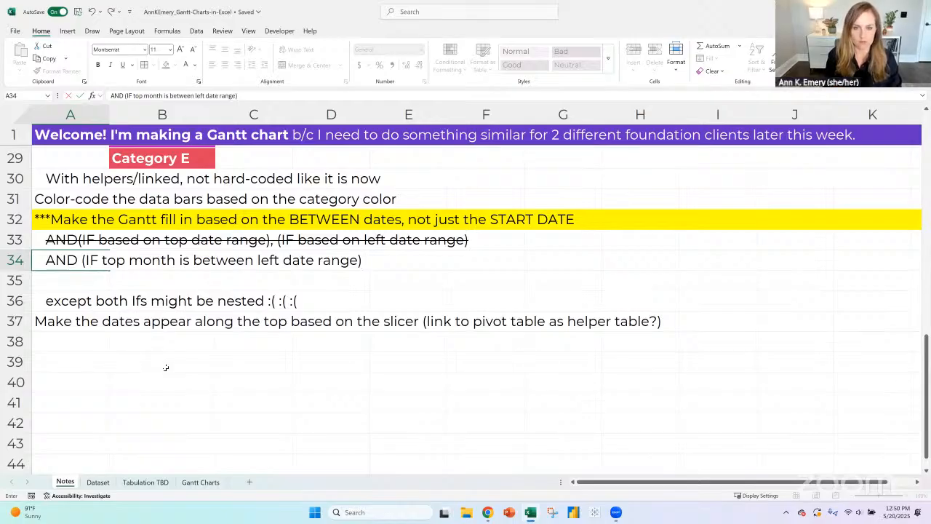
- Complete the logic note in cell A34 with "then show me true, otherwise show me false"
{"action": "type", "text": "then show me tr"}
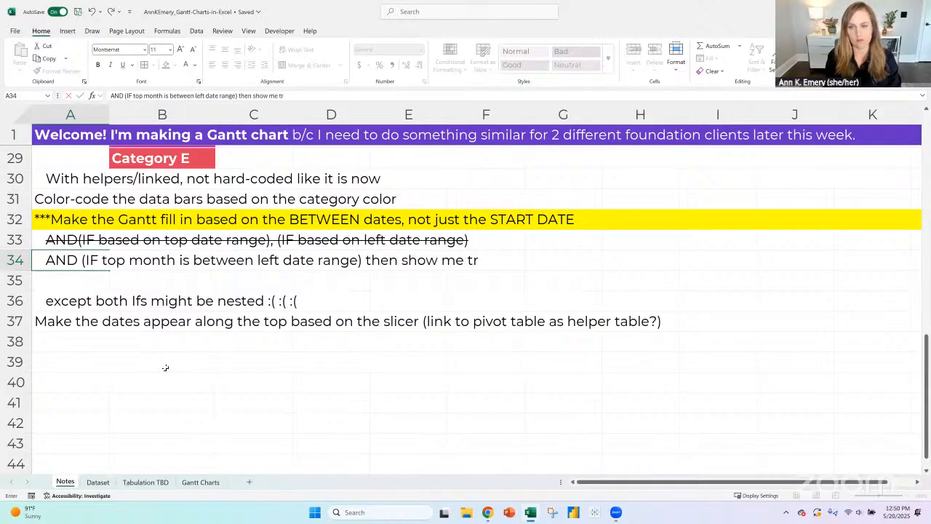
{"action": "type", "text": "ue, otherw"}
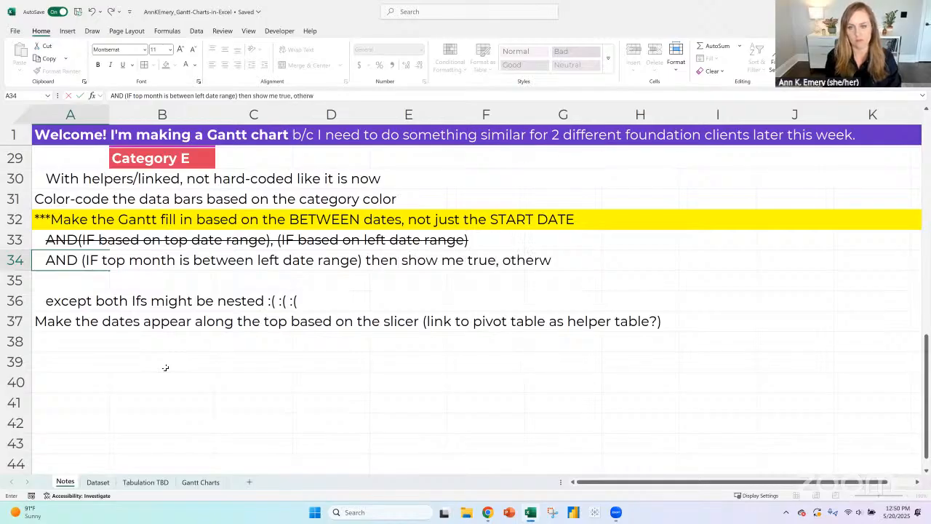
{"action": "type", "text": "ise show me false"}
{"action": "key", "text": "Return"}
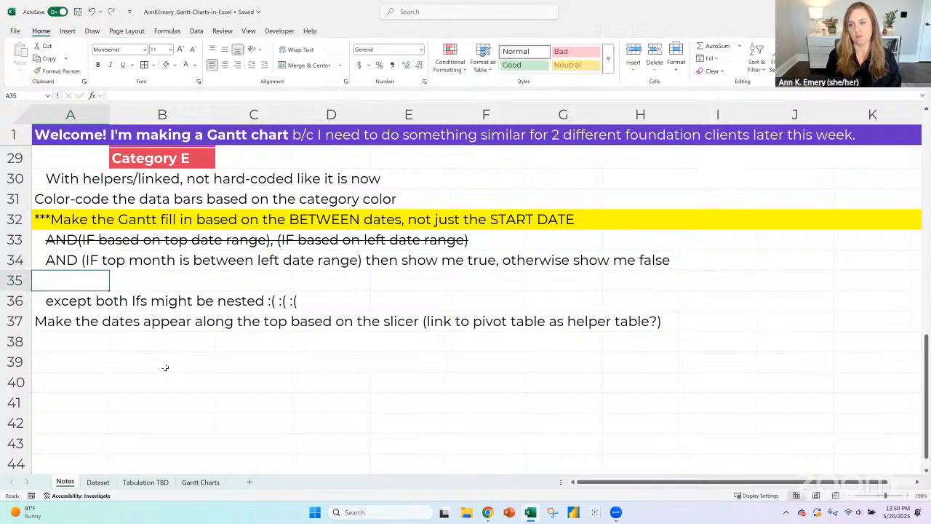
{"action": "left_click", "coordinate": [202, 481]}
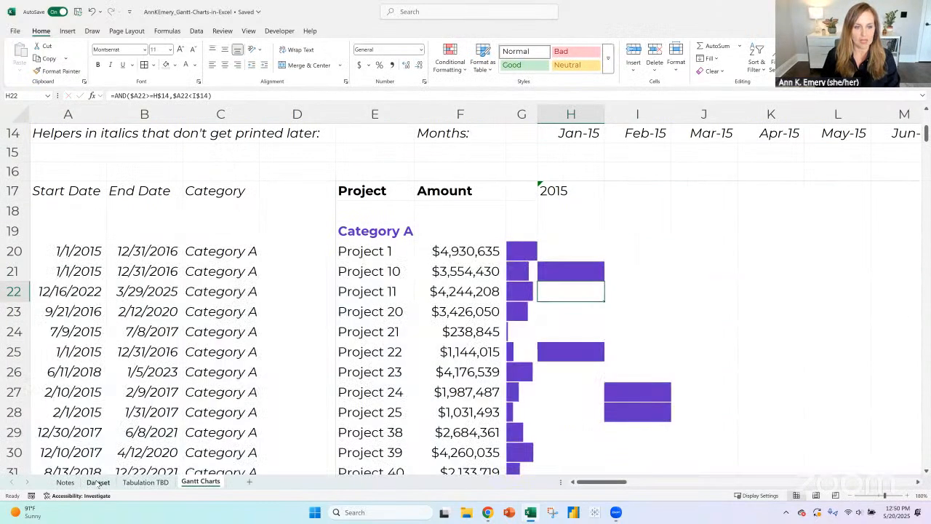
{"action": "left_click", "coordinate": [98, 483]}
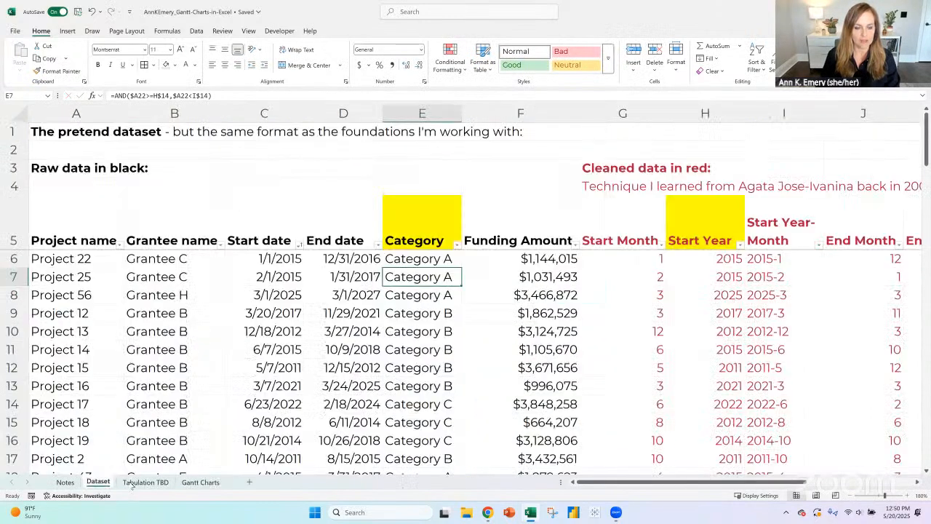
{"action": "left_click", "coordinate": [196, 484]}
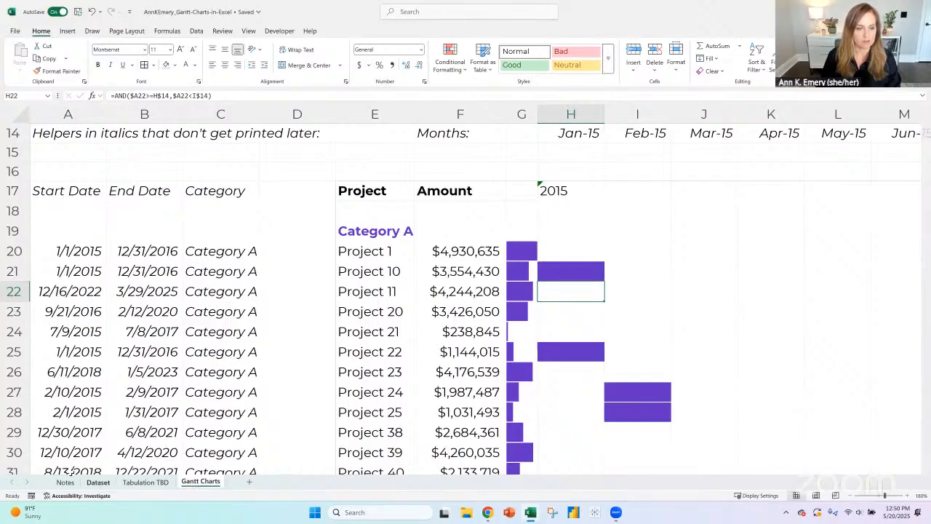
{"action": "left_click", "coordinate": [99, 483]}
{"action": "left_click", "coordinate": [65, 483]}
- Remove the word "AND" from the start of the logic note in cell A34 of the Notes sheet
{"action": "left_click", "coordinate": [107, 252]}
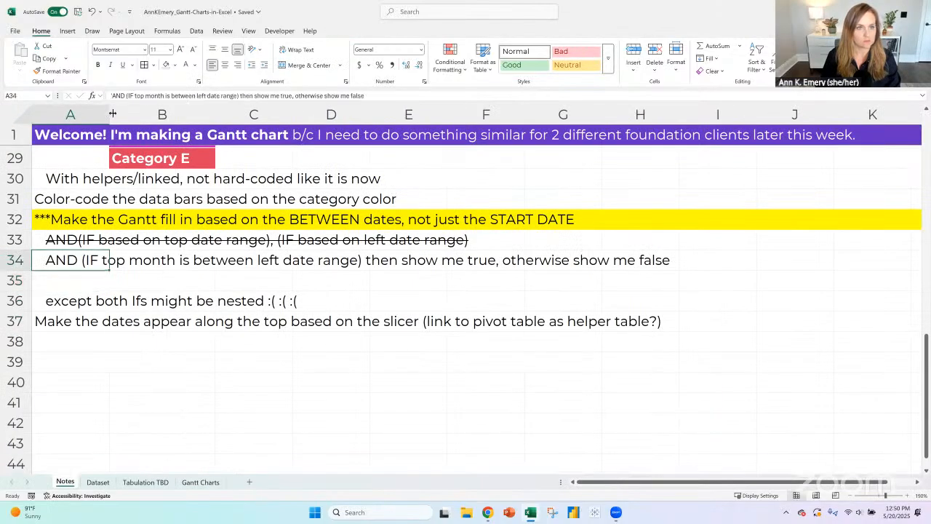
{"action": "double_click", "coordinate": [119, 96]}
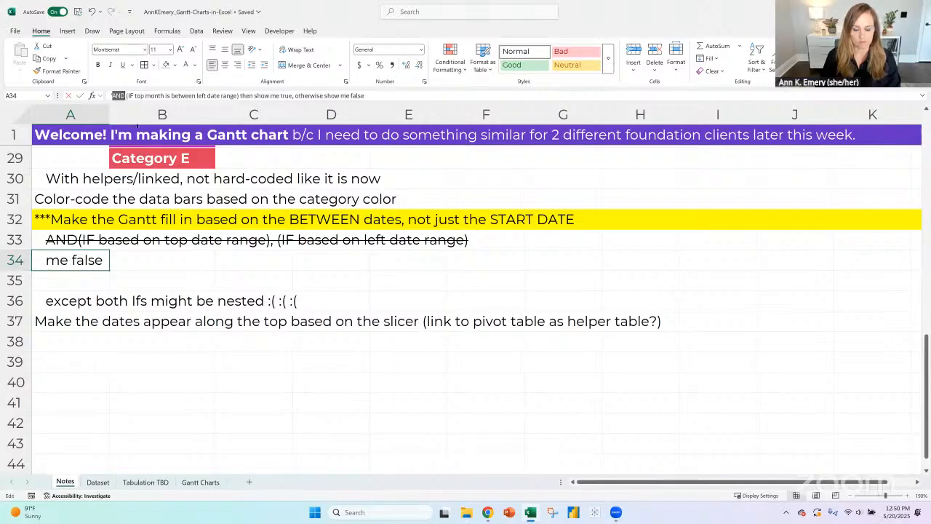
{"action": "key", "text": "BackSpace"}
{"action": "key", "text": "Return"}
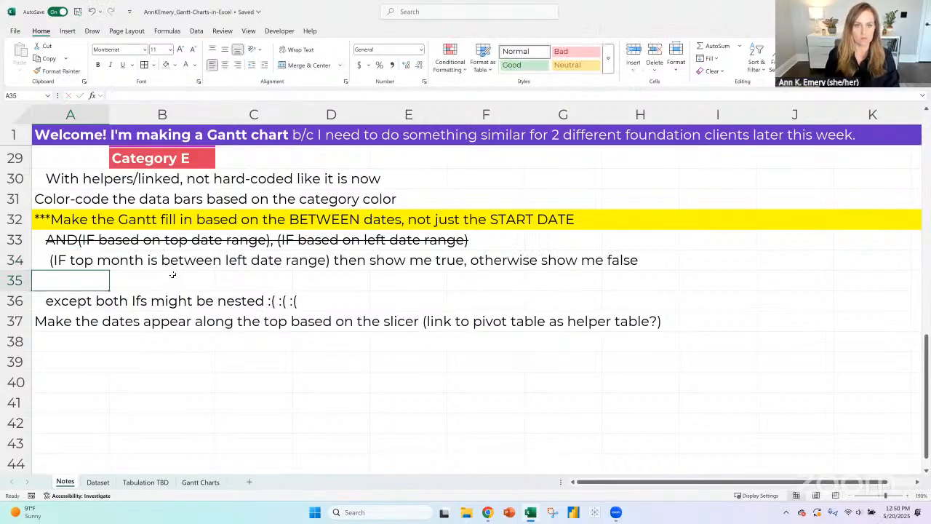
- Repunctuate the A34 note as "IF (top month is between left date range, then show me true, otherwise show me false)"
{"action": "left_click", "coordinate": [60, 262]}
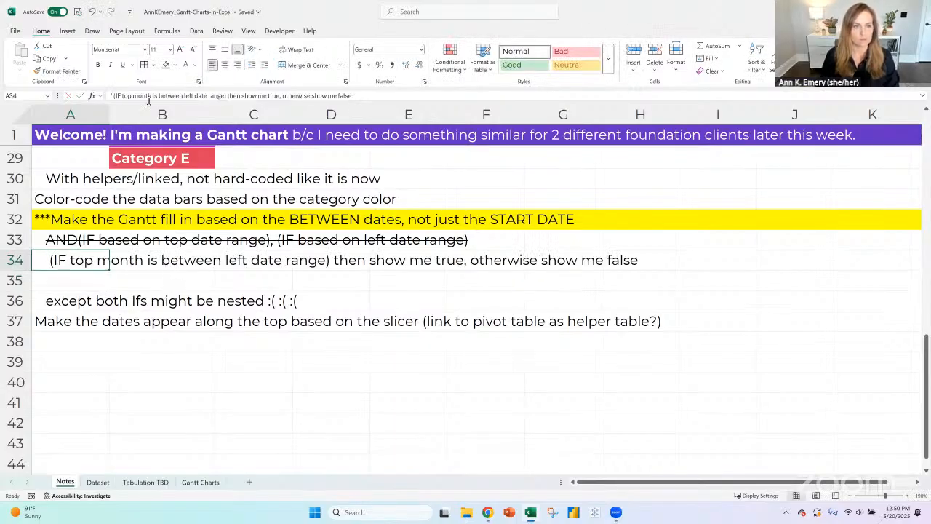
{"action": "left_click", "coordinate": [118, 96]}
{"action": "key", "text": "BackSpace"}
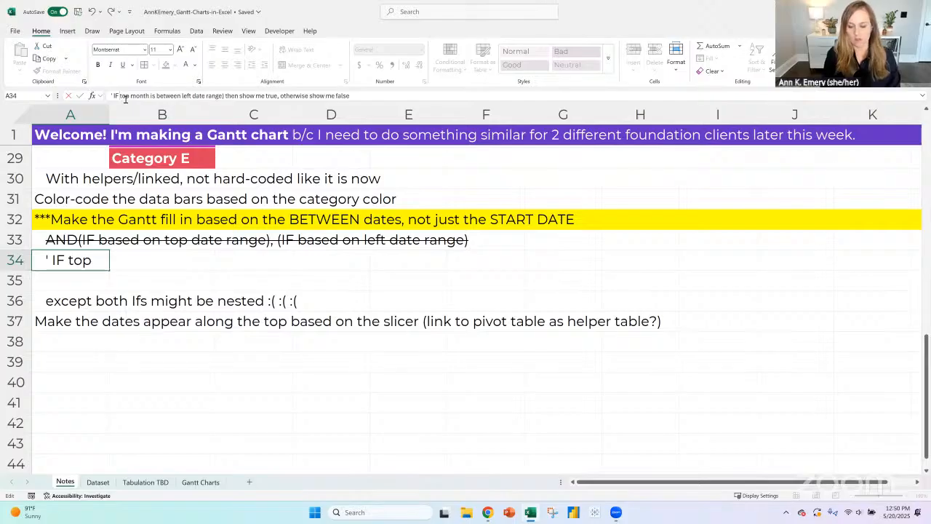
{"action": "left_click", "coordinate": [121, 96]}
{"action": "type", "text": "("}
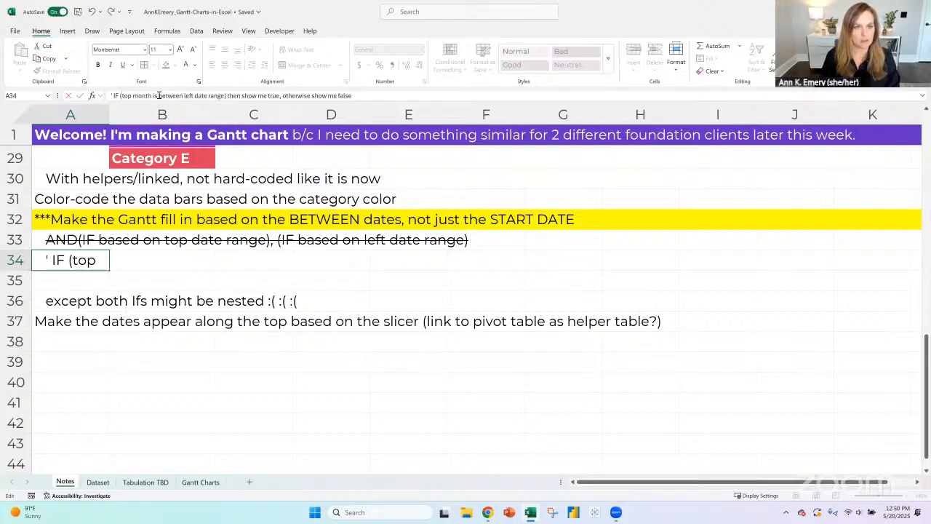
{"action": "left_click", "coordinate": [227, 96]}
{"action": "key", "text": "BackSpace"}
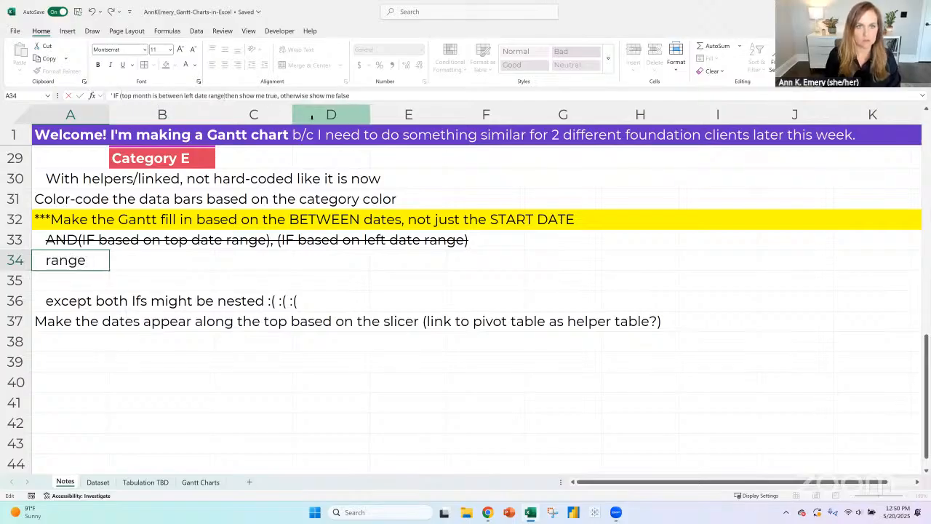
{"action": "type", "text": ","}
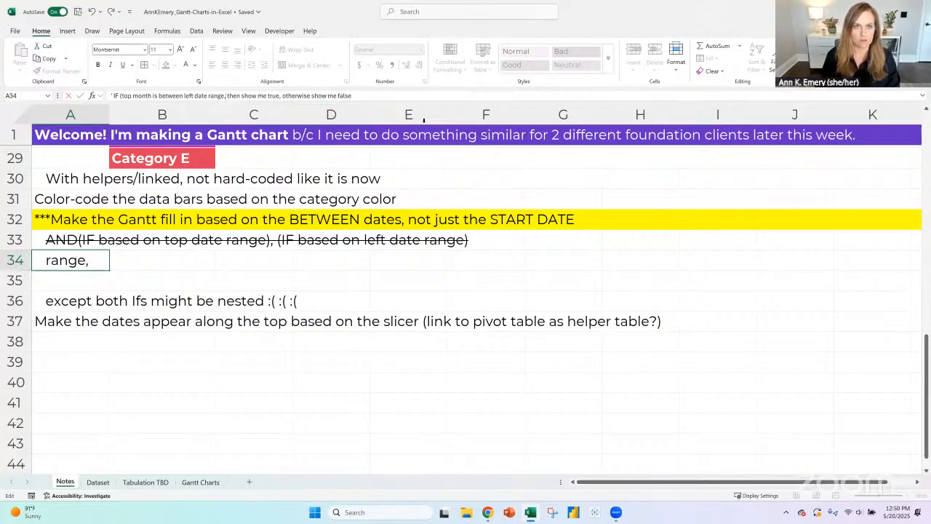
{"action": "left_click", "coordinate": [416, 97]}
{"action": "type", "text": ")"}
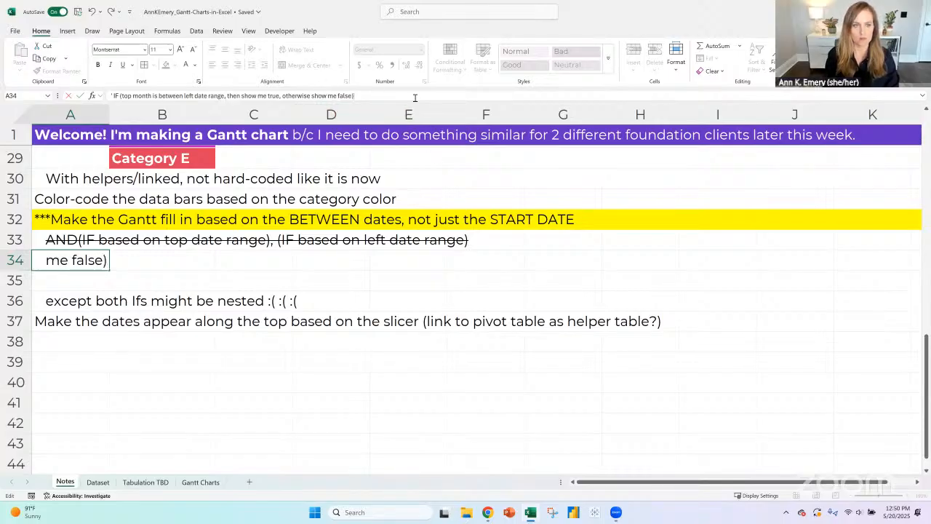
{"action": "key", "text": "Return"}
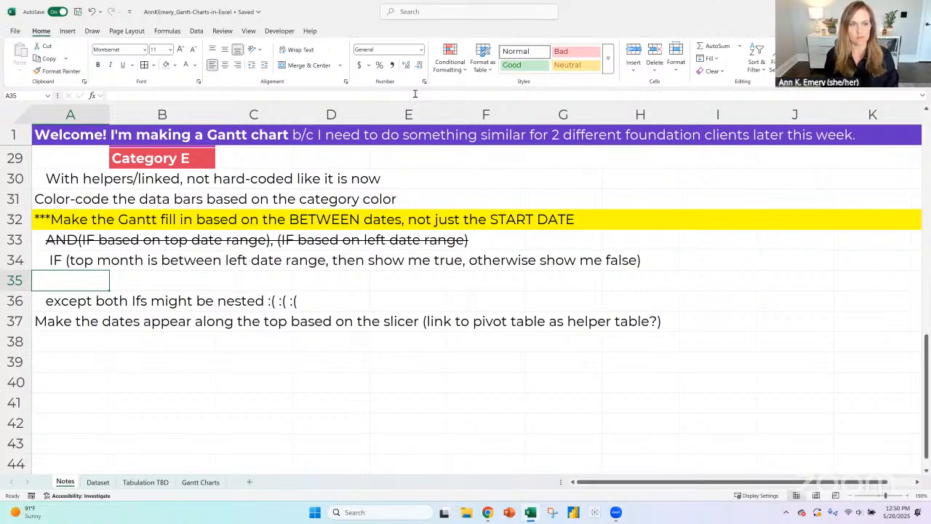
- Replace "between left date range" in the A34 note with ">= start date"
{"action": "key", "text": "Up"}
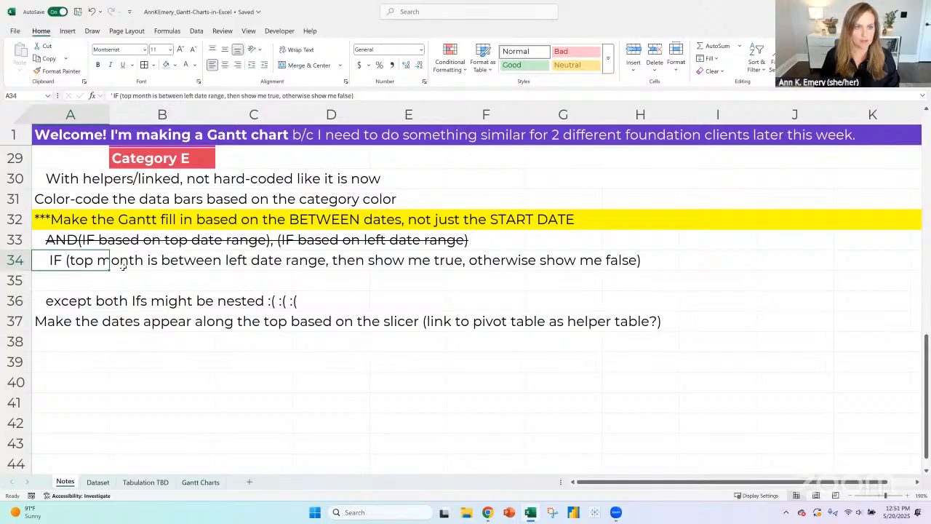
{"action": "double_click", "coordinate": [95, 262]}
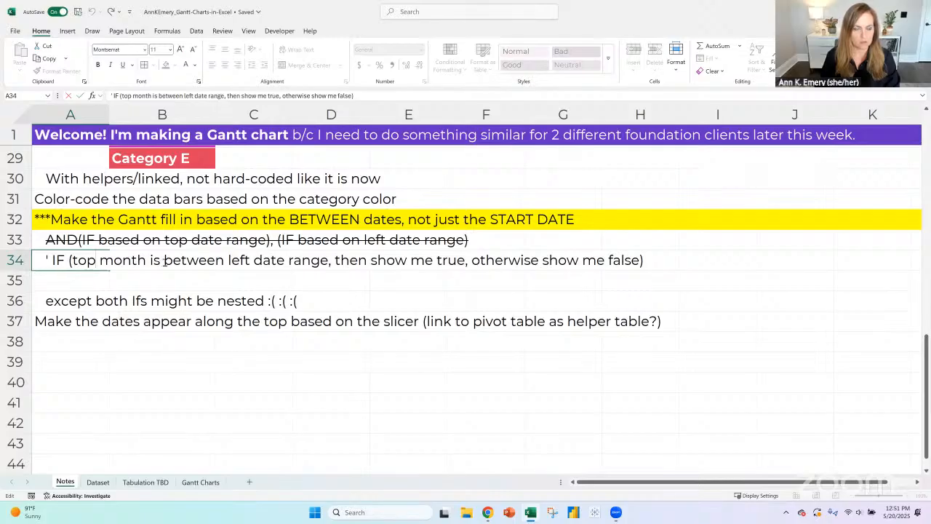
{"action": "double_click", "coordinate": [86, 261]}
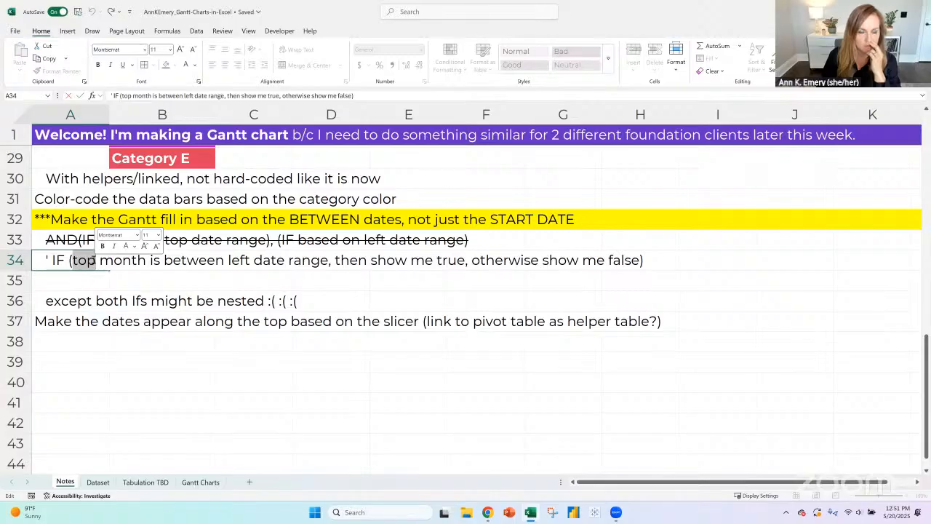
{"action": "left_click_drag", "start_coordinate": [164, 260], "coordinate": [328, 259]}
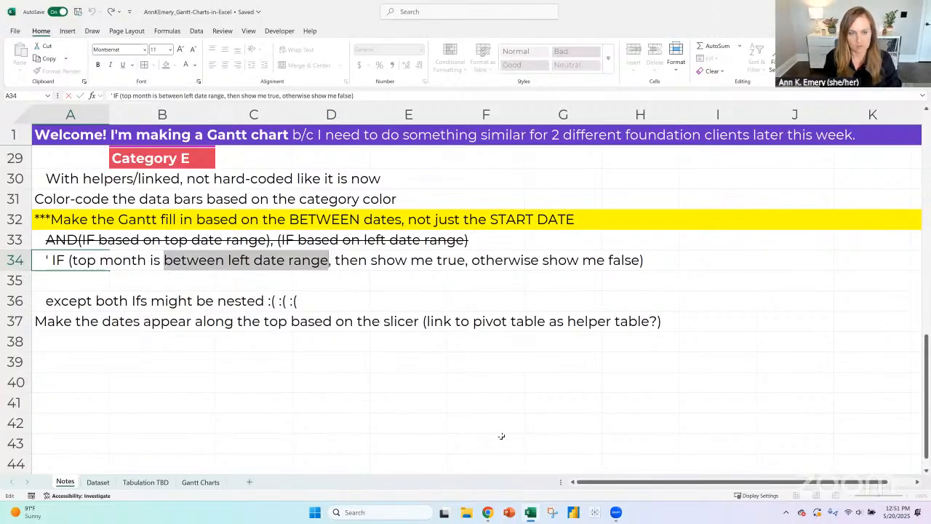
{"action": "type", "text": "greater t"}
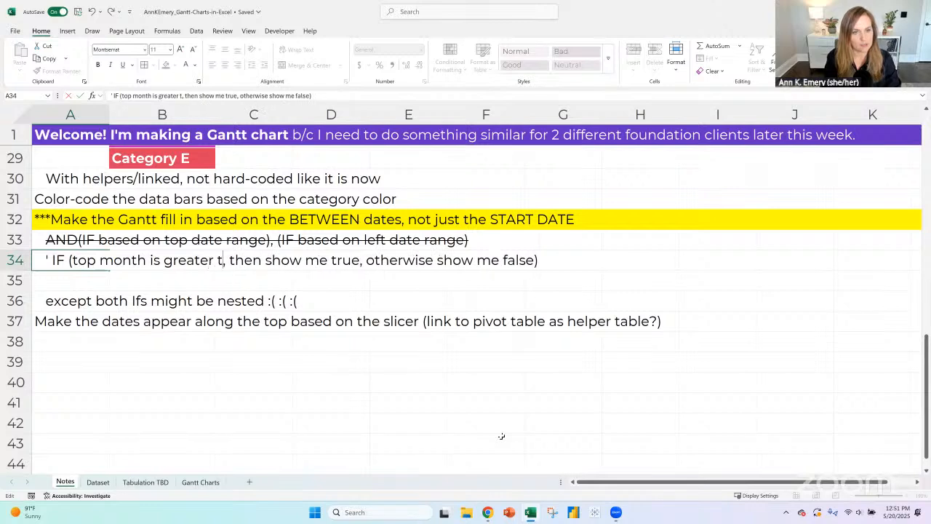
{"action": "key", "text": "BackSpace"}
{"action": "key", "text": "BackSpace"}
{"action": "key", "text": "BackSpace"}
{"action": "key", "text": "BackSpace"}
{"action": "key", "text": "BackSpace"}
{"action": "key", "text": "BackSpace"}
{"action": "key", "text": "BackSpace"}
{"action": "key", "text": "BackSpace"}
{"action": "key", "text": "BackSpace"}
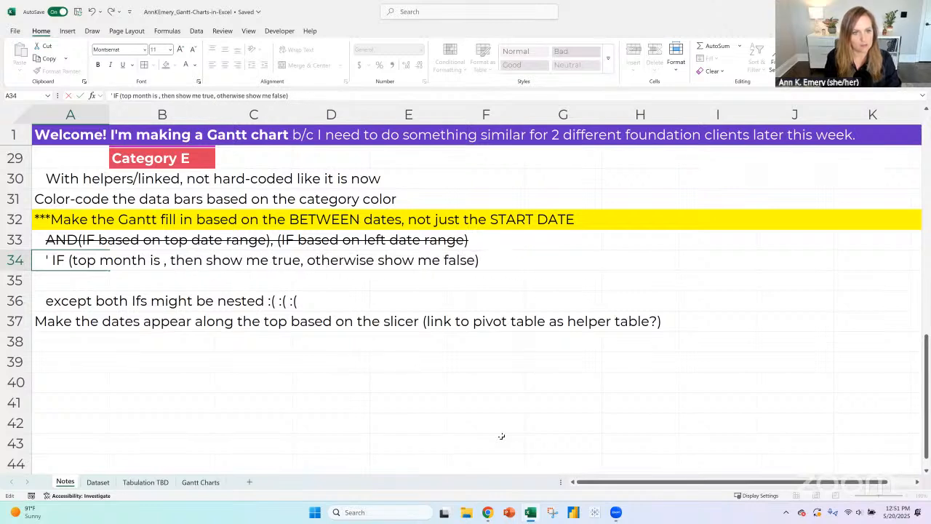
{"action": "type", "text": ">"}
{"action": "type", "text": "= star"}
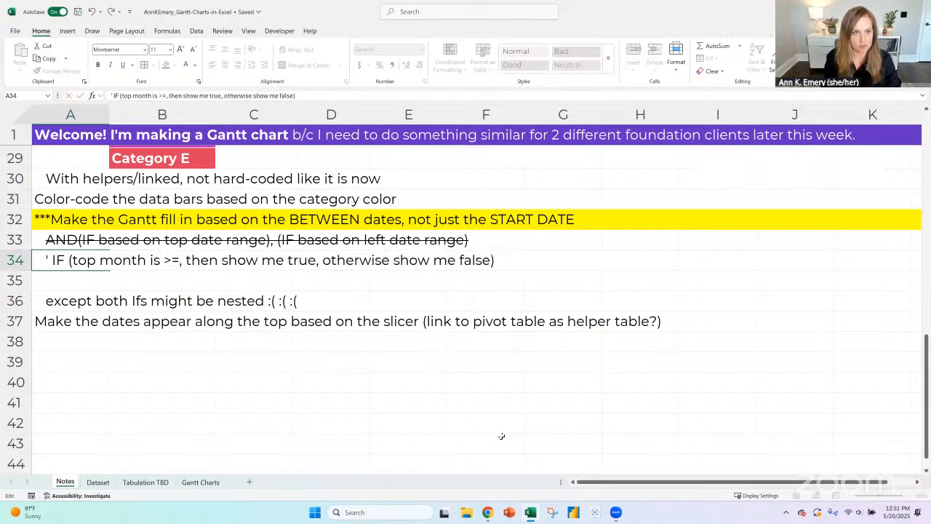
{"action": "type", "text": "t date"}
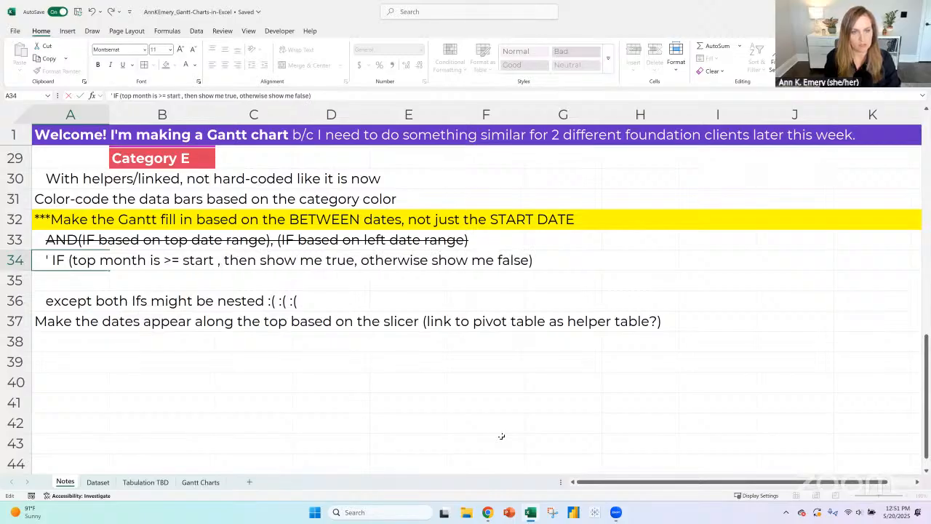
- Nest a second condition, "if (top month < end date,", after the start date condition in the A34 note and add the extra closing parenthesis
{"action": "key", "text": "Right"}
{"action": "type", "text": "if"}
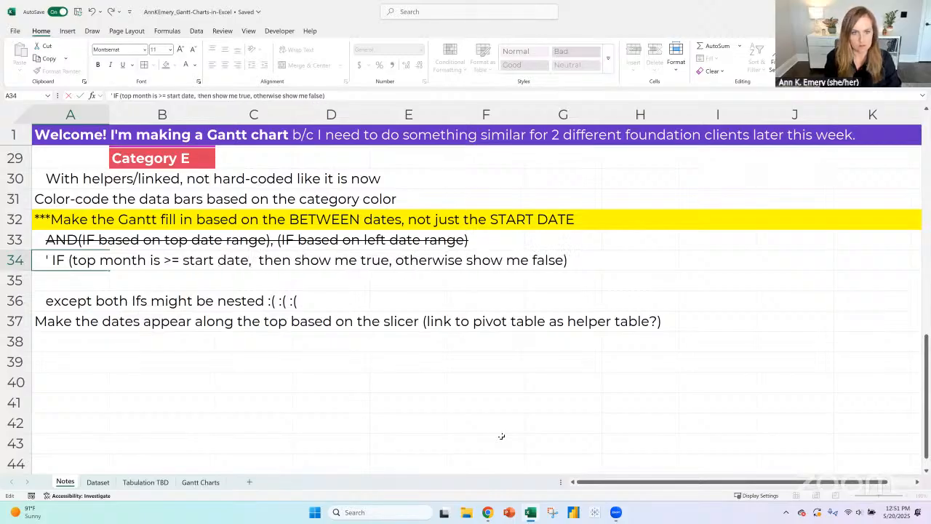
{"action": "type", "text": " ("}
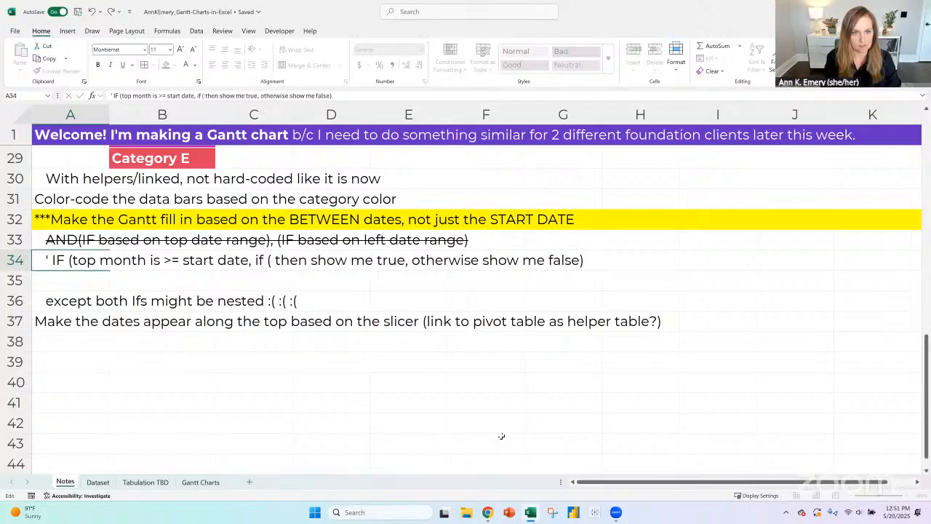
{"action": "type", "text": "top month"}
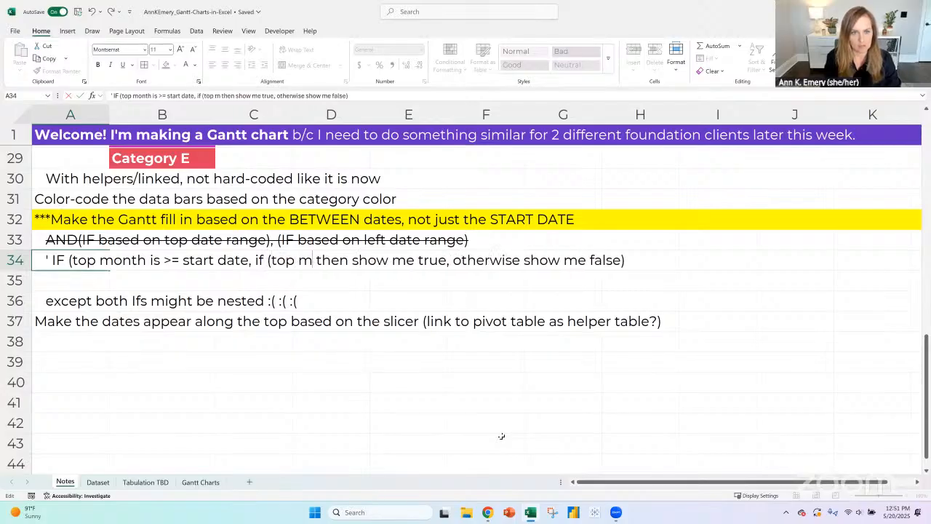
{"action": "type", "text": " < end "}
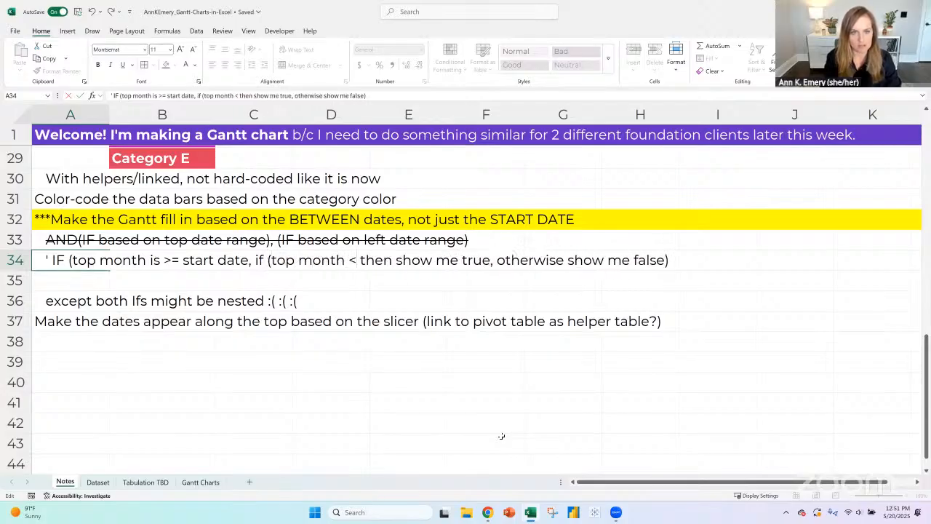
{"action": "type", "text": "date "}
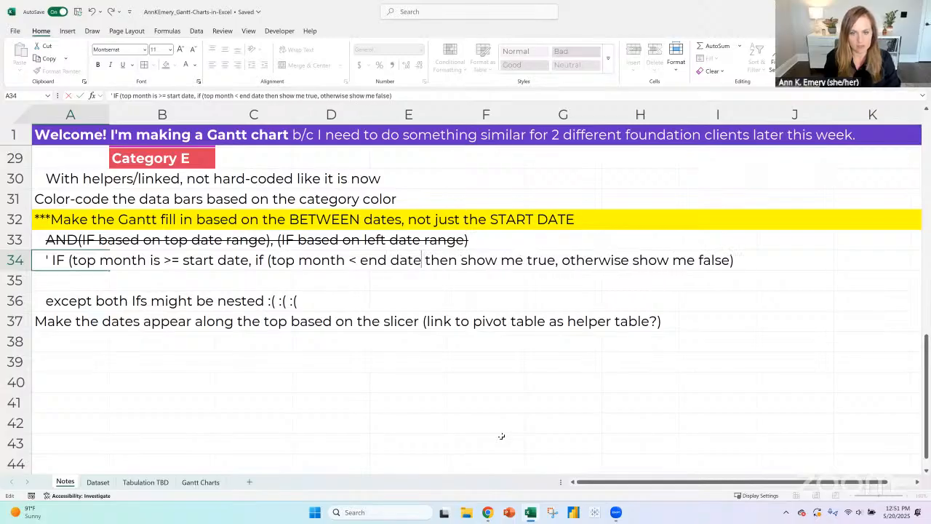
{"action": "type", "text": ","}
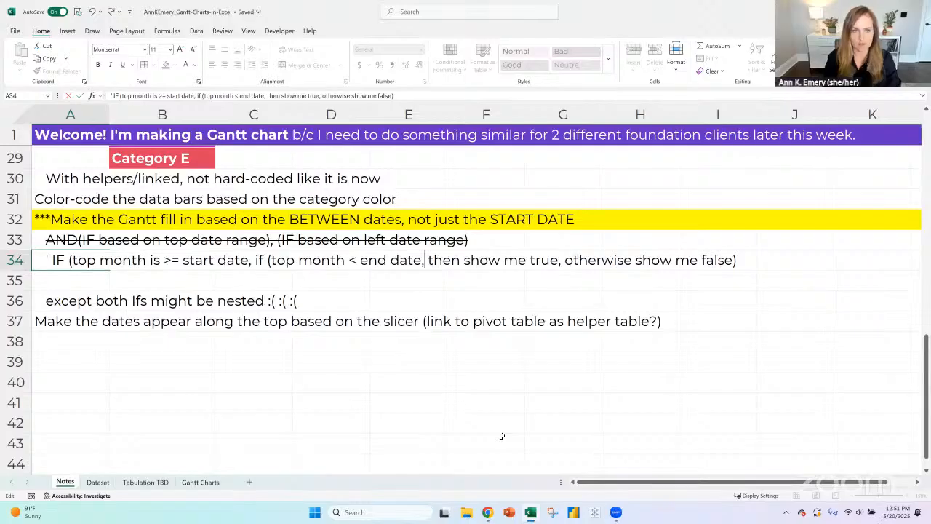
{"action": "left_click", "coordinate": [428, 99]}
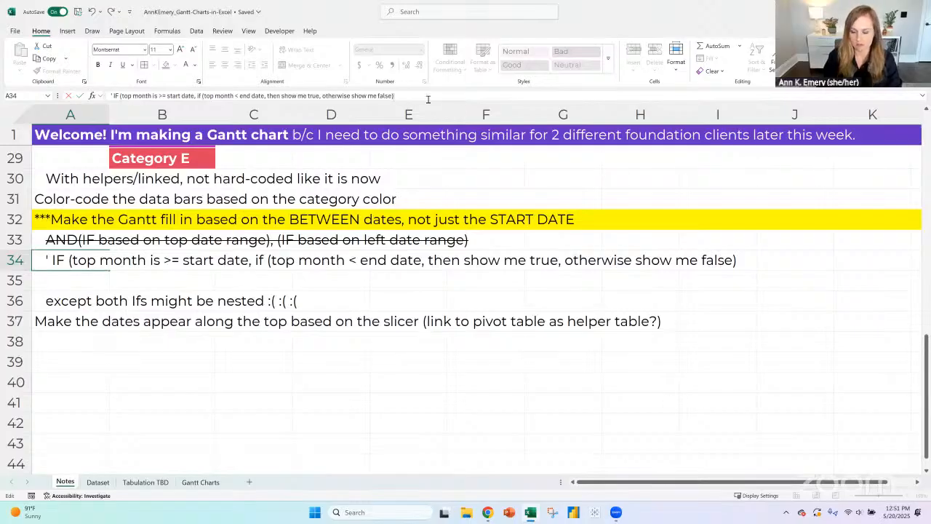
{"action": "type", "text": ")"}
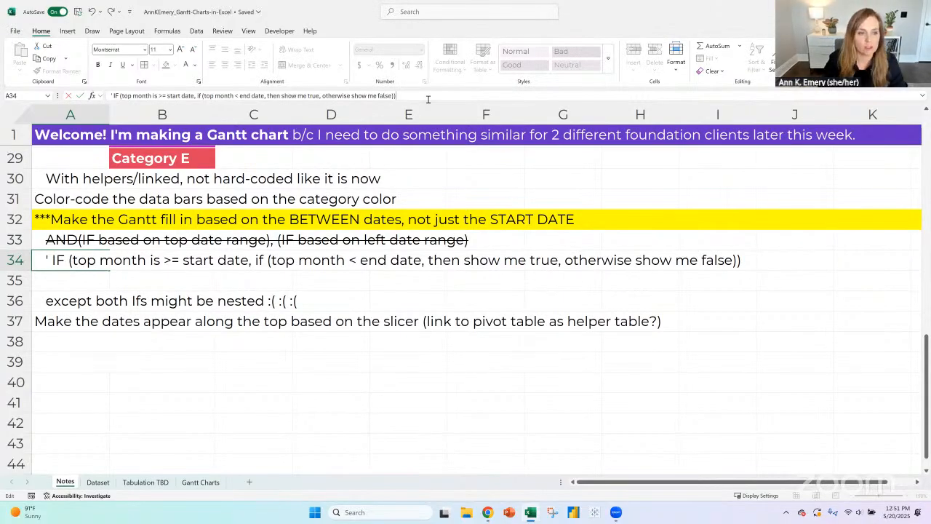
{"action": "key", "text": "Return"}
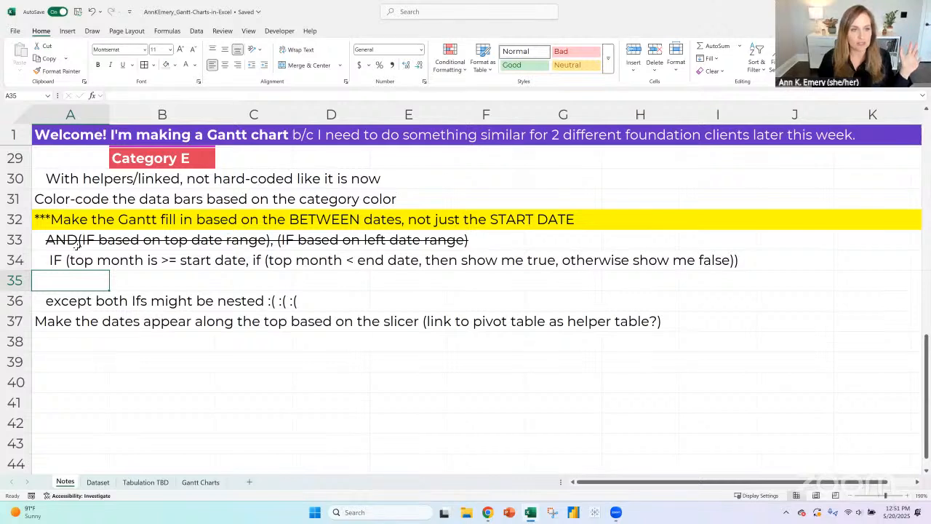
{"action": "left_click", "coordinate": [16, 243]}
{"action": "left_click", "coordinate": [22, 261]}
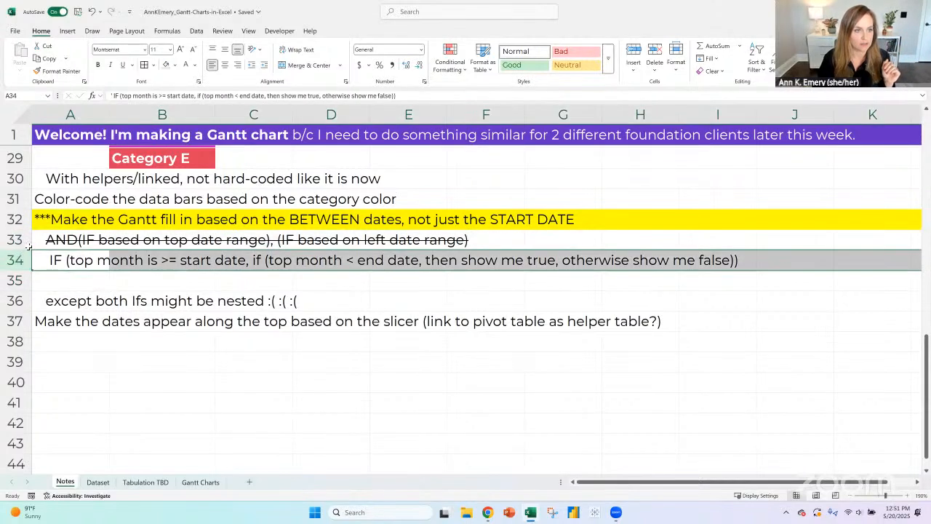
{"action": "left_click", "coordinate": [24, 242]}
{"action": "left_click", "coordinate": [26, 261]}
{"action": "left_click", "coordinate": [27, 278]}
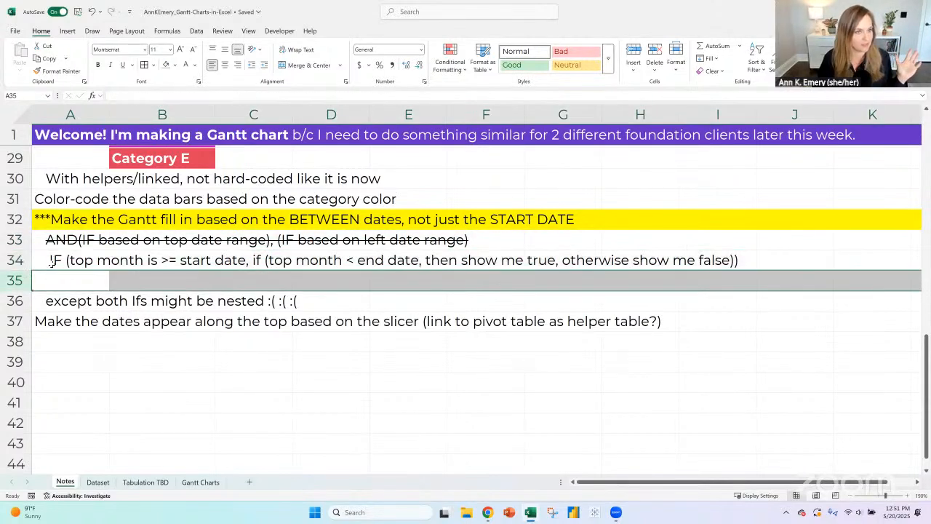
- Start an IF formula in cell H20 of the Gantt Charts sheet with the logical test H14>=A20
{"action": "left_click", "coordinate": [50, 265]}
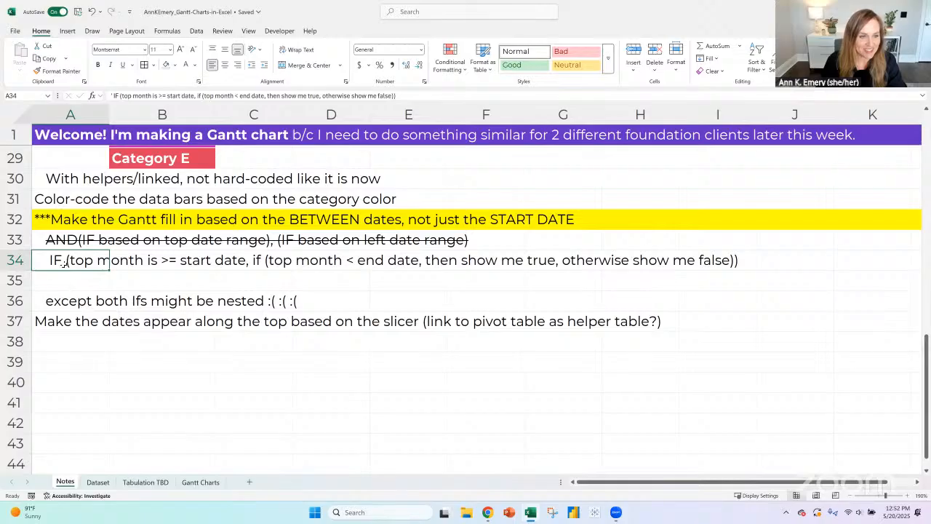
{"action": "left_click", "coordinate": [70, 282]}
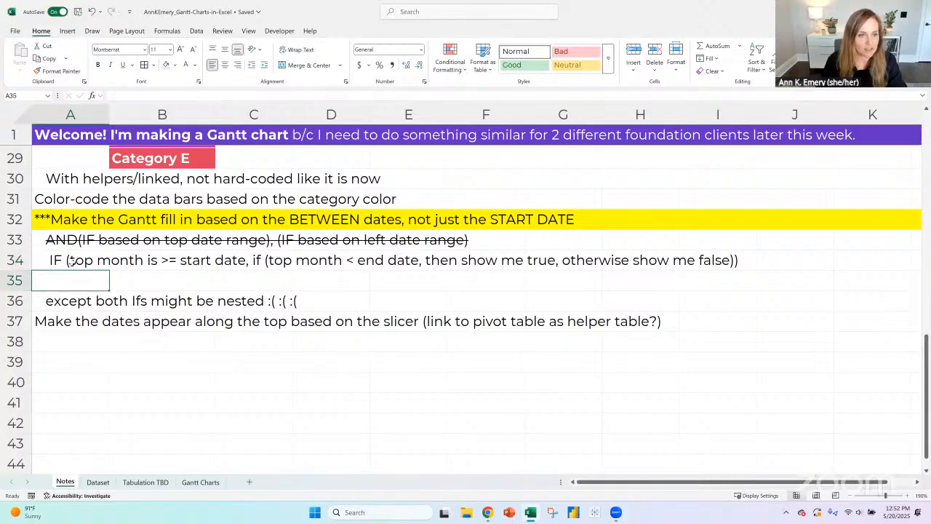
{"action": "left_click", "coordinate": [200, 482]}
{"action": "key", "text": "Up"}
{"action": "key", "text": "Up"}
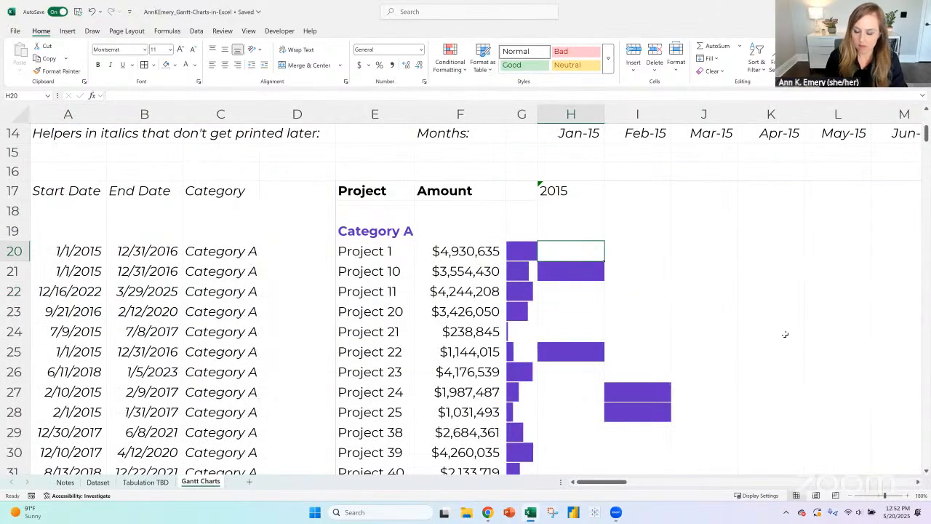
{"action": "type", "text": "=if("}
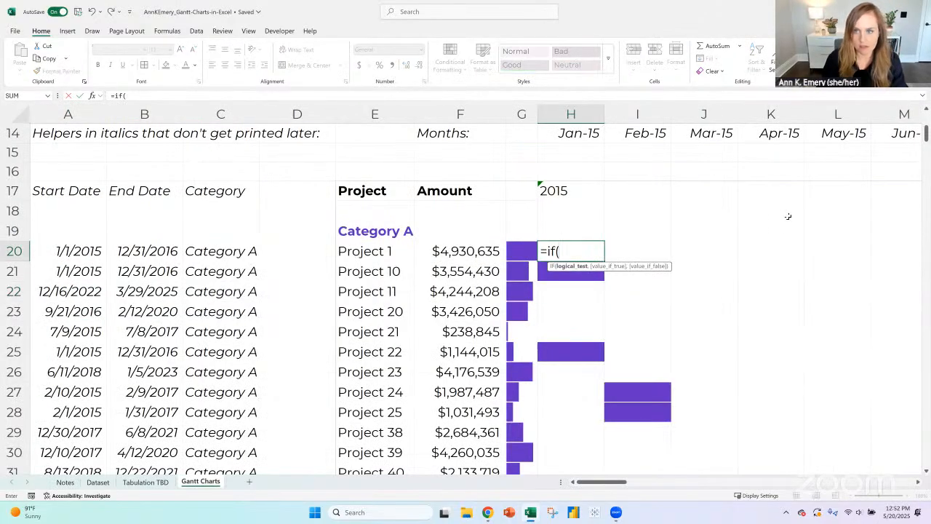
{"action": "left_click", "coordinate": [571, 135]}
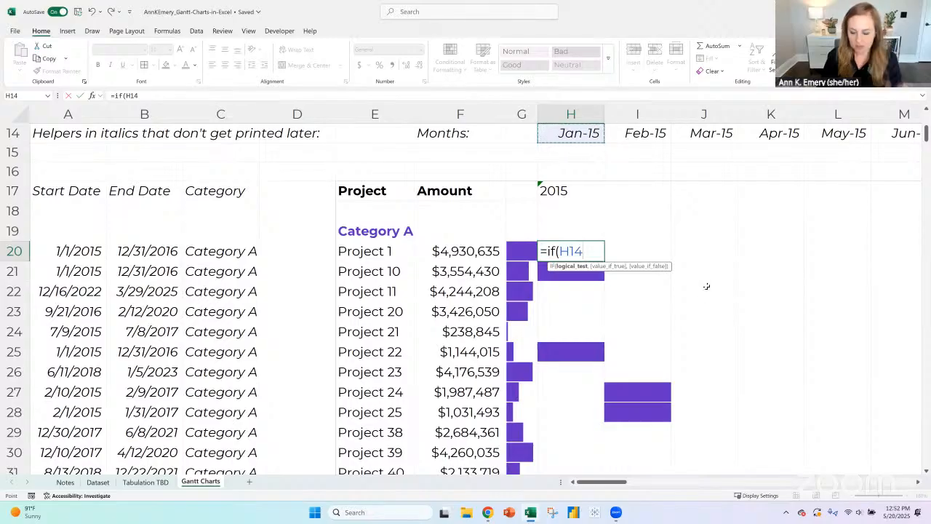
{"action": "type", "text": ">="}
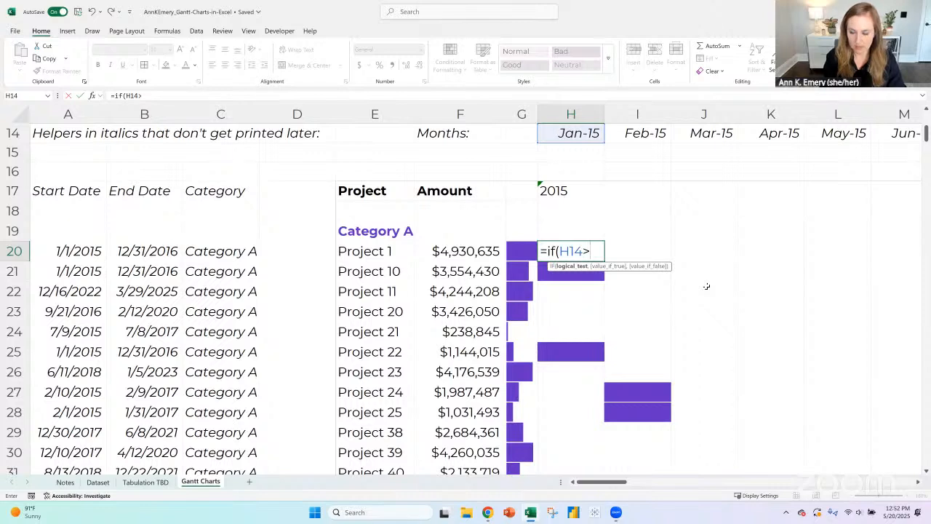
{"action": "left_click", "coordinate": [61, 250]}
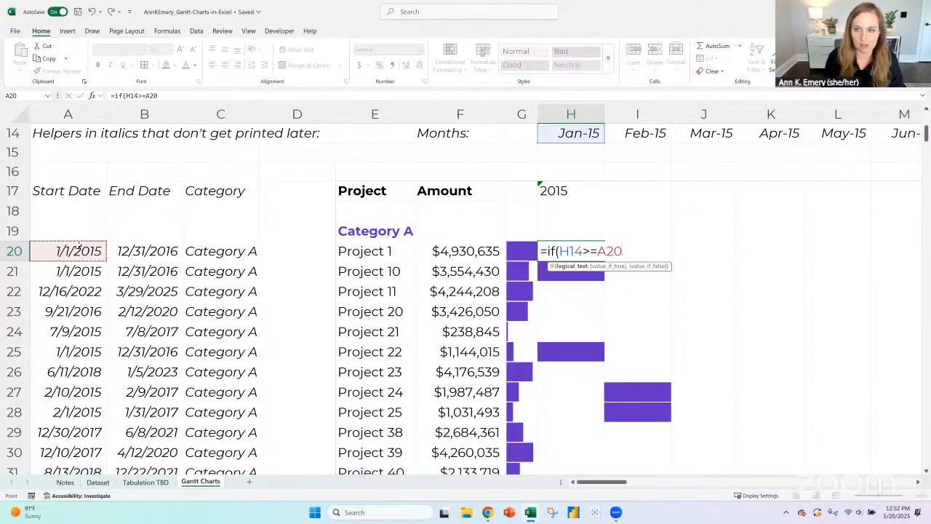
- Nest a second IF testing H14<B20 as the value-if-true argument of the H20 formula
{"action": "type", "text": ",if("}
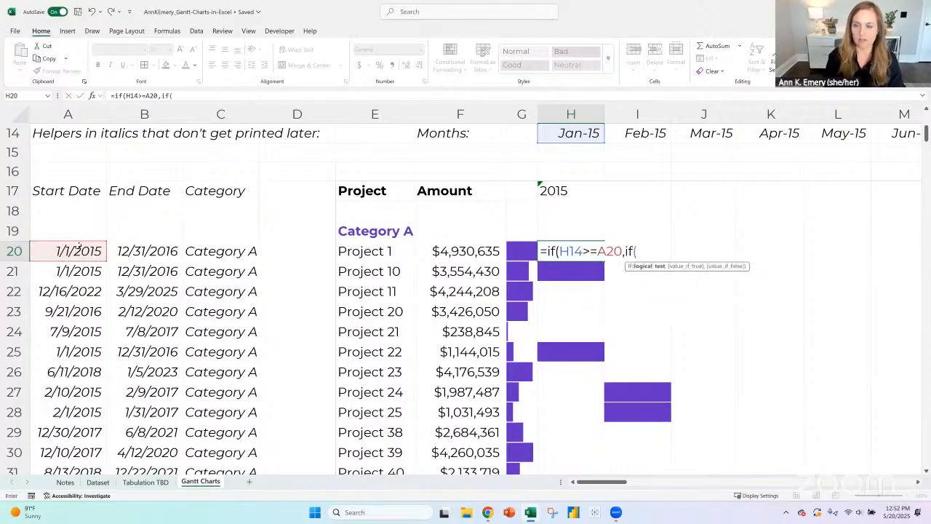
{"action": "left_click", "coordinate": [585, 133]}
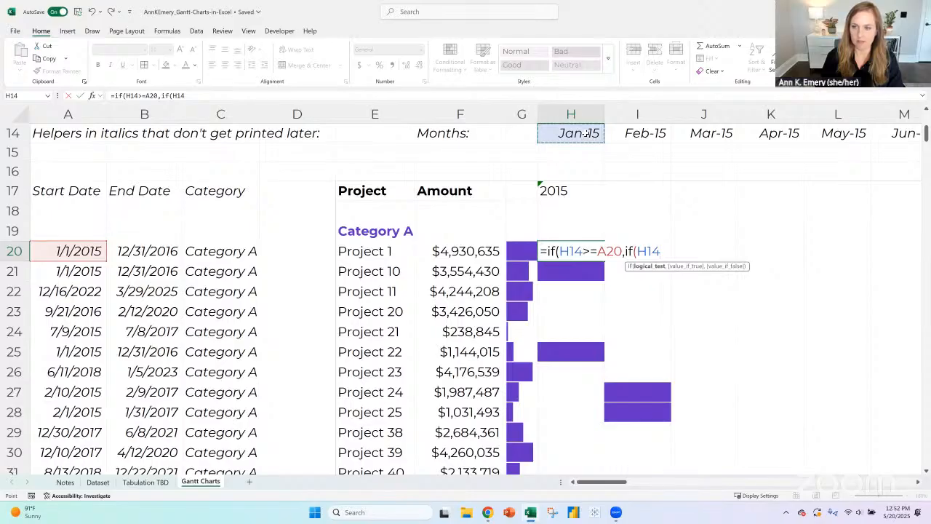
{"action": "type", "text": "<"}
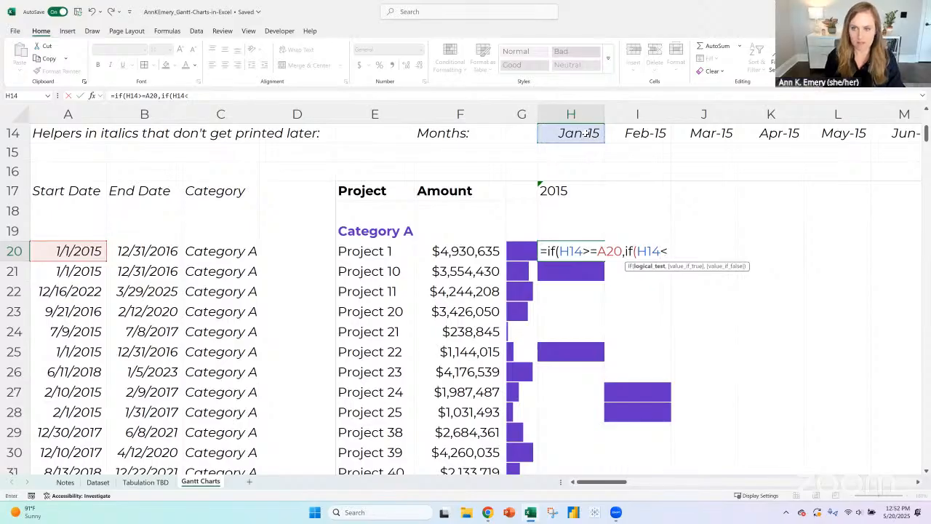
{"action": "left_click", "coordinate": [155, 248]}
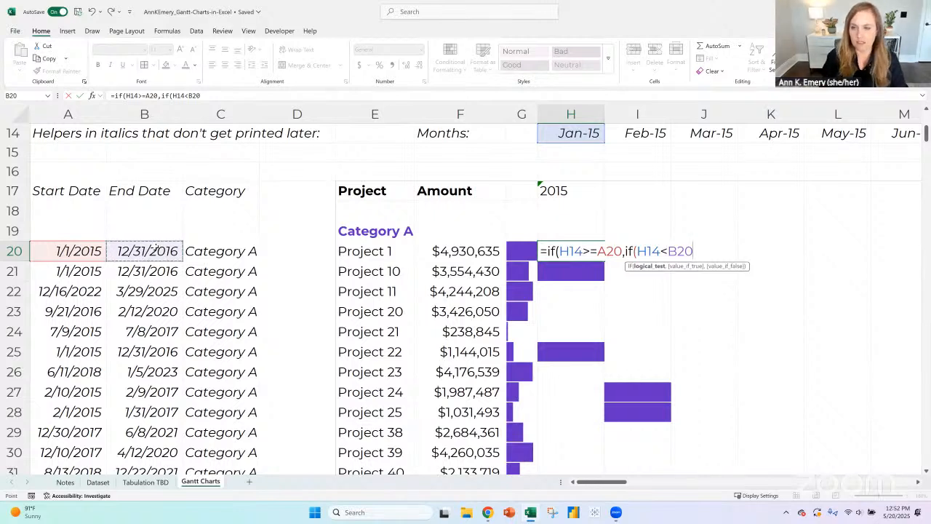
{"action": "type", "text": "),"}
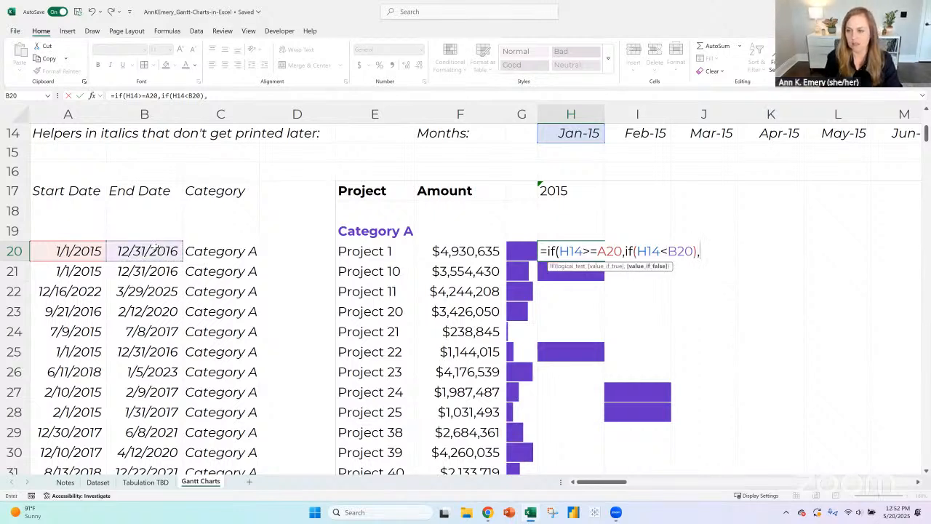
{"action": "key", "text": "BackSpace"}
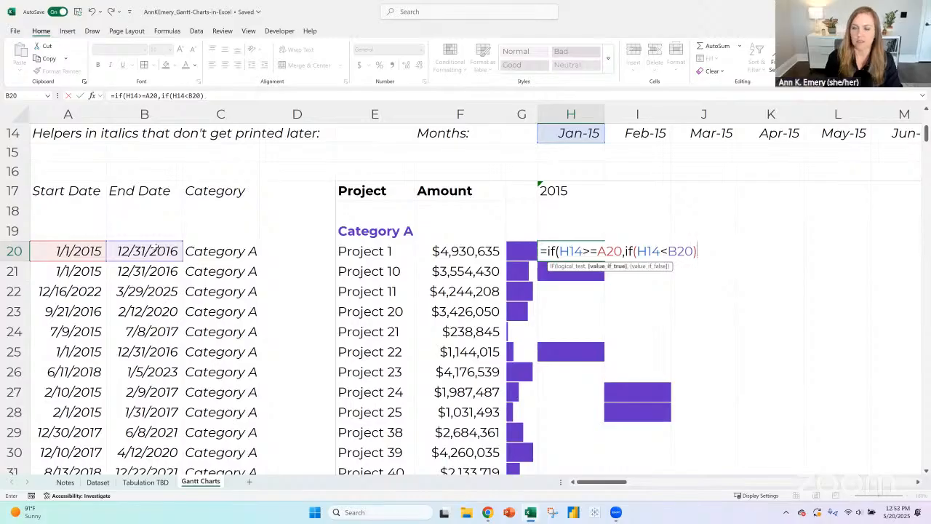
{"action": "left_click", "coordinate": [622, 250]}
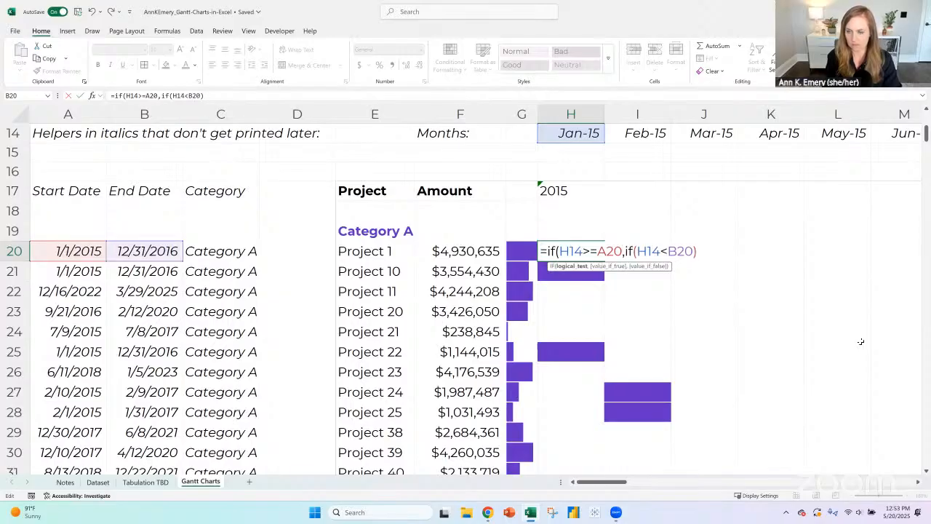
{"action": "key", "text": "Right"}
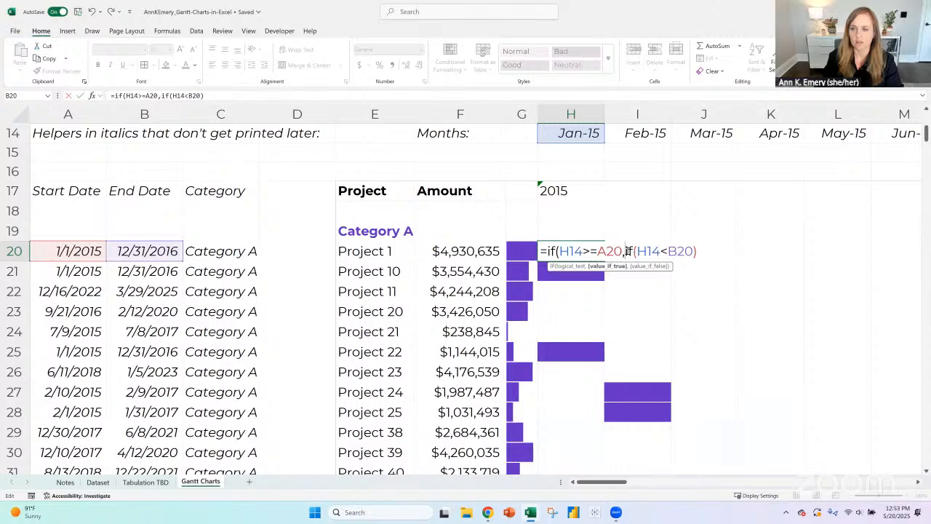
- Try replacing the nested if(H14<B20) with true and then with a new IF, and clear both back to =if(H14>=A20,
{"action": "left_click_drag", "start_coordinate": [624, 251], "coordinate": [721, 248]}
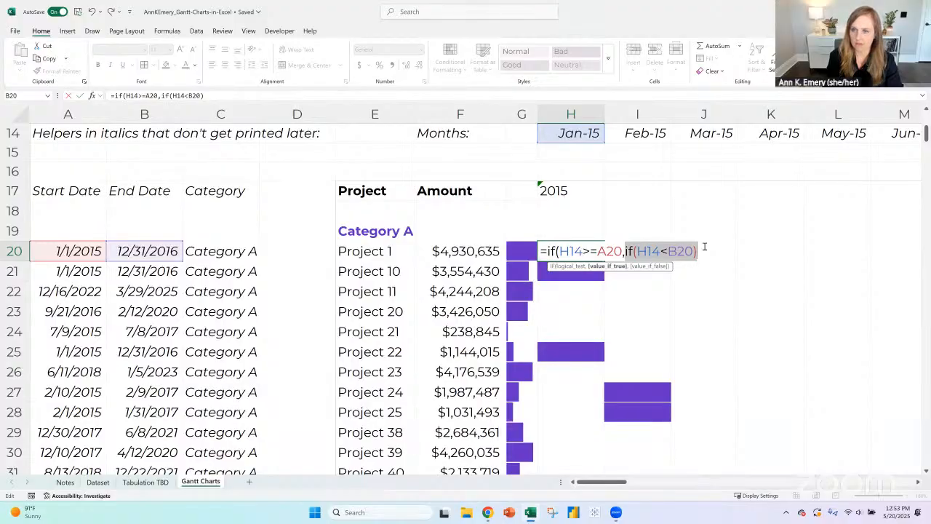
{"action": "type", "text": "true,"}
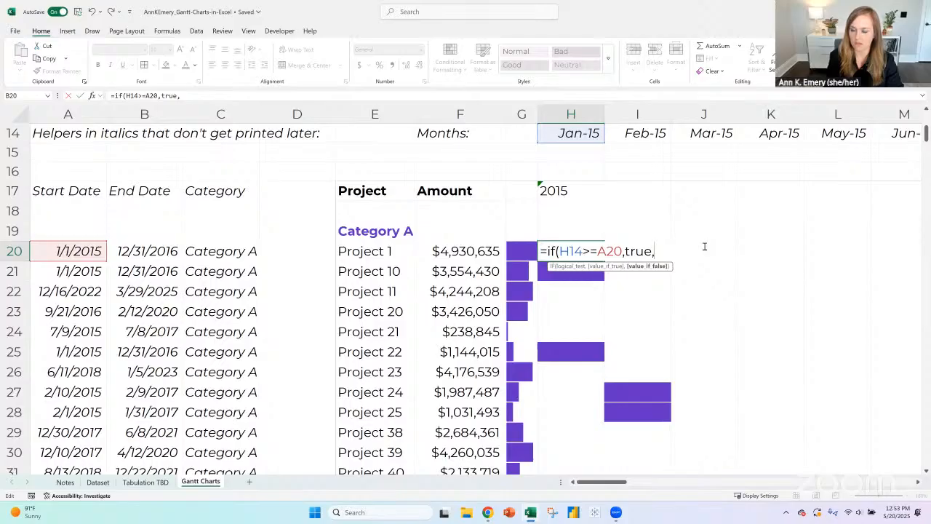
{"action": "key", "text": "BackSpace"}
{"action": "key", "text": "BackSpace"}
{"action": "key", "text": "BackSpace"}
{"action": "key", "text": "BackSpace"}
{"action": "key", "text": "BackSpace"}
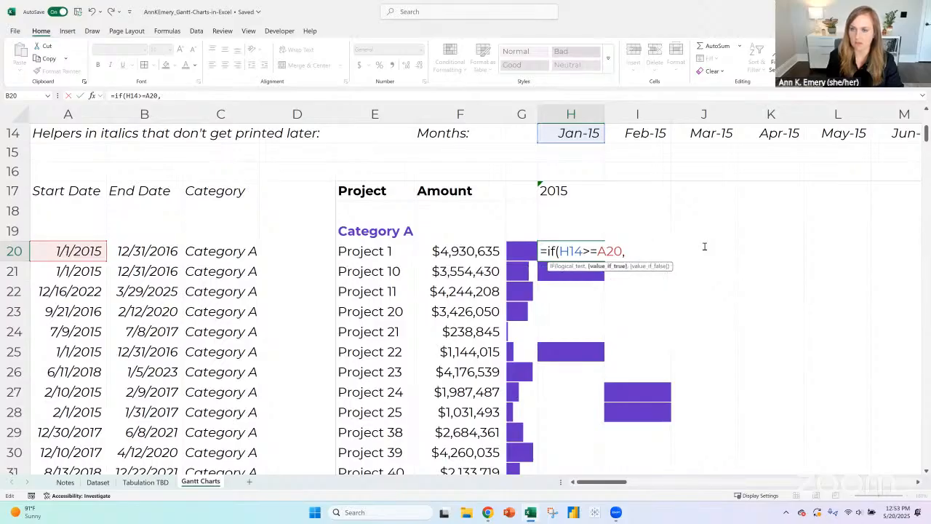
{"action": "type", "text": "if("}
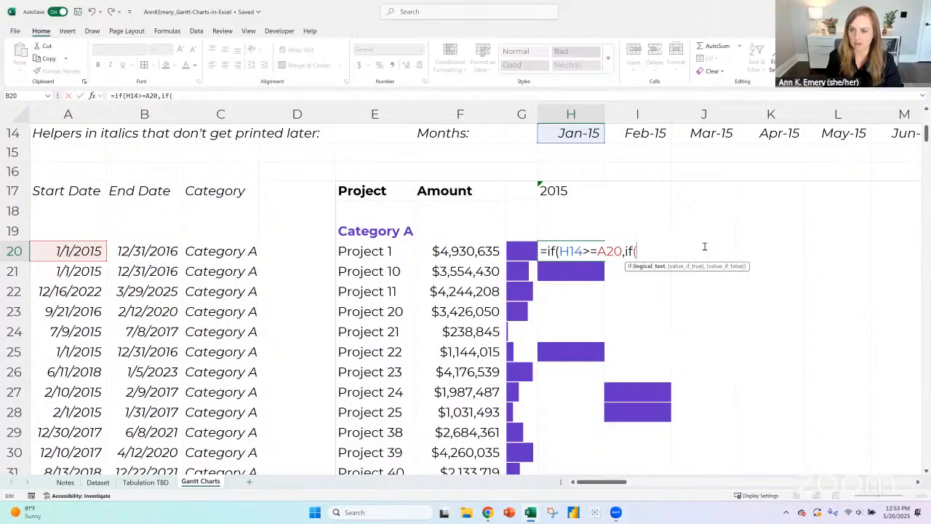
{"action": "key", "text": "BackSpace"}
{"action": "key", "text": "BackSpace"}
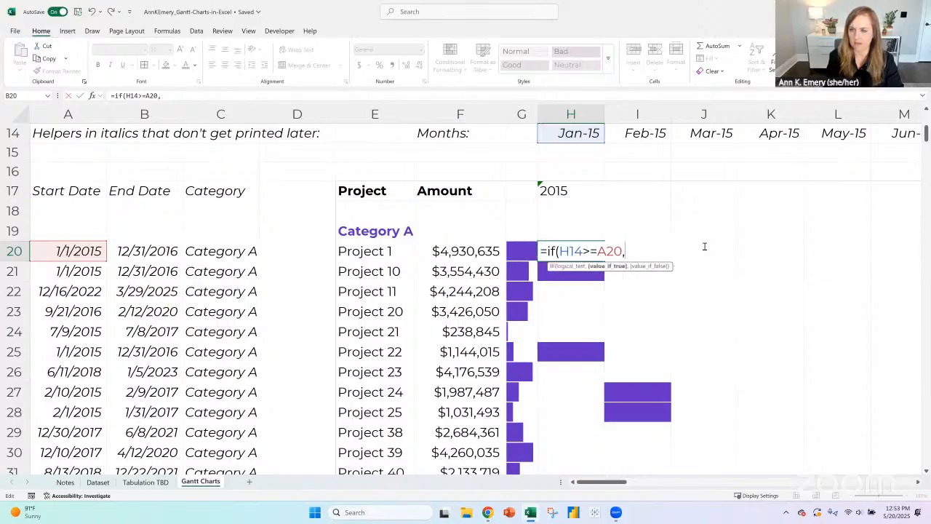
- Store the incomplete H20 formula as plain text by removing its leading equals sign
{"action": "left_click", "coordinate": [114, 95]}
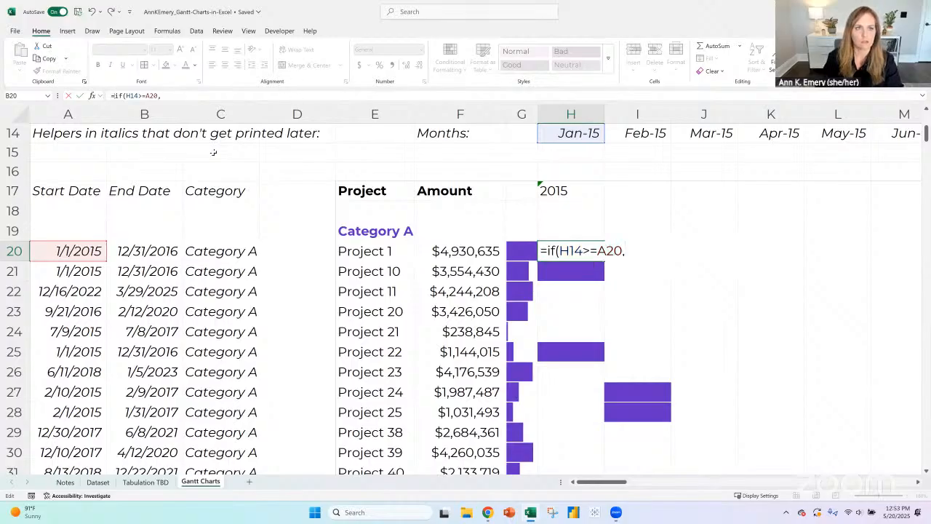
{"action": "key", "text": "Delete"}
{"action": "key", "text": "Return"}
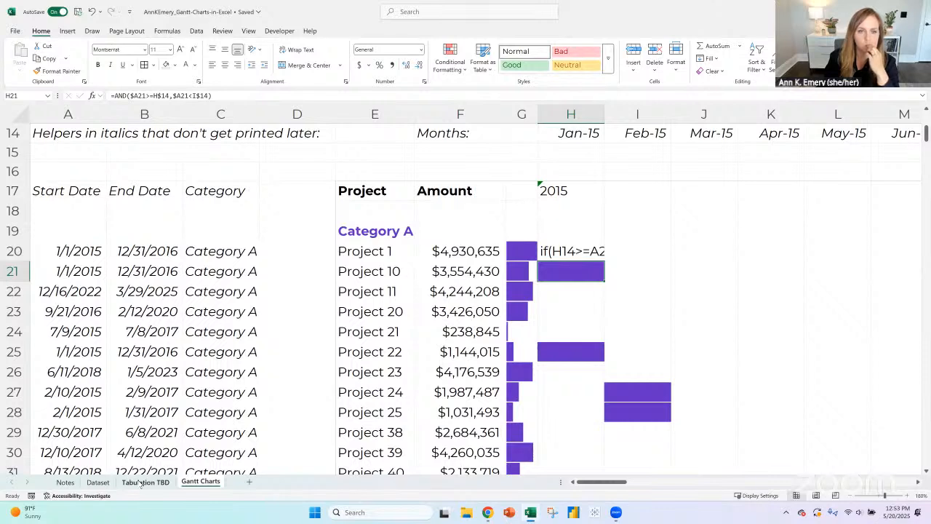
- Examine the formulas in Project 1's row, especially the logical test and value-if-true arguments of the IF in E20
{"action": "left_click", "coordinate": [89, 251]}
{"action": "left_click", "coordinate": [133, 251]}
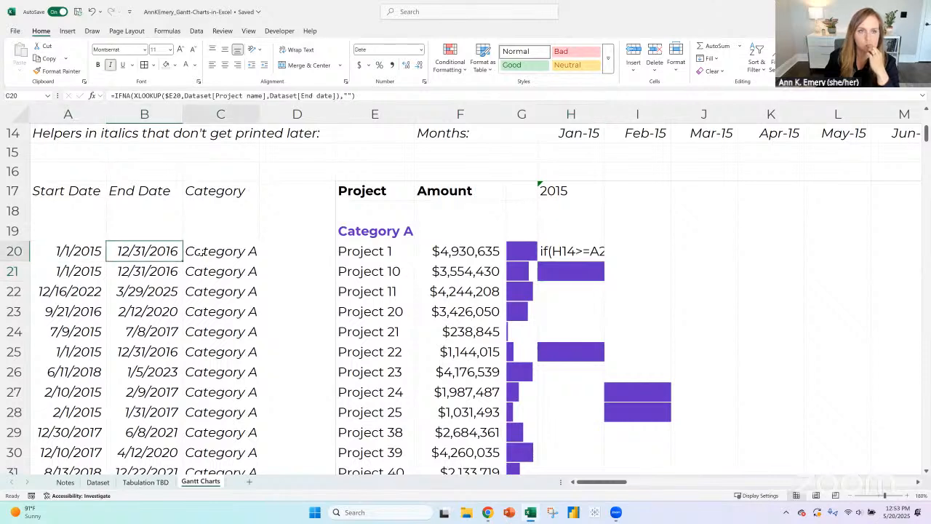
{"action": "left_click", "coordinate": [201, 252]}
{"action": "left_click", "coordinate": [386, 251]}
{"action": "left_click", "coordinate": [424, 251]}
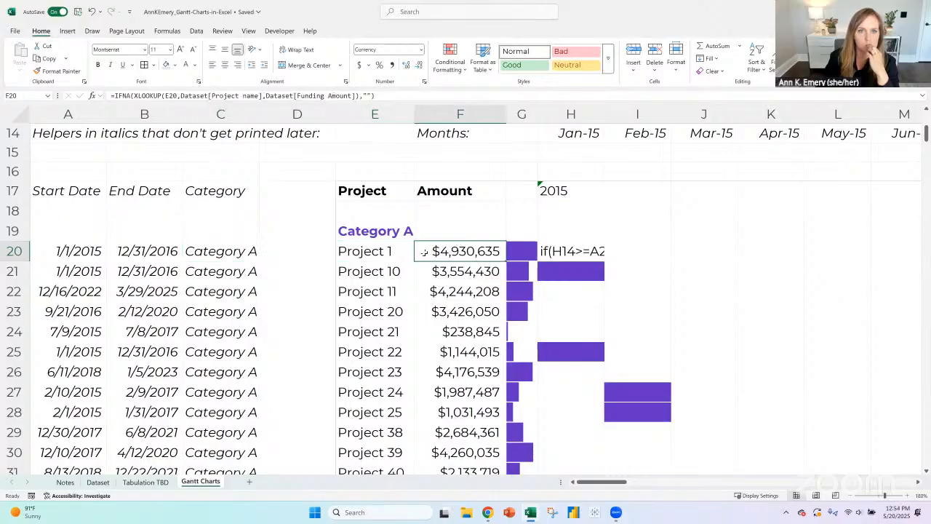
{"action": "left_click", "coordinate": [373, 251]}
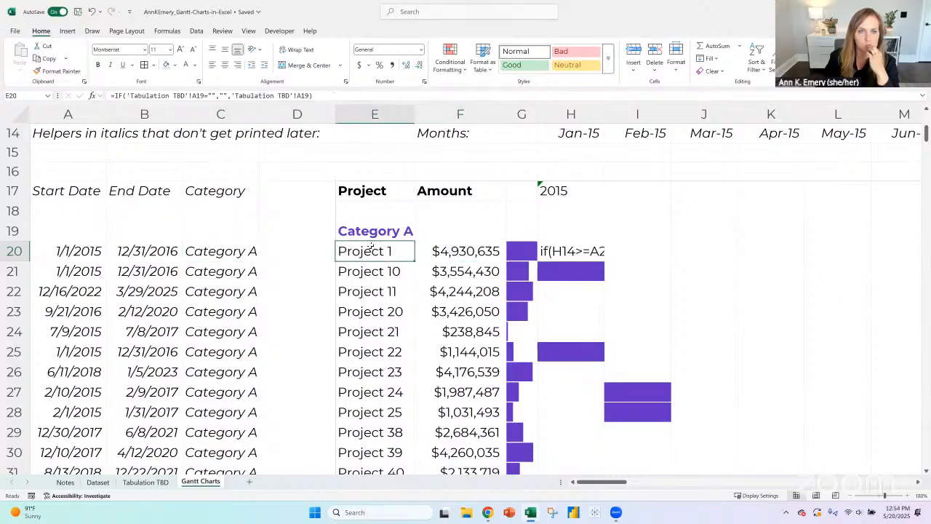
{"action": "key", "text": "F2"}
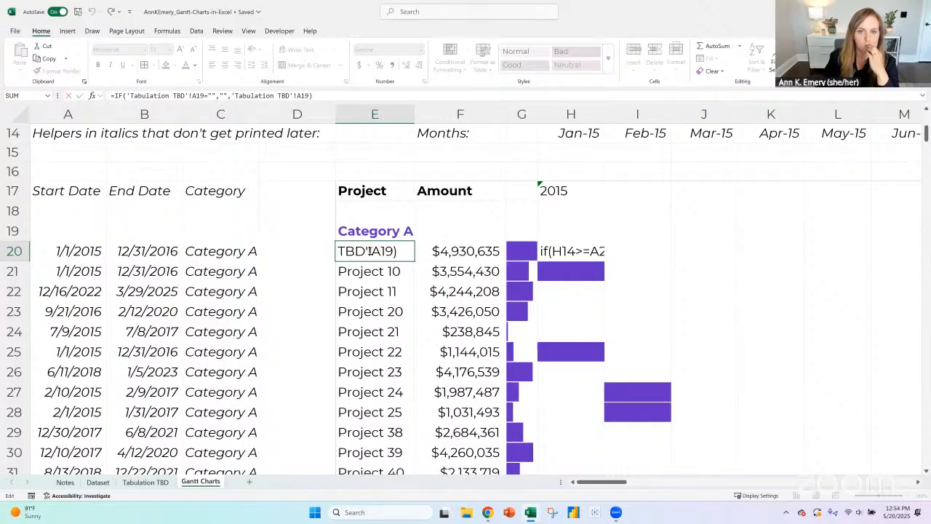
{"action": "key", "text": "Home"}
{"action": "left_click_drag", "start_coordinate": [363, 251], "coordinate": [507, 251]}
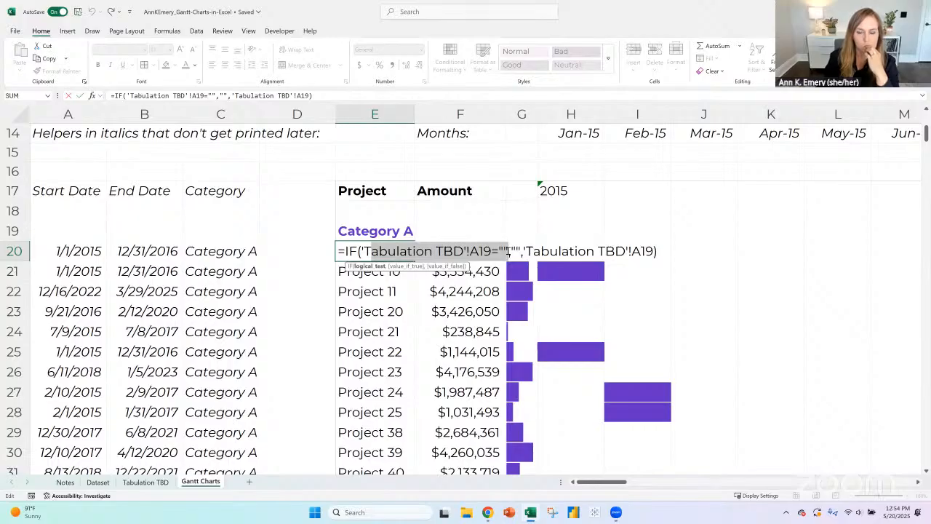
{"action": "left_click", "coordinate": [513, 251]}
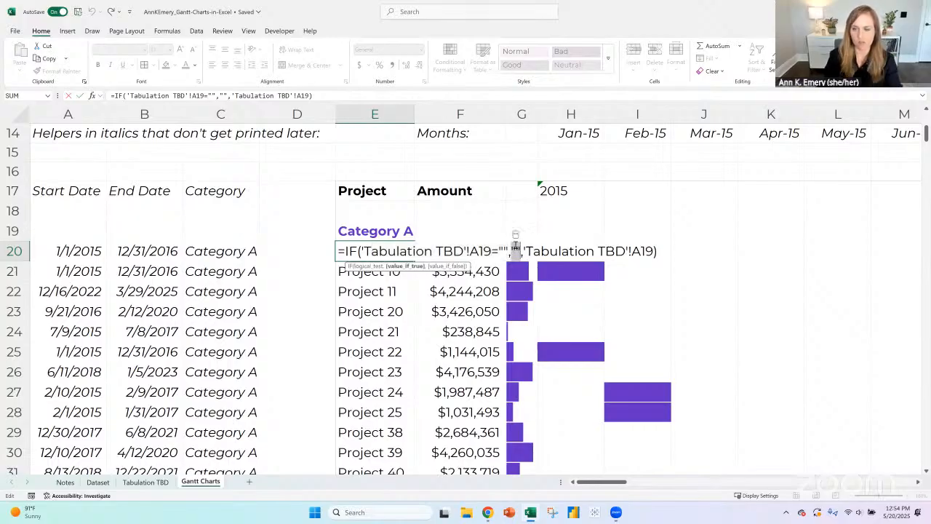
{"action": "key", "text": "Return"}
- Put the equals sign back in front of the text in H20 to continue the formula =if(H14>=A20,
{"action": "key", "text": "Up"}
{"action": "key", "text": "Right"}
{"action": "key", "text": "Right"}
{"action": "key", "text": "Right"}
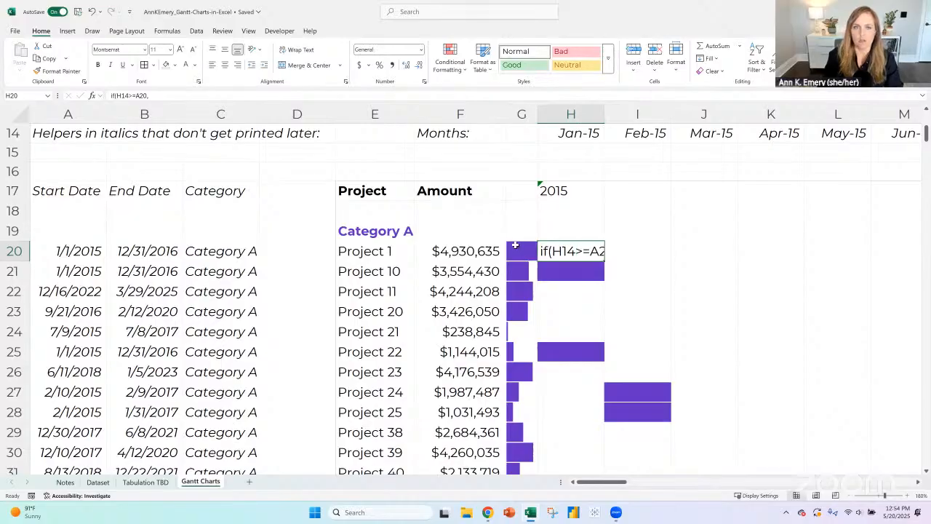
{"action": "double_click", "coordinate": [542, 250]}
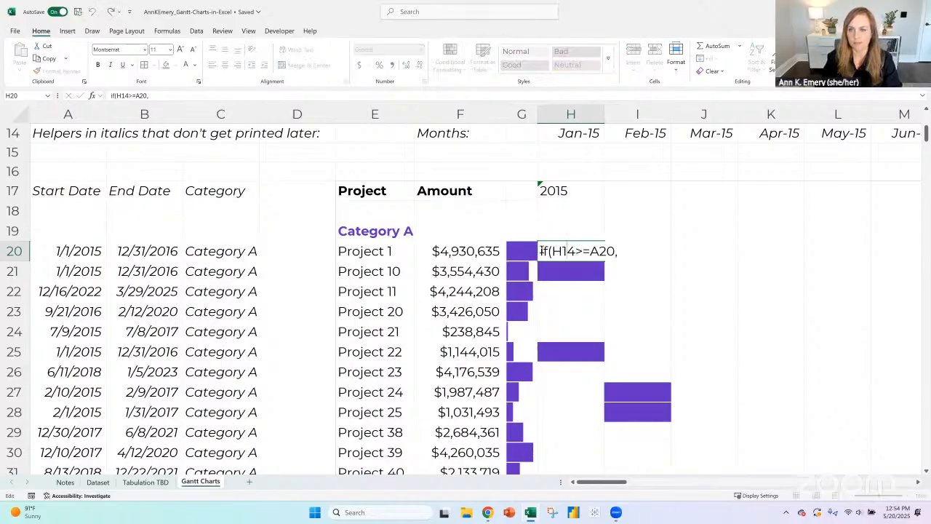
{"action": "type", "text": "=A20,"}
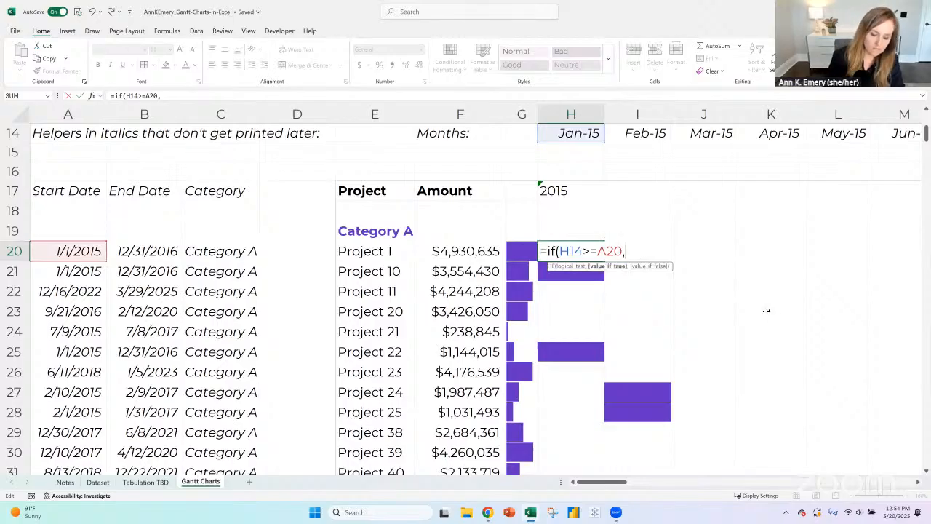
{"action": "type", "text": "true,if("}
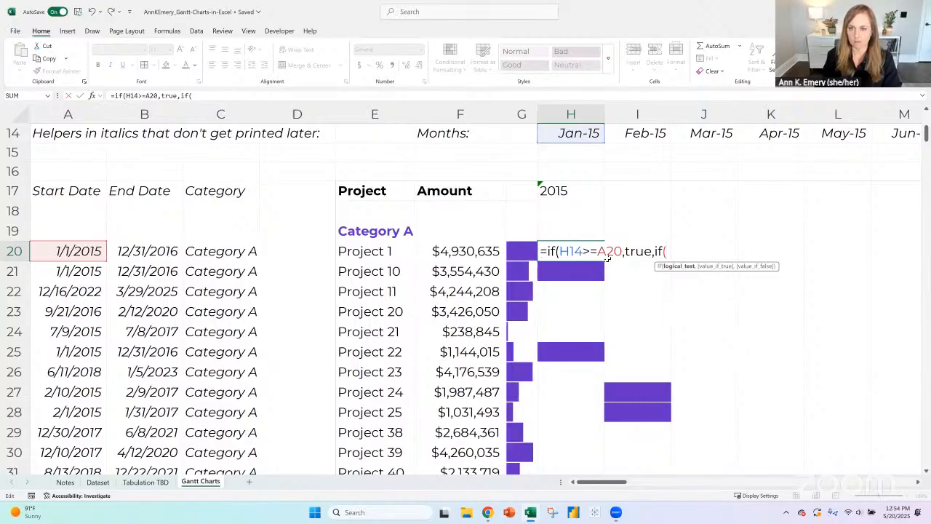
- Try true as the value-if-true in H20 with a second IF as the value-if-false, and delete the attempt
{"action": "key", "text": "BackSpace"}
{"action": "key", "text": "BackSpace"}
{"action": "key", "text": "BackSpace"}
{"action": "key", "text": "BackSpace"}
{"action": "key", "text": "BackSpace"}
{"action": "key", "text": "BackSpace"}
{"action": "key", "text": "BackSpace"}
{"action": "key", "text": "BackSpace"}
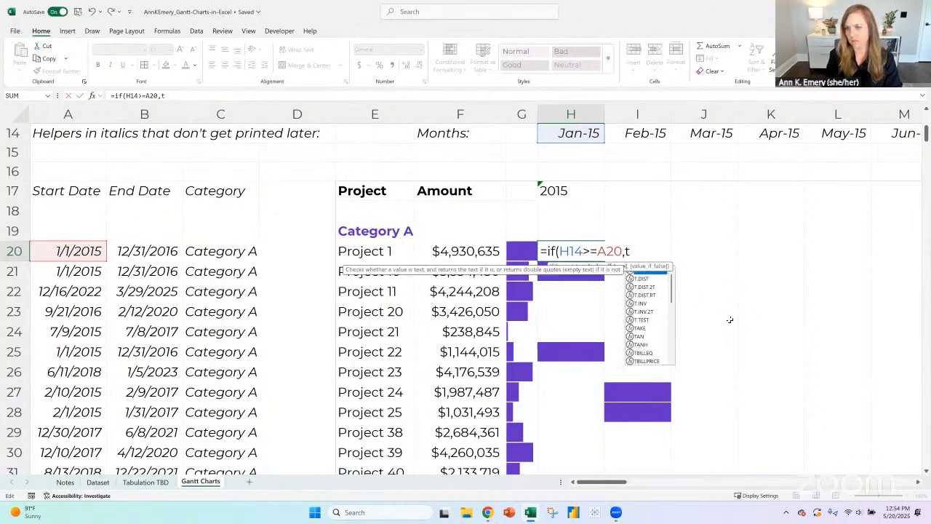
- Close the first test in H20 and append a second IF, making the formula =if(H14>=A20),if(H14<B20)
{"action": "type", "text": "),"}
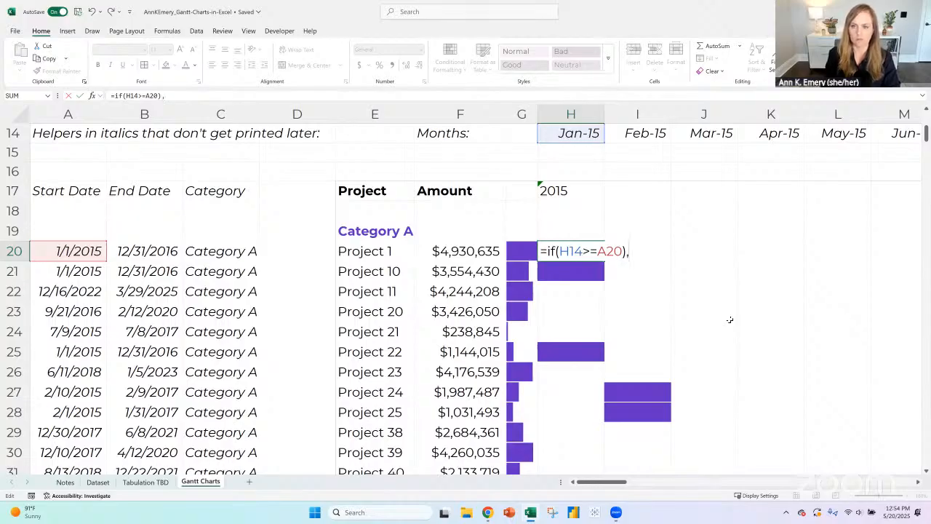
{"action": "type", "text": "if("}
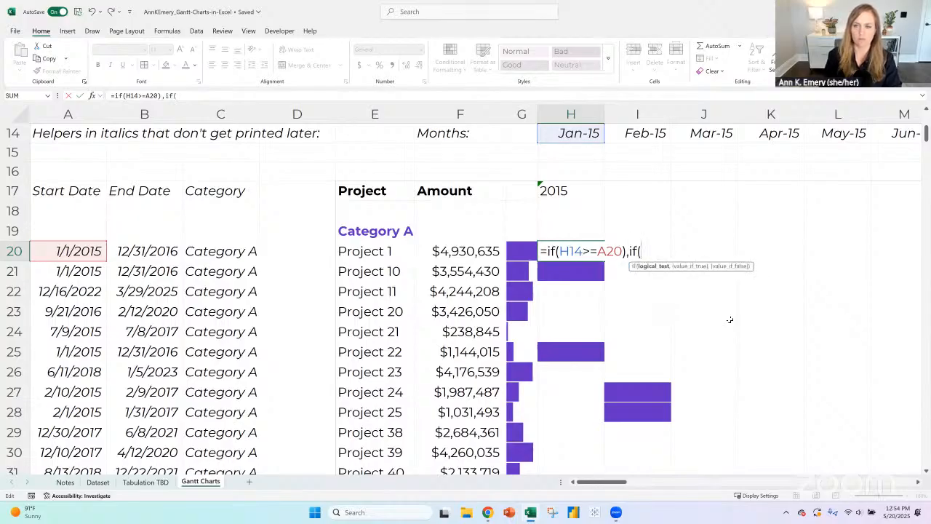
{"action": "left_click", "coordinate": [586, 134]}
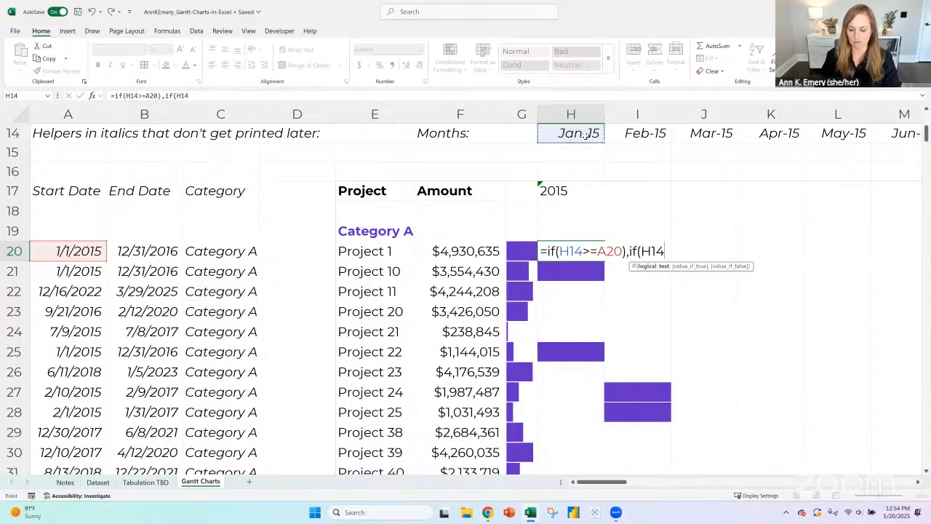
{"action": "type", "text": "<"}
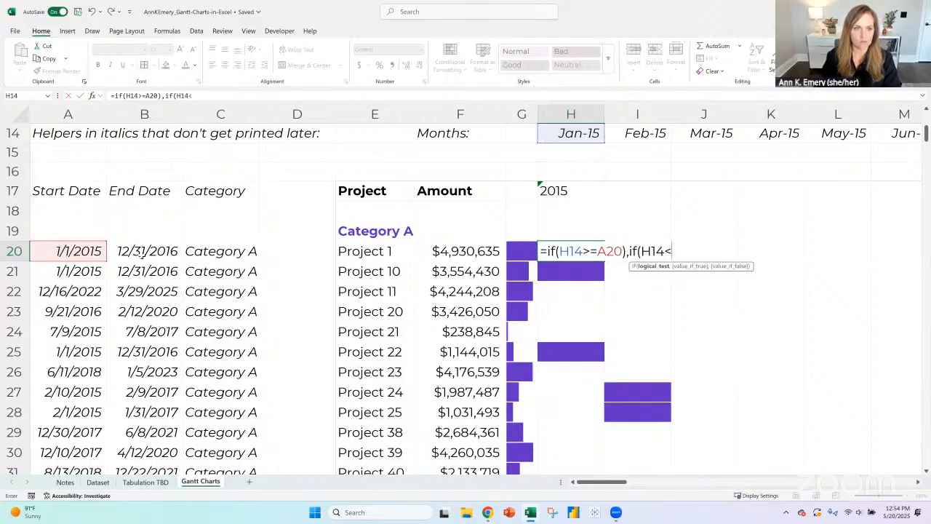
{"action": "left_click", "coordinate": [144, 251]}
{"action": "type", "text": ")"}
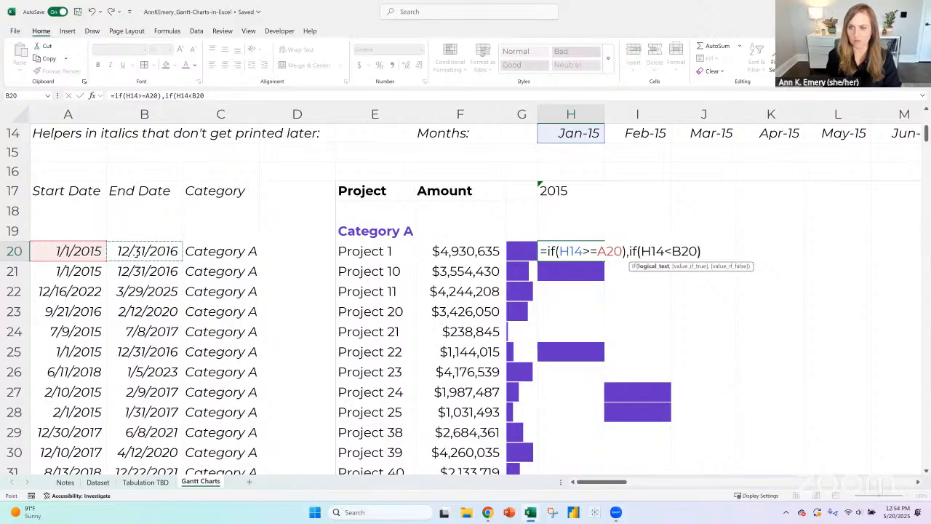
- Anchor the references in H20's first IF test so it compares H$14 with $A20
{"action": "left_click", "coordinate": [570, 251]}
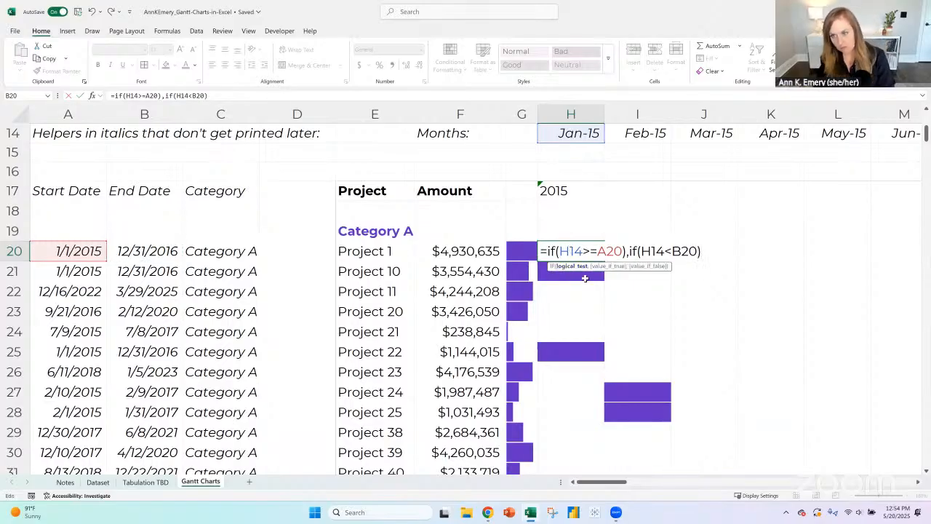
{"action": "type", "text": "$"}
{"action": "left_click", "coordinate": [605, 251]}
{"action": "type", "text": "$"}
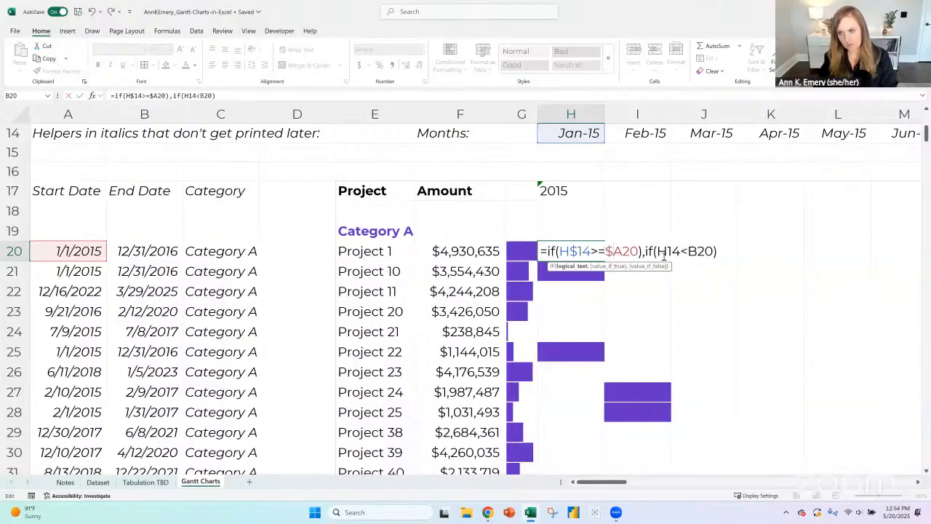
- Wrap both IF tests of the H20 formula in an AND function with its own closing parenthesis
{"action": "left_click", "coordinate": [658, 251]}
{"action": "left_click", "coordinate": [547, 251]}
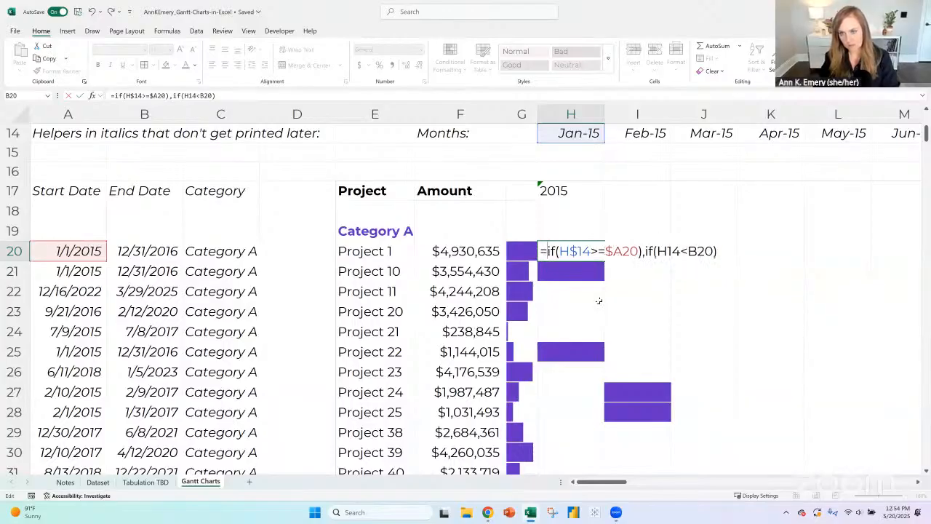
{"action": "type", "text": "and("}
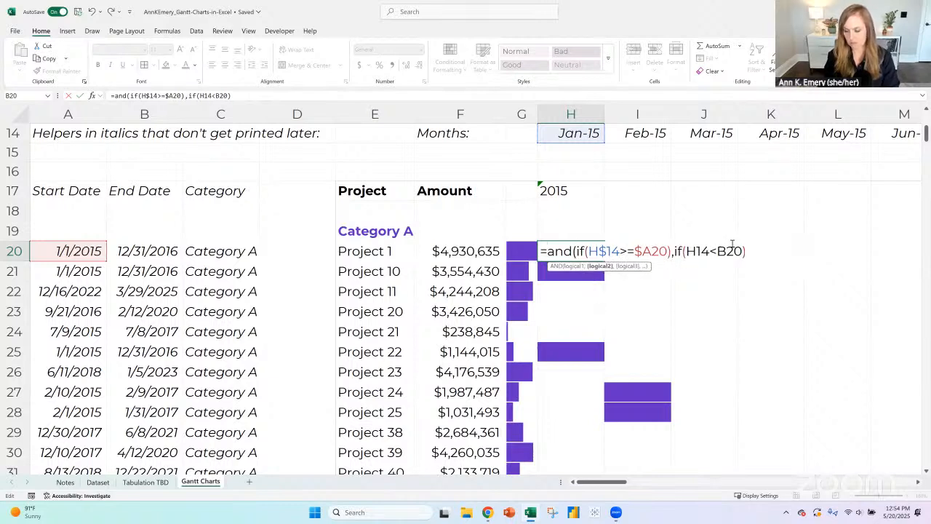
{"action": "key", "text": "End"}
{"action": "type", "text": ")"}
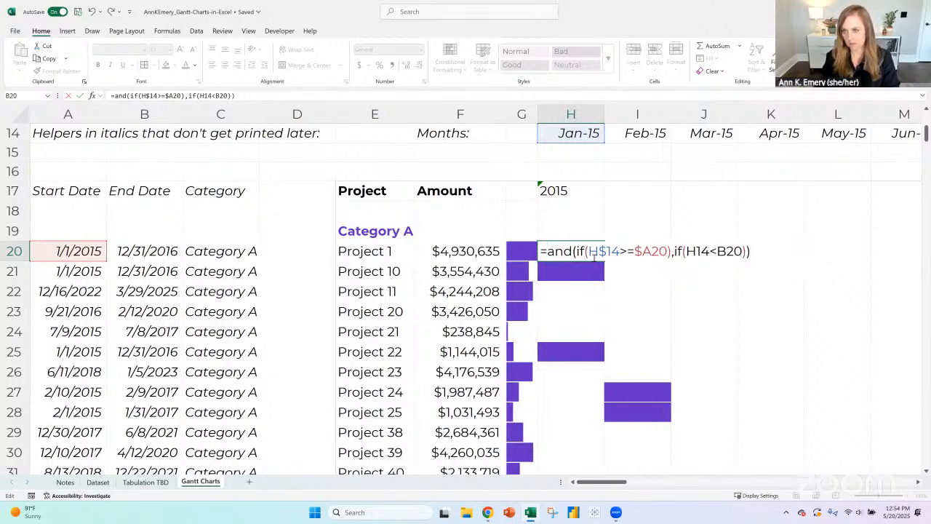
- Anchor the references in H20's second IF test so it compares H$14 with $B20
{"action": "left_click", "coordinate": [694, 251]}
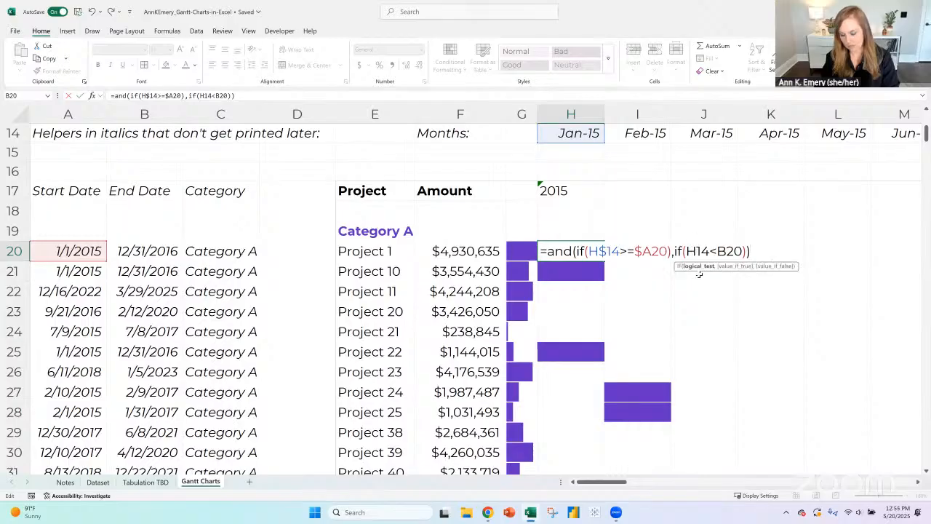
{"action": "type", "text": "$"}
{"action": "left_click", "coordinate": [728, 250]}
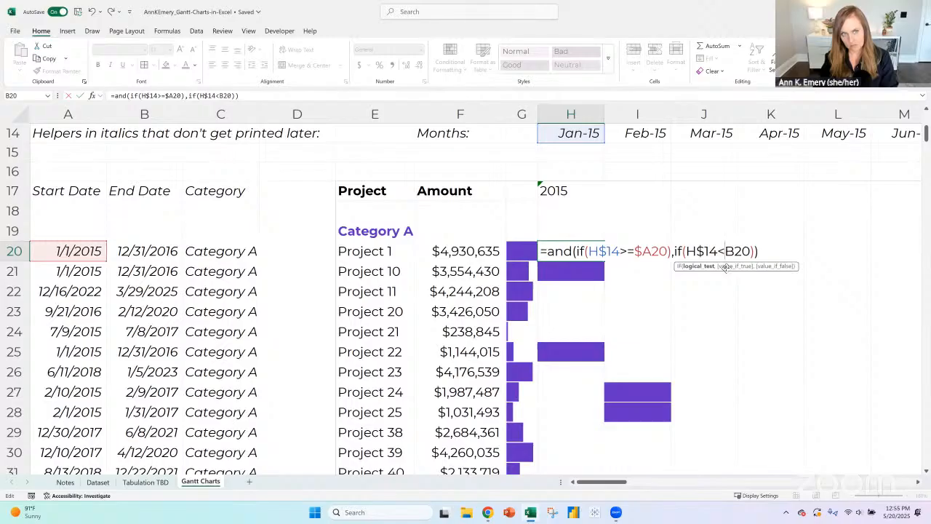
{"action": "type", "text": "$"}
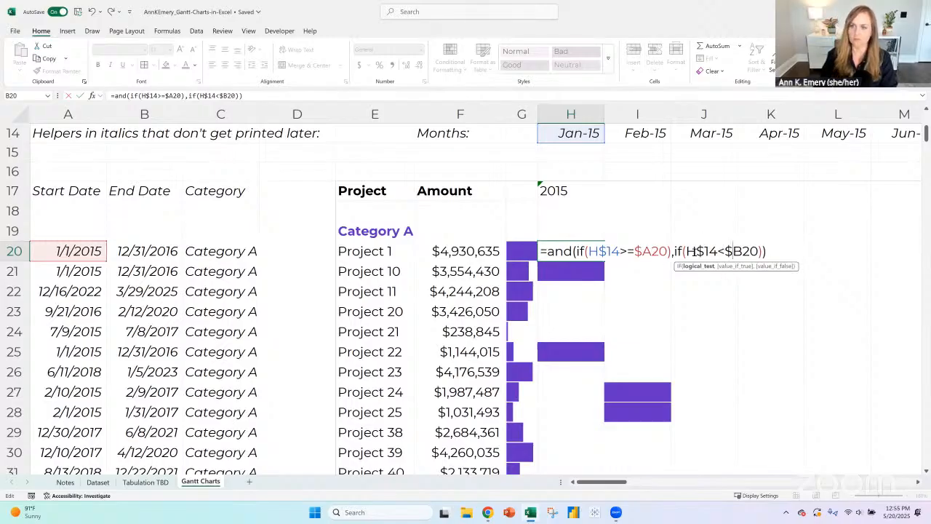
{"action": "key", "text": "Right"}
{"action": "key", "text": "Right"}
{"action": "key", "text": "Right"}
{"action": "left_click", "coordinate": [675, 251]}
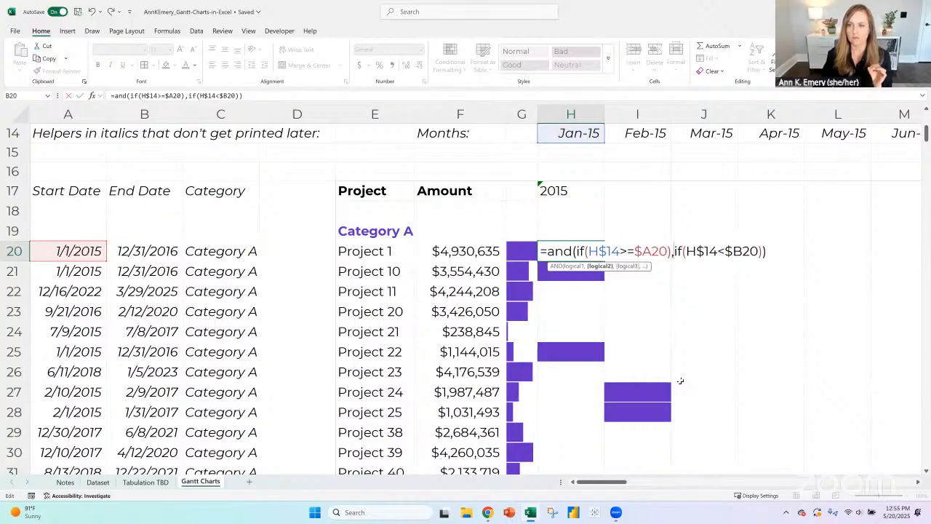
- Try to enter =and(if(H$14>=$A20),if(H$14<$B20)) in H20 and return to editing it
{"action": "key", "text": "Return"}
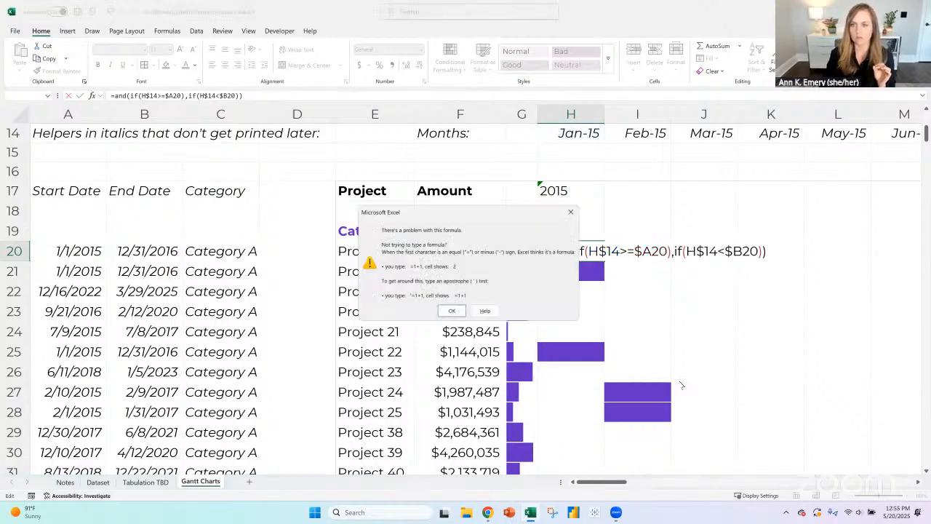
{"action": "key", "text": "Return"}
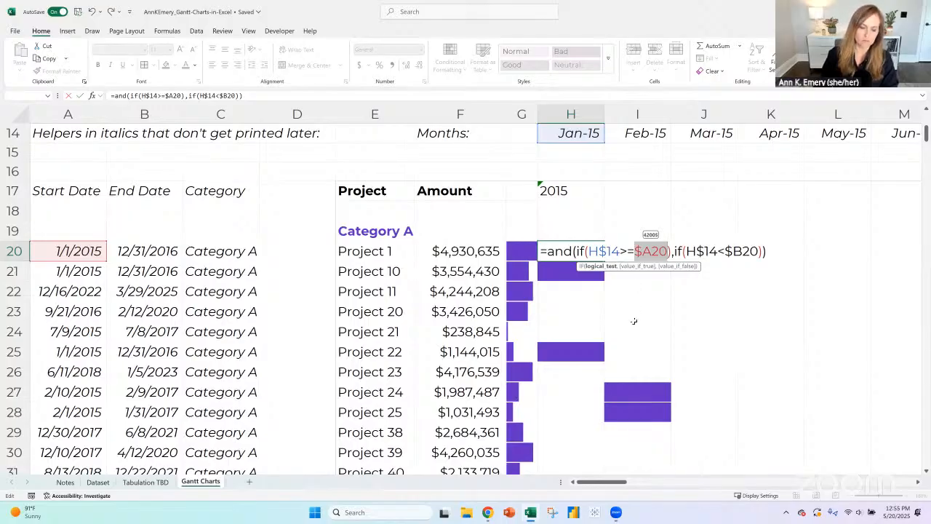
{"action": "key", "text": "XF86AudioRaiseVolume"}
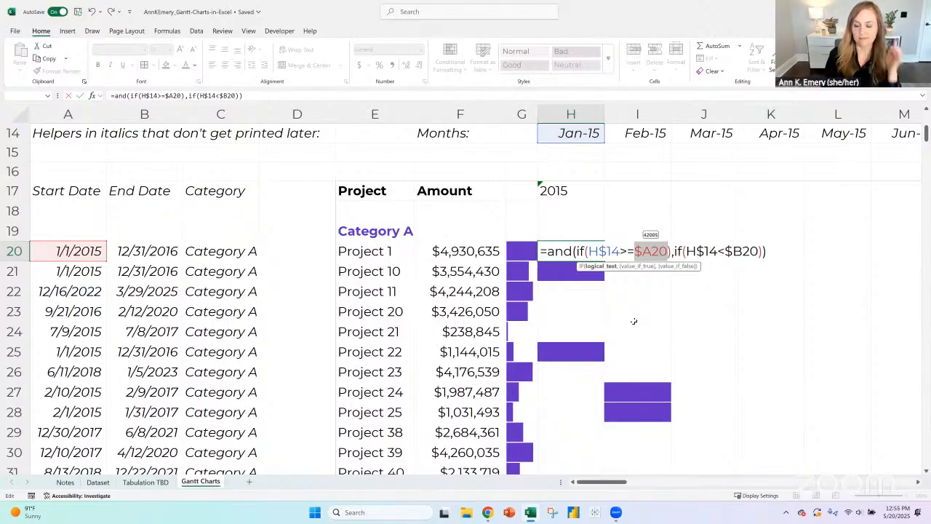
{"action": "key", "text": "Return"}
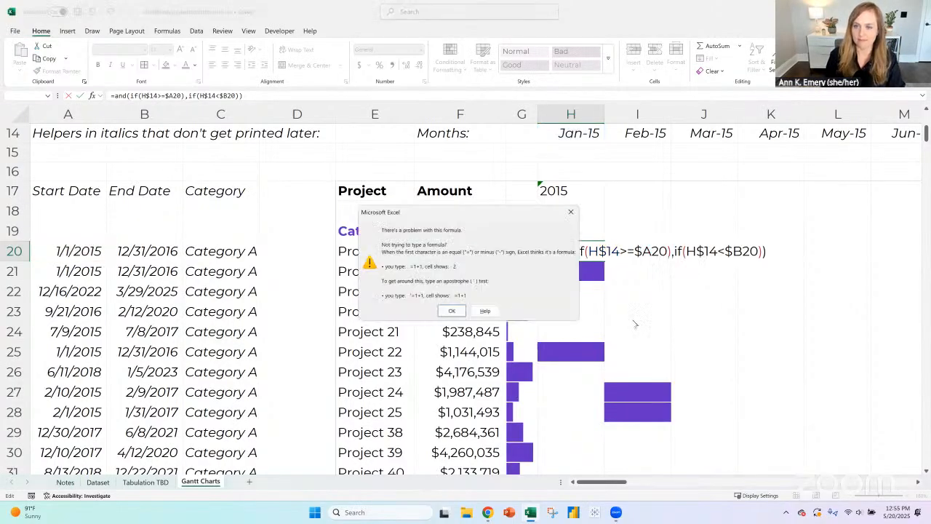
{"action": "key", "text": "Return"}
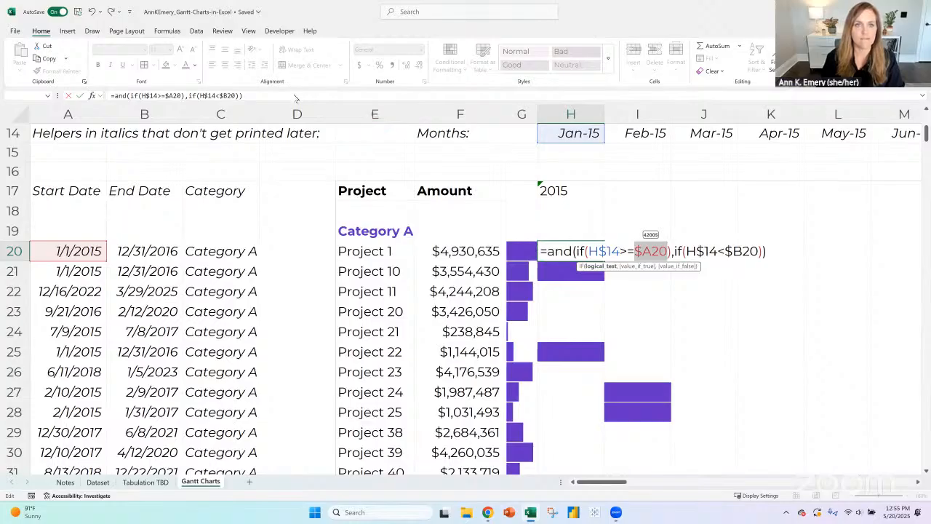
- Remove the closing parenthesis after $A20 in the H20 formula and try to enter it again
{"action": "left_click", "coordinate": [296, 99]}
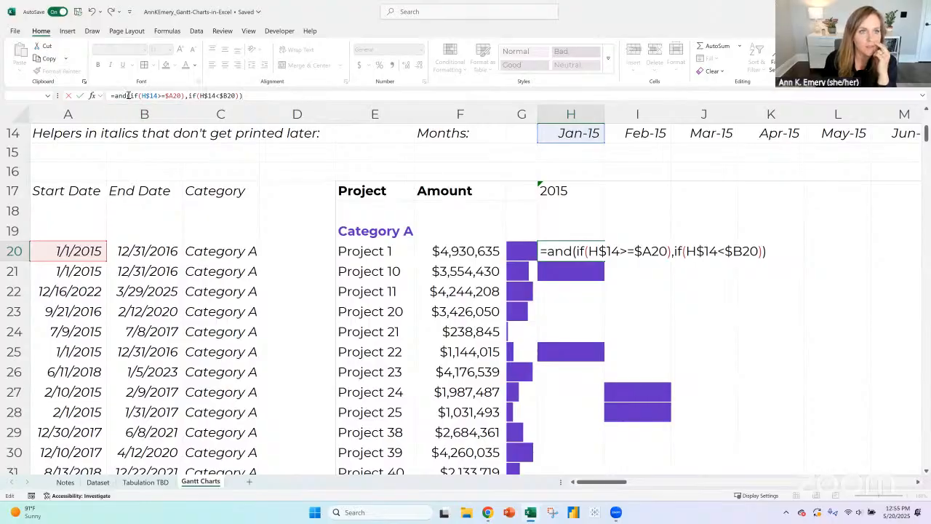
{"action": "left_click", "coordinate": [184, 95]}
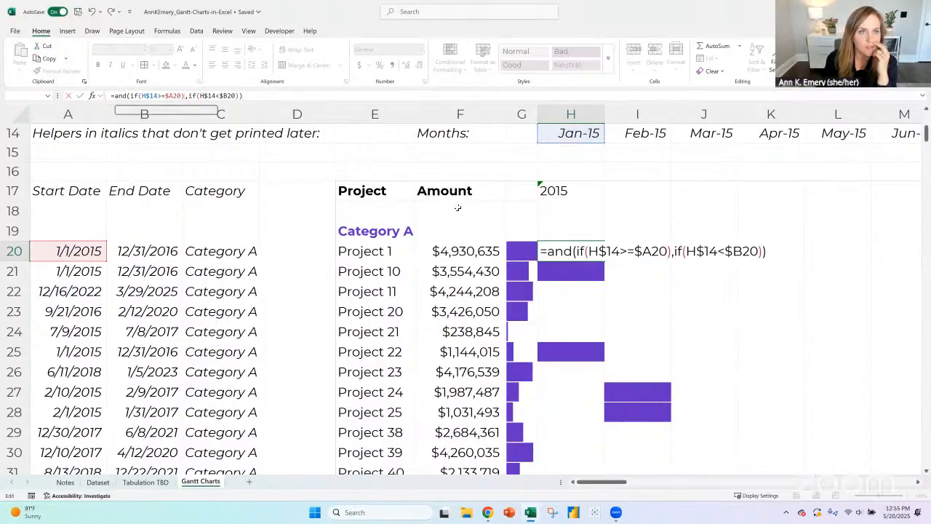
{"action": "key", "text": "BackSpace"}
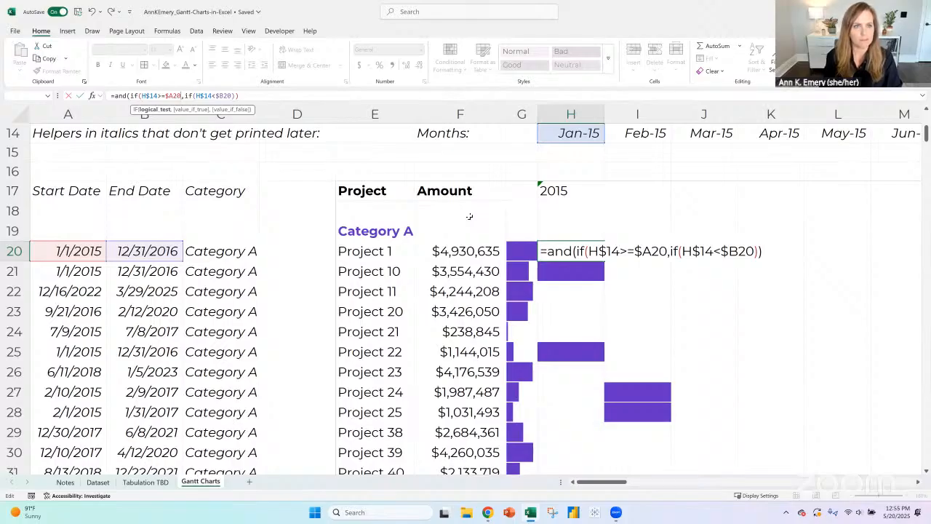
{"action": "key", "text": "Return"}
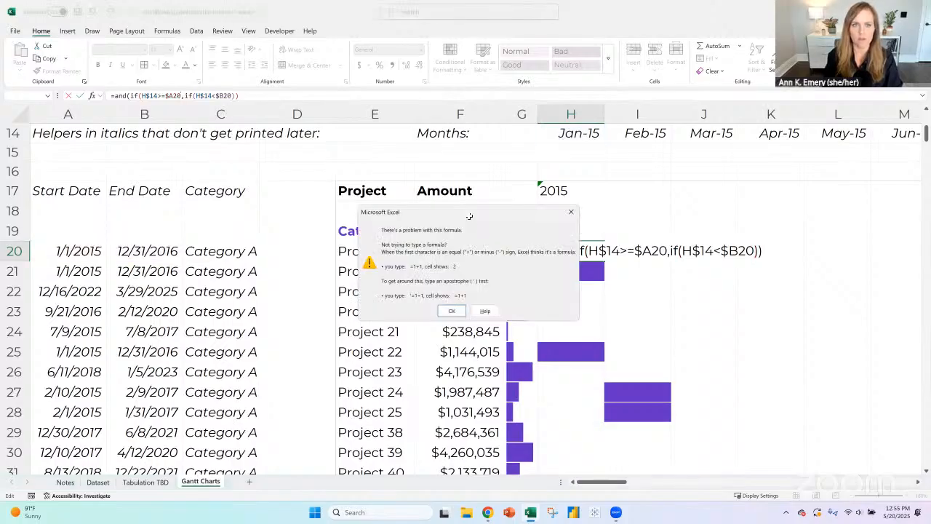
{"action": "key", "text": "Return"}
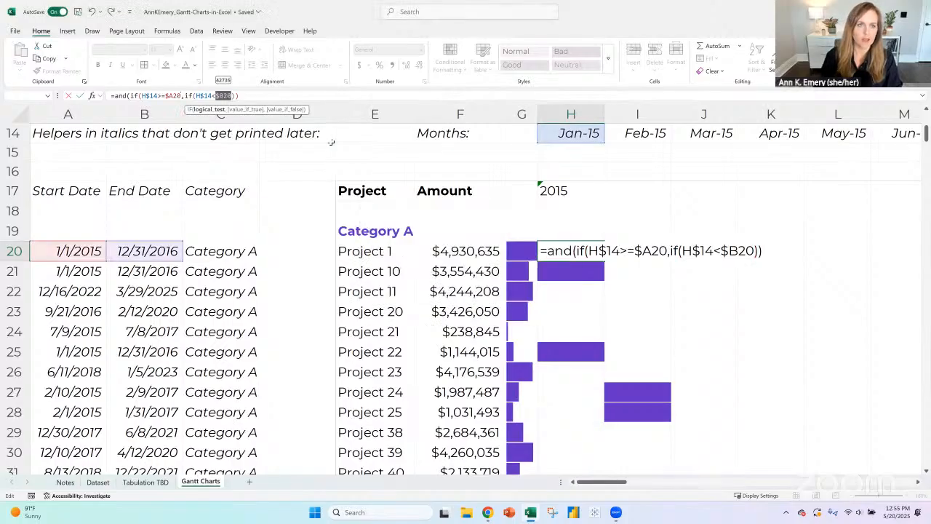
- Keep the unfinished AND formula in H20 as plain text by removing its leading equals sign
{"action": "left_click", "coordinate": [113, 95]}
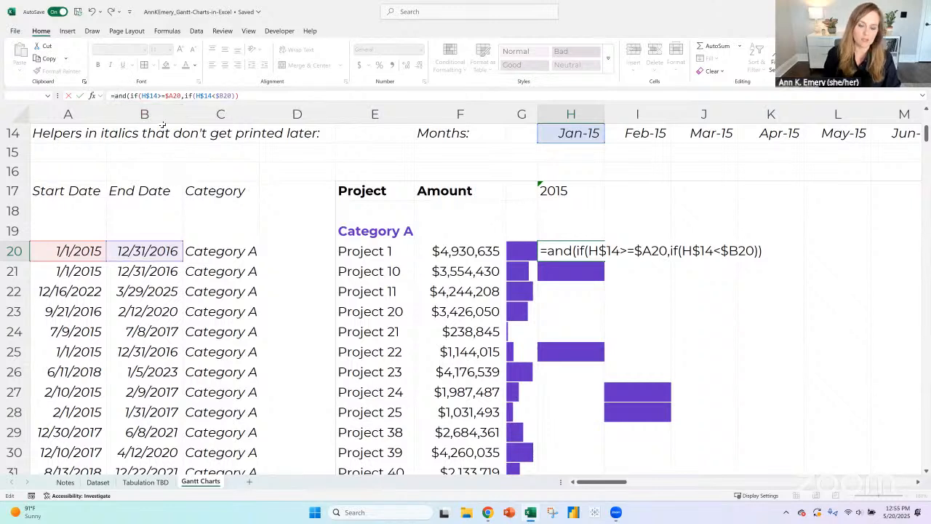
{"action": "key", "text": "BackSpace"}
{"action": "key", "text": "Return"}
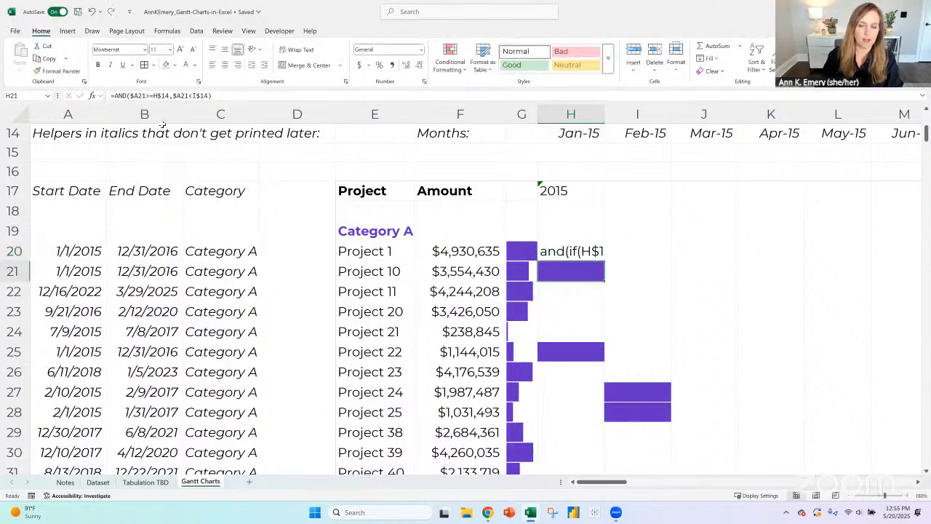
- Switch to the Chrome window with the Gantt chart search and search Google for "excel and" in a new tab
{"action": "mouse_move", "coordinate": [491, 510]}
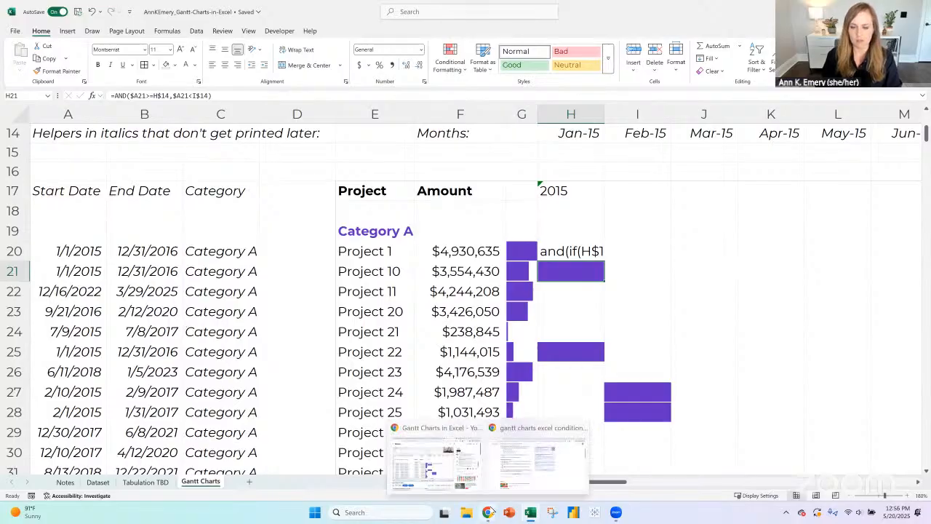
{"action": "left_click", "coordinate": [514, 477]}
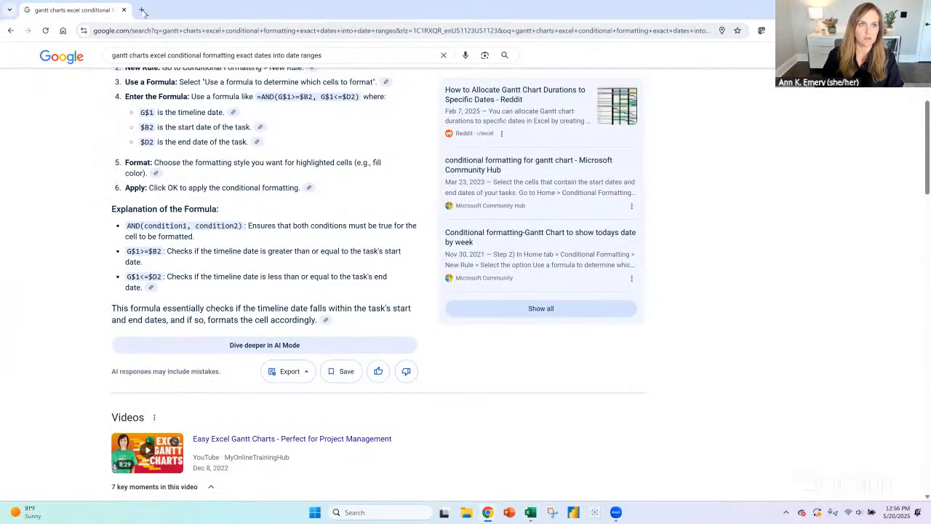
{"action": "left_click", "coordinate": [143, 13]}
{"action": "type", "text": "excel and"}
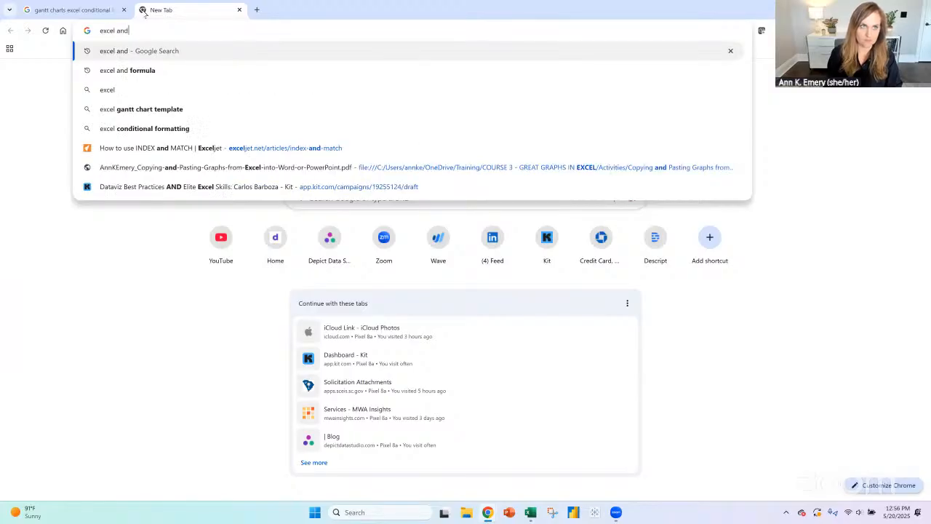
{"action": "key", "text": "Return"}
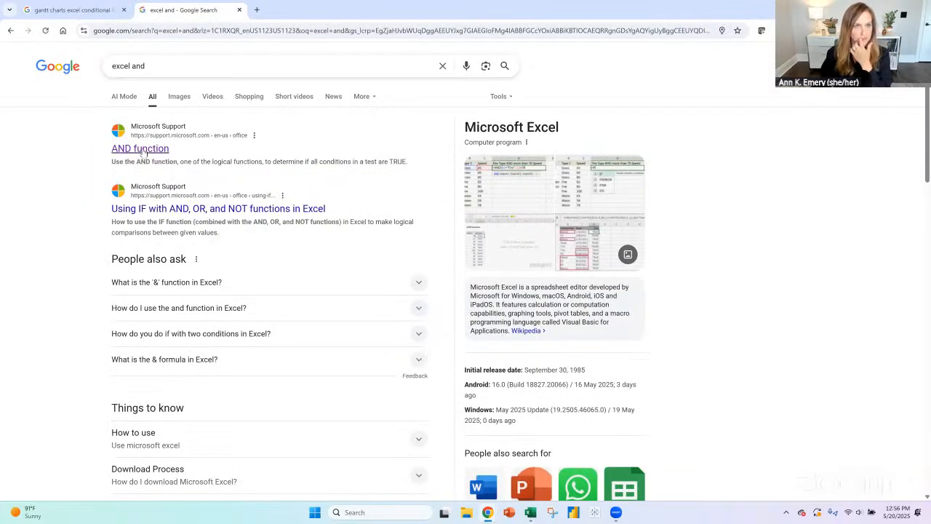
- Open Microsoft Support's AND function page and examine the example formulas, especially how =AND(A2>1,A2<100) lists its conditions
{"action": "left_click", "coordinate": [139, 164]}
{"action": "scroll", "coordinate": [209, 277], "scroll_direction": "down", "scroll_amount": 3}
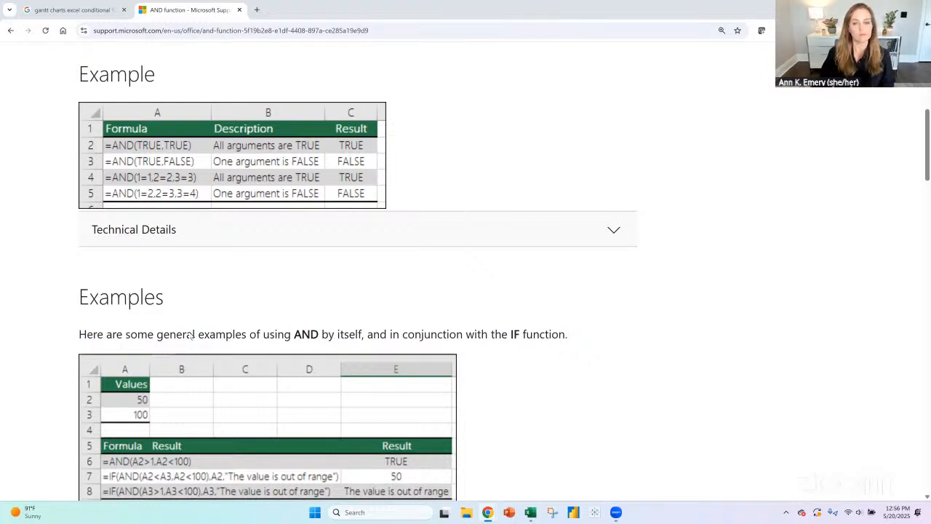
{"action": "scroll", "coordinate": [681, 268], "scroll_direction": "down", "scroll_amount": 3}
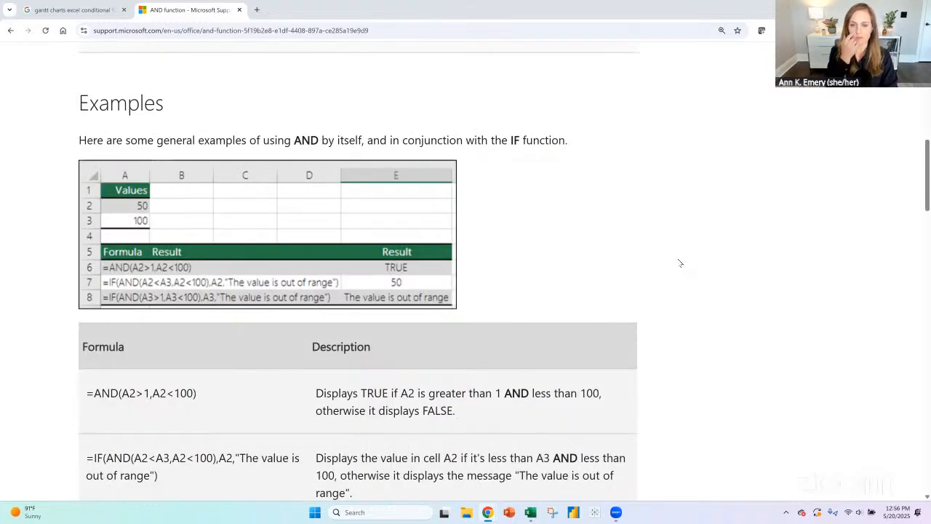
{"action": "scroll", "coordinate": [687, 260], "scroll_direction": "down", "scroll_amount": 2}
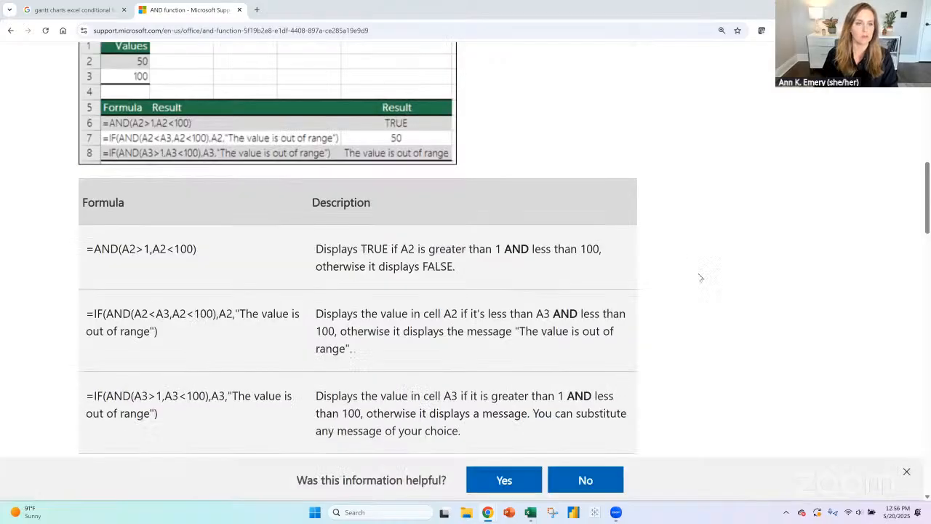
{"action": "left_click_drag", "start_coordinate": [121, 248], "coordinate": [149, 248]}
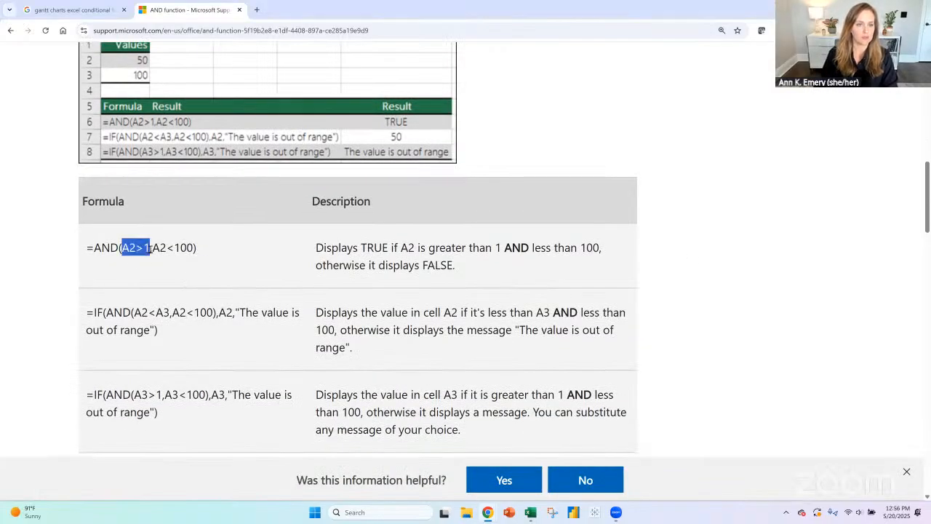
{"action": "left_click", "coordinate": [222, 318]}
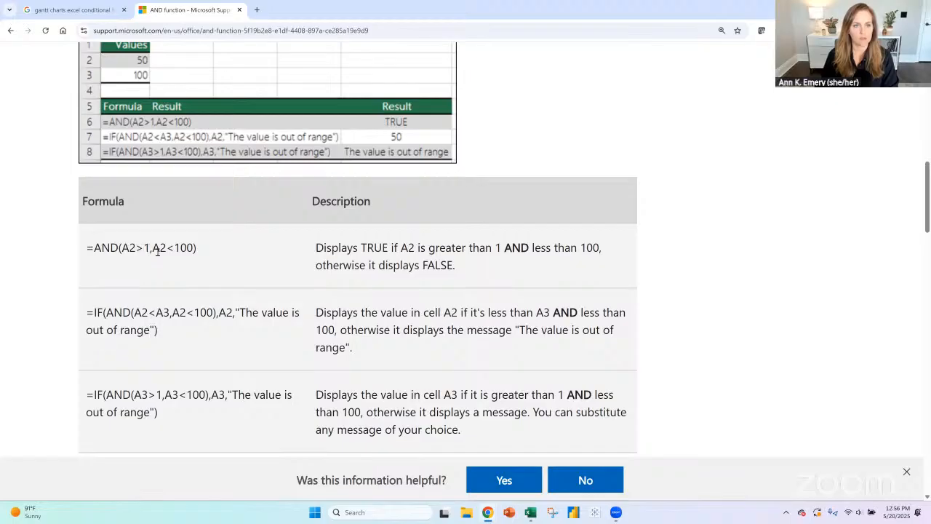
- Switch back to the Gantt workbook in Excel and turn H20's text into a formula again, adding a second opening parenthesis after and
{"action": "key", "text": "alt+Tab"}
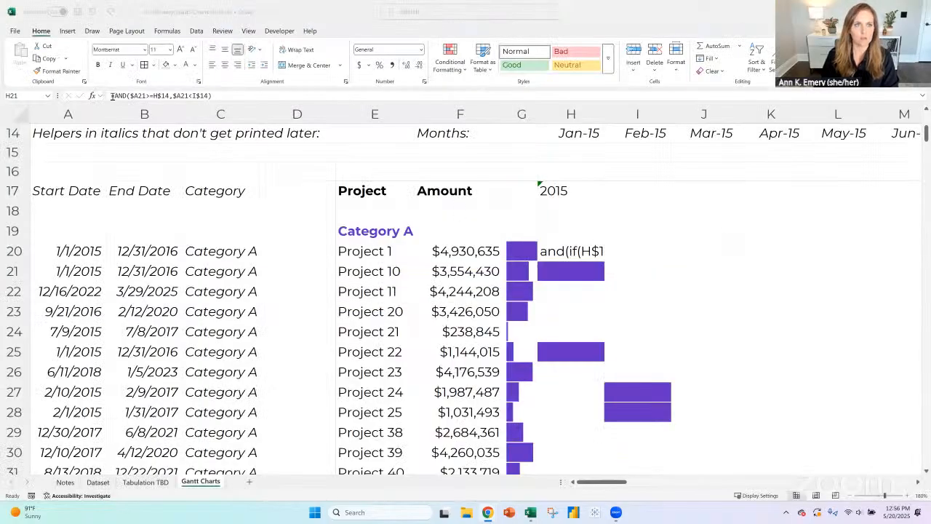
{"action": "left_click", "coordinate": [570, 251]}
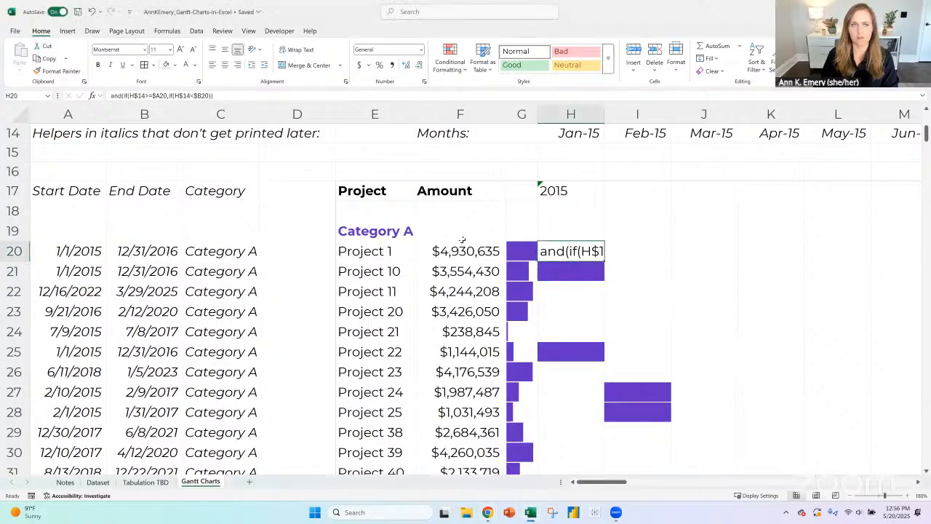
{"action": "double_click", "coordinate": [572, 250]}
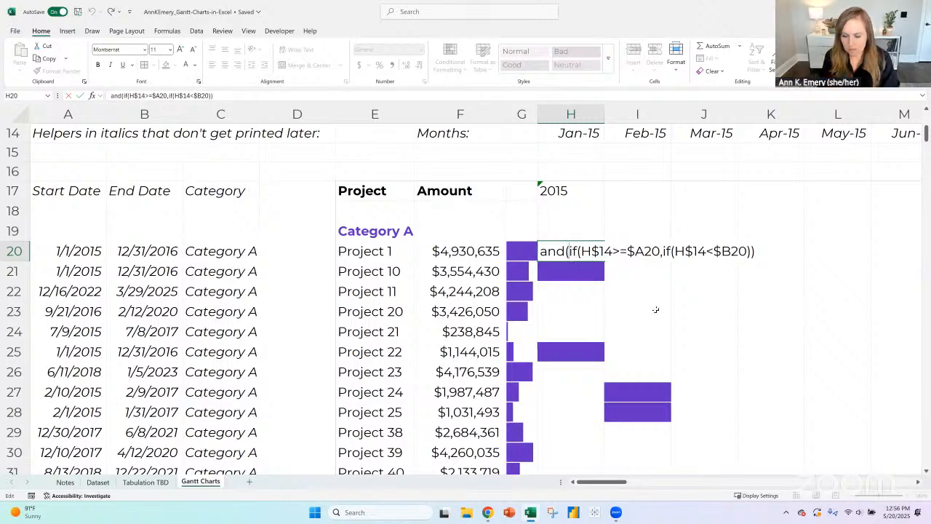
{"action": "type", "text": "("}
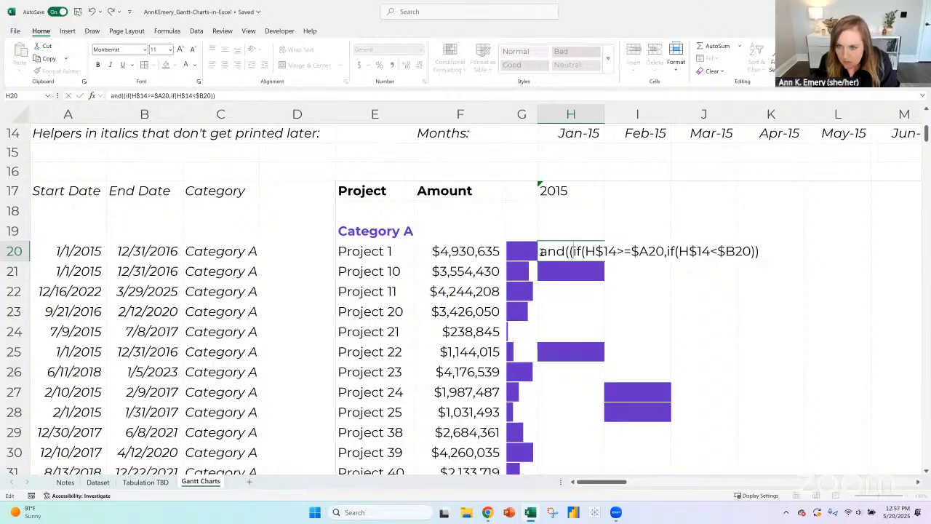
{"action": "left_click", "coordinate": [541, 251]}
{"action": "type", "text": "="}
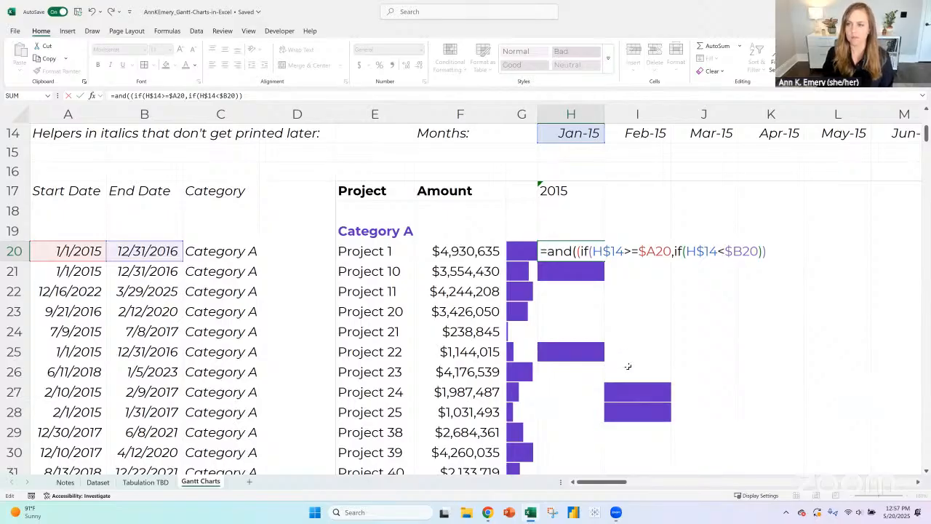
- Add two closing parentheses at the end of the H20 formula and try to enter it
{"action": "left_click", "coordinate": [770, 249]}
{"action": "type", "text": ")"}
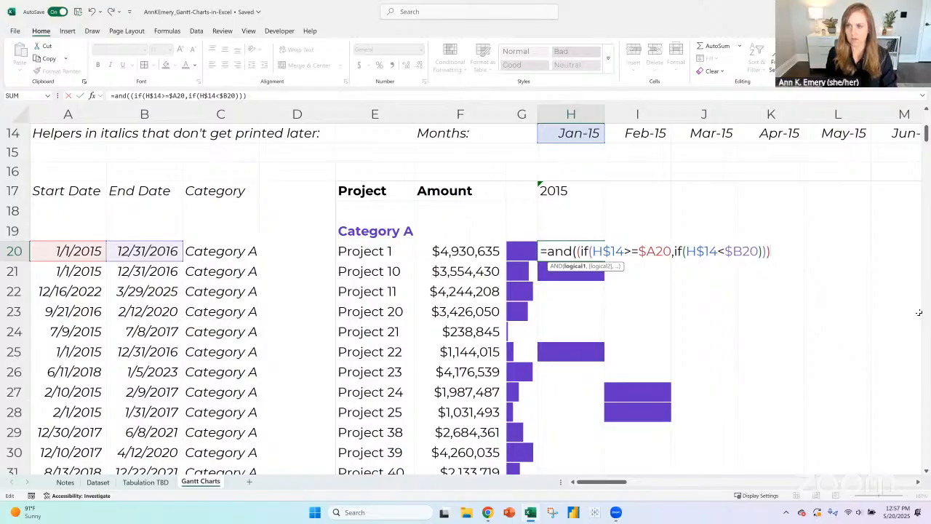
{"action": "type", "text": ")"}
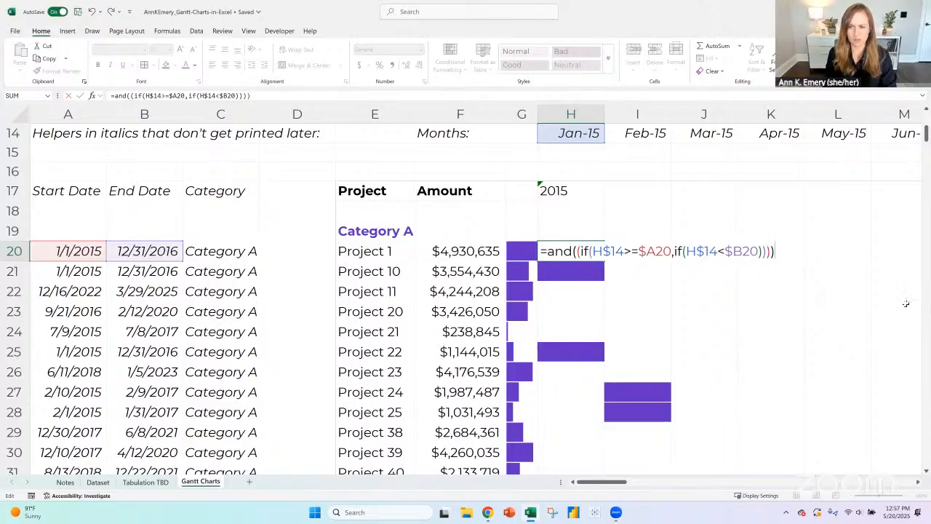
{"action": "key", "text": "Return"}
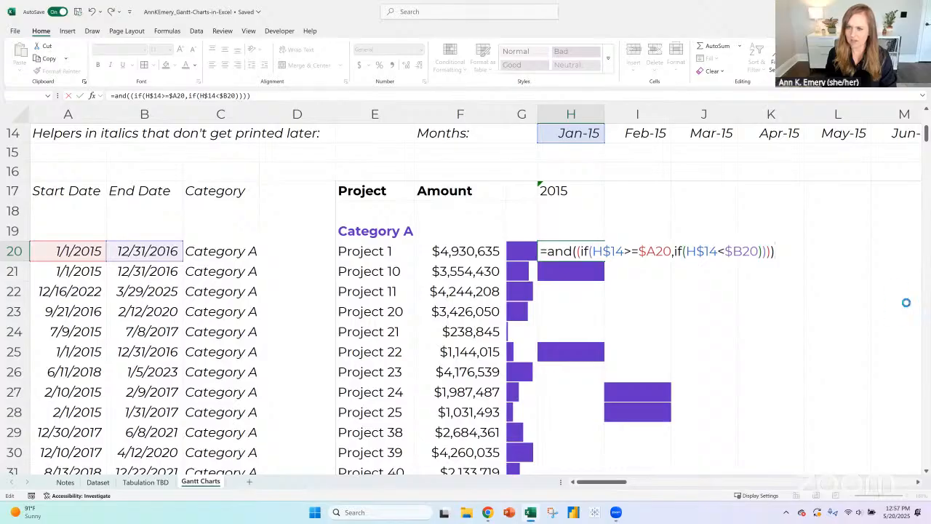
{"action": "key", "text": "Return"}
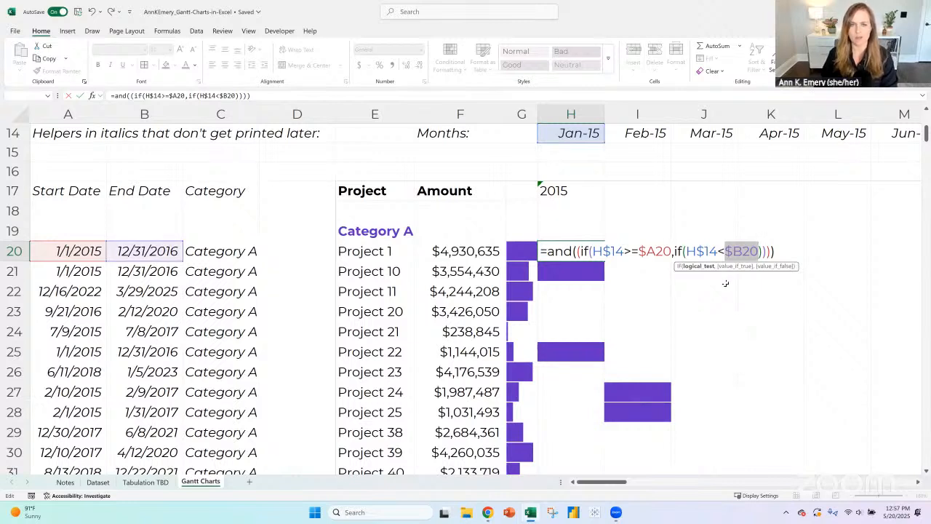
- Try the end-date comparison in H20 as H$14=<$B20
{"action": "left_click", "coordinate": [720, 250]}
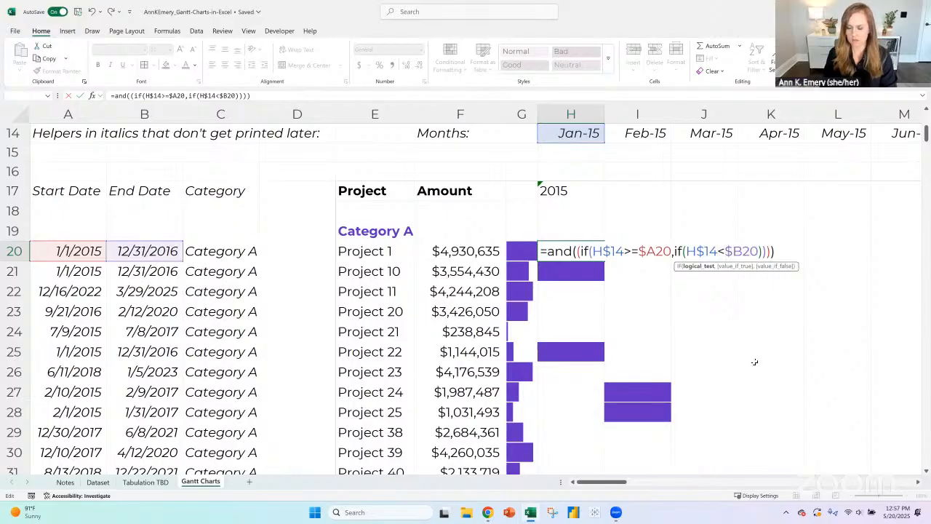
{"action": "type", "text": "="}
{"action": "key", "text": "Return"}
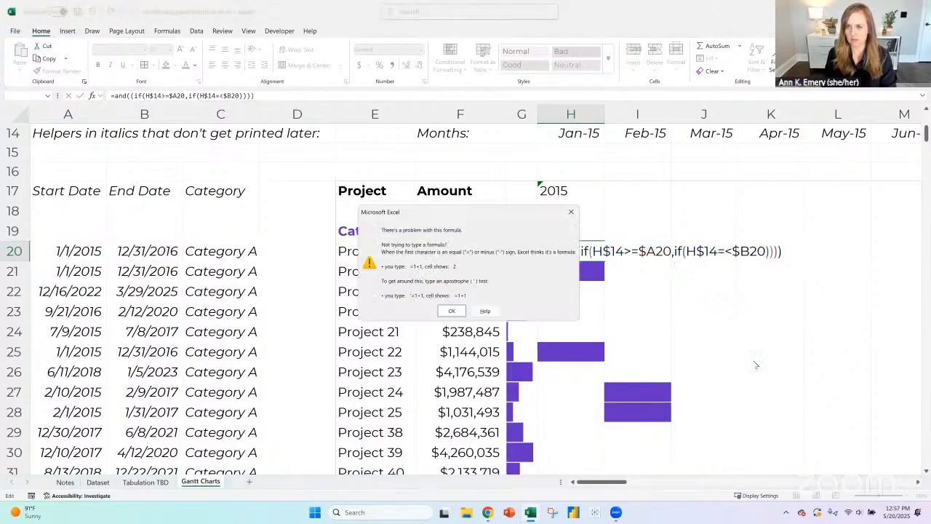
{"action": "key", "text": "Return"}
{"action": "key", "text": "BackSpace"}
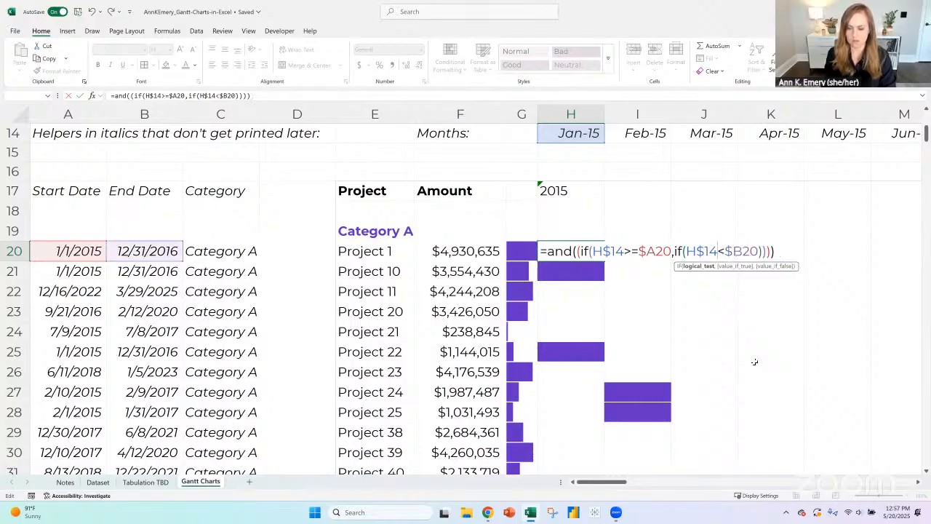
{"action": "type", "text": "="}
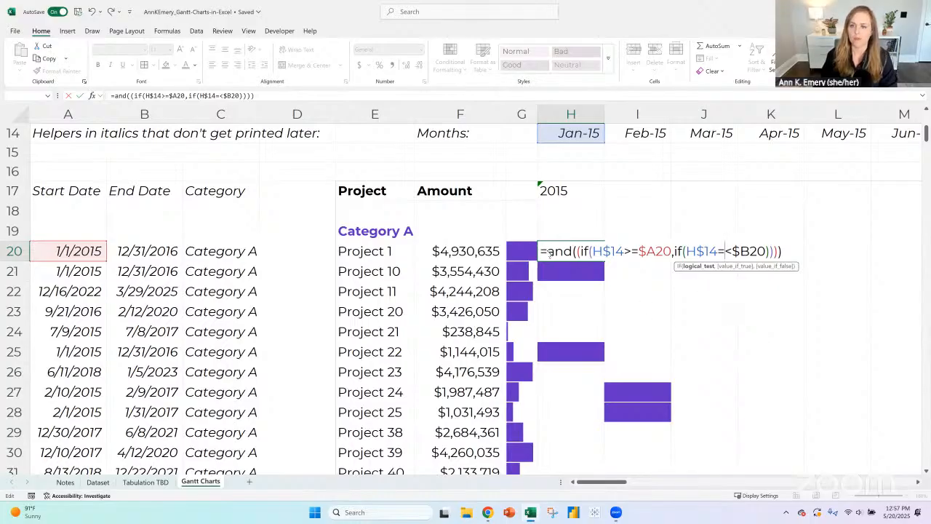
- Try to enter the H20 formula with OR in place of AND, and restore AND
{"action": "left_click_drag", "start_coordinate": [548, 251], "coordinate": [573, 254]}
{"action": "type", "text": "or"}
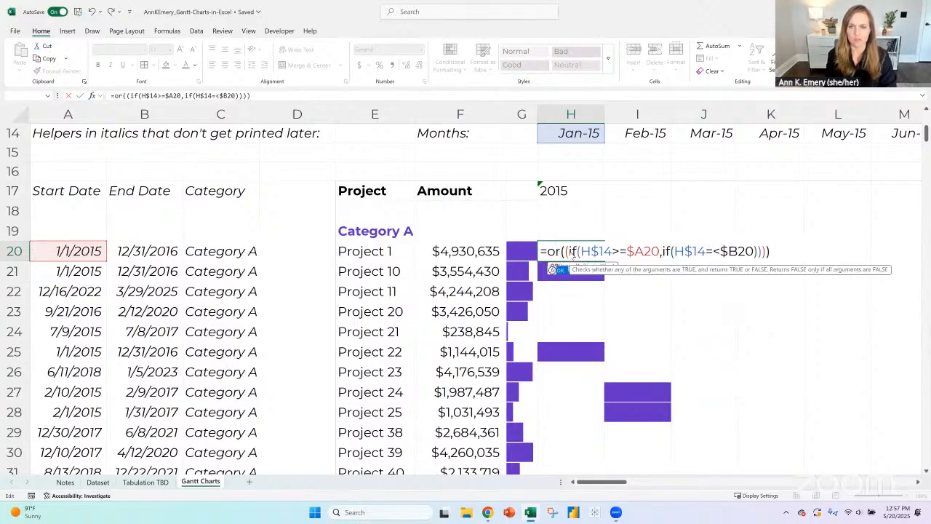
{"action": "key", "text": "Return"}
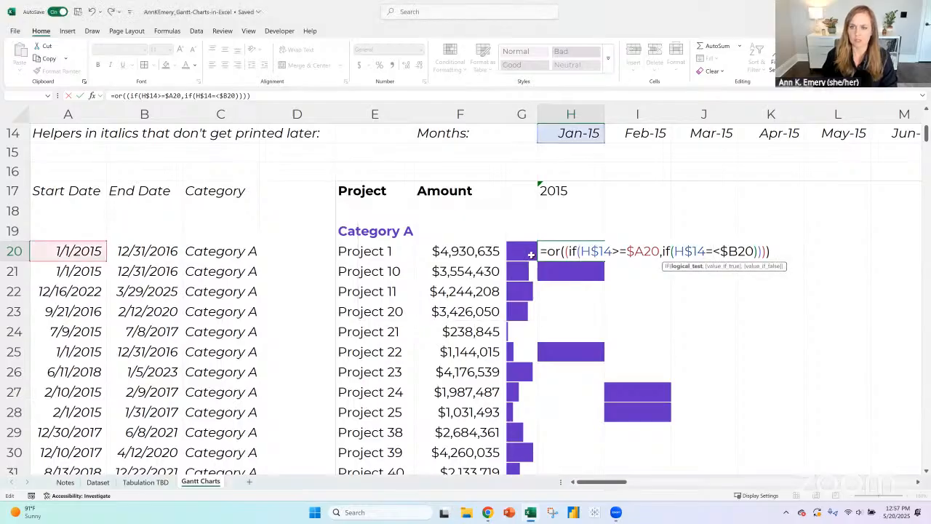
{"action": "double_click", "coordinate": [555, 251]}
{"action": "type", "text": "and"}
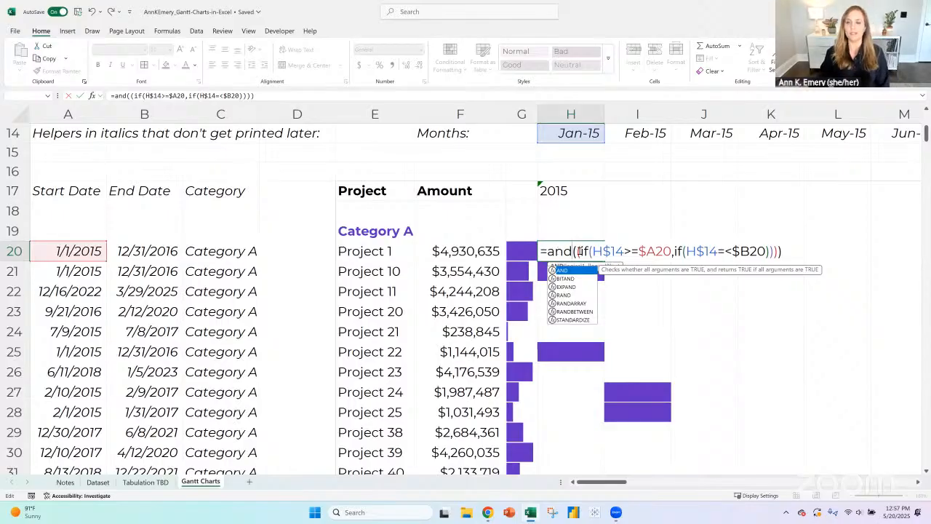
- Replace the nested IF conditions in H20 with plain comparisons so the formula reads =and(H14>=A20,H14<=B20)
{"action": "left_click_drag", "start_coordinate": [579, 251], "coordinate": [848, 251]}
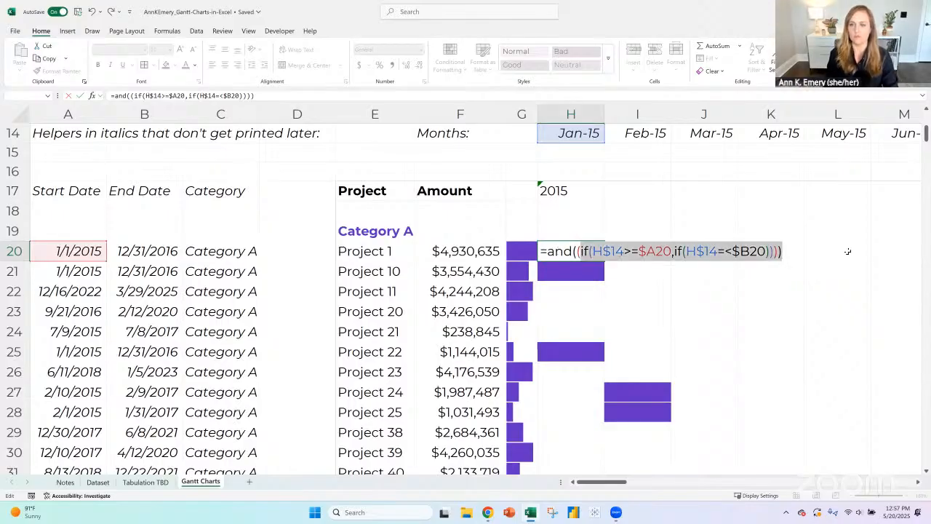
{"action": "key", "text": "BackSpace"}
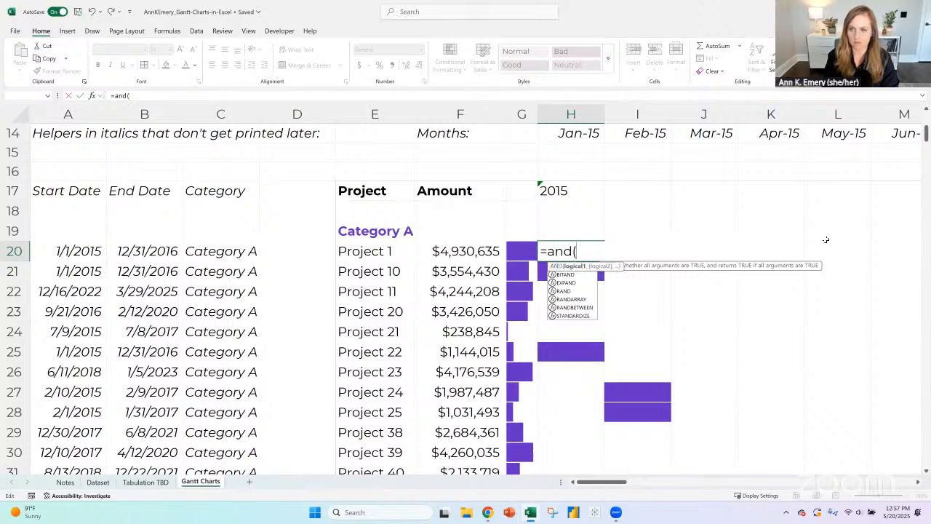
{"action": "left_click", "coordinate": [586, 136]}
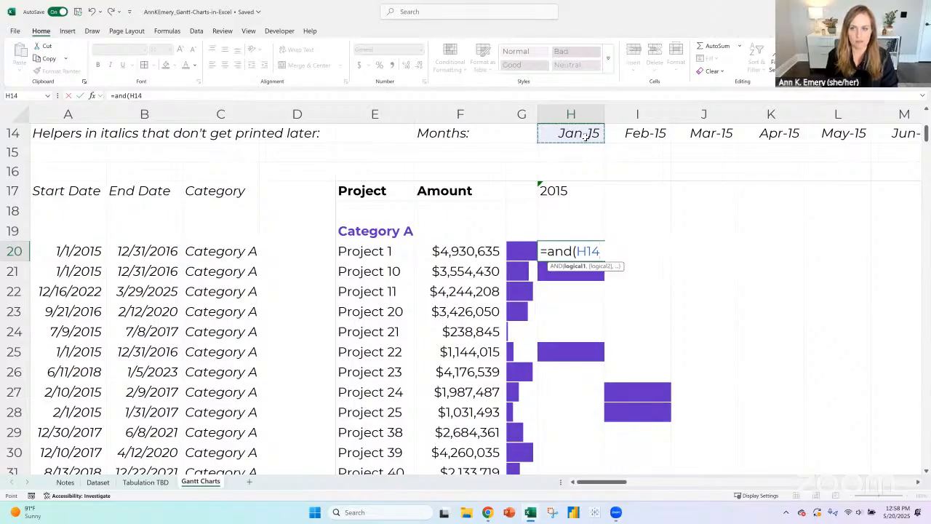
{"action": "type", "text": ">"}
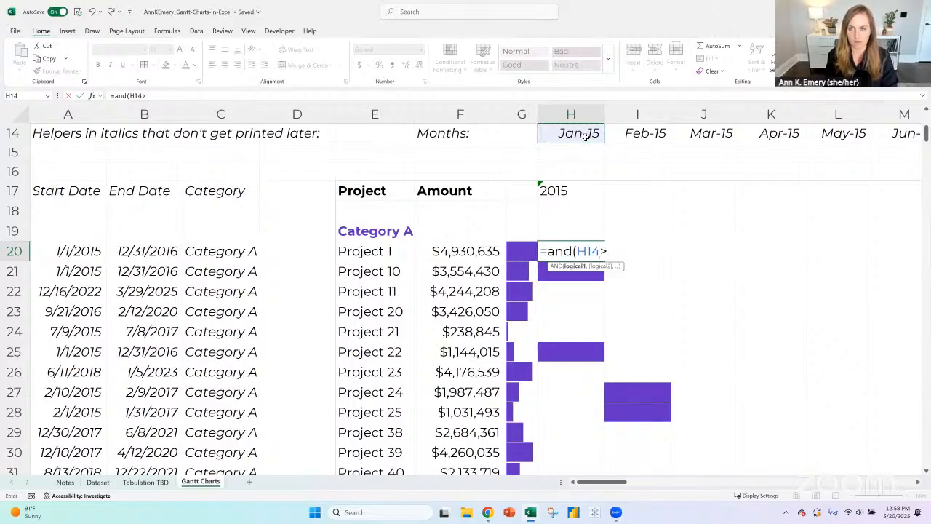
{"action": "type", "text": "="}
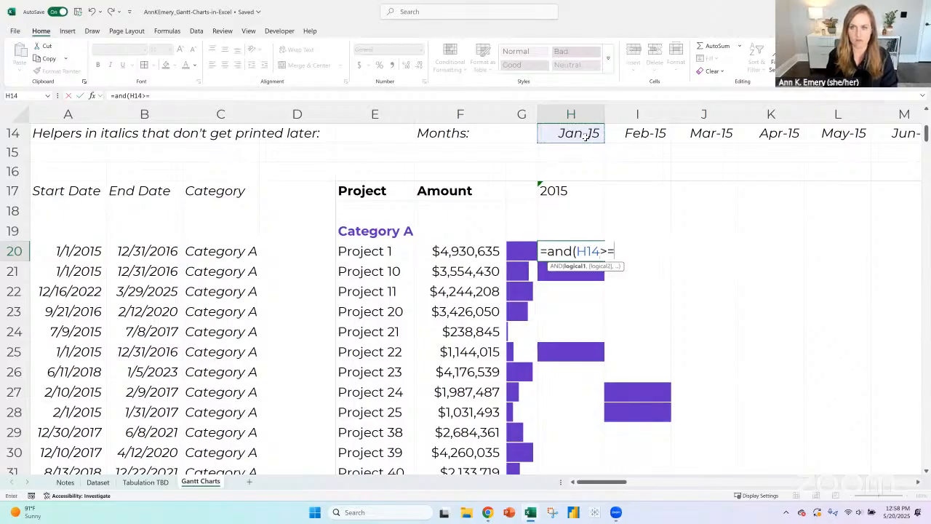
{"action": "left_click", "coordinate": [94, 251]}
{"action": "type", "text": ","}
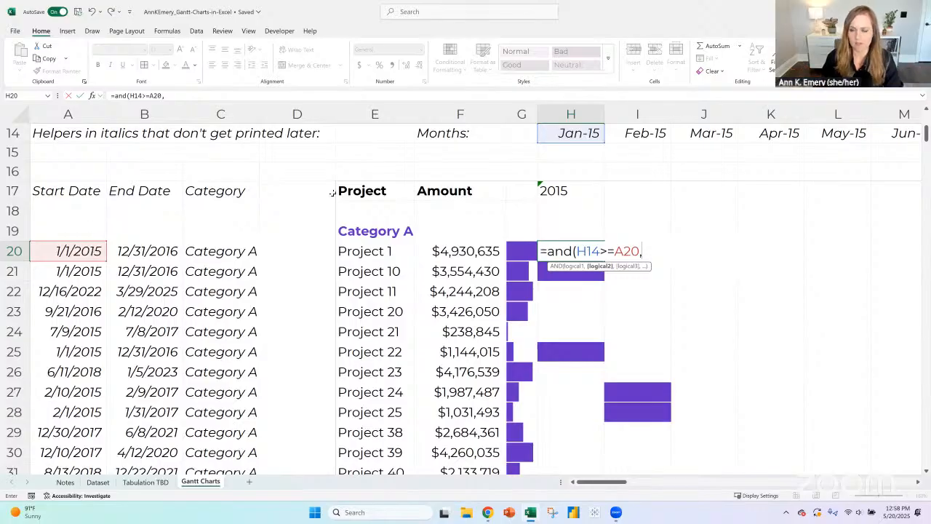
{"action": "left_click", "coordinate": [576, 135]}
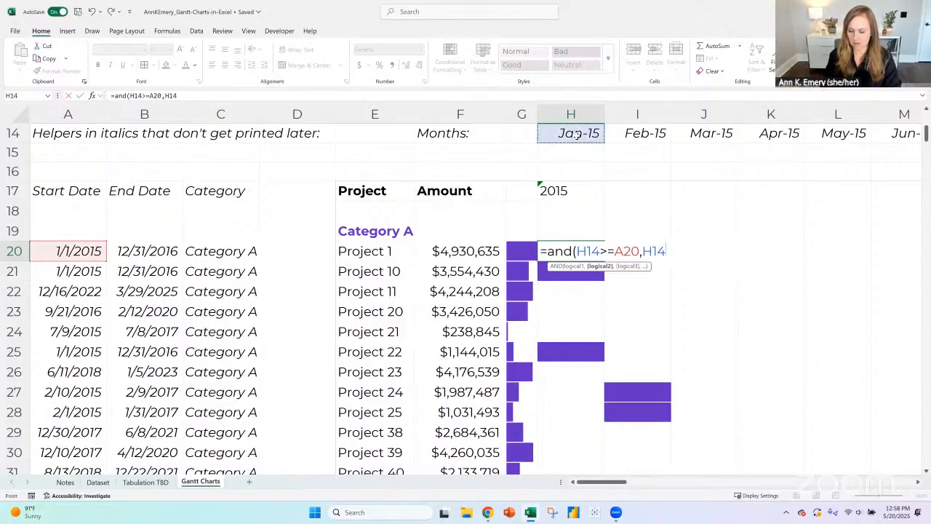
{"action": "type", "text": "<="}
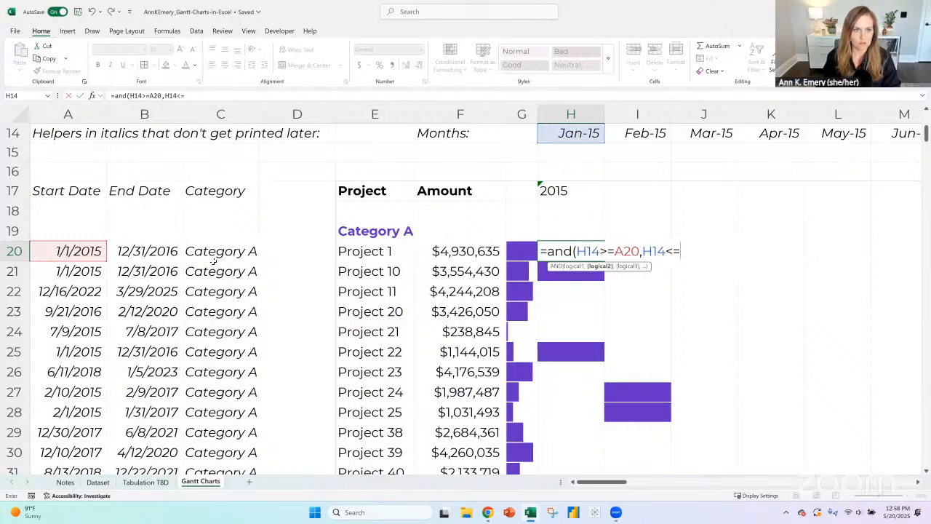
{"action": "left_click", "coordinate": [169, 252]}
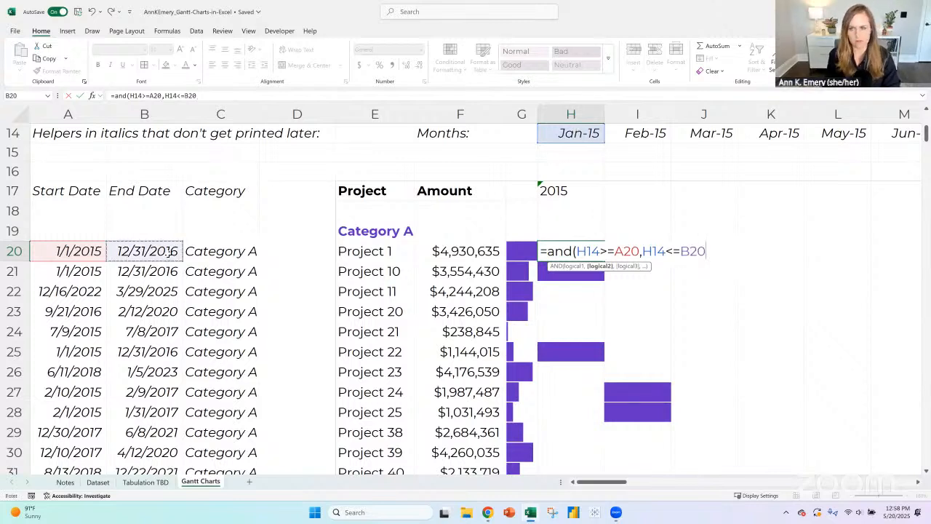
{"action": "type", "text": ")"}
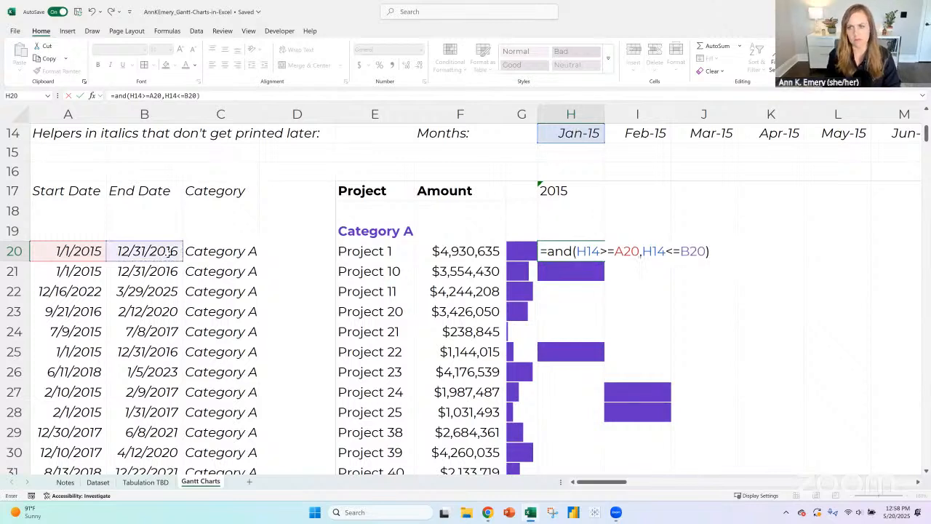
- Lock the month row and date columns in H20 and enter the formula as =and(H$14>=$A20,H$14<=$B20)
{"action": "left_click", "coordinate": [584, 251]}
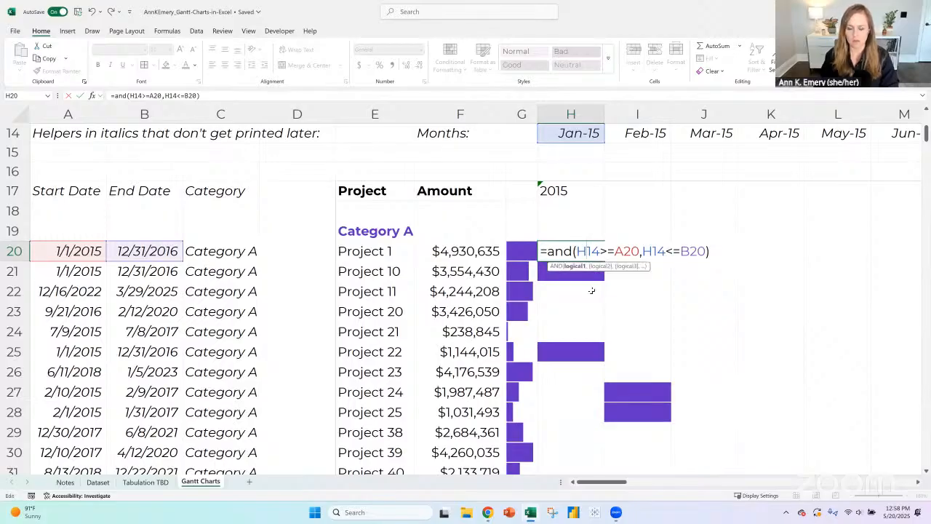
{"action": "type", "text": "%"}
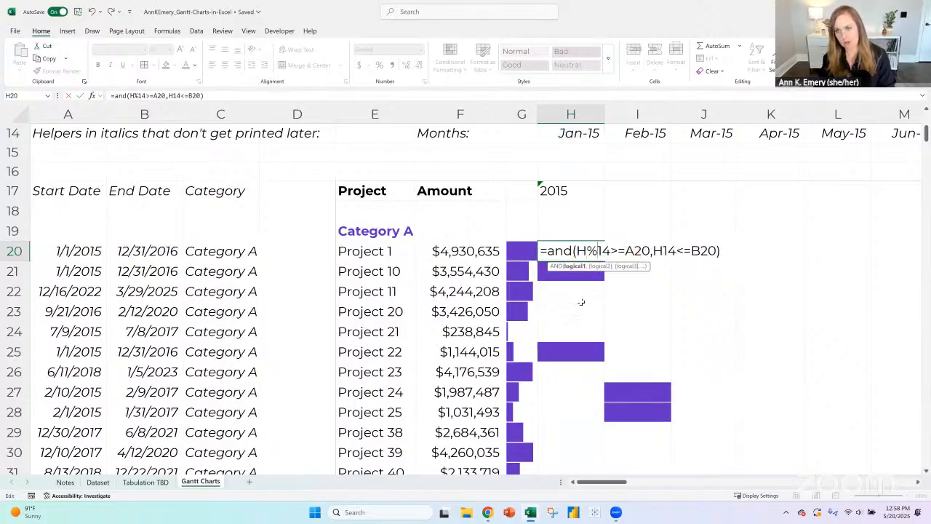
{"action": "key", "text": "BackSpace"}
{"action": "type", "text": "$"}
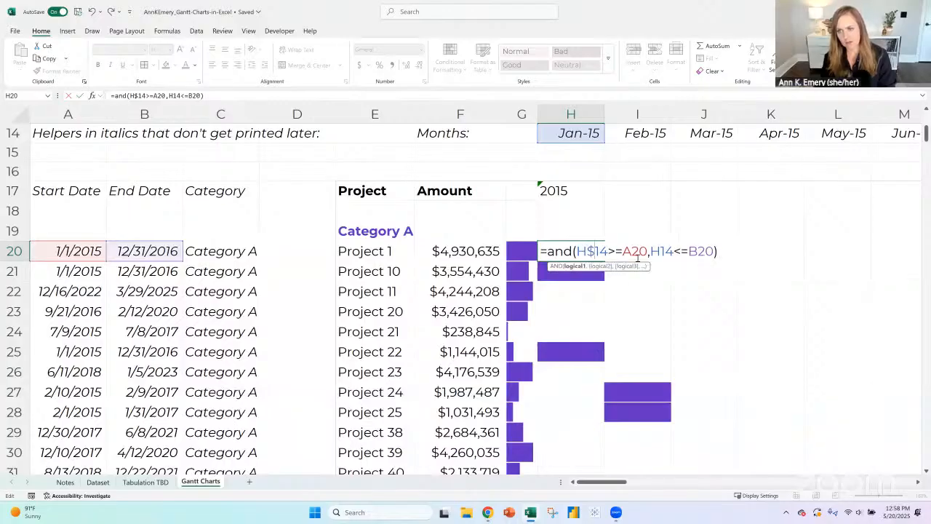
{"action": "left_click", "coordinate": [660, 254]}
{"action": "type", "text": "$"}
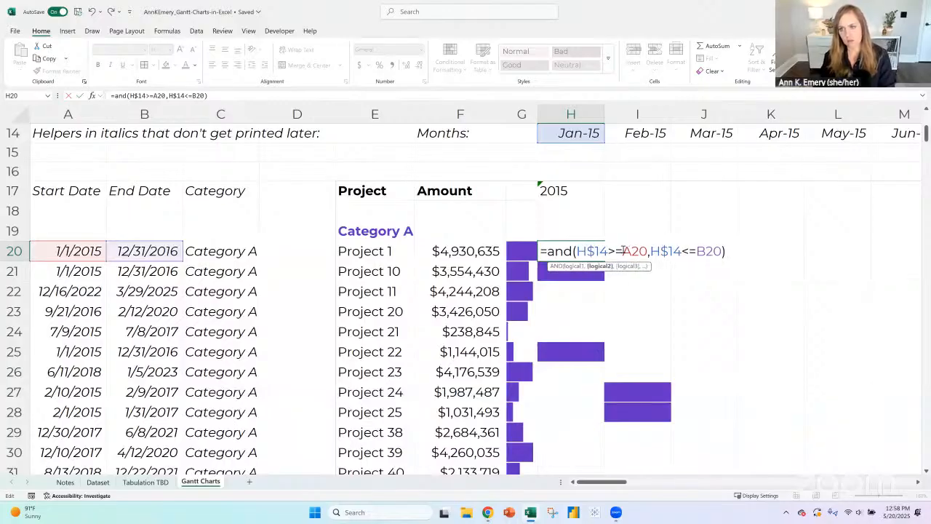
{"action": "left_click", "coordinate": [623, 251]}
{"action": "type", "text": "$"}
{"action": "left_click", "coordinate": [703, 251]}
{"action": "type", "text": "$"}
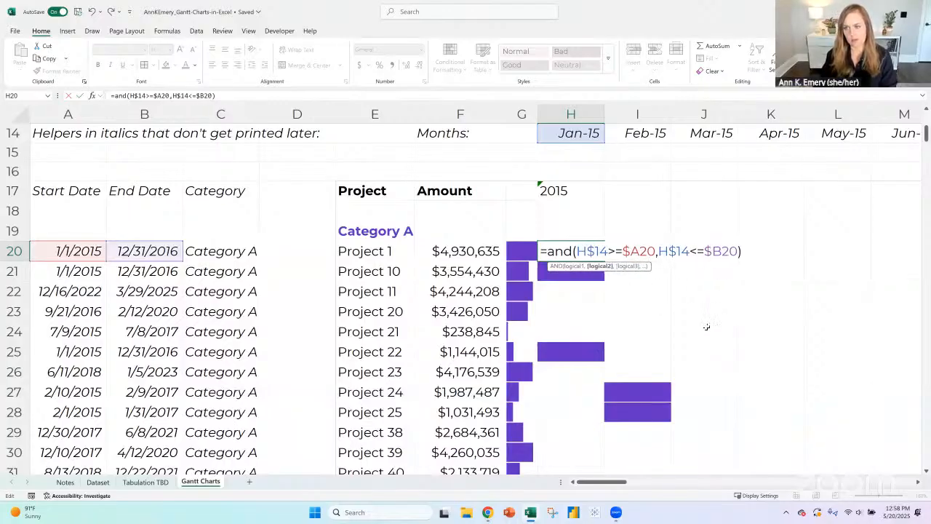
{"action": "key", "text": "Return"}
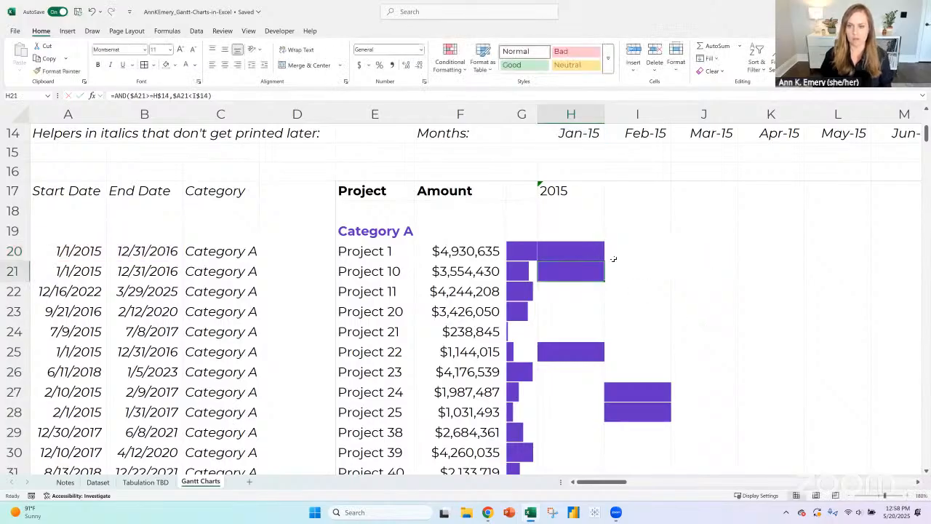
- Fill the H20 formula across the months and down the projects through L28
{"action": "left_click", "coordinate": [604, 255]}
{"action": "left_click_drag", "start_coordinate": [605, 261], "coordinate": [882, 411]}
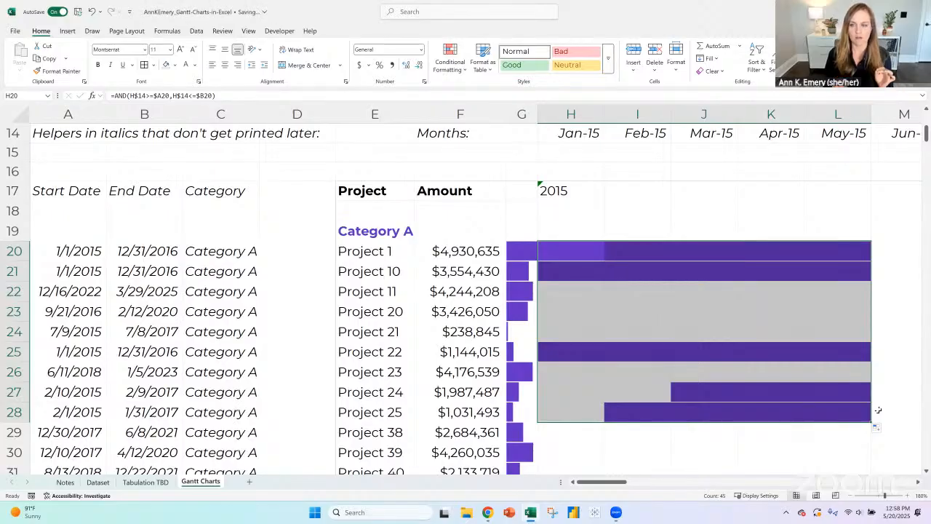
{"action": "left_click", "coordinate": [851, 496]}
{"action": "left_click", "coordinate": [851, 496]}
{"action": "left_click", "coordinate": [851, 496]}
{"action": "left_click", "coordinate": [851, 496]}
{"action": "double_click", "coordinate": [851, 497]}
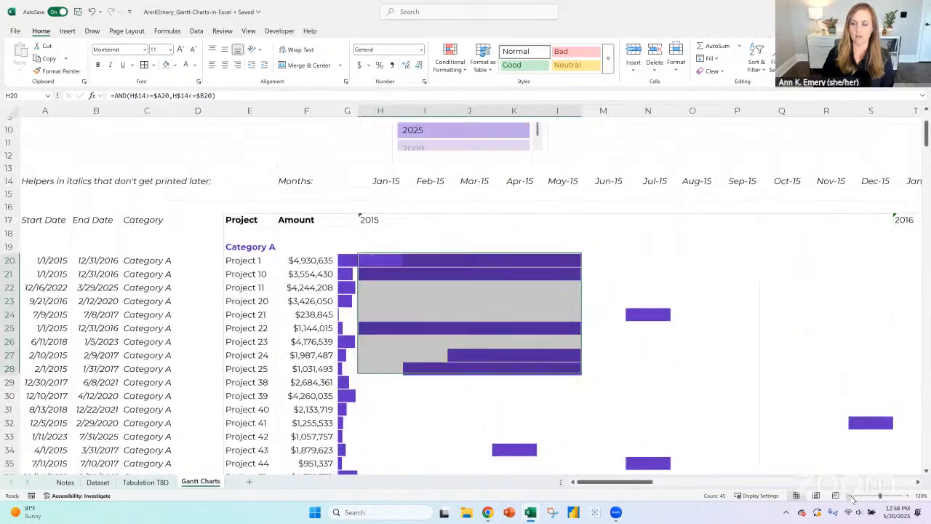
{"action": "left_click", "coordinate": [851, 497]}
{"action": "left_click", "coordinate": [851, 496]}
{"action": "left_click", "coordinate": [851, 496]}
{"action": "scroll", "coordinate": [390, 329], "scroll_direction": "down", "scroll_amount": 2}
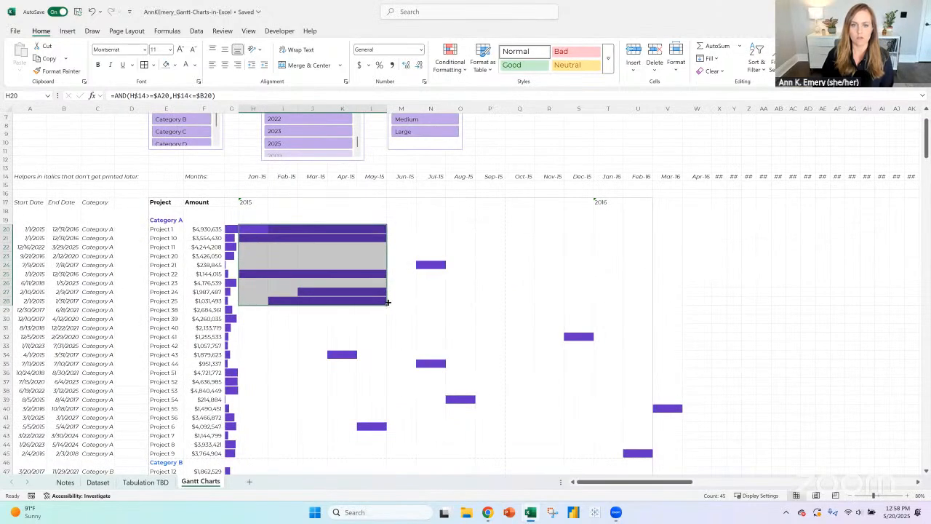
- Fill the H20 formula down through the last project in row 98 and across to column AA
{"action": "mouse_move", "coordinate": [387, 303]}
{"action": "left_mouse_down"}
{"action": "mouse_move", "coordinate": [773, 291]}
{"action": "mouse_move", "coordinate": [771, 496]}
{"action": "mouse_move", "coordinate": [768, 391]}
{"action": "left_mouse_up"}
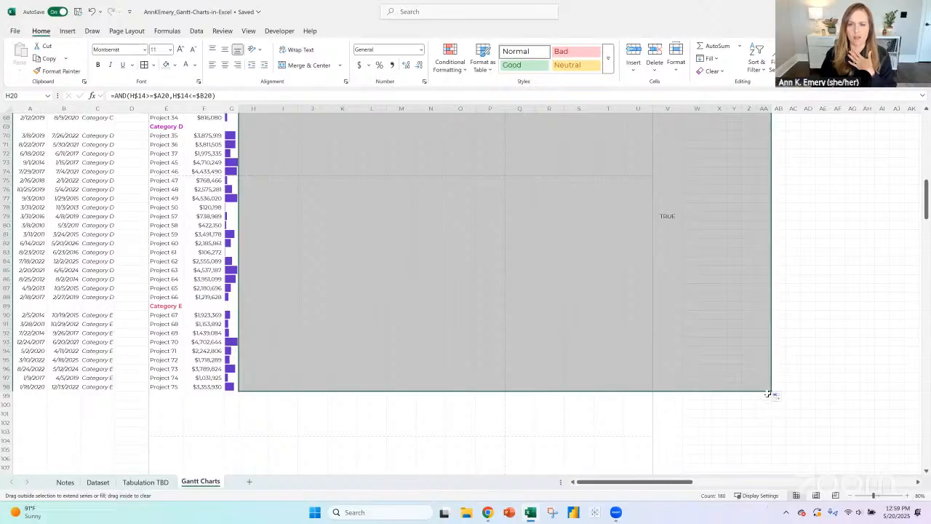
{"action": "scroll", "coordinate": [755, 356], "scroll_direction": "up", "scroll_amount": 11}
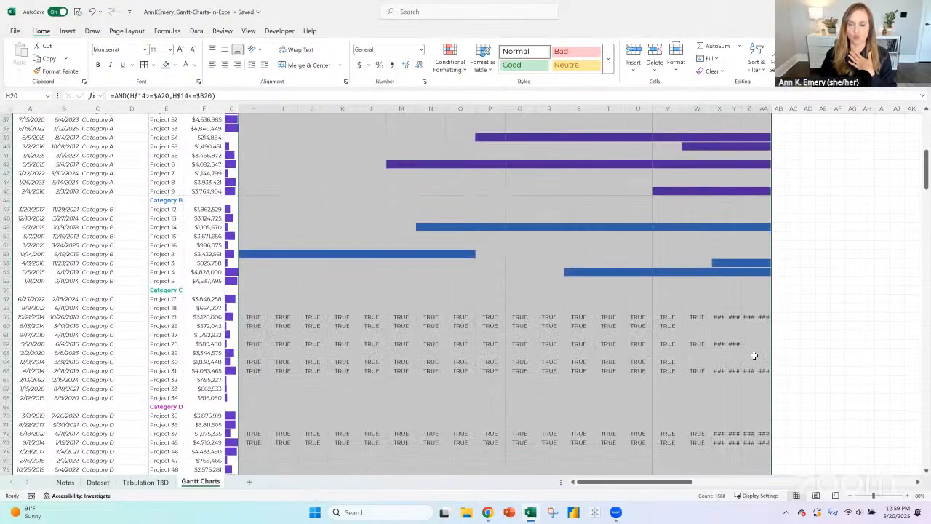
{"action": "scroll", "coordinate": [754, 356], "scroll_direction": "up", "scroll_amount": 9}
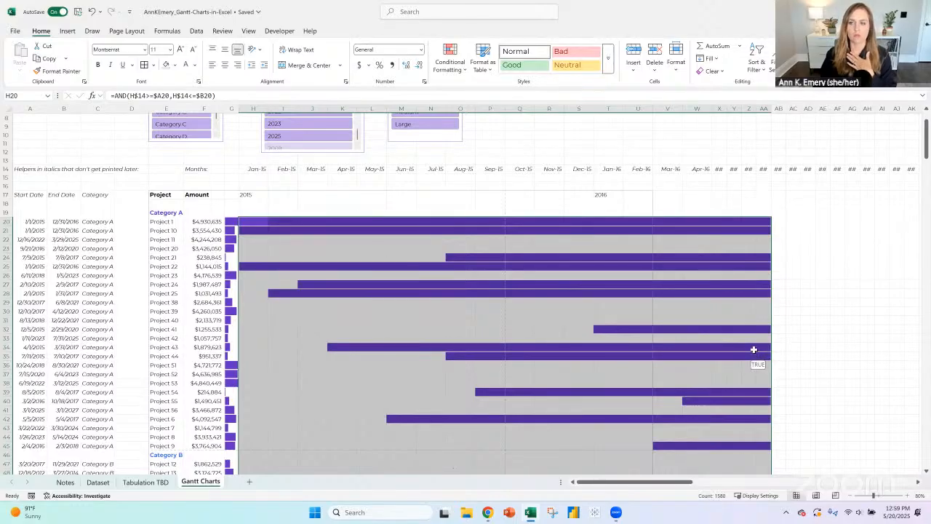
{"action": "scroll", "coordinate": [755, 349], "scroll_direction": "down", "scroll_amount": 2}
- Extend the filled AND formula from column AA across the remaining month columns, keeping the range down to row 98
{"action": "left_click", "coordinate": [851, 496]}
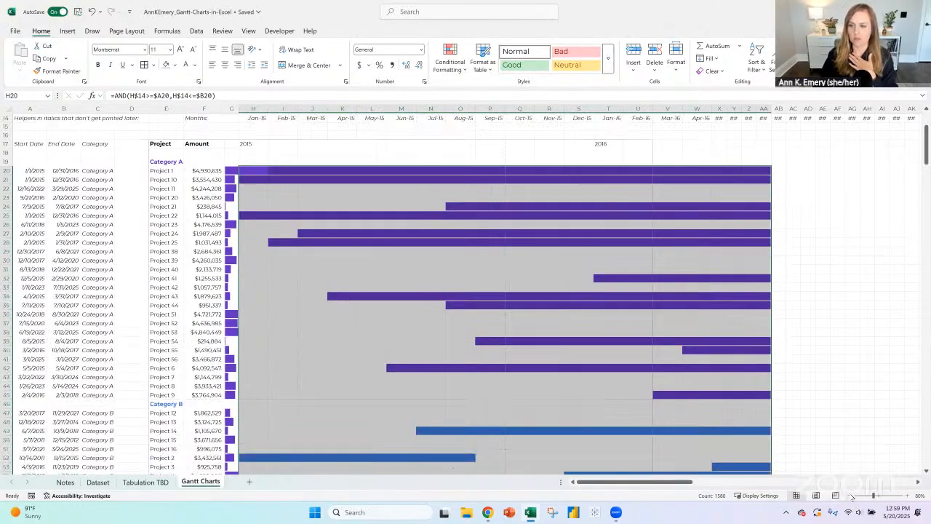
{"action": "left_click", "coordinate": [851, 496]}
{"action": "left_click", "coordinate": [851, 497]}
{"action": "left_click", "coordinate": [851, 497]}
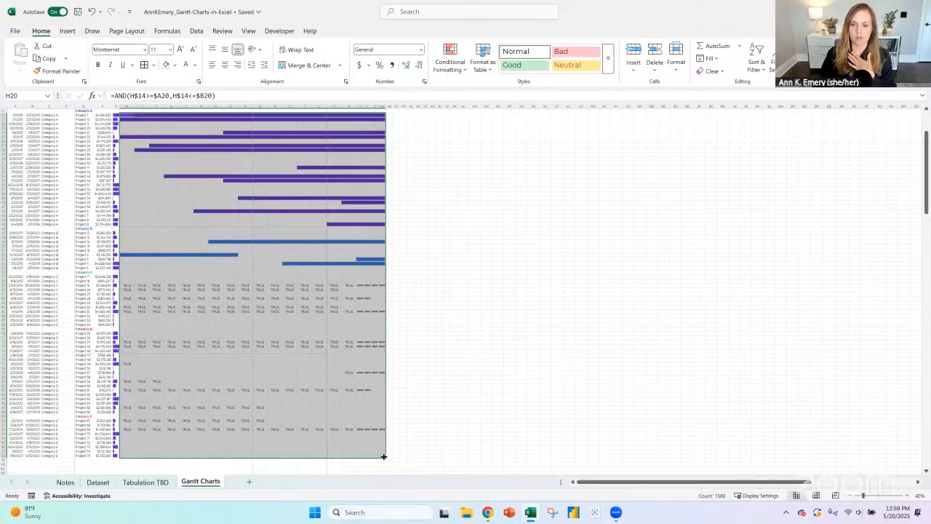
{"action": "left_click_drag", "start_coordinate": [386, 460], "coordinate": [828, 427]}
{"action": "left_click_drag", "start_coordinate": [851, 483], "coordinate": [696, 491]}
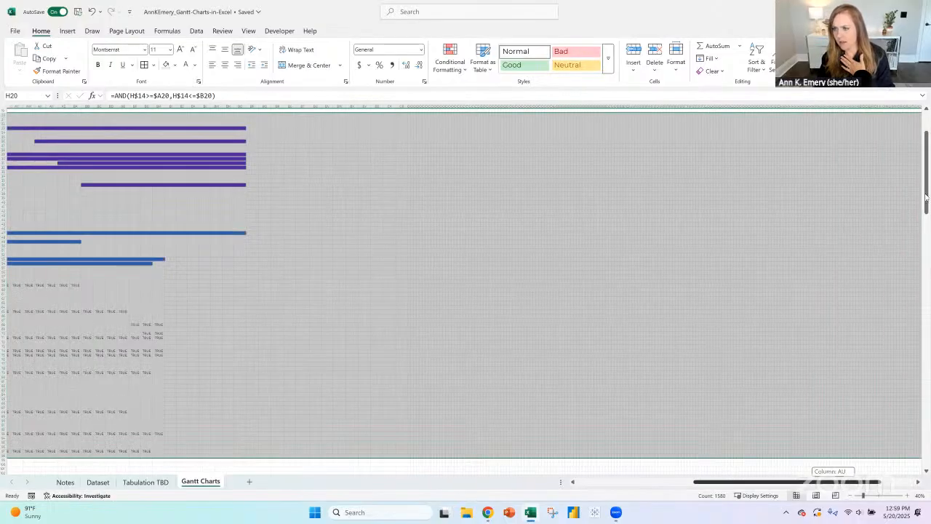
{"action": "left_click_drag", "start_coordinate": [926, 198], "coordinate": [926, 109]}
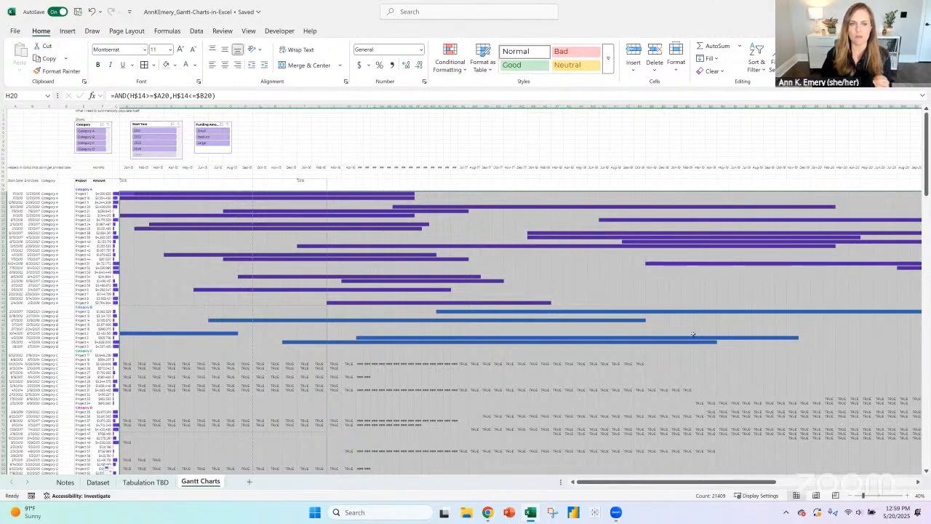
{"action": "left_click_drag", "start_coordinate": [676, 483], "coordinate": [620, 483]}
{"action": "left_click", "coordinate": [908, 497]}
{"action": "left_click", "coordinate": [908, 497]}
{"action": "left_click", "coordinate": [908, 497]}
{"action": "left_click", "coordinate": [908, 497]}
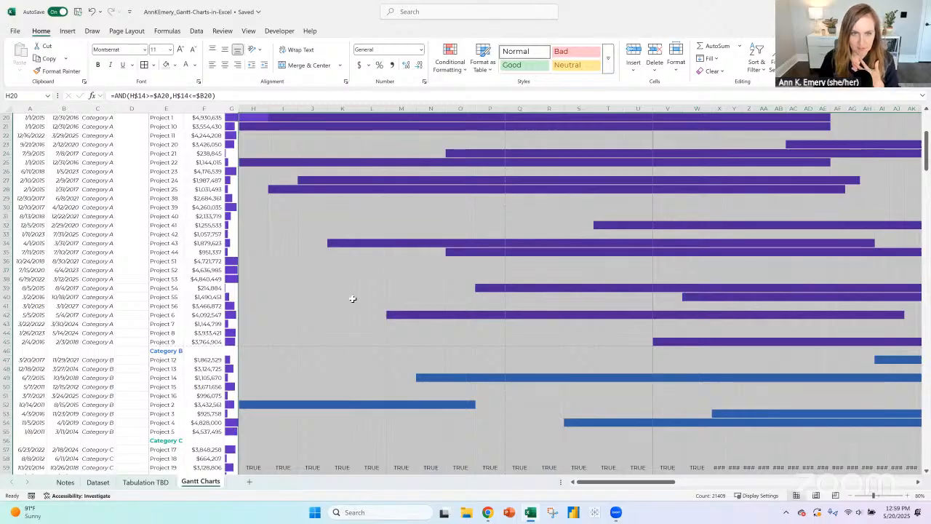
- Test the chart by filtering the Category slicer to Category B, Category A and Category C, and clear the filter
{"action": "scroll", "coordinate": [352, 298], "scroll_direction": "up", "scroll_amount": 3}
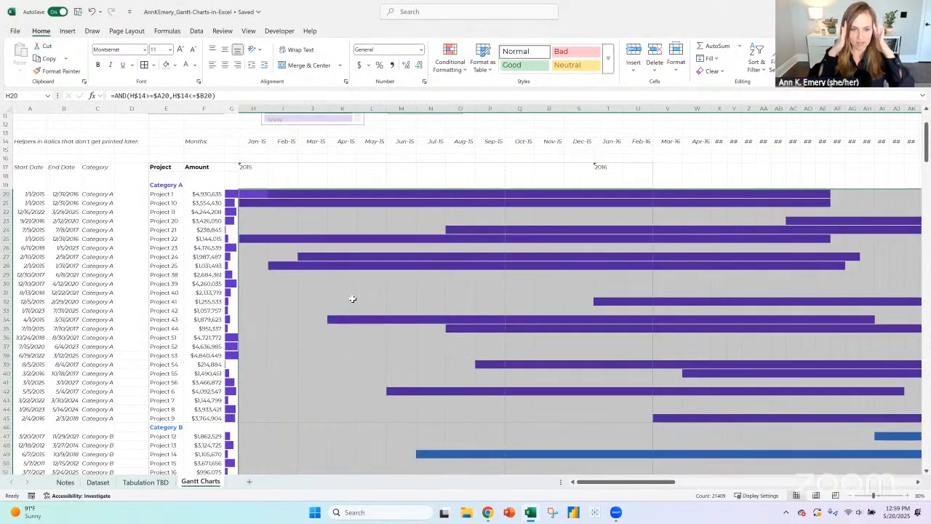
{"action": "scroll", "coordinate": [342, 281], "scroll_direction": "down", "scroll_amount": 2}
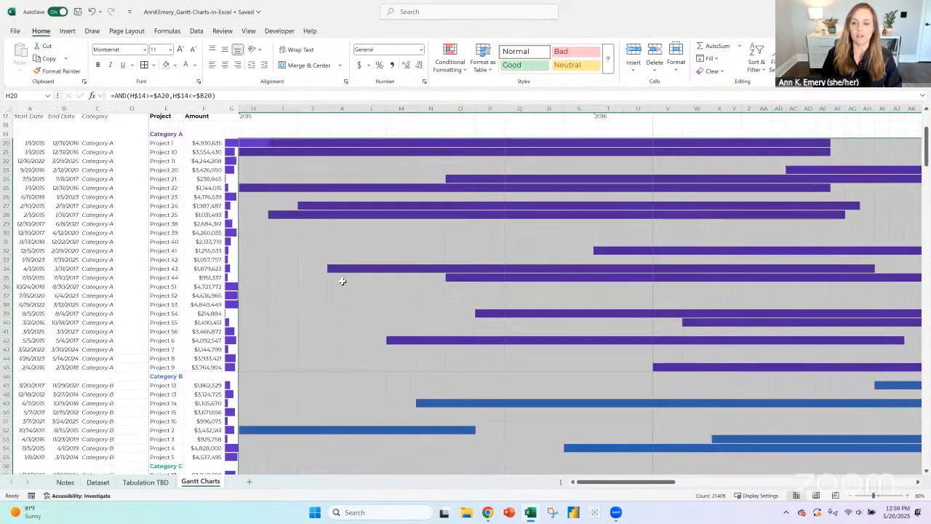
{"action": "scroll", "coordinate": [342, 281], "scroll_direction": "down", "scroll_amount": 1}
{"action": "scroll", "coordinate": [341, 266], "scroll_direction": "up", "scroll_amount": 3}
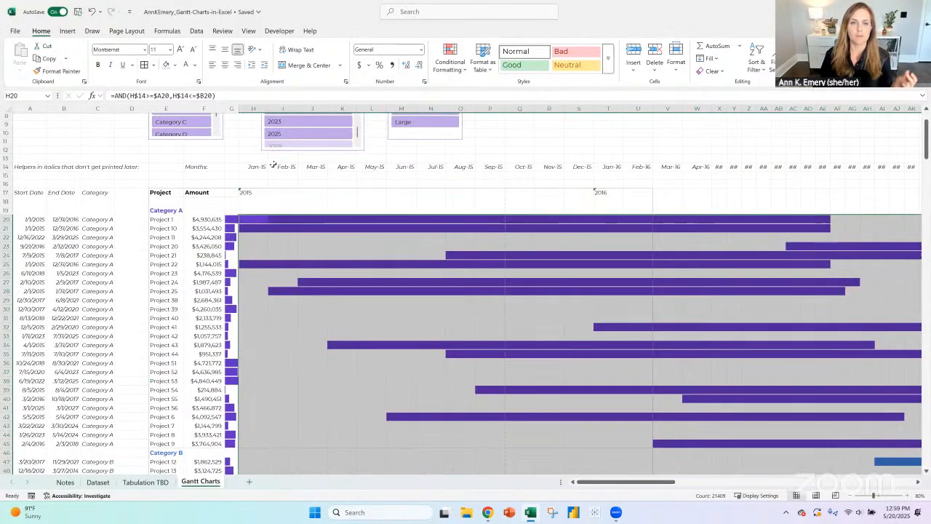
{"action": "scroll", "coordinate": [273, 165], "scroll_direction": "up", "scroll_amount": 2}
{"action": "left_click", "coordinate": [186, 163]}
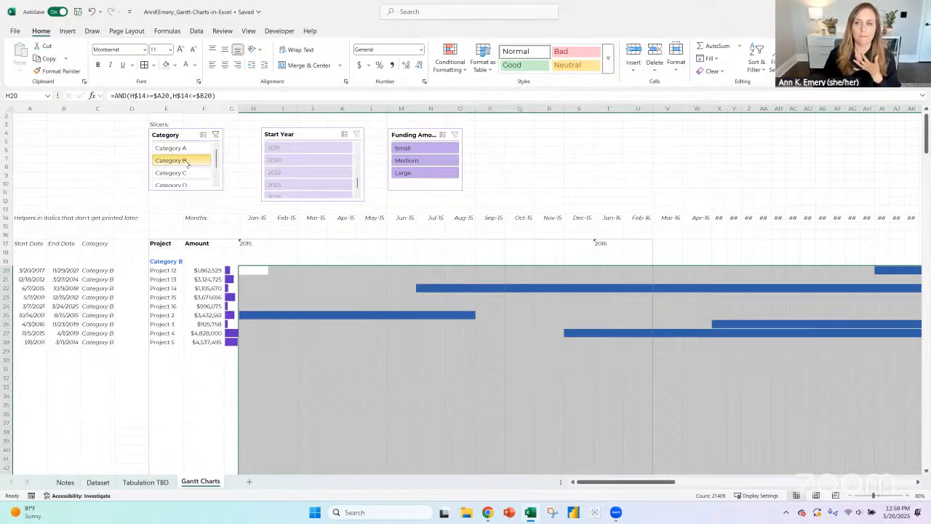
{"action": "left_click", "coordinate": [182, 149]}
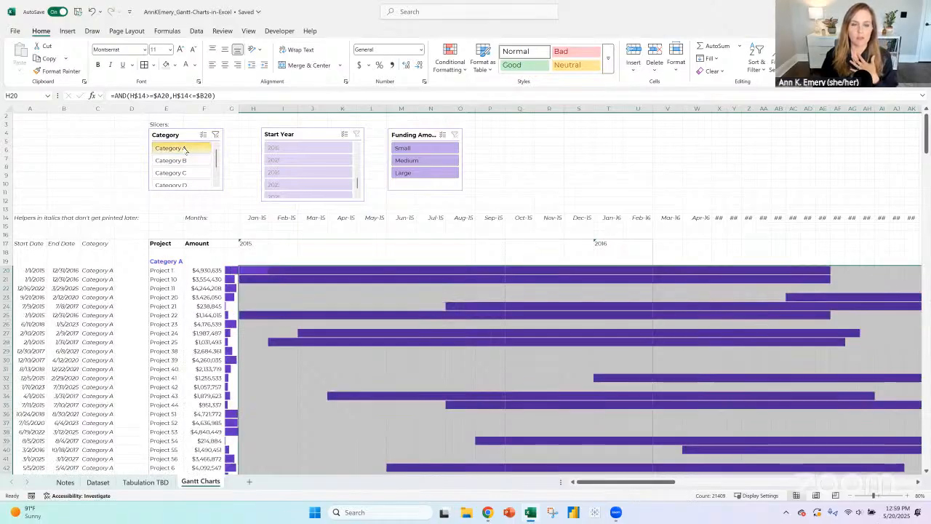
{"action": "left_click", "coordinate": [183, 173]}
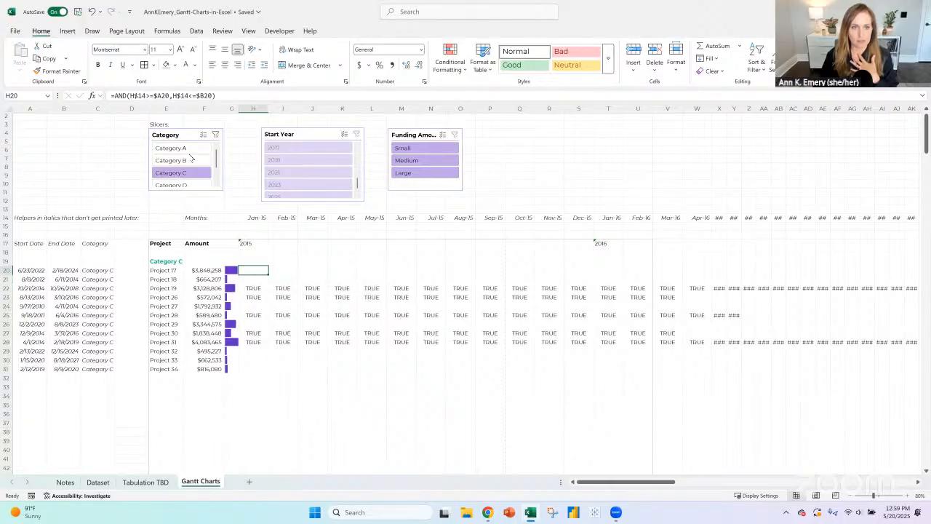
{"action": "left_click", "coordinate": [216, 135]}
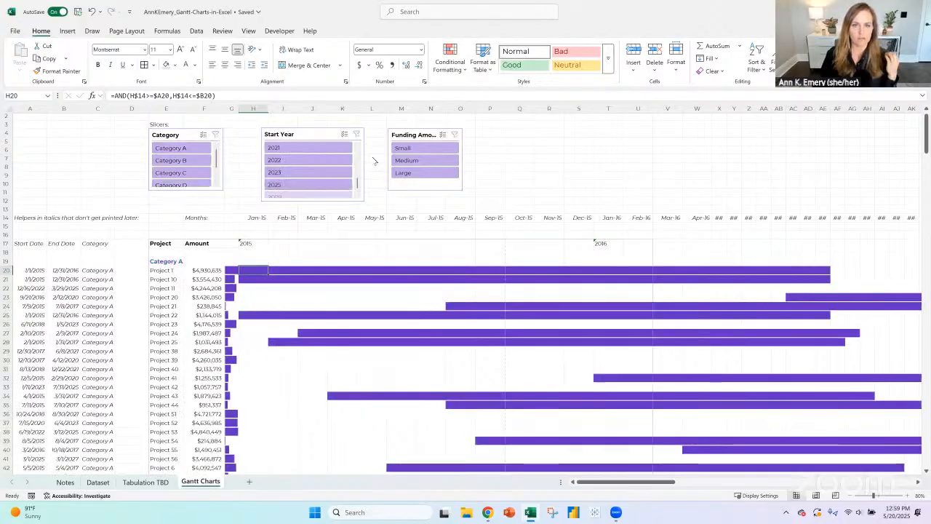
- Test the chart by filtering the funding amount slicer to Small, Medium and Large, and clear the filter
{"action": "left_click", "coordinate": [430, 147]}
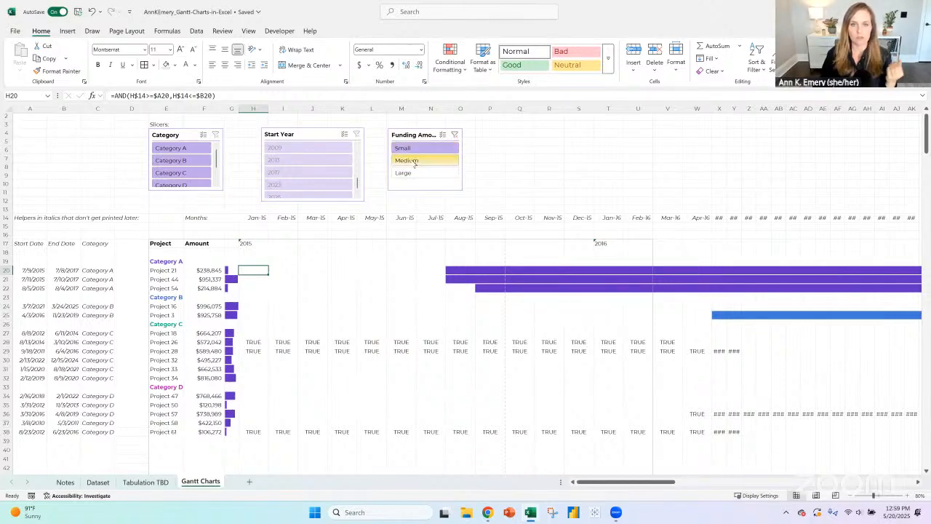
{"action": "left_click", "coordinate": [407, 160]}
{"action": "left_click", "coordinate": [416, 173]}
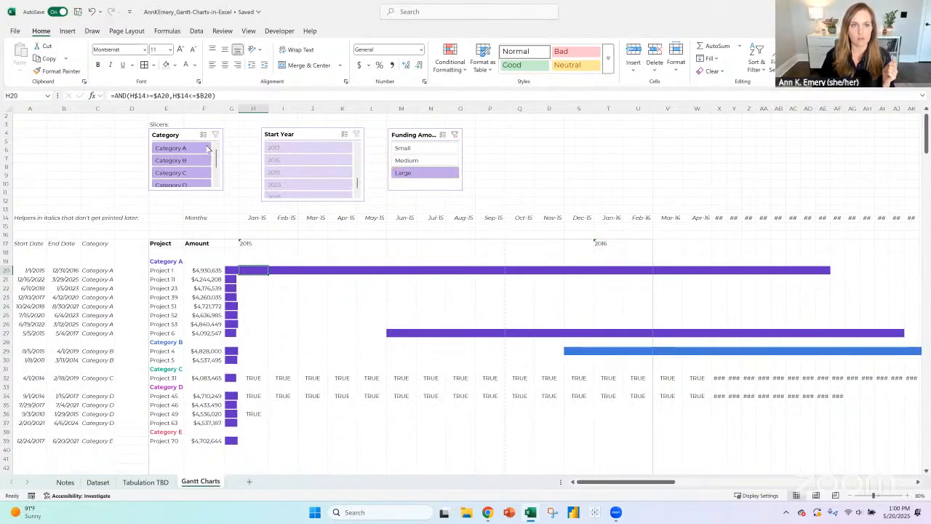
{"action": "left_click", "coordinate": [454, 135]}
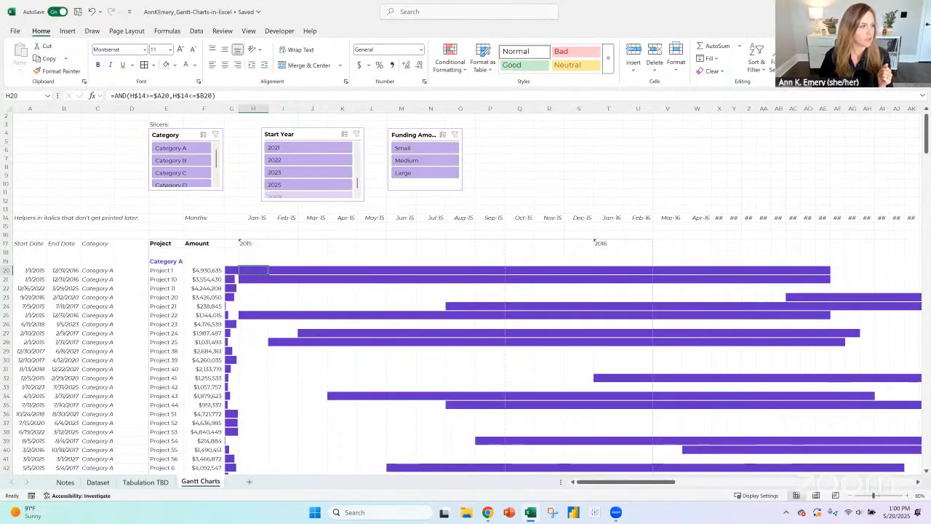
- Compare the formulas in H20 and H57 and examine how each category's rows are shaded in the chart
{"action": "key", "text": "alt+Tab"}
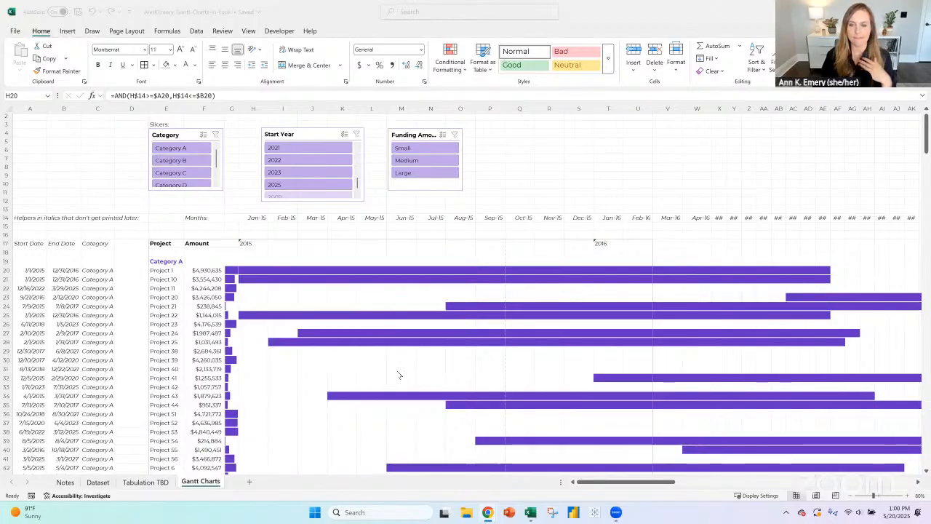
{"action": "left_click", "coordinate": [256, 270]}
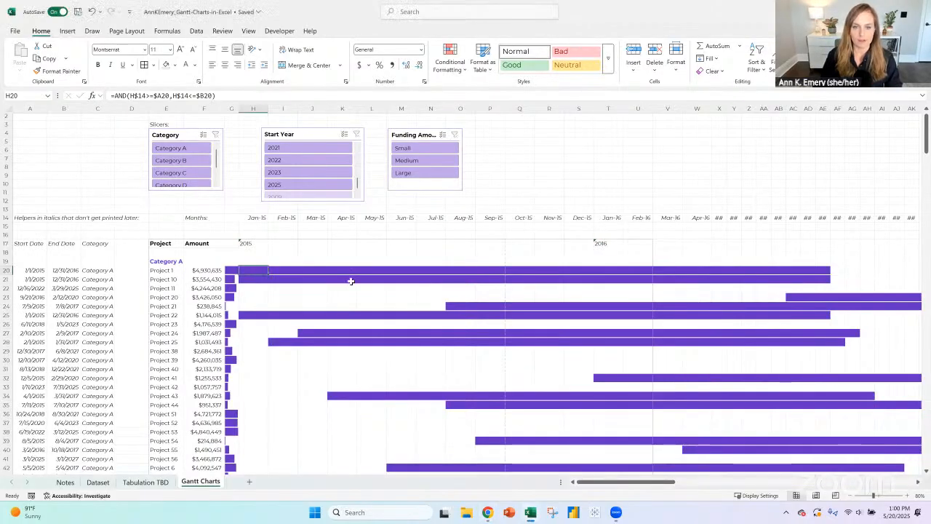
{"action": "scroll", "coordinate": [351, 280], "scroll_direction": "down", "scroll_amount": 3}
{"action": "scroll", "coordinate": [351, 281], "scroll_direction": "down", "scroll_amount": 10}
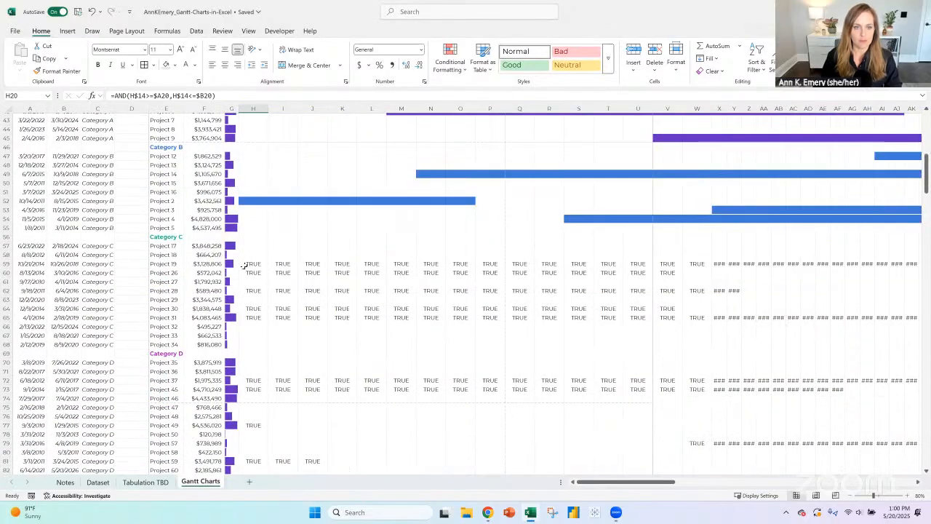
{"action": "left_click", "coordinate": [257, 248]}
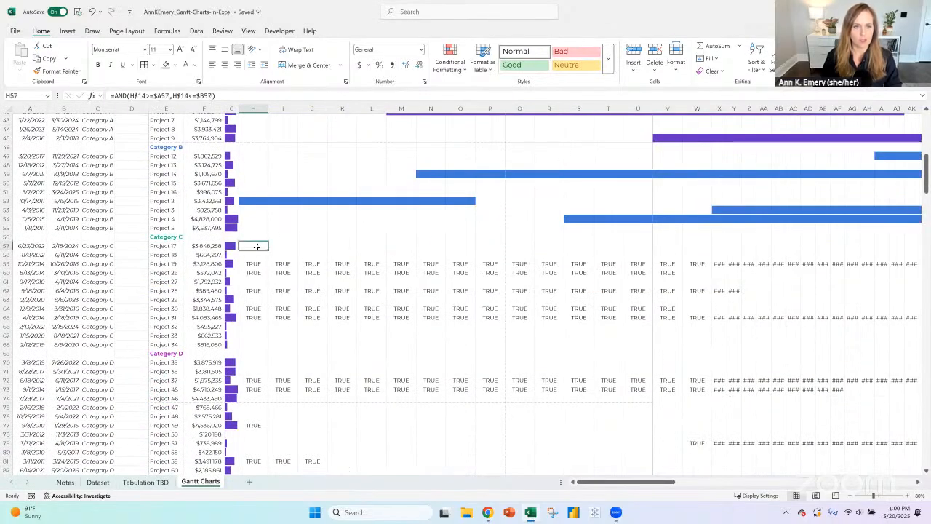
{"action": "scroll", "coordinate": [257, 248], "scroll_direction": "up", "scroll_amount": 4}
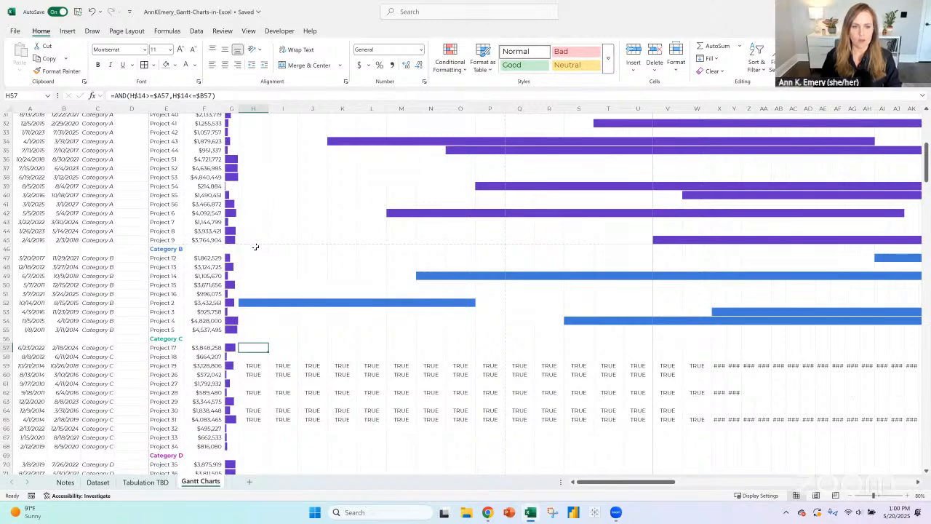
{"action": "scroll", "coordinate": [256, 247], "scroll_direction": "up", "scroll_amount": 1}
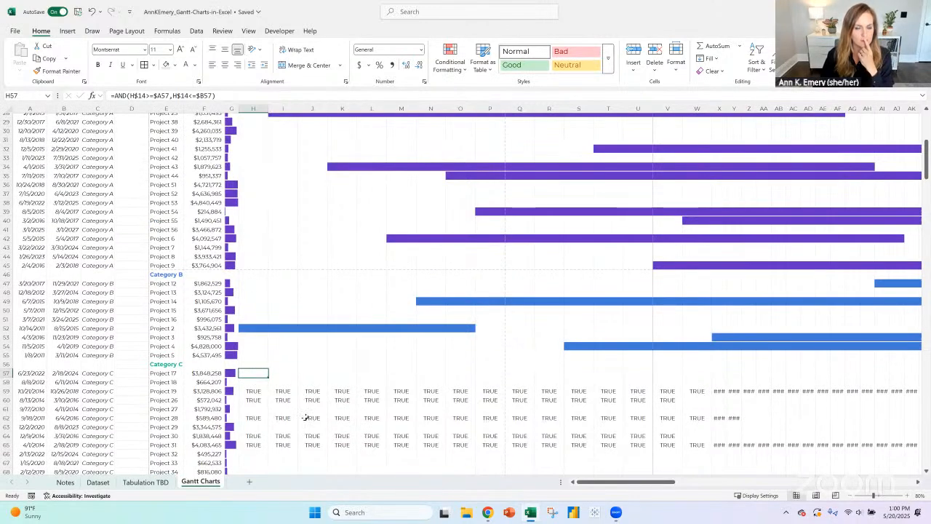
{"action": "scroll", "coordinate": [335, 354], "scroll_direction": "up", "scroll_amount": 8}
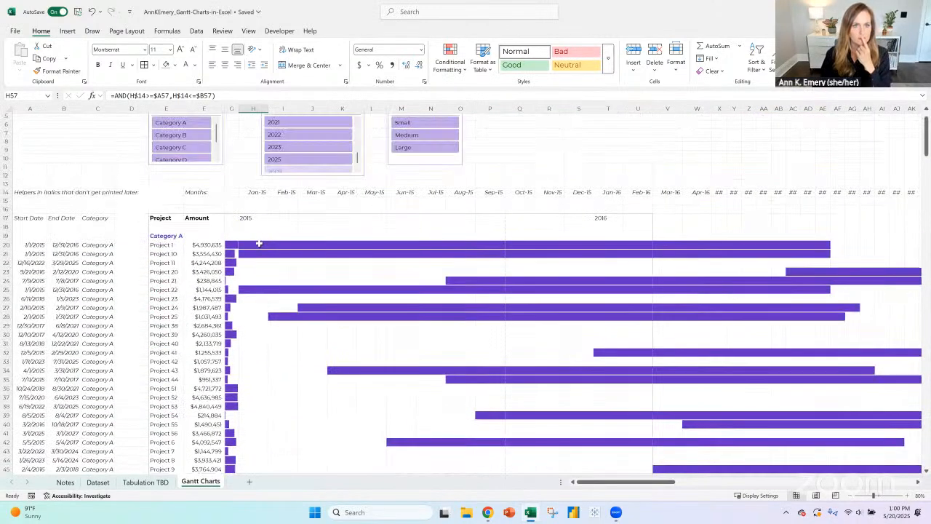
{"action": "left_click", "coordinate": [259, 244]}
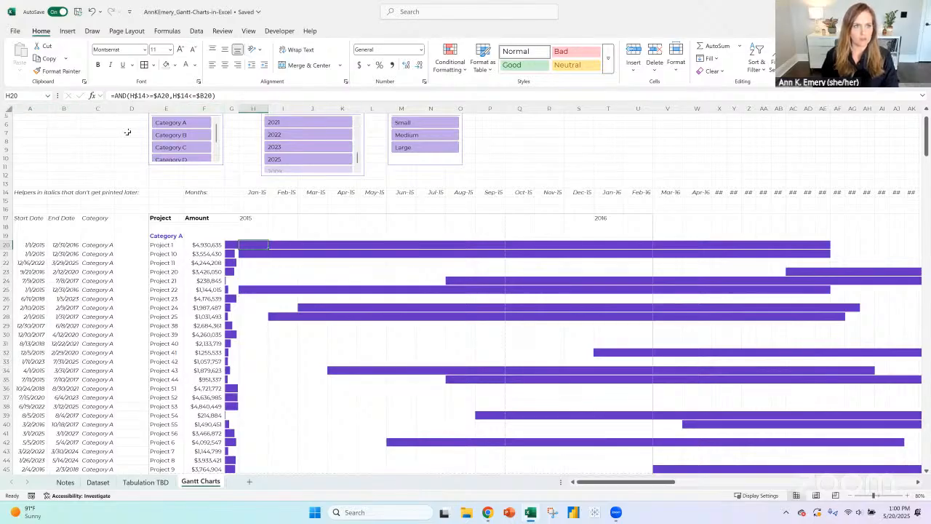
- Set all columns to one uniform width, widen columns A to C, and fit the Amount column to its contents
{"action": "left_click", "coordinate": [6, 108]}
{"action": "left_click_drag", "start_coordinate": [267, 108], "coordinate": [260, 108]}
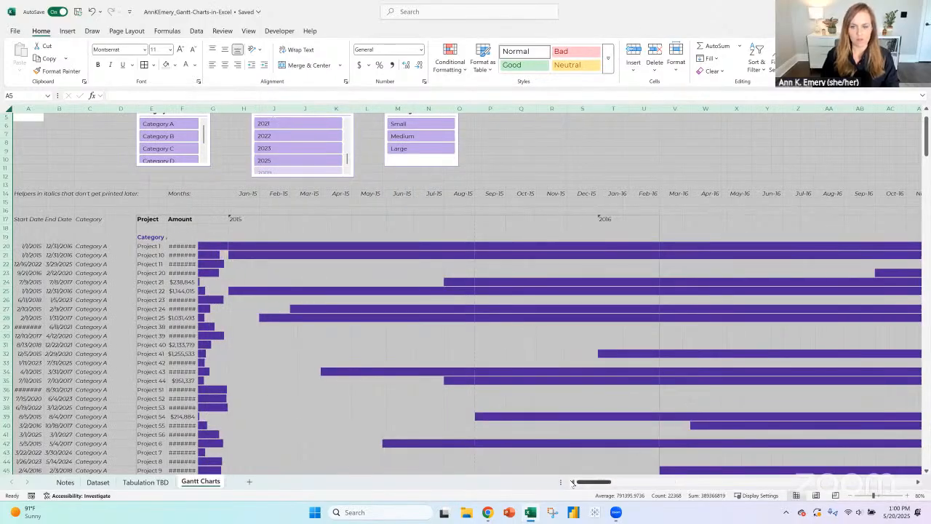
{"action": "left_click", "coordinate": [187, 108]}
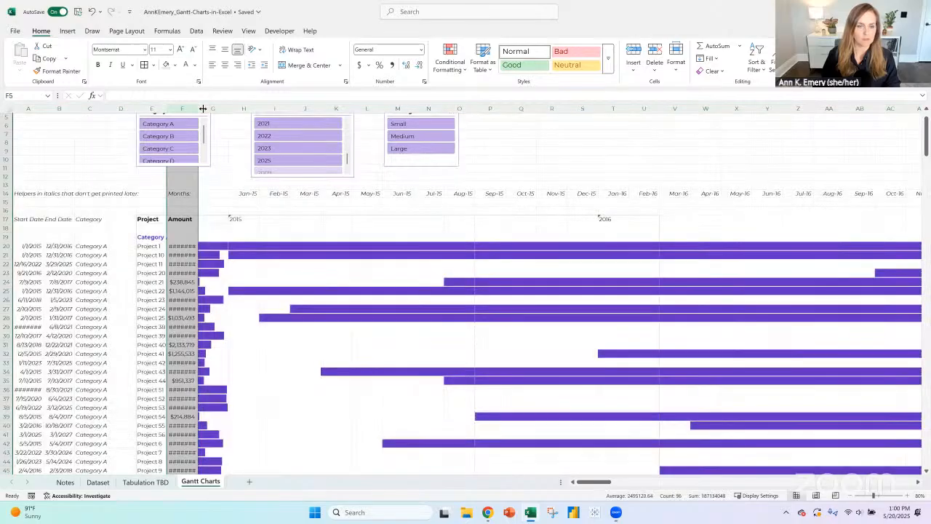
{"action": "mouse_move", "coordinate": [198, 108]}
{"action": "left_mouse_down"}
{"action": "mouse_move", "coordinate": [213, 108]}
{"action": "mouse_move", "coordinate": [198, 109]}
{"action": "left_mouse_up"}
{"action": "left_click", "coordinate": [151, 109]}
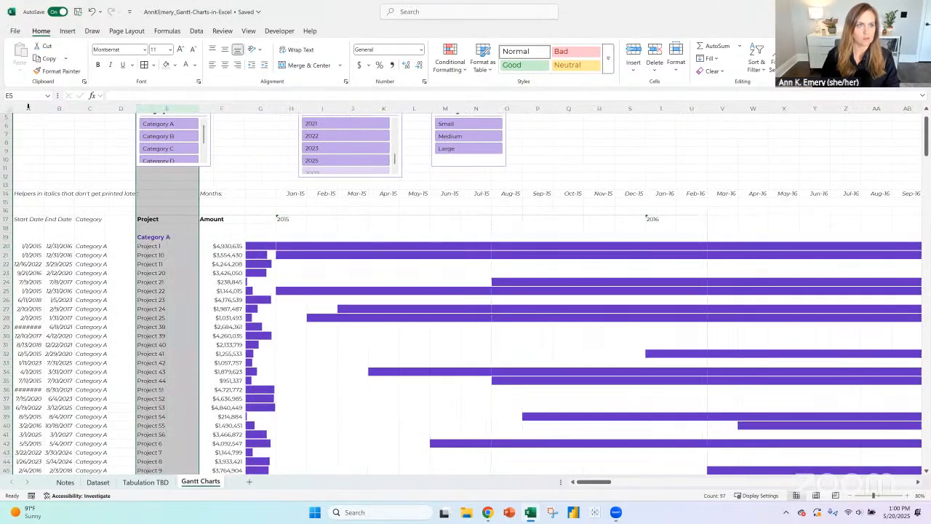
{"action": "left_click_drag", "start_coordinate": [27, 108], "coordinate": [139, 108]}
{"action": "scroll", "coordinate": [351, 290], "scroll_direction": "up", "scroll_amount": 2}
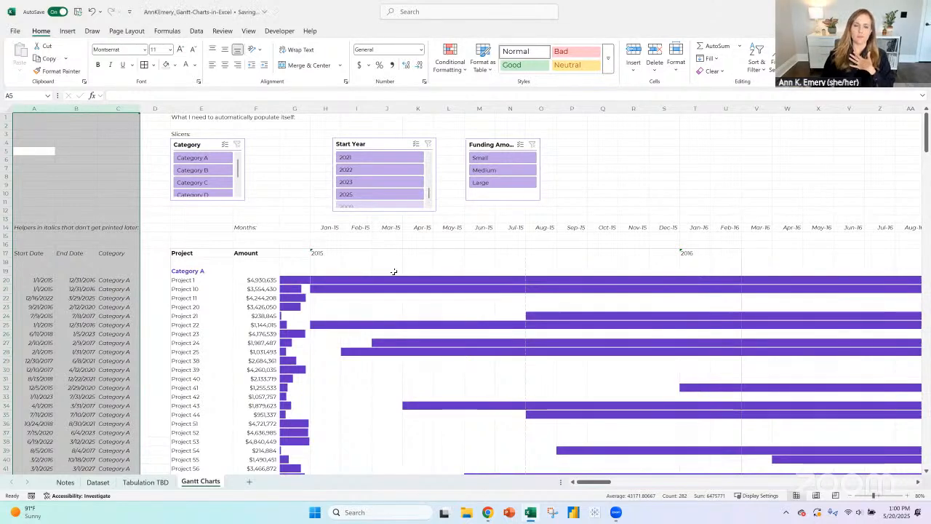
{"action": "double_click", "coordinate": [276, 108]}
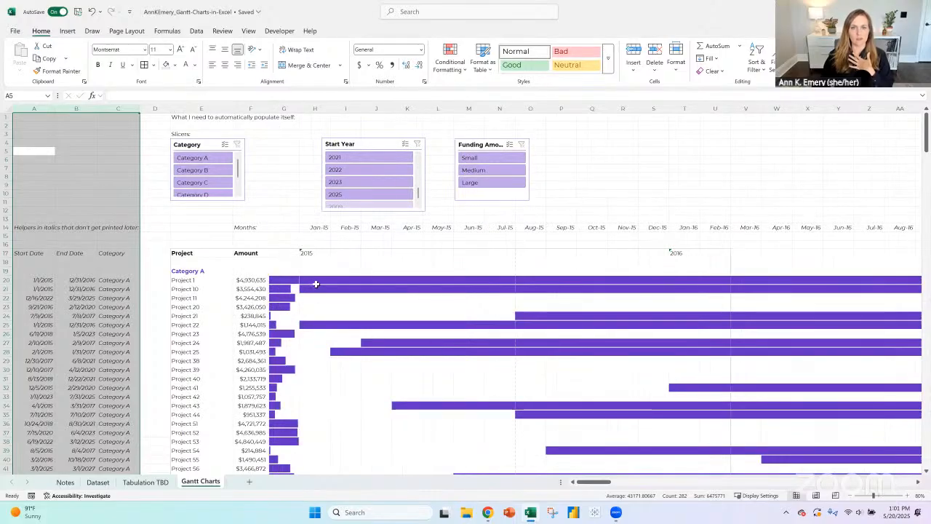
{"action": "scroll", "coordinate": [349, 285], "scroll_direction": "down", "scroll_amount": 9}
{"action": "scroll", "coordinate": [352, 285], "scroll_direction": "down", "scroll_amount": 2}
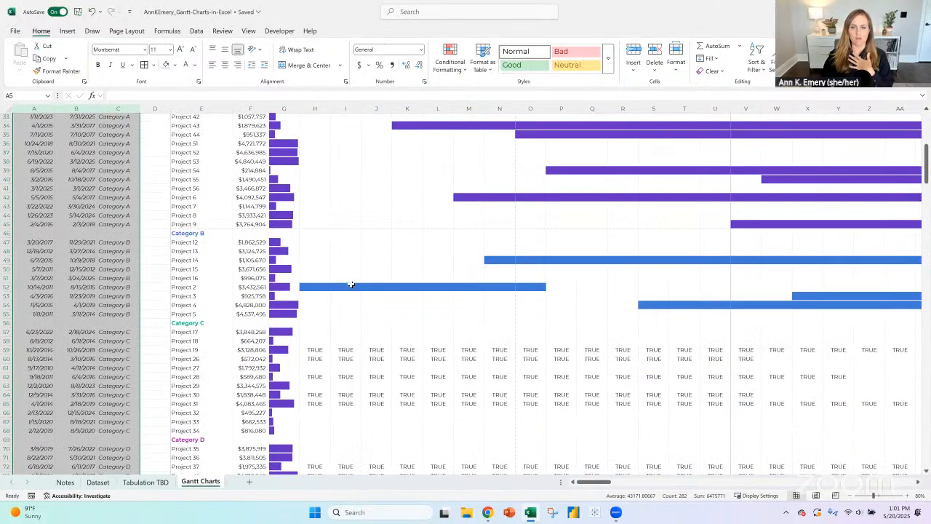
{"action": "scroll", "coordinate": [370, 313], "scroll_direction": "up", "scroll_amount": 9}
{"action": "left_click", "coordinate": [314, 229]}
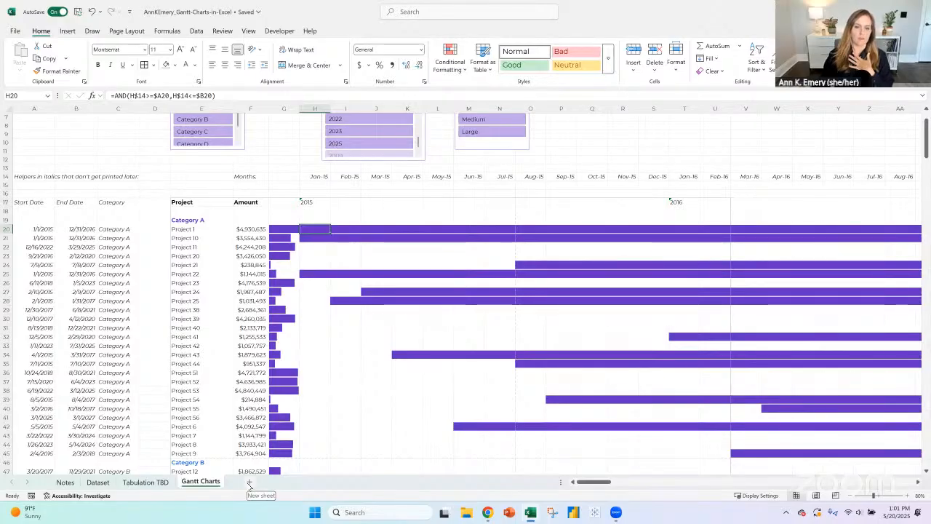
- Add a new worksheet after Gantt Charts and rename it Lookups
{"action": "left_click", "coordinate": [250, 484]}
{"action": "right_click", "coordinate": [248, 483]}
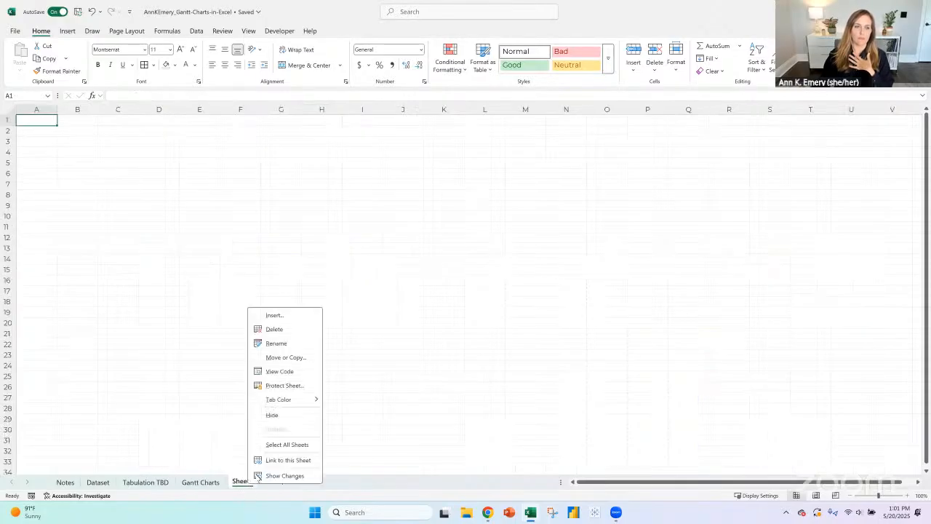
{"action": "left_click", "coordinate": [281, 343]}
{"action": "type", "text": "Lookups"}
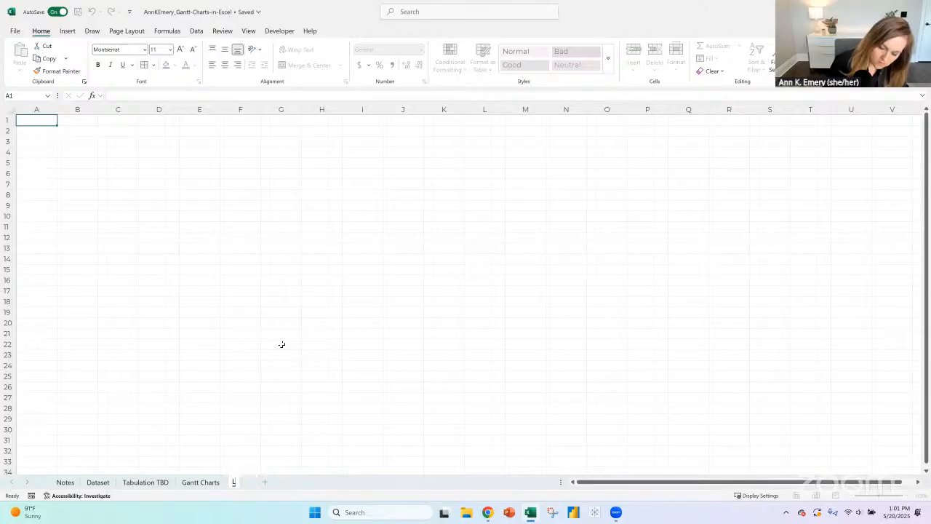
- Finish naming the Lookups sheet and copy the five colored labels Category A to E from Notes into it, starting at A1
{"action": "key", "text": "Return"}
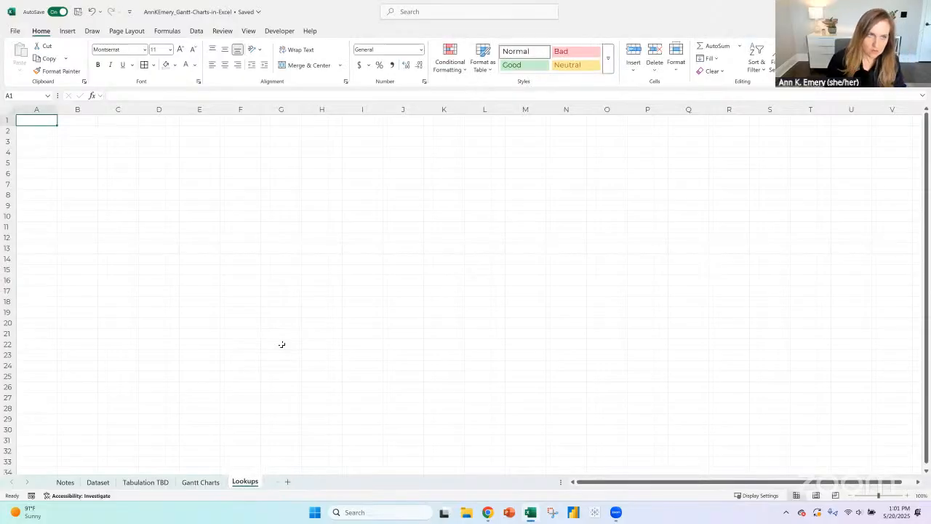
{"action": "left_click", "coordinate": [62, 482]}
{"action": "scroll", "coordinate": [100, 321], "scroll_direction": "up", "scroll_amount": 3}
{"action": "left_click_drag", "start_coordinate": [147, 255], "coordinate": [156, 341]}
{"action": "key", "text": "ctrl+c"}
{"action": "left_click", "coordinate": [245, 481]}
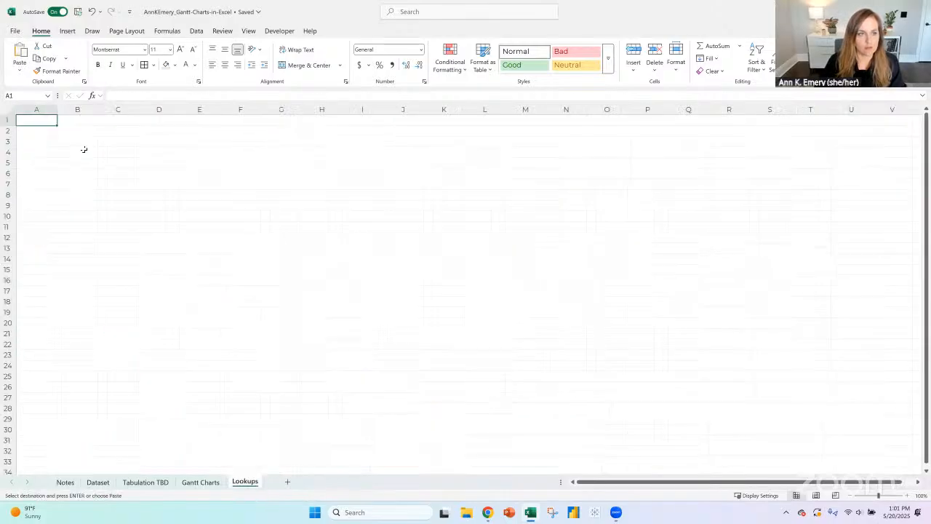
{"action": "key", "text": "ctrl+v"}
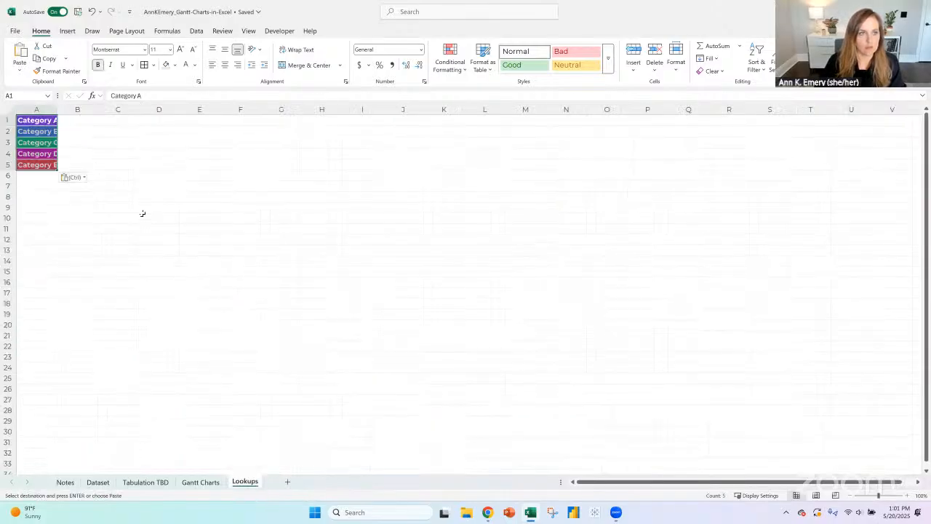
- Insert a row above the category labels on Lookups and enter the header Category in A1
{"action": "left_click", "coordinate": [9, 120]}
{"action": "key", "text": "ctrl+shift+equal"}
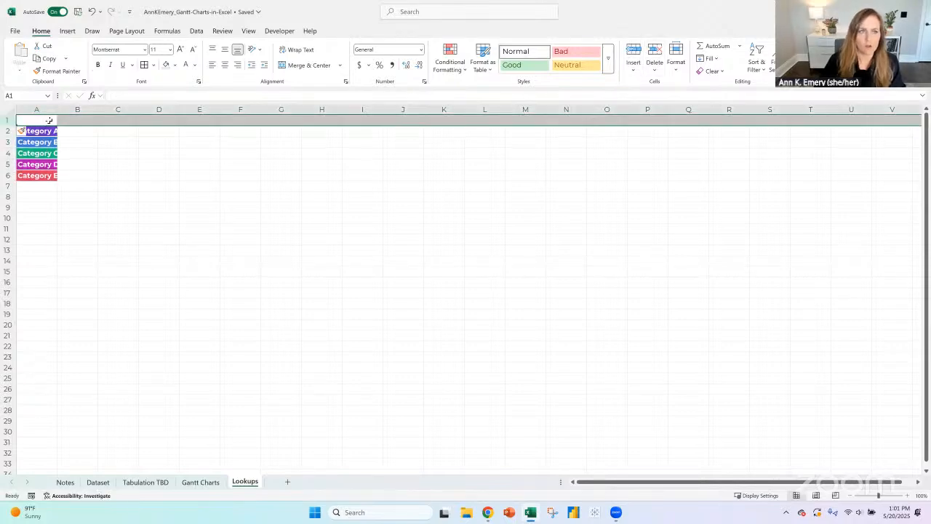
{"action": "left_click", "coordinate": [50, 120]}
{"action": "type", "text": "Category"}
{"action": "key", "text": "Return"}
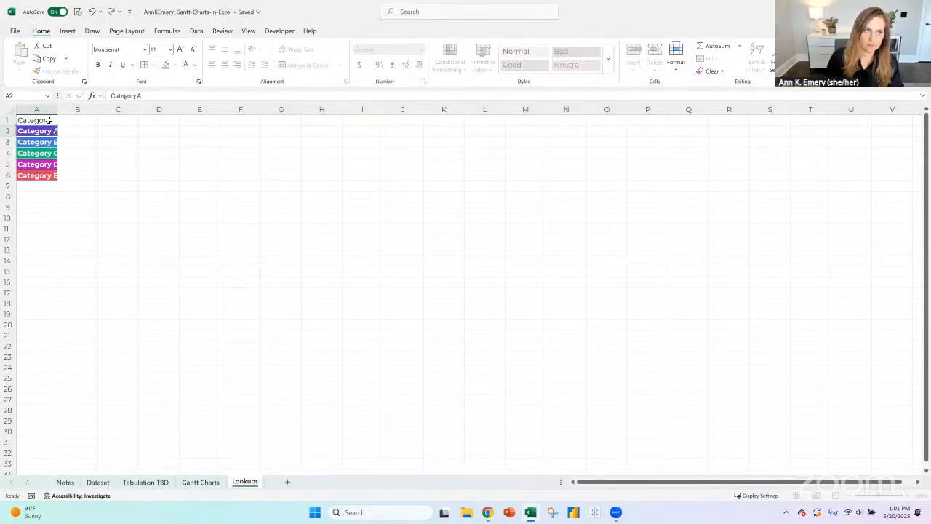
- Make the Category header bold and widen column A so the labels fit with room to spare
{"action": "key", "text": "Up"}
{"action": "key", "text": "ctrl+b"}
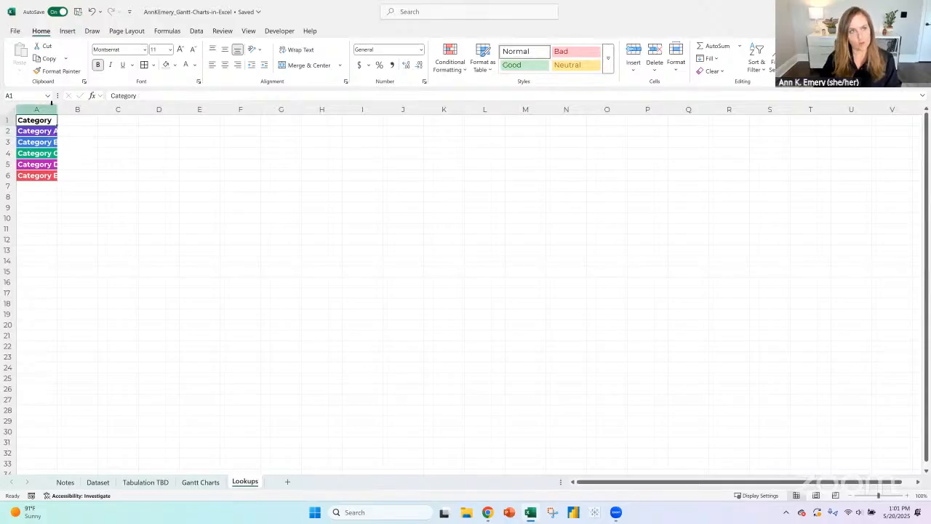
{"action": "double_click", "coordinate": [57, 109]}
{"action": "left_click_drag", "start_coordinate": [59, 108], "coordinate": [124, 109]}
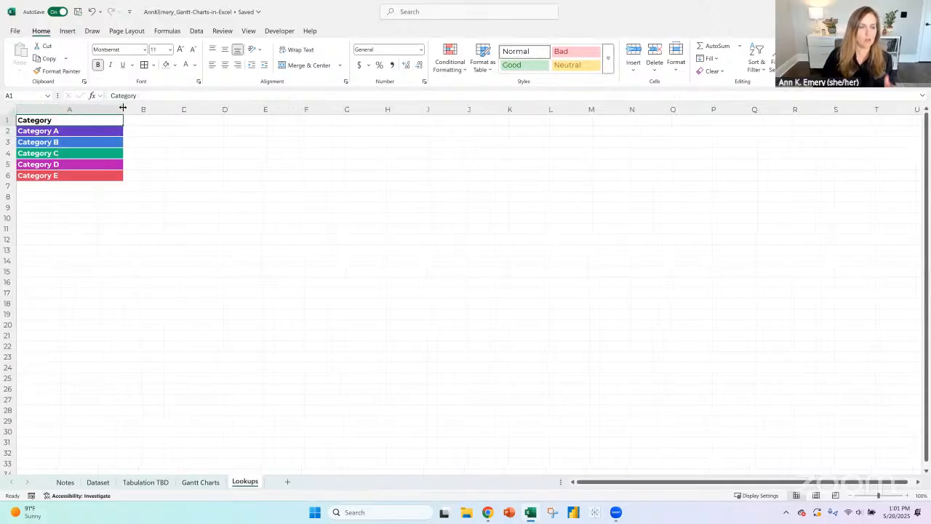
- Apply strikethrough to the color-coding by category to-do and its category labels, rows 24 to 29 of Notes
{"action": "left_click", "coordinate": [65, 483]}
{"action": "left_click", "coordinate": [324, 280]}
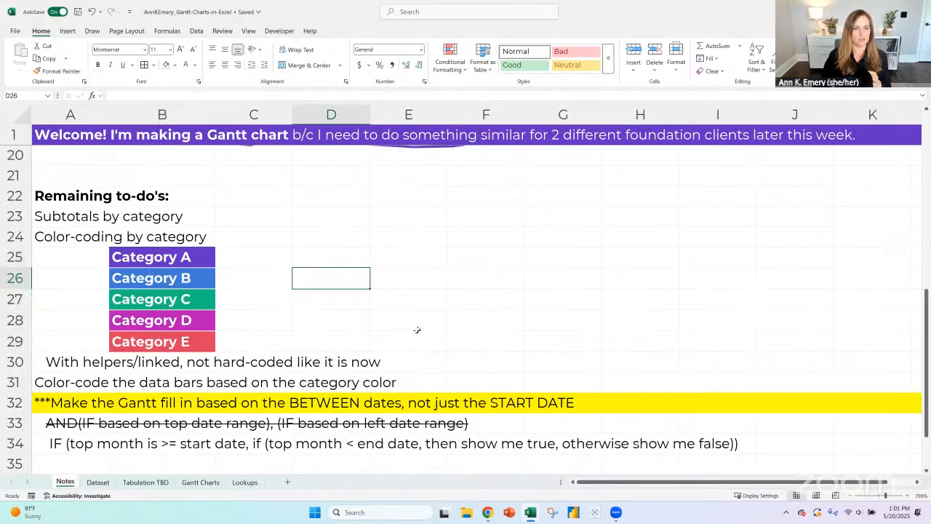
{"action": "scroll", "coordinate": [417, 330], "scroll_direction": "down", "scroll_amount": 1}
{"action": "left_click_drag", "start_coordinate": [29, 174], "coordinate": [29, 285]}
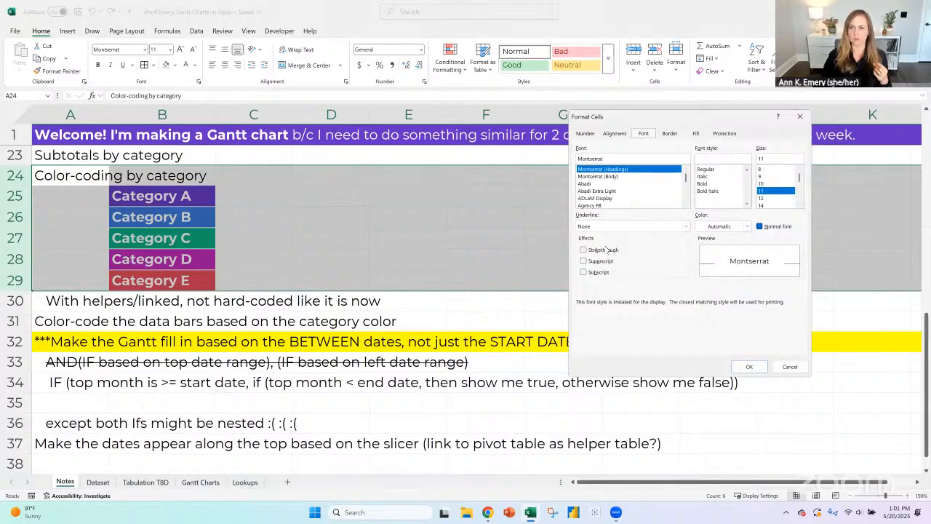
{"action": "left_click", "coordinate": [607, 248]}
{"action": "left_click", "coordinate": [749, 367]}
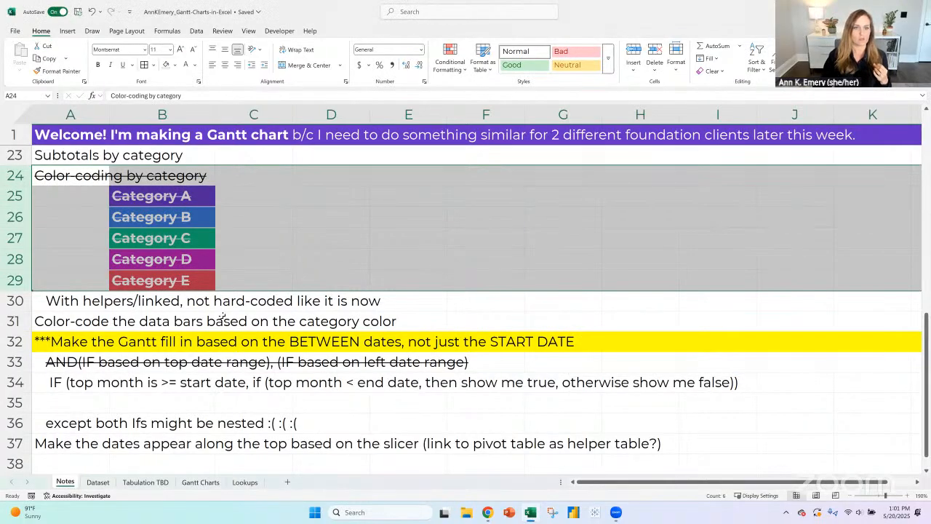
- Copy the strikethrough format of row 33 onto the IF formula idea in row 34
{"action": "left_click", "coordinate": [27, 300]}
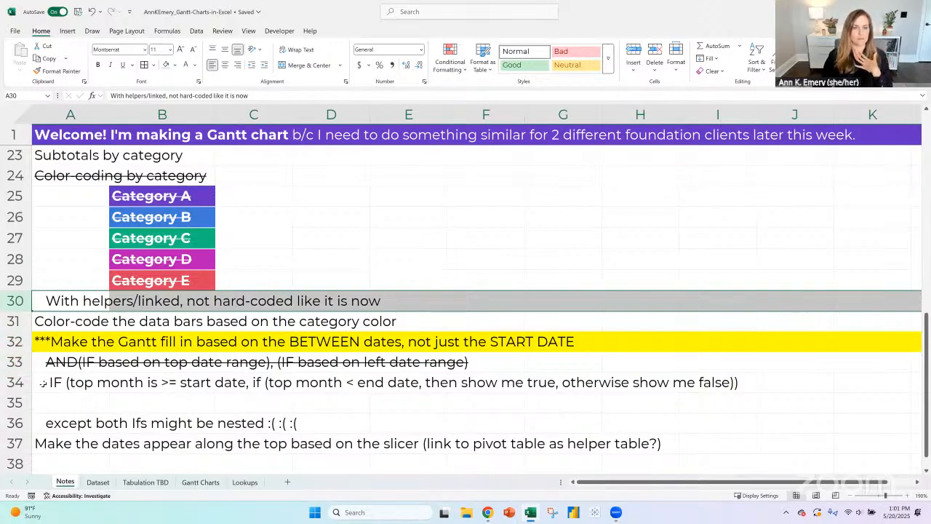
{"action": "left_click", "coordinate": [87, 382]}
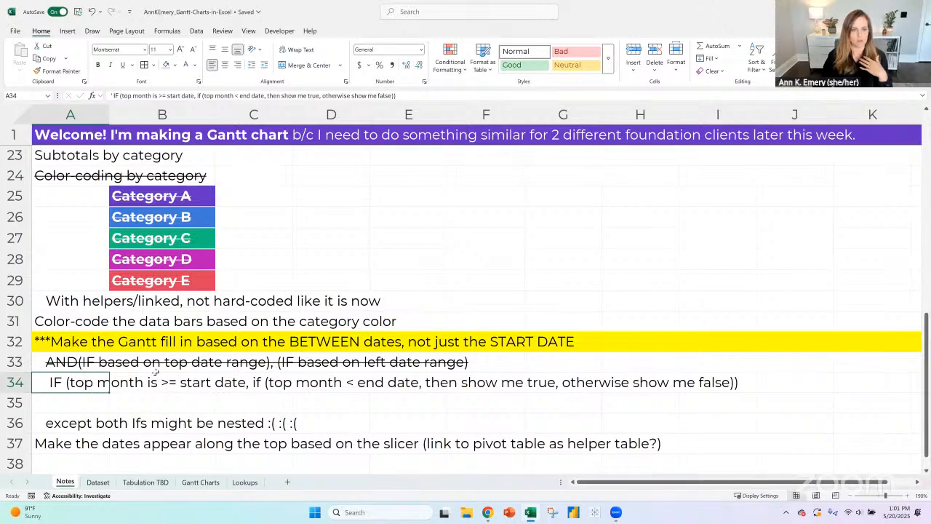
{"action": "left_click", "coordinate": [16, 362]}
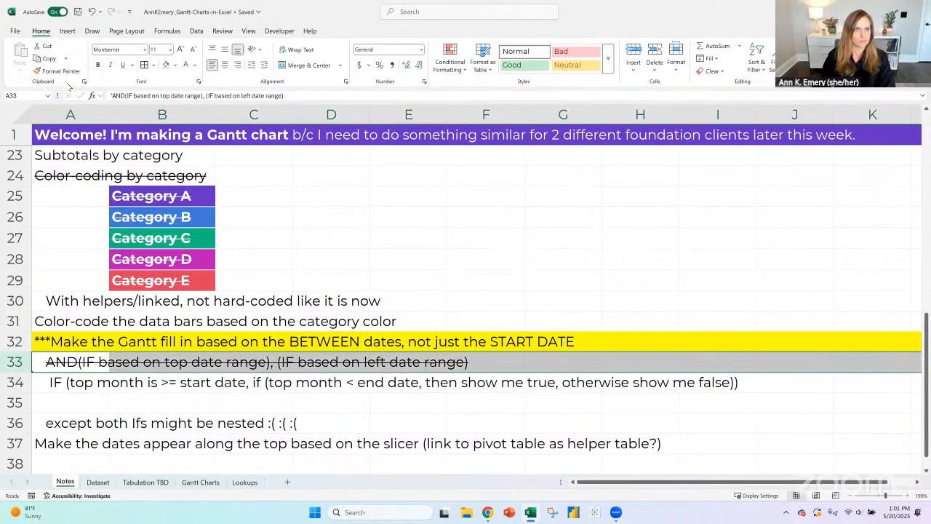
{"action": "left_click", "coordinate": [61, 71]}
{"action": "left_click", "coordinate": [25, 379]}
- Enter the note "winning solution: AND (date, date) -- no IF needed, phewwwwwwwwwww" in A35
{"action": "left_click", "coordinate": [59, 397]}
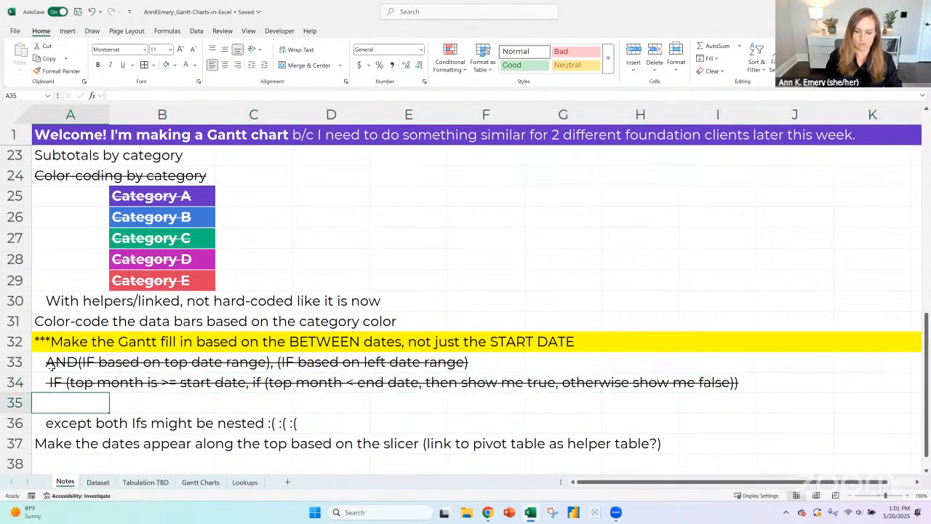
{"action": "type", "text": "winnin"}
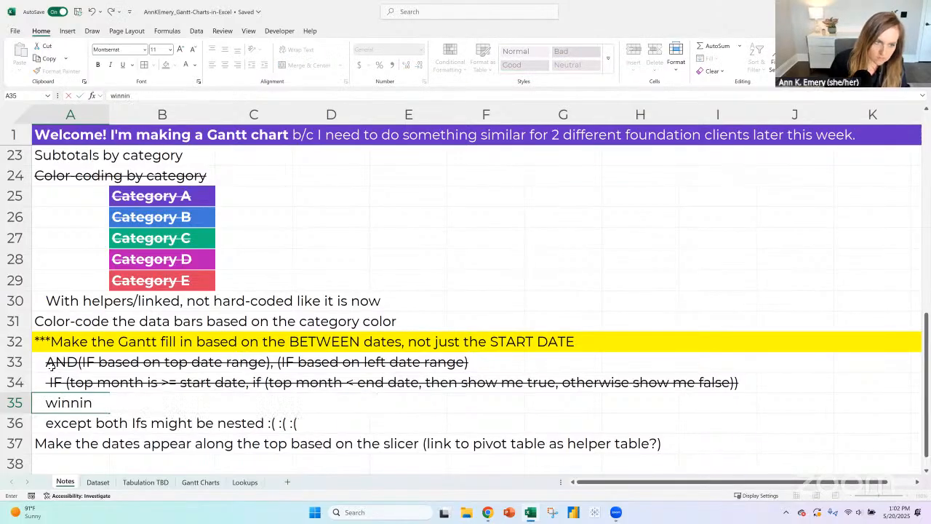
{"action": "type", "text": "g solution"}
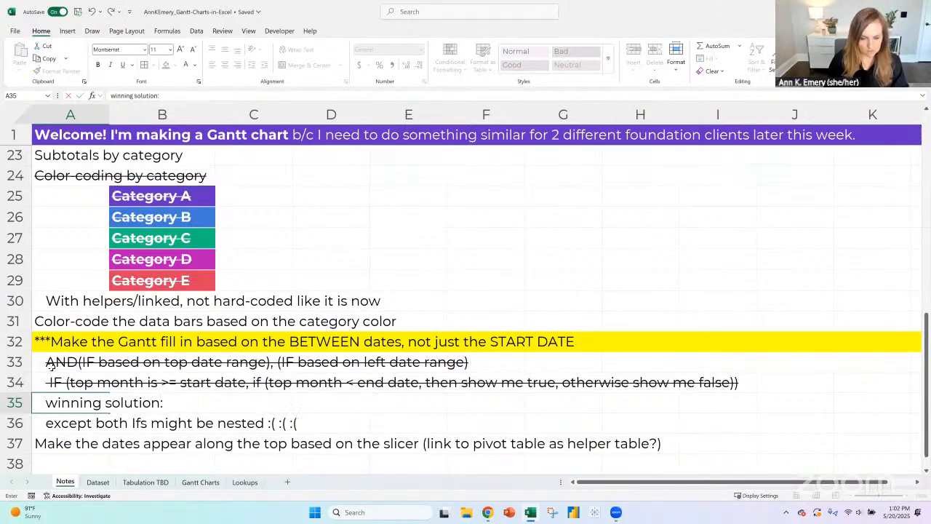
{"action": "type", "text": ": AND"}
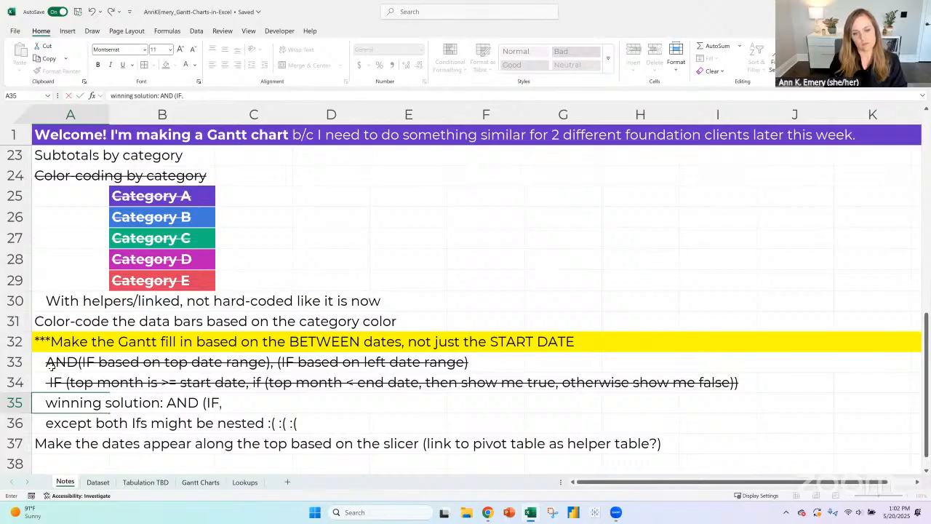
{"action": "type", "text": " (da"}
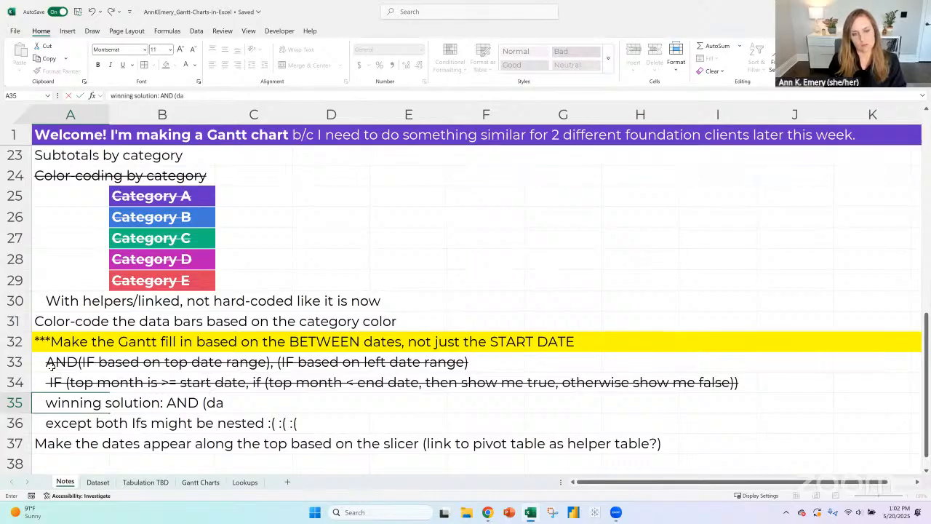
{"action": "type", "text": "te, date"}
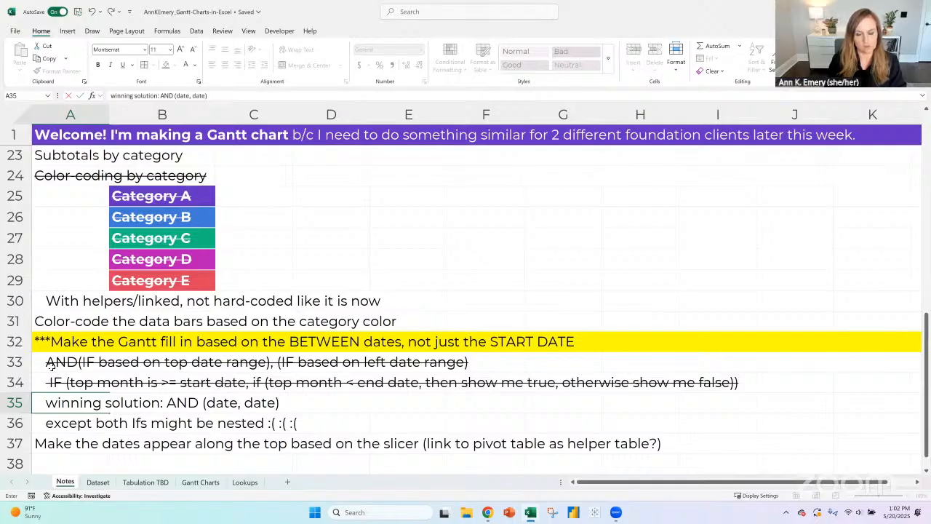
{"action": "type", "text": ") -- no IF ne"}
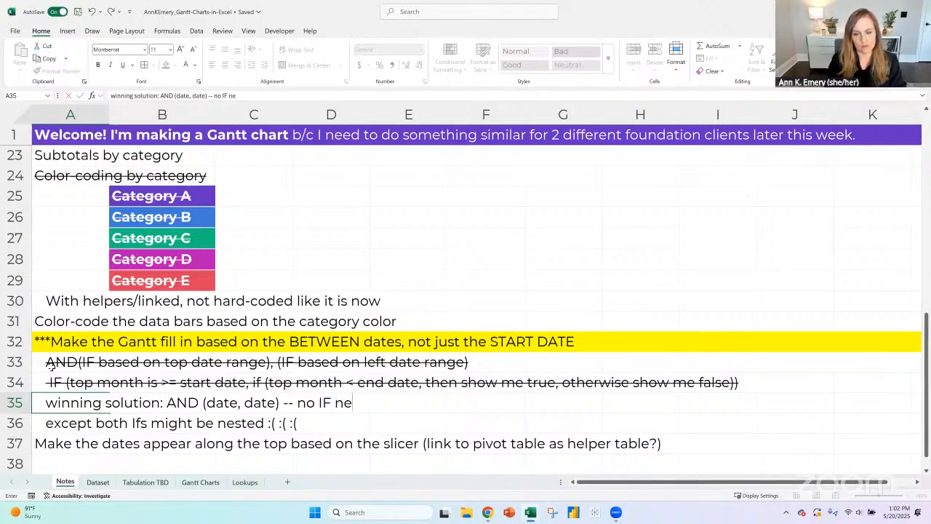
{"action": "type", "text": "eded, phew"}
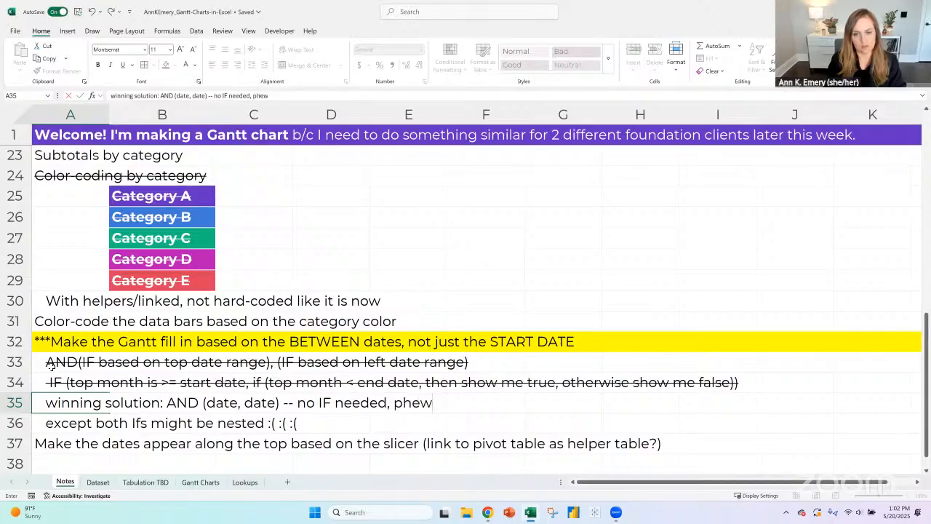
{"action": "type", "text": "wwwwwwwwwwww"}
{"action": "key", "text": "Return"}
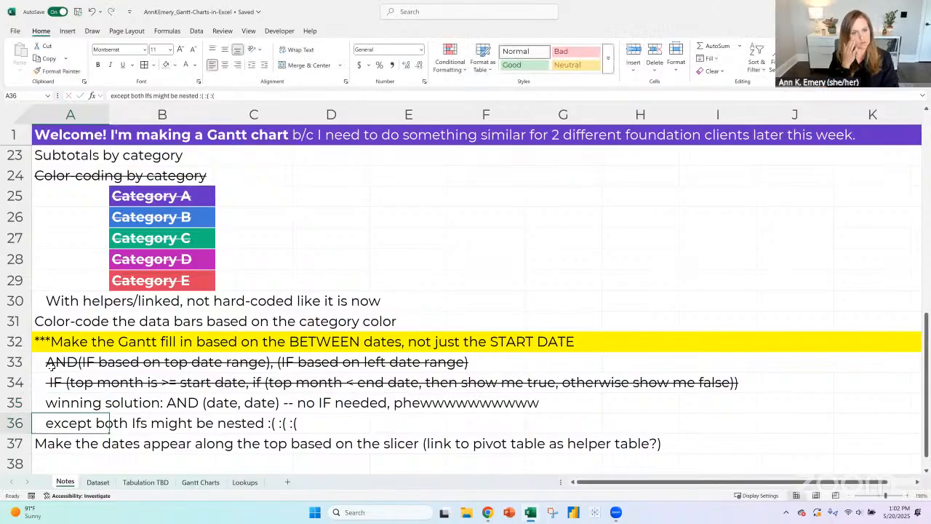
- Delete row 36 with the remark that both Ifs might be nested
{"action": "left_click", "coordinate": [15, 422]}
{"action": "left_click", "coordinate": [655, 52]}
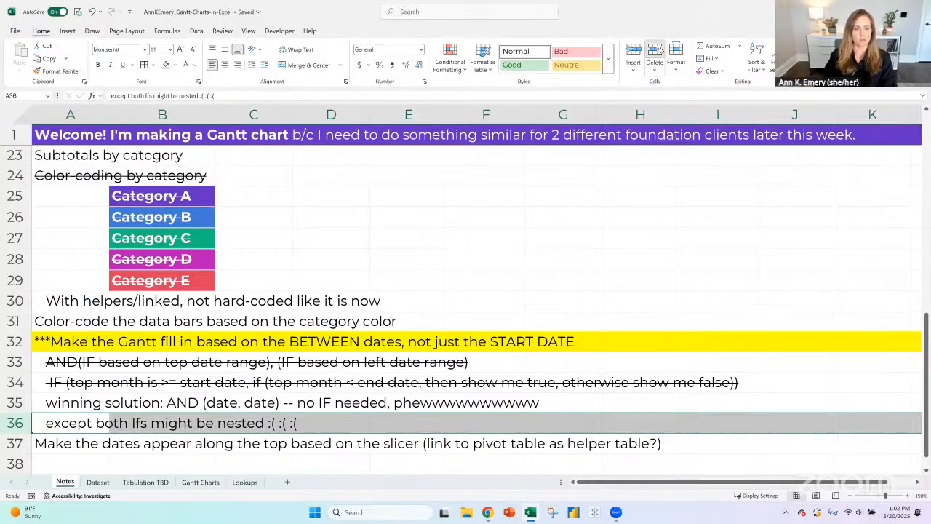
{"action": "left_click", "coordinate": [73, 425]}
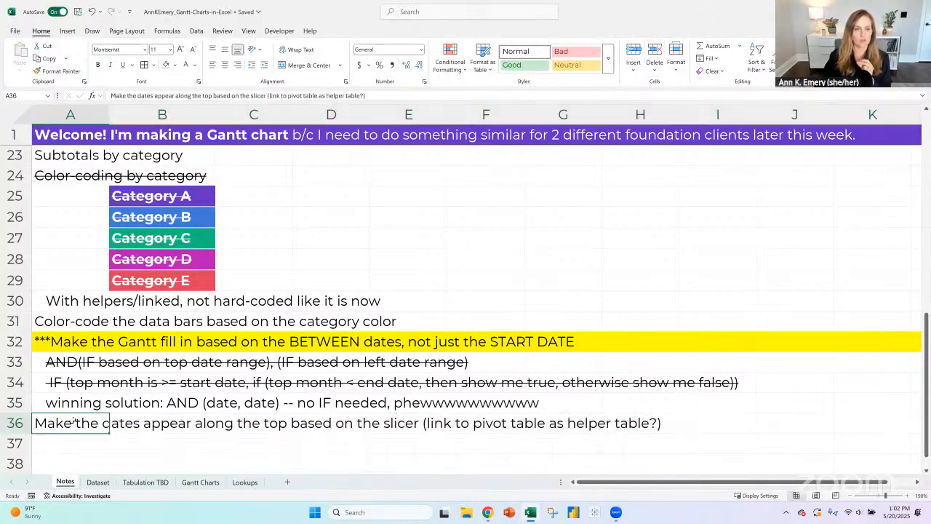
- Remove the yellow highlight from row 32 by copying row 31's format, and delete the three leading asterisks from its text
{"action": "left_click", "coordinate": [15, 321]}
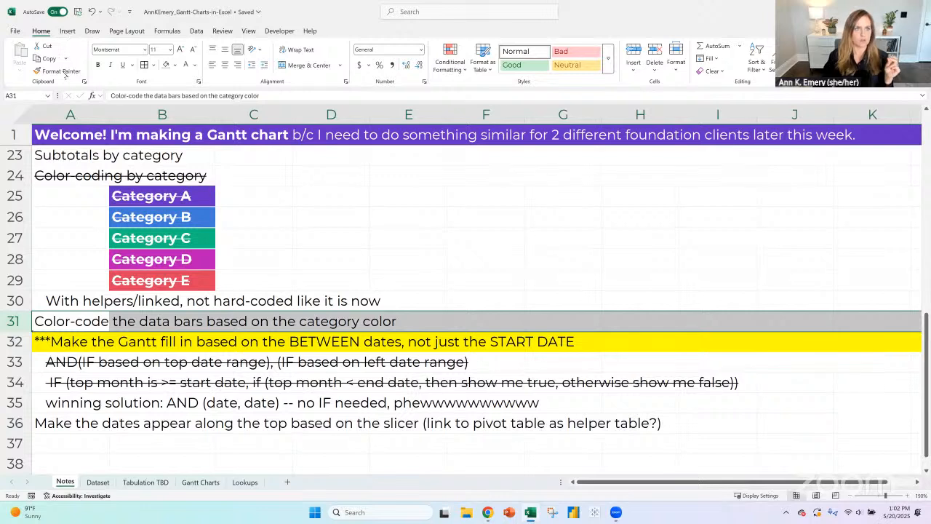
{"action": "left_click", "coordinate": [61, 71]}
{"action": "left_click", "coordinate": [16, 341]}
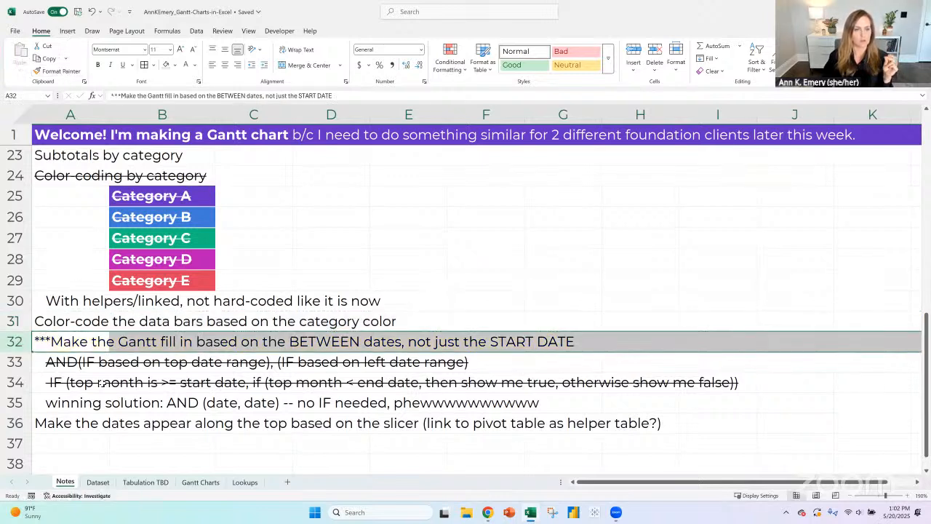
{"action": "left_click", "coordinate": [118, 95]}
{"action": "key", "text": "BackSpace"}
{"action": "key", "text": "BackSpace"}
{"action": "key", "text": "BackSpace"}
{"action": "key", "text": "Return"}
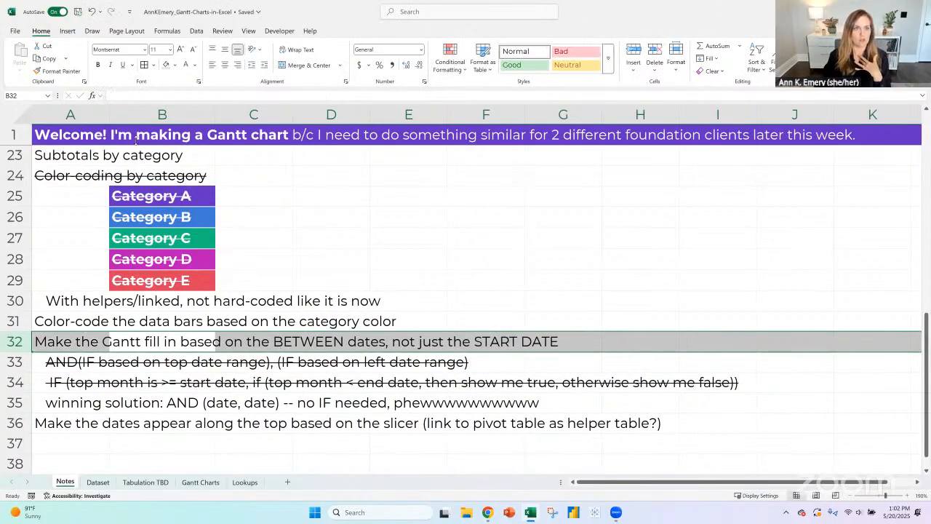
- Mark the BETWEEN dates to-do in row 32 as done by copying row 24's strikethrough format onto it
{"action": "left_click", "coordinate": [14, 175]}
{"action": "left_click", "coordinate": [57, 71]}
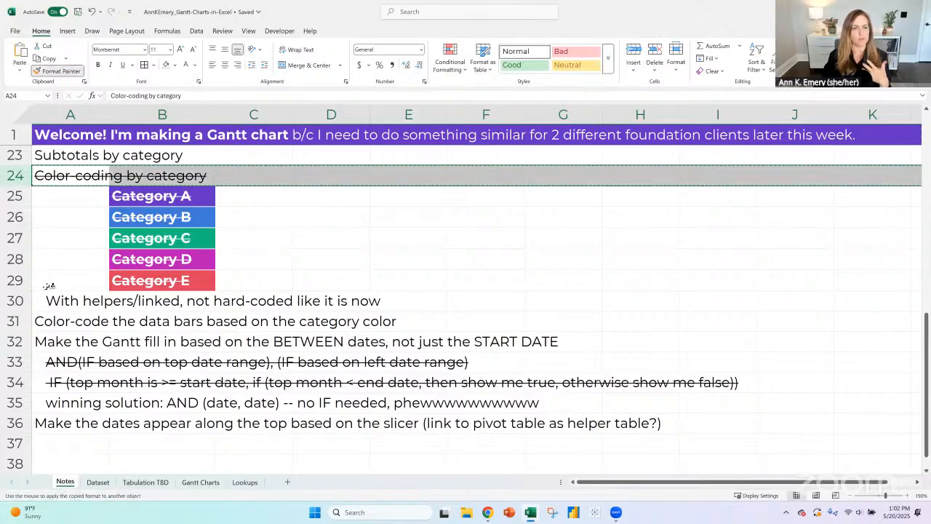
{"action": "left_click", "coordinate": [14, 341]}
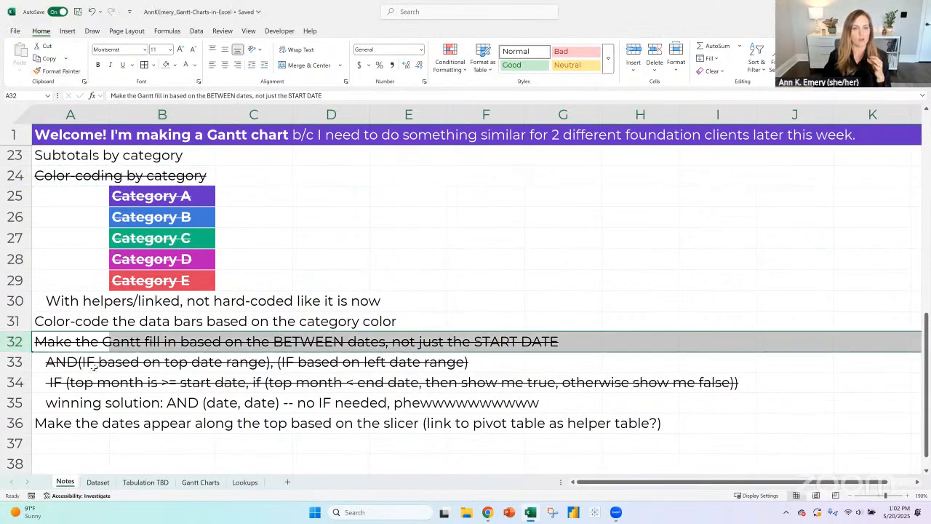
{"action": "scroll", "coordinate": [99, 363], "scroll_direction": "up", "scroll_amount": 2}
{"action": "scroll", "coordinate": [106, 356], "scroll_direction": "down", "scroll_amount": 2}
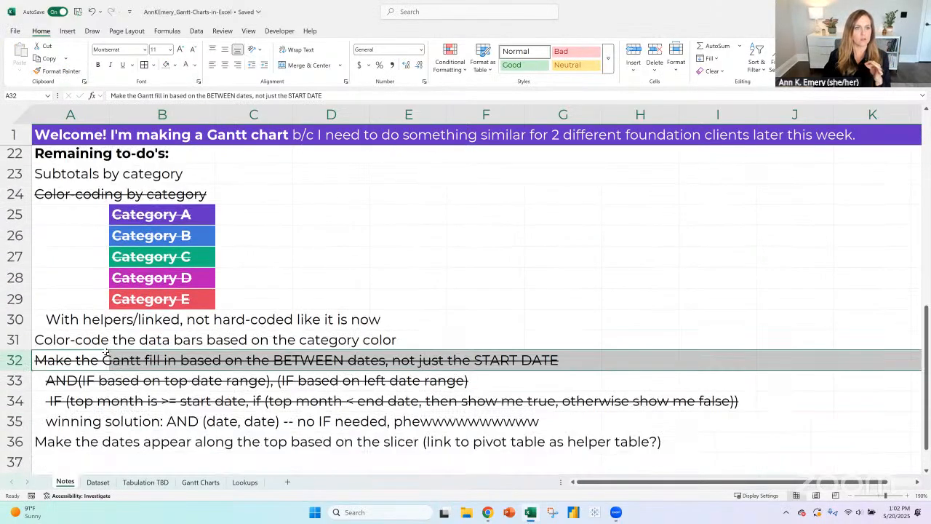
- Fill row 30, the helpers/linked to-do, with yellow and return to the Gantt Charts sheet
{"action": "left_click", "coordinate": [15, 321]}
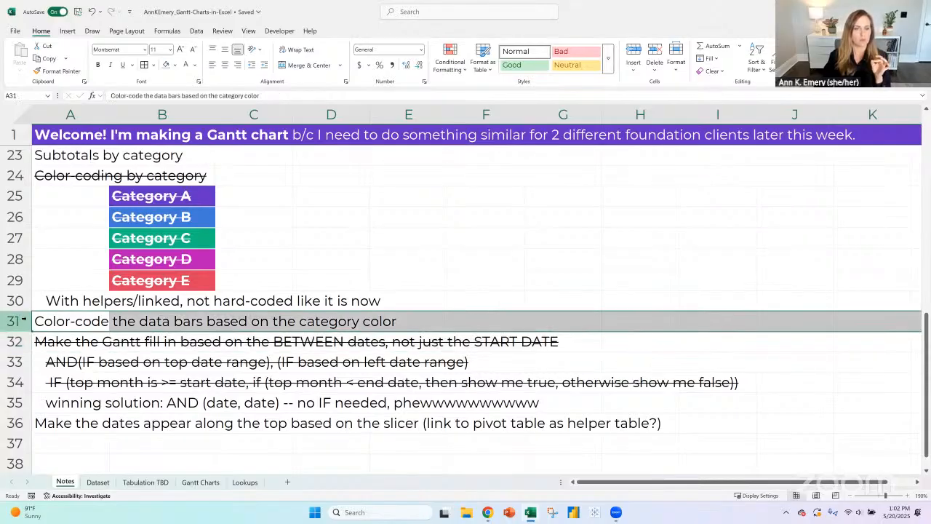
{"action": "left_click", "coordinate": [16, 301]}
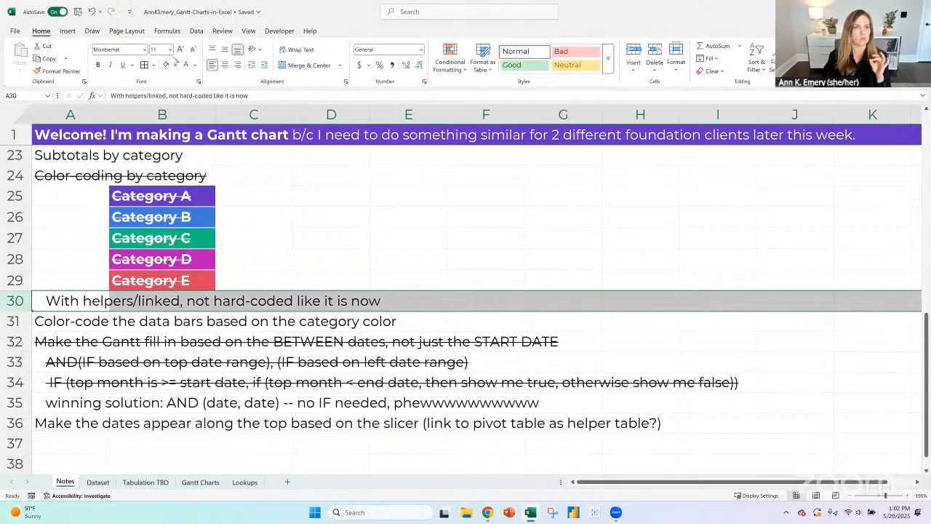
{"action": "left_click", "coordinate": [176, 66]}
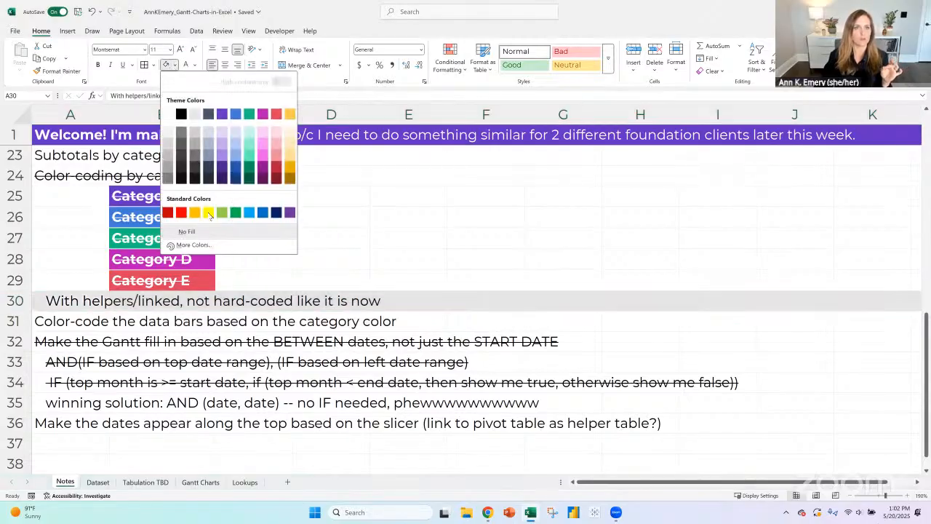
{"action": "left_click", "coordinate": [211, 213]}
{"action": "left_click", "coordinate": [242, 482]}
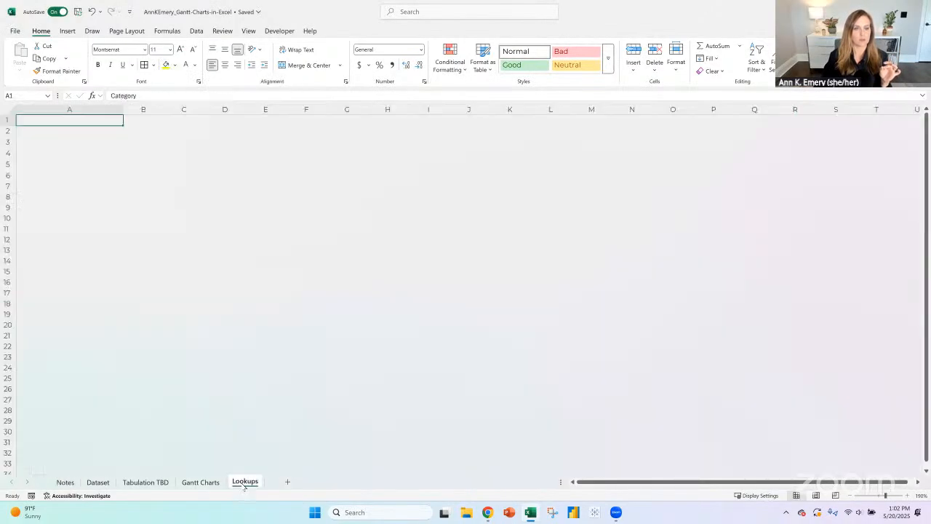
{"action": "left_click", "coordinate": [218, 480]}
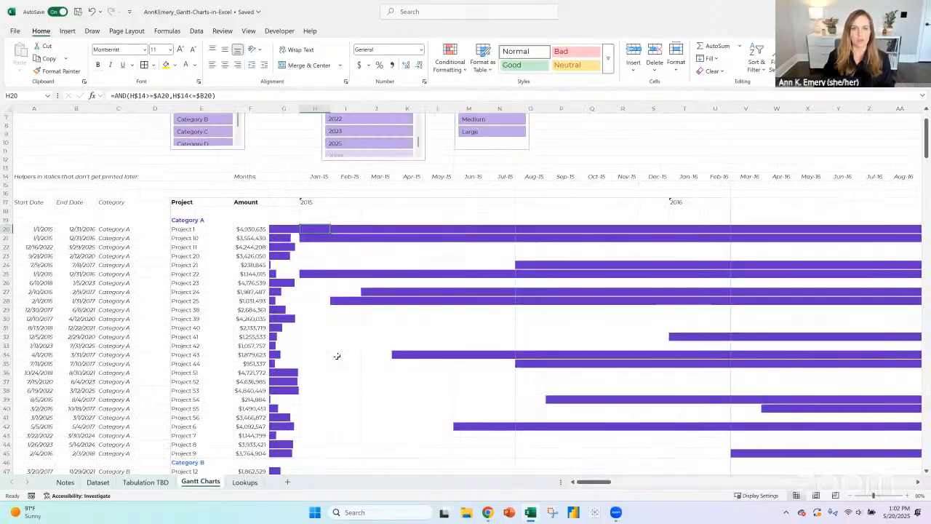
- Open the conditional formatting rule for Category A and remove the hard-coded "Category A" text from its AND formula
{"action": "left_click", "coordinate": [449, 69]}
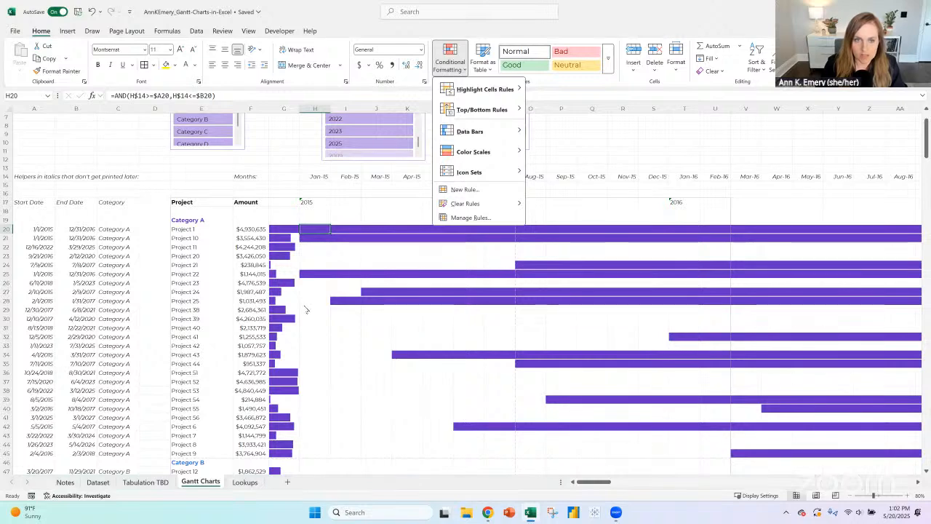
{"action": "left_click", "coordinate": [470, 218]}
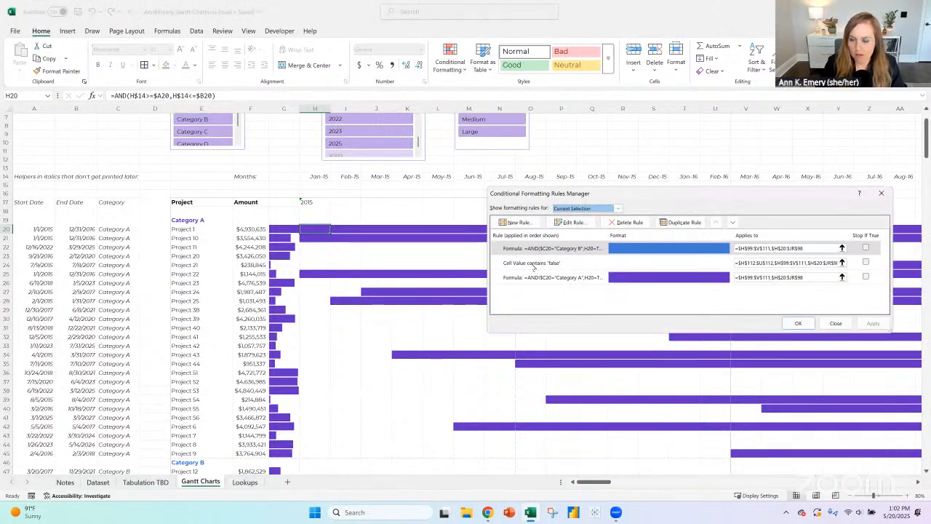
{"action": "left_click", "coordinate": [595, 247]}
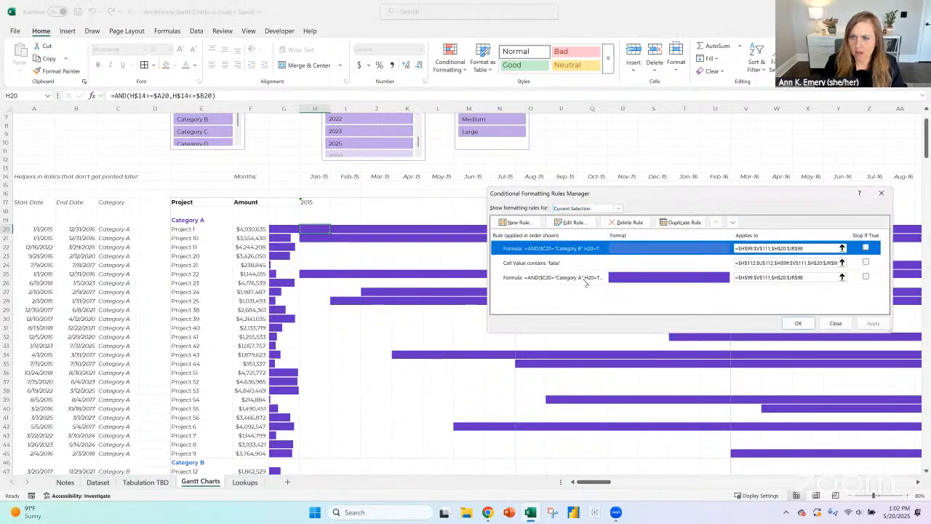
{"action": "left_click", "coordinate": [586, 279]}
{"action": "left_click", "coordinate": [575, 222]}
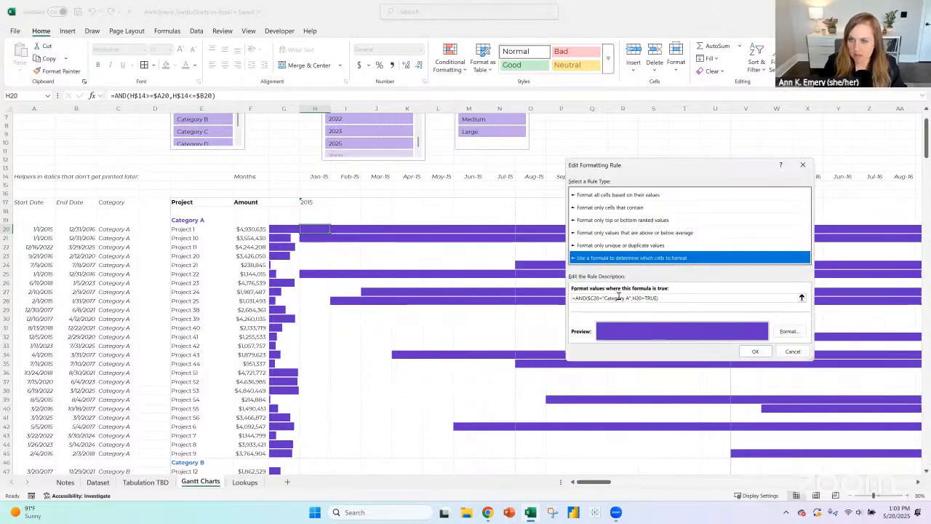
{"action": "left_click", "coordinate": [618, 297]}
{"action": "left_click_drag", "start_coordinate": [630, 298], "coordinate": [573, 297]}
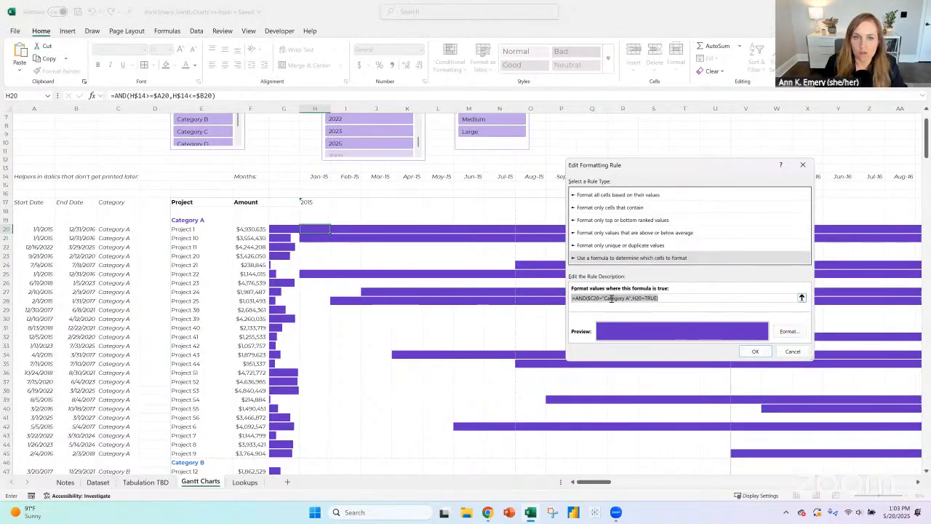
{"action": "left_click_drag", "start_coordinate": [633, 299], "coordinate": [602, 300]}
{"action": "key", "text": "BackSpace"}
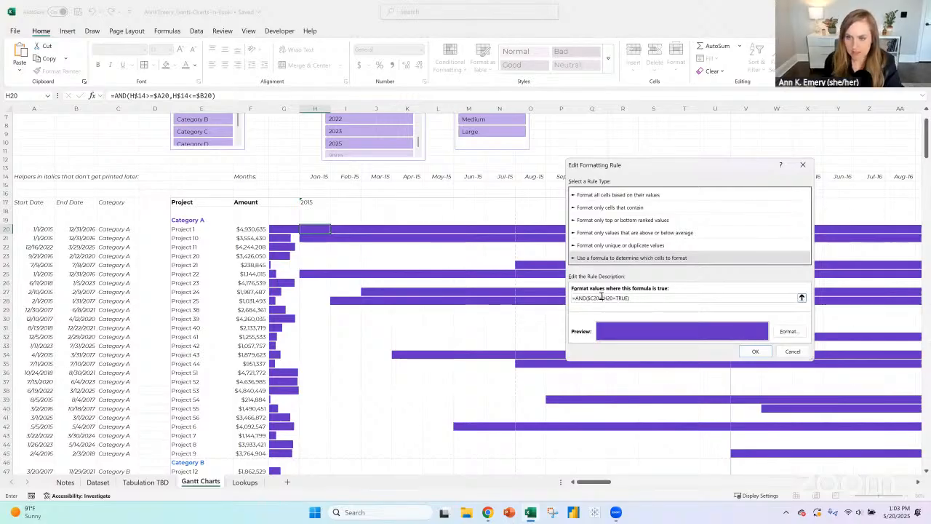
- Complete the purple rule's formula as =AND($C20=Lookups!$A$2,H20=TRUE), copy the formula, and save the rule
{"action": "left_click", "coordinate": [801, 298]}
{"action": "left_click", "coordinate": [246, 482]}
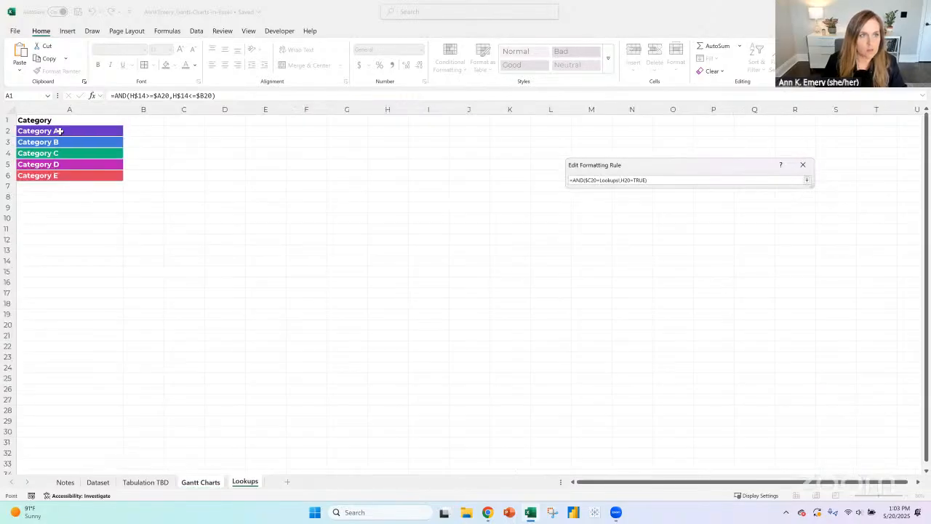
{"action": "left_click", "coordinate": [59, 130]}
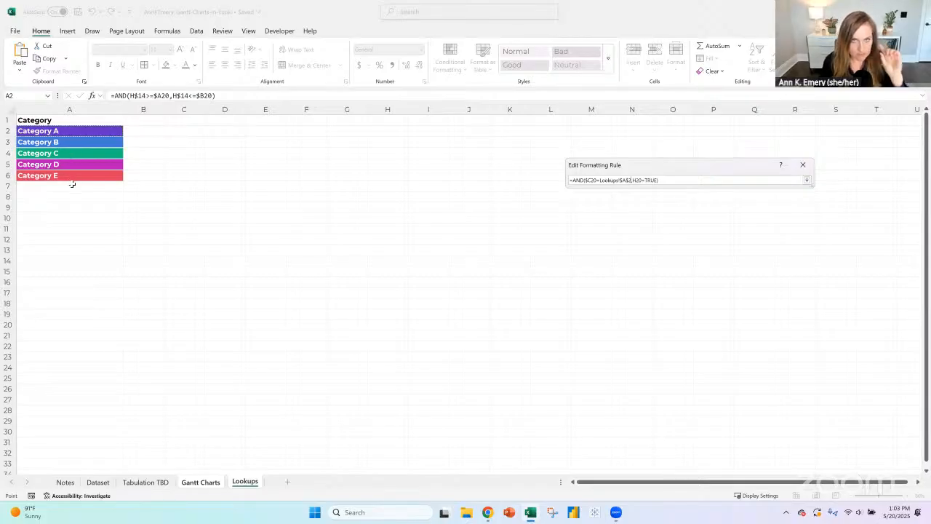
{"action": "left_click", "coordinate": [808, 181]}
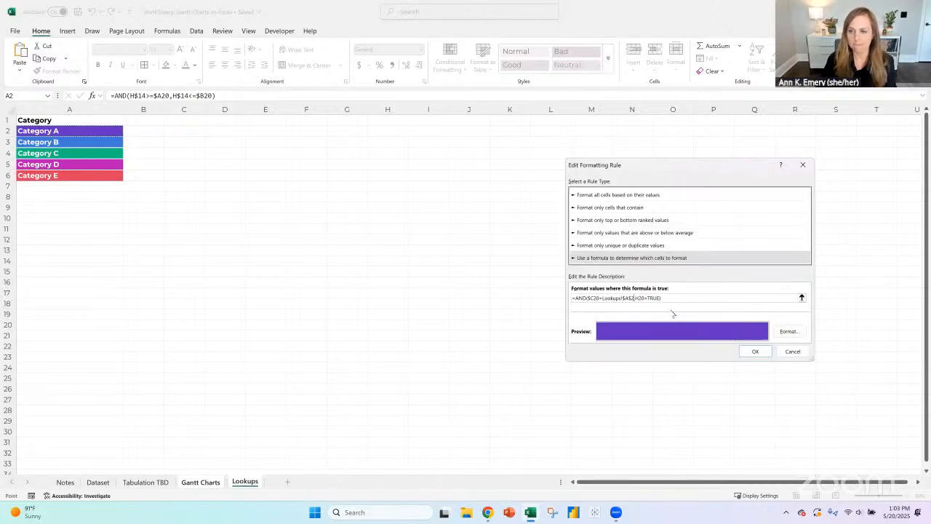
{"action": "left_click_drag", "start_coordinate": [665, 298], "coordinate": [557, 301]}
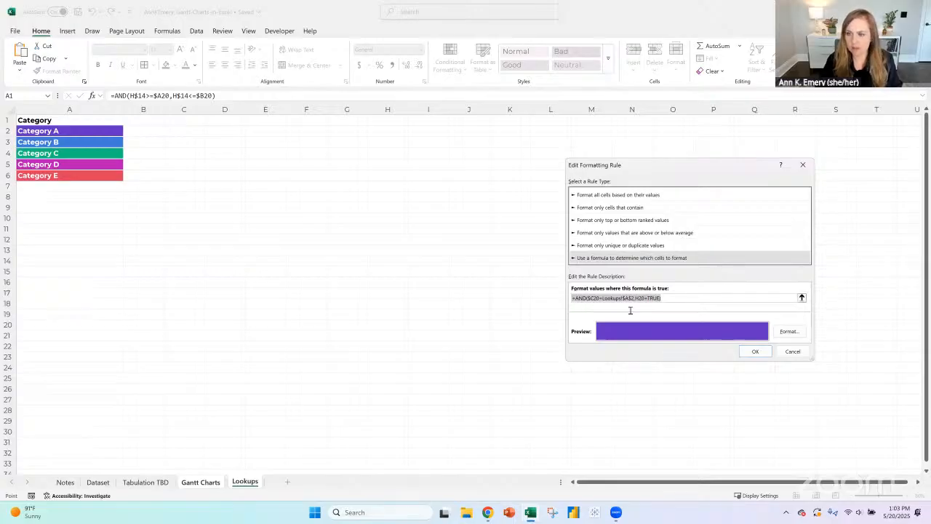
{"action": "left_click", "coordinate": [755, 352]}
- Replace the Category B rule's formula with the copied one, pointed at Lookups!$A$3, and save the rule
{"action": "left_click", "coordinate": [559, 250]}
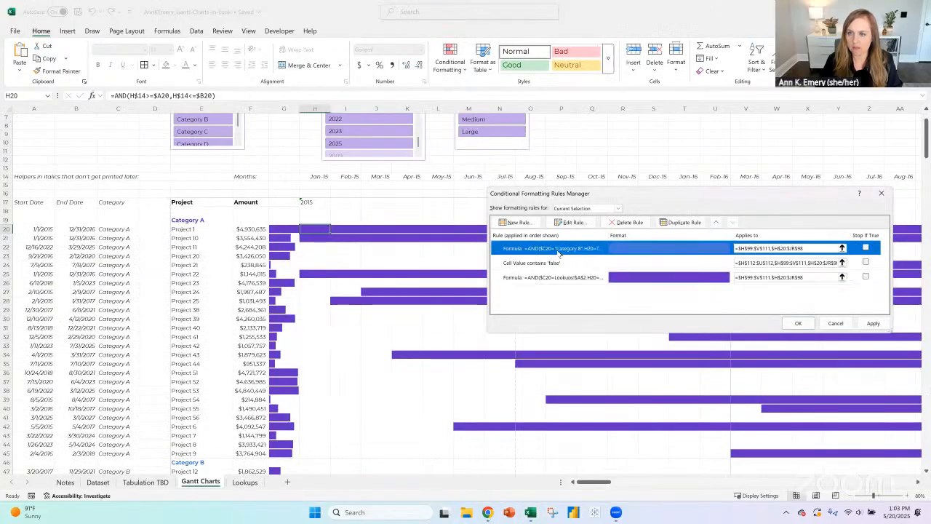
{"action": "left_click", "coordinate": [573, 223]}
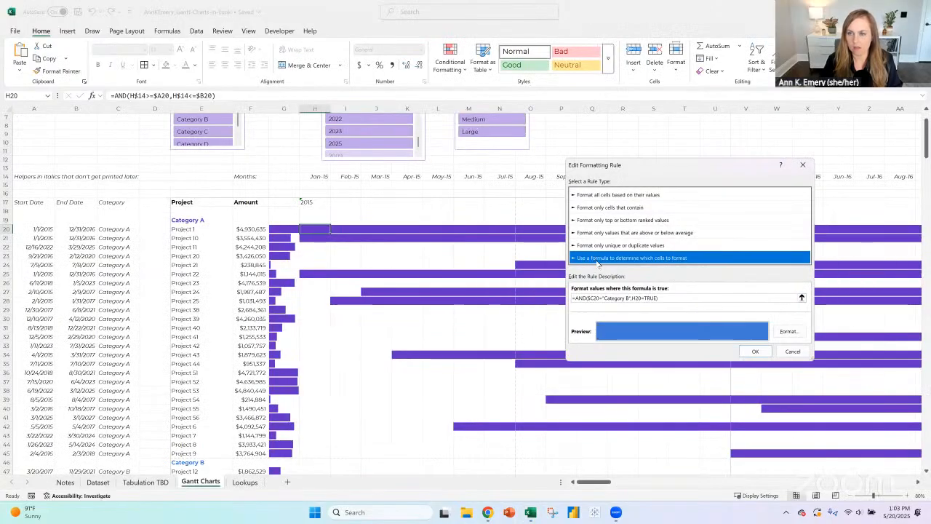
{"action": "left_click_drag", "start_coordinate": [660, 297], "coordinate": [529, 298]}
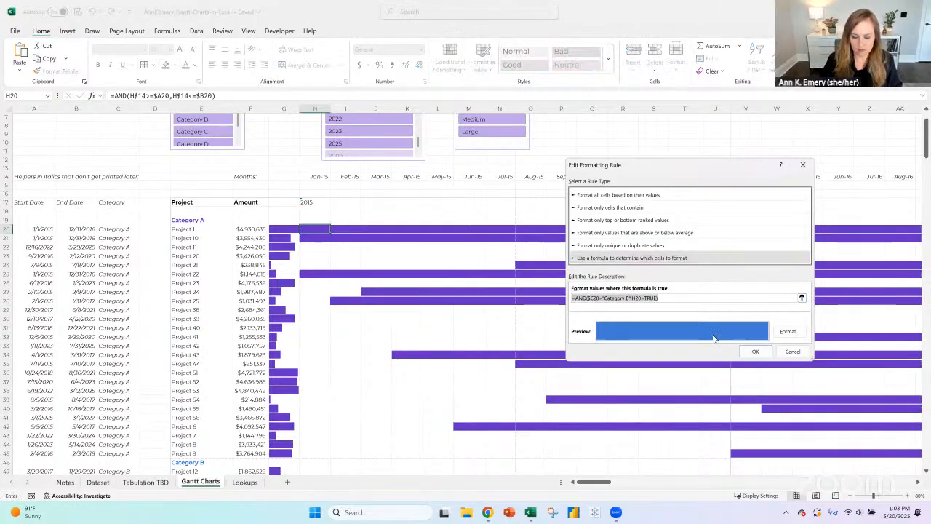
{"action": "key", "text": "ctrl+v"}
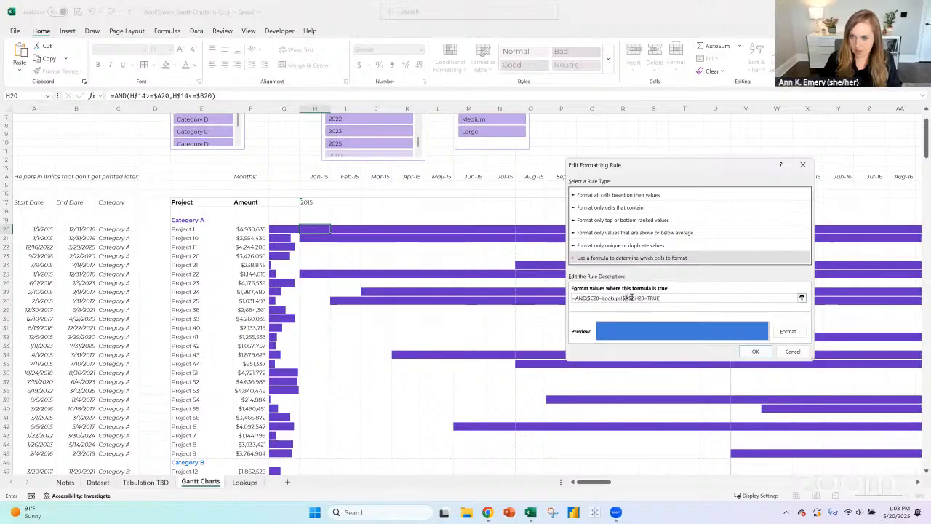
{"action": "left_click_drag", "start_coordinate": [634, 298], "coordinate": [632, 298]}
{"action": "type", "text": "3"}
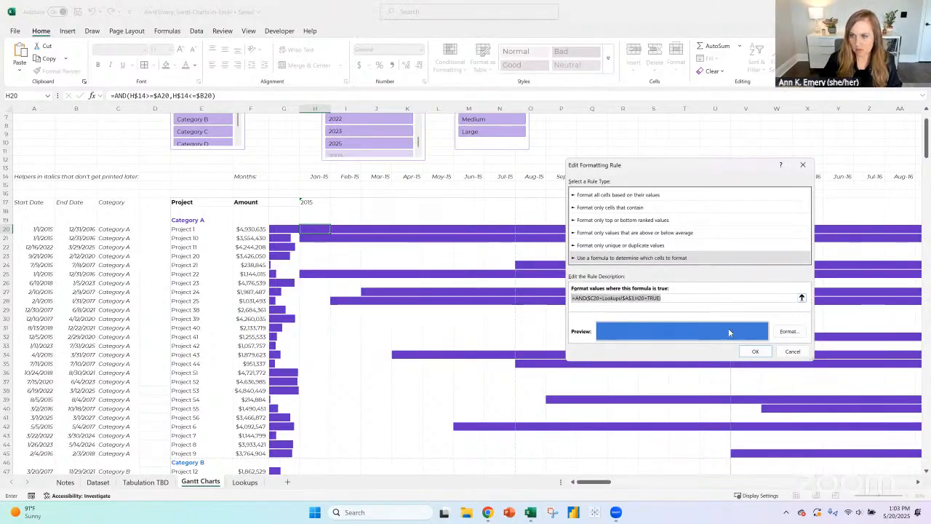
{"action": "left_click", "coordinate": [756, 351]}
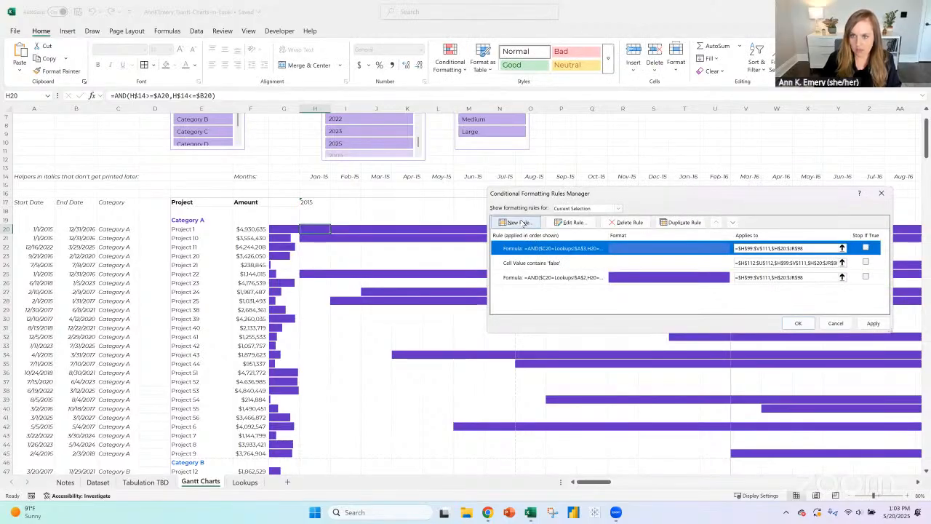
- Duplicate the blue Category B rule and point the copy's formula at Lookups!$A$4
{"action": "left_click", "coordinate": [693, 224]}
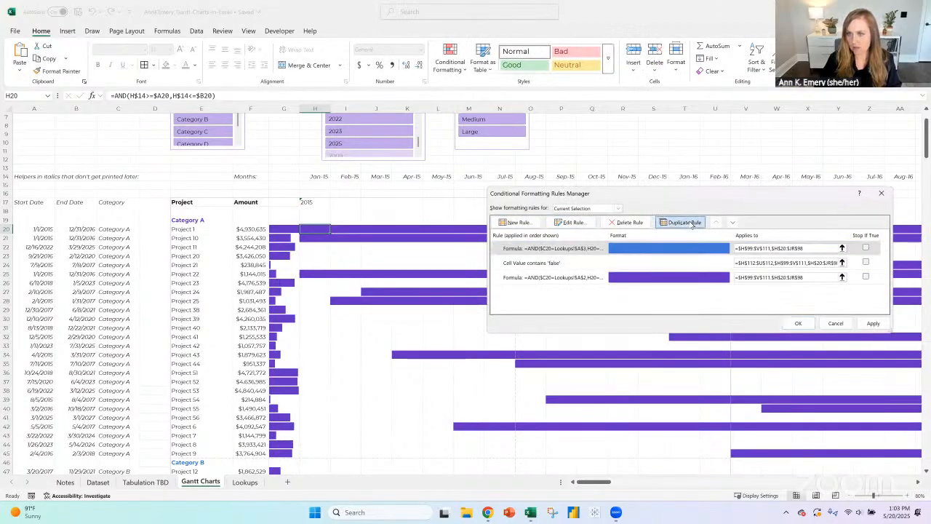
{"action": "left_click", "coordinate": [579, 225]}
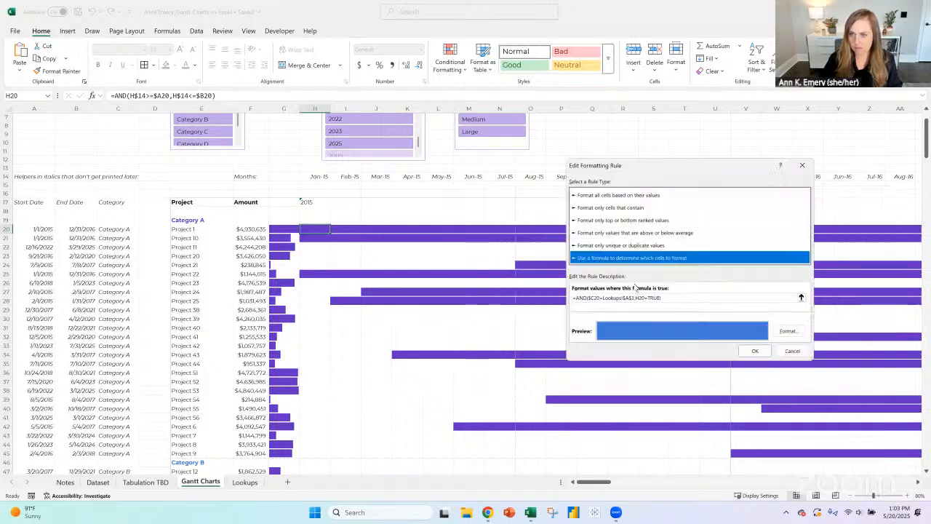
{"action": "left_click_drag", "start_coordinate": [661, 298], "coordinate": [558, 296]}
{"action": "left_click", "coordinate": [631, 298]}
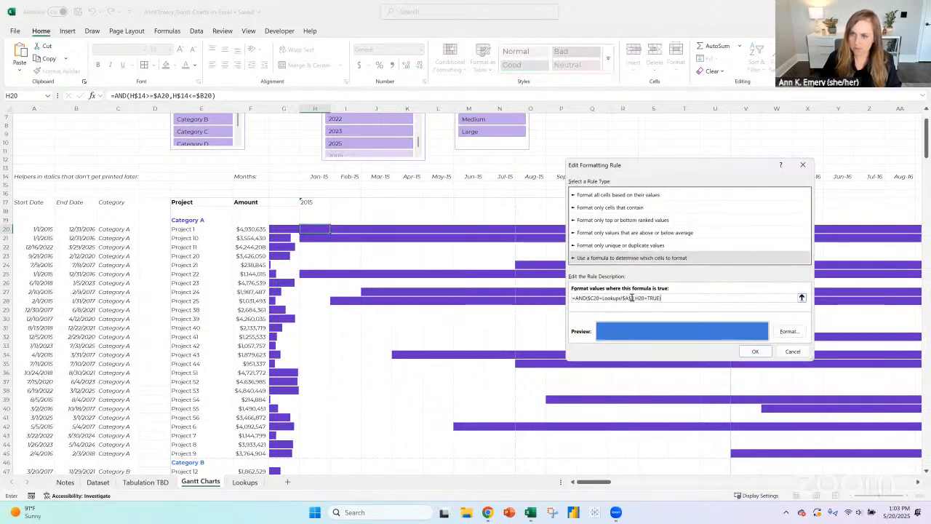
- Set both the font color and the fill of the Lookups!$A$4 rule to green and save the rule
{"action": "left_click", "coordinate": [789, 331]}
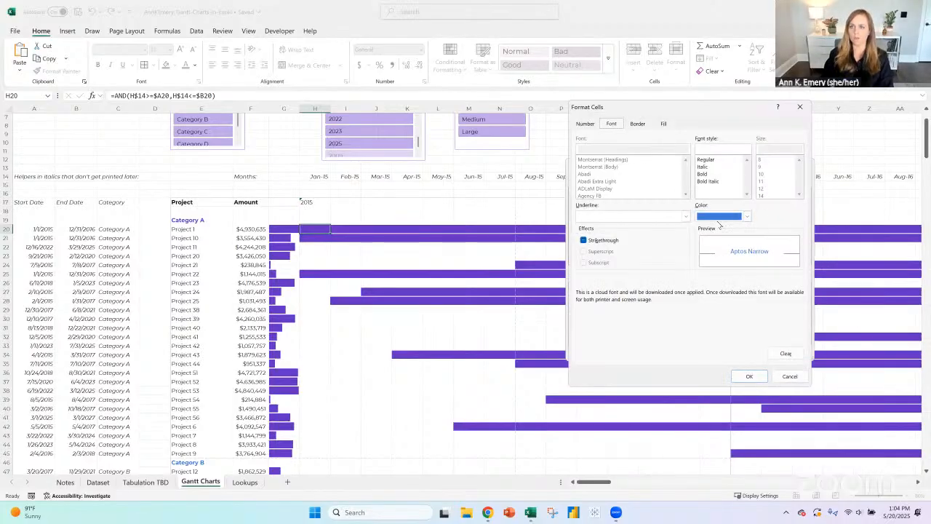
{"action": "left_click", "coordinate": [746, 216]}
{"action": "left_click", "coordinate": [783, 260]}
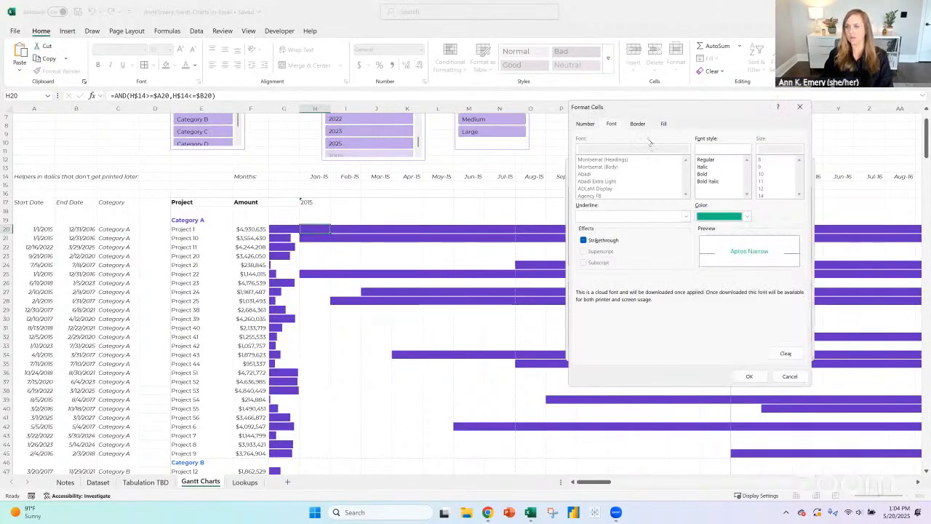
{"action": "left_click", "coordinate": [638, 123]}
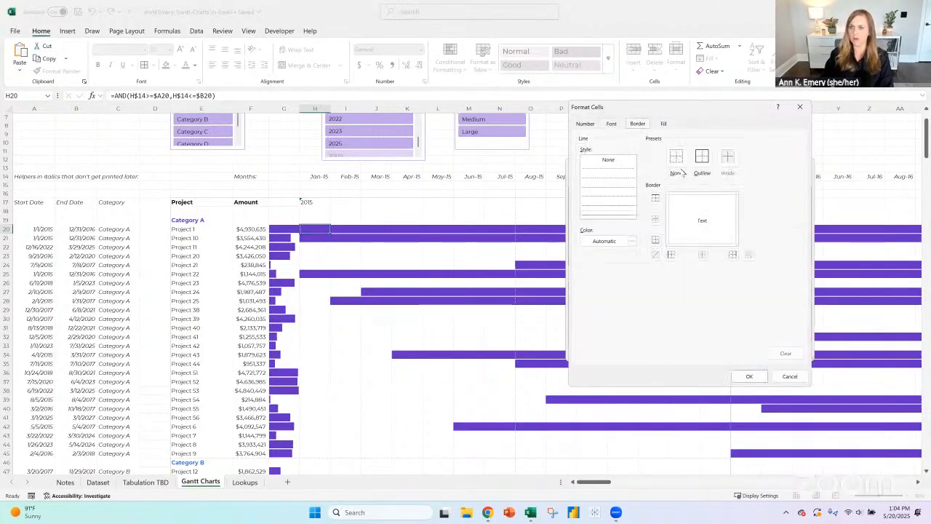
{"action": "left_click", "coordinate": [664, 124]}
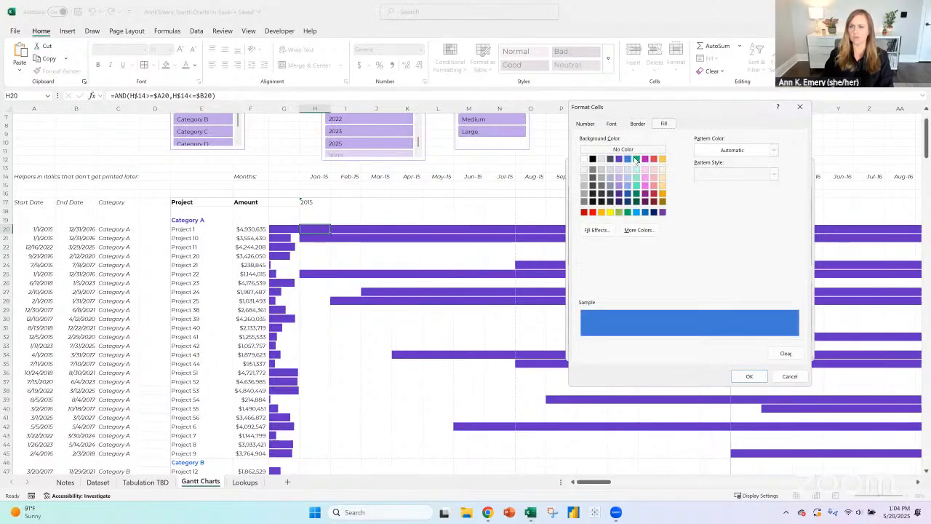
{"action": "left_click", "coordinate": [636, 159]}
{"action": "left_click", "coordinate": [749, 376]}
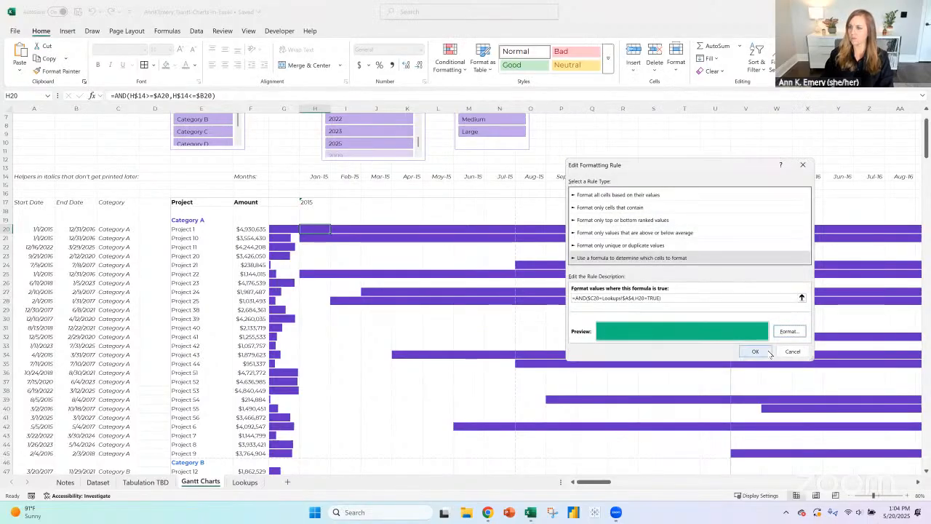
{"action": "left_click", "coordinate": [756, 352]}
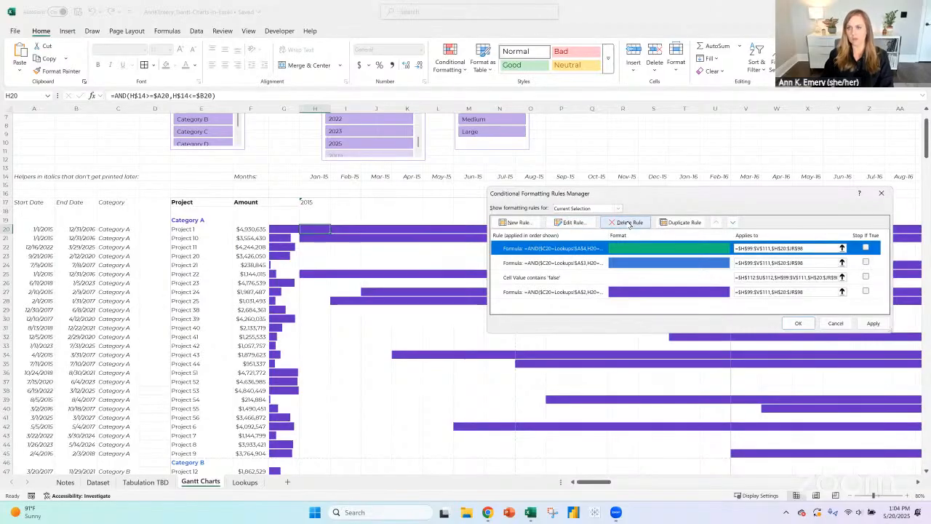
- Duplicate the green rule and change the copy's formula to =AND($C20=Lookups!$A$5,H20=TRUE)
{"action": "left_click", "coordinate": [685, 223]}
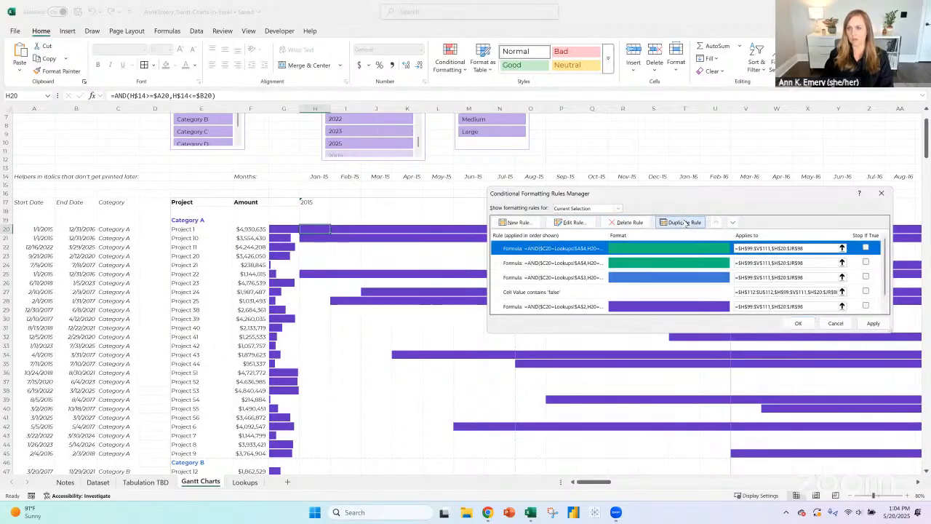
{"action": "left_click", "coordinate": [571, 222]}
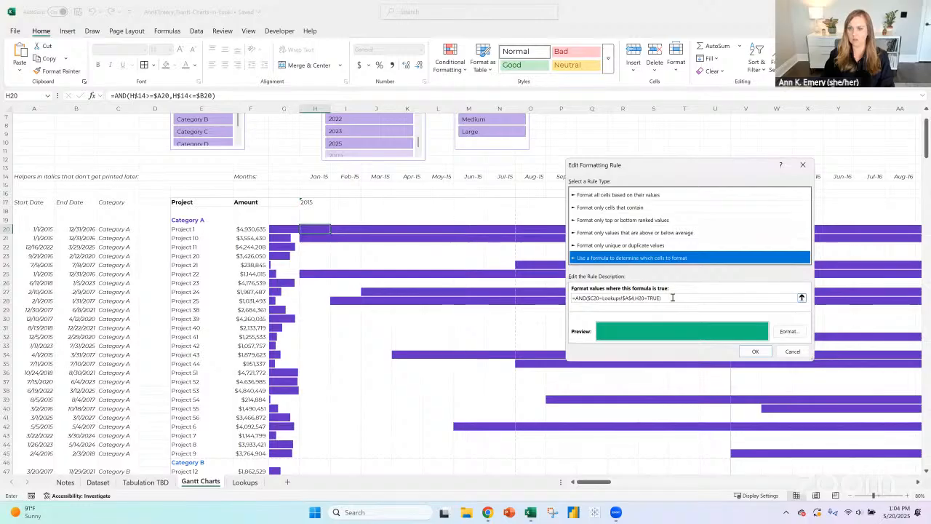
{"action": "left_click_drag", "start_coordinate": [673, 297], "coordinate": [558, 306]}
{"action": "type", "text": "=AND($C20=Lookups!$A$3,H20=TRUE)"}
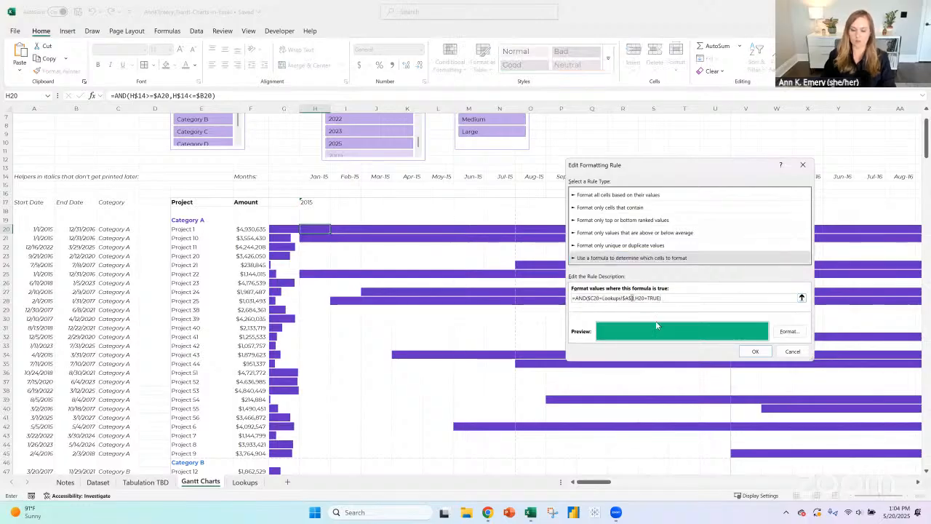
{"action": "key", "text": "Delete"}
{"action": "type", "text": "4"}
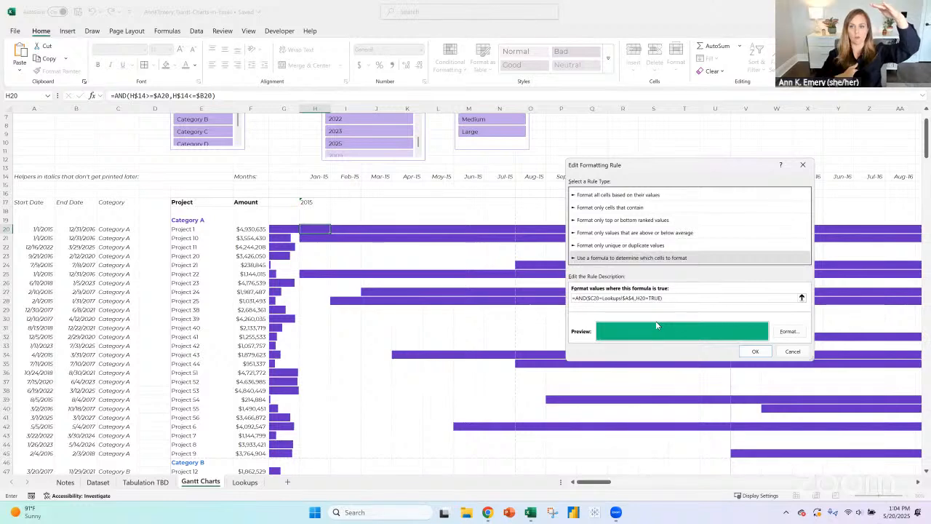
{"action": "key", "text": "BackSpace"}
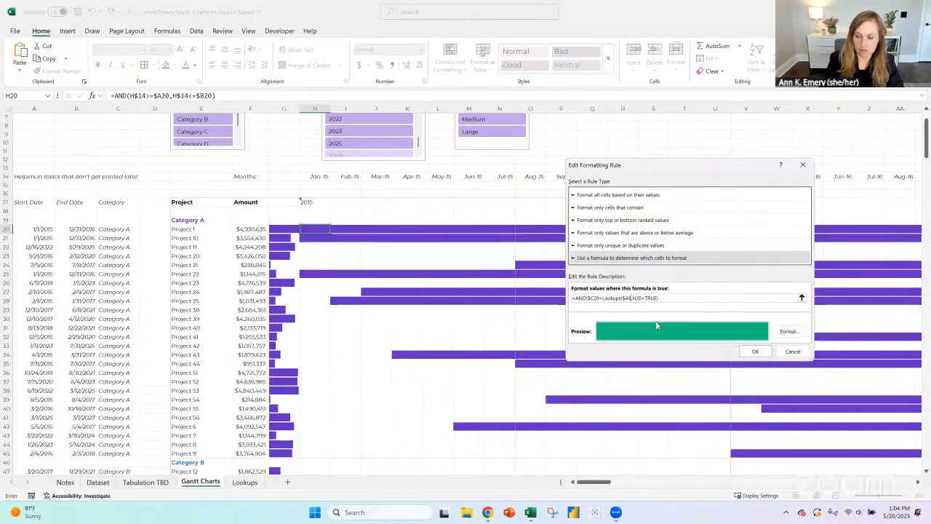
{"action": "type", "text": "5"}
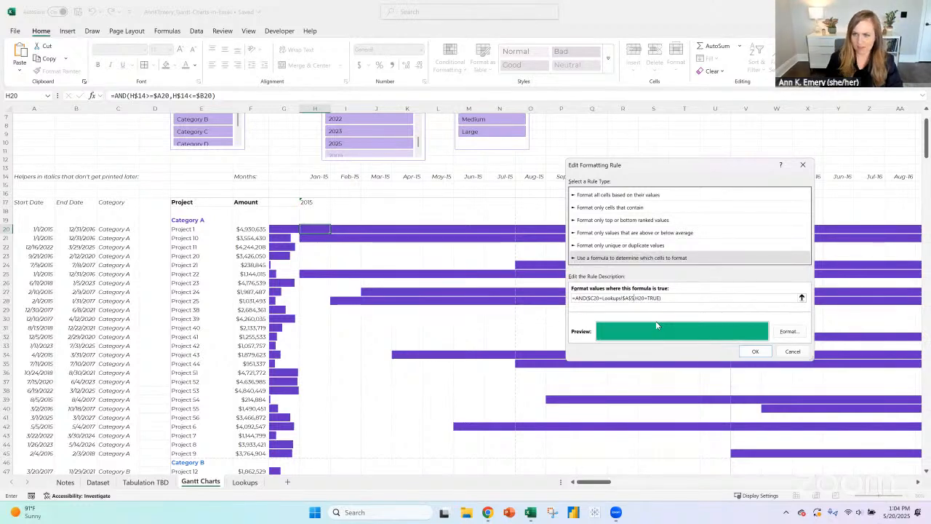
- Set both the fill and the font color of the Lookups!$A$5 rule to magenta and save the rule
{"action": "left_click", "coordinate": [789, 331]}
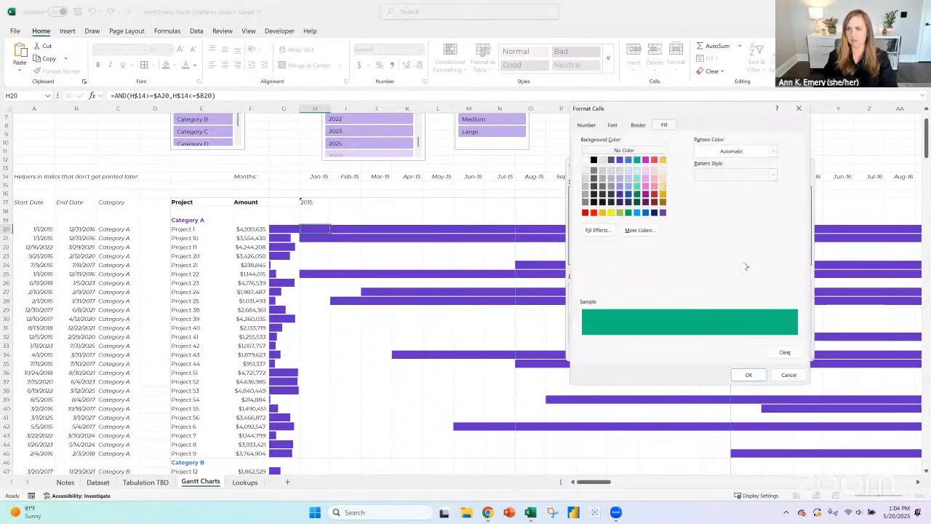
{"action": "left_click", "coordinate": [645, 159]}
{"action": "left_click", "coordinate": [749, 376]}
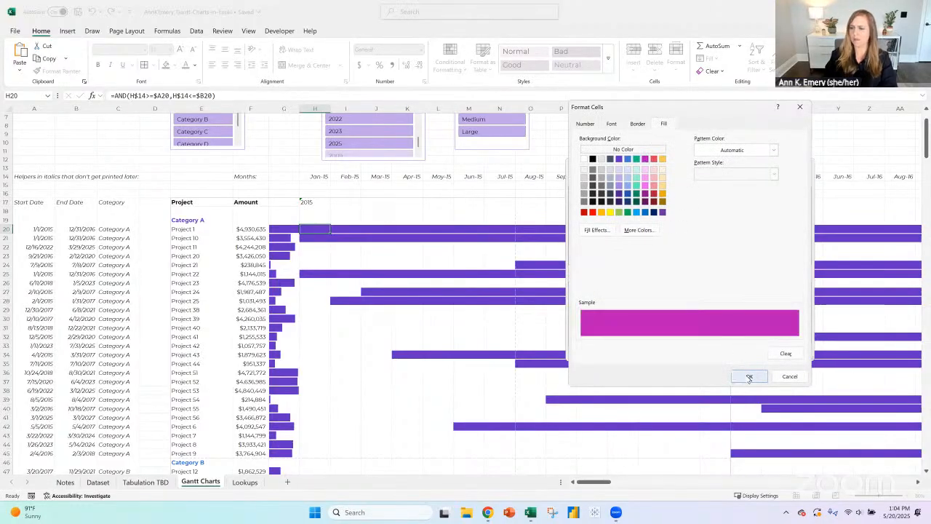
{"action": "left_click", "coordinate": [789, 331]}
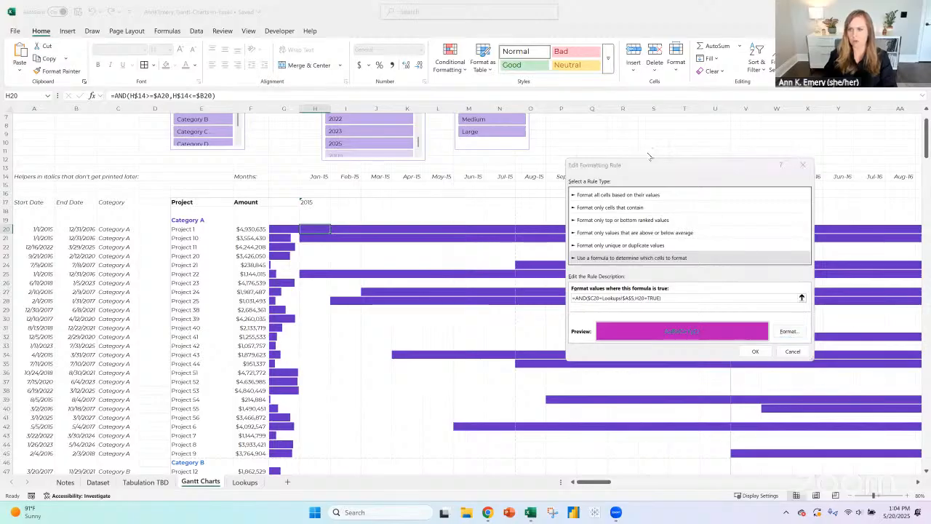
{"action": "left_click", "coordinate": [611, 124]}
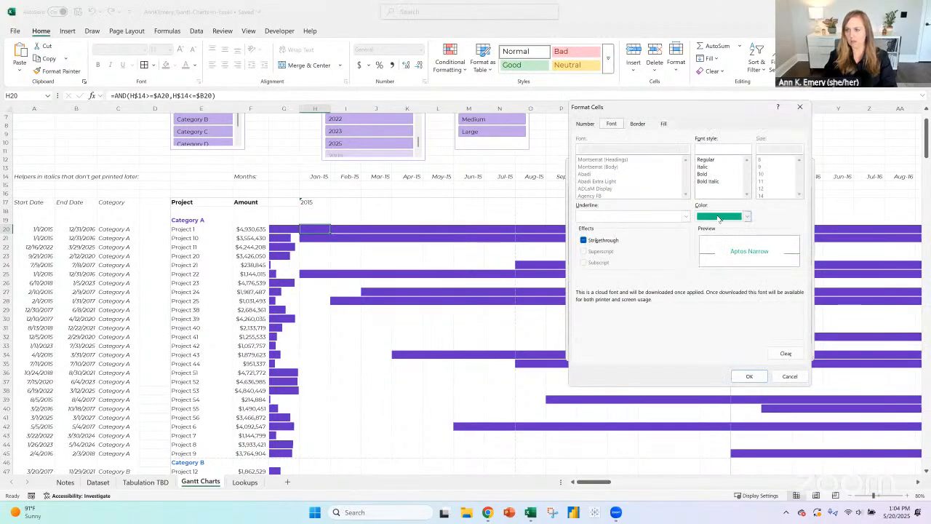
{"action": "left_click", "coordinate": [747, 217]}
{"action": "left_click", "coordinate": [797, 259]}
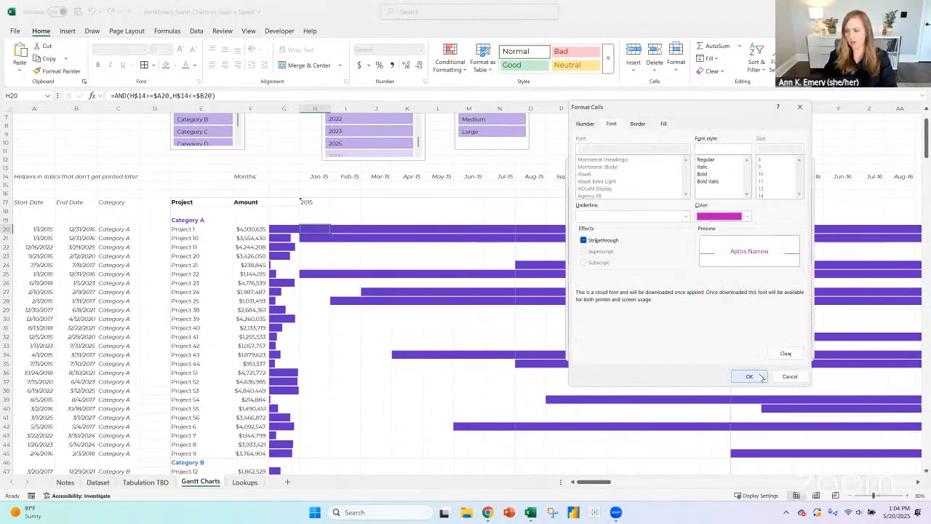
{"action": "left_click", "coordinate": [749, 376]}
{"action": "left_click", "coordinate": [756, 351]}
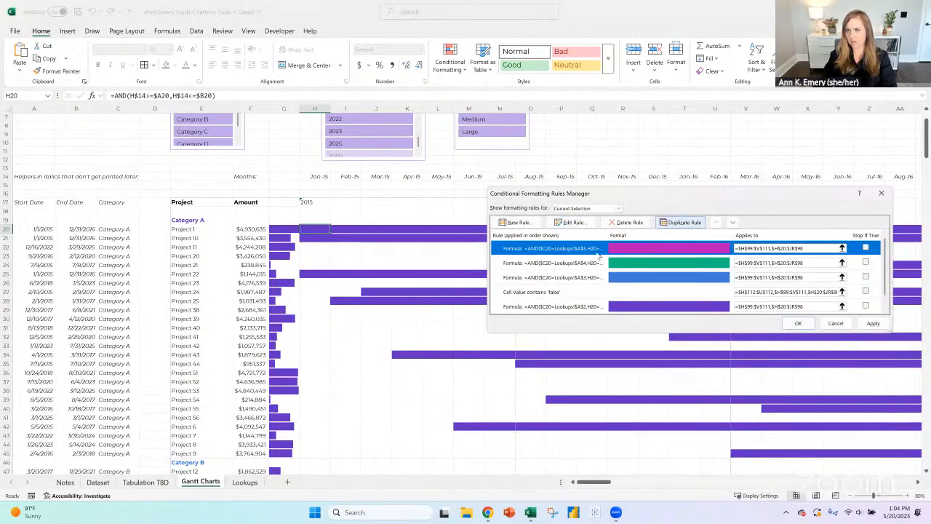
- Duplicate the magenta rule and change the copy's formula to =AND($C20=Lookups!$A$6,H20=TRUE)
{"action": "left_click", "coordinate": [681, 222]}
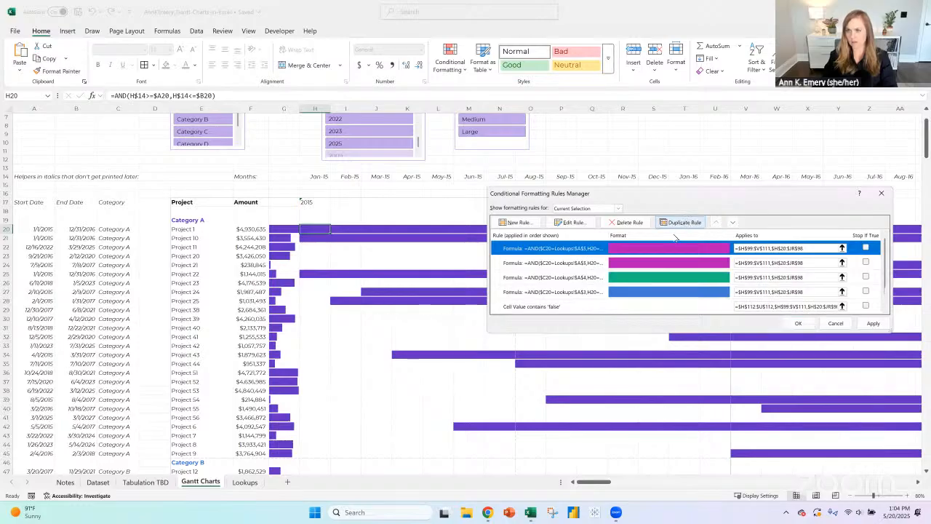
{"action": "left_click", "coordinate": [579, 225]}
{"action": "left_click_drag", "start_coordinate": [662, 299], "coordinate": [558, 294]}
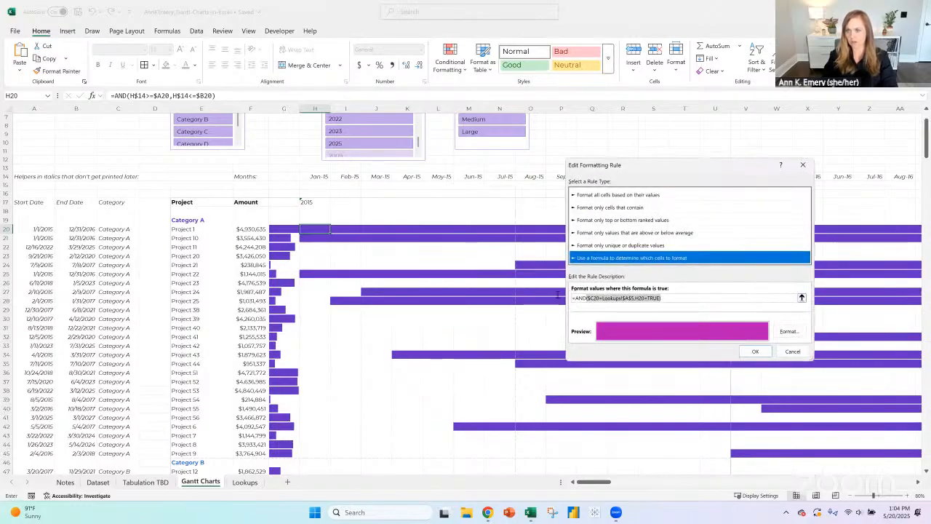
{"action": "left_click", "coordinate": [630, 299]}
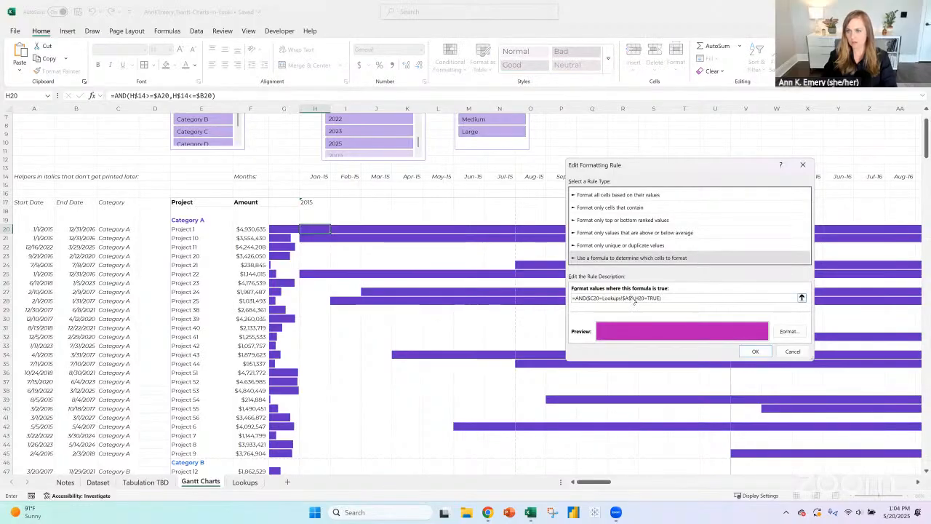
{"action": "key", "text": "BackSpace"}
{"action": "type", "text": "6"}
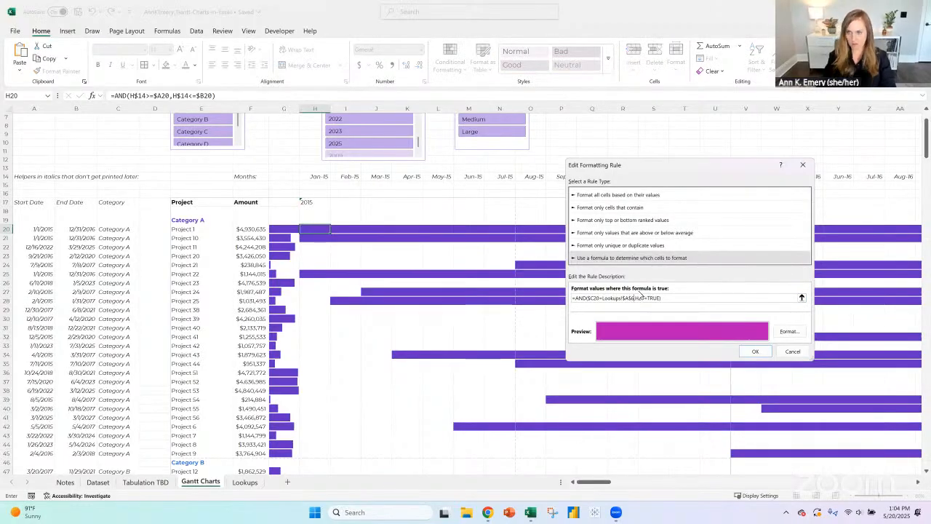
- Set both the font color and the fill of the Lookups!$A$6 rule to red, then save and apply the conditional formatting rules
{"action": "left_click", "coordinate": [786, 333]}
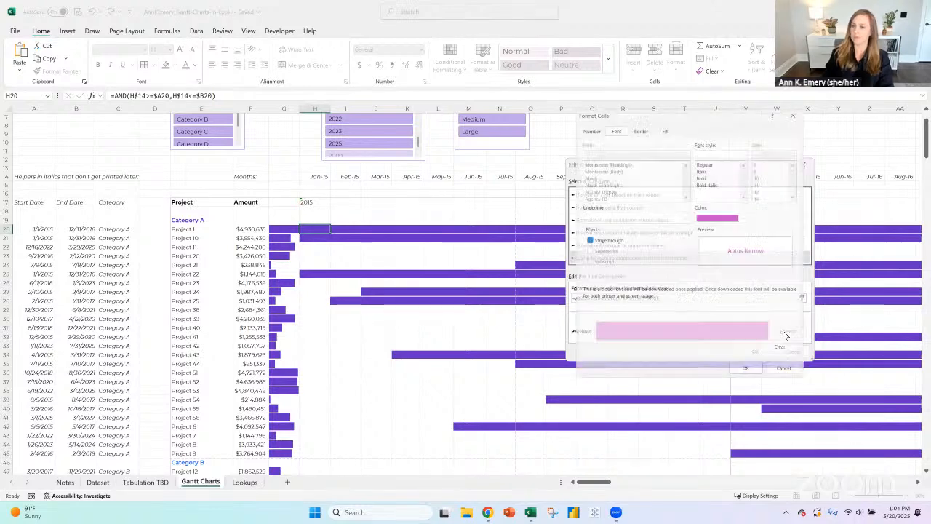
{"action": "left_click", "coordinate": [640, 125]}
{"action": "left_click", "coordinate": [612, 123]}
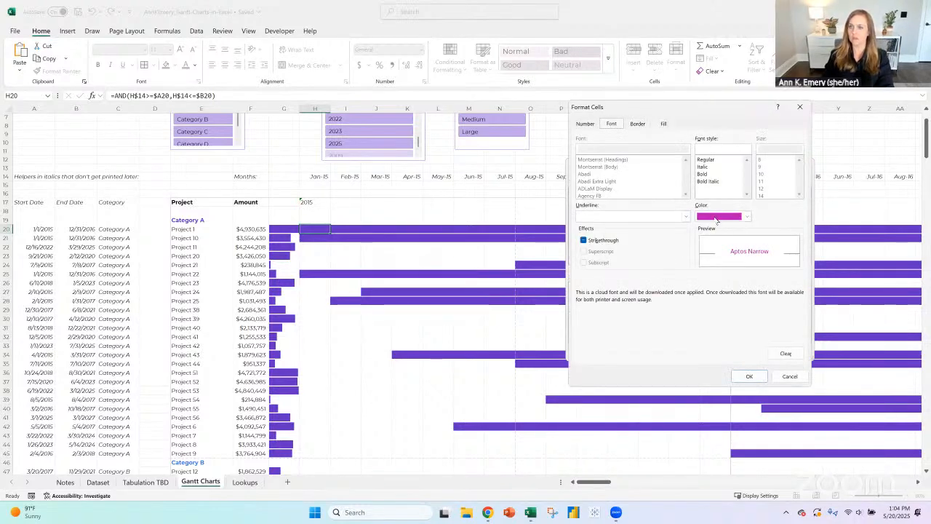
{"action": "left_click", "coordinate": [716, 218]}
{"action": "left_click", "coordinate": [813, 260]}
{"action": "left_click", "coordinate": [665, 126]}
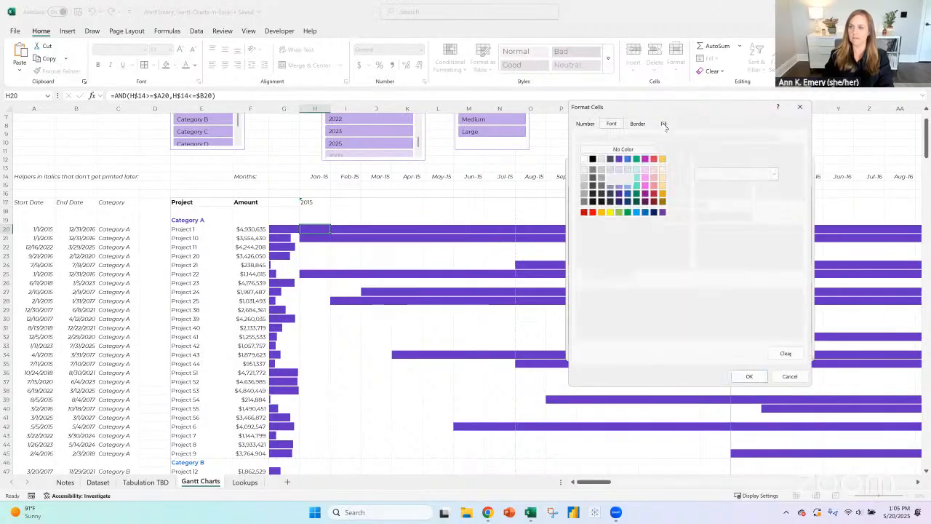
{"action": "left_click", "coordinate": [654, 159]}
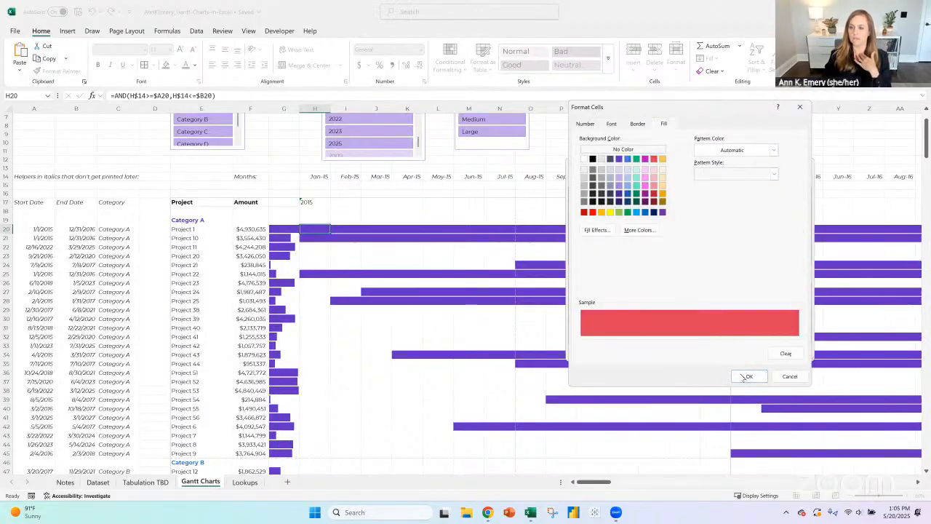
{"action": "left_click", "coordinate": [744, 377]}
{"action": "left_click", "coordinate": [753, 351]}
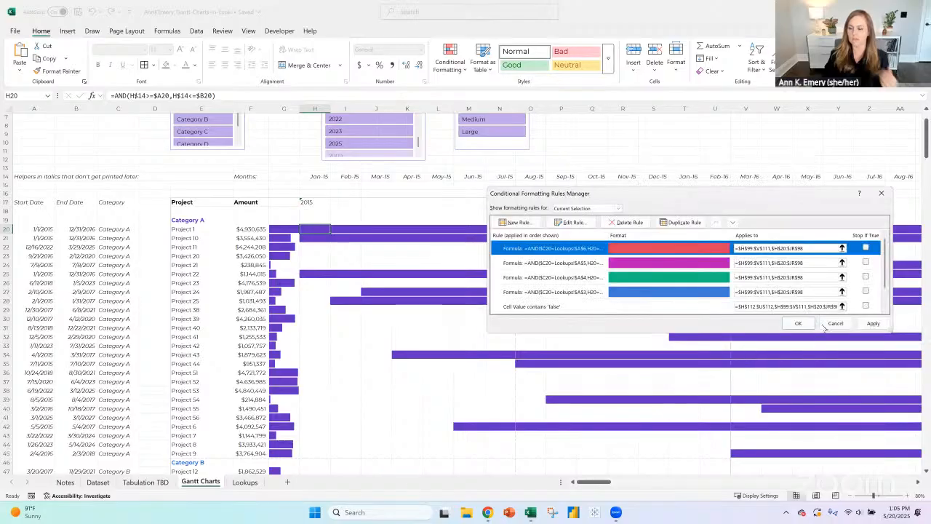
{"action": "left_click", "coordinate": [798, 323]}
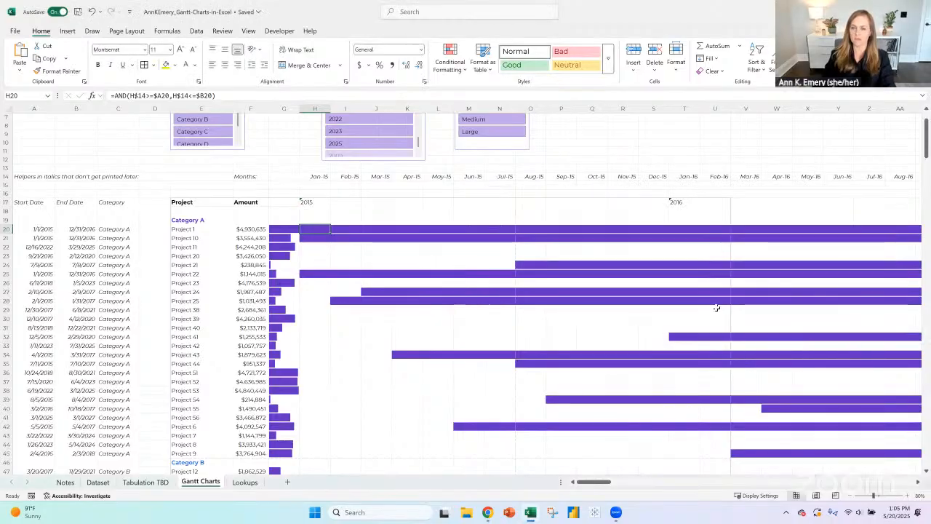
- Examine the bar colors of Categories A to E, including the whole Gantt chart at 20% zoom
{"action": "scroll", "coordinate": [463, 278], "scroll_direction": "down", "scroll_amount": 11}
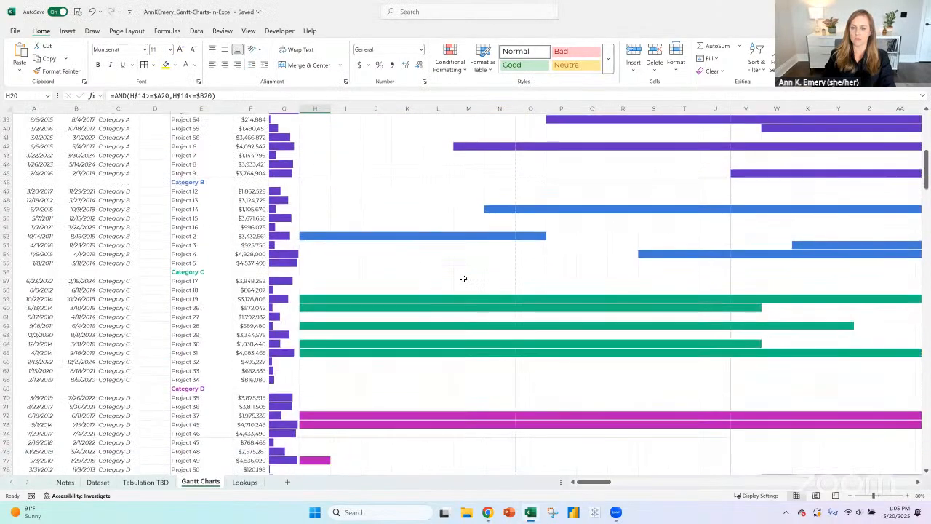
{"action": "scroll", "coordinate": [463, 279], "scroll_direction": "down", "scroll_amount": 7}
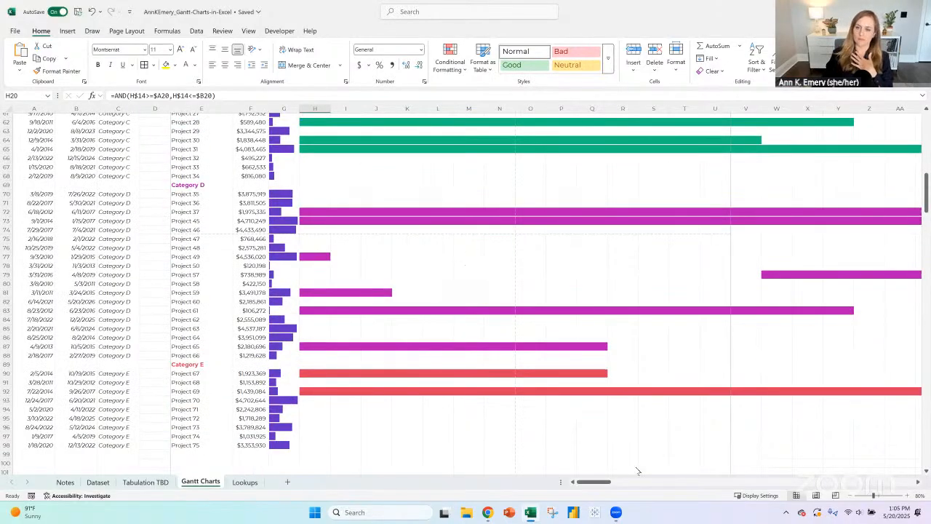
{"action": "left_click", "coordinate": [316, 372]}
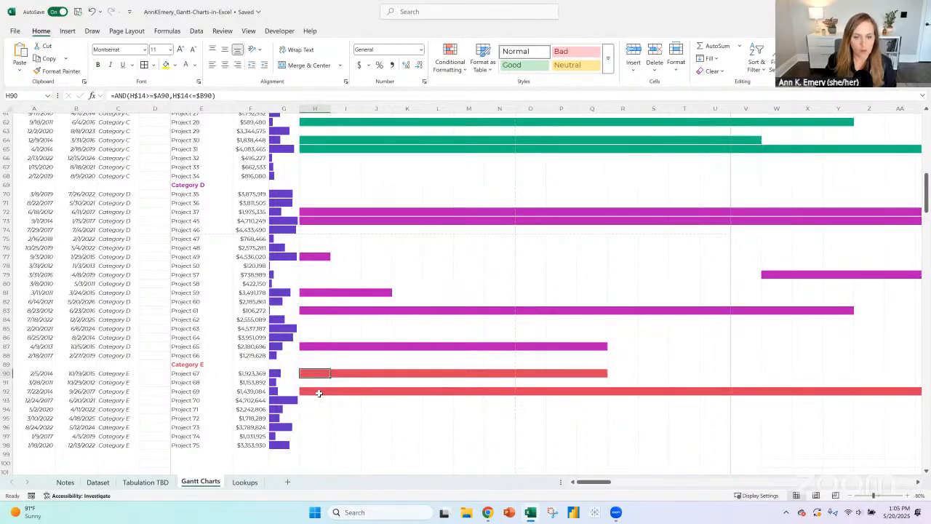
{"action": "scroll", "coordinate": [327, 361], "scroll_direction": "up", "scroll_amount": 4}
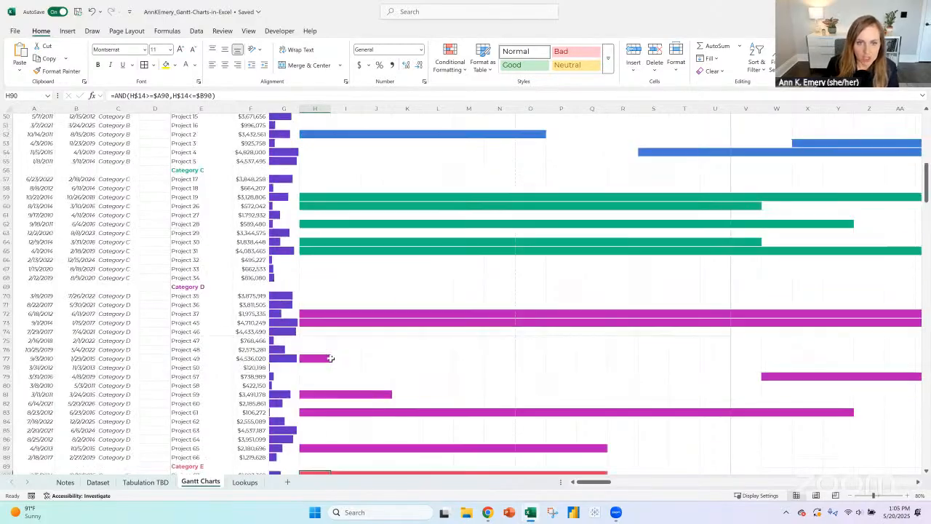
{"action": "scroll", "coordinate": [334, 357], "scroll_direction": "up", "scroll_amount": 7}
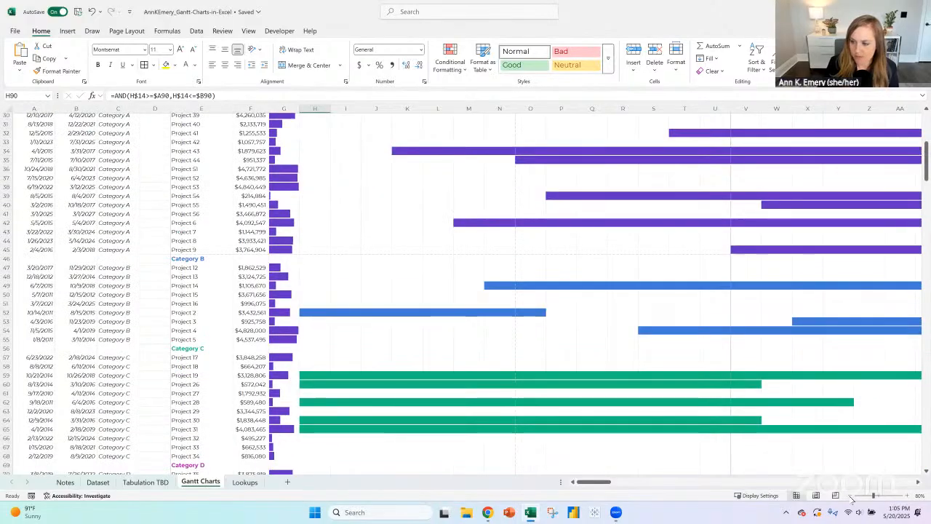
{"action": "left_click", "coordinate": [851, 496]}
{"action": "left_click", "coordinate": [850, 496]}
{"action": "left_click", "coordinate": [850, 496]}
{"action": "left_click", "coordinate": [851, 496]}
{"action": "left_click", "coordinate": [850, 496]}
{"action": "left_click", "coordinate": [851, 497]}
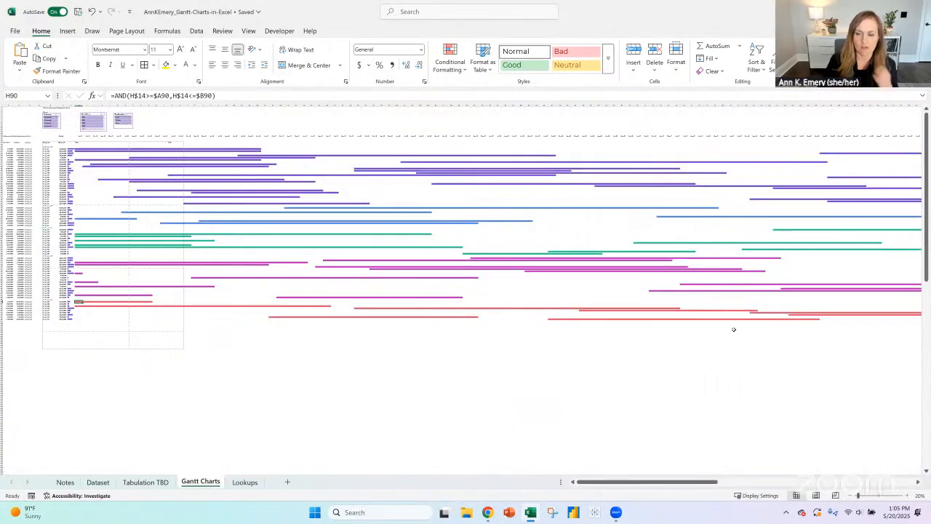
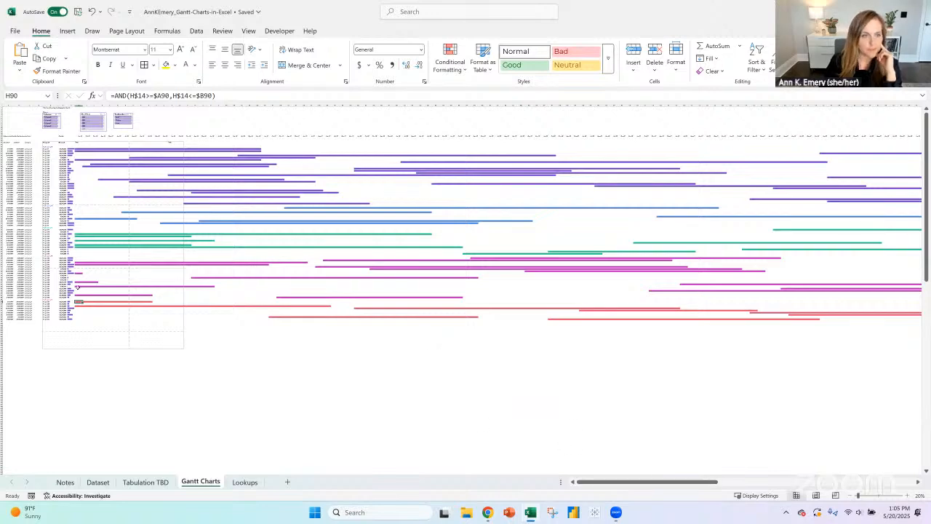
- On the Notes sheet, enter "Sort the Gantt - based on start date? Right now it's alphabetical by category and then project" in A37
{"action": "left_click", "coordinate": [907, 496]}
{"action": "left_click", "coordinate": [907, 496]}
{"action": "left_click", "coordinate": [907, 496]}
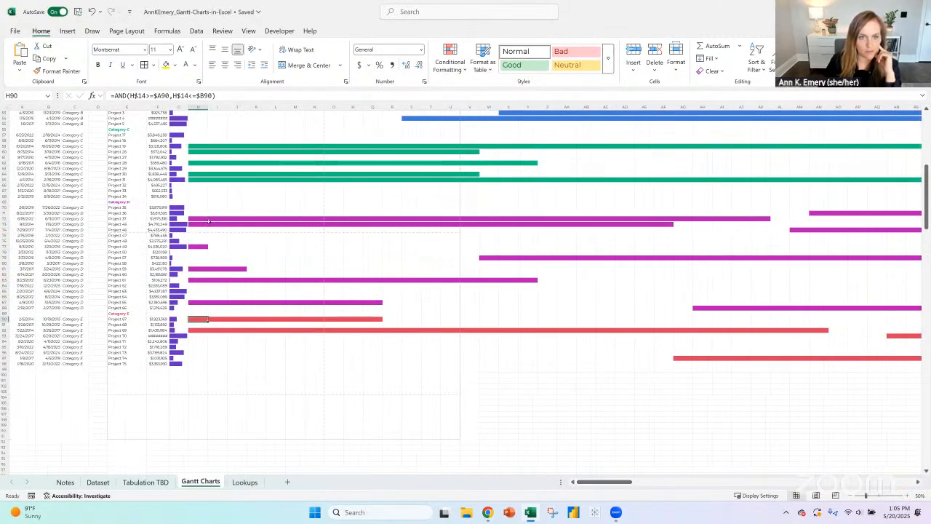
{"action": "scroll", "coordinate": [247, 232], "scroll_direction": "up", "scroll_amount": 15}
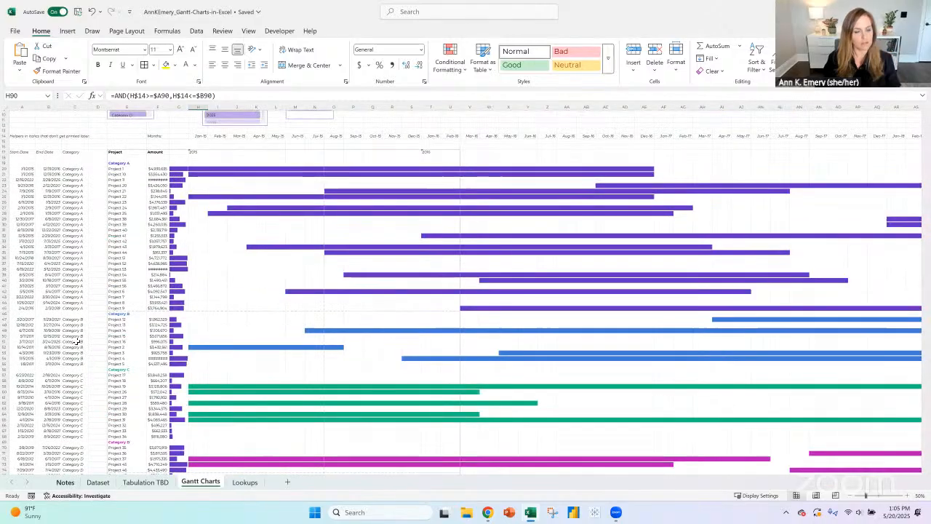
{"action": "left_click", "coordinate": [65, 481]}
{"action": "left_click", "coordinate": [61, 381]}
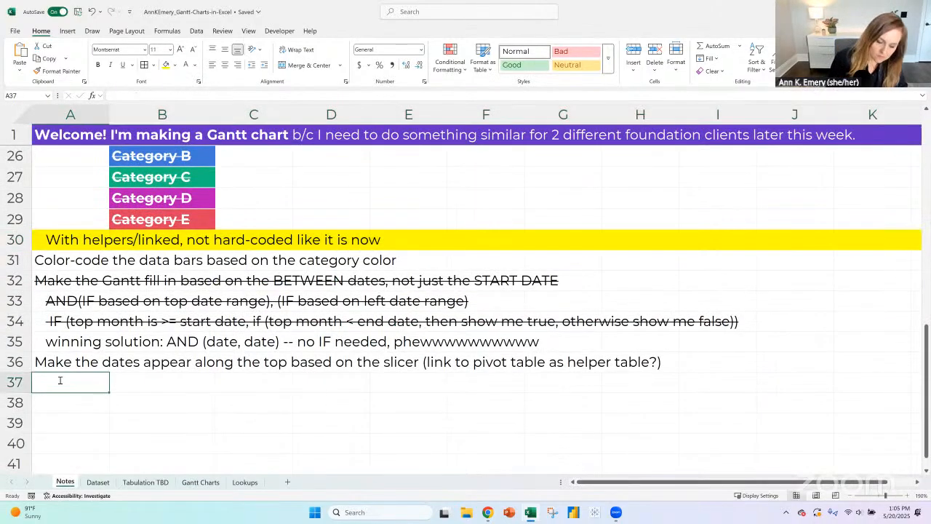
{"action": "type", "text": "Sort the ga"}
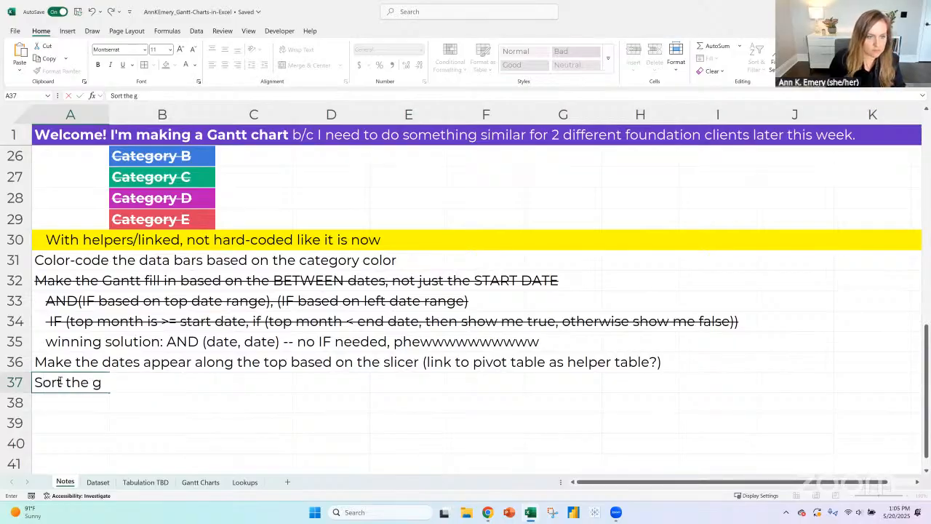
{"action": "key", "text": "BackSpace"}
{"action": "type", "text": "Gantt - based"}
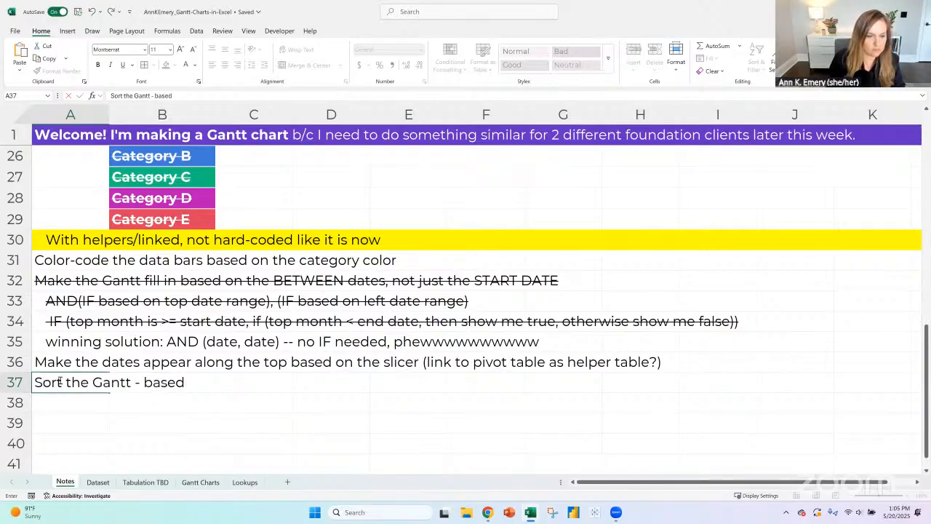
{"action": "type", "text": " on start date? "}
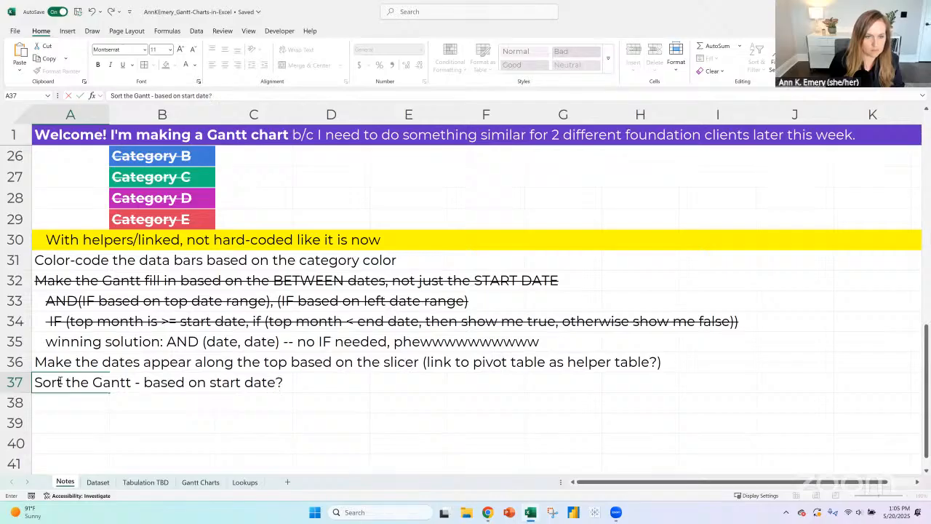
{"action": "type", "text": "Right now it's"}
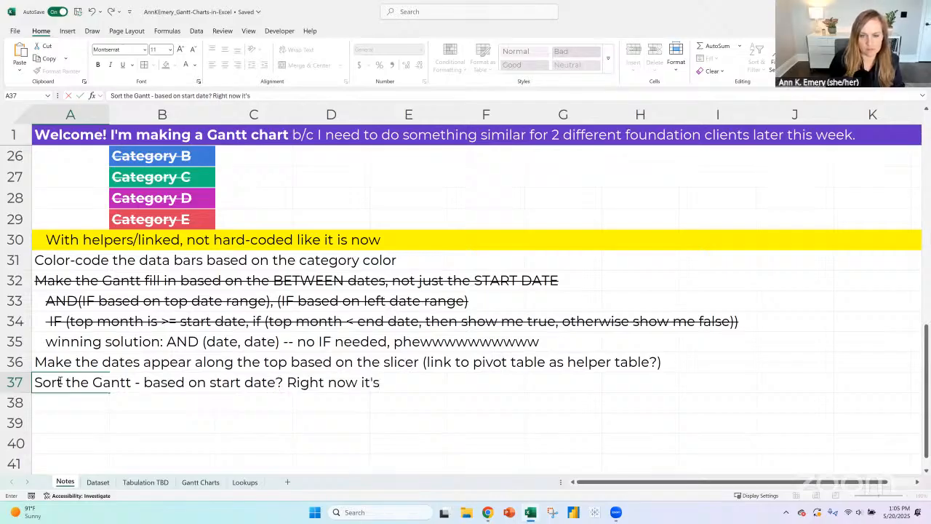
{"action": "type", "text": " alphabetical b"}
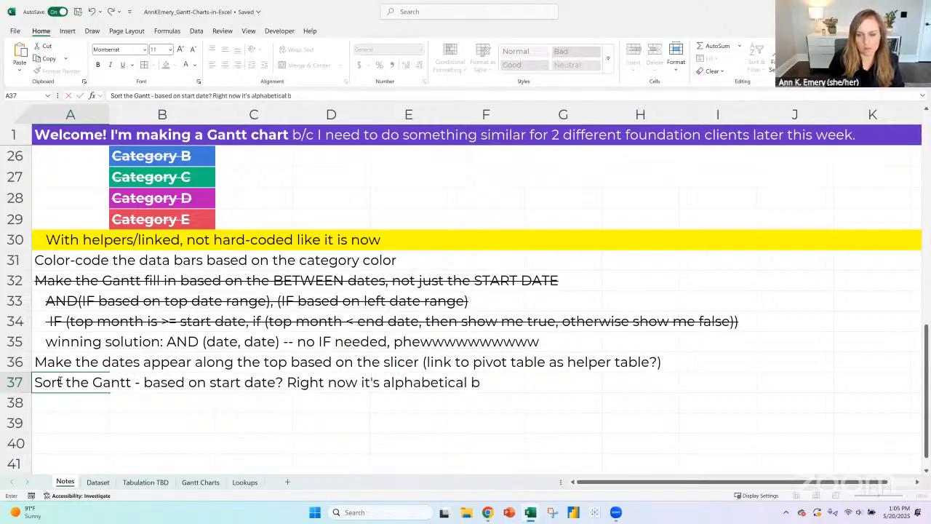
{"action": "type", "text": "y p"}
{"action": "type", "text": "ategor"}
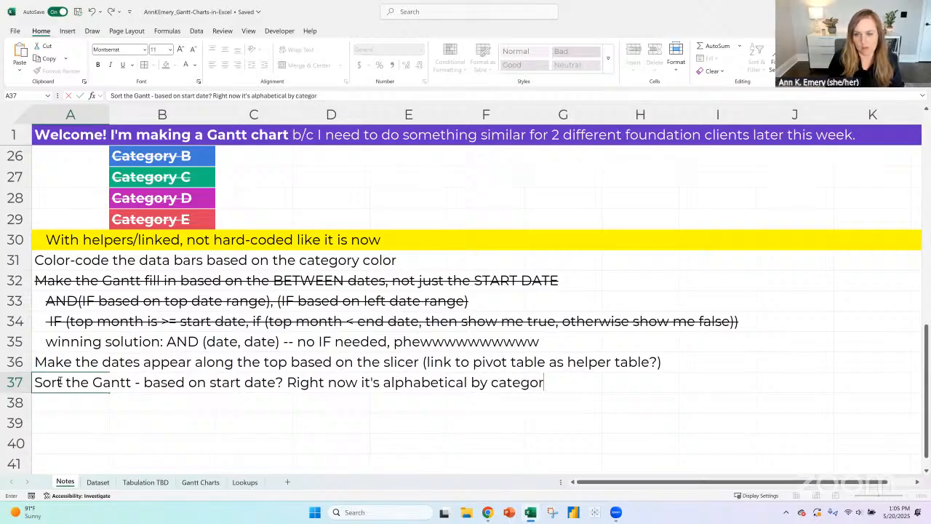
{"action": "type", "text": "y and th"}
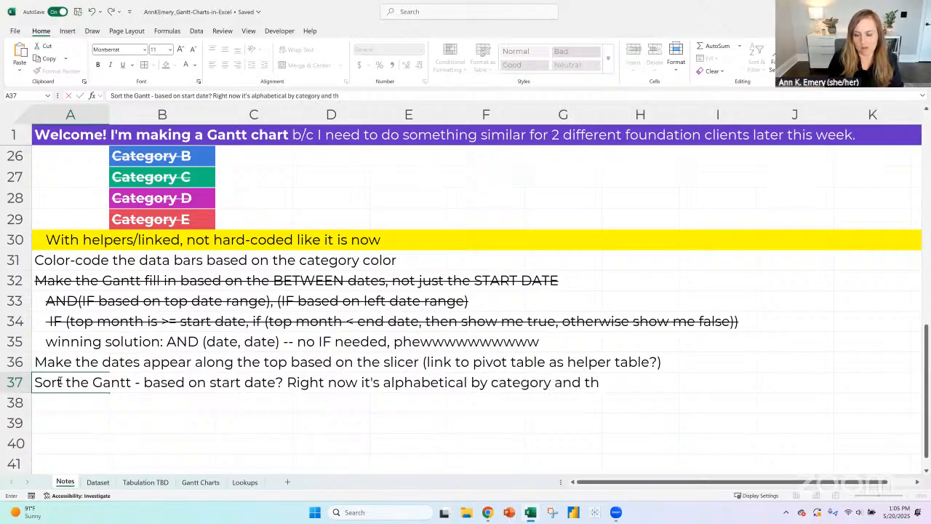
{"action": "type", "text": "en project"}
{"action": "key", "text": "Return"}
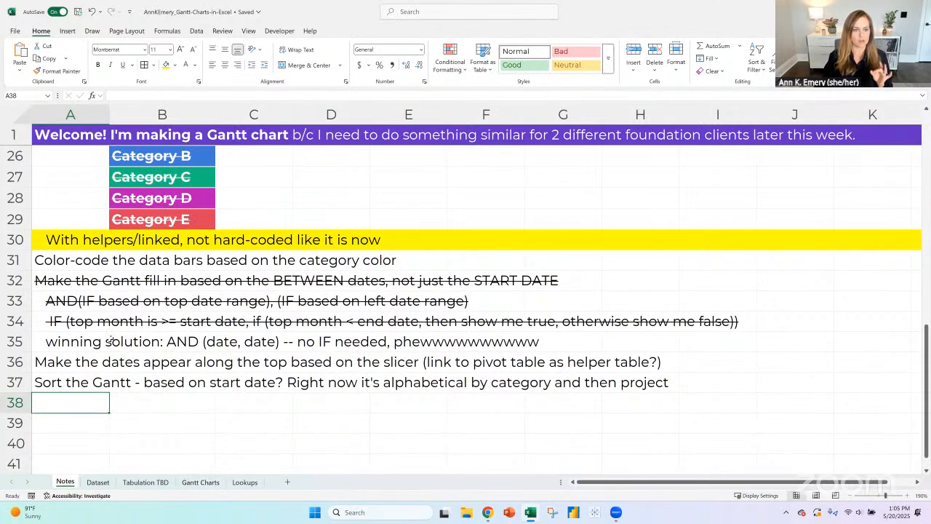
- Copy the struck-through formatting of row 32 onto row 30, the "With helpers/linked" to-do, and indent its text
{"action": "left_click", "coordinate": [27, 262]}
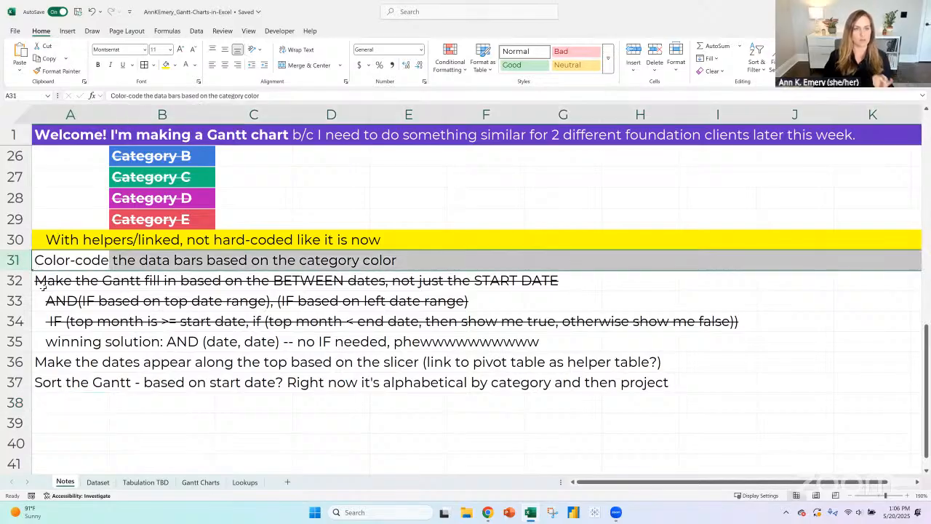
{"action": "left_click", "coordinate": [24, 281]}
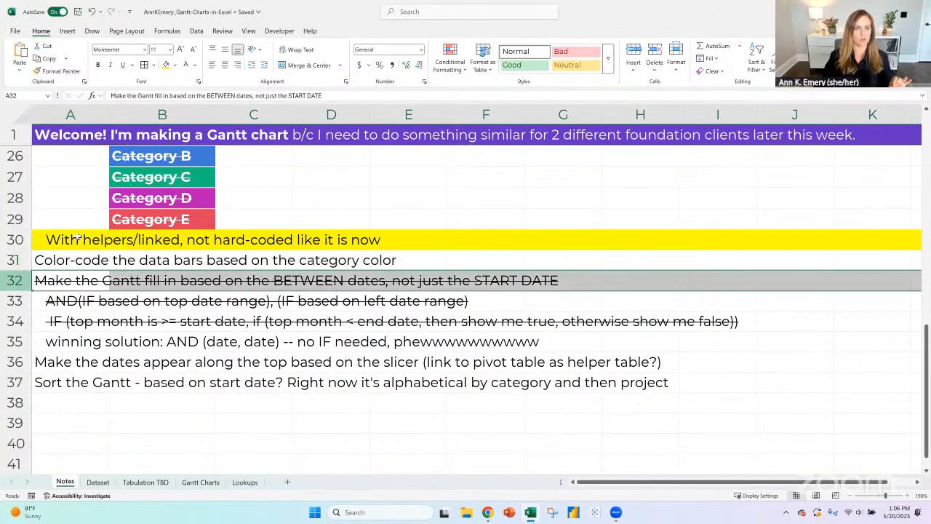
{"action": "left_click", "coordinate": [58, 70]}
{"action": "left_click", "coordinate": [22, 239]}
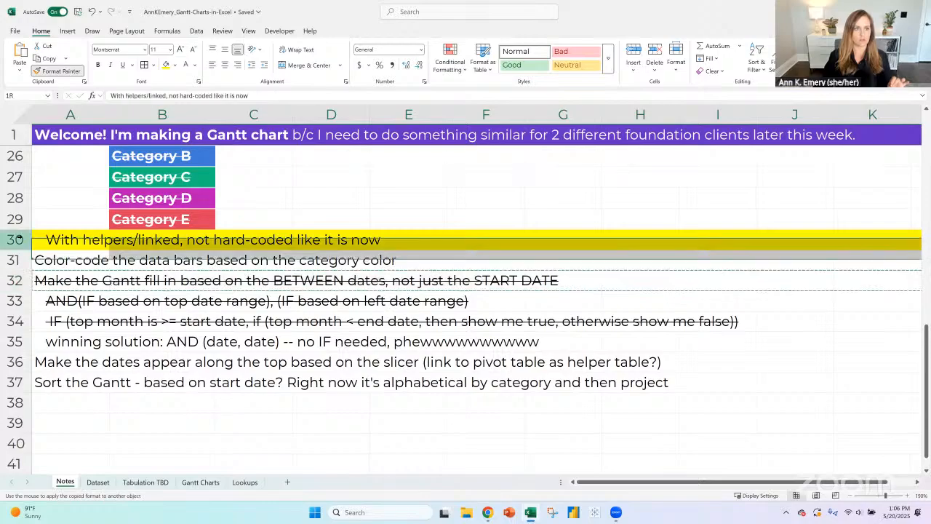
{"action": "left_click", "coordinate": [264, 65]}
- Review the remaining to-dos for subtotals, slicer-based dates and Gantt sorting, then look over the Lookups and Gantt Charts sheets
{"action": "scroll", "coordinate": [116, 261], "scroll_direction": "up", "scroll_amount": 2}
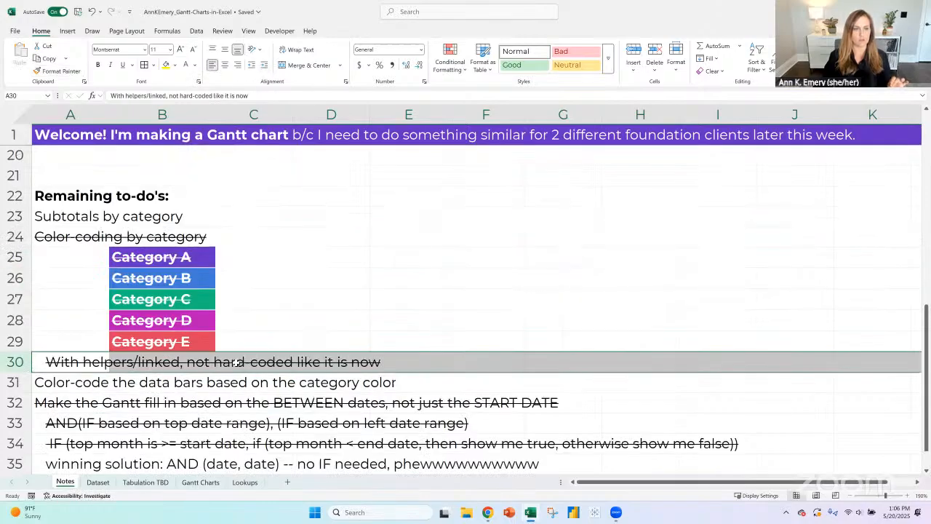
{"action": "left_click", "coordinate": [65, 218]}
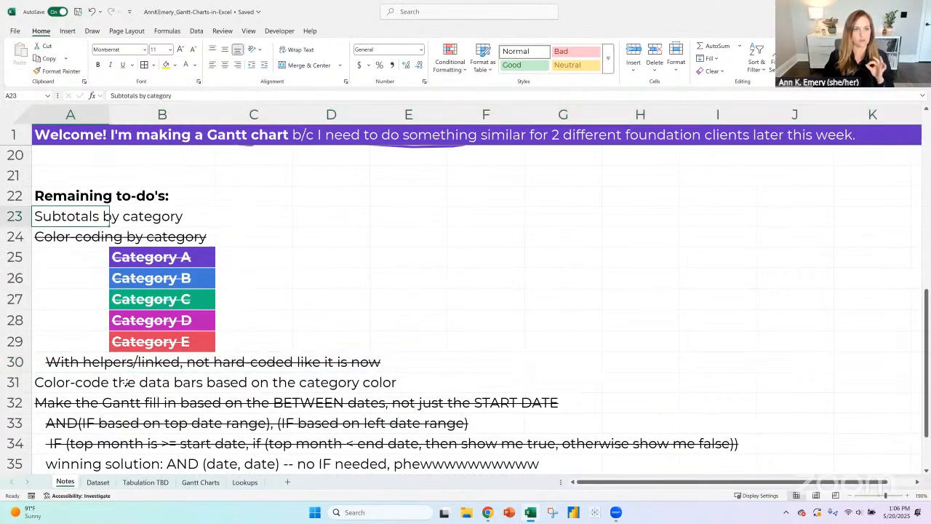
{"action": "scroll", "coordinate": [129, 366], "scroll_direction": "down", "scroll_amount": 1}
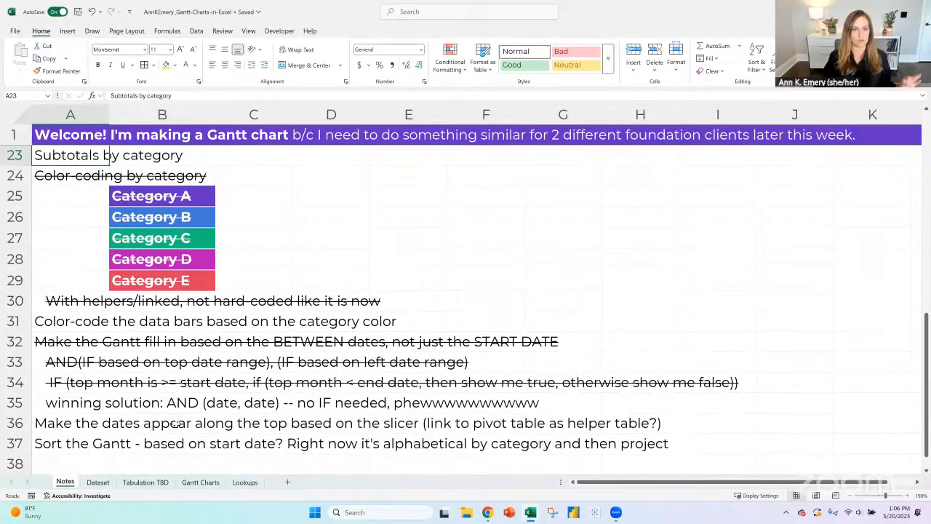
{"action": "left_click", "coordinate": [80, 442]}
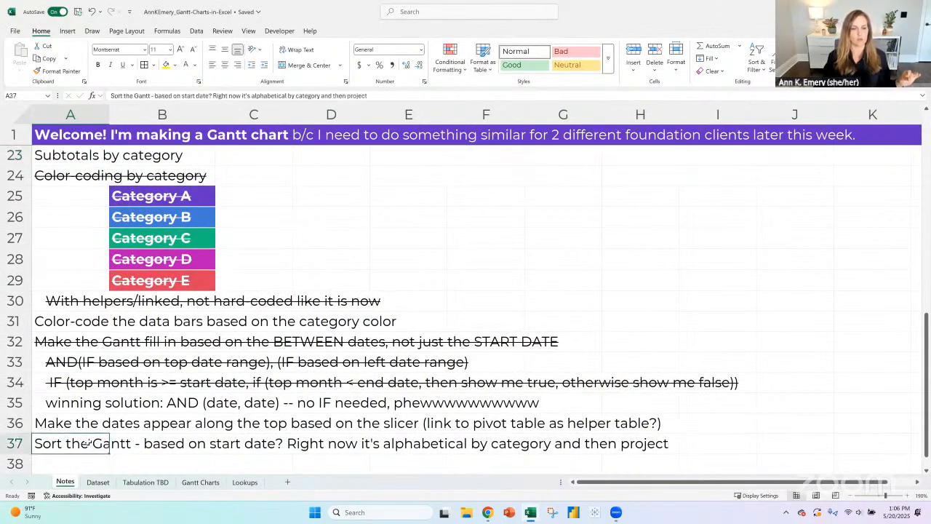
{"action": "left_click", "coordinate": [85, 422]}
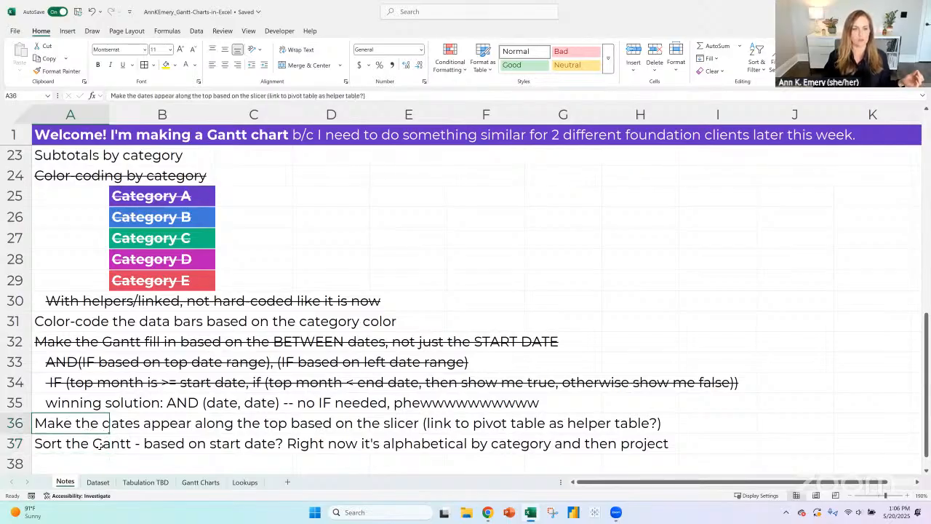
{"action": "left_click", "coordinate": [102, 446]}
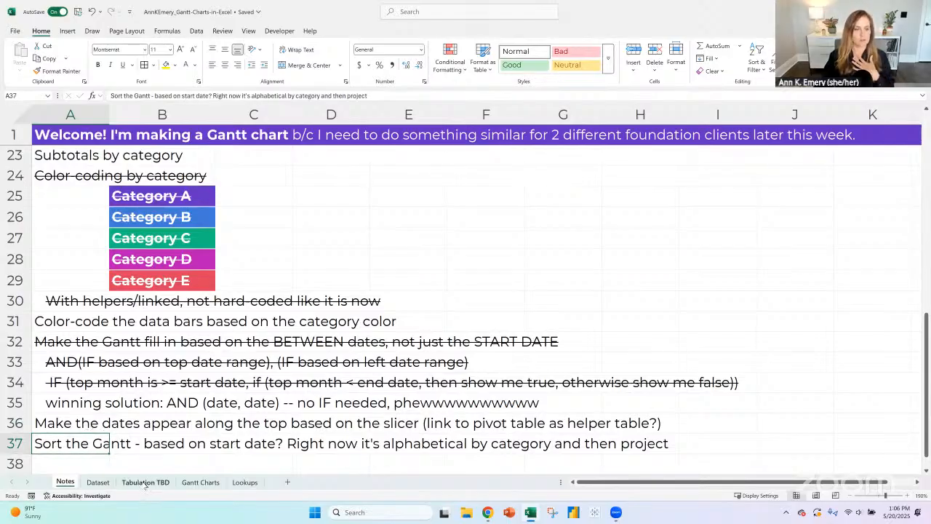
{"action": "left_click", "coordinate": [246, 484]}
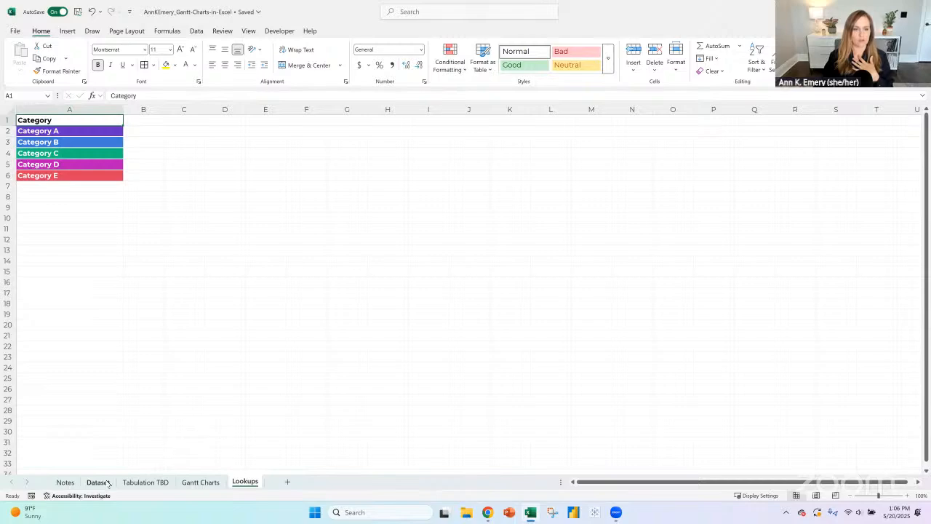
{"action": "left_click", "coordinate": [193, 483]}
- Add the bold heading "The only manual steps for the foundation staff:" in cell A39 of the Notes sheet
{"action": "left_click", "coordinate": [66, 483]}
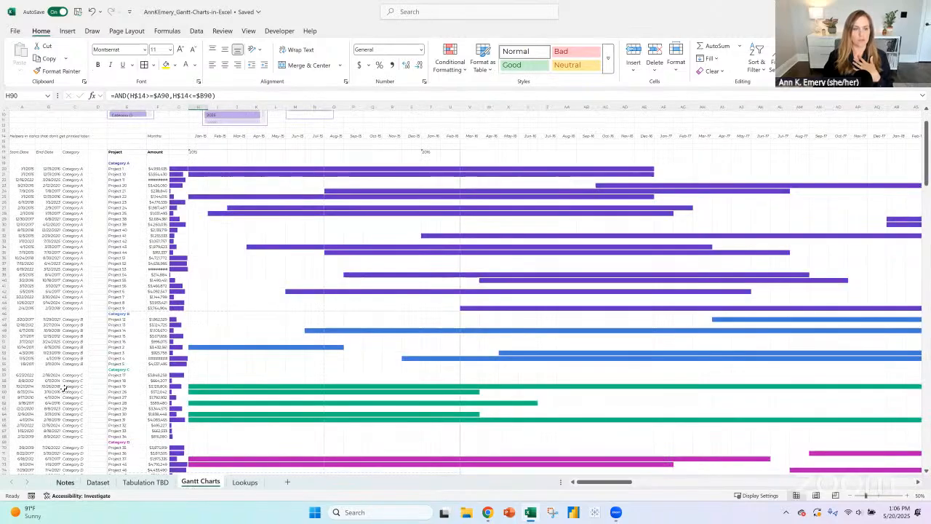
{"action": "left_click", "coordinate": [73, 356]}
{"action": "type", "text": "T"}
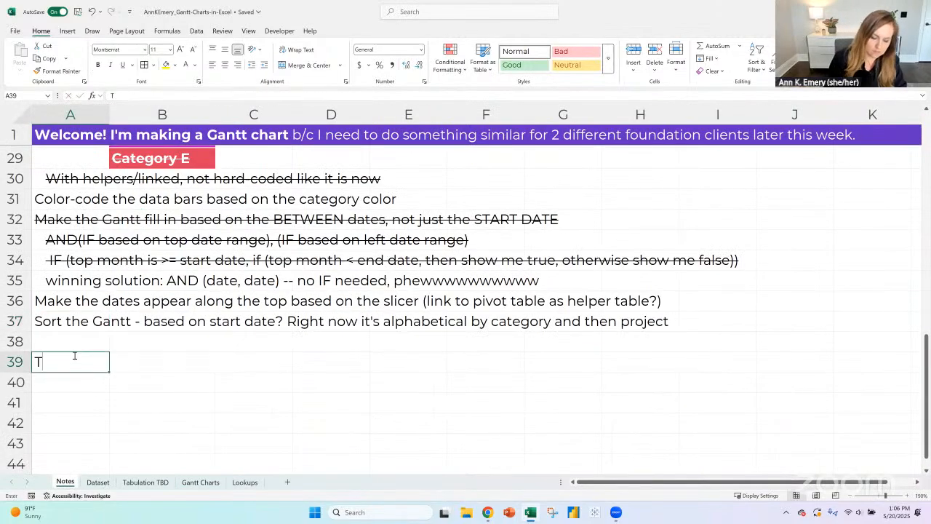
{"action": "type", "text": "he only manual st"}
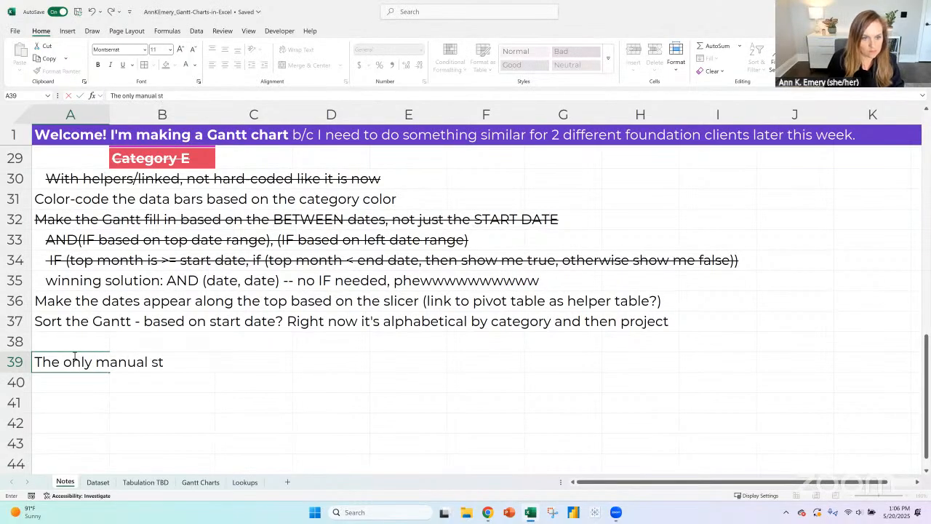
{"action": "type", "text": "eps for the foundation staff:"}
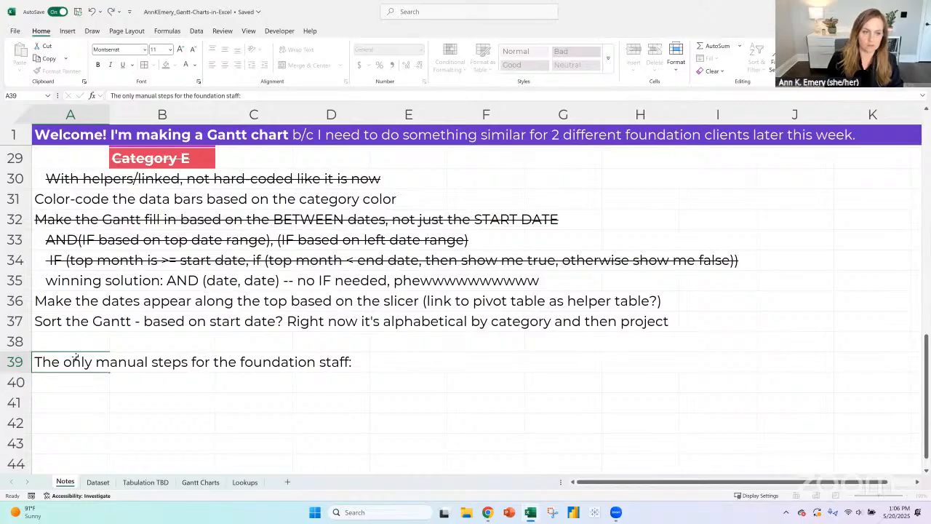
{"action": "key", "text": "ctrl+b"}
{"action": "key", "text": "Return"}
- Enter "Add their new grants to the dataset (they'd do this anyway)" in A40 below the heading
{"action": "type", "text": "Add"}
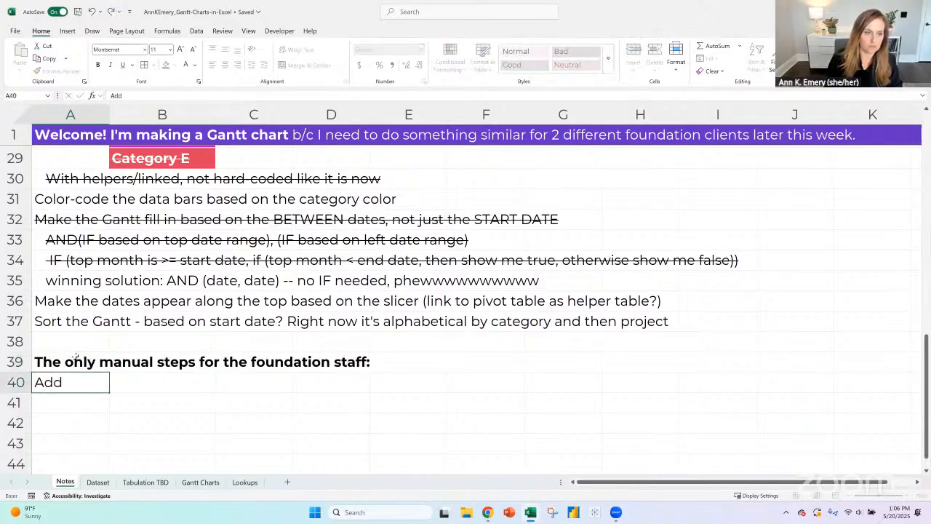
{"action": "type", "text": " their new grants to t"}
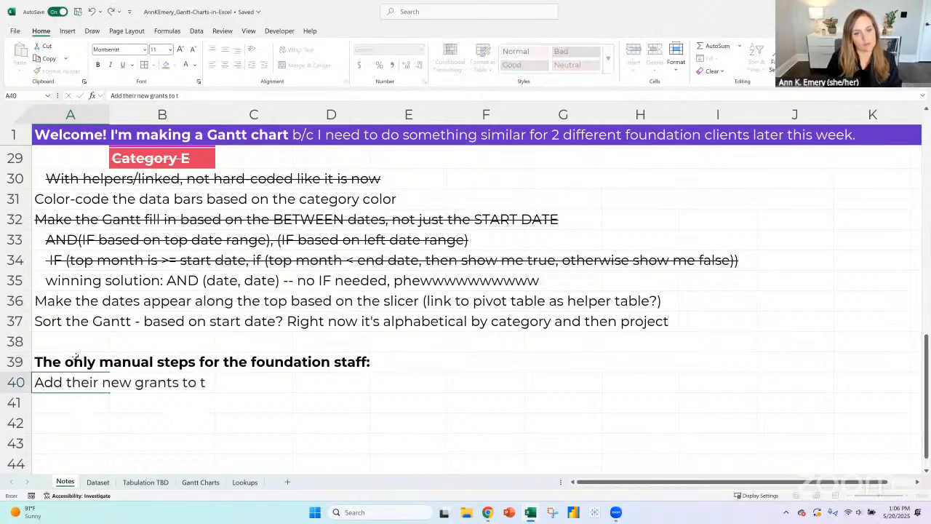
{"action": "type", "text": "he dats"}
{"action": "type", "text": "set "}
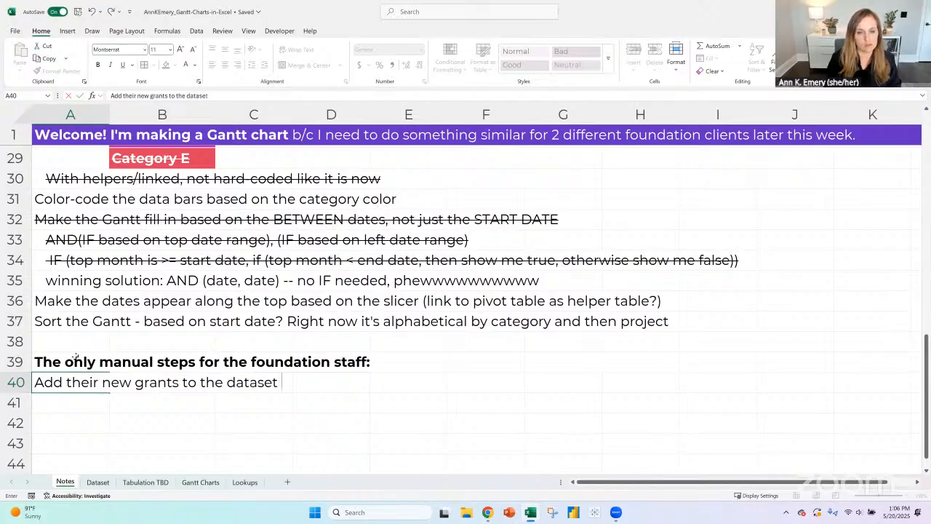
{"action": "type", "text": "(they'd do this anyway)"}
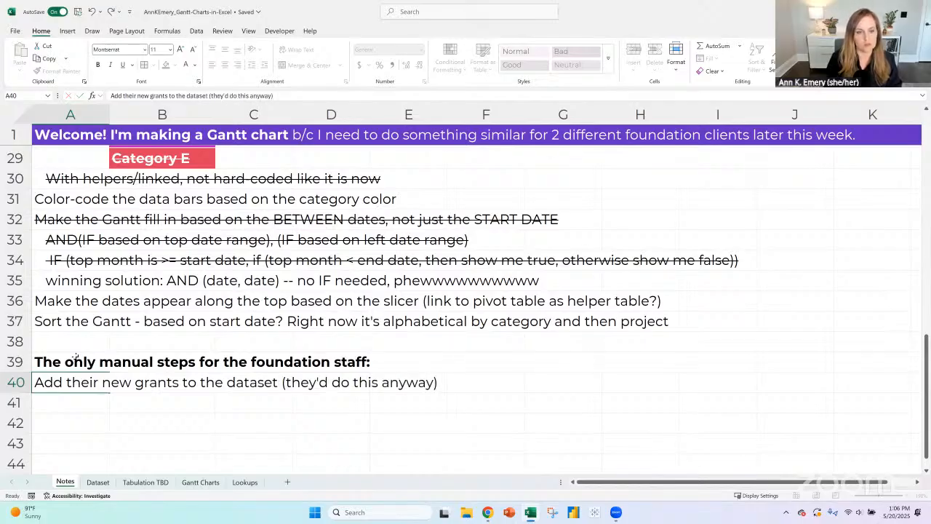
{"action": "key", "text": "Return"}
- Enter "Refresh all the pivot tables - just 1 click :)" in A41 of the Notes sheet
{"action": "type", "text": "Refresh t"}
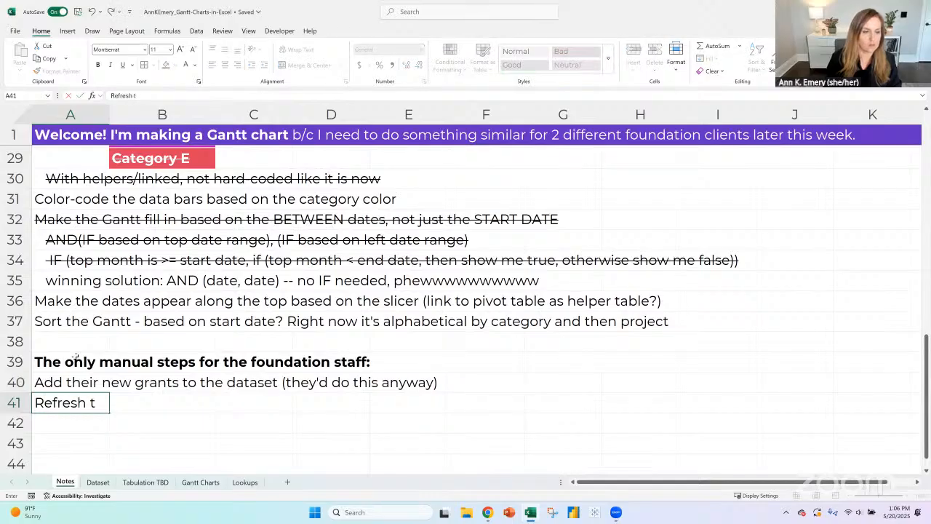
{"action": "type", "text": "he piovot"}
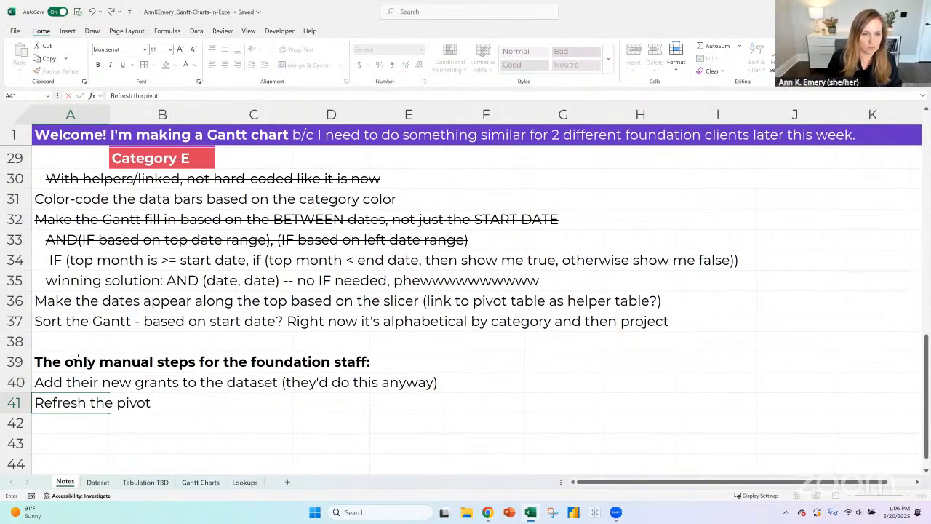
{"action": "type", "text": " tables - just"}
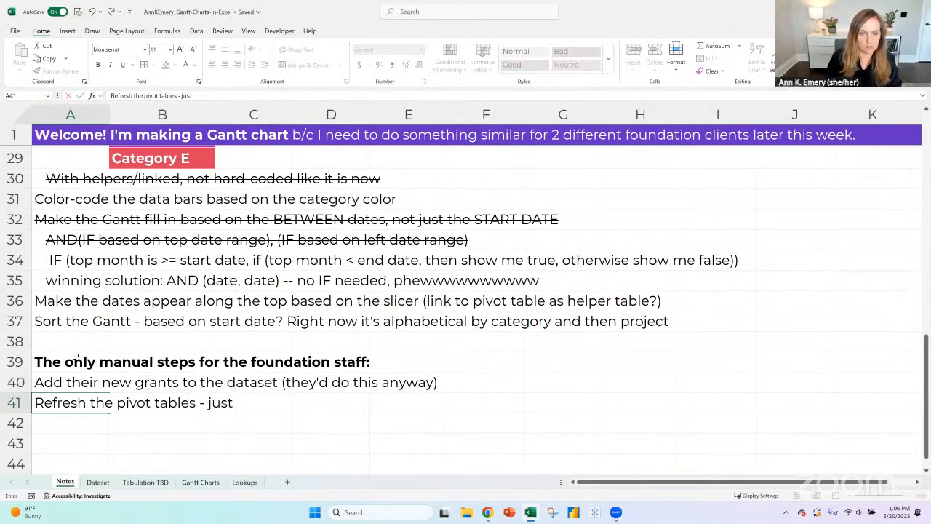
{"action": "type", "text": " 1 click :)"}
{"action": "left_click", "coordinate": [88, 394]}
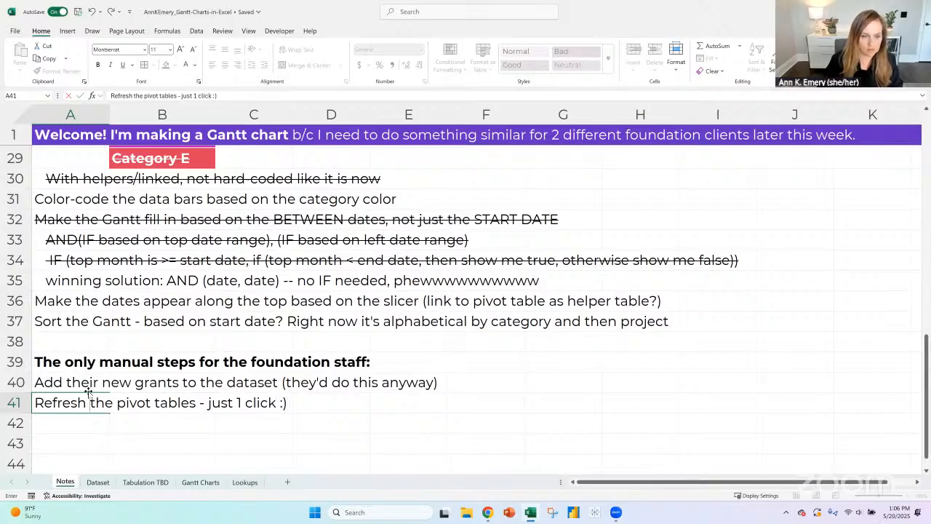
{"action": "type", "text": "akk"}
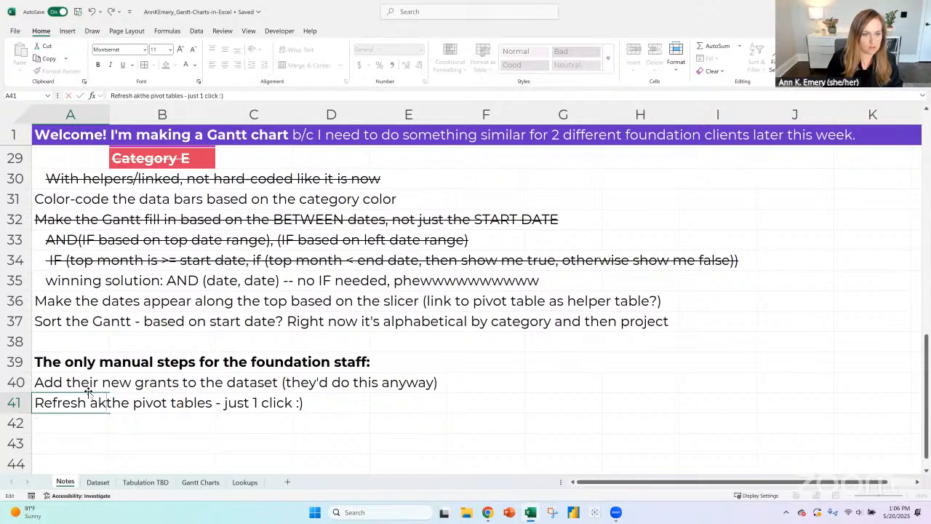
{"action": "key", "text": "BackSpace"}
{"action": "key", "text": "BackSpace"}
{"action": "type", "text": "ll"}
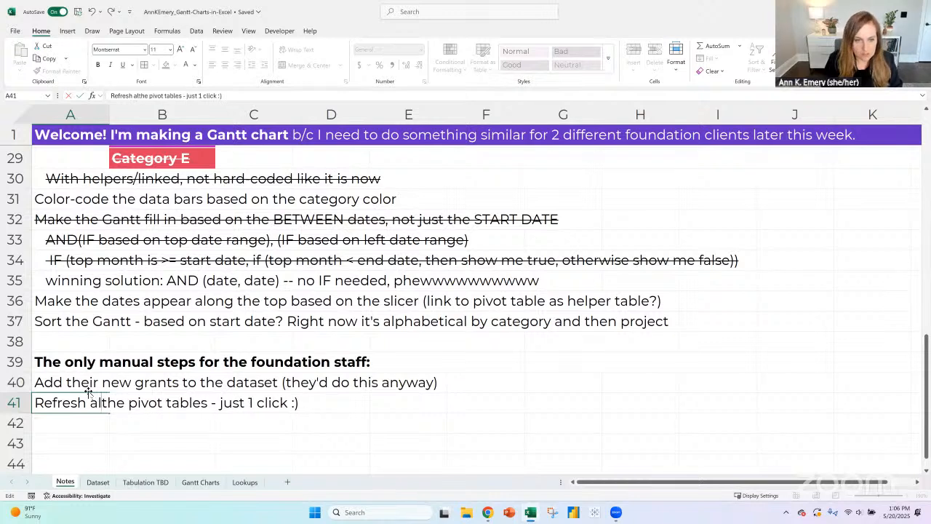
{"action": "key", "text": "Return"}
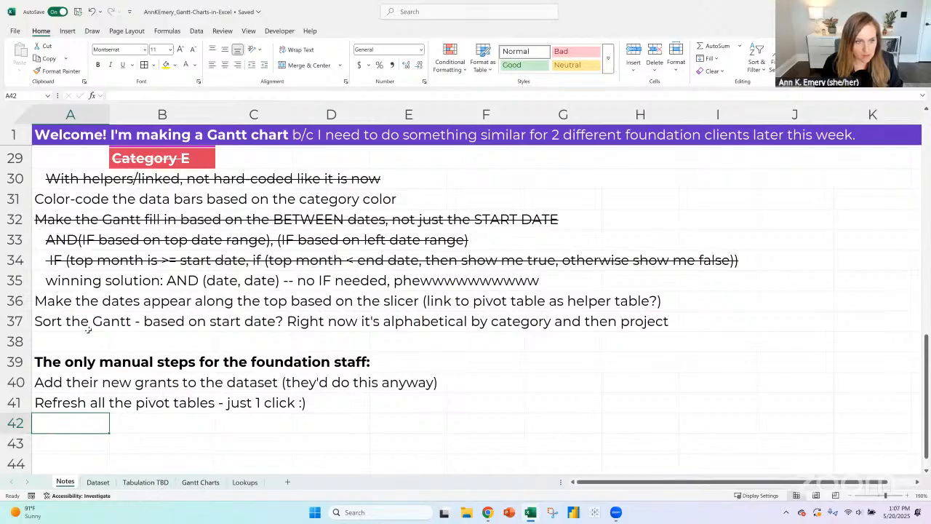
{"action": "left_click", "coordinate": [27, 339]}
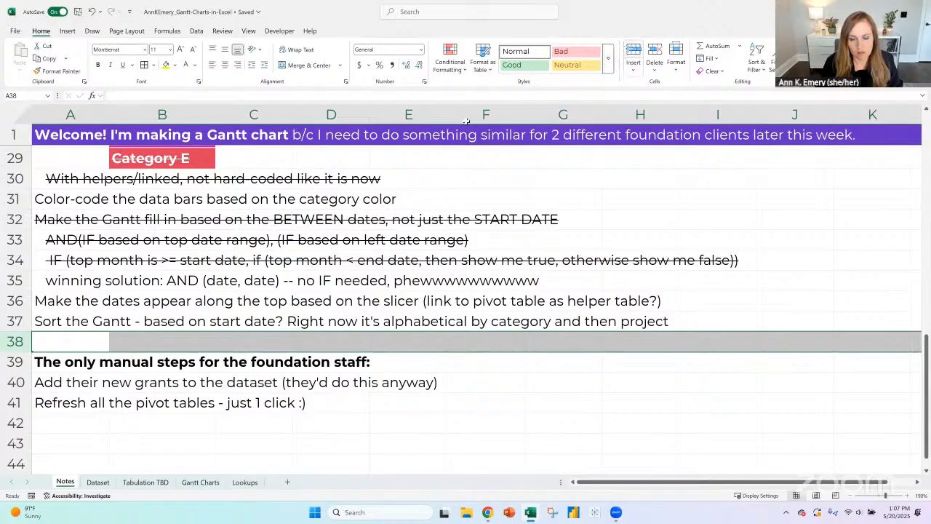
- On the Tabulation TBD sheet, set the categories and projects pivot table to refresh its data when opening the file
{"action": "left_click", "coordinate": [149, 482]}
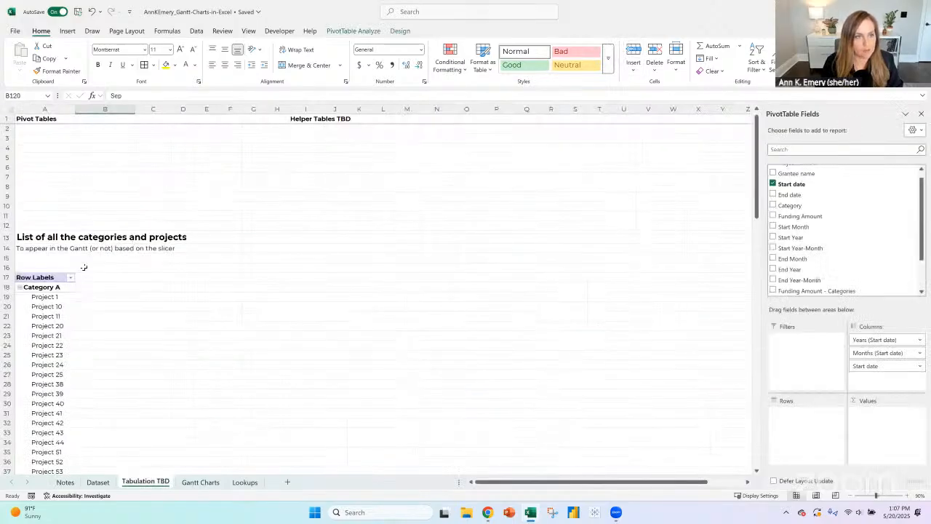
{"action": "left_click", "coordinate": [340, 32]}
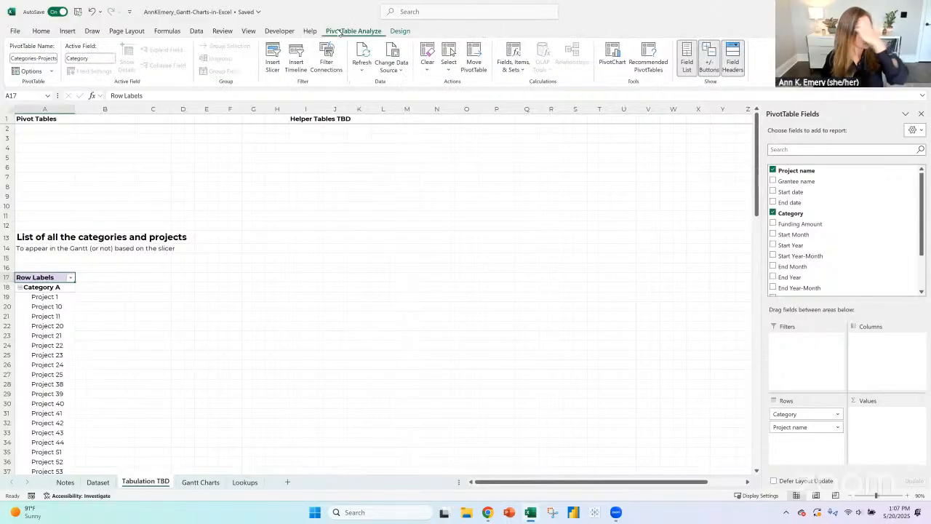
{"action": "left_click", "coordinate": [51, 71]}
{"action": "left_click", "coordinate": [39, 85]}
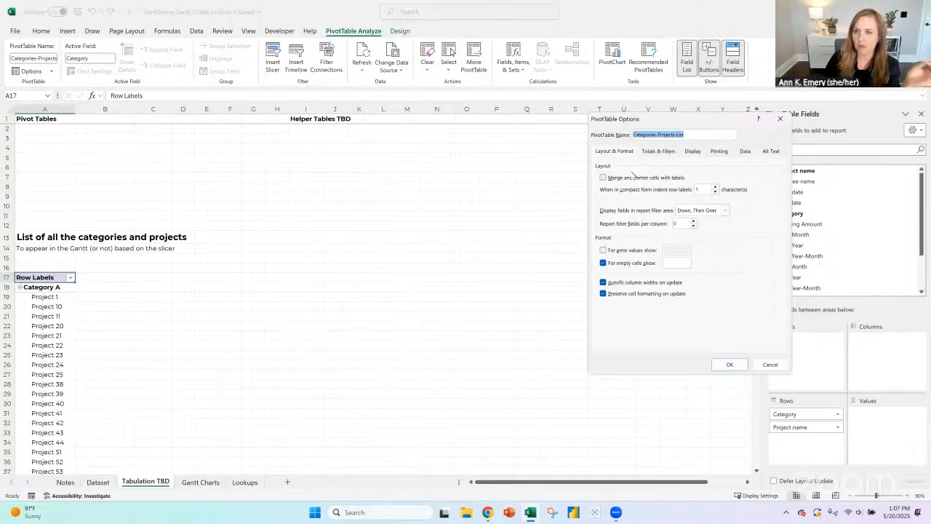
{"action": "left_click", "coordinate": [653, 152]}
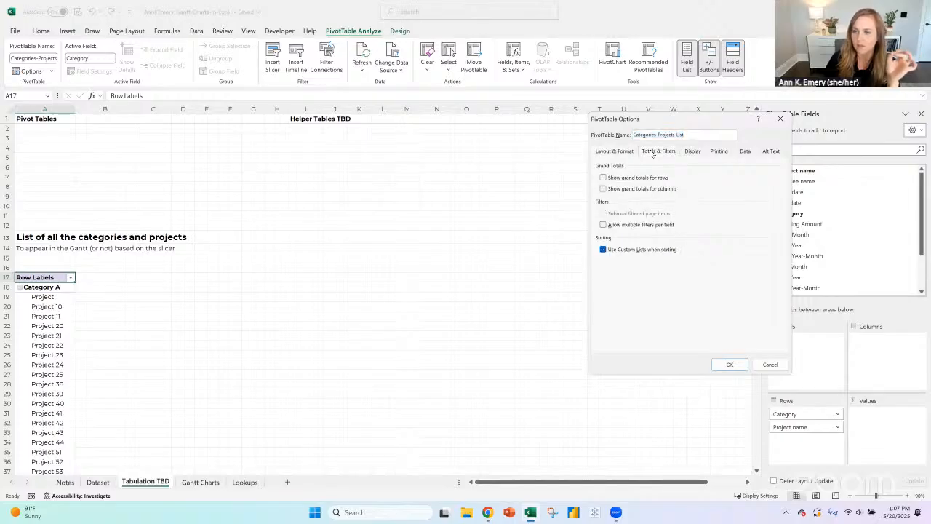
{"action": "left_click", "coordinate": [693, 153]}
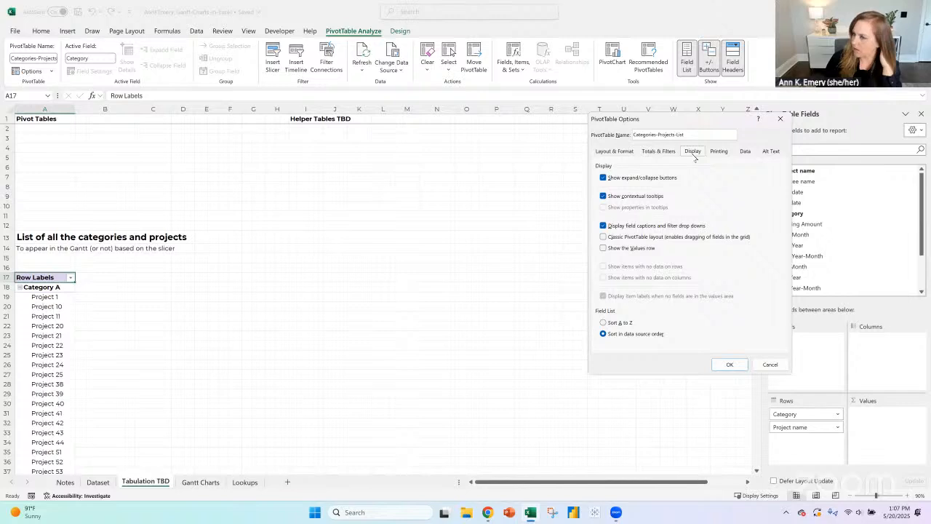
{"action": "left_click", "coordinate": [719, 152]}
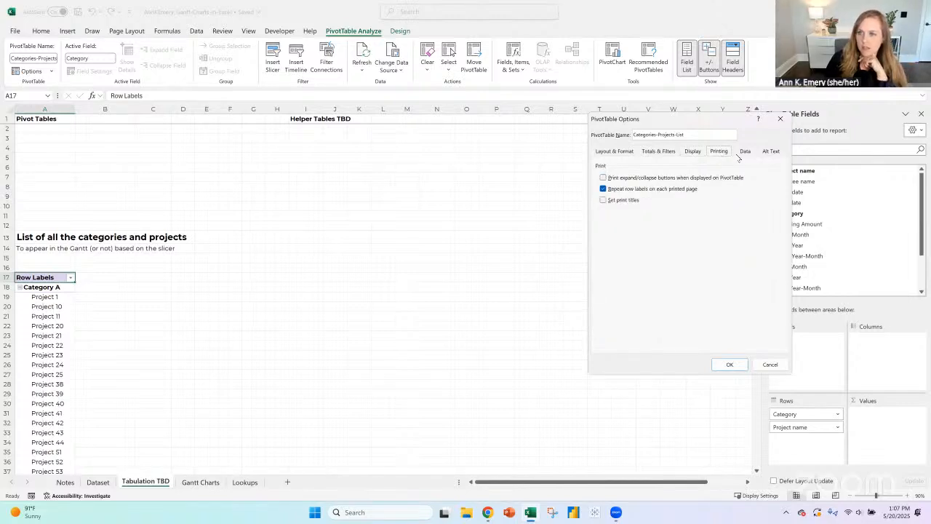
{"action": "left_click", "coordinate": [743, 153]}
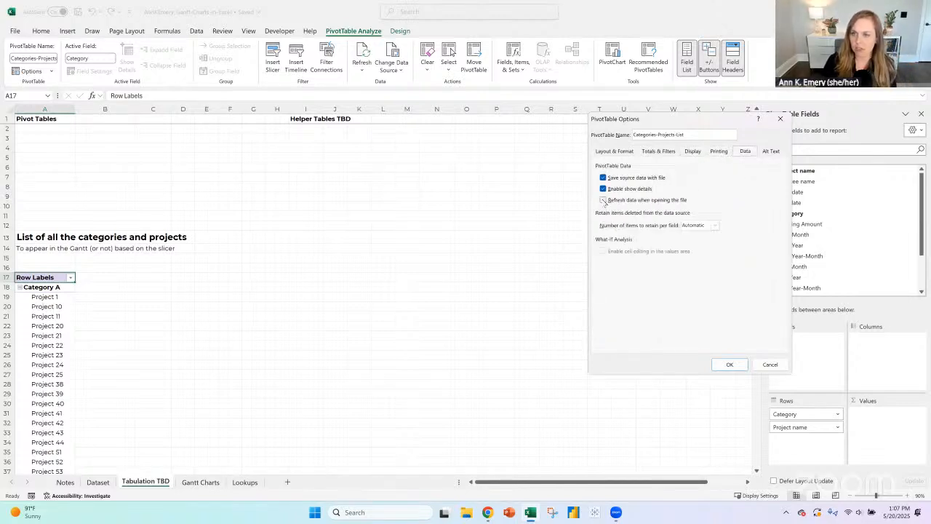
{"action": "left_click", "coordinate": [603, 200]}
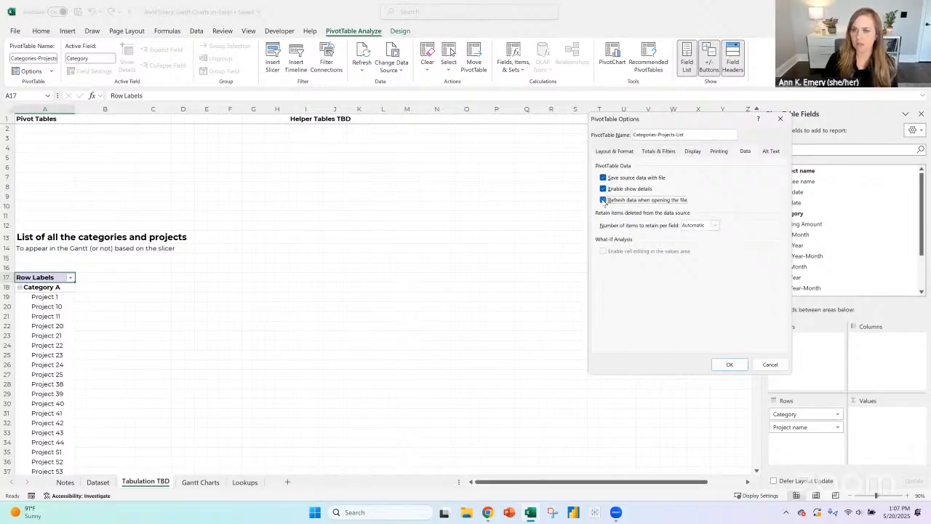
{"action": "left_click", "coordinate": [732, 363]}
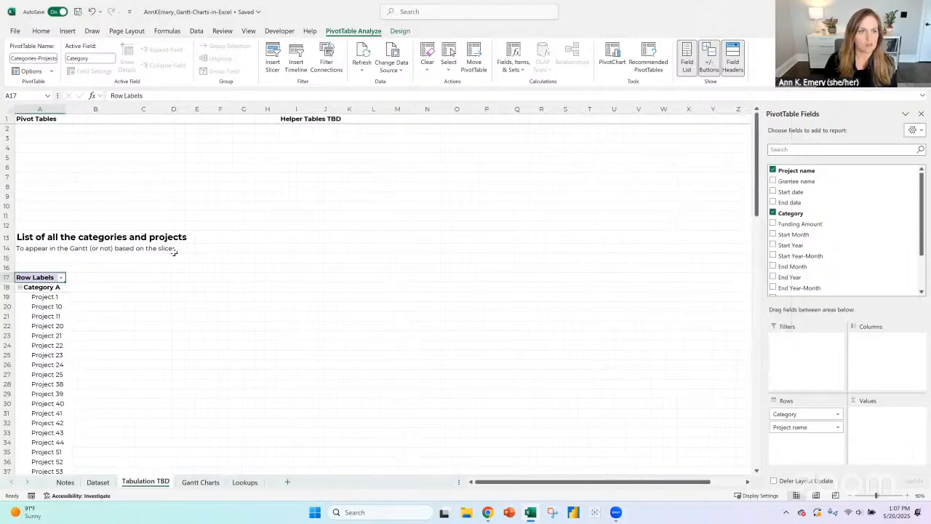
- Check the refresh-on-open setting in the options of the pivot table under "List of all the months"
{"action": "scroll", "coordinate": [174, 247], "scroll_direction": "down", "scroll_amount": 15}
{"action": "scroll", "coordinate": [174, 241], "scroll_direction": "down", "scroll_amount": 16}
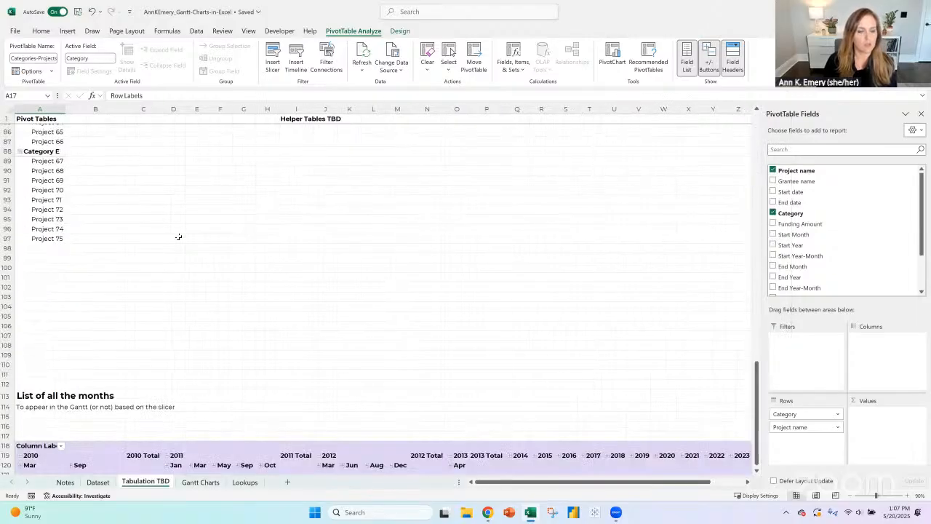
{"action": "left_click", "coordinate": [47, 358]}
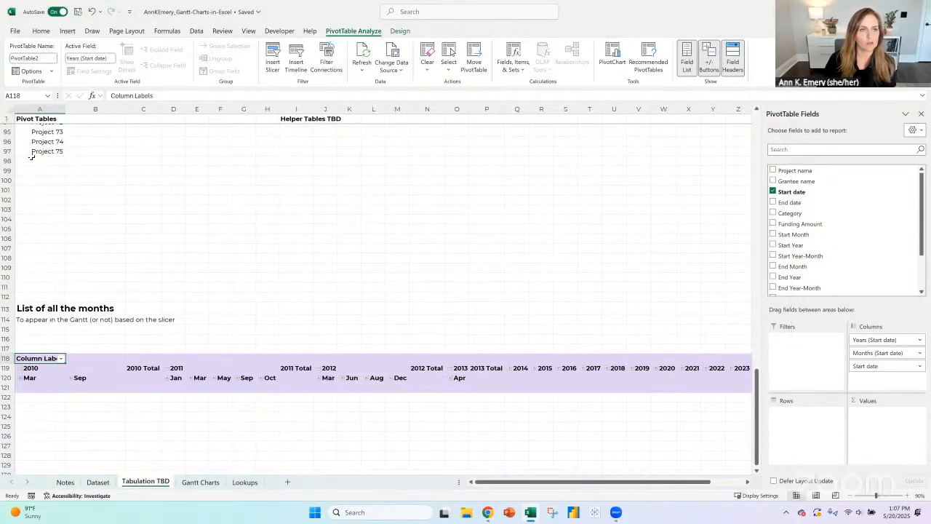
{"action": "left_click", "coordinate": [29, 71]}
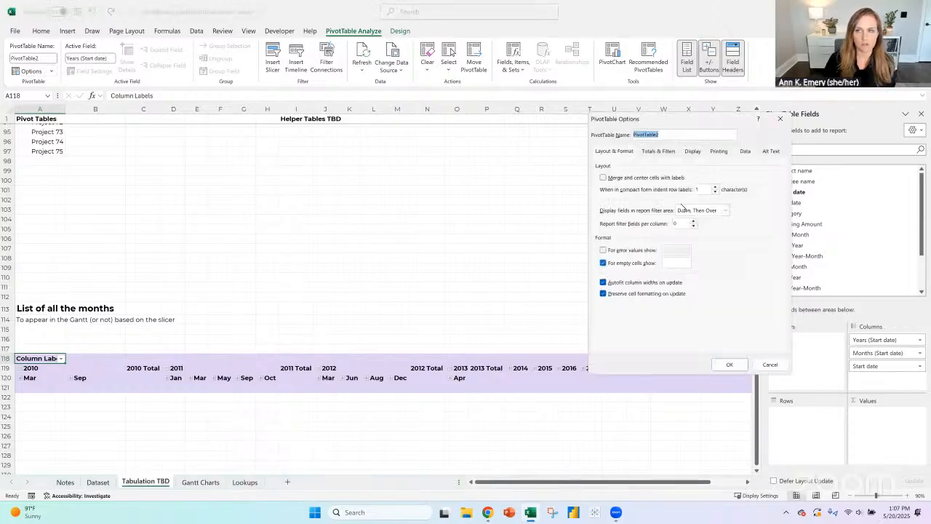
{"action": "left_click", "coordinate": [719, 151]}
{"action": "left_click", "coordinate": [745, 152]}
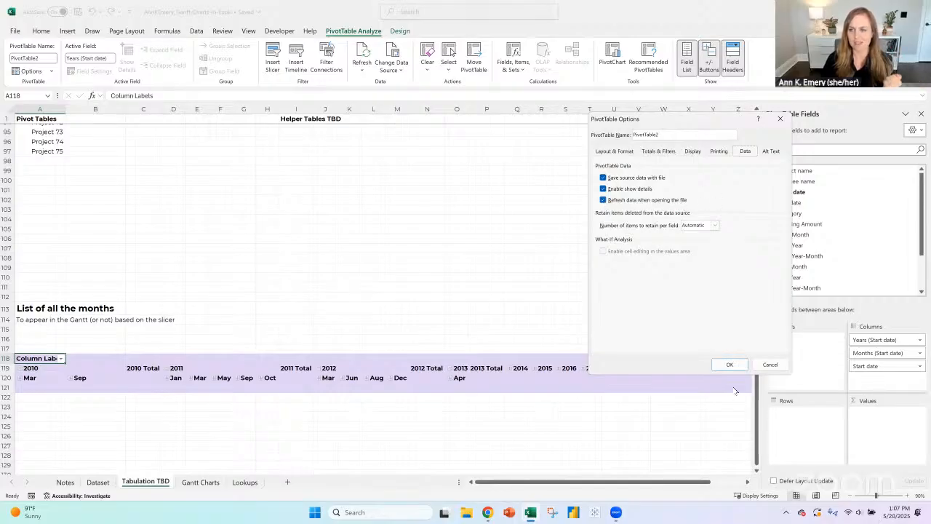
{"action": "left_click", "coordinate": [730, 364]}
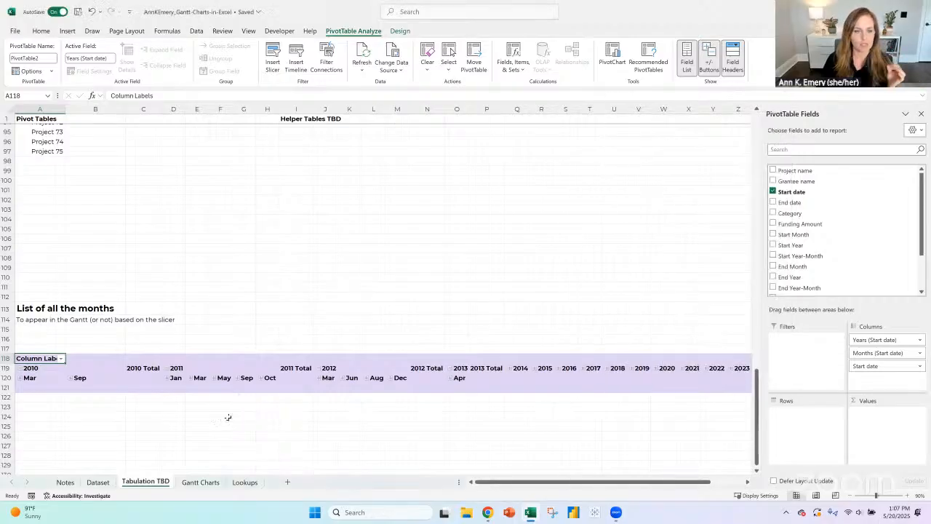
- Add the manual step "Use the slicers to decide which grants to include on the Gantt" in A42 of the Notes sheet
{"action": "left_click", "coordinate": [73, 483]}
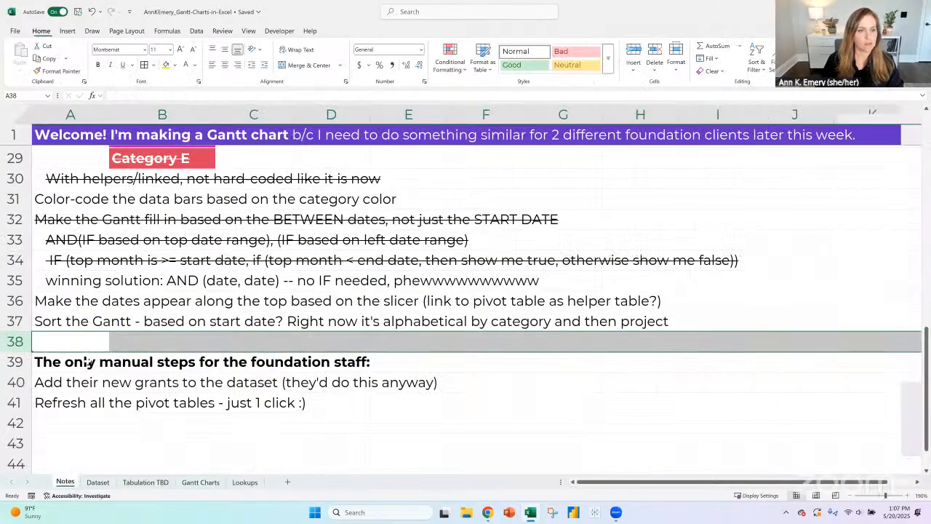
{"action": "scroll", "coordinate": [425, 427], "scroll_direction": "down", "scroll_amount": 1}
{"action": "type", "text": "Use "}
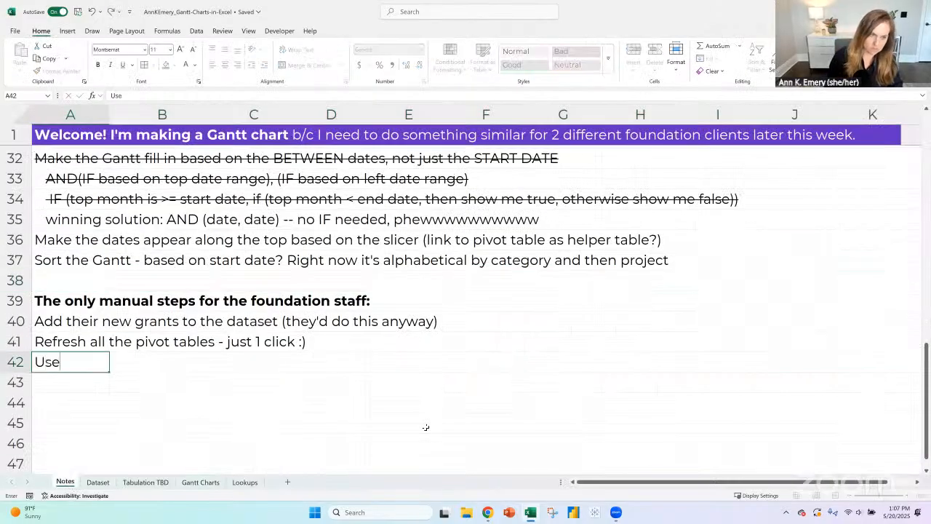
{"action": "type", "text": "t"}
{"action": "key", "text": "BackSpace"}
{"action": "type", "text": "the slic"}
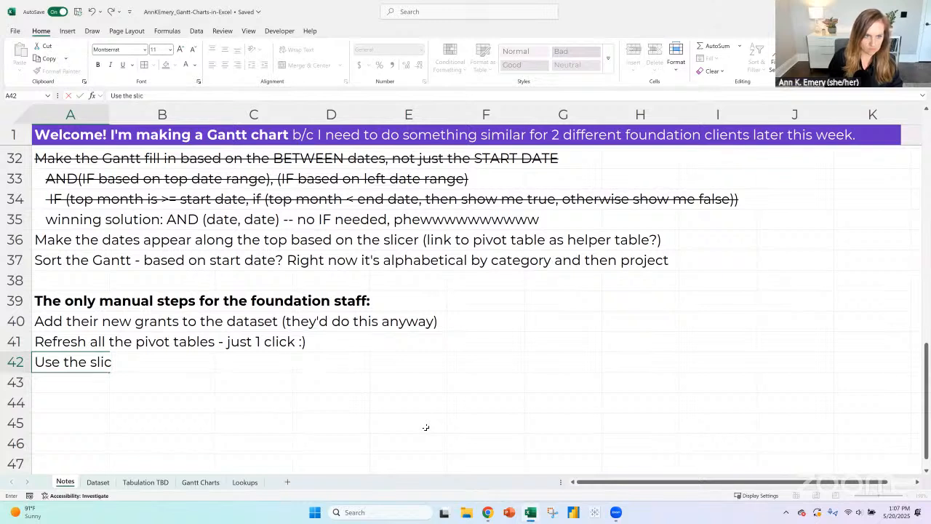
{"action": "type", "text": "ers to d"}
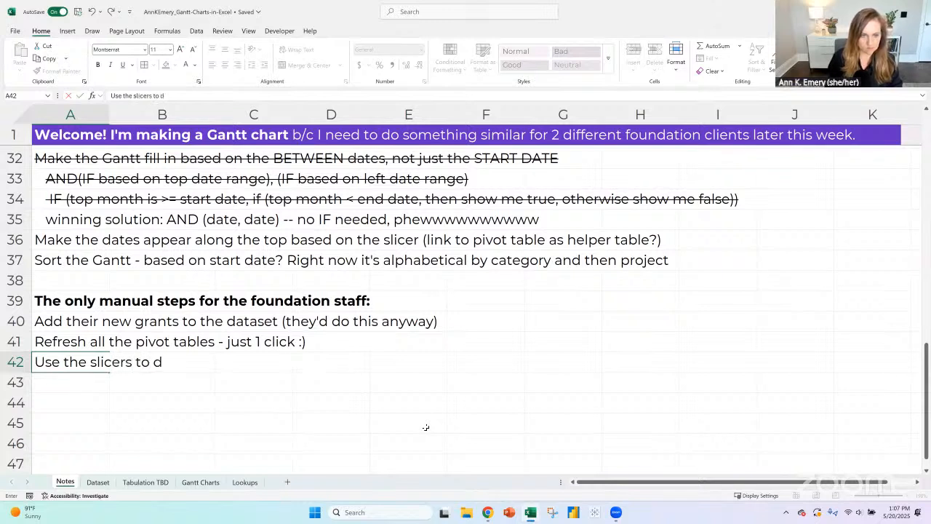
{"action": "type", "text": "ecide which gran"}
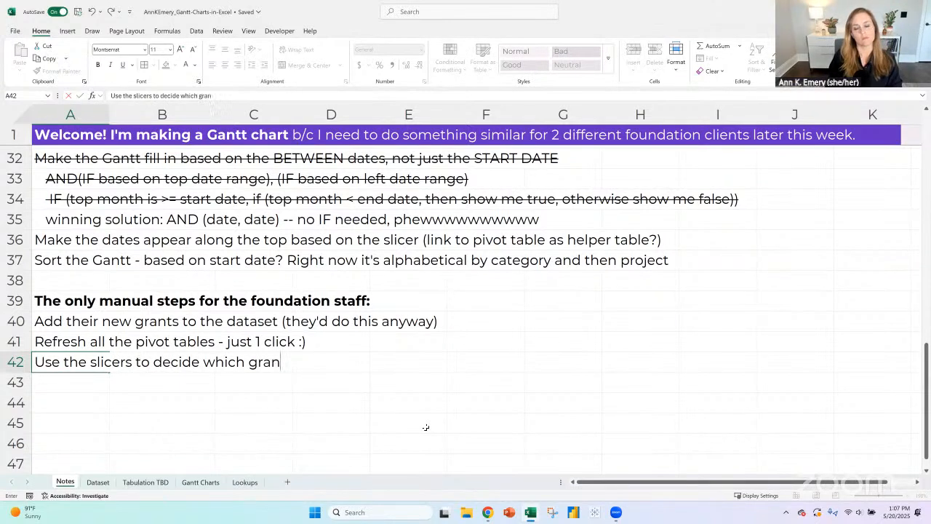
{"action": "type", "text": "ts to include on the Gantt"}
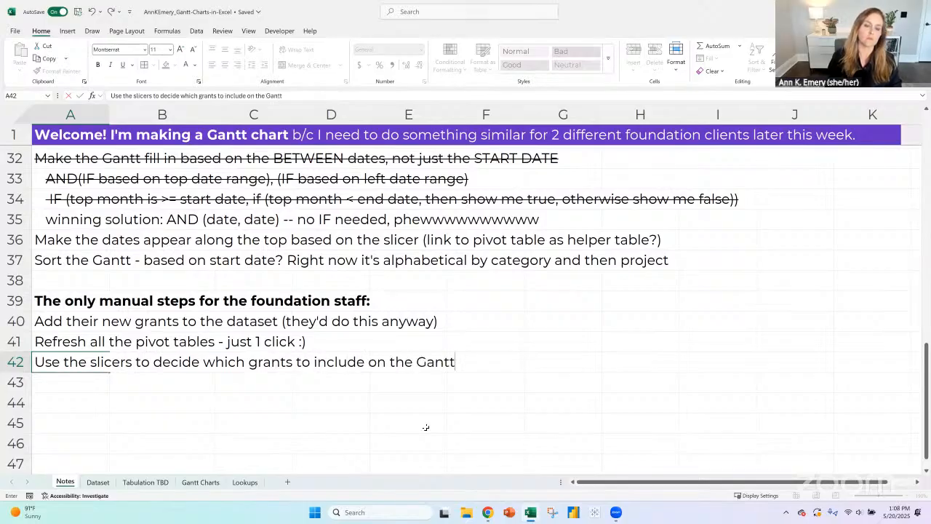
{"action": "key", "text": "Return"}
- Enter "Save as PDF" in A43 as another manual step for the staff
{"action": "type", "text": "S"}
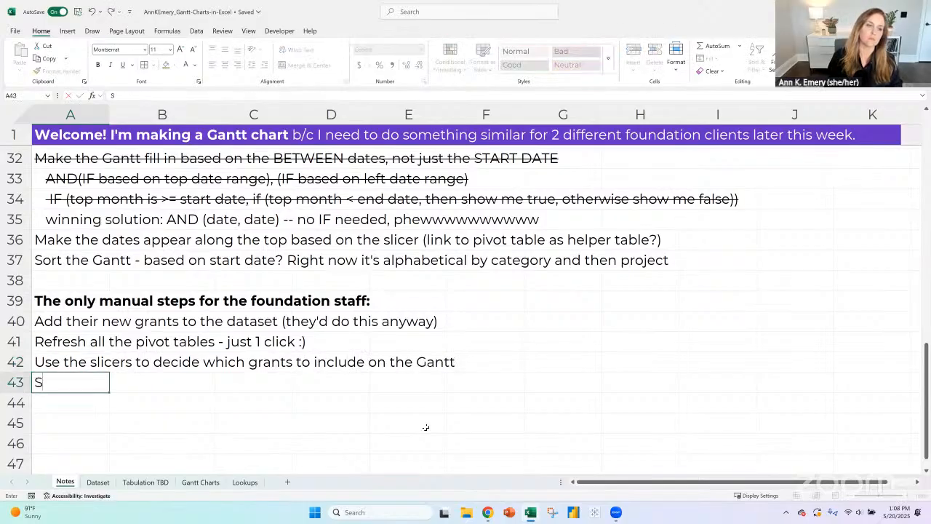
{"action": "type", "text": "ave as PDF"}
{"action": "key", "text": "Return"}
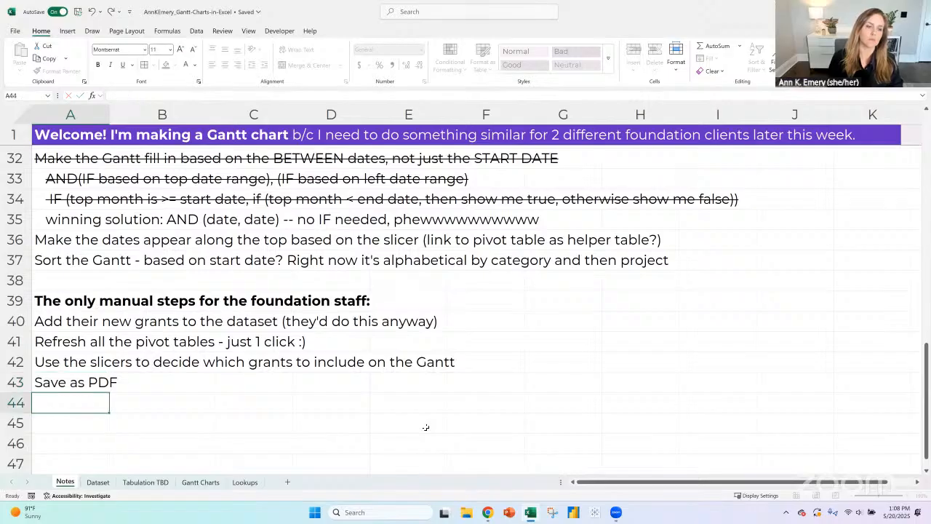
- Insert a row above "Save as PDF" and enter "Adjust page breaks" in its first cell
{"action": "left_click", "coordinate": [12, 382]}
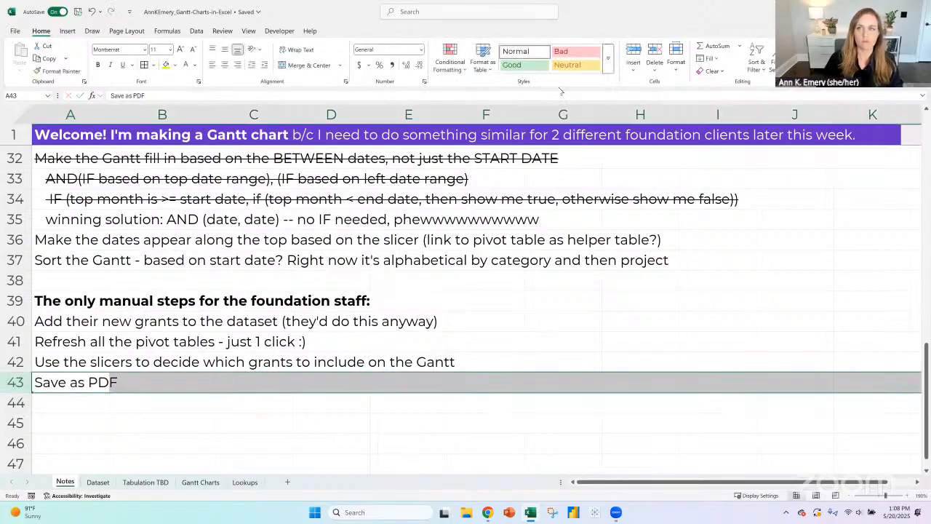
{"action": "left_click", "coordinate": [634, 55]}
{"action": "left_click", "coordinate": [80, 382]}
{"action": "type", "text": "Adust"}
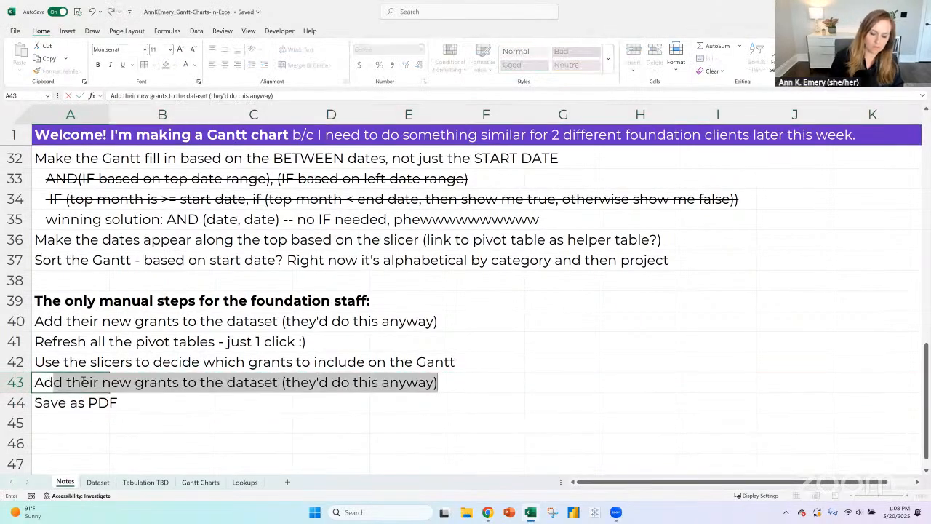
{"action": "key", "text": "BackSpace"}
{"action": "key", "text": "BackSpace"}
{"action": "key", "text": "BackSpace"}
{"action": "type", "text": "hys"}
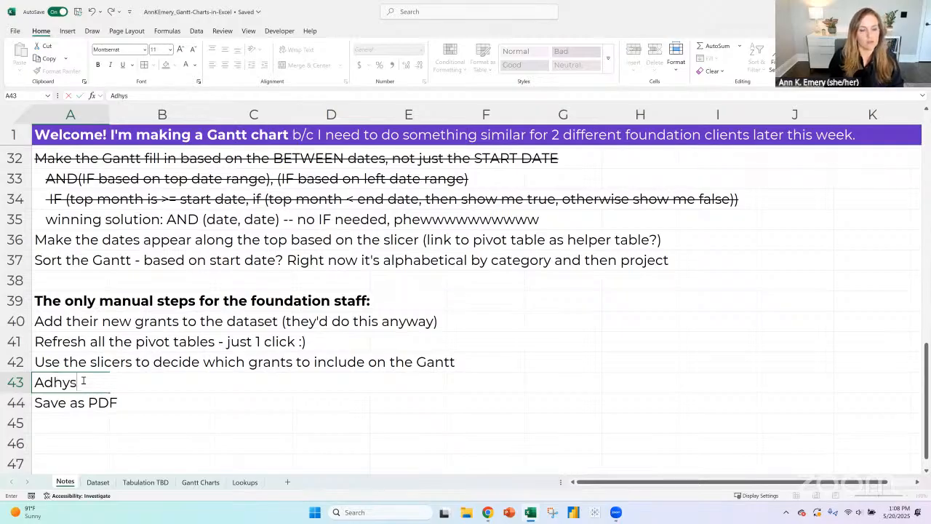
{"action": "key", "text": "BackSpace"}
{"action": "key", "text": "BackSpace"}
{"action": "key", "text": "BackSpace"}
{"action": "type", "text": "just page breaks"}
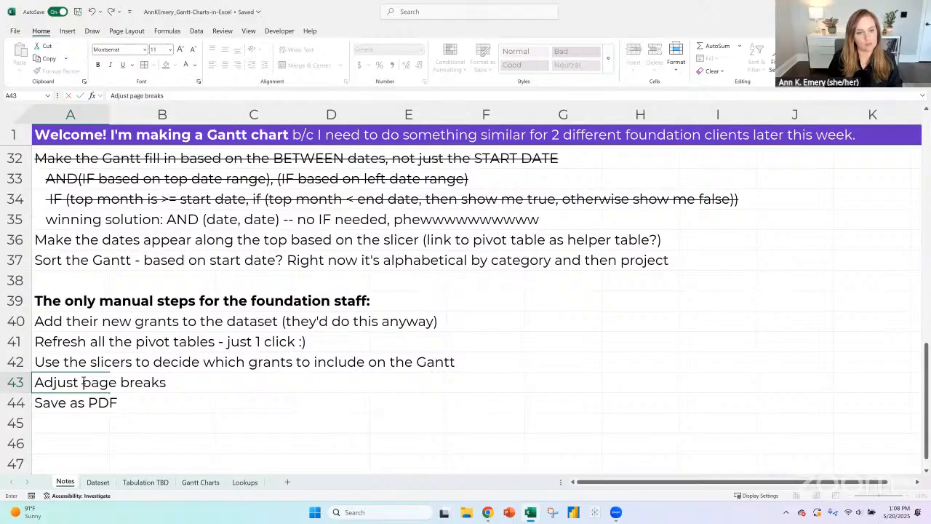
{"action": "key", "text": "Return"}
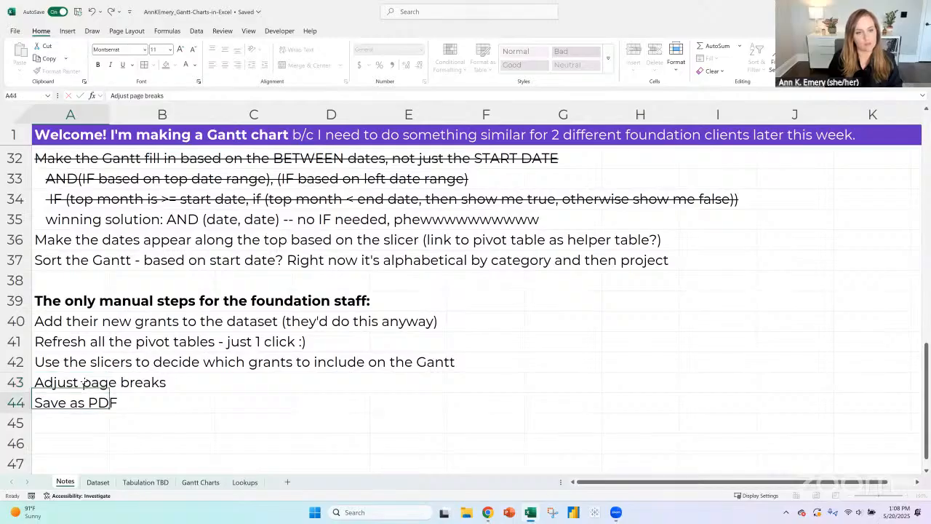
- Add "Share with their supervisors" in A45 of the Notes sheet as the last manual step
{"action": "key", "text": "Return"}
{"action": "type", "text": "Share with their s"}
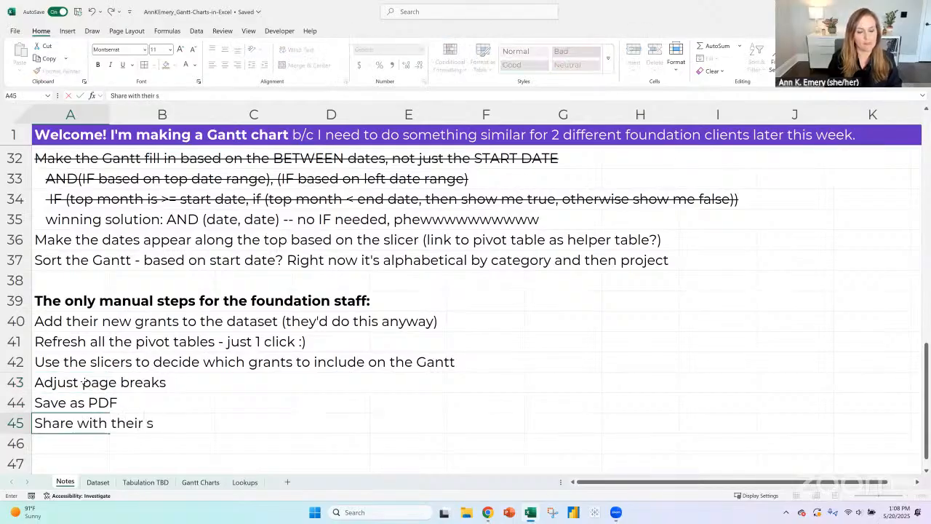
{"action": "type", "text": "upervisors"}
{"action": "key", "text": "Return"}
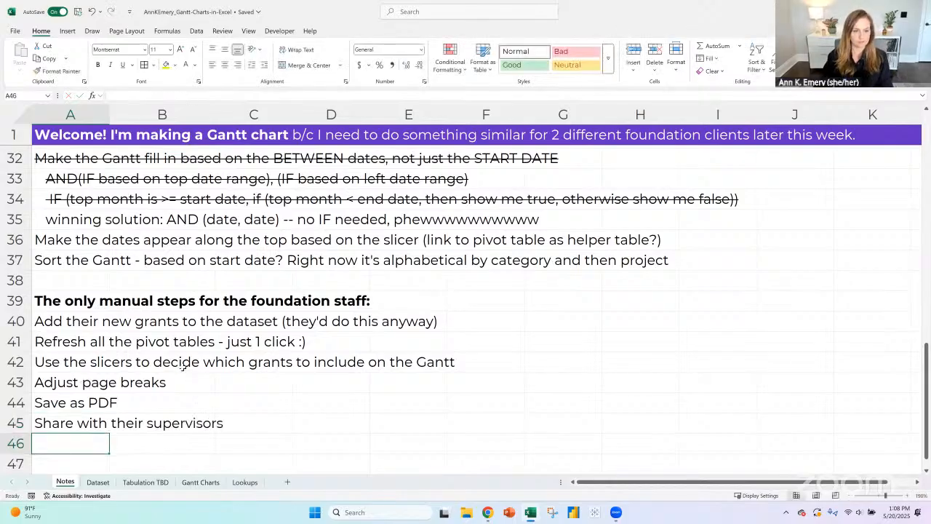
- Review the Gantt chart's category bars and go through the open items under "Remaining to-do's" in the Notes sheet
{"action": "left_click", "coordinate": [207, 484]}
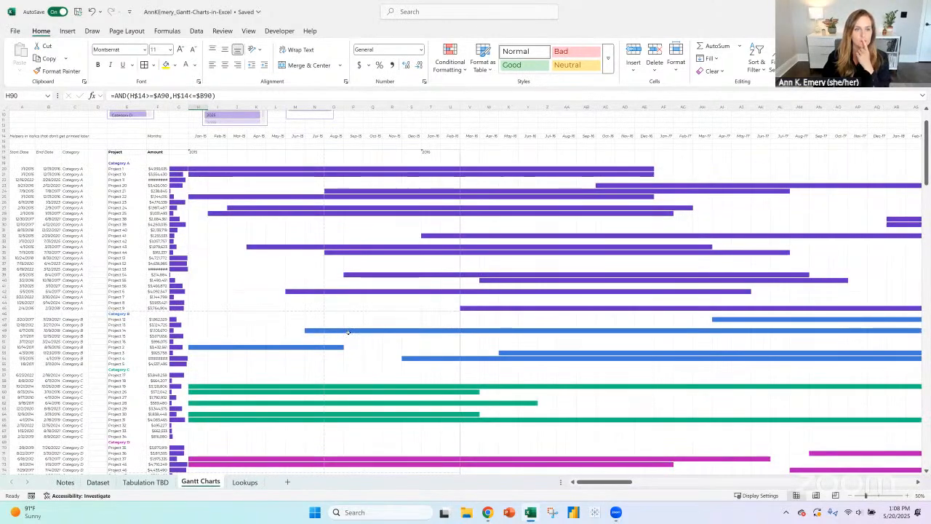
{"action": "scroll", "coordinate": [345, 323], "scroll_direction": "down", "scroll_amount": 4}
{"action": "scroll", "coordinate": [355, 307], "scroll_direction": "down", "scroll_amount": 6}
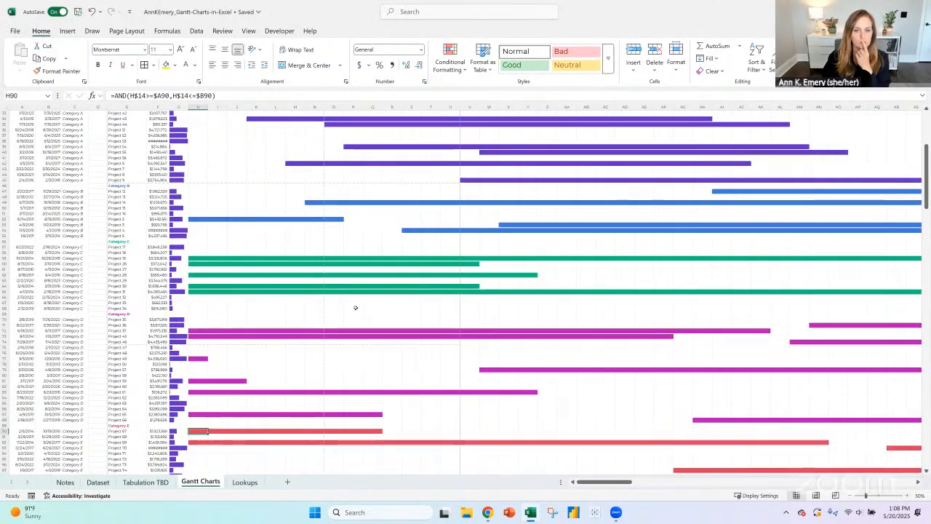
{"action": "scroll", "coordinate": [362, 305], "scroll_direction": "up", "scroll_amount": 5}
{"action": "scroll", "coordinate": [362, 303], "scroll_direction": "up", "scroll_amount": 9}
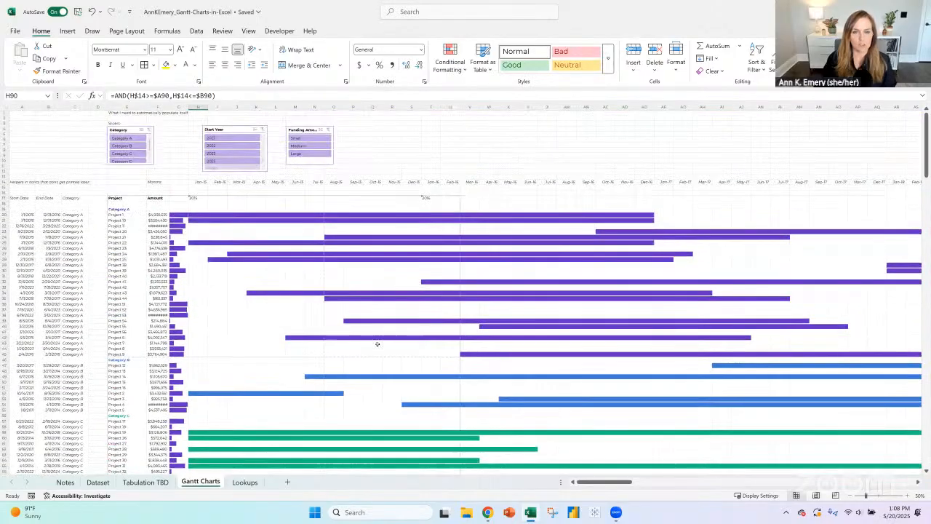
{"action": "left_click", "coordinate": [74, 486]}
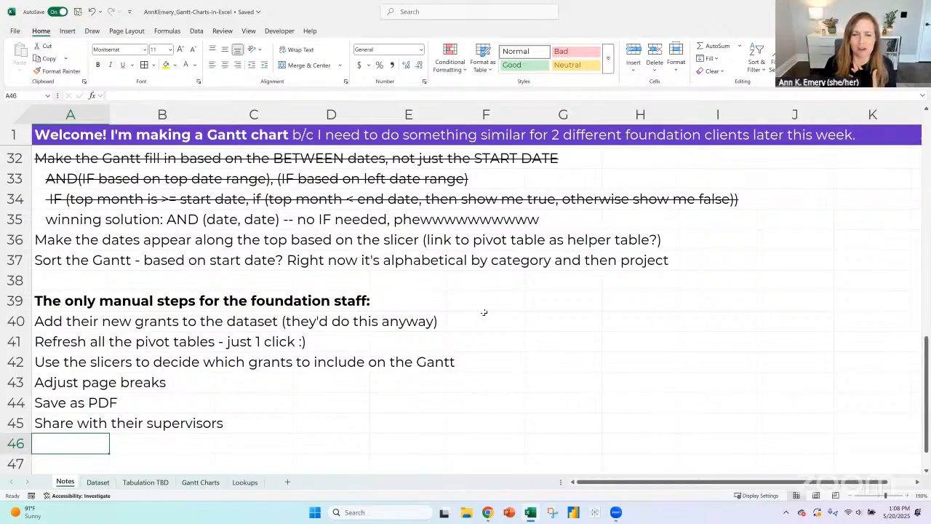
{"action": "scroll", "coordinate": [260, 293], "scroll_direction": "up", "scroll_amount": 2}
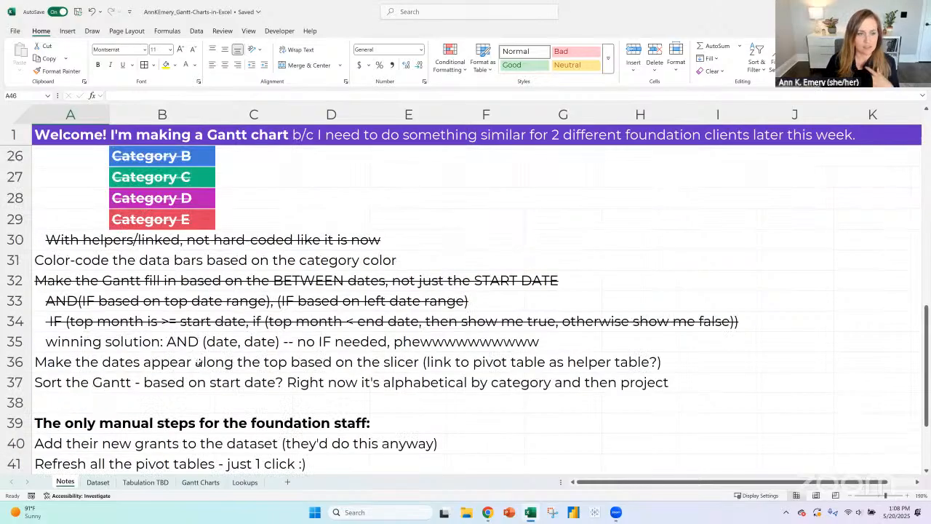
{"action": "left_click", "coordinate": [17, 366]}
{"action": "left_click", "coordinate": [15, 382]}
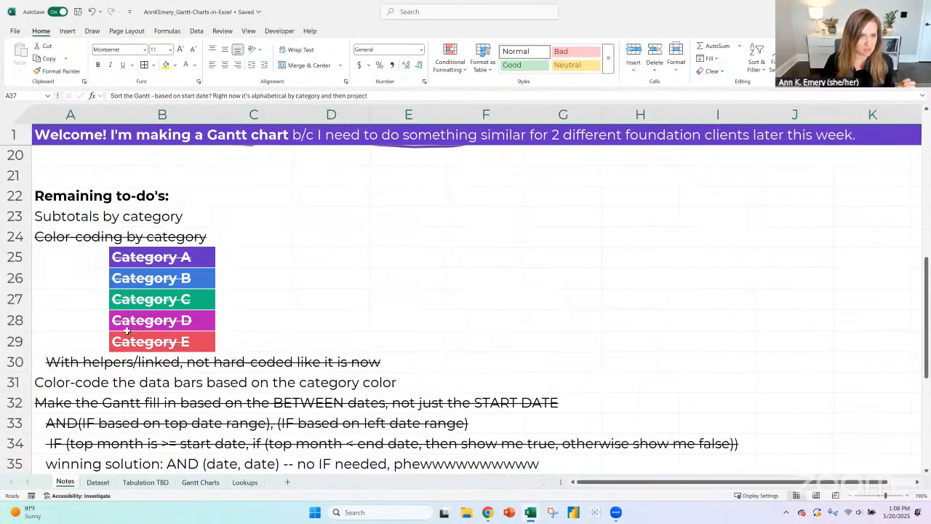
{"action": "scroll", "coordinate": [19, 384], "scroll_direction": "up", "scroll_amount": 2}
{"action": "left_click", "coordinate": [14, 382]}
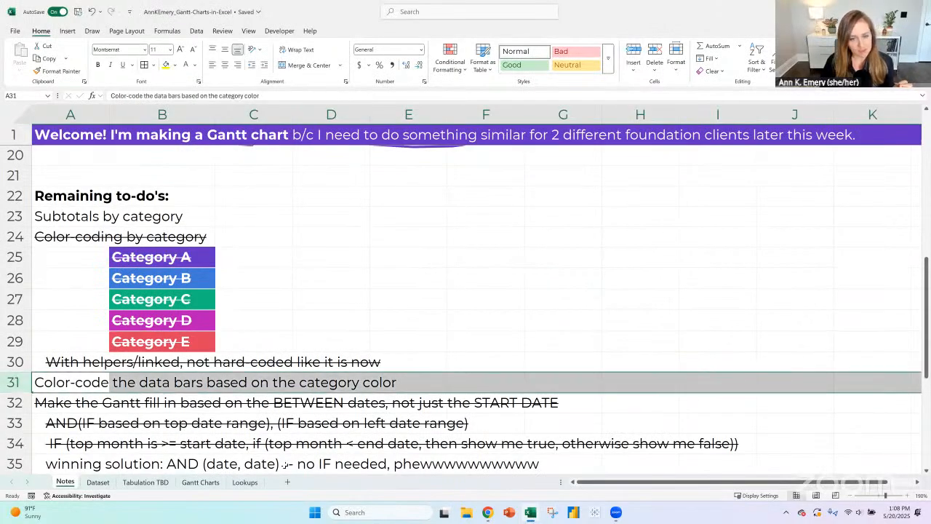
{"action": "left_click", "coordinate": [15, 216]}
- Widen the Amount column on the Gantt Charts sheet to about 12 so the full funding amounts fit
{"action": "left_click", "coordinate": [245, 482]}
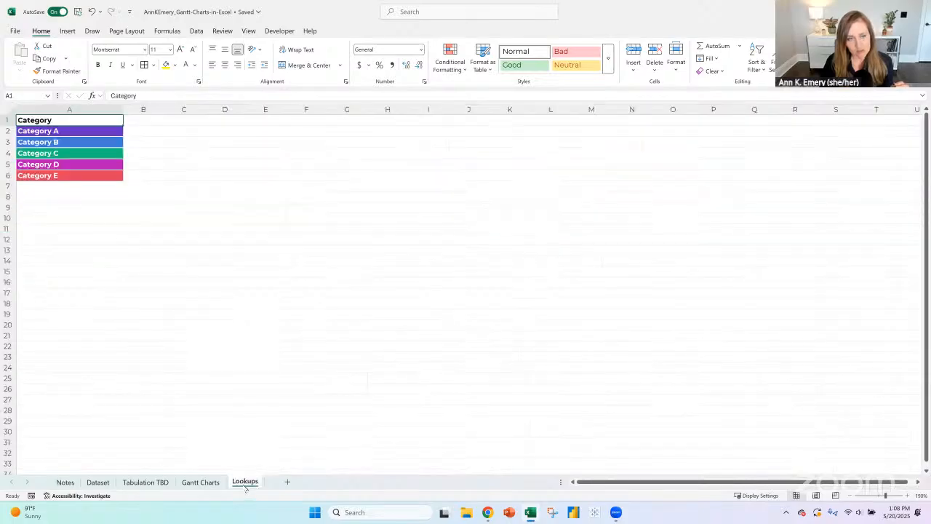
{"action": "left_click", "coordinate": [204, 483]}
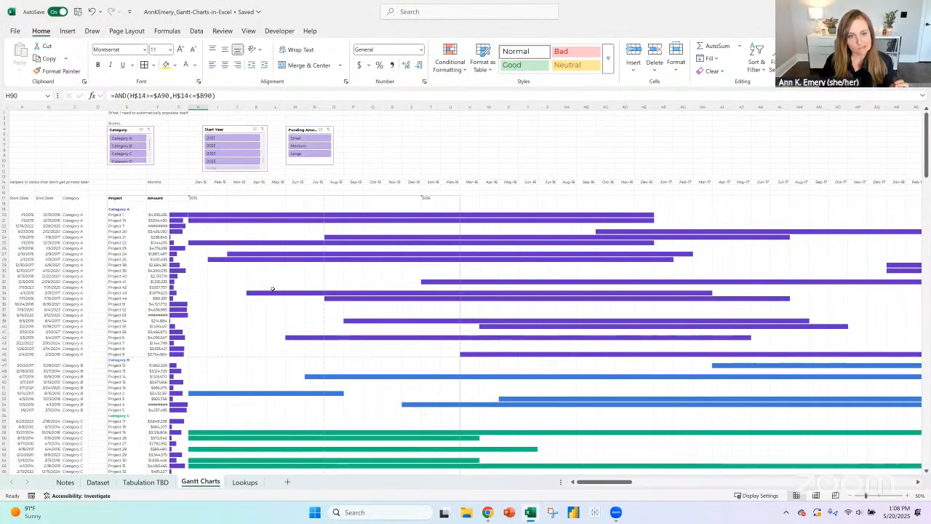
{"action": "scroll", "coordinate": [271, 289], "scroll_direction": "down", "scroll_amount": 10}
{"action": "scroll", "coordinate": [272, 289], "scroll_direction": "down", "scroll_amount": 1}
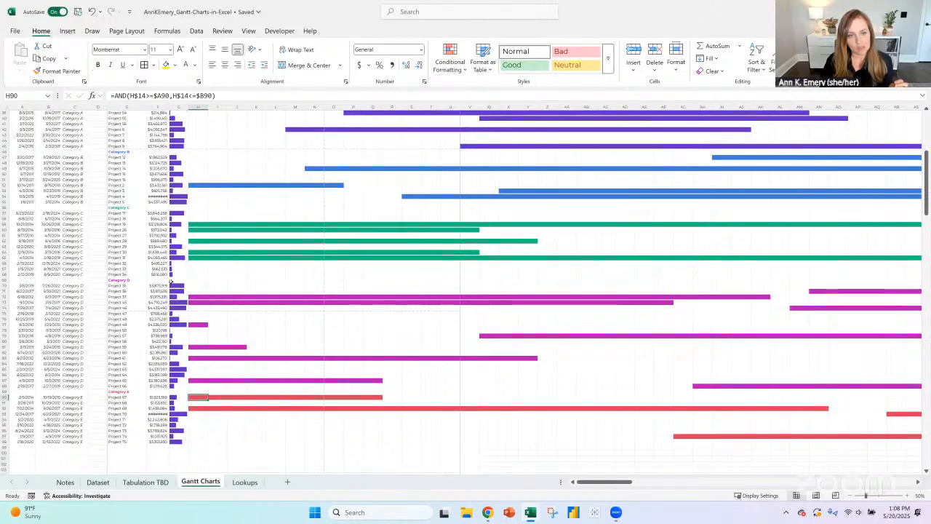
{"action": "left_click_drag", "start_coordinate": [178, 285], "coordinate": [177, 441]}
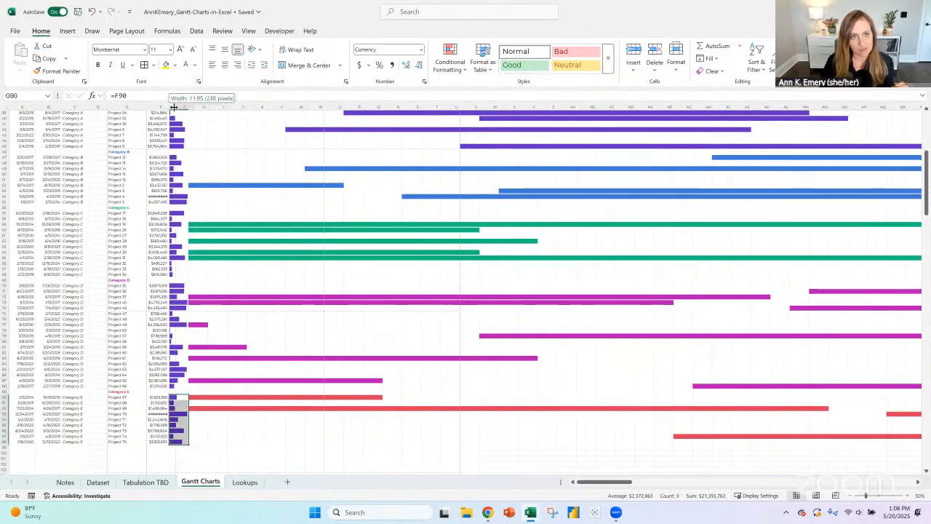
{"action": "scroll", "coordinate": [249, 190], "scroll_direction": "up", "scroll_amount": 12}
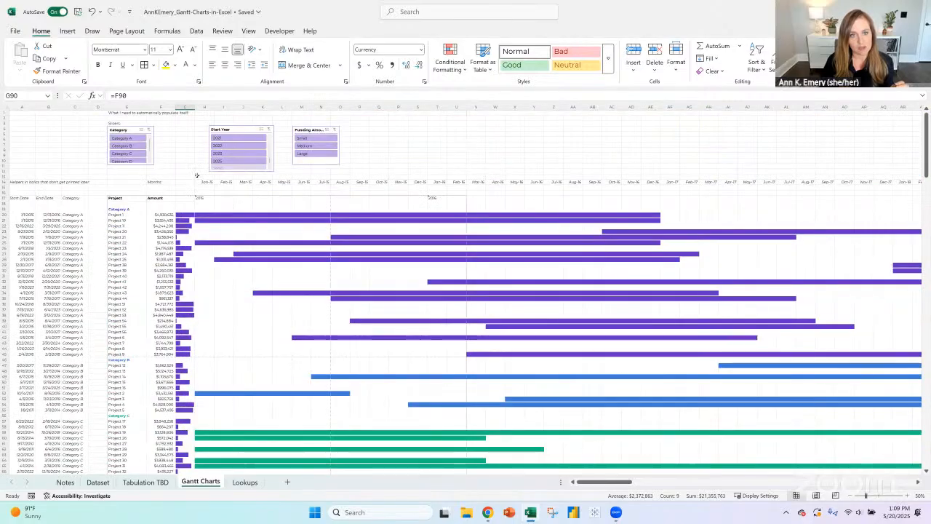
- Highlight row 36 of the Notes sheet, the to-do about making the dates appear based on the slicer, in yellow
{"action": "left_click_drag", "start_coordinate": [202, 182], "coordinate": [817, 184]}
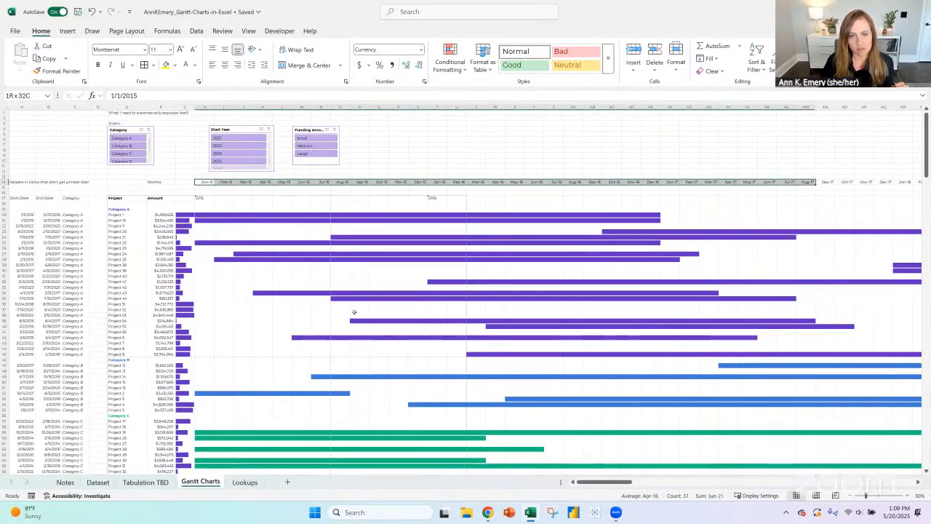
{"action": "left_click", "coordinate": [65, 482]}
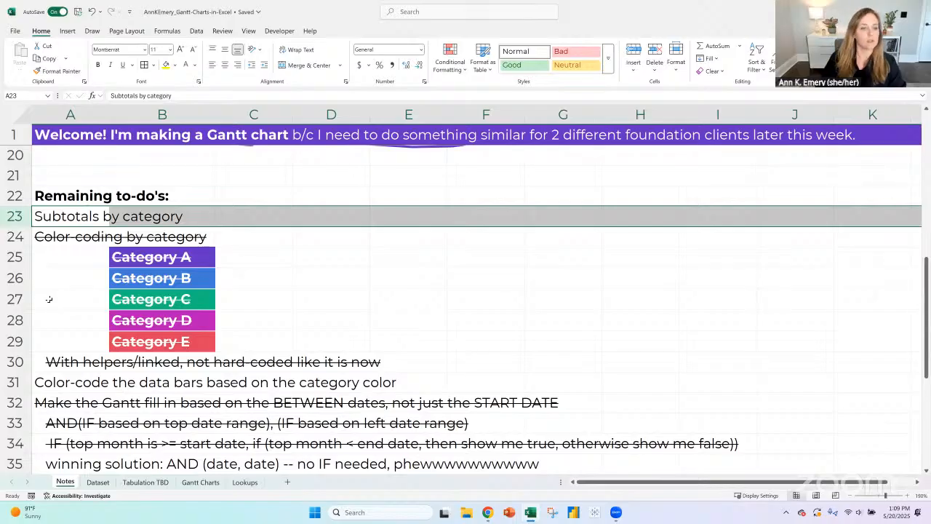
{"action": "scroll", "coordinate": [49, 299], "scroll_direction": "down", "scroll_amount": 3}
{"action": "left_click", "coordinate": [11, 240]}
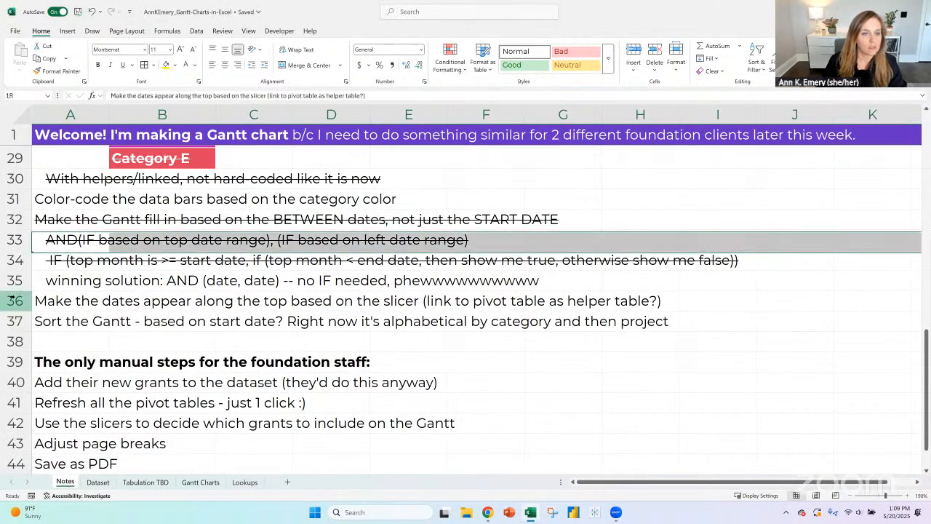
{"action": "left_click", "coordinate": [11, 300]}
{"action": "left_click", "coordinate": [166, 64]}
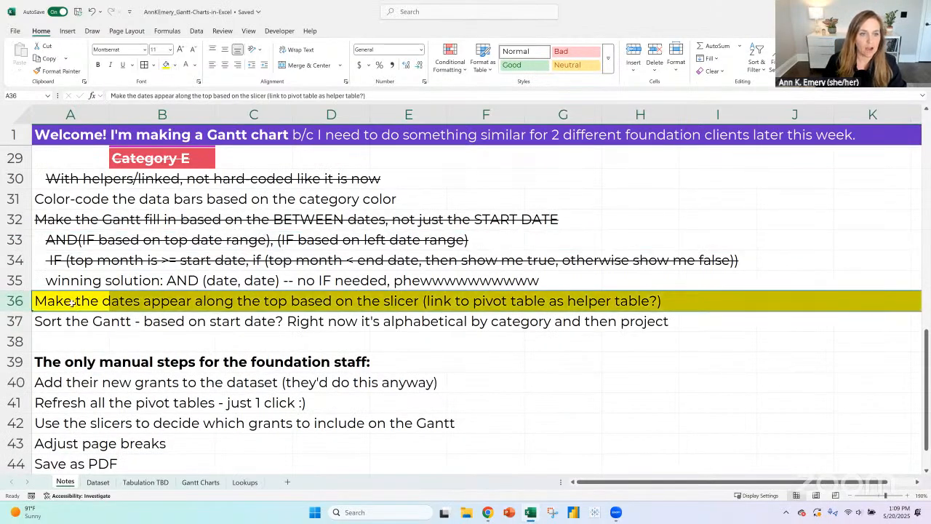
{"action": "left_click_drag", "start_coordinate": [103, 301], "coordinate": [529, 303]}
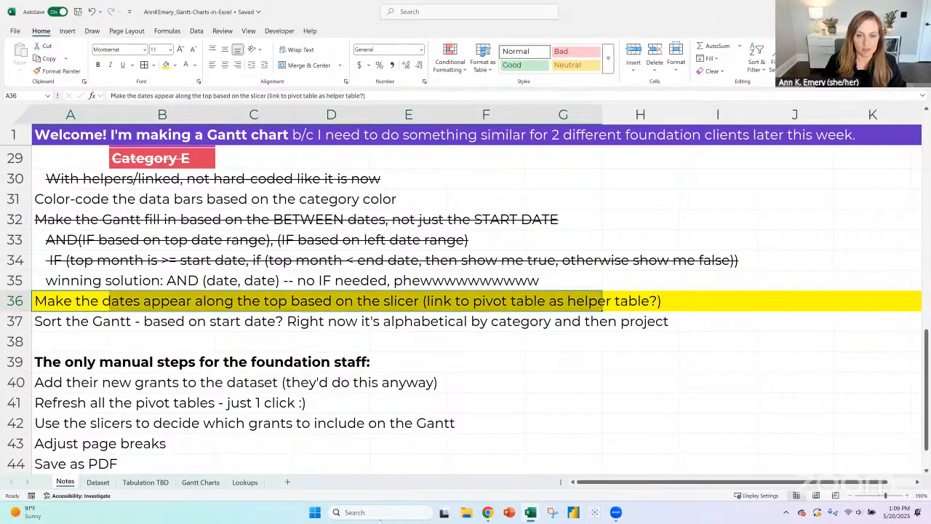
- Compare the Gantt chart's project list and month headers with the pivot table under "List of all the months" on Tabulation TBD
{"action": "left_click", "coordinate": [207, 483]}
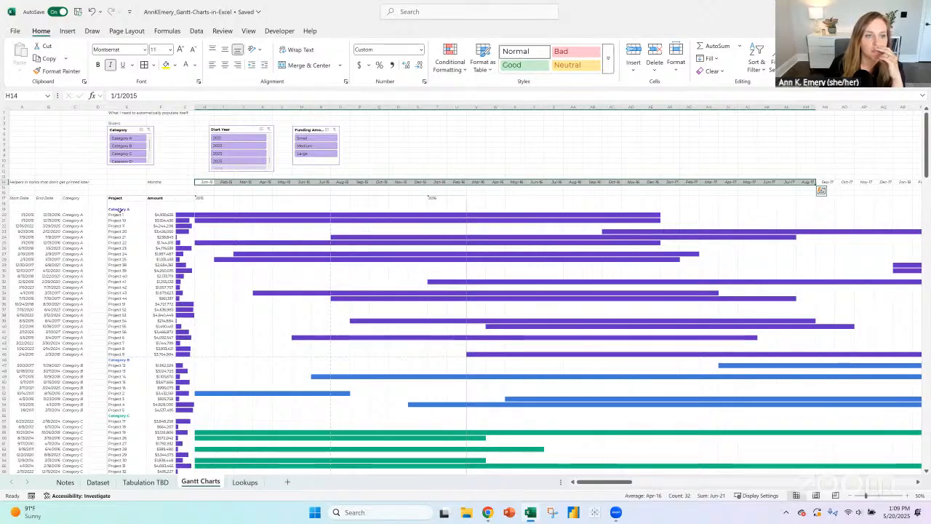
{"action": "left_click_drag", "start_coordinate": [120, 210], "coordinate": [119, 409]}
{"action": "left_click_drag", "start_coordinate": [200, 181], "coordinate": [713, 179]}
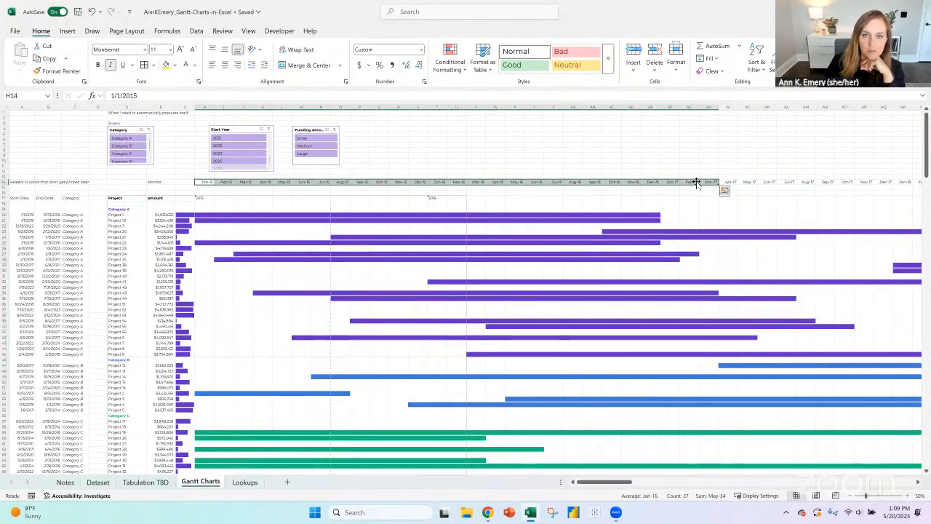
{"action": "left_click", "coordinate": [146, 481]}
{"action": "left_click", "coordinate": [33, 368]}
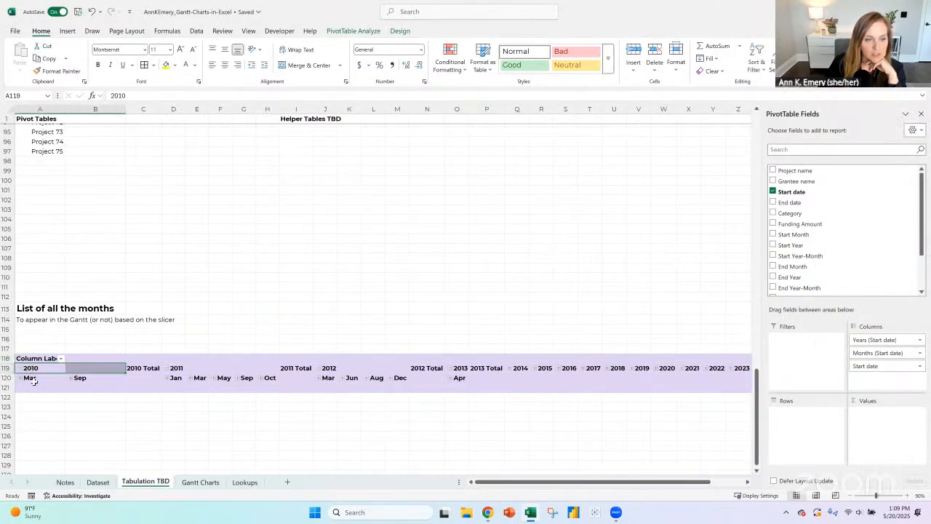
{"action": "left_click", "coordinate": [32, 379]}
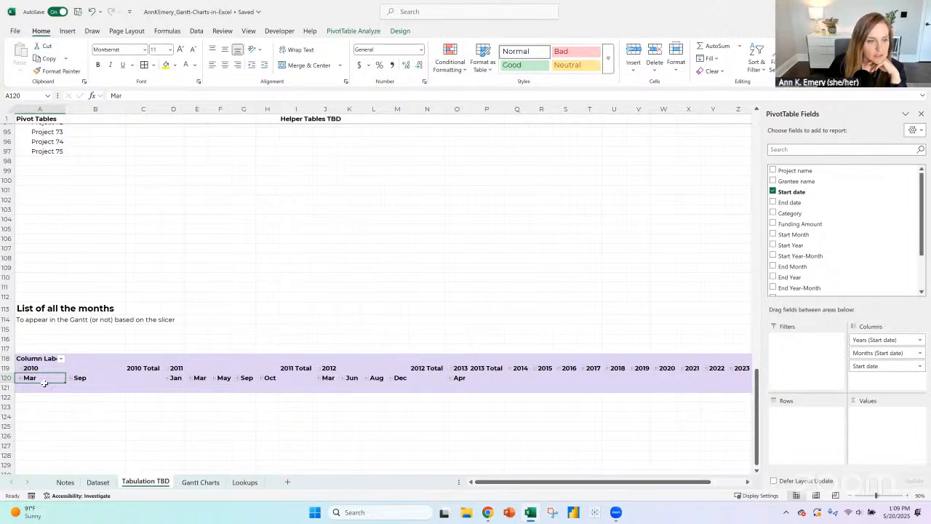
{"action": "left_click", "coordinate": [143, 377]}
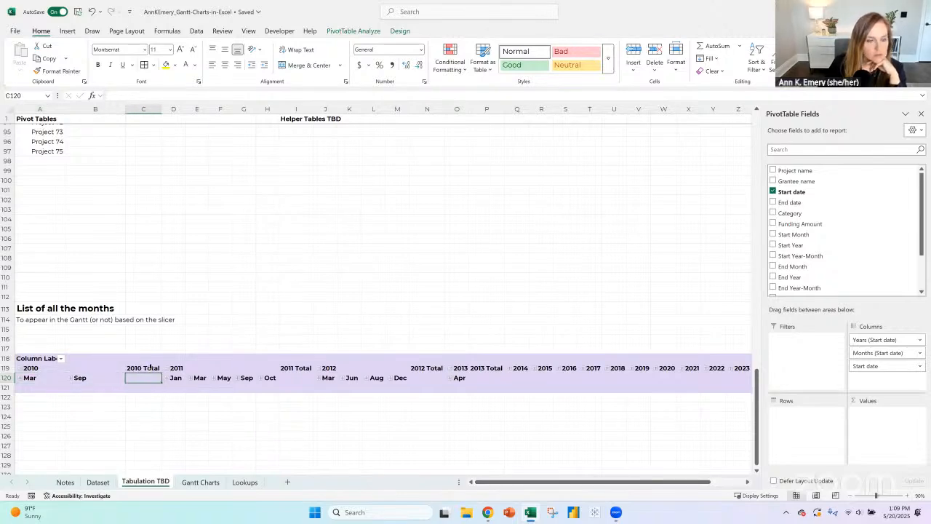
- Check the grand total settings in the options of the months pivot table
{"action": "left_click", "coordinate": [37, 359]}
{"action": "left_click", "coordinate": [357, 31]}
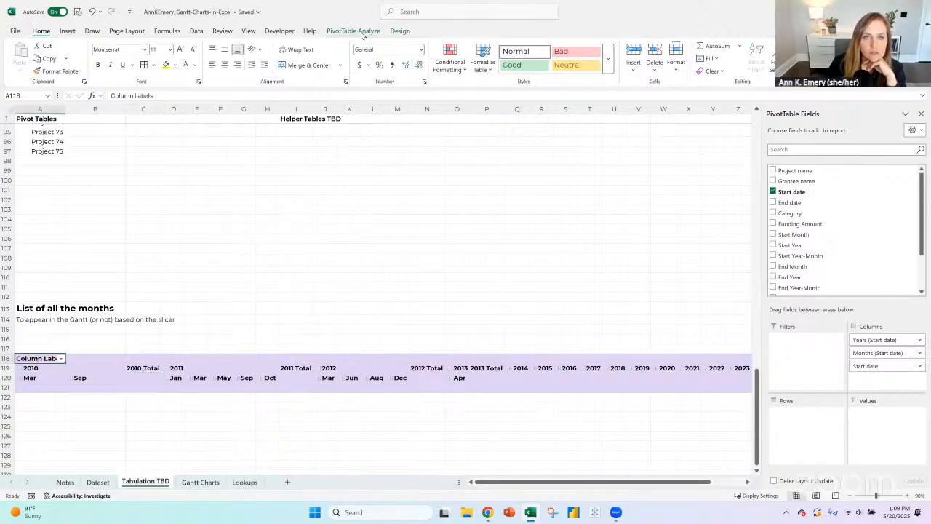
{"action": "left_click", "coordinate": [45, 71]}
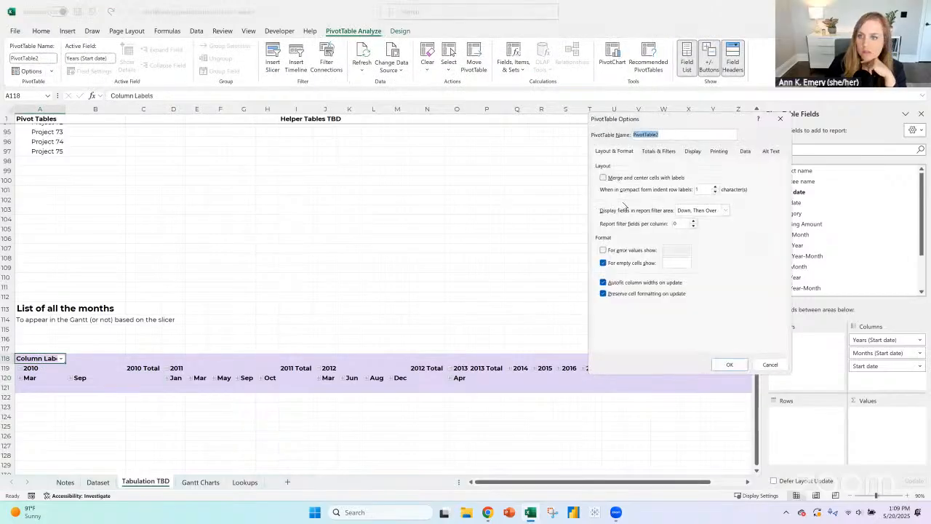
{"action": "left_click", "coordinate": [658, 151]}
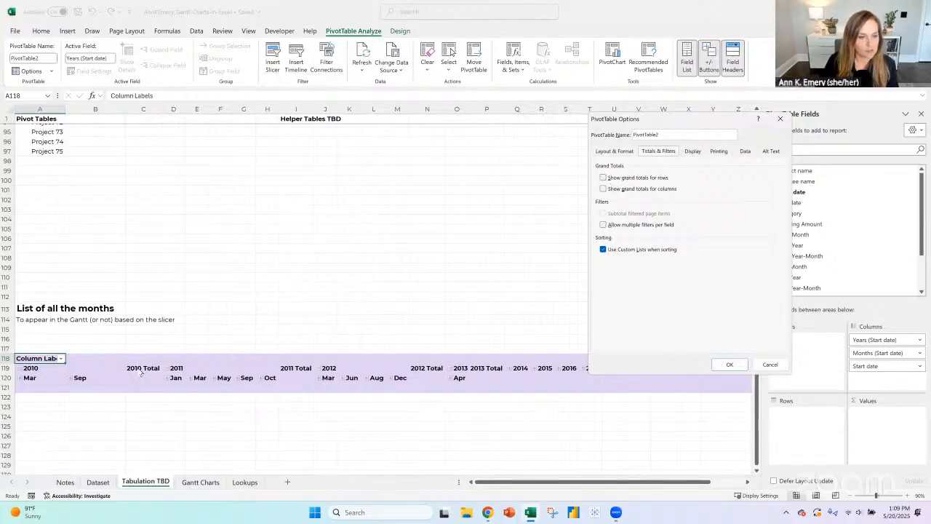
{"action": "left_click", "coordinate": [723, 367]}
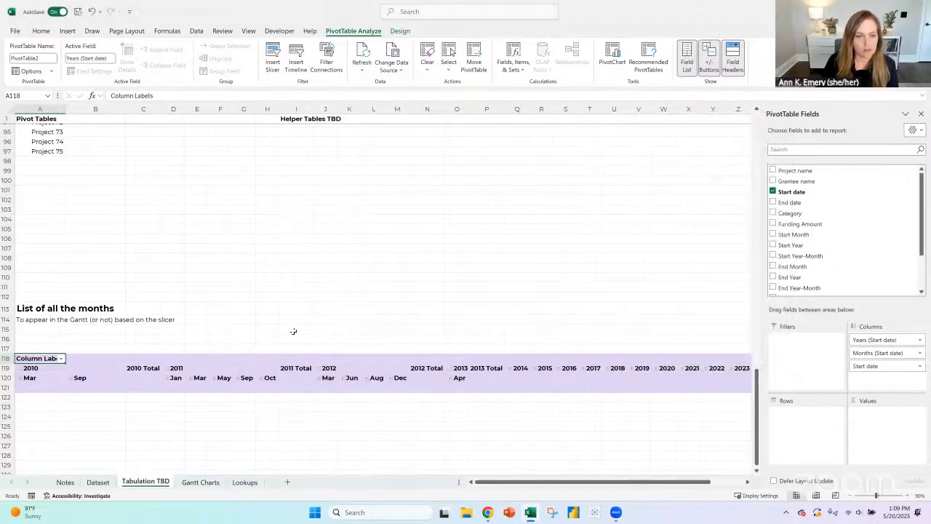
- Collapse the years 2010 to 2013 and 2025 in the months pivot table and add Funding Amount to its values
{"action": "left_click", "coordinate": [17, 368]}
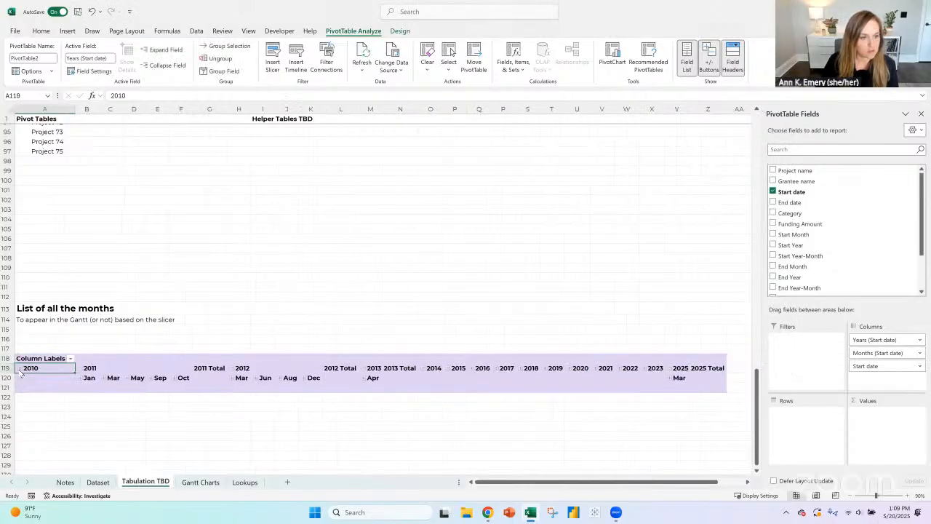
{"action": "left_click", "coordinate": [83, 369]}
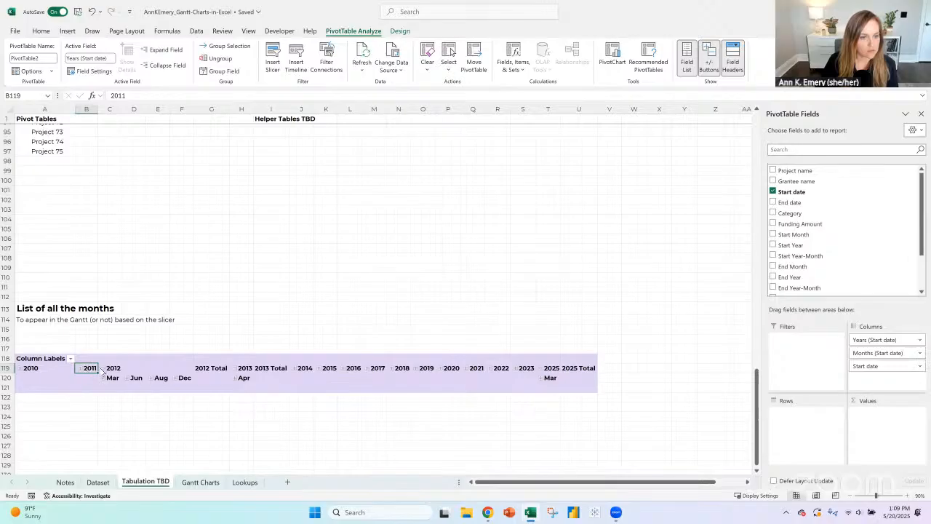
{"action": "left_click", "coordinate": [103, 369]}
{"action": "left_click", "coordinate": [132, 369]}
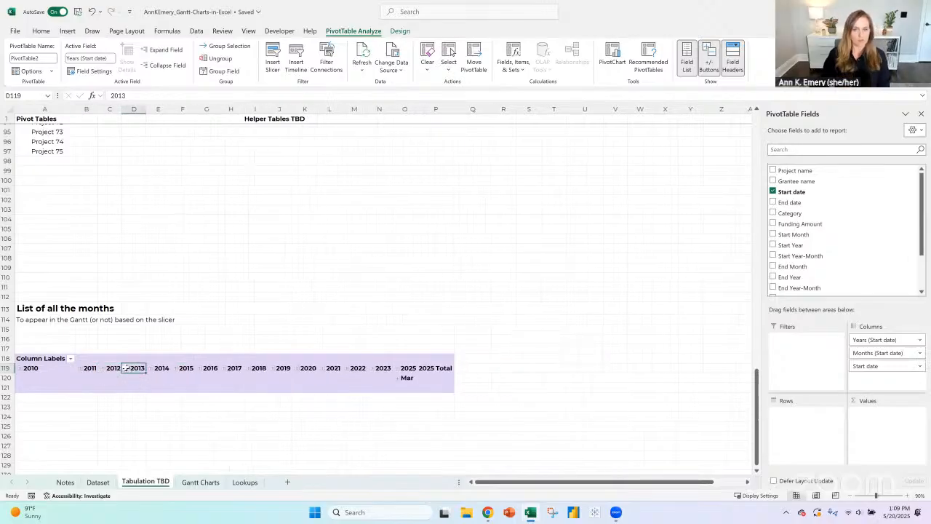
{"action": "left_click", "coordinate": [395, 369]}
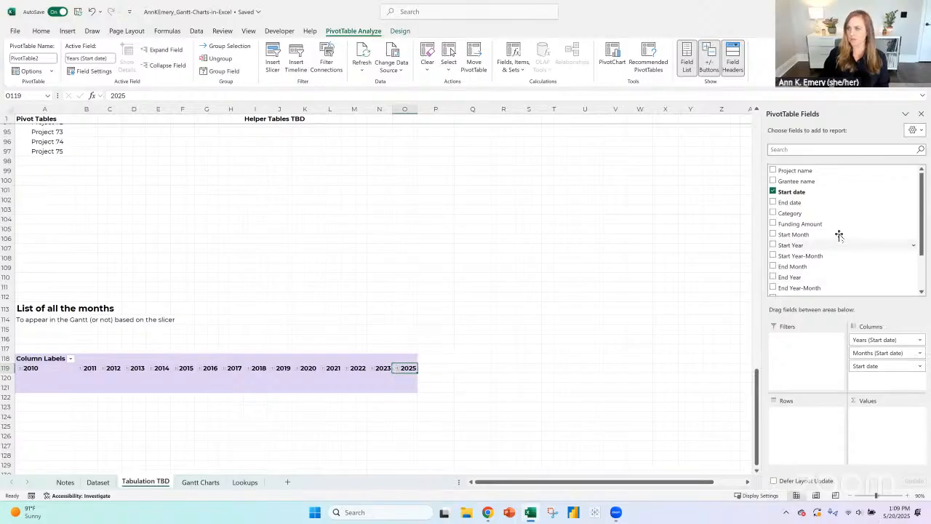
{"action": "left_click", "coordinate": [796, 224]}
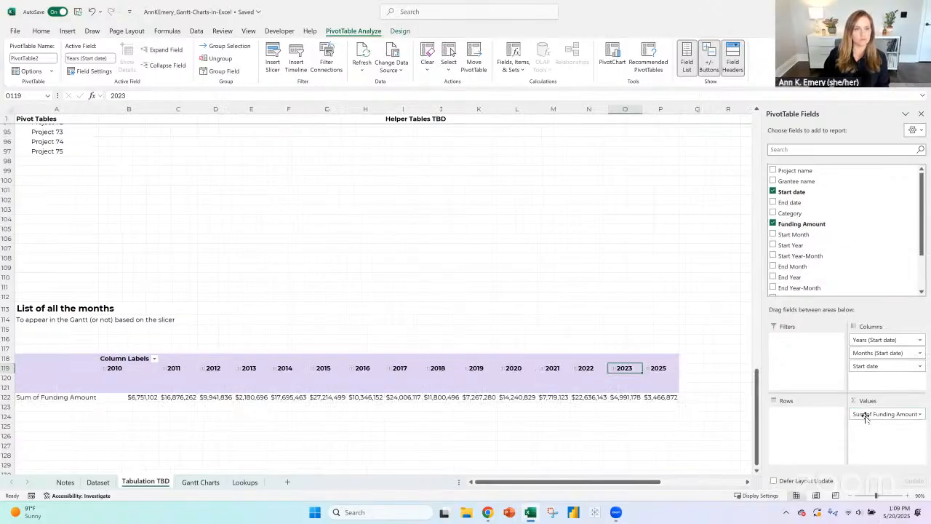
{"action": "left_click", "coordinate": [123, 369]}
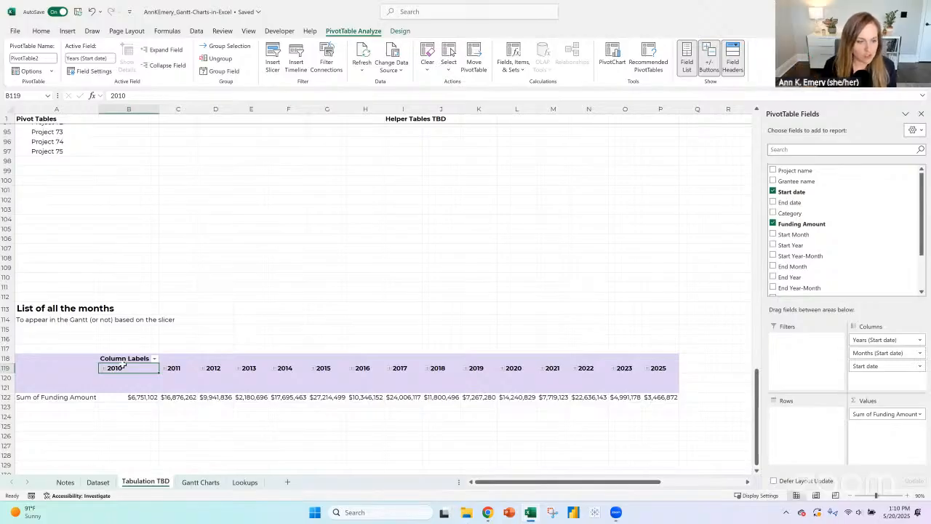
- Review the list of manual steps for the foundation staff on the Notes sheet
{"action": "left_click", "coordinate": [65, 482]}
{"action": "scroll", "coordinate": [82, 402], "scroll_direction": "down", "scroll_amount": 2}
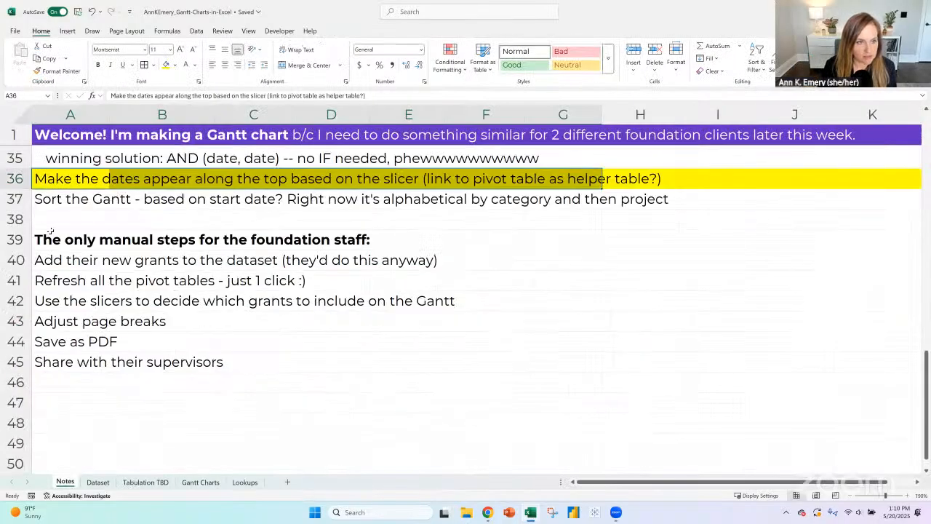
{"action": "left_click_drag", "start_coordinate": [57, 240], "coordinate": [52, 355]}
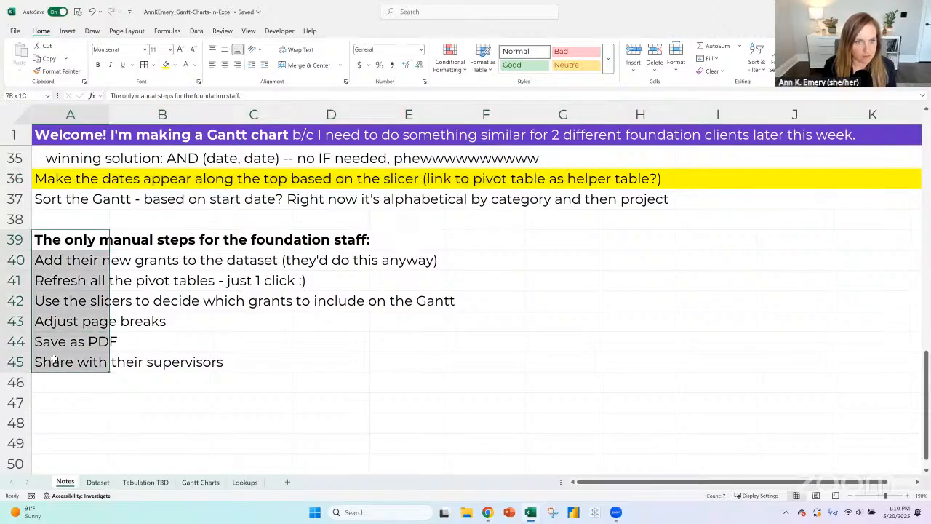
{"action": "left_click", "coordinate": [74, 388]}
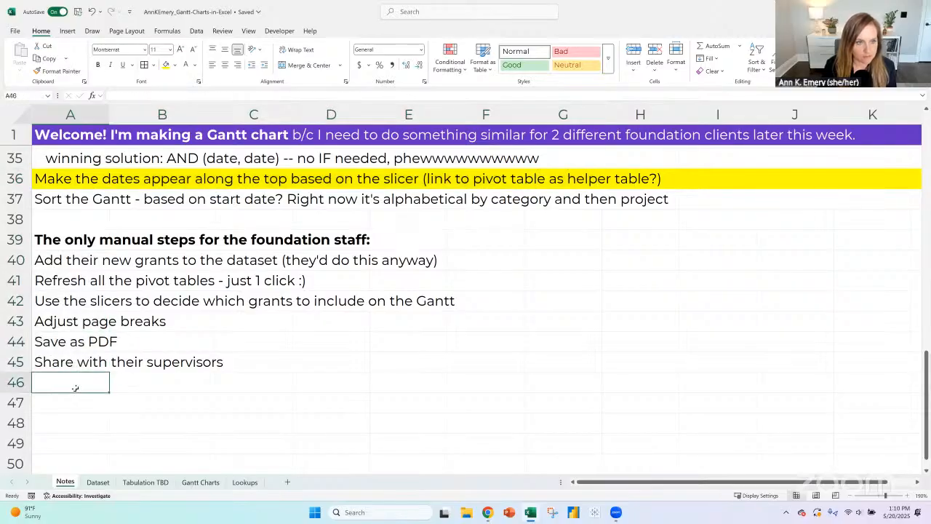
- On Tabulation TBD, enter "List of all the months" in A130 and "in an Excel Table" in A131, below the months pivot table
{"action": "left_click", "coordinate": [125, 482]}
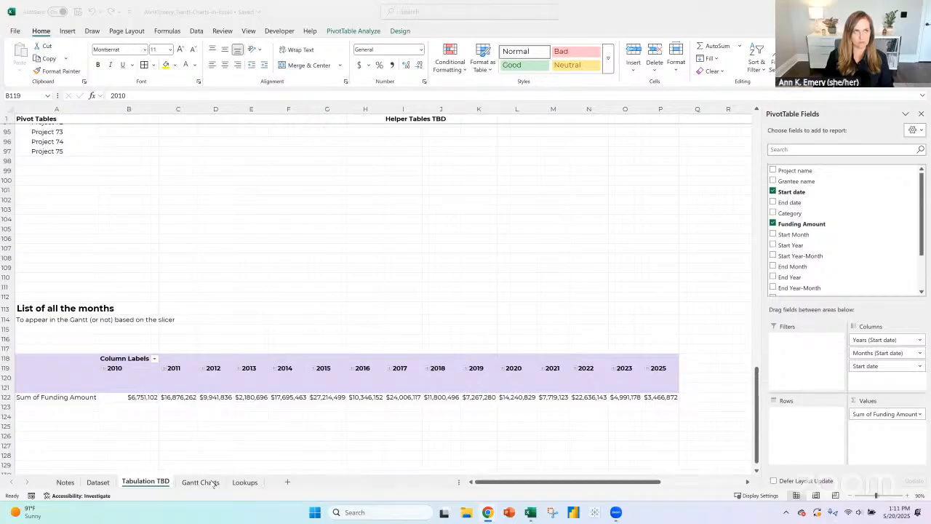
{"action": "scroll", "coordinate": [211, 337], "scroll_direction": "down", "scroll_amount": 3}
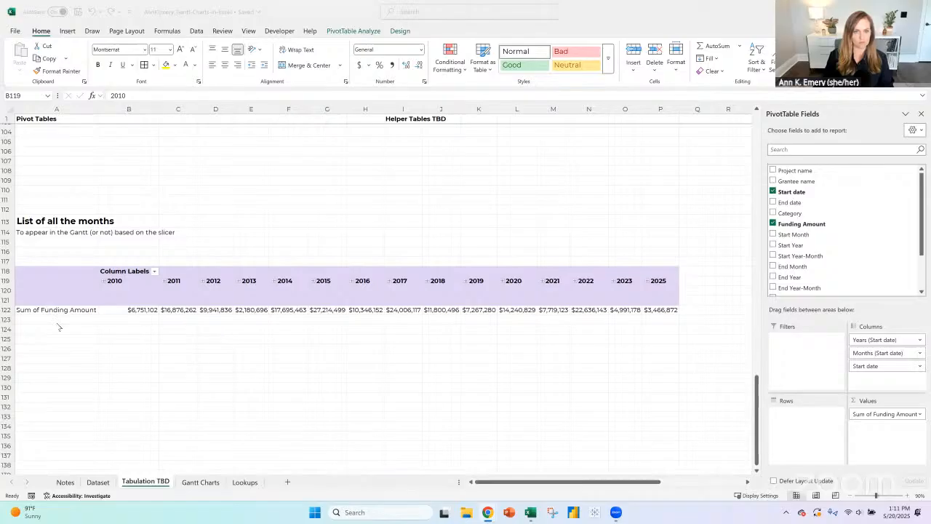
{"action": "left_click", "coordinate": [66, 350]}
{"action": "key", "text": "Down"}
{"action": "key", "text": "Down"}
{"action": "key", "text": "Down"}
{"action": "key", "text": "Down"}
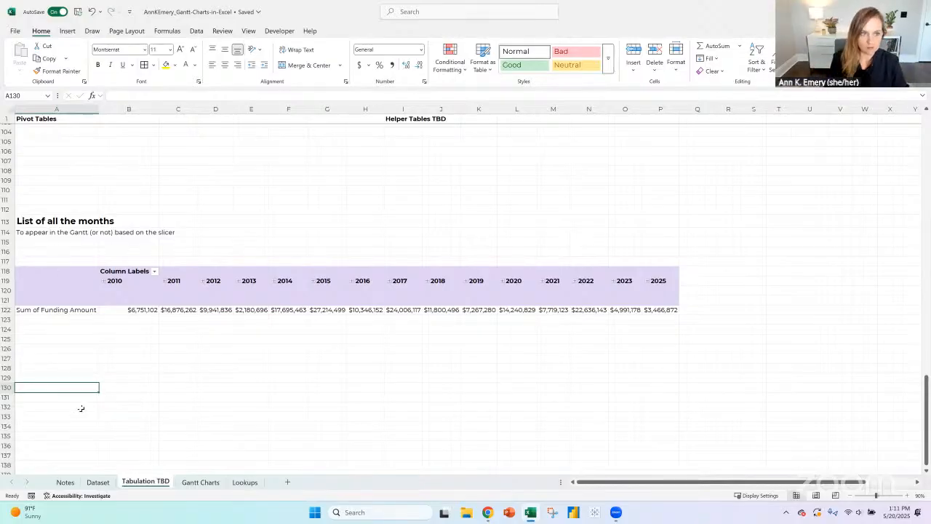
{"action": "type", "text": "List of "}
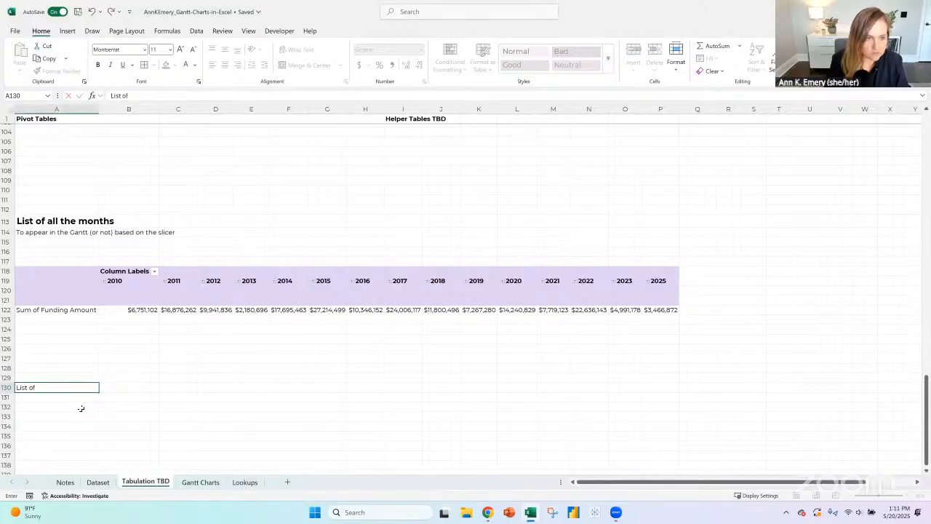
{"action": "type", "text": "all the months"}
{"action": "key", "text": "Return"}
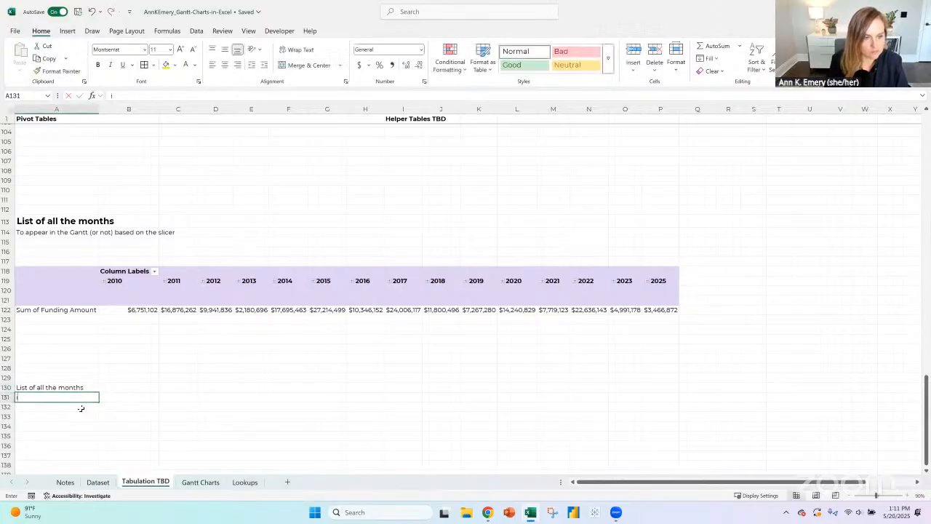
{"action": "type", "text": "in an Excel Table"}
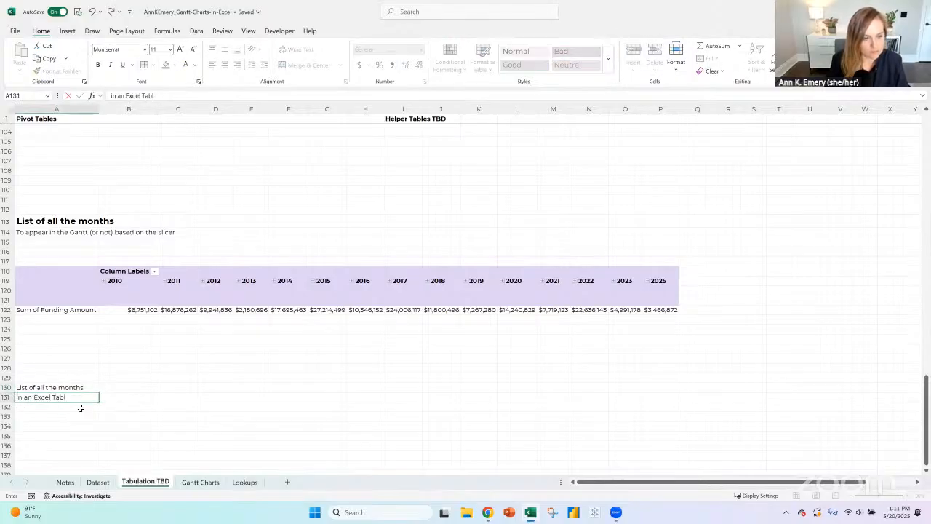
{"action": "key", "text": "Return"}
- Copy the heading formatting of A113 to the new heading in A130
{"action": "key", "text": "Up"}
{"action": "key", "text": "Up"}
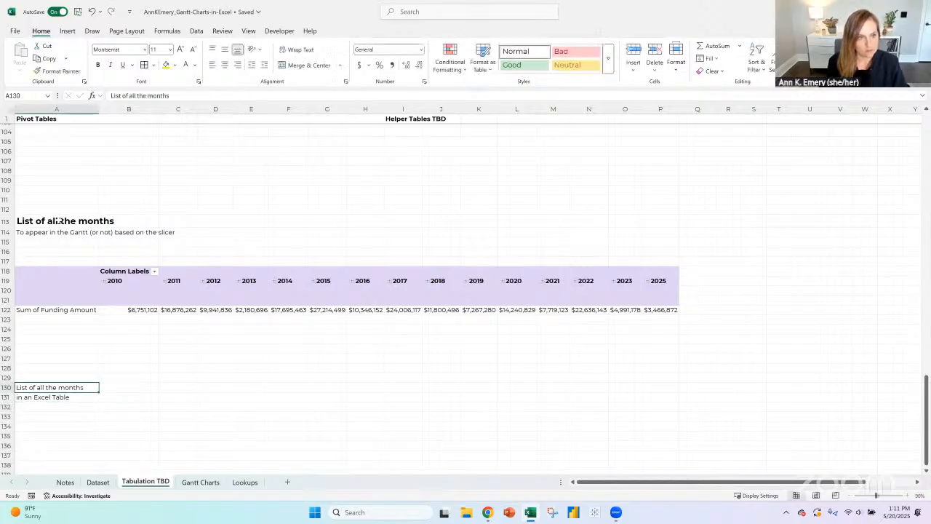
{"action": "left_click", "coordinate": [59, 221]}
{"action": "left_click", "coordinate": [55, 71]}
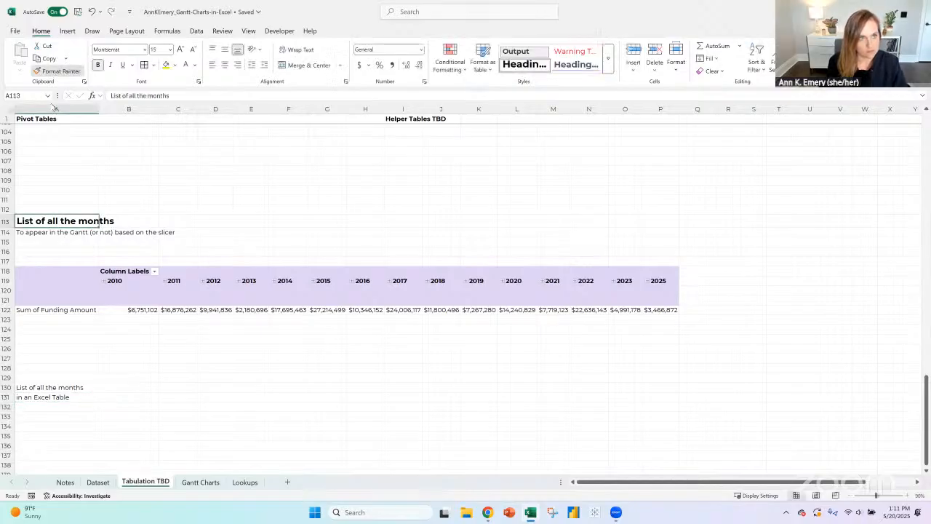
{"action": "left_click", "coordinate": [52, 387]}
- Enter the column header "Month" in A133, below the Excel Table heading
{"action": "scroll", "coordinate": [79, 341], "scroll_direction": "down", "scroll_amount": 3}
{"action": "left_click", "coordinate": [80, 335]}
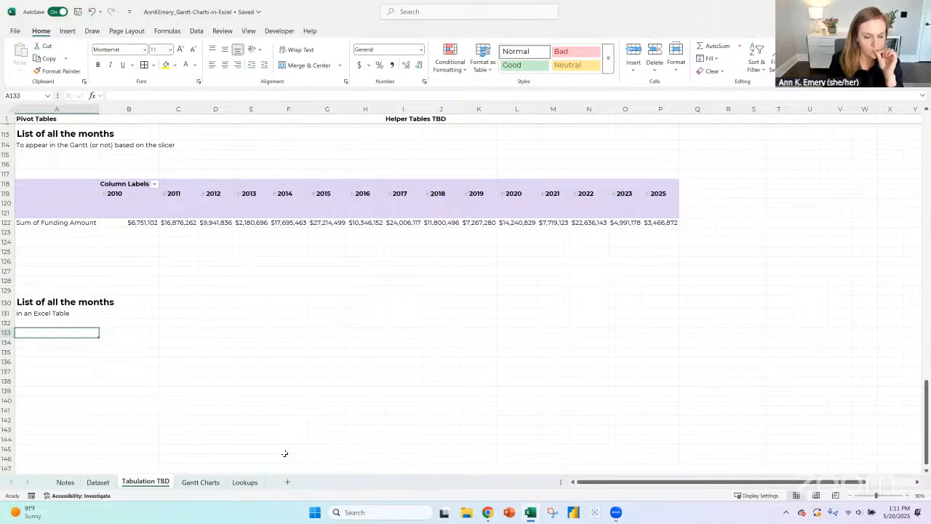
{"action": "type", "text": "Star"}
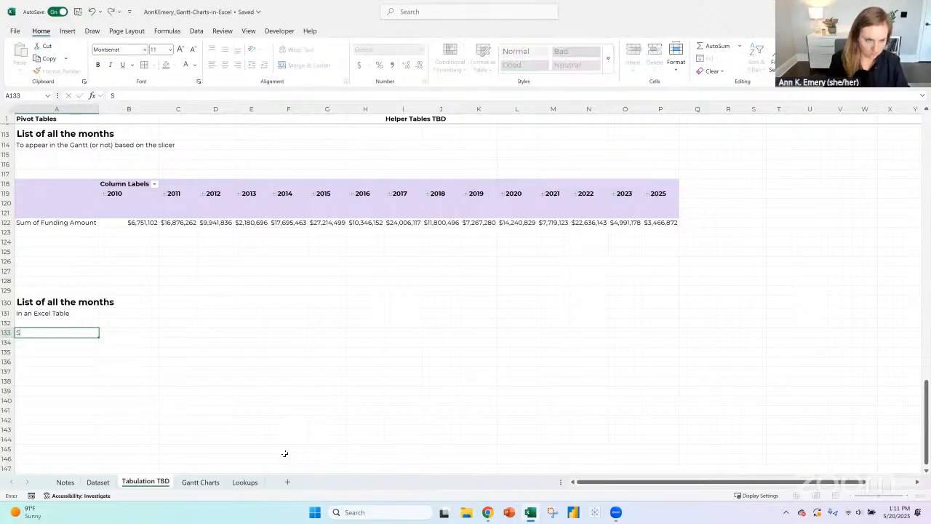
{"action": "key", "text": "BackSpace"}
{"action": "key", "text": "BackSpace"}
{"action": "key", "text": "BackSpace"}
{"action": "key", "text": "BackSpace"}
{"action": "type", "text": "M"}
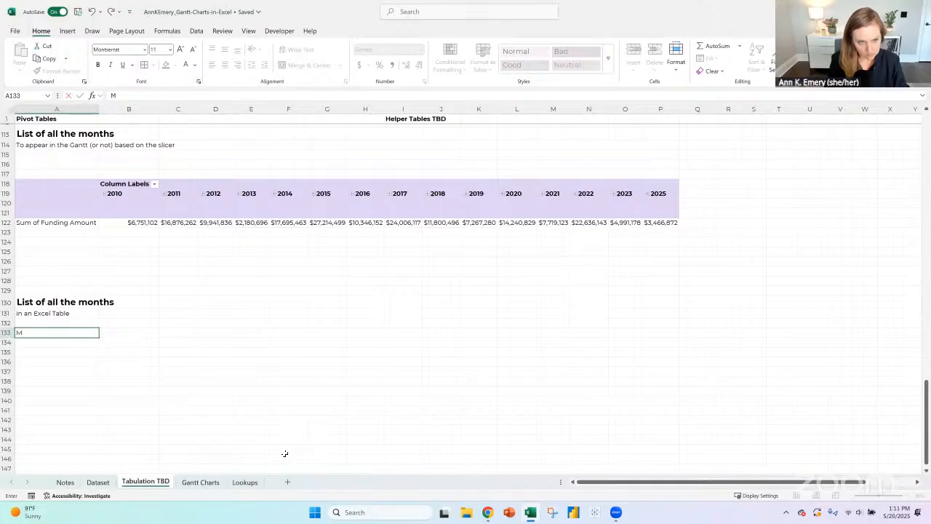
{"action": "type", "text": "othnth"}
{"action": "key", "text": "Return"}
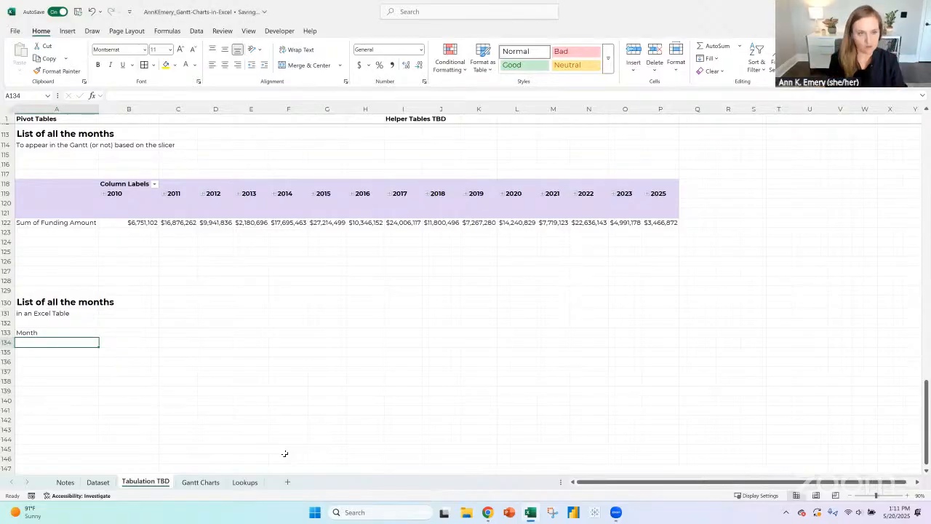
- Enter 1/1/2010 in A134 as the first date under the Month header
{"action": "left_click", "coordinate": [90, 335]}
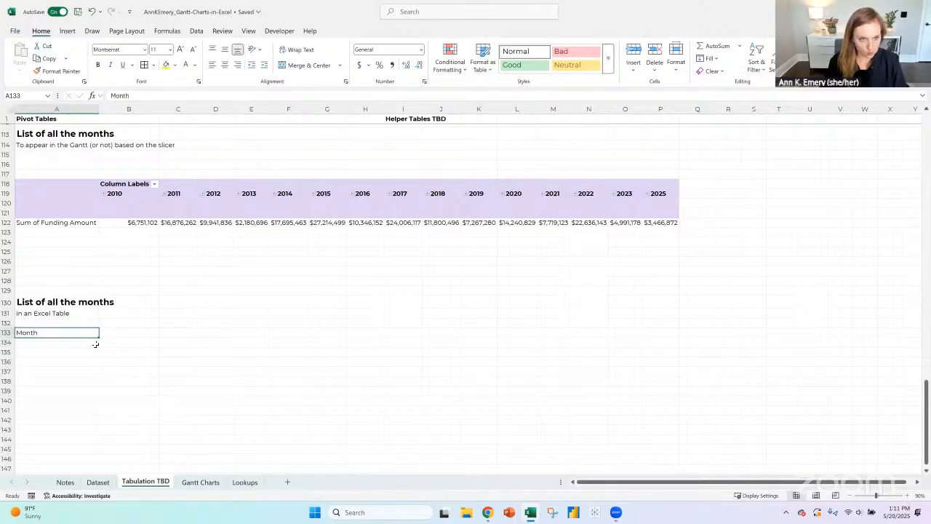
{"action": "left_click", "coordinate": [96, 343]}
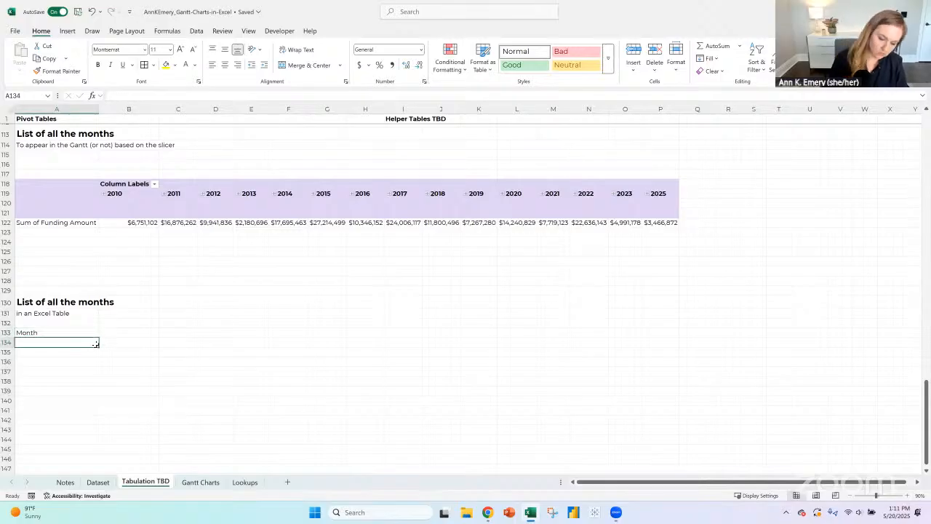
{"action": "type", "text": "1/"}
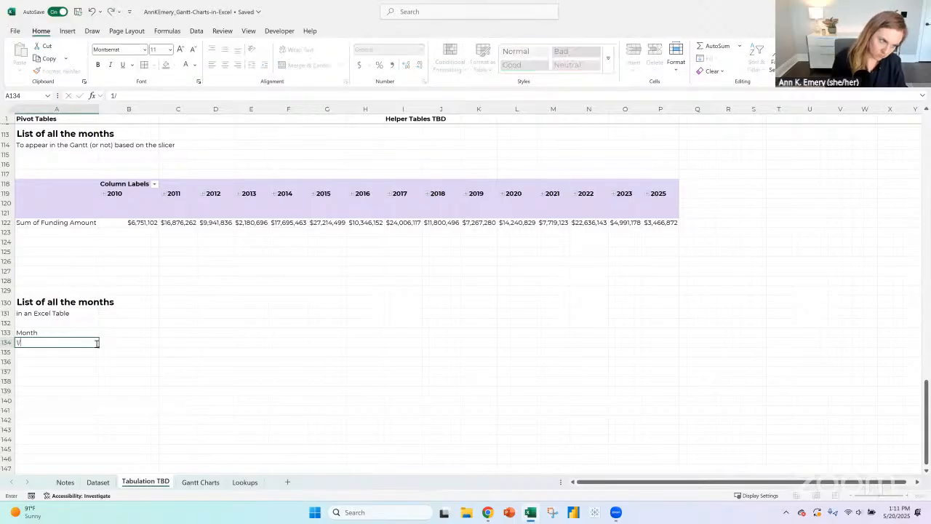
{"action": "type", "text": "1/2010"}
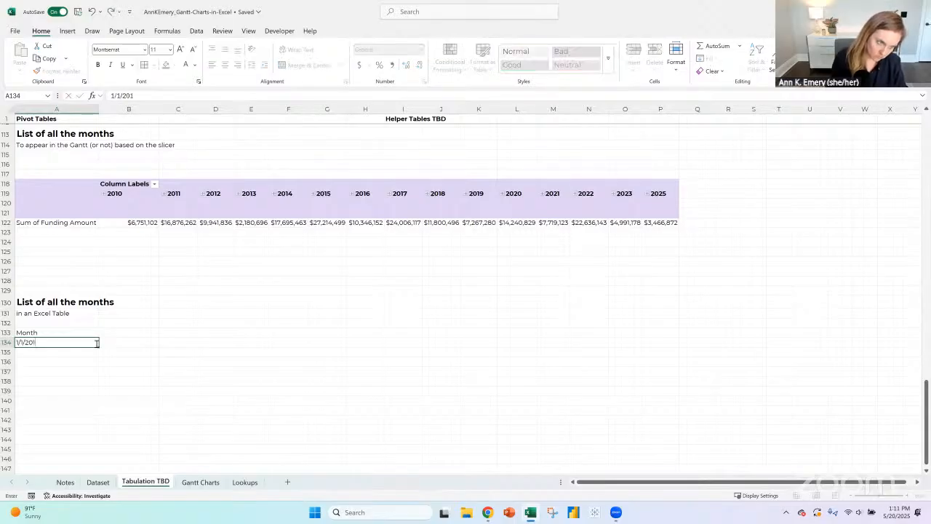
{"action": "key", "text": "Return"}
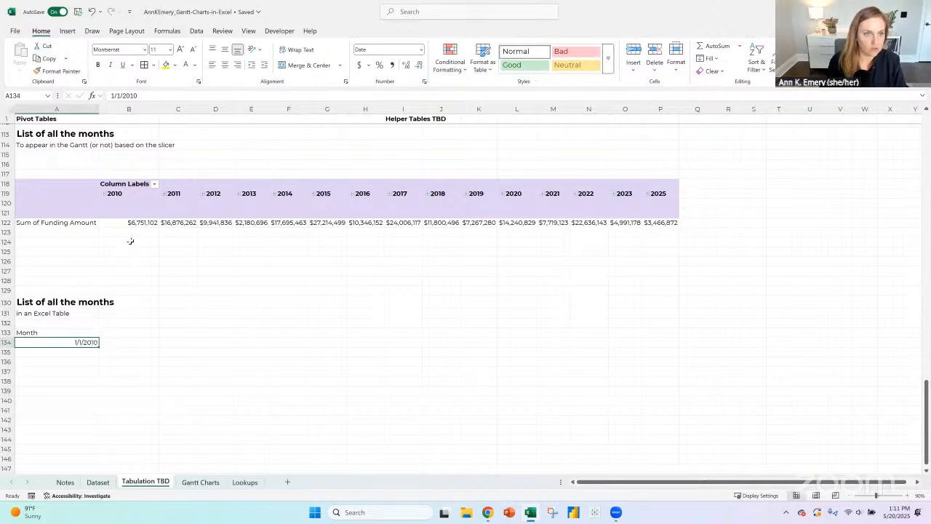
- Refresh the pivot table that lists the months by year on Tabulation TBD
{"action": "left_click", "coordinate": [114, 195]}
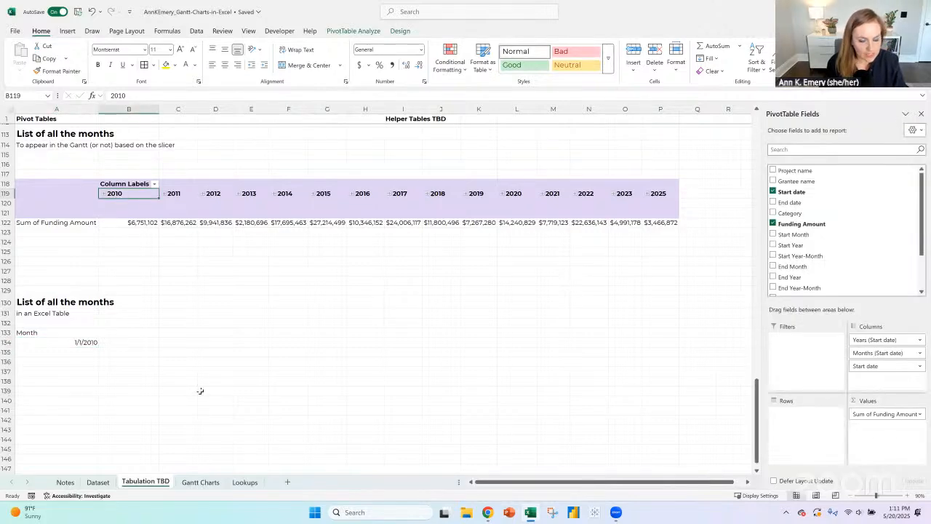
{"action": "left_click", "coordinate": [353, 30]}
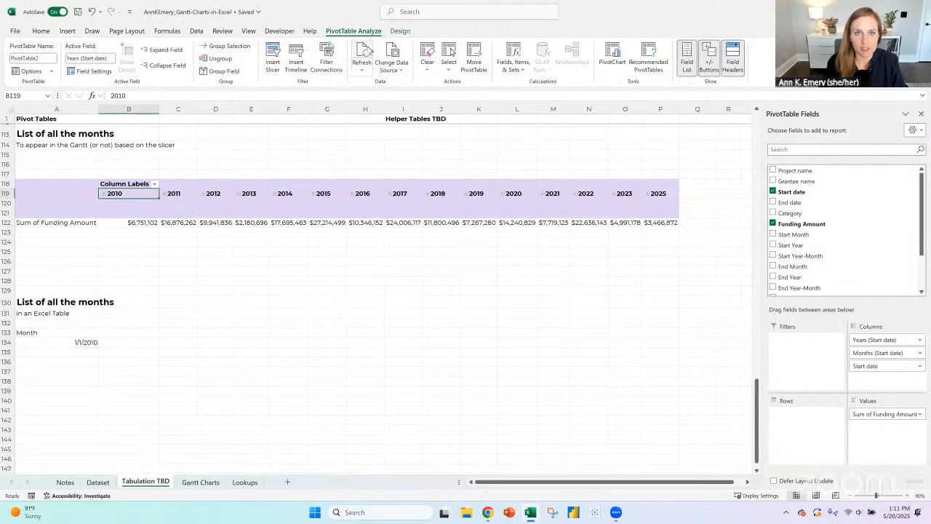
{"action": "left_click", "coordinate": [364, 52]}
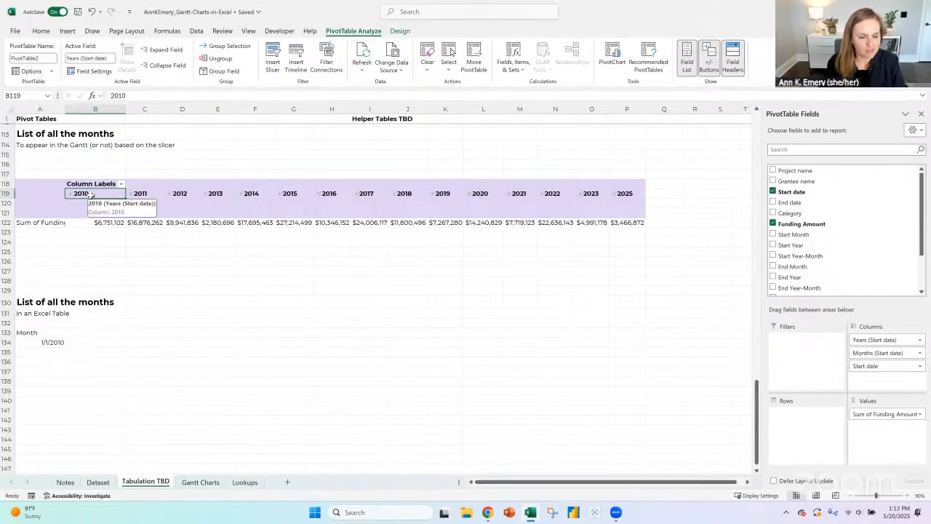
- Sort the table on the Dataset sheet by Start date from oldest to newest
{"action": "left_click", "coordinate": [98, 481]}
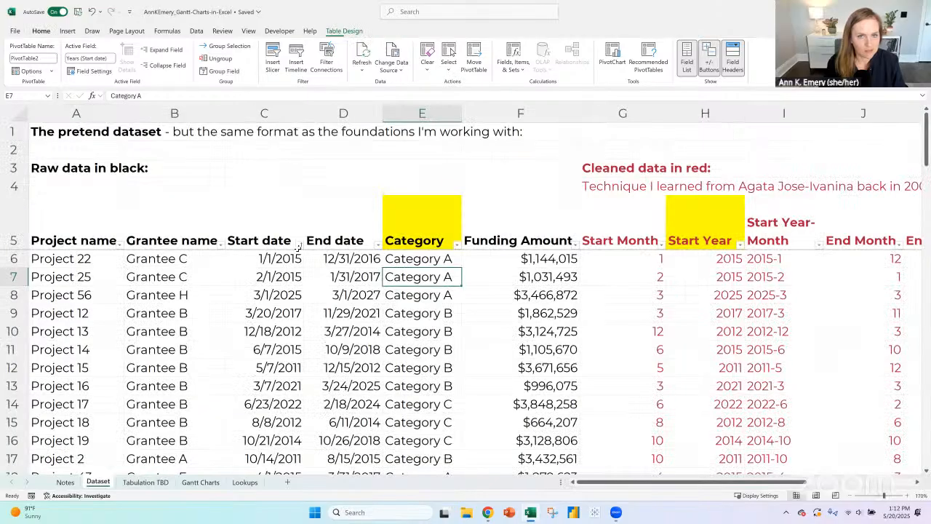
{"action": "left_click", "coordinate": [299, 246]}
{"action": "left_click", "coordinate": [255, 239]}
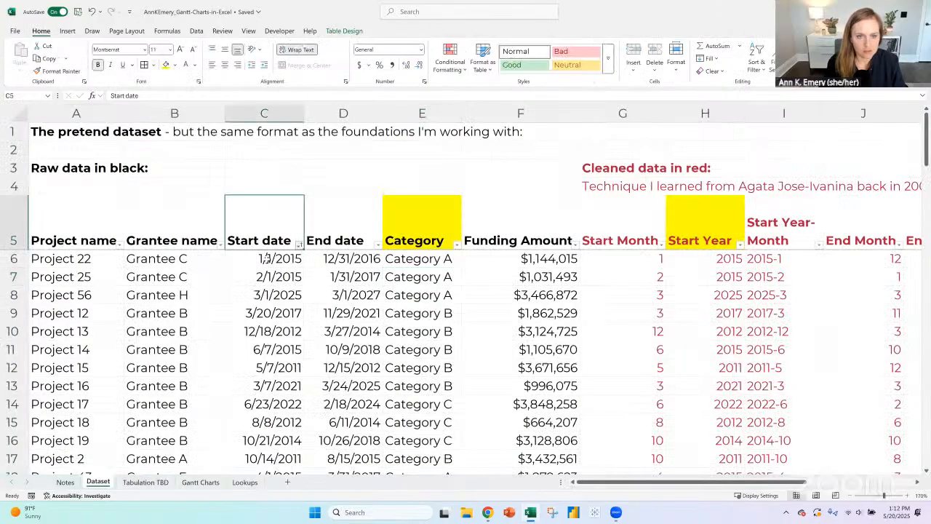
{"action": "left_click_drag", "start_coordinate": [267, 258], "coordinate": [269, 407]}
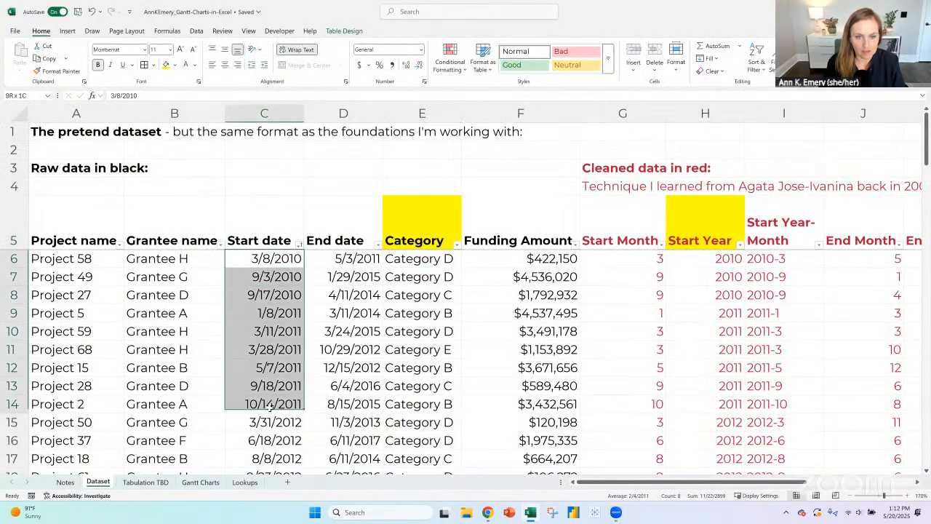
- Change the start date of Project 58 in C6 to 1/1/2017
{"action": "left_click", "coordinate": [287, 257]}
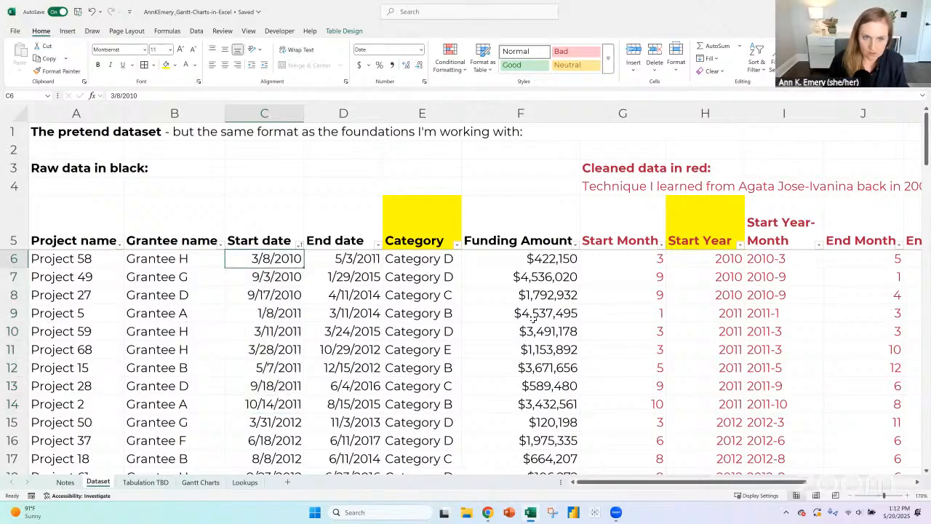
{"action": "type", "text": "1/11"}
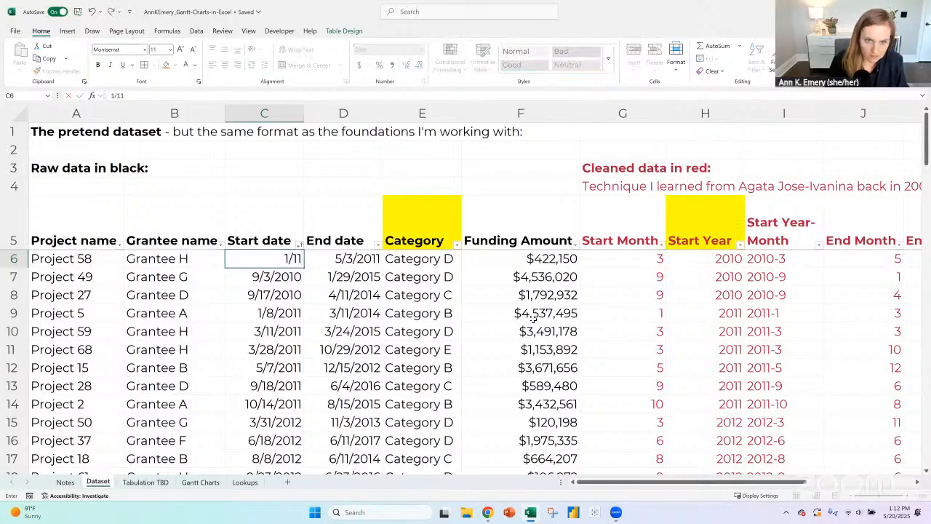
{"action": "key", "text": "BackSpace"}
{"action": "type", "text": "/17"}
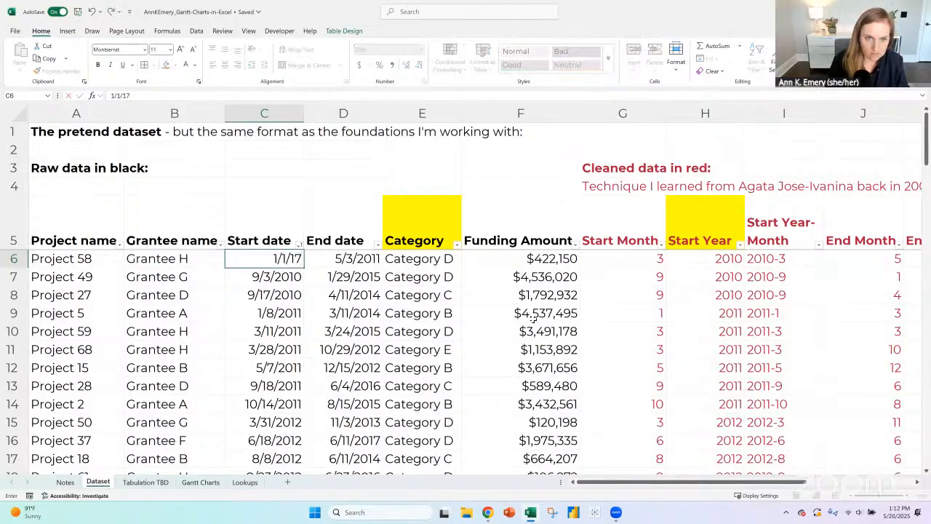
{"action": "key", "text": "Return"}
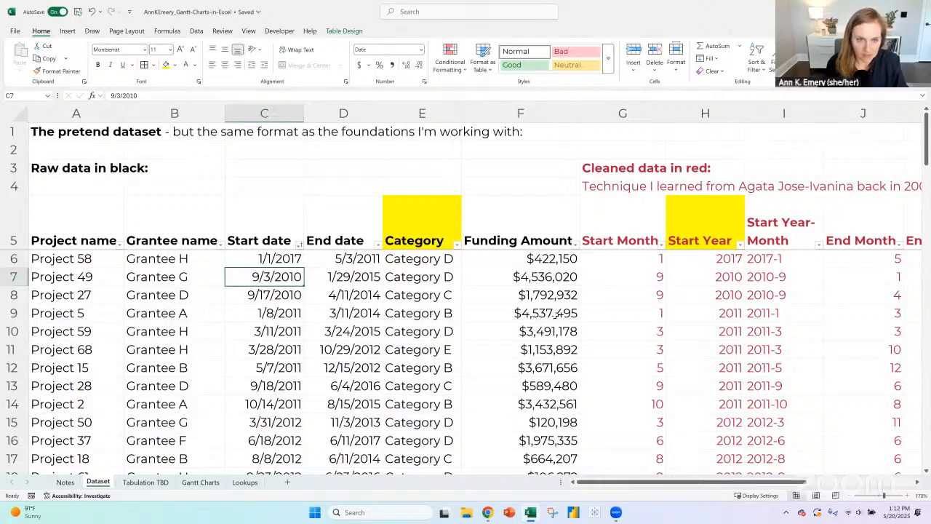
- Apply the Number format to the start date of Project 58 in C6 to show its serial number
{"action": "scroll", "coordinate": [320, 302], "scroll_direction": "down", "scroll_amount": 6}
{"action": "scroll", "coordinate": [309, 311], "scroll_direction": "up", "scroll_amount": 6}
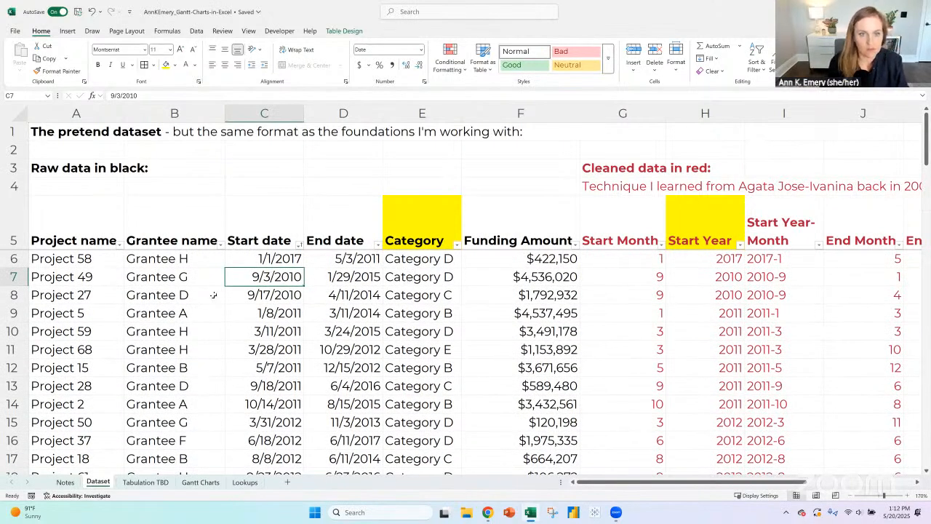
{"action": "left_click", "coordinate": [254, 261]}
{"action": "left_click", "coordinate": [421, 49]}
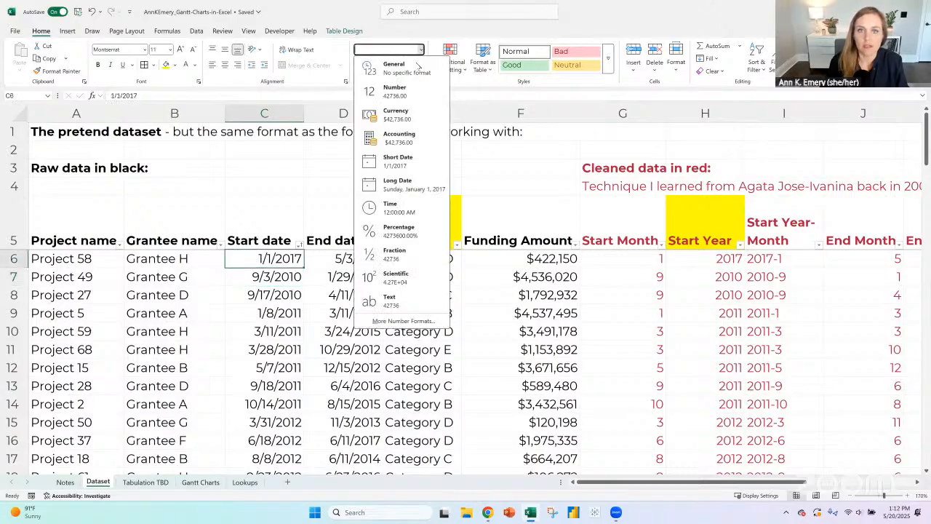
{"action": "left_click", "coordinate": [415, 91]}
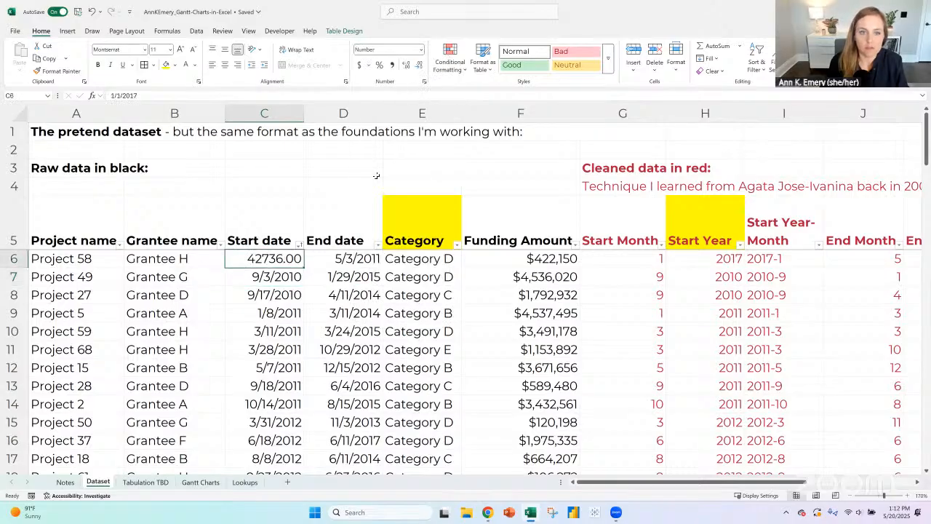
- Replace Project 49's start date in C7 with the formula =RANDBETWEEN(42700,44000)
{"action": "left_click", "coordinate": [280, 281]}
{"action": "type", "text": "=ran"}
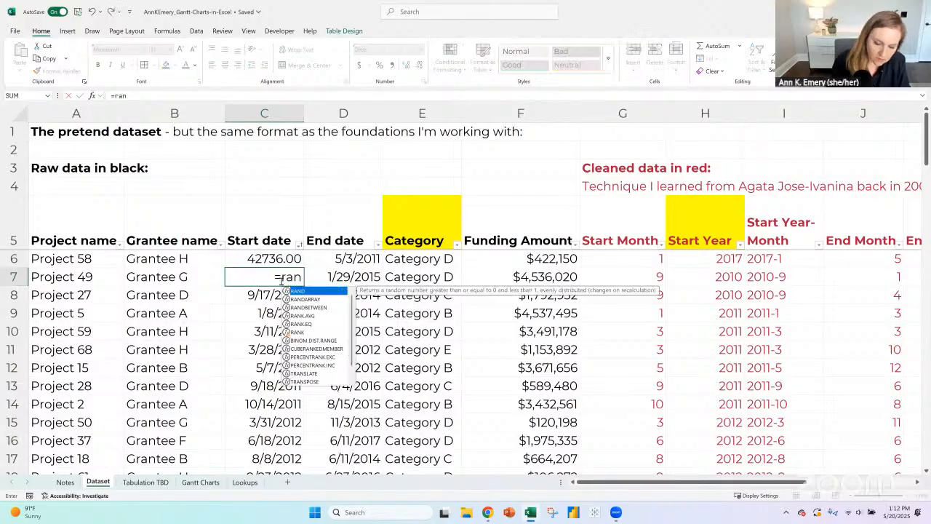
{"action": "type", "text": "dbetween("}
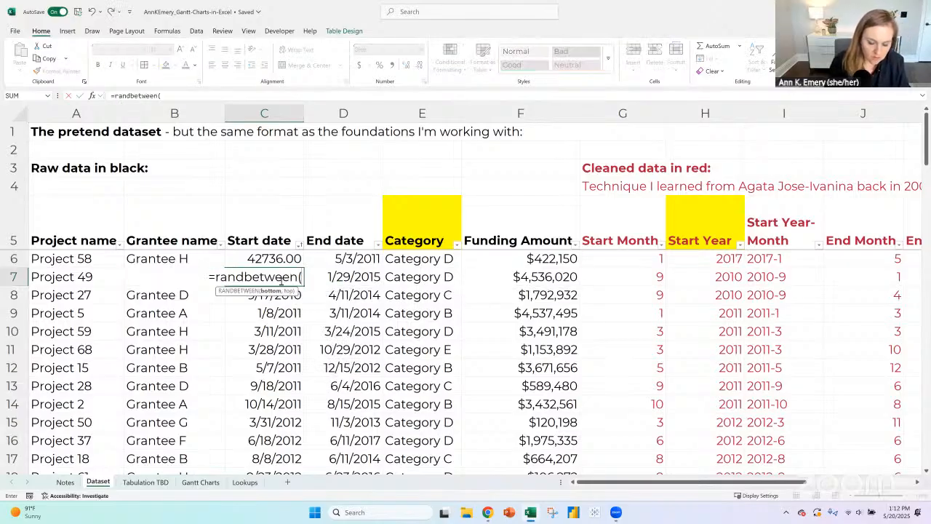
{"action": "type", "text": "4"}
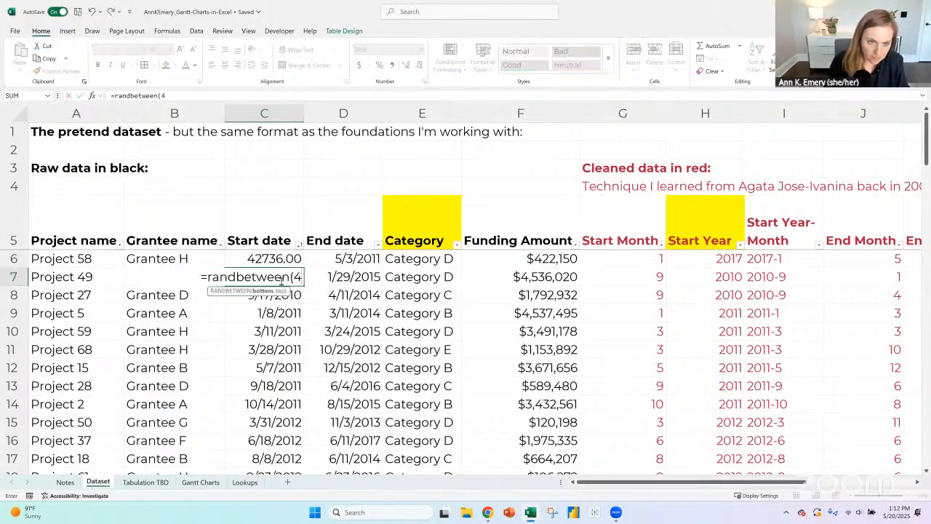
{"action": "type", "text": "2700,"}
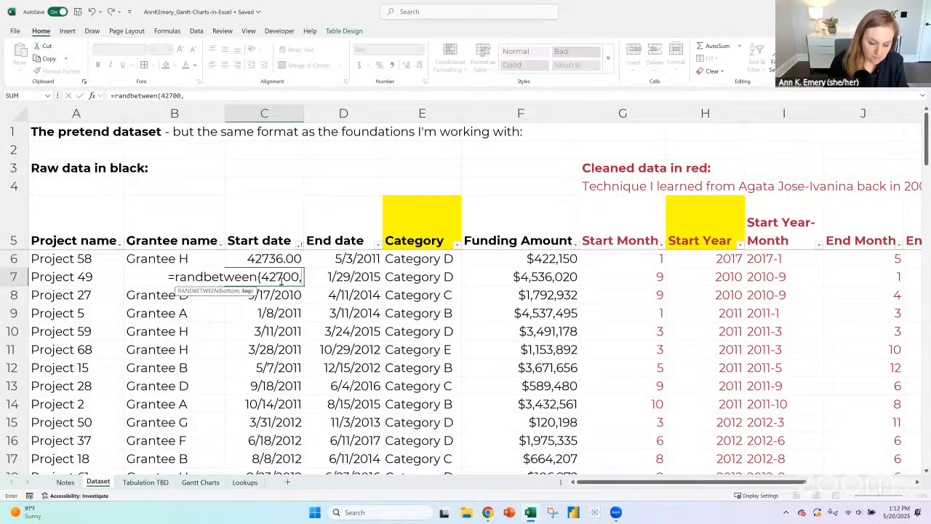
{"action": "type", "text": "44000"}
{"action": "key", "text": "Return"}
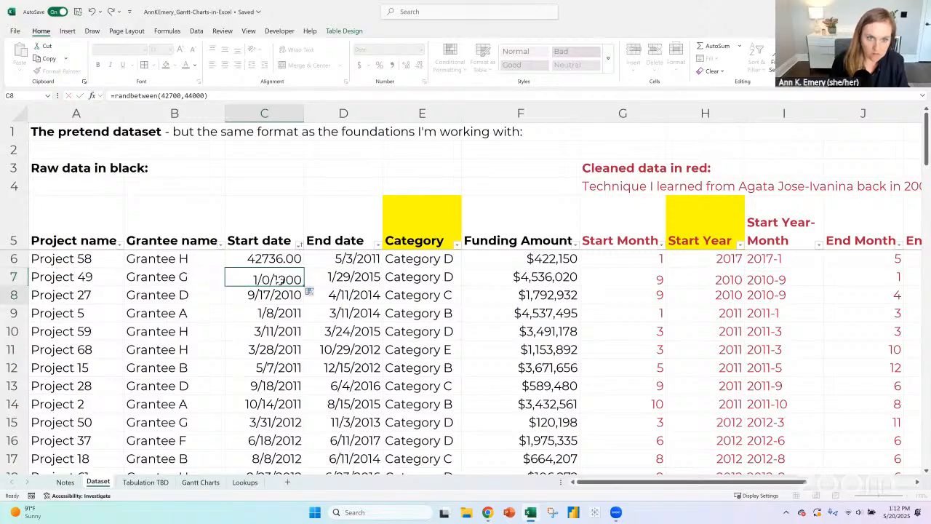
- Fill the RANDBETWEEN formula from C7 down the Start date column through Project 30 in C28
{"action": "left_click", "coordinate": [280, 281]}
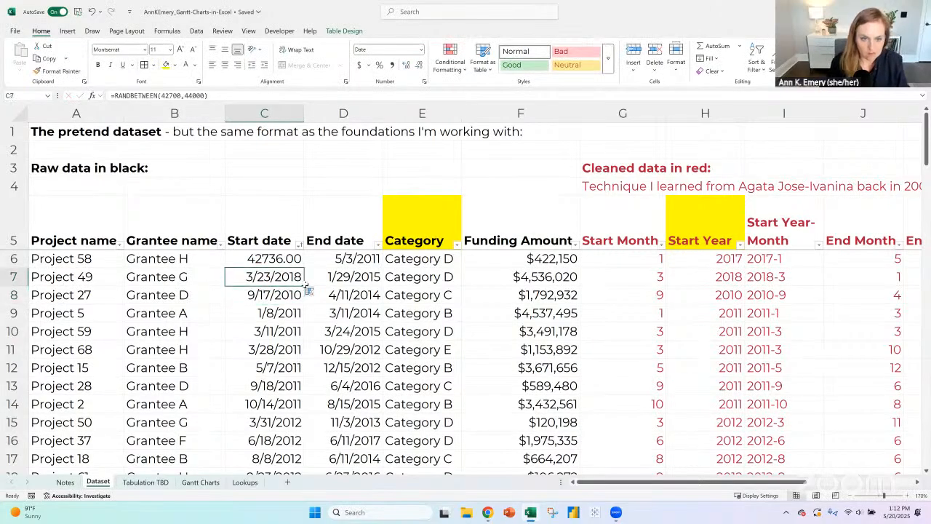
{"action": "left_click_drag", "start_coordinate": [303, 286], "coordinate": [295, 398]}
{"action": "left_click", "coordinate": [281, 406]}
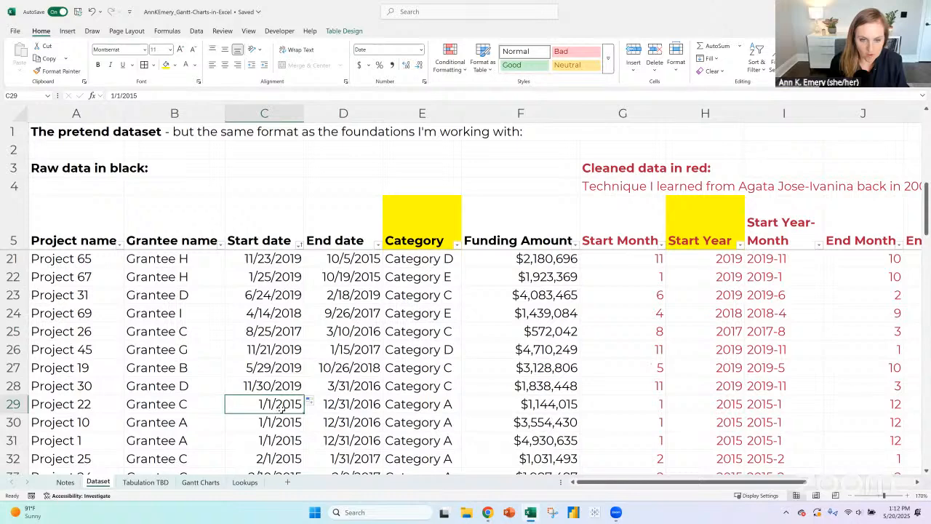
{"action": "scroll", "coordinate": [281, 407], "scroll_direction": "up", "scroll_amount": 5}
{"action": "left_click", "coordinate": [283, 276]}
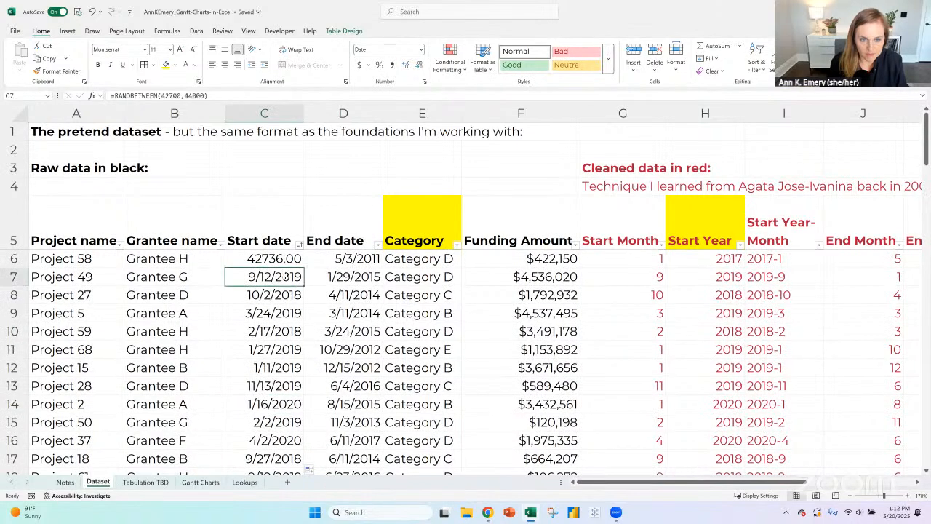
- Copy the date format of C7 onto Project 58's start date in C6 and the start dates below it
{"action": "left_click", "coordinate": [283, 258]}
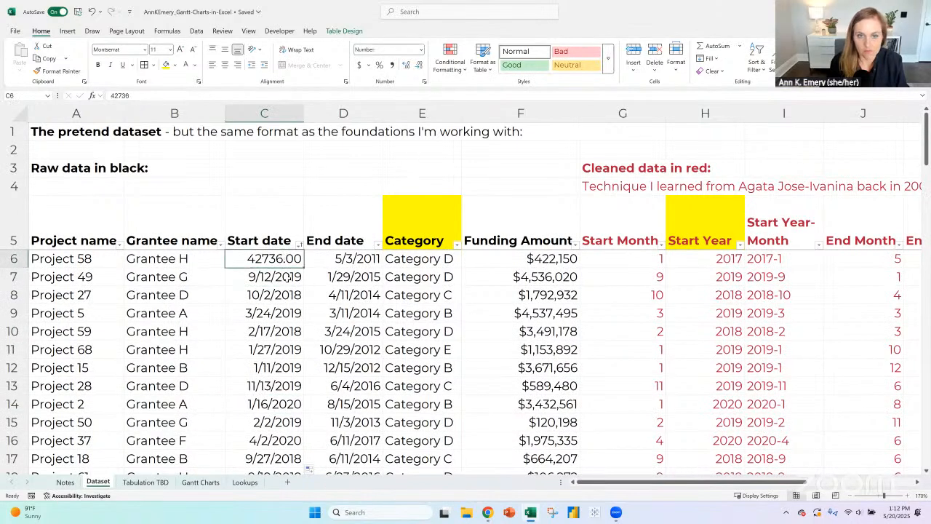
{"action": "left_click", "coordinate": [288, 278]}
{"action": "left_click", "coordinate": [70, 71]}
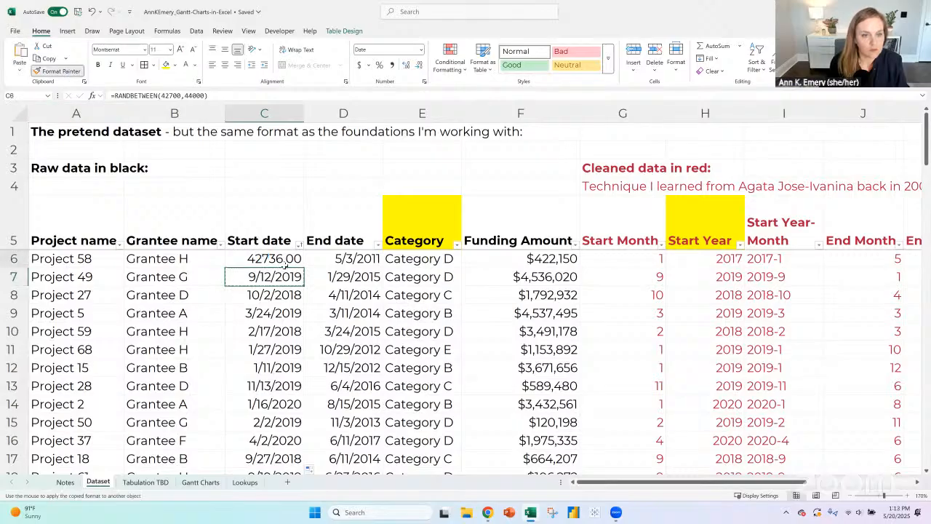
{"action": "mouse_move", "coordinate": [285, 265]}
{"action": "left_mouse_down"}
{"action": "mouse_move", "coordinate": [285, 465]}
{"action": "mouse_move", "coordinate": [286, 422]}
{"action": "left_mouse_up"}
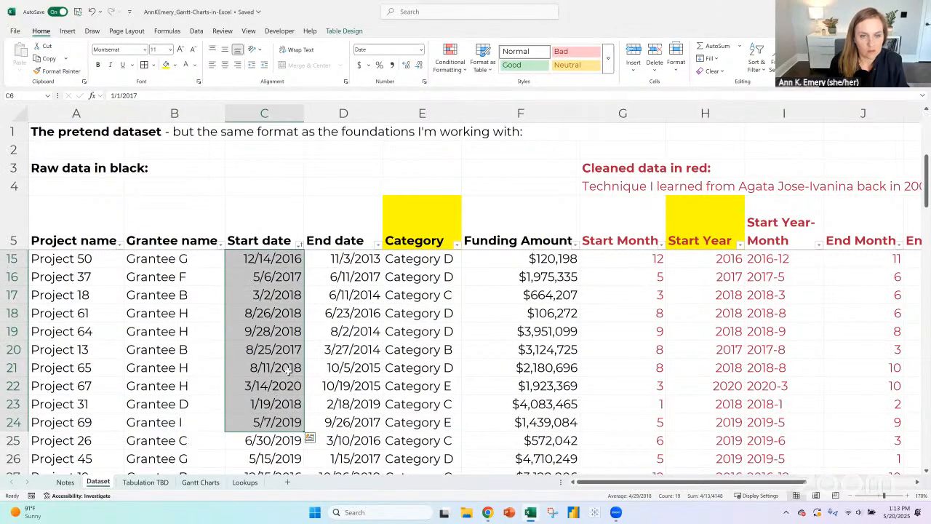
- Replace the start and end dates in C6:D80 with their static values by pasting values over them
{"action": "scroll", "coordinate": [288, 369], "scroll_direction": "up", "scroll_amount": 3}
{"action": "left_click", "coordinate": [286, 260]}
{"action": "key", "text": "ctrl+shift+Down"}
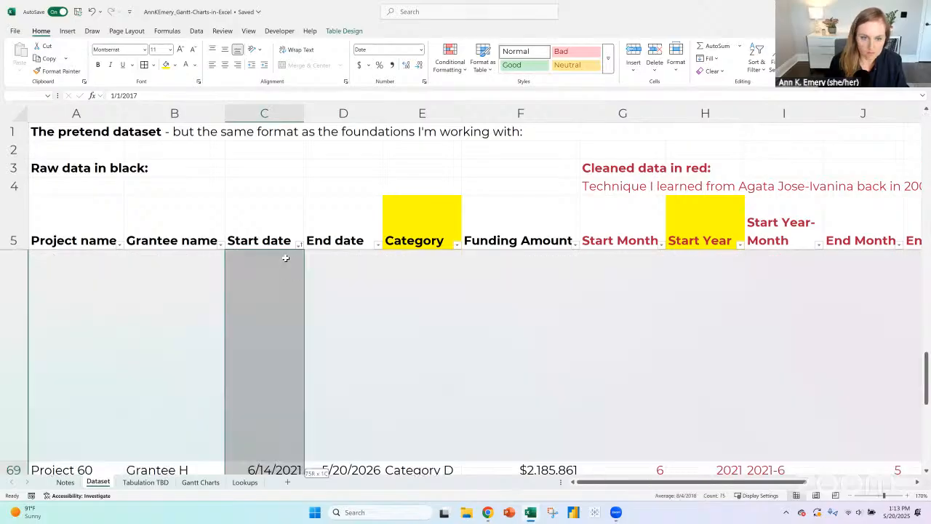
{"action": "key", "text": "shift+Right"}
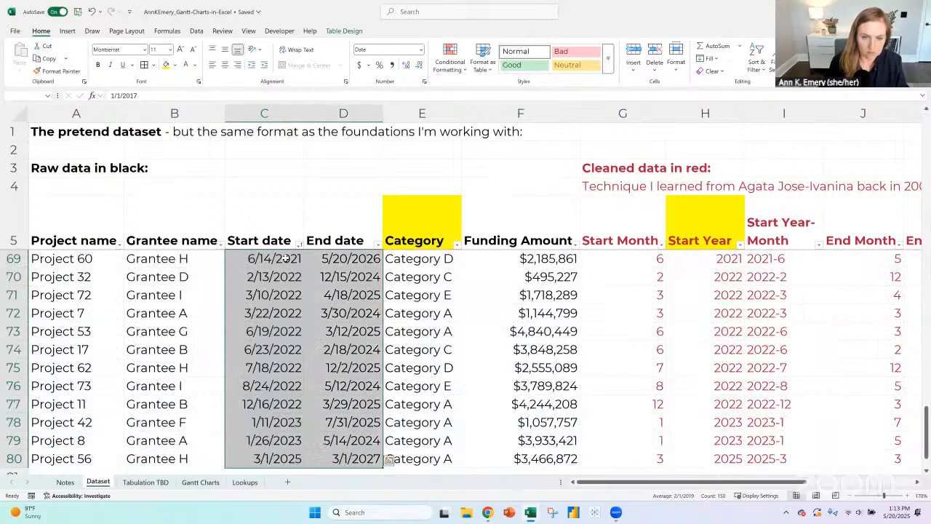
{"action": "key", "text": "ctrl+c"}
{"action": "left_click", "coordinate": [20, 70]}
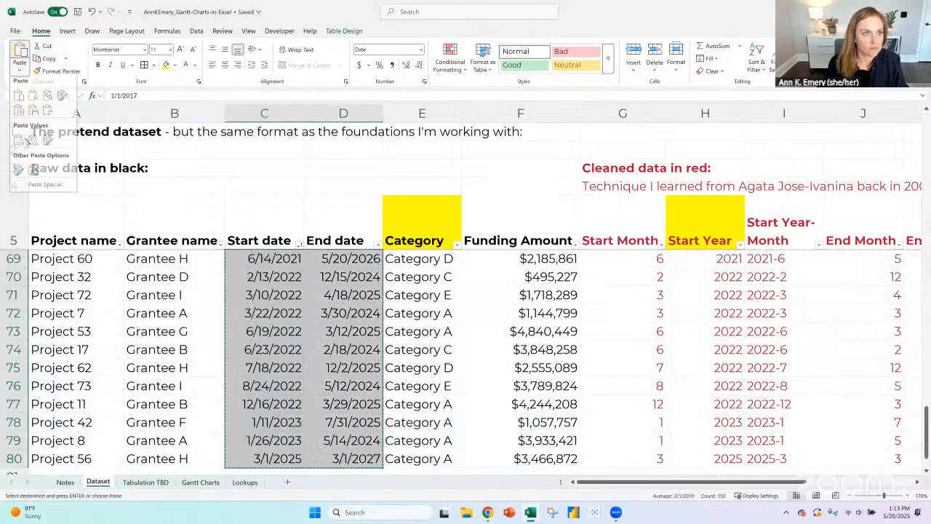
{"action": "left_click", "coordinate": [23, 145]}
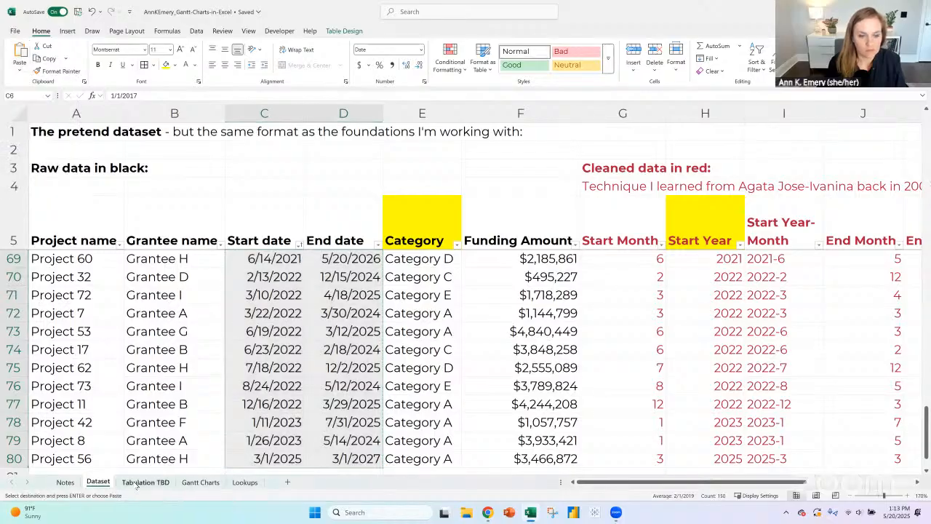
- Refresh the List of all the months pivot table on Tabulation TBD and select its row of years
{"action": "left_click", "coordinate": [146, 482]}
{"action": "left_click", "coordinate": [354, 31]}
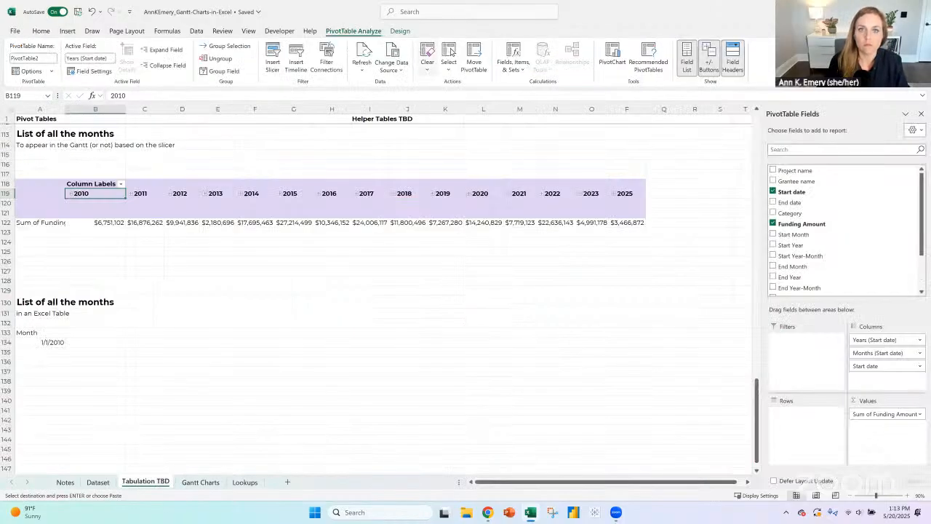
{"action": "left_click", "coordinate": [361, 55]}
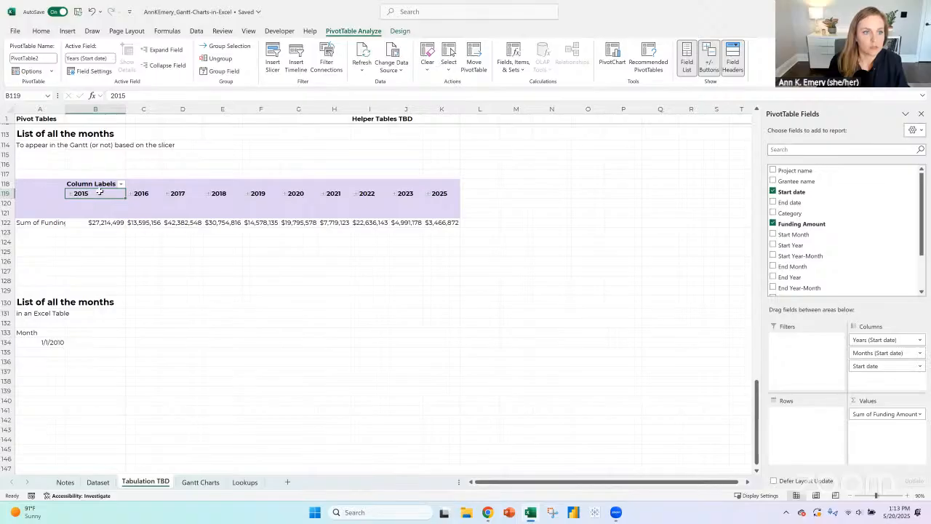
{"action": "left_click_drag", "start_coordinate": [101, 193], "coordinate": [447, 193]}
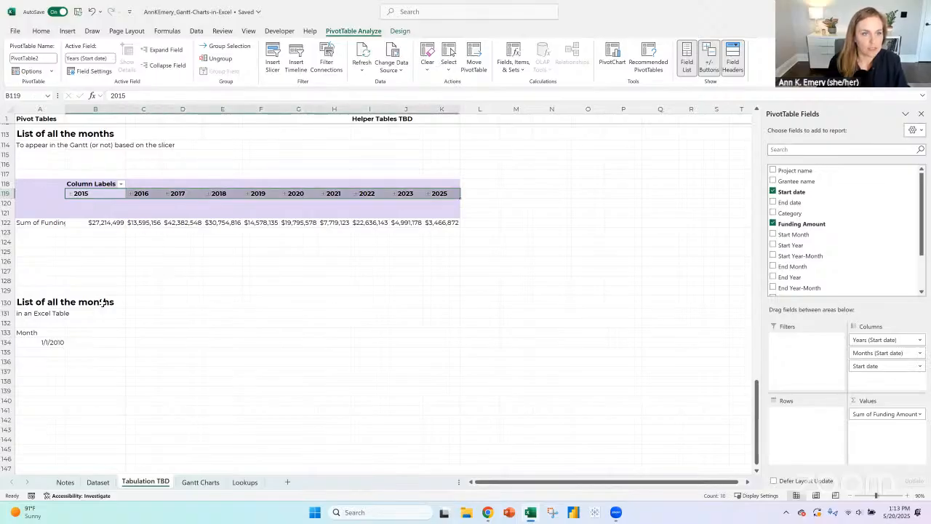
- Change the first month in A134 to 1/1/2015 and try filling the dates down to A145
{"action": "left_click", "coordinate": [51, 342]}
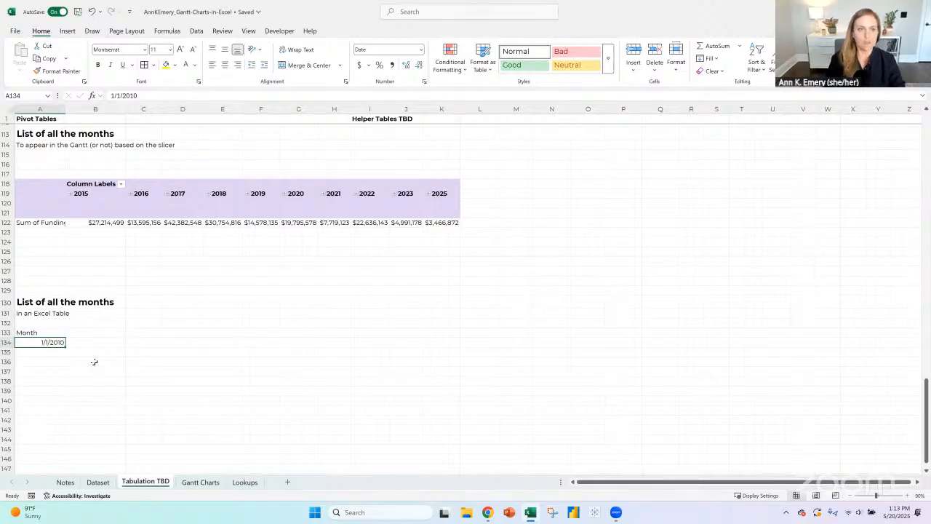
{"action": "left_click", "coordinate": [153, 96]}
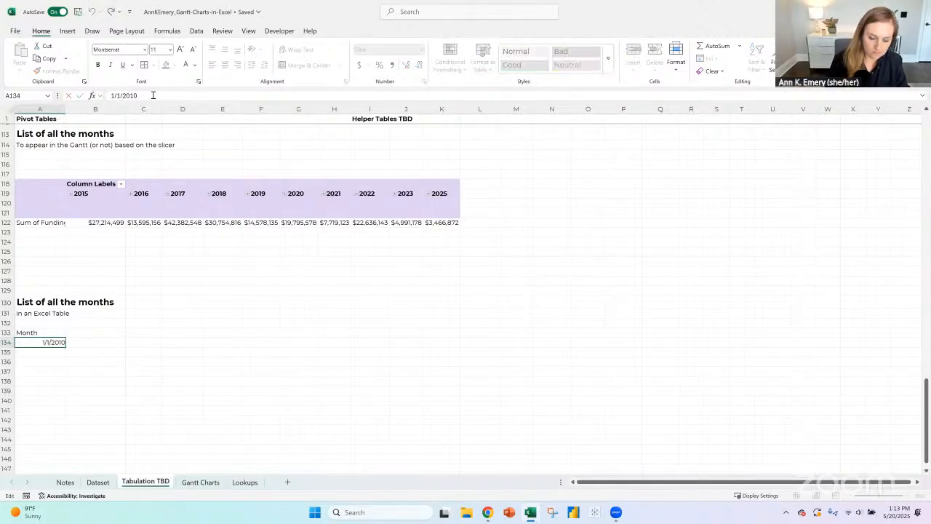
{"action": "key", "text": "BackSpace"}
{"action": "type", "text": "5"}
{"action": "key", "text": "Return"}
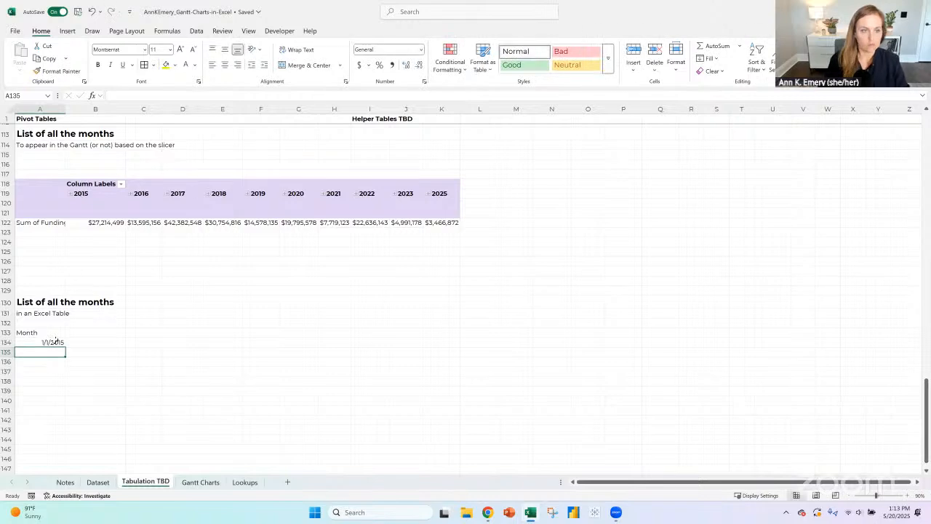
{"action": "left_click", "coordinate": [53, 343]}
{"action": "left_click_drag", "start_coordinate": [60, 350], "coordinate": [65, 453]}
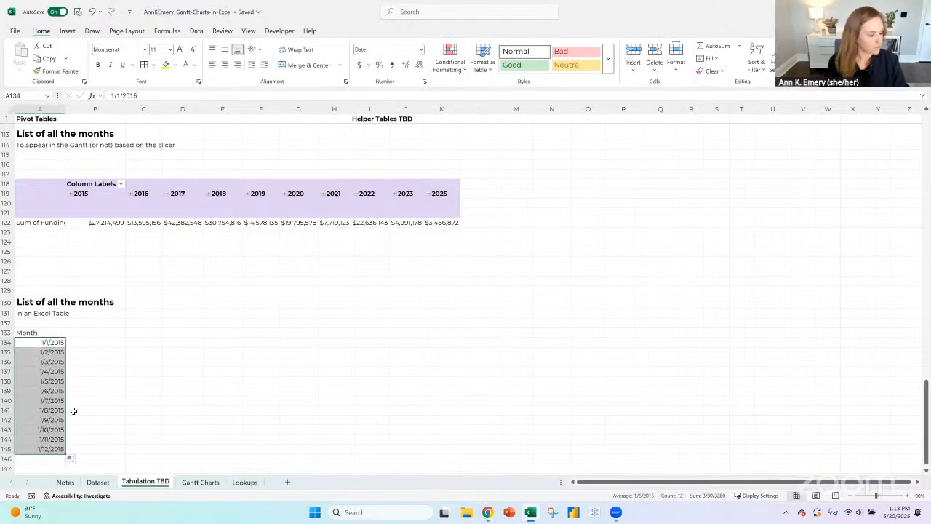
- Enter Jan 2015 in A134 and Feb 2015 in A135 as the first two months of the list
{"action": "left_click", "coordinate": [51, 342]}
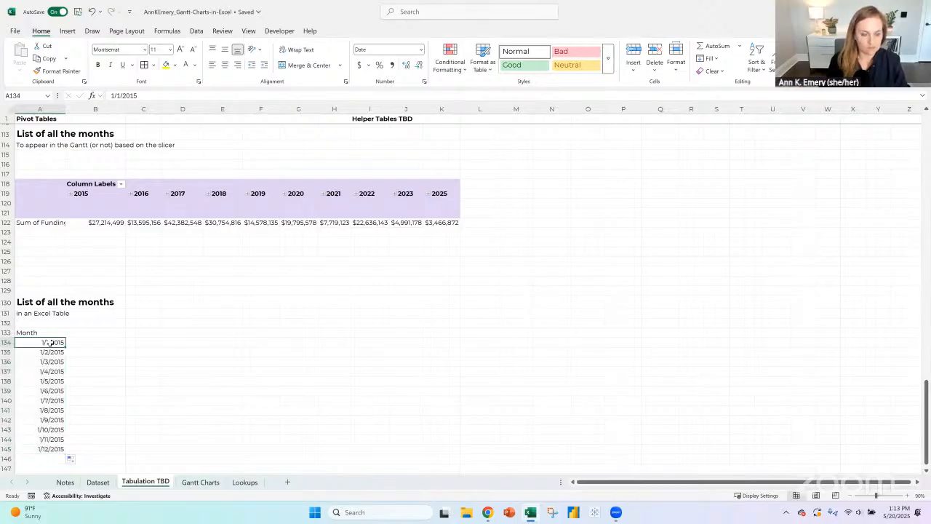
{"action": "type", "text": "Jan 2"}
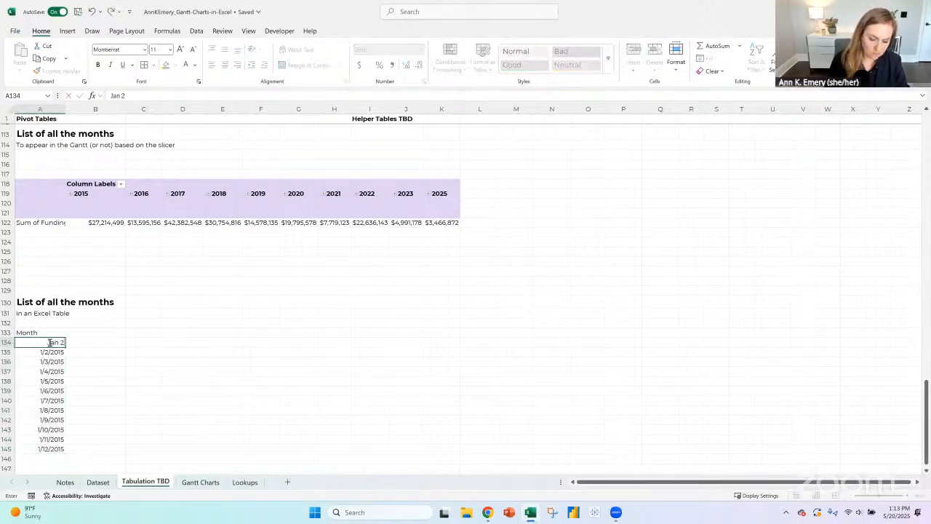
{"action": "type", "text": "015"}
{"action": "key", "text": "Return"}
{"action": "type", "text": "Feb 2015"}
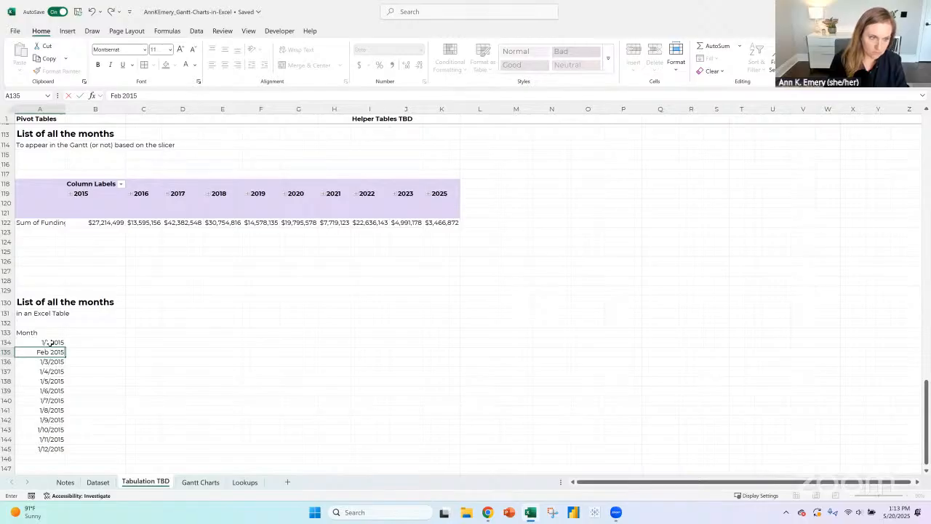
{"action": "key", "text": "Return"}
- Extend the monthly series from the first two months in A134:A135 down to A325
{"action": "left_click_drag", "start_coordinate": [51, 342], "coordinate": [50, 170]}
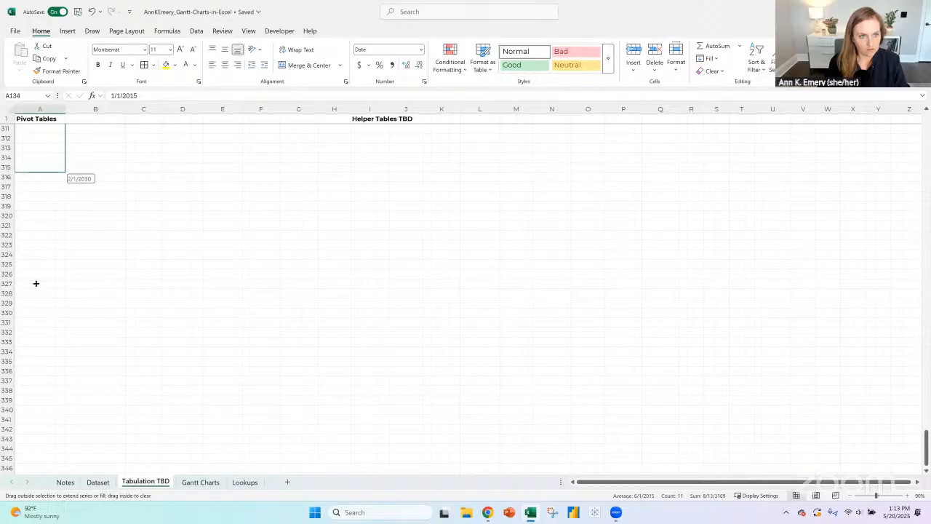
{"action": "left_click_drag", "start_coordinate": [35, 283], "coordinate": [33, 268]}
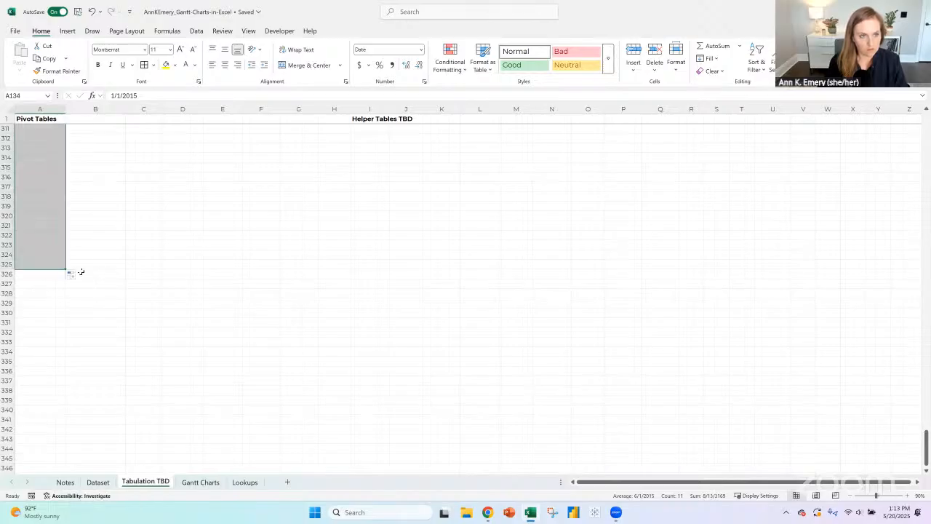
{"action": "scroll", "coordinate": [83, 262], "scroll_direction": "up", "scroll_amount": 16}
{"action": "scroll", "coordinate": [83, 260], "scroll_direction": "up", "scroll_amount": 20}
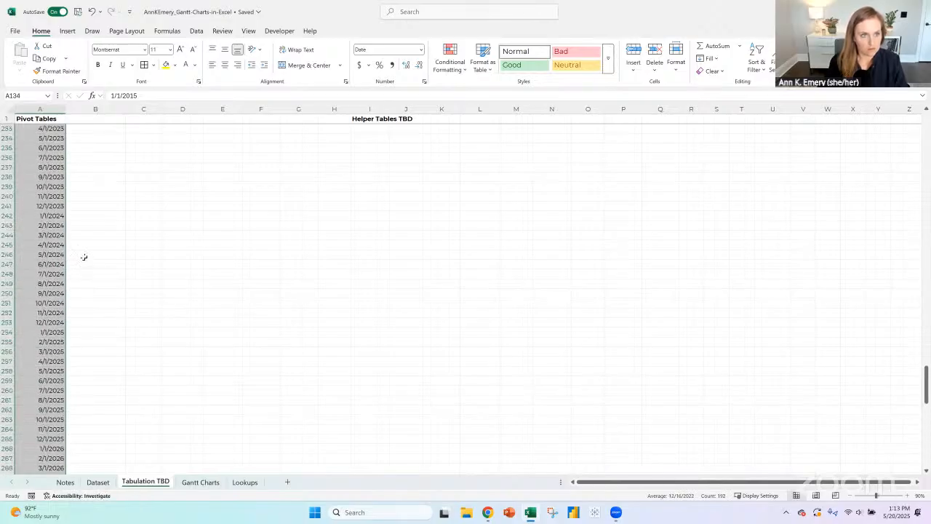
{"action": "scroll", "coordinate": [84, 257], "scroll_direction": "up", "scroll_amount": 20}
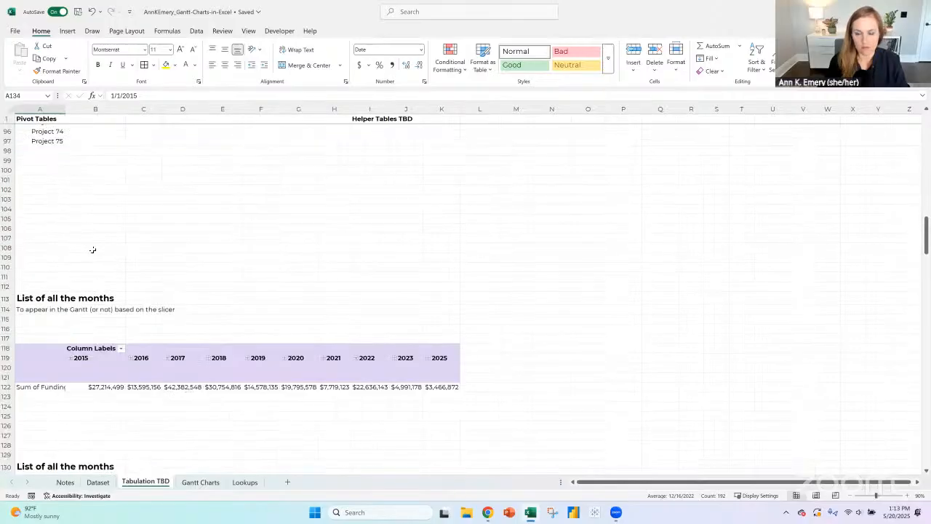
{"action": "scroll", "coordinate": [93, 247], "scroll_direction": "down", "scroll_amount": 5}
- Convert the month list starting at A133 into an Excel table with Month as its header
{"action": "left_click", "coordinate": [43, 352]}
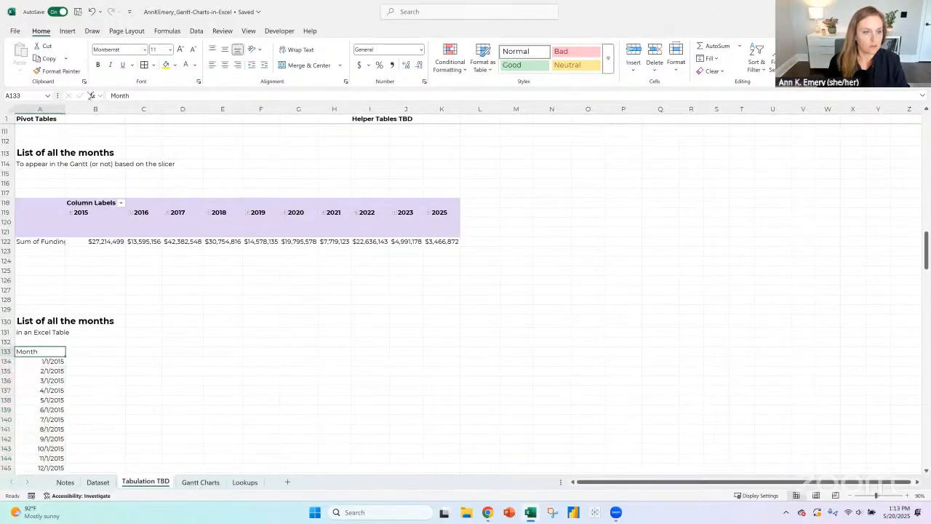
{"action": "left_click", "coordinate": [67, 31]}
{"action": "left_click", "coordinate": [91, 51]}
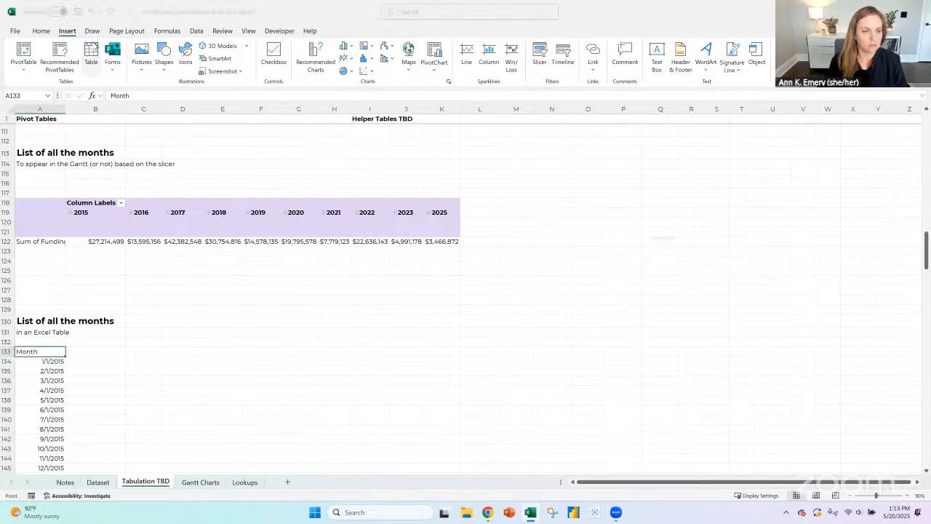
{"action": "left_click", "coordinate": [683, 284]}
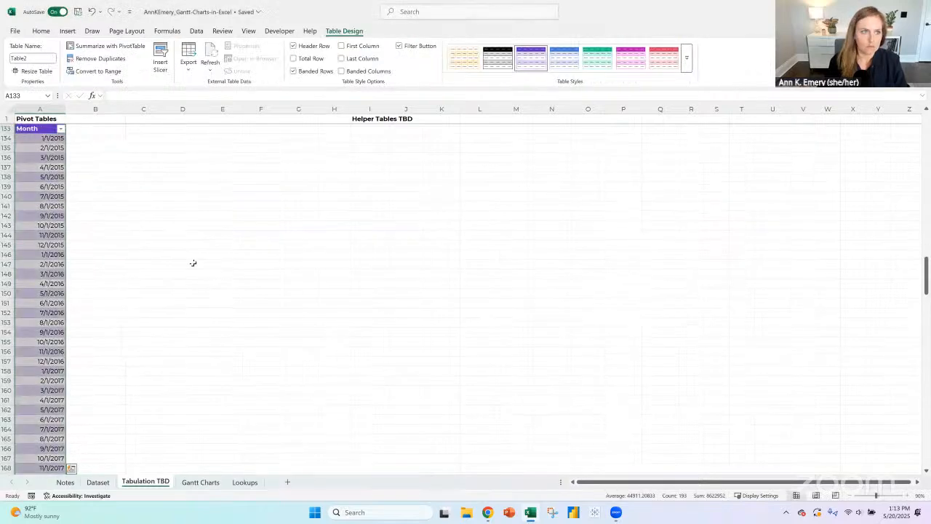
- Name the new month table Months
{"action": "scroll", "coordinate": [104, 124], "scroll_direction": "up", "scroll_amount": 3}
{"action": "left_click", "coordinate": [35, 57]}
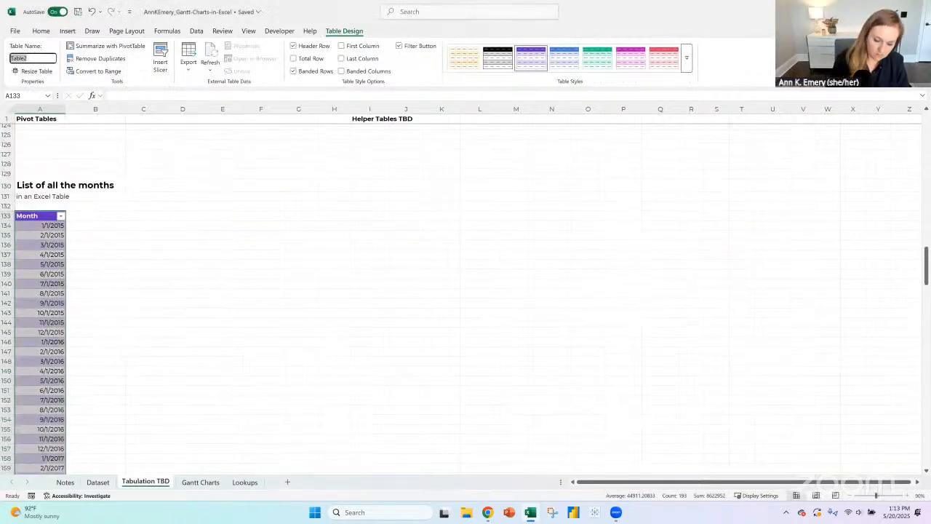
{"action": "type", "text": "Months"}
{"action": "key", "text": "Return"}
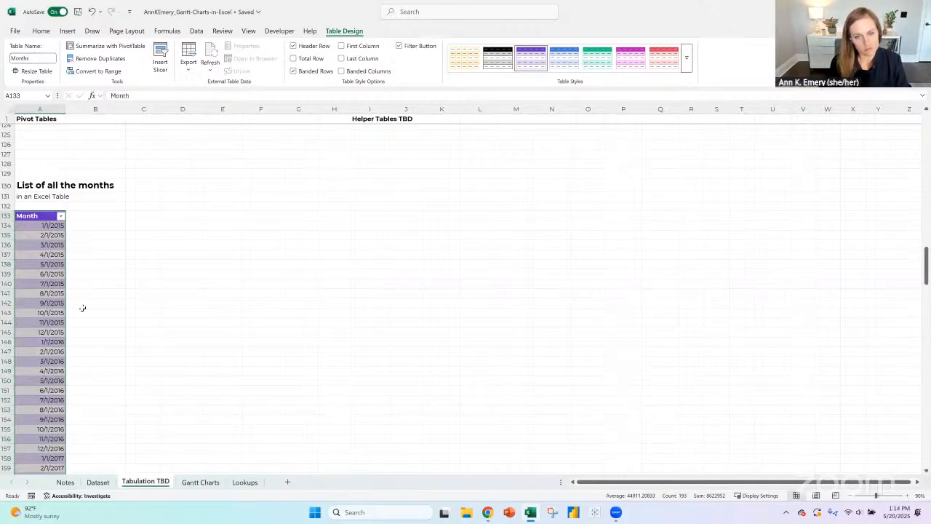
- Review which pivot tables the Category slicer on the Gantt Charts sheet is connected to
{"action": "left_click", "coordinate": [245, 483]}
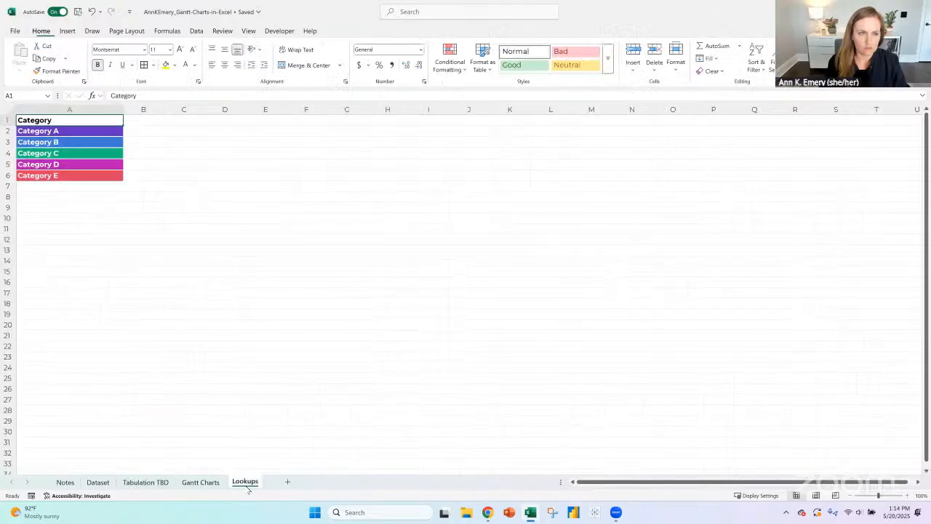
{"action": "left_click", "coordinate": [199, 482]}
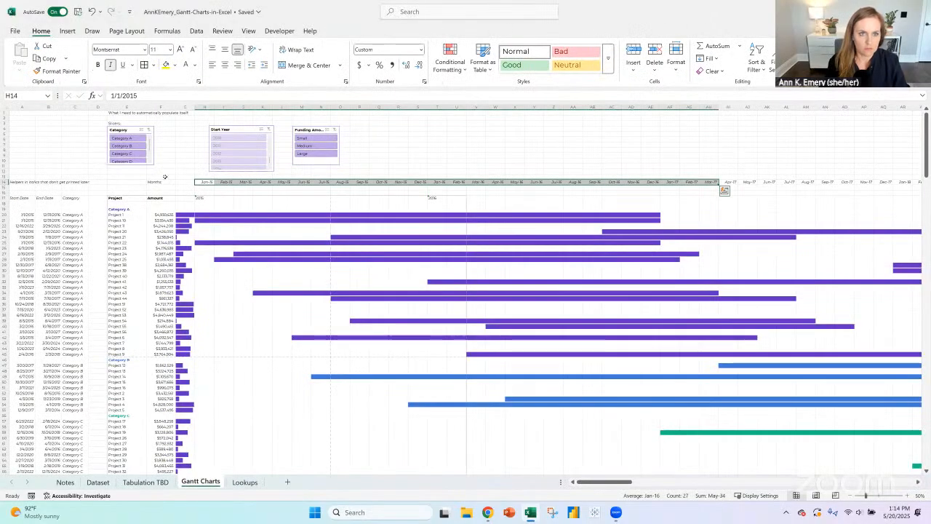
{"action": "left_click", "coordinate": [128, 128]}
{"action": "left_click", "coordinate": [334, 30]}
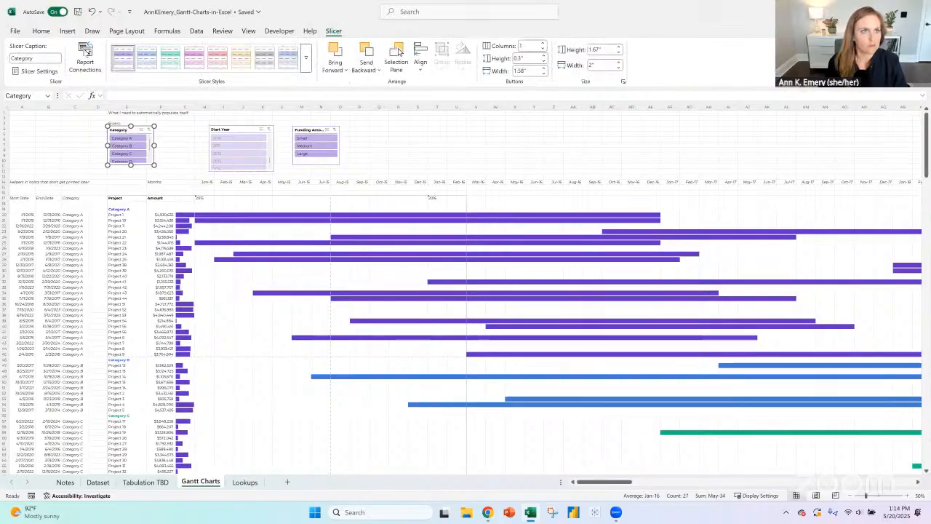
{"action": "left_click", "coordinate": [85, 58]}
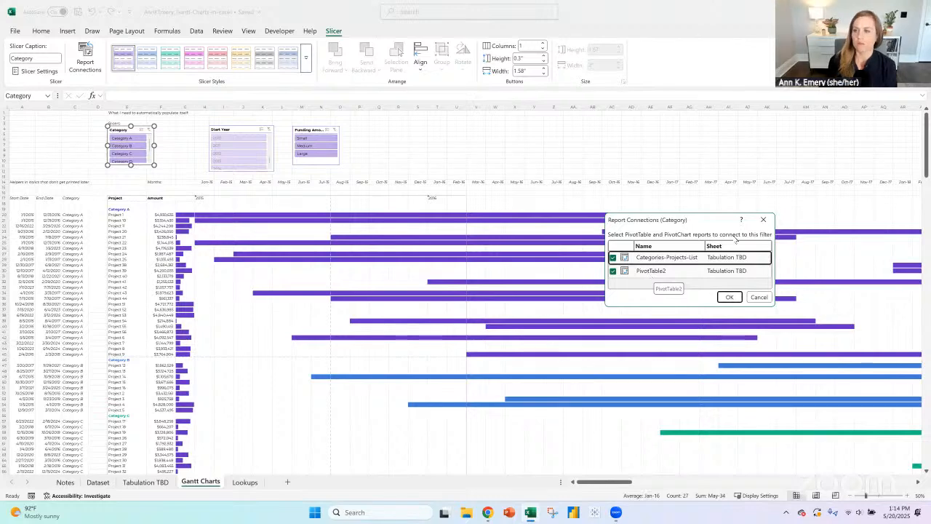
{"action": "left_click", "coordinate": [761, 221]}
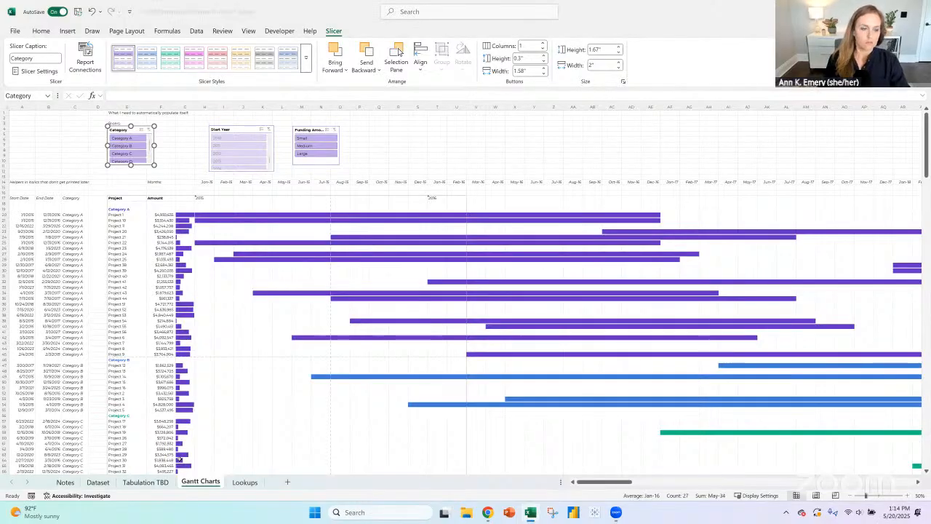
- On the Notes sheet, insert three blank rows above the note on sorting the Gantt and remove their yellow fill
{"action": "left_click", "coordinate": [64, 482]}
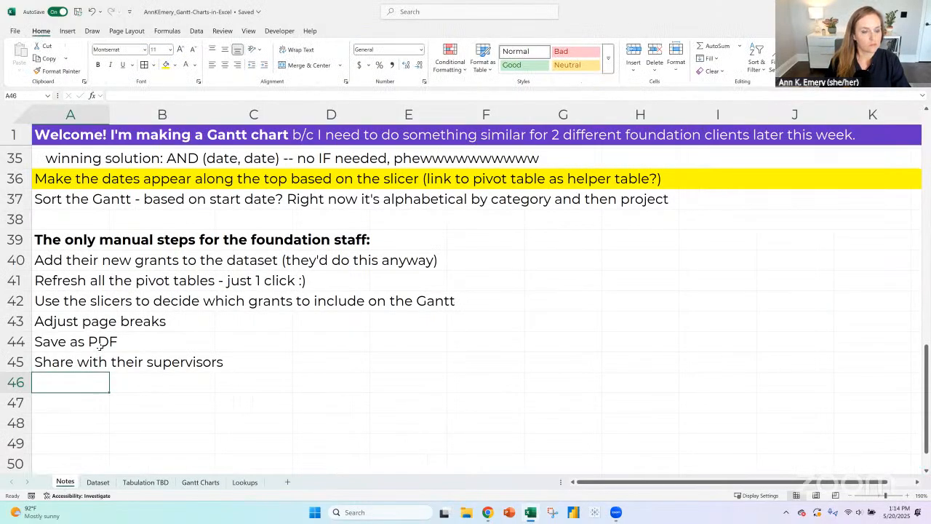
{"action": "scroll", "coordinate": [81, 292], "scroll_direction": "up", "scroll_amount": 2}
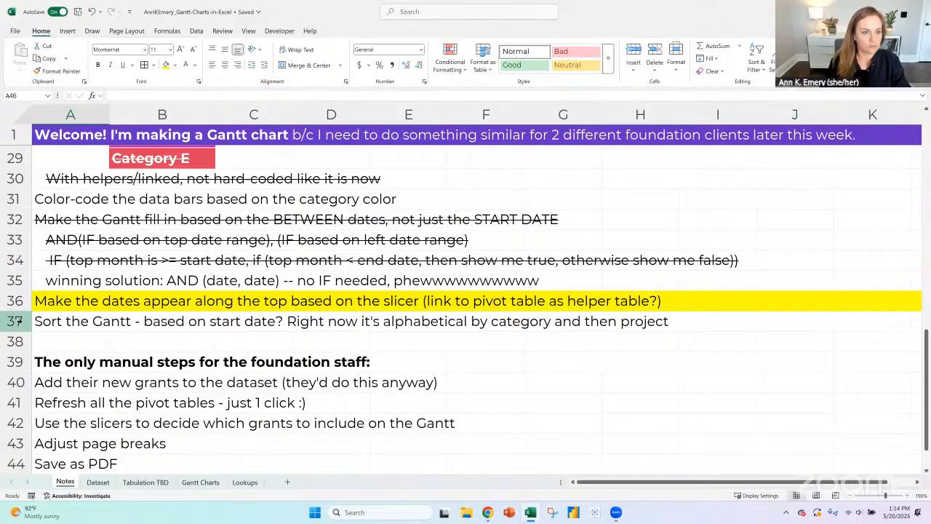
{"action": "left_click", "coordinate": [16, 321]}
{"action": "left_click", "coordinate": [633, 52]}
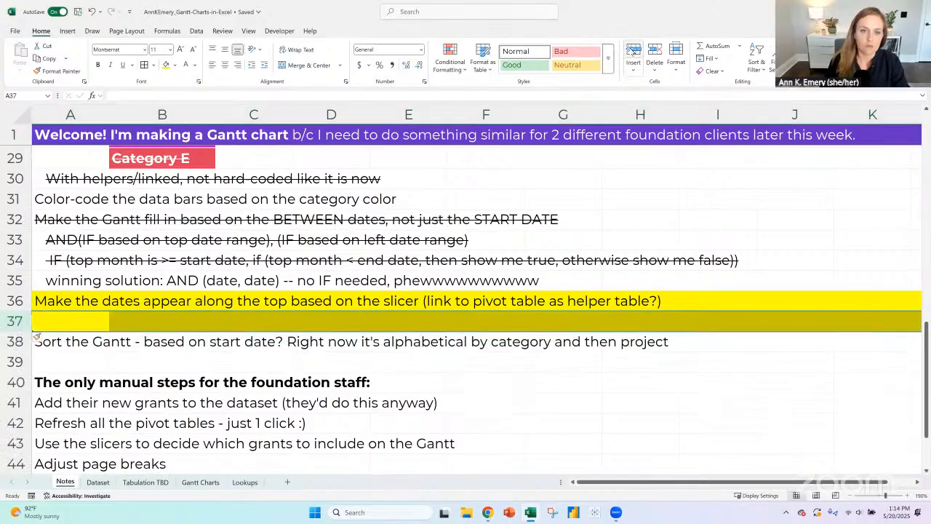
{"action": "left_click", "coordinate": [632, 52]}
{"action": "left_click", "coordinate": [633, 52]}
{"action": "left_click_drag", "start_coordinate": [16, 325], "coordinate": [16, 361]}
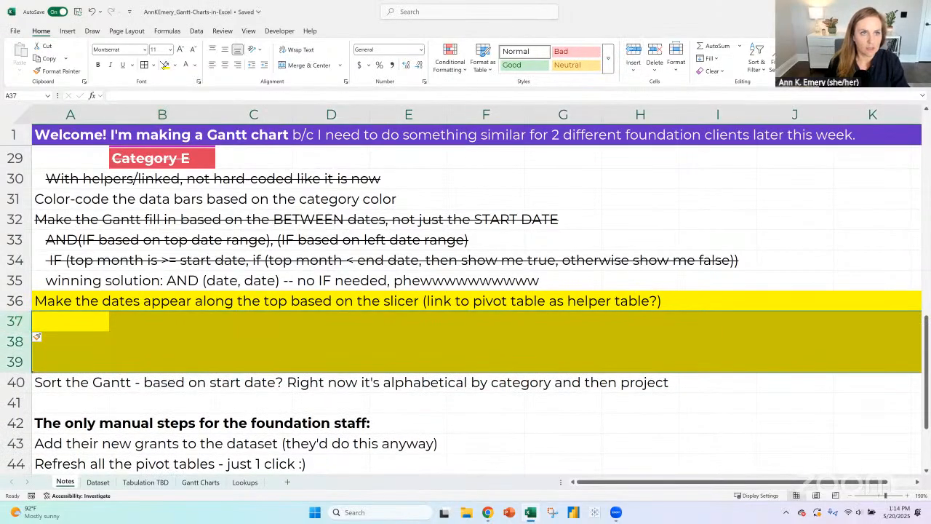
{"action": "left_click", "coordinate": [175, 65]}
{"action": "left_click", "coordinate": [179, 233]}
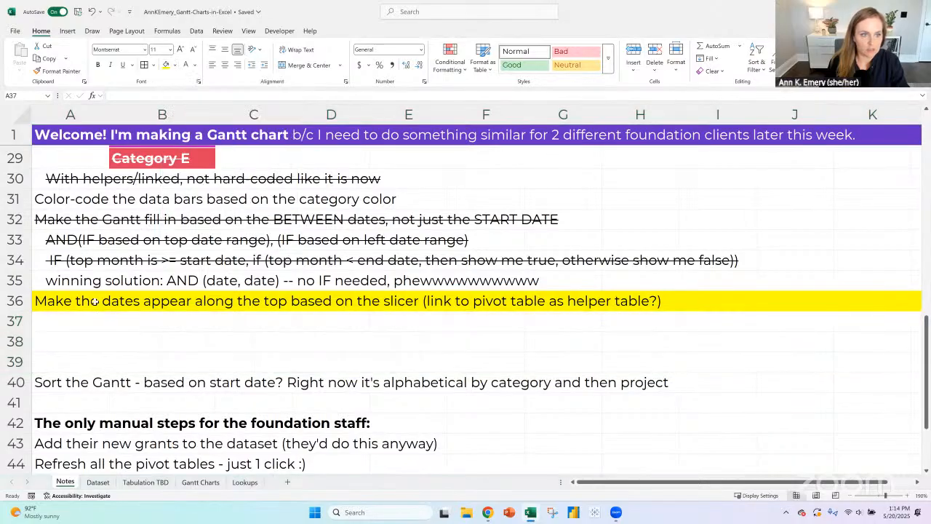
- Enter in A37 the note "Link to a pivot table? No, not directly - bc pivot only shows dates included in dataset, not all dates"
{"action": "left_click", "coordinate": [93, 327]}
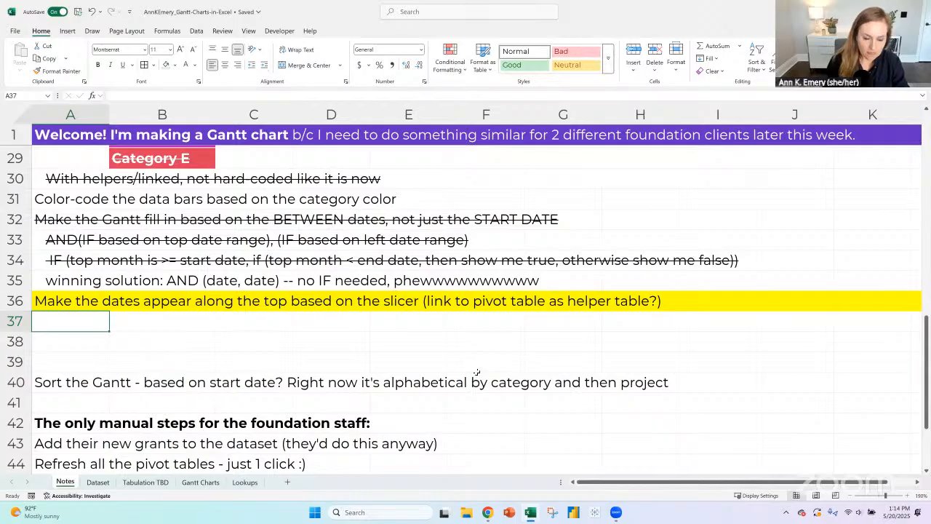
{"action": "type", "text": "Link"}
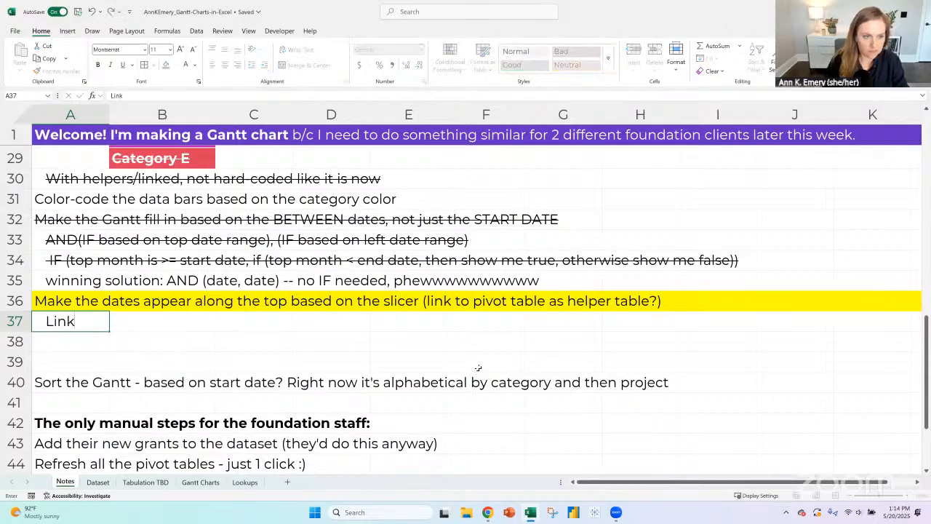
{"action": "type", "text": " to a pivot tab"}
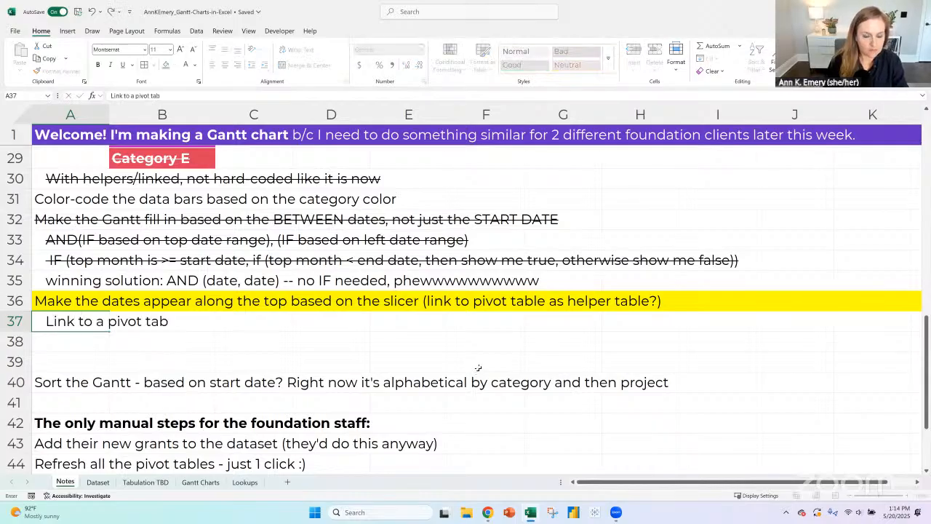
{"action": "type", "text": "le? No"}
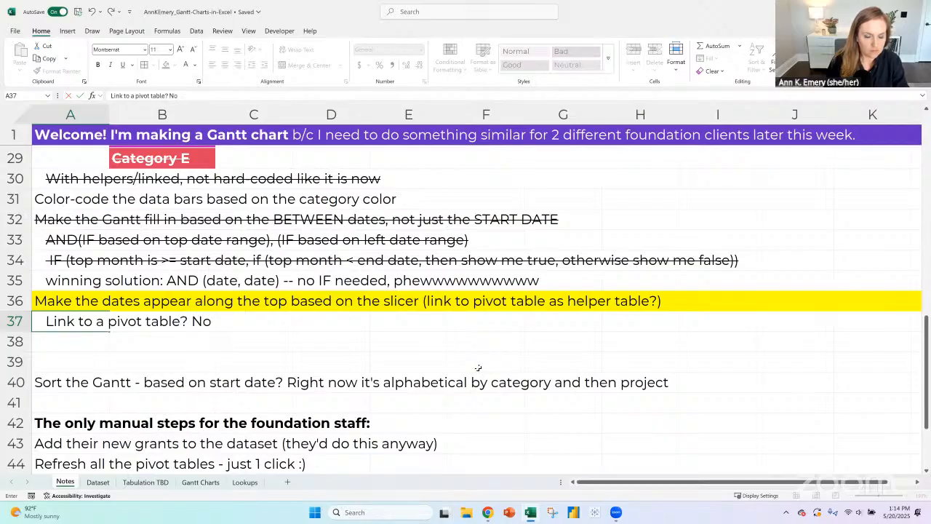
{"action": "type", "text": ", n"}
{"action": "key", "text": "BackSpace"}
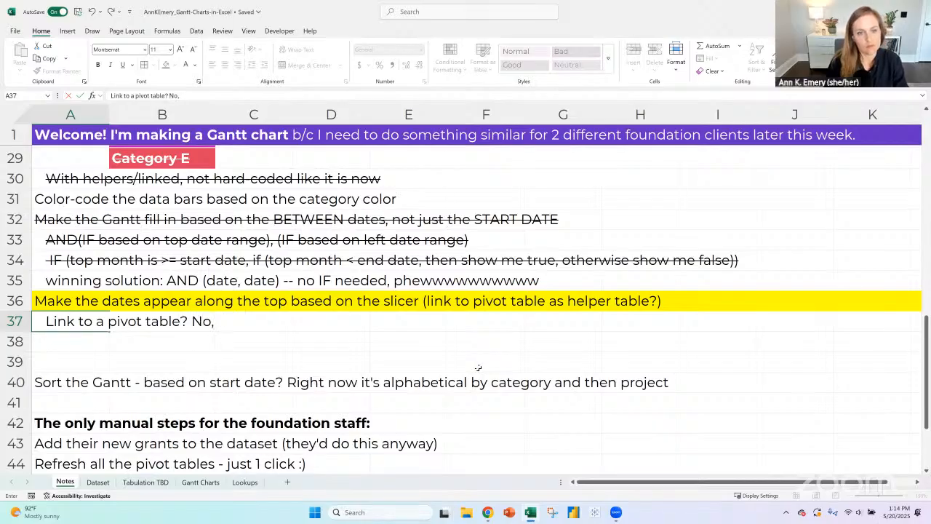
{"action": "type", "text": "not directly - bc pivo"}
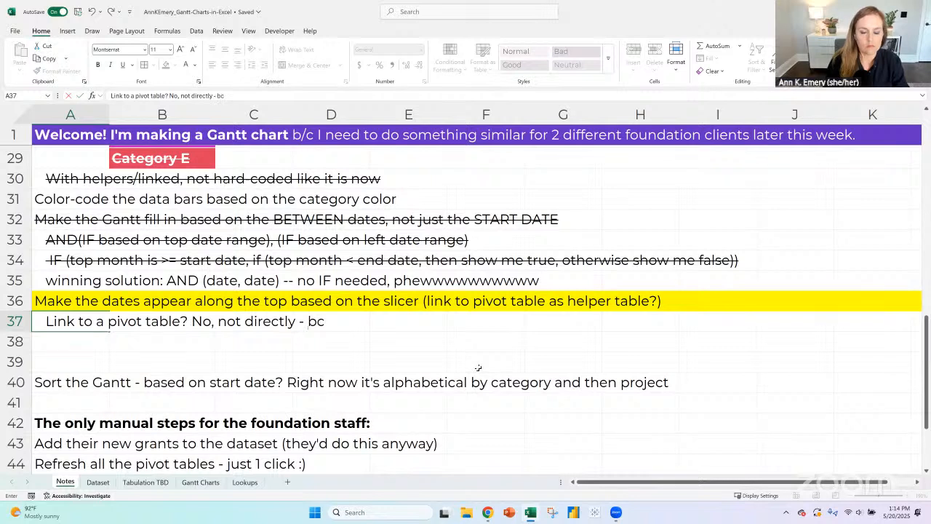
{"action": "key", "text": "BackSpace"}
{"action": "type", "text": "vot onl"}
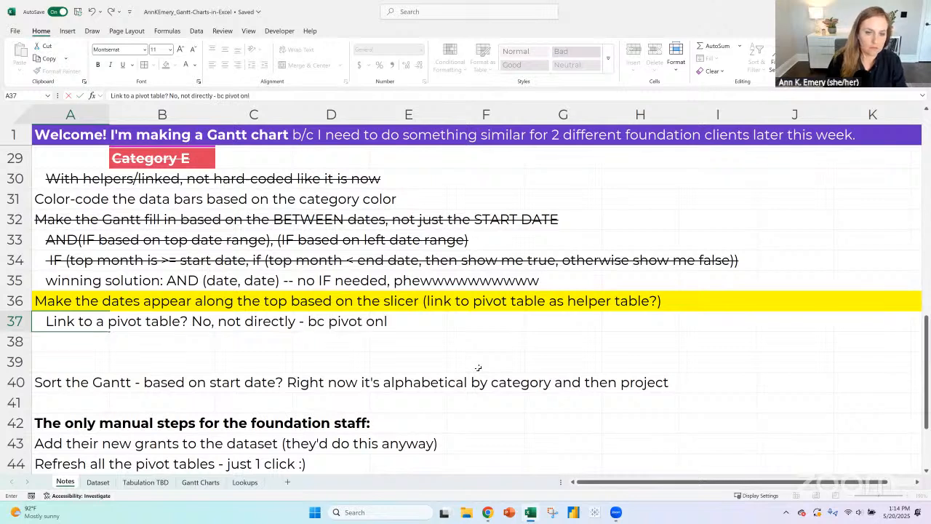
{"action": "type", "text": "y shows dates with"}
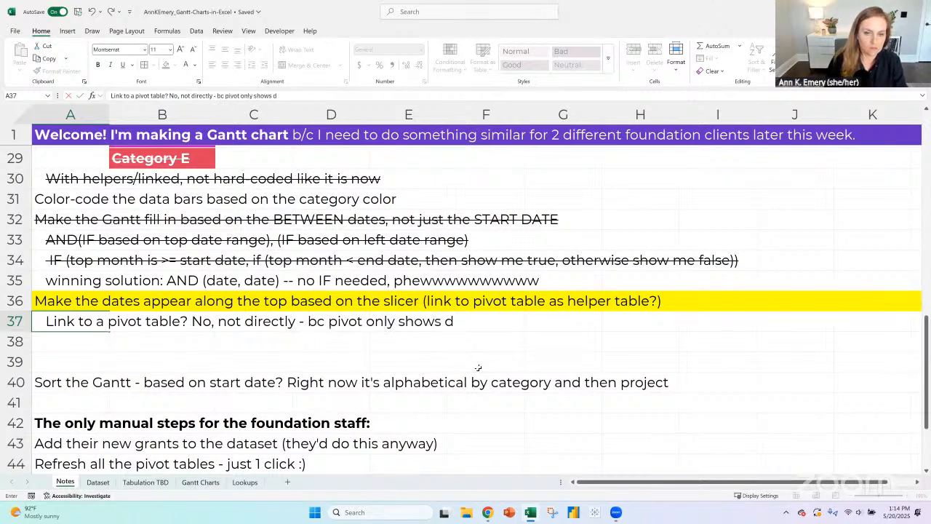
{"action": "key", "text": "BackSpace"}
{"action": "key", "text": "BackSpace"}
{"action": "key", "text": "BackSpace"}
{"action": "key", "text": "BackSpace"}
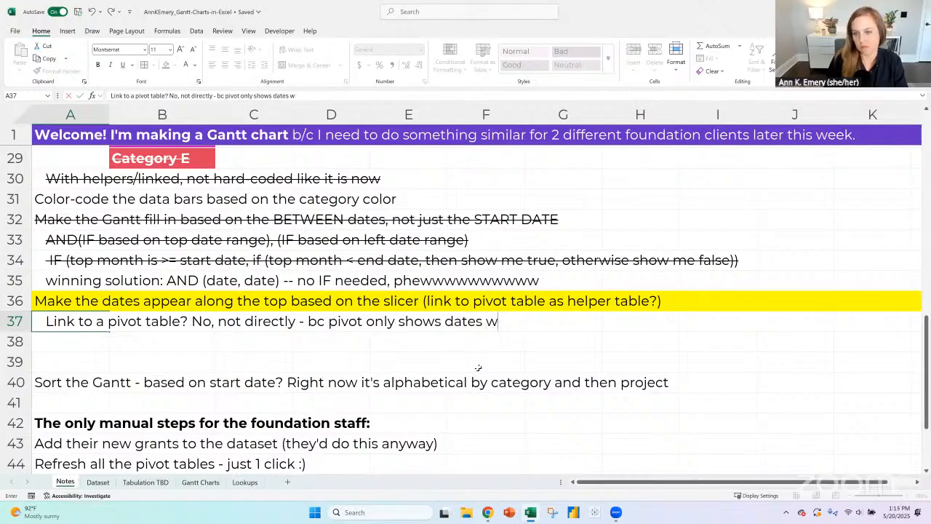
{"action": "type", "text": "included in data"}
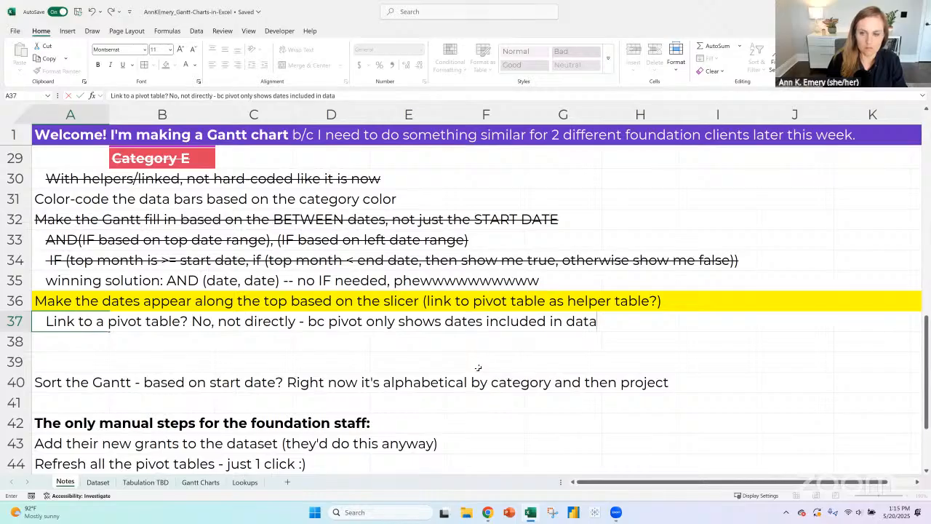
{"action": "type", "text": "set, not all dates"}
{"action": "key", "text": "Return"}
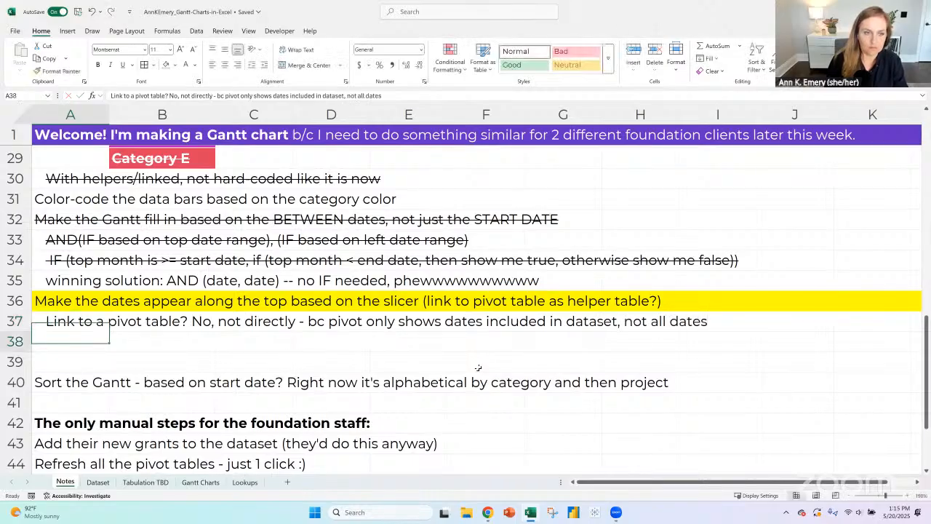
- Enter in A38 the note "Link to a Table? No, bc slicers can link to Tables OR pivots, but not a mix of both"
{"action": "type", "text": "Pi"}
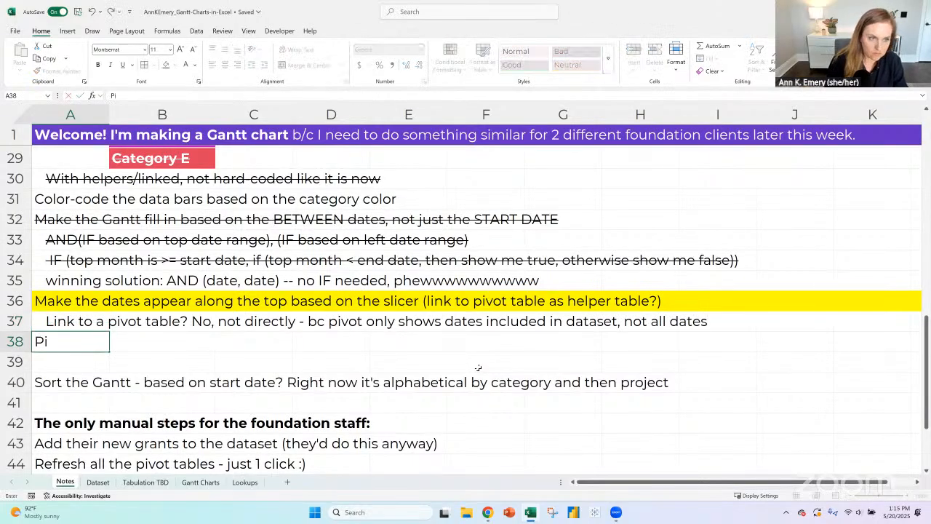
{"action": "type", "text": "vo"}
{"action": "key", "text": "BackSpace"}
{"action": "key", "text": "BackSpace"}
{"action": "key", "text": "BackSpace"}
{"action": "key", "text": "BackSpace"}
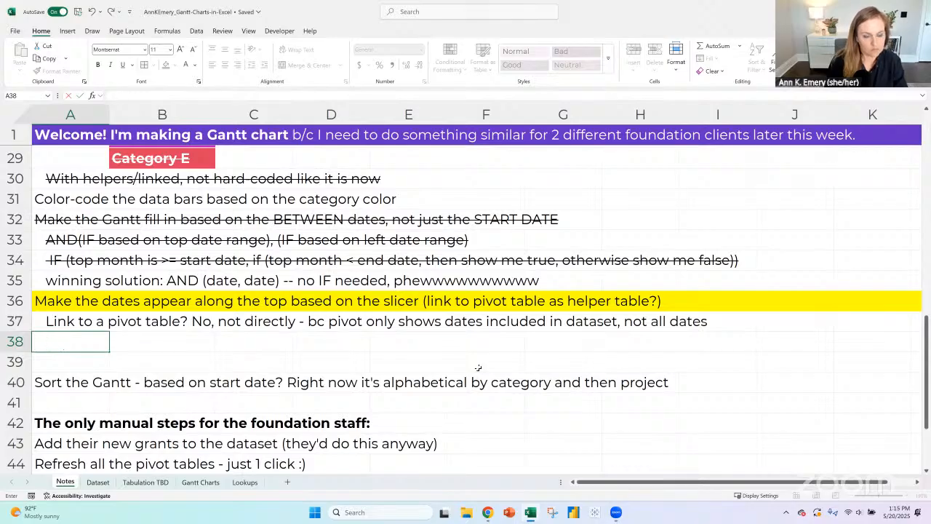
{"action": "type", "text": "Link to"}
{"action": "type", "text": " a Table?"}
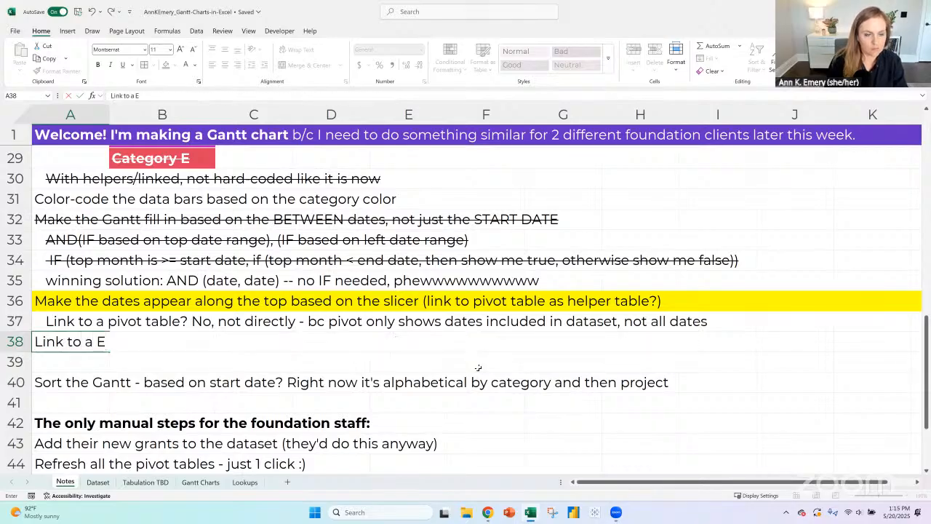
{"action": "type", "text": " No,"}
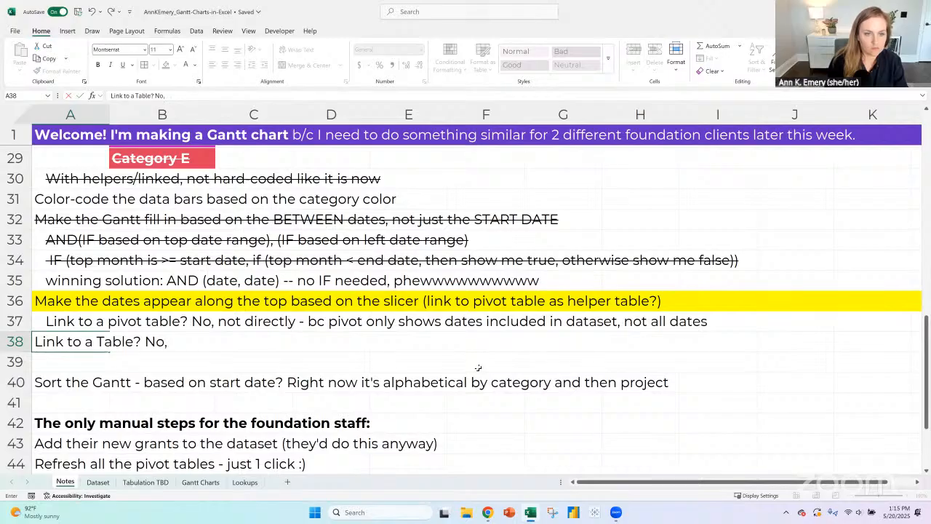
{"action": "type", "text": " bc"}
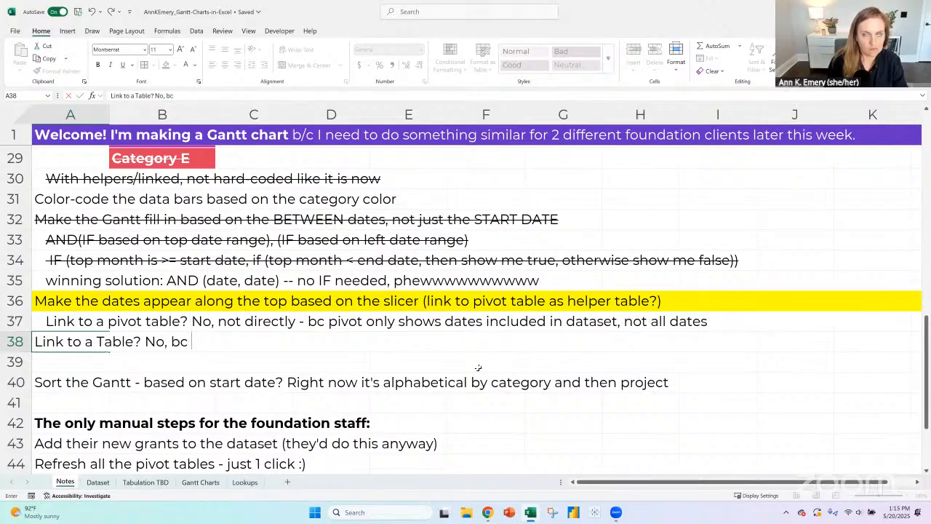
{"action": "type", "text": " slicers can"}
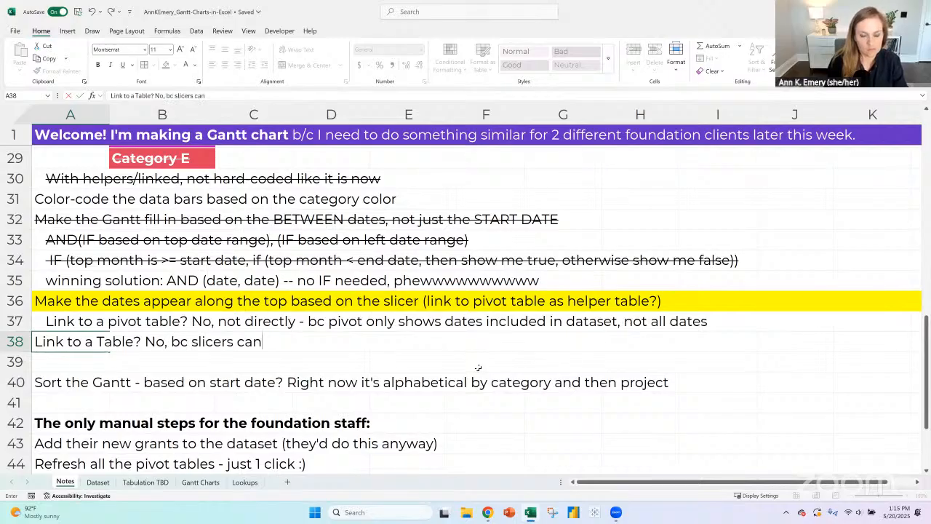
{"action": "type", "text": " link to T"}
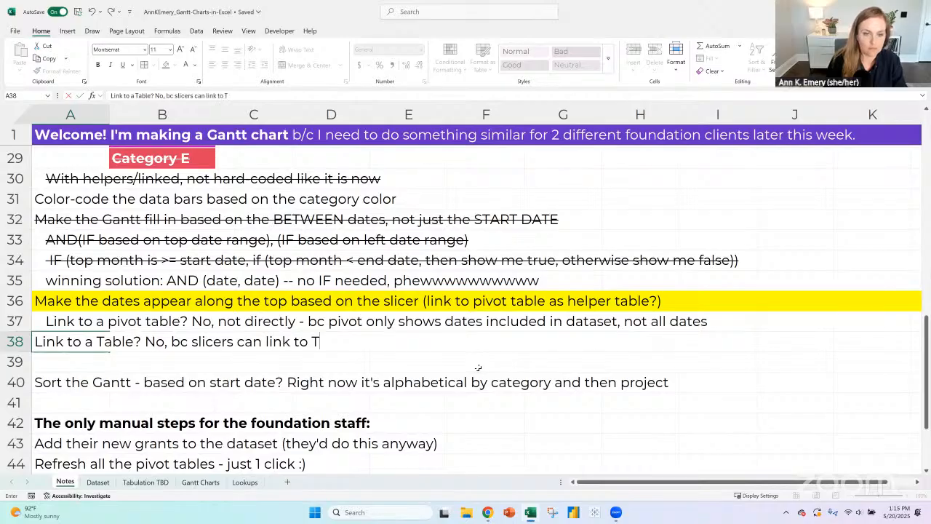
{"action": "type", "text": "ables OR pivot"}
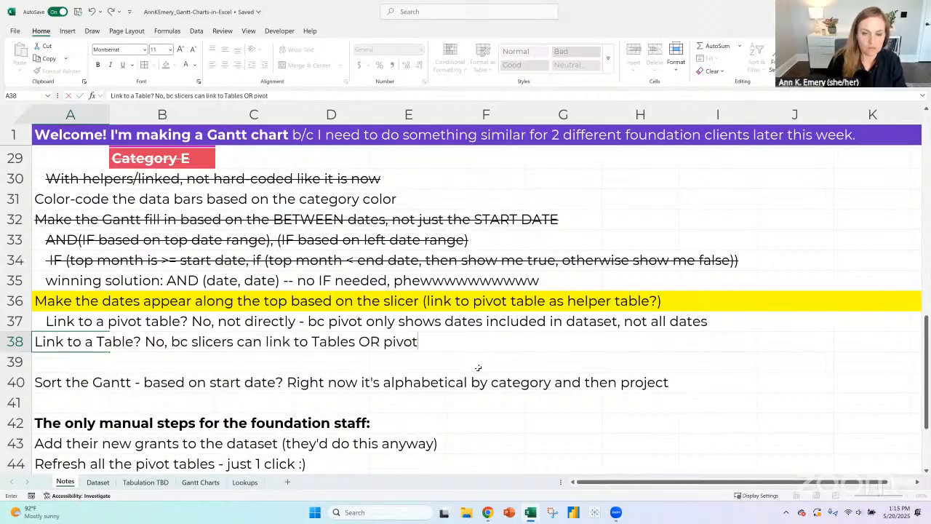
{"action": "type", "text": "s, but not a mix of both"}
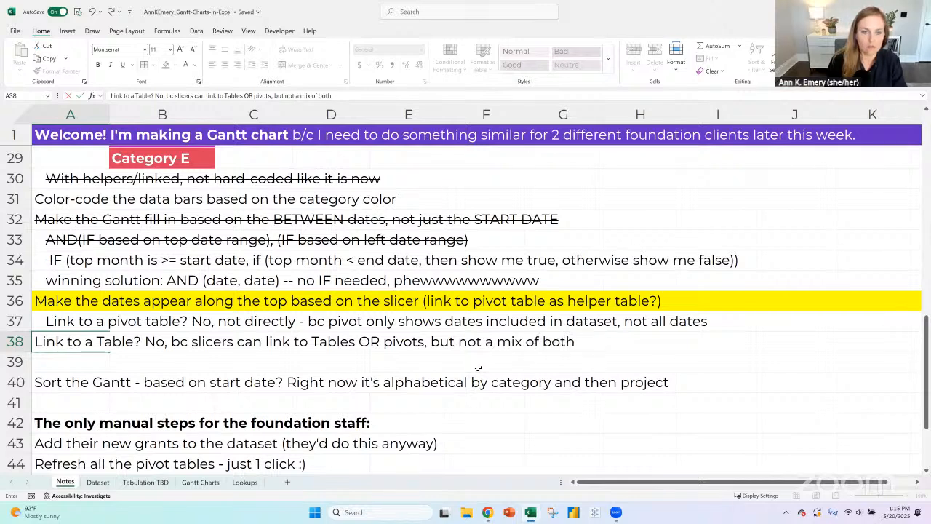
{"action": "key", "text": "Return"}
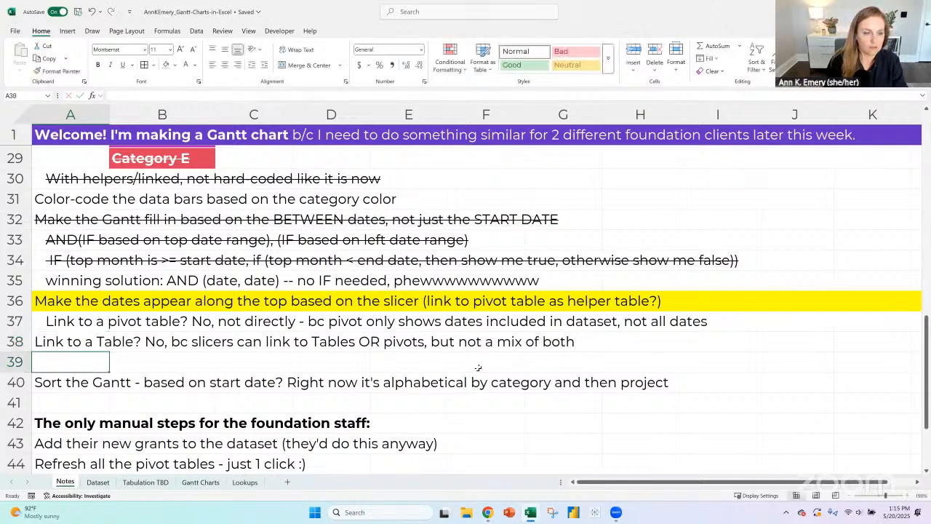
- Enter in A39 the note "Link to a pivot table --> helper table?"
{"action": "type", "text": "Link to a"}
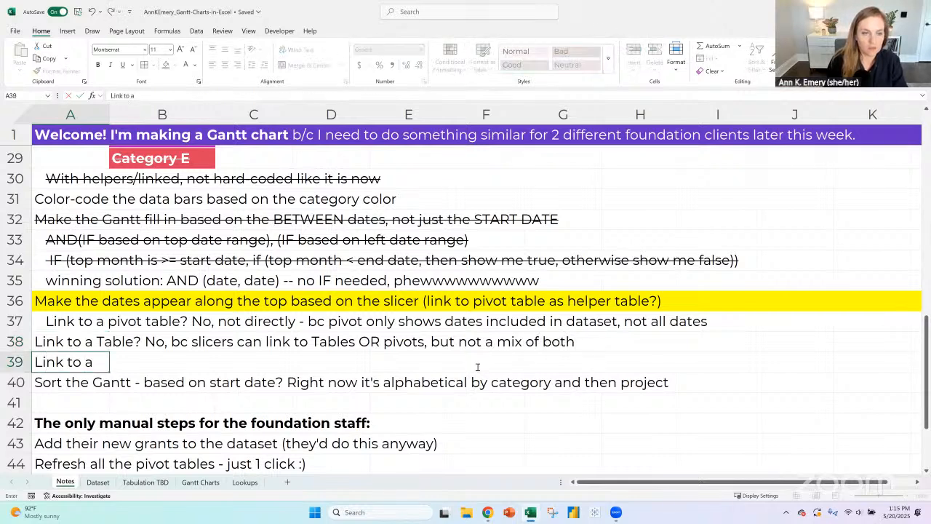
{"action": "type", "text": " pivot table --"}
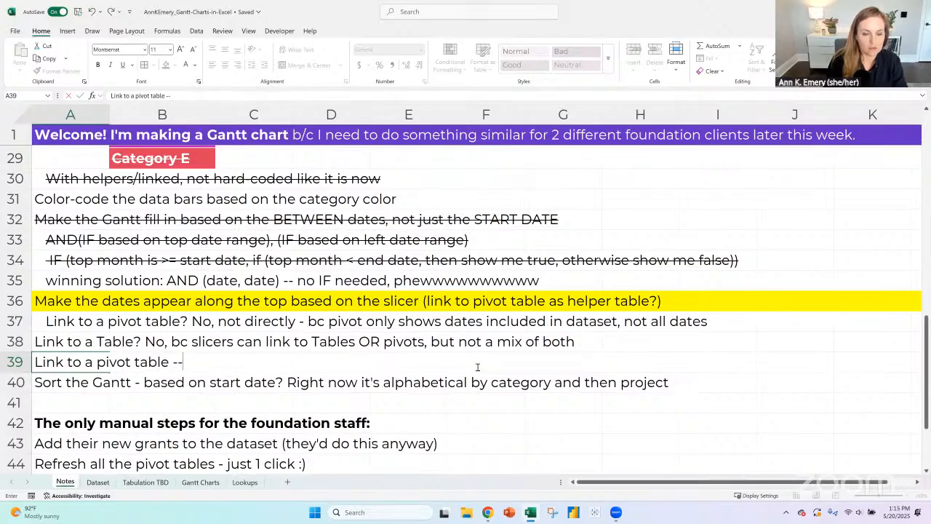
{"action": "type", "text": "> helper table?"}
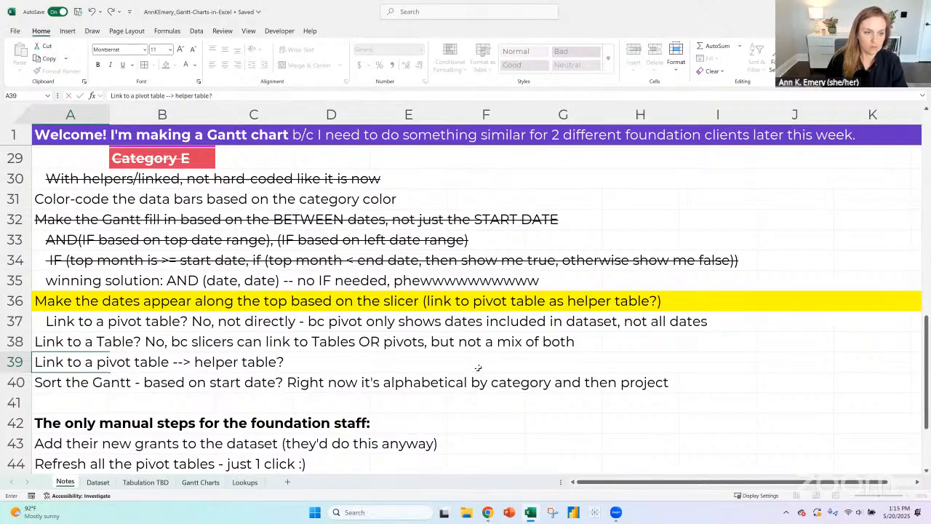
{"action": "key", "text": "Return"}
- Indent the notes in A38:A39 and copy the strikethrough formatting of row 34 to rows 37 and 38
{"action": "left_click_drag", "start_coordinate": [65, 341], "coordinate": [66, 362]}
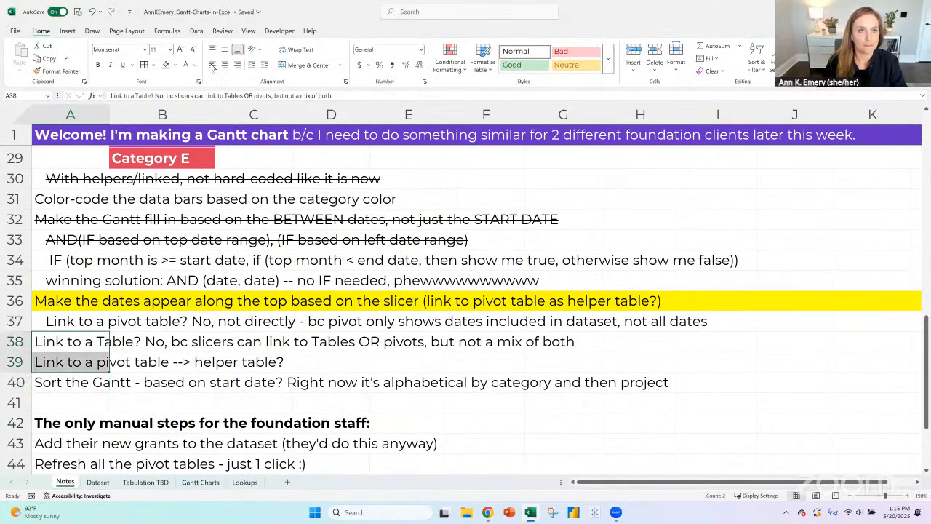
{"action": "left_click", "coordinate": [265, 66]}
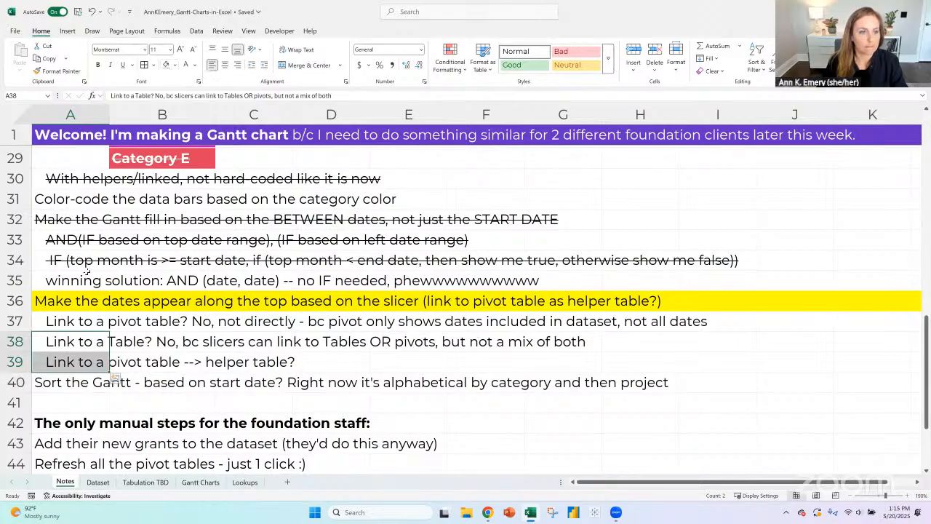
{"action": "left_click", "coordinate": [16, 260]}
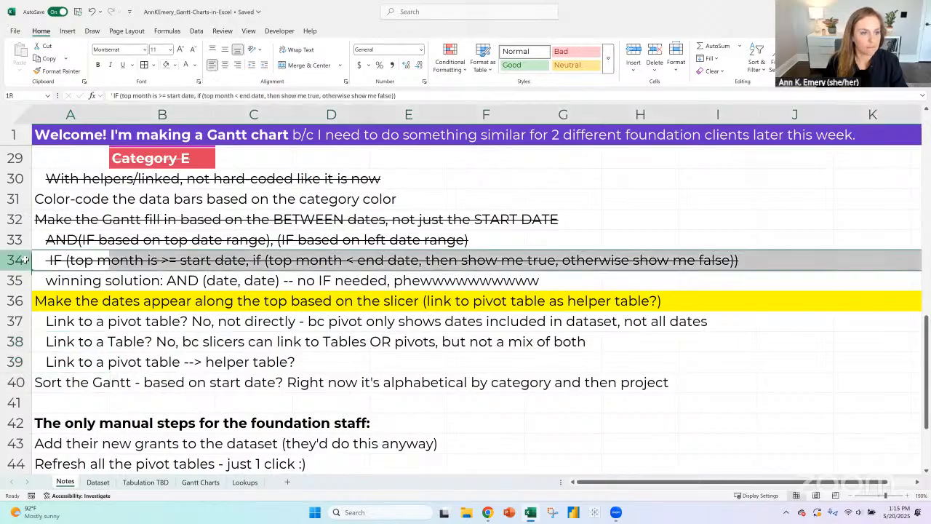
{"action": "left_click", "coordinate": [61, 70]}
{"action": "left_click_drag", "start_coordinate": [16, 326], "coordinate": [16, 341]}
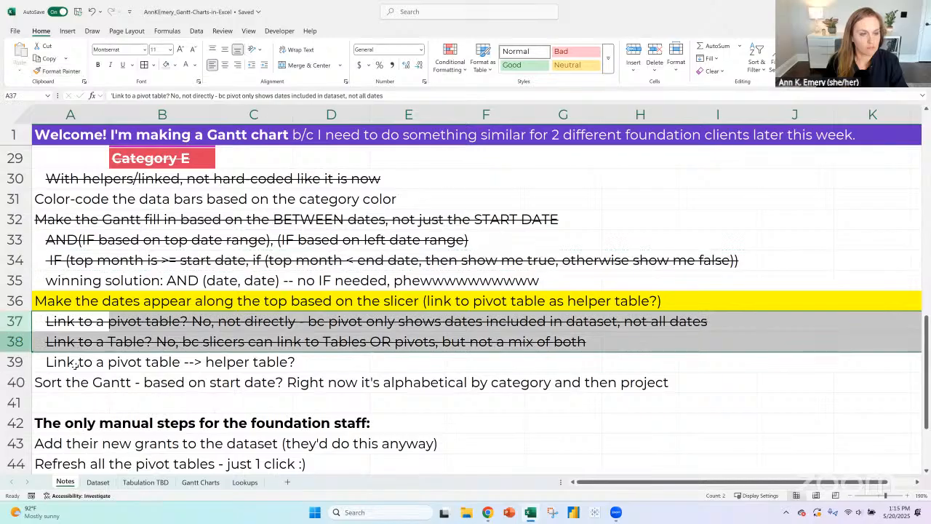
{"action": "left_click", "coordinate": [78, 365]}
{"action": "scroll", "coordinate": [236, 321], "scroll_direction": "down", "scroll_amount": 2}
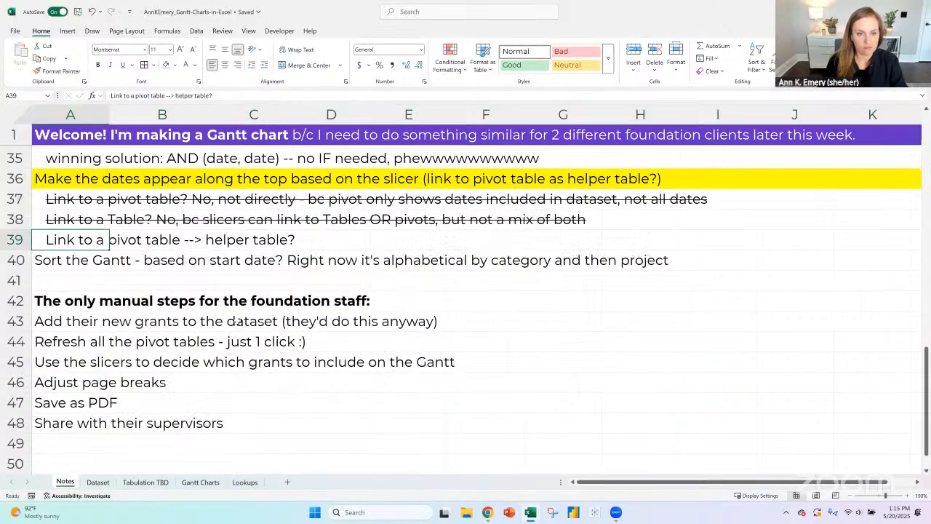
- On the Tabulation TBD sheet, insert six table columns before the Month column so the month list moves to column G
{"action": "left_click", "coordinate": [153, 484]}
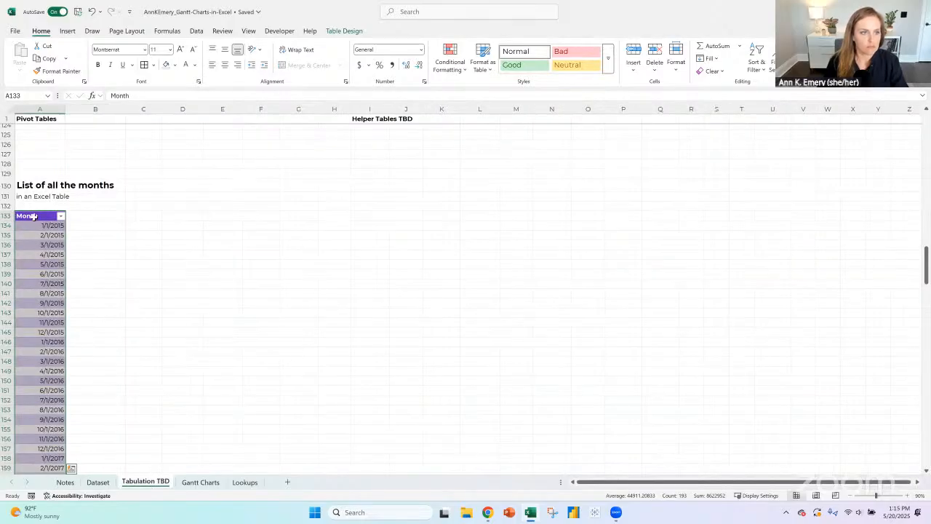
{"action": "left_click", "coordinate": [33, 216]}
{"action": "key", "text": "ctrl+shift+Down"}
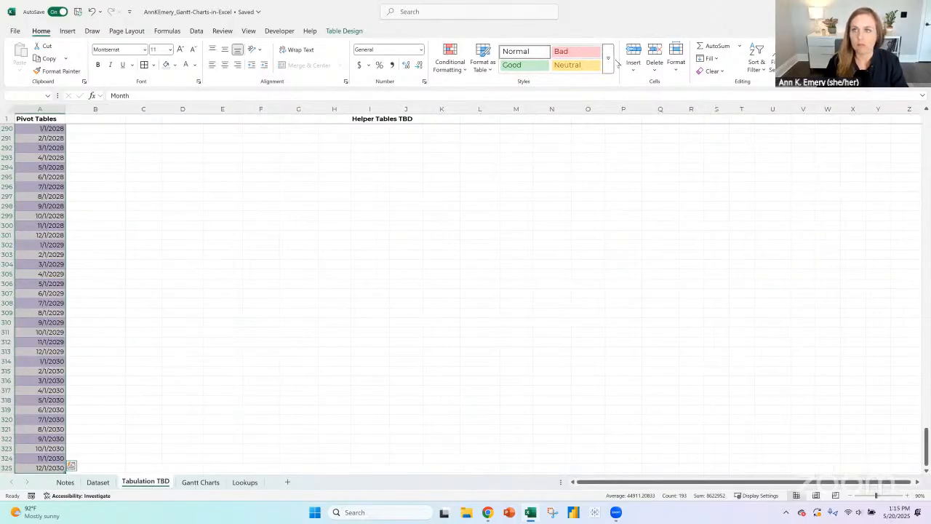
{"action": "left_click", "coordinate": [636, 49]}
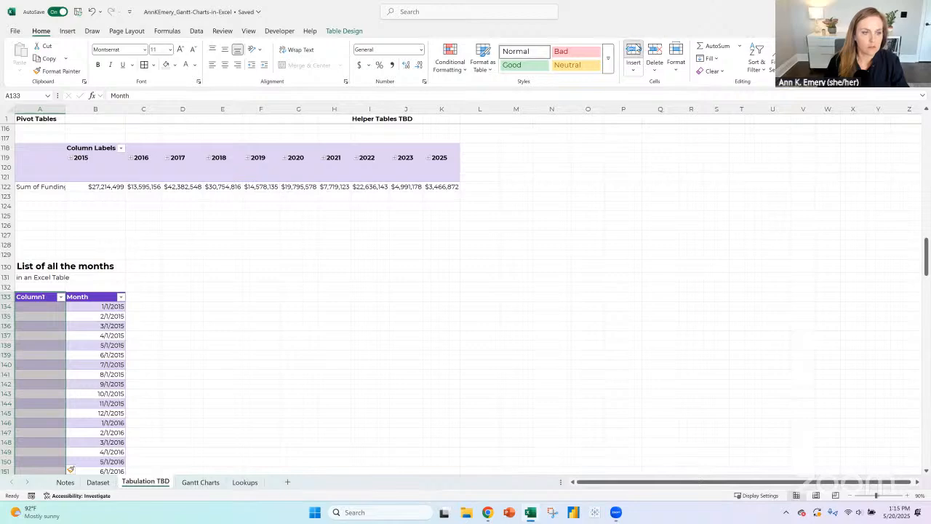
{"action": "left_click", "coordinate": [634, 49]}
{"action": "left_click", "coordinate": [634, 48]}
{"action": "left_click", "coordinate": [634, 48]}
{"action": "left_click", "coordinate": [633, 49]}
{"action": "left_click", "coordinate": [634, 49]}
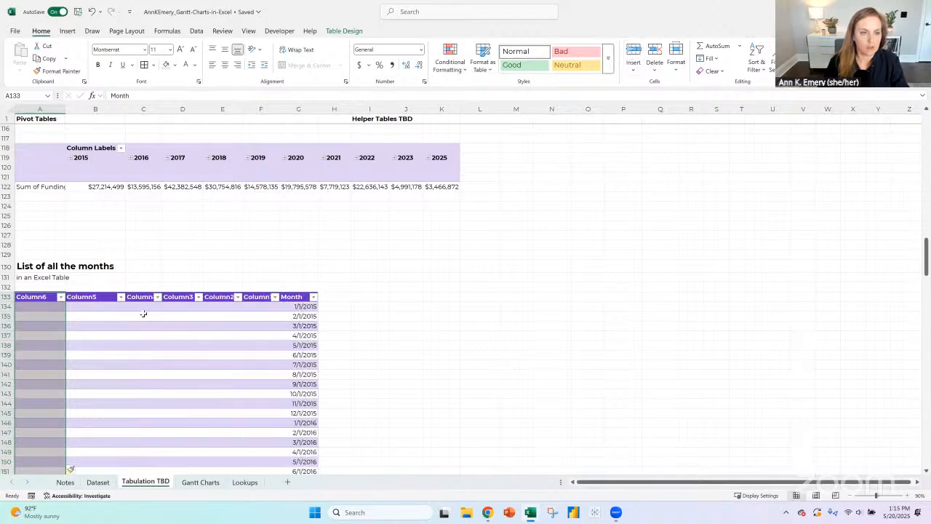
- Convert the Months table to a normal range
{"action": "left_click", "coordinate": [344, 30]}
{"action": "left_click", "coordinate": [98, 71]}
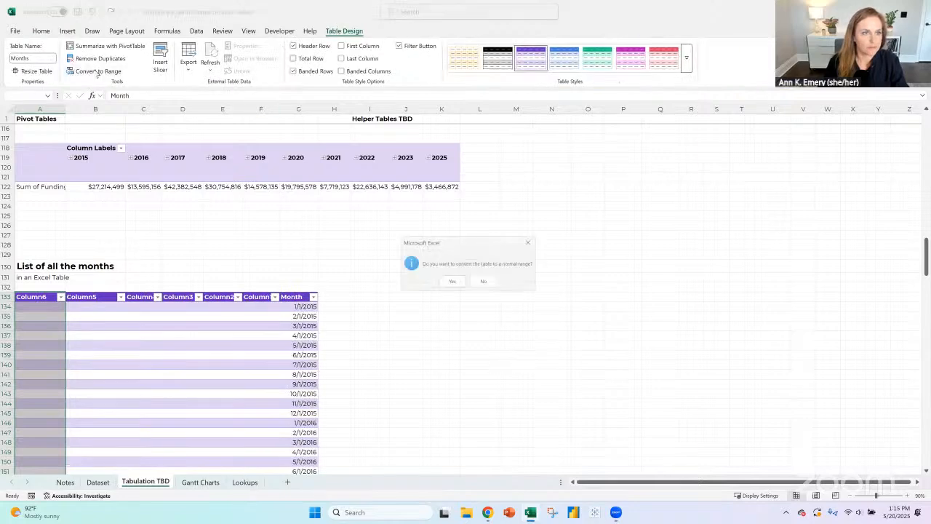
{"action": "left_click", "coordinate": [451, 282]}
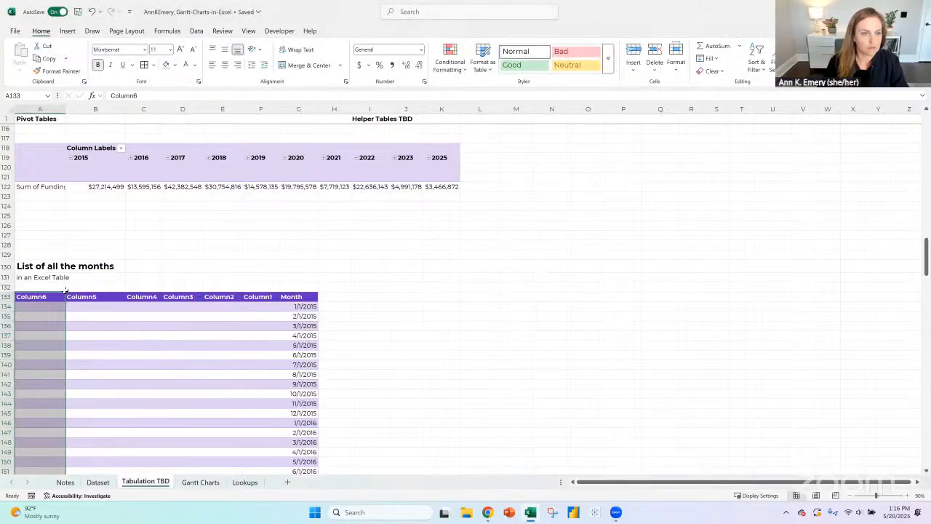
- Clear the leftover headers, fill and borders in columns A to F beside the Month list, from row 133 down
{"action": "left_click_drag", "start_coordinate": [63, 296], "coordinate": [258, 289]}
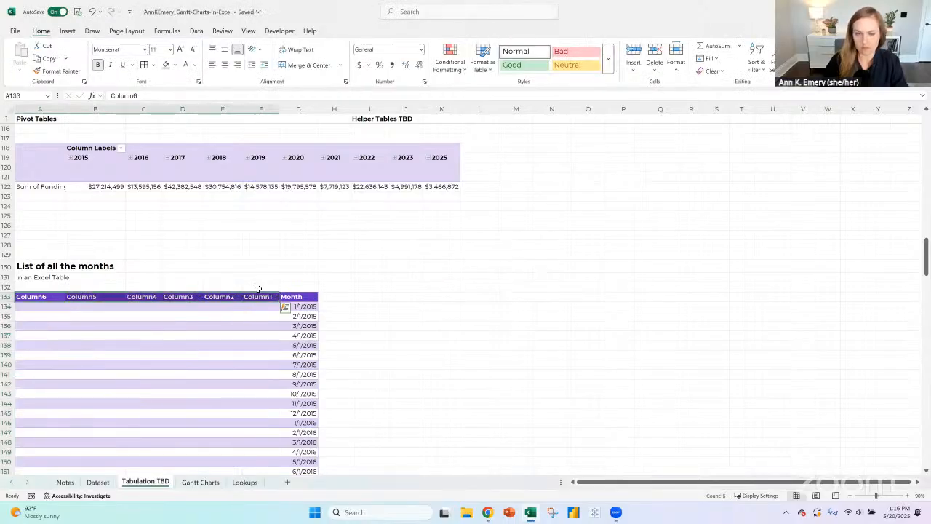
{"action": "key", "text": "ctrl+shift+Down"}
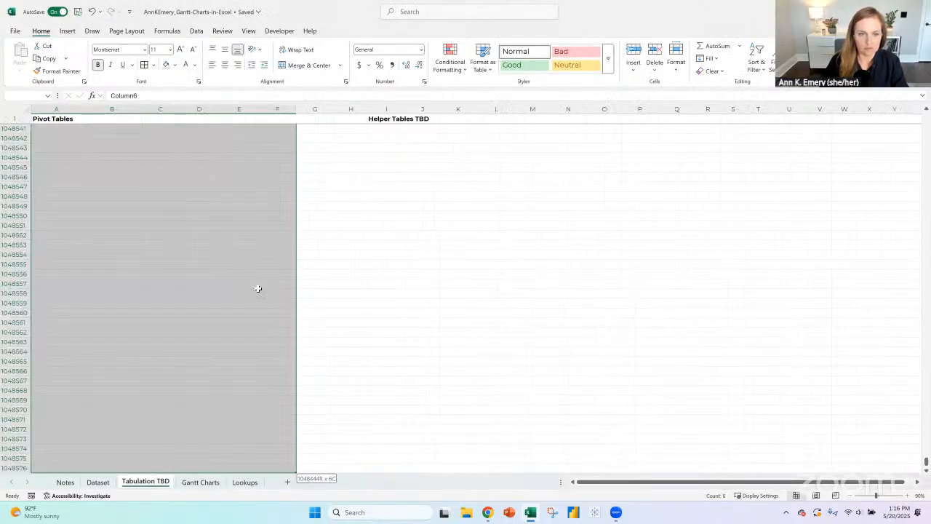
{"action": "left_click", "coordinate": [154, 66]}
{"action": "left_click", "coordinate": [167, 151]}
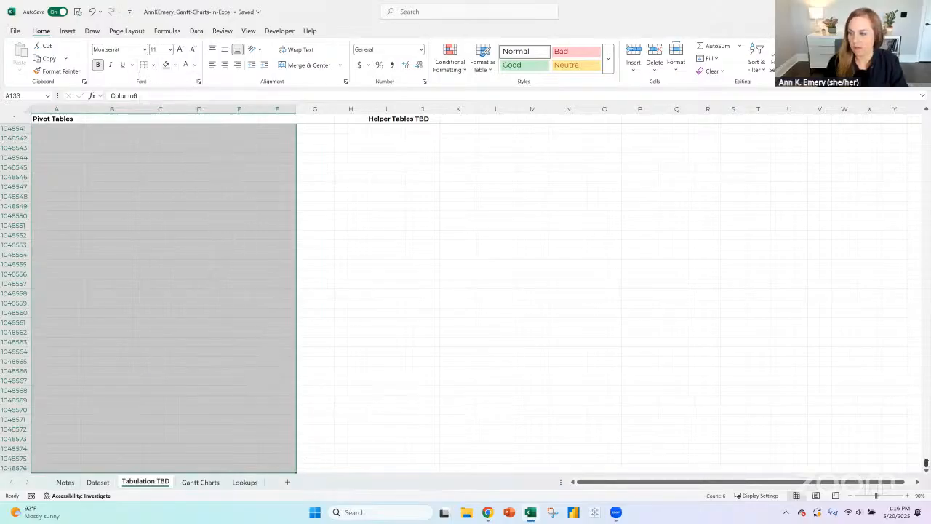
{"action": "left_click_drag", "start_coordinate": [926, 463], "coordinate": [926, 256]}
{"action": "left_click", "coordinate": [302, 300]}
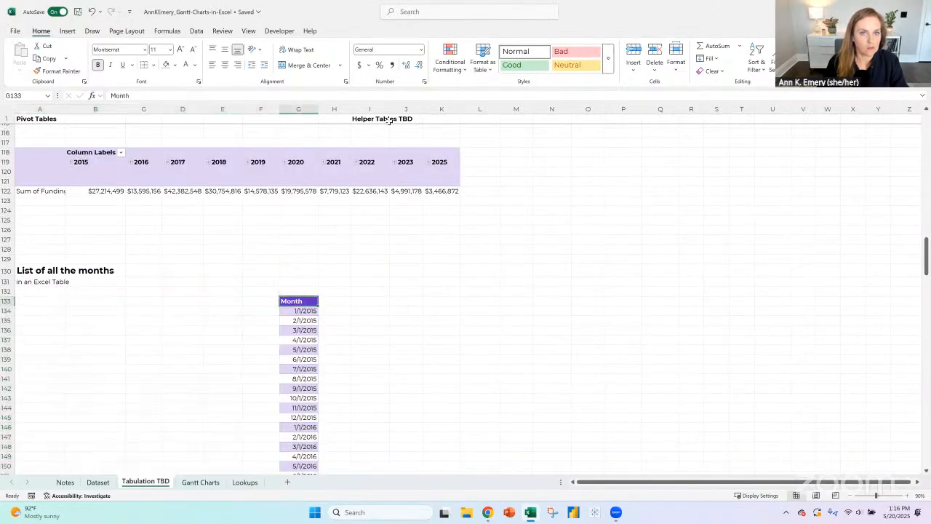
- Try to insert a new sheet column before column F
{"action": "left_click", "coordinate": [388, 125]}
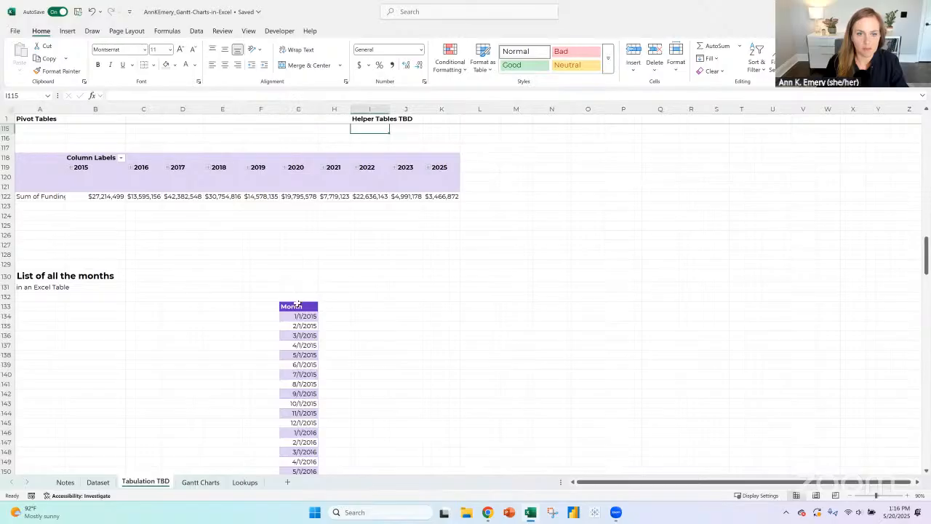
{"action": "left_click", "coordinate": [299, 109]}
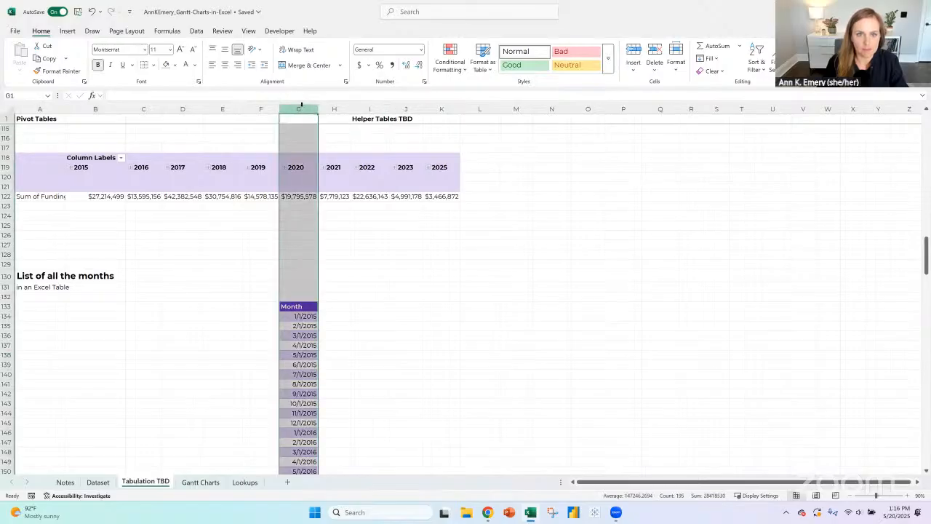
{"action": "left_click", "coordinate": [260, 109]}
{"action": "left_click", "coordinate": [635, 52]}
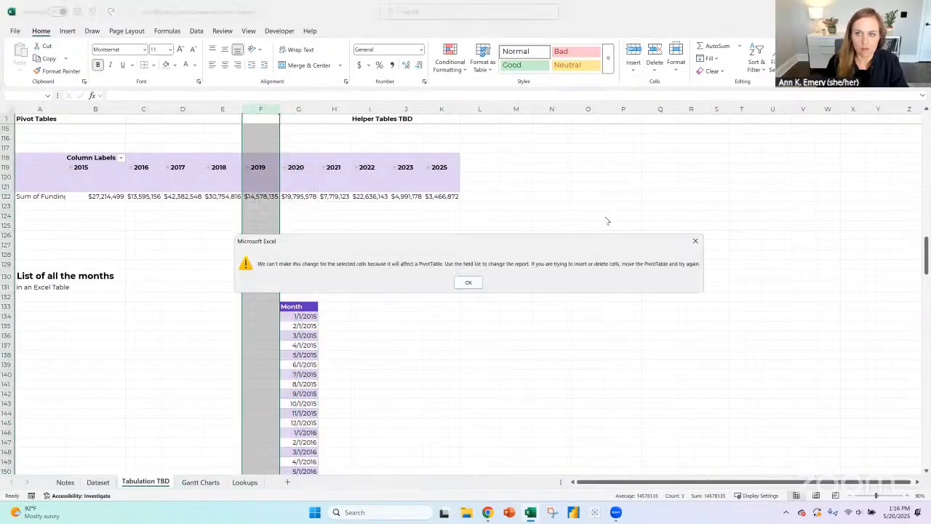
{"action": "key", "text": "Return"}
{"action": "left_click", "coordinate": [45, 306]}
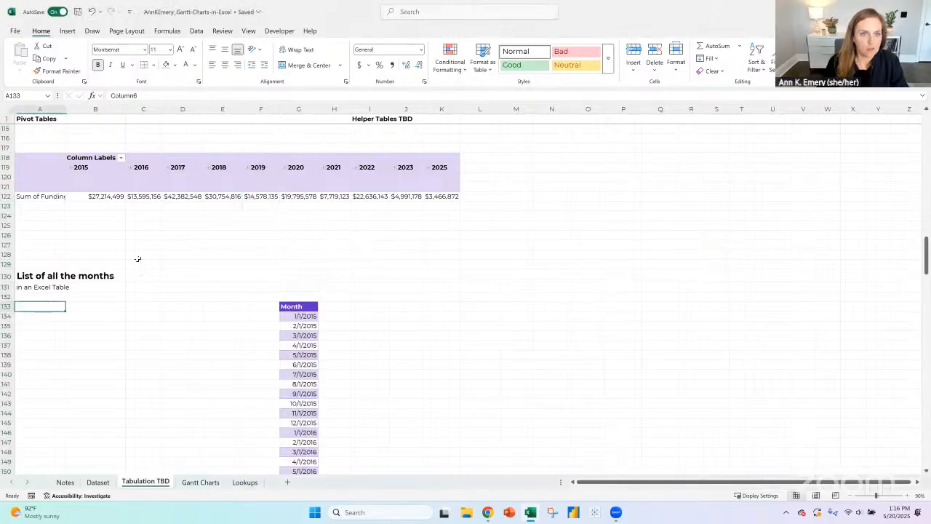
- Copy the "Helper Tables TBD" heading from I1 to G1 and delete the original
{"action": "left_click", "coordinate": [369, 119]}
{"action": "key", "text": "ctrl+c"}
{"action": "left_click", "coordinate": [299, 118]}
{"action": "key", "text": "ctrl+v"}
{"action": "left_click", "coordinate": [369, 118]}
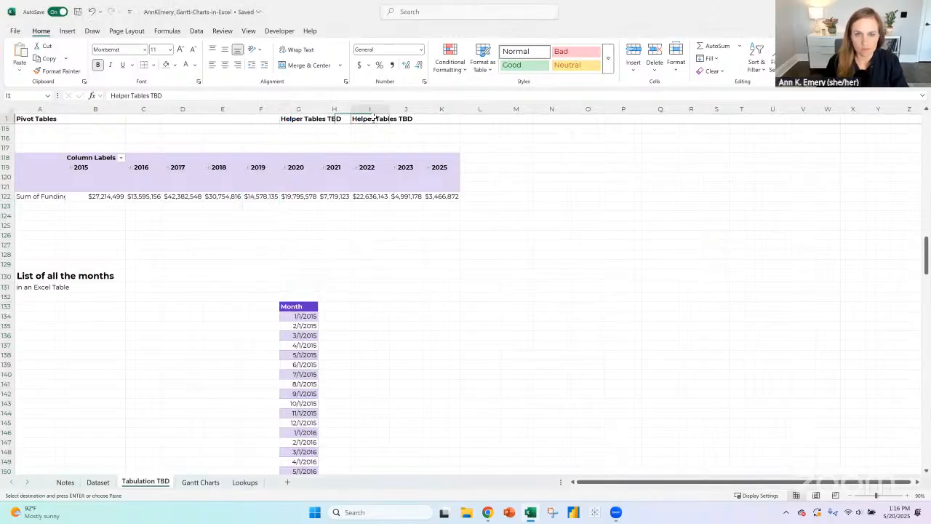
{"action": "key", "text": "Delete"}
- Change the heading in G1 to "Helper Table"
{"action": "left_click", "coordinate": [295, 119]}
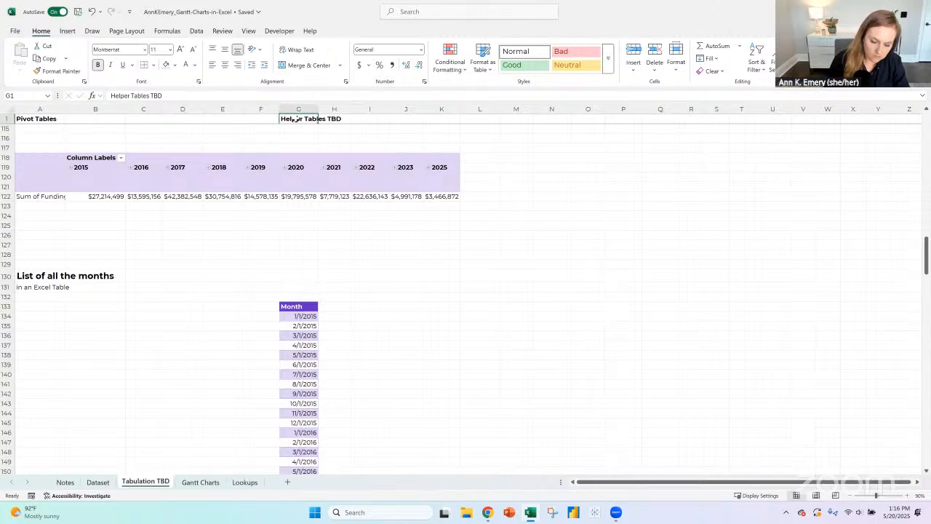
{"action": "type", "text": "Helper"}
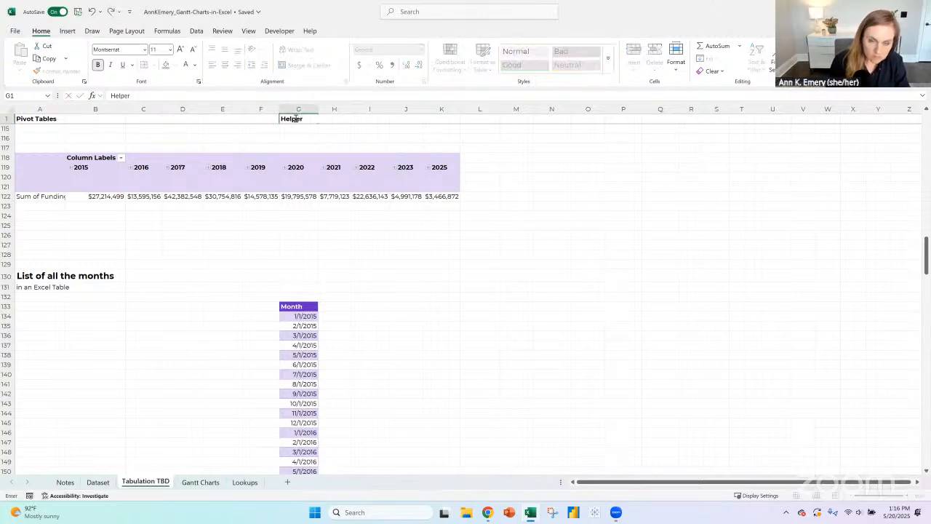
{"action": "type", "text": " Table"}
{"action": "key", "text": "Return"}
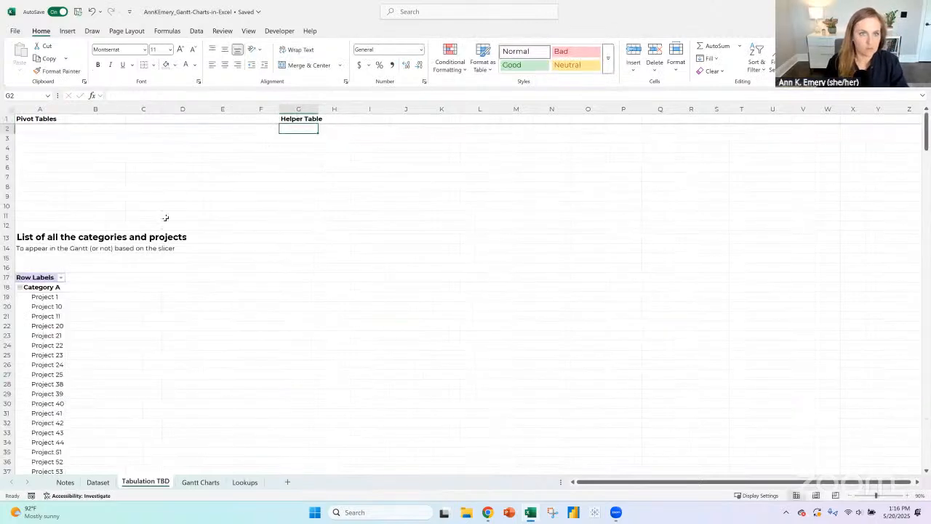
- Delete rows 130 and 131 with the "List of all the months" heading and its "in an Excel Table" subtitle
{"action": "scroll", "coordinate": [164, 216], "scroll_direction": "down", "scroll_amount": 20}
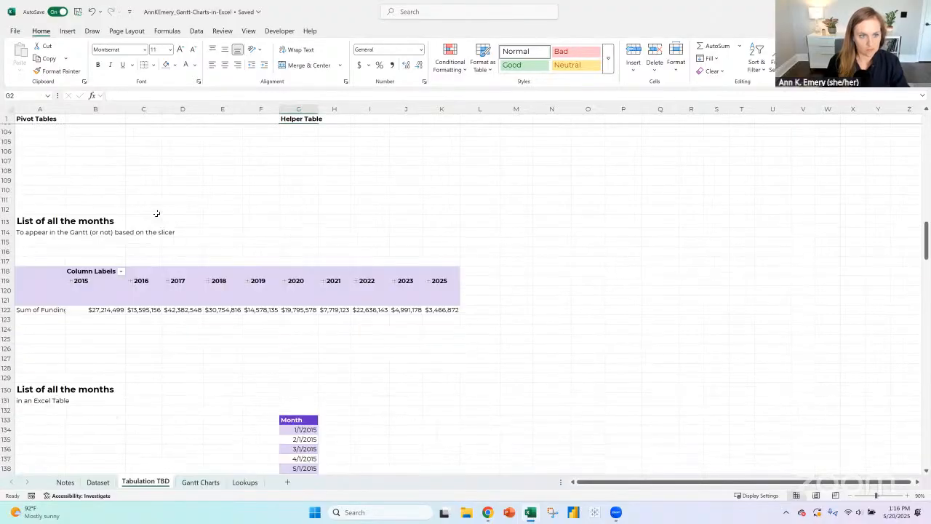
{"action": "scroll", "coordinate": [161, 219], "scroll_direction": "down", "scroll_amount": 2}
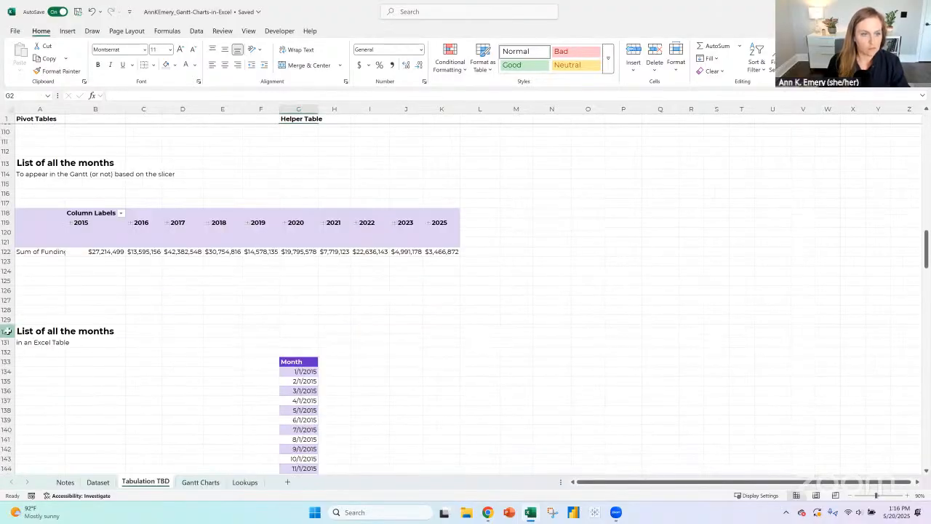
{"action": "left_click_drag", "start_coordinate": [6, 330], "coordinate": [6, 341]}
{"action": "left_click", "coordinate": [653, 48]}
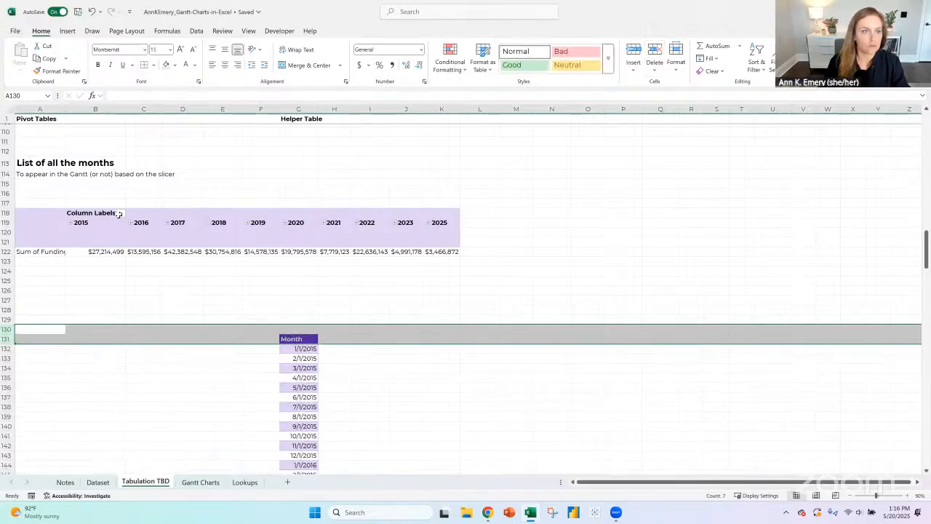
- Move the Years, Months and Start date fields of the months pivot table from Columns to Rows
{"action": "left_click", "coordinate": [86, 212]}
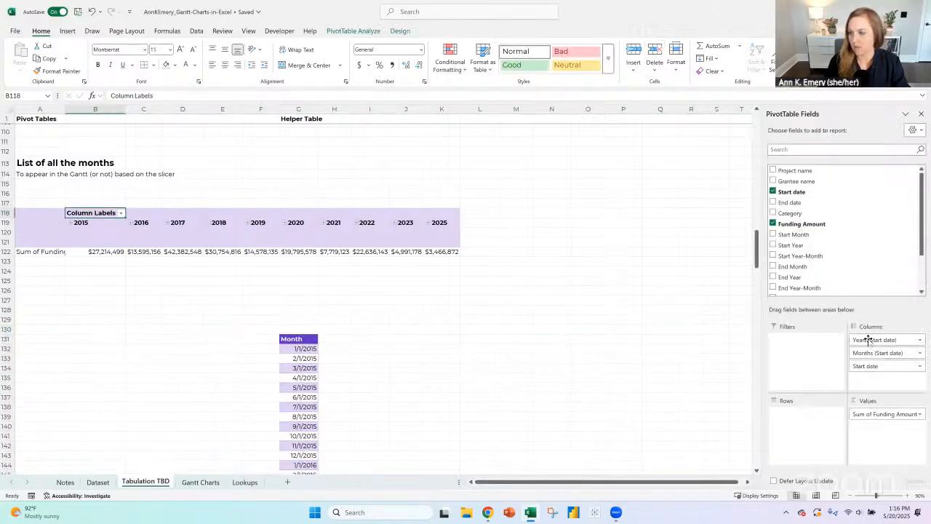
{"action": "left_click_drag", "start_coordinate": [870, 367], "coordinate": [809, 409]}
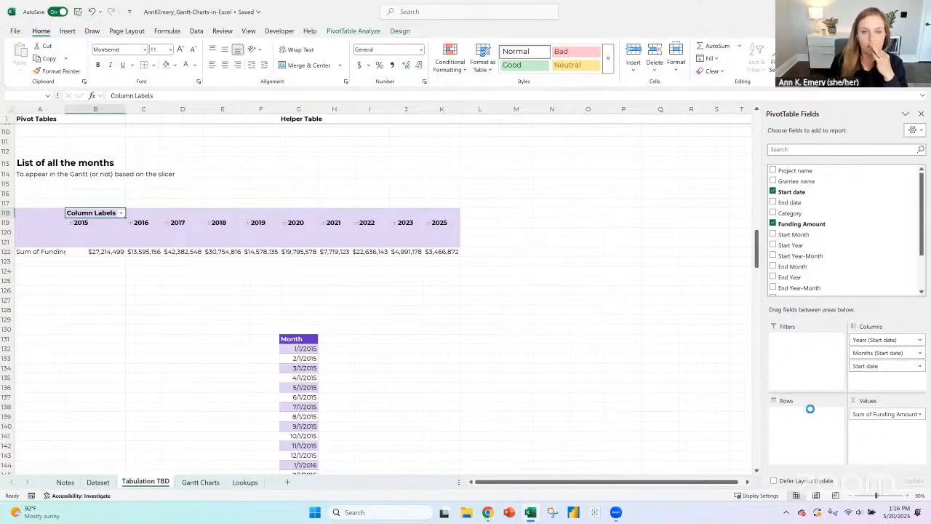
{"action": "left_click", "coordinate": [623, 243]}
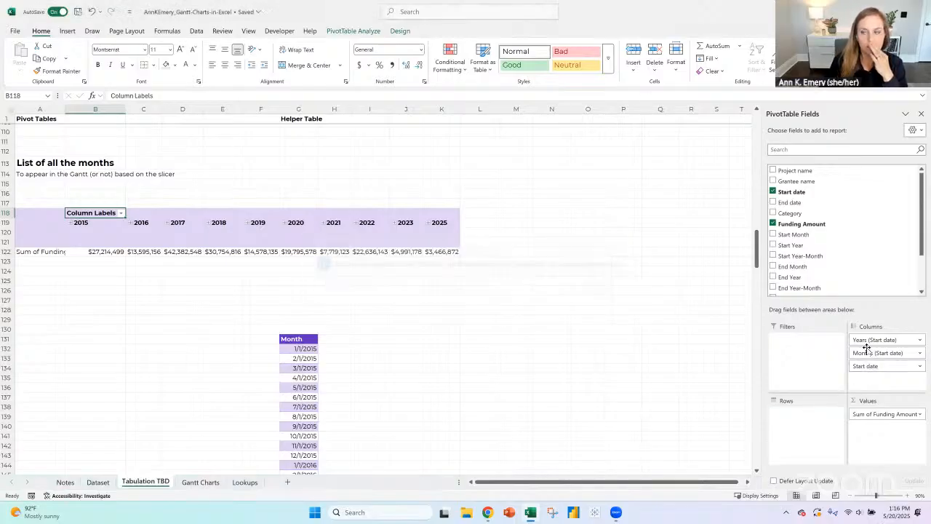
{"action": "left_click_drag", "start_coordinate": [871, 341], "coordinate": [805, 423]}
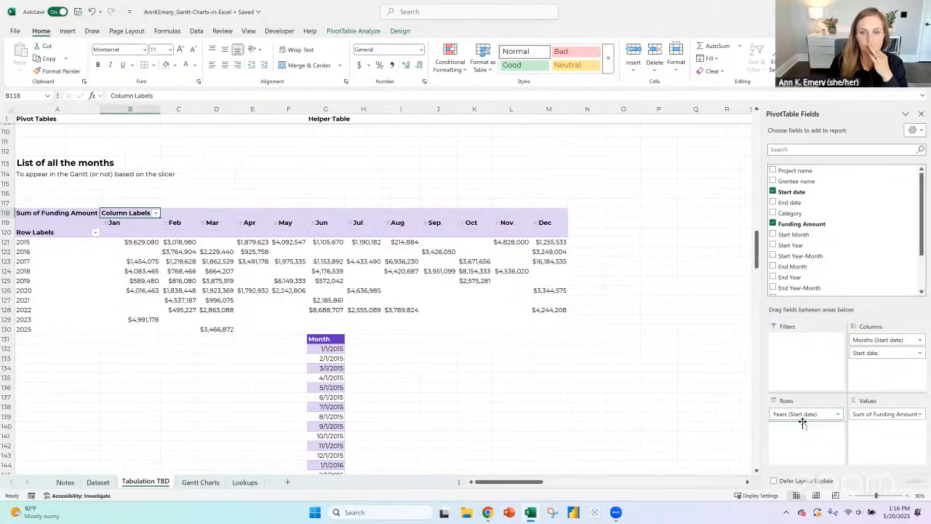
{"action": "left_click_drag", "start_coordinate": [873, 340], "coordinate": [815, 432]}
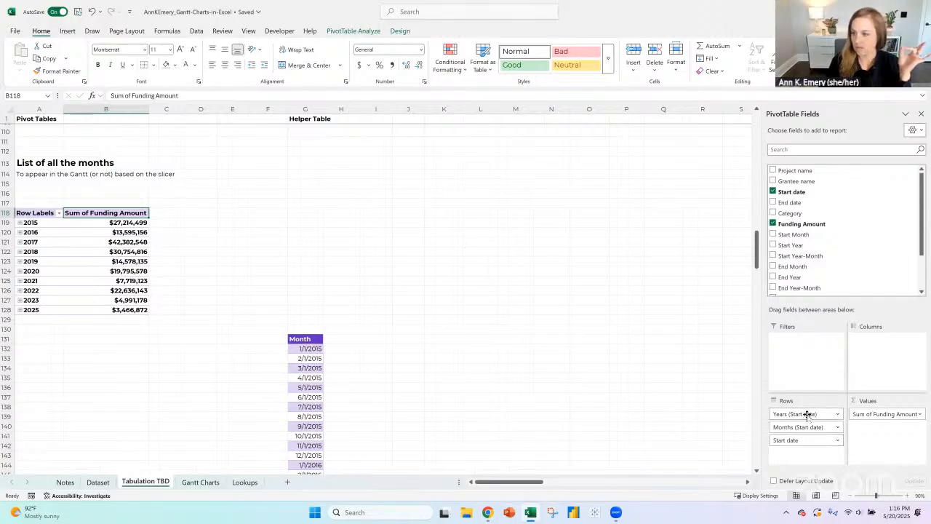
- Remove the Years and Months fields from the pivot table's Rows, keeping only Start date and allowing overlapped data to be replaced
{"action": "left_click_drag", "start_coordinate": [808, 415], "coordinate": [815, 283]}
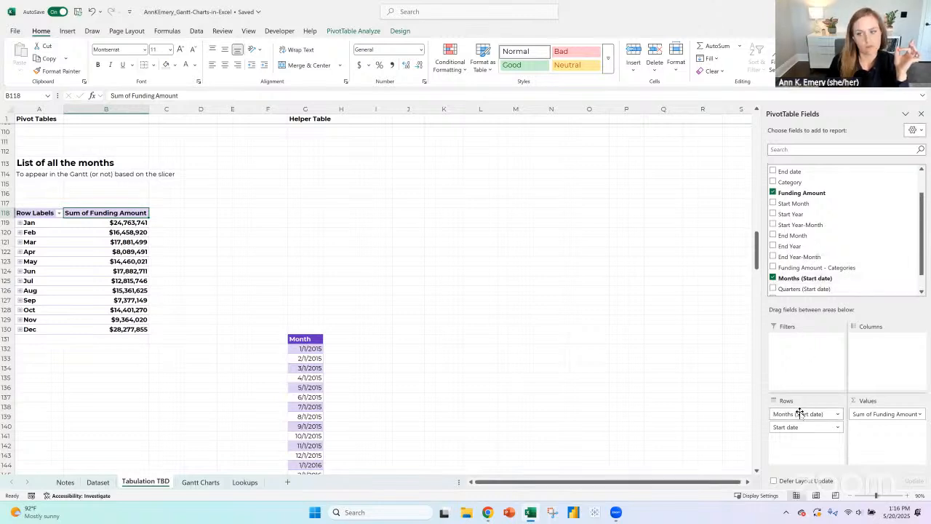
{"action": "left_click_drag", "start_coordinate": [800, 413], "coordinate": [805, 245]}
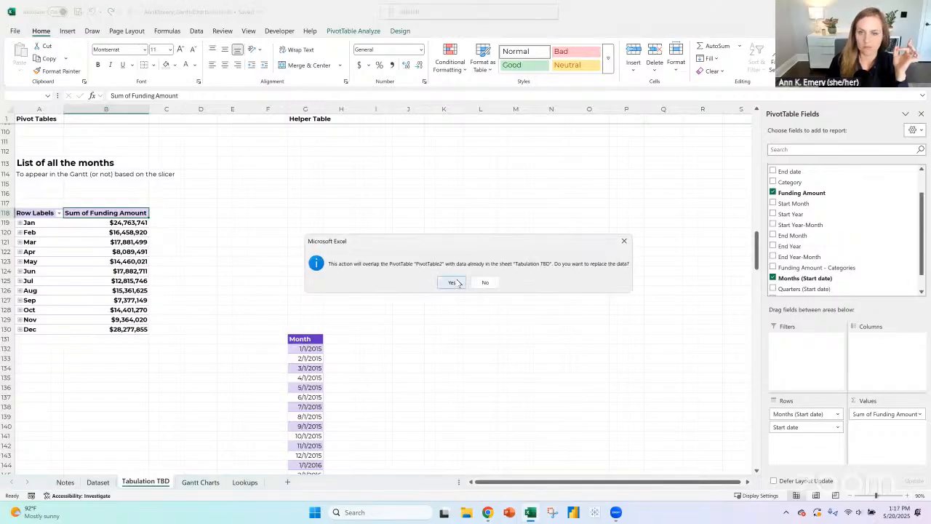
{"action": "left_click", "coordinate": [453, 282]}
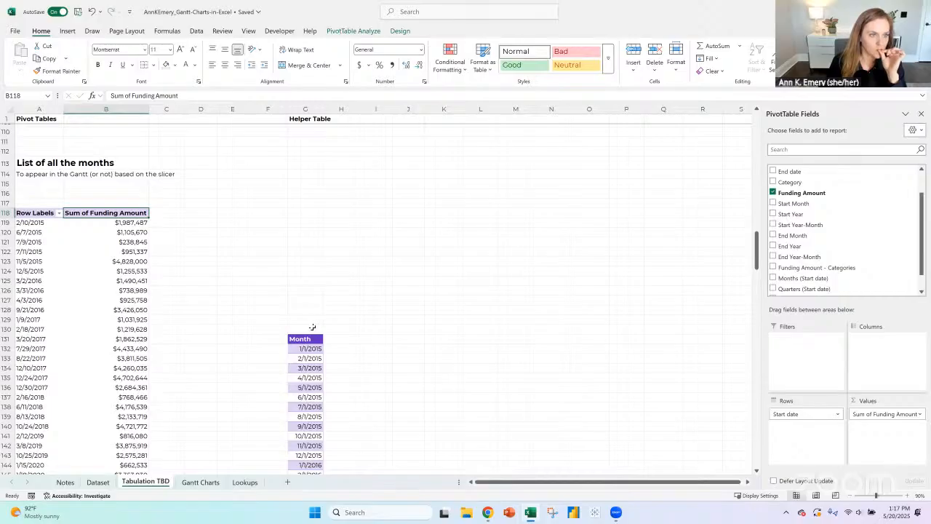
- Delete the blank cells G118:G130 above the Month table so it starts level with the pivot table's header row
{"action": "left_click_drag", "start_coordinate": [312, 331], "coordinate": [322, 211]}
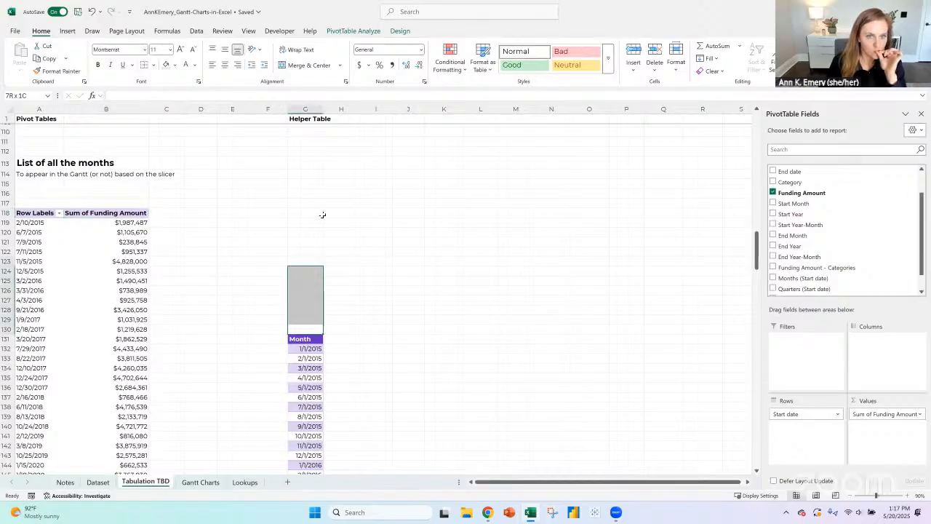
{"action": "left_click", "coordinate": [656, 50]}
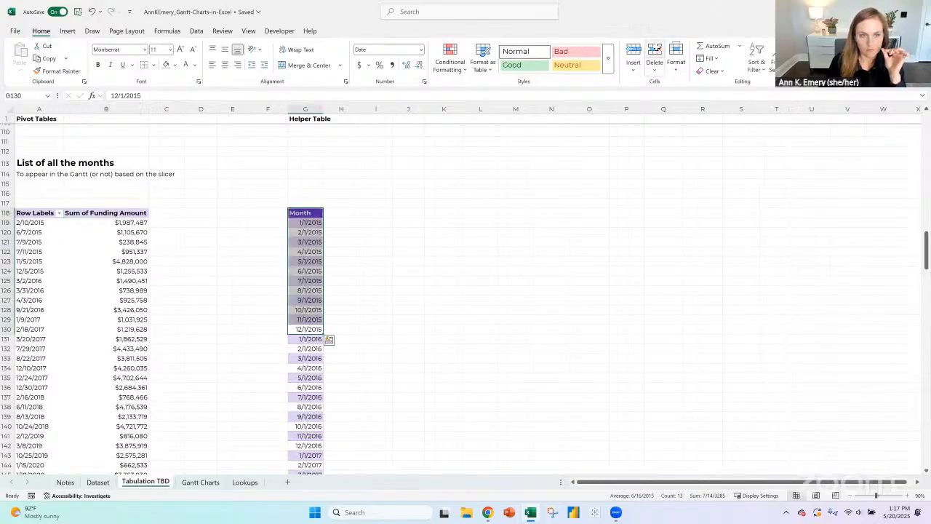
- Sort the start dates in the months pivot table from oldest to newest
{"action": "left_click", "coordinate": [32, 223]}
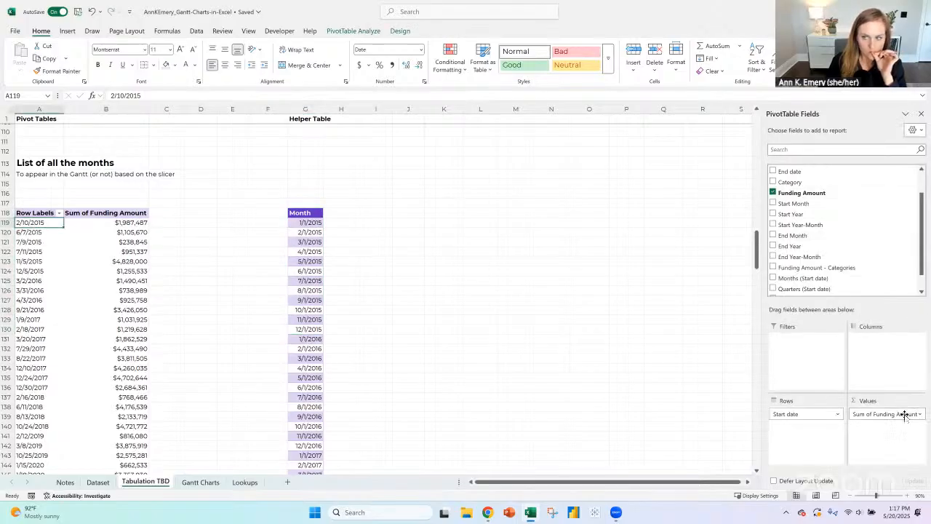
{"action": "left_click", "coordinate": [45, 212]}
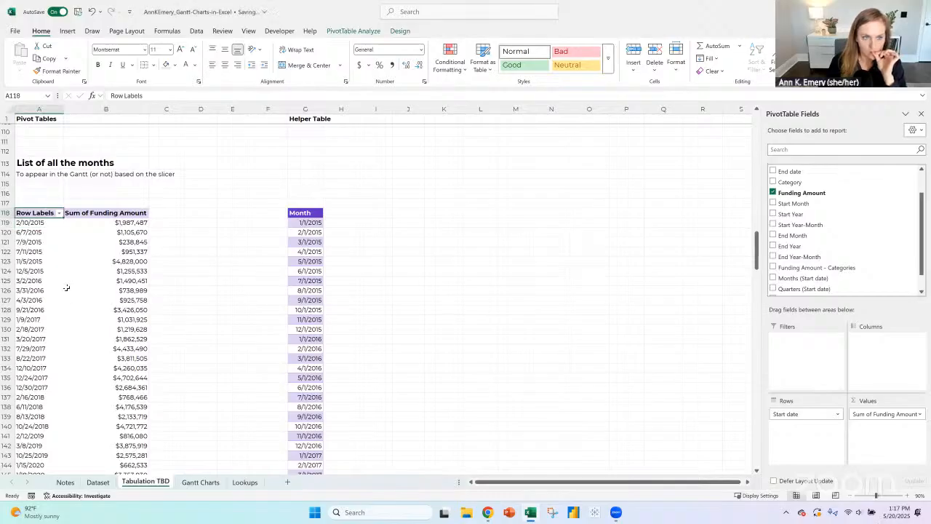
{"action": "scroll", "coordinate": [67, 286], "scroll_direction": "down", "scroll_amount": 10}
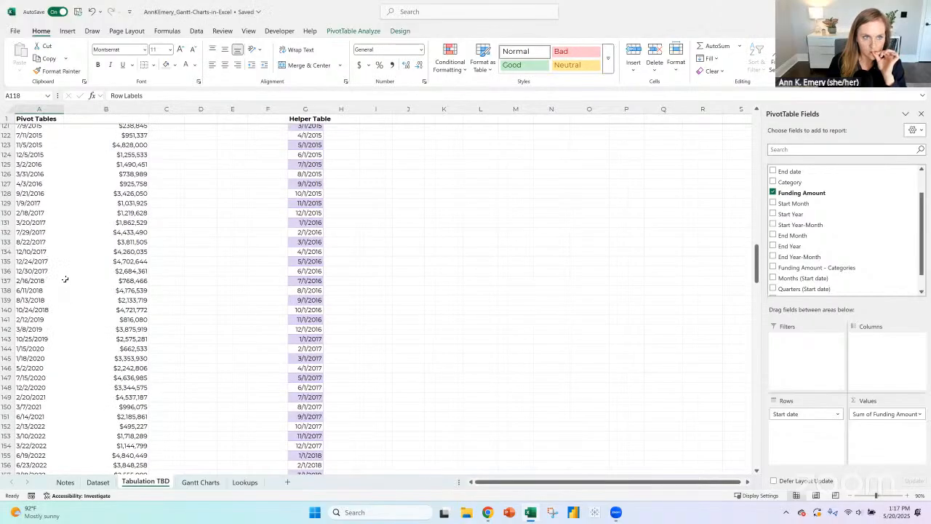
{"action": "scroll", "coordinate": [66, 284], "scroll_direction": "up", "scroll_amount": 12}
{"action": "left_click", "coordinate": [59, 272]}
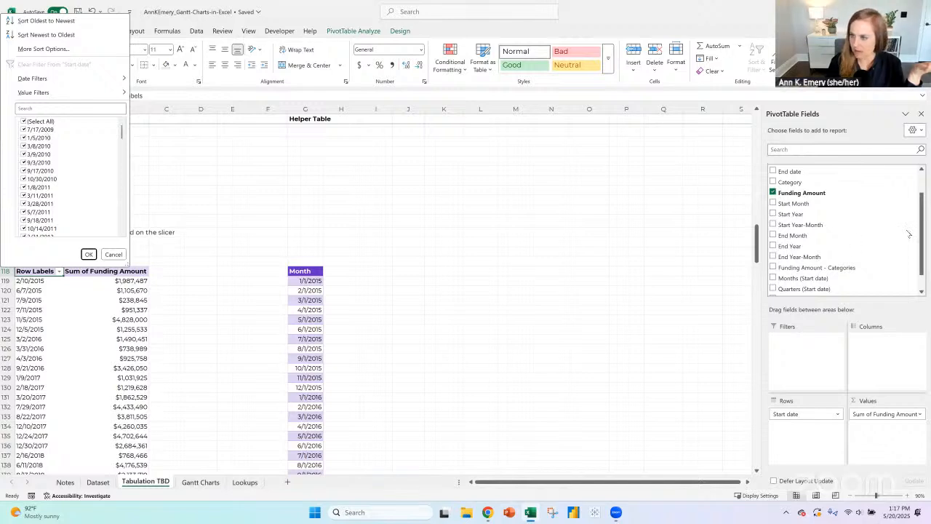
{"action": "left_click", "coordinate": [923, 189]}
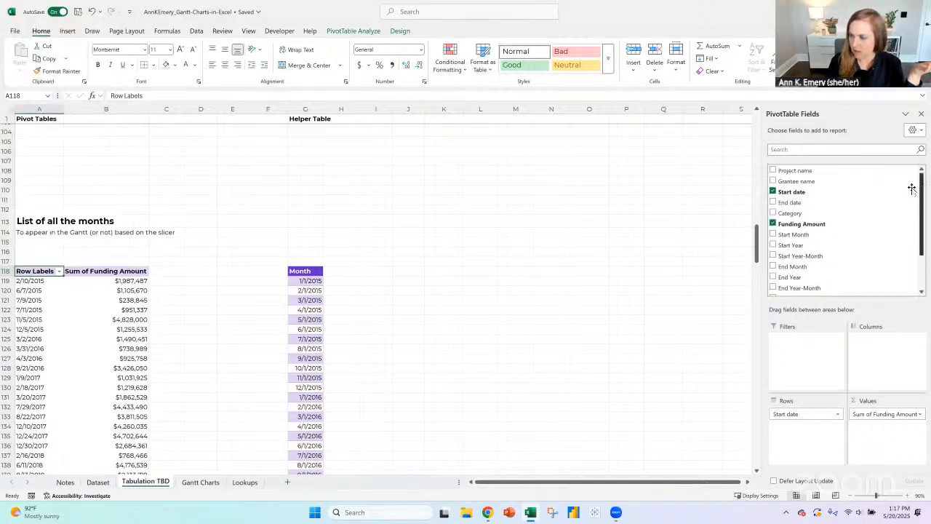
{"action": "left_click", "coordinate": [43, 316]}
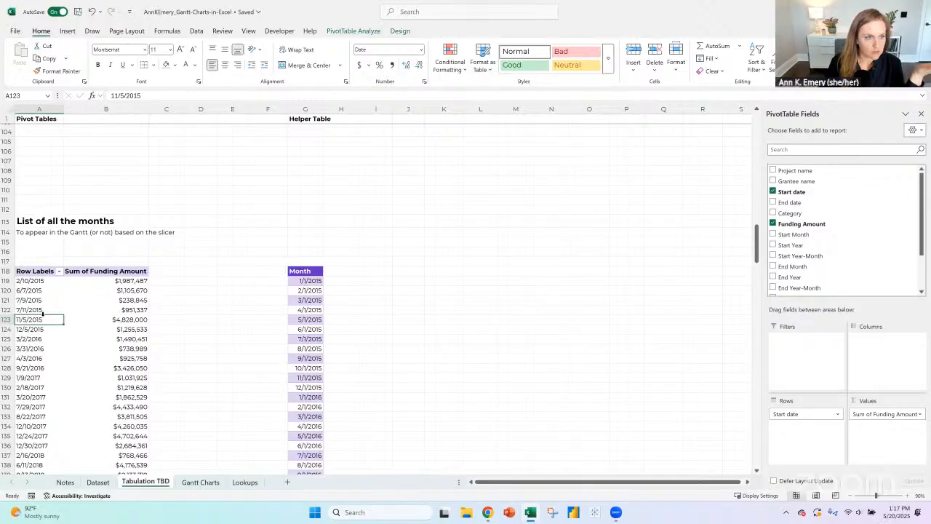
{"action": "left_click", "coordinate": [59, 271]}
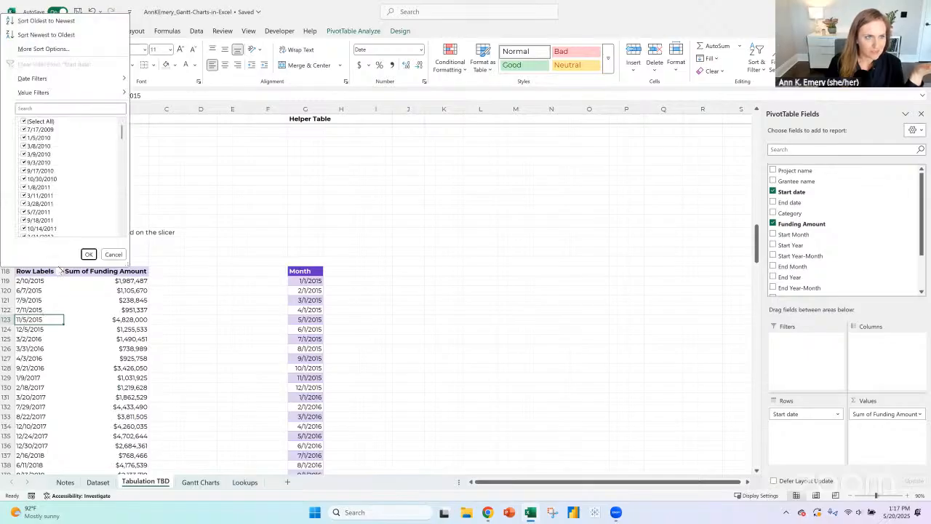
{"action": "left_click", "coordinate": [44, 21]}
- Compare the sorted start dates in the pivot table with the month list in the Helper Table
{"action": "left_click", "coordinate": [41, 282]}
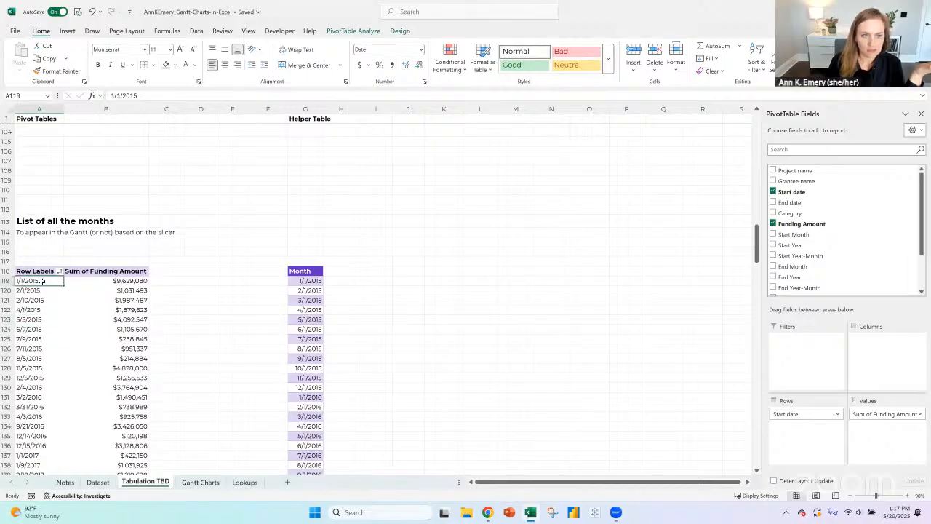
{"action": "scroll", "coordinate": [43, 359], "scroll_direction": "down", "scroll_amount": 10}
{"action": "scroll", "coordinate": [41, 359], "scroll_direction": "down", "scroll_amount": 14}
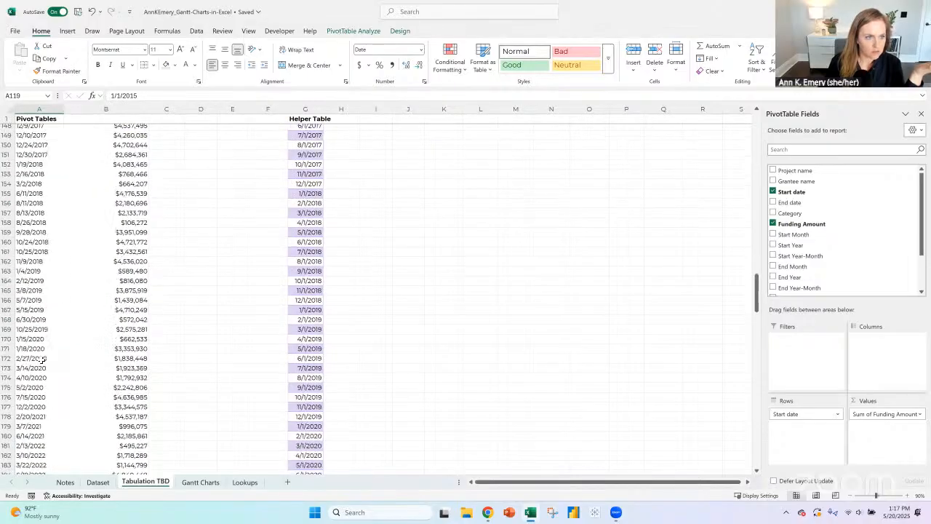
{"action": "scroll", "coordinate": [42, 357], "scroll_direction": "up", "scroll_amount": 20}
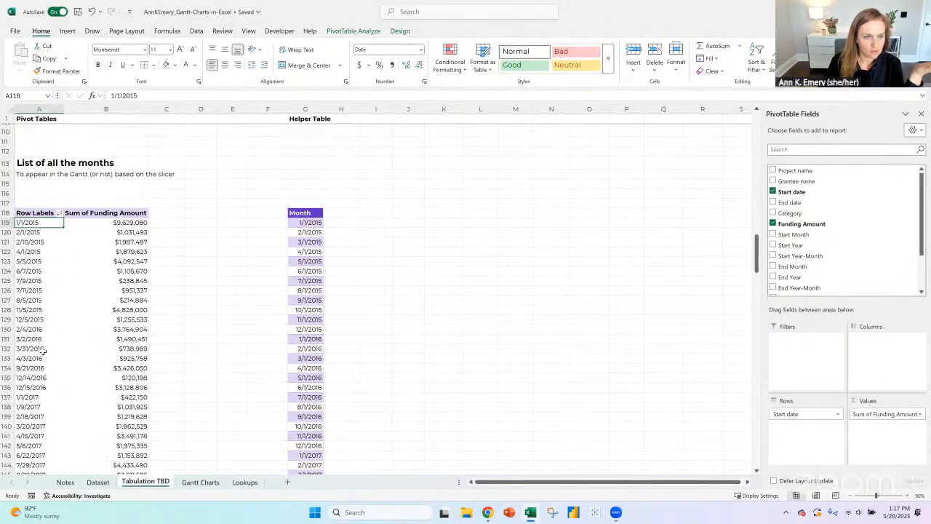
{"action": "scroll", "coordinate": [53, 341], "scroll_direction": "down", "scroll_amount": 6}
{"action": "scroll", "coordinate": [356, 225], "scroll_direction": "down", "scroll_amount": 2}
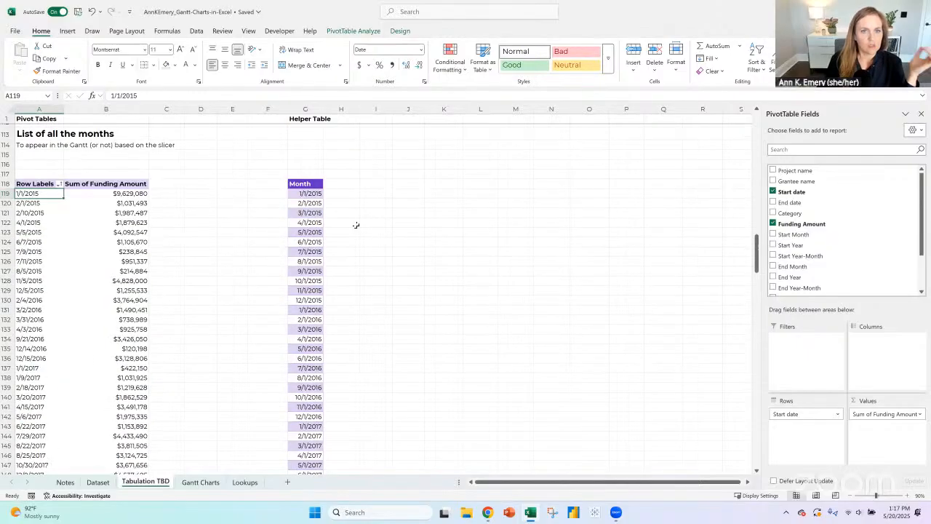
{"action": "left_click", "coordinate": [348, 182]}
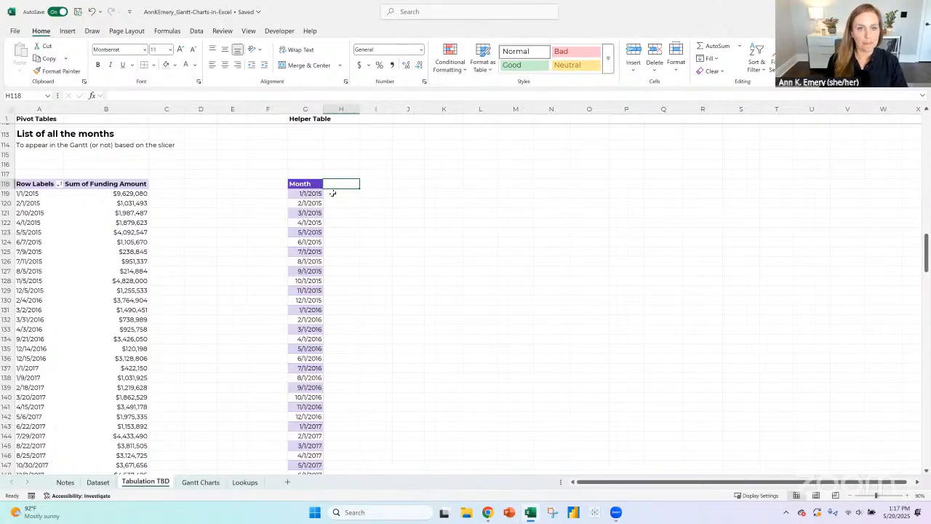
{"action": "left_click", "coordinate": [332, 193]}
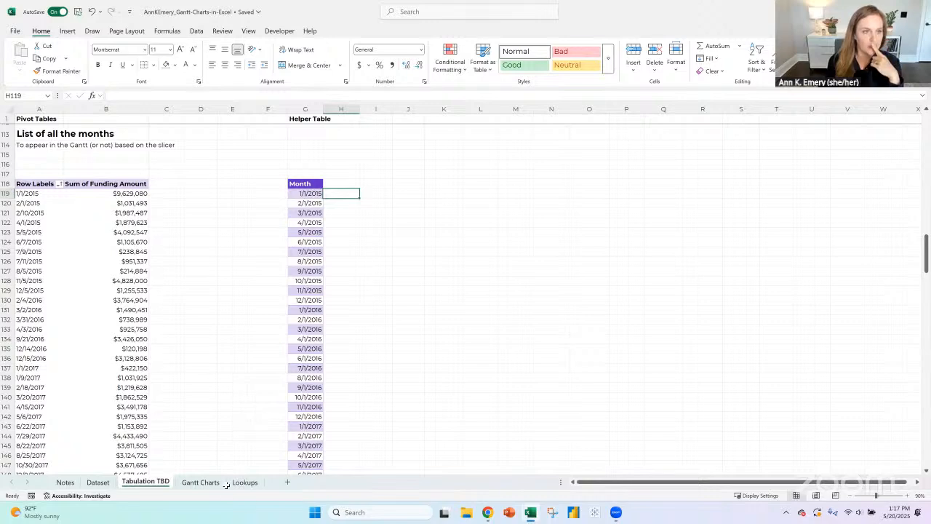
- Rename the months pivot table as StartDate
{"action": "left_click", "coordinate": [45, 183]}
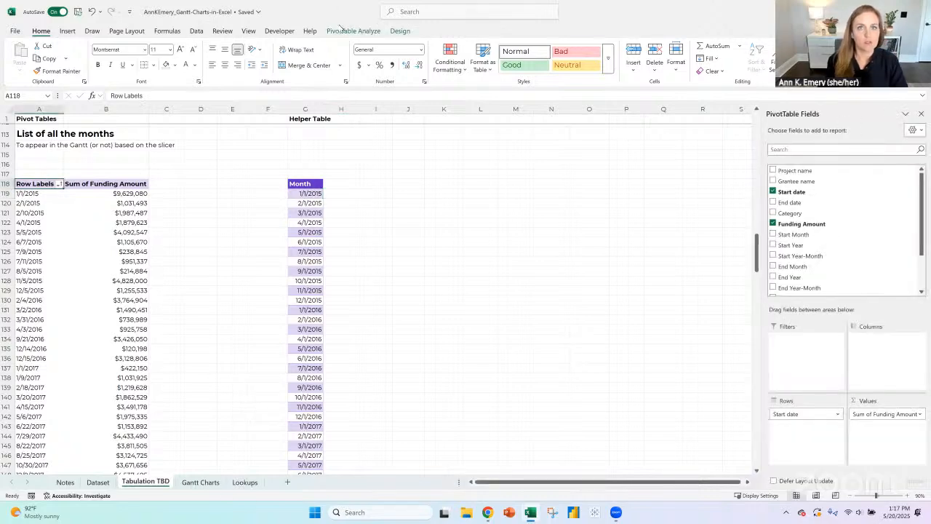
{"action": "left_click", "coordinate": [354, 30]}
{"action": "left_click", "coordinate": [48, 58]}
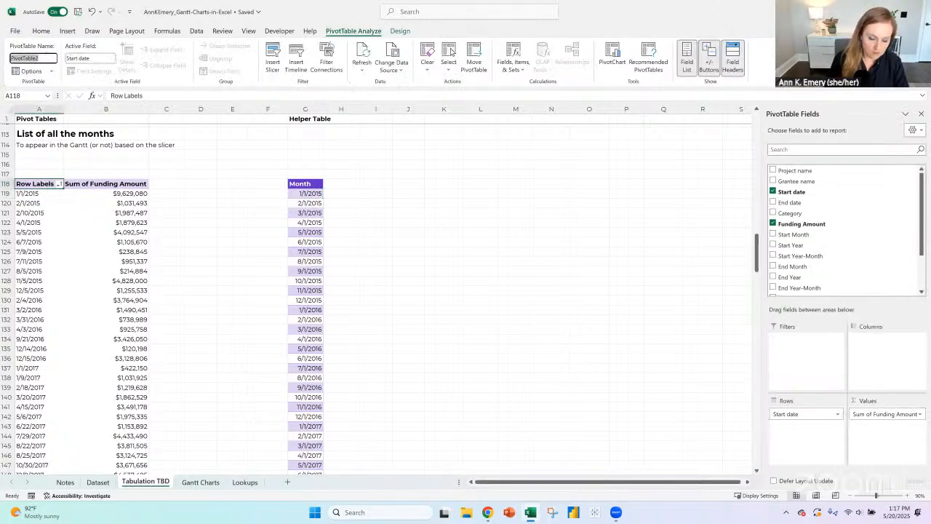
{"action": "type", "text": "StartDate"}
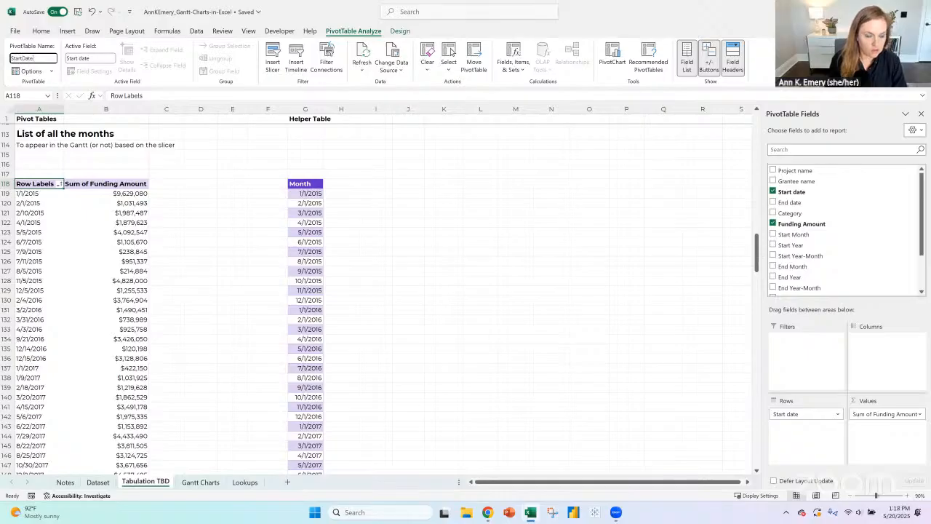
{"action": "key", "text": "Return"}
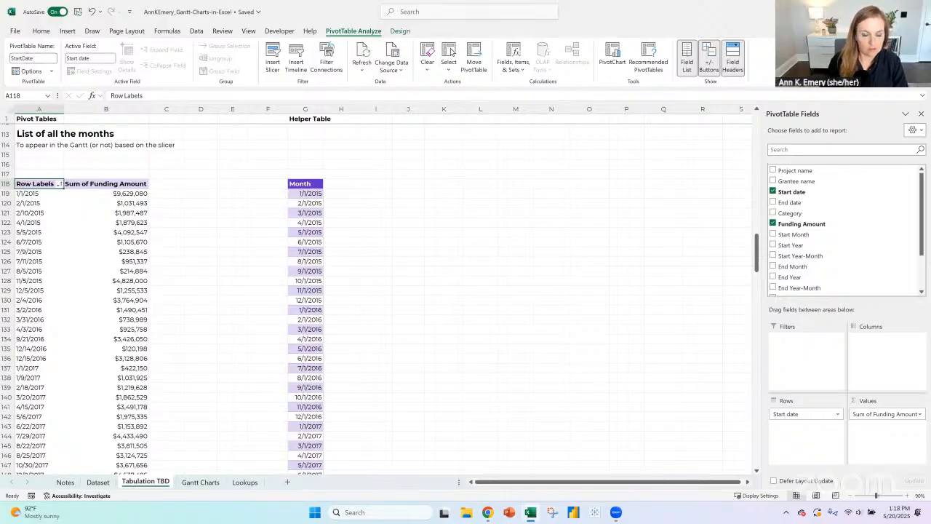
- On the Gantt Charts sheet, test the Start Year slicer with 2010 and clear its filter
{"action": "left_click", "coordinate": [200, 482]}
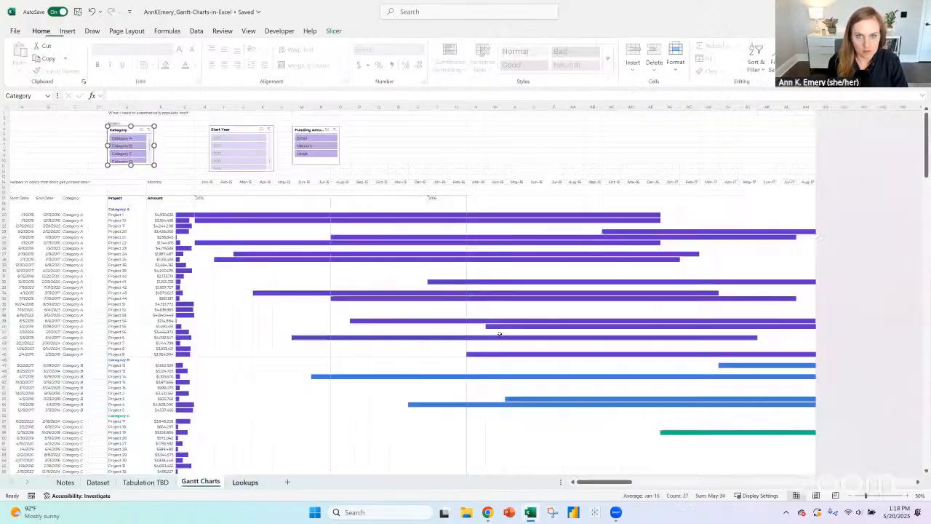
{"action": "left_click", "coordinate": [248, 138]}
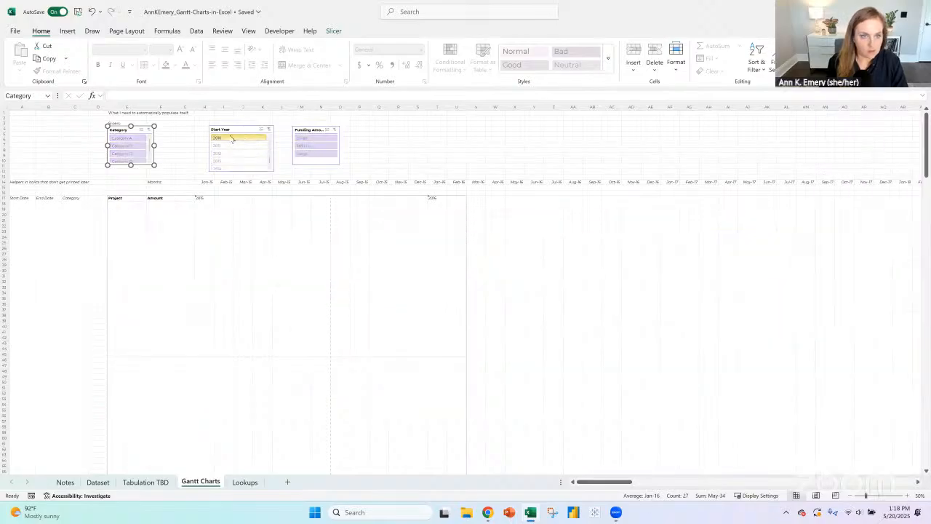
{"action": "left_click", "coordinate": [269, 130]}
- Configure the Start Year slicer so it does not show items deleted from the data source
{"action": "left_click", "coordinate": [906, 495]}
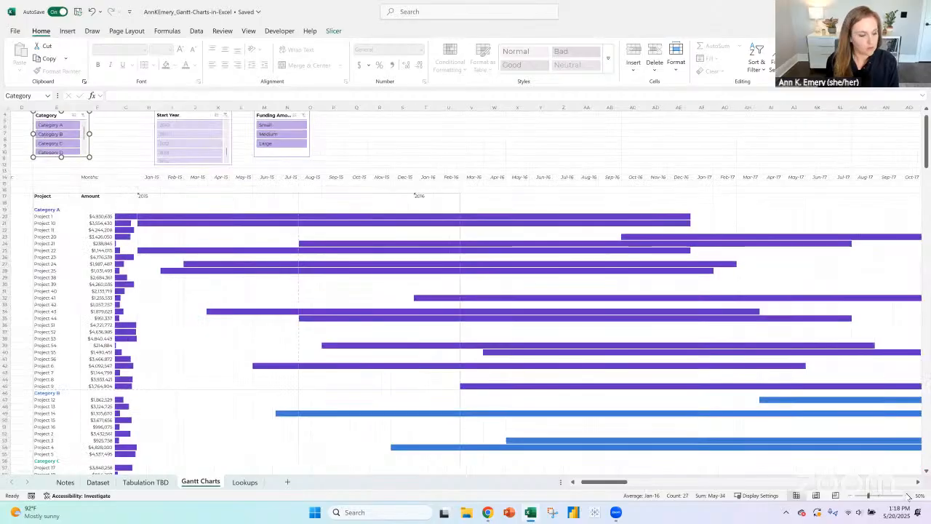
{"action": "left_click", "coordinate": [906, 496]}
{"action": "left_click", "coordinate": [907, 495]}
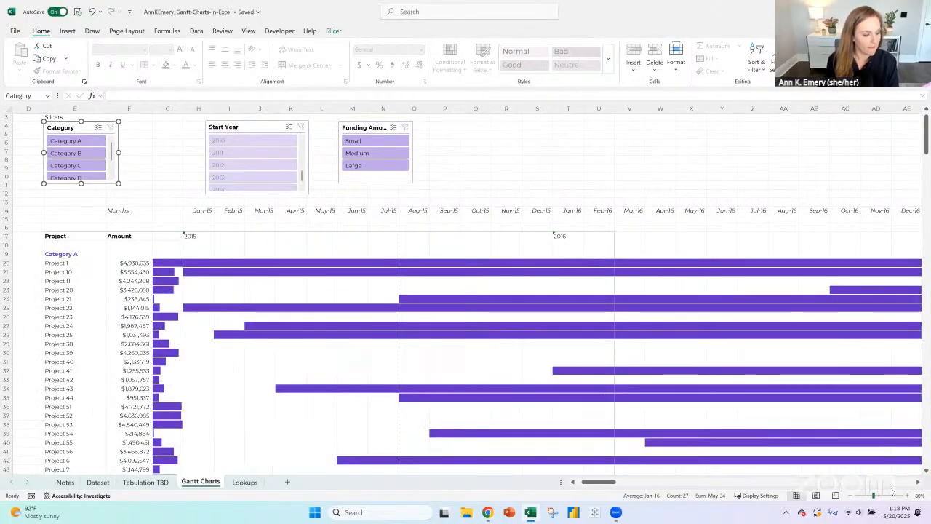
{"action": "left_click", "coordinate": [262, 123]}
{"action": "left_click", "coordinate": [333, 30]}
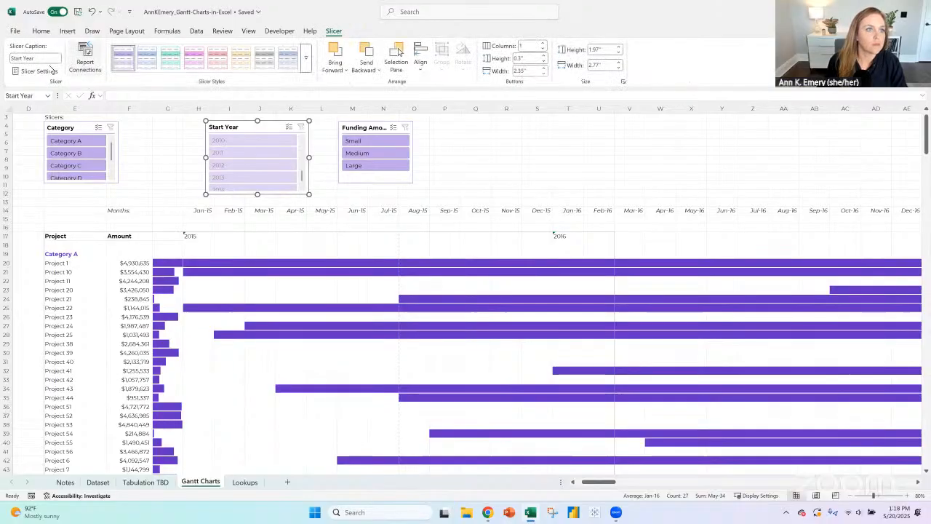
{"action": "left_click", "coordinate": [38, 71]}
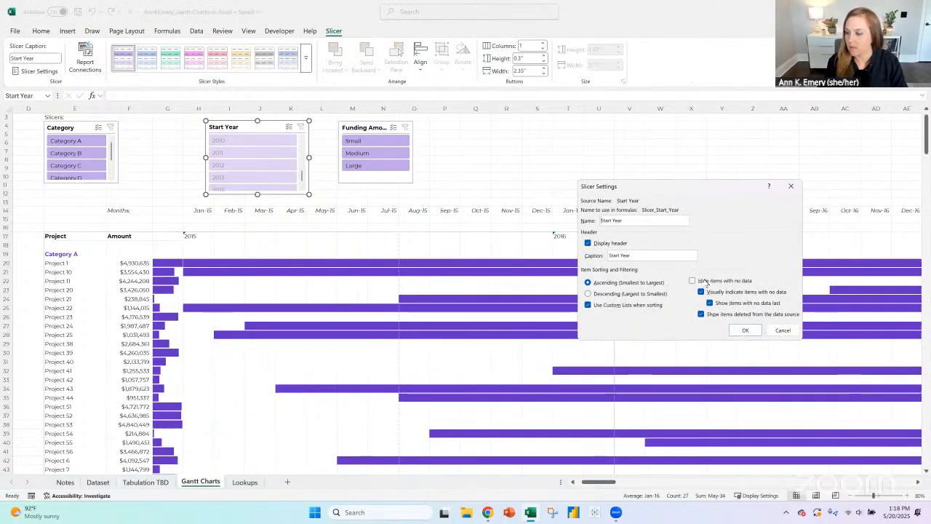
{"action": "left_click", "coordinate": [720, 313]}
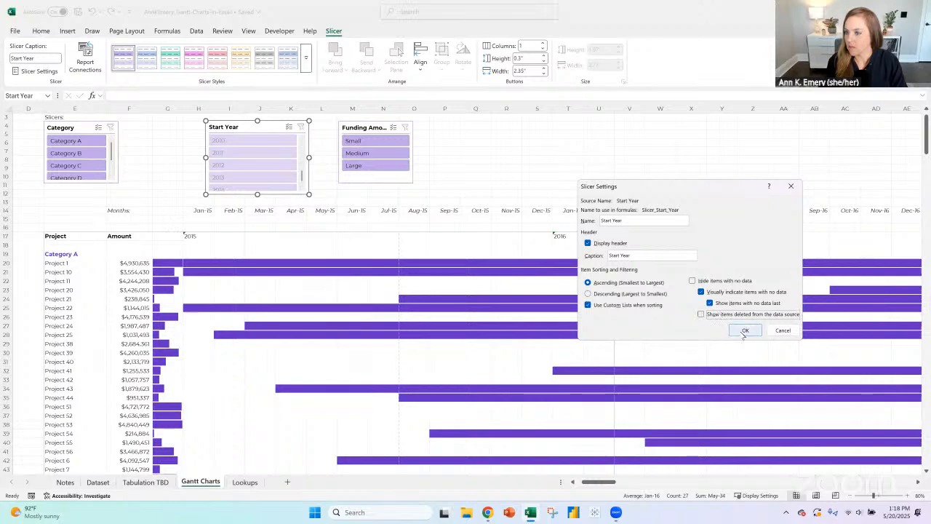
{"action": "left_click", "coordinate": [744, 331]}
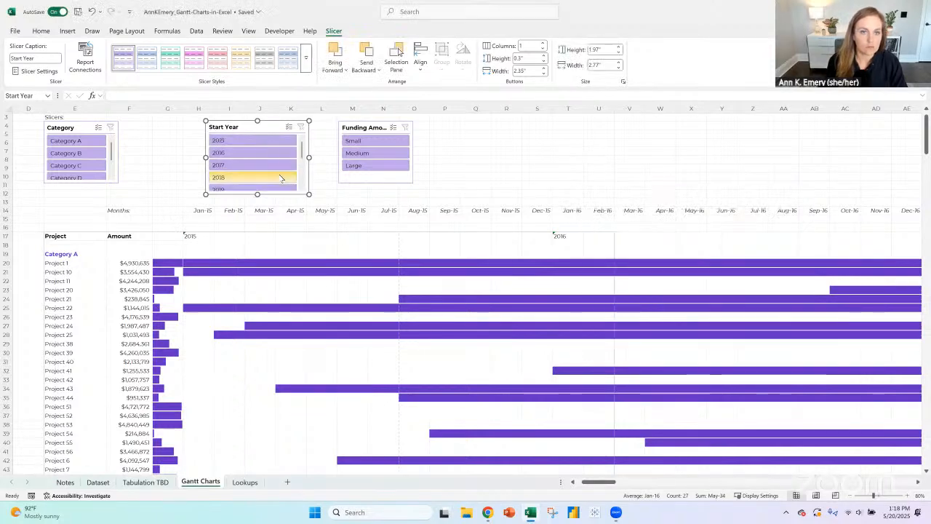
- Filter the Start Year slicer to 2015 and go back to the Tabulation TBD sheet
{"action": "left_click", "coordinate": [246, 140]}
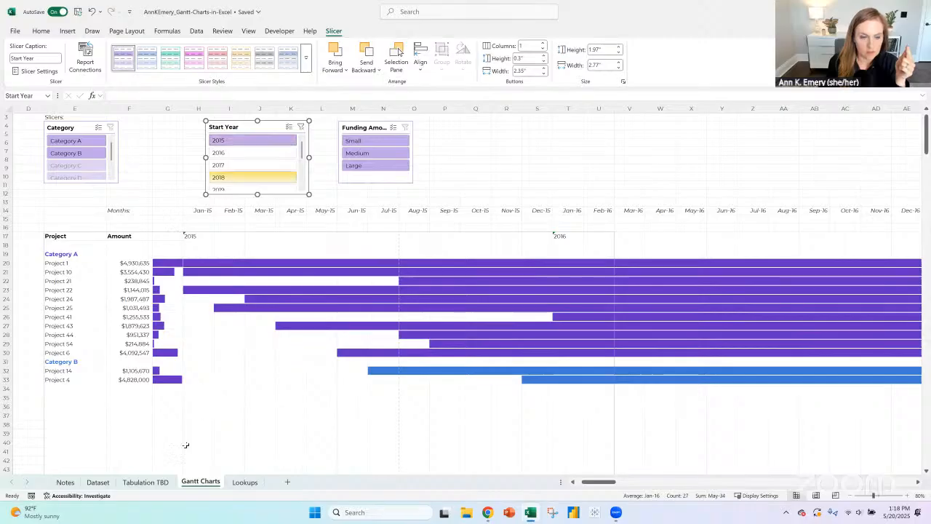
{"action": "left_click", "coordinate": [165, 485]}
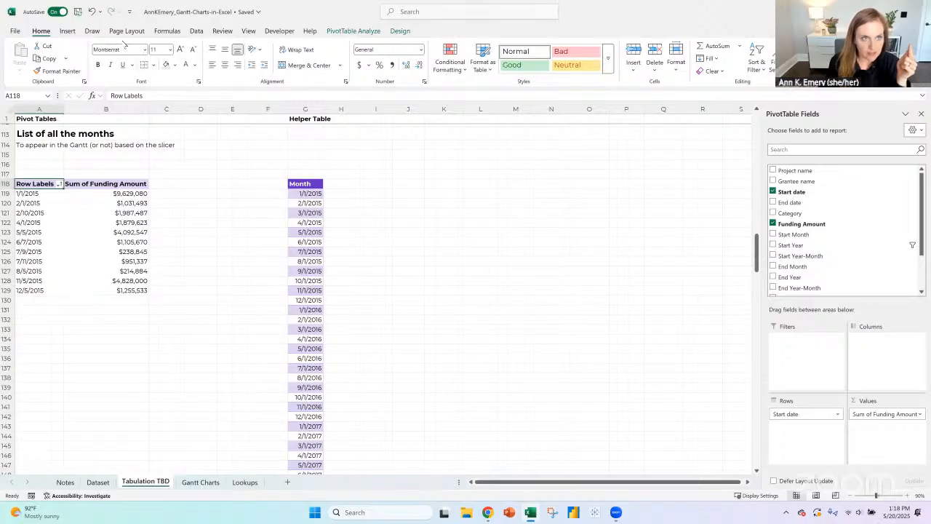
- Draw purple ink arrows from the pivot table to the Month table and from the Month table towards cell K114
{"action": "left_click", "coordinate": [196, 31]}
{"action": "left_click", "coordinate": [92, 31]}
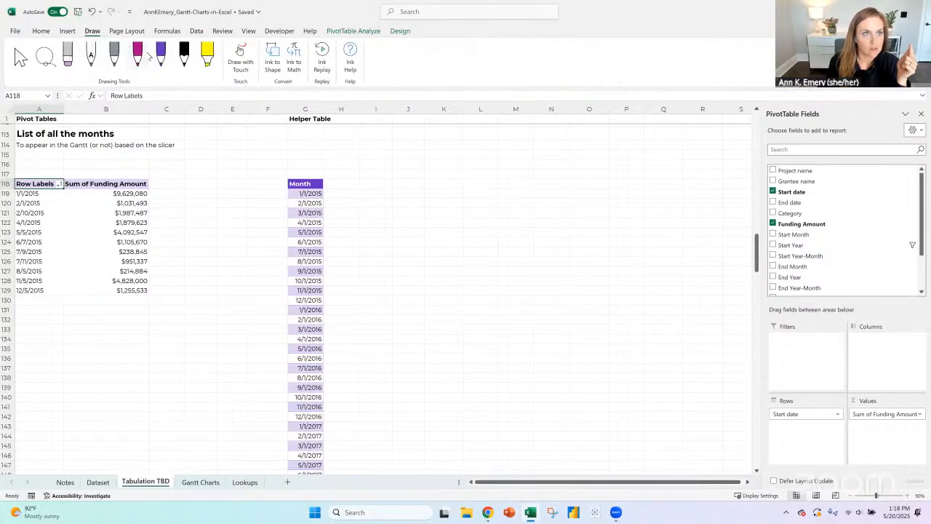
{"action": "mouse_move", "coordinate": [152, 175]}
{"action": "left_mouse_down"}
{"action": "mouse_move", "coordinate": [237, 155]}
{"action": "mouse_move", "coordinate": [272, 177]}
{"action": "left_mouse_up"}
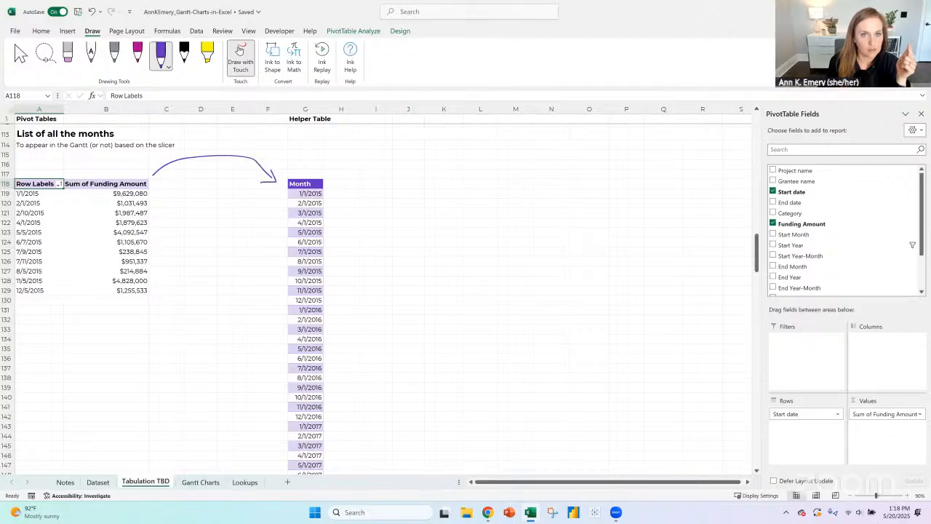
{"action": "mouse_move", "coordinate": [327, 172]}
{"action": "left_mouse_down"}
{"action": "mouse_move", "coordinate": [432, 146]}
{"action": "mouse_move", "coordinate": [427, 151]}
{"action": "left_mouse_up"}
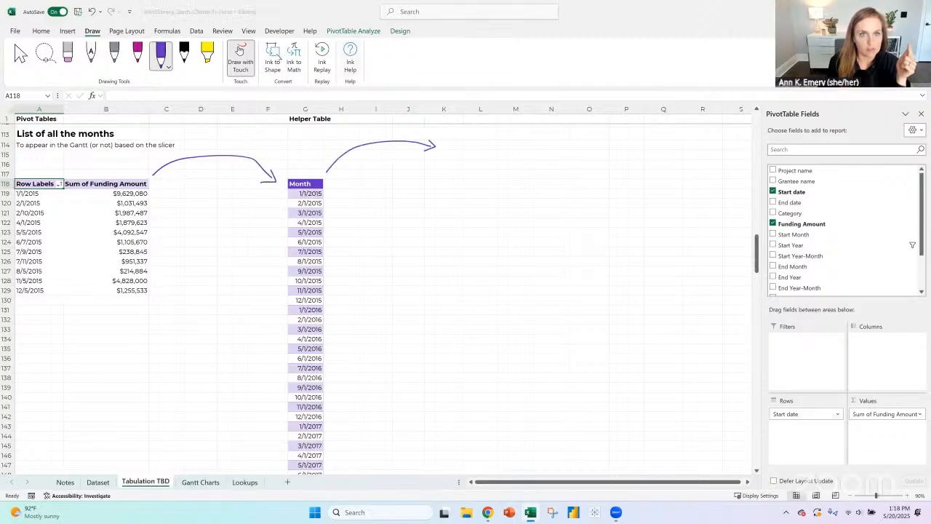
{"action": "key", "text": "Escape"}
- Label the second arrow "Top rows of the Gantt" in L114, leaving K114 empty so the arrowhead stays clear
{"action": "left_click", "coordinate": [448, 145]}
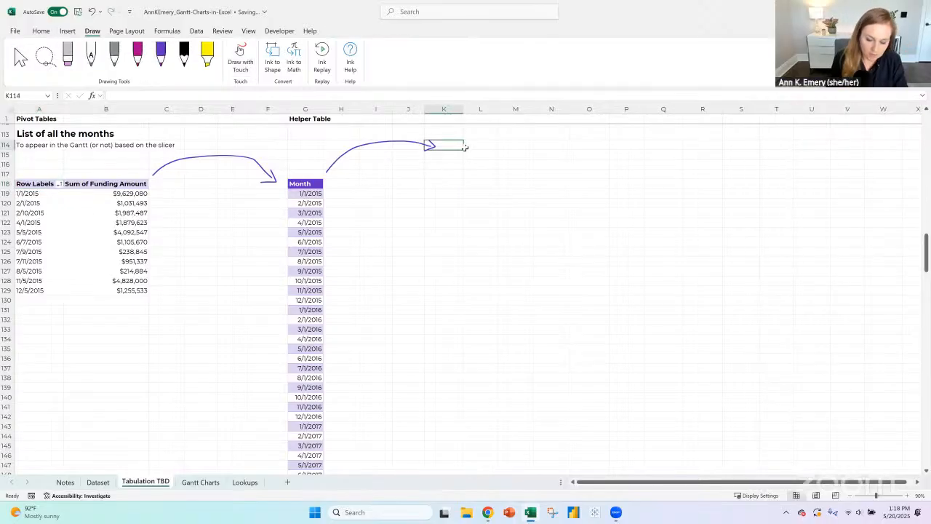
{"action": "type", "text": "Top rows of the Gan"}
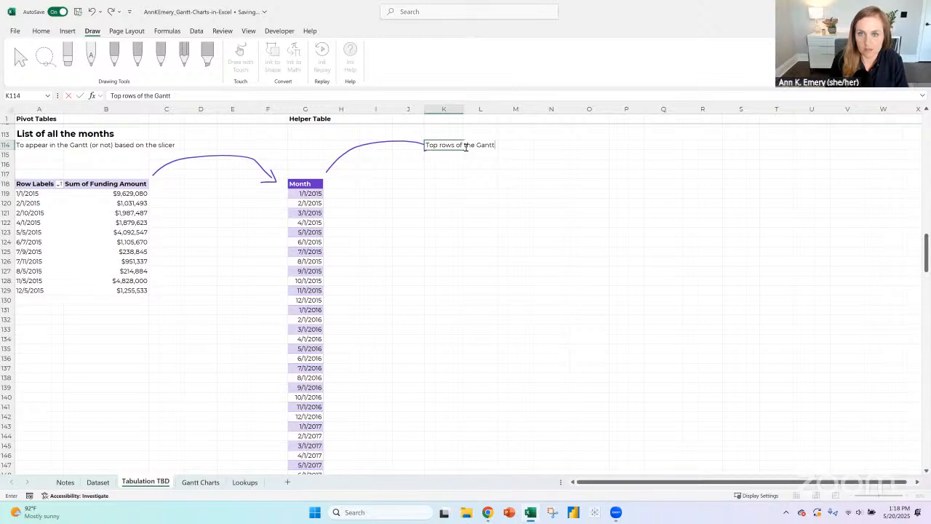
{"action": "type", "text": "tt"}
{"action": "key", "text": "Return"}
{"action": "left_click", "coordinate": [460, 146]}
{"action": "key", "text": "ctrl+c"}
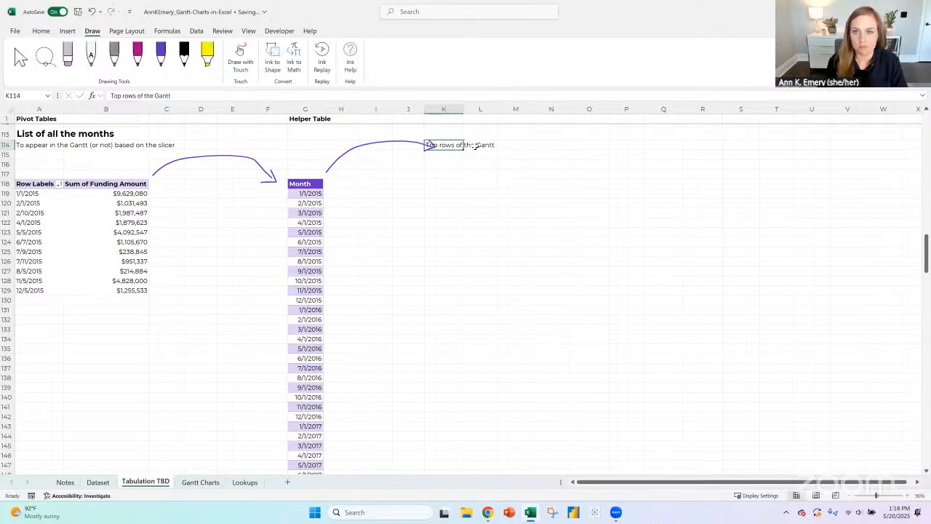
{"action": "left_click", "coordinate": [480, 146]}
{"action": "key", "text": "ctrl+v"}
{"action": "left_click", "coordinate": [457, 145]}
{"action": "key", "text": "Delete"}
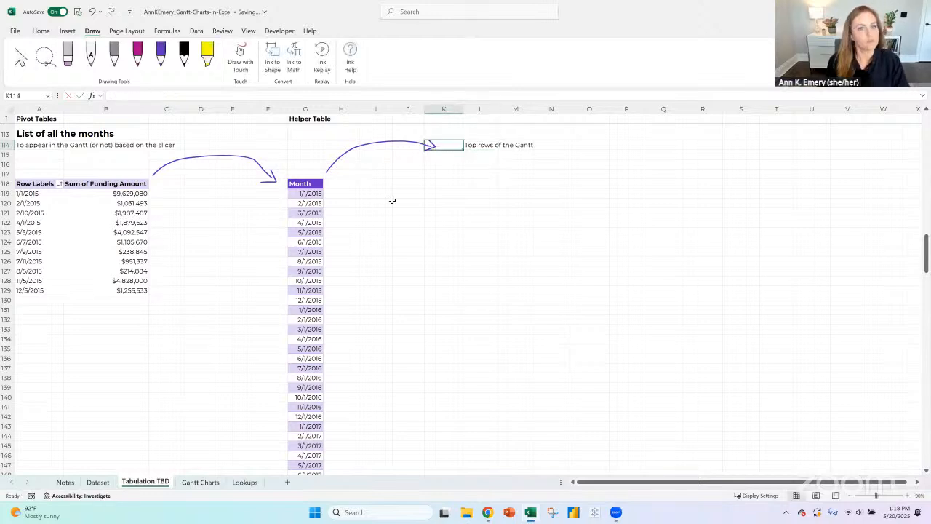
{"action": "left_click", "coordinate": [340, 194]}
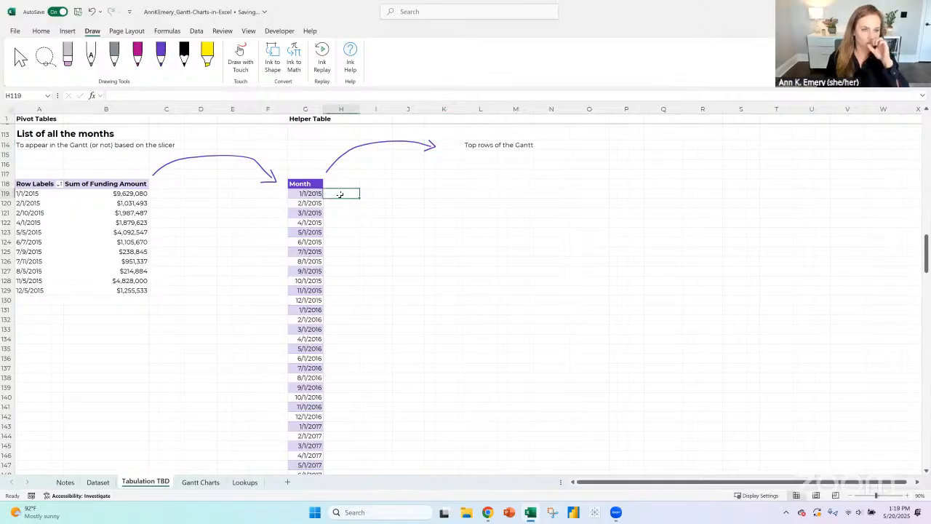
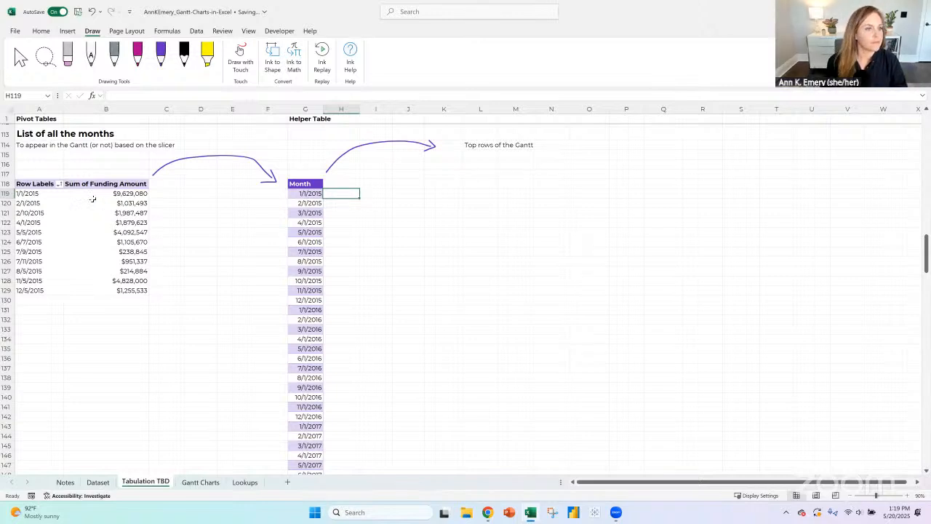
- Clear the Start Year slicer filter on the Gantt Charts sheet and review the month headers and project rows
{"action": "left_click", "coordinate": [200, 481]}
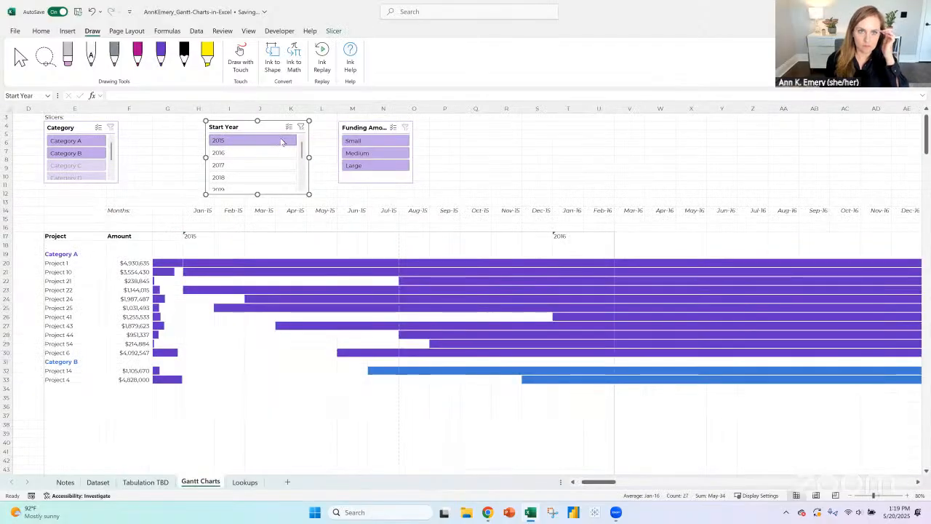
{"action": "left_click", "coordinate": [301, 128]}
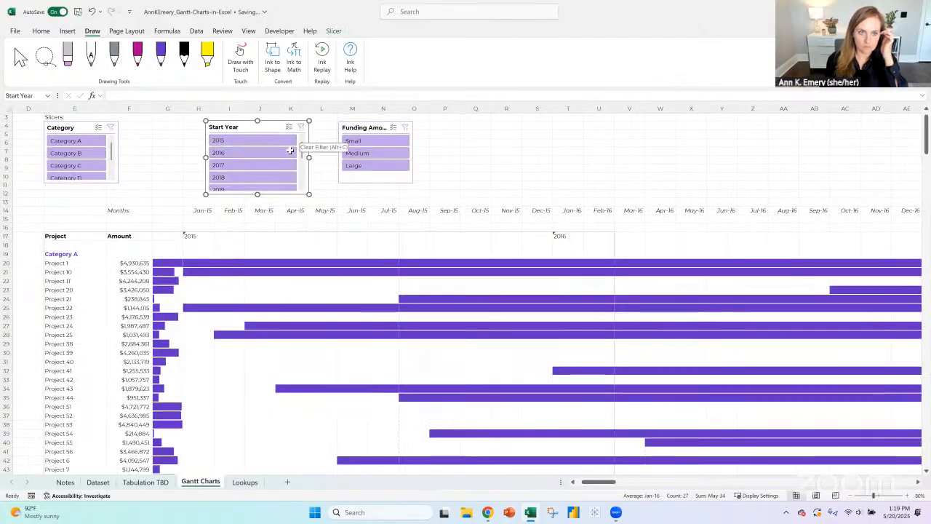
{"action": "left_click", "coordinate": [198, 109]}
{"action": "left_click_drag", "start_coordinate": [202, 210], "coordinate": [807, 208]}
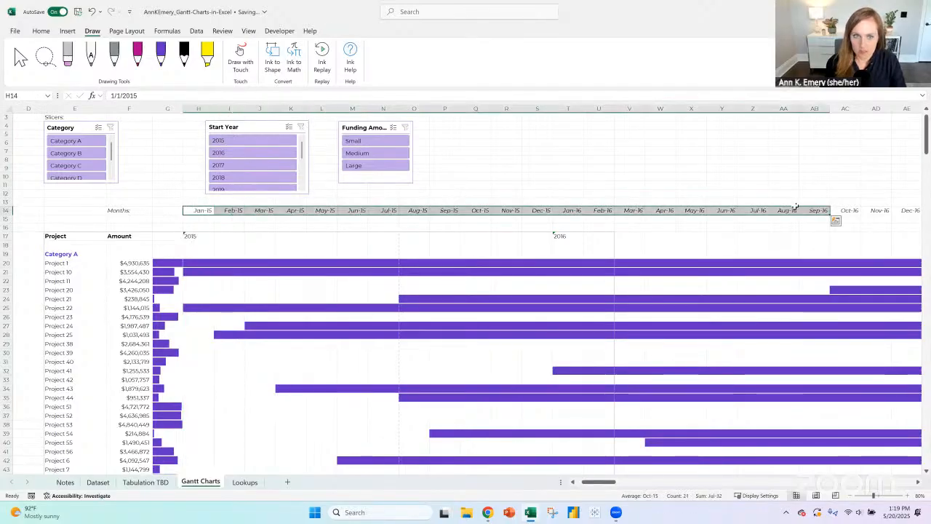
{"action": "left_click", "coordinate": [198, 210]}
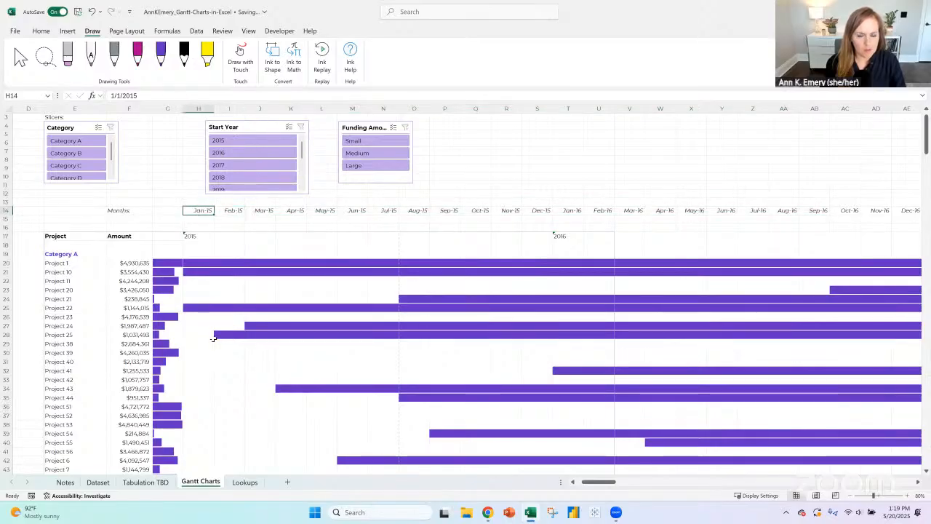
{"action": "scroll", "coordinate": [213, 332], "scroll_direction": "down", "scroll_amount": 6}
{"action": "scroll", "coordinate": [213, 332], "scroll_direction": "down", "scroll_amount": 10}
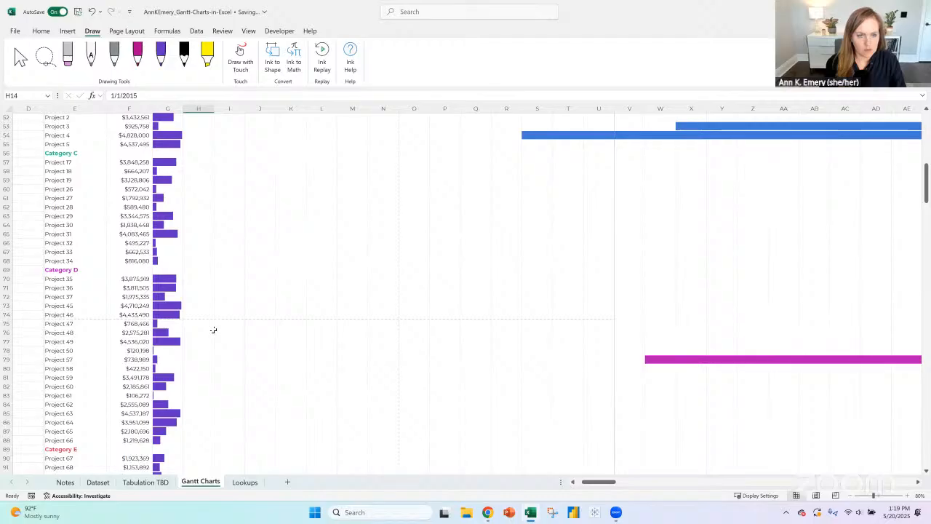
{"action": "scroll", "coordinate": [213, 331], "scroll_direction": "up", "scroll_amount": 17}
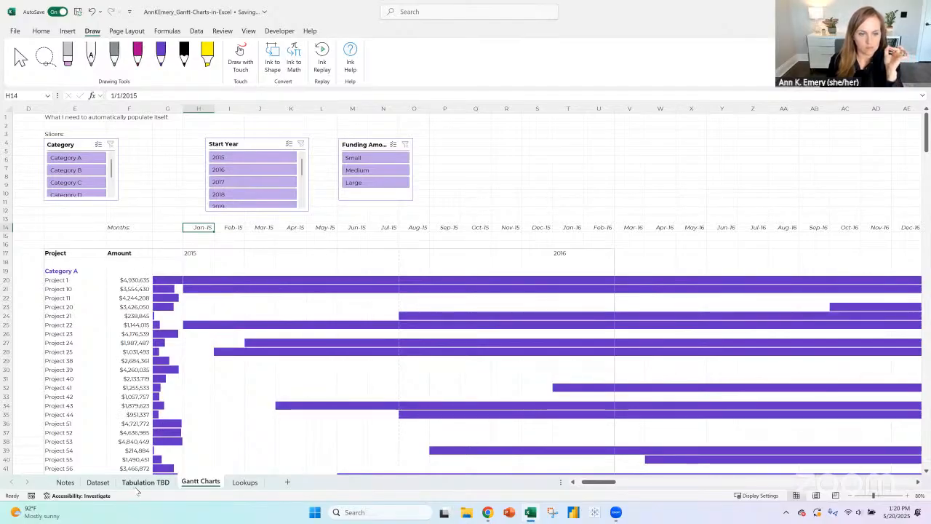
- Insert two blank rows on the Notes sheet at row 41, above the manual steps heading
{"action": "mouse_move", "coordinate": [488, 516]}
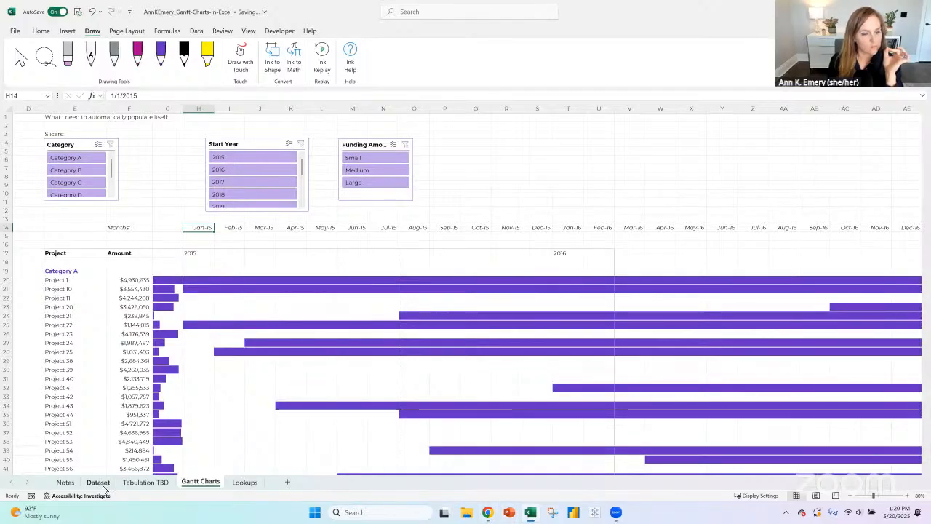
{"action": "left_click", "coordinate": [101, 483]}
{"action": "left_click", "coordinate": [149, 482]}
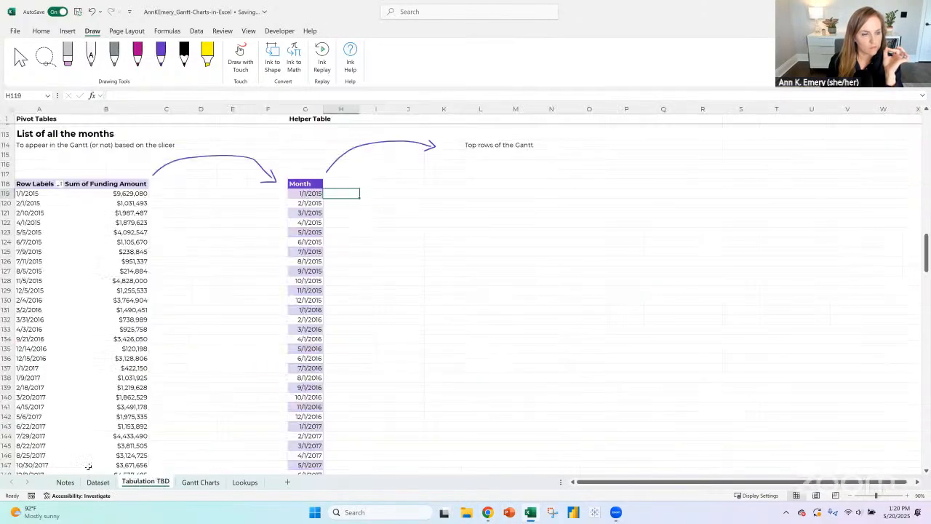
{"action": "left_click", "coordinate": [65, 483]}
{"action": "scroll", "coordinate": [112, 278], "scroll_direction": "up", "scroll_amount": 1}
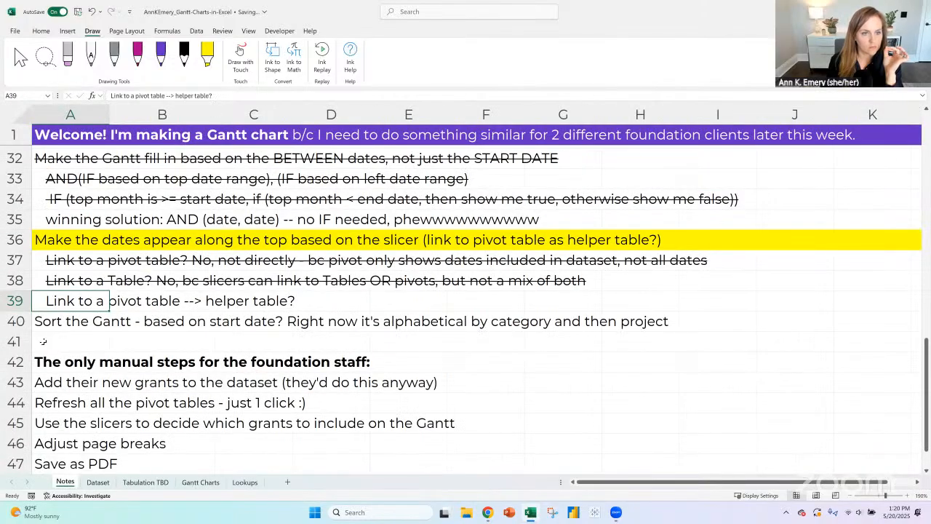
{"action": "left_click", "coordinate": [43, 341]}
{"action": "left_click", "coordinate": [22, 342]}
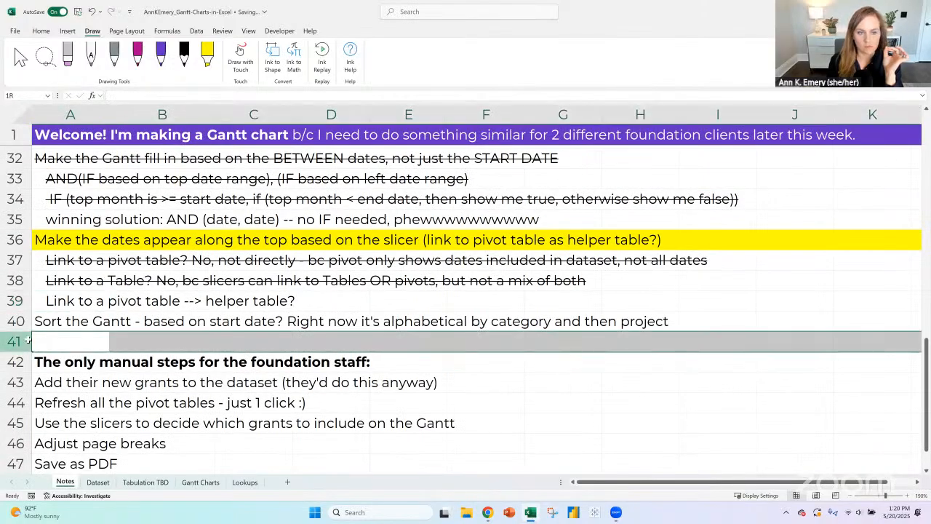
{"action": "left_click", "coordinate": [41, 30]}
{"action": "left_click", "coordinate": [634, 55]}
{"action": "left_click", "coordinate": [634, 55]}
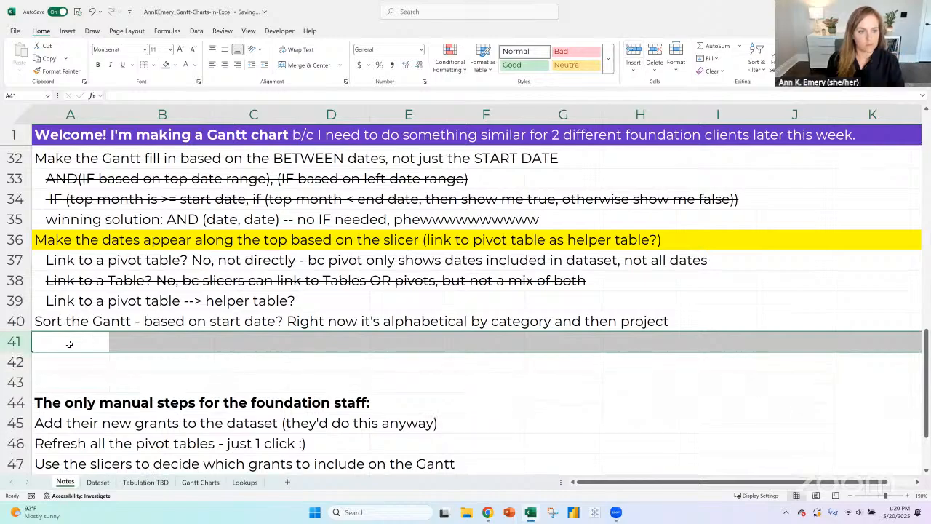
- Add the text note "=sortby ??" in A41 and indent it beneath the Sort the Gantt item
{"action": "left_click", "coordinate": [69, 343]}
{"action": "type", "text": "'"}
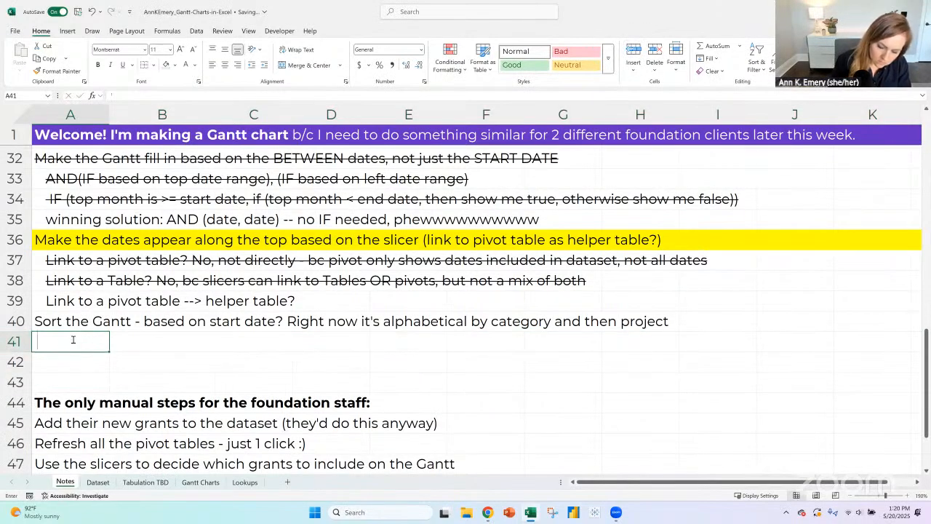
{"action": "type", "text": "=sortby ??"}
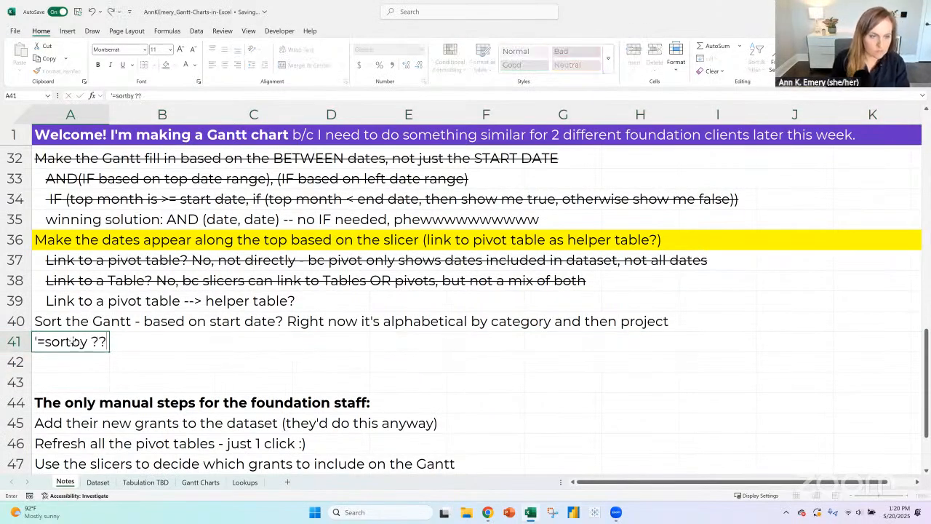
{"action": "key", "text": "Return"}
{"action": "left_click", "coordinate": [74, 341]}
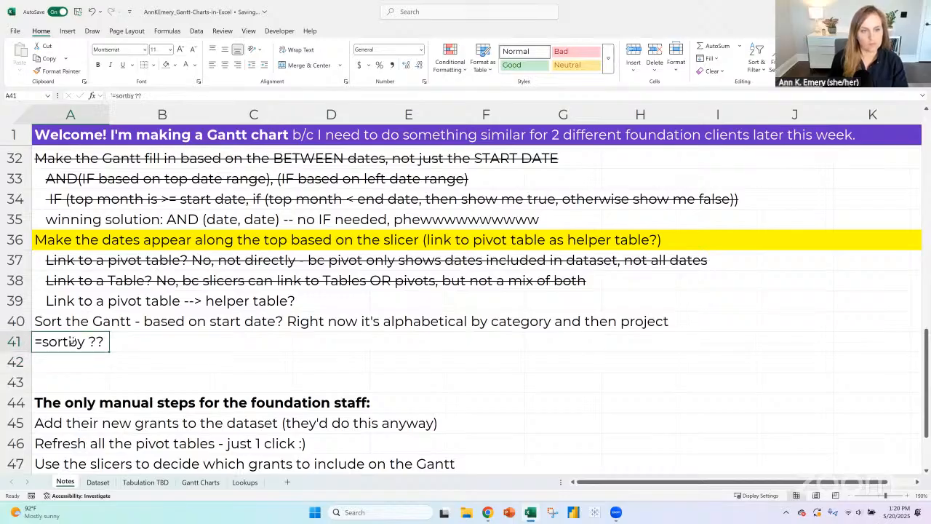
{"action": "left_click", "coordinate": [264, 64]}
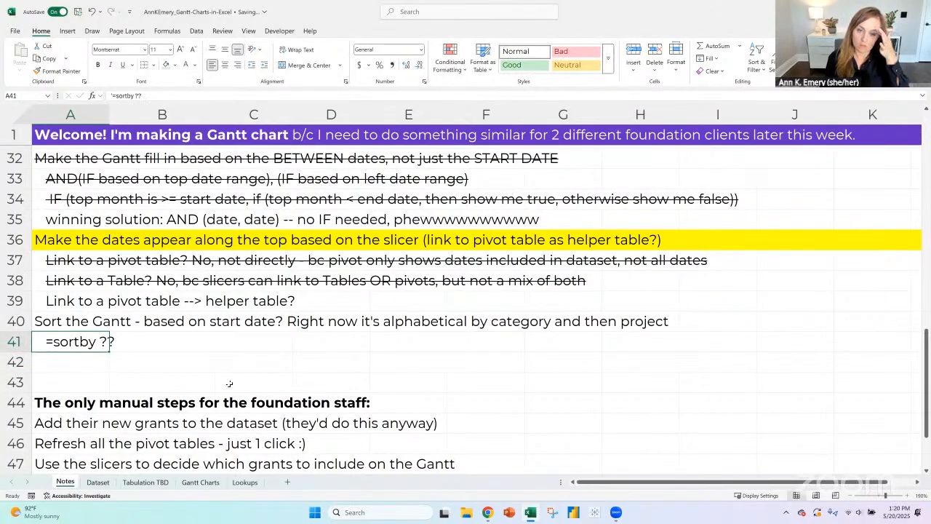
- Hide the Lookups sheet and go to the Tabulation TBD sheet
{"action": "left_click", "coordinate": [246, 482]}
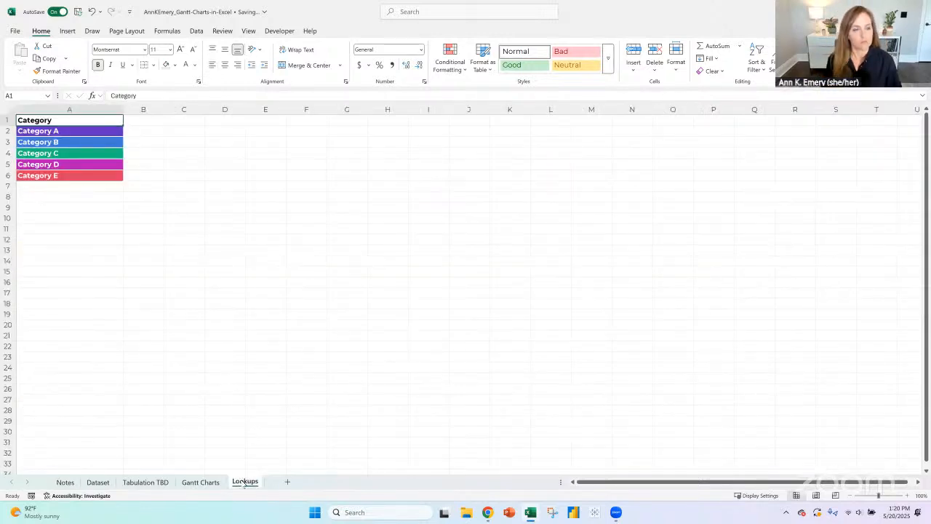
{"action": "right_click", "coordinate": [239, 482]}
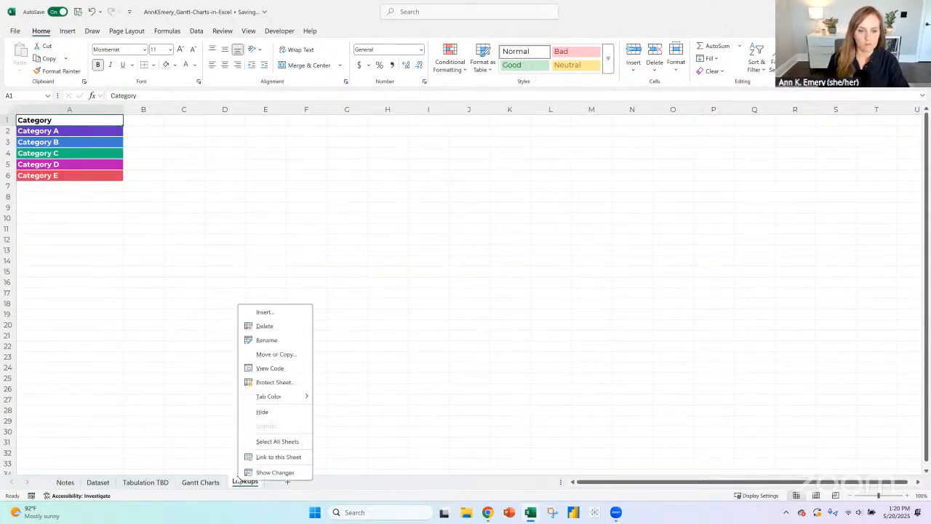
{"action": "left_click", "coordinate": [262, 412]}
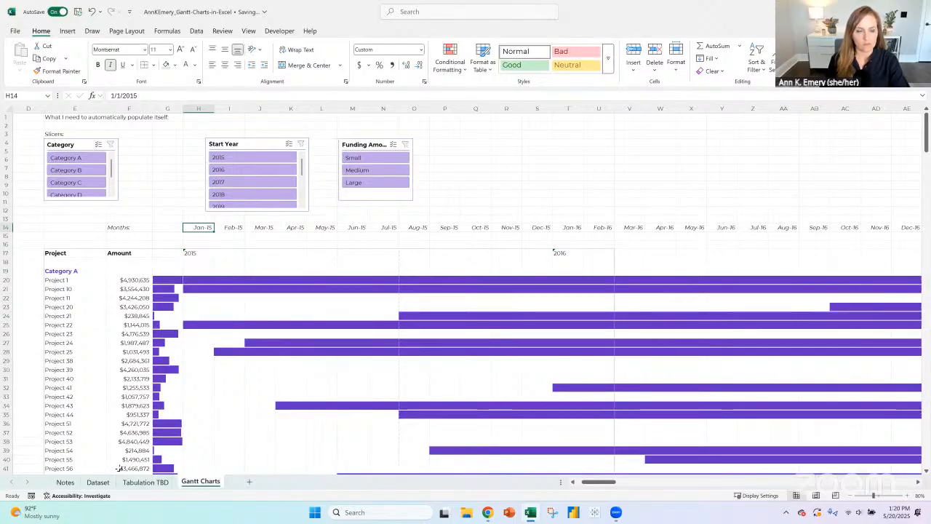
{"action": "left_click", "coordinate": [146, 482]}
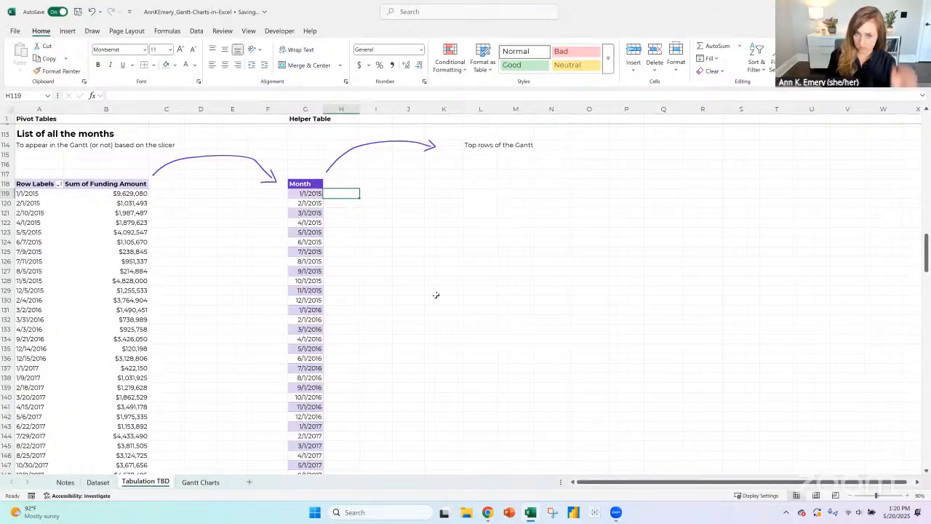
{"action": "type", "text": "="}
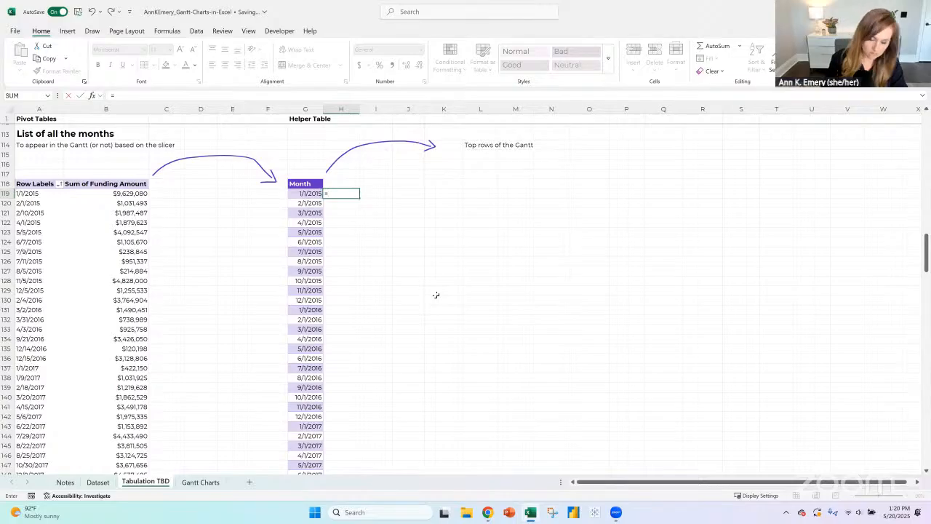
{"action": "type", "text": "xlookup("}
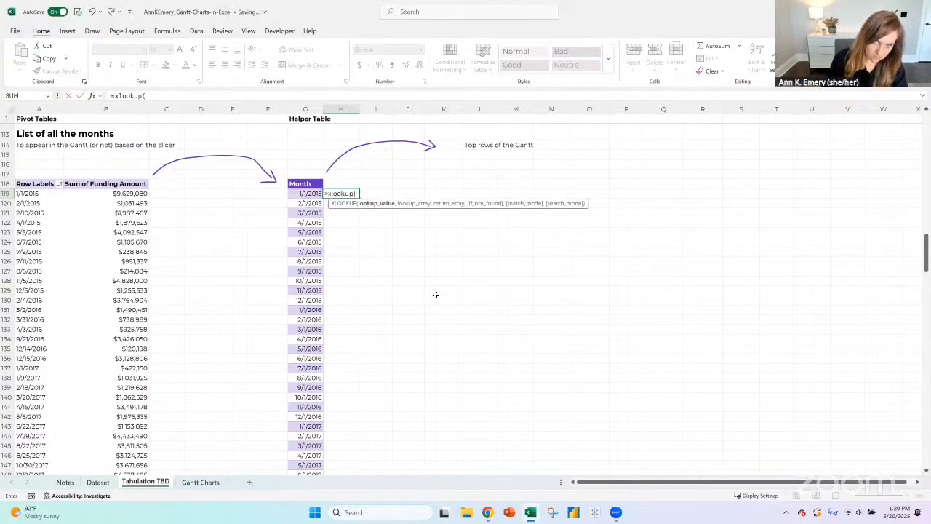
{"action": "key", "text": "Left"}
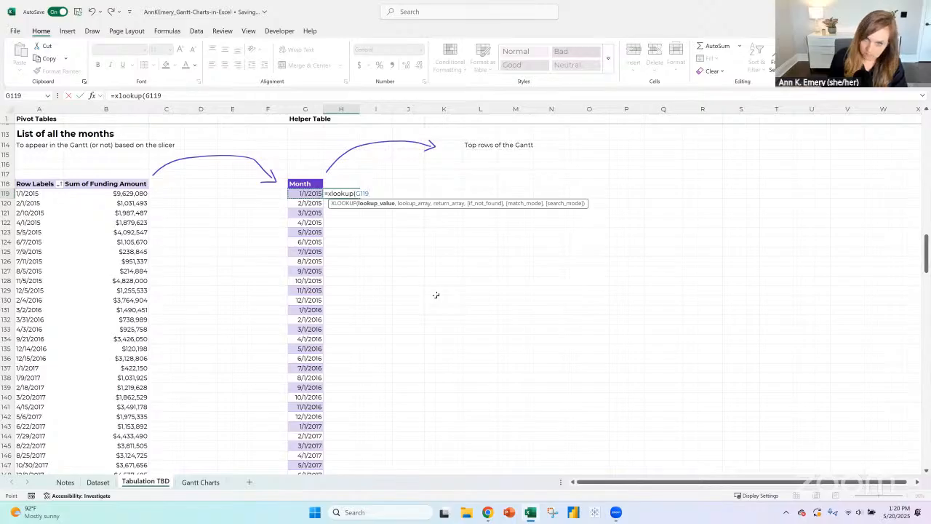
{"action": "key", "text": "BackSpace"}
{"action": "key", "text": "BackSpace"}
{"action": "key", "text": "BackSpace"}
{"action": "key", "text": "BackSpace"}
{"action": "key", "text": "BackSpace"}
{"action": "key", "text": "BackSpace"}
{"action": "key", "text": "BackSpace"}
{"action": "key", "text": "BackSpace"}
{"action": "key", "text": "BackSpace"}
{"action": "key", "text": "BackSpace"}
{"action": "key", "text": "BackSpace"}
{"action": "key", "text": "BackSpace"}
{"action": "key", "text": "BackSpace"}
{"action": "key", "text": "Return"}
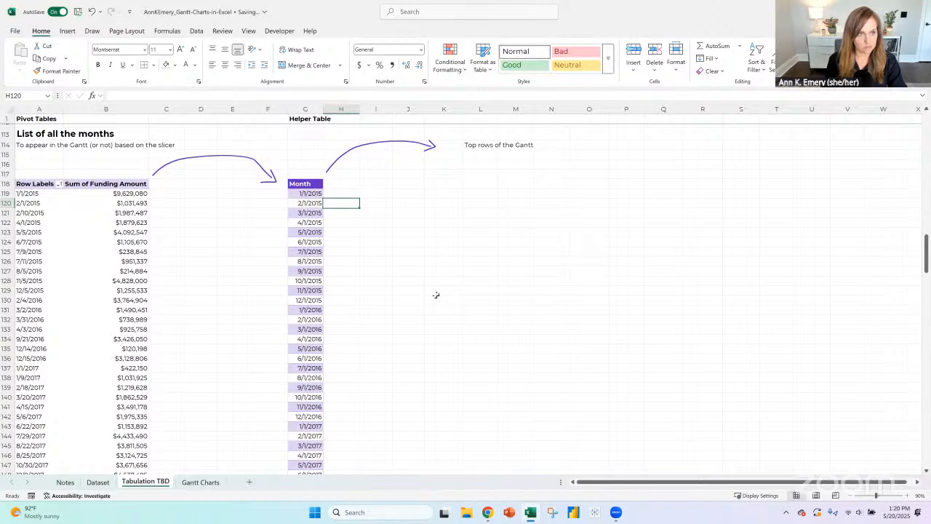
{"action": "left_click", "coordinate": [31, 184]}
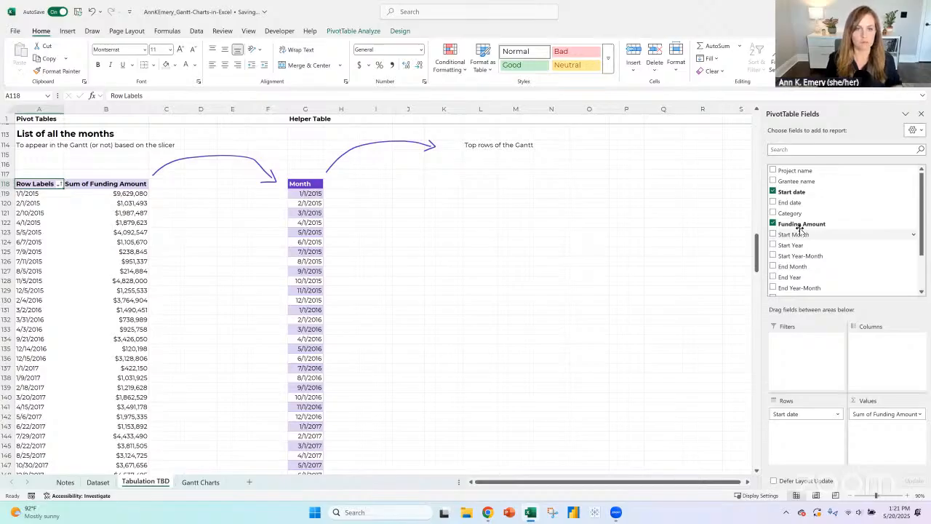
{"action": "left_click", "coordinate": [334, 195]}
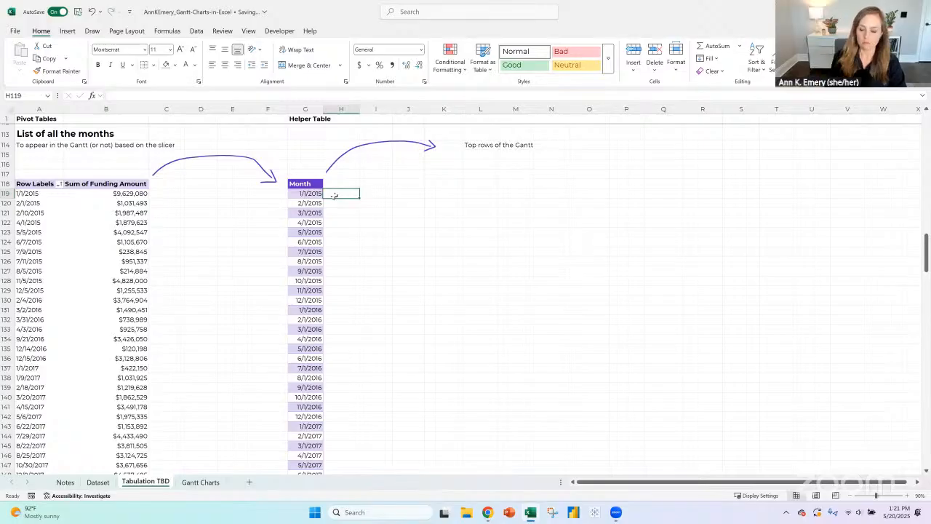
{"action": "type", "text": "="}
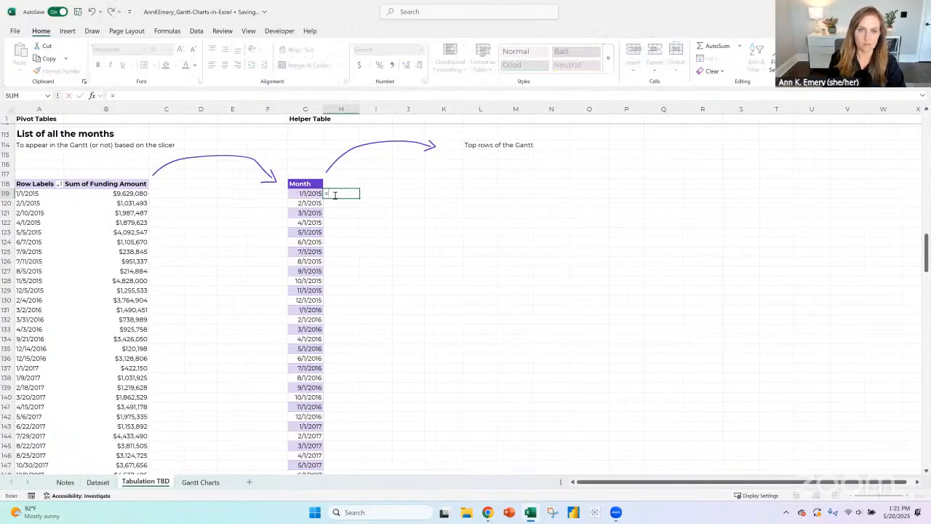
{"action": "key", "text": "BackSpace"}
{"action": "key", "text": "Return"}
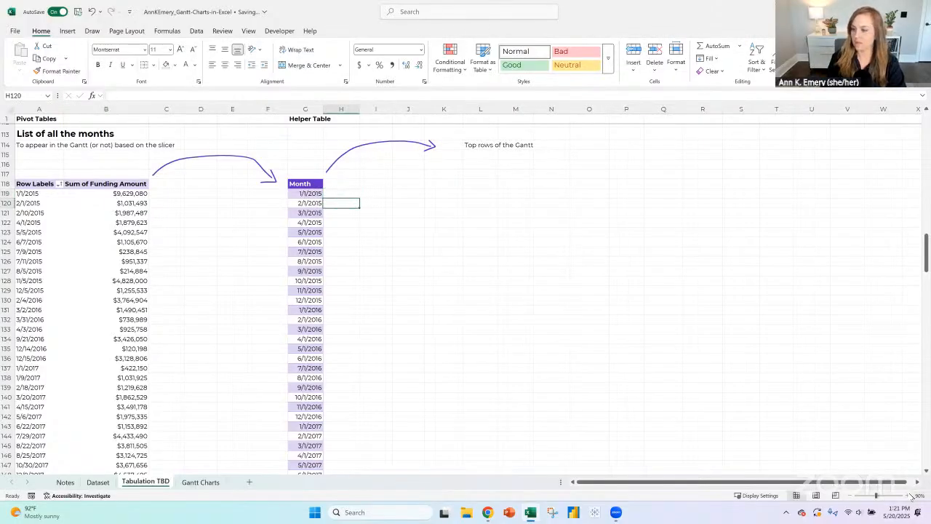
{"action": "left_click", "coordinate": [911, 495]}
{"action": "left_click", "coordinate": [911, 496]}
{"action": "left_click", "coordinate": [911, 495]}
{"action": "left_click", "coordinate": [911, 496]}
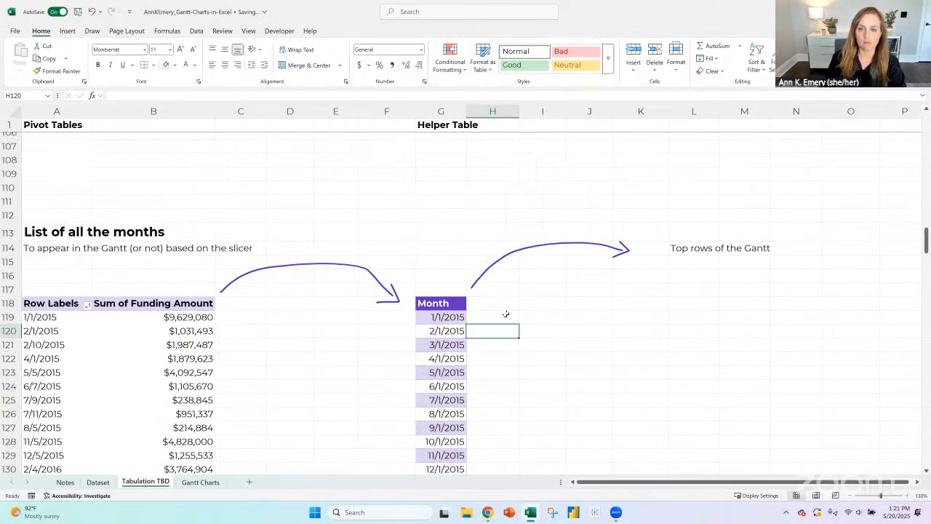
{"action": "left_click", "coordinate": [506, 314]}
{"action": "type", "text": "="}
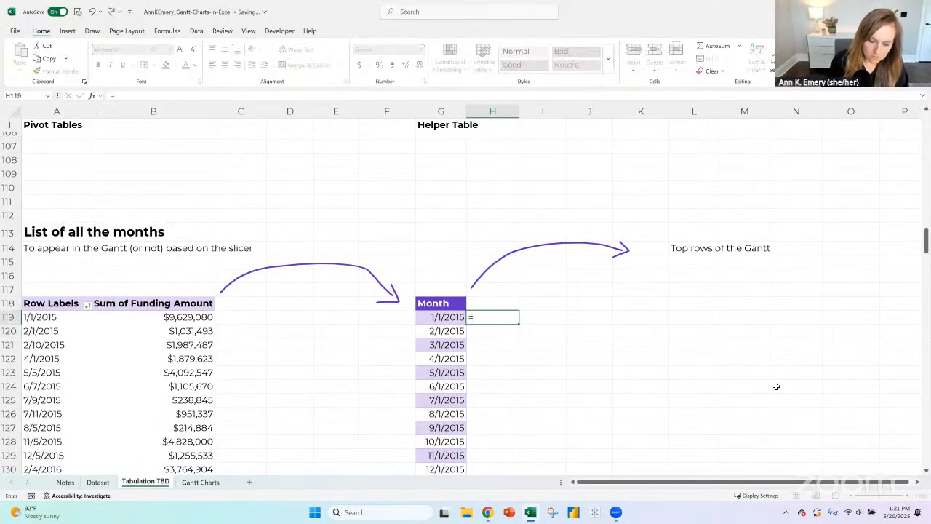
{"action": "type", "text": "and*"}
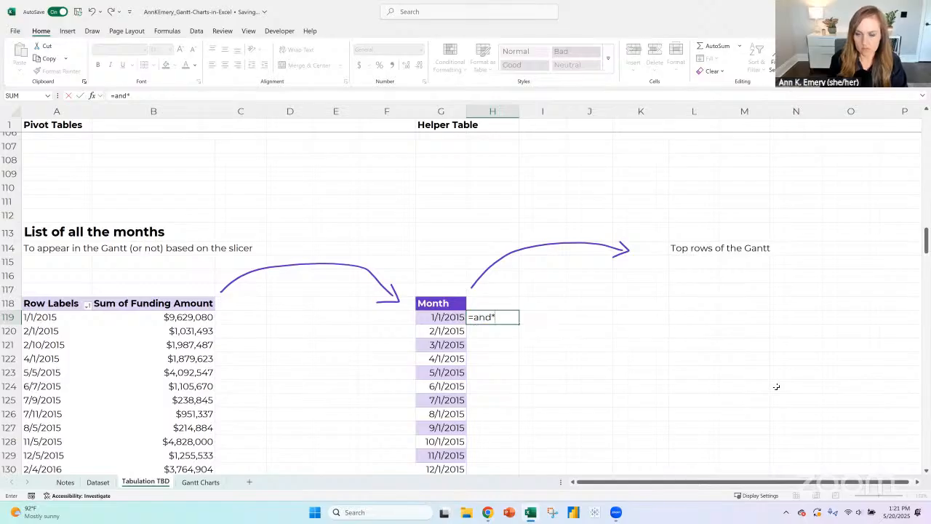
{"action": "key", "text": "BackSpace"}
{"action": "type", "text": "("}
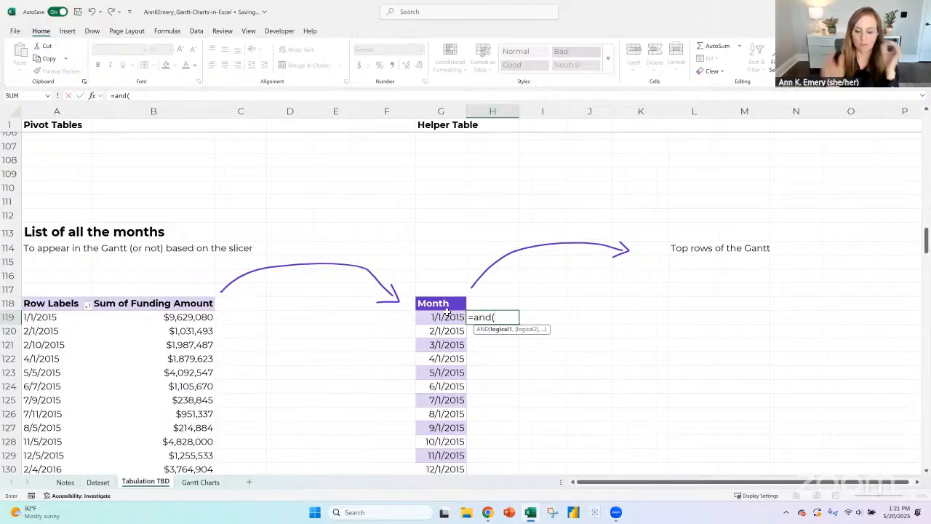
{"action": "key", "text": "BackSpace"}
{"action": "key", "text": "BackSpace"}
{"action": "key", "text": "BackSpace"}
{"action": "key", "text": "BackSpace"}
{"action": "key", "text": "BackSpace"}
{"action": "key", "text": "Return"}
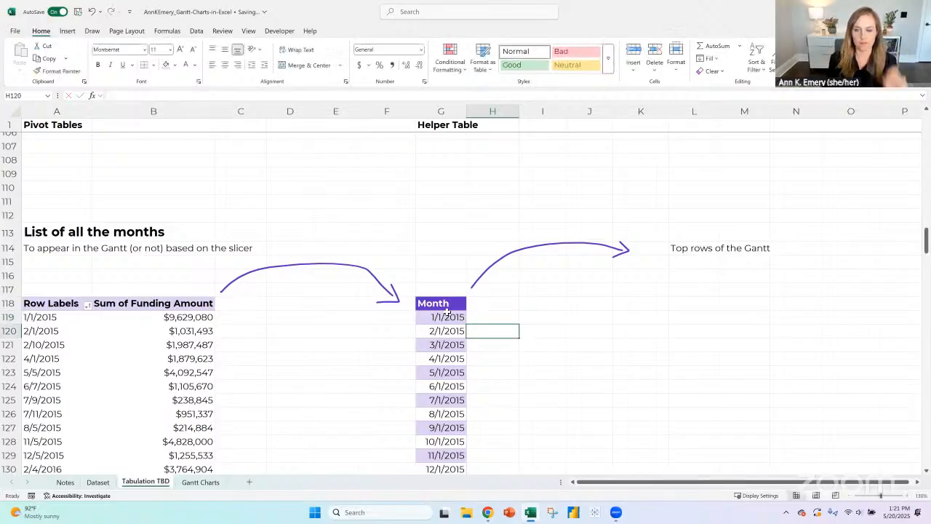
- Shift the whole Month table from column G to column H by inserting blank cells, and select G118
{"action": "left_click", "coordinate": [449, 302]}
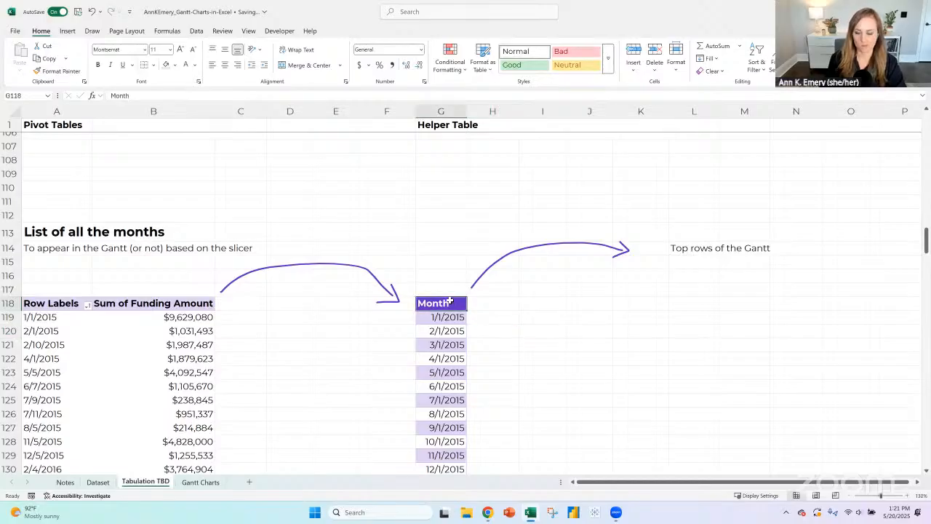
{"action": "key", "text": "ctrl+shift+Down"}
{"action": "key", "text": "ctrl+BackSpace"}
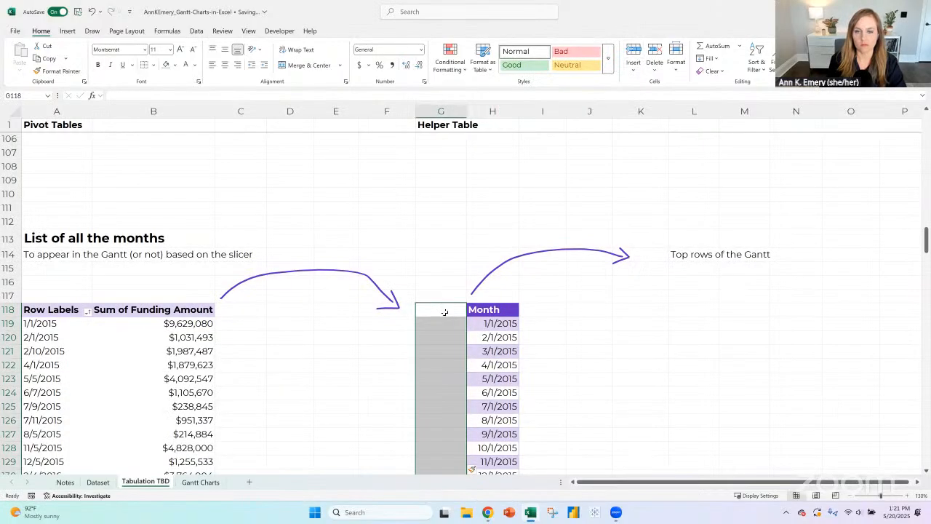
{"action": "left_click", "coordinate": [444, 311]}
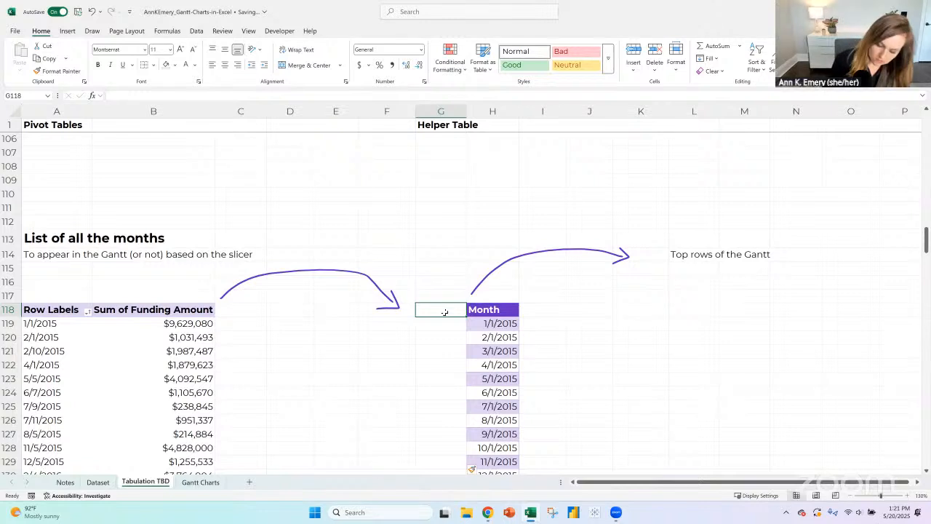
- Enter the bold heading "Year-Month" in G118, beside the Month column of the helper table
{"action": "type", "text": "Year-Month"}
{"action": "key", "text": "Return"}
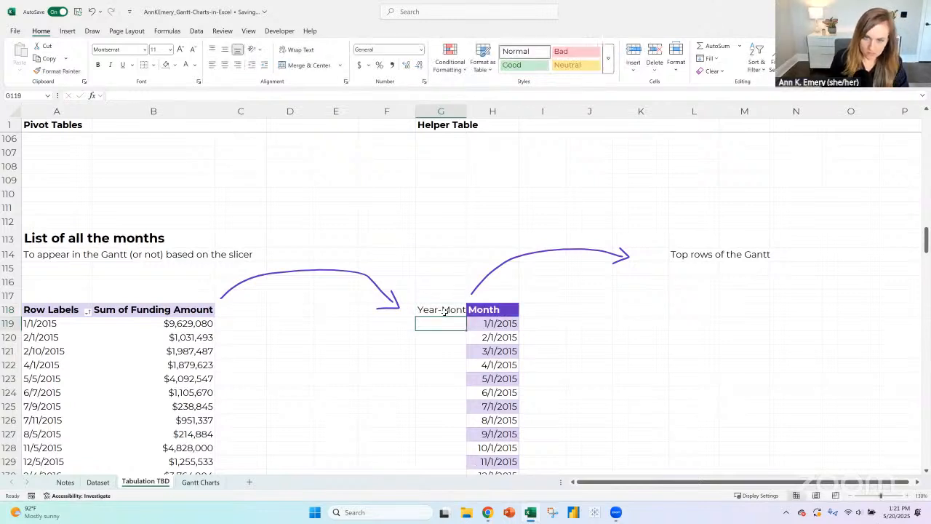
{"action": "left_click", "coordinate": [444, 312]}
{"action": "key", "text": "ctrl+b"}
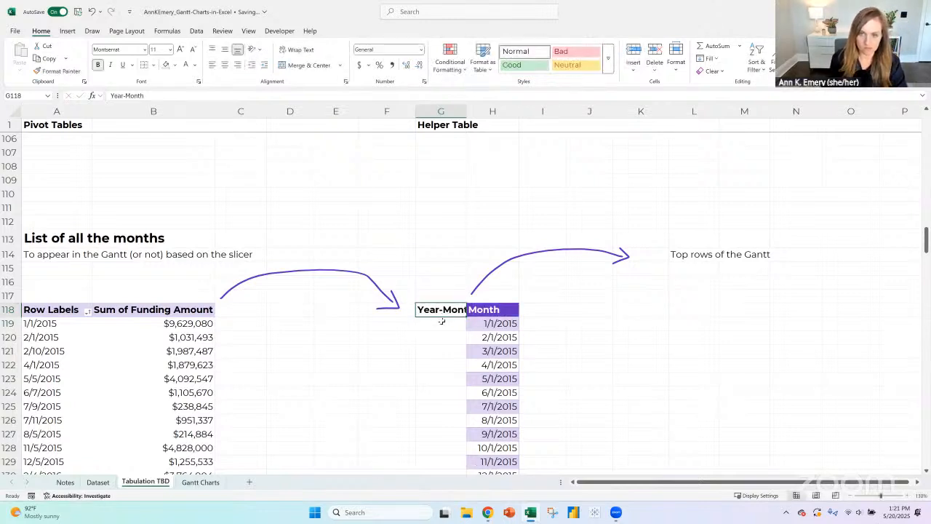
{"action": "left_click", "coordinate": [442, 320]}
- Replace Start date with Start Year-Month as the row field of the pivot table under List of all the months
{"action": "left_click", "coordinate": [58, 309]}
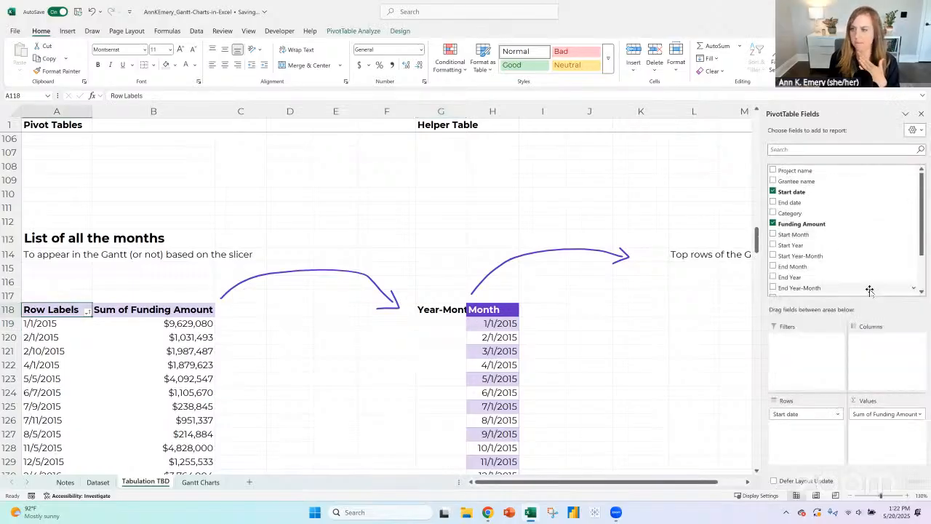
{"action": "left_click_drag", "start_coordinate": [801, 414], "coordinate": [837, 291]}
{"action": "left_click_drag", "start_coordinate": [819, 232], "coordinate": [813, 453]}
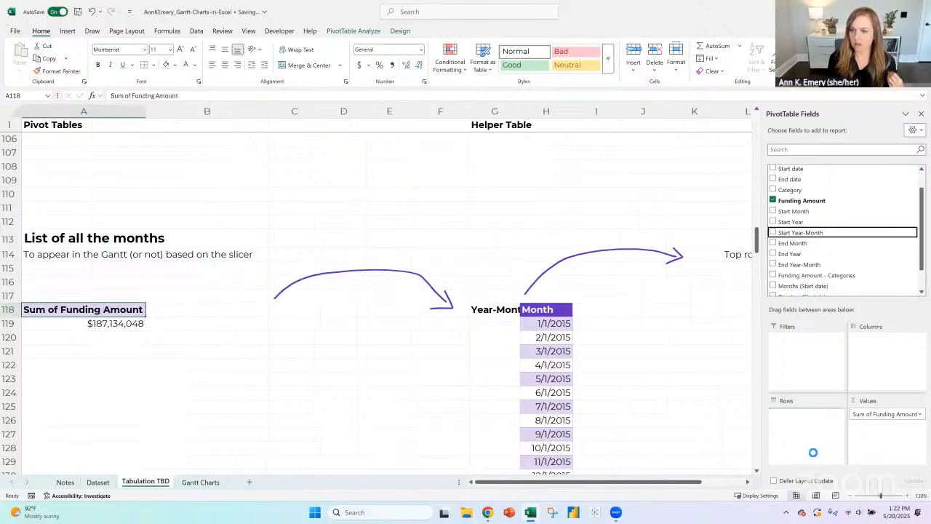
{"action": "scroll", "coordinate": [446, 280], "scroll_direction": "down", "scroll_amount": 1}
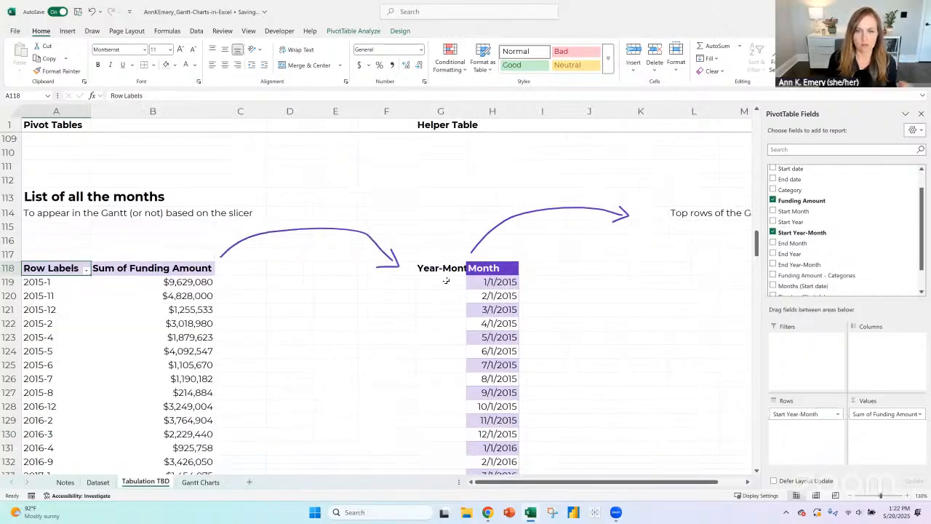
- Enter =YEAR(H119)&"-"&MONTH(H119) in G119 and fill the formula down the Year-Month column alongside all the dates
{"action": "left_click", "coordinate": [446, 280]}
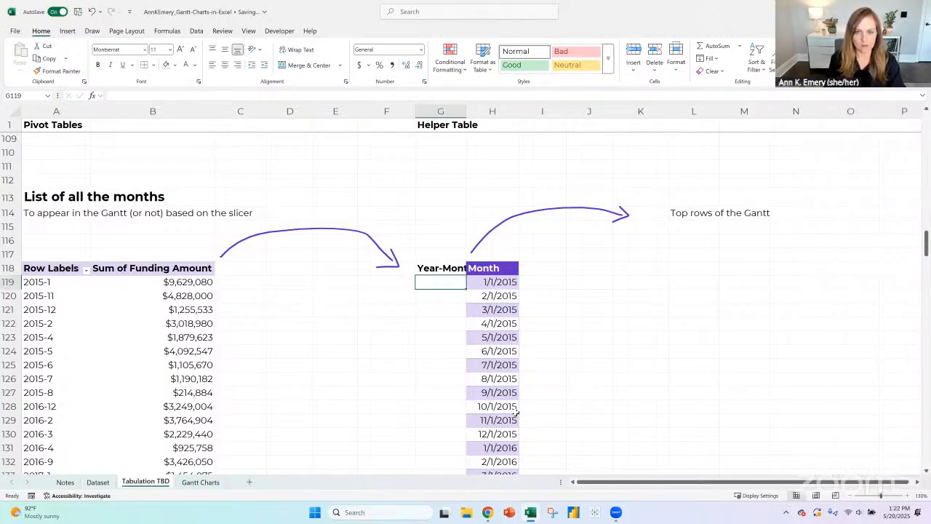
{"action": "type", "text": "="}
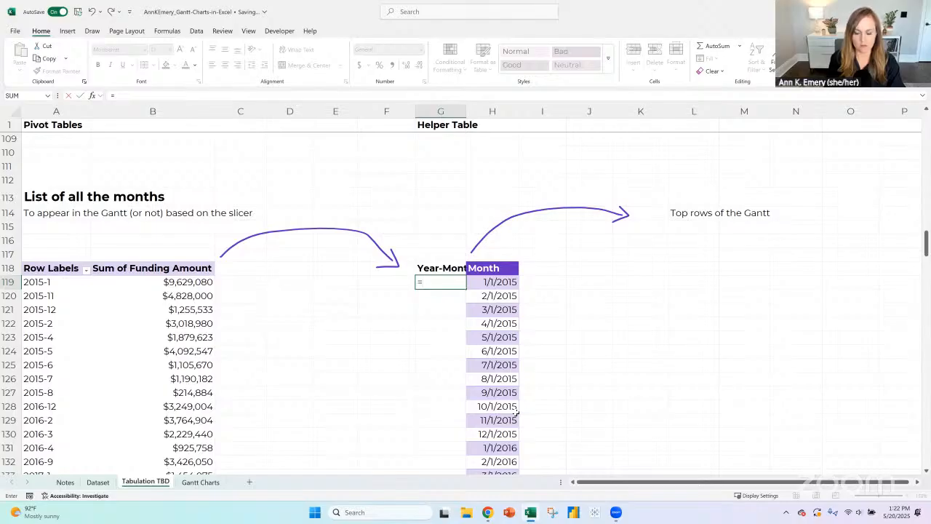
{"action": "type", "text": "year*"}
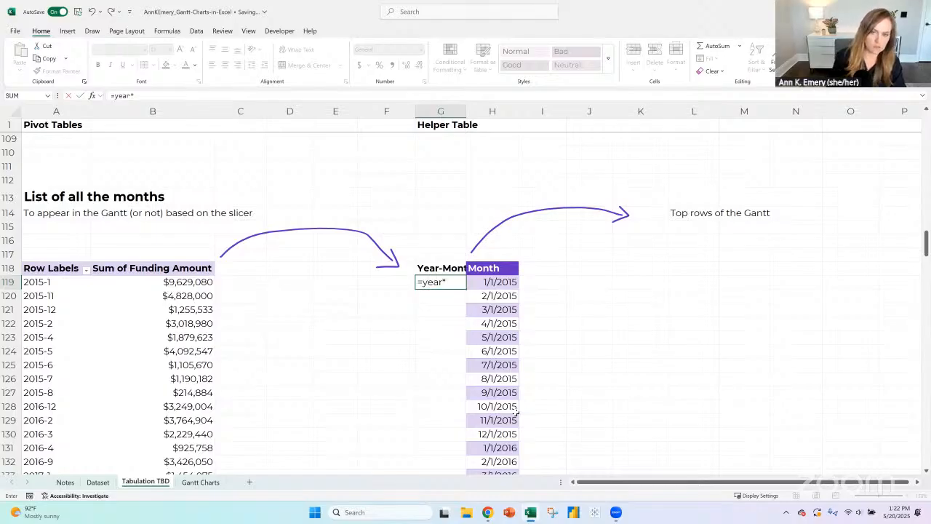
{"action": "key", "text": "BackSpace"}
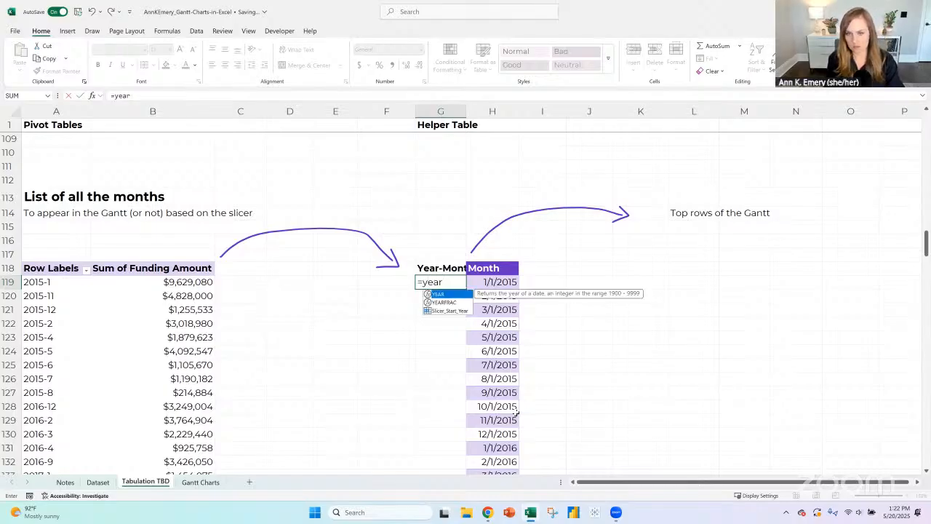
{"action": "type", "text": "("}
{"action": "key", "text": "Right"}
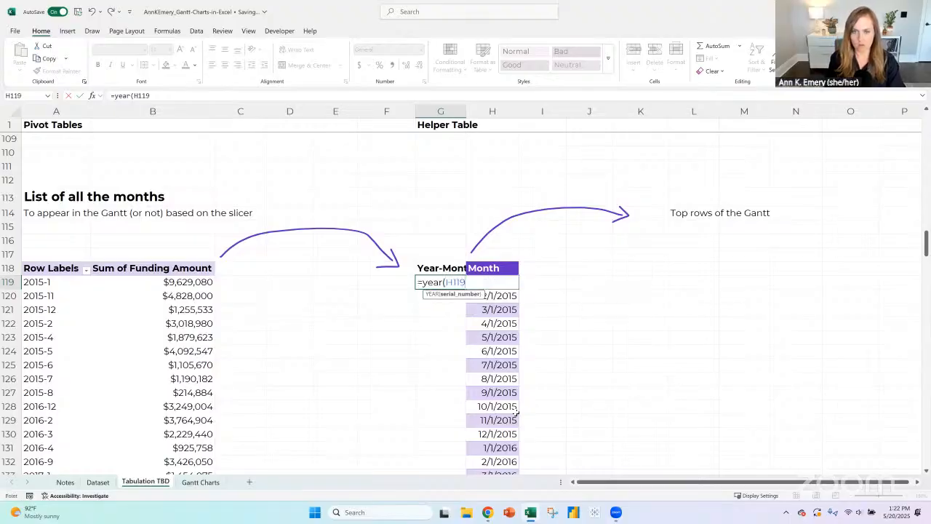
{"action": "type", "text": ")&"}
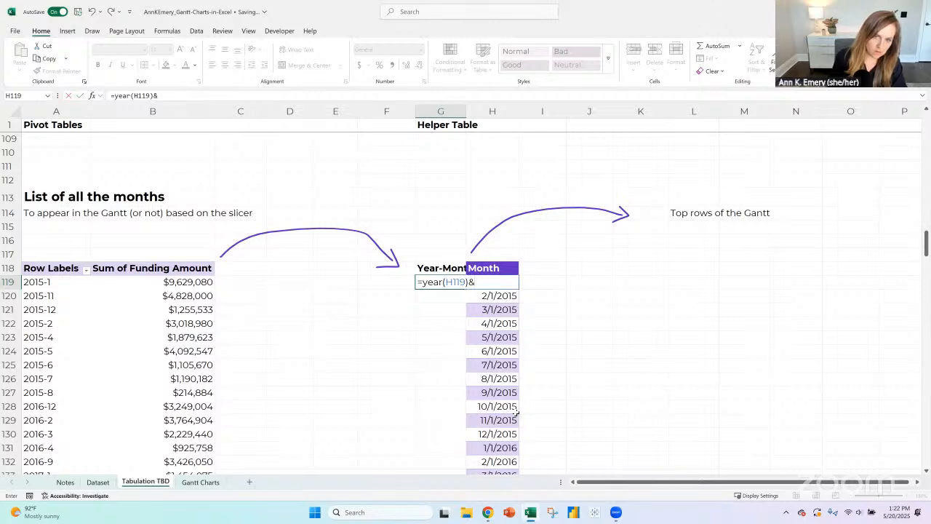
{"action": "type", "text": "\"-\"&"}
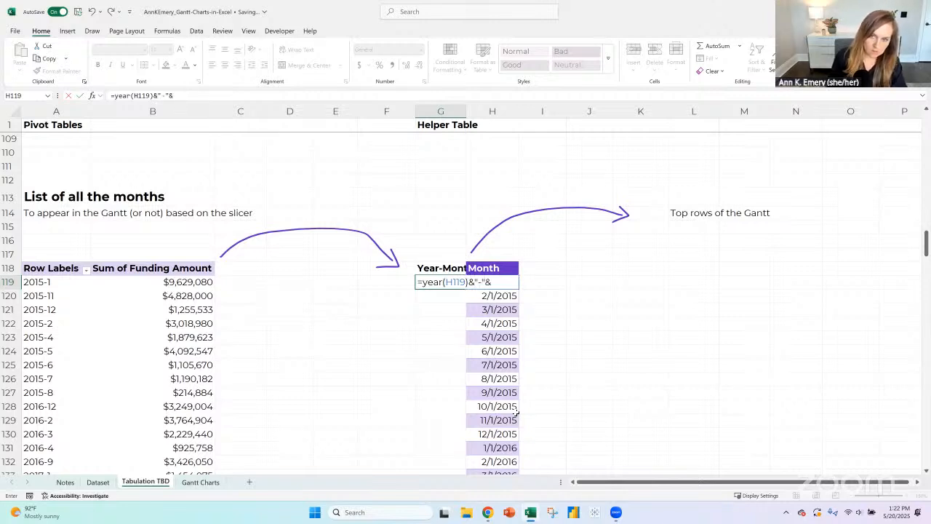
{"action": "type", "text": "month("}
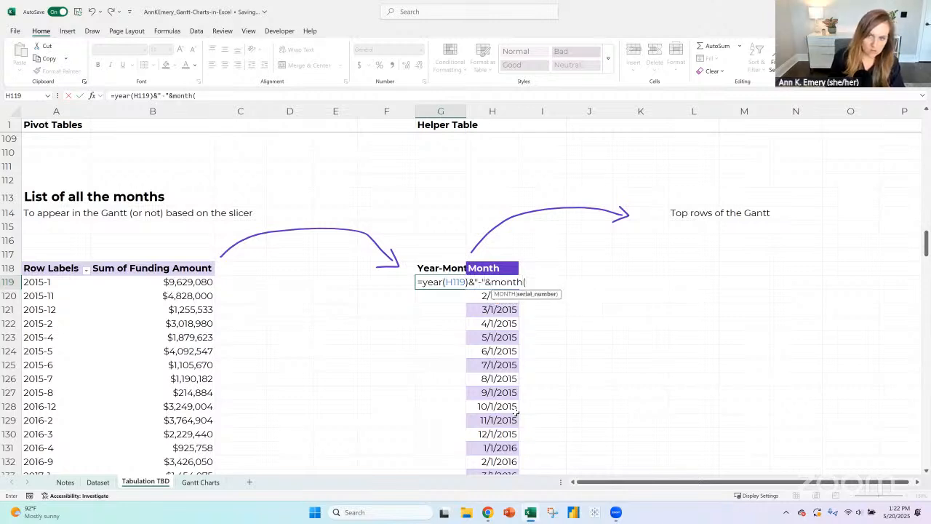
{"action": "key", "text": "Right"}
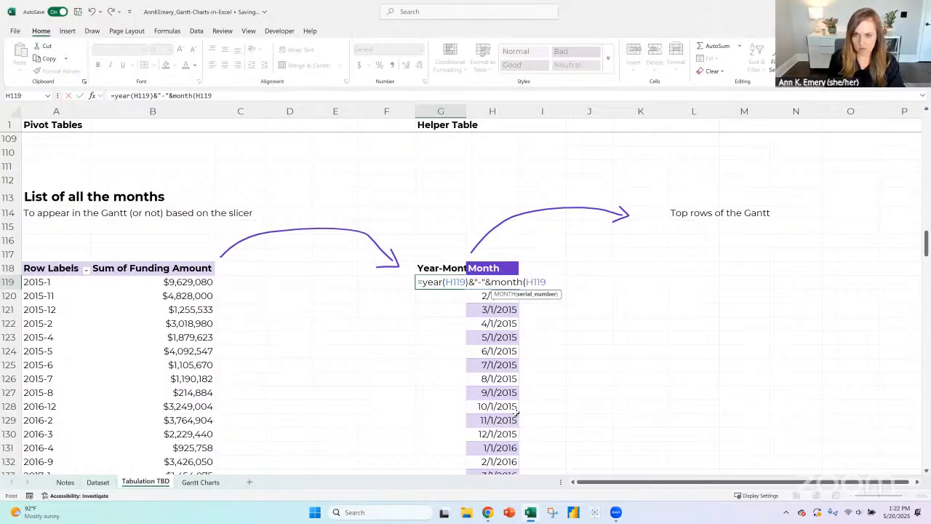
{"action": "type", "text": ")"}
{"action": "key", "text": "Return"}
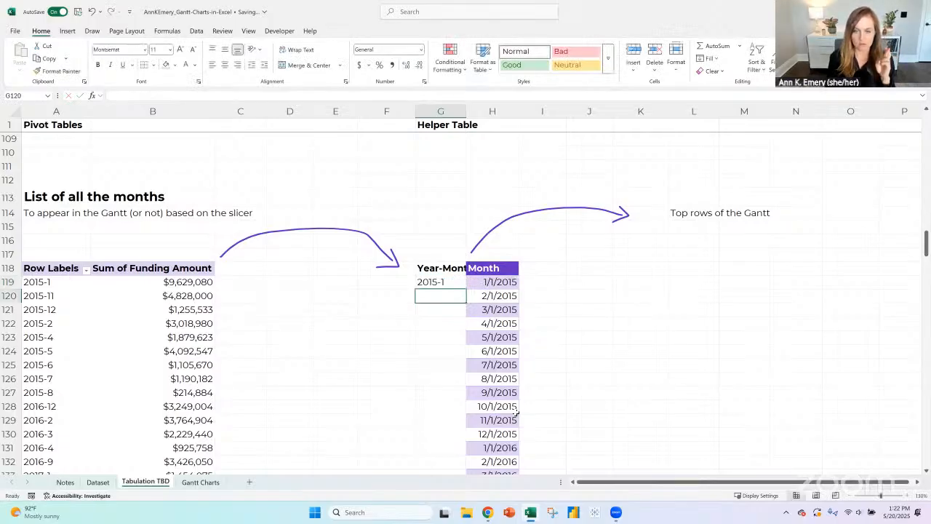
{"action": "left_click", "coordinate": [456, 283]}
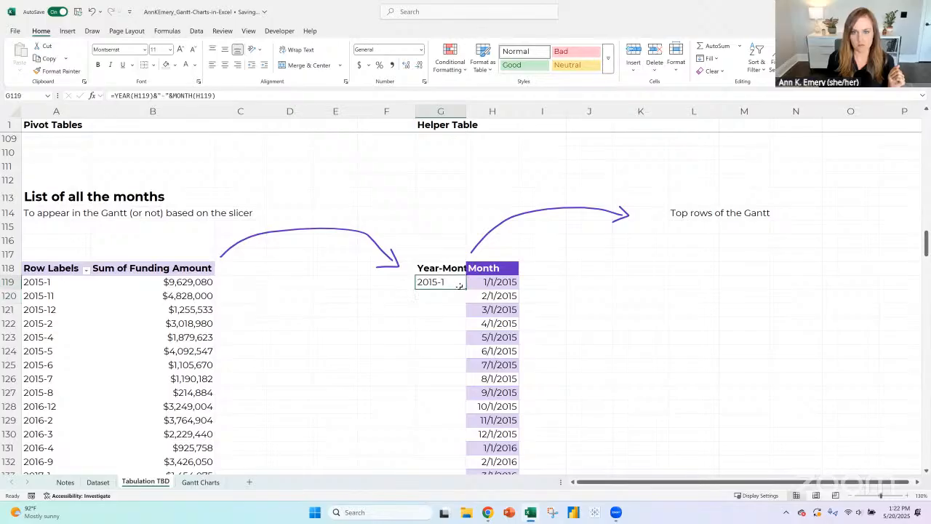
{"action": "double_click", "coordinate": [464, 287]}
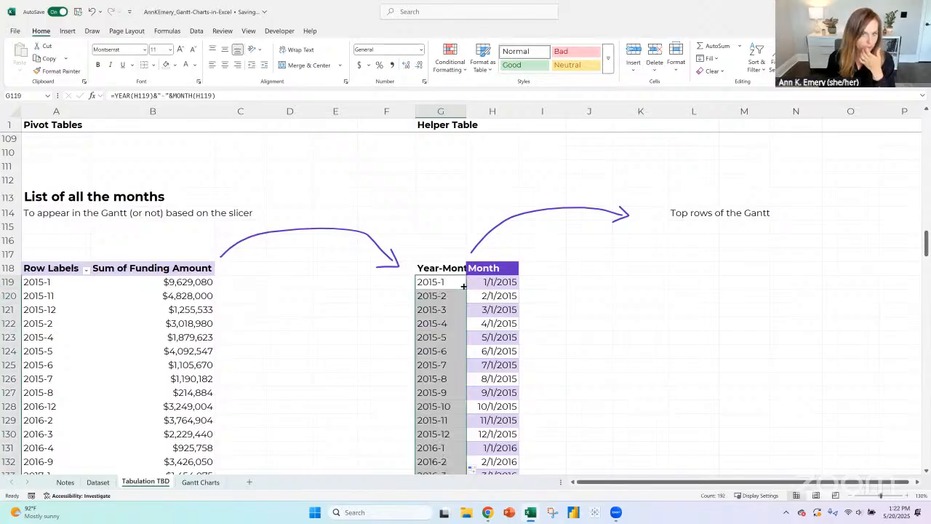
{"action": "left_click", "coordinate": [537, 283]}
{"action": "type", "text": "="}
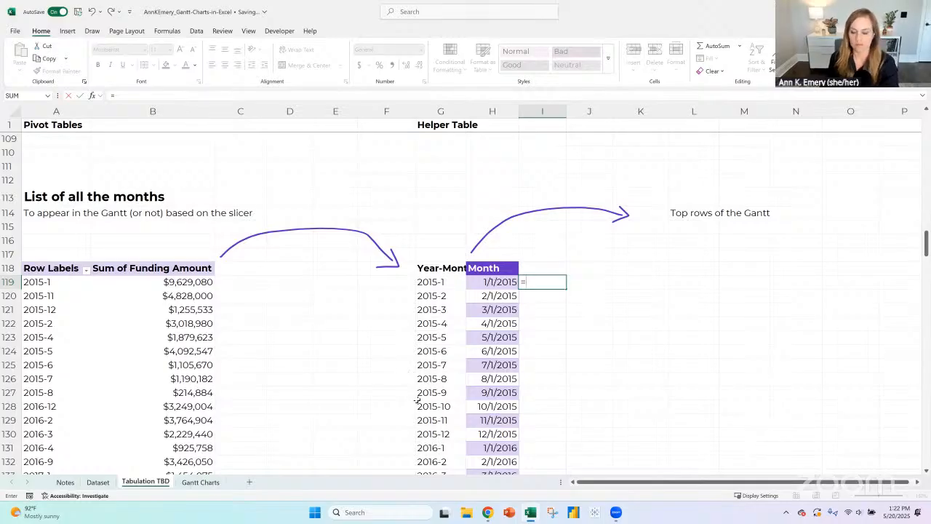
{"action": "key", "text": "Escape"}
{"action": "left_click", "coordinate": [42, 283]}
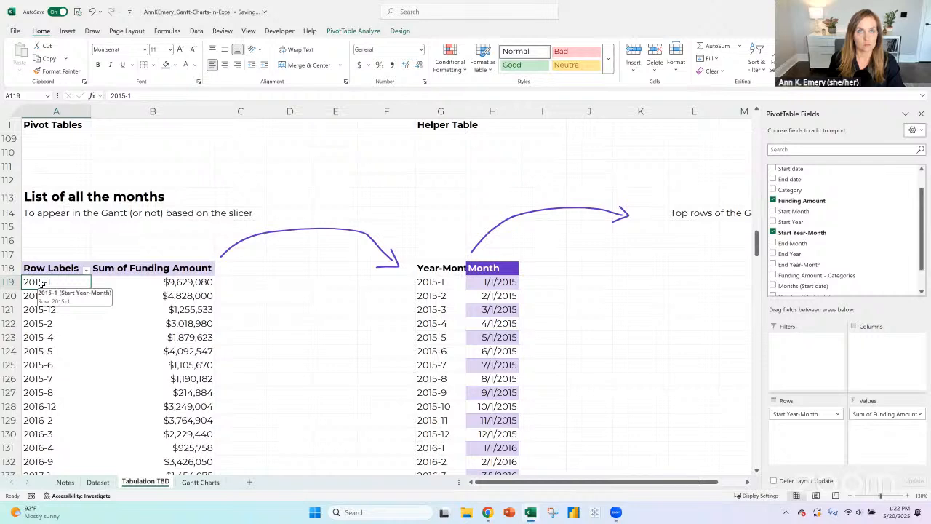
{"action": "left_click", "coordinate": [514, 287]}
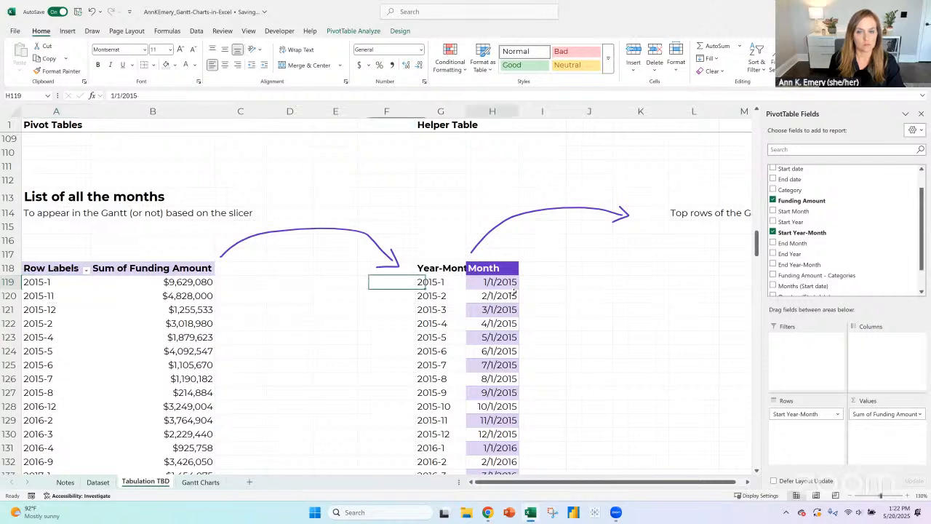
{"action": "left_click", "coordinate": [448, 283]}
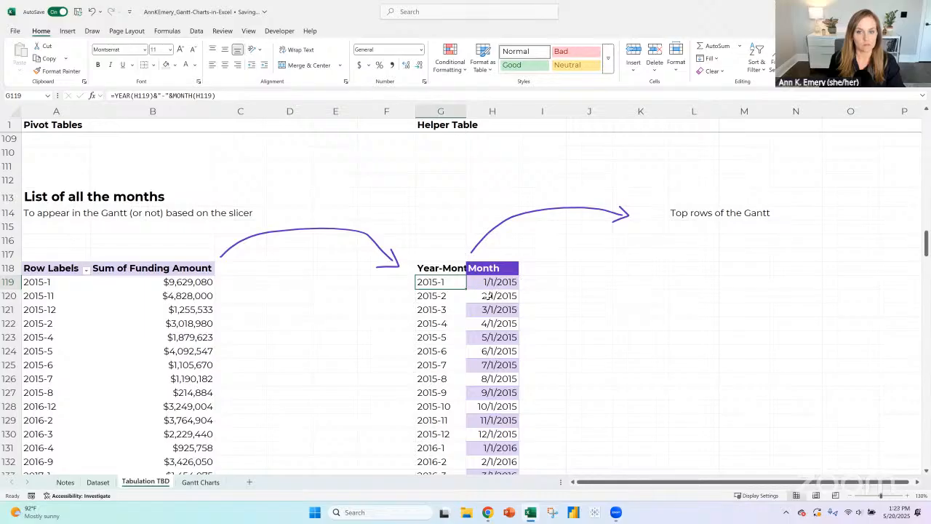
{"action": "left_click", "coordinate": [491, 286]}
- Rename the Month heading in H118 to "MM-DD-YYYY"
{"action": "left_click", "coordinate": [507, 269]}
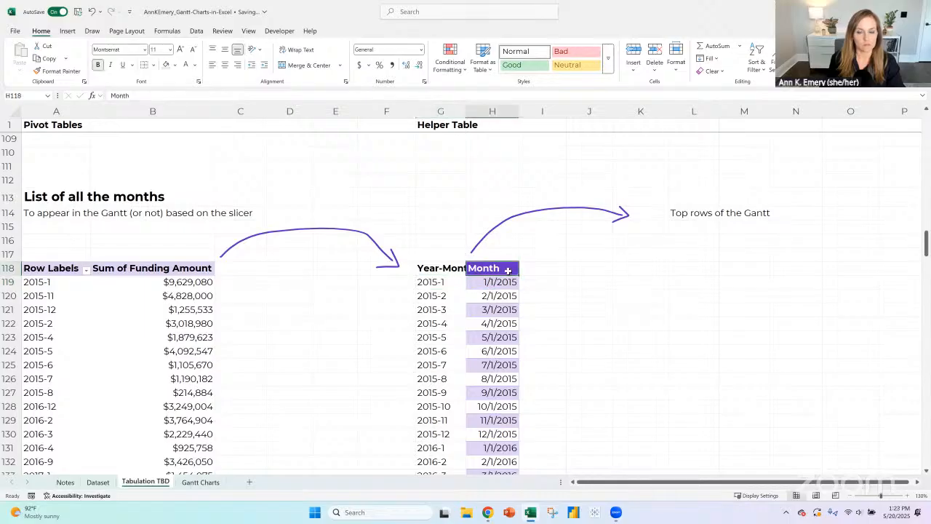
{"action": "type", "text": "Sta"}
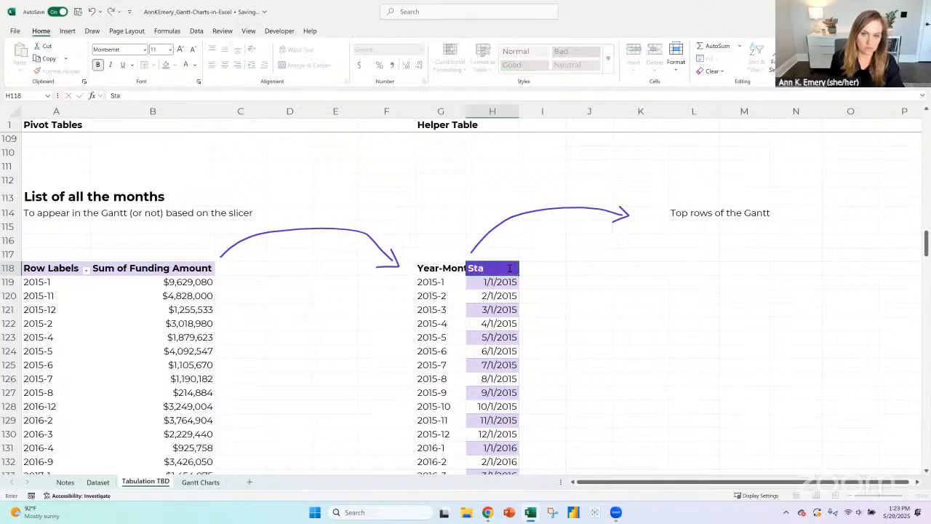
{"action": "key", "text": "BackSpace"}
{"action": "key", "text": "BackSpace"}
{"action": "key", "text": "BackSpace"}
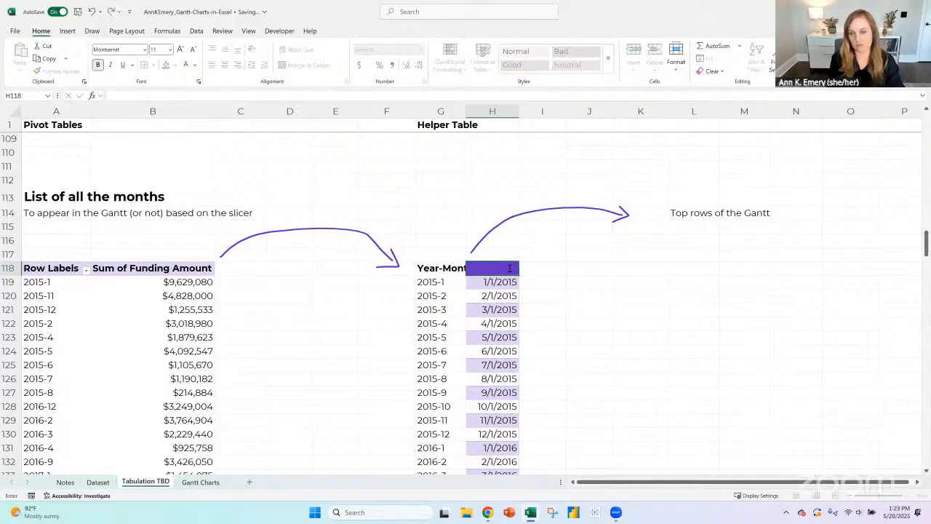
{"action": "type", "text": "MM-DD-"}
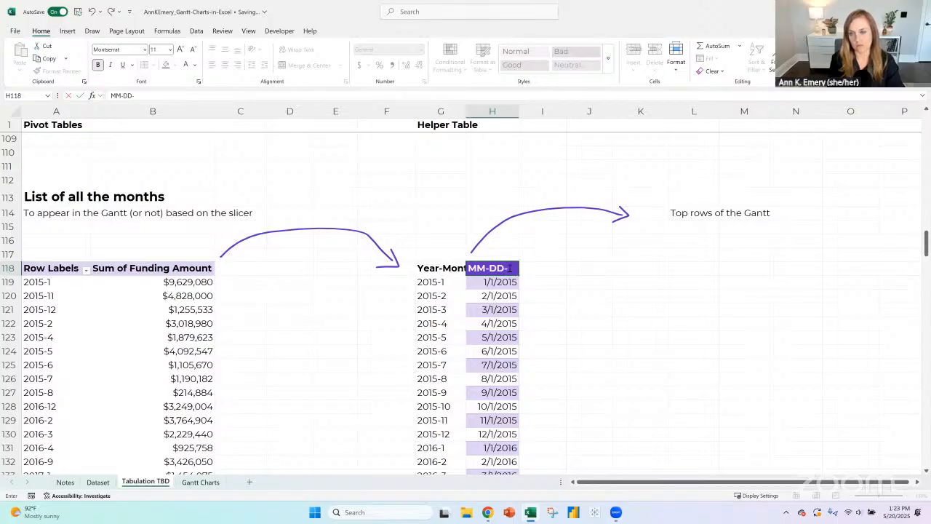
{"action": "type", "text": "YYYY"}
{"action": "key", "text": "Return"}
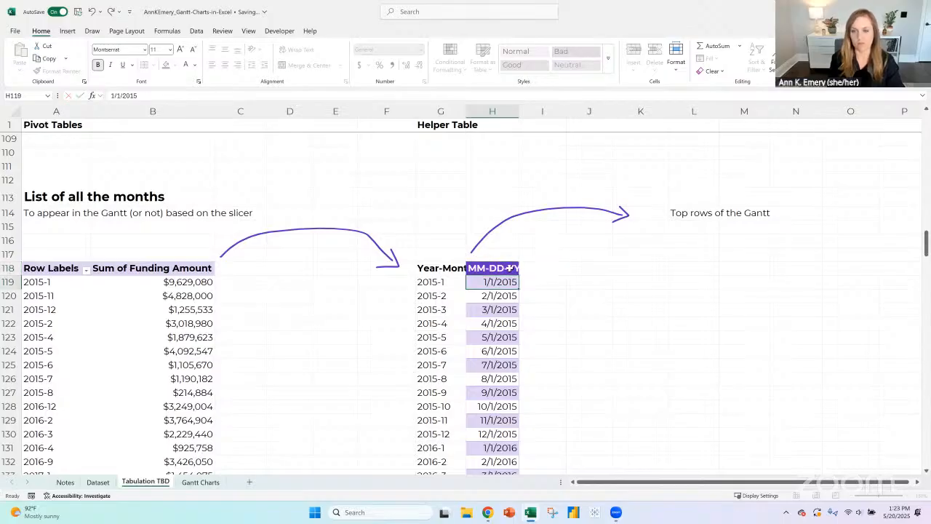
- Widen columns G and H so the Year-Month and MM-DD-YYYY headings fit
{"action": "left_click", "coordinate": [510, 268]}
{"action": "left_click_drag", "start_coordinate": [519, 115], "coordinate": [551, 116]}
{"action": "double_click", "coordinate": [466, 115]}
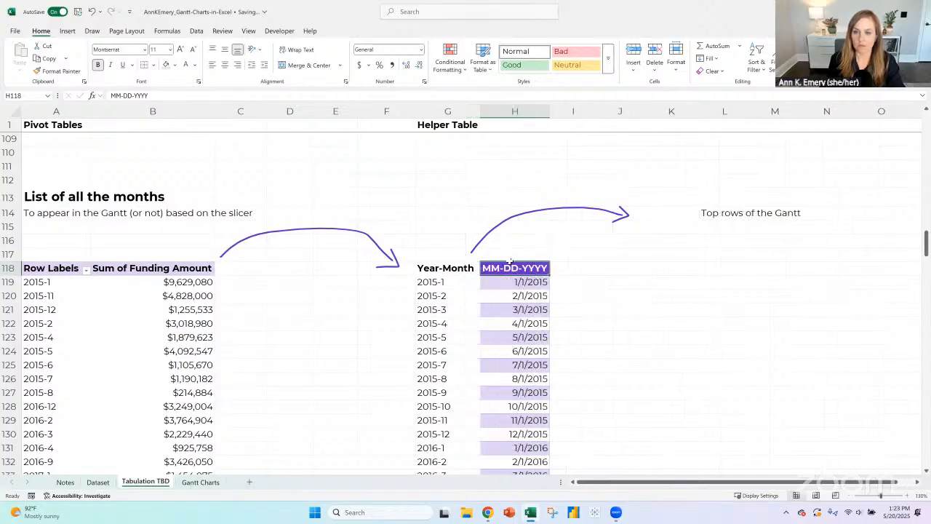
- Remove the fill color from the whole MM-DD-YYYY column, heading included, and set its font color to Automatic
{"action": "key", "text": "ctrl+shift+Down"}
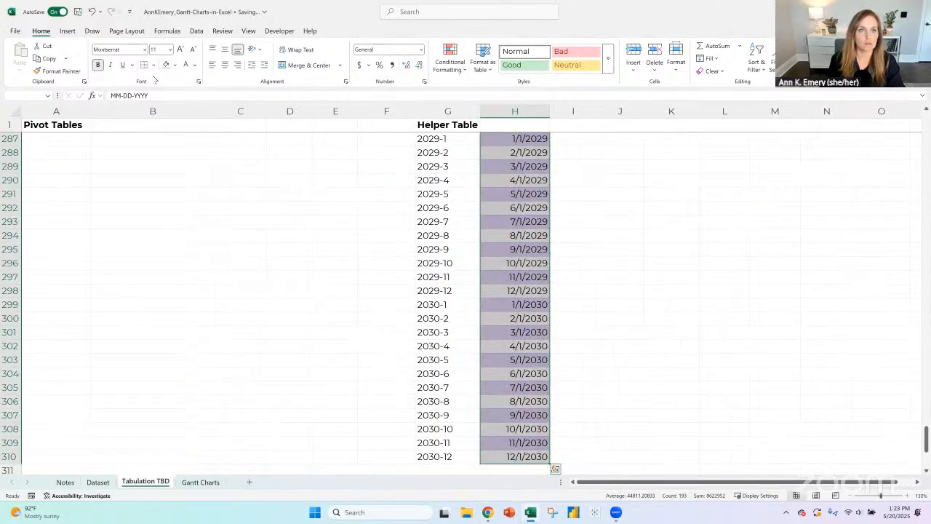
{"action": "left_click", "coordinate": [166, 65]}
{"action": "left_click", "coordinate": [194, 64]}
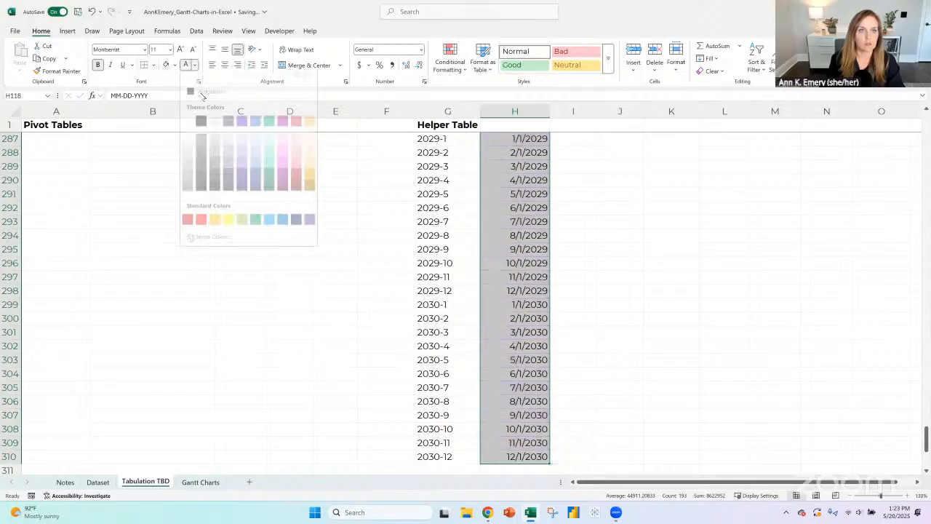
{"action": "left_click", "coordinate": [203, 95]}
{"action": "scroll", "coordinate": [564, 283], "scroll_direction": "up", "scroll_amount": 18}
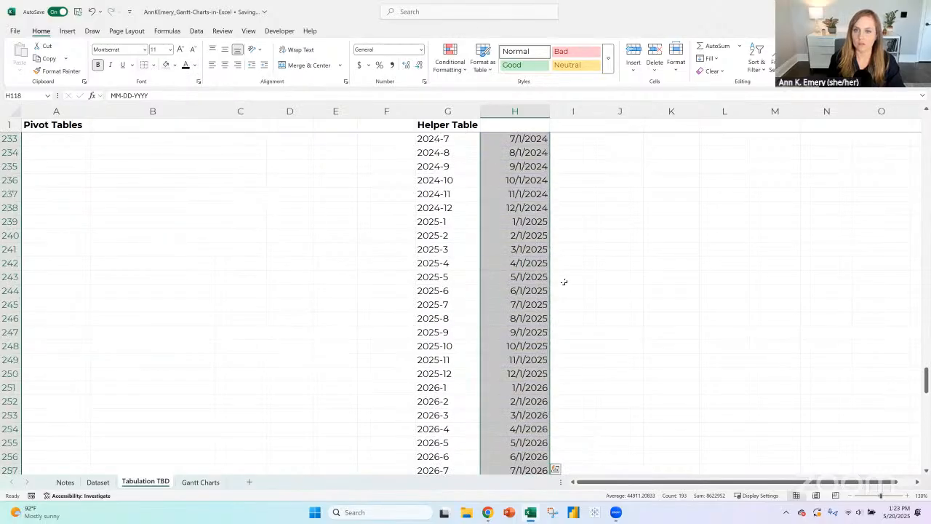
{"action": "scroll", "coordinate": [564, 282], "scroll_direction": "up", "scroll_amount": 20}
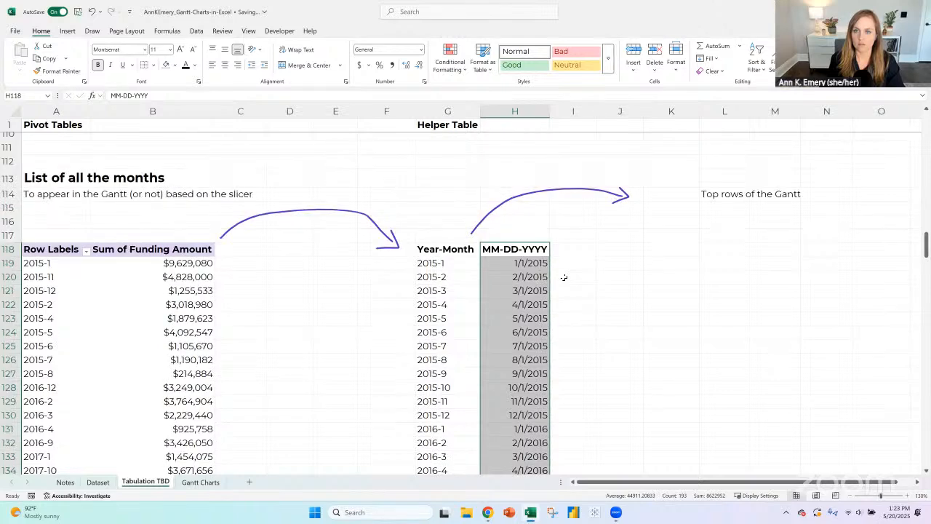
{"action": "left_click", "coordinate": [570, 250]}
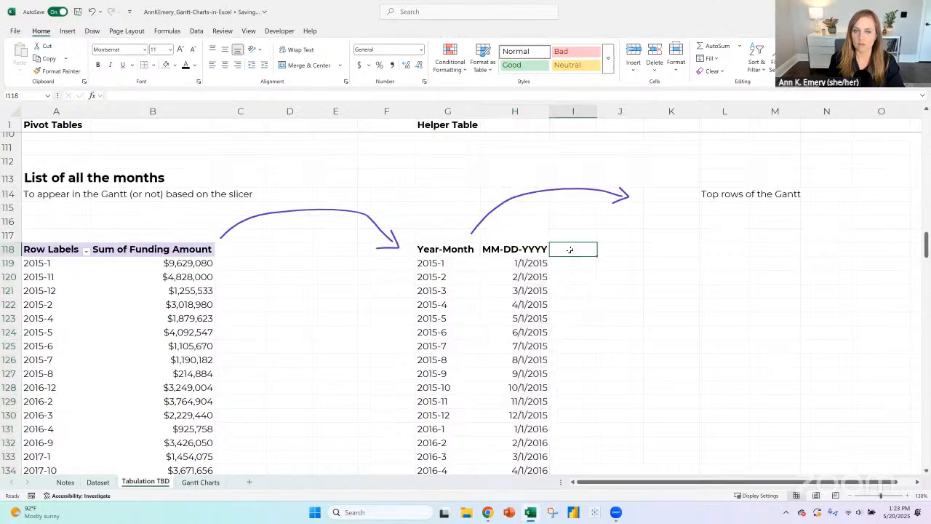
- Replace Sum of Funding Amount with Count of Project name as the months pivot table's value, and select I119
{"action": "left_click", "coordinate": [49, 251]}
{"action": "left_click_drag", "start_coordinate": [892, 414], "coordinate": [859, 251]}
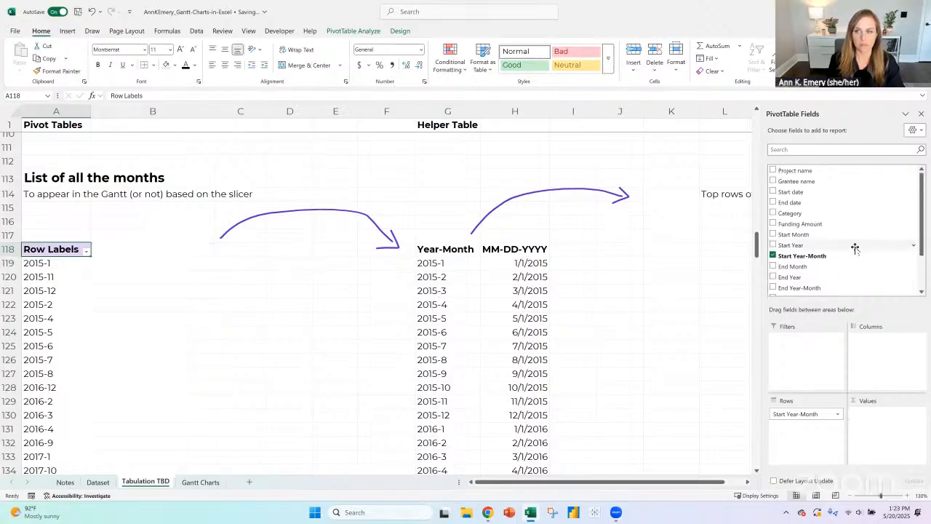
{"action": "scroll", "coordinate": [827, 201], "scroll_direction": "up", "scroll_amount": 2}
{"action": "left_click_drag", "start_coordinate": [804, 172], "coordinate": [879, 440]}
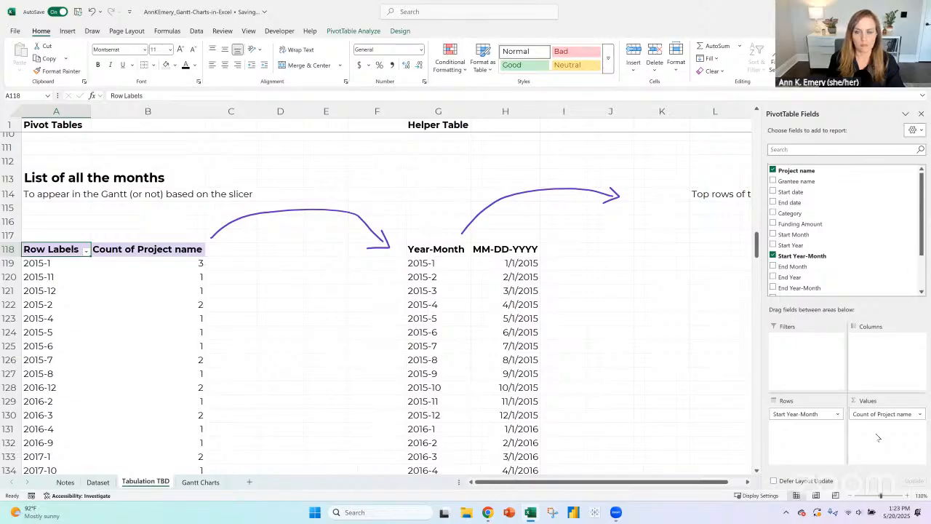
{"action": "left_click", "coordinate": [571, 266]}
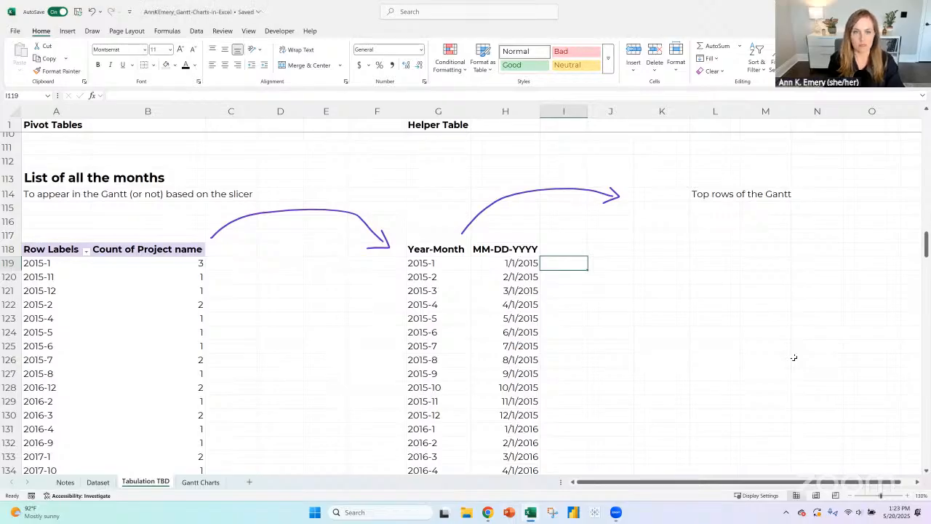
- Start an XLOOKUP formula in I119 with G119 as the lookup value and the pivot's row labels A119:A174 as the lookup array
{"action": "type", "text": "="}
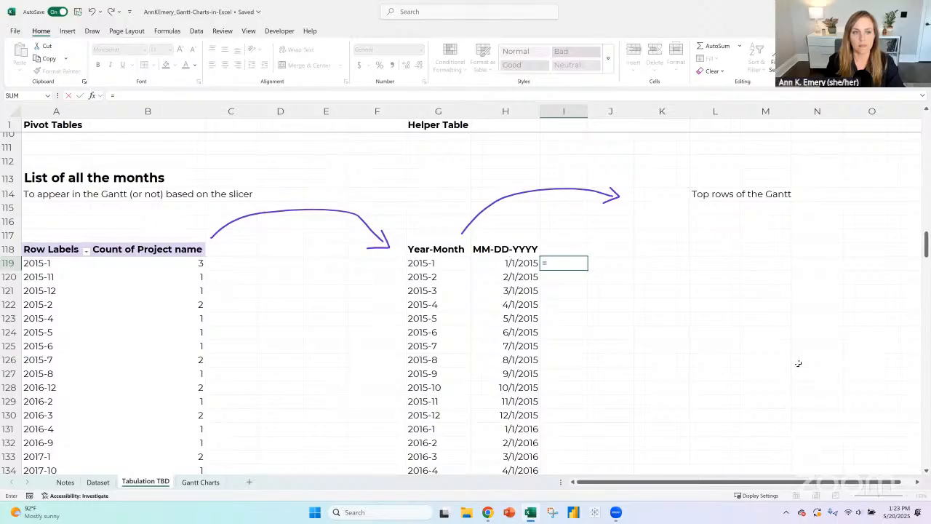
{"action": "type", "text": "xlo"}
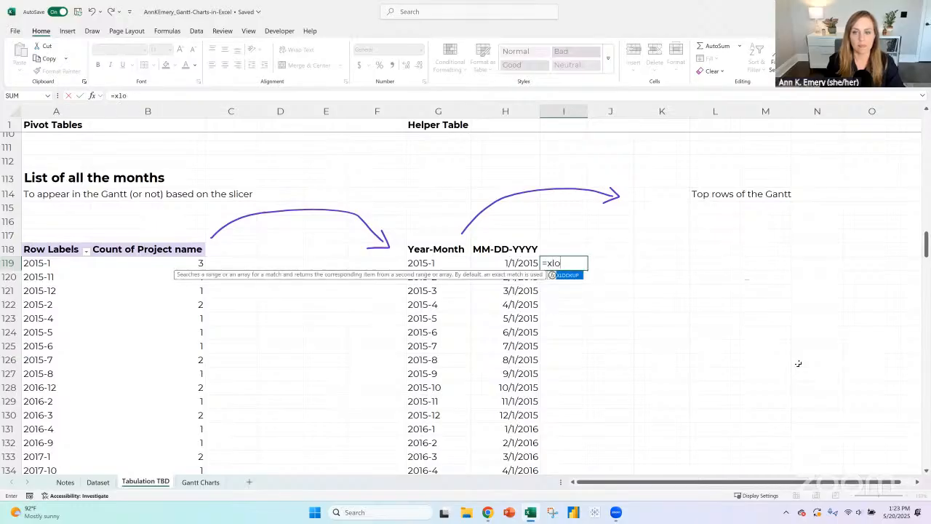
{"action": "type", "text": "okup("}
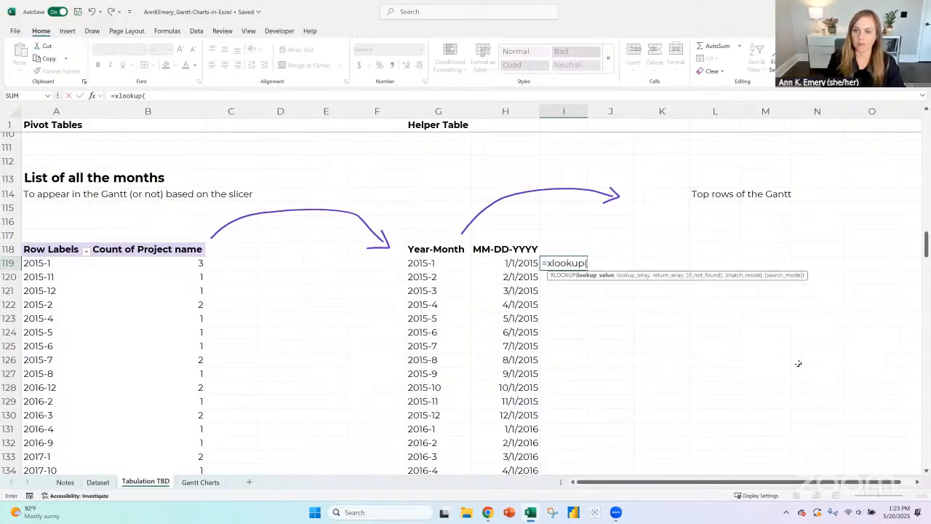
{"action": "key", "text": "Left"}
{"action": "key", "text": "Left"}
{"action": "type", "text": ","}
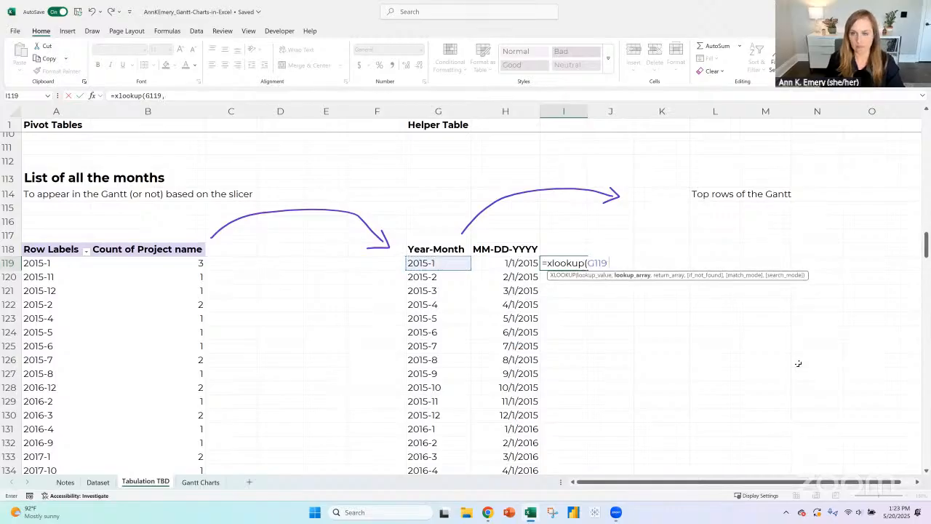
{"action": "key", "text": "Left"}
{"action": "key", "text": "Left"}
{"action": "key", "text": "Left"}
{"action": "key", "text": "Left"}
{"action": "key", "text": "Left"}
{"action": "key", "text": "Left"}
{"action": "key", "text": "Left"}
{"action": "key", "text": "Left"}
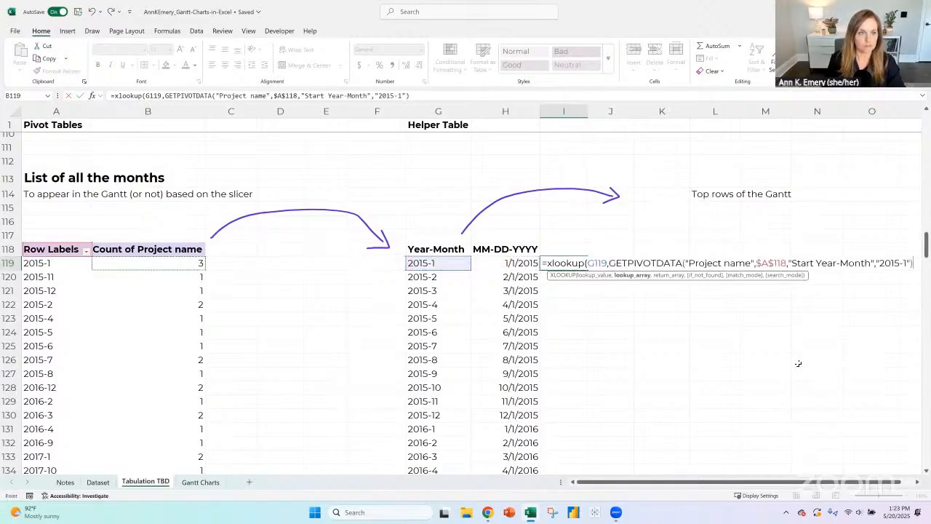
{"action": "key", "text": "ctrl+shift+Down"}
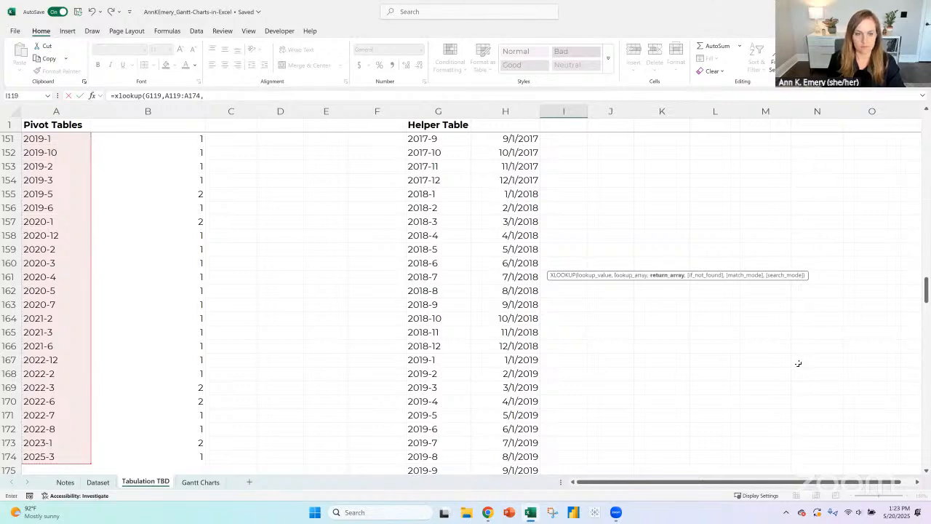
- Set the XLOOKUP's return array to the Count of Project name values B119:B174 and close the formula's parenthesis
{"action": "type", "text": ","}
{"action": "key", "text": "Left"}
{"action": "key", "text": "Left"}
{"action": "key", "text": "Left"}
{"action": "key", "text": "Left"}
{"action": "key", "text": "Left"}
{"action": "key", "text": "Left"}
{"action": "key", "text": "Left"}
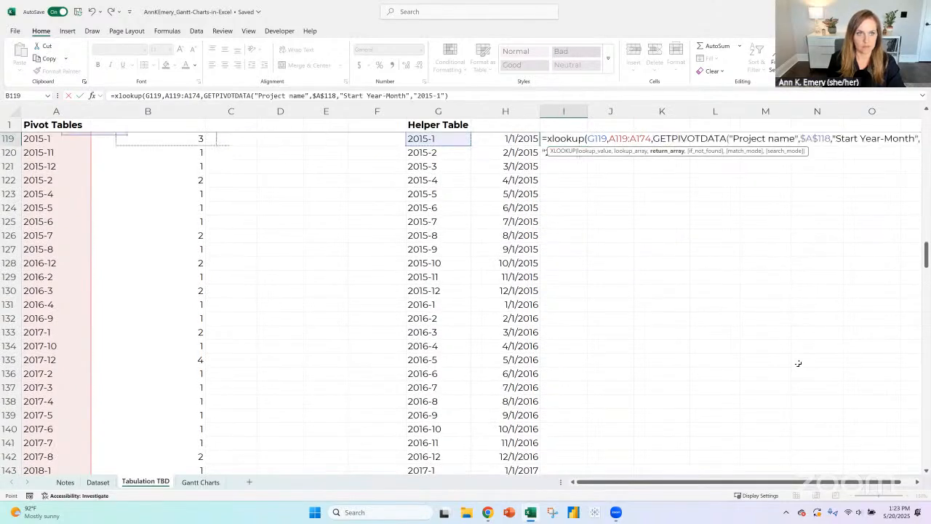
{"action": "key", "text": "Up"}
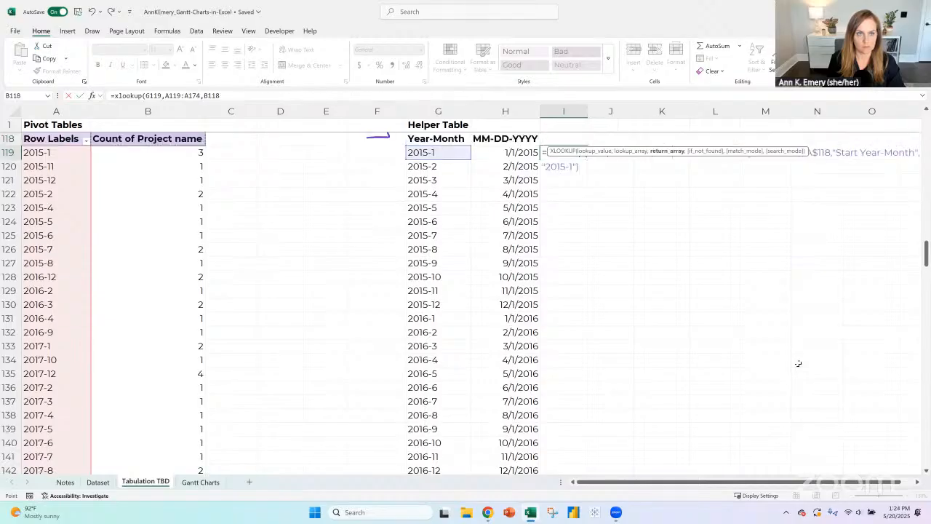
{"action": "key", "text": "Down"}
{"action": "key", "text": "ctrl+shift+Down"}
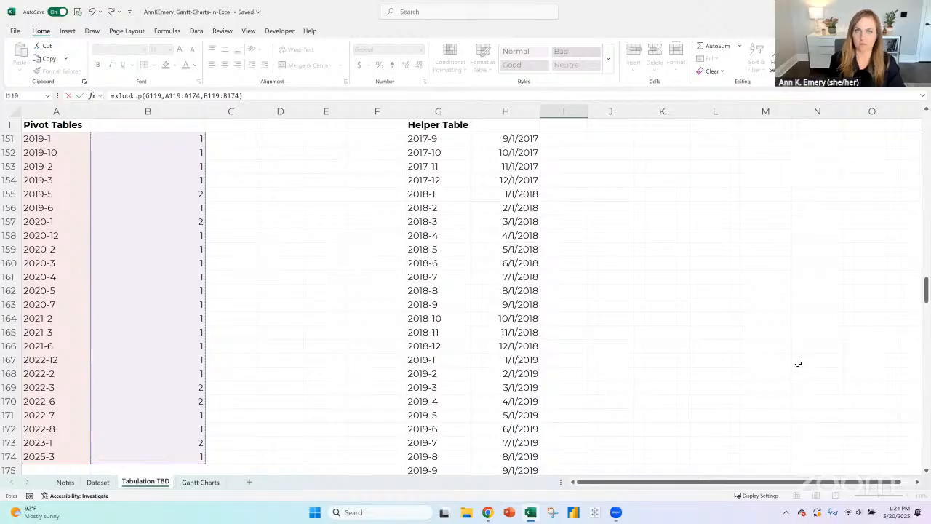
{"action": "type", "text": ")"}
{"action": "scroll", "coordinate": [869, 343], "scroll_direction": "up", "scroll_amount": 3}
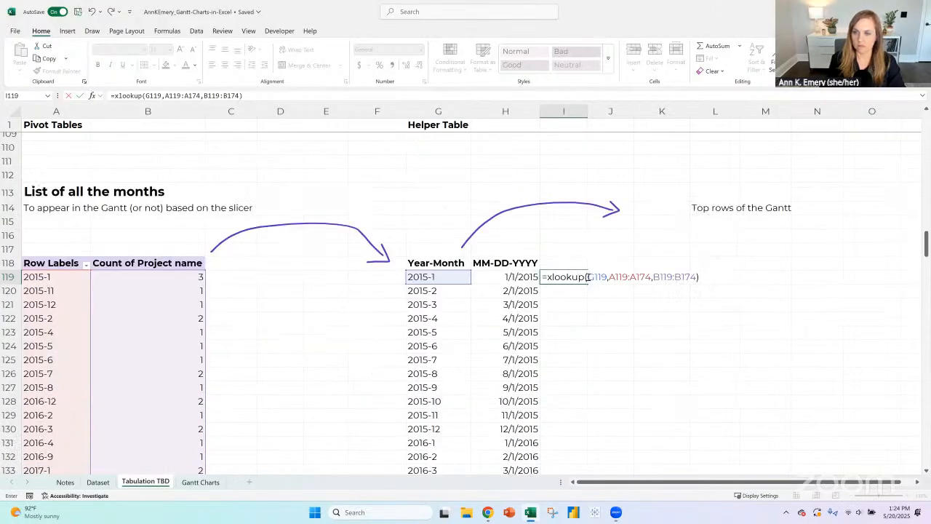
- Make the XLOOKUP's lookup array absolute as $A$119:$A$174
{"action": "left_click", "coordinate": [587, 277]}
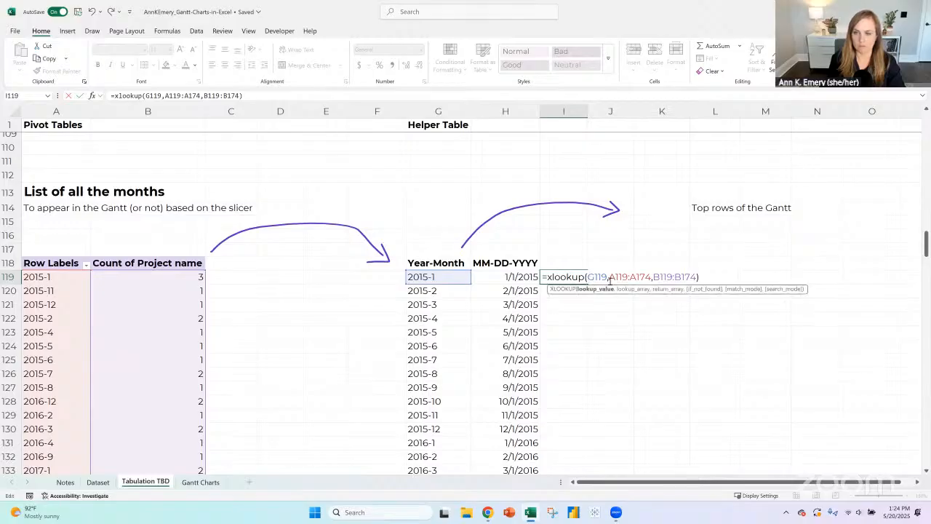
{"action": "left_click", "coordinate": [609, 277]}
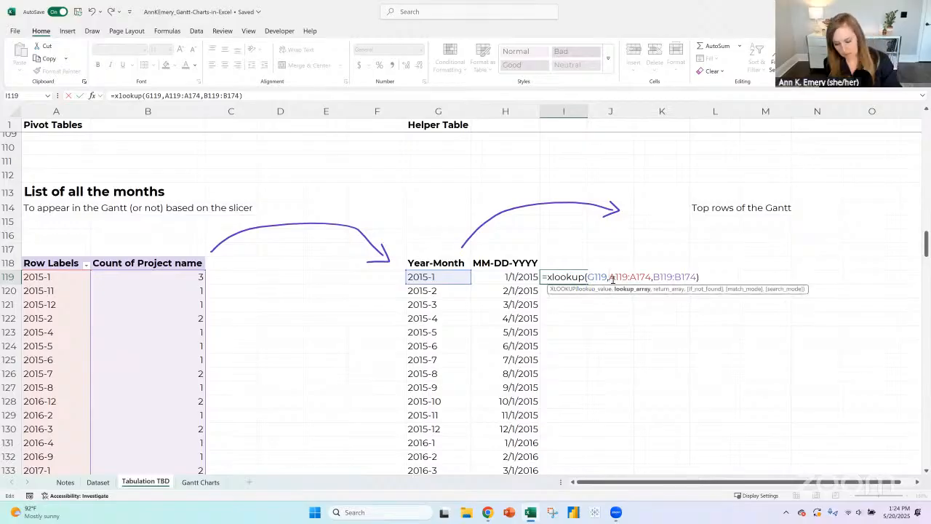
{"action": "type", "text": "$"}
{"action": "left_click", "coordinate": [619, 277]}
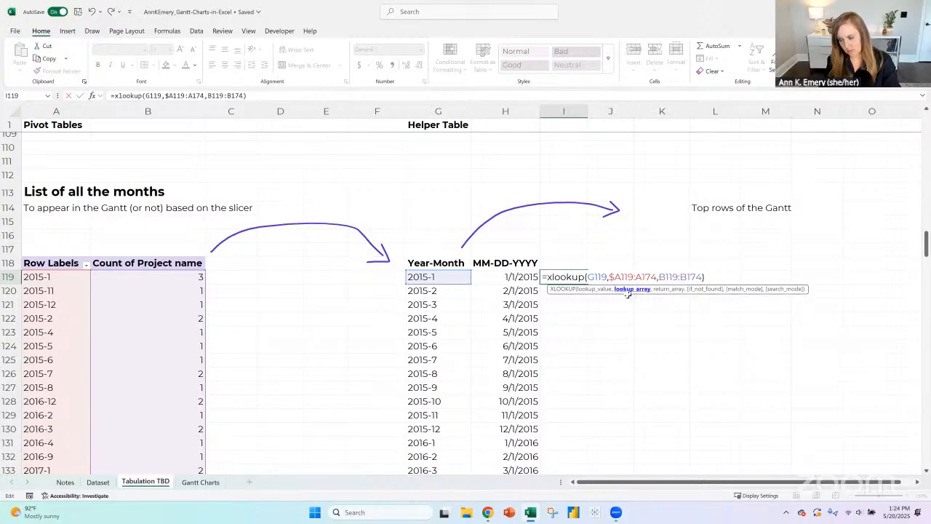
{"action": "type", "text": "$"}
{"action": "left_click", "coordinate": [643, 278]}
{"action": "type", "text": "$"}
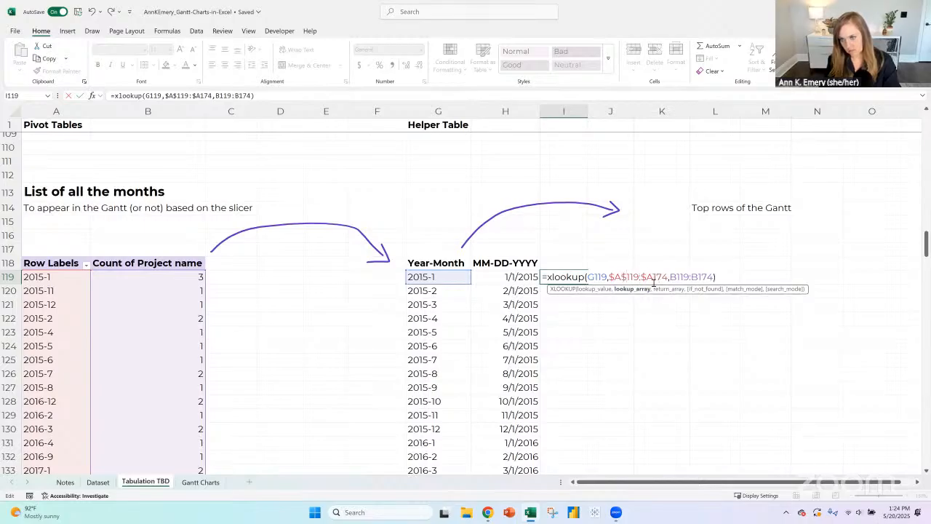
{"action": "left_click", "coordinate": [651, 277]}
{"action": "type", "text": "$"}
- Make the XLOOKUP's return array absolute as $B$119:$B$174
{"action": "left_click", "coordinate": [676, 277]}
{"action": "type", "text": "$"}
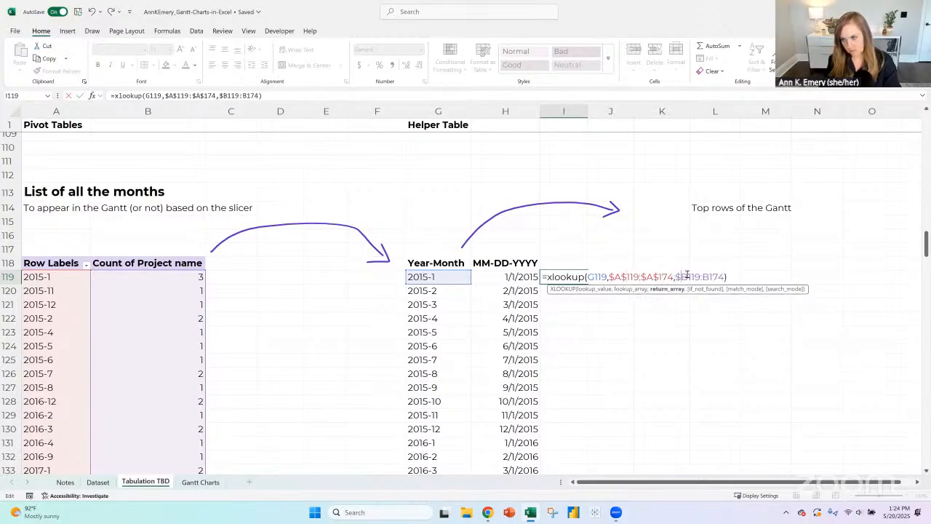
{"action": "left_click", "coordinate": [688, 277]}
{"action": "type", "text": "$"}
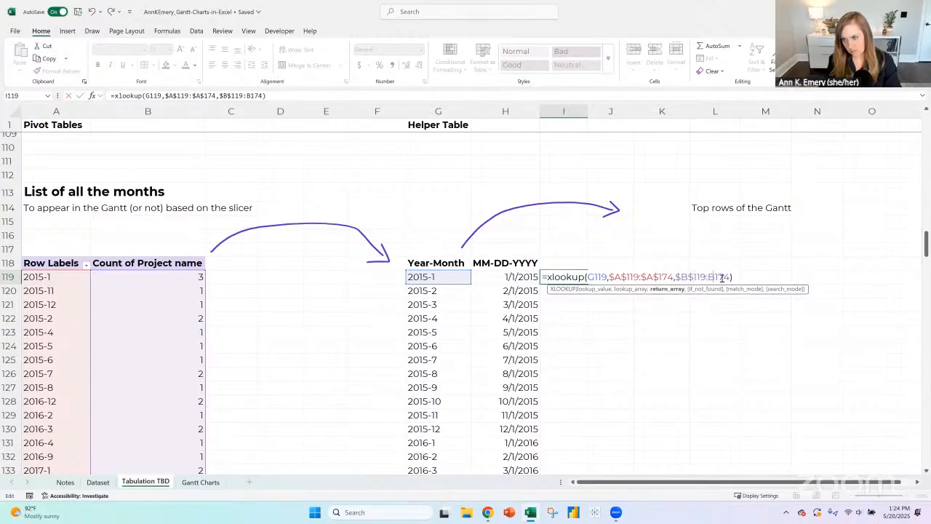
{"action": "left_click", "coordinate": [707, 277]}
{"action": "type", "text": "$"}
{"action": "left_click", "coordinate": [717, 277]}
{"action": "type", "text": "$B$"}
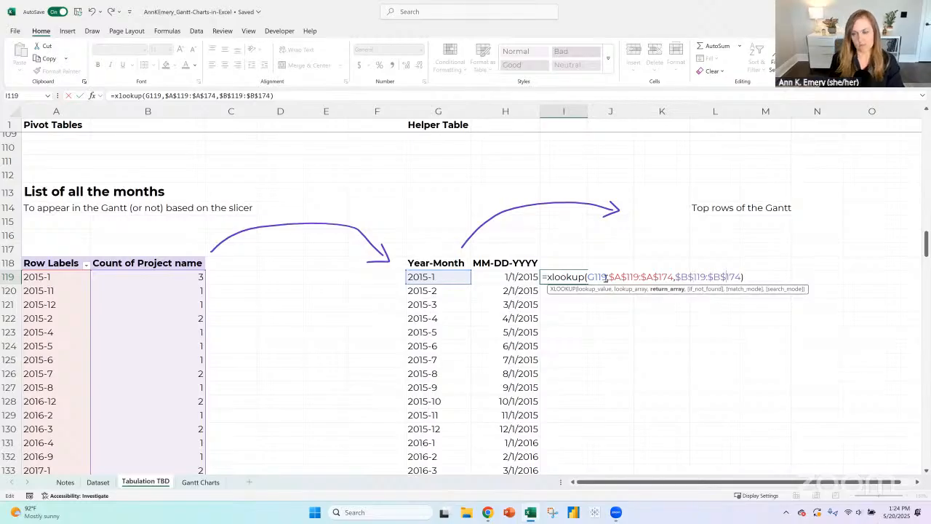
- Add "" as the XLOOKUP's if_not_found argument, enter the formula, and fill it from I119 down the helper table
{"action": "left_click", "coordinate": [749, 278]}
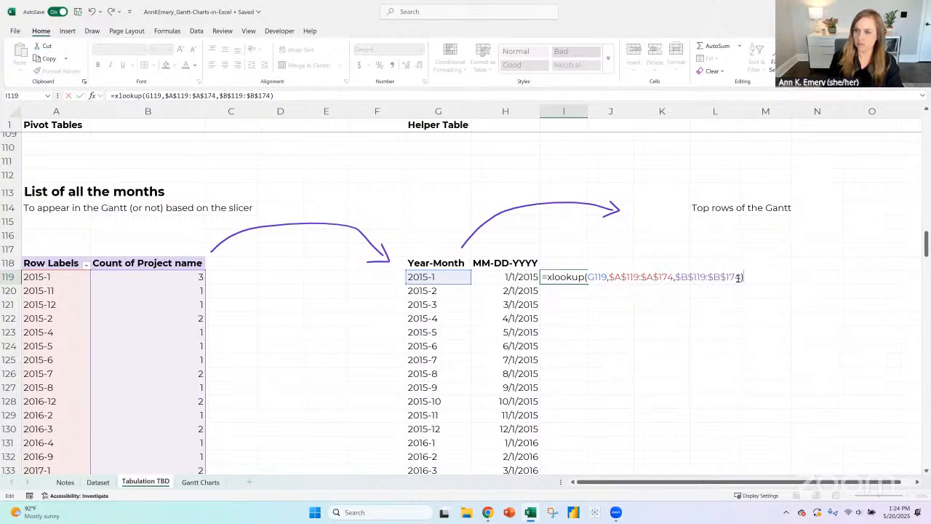
{"action": "key", "text": "BackSpace"}
{"action": "type", "text": ","}
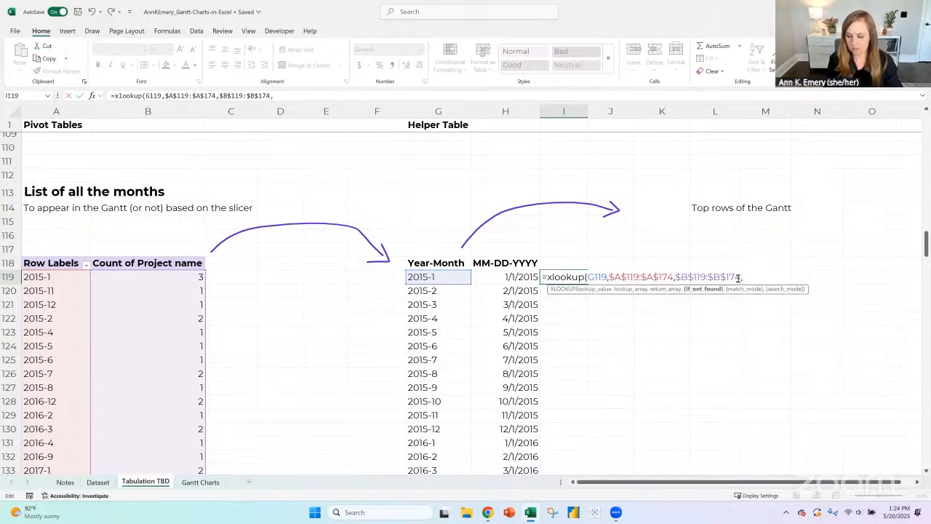
{"action": "type", "text": "\"\")"}
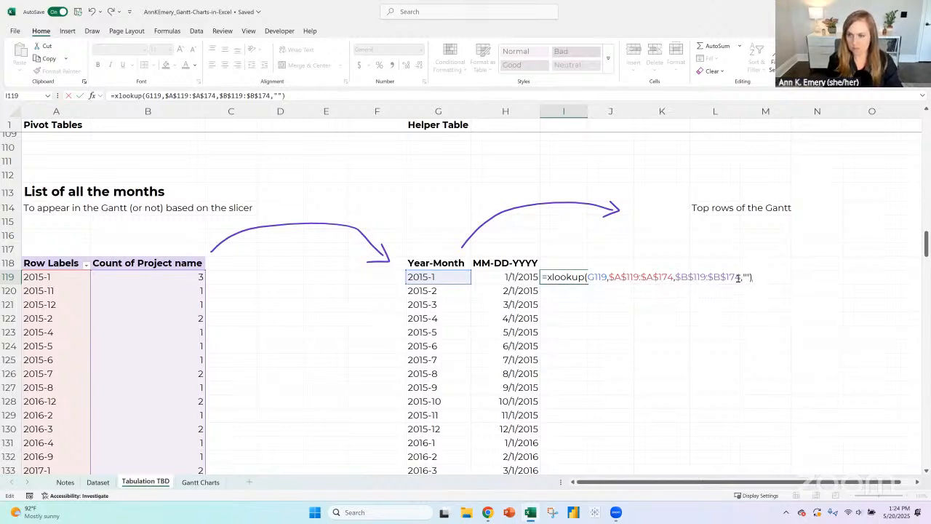
{"action": "key", "text": "Return"}
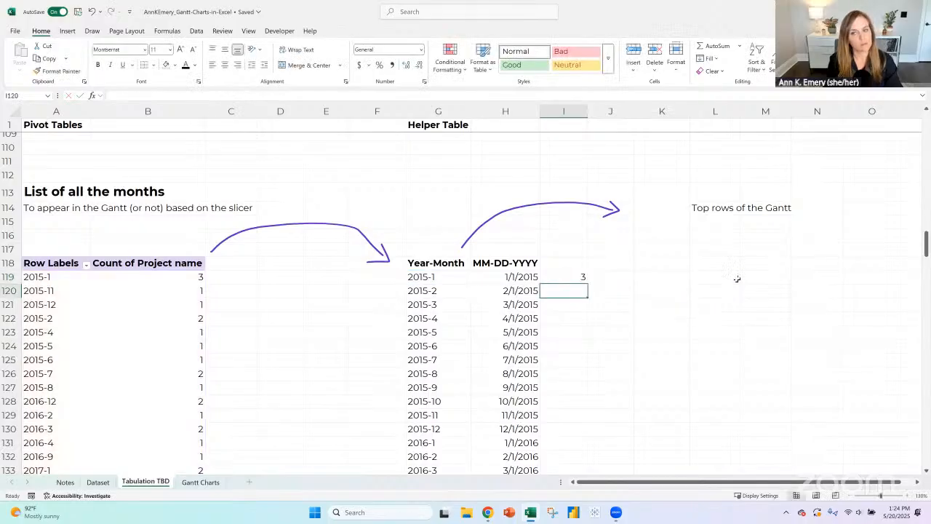
{"action": "key", "text": "Up"}
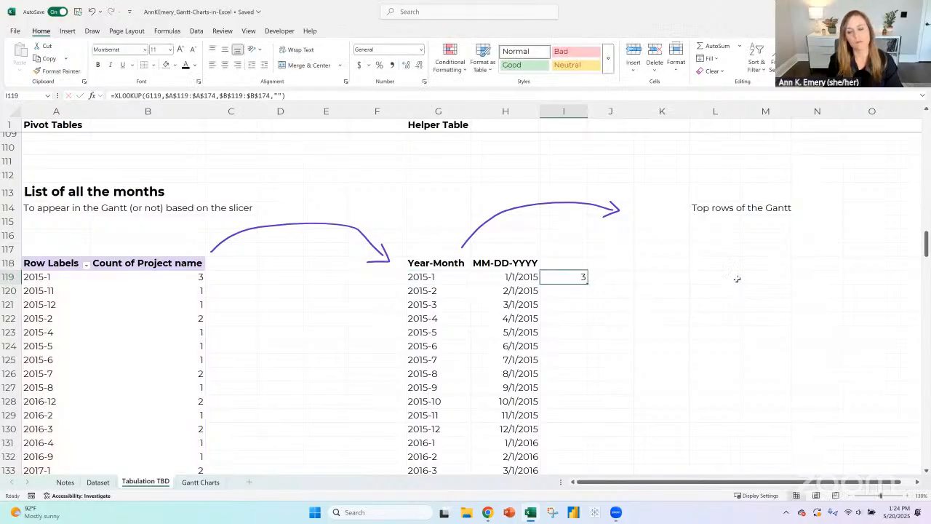
{"action": "double_click", "coordinate": [585, 286]}
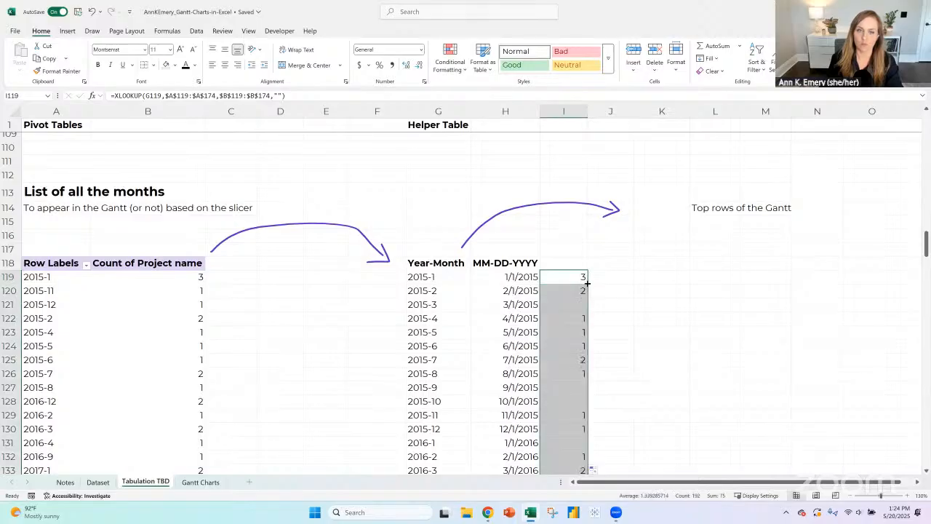
- Wrap the XLOOKUP in I119 in an IF that returns "Yes" when the result is >0 and "No" otherwise
{"action": "left_click", "coordinate": [583, 279]}
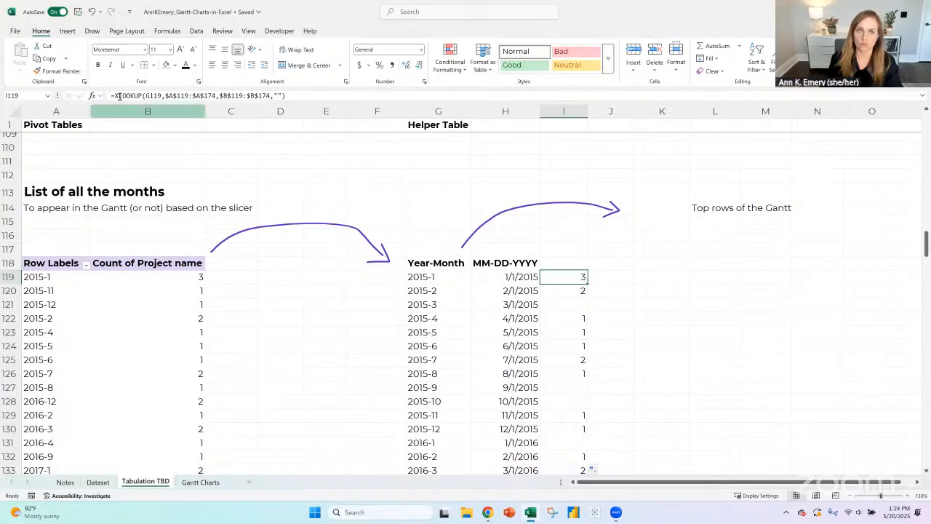
{"action": "key", "text": "F2"}
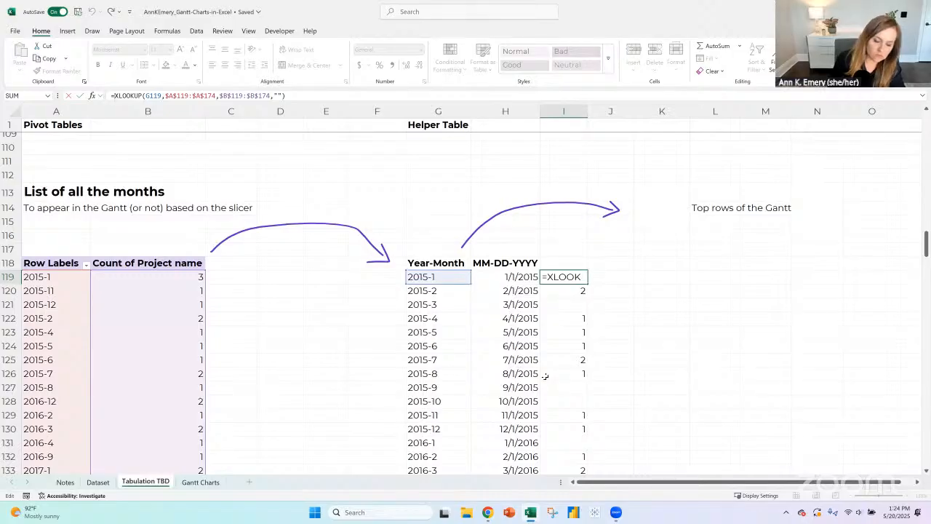
{"action": "type", "text": "if("}
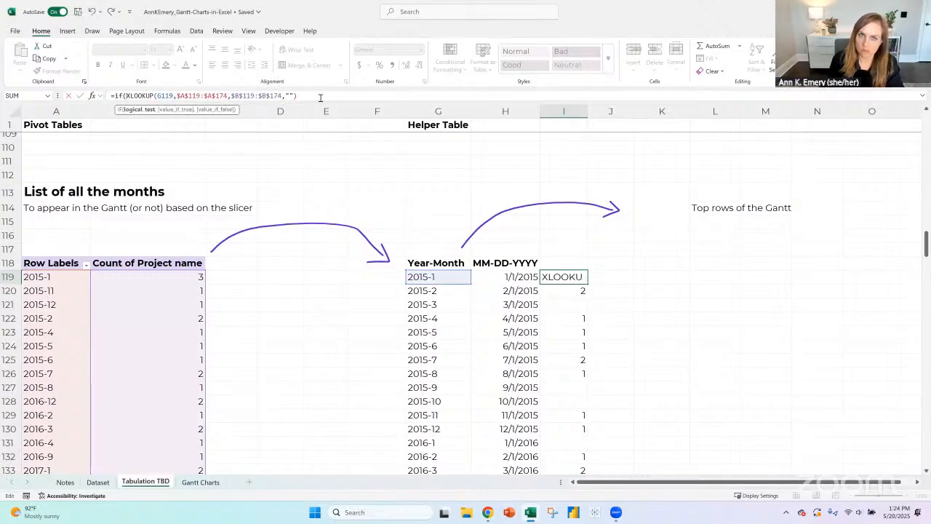
{"action": "left_click", "coordinate": [320, 97]}
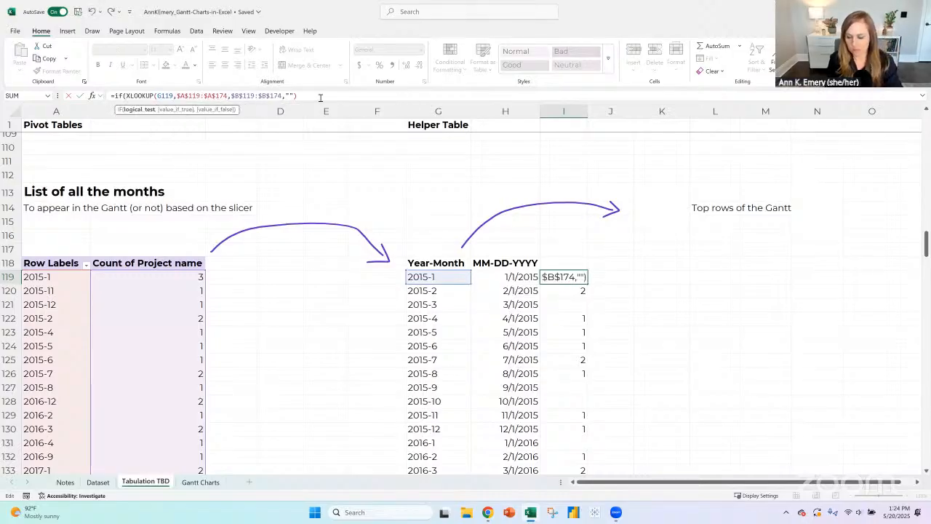
{"action": "type", "text": ">0,\"Yes\""}
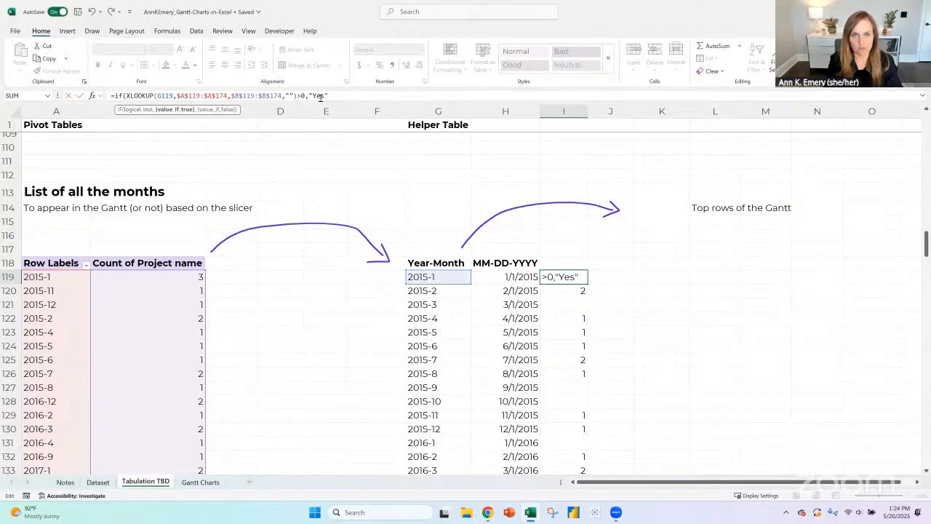
{"action": "type", "text": ",\"No\""}
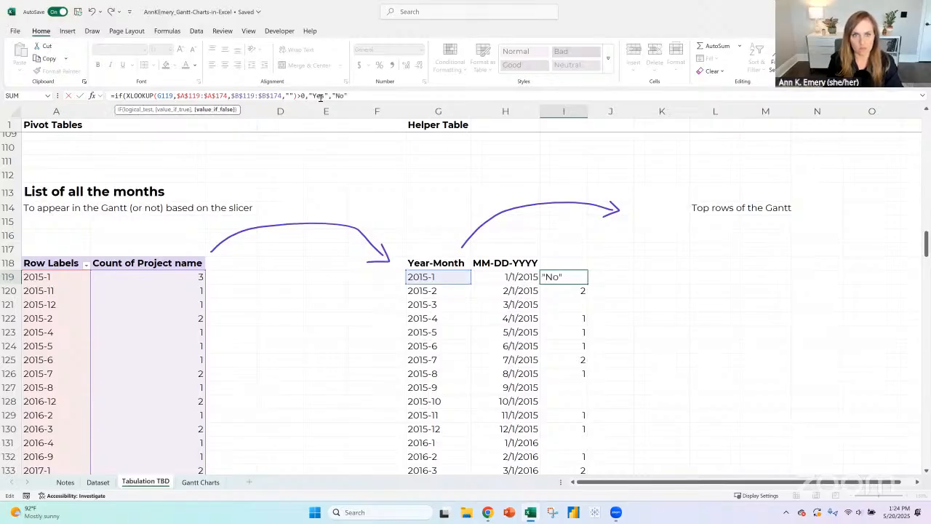
{"action": "type", "text": ")"}
{"action": "key", "text": "Return"}
{"action": "key", "text": "Up"}
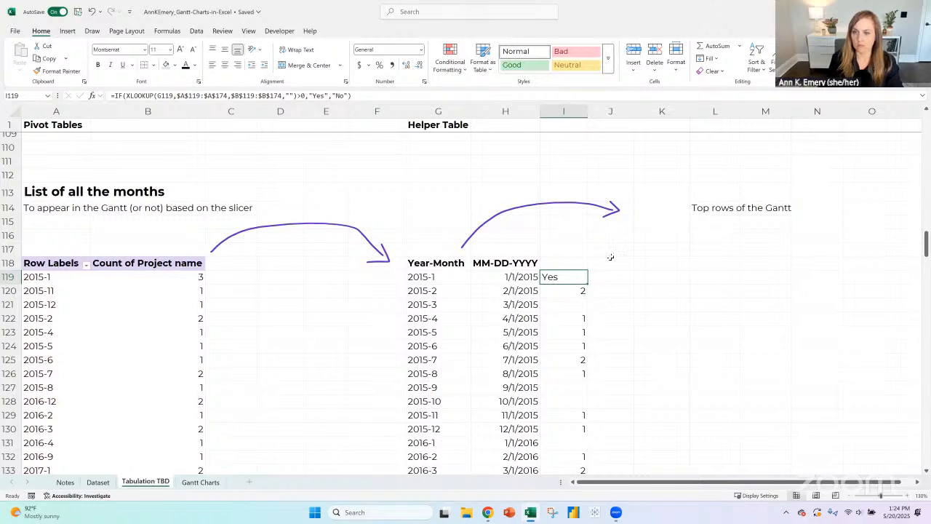
- Enter the heading "Included in slicer settings?" in I118, above the Yes/No formula
{"action": "key", "text": "Up"}
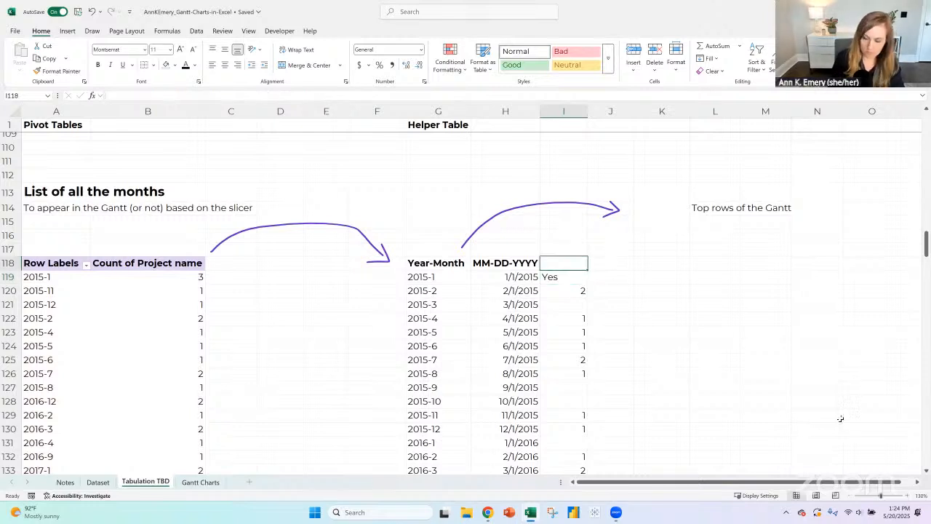
{"action": "type", "text": "Included"}
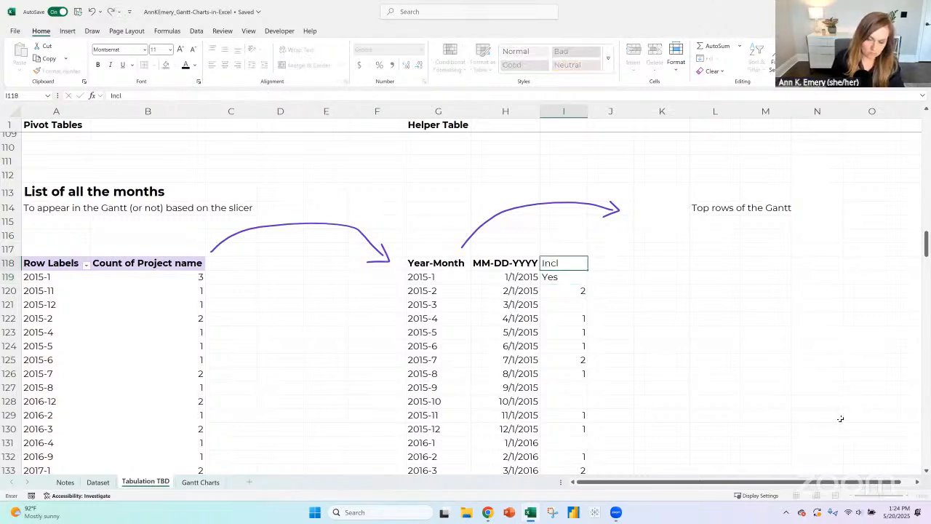
{"action": "key", "text": "BackSpace"}
{"action": "key", "text": "BackSpace"}
{"action": "type", "text": "ed in"}
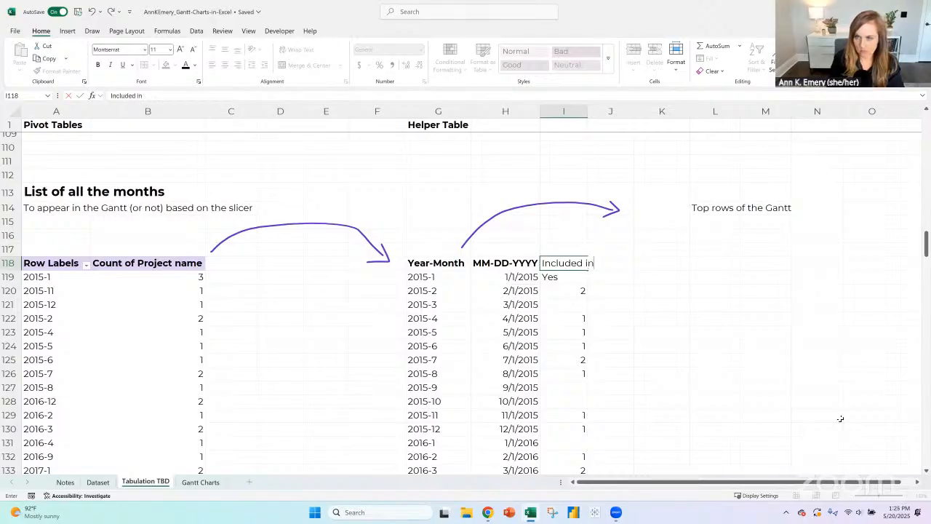
{"action": "type", "text": " slicer settings?"}
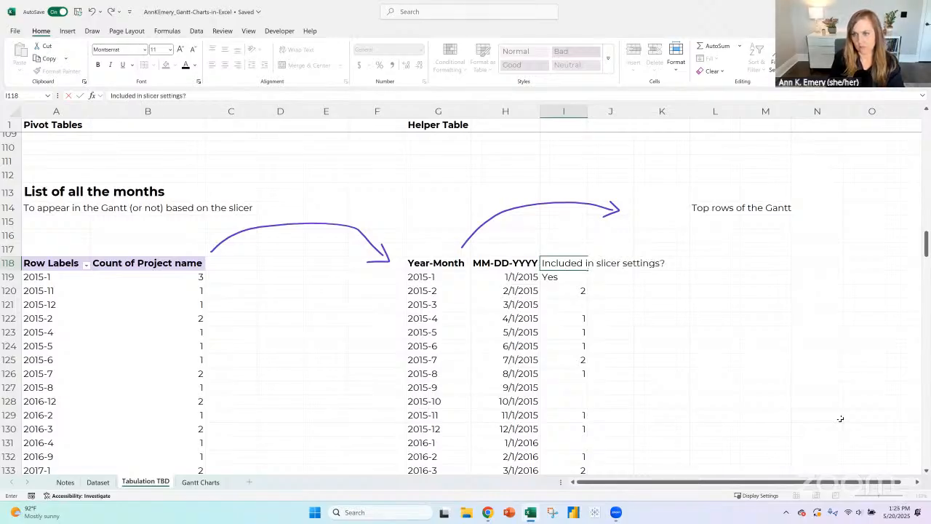
{"action": "key", "text": "Return"}
{"action": "key", "text": "Up"}
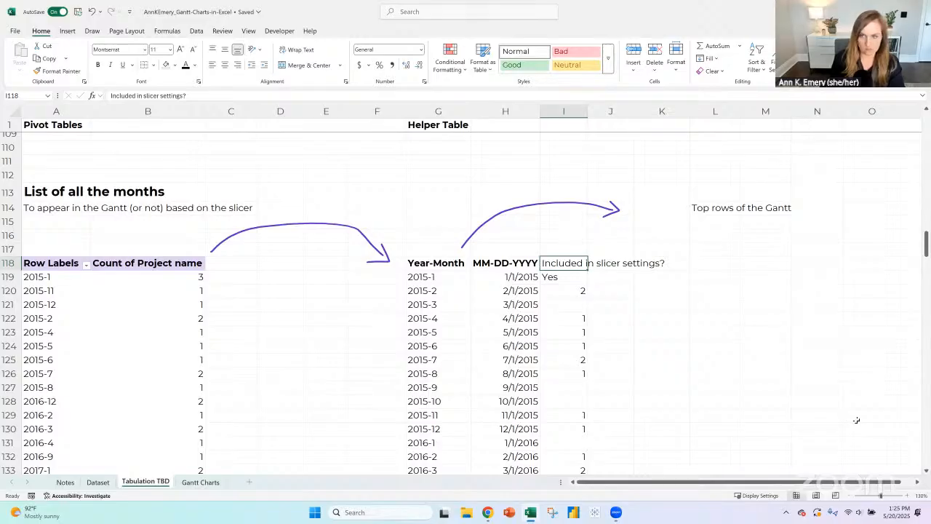
- Bold the heading in I118 and fill the Yes/No formula from I119 down the helper table, replacing the existing lookup values
{"action": "key", "text": "ctrl+b"}
{"action": "left_click", "coordinate": [569, 275]}
{"action": "left_click_drag", "start_coordinate": [582, 283], "coordinate": [582, 285]}
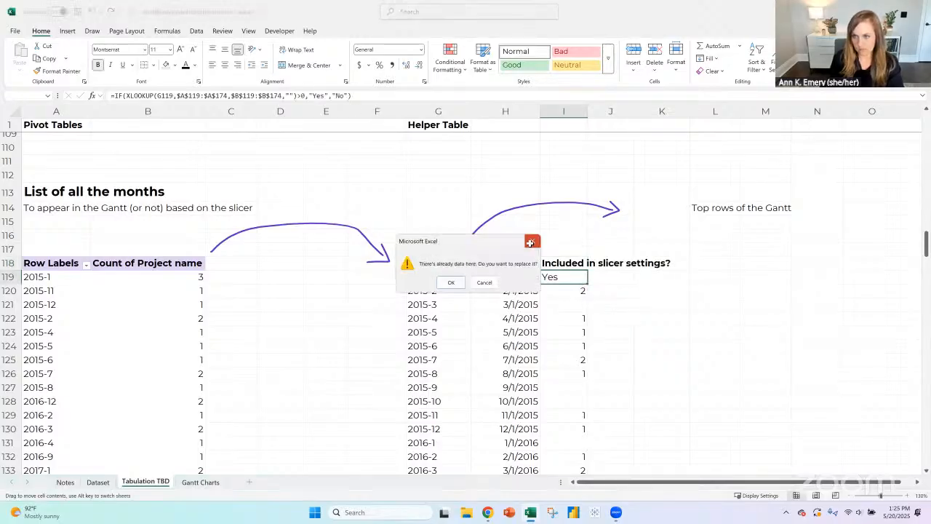
{"action": "left_click", "coordinate": [530, 243]}
{"action": "double_click", "coordinate": [588, 283]}
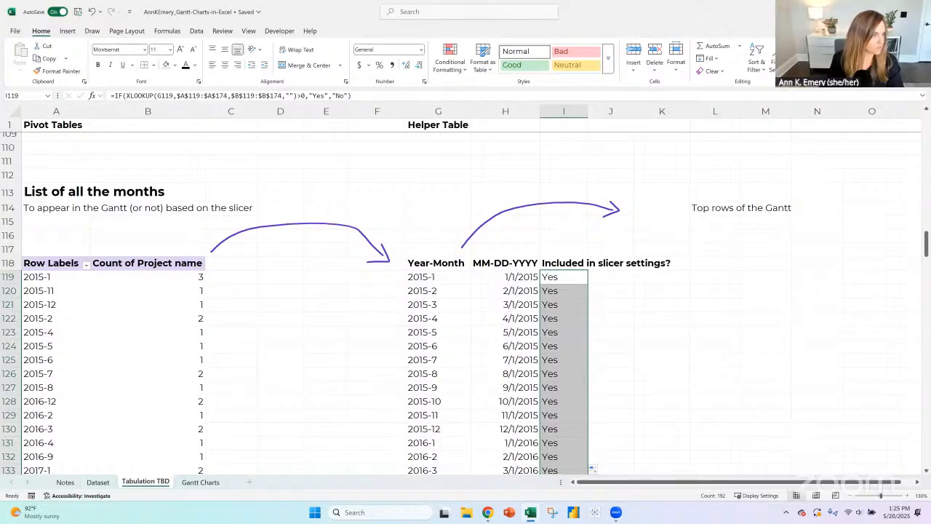
- Widen column I to fit the "Included in slicer settings?" heading
{"action": "key", "text": "alt+Tab"}
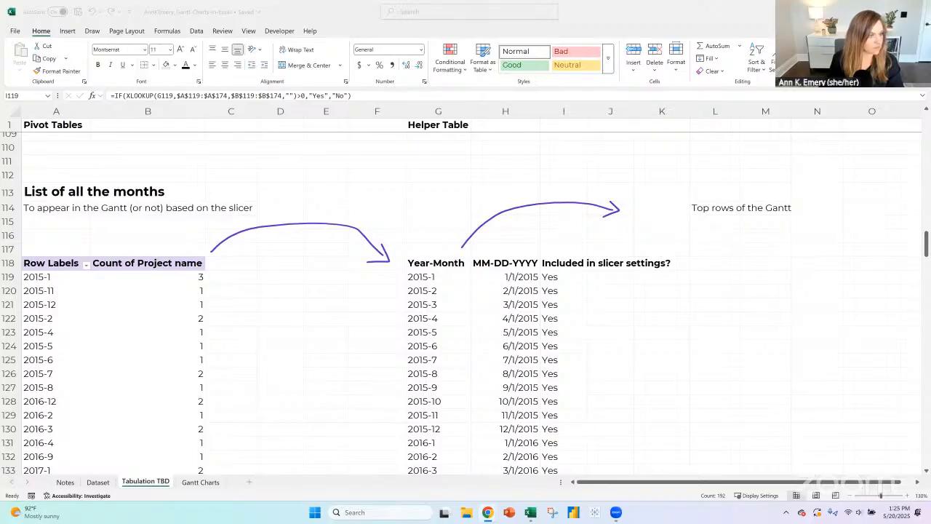
{"action": "key", "text": "ctrl+shift+Down"}
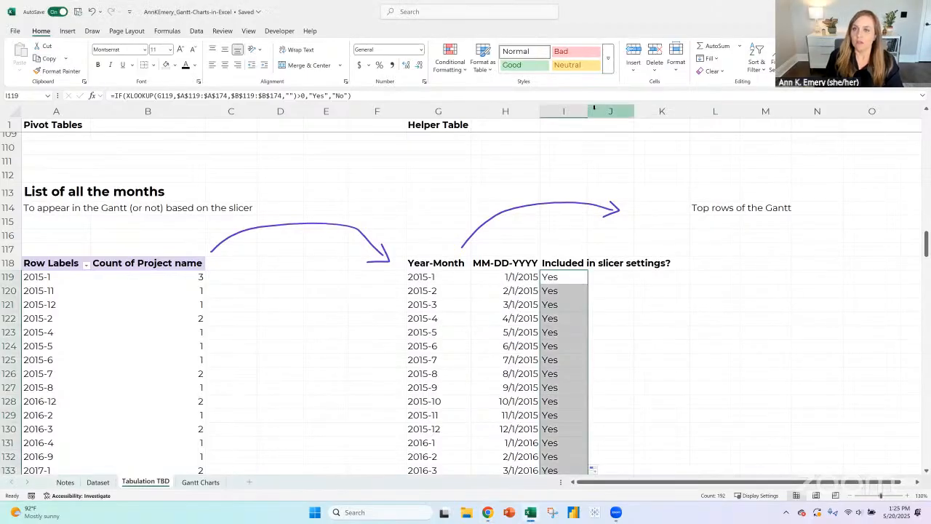
{"action": "double_click", "coordinate": [588, 107]}
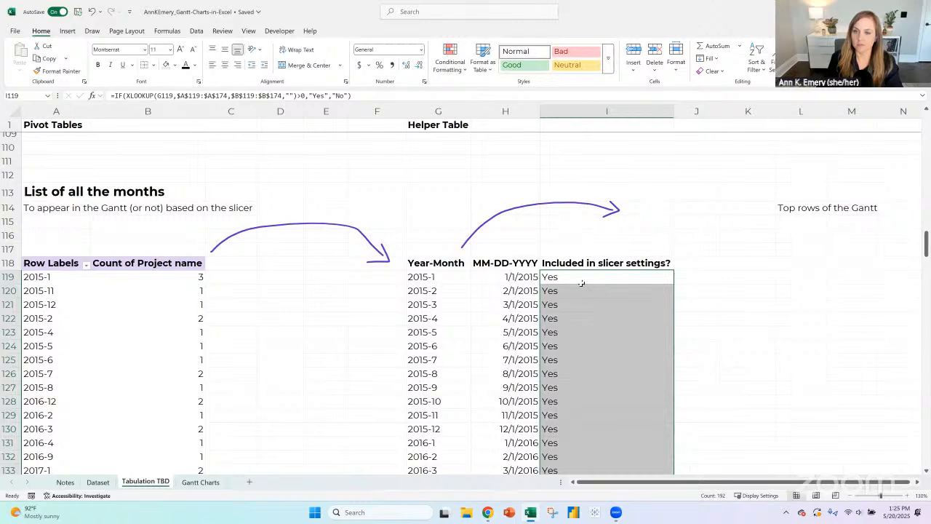
{"action": "key", "text": "ctrl+shift+Up"}
- Check the helper table's Yes/No flags down to its last month against the year-months listed in the pivot table
{"action": "scroll", "coordinate": [617, 336], "scroll_direction": "down", "scroll_amount": 2}
{"action": "scroll", "coordinate": [617, 335], "scroll_direction": "up", "scroll_amount": 2}
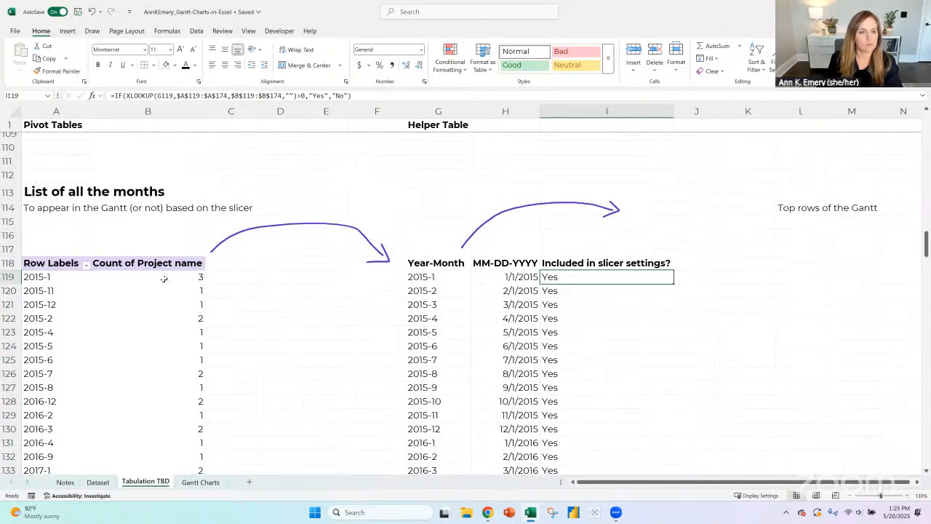
{"action": "left_click", "coordinate": [42, 277]}
{"action": "left_click", "coordinate": [41, 291]}
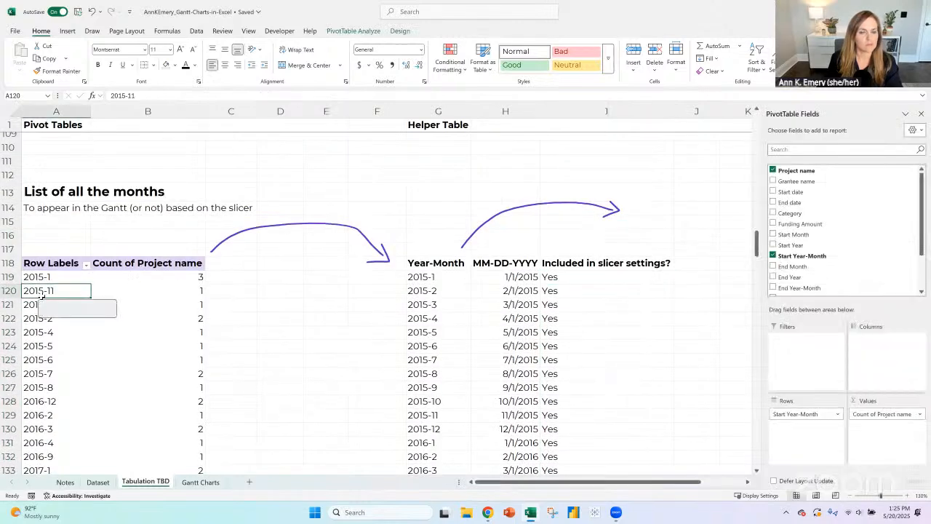
{"action": "left_click", "coordinate": [447, 291]}
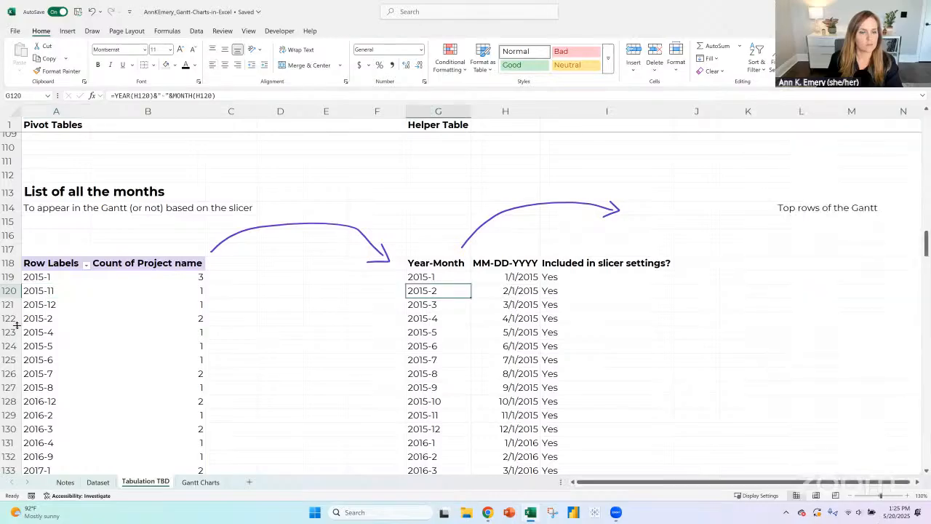
{"action": "scroll", "coordinate": [32, 322], "scroll_direction": "down", "scroll_amount": 7}
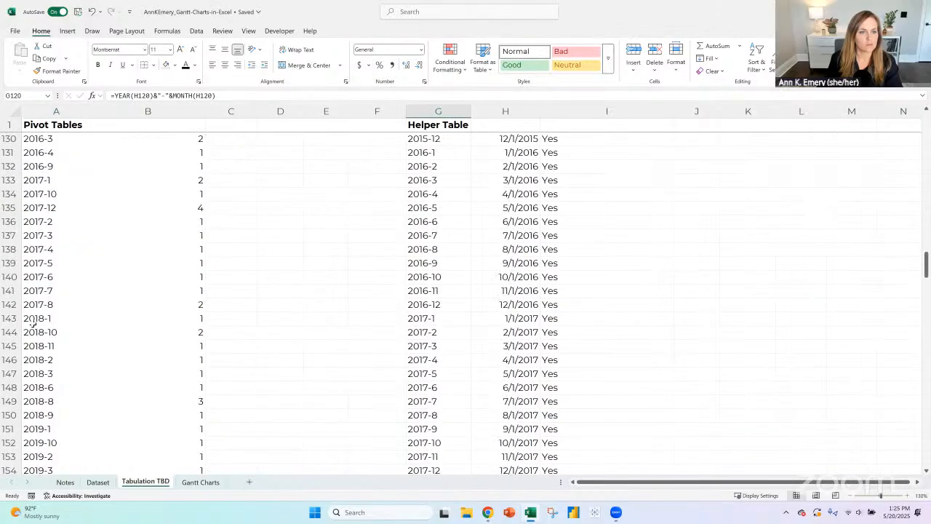
{"action": "scroll", "coordinate": [33, 323], "scroll_direction": "down", "scroll_amount": 3}
{"action": "scroll", "coordinate": [612, 321], "scroll_direction": "down", "scroll_amount": 11}
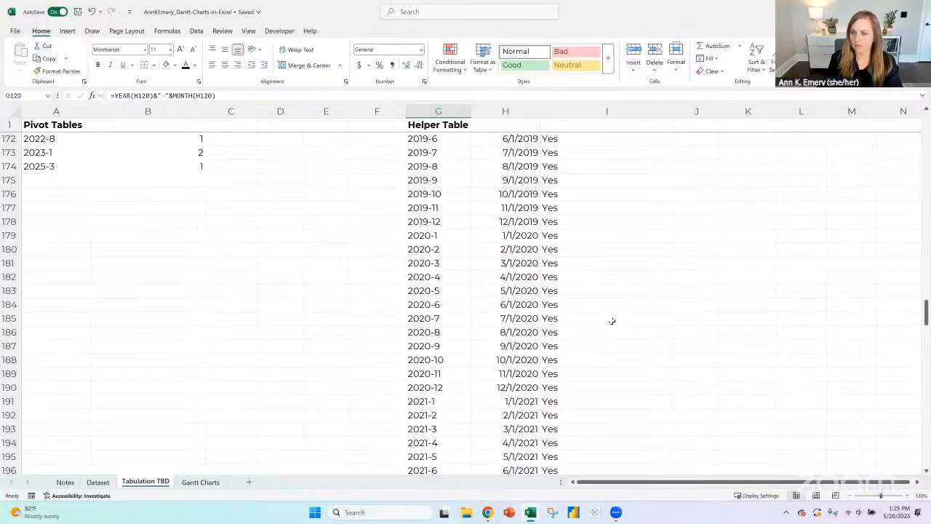
{"action": "scroll", "coordinate": [612, 321], "scroll_direction": "down", "scroll_amount": 12}
{"action": "scroll", "coordinate": [611, 321], "scroll_direction": "down", "scroll_amount": 17}
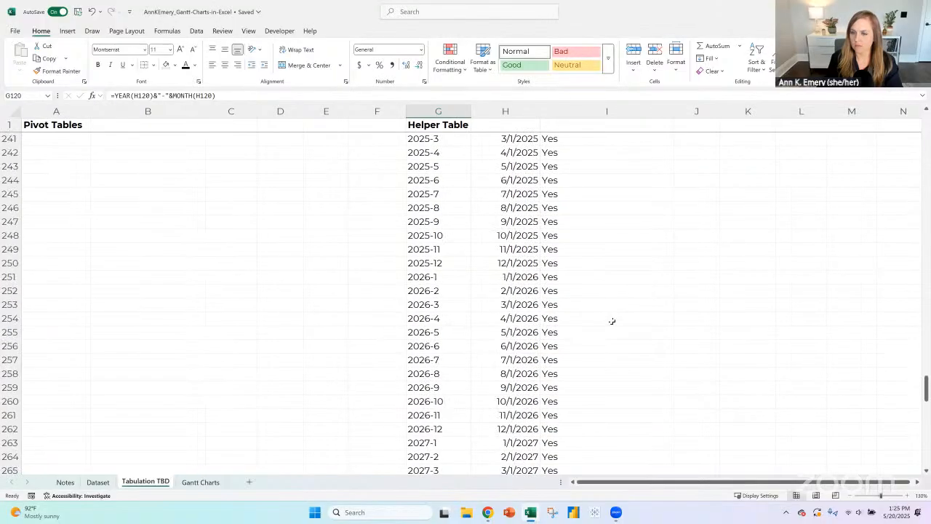
{"action": "left_click", "coordinate": [605, 347]}
{"action": "scroll", "coordinate": [605, 352], "scroll_direction": "down", "scroll_amount": 11}
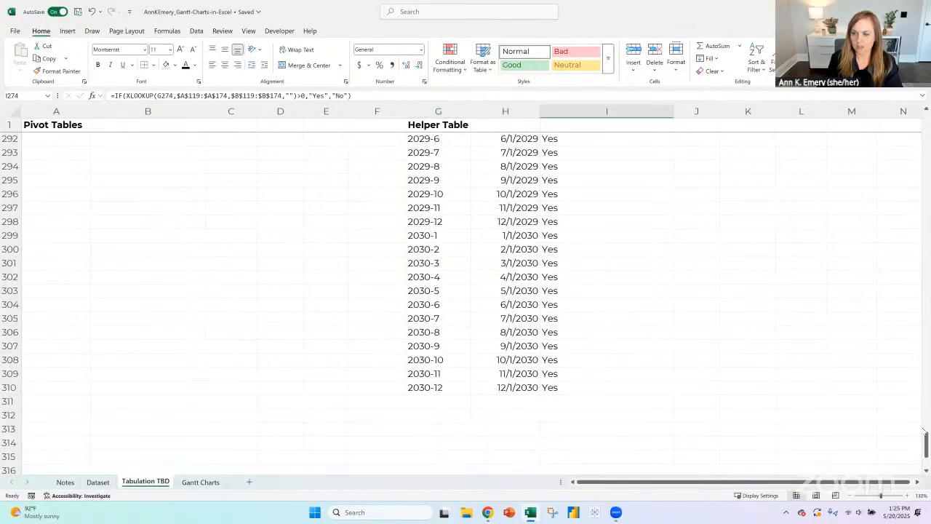
{"action": "left_click_drag", "start_coordinate": [926, 443], "coordinate": [928, 109]}
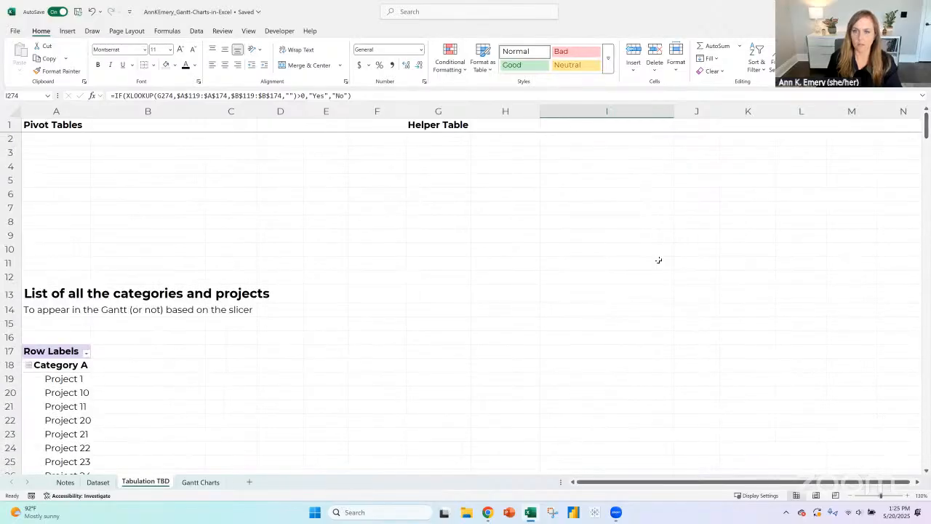
{"action": "scroll", "coordinate": [660, 259], "scroll_direction": "down", "scroll_amount": 18}
{"action": "scroll", "coordinate": [664, 260], "scroll_direction": "down", "scroll_amount": 18}
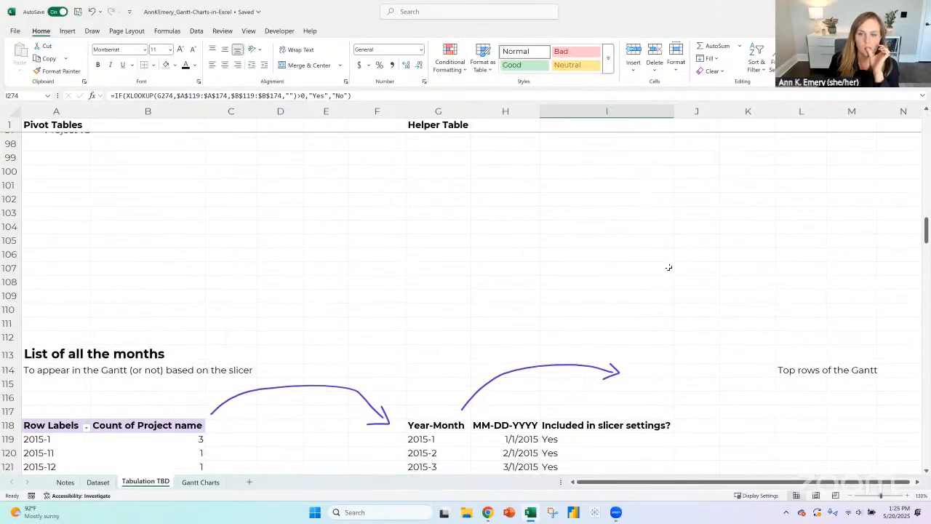
{"action": "left_click", "coordinate": [627, 277]}
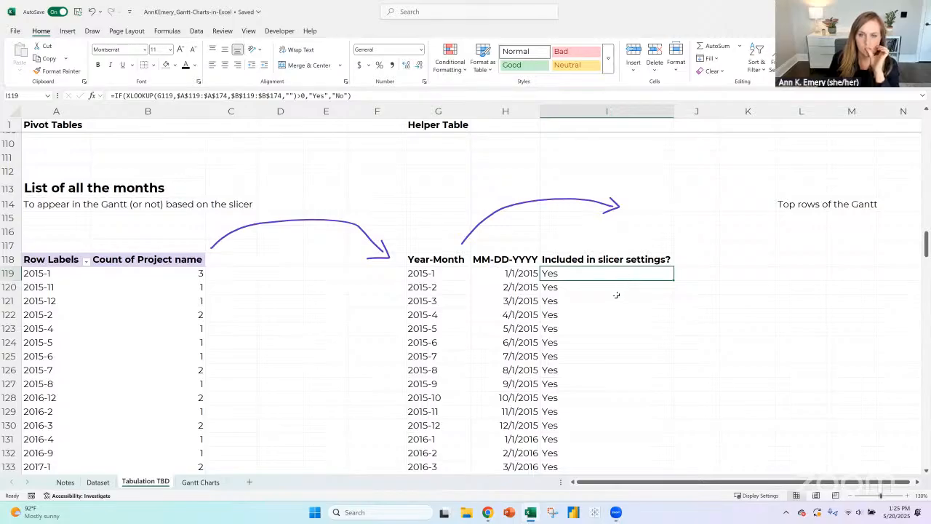
{"action": "left_click", "coordinate": [454, 277]}
{"action": "left_click", "coordinate": [573, 273]}
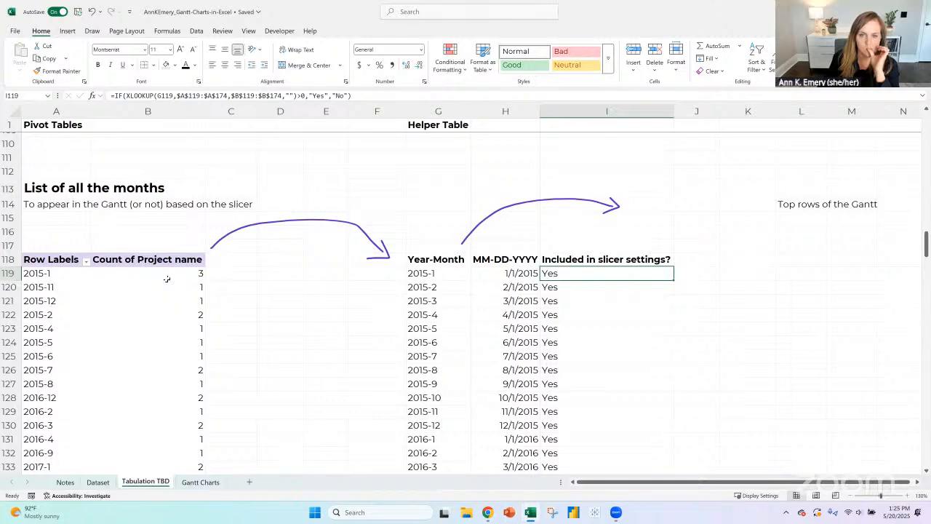
- Remove the Start Year-Month field from the rows of the "List of all the months" pivot table
{"action": "mouse_move", "coordinate": [166, 279]}
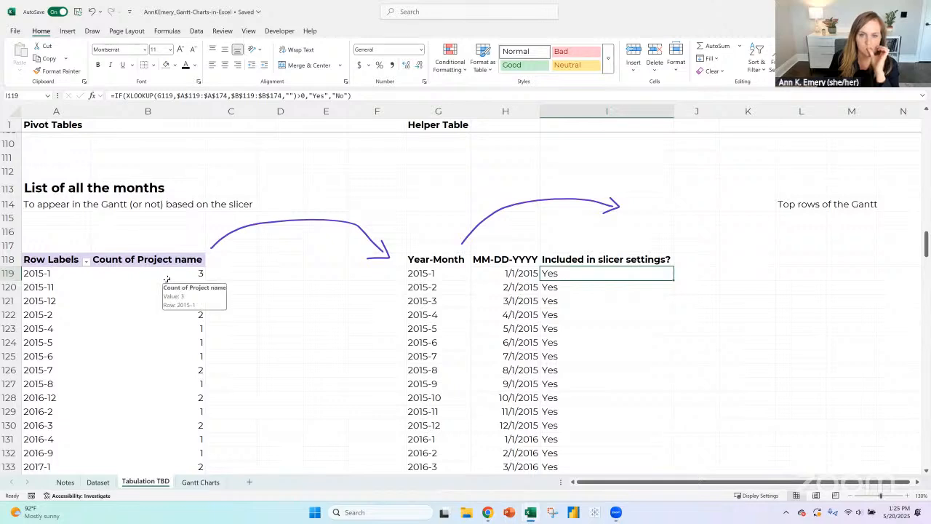
{"action": "left_click", "coordinate": [86, 262]}
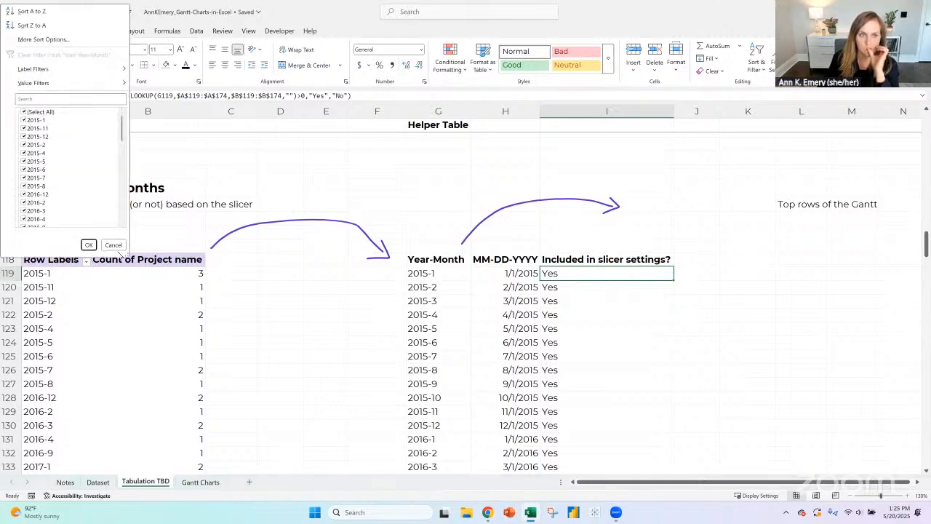
{"action": "left_click", "coordinate": [73, 274]}
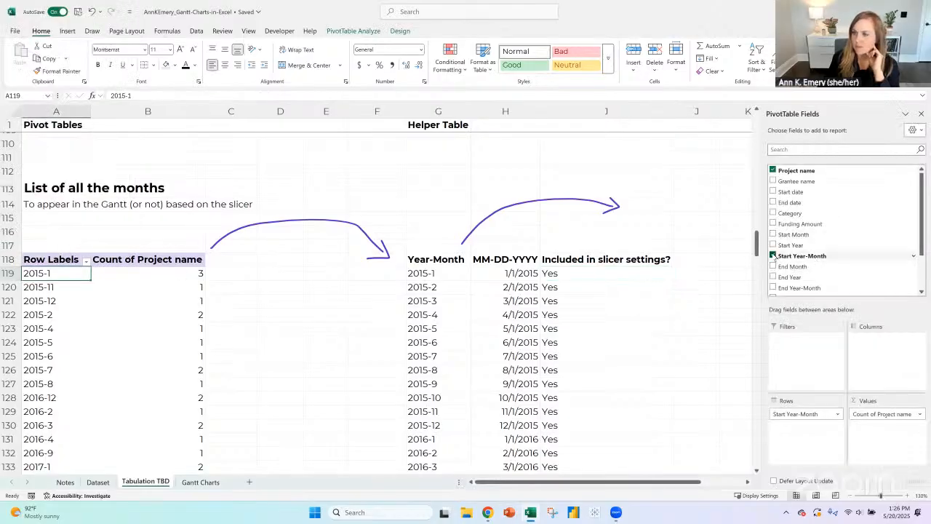
{"action": "left_click", "coordinate": [773, 256]}
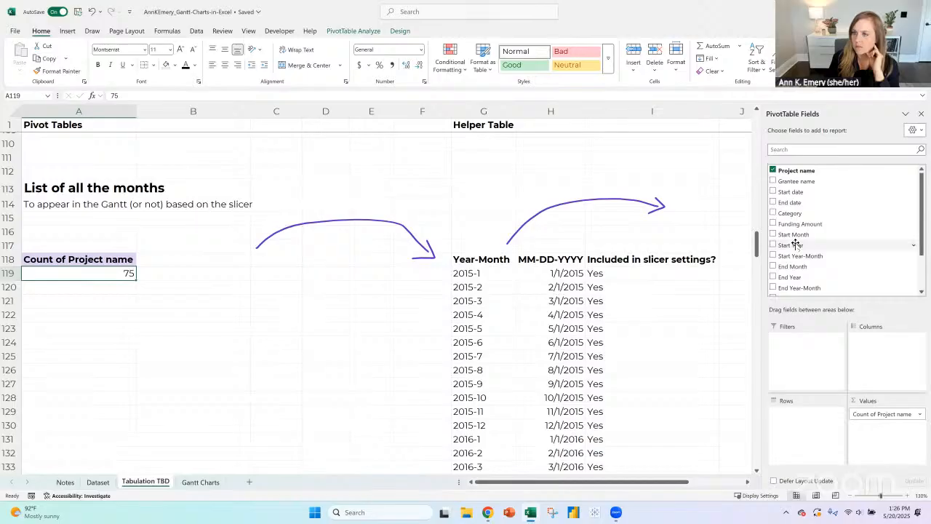
- Add Start date to the pivot rows, keep only its Years and Months levels, and review the formula in I119
{"action": "left_click_drag", "start_coordinate": [800, 192], "coordinate": [801, 418]}
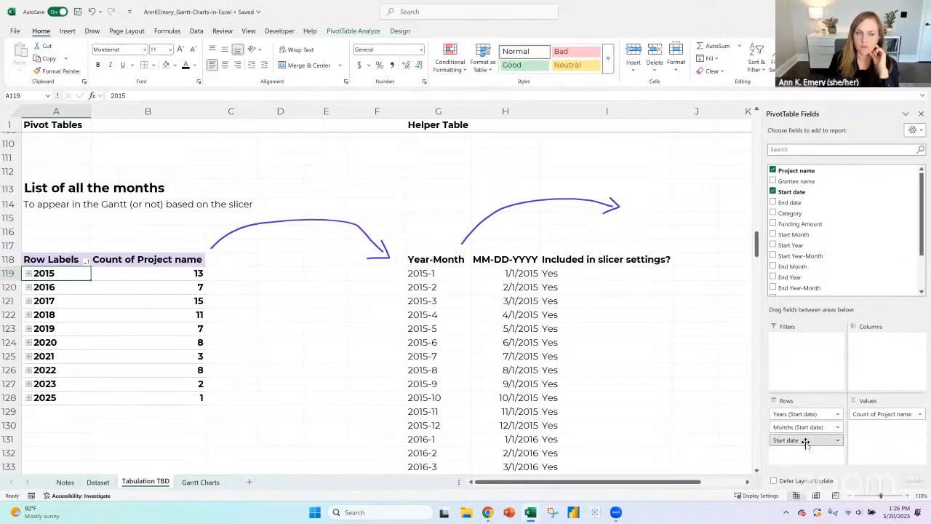
{"action": "left_click_drag", "start_coordinate": [805, 442], "coordinate": [833, 268]}
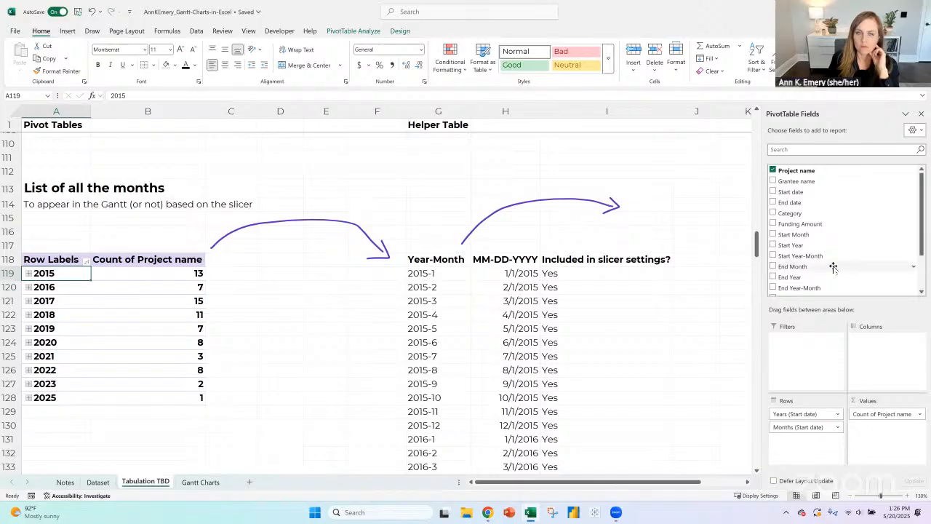
{"action": "left_click", "coordinate": [574, 273]}
{"action": "left_click", "coordinate": [457, 95]}
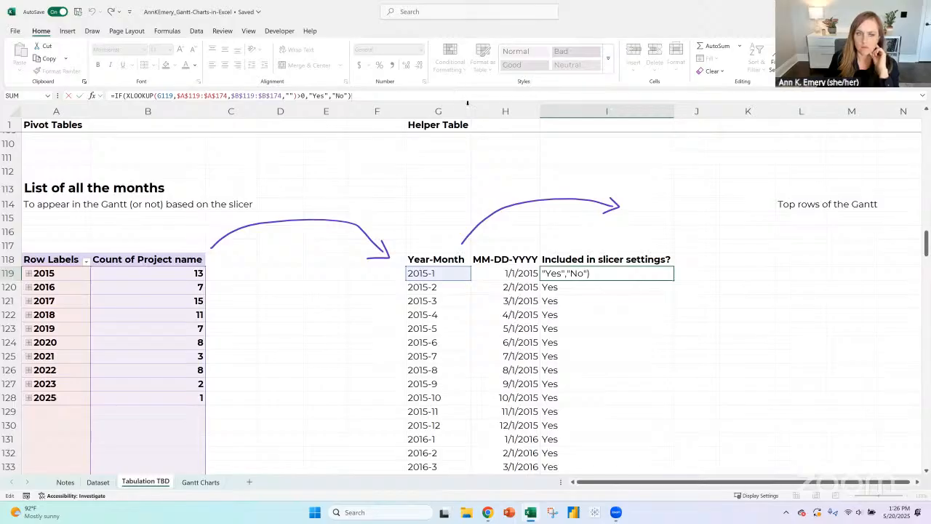
{"action": "key", "text": "Return"}
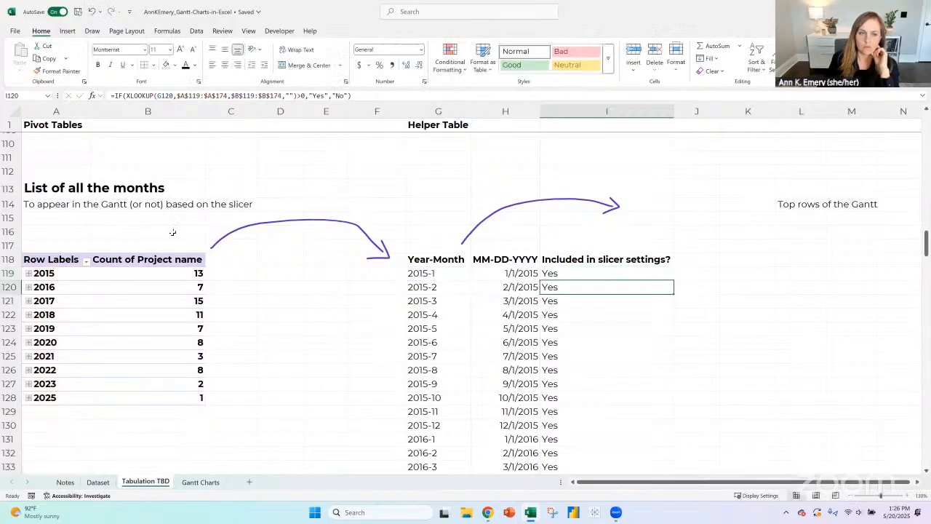
- Expand 2015 and 2016 in the pivot table and compare their months with the helper table's first row
{"action": "left_click", "coordinate": [28, 274]}
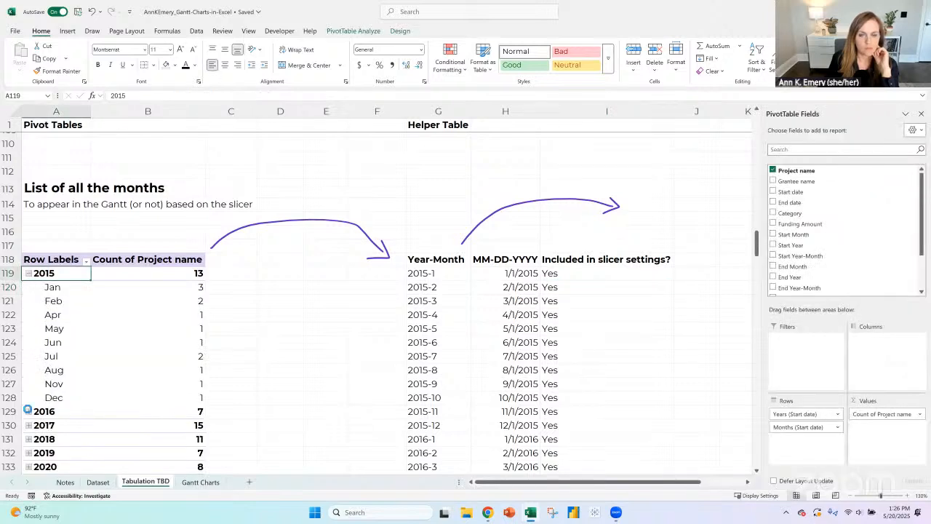
{"action": "left_click", "coordinate": [28, 412]}
{"action": "left_click", "coordinate": [433, 274]}
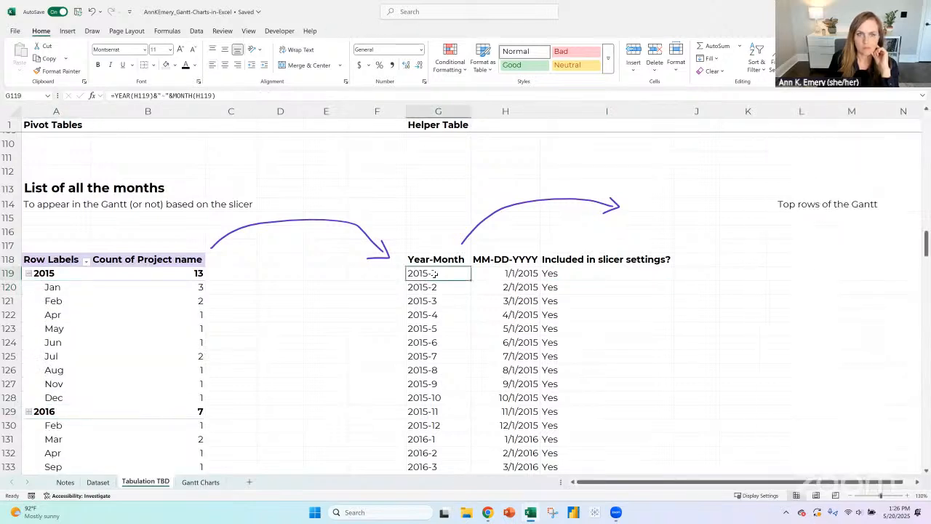
{"action": "left_click", "coordinate": [500, 274]}
{"action": "left_click", "coordinate": [566, 272]}
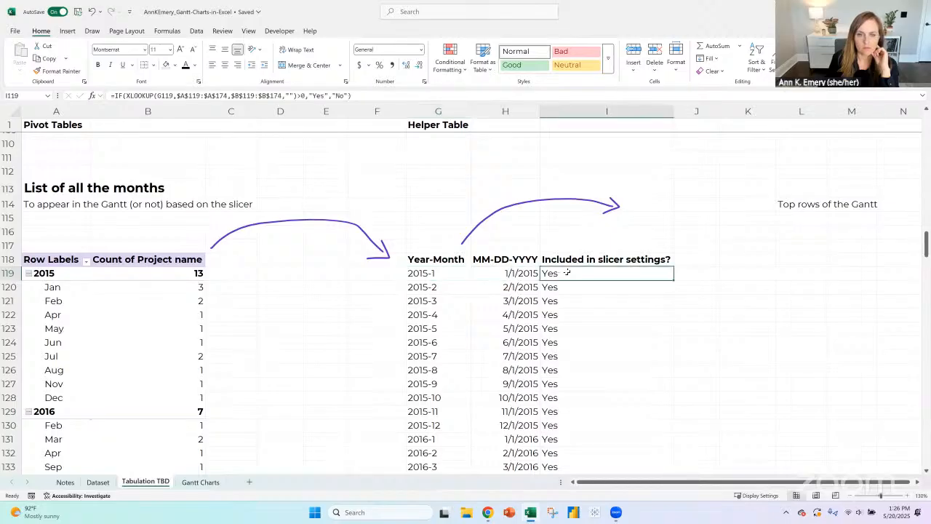
{"action": "left_click", "coordinate": [527, 272]}
- Remove the Years and Months levels from the pivot rows and leave only Start date, listing individual dates
{"action": "left_click", "coordinate": [74, 274]}
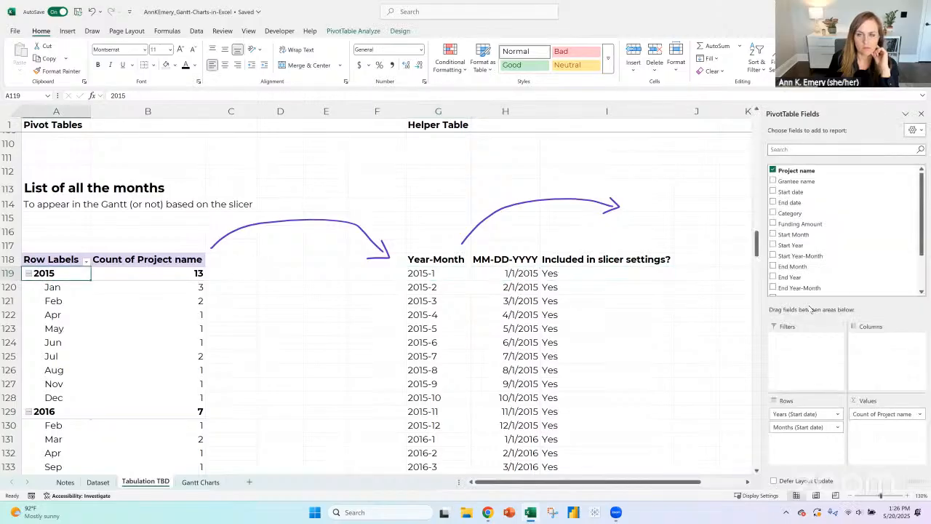
{"action": "left_click_drag", "start_coordinate": [828, 238], "coordinate": [828, 241]}
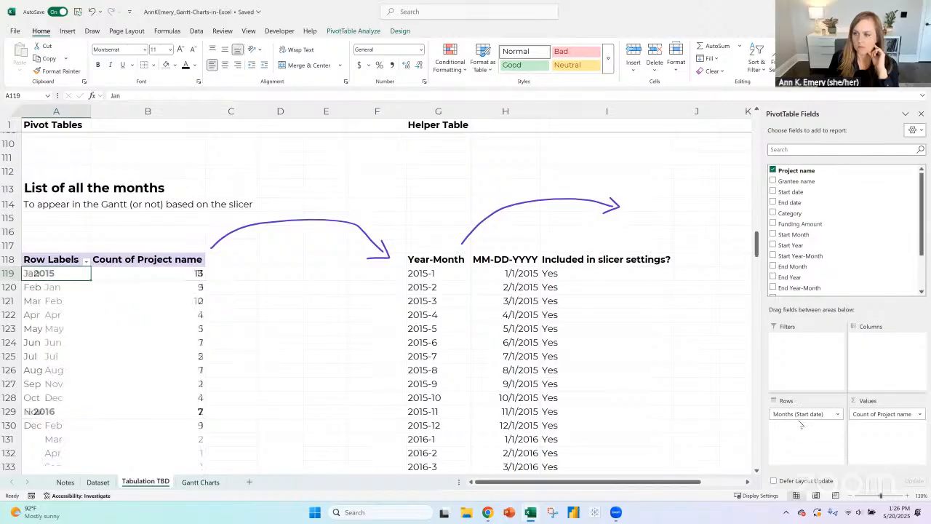
{"action": "left_click_drag", "start_coordinate": [800, 415], "coordinate": [800, 195]}
{"action": "left_click_drag", "start_coordinate": [817, 287], "coordinate": [827, 221]}
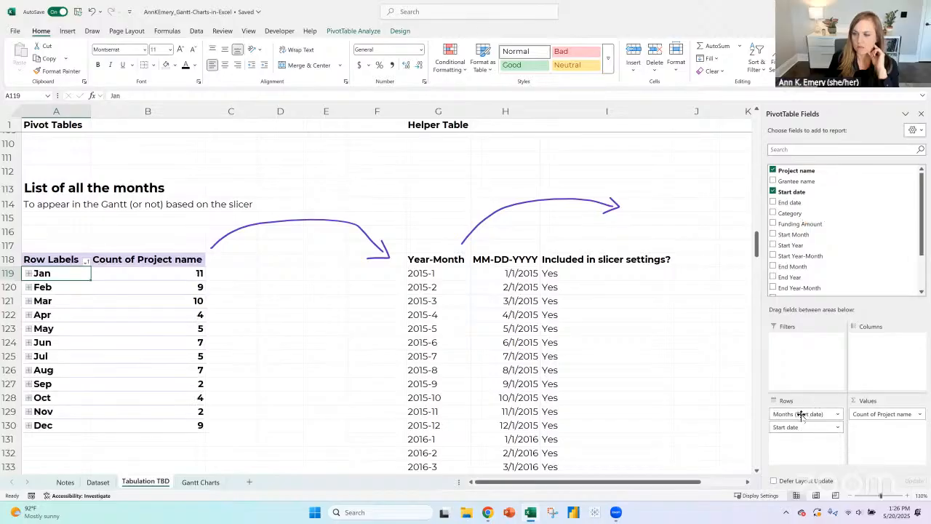
{"action": "left_click_drag", "start_coordinate": [800, 417], "coordinate": [828, 231]}
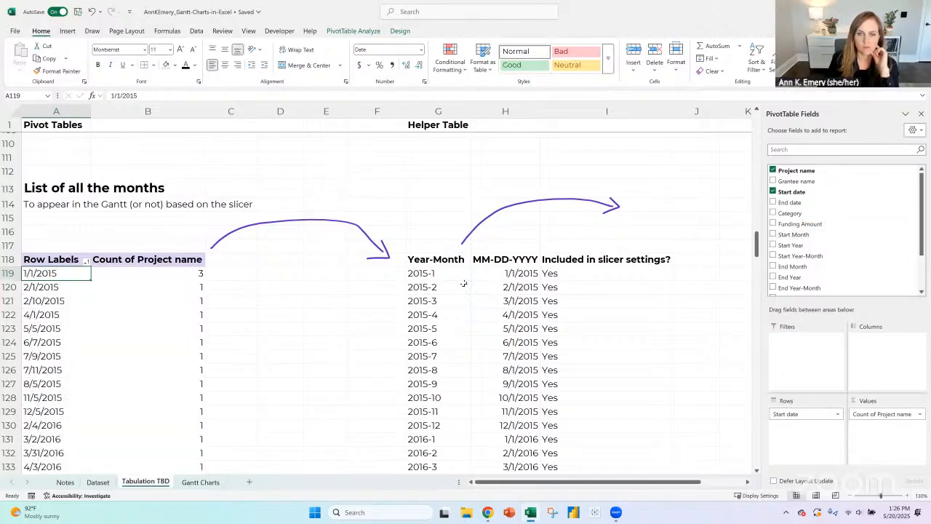
- Set the lookup value of the XLOOKUP in I119 to the MM-DD-YYYY date in H119
{"action": "left_click", "coordinate": [540, 275]}
{"action": "left_click", "coordinate": [571, 275]}
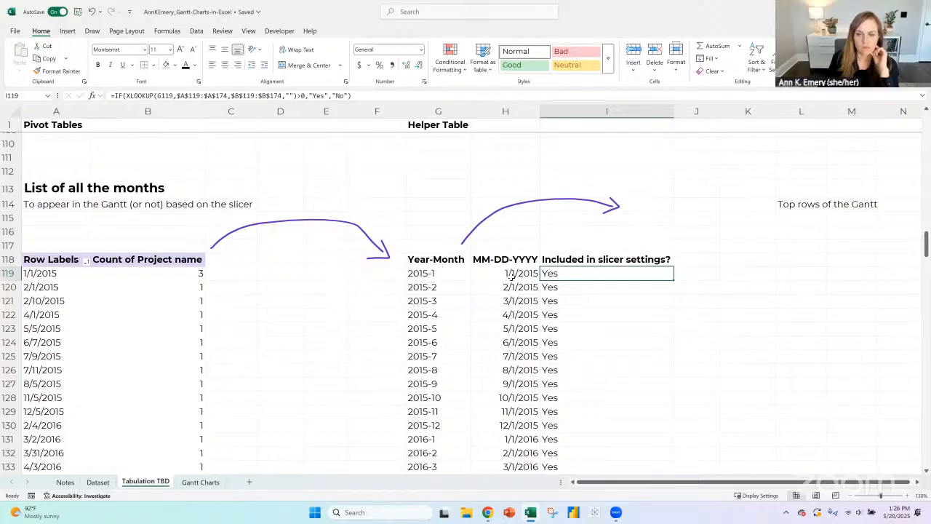
{"action": "scroll", "coordinate": [649, 318], "scroll_direction": "down", "scroll_amount": 10}
{"action": "scroll", "coordinate": [648, 315], "scroll_direction": "down", "scroll_amount": 1}
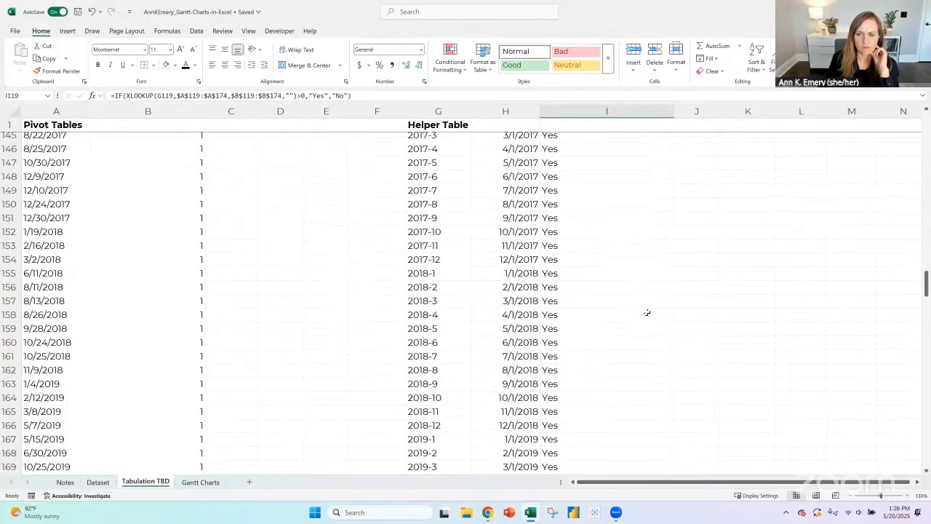
{"action": "scroll", "coordinate": [647, 311], "scroll_direction": "up", "scroll_amount": 13}
{"action": "left_click", "coordinate": [469, 94]}
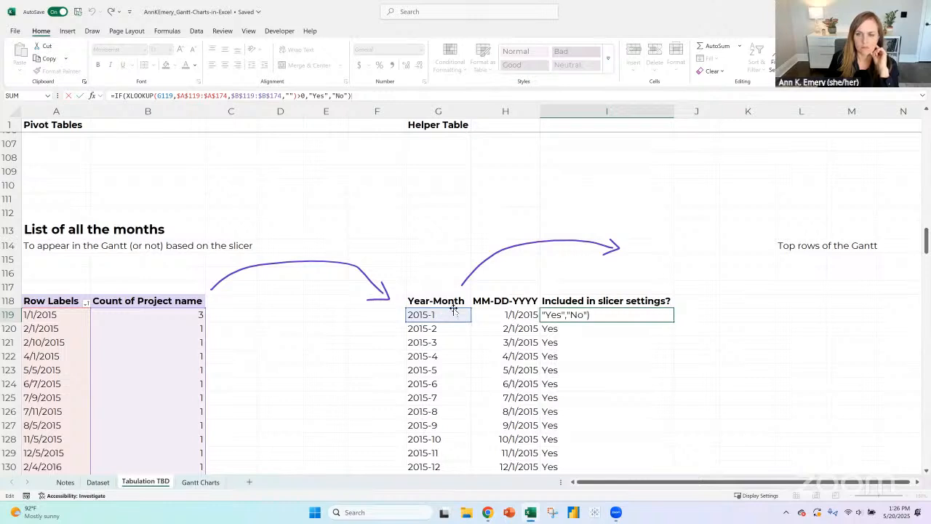
{"action": "left_click", "coordinate": [525, 313]}
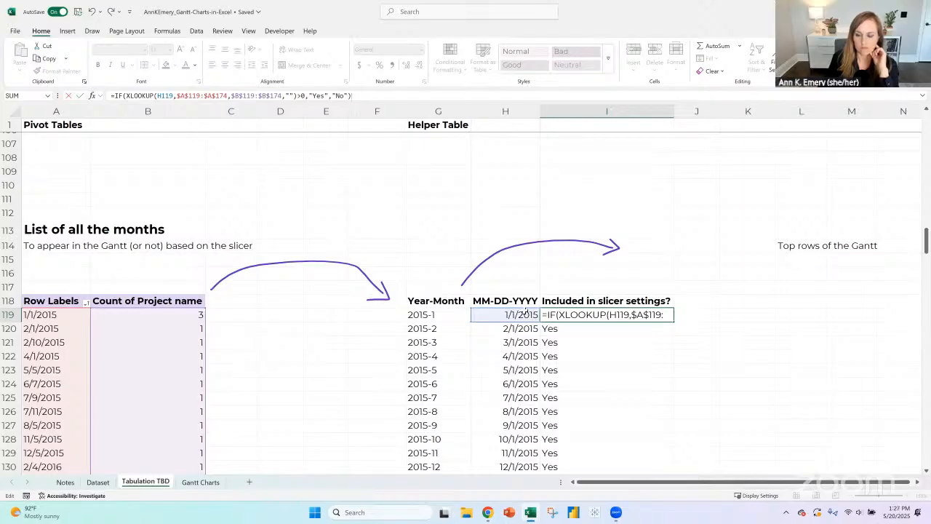
{"action": "key", "text": "Return"}
{"action": "key", "text": "Up"}
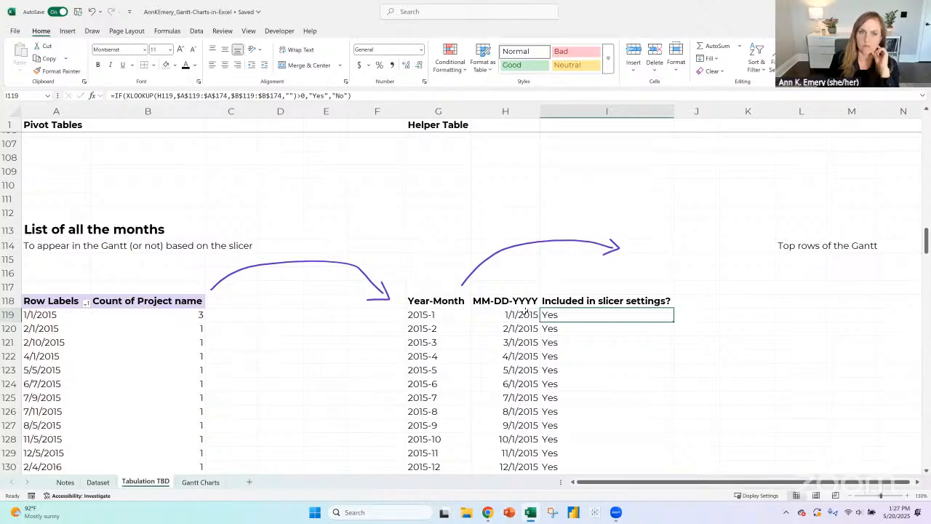
- Change the IF condition in I119 to >=1 and fill the formula down the "Included in slicer settings?" column
{"action": "left_click", "coordinate": [302, 96]}
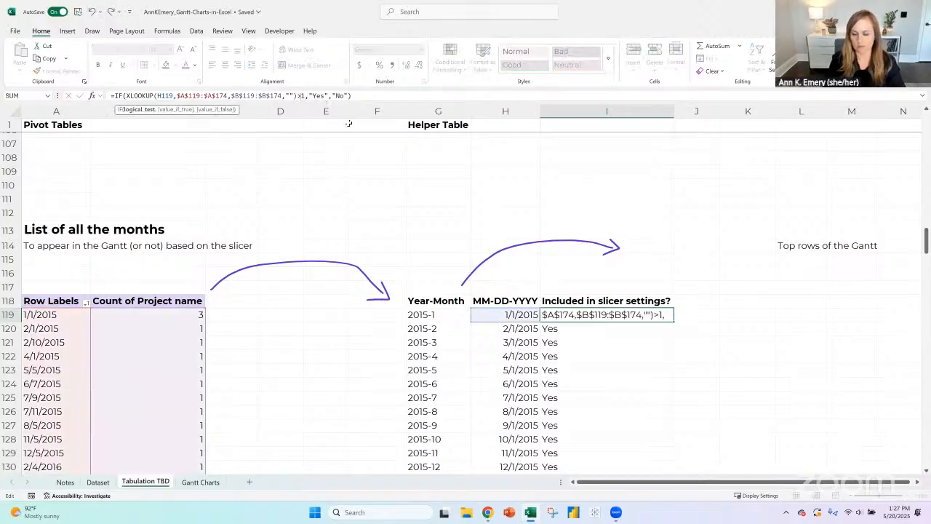
{"action": "key", "text": "Return"}
{"action": "left_click", "coordinate": [660, 311]}
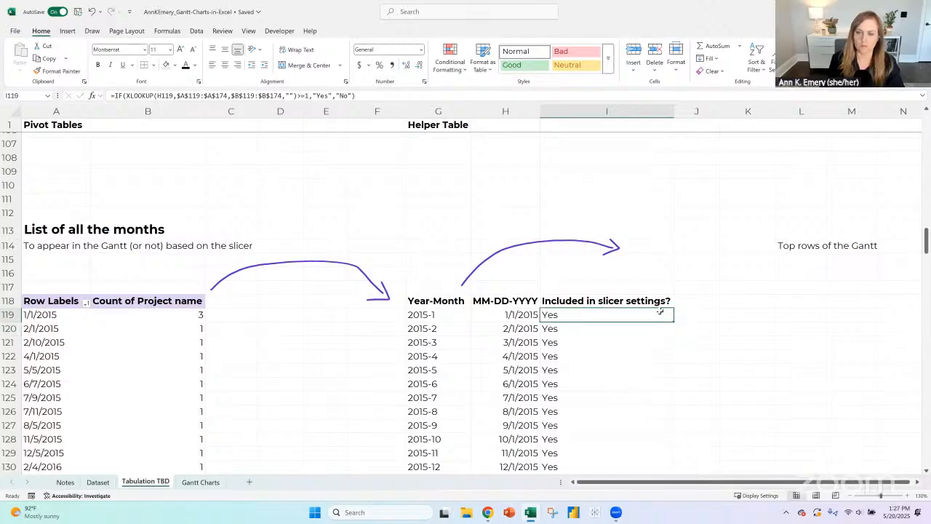
{"action": "double_click", "coordinate": [674, 321]}
{"action": "scroll", "coordinate": [672, 305], "scroll_direction": "down", "scroll_amount": 10}
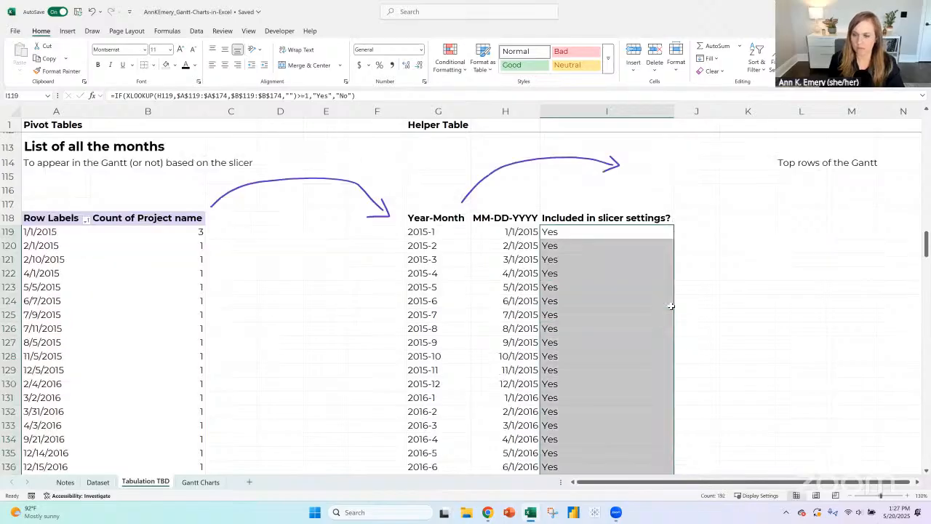
{"action": "scroll", "coordinate": [660, 325], "scroll_direction": "up", "scroll_amount": 15}
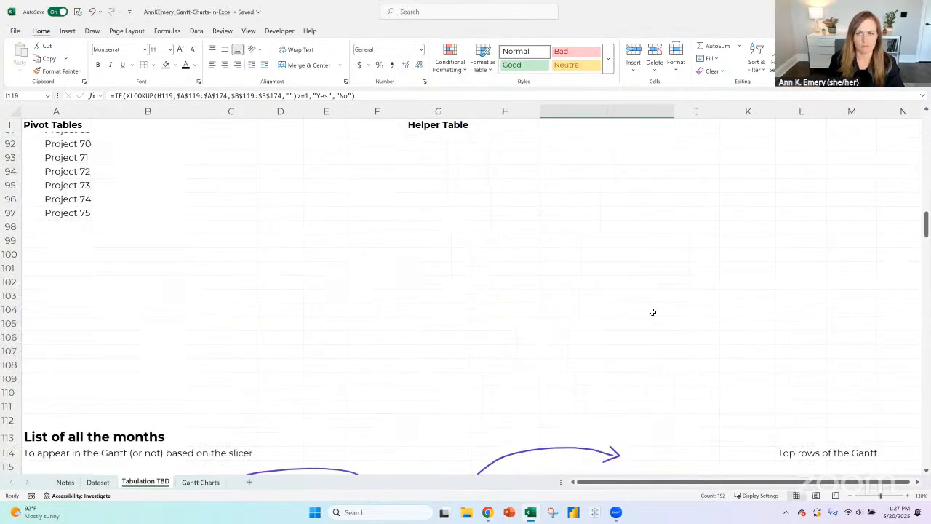
{"action": "scroll", "coordinate": [652, 312], "scroll_direction": "down", "scroll_amount": 6}
{"action": "left_click", "coordinate": [568, 272]}
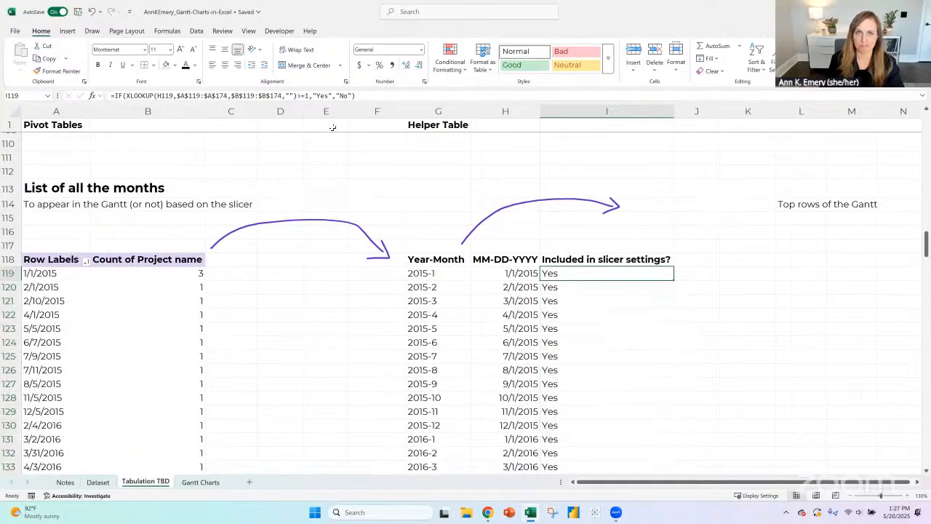
{"action": "left_click", "coordinate": [368, 93]}
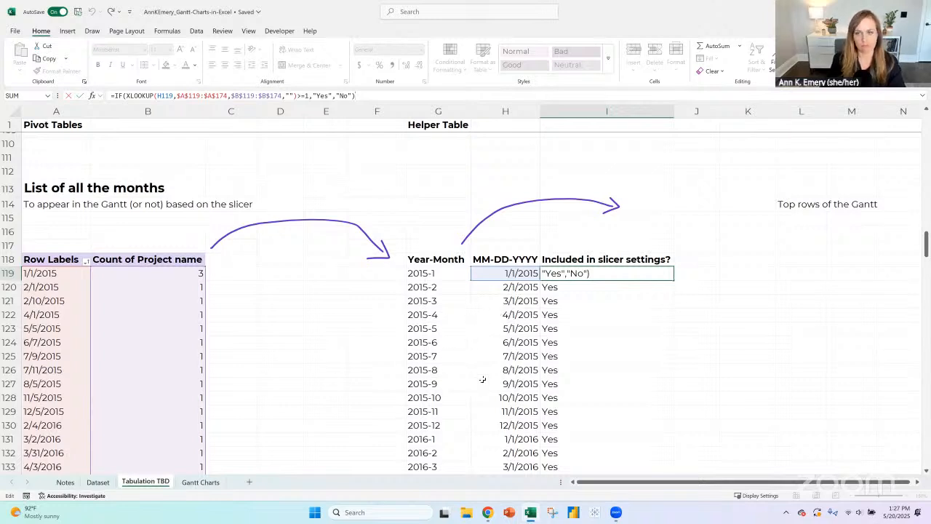
- On the Notes sheet, fill the "Link to a pivot table --> helper table?" row with yellow and add a long string of question marks
{"action": "left_click", "coordinate": [201, 482]}
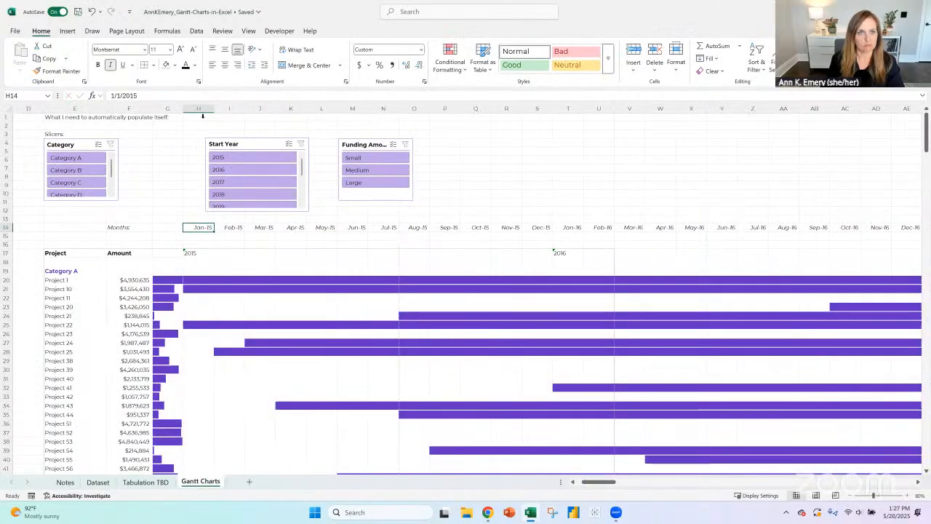
{"action": "left_click", "coordinate": [65, 483]}
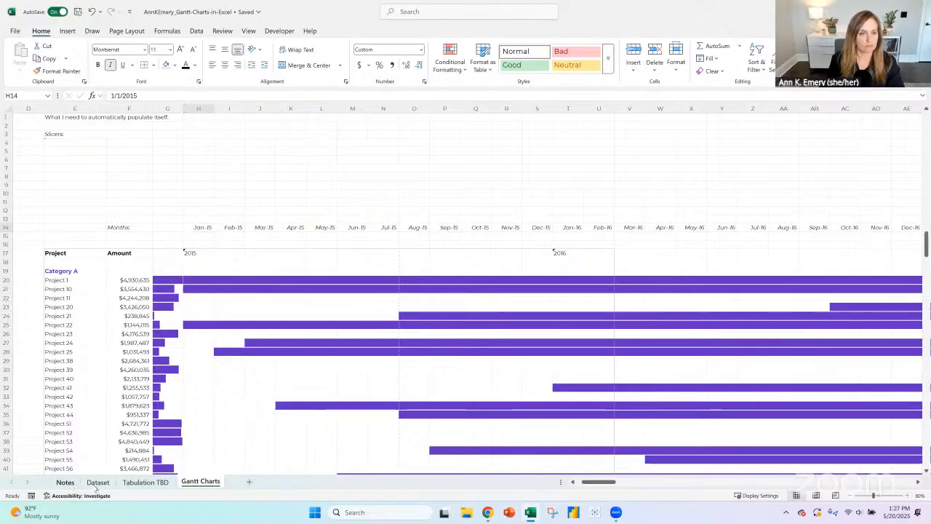
{"action": "left_click", "coordinate": [16, 301]}
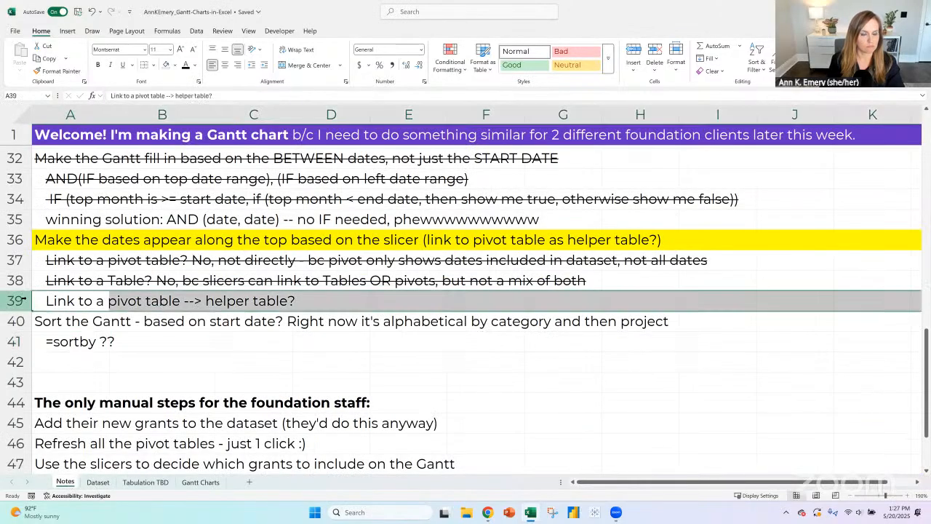
{"action": "left_click", "coordinate": [175, 65]}
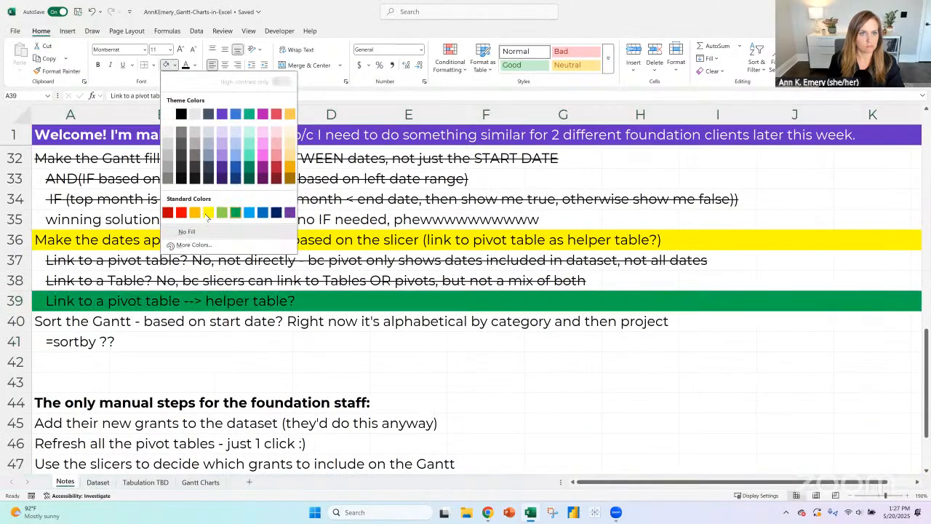
{"action": "left_click", "coordinate": [208, 212]}
{"action": "left_click", "coordinate": [280, 94]}
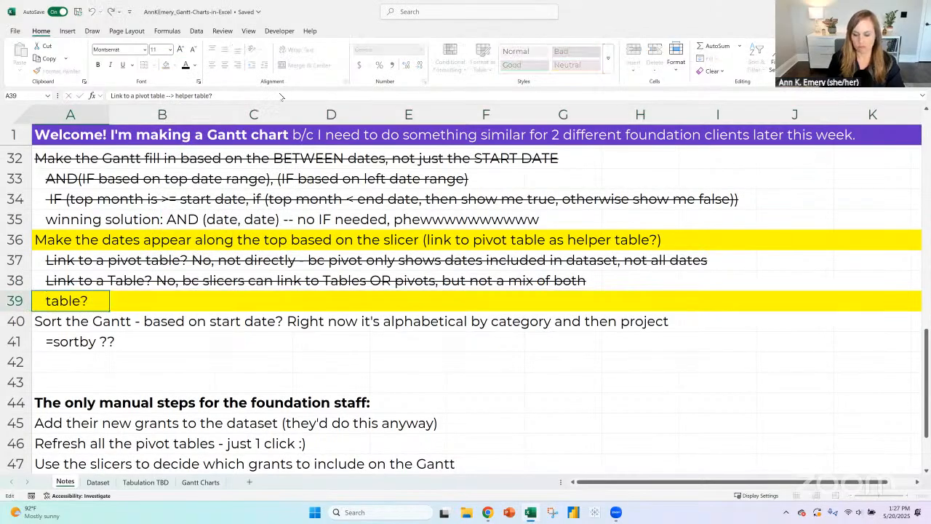
{"action": "type", "text": "???????????????????????????"}
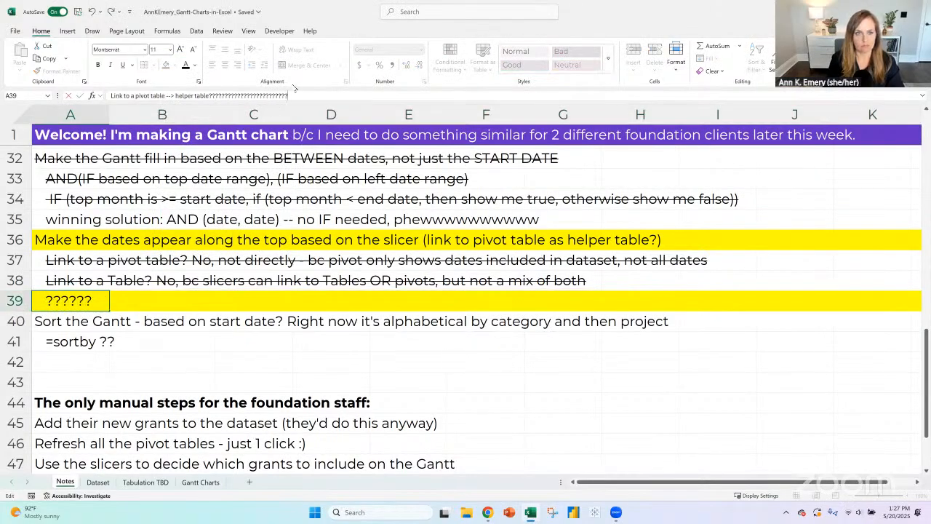
{"action": "key", "text": "Return"}
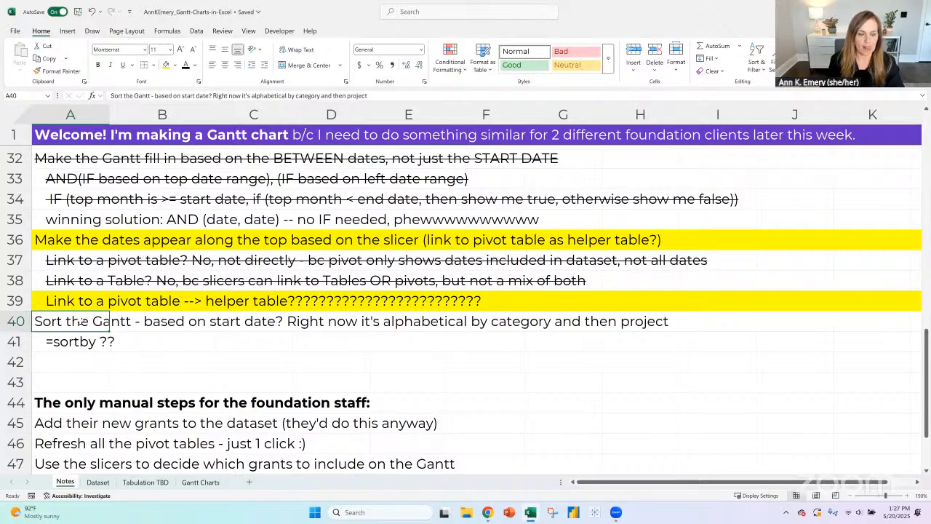
{"action": "scroll", "coordinate": [84, 321], "scroll_direction": "up", "scroll_amount": 2}
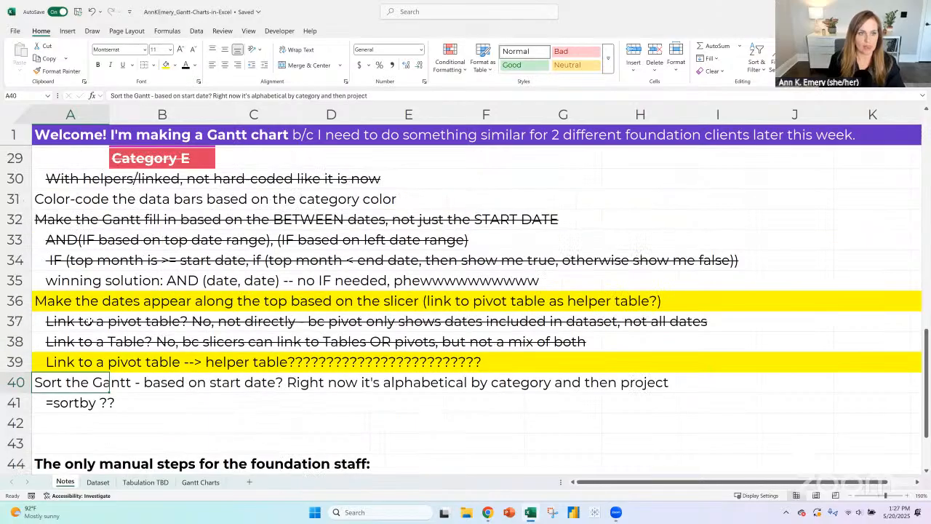
- On the Gantt Charts sheet, move the Category, Start Year and Funding Amount slicers off the month columns
{"action": "left_click", "coordinate": [200, 482]}
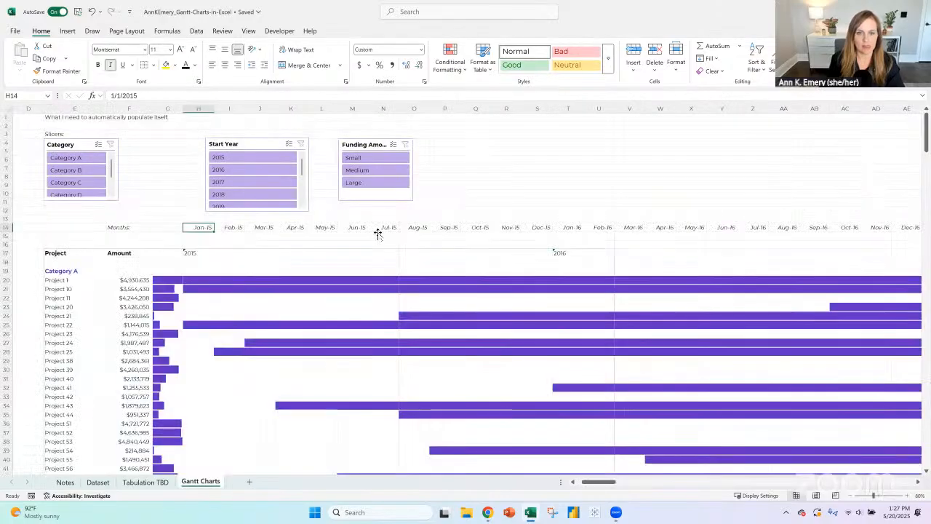
{"action": "left_click", "coordinate": [198, 109]}
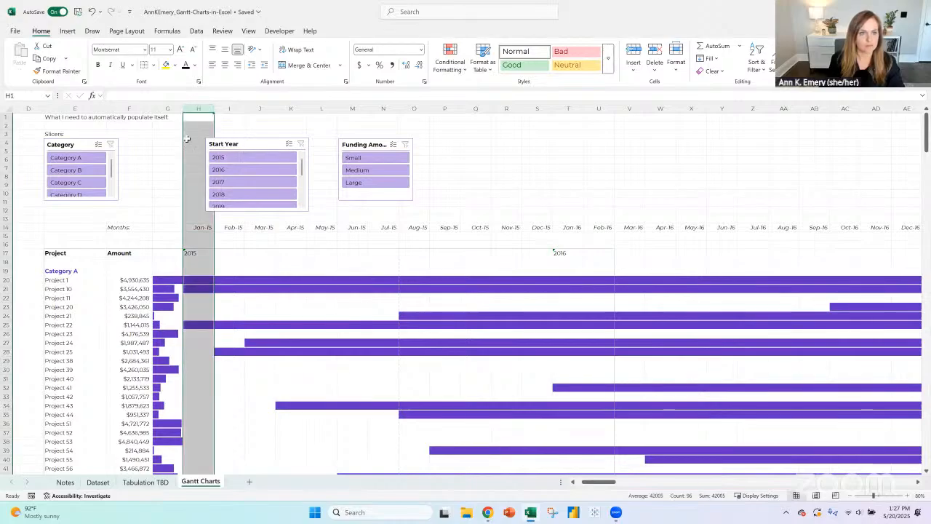
{"action": "left_click_drag", "start_coordinate": [84, 144], "coordinate": [58, 143]}
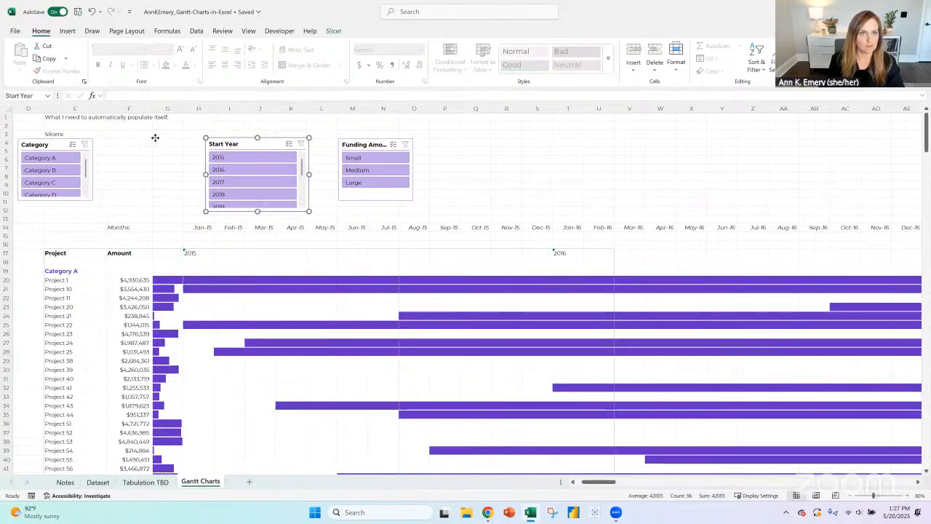
{"action": "left_click_drag", "start_coordinate": [231, 142], "coordinate": [104, 132]}
{"action": "left_click_drag", "start_coordinate": [349, 141], "coordinate": [64, 176]}
- Narrow all the month columns, H through GQ, together so the whole Gantt timeline fits in view
{"action": "left_click_drag", "start_coordinate": [198, 109], "coordinate": [926, 108]}
{"action": "left_click_drag", "start_coordinate": [571, 116], "coordinate": [539, 111]}
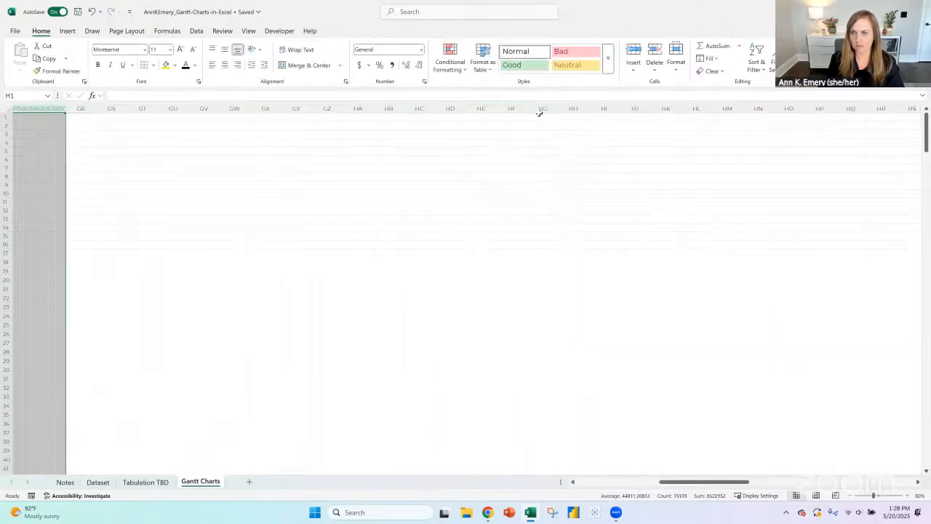
{"action": "left_click_drag", "start_coordinate": [670, 481], "coordinate": [588, 493]}
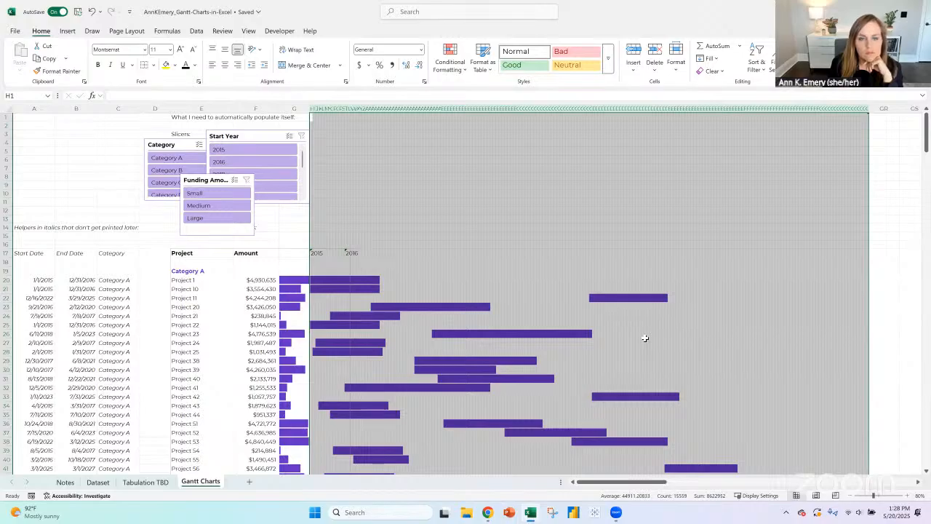
{"action": "left_click", "coordinate": [203, 256]}
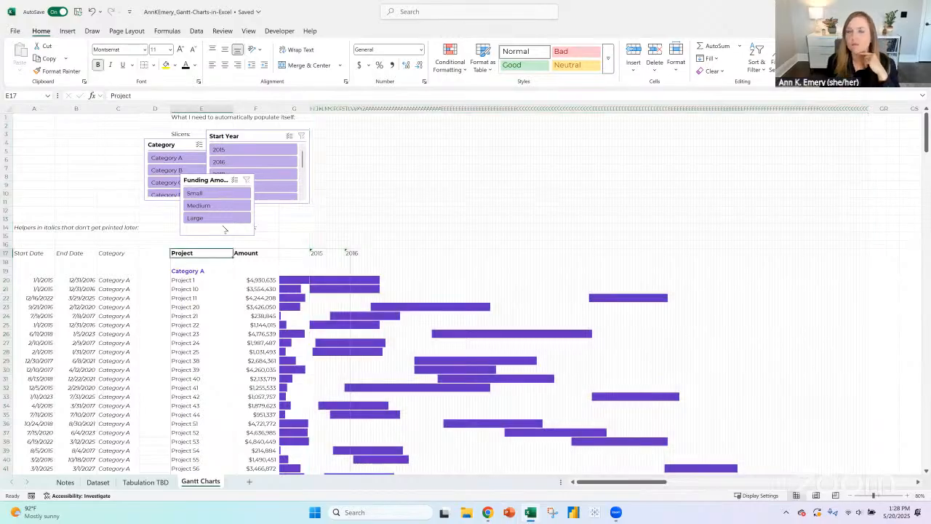
- Switch the Gantt Charts sheet to Page Break Preview and extend the print area to the last month column, GQ
{"action": "left_click", "coordinate": [248, 30]}
{"action": "left_click", "coordinate": [174, 55]}
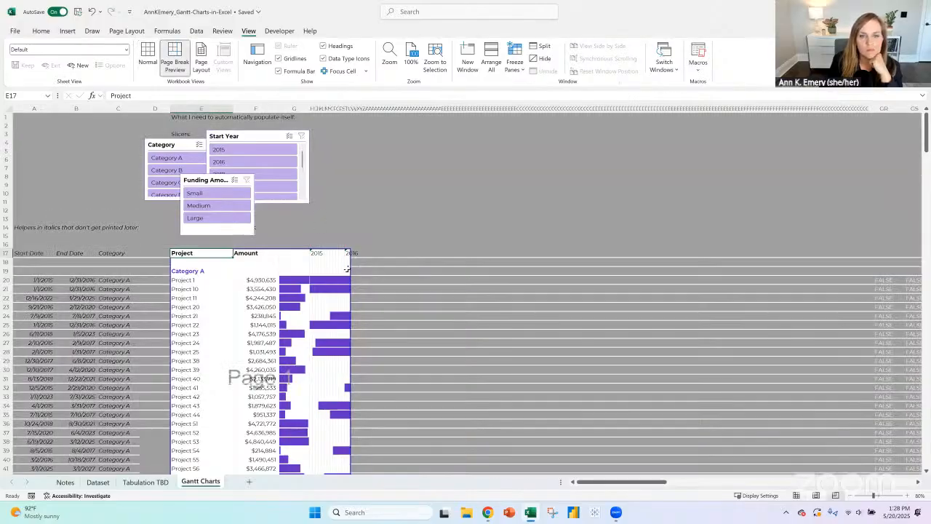
{"action": "left_click_drag", "start_coordinate": [350, 269], "coordinate": [868, 260]}
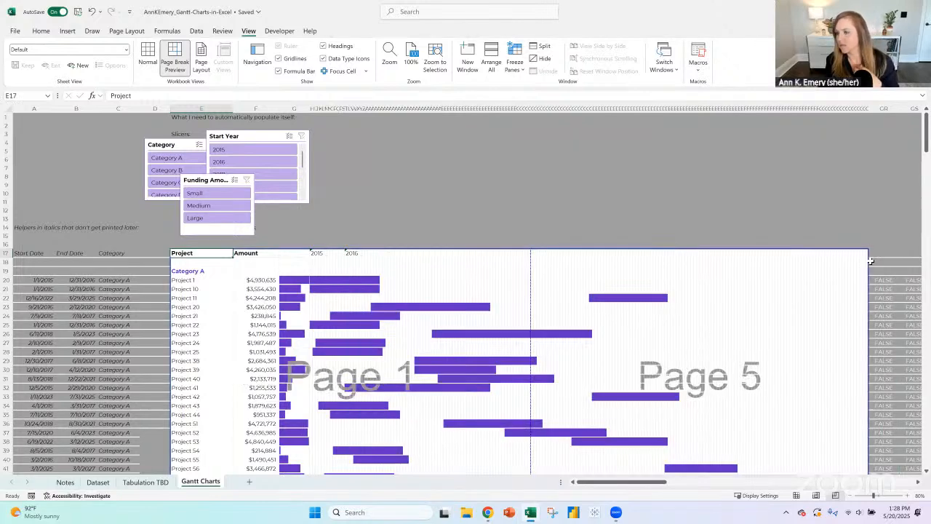
- Clear all the leftover FALSE formulas from GR18 across and down to the end of the sheet
{"action": "left_click", "coordinate": [883, 108]}
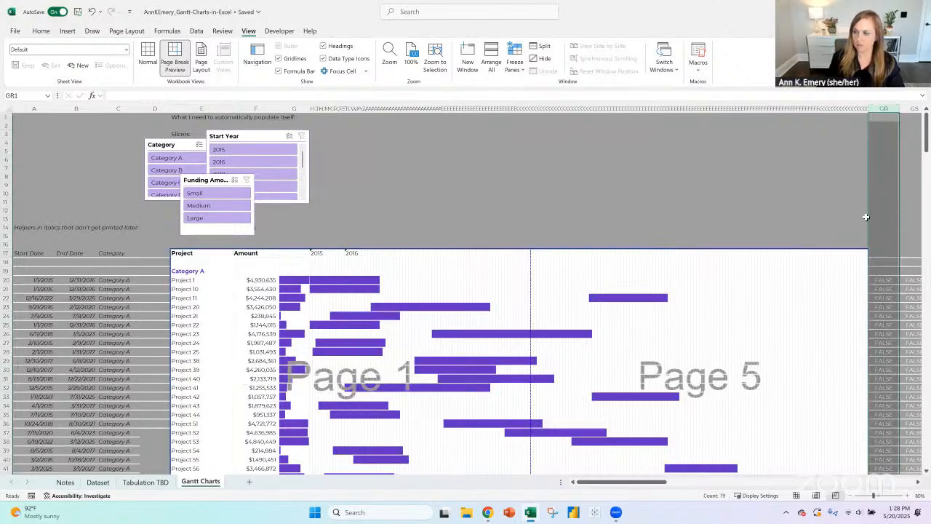
{"action": "scroll", "coordinate": [837, 254], "scroll_direction": "down", "scroll_amount": 1}
{"action": "left_click_drag", "start_coordinate": [654, 484], "coordinate": [721, 486]}
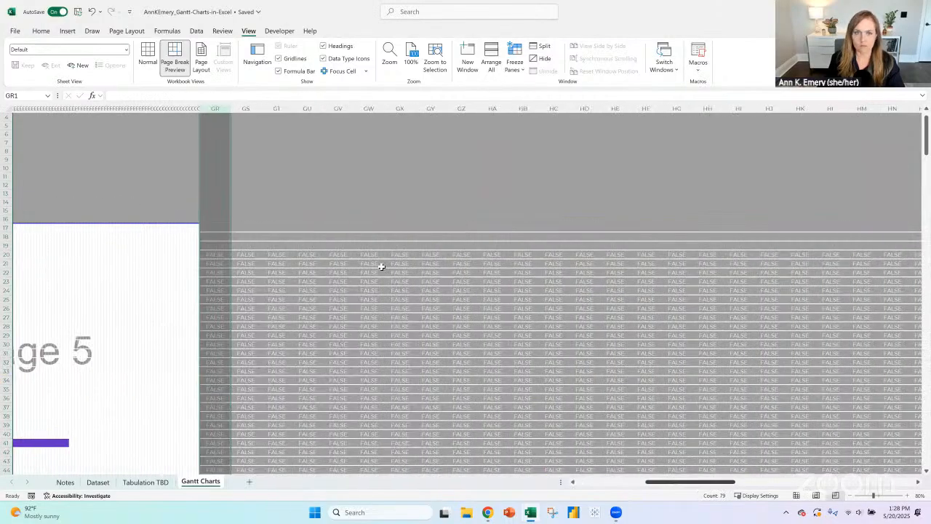
{"action": "left_click", "coordinate": [224, 233]}
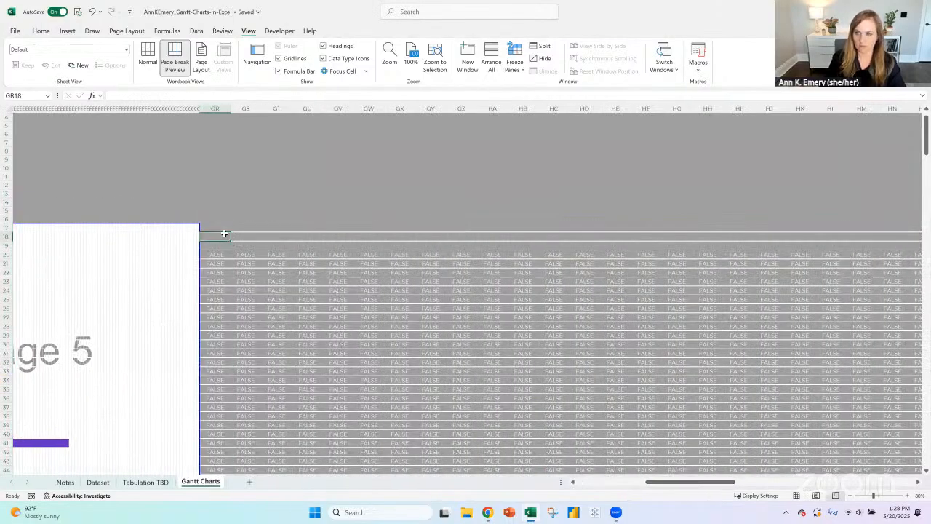
{"action": "key", "text": "ctrl+shift+Right"}
{"action": "key", "text": "ctrl+shift+Down"}
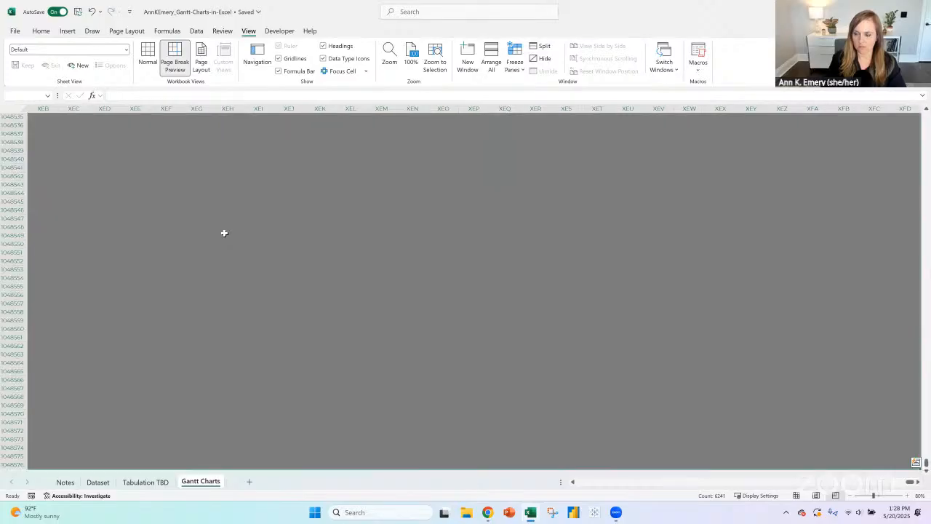
{"action": "key", "text": "Delete"}
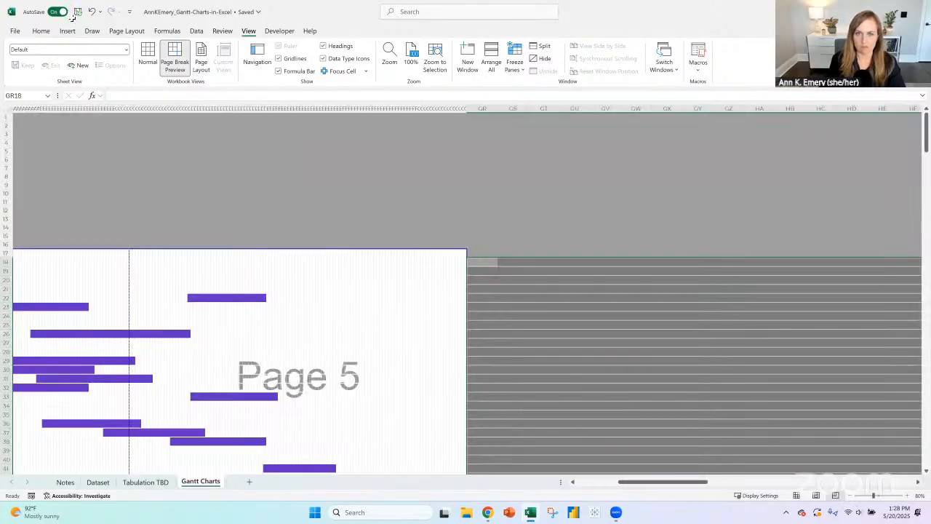
{"action": "left_click_drag", "start_coordinate": [650, 486], "coordinate": [606, 486]}
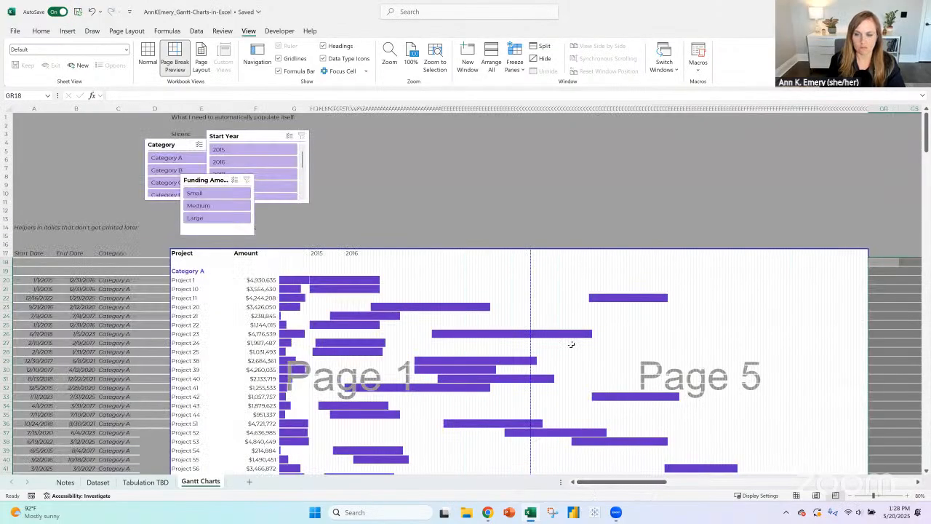
- Narrow the Amount column (F) slightly so it takes less room beside the Gantt bars
{"action": "scroll", "coordinate": [567, 342], "scroll_direction": "down", "scroll_amount": 4}
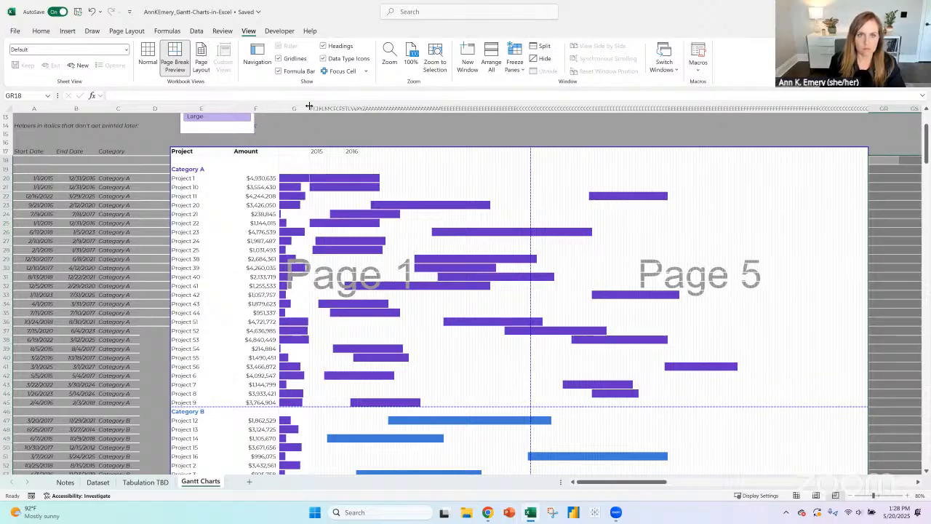
{"action": "left_click", "coordinate": [201, 109]}
{"action": "left_click", "coordinate": [262, 109]}
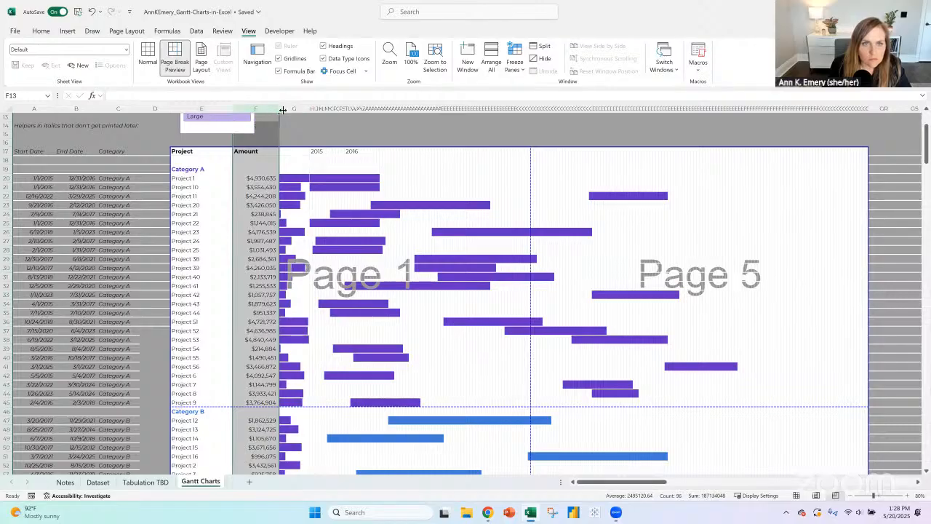
{"action": "left_click", "coordinate": [295, 108]}
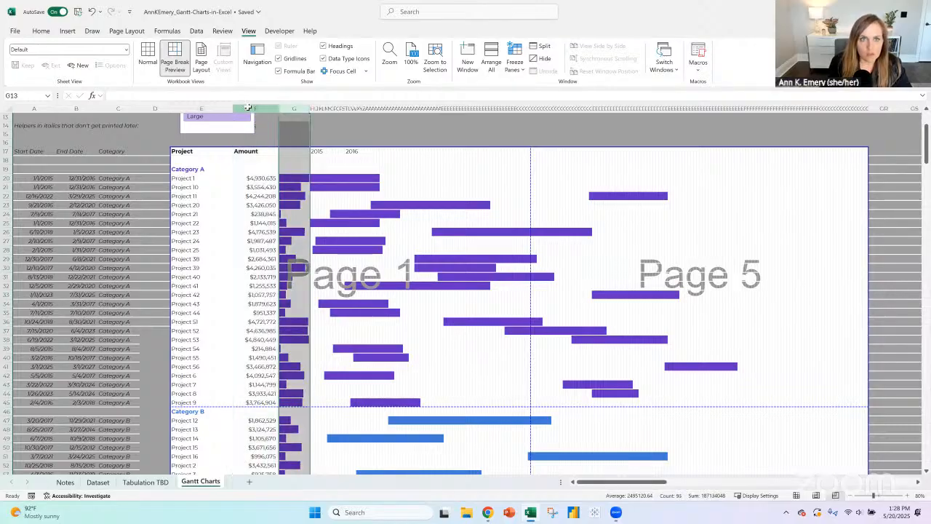
{"action": "left_click", "coordinate": [275, 108]}
{"action": "left_click_drag", "start_coordinate": [277, 107], "coordinate": [266, 107]}
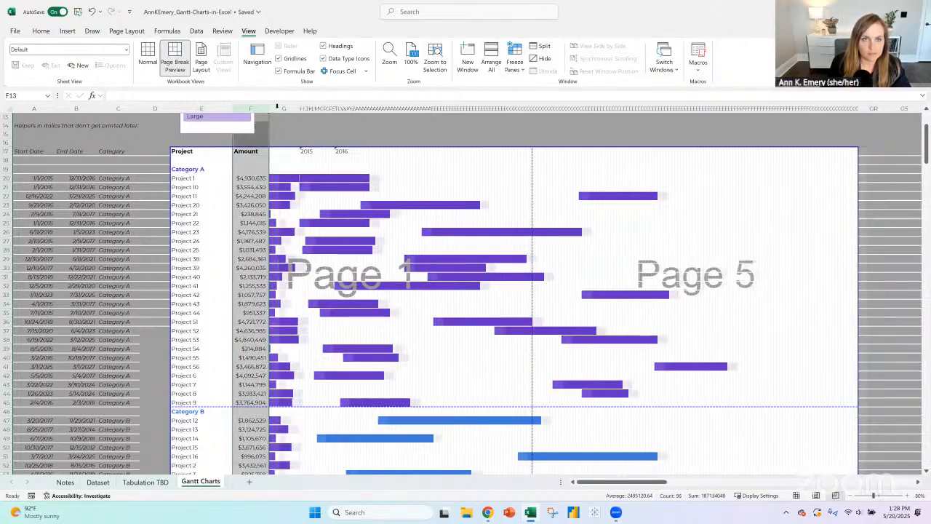
- Set the width of all the month columns, H through GQ, to 0.2 so the timeline fits on one page across
{"action": "left_click", "coordinate": [287, 109]}
{"action": "left_click", "coordinate": [298, 109]}
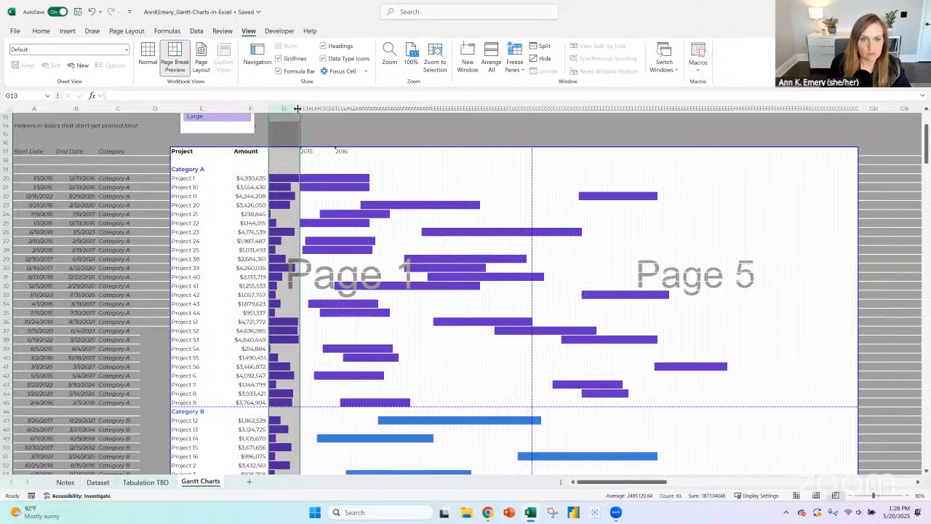
{"action": "left_click", "coordinate": [301, 110]}
{"action": "mouse_move", "coordinate": [300, 109]}
{"action": "left_mouse_down"}
{"action": "mouse_move", "coordinate": [863, 113]}
{"action": "mouse_move", "coordinate": [853, 116]}
{"action": "left_mouse_up"}
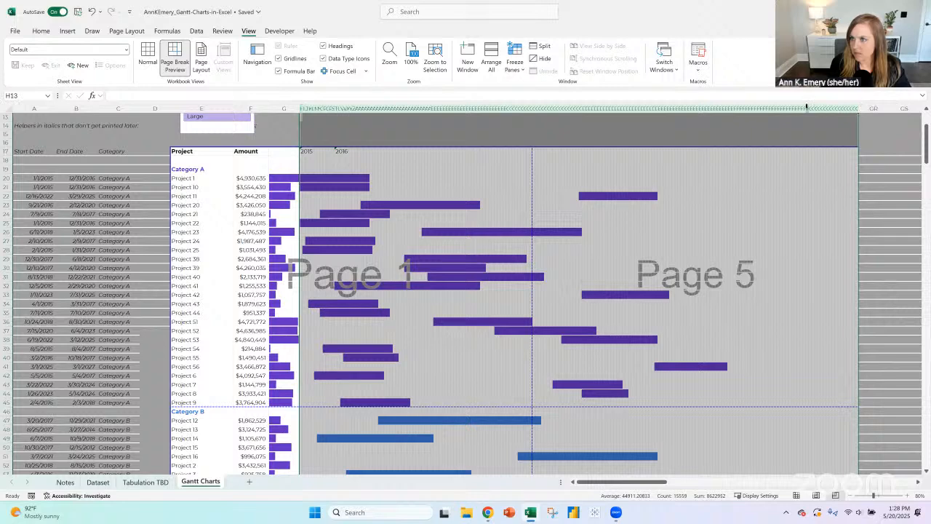
{"action": "right_click", "coordinate": [806, 108]}
{"action": "left_click", "coordinate": [836, 265]}
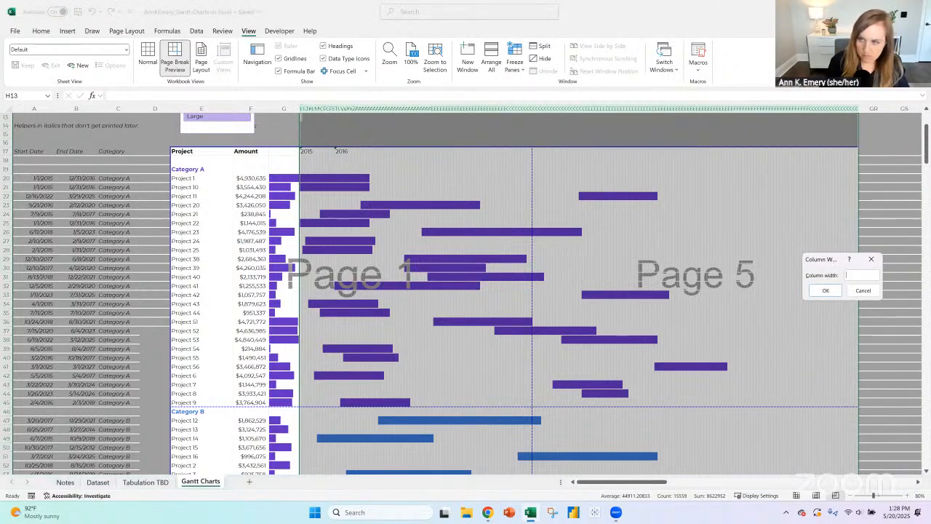
{"action": "type", "text": ".2"}
{"action": "key", "text": "Return"}
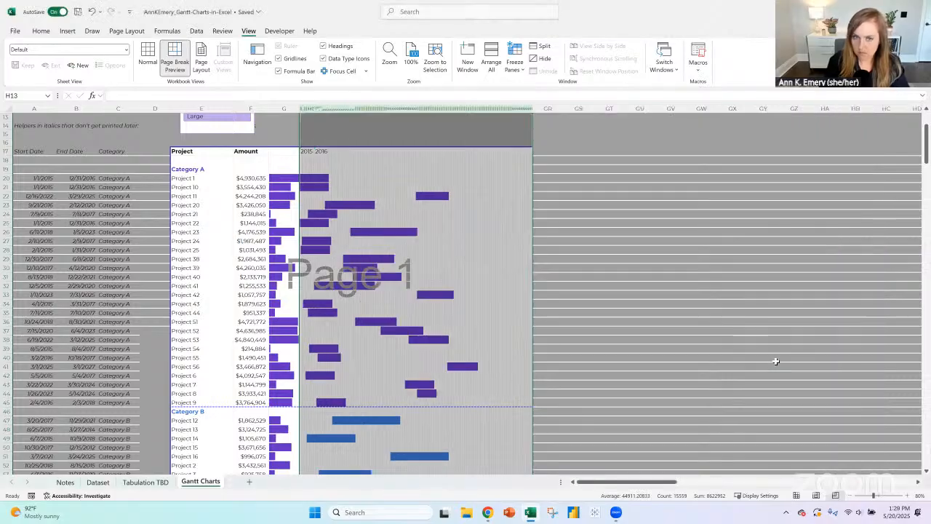
{"action": "left_click", "coordinate": [551, 295]}
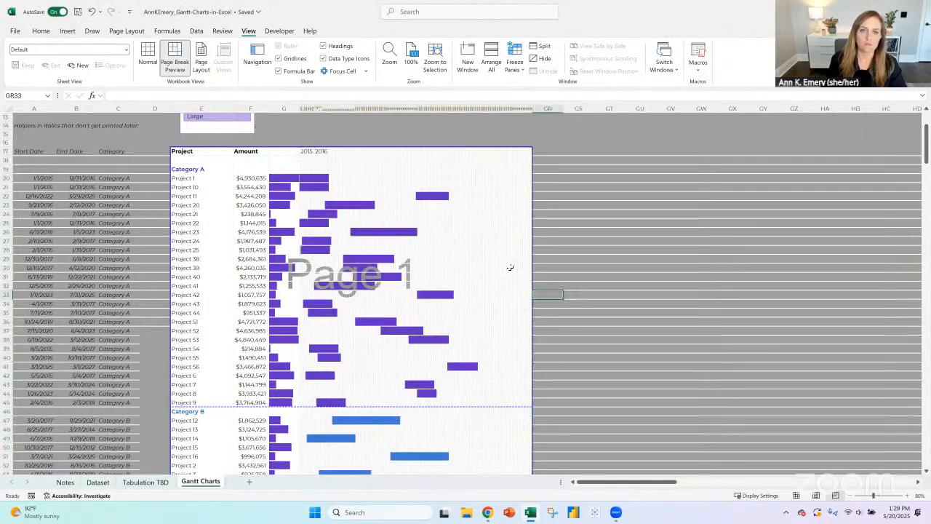
- Shorten the print area below Category E so it ends at row 103, removing the mostly blank fourth page
{"action": "scroll", "coordinate": [381, 273], "scroll_direction": "down", "scroll_amount": 10}
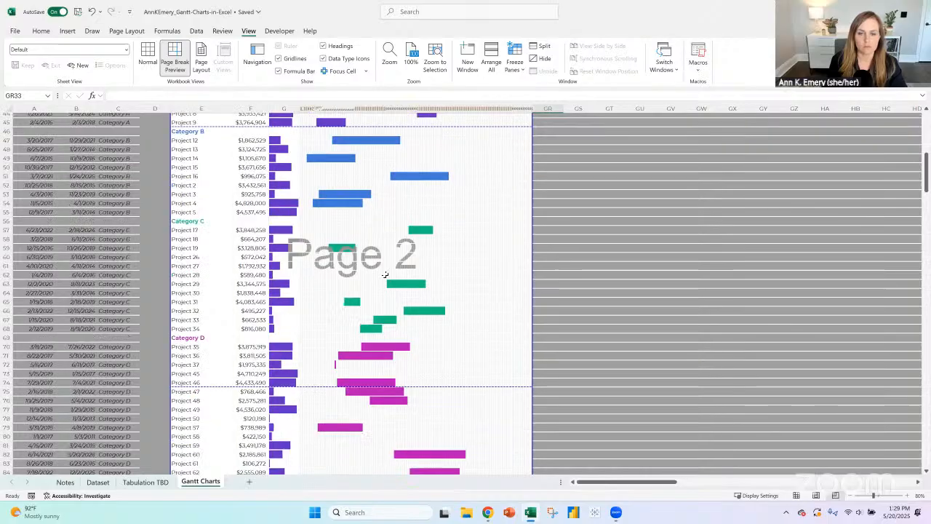
{"action": "scroll", "coordinate": [385, 274], "scroll_direction": "down", "scroll_amount": 9}
{"action": "scroll", "coordinate": [379, 258], "scroll_direction": "down", "scroll_amount": 4}
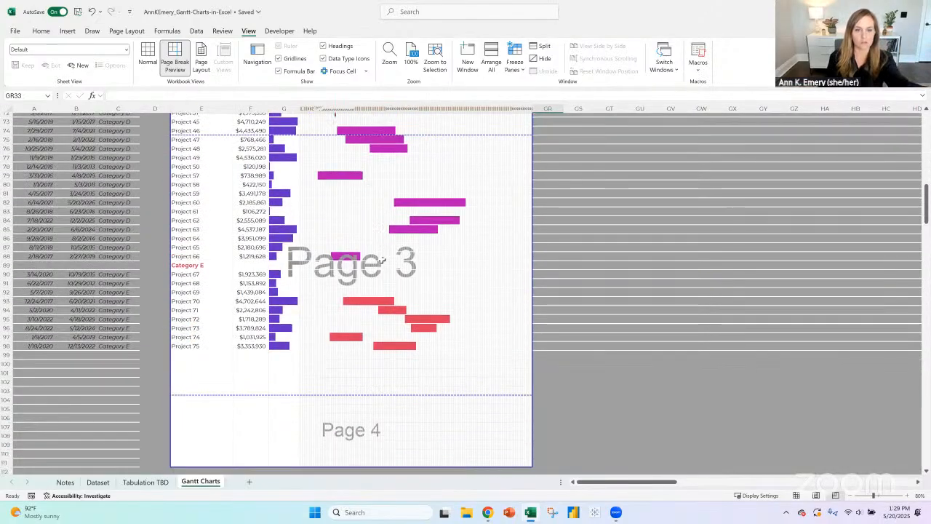
{"action": "left_click_drag", "start_coordinate": [368, 386], "coordinate": [371, 316]}
{"action": "scroll", "coordinate": [443, 314], "scroll_direction": "up", "scroll_amount": 1}
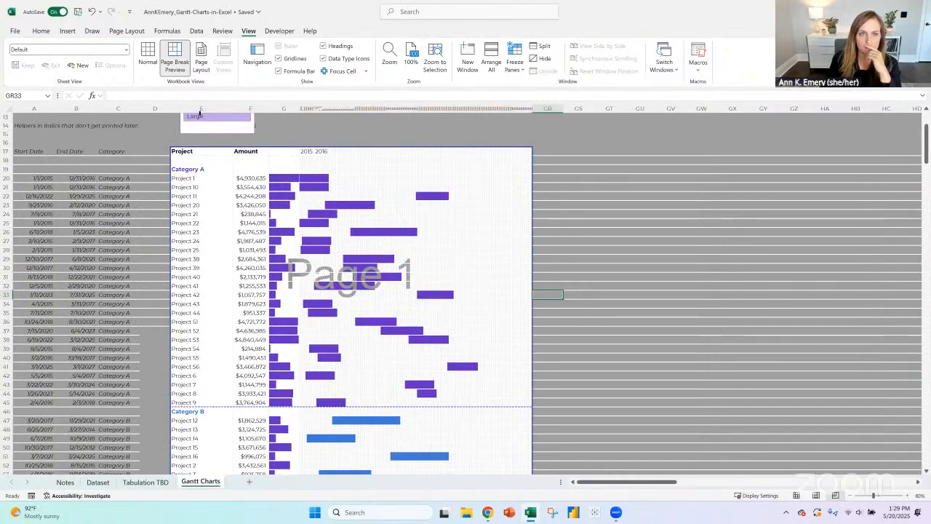
- Spread out the overlapping slicers above the chart, with Category above the project columns, followed by Start Year and Funding Amount
{"action": "scroll", "coordinate": [216, 175], "scroll_direction": "up", "scroll_amount": 4}
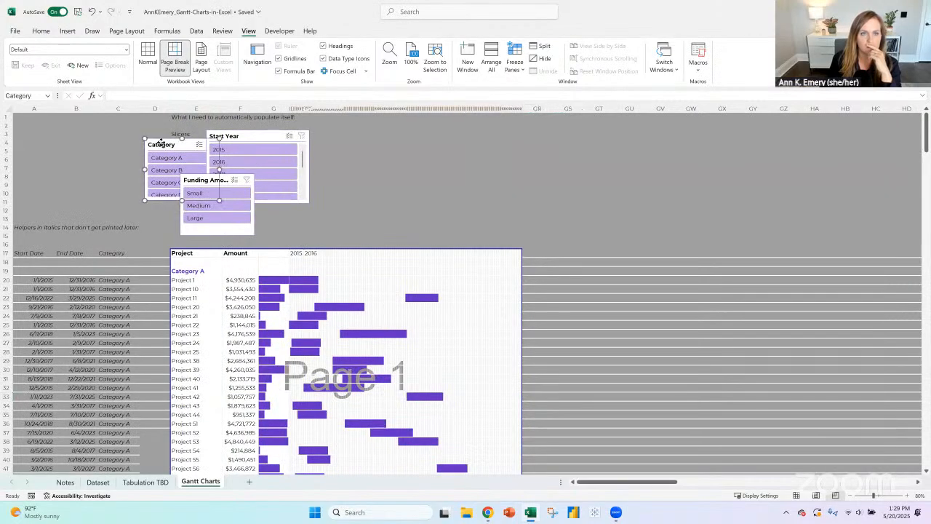
{"action": "left_click_drag", "start_coordinate": [162, 143], "coordinate": [71, 148]}
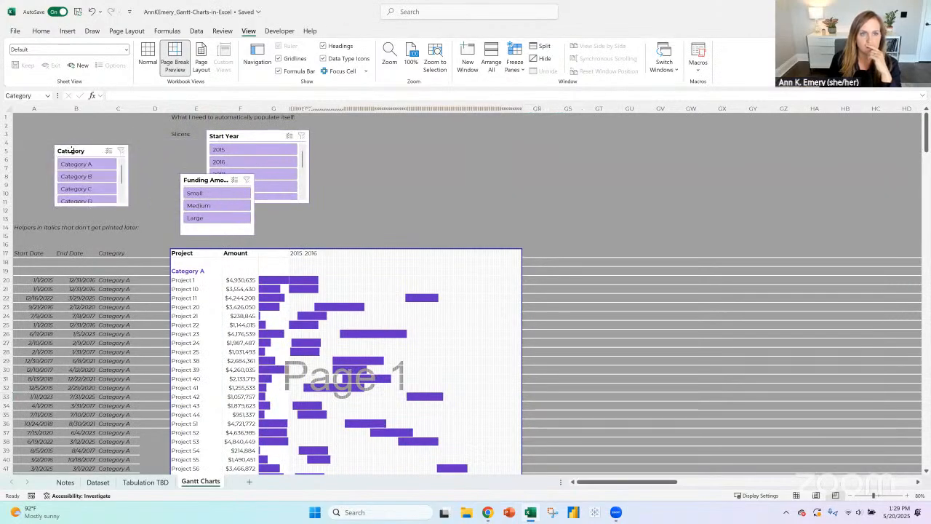
{"action": "left_click_drag", "start_coordinate": [248, 134], "coordinate": [328, 135]}
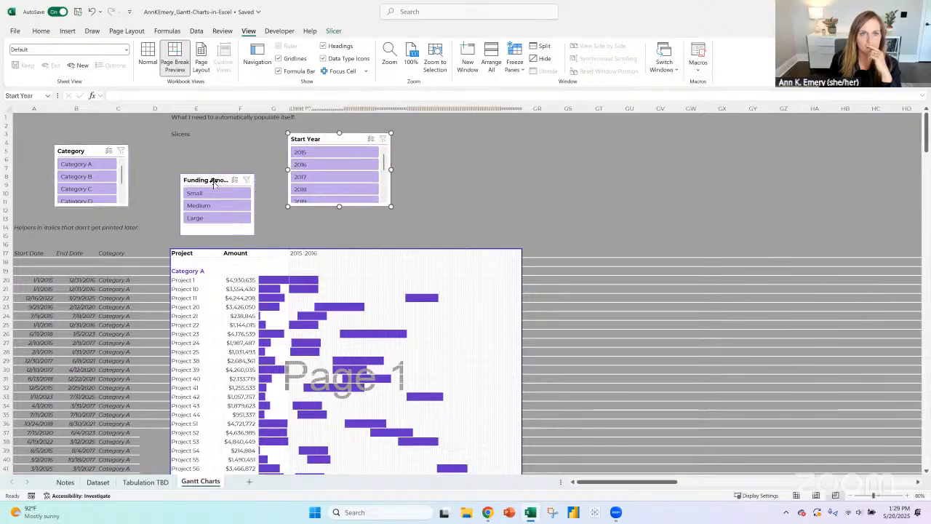
{"action": "left_click_drag", "start_coordinate": [211, 180], "coordinate": [501, 147]}
{"action": "left_click_drag", "start_coordinate": [81, 148], "coordinate": [205, 149]}
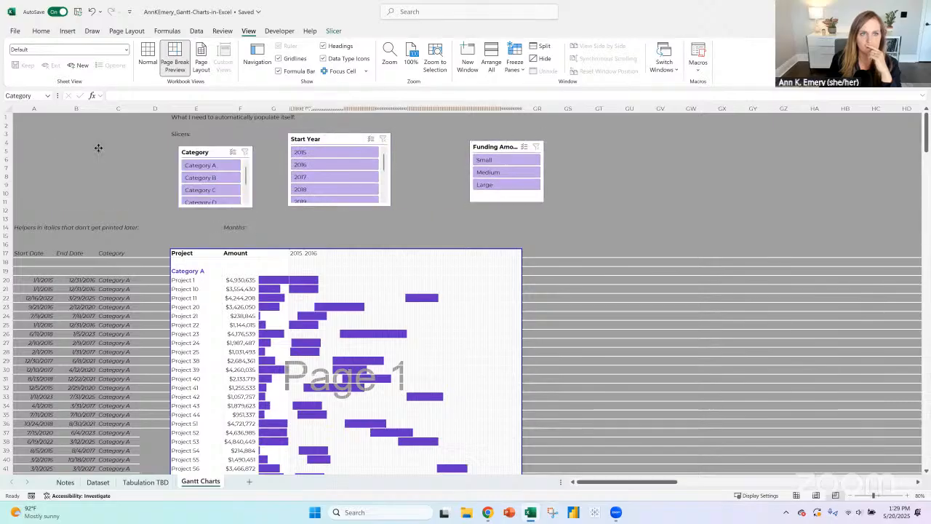
- Filter the Gantt chart to Category A and then to Category C to check how it repopulates
{"action": "left_click", "coordinate": [201, 166]}
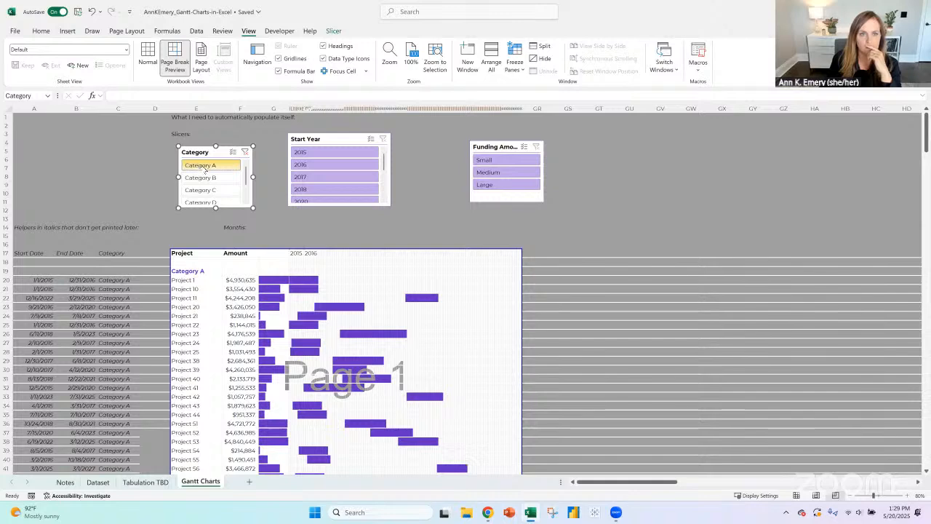
{"action": "scroll", "coordinate": [225, 202], "scroll_direction": "down", "scroll_amount": 2}
{"action": "left_click", "coordinate": [216, 166]}
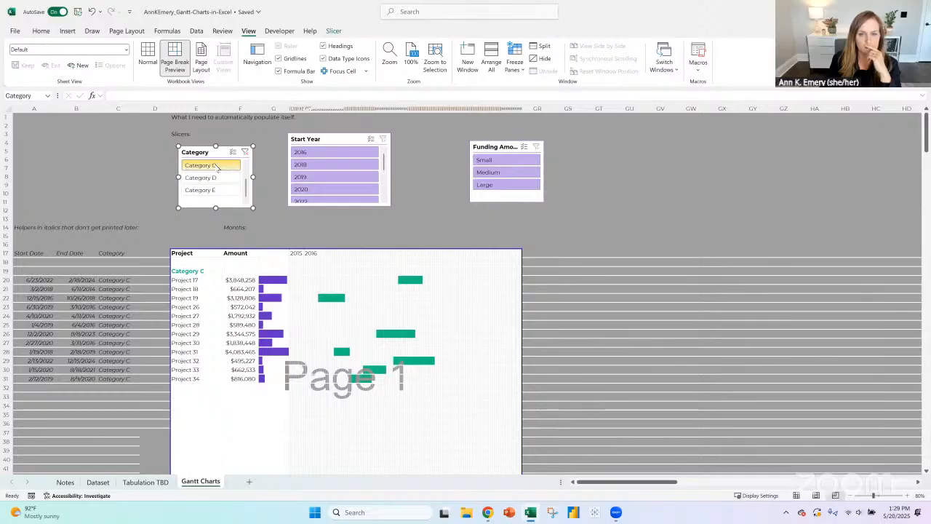
- Hide the gridlines on the Gantt Charts sheet, and add "Vertical grid lines by year" in A42 of the Notes sheet
{"action": "left_click", "coordinate": [278, 59]}
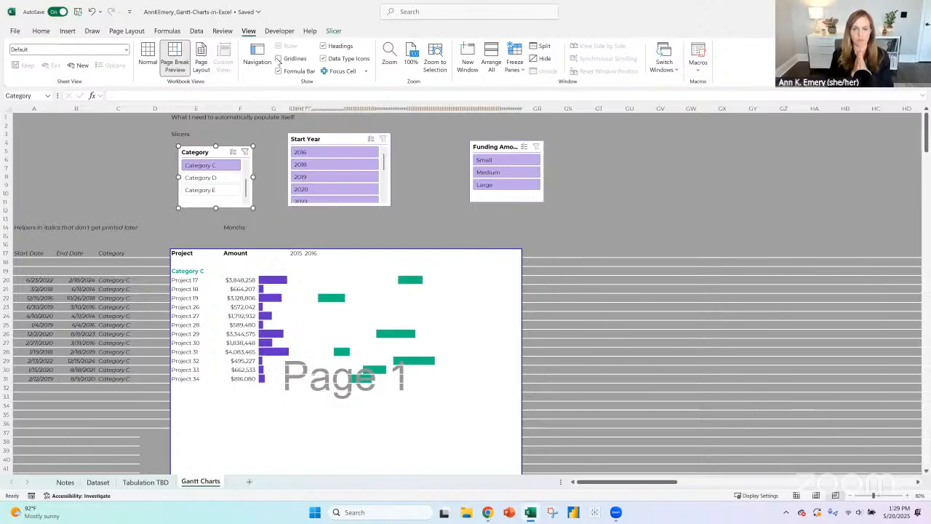
{"action": "left_click", "coordinate": [65, 482]}
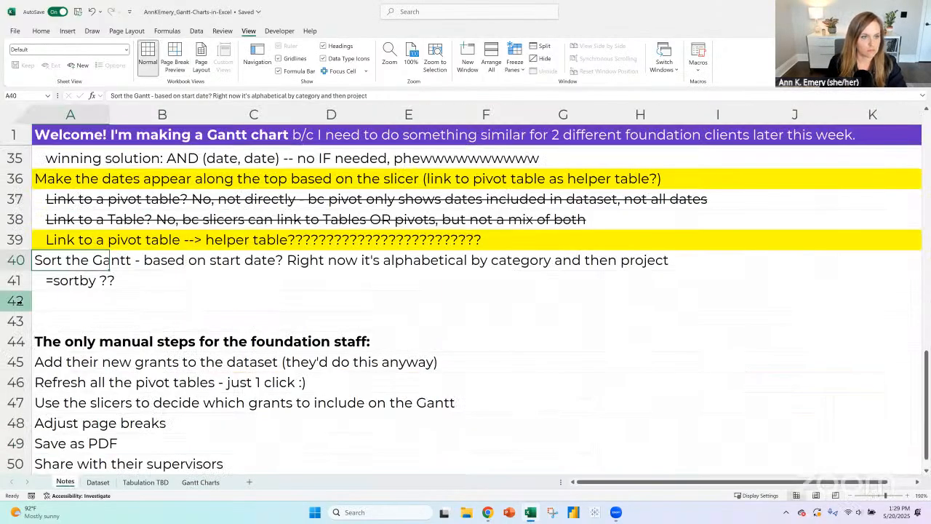
{"action": "left_click", "coordinate": [92, 298]}
{"action": "type", "text": "V"}
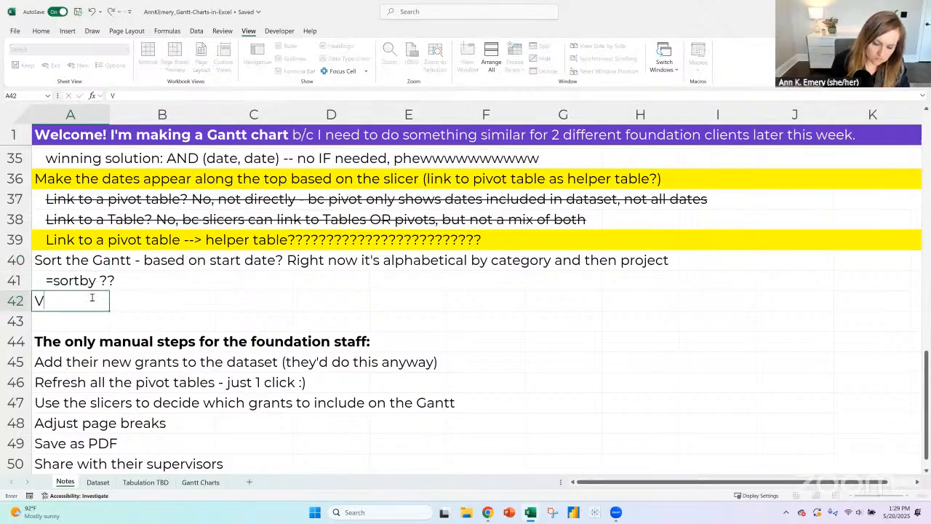
{"action": "type", "text": "ertical grid lines by year"}
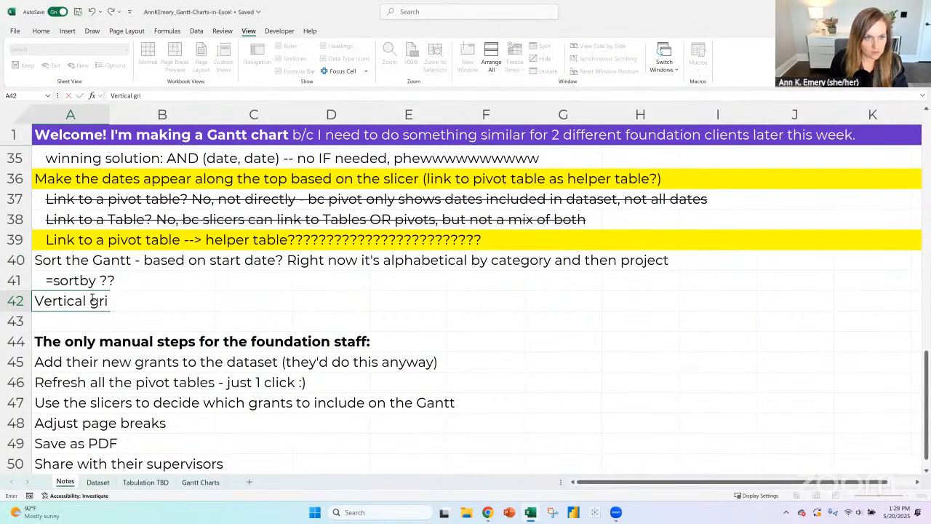
{"action": "key", "text": "Return"}
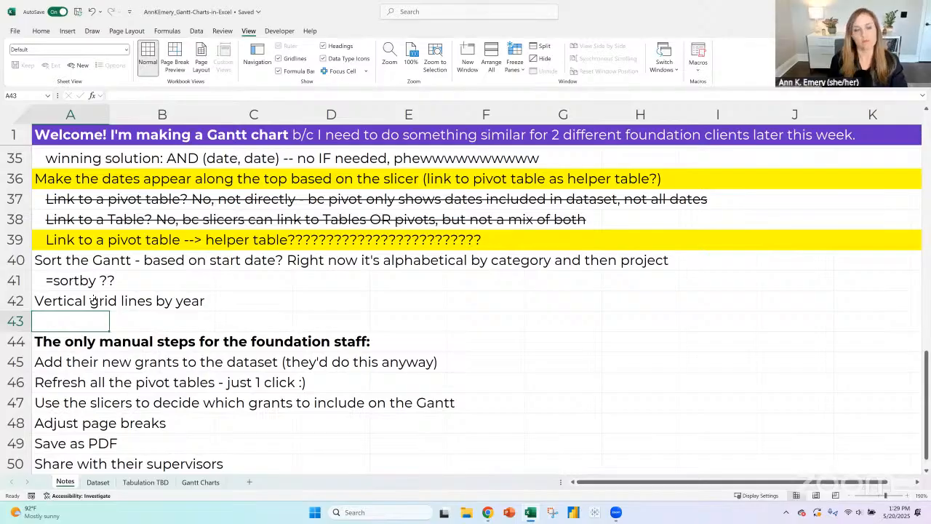
- Check the Gantt Charts sheet filtered to Category D and then Category E, and clear the Category filter
{"action": "left_click", "coordinate": [200, 483]}
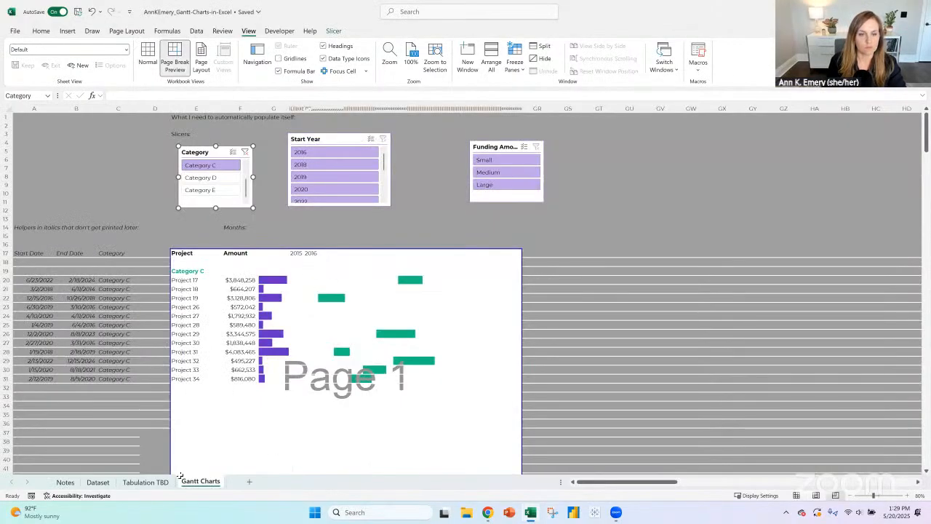
{"action": "left_click", "coordinate": [275, 279]}
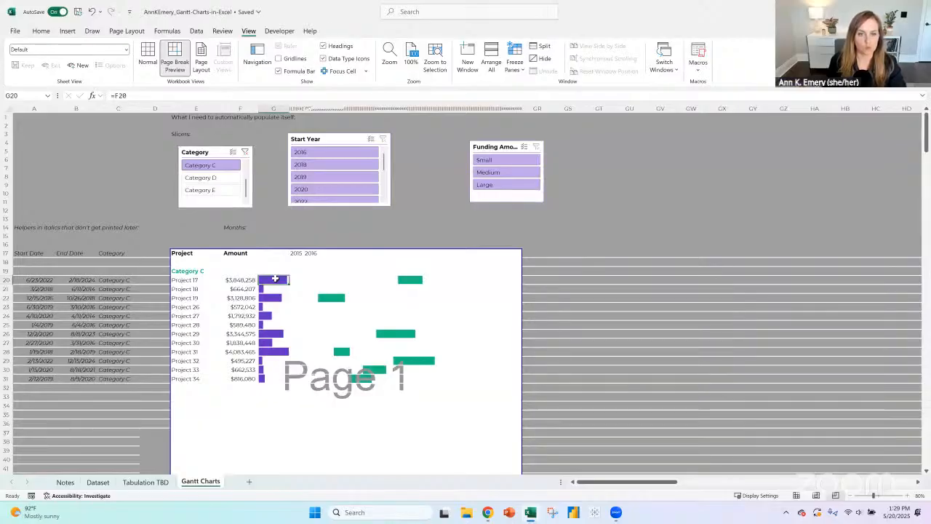
{"action": "left_click", "coordinate": [214, 180]}
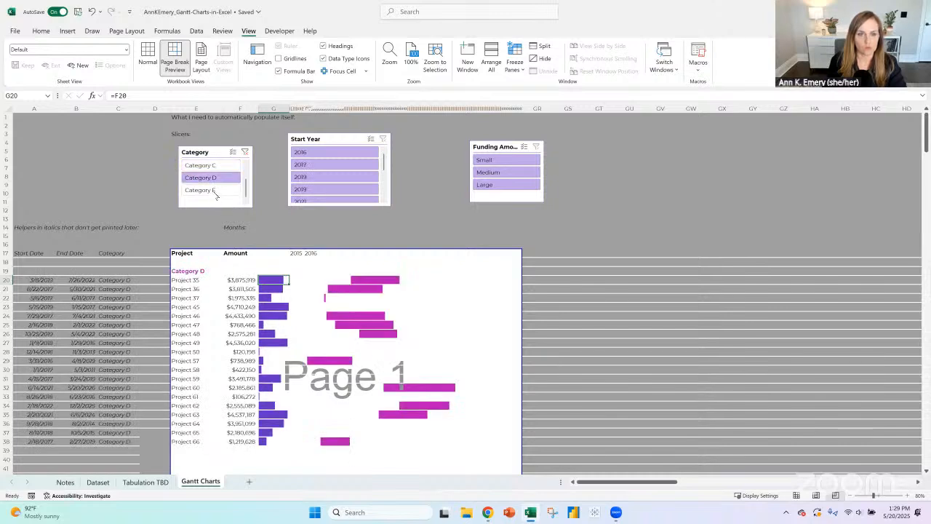
{"action": "left_click", "coordinate": [215, 192]}
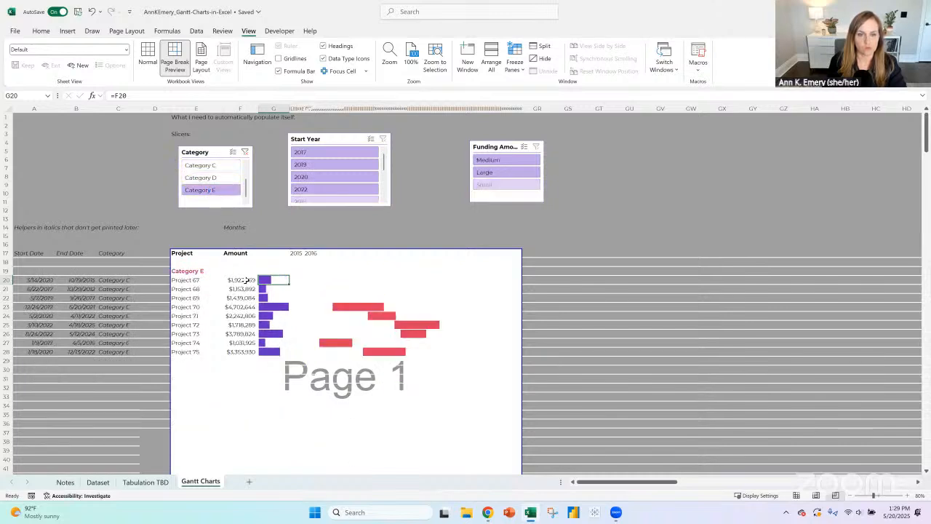
{"action": "left_click_drag", "start_coordinate": [240, 280], "coordinate": [236, 349]}
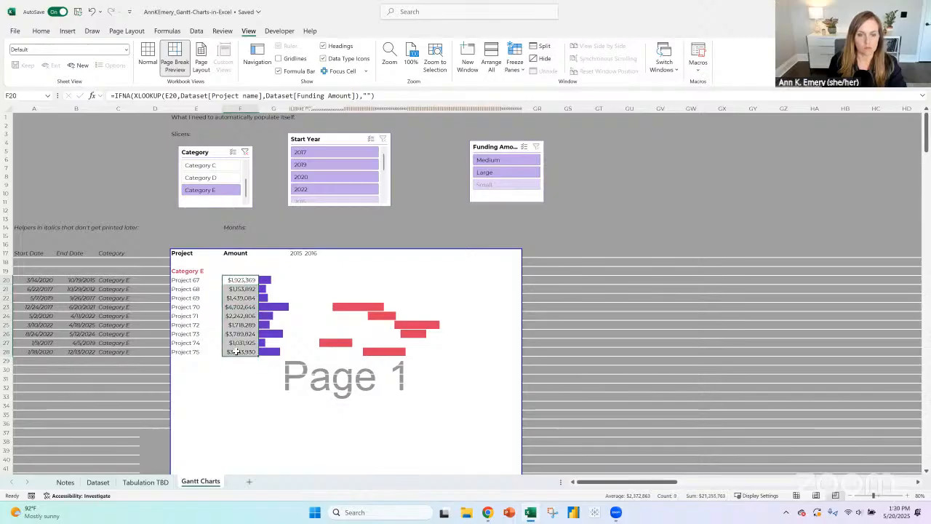
{"action": "left_click", "coordinate": [246, 153]}
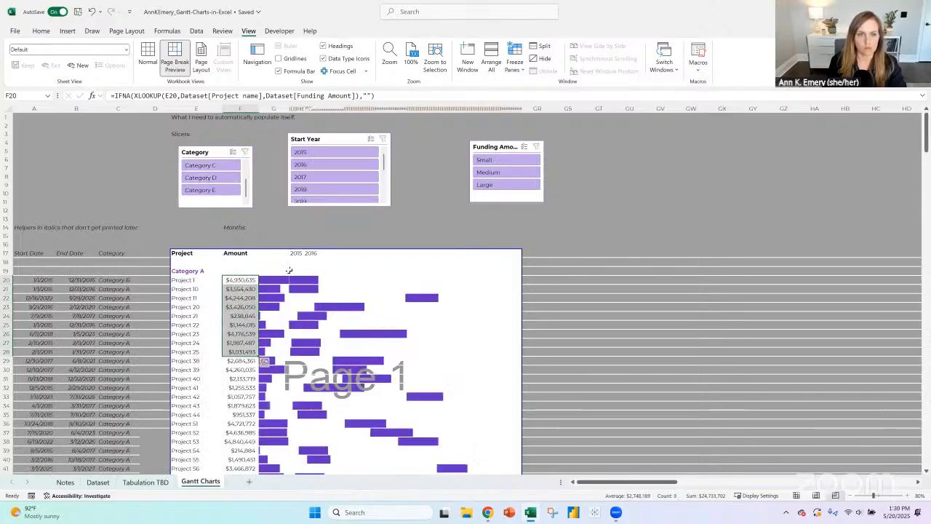
- Delete column G, which holds the data bars between the Amount column and the timeline
{"action": "left_click", "coordinate": [274, 280]}
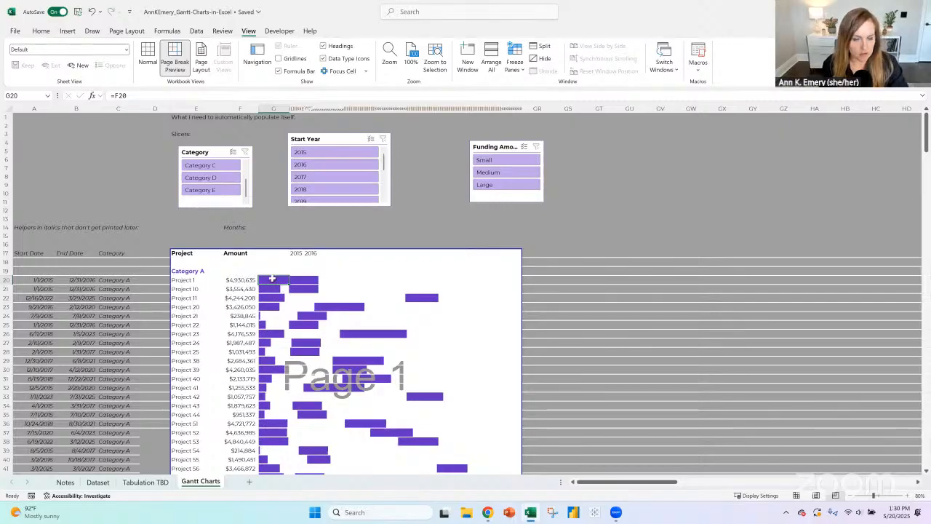
{"action": "left_click", "coordinate": [299, 282]}
{"action": "left_click", "coordinate": [272, 280]}
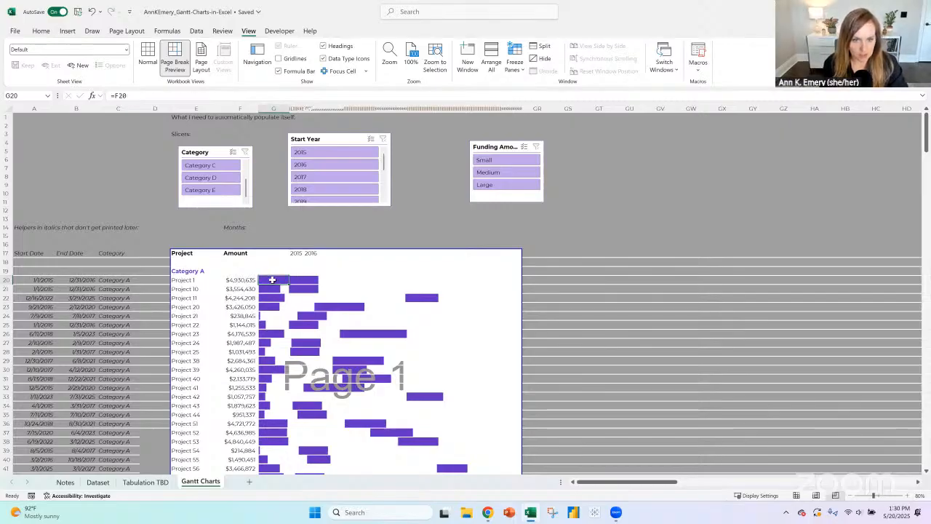
{"action": "left_click", "coordinate": [270, 107]}
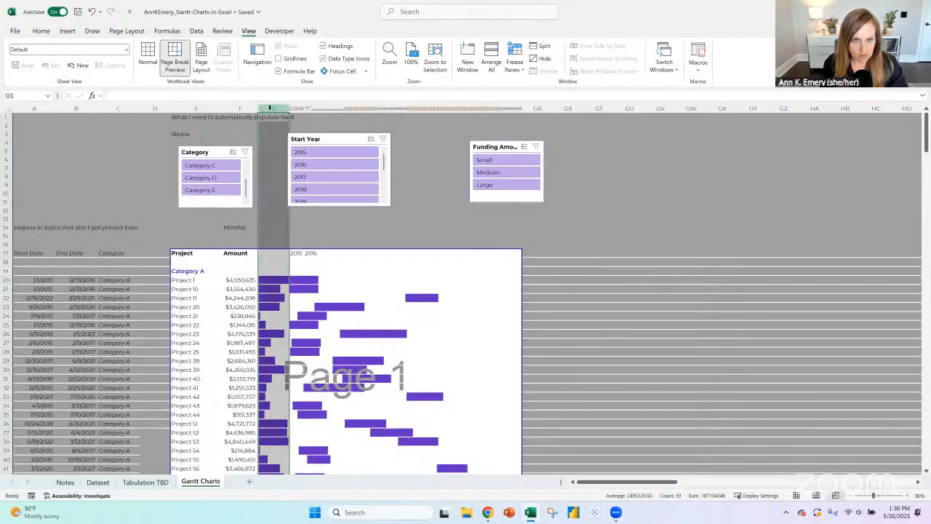
{"action": "left_click", "coordinate": [41, 31]}
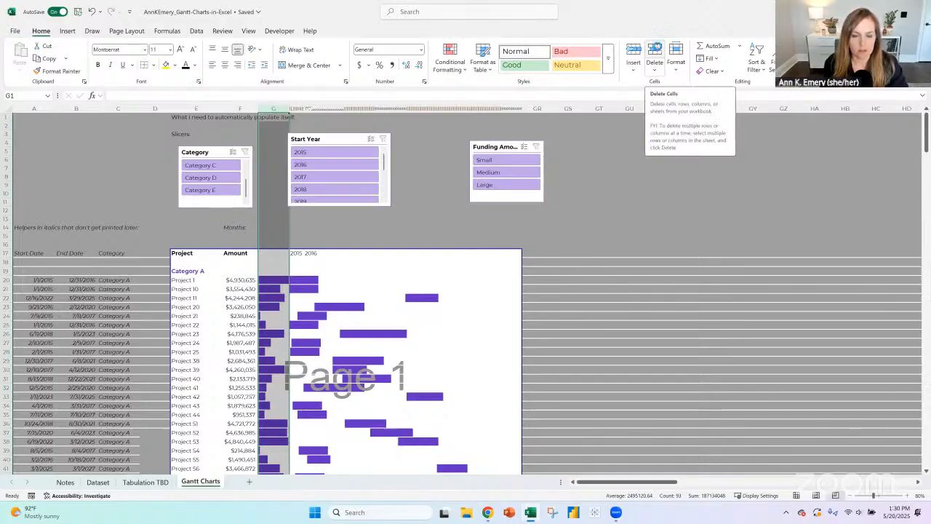
{"action": "left_click", "coordinate": [656, 52]}
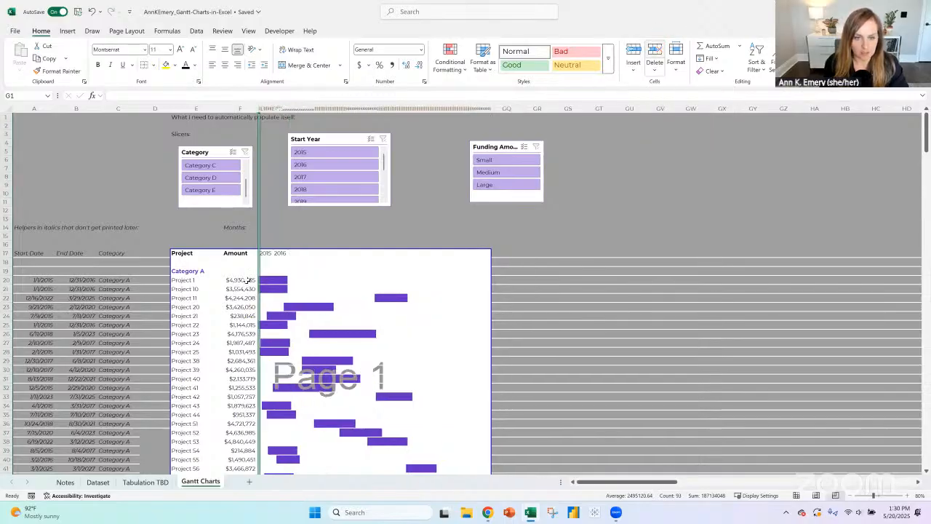
- Apply the Green-White color scale to the Amount values from F20 down to the end of the formulas
{"action": "left_click", "coordinate": [246, 280]}
{"action": "left_click_drag", "start_coordinate": [246, 281], "coordinate": [262, 470]}
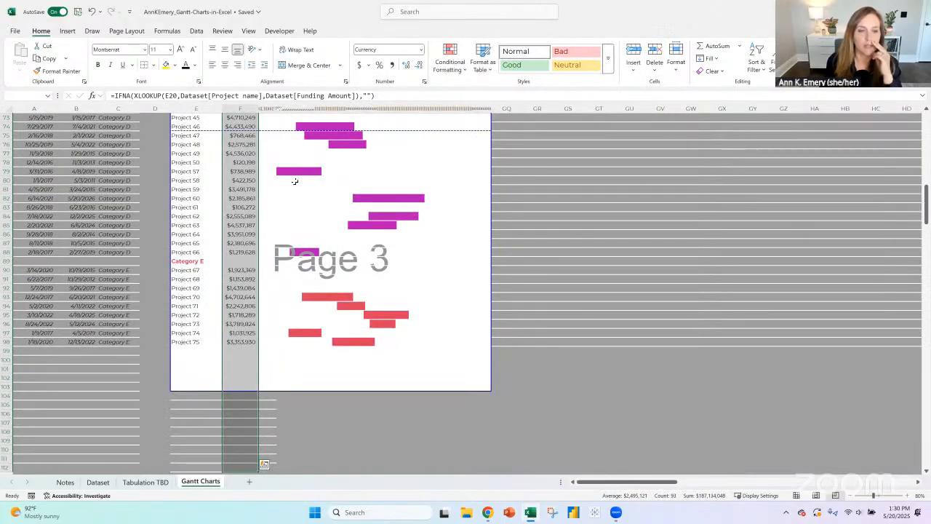
{"action": "left_click", "coordinate": [450, 58]}
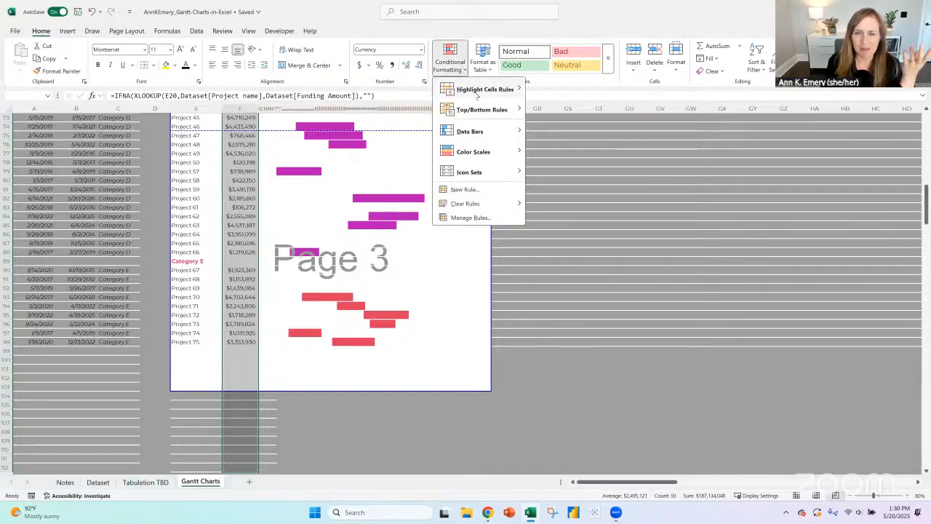
{"action": "mouse_move", "coordinate": [477, 93]}
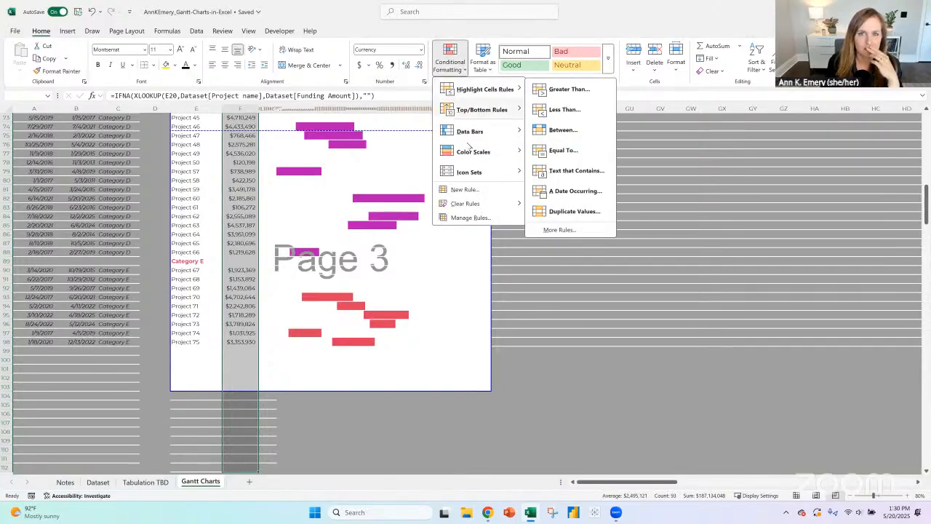
{"action": "mouse_move", "coordinate": [488, 151]}
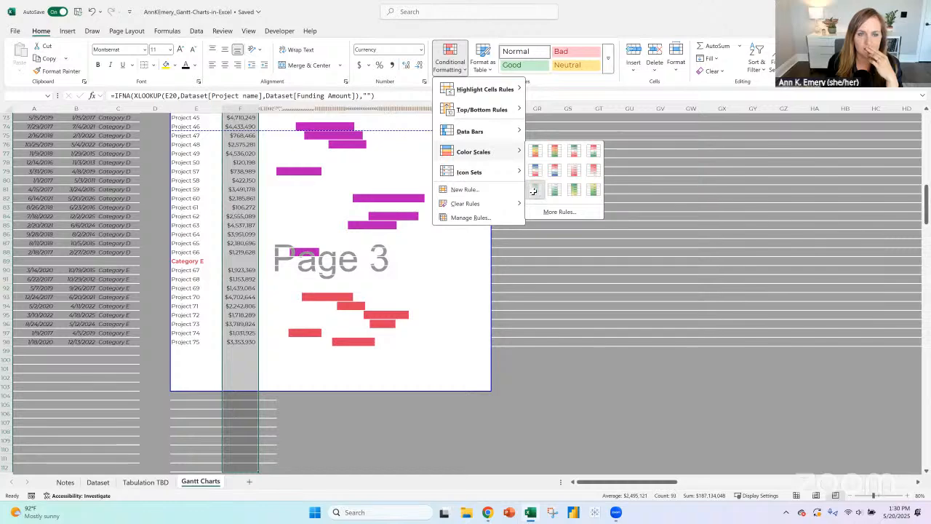
{"action": "left_click", "coordinate": [535, 190]}
{"action": "scroll", "coordinate": [218, 289], "scroll_direction": "up", "scroll_amount": 15}
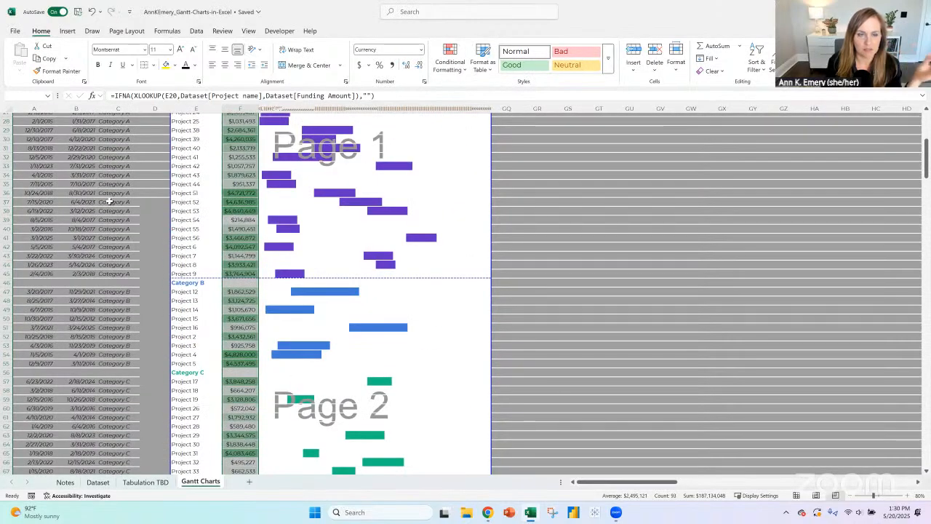
{"action": "scroll", "coordinate": [436, 356], "scroll_direction": "up", "scroll_amount": 6}
{"action": "left_click", "coordinate": [468, 304]}
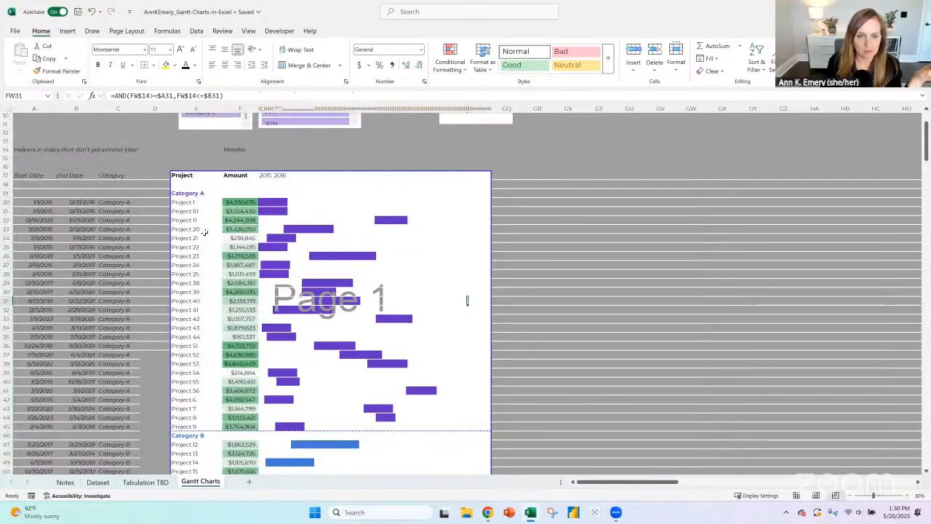
{"action": "left_click_drag", "start_coordinate": [231, 202], "coordinate": [240, 309]}
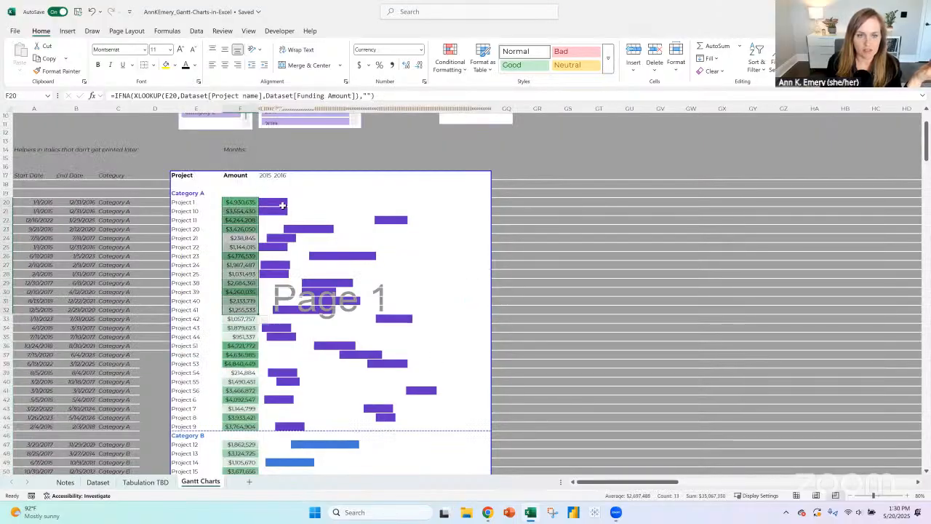
{"action": "left_click_drag", "start_coordinate": [279, 202], "coordinate": [449, 399]}
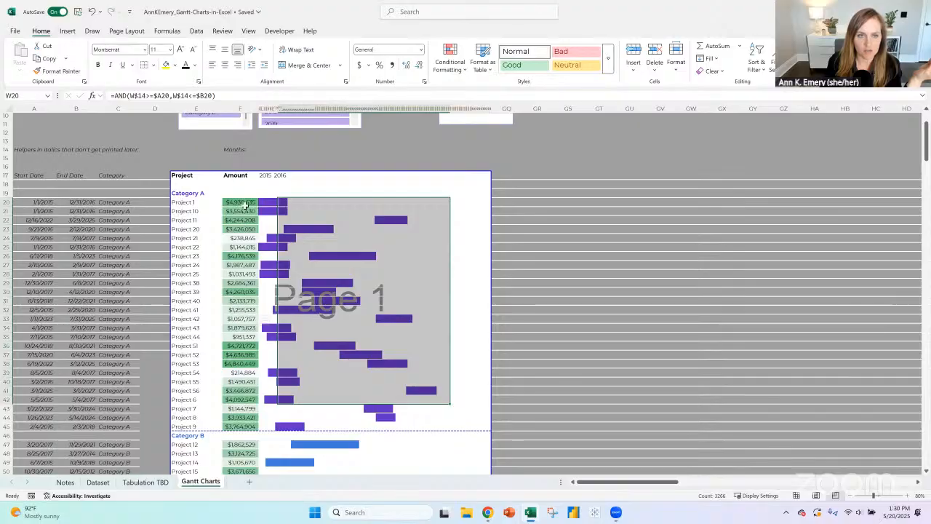
- Clear the conditional formatting rules from the whole Amount column F on the Gantt Charts sheet
{"action": "left_click_drag", "start_coordinate": [231, 203], "coordinate": [240, 417]}
{"action": "left_click", "coordinate": [240, 109]}
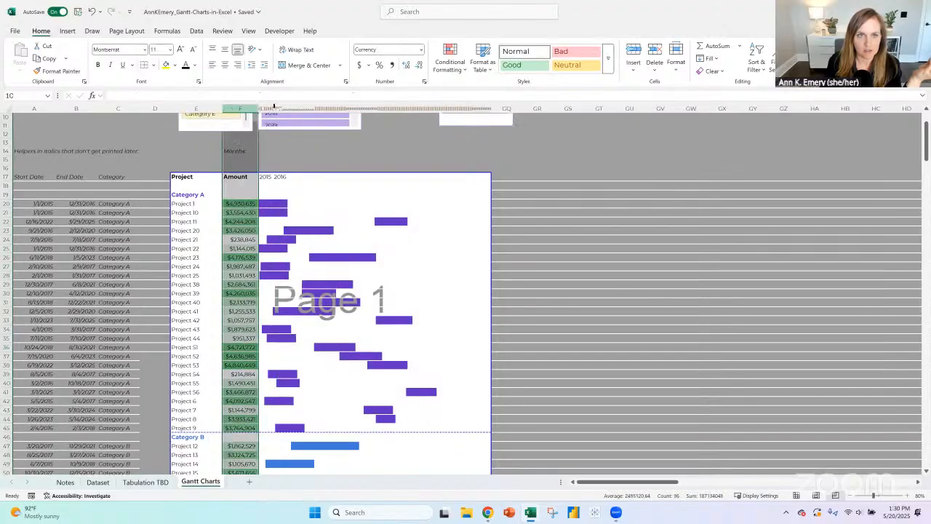
{"action": "left_click", "coordinate": [450, 58]}
{"action": "mouse_move", "coordinate": [476, 90]}
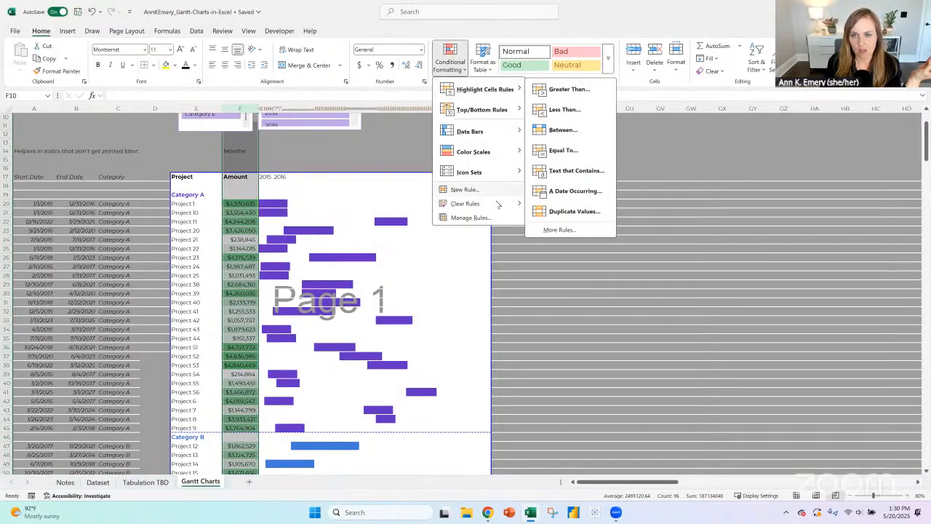
{"action": "mouse_move", "coordinate": [498, 206]}
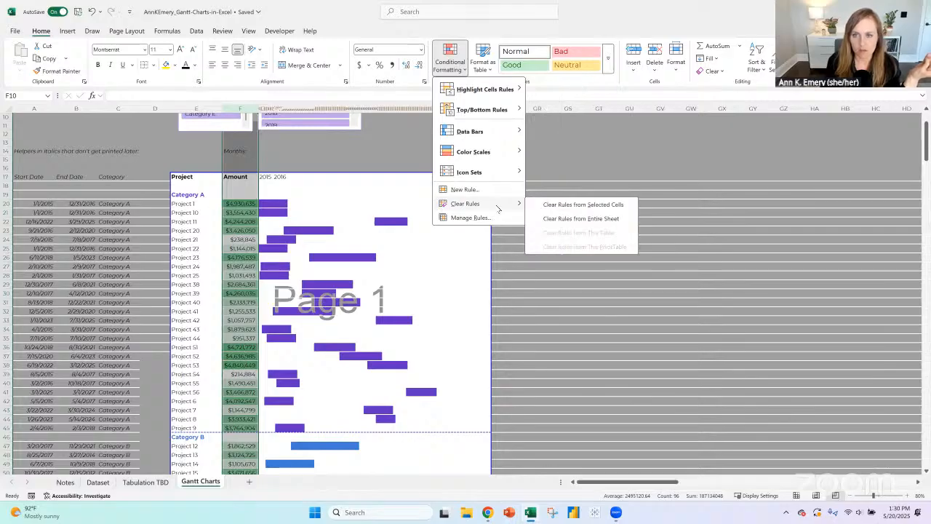
{"action": "left_click", "coordinate": [553, 206]}
{"action": "left_click", "coordinate": [240, 204]}
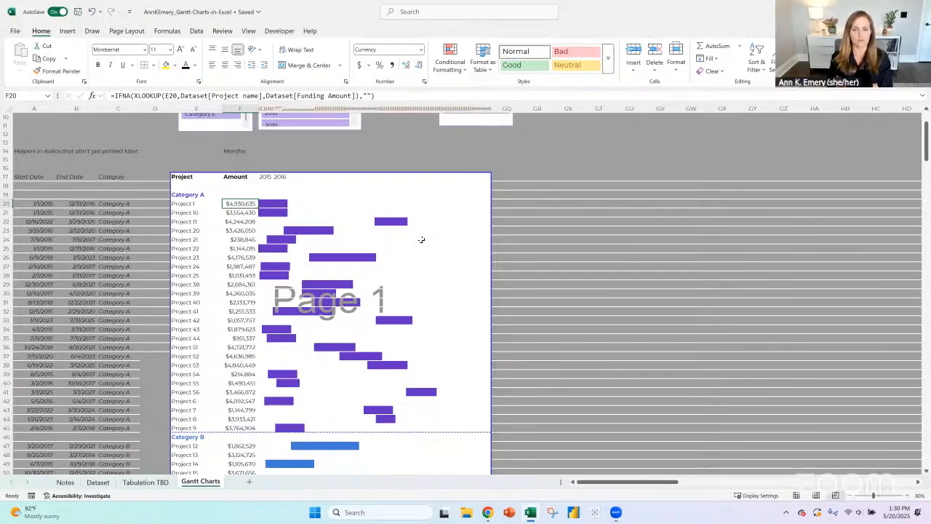
{"action": "scroll", "coordinate": [259, 263], "scroll_direction": "down", "scroll_amount": 8}
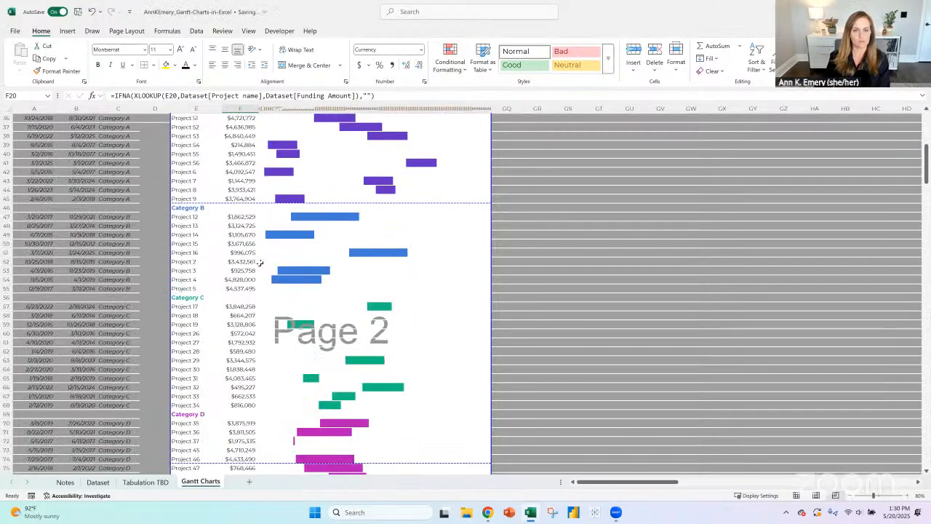
{"action": "scroll", "coordinate": [259, 263], "scroll_direction": "down", "scroll_amount": 8}
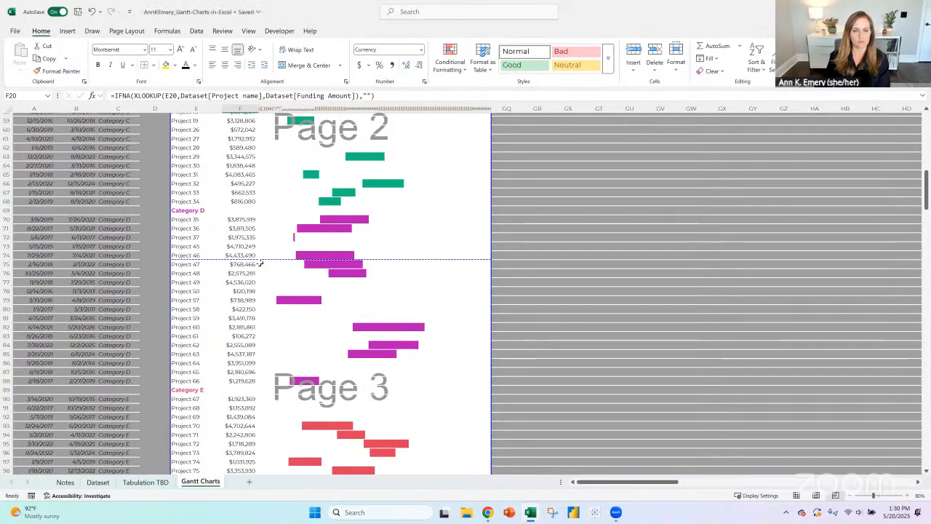
{"action": "scroll", "coordinate": [259, 264], "scroll_direction": "down", "scroll_amount": 3}
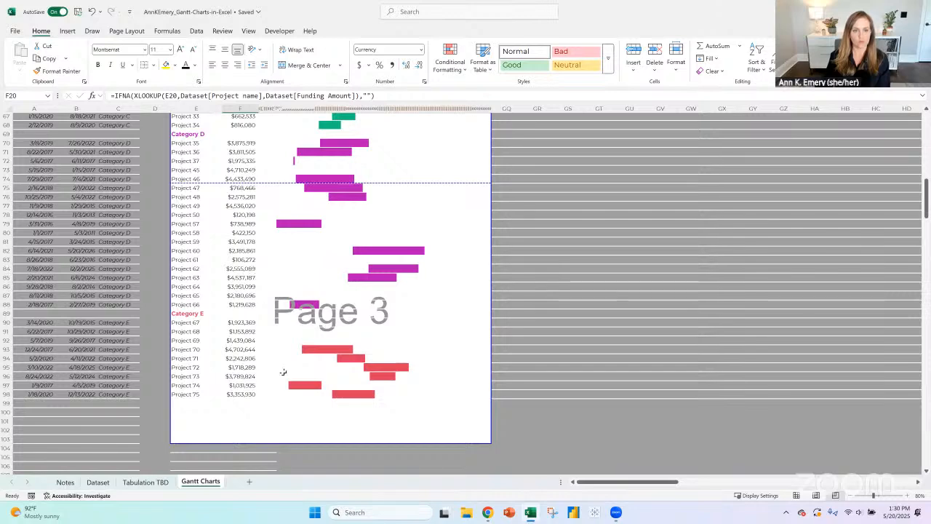
{"action": "scroll", "coordinate": [306, 284], "scroll_direction": "up", "scroll_amount": 5}
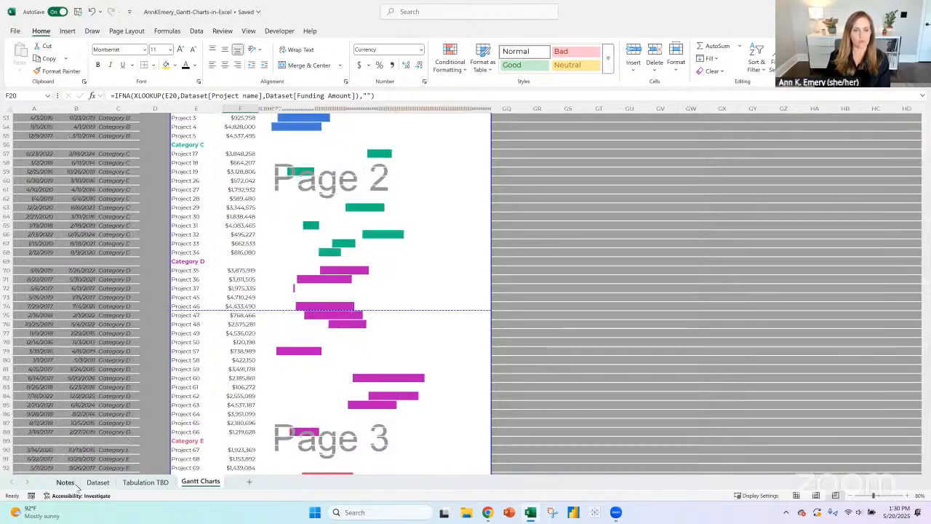
- Append " -- meh too much going on" to the data bar color-coding to-do in A31 of the Notes sheet
{"action": "left_click", "coordinate": [65, 481]}
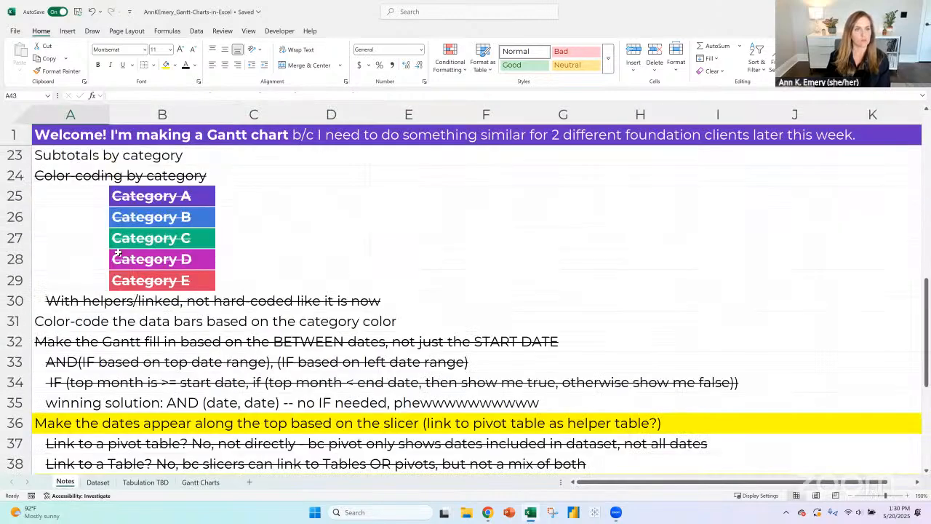
{"action": "scroll", "coordinate": [118, 252], "scroll_direction": "up", "scroll_amount": 6}
{"action": "scroll", "coordinate": [119, 252], "scroll_direction": "down", "scroll_amount": 3}
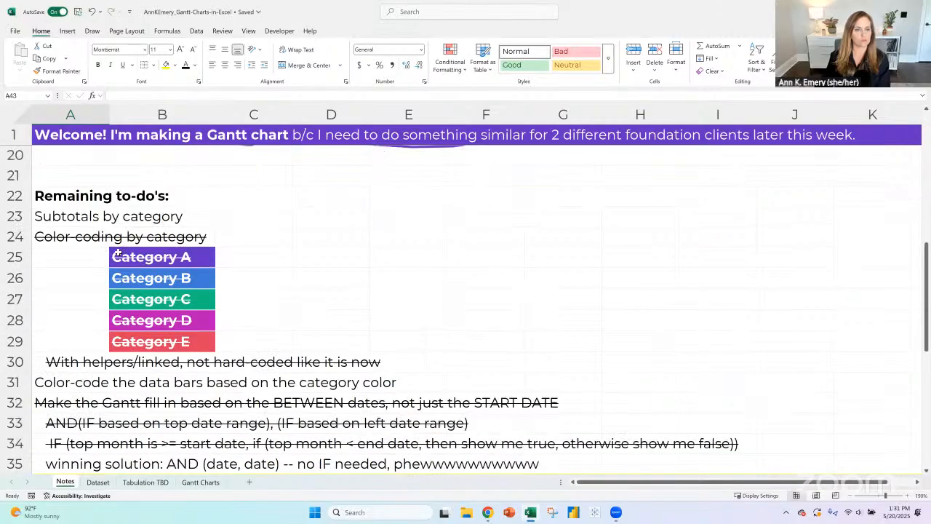
{"action": "left_click", "coordinate": [37, 260]}
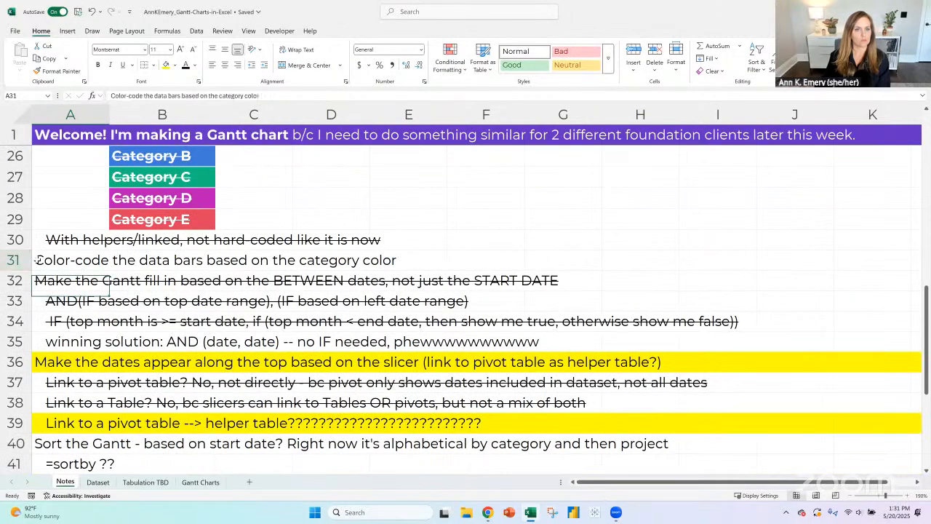
{"action": "type", "text": "color"}
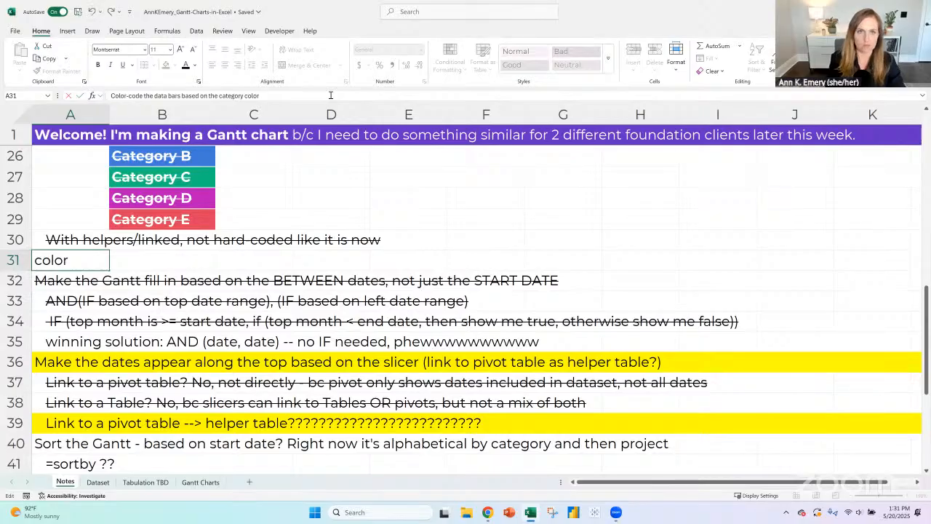
{"action": "type", "text": " -- meh too much"}
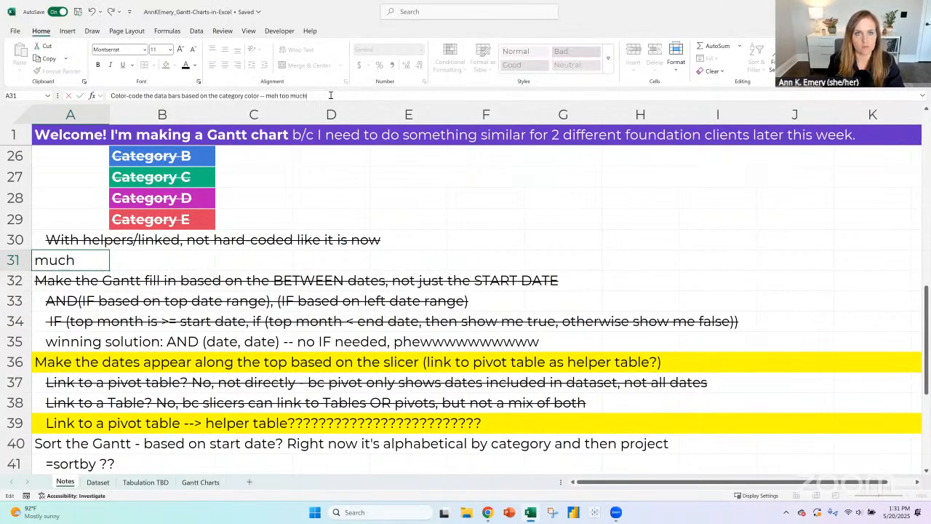
{"action": "type", "text": " going on"}
{"action": "key", "text": "ctrl+Return"}
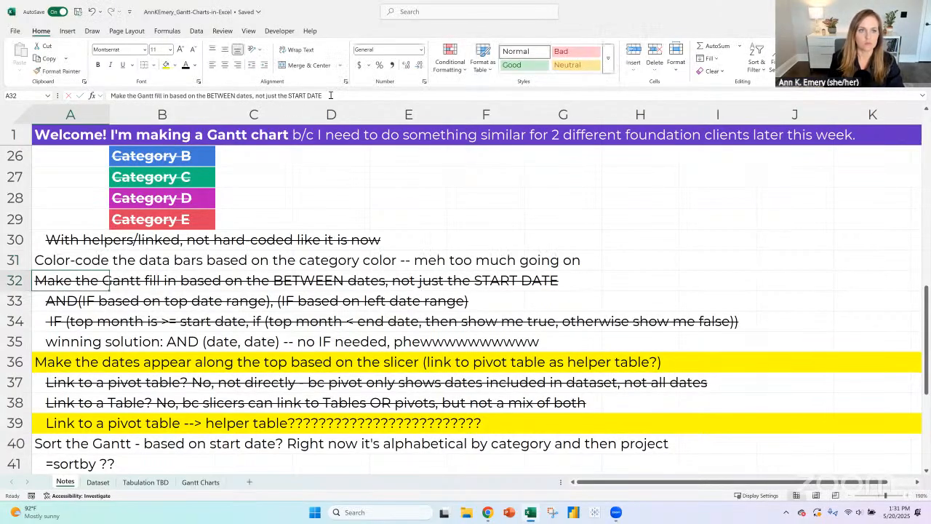
- Copy the strikethrough formatting from row 32 onto the data bar to-do in row 31
{"action": "left_click", "coordinate": [21, 284]}
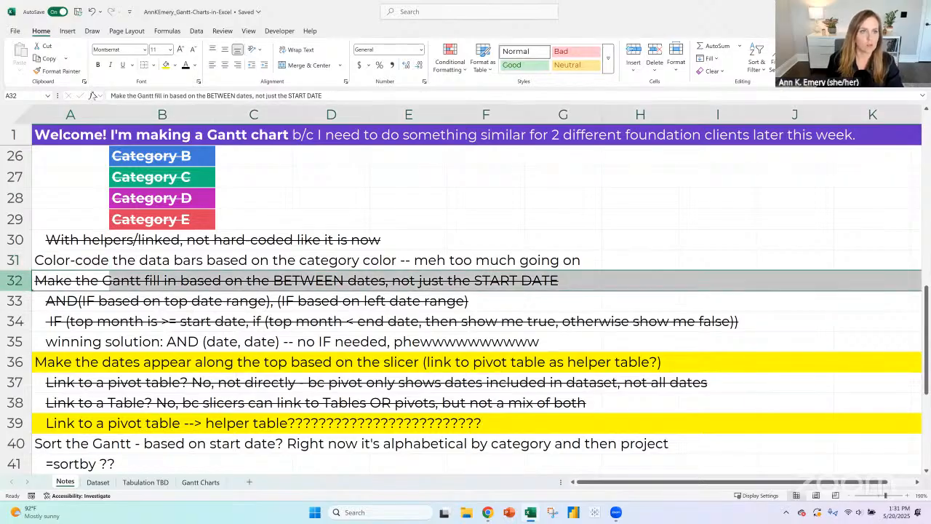
{"action": "left_click", "coordinate": [67, 72]}
{"action": "left_click", "coordinate": [18, 259]}
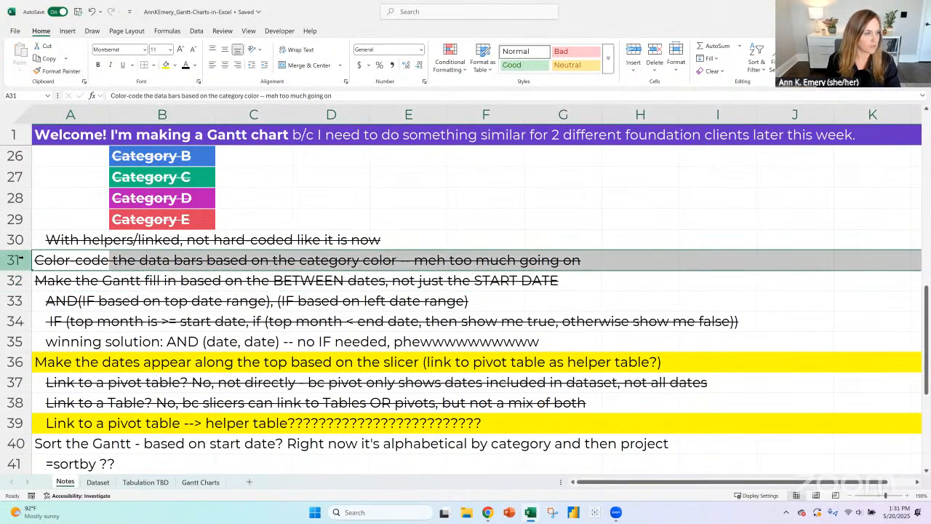
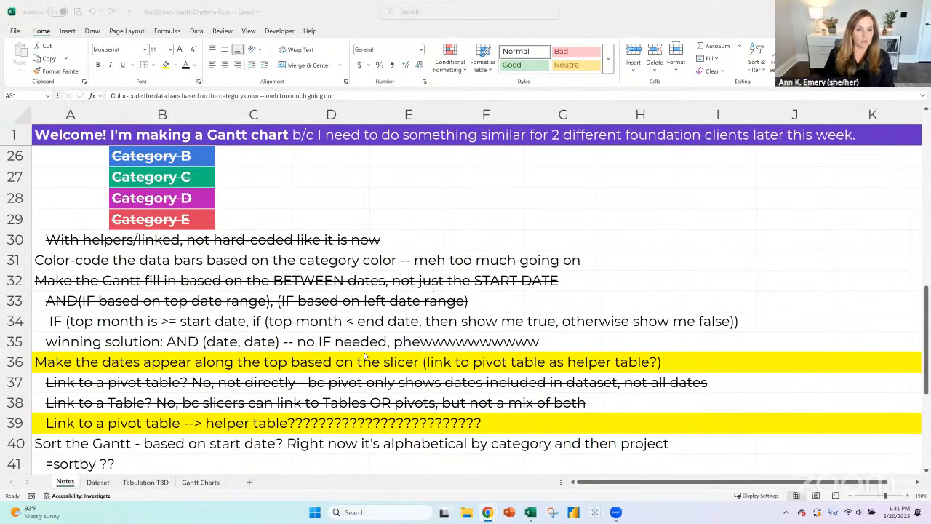
- Review the sorting and vertical grid line to-dos on the Notes sheet and the year headers in row 17 of the Gantt Charts sheet
{"action": "scroll", "coordinate": [134, 328], "scroll_direction": "down", "scroll_amount": 2}
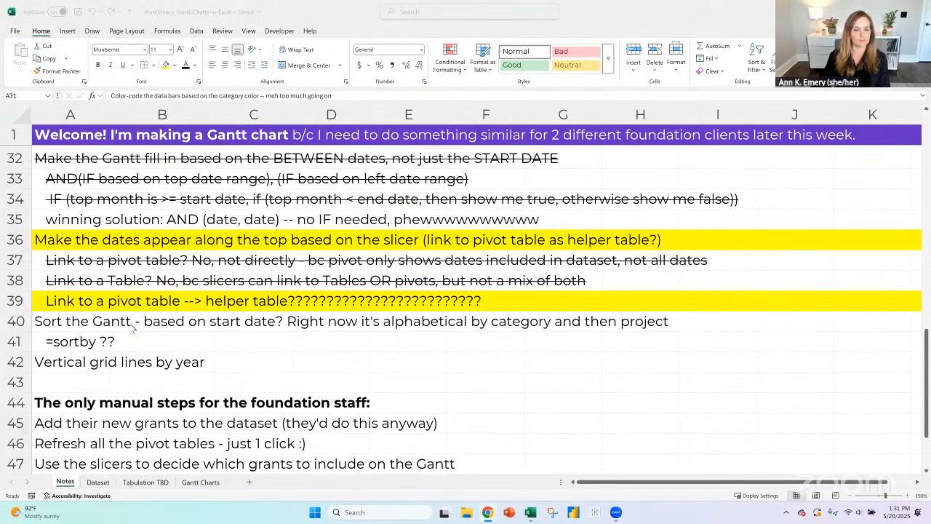
{"action": "left_click", "coordinate": [22, 321]}
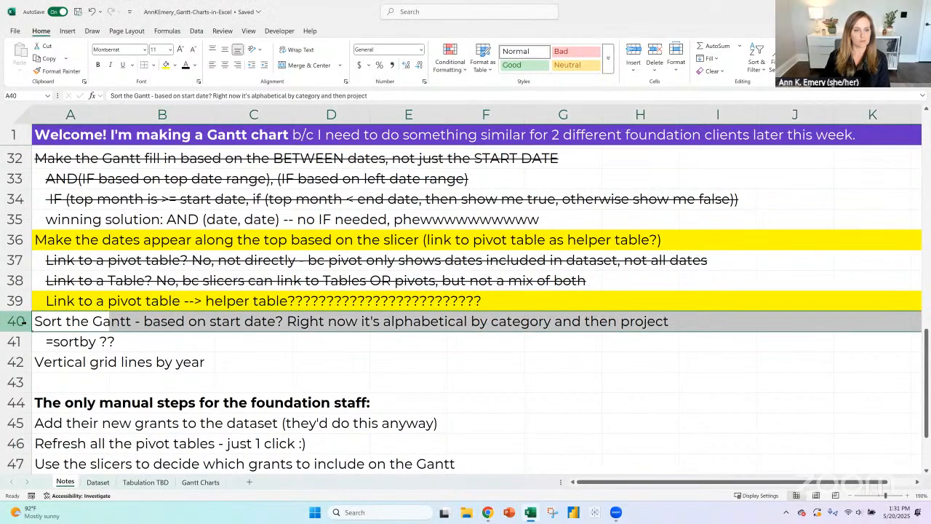
{"action": "left_click", "coordinate": [14, 361]}
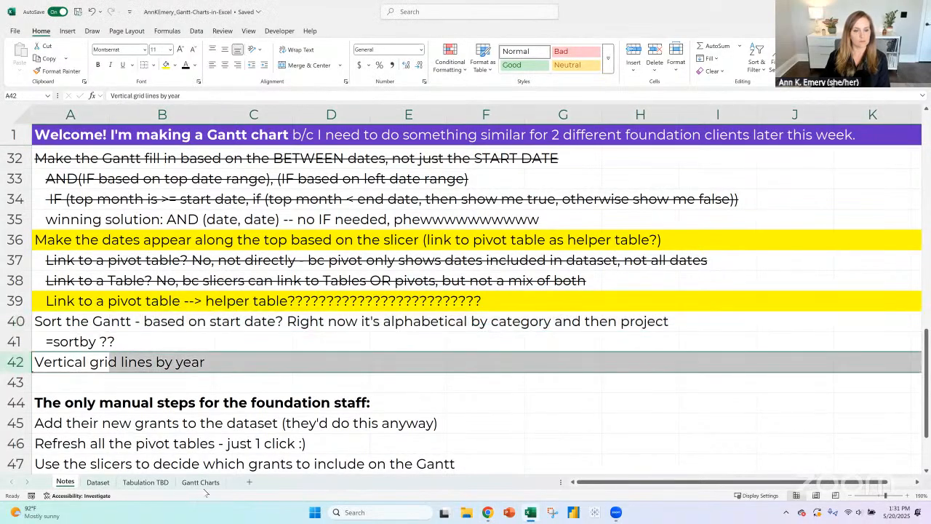
{"action": "left_click", "coordinate": [200, 481]}
{"action": "scroll", "coordinate": [545, 309], "scroll_direction": "up", "scroll_amount": 10}
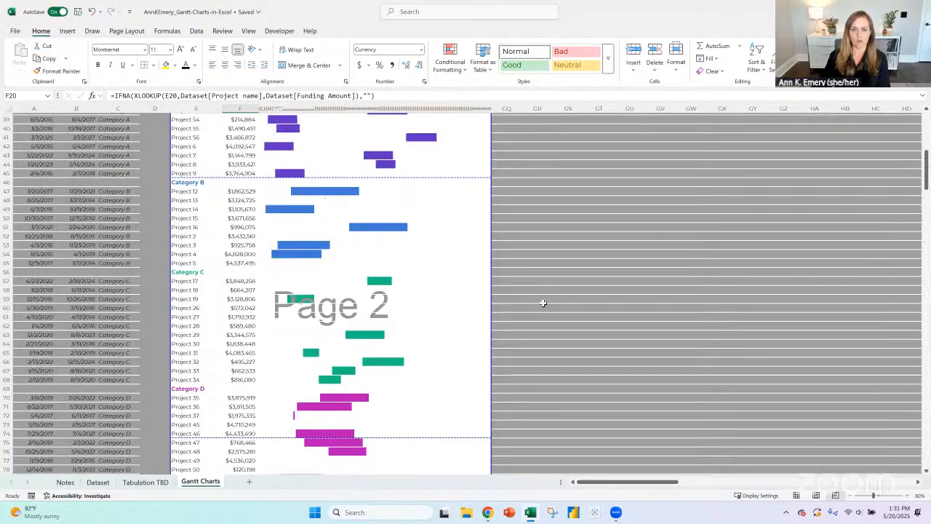
{"action": "scroll", "coordinate": [542, 302], "scroll_direction": "up", "scroll_amount": 4}
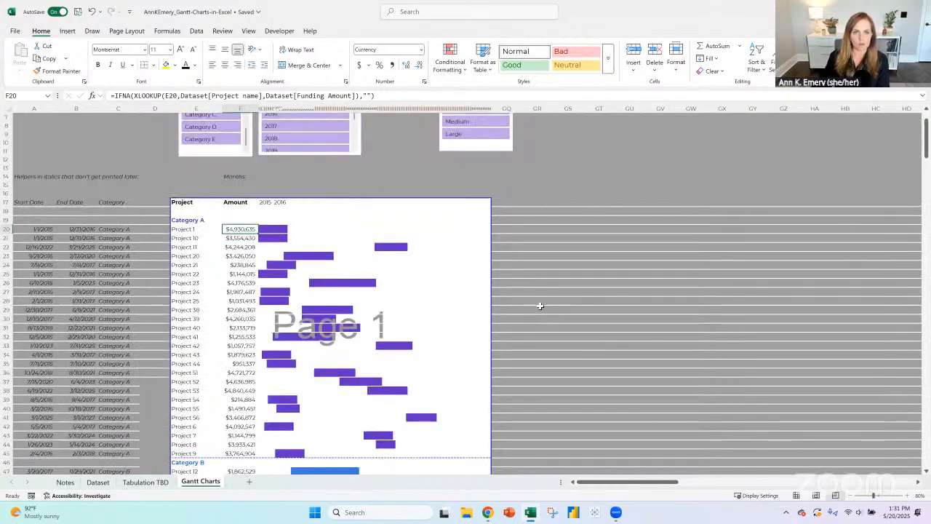
{"action": "left_click", "coordinate": [278, 203]}
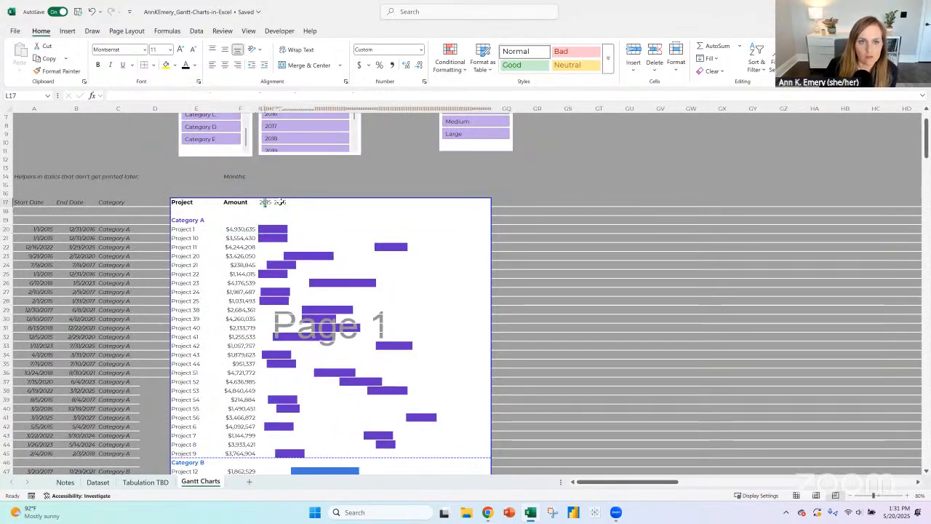
{"action": "left_click", "coordinate": [281, 202]}
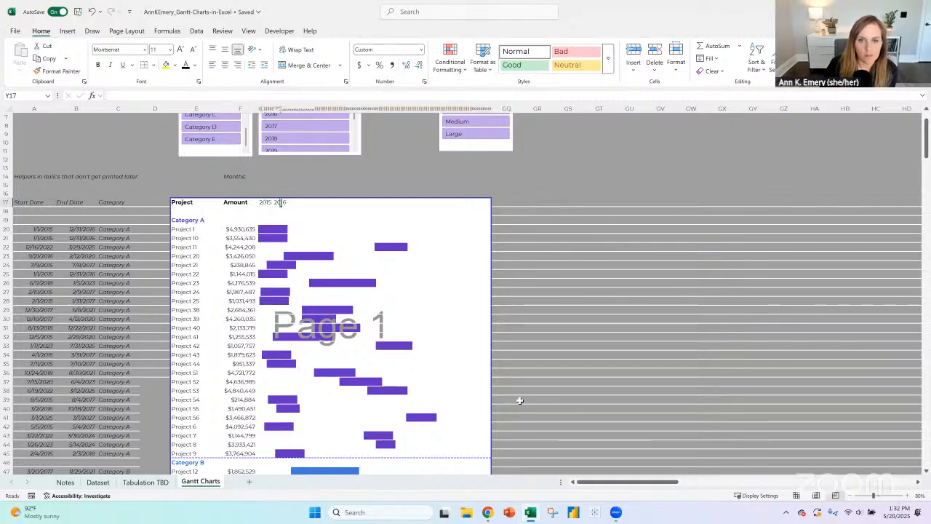
- Check how the Gantt chart pages look in the print preview
{"action": "left_click", "coordinate": [18, 32]}
{"action": "left_click", "coordinate": [41, 180]}
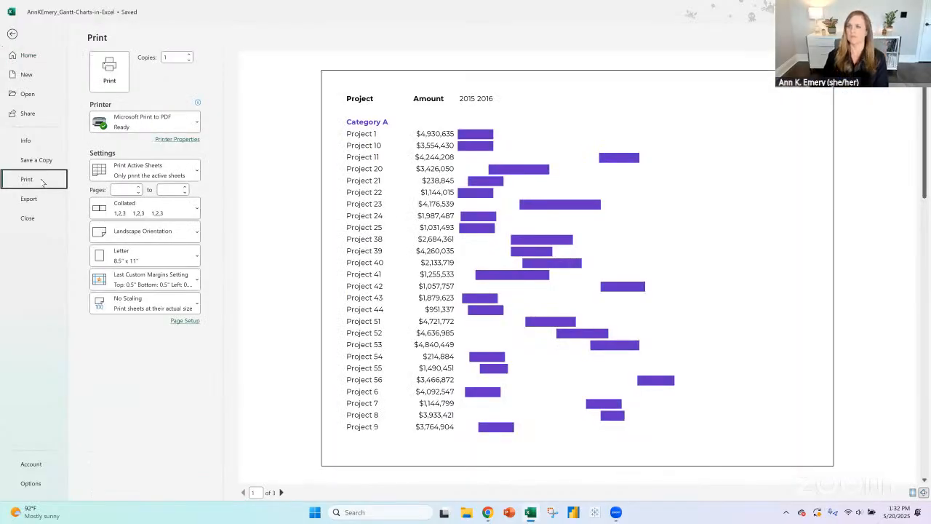
{"action": "scroll", "coordinate": [761, 175], "scroll_direction": "down", "scroll_amount": 1}
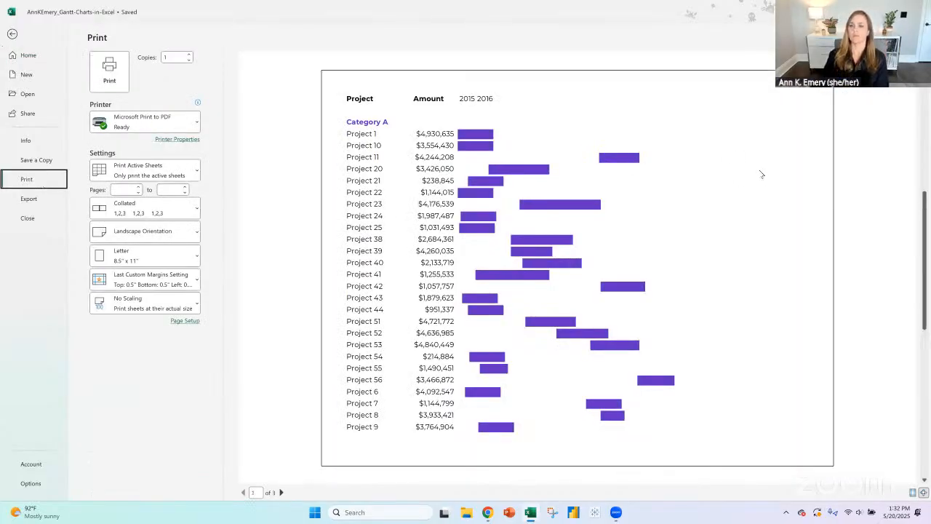
{"action": "scroll", "coordinate": [762, 174], "scroll_direction": "down", "scroll_amount": 3}
{"action": "scroll", "coordinate": [762, 173], "scroll_direction": "up", "scroll_amount": 3}
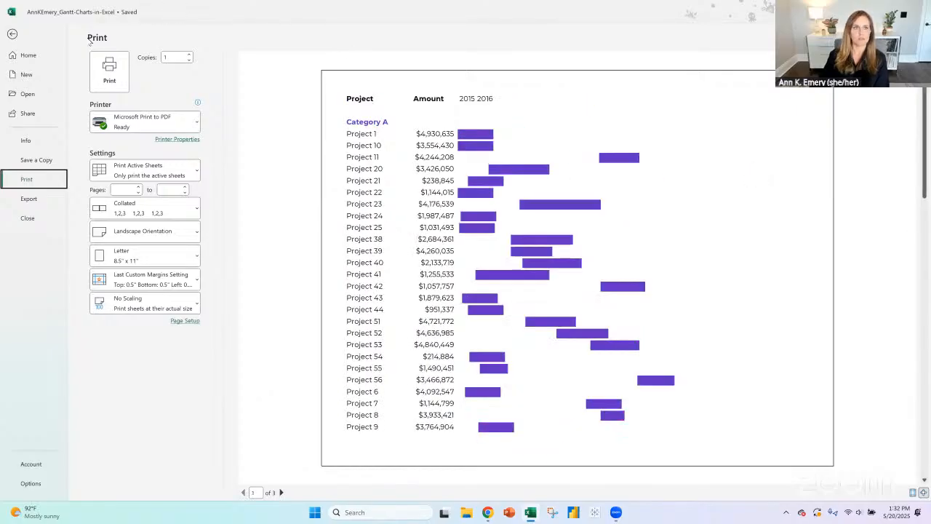
{"action": "left_click", "coordinate": [13, 34]}
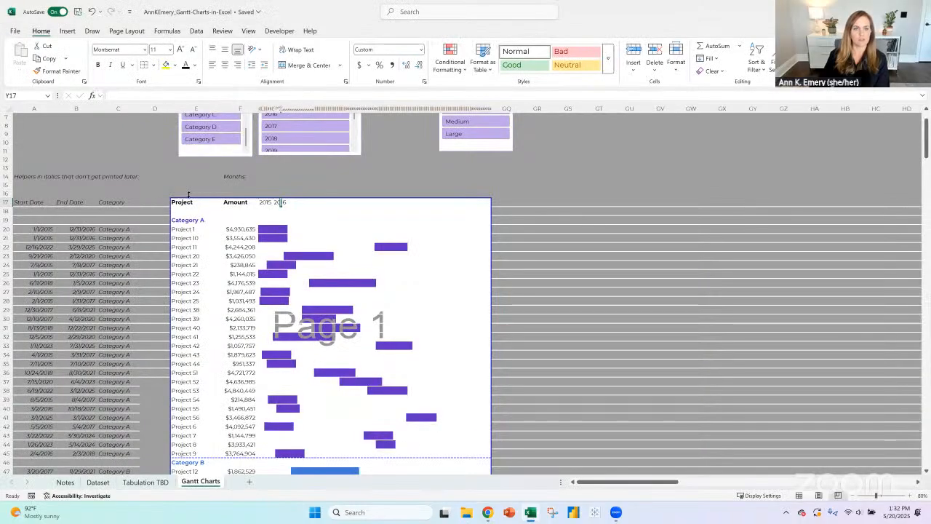
- Insert two blank rows at row 16 above the Gantt headers and extend the print area up to row 16
{"action": "left_click", "coordinate": [10, 194]}
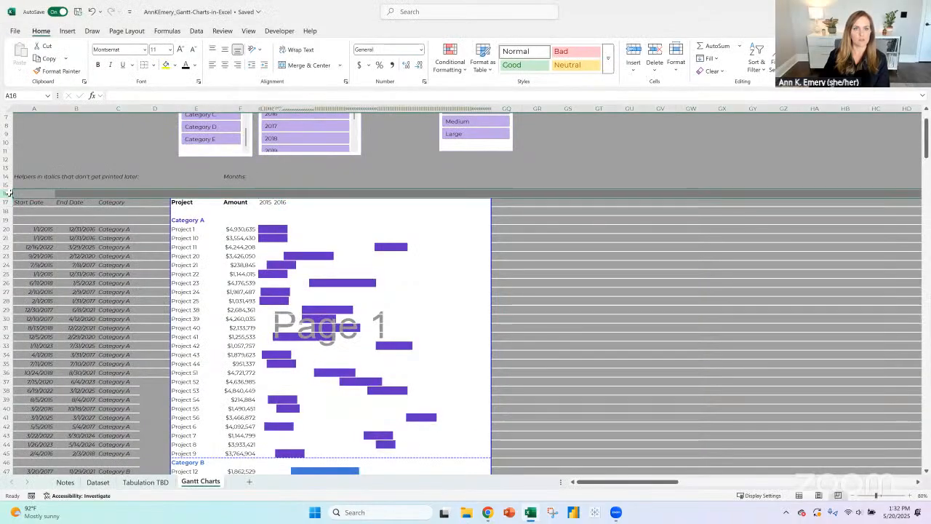
{"action": "left_click", "coordinate": [634, 51]}
{"action": "left_click", "coordinate": [634, 51]}
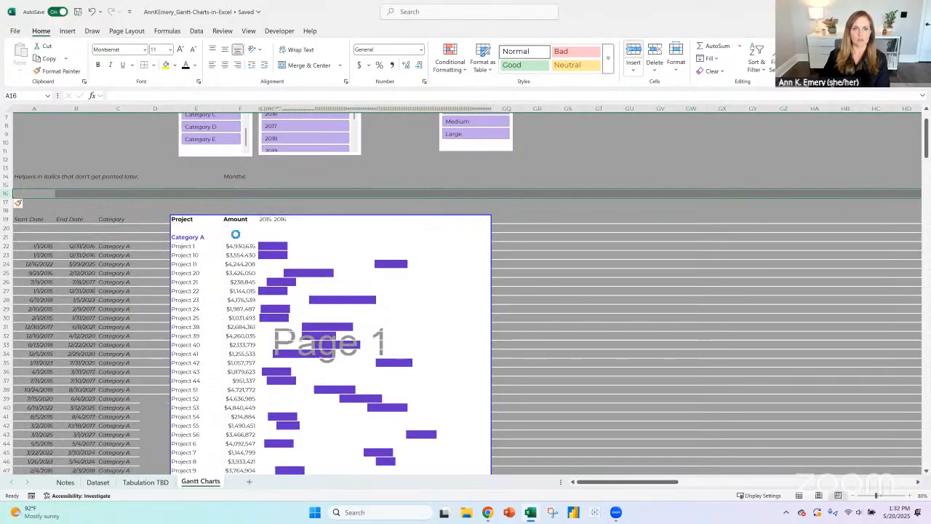
{"action": "left_click_drag", "start_coordinate": [200, 214], "coordinate": [189, 192]}
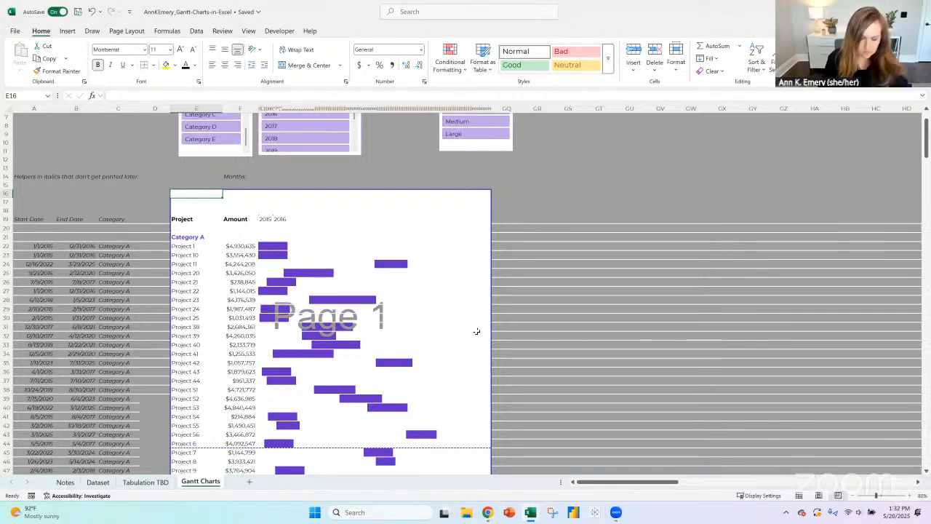
- Enter the heading "Gantt Chart Title TBD" in E16
{"action": "type", "text": "G"}
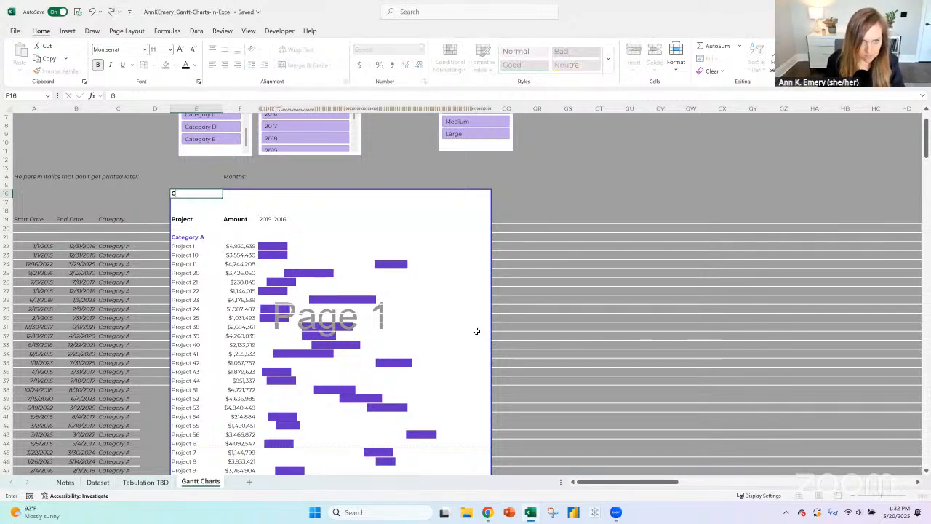
{"action": "type", "text": "antt Char"}
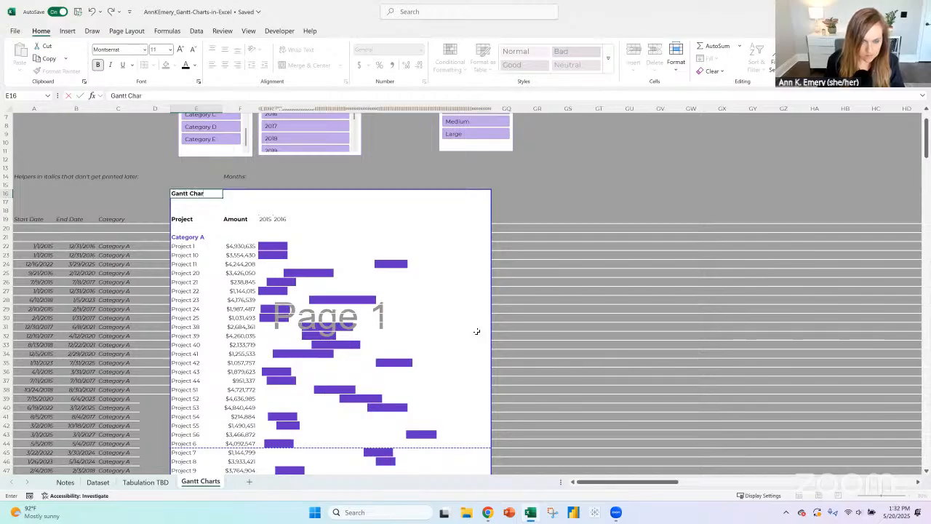
{"action": "type", "text": "t Title TBD"}
{"action": "key", "text": "Return"}
{"action": "key", "text": "Up"}
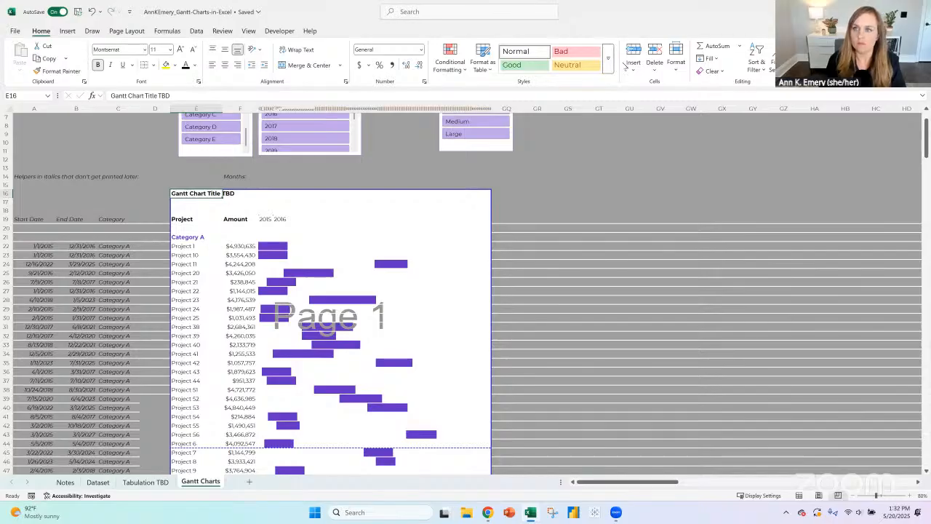
- Apply the Title cell style to the E16 heading and modify that style's font to Bold with the Automatic color
{"action": "left_click", "coordinate": [609, 62]}
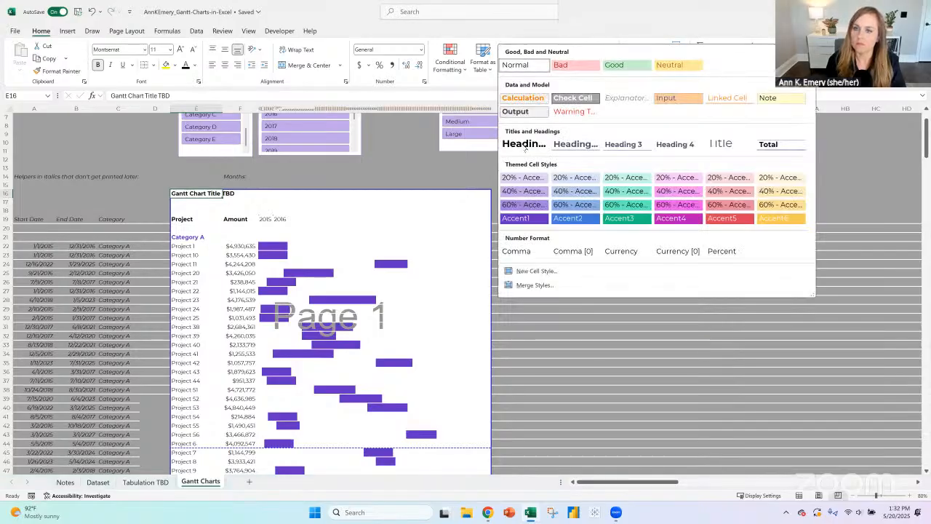
{"action": "left_click", "coordinate": [720, 143]}
{"action": "right_click", "coordinate": [521, 64]}
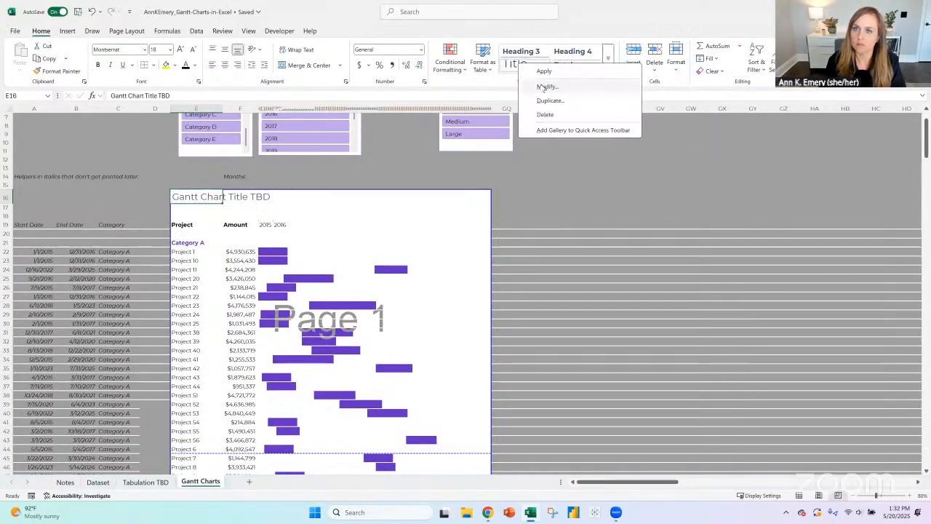
{"action": "left_click", "coordinate": [545, 85]}
{"action": "left_click", "coordinate": [732, 186]}
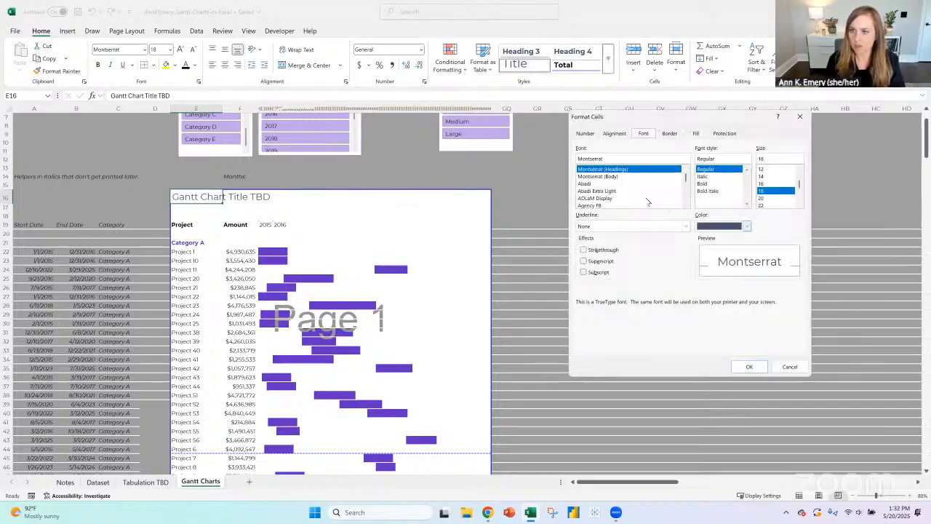
{"action": "left_click", "coordinate": [711, 183]}
{"action": "left_click", "coordinate": [720, 227]}
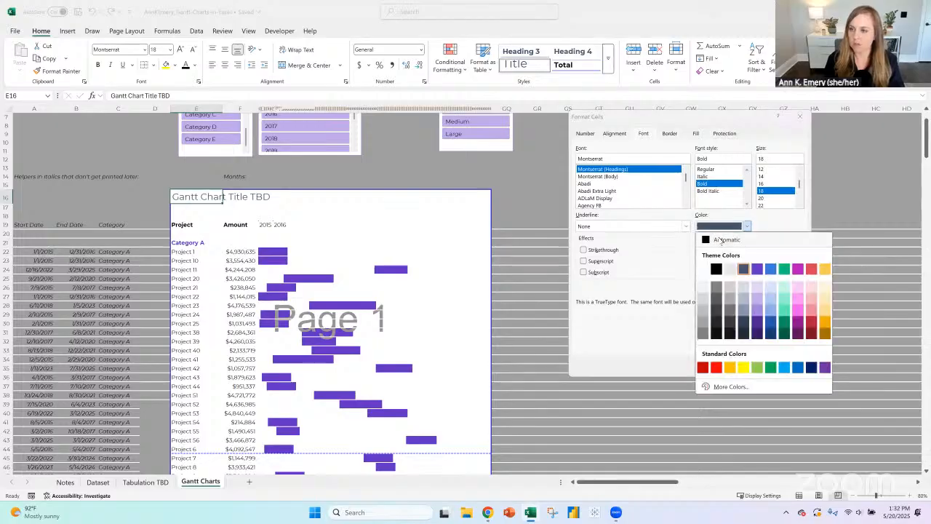
{"action": "left_click", "coordinate": [739, 241]}
{"action": "left_click", "coordinate": [749, 368]}
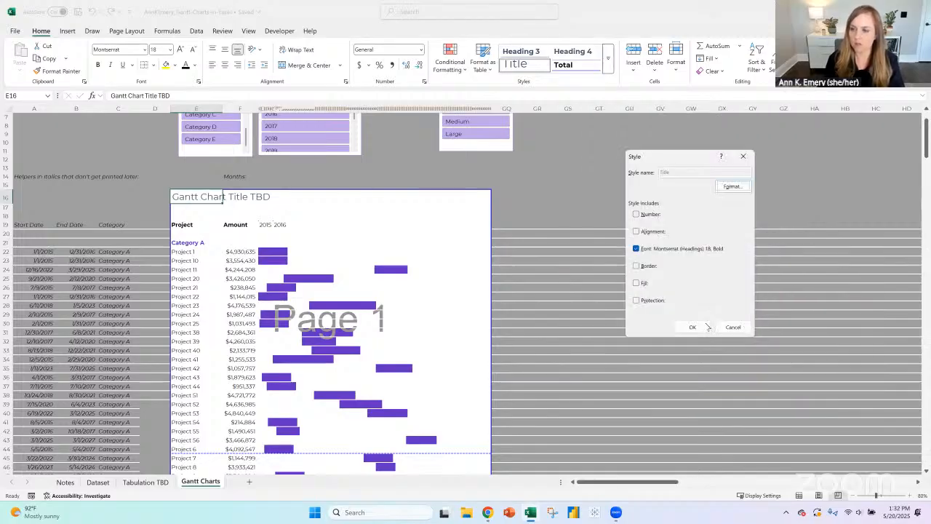
{"action": "left_click", "coordinate": [703, 329]}
{"action": "left_click", "coordinate": [194, 208]}
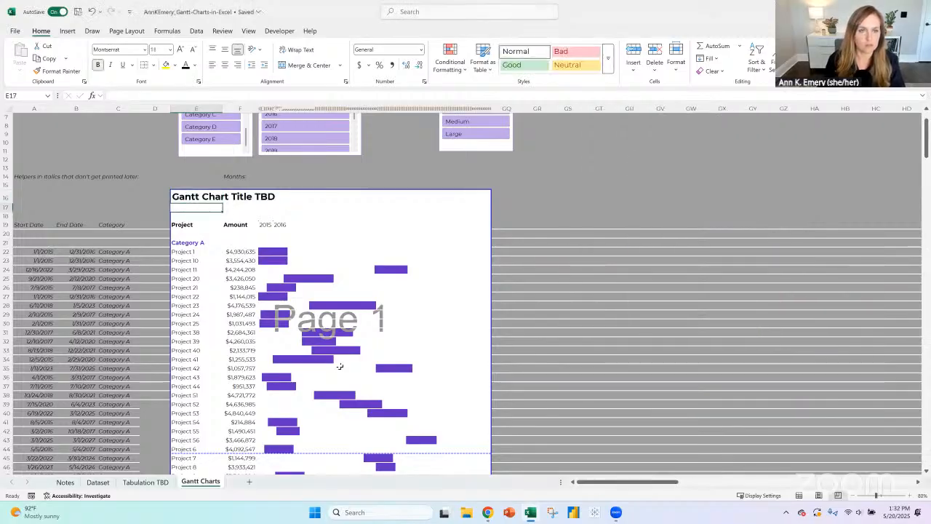
{"action": "type", "text": "Thi"}
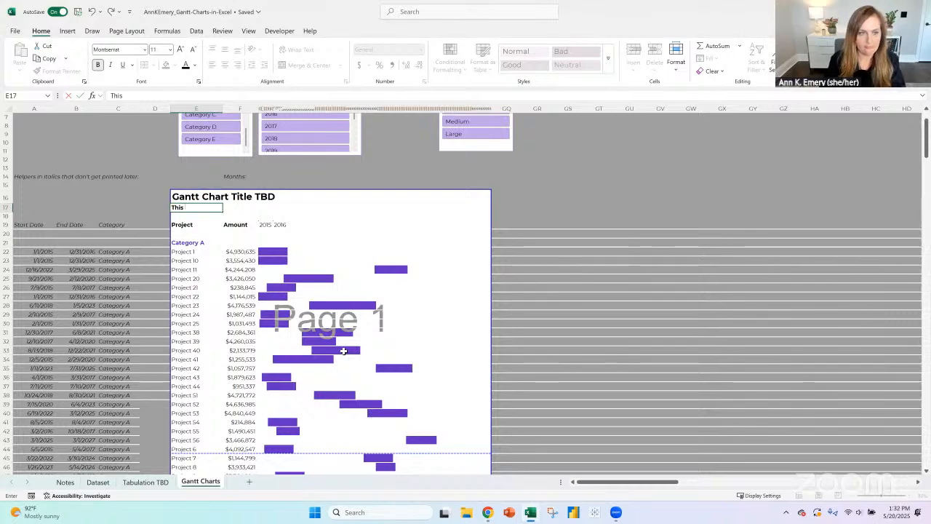
{"action": "type", "text": "s"}
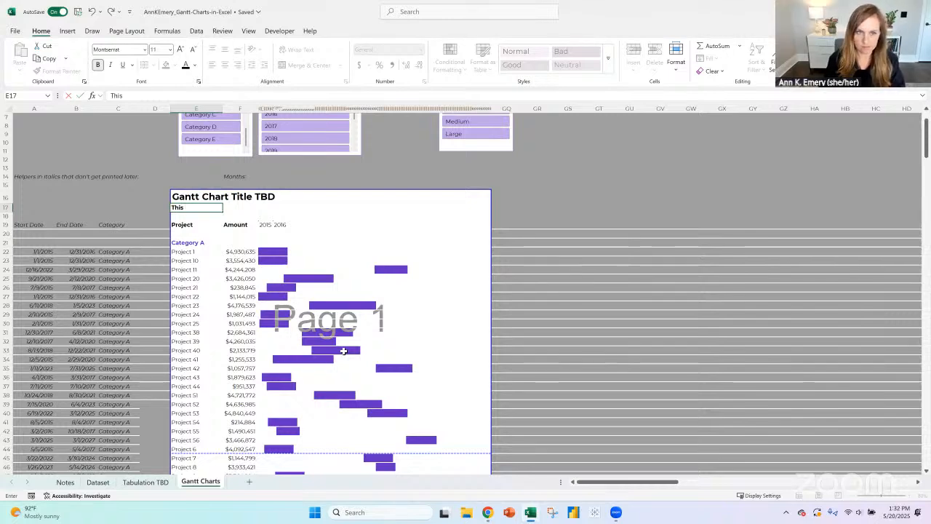
{"action": "type", "text": " time"}
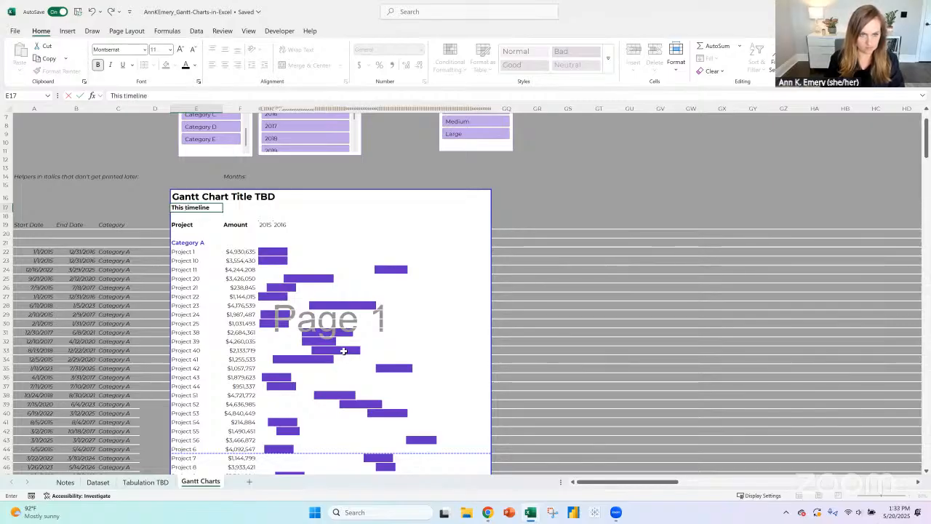
{"action": "type", "text": "line shows"}
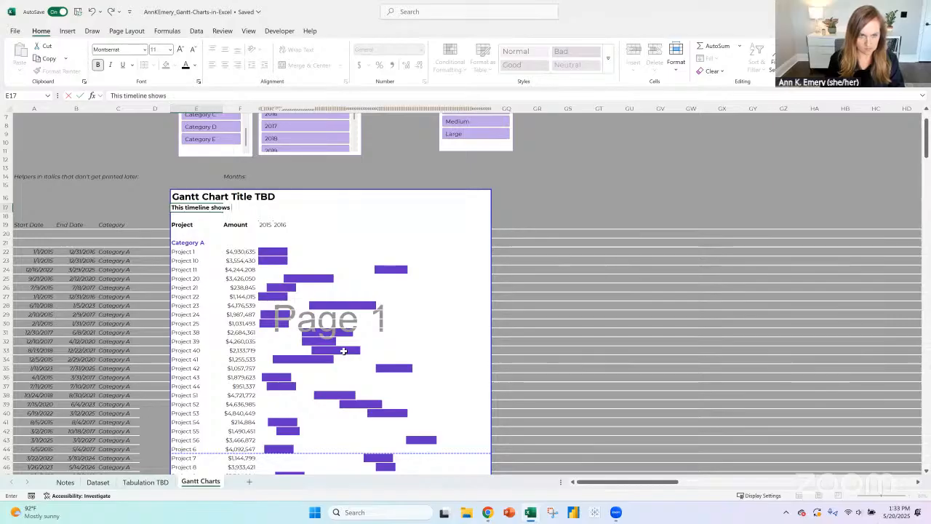
{"action": "key", "text": "BackSpace"}
{"action": "key", "text": "BackSpace"}
{"action": "key", "text": "BackSpace"}
{"action": "key", "text": "BackSpace"}
{"action": "key", "text": "BackSpace"}
{"action": "key", "text": "BackSpace"}
{"action": "key", "text": "BackSpace"}
{"action": "key", "text": "BackSpace"}
{"action": "key", "text": "BackSpace"}
{"action": "key", "text": "BackSpace"}
{"action": "key", "text": "BackSpace"}
{"action": "key", "text": "BackSpace"}
{"action": "key", "text": "BackSpace"}
{"action": "key", "text": "BackSpace"}
{"action": "key", "text": "BackSpace"}
{"action": "key", "text": "BackSpace"}
{"action": "key", "text": "BackSpace"}
{"action": "key", "text": "BackSpace"}
{"action": "key", "text": "BackSpace"}
- Try to generate placeholder text in E17 with the formula =lorem(5,1)
{"action": "type", "text": "="}
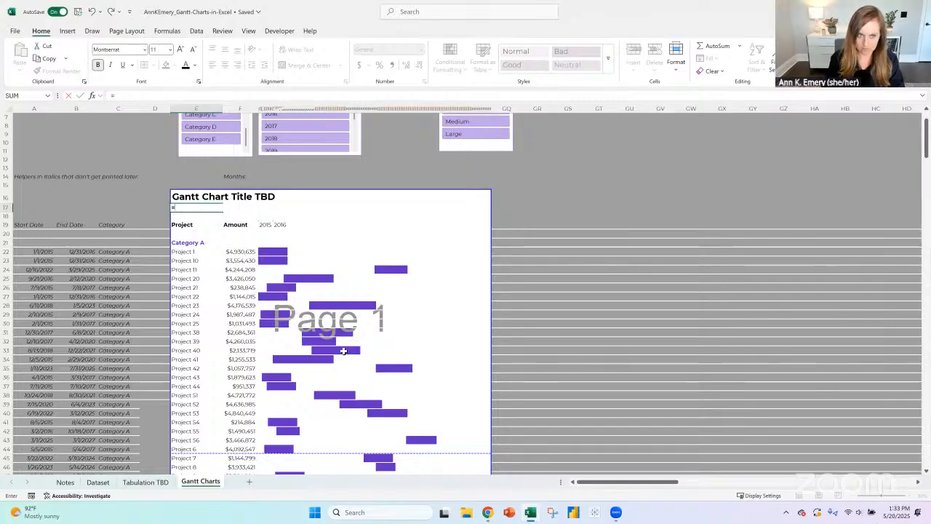
{"action": "type", "text": "lorem(5,1"}
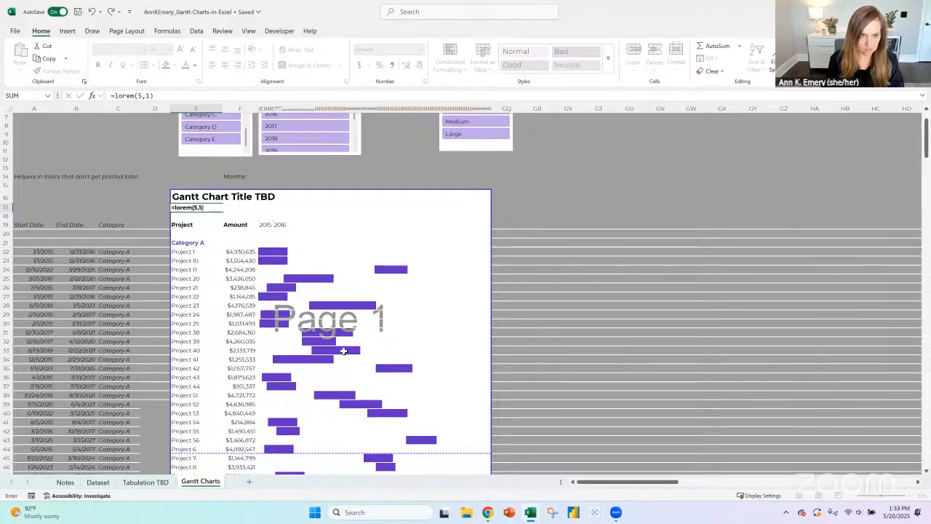
{"action": "key", "text": "Return"}
{"action": "key", "text": "Up"}
{"action": "key", "text": "Up"}
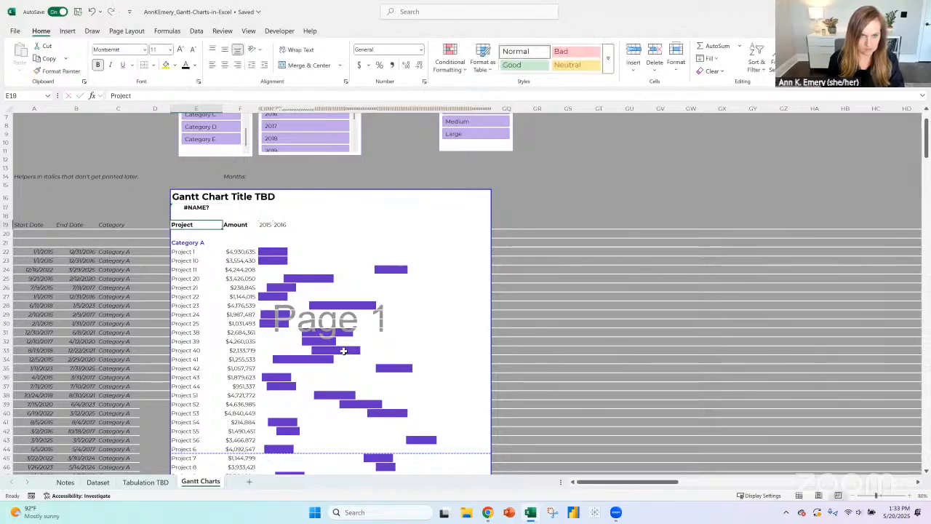
- Switch to Word and create a new blank document
{"action": "left_click", "coordinate": [390, 511]}
{"action": "type", "text": "word"}
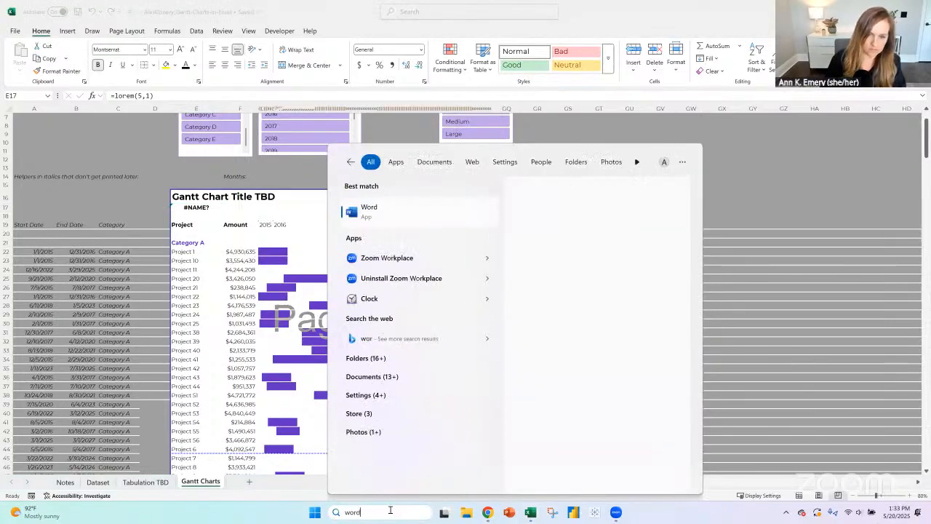
{"action": "left_click", "coordinate": [435, 213]}
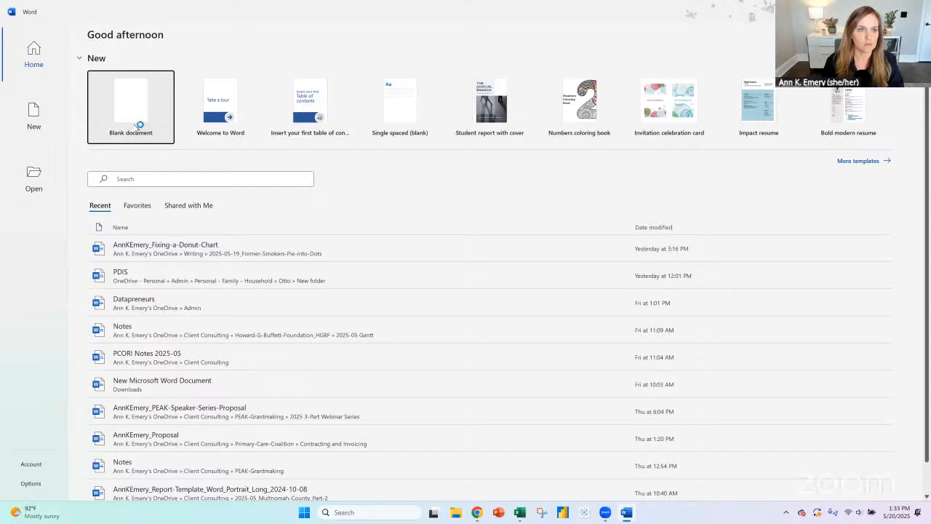
{"action": "left_click", "coordinate": [137, 125]}
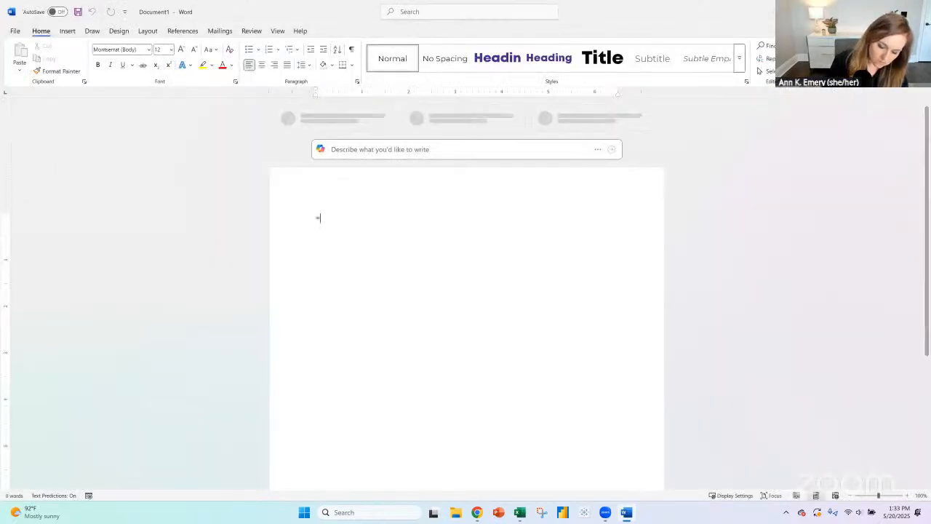
- Generate one paragraph of five placeholder sentences in the blank document with =lorem(1,5)
{"action": "type", "text": "=lorem("}
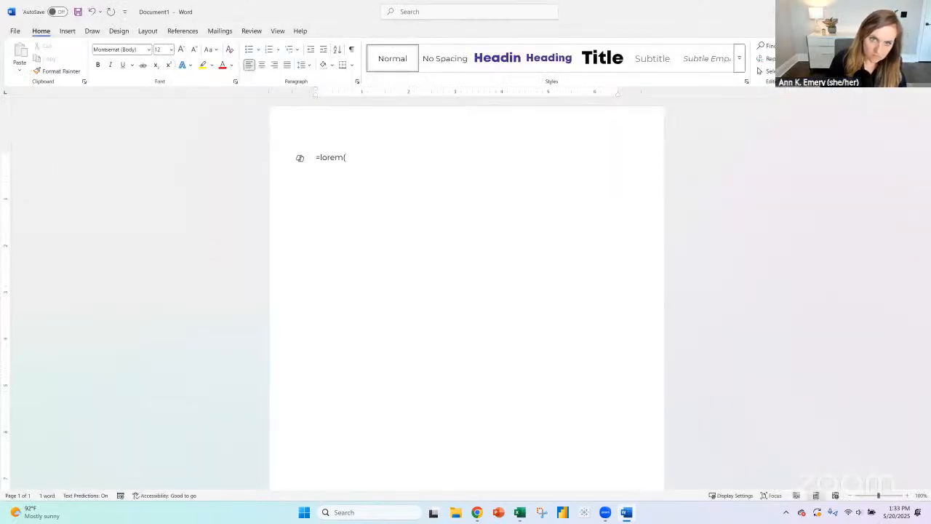
{"action": "type", "text": "1,5)"}
{"action": "key", "text": "Return"}
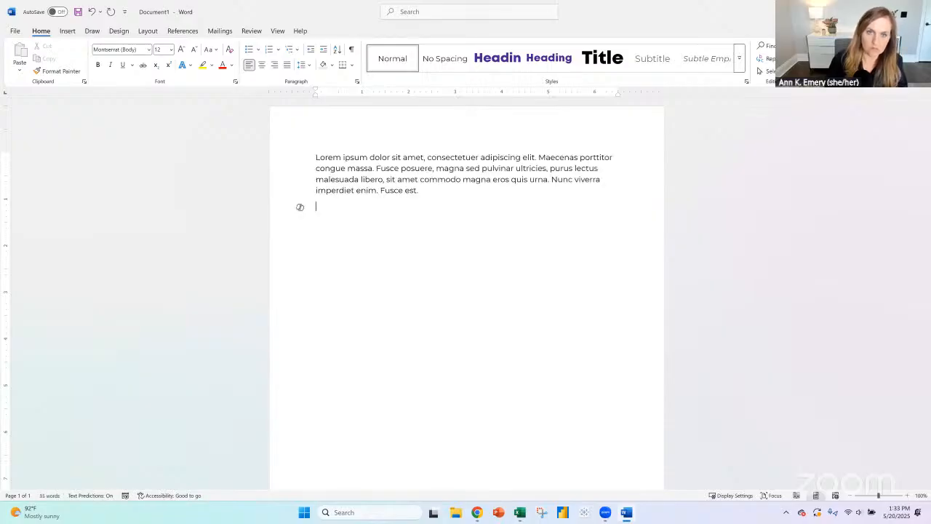
- Copy the placeholder paragraph from Word, paste it into E17 of the Excel Gantt Charts sheet and remove its bold formatting
{"action": "double_click", "coordinate": [415, 190]}
{"action": "left_click", "coordinate": [419, 191]}
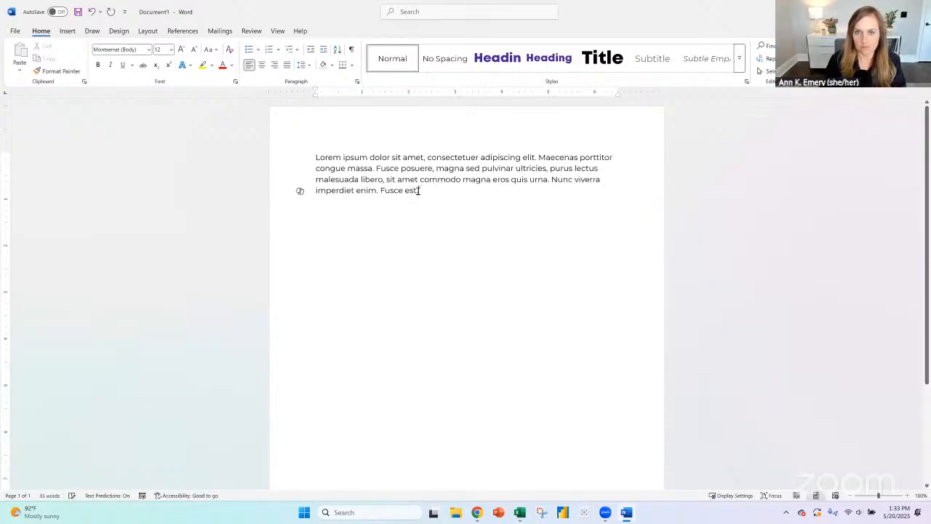
{"action": "triple_click", "coordinate": [306, 163]}
{"action": "key", "text": "ctrl+c"}
{"action": "key", "text": "alt+Tab"}
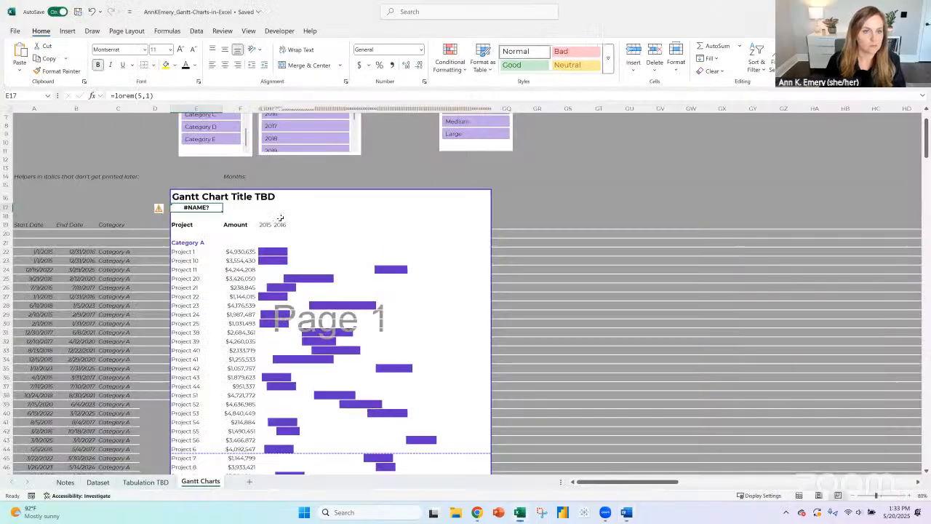
{"action": "key", "text": "BackSpace"}
{"action": "key", "text": "ctrl+v"}
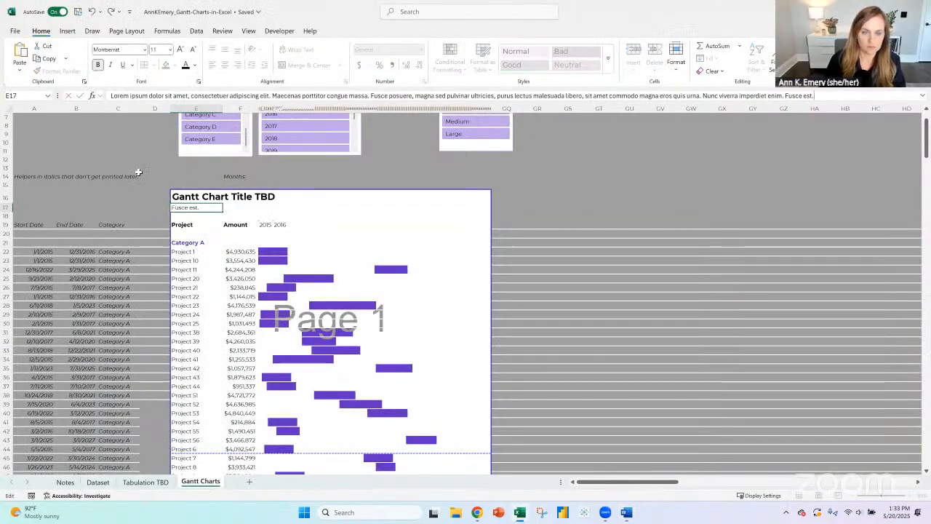
{"action": "key", "text": "ctrl+Return"}
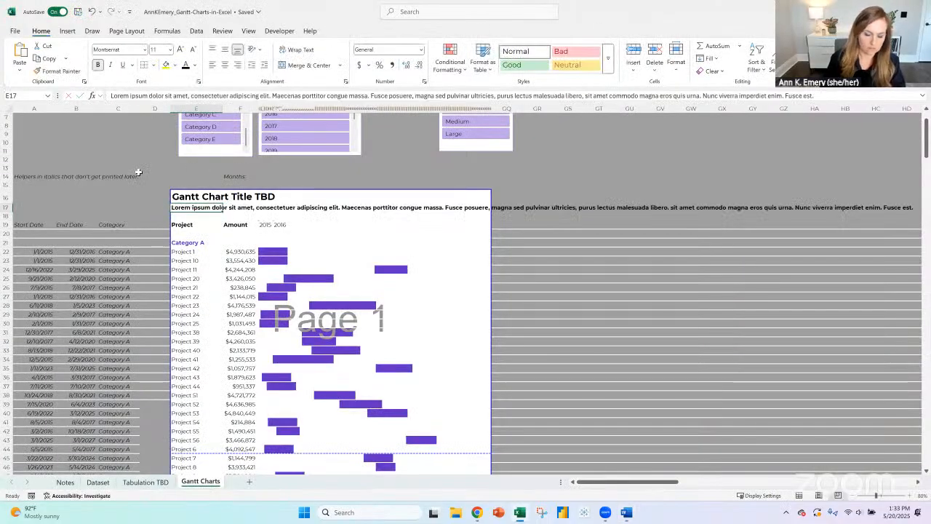
{"action": "key", "text": "ctrl+b"}
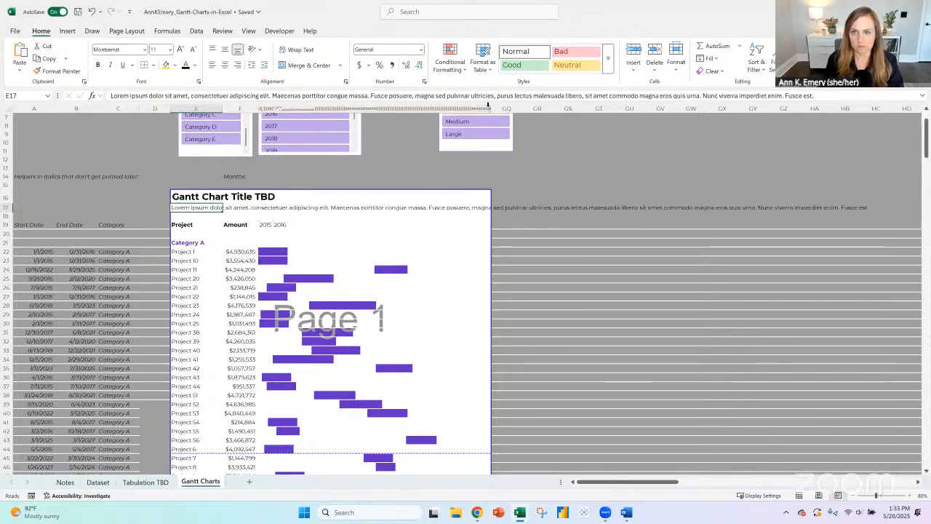
- Merge E17 across the chart's full width over rows 17 and 18, wrap the text, and align it top and left
{"action": "left_click_drag", "start_coordinate": [484, 211], "coordinate": [489, 213]}
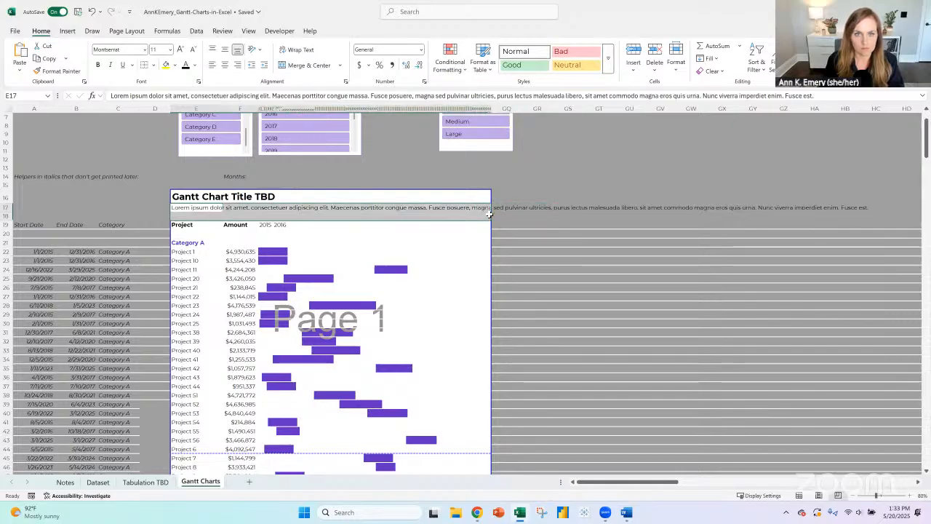
{"action": "left_click", "coordinate": [298, 65]}
{"action": "left_click", "coordinate": [298, 49]}
{"action": "left_click", "coordinate": [212, 49]}
{"action": "left_click", "coordinate": [211, 65]}
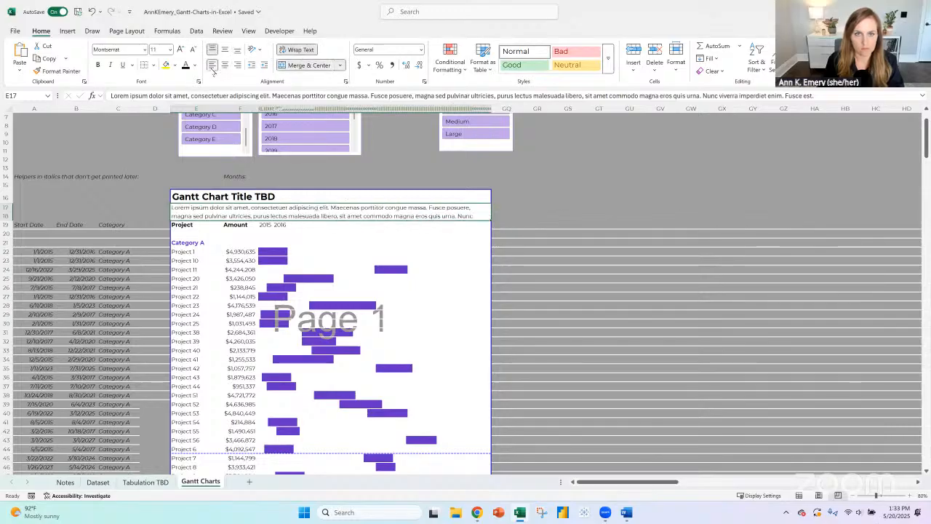
- Enlarge the formula bar and delete the last two sentences, "Nunc viverra imperdiet enim. Fusce est.", from the subtitle text
{"action": "left_click_drag", "start_coordinate": [463, 103], "coordinate": [463, 147]}
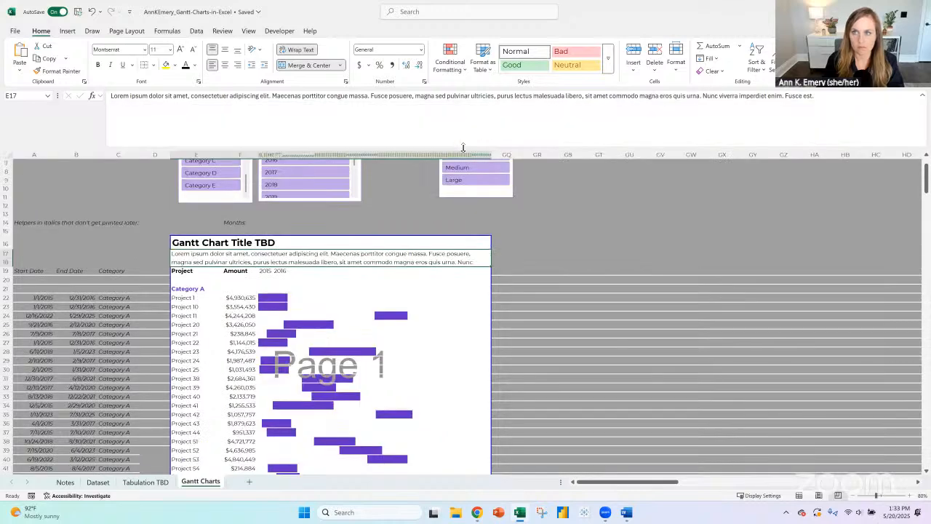
{"action": "left_click_drag", "start_coordinate": [813, 95], "coordinate": [704, 100]}
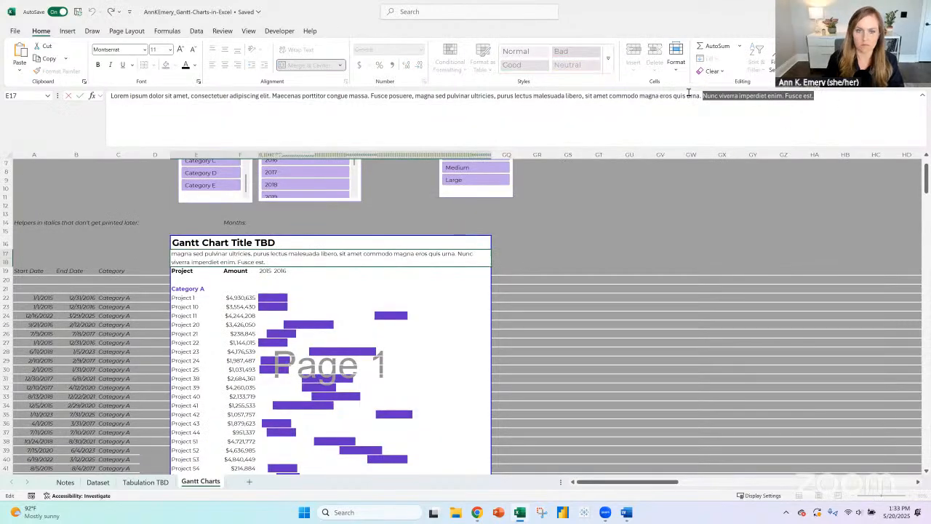
{"action": "key", "text": "BackSpace"}
{"action": "key", "text": "Return"}
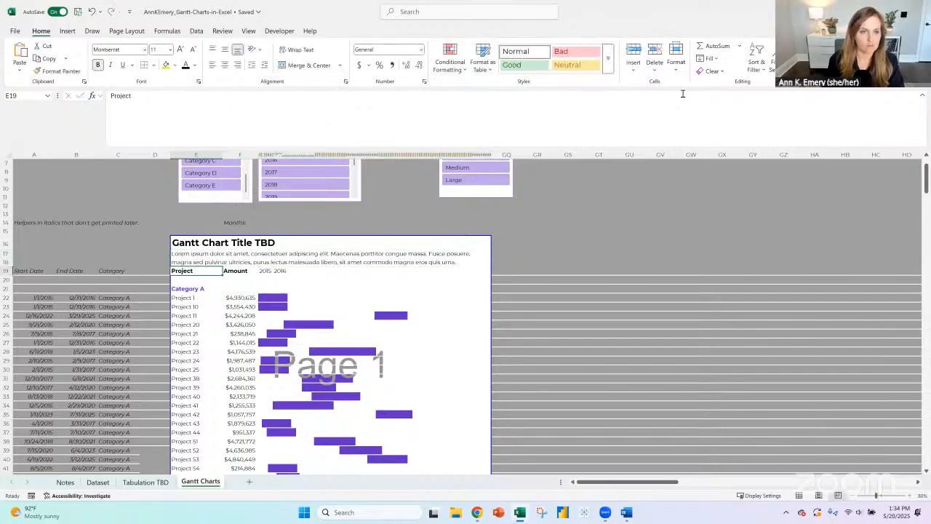
- Insert a blank row between the subtitle and the Project and Amount header row
{"action": "left_click", "coordinate": [4, 270]}
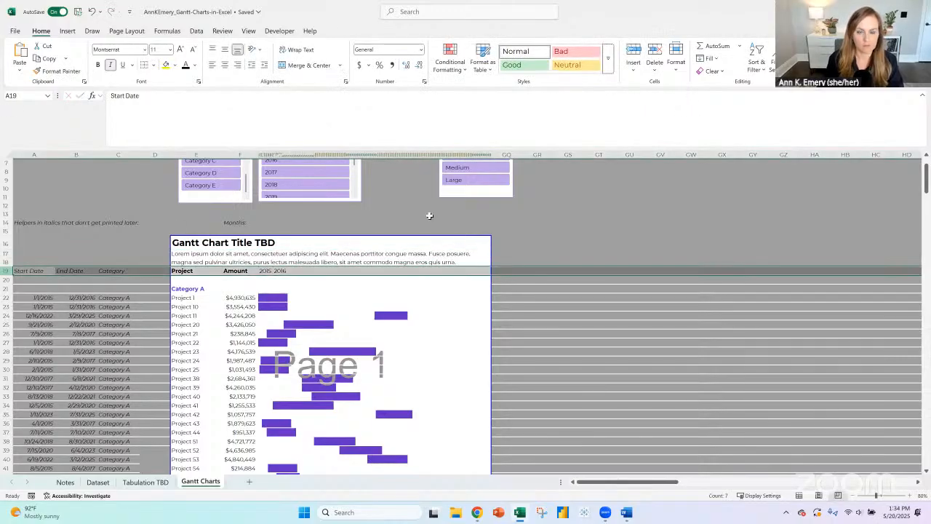
{"action": "left_click", "coordinate": [634, 52]}
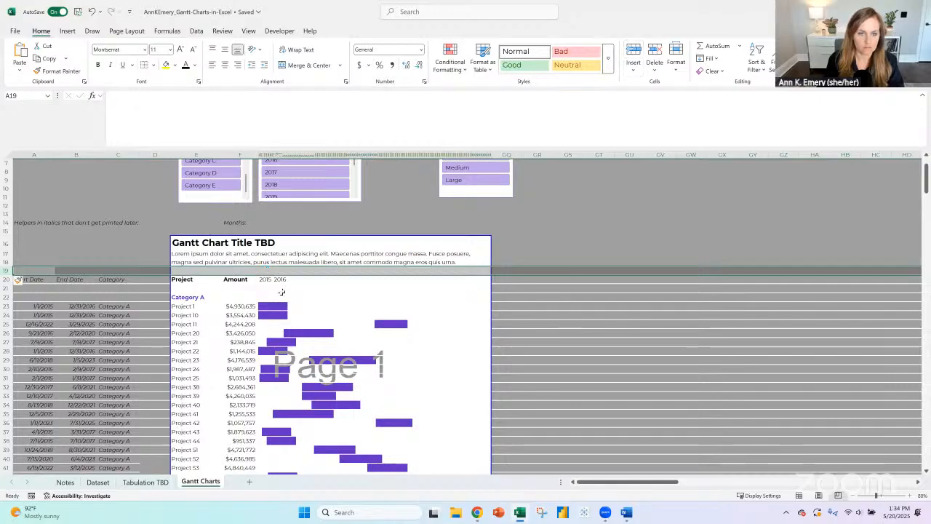
{"action": "left_click", "coordinate": [232, 278]}
{"action": "left_click", "coordinate": [181, 280]}
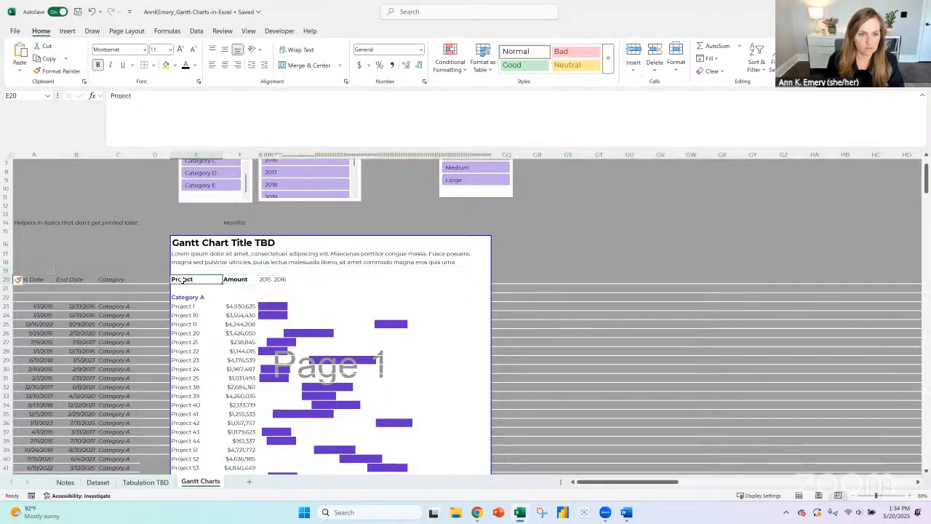
- Narrow column E slightly so the project names take up less of the chart's width
{"action": "left_click", "coordinate": [229, 278], "text": "shift"}
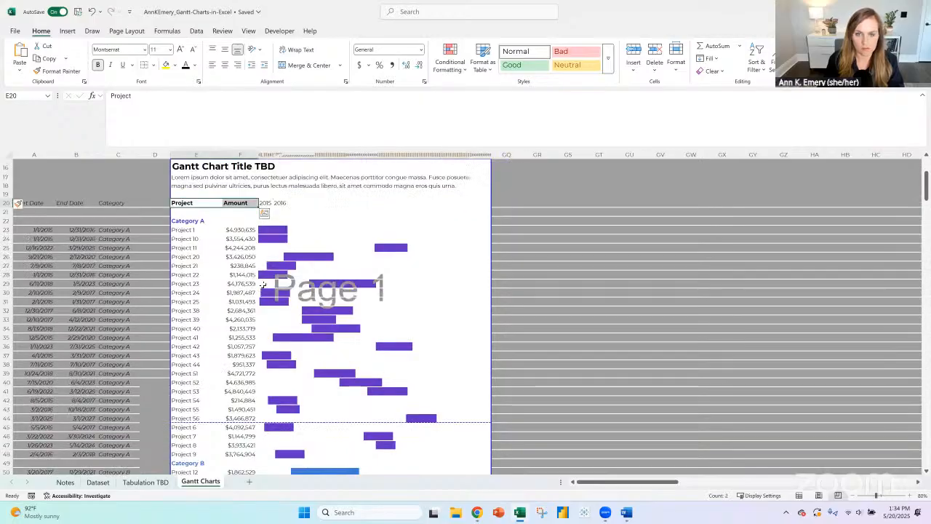
{"action": "scroll", "coordinate": [364, 298], "scroll_direction": "down", "scroll_amount": 2}
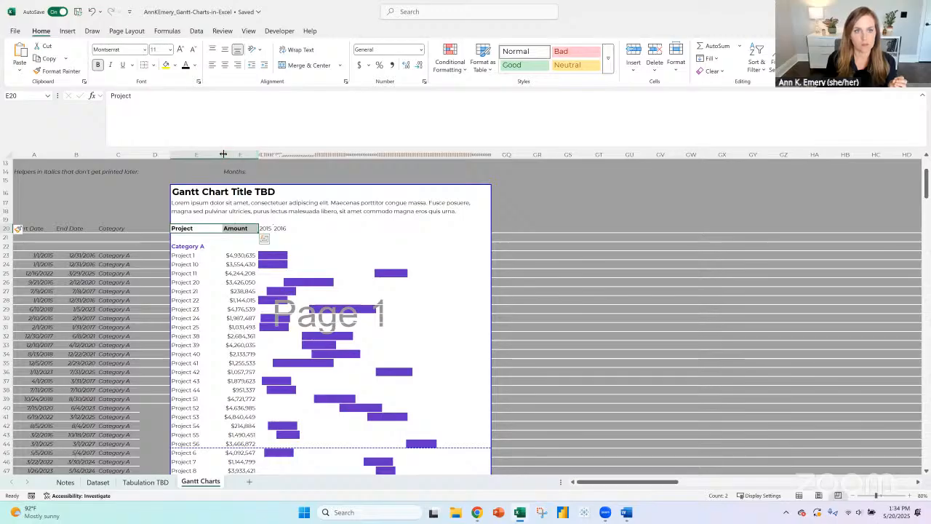
{"action": "mouse_move", "coordinate": [223, 154]}
{"action": "left_mouse_down"}
{"action": "mouse_move", "coordinate": [235, 154]}
{"action": "mouse_move", "coordinate": [211, 153]}
{"action": "left_mouse_up"}
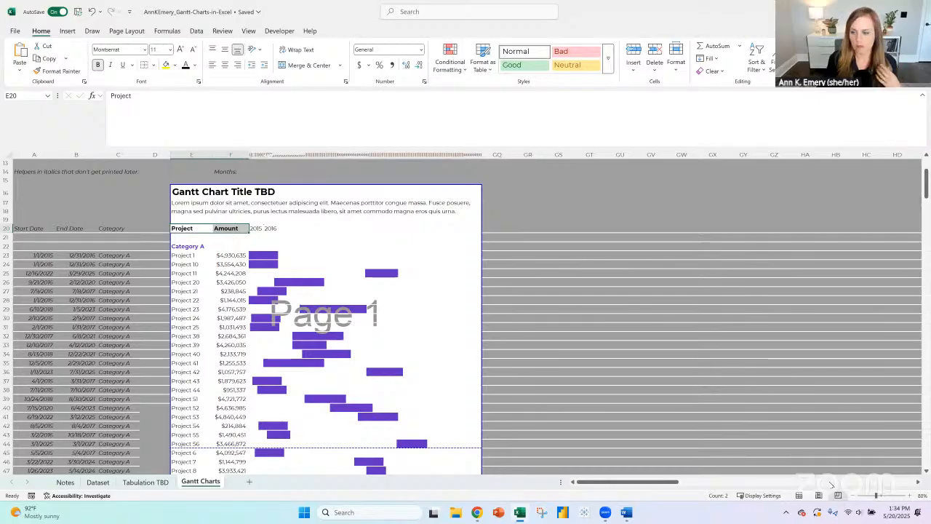
- Zoom the sheet to 100%, set the month columns G to GP to width 5, and widen them further until the row 14 dates fit
{"action": "left_click", "coordinate": [911, 496]}
{"action": "left_click", "coordinate": [911, 496]}
{"action": "left_click", "coordinate": [921, 495]}
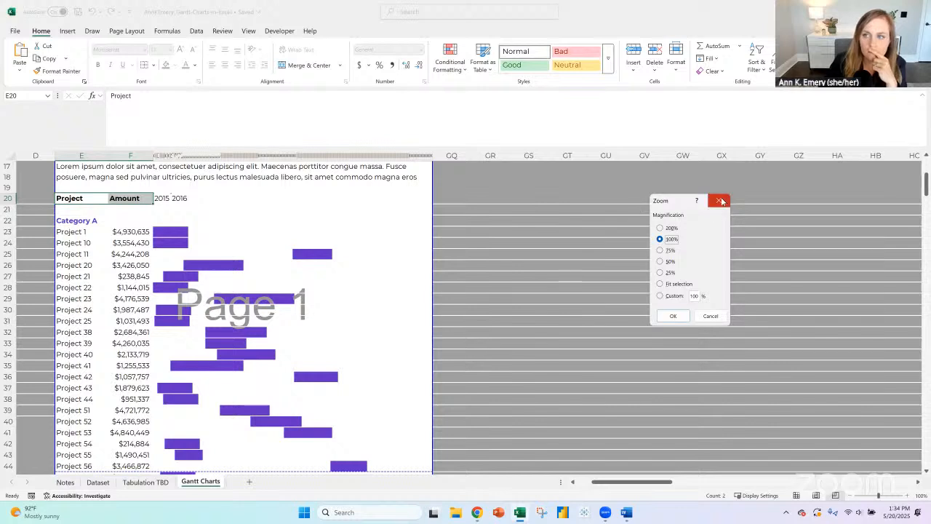
{"action": "key", "text": "Escape"}
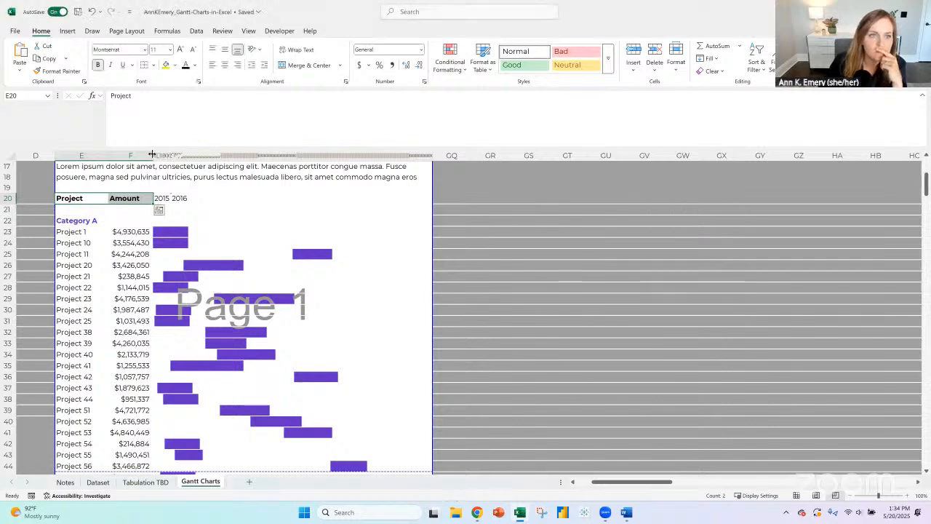
{"action": "left_click_drag", "start_coordinate": [154, 155], "coordinate": [432, 160]}
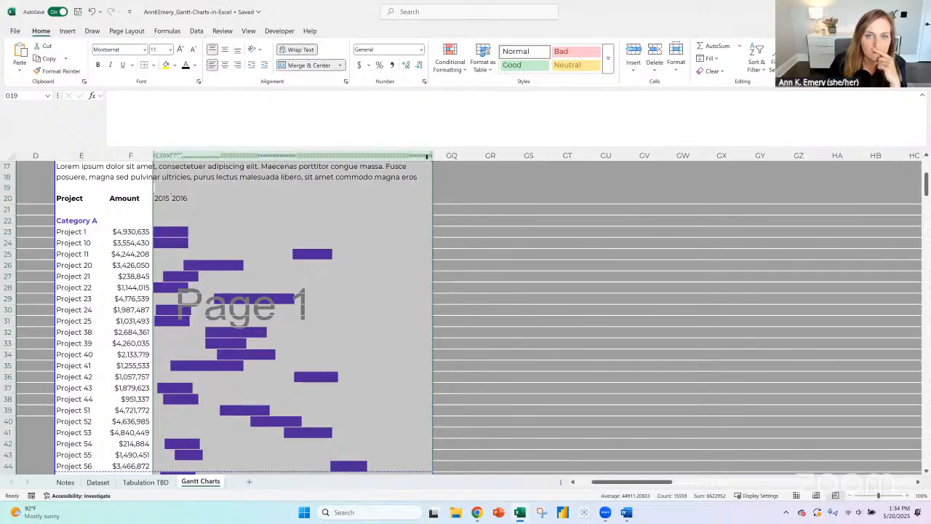
{"action": "right_click", "coordinate": [430, 160]}
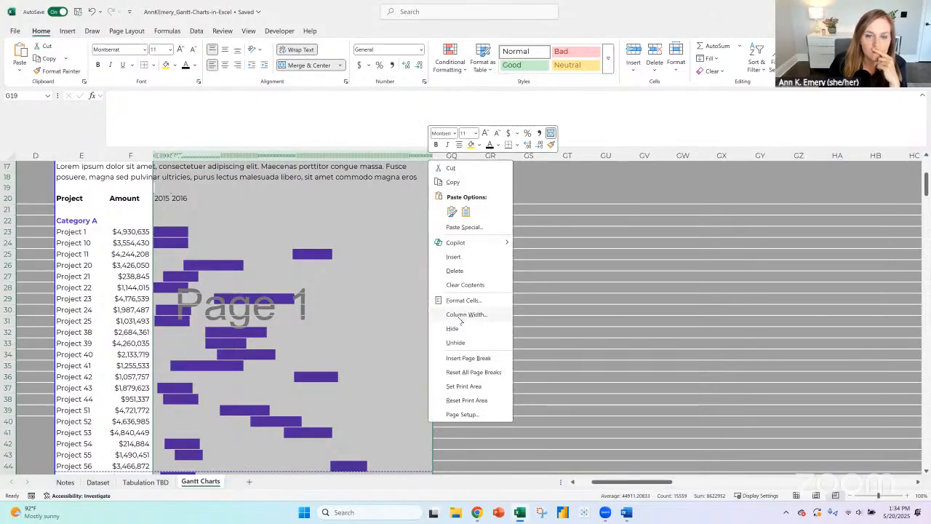
{"action": "left_click", "coordinate": [461, 320]}
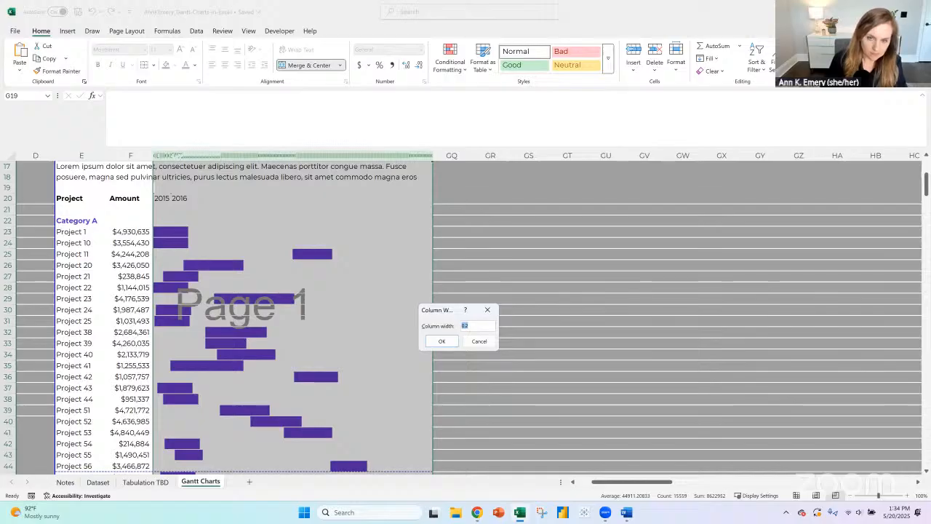
{"action": "type", "text": "5"}
{"action": "key", "text": "Return"}
{"action": "scroll", "coordinate": [395, 244], "scroll_direction": "up", "scroll_amount": 3}
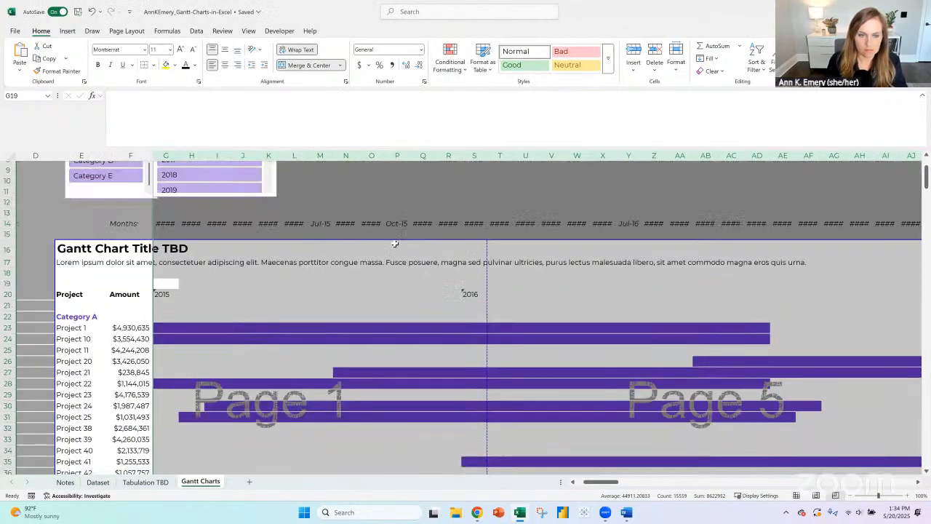
{"action": "scroll", "coordinate": [394, 244], "scroll_direction": "up", "scroll_amount": 1}
{"action": "left_click_drag", "start_coordinate": [307, 155], "coordinate": [330, 155]}
- Try to replace the 2015 label in G20 with the formula =if(month(G14=1,year(G14),"")
{"action": "left_click", "coordinate": [175, 326]}
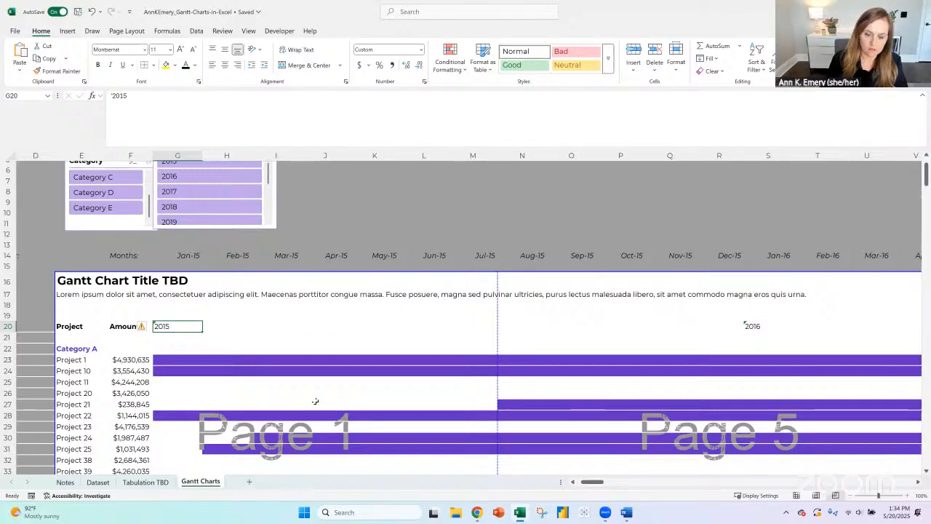
{"action": "type", "text": "=if("}
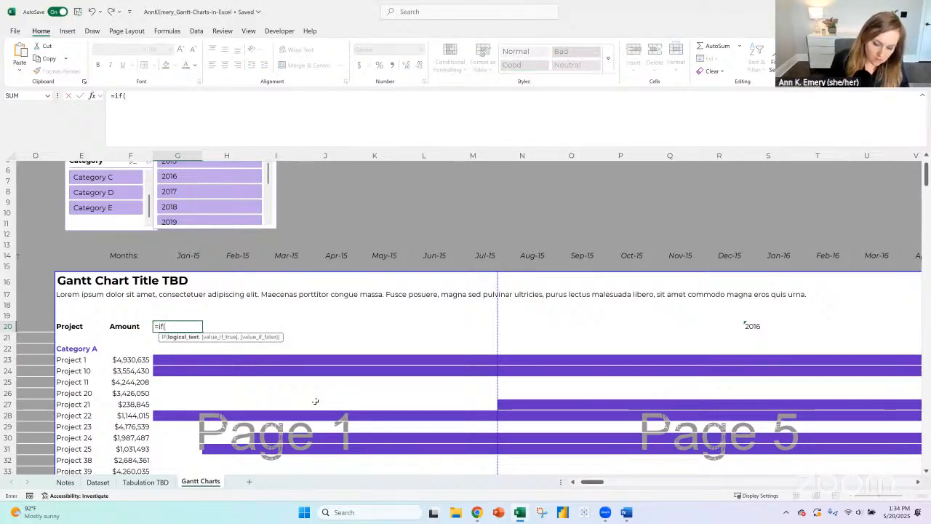
{"action": "type", "text": "month("}
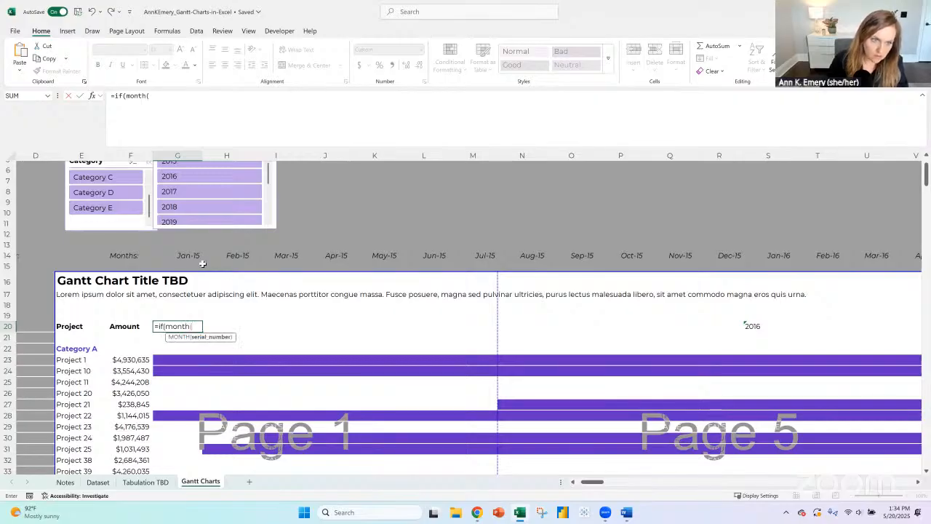
{"action": "left_click", "coordinate": [180, 255]}
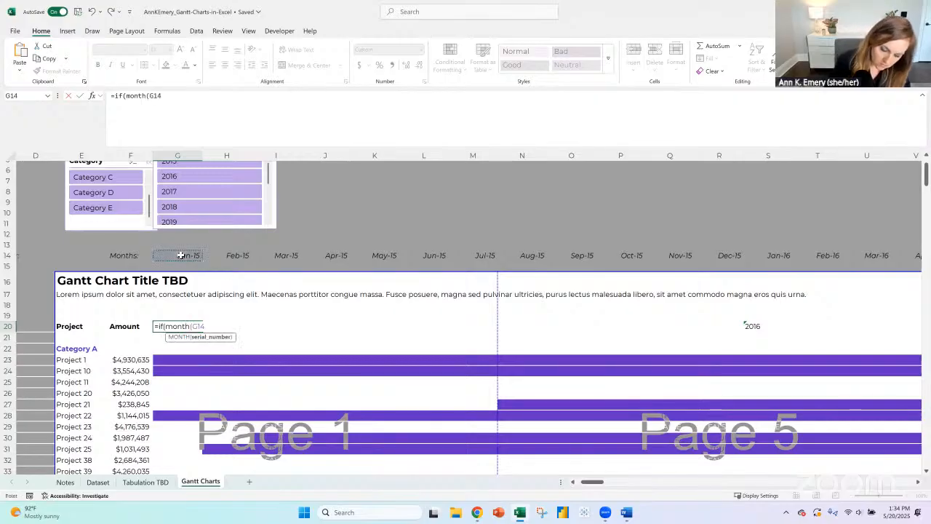
{"action": "type", "text": "=1,"}
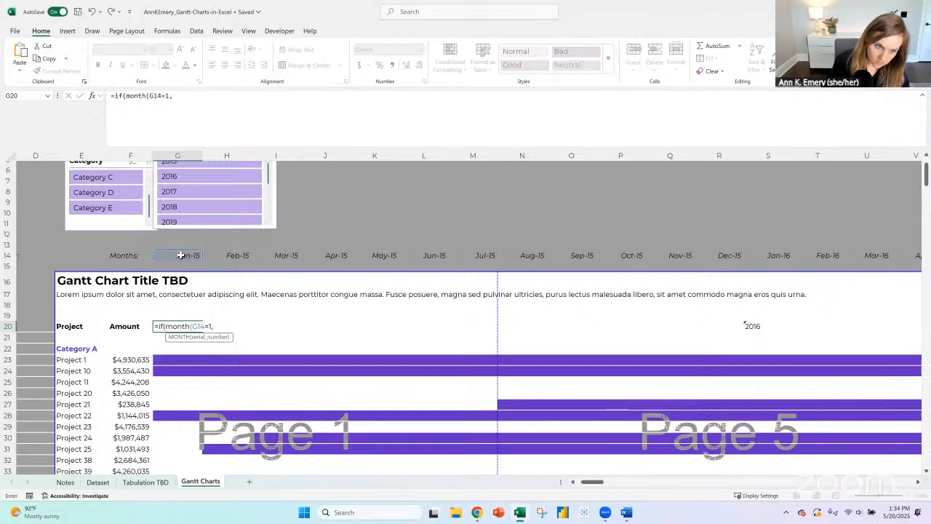
{"action": "type", "text": "year("}
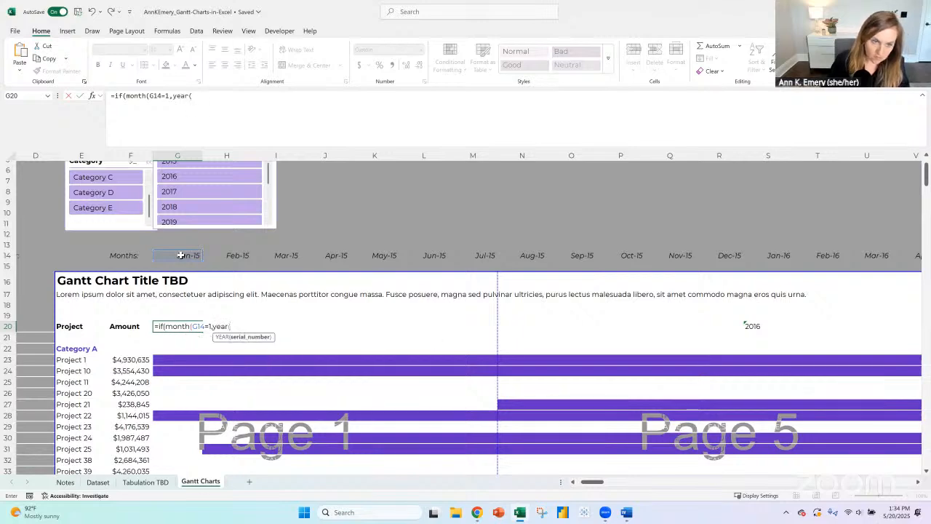
{"action": "left_click", "coordinate": [181, 255]}
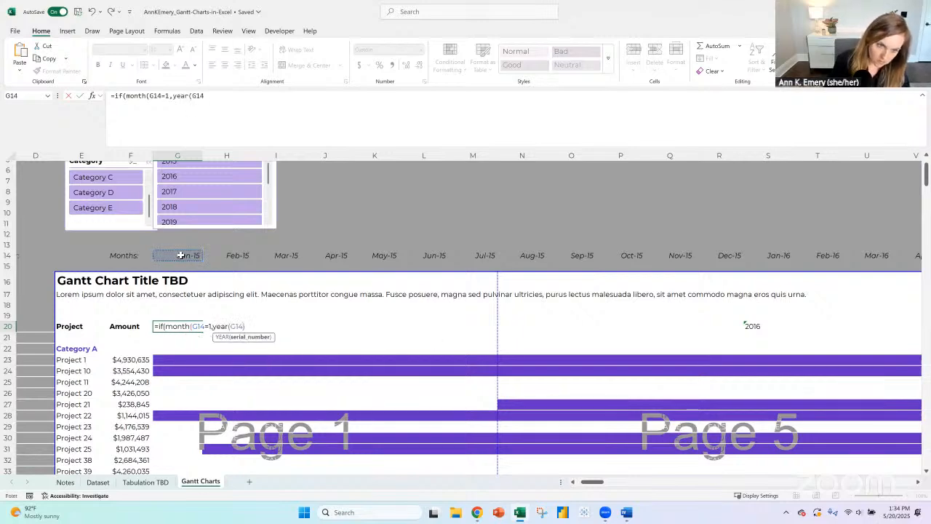
{"action": "type", "text": "),\"\")"}
{"action": "key", "text": "Return"}
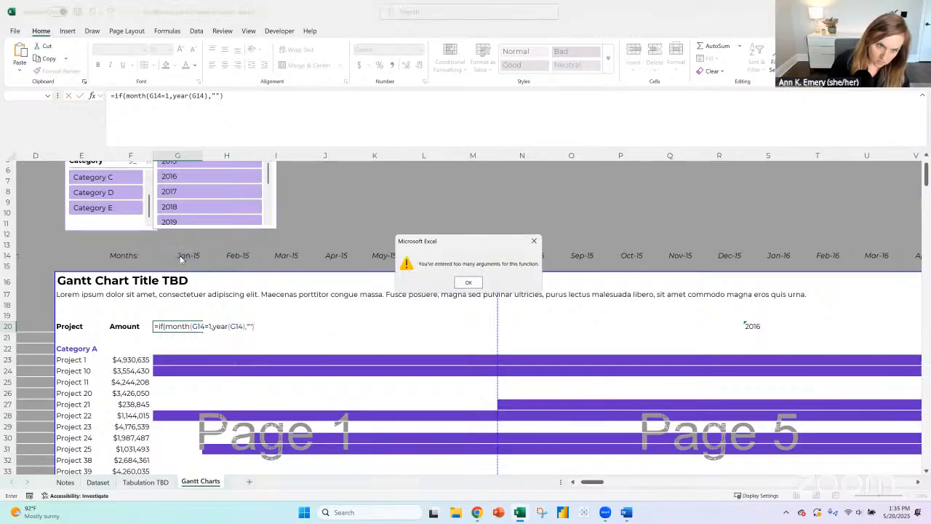
{"action": "key", "text": "Return"}
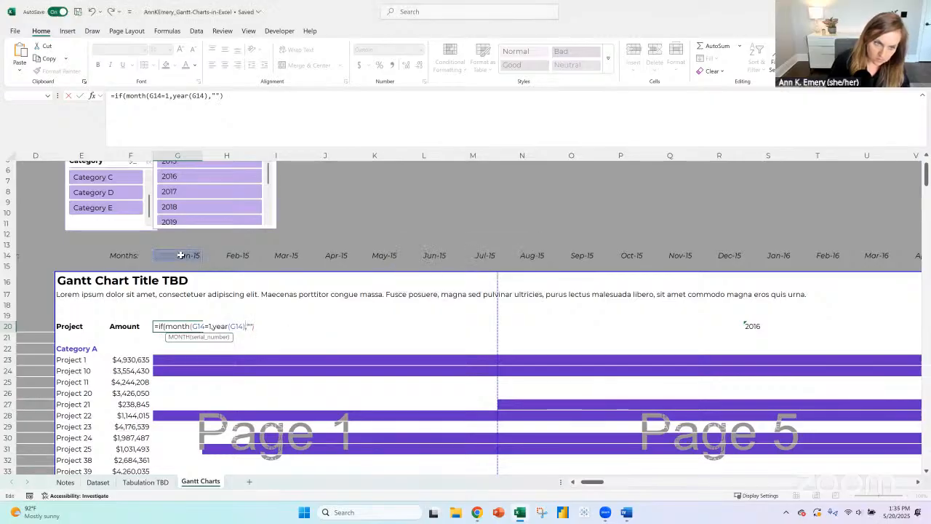
- Try to repair the G20 formula with extra parentheses as =if((month(G14=1,year(G14),"")), and clear the whole entry
{"action": "left_click", "coordinate": [126, 96]}
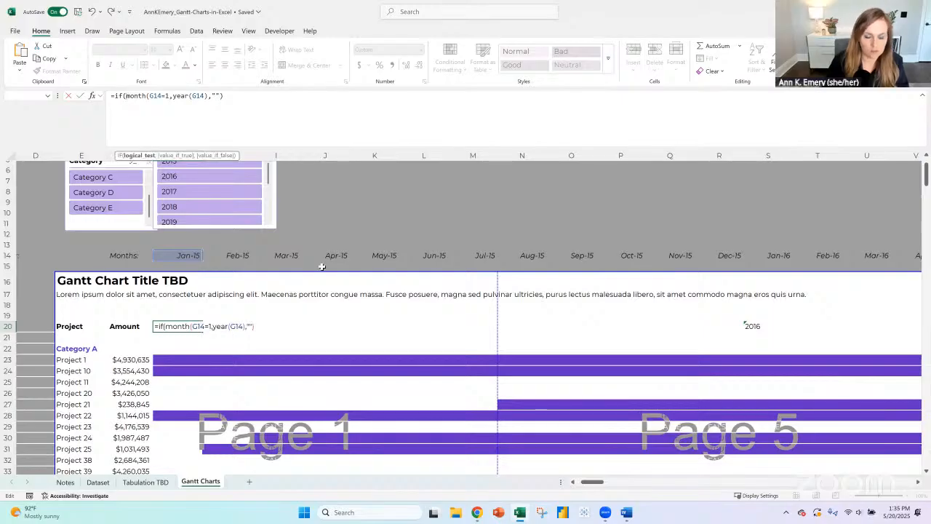
{"action": "type", "text": "(G14"}
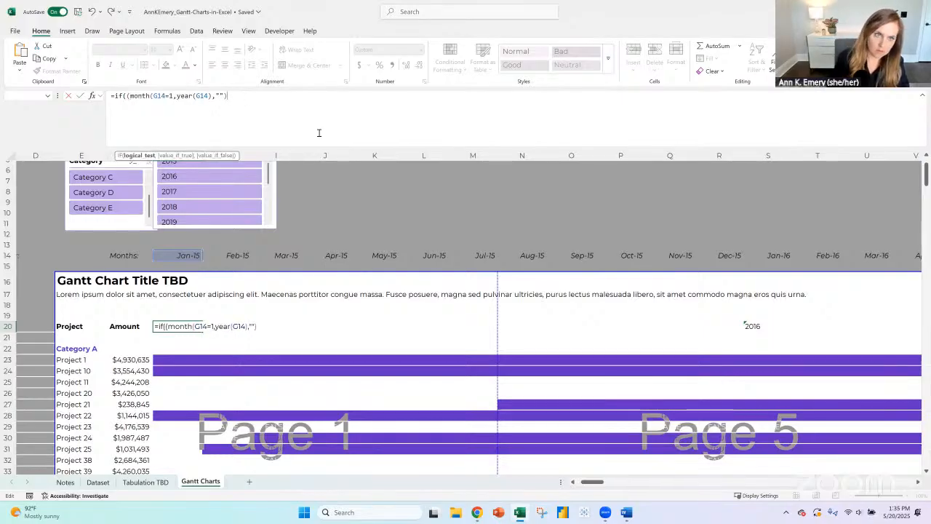
{"action": "type", "text": ")"}
{"action": "key", "text": "Return"}
{"action": "key", "text": "Return"}
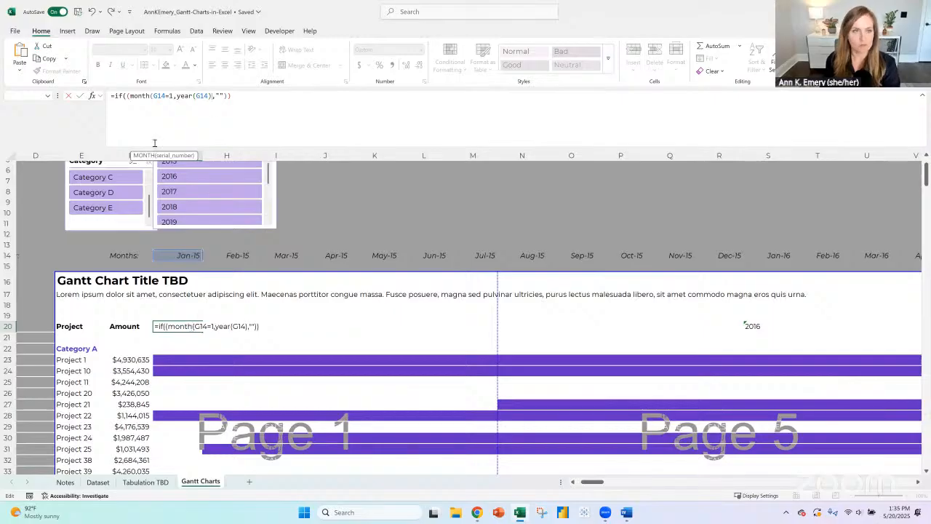
{"action": "key", "text": "ctrl+a"}
{"action": "key", "text": "BackSpace"}
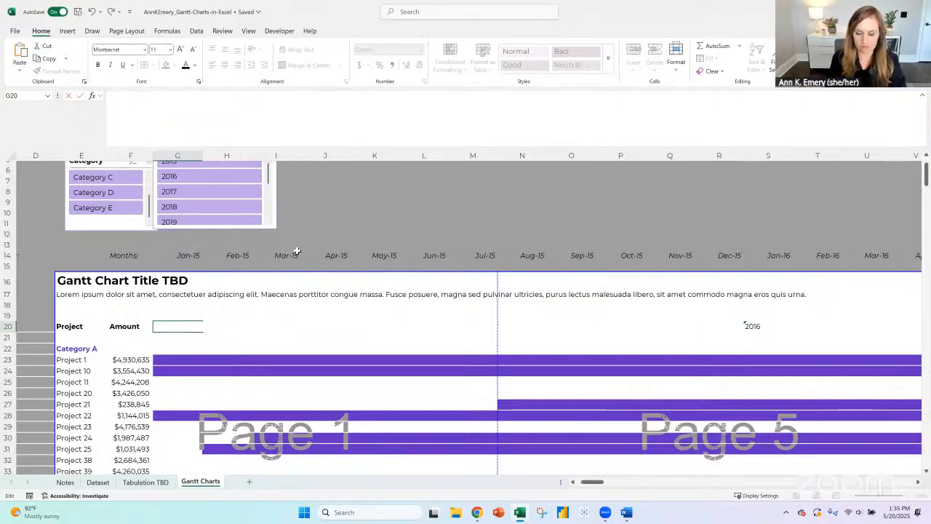
- Enter =MONTH(G14) in G20 and format the cell as Number
{"action": "type", "text": "=month("}
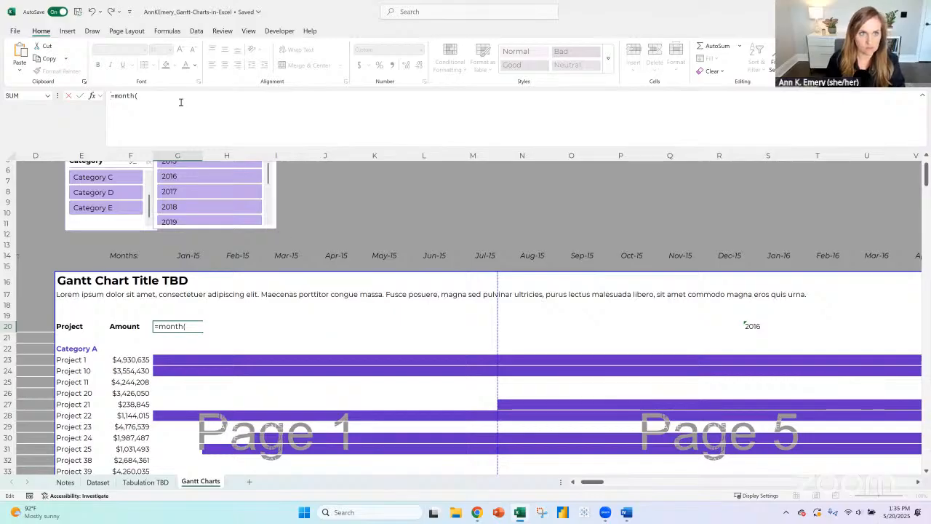
{"action": "left_click", "coordinate": [183, 252]}
{"action": "type", "text": ")"}
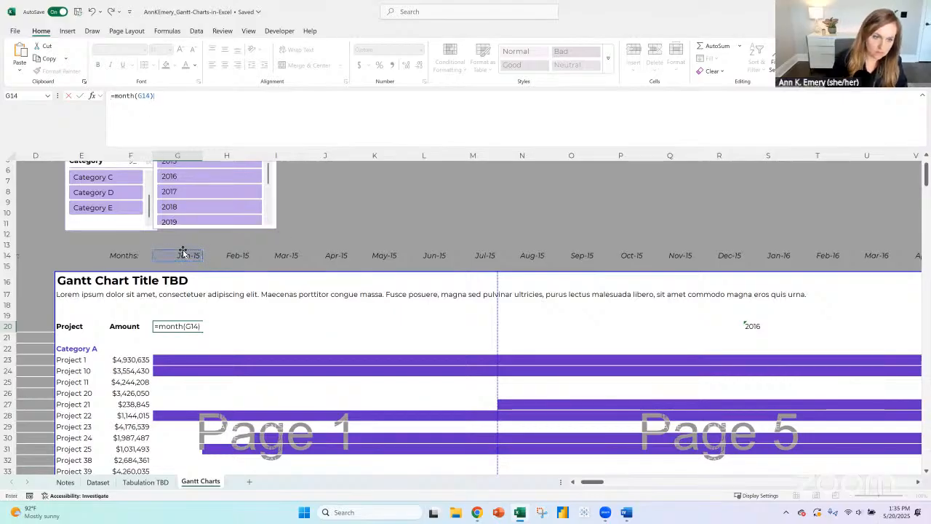
{"action": "key", "text": "ctrl+Return"}
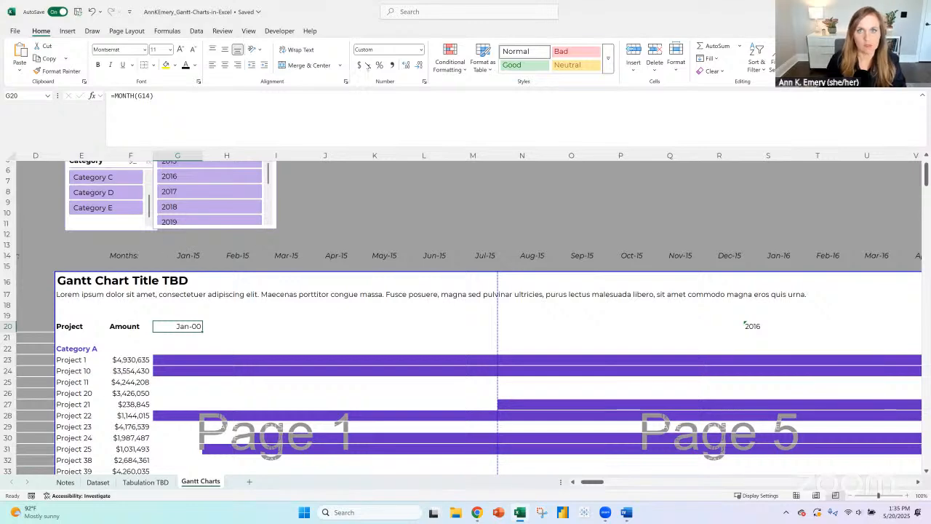
{"action": "left_click", "coordinate": [420, 49]}
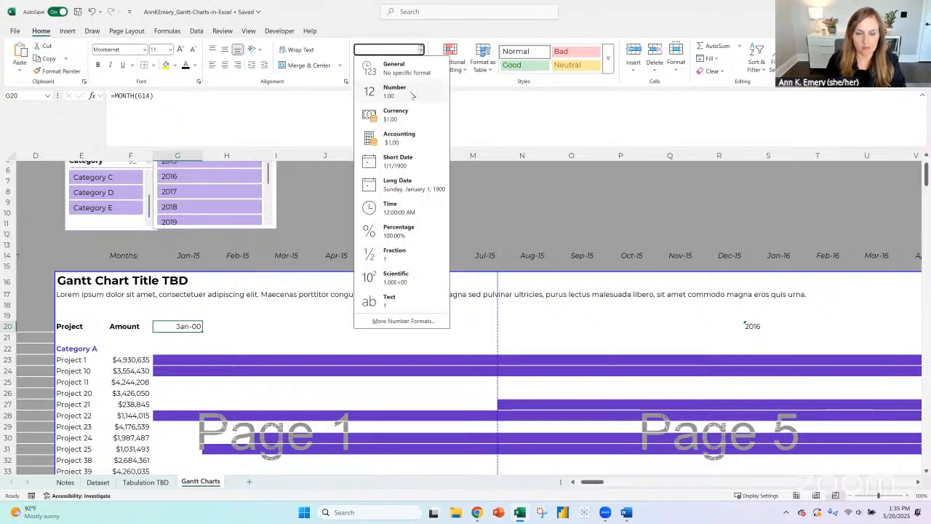
{"action": "left_click", "coordinate": [411, 93]}
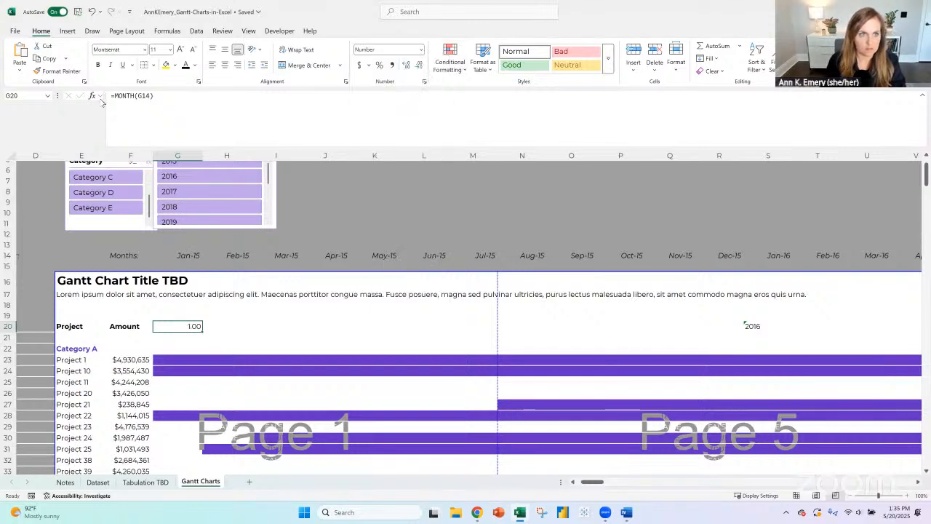
- Extend the G20 formula to =IF(MONTH(G14)=1,"show me this","") so only January columns show the placeholder text
{"action": "key", "text": "F2"}
{"action": "key", "text": "Home"}
{"action": "key", "text": "Right"}
{"action": "type", "text": "if("}
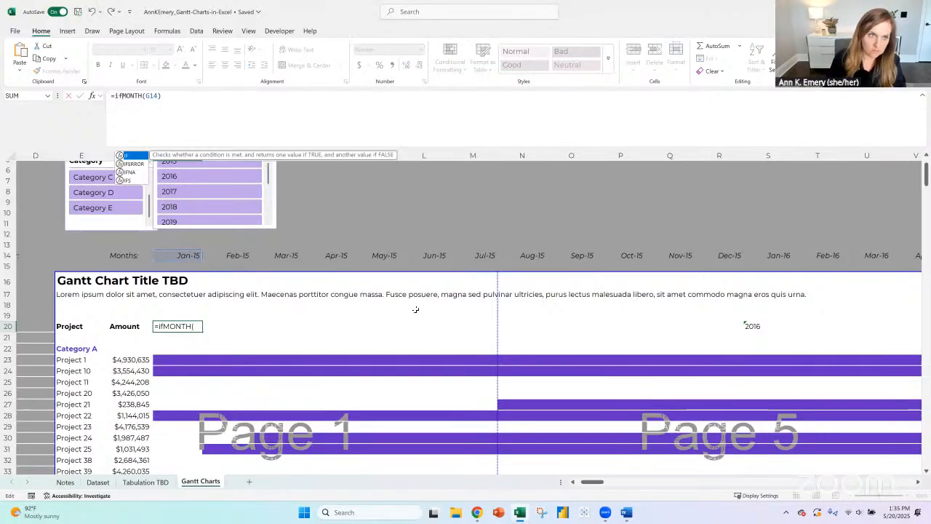
{"action": "left_click", "coordinate": [185, 100]}
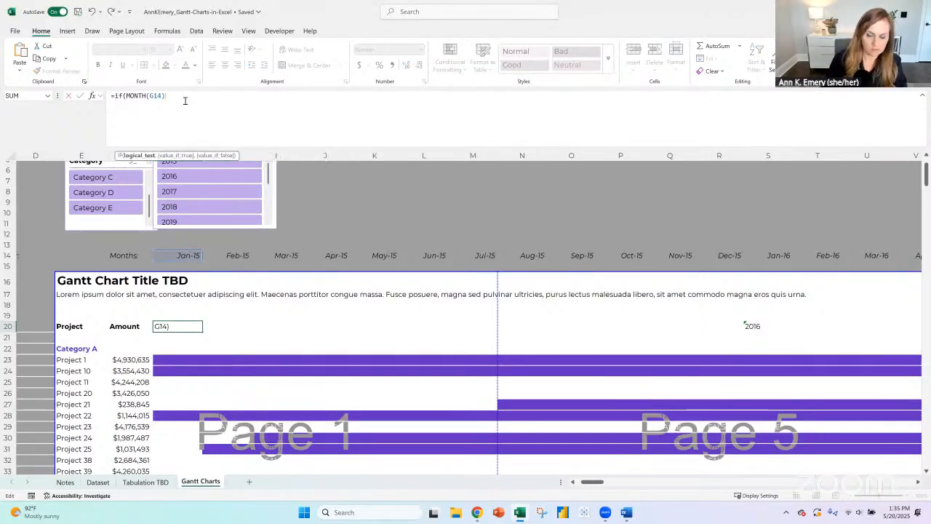
{"action": "type", "text": "=1,"}
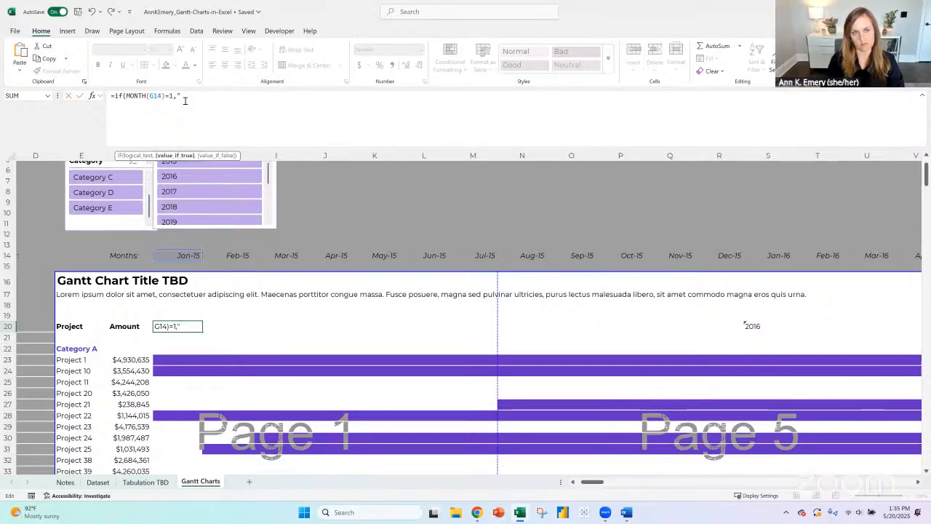
{"action": "type", "text": "\""}
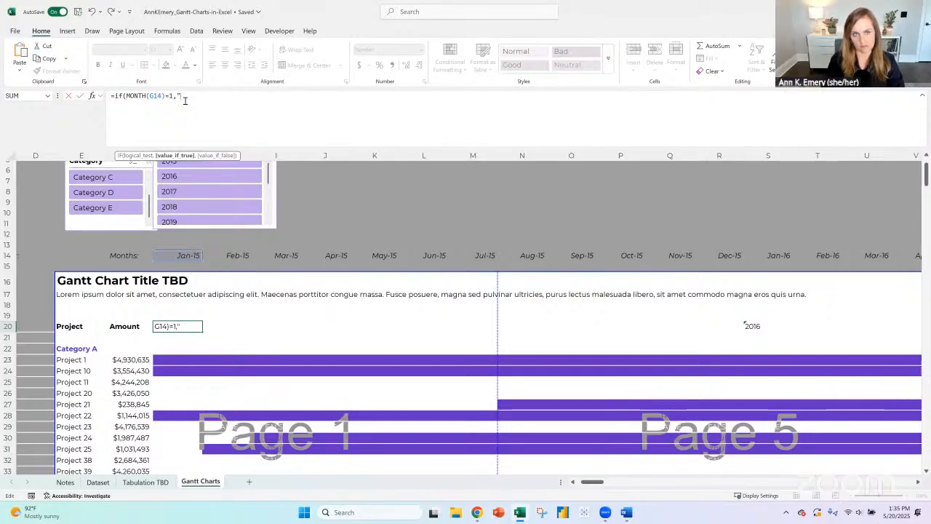
{"action": "type", "text": "show met"}
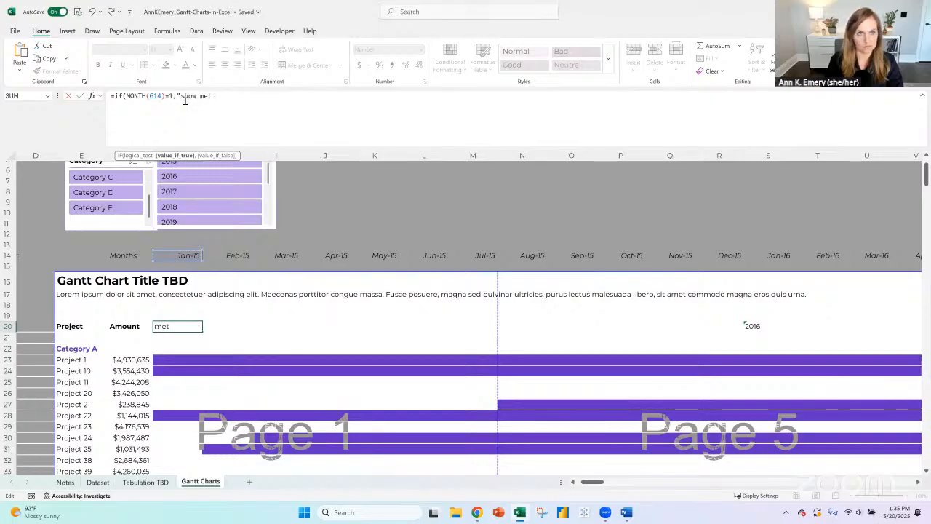
{"action": "type", "text": "his\","}
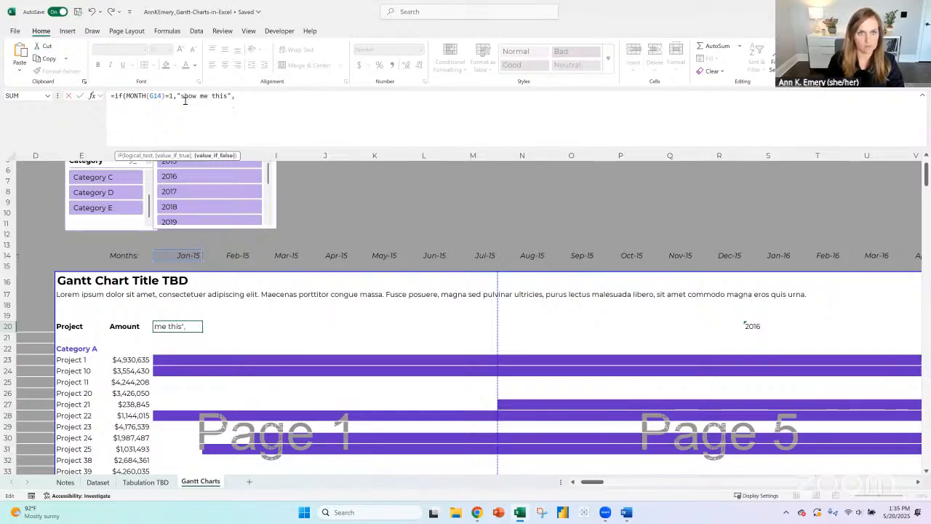
{"action": "type", "text": "\"\")"}
{"action": "key", "text": "Return"}
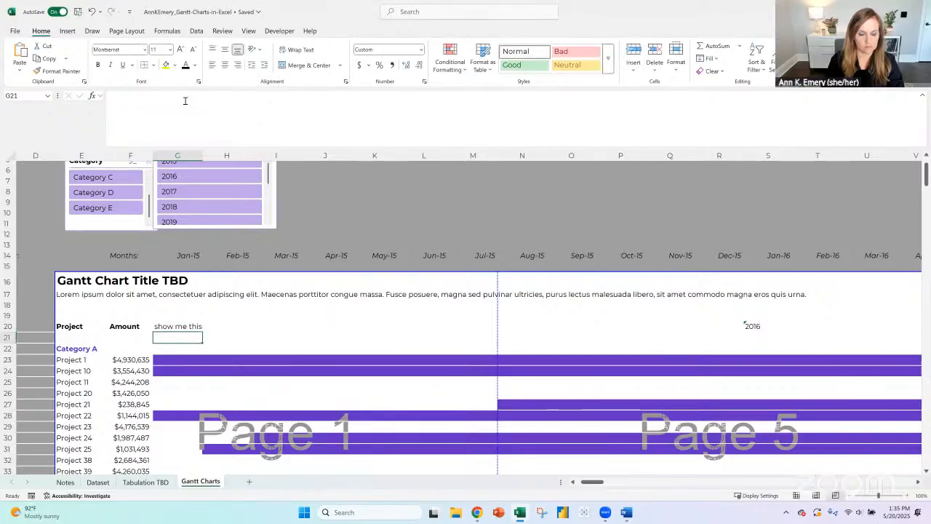
{"action": "key", "text": "Up"}
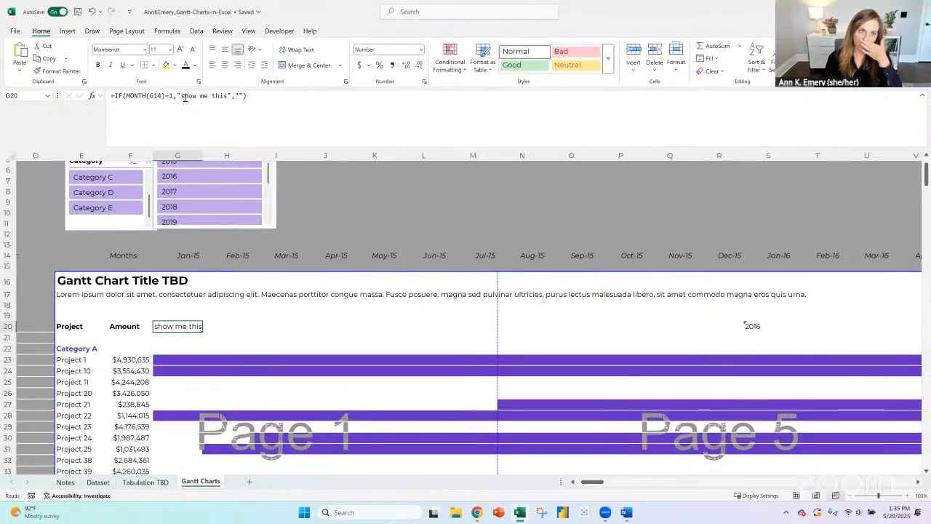
{"action": "left_click_drag", "start_coordinate": [176, 96], "coordinate": [232, 97]}
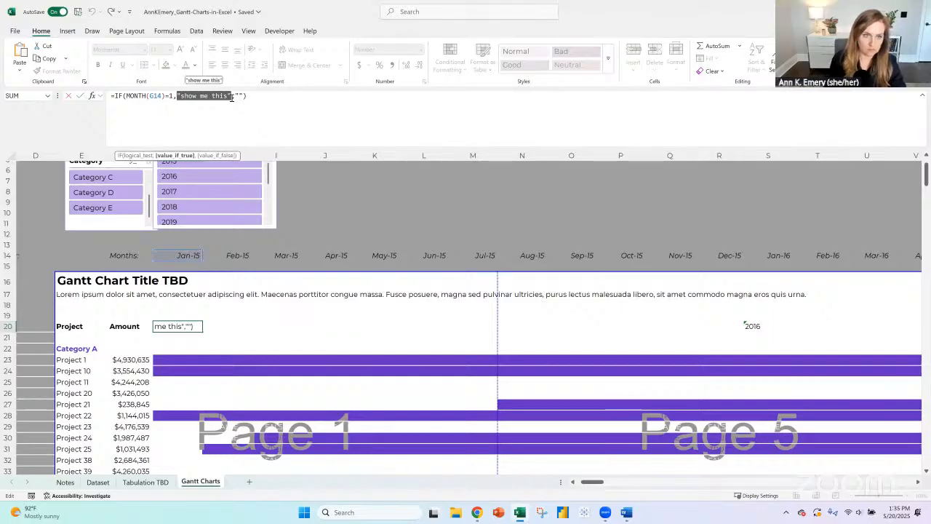
{"action": "key", "text": "Return"}
{"action": "key", "text": "Up"}
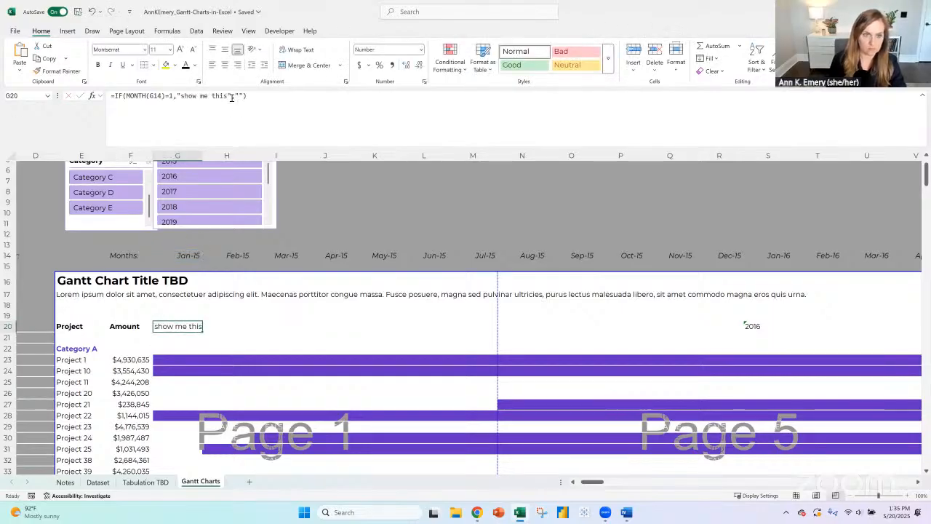
- Enter =YEAR(G14) in G15 below the first month and format it as a Number without decimals
{"action": "left_click", "coordinate": [188, 266]}
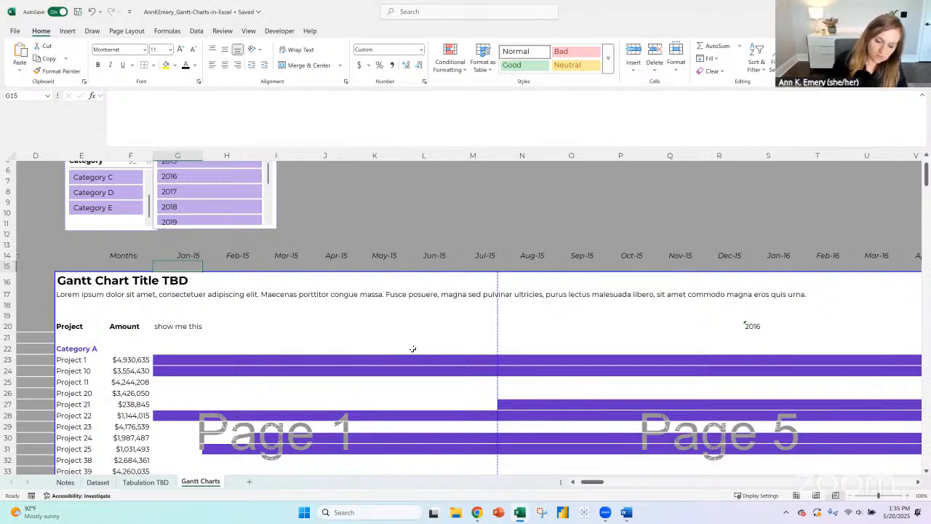
{"action": "type", "text": "=year("}
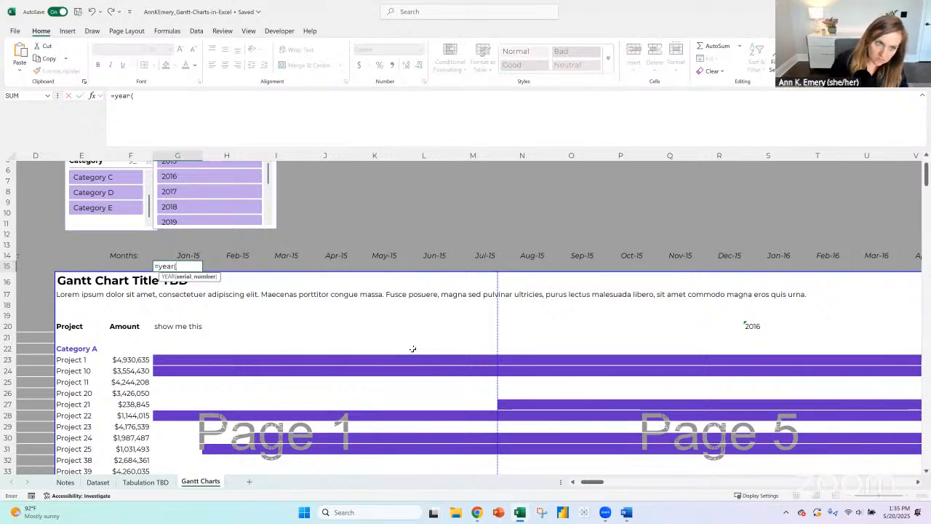
{"action": "key", "text": "Up"}
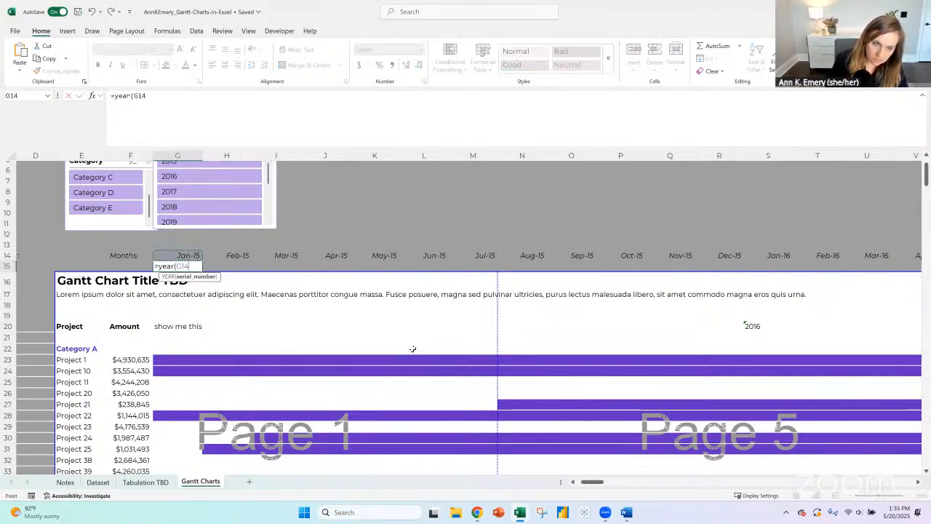
{"action": "type", "text": ")"}
{"action": "key", "text": "ctrl+Return"}
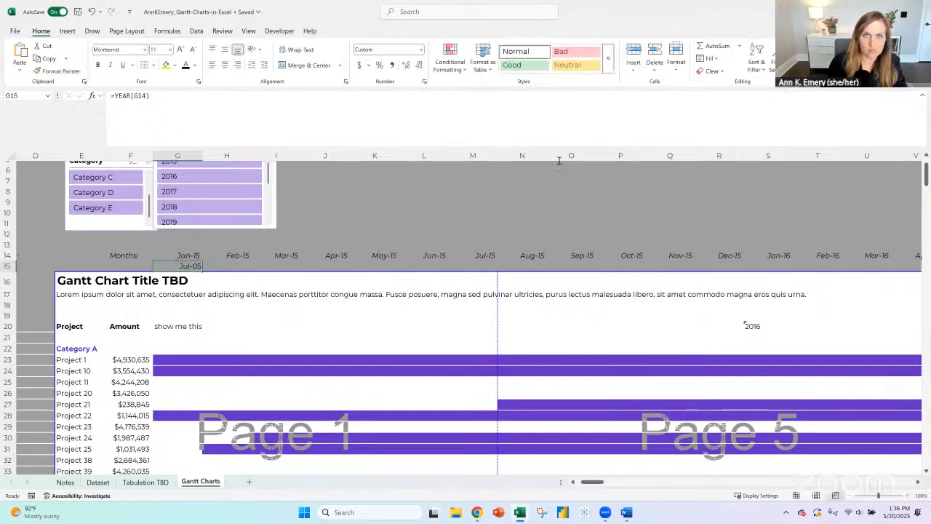
{"action": "left_click", "coordinate": [421, 50]}
{"action": "left_click", "coordinate": [393, 87]}
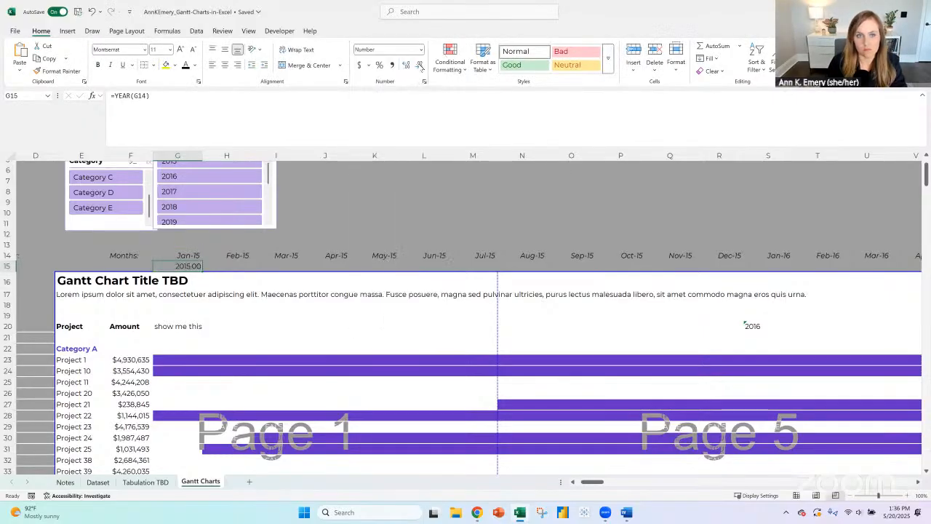
{"action": "left_click", "coordinate": [420, 65]}
{"action": "left_click", "coordinate": [419, 65]}
- Replace the placeholder text in G20's formula with G15 and lock both row references, giving =IF(MONTH(G$14)=1,G$15,"")
{"action": "left_click", "coordinate": [178, 326]}
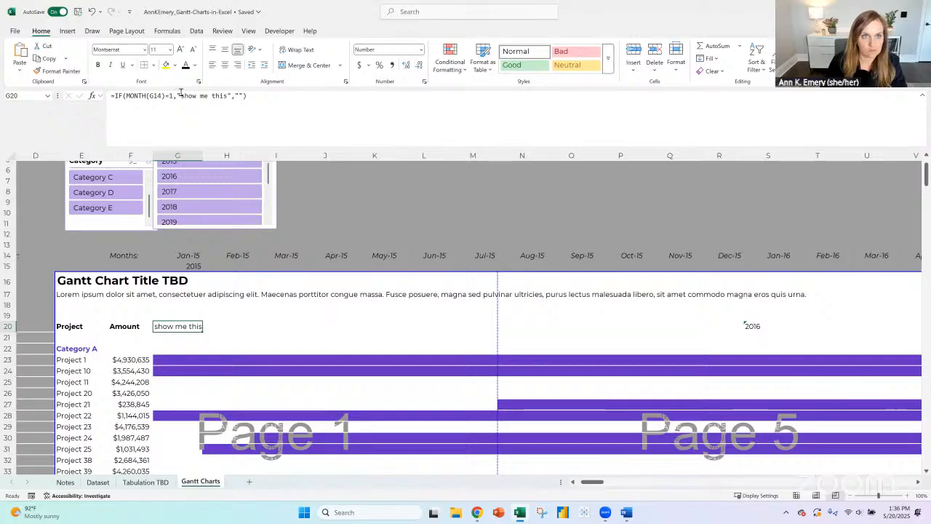
{"action": "left_click_drag", "start_coordinate": [177, 96], "coordinate": [233, 97]}
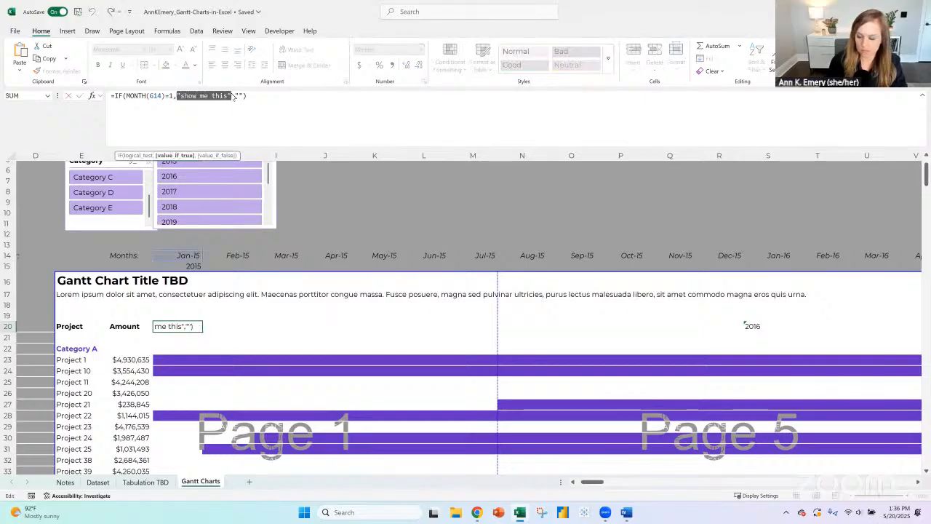
{"action": "key", "text": "BackSpace"}
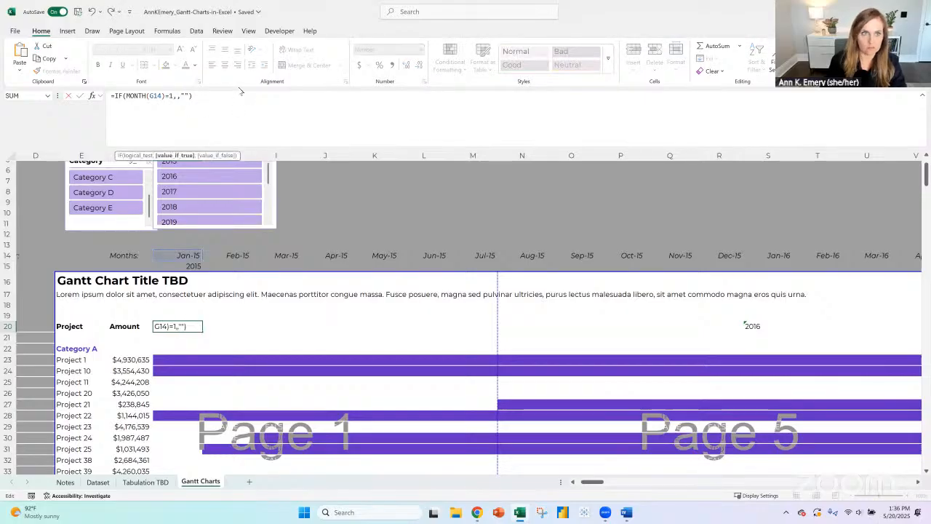
{"action": "left_click", "coordinate": [179, 266]}
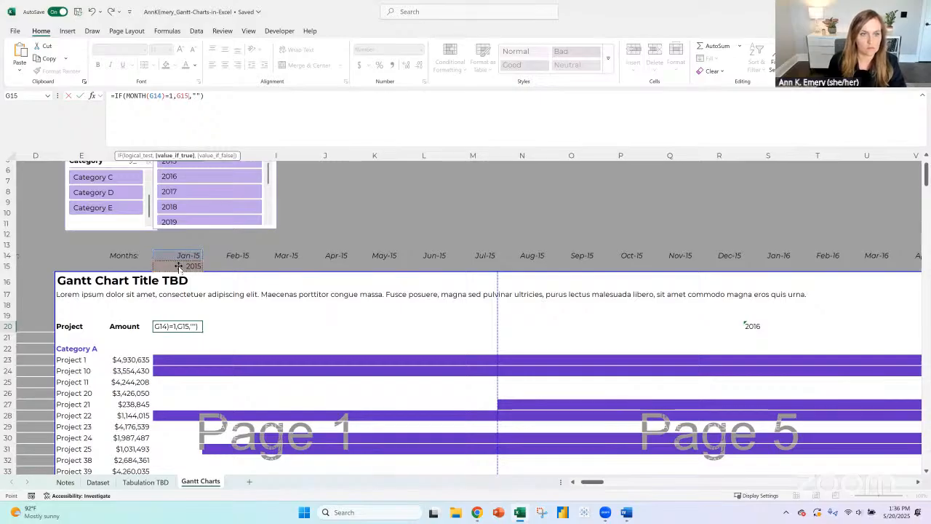
{"action": "left_click", "coordinate": [153, 95]}
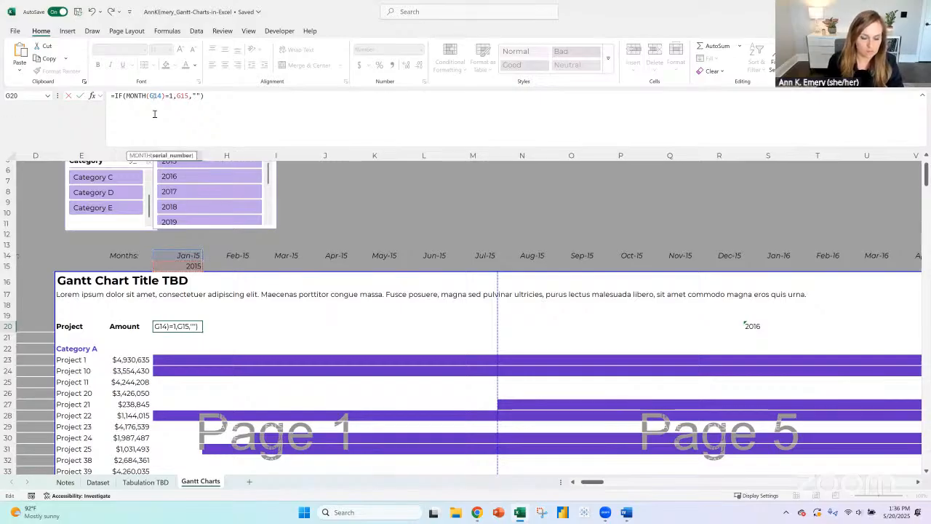
{"action": "type", "text": "$"}
{"action": "left_click", "coordinate": [184, 95]}
{"action": "type", "text": "$"}
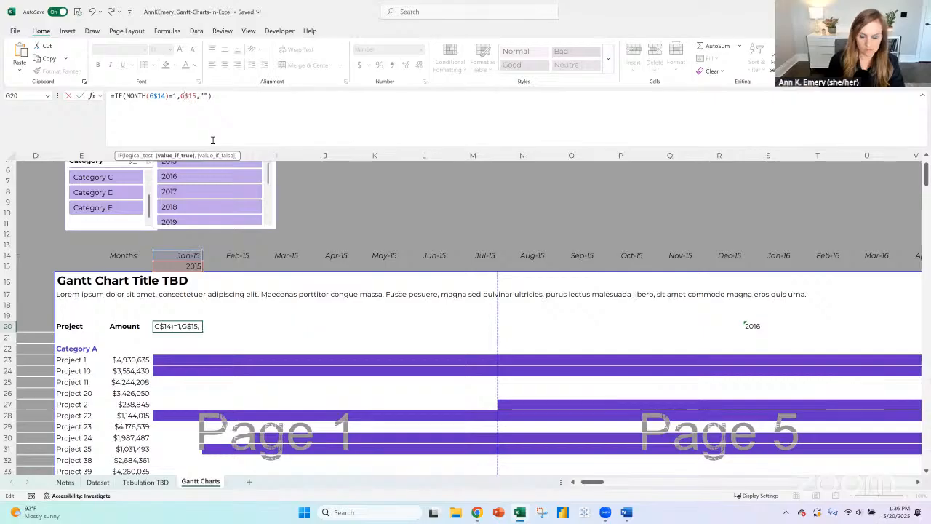
{"action": "key", "text": "ctrl+Return"}
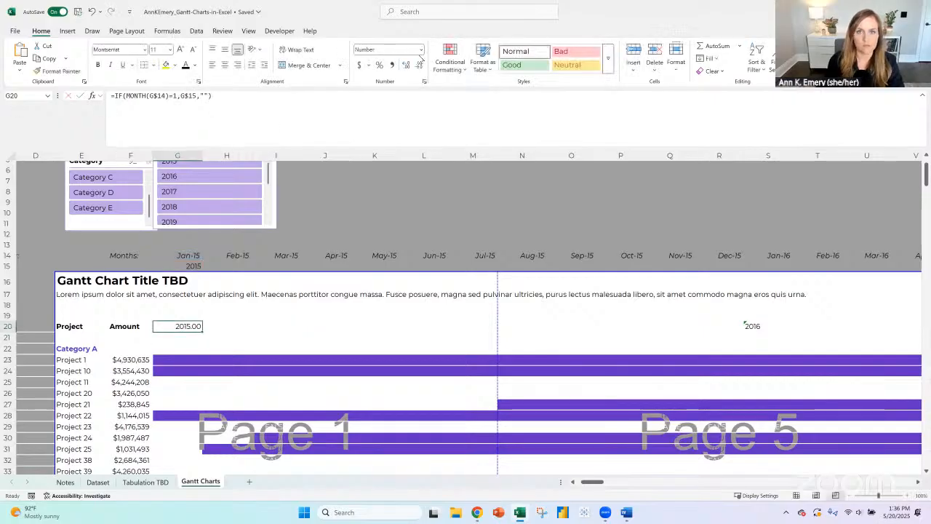
- Remove the decimals from G20 and fill its formula across row 20 to column T
{"action": "double_click", "coordinate": [419, 64]}
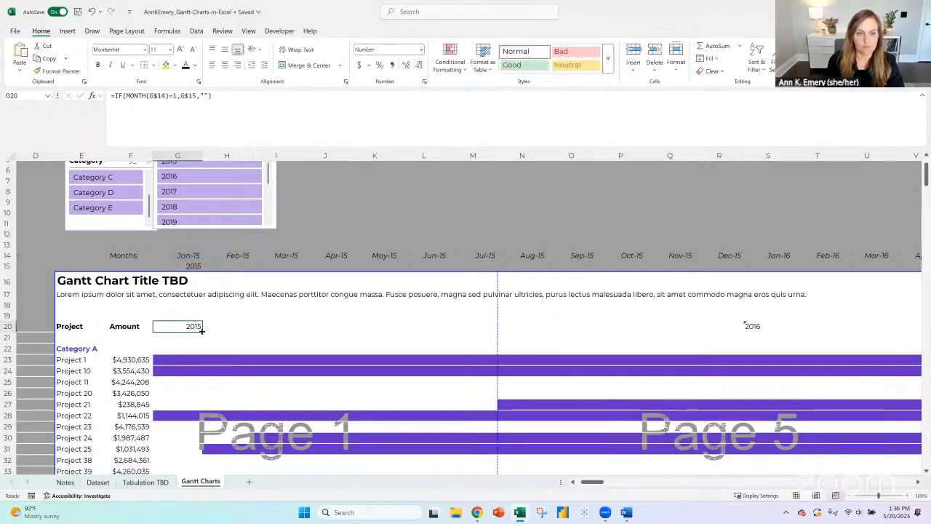
{"action": "left_click_drag", "start_coordinate": [202, 331], "coordinate": [849, 327]}
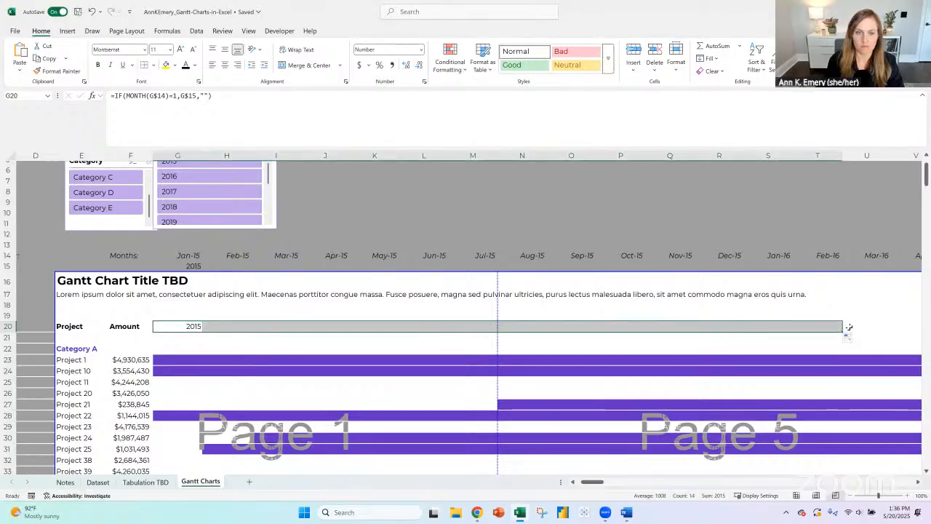
- Replace the G$15 reference in G20's formula with the year of G14, giving =IF(MONTH(G$14)=1,(YEAR(G14)),"")
{"action": "left_click", "coordinate": [188, 326]}
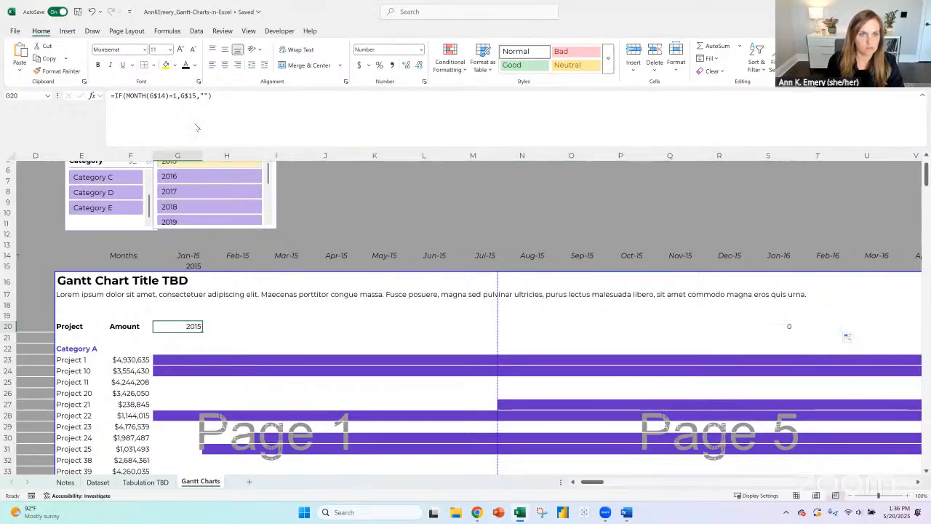
{"action": "left_click", "coordinate": [186, 95]}
{"action": "double_click", "coordinate": [185, 95]}
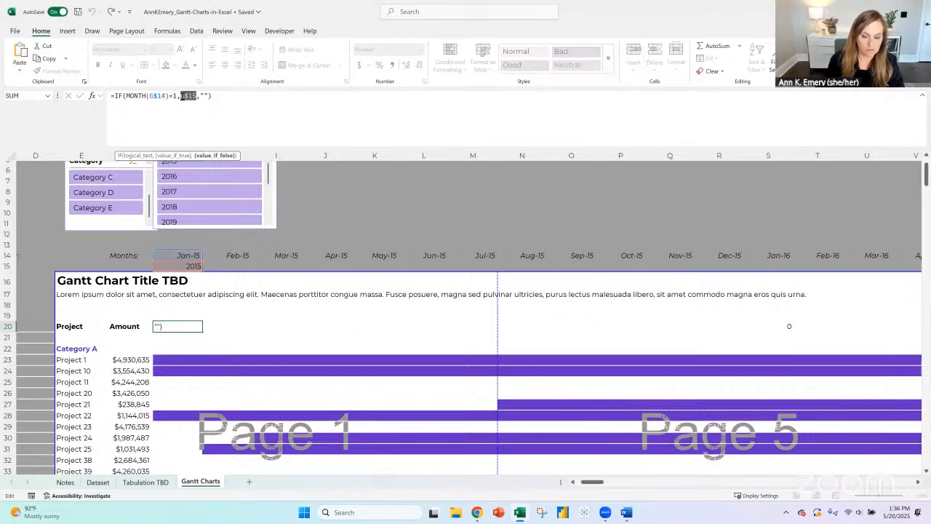
{"action": "type", "text": "mont"}
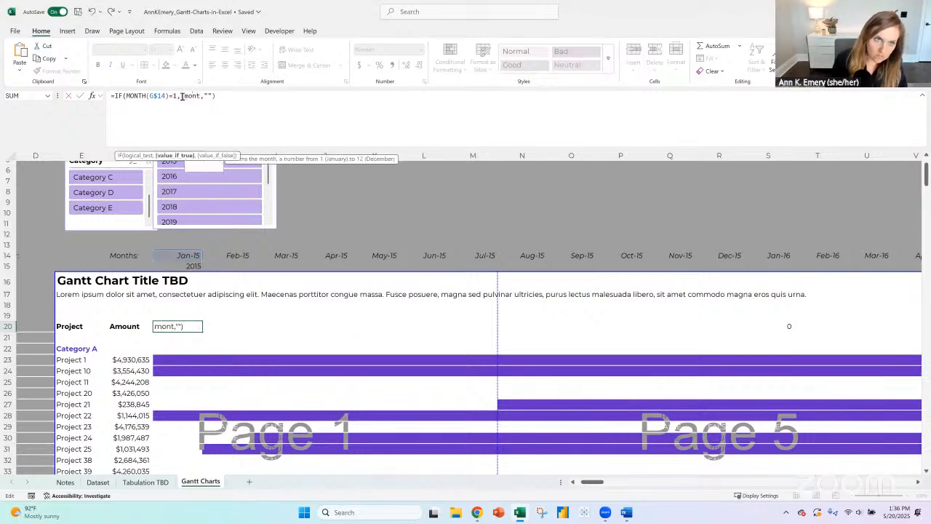
{"action": "type", "text": "h("}
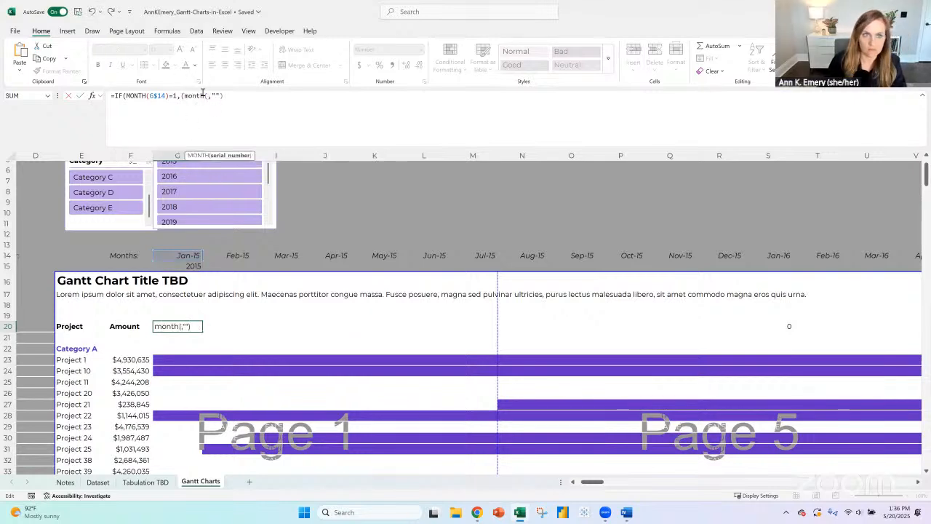
{"action": "key", "text": "BackSpace"}
{"action": "key", "text": "BackSpace"}
{"action": "key", "text": "BackSpace"}
{"action": "key", "text": "BackSpace"}
{"action": "key", "text": "BackSpace"}
{"action": "key", "text": "BackSpace"}
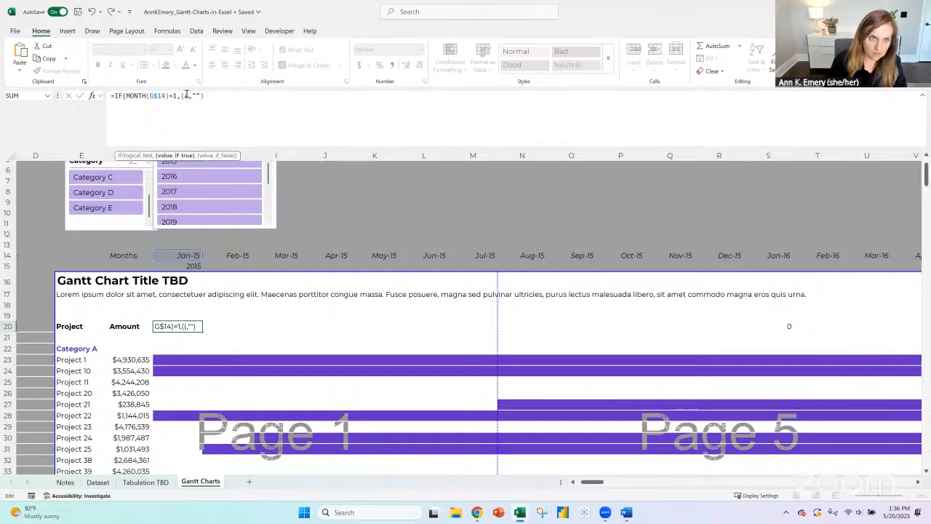
{"action": "type", "text": "year"}
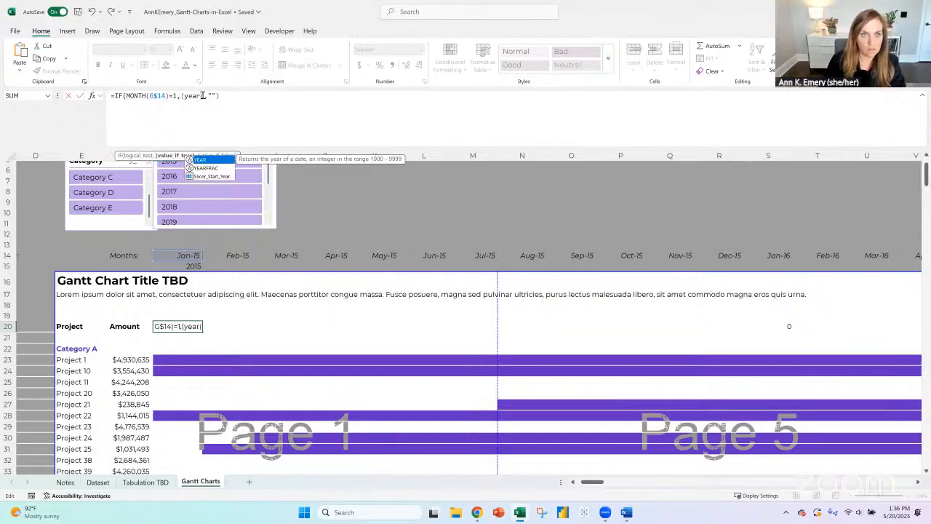
{"action": "type", "text": "("}
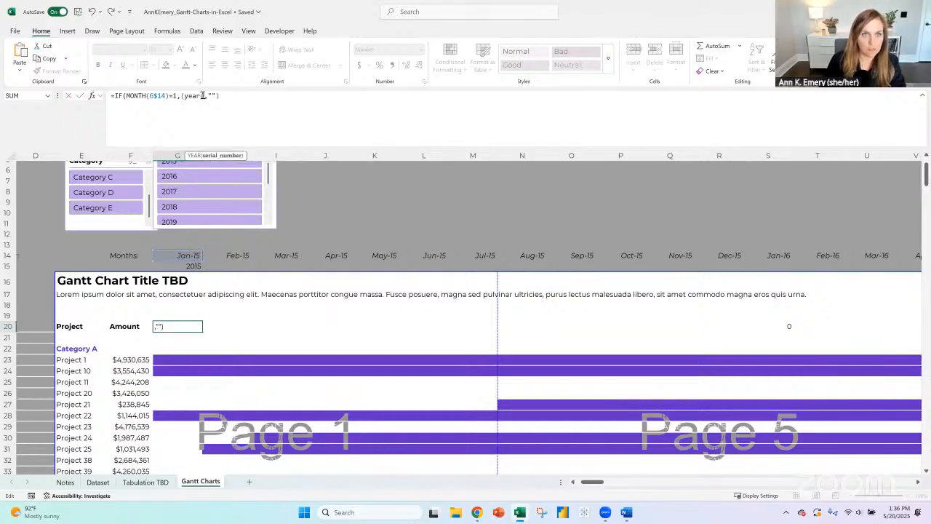
{"action": "left_click", "coordinate": [191, 256]}
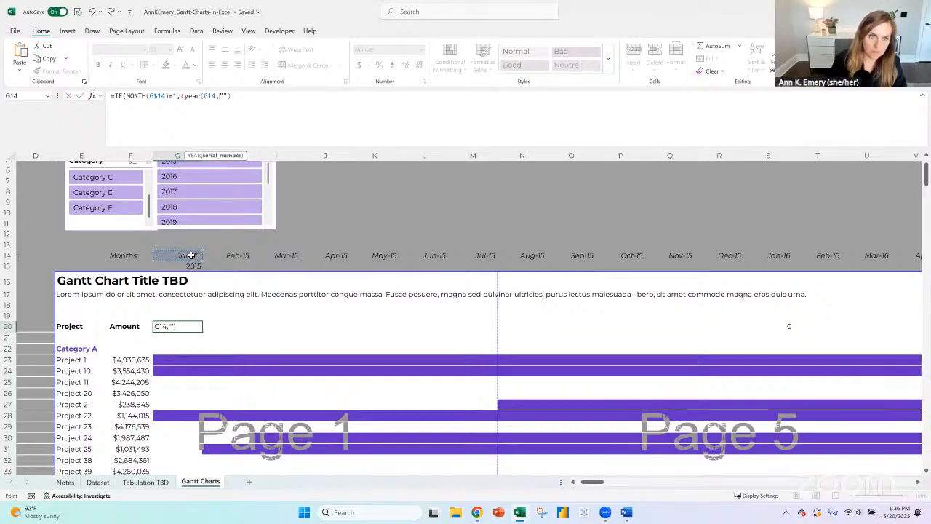
{"action": "type", "text": "))"}
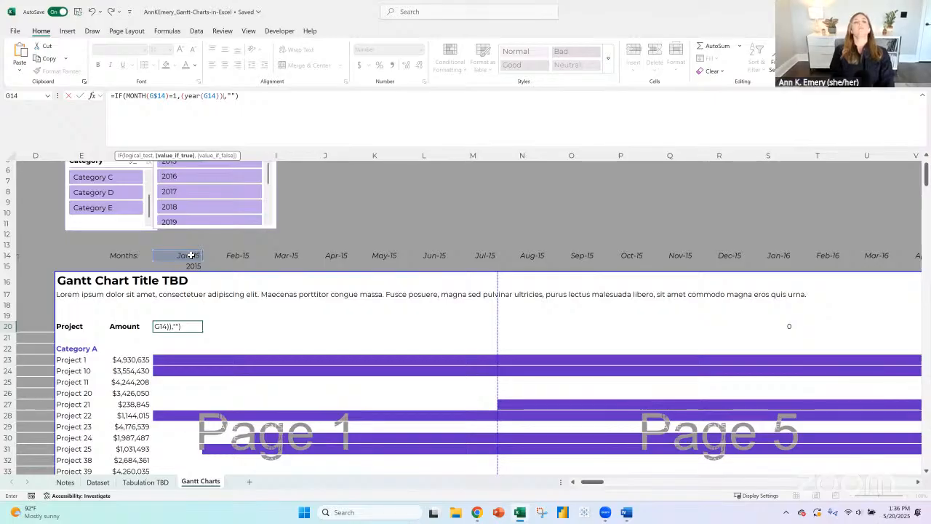
{"action": "key", "text": "Return"}
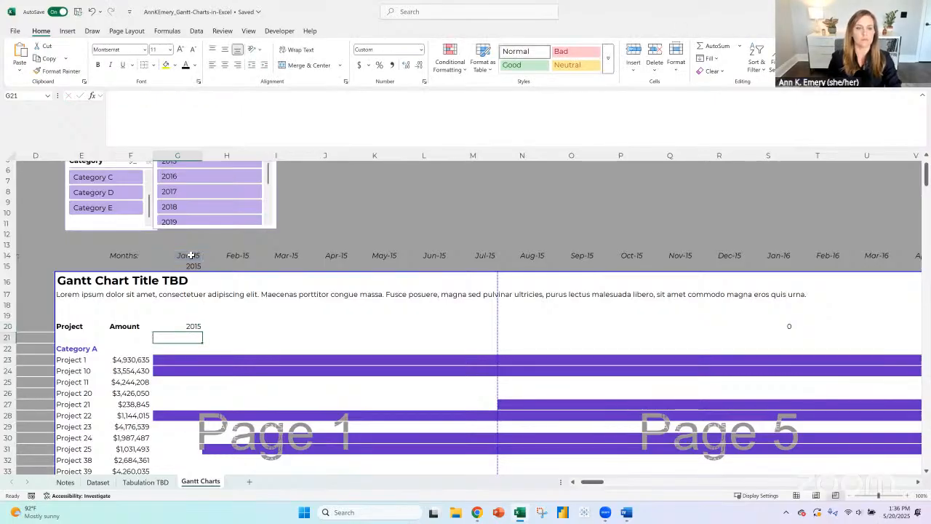
- Clear the helper year in G15 and fill G20's formula across row 20 through the Dec-30 column (GP)
{"action": "left_click", "coordinate": [176, 265]}
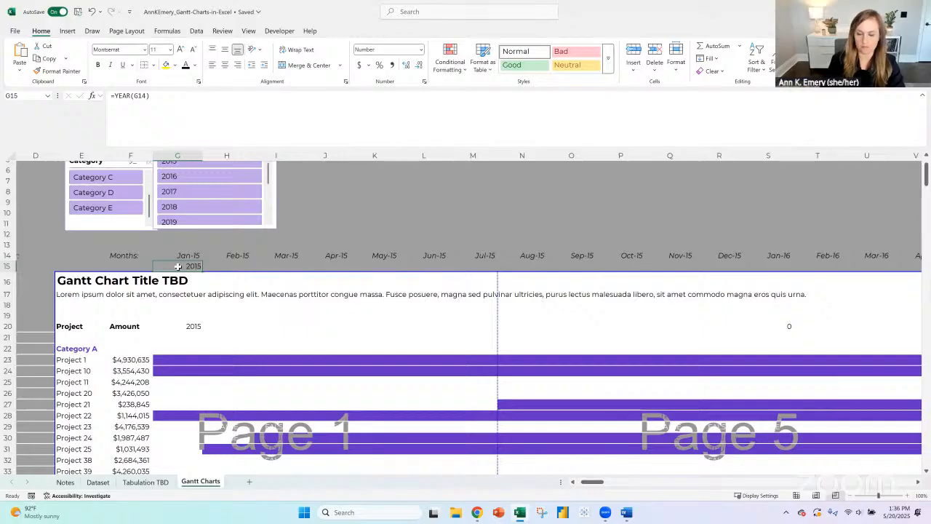
{"action": "key", "text": "Delete"}
{"action": "left_click", "coordinate": [168, 325]}
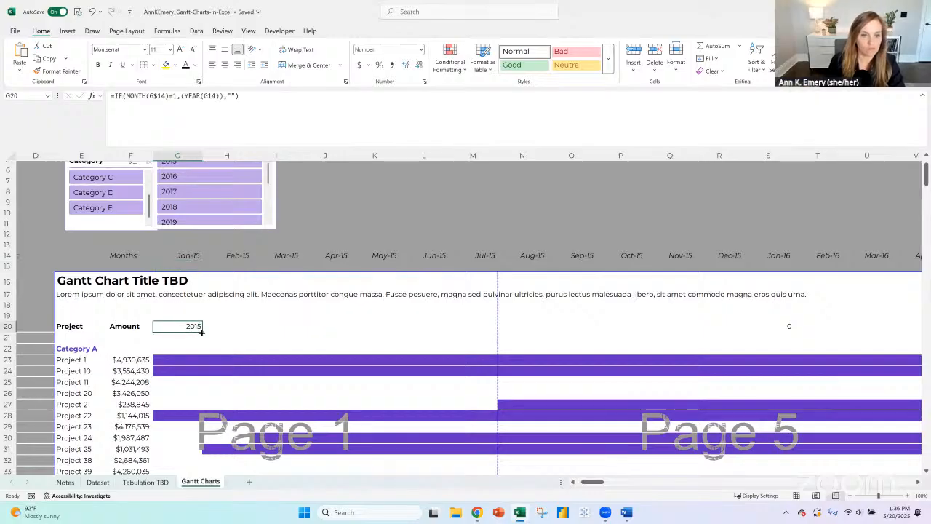
{"action": "left_click_drag", "start_coordinate": [929, 331], "coordinate": [362, 333]}
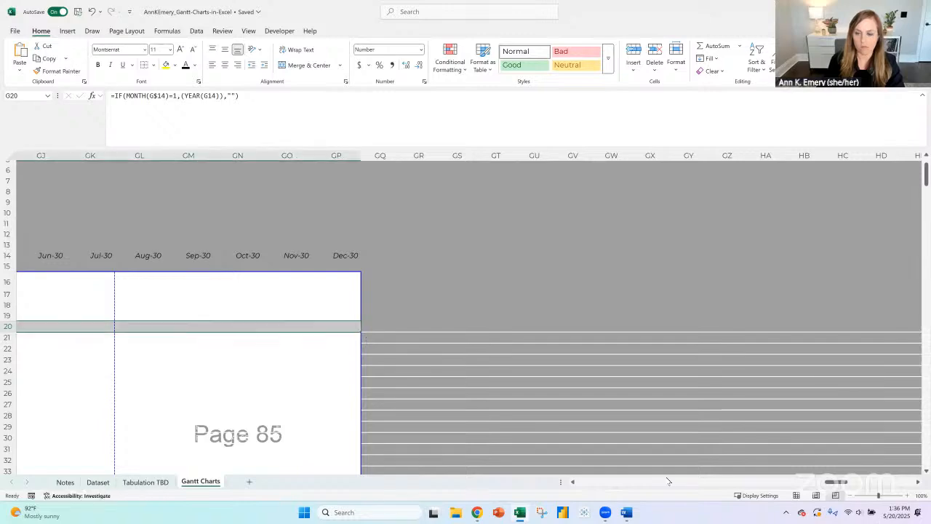
{"action": "left_click_drag", "start_coordinate": [836, 482], "coordinate": [568, 485]}
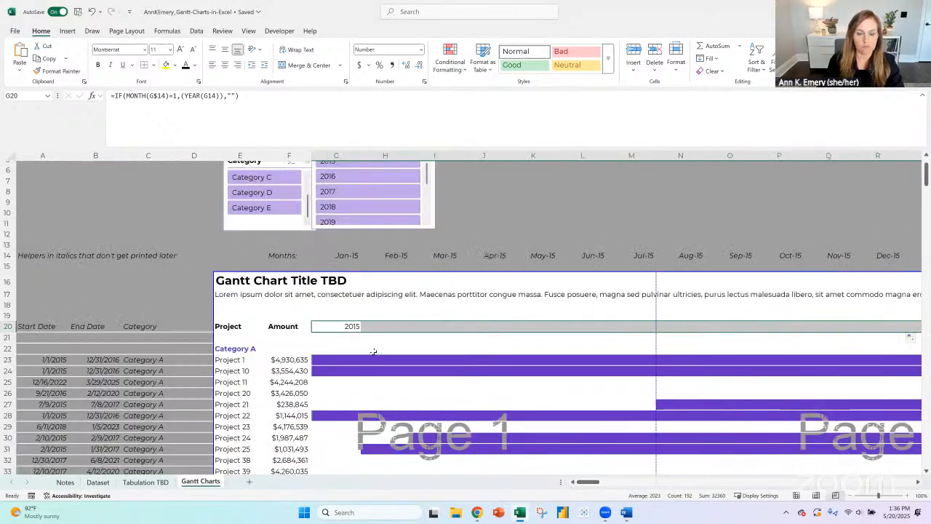
{"action": "left_click", "coordinate": [340, 328]}
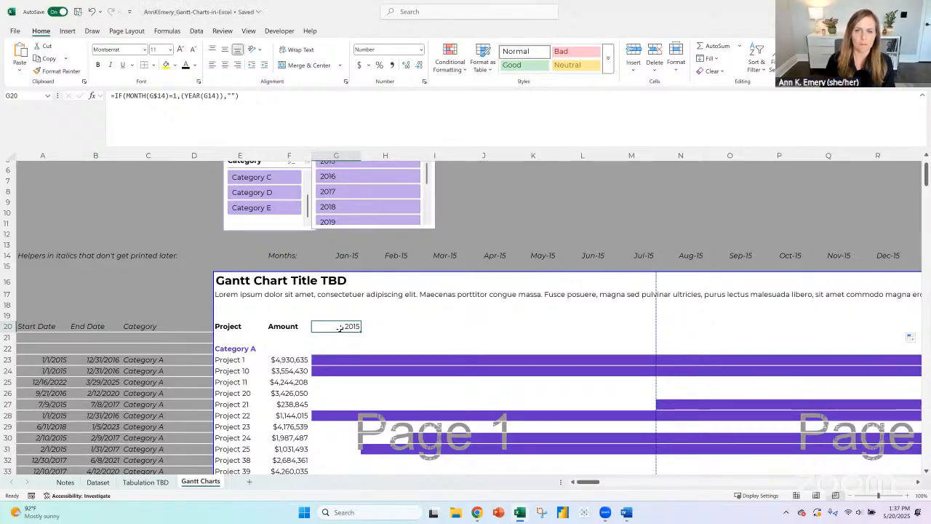
- Spread the Category and Start Year slicers apart above the chart so they do not overlap
{"action": "scroll", "coordinate": [399, 278], "scroll_direction": "up", "scroll_amount": 2}
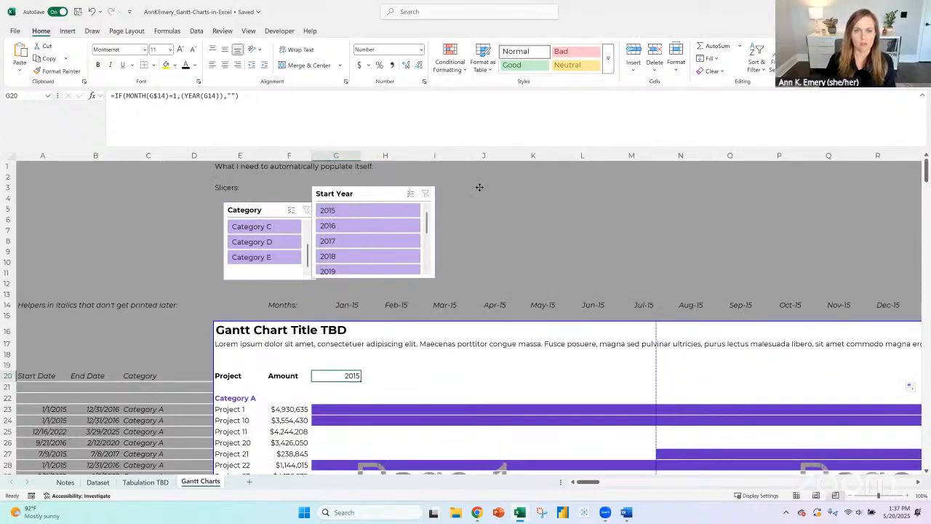
{"action": "left_click_drag", "start_coordinate": [379, 193], "coordinate": [472, 191]}
{"action": "mouse_move", "coordinate": [267, 207]}
{"action": "left_mouse_down"}
{"action": "mouse_move", "coordinate": [136, 208]}
{"action": "mouse_move", "coordinate": [253, 207]}
{"action": "left_mouse_up"}
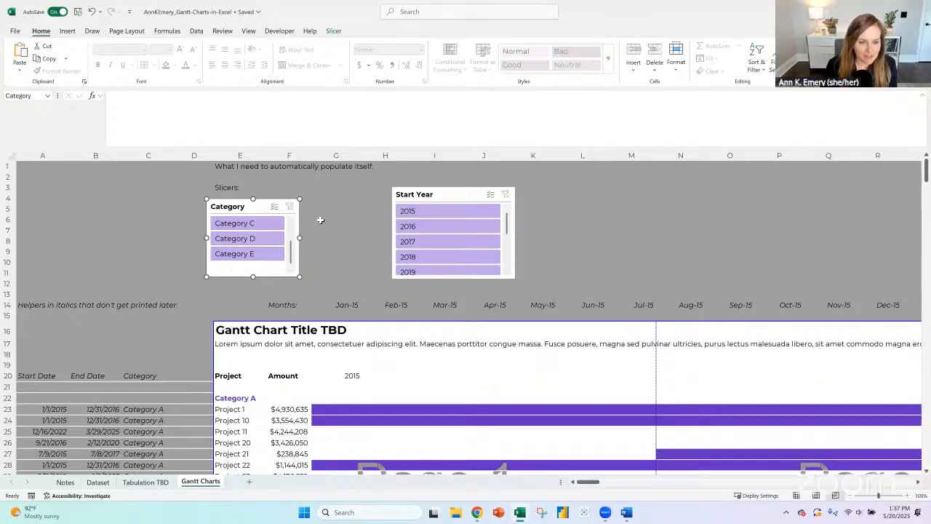
{"action": "left_click", "coordinate": [820, 248]}
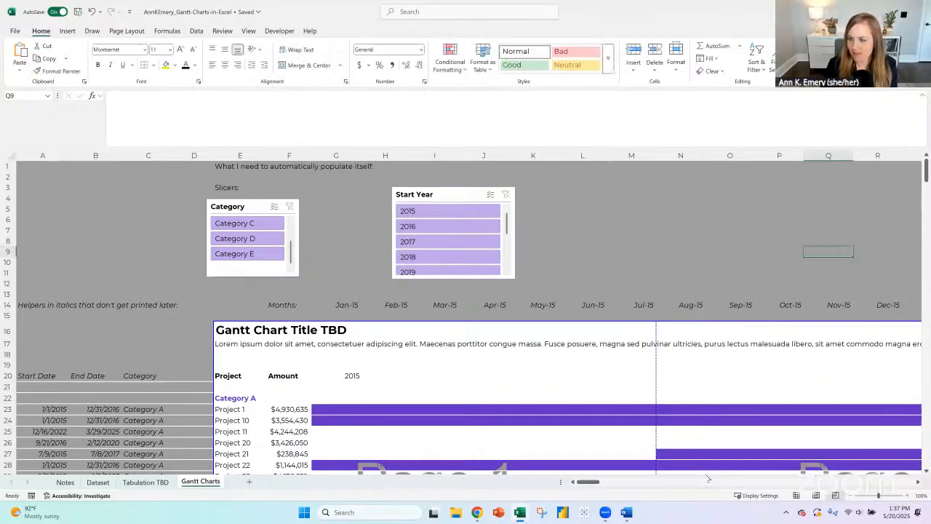
- Cut the Small/Medium/Large funding slicer from near column EN, paste it at A2, and stack the Category and Start Year slicers beneath it
{"action": "left_click_drag", "start_coordinate": [587, 478], "coordinate": [784, 485]}
{"action": "left_click_drag", "start_coordinate": [649, 200], "coordinate": [105, 247]}
{"action": "left_click_drag", "start_coordinate": [87, 209], "coordinate": [88, 208]}
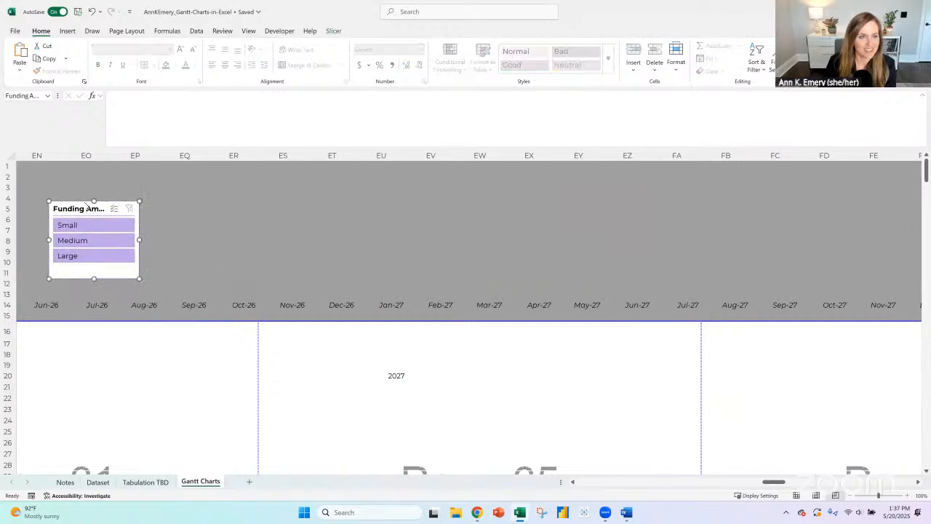
{"action": "right_click", "coordinate": [86, 208]}
{"action": "left_click", "coordinate": [131, 357]}
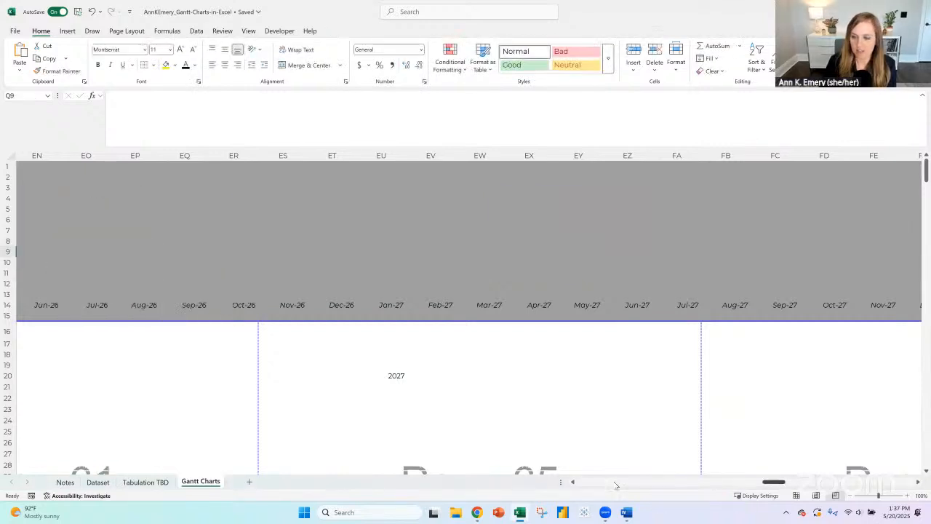
{"action": "key", "text": "ctrl+Home"}
{"action": "left_click", "coordinate": [43, 176]}
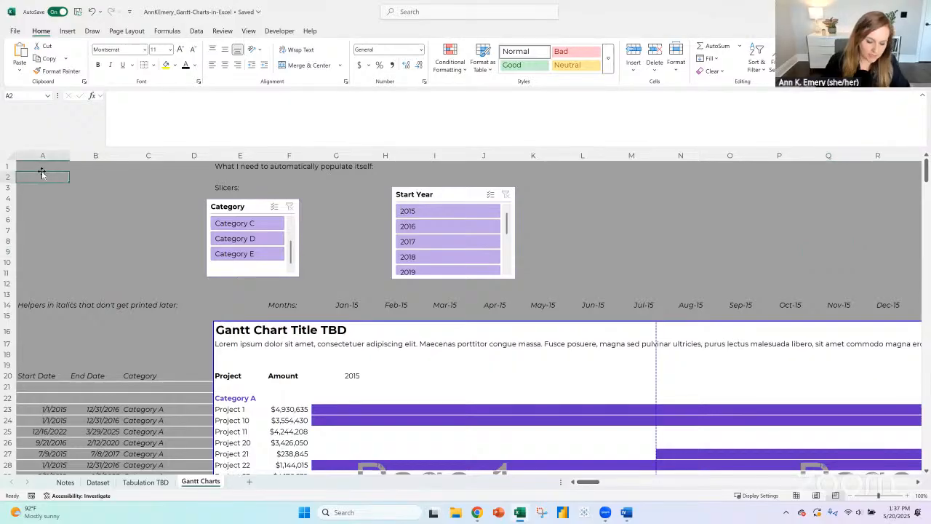
{"action": "key", "text": "ctrl+v"}
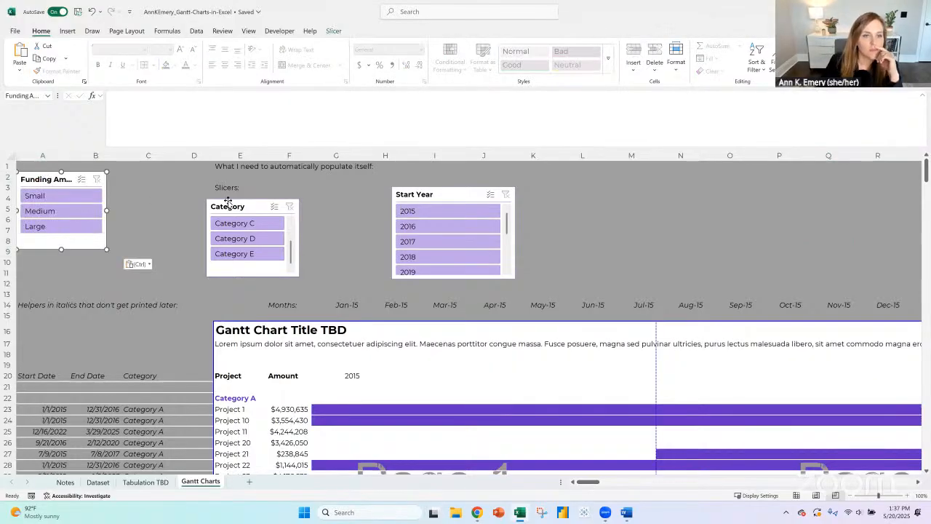
{"action": "left_click_drag", "start_coordinate": [231, 202], "coordinate": [42, 263]}
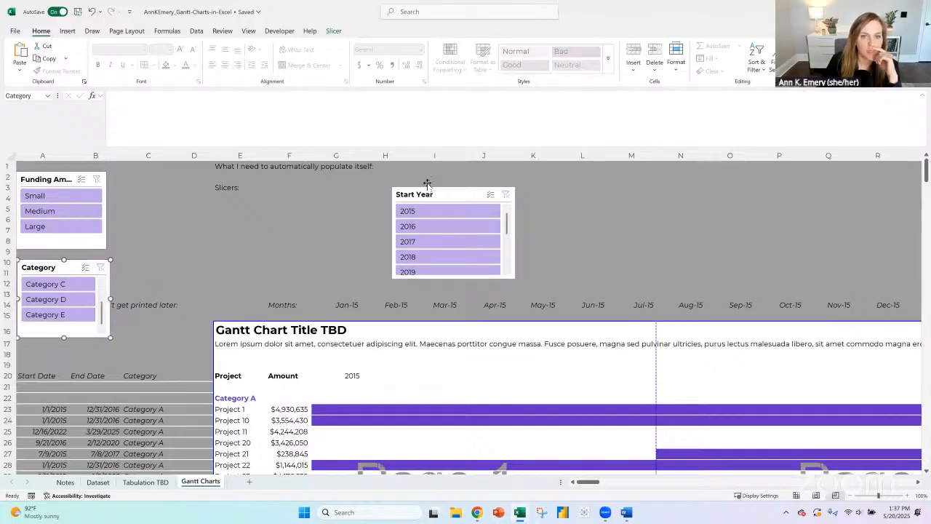
{"action": "left_click_drag", "start_coordinate": [411, 192], "coordinate": [24, 352]}
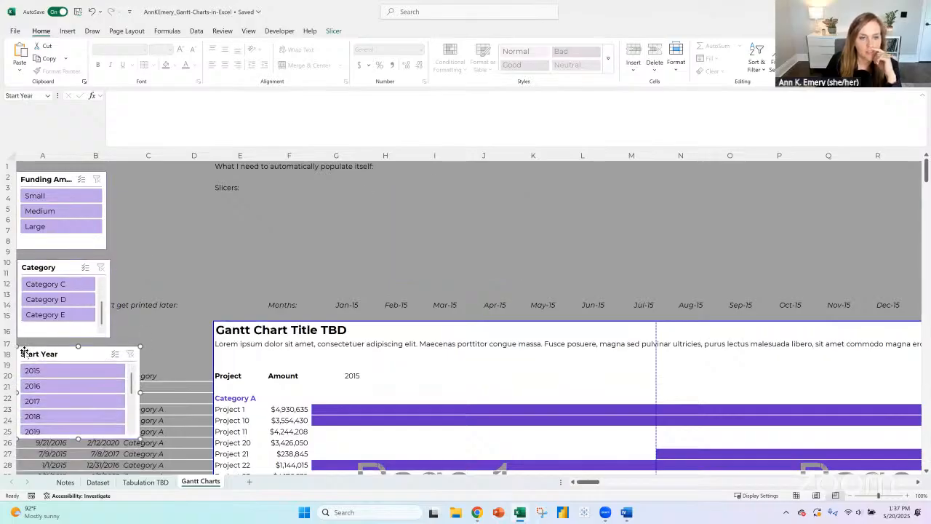
- Clear the note in E1 and shrink the formula bar to a single line
{"action": "left_click", "coordinate": [217, 164]}
{"action": "key", "text": "Delete"}
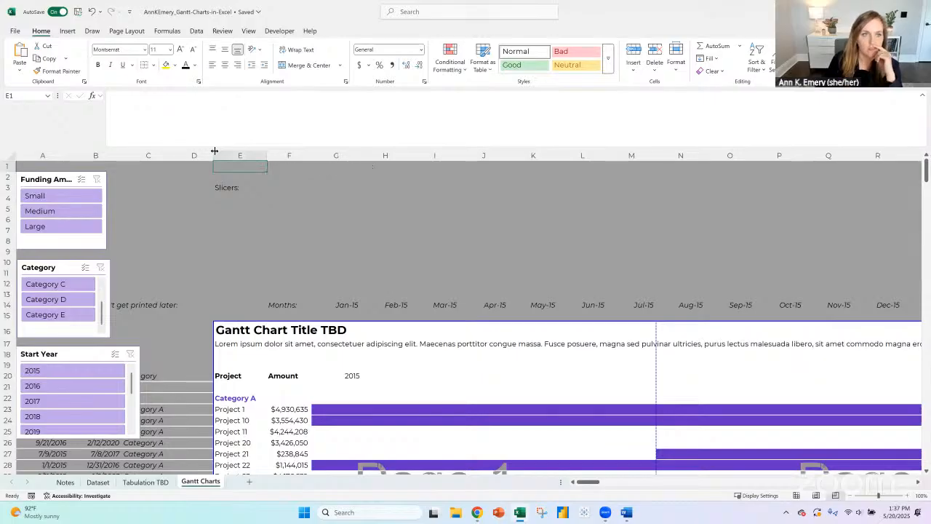
{"action": "double_click", "coordinate": [204, 148]}
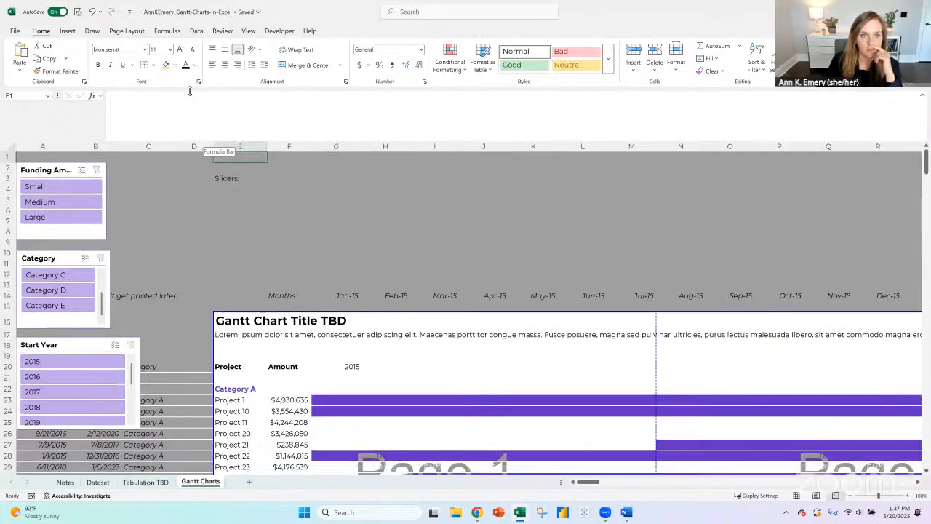
{"action": "left_click", "coordinate": [414, 208]}
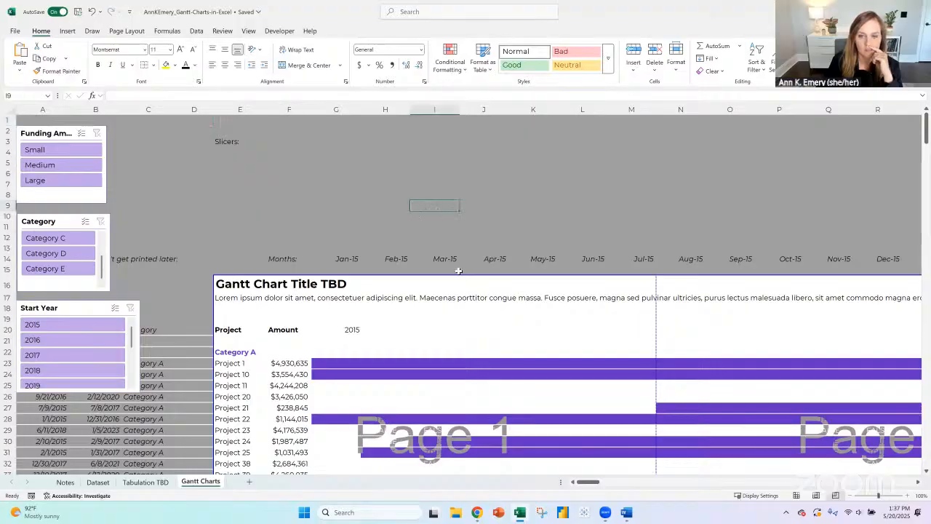
- Clear the Project and Amount headers in E20:F20
{"action": "scroll", "coordinate": [451, 280], "scroll_direction": "down", "scroll_amount": 2}
{"action": "left_click_drag", "start_coordinate": [291, 266], "coordinate": [243, 262]}
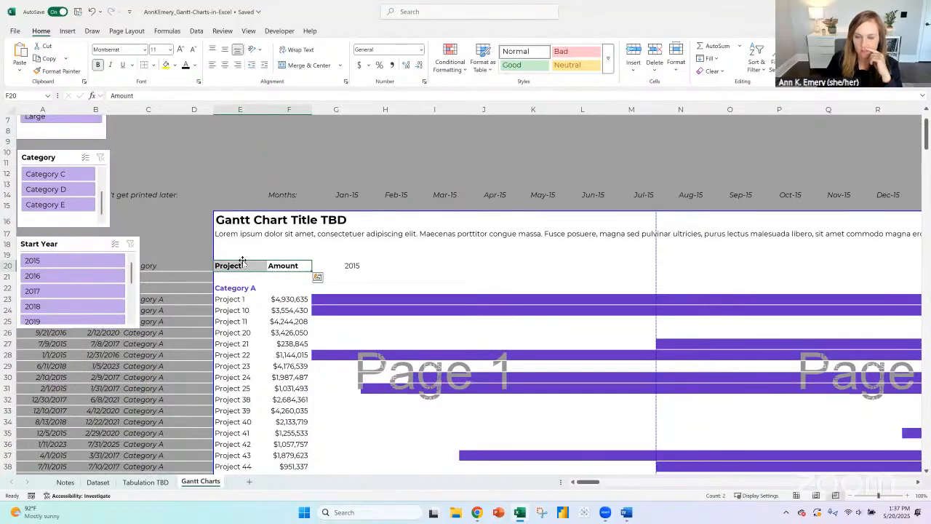
{"action": "key", "text": "Delete"}
- Move the Start Year slicer beside the Category slicer, off the helper columns' row 20 headers
{"action": "left_click", "coordinate": [343, 267]}
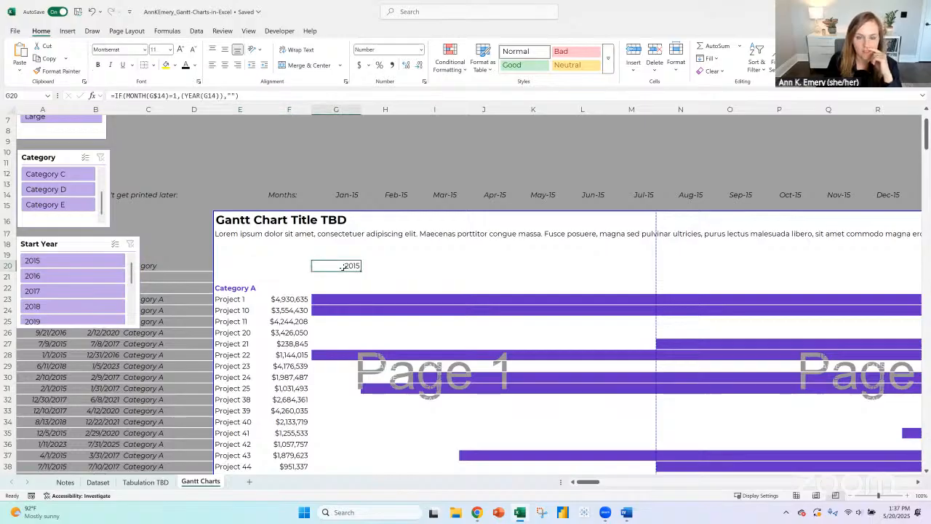
{"action": "left_click", "coordinate": [345, 279]}
{"action": "left_click_drag", "start_coordinate": [61, 243], "coordinate": [158, 122]}
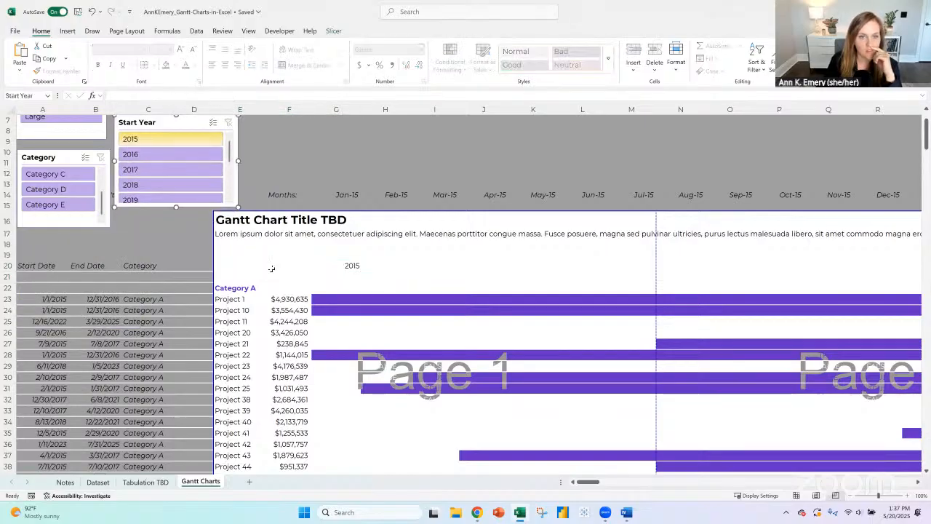
- Try copying the Start Date, End Date and Category headers from A20:C20 into row 21
{"action": "left_click", "coordinate": [41, 266]}
{"action": "left_click_drag", "start_coordinate": [95, 266], "coordinate": [146, 266]}
{"action": "key", "text": "ctrl+c"}
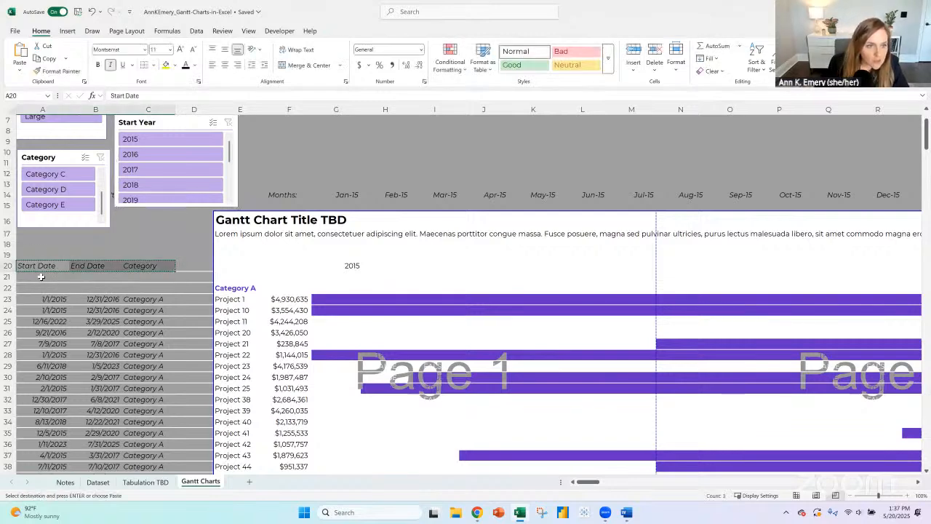
{"action": "left_click", "coordinate": [39, 275]}
{"action": "key", "text": "ctrl+v"}
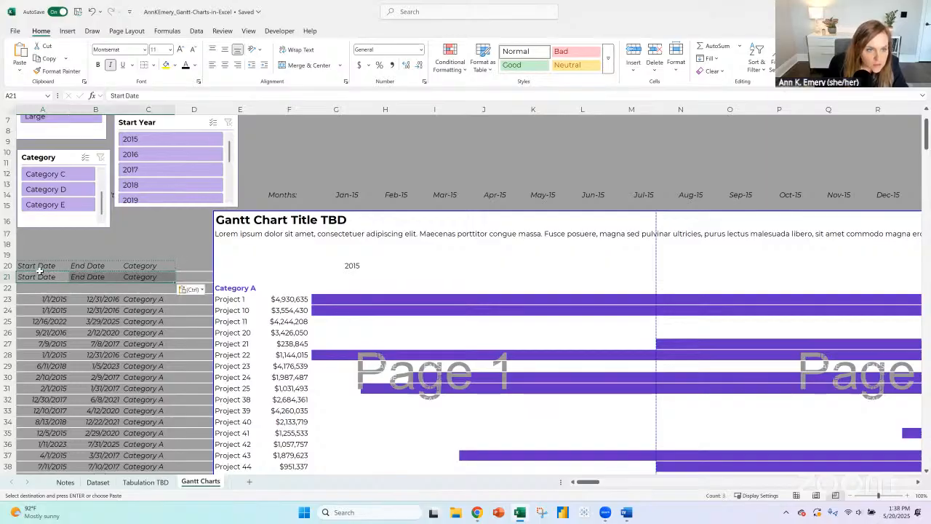
{"action": "key", "text": "ctrl+z"}
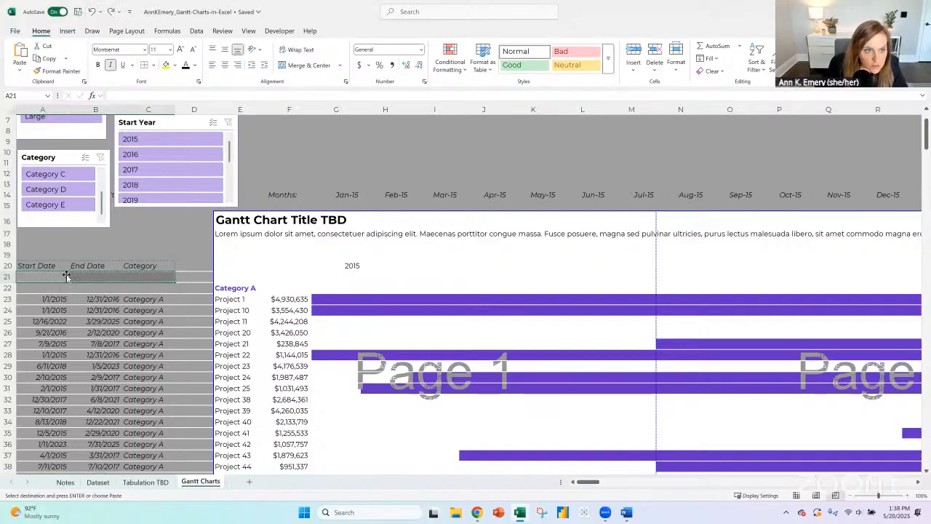
{"action": "left_click", "coordinate": [8, 277]}
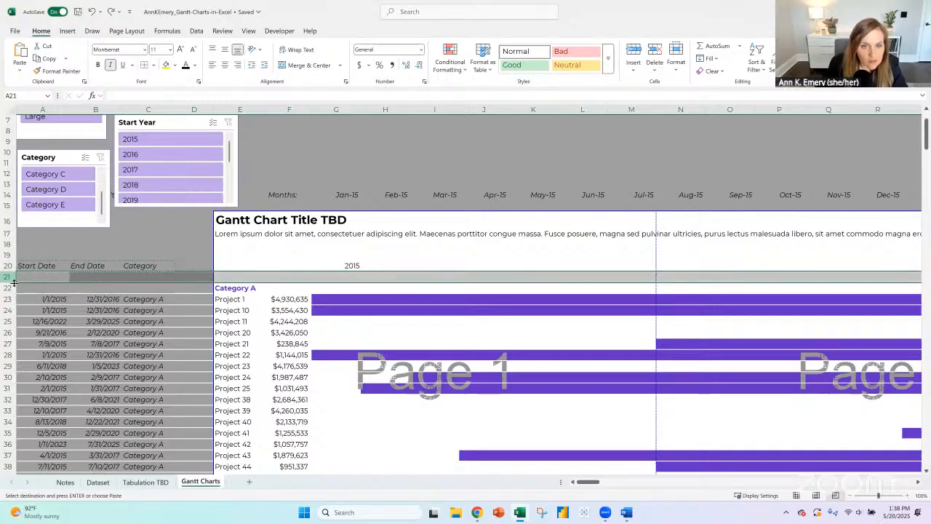
{"action": "left_click", "coordinate": [42, 279]}
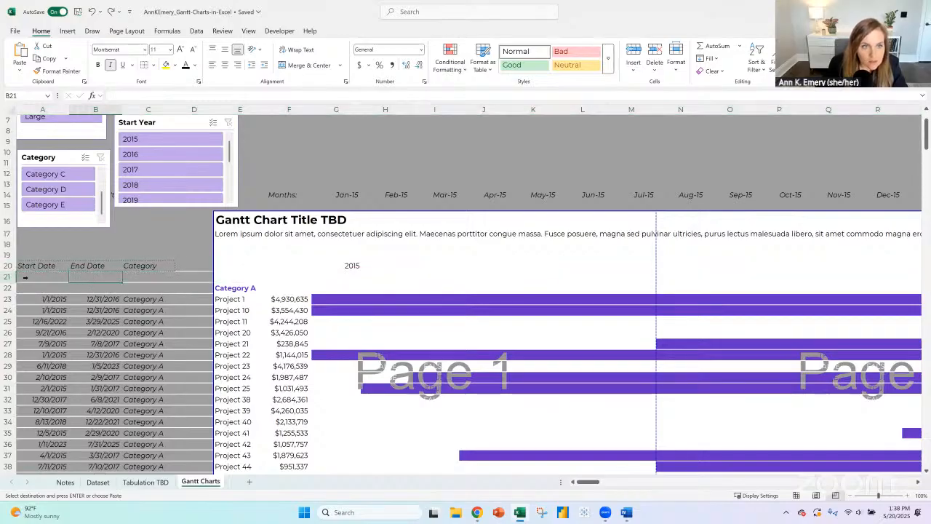
- Delete the blank row 21 between the header row and the Category A heading
{"action": "left_click", "coordinate": [7, 276]}
{"action": "left_click", "coordinate": [655, 54]}
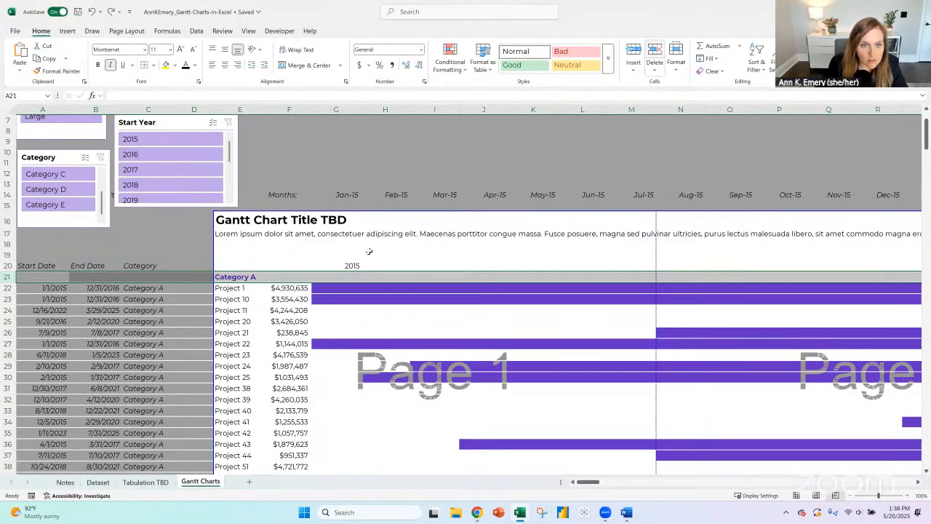
{"action": "left_click", "coordinate": [244, 263]}
{"action": "left_click", "coordinate": [244, 254]}
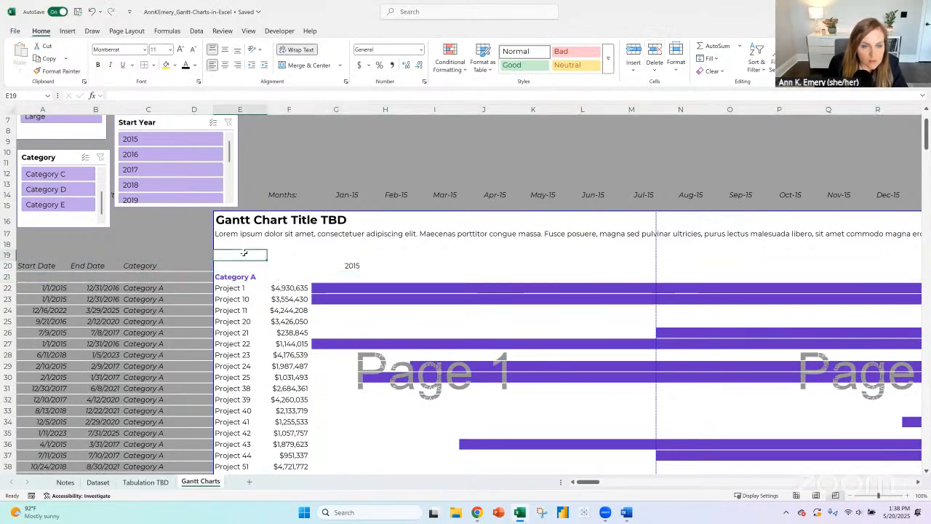
{"action": "left_click", "coordinate": [237, 237]}
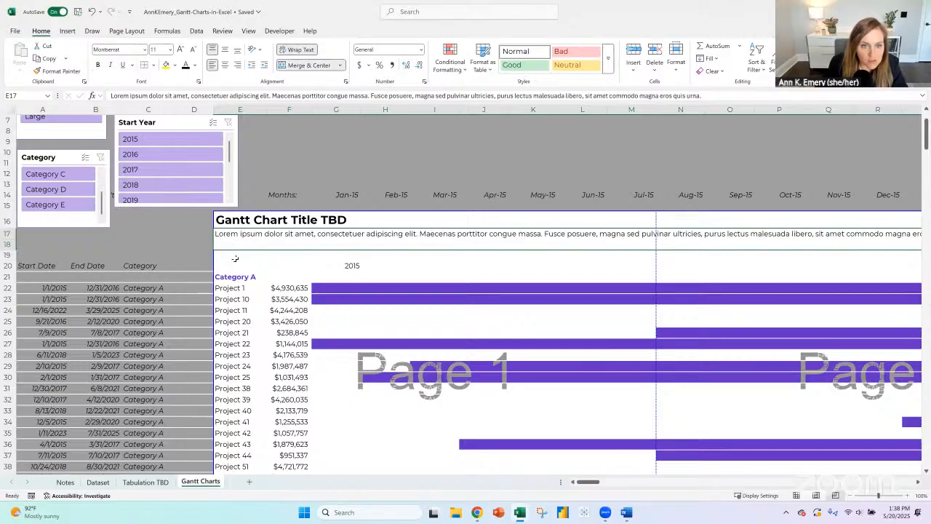
{"action": "left_click", "coordinate": [239, 256]}
- Left-align the headers and year labels across row 20
{"action": "left_click", "coordinate": [350, 265]}
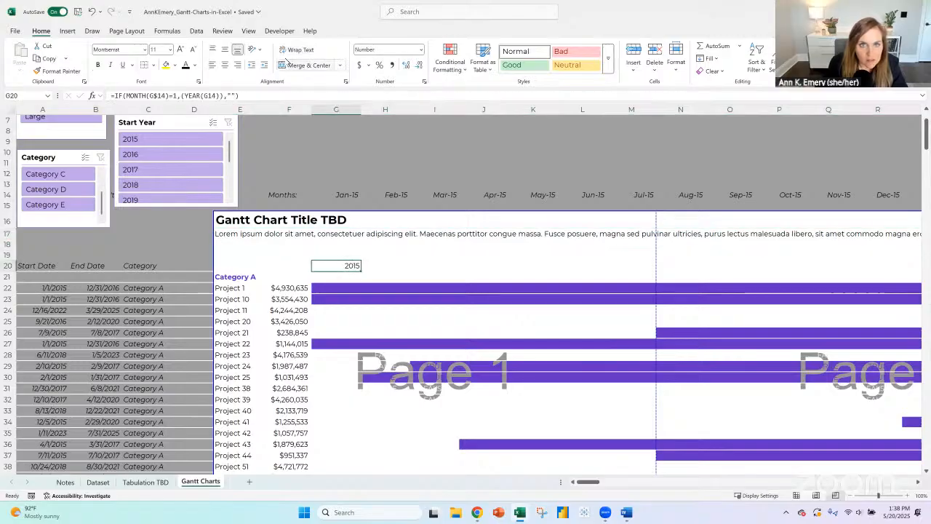
{"action": "left_click", "coordinate": [7, 265]}
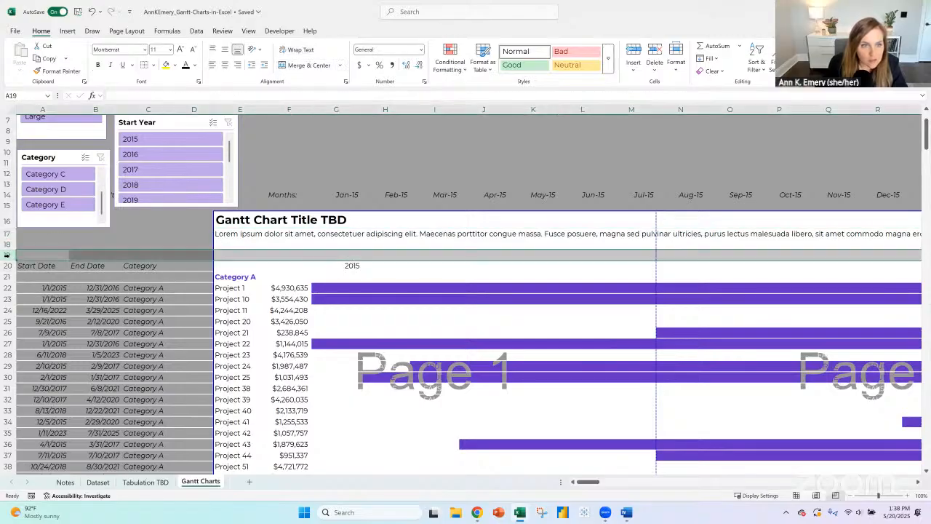
{"action": "left_click", "coordinate": [214, 65]}
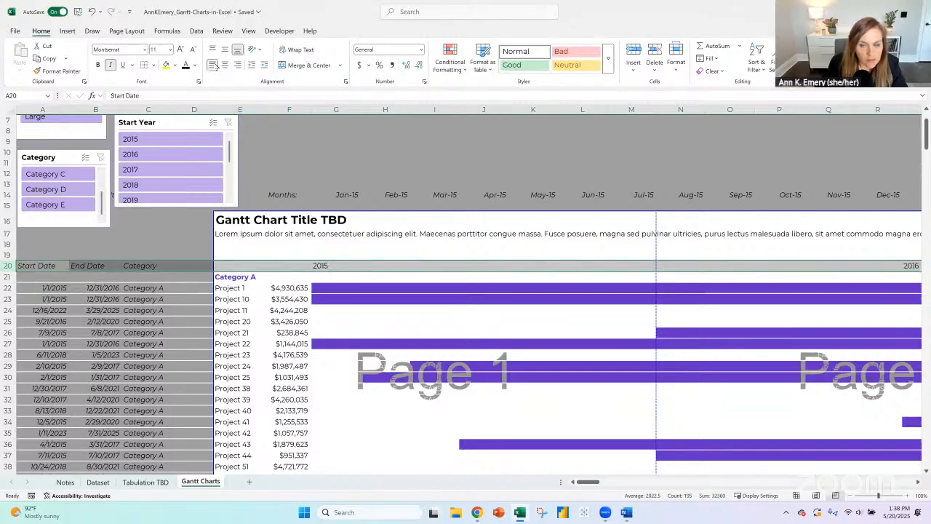
{"action": "left_click", "coordinate": [331, 265]}
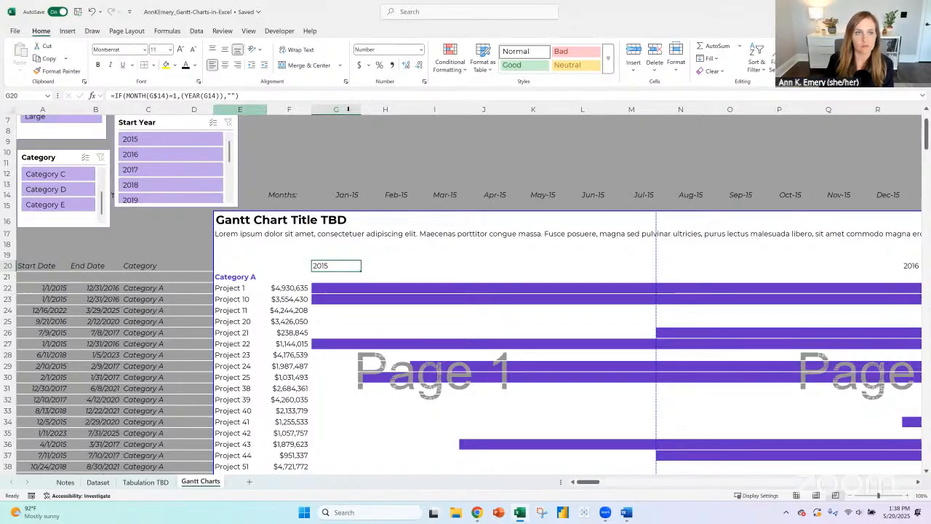
- Apply one very narrow uniform column width to the entire sheet
{"action": "left_click", "coordinate": [11, 108]}
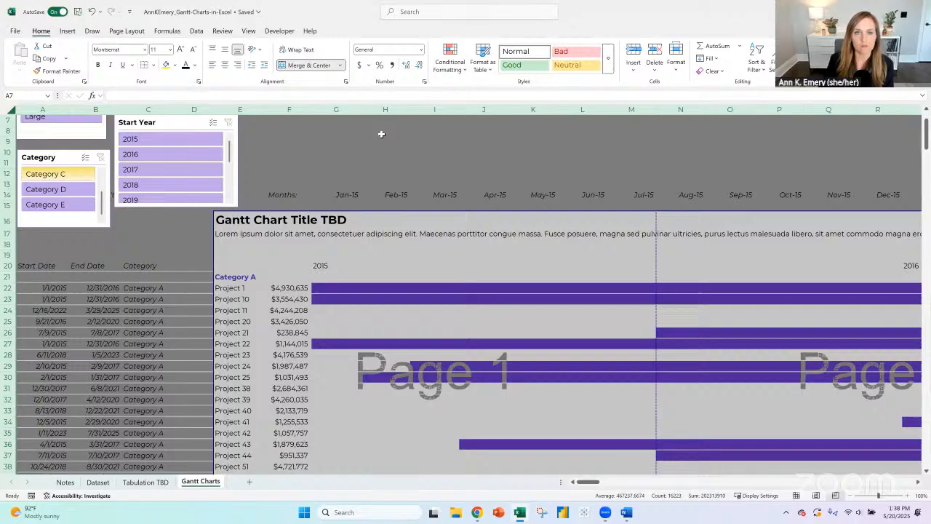
{"action": "right_click", "coordinate": [343, 114]}
{"action": "left_click", "coordinate": [374, 266]}
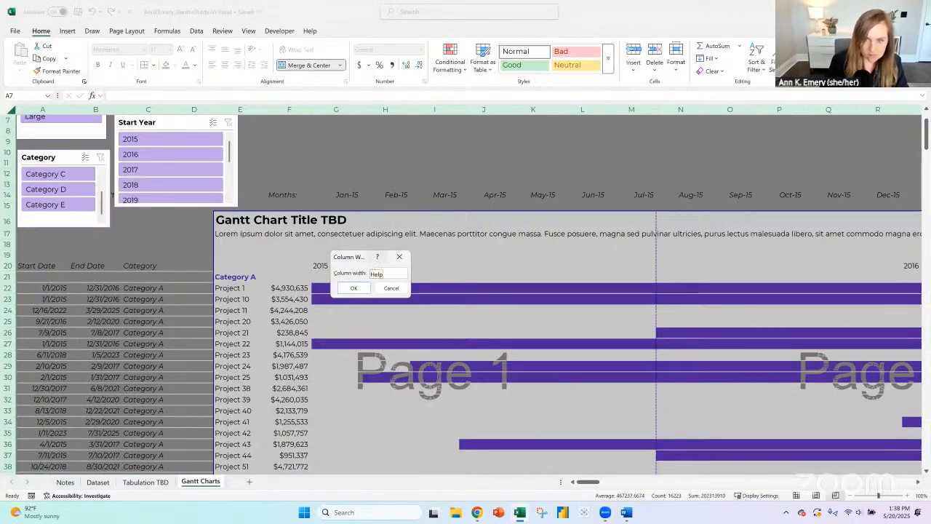
{"action": "key", "text": "Return"}
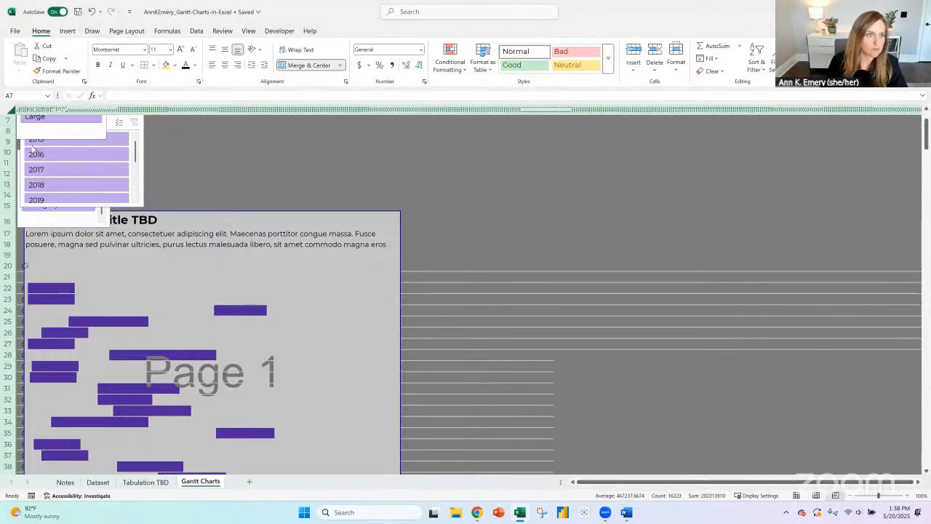
- Widen columns A to I again and give E and F enough width for the project names and amounts
{"action": "left_click", "coordinate": [16, 108]}
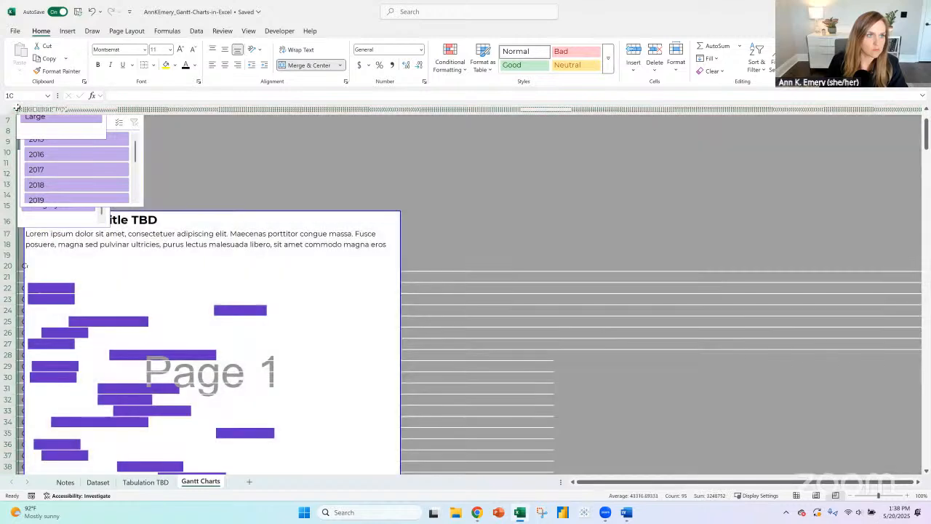
{"action": "left_click_drag", "start_coordinate": [16, 108], "coordinate": [62, 107]}
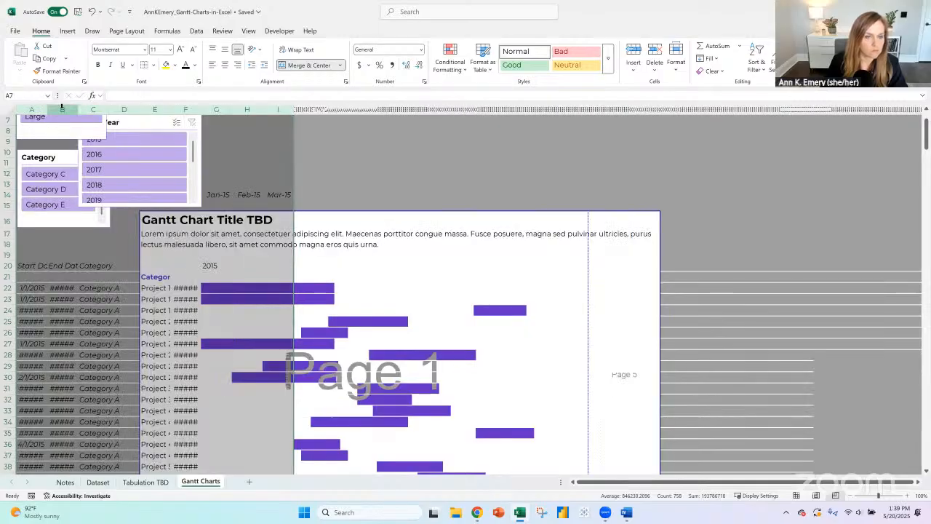
{"action": "left_click", "coordinate": [160, 108]}
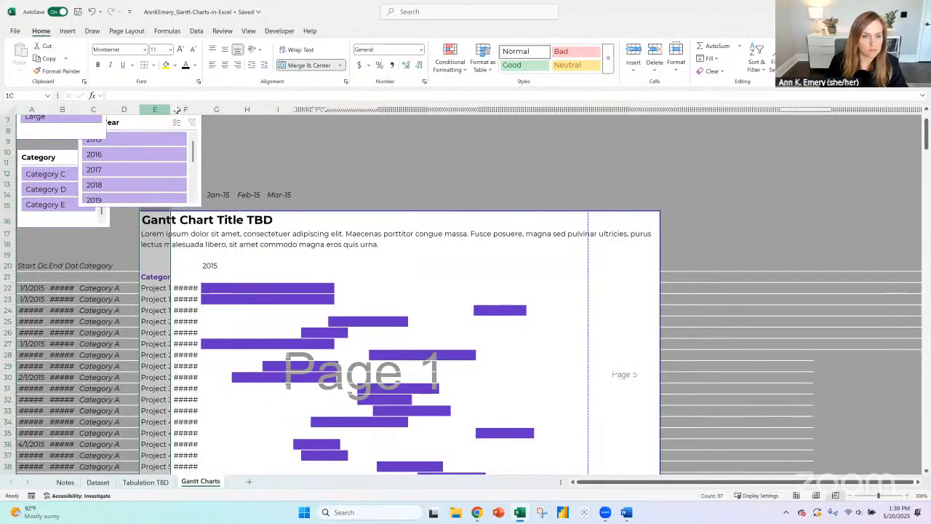
{"action": "left_click_drag", "start_coordinate": [171, 108], "coordinate": [200, 109]}
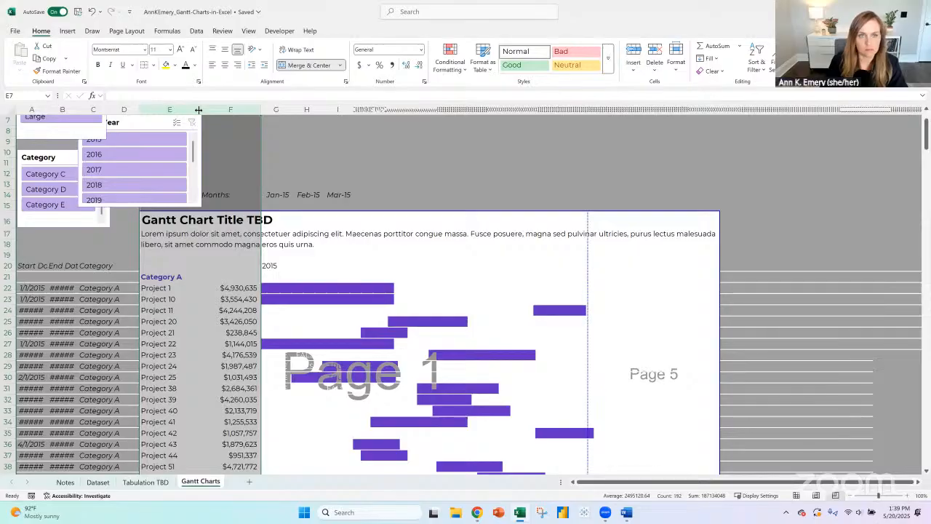
{"action": "left_click", "coordinate": [258, 110]}
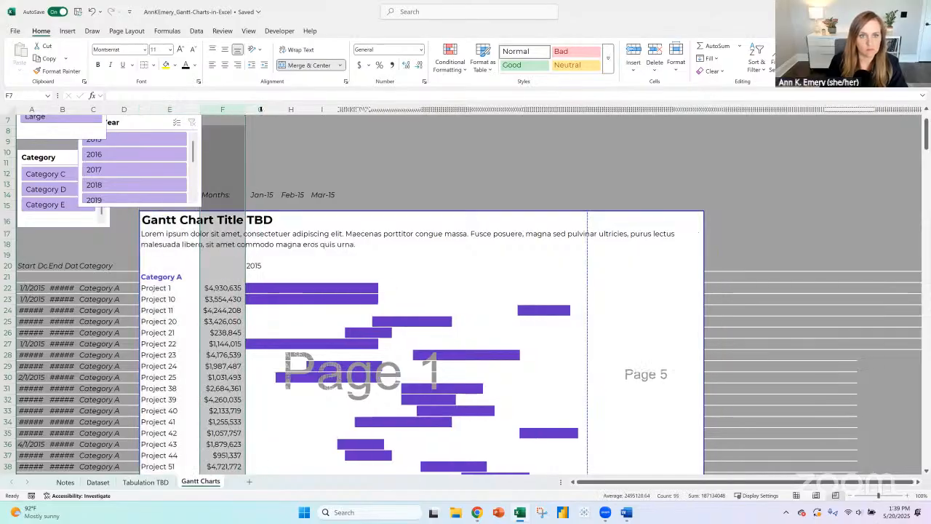
{"action": "left_click_drag", "start_coordinate": [255, 109], "coordinate": [245, 109]}
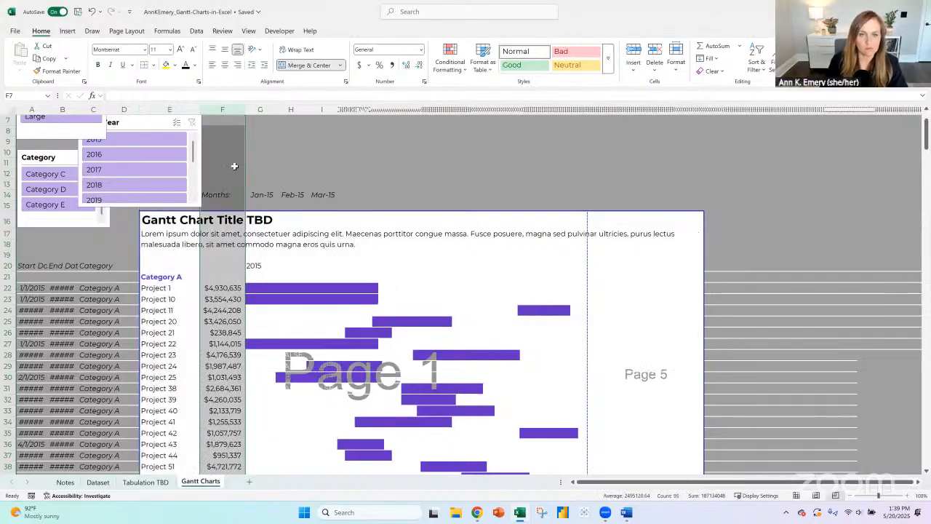
- Set the month columns from G to the chart's last column to a narrow uniform width and reduce it once more
{"action": "left_click_drag", "start_coordinate": [252, 109], "coordinate": [703, 106]}
{"action": "right_click", "coordinate": [386, 105]}
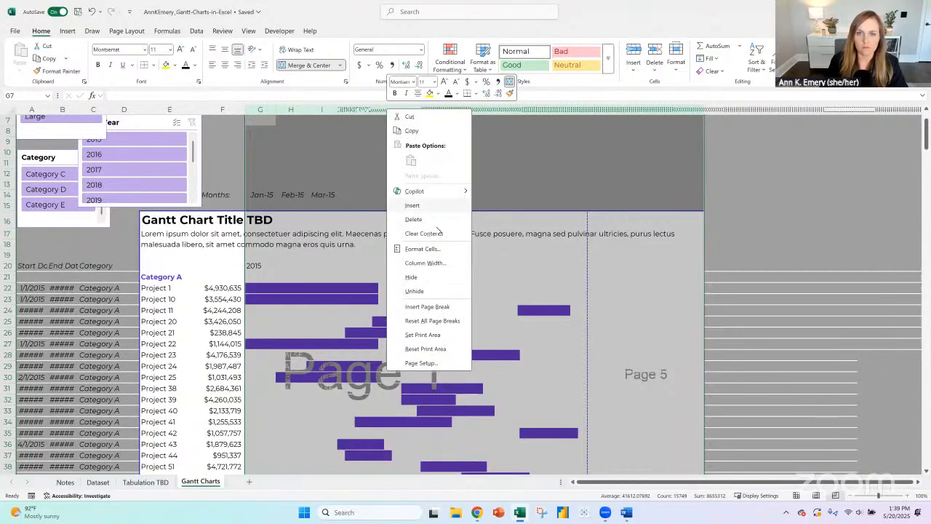
{"action": "left_click", "coordinate": [419, 260]}
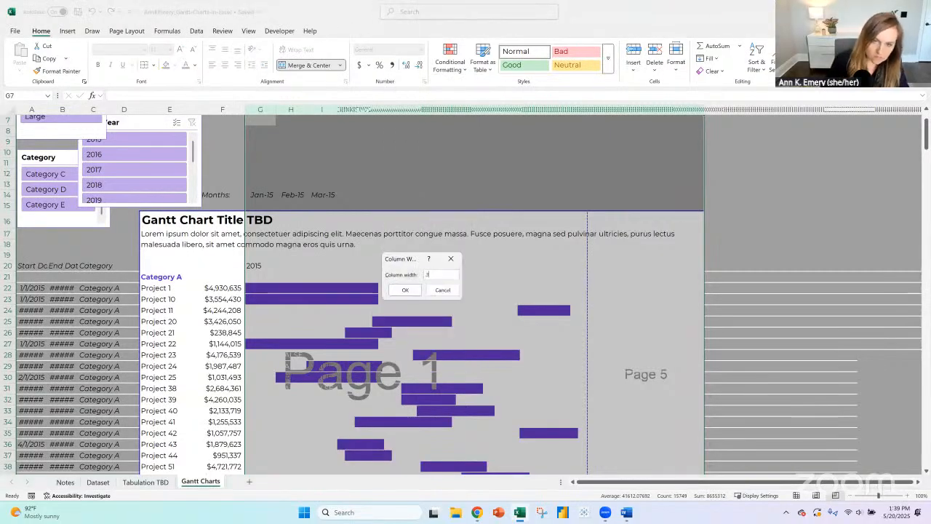
{"action": "type", "text": "1"}
{"action": "key", "text": "Return"}
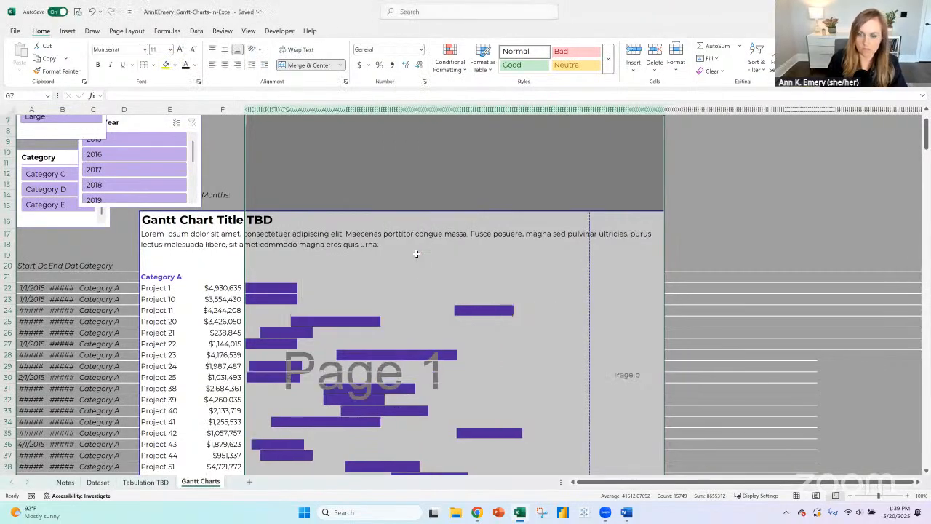
{"action": "right_click", "coordinate": [384, 109]}
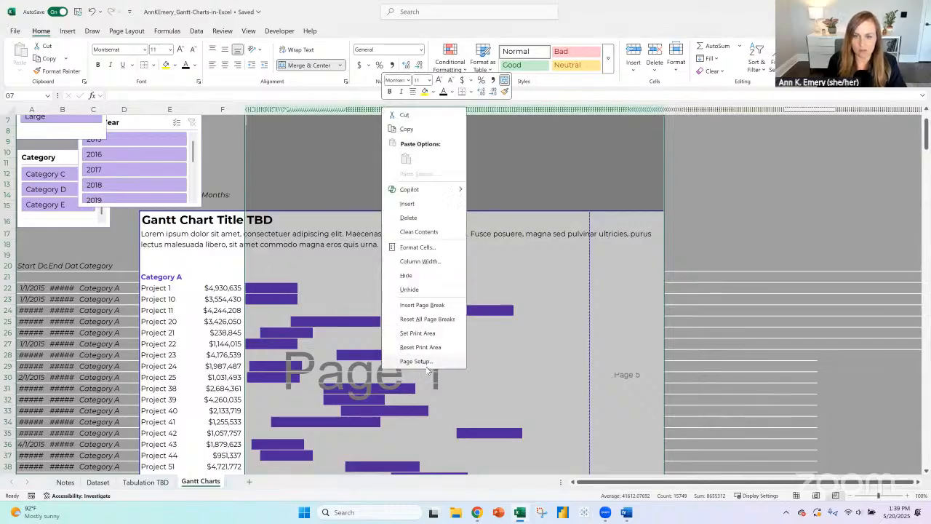
{"action": "left_click", "coordinate": [420, 260]}
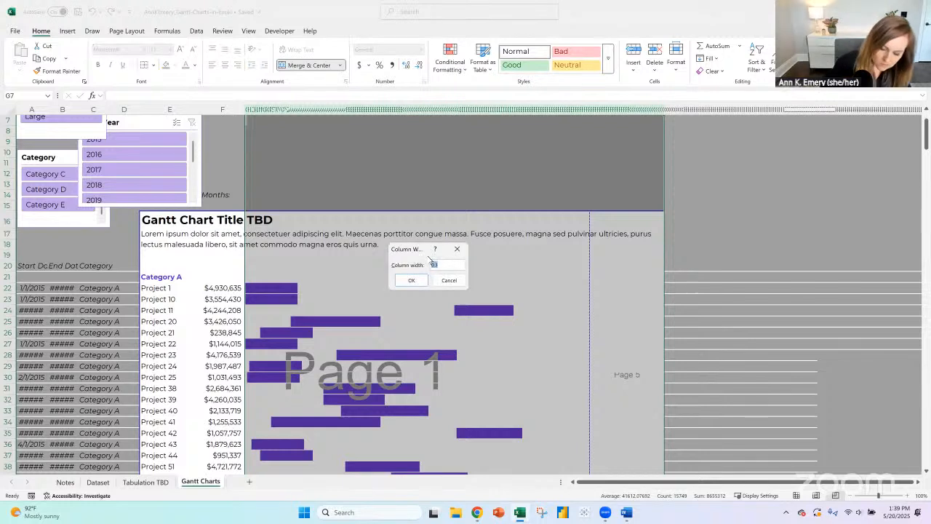
{"action": "key", "text": "Return"}
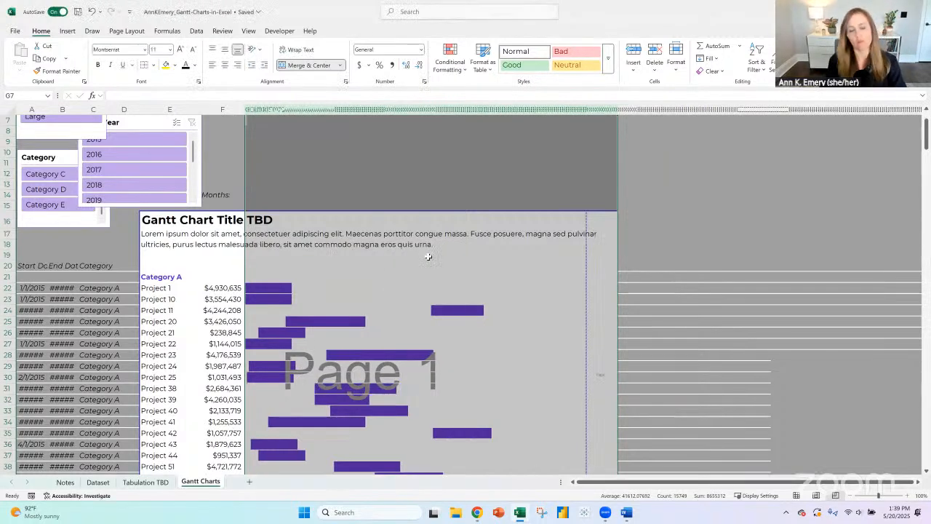
- Check the year label in G20 and its neighbouring cells in row 20 at the narrow column width
{"action": "left_click", "coordinate": [246, 258]}
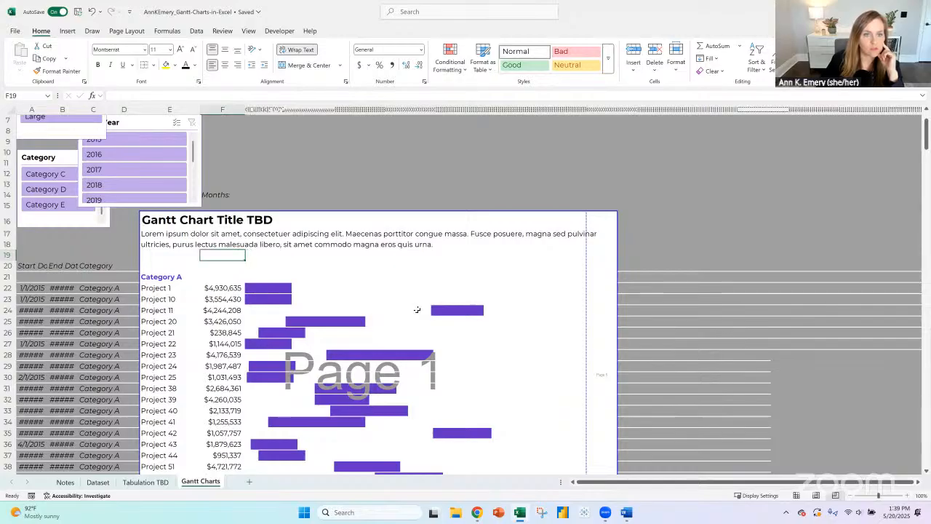
{"action": "key", "text": "Down"}
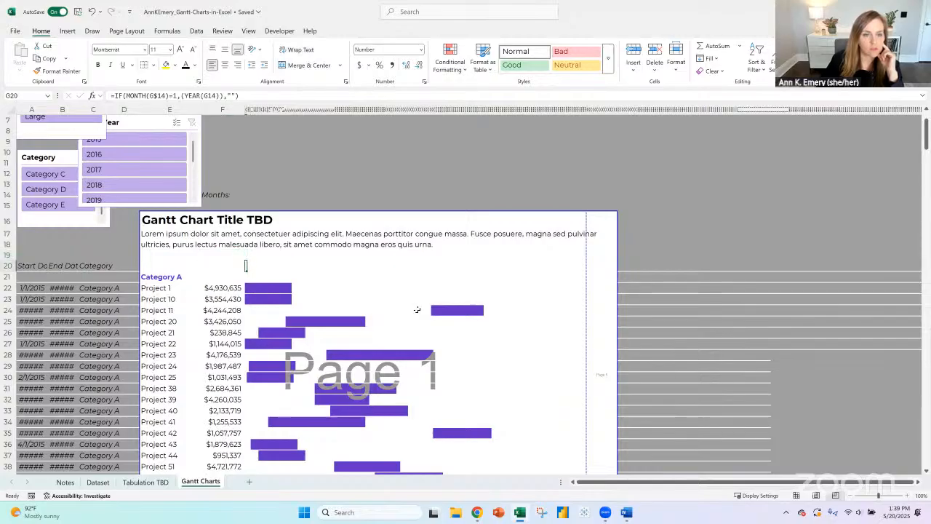
{"action": "key", "text": "Right"}
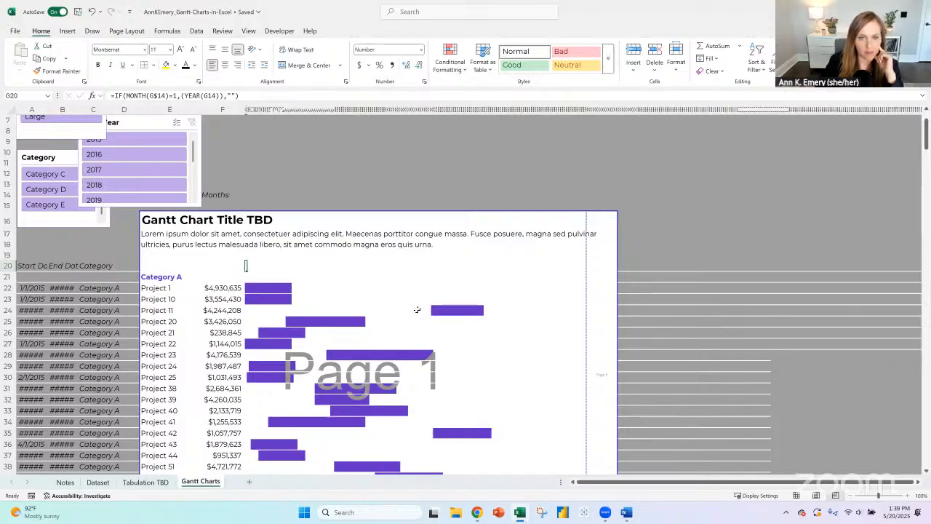
{"action": "key", "text": "Right"}
{"action": "key", "text": "Right"}
{"action": "key", "text": "Right"}
{"action": "key", "text": "Left"}
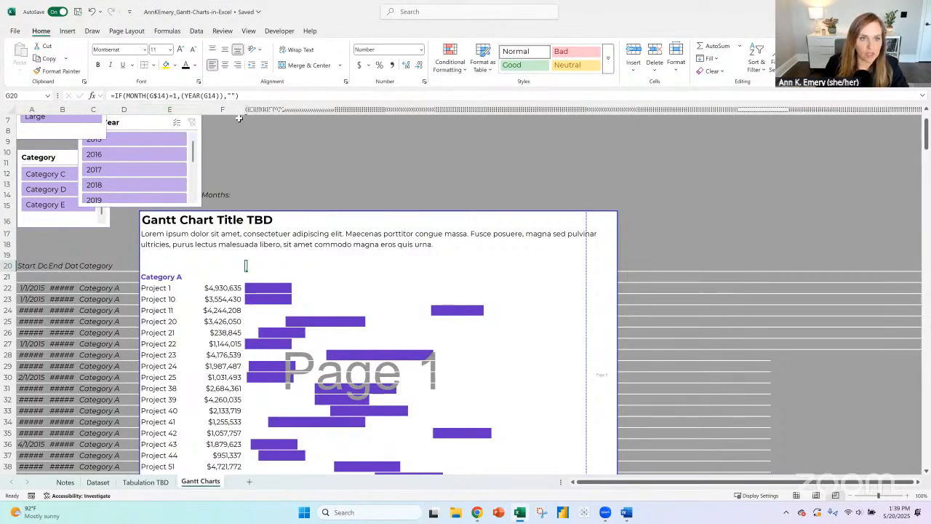
- Set the width of the month columns from G to the chart's last column to 5
{"action": "left_click_drag", "start_coordinate": [248, 109], "coordinate": [606, 107]}
{"action": "right_click", "coordinate": [610, 111]}
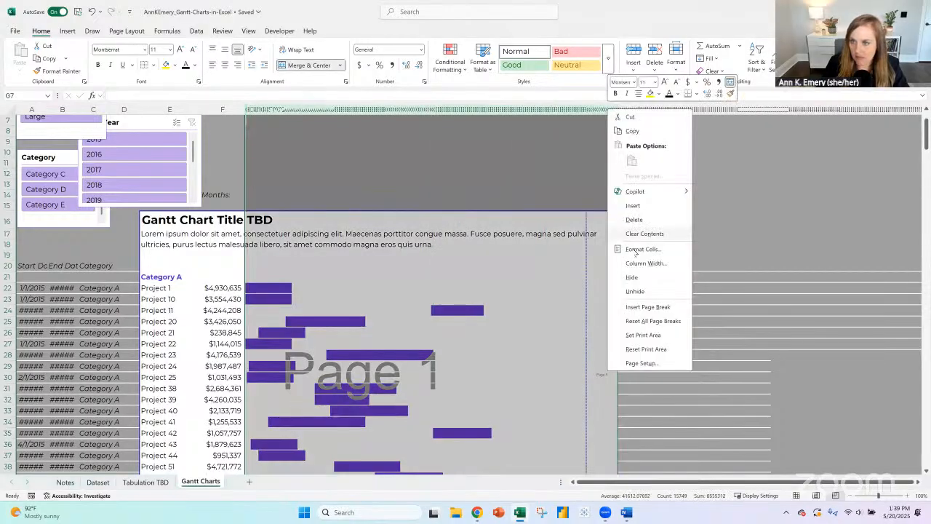
{"action": "left_click", "coordinate": [640, 247]}
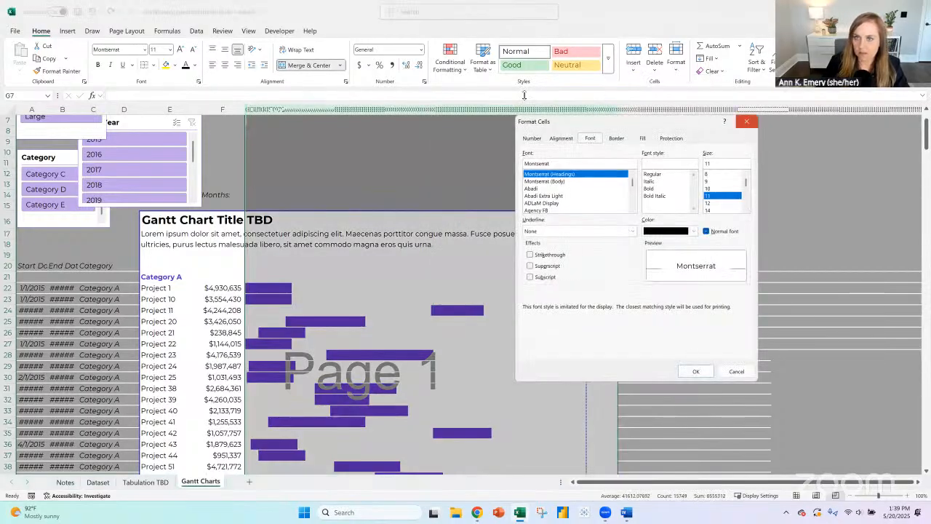
{"action": "left_click", "coordinate": [747, 122]}
{"action": "right_click", "coordinate": [525, 110]}
{"action": "left_click", "coordinate": [559, 262]}
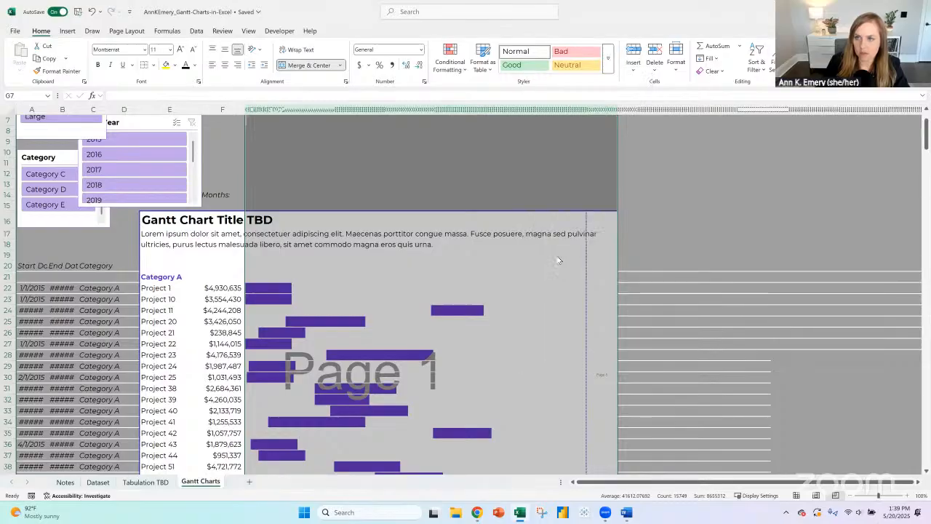
{"action": "type", "text": "5"}
{"action": "key", "text": "Return"}
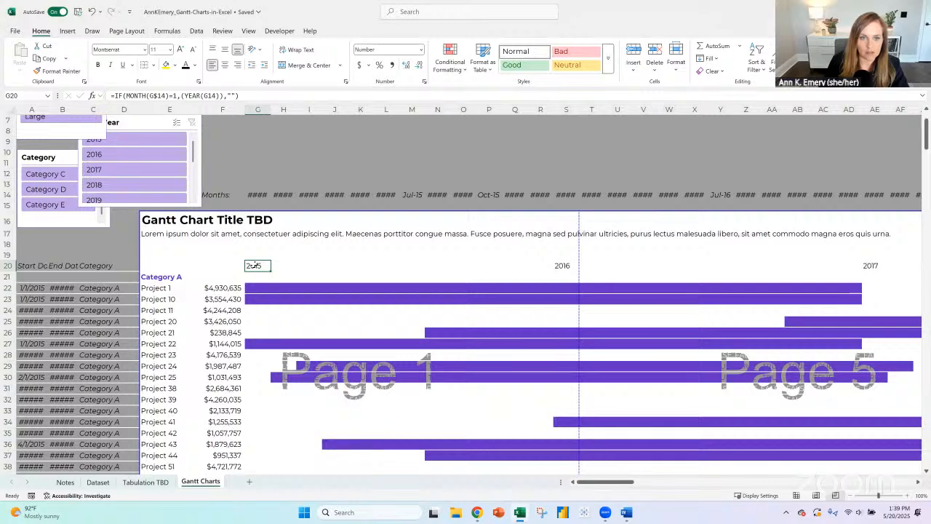
- Move the Start Year slicer slightly so it sits above the chart title, overlapping the edge of the Category slicer
{"action": "left_click_drag", "start_coordinate": [254, 266], "coordinate": [543, 265]}
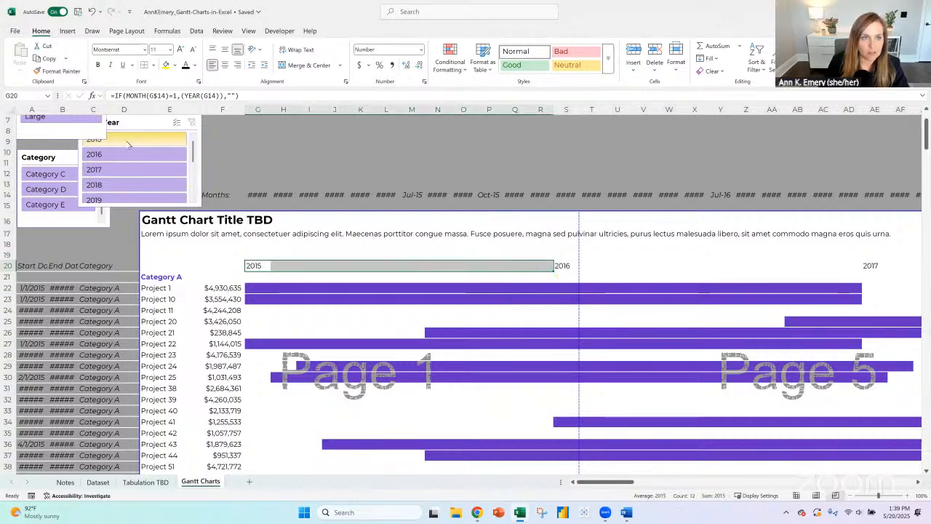
{"action": "left_click_drag", "start_coordinate": [131, 123], "coordinate": [189, 128]}
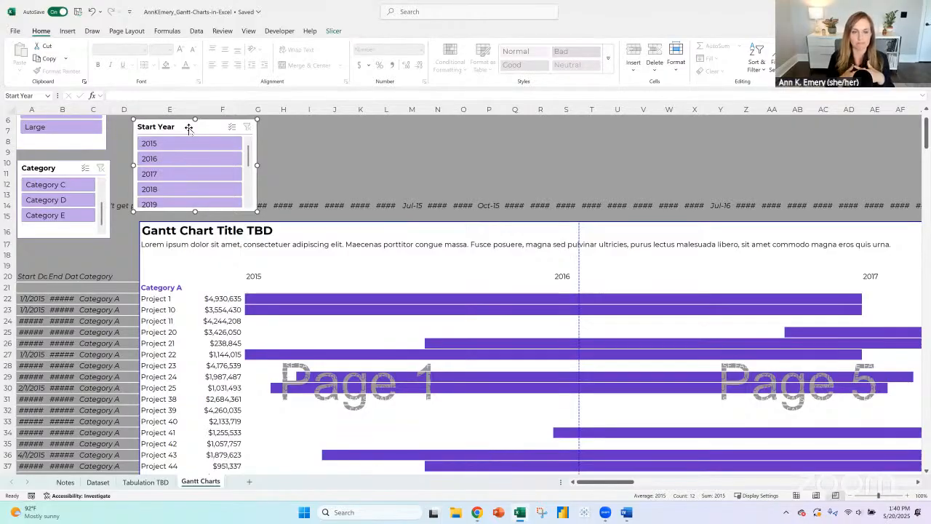
{"action": "left_click_drag", "start_coordinate": [189, 127], "coordinate": [141, 124]}
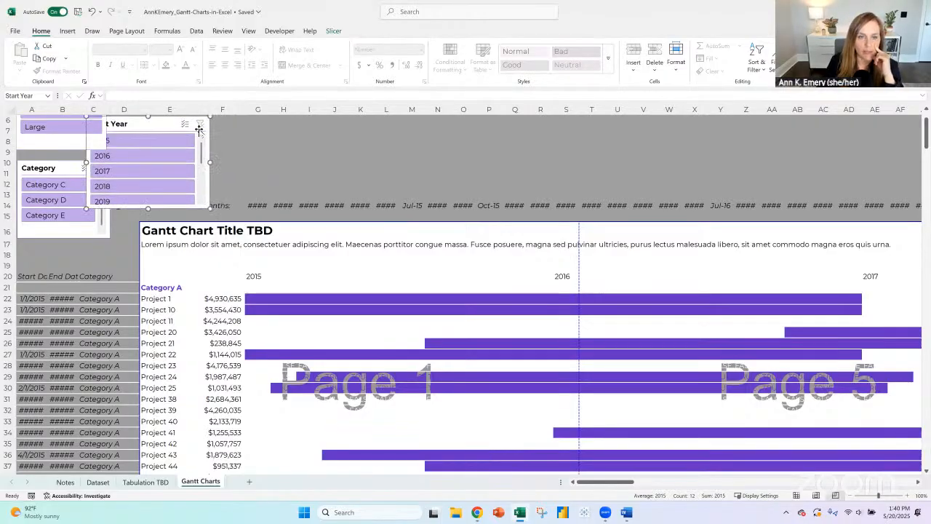
- Try hiding the 2015 month columns G through R
{"action": "left_click", "coordinate": [258, 109]}
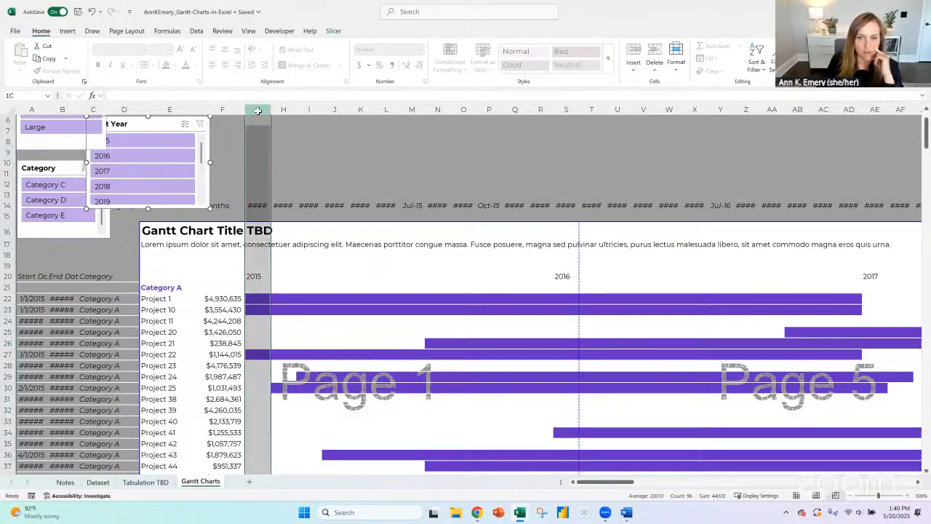
{"action": "left_click", "coordinate": [541, 109], "text": "shift"}
{"action": "right_click", "coordinate": [540, 109]}
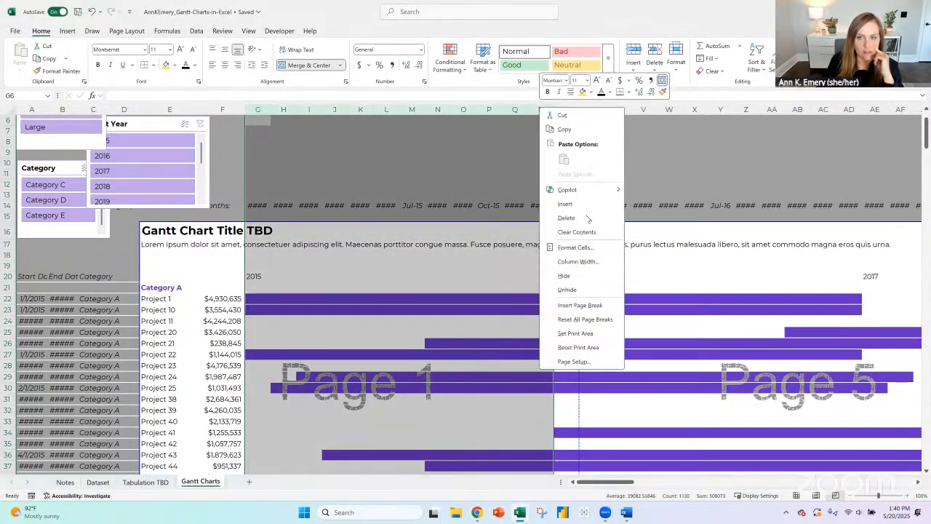
{"action": "left_click", "coordinate": [582, 276]}
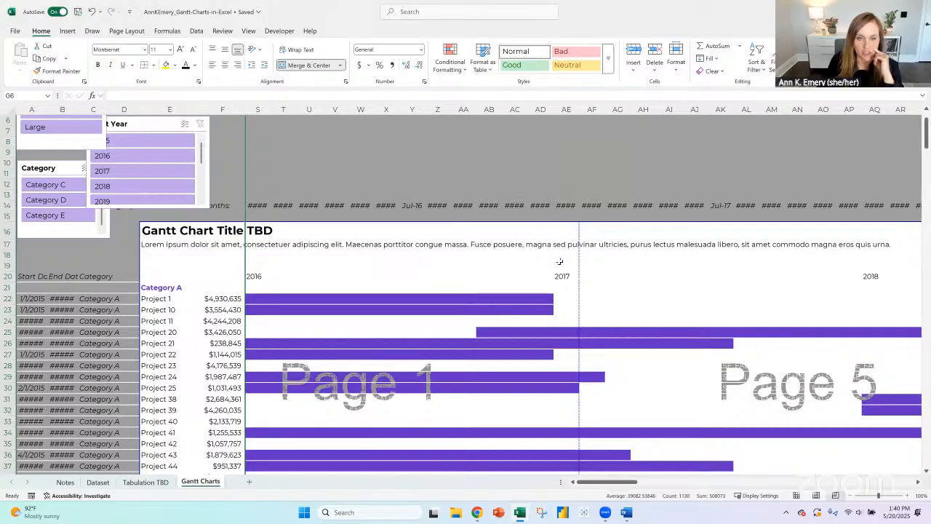
{"action": "key", "text": "ctrl+z"}
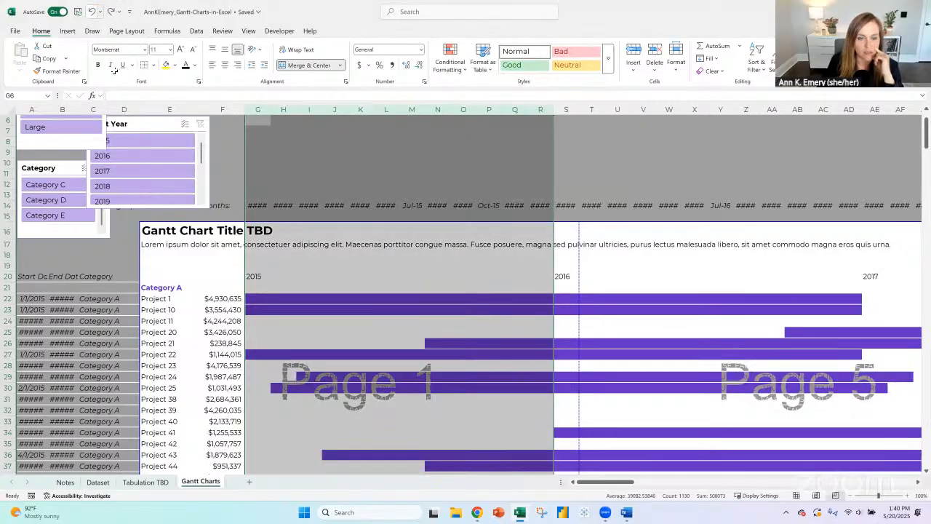
{"action": "left_click", "coordinate": [254, 277]}
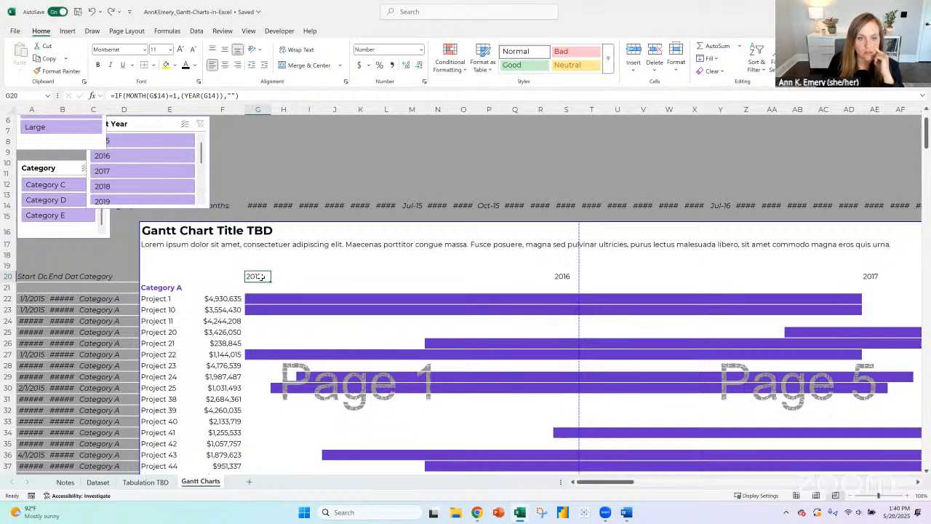
{"action": "scroll", "coordinate": [456, 324], "scroll_direction": "down", "scroll_amount": 8}
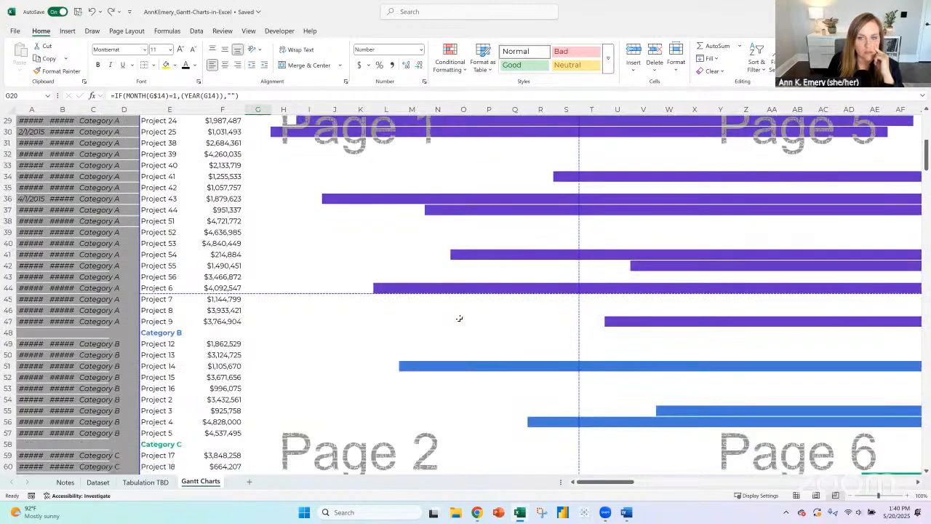
{"action": "scroll", "coordinate": [457, 324], "scroll_direction": "up", "scroll_amount": 10}
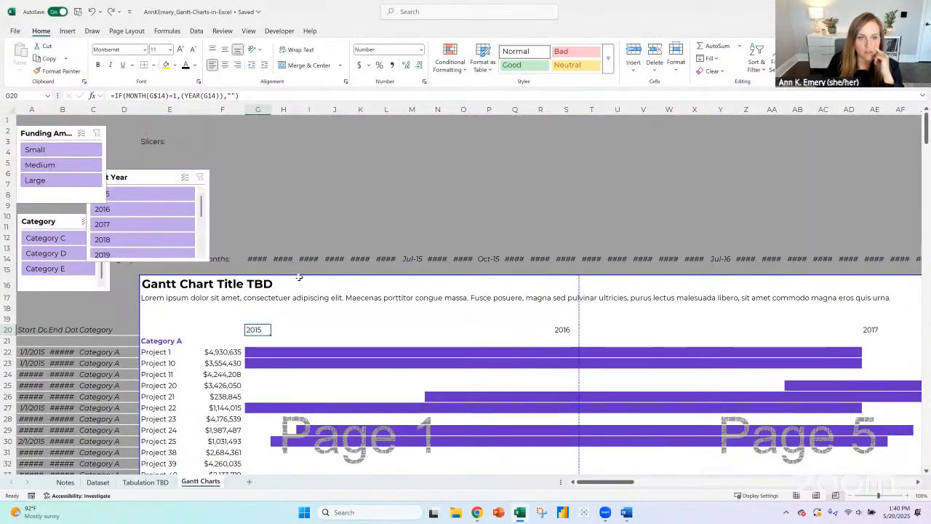
{"action": "scroll", "coordinate": [298, 275], "scroll_direction": "down", "scroll_amount": 7}
{"action": "scroll", "coordinate": [298, 276], "scroll_direction": "up", "scroll_amount": 4}
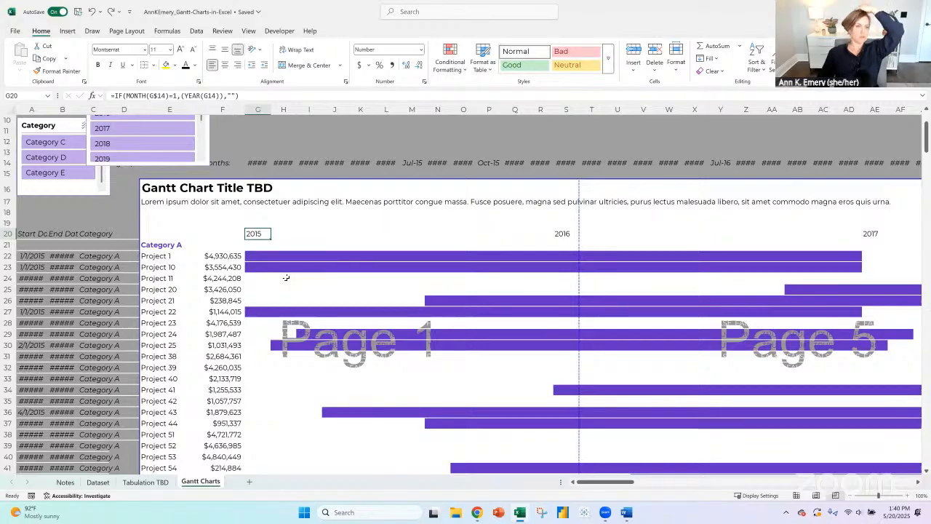
- On the Notes sheet, insert two rows at row 43 and enter "Make years appear along the top (currently squished)" in A43
{"action": "left_click", "coordinate": [97, 482]}
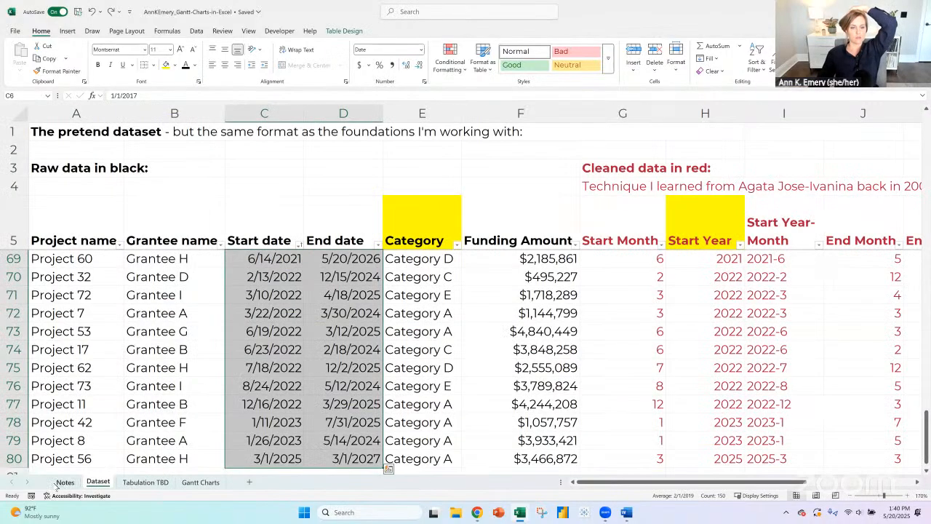
{"action": "left_click", "coordinate": [64, 482]}
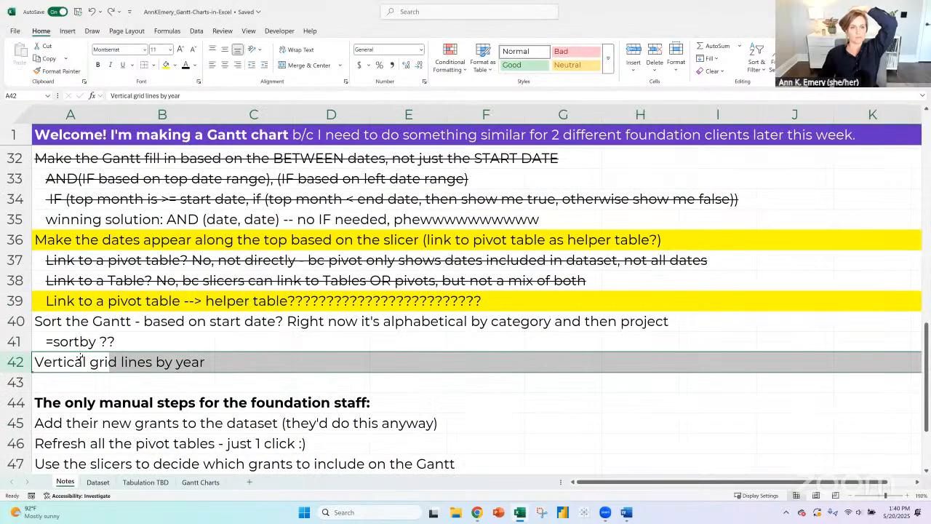
{"action": "left_click", "coordinate": [22, 382]}
{"action": "left_click", "coordinate": [630, 51]}
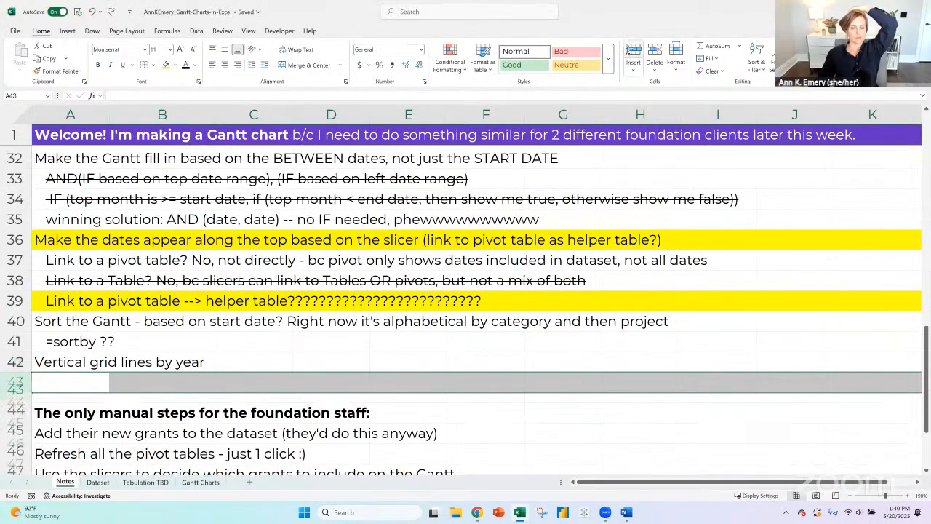
{"action": "left_click", "coordinate": [73, 379]}
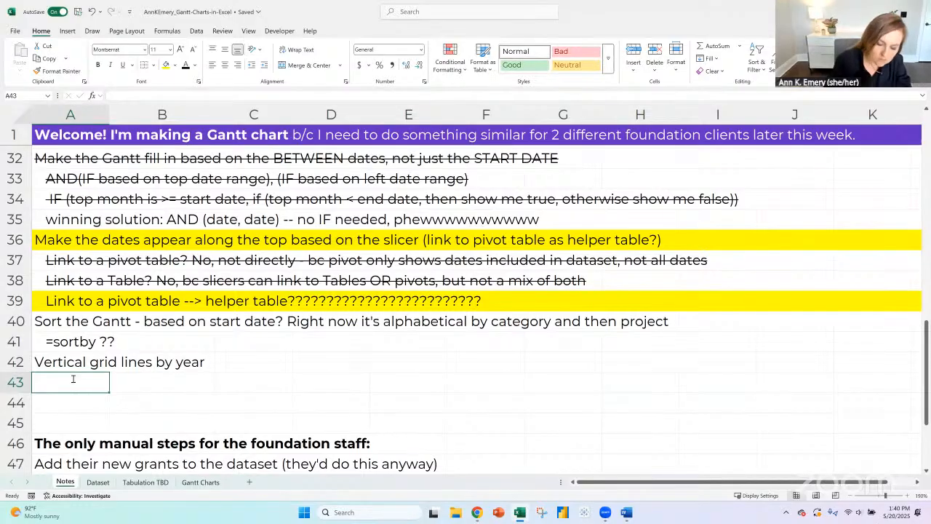
{"action": "type", "text": "Make years appear a"}
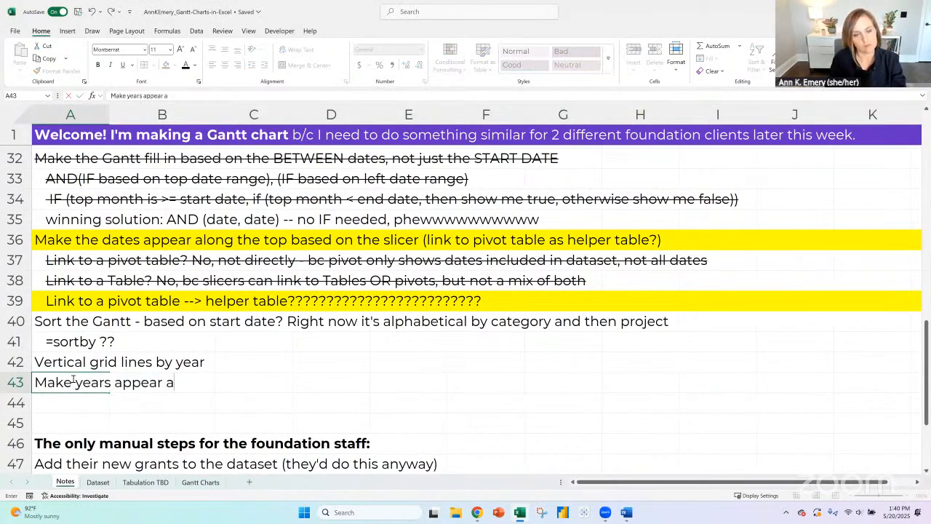
{"action": "type", "text": "long the top (c"}
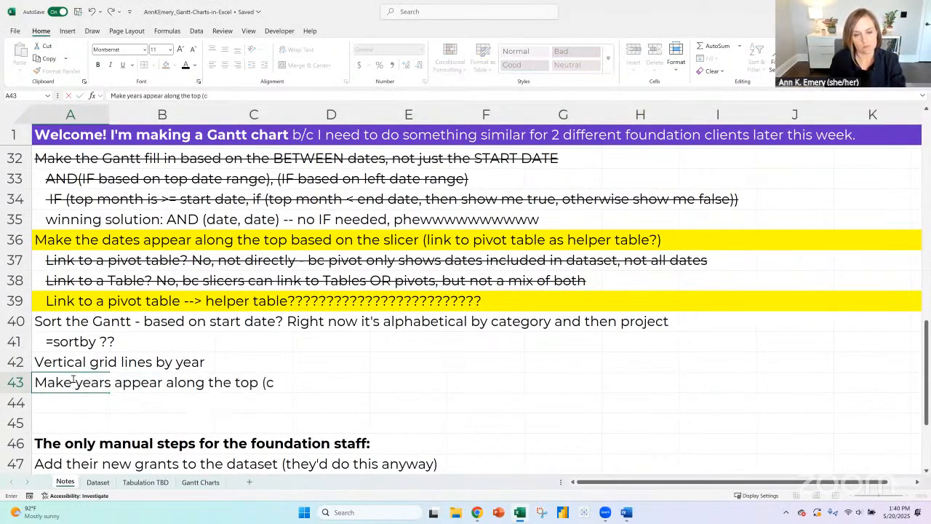
{"action": "type", "text": "urrently squished"}
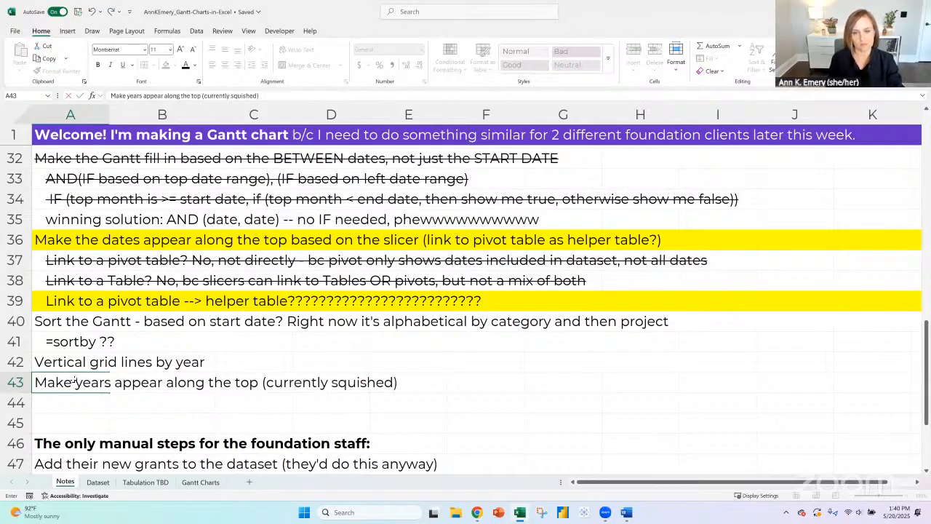
{"action": "key", "text": "Return"}
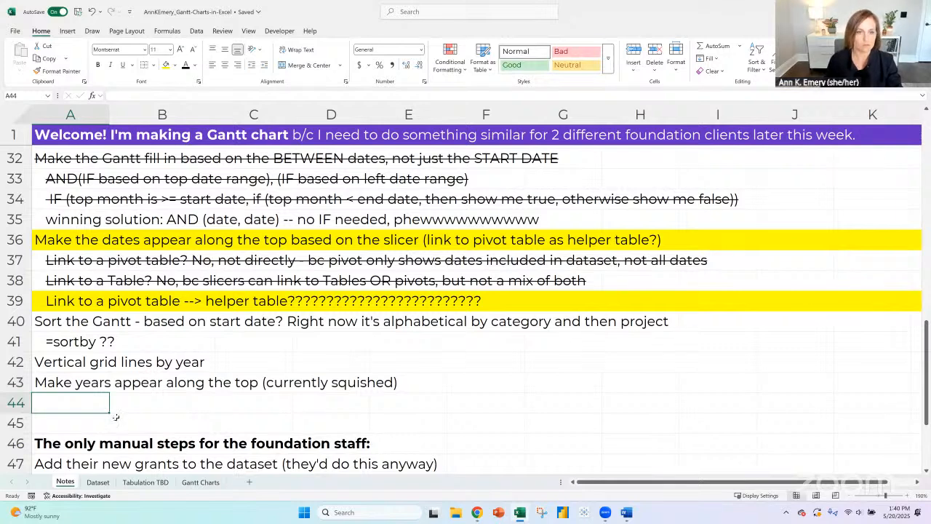
- On the Gantt Charts sheet, merge G20:R20 across the 2015 months and left-align the year label
{"action": "left_click", "coordinate": [200, 483]}
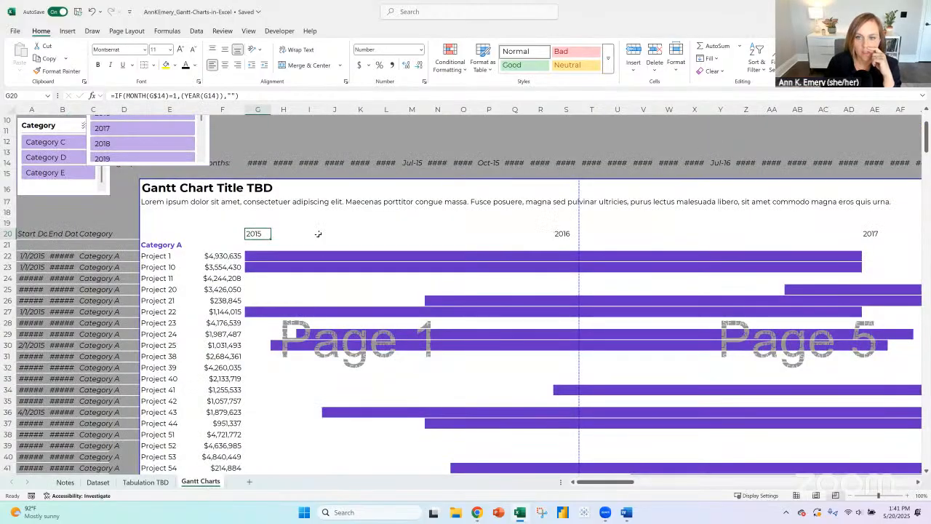
{"action": "left_click_drag", "start_coordinate": [259, 234], "coordinate": [540, 233]}
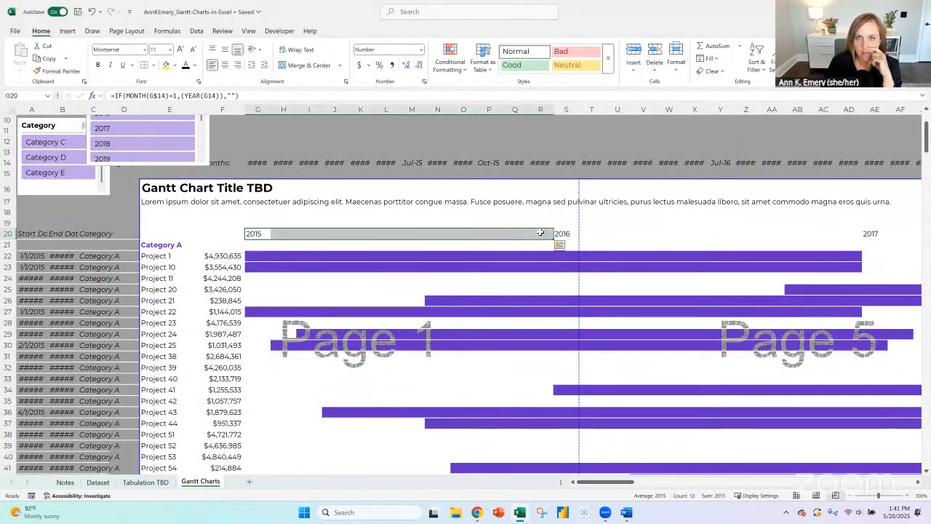
{"action": "left_click", "coordinate": [312, 66]}
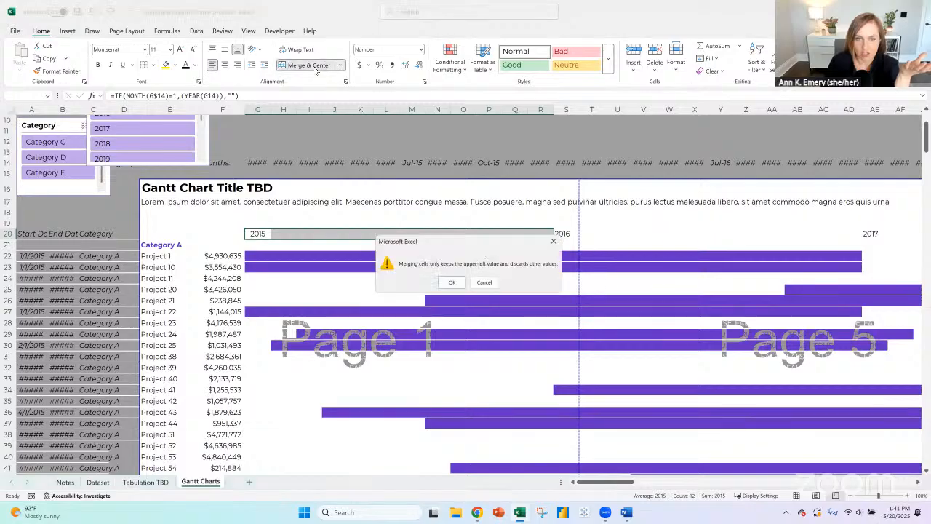
{"action": "left_click", "coordinate": [454, 285]}
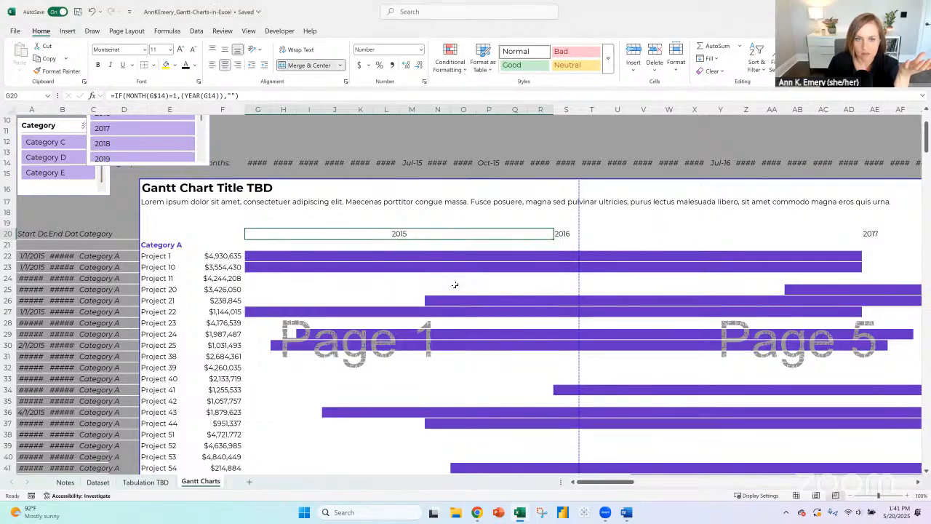
{"action": "left_click", "coordinate": [213, 65]}
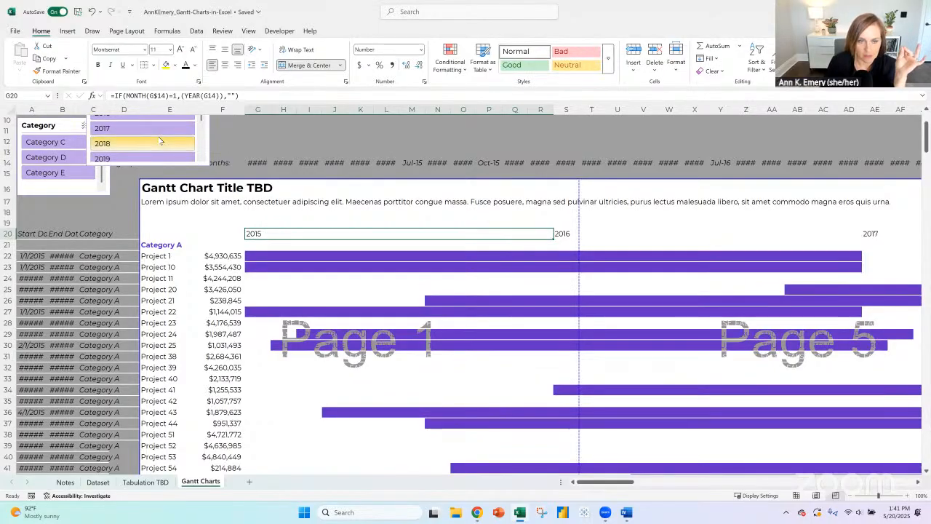
- Copy the merged, left-aligned format of G20 across the remaining year labels in row 20, from S20 through 2030
{"action": "left_click", "coordinate": [261, 108]}
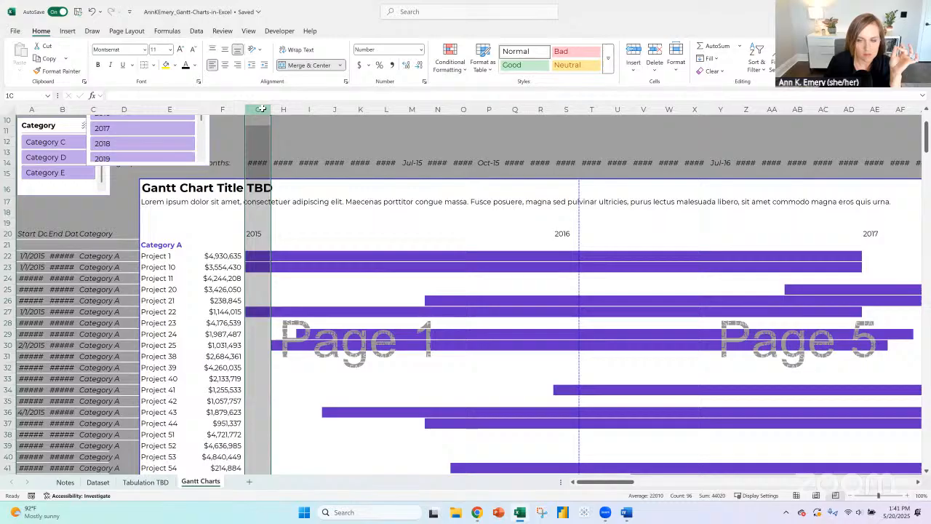
{"action": "left_click", "coordinate": [254, 233]}
{"action": "left_click", "coordinate": [63, 71]}
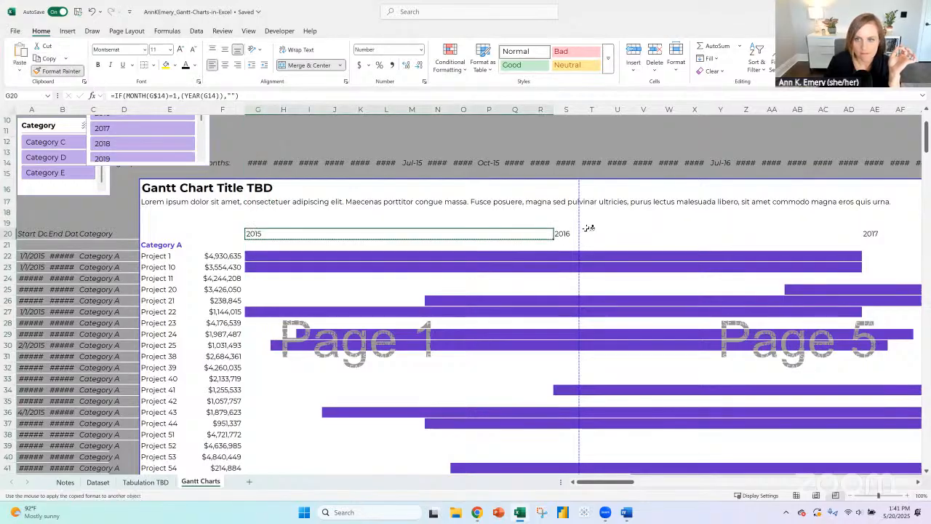
{"action": "mouse_move", "coordinate": [564, 236]}
{"action": "left_mouse_down"}
{"action": "mouse_move", "coordinate": [776, 244]}
{"action": "mouse_move", "coordinate": [928, 234]}
{"action": "mouse_move", "coordinate": [917, 239]}
{"action": "left_mouse_up"}
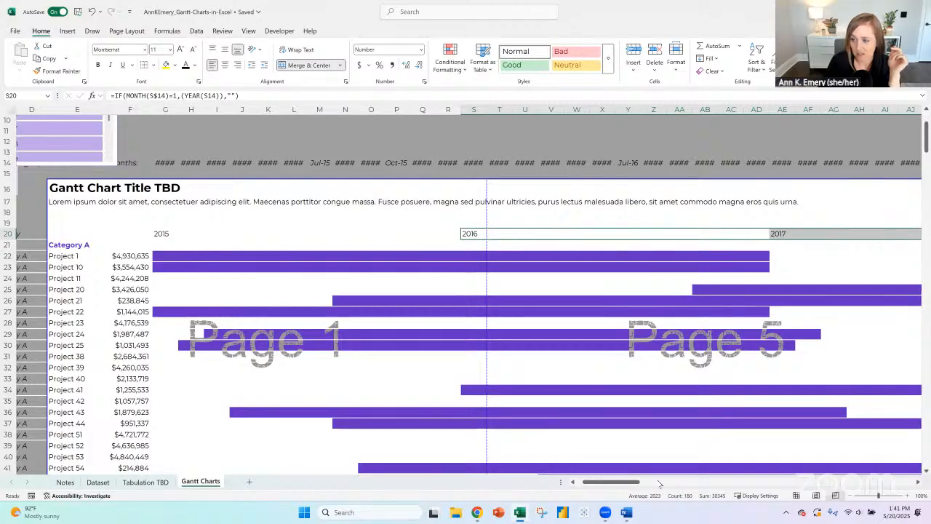
{"action": "left_click_drag", "start_coordinate": [597, 481], "coordinate": [582, 467]}
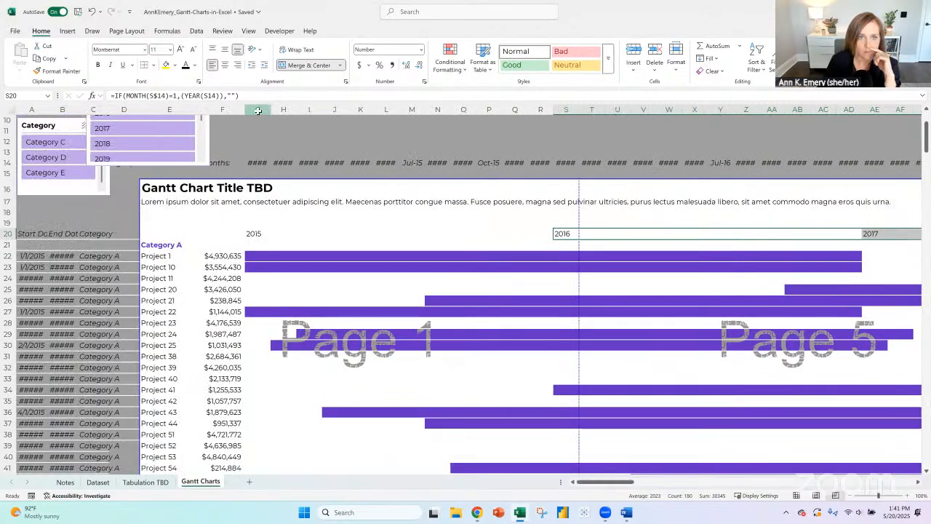
- Set the month columns from G to the chart's last column to a width of 0.25 and narrow them slightly once more
{"action": "left_click_drag", "start_coordinate": [258, 109], "coordinate": [739, 110]}
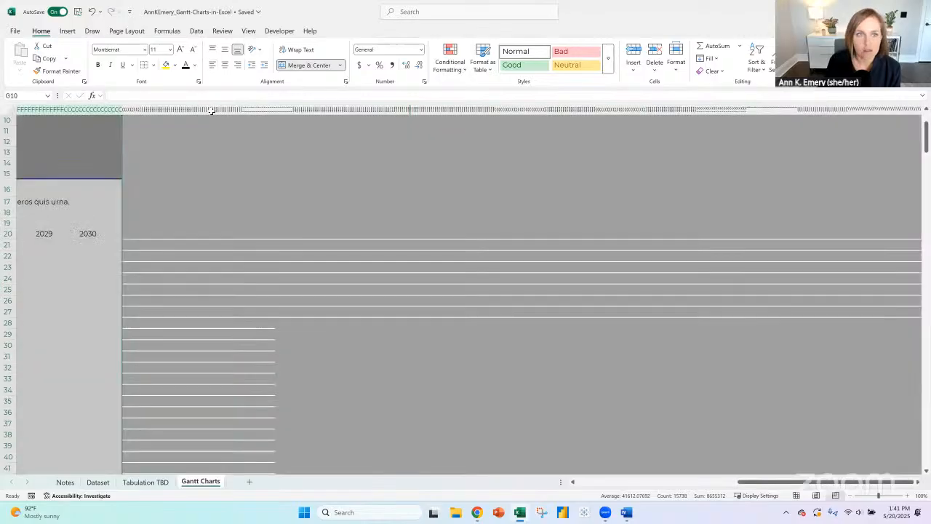
{"action": "right_click", "coordinate": [95, 112]}
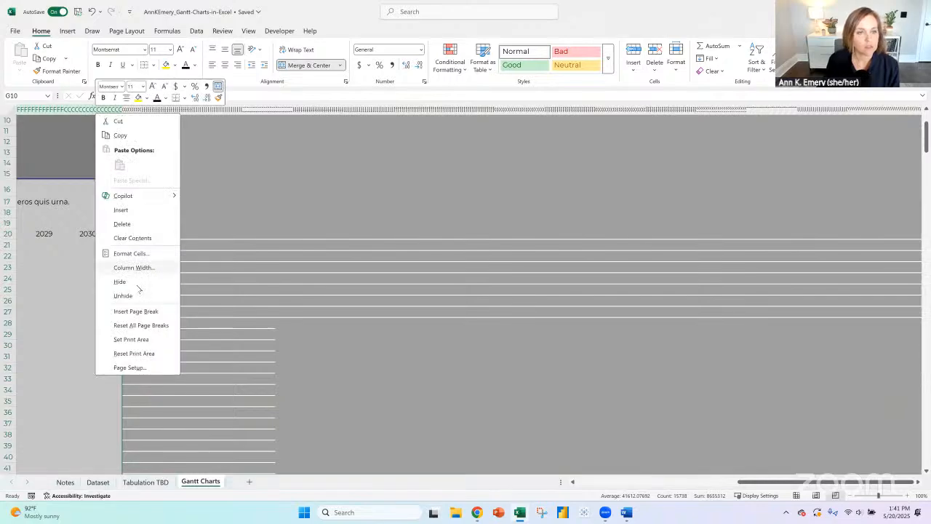
{"action": "left_click", "coordinate": [135, 266]}
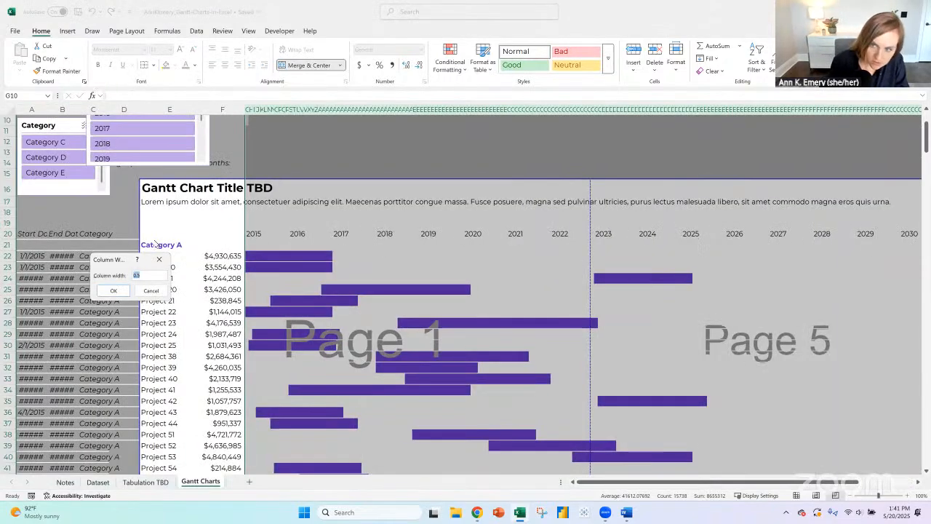
{"action": "key", "text": "BackSpace"}
{"action": "type", "text": "25"}
{"action": "key", "text": "Return"}
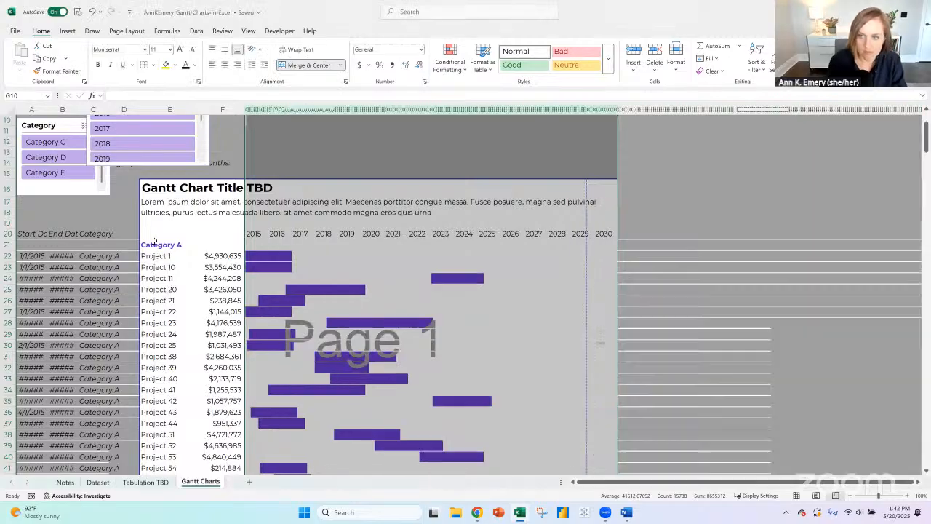
{"action": "right_click", "coordinate": [259, 111]}
{"action": "left_click", "coordinate": [300, 263]}
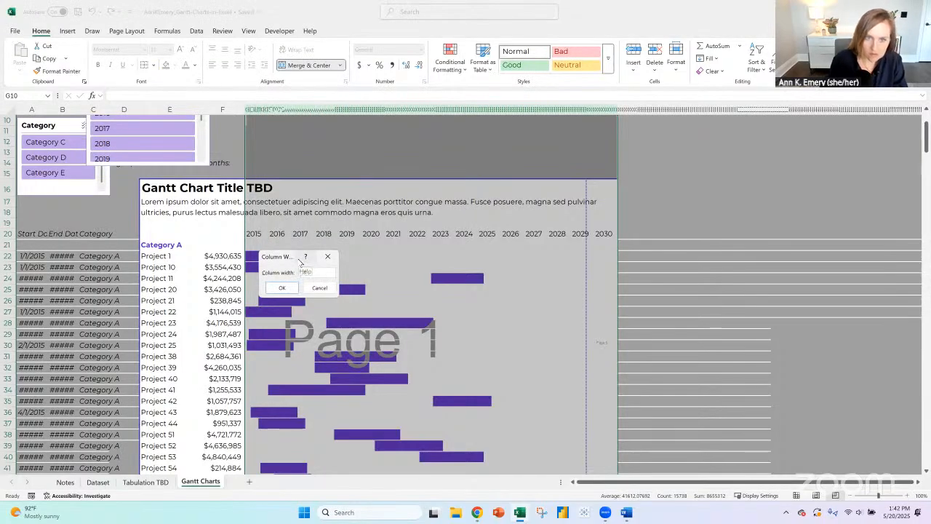
{"action": "key", "text": "Return"}
- Nest the YEAR(G14) part of the year label formula in G20 inside a RIGHT function
{"action": "left_click", "coordinate": [258, 232]}
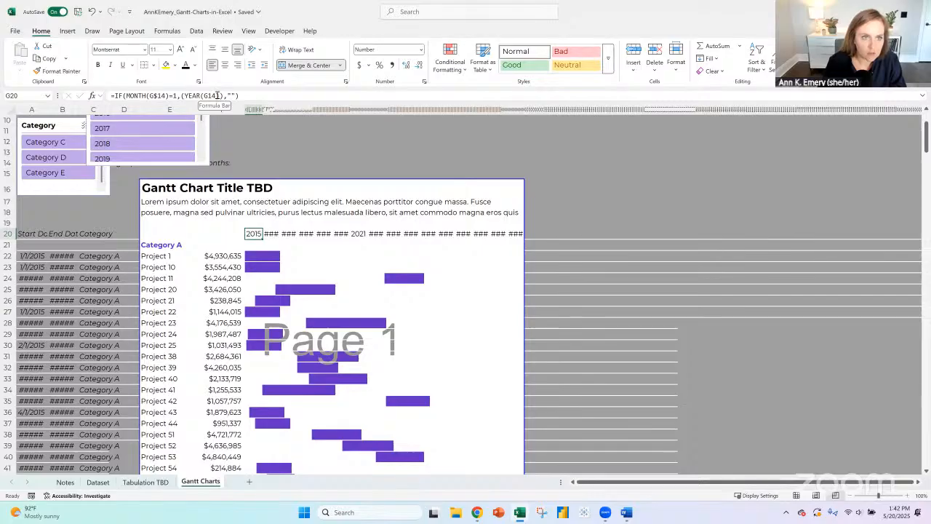
{"action": "left_click", "coordinate": [185, 95]}
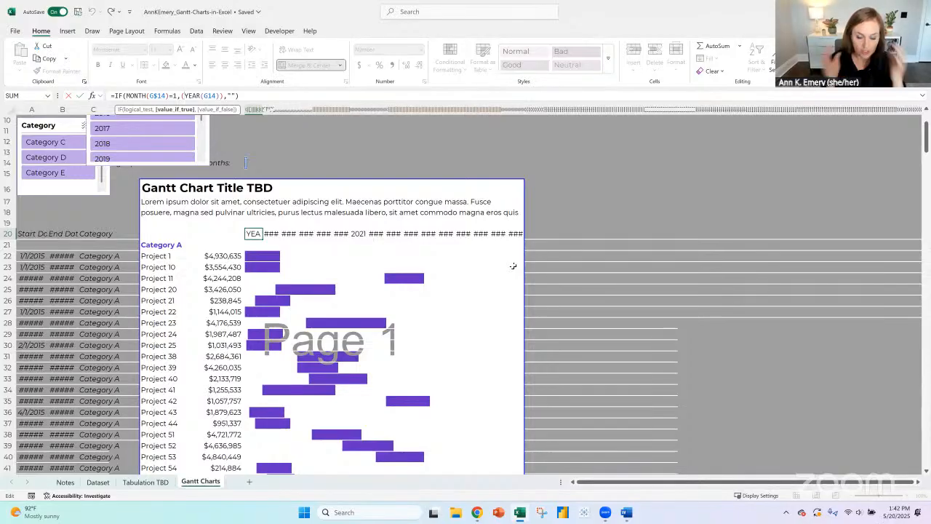
{"action": "type", "text": "left("}
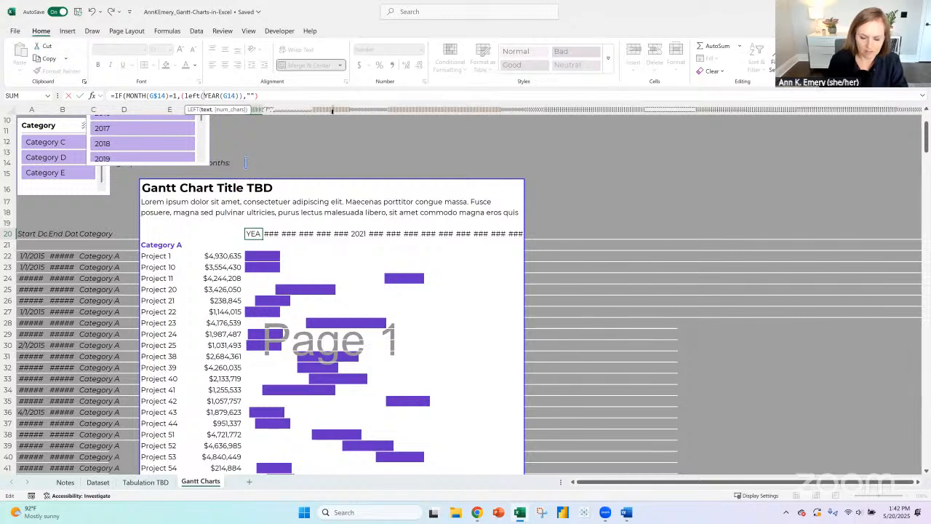
{"action": "key", "text": "Left"}
{"action": "key", "text": "BackSpace"}
{"action": "key", "text": "BackSpace"}
{"action": "key", "text": "BackSpace"}
{"action": "key", "text": "BackSpace"}
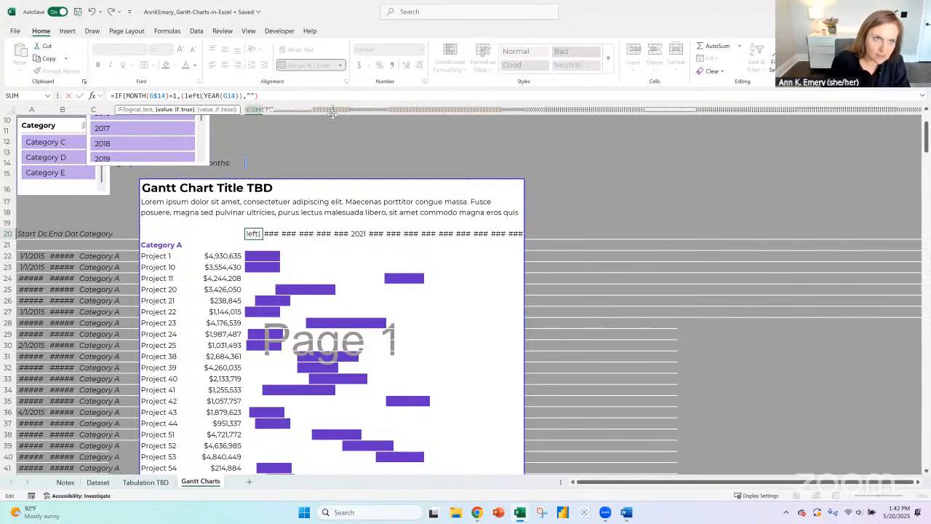
{"action": "type", "text": "right"}
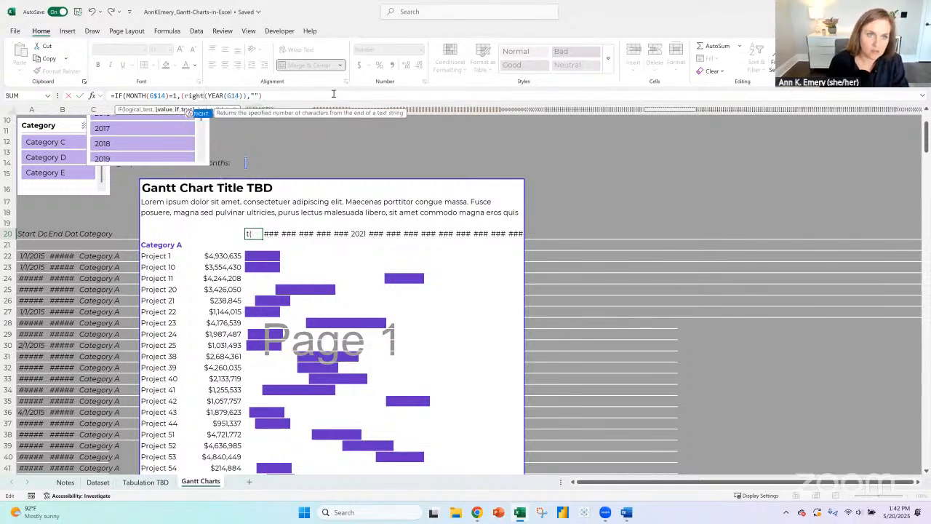
- Add 2 as the character count after YEAR(G14)) in the G20 formula and try to commit it
{"action": "left_click", "coordinate": [242, 95]}
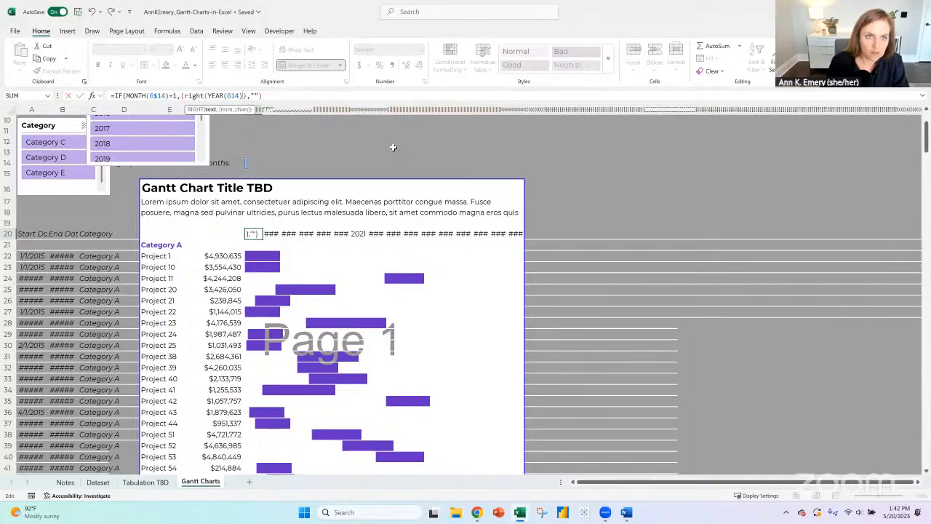
{"action": "type", "text": ")"}
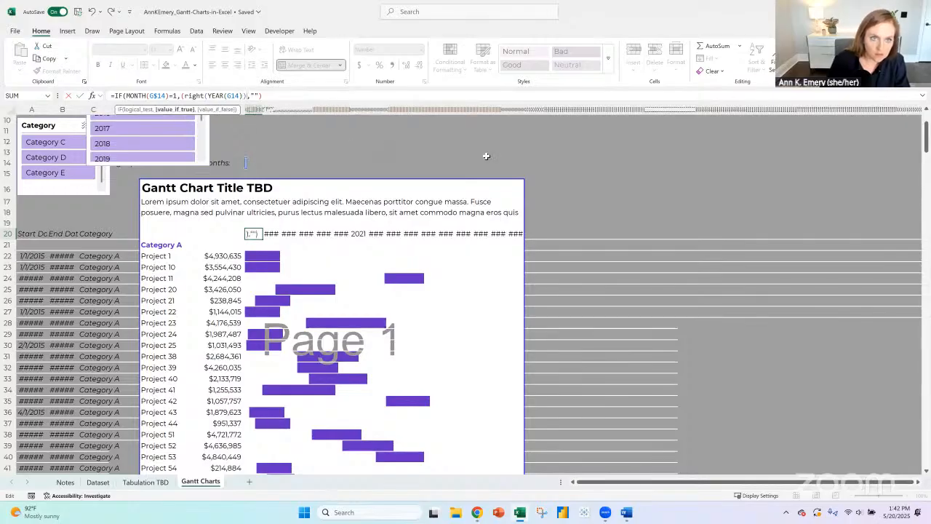
{"action": "type", "text": ",2),"}
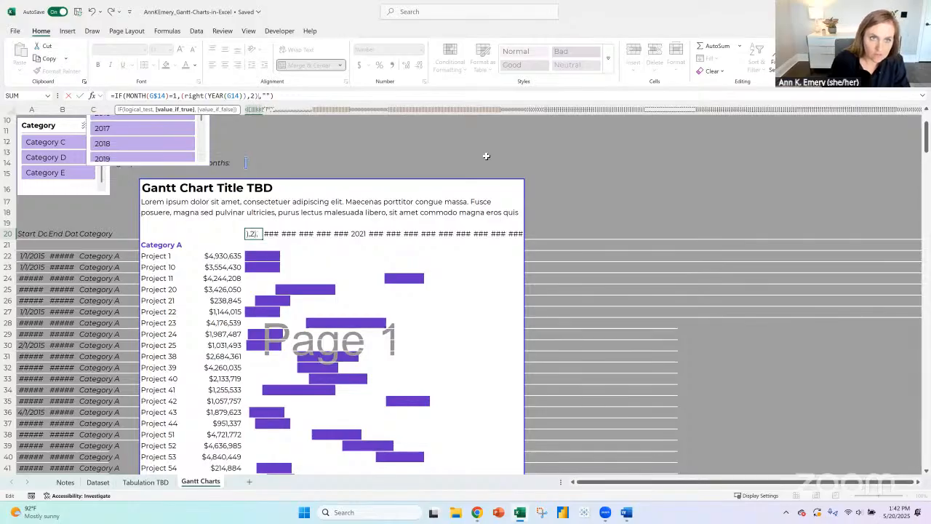
{"action": "key", "text": "Return"}
{"action": "key", "text": "Return"}
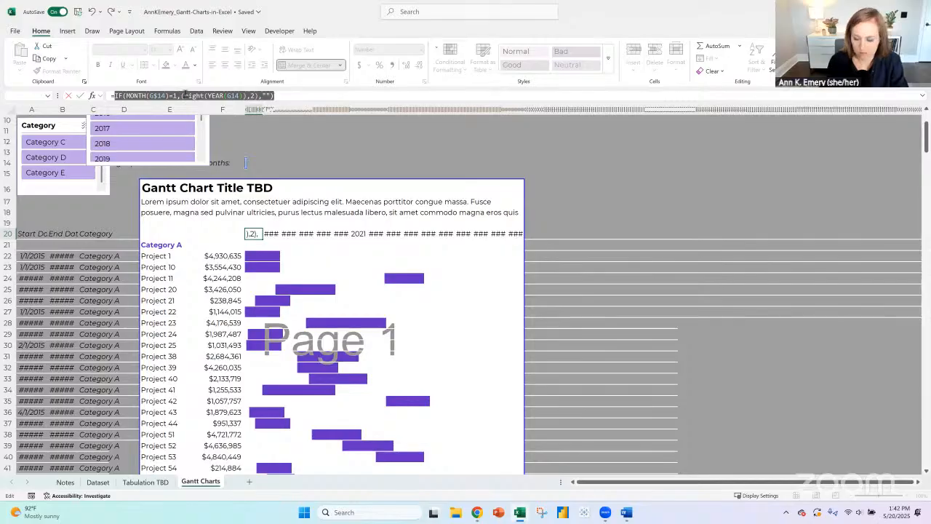
{"action": "key", "text": "Return"}
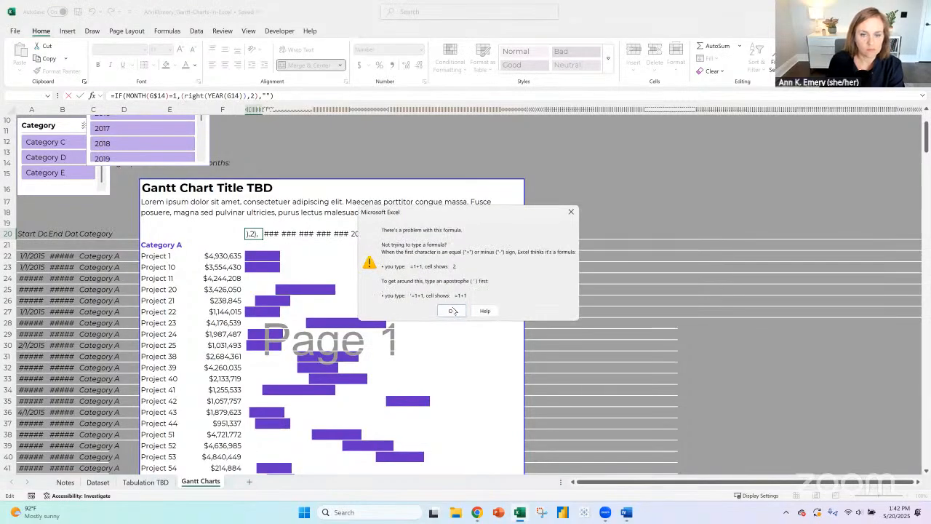
{"action": "left_click", "coordinate": [451, 311]}
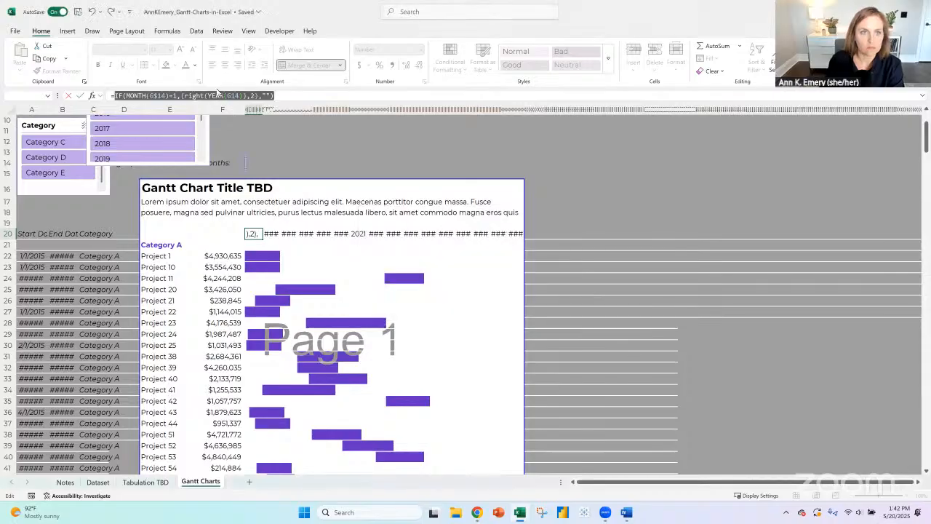
- Insert an extra opening parenthesis before the RIGHT function in the G20 formula and try to commit it
{"action": "left_click", "coordinate": [186, 95]}
{"action": "type", "text": "("}
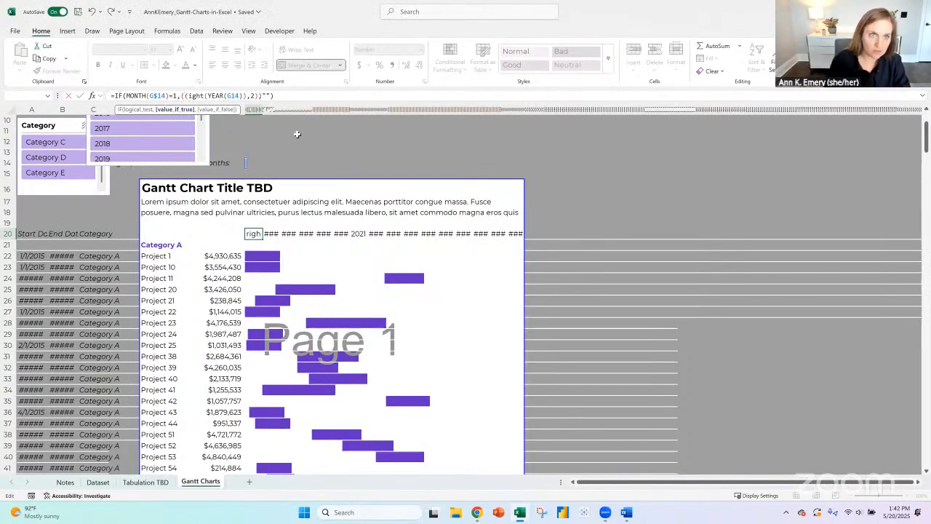
{"action": "type", "text": "("}
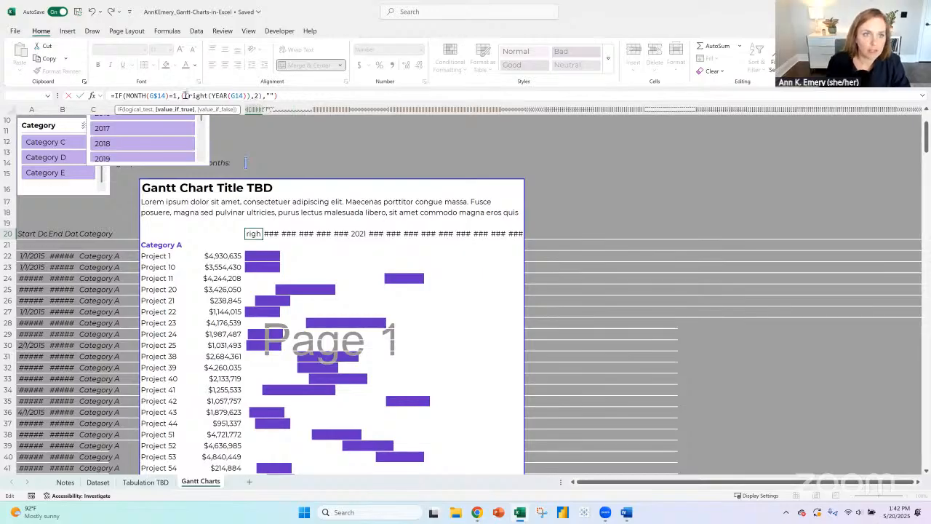
{"action": "left_click_drag", "start_coordinate": [184, 96], "coordinate": [264, 95]}
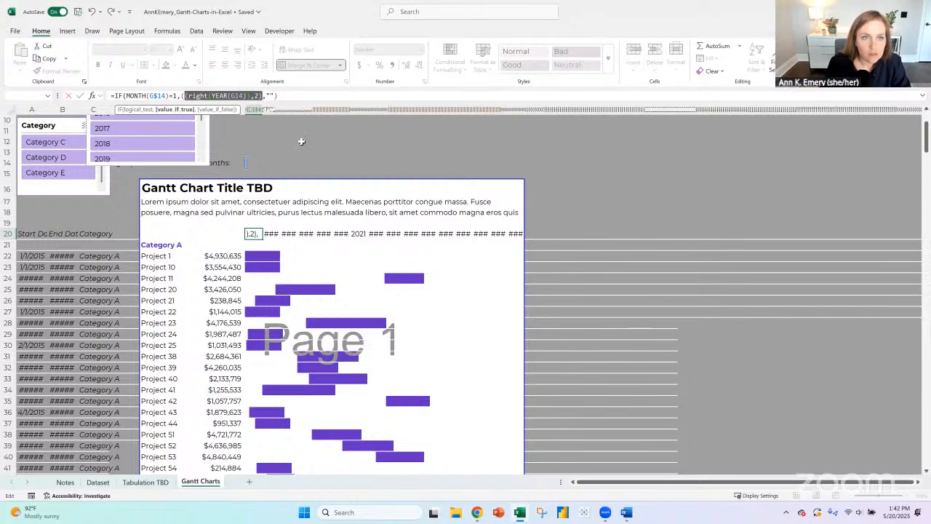
{"action": "left_click", "coordinate": [296, 97]}
{"action": "key", "text": "Return"}
{"action": "key", "text": "Return"}
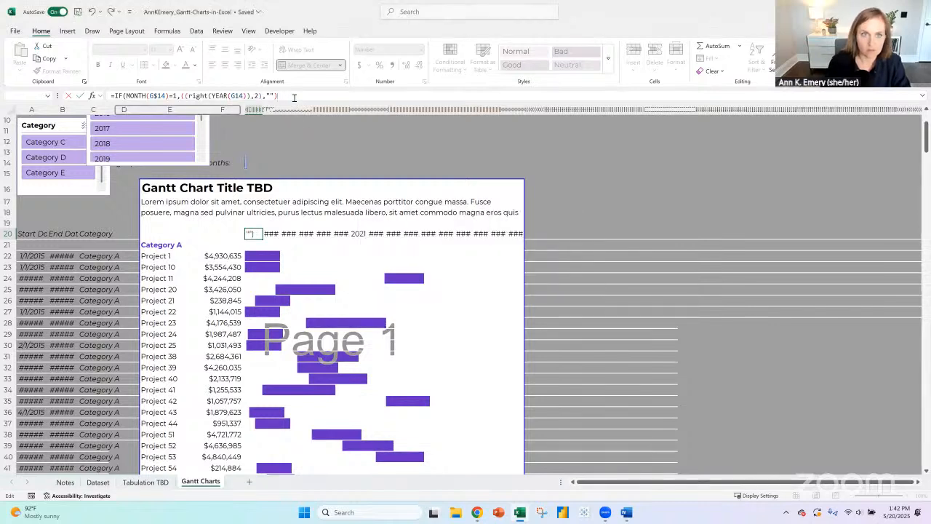
- Try to commit the G20 formula with one more closing parenthesis at its end
{"action": "left_click", "coordinate": [293, 97]}
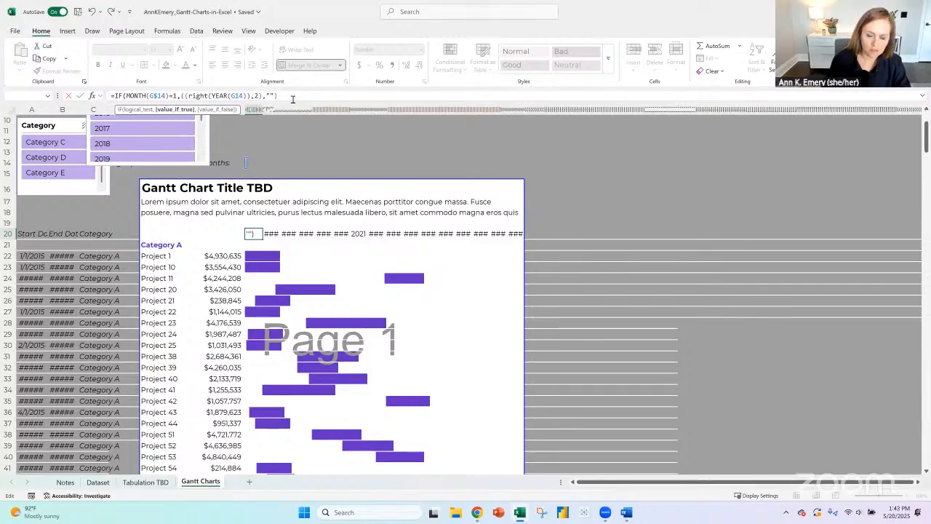
{"action": "type", "text": ")"}
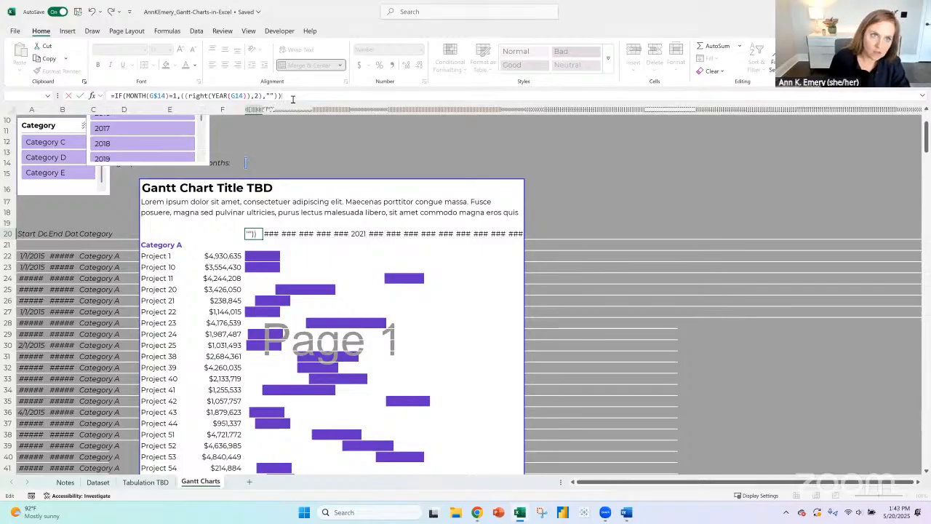
{"action": "key", "text": "Return"}
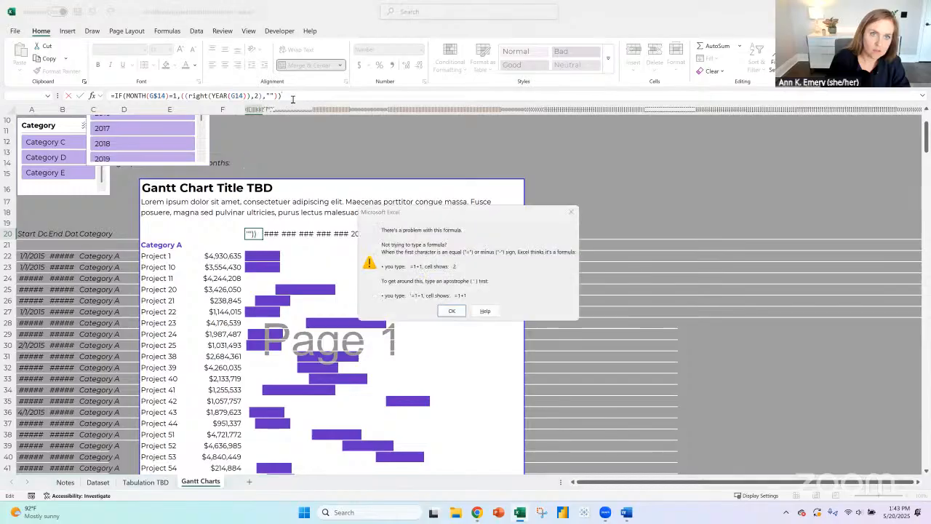
{"action": "key", "text": "Return"}
{"action": "type", "text": "="}
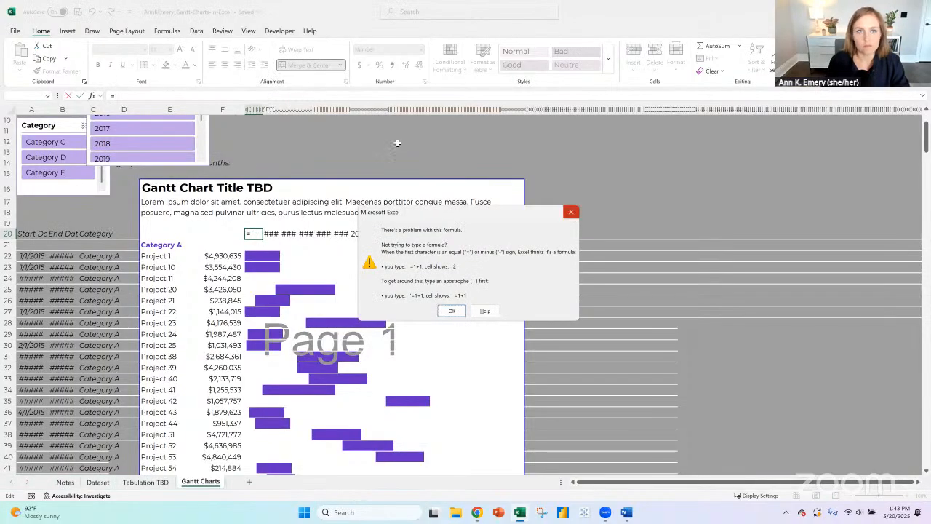
{"action": "left_click", "coordinate": [571, 213]}
{"action": "left_click", "coordinate": [92, 10]}
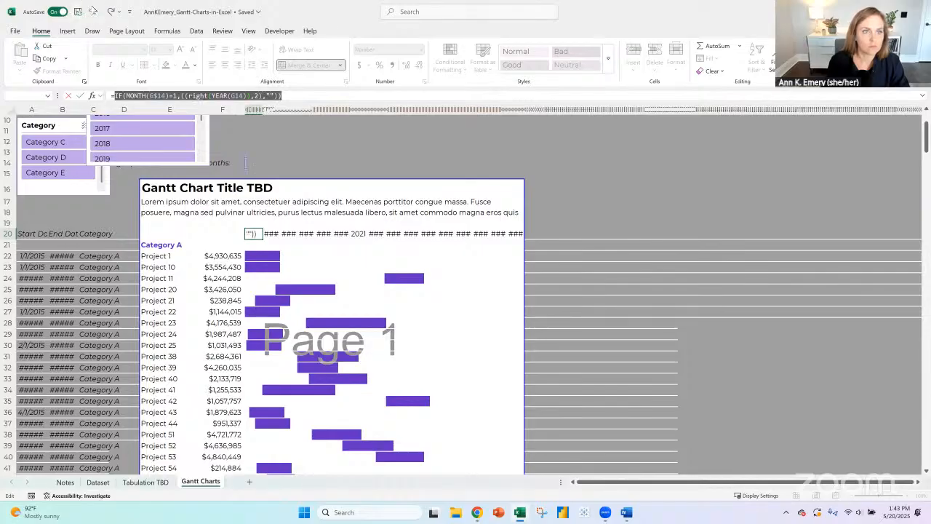
- Try two further closing parentheses at the end of the G20 formula, and remove the three surplus ones
{"action": "left_click", "coordinate": [311, 95]}
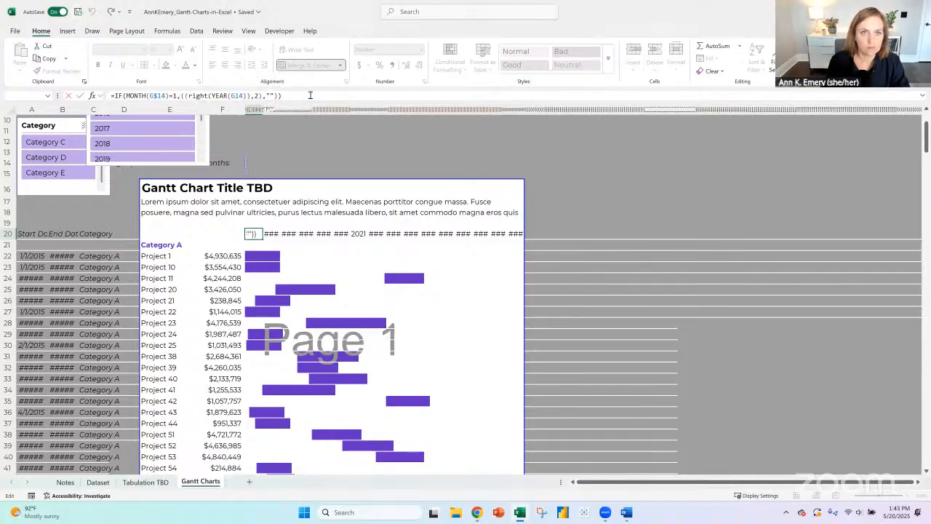
{"action": "type", "text": "))"}
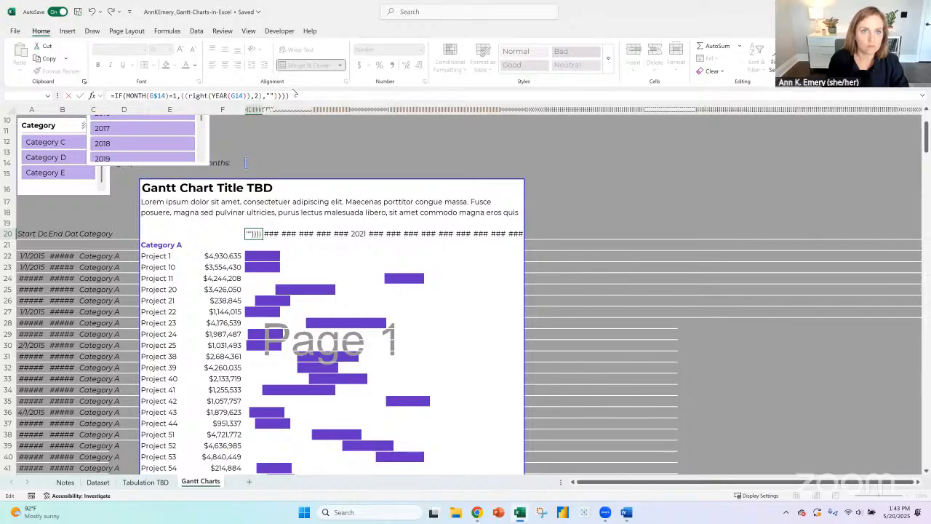
{"action": "key", "text": "BackSpace"}
{"action": "key", "text": "BackSpace"}
{"action": "key", "text": "BackSpace"}
{"action": "key", "text": "BackSpace"}
{"action": "key", "text": "BackSpace"}
{"action": "key", "text": "BackSpace"}
{"action": "key", "text": "BackSpace"}
{"action": "key", "text": "BackSpace"}
{"action": "key", "text": "BackSpace"}
{"action": "key", "text": "BackSpace"}
{"action": "key", "text": "BackSpace"}
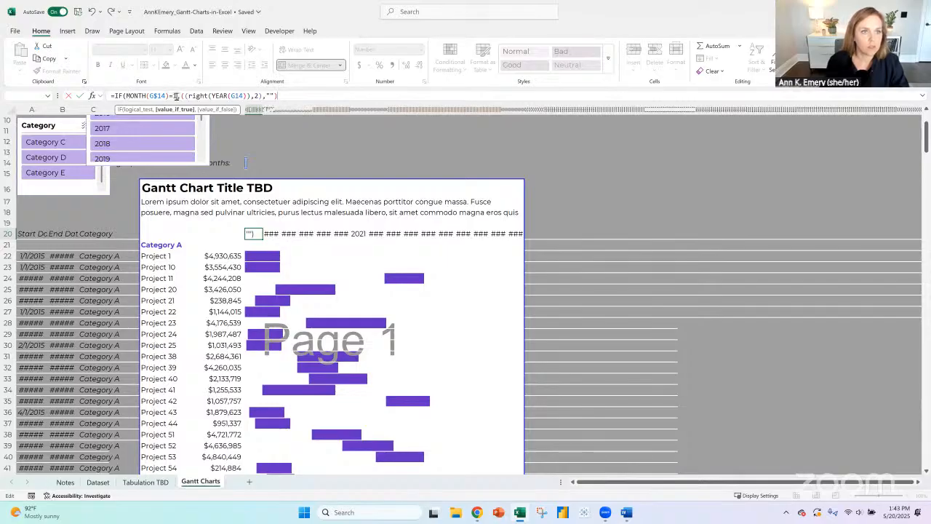
- Examine the G20 formula's MONTH(G$14)=1 test and the parenthesis pairs around the RIGHT and YEAR functions
{"action": "left_click_drag", "start_coordinate": [177, 95], "coordinate": [125, 95]}
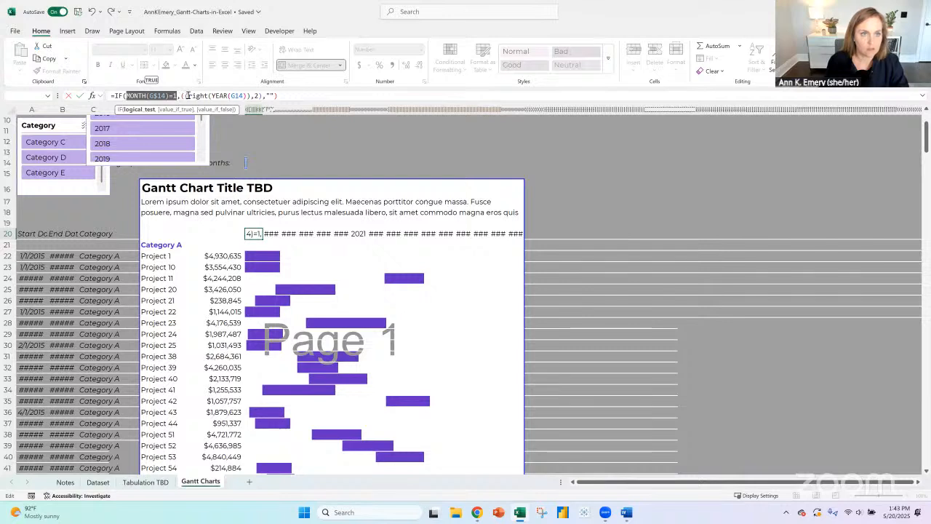
{"action": "left_click", "coordinate": [178, 95]}
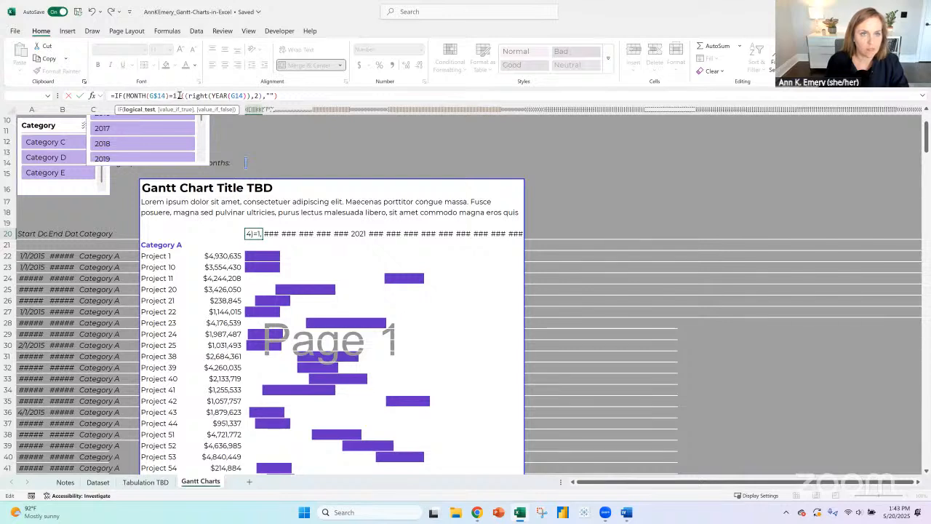
{"action": "type", "text": ","}
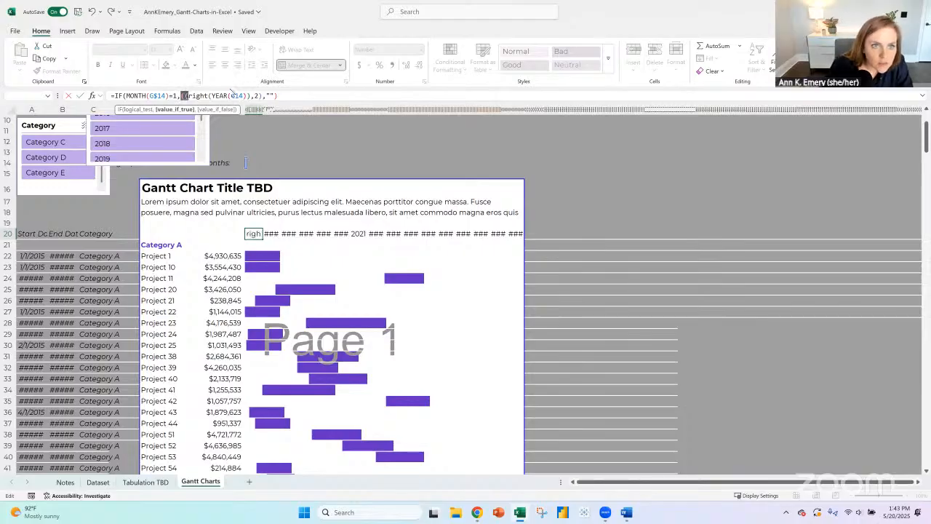
{"action": "left_click", "coordinate": [208, 96]}
- Try to complete the year-label formula in G20 as =IF(MONTH(G$14)=1,((right(YEAR(G14)),2),"")))
{"action": "type", "text": "("}
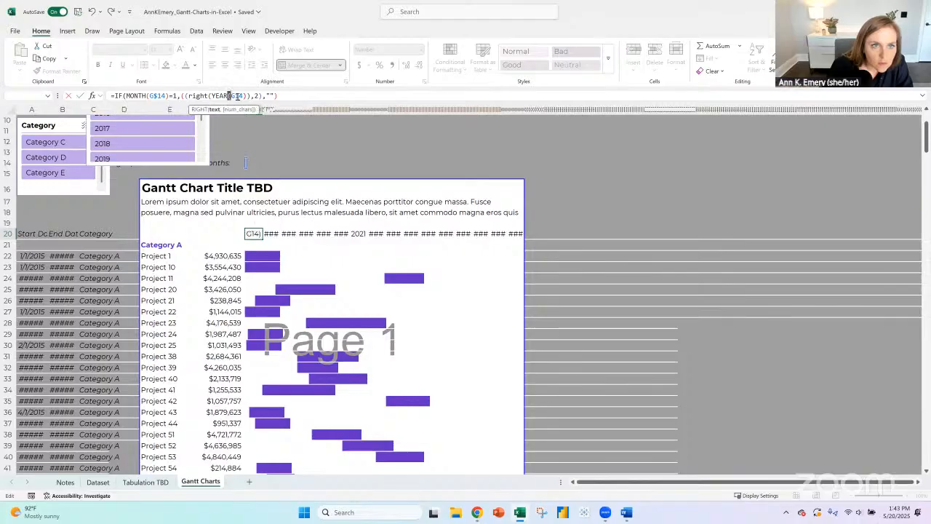
{"action": "type", "text": ")"}
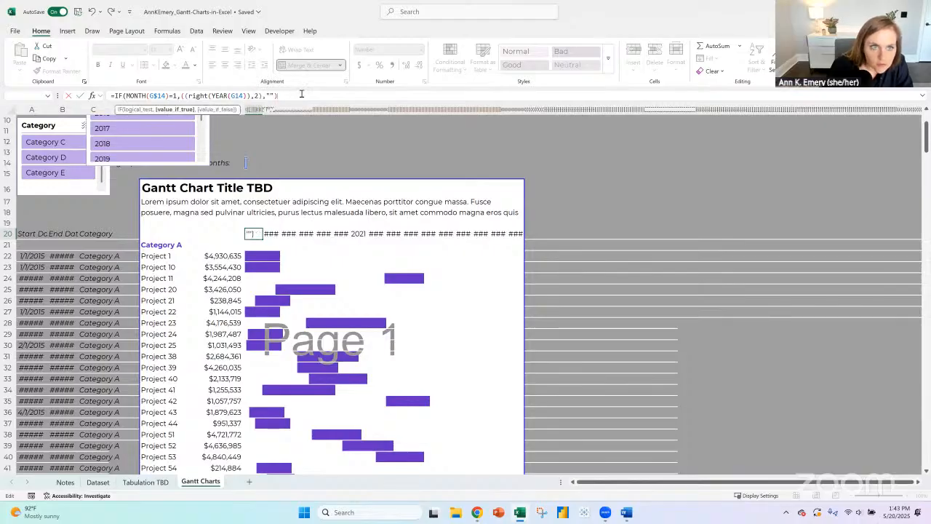
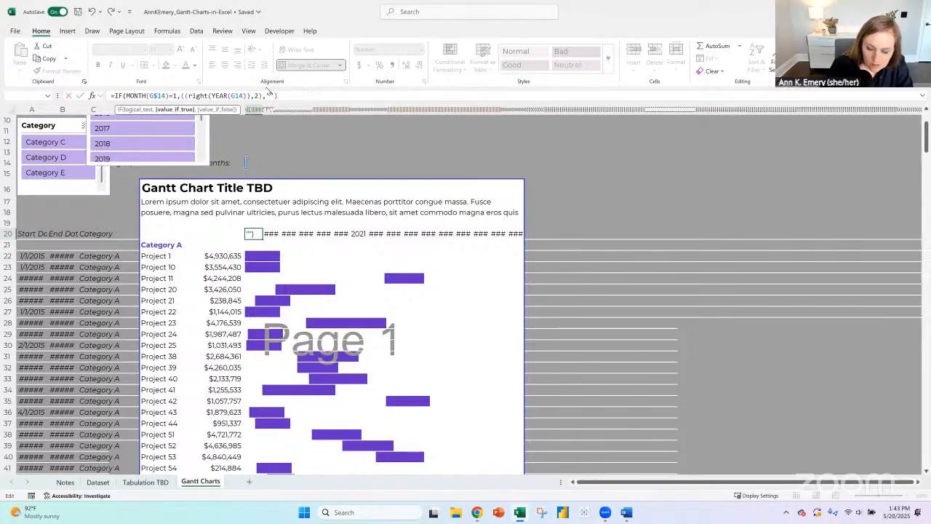
- Try to complete the year-label formula in G20 as =IF(MONTH(G$14)=1,((right(YEAR(G14)),2),"")))
{"action": "type", "text": "))"}
{"action": "key", "text": "Return"}
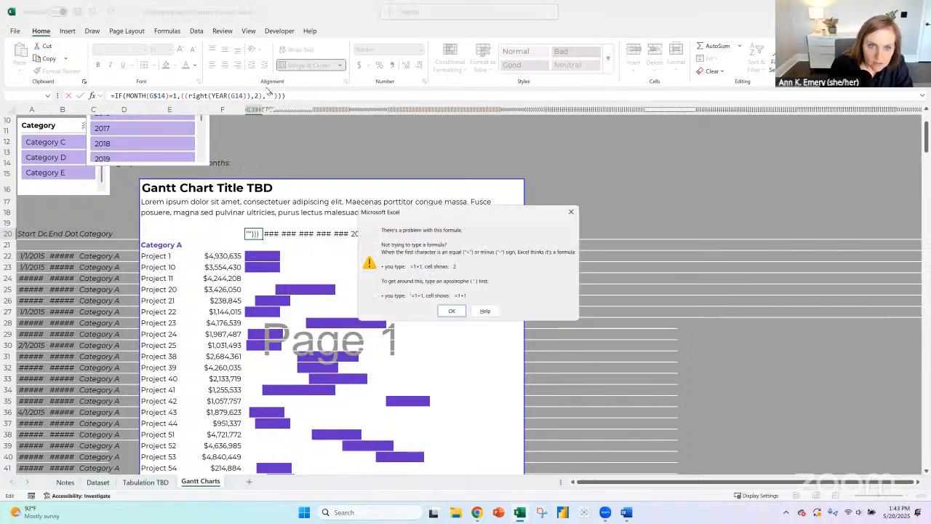
{"action": "key", "text": "Return"}
- Try to fix the G20 formula by removing the extra parentheses before RIGHT and after YEAR(G14)
{"action": "left_click", "coordinate": [206, 96]}
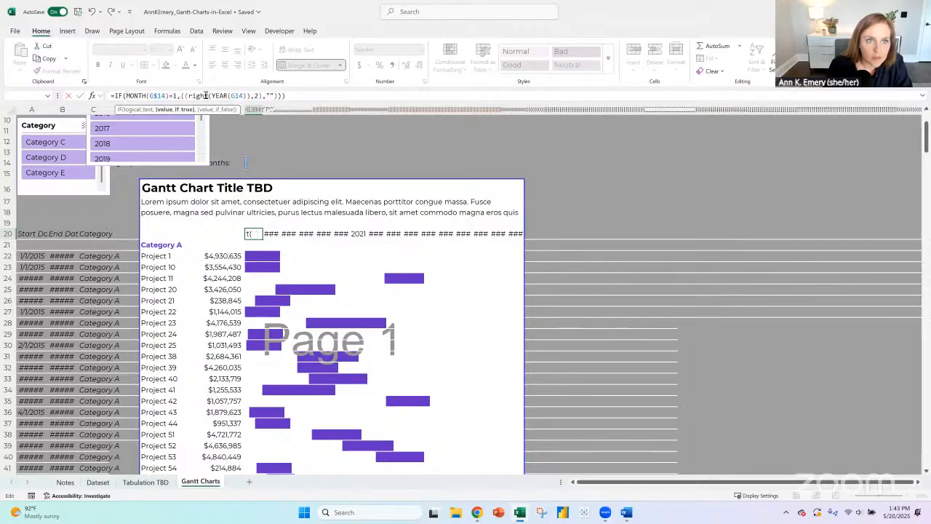
{"action": "left_click", "coordinate": [218, 96]}
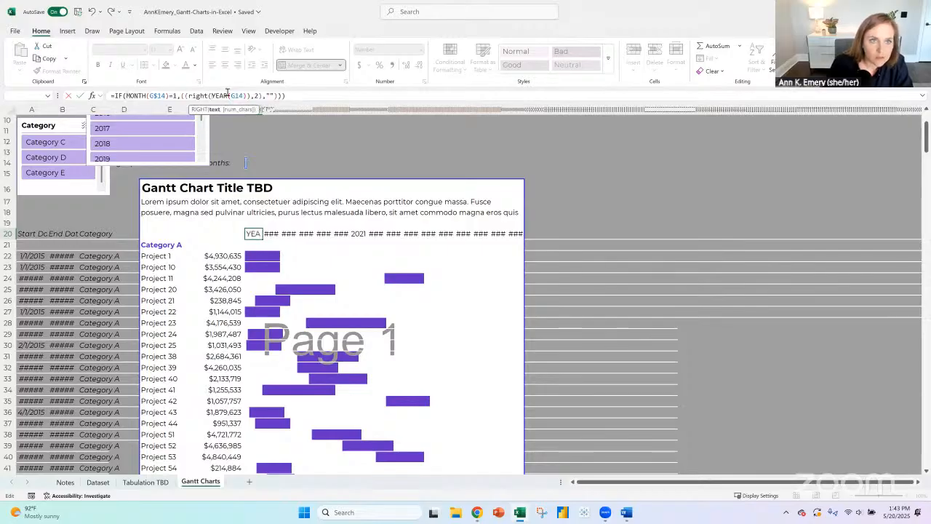
{"action": "left_click", "coordinate": [187, 96]}
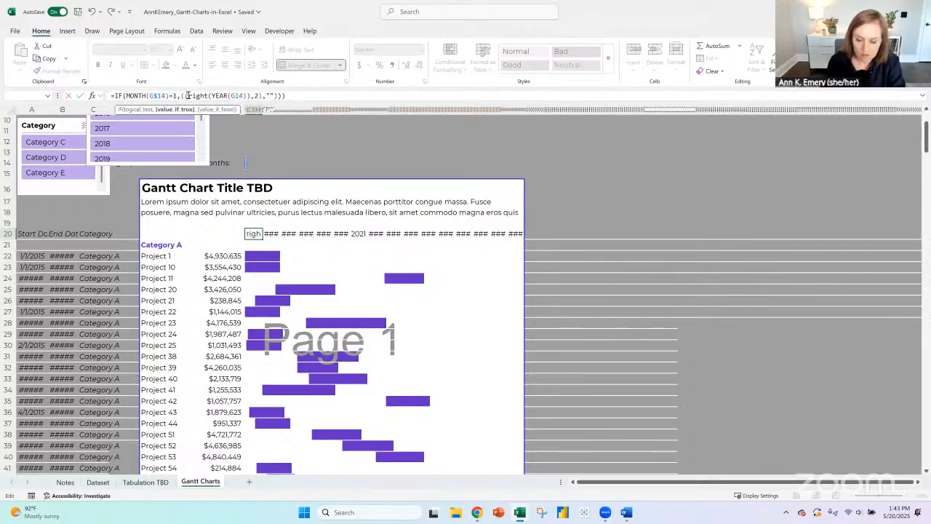
{"action": "left_click", "coordinate": [252, 96]}
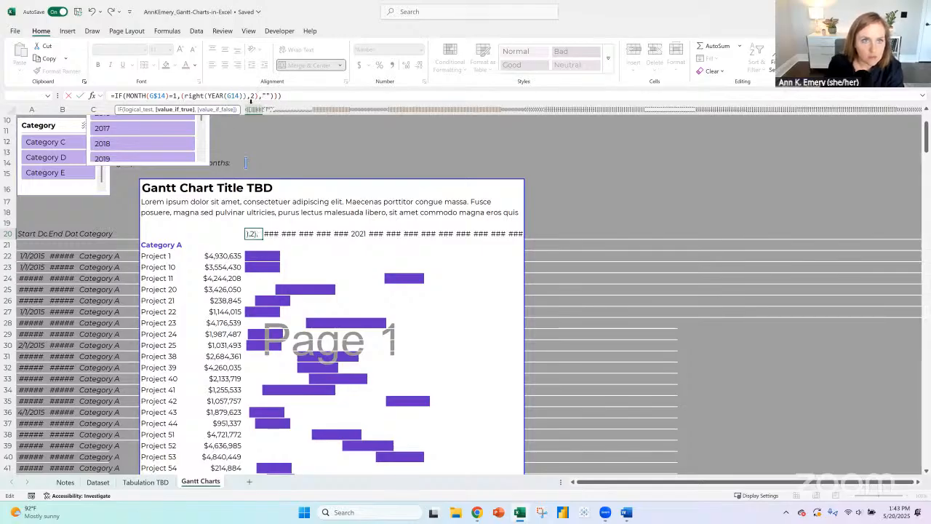
{"action": "key", "text": "BackSpace"}
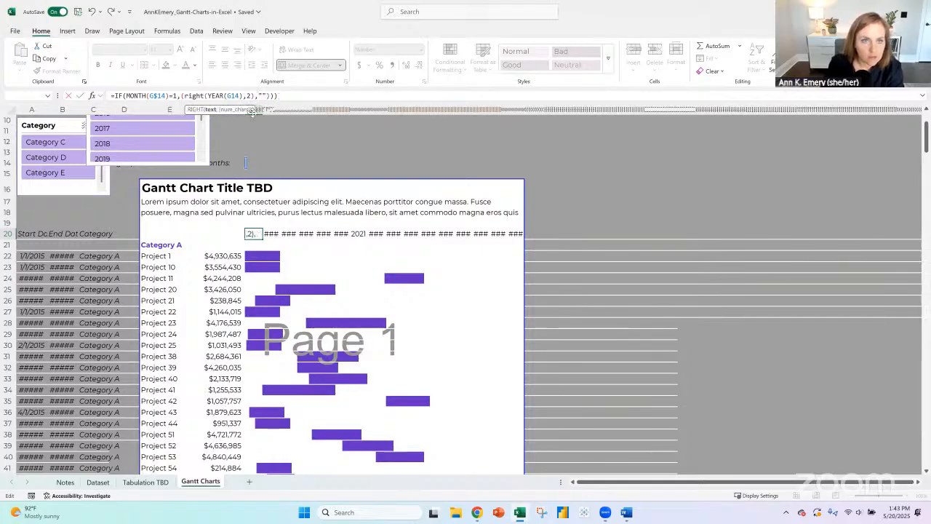
{"action": "left_click", "coordinate": [292, 95]}
{"action": "key", "text": "Return"}
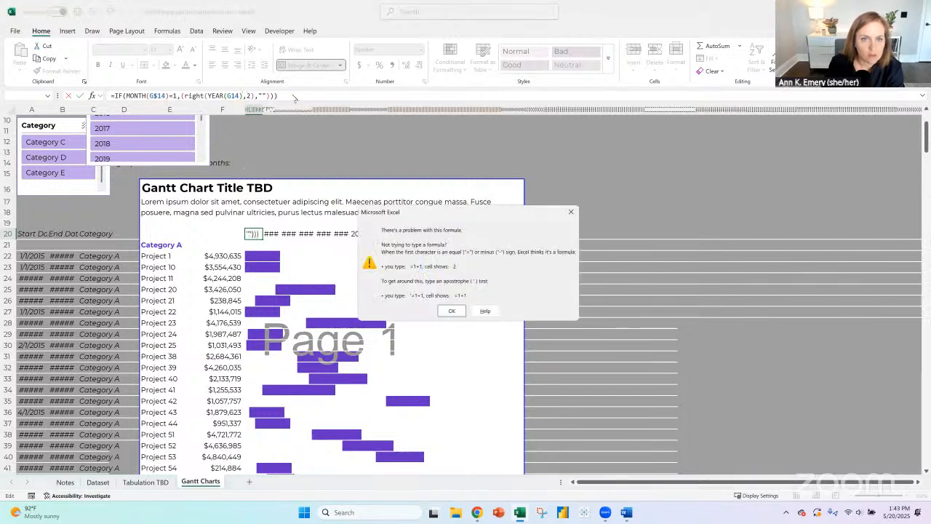
- Try the G20 formula with one fewer closing parenthesis at its end
{"action": "left_click", "coordinate": [451, 311]}
{"action": "left_click", "coordinate": [285, 96]}
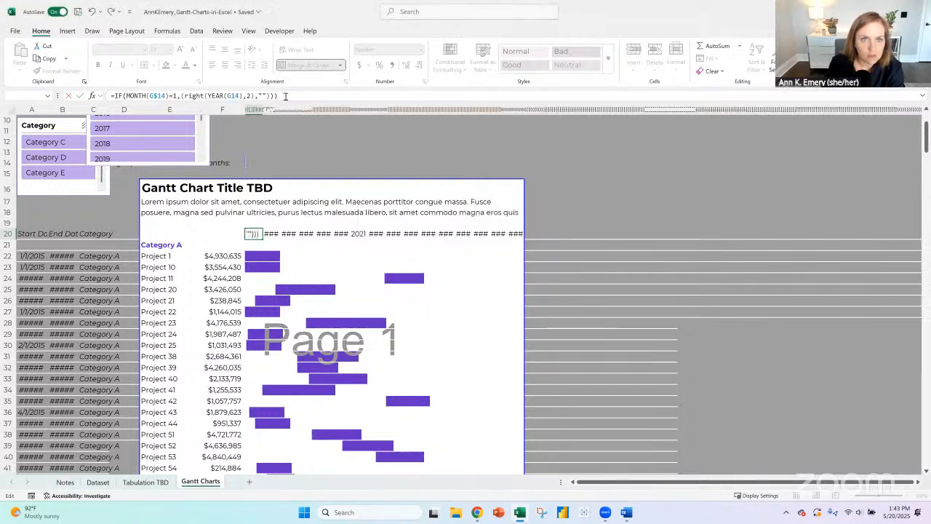
{"action": "key", "text": "Return"}
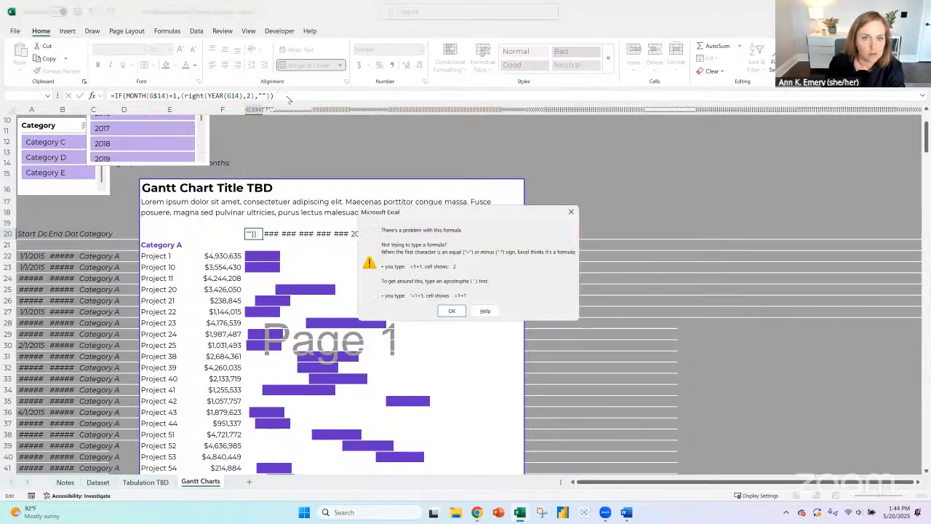
{"action": "key", "text": "Return"}
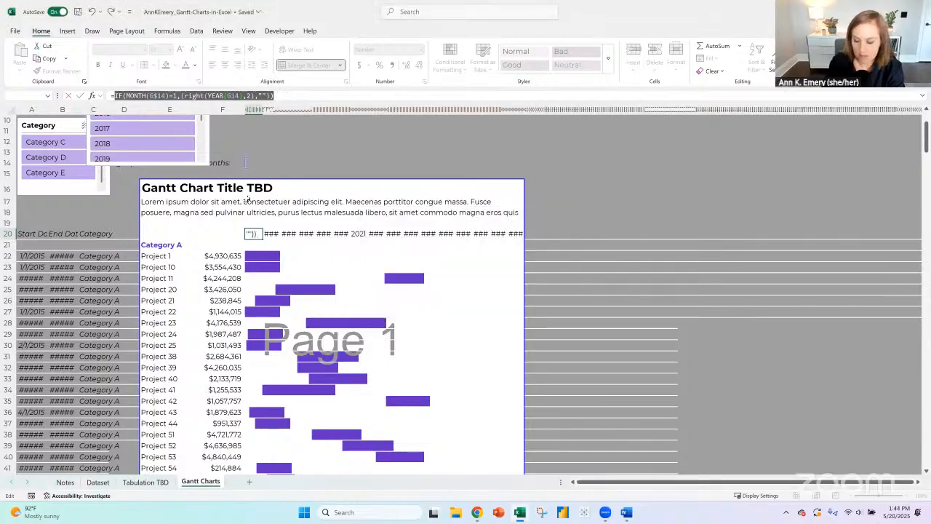
- Store the G20 formula as plain text by removing its leading equals sign
{"action": "key", "text": "Return"}
{"action": "key", "text": "Return"}
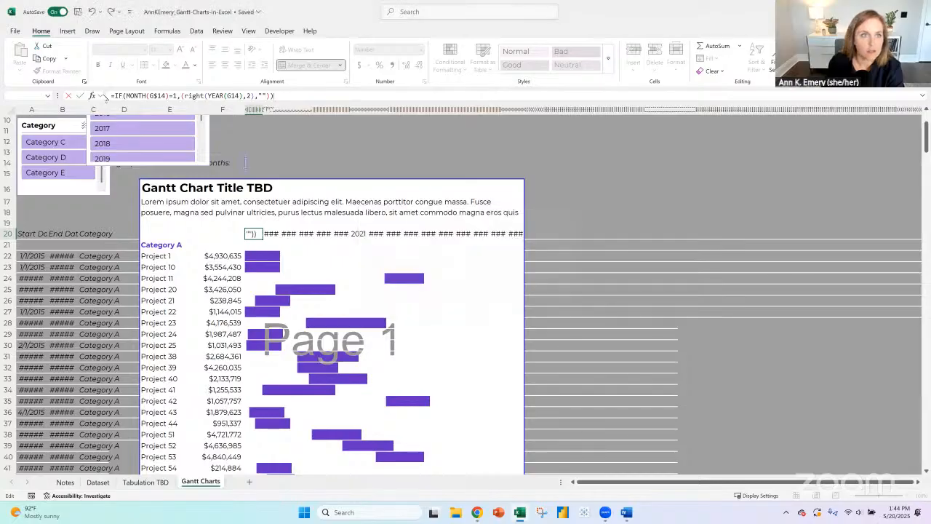
{"action": "key", "text": "Escape"}
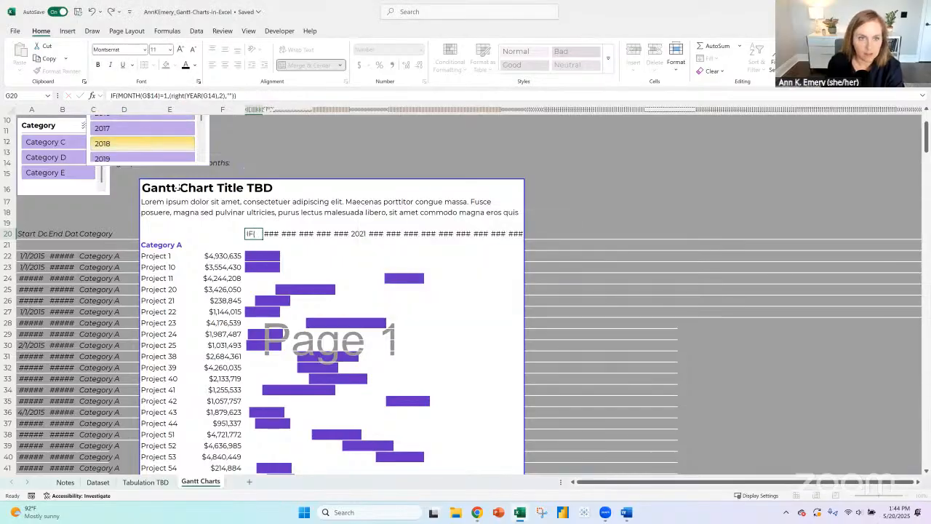
{"action": "key", "text": "Return"}
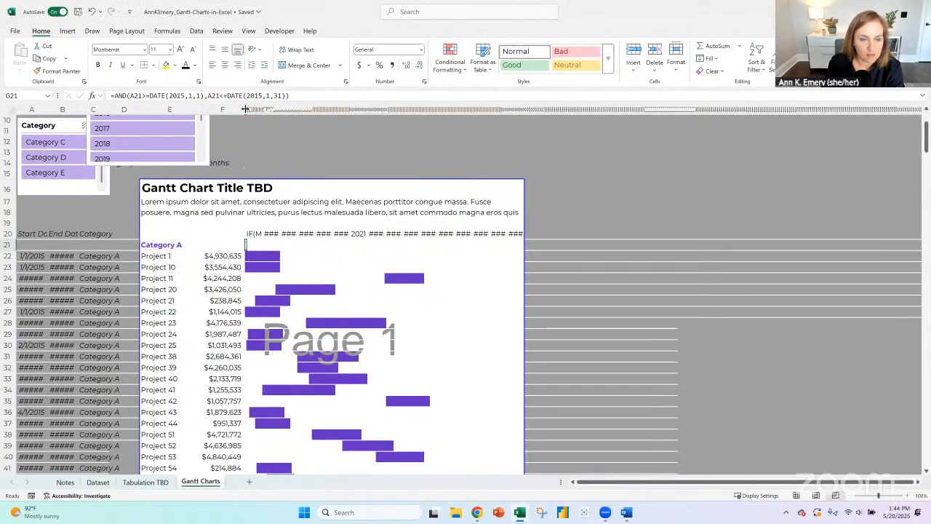
- Enter =YEAR(G14) in cell G15 beneath the helper month row
{"action": "key", "text": "Up"}
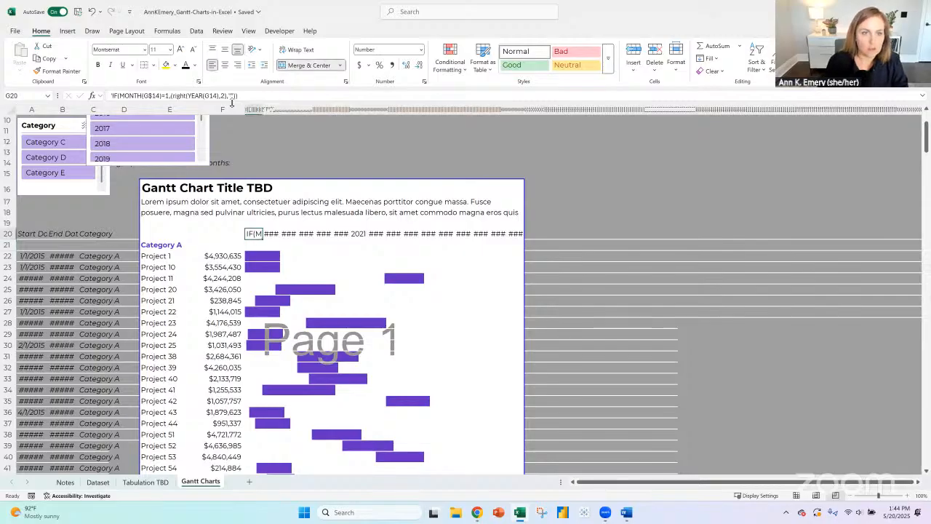
{"action": "key", "text": "Up"}
{"action": "key", "text": "Up"}
{"action": "key", "text": "Up"}
{"action": "key", "text": "Up"}
{"action": "key", "text": "Up"}
{"action": "key", "text": "Up"}
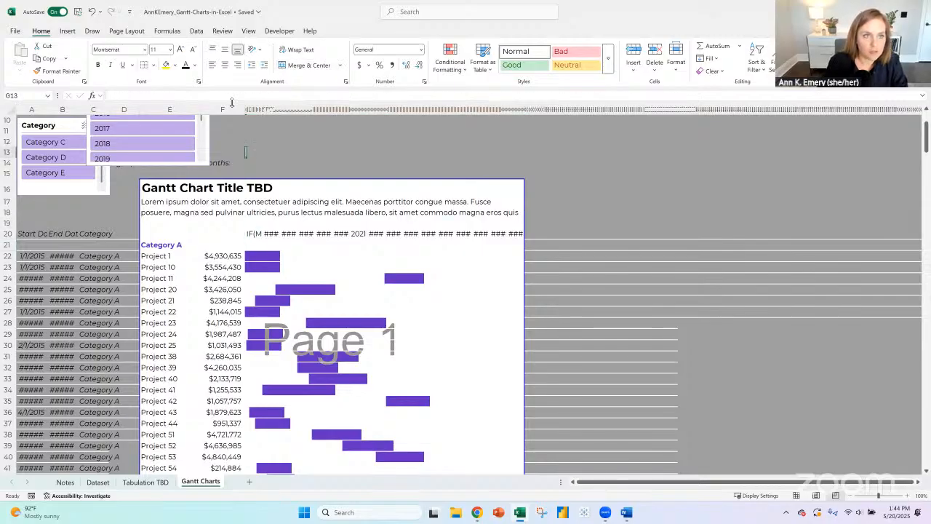
{"action": "key", "text": "Down"}
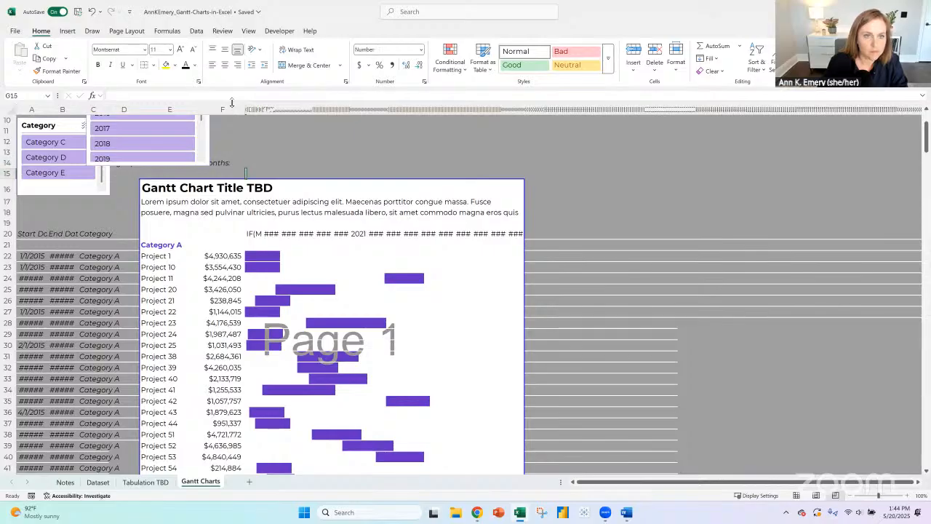
{"action": "type", "text": "="}
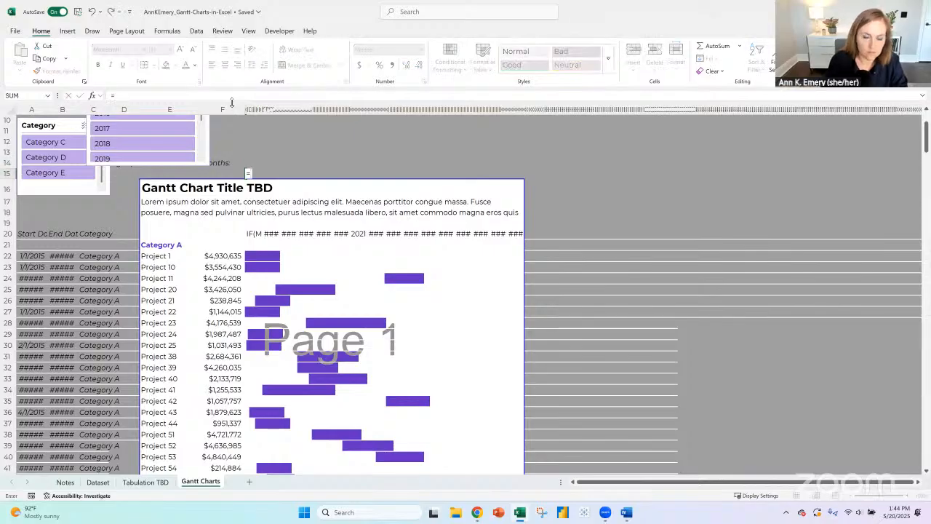
{"action": "type", "text": "year("}
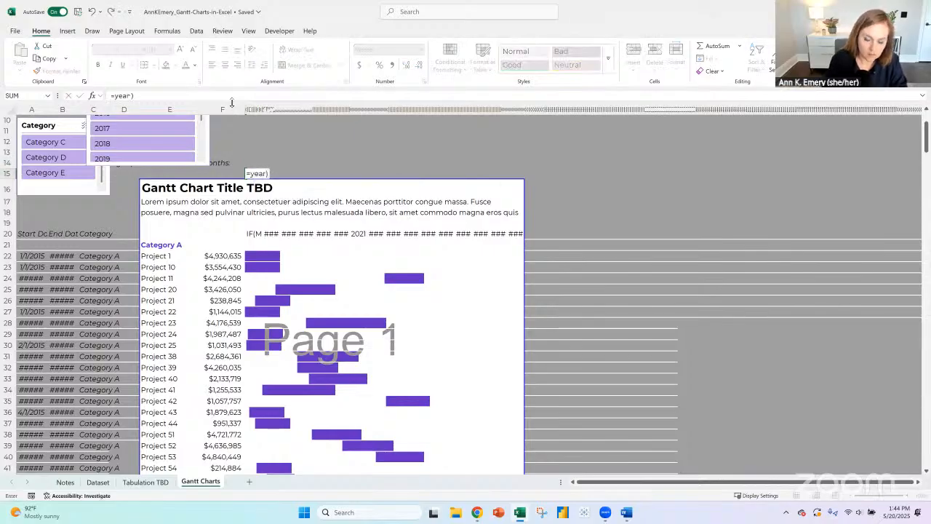
{"action": "key", "text": "Up"}
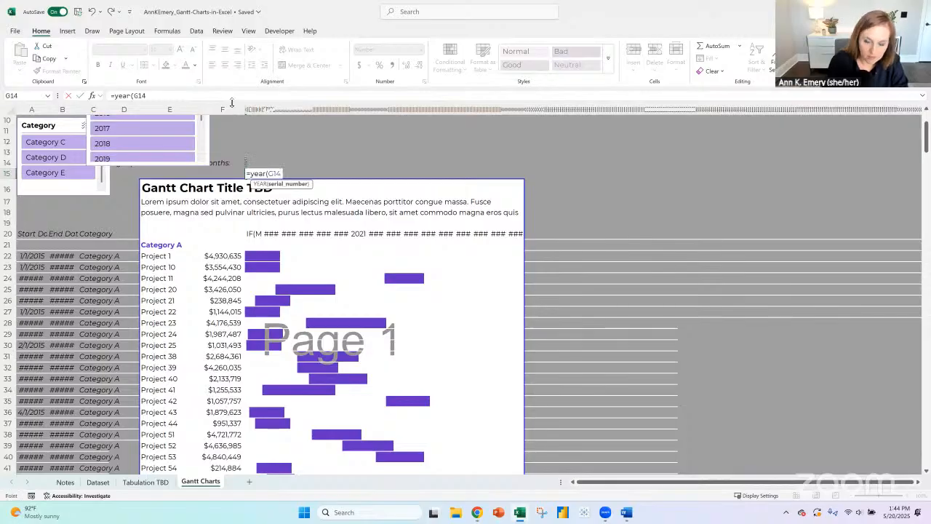
{"action": "type", "text": ")"}
{"action": "key", "text": "Return"}
{"action": "key", "text": "Up"}
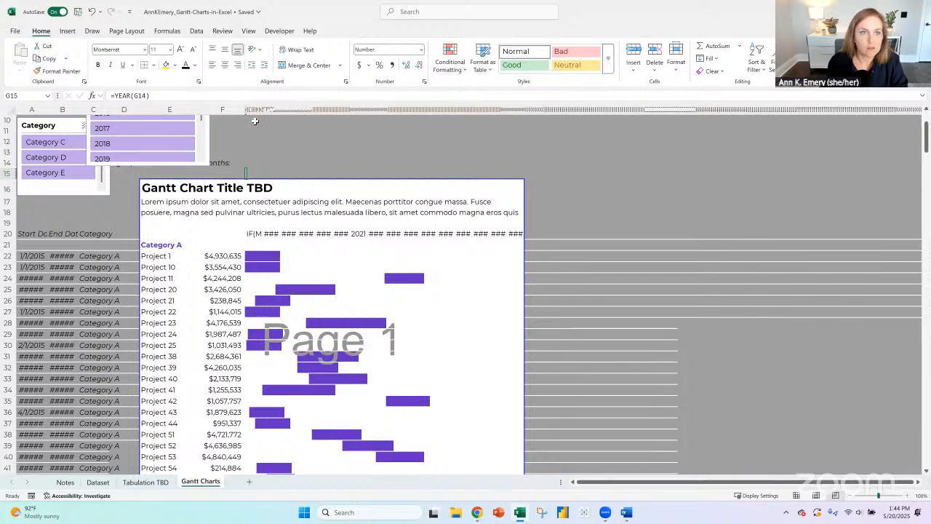
- Widen the timeline columns from G onward enough to show the full month labels in row 14
{"action": "left_click_drag", "start_coordinate": [246, 109], "coordinate": [593, 110]}
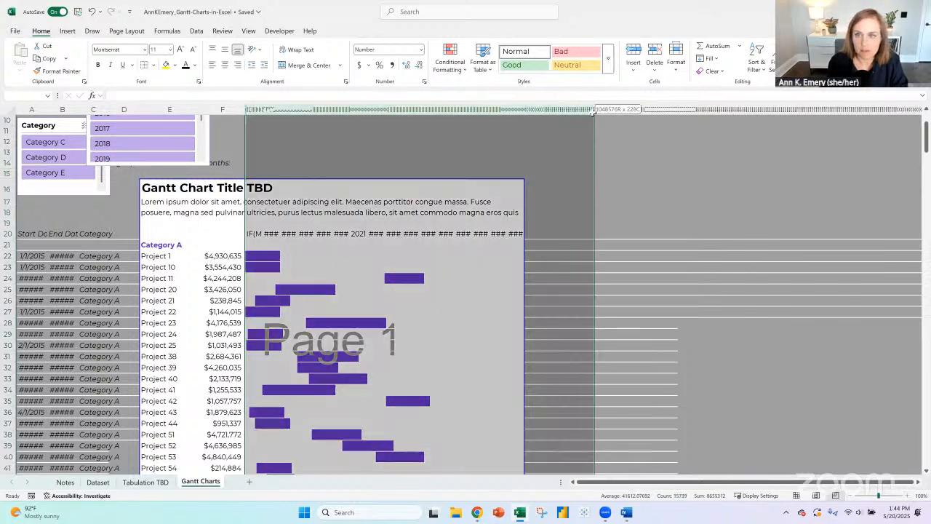
{"action": "right_click", "coordinate": [519, 111]}
{"action": "left_click", "coordinate": [557, 267]}
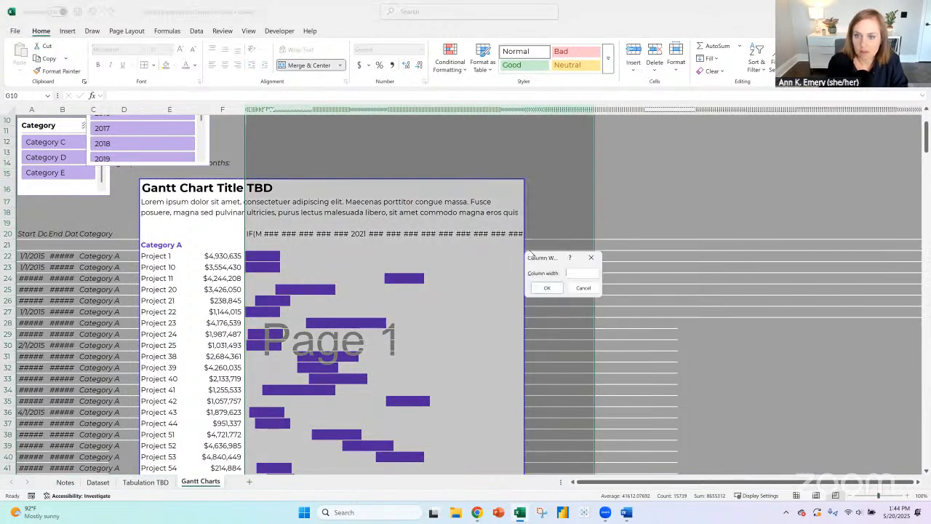
{"action": "key", "text": "Return"}
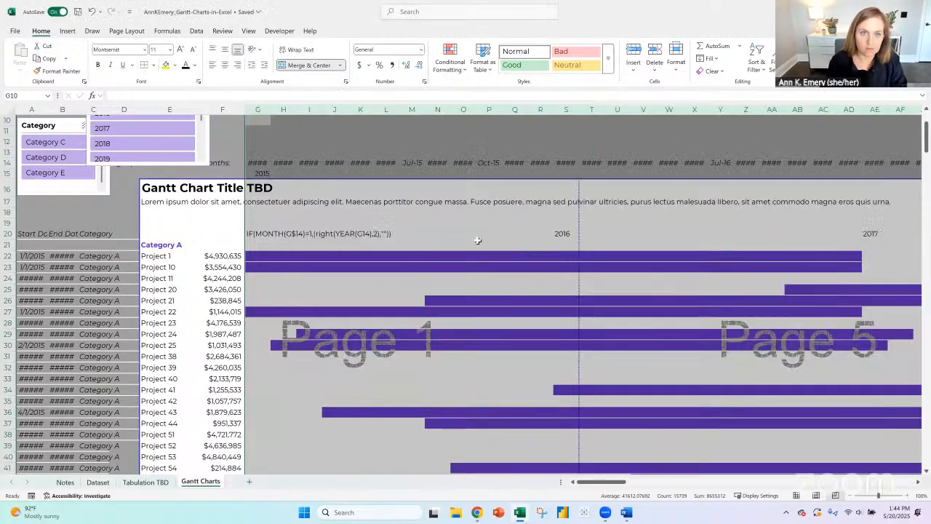
{"action": "left_click_drag", "start_coordinate": [267, 112], "coordinate": [278, 111]}
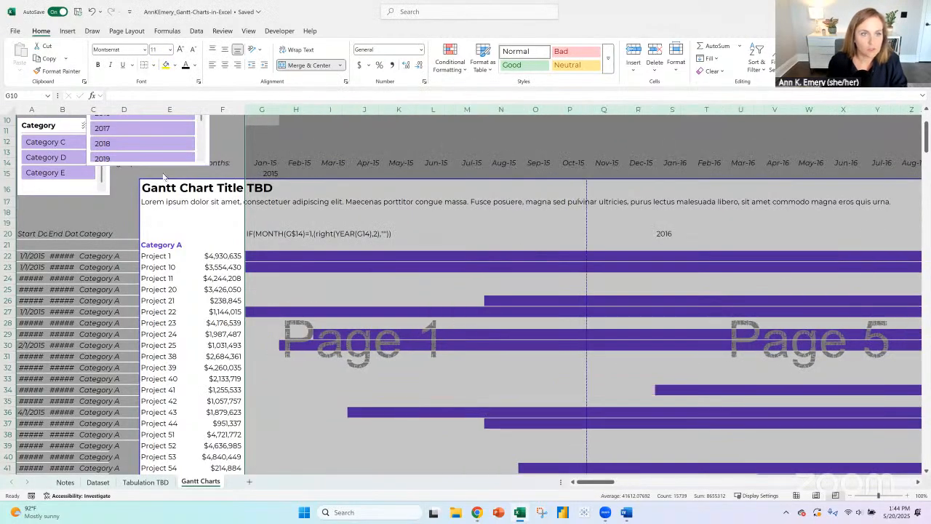
- Move the Category slicer upward and insert two blank rows above the Gantt chart title row
{"action": "left_click_drag", "start_coordinate": [83, 195], "coordinate": [85, 169]}
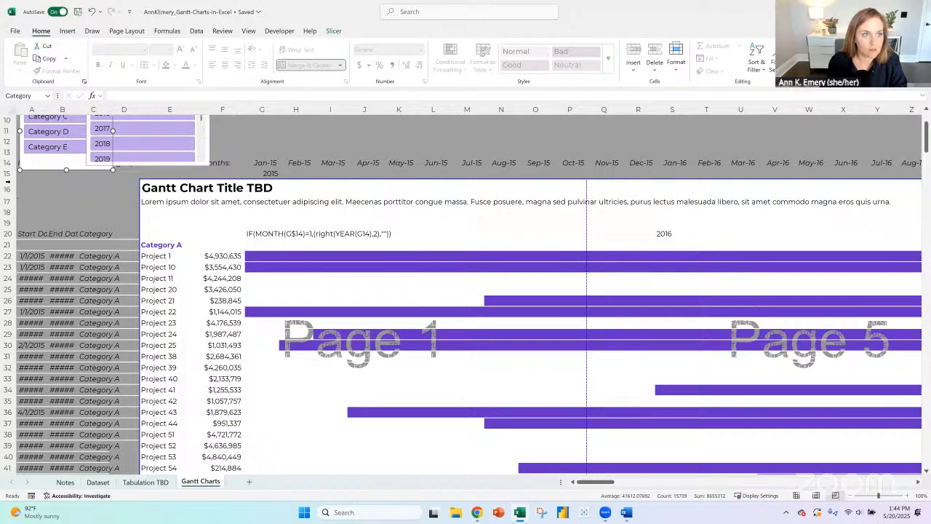
{"action": "left_click", "coordinate": [8, 183]}
{"action": "left_click", "coordinate": [633, 53]}
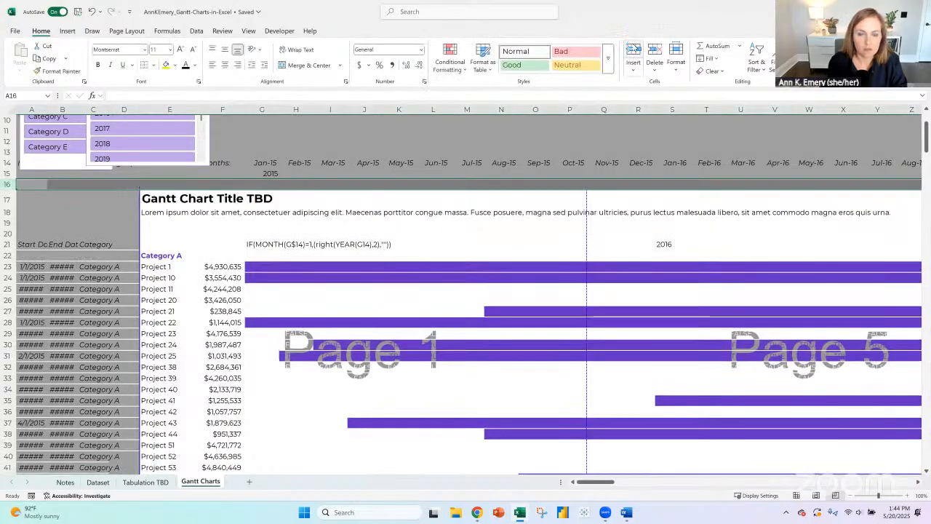
{"action": "left_click", "coordinate": [633, 52]}
- Enter =RIGHT(G15,2) in cell G16 to extract the last two digits of the year
{"action": "left_click", "coordinate": [262, 185]}
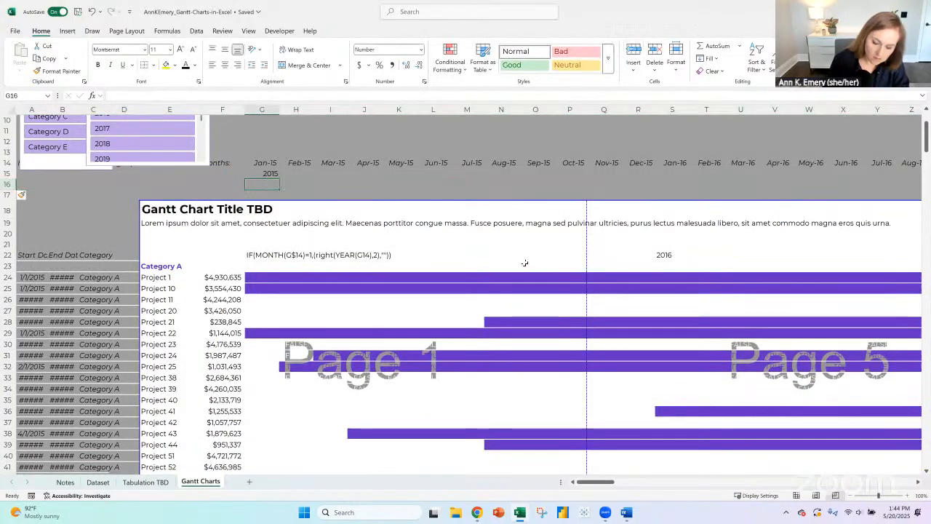
{"action": "type", "text": "left("}
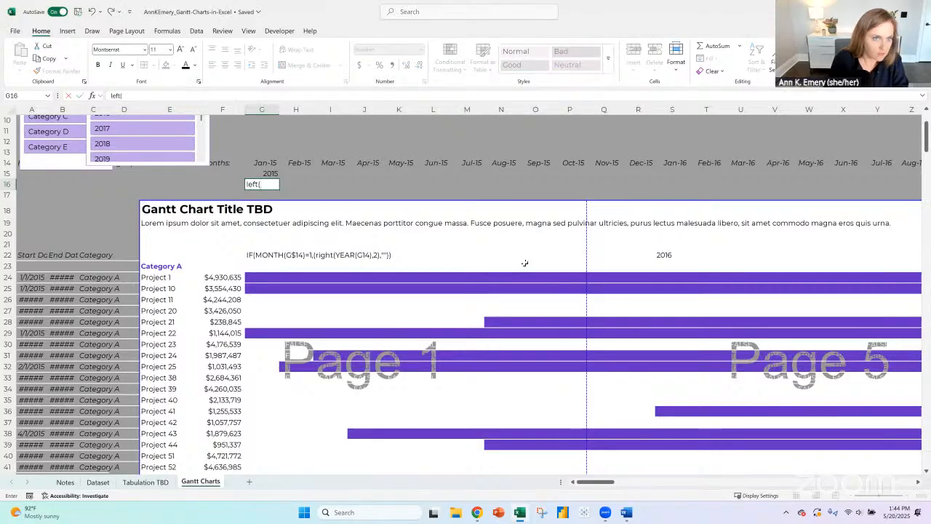
{"action": "key", "text": "BackSpace"}
{"action": "key", "text": "BackSpace"}
{"action": "key", "text": "BackSpace"}
{"action": "key", "text": "BackSpace"}
{"action": "type", "text": "=right("}
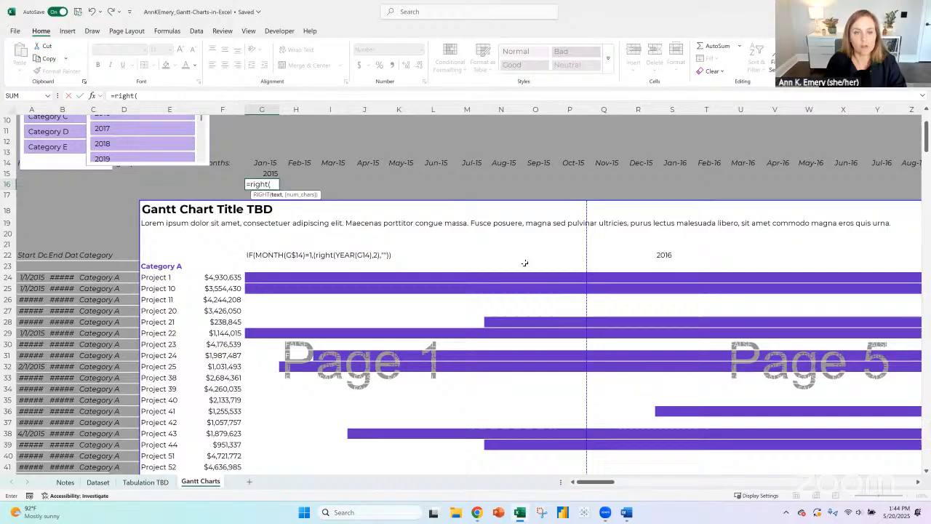
{"action": "key", "text": "Up"}
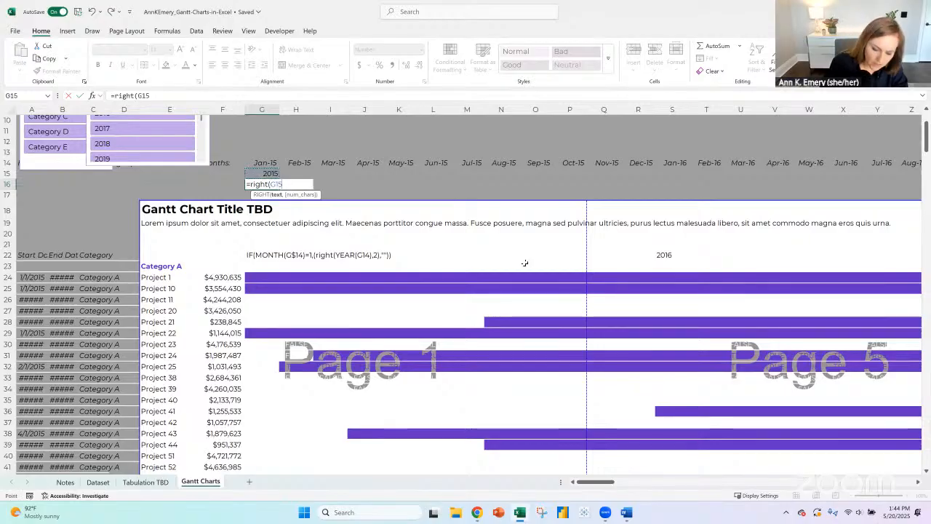
{"action": "type", "text": ",2)"}
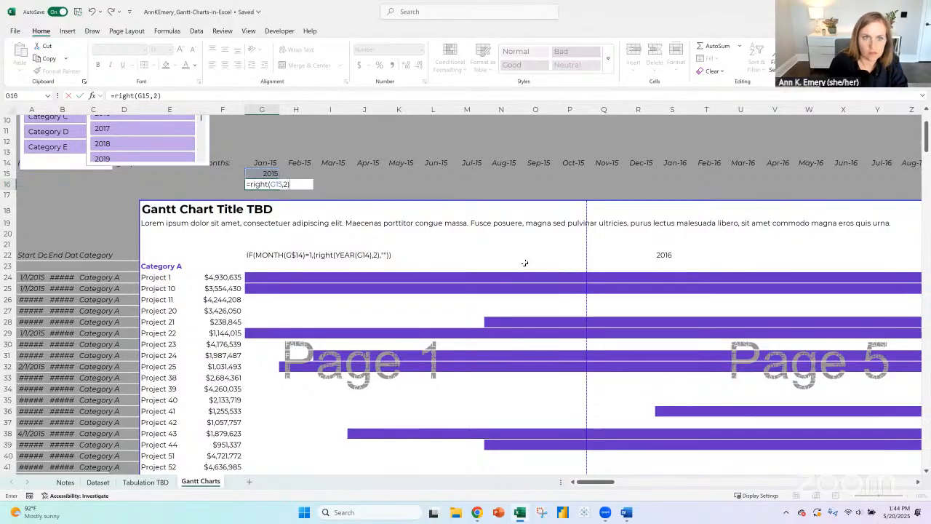
{"action": "key", "text": "ctrl+Return"}
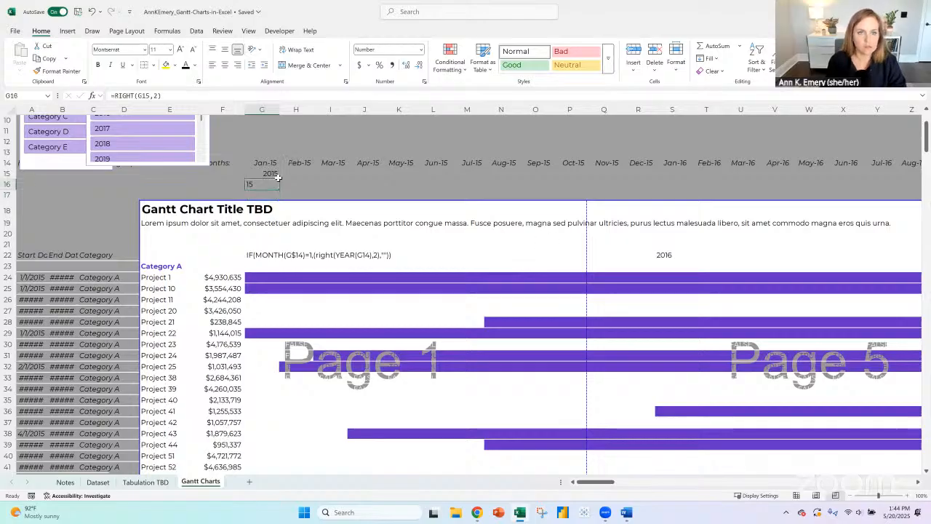
- Change the G16 formula to ="'"&RIGHT(G15,2) so an apostrophe precedes the two-digit year
{"action": "key", "text": "F2"}
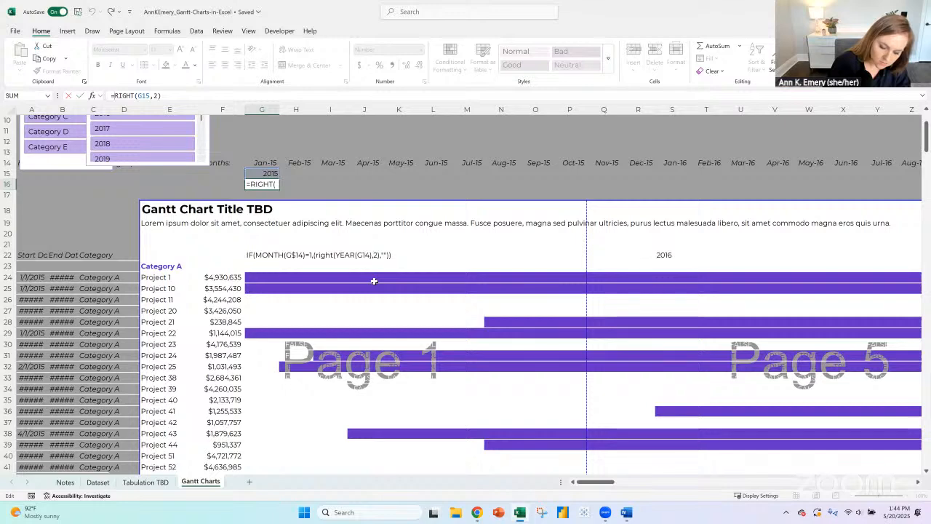
{"action": "type", "text": "\""}
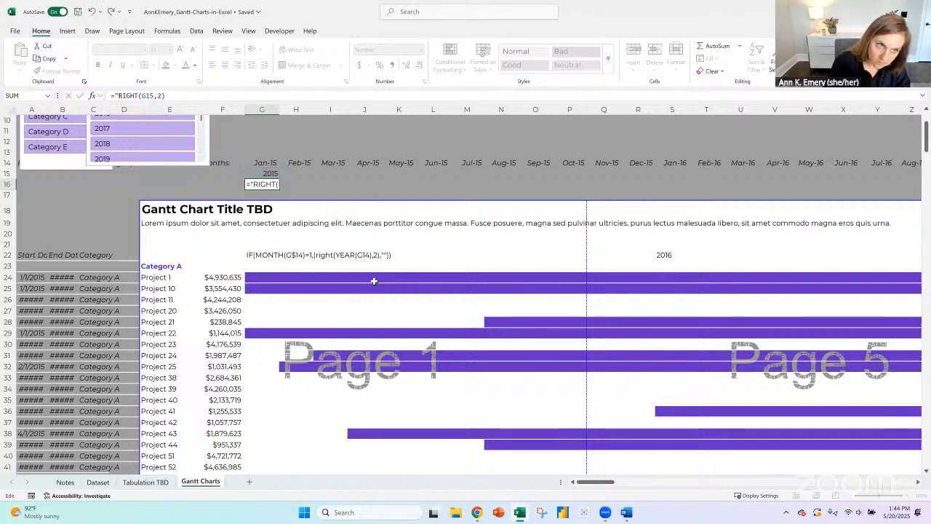
{"action": "type", "text": "'\""}
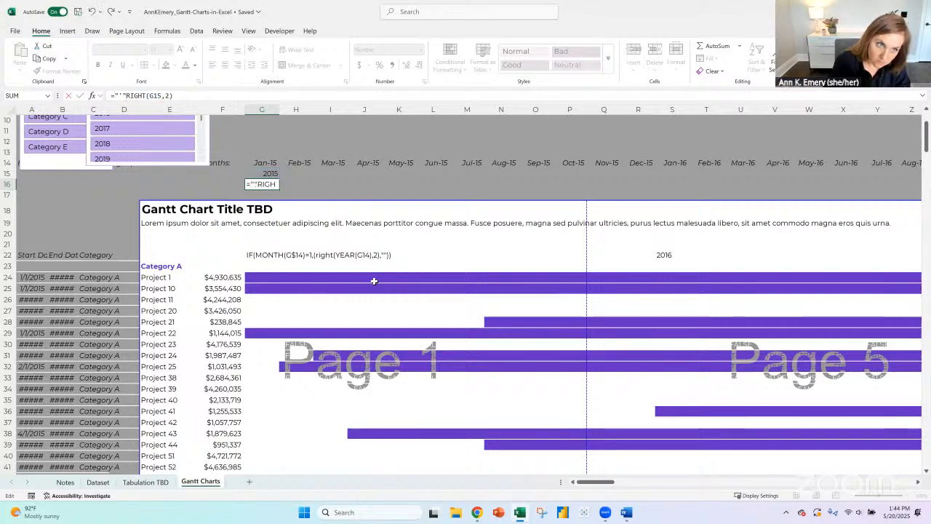
{"action": "type", "text": "&"}
{"action": "key", "text": "ctrl+Return"}
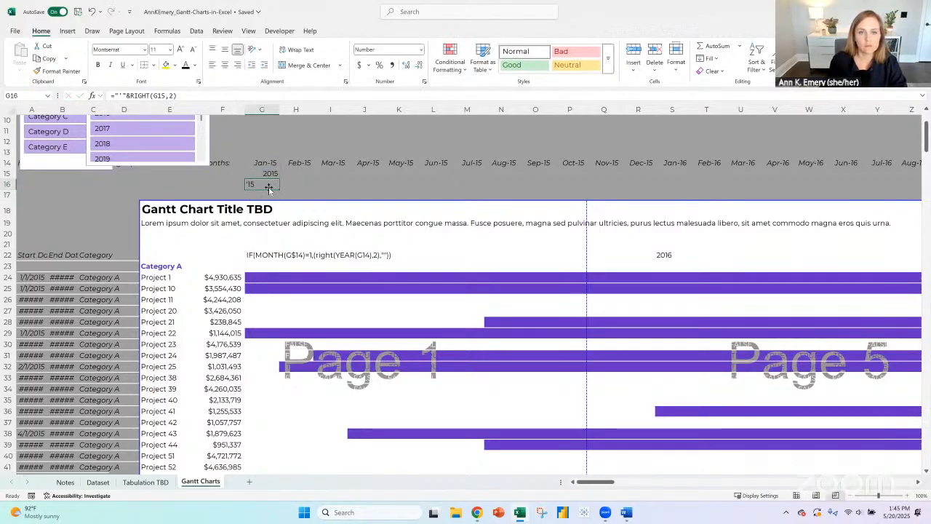
- Left-align the helper cells G14:G16
{"action": "left_click_drag", "start_coordinate": [265, 162], "coordinate": [264, 184]}
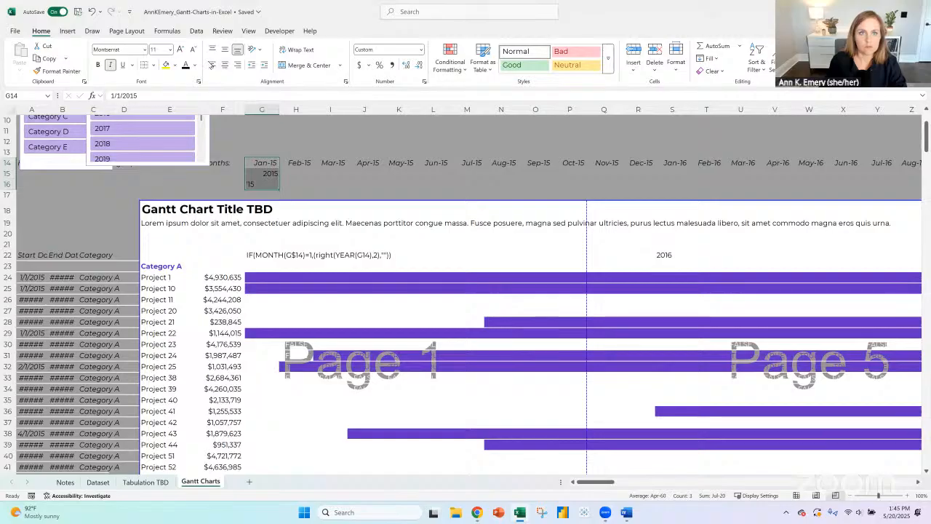
{"action": "left_click", "coordinate": [212, 64]}
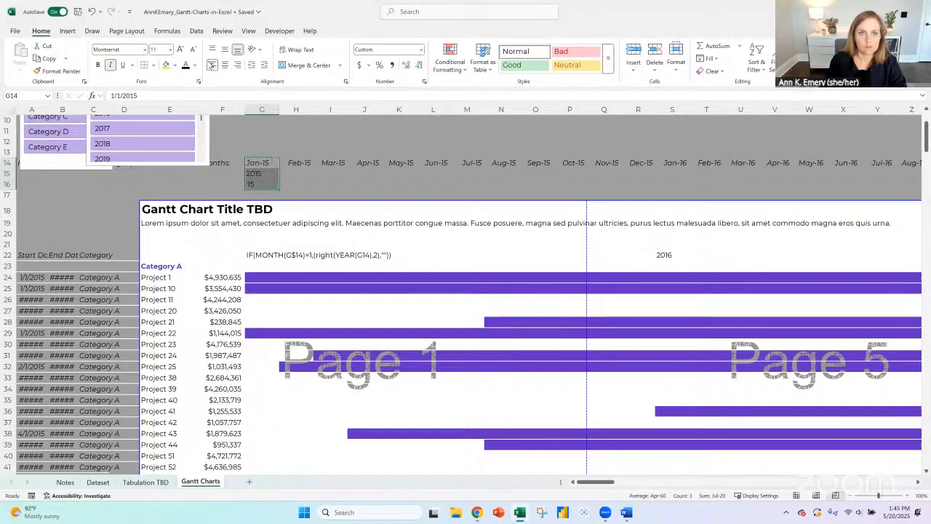
{"action": "left_click", "coordinate": [260, 183]}
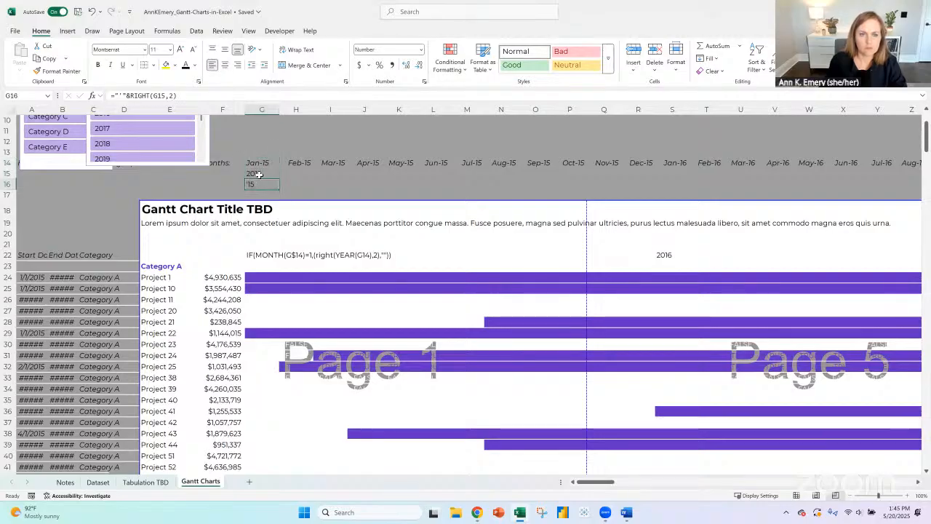
- Turn the text in merged cell G22 into the working formula =IF(MONTH(G$14)=1,G16,"")
{"action": "left_click", "coordinate": [254, 256]}
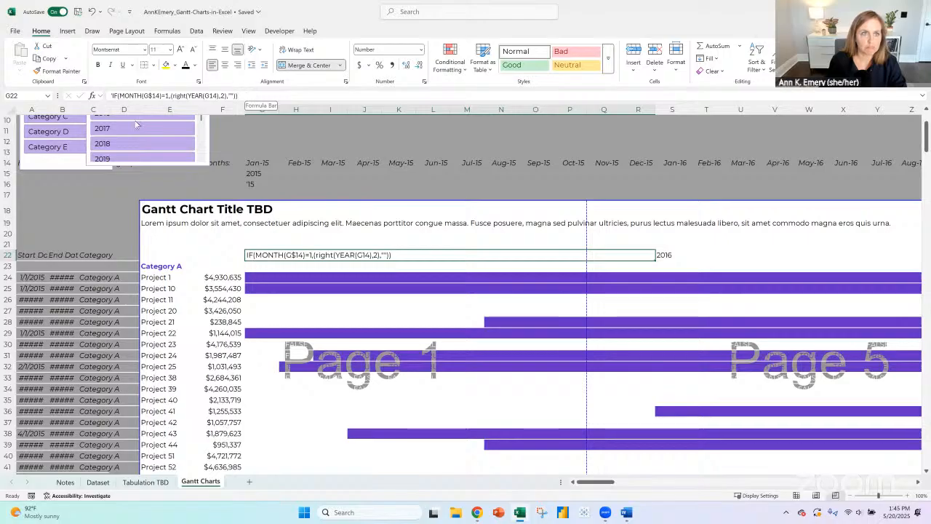
{"action": "left_click", "coordinate": [112, 95]}
{"action": "type", "text": "'"}
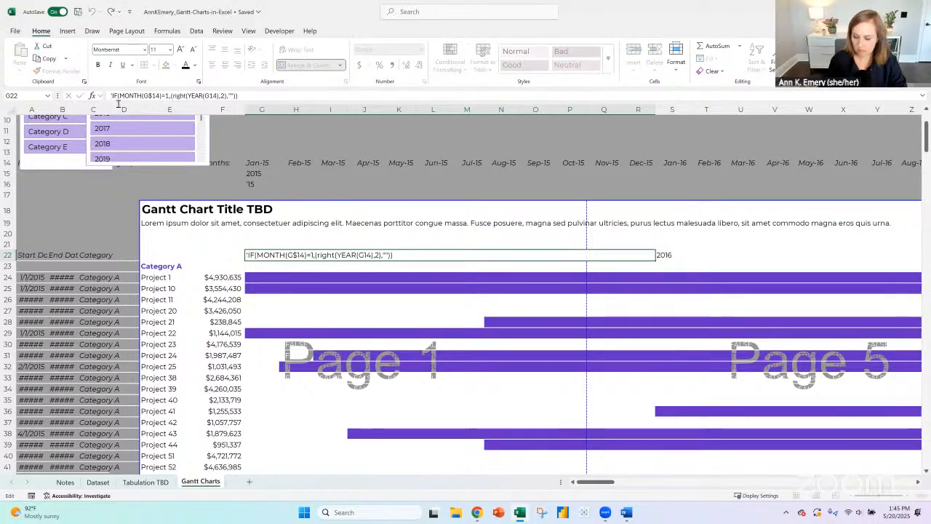
{"action": "key", "text": "BackSpace"}
{"action": "type", "text": "="}
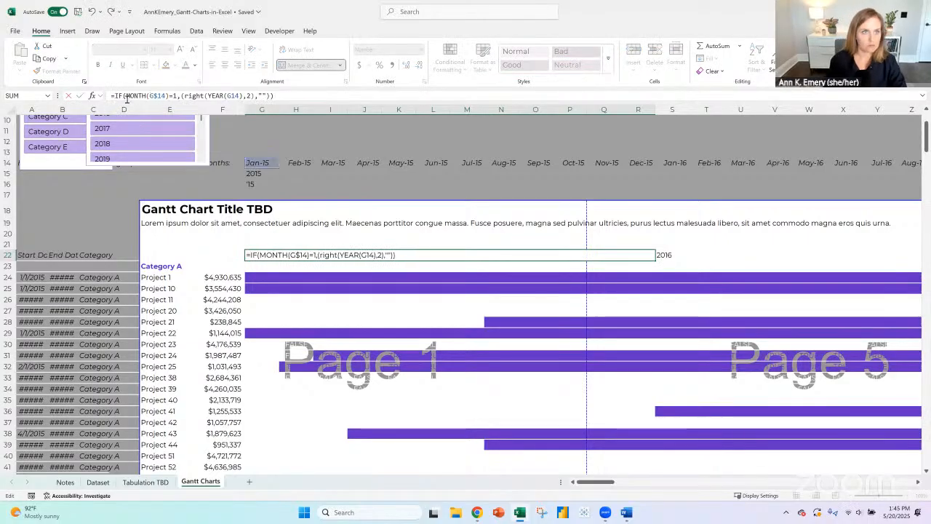
{"action": "left_click_drag", "start_coordinate": [276, 95], "coordinate": [181, 95]}
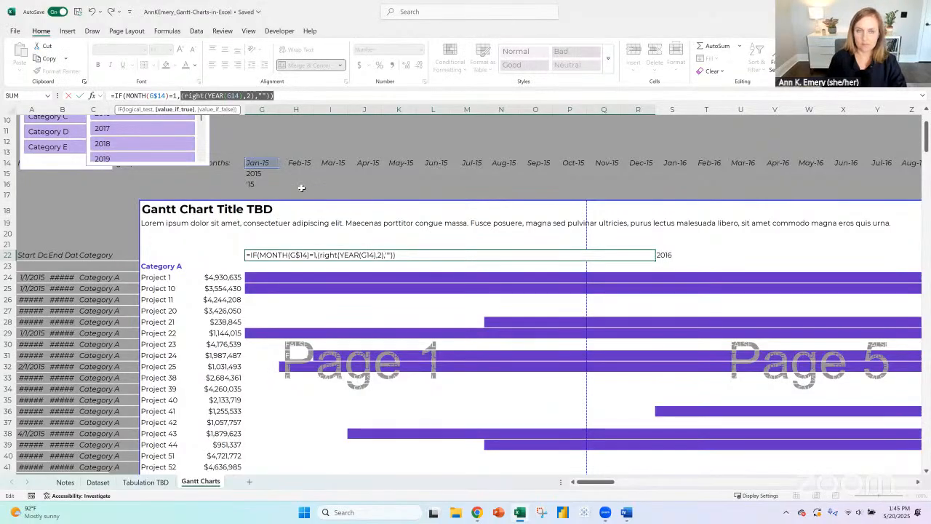
{"action": "key", "text": "BackSpace"}
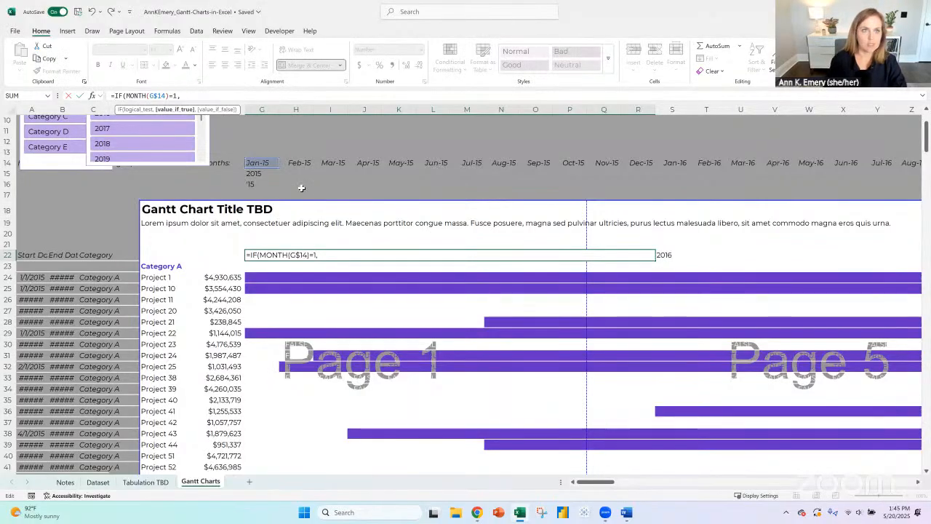
{"action": "left_click", "coordinate": [262, 184]}
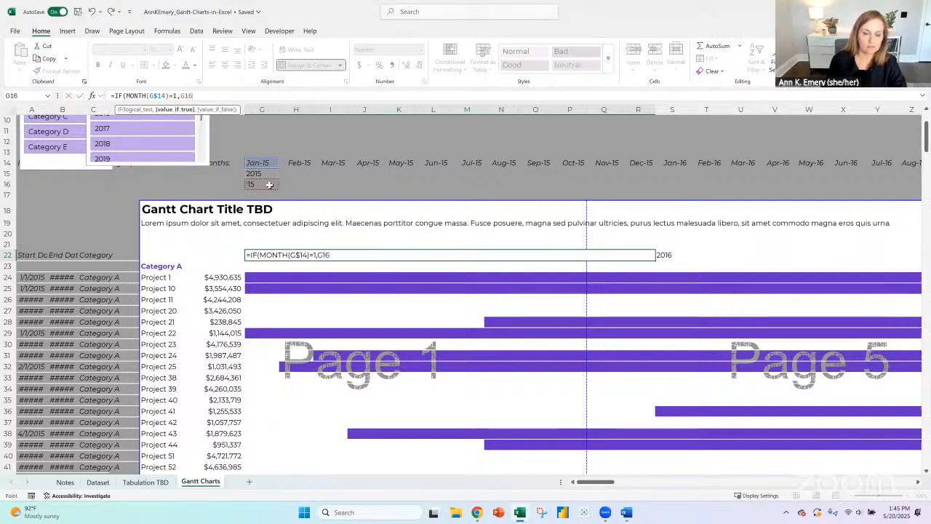
{"action": "type", "text": ",\"\")"}
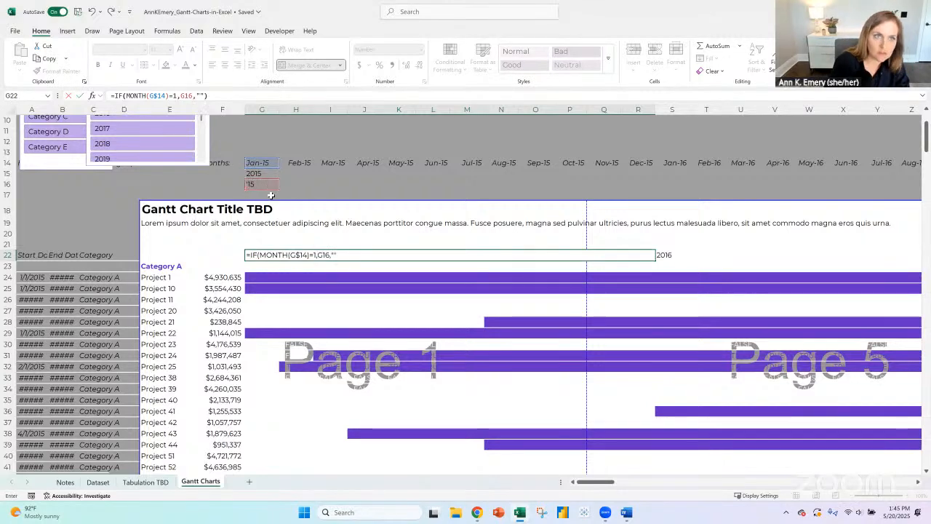
{"action": "key", "text": "ctrl+Return"}
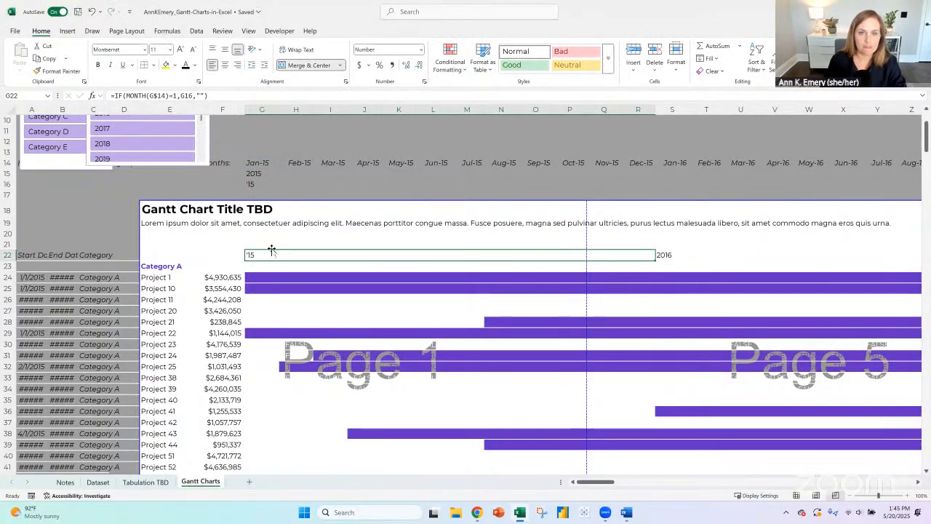
{"action": "left_click", "coordinate": [252, 182]}
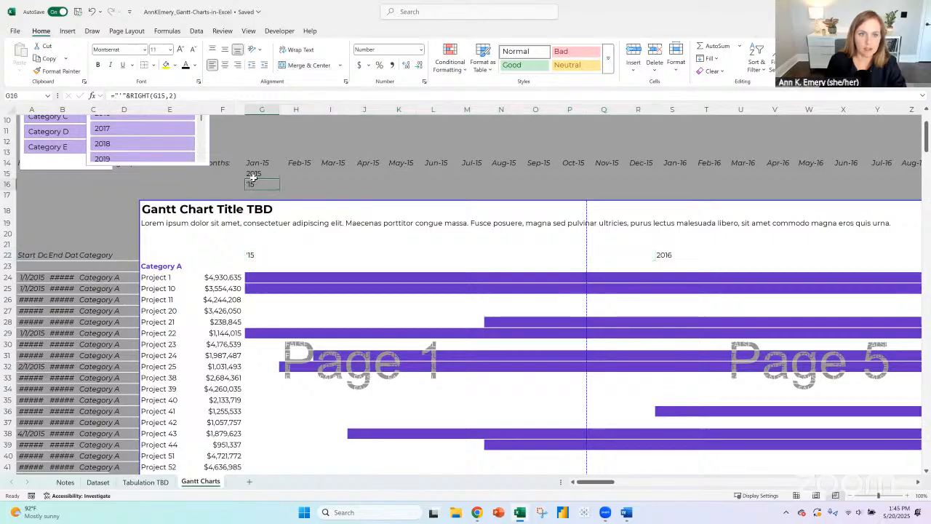
{"action": "left_click", "coordinate": [252, 175]}
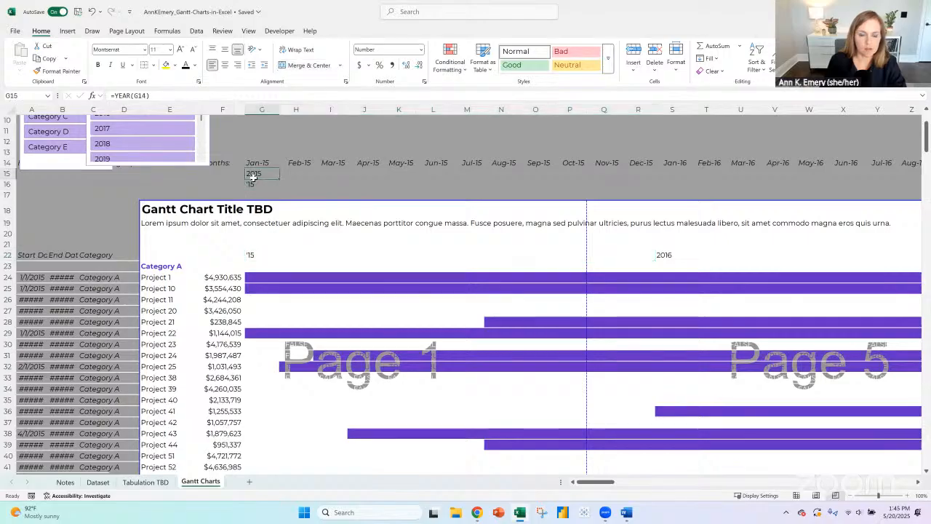
{"action": "left_click", "coordinate": [115, 95]}
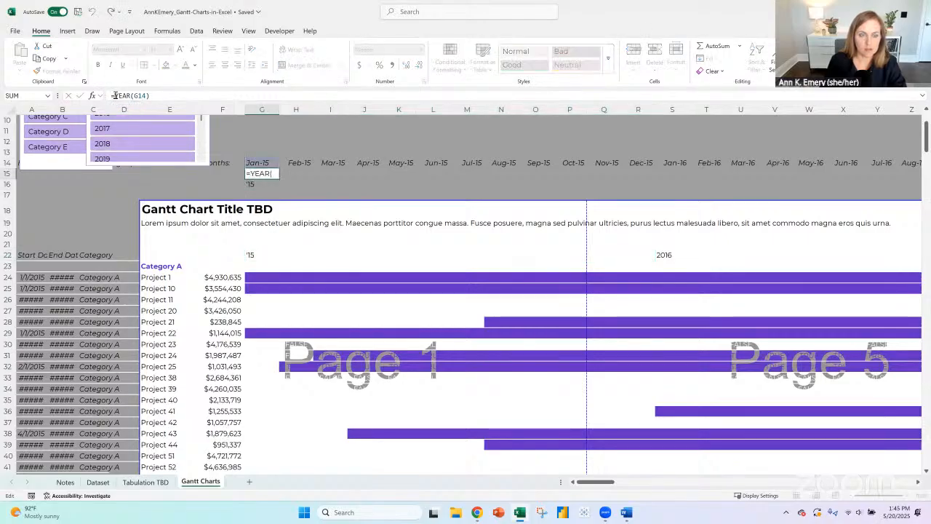
{"action": "key", "text": "Return"}
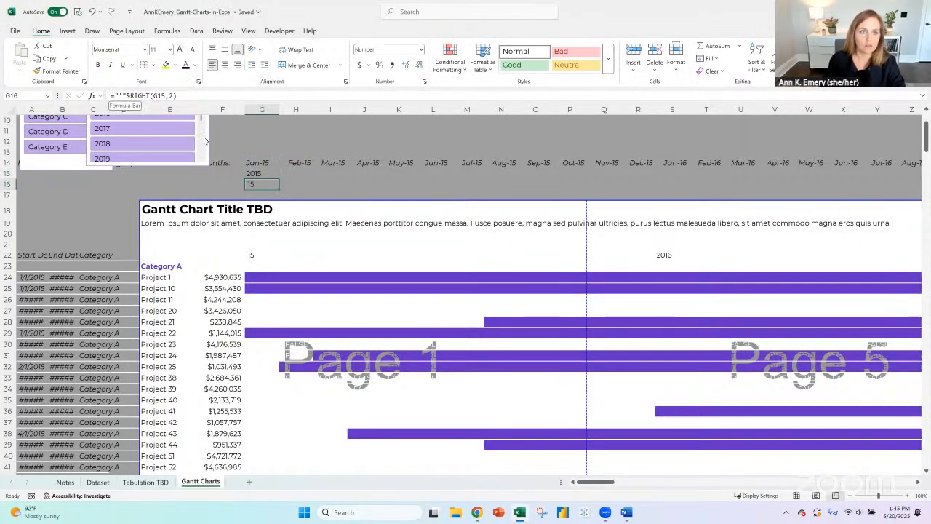
{"action": "left_click", "coordinate": [268, 175]}
{"action": "left_click", "coordinate": [112, 95]}
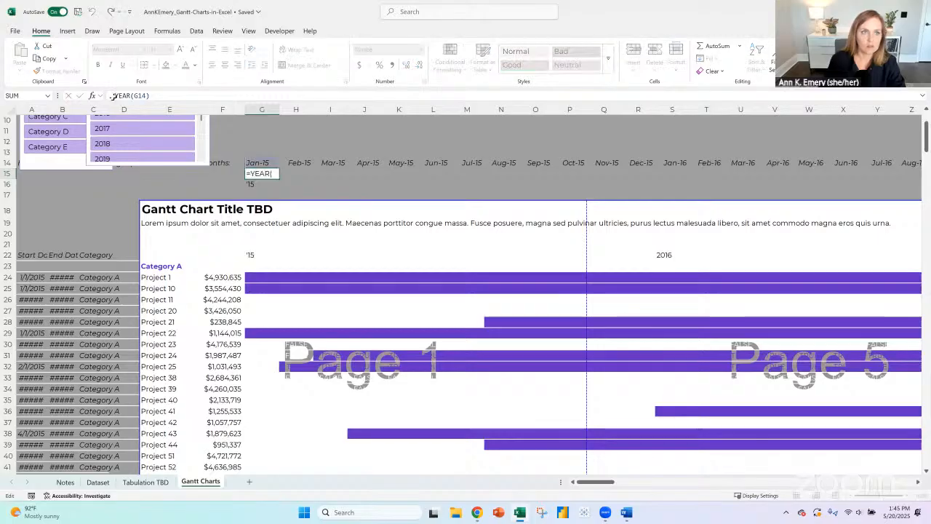
{"action": "type", "text": "if("}
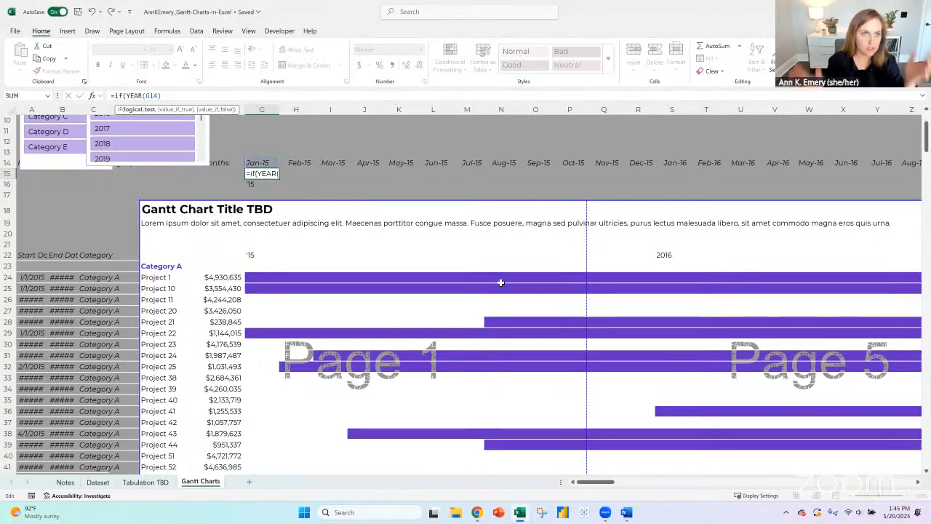
{"action": "key", "text": "BackSpace"}
{"action": "key", "text": "BackSpace"}
{"action": "key", "text": "BackSpace"}
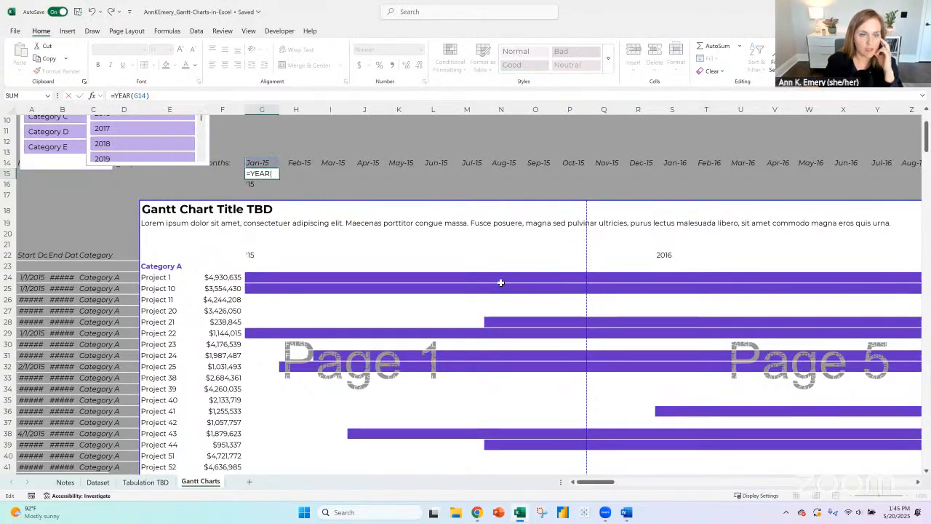
{"action": "key", "text": "Return"}
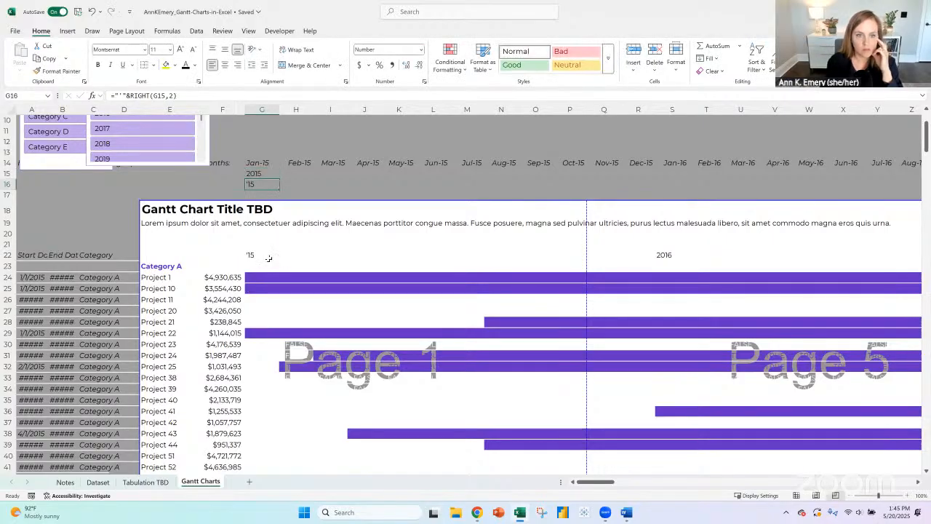
- Copy the G22 formula across the row 22 year labels through Dec-30 and fill the G15:G16 helper formulas across to column GP
{"action": "left_click_drag", "start_coordinate": [269, 258], "coordinate": [764, 254]}
{"action": "key", "text": "ctrl+c"}
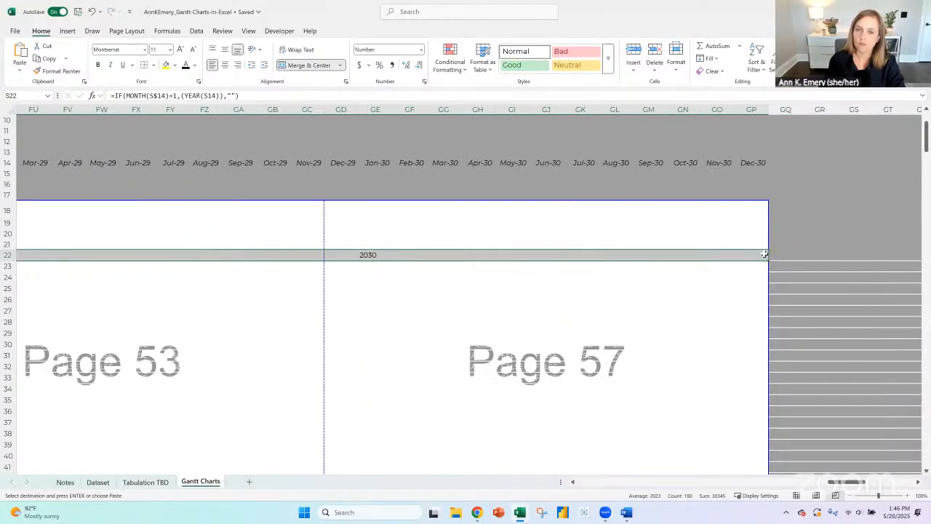
{"action": "key", "text": "ctrl+v"}
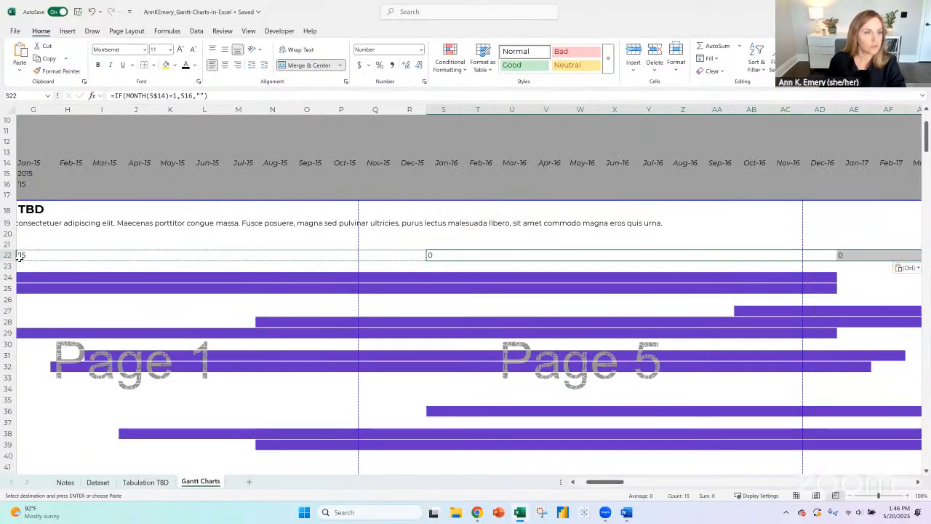
{"action": "left_click_drag", "start_coordinate": [24, 176], "coordinate": [898, 162]}
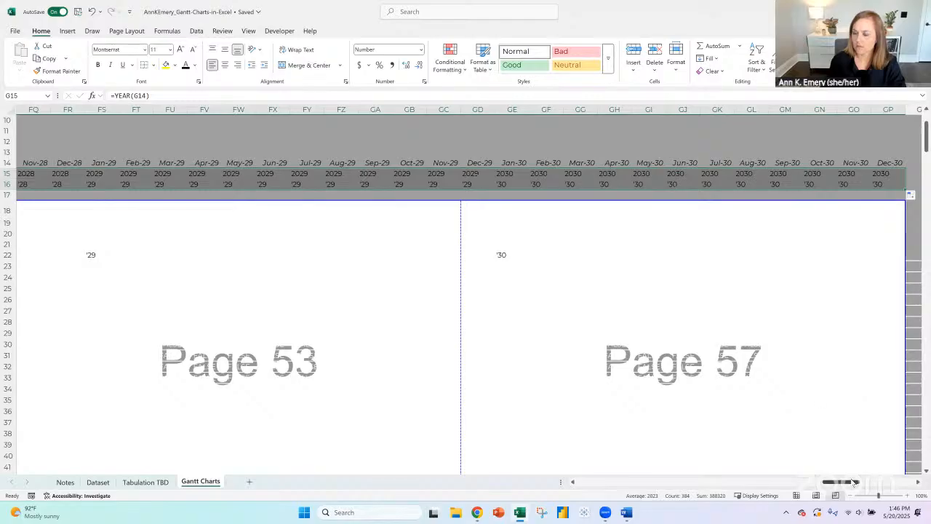
- Replace the G16 reference in the G22 formula with YEAR(G14), giving =IF(MONTH(G$14)=1,YEAR(G14),"")
{"action": "left_click_drag", "start_coordinate": [854, 483], "coordinate": [595, 483]}
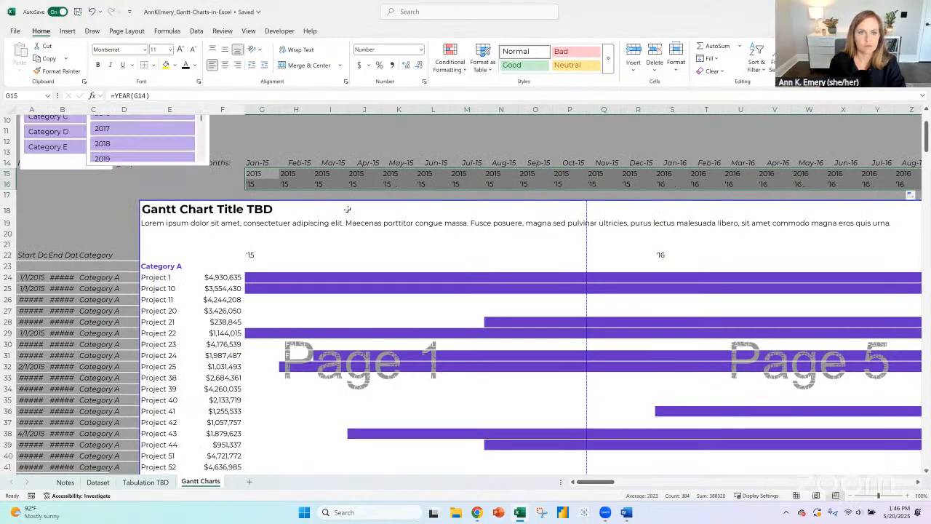
{"action": "left_click", "coordinate": [258, 256]}
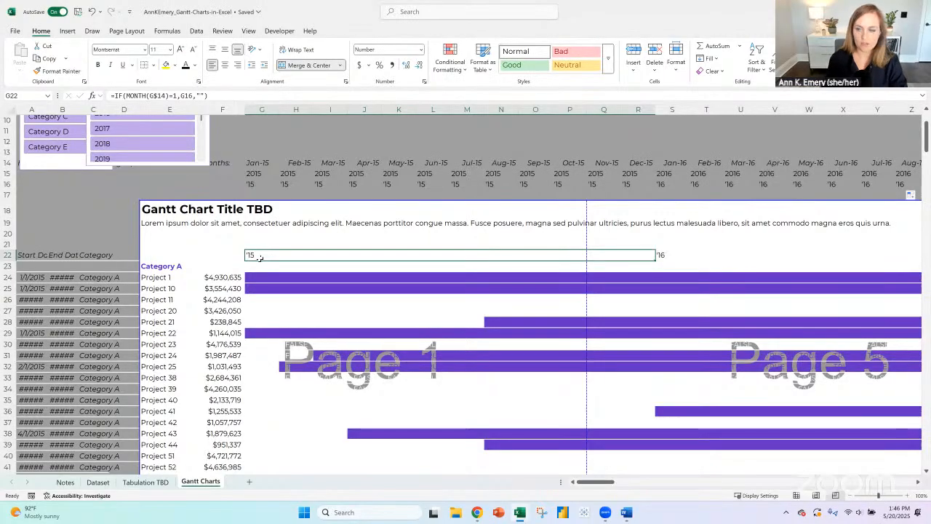
{"action": "left_click", "coordinate": [910, 496]}
{"action": "left_click", "coordinate": [909, 495]}
{"action": "left_click", "coordinate": [909, 495]}
{"action": "left_click", "coordinate": [910, 495]}
{"action": "double_click", "coordinate": [228, 244]}
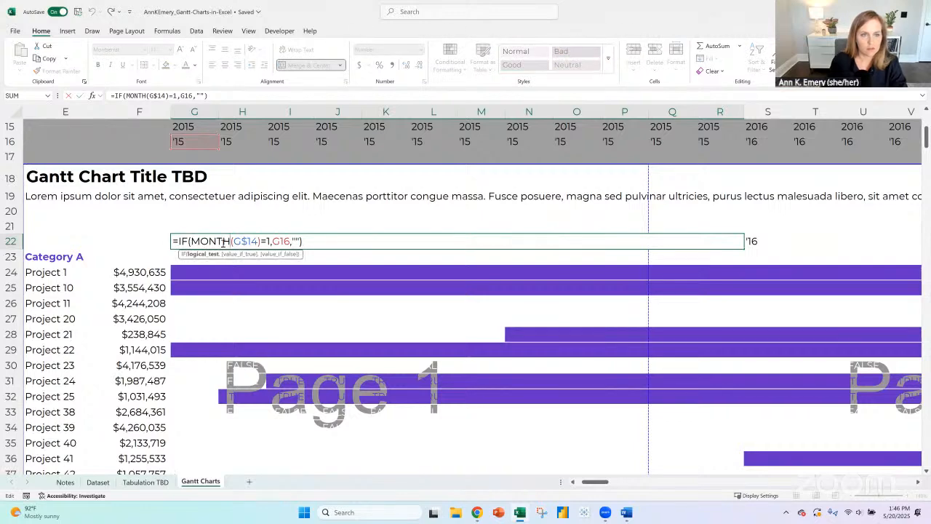
{"action": "scroll", "coordinate": [254, 344], "scroll_direction": "up", "scroll_amount": 2}
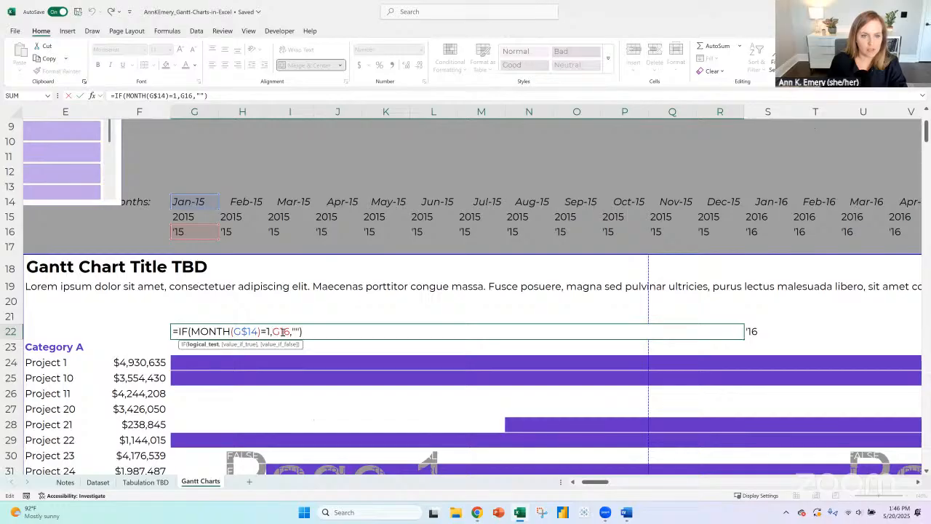
{"action": "double_click", "coordinate": [283, 331]}
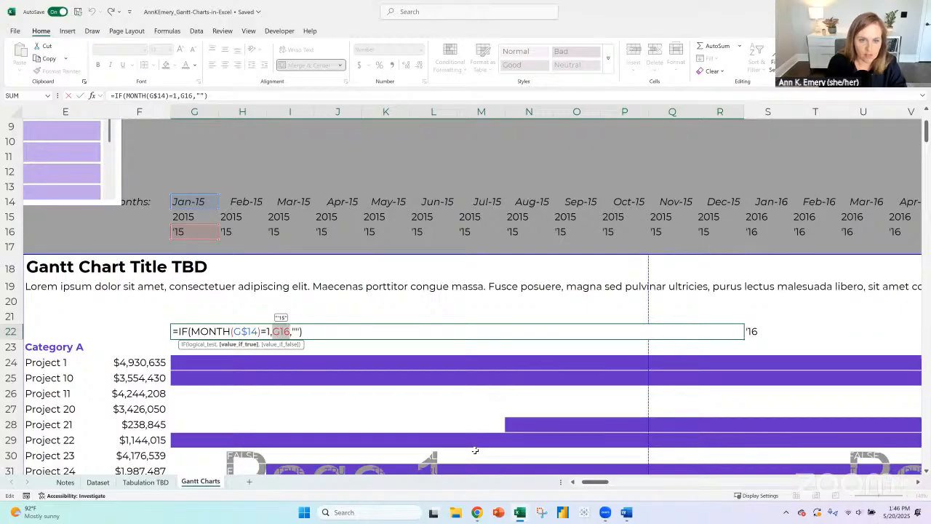
{"action": "type", "text": "year("}
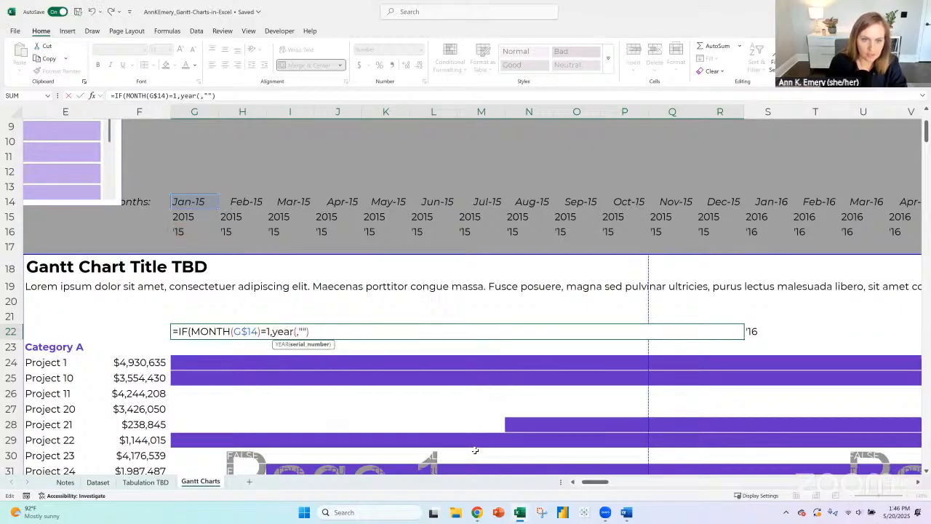
{"action": "left_click", "coordinate": [197, 201]}
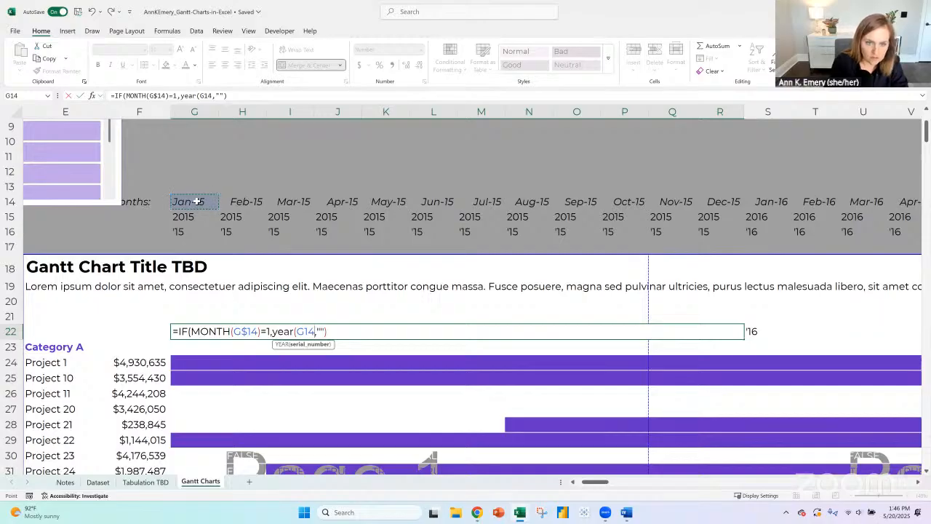
{"action": "type", "text": ")"}
{"action": "key", "text": "ctrl+Return"}
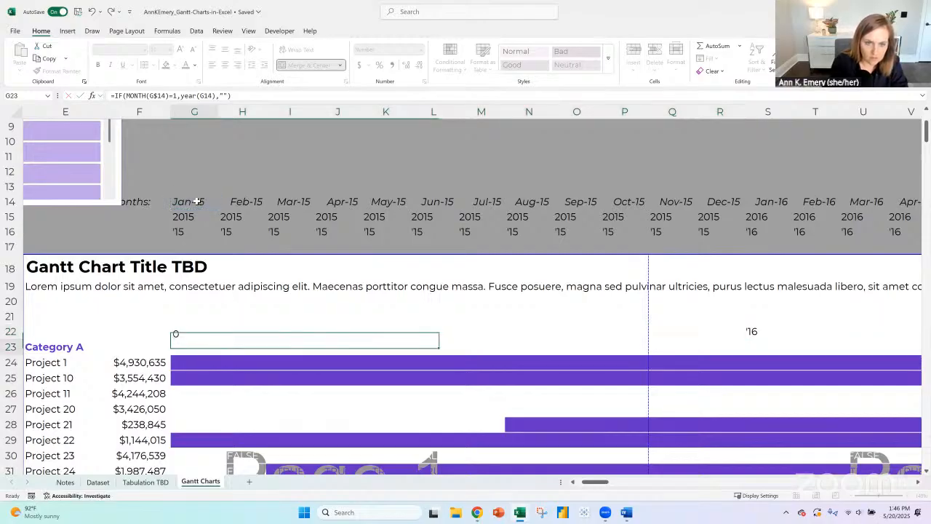
- Wrap the year part of the G22 formula in RIGHT to keep two digits, giving =IF(MONTH(G$14)=1,RIGHT(YEAR(G14),2),"")
{"action": "double_click", "coordinate": [199, 331]}
{"action": "left_click", "coordinate": [275, 331]}
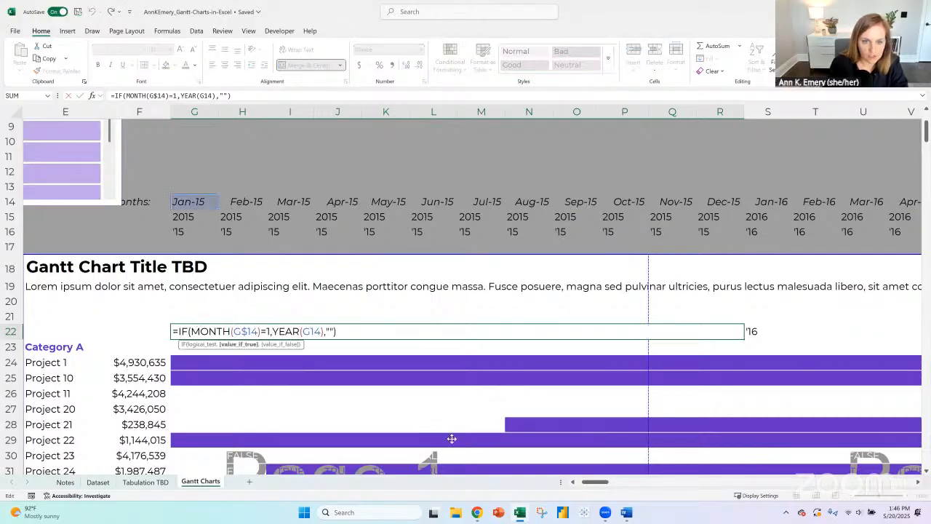
{"action": "type", "text": "right(YEAR(G14)"}
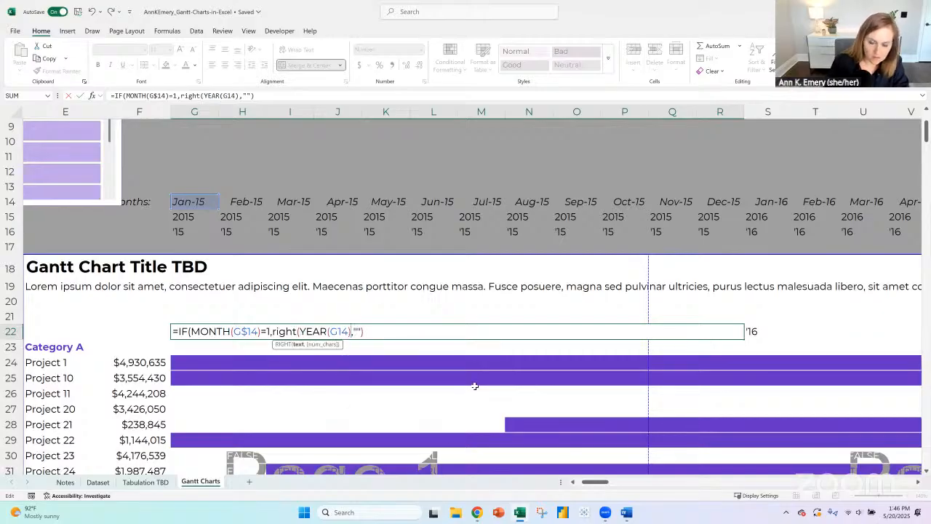
{"action": "type", "text": ",2"}
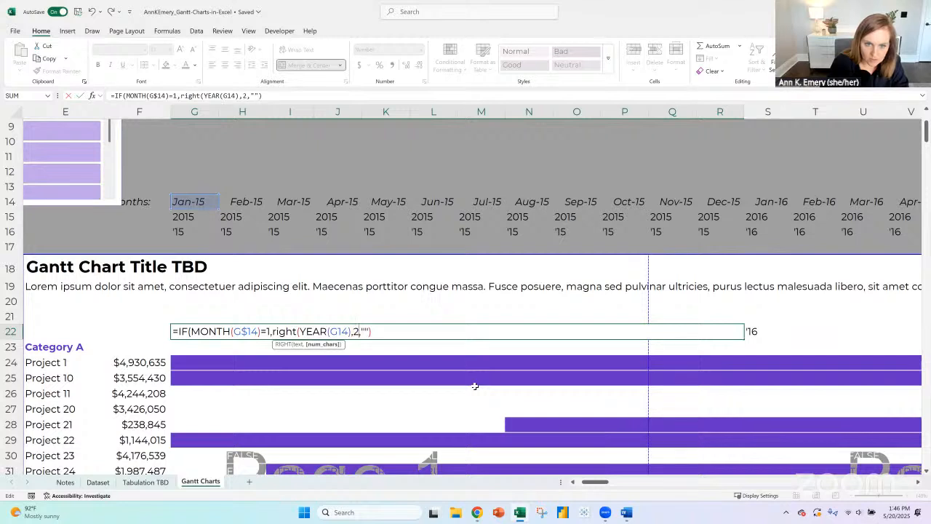
{"action": "type", "text": ")"}
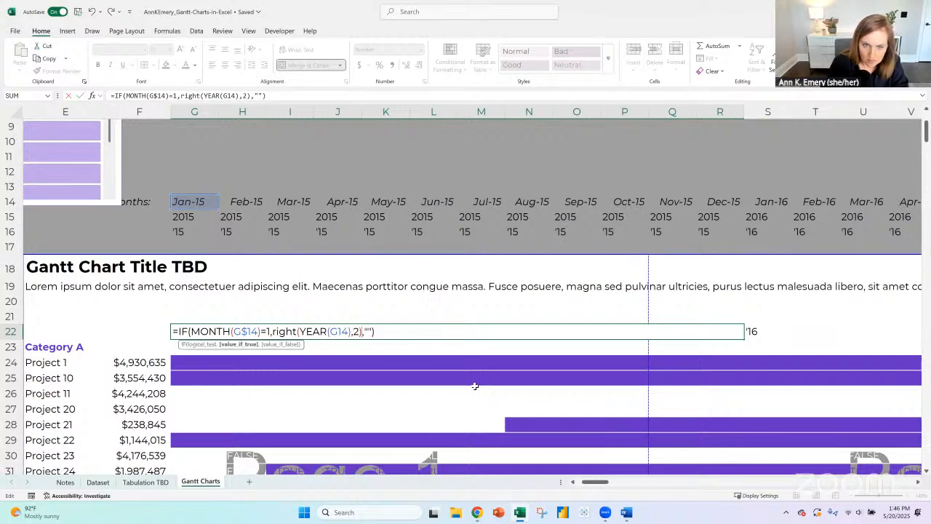
{"action": "key", "text": "Return"}
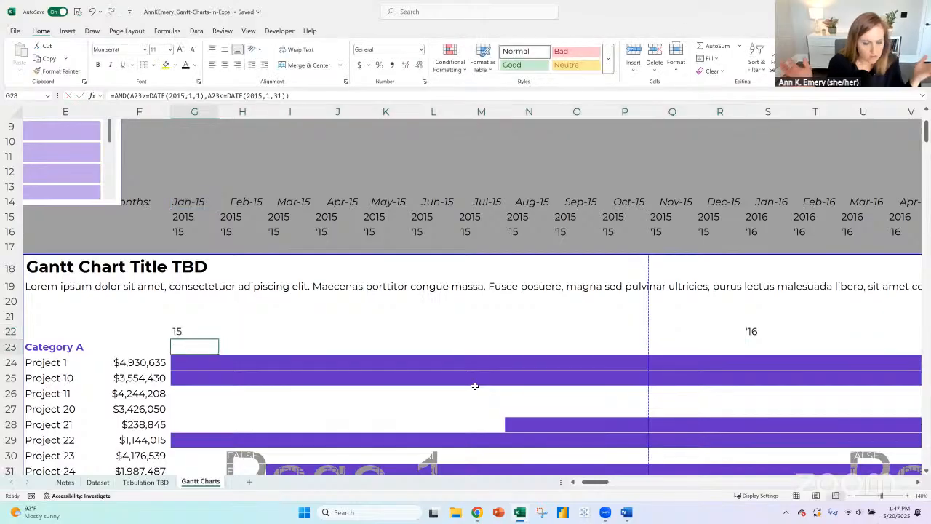
{"action": "key", "text": "Up"}
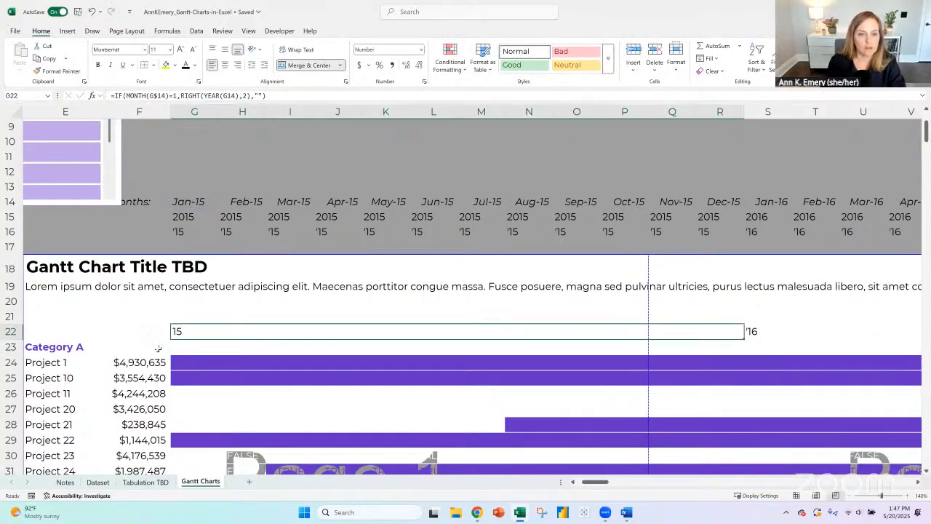
- Prefix the two-digit year in the G22 formula with an apostrophe, giving =IF(MONTH(G$14)=1,"'"&RIGHT(YEAR(G14),2),"")
{"action": "double_click", "coordinate": [218, 327]}
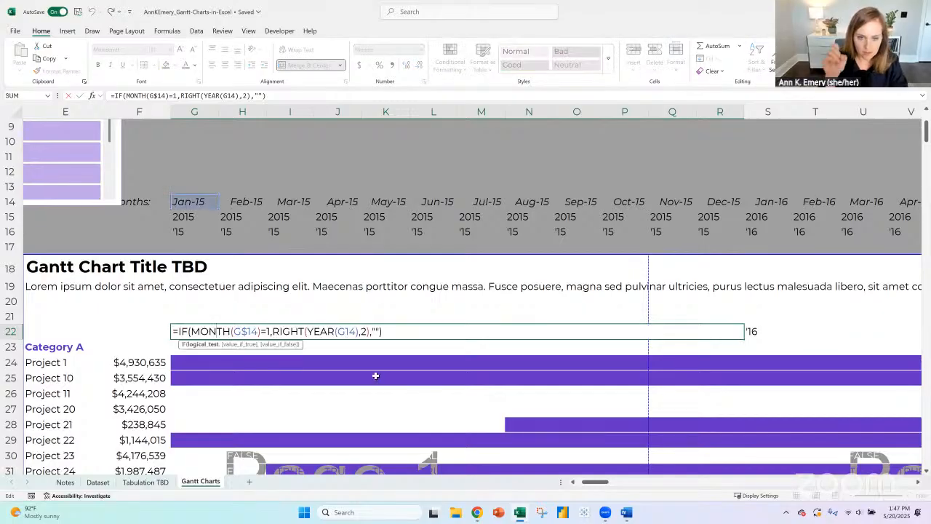
{"action": "left_click", "coordinate": [274, 332]}
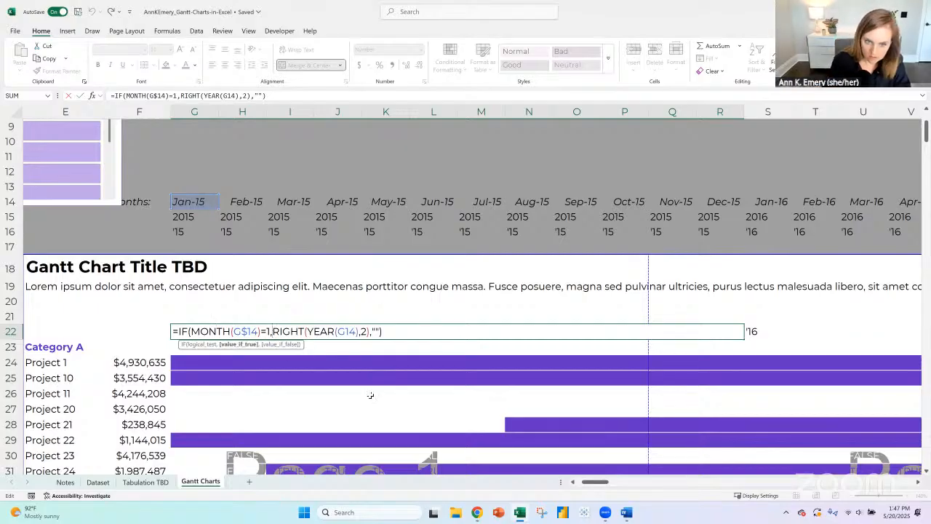
{"action": "type", "text": "\""}
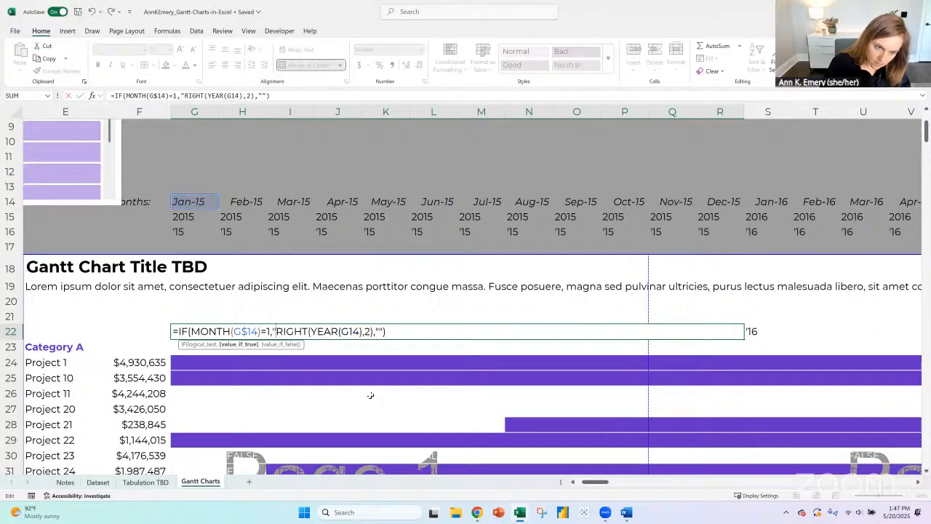
{"action": "type", "text": "'"}
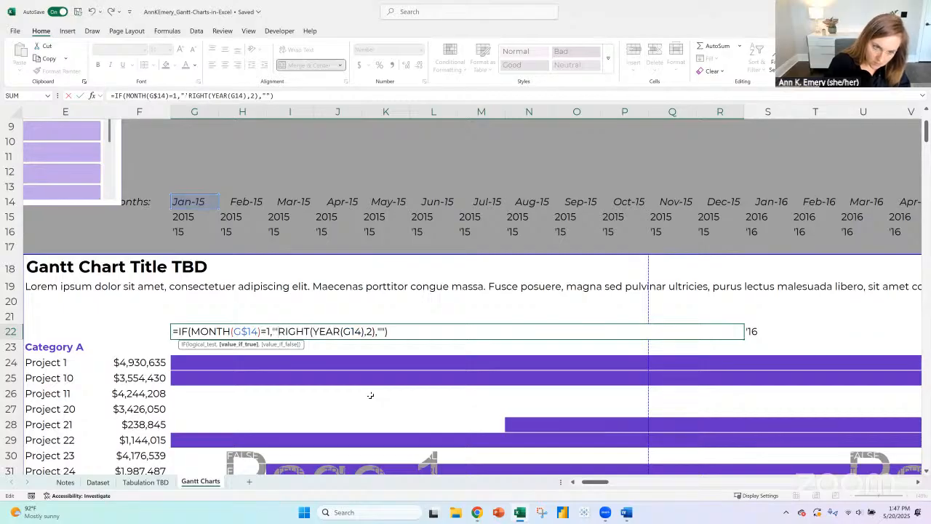
{"action": "type", "text": "\"&"}
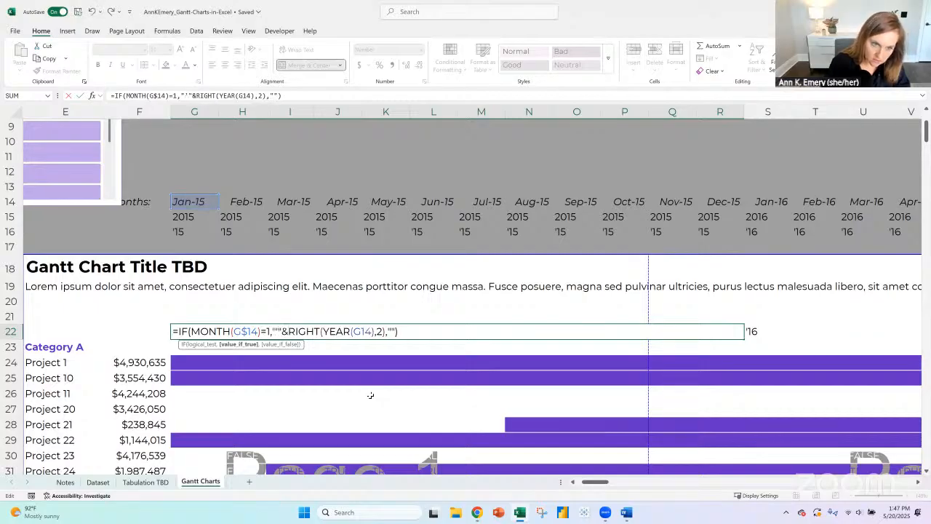
{"action": "key", "text": "Return"}
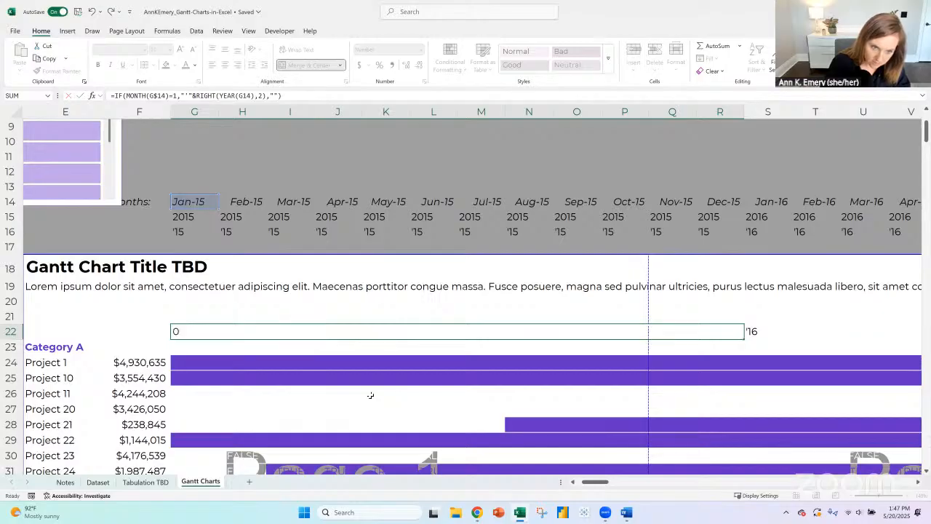
{"action": "key", "text": "Up"}
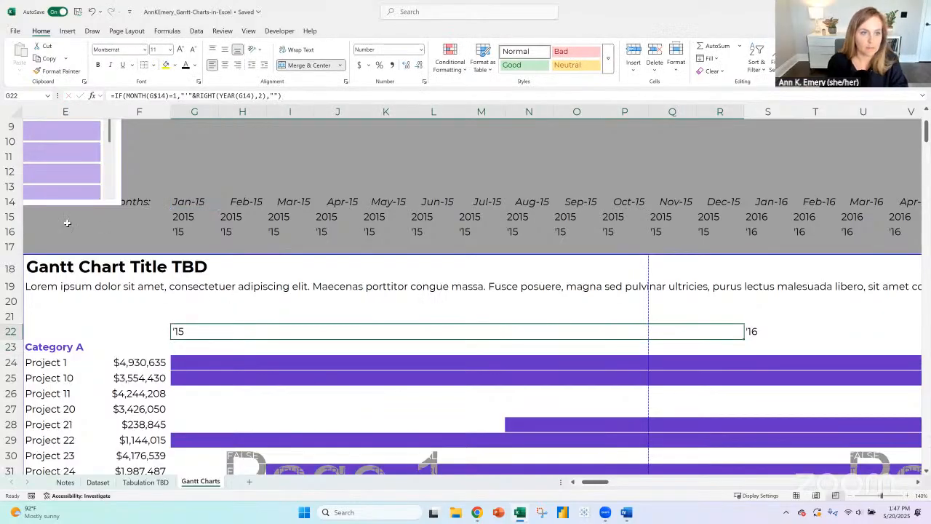
- Delete the helper rows 15 and 16 from the Gantt Charts sheet
{"action": "left_click_drag", "start_coordinate": [14, 215], "coordinate": [13, 228]}
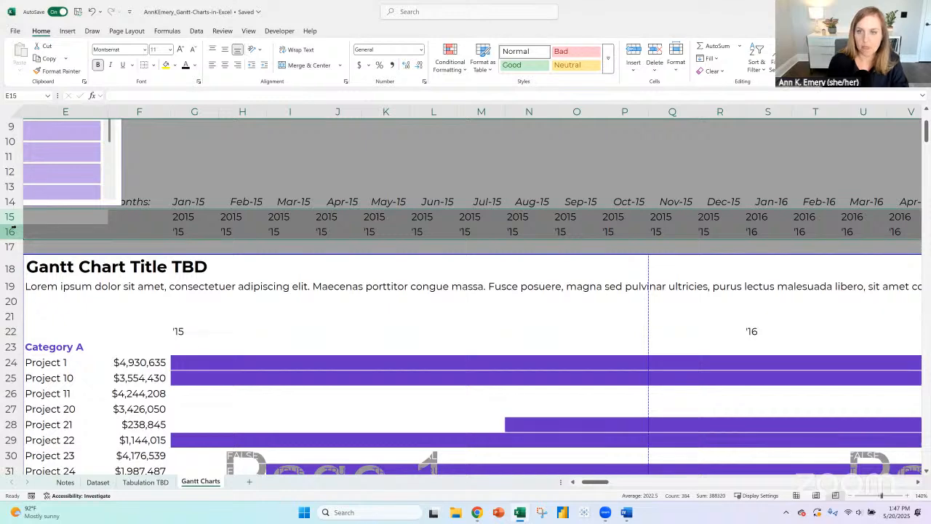
{"action": "left_click", "coordinate": [655, 52]}
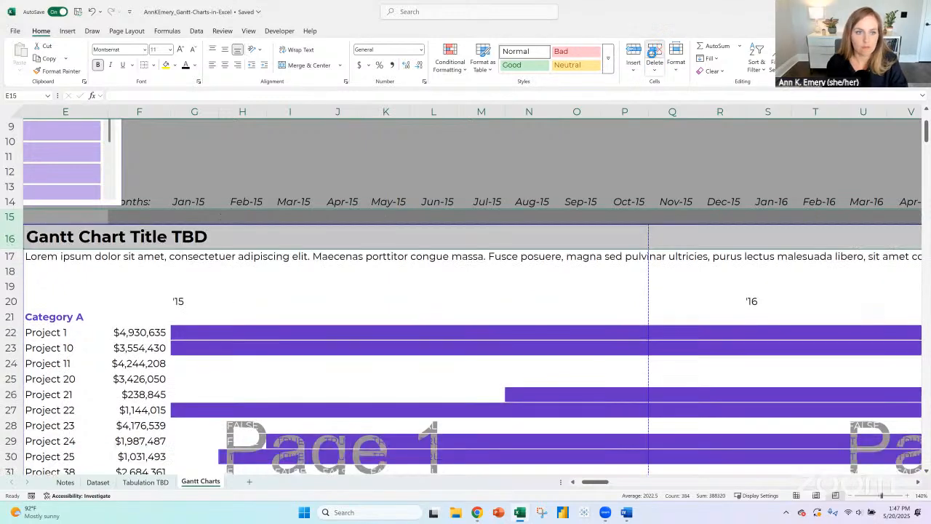
- Copy the year label formula from G20 across the remaining merged year cells in row 20, from S20 through Dec-30
{"action": "left_click", "coordinate": [198, 301]}
{"action": "key", "text": "ctrl+c"}
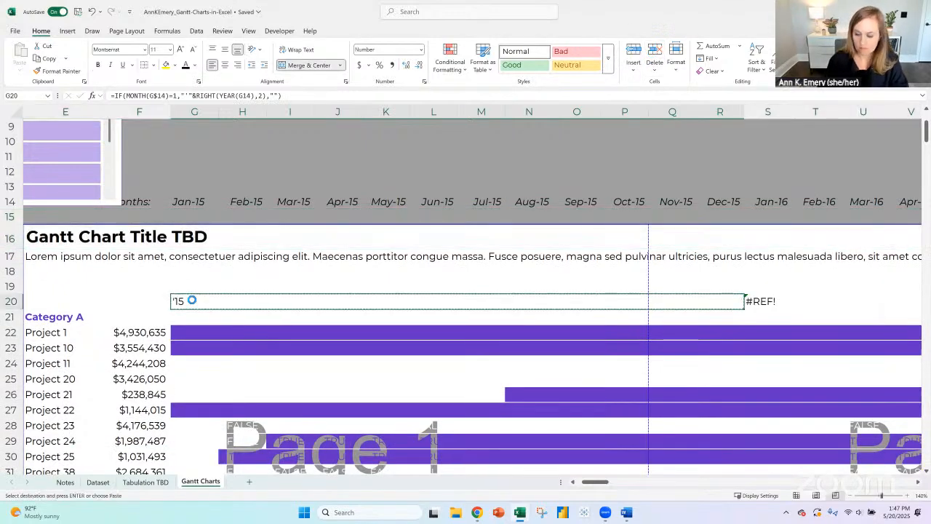
{"action": "key", "text": "Right"}
{"action": "key", "text": "shift+Right"}
{"action": "key", "text": "shift+Right"}
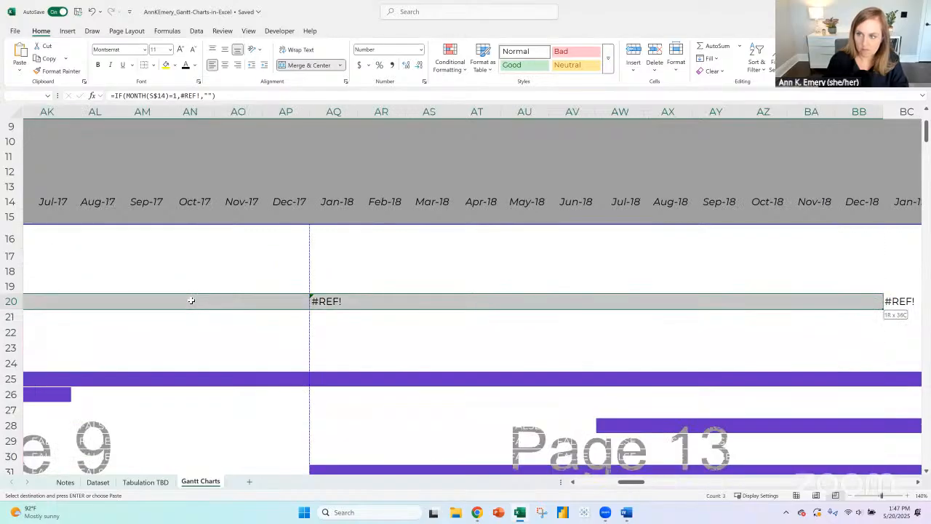
{"action": "key", "text": "shift+Right"}
{"action": "key", "text": "shift+Right"}
{"action": "key", "text": "shift+Right"}
{"action": "key", "text": "shift+Right"}
{"action": "key", "text": "shift+Right"}
{"action": "key", "text": "shift+Right"}
{"action": "key", "text": "shift+Right"}
{"action": "key", "text": "shift+Right"}
{"action": "key", "text": "shift+Right"}
{"action": "key", "text": "shift+Right"}
{"action": "key", "text": "shift+Right"}
{"action": "key", "text": "shift+Right"}
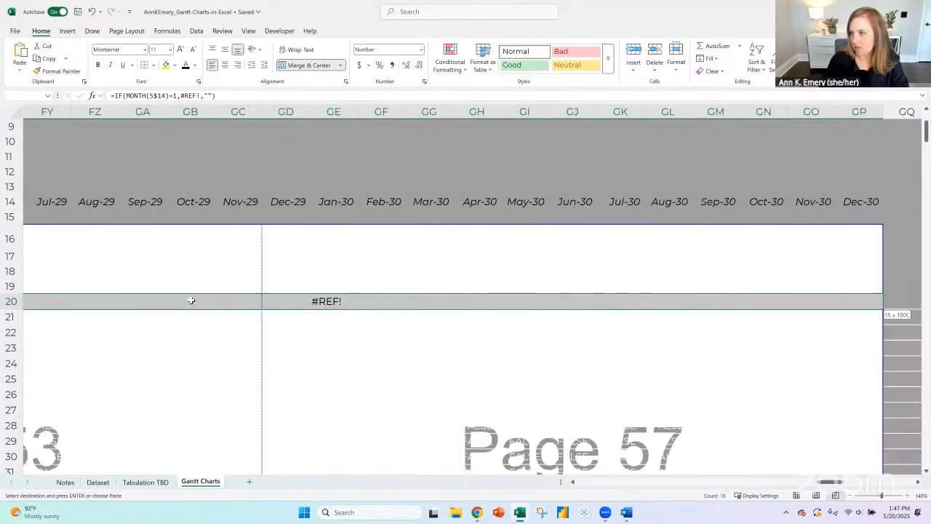
{"action": "key", "text": "ctrl+shift+Right"}
{"action": "key", "text": "ctrl+shift+Left"}
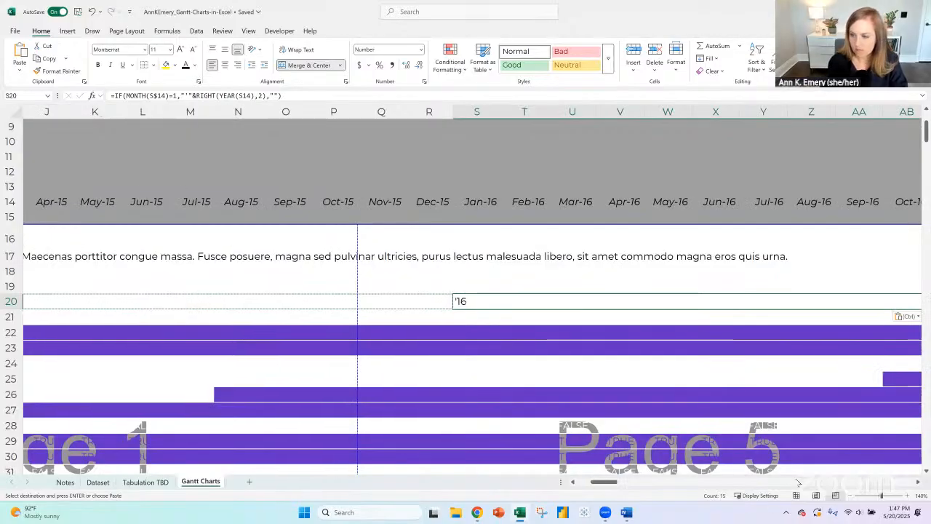
{"action": "left_click_drag", "start_coordinate": [605, 482], "coordinate": [581, 481]}
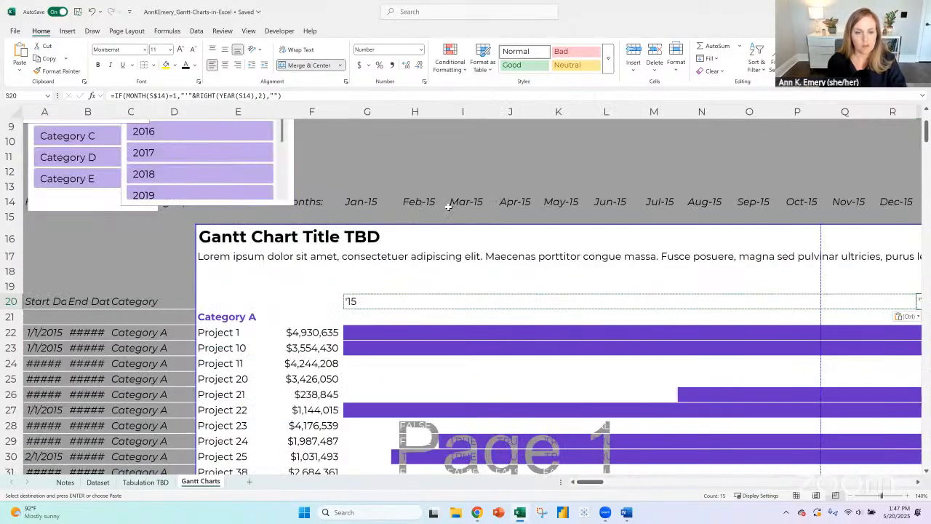
- Check the open to-do items on the Notes sheet and return to the Gantt Charts sheet
{"action": "left_click", "coordinate": [65, 481]}
{"action": "left_click", "coordinate": [66, 321]}
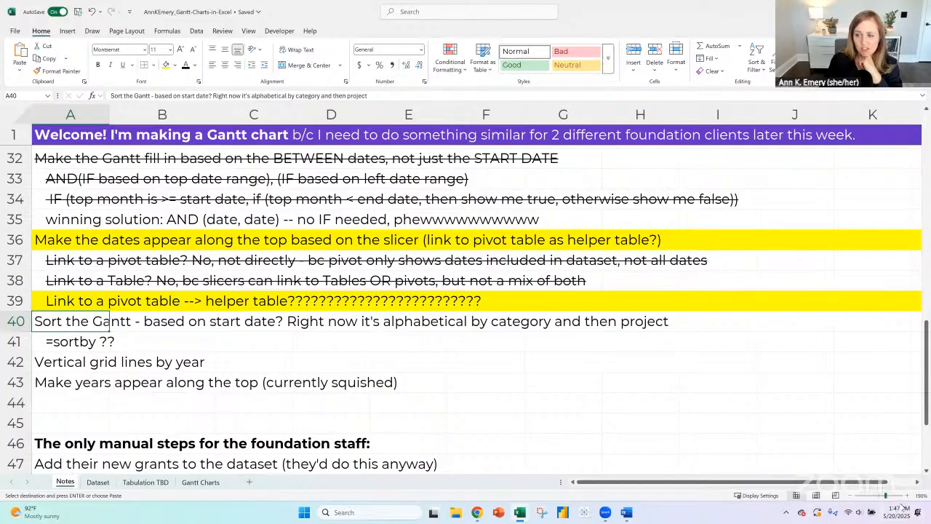
{"action": "left_click", "coordinate": [208, 483]}
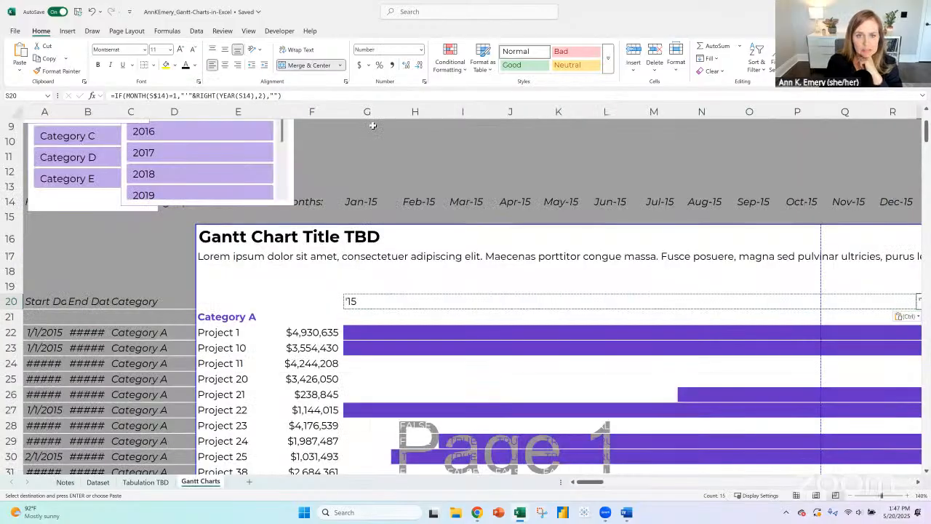
- Set the width of the month columns G through GP to .2
{"action": "left_click_drag", "start_coordinate": [368, 111], "coordinate": [917, 111]}
{"action": "left_click_drag", "start_coordinate": [927, 154], "coordinate": [386, 146]}
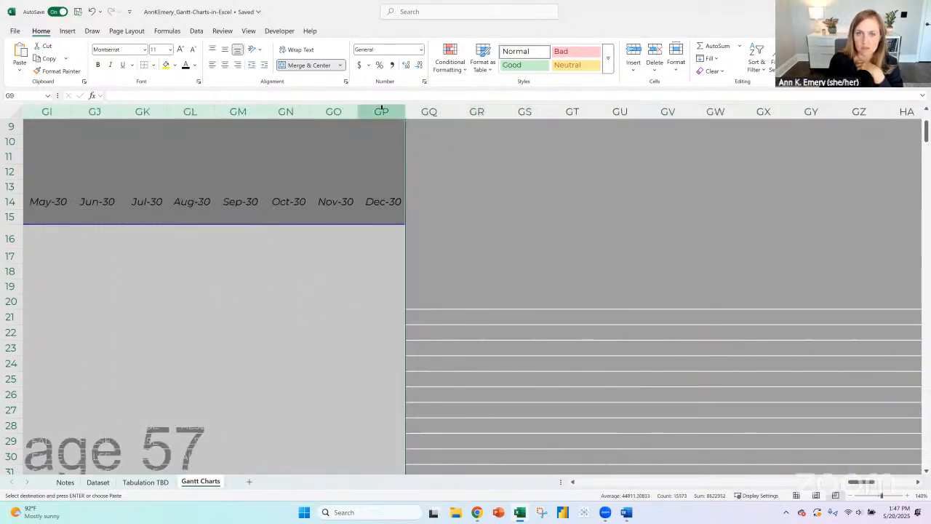
{"action": "right_click", "coordinate": [383, 111]}
{"action": "left_click", "coordinate": [424, 266]}
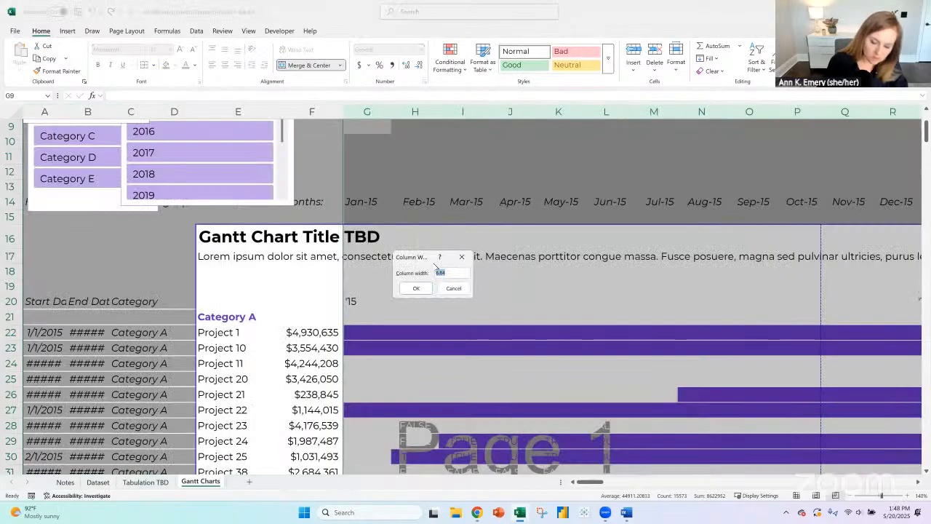
{"action": "type", "text": ".2"}
{"action": "key", "text": "Return"}
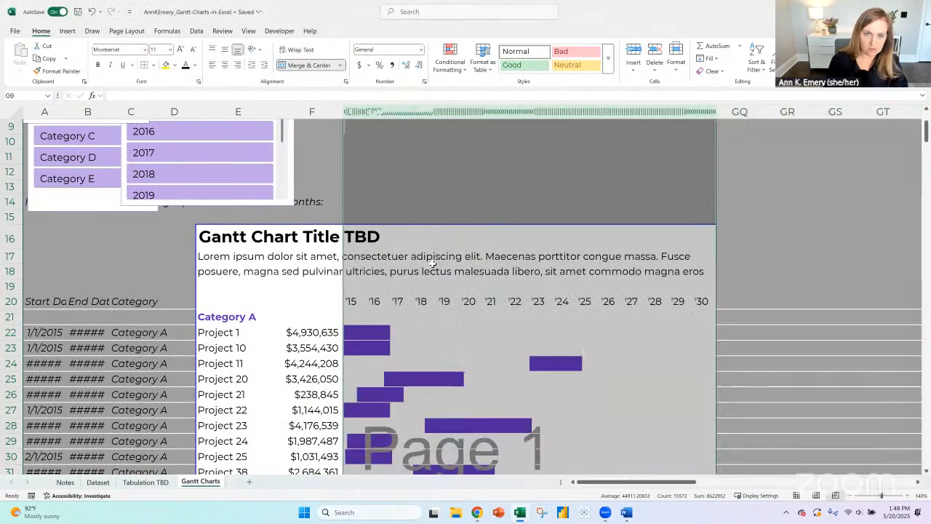
{"action": "left_click", "coordinate": [790, 318]}
- Examine the row 20 year labels and the project bars of all categories down the compressed Gantt chart
{"action": "scroll", "coordinate": [784, 314], "scroll_direction": "down", "scroll_amount": 2}
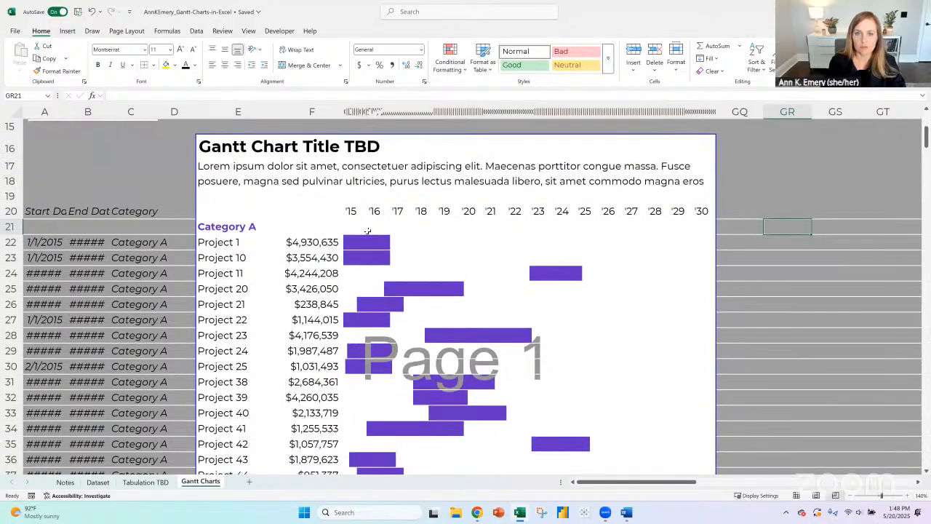
{"action": "left_click", "coordinate": [351, 212]}
{"action": "left_click", "coordinate": [375, 212]}
{"action": "left_click", "coordinate": [398, 212]}
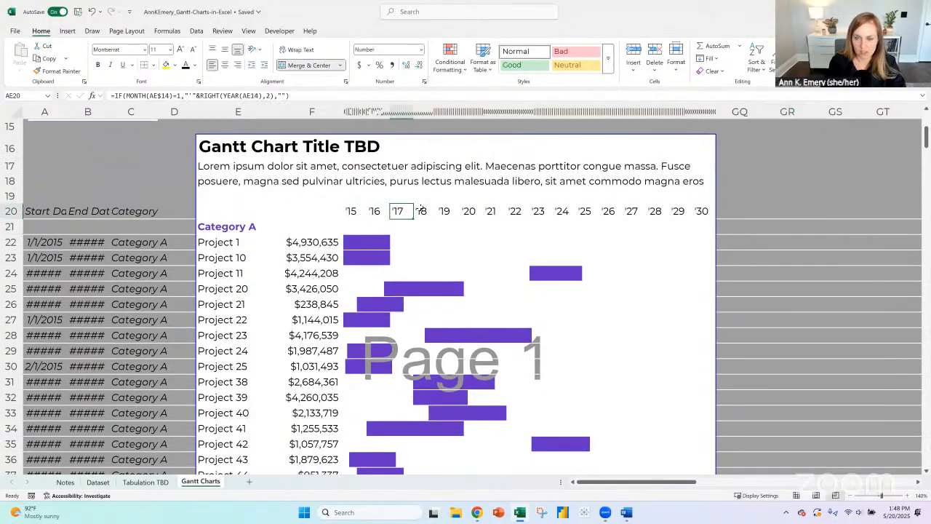
{"action": "left_click", "coordinate": [470, 211]}
{"action": "scroll", "coordinate": [712, 265], "scroll_direction": "down", "scroll_amount": 9}
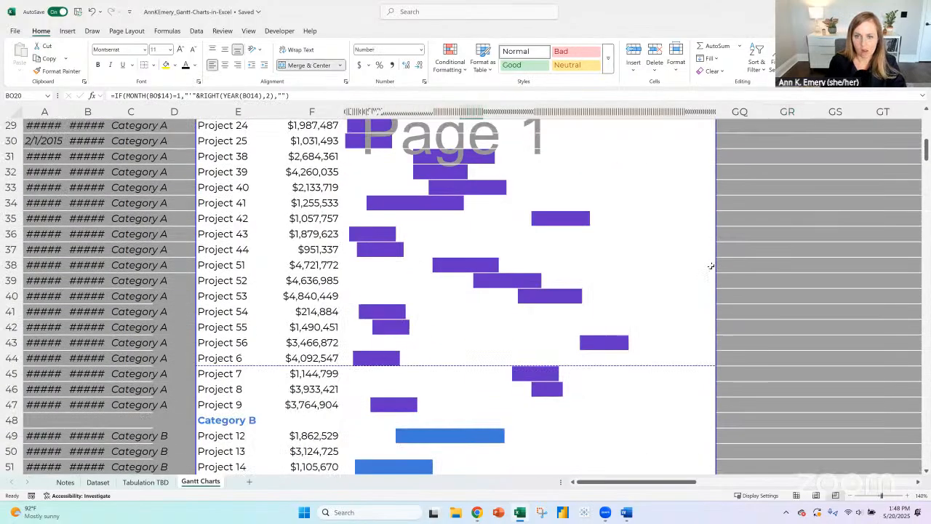
{"action": "scroll", "coordinate": [709, 266], "scroll_direction": "down", "scroll_amount": 16}
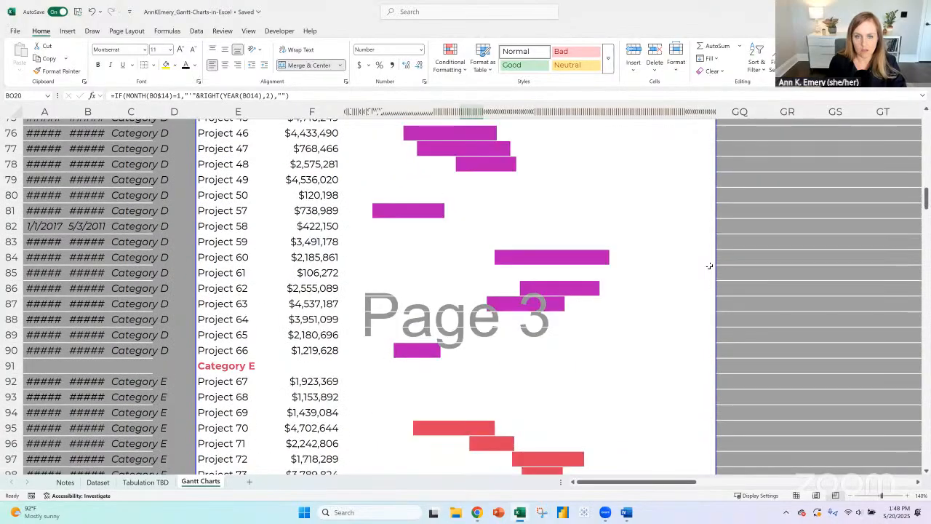
{"action": "scroll", "coordinate": [708, 266], "scroll_direction": "down", "scroll_amount": 1}
{"action": "left_click_drag", "start_coordinate": [492, 364], "coordinate": [493, 318]}
{"action": "scroll", "coordinate": [493, 318], "scroll_direction": "up", "scroll_amount": 20}
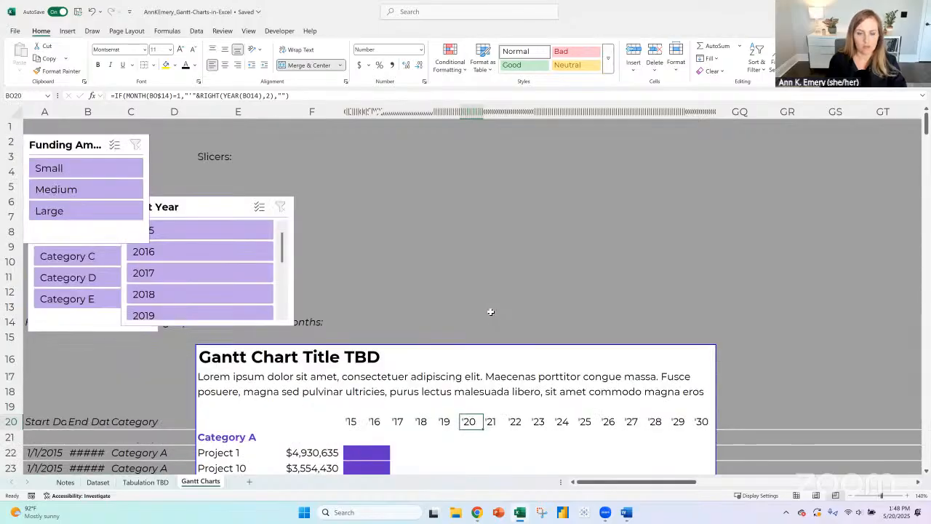
{"action": "scroll", "coordinate": [491, 312], "scroll_direction": "down", "scroll_amount": 3}
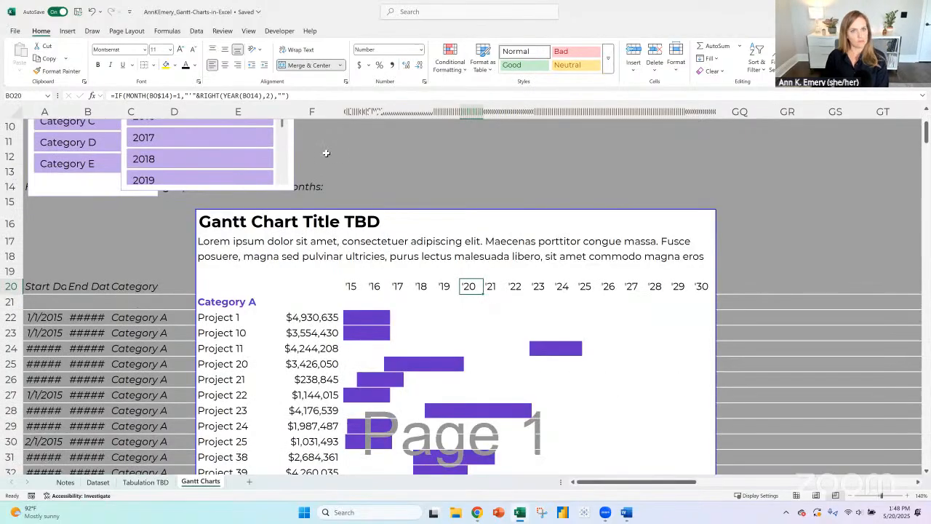
- Separate the overlapping slicers by moving Start Year beside the "Slicers:" label and Category below the Funding Amount slicer
{"action": "scroll", "coordinate": [255, 178], "scroll_direction": "up", "scroll_amount": 3}
{"action": "left_click_drag", "start_coordinate": [211, 207], "coordinate": [356, 158]}
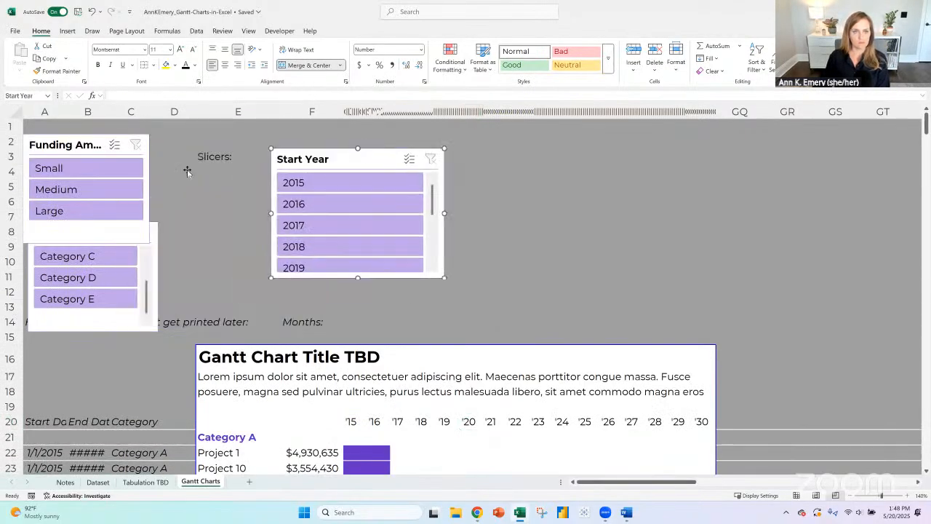
{"action": "left_click_drag", "start_coordinate": [157, 232], "coordinate": [154, 272]}
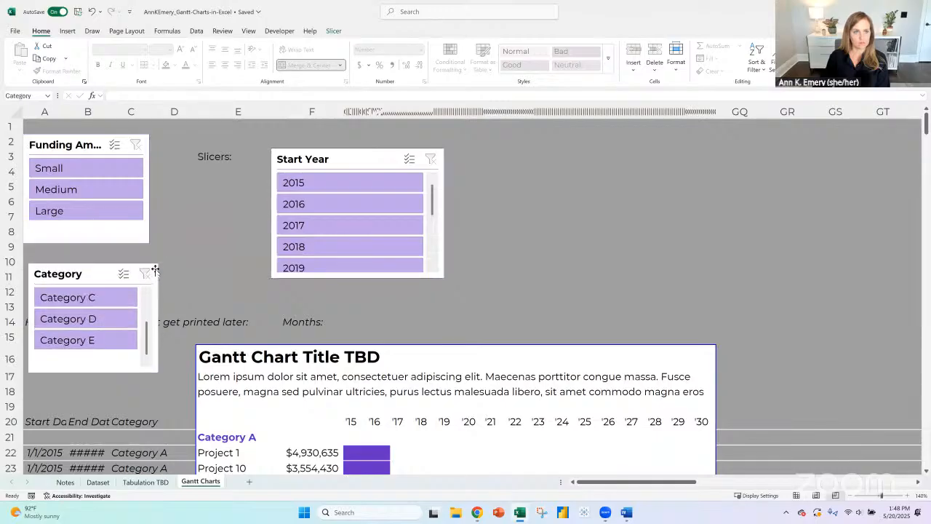
- Test the Funding Amount slicer by filtering the Gantt chart to Small, inspect the chart, and clear the filter
{"action": "left_click", "coordinate": [91, 169]}
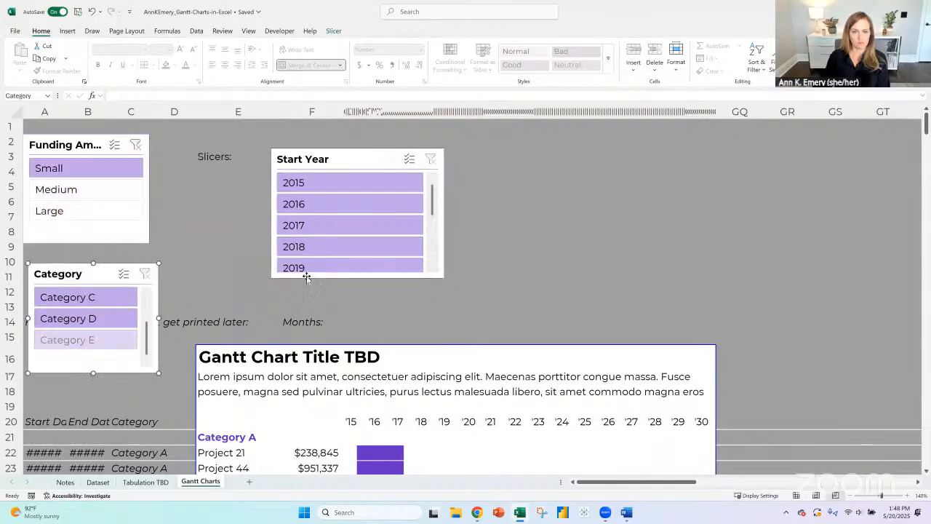
{"action": "left_click", "coordinate": [241, 283]}
{"action": "scroll", "coordinate": [241, 283], "scroll_direction": "down", "scroll_amount": 8}
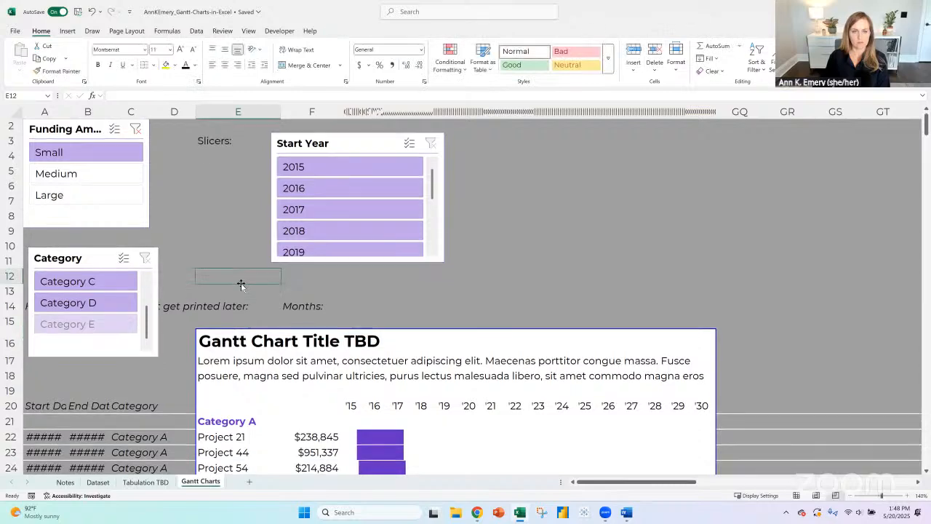
{"action": "scroll", "coordinate": [241, 283], "scroll_direction": "up", "scroll_amount": 8}
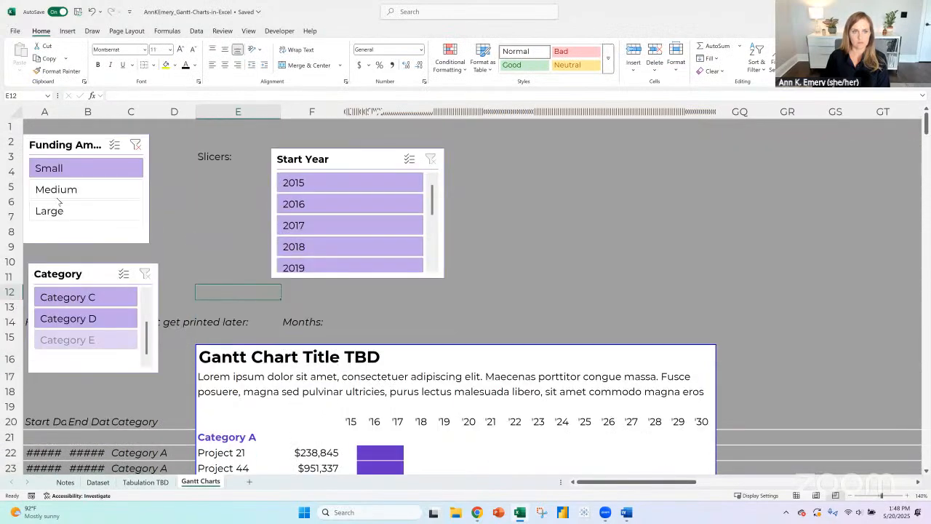
{"action": "left_click", "coordinate": [136, 146]}
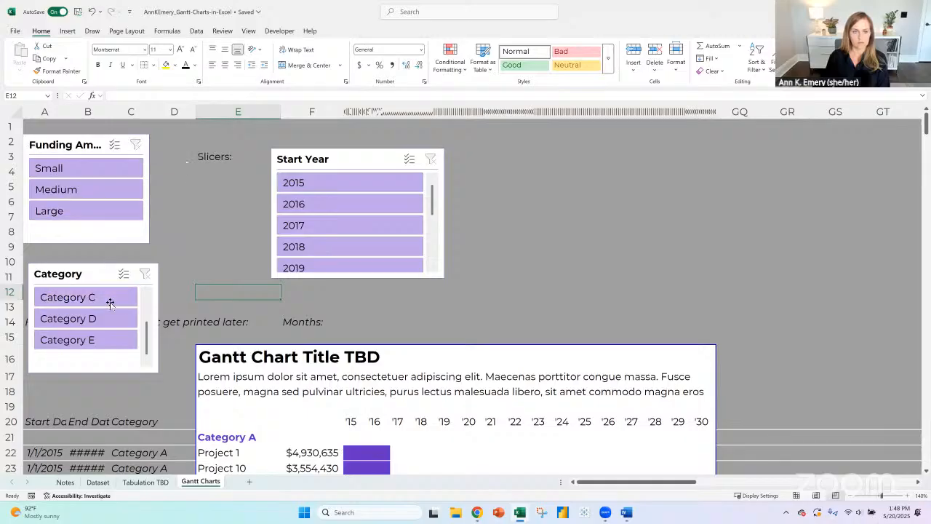
- Rearrange the slicers so that Category sits above Funding Amount
{"action": "left_click_drag", "start_coordinate": [91, 270], "coordinate": [118, 169]}
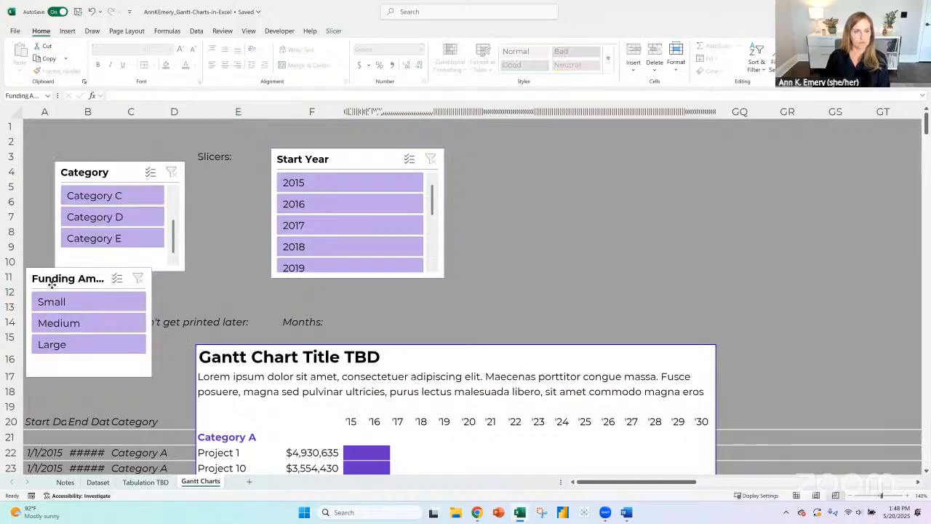
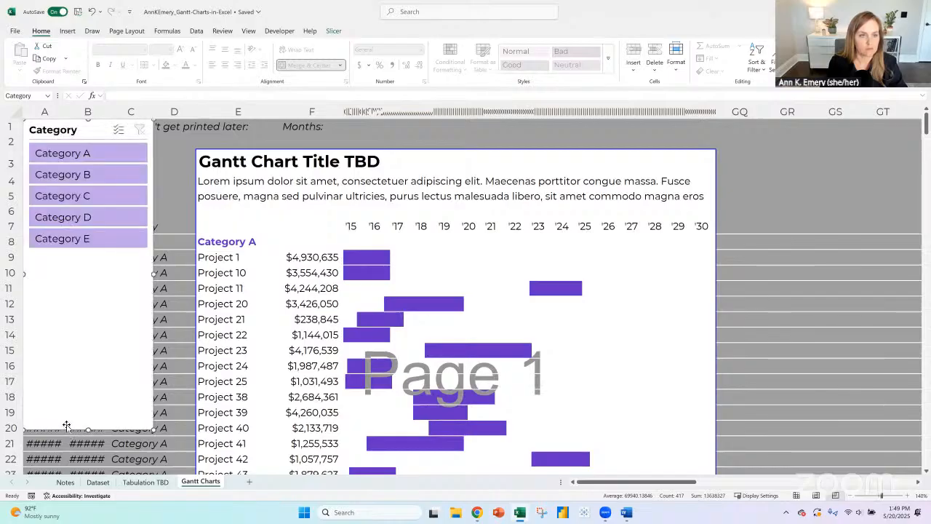
- Shorten the Category slicer to fit its buttons, then test it with Category B, Category C and multi-select before clearing the filter
{"action": "left_click_drag", "start_coordinate": [88, 368], "coordinate": [91, 267]}
{"action": "left_click", "coordinate": [91, 180]}
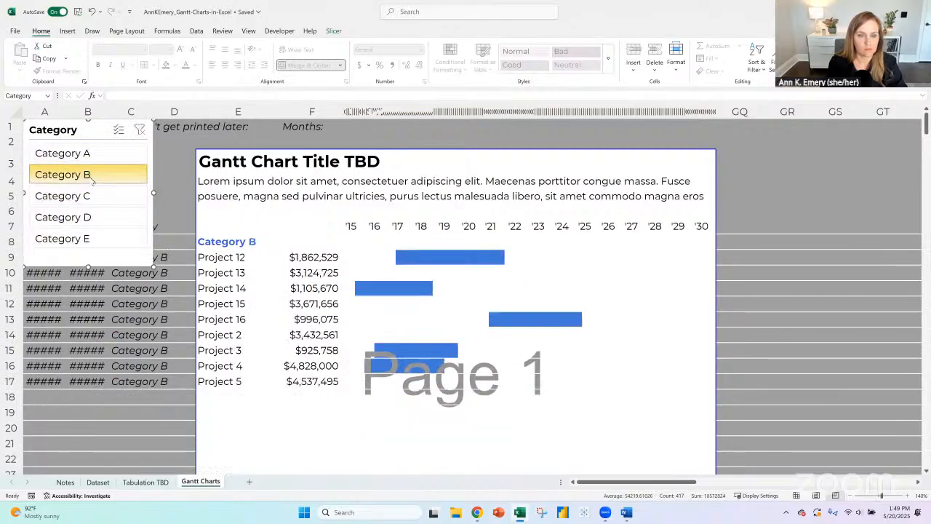
{"action": "left_click", "coordinate": [87, 195]}
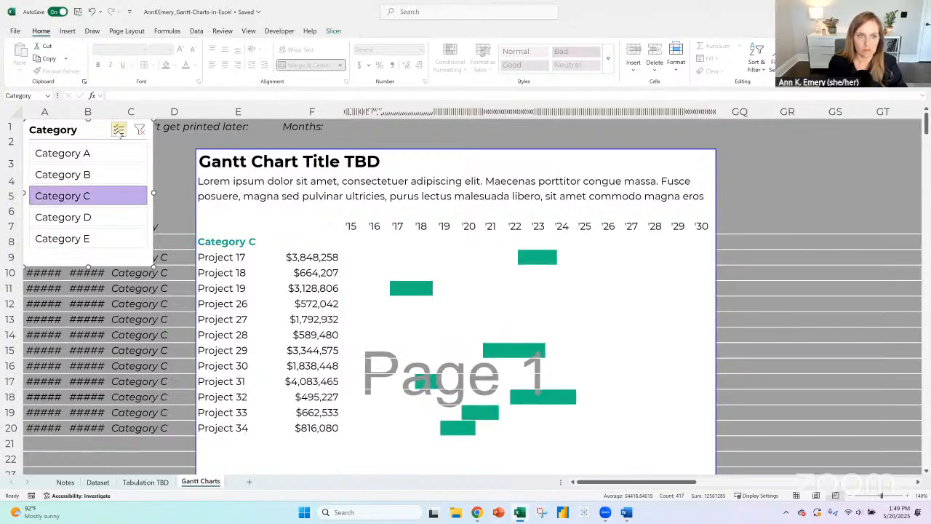
{"action": "left_click", "coordinate": [118, 130]}
{"action": "left_click", "coordinate": [99, 175]}
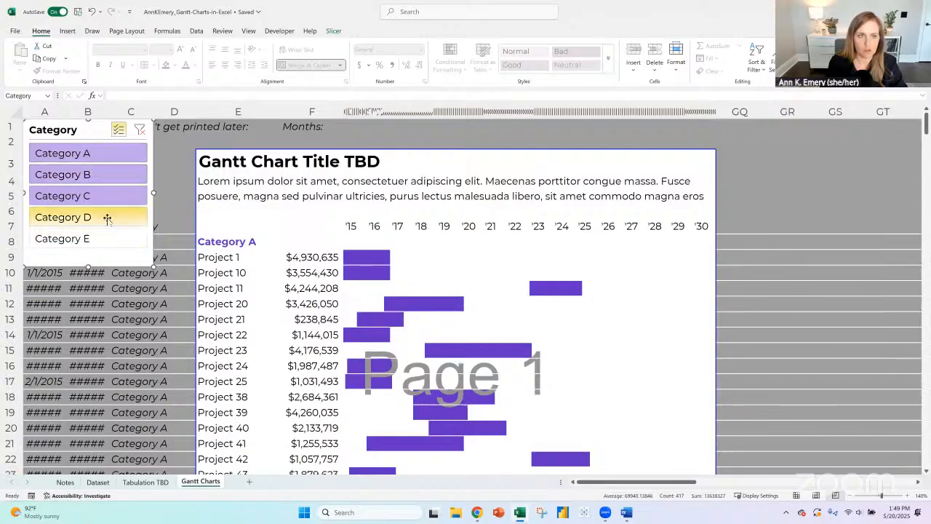
{"action": "left_click", "coordinate": [139, 131]}
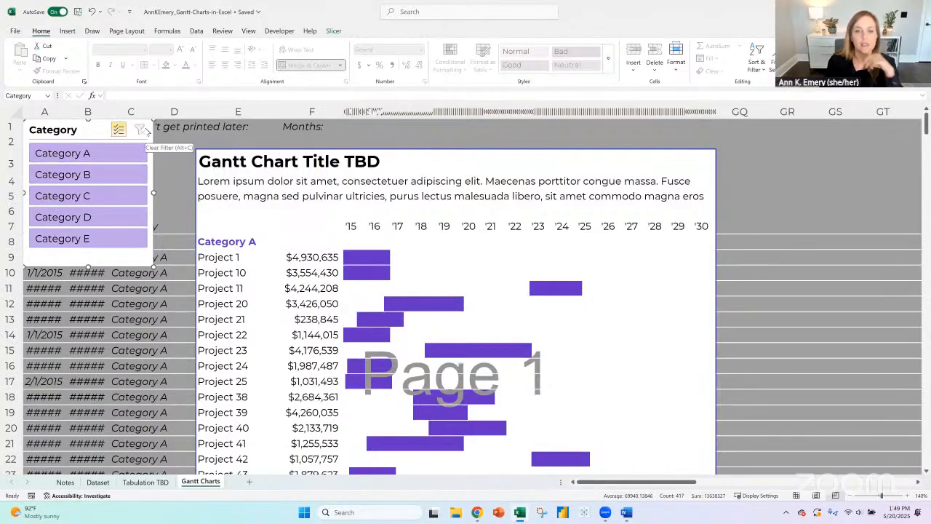
- Inspect the project name and funding amount formulas in the first project rows of the Gantt chart
{"action": "left_click", "coordinate": [225, 259]}
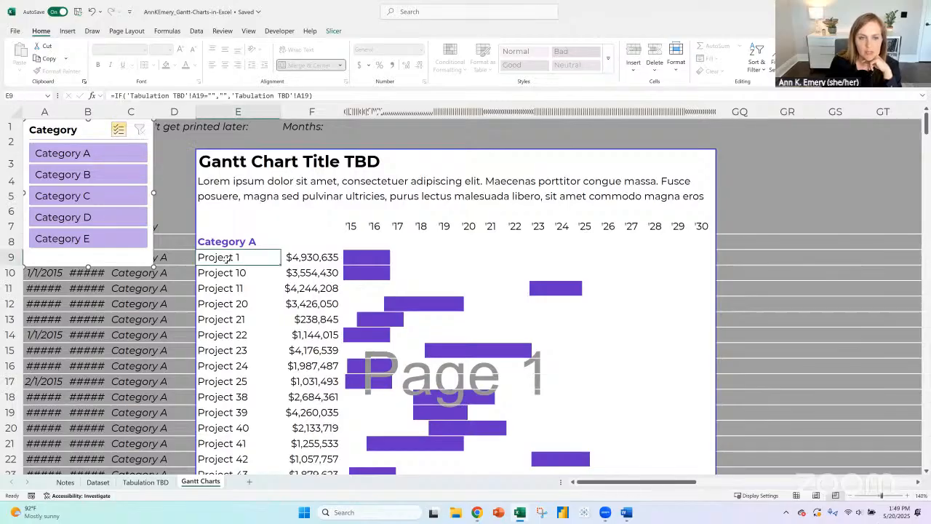
{"action": "left_click", "coordinate": [315, 256]}
{"action": "left_click", "coordinate": [314, 273]}
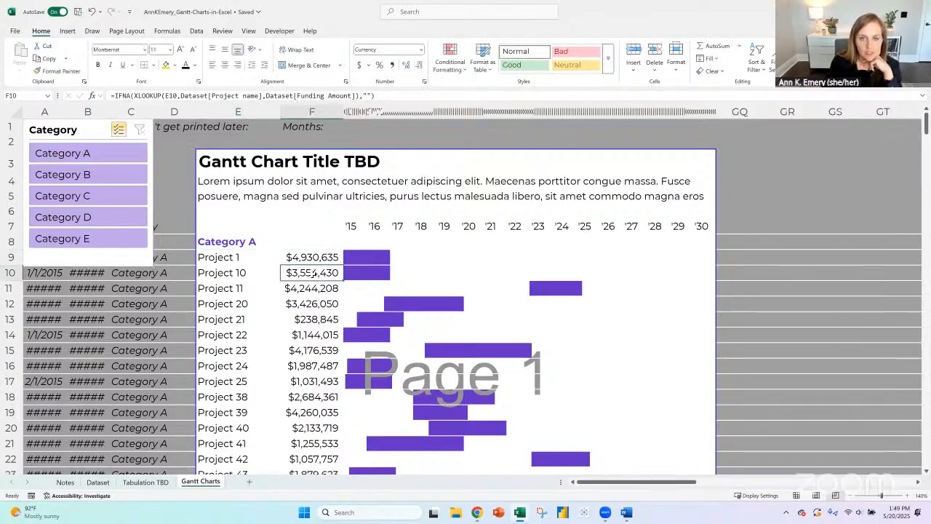
{"action": "left_click", "coordinate": [316, 259]}
{"action": "left_click", "coordinate": [315, 273]}
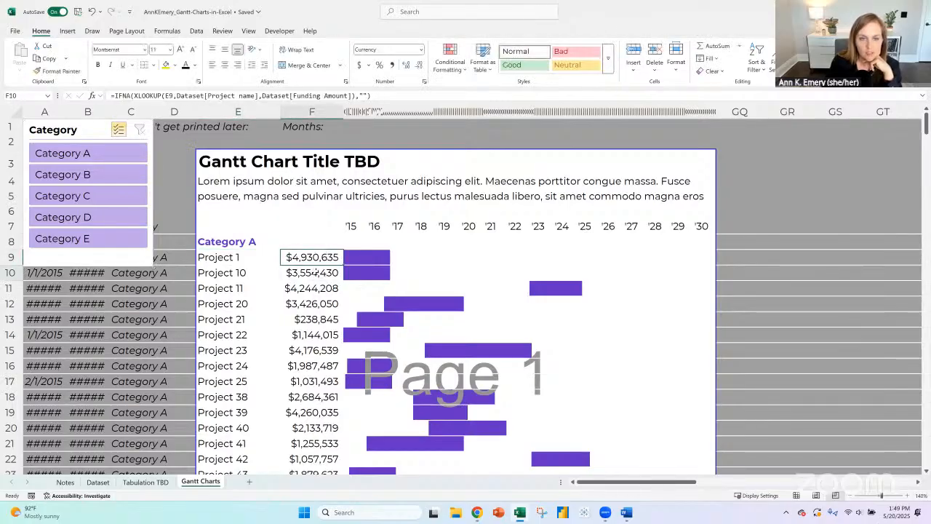
- Add Funding Amount as a summed value to the categories and projects pivot table on the Tabulation TBD sheet
{"action": "left_click", "coordinate": [149, 485]}
{"action": "scroll", "coordinate": [148, 322], "scroll_direction": "up", "scroll_amount": 12}
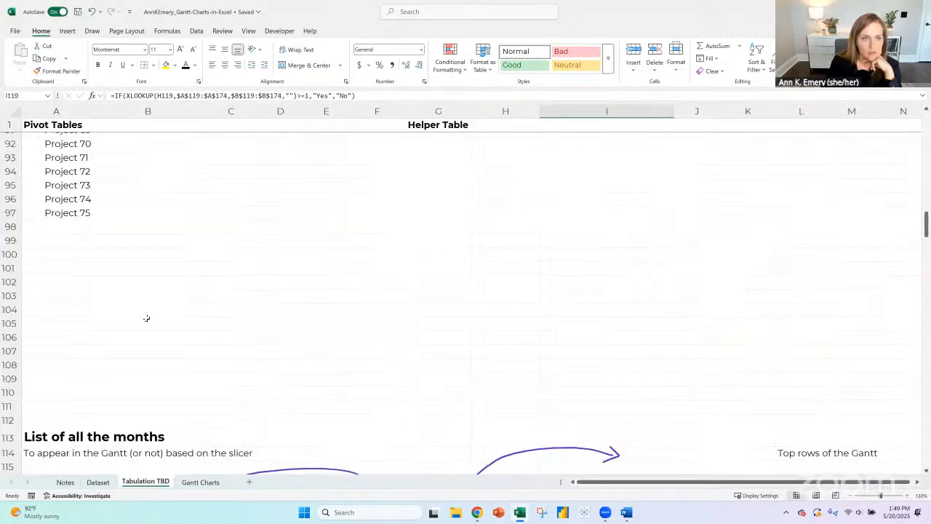
{"action": "scroll", "coordinate": [146, 318], "scroll_direction": "up", "scroll_amount": 20}
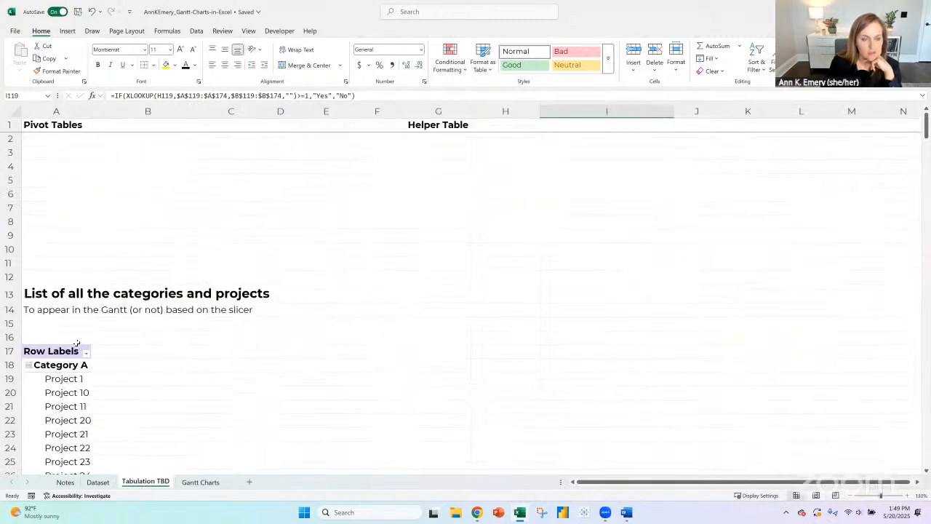
{"action": "left_click", "coordinate": [55, 351]}
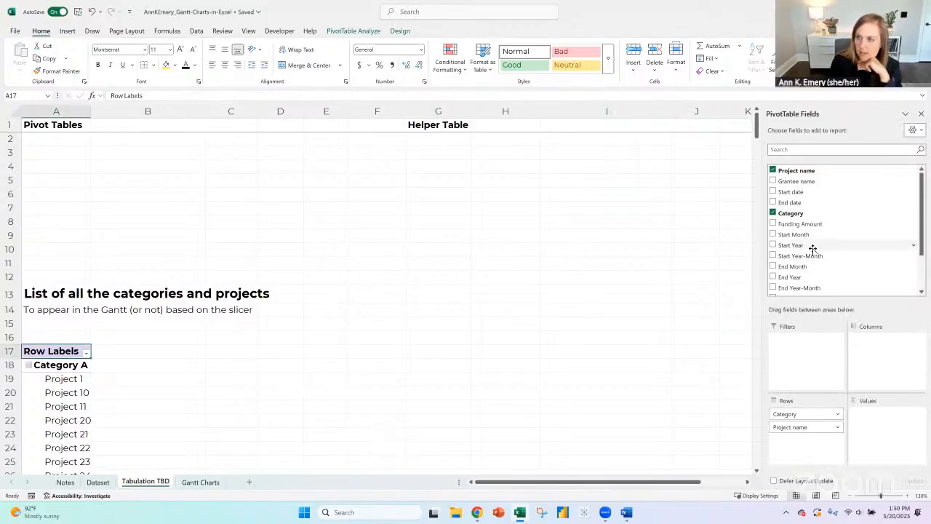
{"action": "scroll", "coordinate": [820, 271], "scroll_direction": "down", "scroll_amount": 2}
{"action": "scroll", "coordinate": [810, 206], "scroll_direction": "up", "scroll_amount": 1}
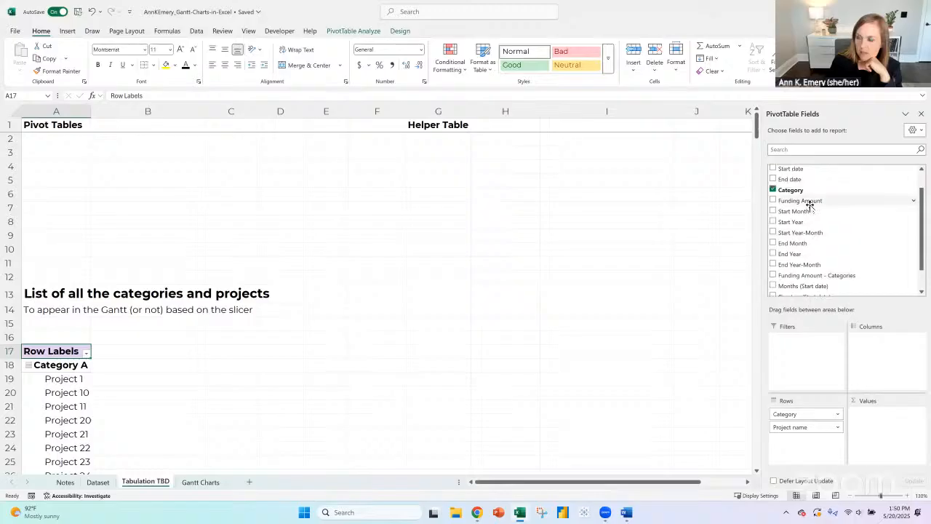
{"action": "left_click_drag", "start_coordinate": [810, 204], "coordinate": [866, 416]}
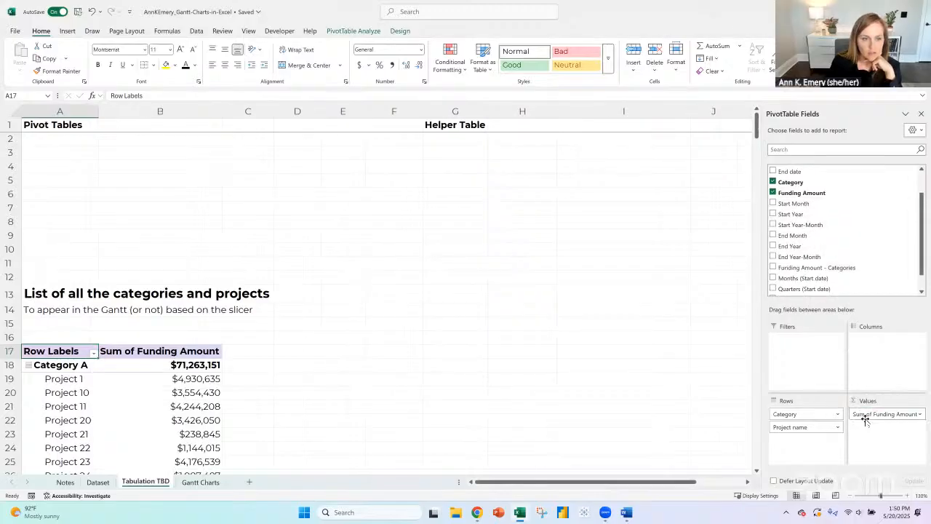
- Sort the projects within each category of the pivot table by funding amount from largest to smallest
{"action": "scroll", "coordinate": [212, 281], "scroll_direction": "down", "scroll_amount": 2}
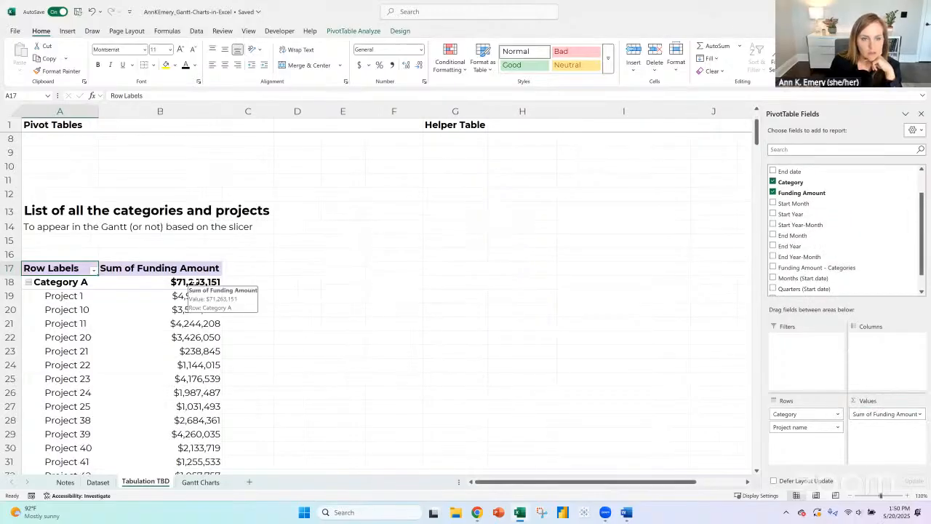
{"action": "left_click", "coordinate": [195, 282]}
{"action": "right_click", "coordinate": [196, 283]}
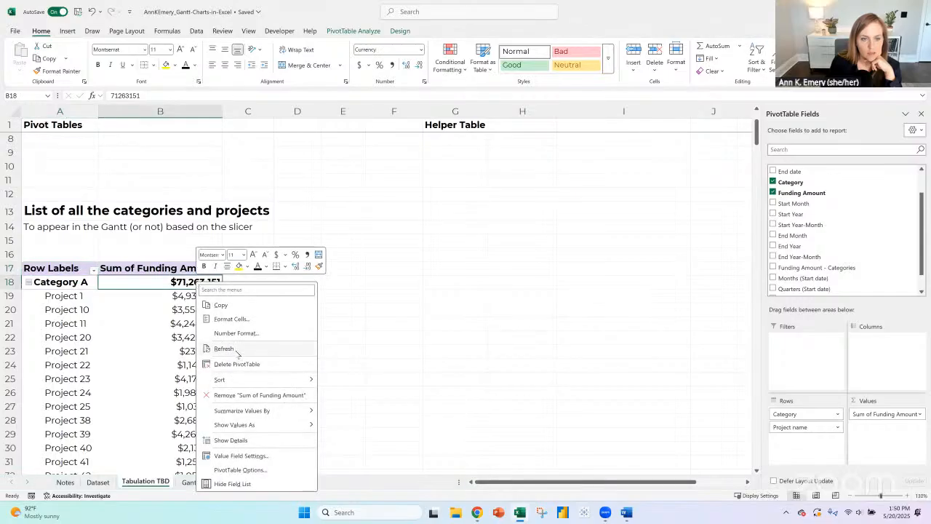
{"action": "mouse_move", "coordinate": [244, 384]}
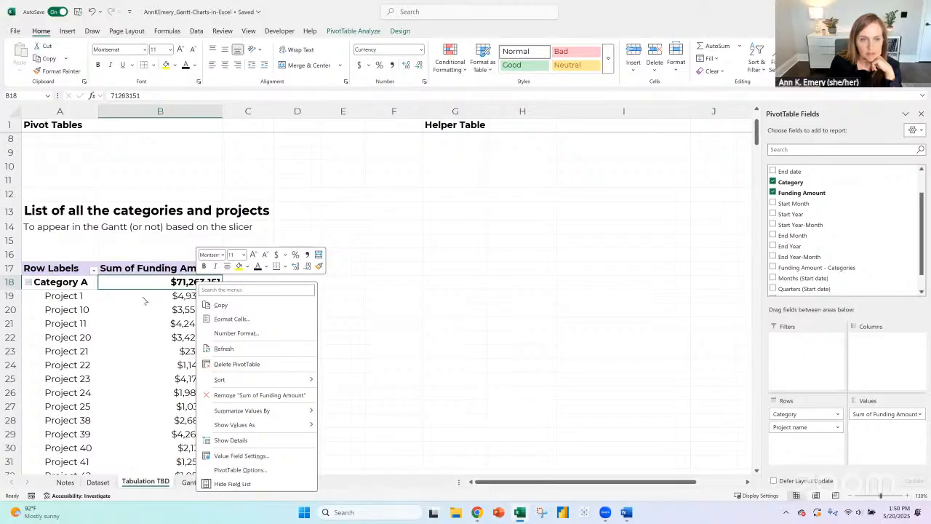
{"action": "left_click", "coordinate": [144, 300]}
{"action": "left_click", "coordinate": [198, 296]}
{"action": "right_click", "coordinate": [200, 296]}
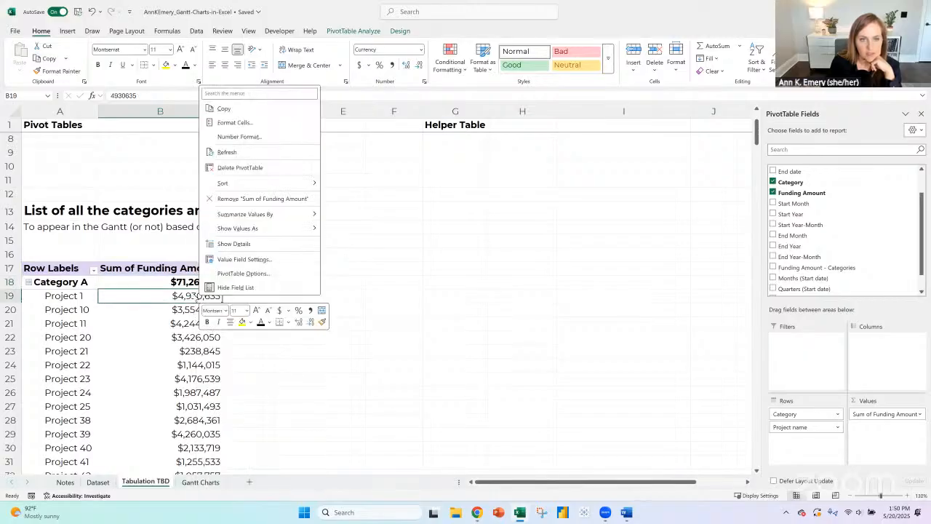
{"action": "mouse_move", "coordinate": [246, 218]}
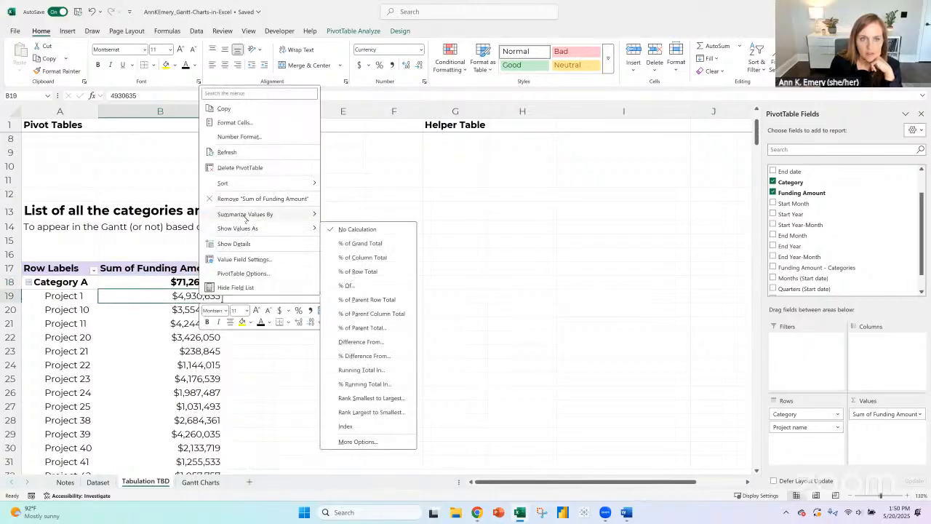
{"action": "mouse_move", "coordinate": [240, 184]}
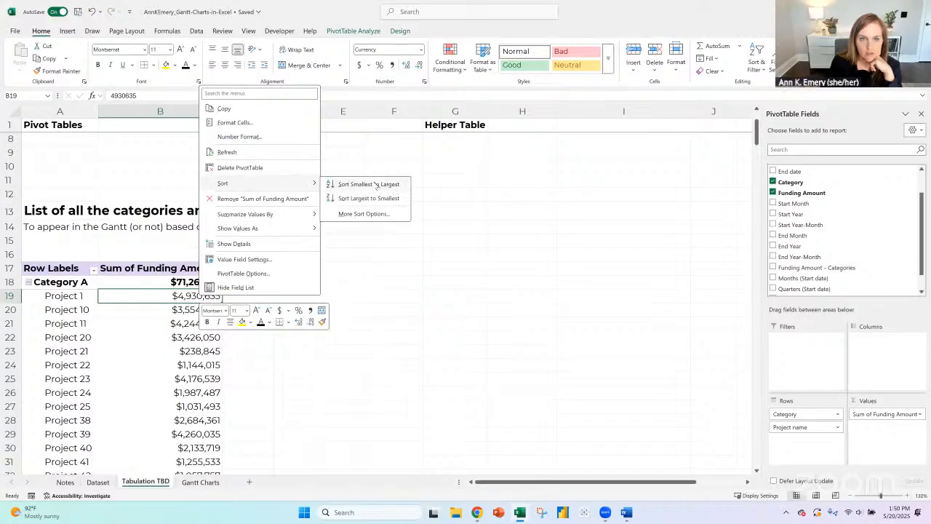
{"action": "left_click", "coordinate": [374, 198]}
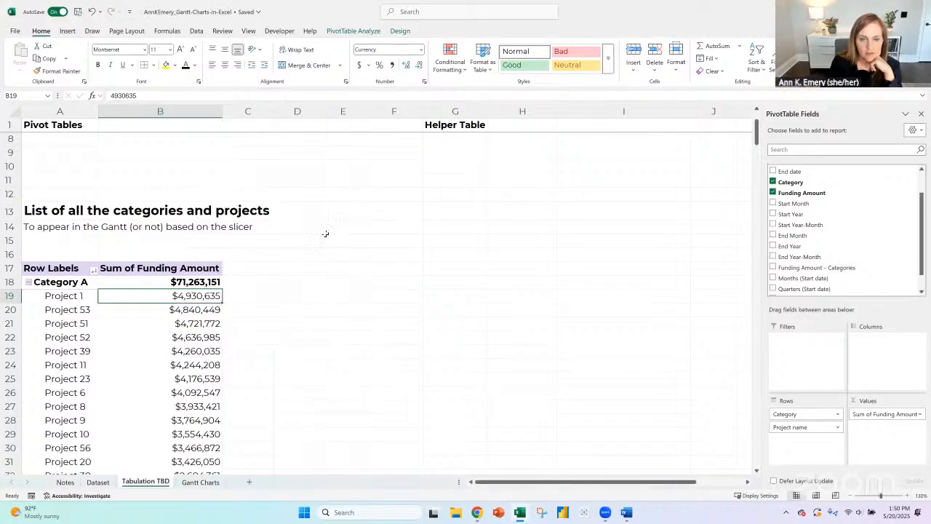
- Check the order of the Category A funding amounts in the sorted pivot table
{"action": "left_click_drag", "start_coordinate": [202, 330], "coordinate": [201, 406]}
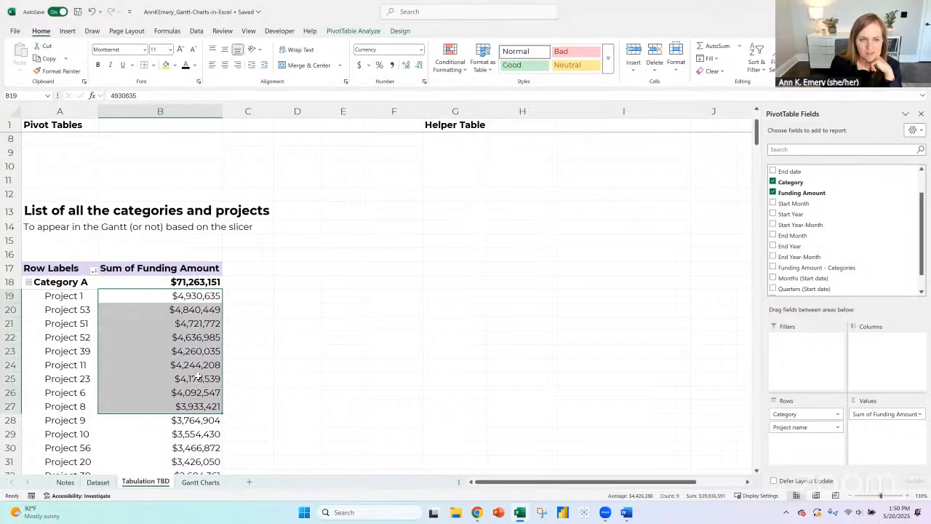
{"action": "scroll", "coordinate": [199, 377], "scroll_direction": "down", "scroll_amount": 2}
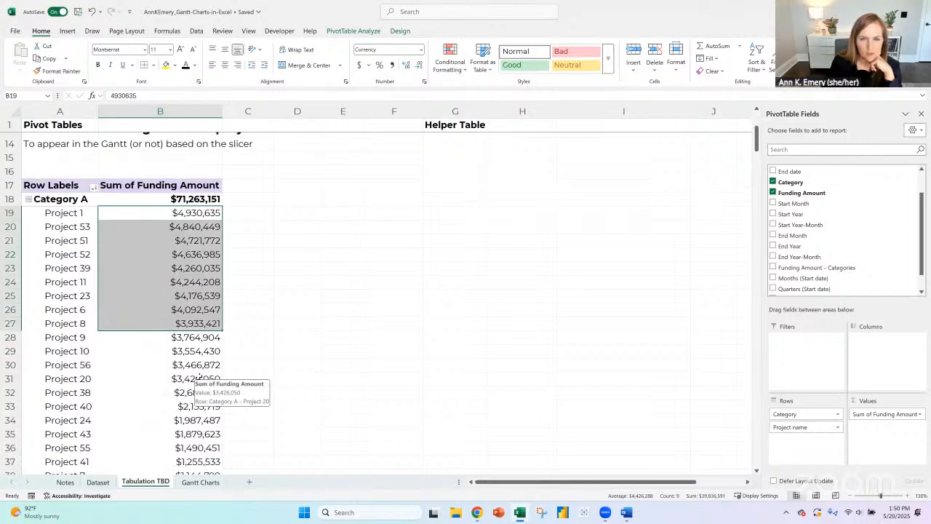
{"action": "left_click", "coordinate": [179, 211]}
{"action": "left_click_drag", "start_coordinate": [150, 213], "coordinate": [153, 379]}
{"action": "left_click", "coordinate": [206, 213]}
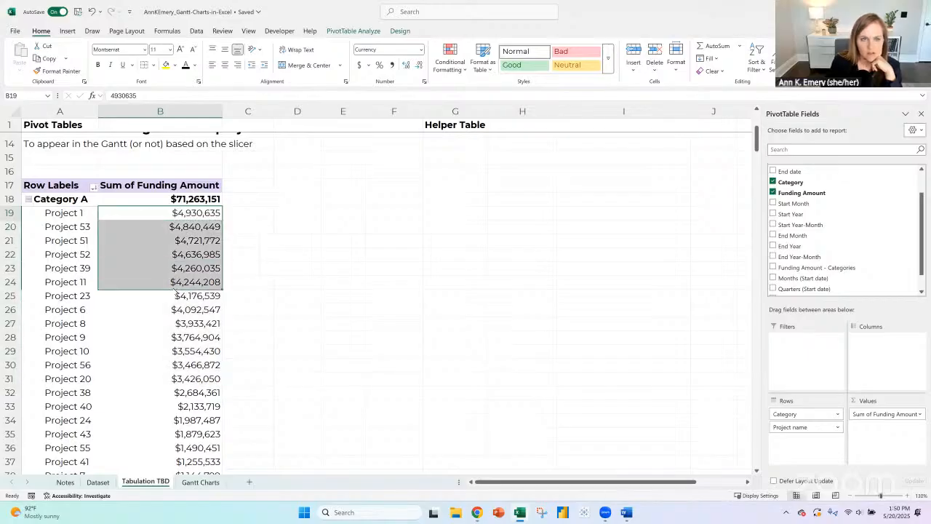
- Check the project order and funding amounts of Category A on the Gantt Charts sheet
{"action": "left_click", "coordinate": [200, 482]}
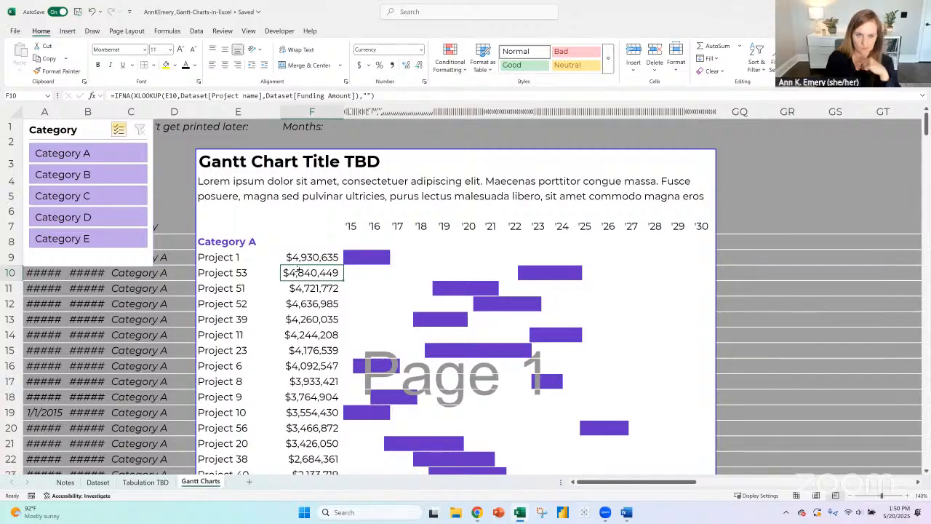
{"action": "left_click_drag", "start_coordinate": [297, 257], "coordinate": [298, 413]}
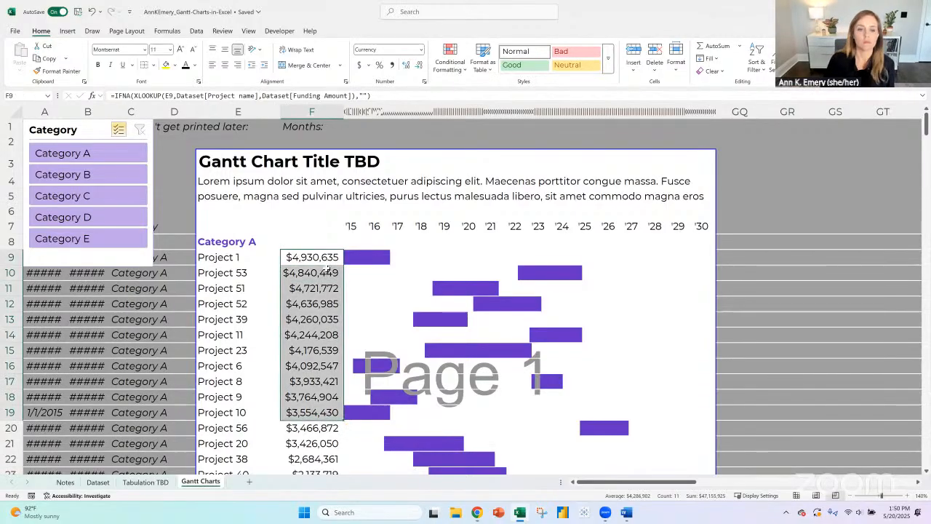
{"action": "left_click", "coordinate": [304, 257]}
{"action": "key", "text": "Down"}
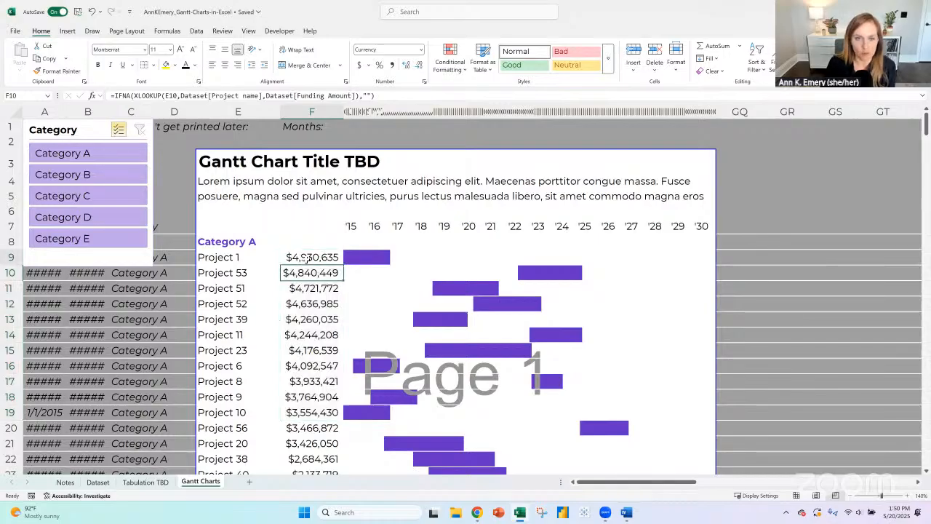
{"action": "left_click", "coordinate": [303, 259]}
{"action": "left_click", "coordinate": [304, 275]}
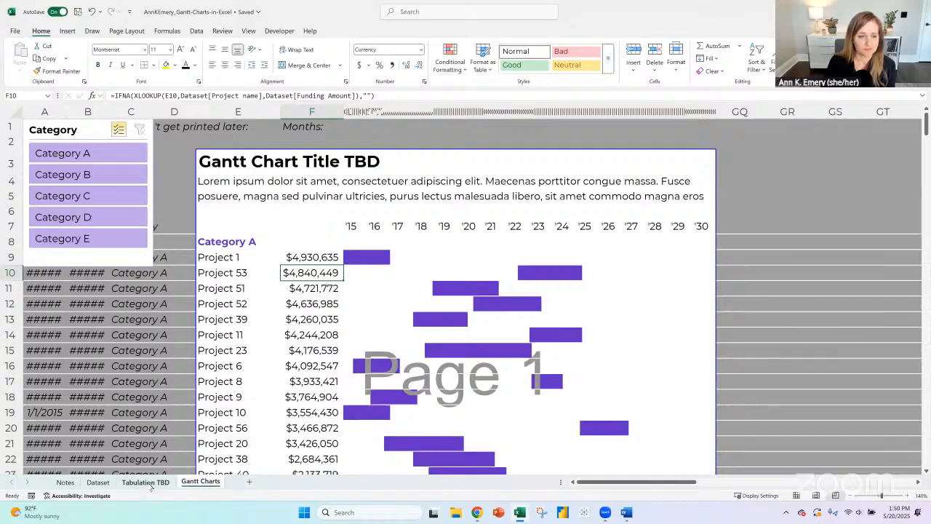
- Add the to-do "Round the grant amounts ($4,912,314 into $4.9 M)" in cell A44 of the Notes sheet
{"action": "left_click", "coordinate": [64, 481]}
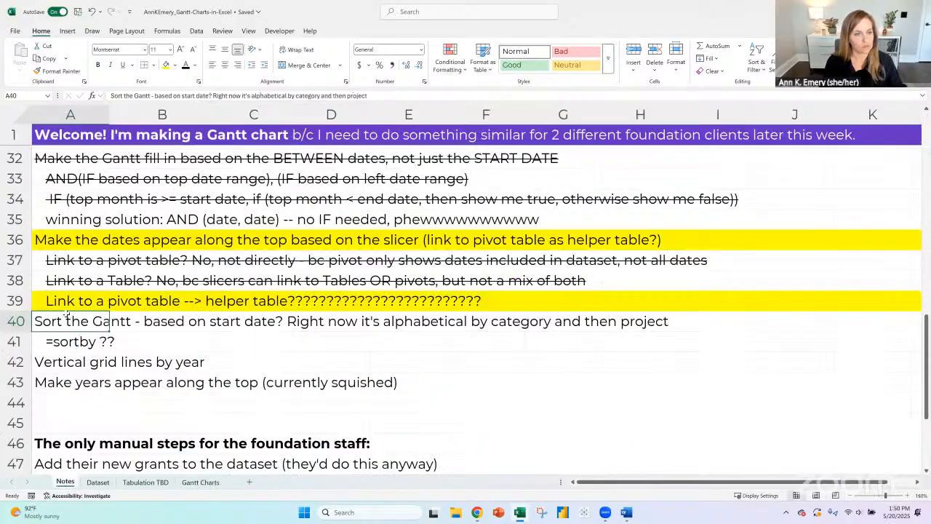
{"action": "scroll", "coordinate": [68, 320], "scroll_direction": "down", "scroll_amount": 2}
{"action": "left_click", "coordinate": [64, 281]}
{"action": "type", "text": "Round the"}
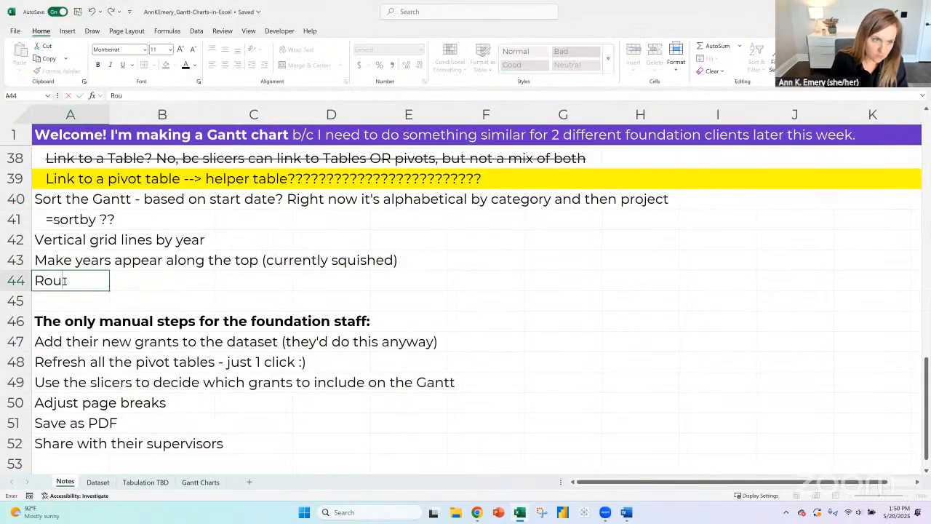
{"action": "key", "text": "BackSpace"}
{"action": "type", "text": "he grant"}
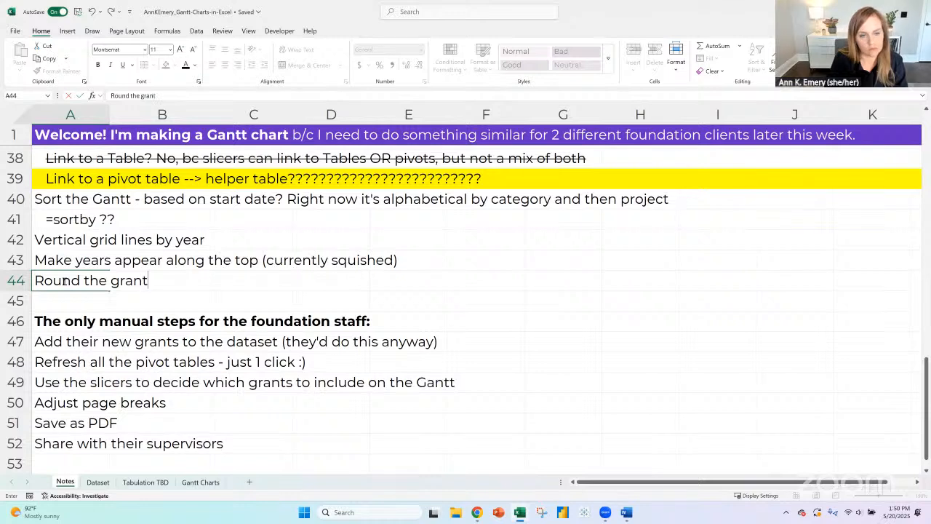
{"action": "type", "text": " amounts"}
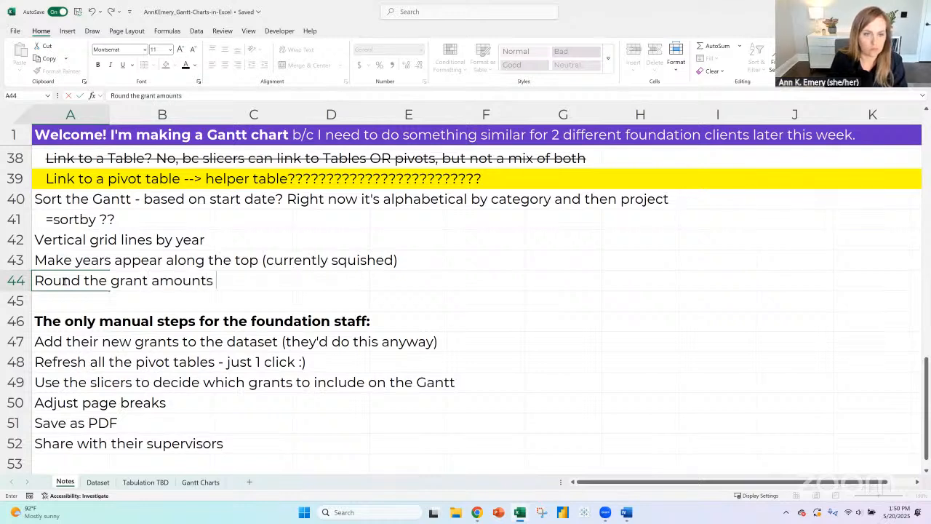
{"action": "type", "text": " ($4,9"}
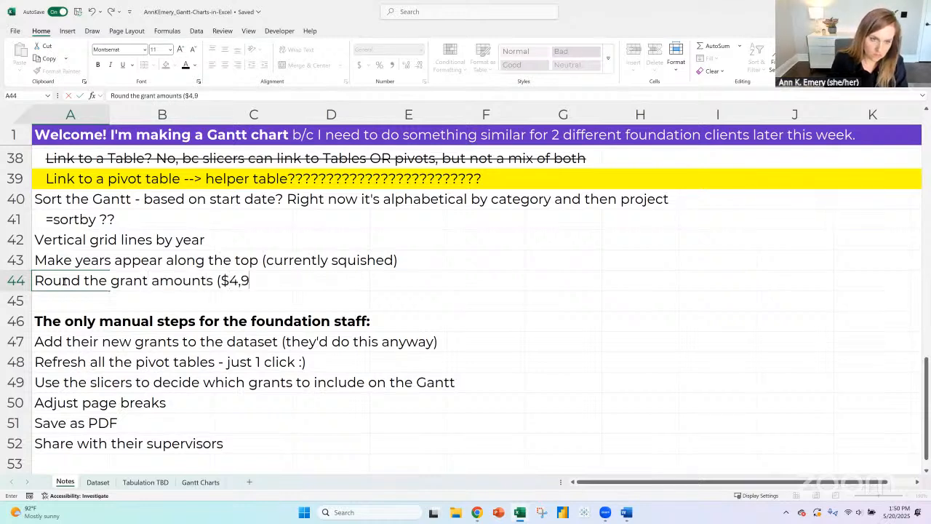
{"action": "type", "text": ",123"}
{"action": "key", "text": "BackSpace"}
{"action": "key", "text": "BackSpace"}
{"action": "key", "text": "BackSpace"}
{"action": "key", "text": "BackSpace"}
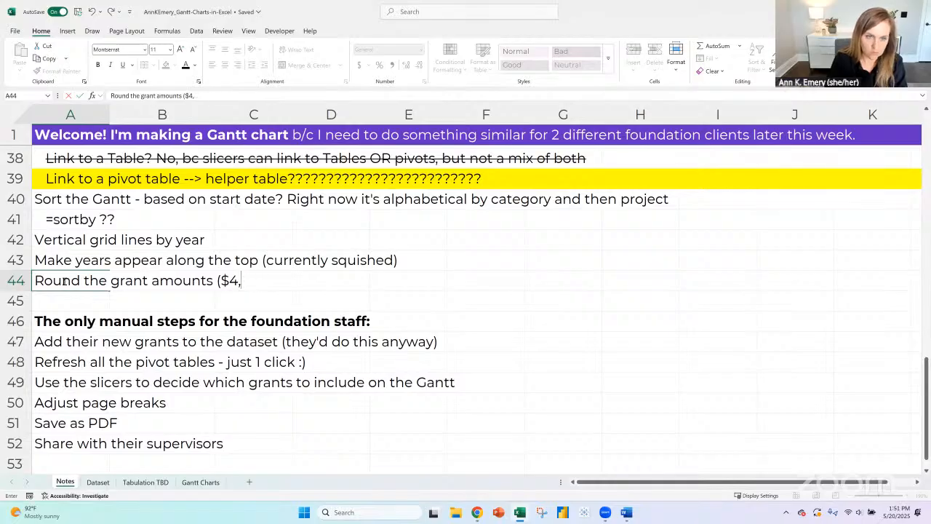
{"action": "type", "text": "912,314"}
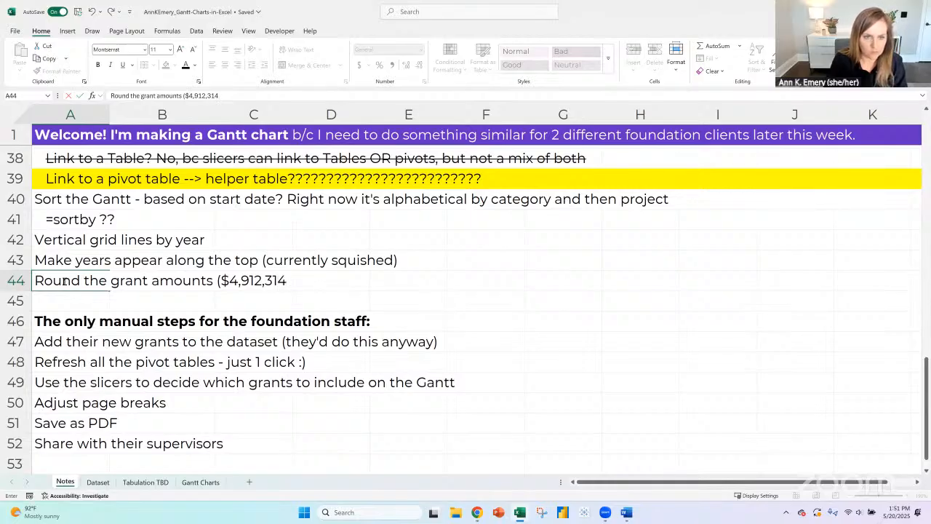
{"action": "type", "text": "into $4.9 M)"}
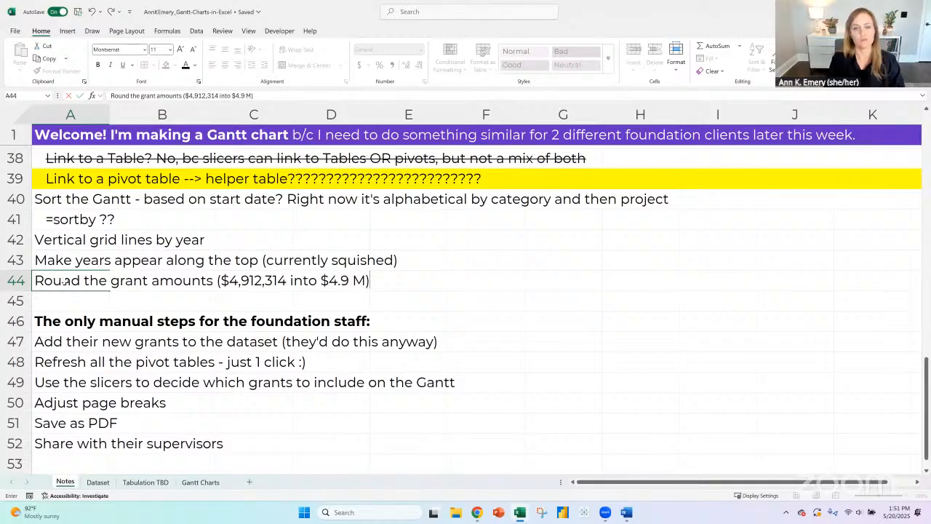
{"action": "key", "text": "Return"}
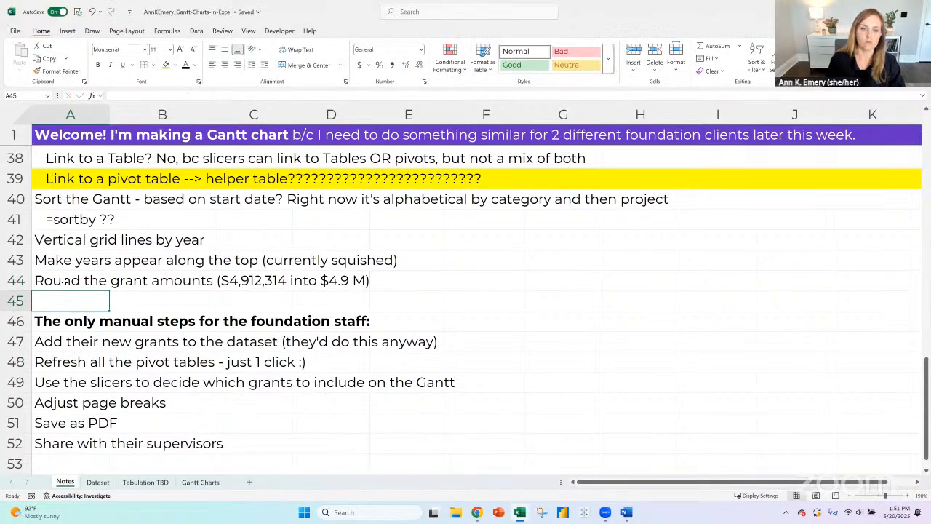
{"action": "scroll", "coordinate": [72, 311], "scroll_direction": "up", "scroll_amount": 1}
{"action": "scroll", "coordinate": [72, 311], "scroll_direction": "up", "scroll_amount": 1}
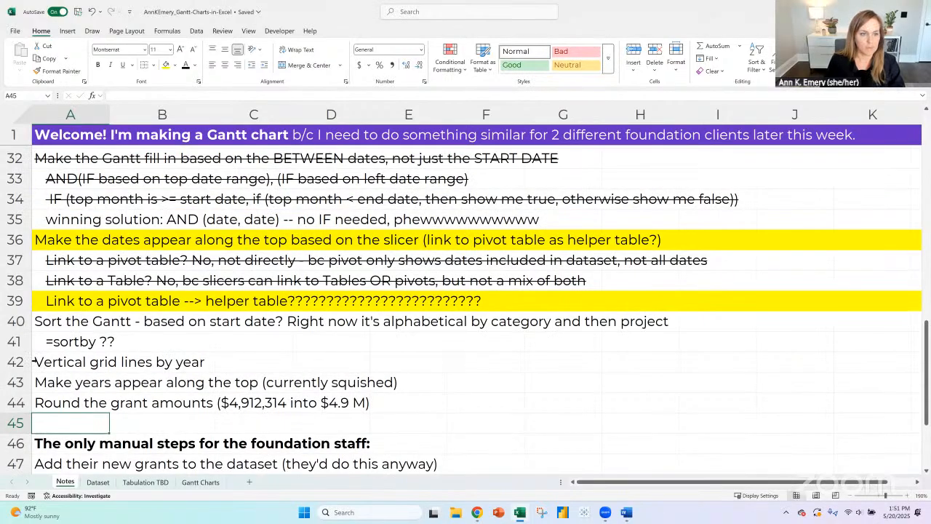
{"action": "left_click", "coordinate": [32, 361]}
{"action": "left_click", "coordinate": [58, 330]}
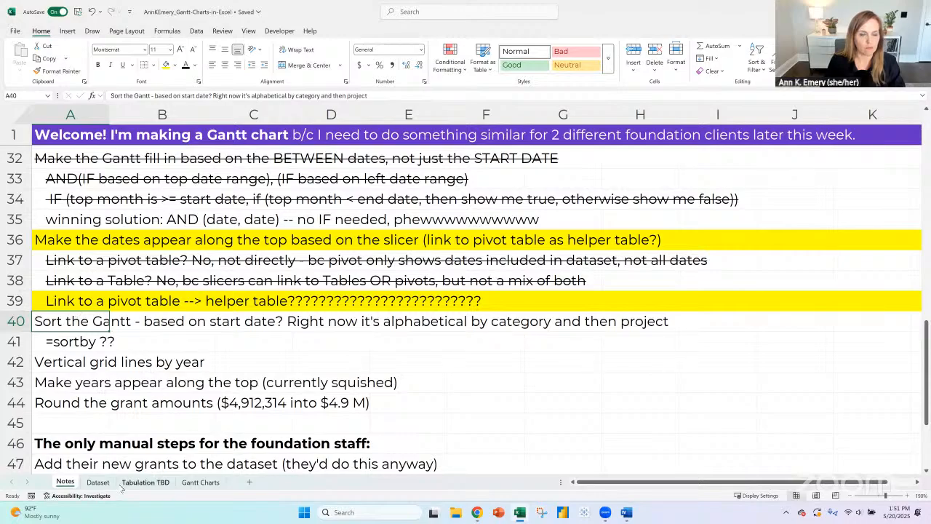
- Rename the Gantt Charts sheet as Gantt
{"action": "left_click", "coordinate": [199, 482]}
{"action": "right_click", "coordinate": [188, 488]}
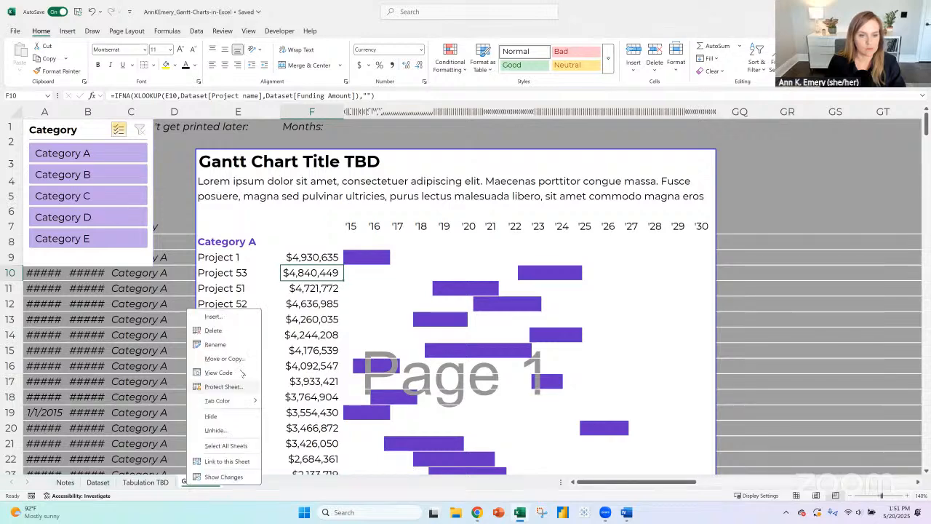
{"action": "left_click", "coordinate": [228, 346]}
{"action": "type", "text": "Gantt"}
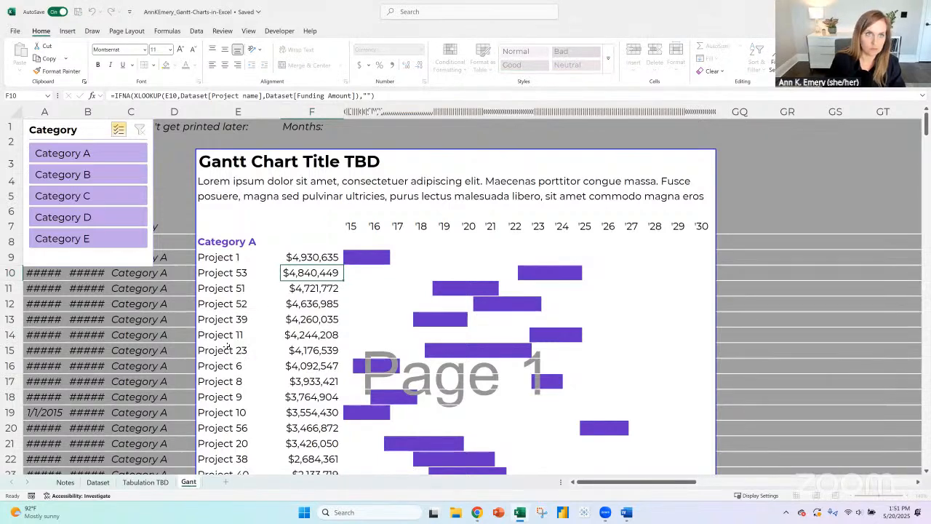
{"action": "key", "text": "Return"}
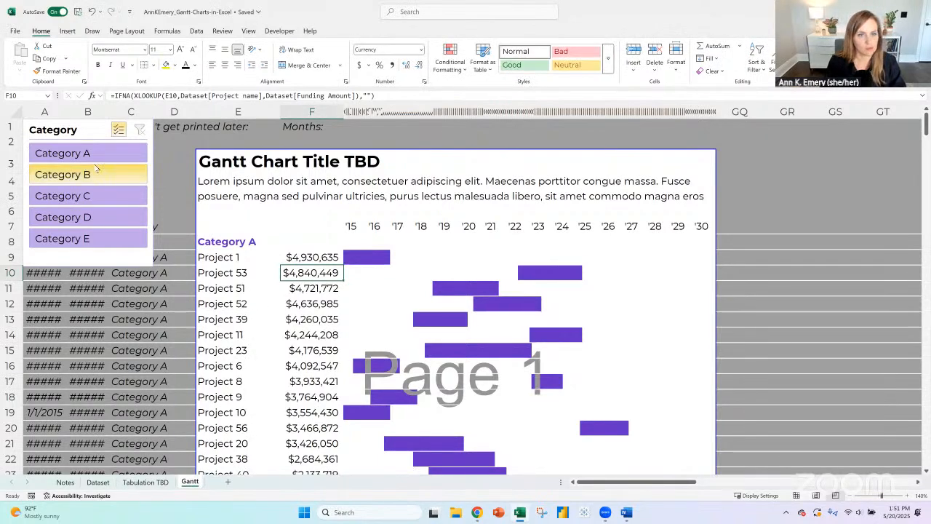
- Examine the sorted funding amounts and the Category B heading row on the Gantt sheet
{"action": "left_click", "coordinate": [313, 255]}
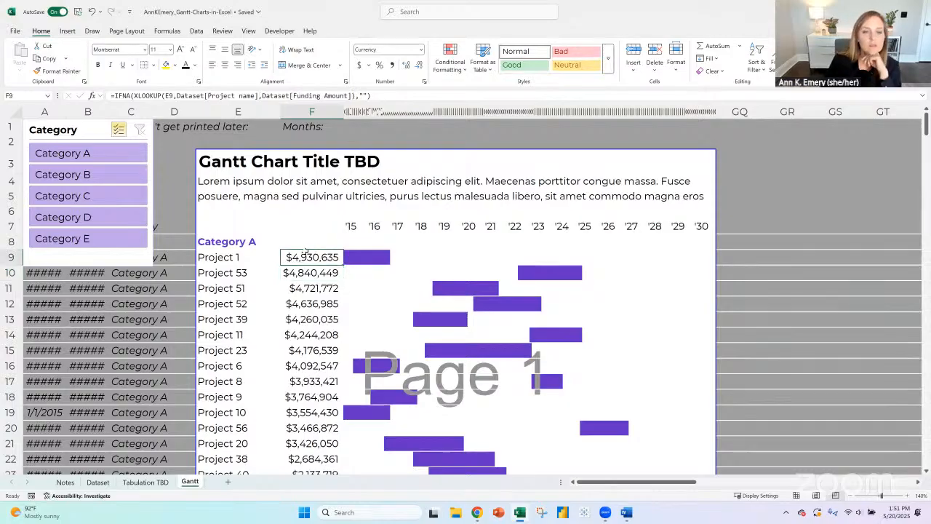
{"action": "scroll", "coordinate": [307, 250], "scroll_direction": "down", "scroll_amount": 3}
{"action": "scroll", "coordinate": [306, 249], "scroll_direction": "down", "scroll_amount": 3}
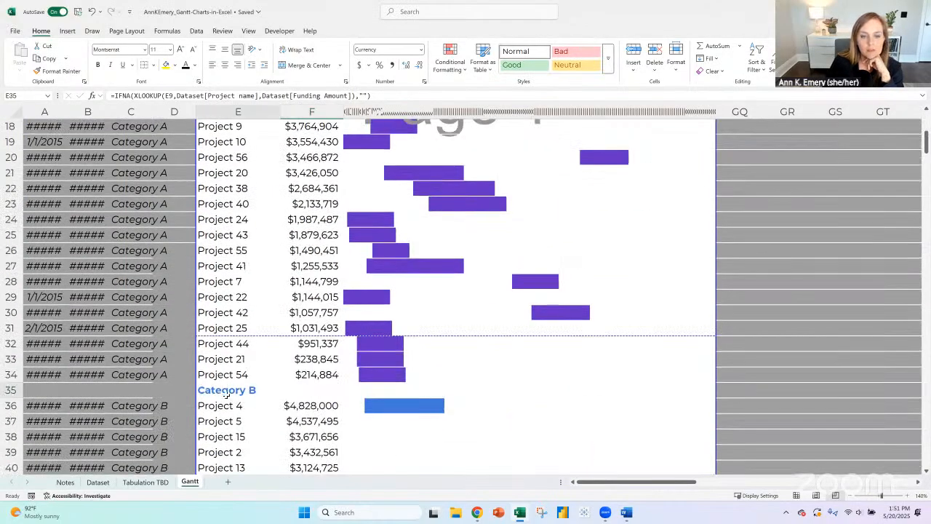
{"action": "mouse_move", "coordinate": [225, 393]}
{"action": "left_mouse_down"}
{"action": "mouse_move", "coordinate": [703, 388]}
{"action": "mouse_move", "coordinate": [226, 400]}
{"action": "mouse_move", "coordinate": [229, 391]}
{"action": "left_mouse_up"}
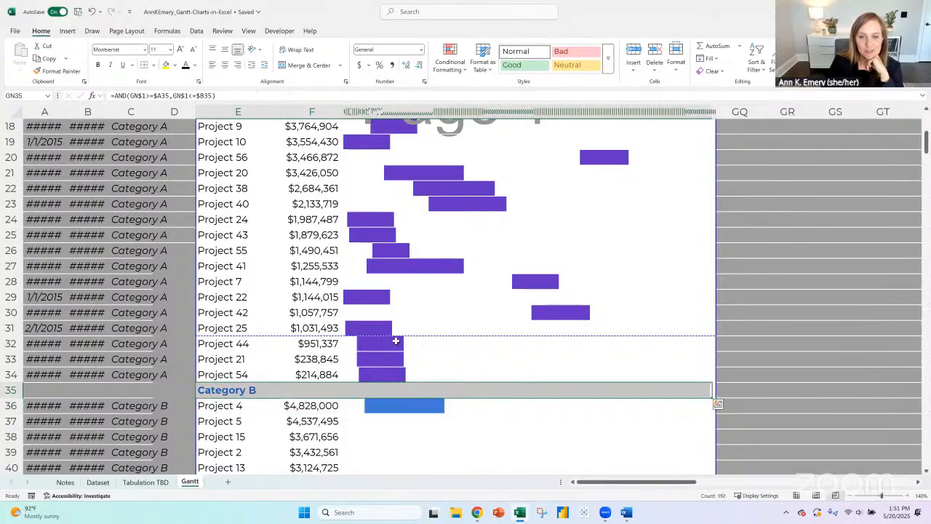
{"action": "scroll", "coordinate": [396, 342], "scroll_direction": "up", "scroll_amount": 4}
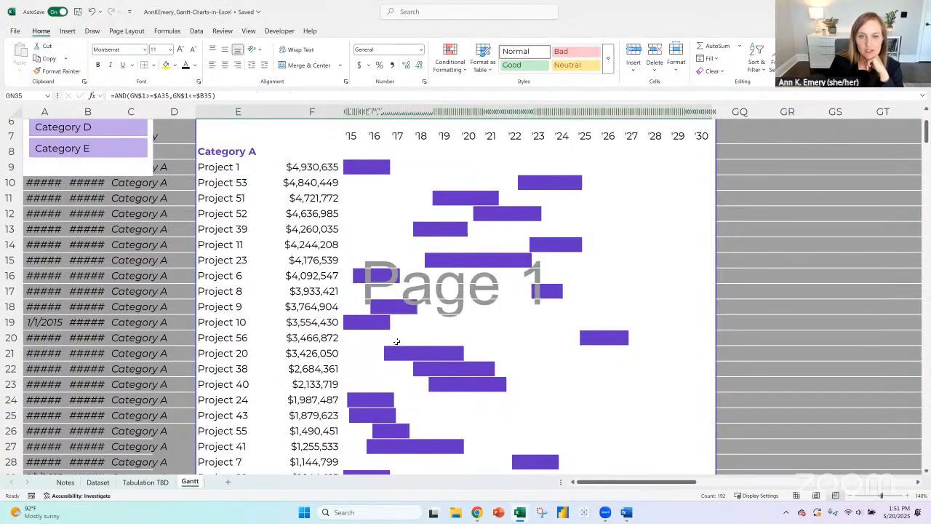
{"action": "left_click", "coordinate": [307, 166]}
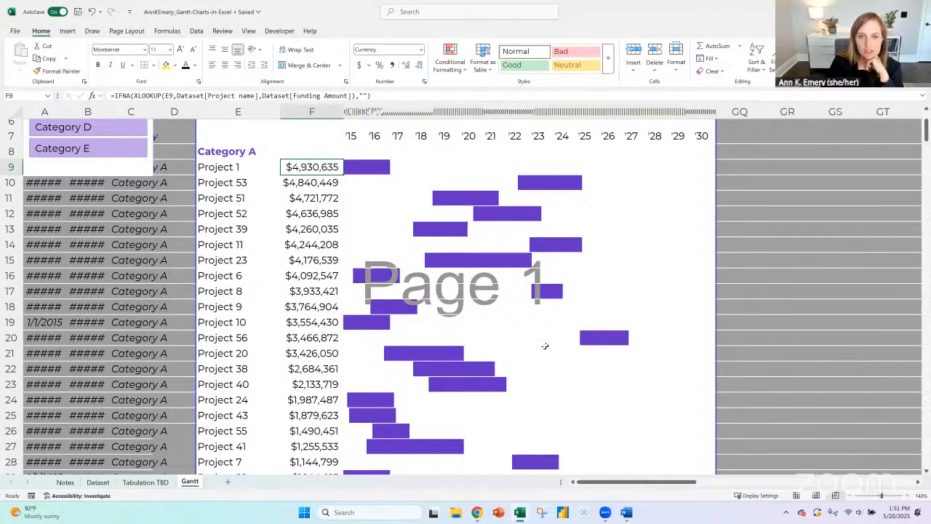
- Examine the year labels in row 7 and the chart area beneath them at 100% zoom
{"action": "left_click", "coordinate": [850, 496]}
{"action": "left_click", "coordinate": [850, 497]}
{"action": "left_click", "coordinate": [850, 497]}
{"action": "left_click", "coordinate": [850, 497]}
{"action": "scroll", "coordinate": [379, 251], "scroll_direction": "up", "scroll_amount": 3}
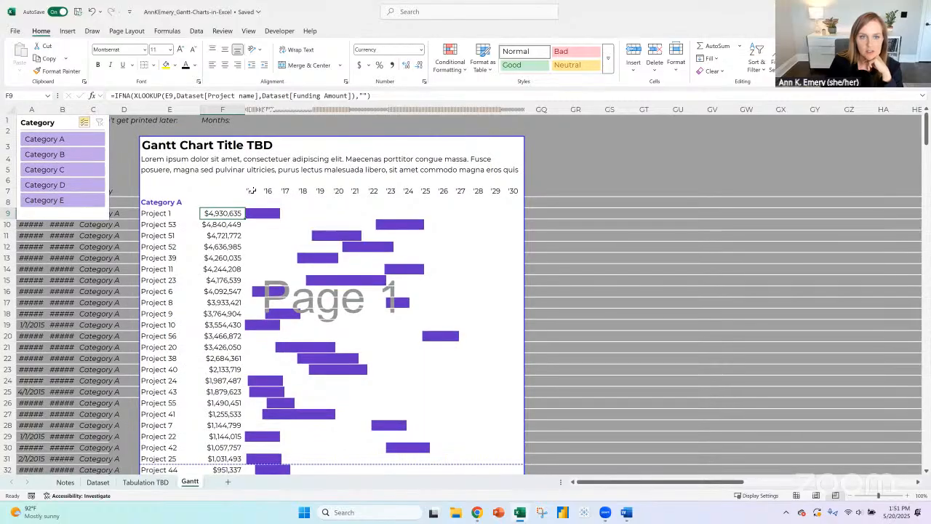
{"action": "left_click", "coordinate": [251, 191]}
{"action": "left_click", "coordinate": [268, 190]}
{"action": "left_click", "coordinate": [254, 191]}
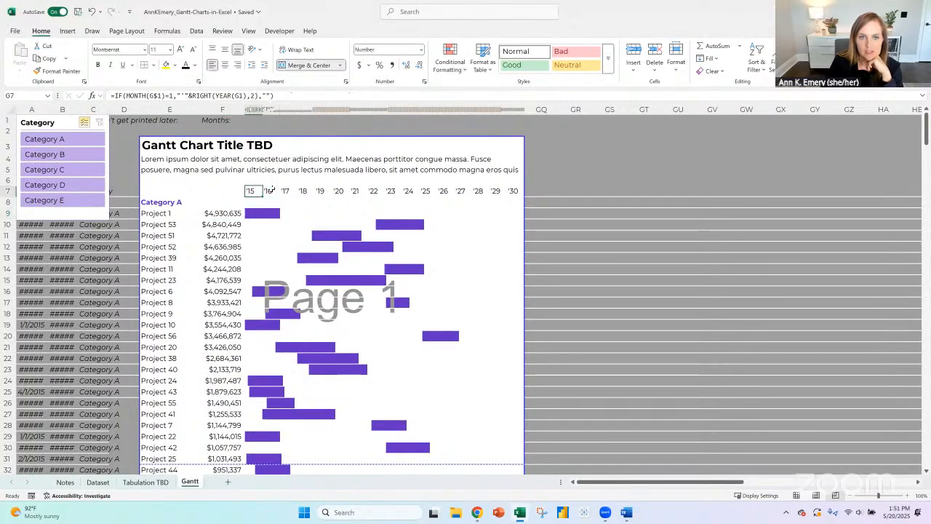
{"action": "left_click", "coordinate": [270, 191]}
{"action": "left_click", "coordinate": [252, 191]}
{"action": "left_click_drag", "start_coordinate": [254, 315], "coordinate": [509, 323]}
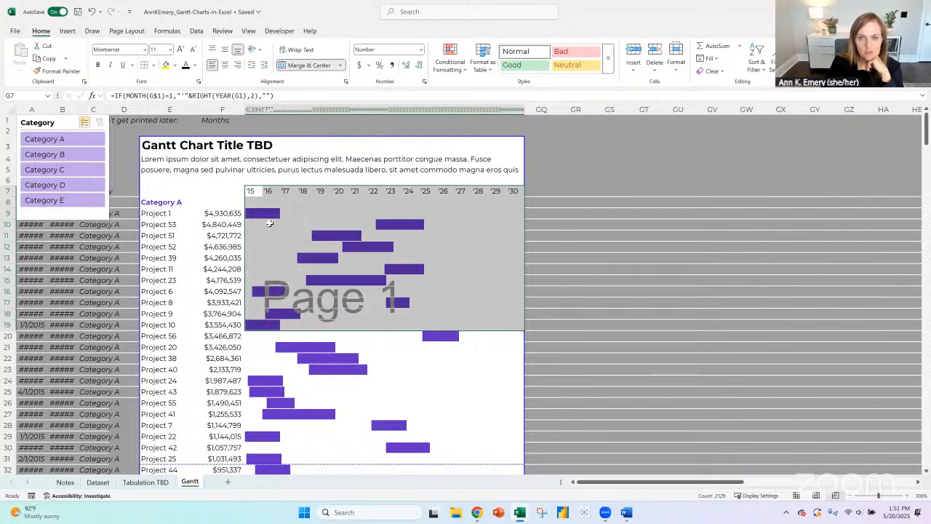
{"action": "left_click_drag", "start_coordinate": [253, 191], "coordinate": [252, 458]}
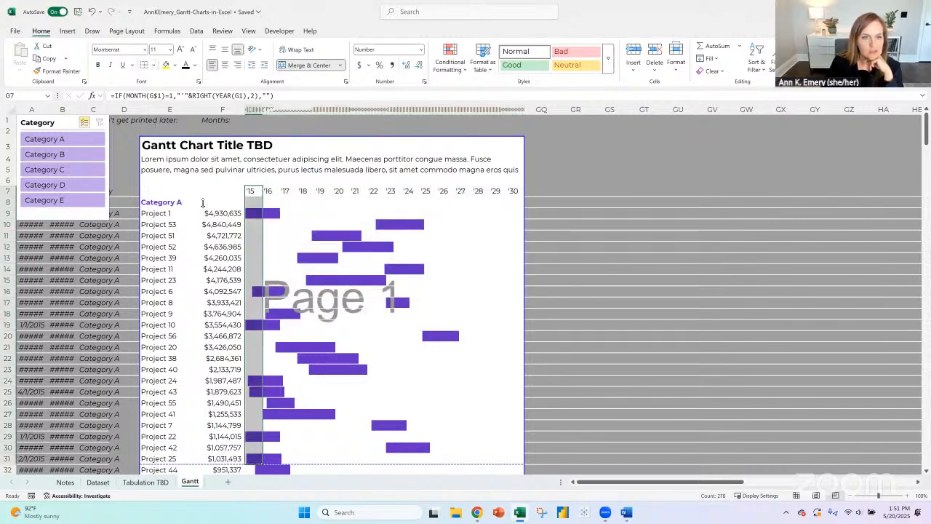
- Add light gray horizontal borders between all rows of the Gantt area, from Category A in E8 to column GQ, row 89
{"action": "left_click_drag", "start_coordinate": [171, 203], "coordinate": [529, 227]}
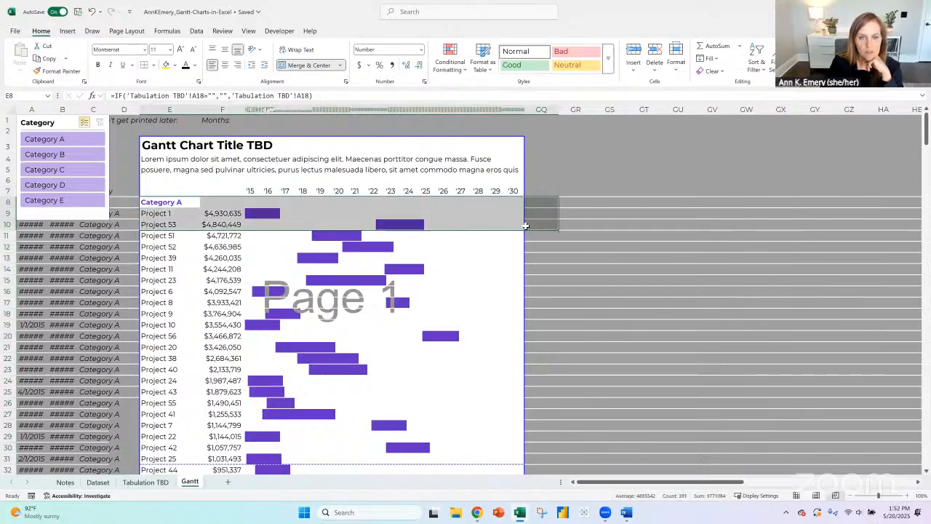
{"action": "left_click_drag", "start_coordinate": [182, 203], "coordinate": [524, 390]}
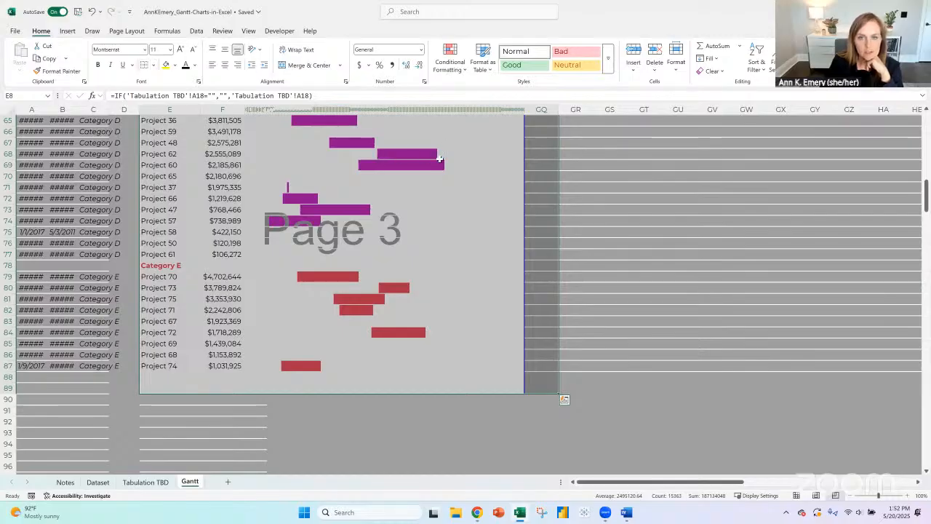
{"action": "left_click", "coordinate": [152, 65]}
{"action": "left_click", "coordinate": [190, 366]}
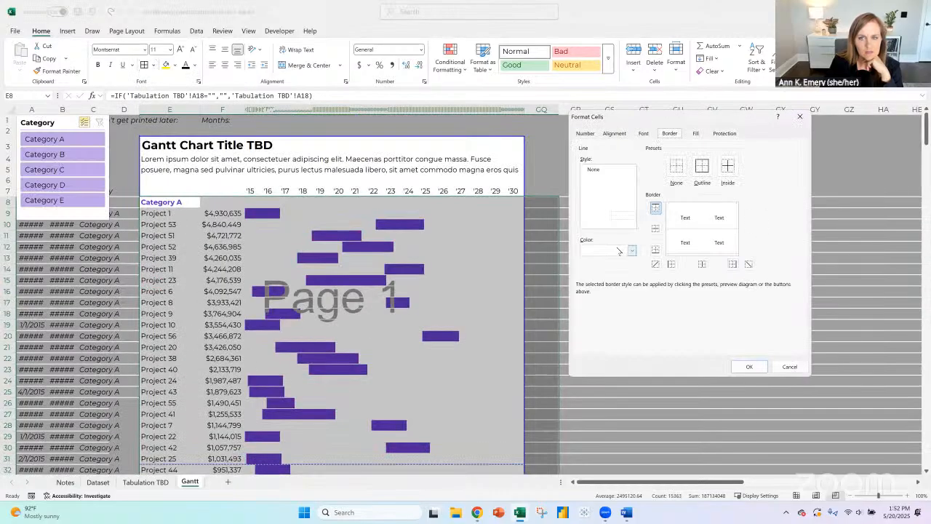
{"action": "left_click", "coordinate": [619, 250]}
{"action": "left_click", "coordinate": [592, 322]}
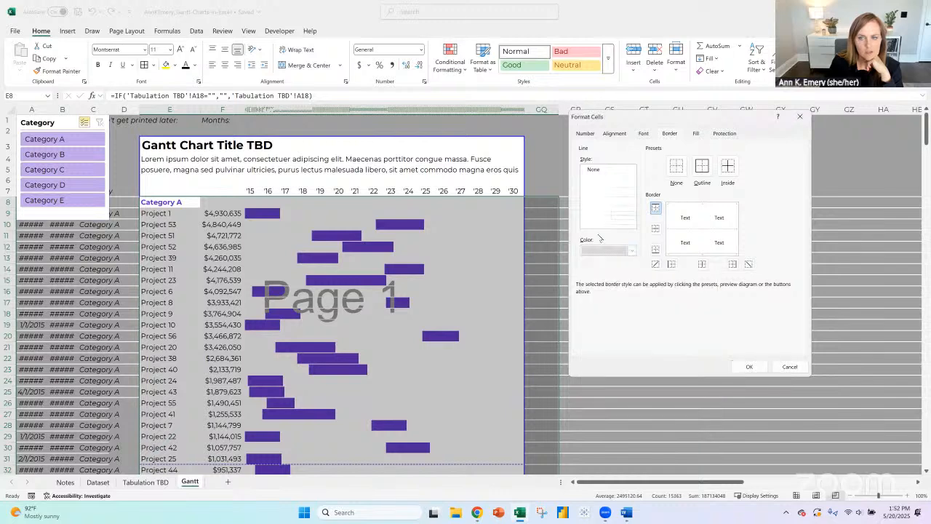
{"action": "left_click", "coordinate": [656, 228]}
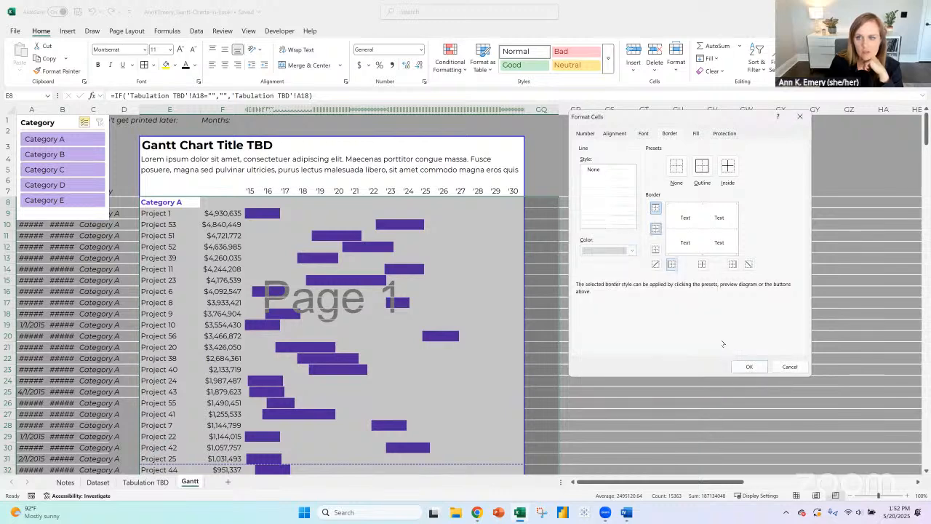
{"action": "left_click", "coordinate": [749, 366]}
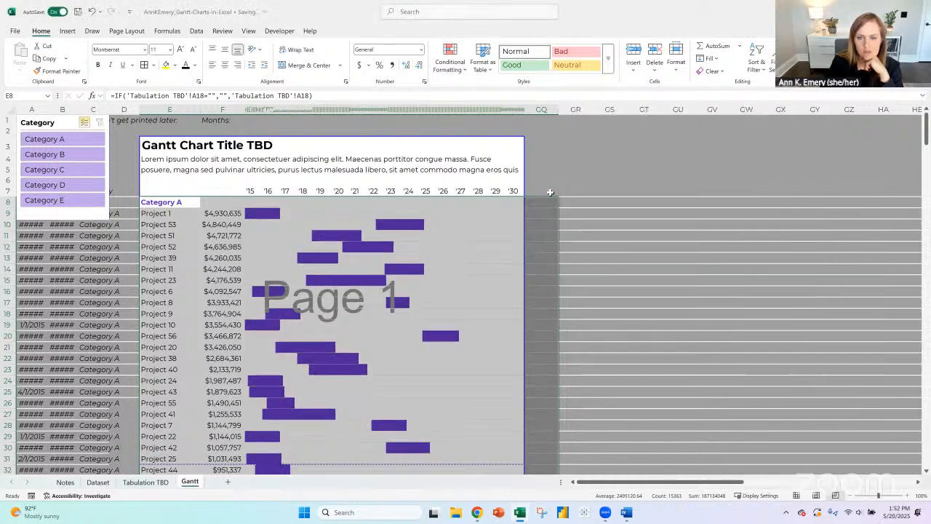
{"action": "scroll", "coordinate": [603, 248], "scroll_direction": "down", "scroll_amount": 1}
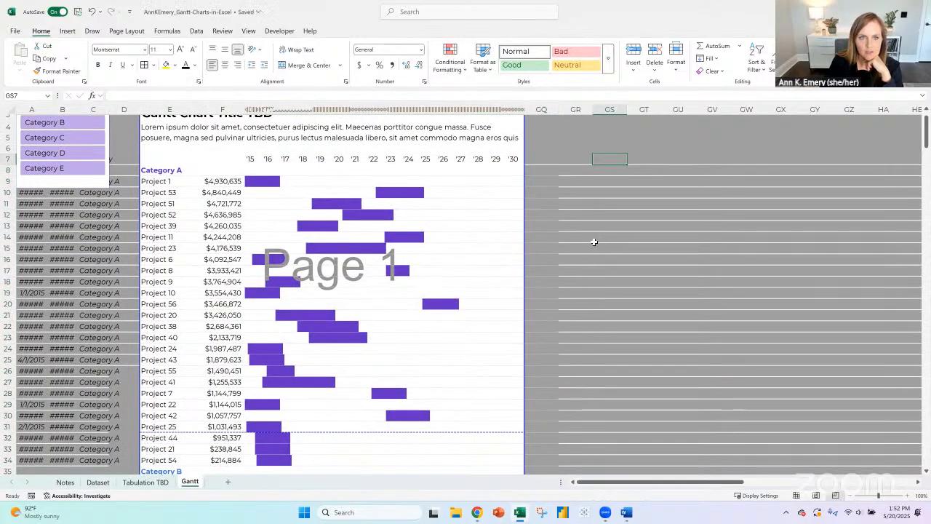
- Try bold on the year labels '15 to '30 in row 7 and revert them to regular weight
{"action": "left_click", "coordinate": [242, 160]}
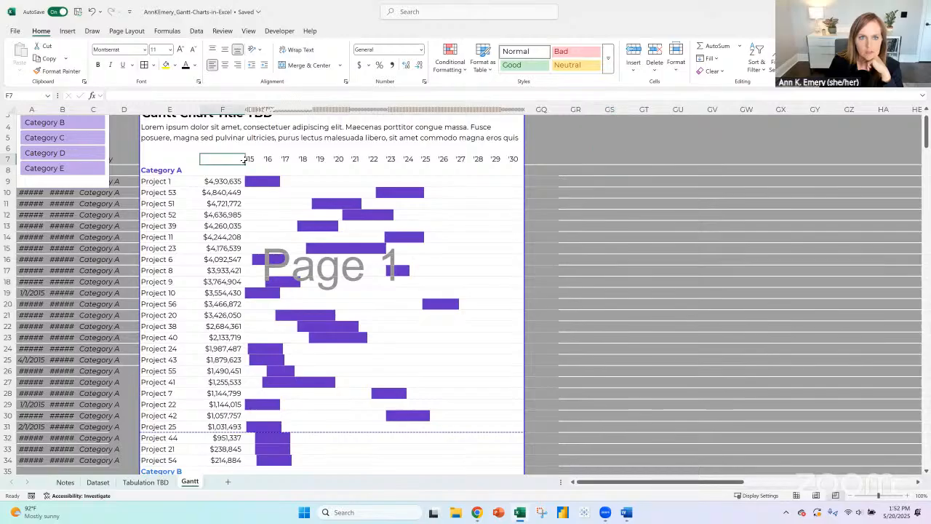
{"action": "left_click_drag", "start_coordinate": [242, 160], "coordinate": [507, 159]}
{"action": "key", "text": "ctrl+b"}
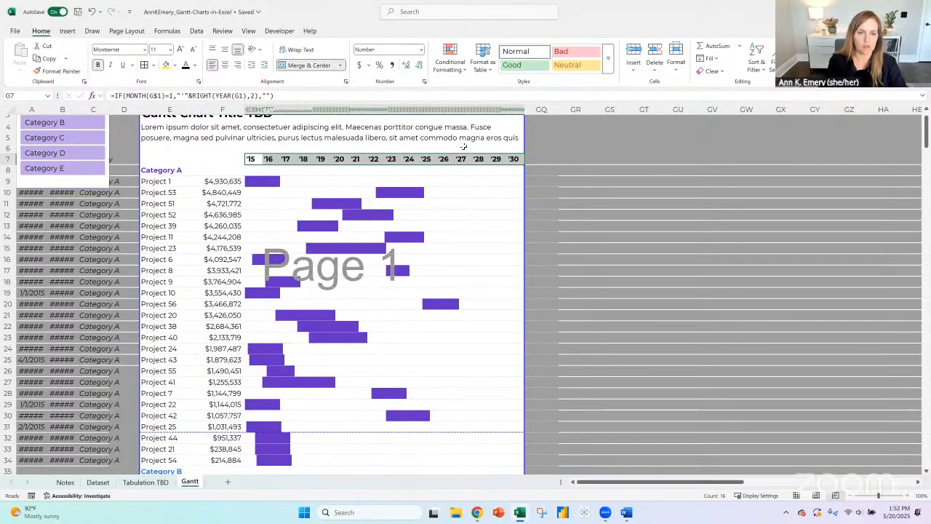
{"action": "left_click", "coordinate": [99, 65]}
{"action": "left_click_drag", "start_coordinate": [249, 169], "coordinate": [521, 170]}
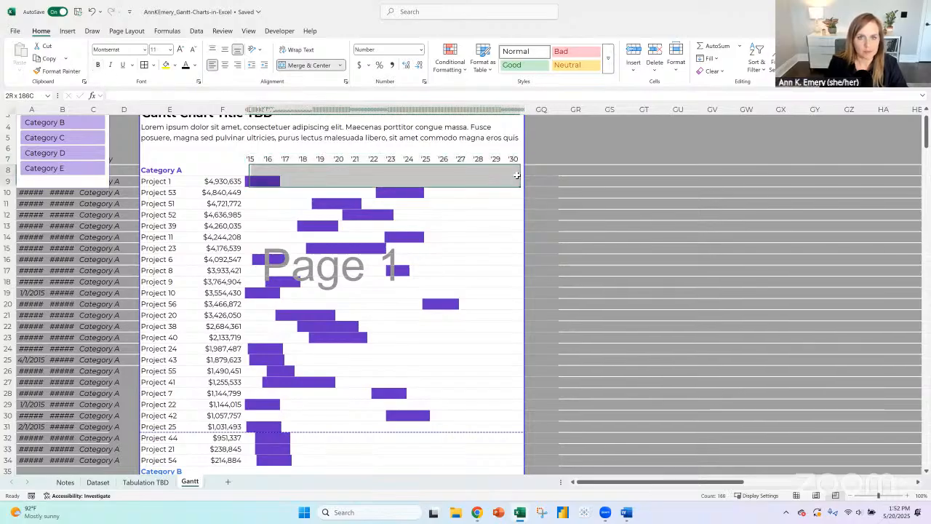
{"action": "left_click", "coordinate": [193, 159]}
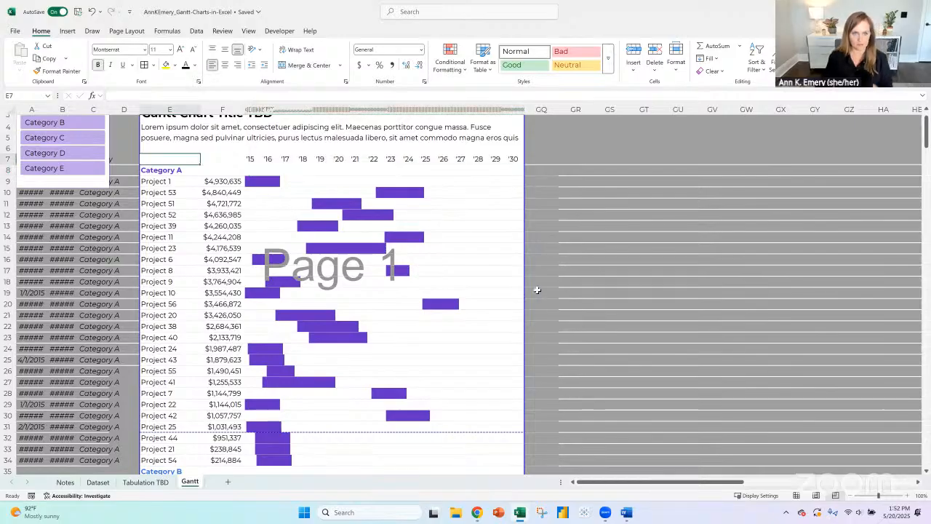
- Save the workbook
{"action": "scroll", "coordinate": [537, 289], "scroll_direction": "down", "scroll_amount": 1}
{"action": "scroll", "coordinate": [535, 284], "scroll_direction": "up", "scroll_amount": 2}
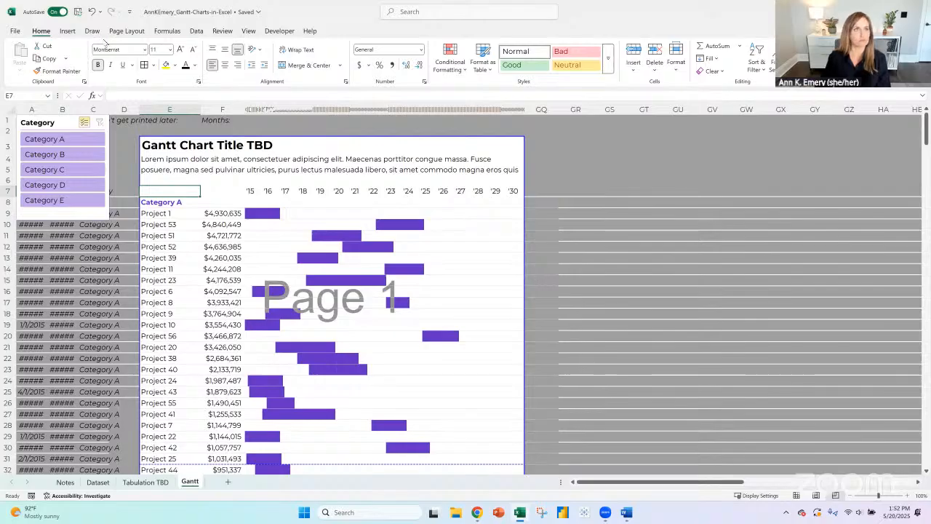
{"action": "left_click", "coordinate": [77, 12]}
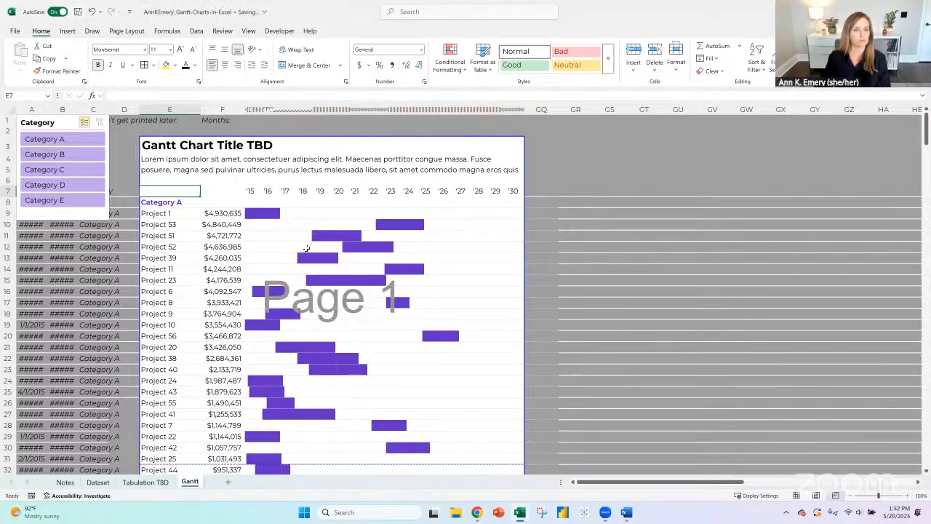
- Move the lower boundary of the print area up to just below row 87, the Project 74 row
{"action": "scroll", "coordinate": [306, 248], "scroll_direction": "down", "scroll_amount": 8}
{"action": "scroll", "coordinate": [305, 247], "scroll_direction": "down", "scroll_amount": 12}
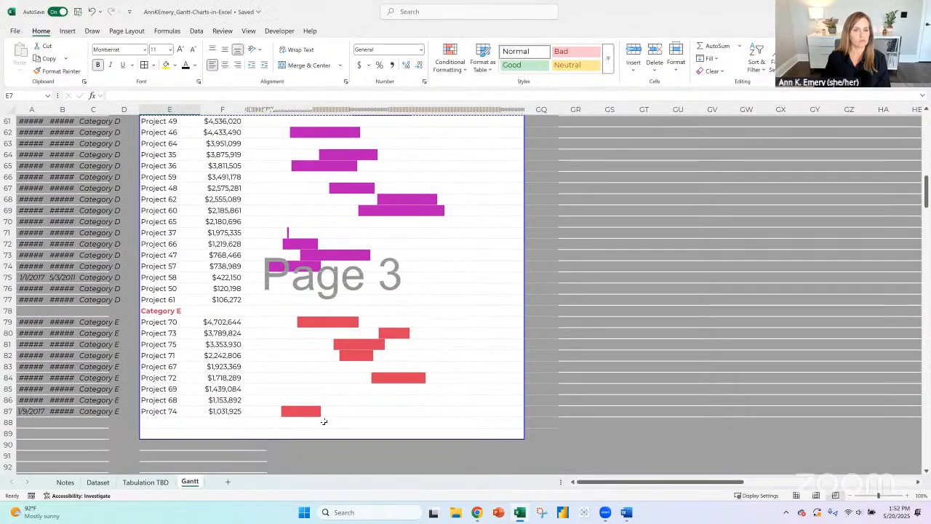
{"action": "left_click_drag", "start_coordinate": [319, 424], "coordinate": [319, 412]}
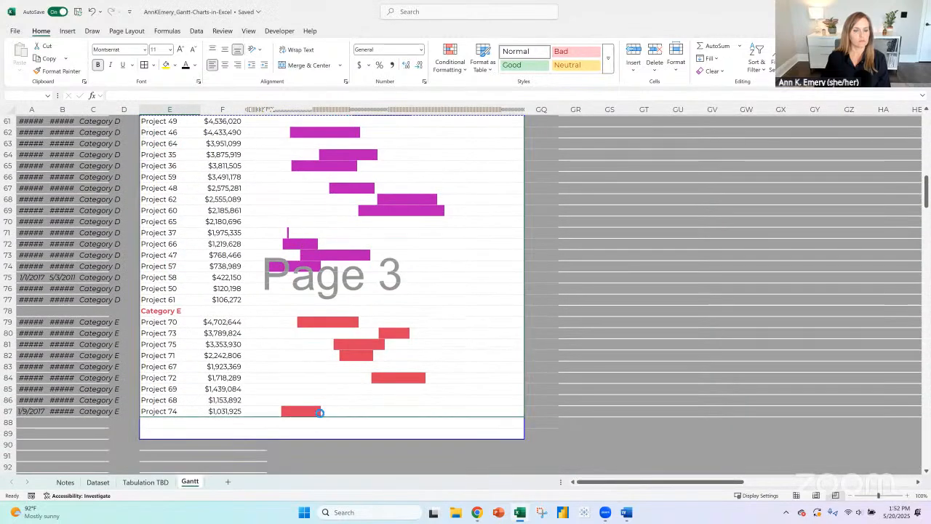
- Widen the project name column E on the Gantt sheet by about a third and check the following pages
{"action": "scroll", "coordinate": [289, 314], "scroll_direction": "down", "scroll_amount": 7}
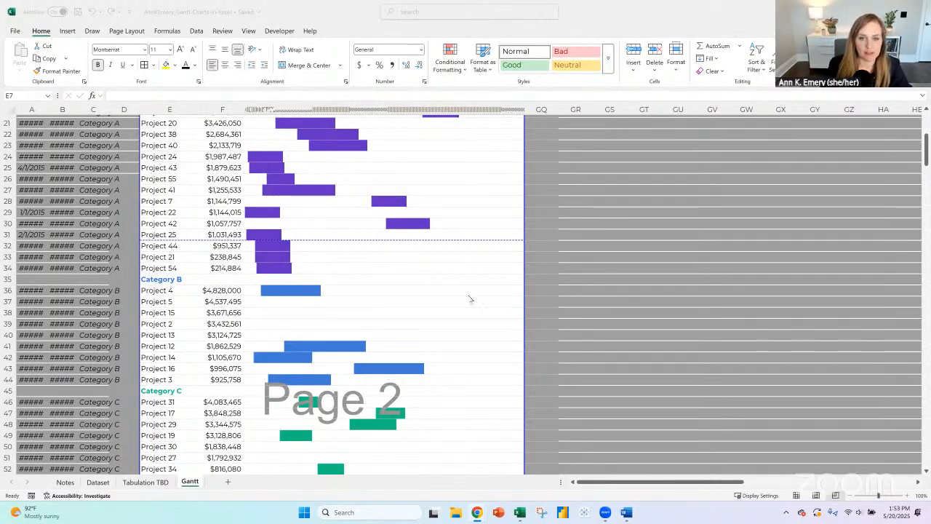
{"action": "scroll", "coordinate": [469, 295], "scroll_direction": "up", "scroll_amount": 7}
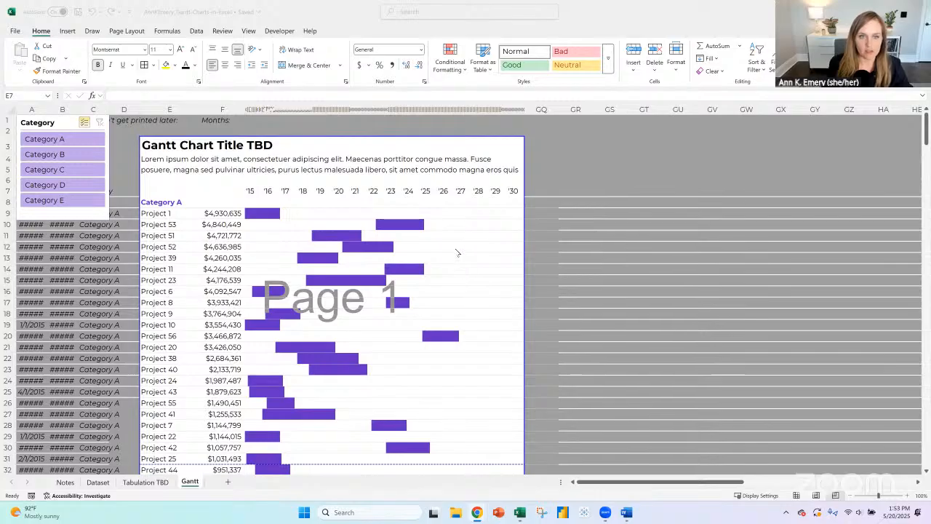
{"action": "scroll", "coordinate": [457, 252], "scroll_direction": "down", "scroll_amount": 3}
{"action": "scroll", "coordinate": [457, 253], "scroll_direction": "up", "scroll_amount": 3}
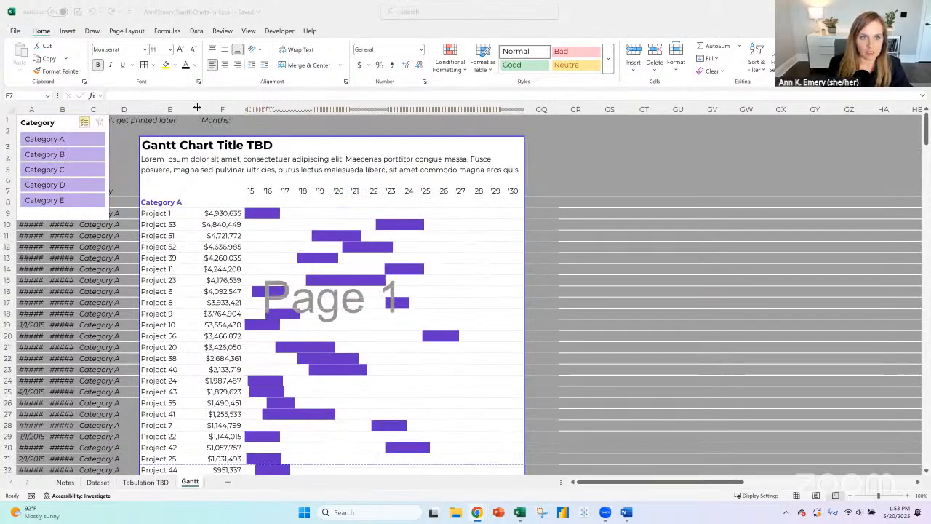
{"action": "left_click_drag", "start_coordinate": [196, 107], "coordinate": [220, 108]}
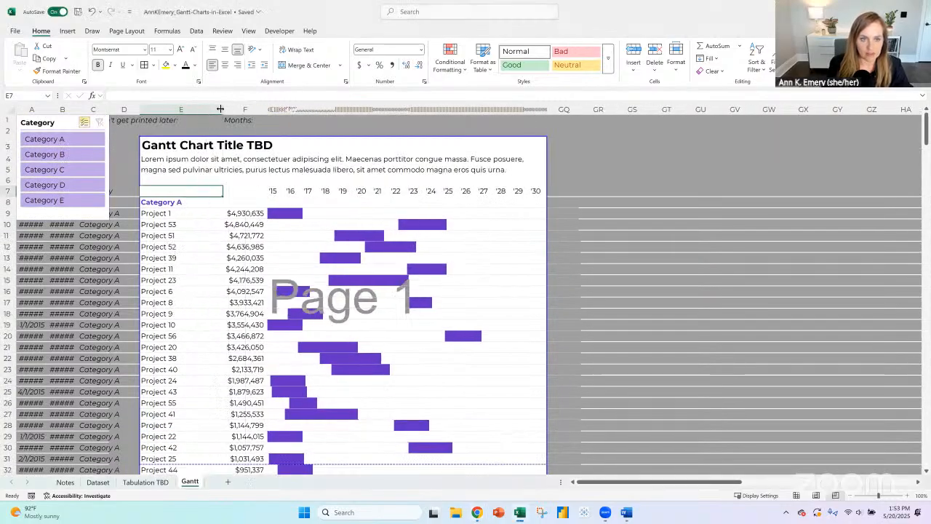
{"action": "scroll", "coordinate": [288, 255], "scroll_direction": "down", "scroll_amount": 11}
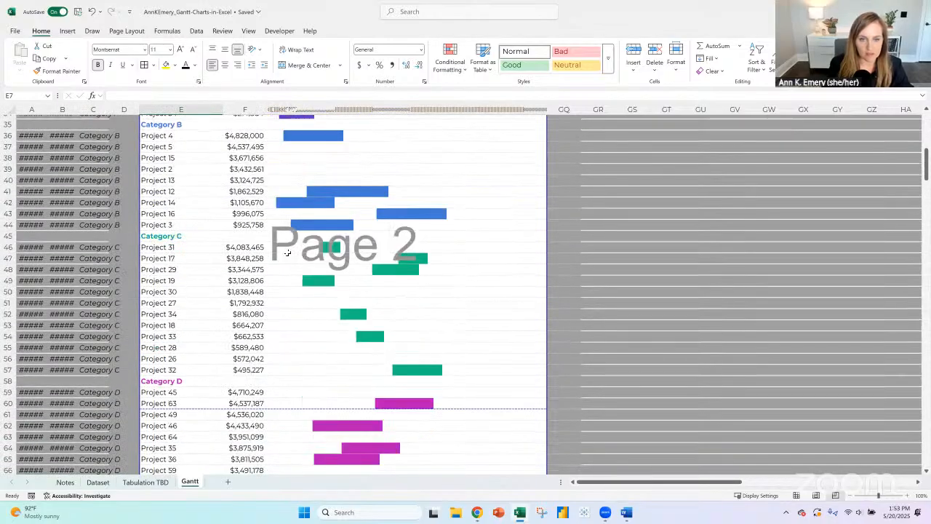
{"action": "scroll", "coordinate": [287, 252], "scroll_direction": "down", "scroll_amount": 4}
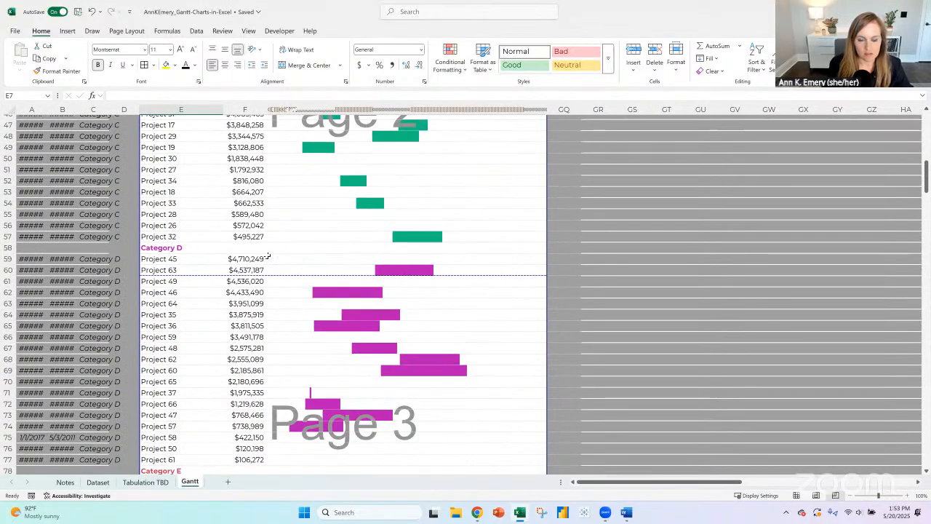
{"action": "scroll", "coordinate": [279, 249], "scroll_direction": "down", "scroll_amount": 4}
{"action": "scroll", "coordinate": [283, 243], "scroll_direction": "up", "scroll_amount": 8}
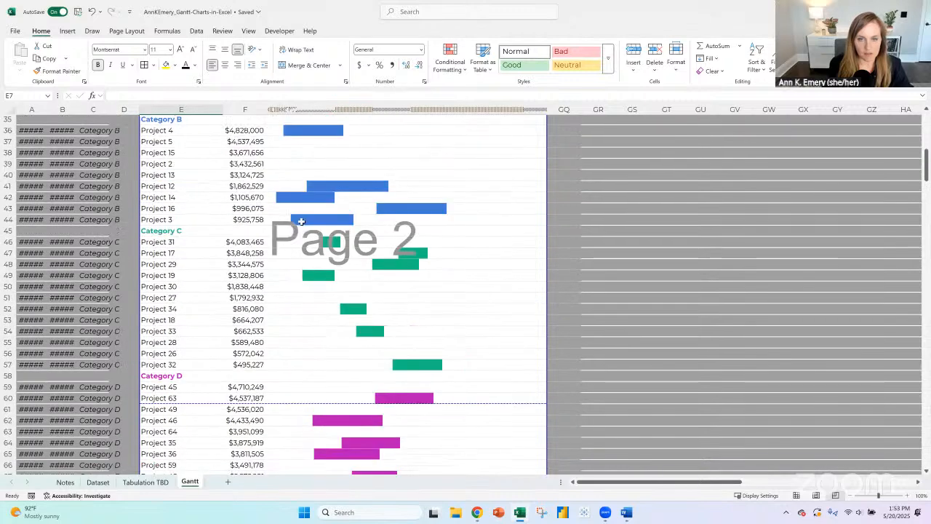
{"action": "scroll", "coordinate": [303, 215], "scroll_direction": "up", "scroll_amount": 10}
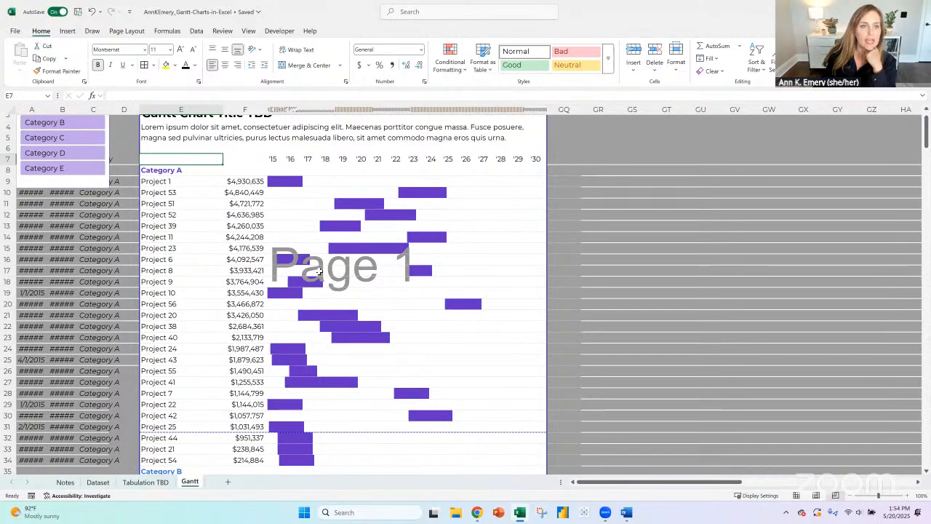
- Overwrite the "Vertical grid lines by year" to-do in row 42 of the Notes sheet with "Horizontal" and delete that row
{"action": "left_click", "coordinate": [65, 482]}
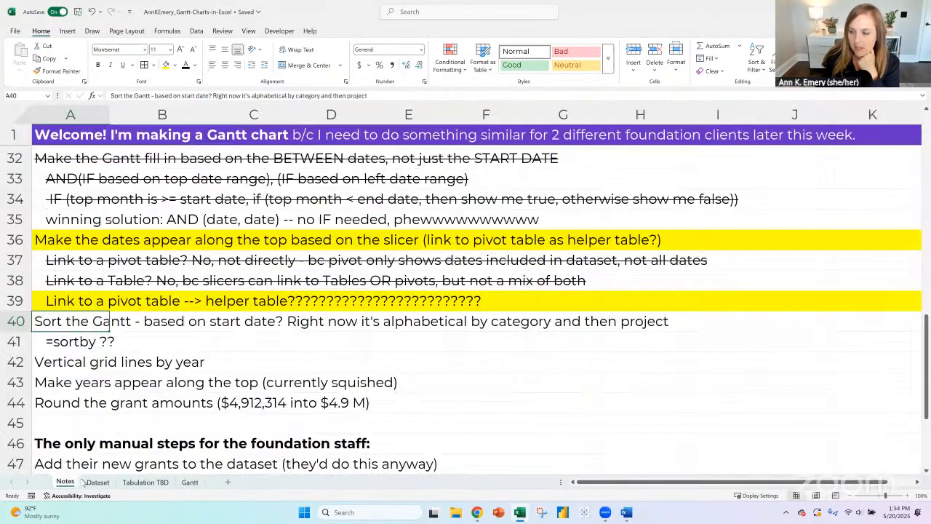
{"action": "scroll", "coordinate": [168, 339], "scroll_direction": "down", "scroll_amount": 3}
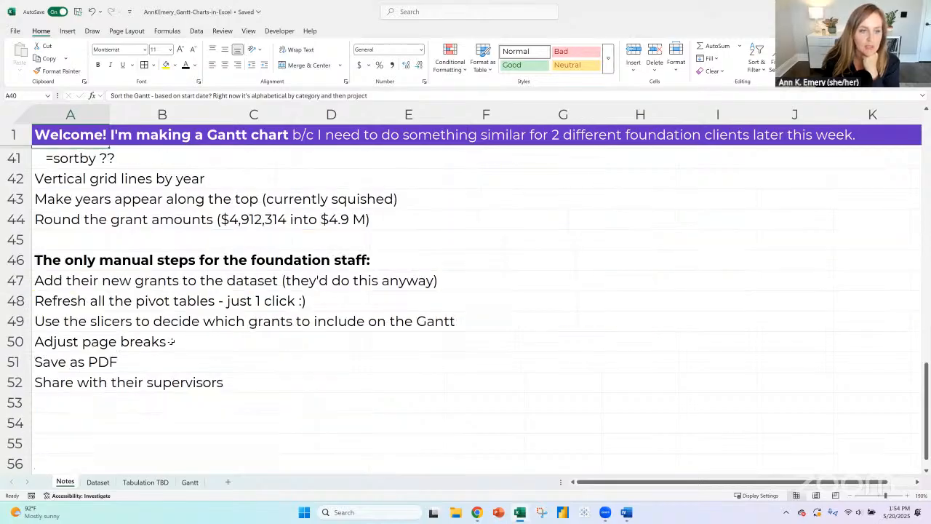
{"action": "scroll", "coordinate": [259, 300], "scroll_direction": "up", "scroll_amount": 1}
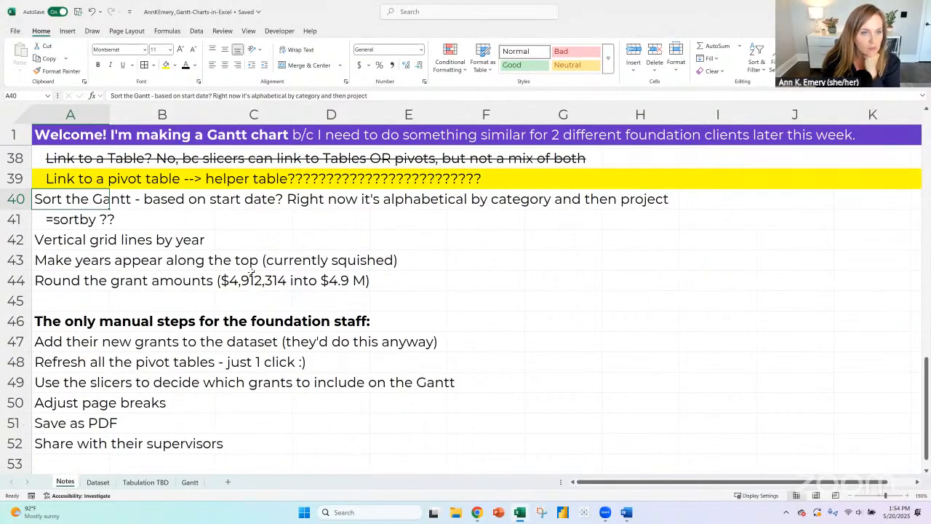
{"action": "left_click", "coordinate": [12, 239]}
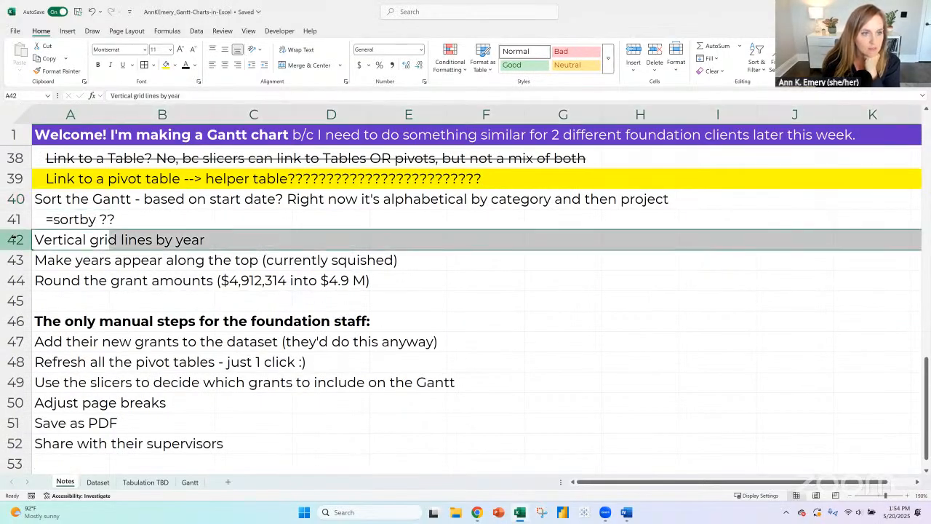
{"action": "left_click", "coordinate": [66, 240]}
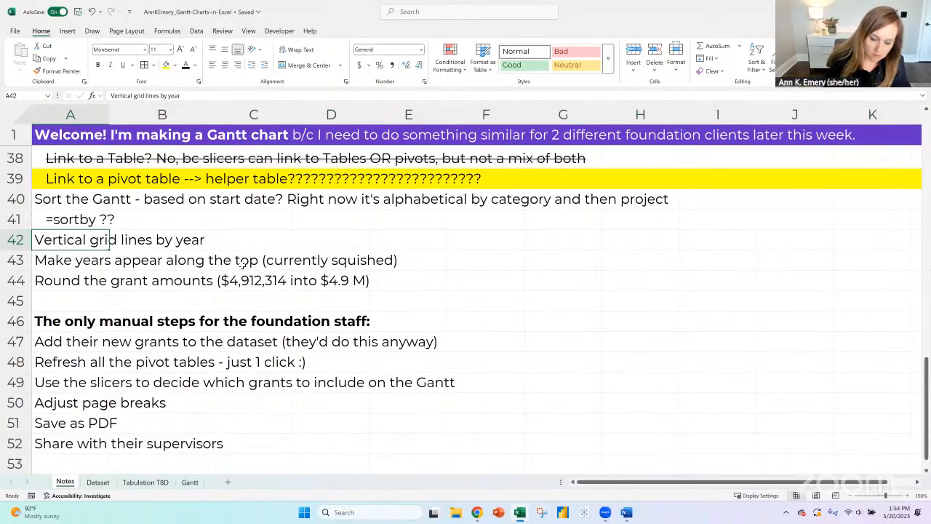
{"action": "type", "text": "Horizonta"}
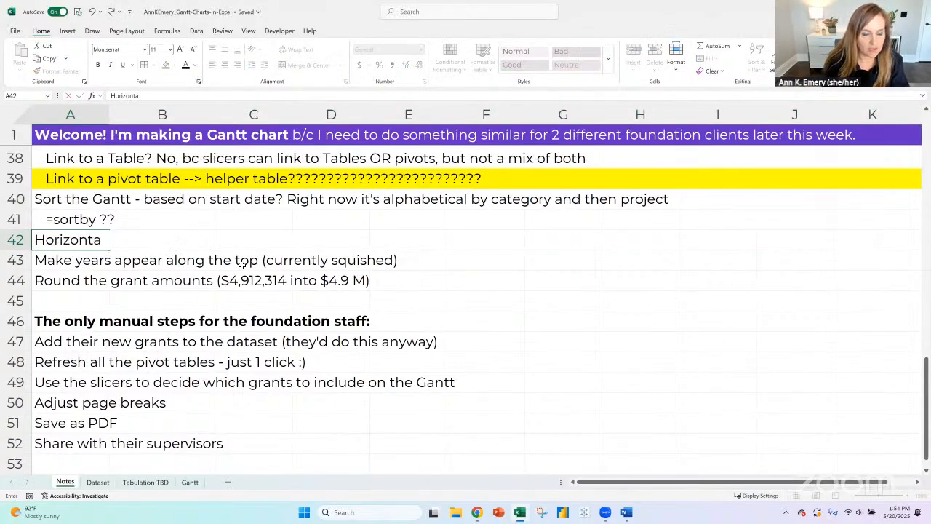
{"action": "type", "text": "l"}
{"action": "key", "text": "Return"}
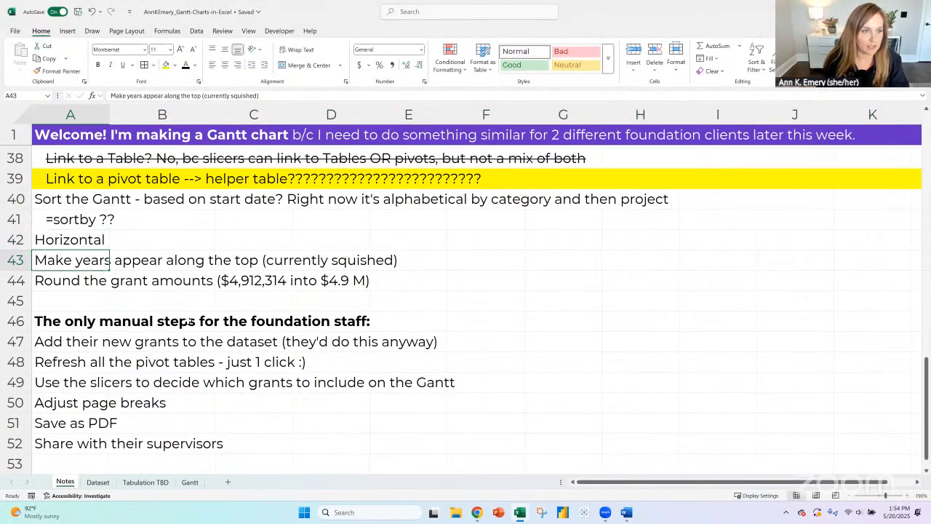
{"action": "left_click", "coordinate": [16, 239]}
{"action": "left_click", "coordinate": [655, 52]}
- Review the manual steps for the foundation staff in rows 46 to 51 of the Notes sheet one by one
{"action": "scroll", "coordinate": [139, 323], "scroll_direction": "up", "scroll_amount": 1}
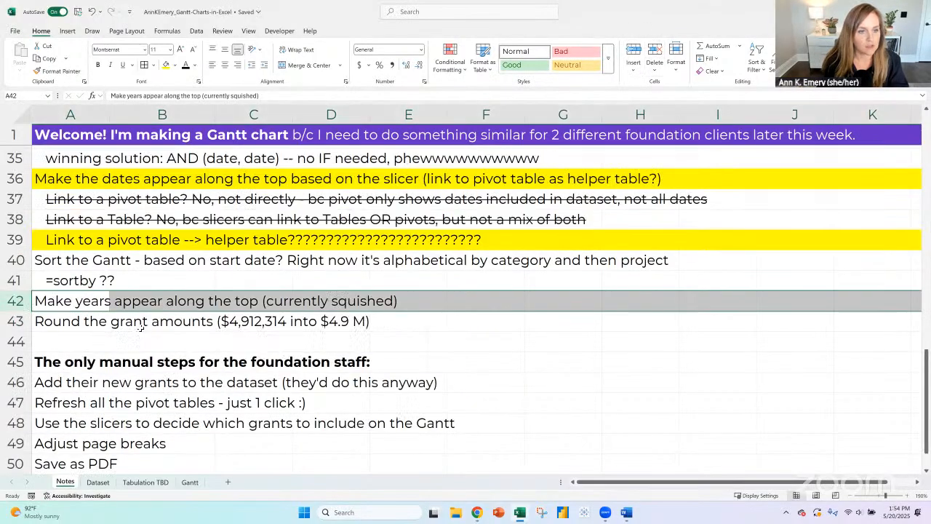
{"action": "scroll", "coordinate": [139, 323], "scroll_direction": "down", "scroll_amount": 1}
{"action": "left_click_drag", "start_coordinate": [67, 321], "coordinate": [65, 432]}
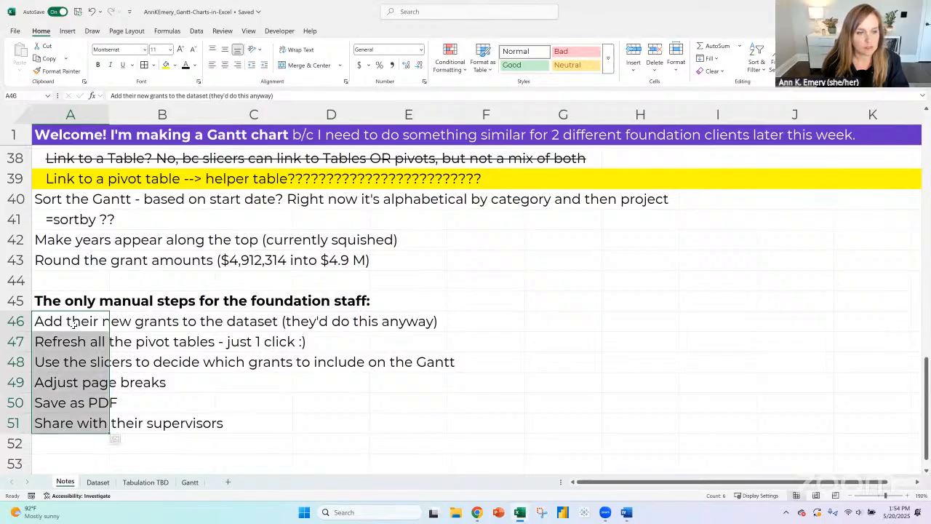
{"action": "left_click_drag", "start_coordinate": [73, 324], "coordinate": [67, 428]}
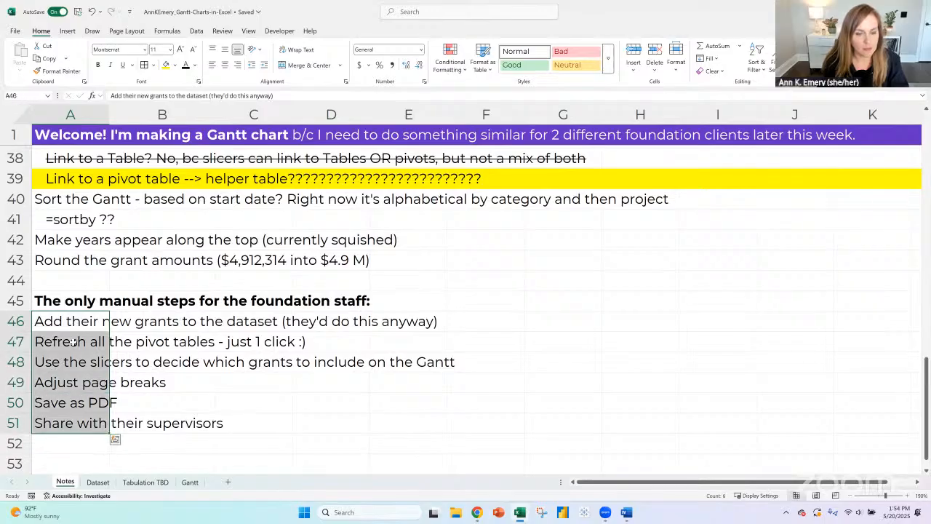
{"action": "left_click", "coordinate": [17, 323]}
{"action": "left_click", "coordinate": [17, 342]}
{"action": "left_click", "coordinate": [17, 362]}
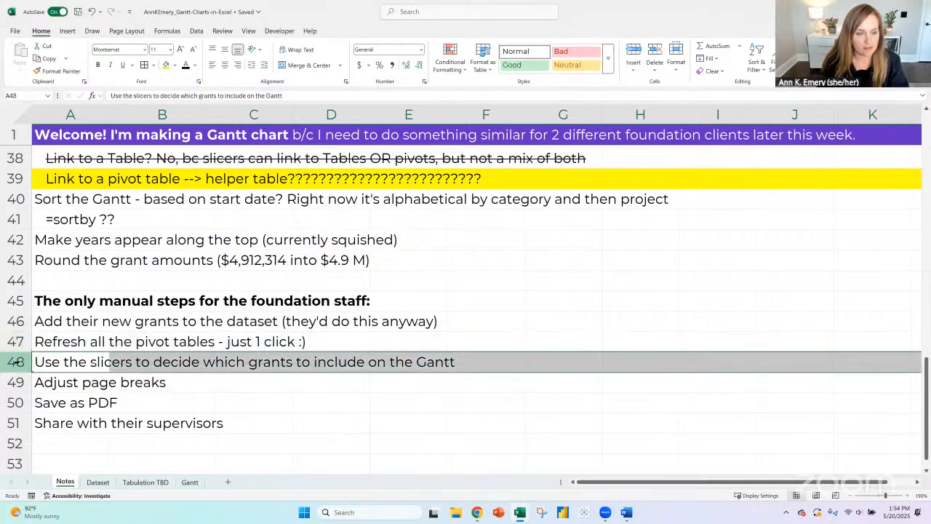
{"action": "left_click", "coordinate": [13, 382]}
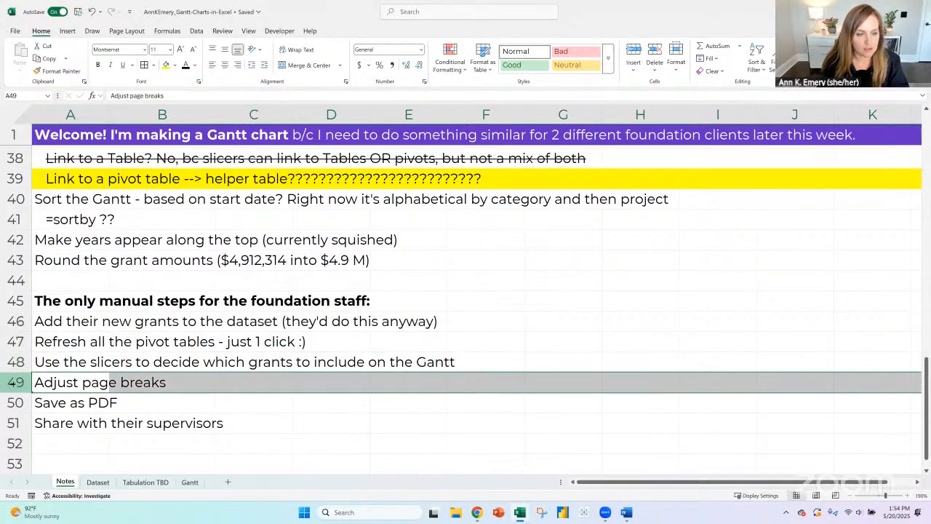
{"action": "left_click", "coordinate": [16, 402]}
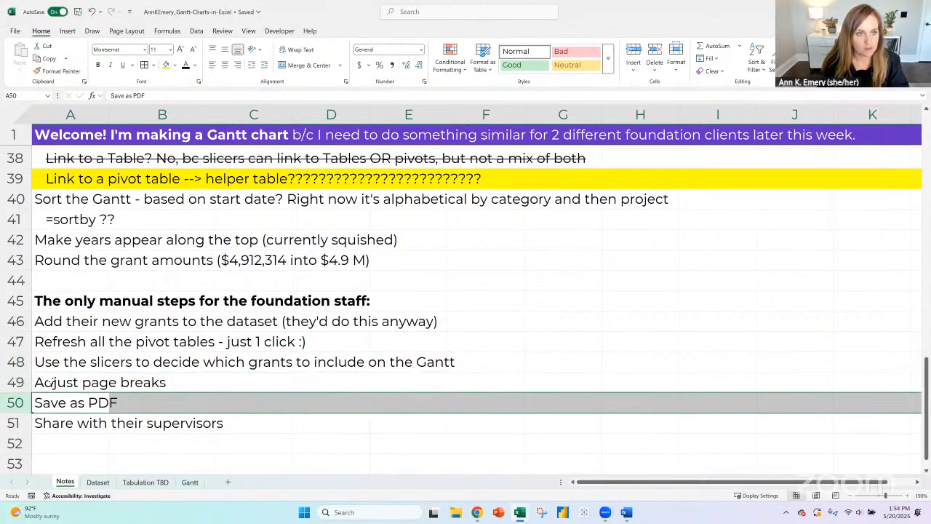
- Review the goals and automation diagram on the Notes sheet, ending at the "Subtotals by category" to-do in row 23
{"action": "scroll", "coordinate": [49, 384], "scroll_direction": "up", "scroll_amount": 4}
{"action": "scroll", "coordinate": [51, 379], "scroll_direction": "up", "scroll_amount": 5}
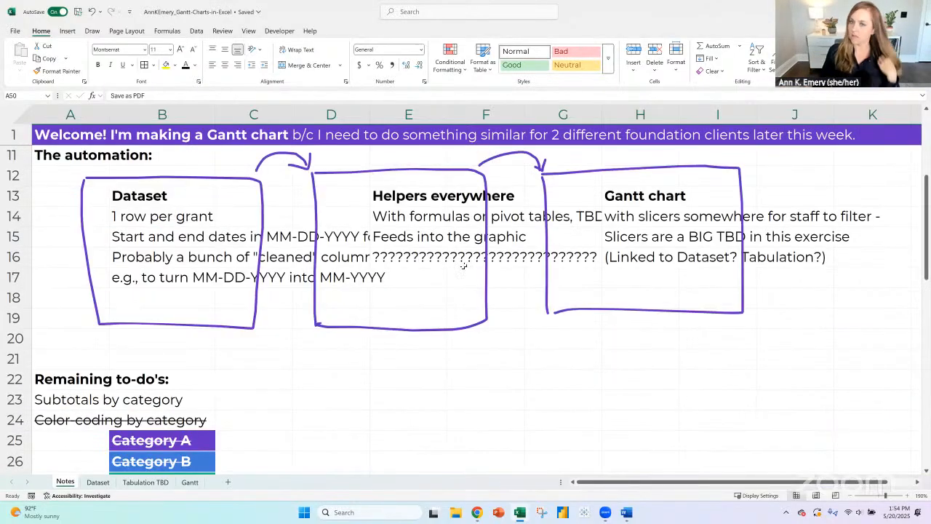
{"action": "scroll", "coordinate": [461, 266], "scroll_direction": "up", "scroll_amount": 3}
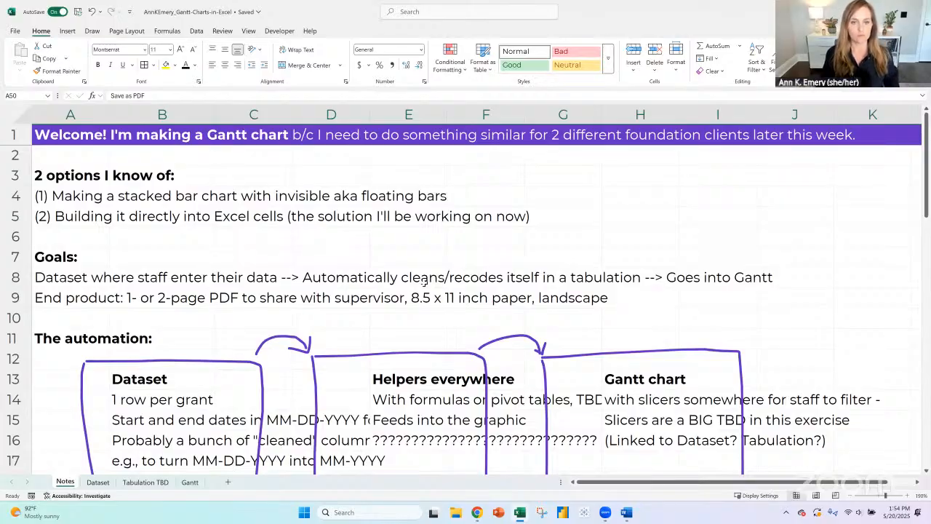
{"action": "scroll", "coordinate": [376, 302], "scroll_direction": "down", "scroll_amount": 2}
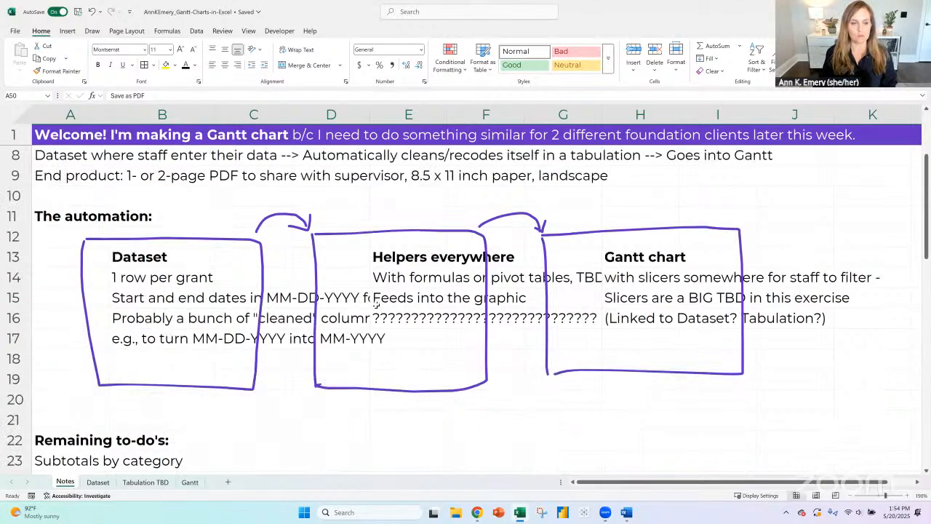
{"action": "scroll", "coordinate": [377, 304], "scroll_direction": "down", "scroll_amount": 3}
{"action": "scroll", "coordinate": [376, 304], "scroll_direction": "down", "scroll_amount": 1}
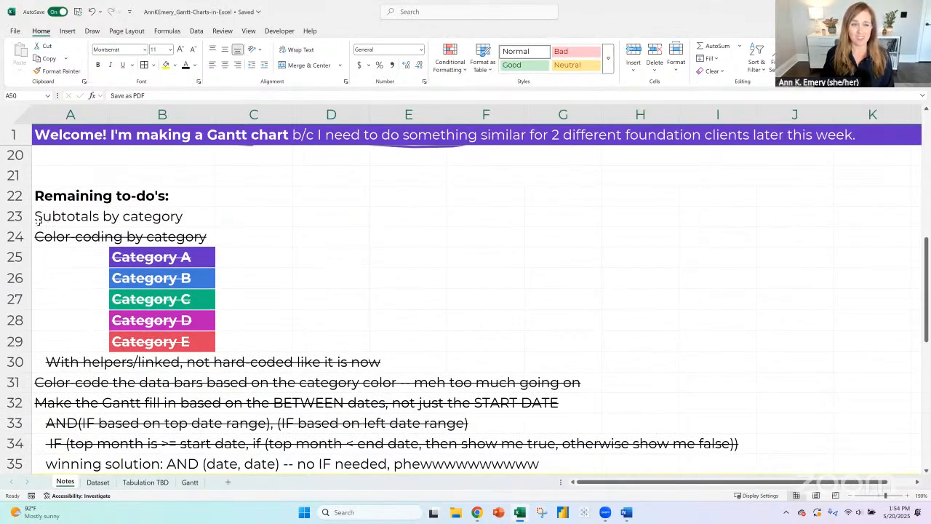
{"action": "left_click", "coordinate": [16, 216]}
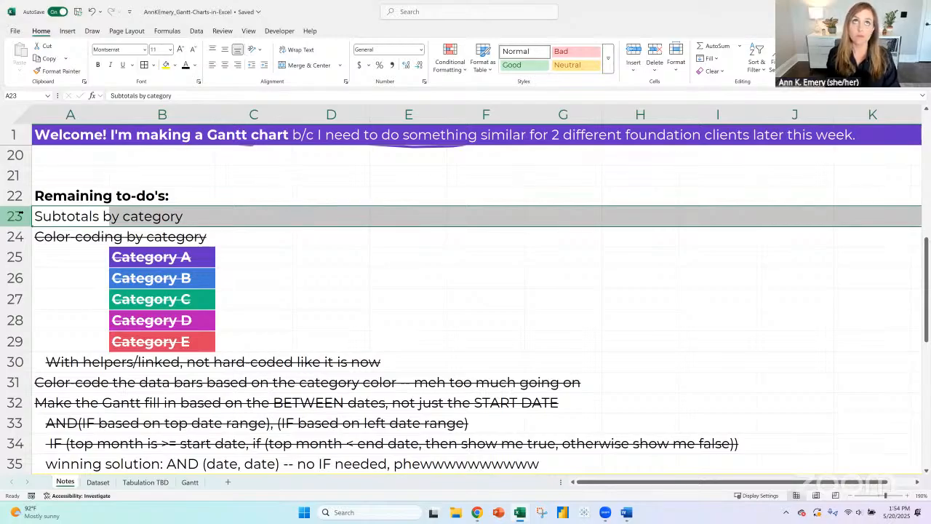
- Examine the funding amounts in column F and the category heading rows across all pages of the Gantt sheet
{"action": "left_click", "coordinate": [190, 483]}
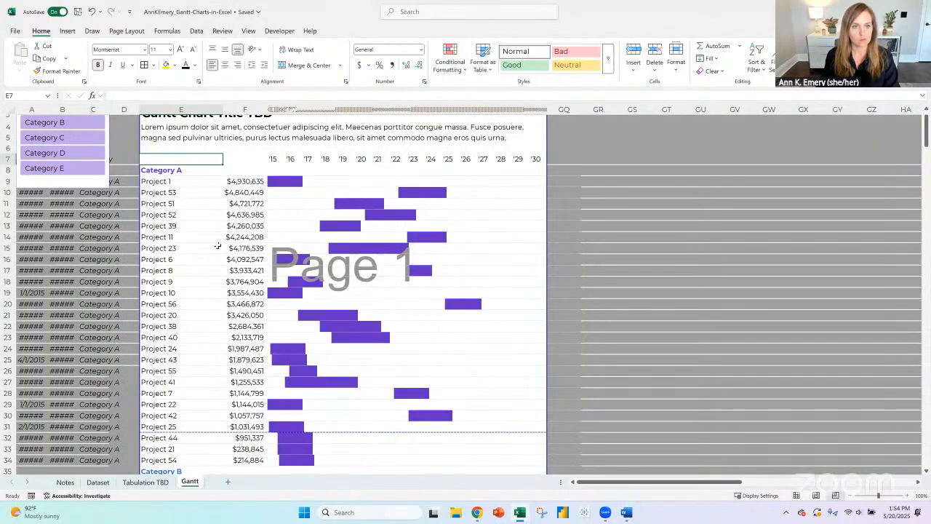
{"action": "left_click", "coordinate": [230, 109]}
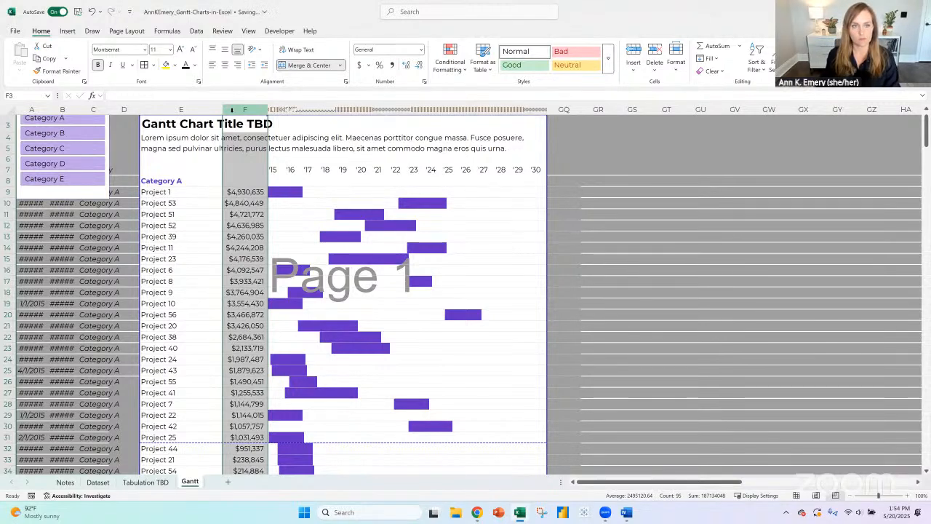
{"action": "left_click", "coordinate": [171, 179]}
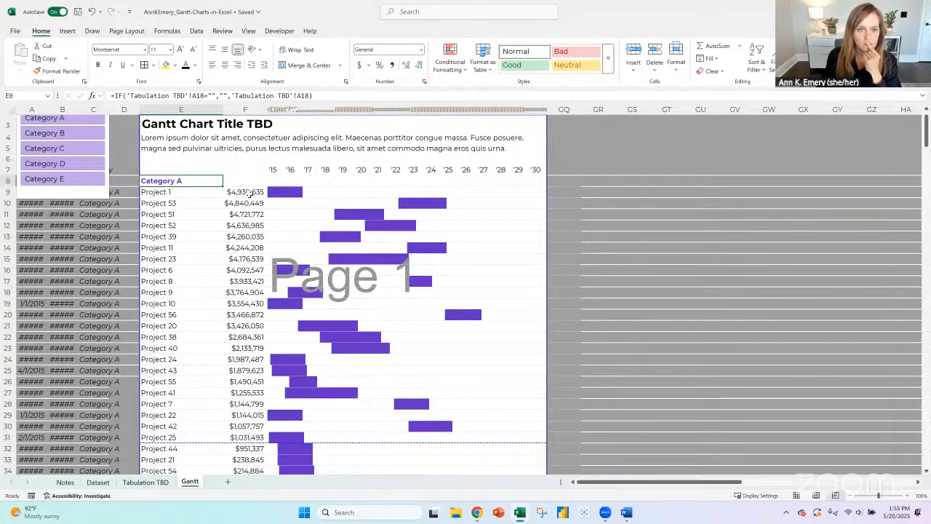
{"action": "left_click", "coordinate": [249, 192]}
{"action": "scroll", "coordinate": [251, 219], "scroll_direction": "down", "scroll_amount": 8}
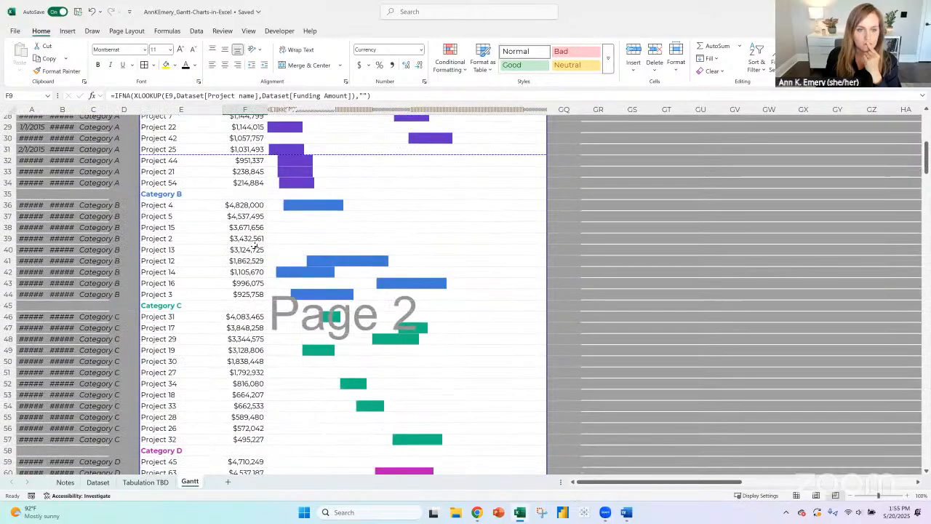
{"action": "scroll", "coordinate": [255, 247], "scroll_direction": "down", "scroll_amount": 10}
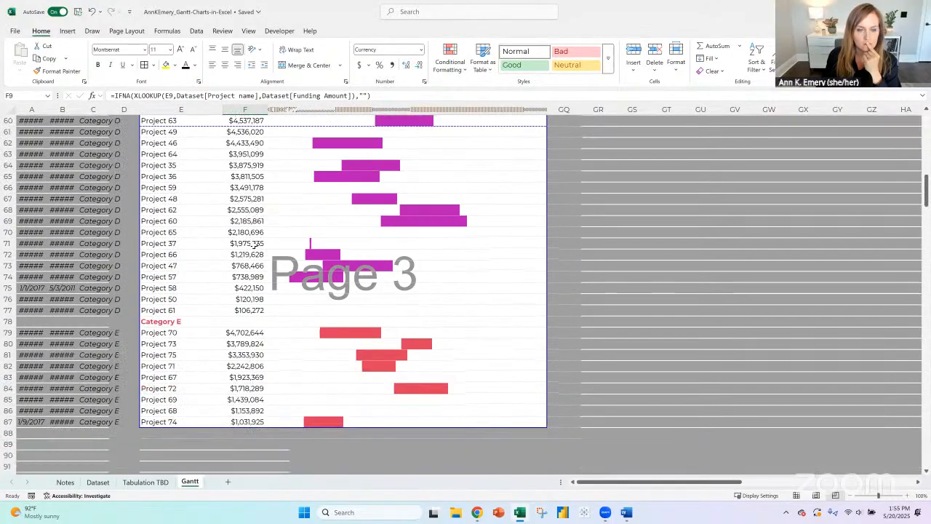
{"action": "scroll", "coordinate": [253, 245], "scroll_direction": "up", "scroll_amount": 16}
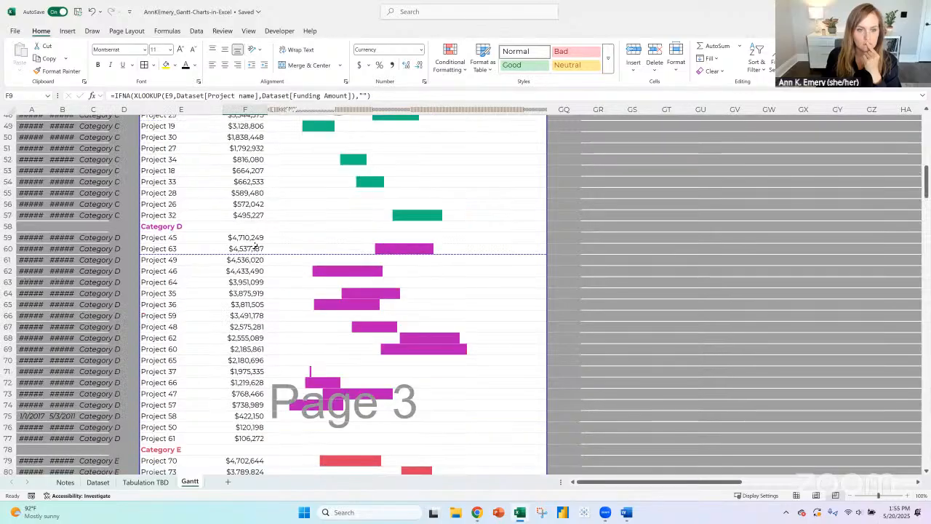
{"action": "scroll", "coordinate": [253, 244], "scroll_direction": "up", "scroll_amount": 4}
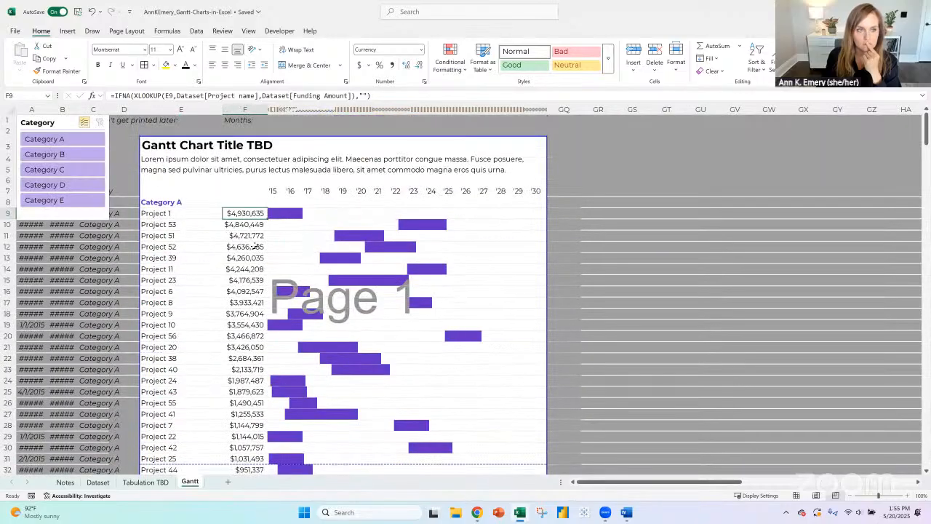
- Limit the Category slicer to Category C and inspect the formula in F8 beside the category heading
{"action": "left_click", "coordinate": [62, 171]}
{"action": "left_click", "coordinate": [89, 124]}
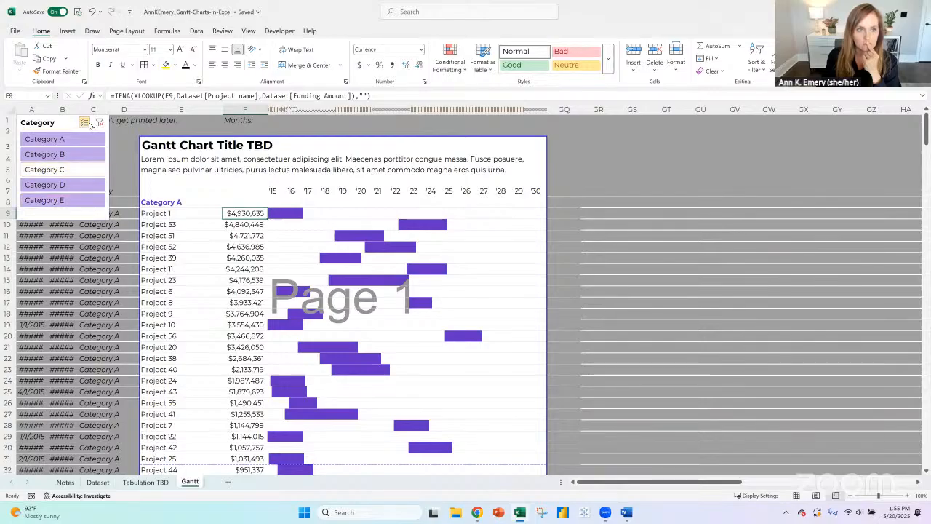
{"action": "left_click", "coordinate": [63, 169]}
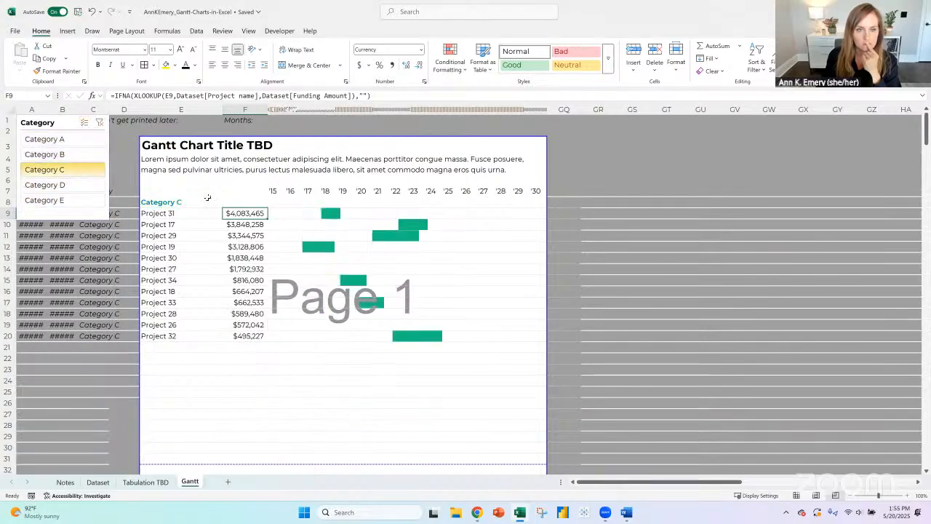
{"action": "left_click", "coordinate": [252, 200]}
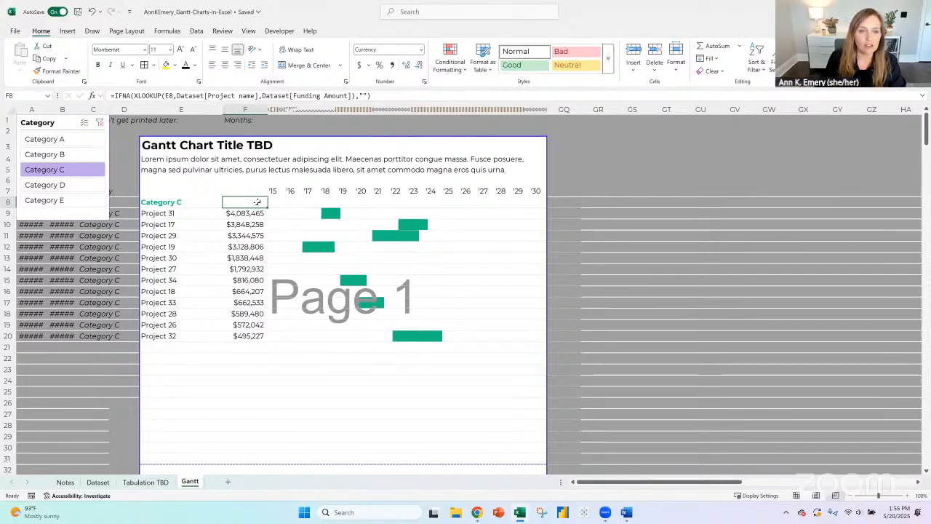
- Check the Category C subtotal in the Tabulation TBD pivot table and clear the Category slicer filter on the Gantt sheet
{"action": "left_click", "coordinate": [145, 483]}
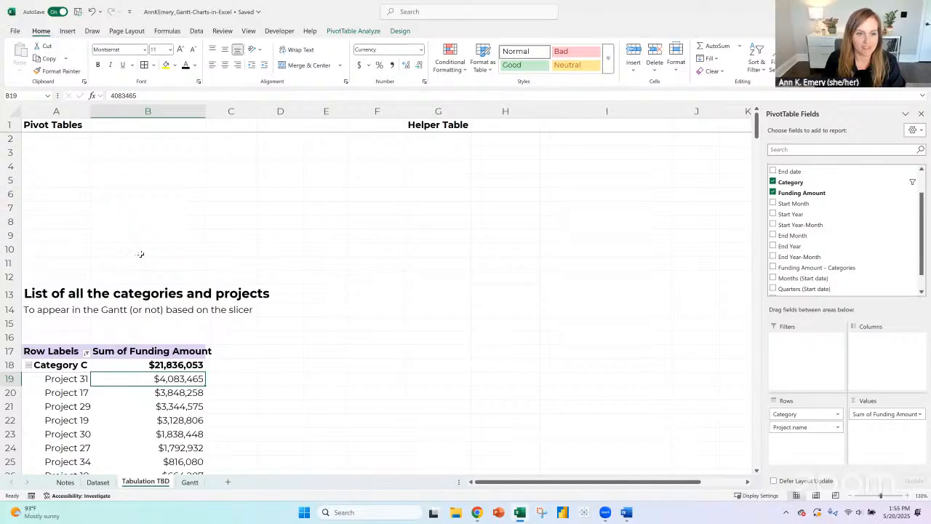
{"action": "scroll", "coordinate": [140, 254], "scroll_direction": "down", "scroll_amount": 3}
{"action": "left_click", "coordinate": [189, 481]}
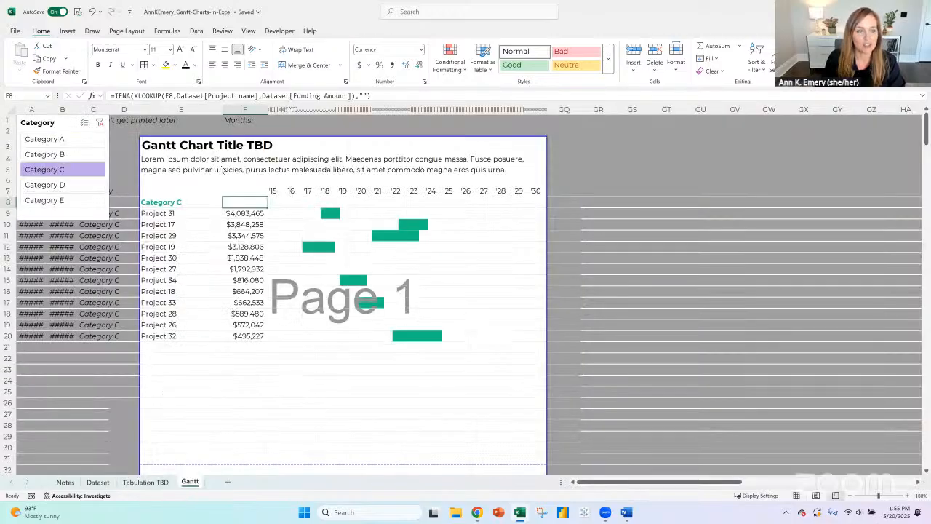
{"action": "left_click", "coordinate": [100, 122]}
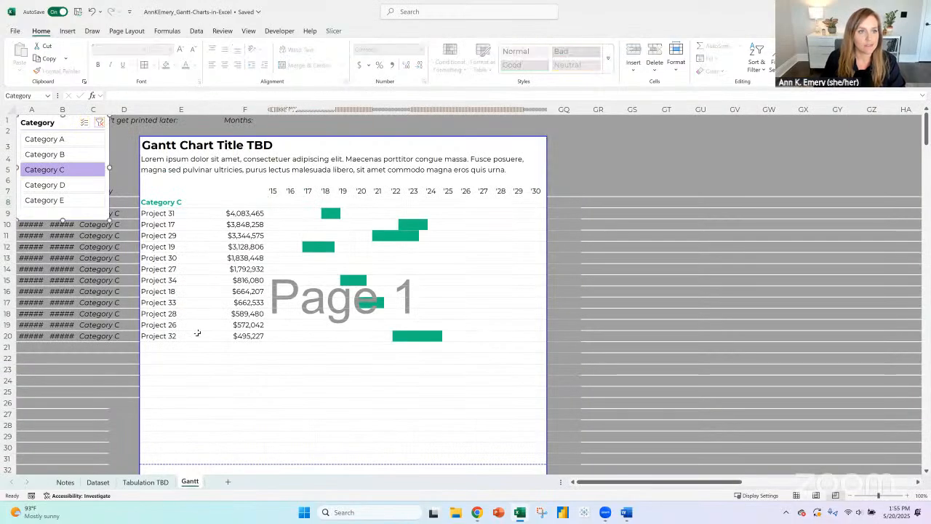
- On the Tabulation TBD sheet, insert more blank rows at row 102, above the "List of all the months" section
{"action": "left_click", "coordinate": [146, 483]}
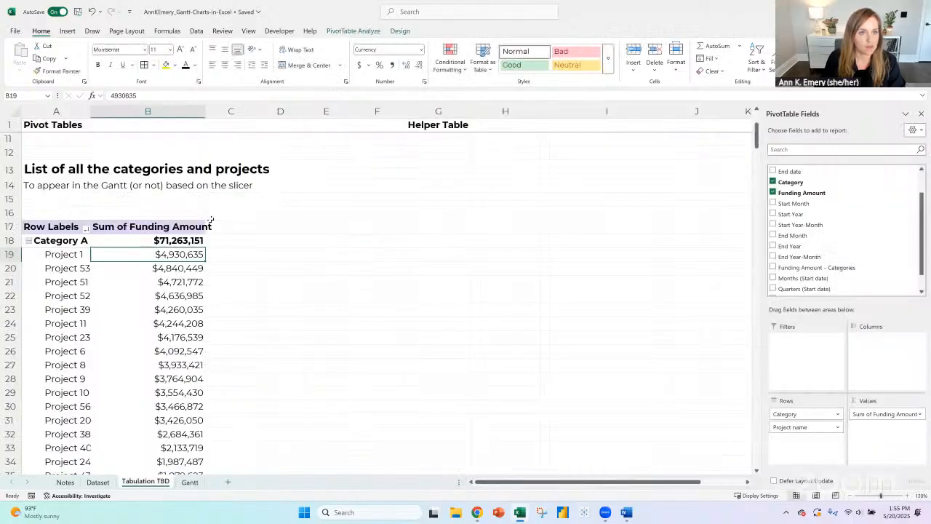
{"action": "scroll", "coordinate": [207, 218], "scroll_direction": "down", "scroll_amount": 16}
{"action": "scroll", "coordinate": [201, 209], "scroll_direction": "down", "scroll_amount": 13}
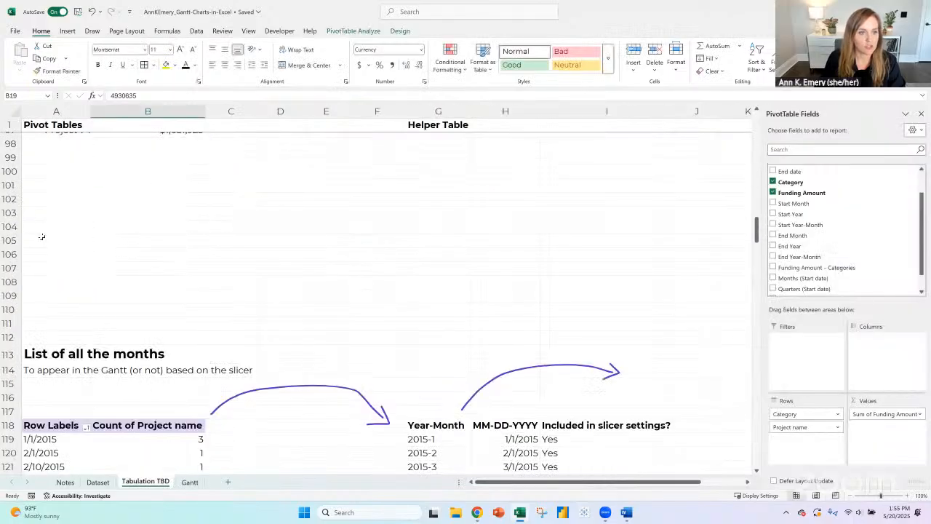
{"action": "left_click_drag", "start_coordinate": [14, 198], "coordinate": [14, 296]}
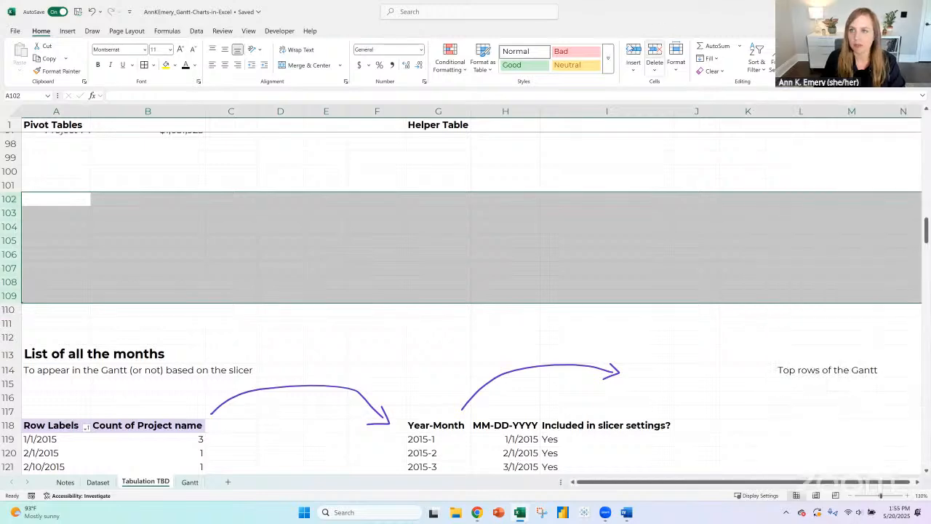
{"action": "left_click", "coordinate": [633, 57]}
- Delete the empty rows 3 to 11 above the "List of all the categories and projects" section
{"action": "scroll", "coordinate": [271, 220], "scroll_direction": "up", "scroll_amount": 20}
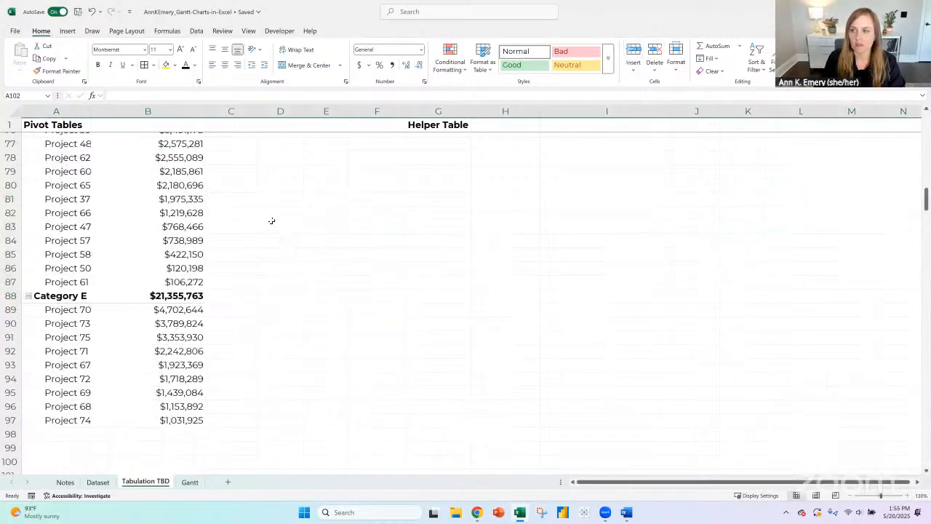
{"action": "scroll", "coordinate": [87, 275], "scroll_direction": "up", "scroll_amount": 4}
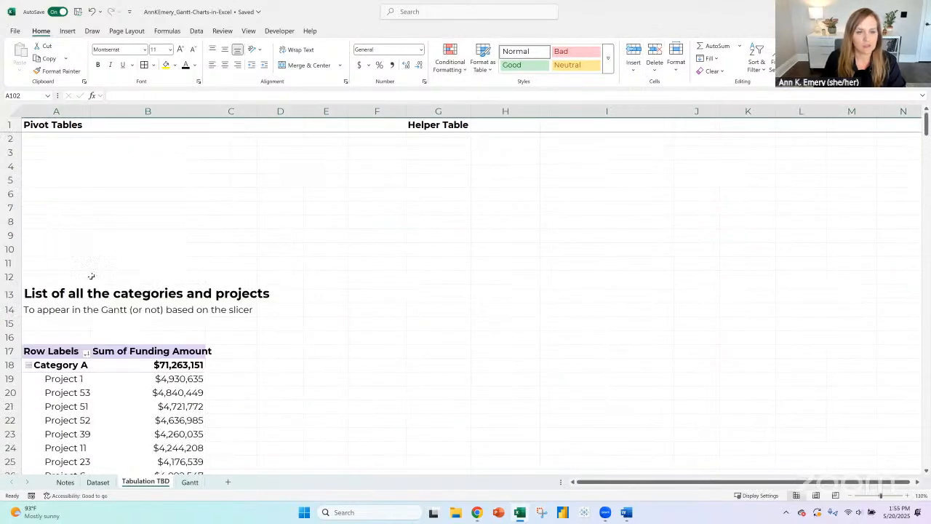
{"action": "left_click_drag", "start_coordinate": [7, 152], "coordinate": [13, 263]}
{"action": "left_click", "coordinate": [655, 55]}
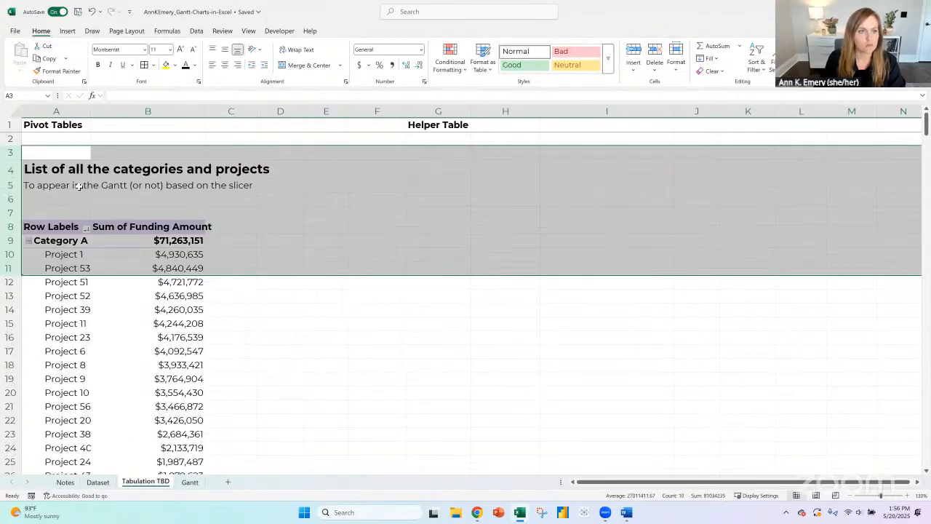
- Create a PivotTable from the Dataset table, placed on the existing Tabulation TBD sheet at cell A97
{"action": "scroll", "coordinate": [138, 267], "scroll_direction": "down", "scroll_amount": 6}
{"action": "scroll", "coordinate": [141, 268], "scroll_direction": "down", "scroll_amount": 6}
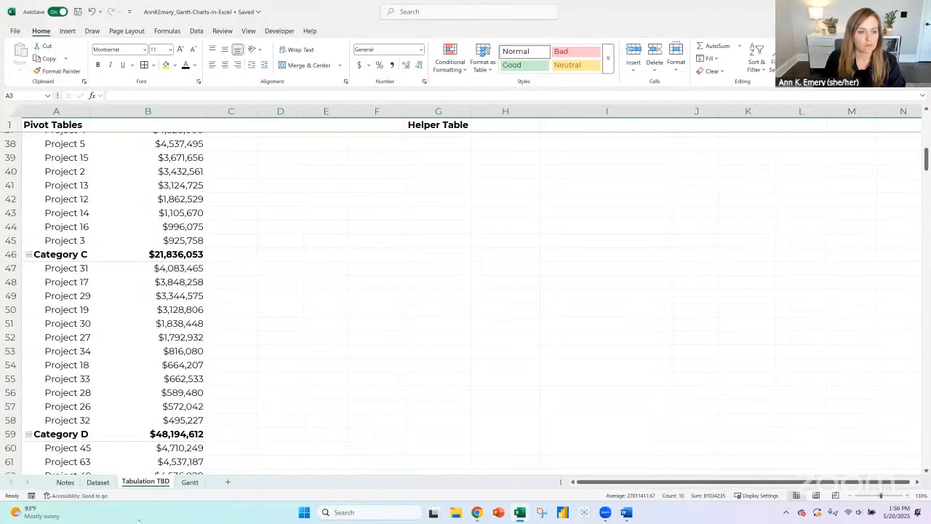
{"action": "left_click", "coordinate": [97, 482]}
{"action": "left_click", "coordinate": [68, 233]}
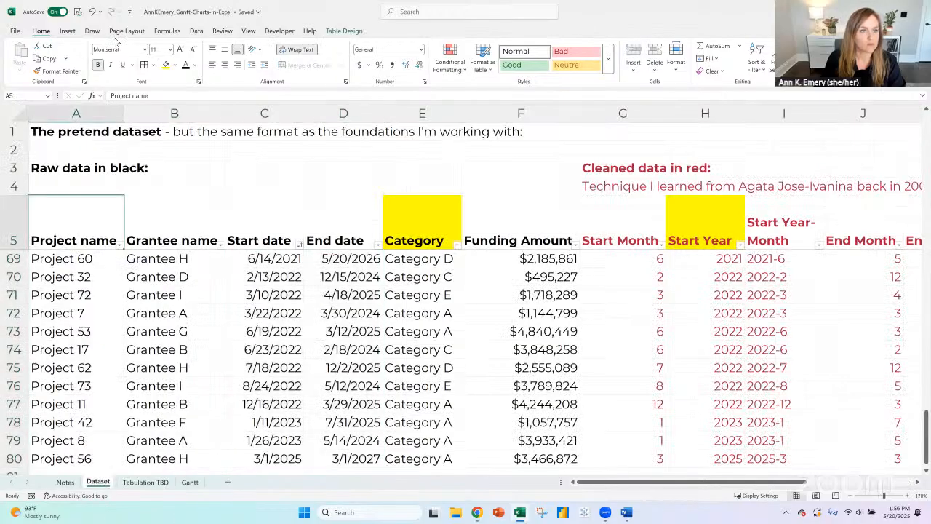
{"action": "left_click", "coordinate": [67, 30]}
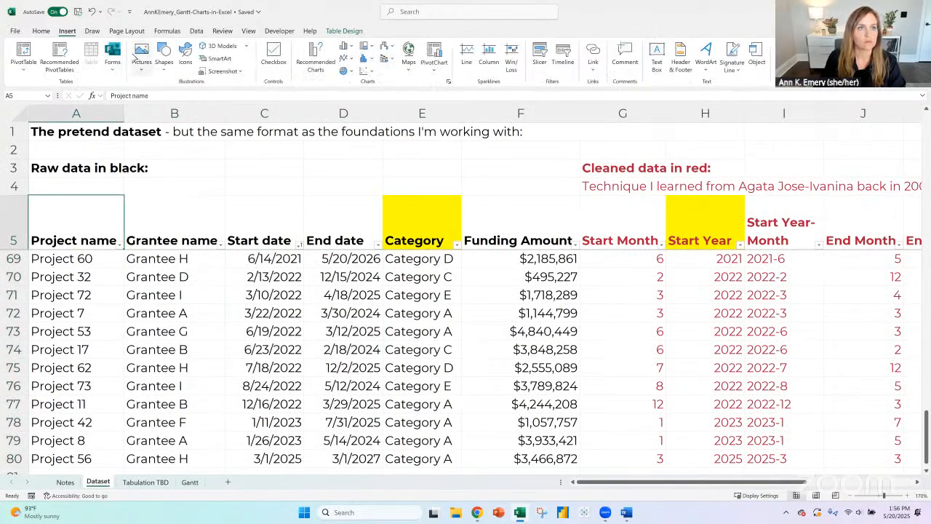
{"action": "left_click", "coordinate": [23, 53]}
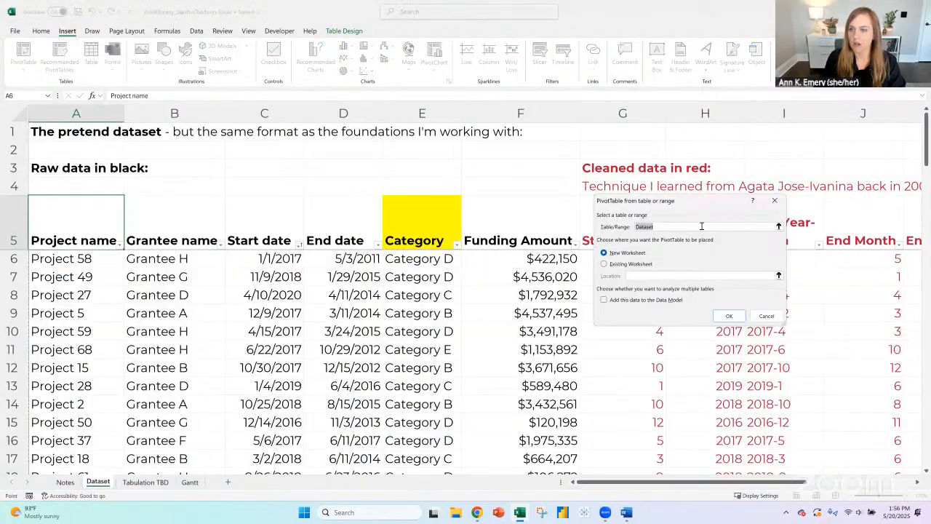
{"action": "left_click", "coordinate": [630, 264]}
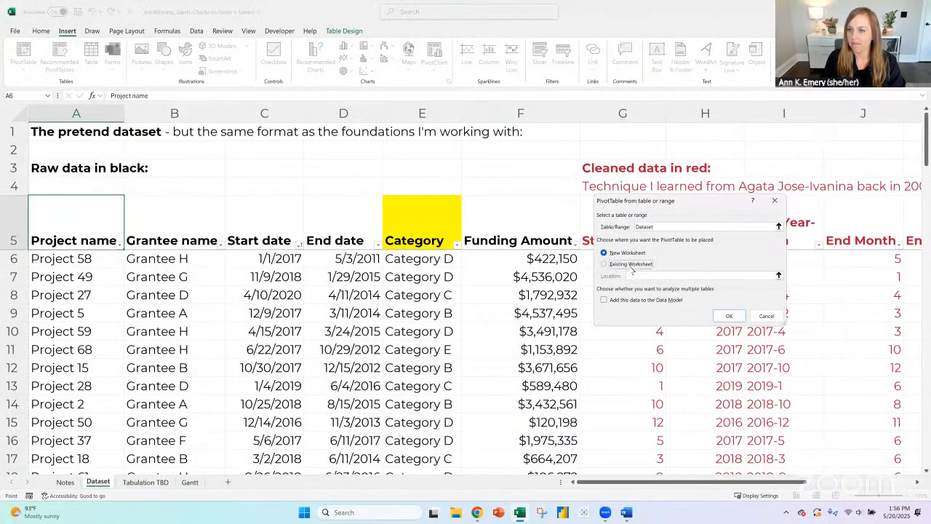
{"action": "left_click", "coordinate": [146, 483]}
{"action": "scroll", "coordinate": [78, 323], "scroll_direction": "down", "scroll_amount": 5}
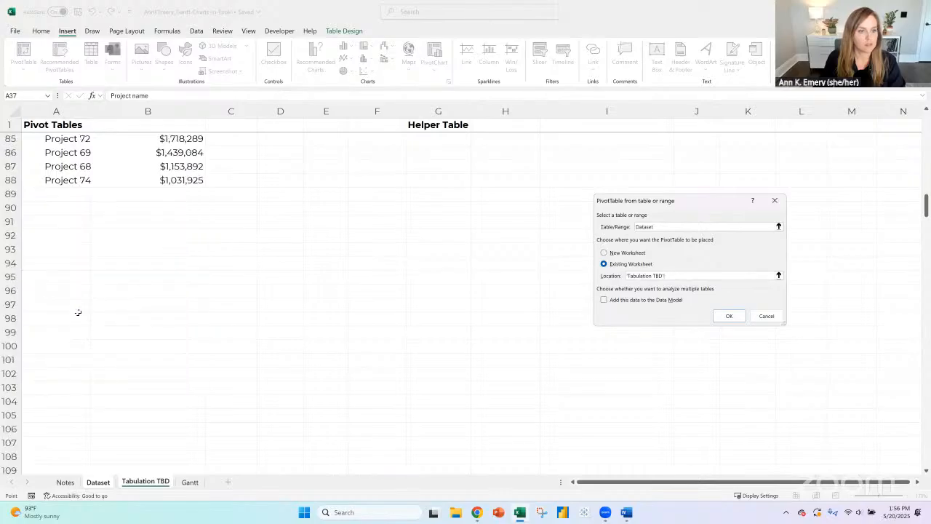
{"action": "left_click", "coordinate": [78, 308]}
{"action": "left_click", "coordinate": [729, 316]}
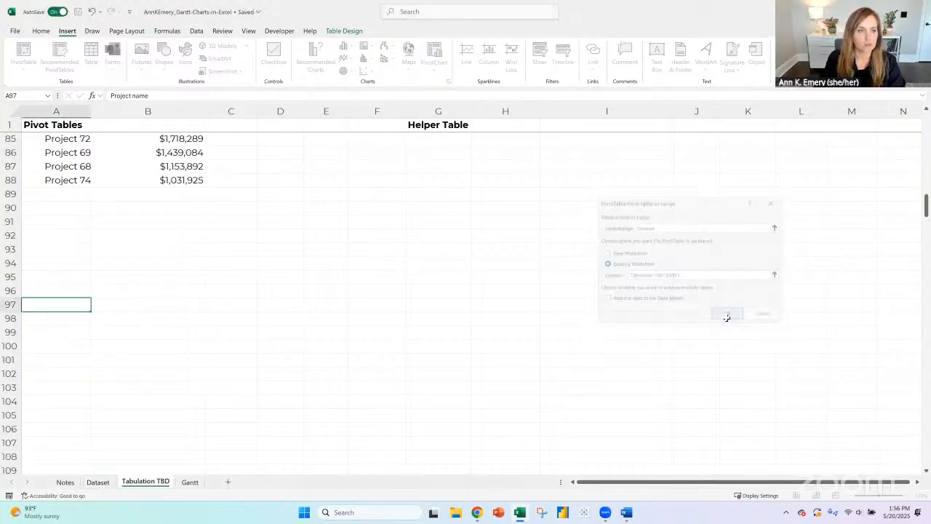
- Name the new PivotTable CategorySubtotals and build it with Category as rows and the sum of Funding Amount as values
{"action": "scroll", "coordinate": [174, 238], "scroll_direction": "down", "scroll_amount": 3}
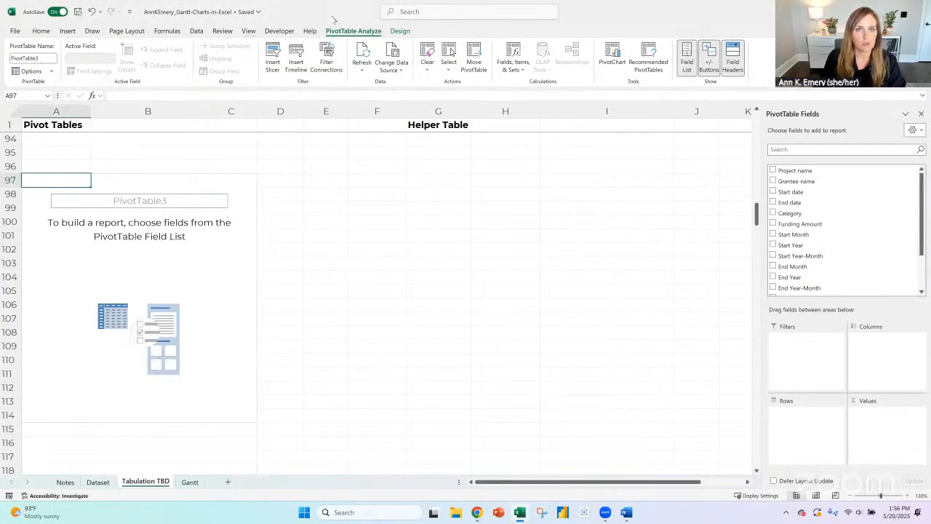
{"action": "left_click", "coordinate": [44, 59]}
{"action": "type", "text": "CategorySubtotals"}
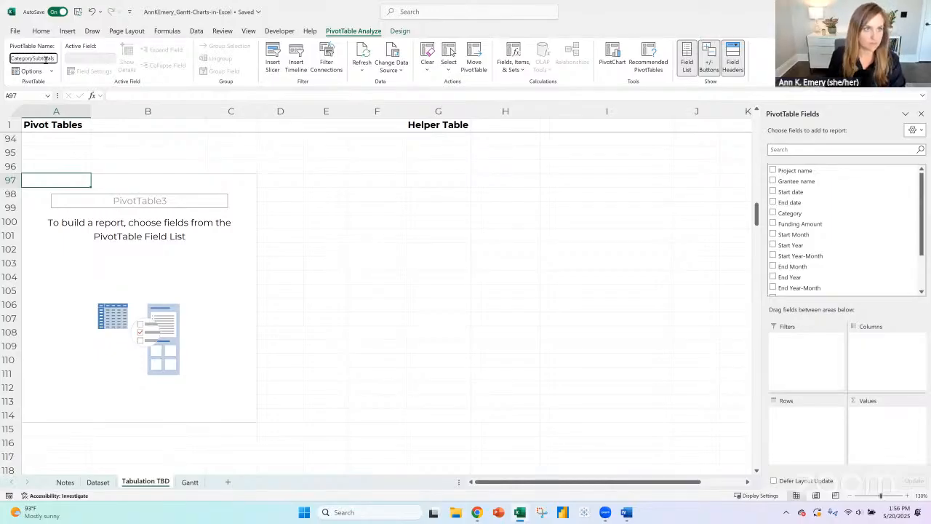
{"action": "key", "text": "Return"}
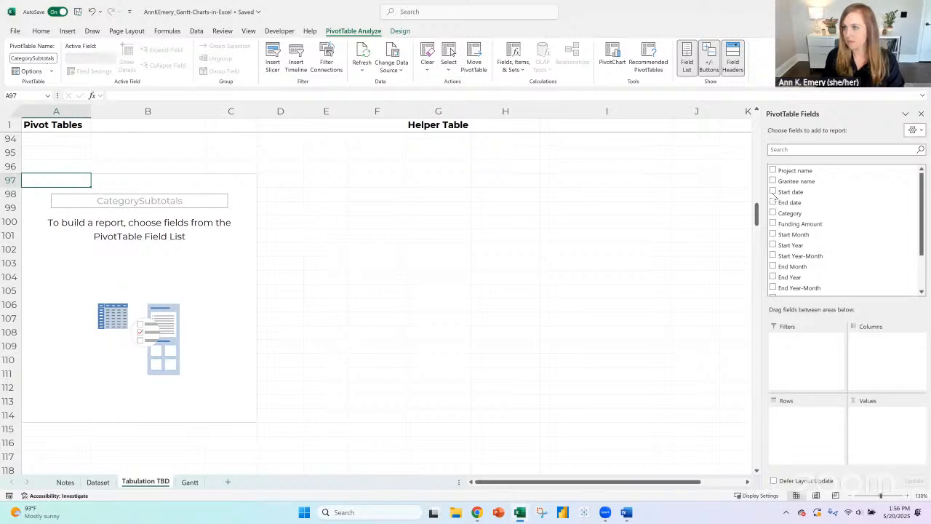
{"action": "left_click", "coordinate": [797, 213]}
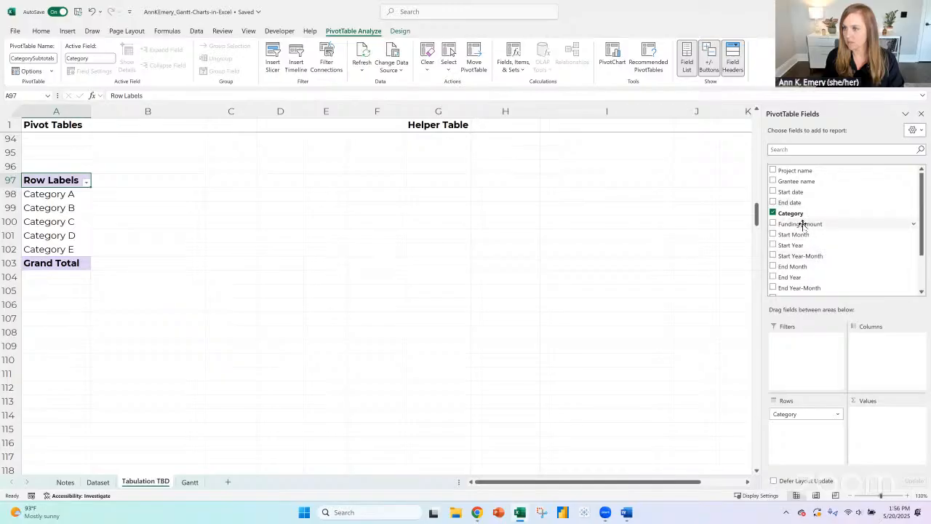
{"action": "left_click_drag", "start_coordinate": [800, 223], "coordinate": [873, 425]}
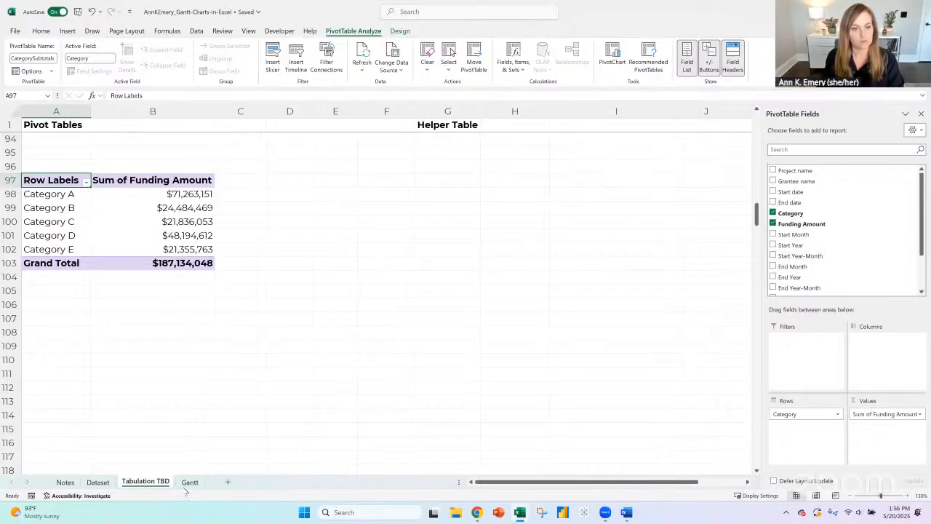
- Review the Gantt sheet's category headings and the category subtotals in the projects pivot table, returning to the new pivot table
{"action": "left_click", "coordinate": [189, 482]}
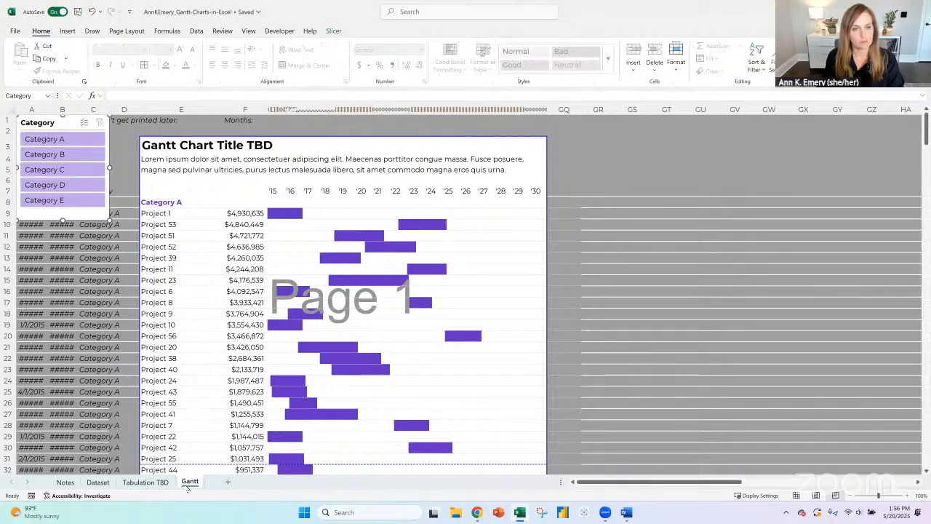
{"action": "left_click", "coordinate": [145, 482]}
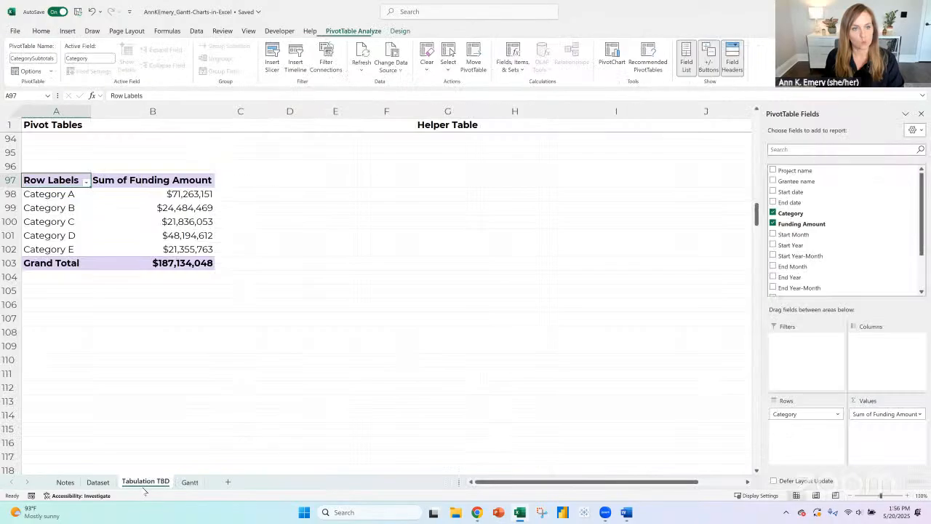
{"action": "scroll", "coordinate": [185, 358], "scroll_direction": "up", "scroll_amount": 20}
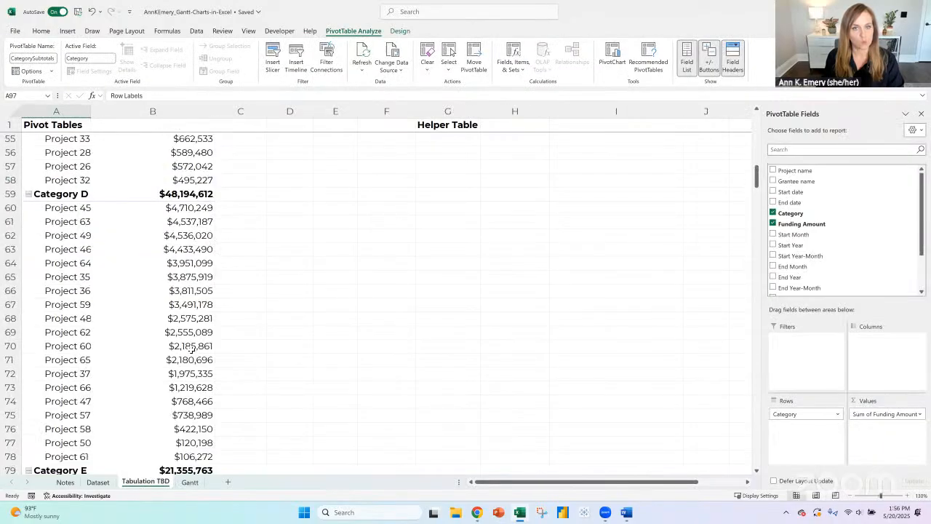
{"action": "scroll", "coordinate": [192, 348], "scroll_direction": "up", "scroll_amount": 3}
{"action": "scroll", "coordinate": [191, 349], "scroll_direction": "down", "scroll_amount": 20}
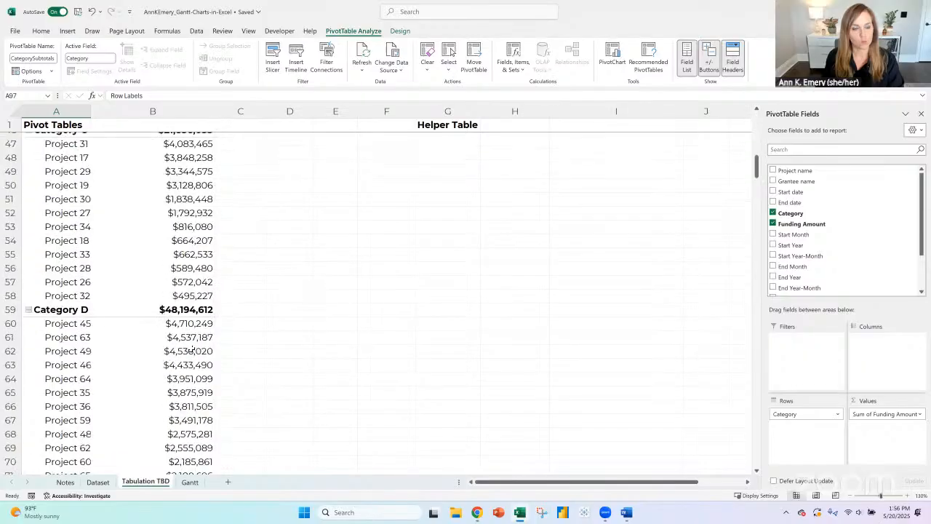
{"action": "scroll", "coordinate": [191, 348], "scroll_direction": "down", "scroll_amount": 3}
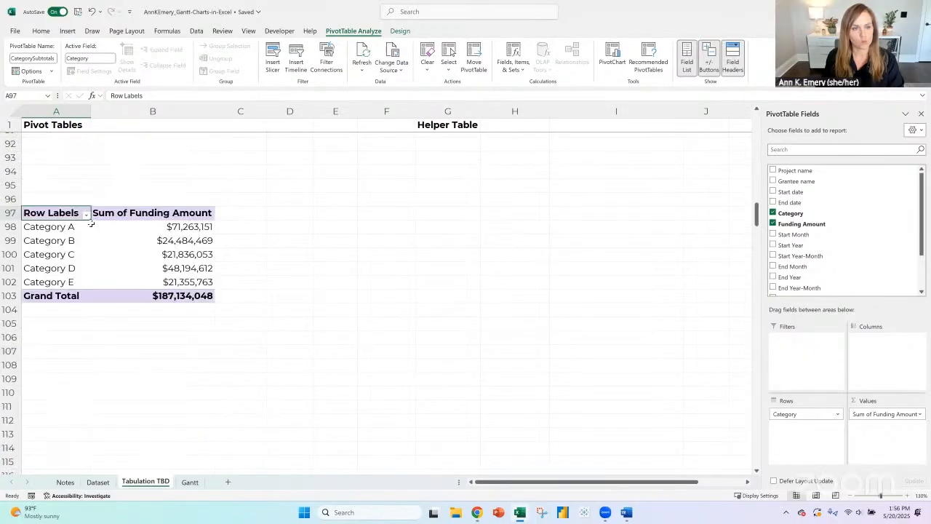
- Copy the category names and funding sums in A98:B102 into the Helper Table area starting at G98
{"action": "left_click", "coordinate": [150, 229]}
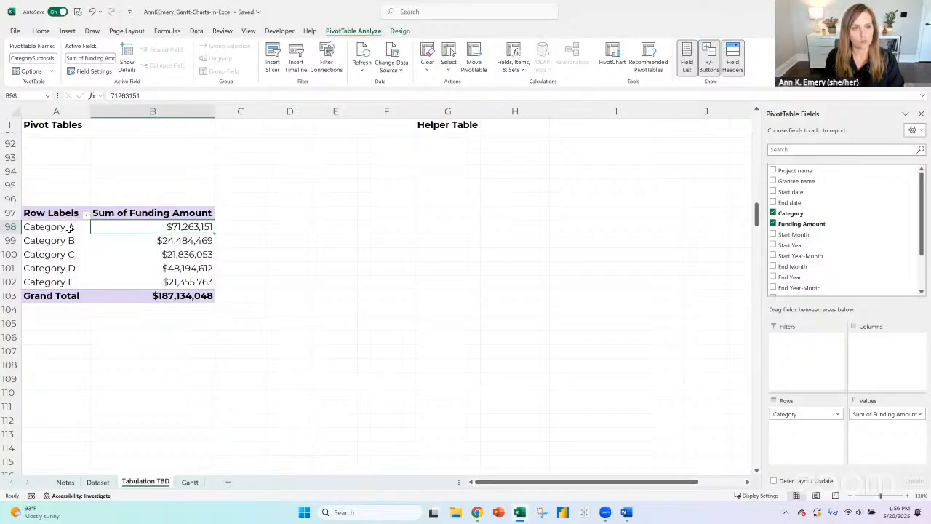
{"action": "left_click", "coordinate": [69, 228]}
{"action": "left_click_drag", "start_coordinate": [69, 228], "coordinate": [168, 282]}
{"action": "key", "text": "ctrl+c"}
{"action": "left_click", "coordinate": [444, 227]}
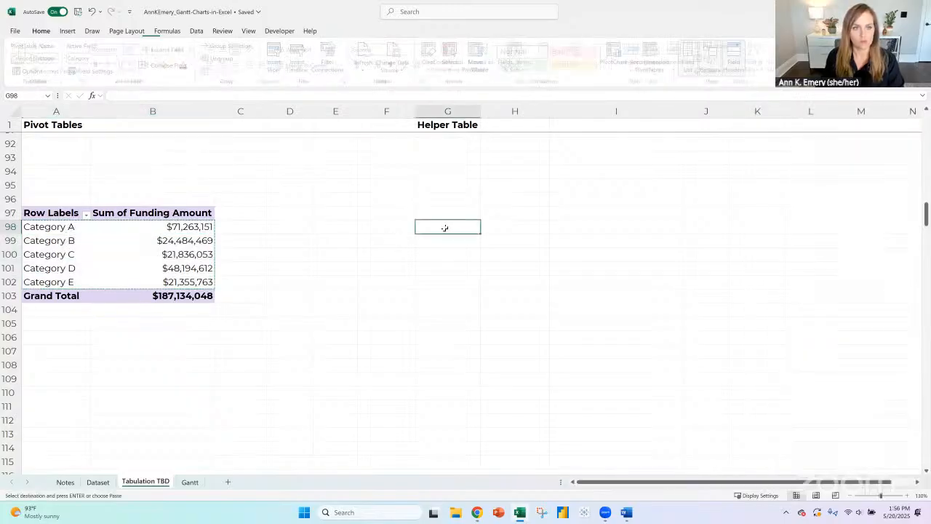
{"action": "key", "text": "ctrl+v"}
- Add the bold heading "Category" in G97 above the copied category names
{"action": "left_click", "coordinate": [449, 213]}
{"action": "type", "text": "Ce"}
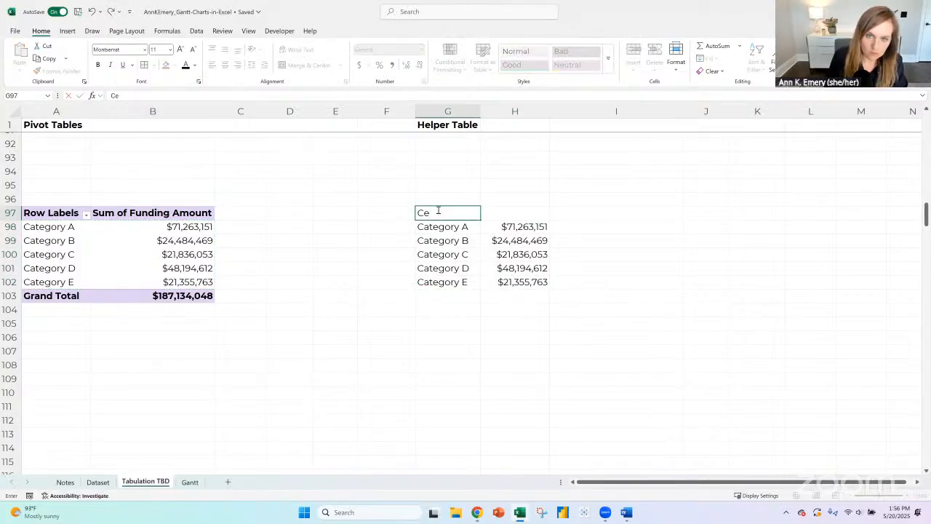
{"action": "type", "text": "ategory"}
{"action": "key", "text": "Tab"}
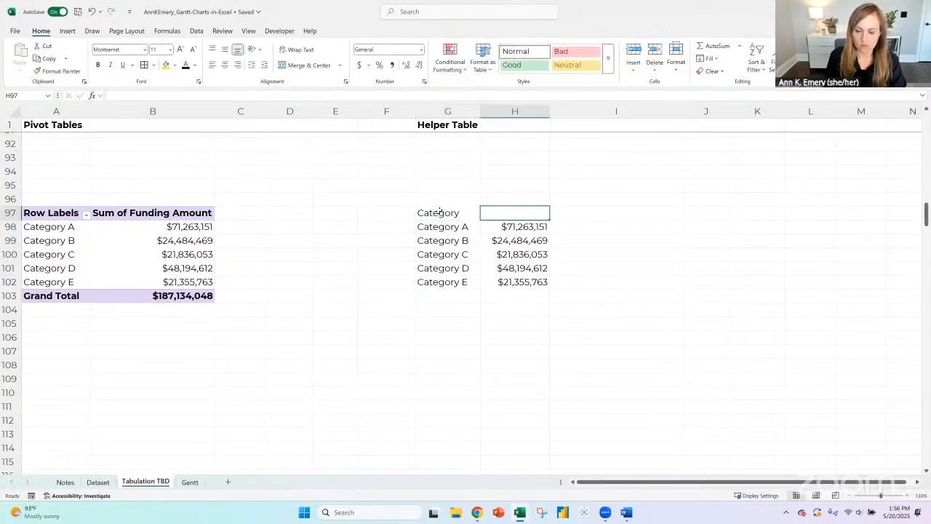
{"action": "left_click", "coordinate": [440, 212]}
{"action": "key", "text": "ctrl+b"}
{"action": "key", "text": "Return"}
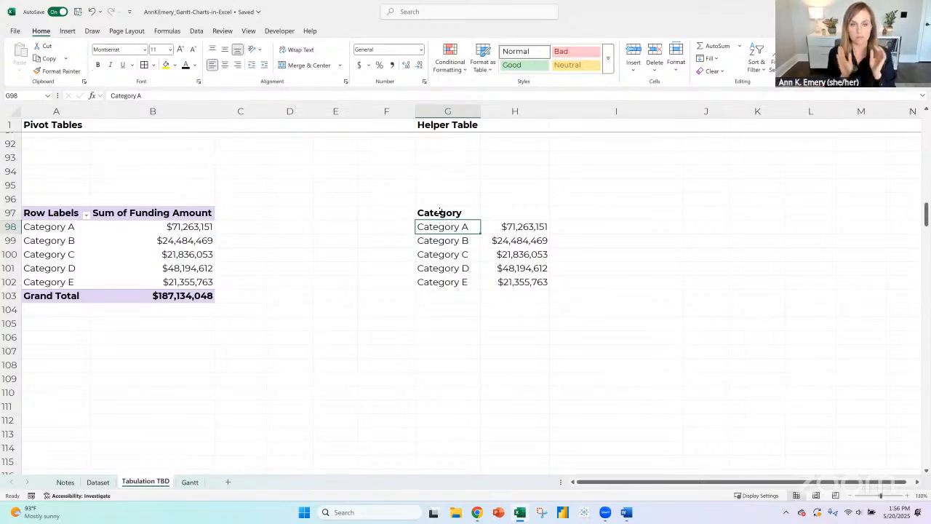
- On the Gantt sheet, try to strip the IFNA wrapper from Project 1's funding formula in F9, leaving only the XLOOKUP
{"action": "left_click", "coordinate": [192, 482]}
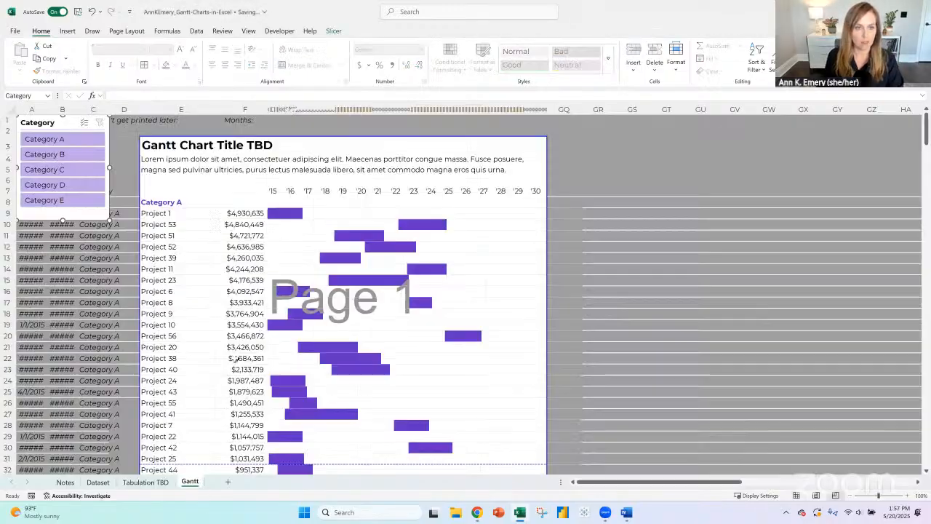
{"action": "left_click", "coordinate": [246, 216]}
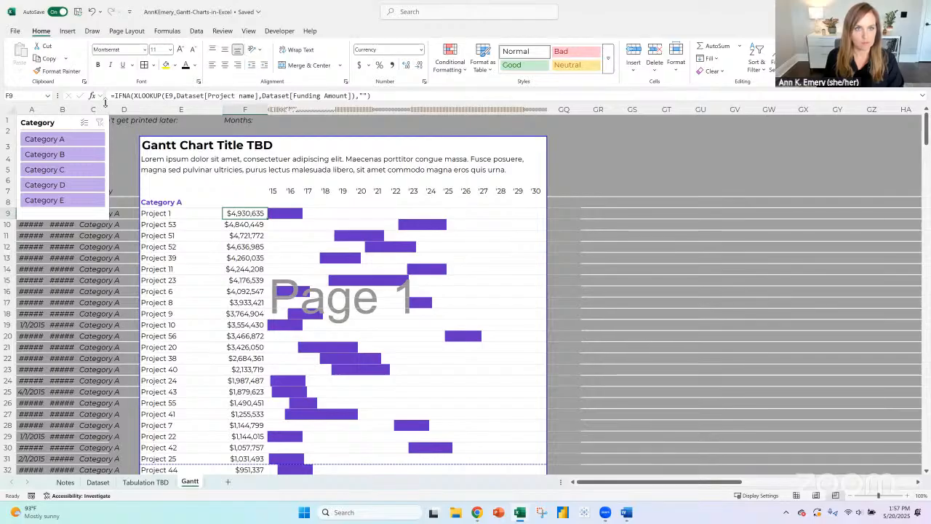
{"action": "left_click_drag", "start_coordinate": [133, 95], "coordinate": [113, 95]}
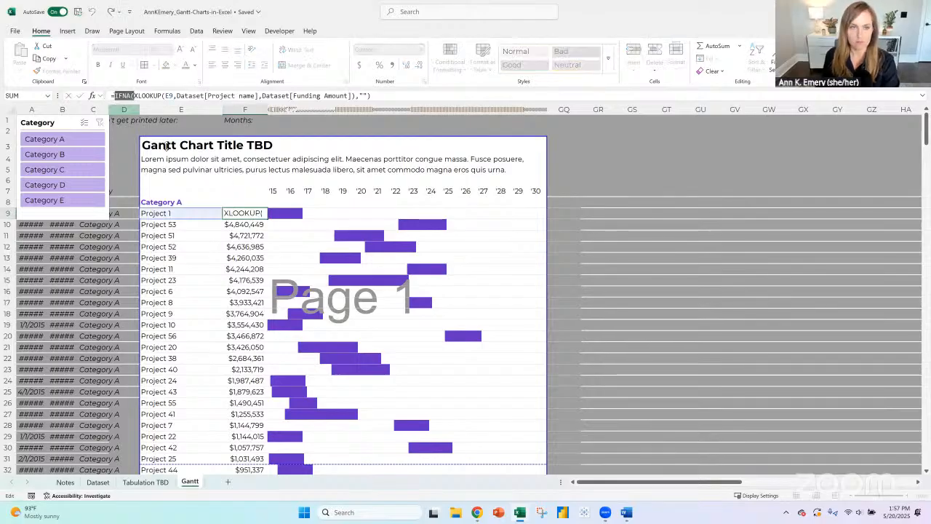
{"action": "key", "text": "BackSpace"}
{"action": "left_click", "coordinate": [403, 100]}
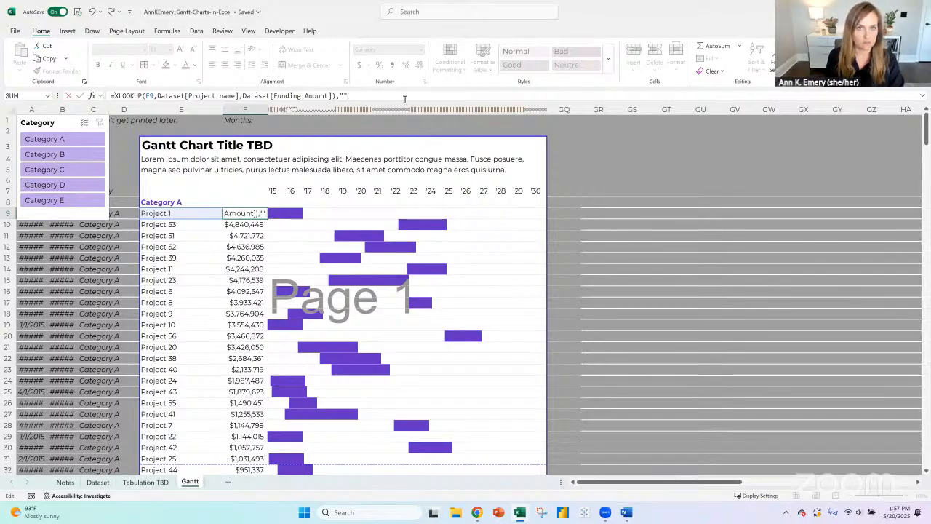
{"action": "key", "text": "Return"}
{"action": "key", "text": "Return"}
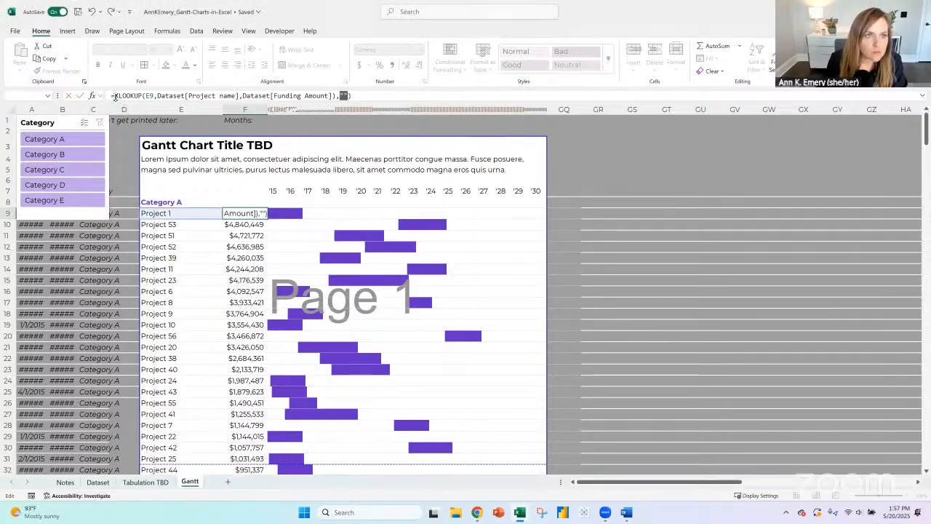
- Finish the funding formula in F9 as =XLOOKUP(E9,Dataset[Project name],Dataset[Funding Amount],"")
{"action": "left_click", "coordinate": [164, 96]}
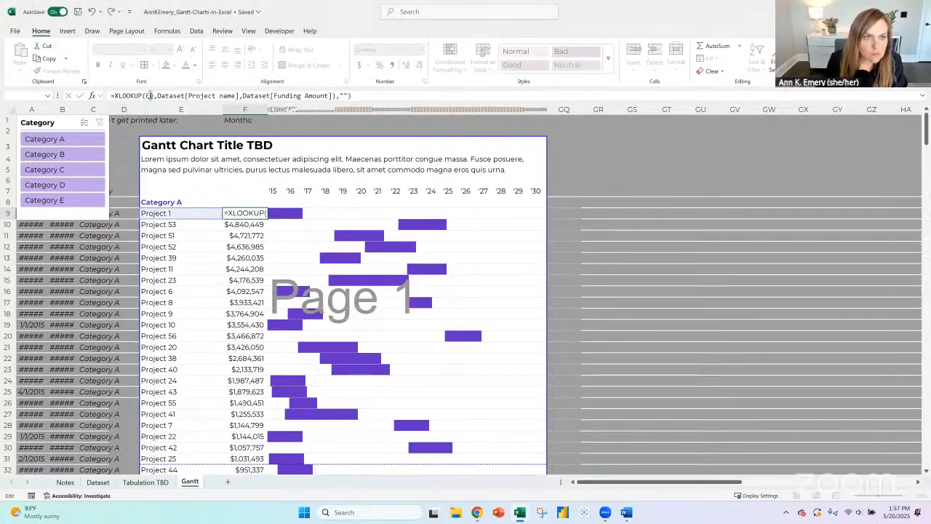
{"action": "left_click", "coordinate": [236, 96]}
{"action": "left_click", "coordinate": [327, 96]}
{"action": "left_click", "coordinate": [337, 96]}
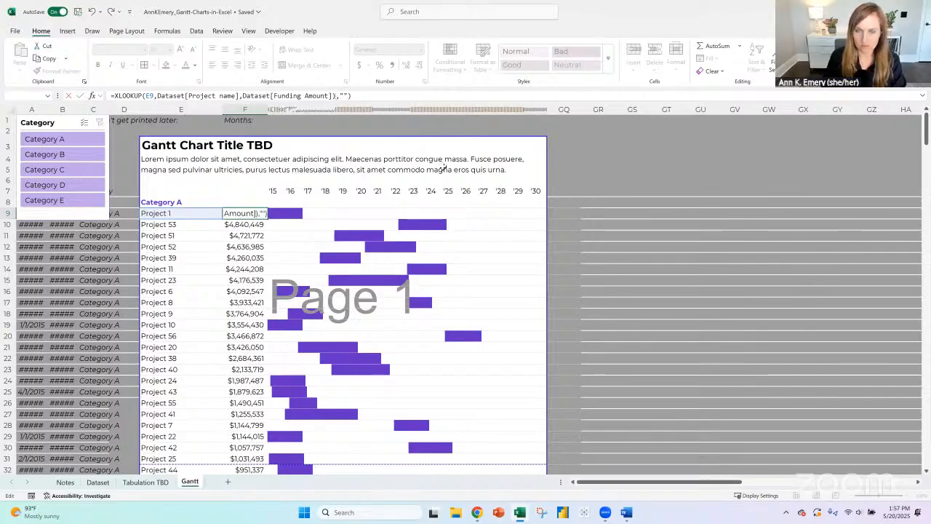
{"action": "key", "text": "BackSpace"}
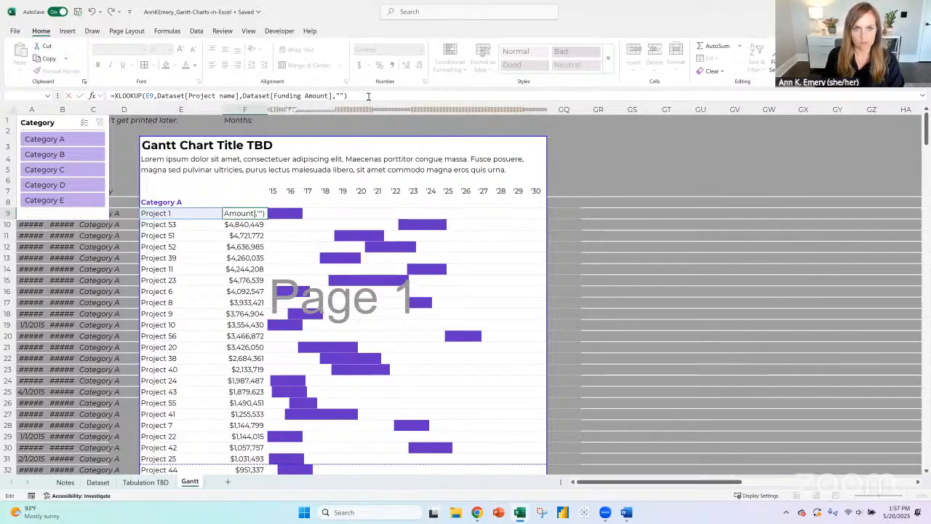
{"action": "key", "text": "Return"}
{"action": "key", "text": "Up"}
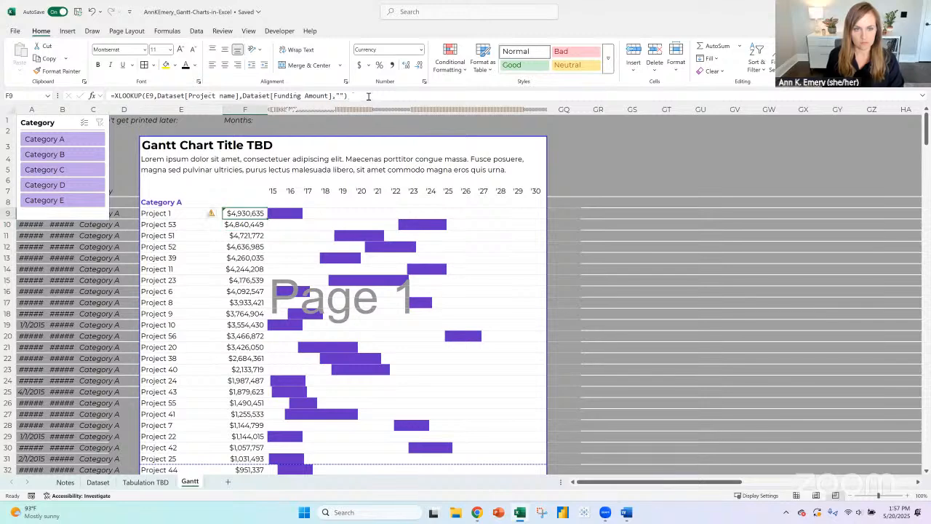
- Fill F9's XLOOKUP formula down the funding column and copy it into F8 beside the Category A heading
{"action": "double_click", "coordinate": [267, 218]}
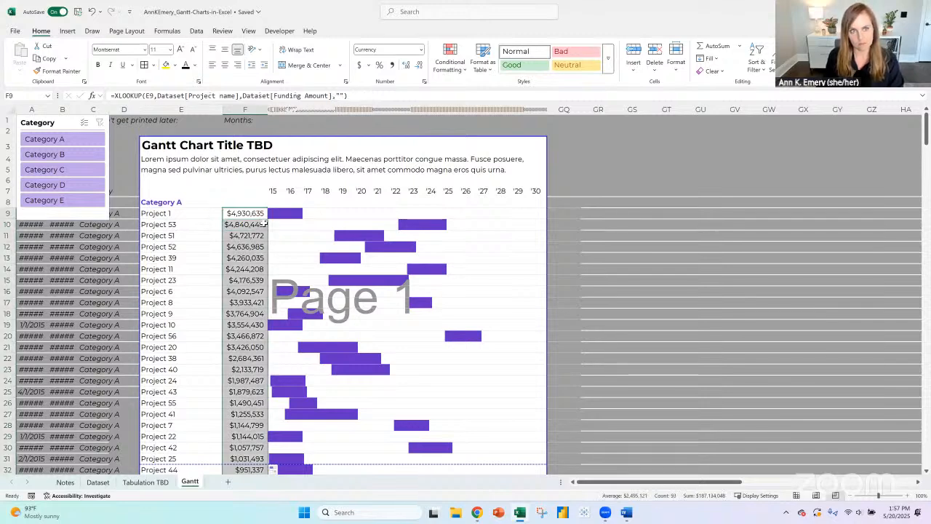
{"action": "left_click", "coordinate": [249, 212]}
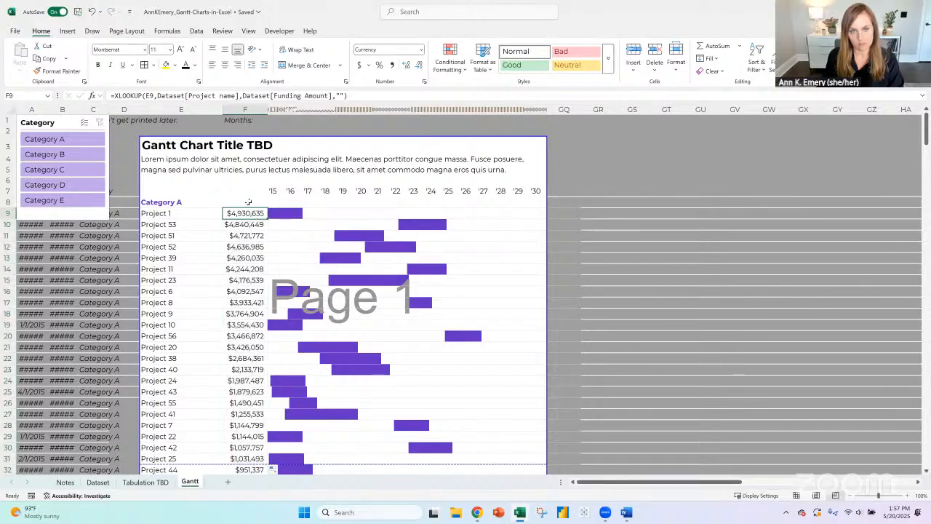
{"action": "left_click", "coordinate": [248, 202]}
{"action": "left_click", "coordinate": [249, 212]}
{"action": "key", "text": "ctrl+c"}
{"action": "left_click", "coordinate": [253, 202]}
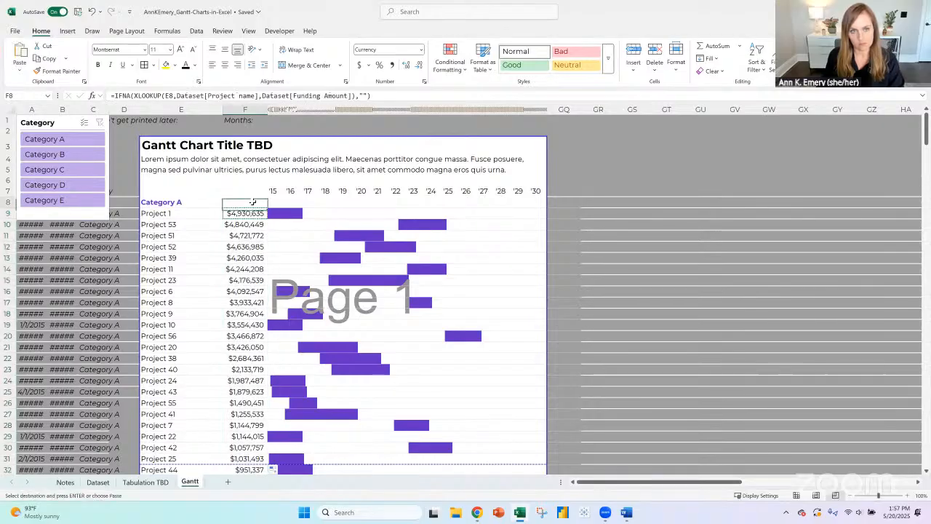
{"action": "key", "text": "ctrl+v"}
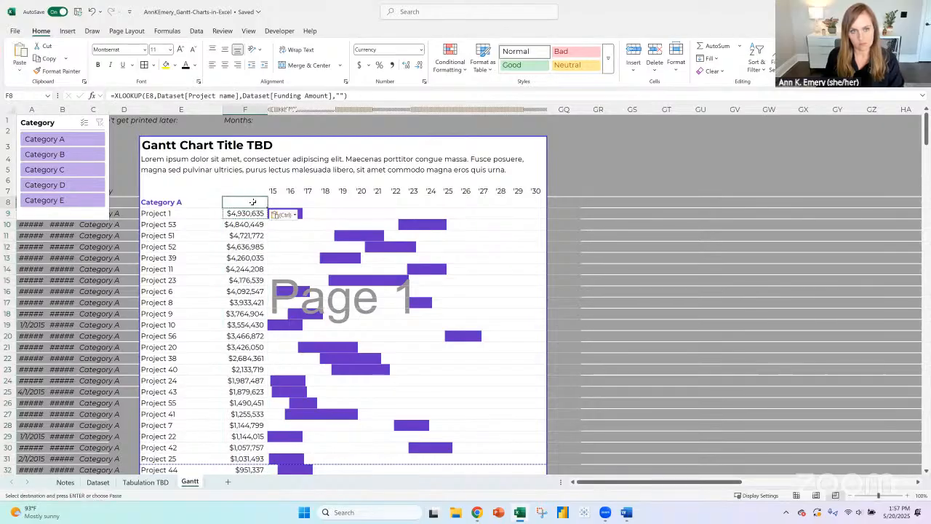
- Try to wrap F8's XLOOKUP in an IF that returns 'Tabulation TBD'!H98 when E8 equals 'Tabulation TBD'!G98
{"action": "left_click", "coordinate": [114, 95]}
{"action": "type", "text": "if"}
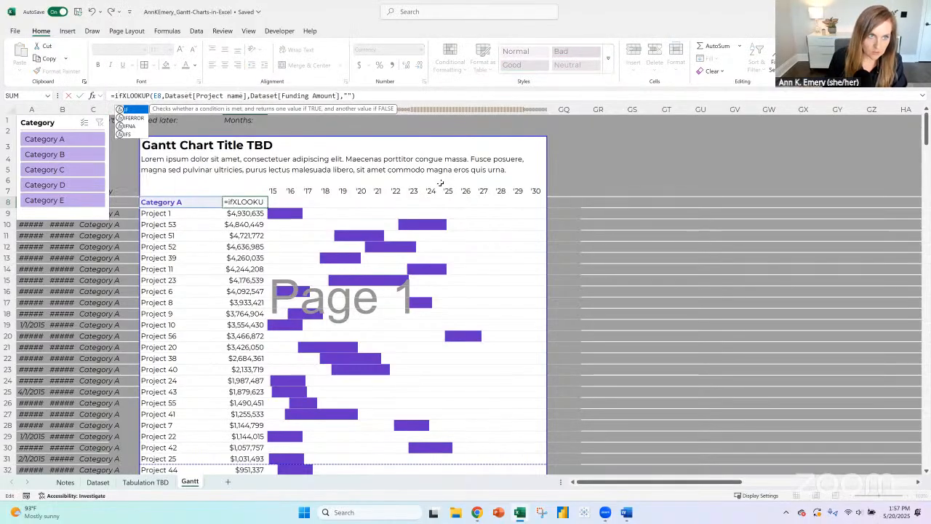
{"action": "type", "text": "("}
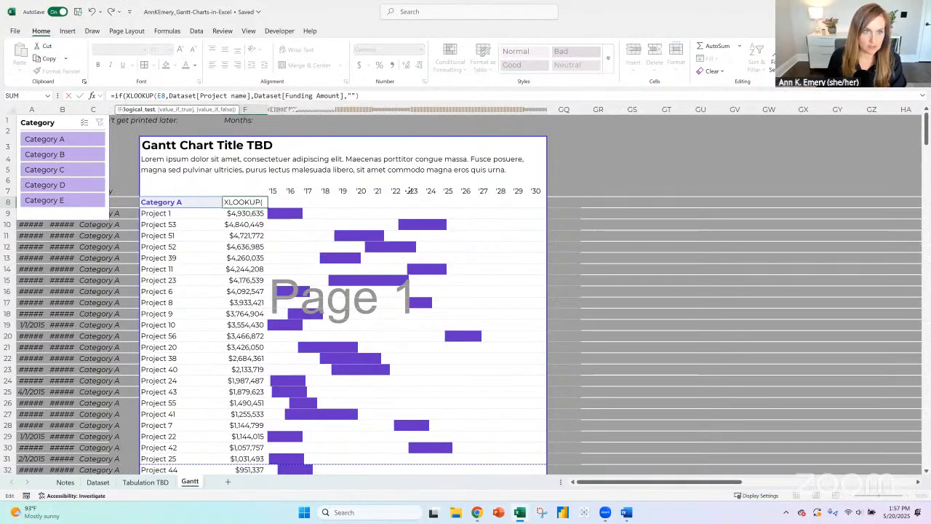
{"action": "left_click", "coordinate": [171, 202]}
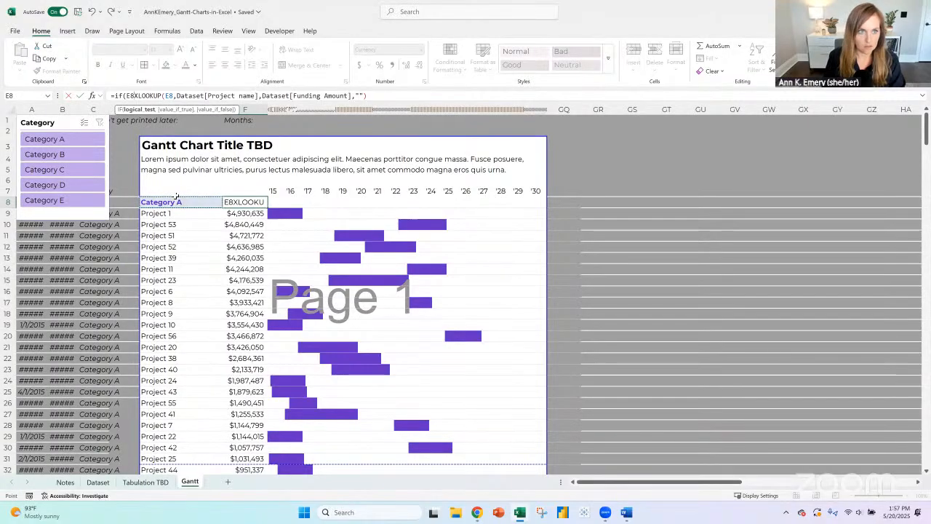
{"action": "type", "text": "="}
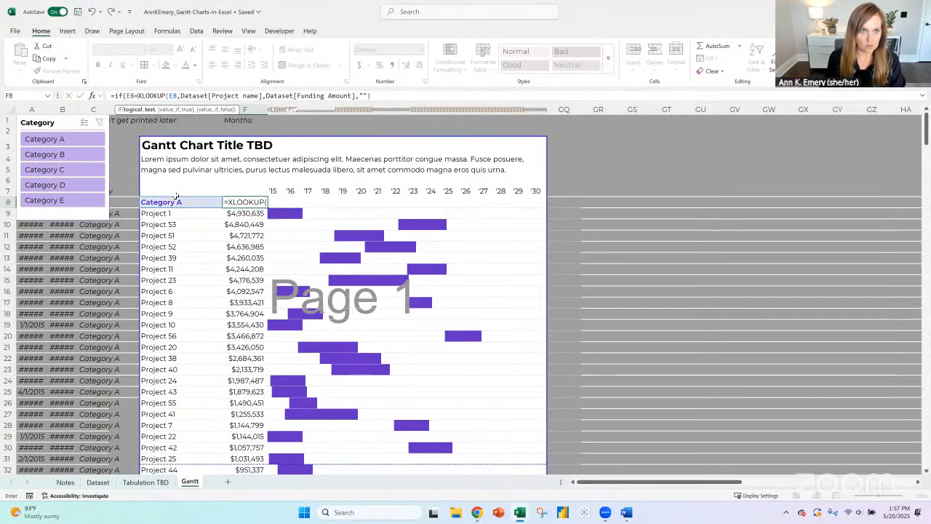
{"action": "left_click", "coordinate": [150, 490]}
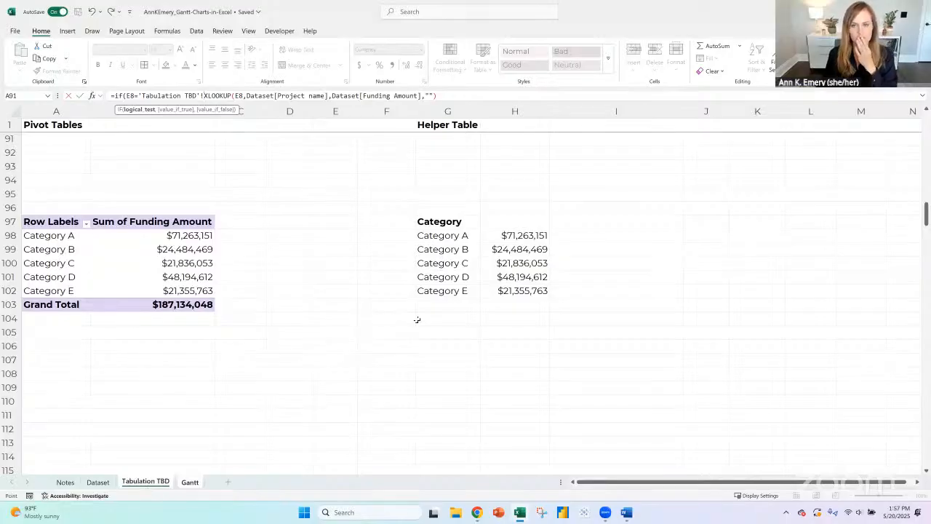
{"action": "left_click", "coordinate": [452, 240]}
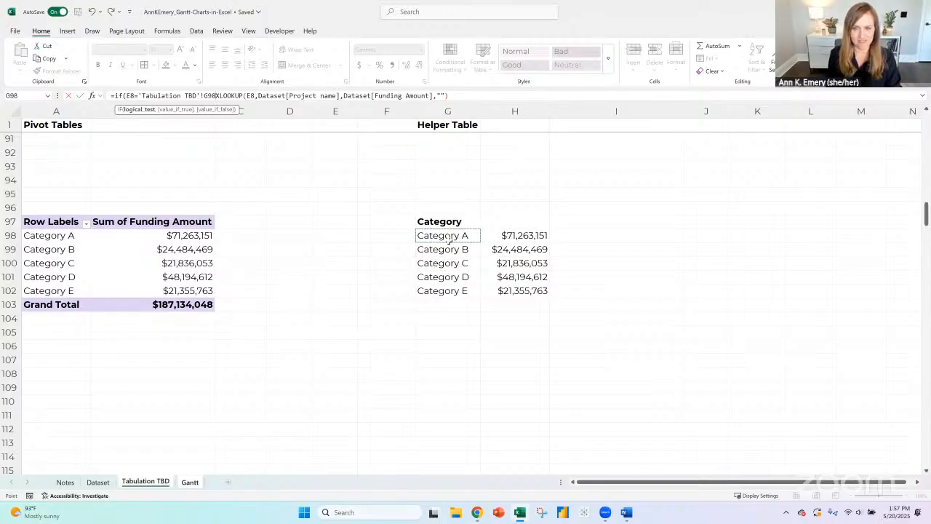
{"action": "type", "text": ","}
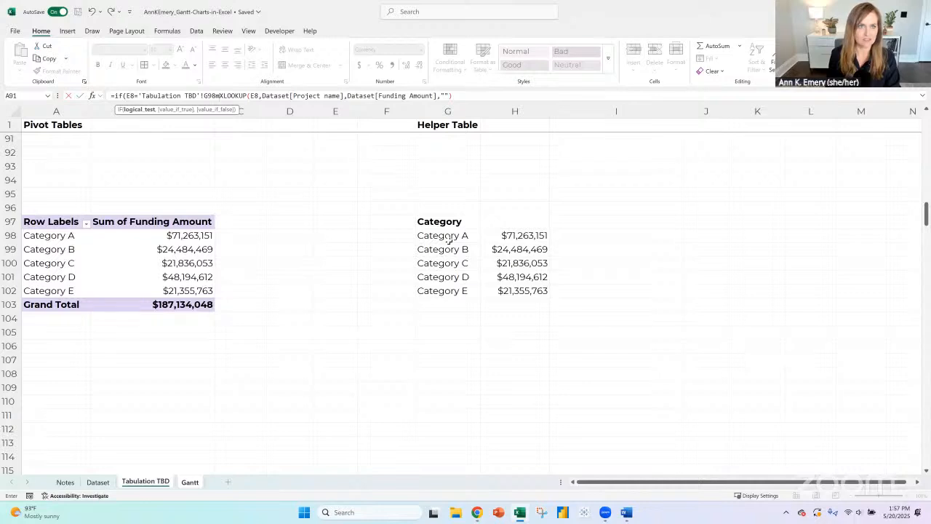
{"action": "key", "text": "BackSpace"}
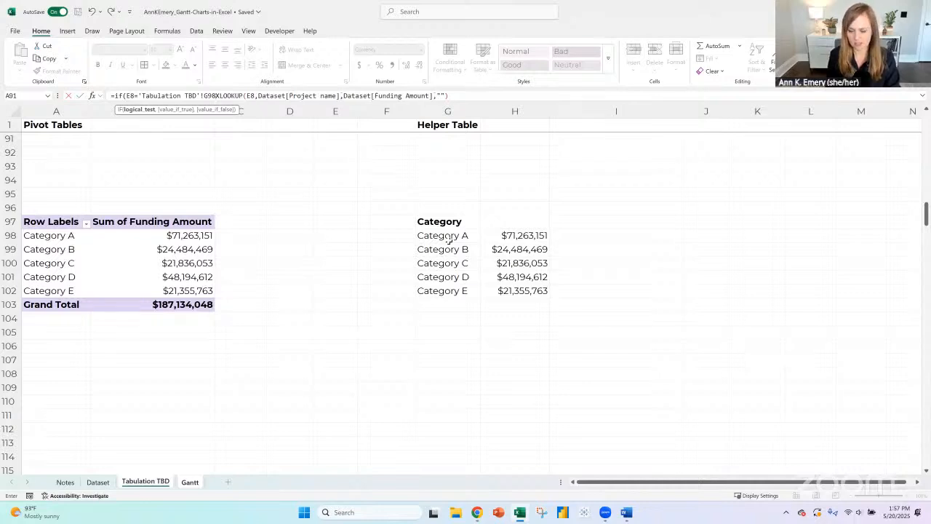
{"action": "type", "text": ","}
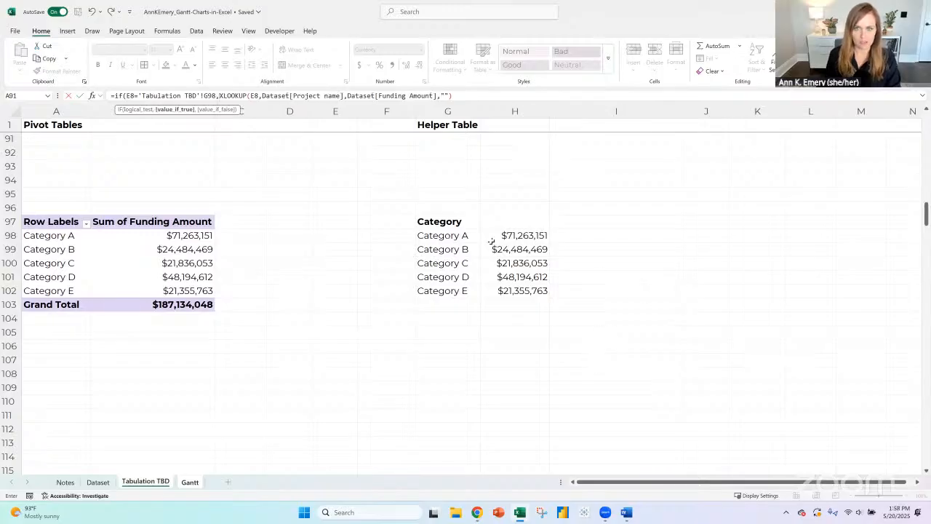
{"action": "left_click", "coordinate": [511, 235]}
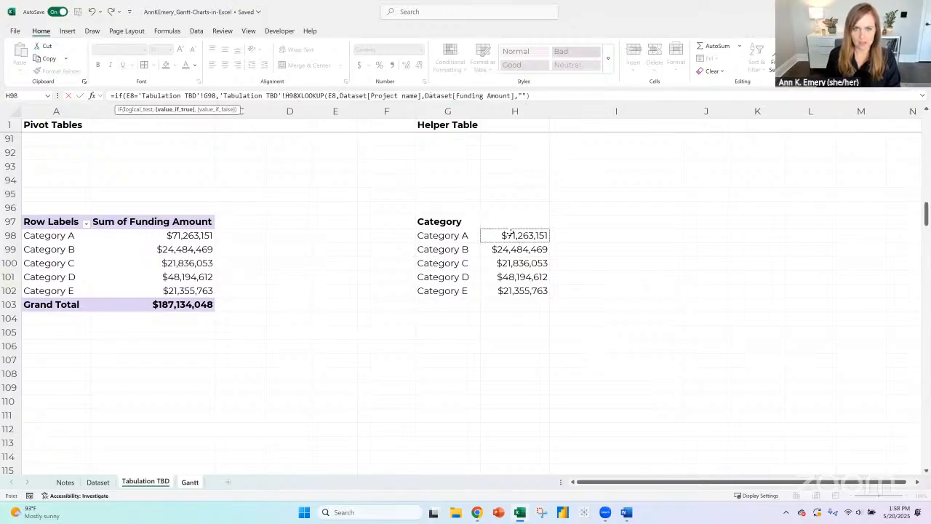
{"action": "type", "text": ","}
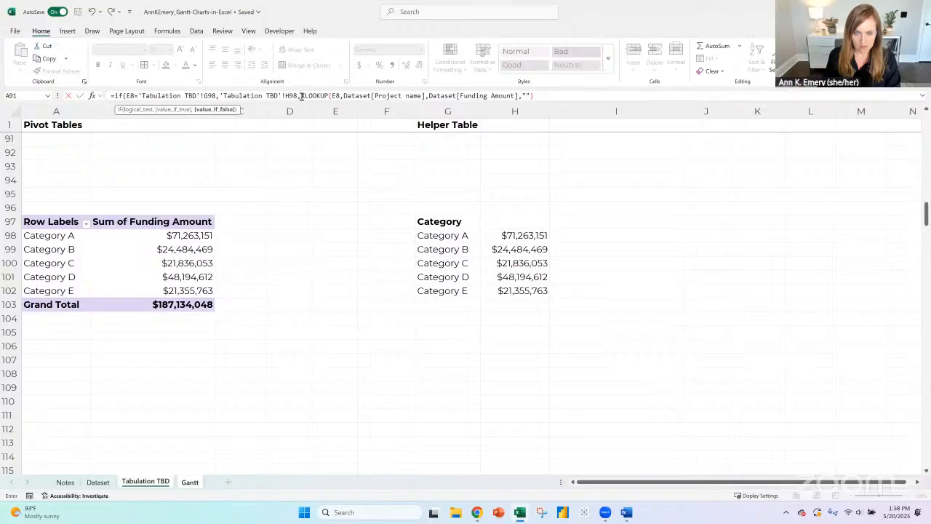
- Strip the IF condition from F8's formula, leaving only the XLOOKUP on E8
{"action": "left_click_drag", "start_coordinate": [301, 96], "coordinate": [46, 96]}
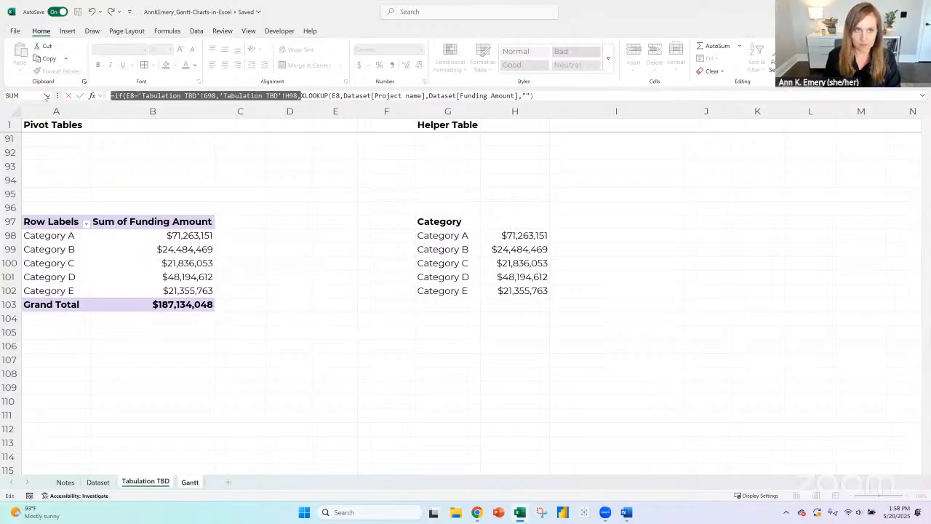
{"action": "type", "text": "="}
{"action": "key", "text": "Return"}
{"action": "key", "text": "Up"}
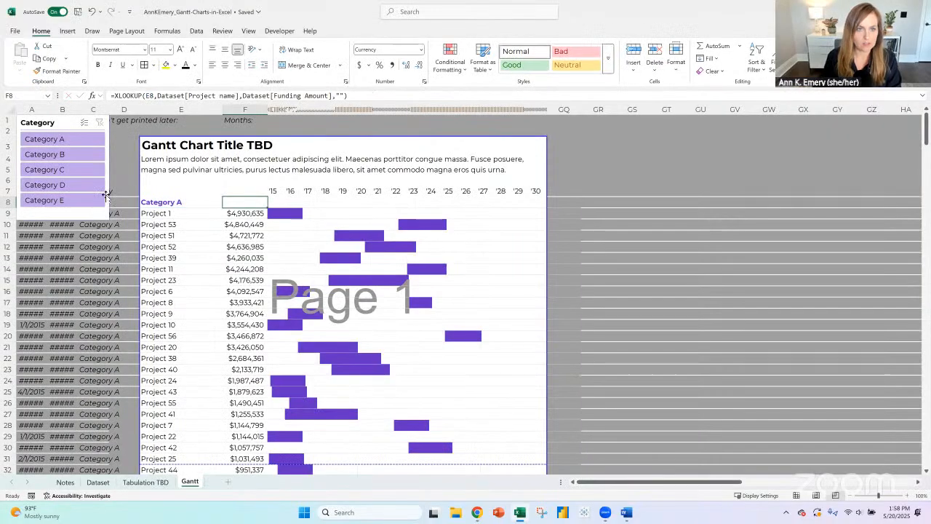
- Fill the XLOOKUP formula from F8 down the Gantt sheet's funding column
{"action": "left_click", "coordinate": [251, 191]}
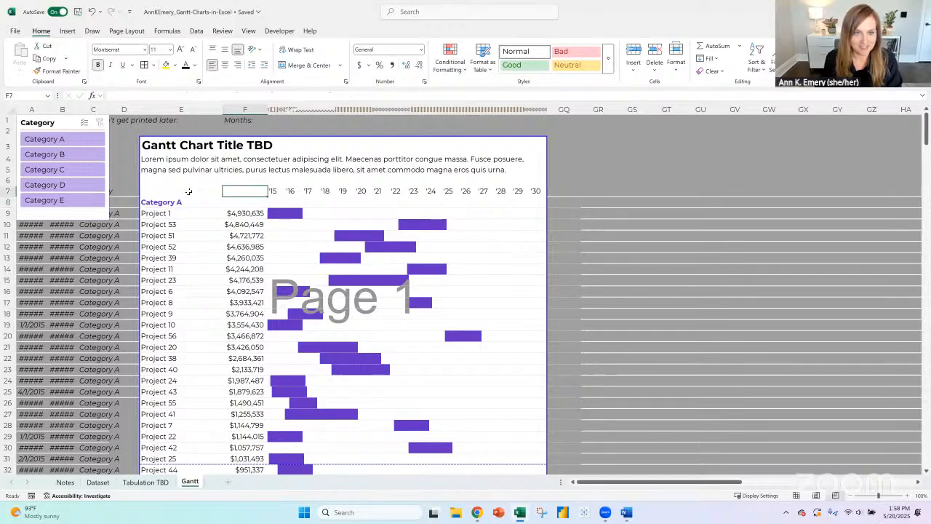
{"action": "left_click", "coordinate": [188, 191]}
{"action": "left_click", "coordinate": [265, 206]}
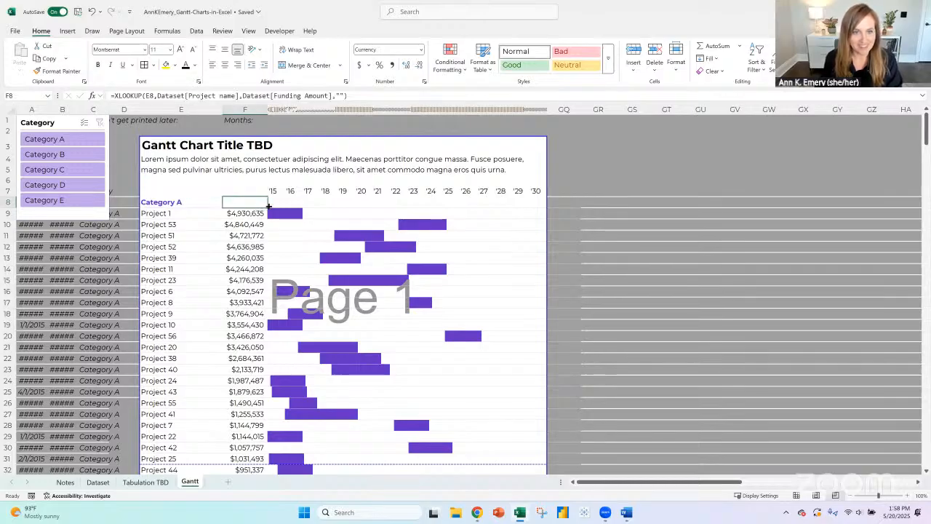
{"action": "double_click", "coordinate": [269, 207]}
- Remove all borders from cell F7 above the funding amounts
{"action": "left_click", "coordinate": [250, 191]}
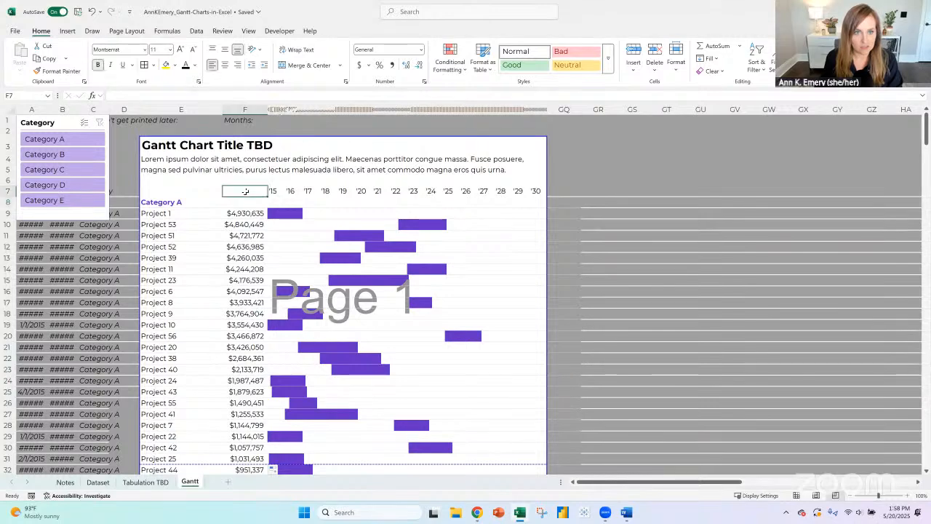
{"action": "left_click", "coordinate": [155, 66]}
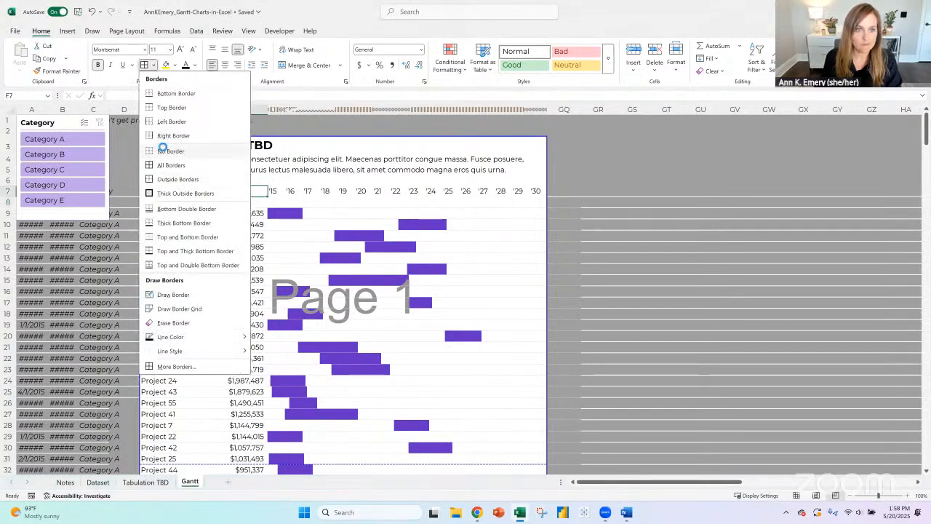
{"action": "left_click", "coordinate": [162, 152]}
{"action": "left_click", "coordinate": [607, 239]}
- Narrow column E with the project names so it fits closer to the funding amounts
{"action": "scroll", "coordinate": [273, 286], "scroll_direction": "down", "scroll_amount": 20}
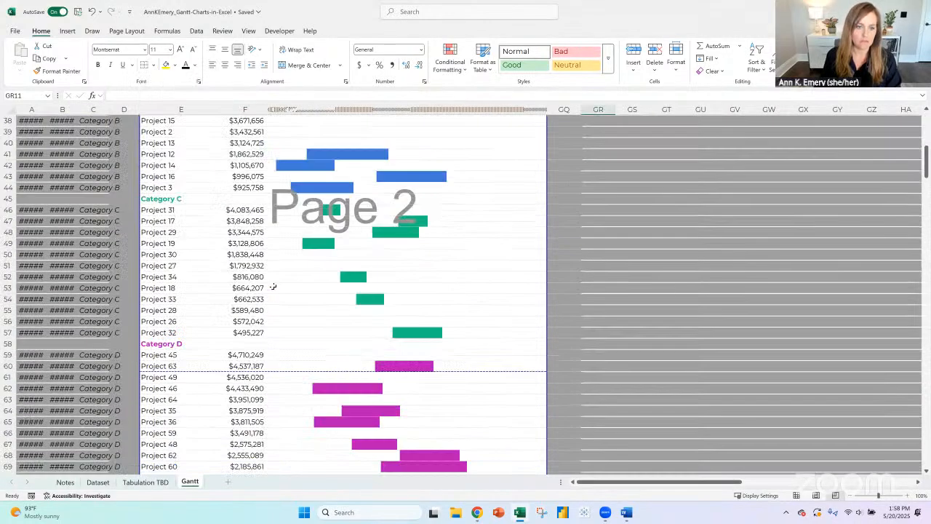
{"action": "scroll", "coordinate": [272, 286], "scroll_direction": "up", "scroll_amount": 16}
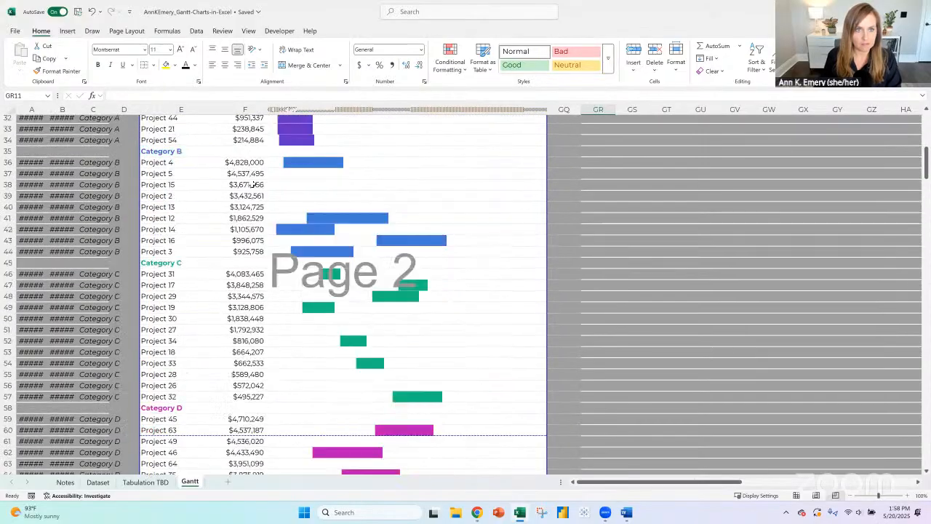
{"action": "left_click", "coordinate": [223, 110]}
{"action": "left_click_drag", "start_coordinate": [225, 109], "coordinate": [202, 109]}
{"action": "scroll", "coordinate": [259, 224], "scroll_direction": "up", "scroll_amount": 7}
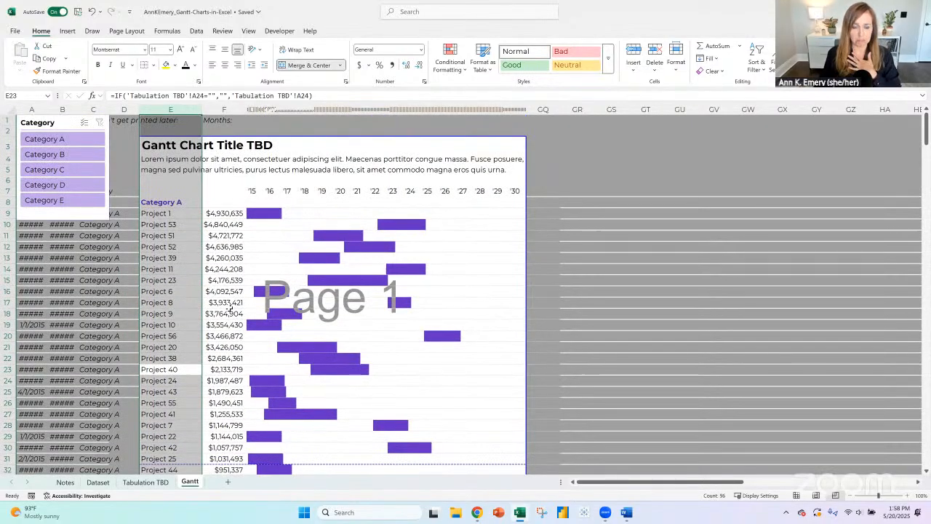
- Test the Category slicer by filtering the Gantt chart to Categories A through E one at a time, and clear the filter
{"action": "left_click", "coordinate": [86, 140]}
{"action": "left_click", "coordinate": [78, 155]}
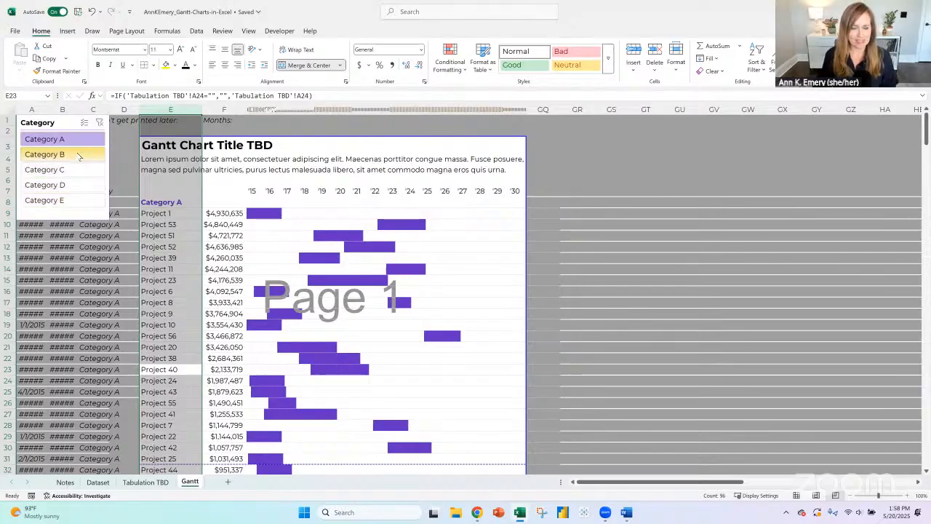
{"action": "left_click", "coordinate": [68, 170]}
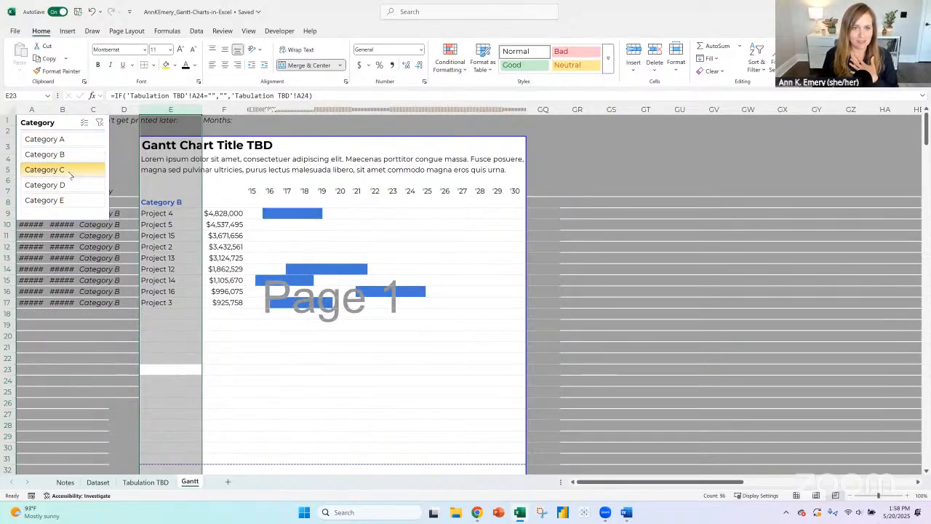
{"action": "left_click", "coordinate": [62, 184]}
{"action": "left_click", "coordinate": [69, 204]}
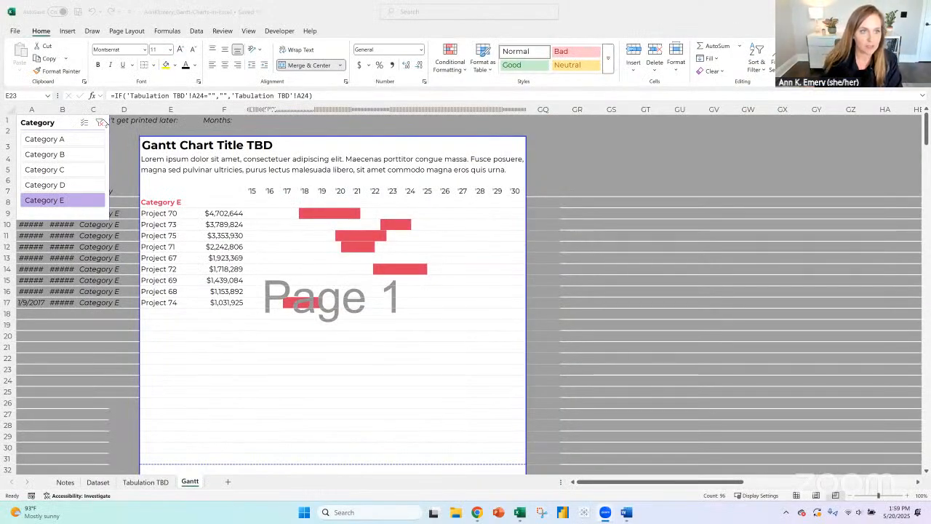
{"action": "left_click", "coordinate": [100, 122]}
{"action": "left_click", "coordinate": [155, 146]}
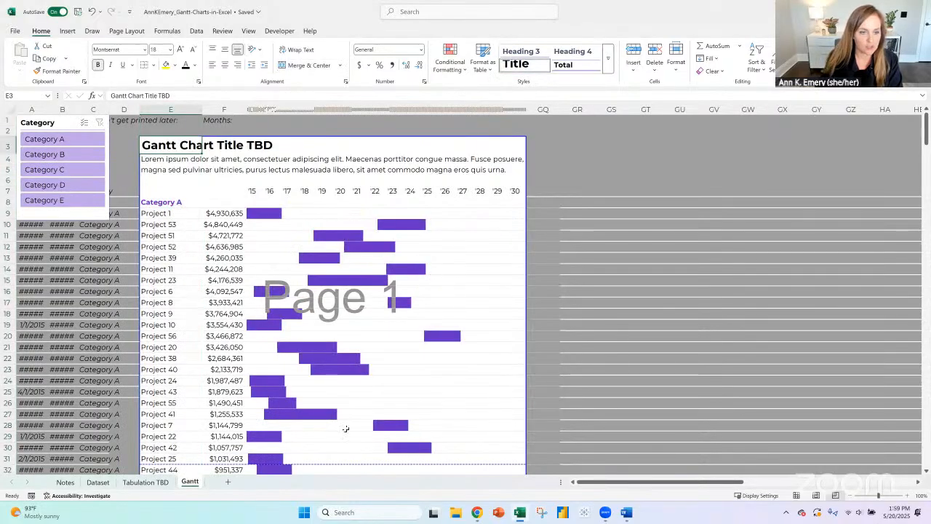
- Examine the project rows of the Dataset sheet, starting with Projects 58, 49 and 27
{"action": "left_click", "coordinate": [98, 483]}
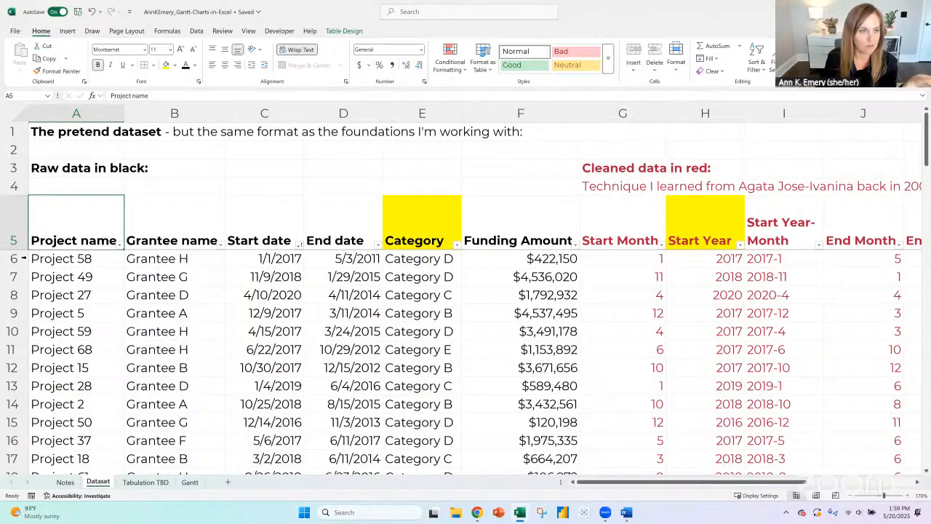
{"action": "left_click_drag", "start_coordinate": [22, 258], "coordinate": [21, 386]}
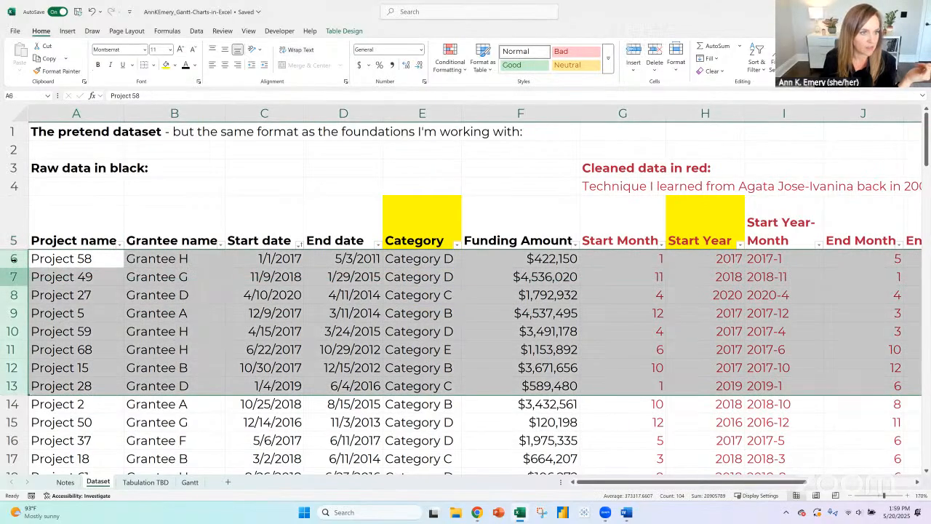
{"action": "left_click", "coordinate": [13, 259]}
{"action": "left_click", "coordinate": [13, 278]}
{"action": "left_click", "coordinate": [13, 294]}
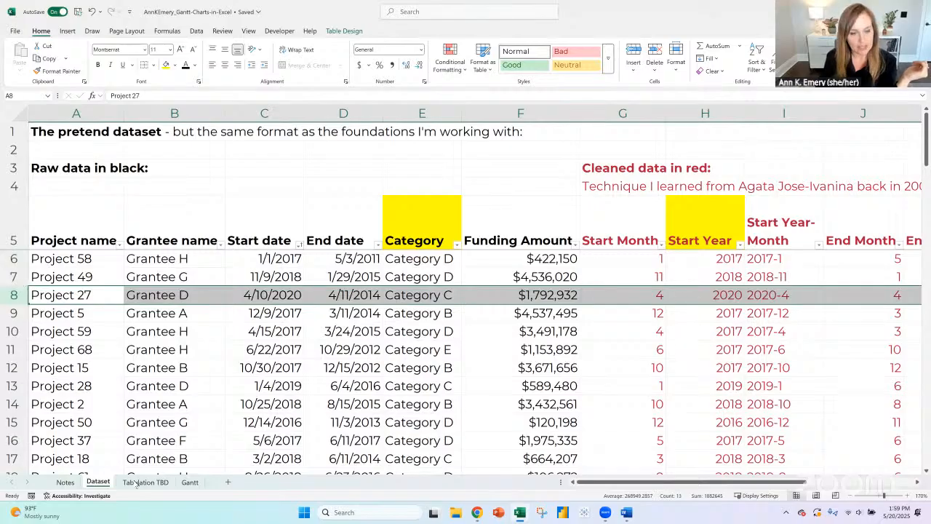
- Preview how the Gantt sheet prints, and return to the worksheet
{"action": "left_click", "coordinate": [190, 483]}
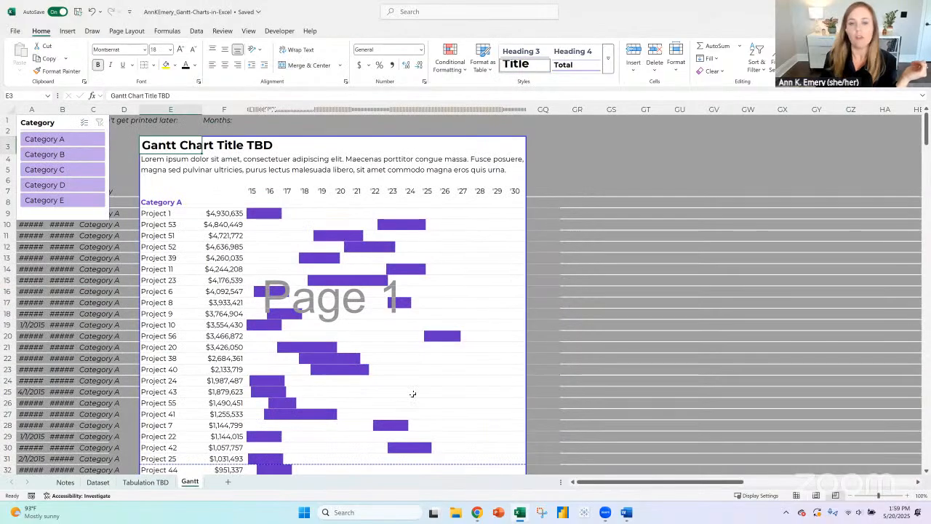
{"action": "left_click", "coordinate": [19, 33]}
{"action": "left_click", "coordinate": [38, 180]}
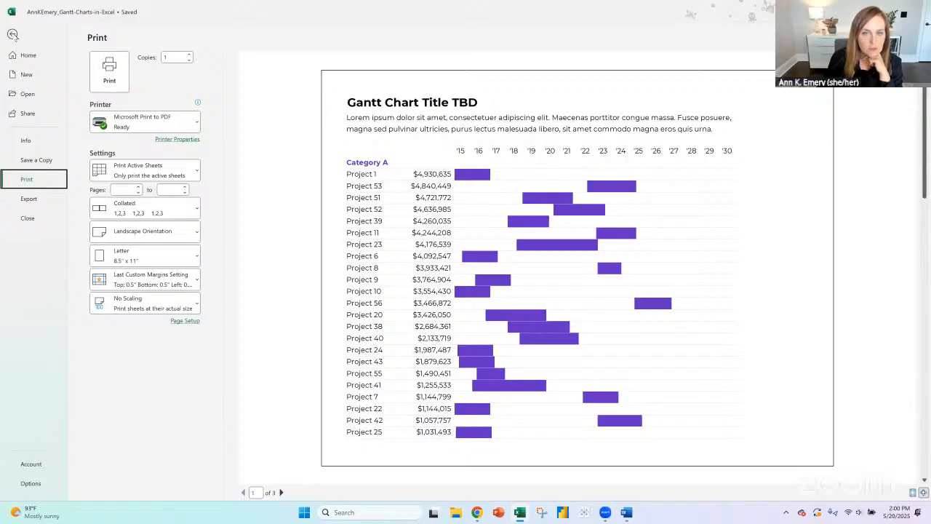
{"action": "left_click", "coordinate": [13, 34]}
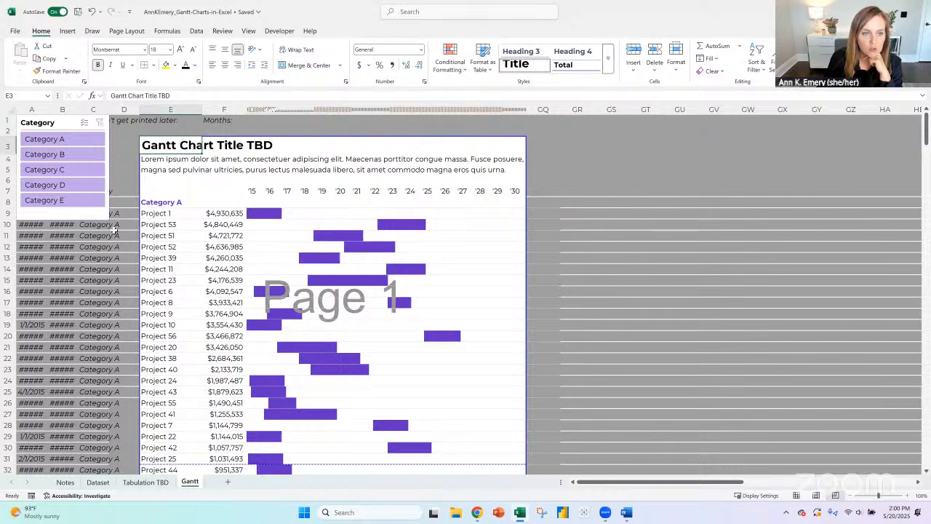
- Compare the project name formula in cell E9 with its source pivot table on the Tabulation TBD sheet, and return to the Gantt sheet
{"action": "left_click", "coordinate": [166, 214]}
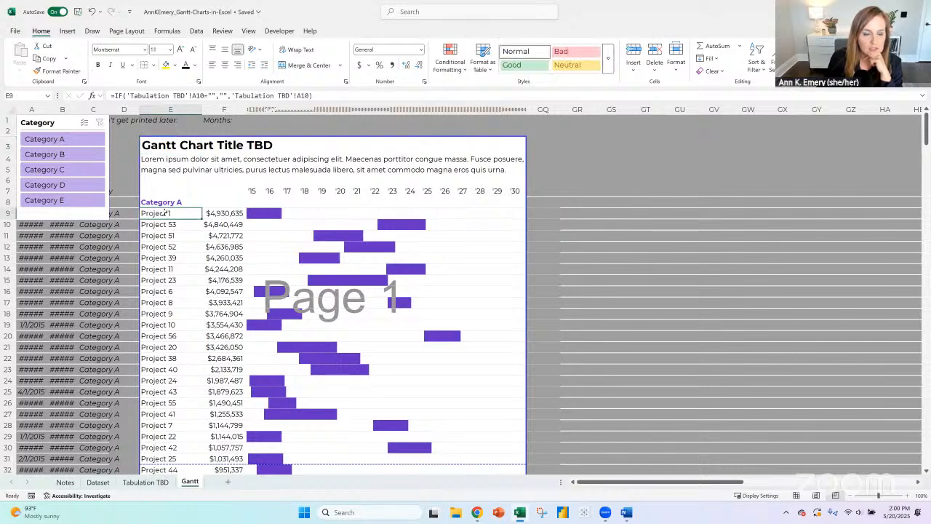
{"action": "left_click", "coordinate": [145, 482]}
{"action": "scroll", "coordinate": [143, 243], "scroll_direction": "up", "scroll_amount": 20}
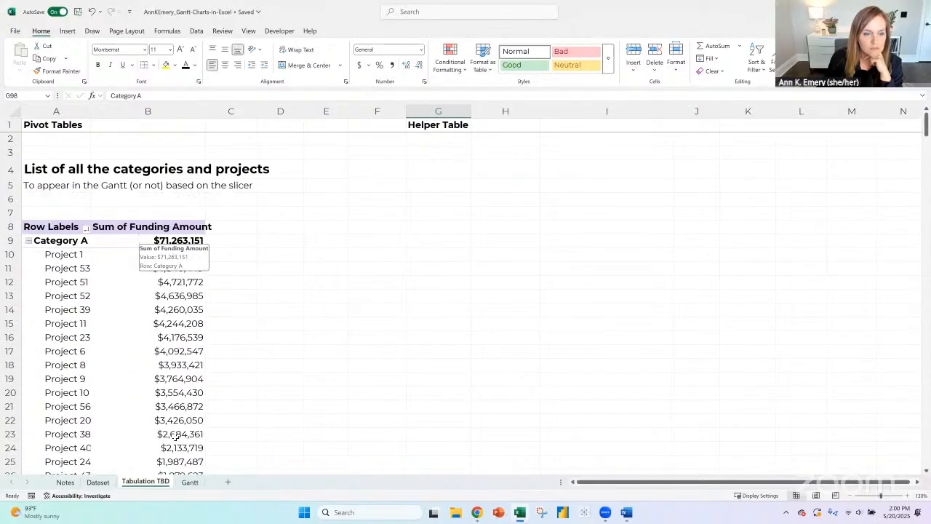
{"action": "left_click", "coordinate": [190, 482]}
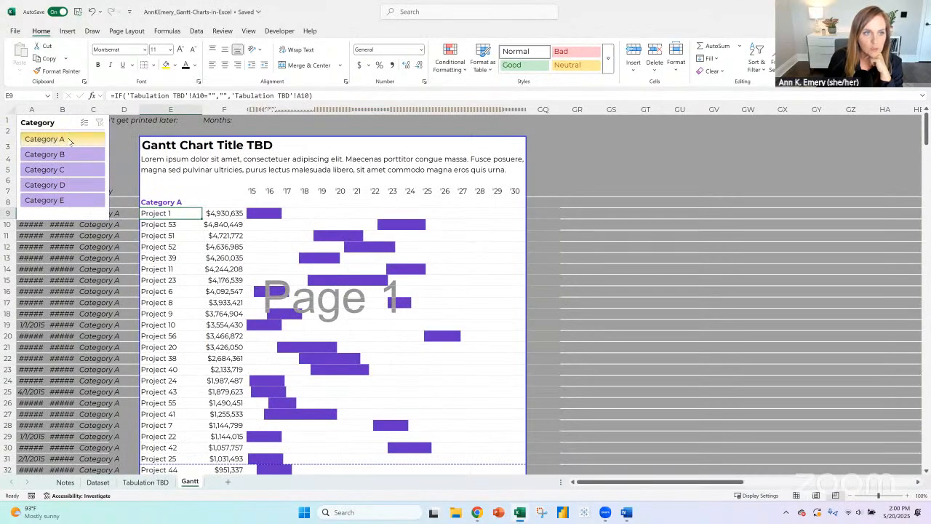
- Filter the Gantt chart with the Category slicer to Category A, Category B and Category C in turn
{"action": "left_click", "coordinate": [69, 138]}
{"action": "left_click", "coordinate": [70, 154]}
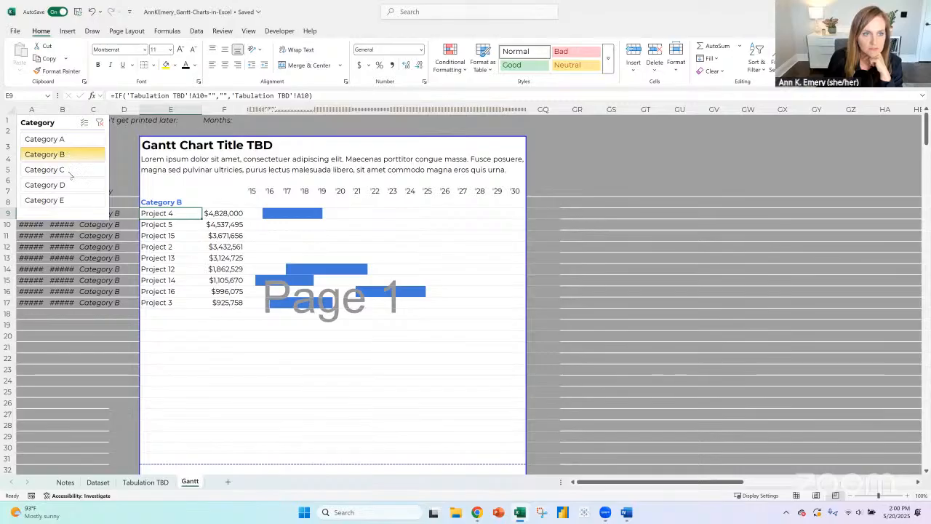
{"action": "left_click", "coordinate": [68, 169]}
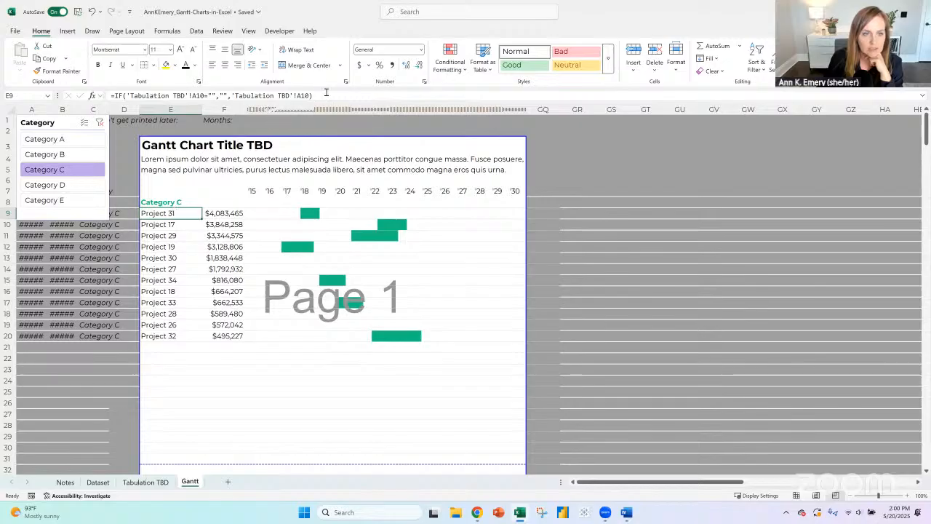
- Inspect the IF formula behind the project name in E9 and the XLOOKUP formula behind the funding amount in F9
{"action": "key", "text": "F2"}
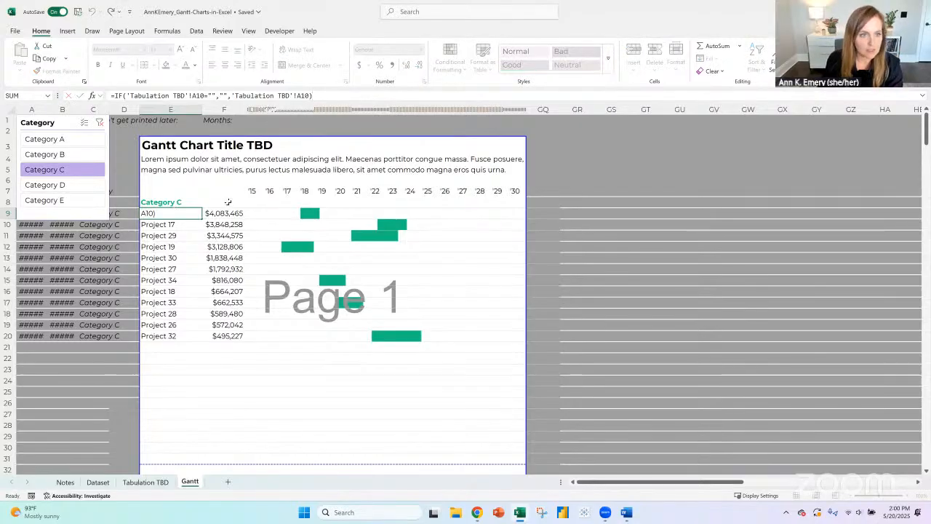
{"action": "key", "text": "Return"}
{"action": "left_click", "coordinate": [216, 216]}
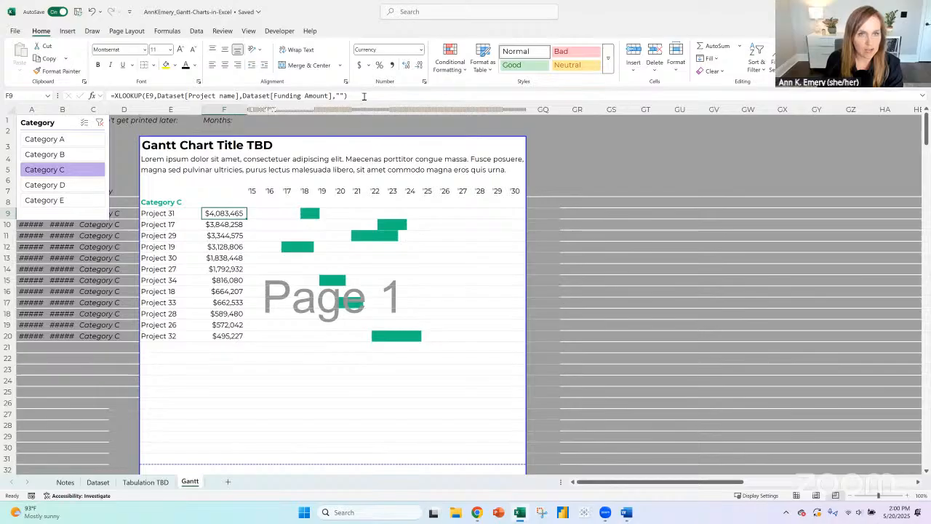
{"action": "key", "text": "F2"}
{"action": "key", "text": "Return"}
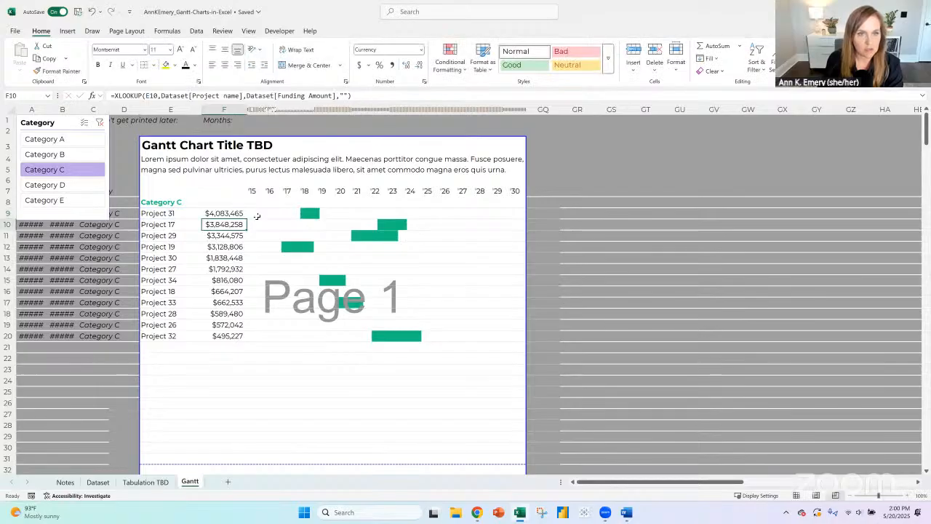
- Inspect the AND formulas in the Gantt timeline cells of rows 9 to 11 and check the conditional formatting
{"action": "left_click", "coordinate": [255, 214]}
{"action": "key", "text": "Right"}
{"action": "key", "text": "Right"}
{"action": "key", "text": "Right"}
{"action": "key", "text": "Right"}
{"action": "key", "text": "Right"}
{"action": "key", "text": "Right"}
{"action": "key", "text": "Right"}
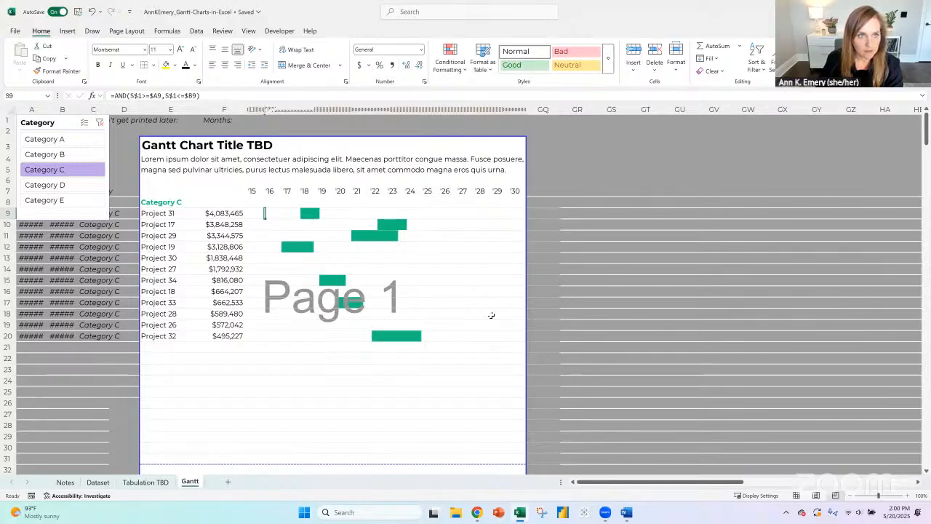
{"action": "key", "text": "Right"}
{"action": "key", "text": "Right"}
{"action": "key", "text": "Right"}
{"action": "key", "text": "Right"}
{"action": "key", "text": "Right"}
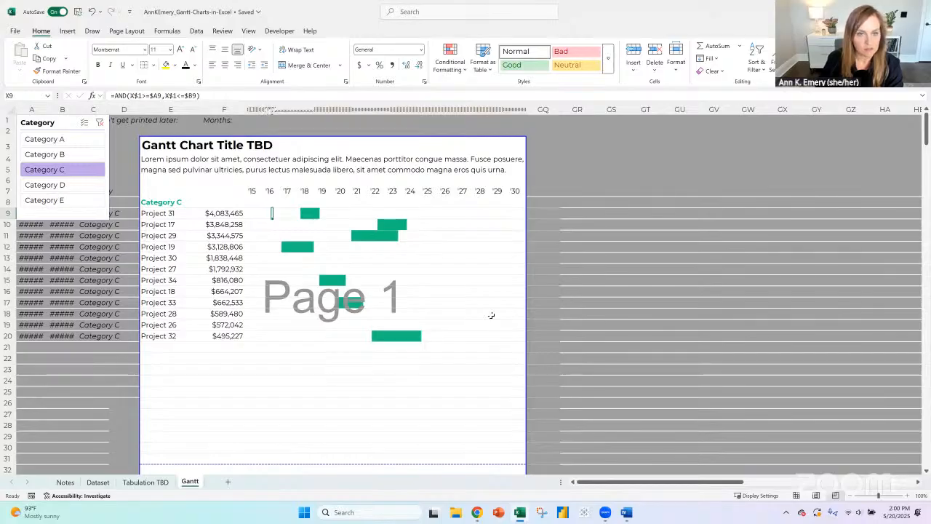
{"action": "key", "text": "Down"}
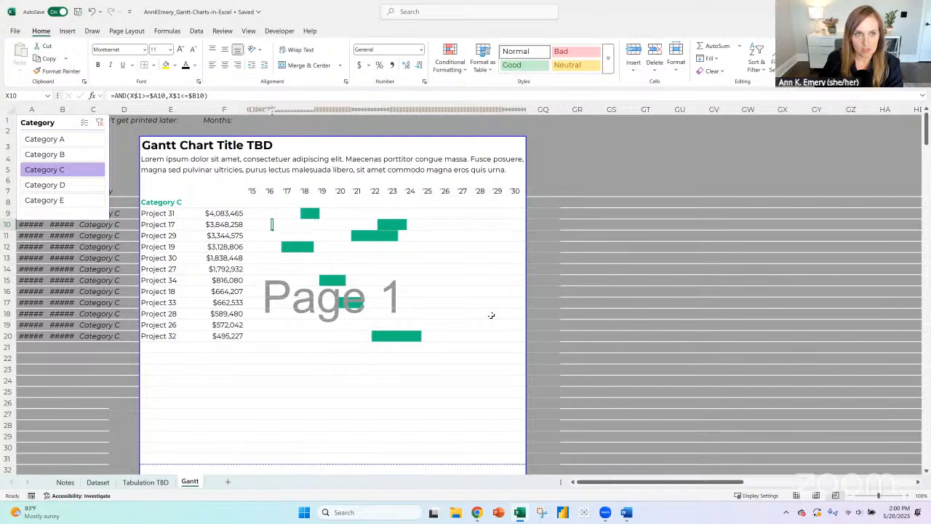
{"action": "left_click", "coordinate": [381, 235]}
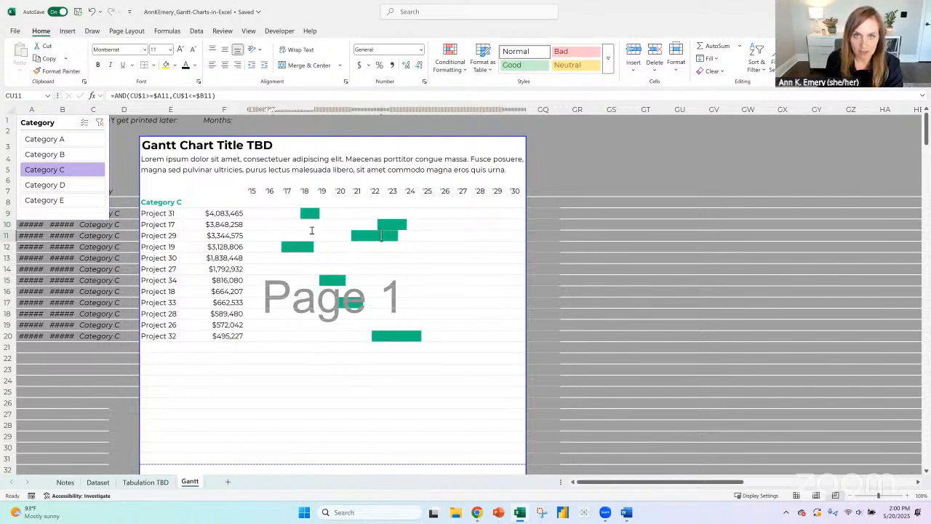
{"action": "left_click", "coordinate": [450, 58]}
{"action": "left_click", "coordinate": [483, 218]}
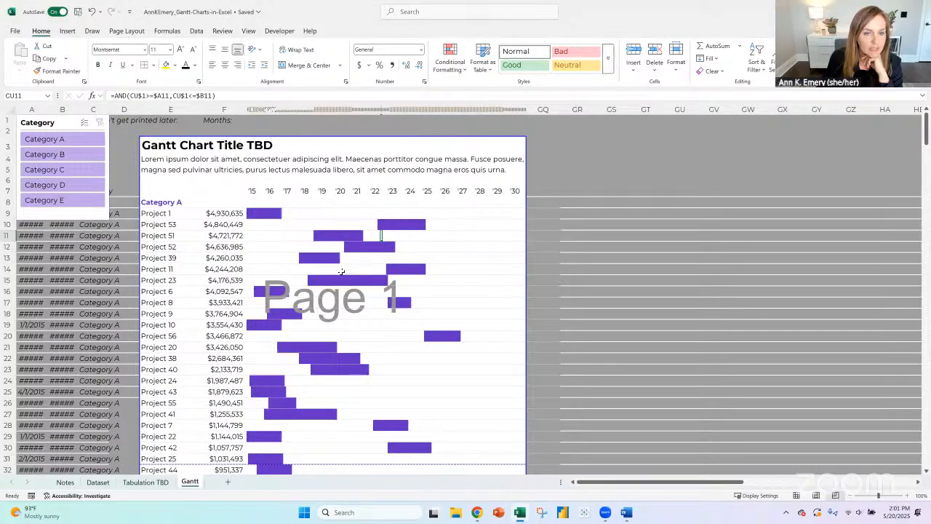
- Change the workbook's theme colors to March of Dimes and review the recolored bars across the categories
{"action": "scroll", "coordinate": [341, 272], "scroll_direction": "down", "scroll_amount": 16}
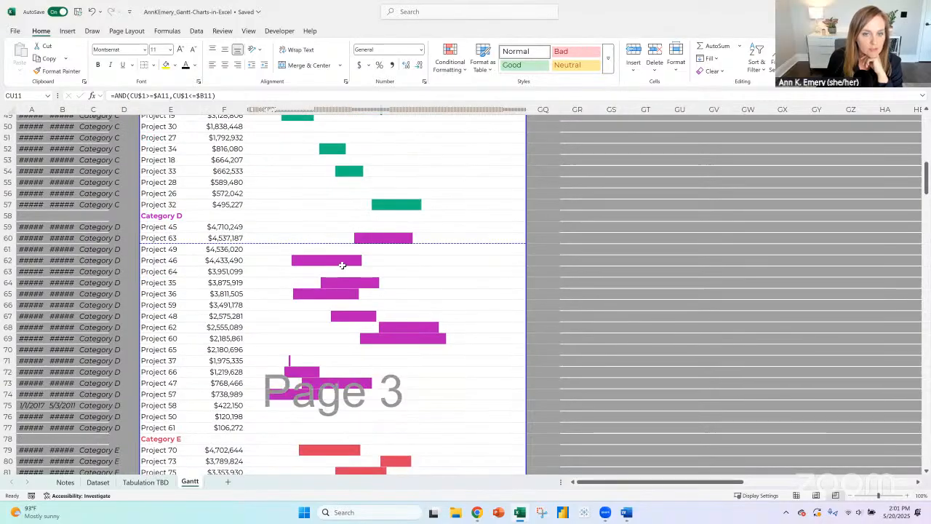
{"action": "scroll", "coordinate": [342, 265], "scroll_direction": "down", "scroll_amount": 5}
{"action": "scroll", "coordinate": [342, 265], "scroll_direction": "up", "scroll_amount": 2}
{"action": "left_click", "coordinate": [127, 30]}
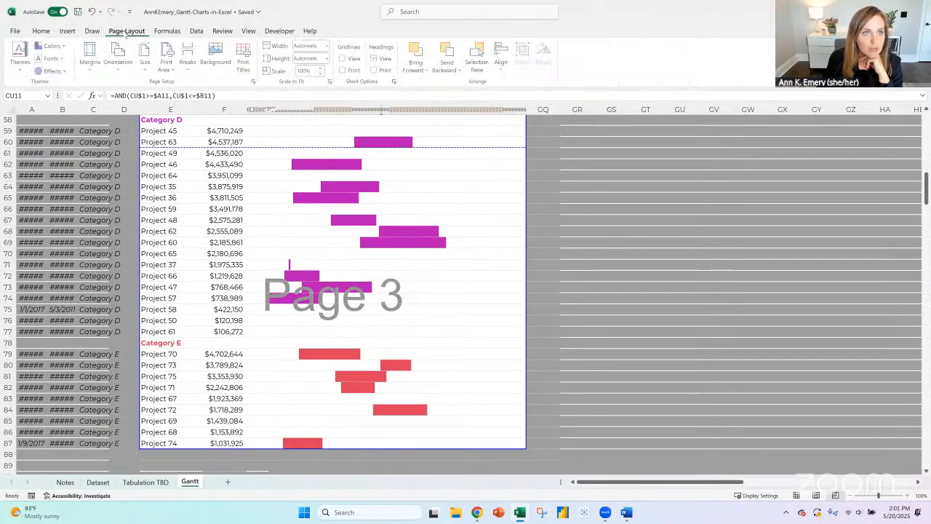
{"action": "left_click", "coordinate": [55, 46]}
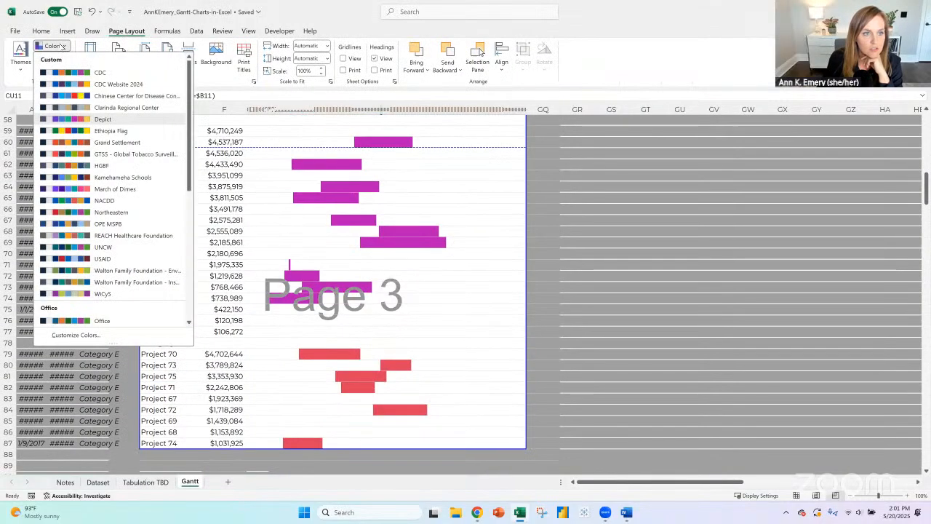
{"action": "left_click", "coordinate": [115, 198]}
{"action": "scroll", "coordinate": [459, 331], "scroll_direction": "up", "scroll_amount": 5}
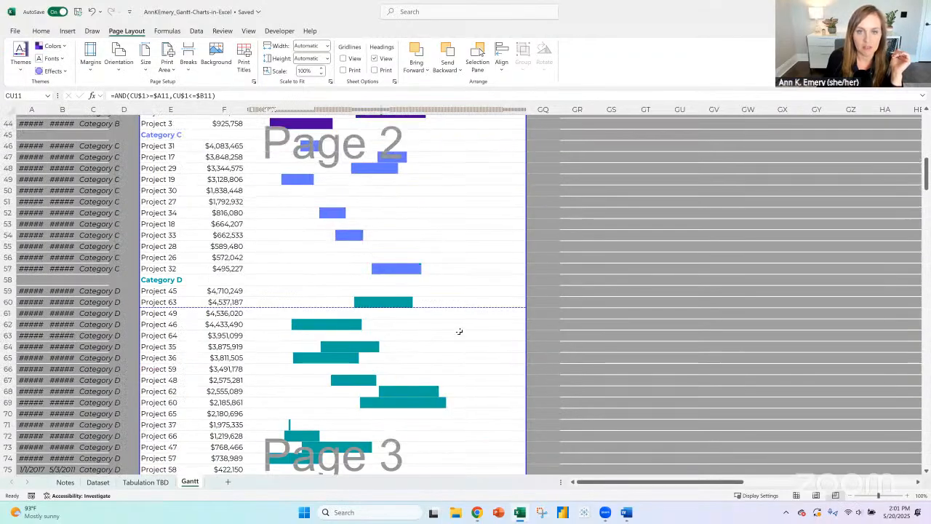
{"action": "scroll", "coordinate": [459, 331], "scroll_direction": "up", "scroll_amount": 15}
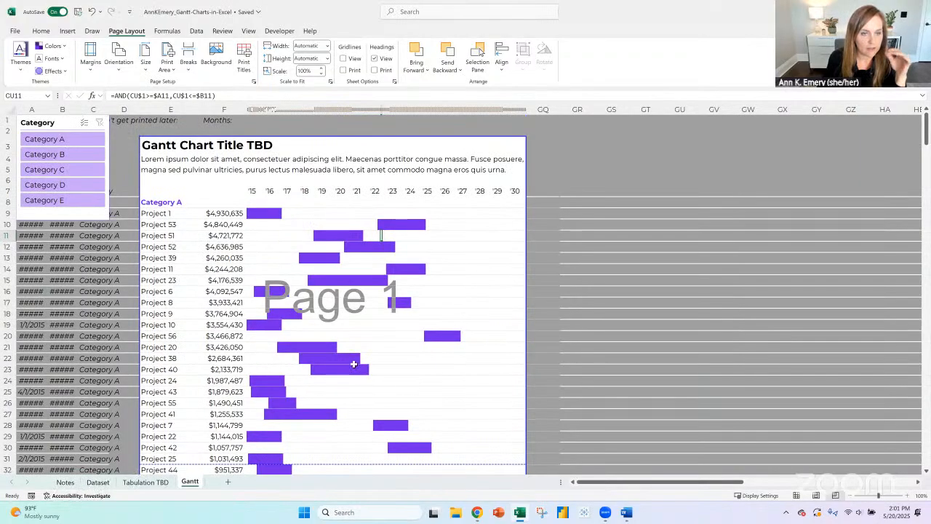
- Examine the formulas that fill the category heading in E8 and the project names below it in column E
{"action": "left_click", "coordinate": [171, 202]}
{"action": "left_click", "coordinate": [166, 214]}
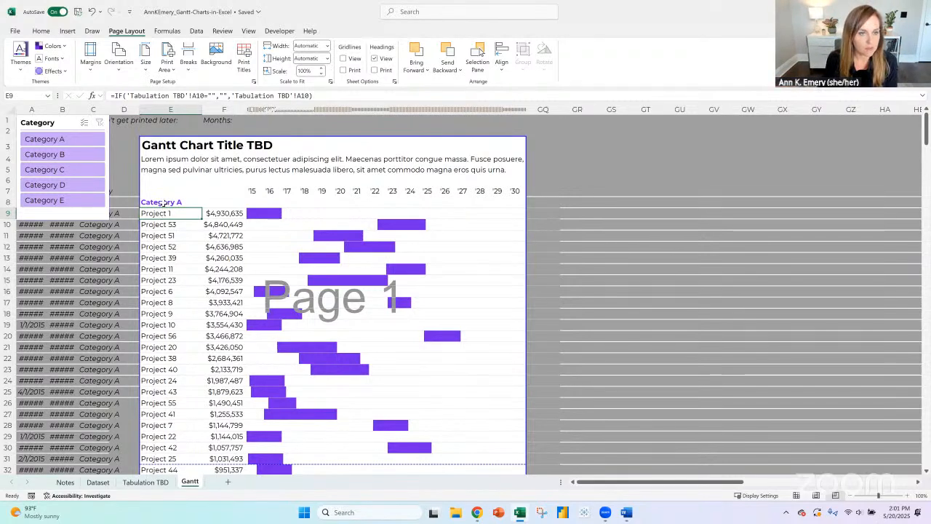
{"action": "left_click", "coordinate": [164, 203]}
{"action": "left_click", "coordinate": [163, 213]}
{"action": "left_click", "coordinate": [161, 225]}
{"action": "left_click", "coordinate": [160, 204]}
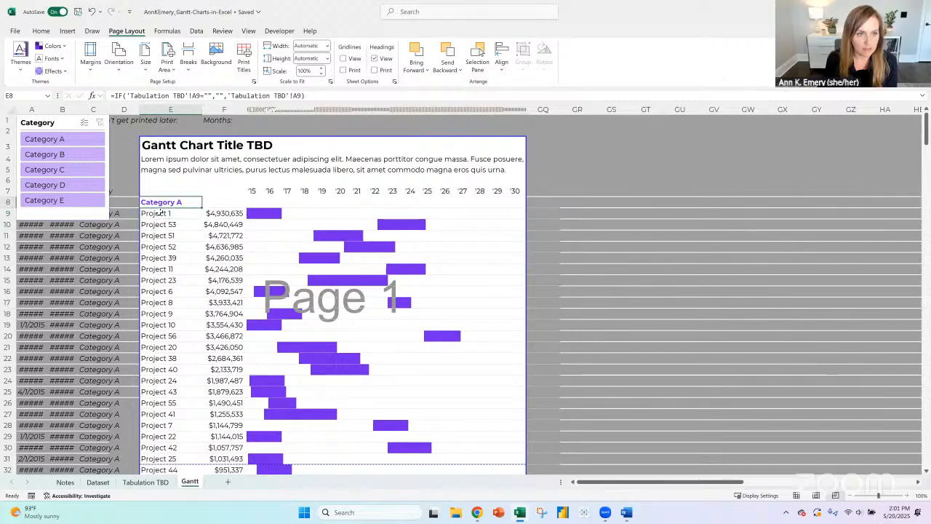
{"action": "left_click", "coordinate": [162, 247]}
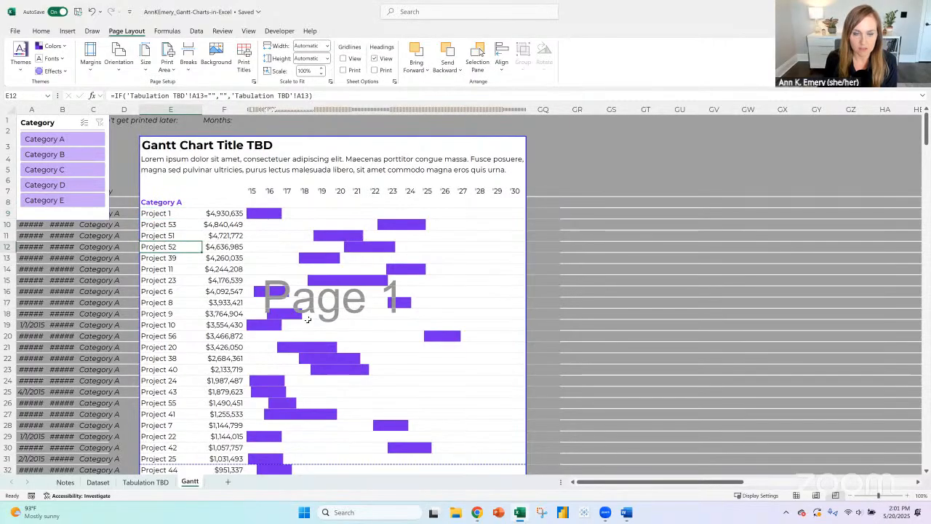